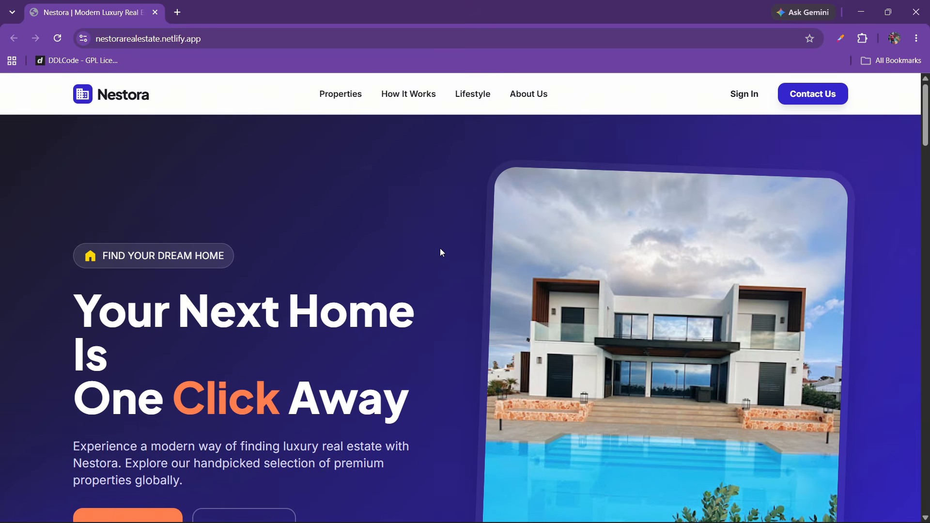
- Examine the Nestora homepage's hero section, including its heading, villa image, call-to-action buttons and search card, reloading the page once
{"action": "scroll", "coordinate": [441, 251], "scroll_direction": "down", "scroll_amount": 4}
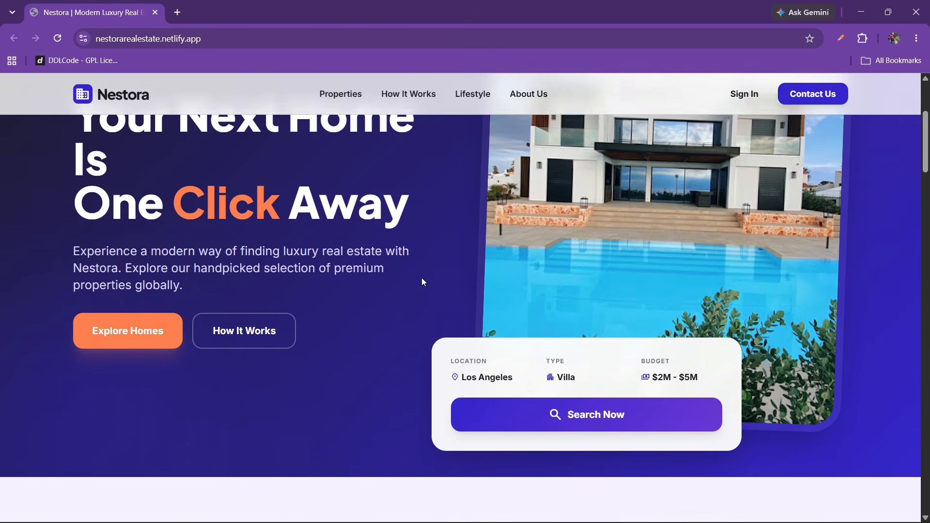
{"action": "scroll", "coordinate": [422, 279], "scroll_direction": "up", "scroll_amount": 3}
{"action": "scroll", "coordinate": [422, 279], "scroll_direction": "up", "scroll_amount": 2}
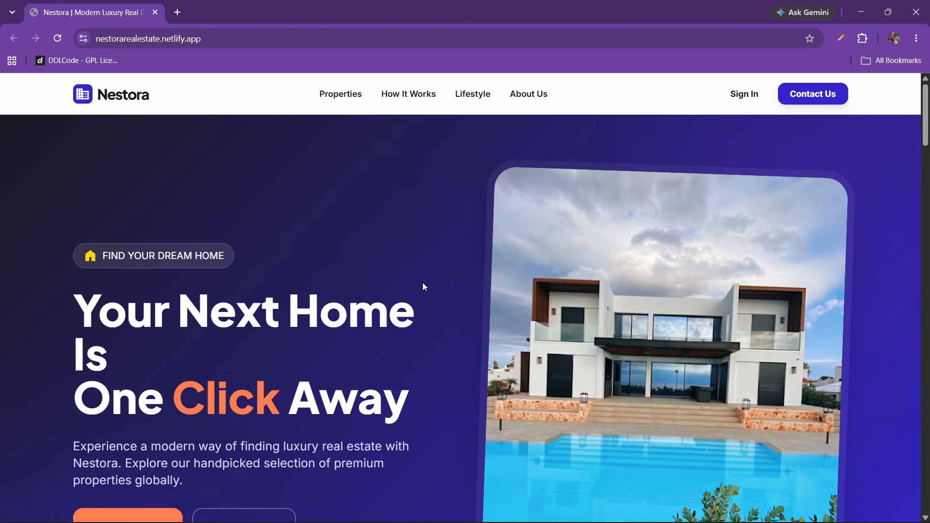
{"action": "scroll", "coordinate": [423, 287], "scroll_direction": "down", "scroll_amount": 4}
{"action": "scroll", "coordinate": [421, 286], "scroll_direction": "up", "scroll_amount": 4}
{"action": "scroll", "coordinate": [421, 288], "scroll_direction": "down", "scroll_amount": 3}
{"action": "scroll", "coordinate": [420, 288], "scroll_direction": "down", "scroll_amount": 1}
{"action": "scroll", "coordinate": [420, 291], "scroll_direction": "up", "scroll_amount": 4}
{"action": "key", "text": "F5"}
{"action": "scroll", "coordinate": [232, 324], "scroll_direction": "down", "scroll_amount": 1}
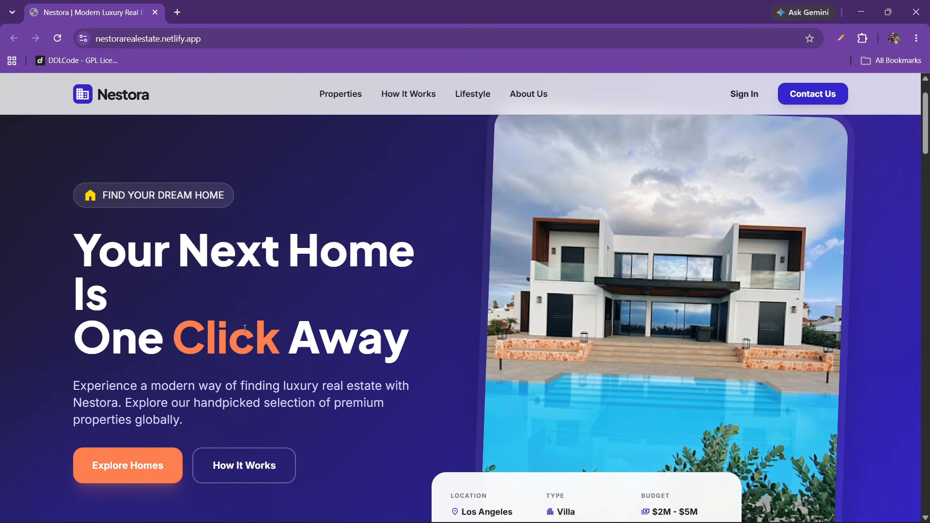
{"action": "scroll", "coordinate": [245, 327], "scroll_direction": "up", "scroll_amount": 1}
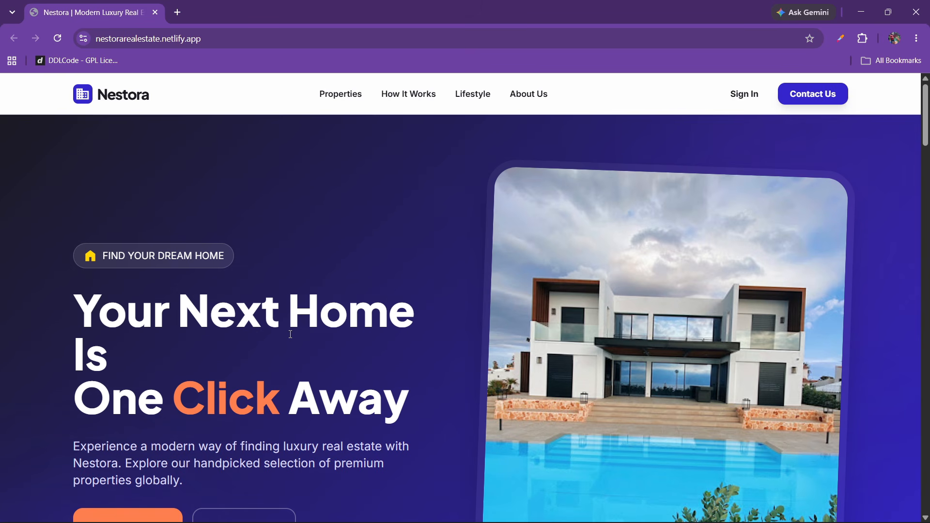
{"action": "scroll", "coordinate": [342, 329], "scroll_direction": "down", "scroll_amount": 2}
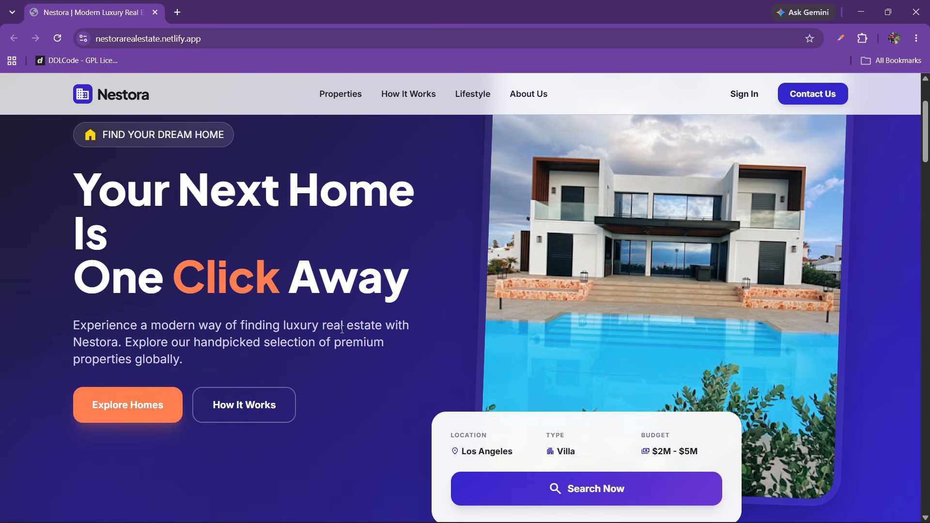
{"action": "scroll", "coordinate": [345, 332], "scroll_direction": "down", "scroll_amount": 6}
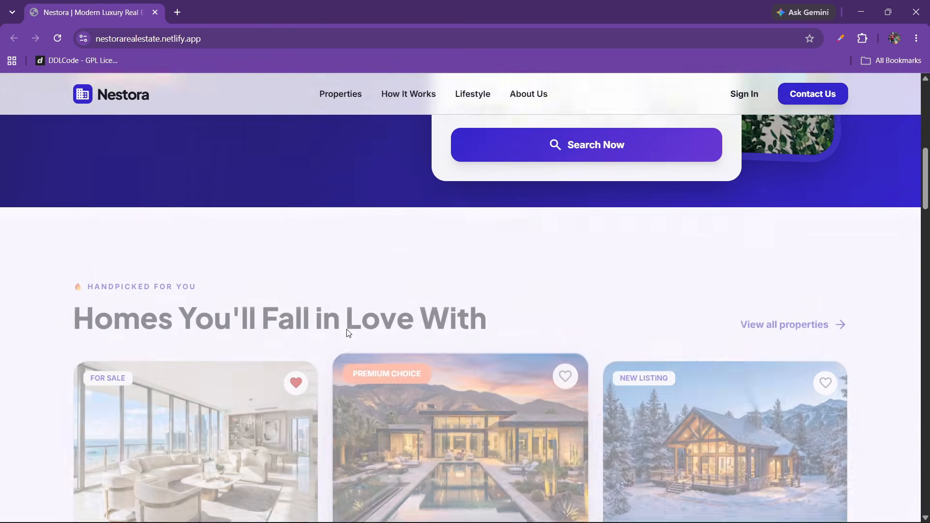
{"action": "scroll", "coordinate": [347, 334], "scroll_direction": "up", "scroll_amount": 4}
{"action": "scroll", "coordinate": [348, 332], "scroll_direction": "up", "scroll_amount": 4}
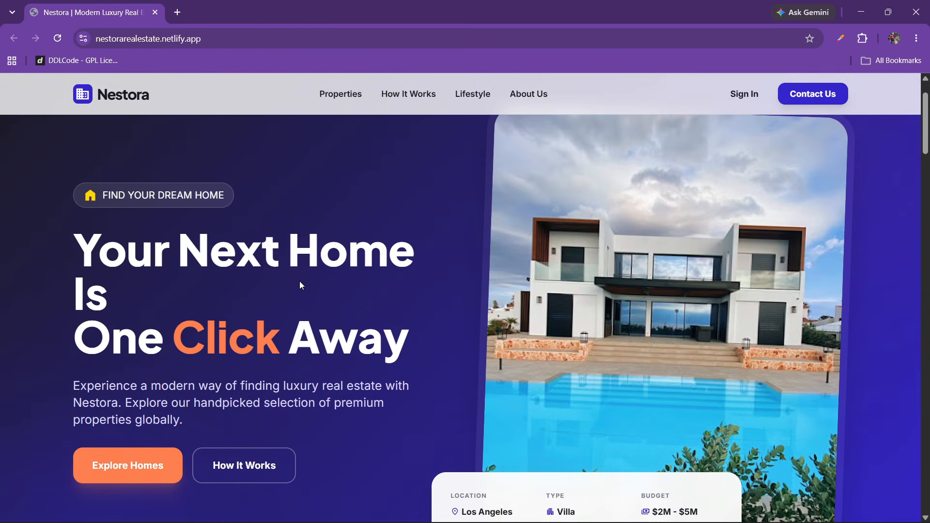
{"action": "scroll", "coordinate": [339, 259], "scroll_direction": "up", "scroll_amount": 1}
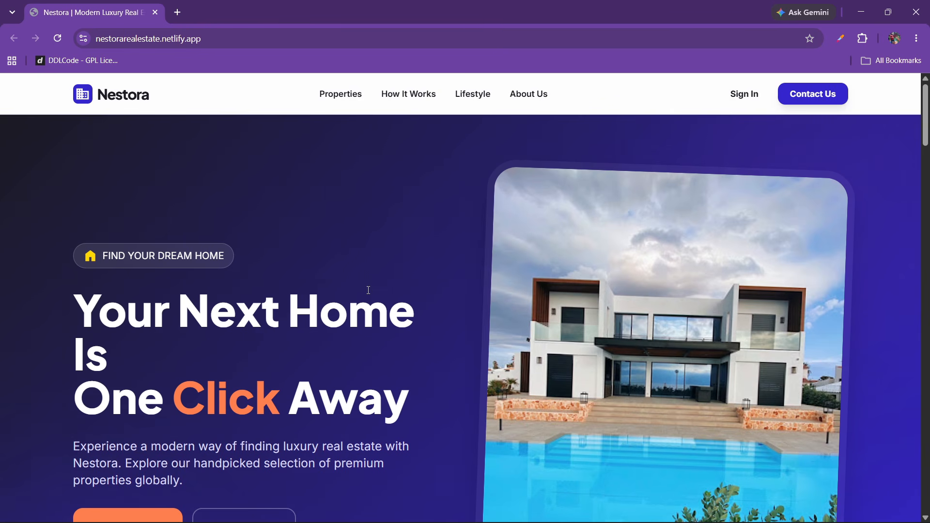
{"action": "scroll", "coordinate": [232, 295], "scroll_direction": "down", "scroll_amount": 1}
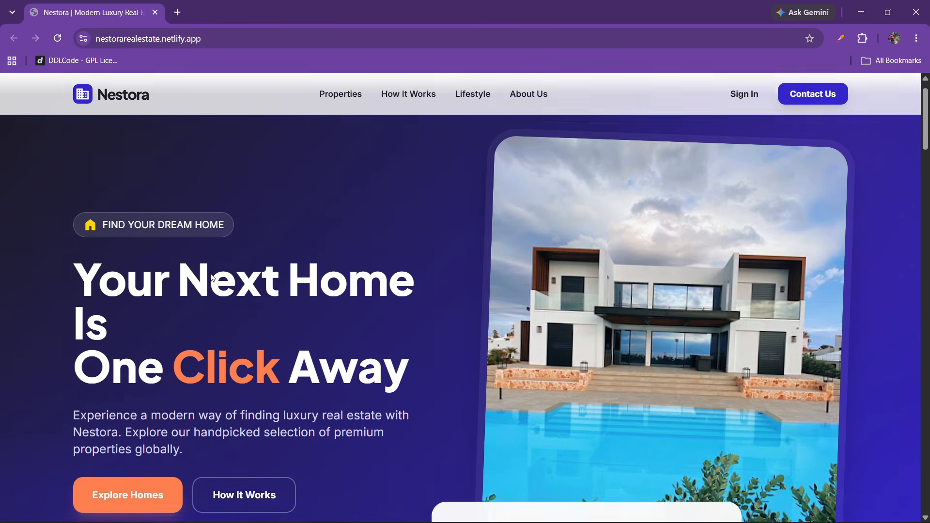
{"action": "scroll", "coordinate": [277, 313], "scroll_direction": "up", "scroll_amount": 1}
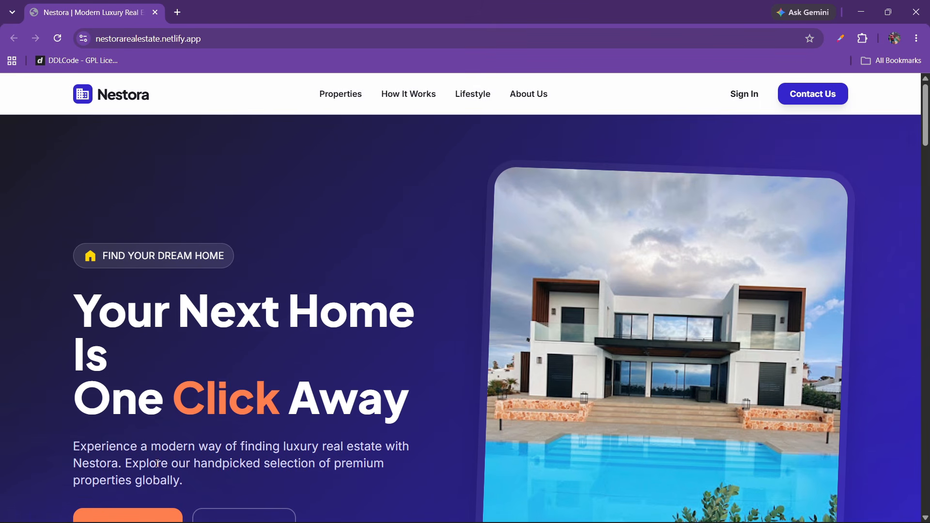
{"action": "scroll", "coordinate": [150, 357], "scroll_direction": "down", "scroll_amount": 3}
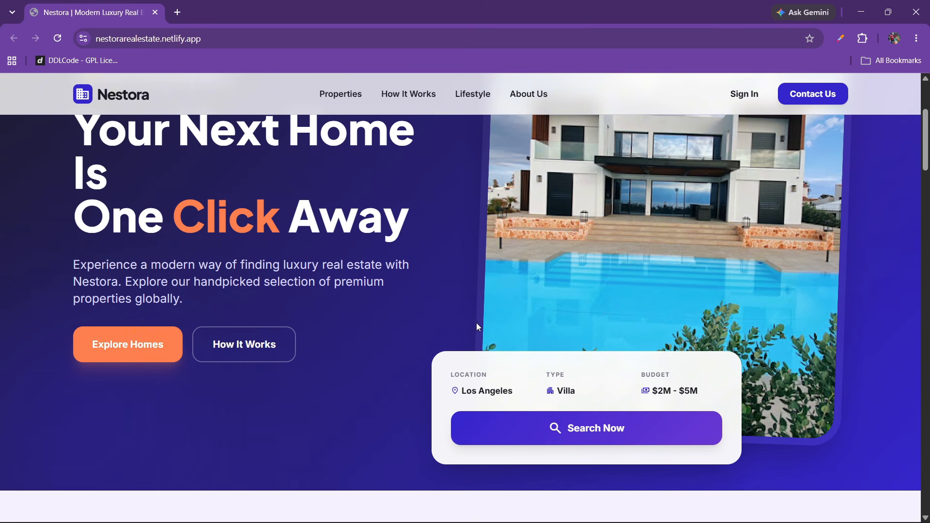
{"action": "scroll", "coordinate": [477, 327], "scroll_direction": "up", "scroll_amount": 4}
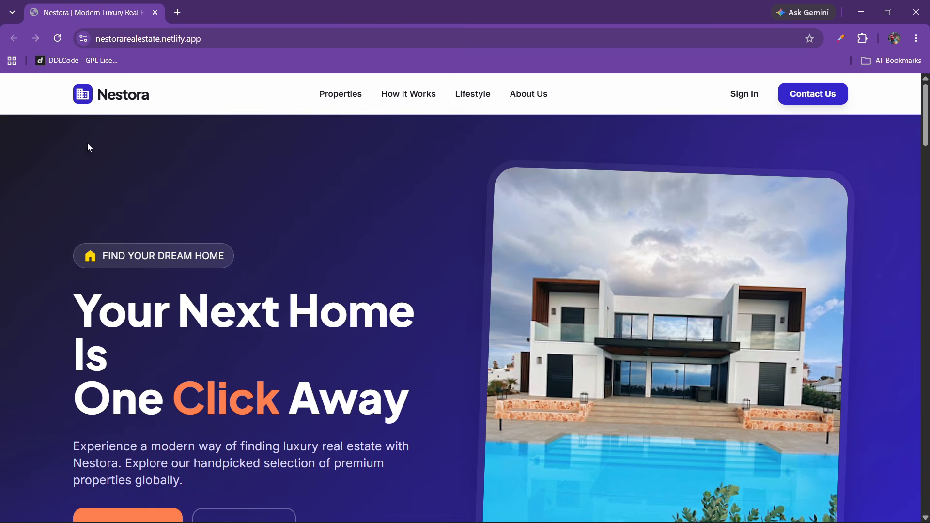
{"action": "scroll", "coordinate": [233, 193], "scroll_direction": "down", "scroll_amount": 3}
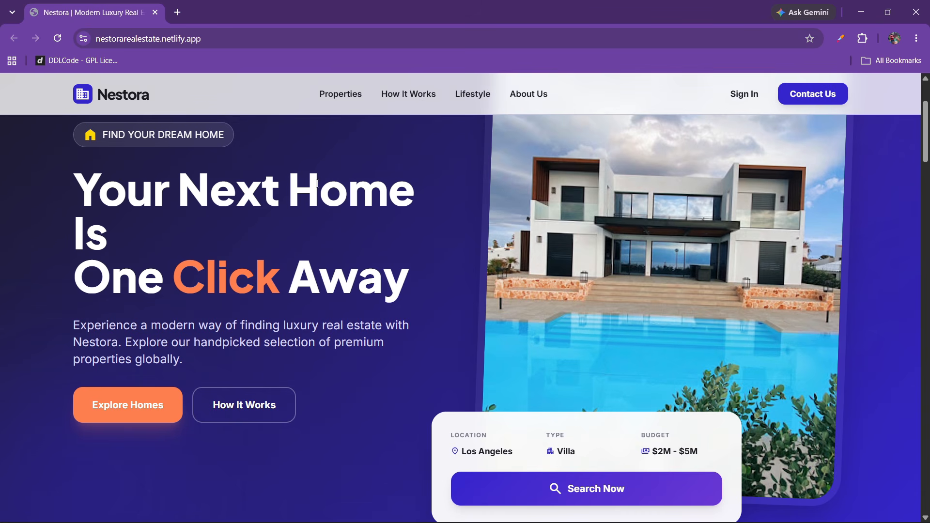
{"action": "scroll", "coordinate": [318, 185], "scroll_direction": "up", "scroll_amount": 3}
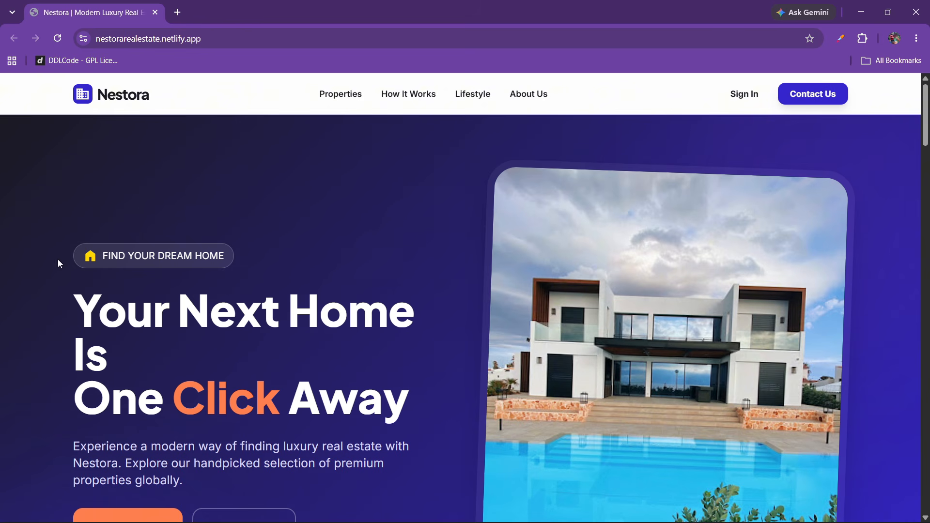
- Examine the "Homes You'll Fall in Love With" property cards and the "Why Nestora?" section with its statistics
{"action": "scroll", "coordinate": [339, 286], "scroll_direction": "down", "scroll_amount": 4}
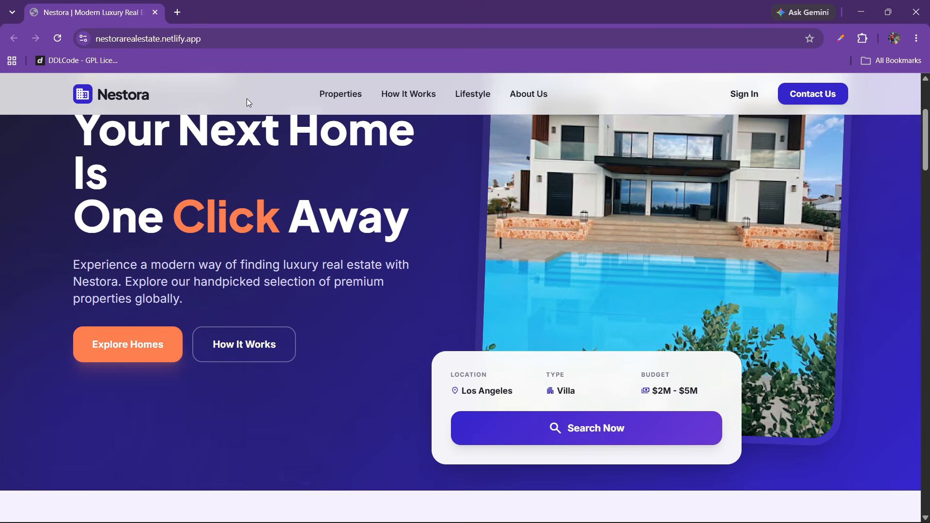
{"action": "scroll", "coordinate": [320, 207], "scroll_direction": "down", "scroll_amount": 3}
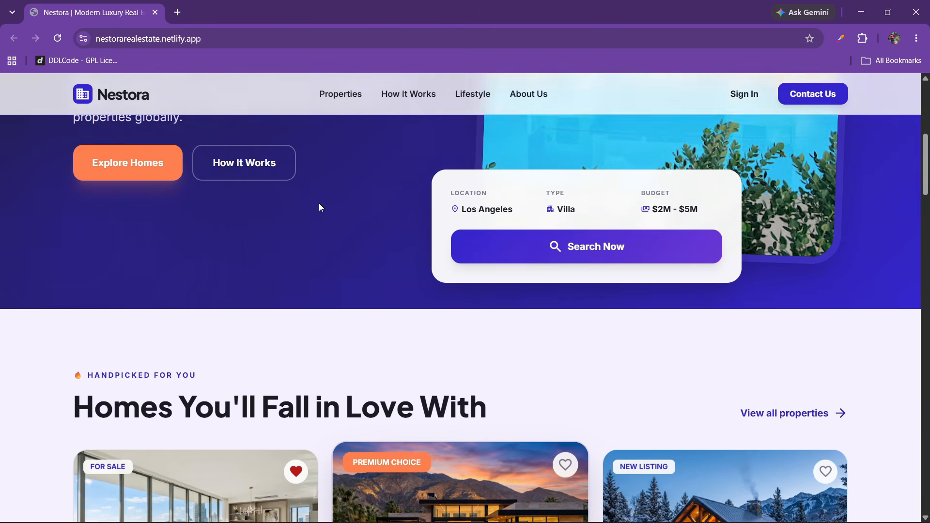
{"action": "scroll", "coordinate": [320, 208], "scroll_direction": "down", "scroll_amount": 3}
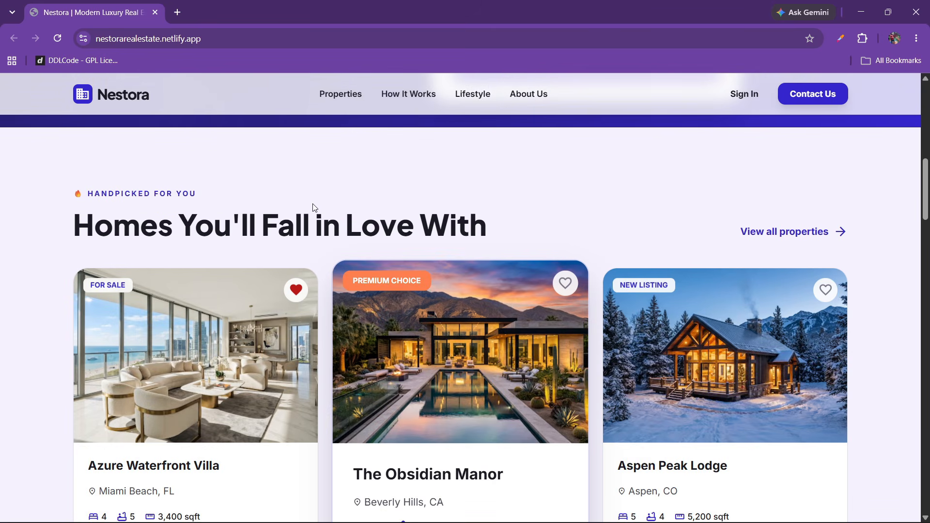
{"action": "scroll", "coordinate": [315, 204], "scroll_direction": "down", "scroll_amount": 1}
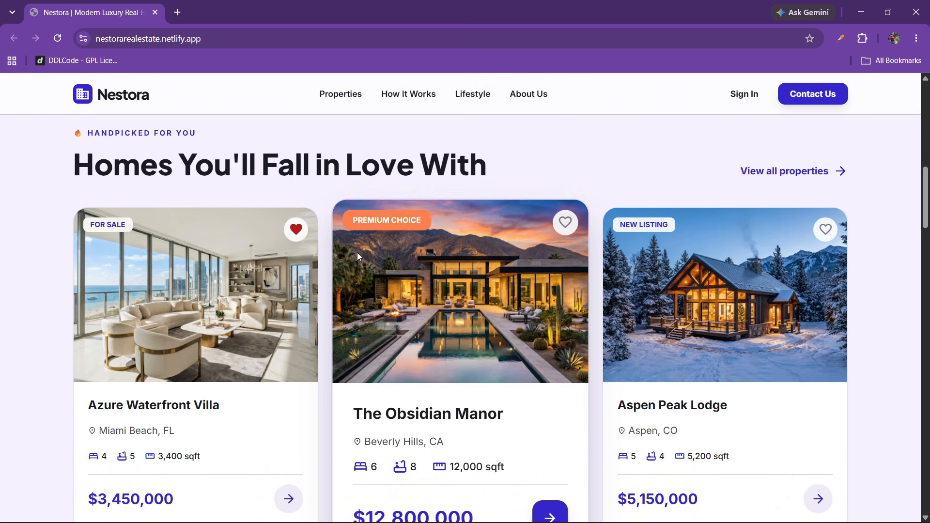
{"action": "scroll", "coordinate": [264, 296], "scroll_direction": "down", "scroll_amount": 1}
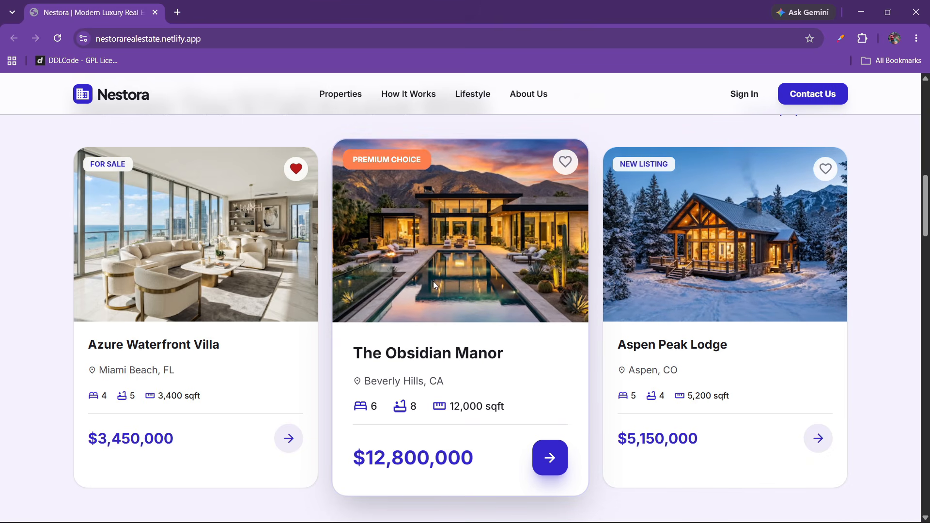
{"action": "scroll", "coordinate": [339, 296], "scroll_direction": "down", "scroll_amount": 1}
{"action": "scroll", "coordinate": [319, 295], "scroll_direction": "down", "scroll_amount": 1}
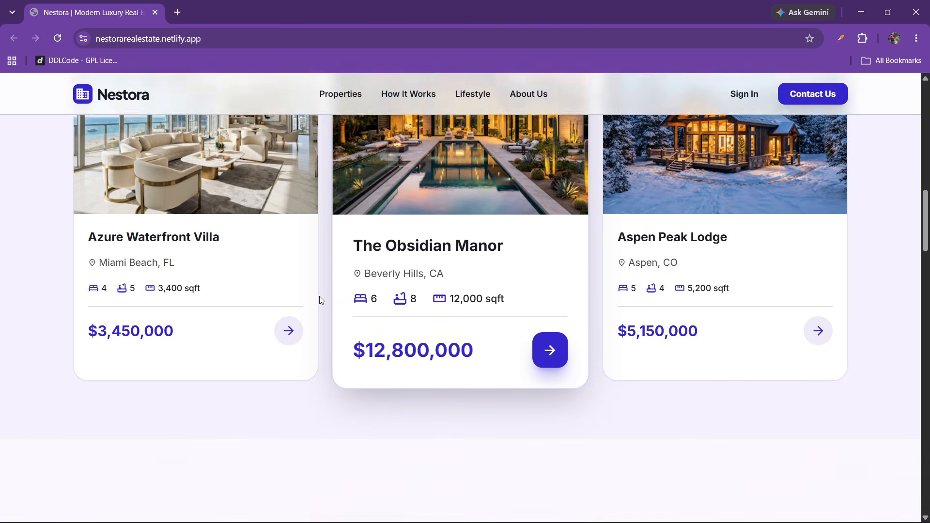
{"action": "scroll", "coordinate": [319, 296], "scroll_direction": "down", "scroll_amount": 4}
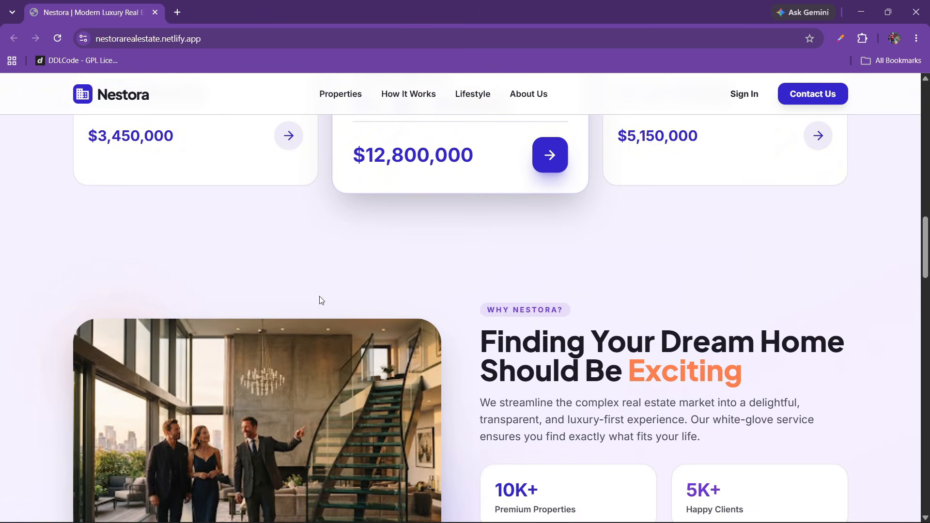
{"action": "scroll", "coordinate": [318, 296], "scroll_direction": "down", "scroll_amount": 1}
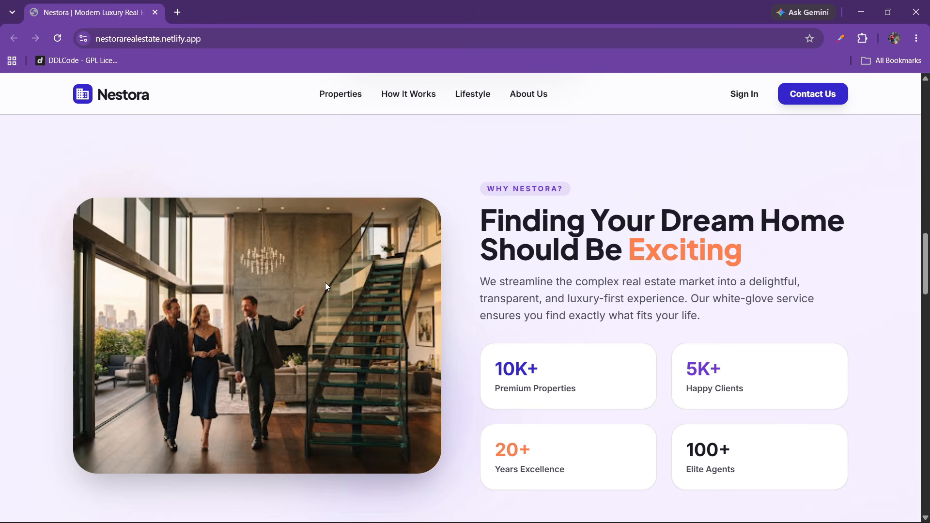
{"action": "scroll", "coordinate": [338, 288], "scroll_direction": "down", "scroll_amount": 3}
{"action": "scroll", "coordinate": [338, 285], "scroll_direction": "up", "scroll_amount": 6}
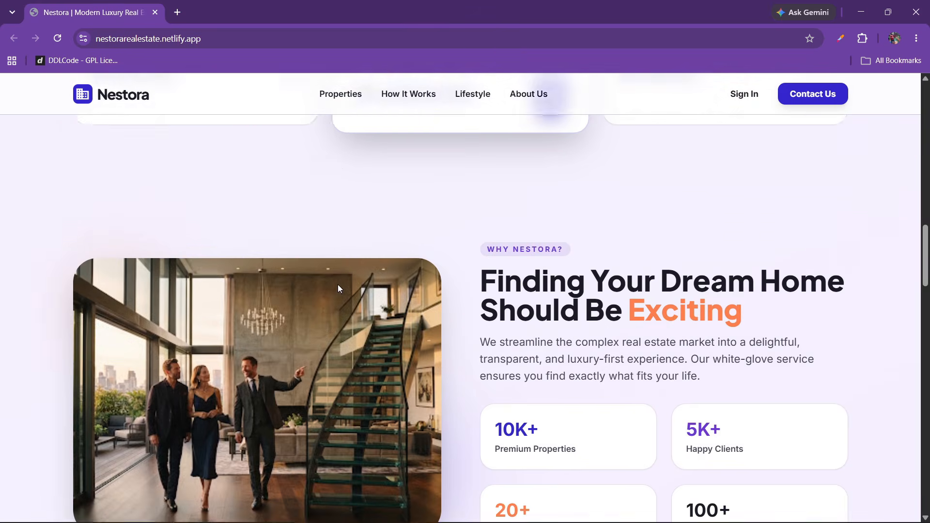
{"action": "scroll", "coordinate": [339, 288], "scroll_direction": "down", "scroll_amount": 1}
{"action": "scroll", "coordinate": [339, 288], "scroll_direction": "down", "scroll_amount": 2}
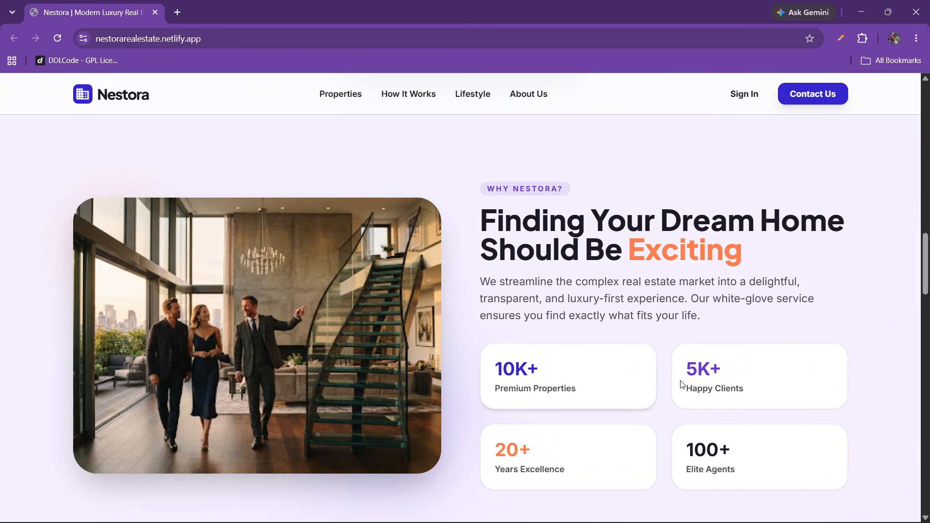
- Review the lifestyle categories, the Dream Home banner, the contact section and the footer, and return to the top of the homepage
{"action": "scroll", "coordinate": [393, 328], "scroll_direction": "down", "scroll_amount": 10}
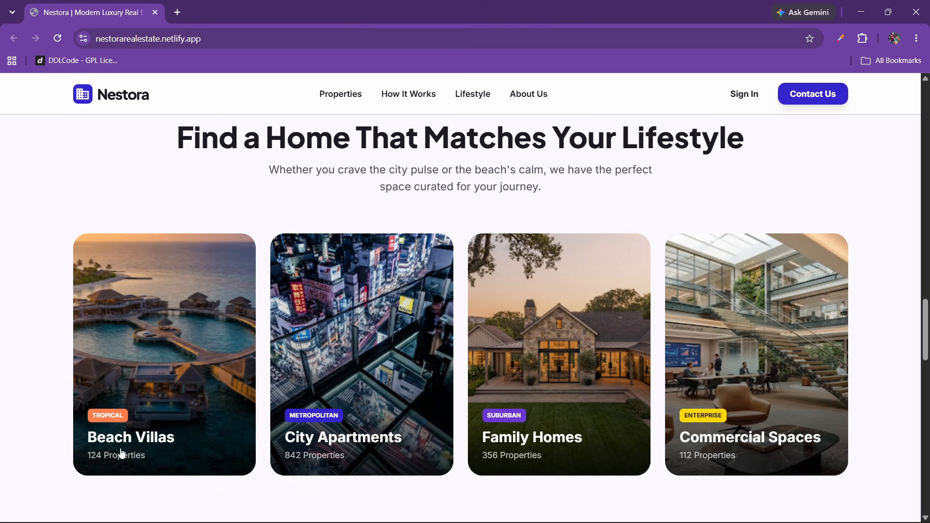
{"action": "scroll", "coordinate": [399, 351], "scroll_direction": "down", "scroll_amount": 1}
{"action": "scroll", "coordinate": [399, 351], "scroll_direction": "down", "scroll_amount": 5}
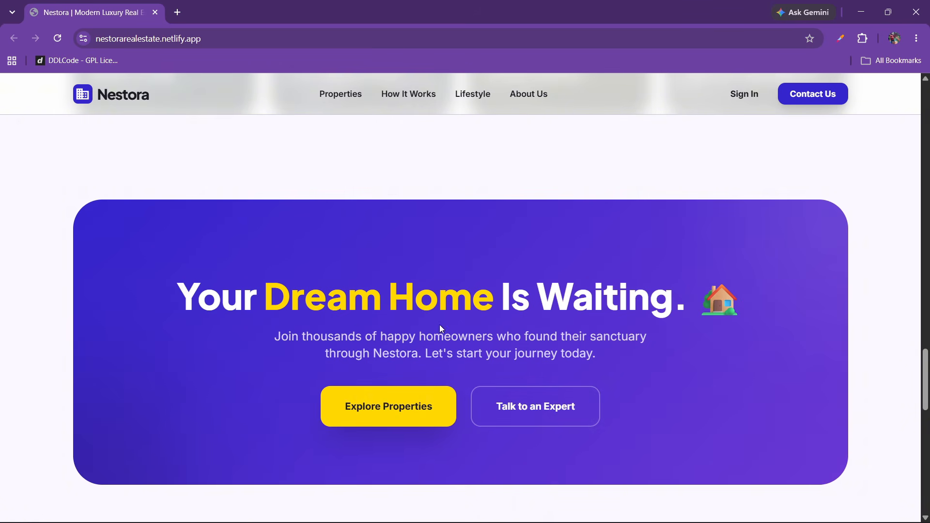
{"action": "scroll", "coordinate": [423, 382], "scroll_direction": "down", "scroll_amount": 4}
{"action": "scroll", "coordinate": [423, 382], "scroll_direction": "down", "scroll_amount": 4}
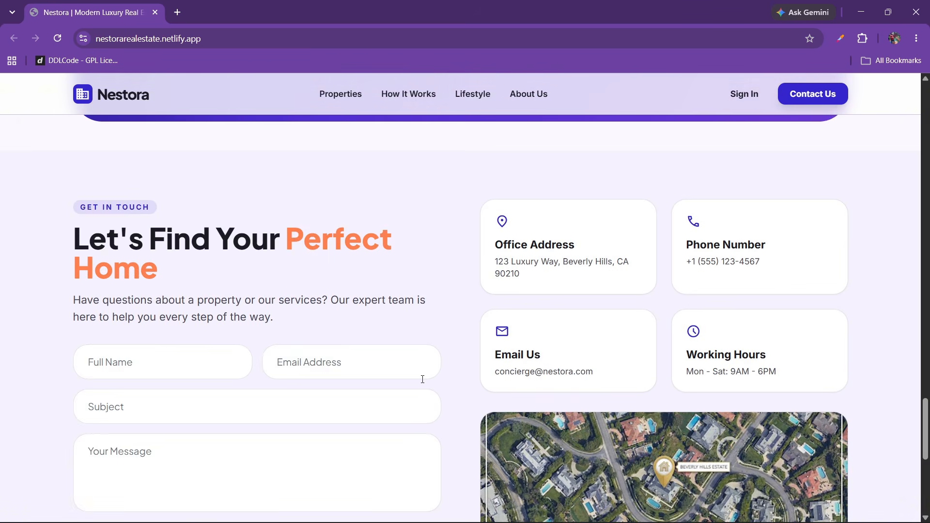
{"action": "scroll", "coordinate": [421, 380], "scroll_direction": "up", "scroll_amount": 1}
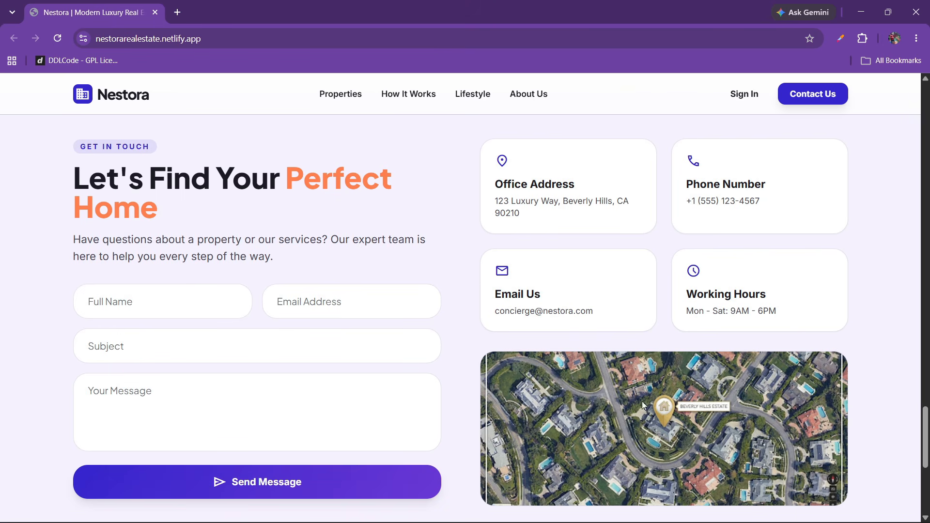
{"action": "scroll", "coordinate": [336, 377], "scroll_direction": "down", "scroll_amount": 4}
{"action": "scroll", "coordinate": [337, 377], "scroll_direction": "down", "scroll_amount": 3}
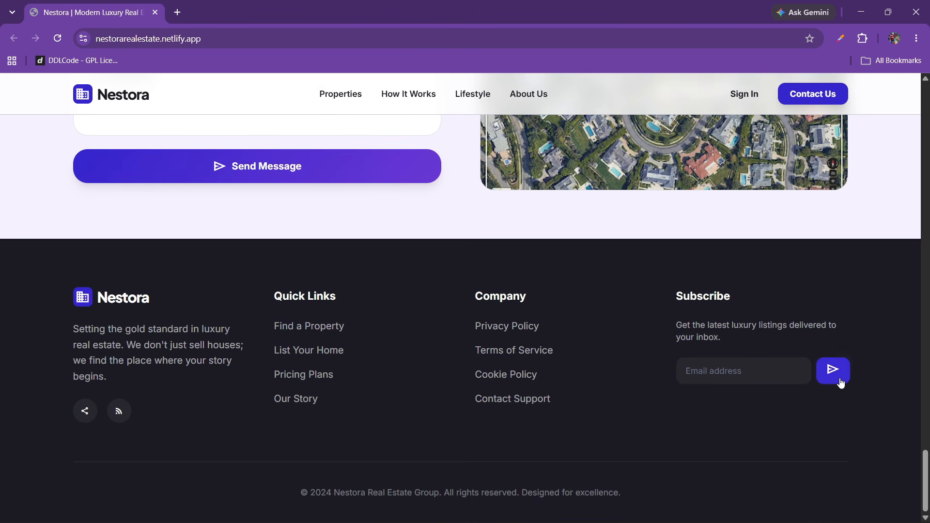
{"action": "left_click_drag", "start_coordinate": [926, 482], "coordinate": [925, 114]}
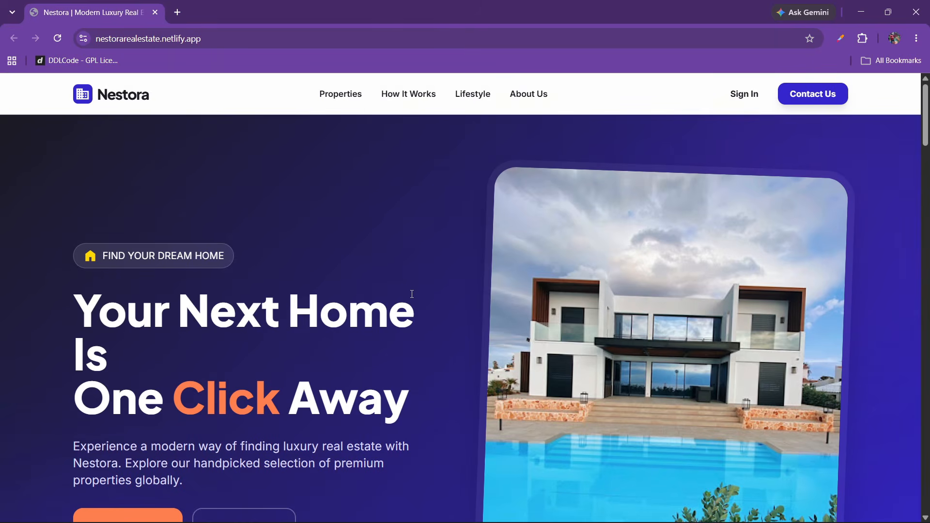
- Preview the homepage in the Mobile simulator extension on an iPhone 14 PRO MAX
{"action": "left_click", "coordinate": [863, 38]}
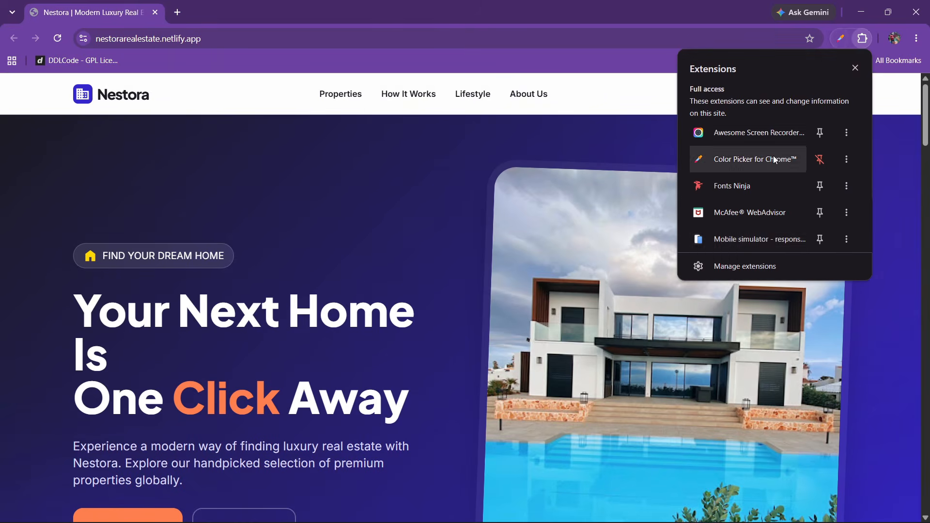
{"action": "left_click", "coordinate": [727, 240]}
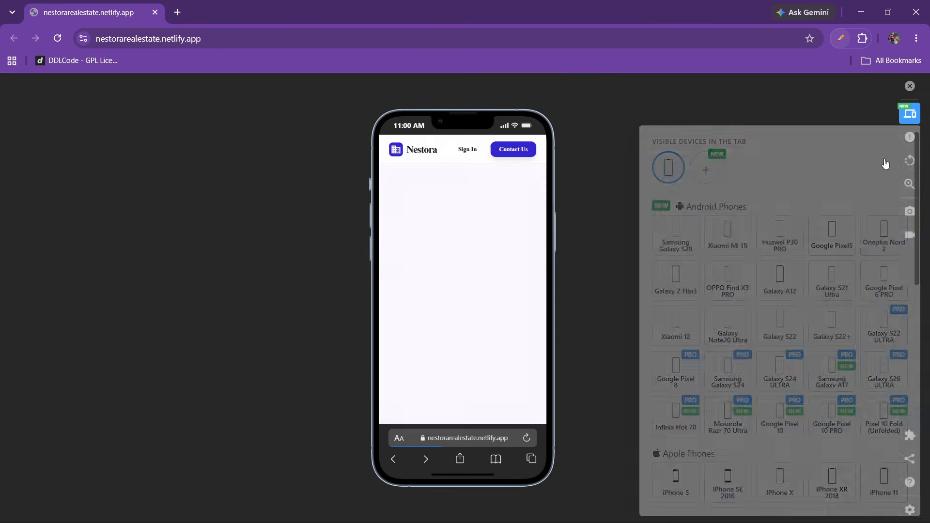
{"action": "scroll", "coordinate": [831, 354], "scroll_direction": "down", "scroll_amount": 6}
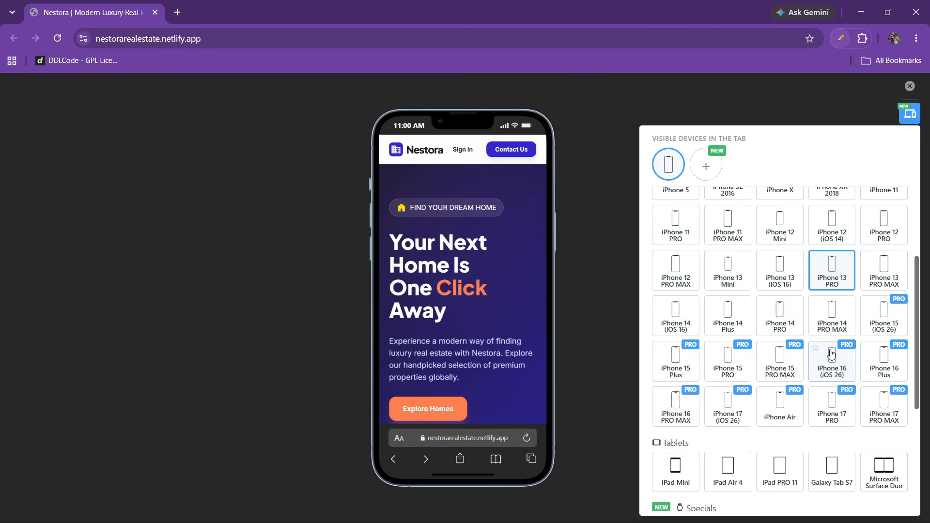
{"action": "left_click", "coordinate": [832, 315]}
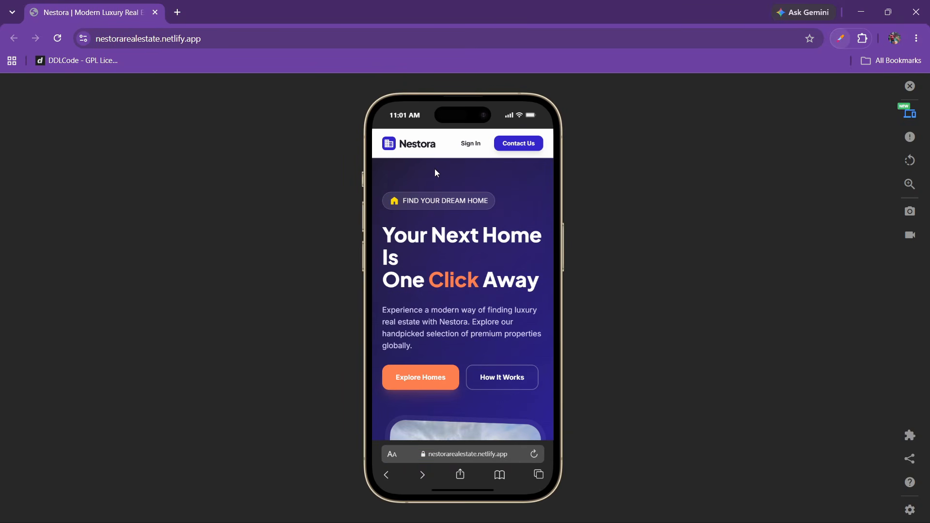
{"action": "scroll", "coordinate": [429, 349], "scroll_direction": "down", "scroll_amount": 1}
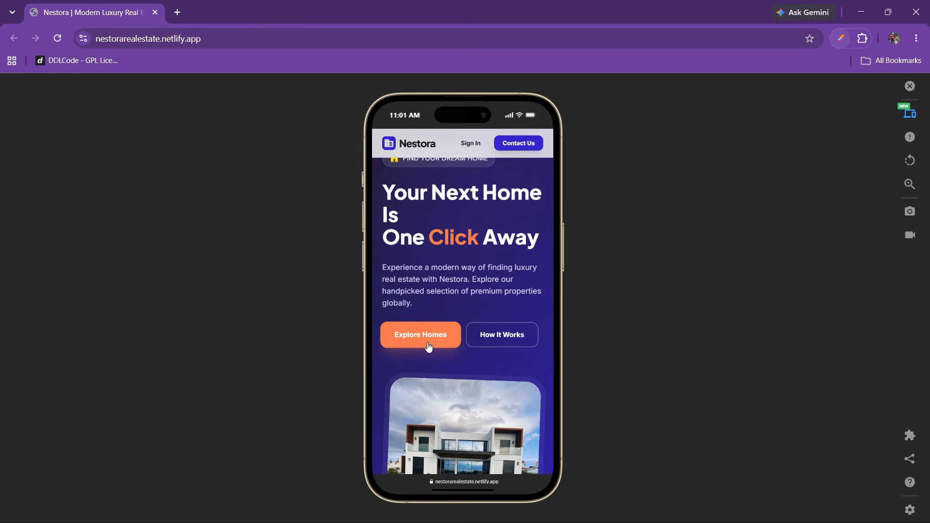
- Examine the mobile layout of the hero, the "Homes You'll Fall in Love With" property cards and the statistics section
{"action": "scroll", "coordinate": [498, 349], "scroll_direction": "down", "scroll_amount": 5}
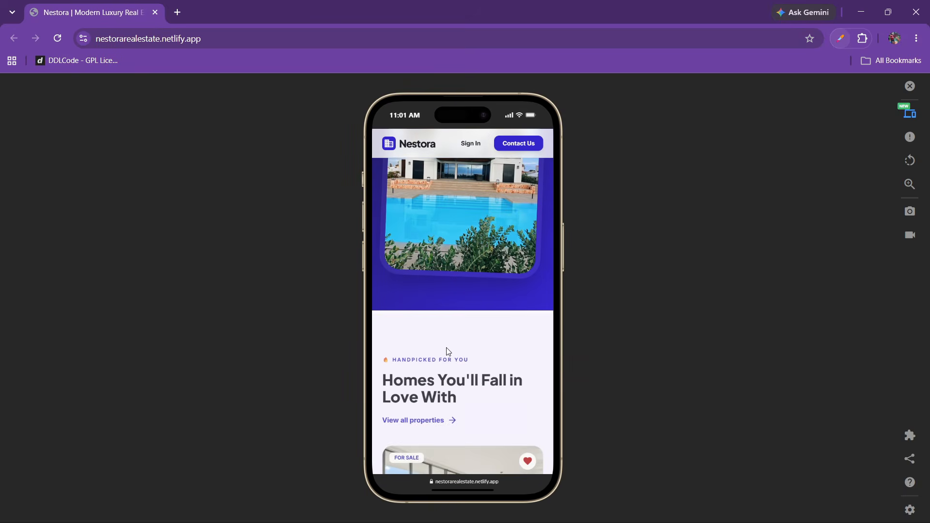
{"action": "scroll", "coordinate": [449, 352], "scroll_direction": "down", "scroll_amount": 4}
{"action": "scroll", "coordinate": [442, 351], "scroll_direction": "down", "scroll_amount": 10}
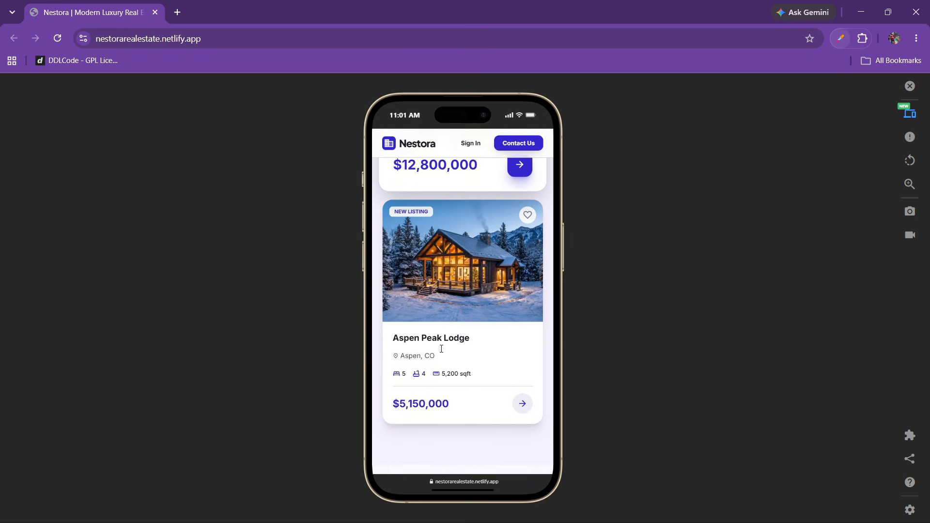
{"action": "scroll", "coordinate": [443, 349], "scroll_direction": "down", "scroll_amount": 4}
{"action": "scroll", "coordinate": [434, 295], "scroll_direction": "down", "scroll_amount": 8}
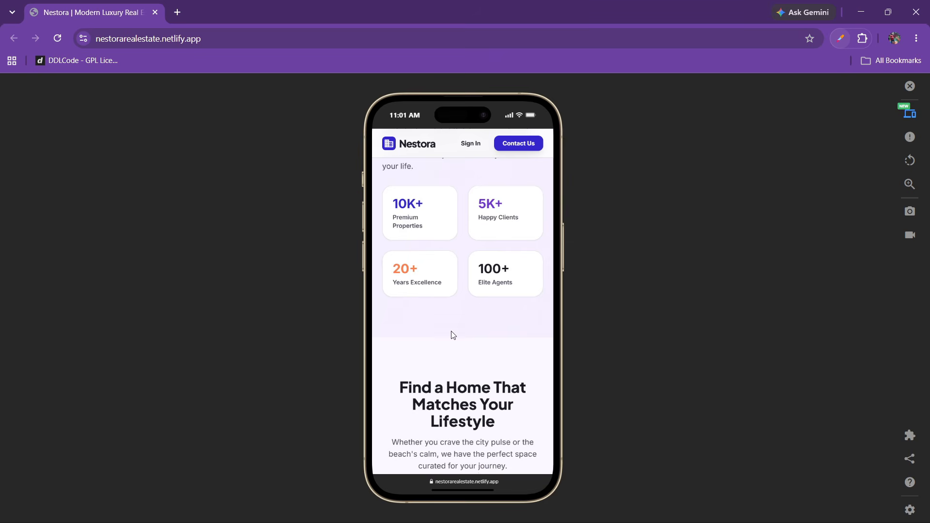
- Examine the mobile layout from the lifestyle categories and Dream Home banner through the contact section and footer, and close the simulator
{"action": "scroll", "coordinate": [451, 346], "scroll_direction": "down", "scroll_amount": 8}
{"action": "scroll", "coordinate": [453, 353], "scroll_direction": "down", "scroll_amount": 7}
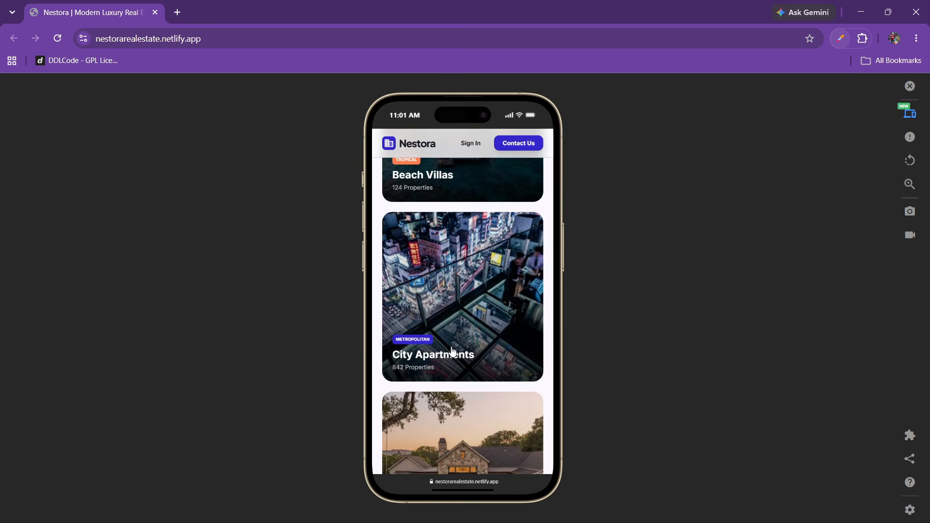
{"action": "scroll", "coordinate": [456, 315], "scroll_direction": "down", "scroll_amount": 8}
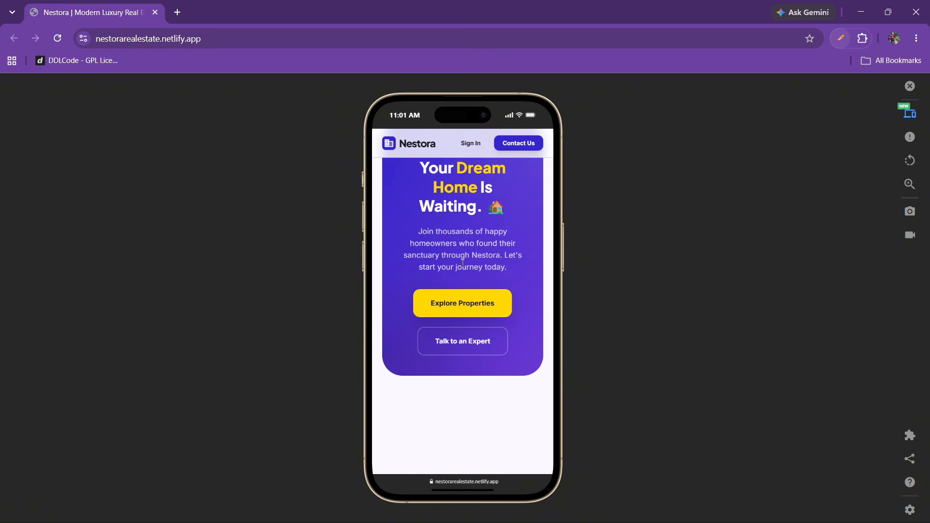
{"action": "scroll", "coordinate": [476, 345], "scroll_direction": "down", "scroll_amount": 3}
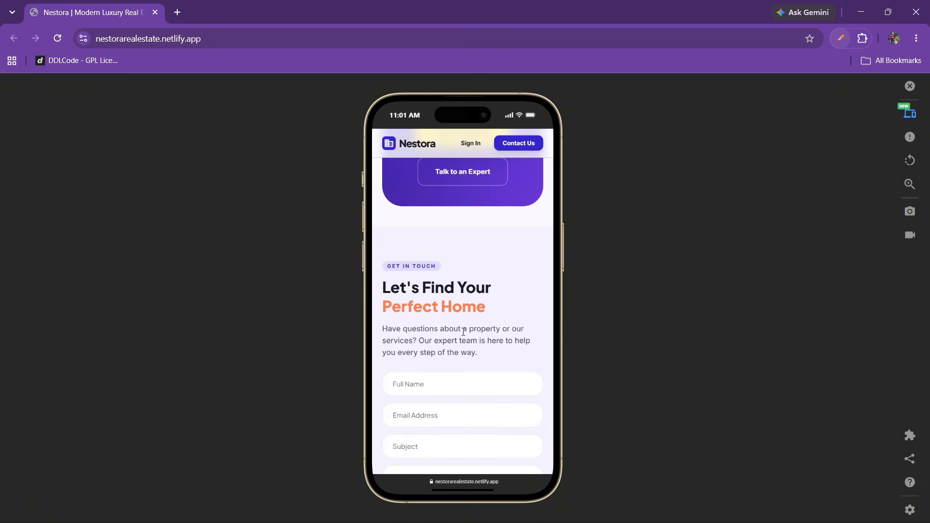
{"action": "scroll", "coordinate": [468, 342], "scroll_direction": "down", "scroll_amount": 8}
{"action": "scroll", "coordinate": [462, 354], "scroll_direction": "down", "scroll_amount": 10}
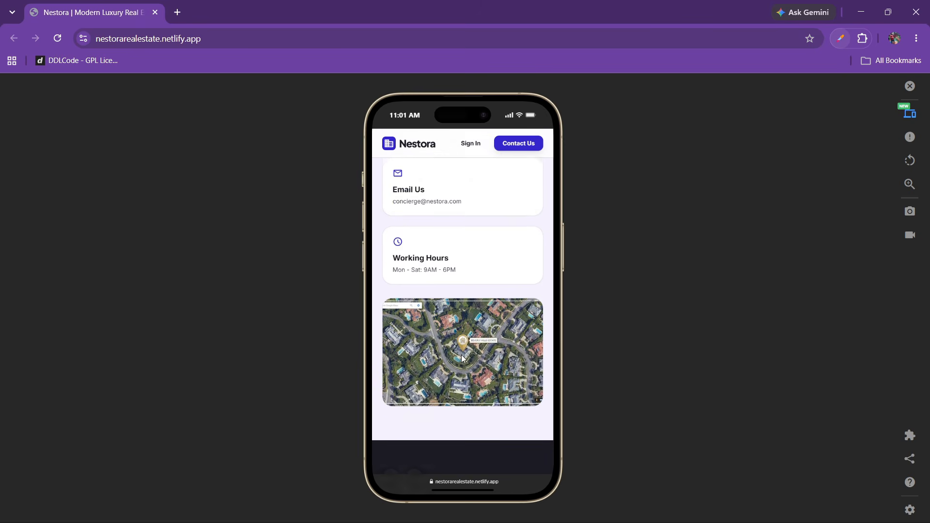
{"action": "scroll", "coordinate": [459, 419], "scroll_direction": "down", "scroll_amount": 3}
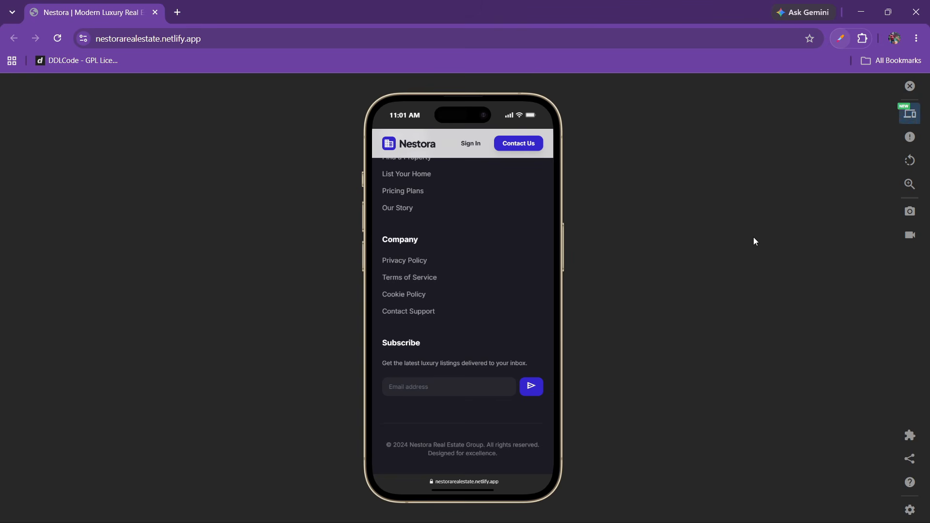
{"action": "left_click", "coordinate": [910, 86]}
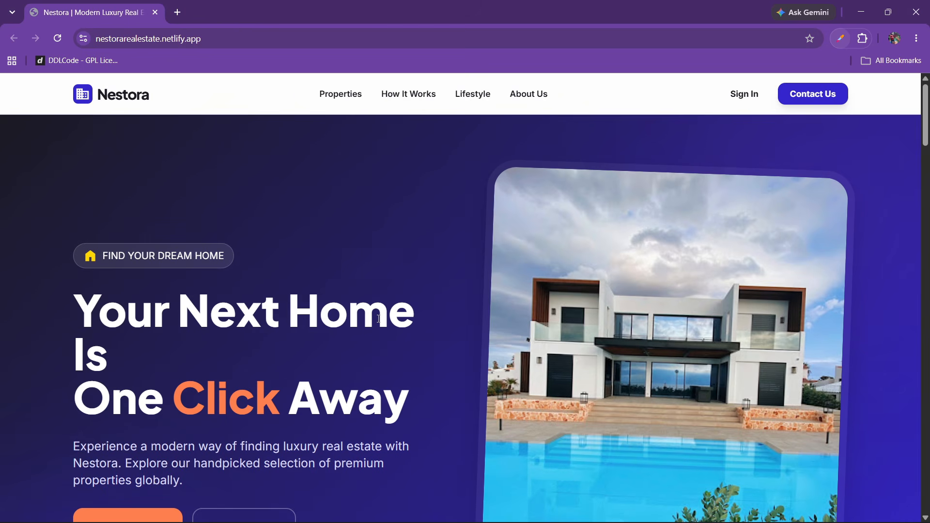
- Examine the desktop hero section again, including its heading, villa image, call-to-action buttons and search card
{"action": "scroll", "coordinate": [379, 319], "scroll_direction": "down", "scroll_amount": 3}
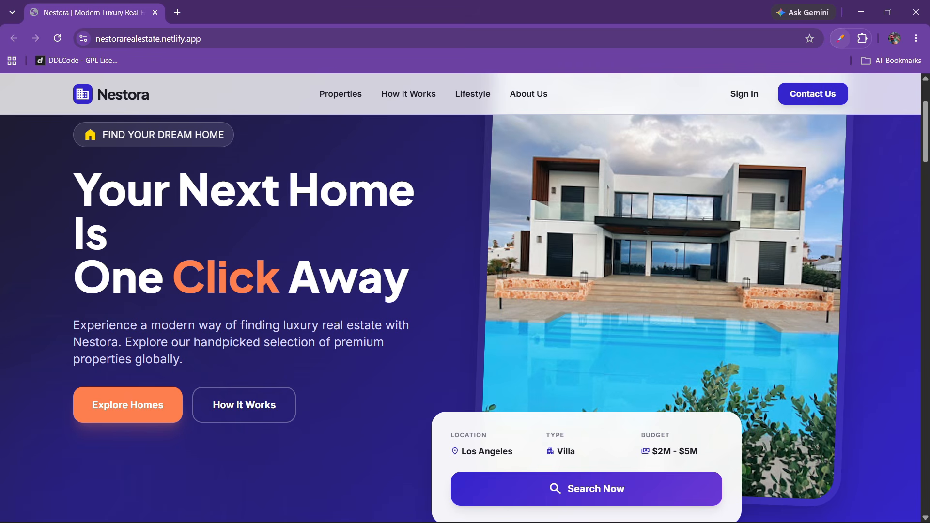
{"action": "scroll", "coordinate": [337, 326], "scroll_direction": "up", "scroll_amount": 3}
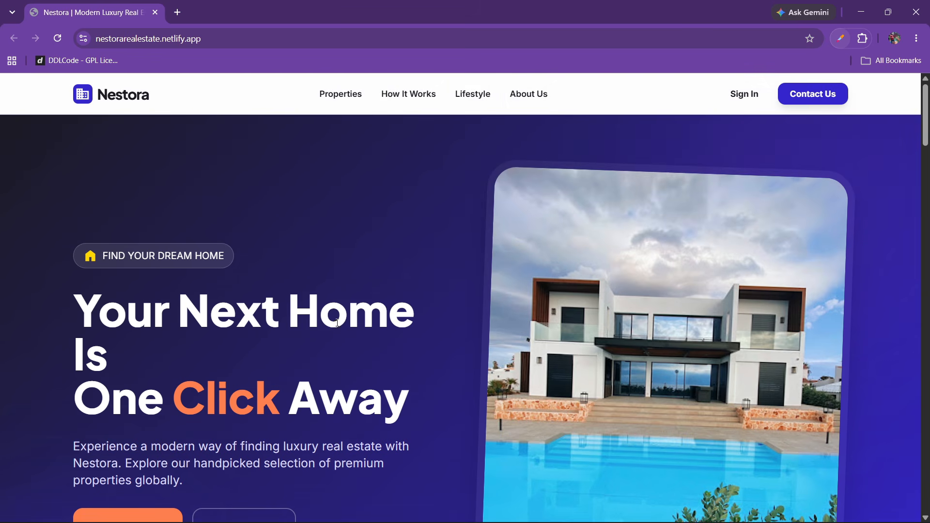
{"action": "scroll", "coordinate": [338, 321], "scroll_direction": "down", "scroll_amount": 3}
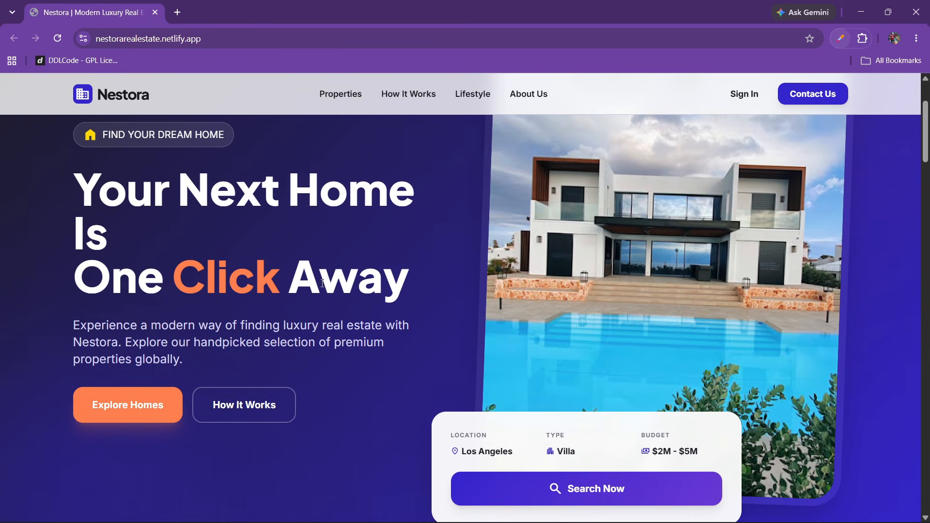
{"action": "scroll", "coordinate": [323, 283], "scroll_direction": "up", "scroll_amount": 2}
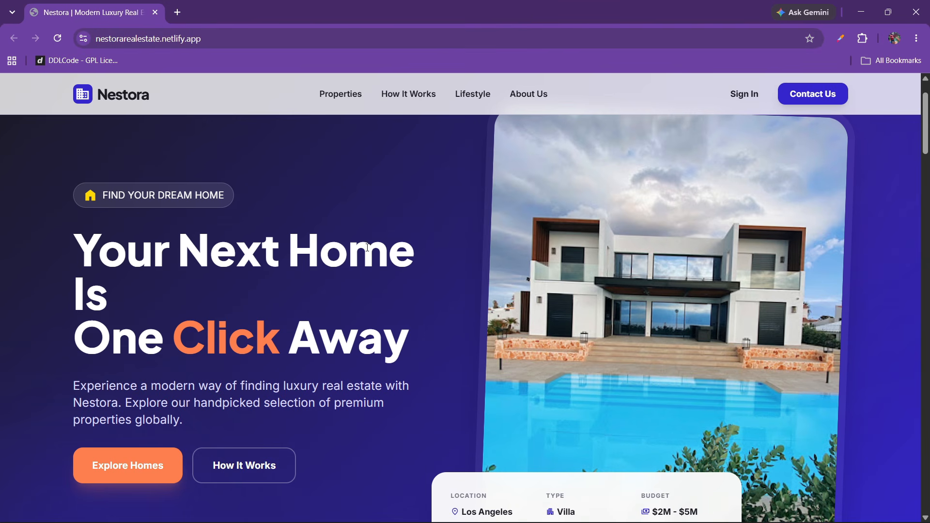
{"action": "scroll", "coordinate": [323, 260], "scroll_direction": "up", "scroll_amount": 2}
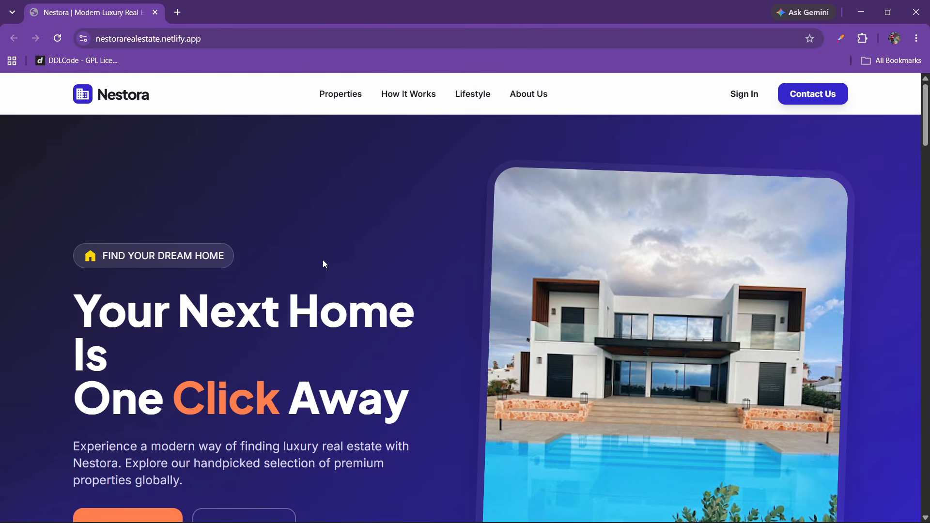
{"action": "scroll", "coordinate": [361, 265], "scroll_direction": "down", "scroll_amount": 2}
{"action": "scroll", "coordinate": [361, 265], "scroll_direction": "down", "scroll_amount": 5}
{"action": "scroll", "coordinate": [362, 268], "scroll_direction": "up", "scroll_amount": 6}
{"action": "scroll", "coordinate": [363, 263], "scroll_direction": "down", "scroll_amount": 1}
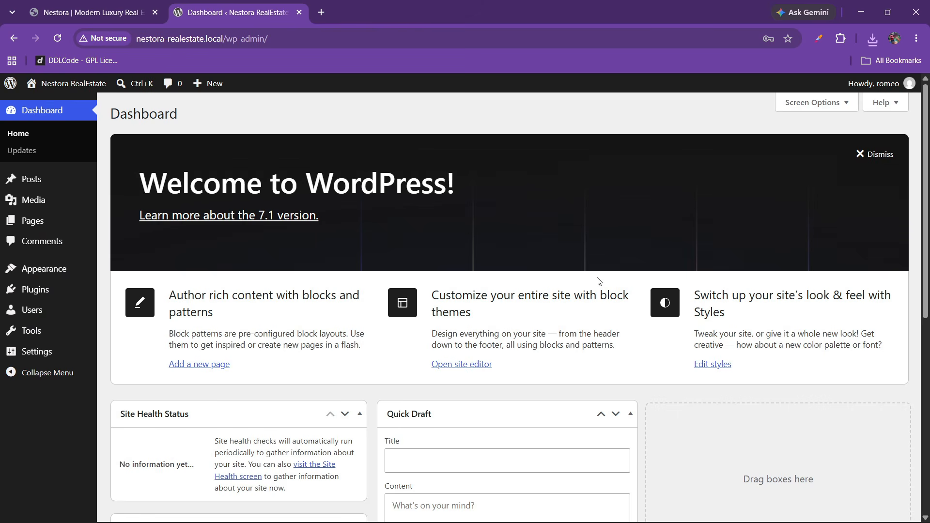
- Dismiss the WordPress welcome panel, and install and activate the Hello Elementor theme
{"action": "left_click", "coordinate": [868, 155]}
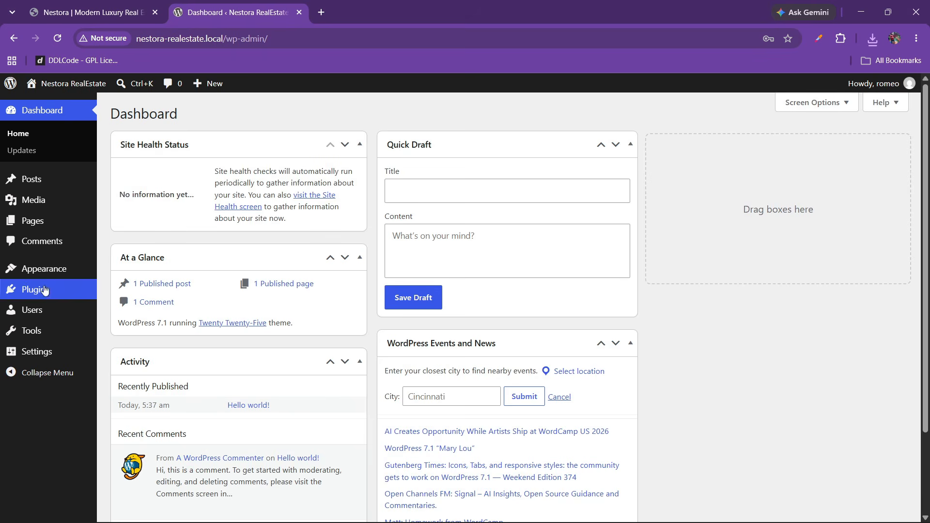
{"action": "mouse_move", "coordinate": [43, 274]}
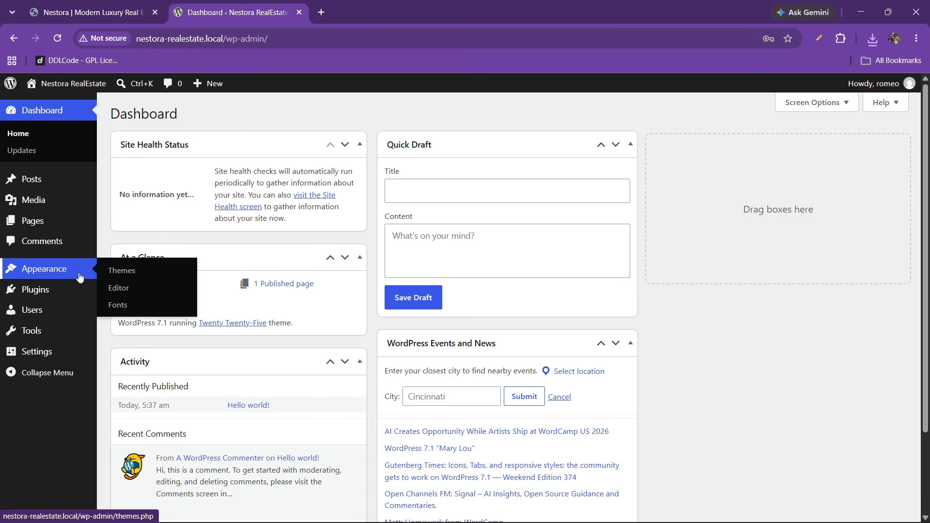
{"action": "left_click", "coordinate": [119, 271]}
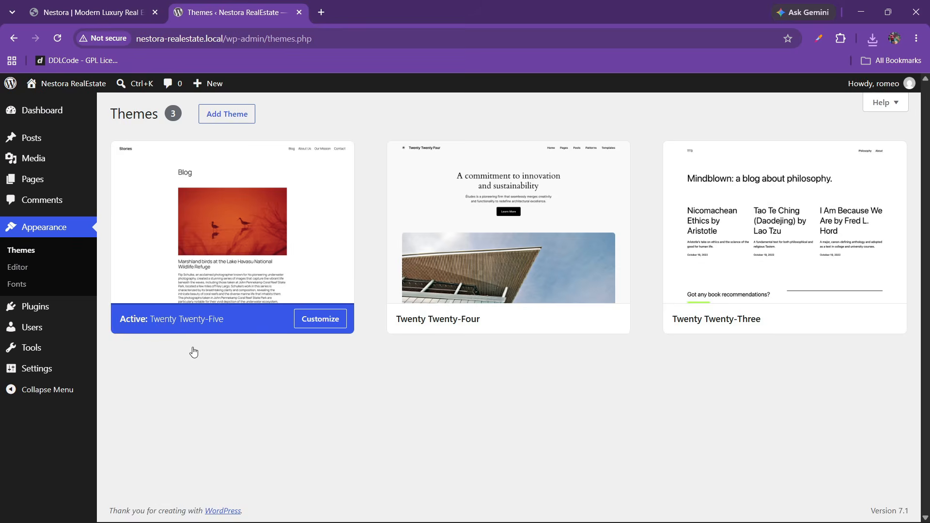
{"action": "left_click", "coordinate": [224, 121]}
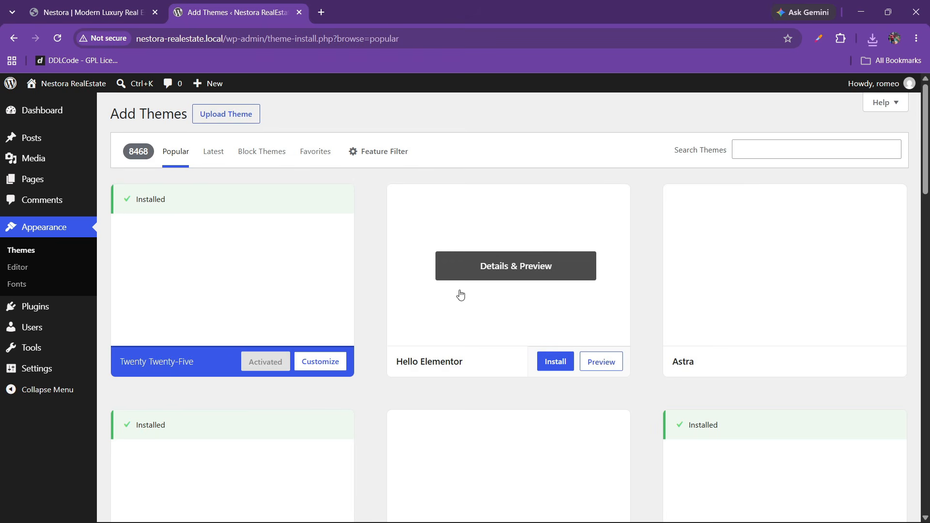
{"action": "left_click", "coordinate": [550, 369]}
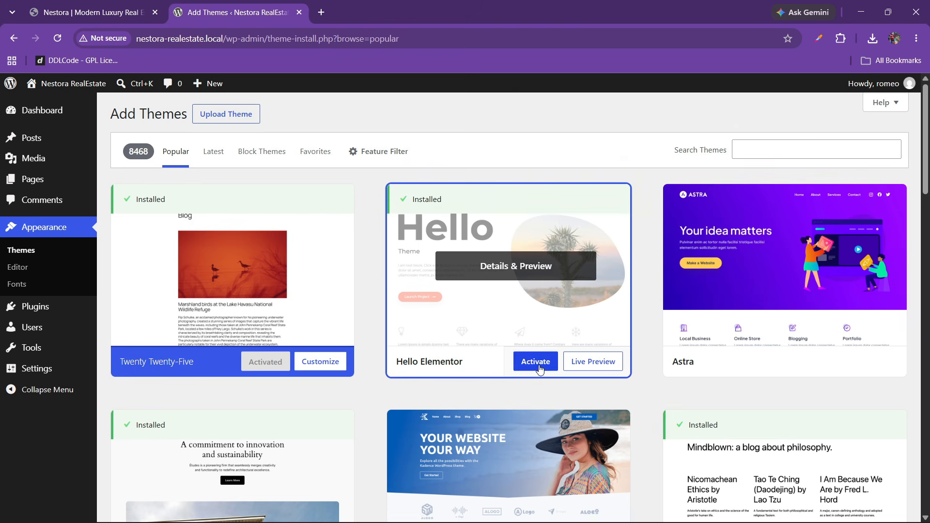
{"action": "left_click", "coordinate": [536, 362]}
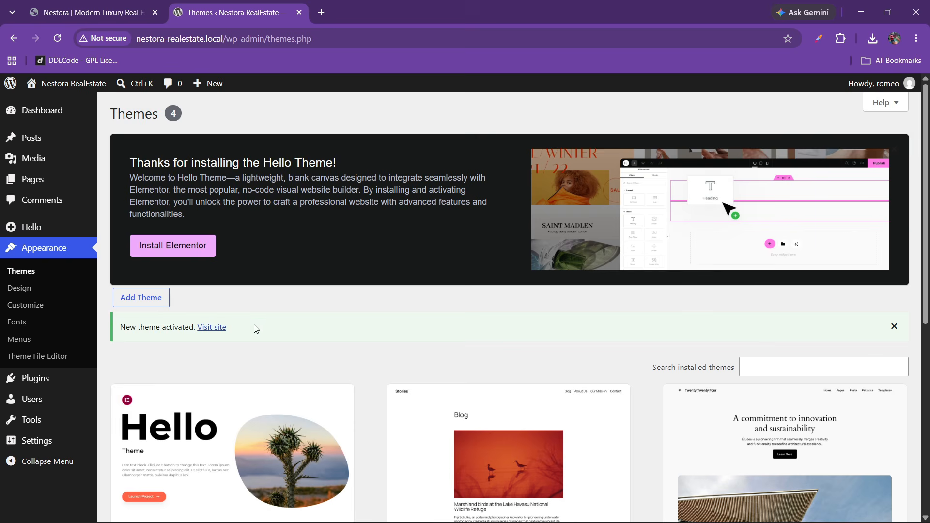
- Delete the unused Twenty Twenty-Five theme from the installed themes
{"action": "scroll", "coordinate": [254, 327], "scroll_direction": "down", "scroll_amount": 2}
{"action": "scroll", "coordinate": [252, 332], "scroll_direction": "down", "scroll_amount": 3}
{"action": "left_click", "coordinate": [499, 252]}
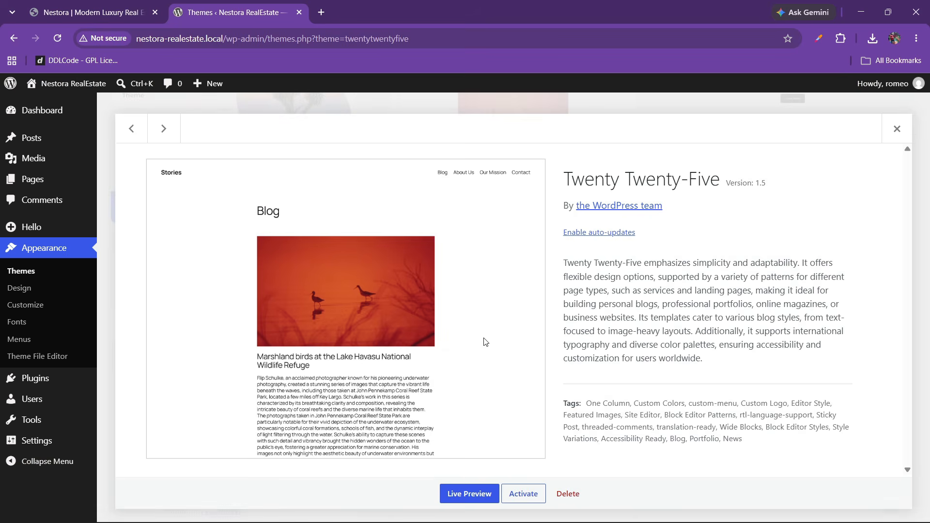
{"action": "left_click", "coordinate": [564, 494]}
{"action": "left_click", "coordinate": [517, 137]}
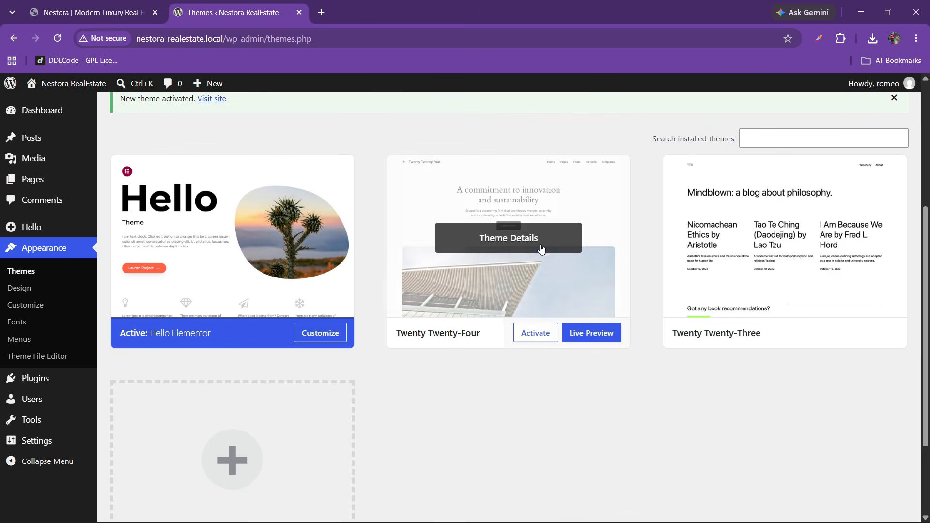
- Delete the Twenty Twenty-Four and Twenty Twenty-Three themes, keeping only Hello Elementor installed
{"action": "left_click", "coordinate": [484, 303]}
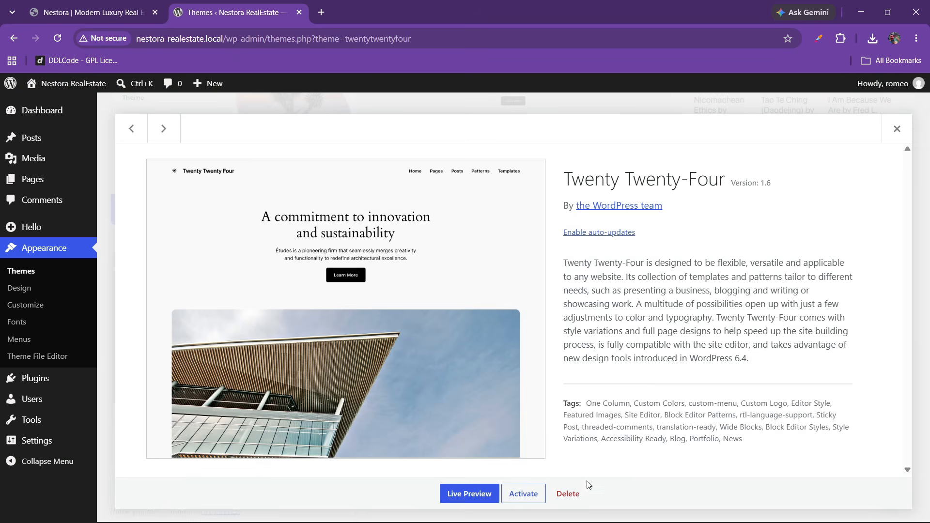
{"action": "left_click", "coordinate": [582, 498]}
{"action": "left_click", "coordinate": [517, 137]}
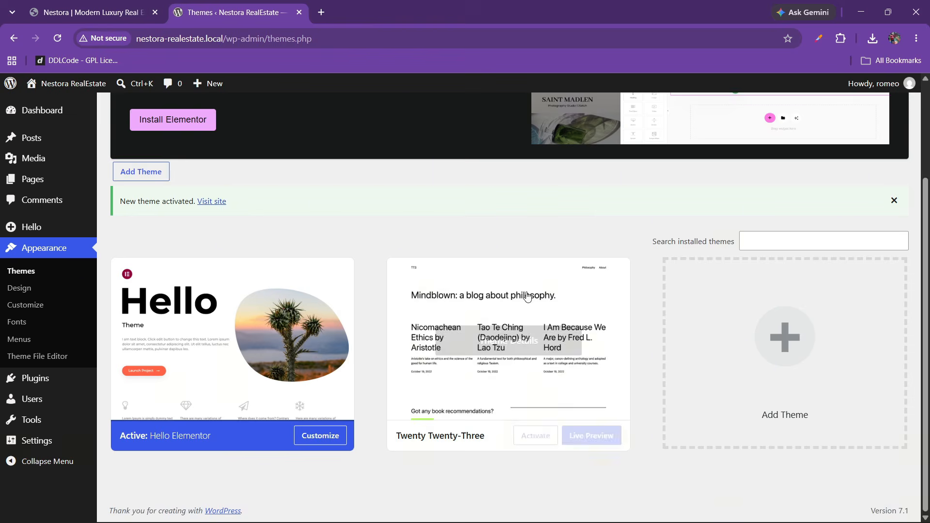
{"action": "left_click", "coordinate": [529, 345]}
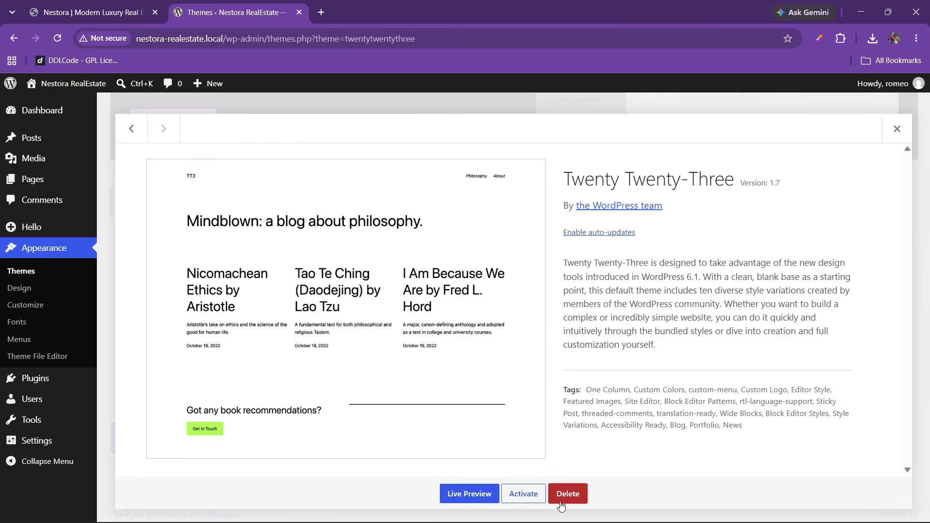
{"action": "left_click", "coordinate": [566, 494]}
{"action": "key", "text": "Return"}
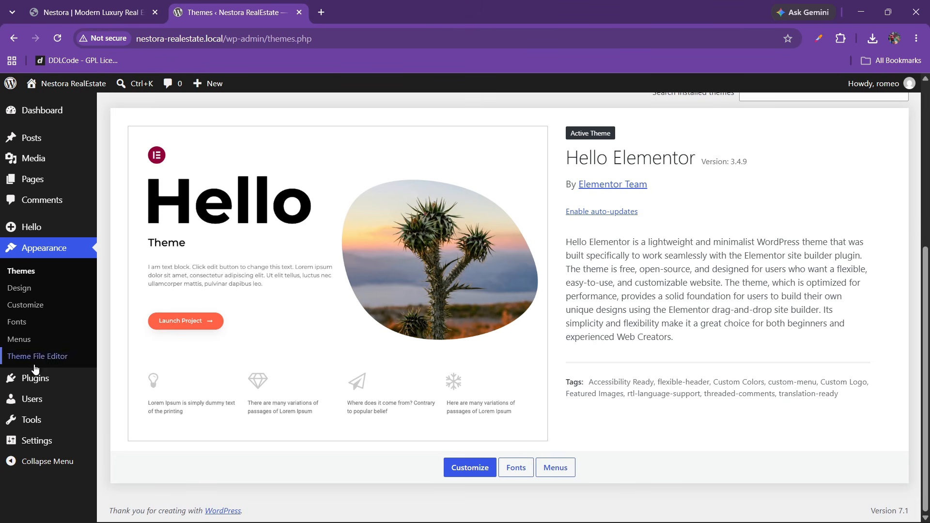
- Search the plugin directory for "elementor", and install and activate the Elementor Website Builder plugin
{"action": "left_click", "coordinate": [93, 387]}
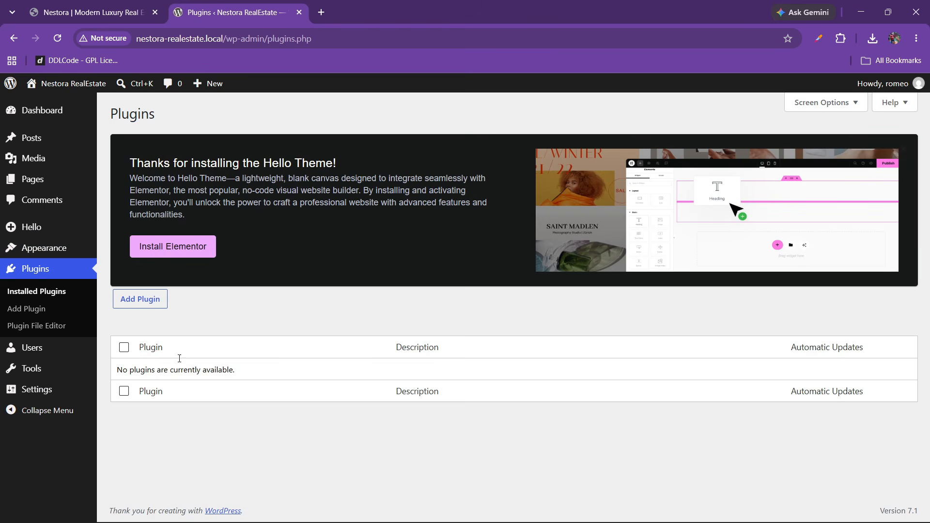
{"action": "left_click", "coordinate": [151, 301]}
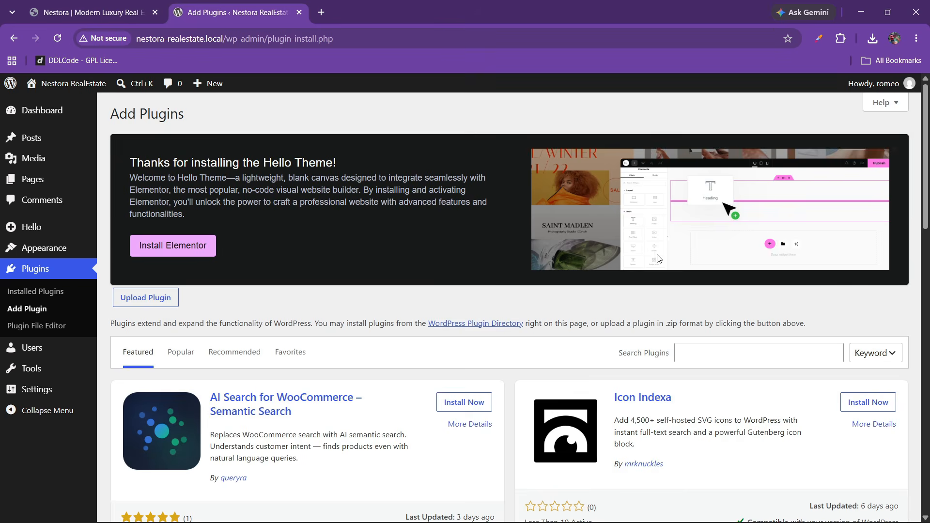
{"action": "left_click", "coordinate": [709, 353]}
{"action": "type", "text": "elementor"}
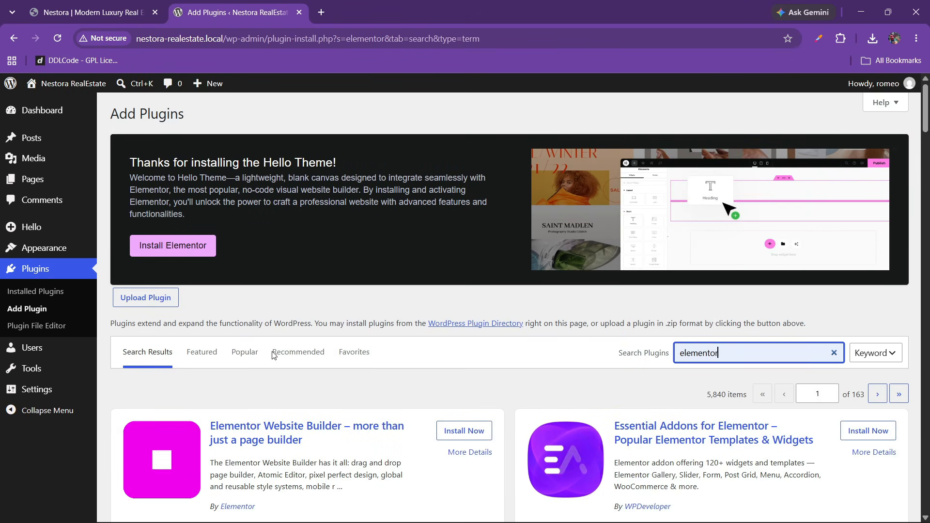
{"action": "scroll", "coordinate": [273, 355], "scroll_direction": "down", "scroll_amount": 1}
{"action": "left_click", "coordinate": [464, 371]}
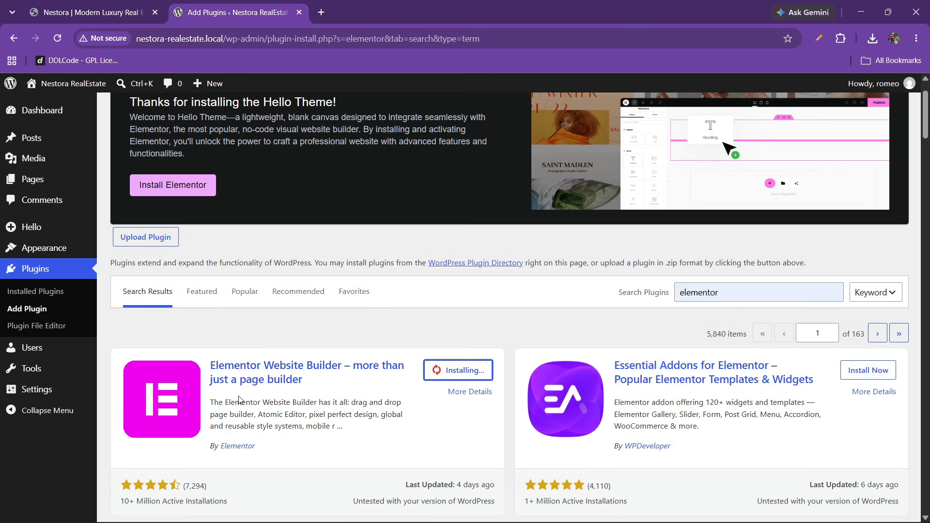
{"action": "scroll", "coordinate": [233, 397], "scroll_direction": "down", "scroll_amount": 1}
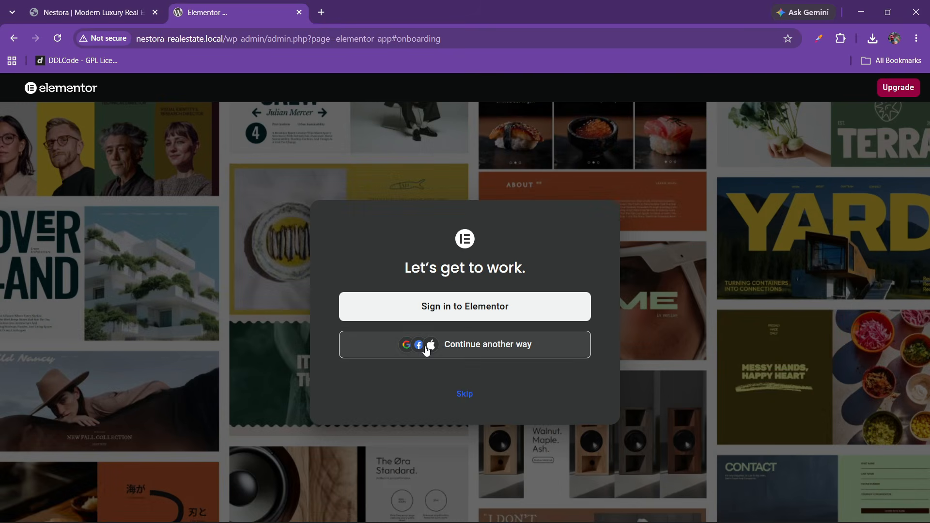
- Skip the Elementor sign-in and complete the onboarding with the Hello theme and the free features
{"action": "left_click", "coordinate": [465, 394]}
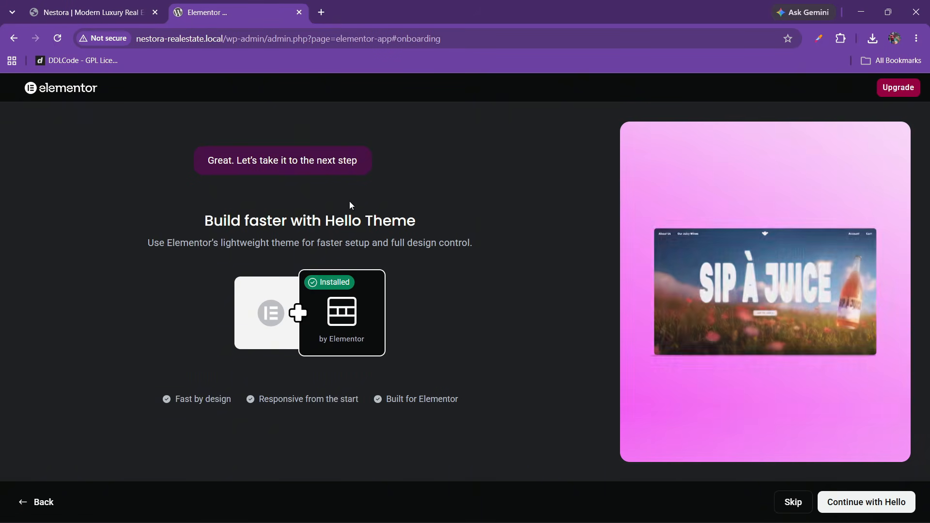
{"action": "left_click", "coordinate": [844, 507]}
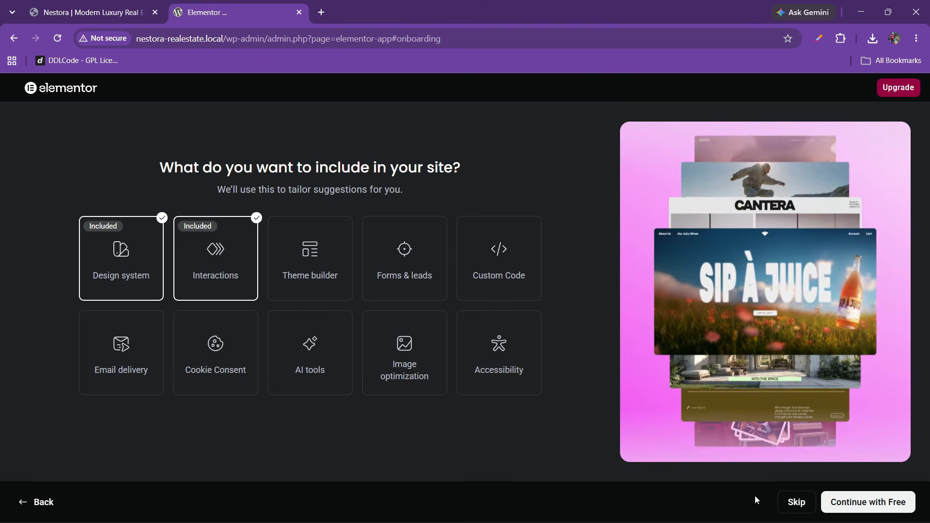
{"action": "left_click", "coordinate": [839, 507]}
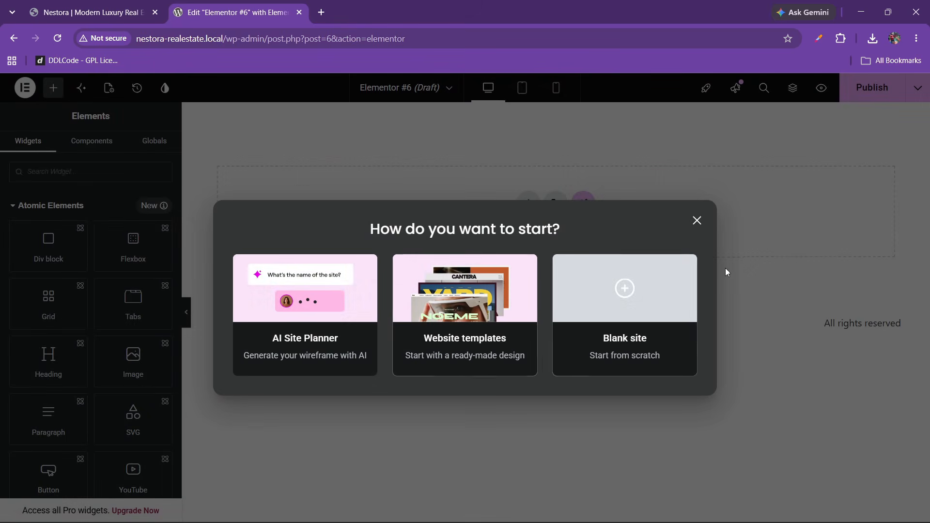
- Dismiss Elementor's starting options, exit to the WordPress editor, and close its welcome guide
{"action": "left_click", "coordinate": [698, 220]}
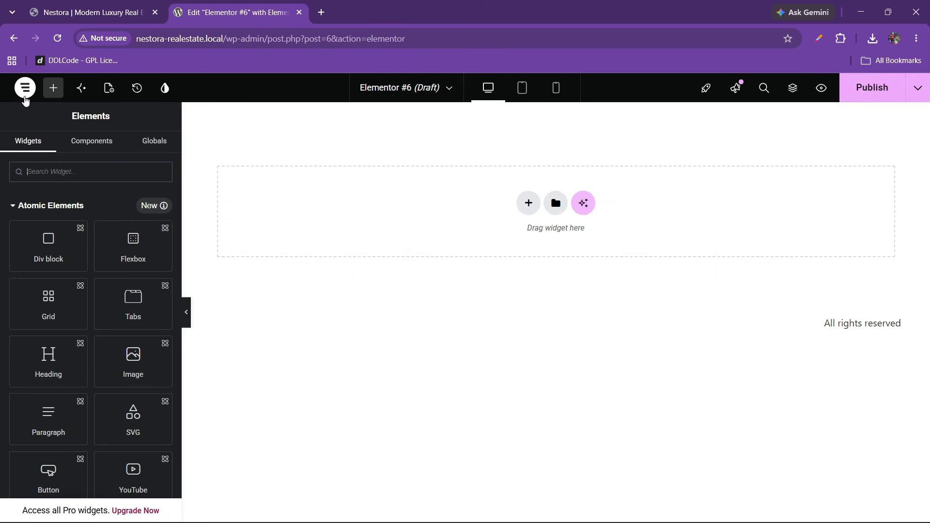
{"action": "left_click", "coordinate": [25, 89]}
{"action": "left_click", "coordinate": [67, 245]}
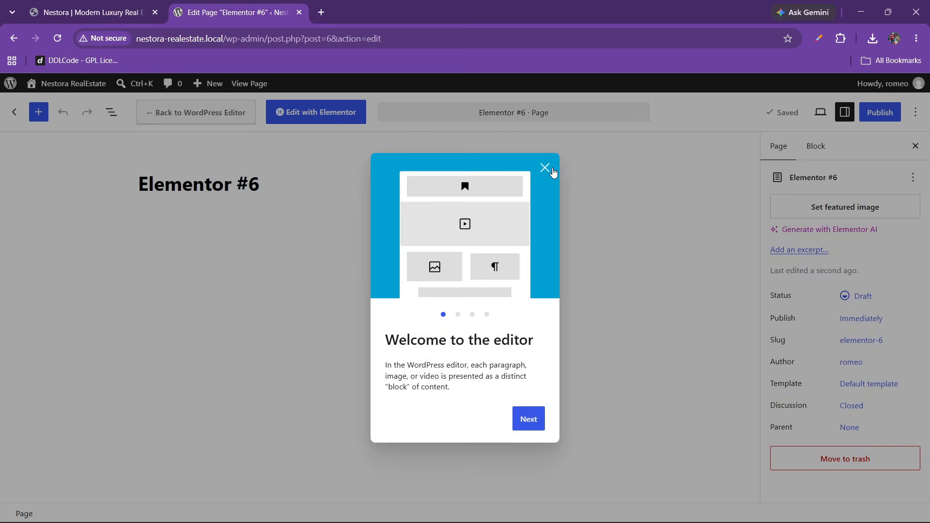
{"action": "left_click", "coordinate": [546, 167]}
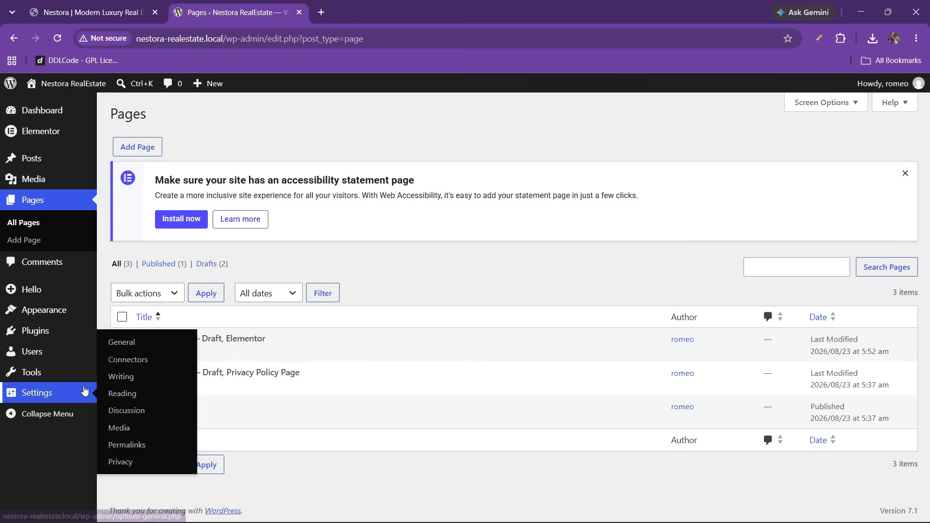
- Open the form for uploading a plugin as a .zip file from the installed plugins page
{"action": "mouse_move", "coordinate": [41, 343]}
{"action": "left_click", "coordinate": [119, 335]}
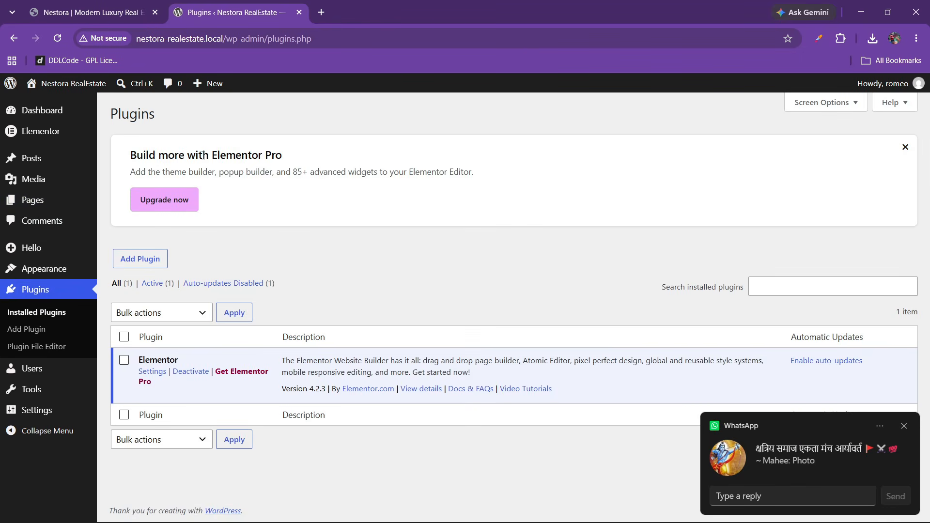
{"action": "left_click", "coordinate": [151, 260]}
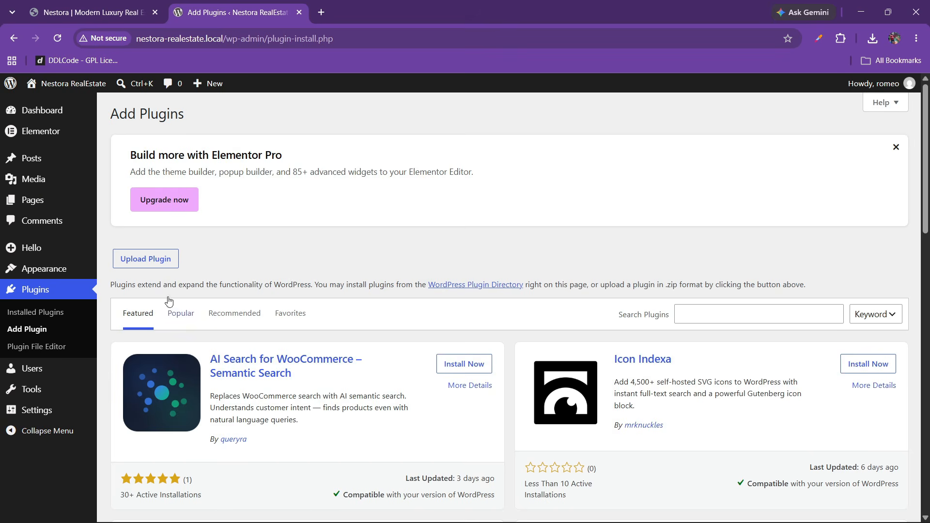
{"action": "left_click", "coordinate": [145, 259]}
{"action": "scroll", "coordinate": [308, 345], "scroll_direction": "down", "scroll_amount": 3}
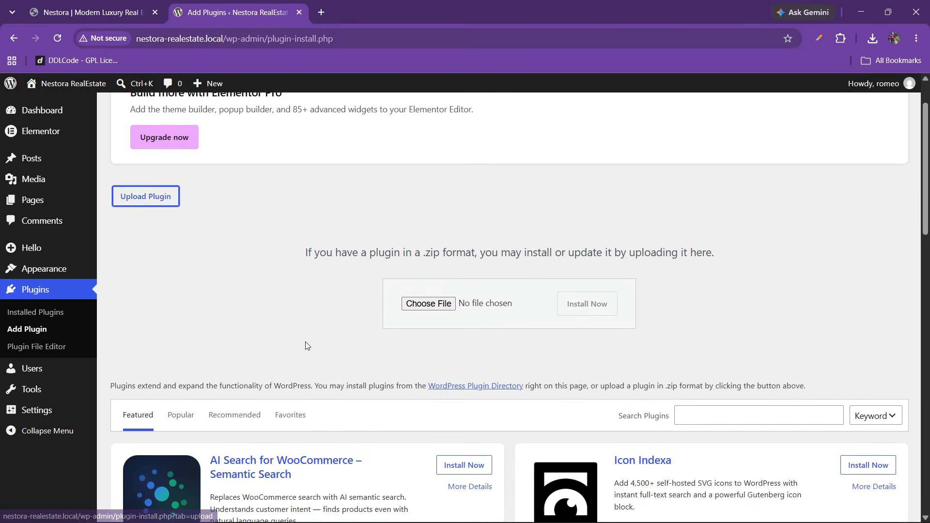
- Upload elementor-pro v4.21.zip from the "Elementor pro latest version" folder on New Volume (D:), then install and activate it
{"action": "left_click", "coordinate": [417, 247]}
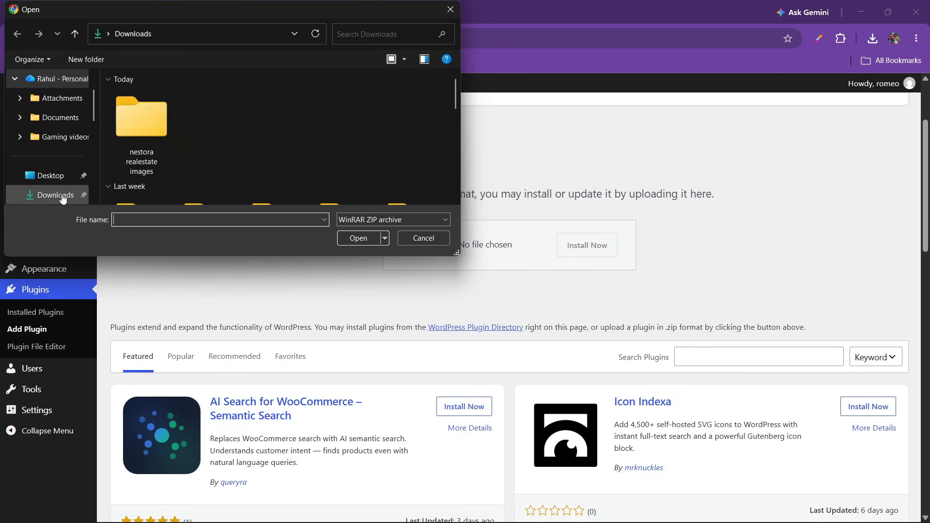
{"action": "scroll", "coordinate": [54, 158], "scroll_direction": "down", "scroll_amount": 1}
{"action": "scroll", "coordinate": [54, 158], "scroll_direction": "down", "scroll_amount": 5}
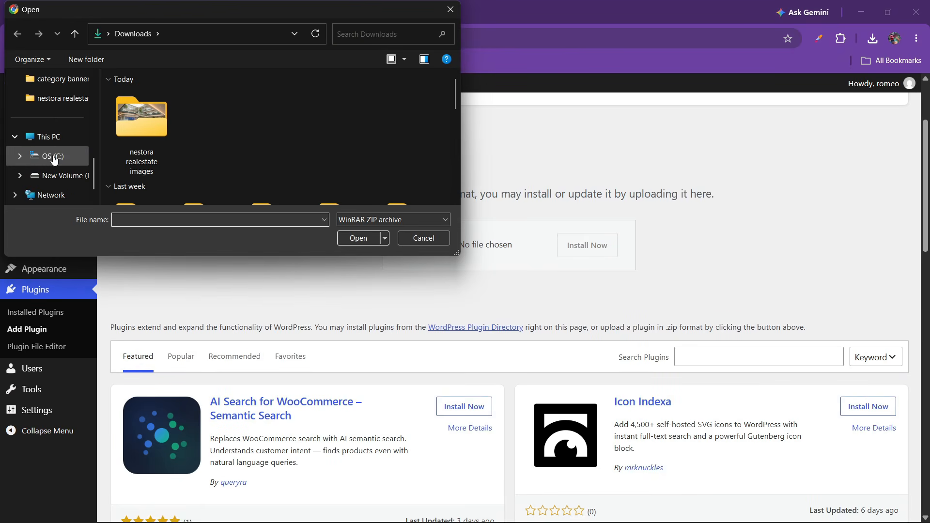
{"action": "left_click", "coordinate": [49, 137]}
{"action": "double_click", "coordinate": [320, 104]}
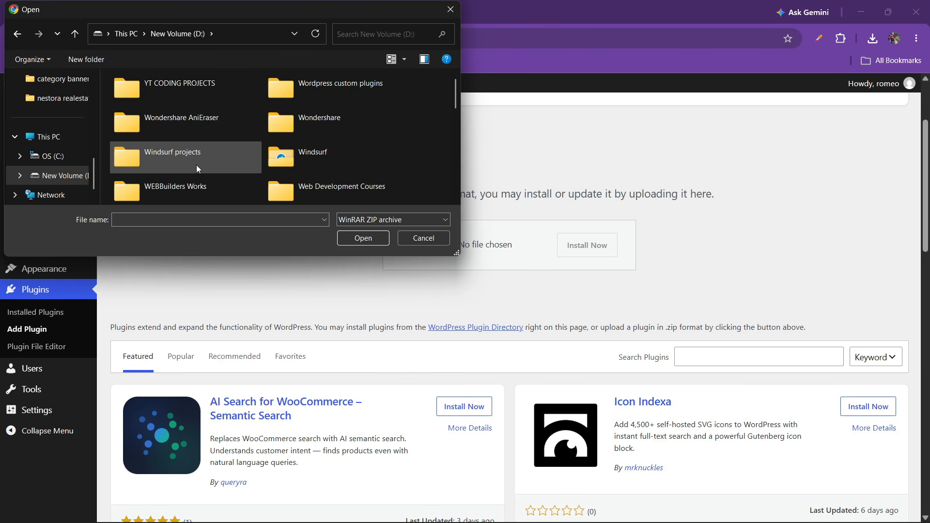
{"action": "scroll", "coordinate": [197, 165], "scroll_direction": "down", "scroll_amount": 5}
{"action": "left_click", "coordinate": [185, 115]}
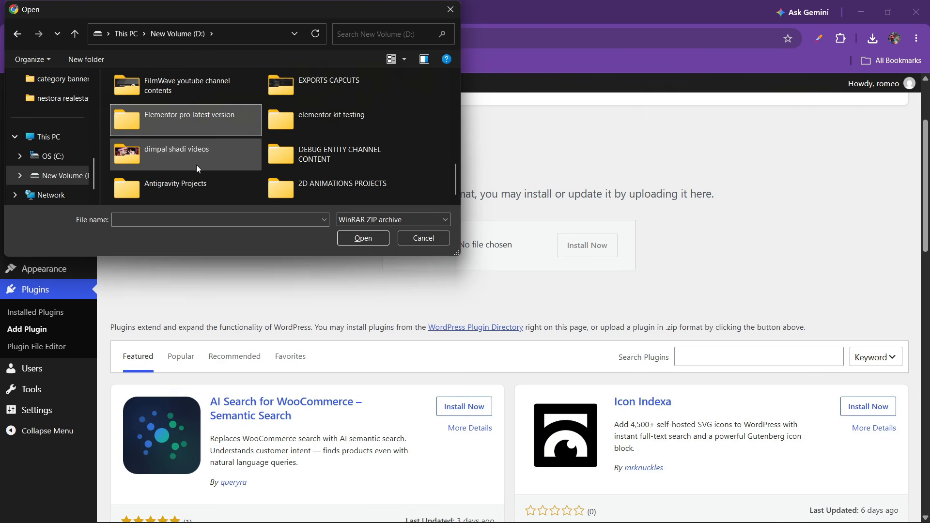
{"action": "double_click", "coordinate": [184, 114]}
{"action": "double_click", "coordinate": [187, 96]}
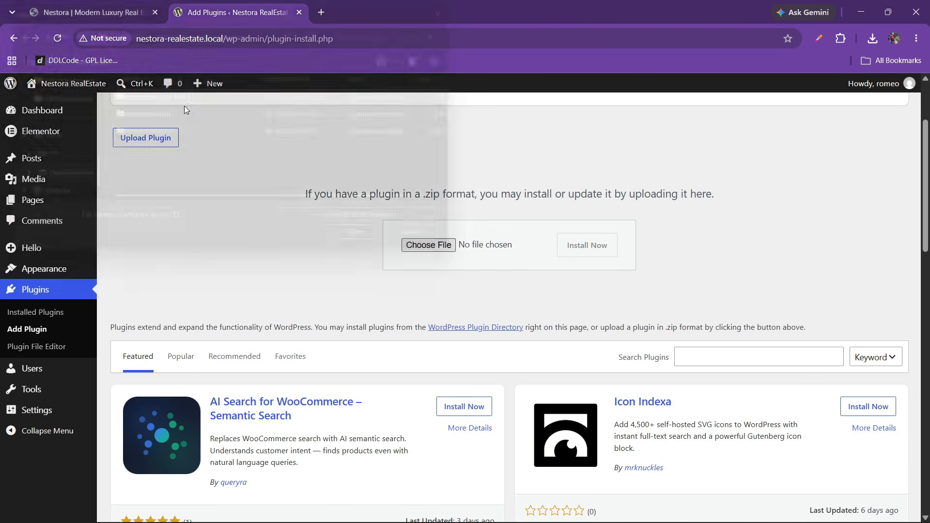
{"action": "left_click", "coordinate": [570, 249]}
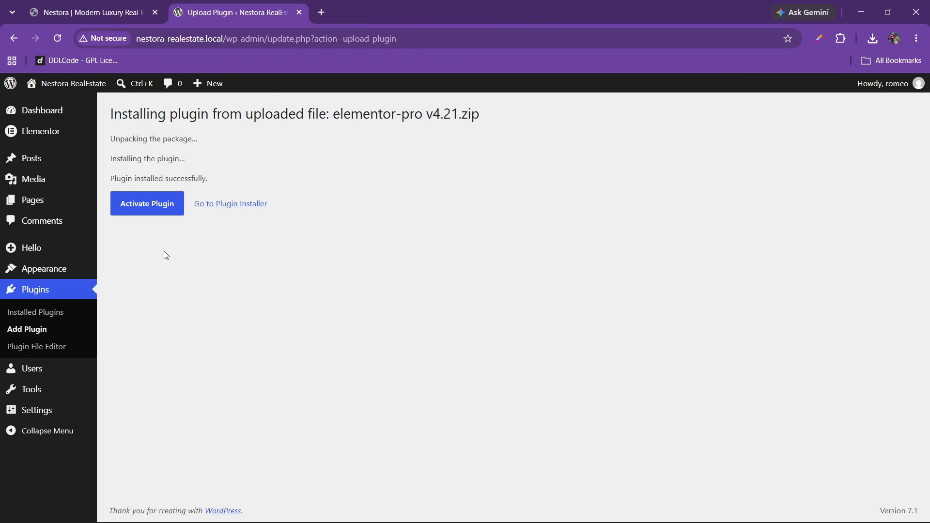
{"action": "left_click", "coordinate": [147, 204]}
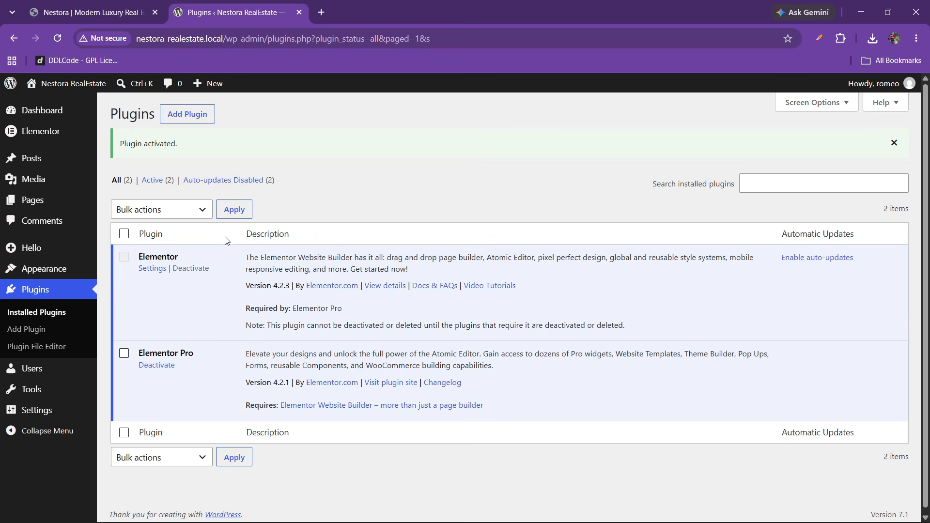
- Move the Elementor #6, Privacy Policy and Sample Page pages to the Trash in one bulk action
{"action": "mouse_move", "coordinate": [63, 203]}
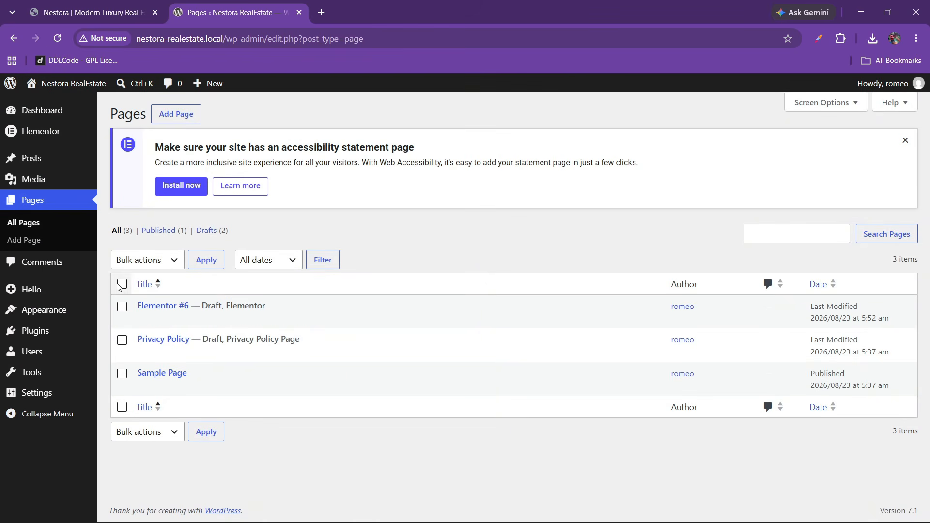
{"action": "left_click", "coordinate": [122, 285]}
{"action": "left_click", "coordinate": [155, 260]}
{"action": "left_click", "coordinate": [146, 309]}
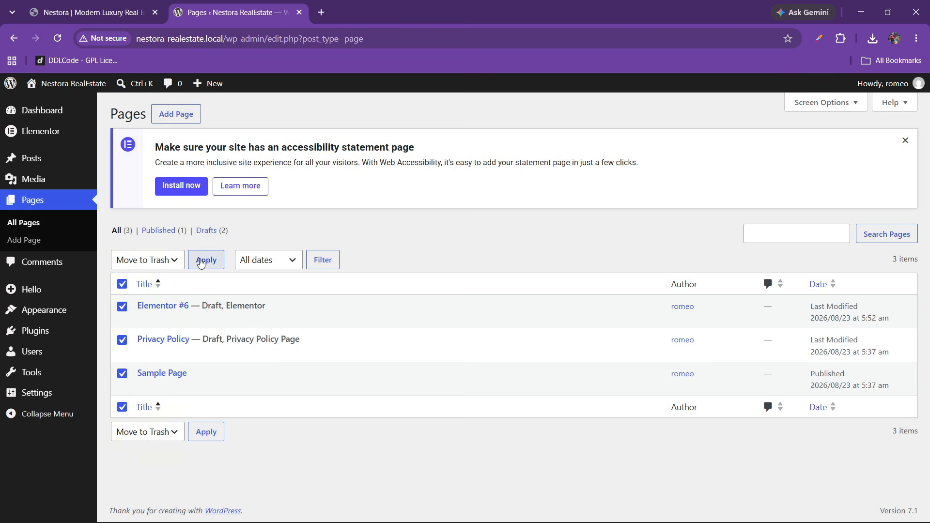
{"action": "left_click", "coordinate": [201, 262]}
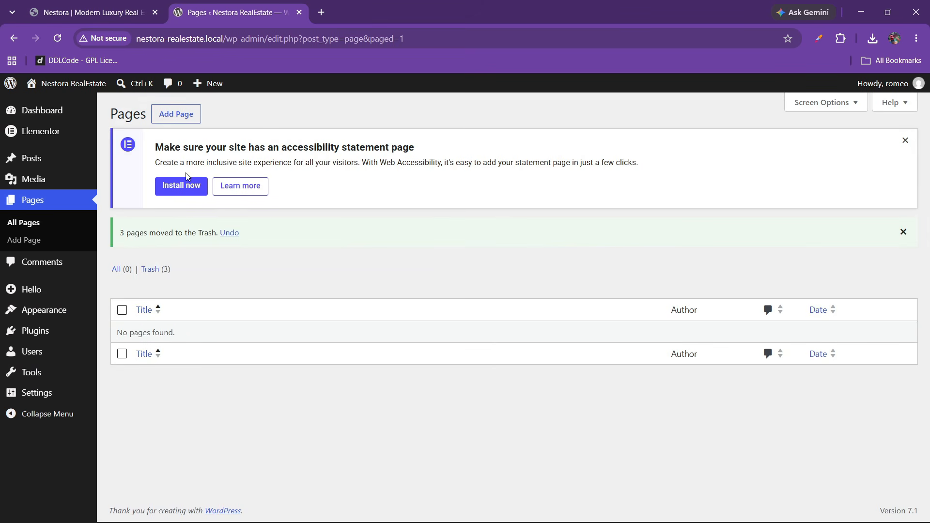
- Create a page titled "Home" with the Elementor Full Width template, publish it, and return to the pages list
{"action": "left_click", "coordinate": [175, 114]}
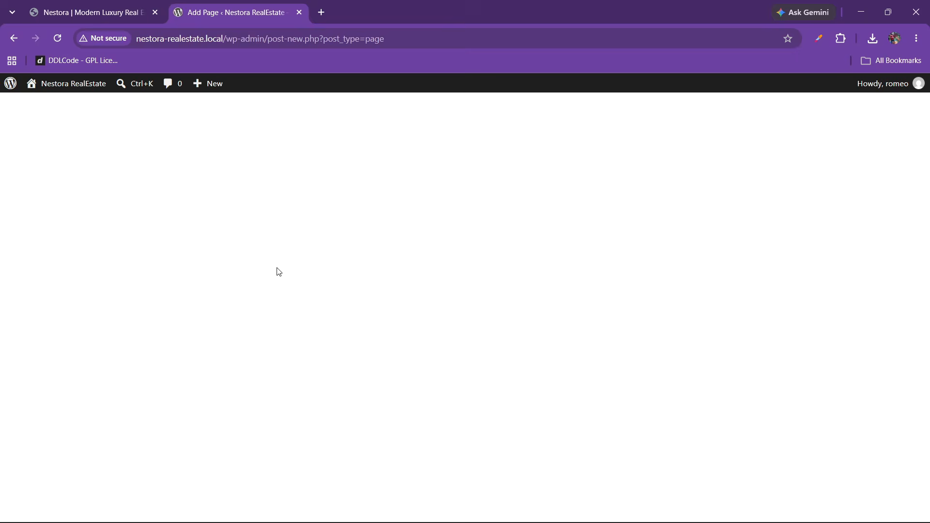
{"action": "type", "text": "Home"}
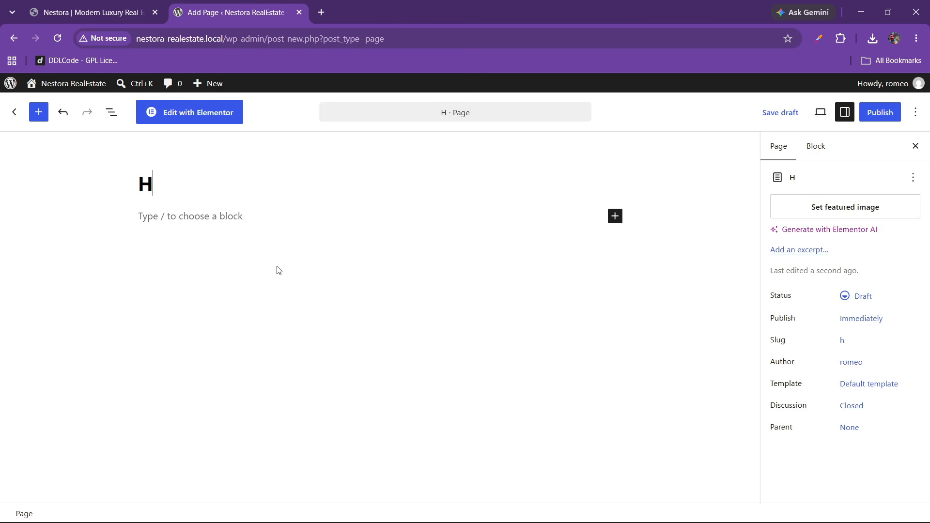
{"action": "left_click", "coordinate": [857, 387]}
{"action": "left_click", "coordinate": [664, 450]}
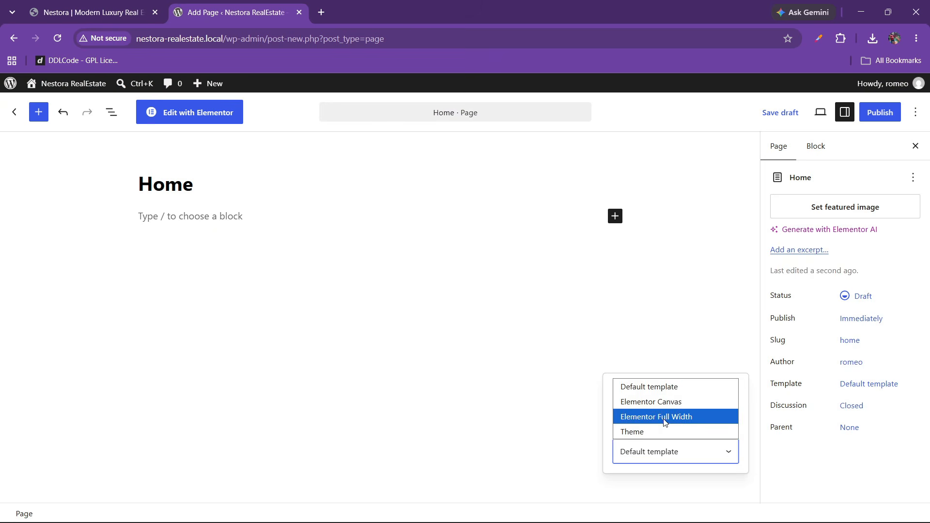
{"action": "left_click", "coordinate": [664, 419]}
{"action": "left_click", "coordinate": [881, 113]}
{"action": "left_click", "coordinate": [881, 112]}
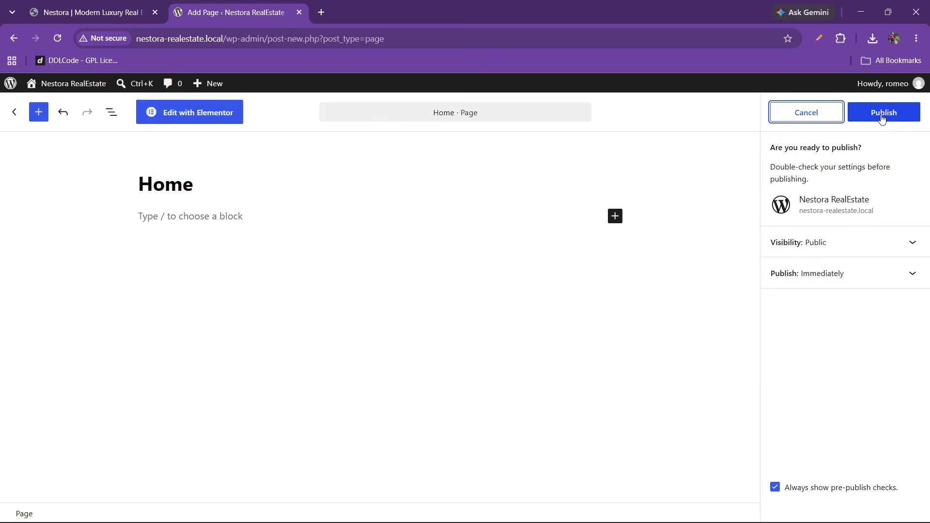
{"action": "left_click", "coordinate": [881, 112]}
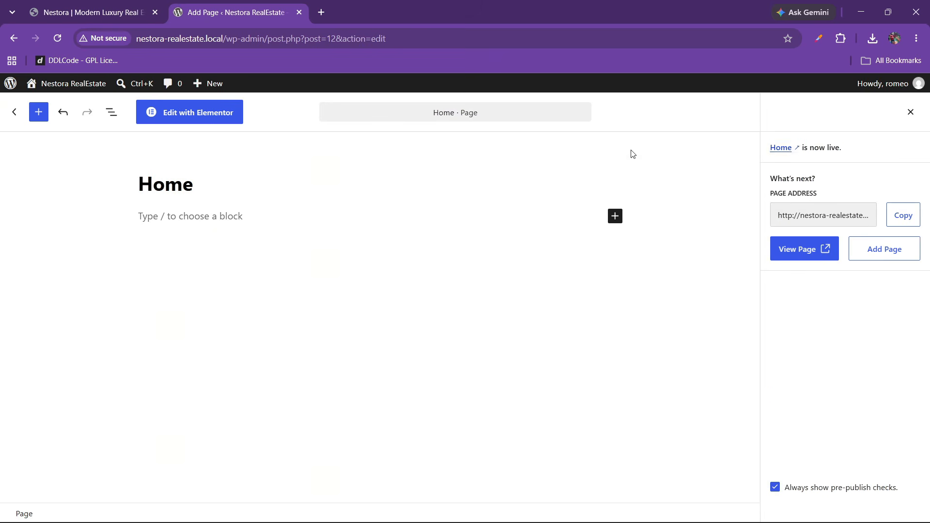
{"action": "left_click", "coordinate": [7, 110]}
- In the Reading settings, set the static homepage to Home and feed content to Excerpt, and save the changes
{"action": "mouse_move", "coordinate": [51, 386]}
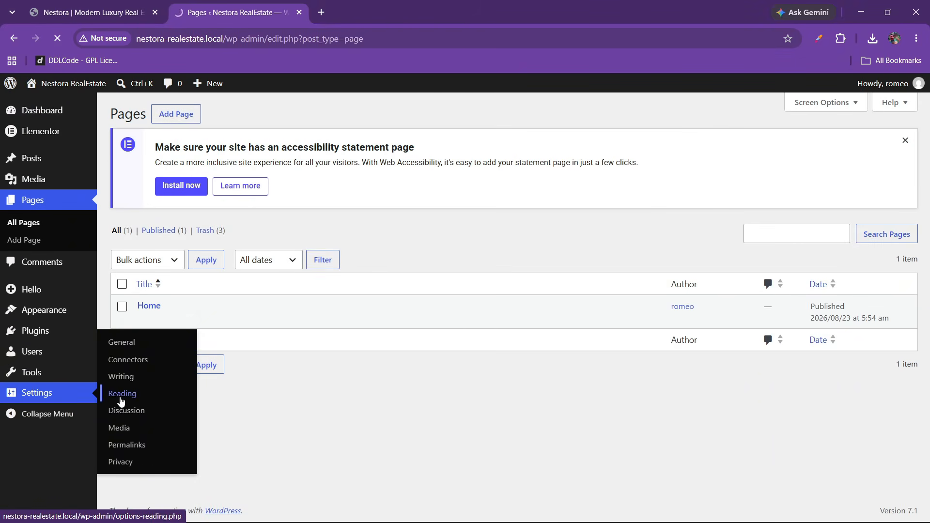
{"action": "left_click", "coordinate": [122, 394]}
{"action": "left_click", "coordinate": [248, 167]}
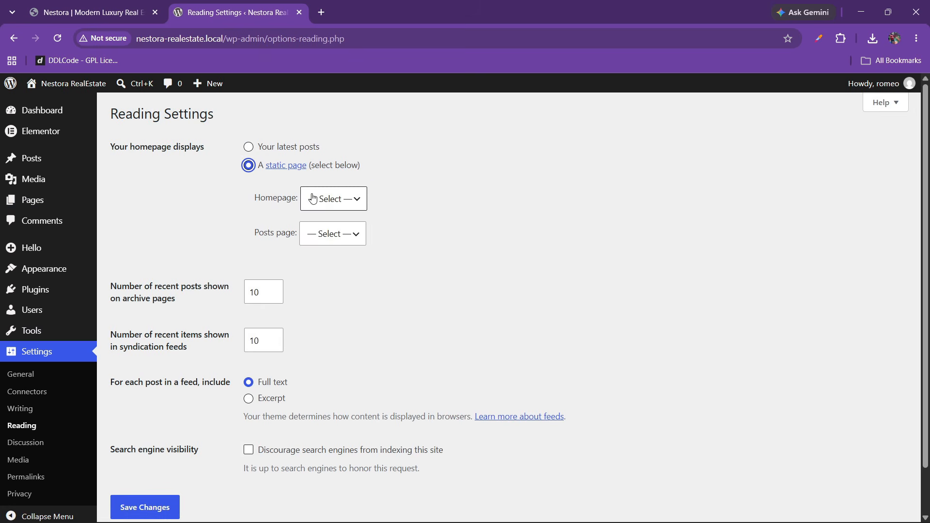
{"action": "left_click", "coordinate": [334, 199]}
{"action": "left_click", "coordinate": [324, 234]}
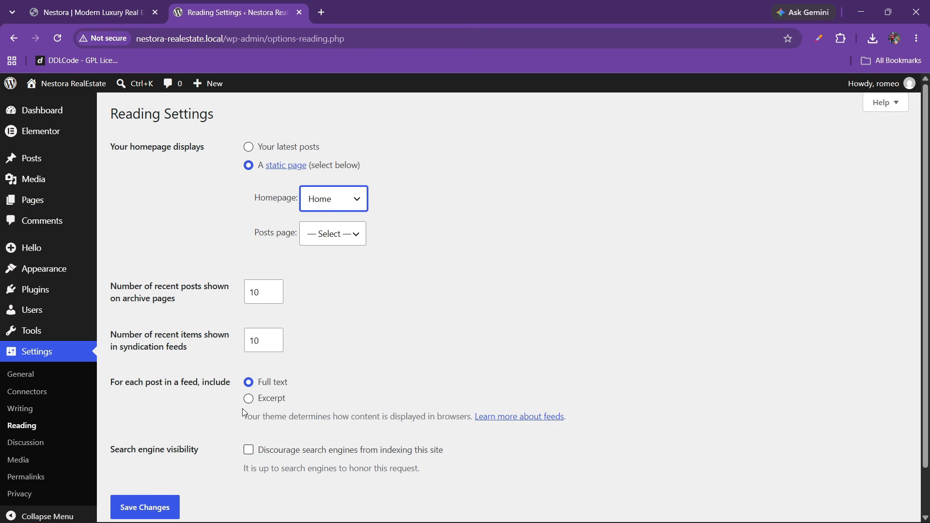
{"action": "left_click", "coordinate": [249, 399]}
{"action": "left_click", "coordinate": [171, 504]}
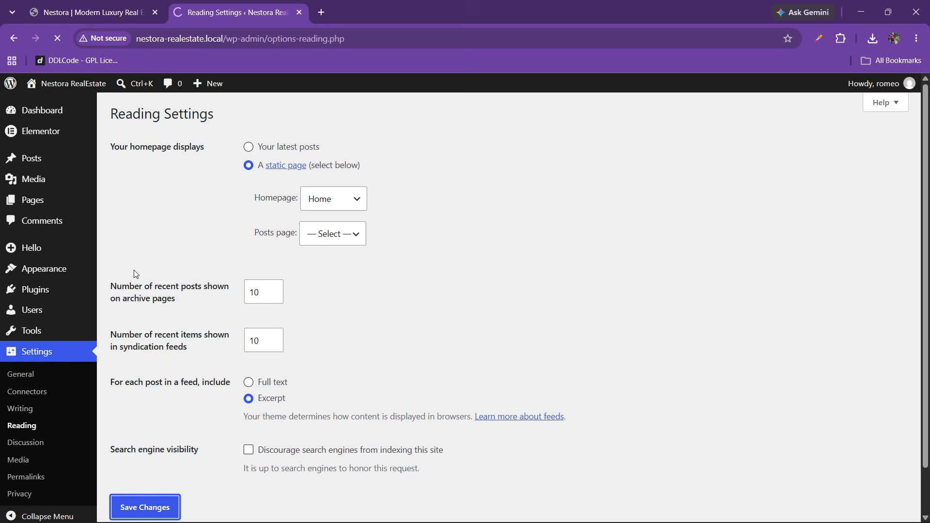
- Open the Media Library and start selecting files from the computer for a new media upload
{"action": "mouse_move", "coordinate": [39, 119]}
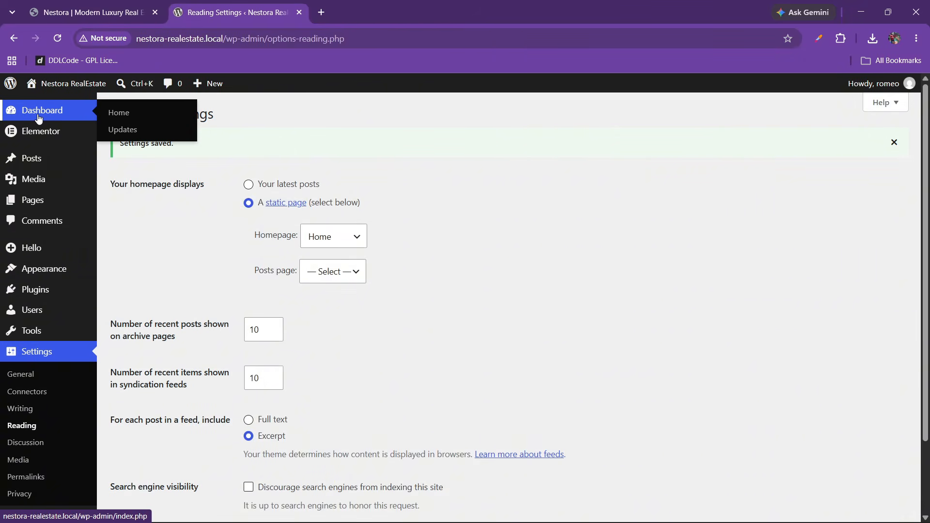
{"action": "scroll", "coordinate": [34, 317], "scroll_direction": "down", "scroll_amount": 2}
{"action": "scroll", "coordinate": [33, 318], "scroll_direction": "up", "scroll_amount": 2}
{"action": "scroll", "coordinate": [33, 318], "scroll_direction": "down", "scroll_amount": 1}
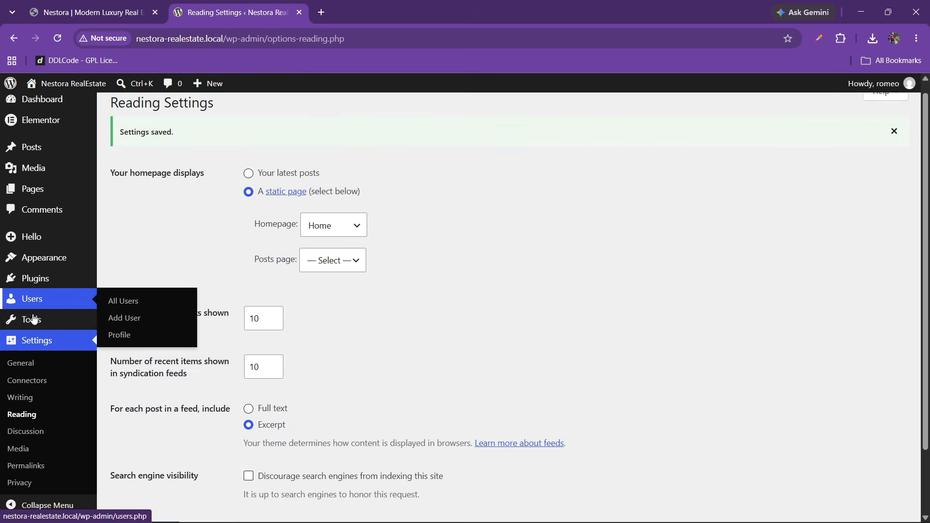
{"action": "mouse_move", "coordinate": [46, 169]}
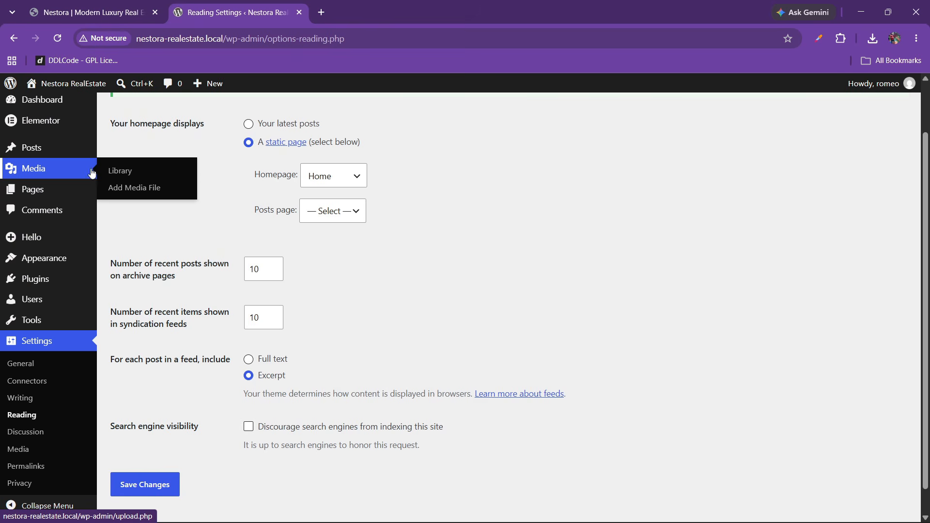
{"action": "left_click", "coordinate": [164, 173]}
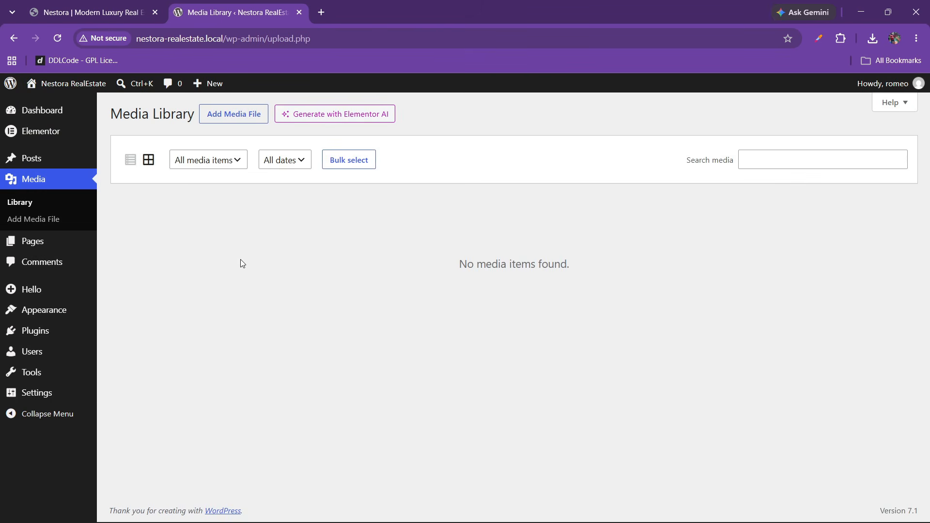
{"action": "left_click", "coordinate": [226, 121]}
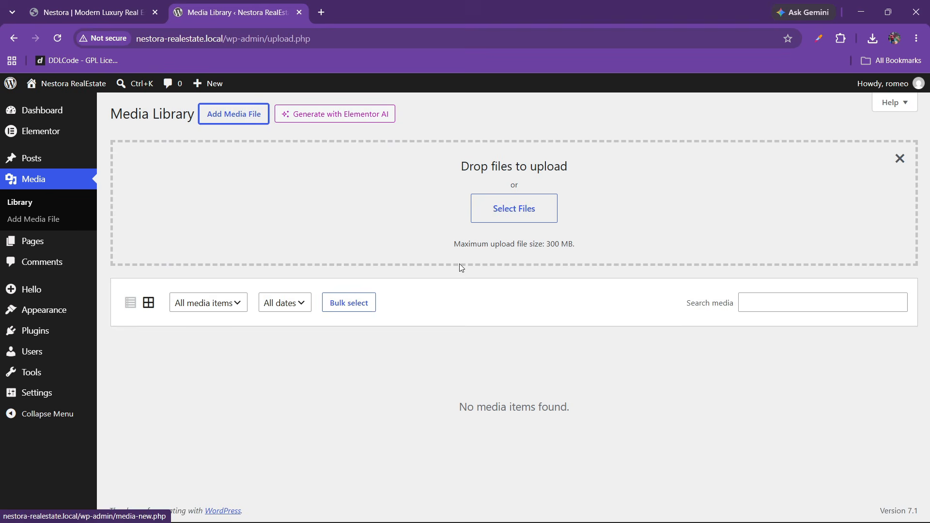
{"action": "left_click", "coordinate": [507, 223]}
- Upload all nine pictures from the "nestora realestate images" folder in Downloads, from commercial to hero img, showing them as large icons
{"action": "scroll", "coordinate": [57, 174], "scroll_direction": "up", "scroll_amount": 2}
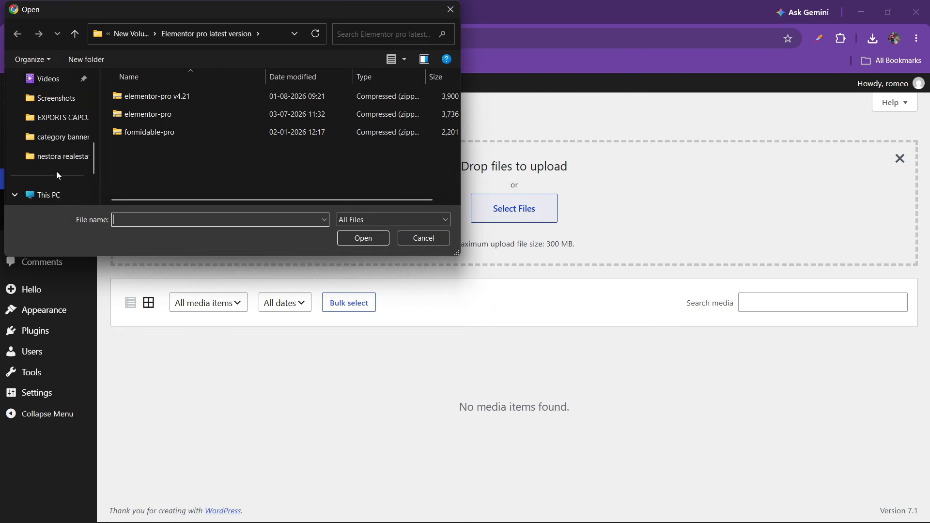
{"action": "scroll", "coordinate": [56, 170], "scroll_direction": "up", "scroll_amount": 3}
{"action": "left_click", "coordinate": [54, 176]}
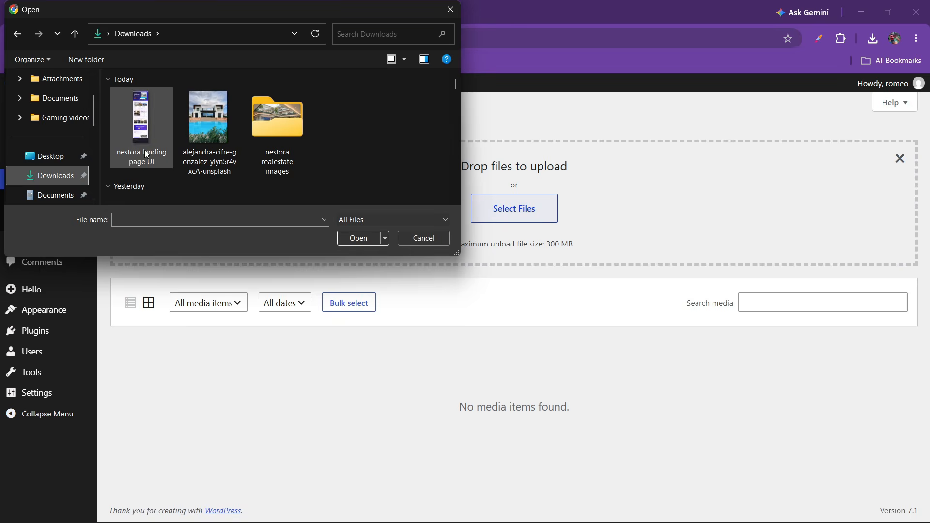
{"action": "double_click", "coordinate": [277, 144]}
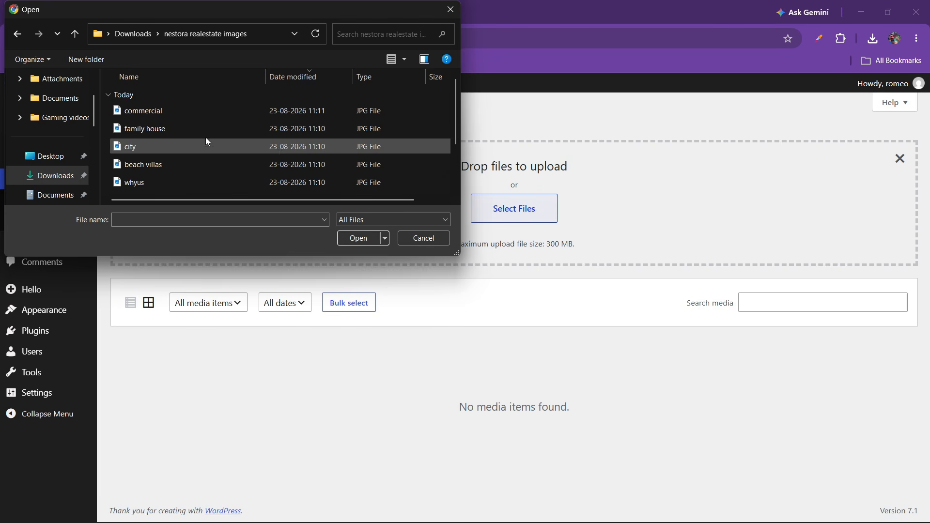
{"action": "left_click", "coordinate": [406, 60]}
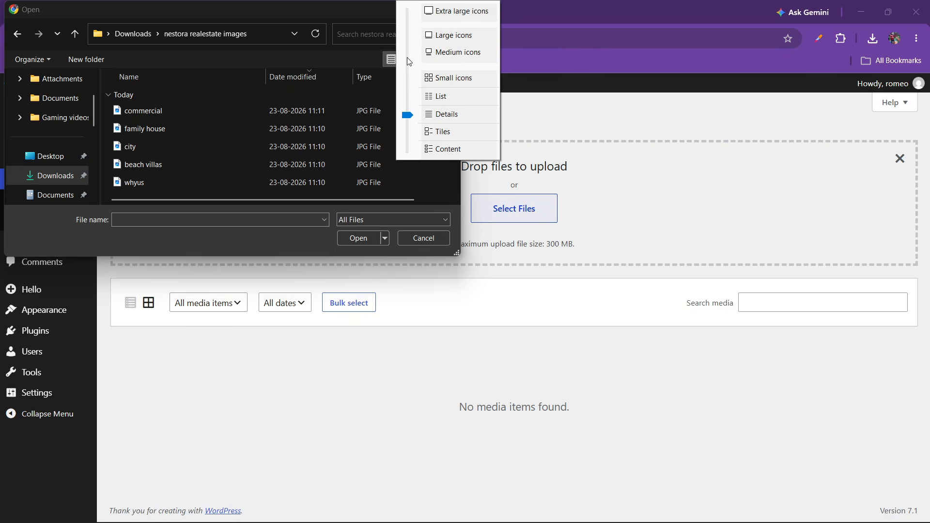
{"action": "left_click", "coordinate": [442, 37]}
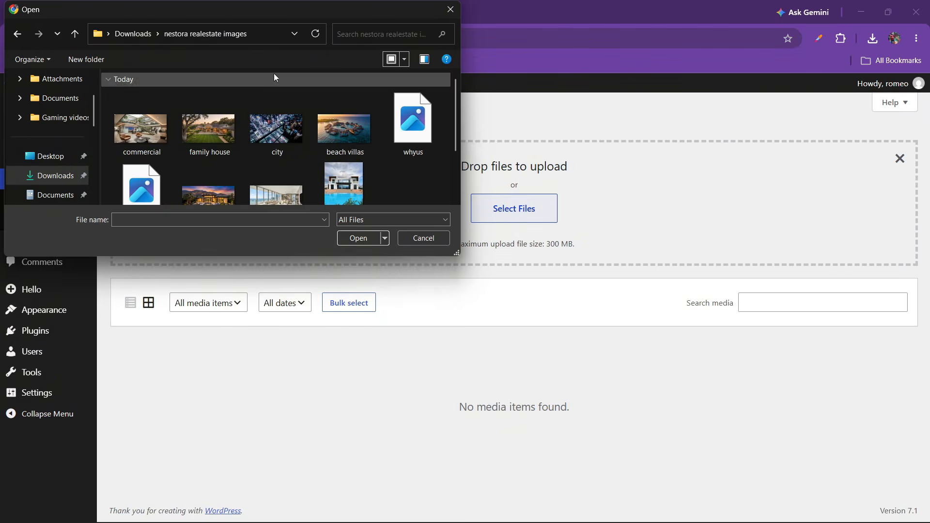
{"action": "scroll", "coordinate": [407, 170], "scroll_direction": "down", "scroll_amount": 1}
{"action": "left_click_drag", "start_coordinate": [428, 180], "coordinate": [140, 102]}
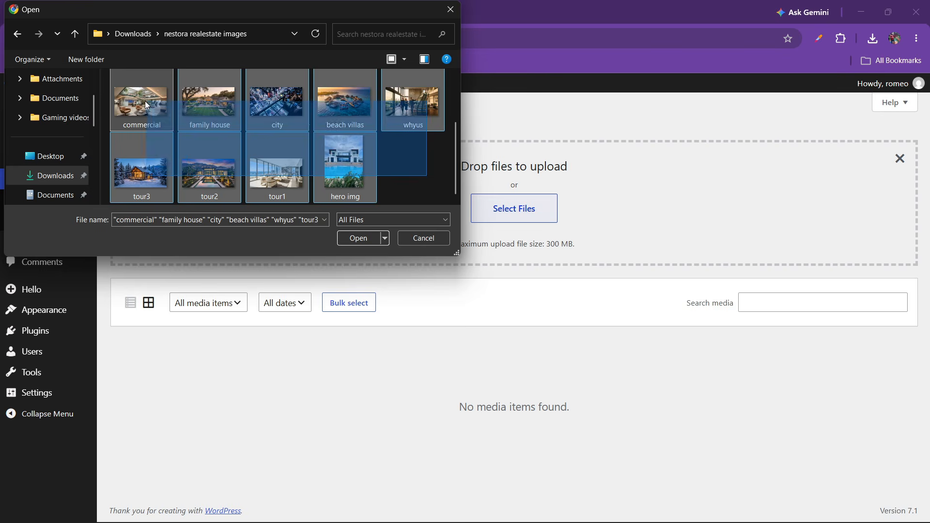
{"action": "left_click", "coordinate": [359, 238]}
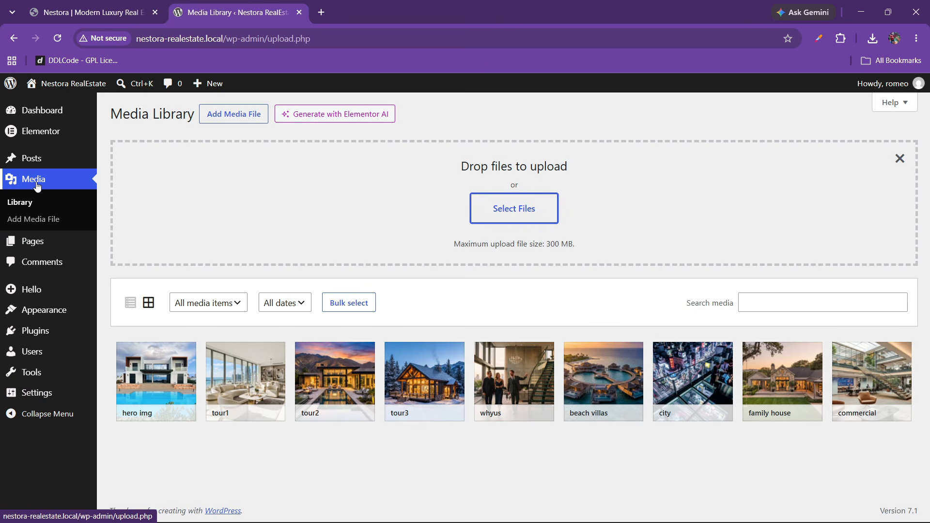
- Open the site in a new tab and edit its Home page with Elementor, returning the Media Library tab to the Dashboard
{"action": "mouse_move", "coordinate": [63, 84]}
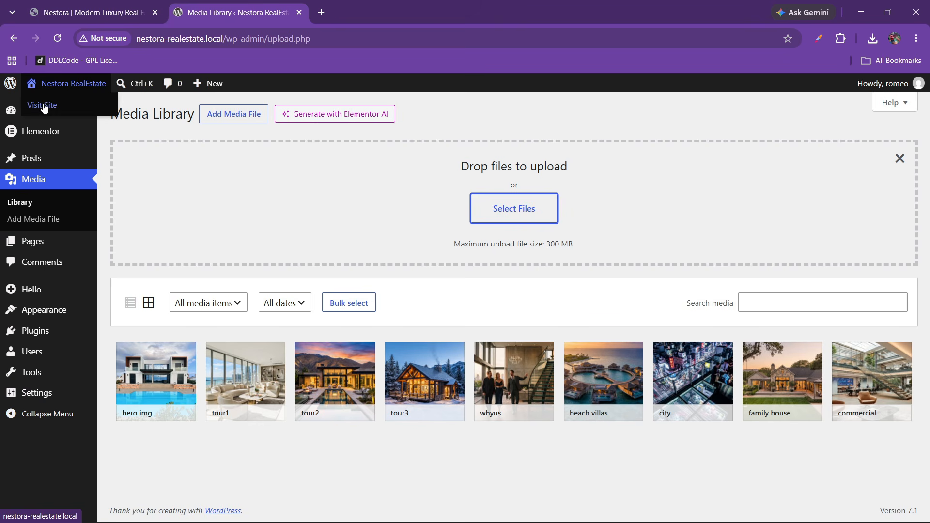
{"action": "right_click", "coordinate": [42, 104]}
{"action": "left_click", "coordinate": [89, 118]}
{"action": "left_click", "coordinate": [368, 12]}
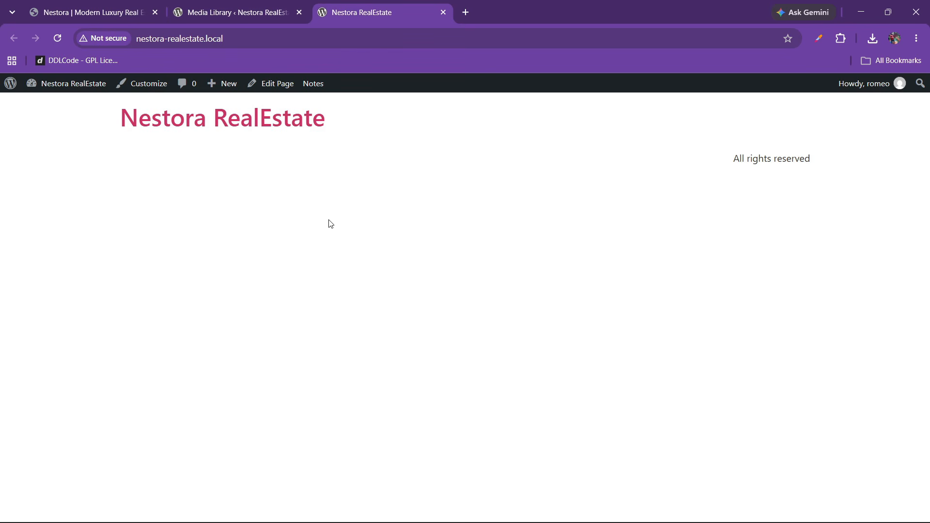
{"action": "left_click", "coordinate": [277, 84]}
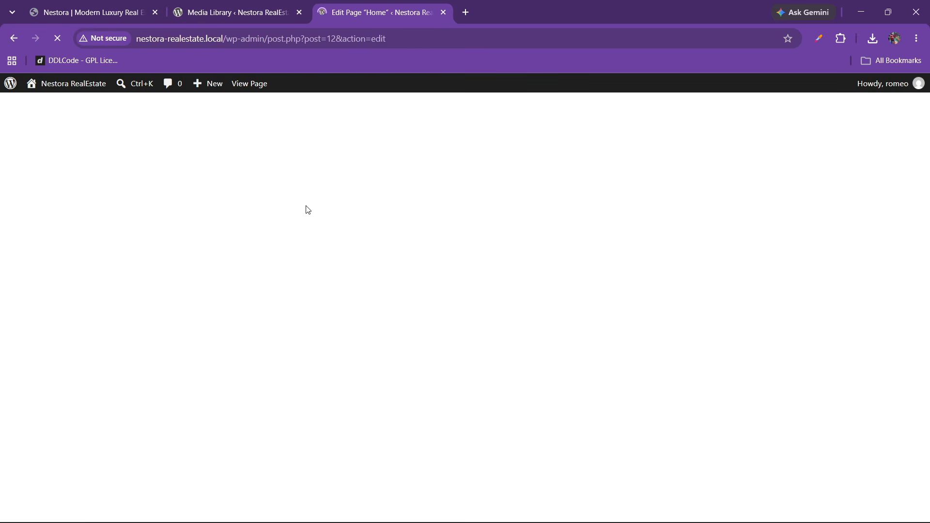
{"action": "key", "text": "ctrl+shift+Tab"}
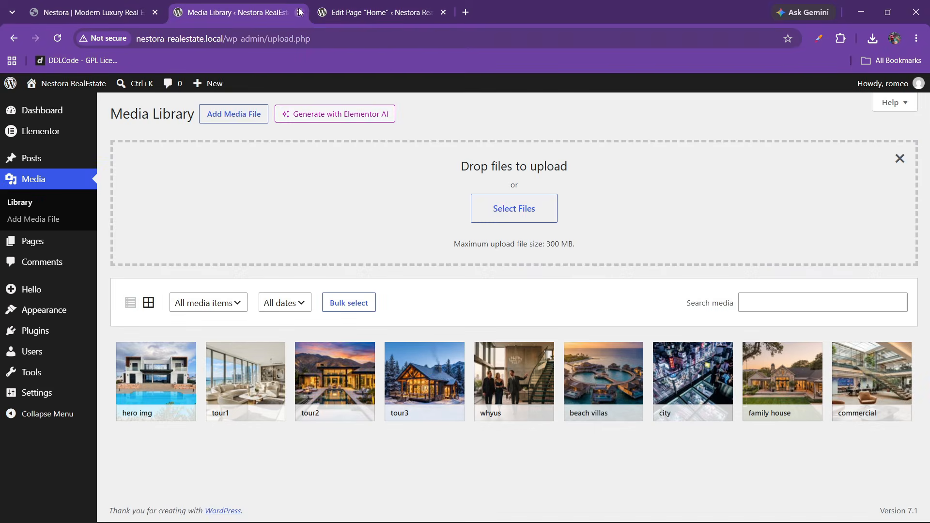
{"action": "left_click", "coordinate": [62, 118]}
{"action": "key", "text": "ctrl+Tab"}
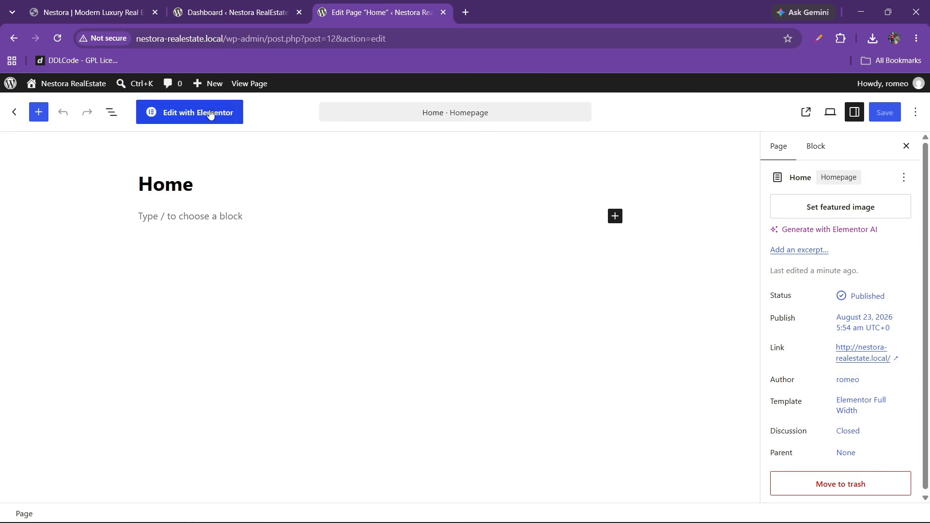
{"action": "left_click", "coordinate": [193, 112]}
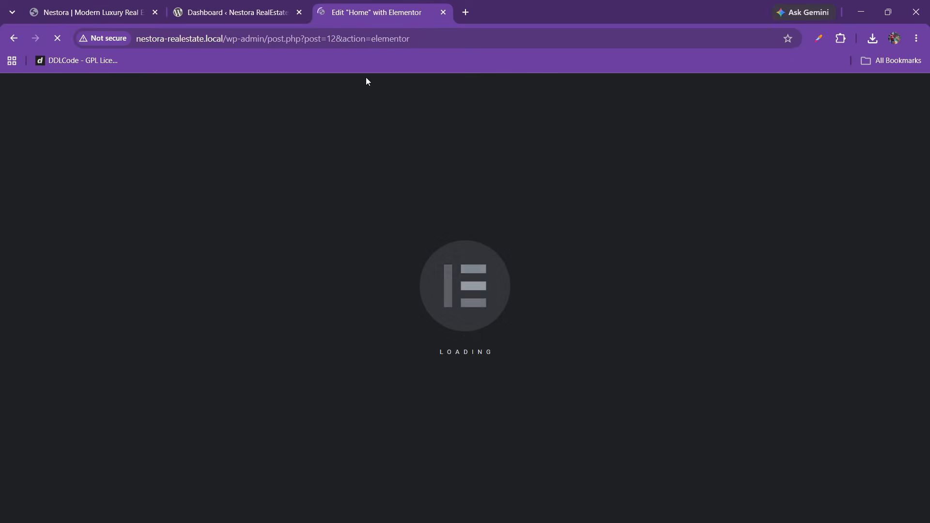
- Review the hero section of the reference Nestora site, and open the Design system in the Elementor editor
{"action": "left_click", "coordinate": [116, 5]}
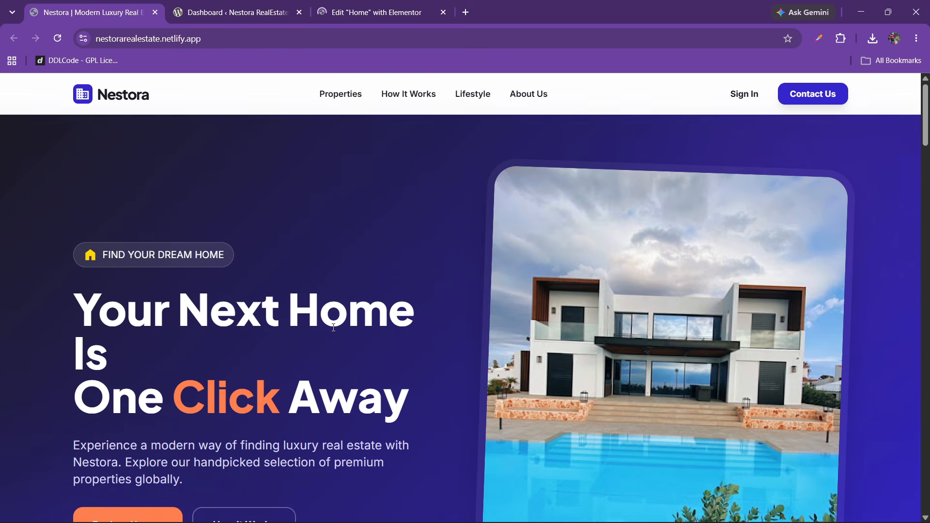
{"action": "scroll", "coordinate": [333, 328], "scroll_direction": "down", "scroll_amount": 5}
{"action": "left_click", "coordinate": [368, 12]}
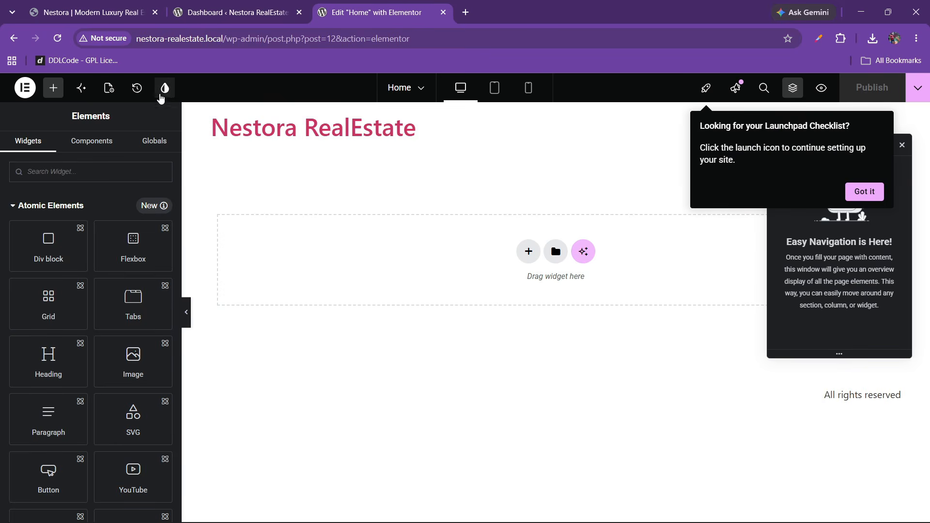
{"action": "left_click", "coordinate": [165, 88]}
- Sample the dark area of the reference site's hero background with Color Picker, copy the hex code #1E1C34, and return to the Elementor editor
{"action": "left_click", "coordinate": [92, 12]}
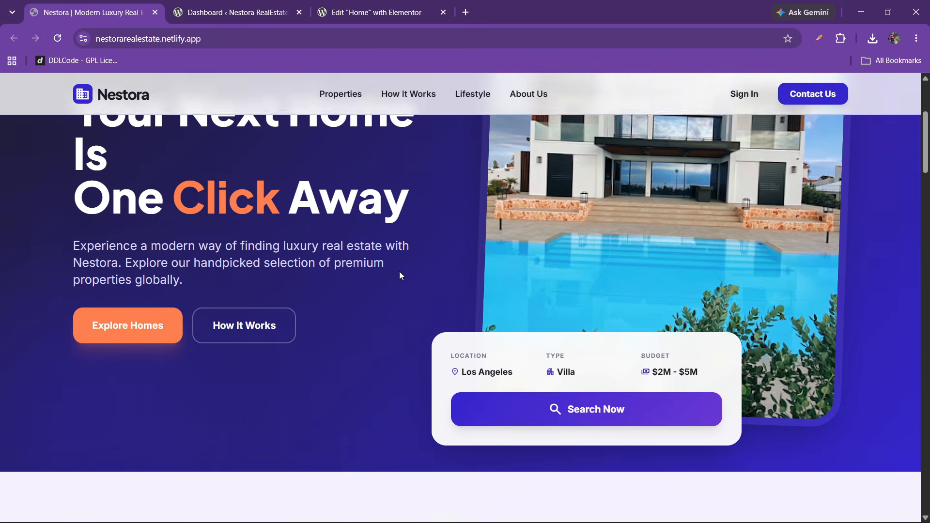
{"action": "scroll", "coordinate": [399, 275], "scroll_direction": "up", "scroll_amount": 2}
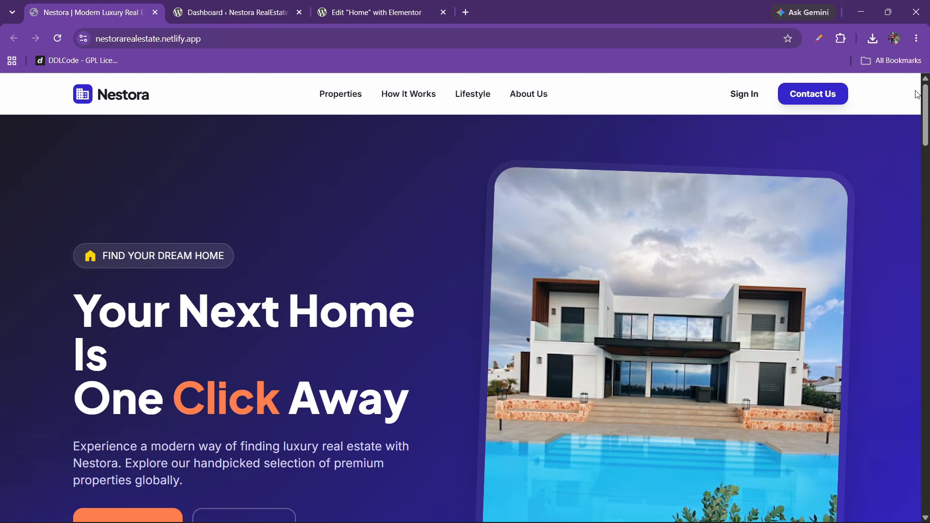
{"action": "left_click", "coordinate": [818, 39]}
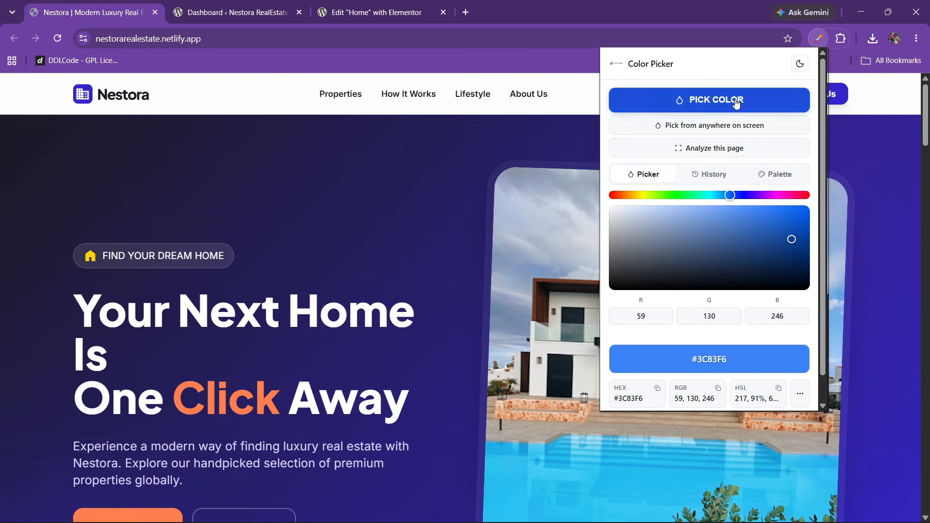
{"action": "left_click", "coordinate": [675, 101]}
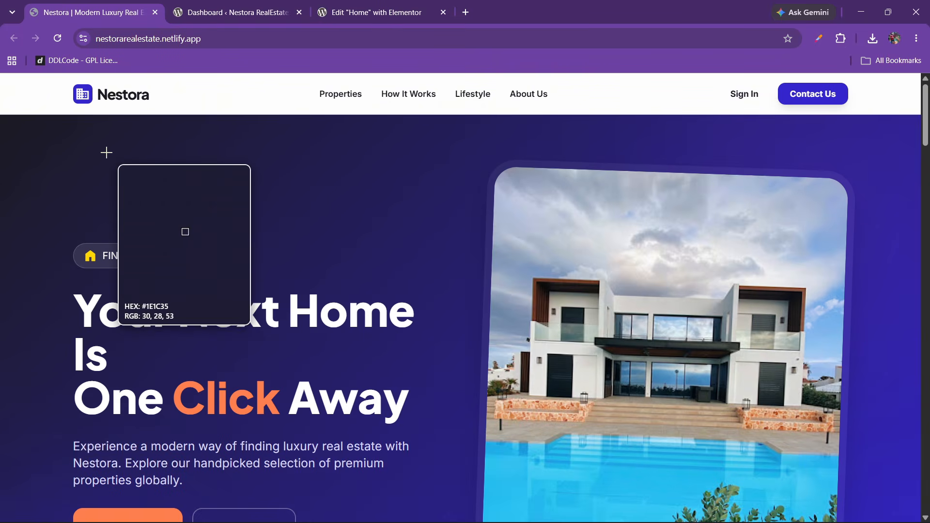
{"action": "left_click", "coordinate": [102, 148]}
{"action": "left_click_drag", "start_coordinate": [145, 195], "coordinate": [170, 202]}
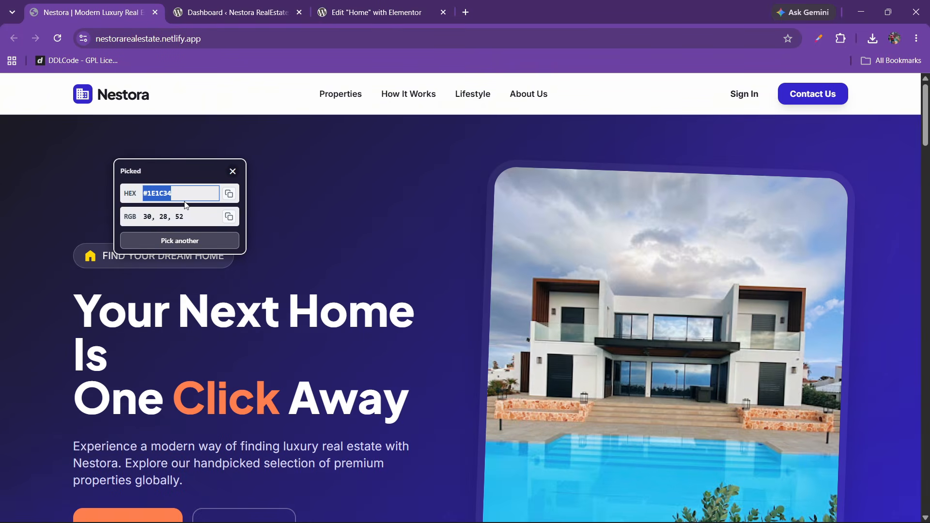
{"action": "right_click", "coordinate": [184, 195]}
{"action": "left_click", "coordinate": [206, 239]}
{"action": "left_click", "coordinate": [365, 6]}
{"action": "left_click", "coordinate": [164, 168]}
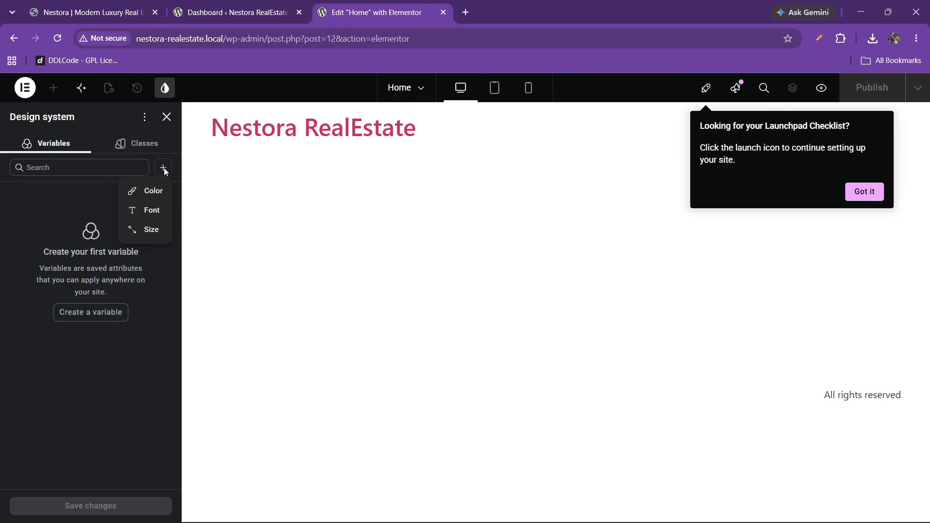
{"action": "left_click", "coordinate": [148, 208]}
{"action": "left_click", "coordinate": [165, 219]}
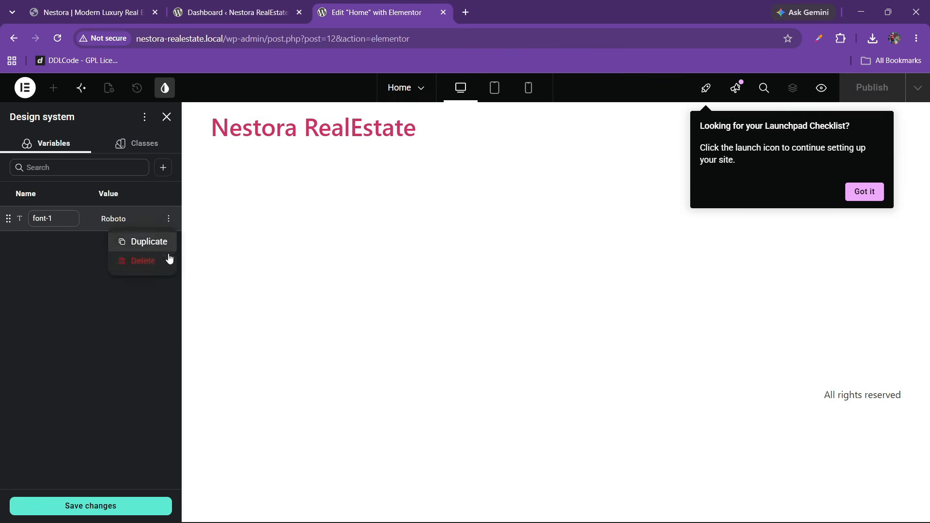
{"action": "left_click", "coordinate": [153, 263]}
{"action": "left_click", "coordinate": [624, 331]}
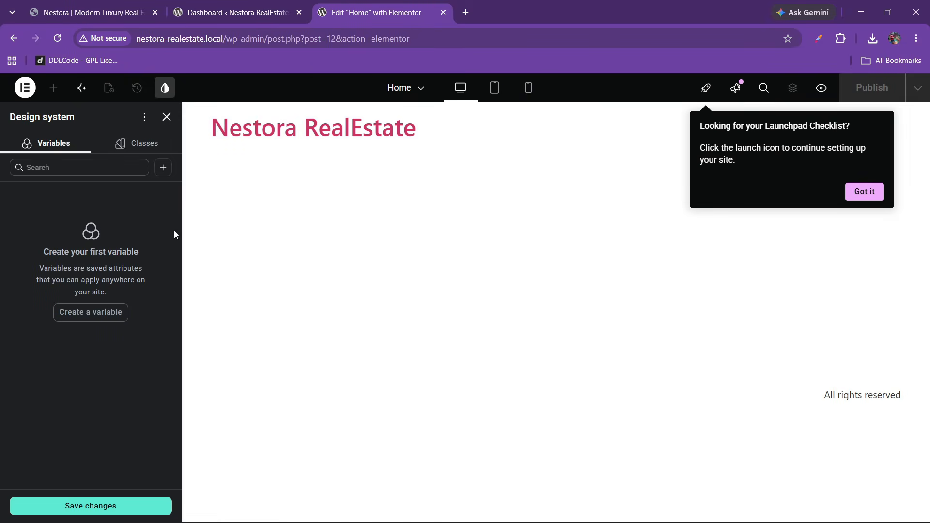
- Add a color variable named "darkblue" with the copied value #1E1C34 to the Design system
{"action": "left_click", "coordinate": [164, 169]}
{"action": "left_click", "coordinate": [145, 189]}
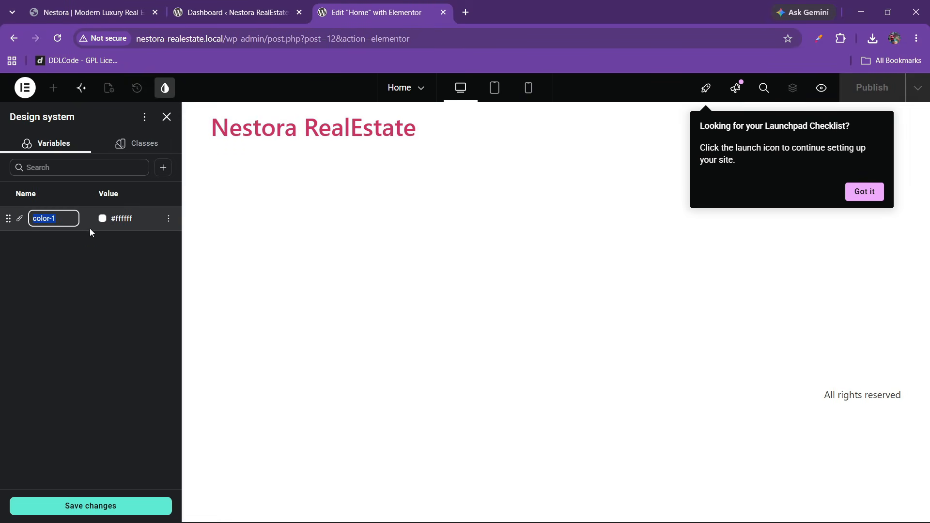
{"action": "key", "text": "BackSpace"}
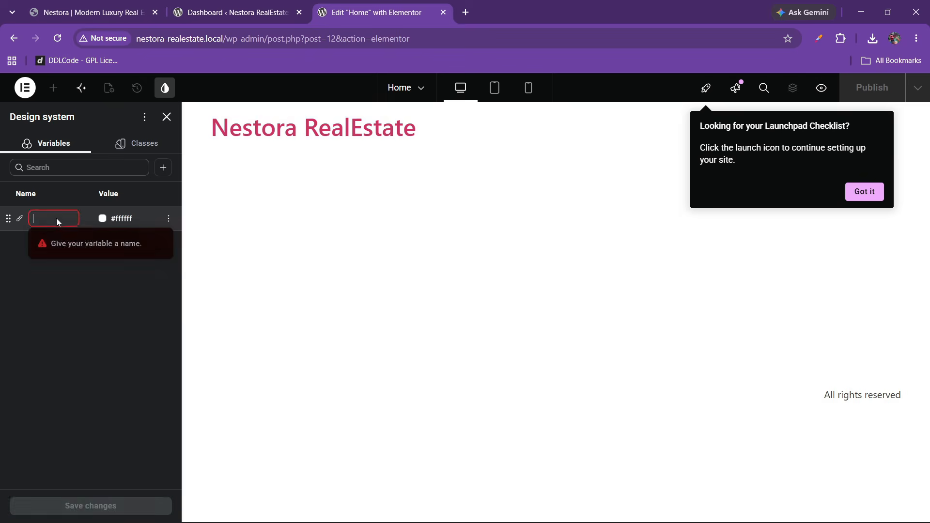
{"action": "type", "text": "darkblk"}
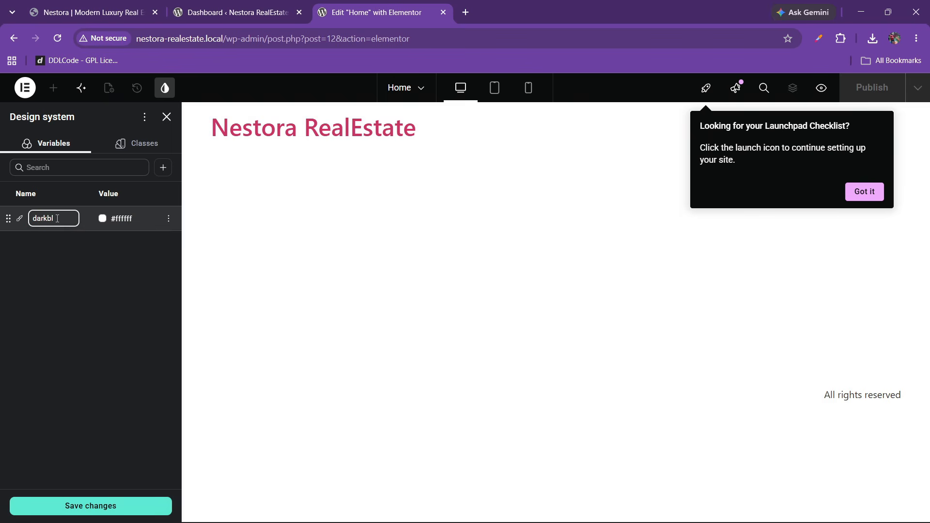
{"action": "left_click", "coordinate": [125, 219]}
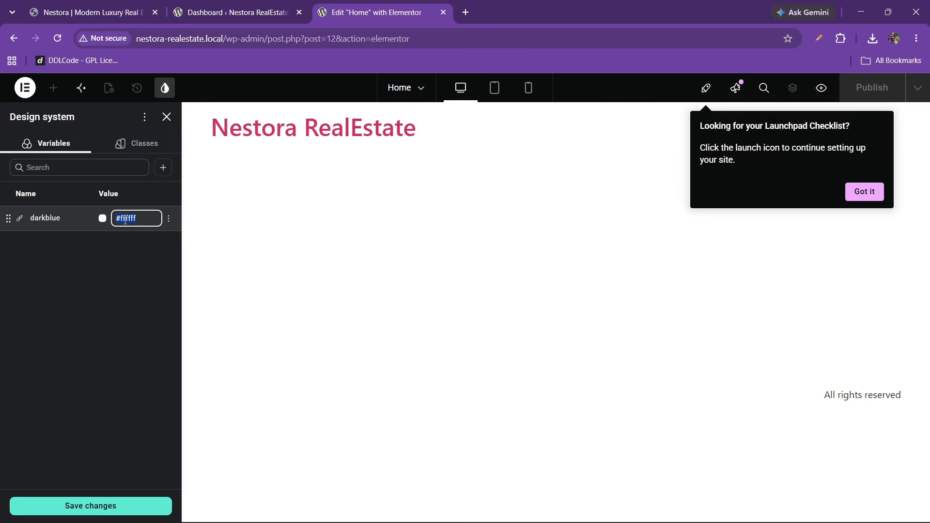
{"action": "key", "text": "BackSpace"}
{"action": "right_click", "coordinate": [126, 220]}
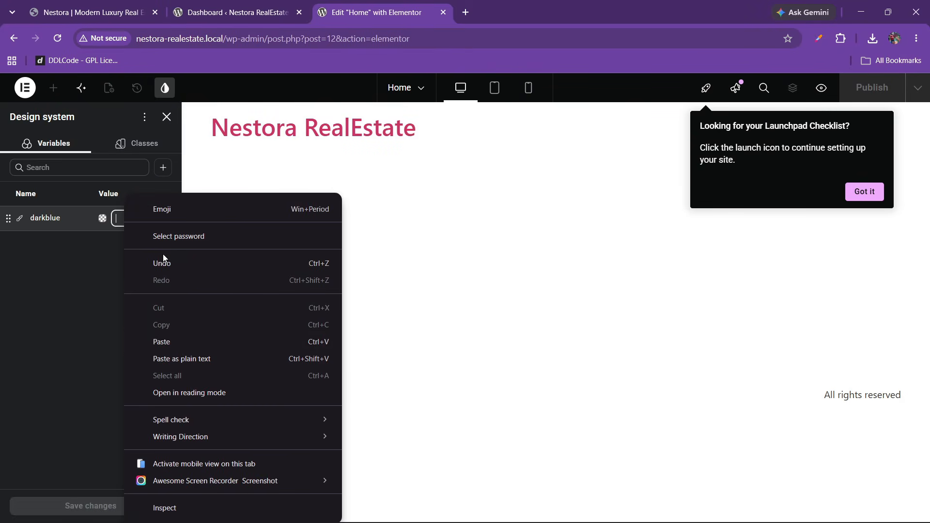
{"action": "left_click", "coordinate": [167, 341]}
{"action": "left_click", "coordinate": [130, 256]}
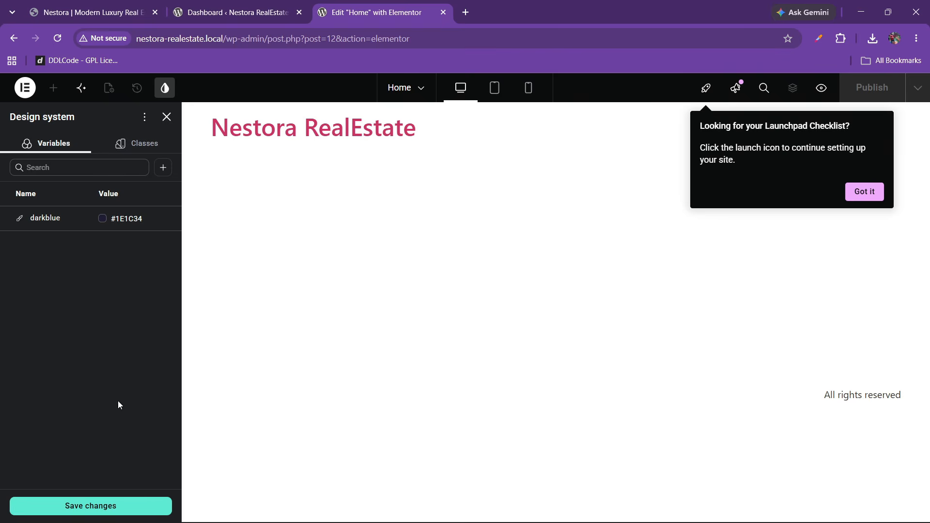
- Sample the brighter blue beside the reference site's hero image, copy the hex code #3223AD, and return to the Elementor editor
{"action": "left_click", "coordinate": [99, 6]}
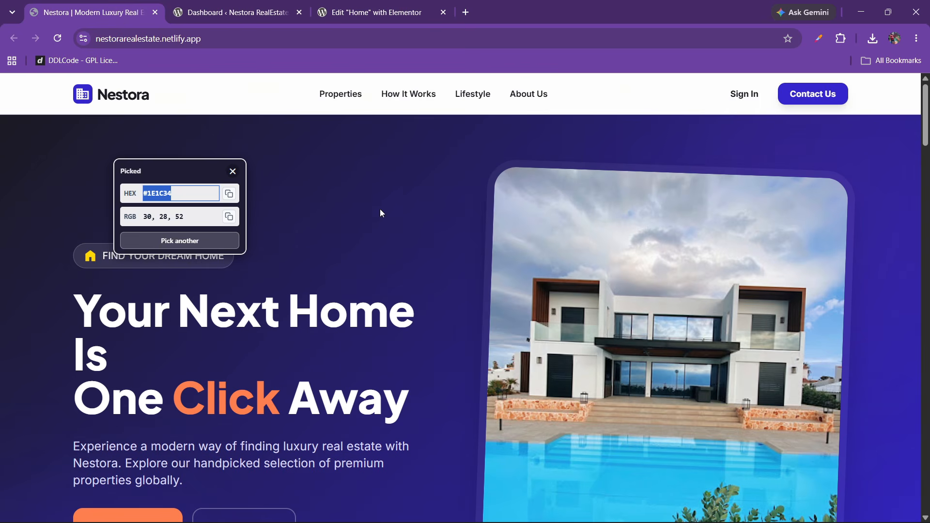
{"action": "left_click", "coordinate": [166, 243]}
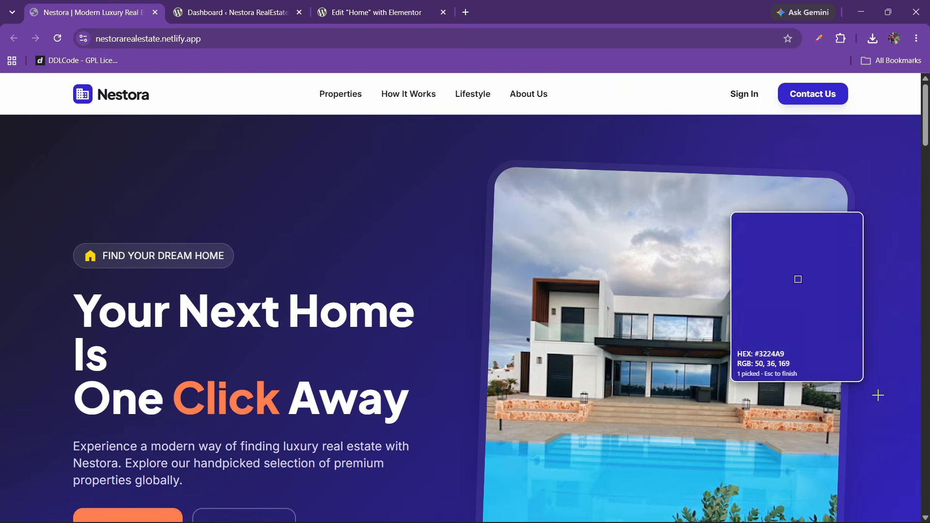
{"action": "left_click", "coordinate": [879, 429]}
{"action": "left_click", "coordinate": [794, 358]}
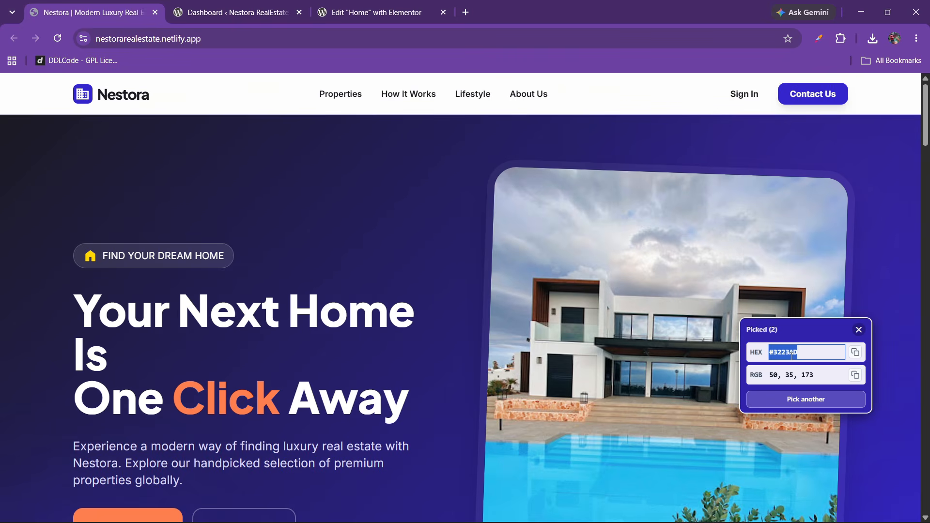
{"action": "right_click", "coordinate": [789, 355]}
{"action": "left_click", "coordinate": [630, 182]}
{"action": "left_click", "coordinate": [378, 12]}
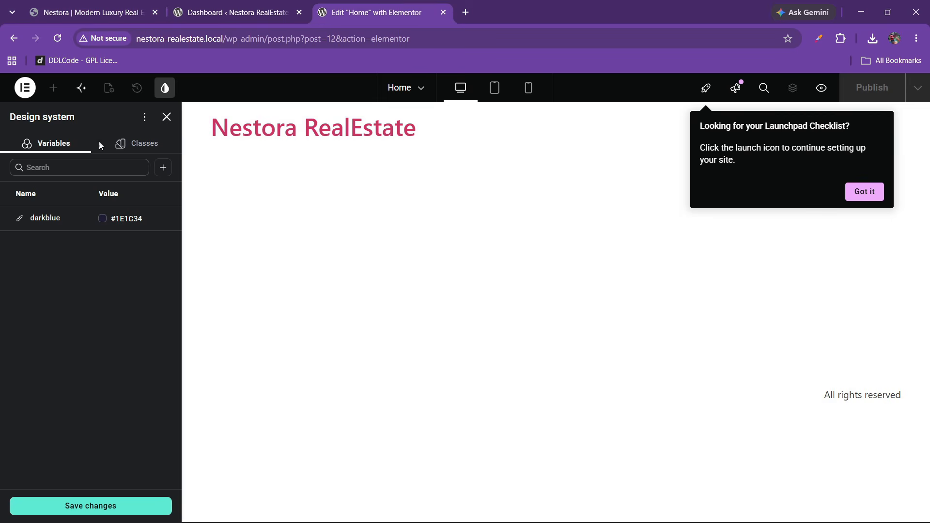
- Add a new color variable named "lightblue" to the Design system
{"action": "left_click", "coordinate": [164, 167]}
{"action": "left_click", "coordinate": [140, 190]}
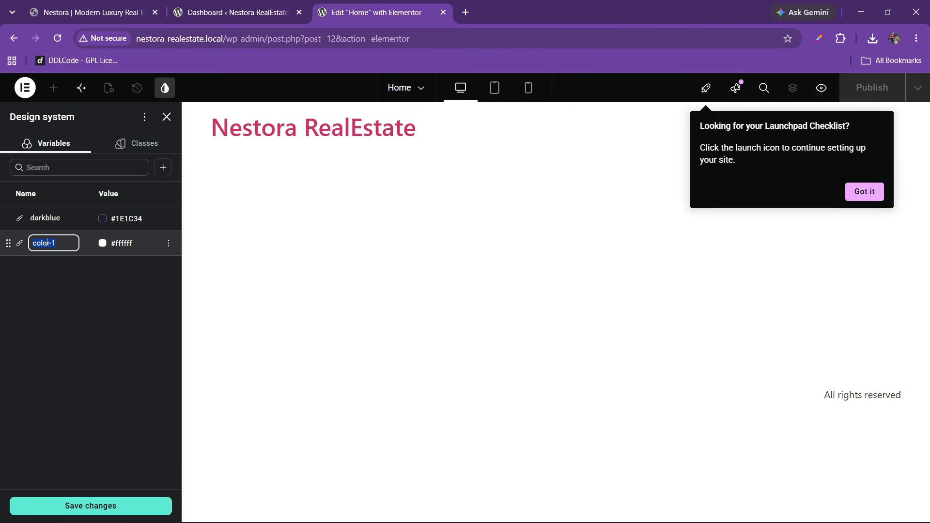
{"action": "key", "text": "BackSpace"}
{"action": "type", "text": ";ogjt,"}
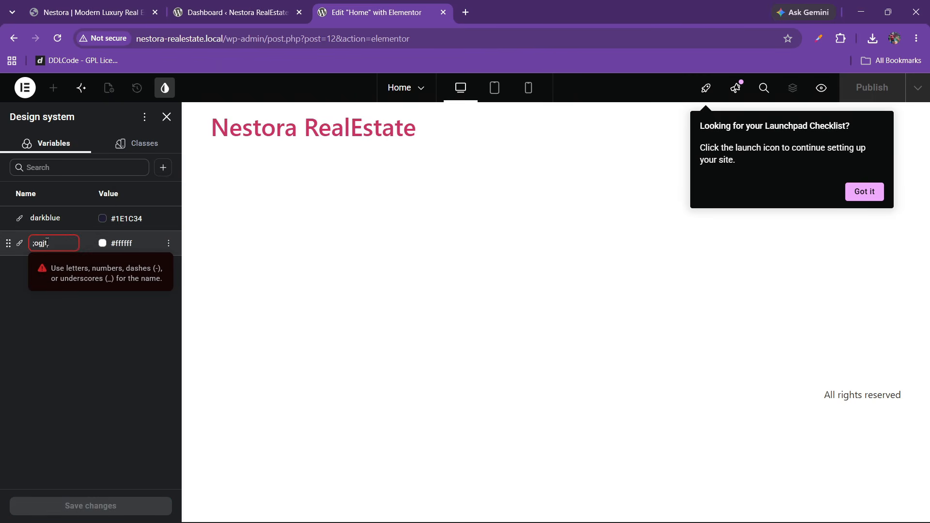
{"action": "key", "text": "BackSpace"}
{"action": "key", "text": "BackSpace"}
{"action": "key", "text": "BackSpace"}
{"action": "key", "text": "BackSpace"}
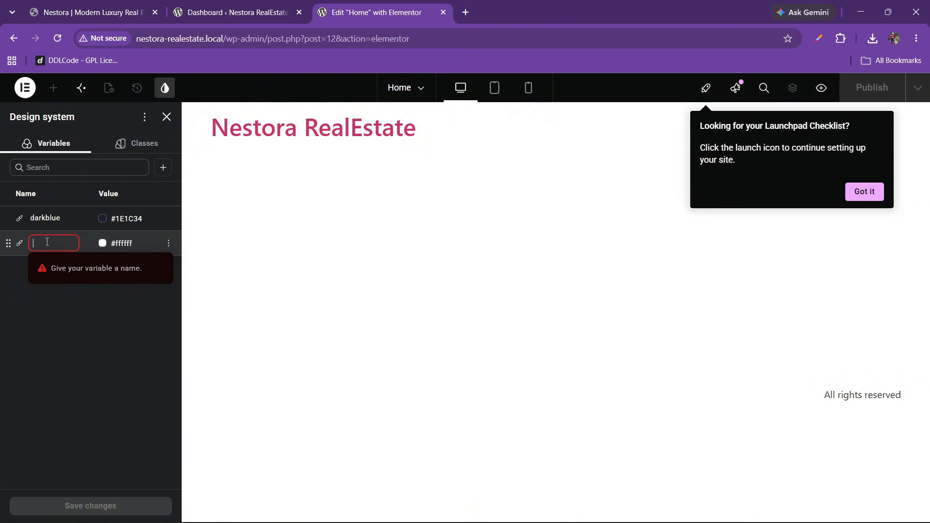
{"action": "type", "text": "lightblue"}
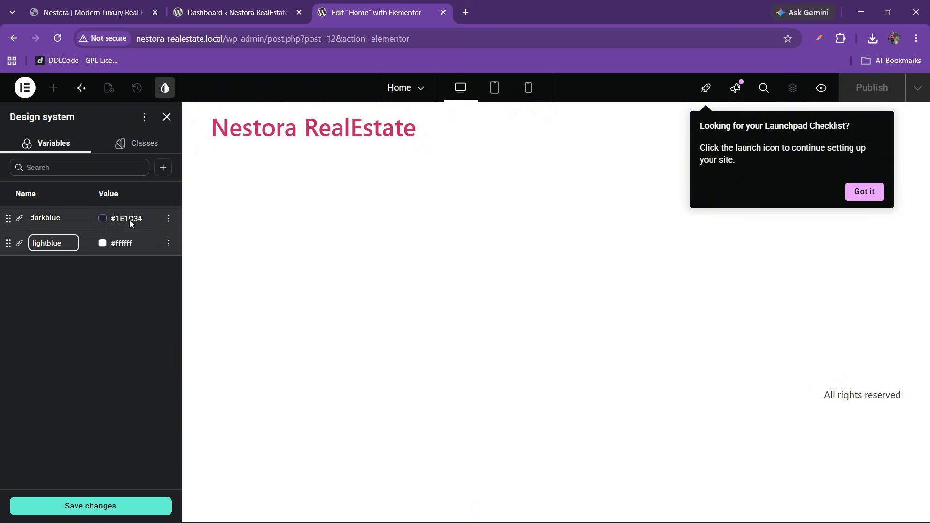
- Set the lightblue variable's value to the copied hex code #3223AD
{"action": "left_click", "coordinate": [123, 241]}
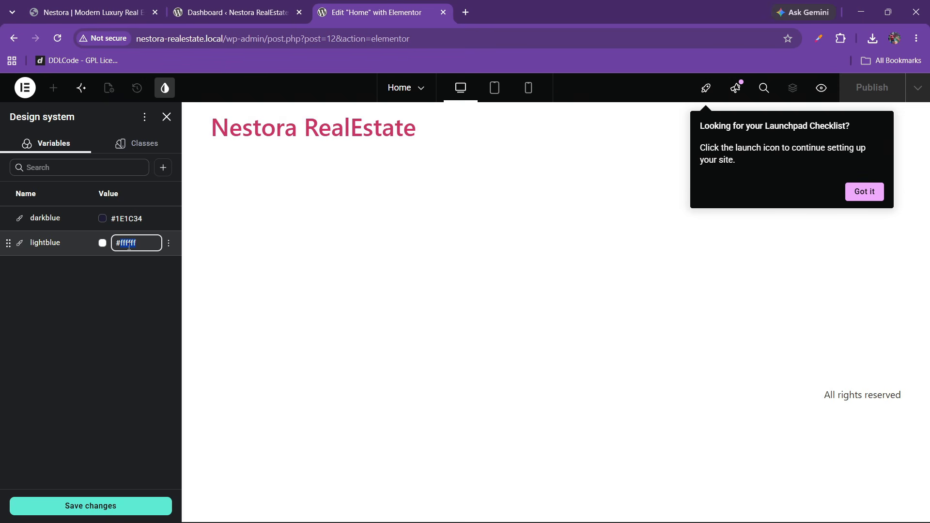
{"action": "key", "text": "BackSpace"}
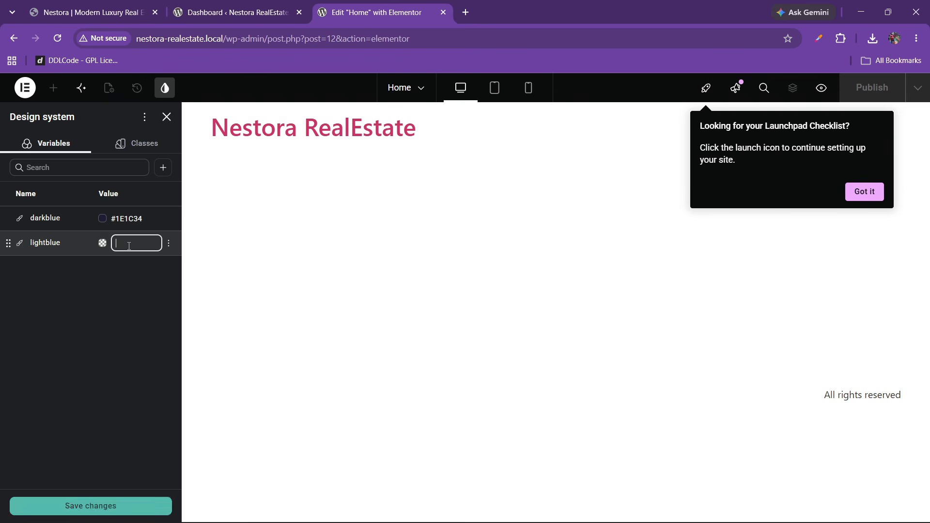
{"action": "right_click", "coordinate": [128, 245]}
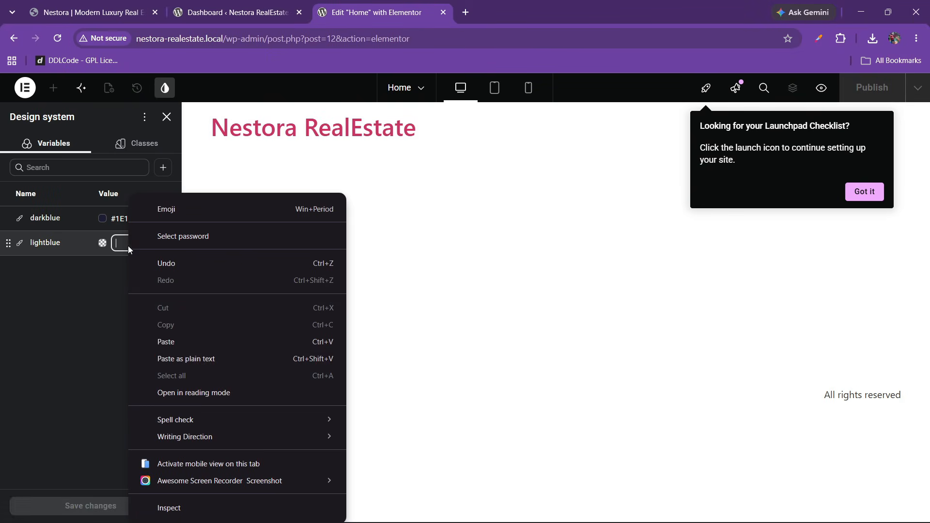
{"action": "left_click", "coordinate": [168, 342]}
{"action": "left_click", "coordinate": [106, 298]}
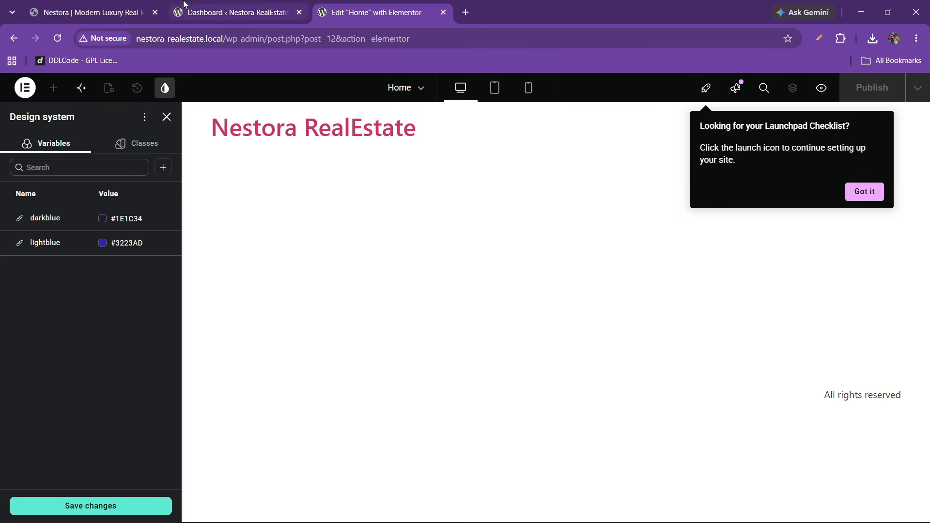
- Try to sample the orange of the Explore Homes button on the reference site with the color picker, and dismiss the picked color
{"action": "left_click", "coordinate": [127, 9]}
{"action": "scroll", "coordinate": [612, 309], "scroll_direction": "down", "scroll_amount": 3}
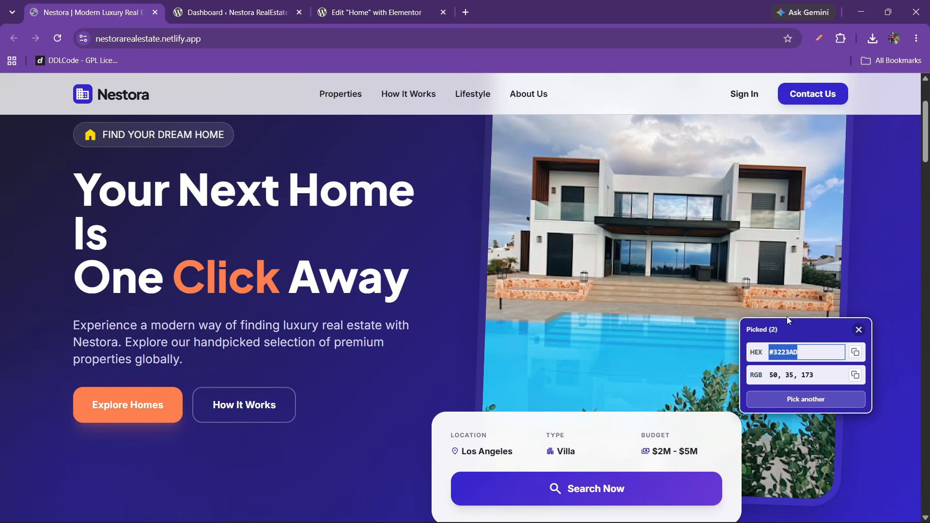
{"action": "left_click", "coordinate": [789, 402]}
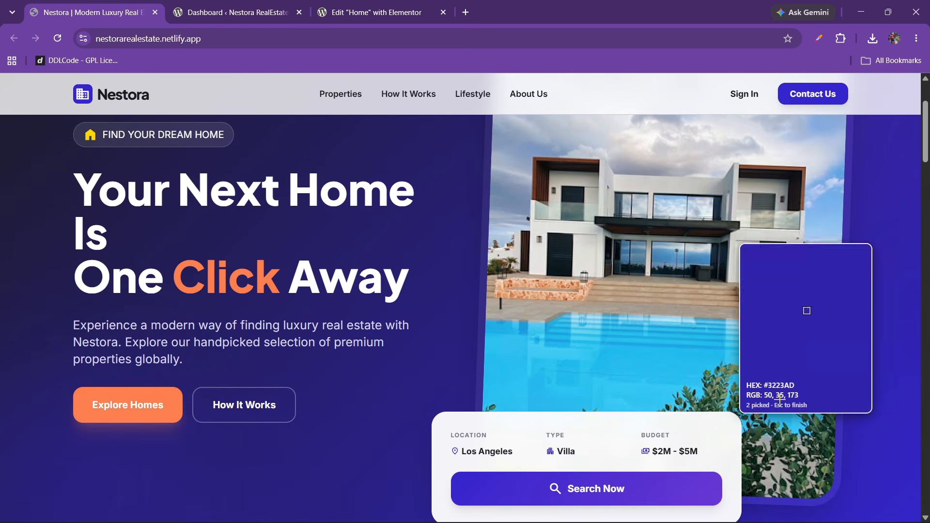
{"action": "left_click", "coordinate": [118, 394]}
{"action": "left_click", "coordinate": [172, 439]}
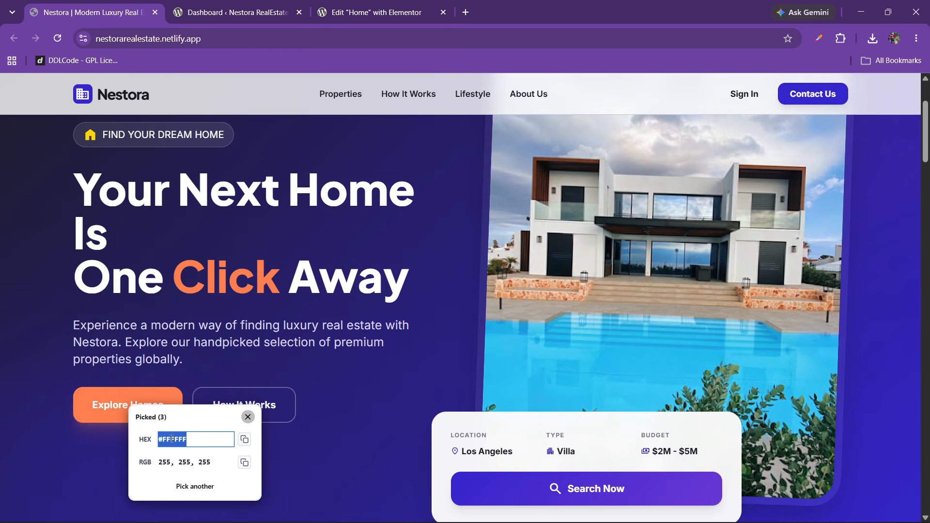
{"action": "left_click", "coordinate": [249, 418]}
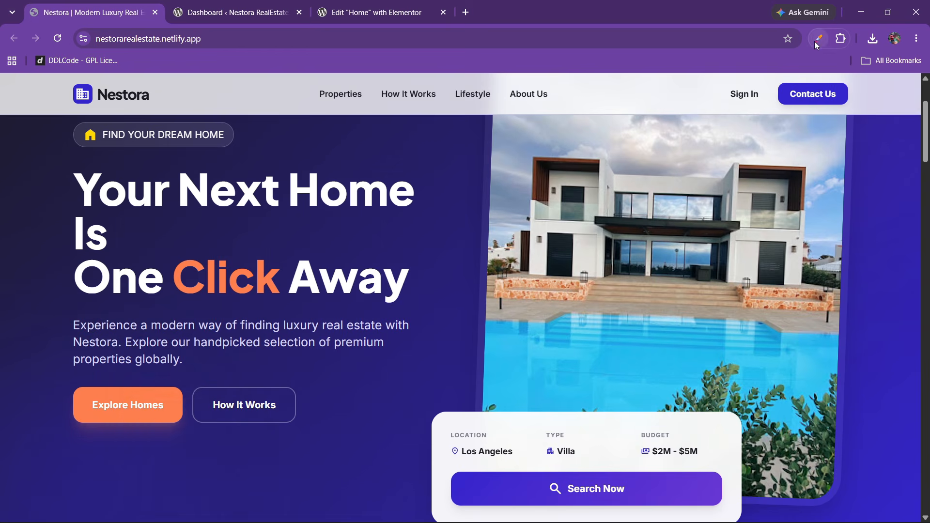
- Restart the color picker, sample the orange Explore Homes button, copy the hex code #FF7F50, and return to the Elementor editor
{"action": "left_click", "coordinate": [815, 42]}
{"action": "left_click", "coordinate": [709, 110]}
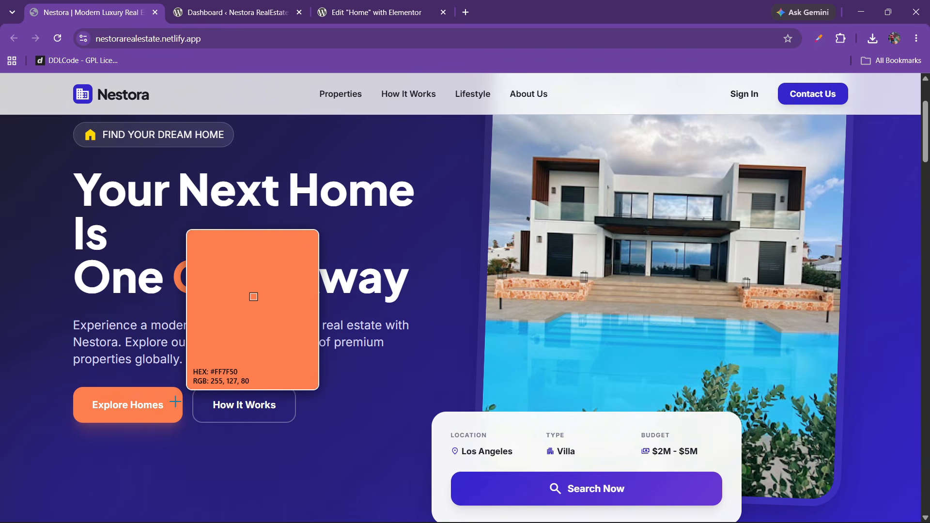
{"action": "left_click", "coordinate": [253, 296]}
{"action": "left_click", "coordinate": [228, 447]}
{"action": "right_click", "coordinate": [226, 442]}
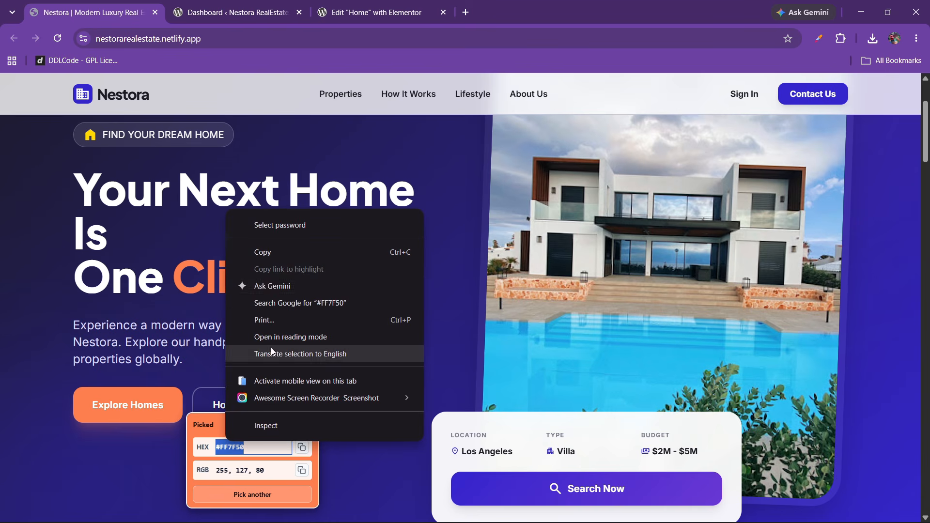
{"action": "left_click", "coordinate": [263, 252]}
{"action": "left_click", "coordinate": [280, 4]}
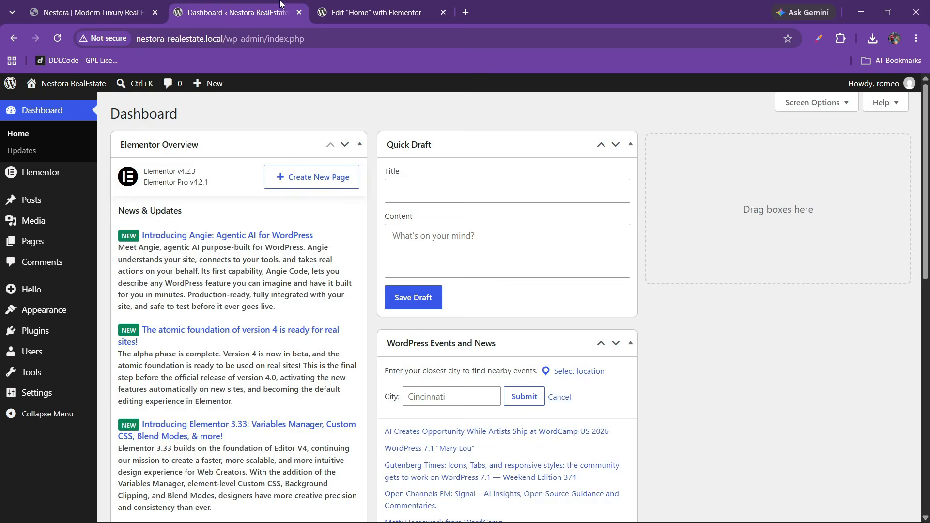
{"action": "left_click", "coordinate": [406, 5]}
- Add a color variable named "orange" with the copied value #FF7F50 and save the Design system changes
{"action": "left_click", "coordinate": [163, 167]}
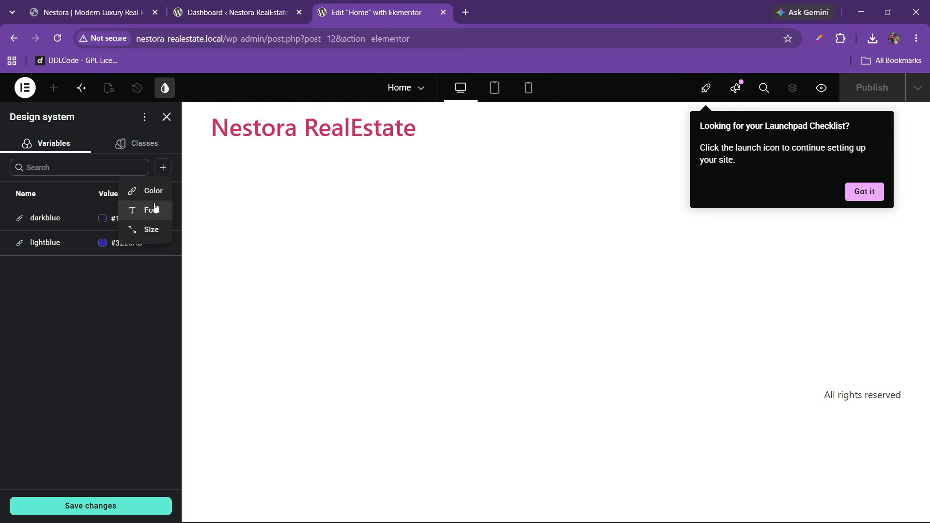
{"action": "left_click", "coordinate": [153, 192]}
{"action": "key", "text": "BackSpace"}
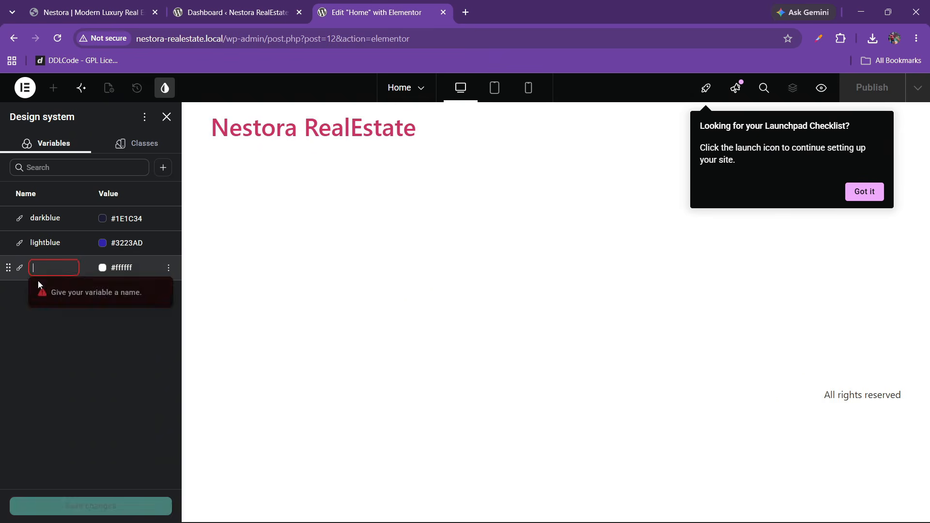
{"action": "type", "text": "orange"}
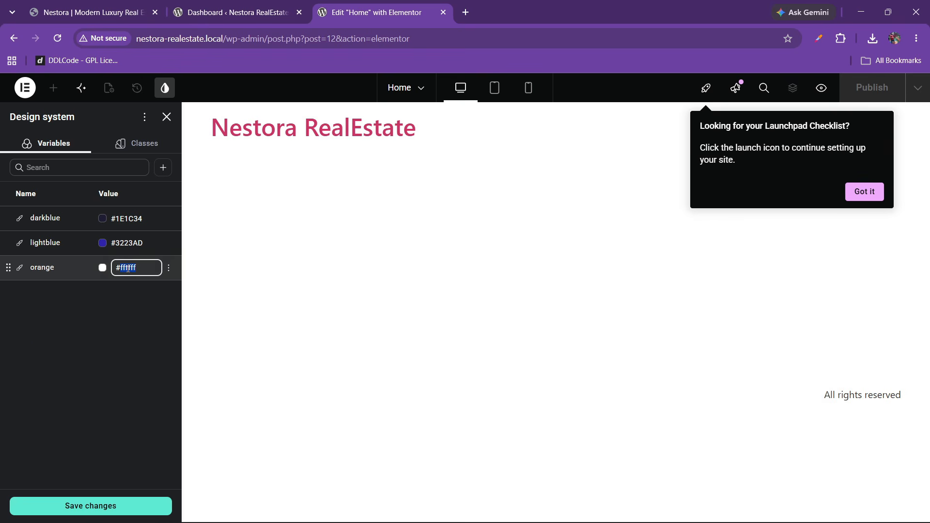
{"action": "key", "text": "BackSpace"}
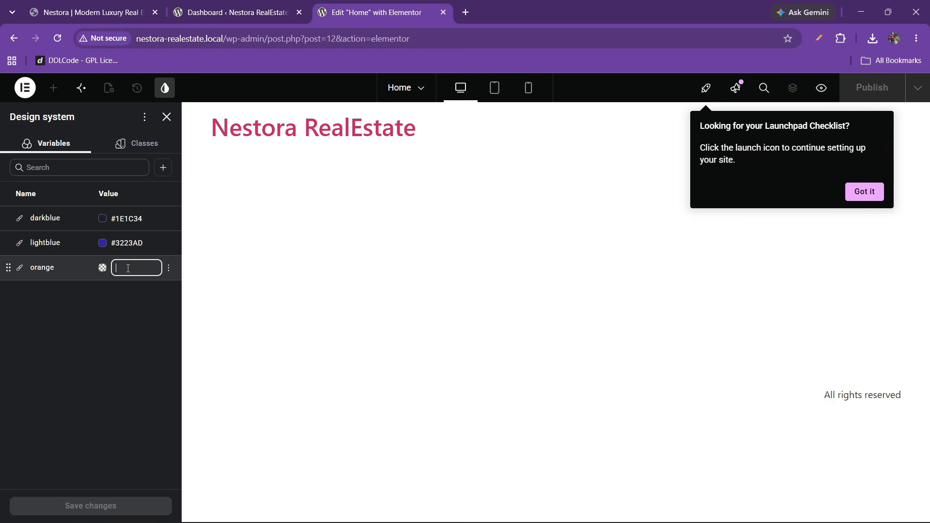
{"action": "right_click", "coordinate": [127, 268]}
{"action": "left_click", "coordinate": [170, 337]}
{"action": "left_click", "coordinate": [65, 327]}
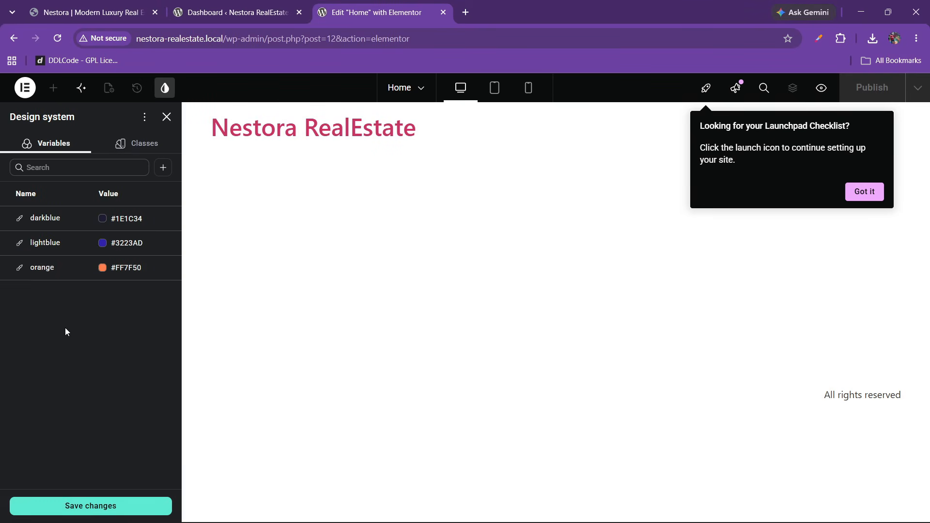
{"action": "left_click", "coordinate": [109, 506]}
- Try to sample the pale background above the reference site's "Homes You'll Fall in Love With" heading, copying #221E4F back to the Elementor editor
{"action": "left_click", "coordinate": [92, 12]}
{"action": "scroll", "coordinate": [310, 388], "scroll_direction": "down", "scroll_amount": 5}
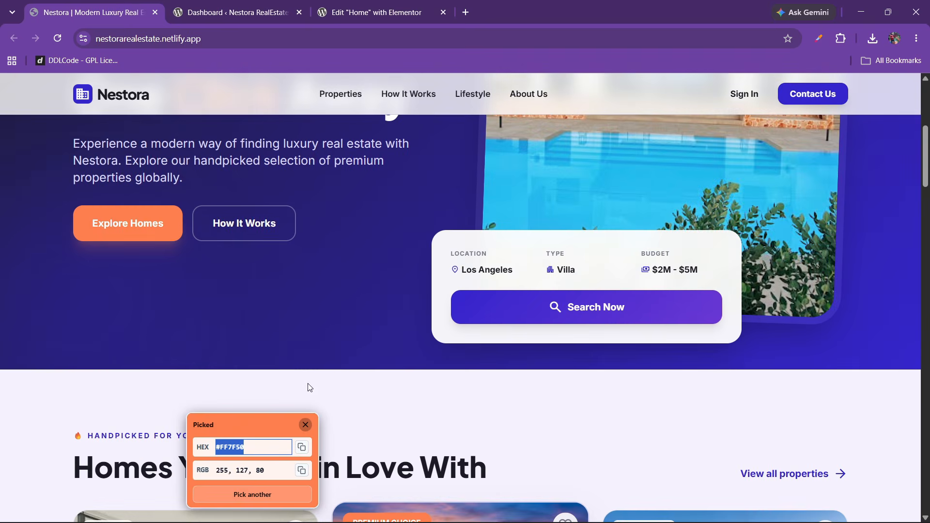
{"action": "scroll", "coordinate": [337, 367], "scroll_direction": "down", "scroll_amount": 4}
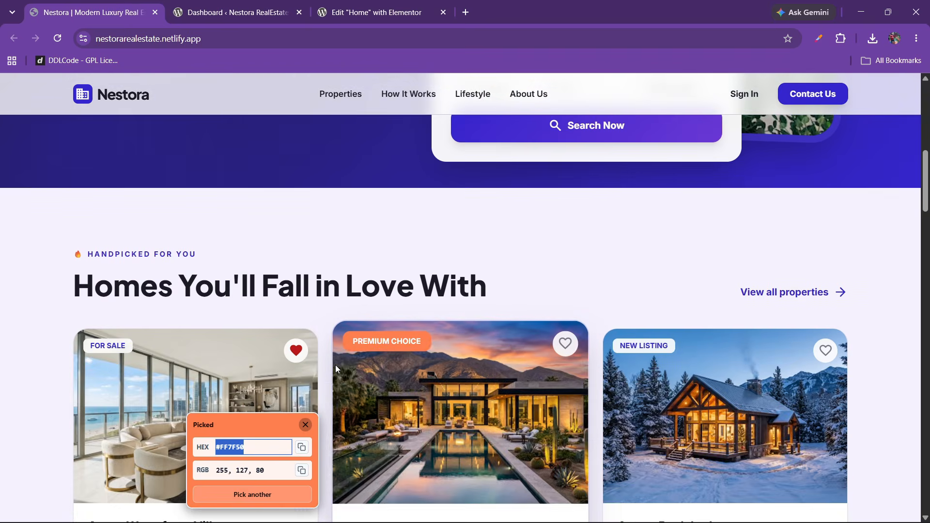
{"action": "left_click", "coordinate": [252, 494]}
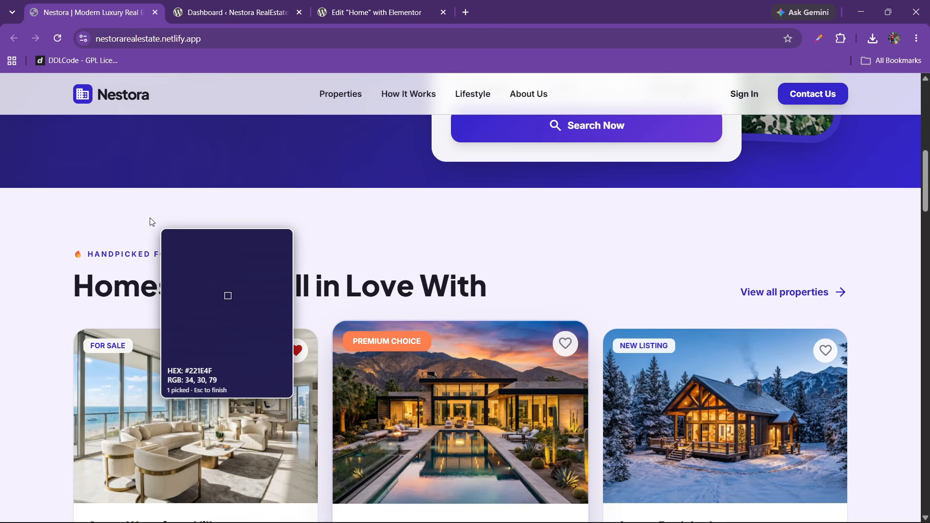
{"action": "left_click", "coordinate": [150, 221]}
{"action": "left_click", "coordinate": [202, 263]}
{"action": "right_click", "coordinate": [202, 266]}
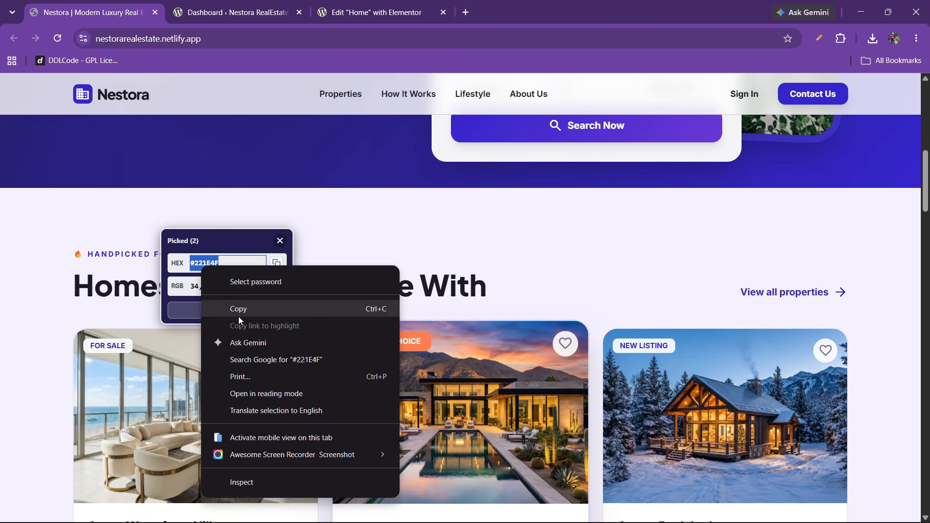
{"action": "left_click", "coordinate": [237, 308]}
{"action": "key", "text": "ctrl+Tab"}
{"action": "key", "text": "ctrl+Tab"}
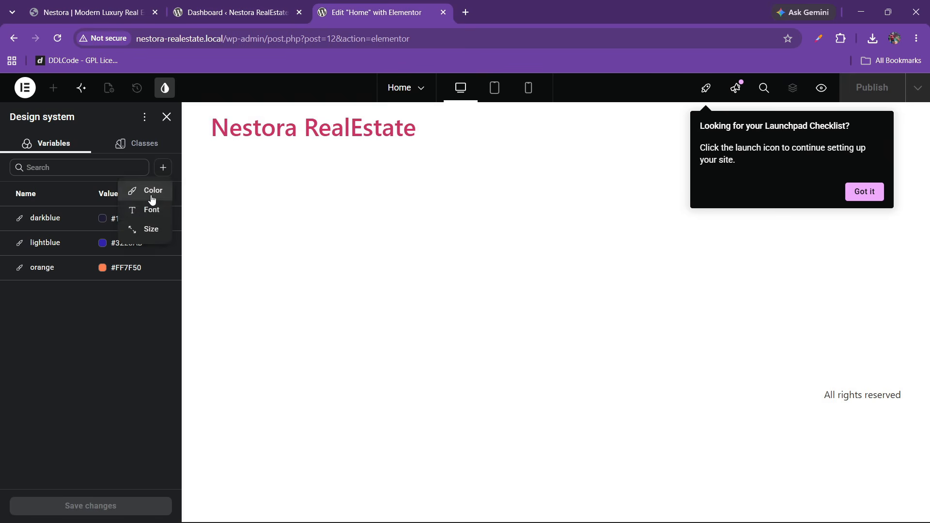
- Add a color variable named "bggray" with the copied value #221E4F to the Design system
{"action": "left_click", "coordinate": [150, 191]}
{"action": "key", "text": "BackSpace"}
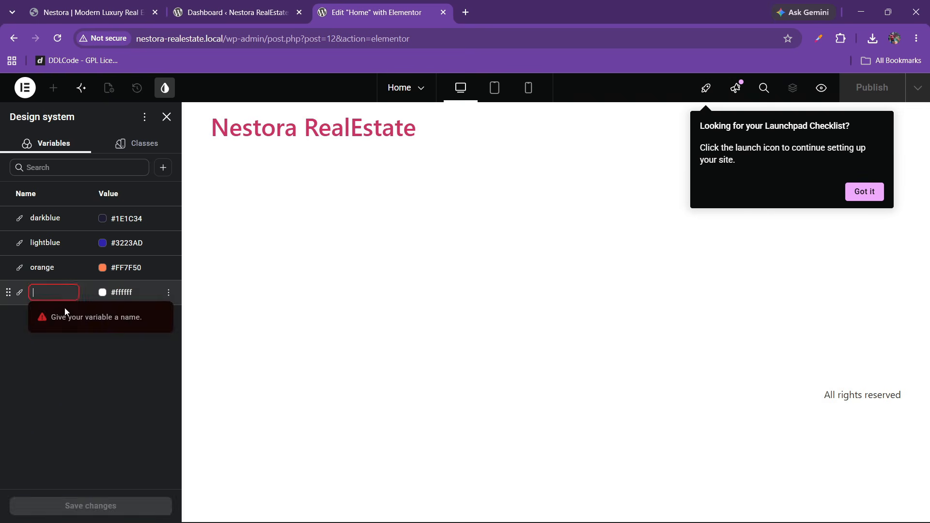
{"action": "type", "text": "bggray"}
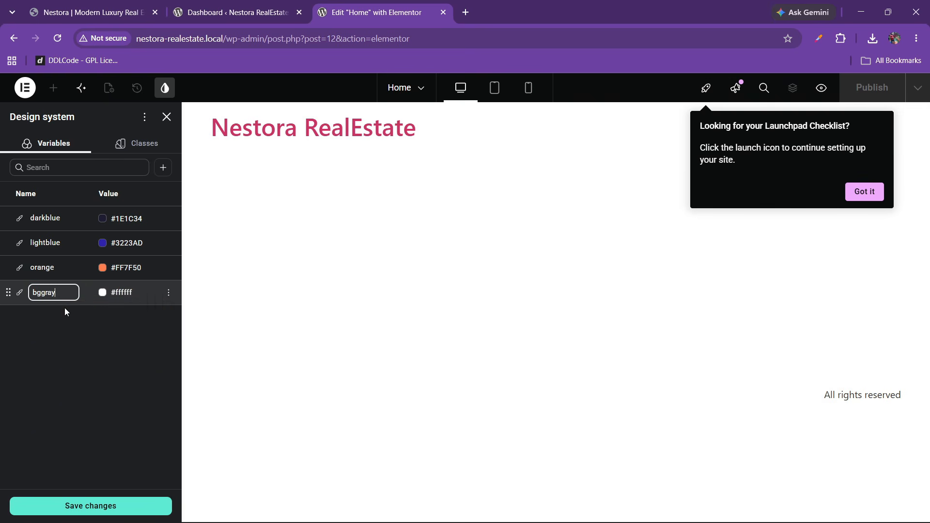
{"action": "left_click", "coordinate": [123, 293]}
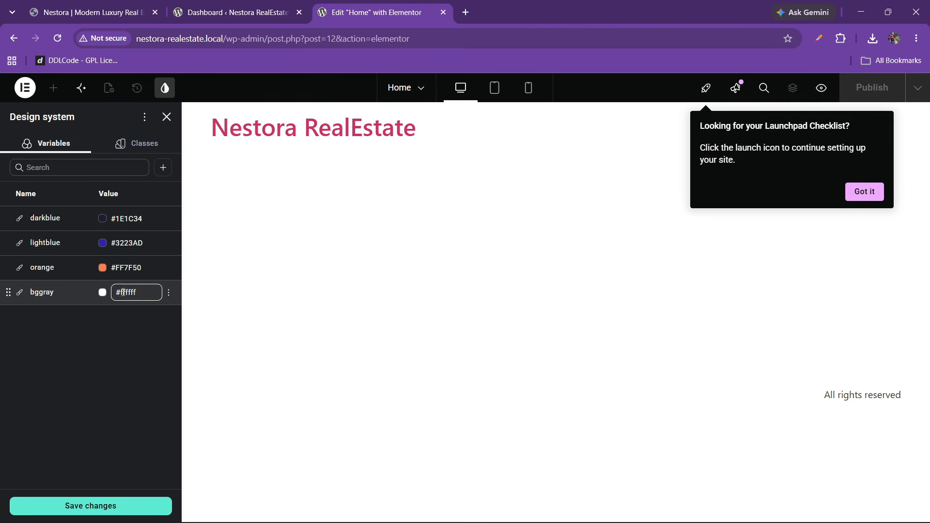
{"action": "key", "text": "BackSpace"}
{"action": "key", "text": "BackSpace"}
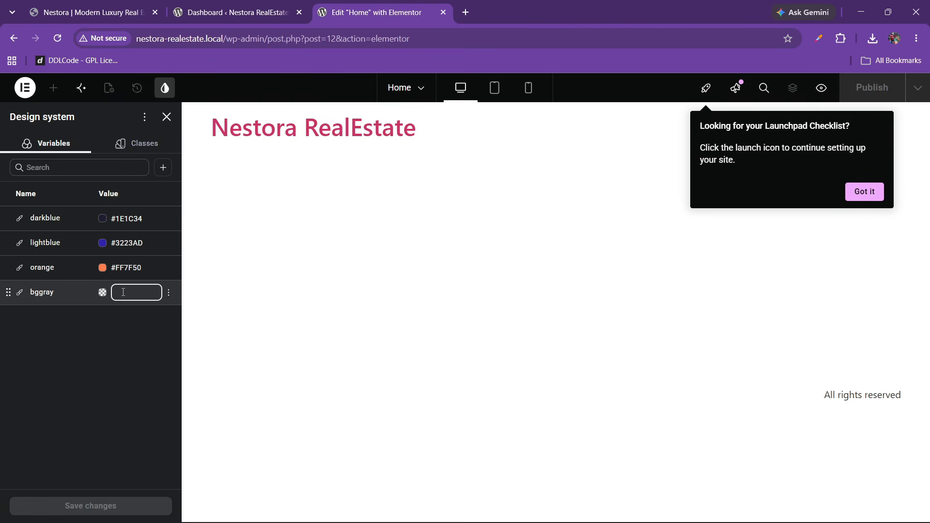
{"action": "right_click", "coordinate": [123, 292]}
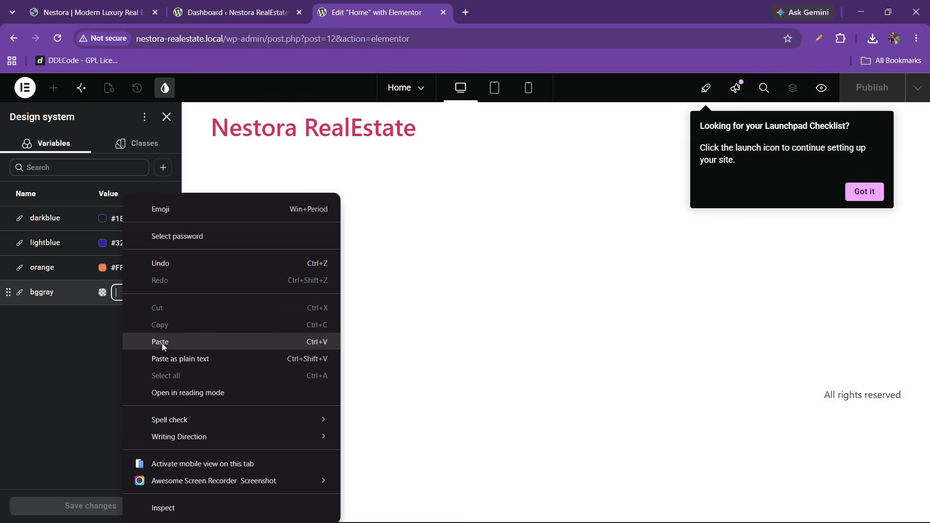
{"action": "left_click", "coordinate": [162, 344]}
- Return to the reference site and try to sample the pale background above the "Finding Your Dream Home" section
{"action": "key", "text": "ctrl+1"}
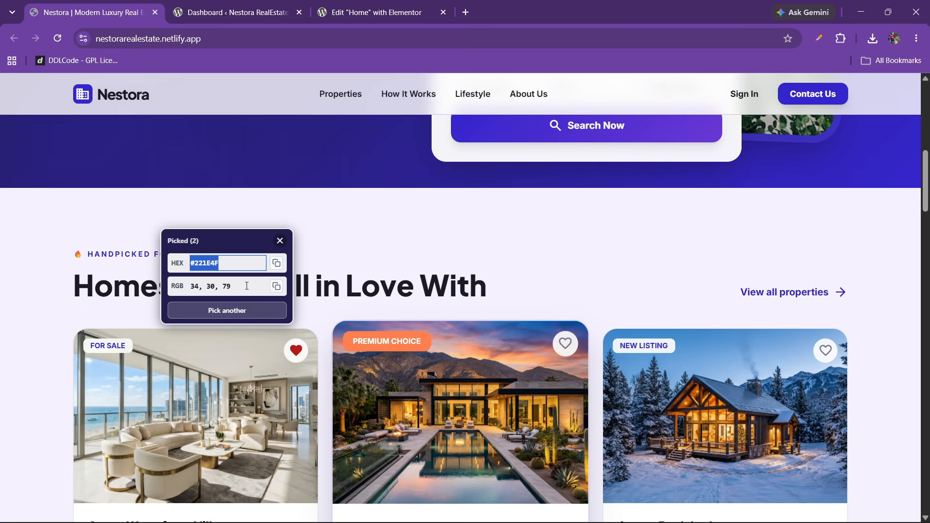
{"action": "scroll", "coordinate": [395, 294], "scroll_direction": "down", "scroll_amount": 7}
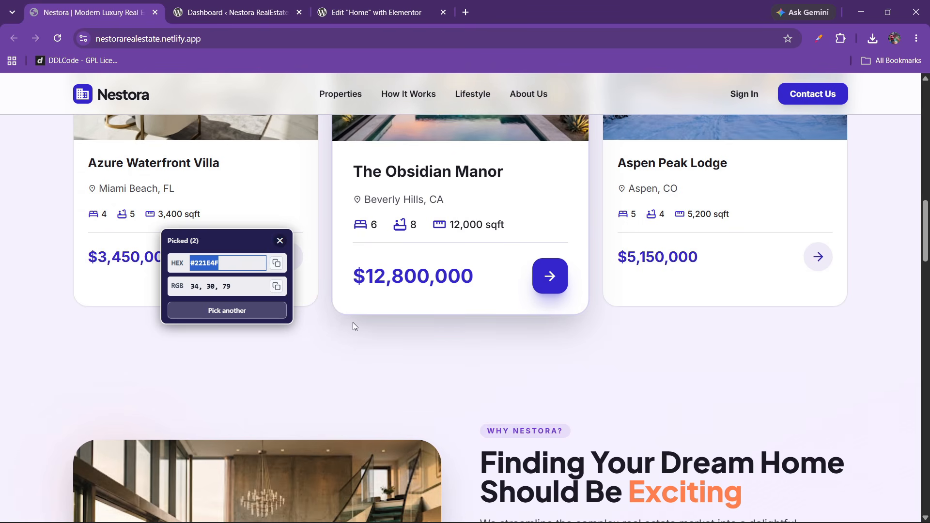
{"action": "scroll", "coordinate": [359, 340], "scroll_direction": "down", "scroll_amount": 1}
{"action": "scroll", "coordinate": [365, 348], "scroll_direction": "down", "scroll_amount": 1}
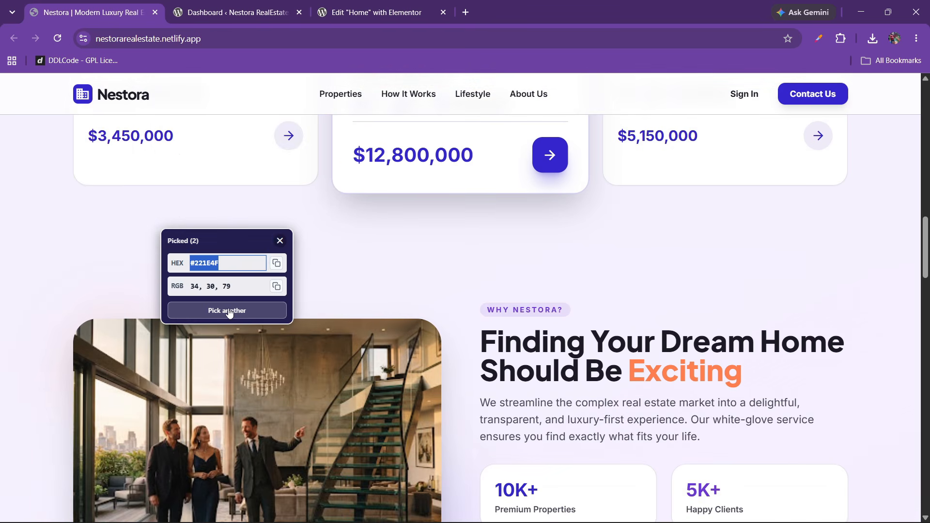
{"action": "left_click", "coordinate": [230, 312]}
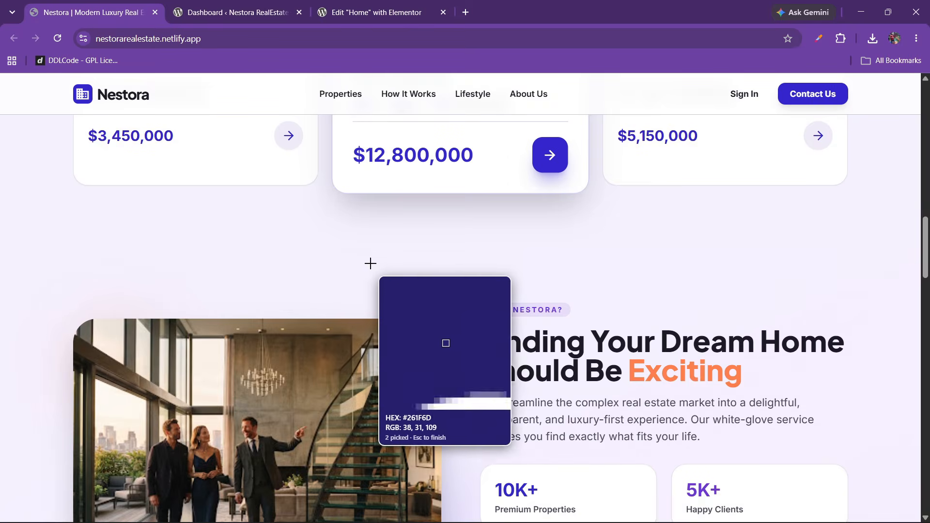
{"action": "left_click", "coordinate": [227, 233]}
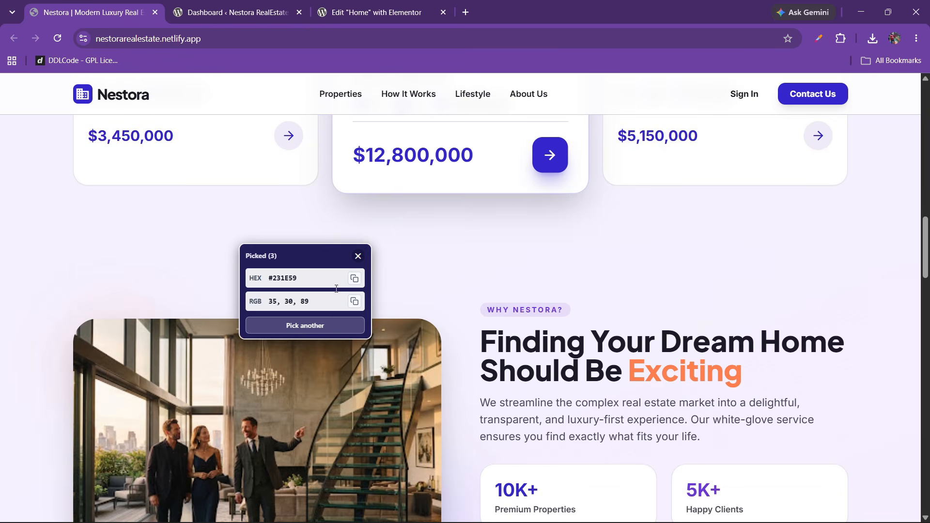
{"action": "left_click", "coordinate": [305, 326]}
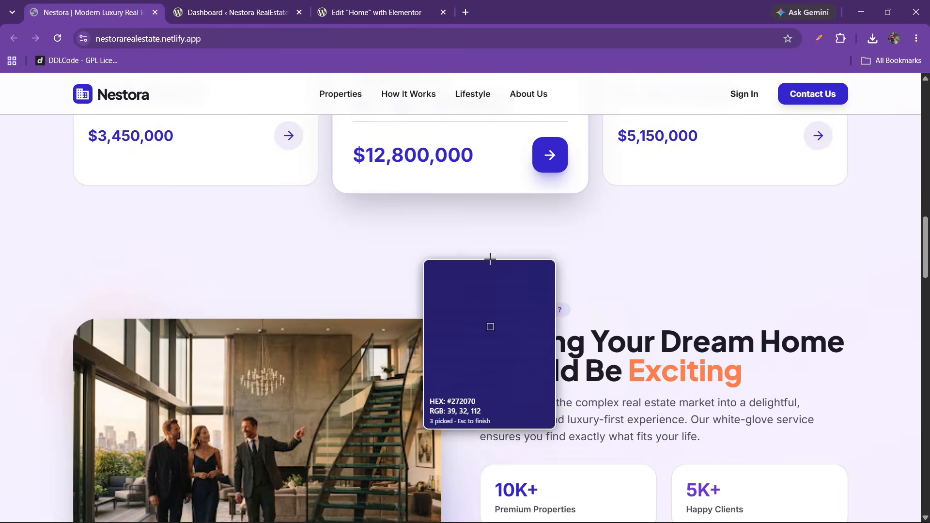
{"action": "key", "text": "Escape"}
- Look through the reference site down to the "Your Dream Home Is Waiting." banner for further colors to sample
{"action": "scroll", "coordinate": [349, 278], "scroll_direction": "down", "scroll_amount": 7}
{"action": "scroll", "coordinate": [347, 284], "scroll_direction": "up", "scroll_amount": 1}
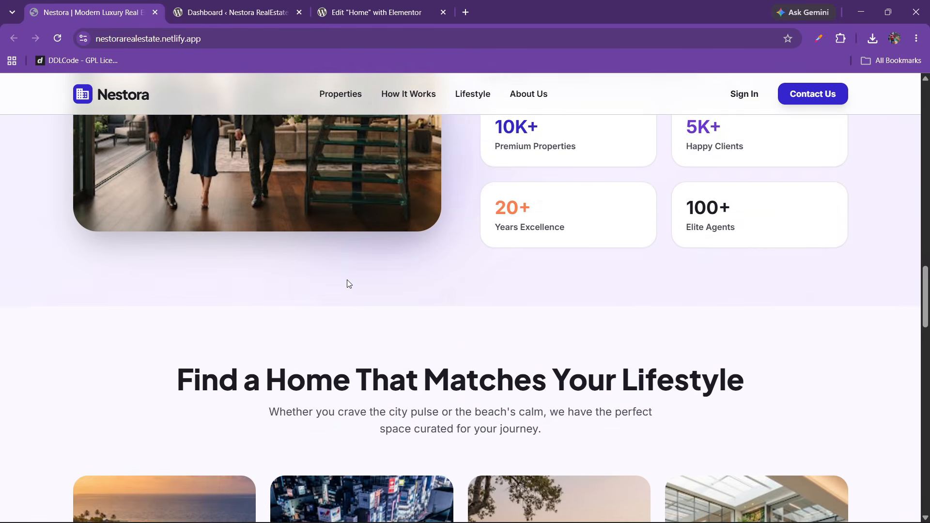
{"action": "scroll", "coordinate": [347, 281], "scroll_direction": "down", "scroll_amount": 10}
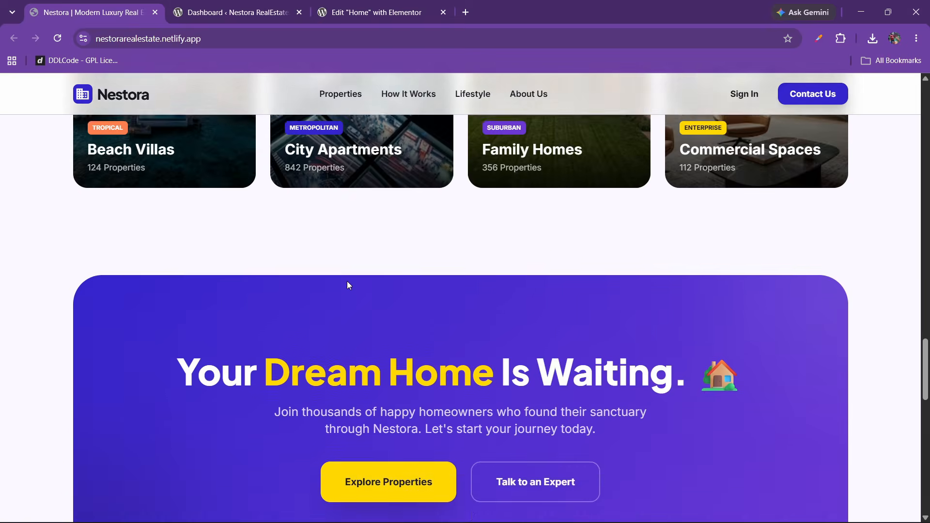
{"action": "scroll", "coordinate": [347, 281], "scroll_direction": "down", "scroll_amount": 4}
{"action": "scroll", "coordinate": [346, 281], "scroll_direction": "up", "scroll_amount": 5}
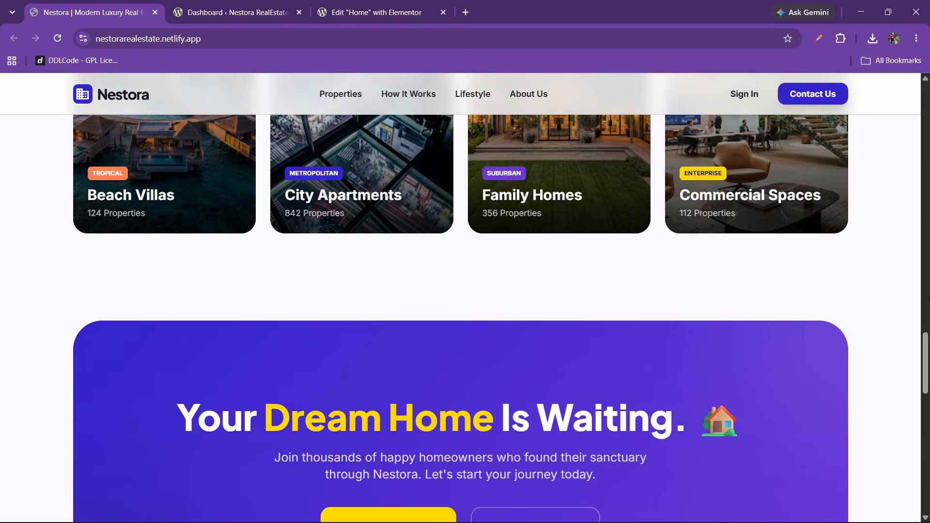
{"action": "left_click_drag", "start_coordinate": [928, 346], "coordinate": [907, 386]}
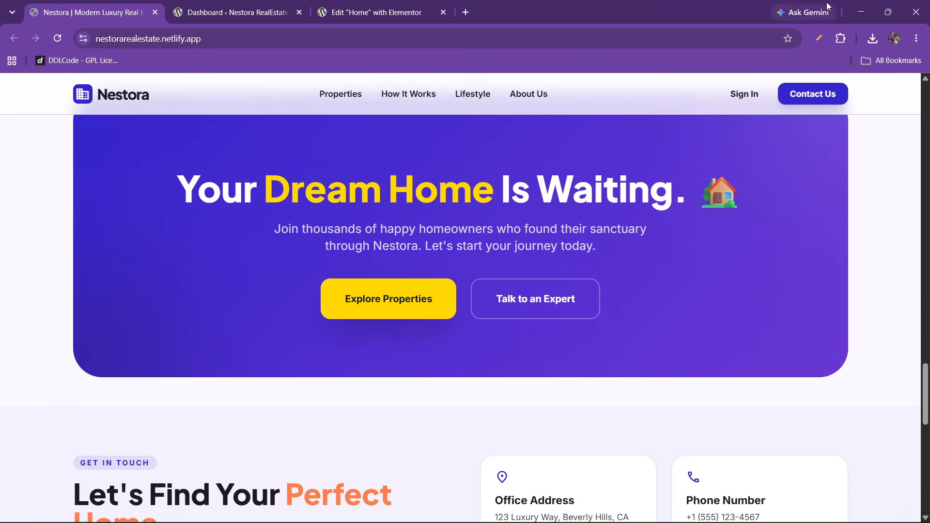
{"action": "left_click", "coordinate": [841, 39]}
{"action": "left_click", "coordinate": [741, 133]}
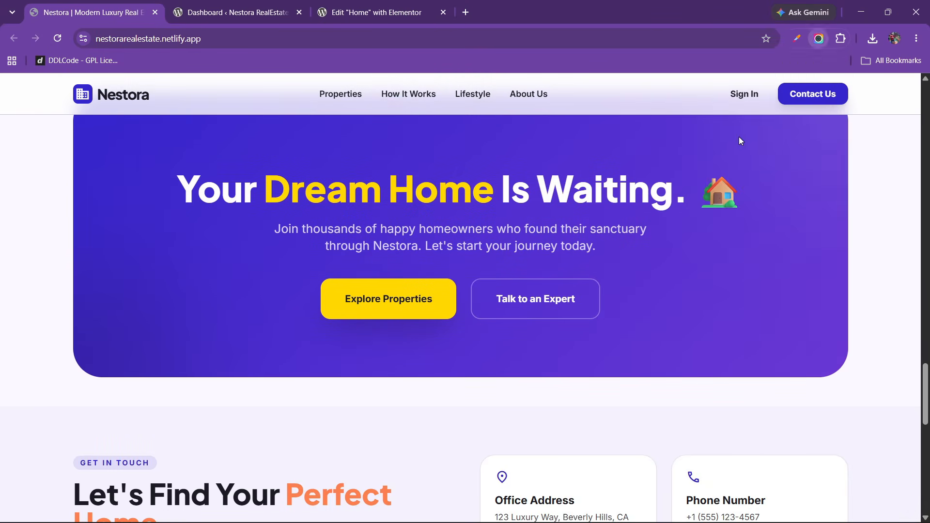
{"action": "left_click", "coordinate": [879, 151]}
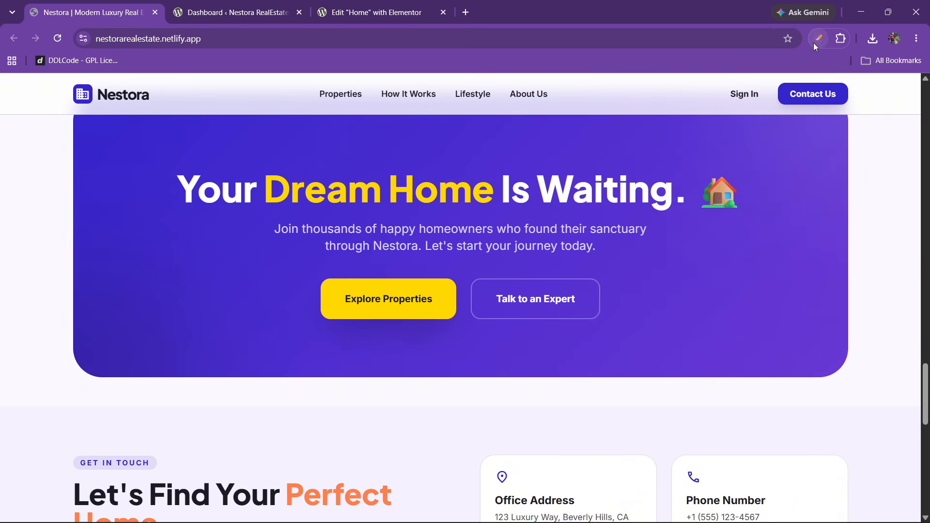
- Restart the color picker, sample the yellow Explore Properties button, copy the hex code #FFD700, and return to the Elementor editor
{"action": "left_click", "coordinate": [816, 42]}
{"action": "left_click", "coordinate": [746, 126]}
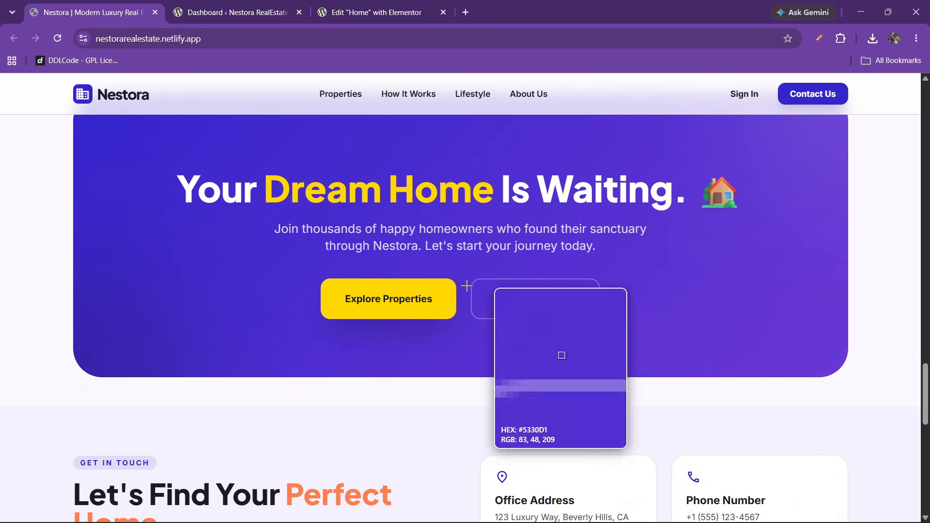
{"action": "left_click", "coordinate": [436, 291]}
{"action": "triple_click", "coordinate": [487, 336]}
{"action": "key", "text": "super+c"}
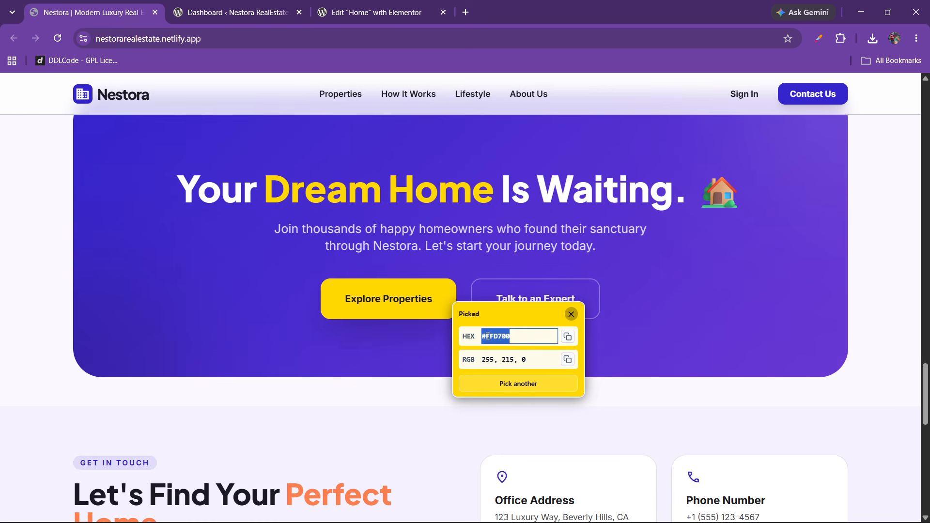
{"action": "right_click", "coordinate": [487, 335]}
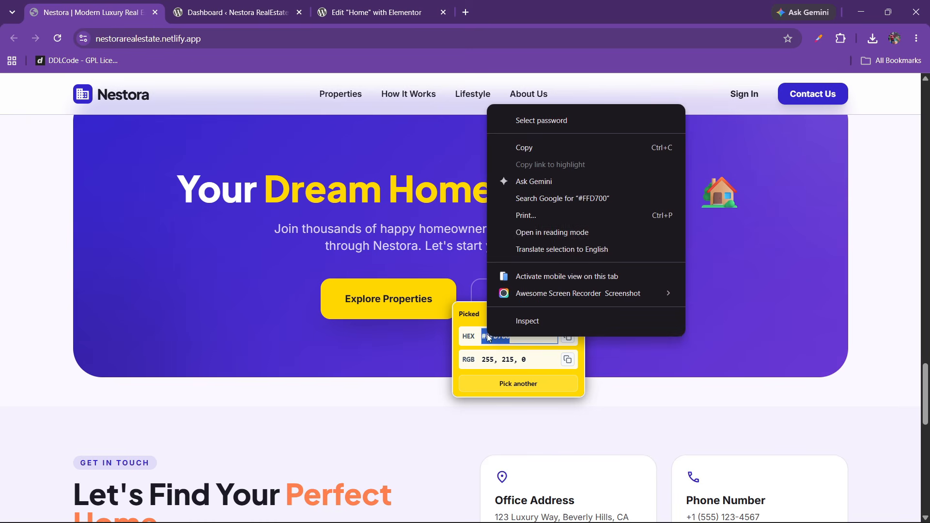
{"action": "left_click", "coordinate": [524, 146]}
{"action": "left_click", "coordinate": [363, 7]}
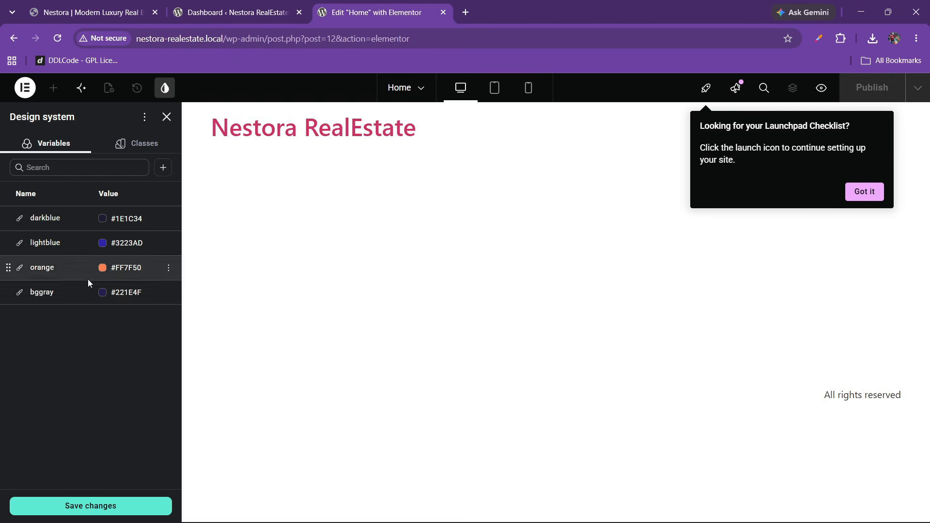
- Add a color variable named "yellow" with the copied value #FFD700 to the Design system
{"action": "left_click", "coordinate": [162, 168]}
{"action": "left_click", "coordinate": [148, 190]}
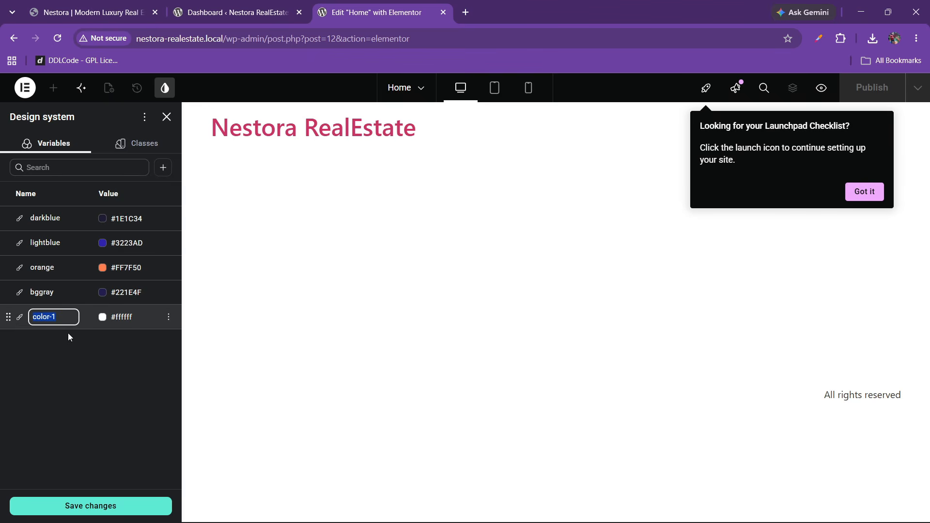
{"action": "key", "text": "BackSpace"}
{"action": "type", "text": "yelol"}
{"action": "type", "text": "l"}
{"action": "key", "text": "Return"}
{"action": "left_click", "coordinate": [123, 320]}
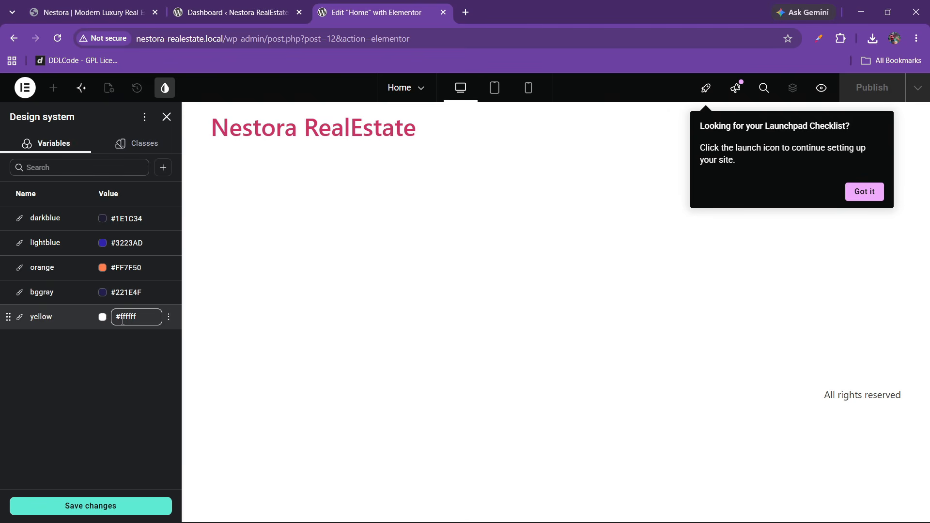
{"action": "key", "text": "BackSpace"}
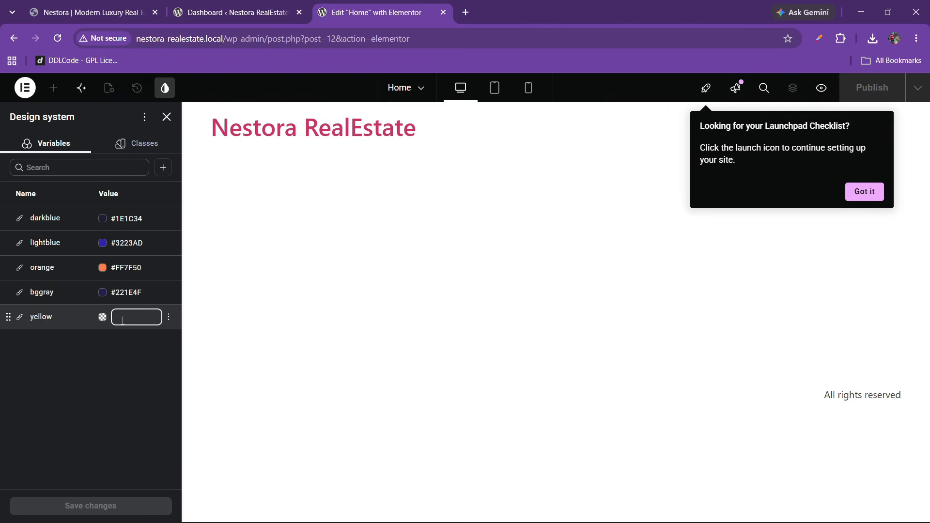
{"action": "right_click", "coordinate": [123, 321]}
{"action": "left_click", "coordinate": [141, 339]}
{"action": "left_click", "coordinate": [70, 368]}
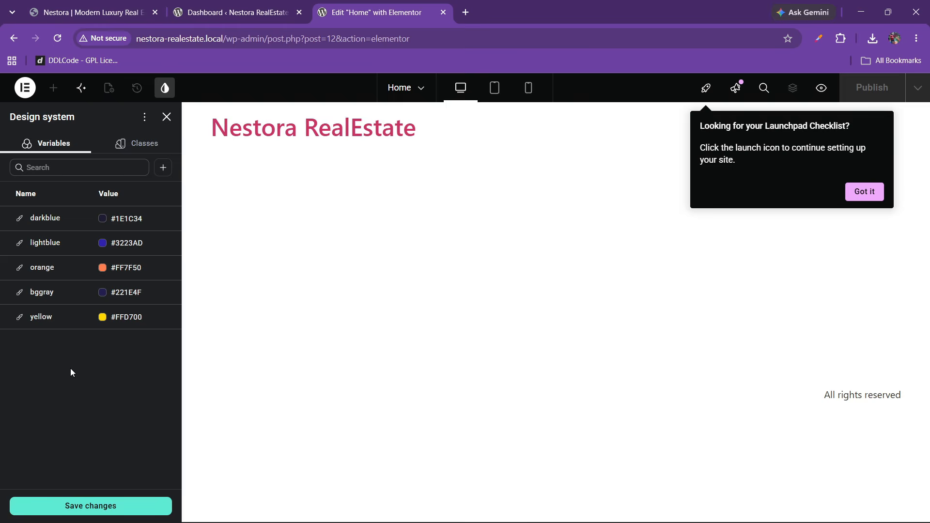
- Try to sample the pale background of the reference site's "Get in Touch" badge, copying #3B27C7 back to the Elementor editor
{"action": "left_click", "coordinate": [116, 6]}
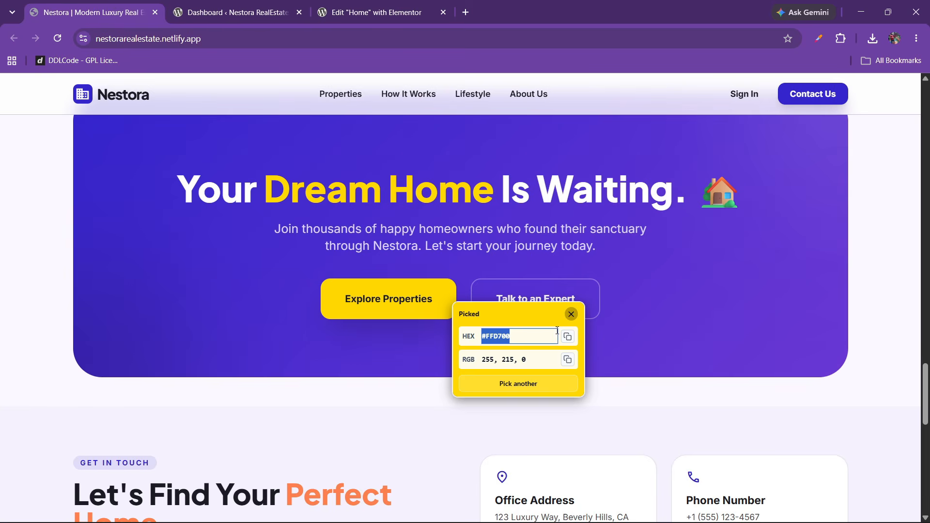
{"action": "scroll", "coordinate": [420, 332], "scroll_direction": "down", "scroll_amount": 6}
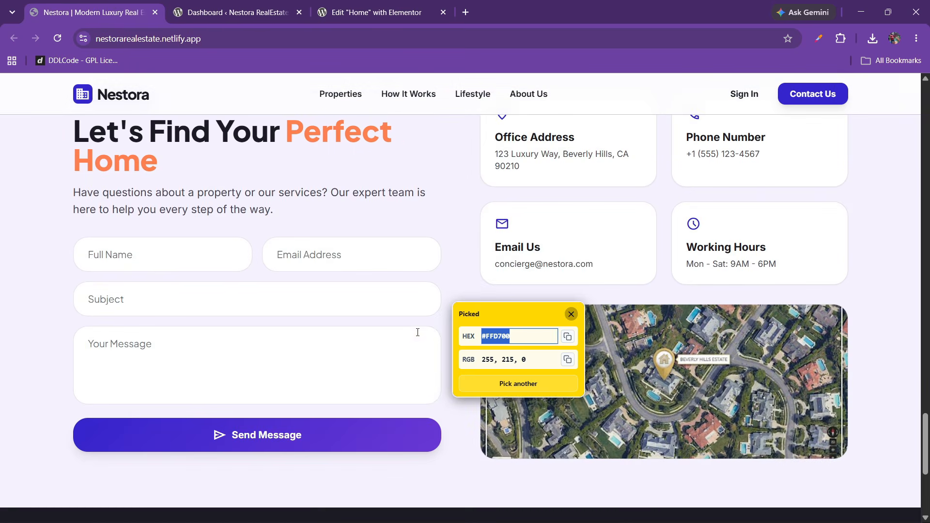
{"action": "scroll", "coordinate": [417, 333], "scroll_direction": "up", "scroll_amount": 2}
{"action": "left_click", "coordinate": [520, 388]}
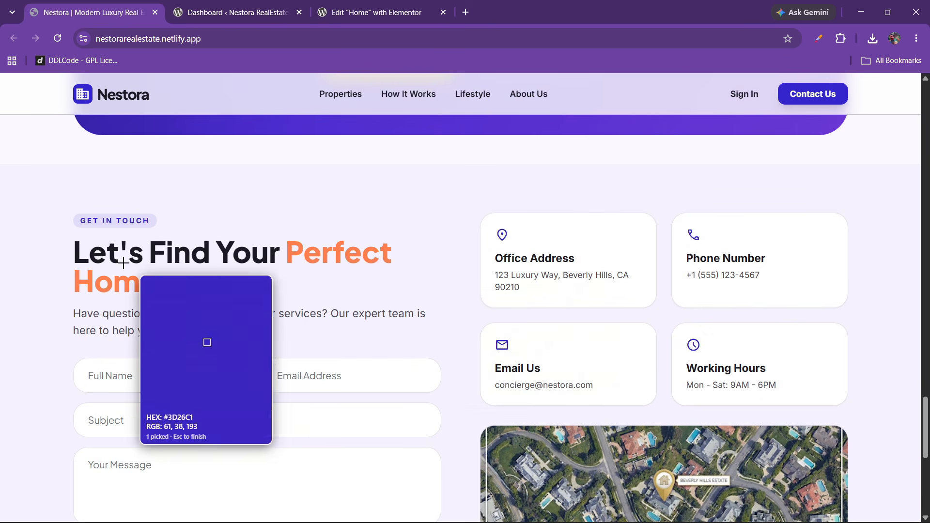
{"action": "left_click", "coordinate": [101, 224]}
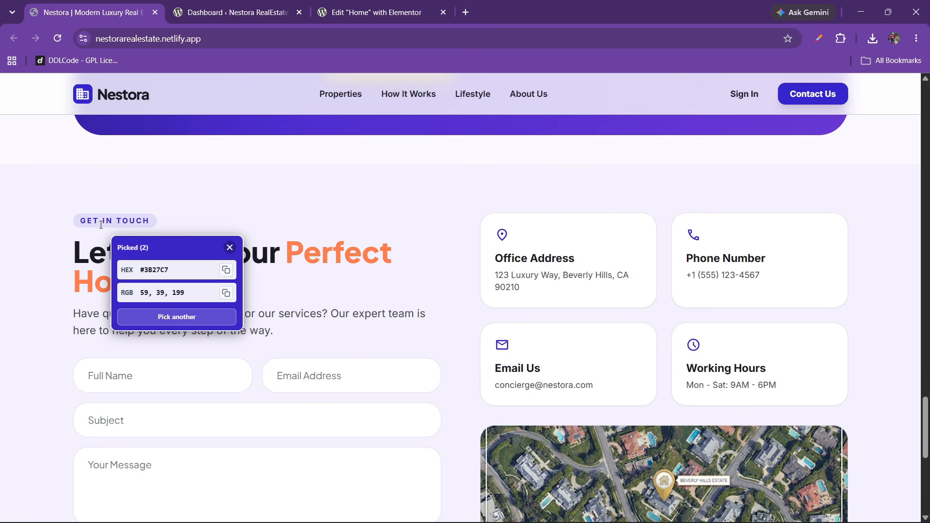
{"action": "left_click", "coordinate": [156, 274]}
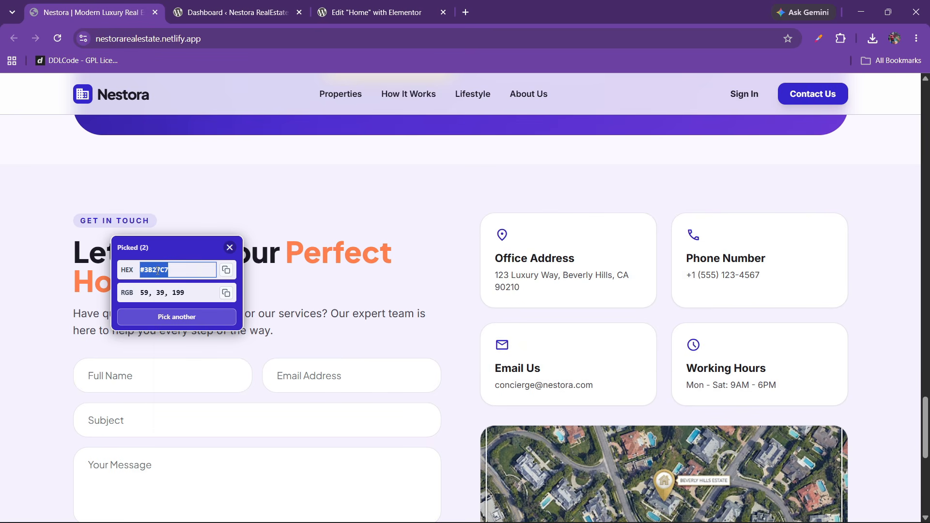
{"action": "right_click", "coordinate": [158, 272]}
{"action": "left_click", "coordinate": [201, 315]}
{"action": "left_click", "coordinate": [373, 12]}
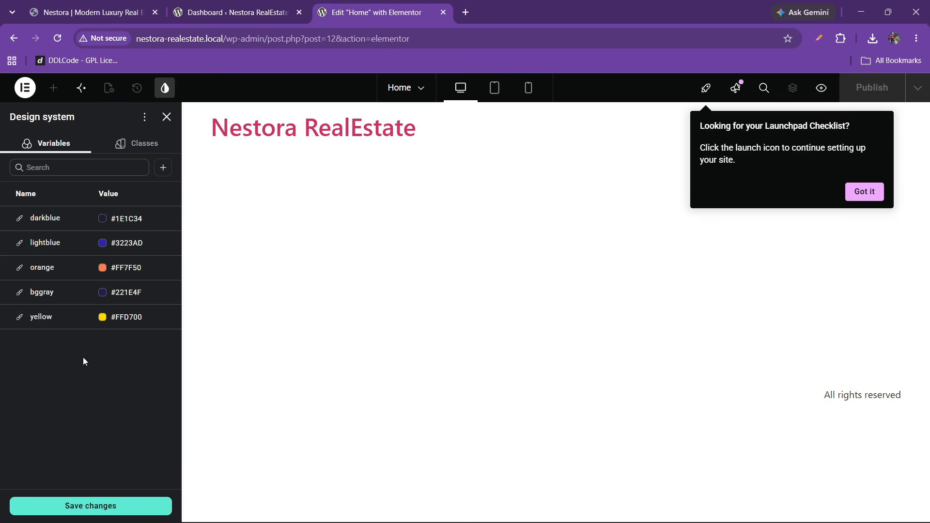
- Add a color variable named "bluebg" with the copied value #3B27C7 to the Design system
{"action": "left_click", "coordinate": [163, 167]}
{"action": "left_click", "coordinate": [150, 189]}
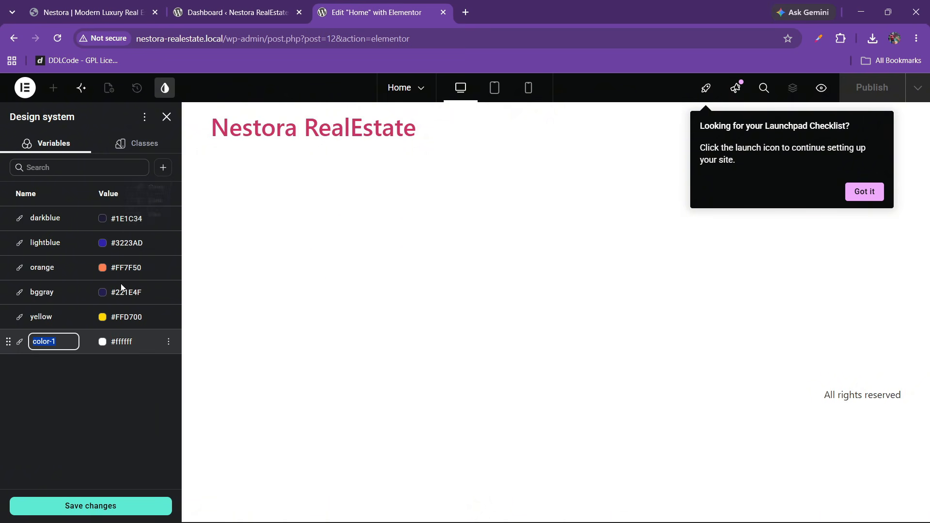
{"action": "key", "text": "BackSpace"}
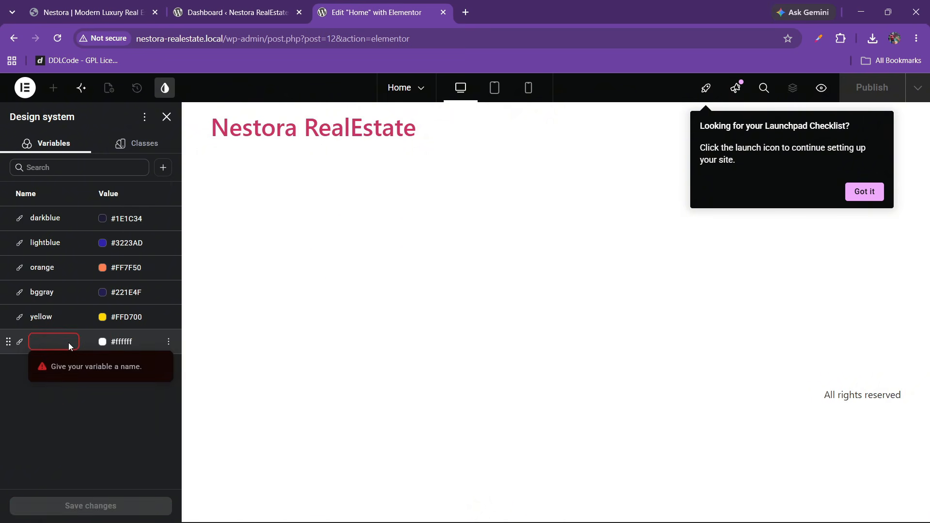
{"action": "type", "text": "bluebg"}
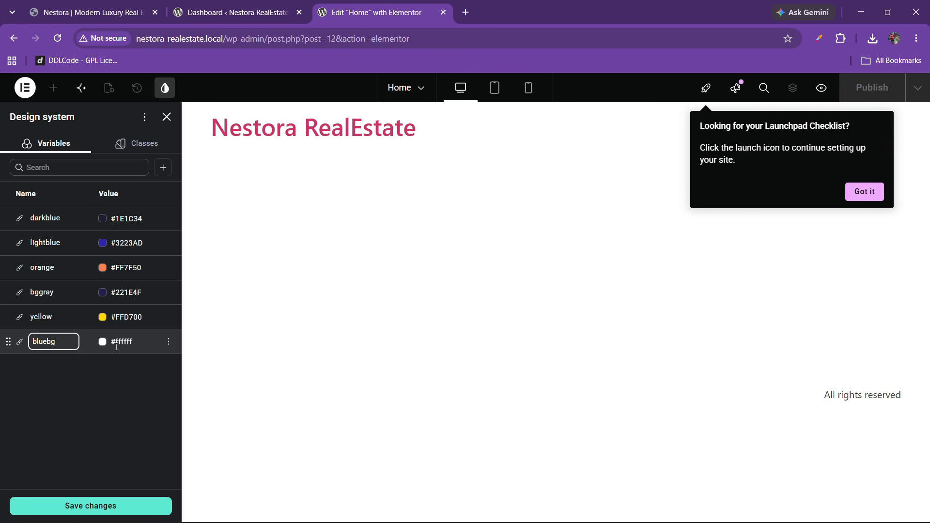
{"action": "left_click", "coordinate": [119, 345]}
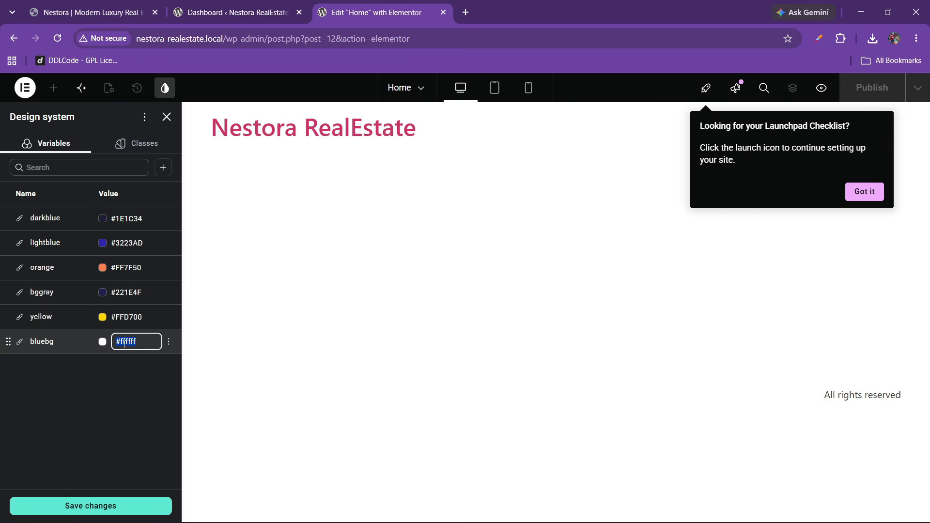
{"action": "right_click", "coordinate": [125, 345]}
{"action": "left_click", "coordinate": [175, 157]}
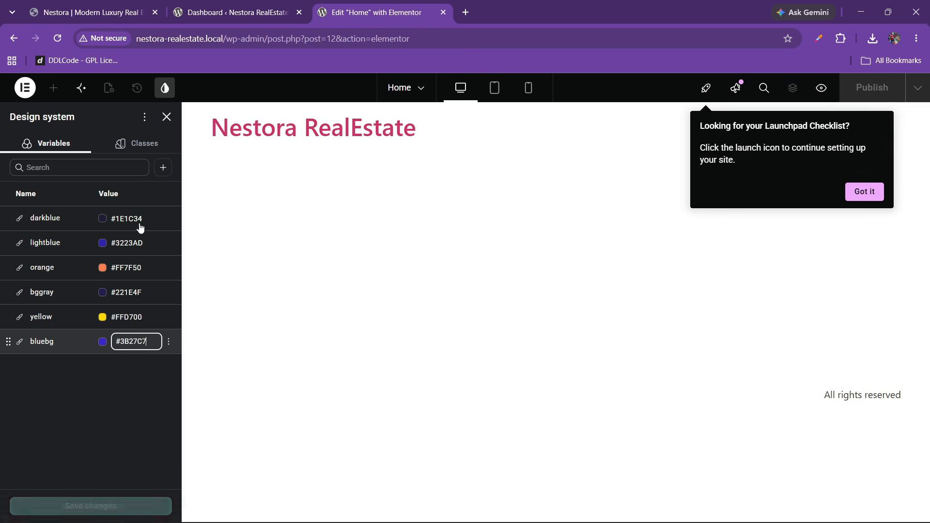
- Resample the pale background of the reference site's "Get in Touch" badge, copy the hex code #E1DDFA, and return to the Elementor editor
{"action": "left_click", "coordinate": [97, 12]}
{"action": "left_click", "coordinate": [230, 249]}
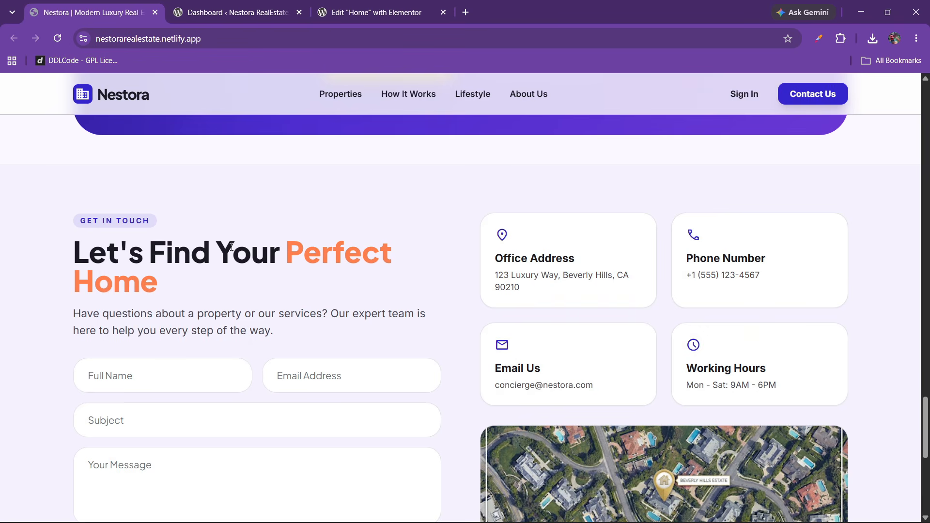
{"action": "left_click", "coordinate": [819, 38]}
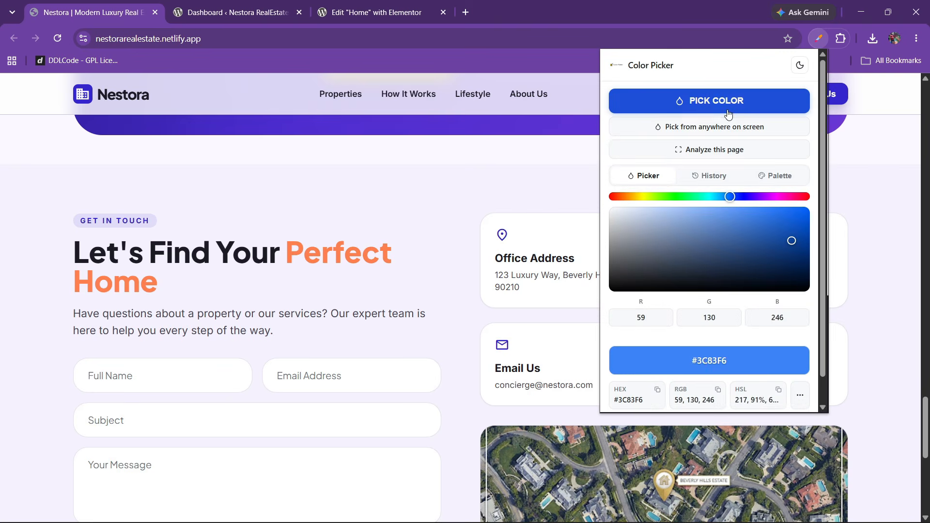
{"action": "left_click", "coordinate": [703, 100]}
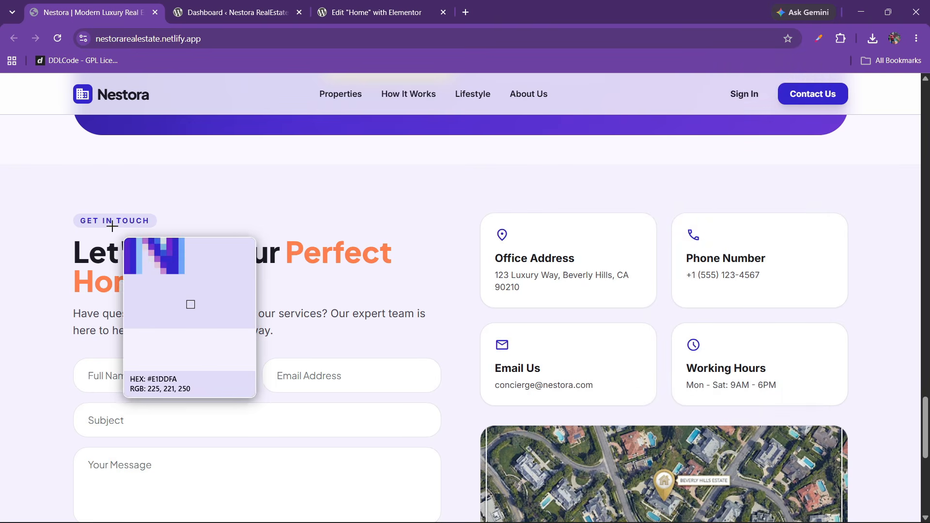
{"action": "left_click", "coordinate": [193, 303]}
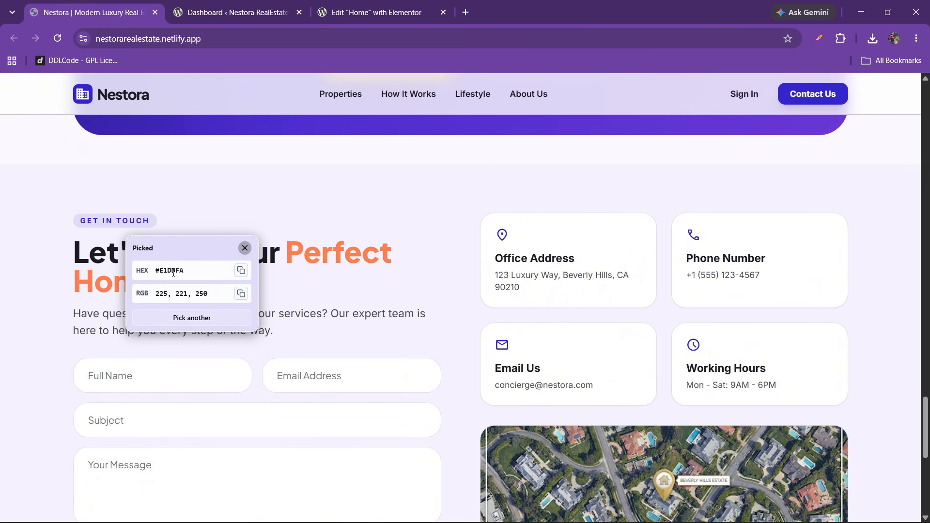
{"action": "right_click", "coordinate": [173, 273]}
{"action": "left_click", "coordinate": [193, 313]}
{"action": "left_click", "coordinate": [359, 12]}
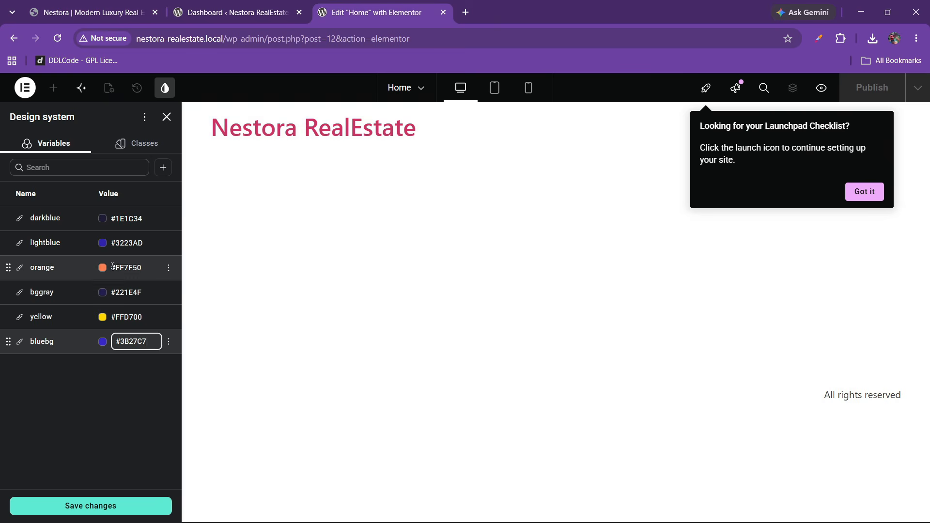
- Replace the "bluebg" variable's value with the copied #E1DDFA and save the Design system changes
{"action": "key", "text": "BackSpace"}
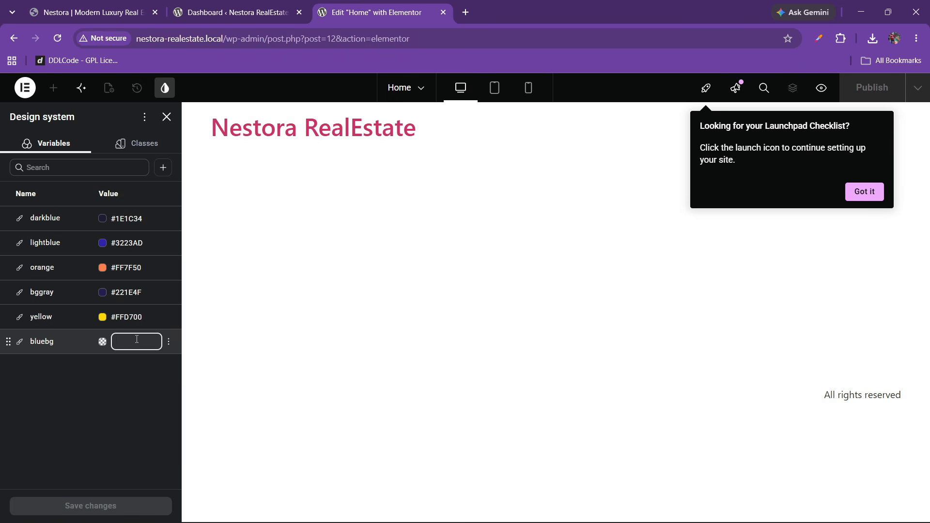
{"action": "right_click", "coordinate": [136, 341]}
{"action": "left_click", "coordinate": [193, 157]}
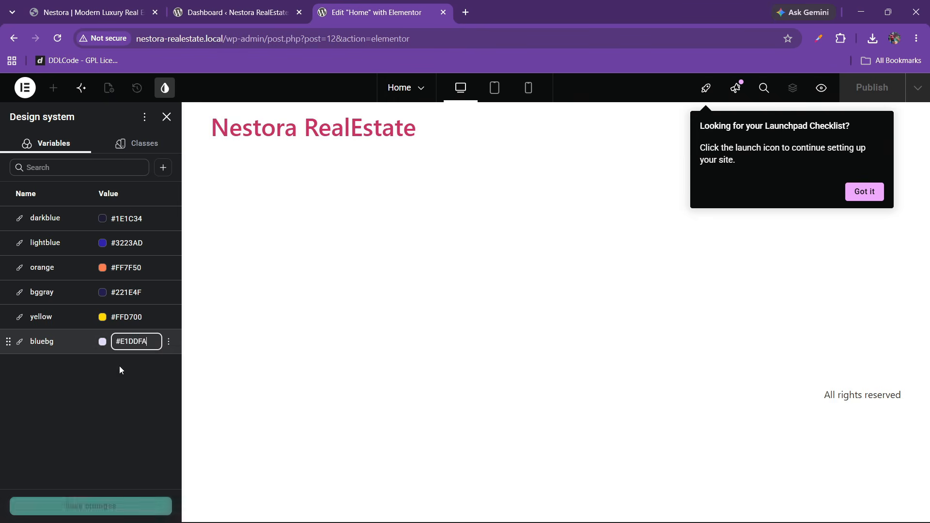
{"action": "left_click", "coordinate": [80, 387]}
{"action": "left_click", "coordinate": [76, 506]}
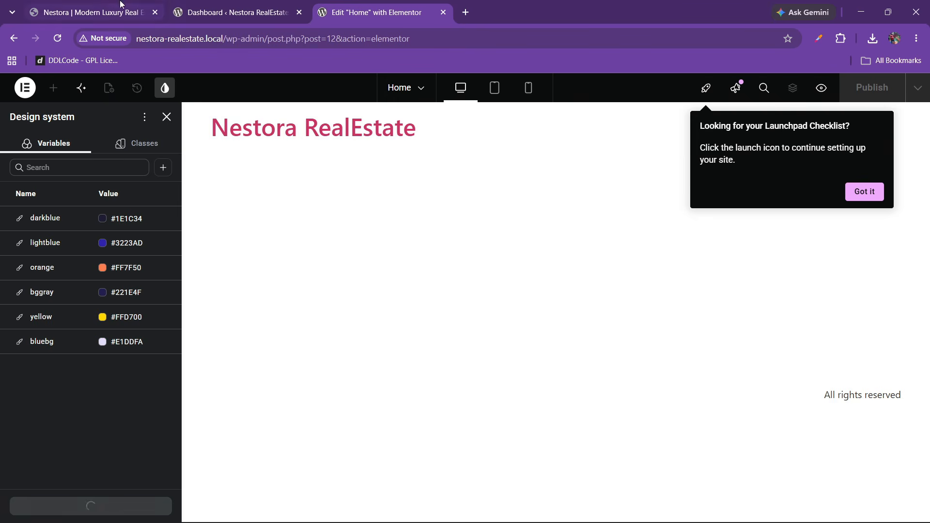
- Sample the dark footer background on the reference site, copy the hex code #1B1B24, and return to the Elementor editor
{"action": "left_click", "coordinate": [97, 10]}
{"action": "left_click", "coordinate": [245, 248]}
{"action": "scroll", "coordinate": [343, 287], "scroll_direction": "down", "scroll_amount": 5}
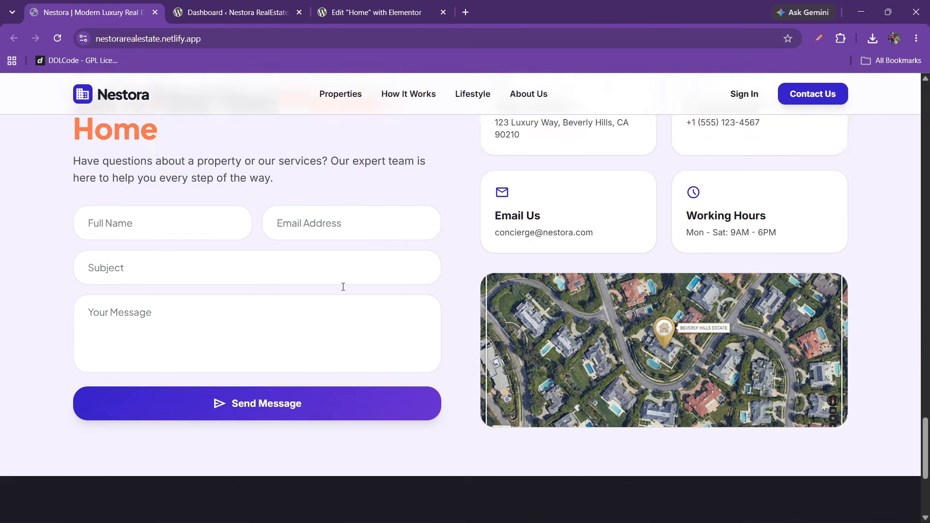
{"action": "scroll", "coordinate": [341, 303], "scroll_direction": "up", "scroll_amount": 3}
{"action": "scroll", "coordinate": [341, 303], "scroll_direction": "down", "scroll_amount": 5}
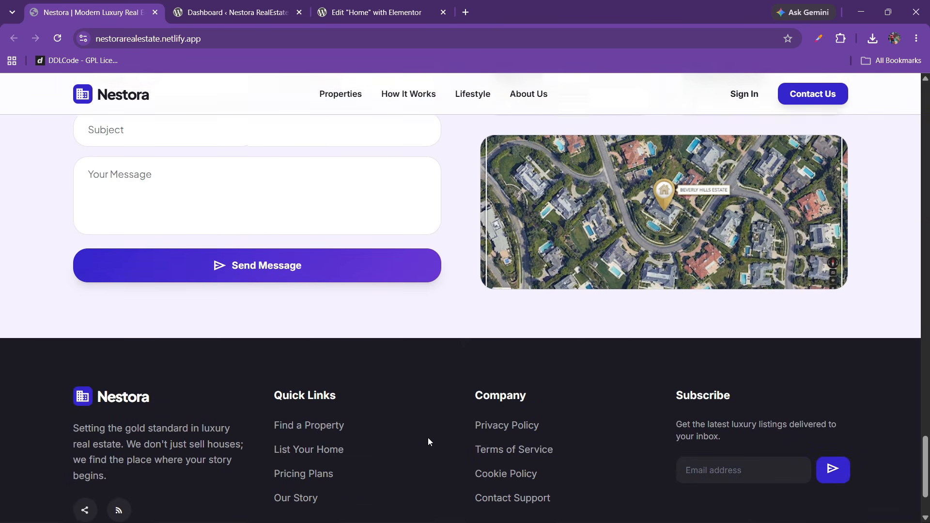
{"action": "scroll", "coordinate": [489, 348], "scroll_direction": "up", "scroll_amount": 1}
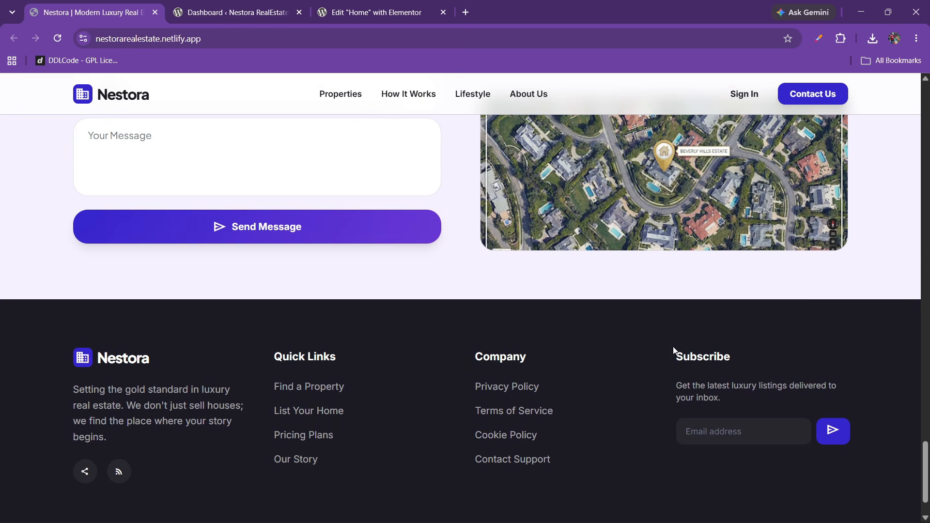
{"action": "scroll", "coordinate": [419, 213], "scroll_direction": "down", "scroll_amount": 1}
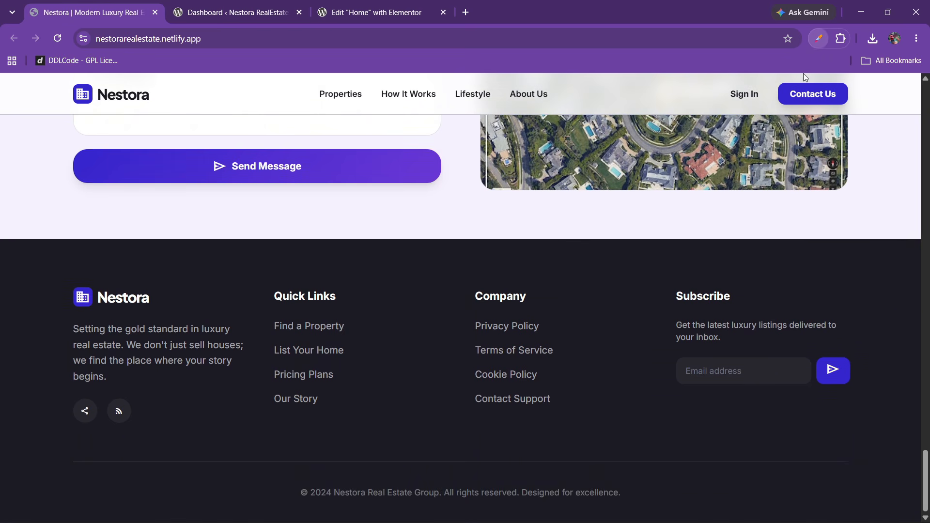
{"action": "left_click", "coordinate": [735, 125]}
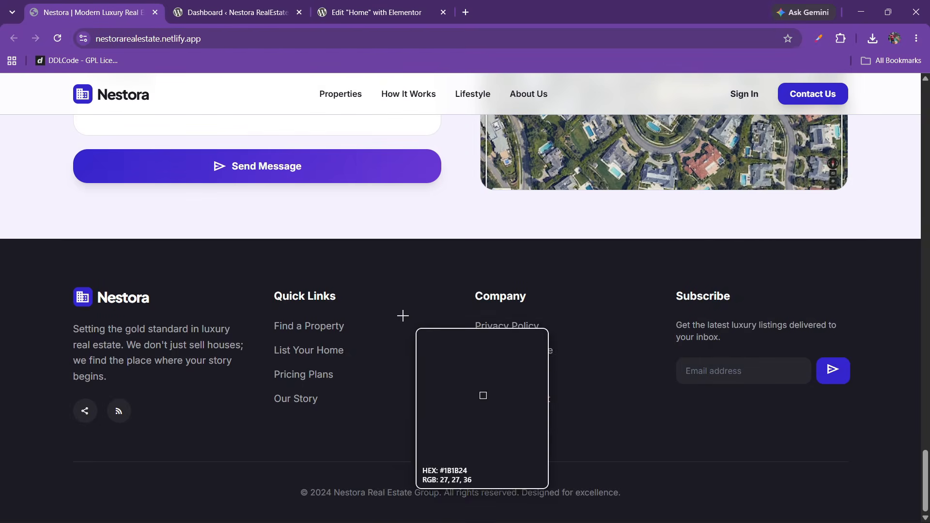
{"action": "left_click", "coordinate": [407, 284]}
{"action": "triple_click", "coordinate": [463, 330]}
{"action": "right_click", "coordinate": [466, 331]}
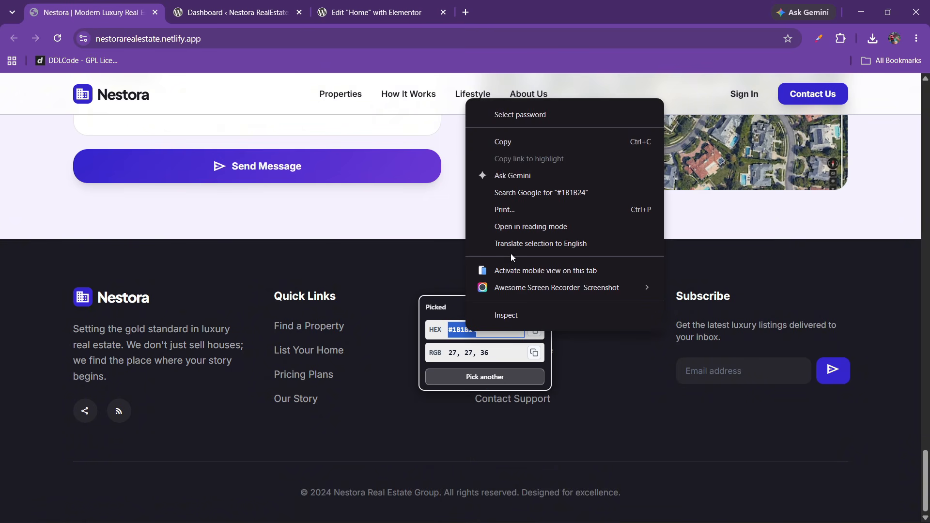
{"action": "left_click", "coordinate": [503, 141]}
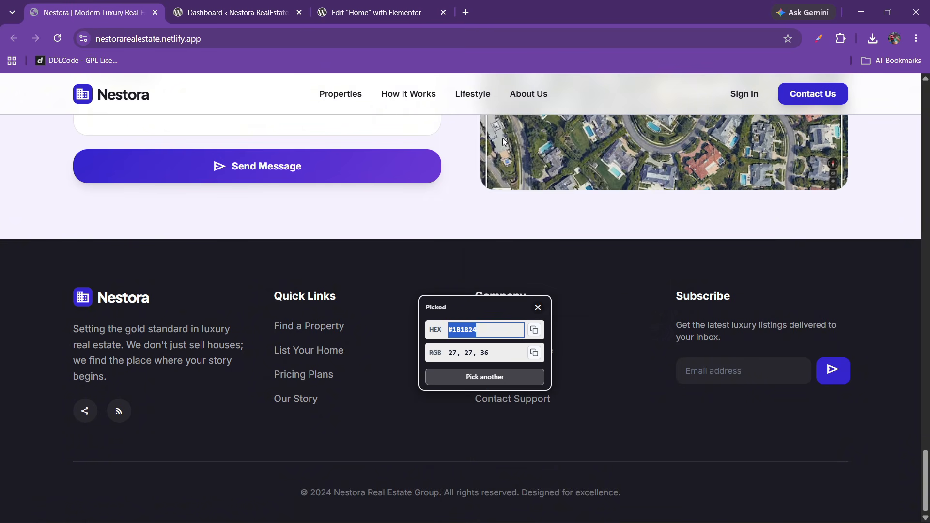
{"action": "left_click", "coordinate": [346, 5]}
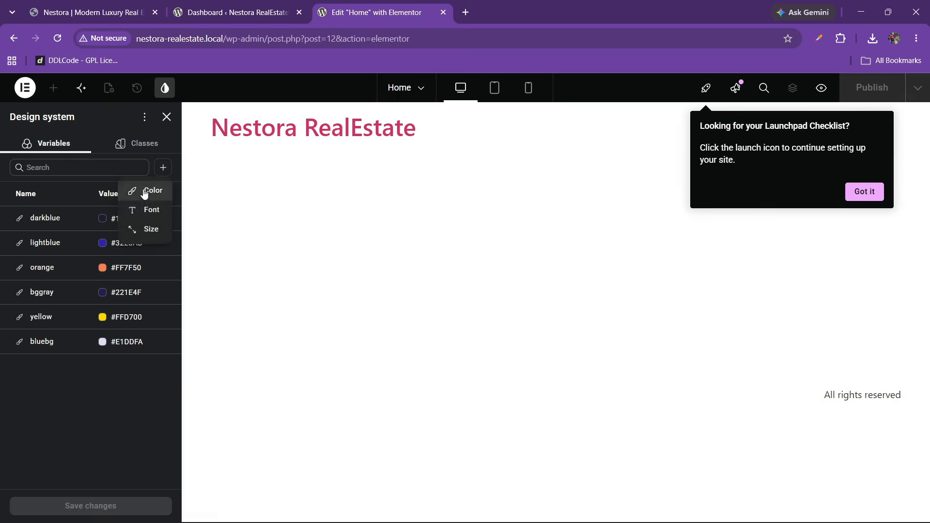
- Add and save a color variable named "black" with the value #1B1B24, and close the Design system with the Launchpad tip dismissed
{"action": "left_click", "coordinate": [140, 189]}
{"action": "type", "text": "black"}
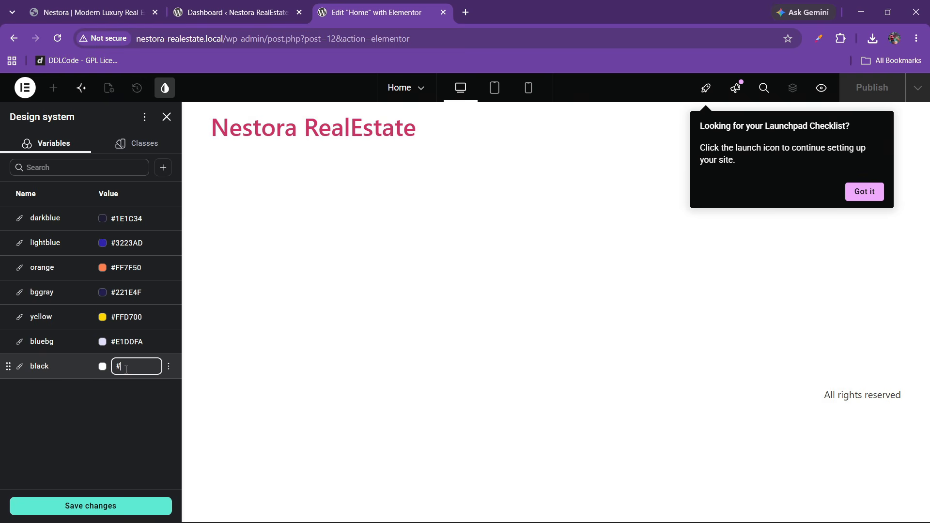
{"action": "key", "text": "BackSpace"}
{"action": "right_click", "coordinate": [126, 369]}
{"action": "left_click", "coordinate": [160, 184]}
{"action": "left_click", "coordinate": [127, 414]}
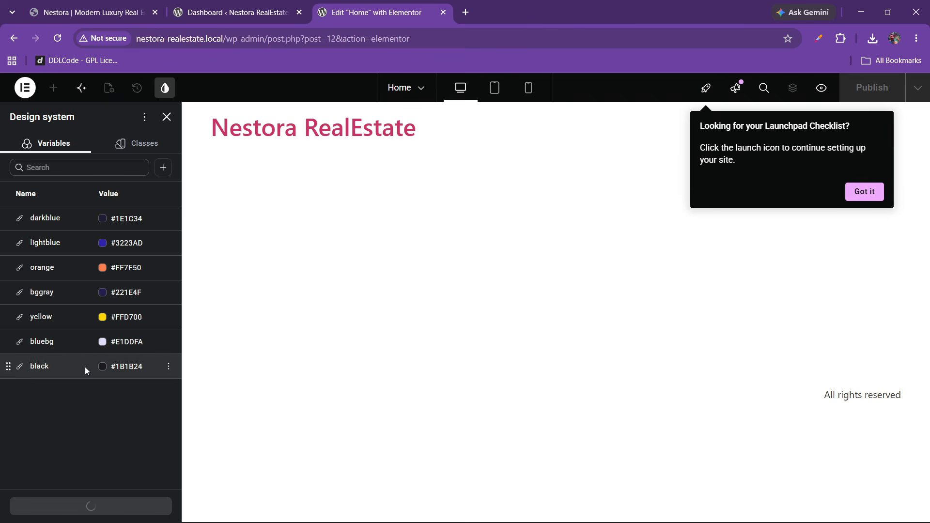
{"action": "left_click", "coordinate": [866, 192]}
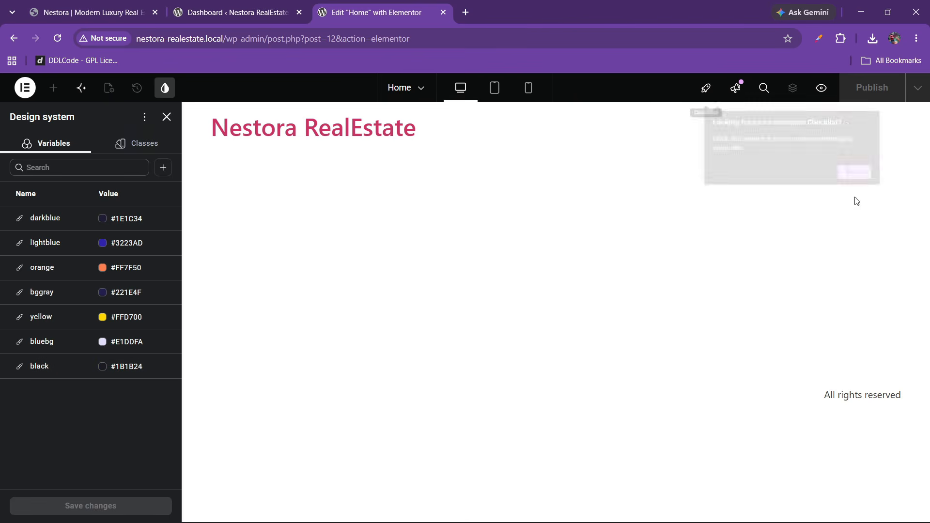
{"action": "left_click", "coordinate": [163, 124]}
- Identify the fonts used on the reference site's homepage with the font detection extension, and return to the Elementor editor
{"action": "left_click", "coordinate": [83, 5]}
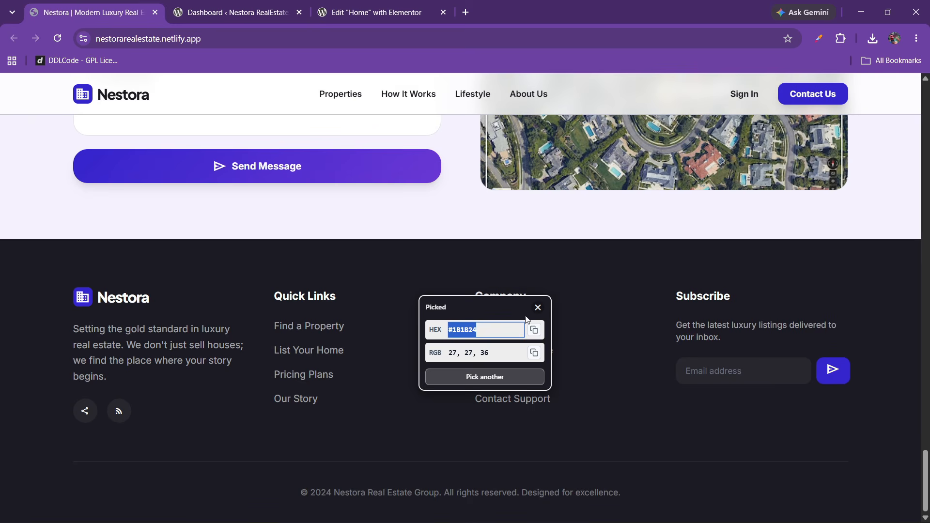
{"action": "left_click", "coordinate": [538, 307]}
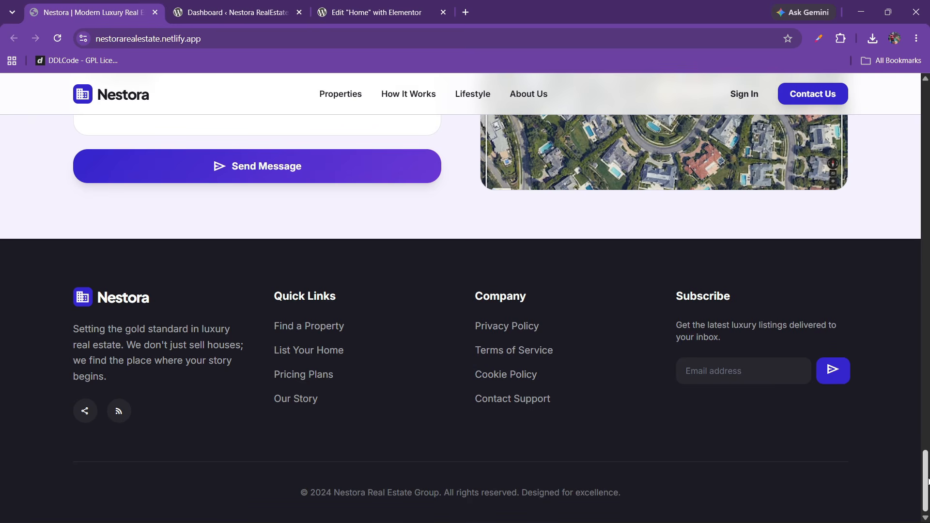
{"action": "left_click_drag", "start_coordinate": [928, 482], "coordinate": [928, 115]}
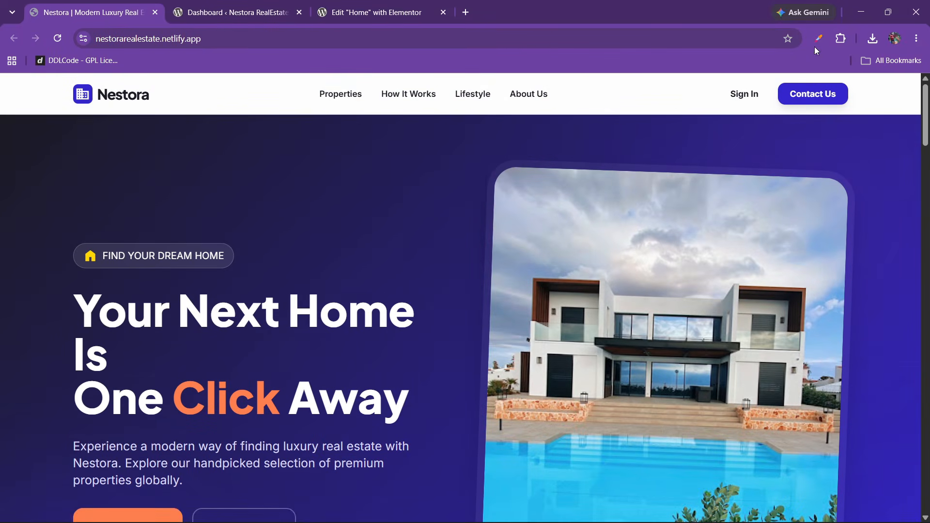
{"action": "left_click", "coordinate": [842, 38]}
{"action": "left_click", "coordinate": [683, 180]}
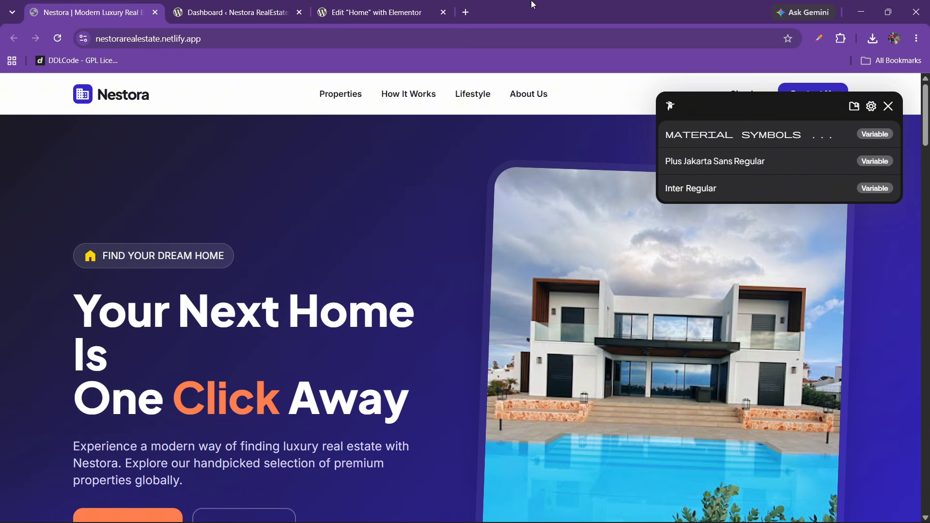
{"action": "left_click", "coordinate": [369, 9]}
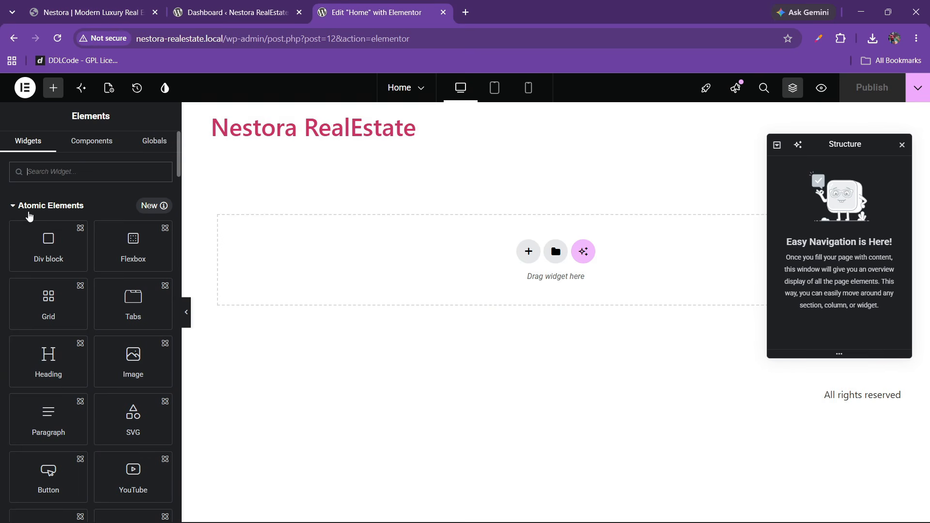
- Add a font variable named "font1" to the Design system and set its font family to Plus Jakarta Sans
{"action": "left_click", "coordinate": [165, 87]}
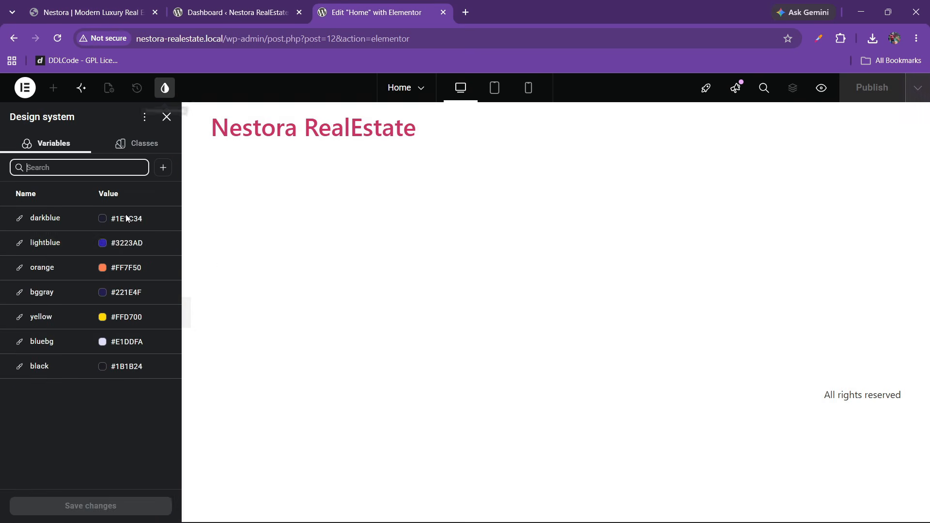
{"action": "left_click", "coordinate": [161, 169]}
{"action": "left_click", "coordinate": [150, 212]}
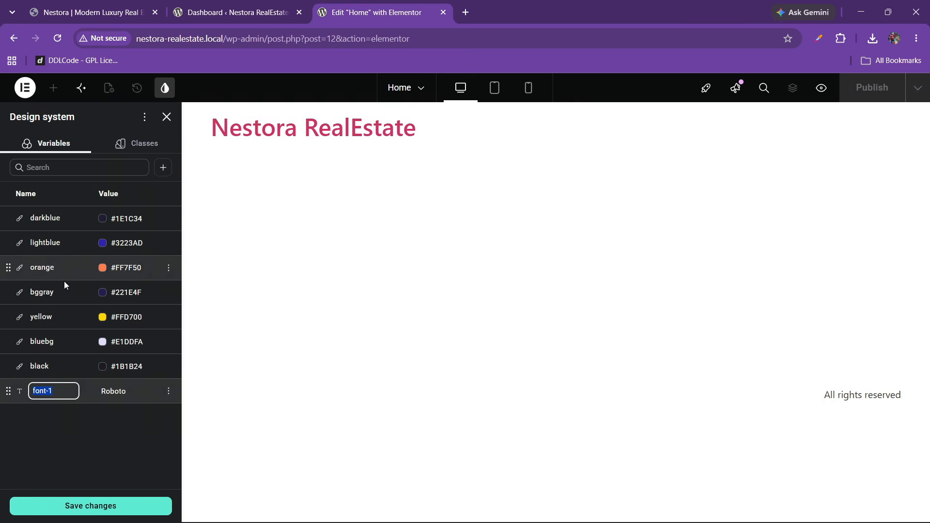
{"action": "type", "text": "font1"}
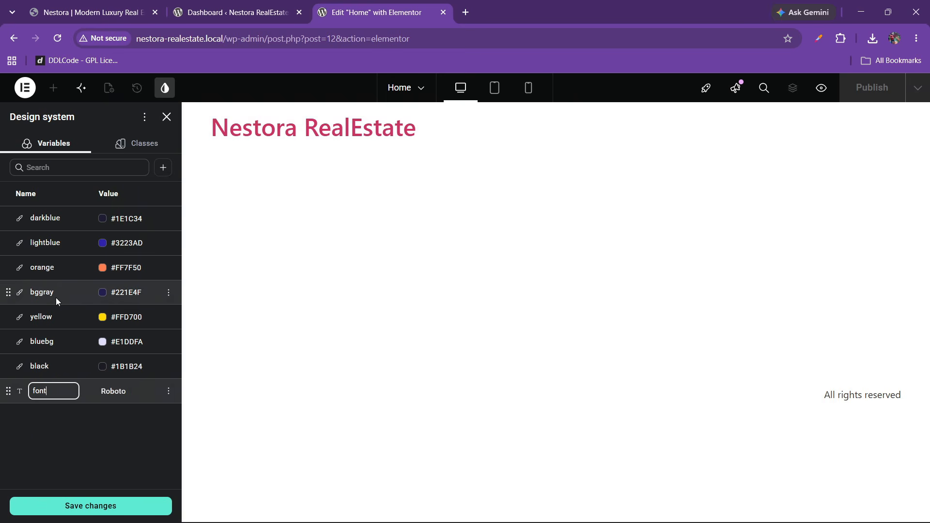
{"action": "key", "text": "Tab"}
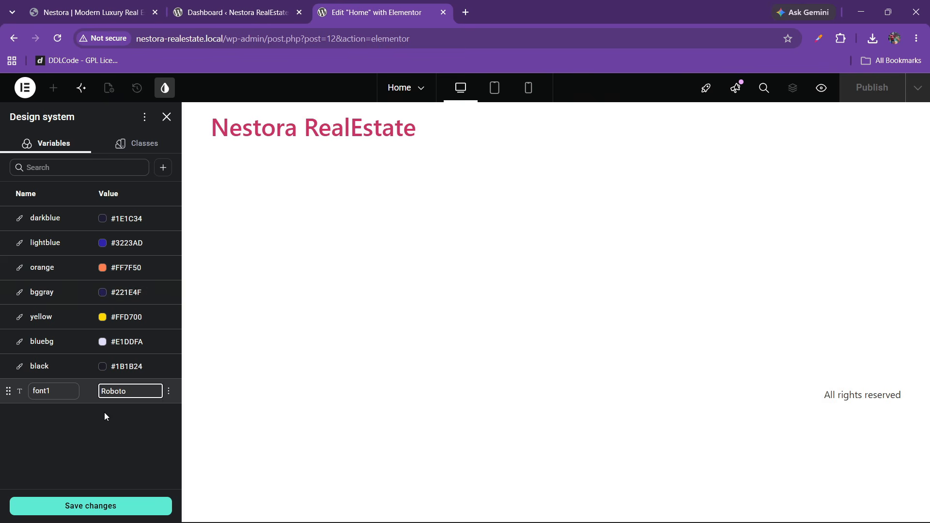
{"action": "double_click", "coordinate": [122, 390]}
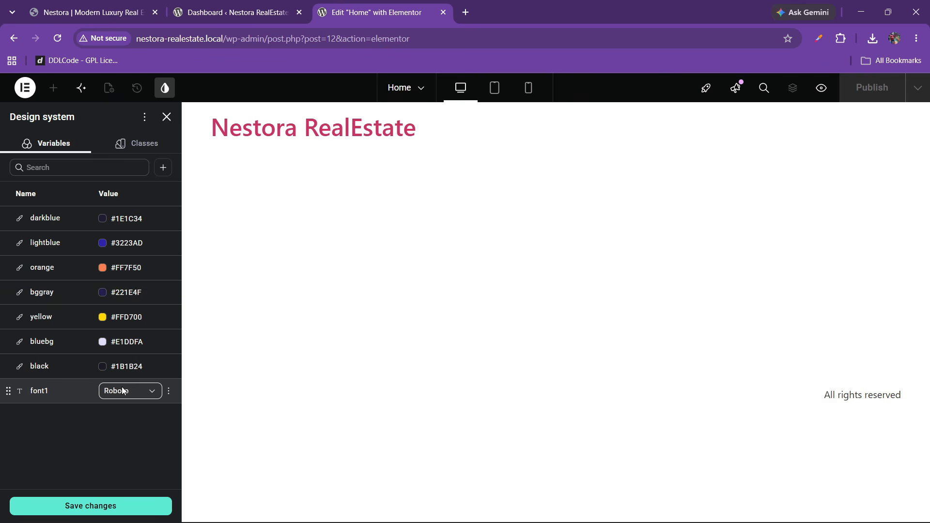
{"action": "left_click", "coordinate": [123, 391]}
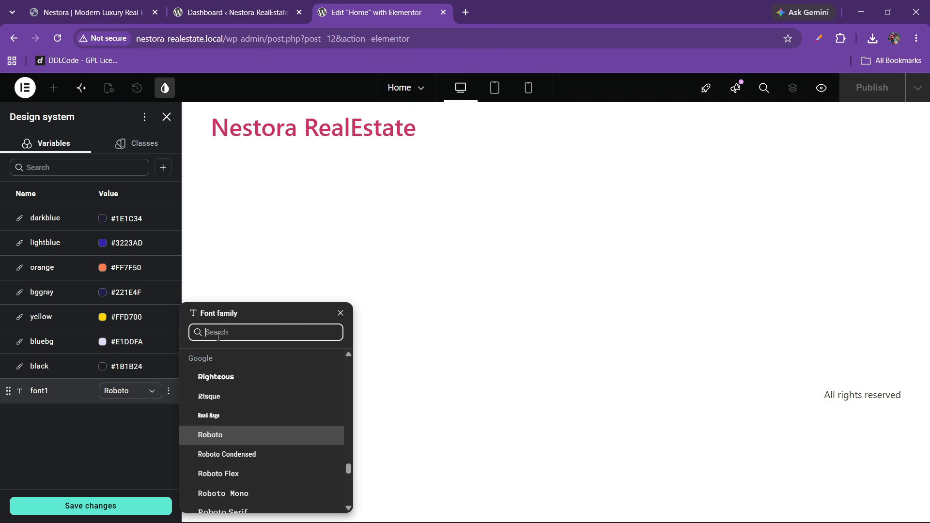
{"action": "type", "text": "plus"}
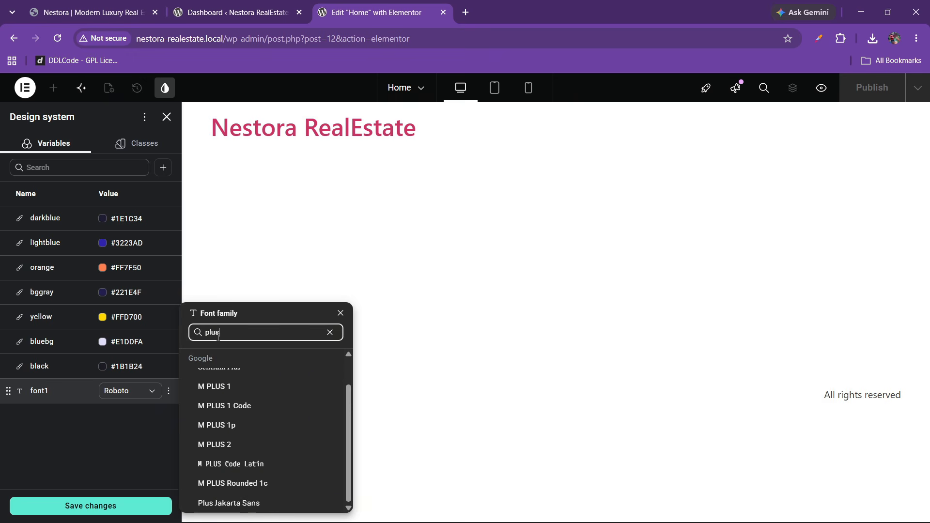
{"action": "type", "text": " jaka"}
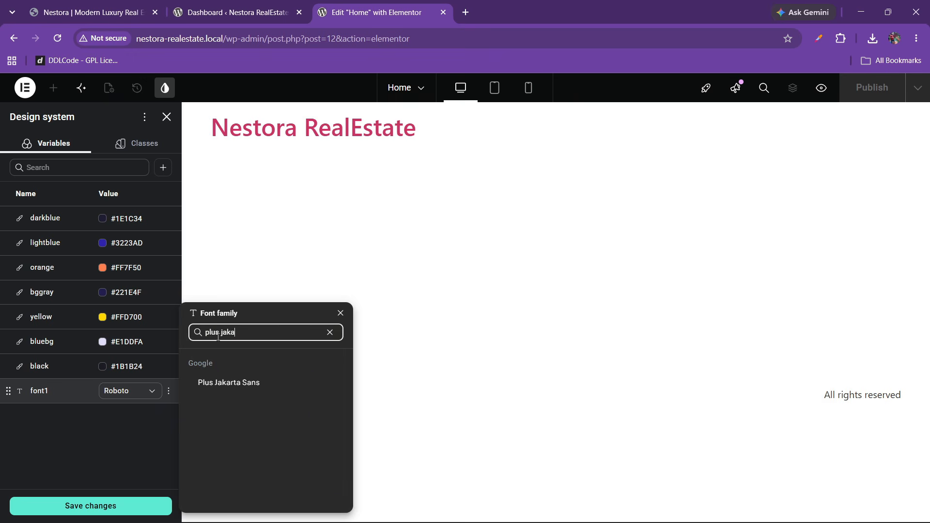
{"action": "left_click", "coordinate": [247, 383]}
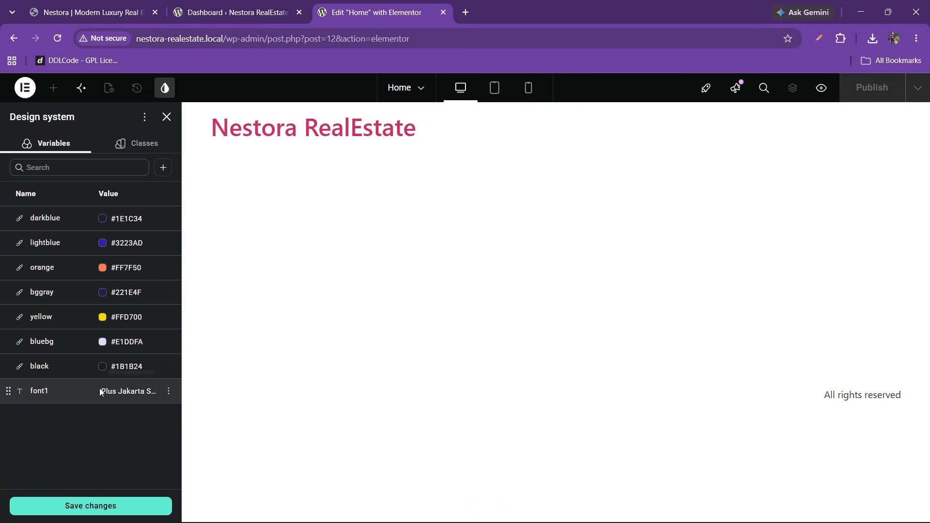
- Add a second font variable named "font2" to the Design system
{"action": "left_click", "coordinate": [161, 170]}
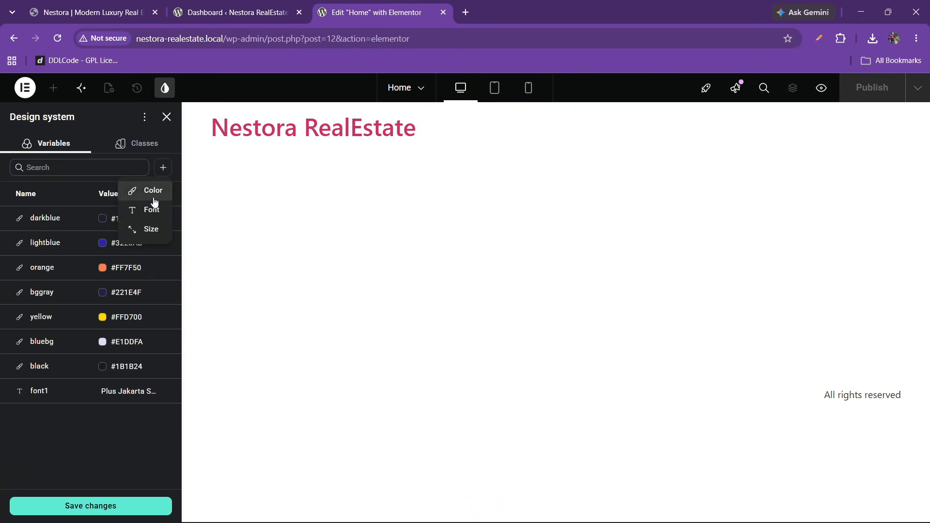
{"action": "left_click", "coordinate": [153, 213]}
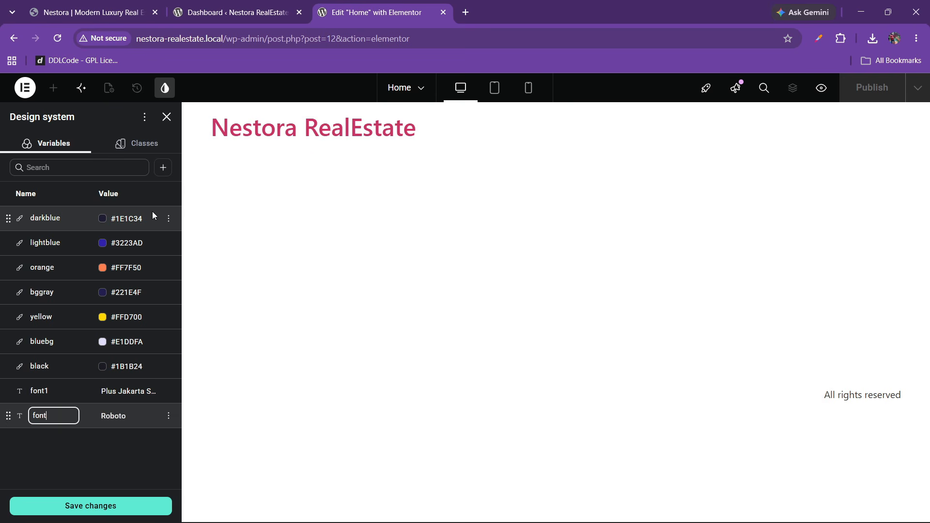
{"action": "left_click", "coordinate": [121, 448]}
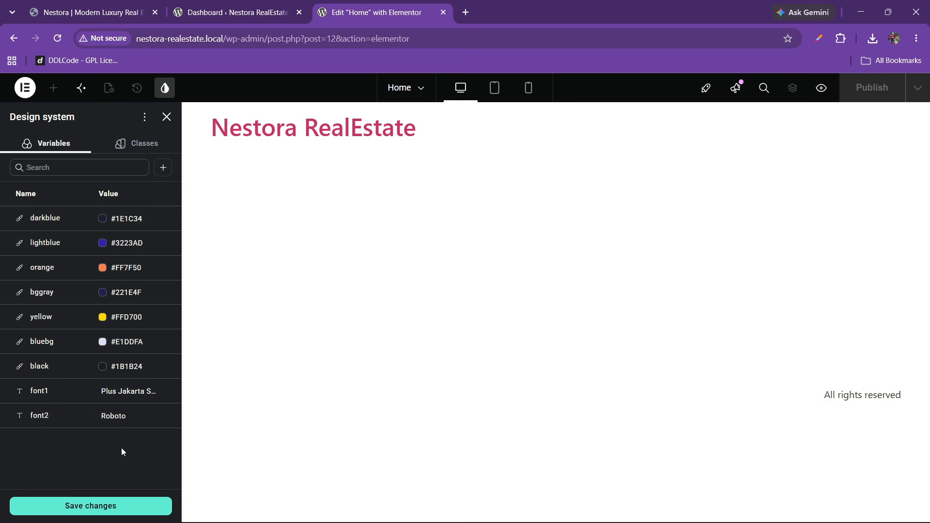
- Set the font family of the font2 variable to Inter and save the Design system changes
{"action": "left_click", "coordinate": [124, 415]}
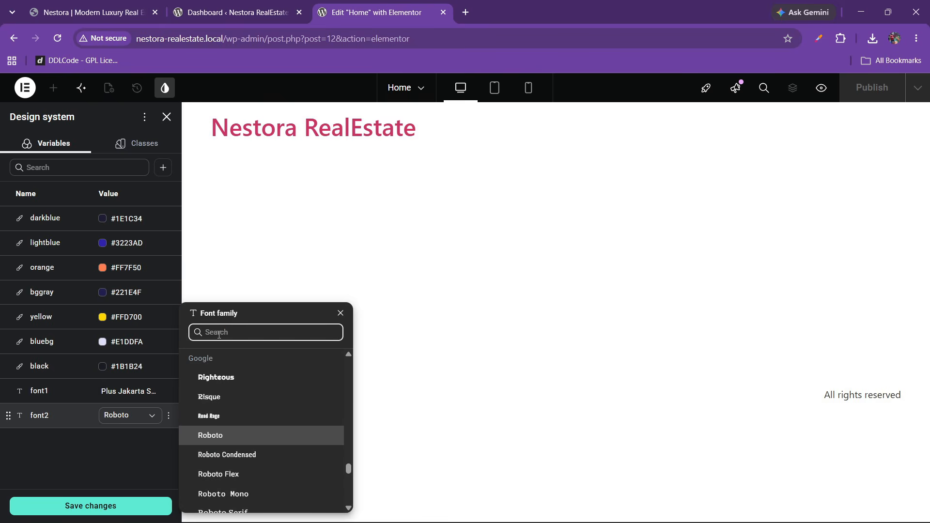
{"action": "type", "text": "inter"}
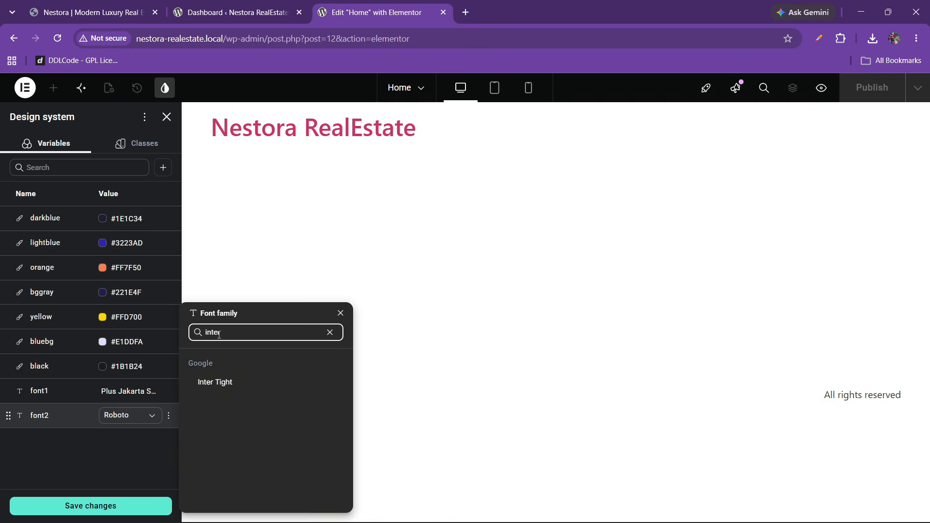
{"action": "type", "text": " re"}
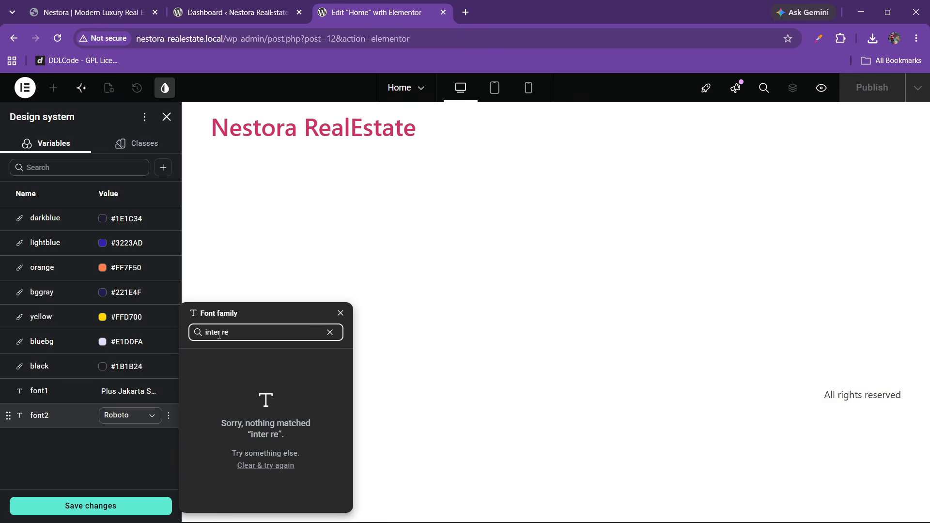
{"action": "key", "text": "BackSpace"}
{"action": "key", "text": "BackSpace"}
{"action": "key", "text": "BackSpace"}
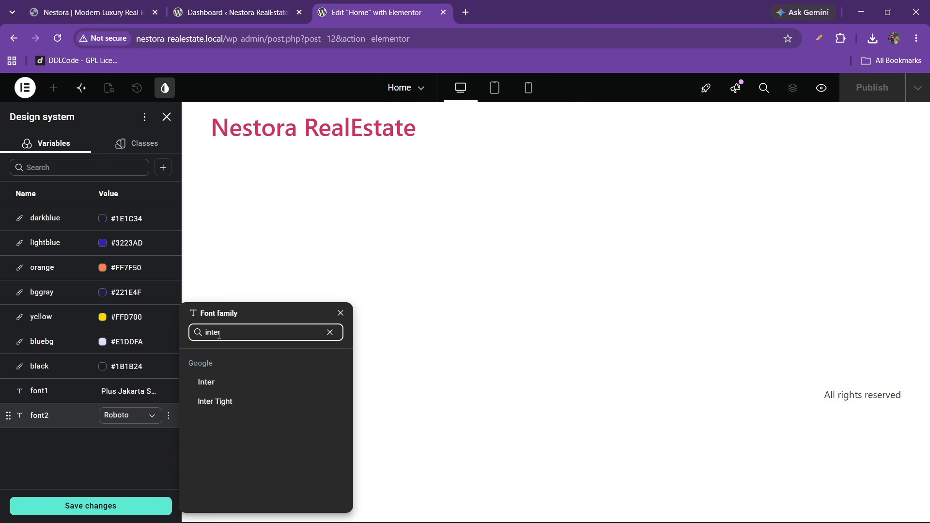
{"action": "left_click", "coordinate": [217, 383]}
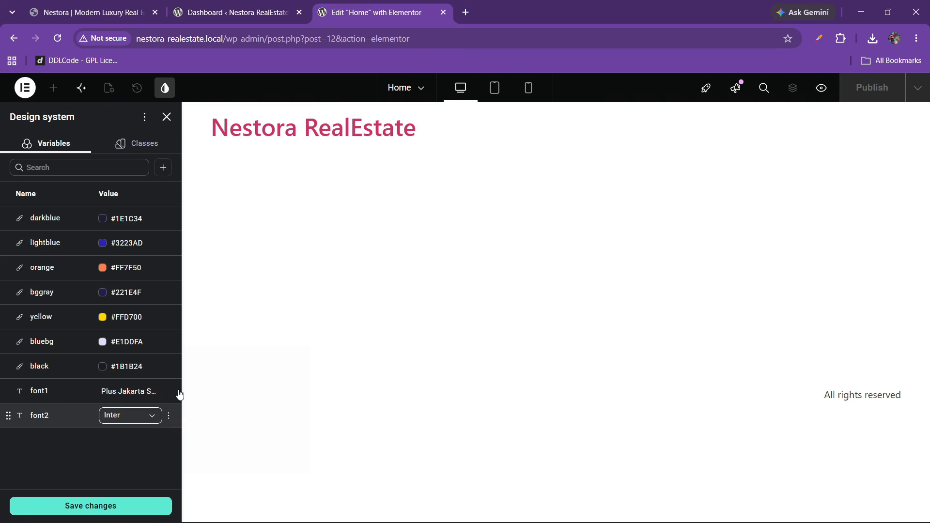
{"action": "left_click", "coordinate": [93, 504]}
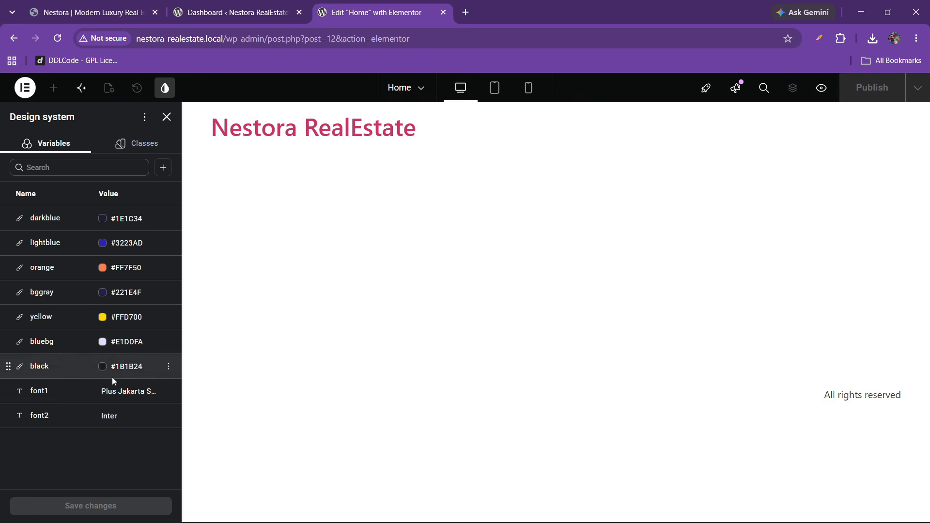
- Close the Design system to return to the Elements panel
{"action": "left_click", "coordinate": [25, 90]}
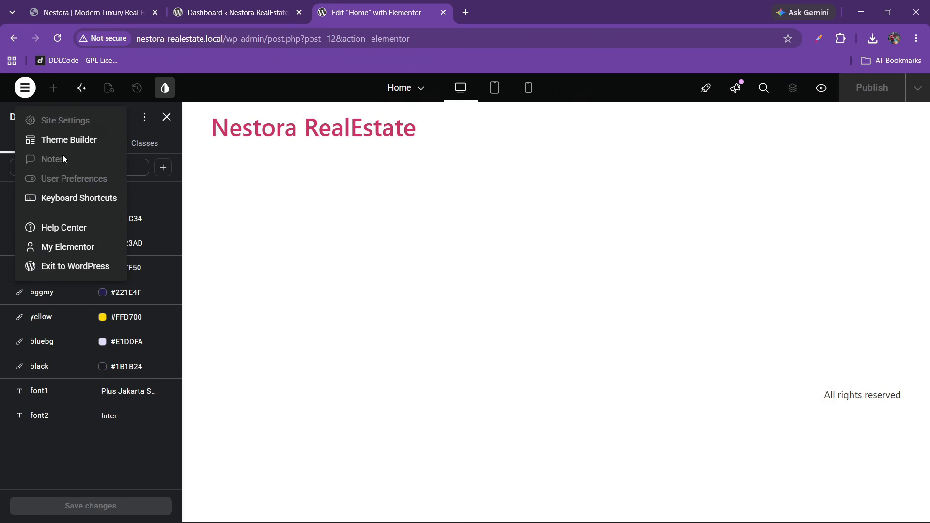
{"action": "left_click", "coordinate": [77, 425]}
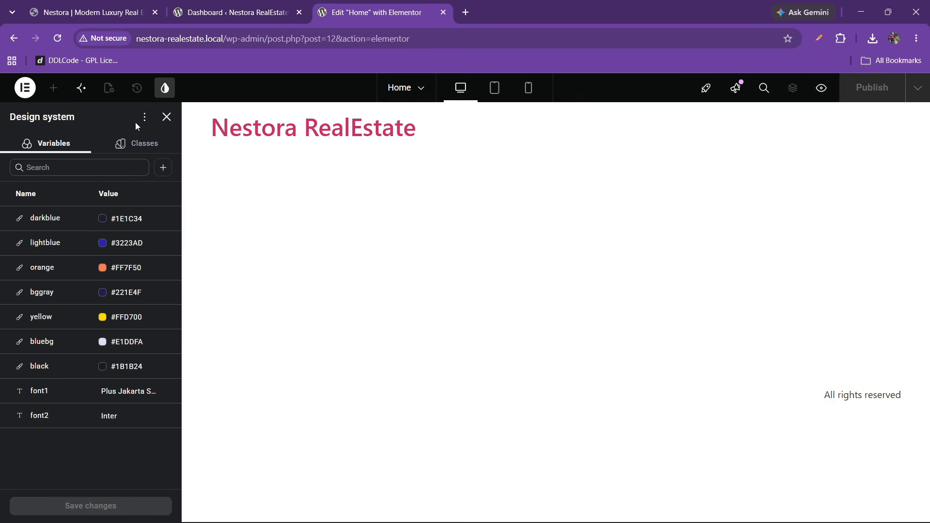
{"action": "left_click", "coordinate": [167, 117]}
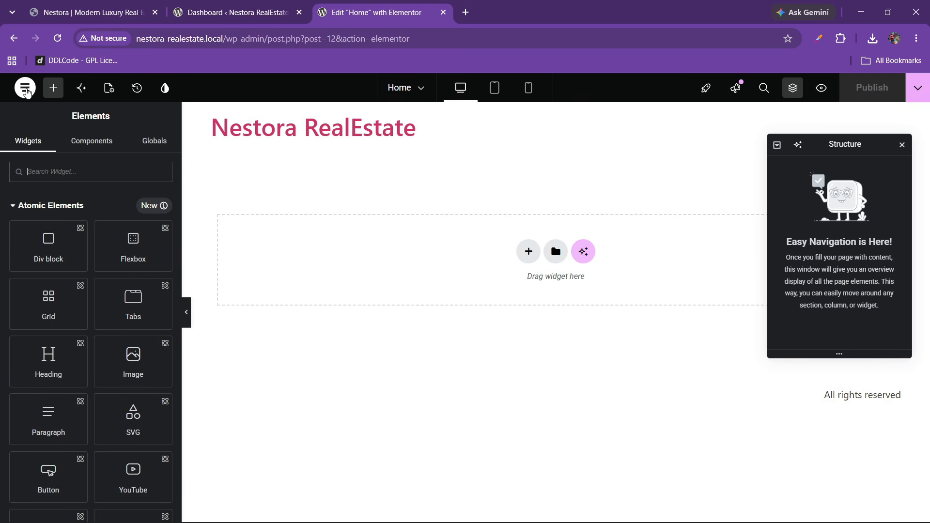
{"action": "left_click", "coordinate": [26, 96]}
{"action": "right_click", "coordinate": [71, 125]}
{"action": "left_click", "coordinate": [78, 139]}
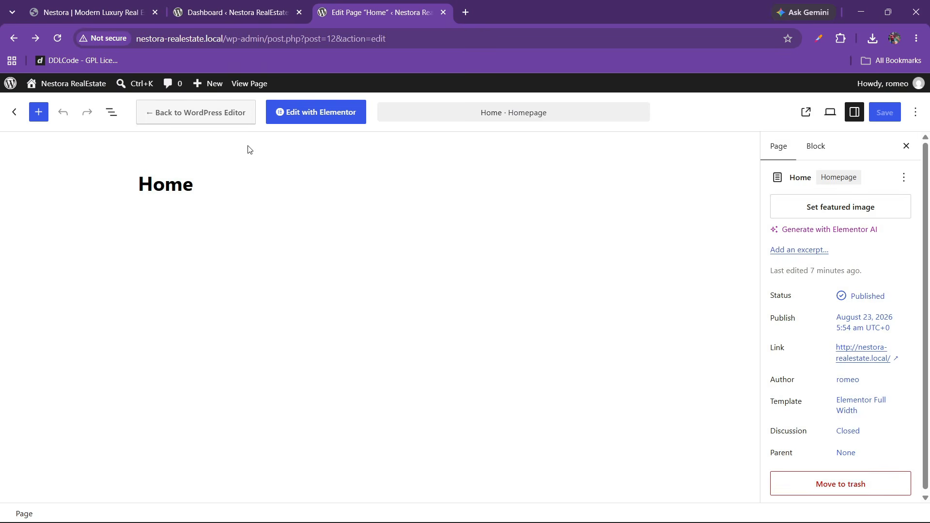
{"action": "left_click", "coordinate": [290, 119]}
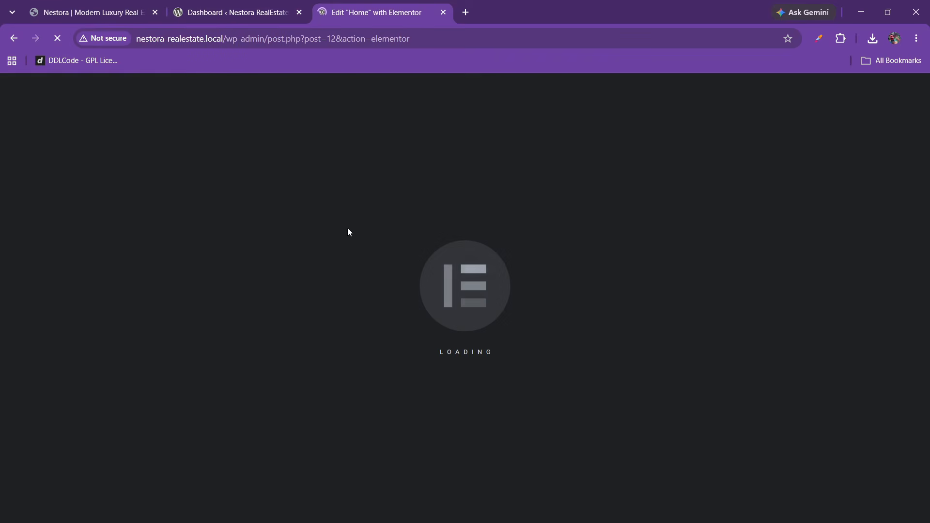
- Close the font detection overlay on the reference site, and dismiss the Angie promotion back in the Elementor editor
{"action": "left_click", "coordinate": [119, 11]}
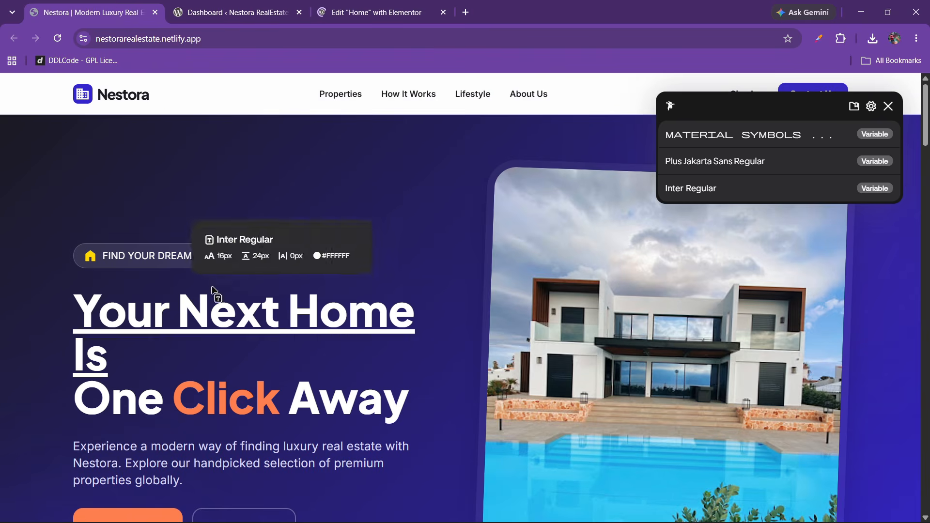
{"action": "left_click", "coordinate": [888, 105]}
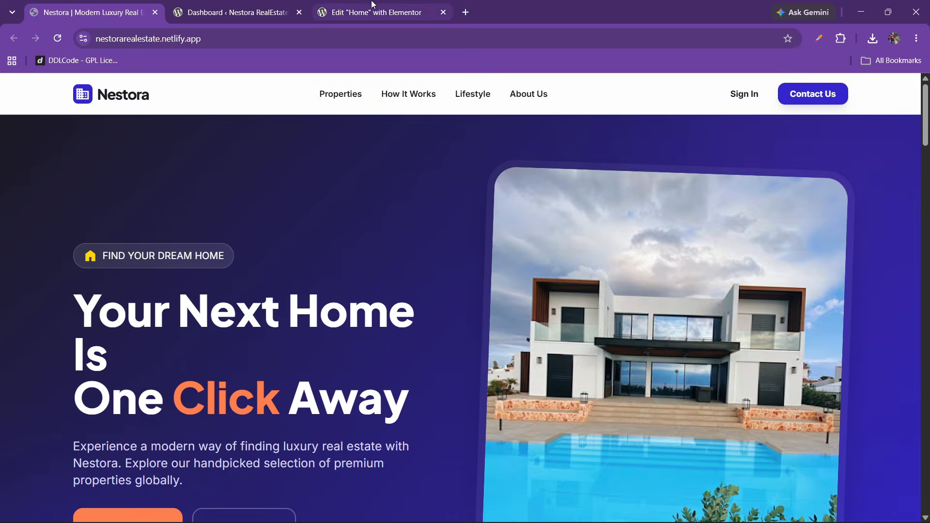
{"action": "left_click", "coordinate": [367, 13]}
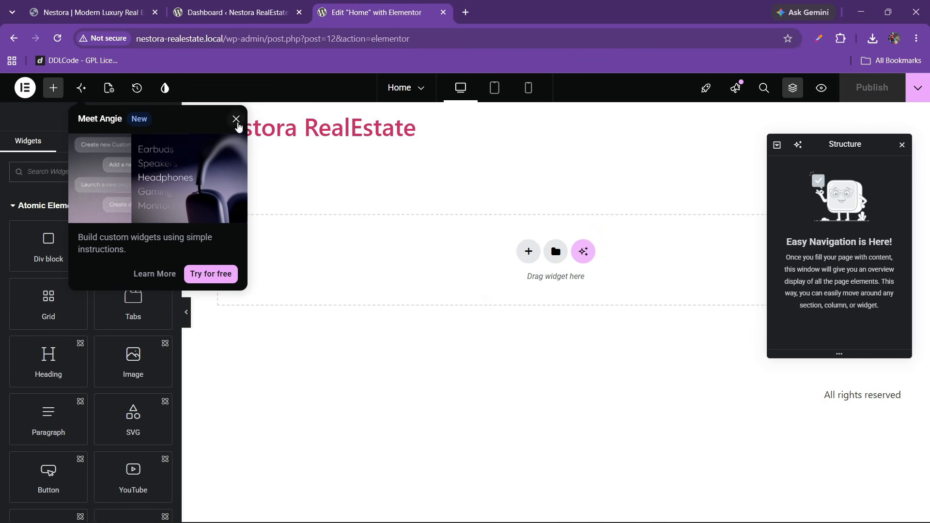
{"action": "left_click", "coordinate": [236, 119]}
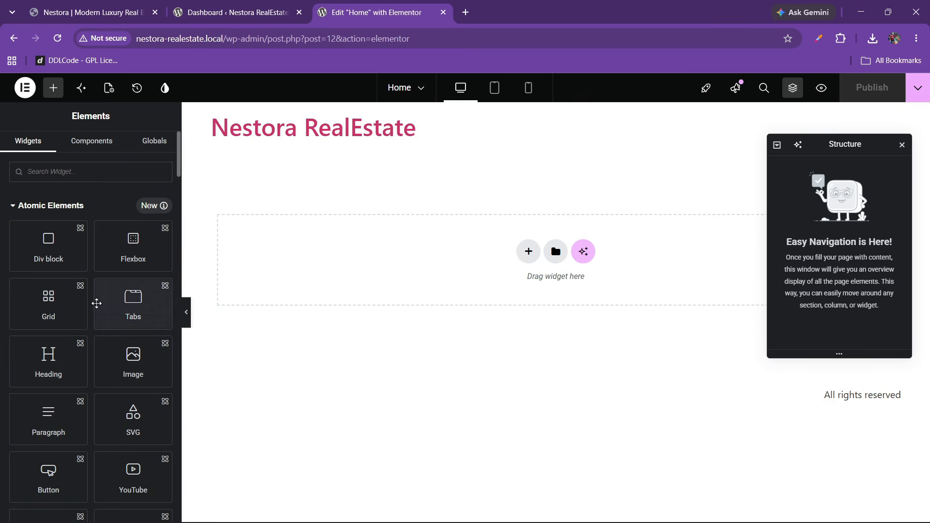
- Open the Global Colors section of Elementor's Site Settings and view its system and custom colors
{"action": "left_click", "coordinate": [26, 88]}
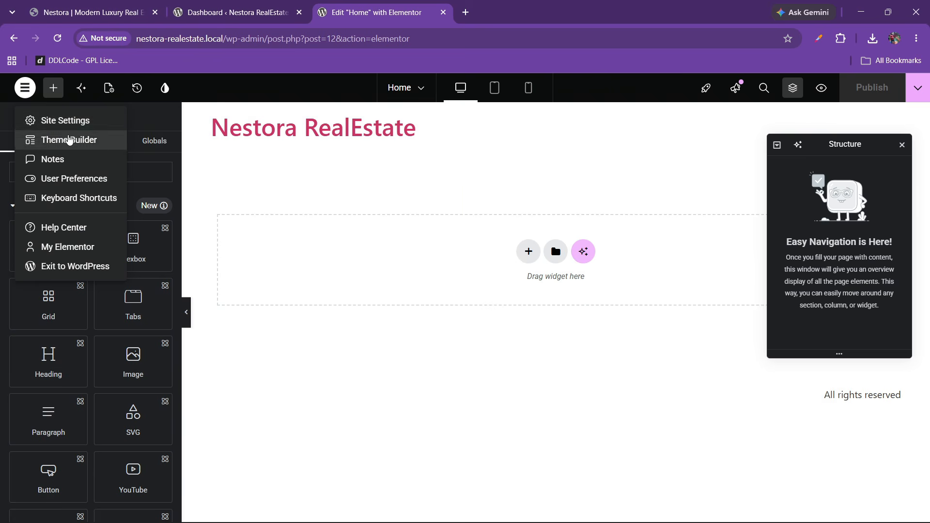
{"action": "right_click", "coordinate": [71, 122]}
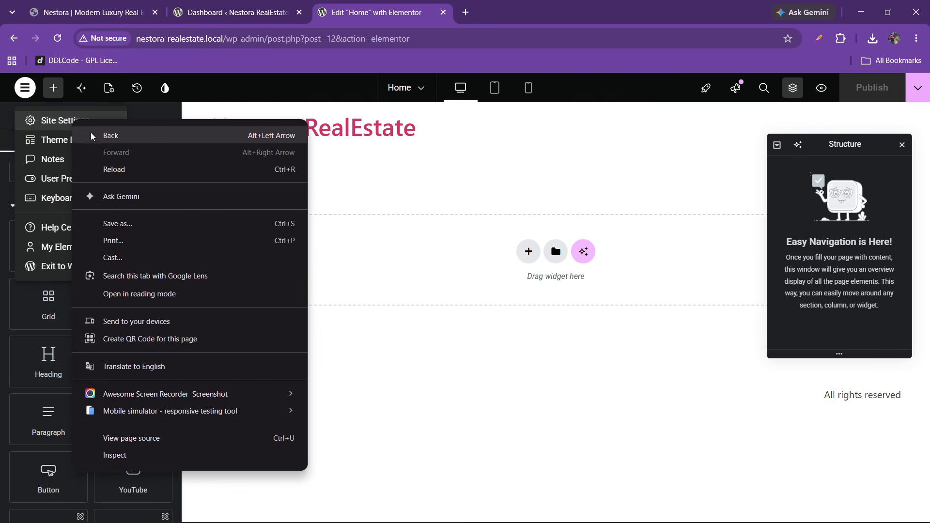
{"action": "left_click", "coordinate": [57, 123]}
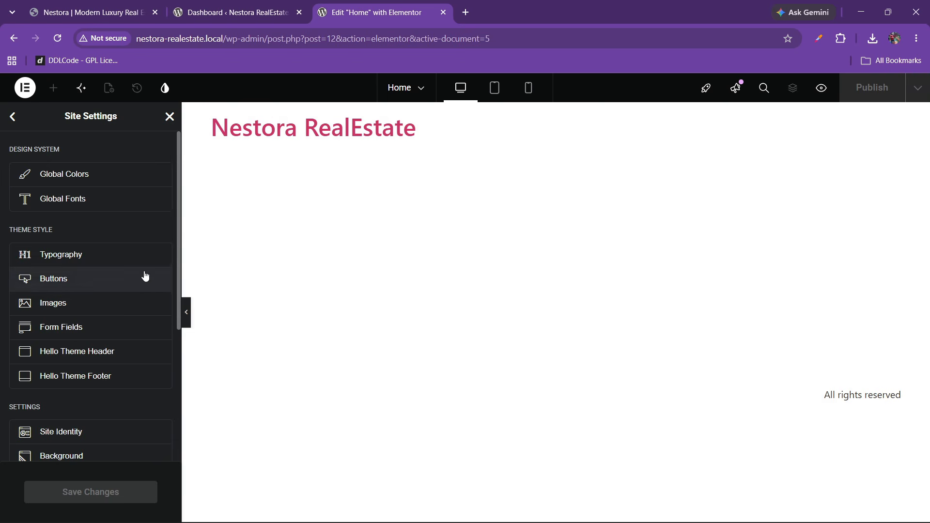
{"action": "left_click", "coordinate": [71, 180]}
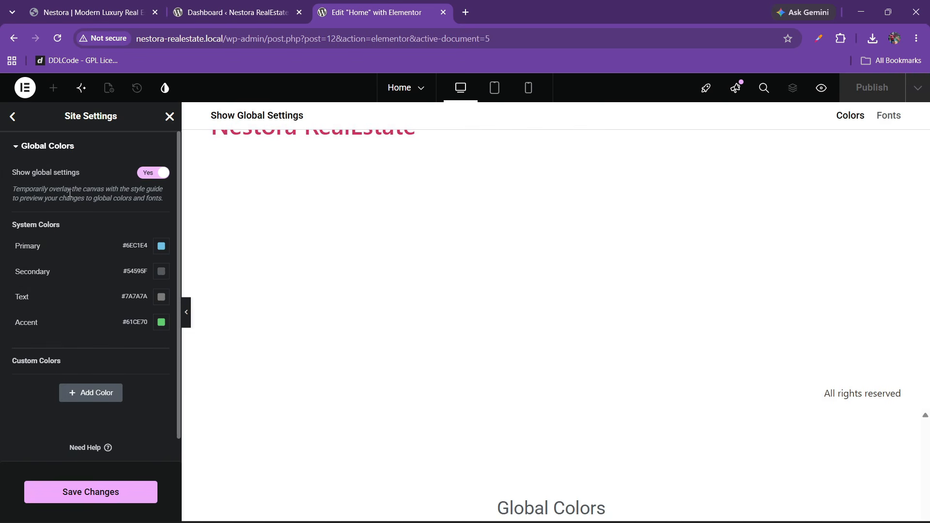
{"action": "scroll", "coordinate": [78, 310], "scroll_direction": "down", "scroll_amount": 1}
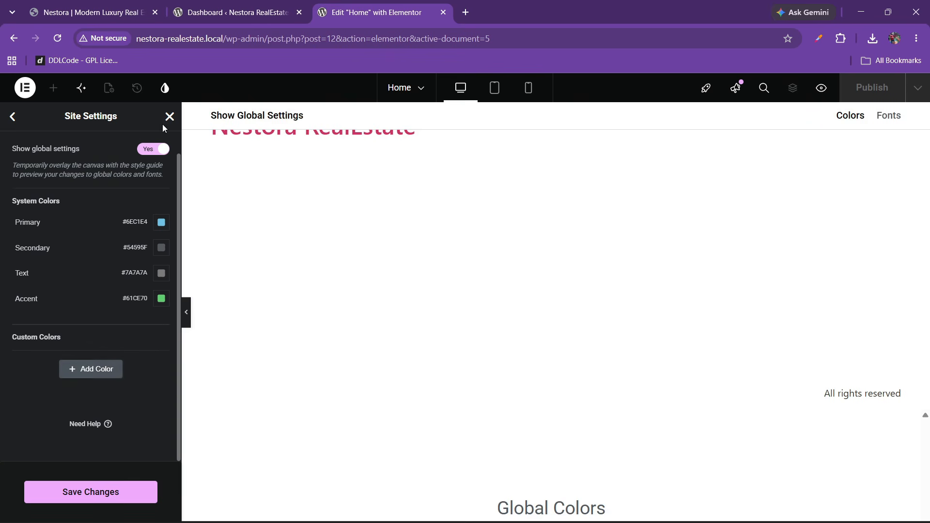
{"action": "right_click", "coordinate": [163, 86]}
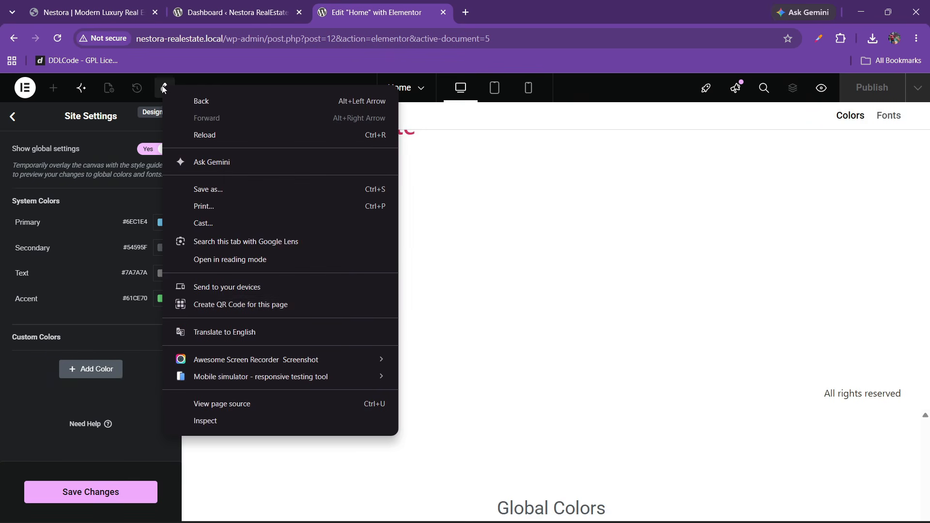
{"action": "left_click", "coordinate": [491, 316]}
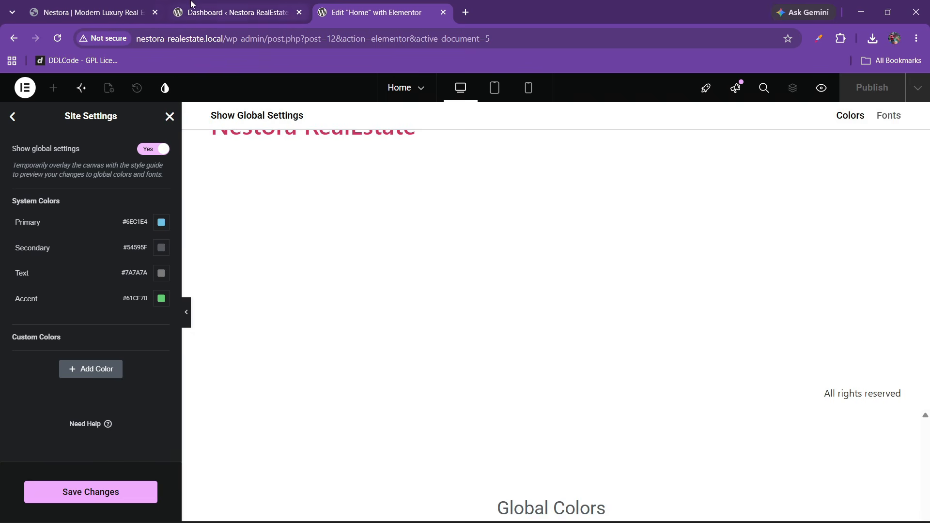
- Open the Nestora RealEstate homepage from the WordPress dashboard in a new browser tab placed after the Elementor editor
{"action": "left_click", "coordinate": [108, 7]}
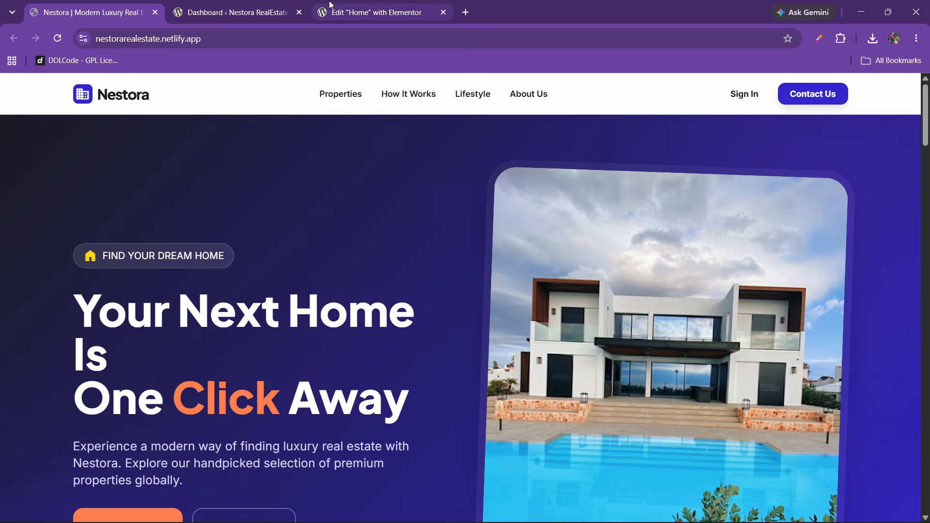
{"action": "left_click", "coordinate": [286, 11]}
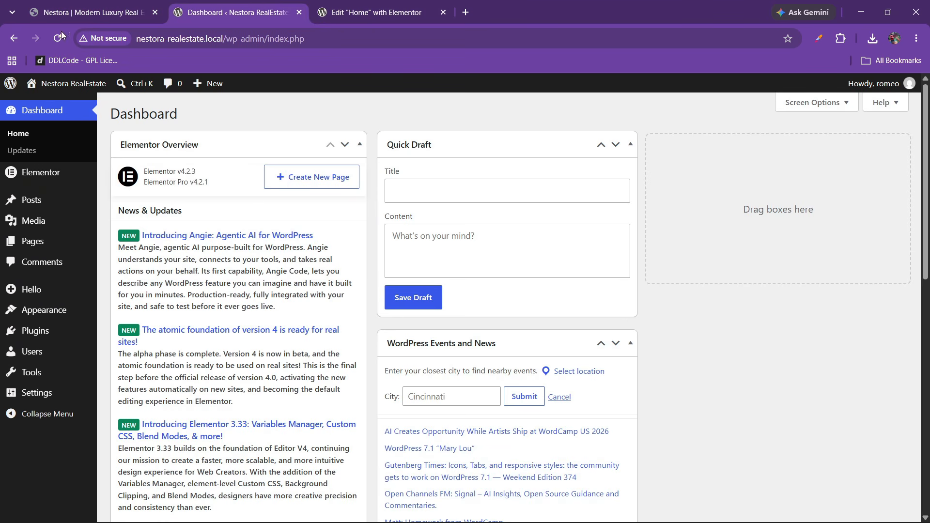
{"action": "right_click", "coordinate": [75, 112]}
{"action": "left_click", "coordinate": [102, 117]}
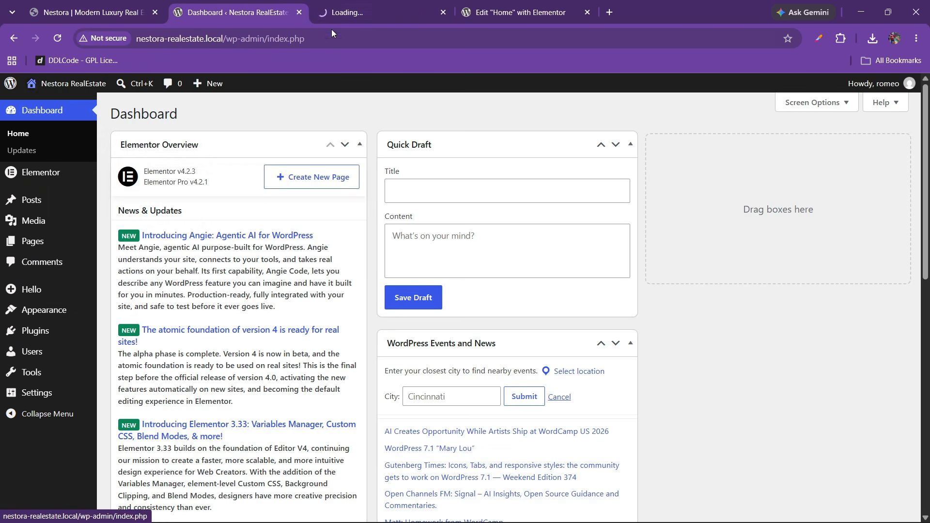
{"action": "left_click_drag", "start_coordinate": [339, 12], "coordinate": [513, 11]}
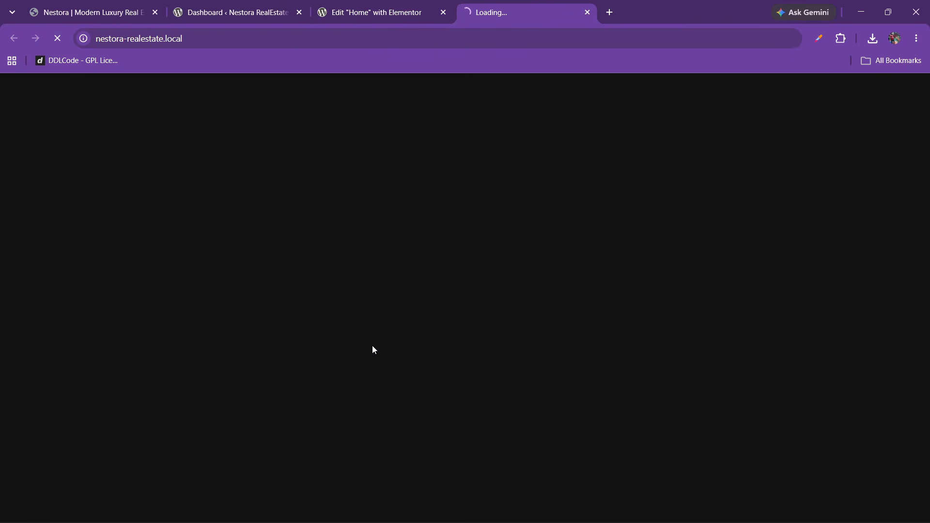
- Add a new custom color entry to Global Colors in the Elementor Site Settings
{"action": "left_click", "coordinate": [322, 7]}
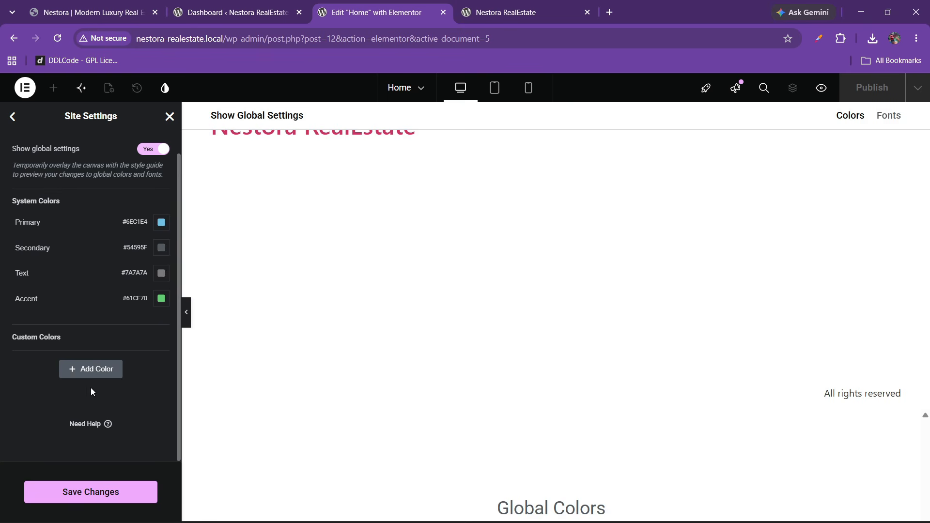
{"action": "left_click", "coordinate": [93, 374]}
{"action": "left_click", "coordinate": [160, 366]}
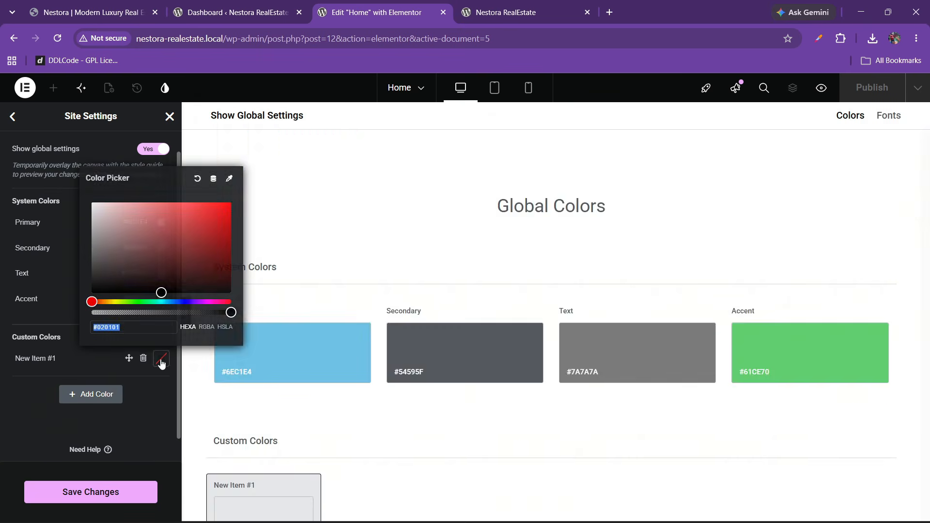
{"action": "left_click", "coordinate": [95, 361]}
- Open the homepage with Elementor in the new browser tab and display its Design system variables
{"action": "left_click", "coordinate": [502, 4]}
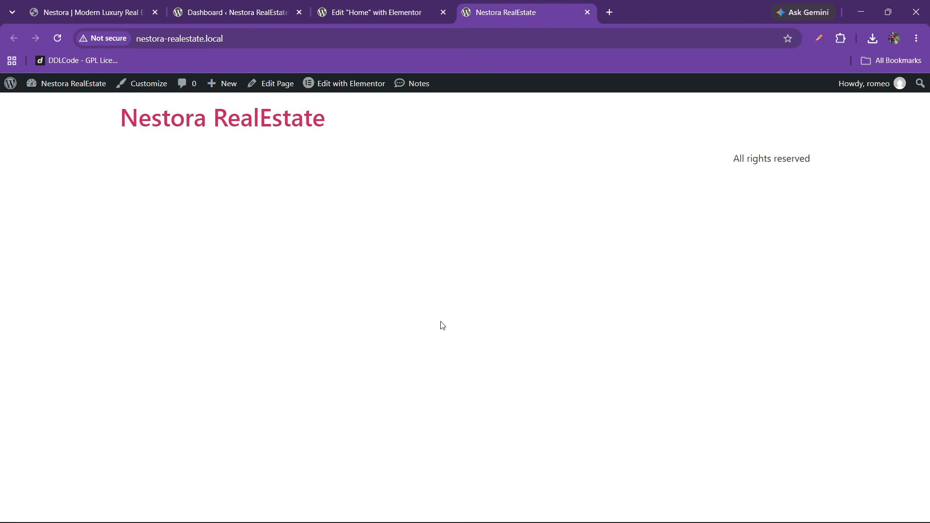
{"action": "left_click", "coordinate": [343, 86]}
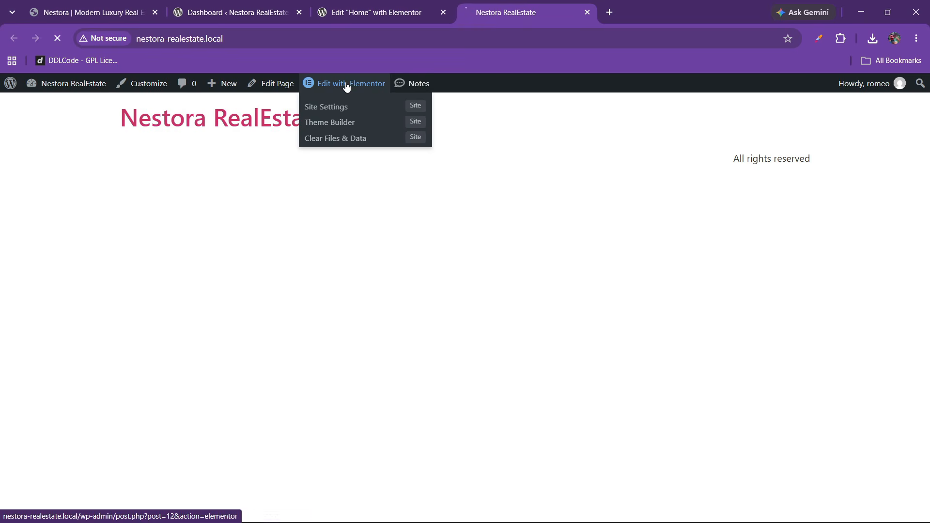
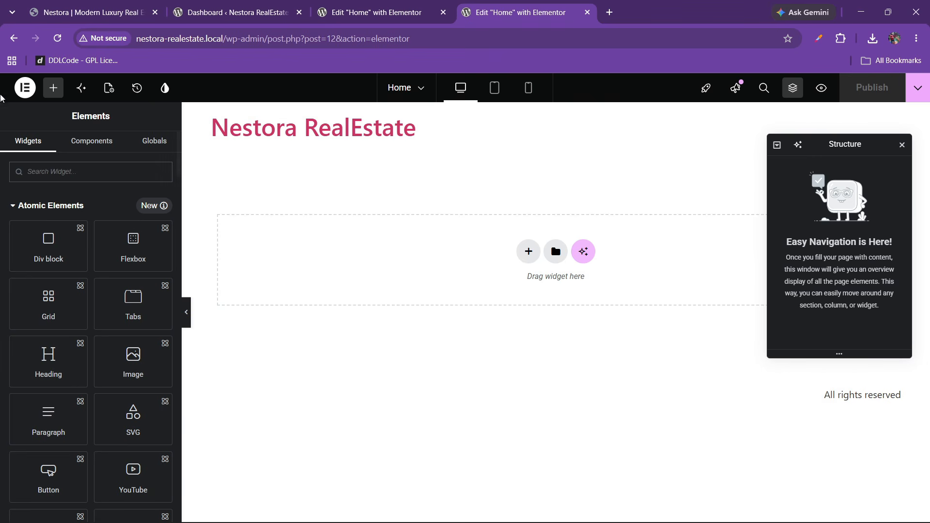
{"action": "left_click", "coordinate": [164, 89]}
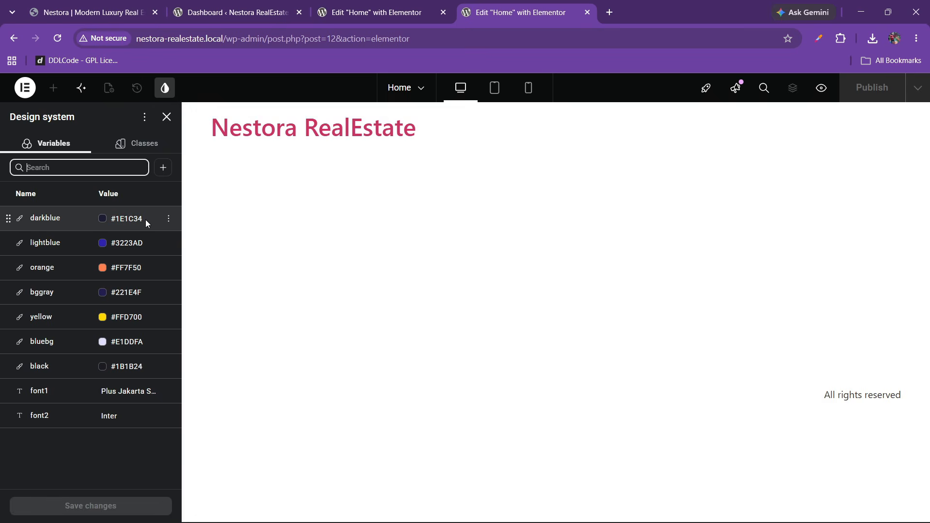
- Copy the darkblue variable's hex value #1E1C34 from the Design system variables and return to the Site Settings browser tab
{"action": "left_click", "coordinate": [122, 217]}
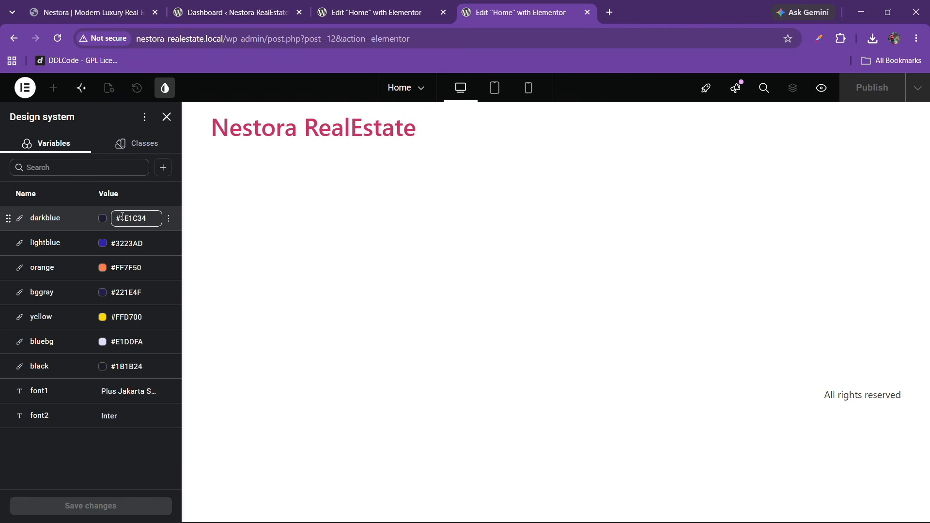
{"action": "double_click", "coordinate": [131, 219]}
{"action": "right_click", "coordinate": [130, 218]}
{"action": "left_click", "coordinate": [162, 228]}
{"action": "left_click", "coordinate": [438, 5]}
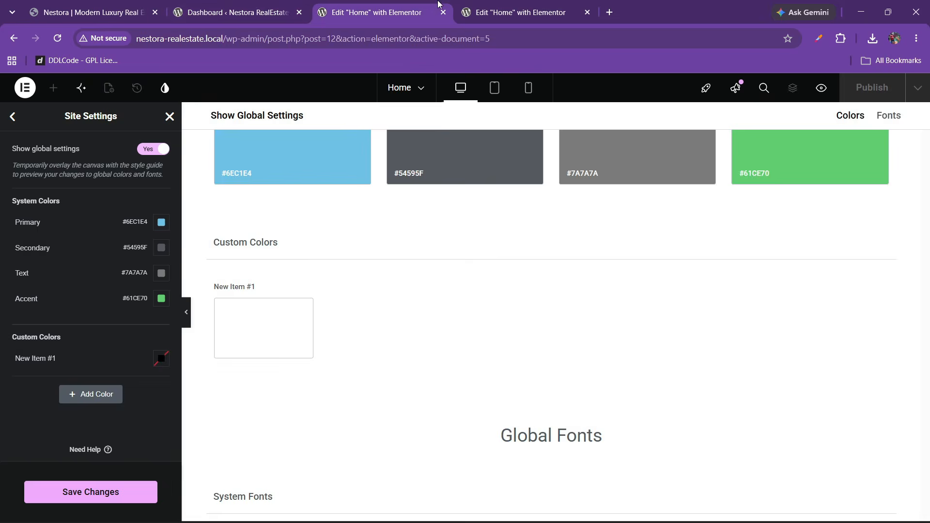
- Name the new custom color "dark blue" and set its hex value to #1E1C34
{"action": "left_click", "coordinate": [30, 356]}
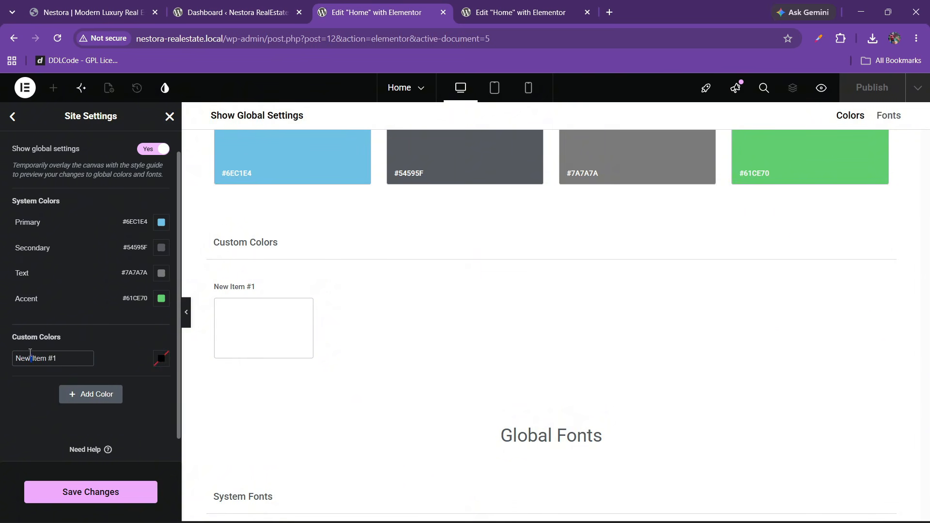
{"action": "left_click_drag", "start_coordinate": [60, 358], "coordinate": [6, 369]}
{"action": "type", "text": "dark blue"}
{"action": "left_click", "coordinate": [162, 358]}
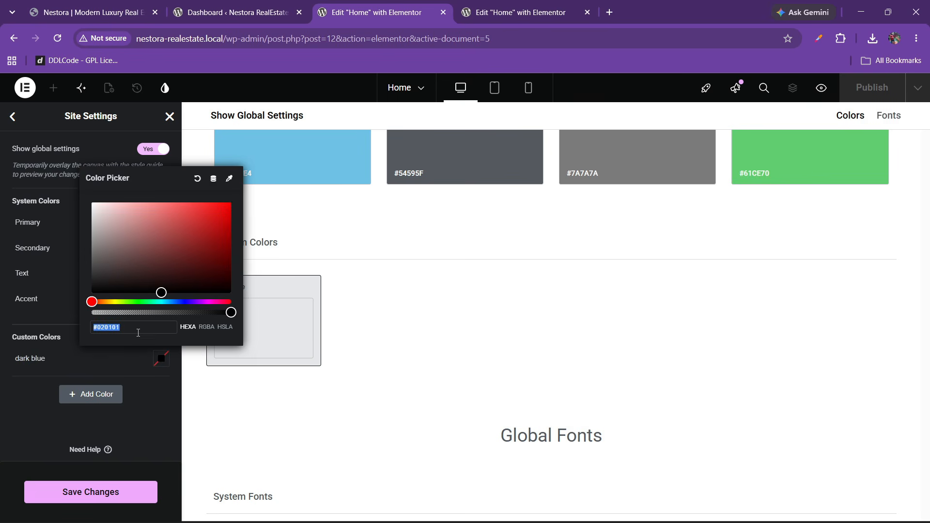
{"action": "left_click", "coordinate": [107, 331]}
{"action": "right_click", "coordinate": [101, 329]}
{"action": "left_click", "coordinate": [135, 338]}
{"action": "left_click", "coordinate": [147, 392]}
- Add a second custom color in Global Colors and name it "lightblue"
{"action": "left_click", "coordinate": [104, 402]}
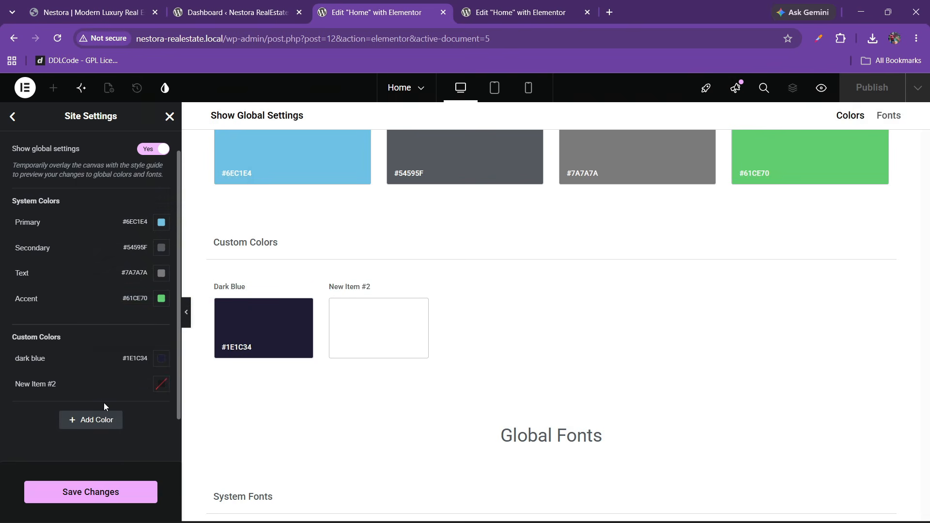
{"action": "left_click", "coordinate": [47, 387]}
{"action": "left_click_drag", "start_coordinate": [58, 386], "coordinate": [1, 390]}
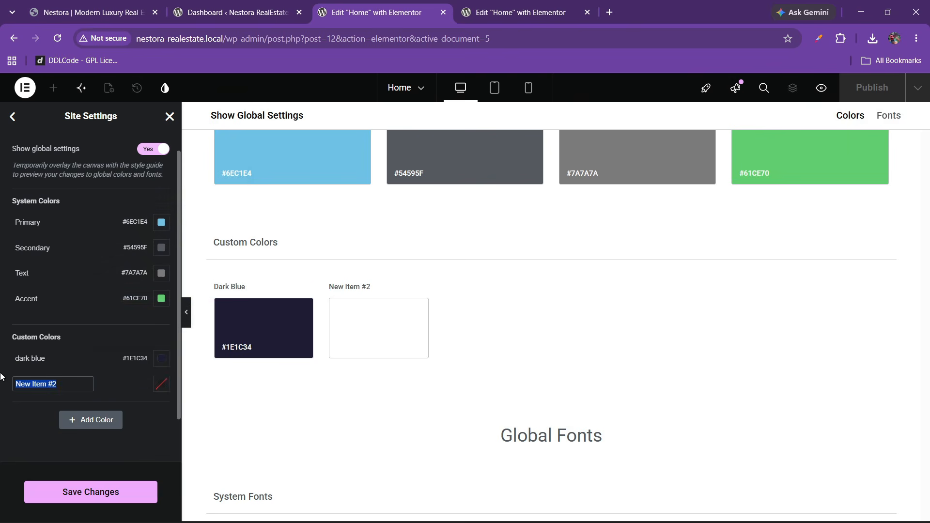
{"action": "type", "text": "skyblue"}
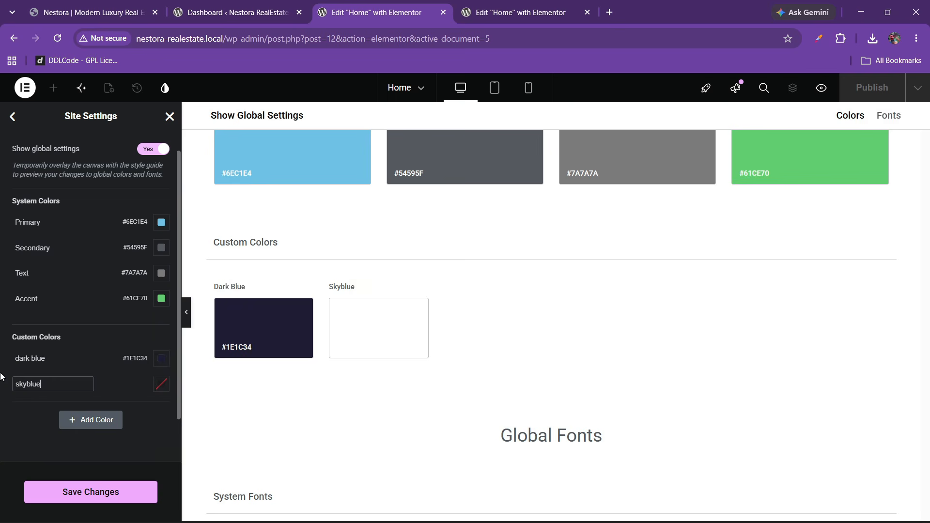
{"action": "left_click_drag", "start_coordinate": [44, 392], "coordinate": [1, 391]}
{"action": "type", "text": "l;l"}
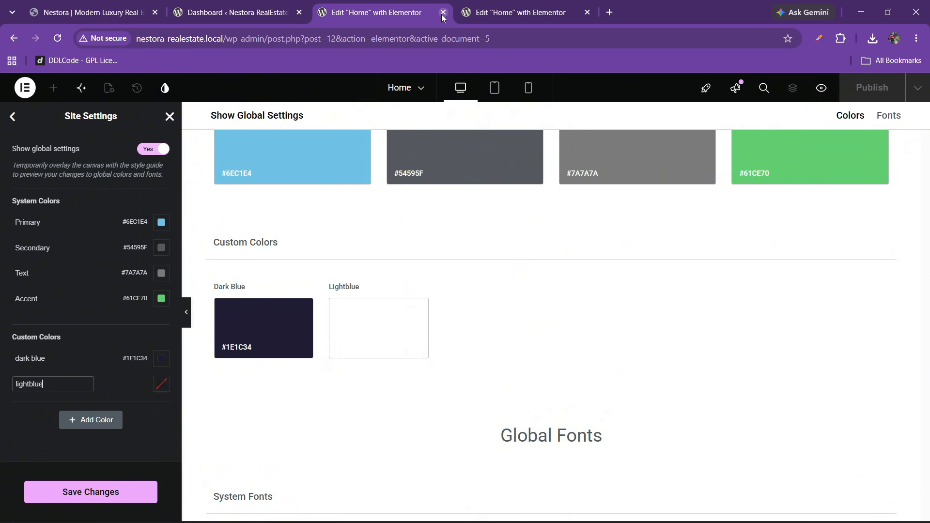
- Copy the lightblue variable's hex value 3223AD from the Design system browser tab and return to the Site Settings tab
{"action": "left_click", "coordinate": [232, 12]}
{"action": "left_click", "coordinate": [102, 5]}
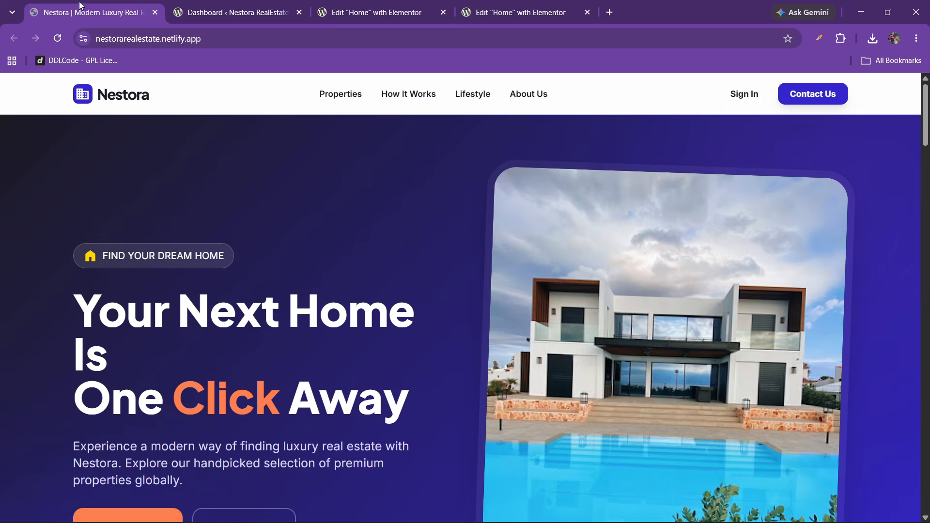
{"action": "left_click", "coordinate": [558, 12]}
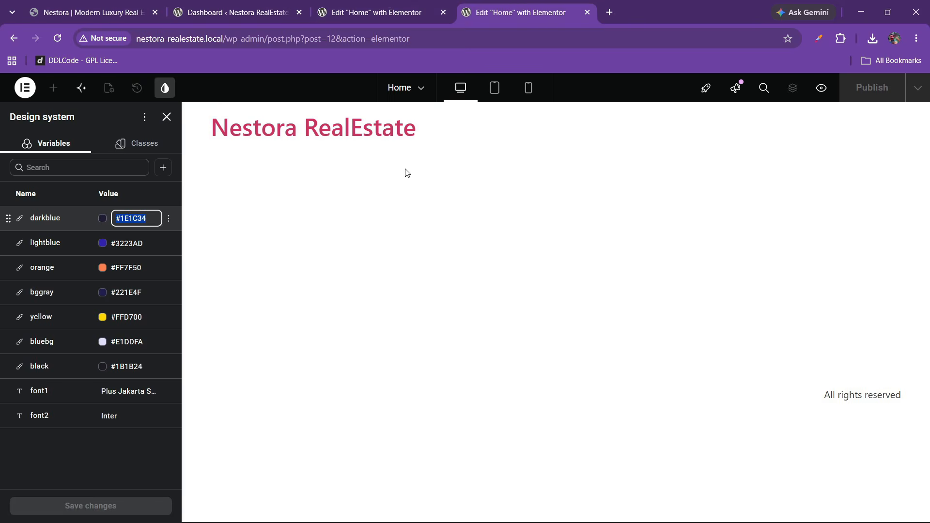
{"action": "double_click", "coordinate": [126, 243]}
{"action": "right_click", "coordinate": [126, 244]}
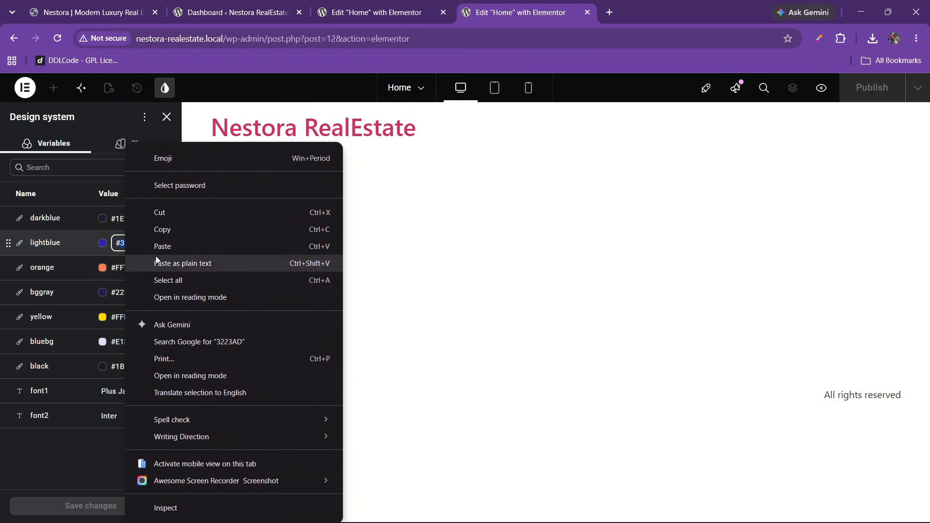
{"action": "left_click", "coordinate": [166, 230]}
{"action": "left_click", "coordinate": [420, 7]}
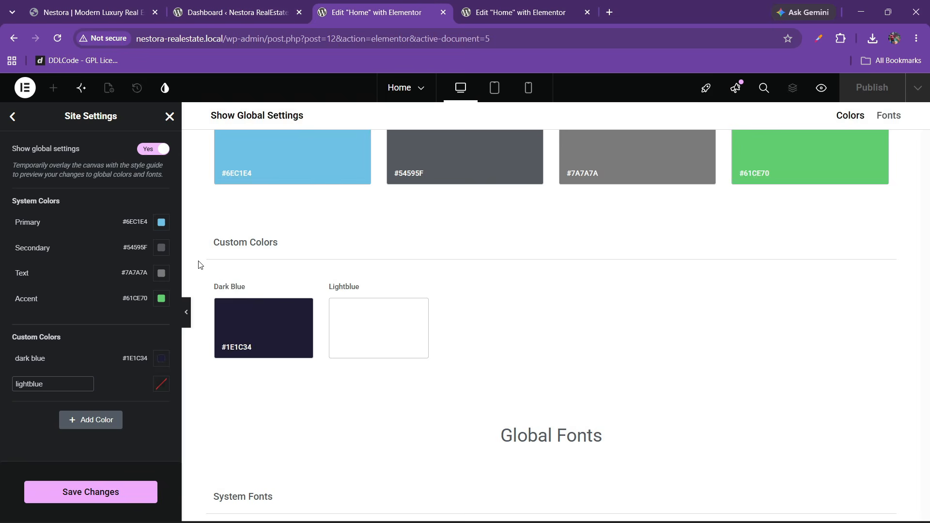
- Set the lightblue custom color's hex value to #3223AD
{"action": "left_click", "coordinate": [161, 385]}
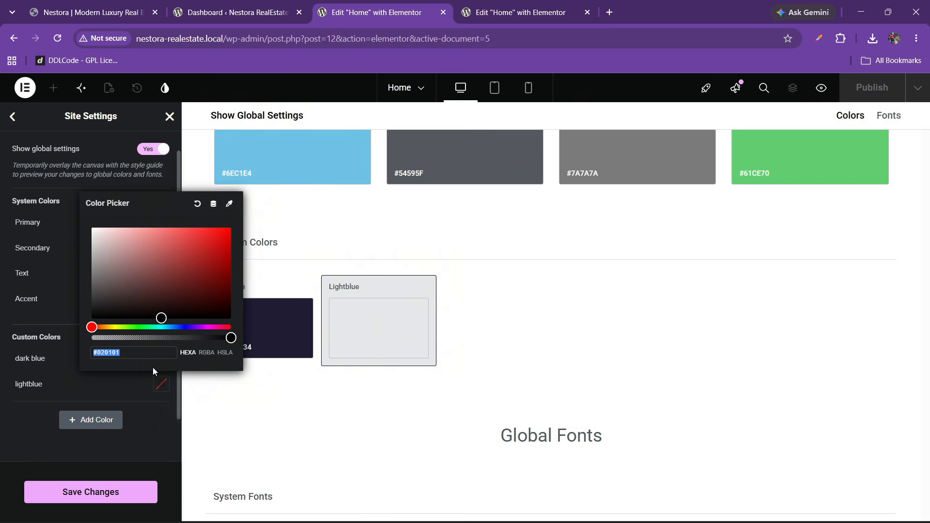
{"action": "key", "text": "BackSpace"}
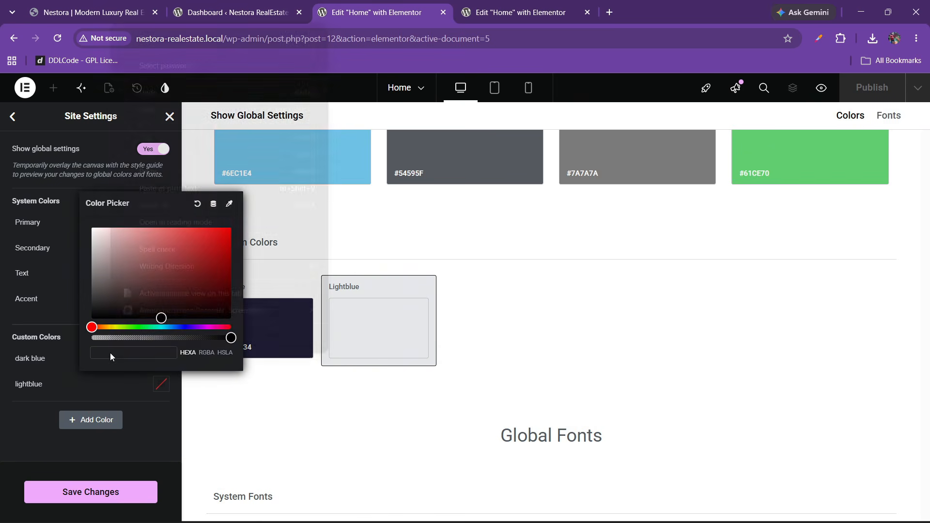
{"action": "right_click", "coordinate": [109, 353]}
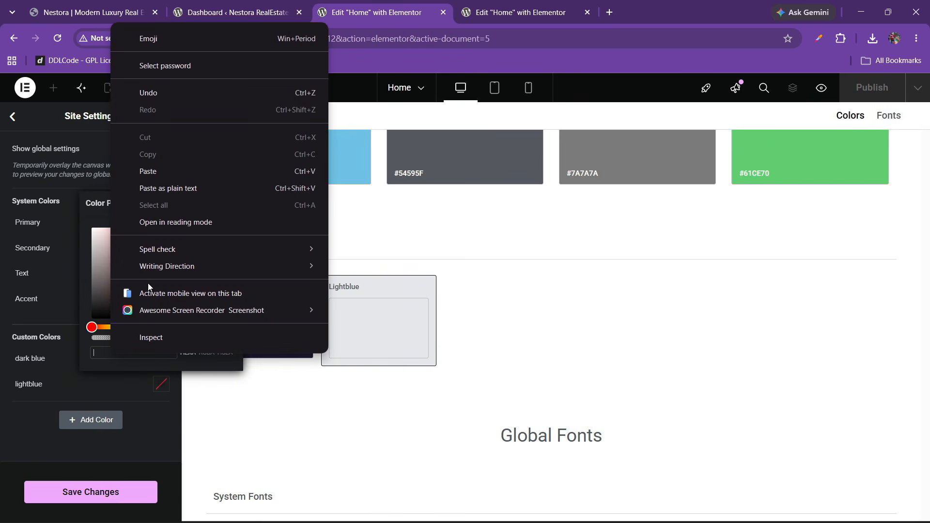
{"action": "left_click", "coordinate": [16, 411]}
- Copy the orange variable's hex value #FF7F50 from the Design system browser tab and return to the Site Settings tab
{"action": "left_click", "coordinate": [122, 13]}
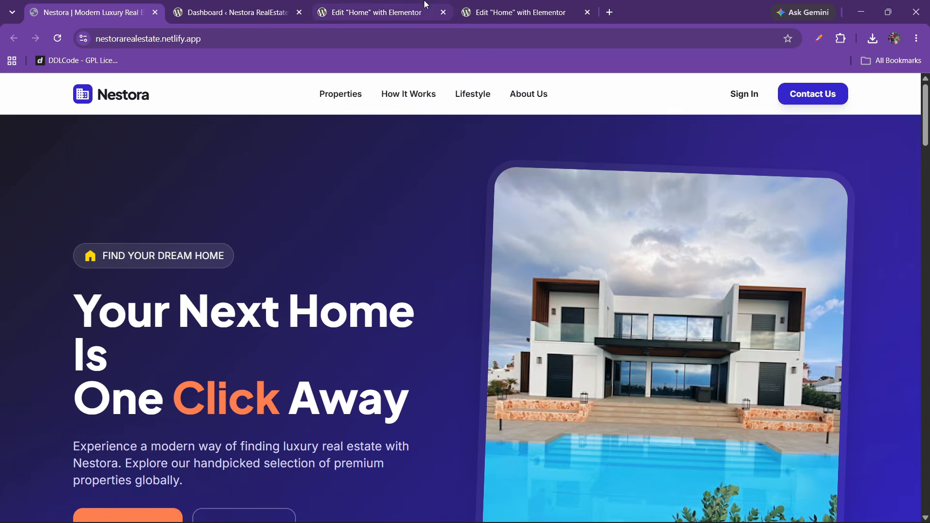
{"action": "left_click", "coordinate": [373, 12]}
{"action": "left_click", "coordinate": [496, 5]}
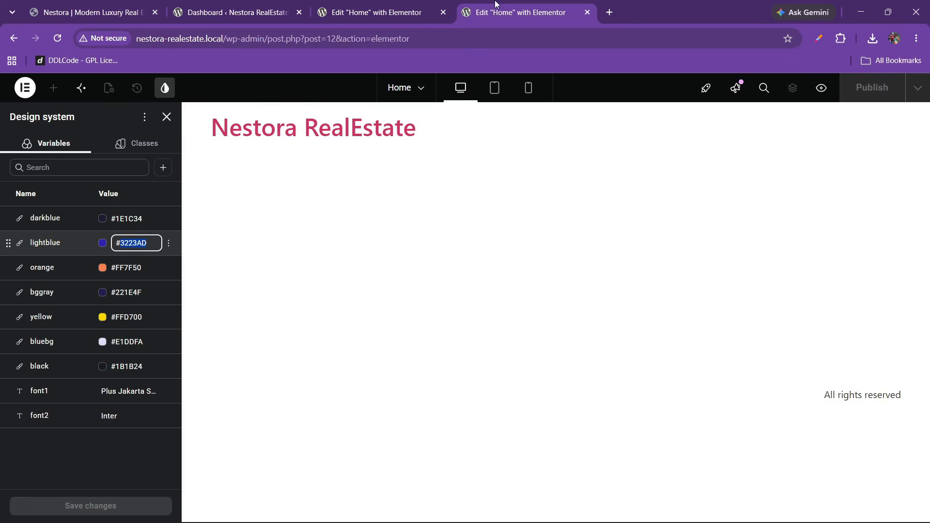
{"action": "left_click", "coordinate": [123, 269]}
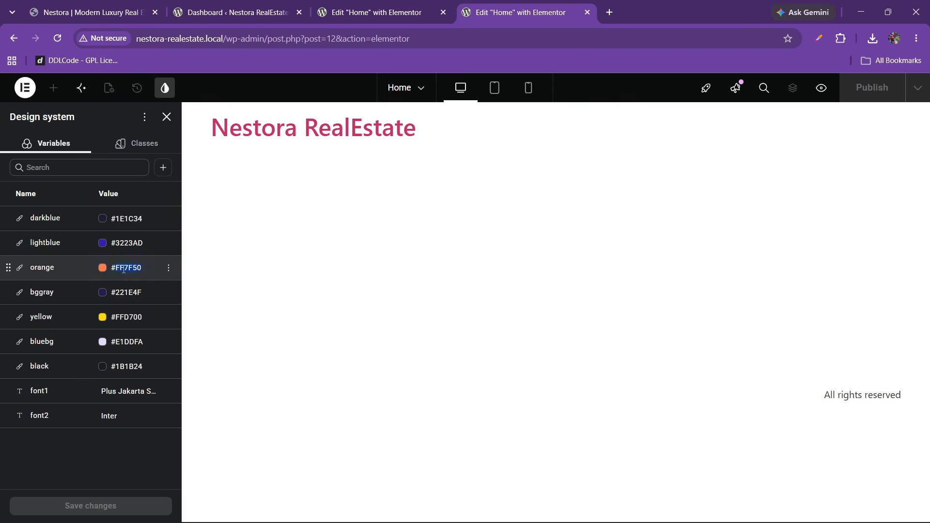
{"action": "right_click", "coordinate": [125, 269]}
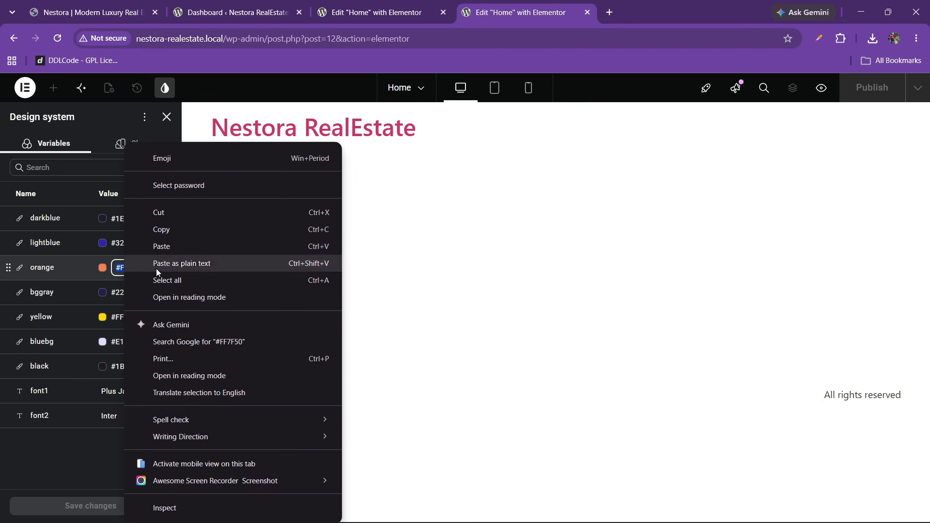
{"action": "left_click", "coordinate": [158, 231]}
{"action": "left_click", "coordinate": [238, 11]}
{"action": "left_click", "coordinate": [381, 5]}
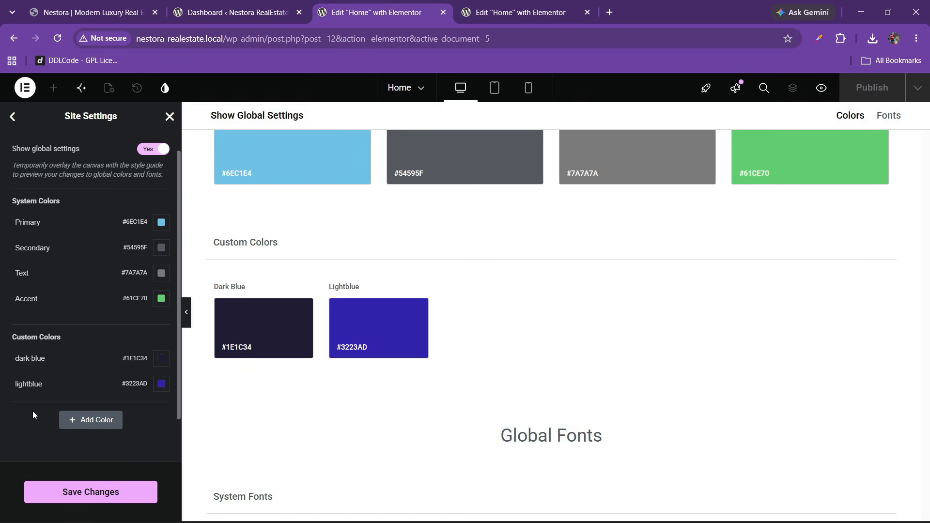
- Add a third custom color named "orange" with the hex value #FF7F50
{"action": "left_click", "coordinate": [70, 420]}
{"action": "double_click", "coordinate": [54, 359]}
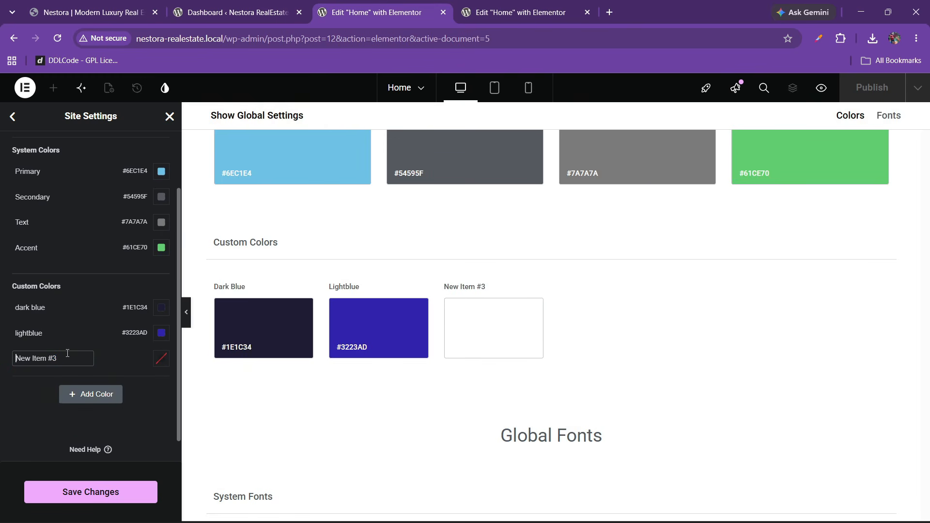
{"action": "key", "text": "ctrl+a"}
{"action": "type", "text": "orange"}
{"action": "left_click", "coordinate": [161, 359]}
{"action": "double_click", "coordinate": [119, 326]}
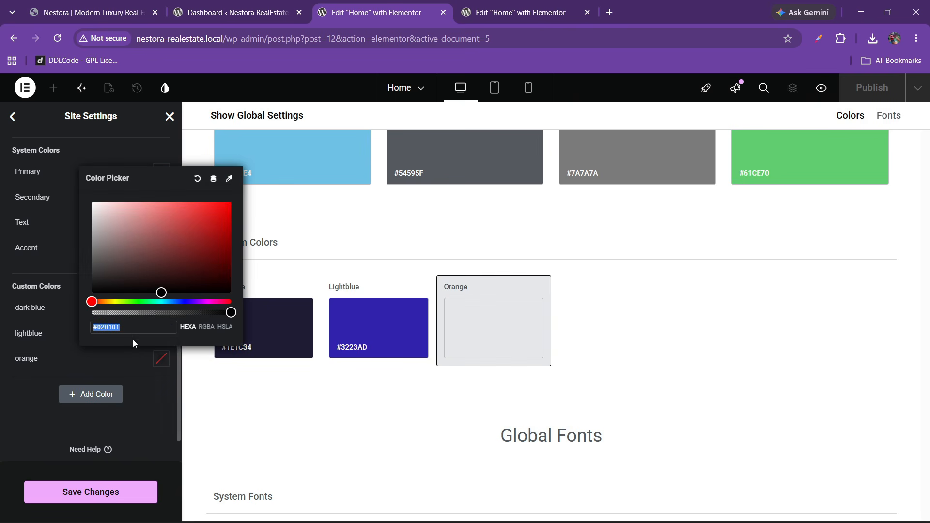
{"action": "right_click", "coordinate": [118, 328]}
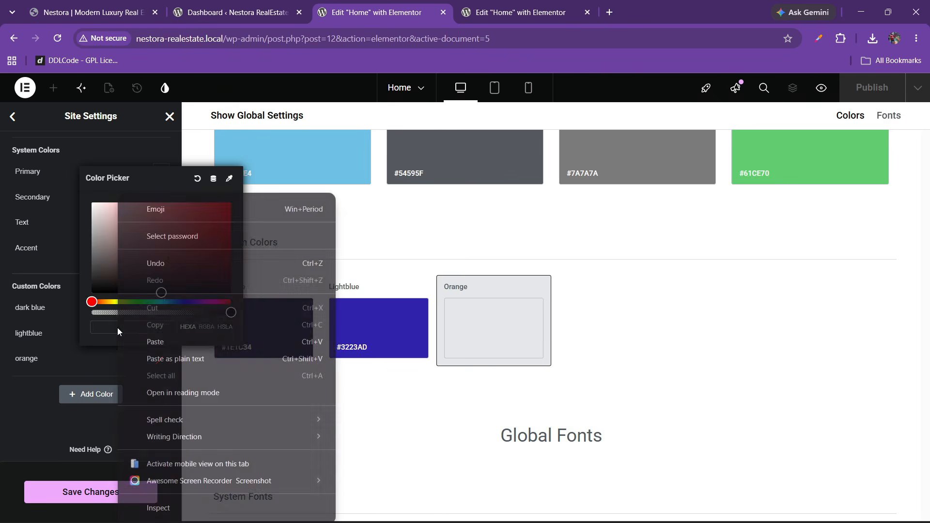
{"action": "left_click", "coordinate": [140, 340]}
{"action": "left_click", "coordinate": [57, 385]}
- Copy the bggray variable's hex value 221E4F from the Design system browser tab and return to the Site Settings tab
{"action": "left_click", "coordinate": [521, 12]}
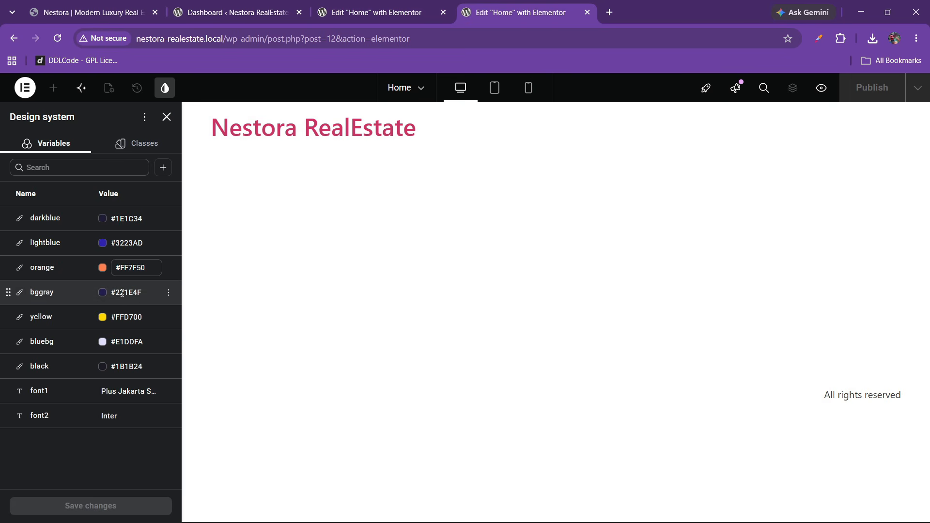
{"action": "double_click", "coordinate": [122, 293]}
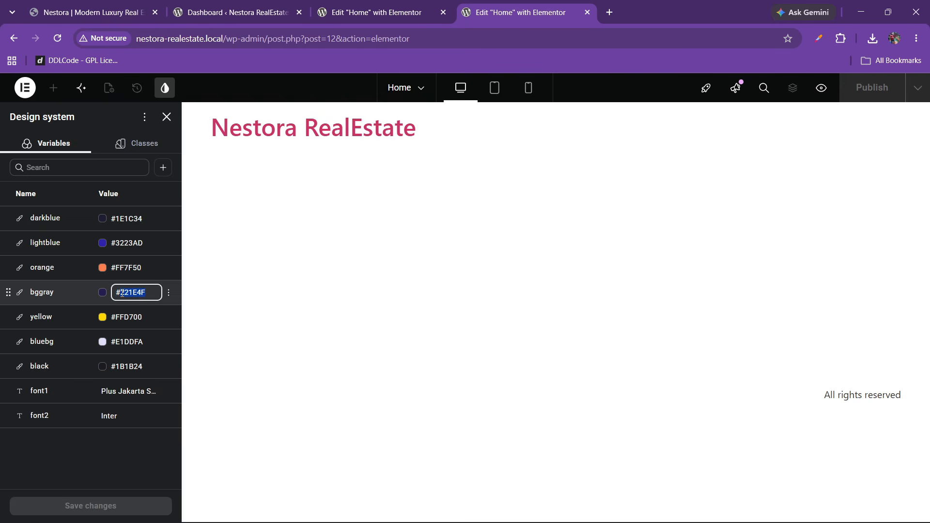
{"action": "right_click", "coordinate": [141, 293]}
{"action": "left_click", "coordinate": [163, 228]}
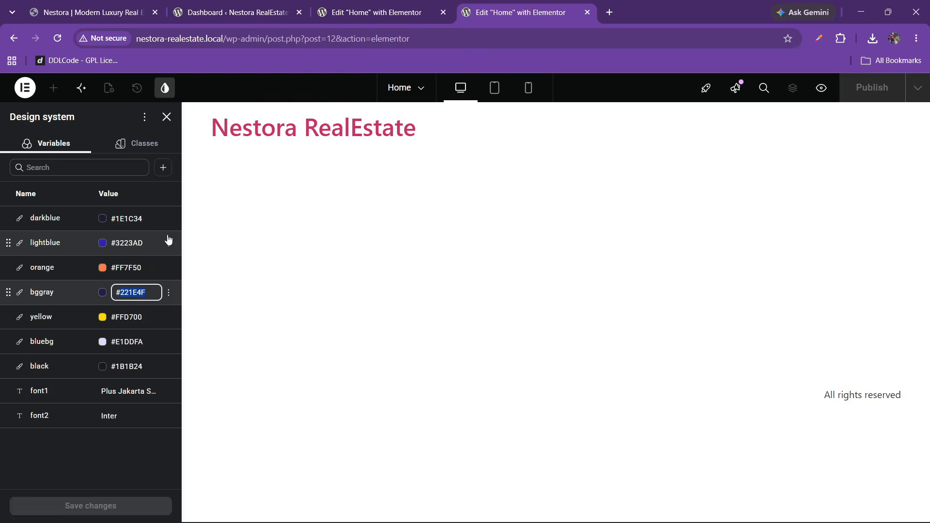
{"action": "left_click", "coordinate": [371, 12]}
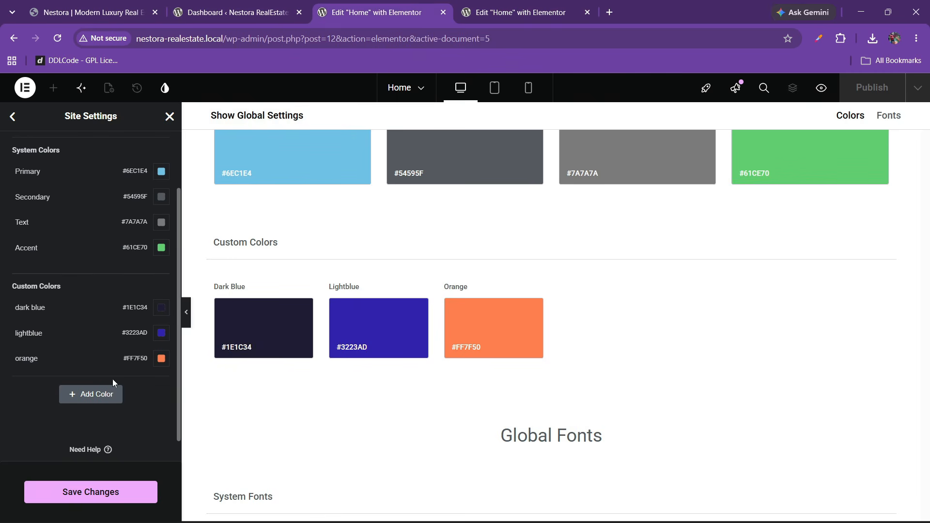
- Add a fourth custom color named "bggray" with the hex value #221E4F and save the site settings
{"action": "left_click", "coordinate": [93, 393]}
{"action": "left_click", "coordinate": [56, 384]}
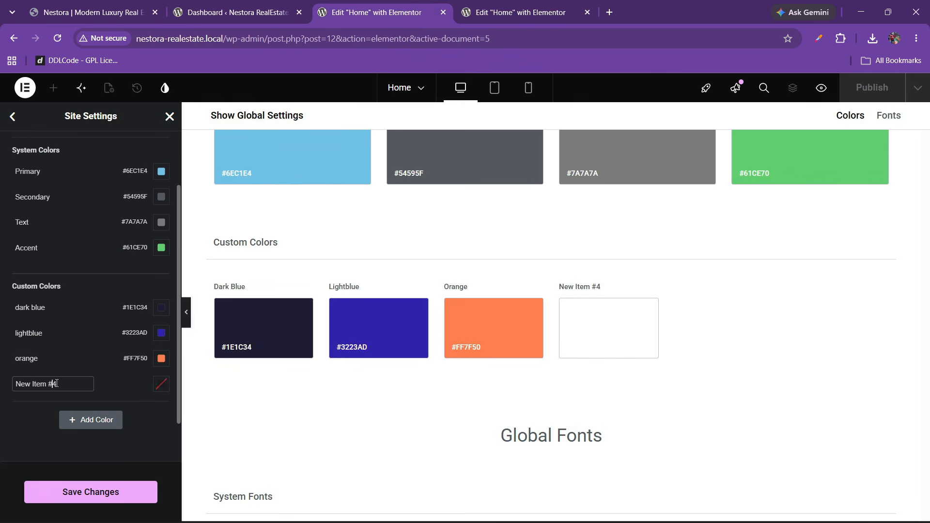
{"action": "type", "text": "bggray"}
{"action": "left_click", "coordinate": [161, 384]}
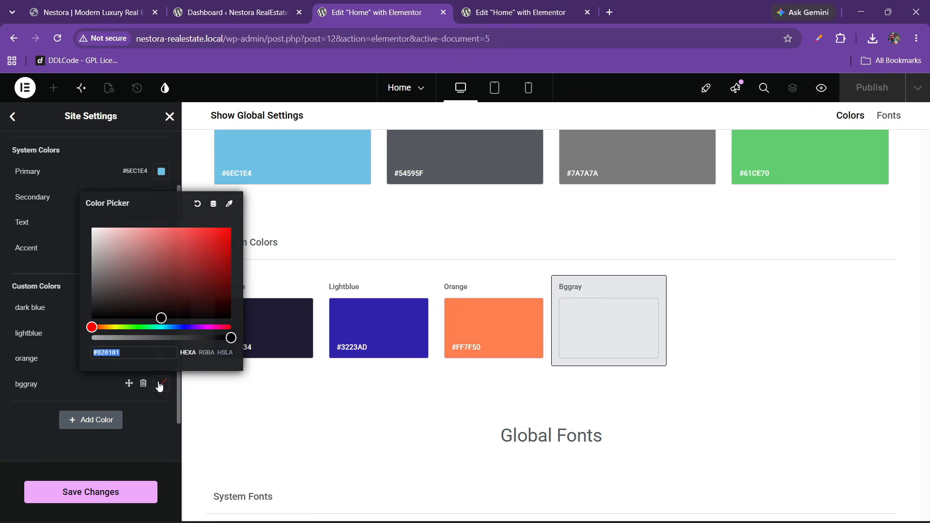
{"action": "right_click", "coordinate": [124, 356]}
{"action": "left_click", "coordinate": [146, 173]}
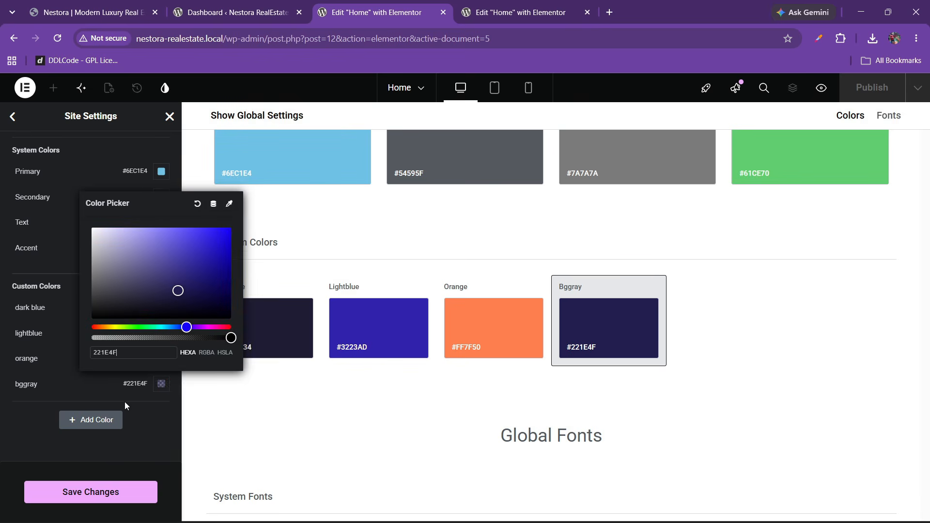
{"action": "left_click", "coordinate": [23, 426]}
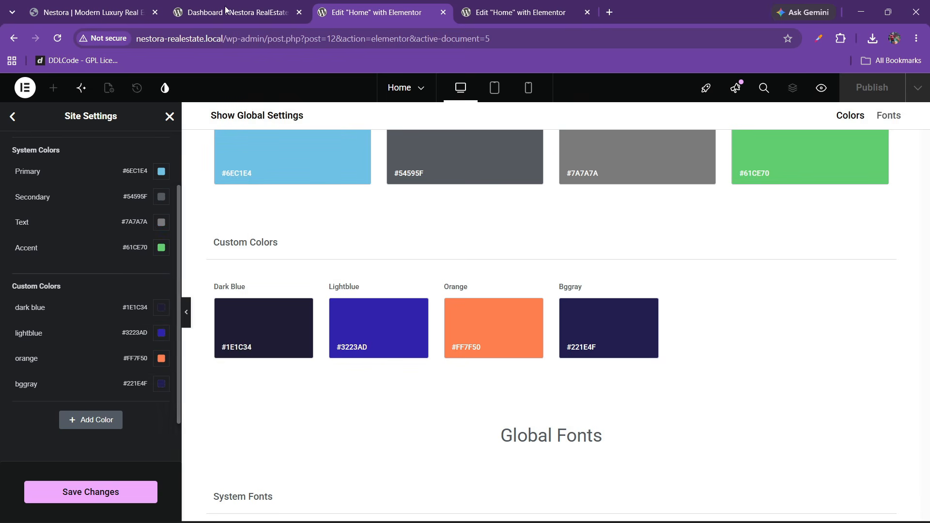
{"action": "left_click", "coordinate": [137, 493]}
- Copy the yellow variable's hex value #FFD700 from the Design system browser tab and return to the Site Settings tab
{"action": "key", "text": "ctrl+Tab"}
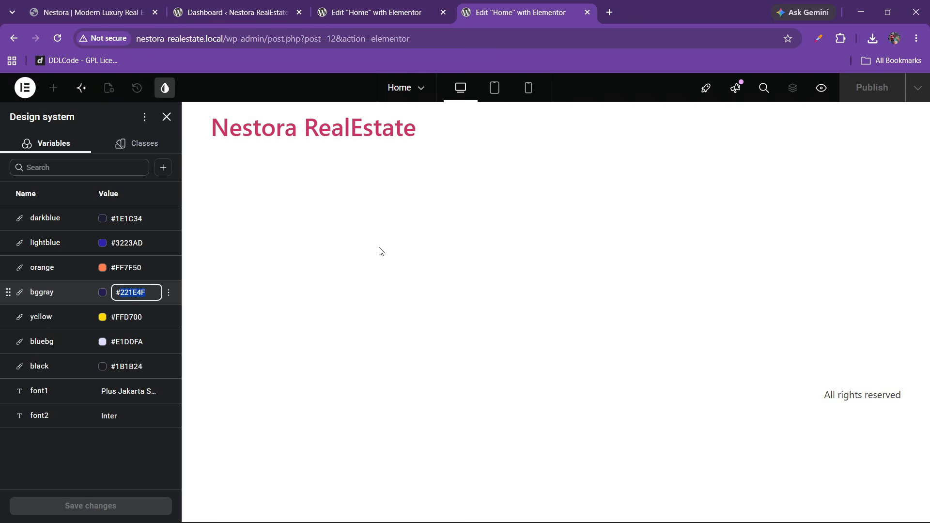
{"action": "double_click", "coordinate": [131, 317]}
{"action": "right_click", "coordinate": [131, 318]}
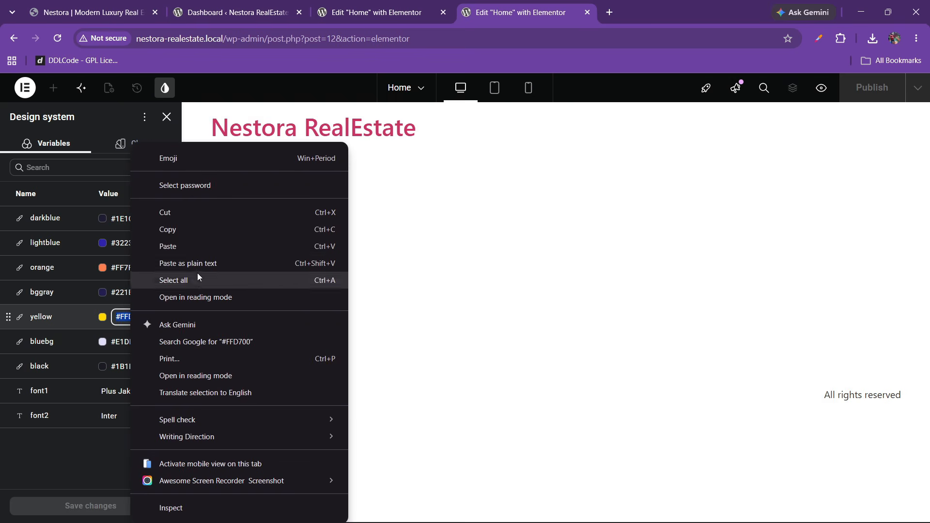
{"action": "left_click", "coordinate": [193, 229]}
{"action": "left_click", "coordinate": [378, 12]}
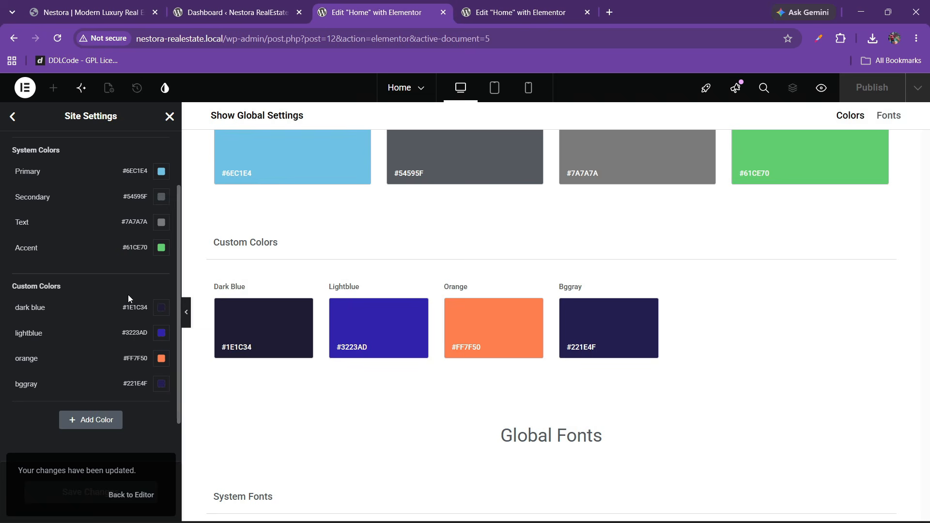
- Add a fifth custom color named "yellow" with the copied hex value #FFD700
{"action": "left_click", "coordinate": [111, 417]}
{"action": "scroll", "coordinate": [87, 364], "scroll_direction": "down", "scroll_amount": 1}
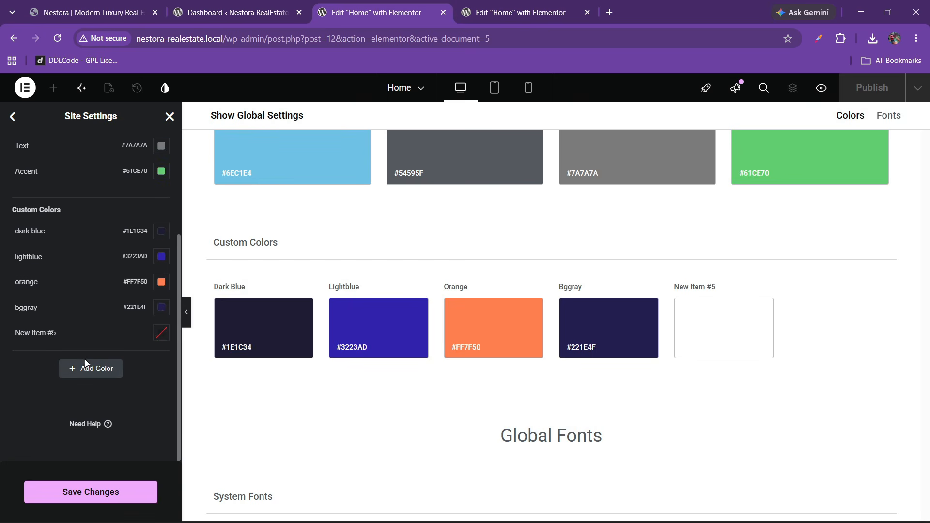
{"action": "left_click", "coordinate": [31, 333]}
{"action": "left_click_drag", "start_coordinate": [60, 333], "coordinate": [1, 329]}
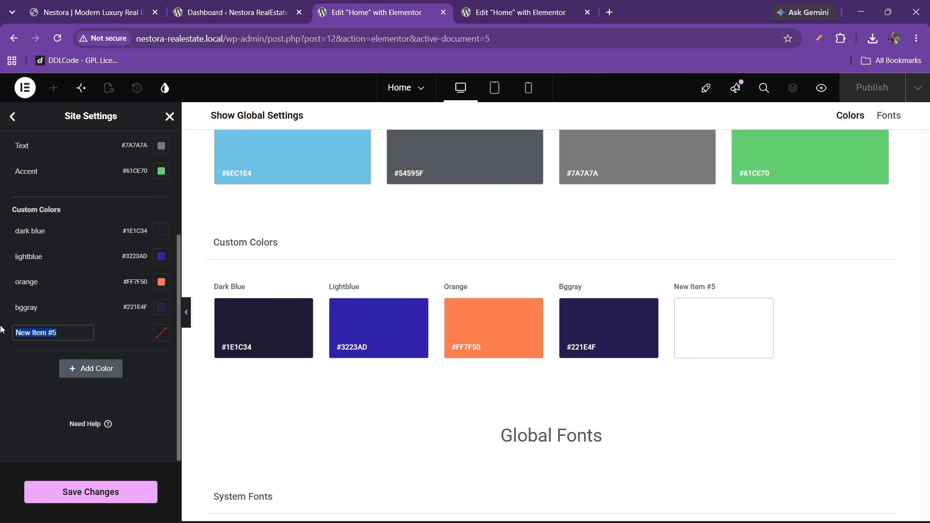
{"action": "type", "text": "yellow"}
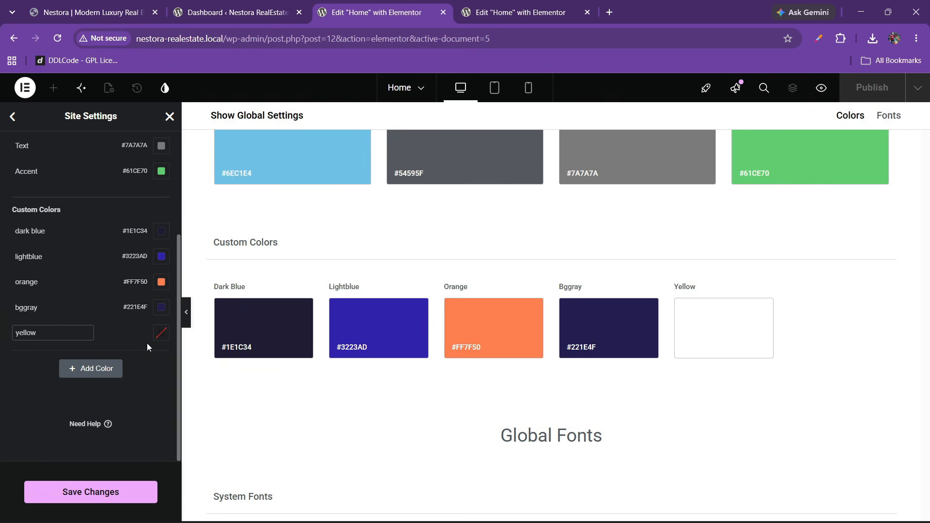
{"action": "left_click", "coordinate": [163, 335]}
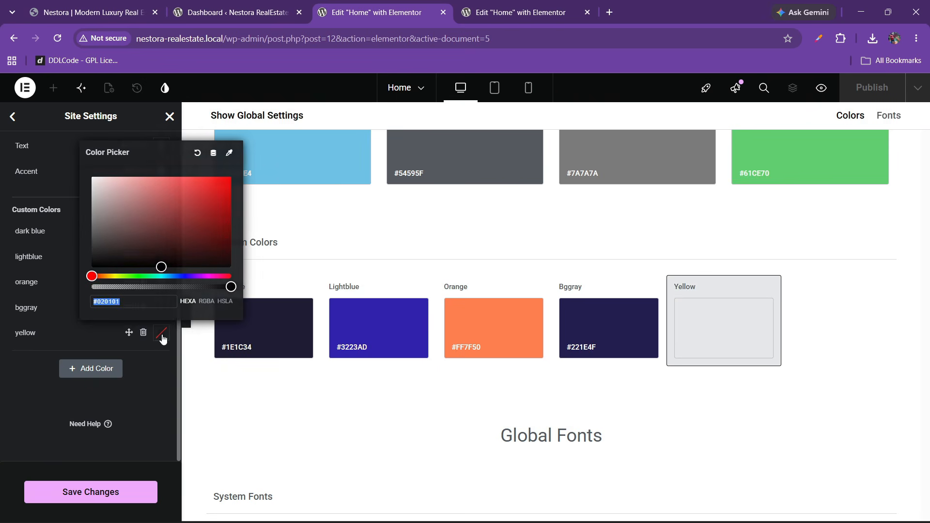
{"action": "key", "text": "BackSpace"}
{"action": "right_click", "coordinate": [114, 302]}
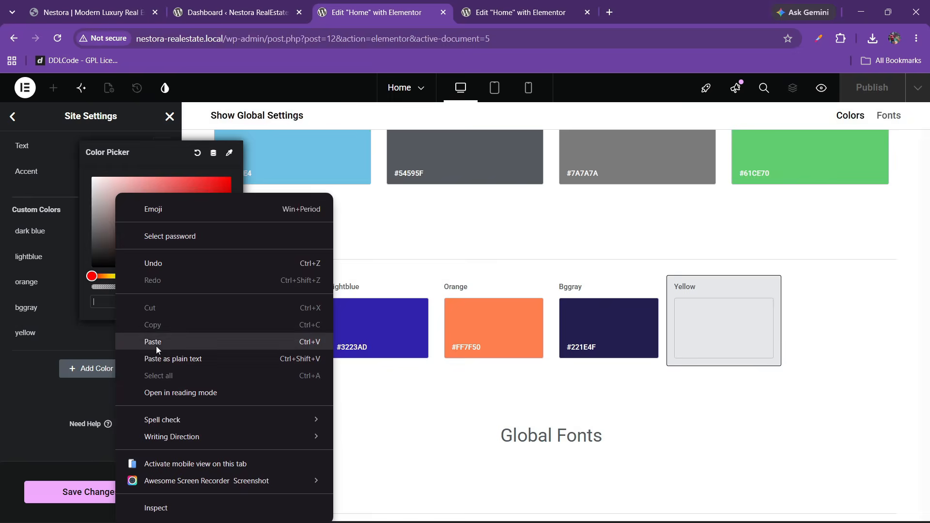
{"action": "left_click", "coordinate": [156, 343]}
{"action": "left_click", "coordinate": [44, 365]}
- Switch to the Design system browser tab, copy the bluebg variable's hex value #E1DDFA and check that variable's options
{"action": "left_click", "coordinate": [524, 3]}
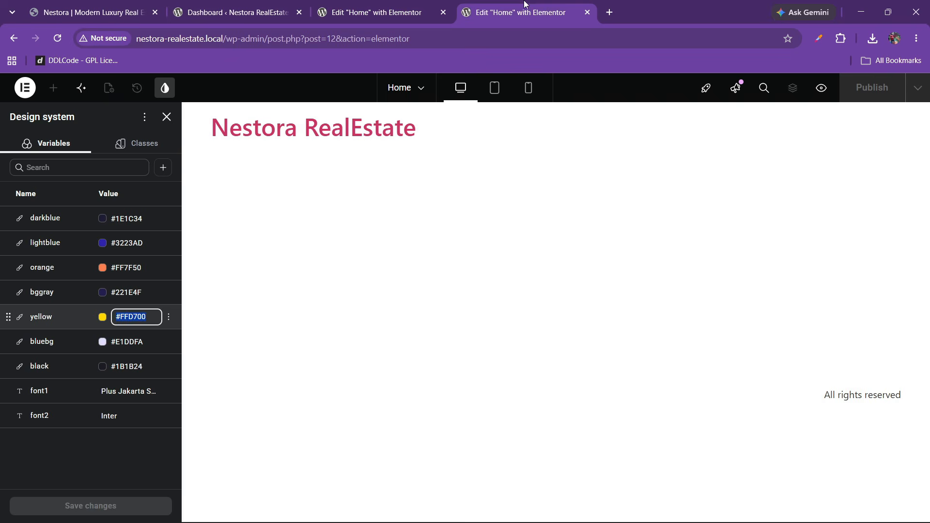
{"action": "double_click", "coordinate": [120, 341]}
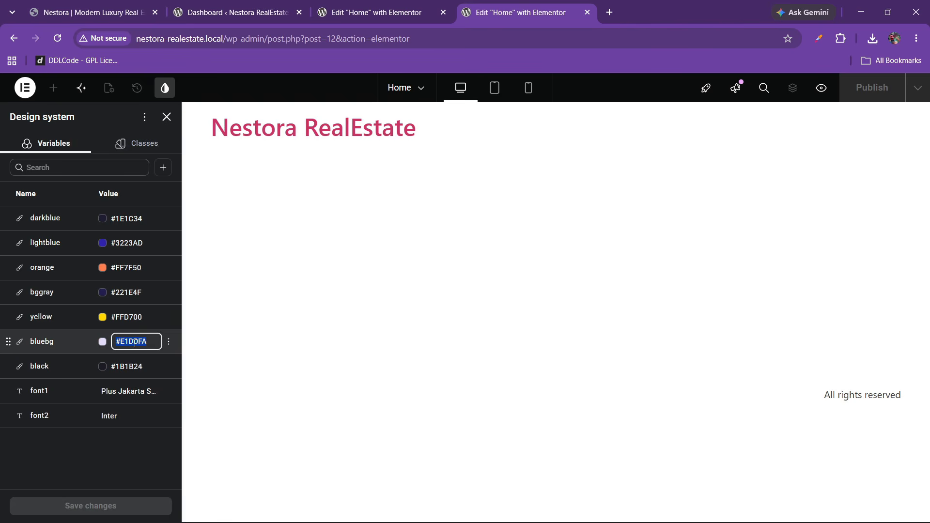
{"action": "right_click", "coordinate": [134, 342]}
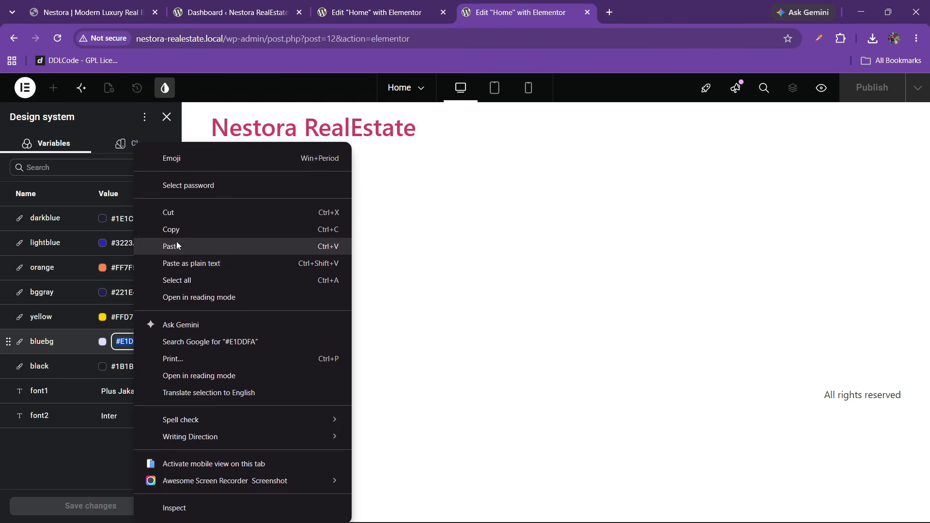
{"action": "left_click", "coordinate": [176, 229]}
{"action": "left_click", "coordinate": [168, 346]}
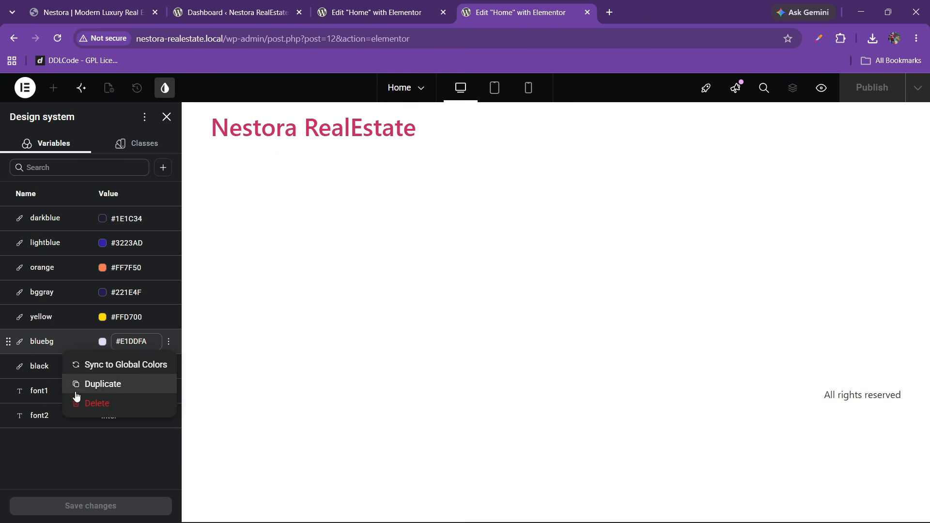
{"action": "left_click", "coordinate": [83, 446]}
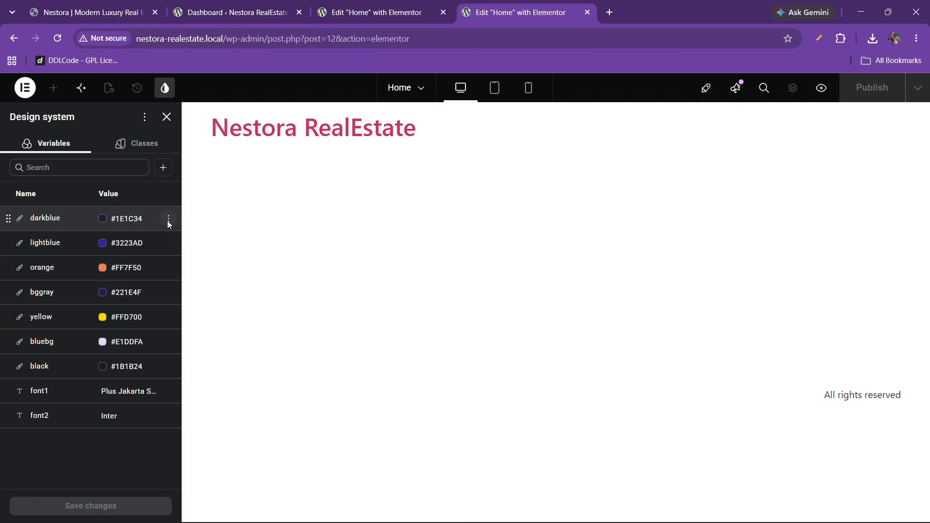
- Sync the darkblue, lightblue, orange and bggray variables to Global Colors
{"action": "left_click", "coordinate": [169, 219]}
{"action": "left_click", "coordinate": [128, 243]}
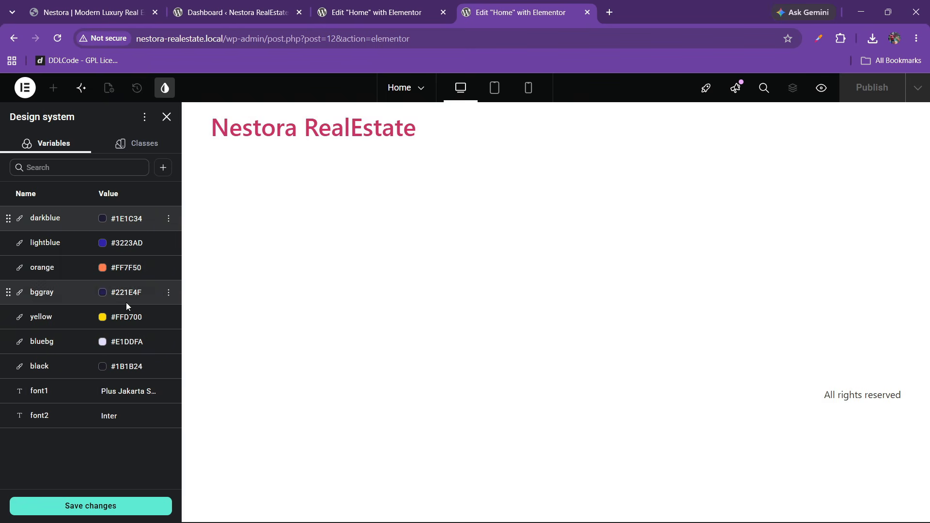
{"action": "left_click", "coordinate": [167, 244]}
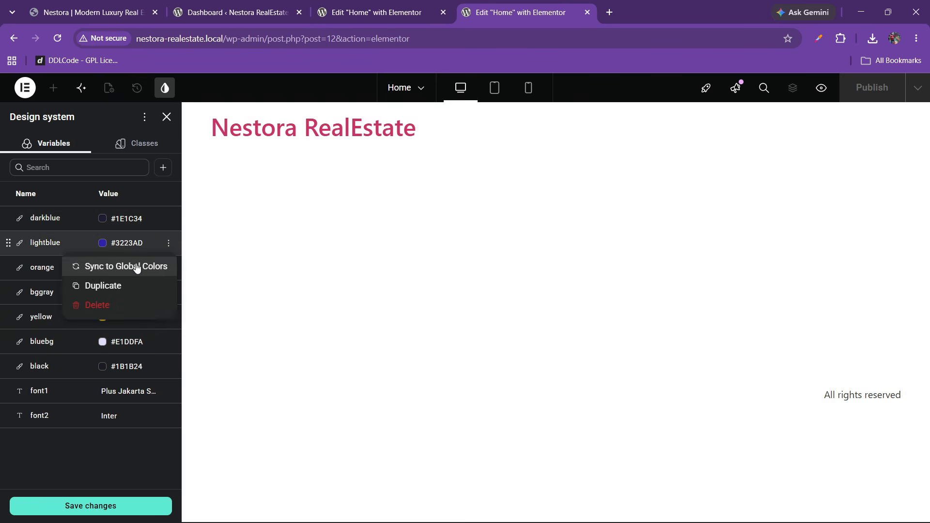
{"action": "left_click", "coordinate": [128, 266]}
{"action": "left_click", "coordinate": [169, 218]}
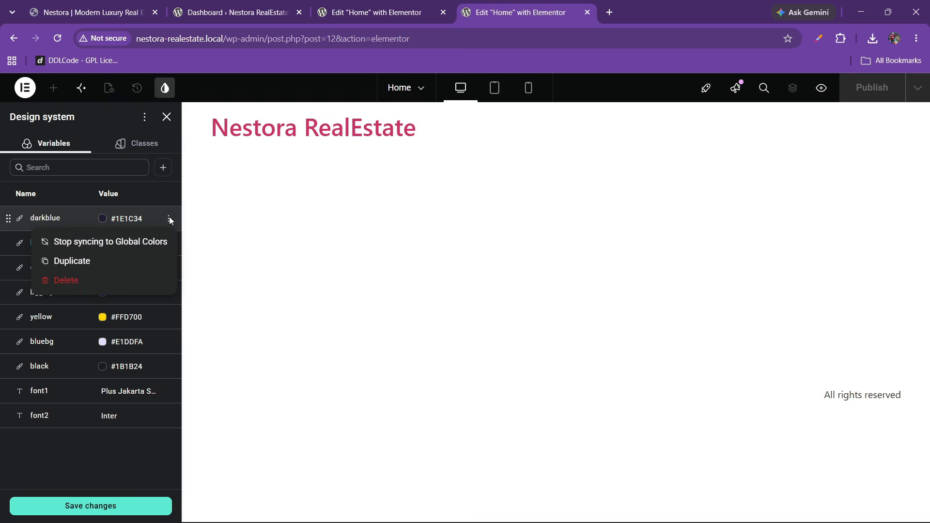
{"action": "left_click", "coordinate": [170, 219]}
{"action": "left_click", "coordinate": [168, 272]}
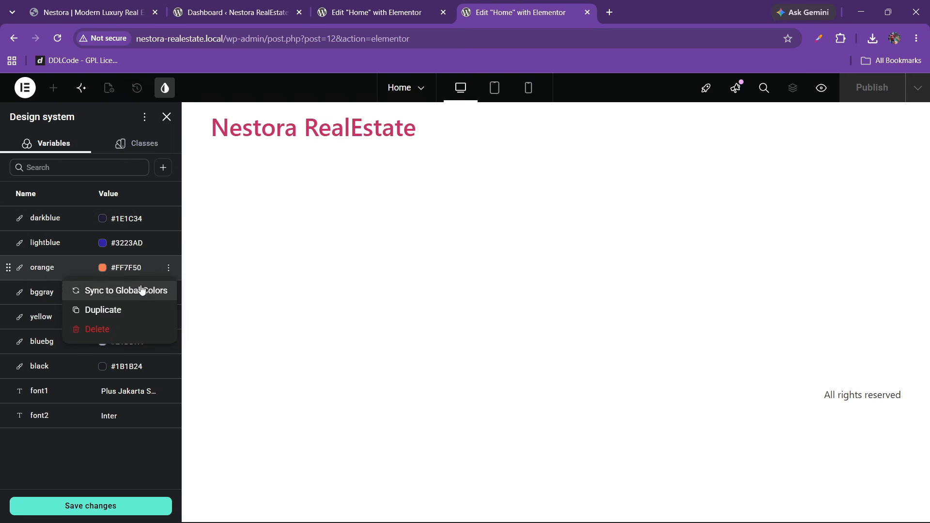
{"action": "left_click", "coordinate": [139, 292]}
{"action": "left_click", "coordinate": [167, 296]}
{"action": "left_click", "coordinate": [129, 316]}
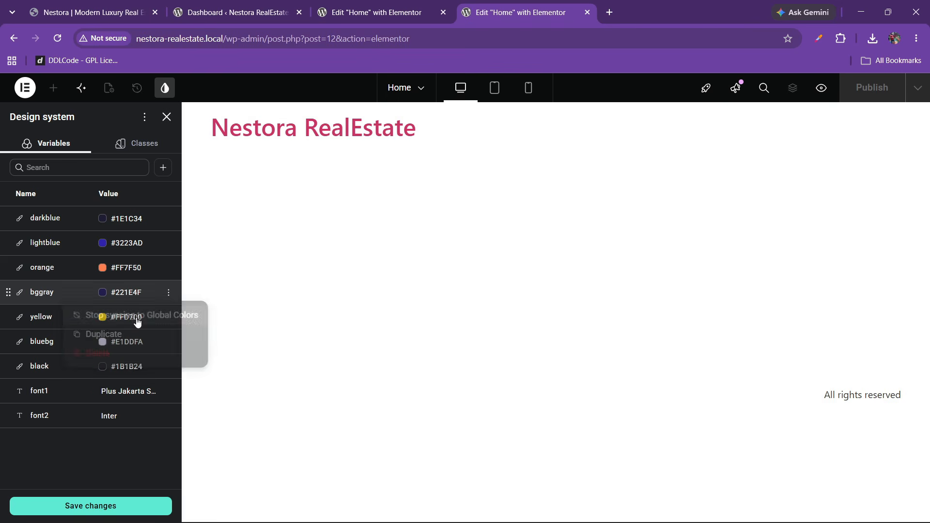
- Sync the yellow, bluebg and black variables to Global Colors and save the Design system changes
{"action": "left_click", "coordinate": [168, 317]}
{"action": "left_click", "coordinate": [132, 348]}
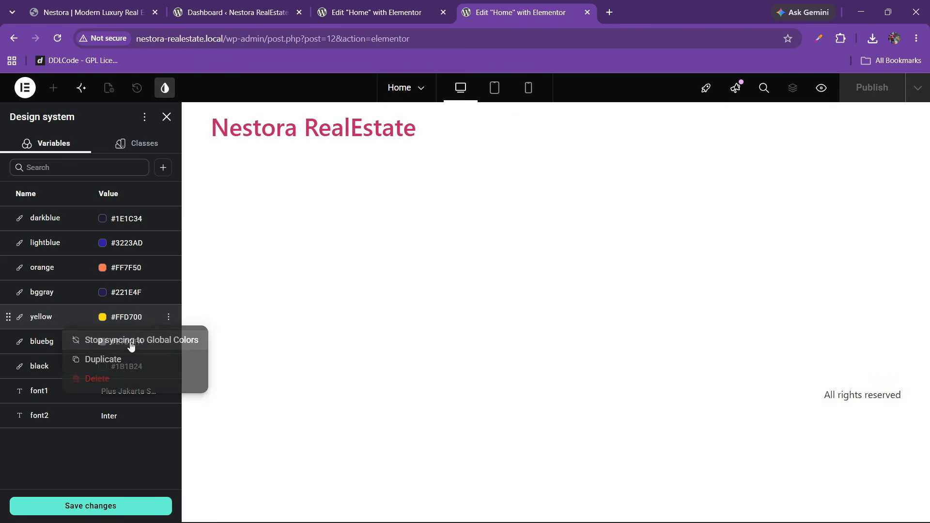
{"action": "left_click", "coordinate": [169, 342]}
{"action": "left_click", "coordinate": [123, 369]}
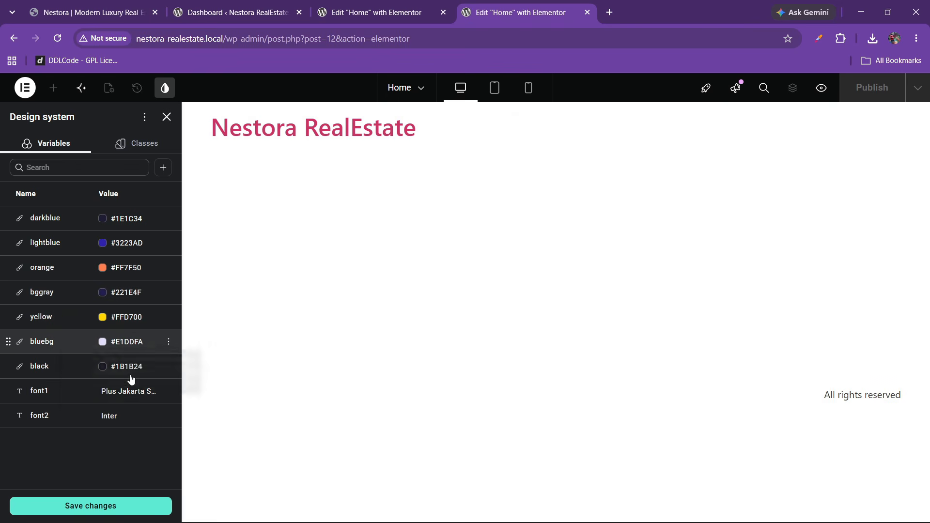
{"action": "left_click", "coordinate": [168, 367]}
{"action": "left_click", "coordinate": [121, 396]}
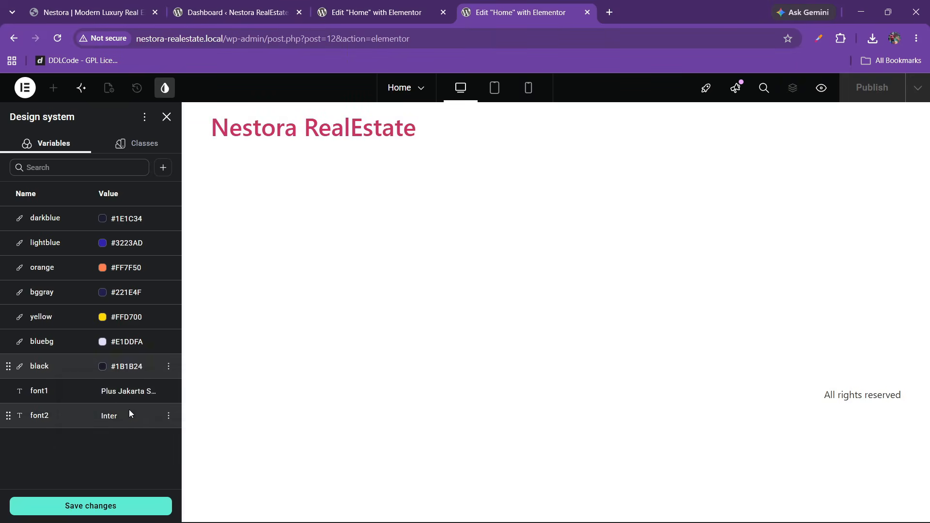
{"action": "left_click", "coordinate": [169, 391]}
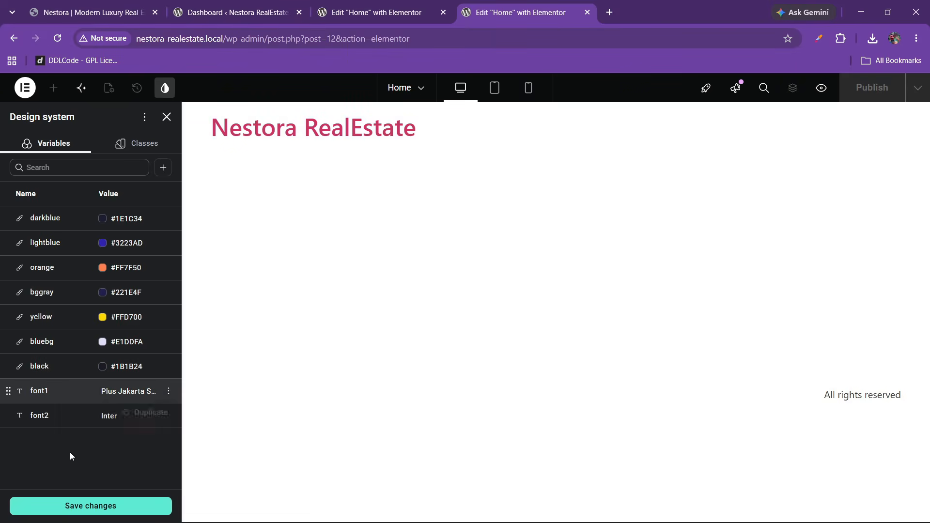
{"action": "left_click", "coordinate": [91, 506]}
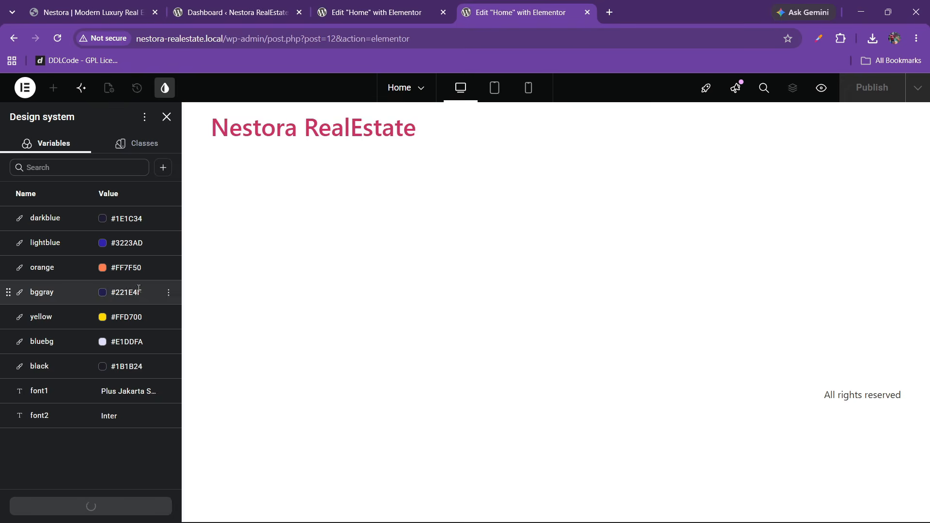
- Return to the Site Settings browser tab, reopen Global Colors to check the custom colors, and leave it saving the changes
{"action": "left_click", "coordinate": [380, 10]}
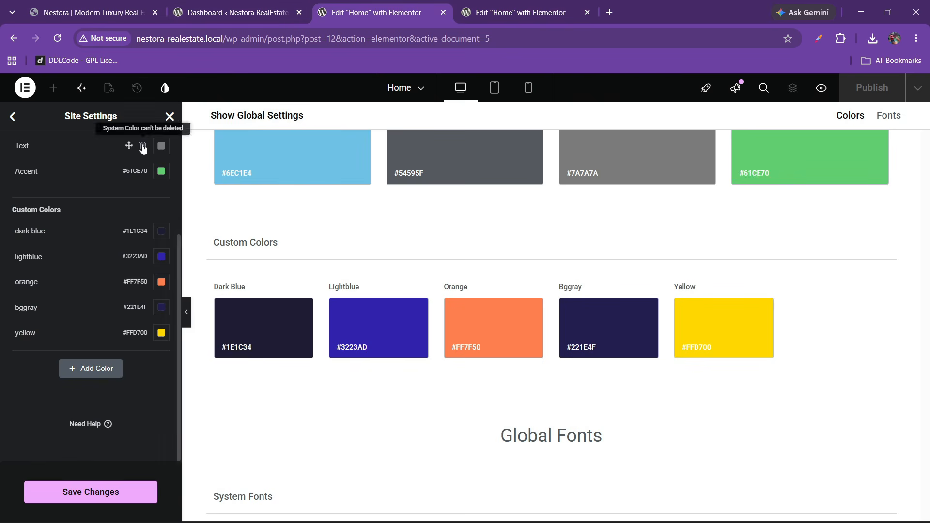
{"action": "left_click", "coordinate": [11, 121]}
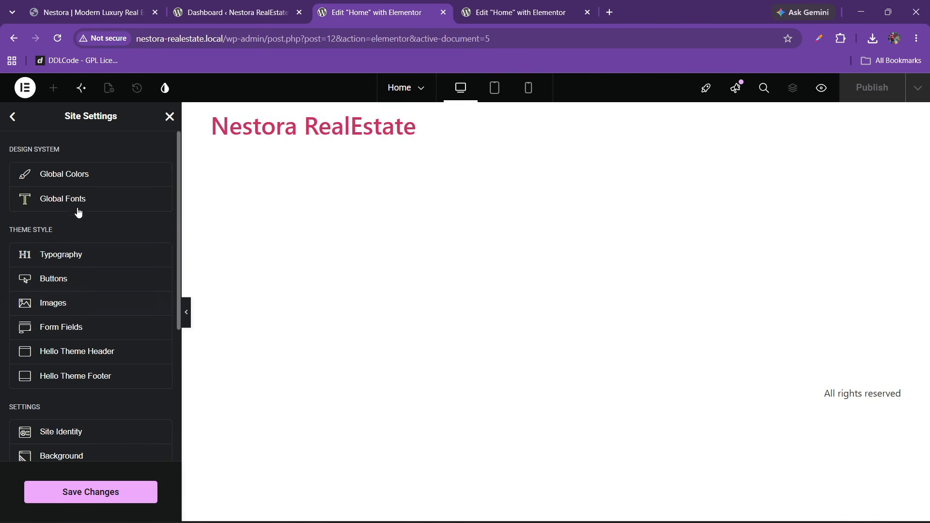
{"action": "left_click", "coordinate": [75, 177]}
{"action": "scroll", "coordinate": [74, 339], "scroll_direction": "down", "scroll_amount": 1}
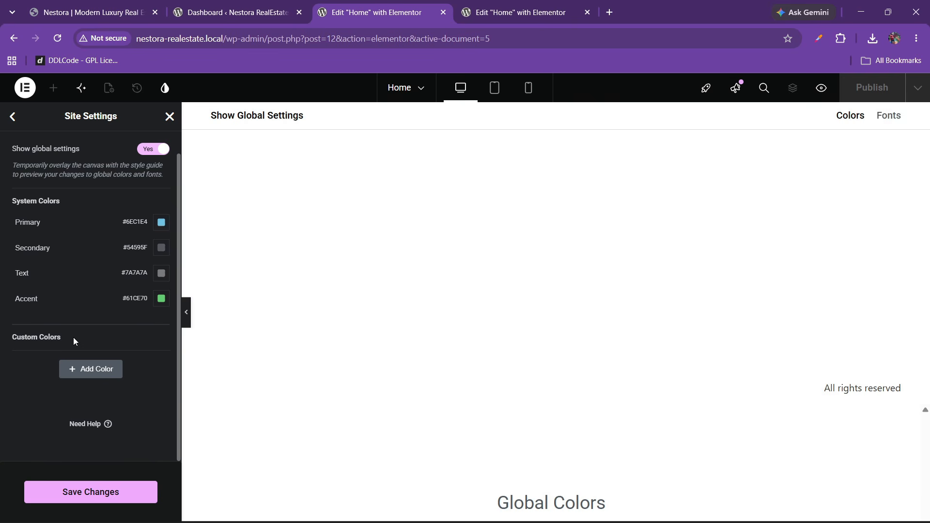
{"action": "scroll", "coordinate": [74, 337], "scroll_direction": "up", "scroll_amount": 1}
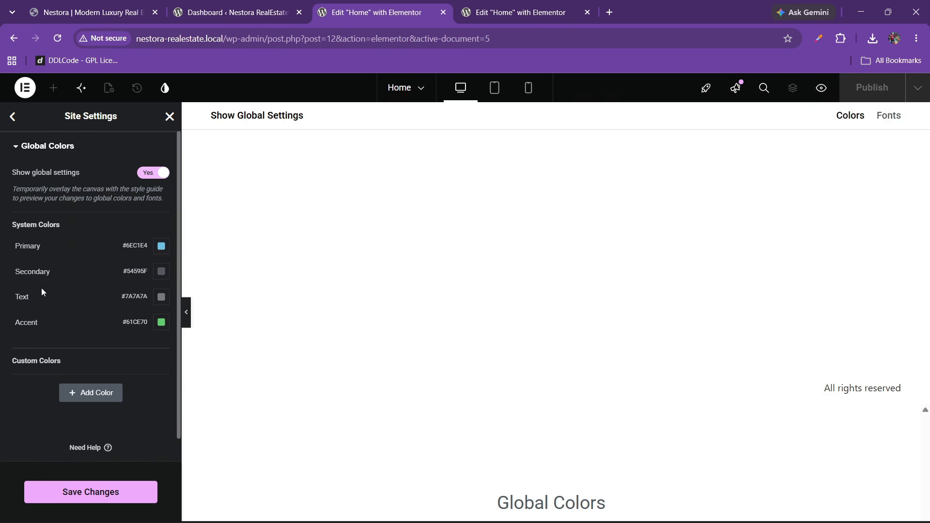
{"action": "left_click", "coordinate": [13, 116]}
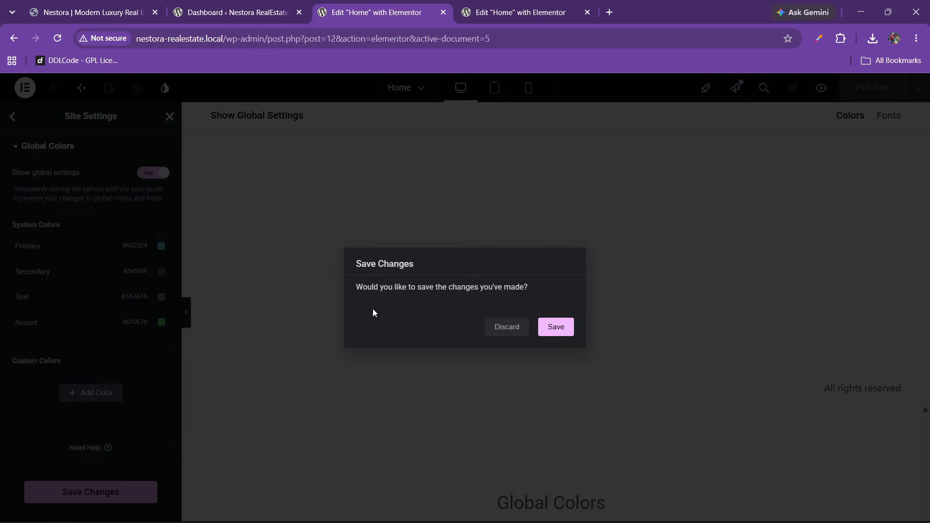
{"action": "left_click", "coordinate": [555, 328]}
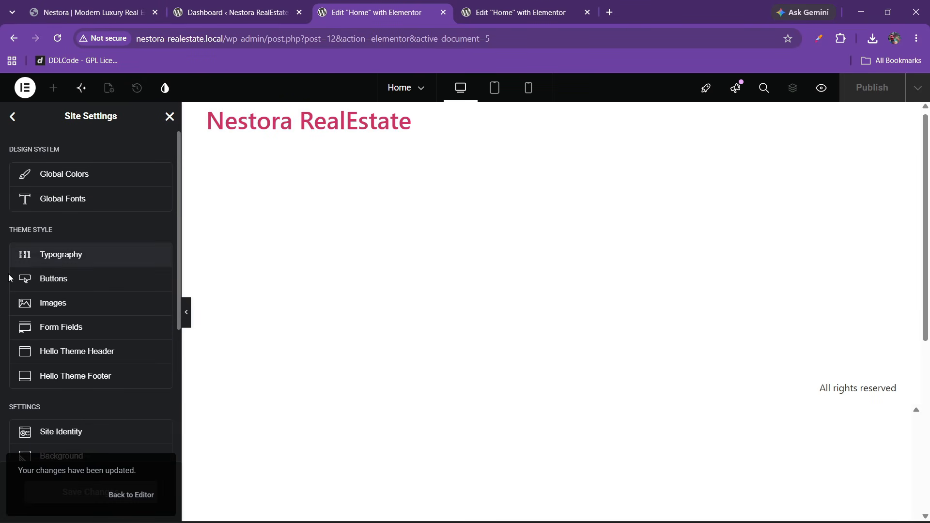
- Set the Primary system font's family to Plus Jakarta Sans in Global Fonts
{"action": "left_click", "coordinate": [66, 204]}
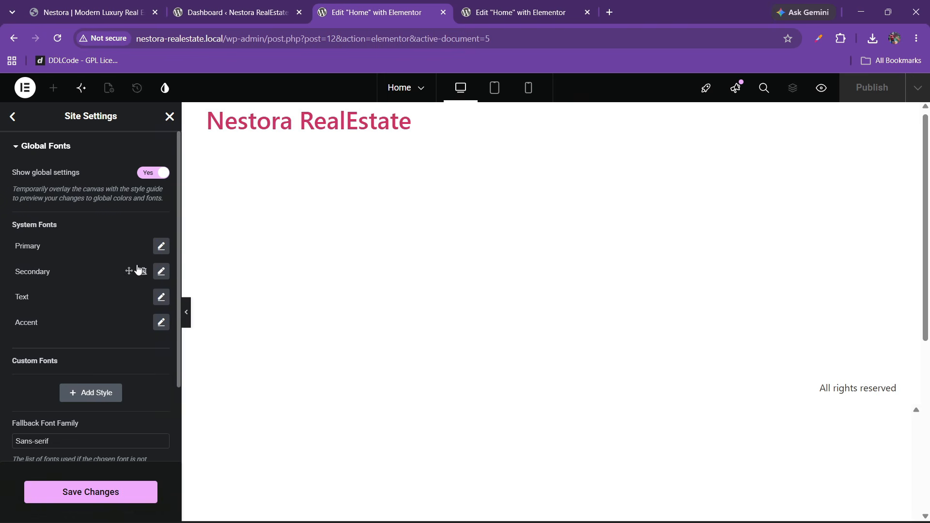
{"action": "left_click", "coordinate": [162, 246]}
{"action": "left_click", "coordinate": [126, 300]}
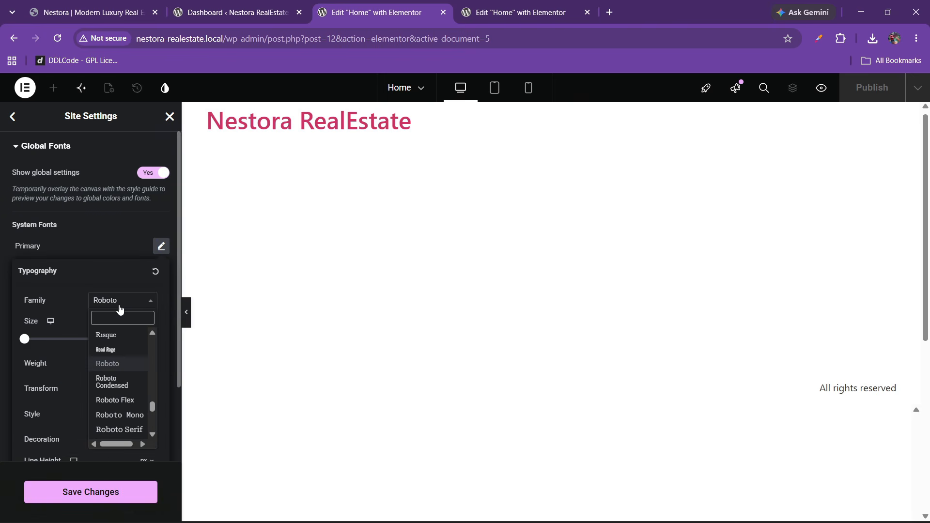
{"action": "type", "text": "plus jak"}
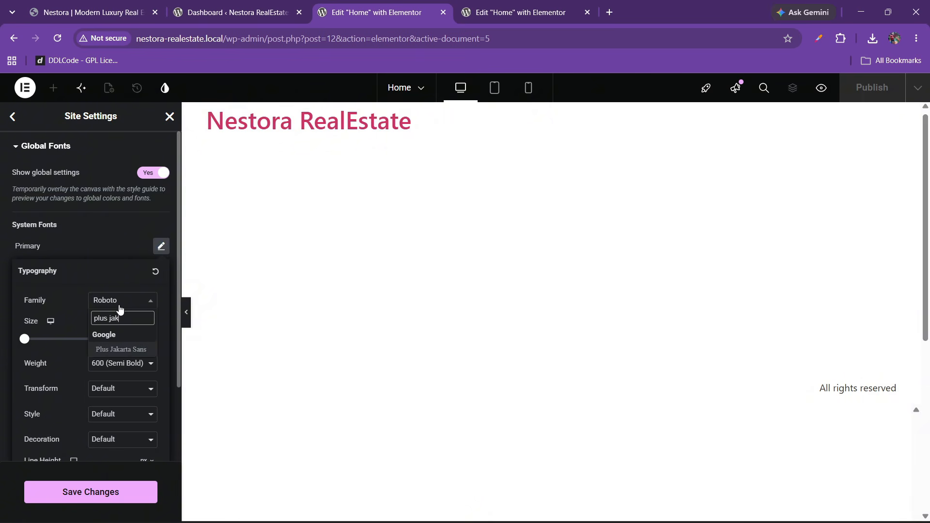
{"action": "key", "text": "Return"}
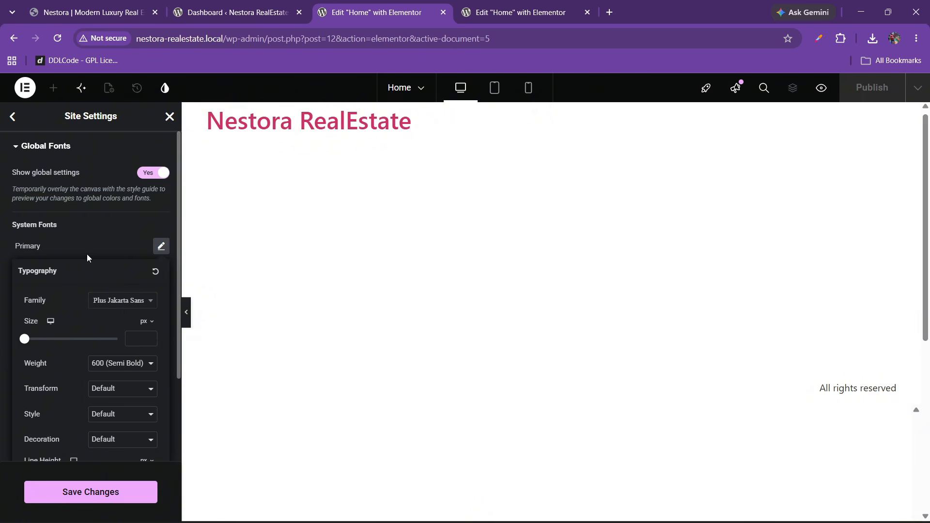
{"action": "left_click", "coordinate": [87, 254]}
- Set the Secondary system font's family to Plus Jakarta Sans
{"action": "left_click", "coordinate": [161, 271]}
{"action": "left_click", "coordinate": [127, 330]}
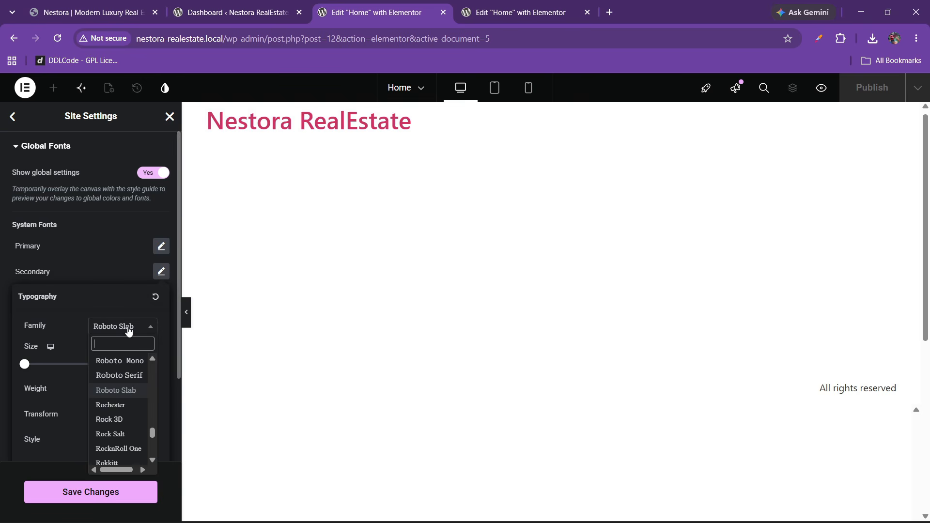
{"action": "type", "text": "plus jaka"}
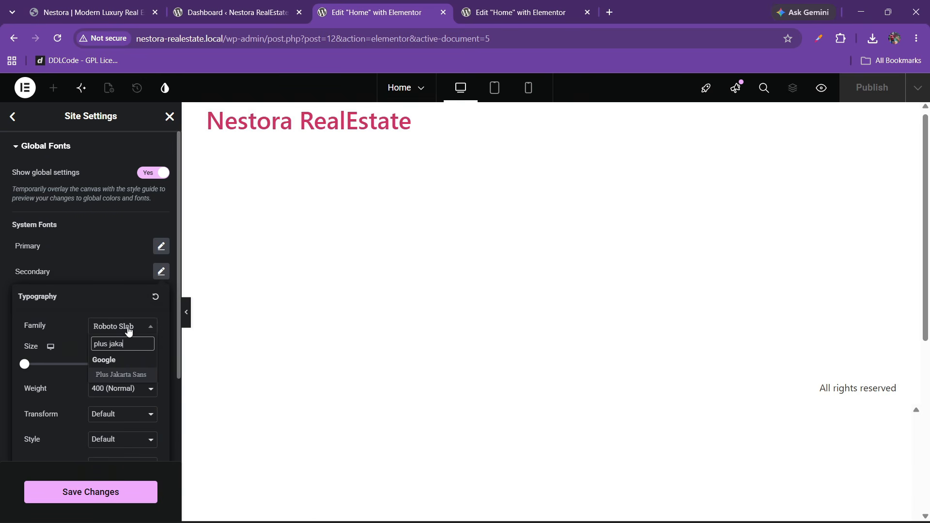
{"action": "key", "text": "Return"}
{"action": "left_click", "coordinate": [66, 262]}
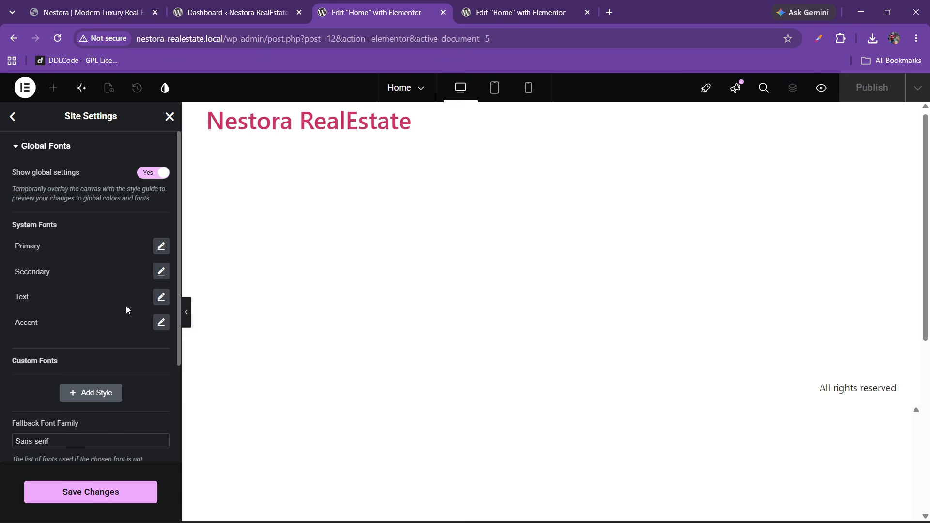
- Set the Text system font's family to Inter
{"action": "left_click", "coordinate": [161, 298]}
{"action": "left_click", "coordinate": [119, 351]}
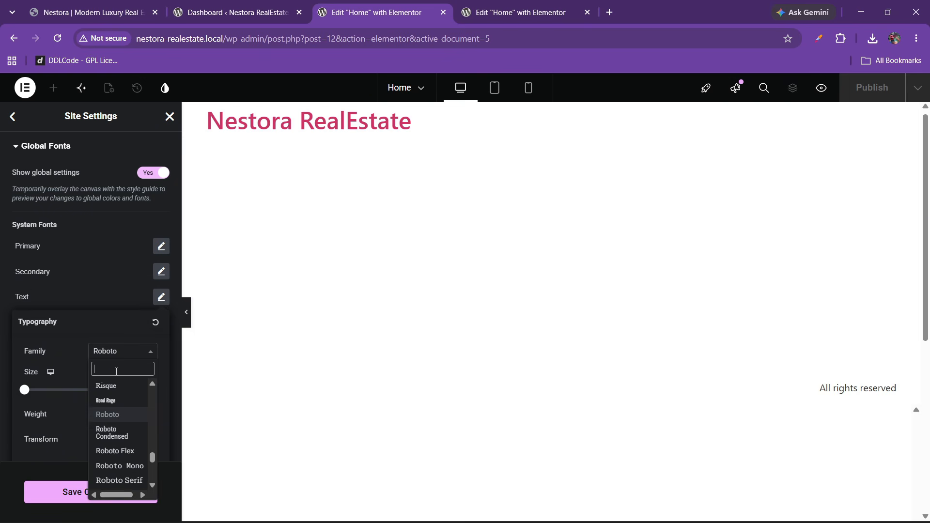
{"action": "type", "text": "inter"}
{"action": "key", "text": "Return"}
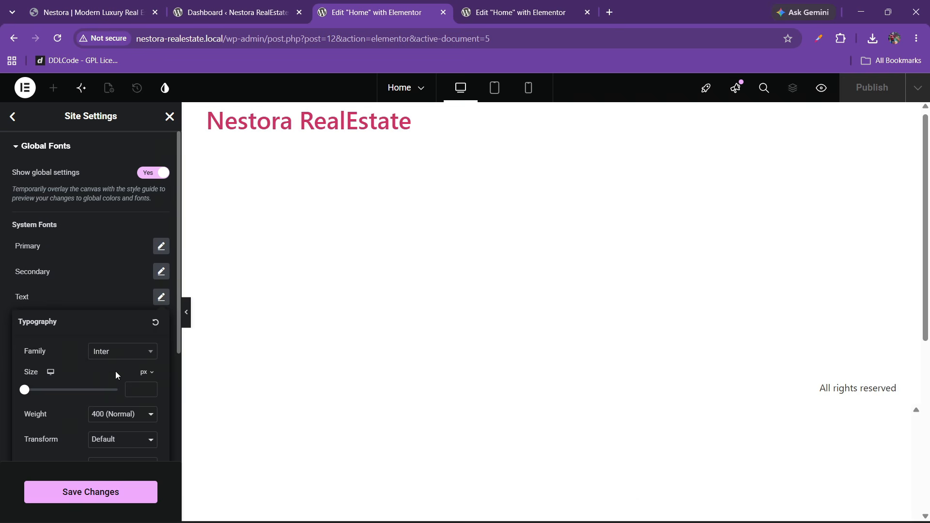
- Set the Accent system font's family to Inter in Global Fonts
{"action": "left_click", "coordinate": [39, 294]}
{"action": "left_click", "coordinate": [161, 322]}
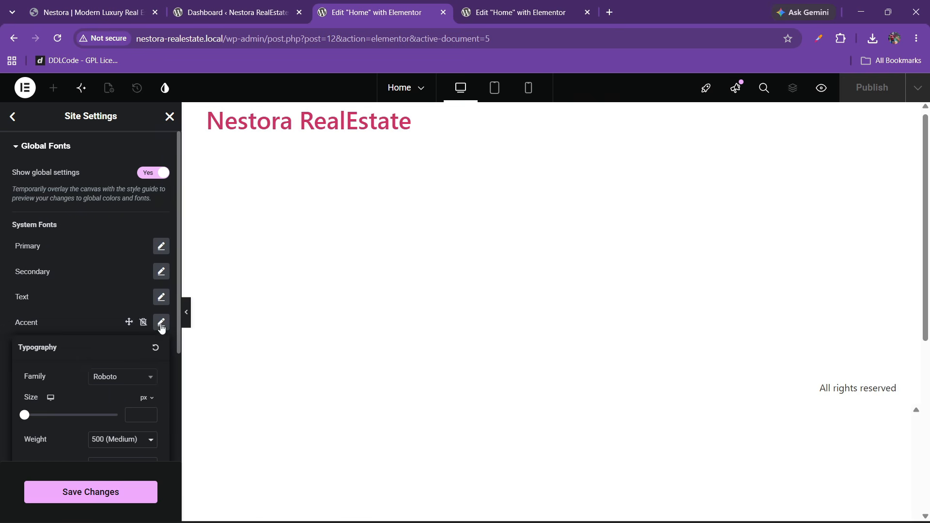
{"action": "left_click", "coordinate": [120, 379]}
{"action": "type", "text": "inter"}
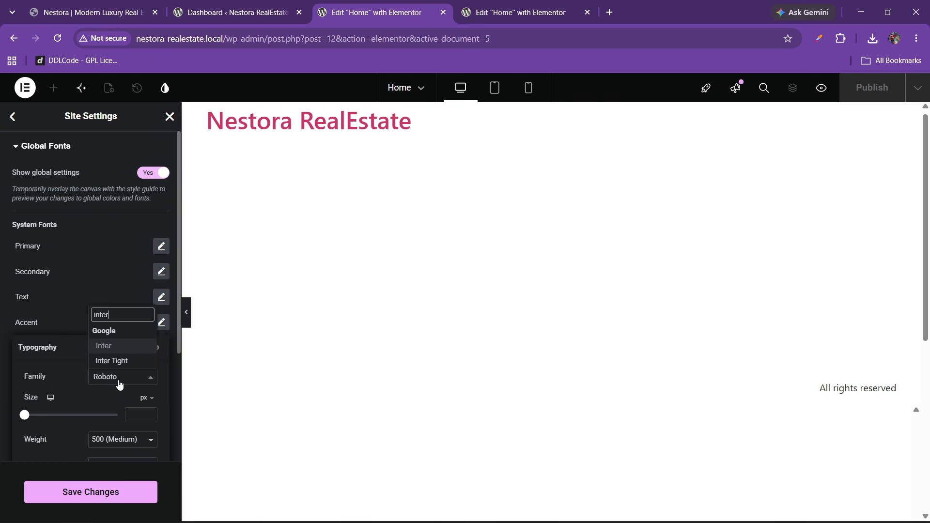
{"action": "key", "text": "Return"}
{"action": "left_click", "coordinate": [109, 325]}
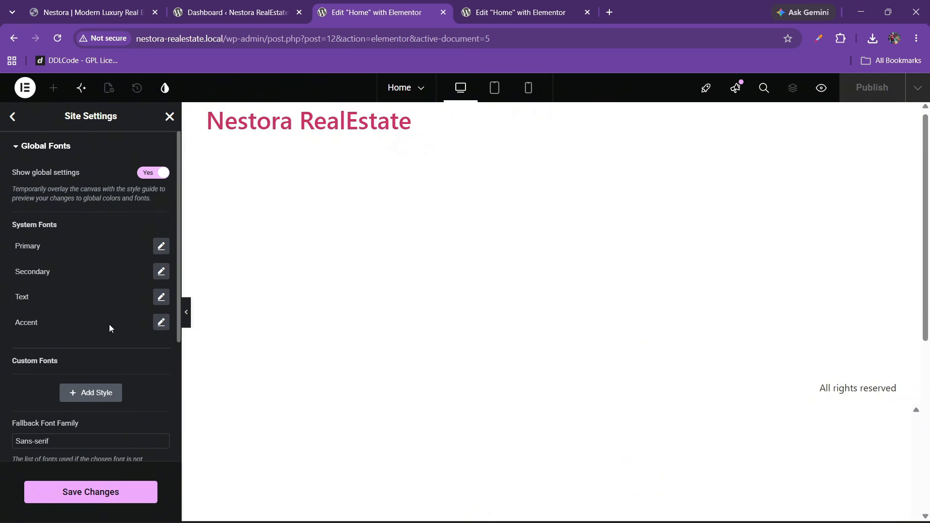
- Save the Global Fonts changes in Site Settings
{"action": "scroll", "coordinate": [107, 324], "scroll_direction": "down", "scroll_amount": 2}
{"action": "left_click", "coordinate": [108, 500]}
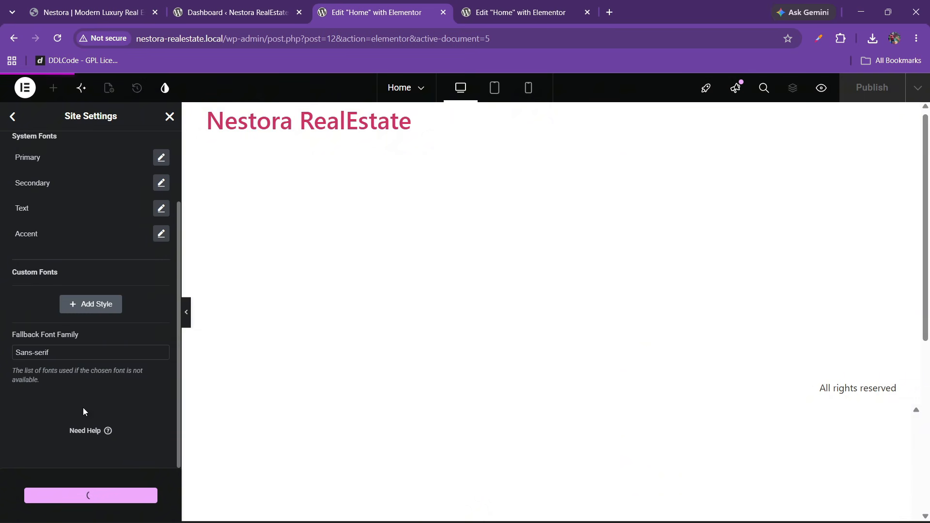
{"action": "scroll", "coordinate": [75, 303], "scroll_direction": "up", "scroll_amount": 2}
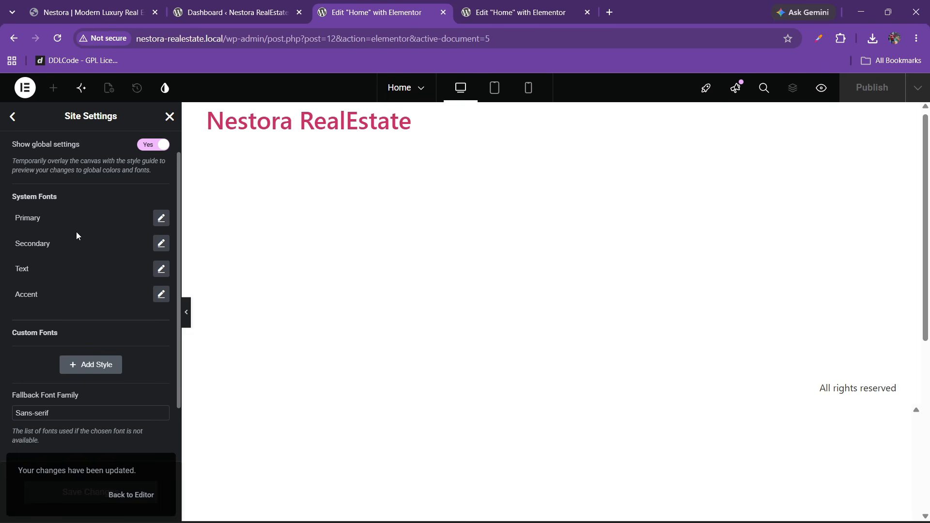
{"action": "scroll", "coordinate": [77, 236], "scroll_direction": "down", "scroll_amount": 1}
{"action": "scroll", "coordinate": [76, 232], "scroll_direction": "up", "scroll_amount": 2}
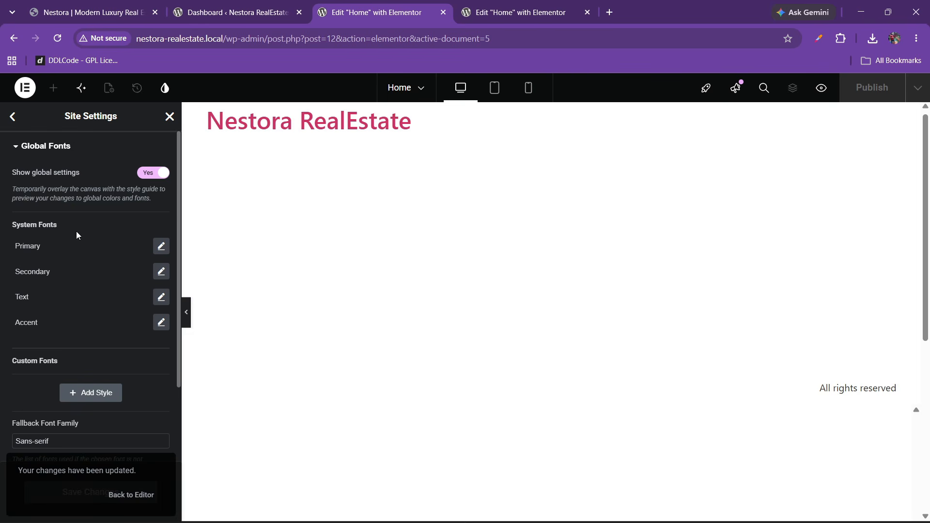
- Set the Body font family to Inter in the theme style Typography settings
{"action": "left_click", "coordinate": [13, 117]}
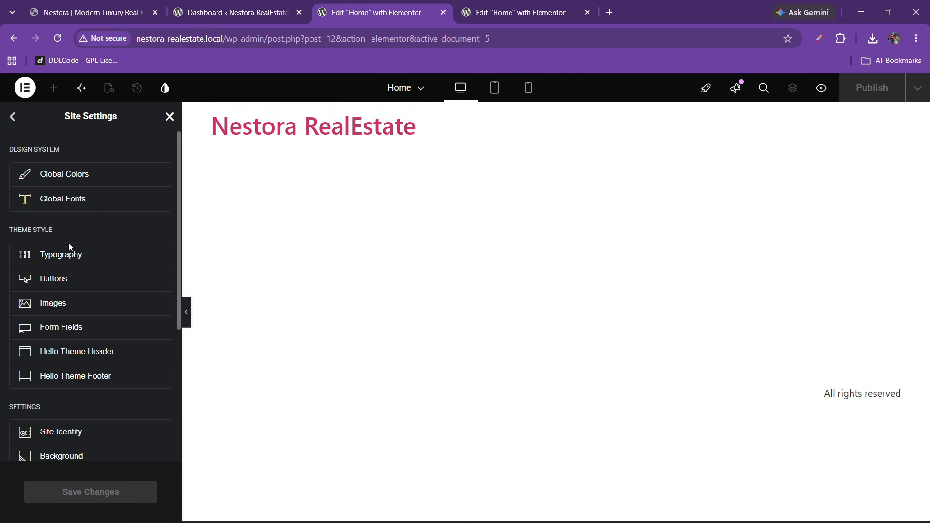
{"action": "left_click", "coordinate": [67, 256]}
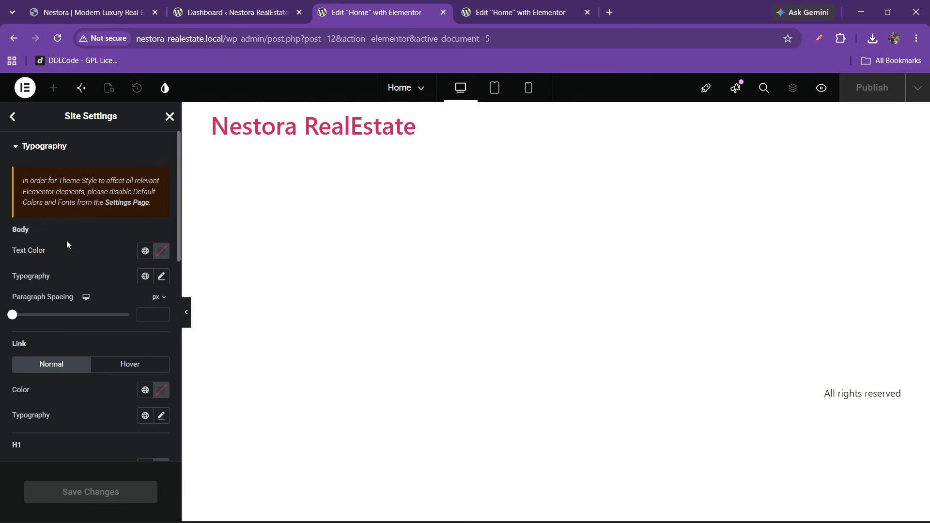
{"action": "left_click", "coordinate": [162, 277]}
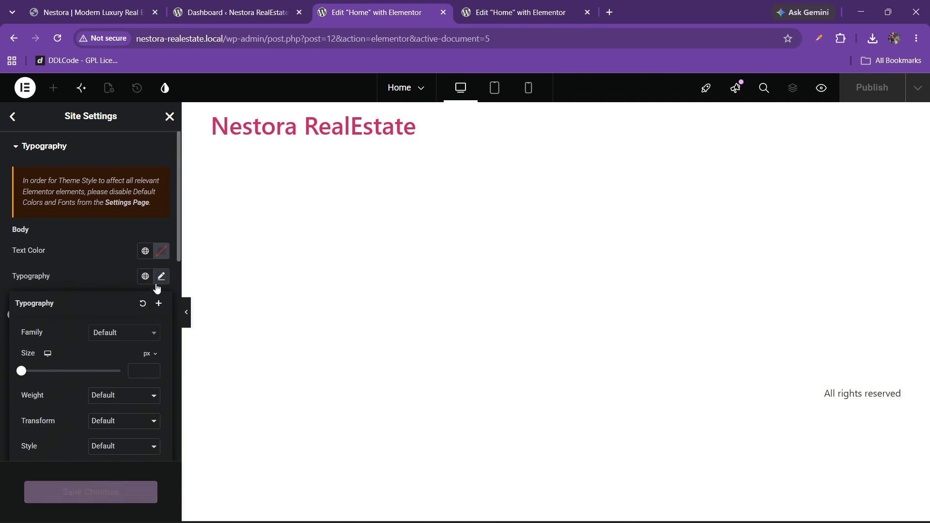
{"action": "left_click", "coordinate": [124, 334]}
{"action": "type", "text": "inter"}
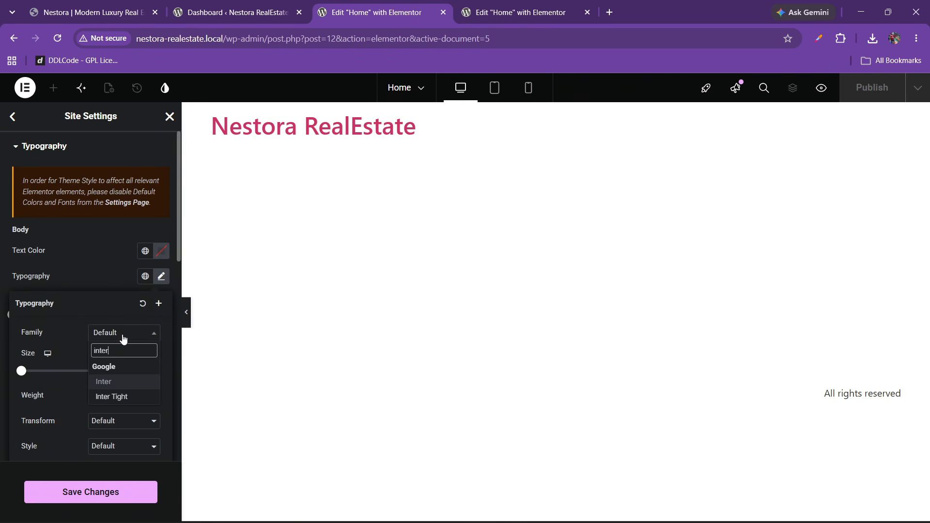
{"action": "key", "text": "Return"}
{"action": "left_click", "coordinate": [84, 261]}
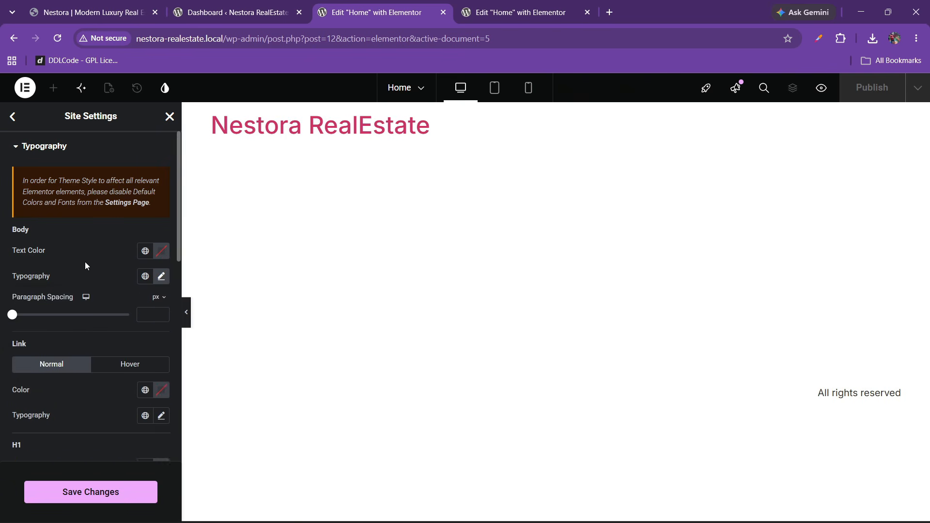
- Set the Link typography's font family to Inter for the normal state
{"action": "scroll", "coordinate": [82, 298], "scroll_direction": "down", "scroll_amount": 2}
{"action": "left_click", "coordinate": [162, 354]}
{"action": "left_click", "coordinate": [112, 411]}
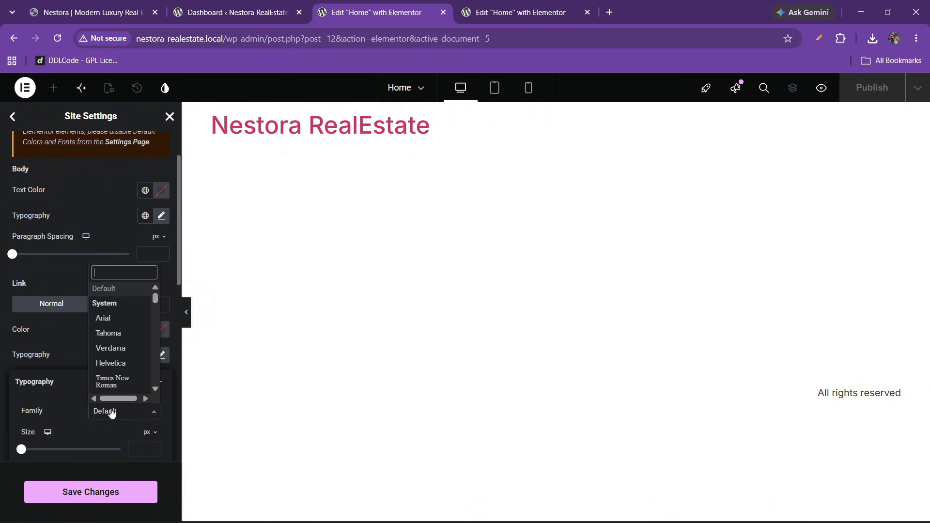
{"action": "type", "text": "inter"}
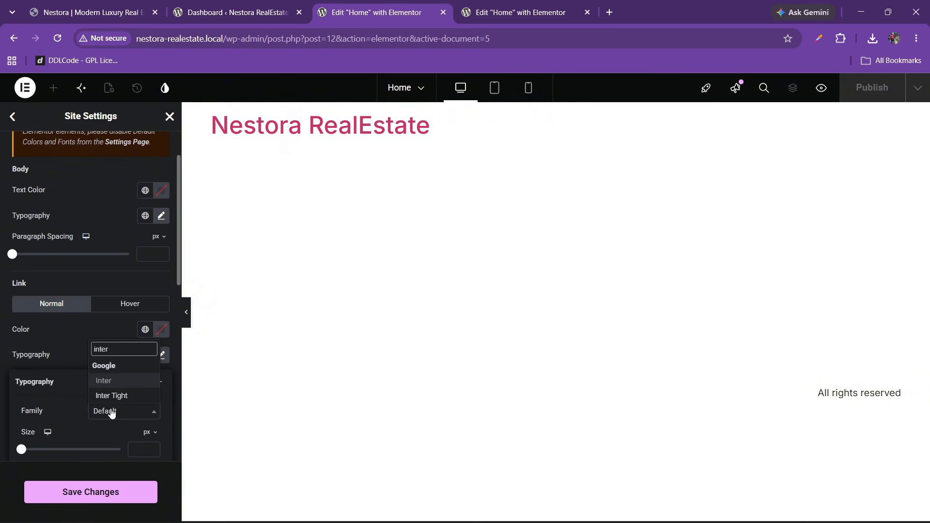
{"action": "key", "text": "Return"}
{"action": "left_click", "coordinate": [101, 366]}
- Set the H1 heading typography's font family to Plus Jakarta Sans
{"action": "scroll", "coordinate": [72, 376], "scroll_direction": "down", "scroll_amount": 3}
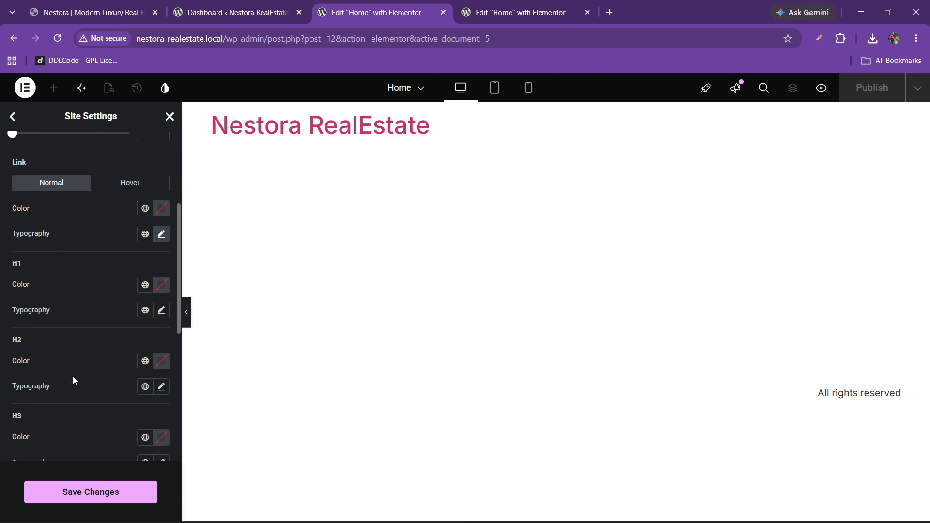
{"action": "left_click", "coordinate": [162, 310]}
{"action": "left_click", "coordinate": [119, 369]}
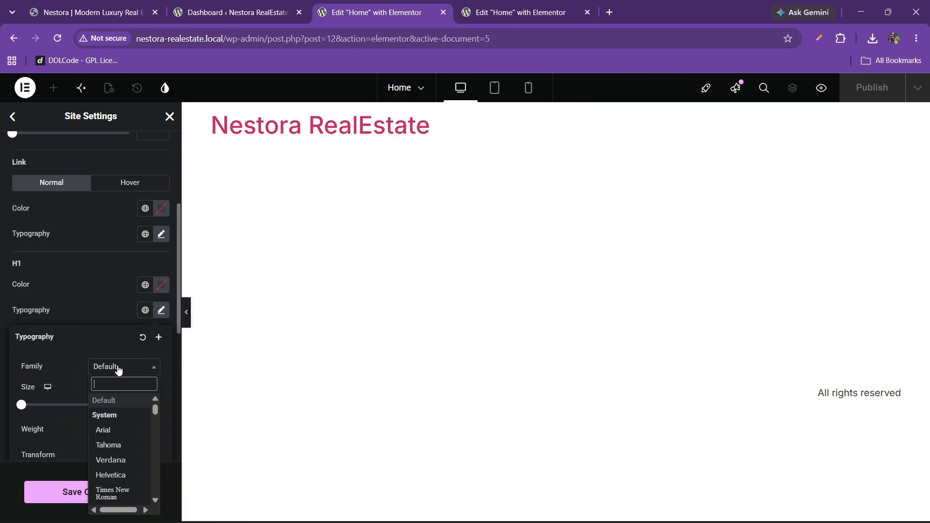
{"action": "type", "text": "plusja"}
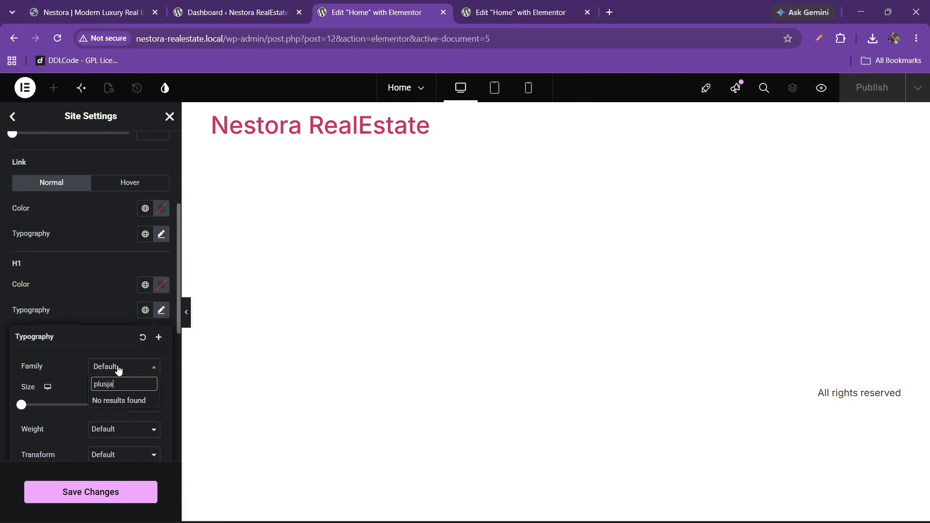
{"action": "key", "text": "BackSpace"}
{"action": "key", "text": "BackSpace"}
{"action": "type", "text": "jaka"}
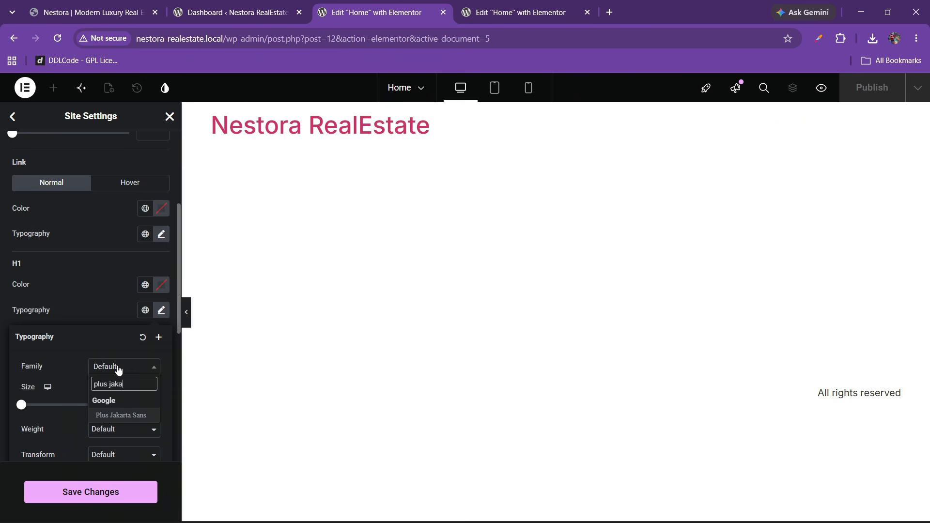
{"action": "key", "text": "Return"}
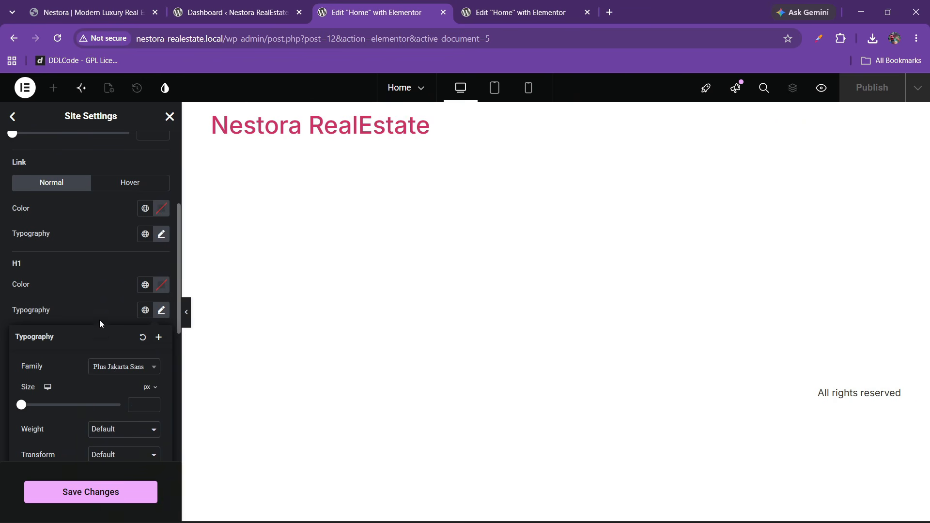
{"action": "left_click", "coordinate": [89, 301]}
- Set the H2 heading typography's font family to Plus Jakarta Sans
{"action": "left_click", "coordinate": [162, 387]}
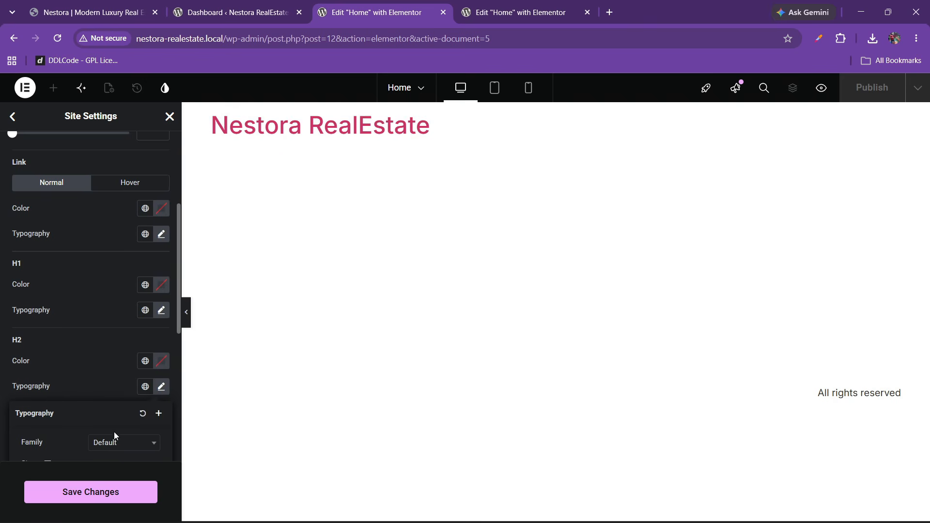
{"action": "scroll", "coordinate": [115, 431], "scroll_direction": "down", "scroll_amount": 2}
{"action": "left_click", "coordinate": [112, 321]}
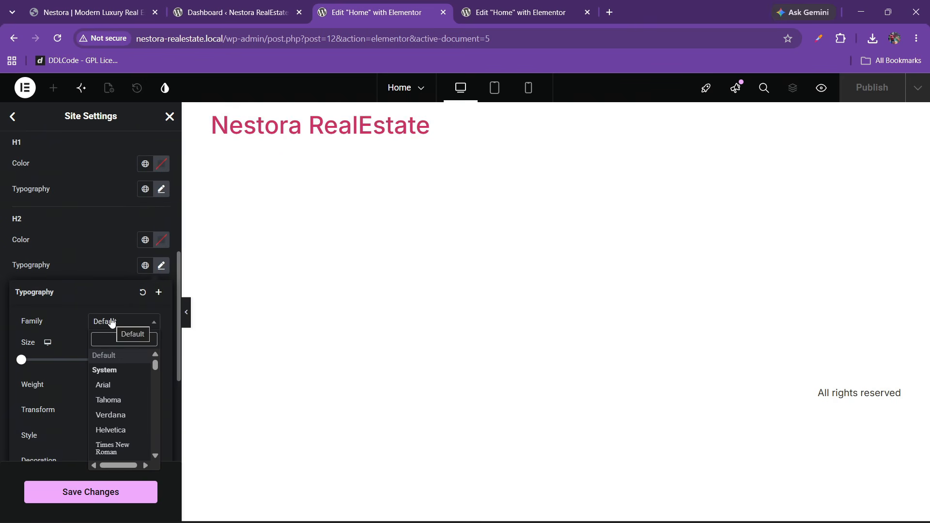
{"action": "type", "text": "plus jak"}
{"action": "key", "text": "Return"}
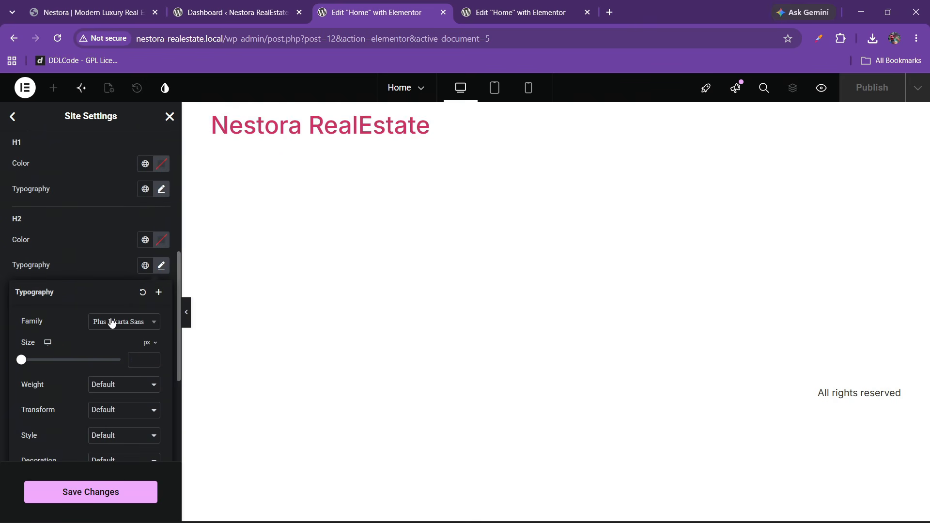
{"action": "left_click", "coordinate": [64, 240]}
- Set the H3 heading typography's font family to Plus Jakarta Sans
{"action": "left_click", "coordinate": [162, 341]}
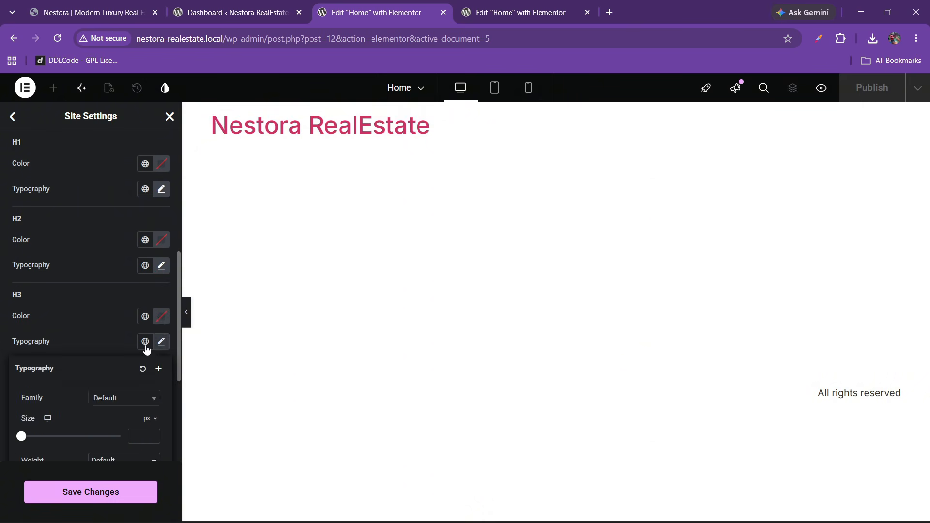
{"action": "scroll", "coordinate": [119, 349], "scroll_direction": "down", "scroll_amount": 2}
{"action": "left_click", "coordinate": [105, 284]}
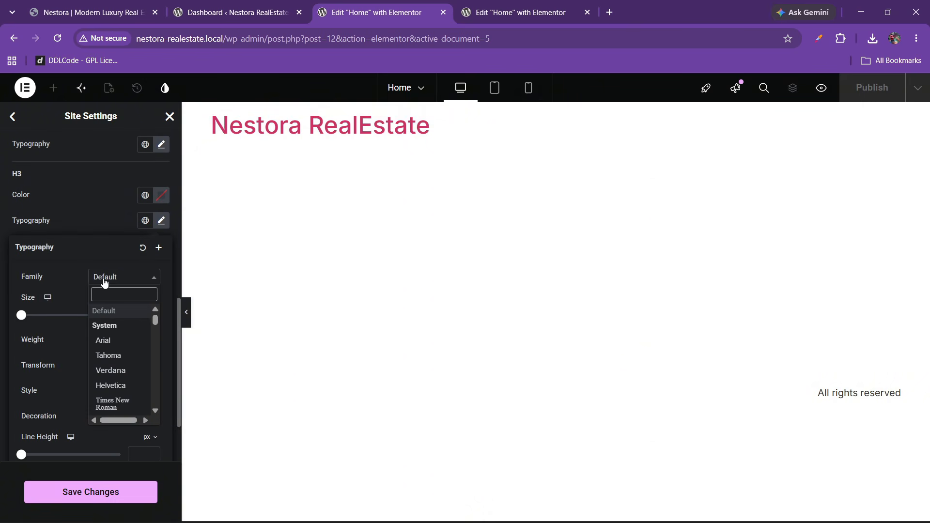
{"action": "type", "text": "plus jaa"}
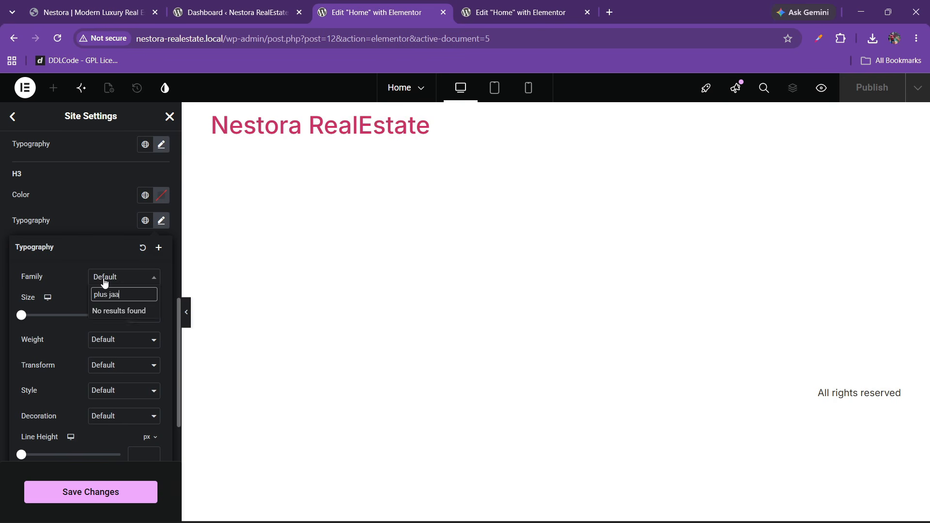
{"action": "key", "text": "BackSpace"}
{"action": "type", "text": "ka"}
{"action": "key", "text": "Return"}
{"action": "left_click", "coordinate": [92, 225]}
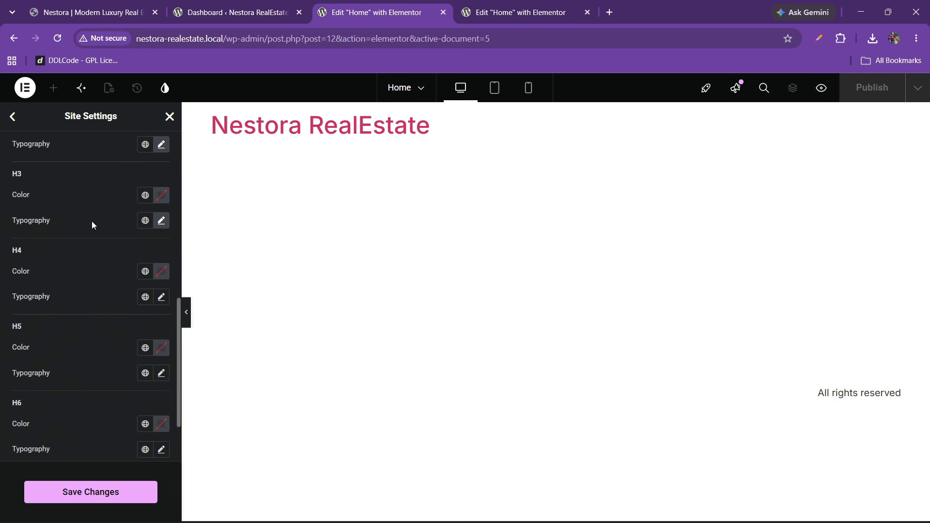
- Set the H4 heading typography's font family to Plus Jakarta Sans
{"action": "left_click", "coordinate": [162, 297]}
{"action": "left_click", "coordinate": [112, 359]}
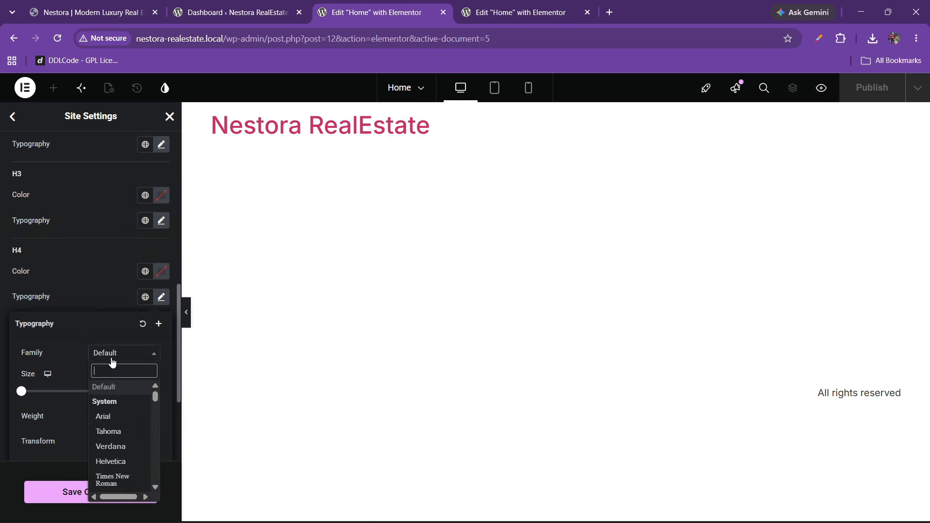
{"action": "type", "text": "plus ja"}
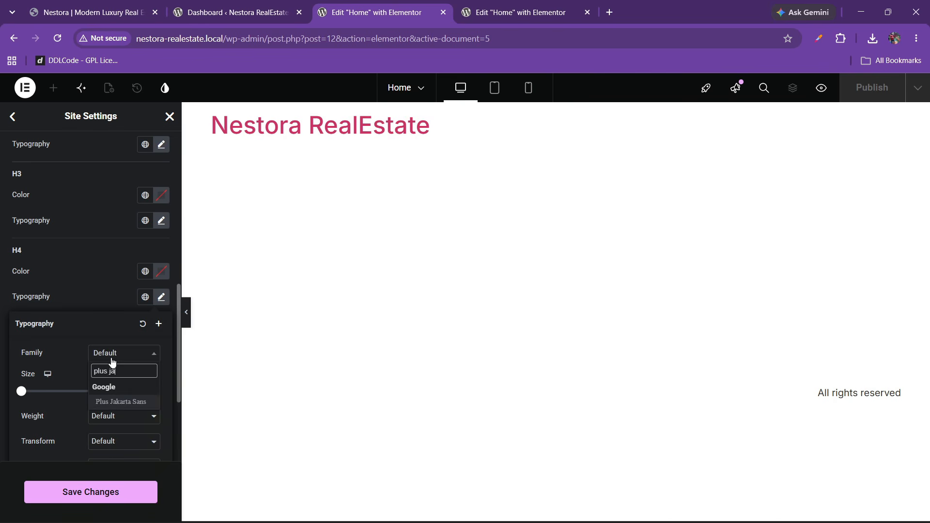
{"action": "key", "text": "Return"}
{"action": "left_click", "coordinate": [72, 295]}
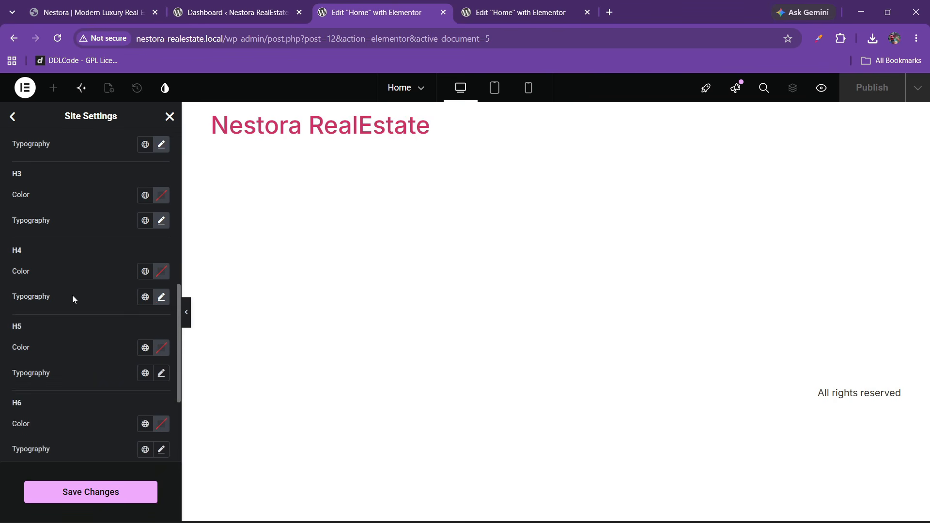
- Set the H5 heading typography's font family to Plus Jakarta Sans
{"action": "scroll", "coordinate": [72, 295], "scroll_direction": "down", "scroll_amount": 2}
{"action": "left_click", "coordinate": [161, 295]}
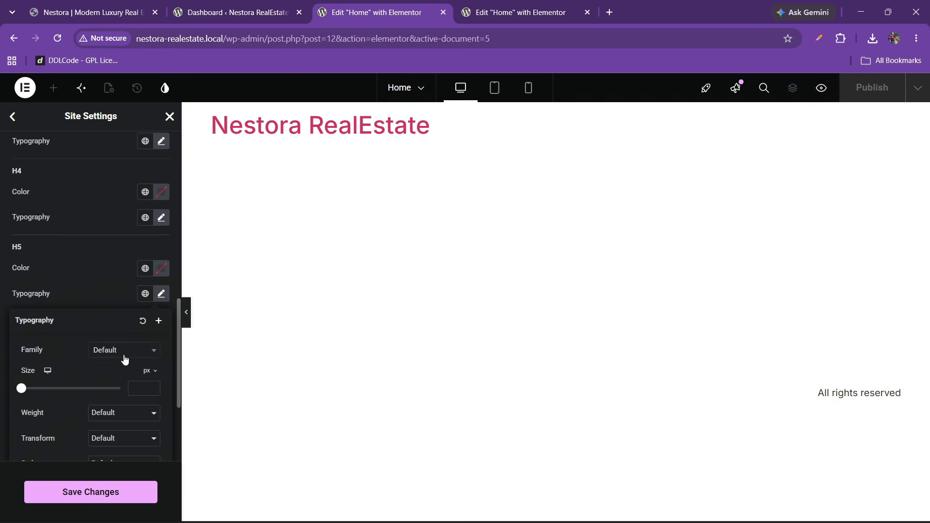
{"action": "left_click", "coordinate": [109, 356]}
{"action": "type", "text": "pl"}
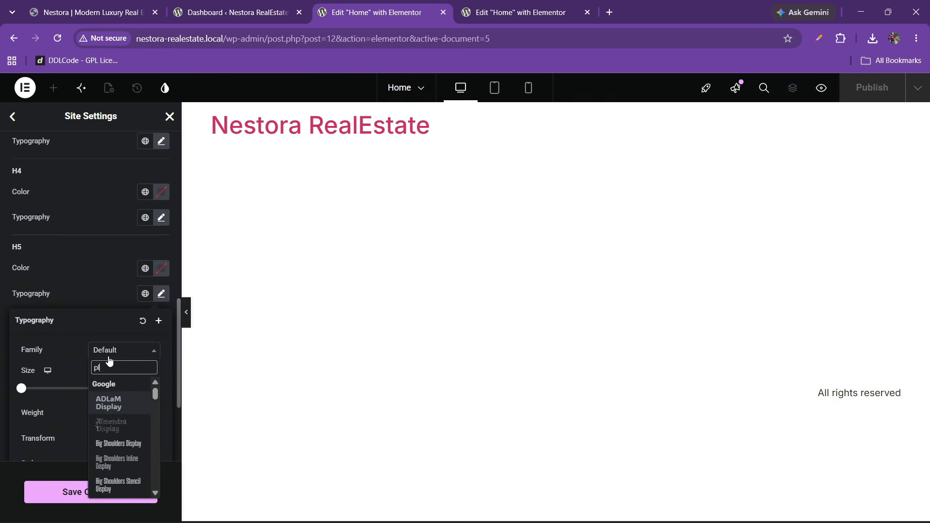
{"action": "type", "text": "us jak"}
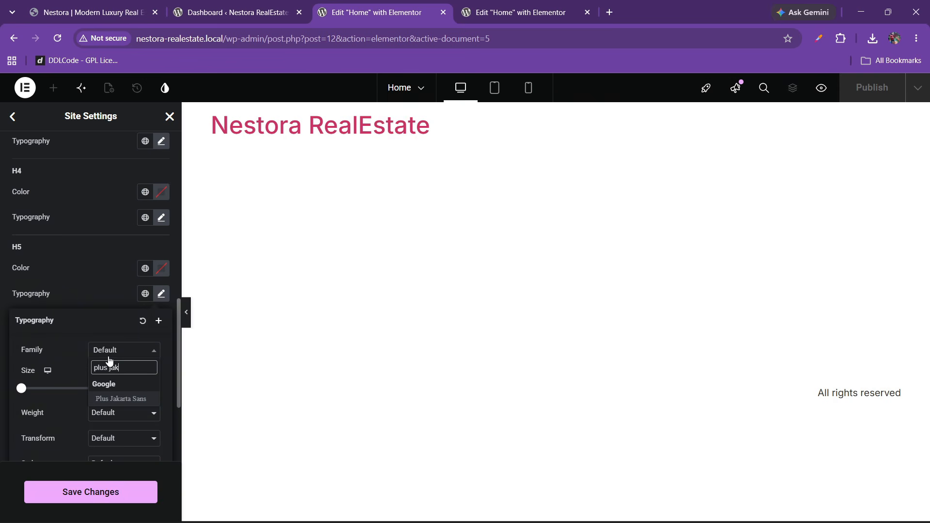
{"action": "key", "text": "Return"}
{"action": "left_click", "coordinate": [75, 298]}
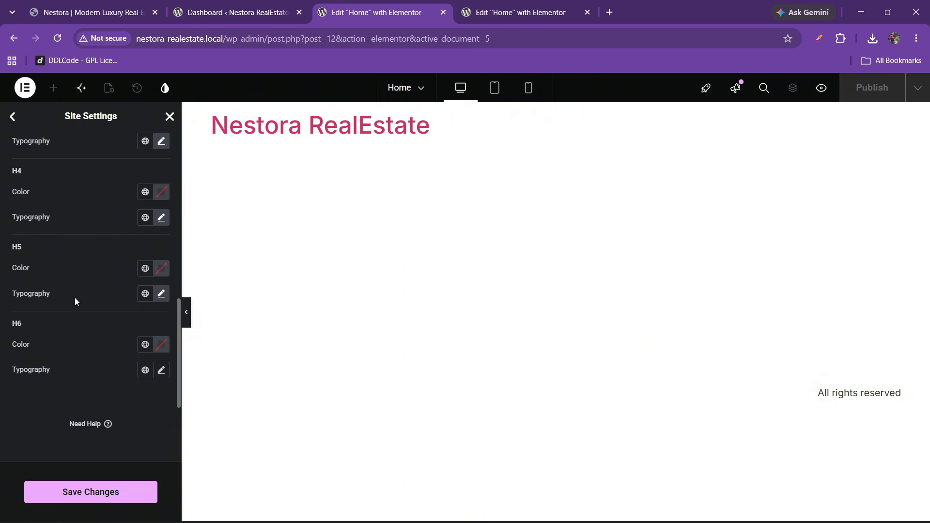
- Set the H6 heading typography's font family to Plus Jakarta Sans and save the typography changes
{"action": "left_click", "coordinate": [162, 370]}
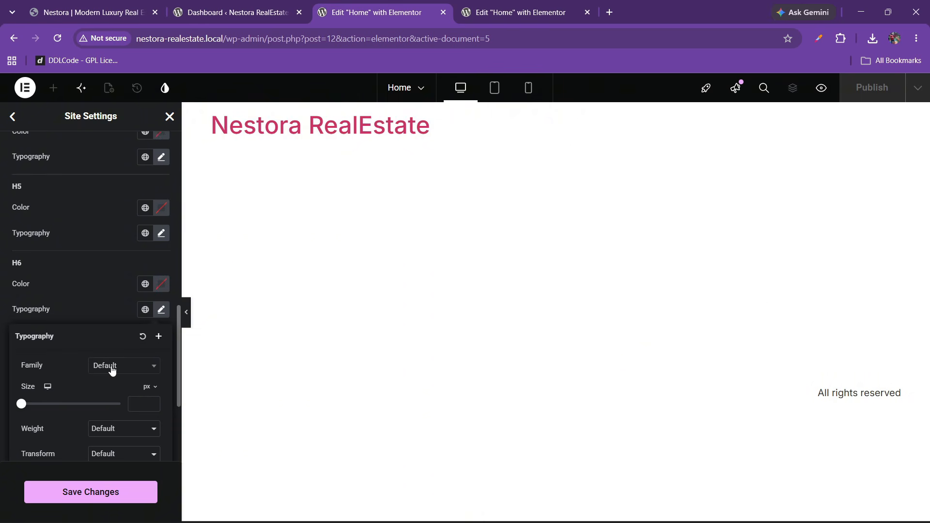
{"action": "left_click", "coordinate": [112, 370]}
{"action": "type", "text": "plus jaka"}
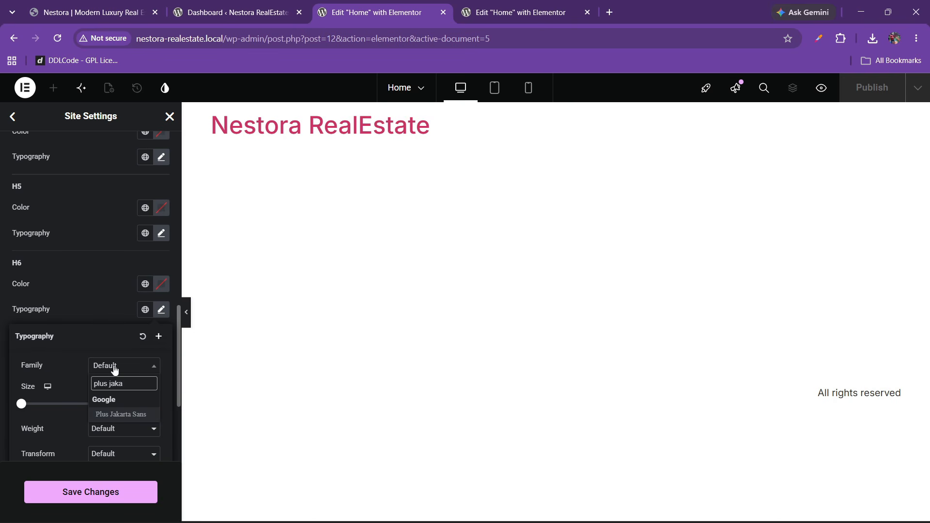
{"action": "key", "text": "Return"}
{"action": "left_click", "coordinate": [43, 295]}
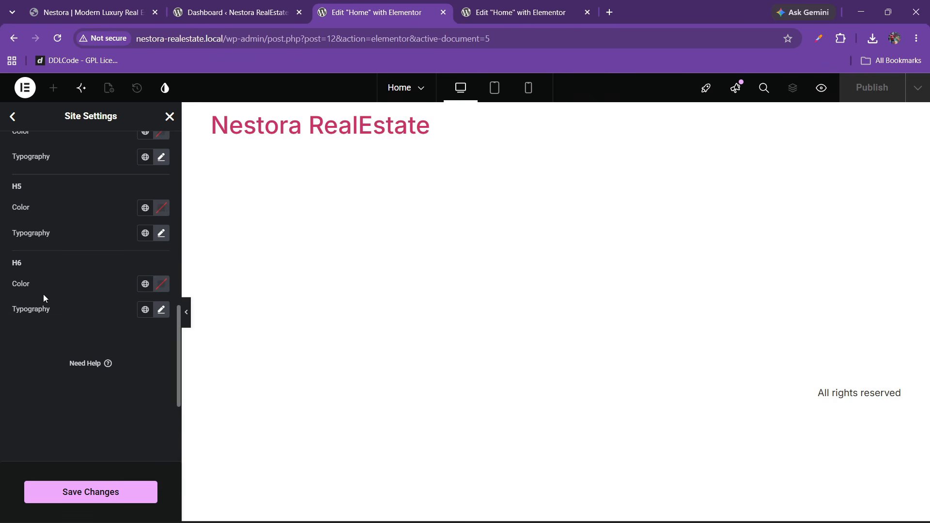
{"action": "left_click", "coordinate": [97, 490]}
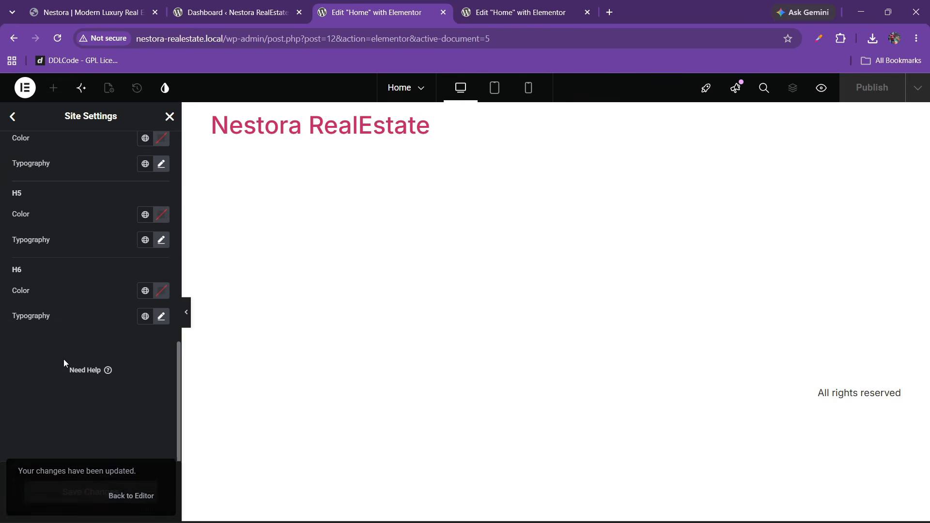
- Leave the Typography settings and open the site's Layout settings
{"action": "left_click", "coordinate": [10, 119]}
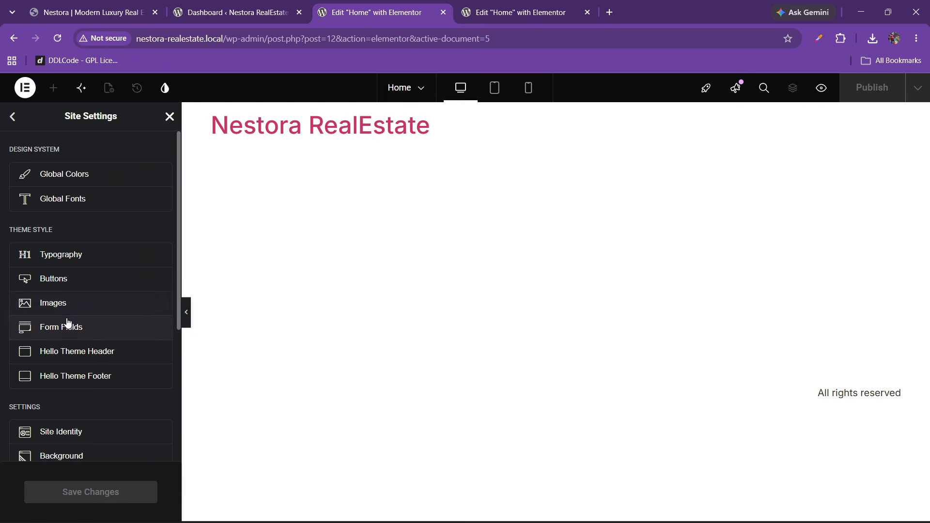
{"action": "scroll", "coordinate": [68, 328], "scroll_direction": "down", "scroll_amount": 1}
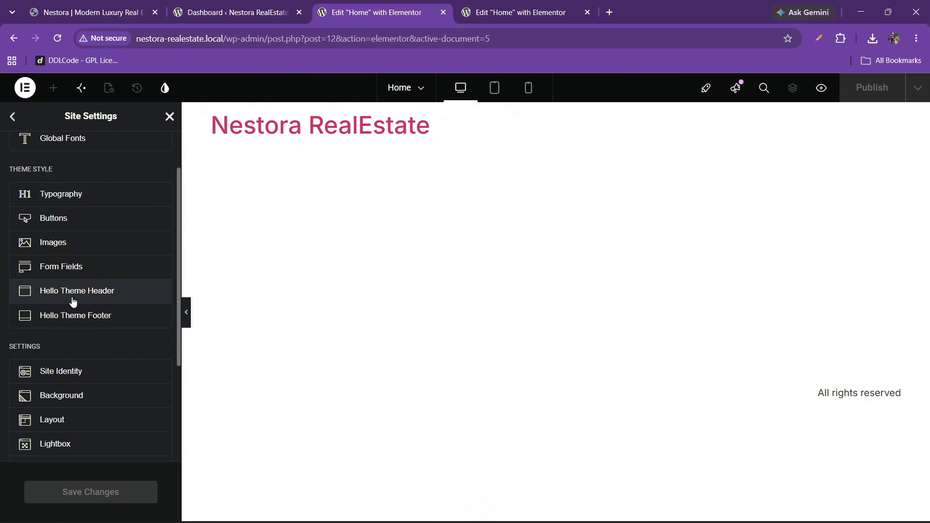
{"action": "scroll", "coordinate": [72, 304], "scroll_direction": "down", "scroll_amount": 1}
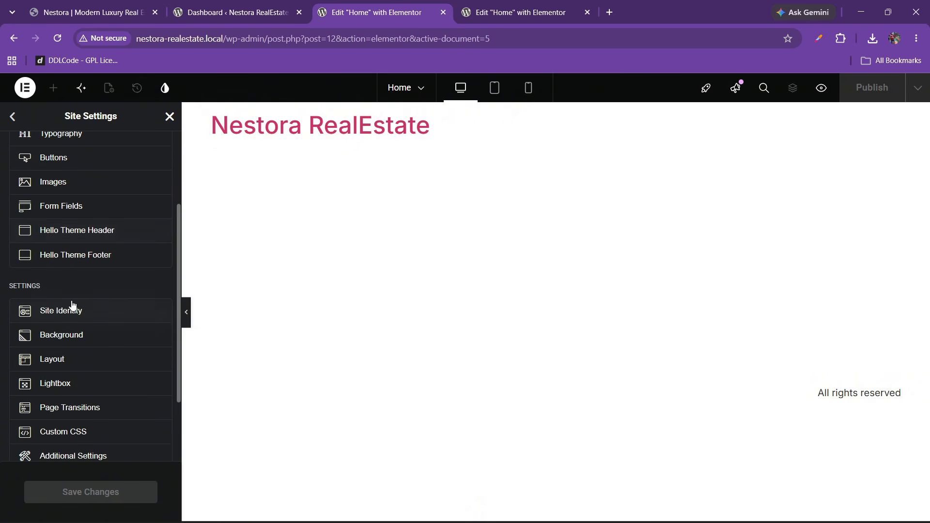
{"action": "left_click", "coordinate": [70, 361]}
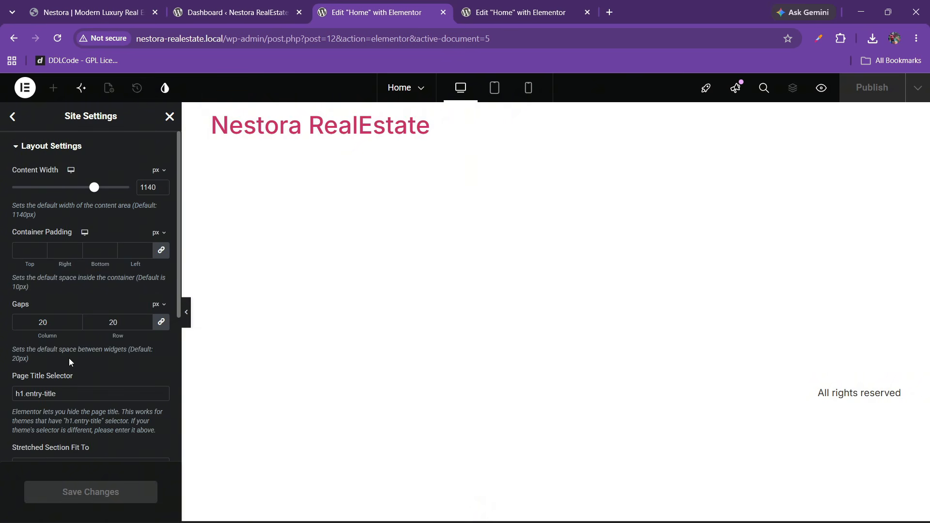
- Set the site's default content width to 90% and the container padding to 0 px on all sides
{"action": "double_click", "coordinate": [149, 190]}
{"action": "type", "text": "90"}
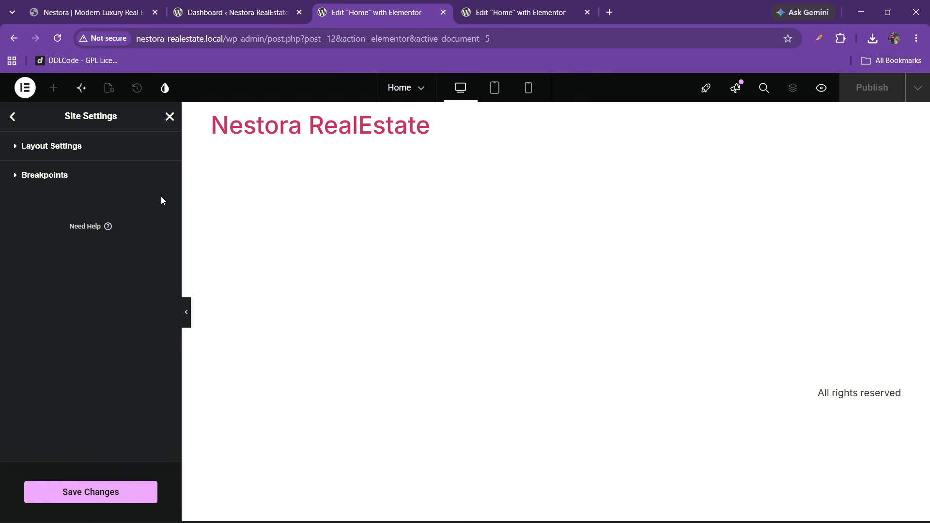
{"action": "left_click", "coordinate": [50, 148]}
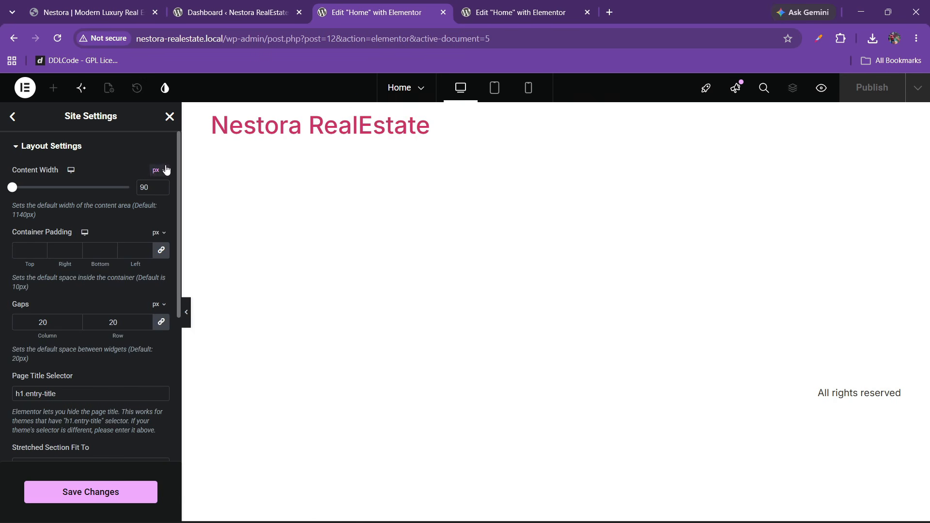
{"action": "left_click", "coordinate": [167, 169]}
{"action": "left_click", "coordinate": [155, 191]}
- Set the default page layout to Elementor Full Width, save the site settings and return to the page editor
{"action": "scroll", "coordinate": [51, 344], "scroll_direction": "down", "scroll_amount": 4}
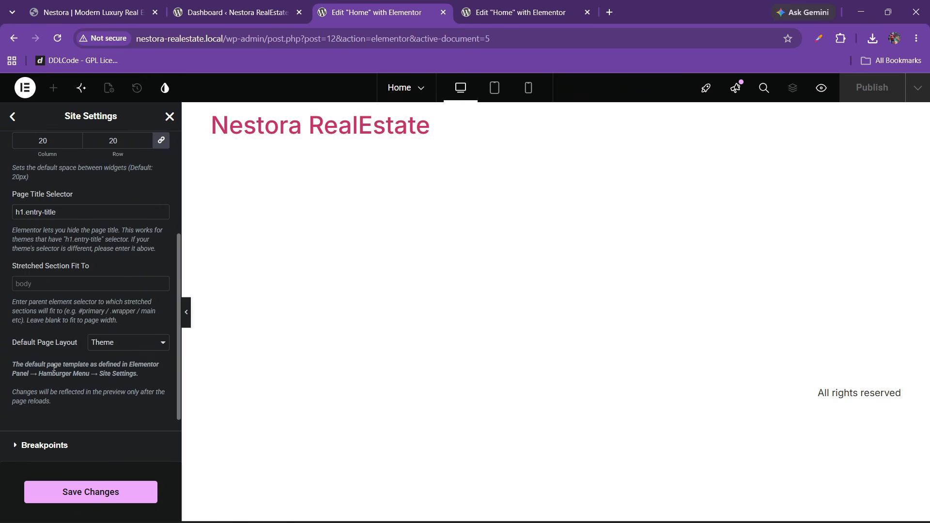
{"action": "left_click", "coordinate": [105, 348]}
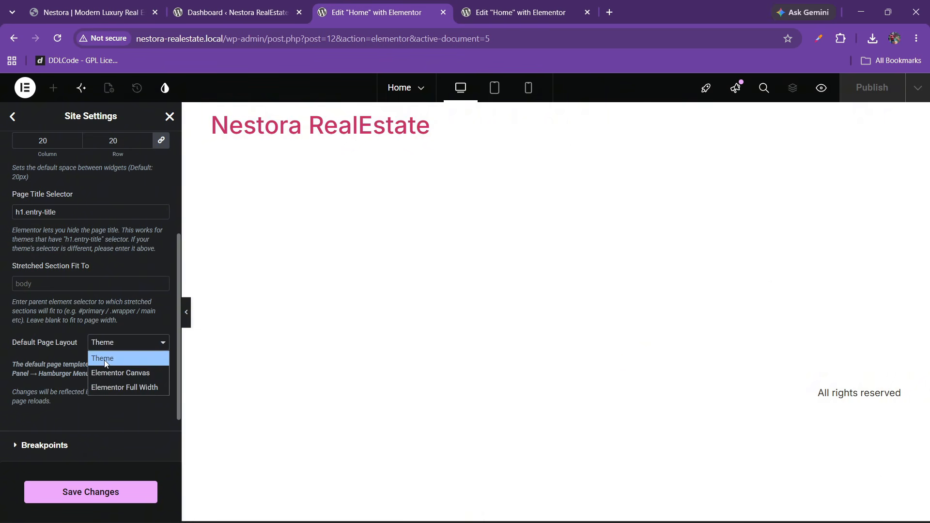
{"action": "left_click", "coordinate": [108, 386]}
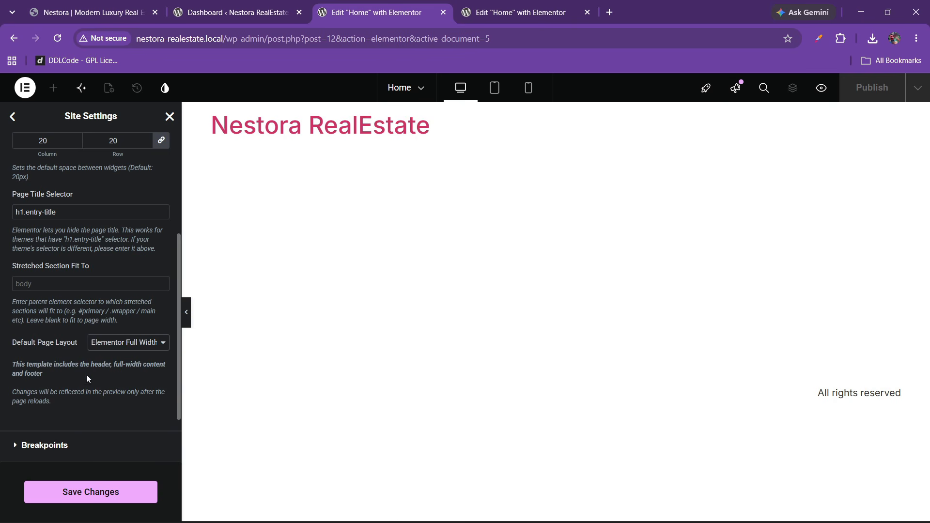
{"action": "left_click", "coordinate": [101, 492]}
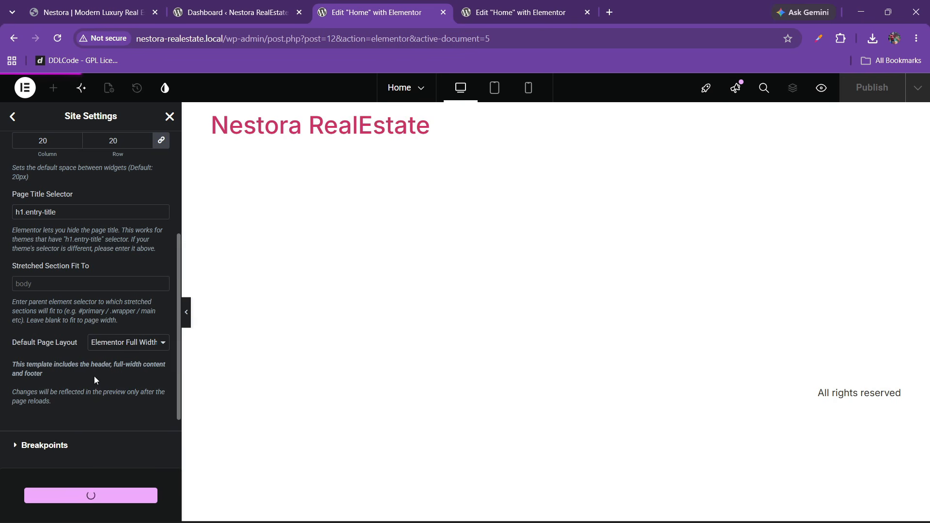
{"action": "scroll", "coordinate": [83, 371], "scroll_direction": "up", "scroll_amount": 4}
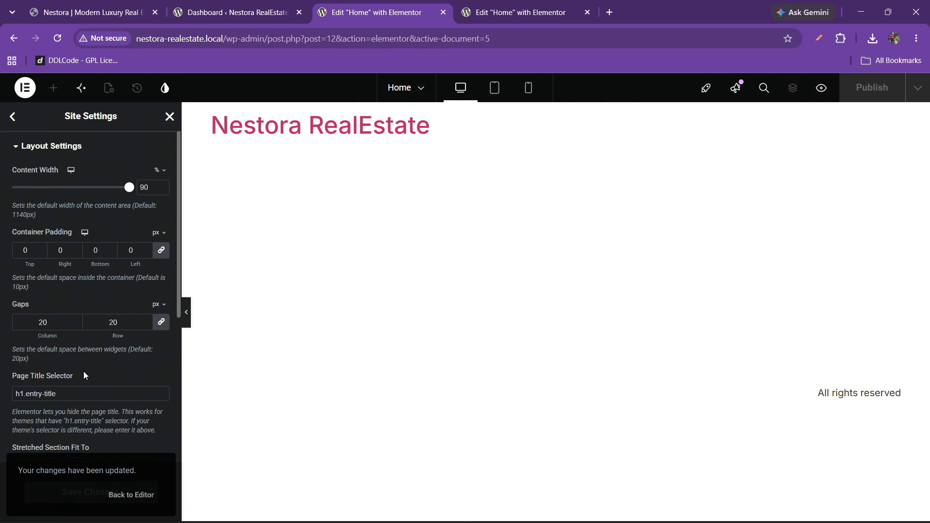
{"action": "left_click", "coordinate": [169, 117]}
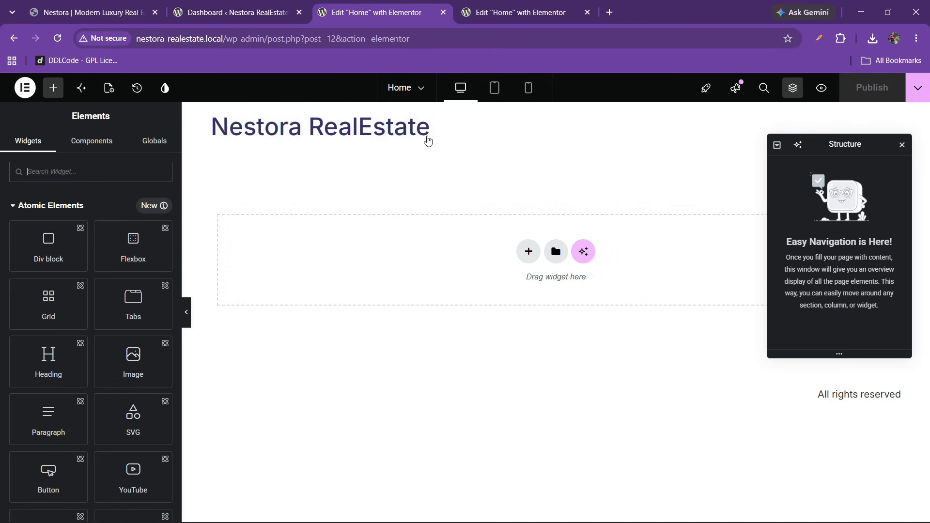
- Add a two-column Flexbox container to the Home page, following the hero layout of the Nestora reference site
{"action": "left_click", "coordinate": [123, 10]}
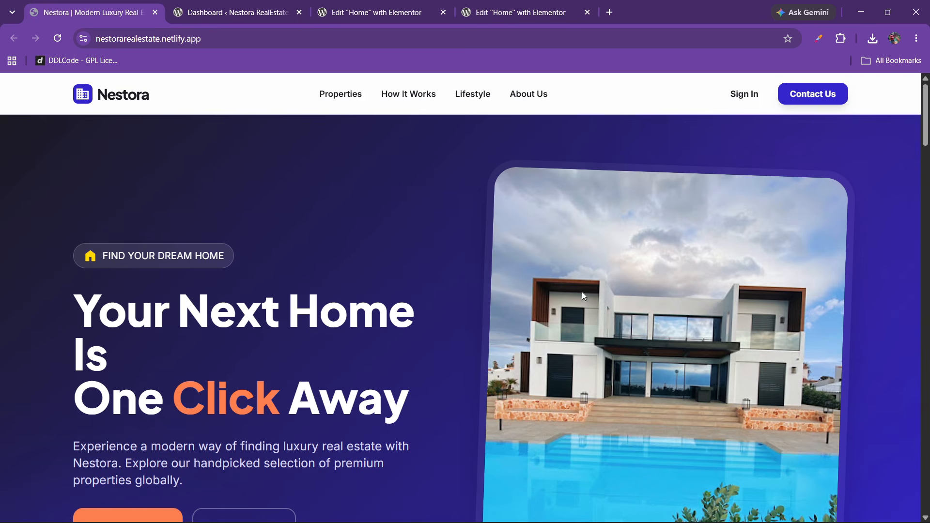
{"action": "scroll", "coordinate": [583, 294], "scroll_direction": "down", "scroll_amount": 1}
{"action": "scroll", "coordinate": [335, 277], "scroll_direction": "up", "scroll_amount": 1}
{"action": "scroll", "coordinate": [335, 277], "scroll_direction": "down", "scroll_amount": 2}
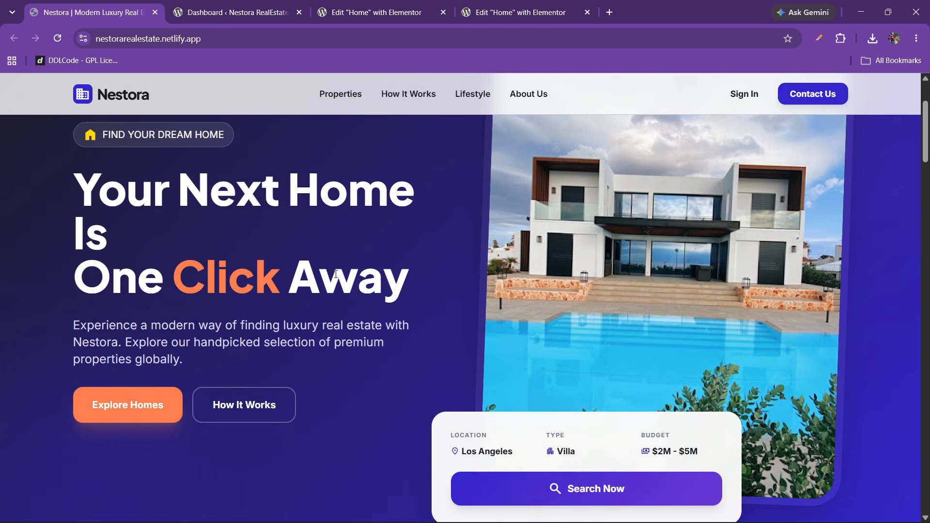
{"action": "scroll", "coordinate": [335, 277], "scroll_direction": "up", "scroll_amount": 2}
{"action": "left_click", "coordinate": [434, 8]}
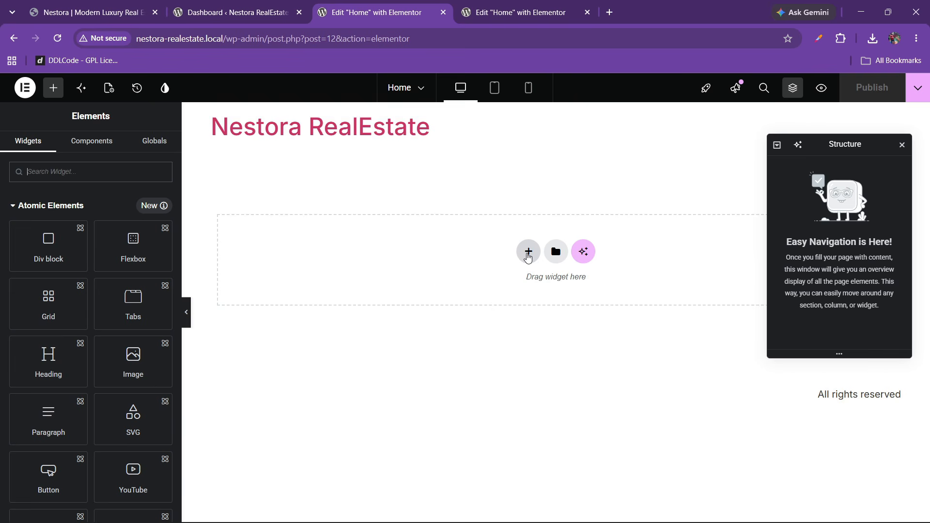
{"action": "left_click", "coordinate": [528, 252]}
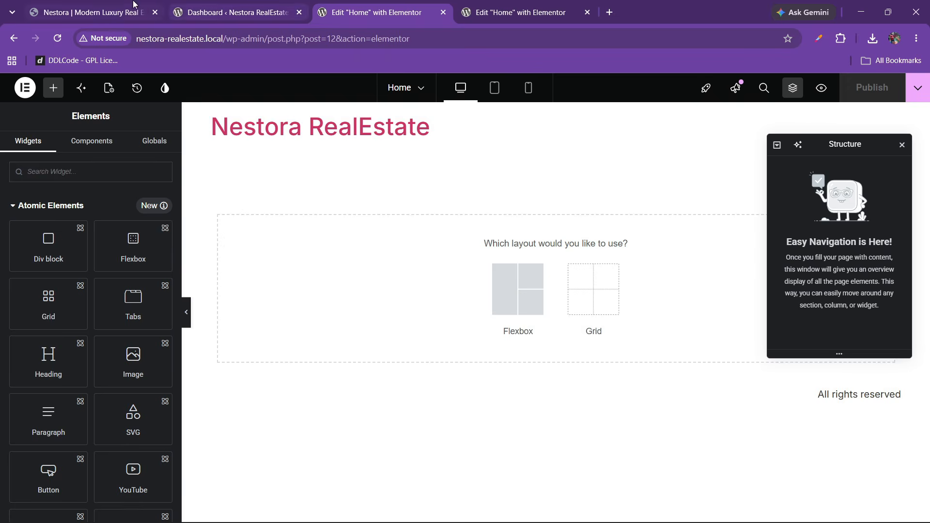
{"action": "key", "text": "ctrl+1"}
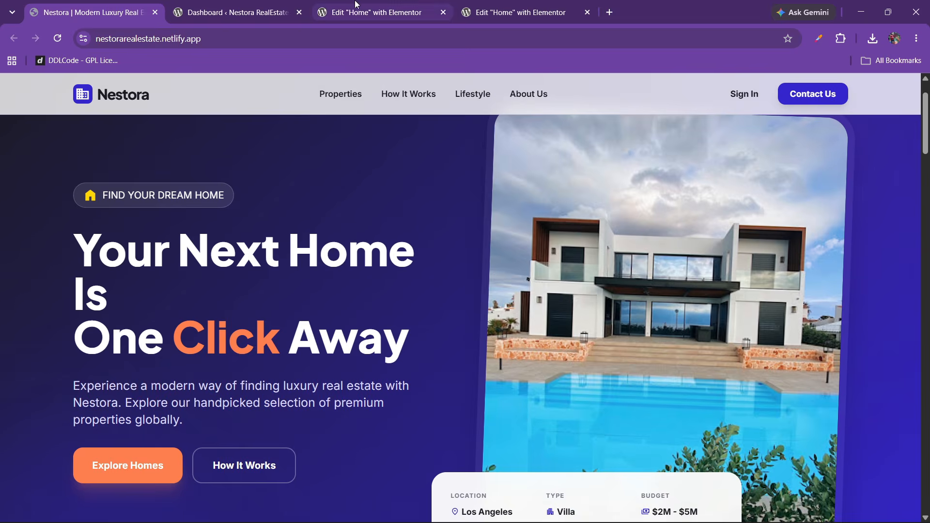
{"action": "key", "text": "ctrl+3"}
{"action": "left_click", "coordinate": [508, 303]}
{"action": "left_click", "coordinate": [524, 288]}
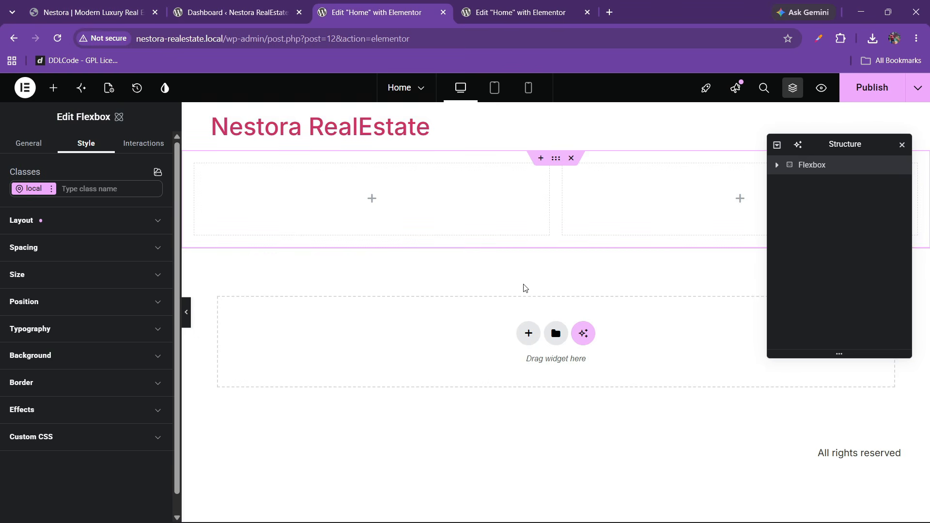
- Rename the new outer flexbox "hero" and set its padding to 0 px on all sides
{"action": "double_click", "coordinate": [819, 164]}
{"action": "type", "text": "hero"}
{"action": "left_click", "coordinate": [44, 242]}
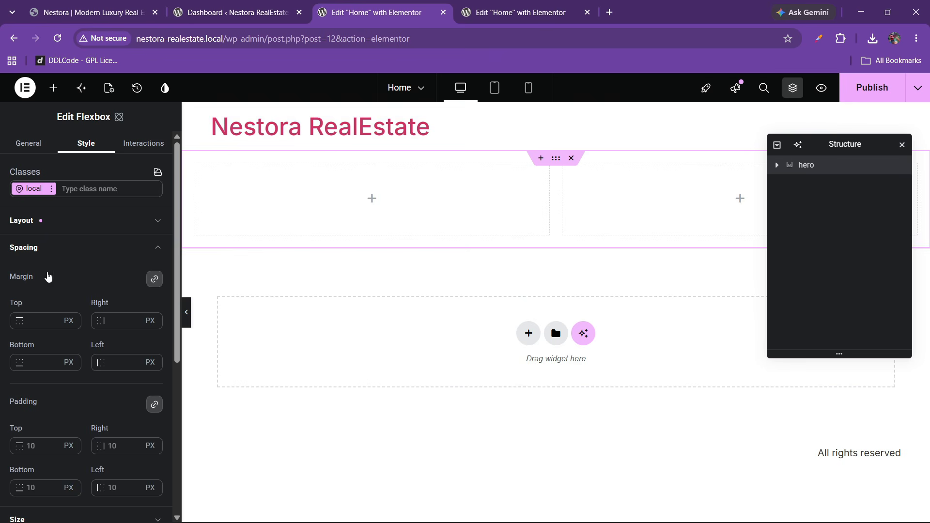
{"action": "scroll", "coordinate": [51, 286], "scroll_direction": "down", "scroll_amount": 3}
{"action": "left_click", "coordinate": [31, 323]}
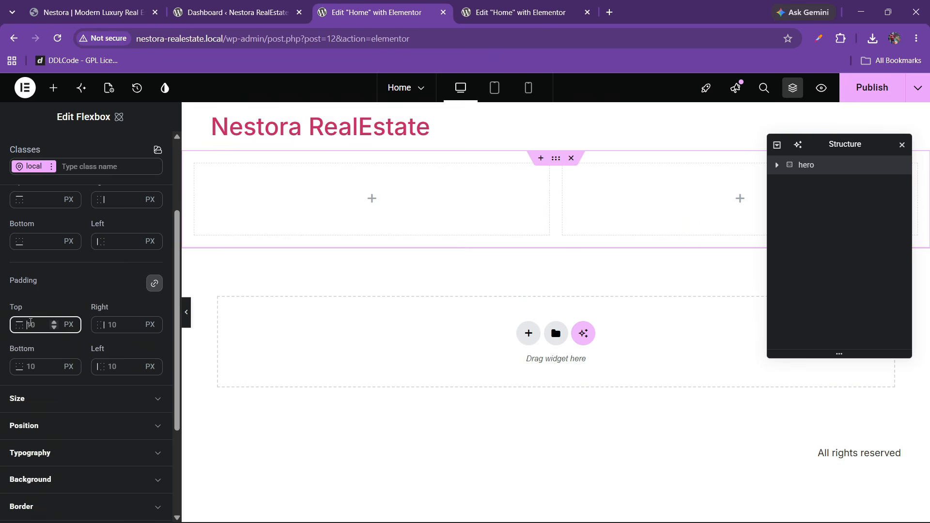
{"action": "type", "text": "0"}
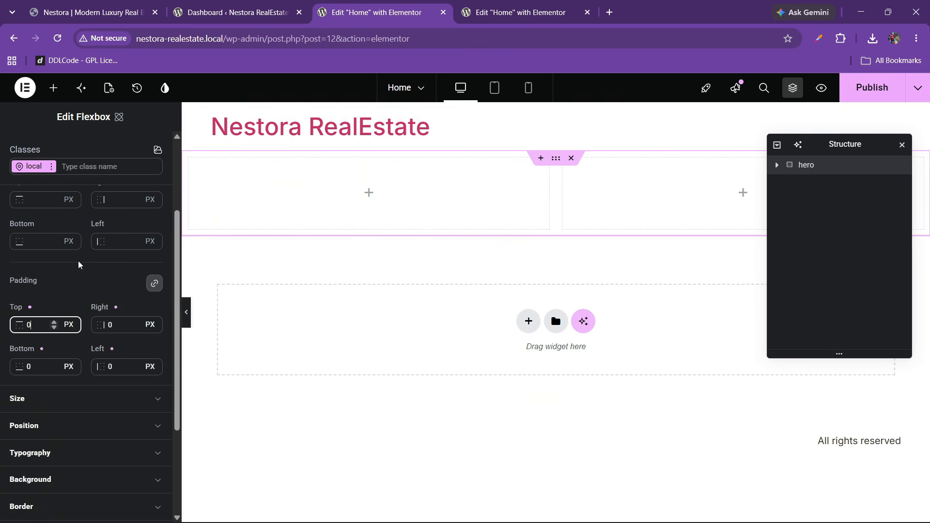
{"action": "scroll", "coordinate": [77, 262], "scroll_direction": "up", "scroll_amount": 3}
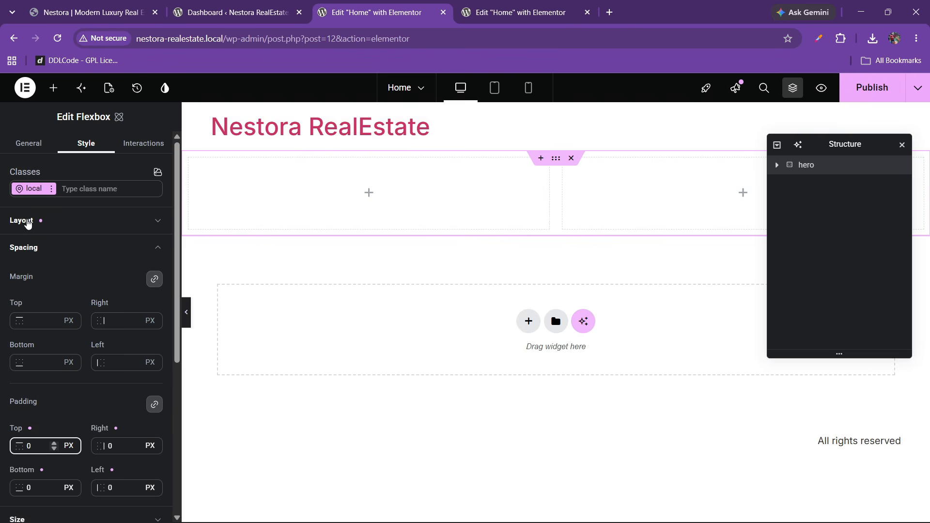
{"action": "left_click", "coordinate": [28, 222]}
{"action": "left_click", "coordinate": [34, 229]}
{"action": "left_click", "coordinate": [34, 248]}
{"action": "left_click", "coordinate": [34, 248]}
{"action": "left_click", "coordinate": [34, 248]}
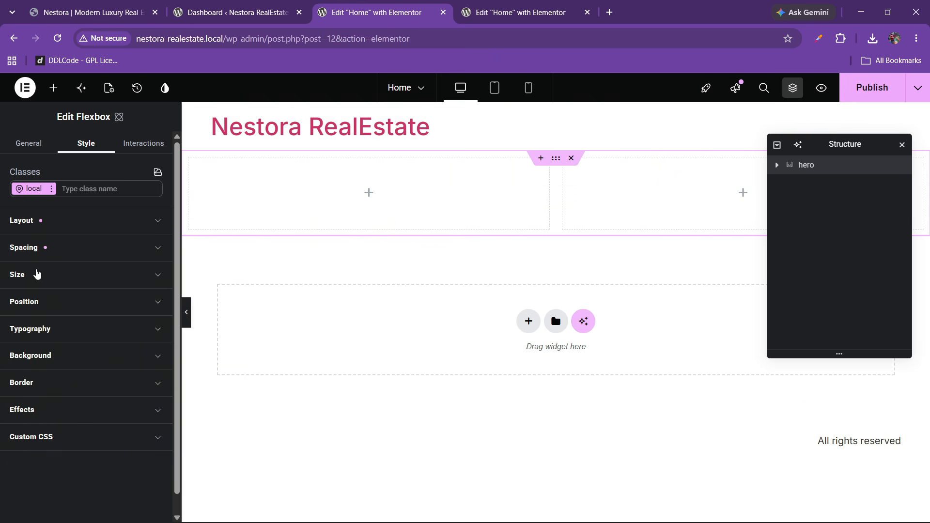
{"action": "left_click", "coordinate": [34, 248]}
{"action": "scroll", "coordinate": [33, 359], "scroll_direction": "down", "scroll_amount": 1}
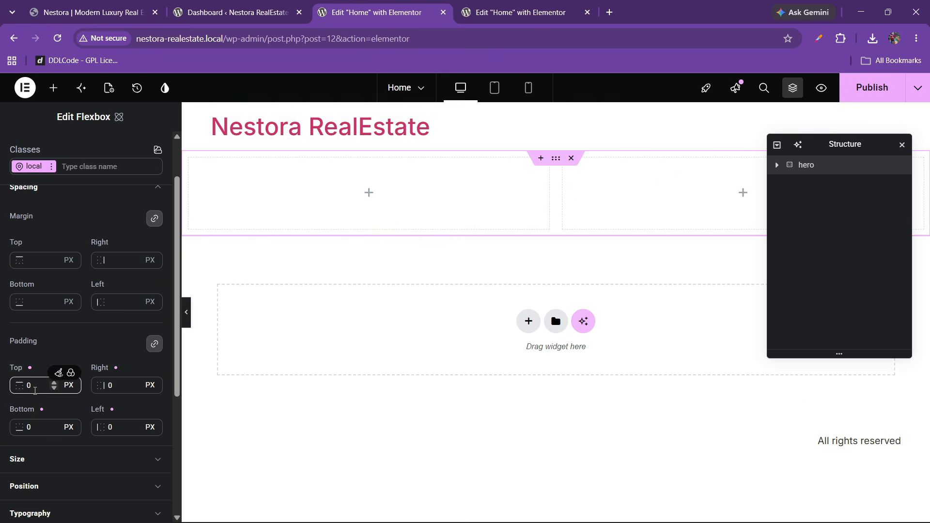
{"action": "scroll", "coordinate": [87, 188], "scroll_direction": "up", "scroll_amount": 1}
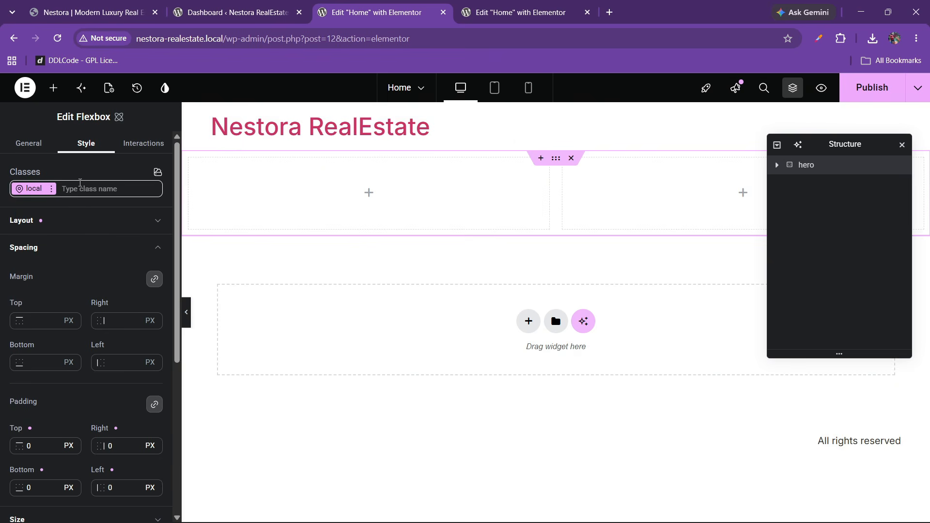
{"action": "left_click", "coordinate": [58, 247]}
{"action": "left_click", "coordinate": [44, 275]}
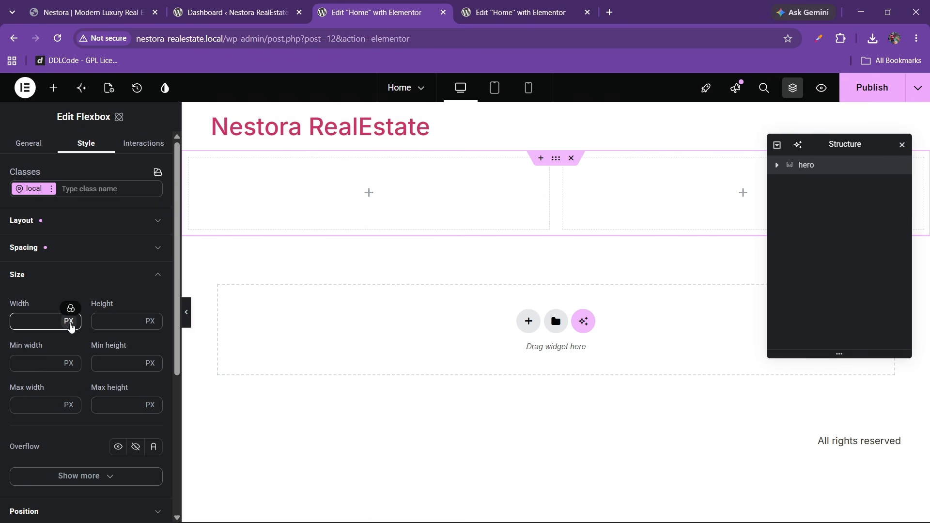
{"action": "left_click", "coordinate": [69, 322]}
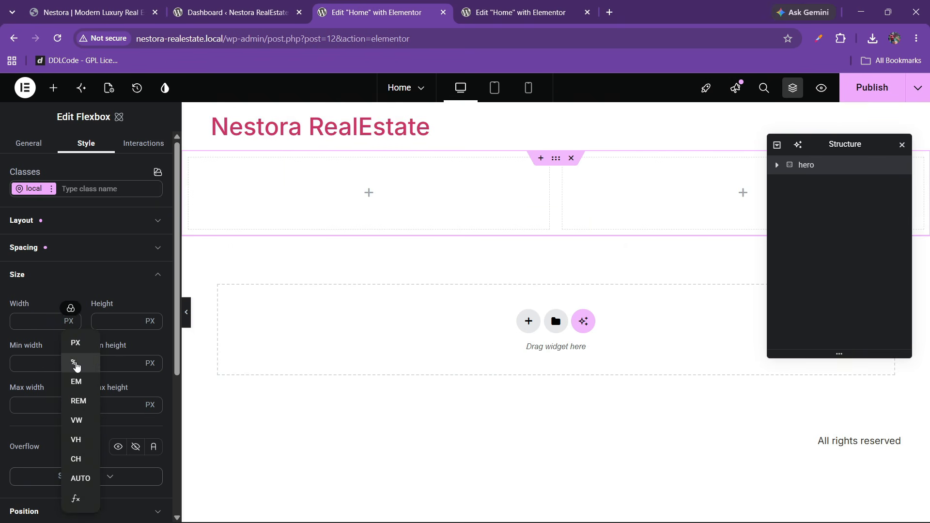
{"action": "left_click", "coordinate": [53, 345]}
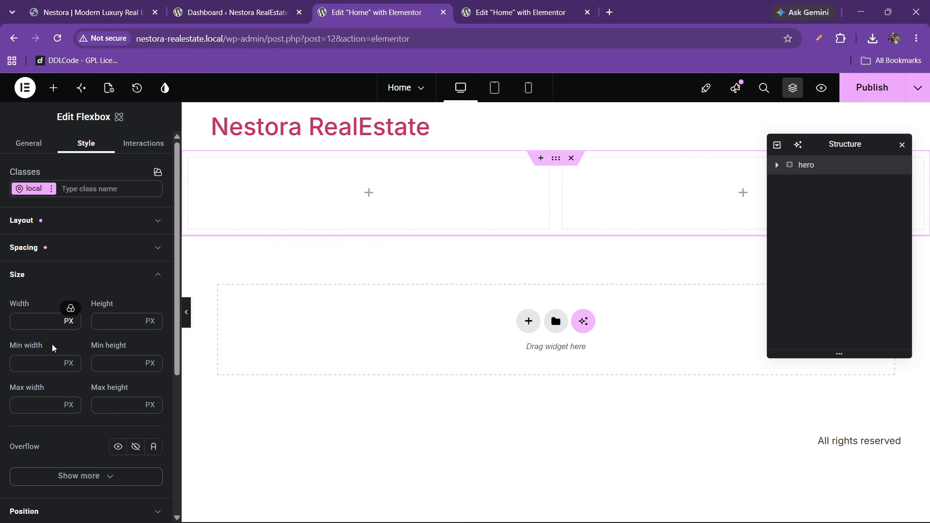
- Rename the two flexboxes inside hero "left" and "logo", in that order
{"action": "left_click", "coordinate": [777, 165]}
{"action": "left_click", "coordinate": [812, 183]}
{"action": "double_click", "coordinate": [813, 184]}
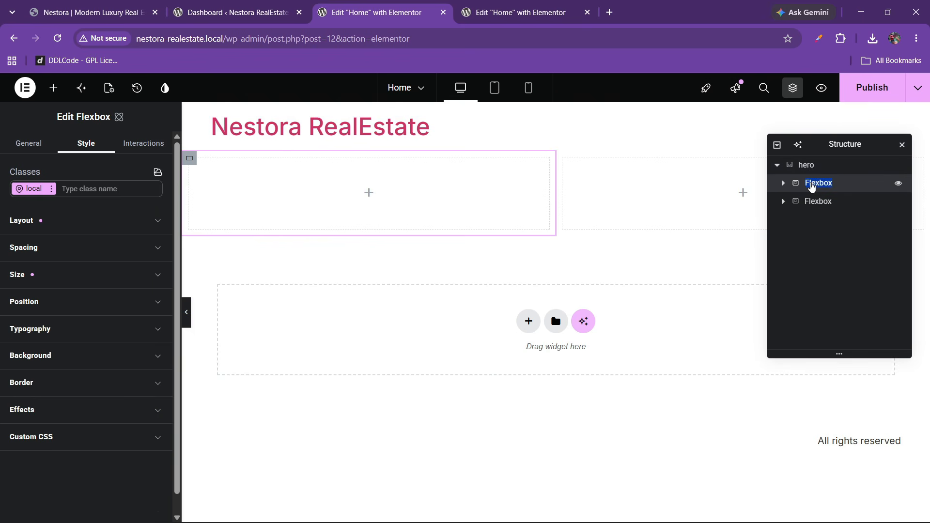
{"action": "type", "text": "left"}
{"action": "left_click", "coordinate": [809, 202]}
{"action": "double_click", "coordinate": [809, 202]}
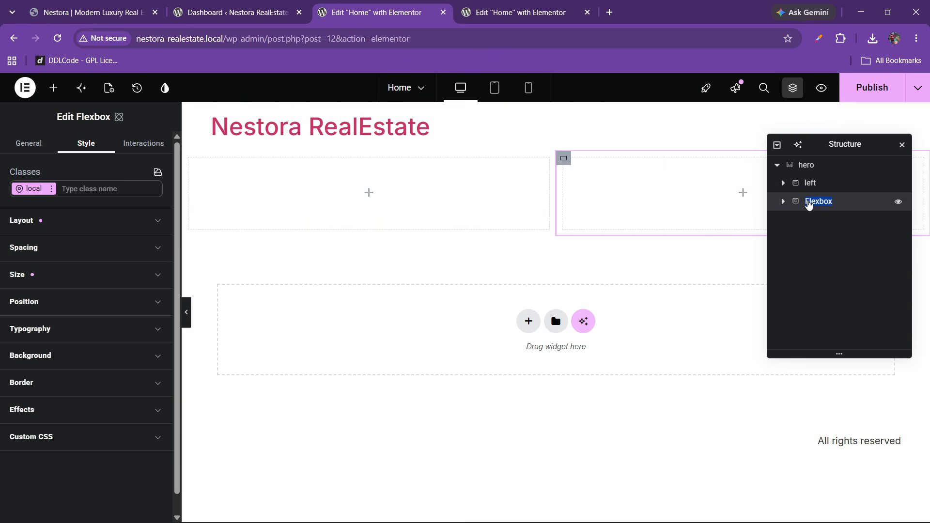
{"action": "type", "text": "righ"}
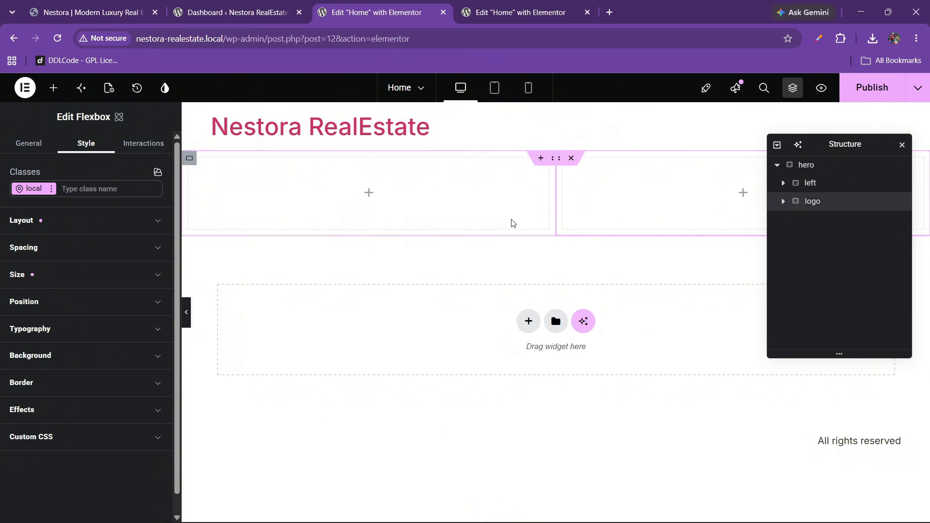
- Set the padding of the "left" flexbox to 0 px on all sides
{"action": "left_click", "coordinate": [837, 190]}
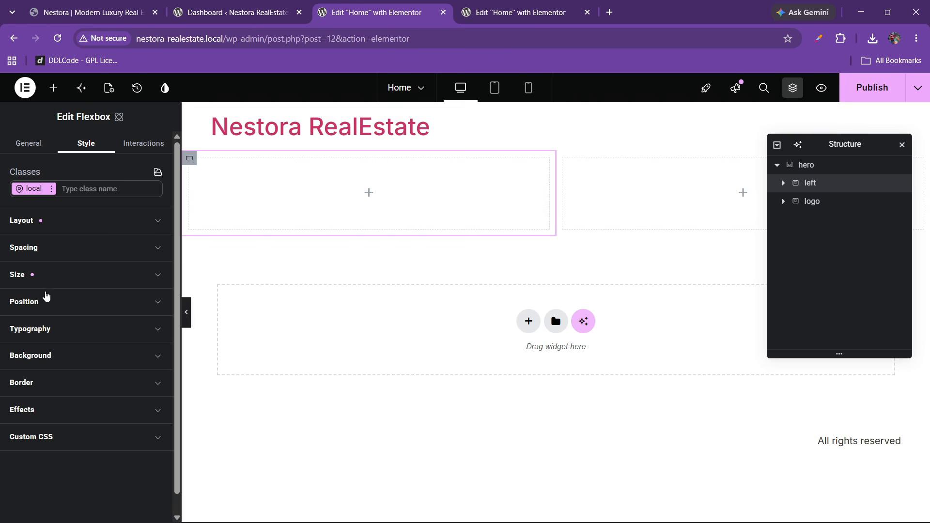
{"action": "left_click", "coordinate": [39, 247]}
{"action": "scroll", "coordinate": [39, 291], "scroll_direction": "down", "scroll_amount": 2}
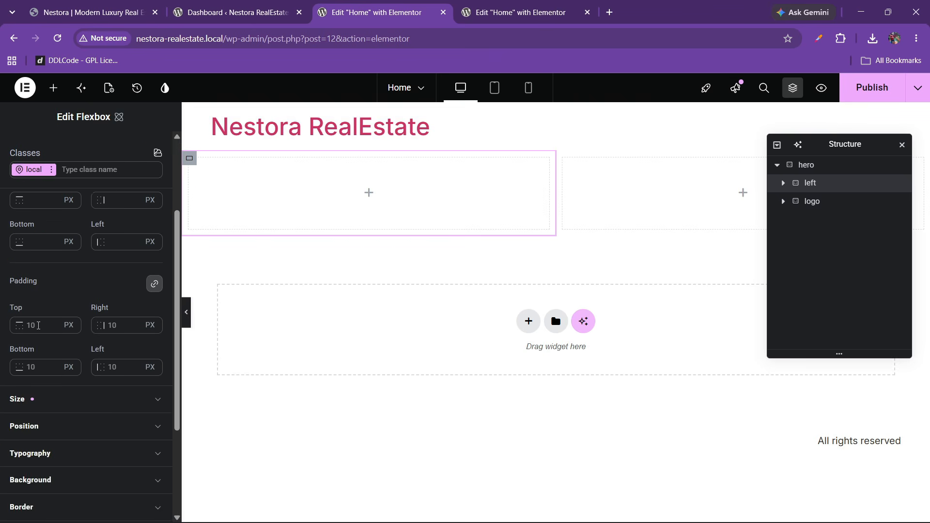
{"action": "left_click", "coordinate": [33, 329]}
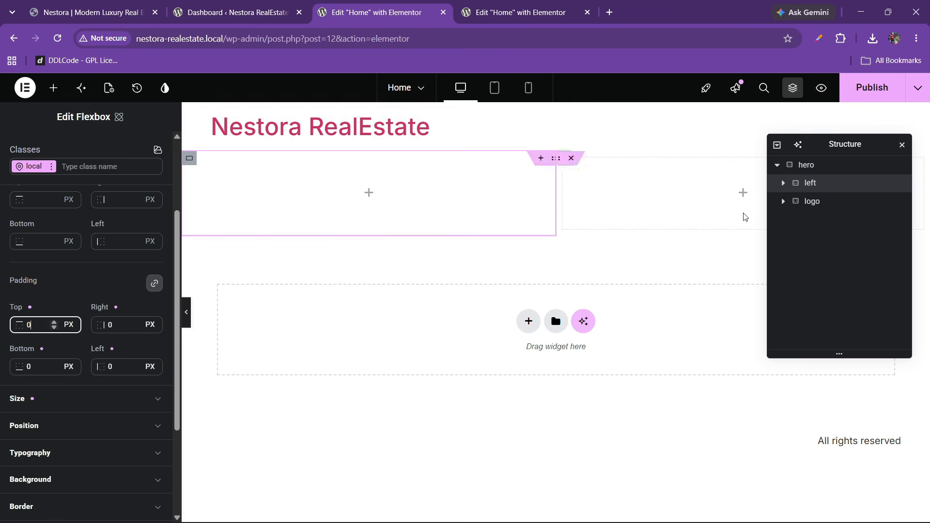
- Rename the "logo" flexbox "image" and set its padding to 0 px on all sides
{"action": "left_click", "coordinate": [813, 203]}
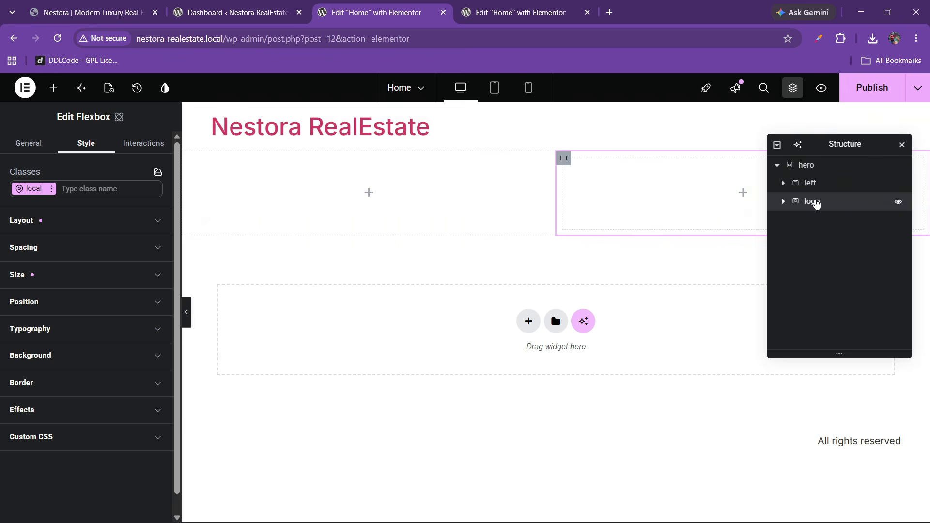
{"action": "double_click", "coordinate": [813, 202]}
{"action": "left_click", "coordinate": [48, 275]}
{"action": "left_click", "coordinate": [48, 275]}
{"action": "left_click", "coordinate": [44, 248]}
{"action": "double_click", "coordinate": [31, 446]}
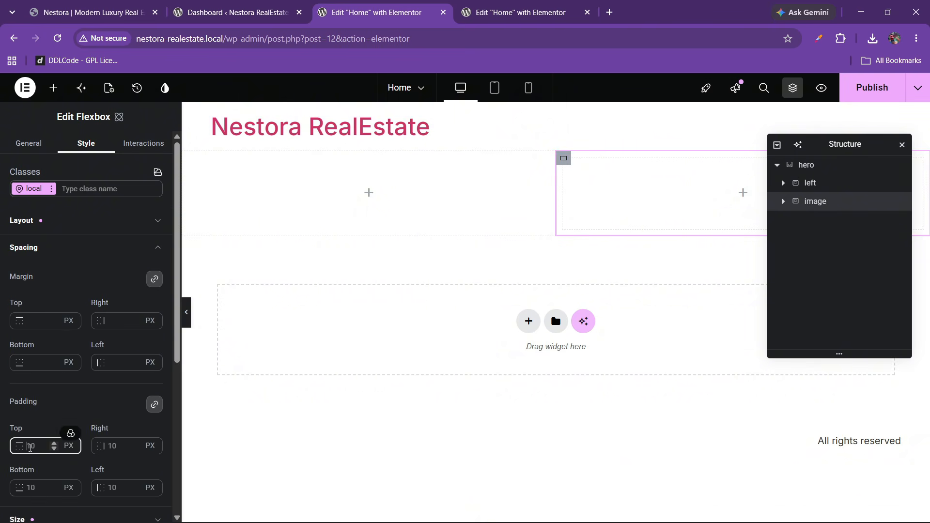
{"action": "type", "text": "0"}
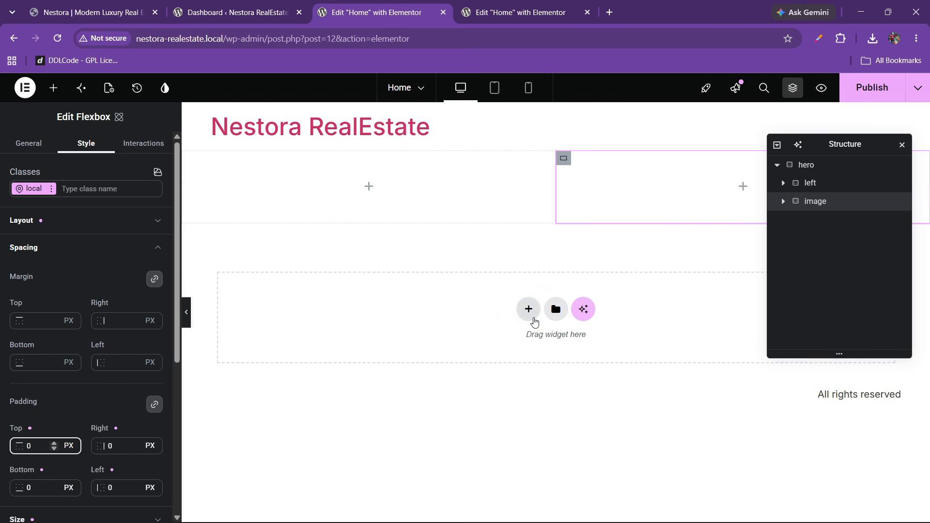
- Add a linear gradient overlay to the background of the "hero" flexbox
{"action": "left_click", "coordinate": [811, 168]}
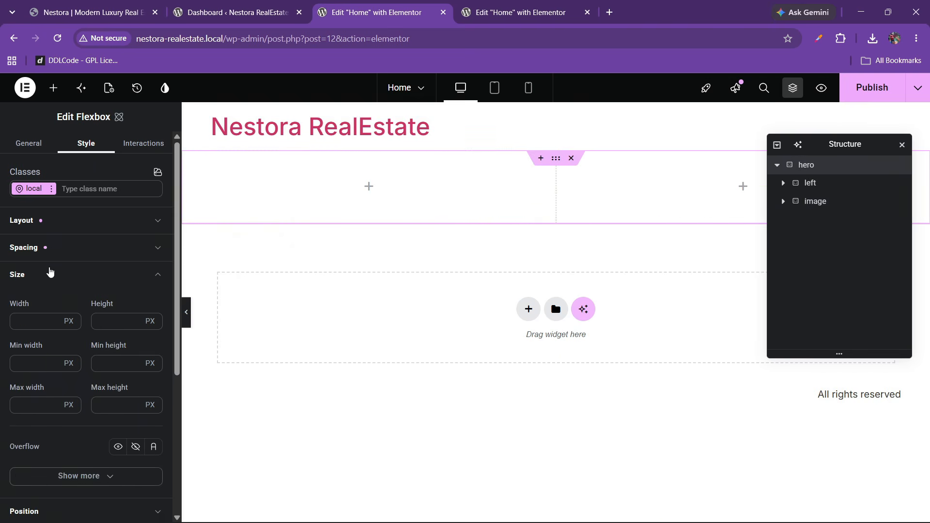
{"action": "left_click", "coordinate": [50, 275]}
{"action": "left_click", "coordinate": [55, 354]}
{"action": "scroll", "coordinate": [55, 354], "scroll_direction": "down", "scroll_amount": 2}
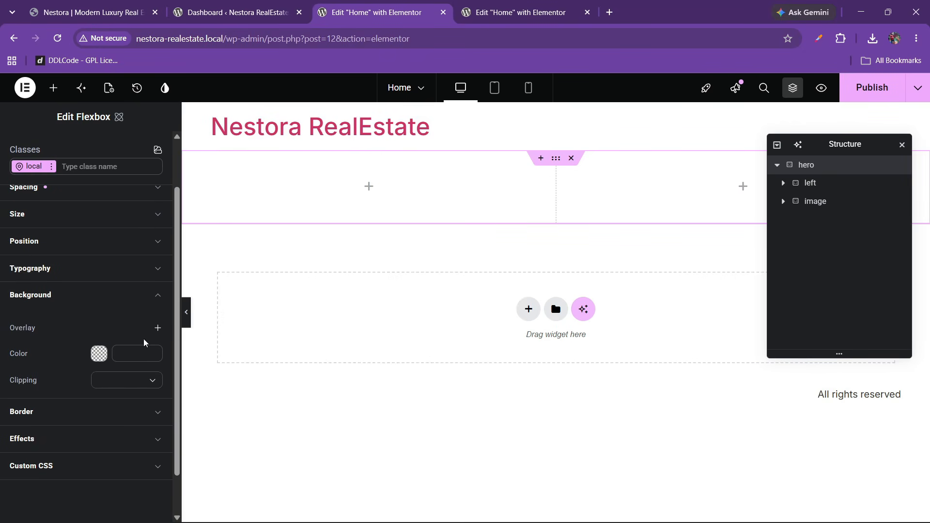
{"action": "mouse_move", "coordinate": [106, 353]}
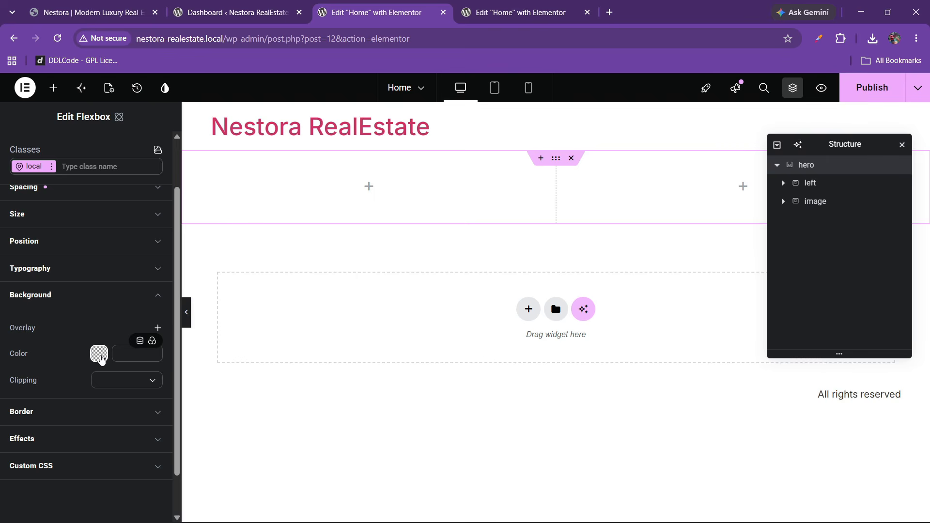
{"action": "left_click", "coordinate": [99, 354]}
{"action": "left_click", "coordinate": [157, 328]}
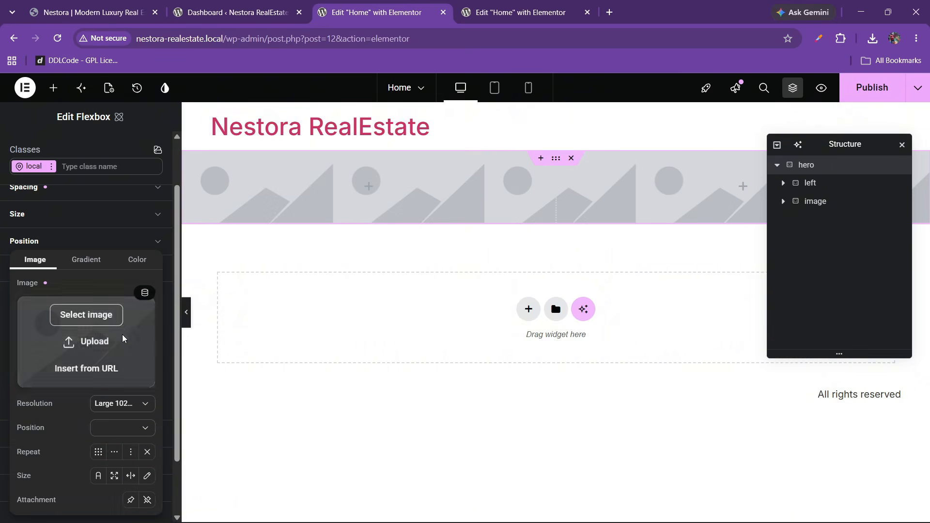
{"action": "left_click", "coordinate": [94, 264]}
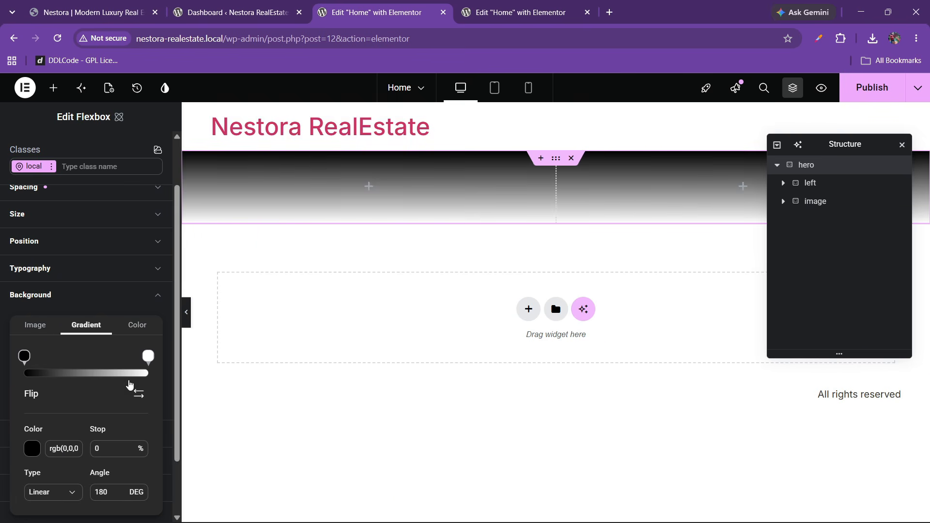
- Try the color #00000033 and the gradient as hero's background overlay, and remove the overlay
{"action": "left_click", "coordinate": [149, 357]}
{"action": "left_click", "coordinate": [129, 332]}
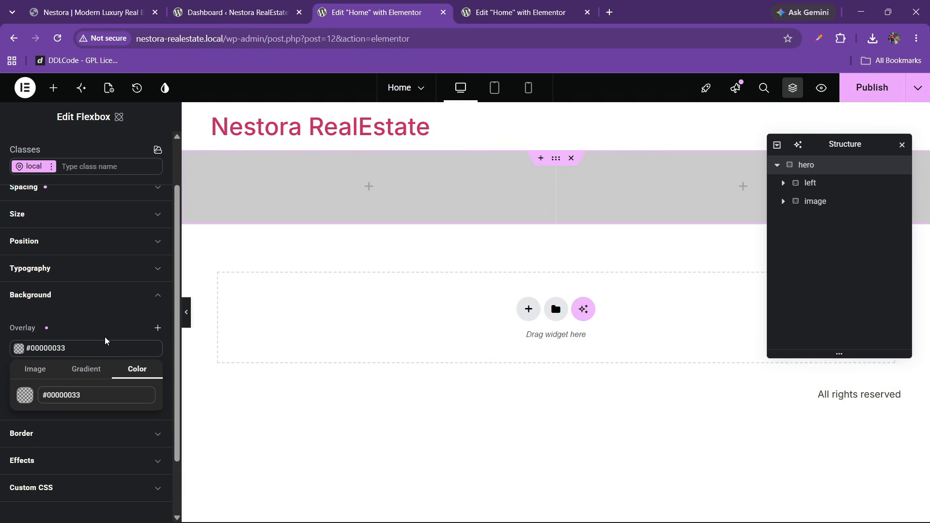
{"action": "left_click", "coordinate": [87, 372]}
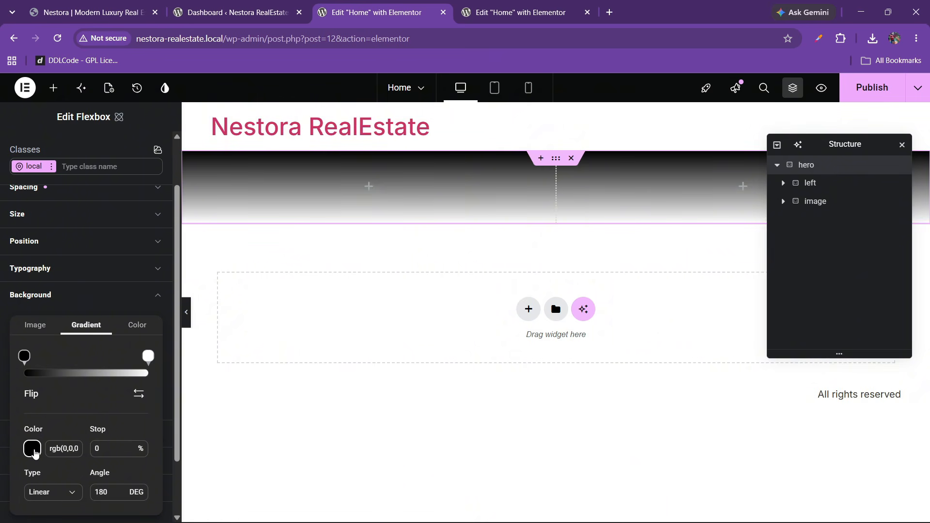
{"action": "left_click", "coordinate": [34, 450]}
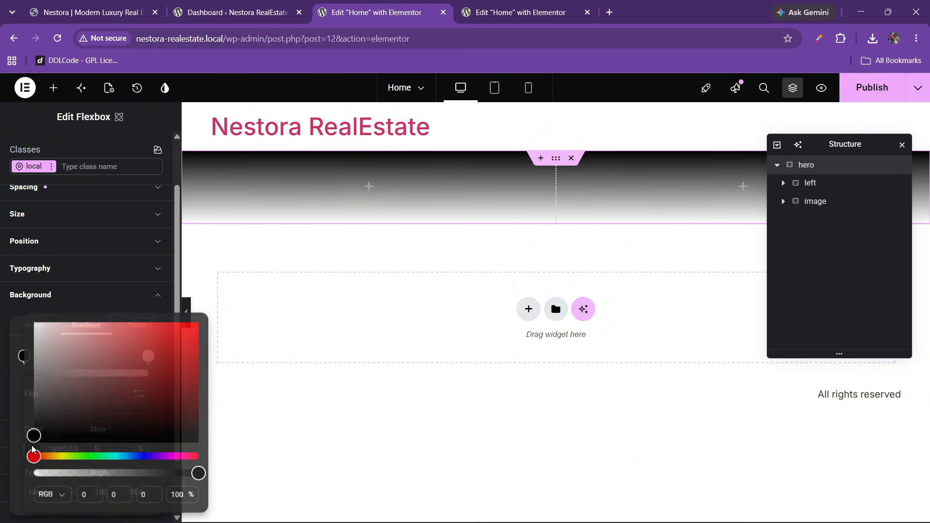
{"action": "left_click", "coordinate": [243, 406]}
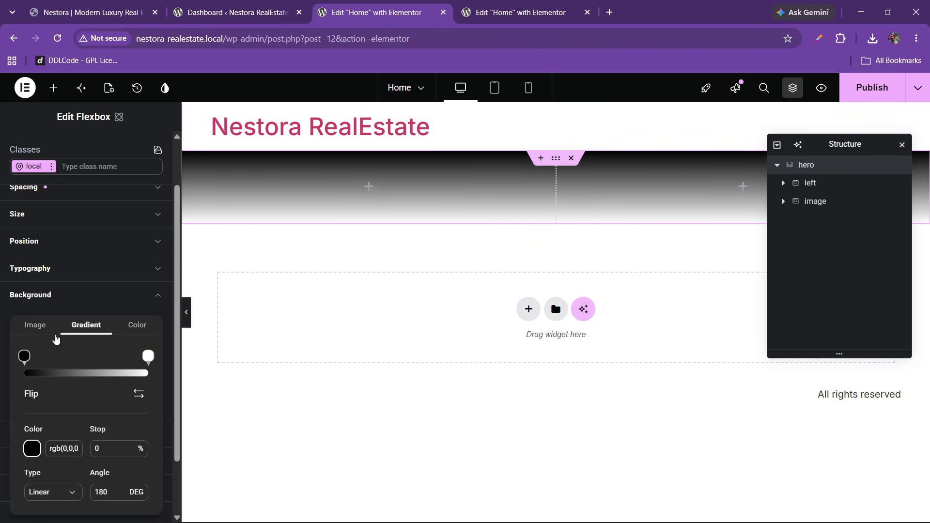
{"action": "left_click", "coordinate": [71, 308]}
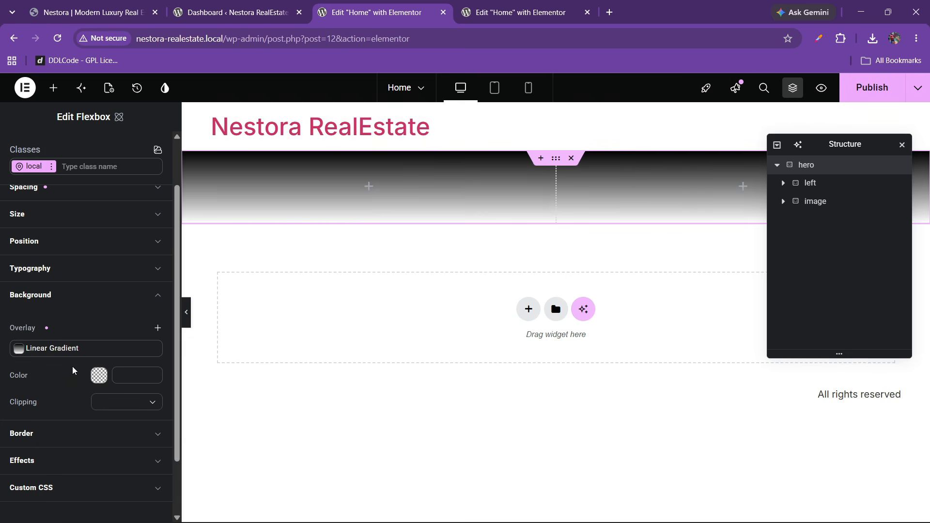
{"action": "left_click", "coordinate": [152, 348]}
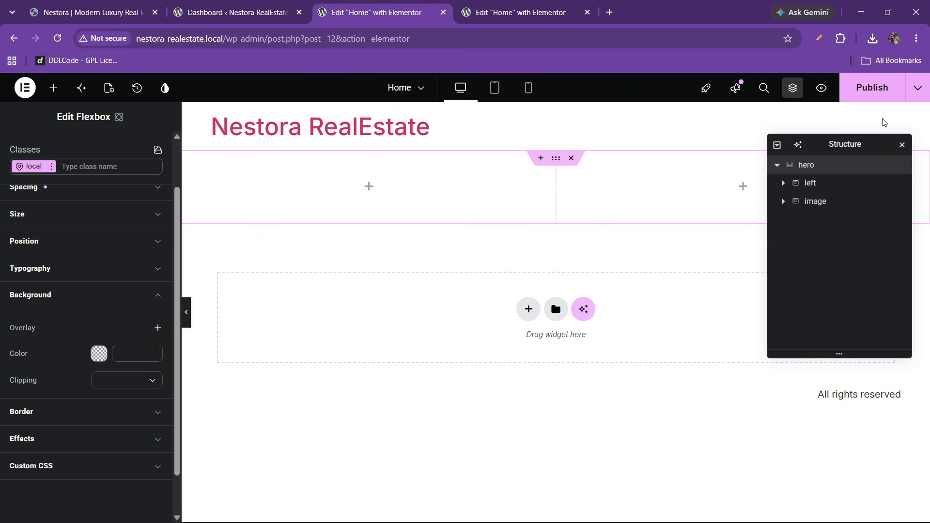
- Publish the page and review the clipping options and color picker for hero's background
{"action": "left_click", "coordinate": [872, 87]}
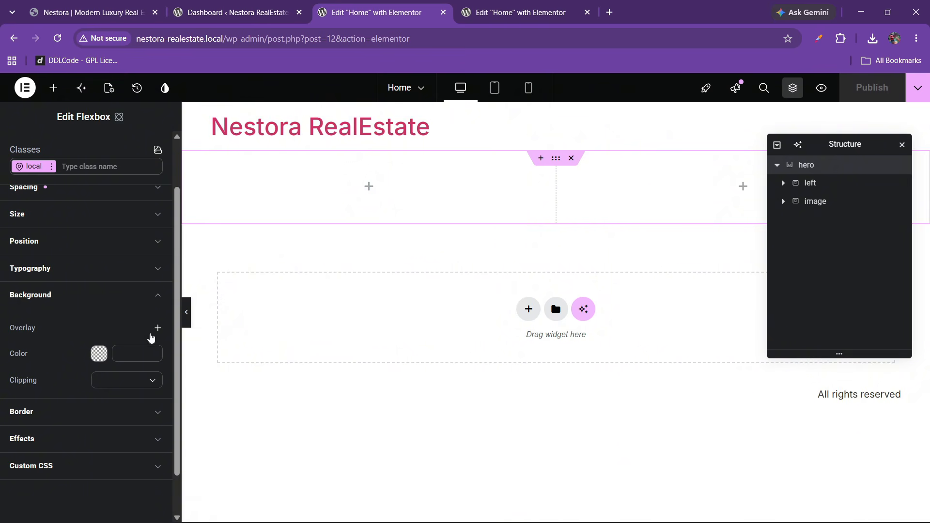
{"action": "left_click", "coordinate": [120, 381]}
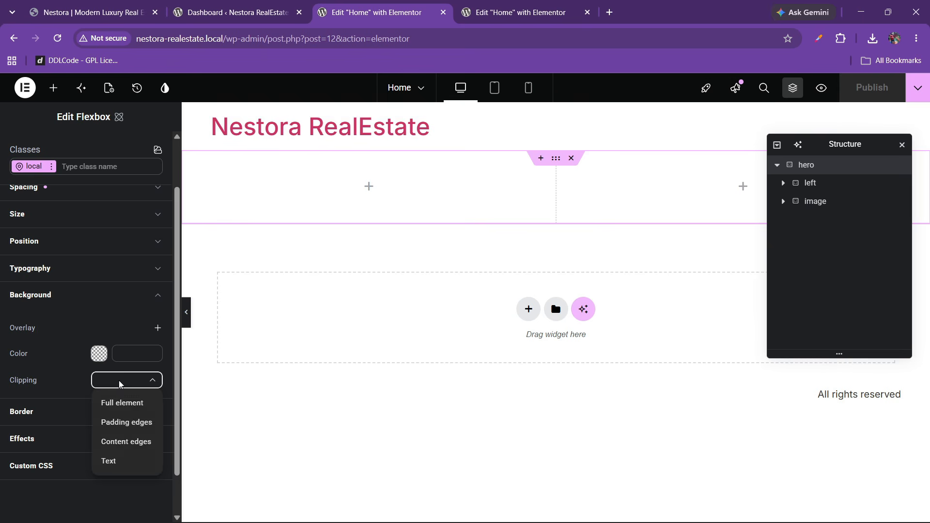
{"action": "left_click", "coordinate": [119, 381]}
{"action": "left_click", "coordinate": [119, 381]}
{"action": "left_click", "coordinate": [120, 381]}
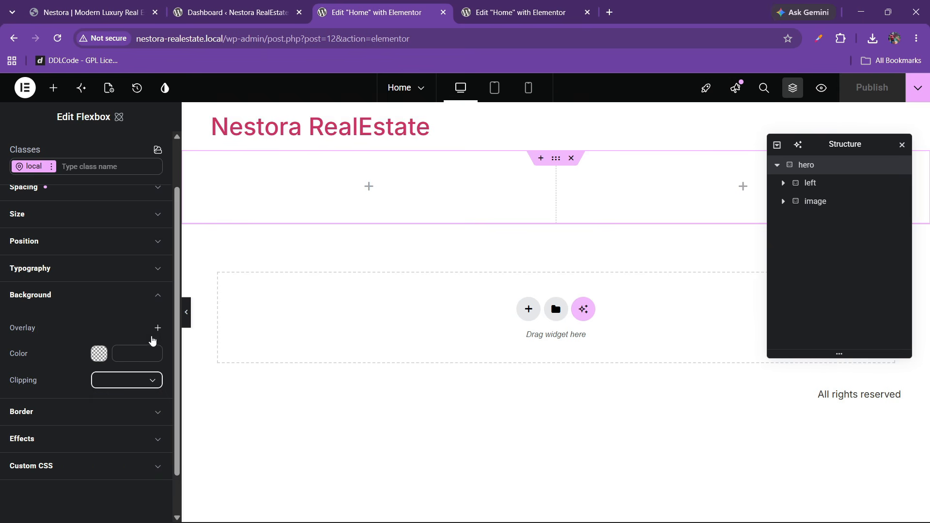
{"action": "left_click", "coordinate": [99, 353]}
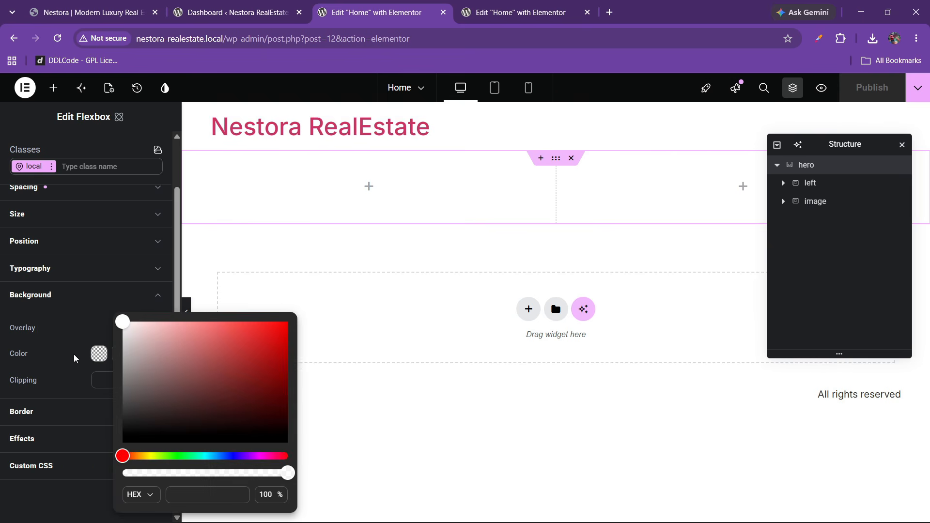
{"action": "left_click", "coordinate": [73, 353]}
- Add a new background overlay to hero and make it a radial gradient
{"action": "left_click", "coordinate": [155, 330]}
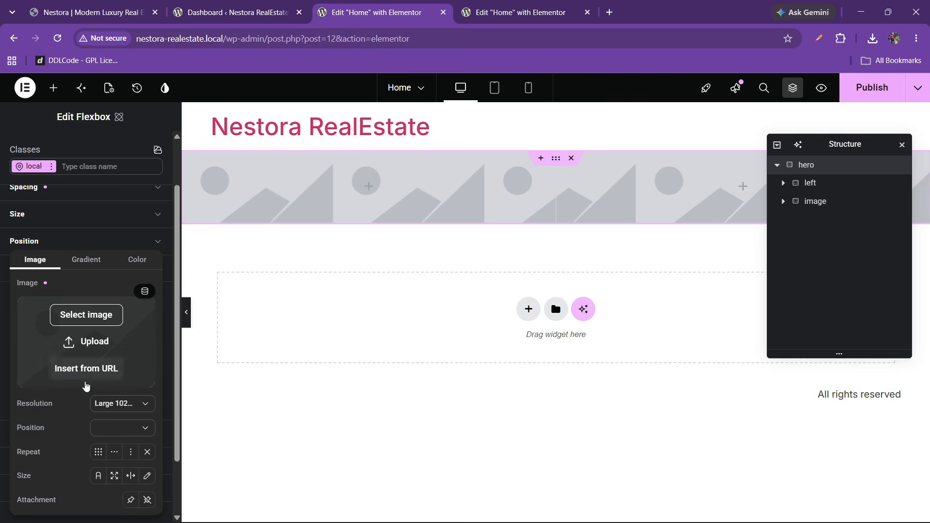
{"action": "left_click", "coordinate": [88, 261]}
{"action": "left_click", "coordinate": [132, 328]}
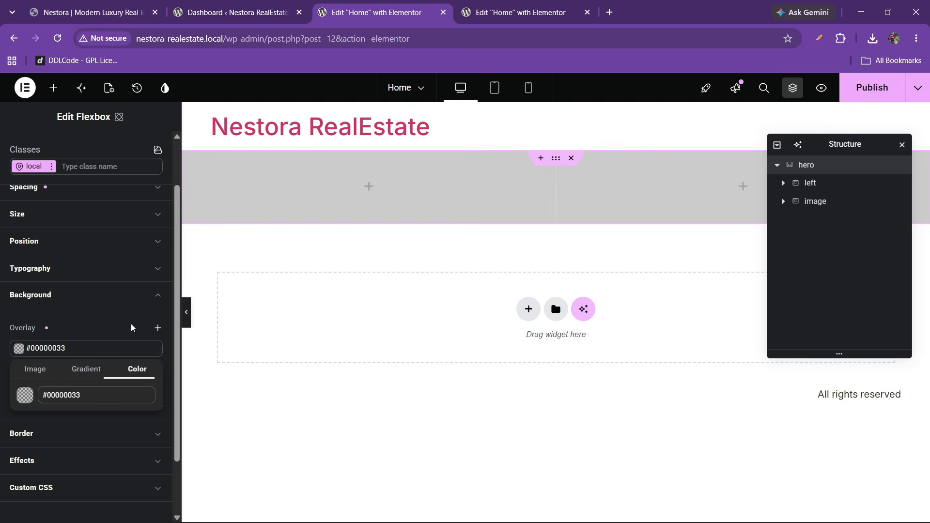
{"action": "left_click", "coordinate": [90, 381]}
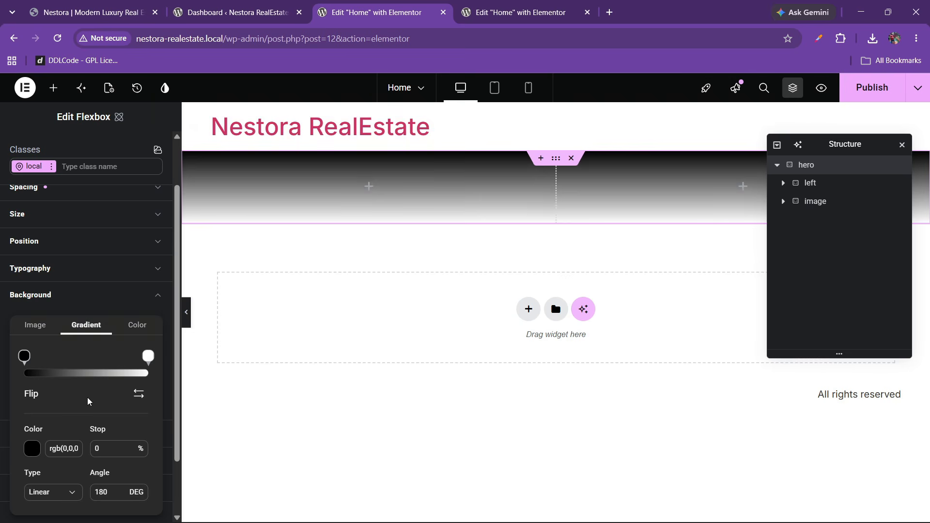
{"action": "left_click", "coordinate": [32, 449]}
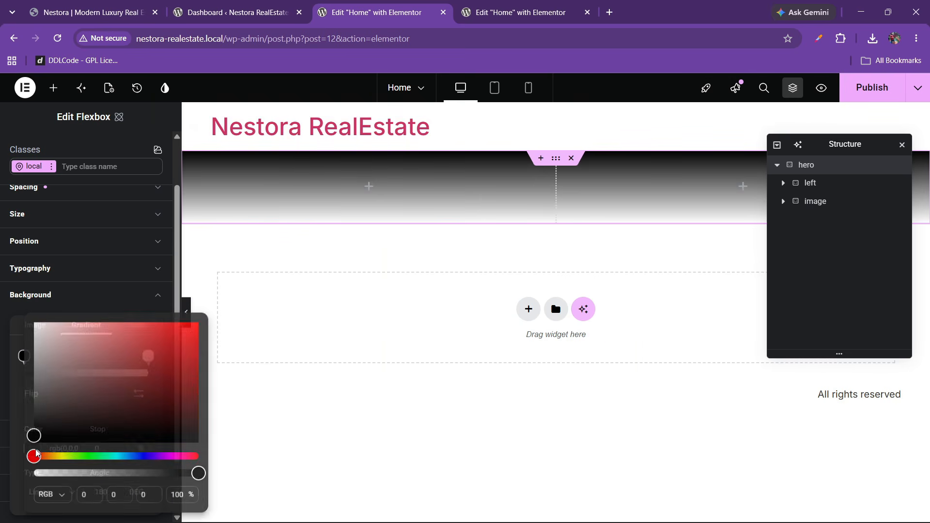
{"action": "left_click", "coordinate": [16, 438]}
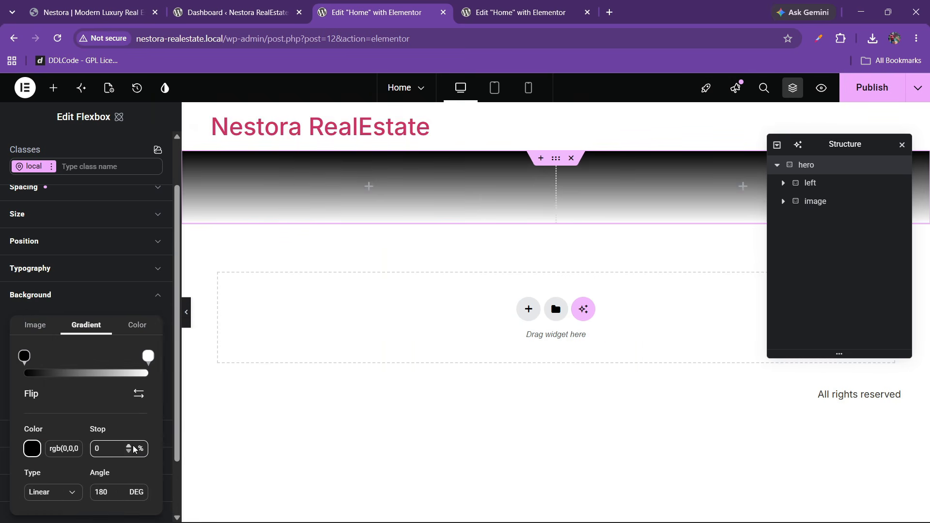
{"action": "left_click", "coordinate": [49, 493]}
{"action": "left_click", "coordinate": [46, 496]}
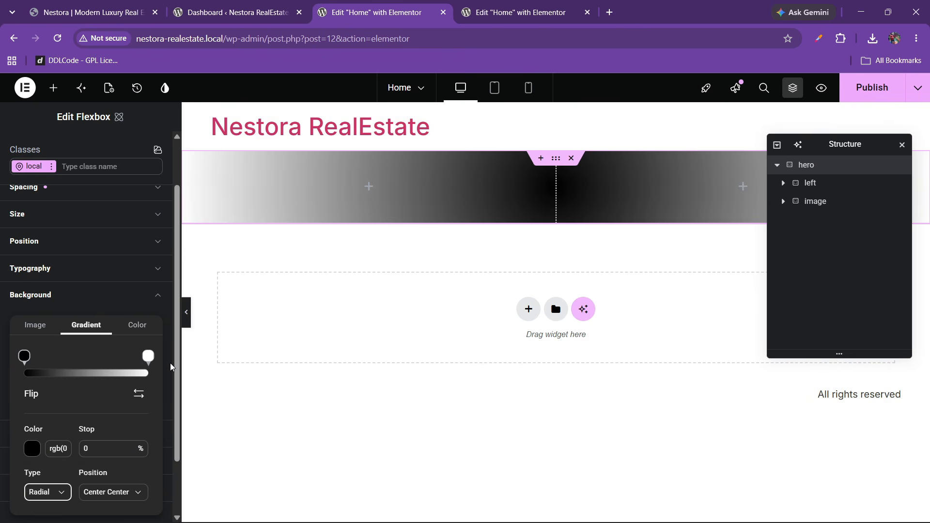
- Try to move the color stops of hero's radial gradient, and flip its color order twice
{"action": "left_click_drag", "start_coordinate": [176, 382], "coordinate": [179, 448]}
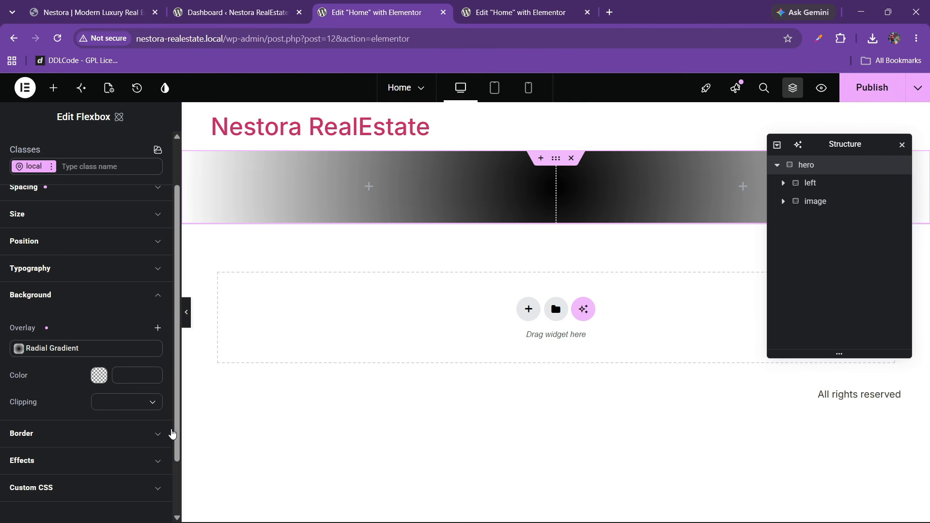
{"action": "scroll", "coordinate": [172, 431], "scroll_direction": "down", "scroll_amount": 2}
{"action": "mouse_move", "coordinate": [133, 281]}
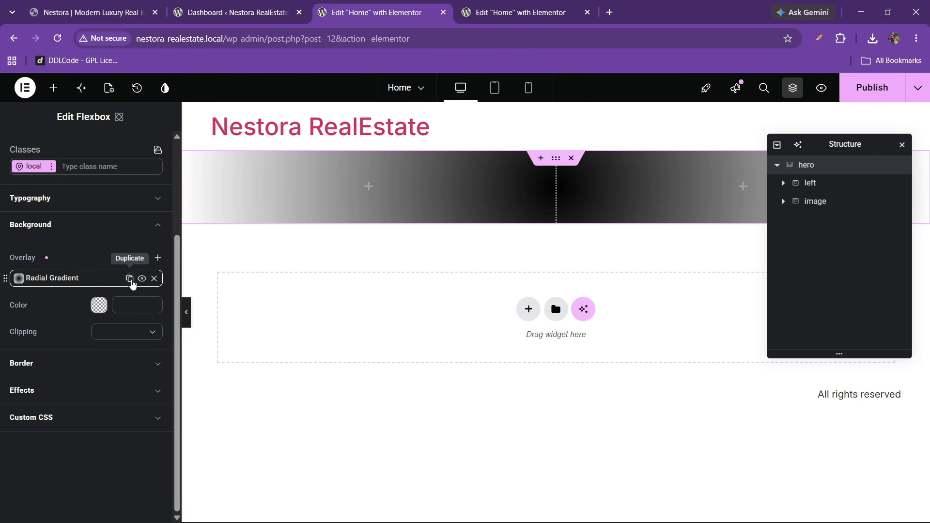
{"action": "left_click", "coordinate": [44, 280]}
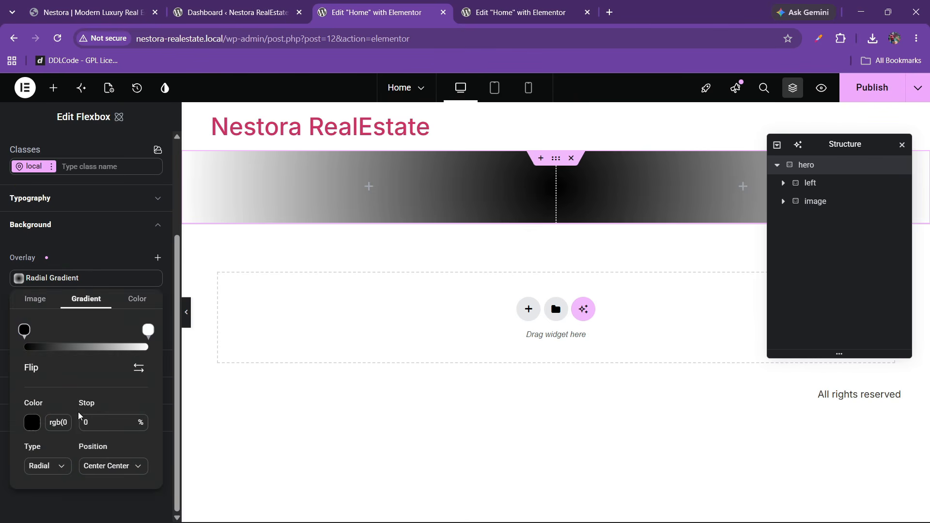
{"action": "left_click", "coordinate": [149, 351]}
{"action": "mouse_move", "coordinate": [149, 351]}
{"action": "left_mouse_down"}
{"action": "mouse_move", "coordinate": [95, 339]}
{"action": "mouse_move", "coordinate": [159, 344]}
{"action": "left_mouse_up"}
{"action": "left_click", "coordinate": [24, 331]}
{"action": "left_click_drag", "start_coordinate": [24, 331], "coordinate": [0, 348]}
{"action": "left_click", "coordinate": [139, 368]}
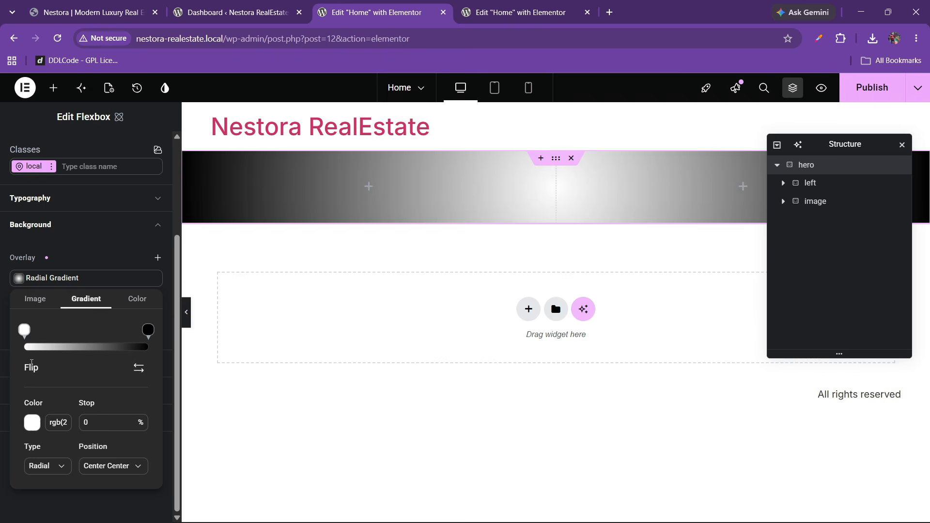
{"action": "left_click", "coordinate": [141, 370]}
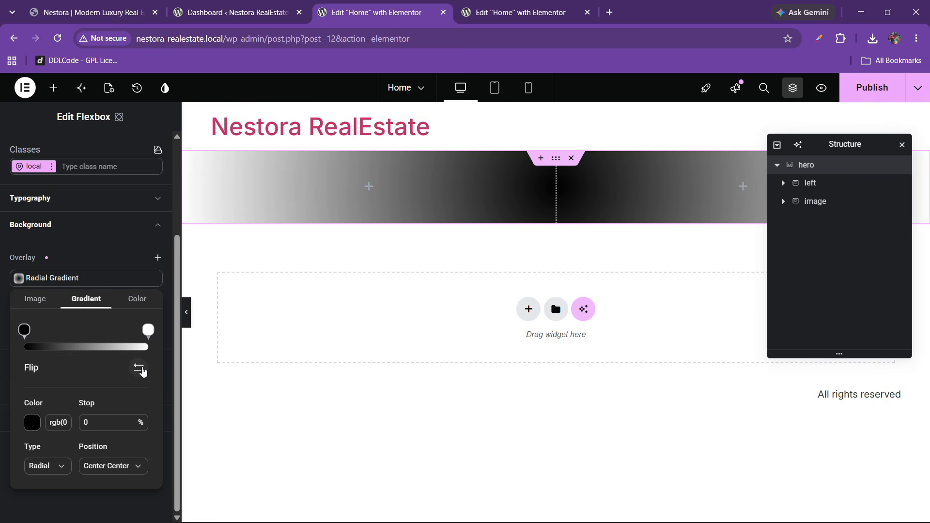
- Change hero's overlay gradient type to Linear and set its first color to red, RGB 199, 11, 11
{"action": "left_click", "coordinate": [46, 466]}
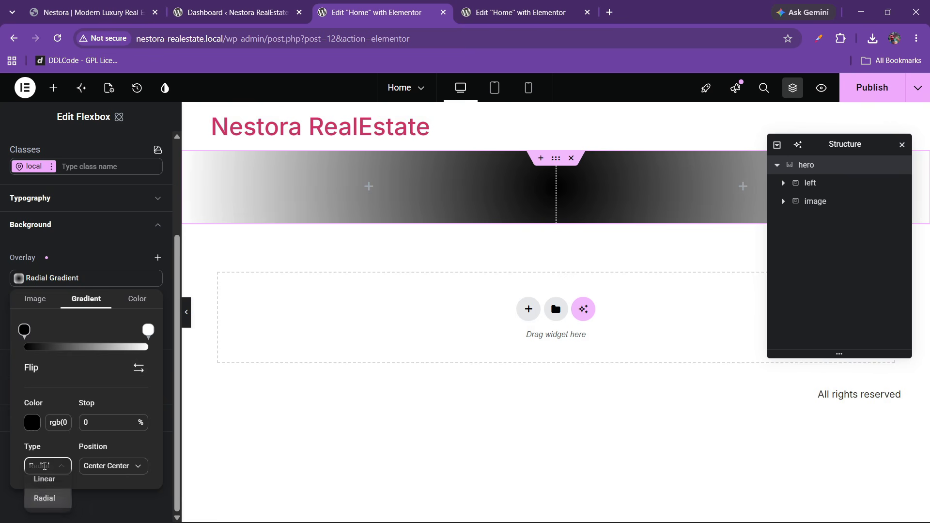
{"action": "left_click", "coordinate": [45, 481]}
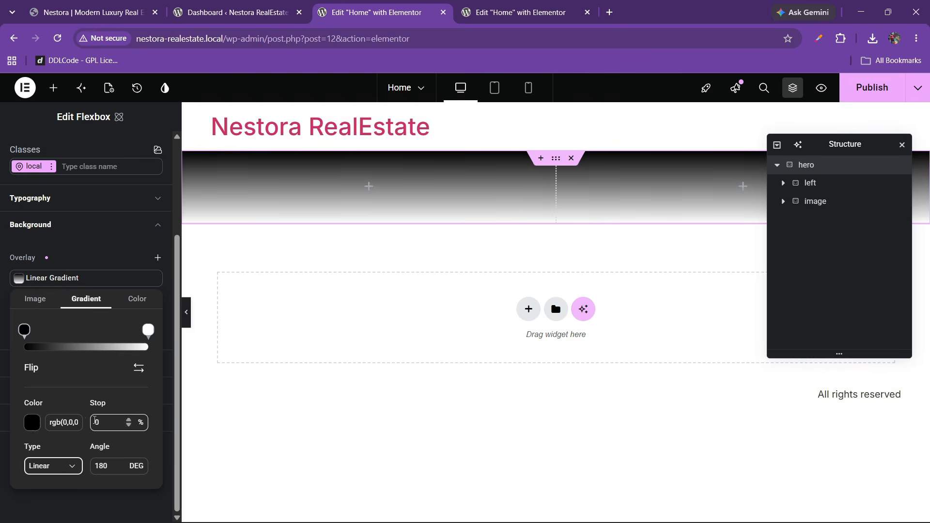
{"action": "left_click", "coordinate": [32, 422]}
{"action": "left_click", "coordinate": [190, 346]}
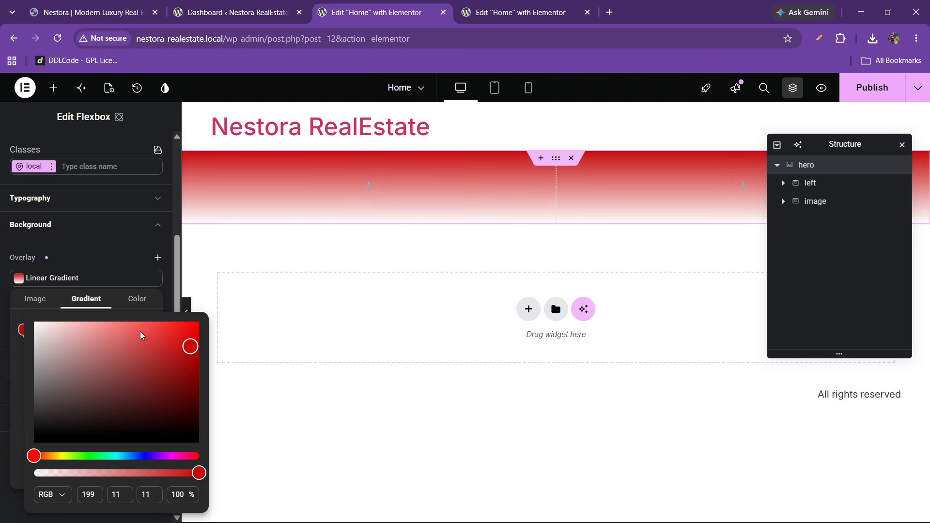
{"action": "left_click", "coordinate": [118, 297]}
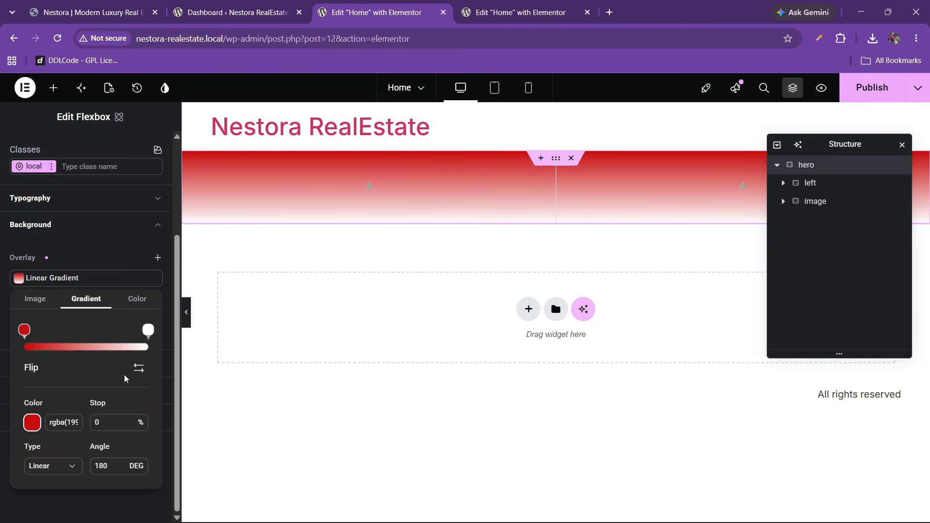
- Set the gradient's end color to greyish red, RGB 145, 117, 117, and remove the overlay from hero
{"action": "left_click", "coordinate": [150, 332]}
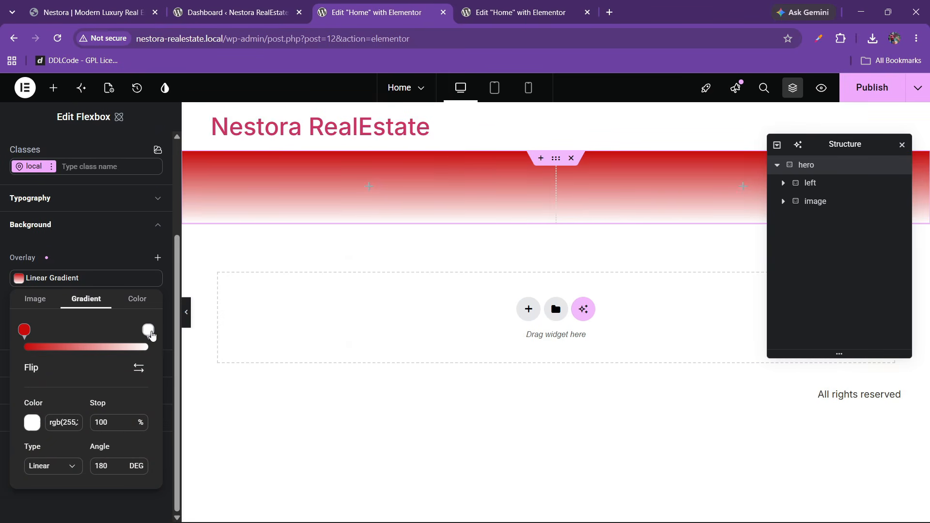
{"action": "left_click", "coordinate": [37, 429]}
{"action": "left_click_drag", "start_coordinate": [64, 392], "coordinate": [65, 371]}
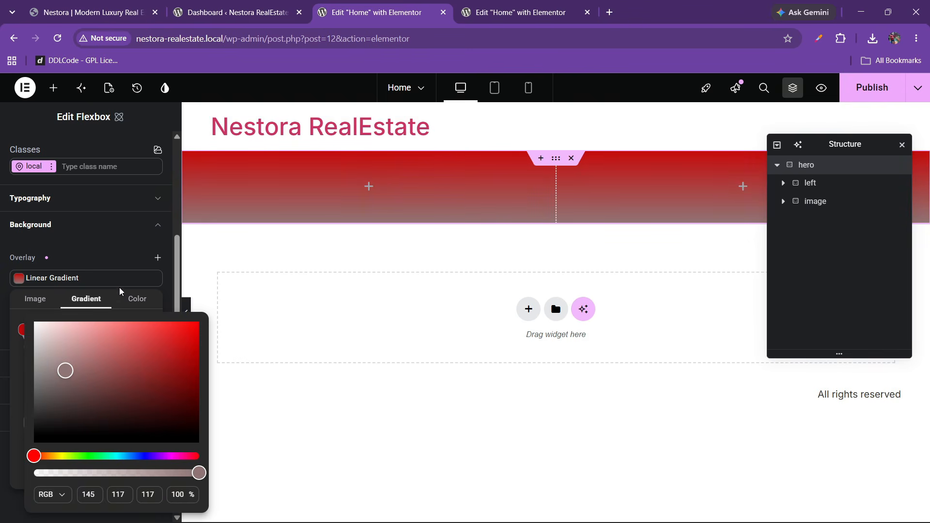
{"action": "left_click", "coordinate": [150, 278]}
{"action": "left_click", "coordinate": [150, 278]}
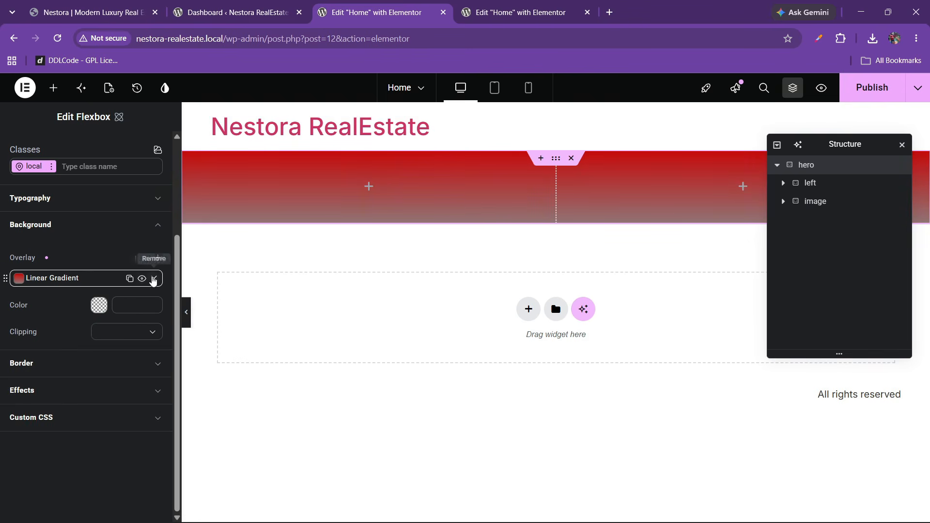
{"action": "left_click", "coordinate": [151, 277]}
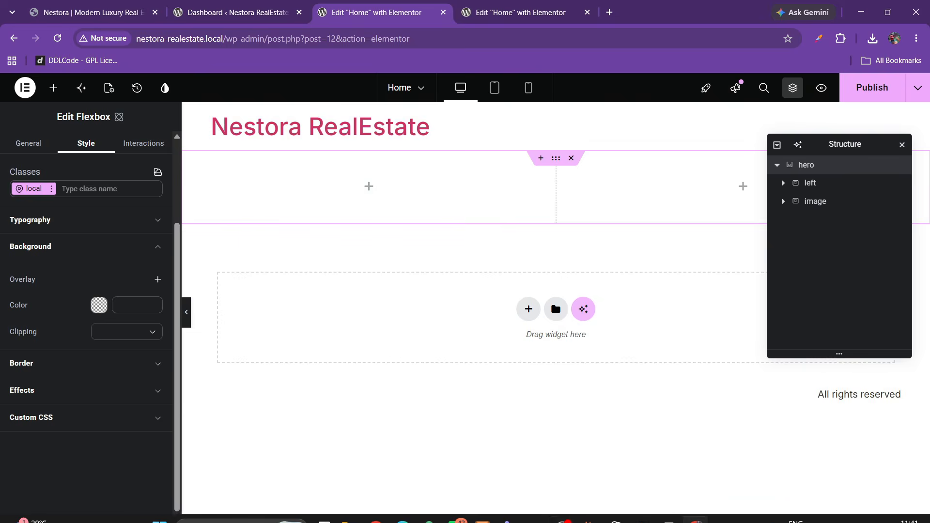
{"action": "left_click", "coordinate": [563, 508]}
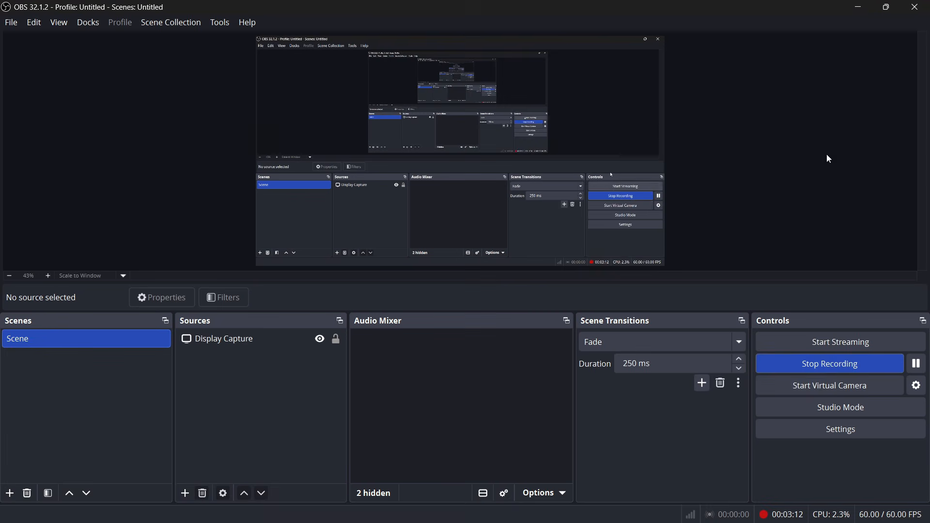
{"action": "left_click", "coordinate": [859, 7]}
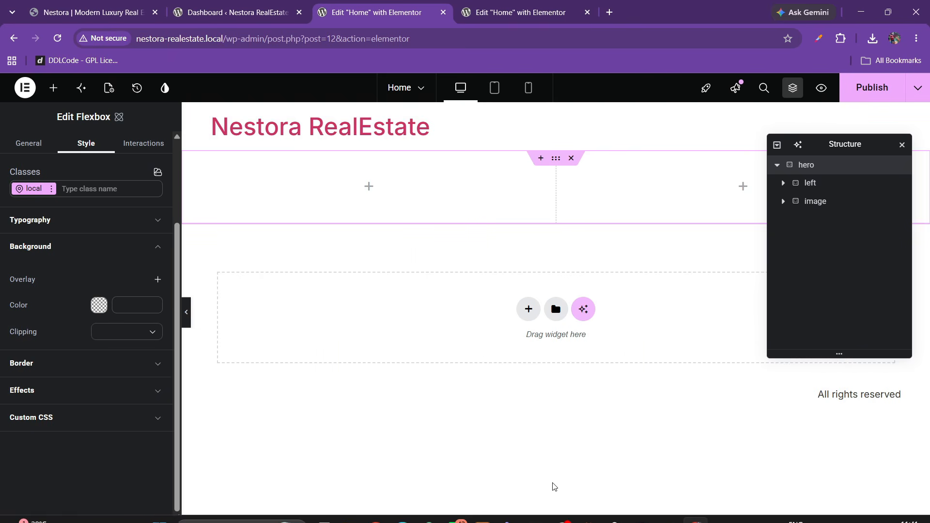
{"action": "left_click", "coordinate": [568, 522]}
{"action": "left_click", "coordinate": [567, 519]}
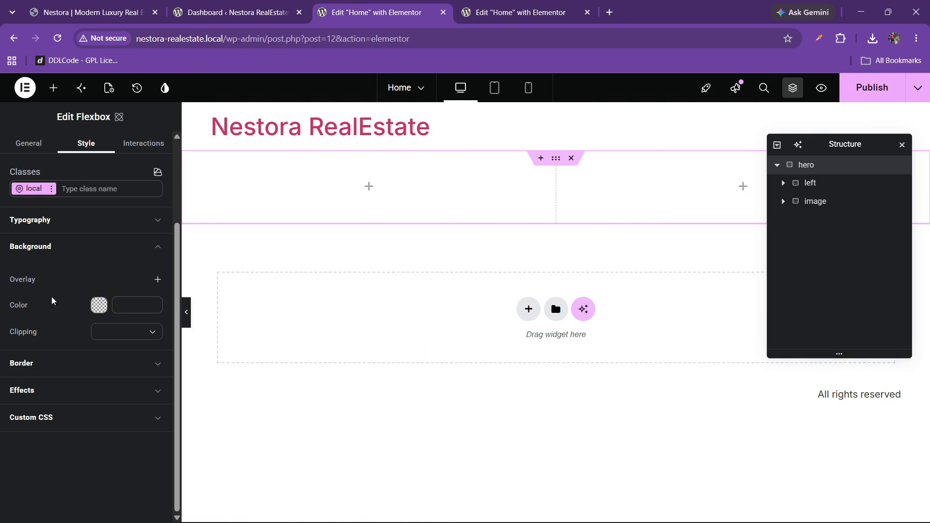
- Add a new background overlay to hero, make it a linear gradient, and check the color picker of its first stop
{"action": "left_click", "coordinate": [156, 281]}
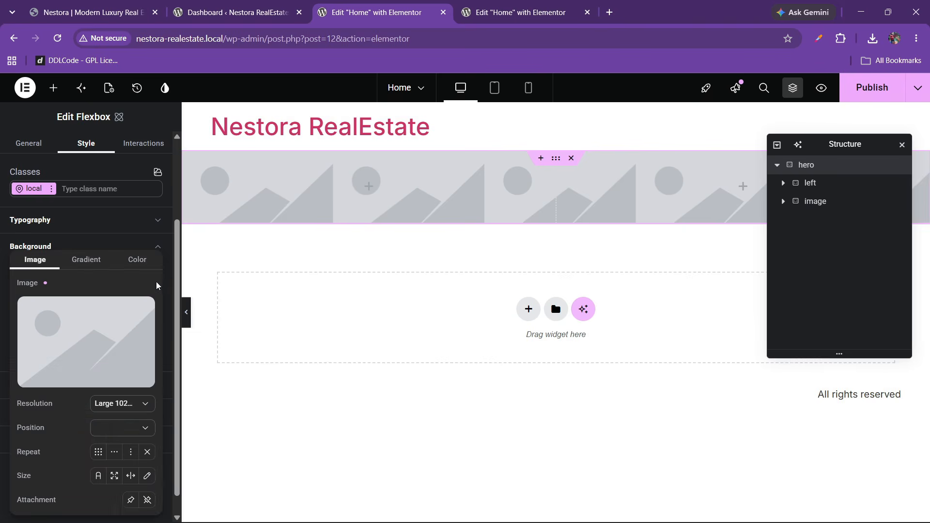
{"action": "left_click", "coordinate": [90, 259]}
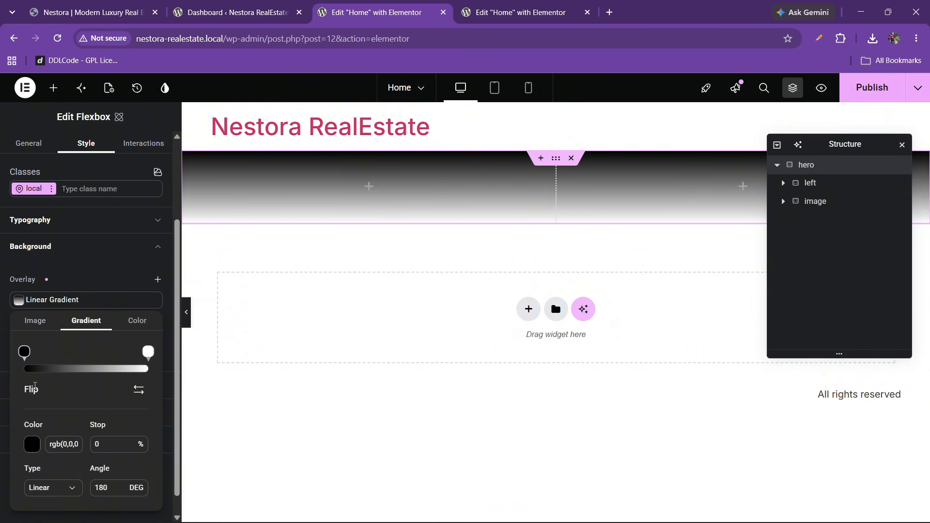
{"action": "left_click", "coordinate": [32, 445]}
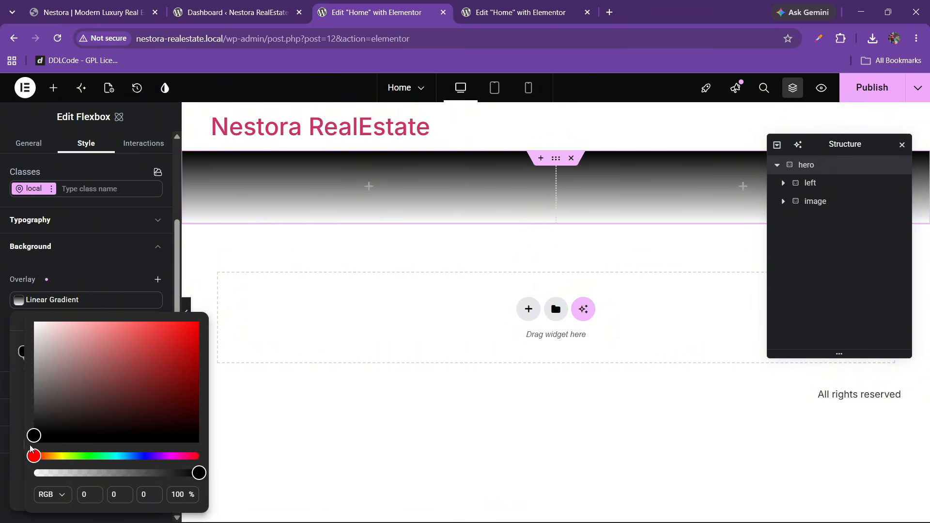
{"action": "left_click", "coordinate": [18, 430]}
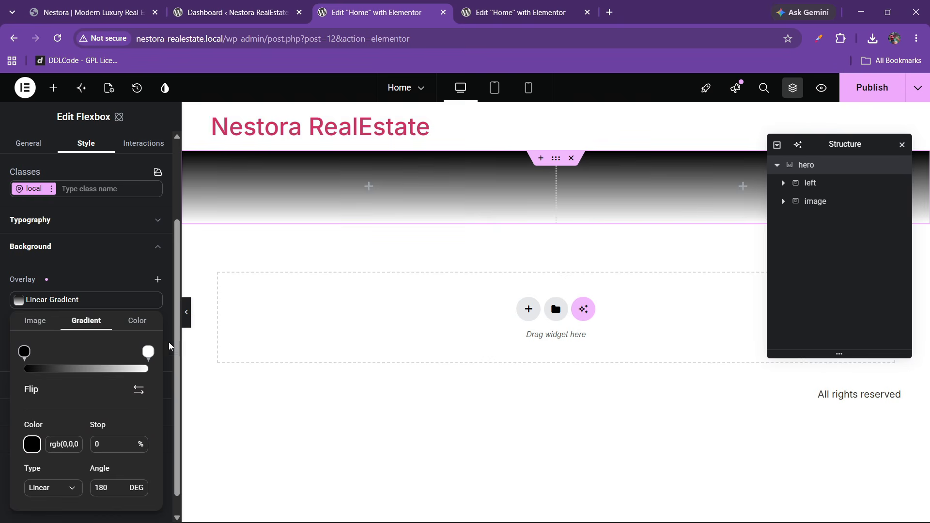
{"action": "left_click", "coordinate": [177, 419]}
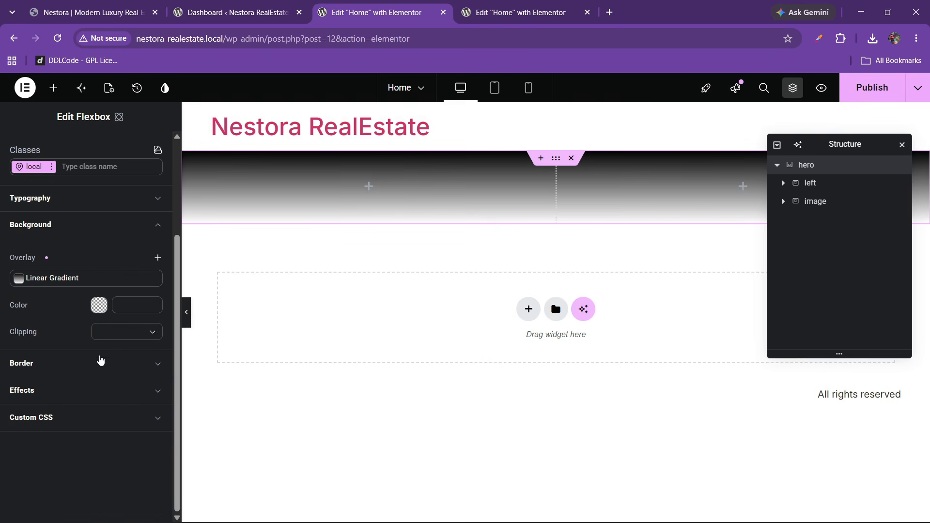
{"action": "left_click", "coordinate": [26, 279]}
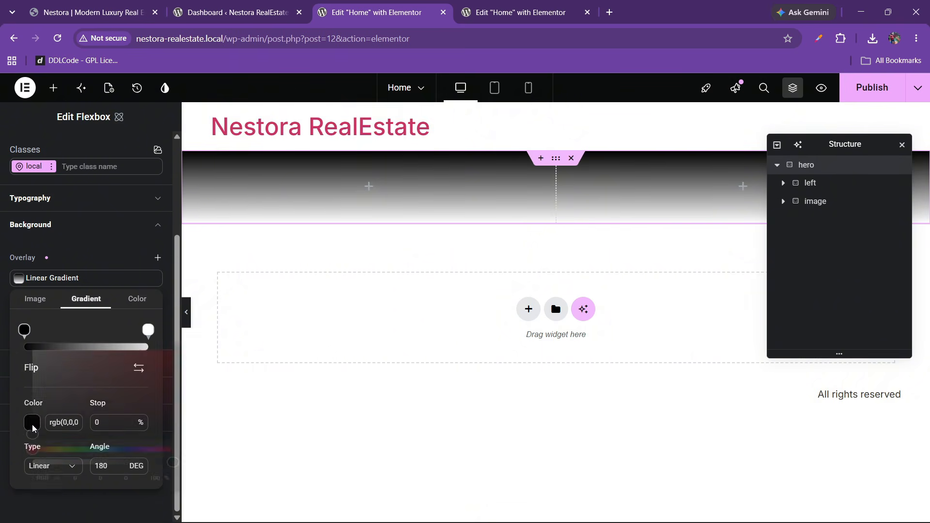
{"action": "left_click", "coordinate": [33, 424]}
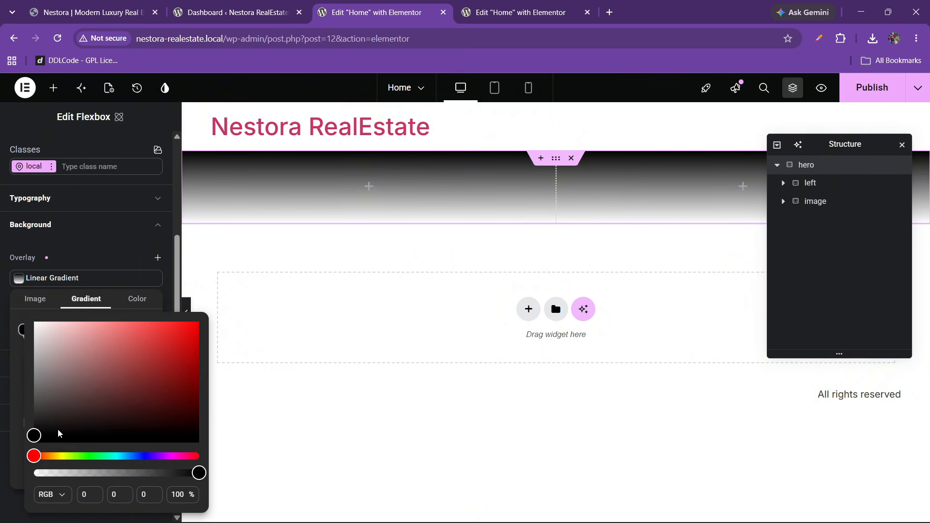
{"action": "left_click", "coordinate": [10, 458]}
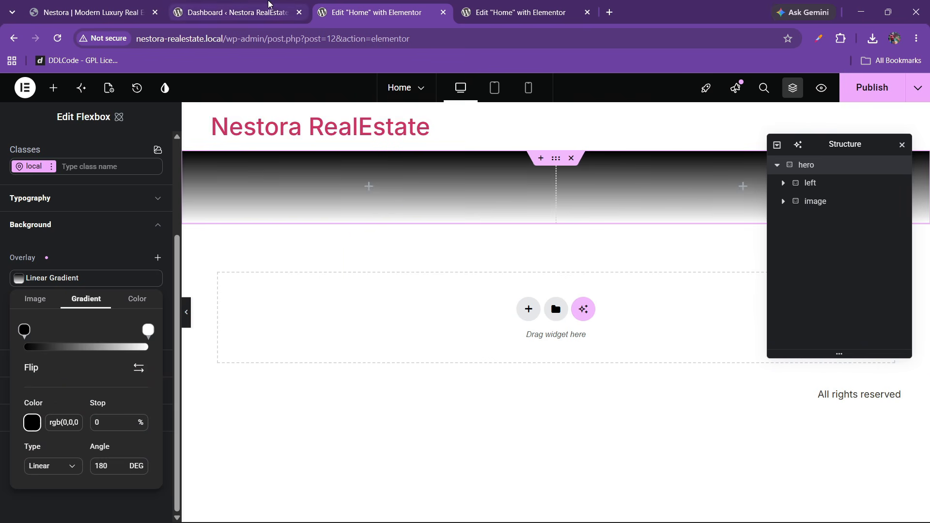
- Copy the darkblue variable's value #1E1C34 from the design system in the other Elementor tab and return to the hero editor
{"action": "left_click", "coordinate": [540, 5]}
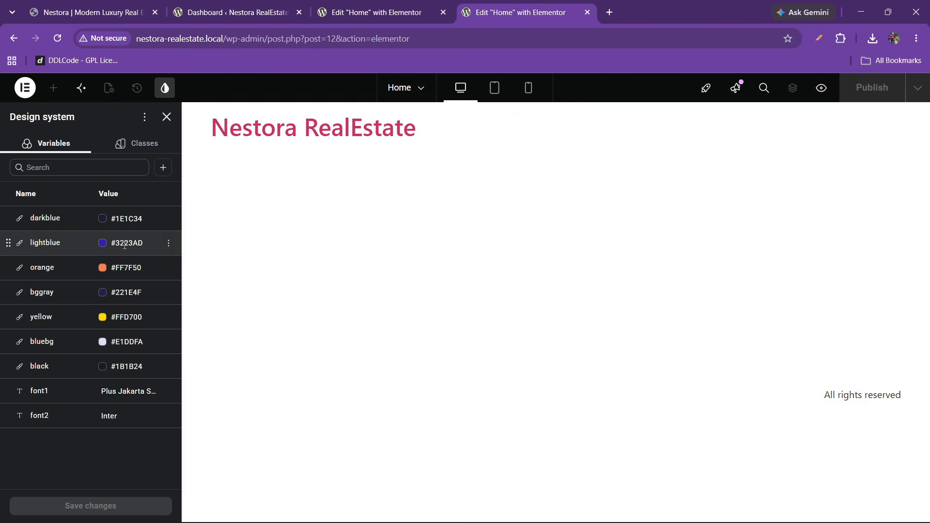
{"action": "left_click", "coordinate": [127, 219]}
{"action": "right_click", "coordinate": [128, 219]}
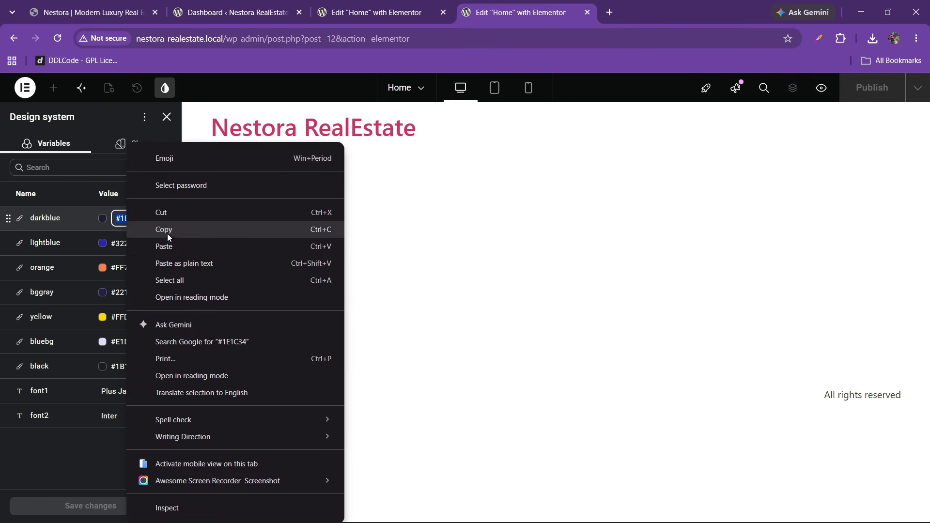
{"action": "left_click", "coordinate": [167, 233]}
{"action": "left_click", "coordinate": [378, 12]}
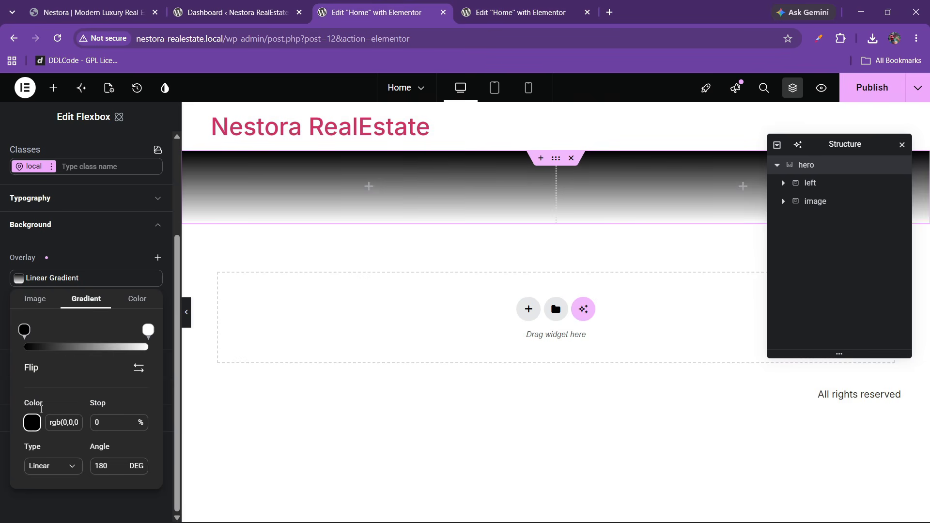
- Replace the first color of hero's linear gradient with the copied dark blue, #1E1C34
{"action": "left_click", "coordinate": [67, 425]}
{"action": "key", "text": "BackSpace"}
{"action": "key", "text": "BackSpace"}
{"action": "key", "text": "BackSpace"}
{"action": "key", "text": "BackSpace"}
{"action": "key", "text": "BackSpace"}
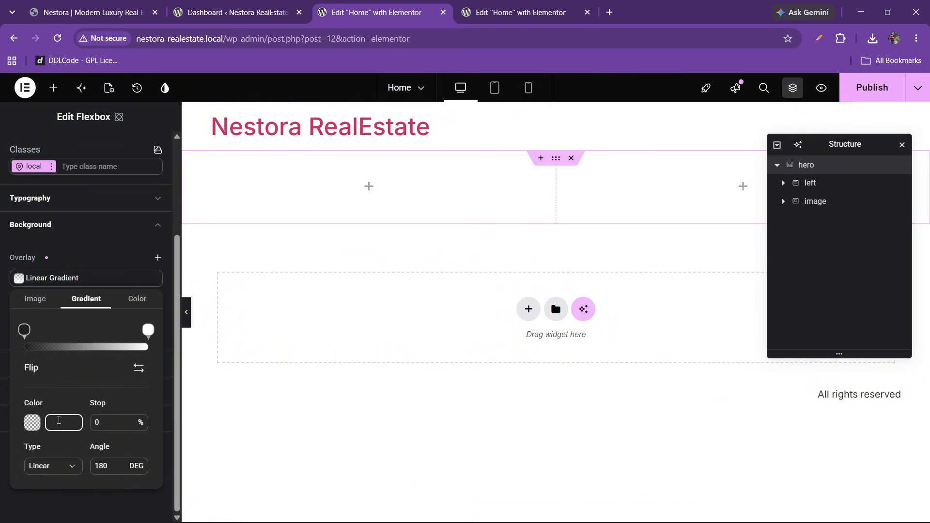
{"action": "right_click", "coordinate": [63, 420]}
{"action": "left_click", "coordinate": [113, 241]}
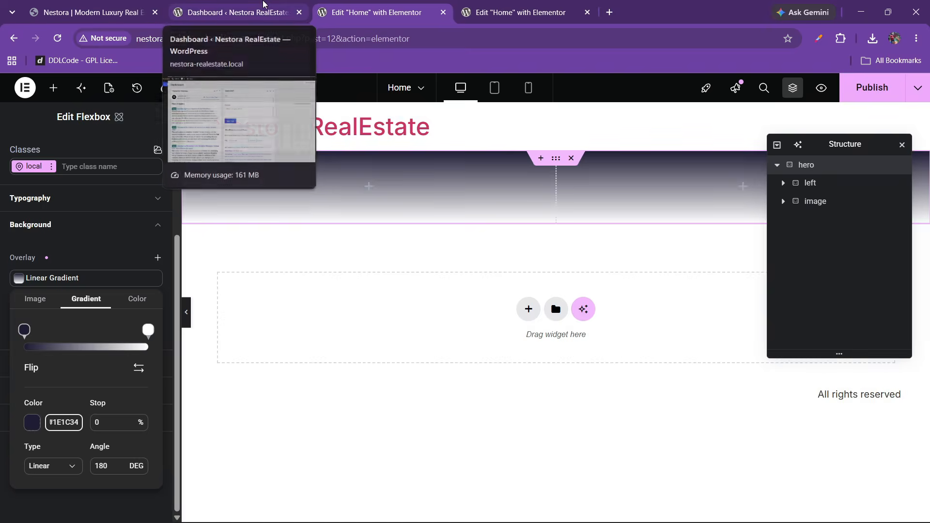
- Copy the lightblue variable's value #3223AD from the design system in the other Elementor tab and return to the hero editor
{"action": "left_click", "coordinate": [514, 12]}
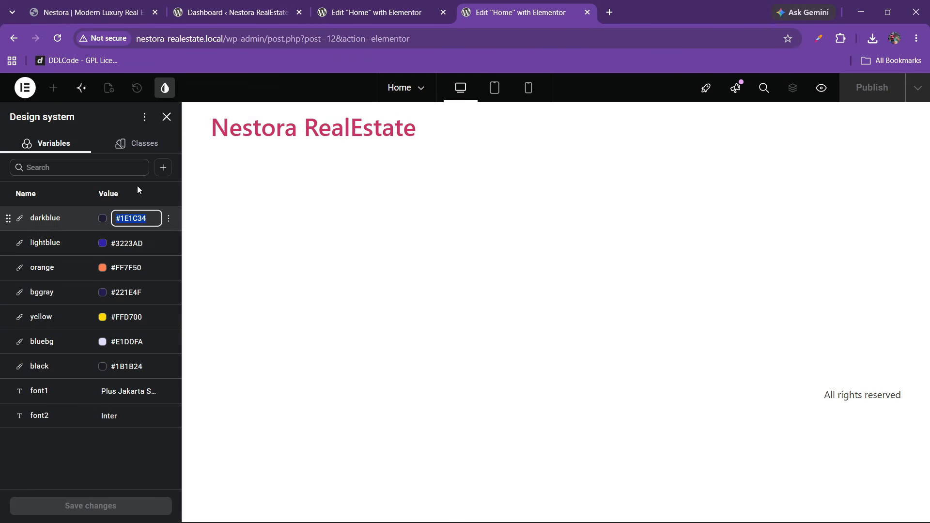
{"action": "left_click", "coordinate": [129, 243]}
{"action": "right_click", "coordinate": [125, 244]}
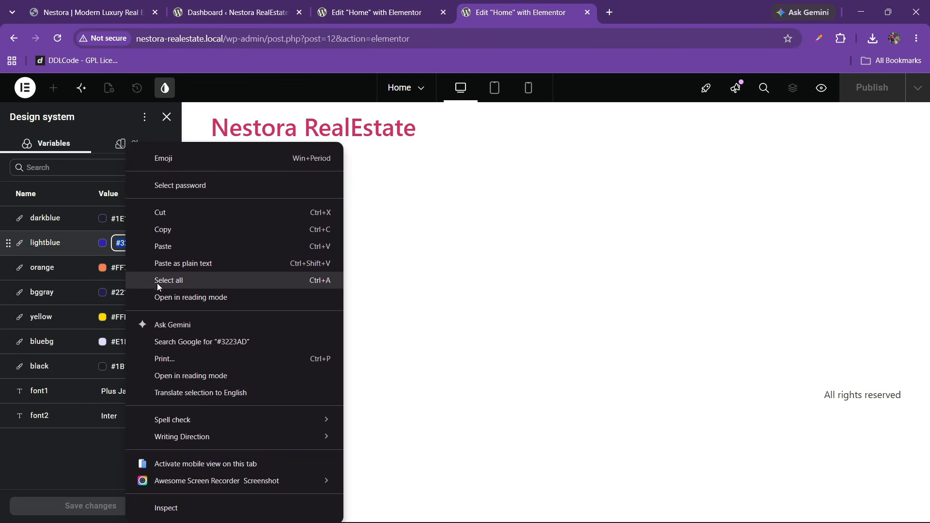
{"action": "left_click", "coordinate": [189, 173]}
{"action": "left_click", "coordinate": [378, 13]}
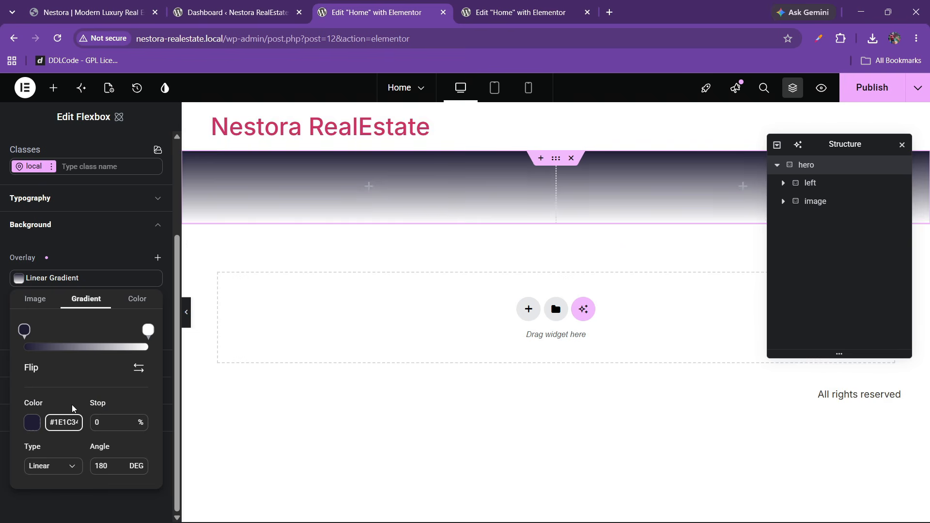
- Replace the end color of hero's linear gradient with the copied light blue, #3223AD
{"action": "left_click", "coordinate": [149, 332]}
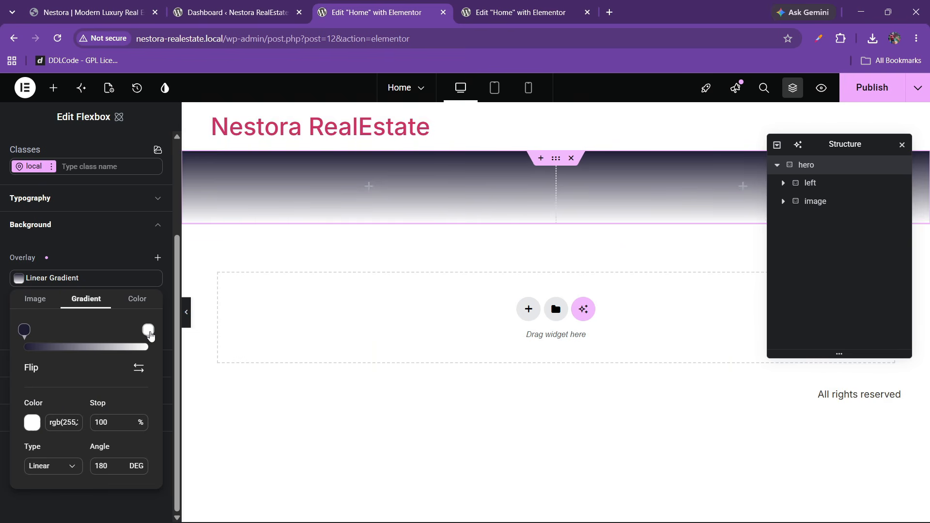
{"action": "double_click", "coordinate": [58, 426]}
{"action": "key", "text": "BackSpace"}
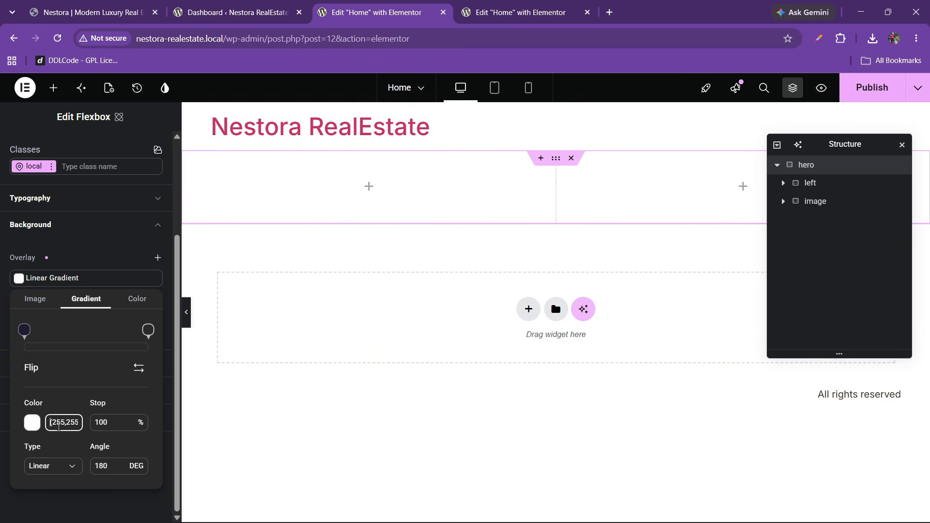
{"action": "key", "text": "ctrl+a"}
{"action": "key", "text": "BackSpace"}
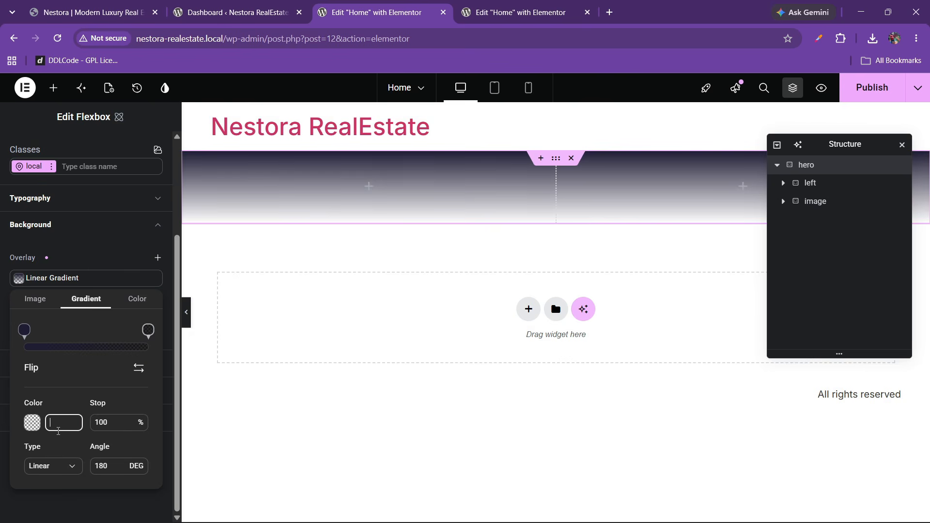
{"action": "right_click", "coordinate": [59, 424]}
{"action": "left_click", "coordinate": [96, 262]}
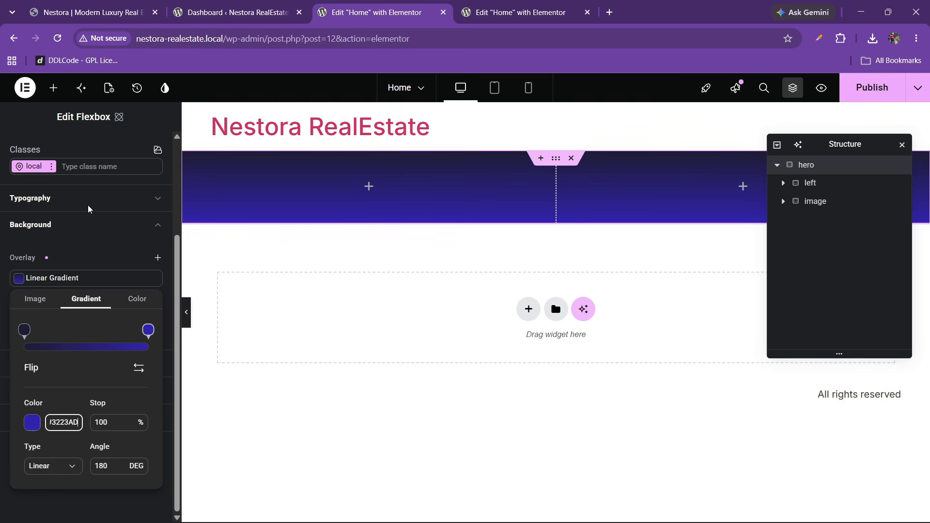
- Close hero's gradient settings and collapse its Background style section
{"action": "left_click", "coordinate": [43, 227]}
{"action": "scroll", "coordinate": [46, 243], "scroll_direction": "up", "scroll_amount": 3}
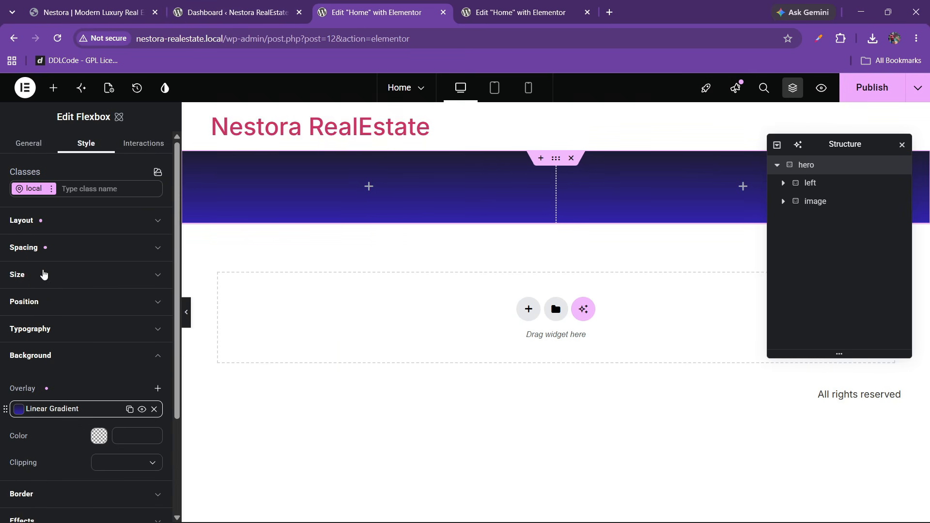
{"action": "left_click", "coordinate": [38, 143]}
{"action": "left_click", "coordinate": [85, 145]}
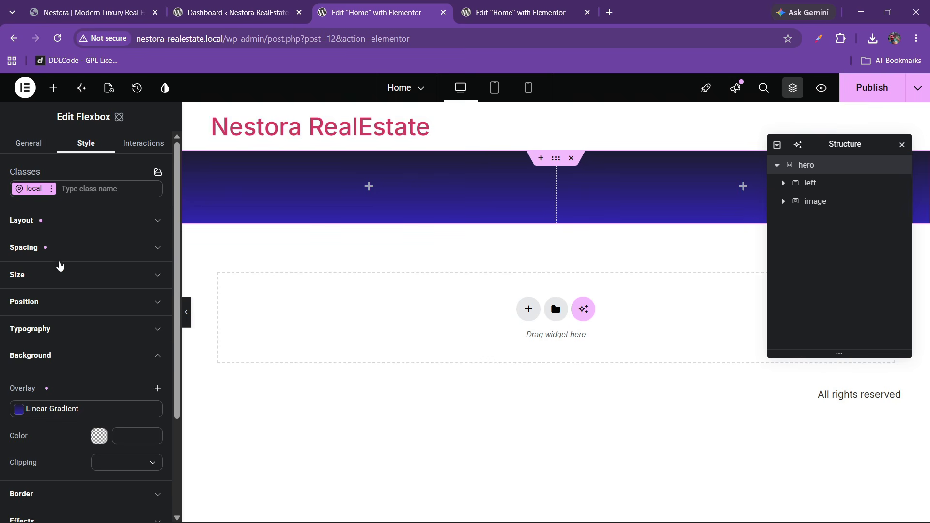
{"action": "left_click", "coordinate": [65, 365]}
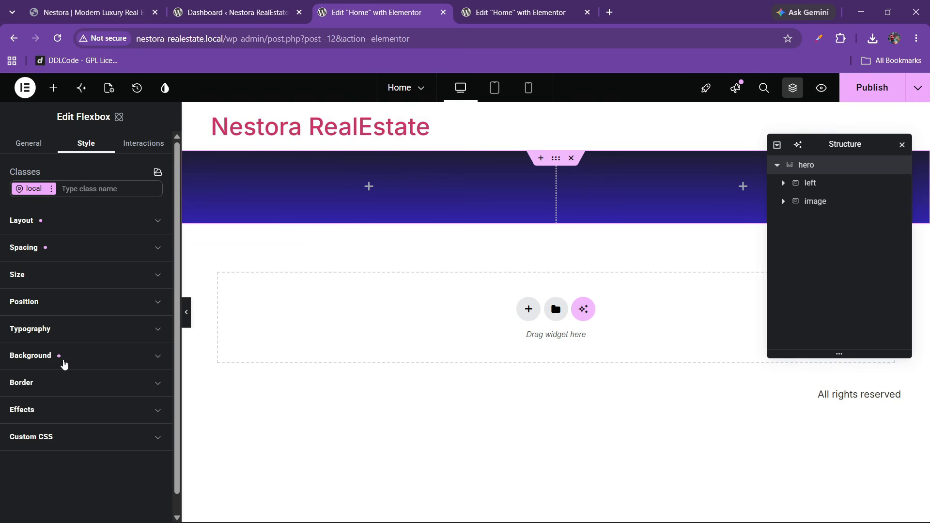
- Set hero's height to 700 px in its size settings
{"action": "left_click", "coordinate": [54, 275]}
{"action": "left_click", "coordinate": [150, 322]}
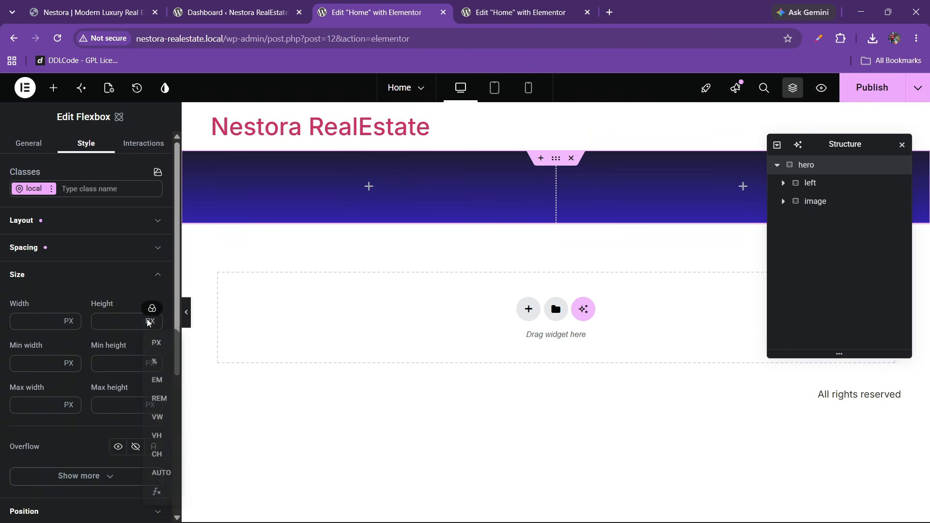
{"action": "left_click", "coordinate": [152, 361]}
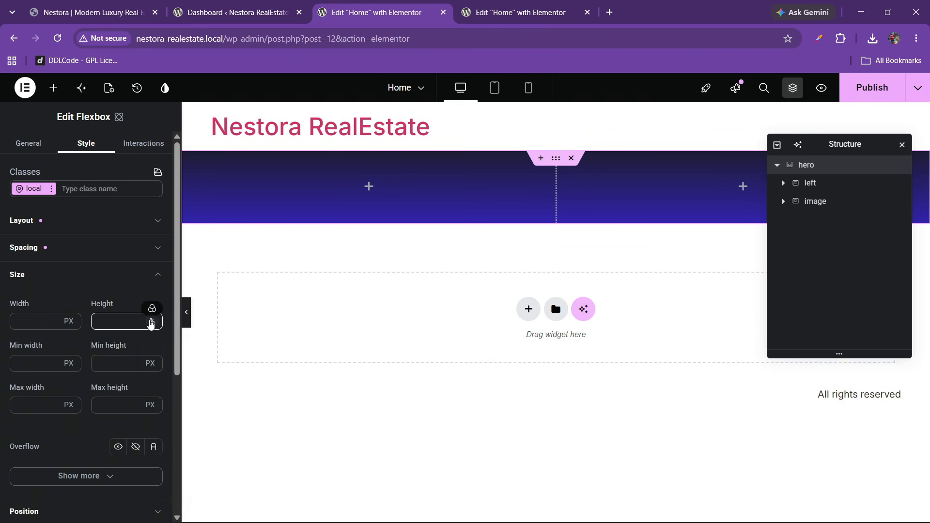
{"action": "left_click", "coordinate": [151, 323]}
{"action": "left_click", "coordinate": [160, 345]}
{"action": "left_click", "coordinate": [101, 324]}
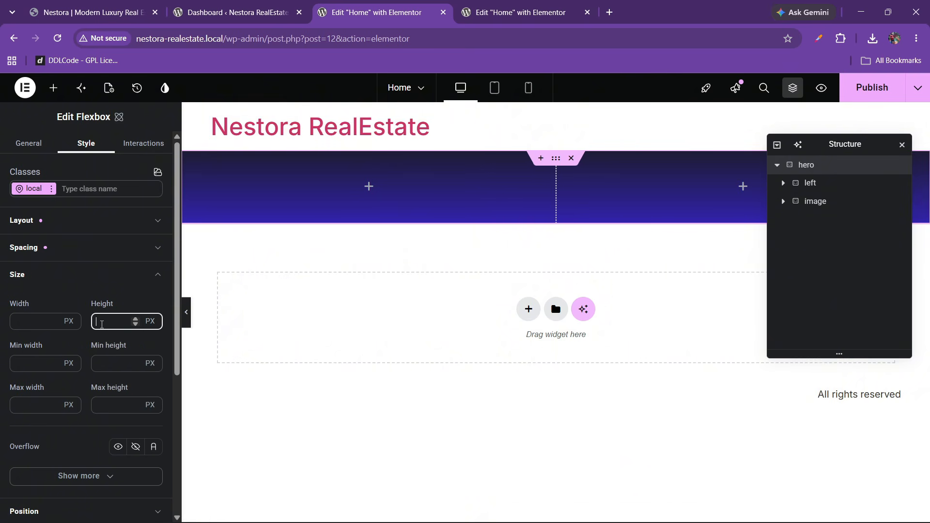
{"action": "type", "text": "700"}
{"action": "scroll", "coordinate": [430, 330], "scroll_direction": "down", "scroll_amount": 3}
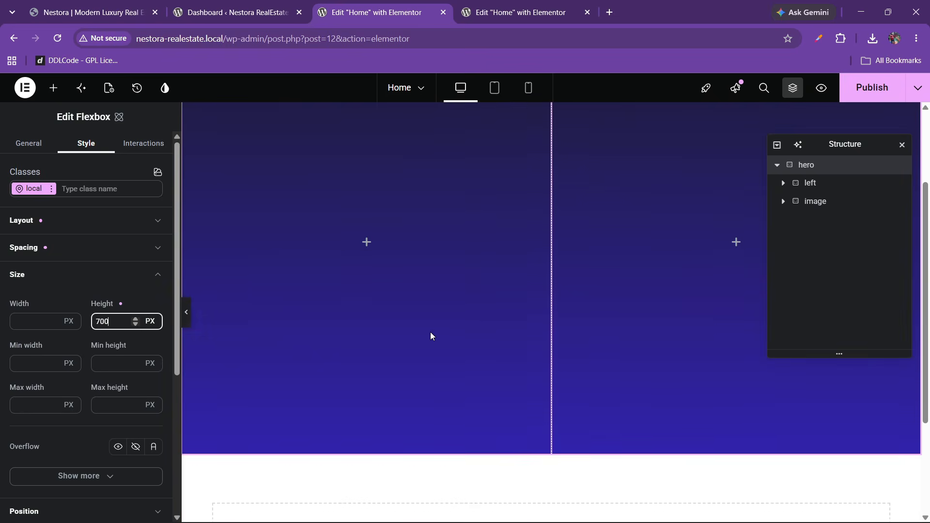
- Compare hero with the Nestora reference site and publish the Home page
{"action": "left_click", "coordinate": [145, 6]}
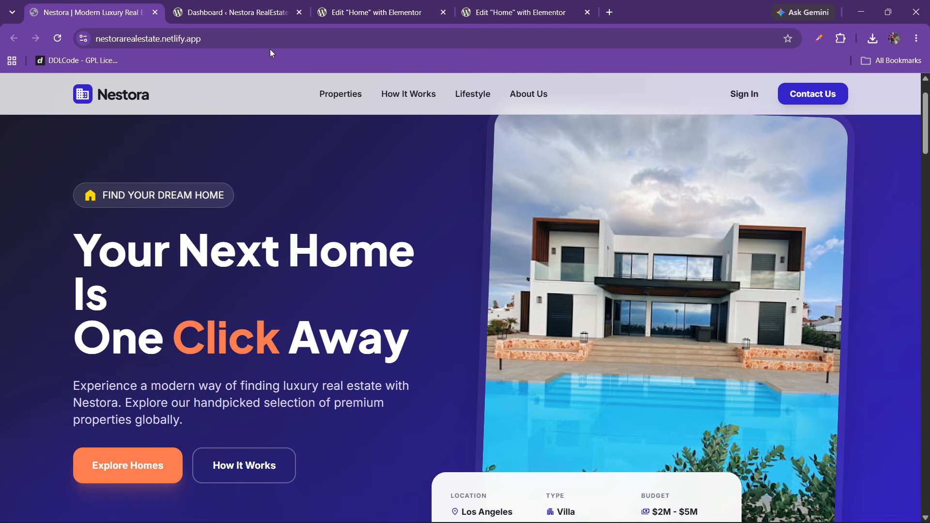
{"action": "left_click", "coordinate": [414, 9]}
{"action": "scroll", "coordinate": [517, 221], "scroll_direction": "up", "scroll_amount": 2}
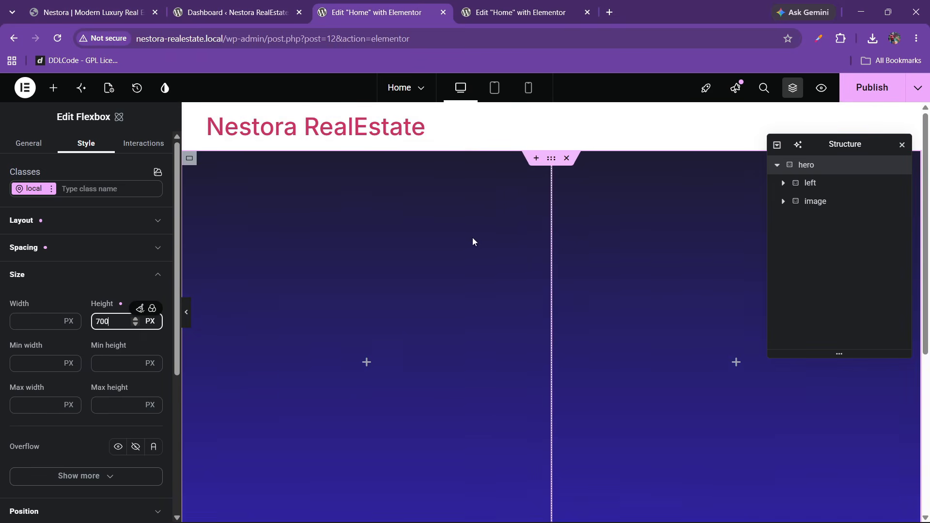
{"action": "left_click", "coordinate": [872, 88]}
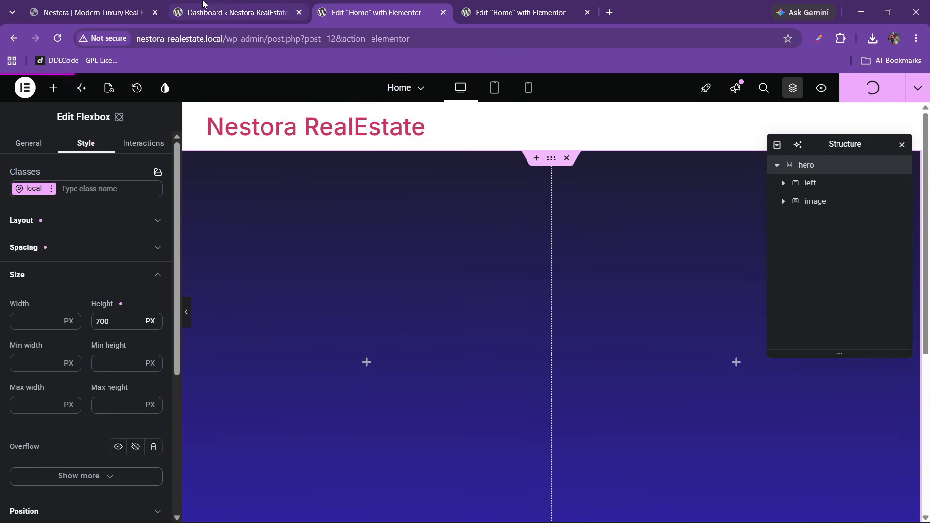
{"action": "left_click", "coordinate": [146, 10]}
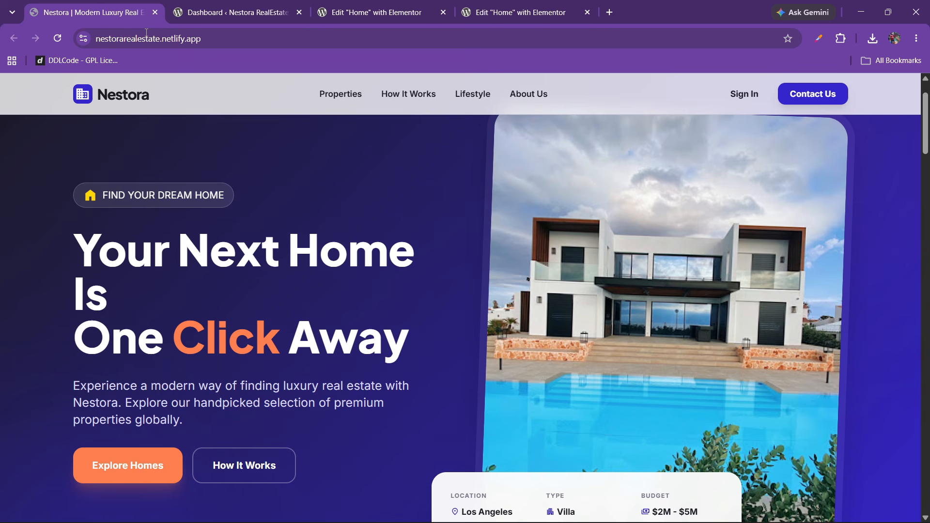
{"action": "left_click", "coordinate": [358, 3]}
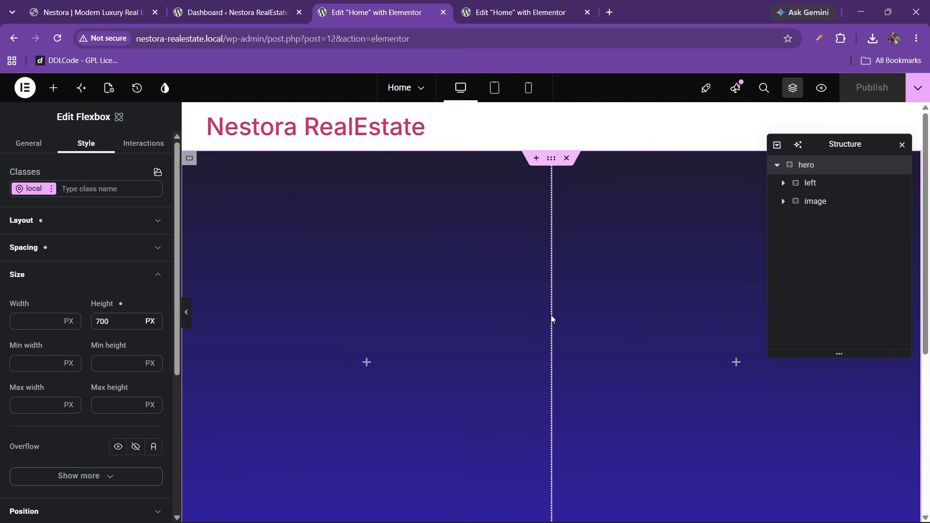
- Add an Image widget to hero's image column and set its image resolution to Full
{"action": "left_click", "coordinate": [54, 88]}
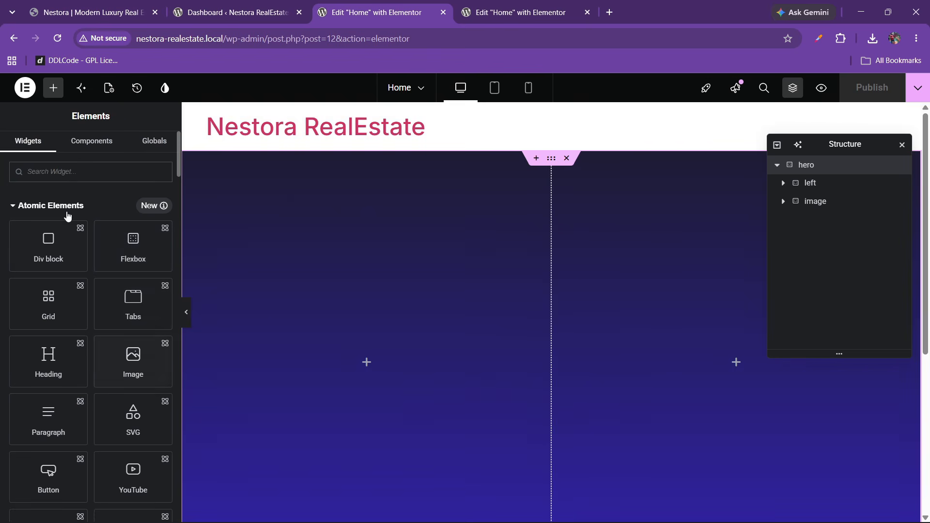
{"action": "type", "text": "image"}
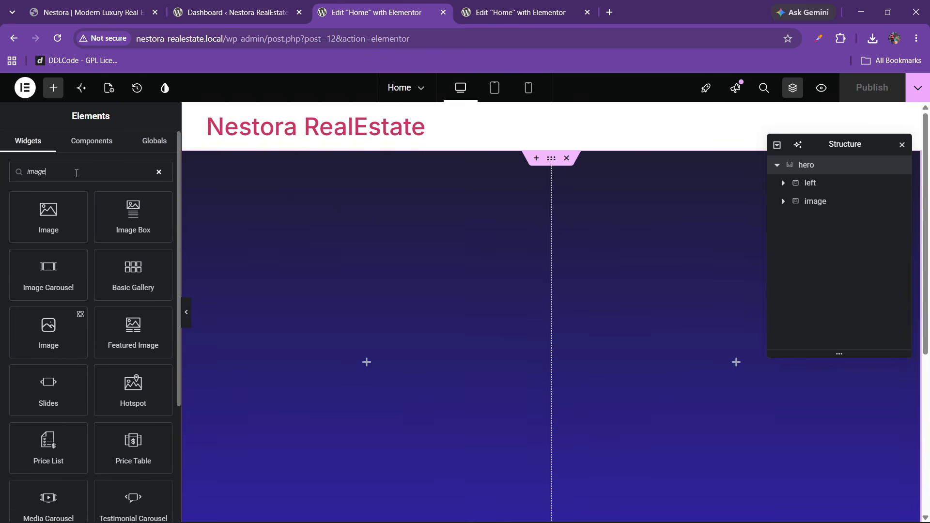
{"action": "left_click_drag", "start_coordinate": [70, 194], "coordinate": [719, 394]}
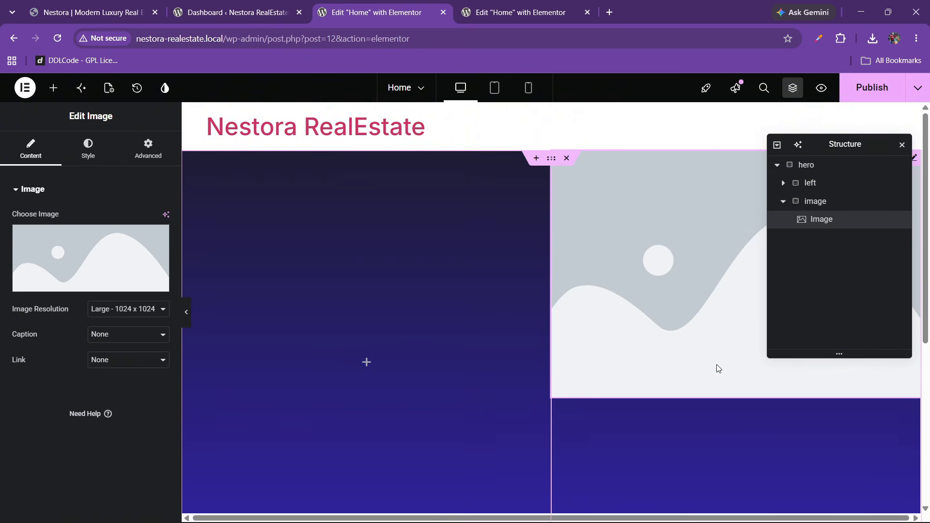
{"action": "left_click", "coordinate": [122, 313]}
{"action": "left_click", "coordinate": [111, 411]}
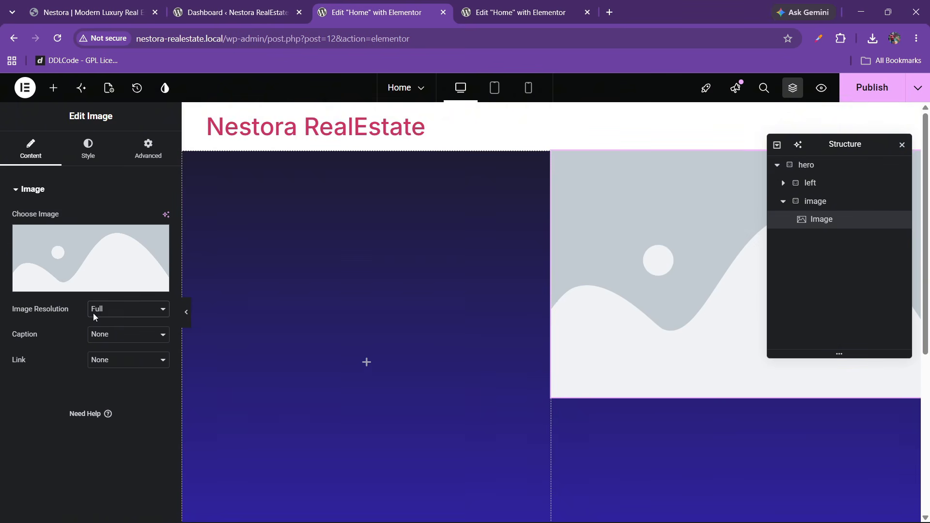
- Fill the hero's Image widget with the hero img picture from the media library
{"action": "left_click", "coordinate": [96, 266]}
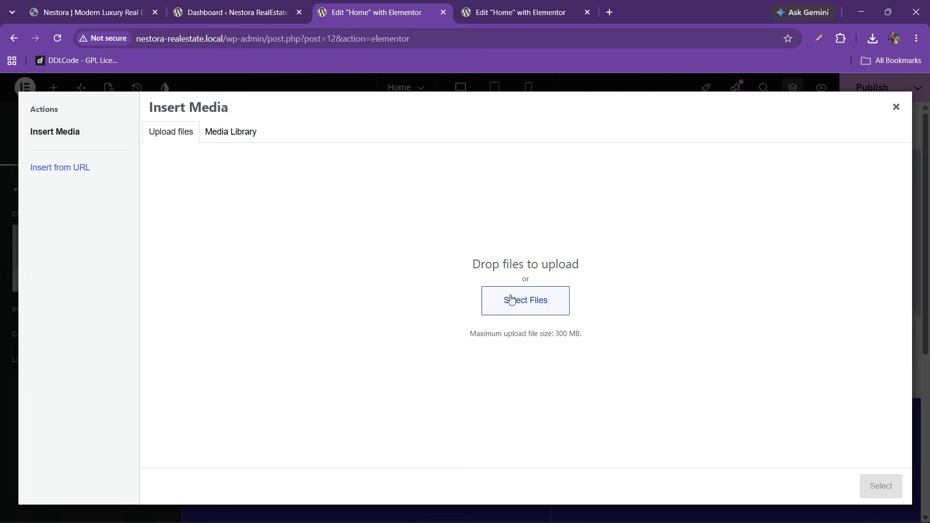
{"action": "left_click", "coordinate": [230, 132]}
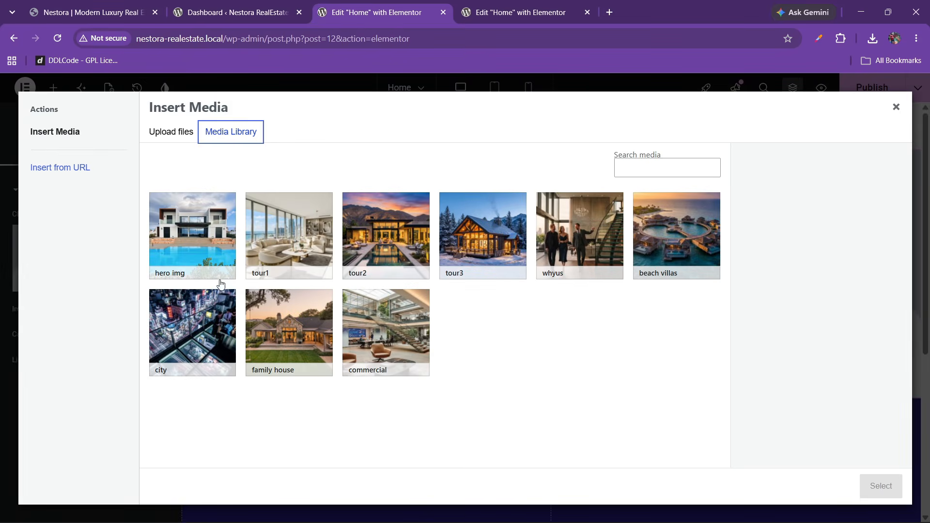
{"action": "left_click", "coordinate": [197, 264]}
{"action": "left_click", "coordinate": [881, 485]}
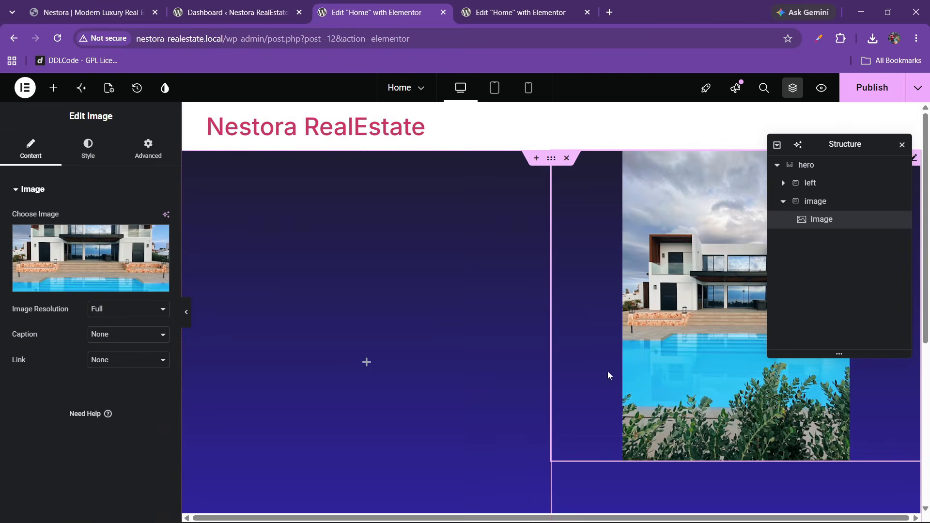
- Set hero's flex layout to center its content with both Justify content and Align items
{"action": "left_click", "coordinate": [806, 165]}
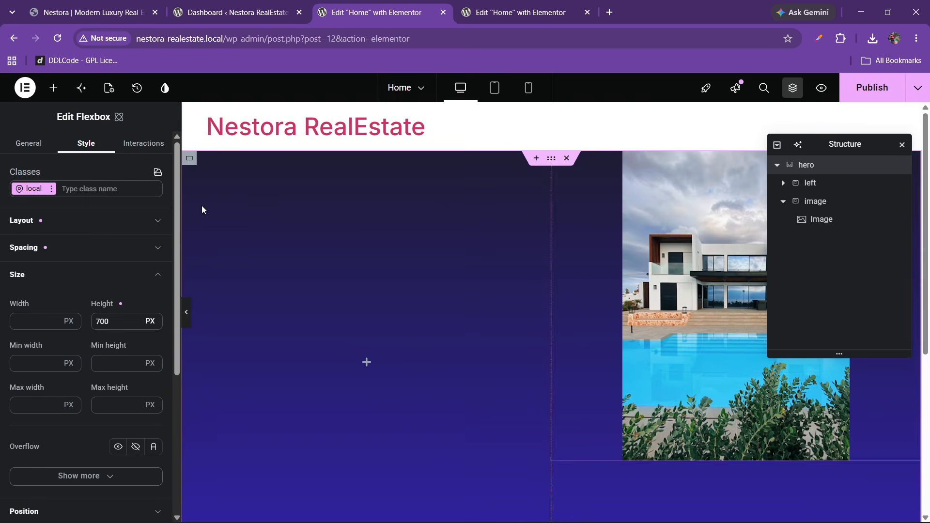
{"action": "left_click", "coordinate": [57, 226]}
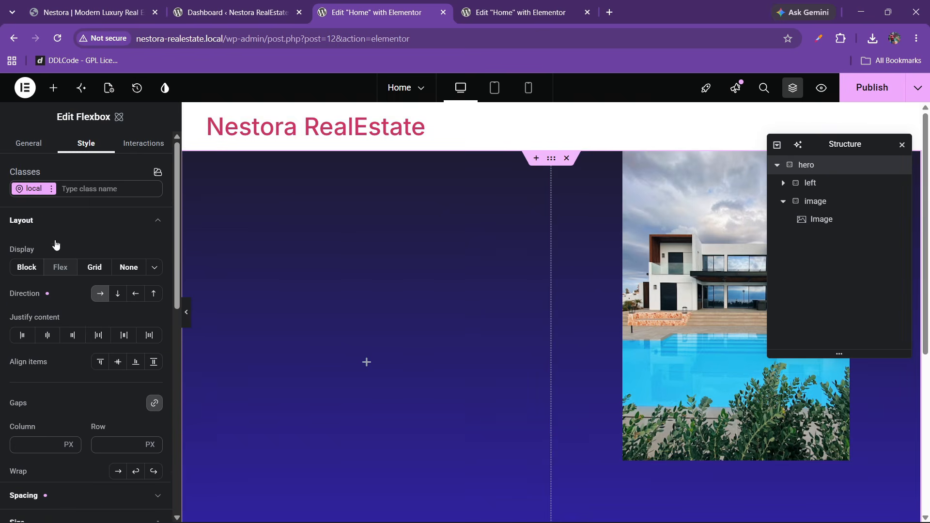
{"action": "left_click", "coordinate": [98, 335]}
{"action": "left_click", "coordinate": [118, 364]}
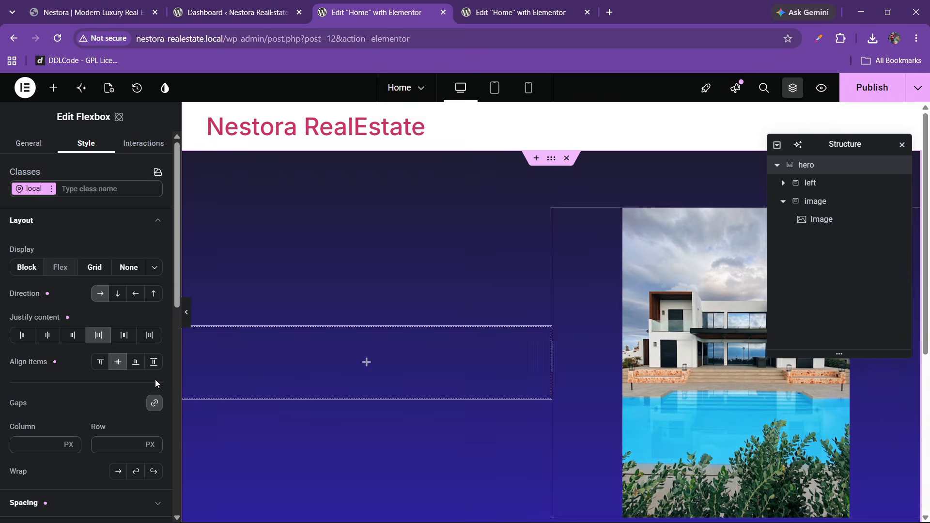
{"action": "left_click", "coordinate": [47, 334]}
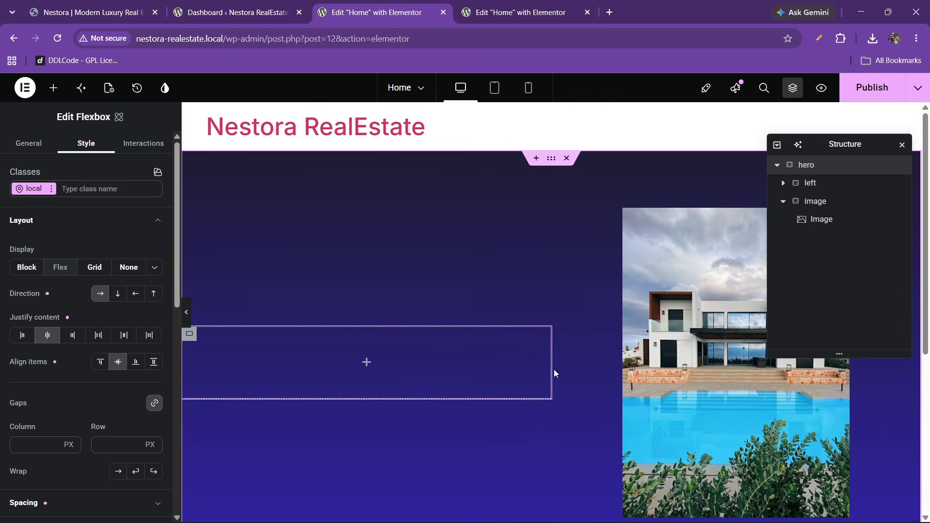
- Compare the placed hero image with the hero section on the Nestora reference site
{"action": "left_click", "coordinate": [654, 348]}
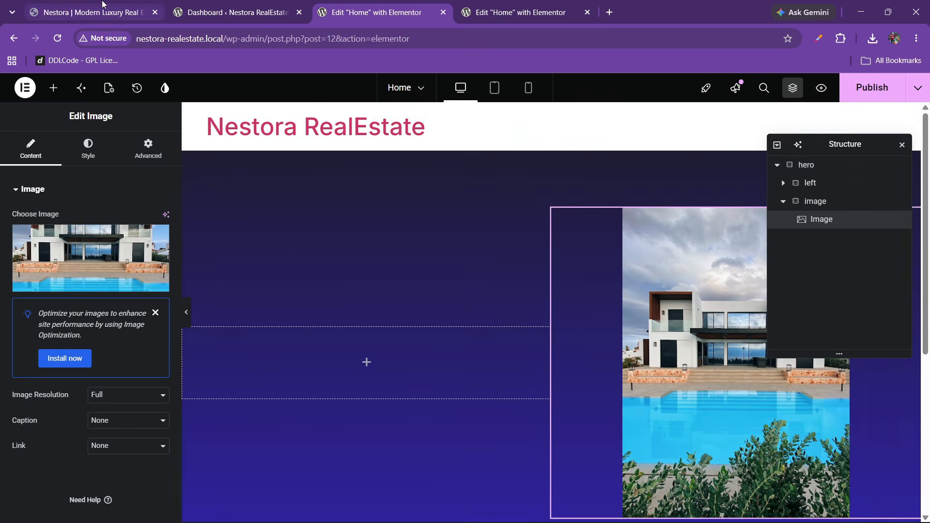
{"action": "left_click", "coordinate": [92, 12]}
{"action": "scroll", "coordinate": [522, 277], "scroll_direction": "down", "scroll_amount": 3}
{"action": "scroll", "coordinate": [521, 280], "scroll_direction": "up", "scroll_amount": 2}
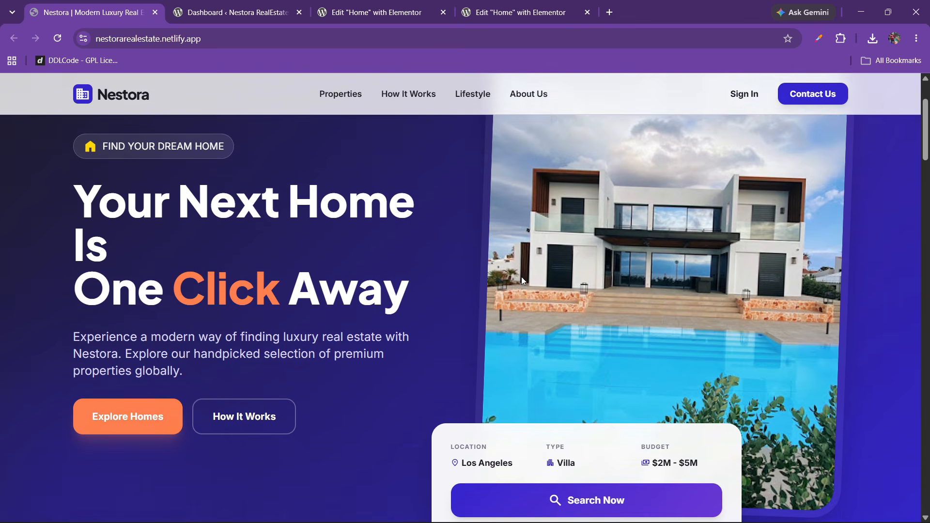
{"action": "left_click", "coordinate": [373, 12]}
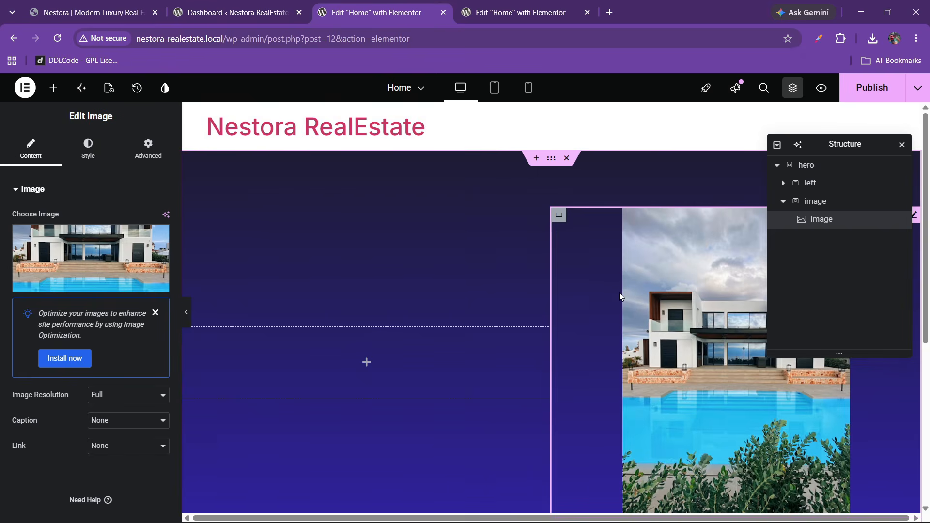
{"action": "scroll", "coordinate": [618, 293], "scroll_direction": "down", "scroll_amount": 1}
{"action": "scroll", "coordinate": [619, 292], "scroll_direction": "up", "scroll_amount": 1}
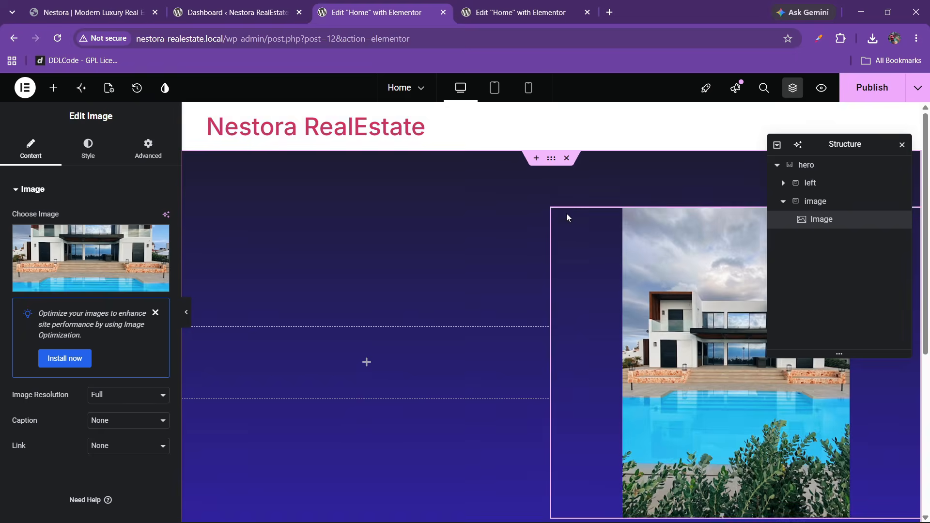
- Try 60 px padding on all four sides of hero and reset it to 0
{"action": "left_click", "coordinate": [807, 165]}
{"action": "scroll", "coordinate": [69, 296], "scroll_direction": "down", "scroll_amount": 6}
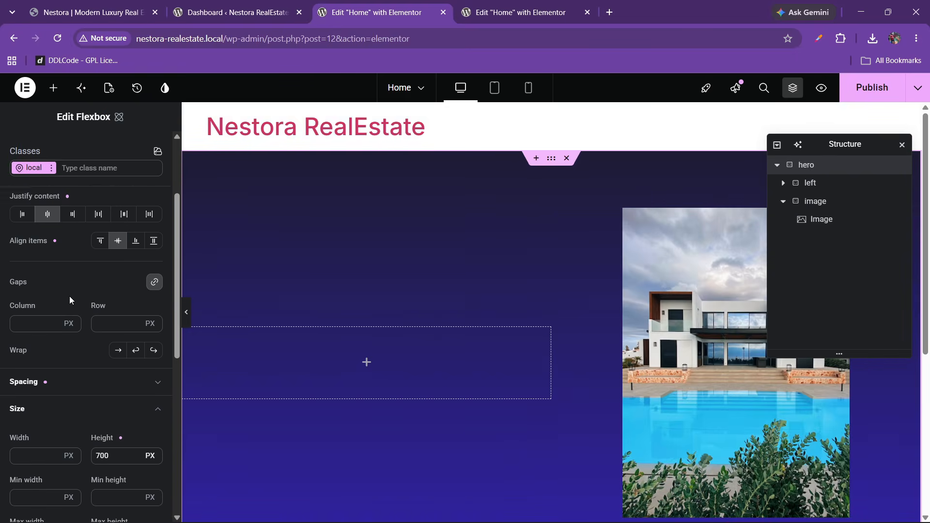
{"action": "scroll", "coordinate": [45, 339], "scroll_direction": "down", "scroll_amount": 1}
{"action": "scroll", "coordinate": [44, 339], "scroll_direction": "up", "scroll_amount": 3}
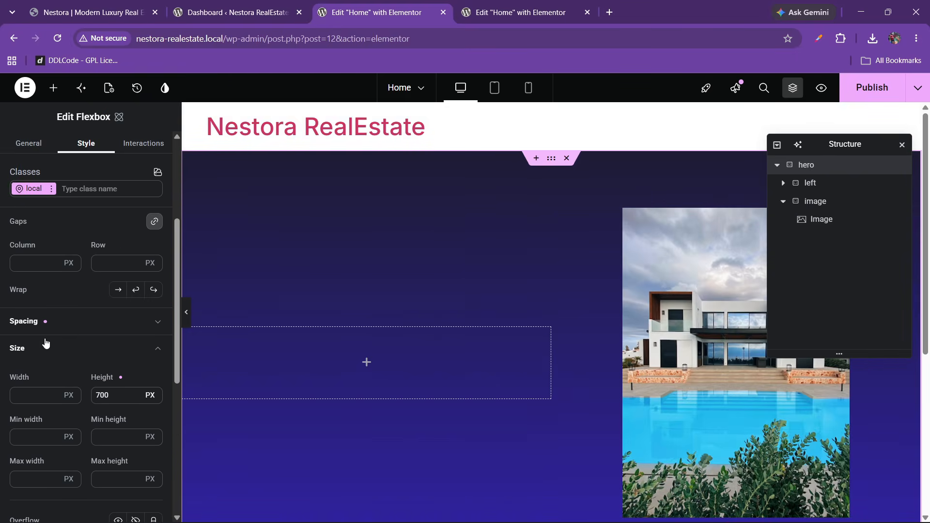
{"action": "left_click", "coordinate": [45, 321]}
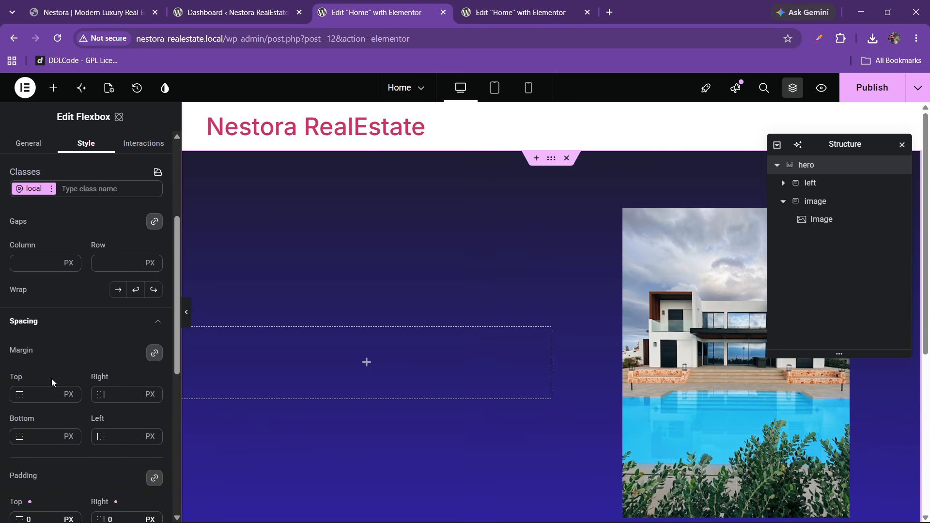
{"action": "scroll", "coordinate": [51, 379], "scroll_direction": "down", "scroll_amount": 3}
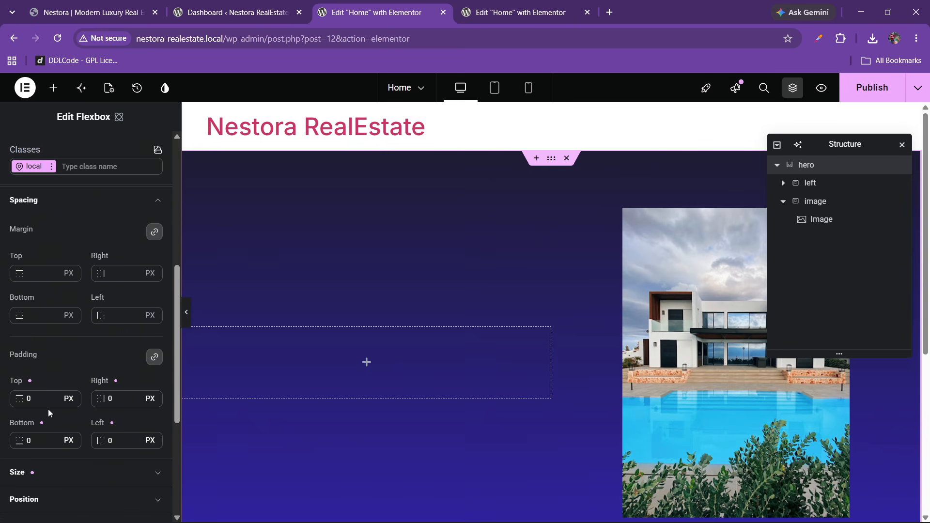
{"action": "left_click", "coordinate": [28, 405]}
{"action": "type", "text": "6"}
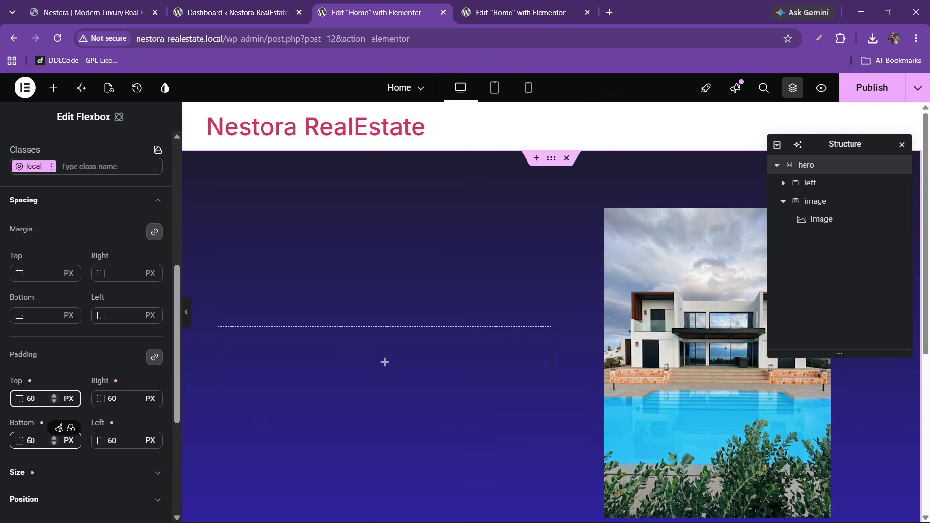
{"action": "key", "text": "BackSpace"}
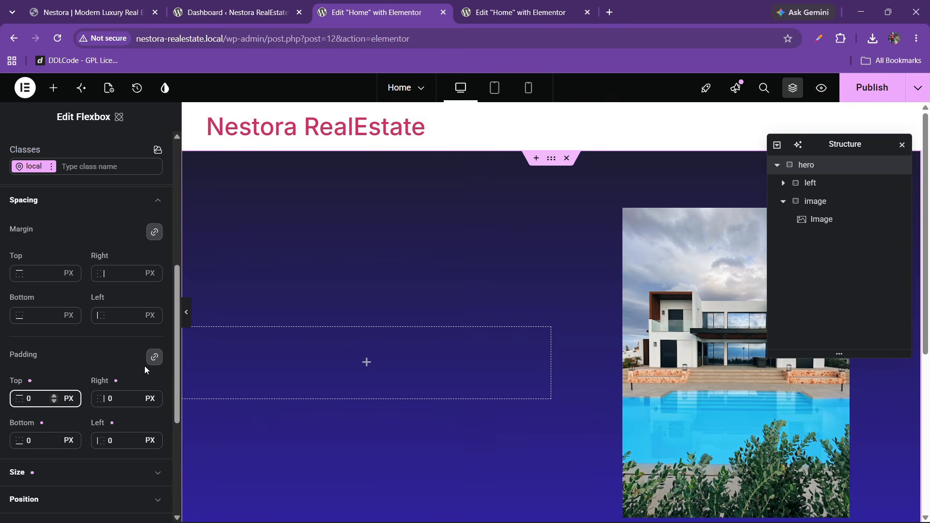
- Unlink hero's padding sides, collapse its Spacing section and slightly reduce hero's height in the size settings
{"action": "left_click", "coordinate": [154, 358]}
{"action": "left_click", "coordinate": [28, 400]}
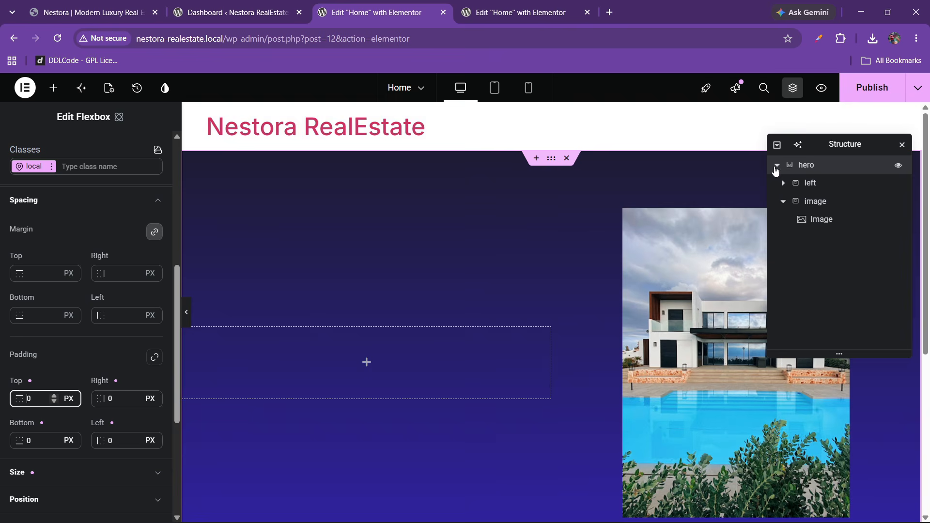
{"action": "left_click", "coordinate": [58, 202]}
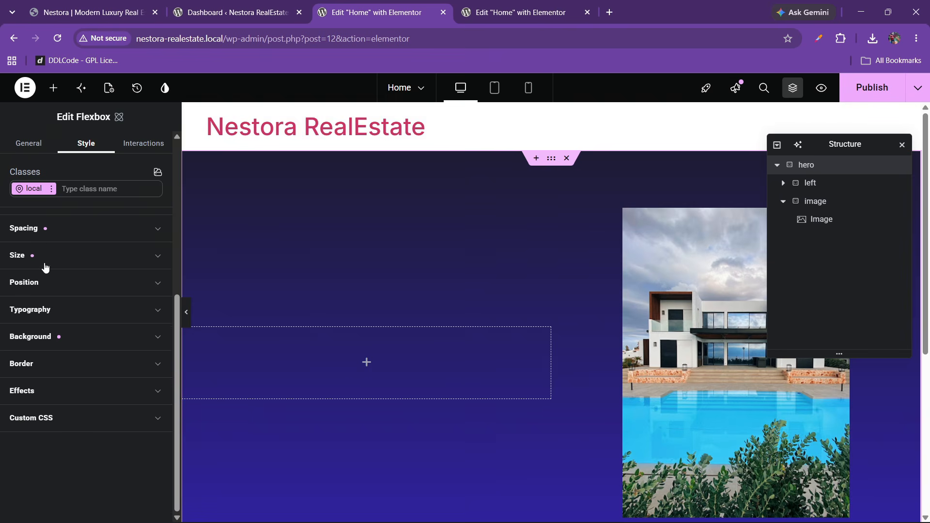
{"action": "left_click", "coordinate": [46, 257]}
{"action": "key", "text": "Tab"}
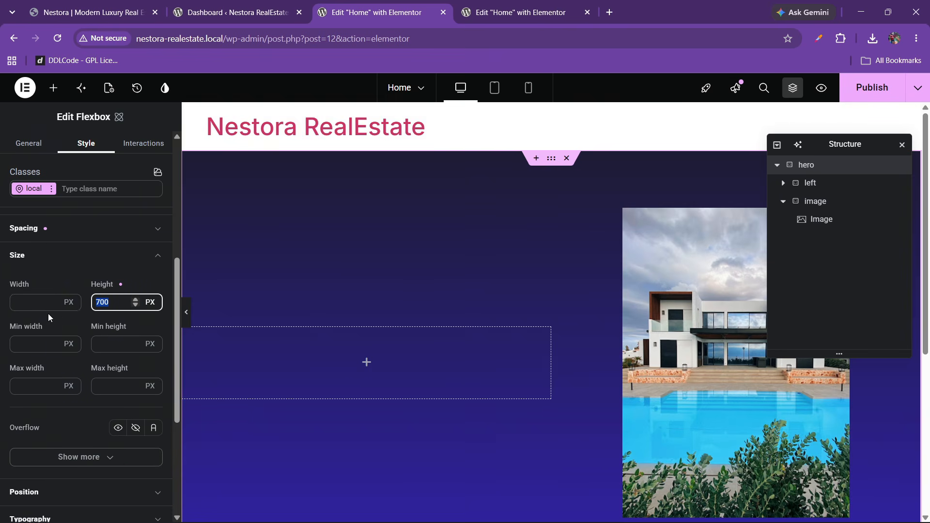
{"action": "type", "text": "500"}
- Dismiss the image optimization notice and set the hero image's border type to Solid, leaving its box shadow at default
{"action": "left_click", "coordinate": [688, 327]}
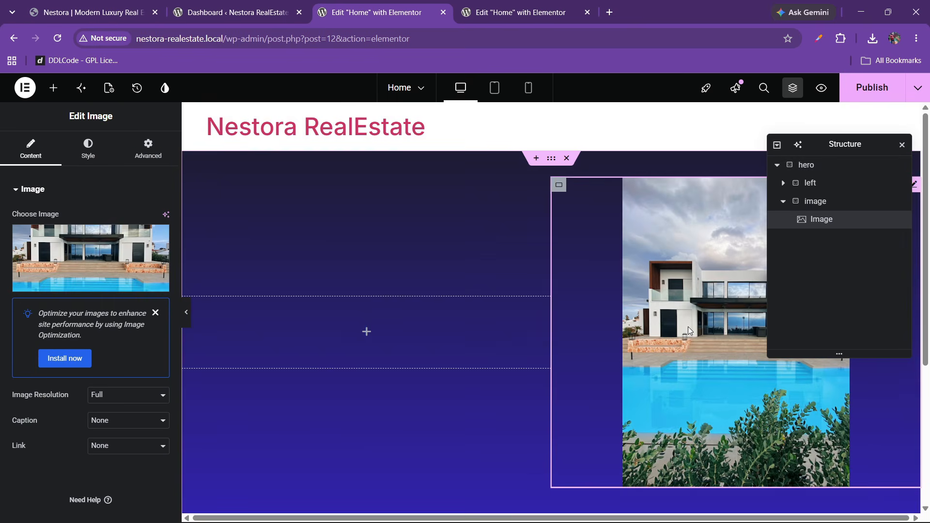
{"action": "left_click", "coordinate": [155, 312]}
{"action": "left_click", "coordinate": [88, 148]}
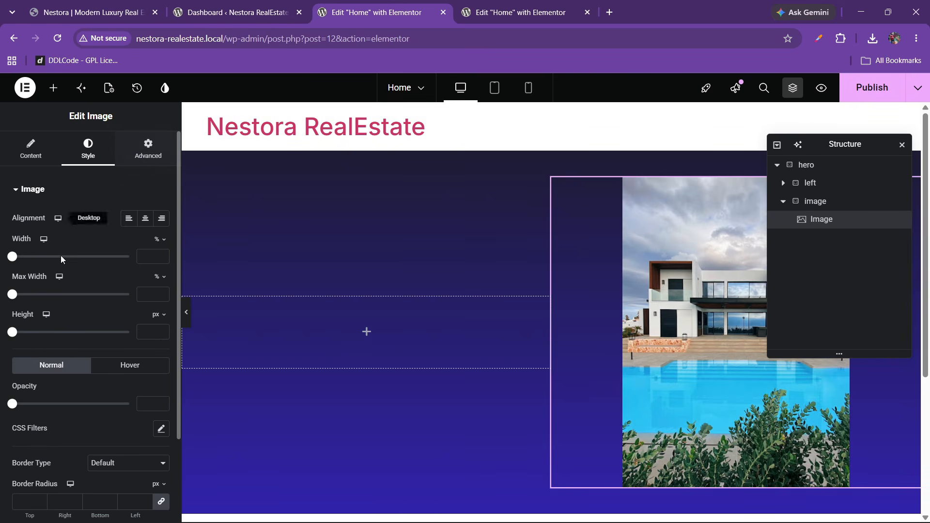
{"action": "scroll", "coordinate": [63, 293], "scroll_direction": "down", "scroll_amount": 2}
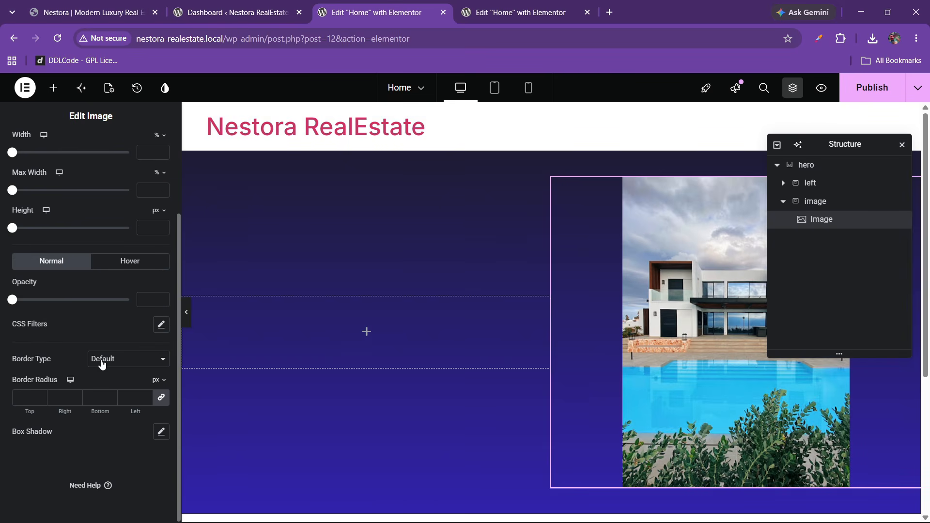
{"action": "left_click", "coordinate": [158, 433]}
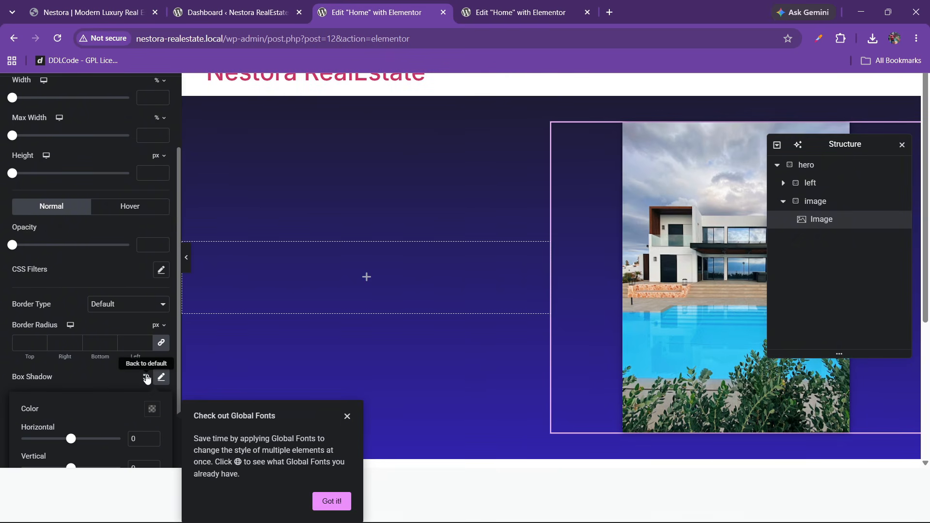
{"action": "left_click", "coordinate": [145, 377]}
{"action": "left_click", "coordinate": [109, 360]}
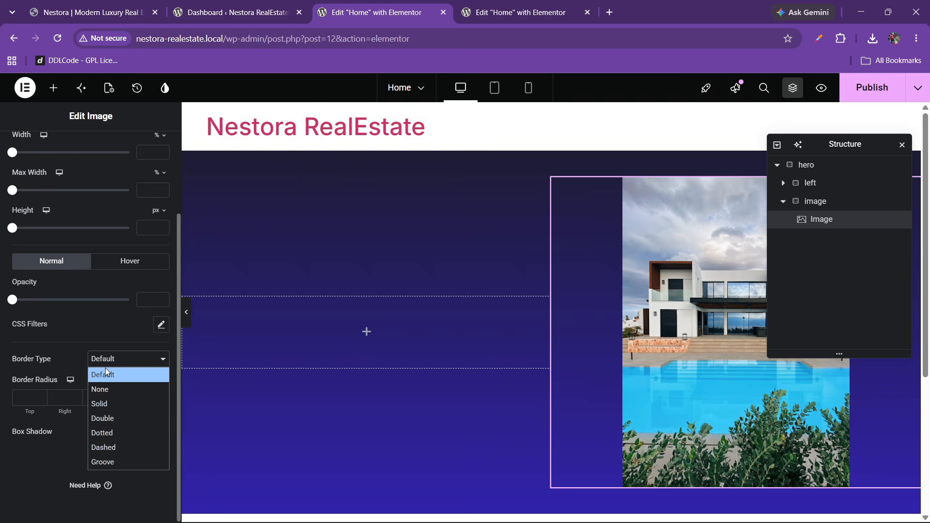
{"action": "left_click", "coordinate": [105, 403]}
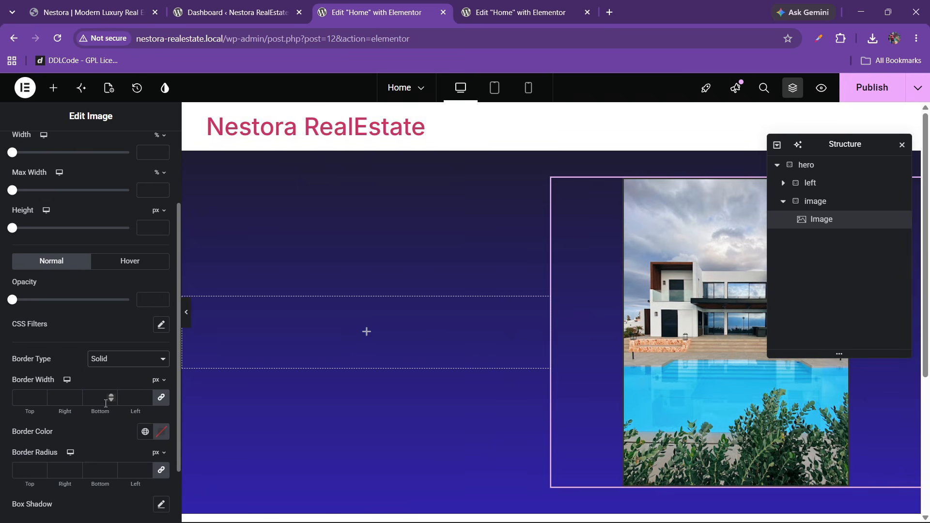
- Set the hero image's border width to 10 px on all sides
{"action": "left_click", "coordinate": [40, 395]}
{"action": "left_click", "coordinate": [41, 396]}
{"action": "left_click", "coordinate": [40, 396]}
{"action": "left_click", "coordinate": [40, 396]}
{"action": "left_click", "coordinate": [41, 396]}
{"action": "left_click", "coordinate": [40, 396]}
{"action": "left_click", "coordinate": [41, 396]}
{"action": "left_click", "coordinate": [40, 396]}
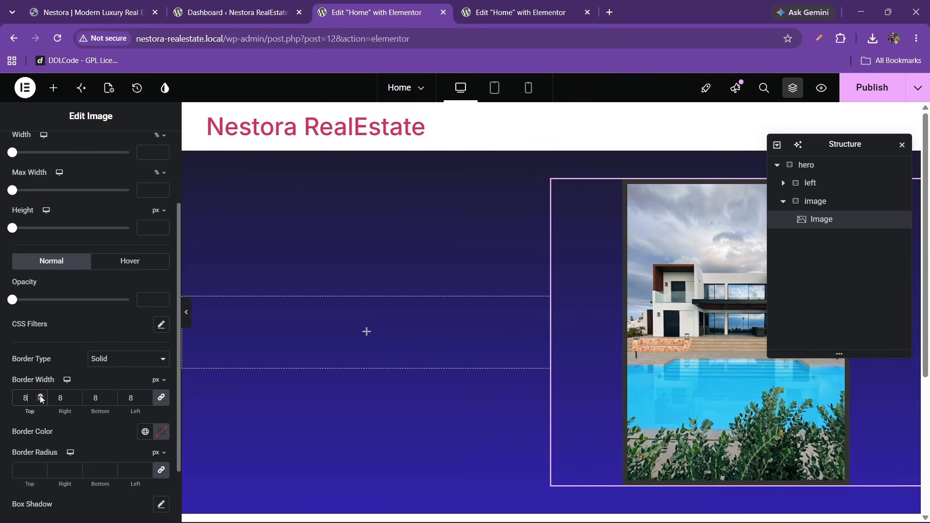
{"action": "left_click", "coordinate": [40, 396]}
{"action": "left_click", "coordinate": [40, 396]}
- Check the image frame on the Nestora reference site and set the hero image's border color to white, #FFFFFF
{"action": "left_click", "coordinate": [148, 17]}
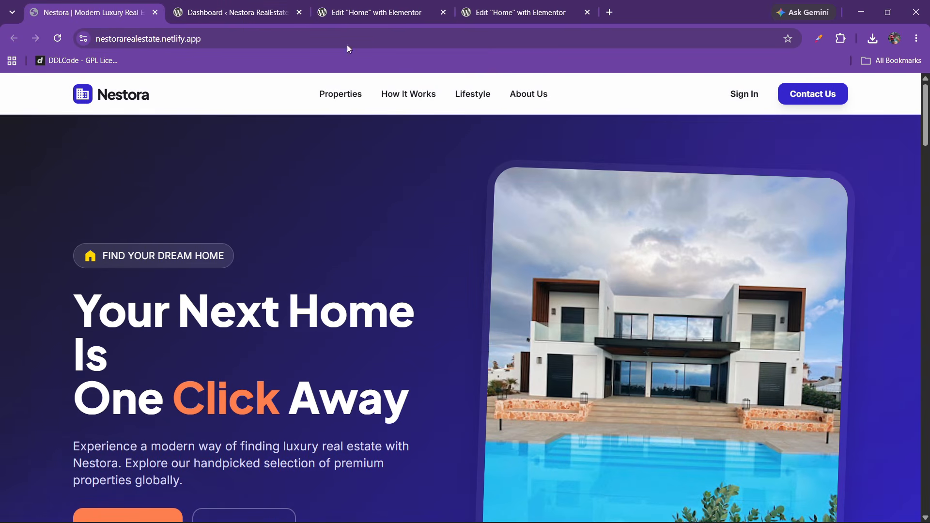
{"action": "left_click", "coordinate": [368, 12]}
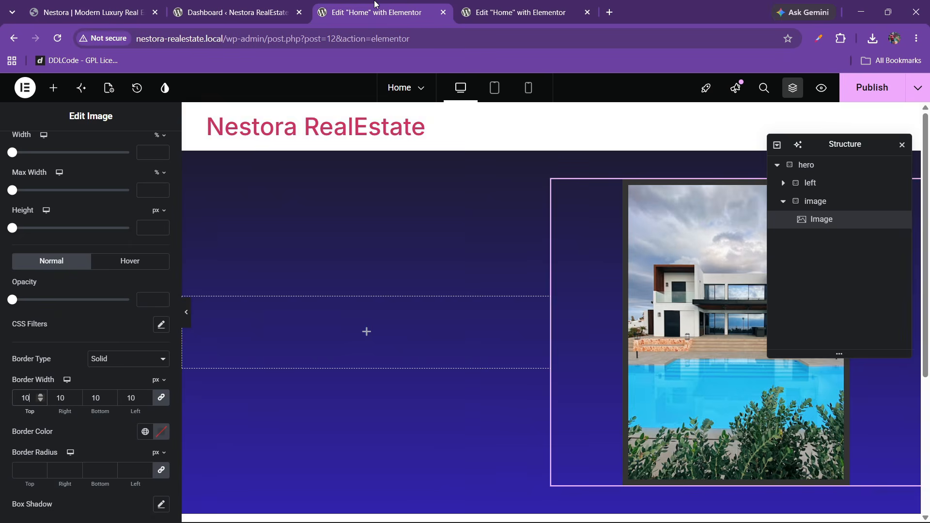
{"action": "left_click", "coordinate": [160, 432]}
{"action": "left_click_drag", "start_coordinate": [112, 358], "coordinate": [78, 272]}
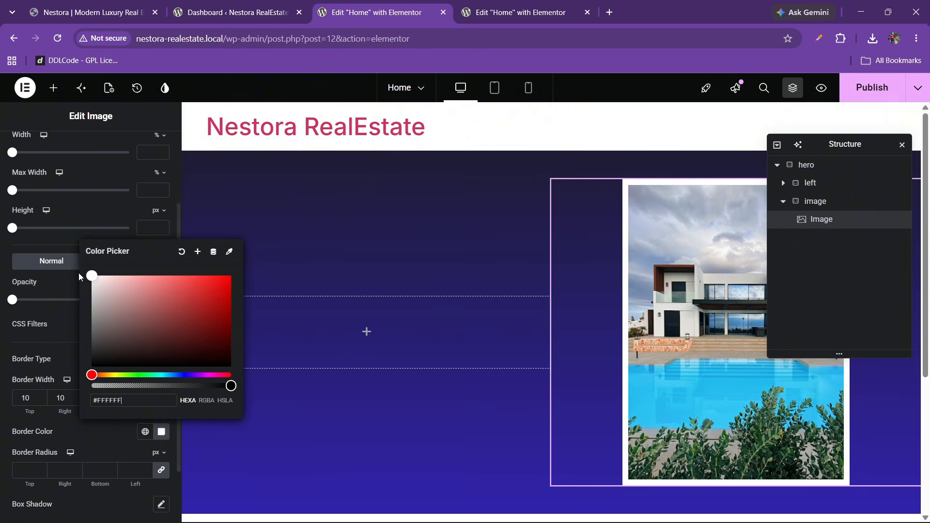
- Recheck the image frame on the Nestora reference site and set the hero image's border color to semi-transparent dark gray, #4742424F
{"action": "left_click", "coordinate": [77, 4]}
{"action": "left_click", "coordinate": [489, 12]}
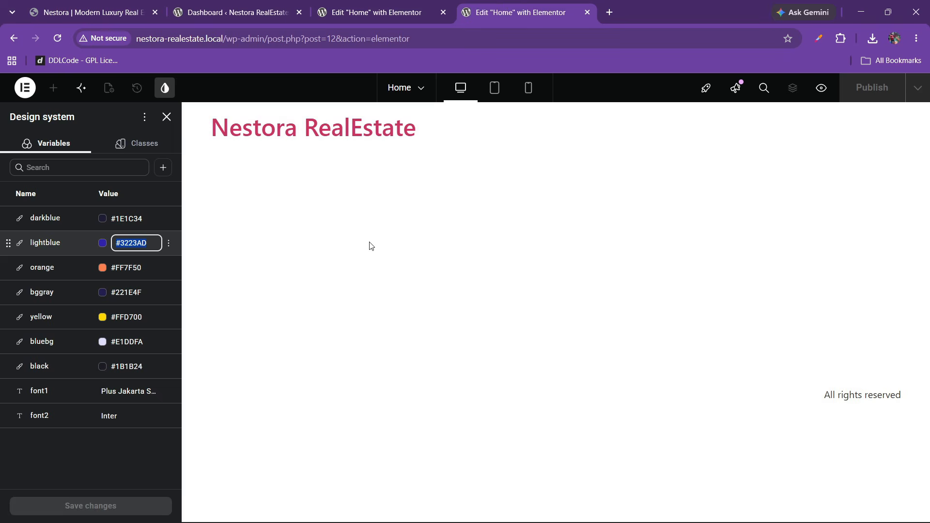
{"action": "left_click", "coordinate": [316, 5]}
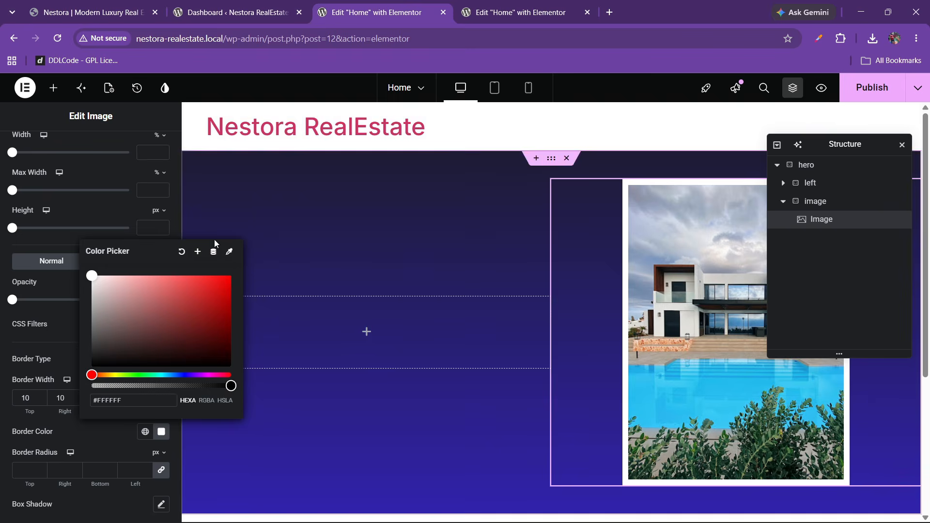
{"action": "left_click_drag", "start_coordinate": [155, 364], "coordinate": [100, 341]}
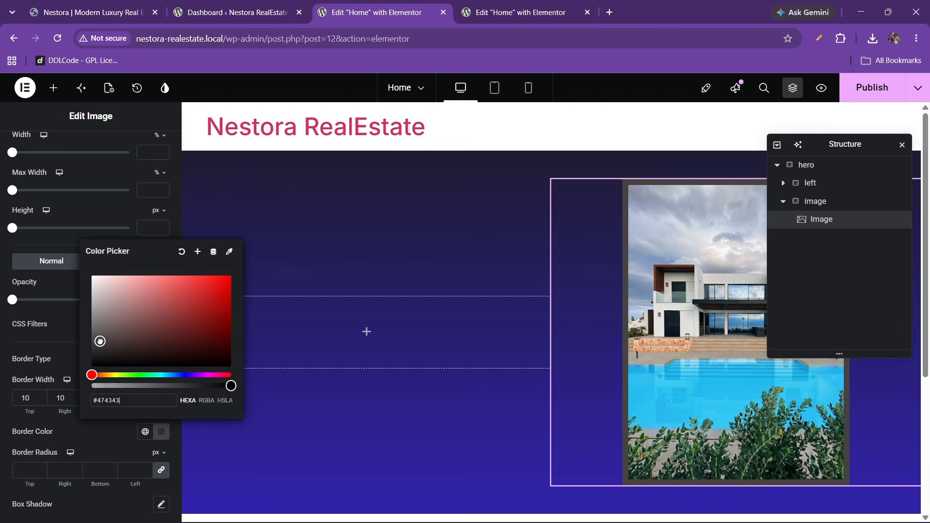
{"action": "left_click_drag", "start_coordinate": [224, 386], "coordinate": [135, 388]}
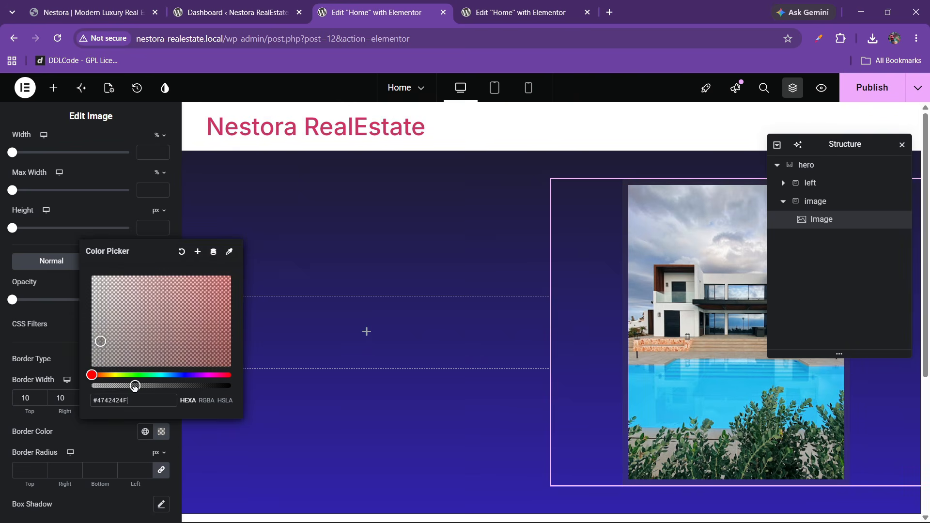
{"action": "left_click", "coordinate": [66, 350]}
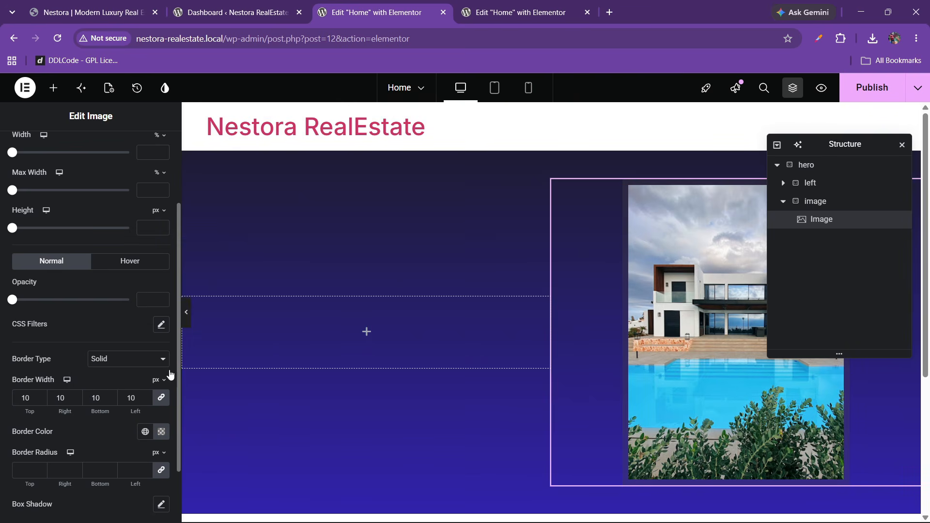
- Lighten the hero image's border color slightly, keeping it semi-transparent
{"action": "left_click", "coordinate": [161, 431]}
{"action": "left_click", "coordinate": [121, 345]}
{"action": "left_click_drag", "start_coordinate": [121, 344], "coordinate": [101, 326]}
{"action": "left_click", "coordinate": [73, 324]}
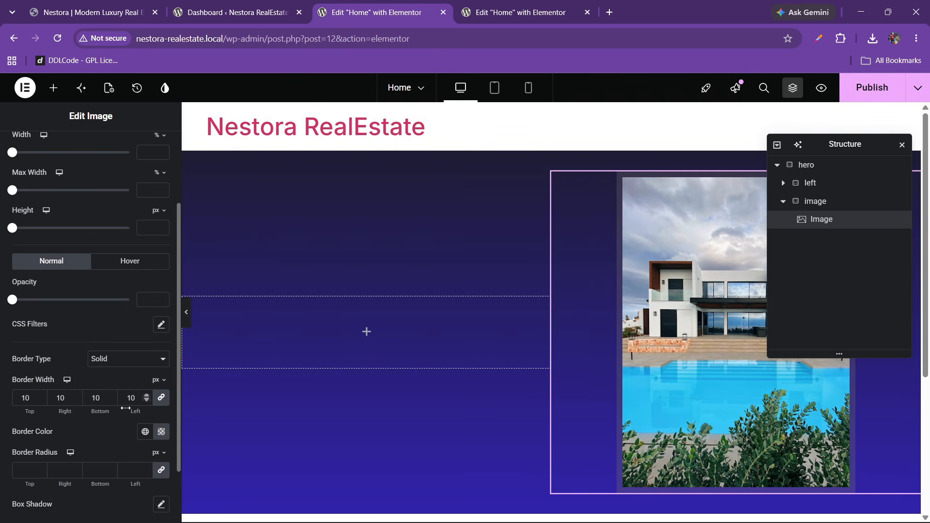
- Set the hero image's border width to 12 px and its border radius to 10 px on all sides
{"action": "left_click_drag", "start_coordinate": [35, 406], "coordinate": [1, 406]}
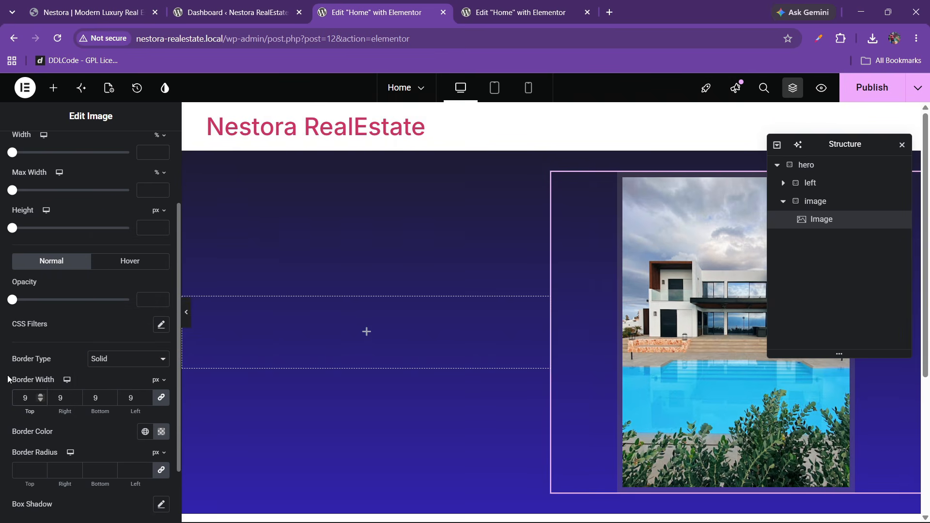
{"action": "key", "text": "BackSpace"}
{"action": "type", "text": "15"}
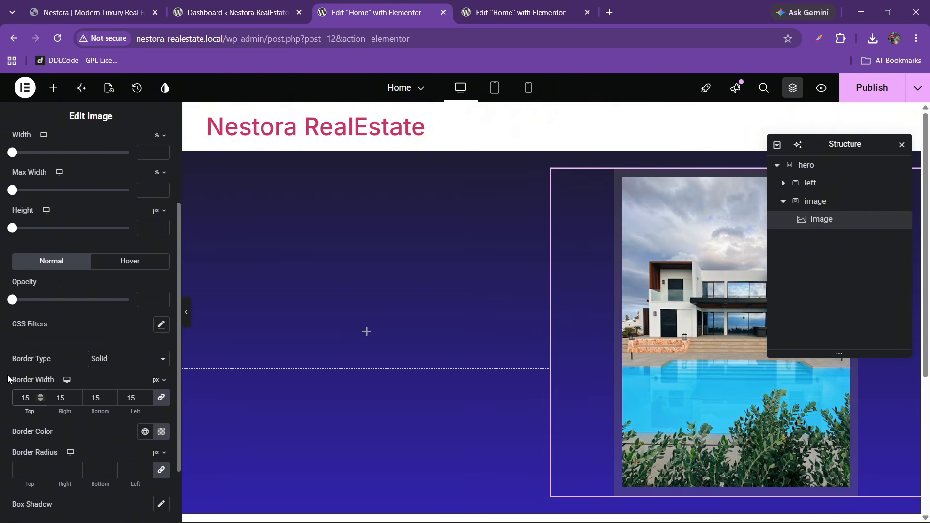
{"action": "key", "text": "BackSpace"}
{"action": "type", "text": "2"}
{"action": "scroll", "coordinate": [42, 336], "scroll_direction": "down", "scroll_amount": 1}
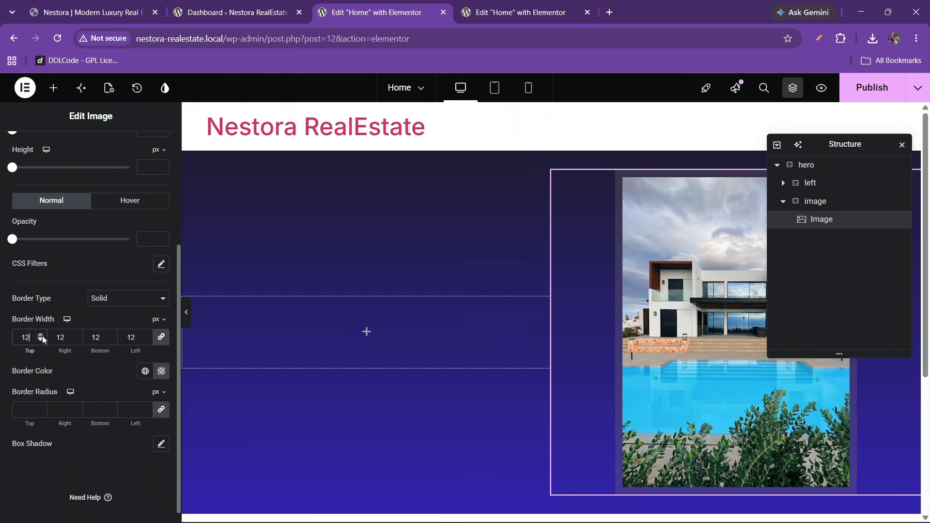
{"action": "scroll", "coordinate": [42, 336], "scroll_direction": "down", "scroll_amount": 1}
{"action": "type", "text": "10"}
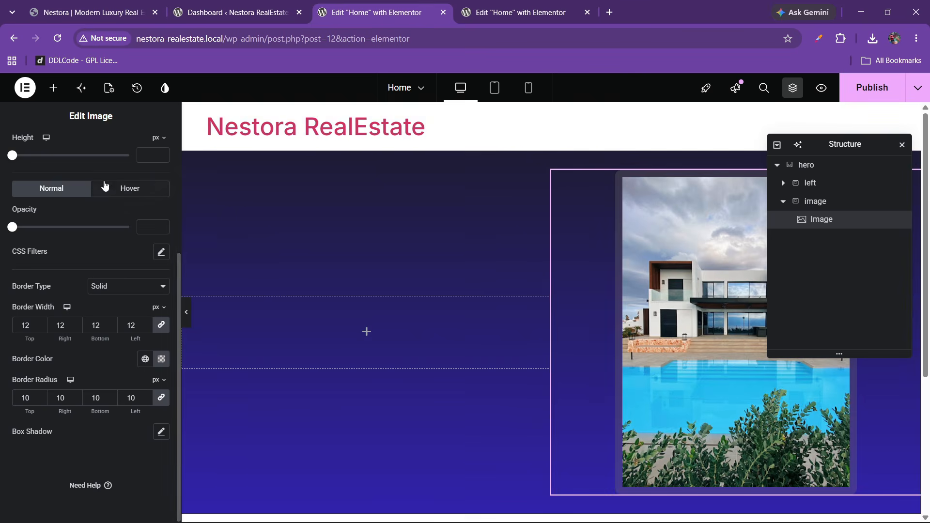
- Open the hero image's Transform settings in its advanced options and set its rotation to 5 degrees
{"action": "scroll", "coordinate": [136, 167], "scroll_direction": "up", "scroll_amount": 4}
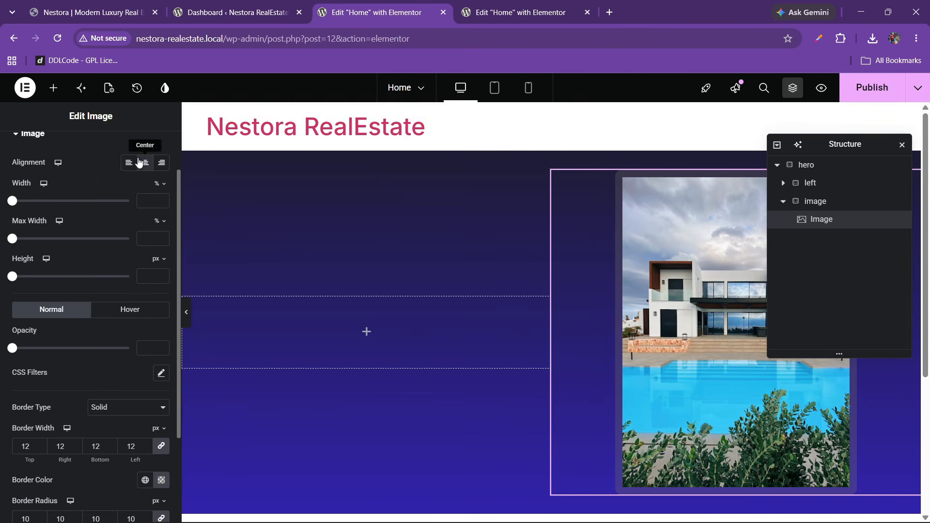
{"action": "left_click", "coordinate": [146, 167]}
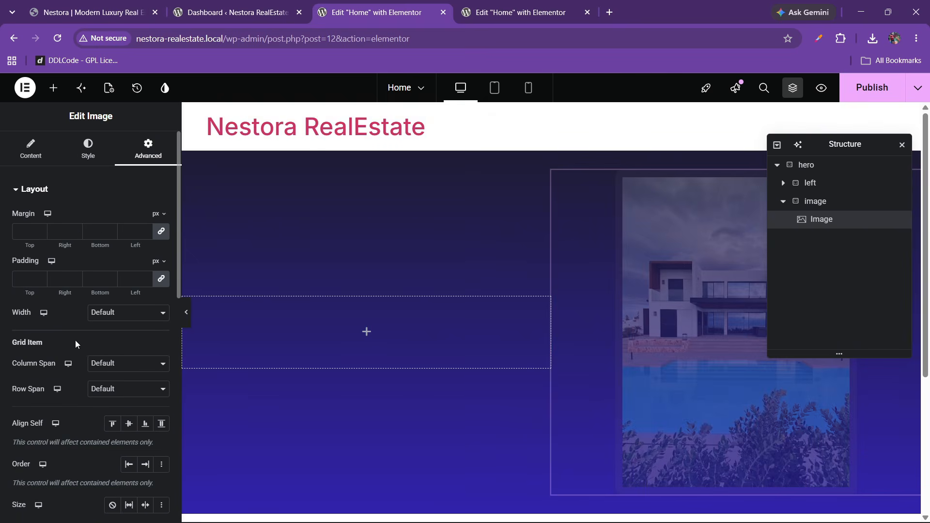
{"action": "scroll", "coordinate": [71, 340], "scroll_direction": "down", "scroll_amount": 3}
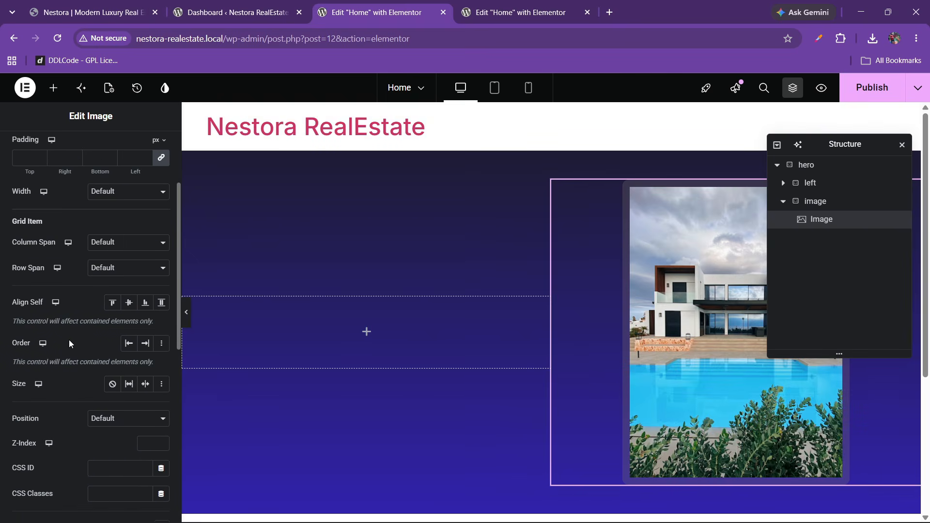
{"action": "scroll", "coordinate": [69, 342], "scroll_direction": "down", "scroll_amount": 8}
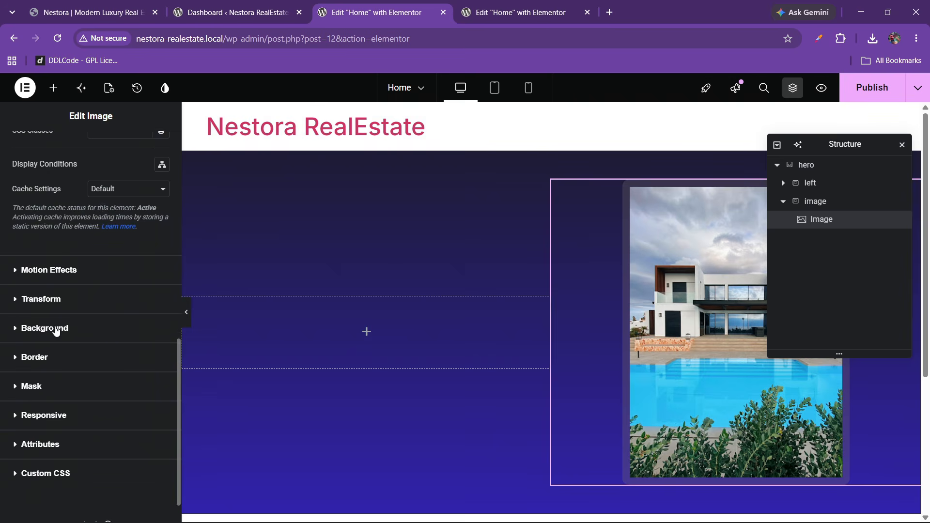
{"action": "left_click", "coordinate": [51, 267]}
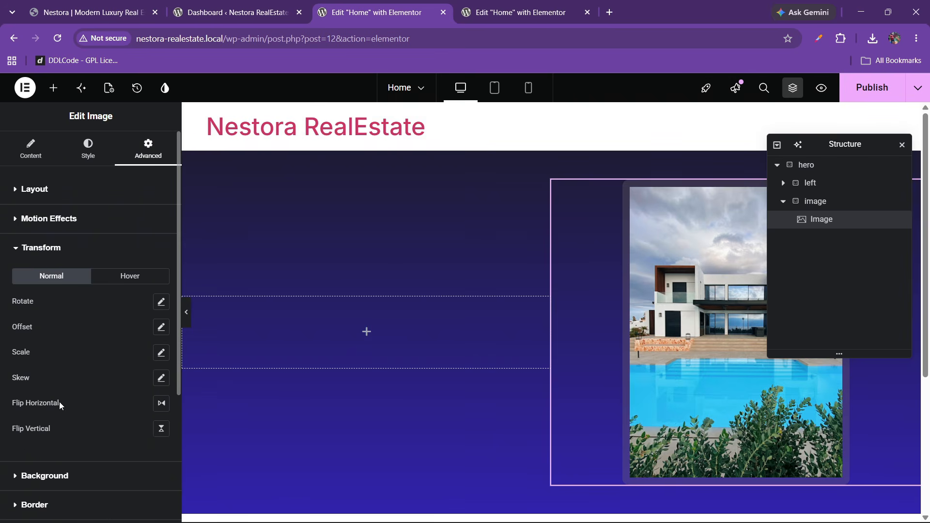
{"action": "left_click", "coordinate": [162, 302]}
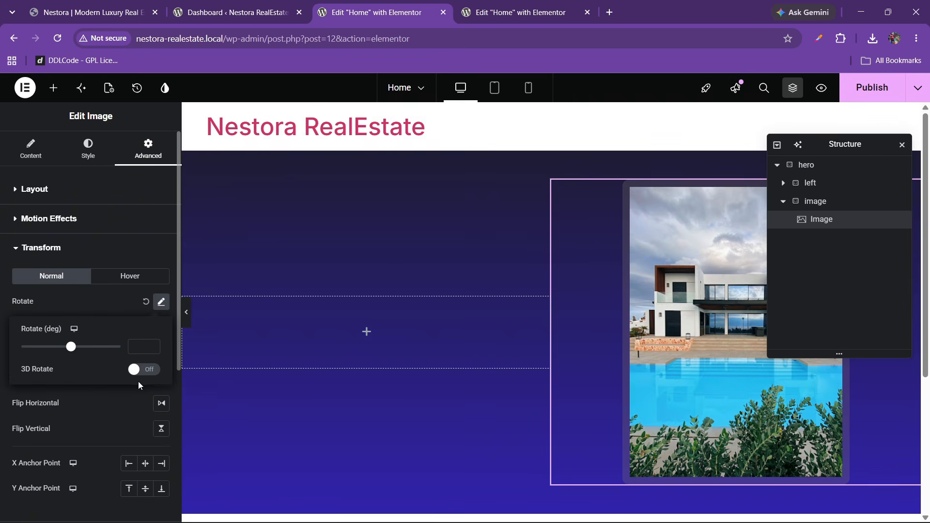
{"action": "left_click", "coordinate": [154, 344]}
{"action": "left_click", "coordinate": [153, 344]}
{"action": "left_click", "coordinate": [154, 343]}
{"action": "left_click", "coordinate": [154, 344]}
{"action": "left_click", "coordinate": [154, 343]}
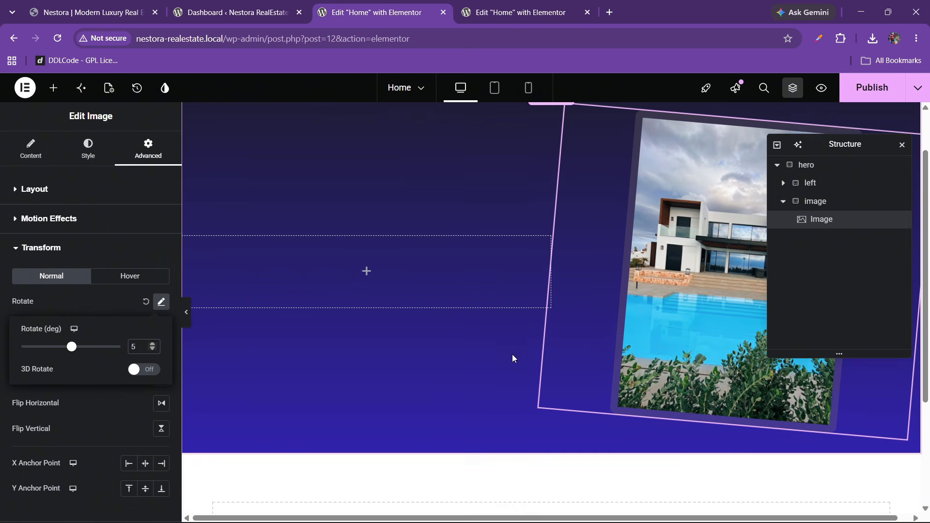
- Compare the image tilt with the Nestora reference site and set the hero image's rotation to 4 degrees
{"action": "left_click", "coordinate": [92, 7]}
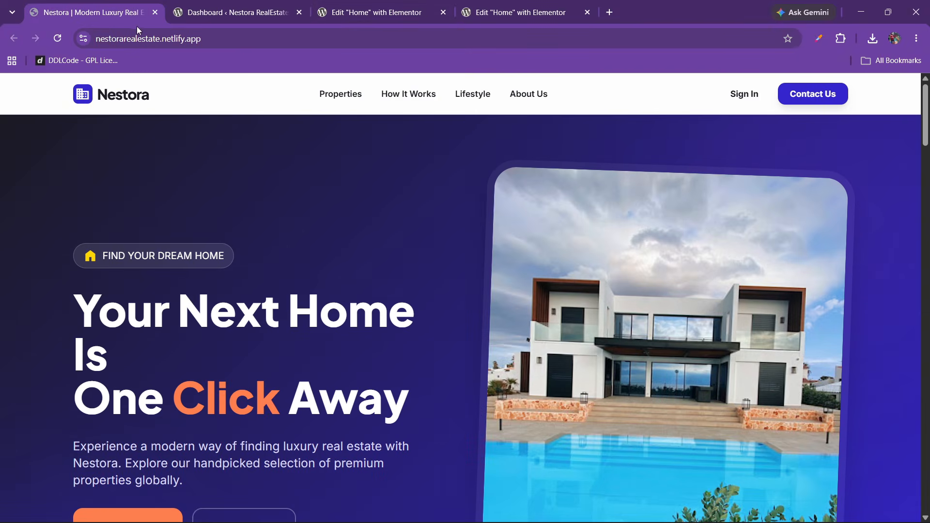
{"action": "left_click", "coordinate": [399, 18]}
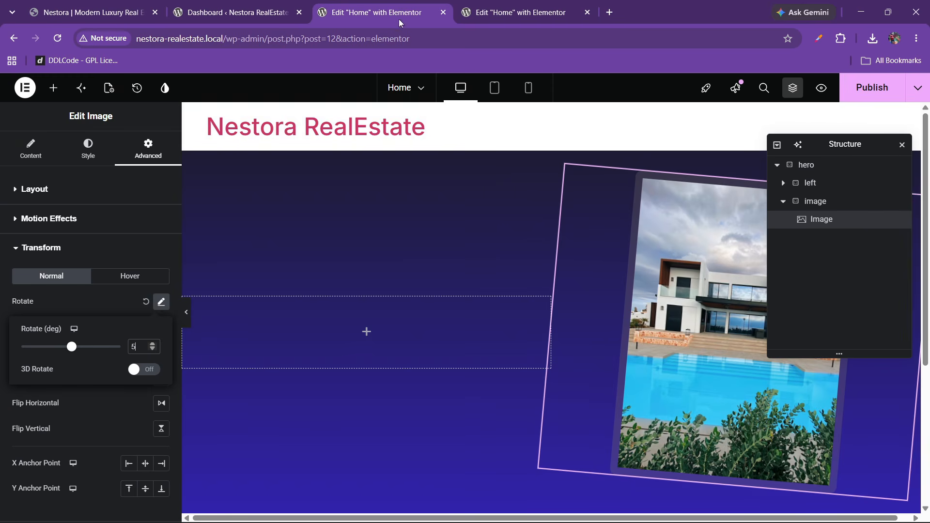
{"action": "left_click", "coordinate": [152, 348]}
{"action": "left_click", "coordinate": [152, 350]}
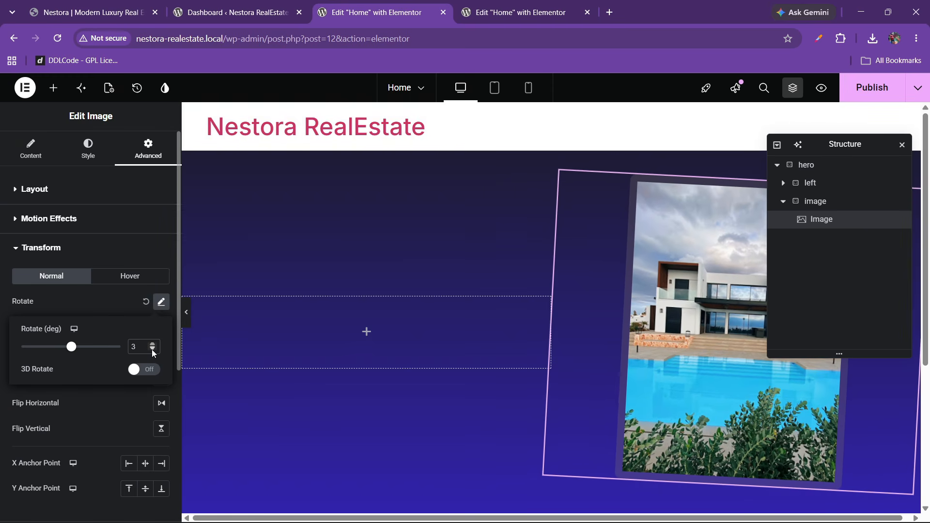
{"action": "left_click", "coordinate": [152, 345]}
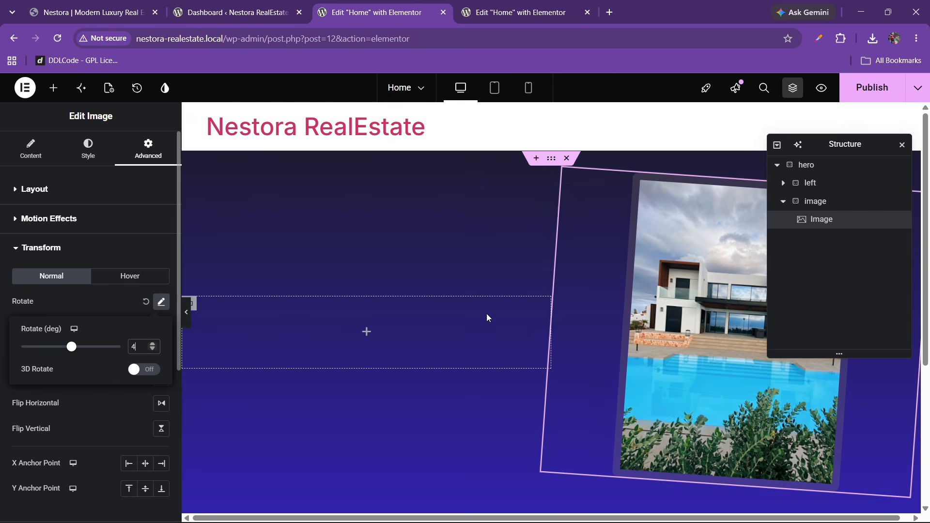
{"action": "left_click", "coordinate": [643, 341]}
- Preview the hero section without the editing panels, restore them and compare the layout with the Nestora reference site
{"action": "scroll", "coordinate": [495, 297], "scroll_direction": "down", "scroll_amount": 1}
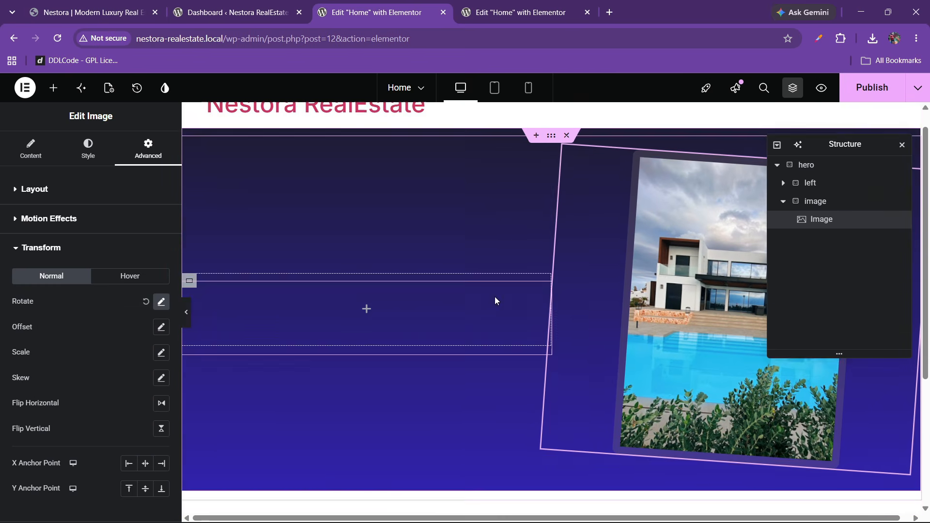
{"action": "scroll", "coordinate": [495, 297], "scroll_direction": "down", "scroll_amount": 2}
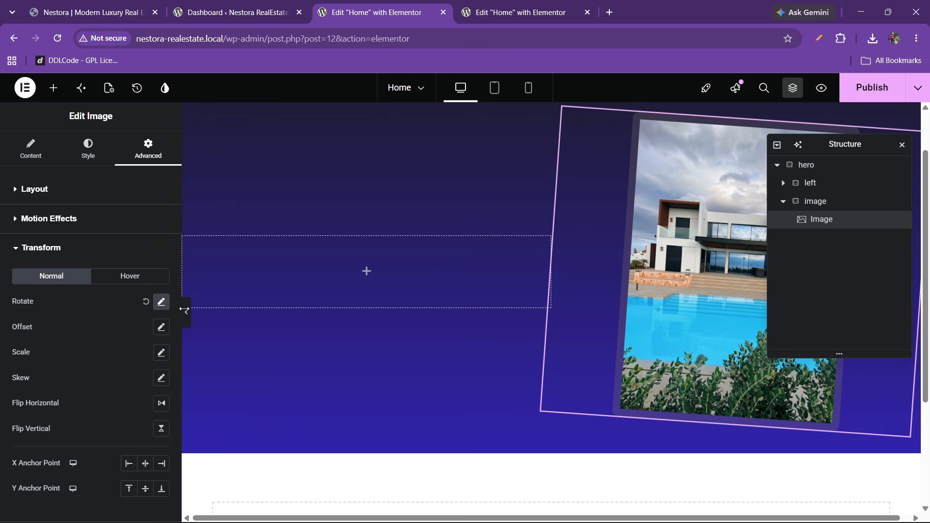
{"action": "left_click", "coordinate": [185, 315]}
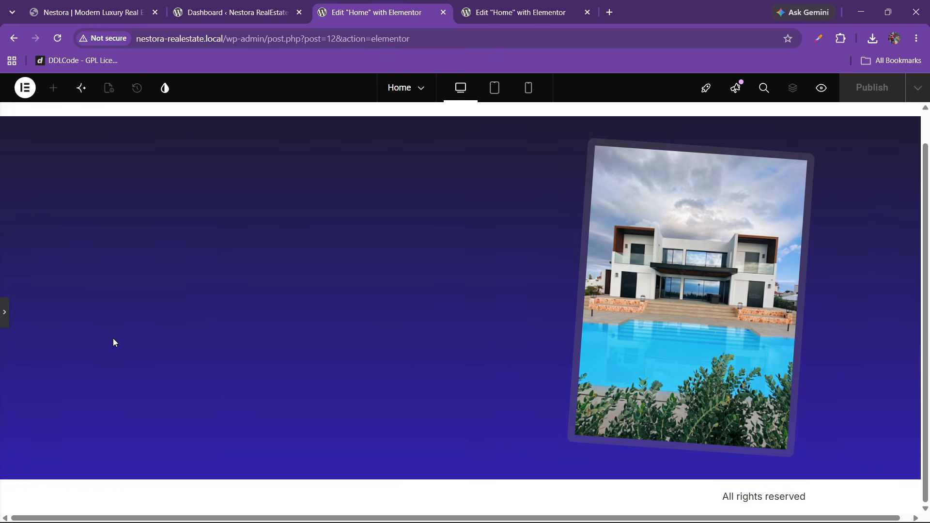
{"action": "left_click", "coordinate": [3, 314]}
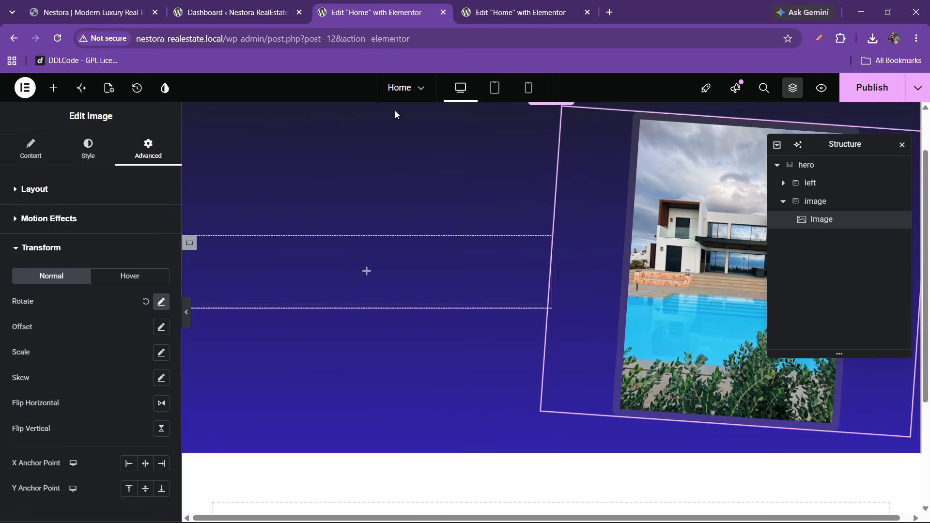
{"action": "left_click", "coordinate": [93, 14]}
{"action": "scroll", "coordinate": [557, 354], "scroll_direction": "down", "scroll_amount": 3}
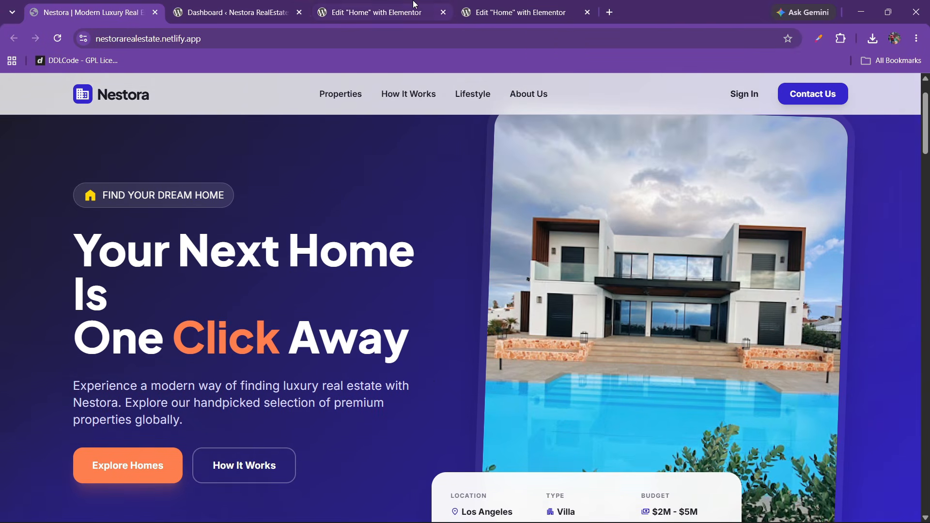
{"action": "left_click", "coordinate": [407, 5]}
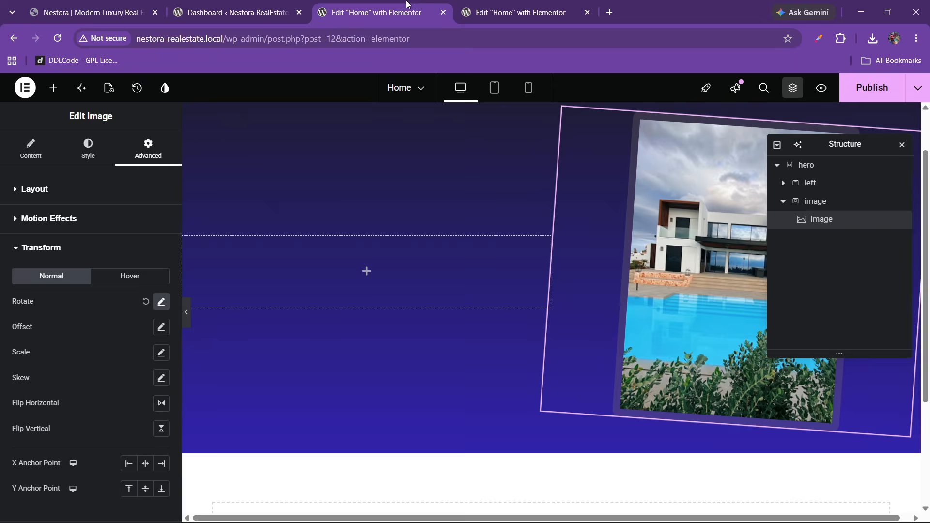
- Add a Heading to hero's left container and, following the reference headline, title it "Your next home is just one click awy"
{"action": "left_click", "coordinate": [53, 87]}
{"action": "left_click_drag", "start_coordinate": [49, 359], "coordinate": [291, 290]}
{"action": "left_click", "coordinate": [96, 10]}
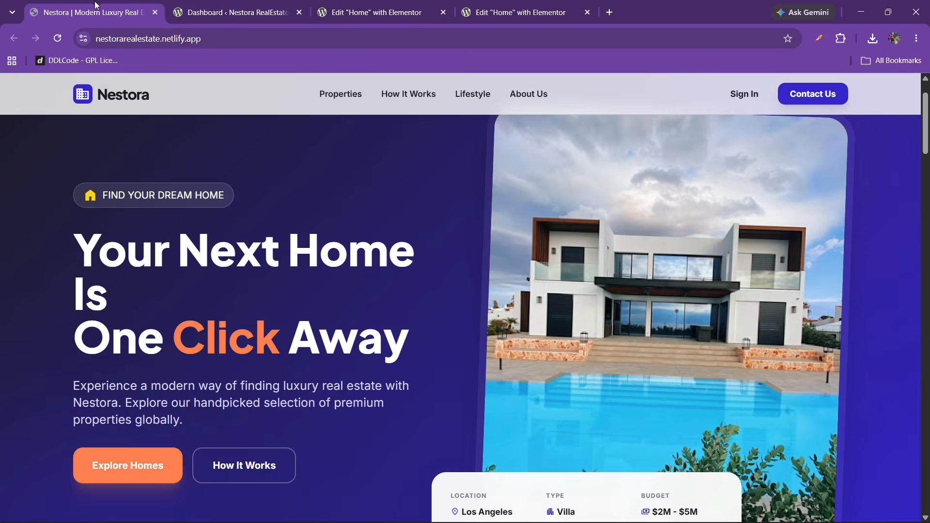
{"action": "left_click_drag", "start_coordinate": [88, 251], "coordinate": [410, 347]}
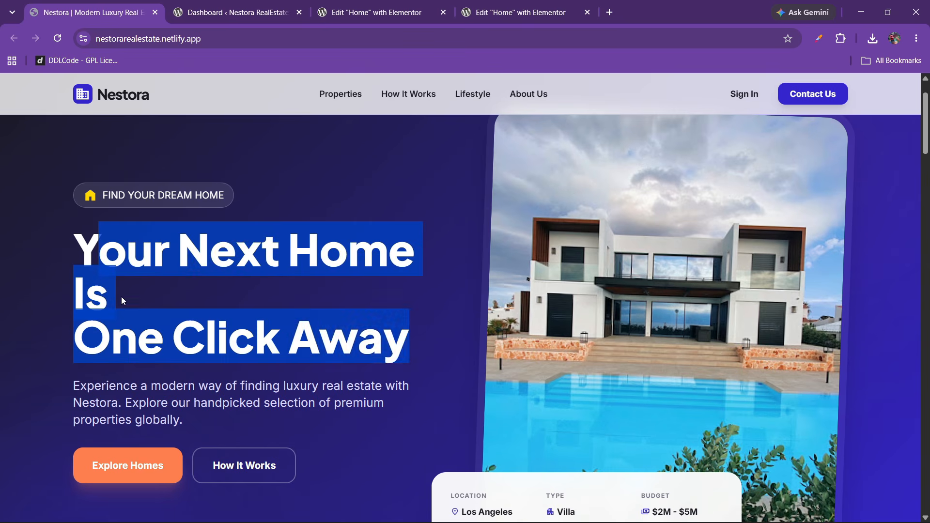
{"action": "left_click", "coordinate": [80, 258]}
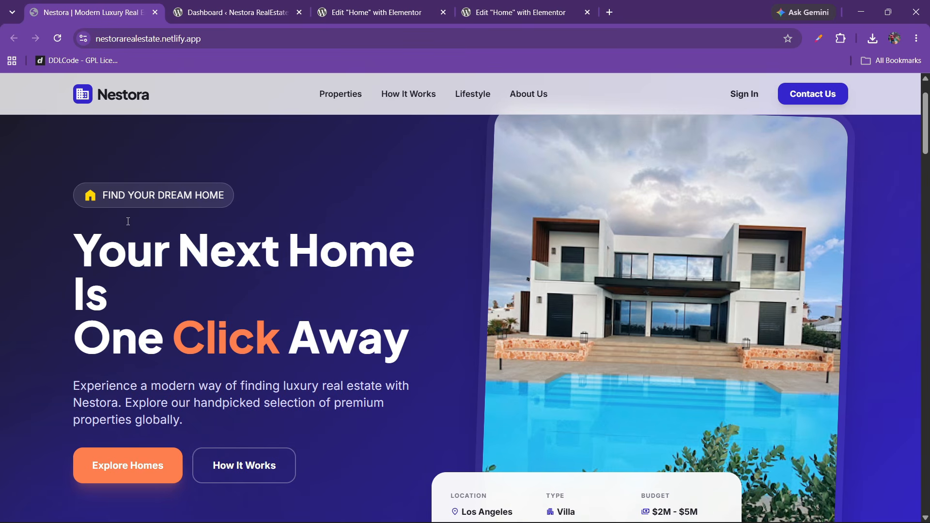
{"action": "left_click", "coordinate": [413, 5]}
{"action": "left_click_drag", "start_coordinate": [97, 216], "coordinate": [1, 223]}
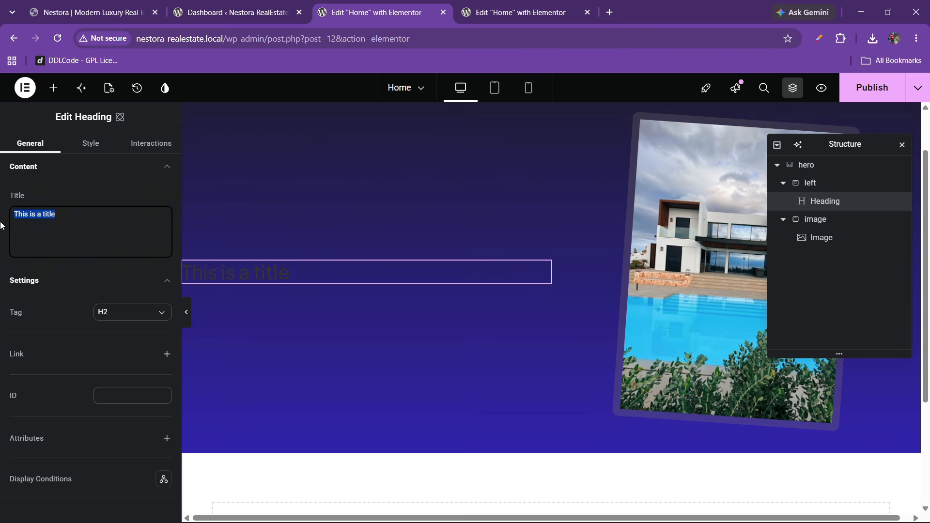
{"action": "type", "text": "Your next home is just one click awy"}
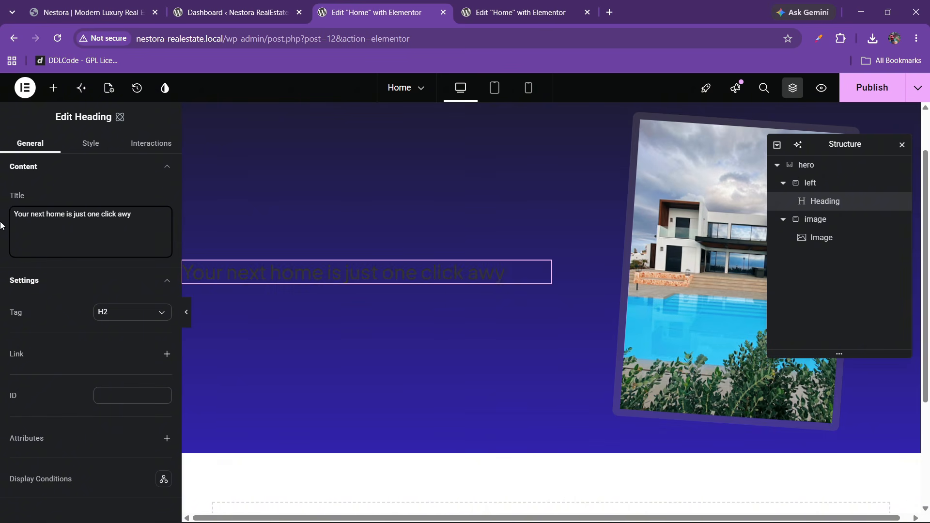
- Set the hero heading's text color to white (#ffffff) in its typography settings
{"action": "left_click", "coordinate": [84, 145]}
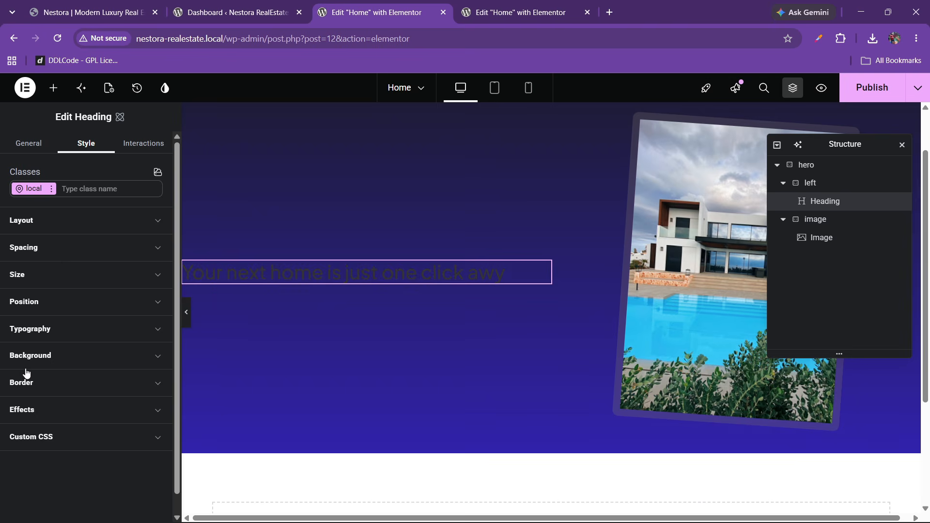
{"action": "left_click", "coordinate": [30, 328]}
{"action": "scroll", "coordinate": [106, 403], "scroll_direction": "down", "scroll_amount": 1}
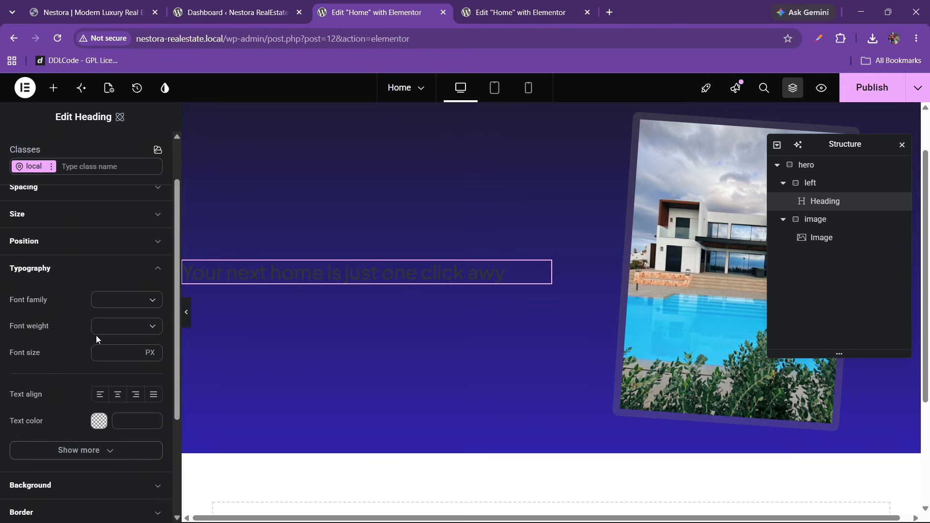
{"action": "left_click", "coordinate": [98, 422]}
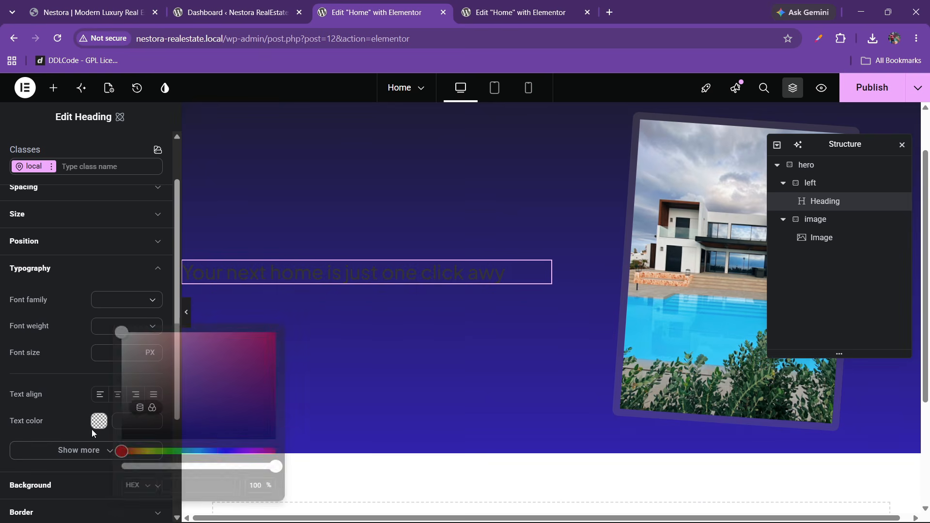
{"action": "left_click", "coordinate": [63, 364]}
- Apply the font1 variable as the heading's font family and set its weight to 600 - Semi bold
{"action": "left_click", "coordinate": [125, 301]}
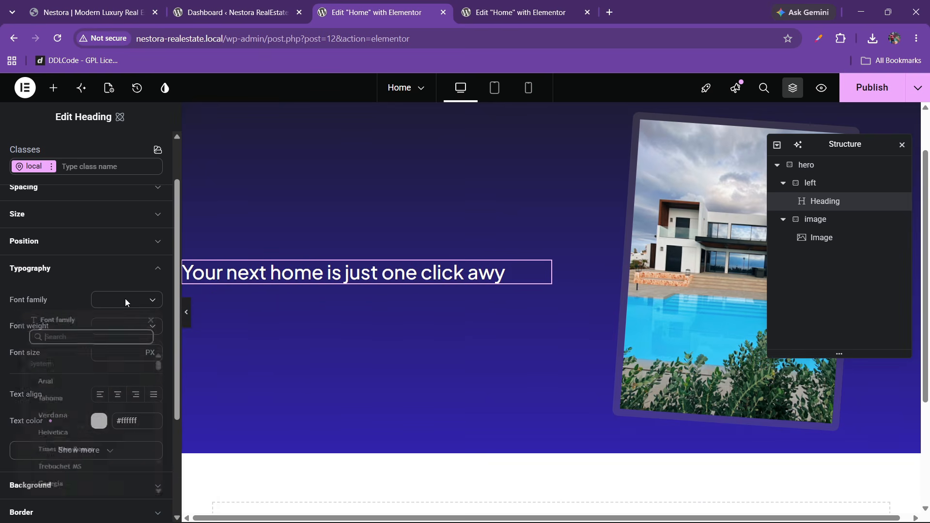
{"action": "left_click", "coordinate": [66, 294]}
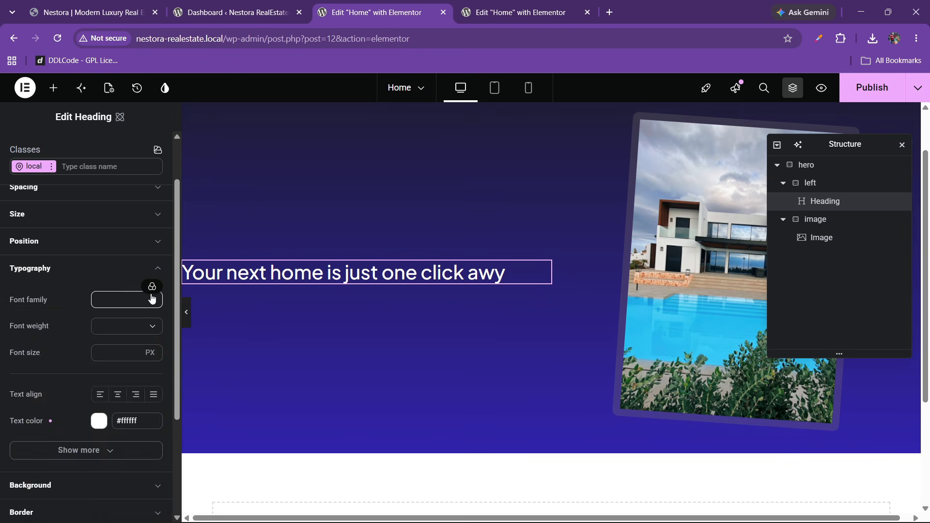
{"action": "left_click", "coordinate": [152, 286]}
{"action": "left_click", "coordinate": [70, 368]}
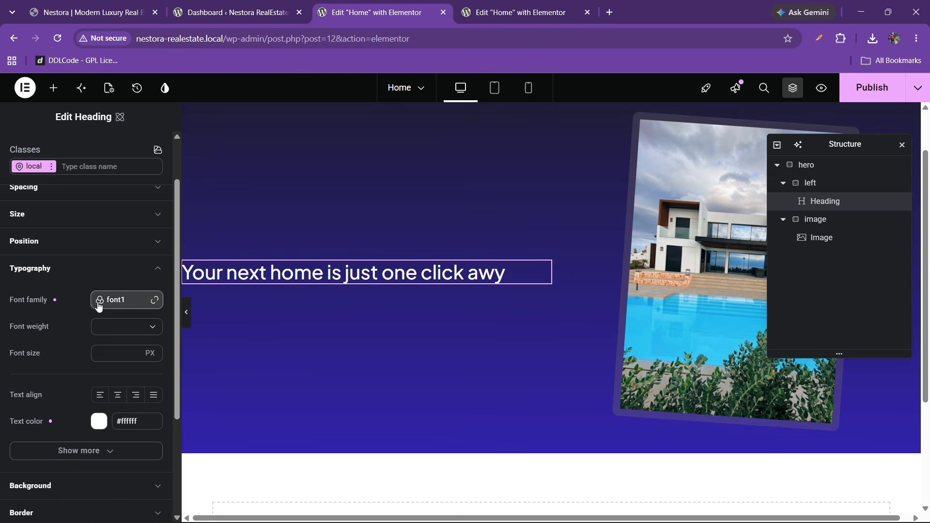
{"action": "left_click", "coordinate": [120, 330]}
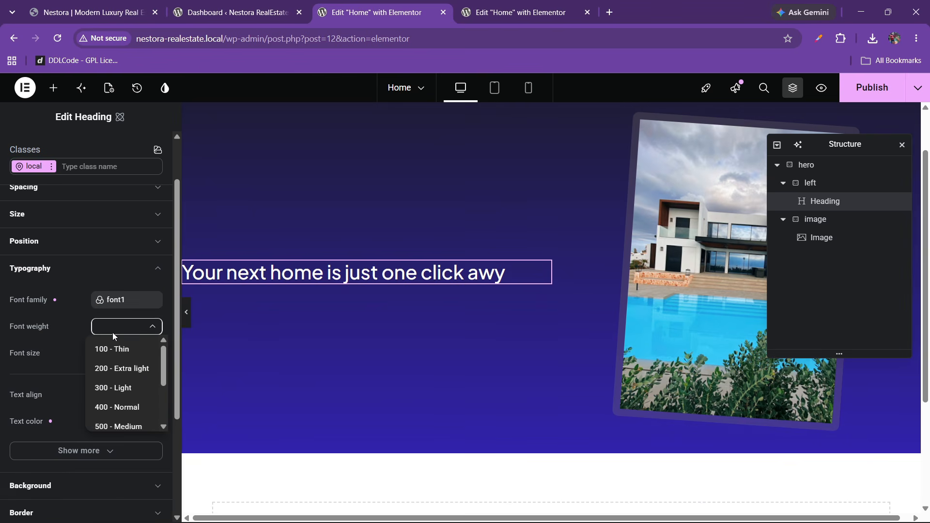
{"action": "scroll", "coordinate": [116, 371], "scroll_direction": "down", "scroll_amount": 2}
{"action": "left_click", "coordinate": [117, 368]}
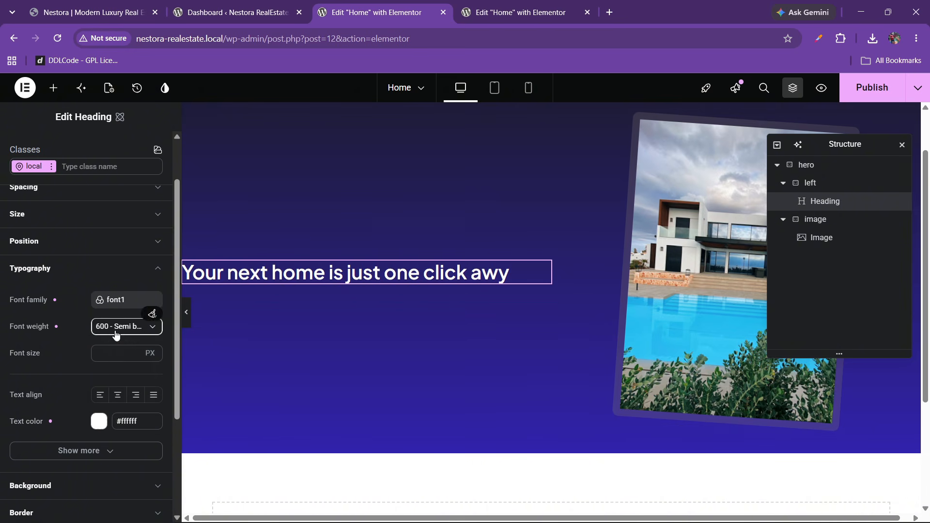
- Try font sizes of 45 and 70 px on the heading and settle on 80 px
{"action": "left_click", "coordinate": [101, 354]}
{"action": "type", "text": "45"}
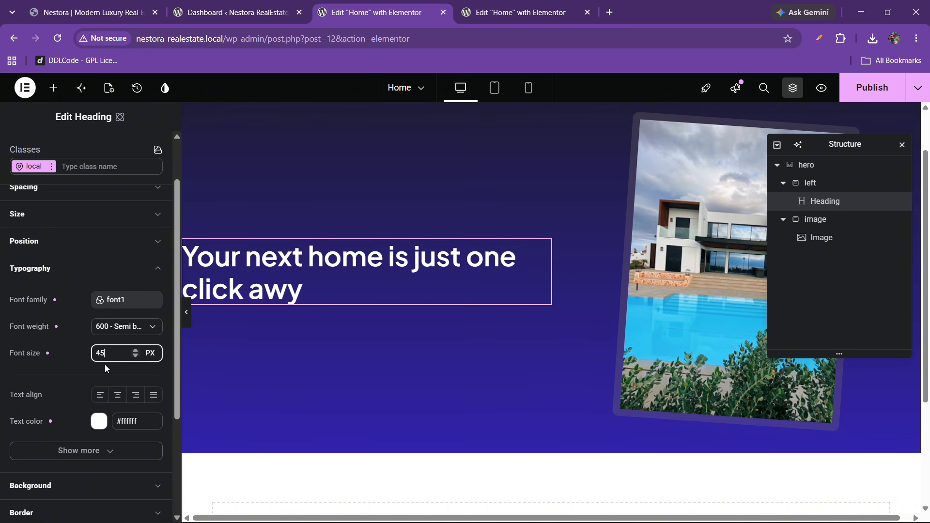
{"action": "key", "text": "ctrl+a"}
{"action": "type", "text": "70"}
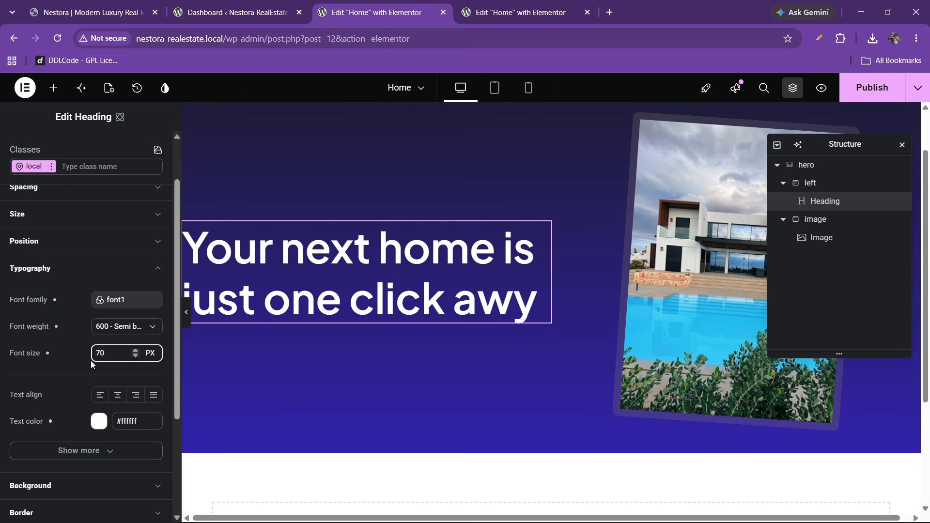
{"action": "key", "text": "ctrl+a"}
{"action": "type", "text": "80"}
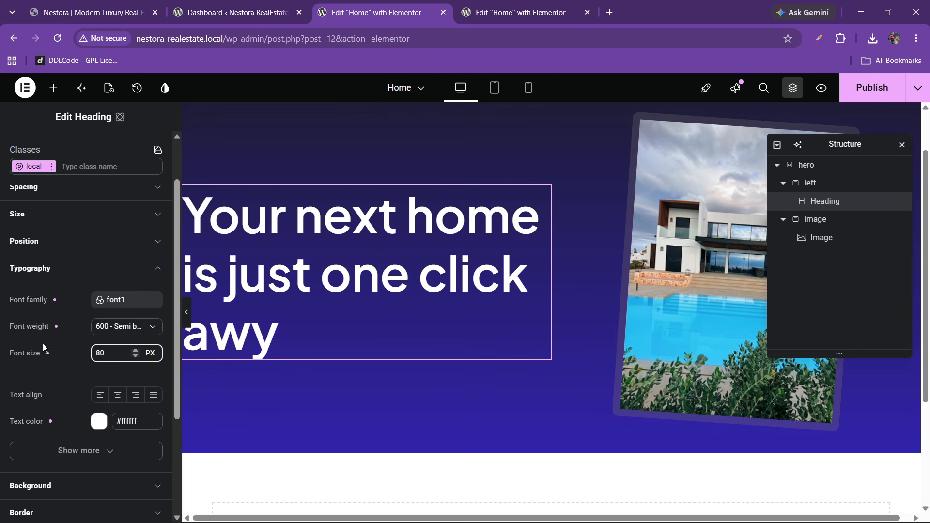
- Set the heading's font weight to 700 - Bold and compare it with the headline on the Nestora reference site
{"action": "left_click", "coordinate": [112, 334]}
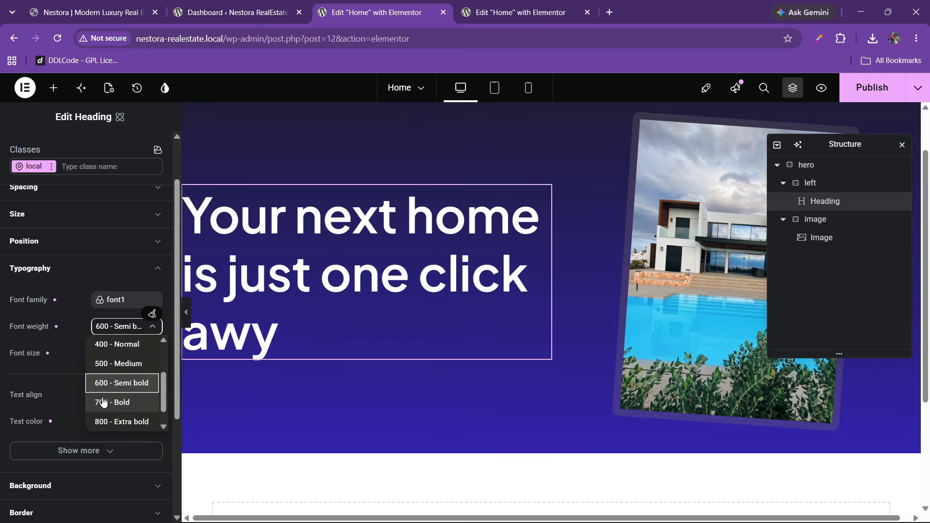
{"action": "left_click", "coordinate": [103, 405]}
{"action": "left_click", "coordinate": [95, 4]}
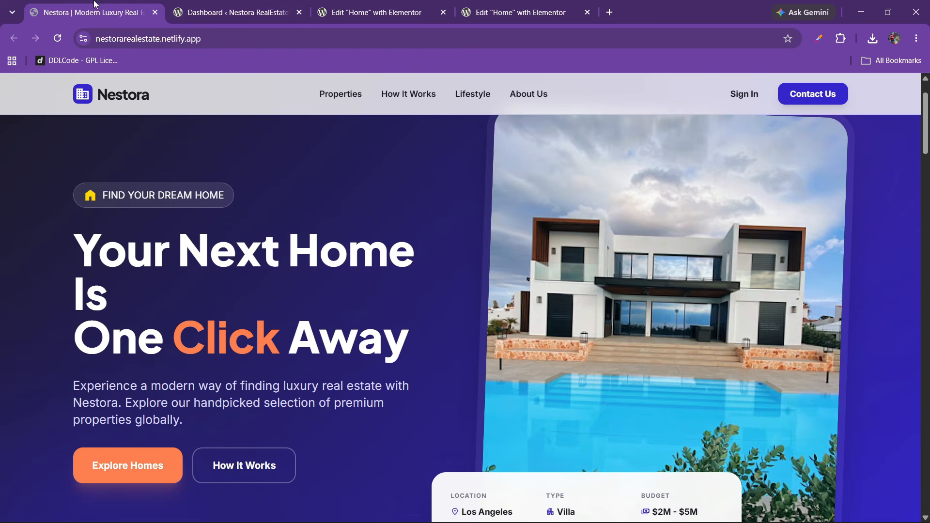
{"action": "left_click", "coordinate": [375, 12]}
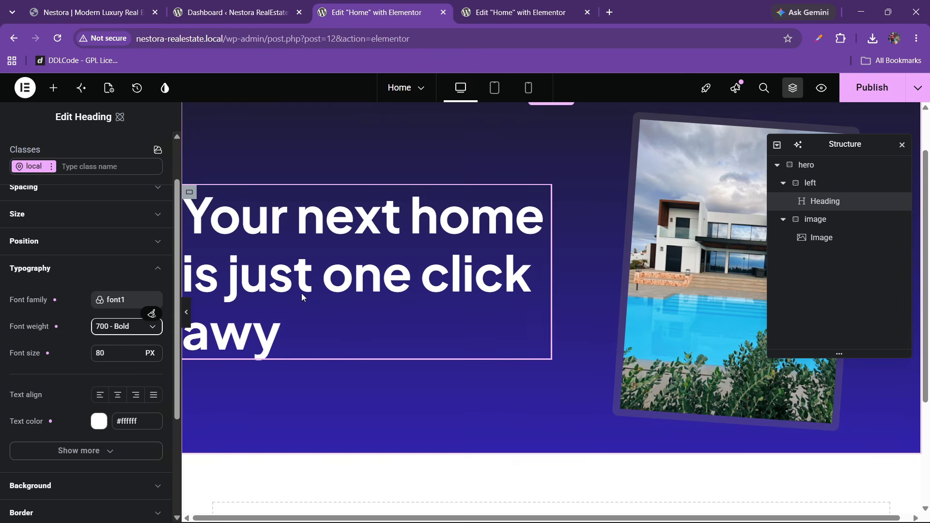
- Apply the Capitalize text transform to the heading and compare it with the Nestora reference headline
{"action": "scroll", "coordinate": [79, 348], "scroll_direction": "down", "scroll_amount": 2}
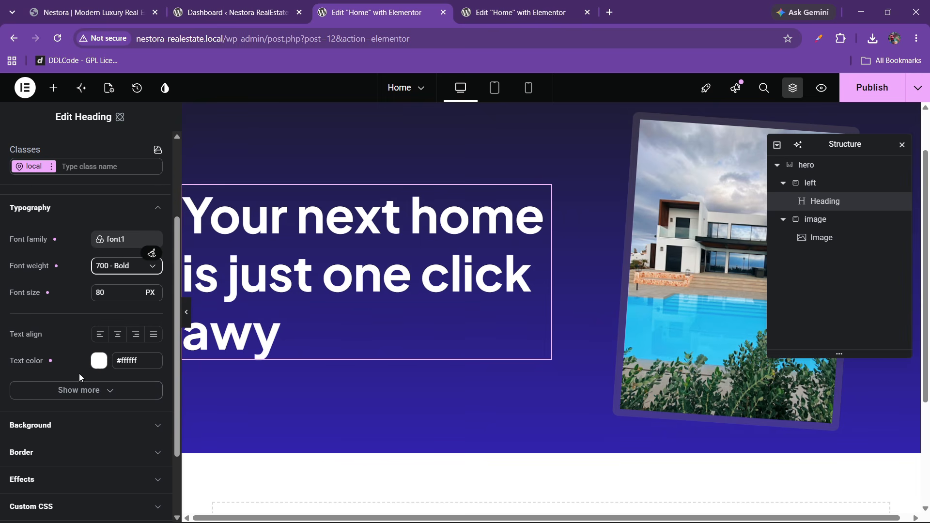
{"action": "left_click", "coordinate": [104, 390]}
{"action": "scroll", "coordinate": [104, 398], "scroll_direction": "down", "scroll_amount": 2}
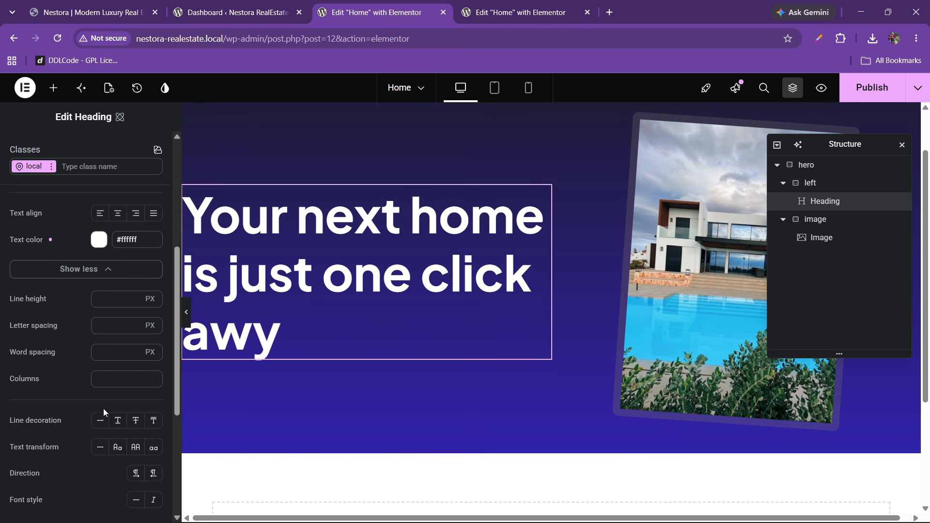
{"action": "left_click", "coordinate": [117, 447]}
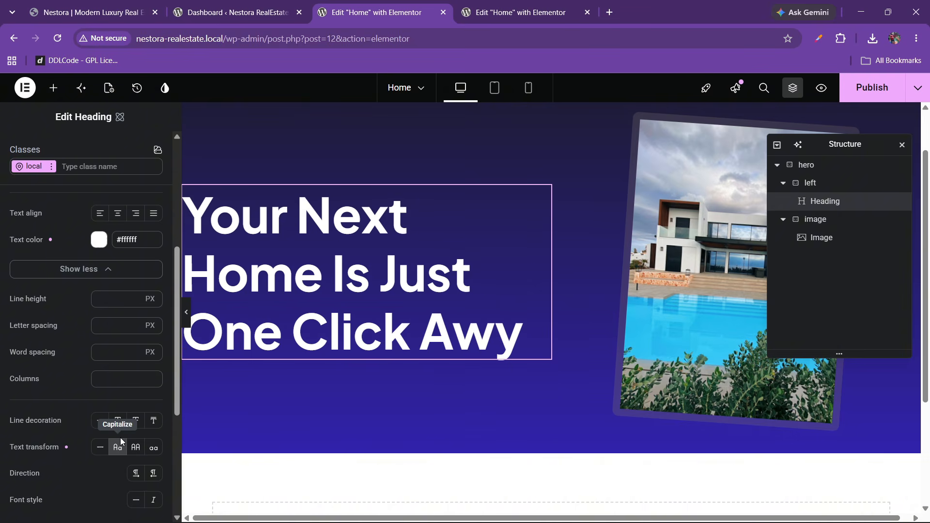
{"action": "left_click", "coordinate": [92, 12]}
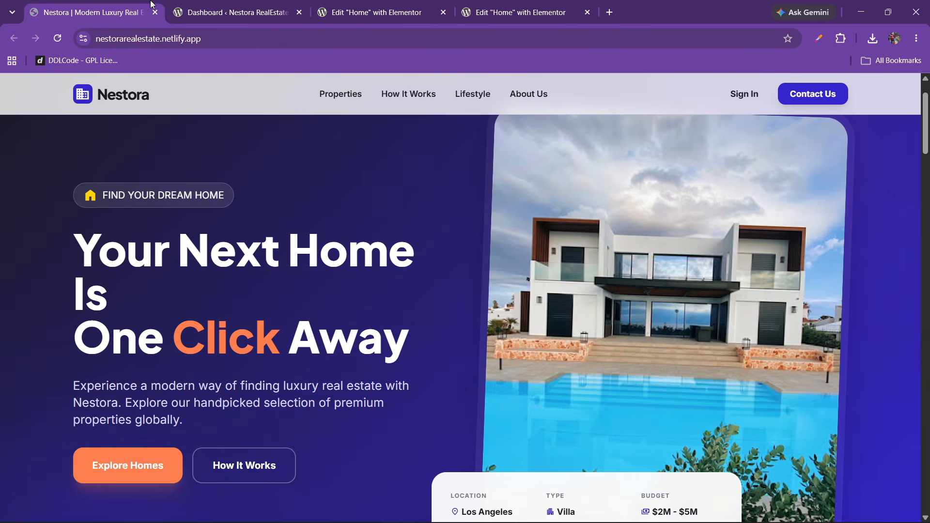
{"action": "left_click", "coordinate": [455, 6]}
- Try to wrap the word "click" in the heading title in <span> and </span> tags
{"action": "scroll", "coordinate": [35, 199], "scroll_direction": "up", "scroll_amount": 4}
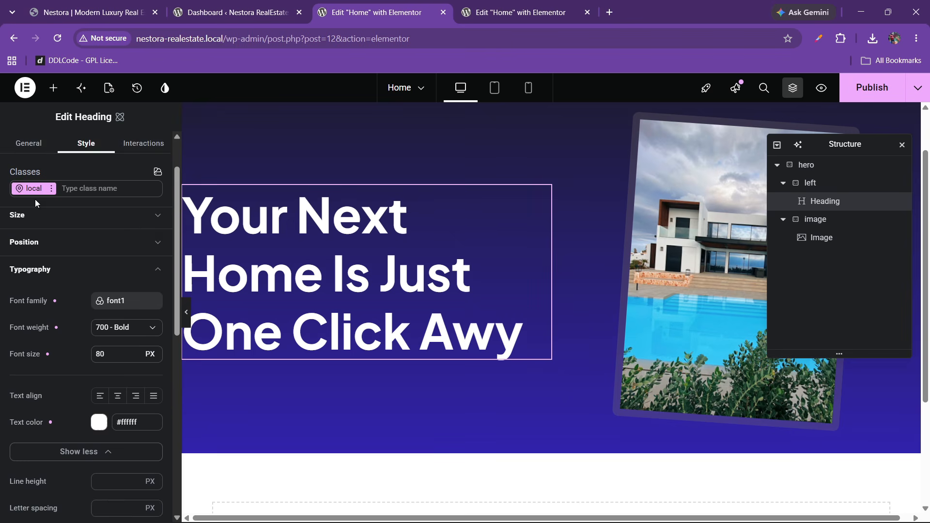
{"action": "scroll", "coordinate": [31, 144], "scroll_direction": "up", "scroll_amount": 3}
{"action": "left_click", "coordinate": [28, 144]}
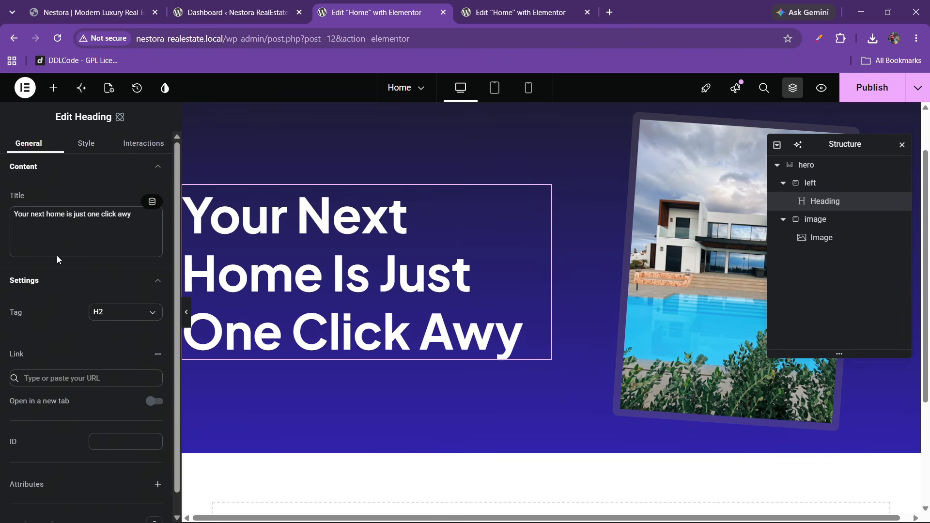
{"action": "left_click", "coordinate": [102, 215]}
{"action": "type", "text": "<span>"}
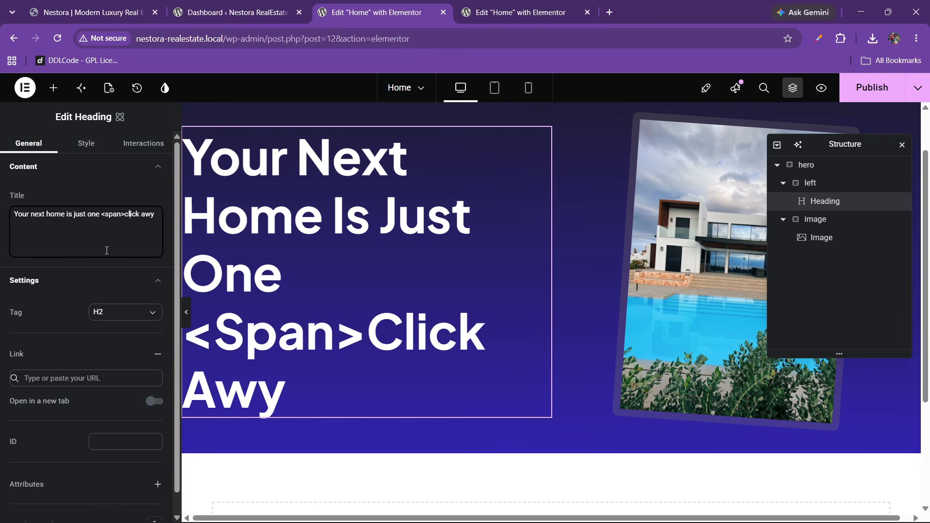
{"action": "type", "text": "</span>"}
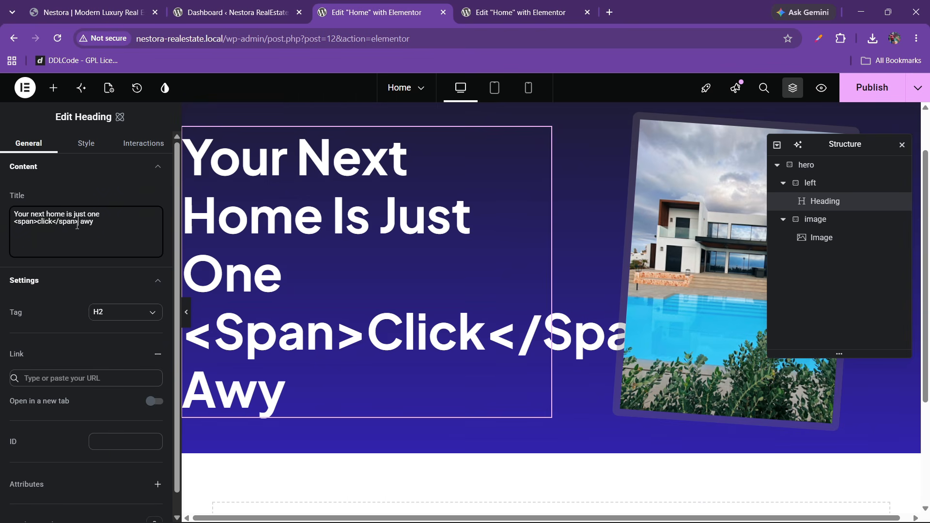
- Delete "<span>click</span>" from the heading title and look over the heading's style settings
{"action": "left_click_drag", "start_coordinate": [79, 223], "coordinate": [13, 228]}
{"action": "key", "text": "BackSpace"}
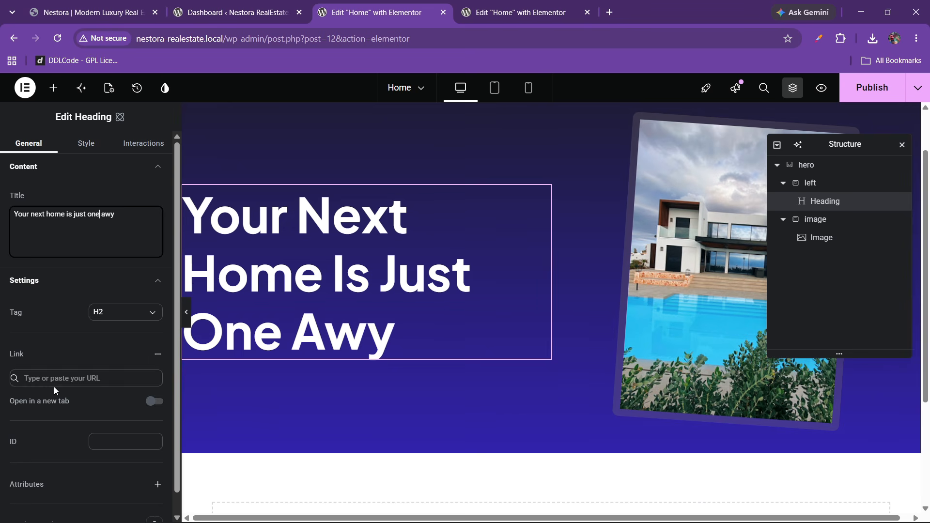
{"action": "left_click", "coordinate": [86, 143]}
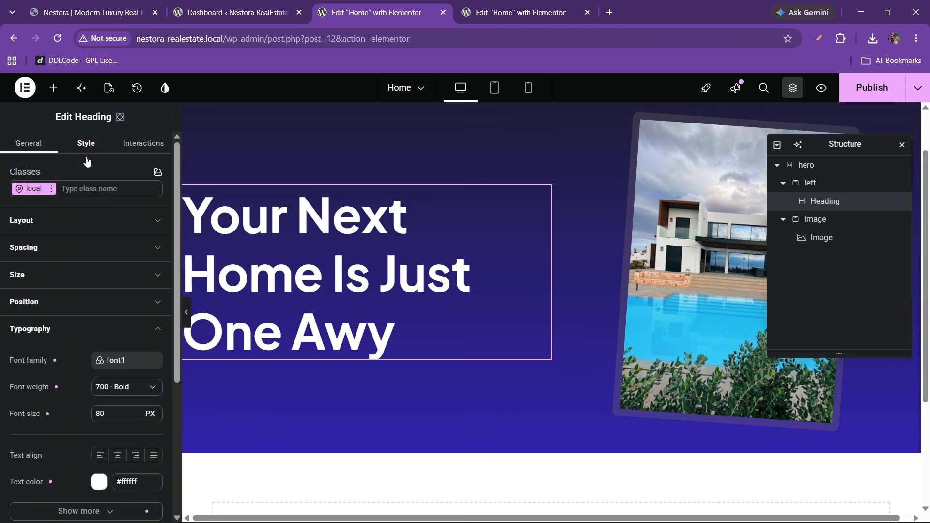
{"action": "scroll", "coordinate": [55, 354], "scroll_direction": "down", "scroll_amount": 1}
{"action": "scroll", "coordinate": [59, 350], "scroll_direction": "up", "scroll_amount": 1}
{"action": "scroll", "coordinate": [60, 350], "scroll_direction": "down", "scroll_amount": 1}
{"action": "scroll", "coordinate": [60, 352], "scroll_direction": "up", "scroll_amount": 1}
- Check the reference hero layout and add a Paragraph below the heading in the left container
{"action": "left_click", "coordinate": [89, 12]}
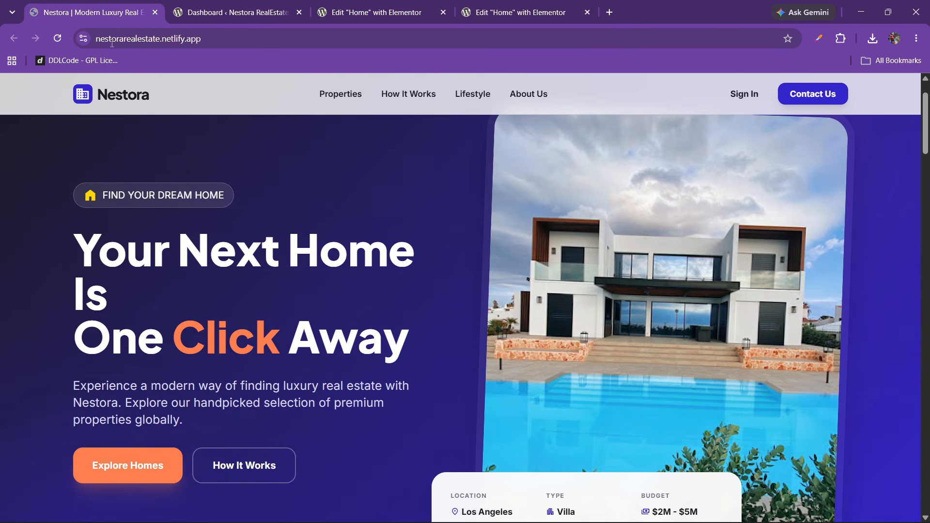
{"action": "left_click", "coordinate": [377, 12]}
{"action": "left_click", "coordinate": [54, 87]}
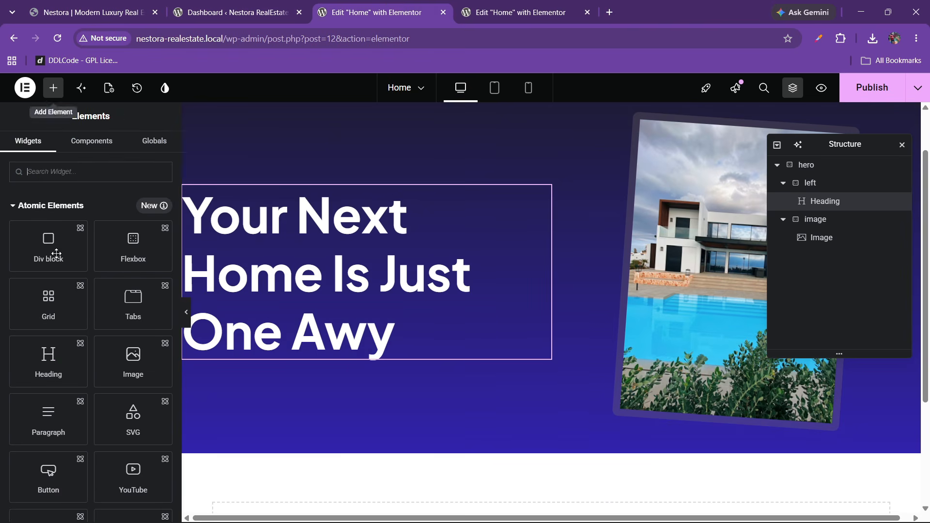
{"action": "left_click_drag", "start_coordinate": [60, 426], "coordinate": [322, 346]}
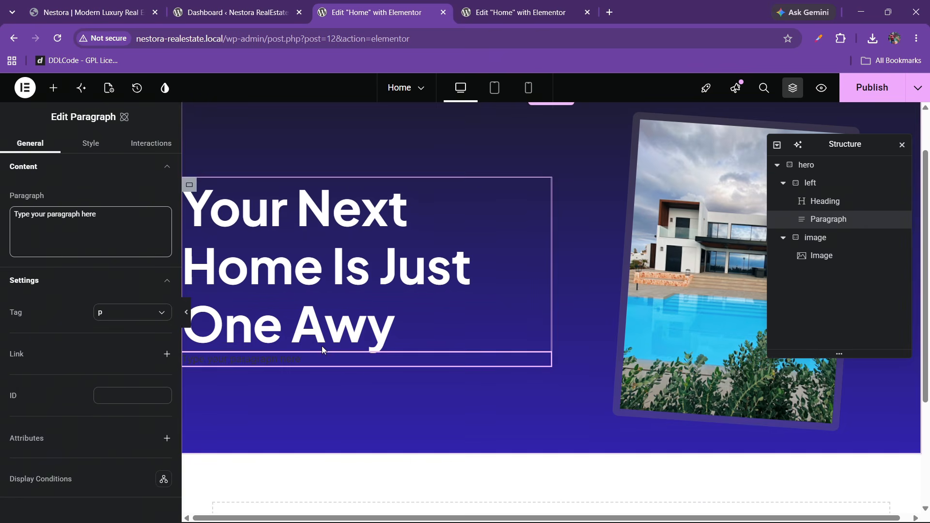
- Copy the hero description starting "Experience a modern way of finding luxury real estate" from the Nestora reference site
{"action": "left_click", "coordinate": [90, 13]}
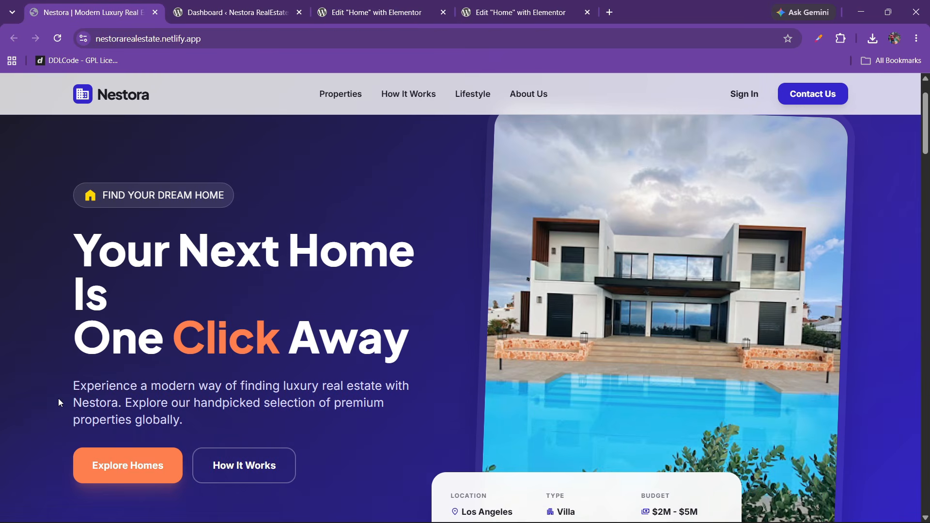
{"action": "left_click_drag", "start_coordinate": [78, 392], "coordinate": [183, 421]}
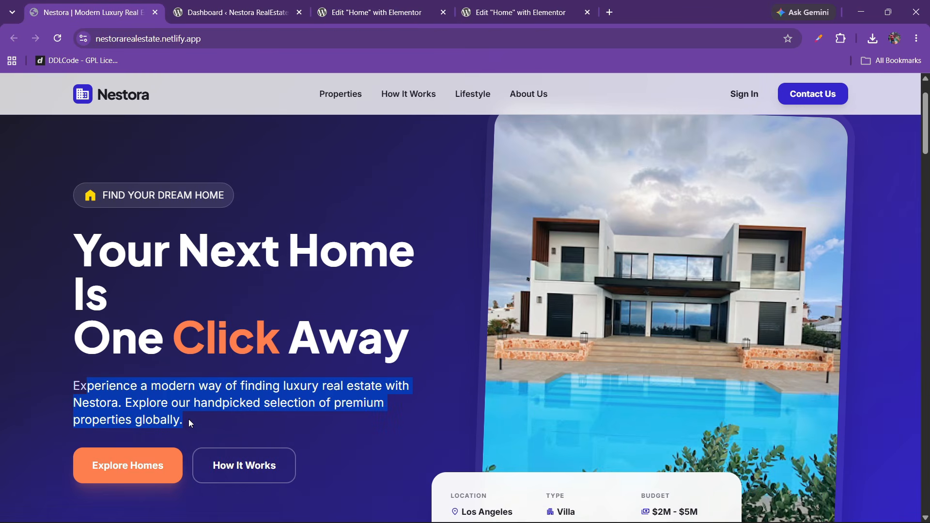
{"action": "left_click", "coordinate": [116, 410]}
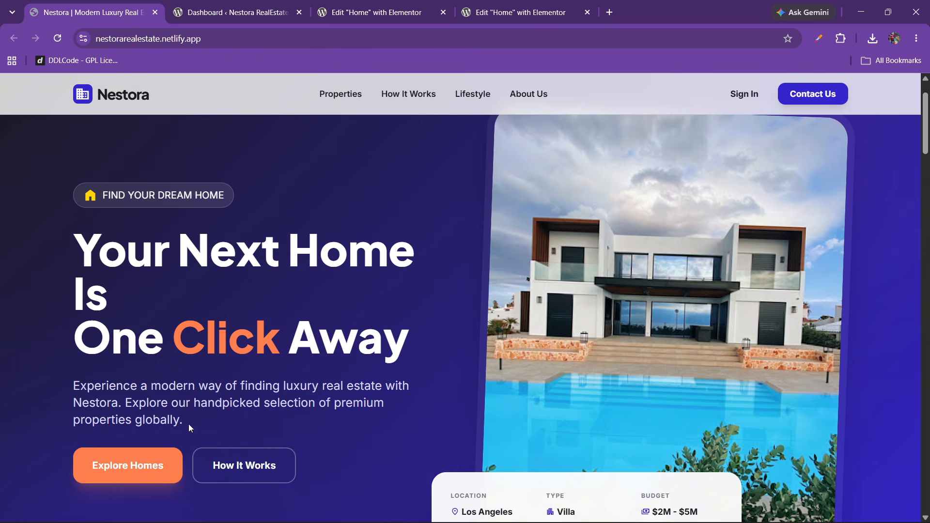
{"action": "left_click_drag", "start_coordinate": [191, 429], "coordinate": [72, 386]}
{"action": "right_click", "coordinate": [89, 393]}
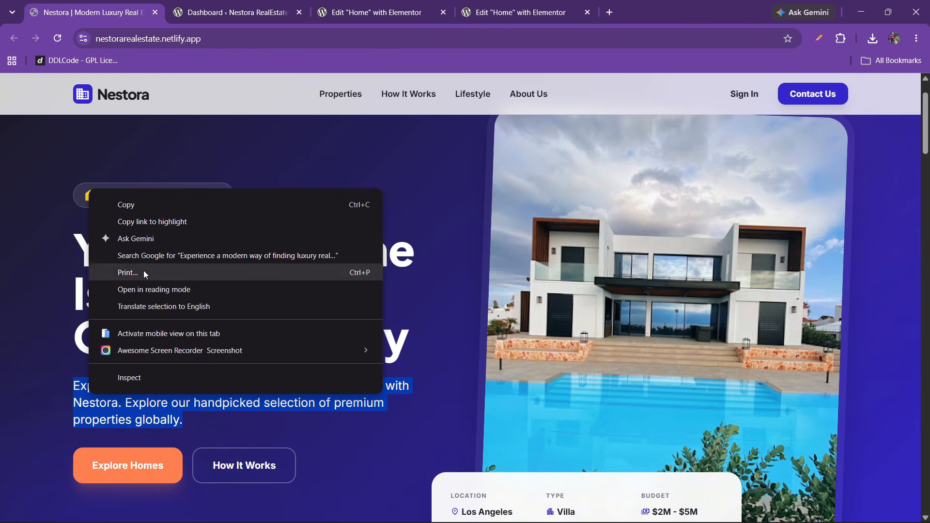
{"action": "left_click", "coordinate": [126, 205]}
- Back in the Elementor page, replace the paragraph's placeholder text with the copied hero description
{"action": "left_click", "coordinate": [373, 12]}
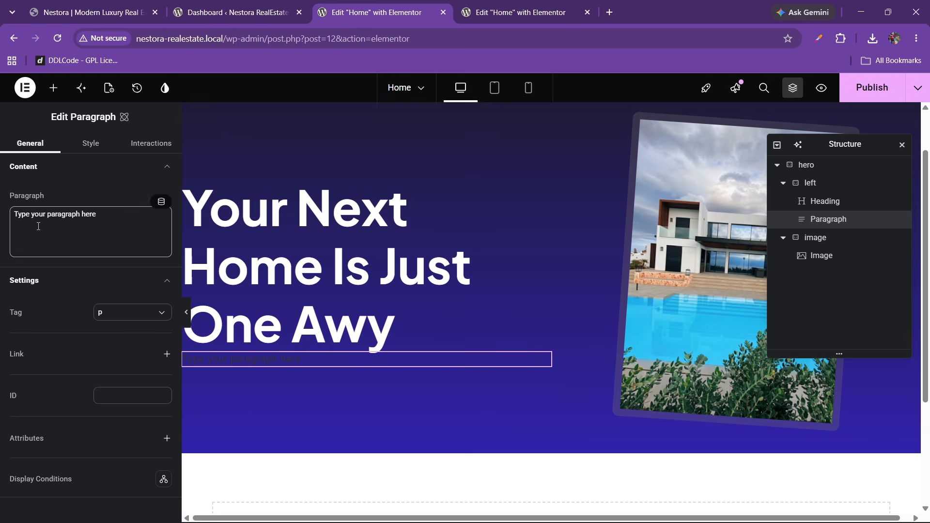
{"action": "left_click_drag", "start_coordinate": [97, 214], "coordinate": [1, 229]}
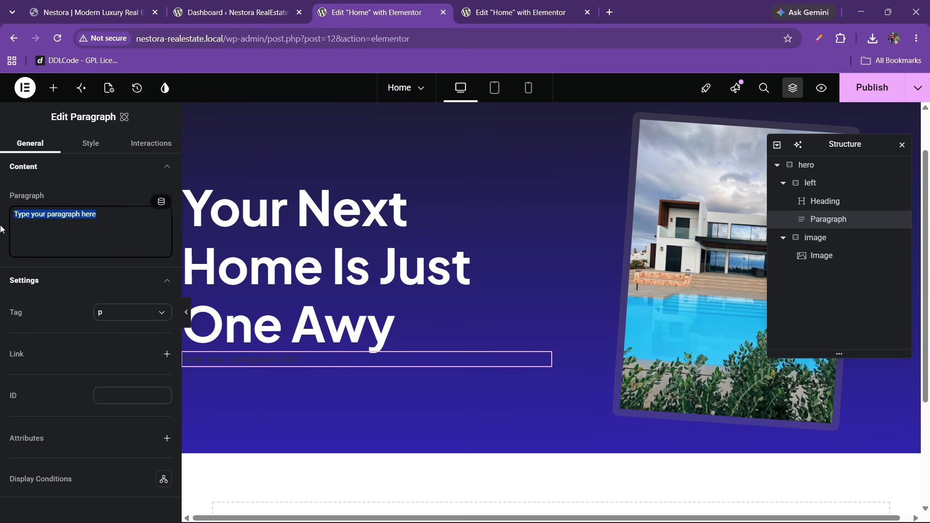
{"action": "key", "text": "BackSpace"}
{"action": "right_click", "coordinate": [45, 209]}
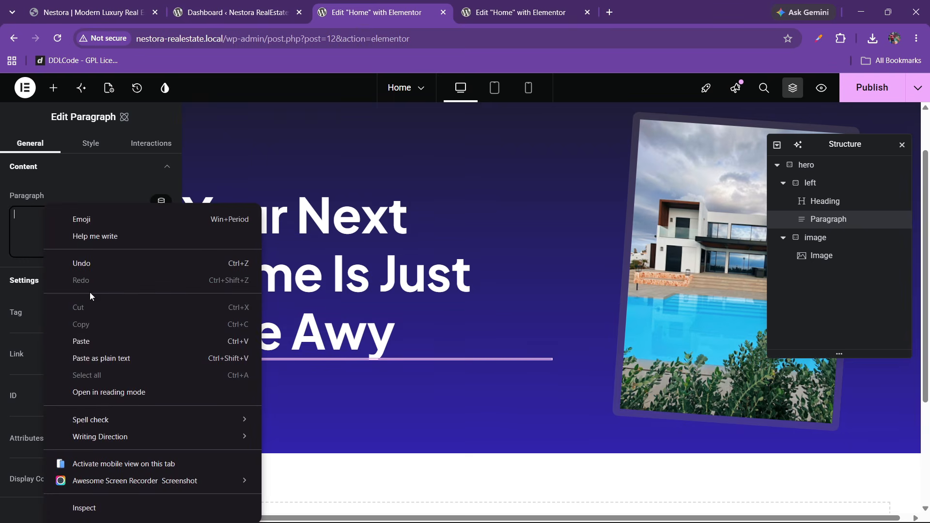
{"action": "left_click", "coordinate": [88, 347]}
- Set the hero description paragraph's text color to white (#ffffff)
{"action": "left_click", "coordinate": [91, 143]}
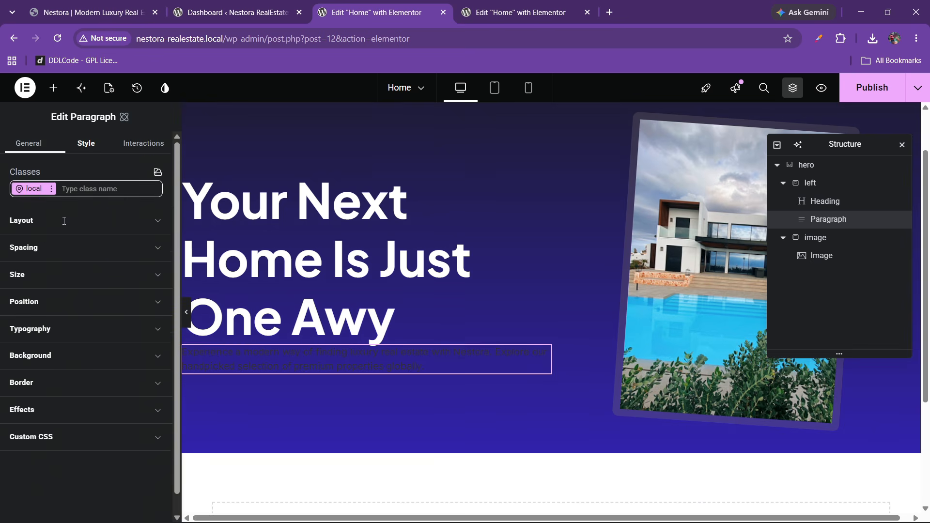
{"action": "scroll", "coordinate": [60, 347], "scroll_direction": "down", "scroll_amount": 1}
{"action": "left_click", "coordinate": [52, 310]}
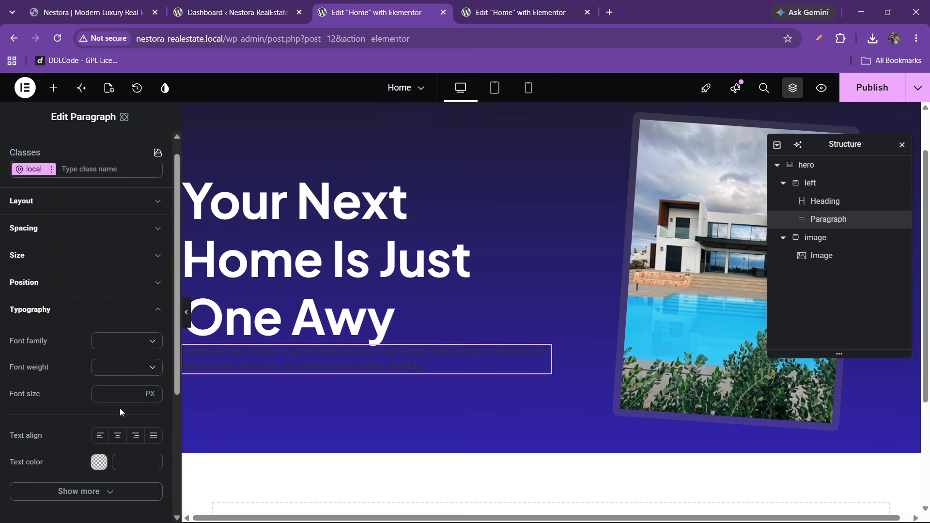
{"action": "left_click", "coordinate": [98, 461]}
{"action": "left_click", "coordinate": [122, 322]}
{"action": "left_click", "coordinate": [65, 336]}
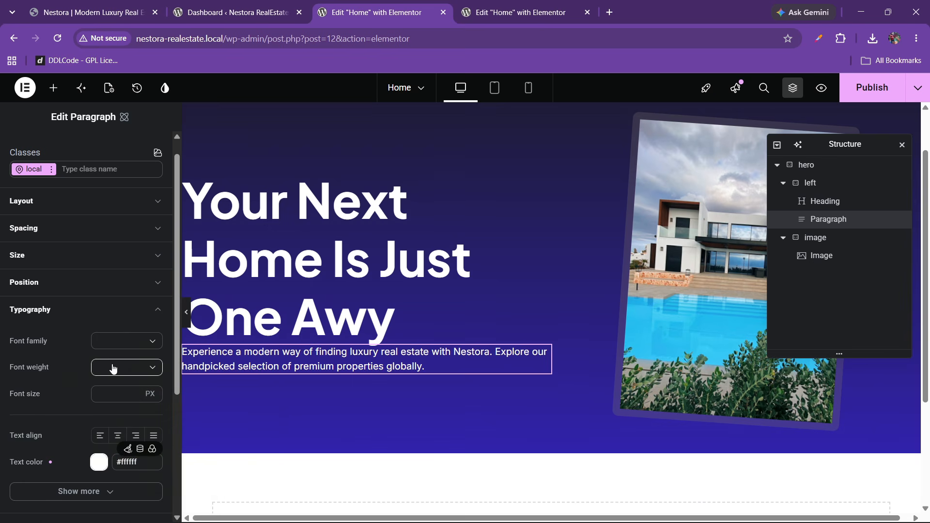
- Assign the font2 variable as the paragraph's font family and set its weight to 500 - Medium
{"action": "left_click", "coordinate": [119, 342]}
{"action": "left_click", "coordinate": [150, 320]}
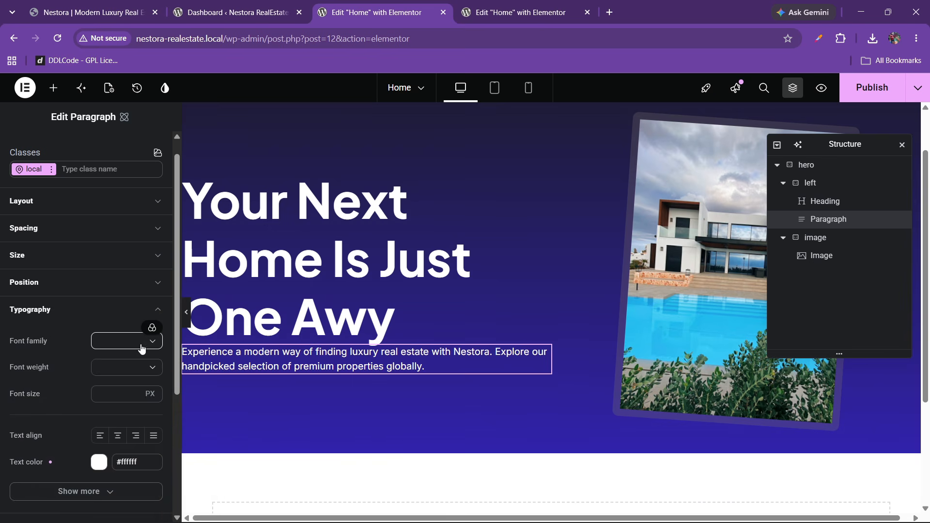
{"action": "left_click", "coordinate": [150, 328]}
{"action": "left_click", "coordinate": [71, 395]}
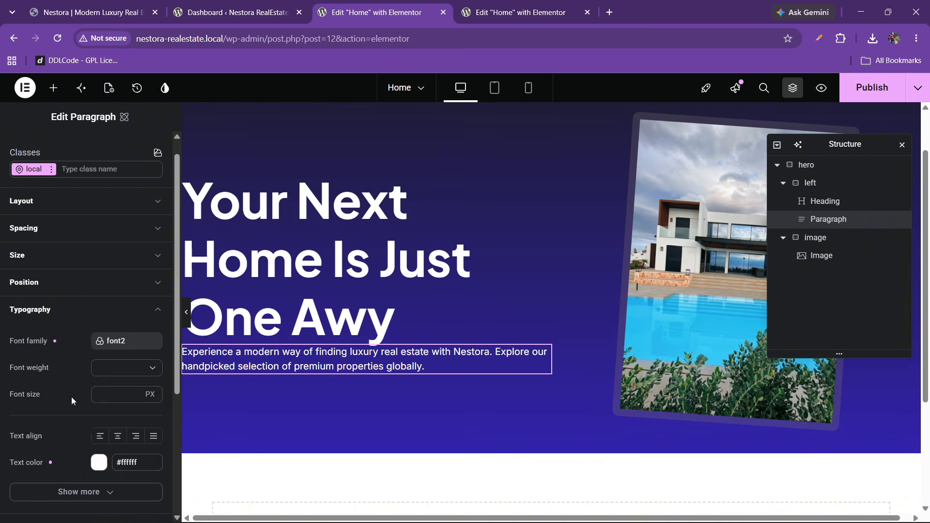
{"action": "left_click", "coordinate": [113, 374]}
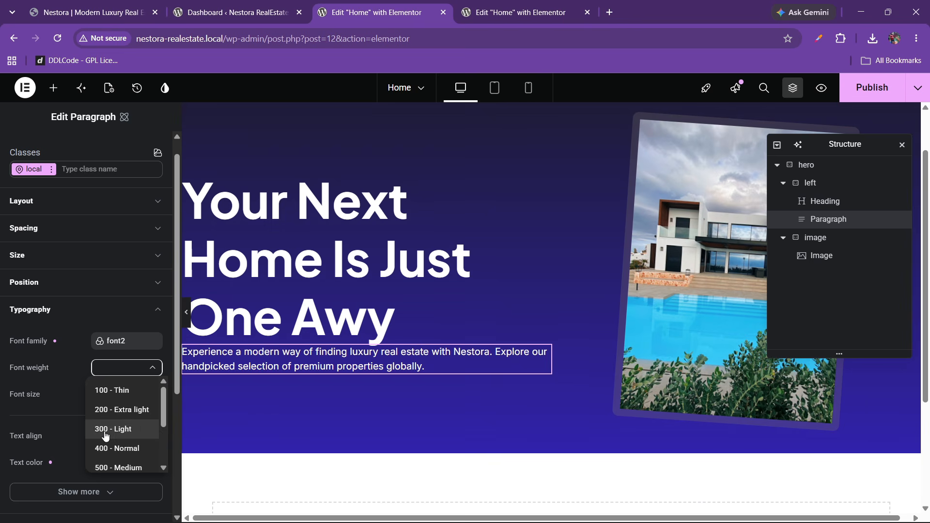
{"action": "scroll", "coordinate": [109, 436], "scroll_direction": "down", "scroll_amount": 2}
{"action": "left_click", "coordinate": [131, 409]}
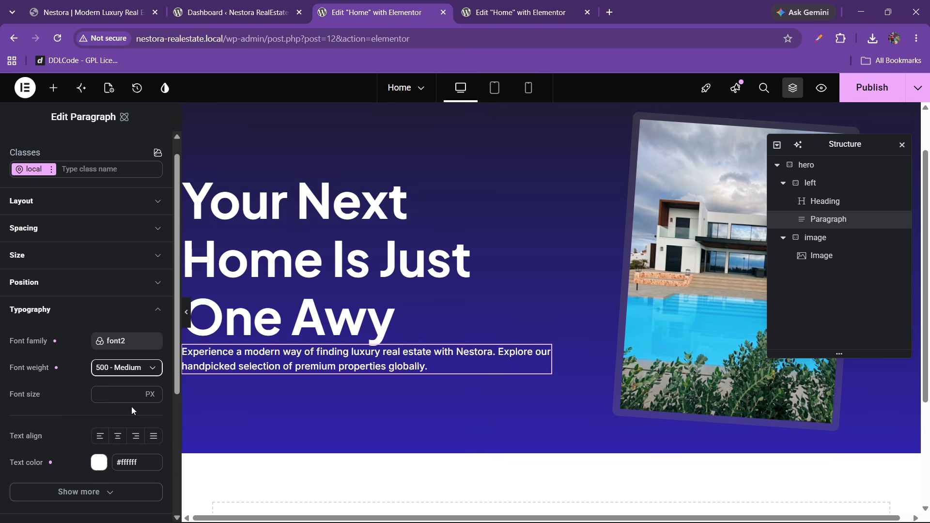
{"action": "scroll", "coordinate": [48, 405], "scroll_direction": "down", "scroll_amount": 3}
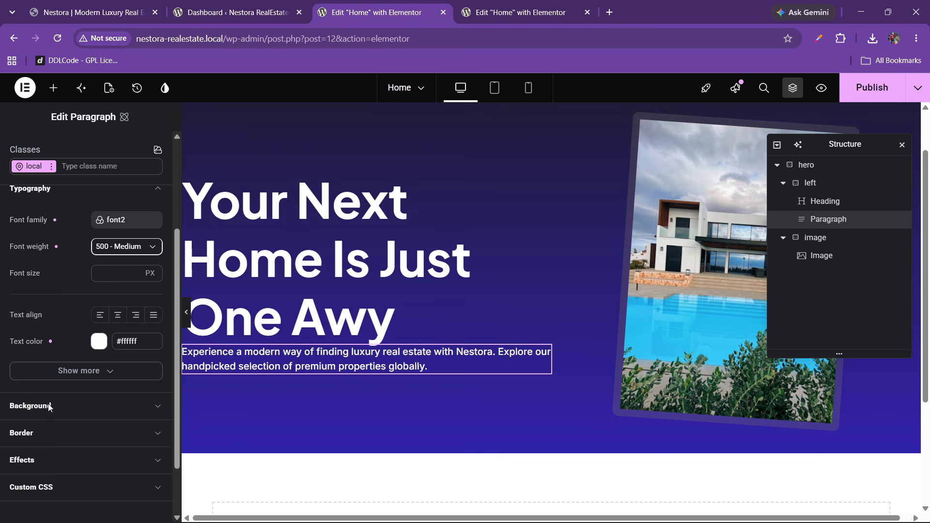
{"action": "scroll", "coordinate": [47, 403], "scroll_direction": "up", "scroll_amount": 3}
{"action": "scroll", "coordinate": [45, 393], "scroll_direction": "down", "scroll_amount": 1}
{"action": "scroll", "coordinate": [42, 391], "scroll_direction": "up", "scroll_amount": 2}
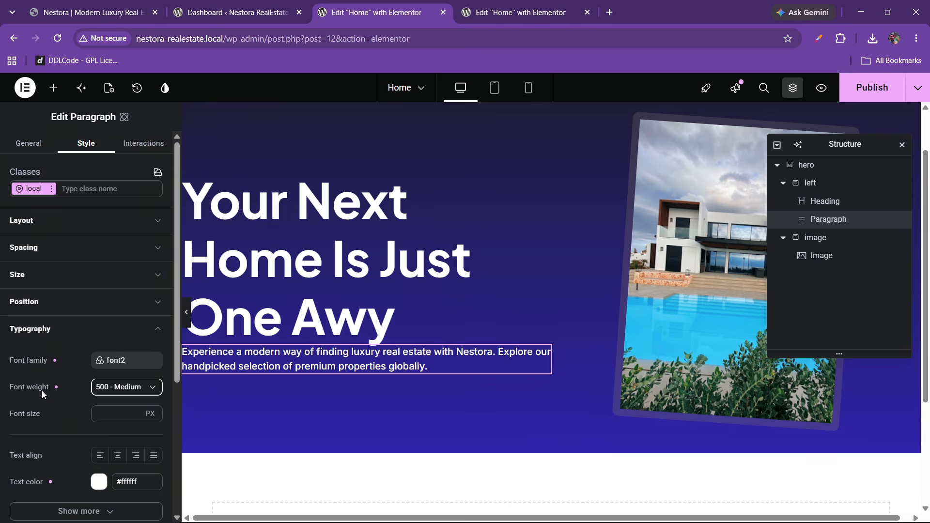
- Justify the left container's content to the center and align its items to the start
{"action": "left_click", "coordinate": [810, 183]}
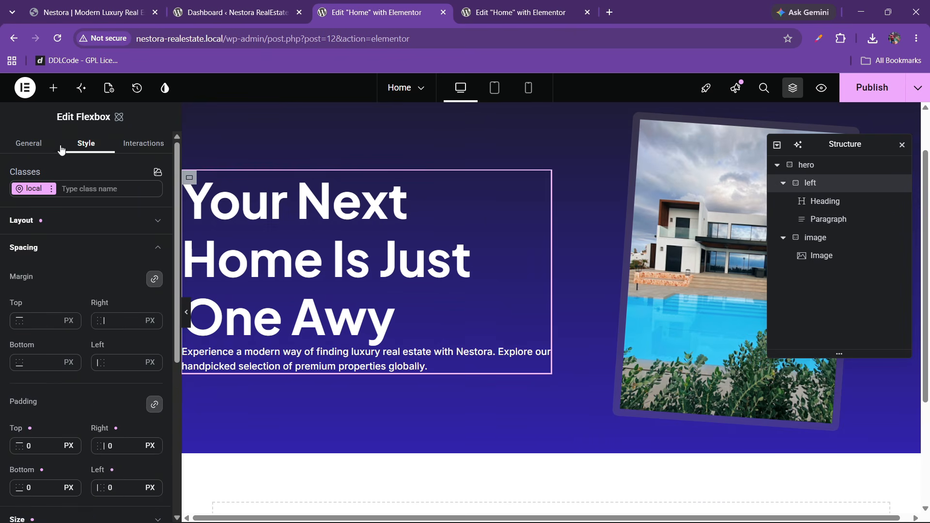
{"action": "left_click", "coordinate": [26, 141]}
{"action": "left_click", "coordinate": [92, 143]}
{"action": "left_click", "coordinate": [79, 223]}
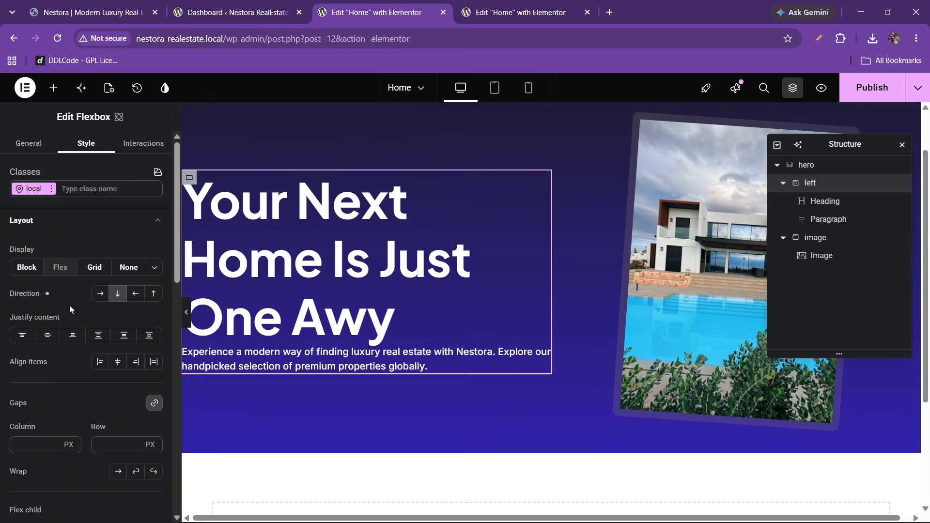
{"action": "left_click", "coordinate": [51, 338]}
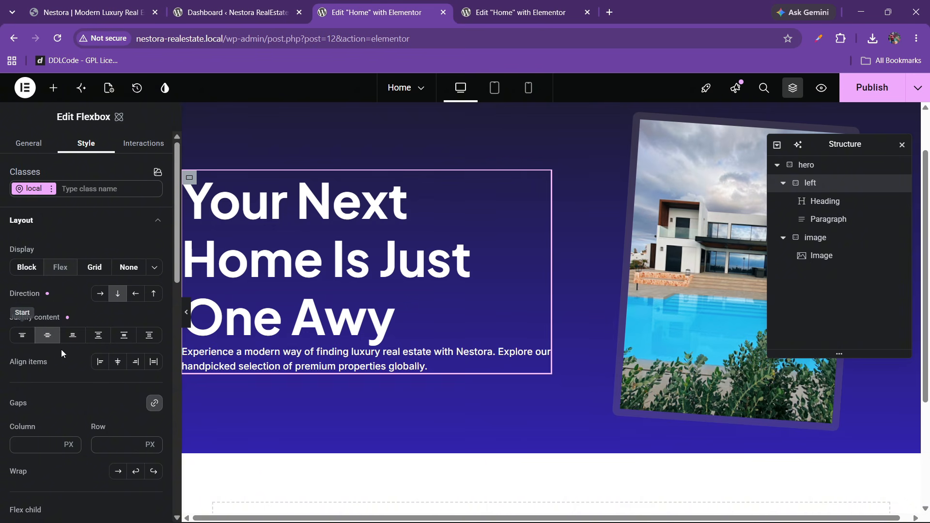
{"action": "left_click", "coordinate": [96, 365]}
- Set the left container's column and row gaps to 30 px
{"action": "left_click", "coordinate": [106, 444]}
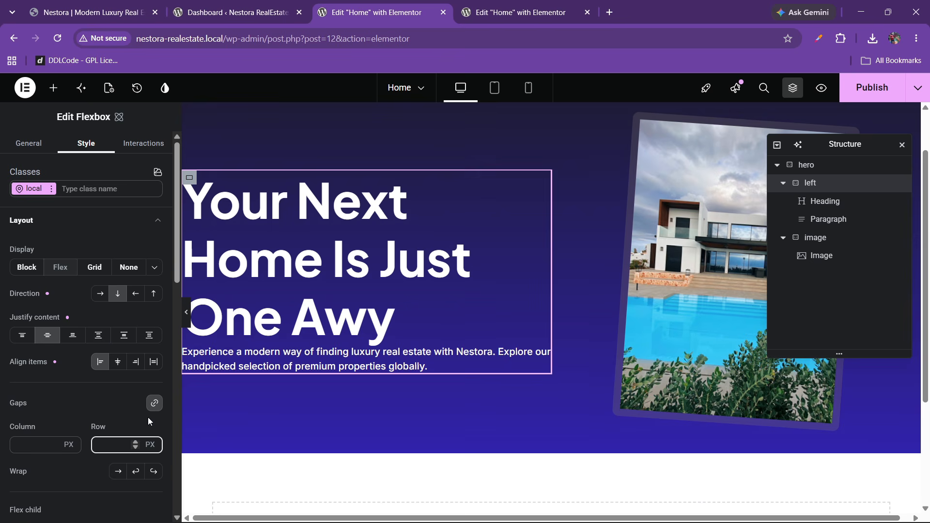
{"action": "type", "text": "20"}
{"action": "key", "text": "BackSpace"}
{"action": "key", "text": "BackSpace"}
{"action": "type", "text": "20"}
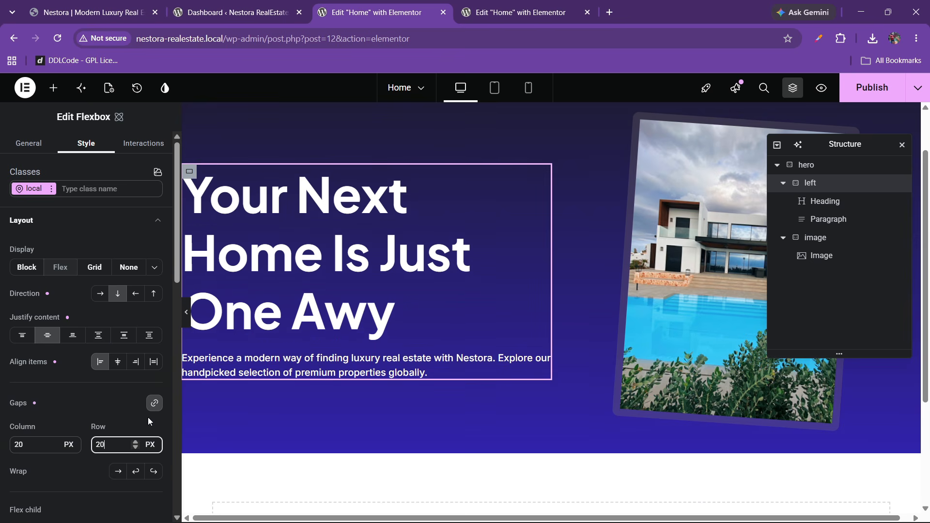
{"action": "key", "text": "BackSpace"}
{"action": "key", "text": "BackSpace"}
{"action": "type", "text": "30"}
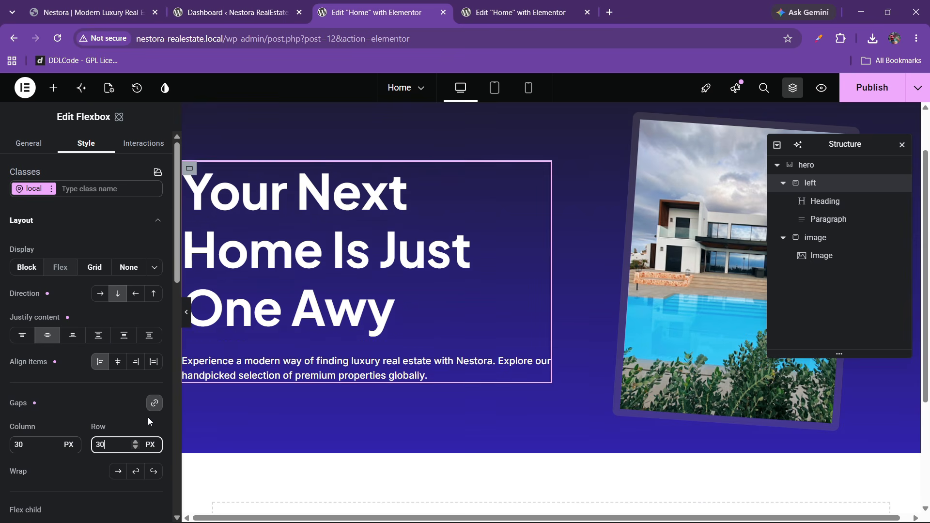
- Check the reference hero's buttons, add a Flexbox to the left container and place it below the paragraph
{"action": "left_click", "coordinate": [92, 12]}
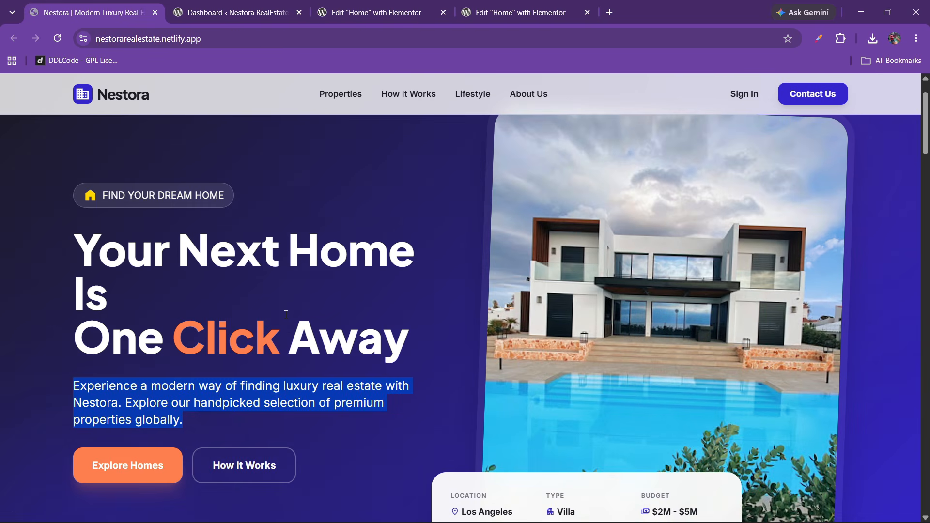
{"action": "scroll", "coordinate": [288, 321], "scroll_direction": "down", "scroll_amount": 2}
{"action": "left_click", "coordinate": [369, 13]}
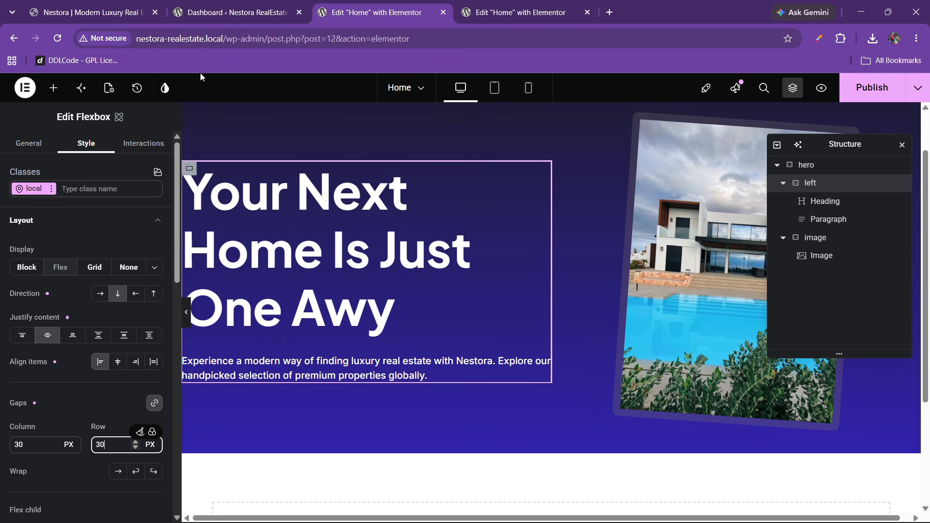
{"action": "left_click", "coordinate": [52, 92]}
{"action": "left_click_drag", "start_coordinate": [117, 245], "coordinate": [71, 191]}
{"action": "left_click", "coordinate": [76, 156]}
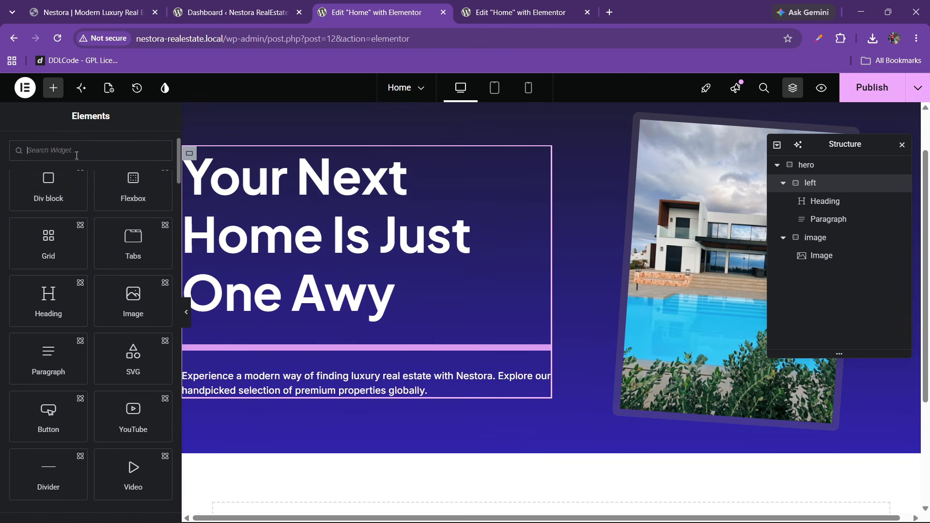
{"action": "type", "text": "flex"}
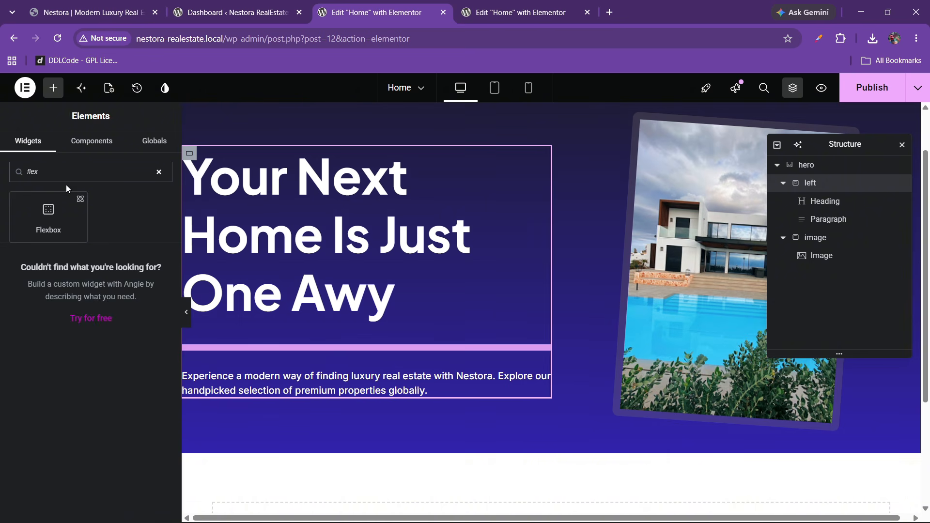
{"action": "left_click_drag", "start_coordinate": [53, 214], "coordinate": [435, 344]}
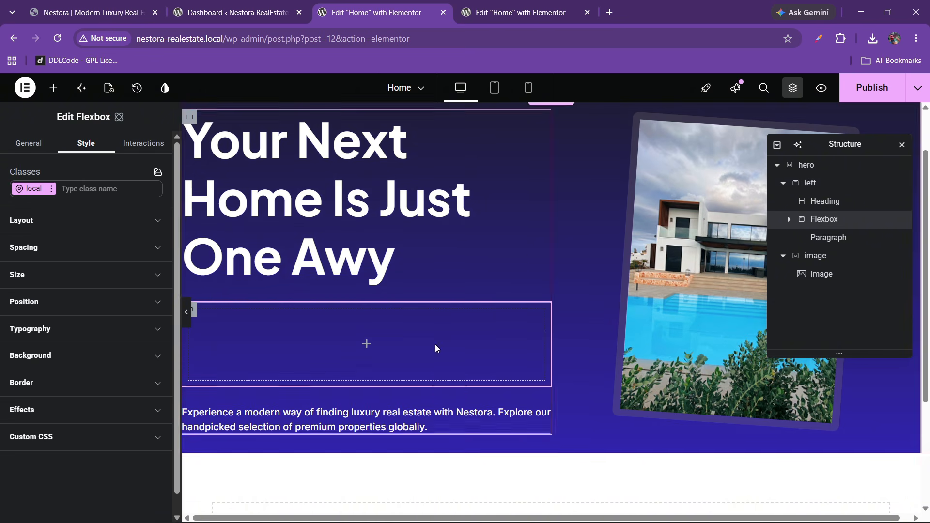
{"action": "left_click_drag", "start_coordinate": [815, 220], "coordinate": [815, 245]}
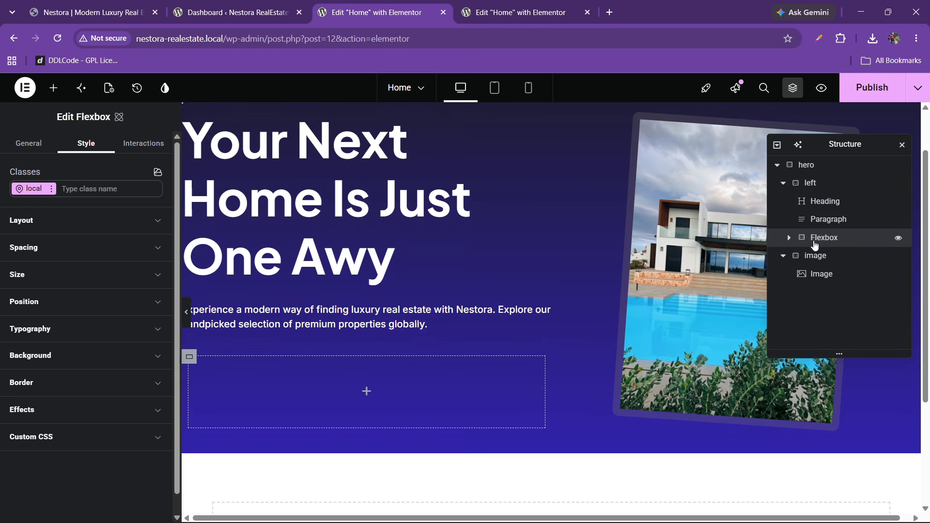
- Review the Nestora reference hero again and rename the new Flexbox in the left container as "btn box"
{"action": "left_click", "coordinate": [87, 12]}
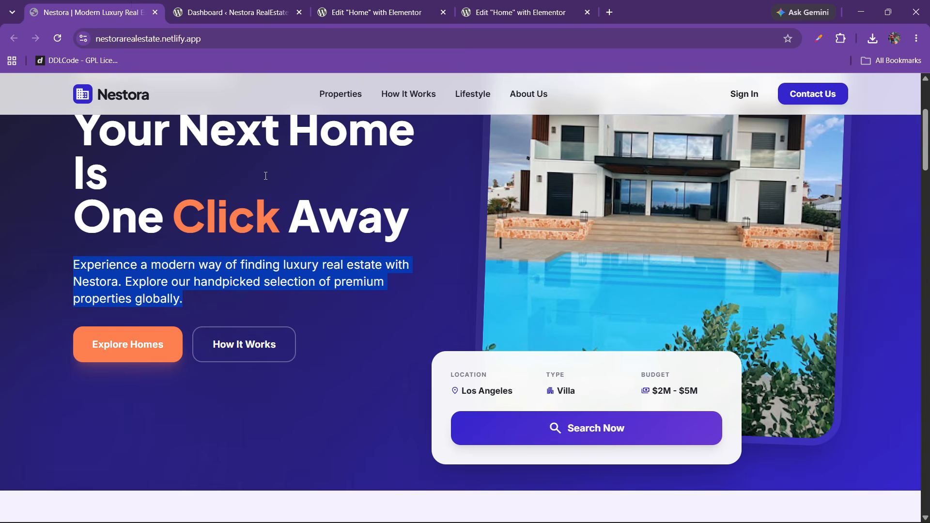
{"action": "scroll", "coordinate": [382, 328], "scroll_direction": "up", "scroll_amount": 4}
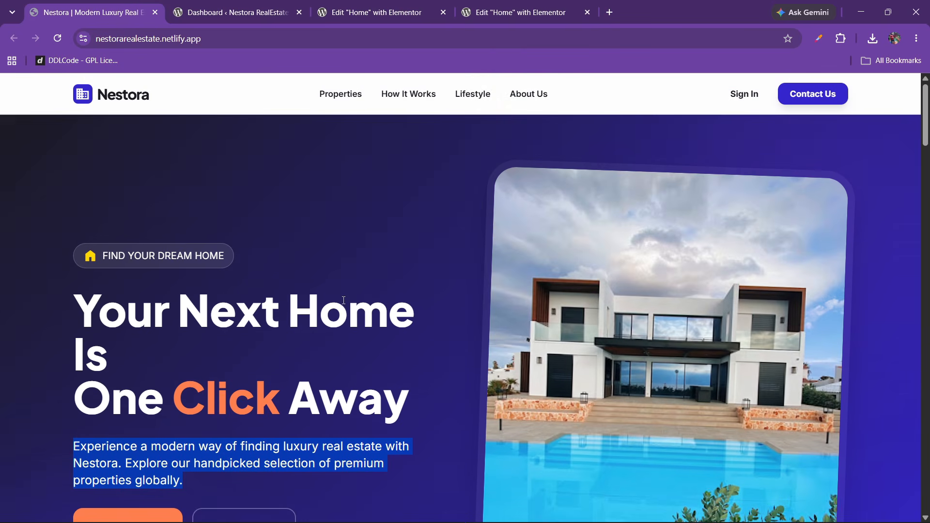
{"action": "left_click", "coordinate": [373, 12]}
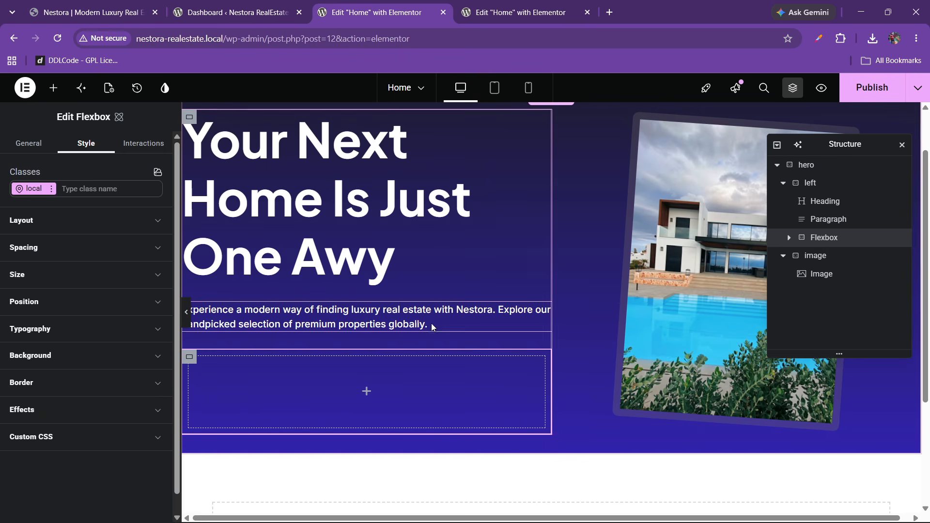
{"action": "double_click", "coordinate": [824, 239]}
{"action": "type", "text": "btn"}
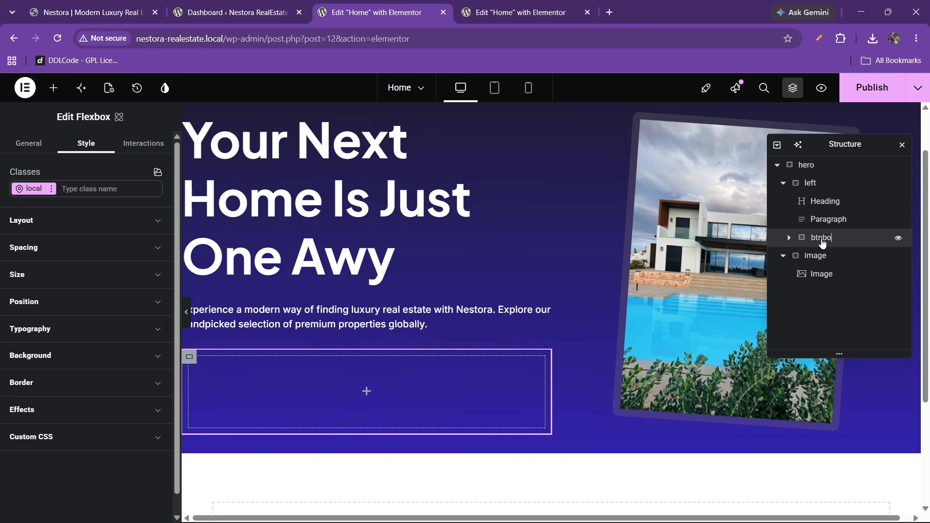
{"action": "type", "text": " bo"}
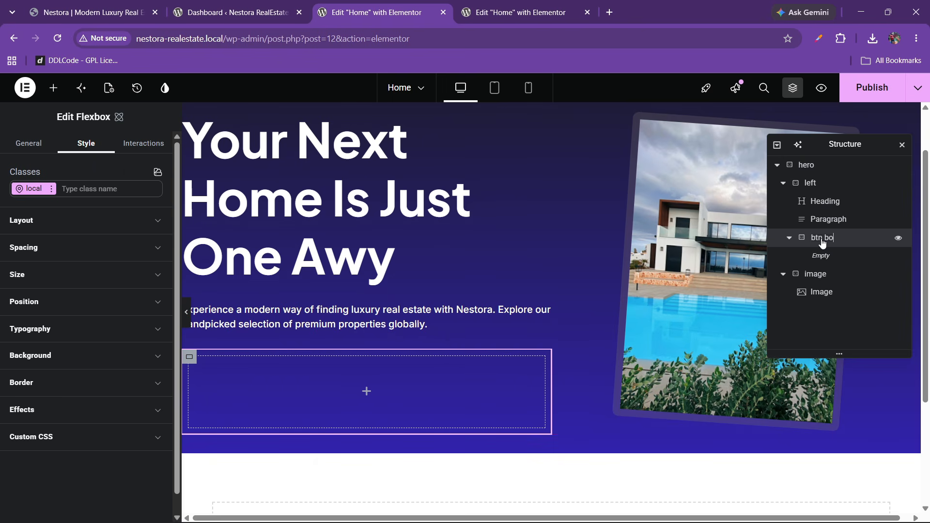
{"action": "type", "text": "x"}
- Publish the Home page and view the live page in a new tab to check the hero layout
{"action": "left_click", "coordinate": [864, 88]}
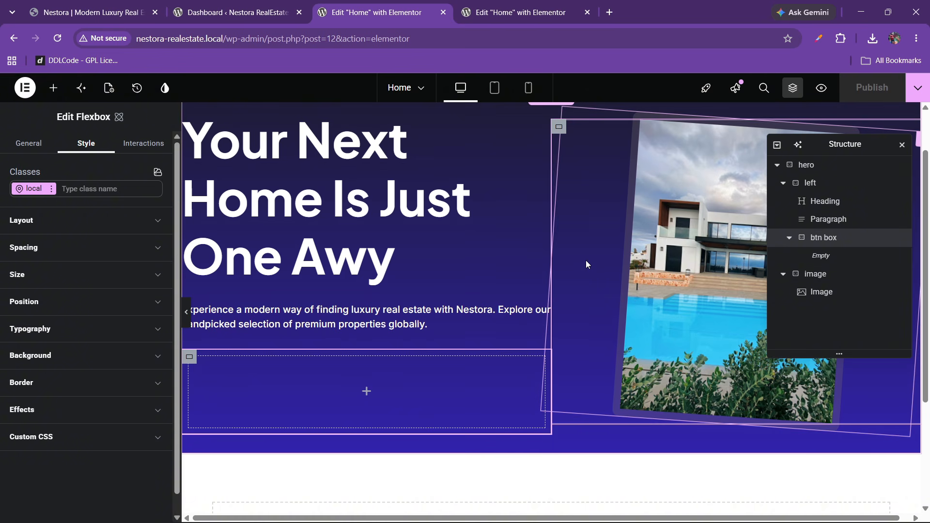
{"action": "left_click", "coordinate": [918, 90]}
{"action": "left_click", "coordinate": [872, 178]}
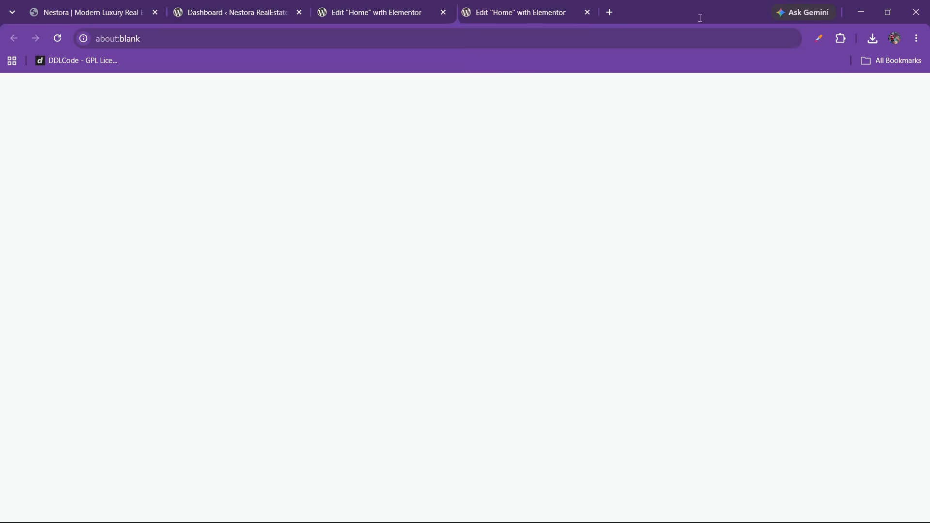
{"action": "left_click", "coordinate": [678, 12]}
{"action": "left_click", "coordinate": [705, 13]}
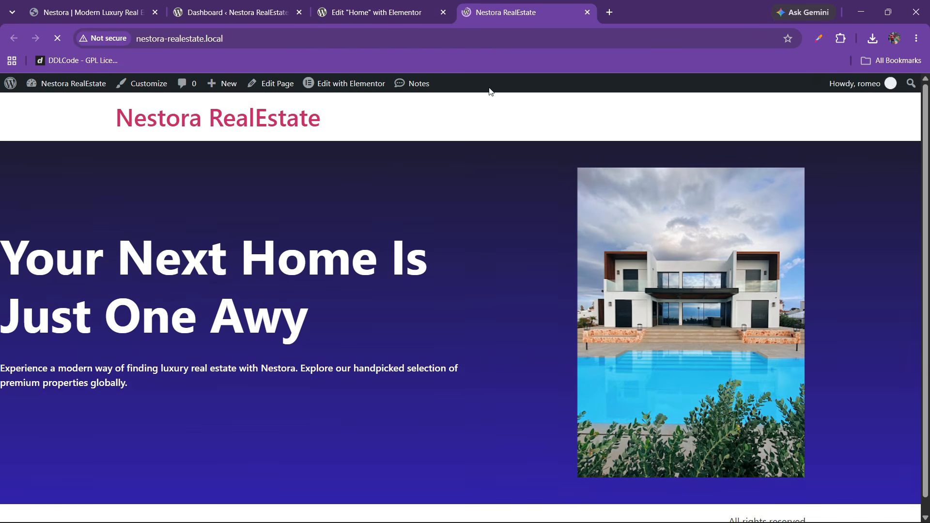
{"action": "scroll", "coordinate": [493, 332], "scroll_direction": "down", "scroll_amount": 1}
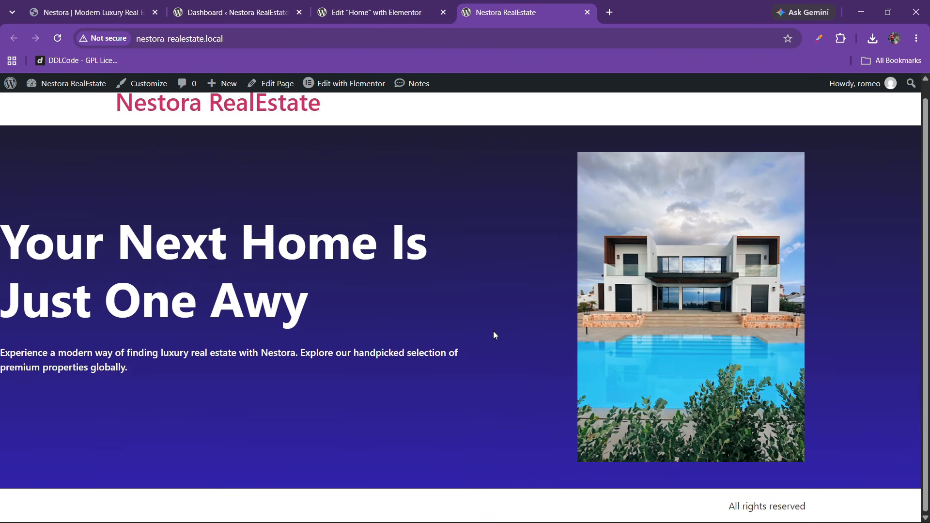
- Set the hero Flexbox's right padding to 06 px and its left padding to 60 px in the Elementor editor
{"action": "left_click", "coordinate": [373, 12]}
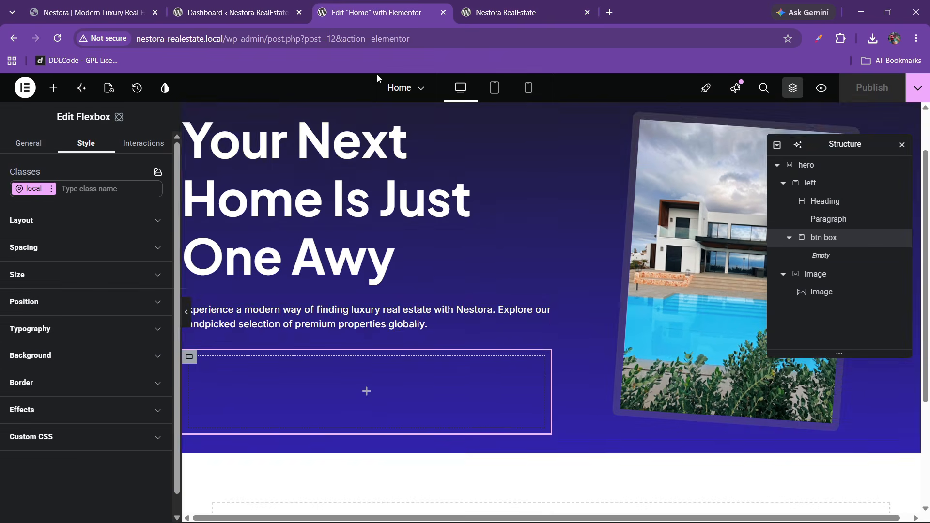
{"action": "scroll", "coordinate": [486, 257], "scroll_direction": "down", "scroll_amount": 1}
{"action": "left_click", "coordinate": [819, 167]}
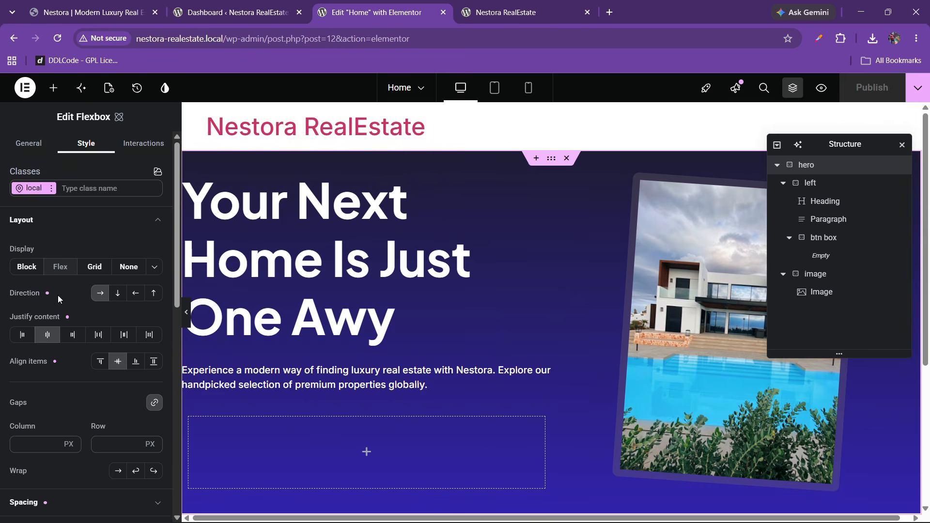
{"action": "scroll", "coordinate": [58, 295], "scroll_direction": "down", "scroll_amount": 4}
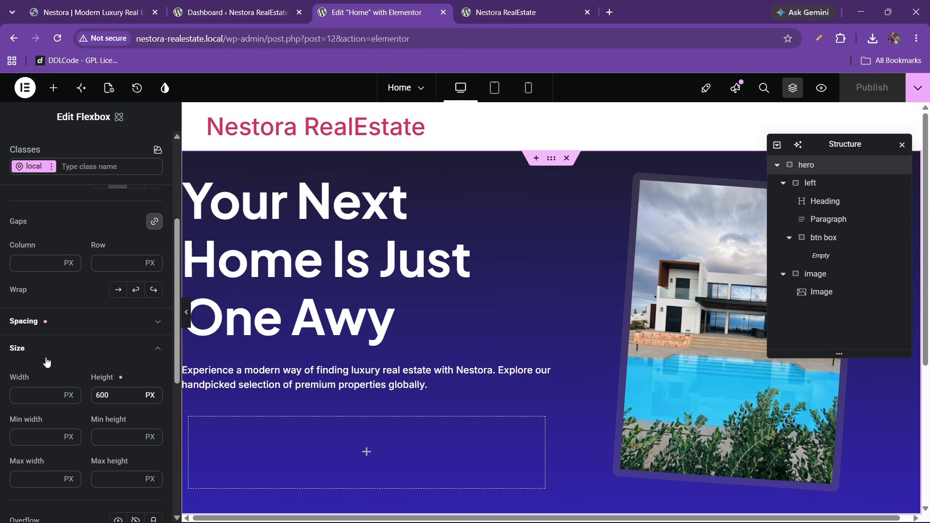
{"action": "left_click", "coordinate": [45, 324]}
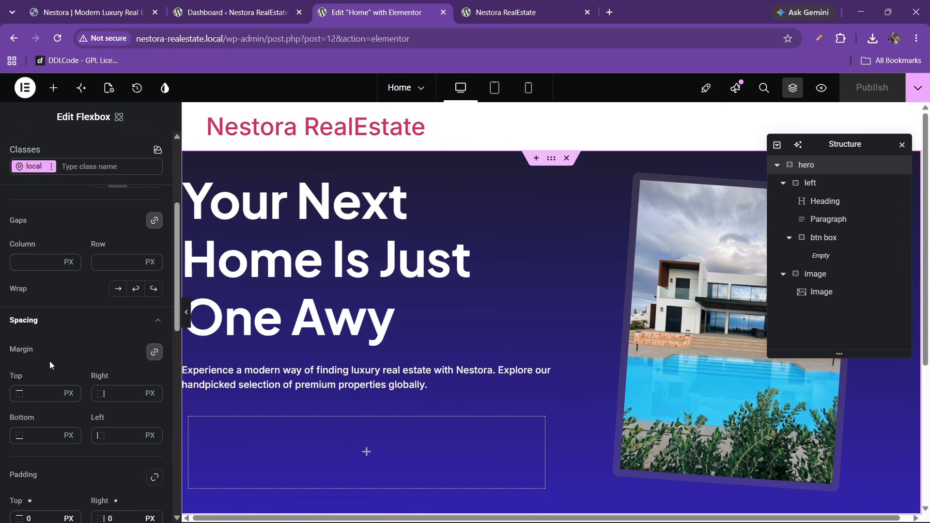
{"action": "scroll", "coordinate": [50, 373], "scroll_direction": "down", "scroll_amount": 3}
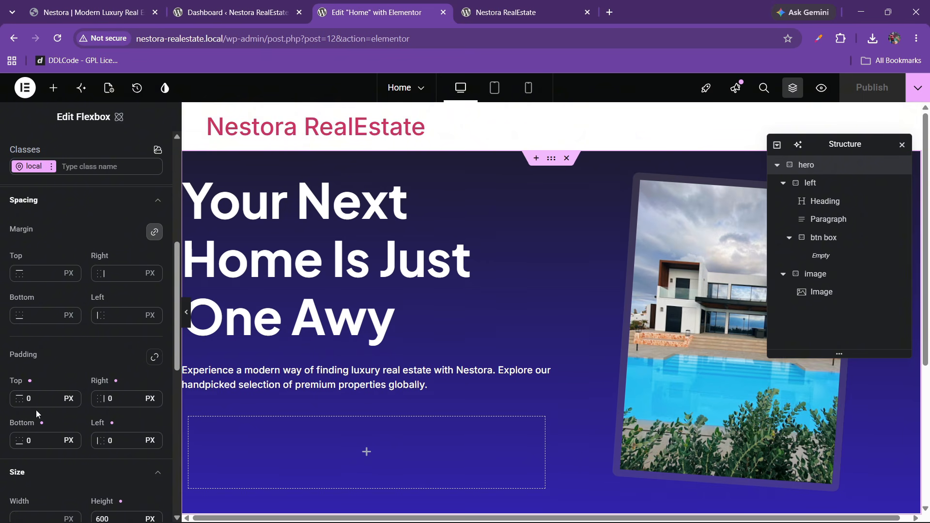
{"action": "left_click", "coordinate": [111, 399]}
{"action": "type", "text": "6"}
{"action": "left_click", "coordinate": [110, 441]}
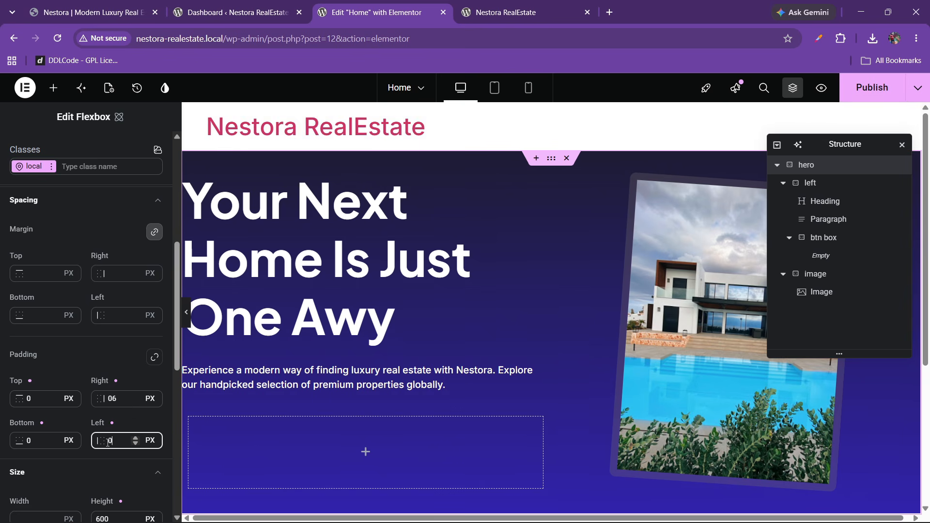
{"action": "type", "text": "6"}
{"action": "key", "text": "BackSpace"}
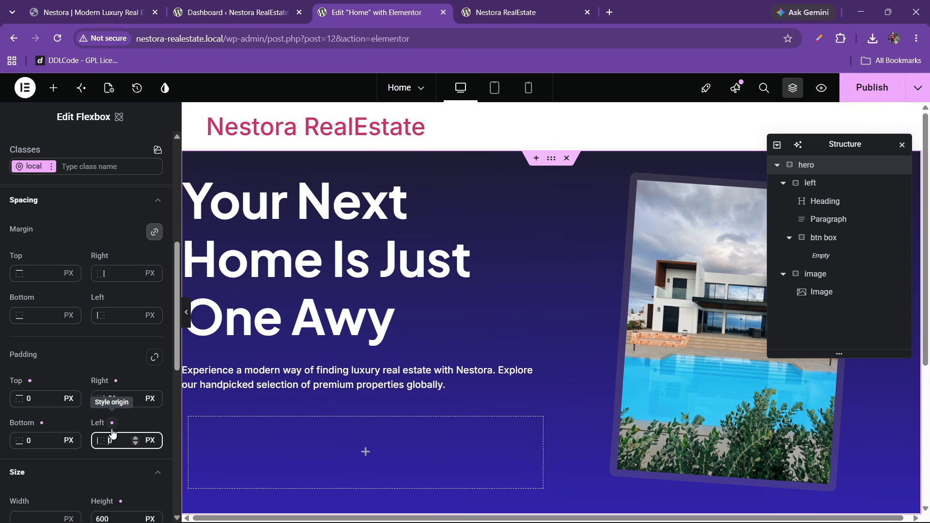
{"action": "type", "text": "6"}
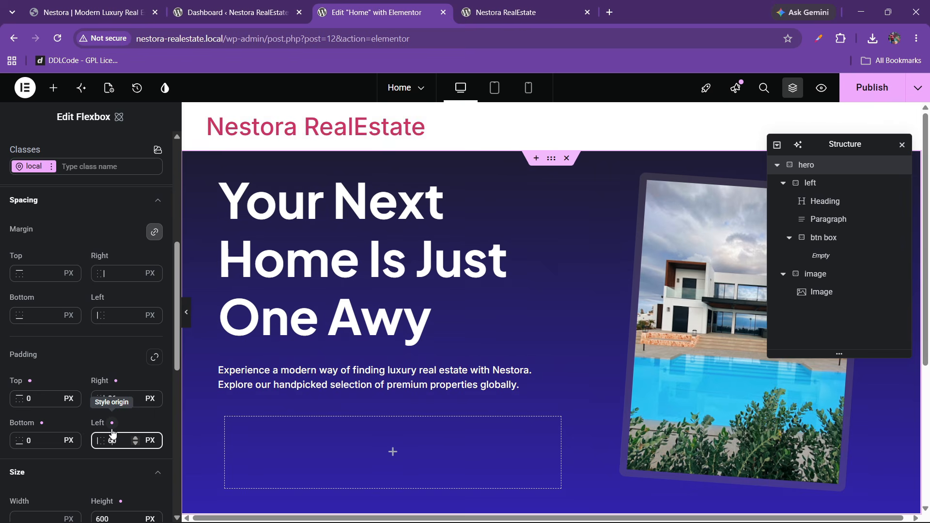
- Publish the Home page and check the hero's new padding on the live page
{"action": "left_click", "coordinate": [188, 323]}
{"action": "left_click", "coordinate": [4, 313]}
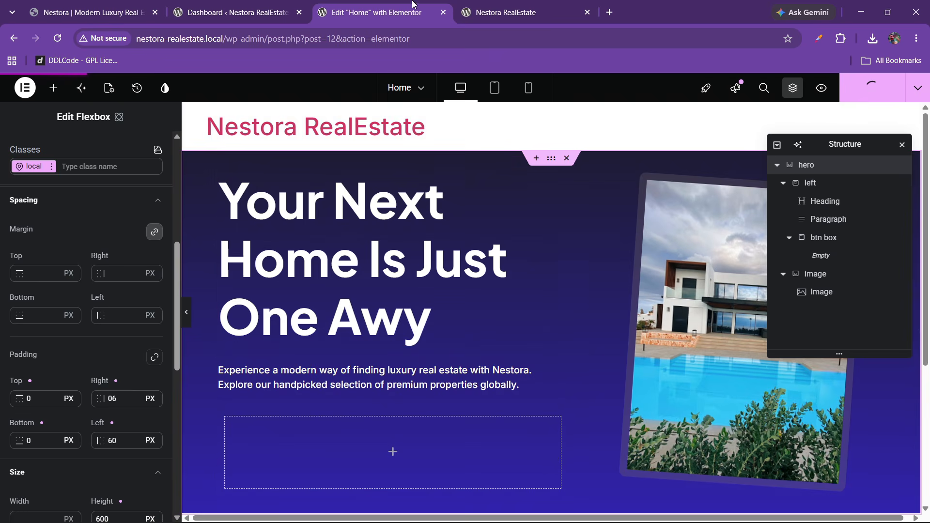
{"action": "left_click", "coordinate": [507, 12]}
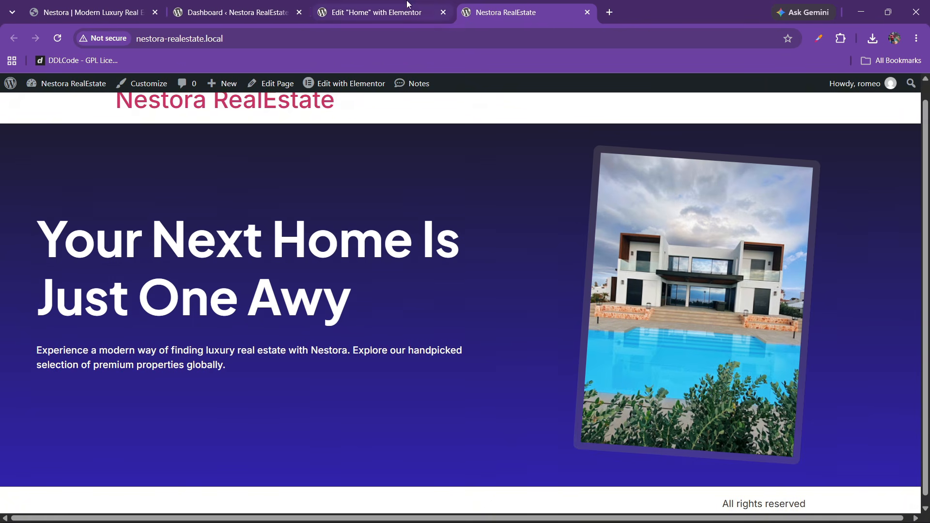
{"action": "left_click", "coordinate": [393, 7]}
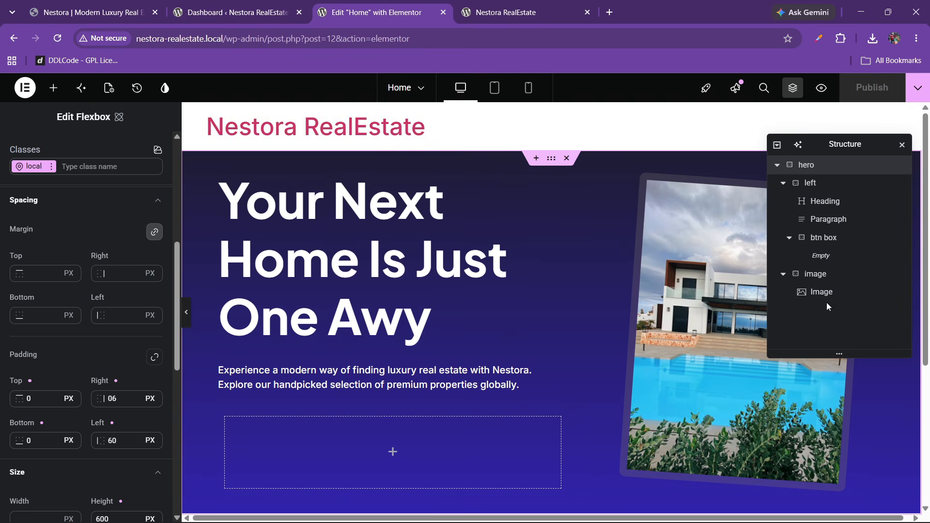
- Set the btn box Flexbox's padding to 0 px on all sides
{"action": "left_click", "coordinate": [824, 242]}
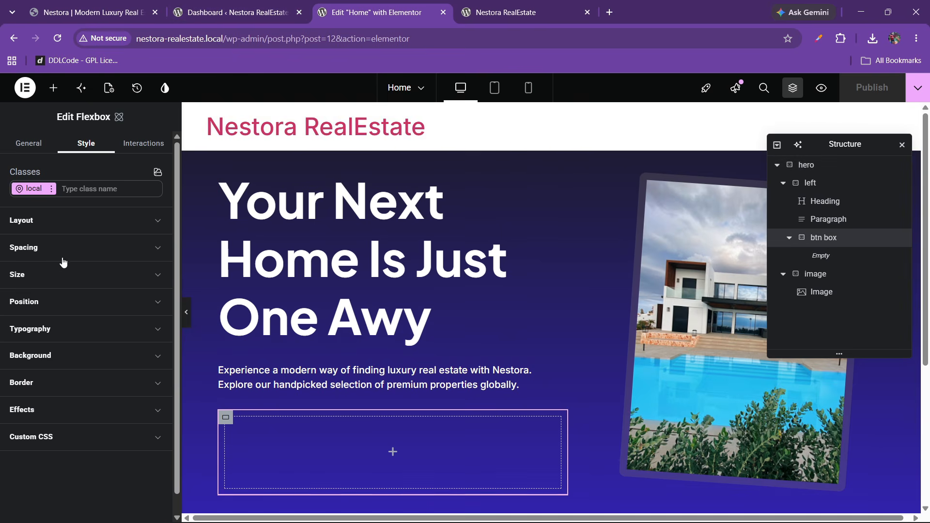
{"action": "left_click", "coordinate": [24, 247]}
{"action": "left_click", "coordinate": [38, 447]}
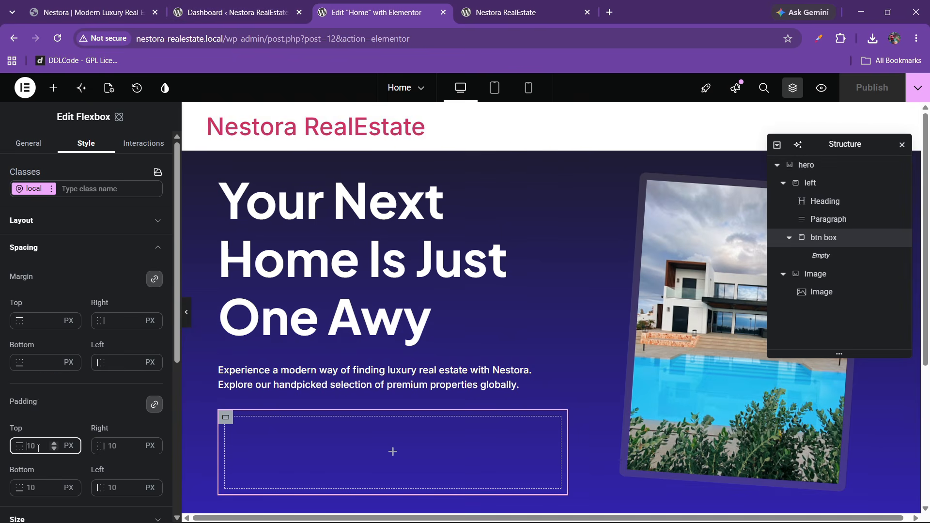
{"action": "type", "text": "0"}
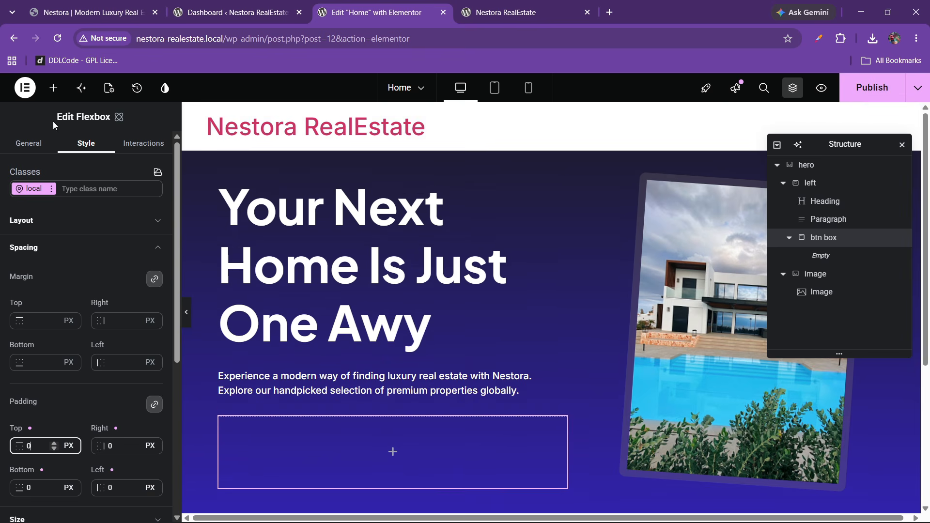
- Find the atomic Button widget and place one inside the btn box
{"action": "left_click", "coordinate": [53, 88]}
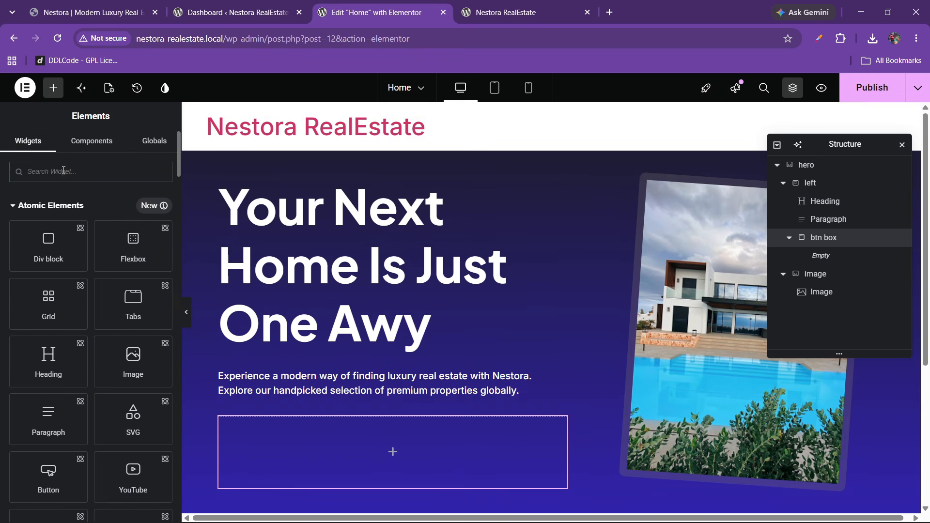
{"action": "type", "text": "button"}
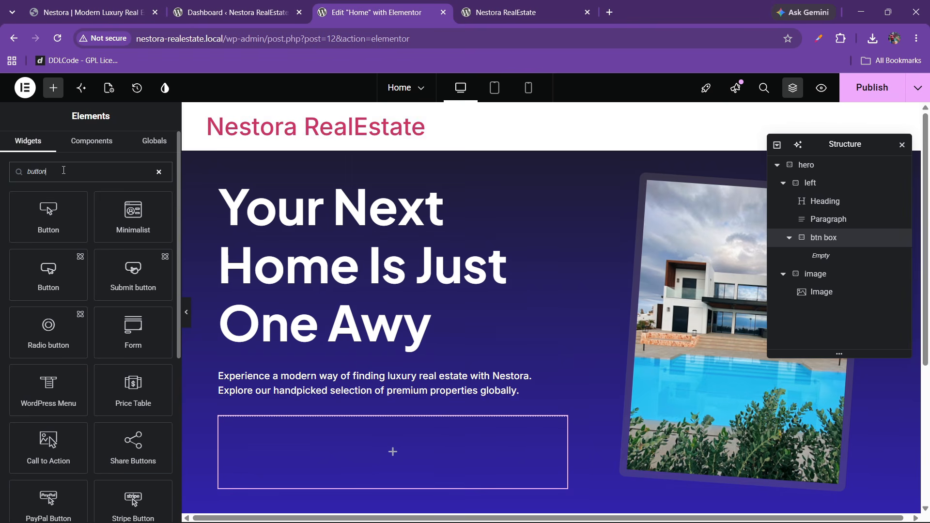
{"action": "left_click_drag", "start_coordinate": [48, 274], "coordinate": [324, 470]}
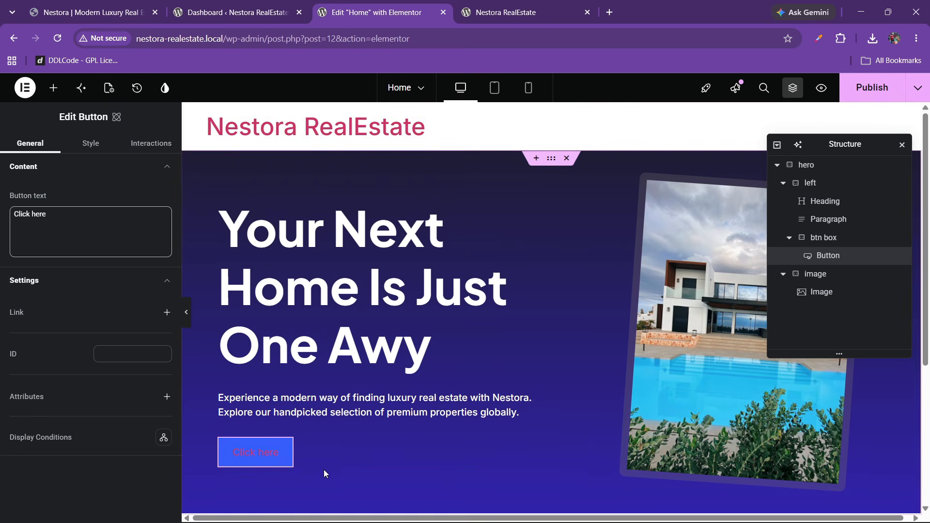
- Check the button labels on the Nestora reference hero and set the new button's text to "explore homes"
{"action": "left_click", "coordinate": [271, 8]}
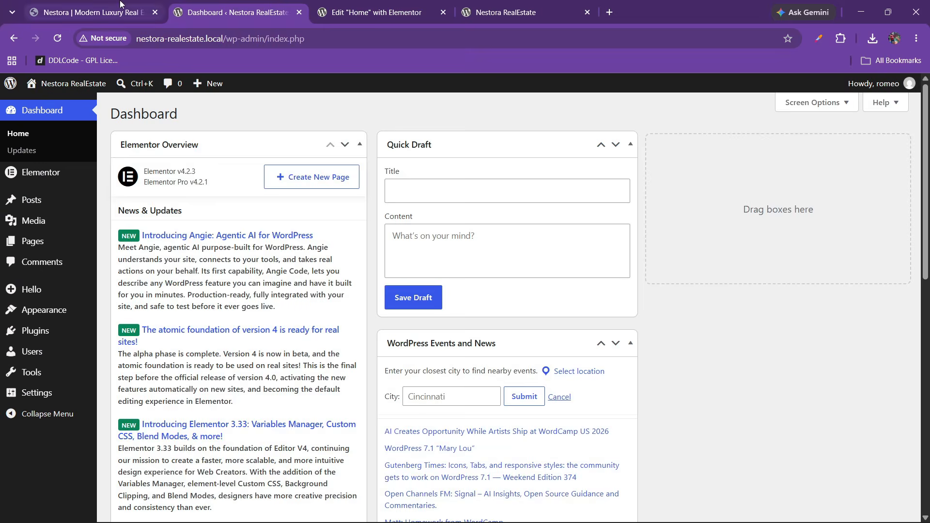
{"action": "left_click_drag", "start_coordinate": [121, 4], "coordinate": [188, 4]}
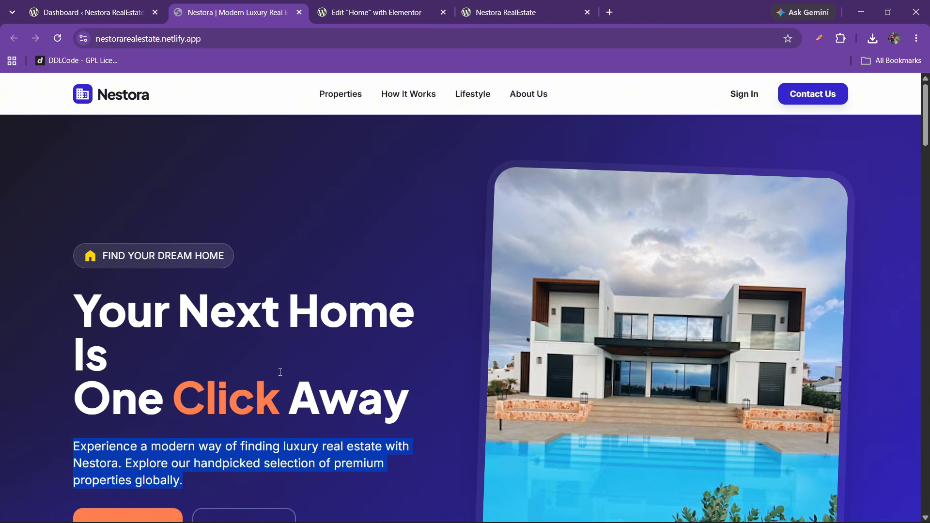
{"action": "scroll", "coordinate": [293, 373], "scroll_direction": "down", "scroll_amount": 4}
{"action": "left_click", "coordinate": [324, 362]}
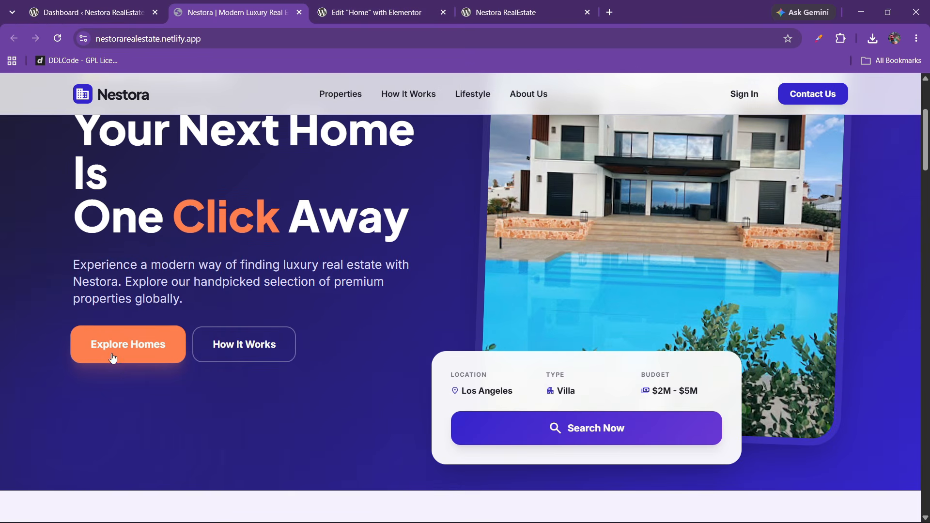
{"action": "left_click", "coordinate": [390, 3]}
{"action": "left_click_drag", "start_coordinate": [48, 214], "coordinate": [1, 220]}
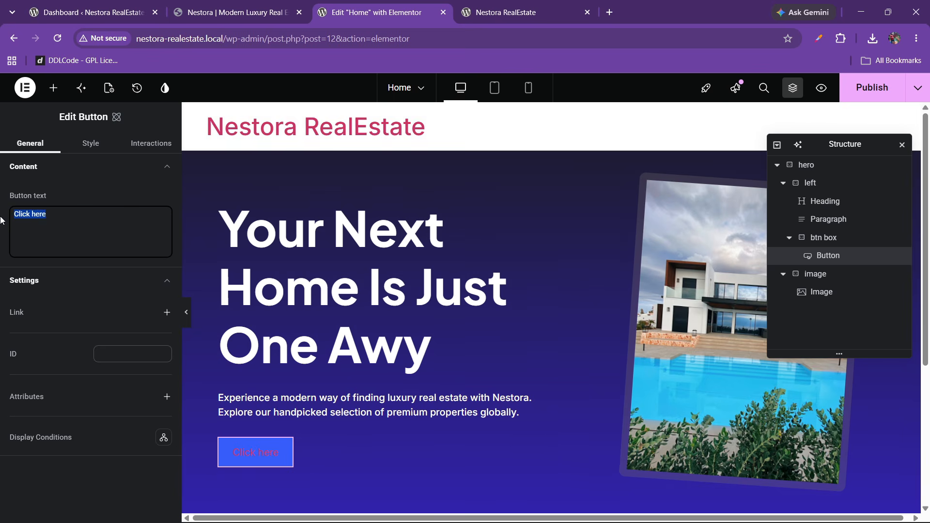
{"action": "type", "text": "explore hoo"}
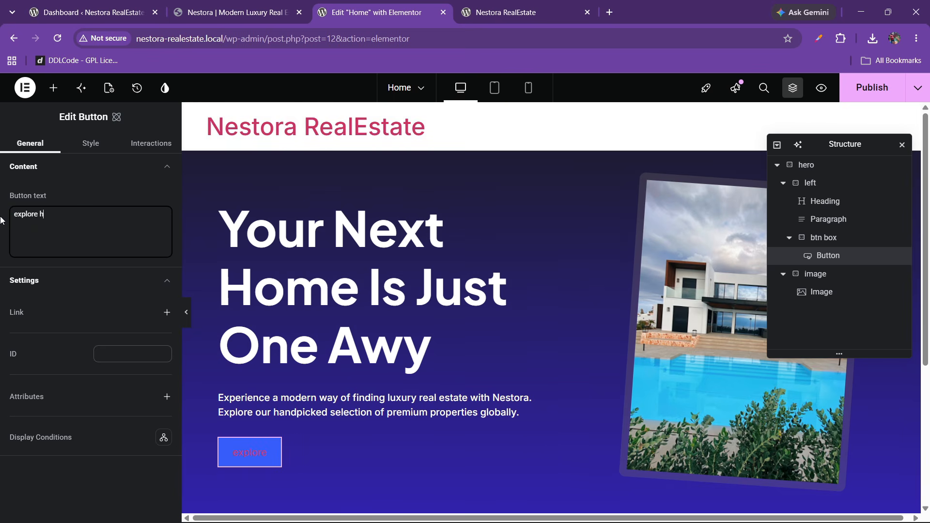
{"action": "key", "text": "BackSpace"}
{"action": "key", "text": "BackSpace"}
{"action": "type", "text": "omes"}
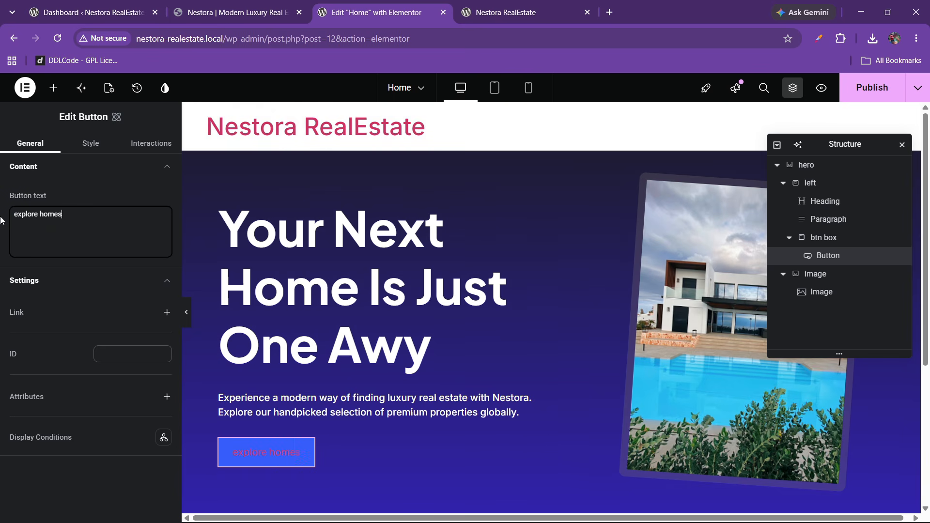
- Create the class "btn-1" and assign it to the explore homes button
{"action": "left_click", "coordinate": [82, 146]}
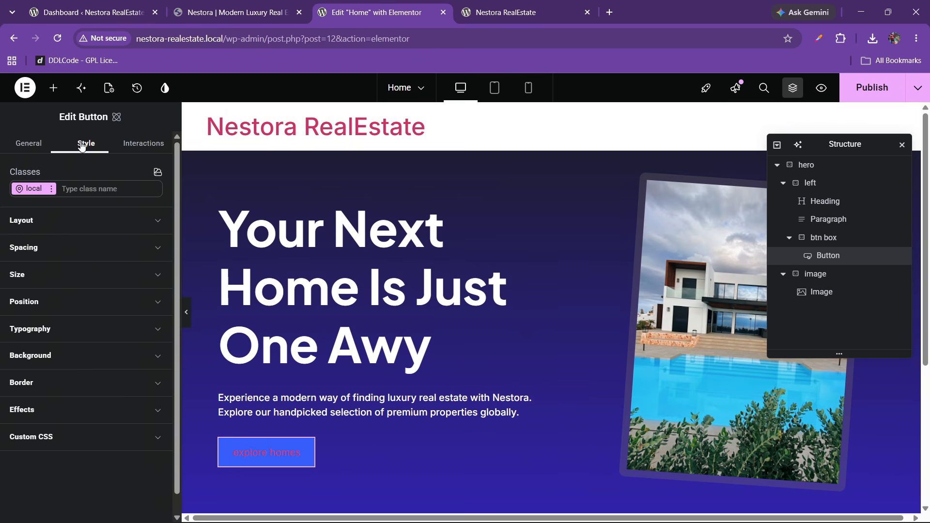
{"action": "left_click", "coordinate": [84, 192]}
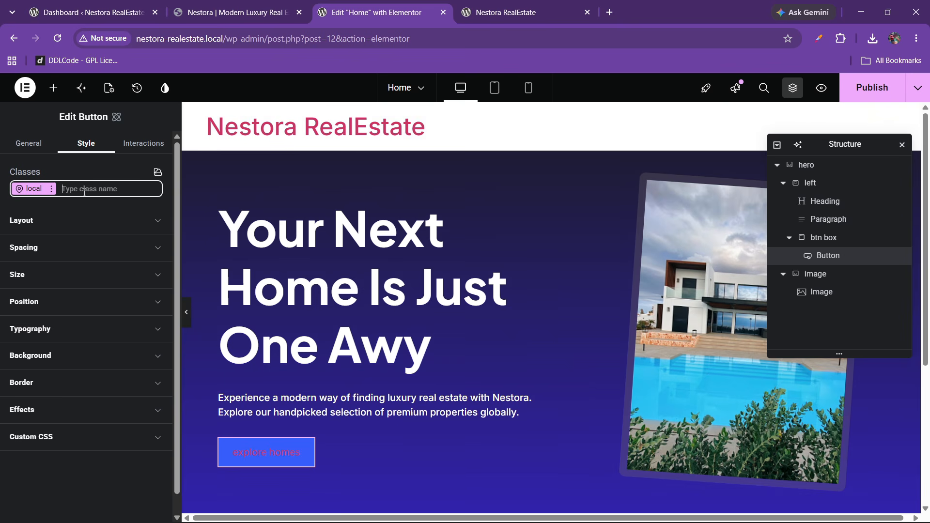
{"action": "type", "text": "btn-1"}
{"action": "key", "text": "Return"}
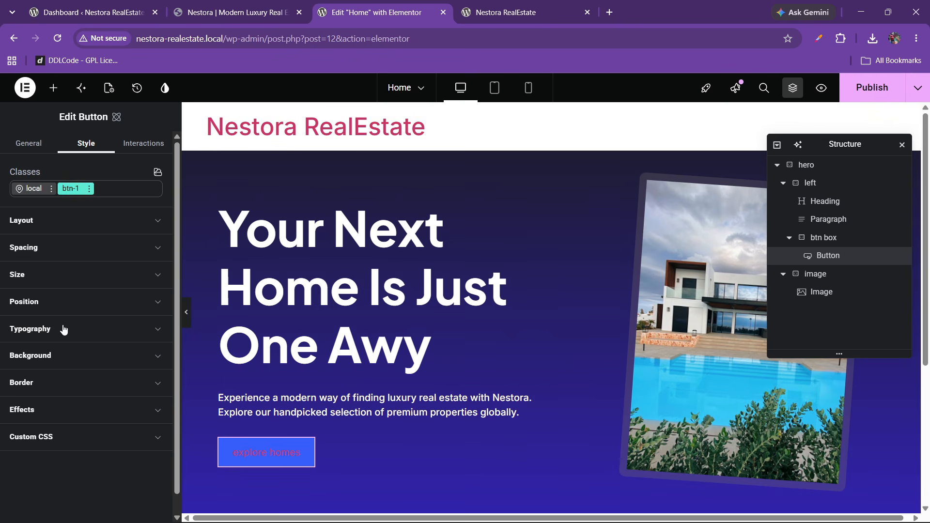
- Apply the orange colour variable as the background of the btn-1 class
{"action": "left_click", "coordinate": [63, 359]}
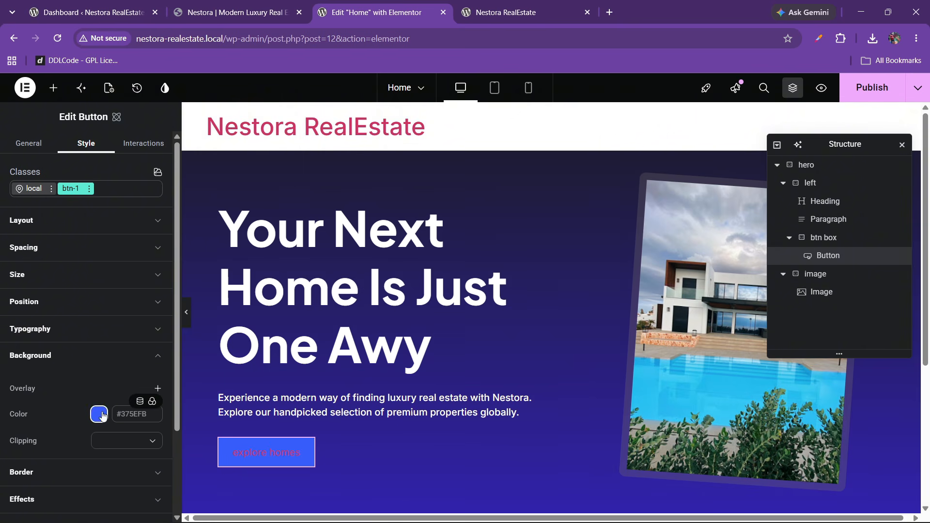
{"action": "left_click", "coordinate": [152, 401]}
{"action": "left_click", "coordinate": [56, 412]}
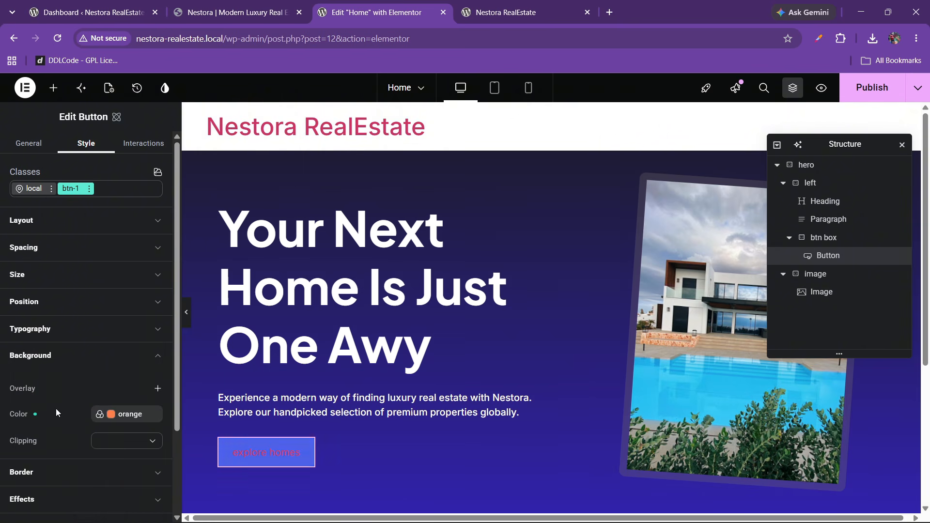
{"action": "left_click", "coordinate": [38, 313]}
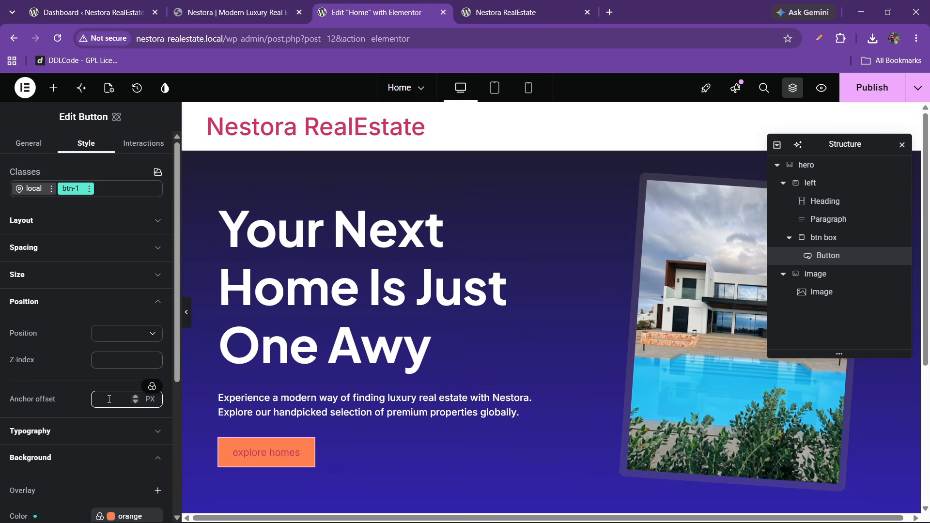
{"action": "left_click", "coordinate": [26, 301]}
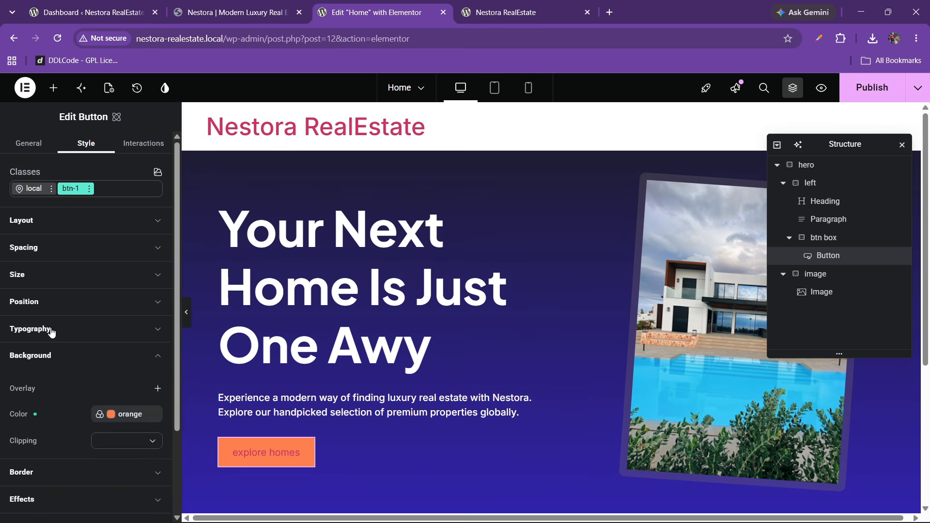
- Set the btn-1 class's font family to the font2 variable and its font size to 15 px
{"action": "left_click", "coordinate": [51, 329]}
{"action": "left_click", "coordinate": [151, 347]}
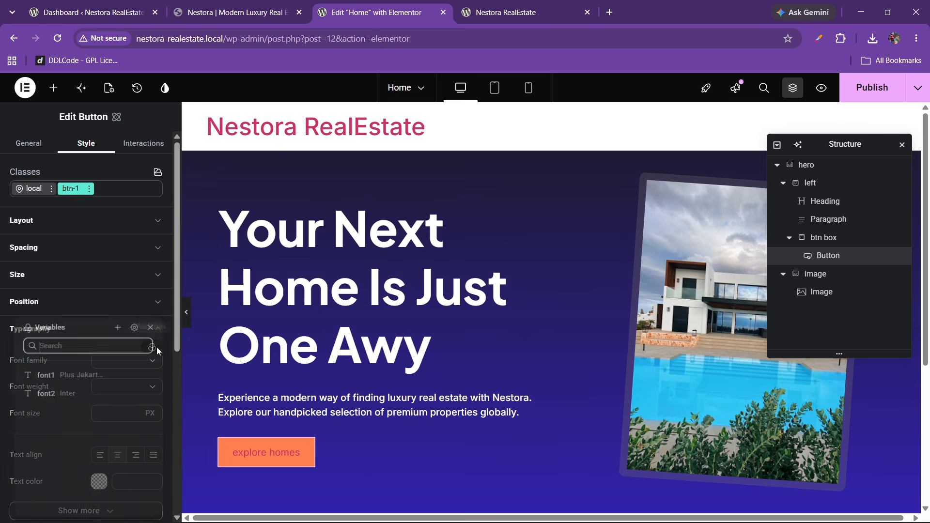
{"action": "left_click", "coordinate": [67, 395]}
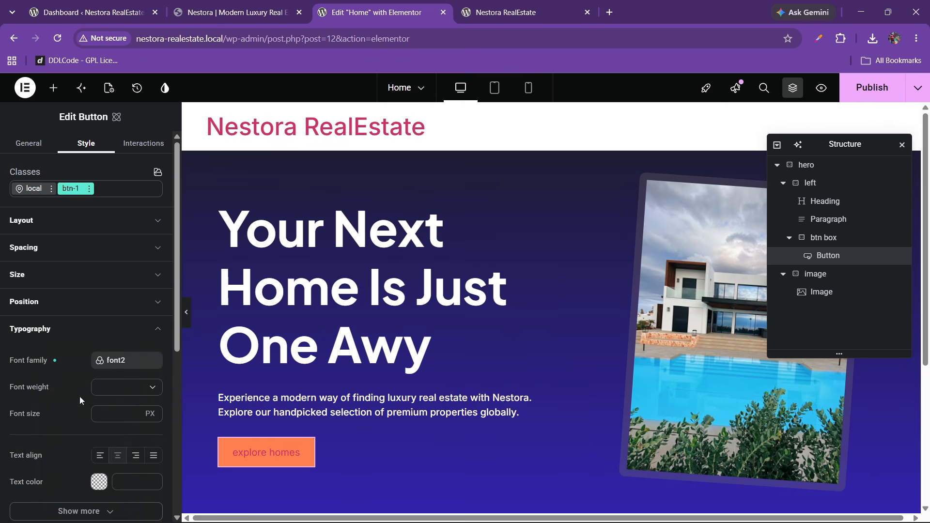
{"action": "left_click", "coordinate": [117, 418]}
{"action": "type", "text": "15"}
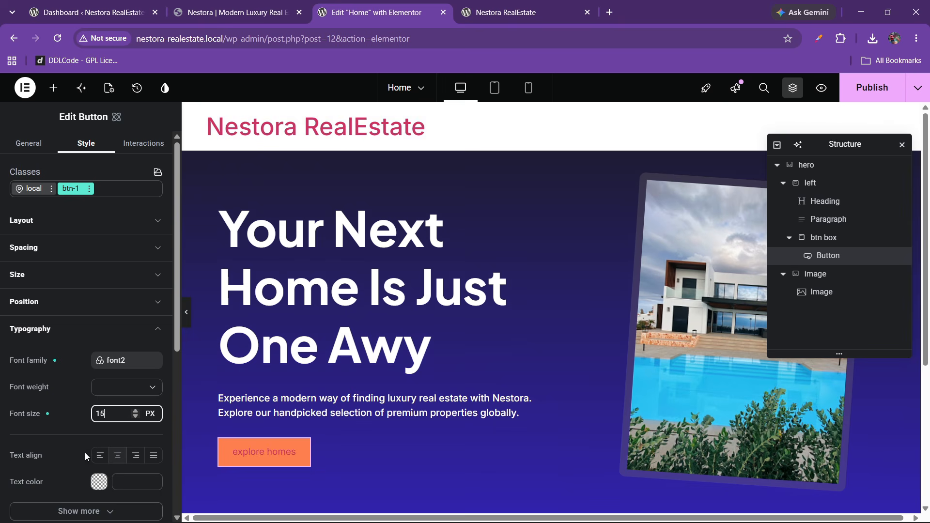
- Set the btn-1 class's text color to white, #ffffff
{"action": "left_click", "coordinate": [99, 481]}
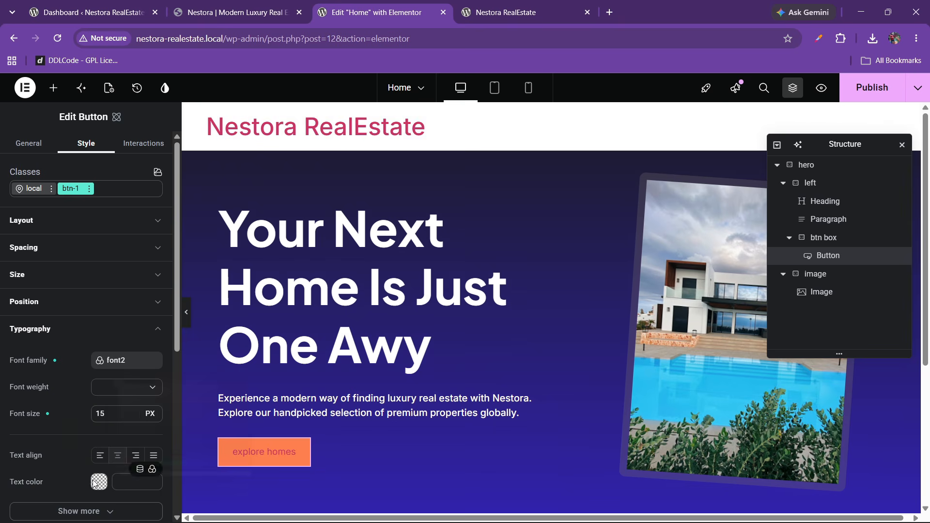
{"action": "left_click", "coordinate": [123, 323]}
{"action": "left_click", "coordinate": [68, 432]}
{"action": "scroll", "coordinate": [79, 395], "scroll_direction": "down", "scroll_amount": 4}
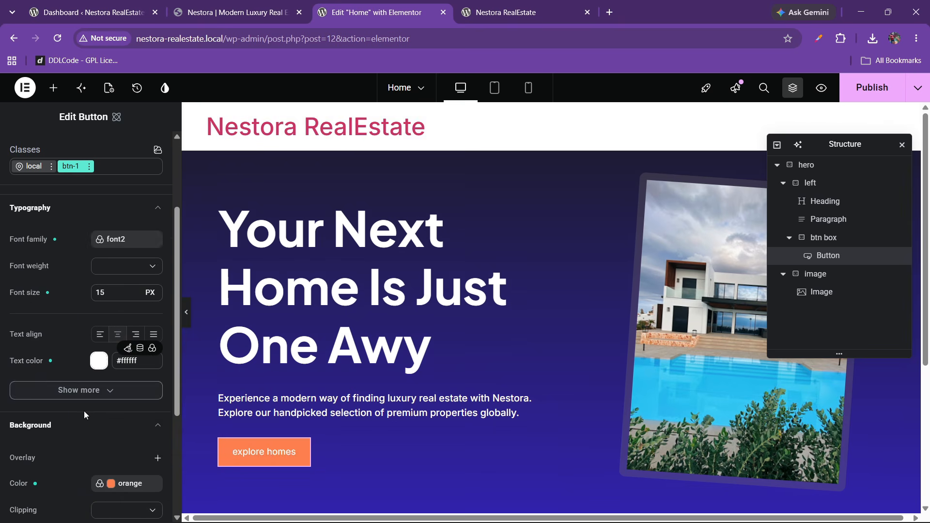
- Capitalize the btn-1 class's text and set its font weight to 600 - Semi bold
{"action": "left_click", "coordinate": [87, 329]}
{"action": "scroll", "coordinate": [117, 393], "scroll_direction": "down", "scroll_amount": 3}
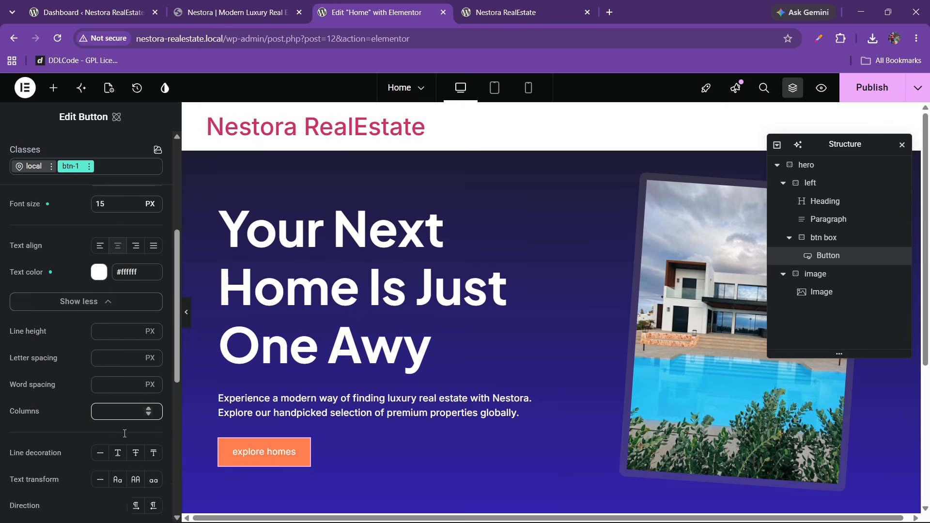
{"action": "left_click", "coordinate": [117, 387]}
{"action": "scroll", "coordinate": [72, 340], "scroll_direction": "up", "scroll_amount": 5}
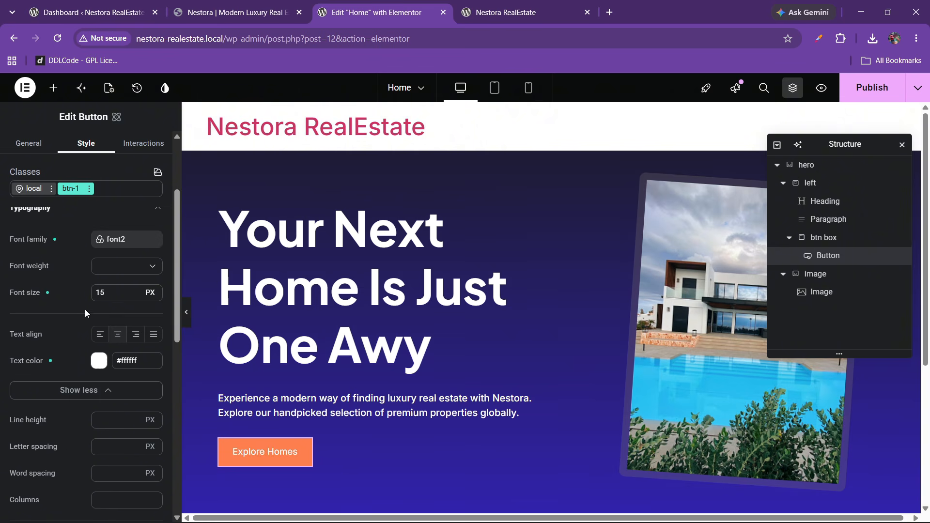
{"action": "left_click", "coordinate": [116, 266]}
{"action": "scroll", "coordinate": [117, 346], "scroll_direction": "down", "scroll_amount": 1}
{"action": "scroll", "coordinate": [118, 348], "scroll_direction": "down", "scroll_amount": 1}
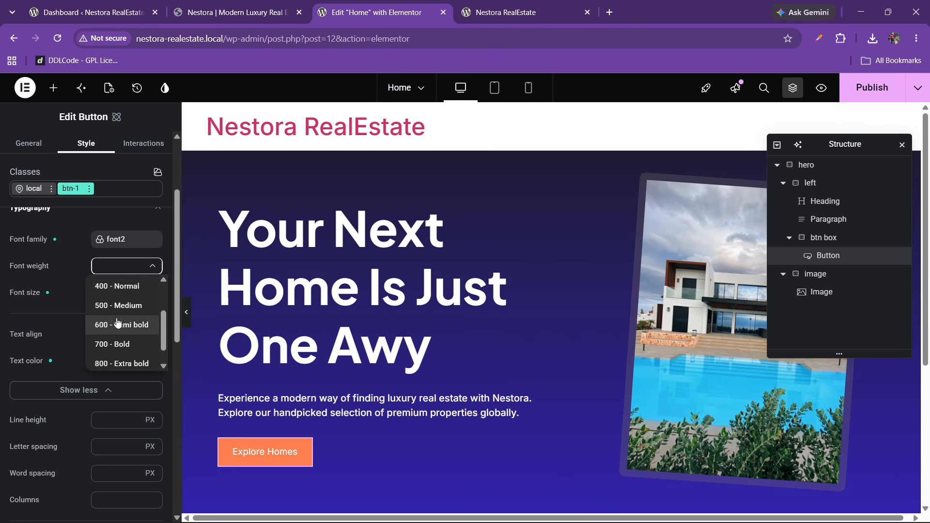
{"action": "left_click", "coordinate": [118, 323]}
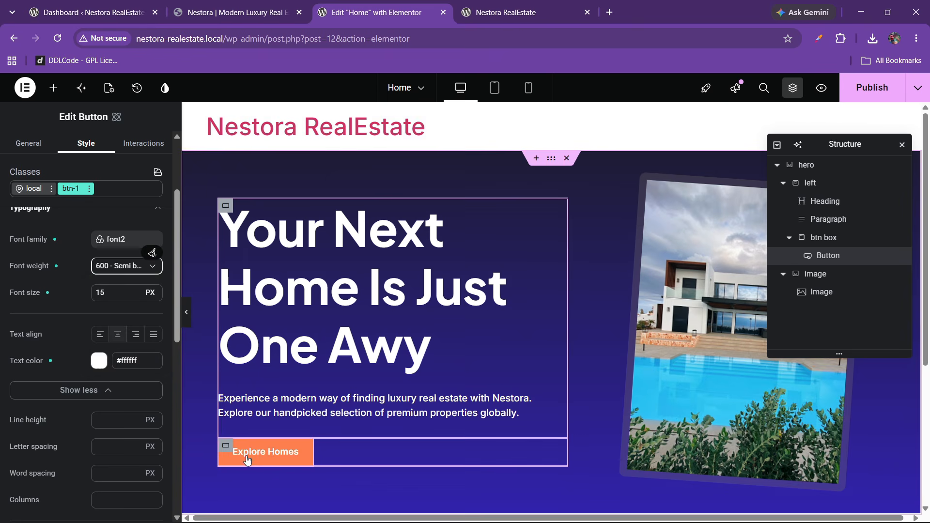
- Set the btn-1 class's border radius to 5 px, checking the reference site's button and previewing the result at full width
{"action": "scroll", "coordinate": [59, 348], "scroll_direction": "down", "scroll_amount": 4}
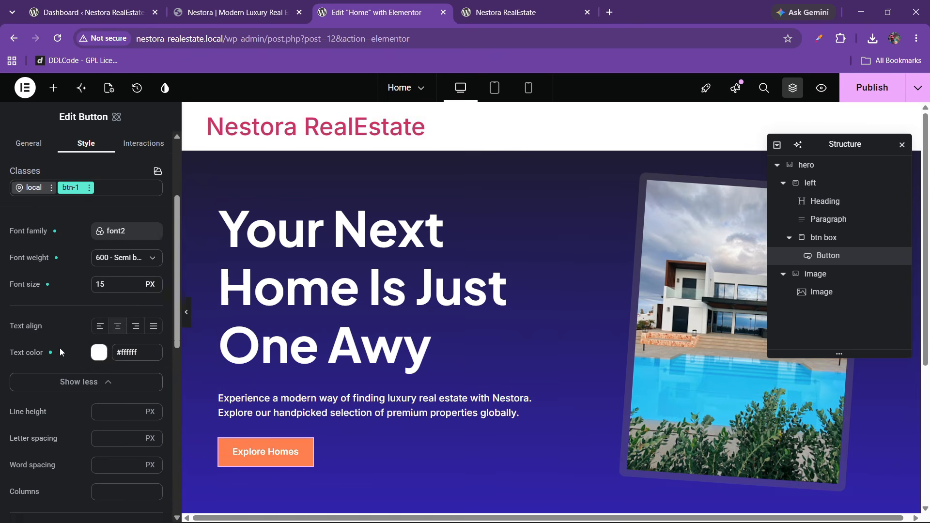
{"action": "scroll", "coordinate": [59, 349], "scroll_direction": "down", "scroll_amount": 4}
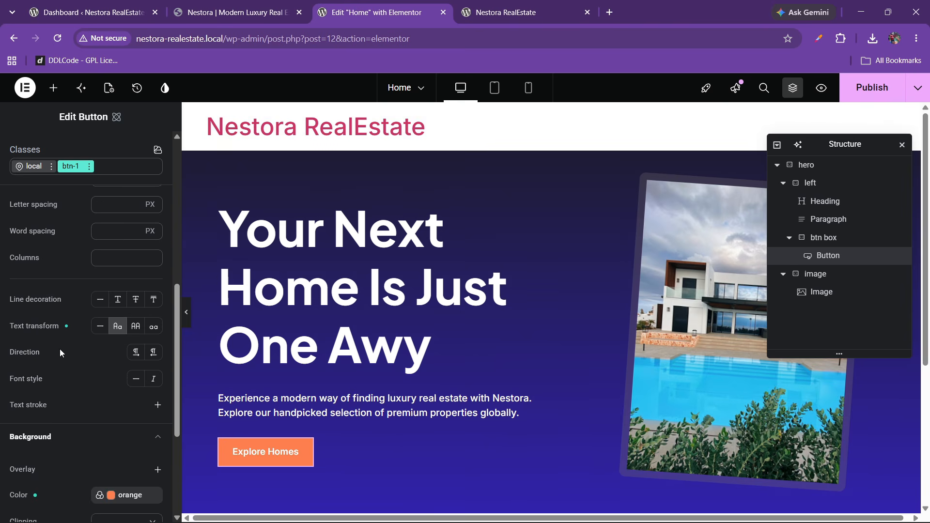
{"action": "left_click", "coordinate": [54, 422]}
{"action": "scroll", "coordinate": [54, 425], "scroll_direction": "down", "scroll_amount": 3}
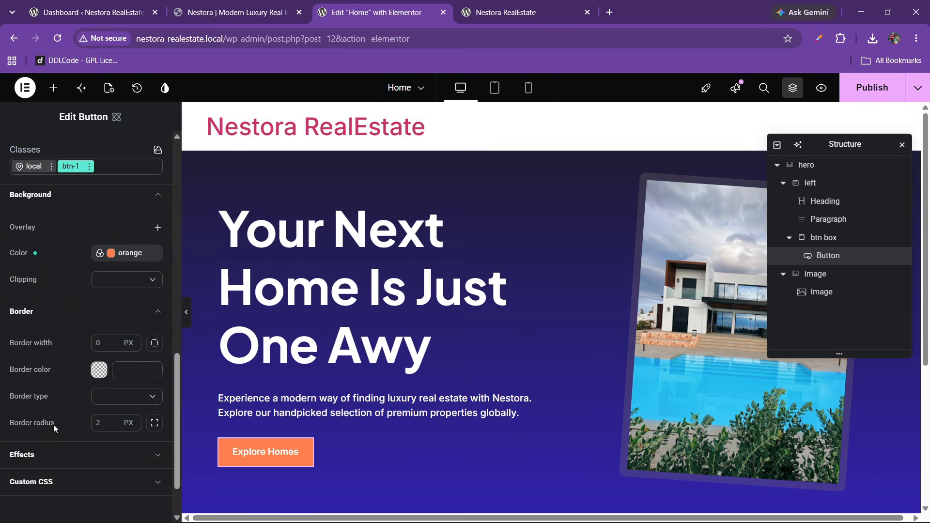
{"action": "left_click", "coordinate": [104, 423]}
{"action": "left_click", "coordinate": [143, 6]}
{"action": "left_click", "coordinate": [280, 6]}
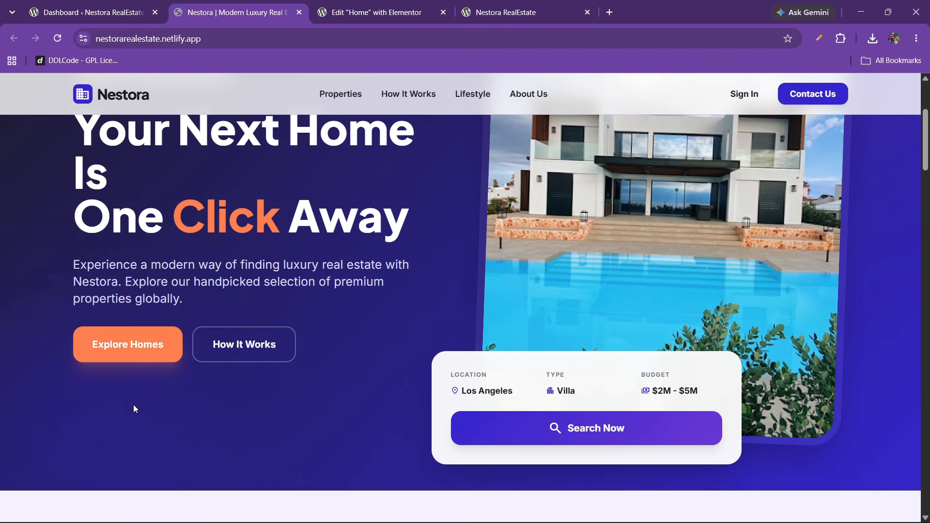
{"action": "left_click", "coordinate": [378, 12]}
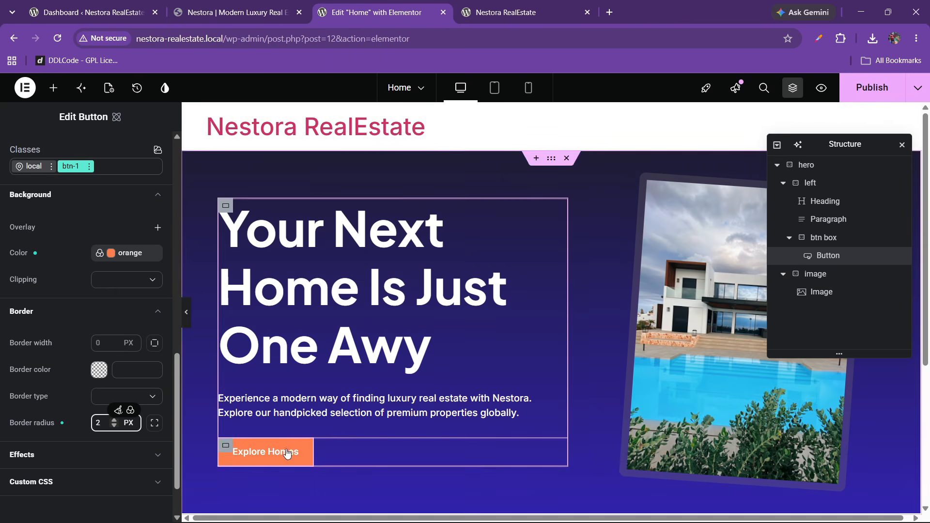
{"action": "double_click", "coordinate": [99, 424]}
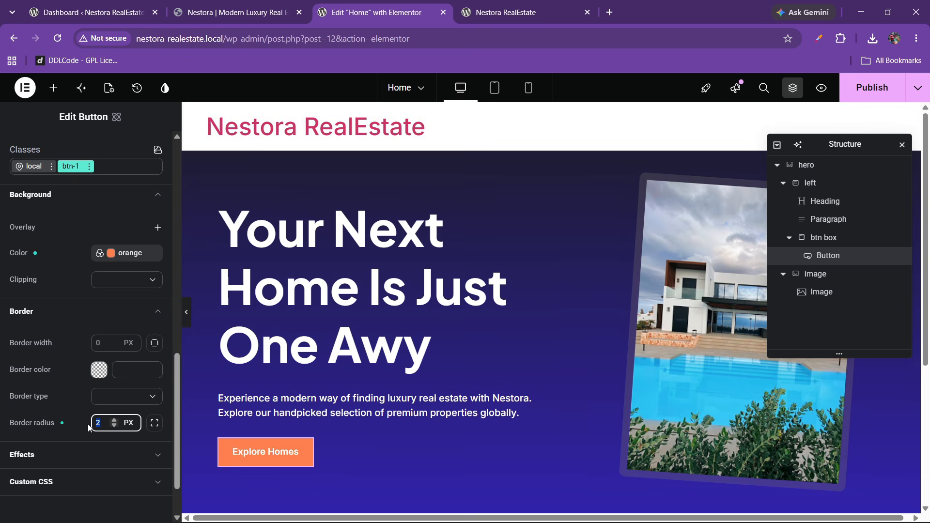
{"action": "type", "text": "5"}
{"action": "left_click", "coordinate": [186, 312]}
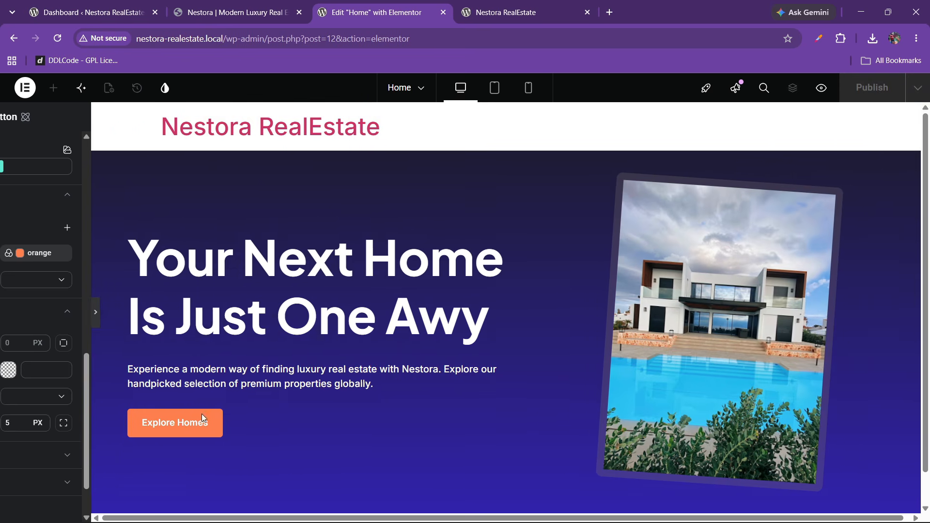
{"action": "left_click", "coordinate": [6, 313]}
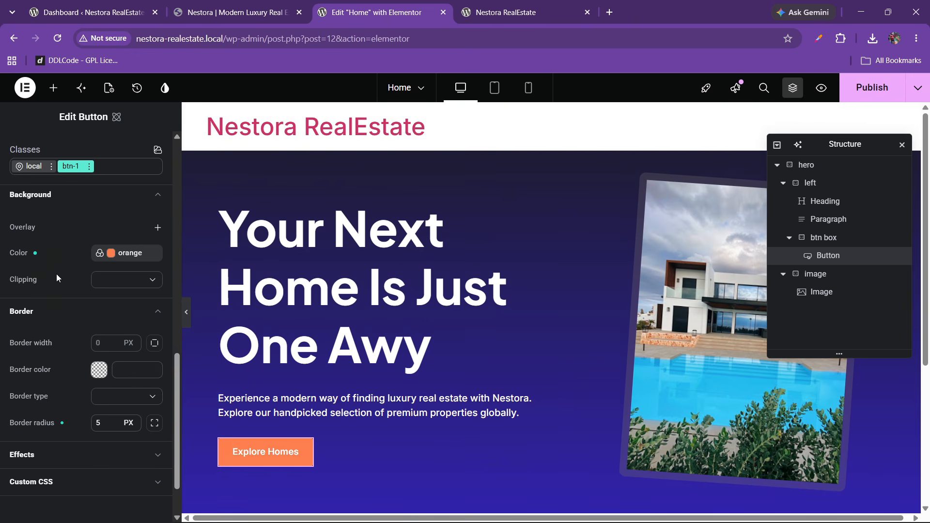
- Switch the btn-1 class to its hover state and apply the yellow colour variable as its background
{"action": "scroll", "coordinate": [56, 275], "scroll_direction": "up", "scroll_amount": 2}
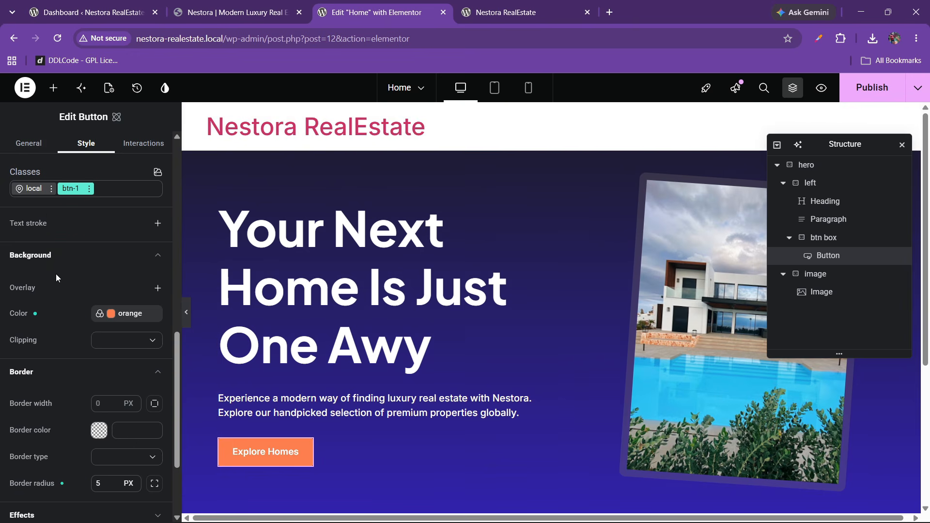
{"action": "left_click", "coordinate": [90, 189]}
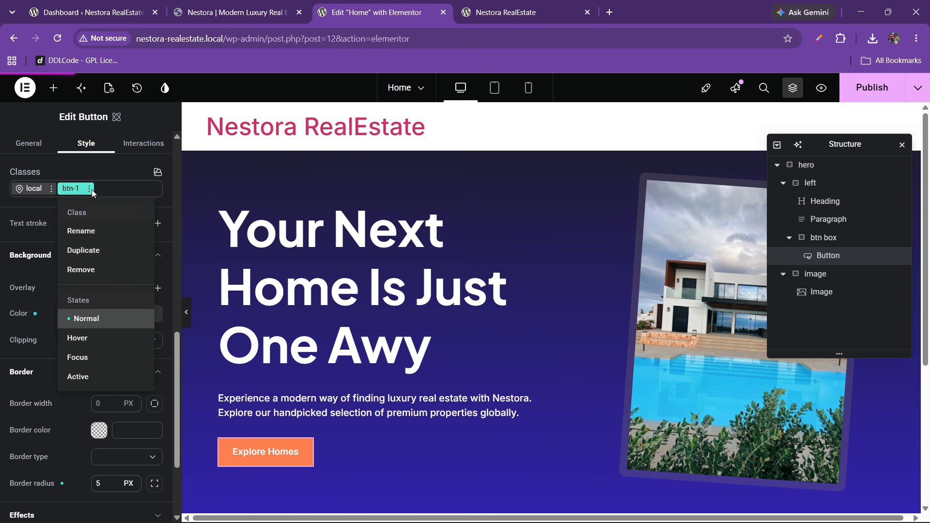
{"action": "left_click", "coordinate": [88, 337]}
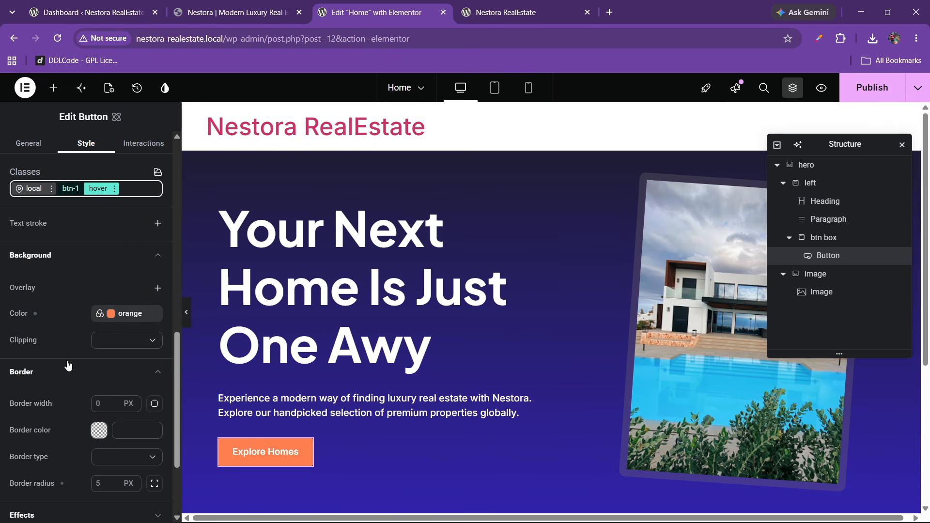
{"action": "left_click", "coordinate": [101, 314]}
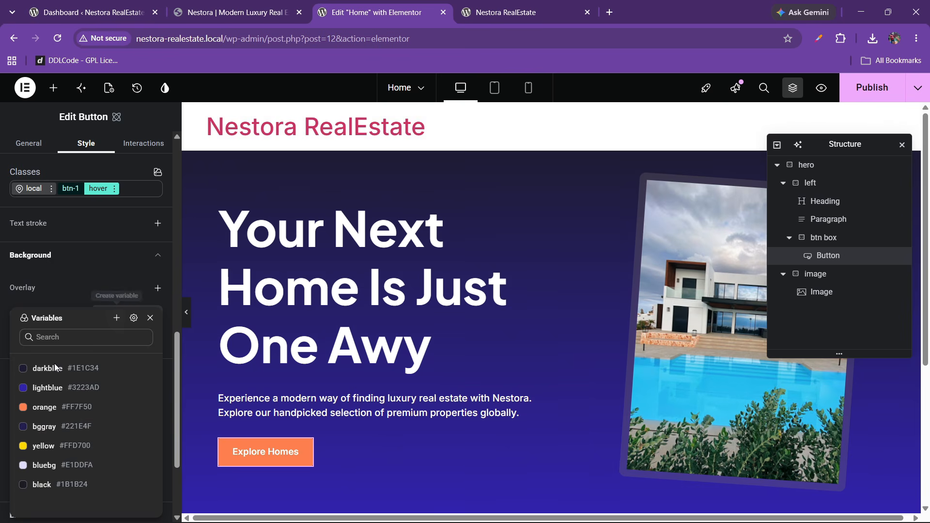
{"action": "left_click", "coordinate": [48, 446]}
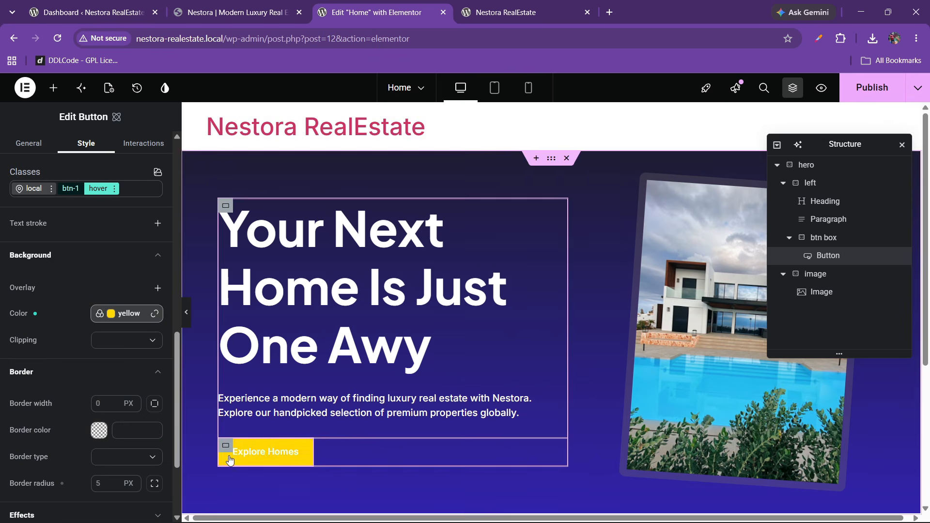
- Apply the black colour variable as the btn-1 hover state's text color and publish the page
{"action": "scroll", "coordinate": [56, 336], "scroll_direction": "down", "scroll_amount": 3}
{"action": "mouse_move", "coordinate": [99, 312]}
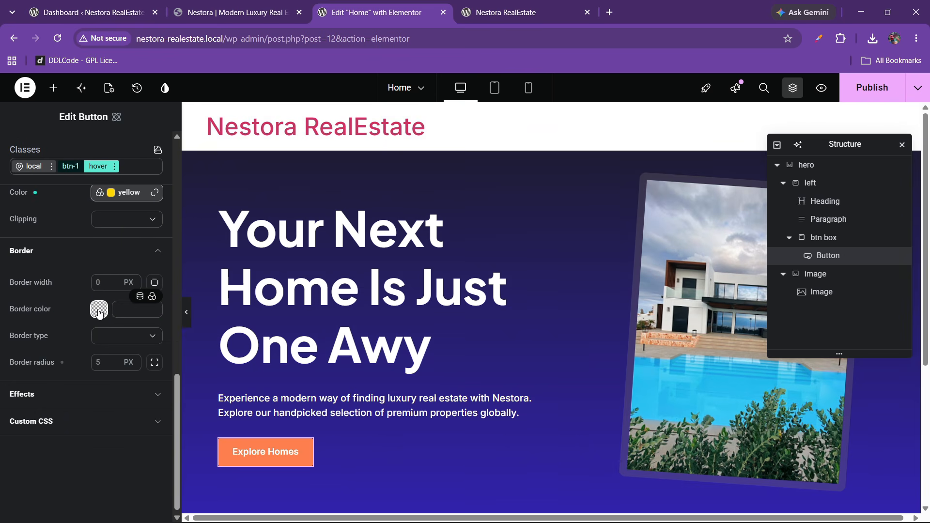
{"action": "scroll", "coordinate": [60, 283], "scroll_direction": "up", "scroll_amount": 5}
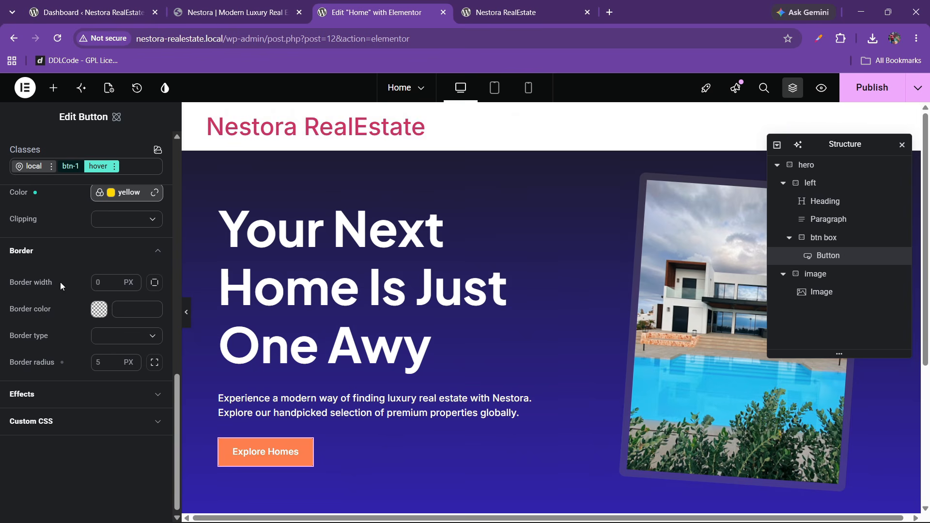
{"action": "scroll", "coordinate": [60, 282], "scroll_direction": "up", "scroll_amount": 3}
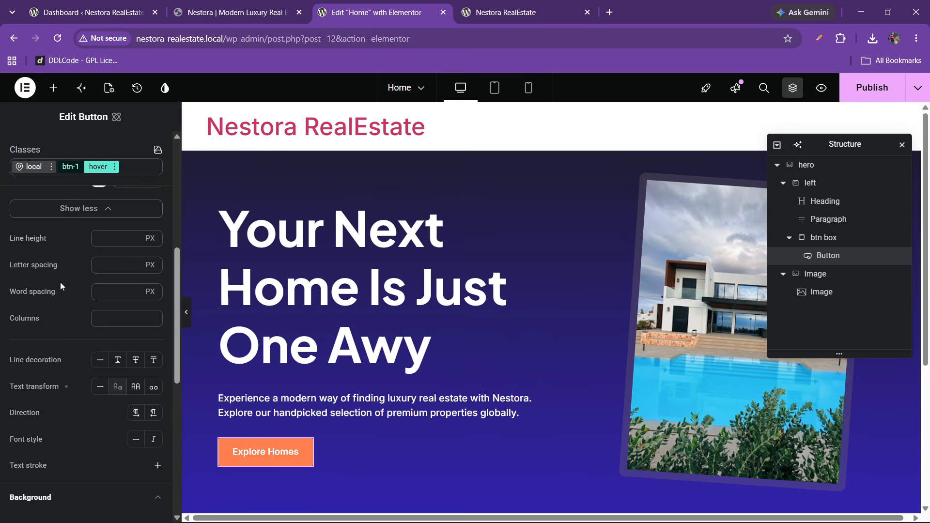
{"action": "scroll", "coordinate": [60, 282], "scroll_direction": "up", "scroll_amount": 2}
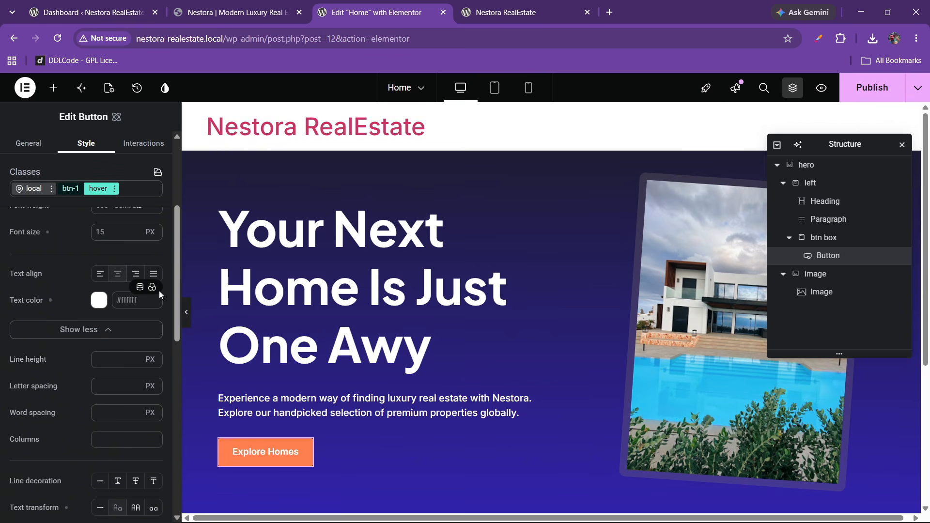
{"action": "left_click", "coordinate": [153, 288]}
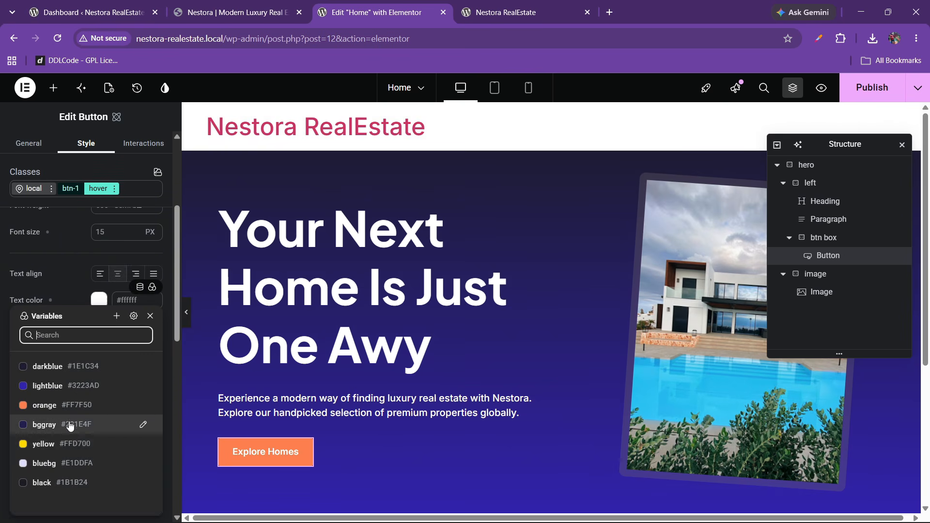
{"action": "left_click", "coordinate": [68, 482]}
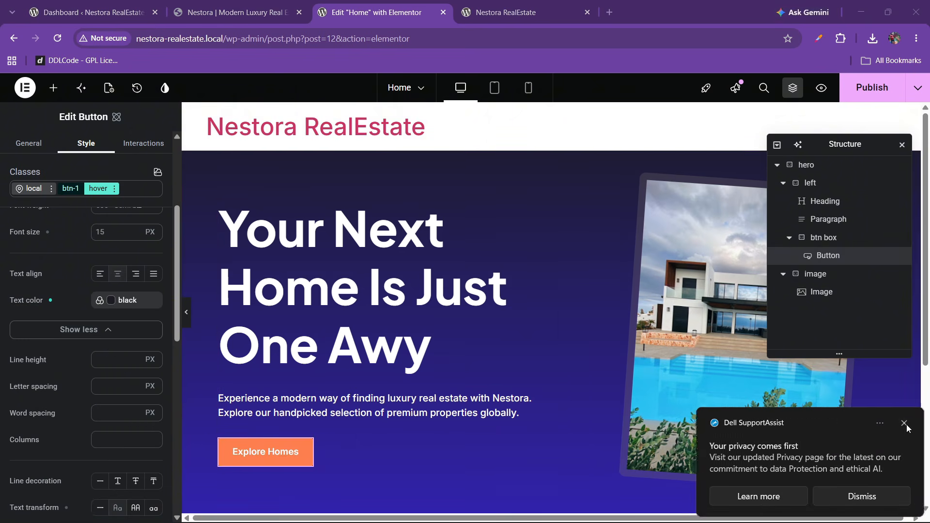
{"action": "left_click", "coordinate": [906, 425]}
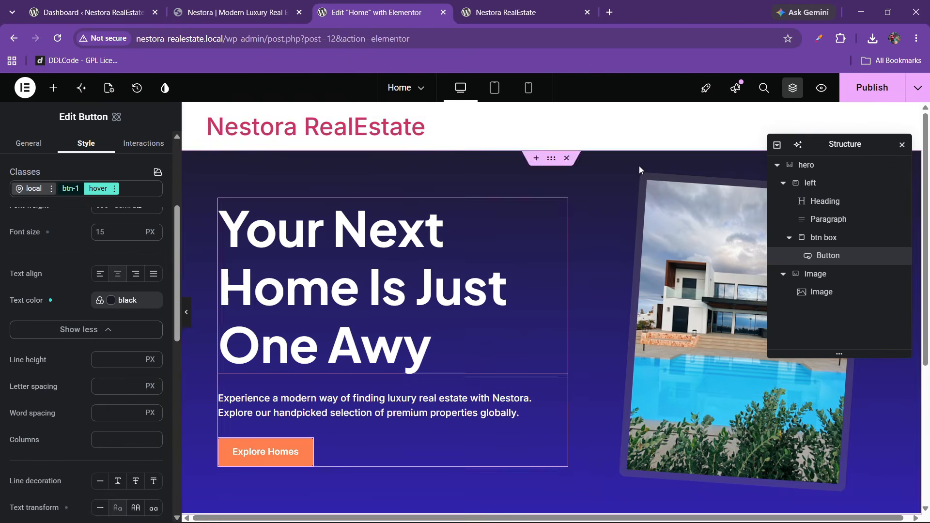
{"action": "left_click", "coordinate": [870, 93]}
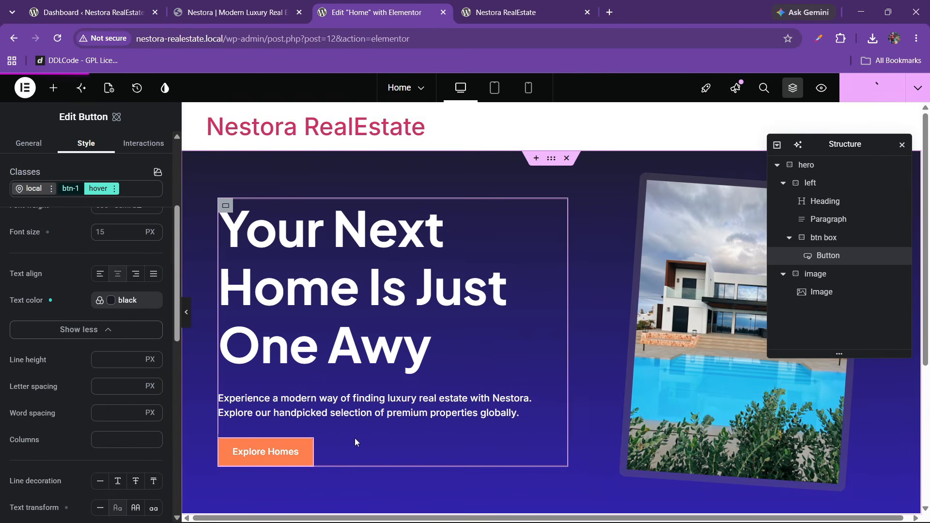
- Add a second atomic Button widget to the btn box, beside the Explore Homes button
{"action": "left_click", "coordinate": [270, 6]}
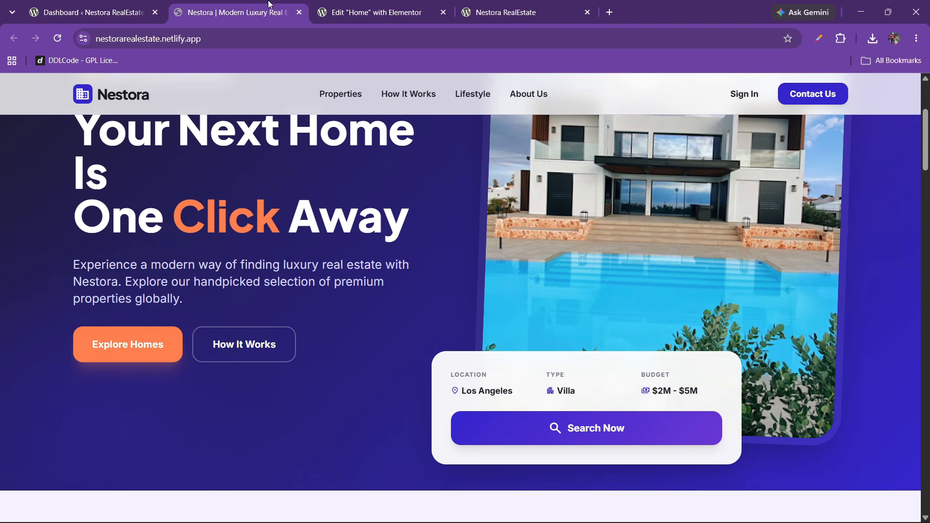
{"action": "left_click", "coordinate": [399, 4]}
{"action": "left_click", "coordinate": [53, 97]}
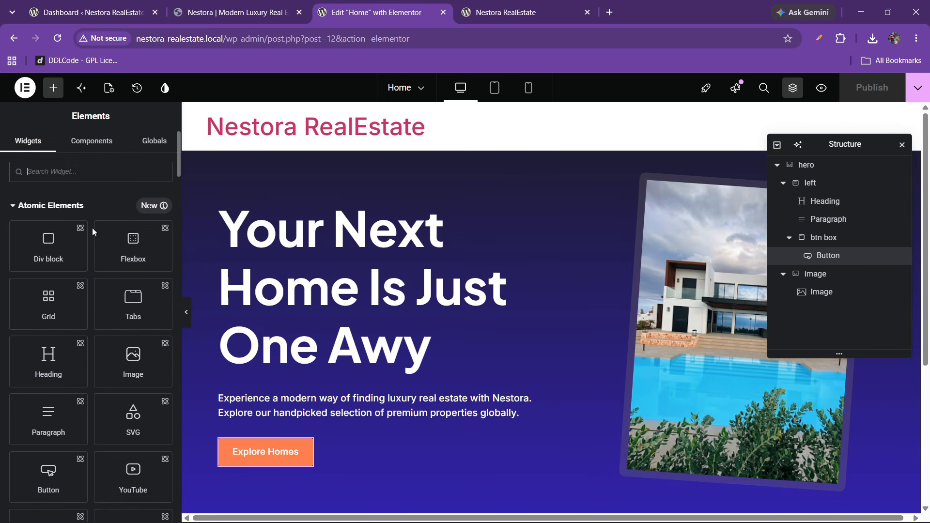
{"action": "type", "text": "button"}
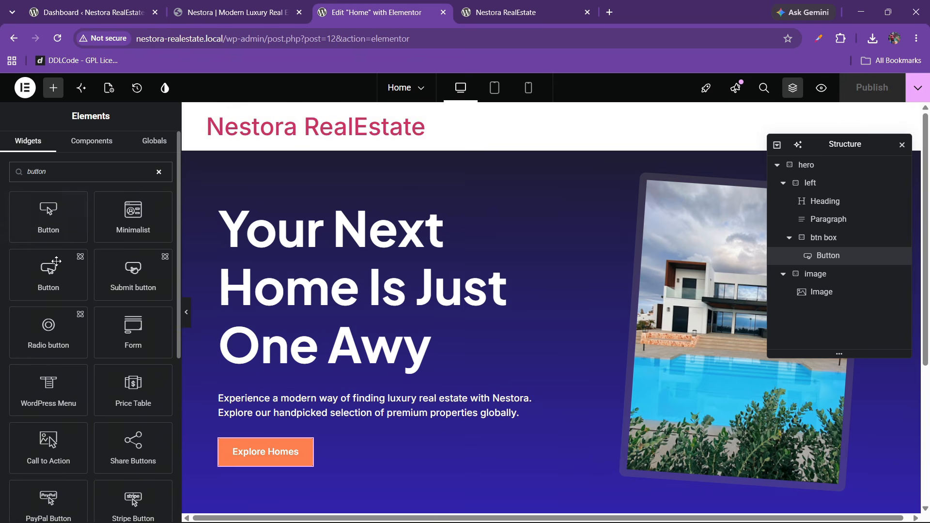
{"action": "left_click_drag", "start_coordinate": [57, 261], "coordinate": [311, 460]}
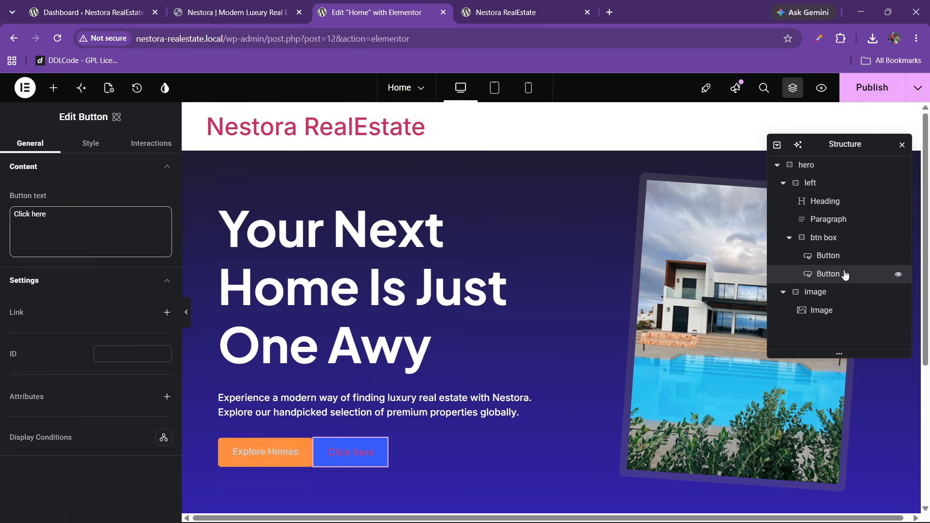
- Justify the btn box's content to the start and align its items to the center
{"action": "left_click", "coordinate": [824, 237]}
{"action": "left_click", "coordinate": [43, 227]}
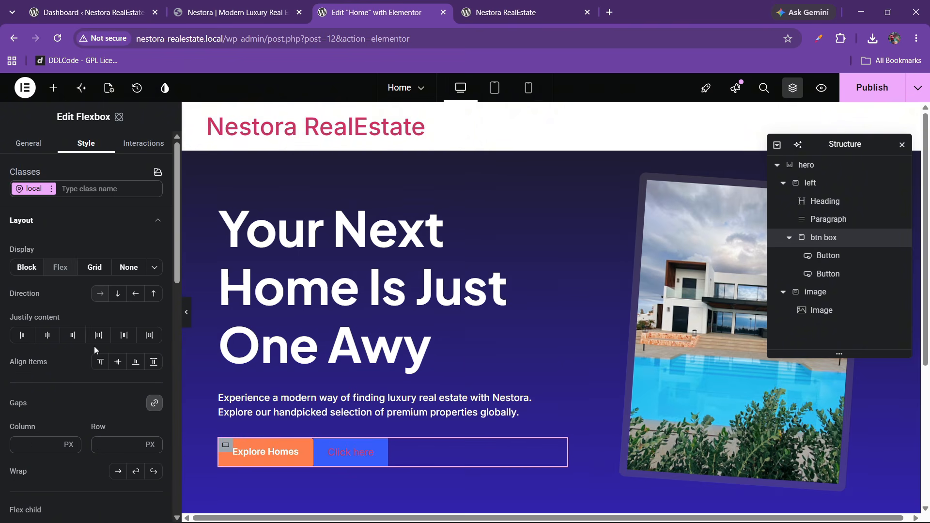
{"action": "left_click", "coordinate": [98, 335]}
{"action": "left_click", "coordinate": [30, 340]}
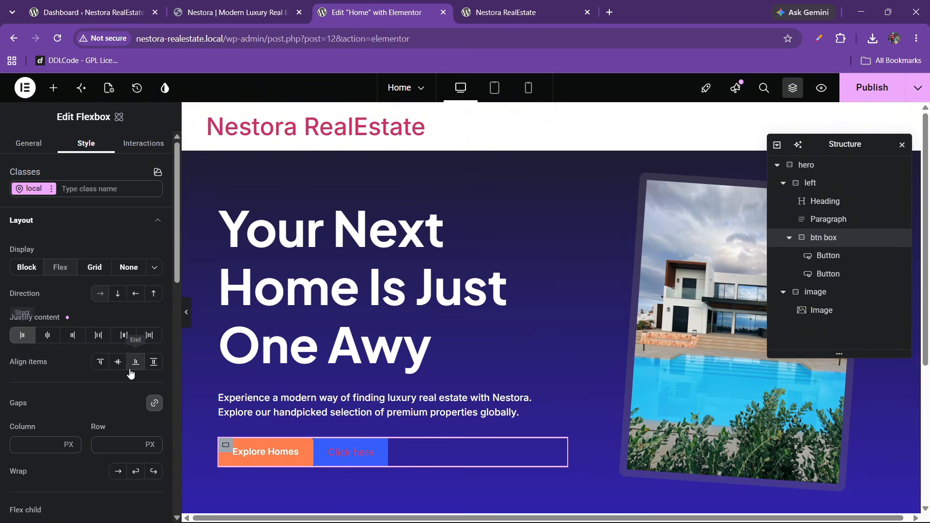
{"action": "left_click", "coordinate": [118, 362]}
- Set the btn box's column and row gaps to 20 px, comparing the button spacing with the reference site
{"action": "left_click", "coordinate": [107, 443]}
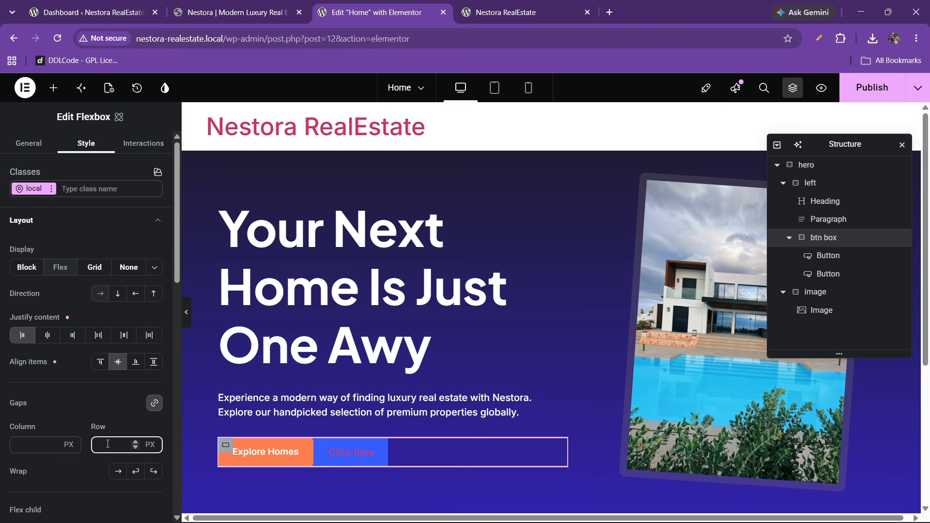
{"action": "type", "text": "30"}
{"action": "key", "text": "ctrl+shift+Tab"}
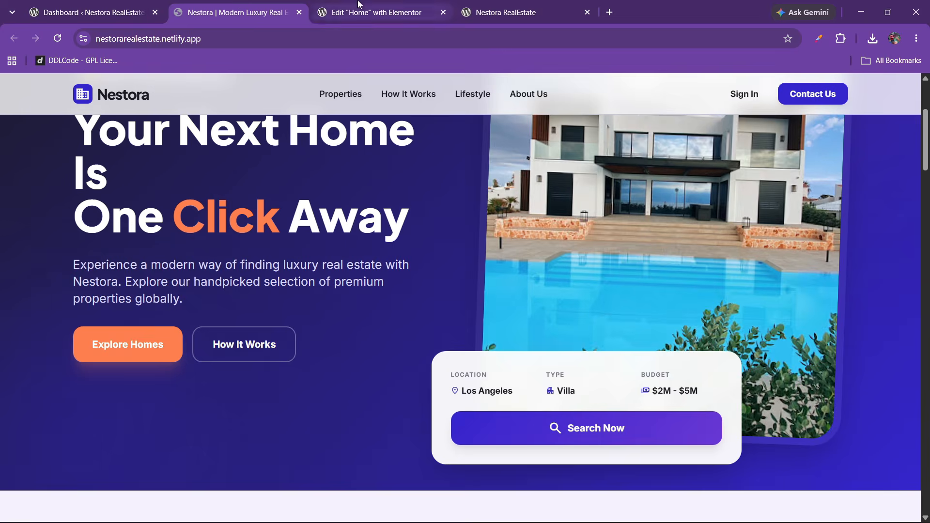
{"action": "key", "text": "ctrl+Tab"}
{"action": "key", "text": "BackSpace"}
{"action": "key", "text": "BackSpace"}
{"action": "type", "text": "20"}
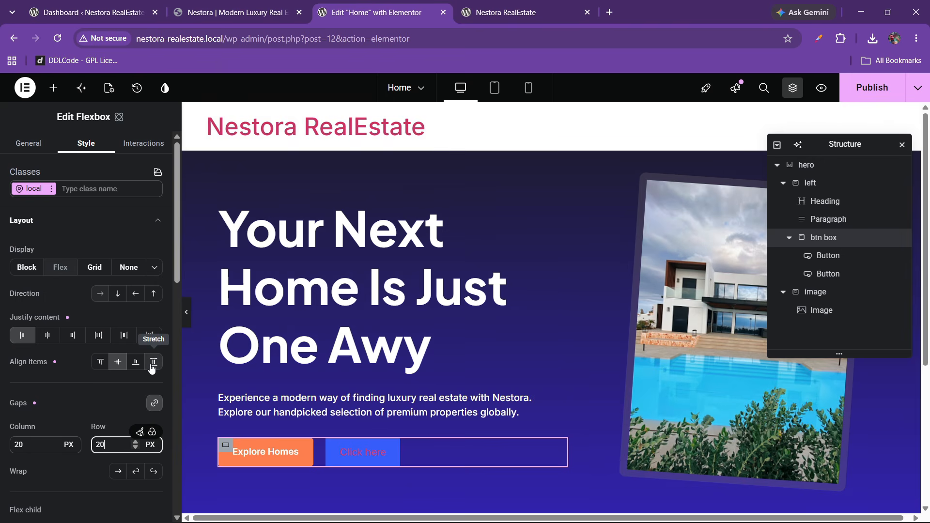
{"action": "left_click", "coordinate": [217, 3]}
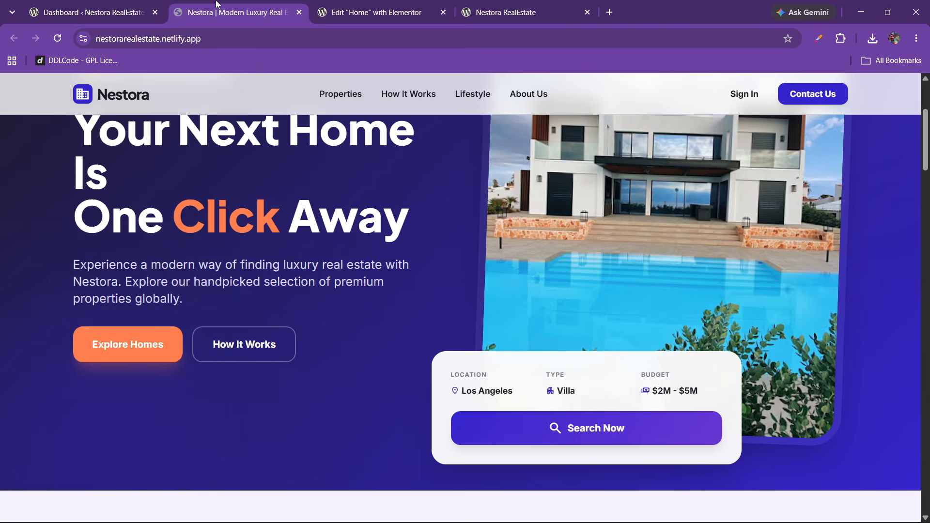
- Create a new class named btn-2 on the btn box flexbox
{"action": "left_click", "coordinate": [423, 3]}
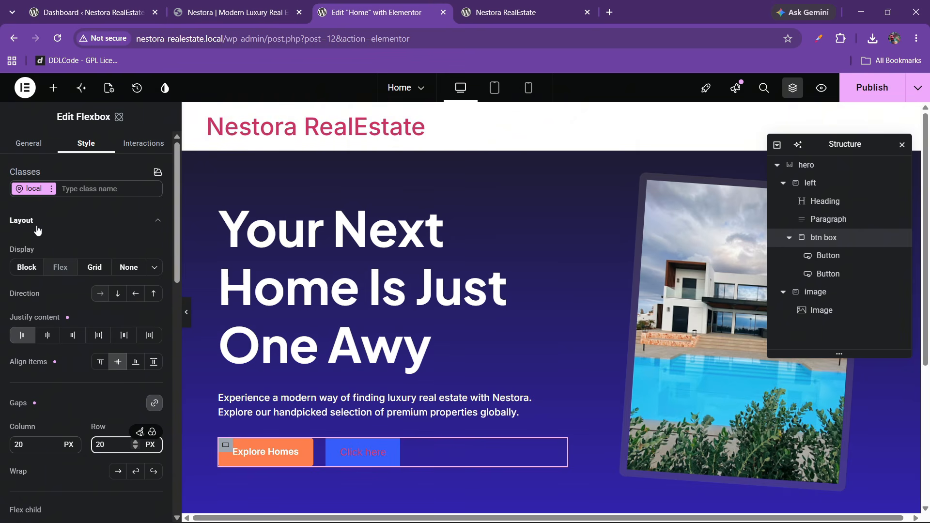
{"action": "left_click", "coordinate": [84, 190]}
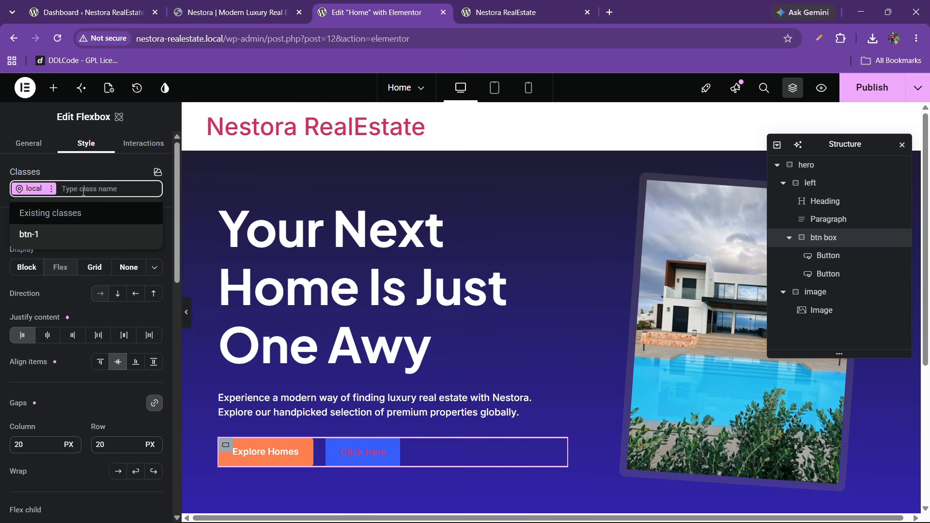
{"action": "type", "text": "btn-2"}
{"action": "key", "text": "Return"}
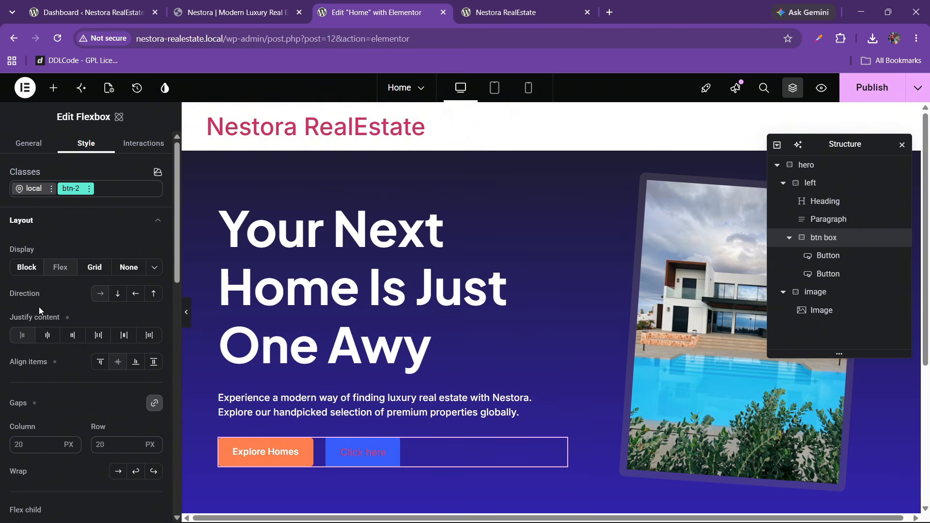
{"action": "left_click", "coordinate": [46, 228]}
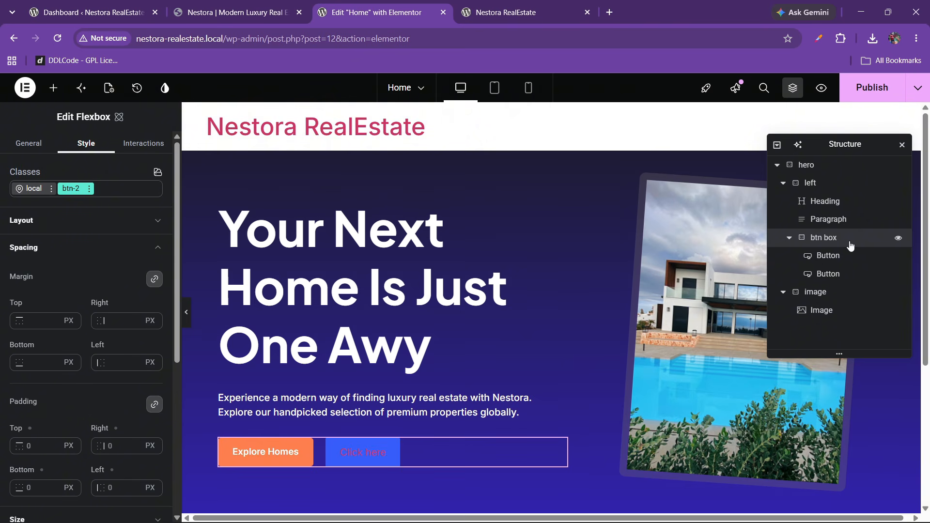
- Change the text of the second button in the btn box to "How it works", following the reference site
{"action": "left_click", "coordinate": [778, 276]}
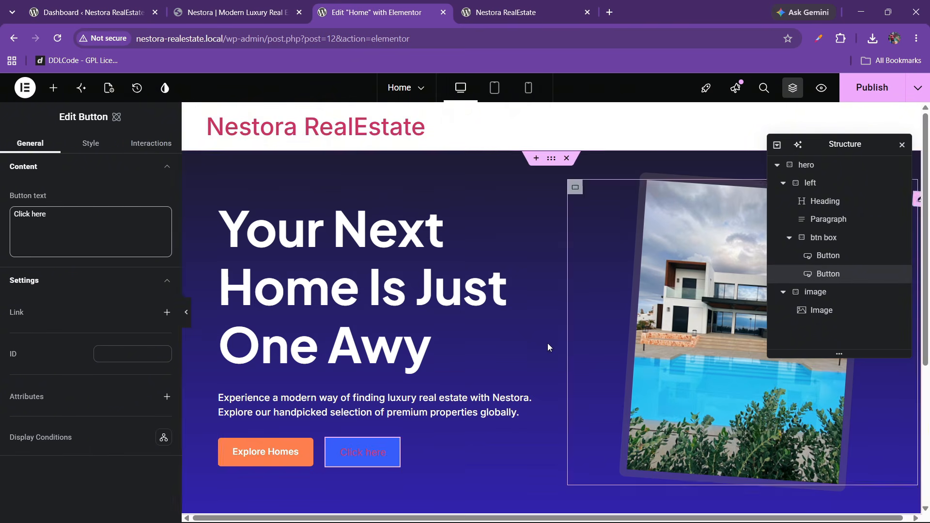
{"action": "left_click", "coordinate": [212, 9]}
{"action": "left_click", "coordinate": [342, 5]}
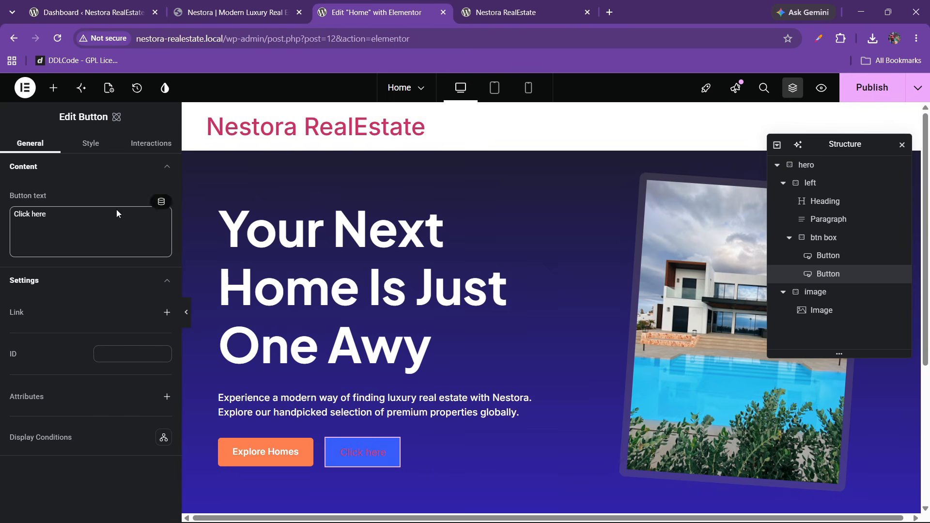
{"action": "left_click", "coordinate": [117, 209]}
{"action": "left_click_drag", "start_coordinate": [116, 212], "coordinate": [2, 212]}
{"action": "type", "text": "How it works"}
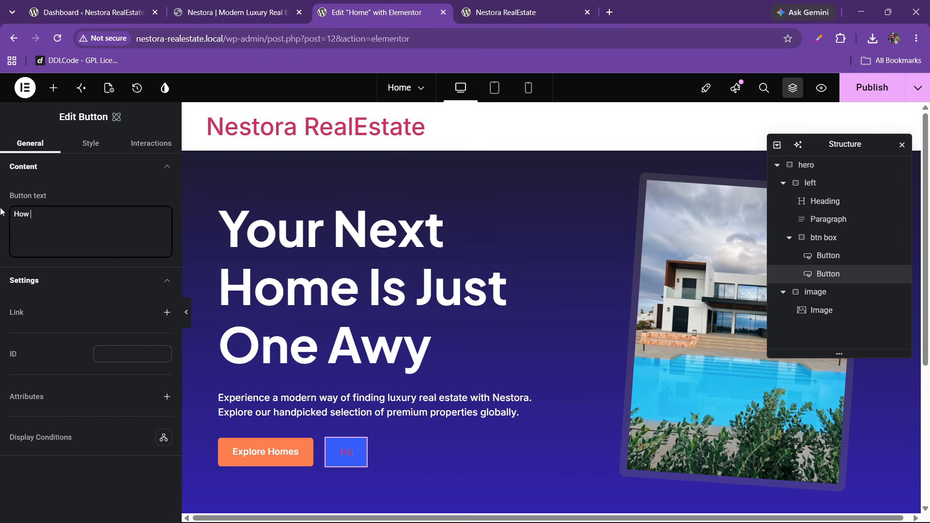
- Make the second button's background fully transparent with the color #375efa00
{"action": "left_click", "coordinate": [95, 150]}
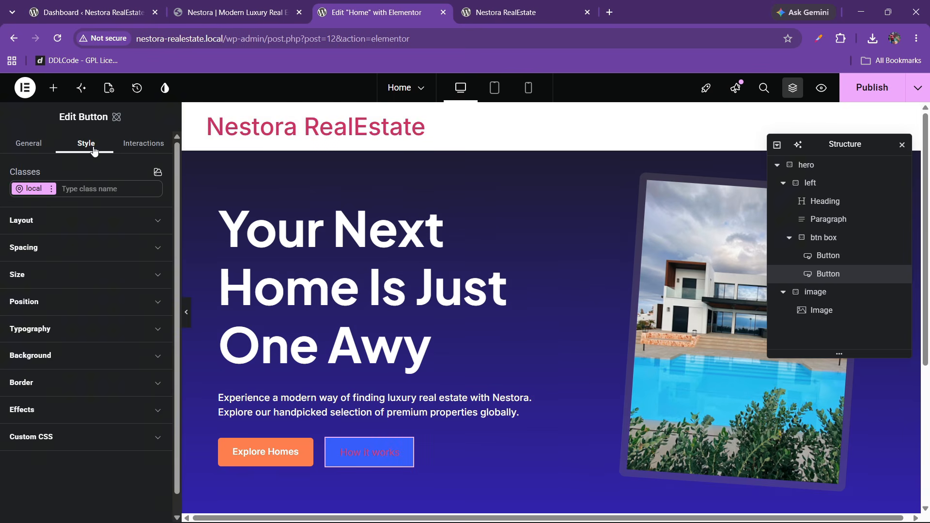
{"action": "left_click", "coordinate": [51, 355]}
{"action": "scroll", "coordinate": [104, 363], "scroll_direction": "down", "scroll_amount": 1}
{"action": "left_click", "coordinate": [101, 358]}
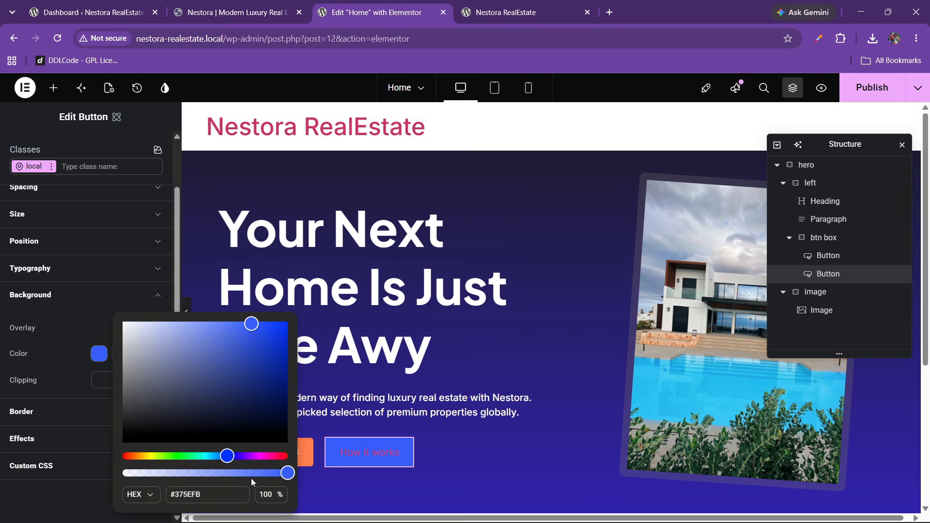
{"action": "left_click_drag", "start_coordinate": [285, 477], "coordinate": [125, 473]}
{"action": "left_click", "coordinate": [49, 345]}
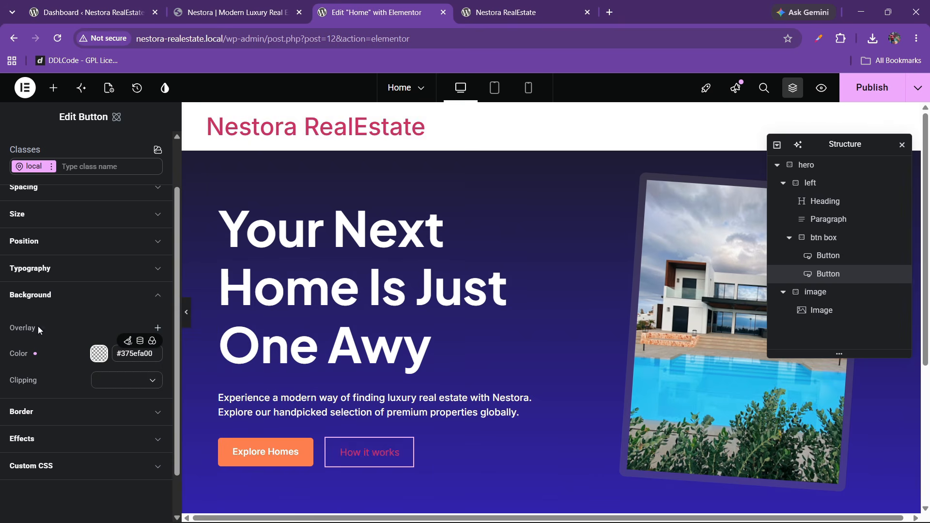
- Give the second button a border 2 px wide in white (#ffffff)
{"action": "left_click", "coordinate": [35, 413]}
{"action": "scroll", "coordinate": [65, 391], "scroll_direction": "down", "scroll_amount": 3}
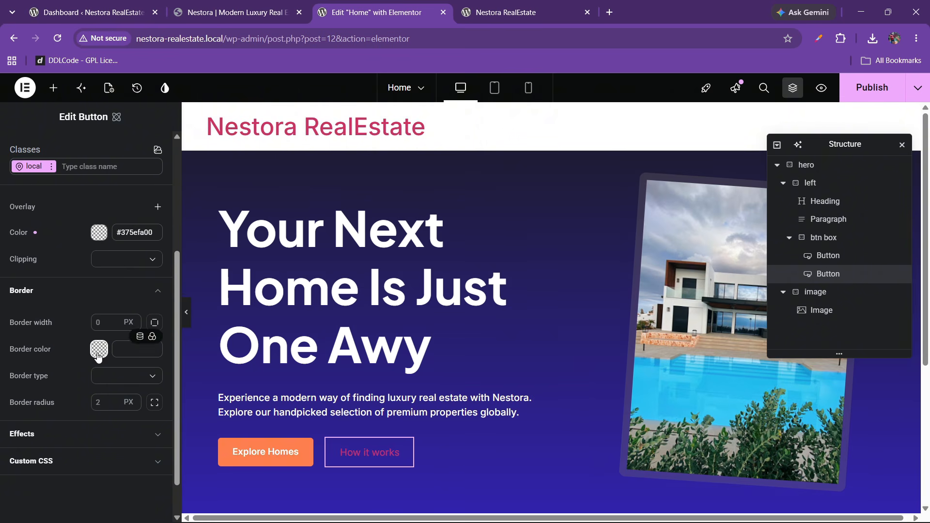
{"action": "left_click", "coordinate": [103, 322]}
{"action": "type", "text": "2"}
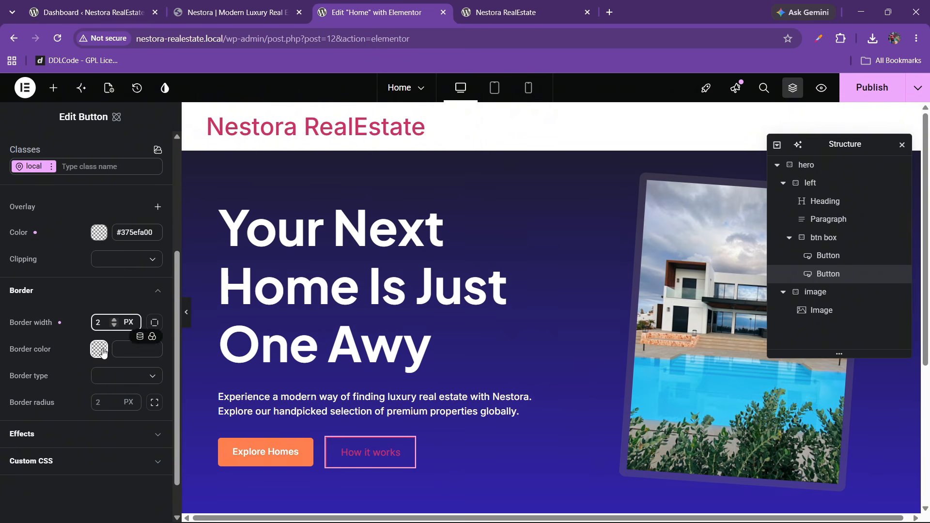
{"action": "left_click", "coordinate": [103, 352]}
{"action": "left_click_drag", "start_coordinate": [179, 395], "coordinate": [62, 270]}
{"action": "left_click", "coordinate": [77, 343]}
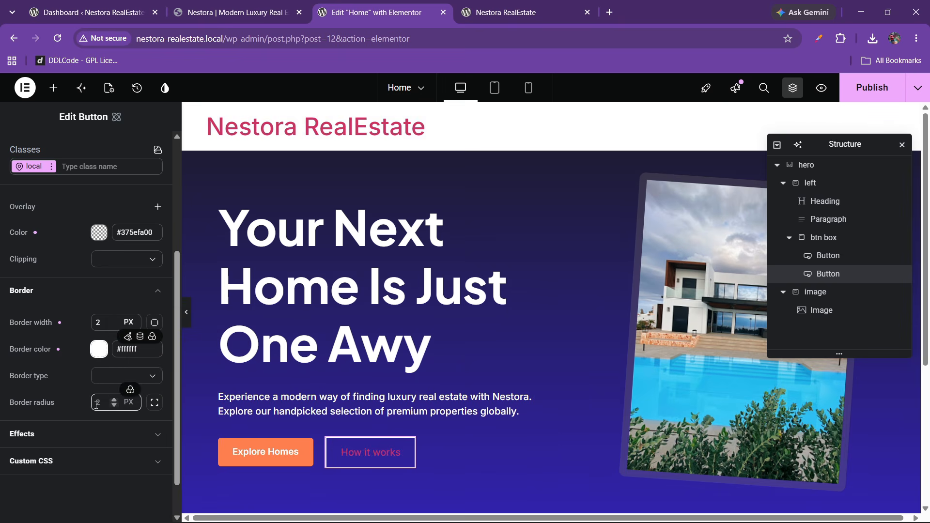
- Set the second button's border type to Solid and its radius to 5 px, comparing with the Explore Homes button's border settings
{"action": "left_click", "coordinate": [112, 376]}
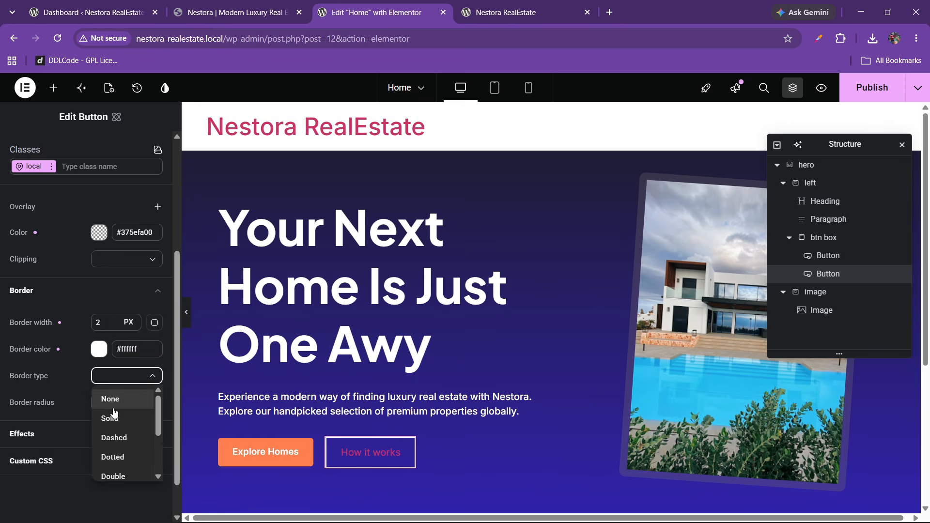
{"action": "left_click", "coordinate": [114, 400]}
{"action": "left_click", "coordinate": [116, 376]}
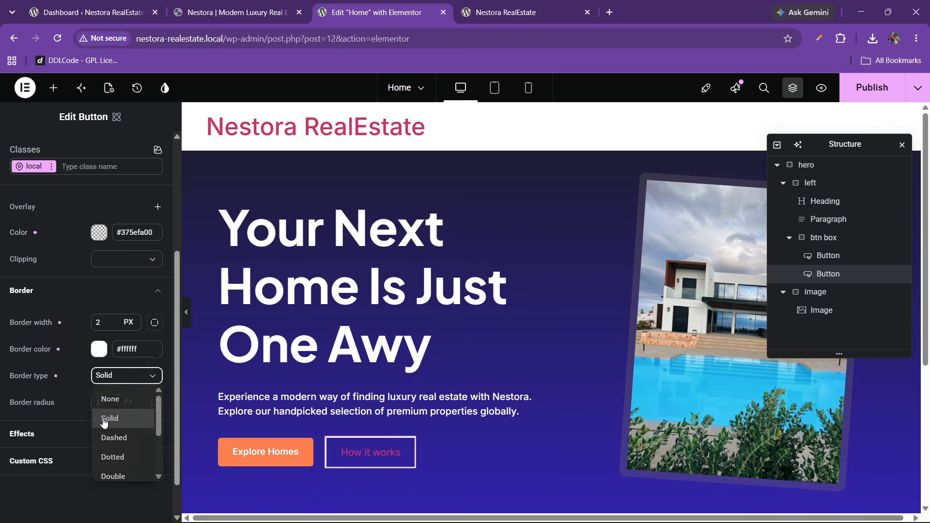
{"action": "left_click", "coordinate": [109, 416]}
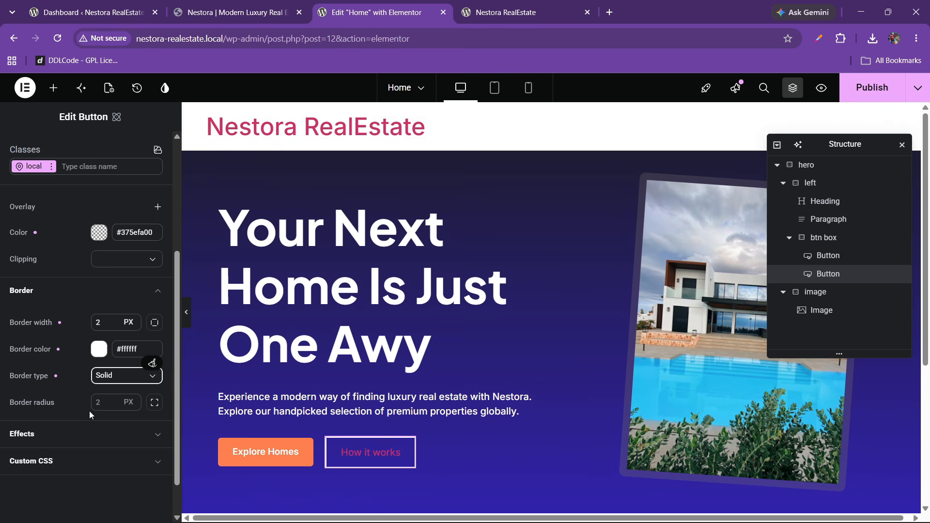
{"action": "left_click", "coordinate": [107, 406]}
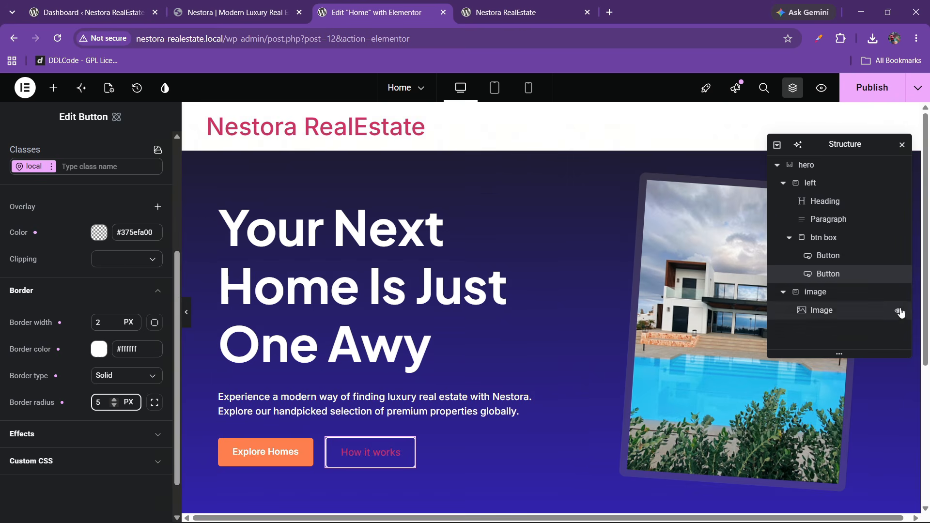
{"action": "left_click", "coordinate": [827, 255]}
{"action": "scroll", "coordinate": [50, 383], "scroll_direction": "down", "scroll_amount": 8}
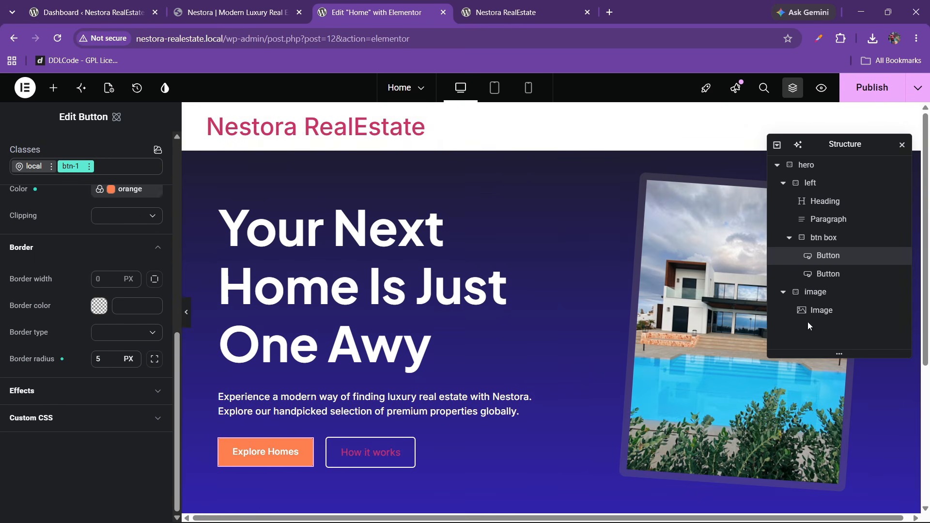
- Set the second button's text color to white (#ffffff)
{"action": "left_click", "coordinate": [827, 274]}
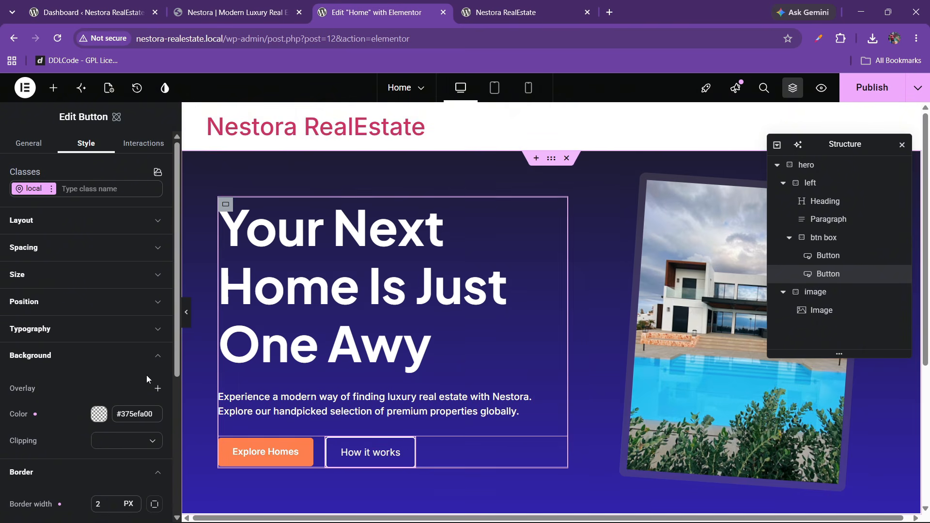
{"action": "left_click", "coordinate": [55, 339]}
{"action": "left_click", "coordinate": [99, 361]}
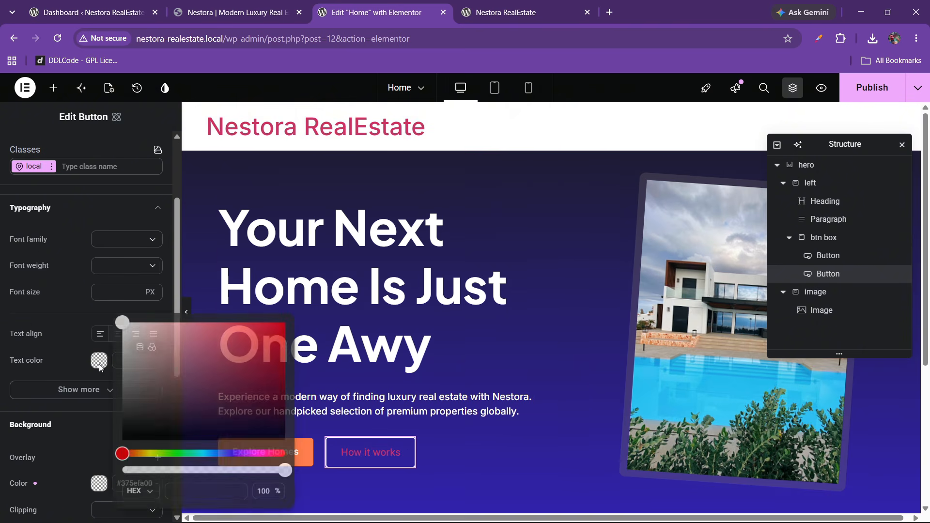
{"action": "left_click", "coordinate": [78, 321]}
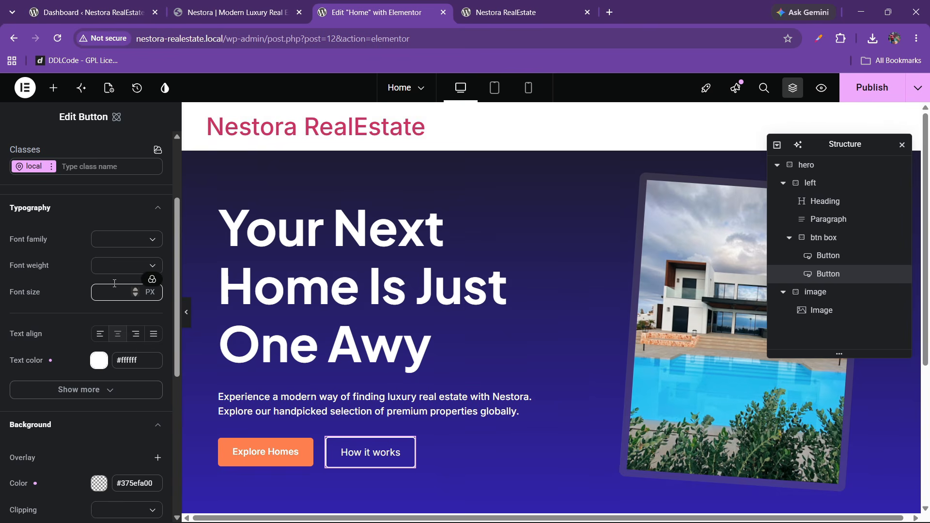
- Apply the font2 variable as the second button's font family and set its font size to 15 px
{"action": "left_click", "coordinate": [130, 239]}
{"action": "left_click", "coordinate": [132, 246]}
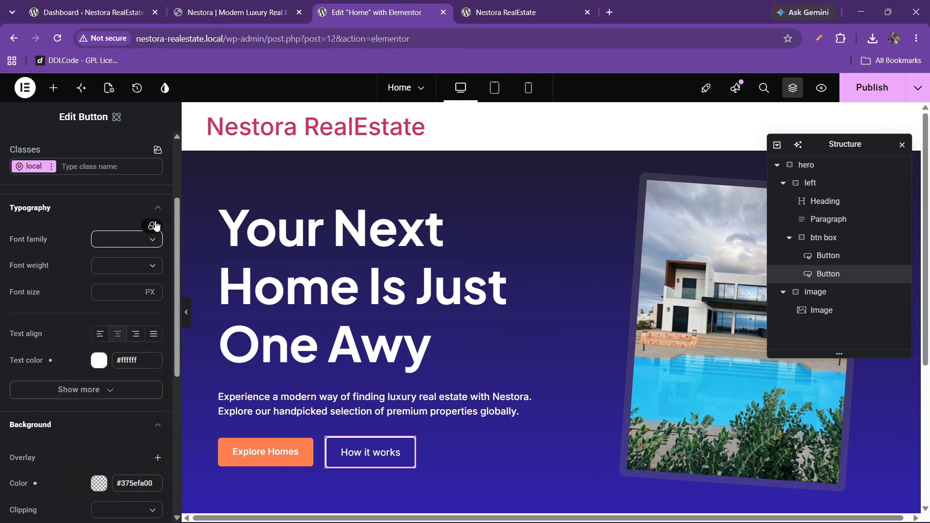
{"action": "left_click", "coordinate": [152, 226]}
{"action": "left_click", "coordinate": [86, 324]}
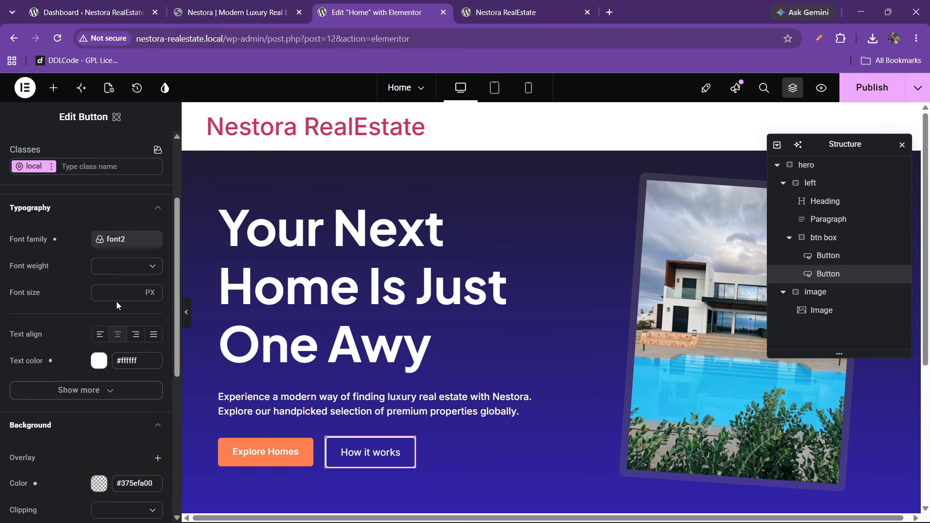
{"action": "left_click", "coordinate": [129, 269]}
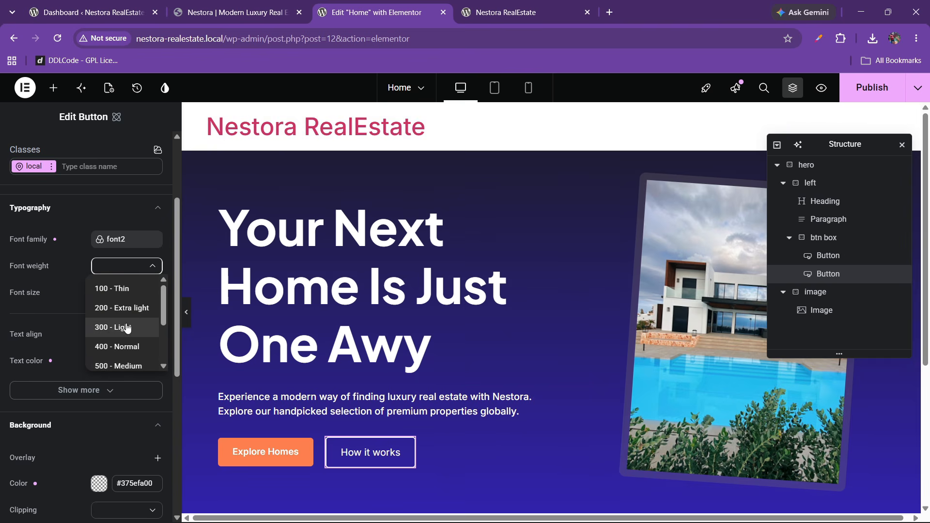
{"action": "left_click", "coordinate": [67, 304]}
{"action": "left_click", "coordinate": [106, 294]}
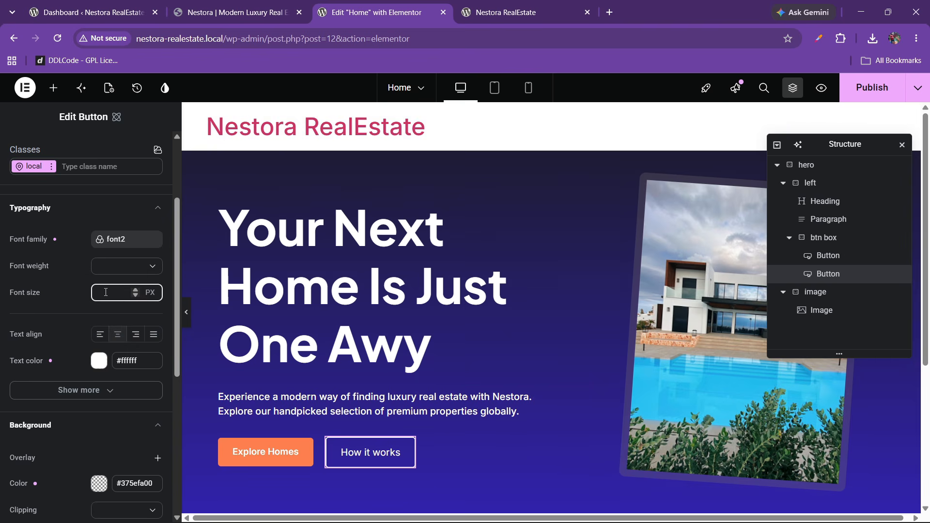
{"action": "type", "text": "16"}
{"action": "scroll", "coordinate": [60, 331], "scroll_direction": "down", "scroll_amount": 4}
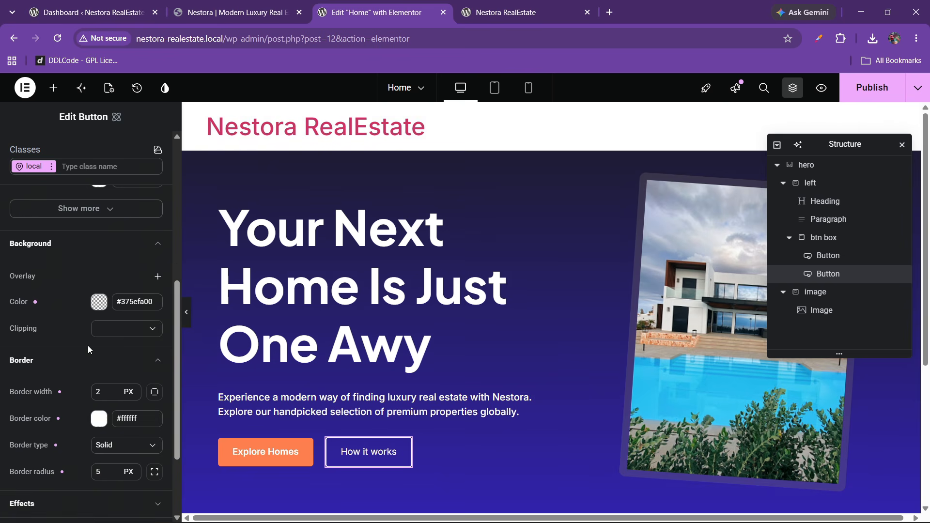
{"action": "scroll", "coordinate": [88, 345], "scroll_direction": "up", "scroll_amount": 4}
- Apply the capitalize text transform to the second button's label
{"action": "left_click", "coordinate": [100, 334]}
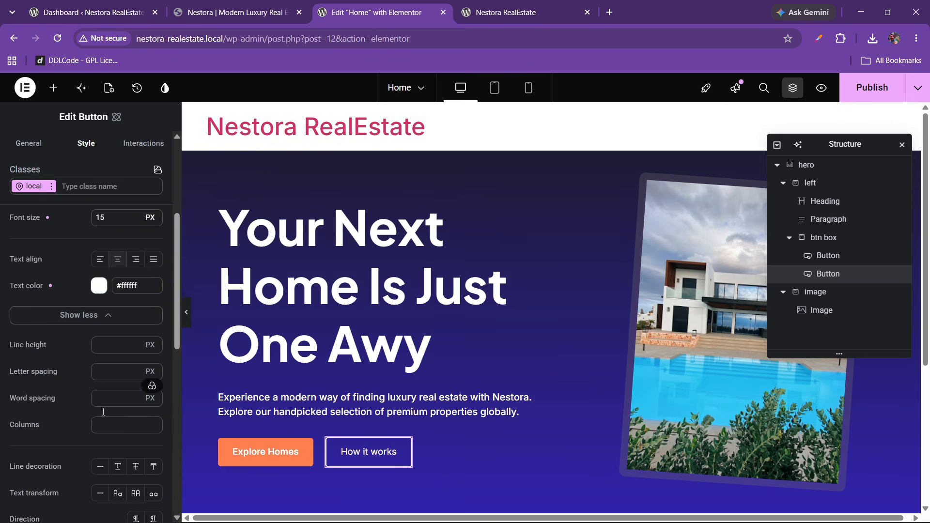
{"action": "scroll", "coordinate": [109, 426], "scroll_direction": "down", "scroll_amount": 1}
{"action": "left_click", "coordinate": [118, 449]}
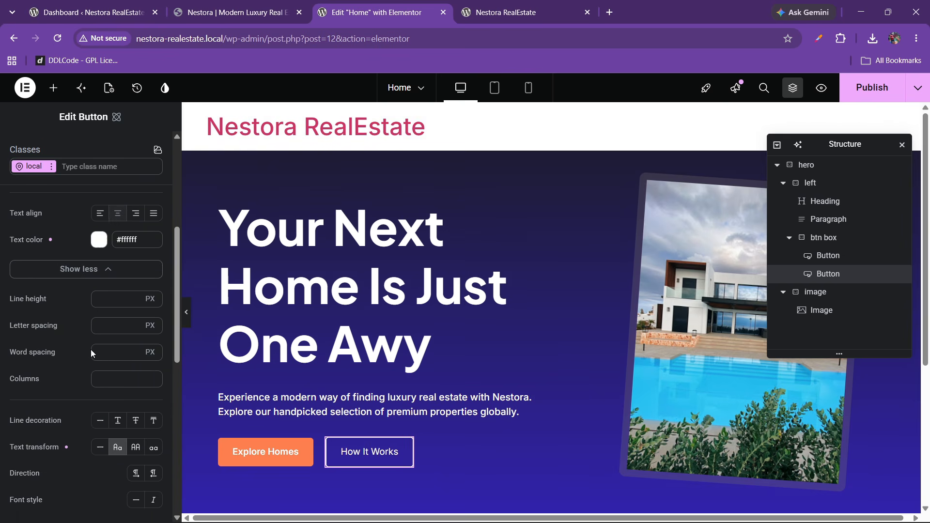
- Set the second button's font weight to 600 - Semi bold
{"action": "scroll", "coordinate": [91, 350], "scroll_direction": "up", "scroll_amount": 4}
{"action": "left_click", "coordinate": [109, 329]}
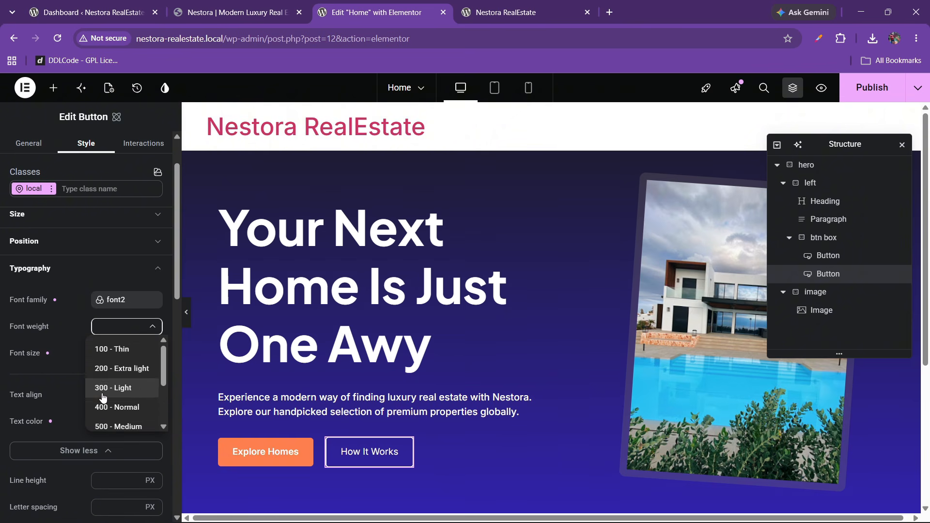
{"action": "scroll", "coordinate": [104, 397], "scroll_direction": "down", "scroll_amount": 2}
{"action": "left_click", "coordinate": [114, 377]}
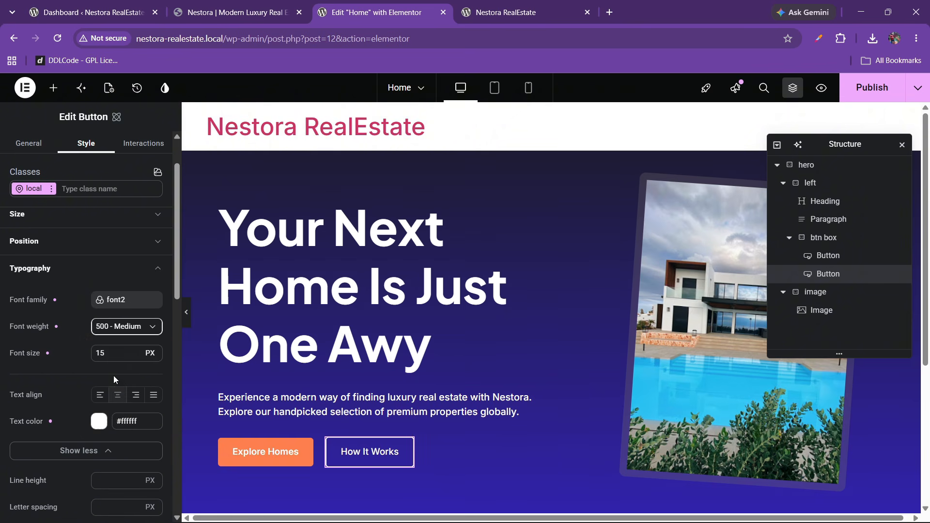
{"action": "left_click", "coordinate": [117, 327]}
{"action": "scroll", "coordinate": [116, 397], "scroll_direction": "down", "scroll_amount": 2}
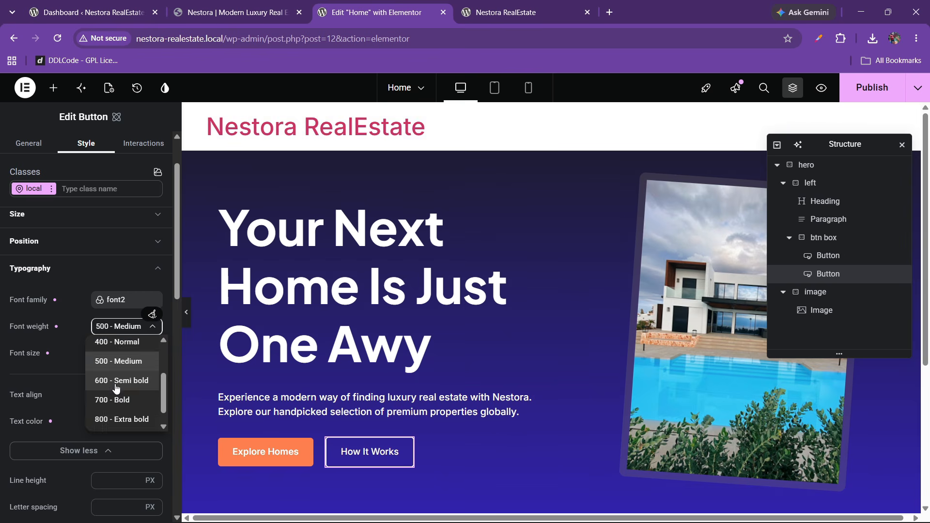
{"action": "left_click", "coordinate": [116, 388]}
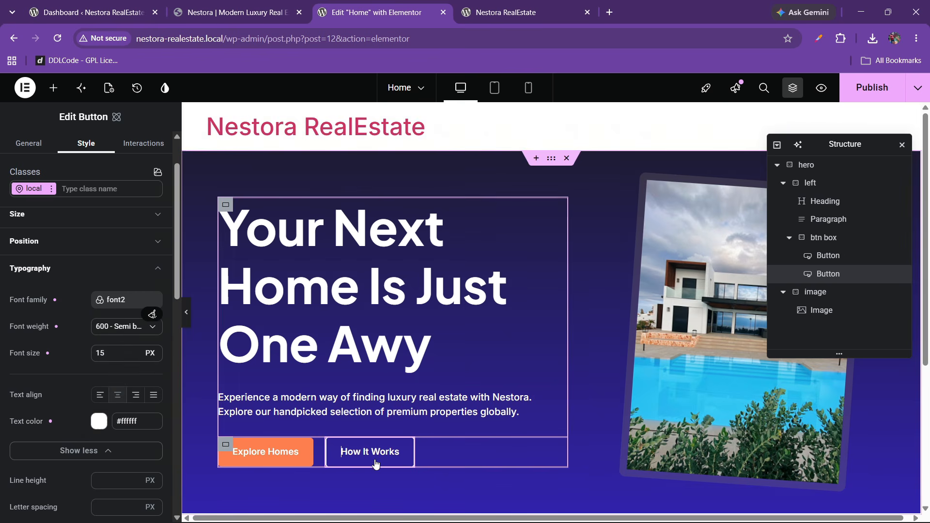
- Preview the hero's two buttons at full width, and inspect the Explore Homes button's style settings
{"action": "left_click", "coordinate": [186, 323]}
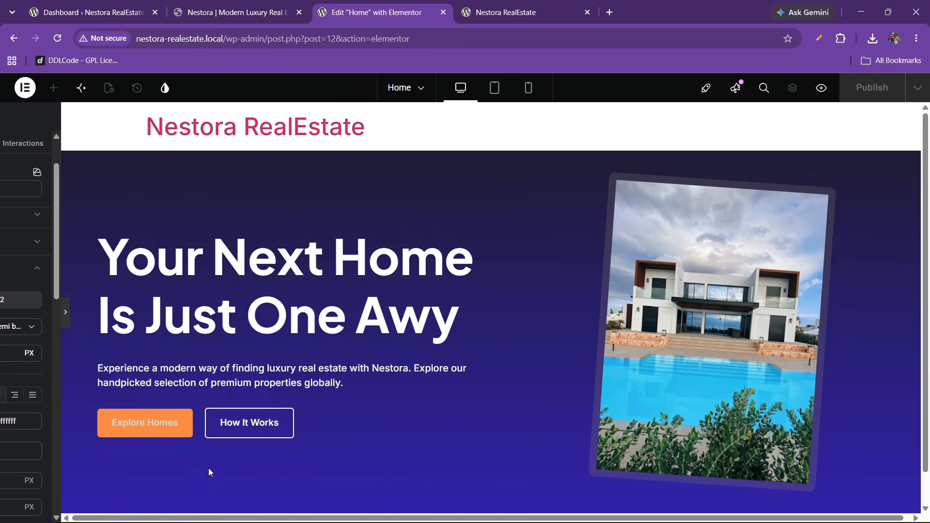
{"action": "left_click", "coordinate": [6, 319]}
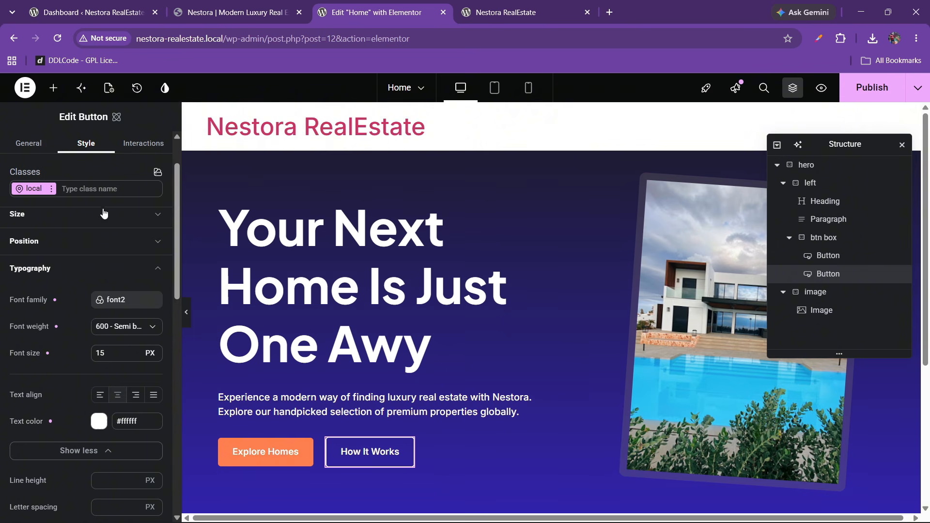
{"action": "left_click", "coordinate": [829, 256]}
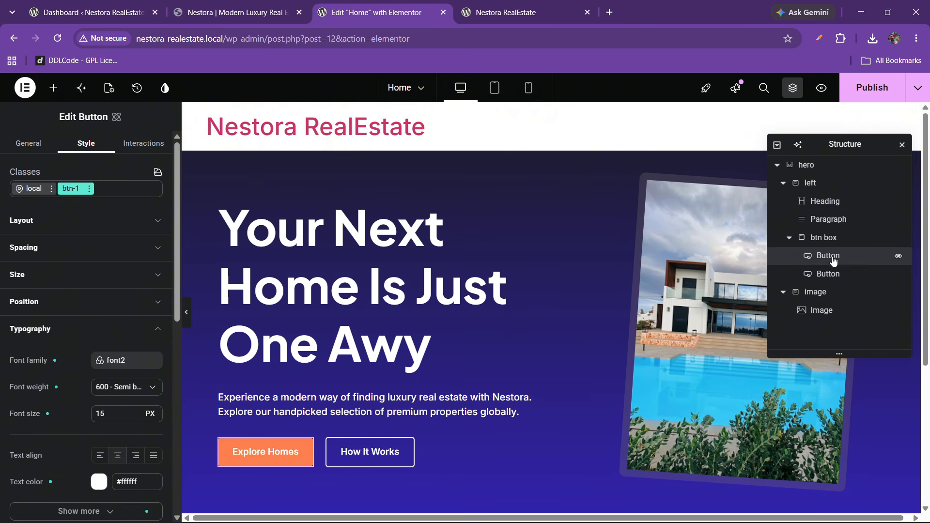
- Convert the How It Works button's local styles to a global class, trying the name btn-2
{"action": "left_click", "coordinate": [833, 275]}
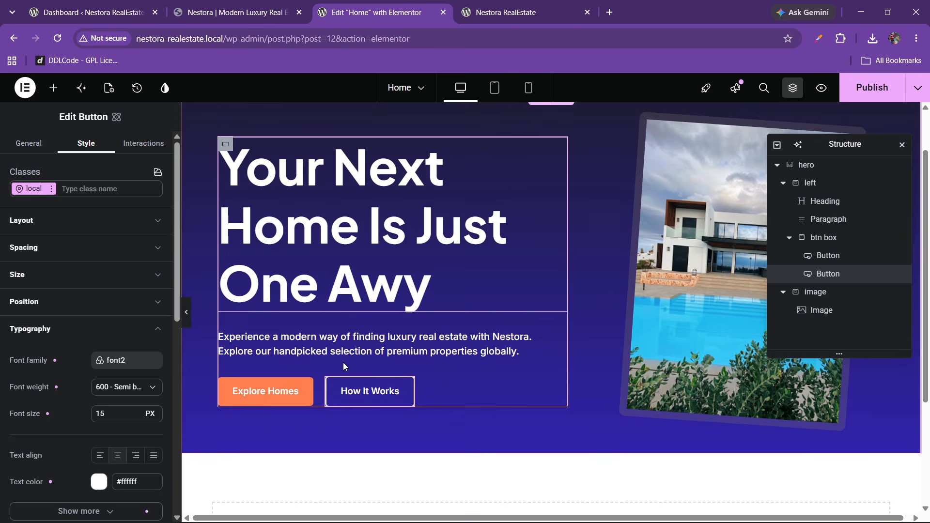
{"action": "left_click", "coordinate": [51, 189]}
{"action": "left_click", "coordinate": [53, 232]}
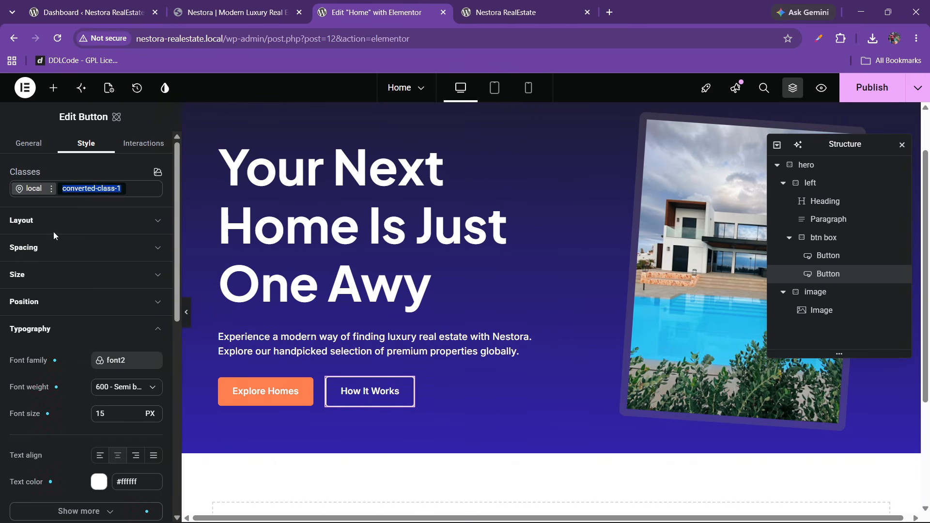
{"action": "type", "text": "btn-2"}
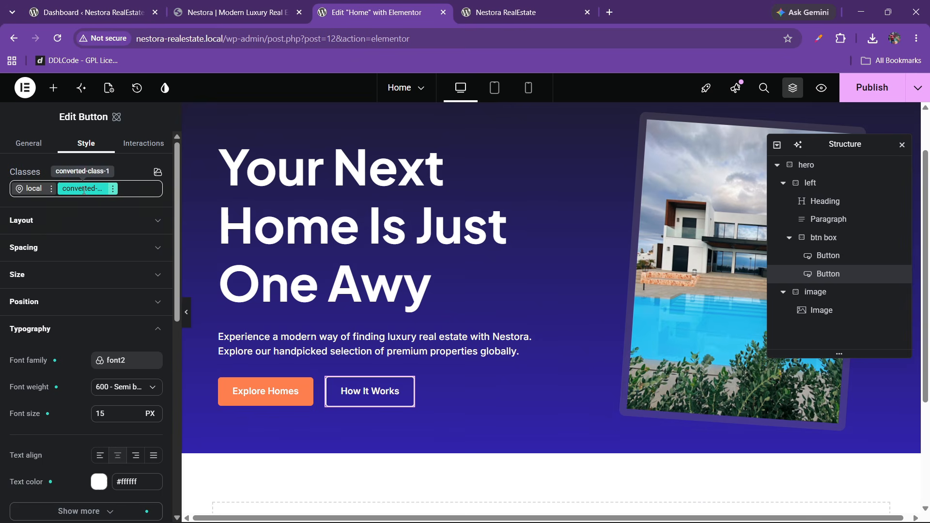
- Rename the How It Works button's converted global class as btn-3
{"action": "left_click", "coordinate": [113, 189]}
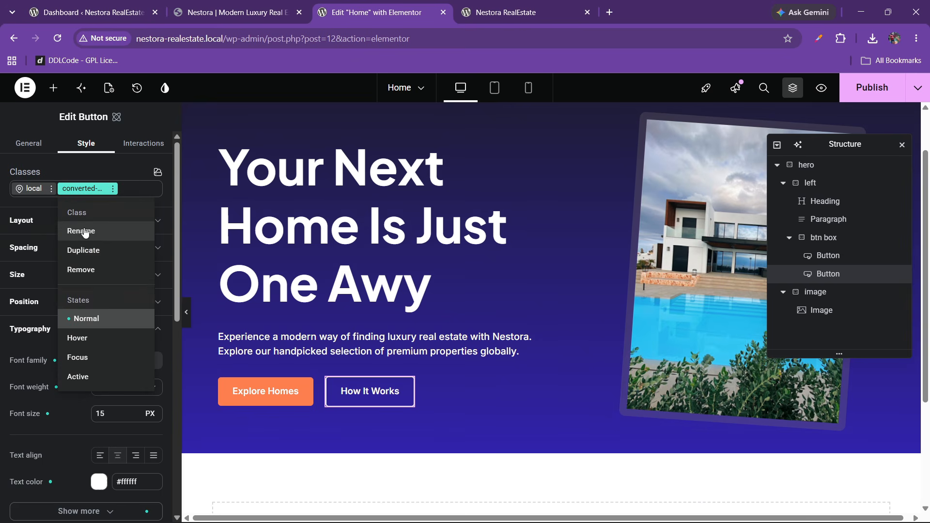
{"action": "left_click", "coordinate": [83, 239]}
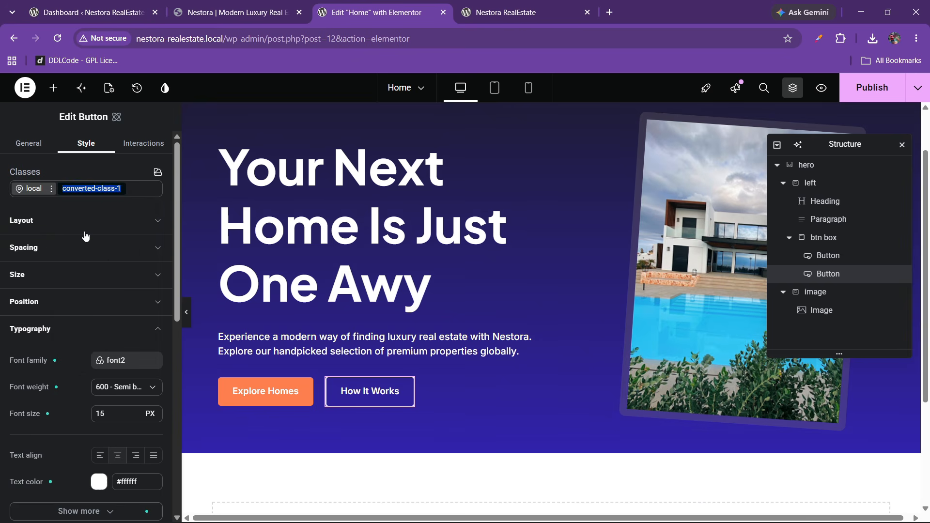
{"action": "type", "text": "btn"}
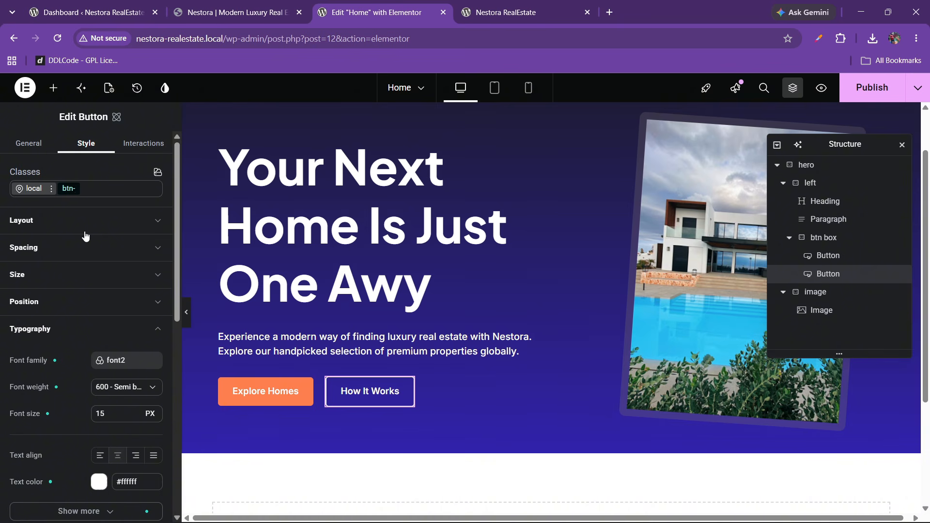
{"action": "type", "text": "-3"}
{"action": "key", "text": "Return"}
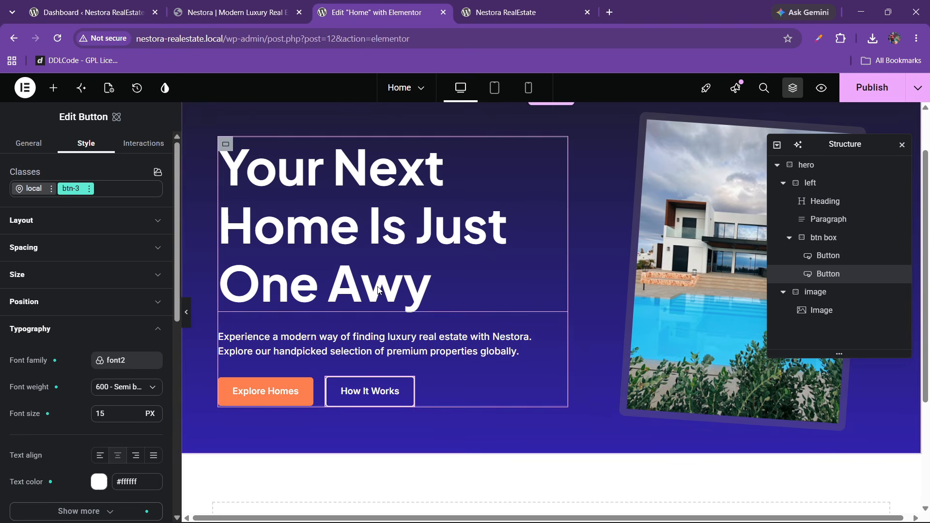
- Publish the home page, check the live site, and examine the hero layout on the reference site
{"action": "left_click", "coordinate": [898, 92]}
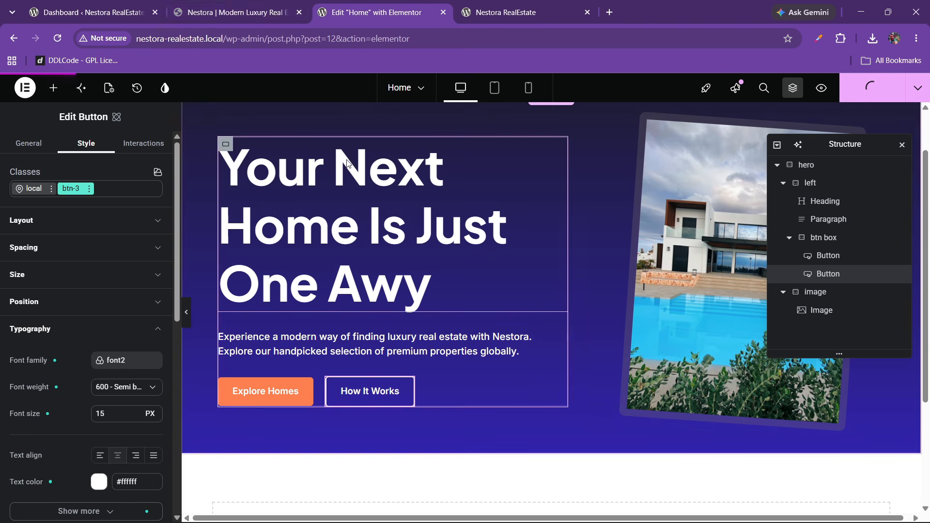
{"action": "key", "text": "ctrl+Tab"}
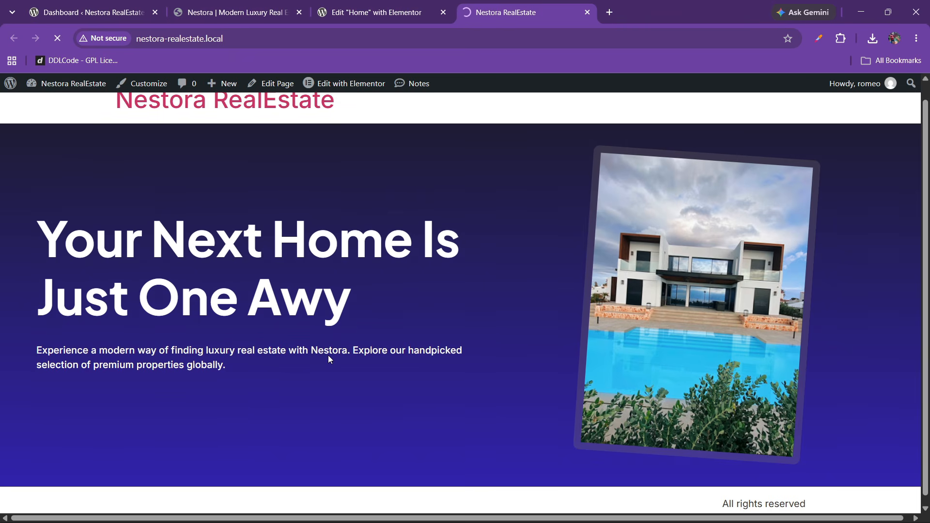
{"action": "left_click", "coordinate": [144, 4]}
{"action": "left_click", "coordinate": [272, 12]}
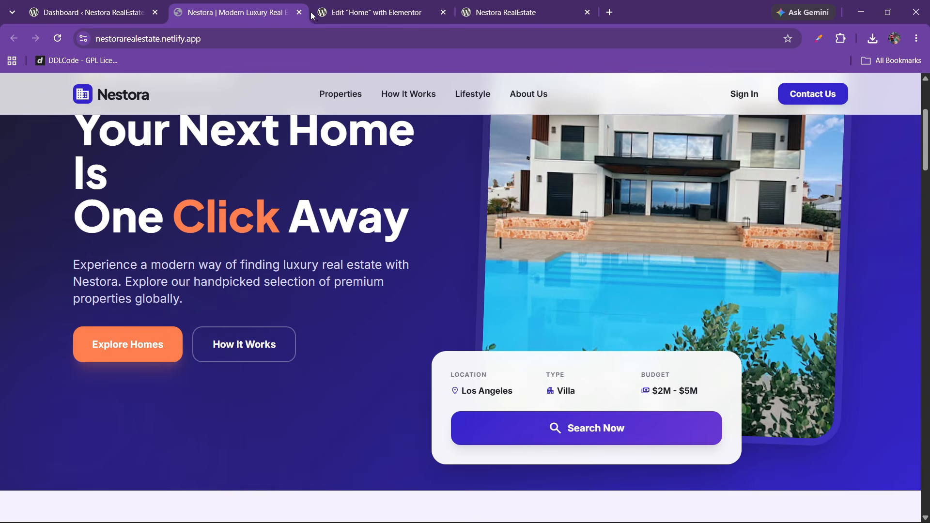
{"action": "scroll", "coordinate": [428, 261], "scroll_direction": "up", "scroll_amount": 1}
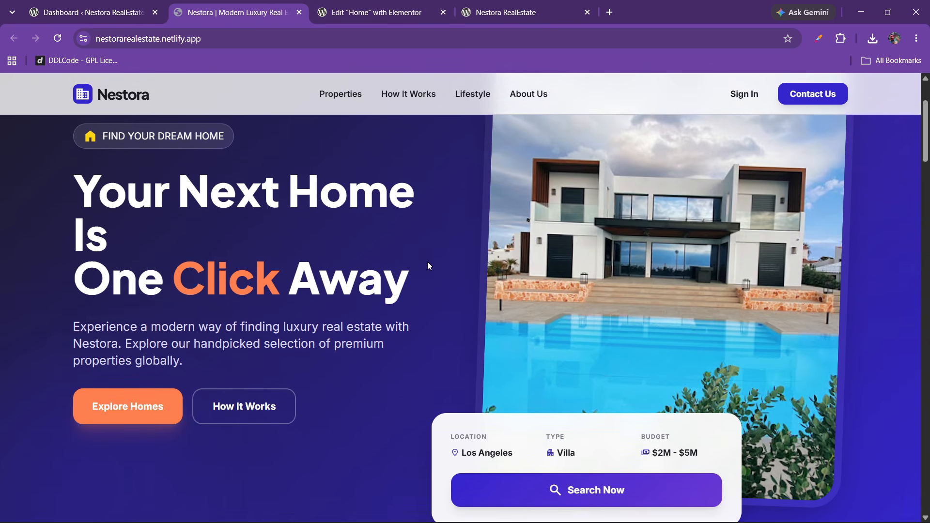
{"action": "scroll", "coordinate": [564, 445], "scroll_direction": "down", "scroll_amount": 2}
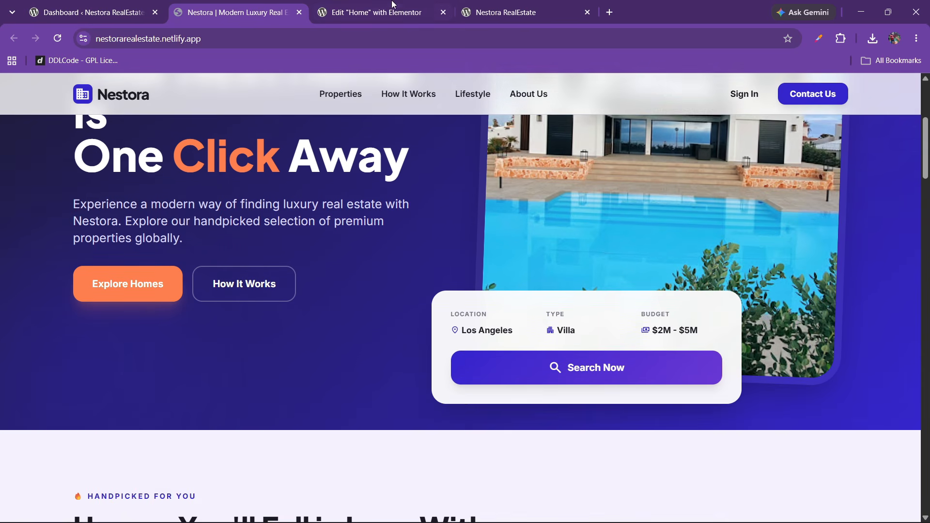
- Back in the Elementor editor, set the hero house image's width to 85%
{"action": "left_click", "coordinate": [371, 12]}
{"action": "scroll", "coordinate": [571, 290], "scroll_direction": "down", "scroll_amount": 1}
{"action": "scroll", "coordinate": [674, 272], "scroll_direction": "up", "scroll_amount": 3}
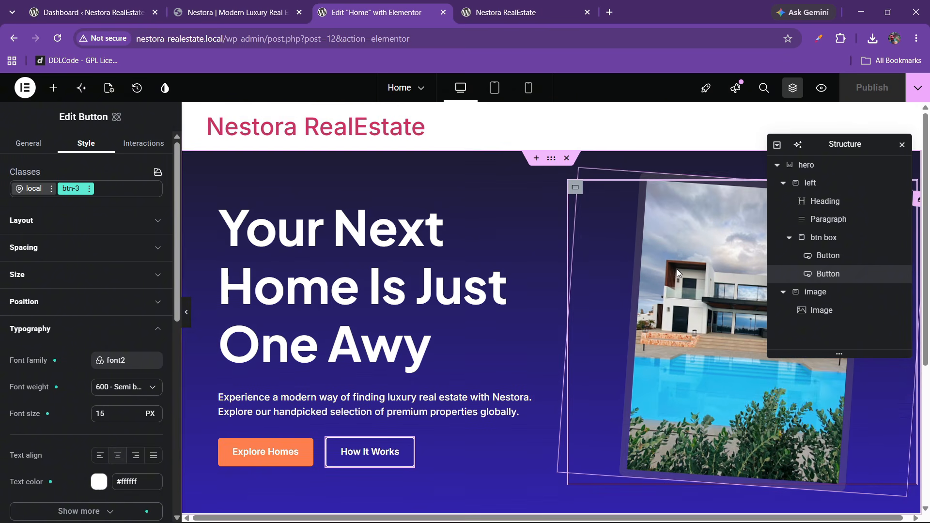
{"action": "left_click", "coordinate": [676, 269]}
{"action": "left_click", "coordinate": [89, 152]}
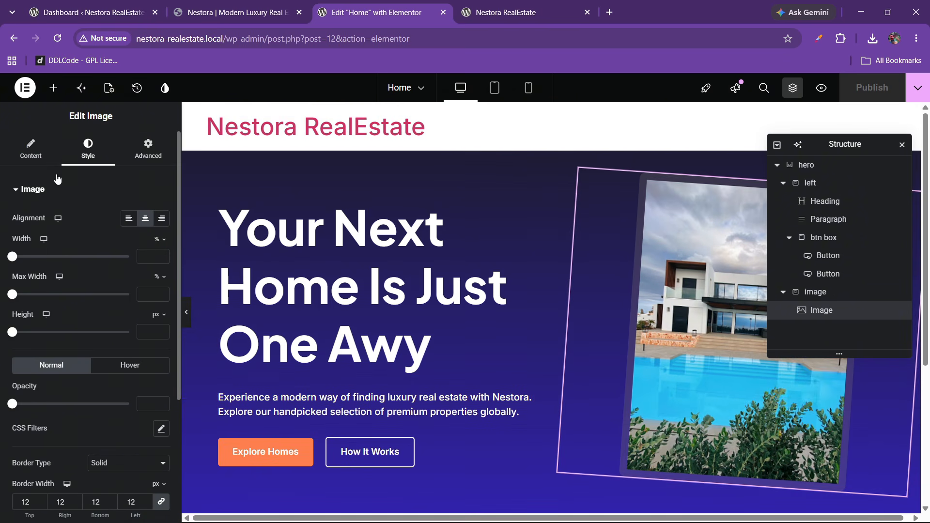
{"action": "left_click_drag", "start_coordinate": [12, 257], "coordinate": [92, 268]}
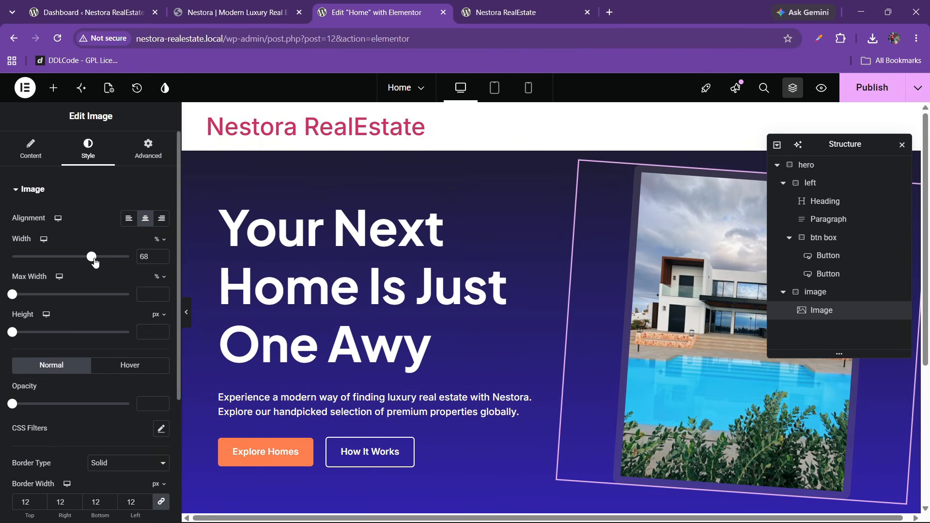
{"action": "left_click_drag", "start_coordinate": [95, 263], "coordinate": [115, 260]}
{"action": "type", "text": "85"}
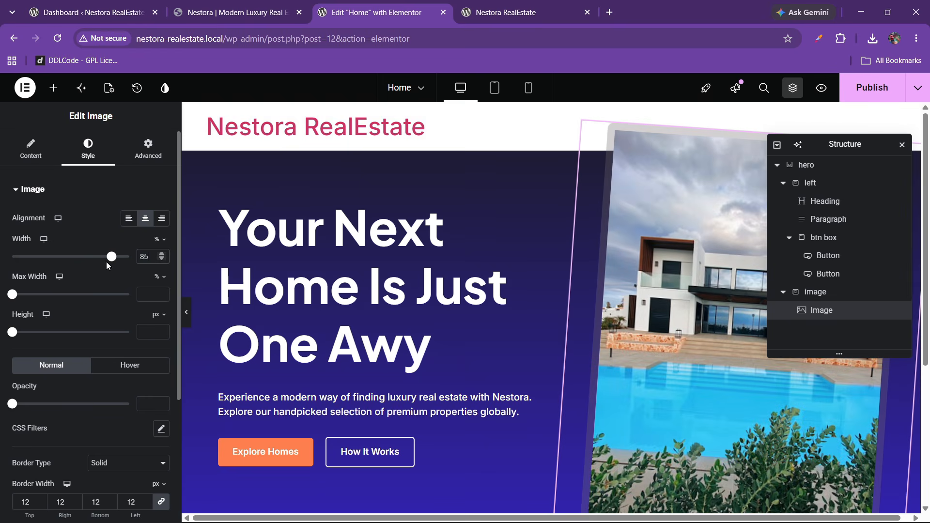
- Try a top padding of 100 px and of 200 px on the hero container
{"action": "left_click", "coordinate": [814, 167]}
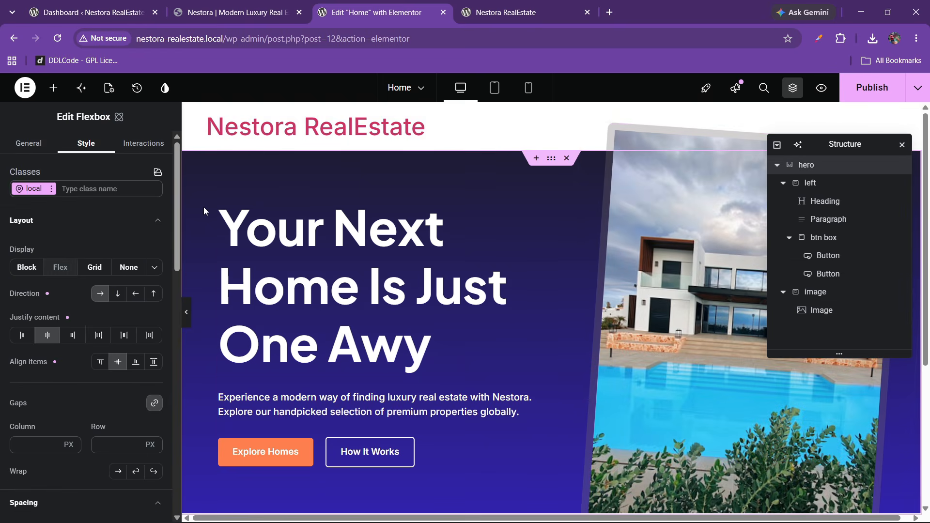
{"action": "scroll", "coordinate": [44, 340], "scroll_direction": "down", "scroll_amount": 2}
{"action": "scroll", "coordinate": [43, 350], "scroll_direction": "down", "scroll_amount": 4}
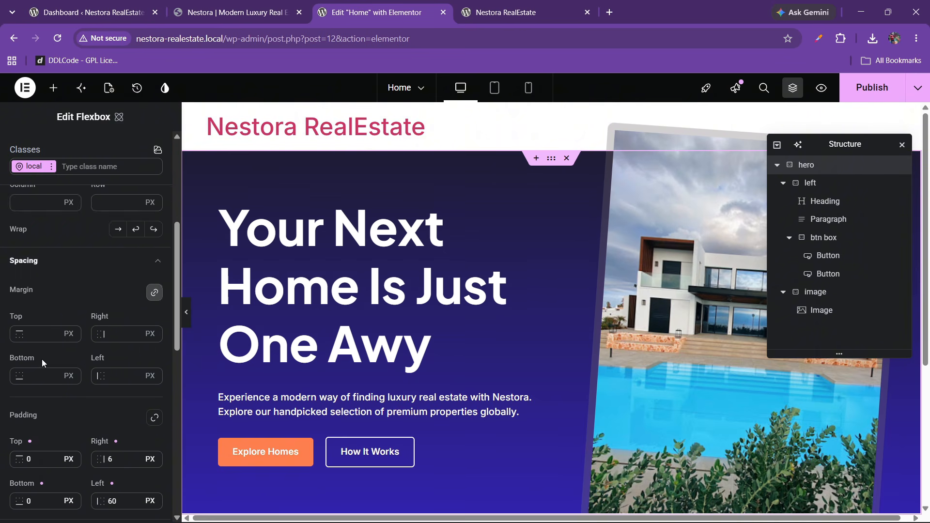
{"action": "left_click", "coordinate": [29, 400]}
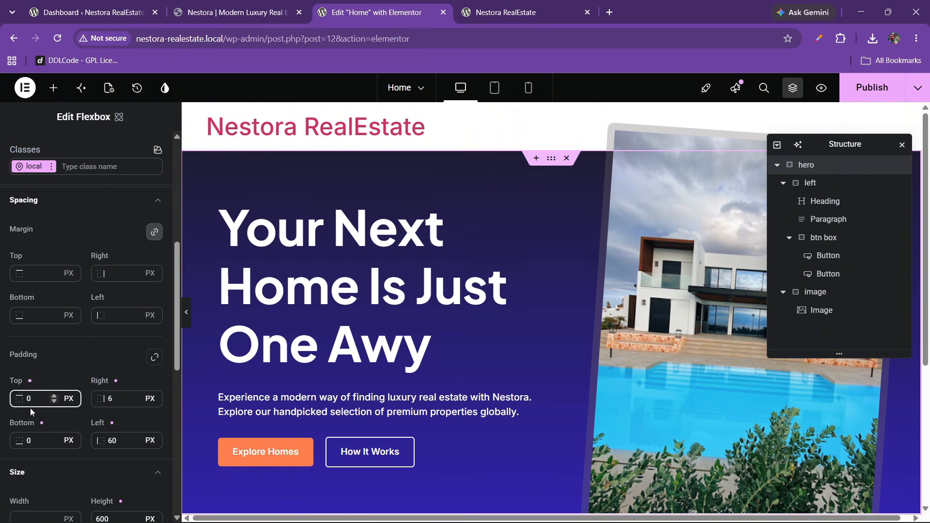
{"action": "type", "text": "100"}
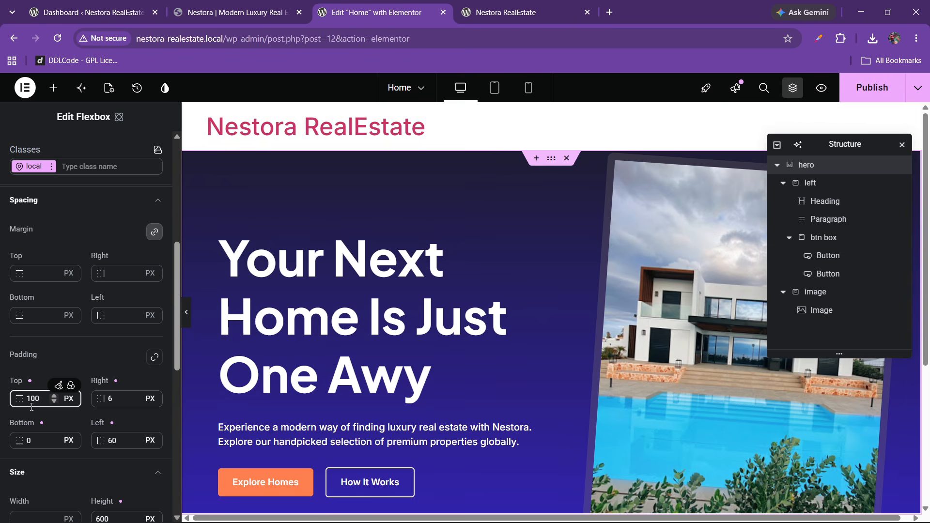
{"action": "key", "text": "BackSpace"}
{"action": "key", "text": "BackSpace"}
{"action": "type", "text": "20"}
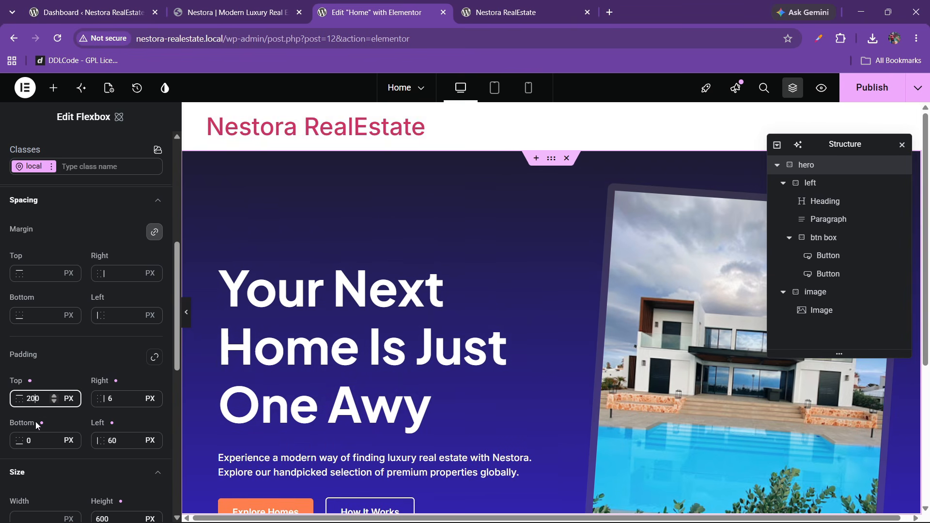
- Try several bottom padding values on the hero container, ending with 400 px
{"action": "left_click", "coordinate": [30, 440]}
{"action": "scroll", "coordinate": [516, 345], "scroll_direction": "down", "scroll_amount": 5}
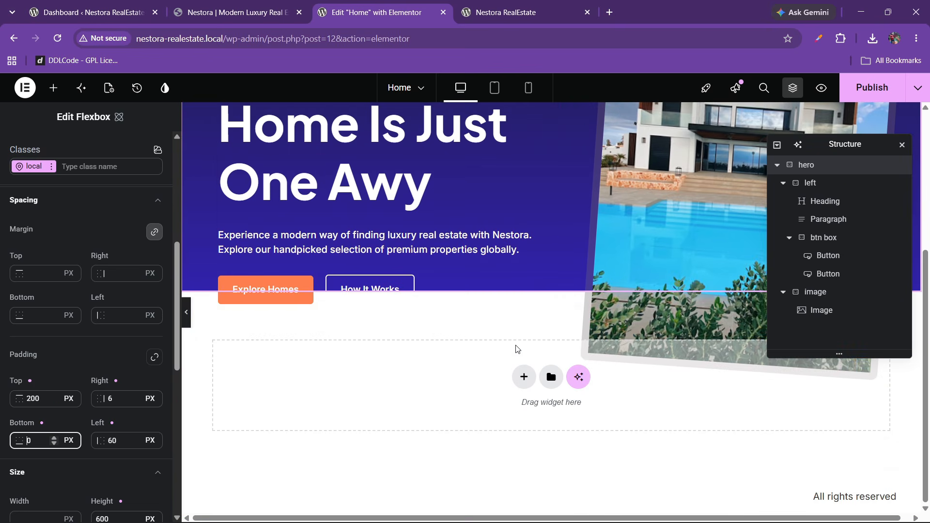
{"action": "type", "text": "2000"}
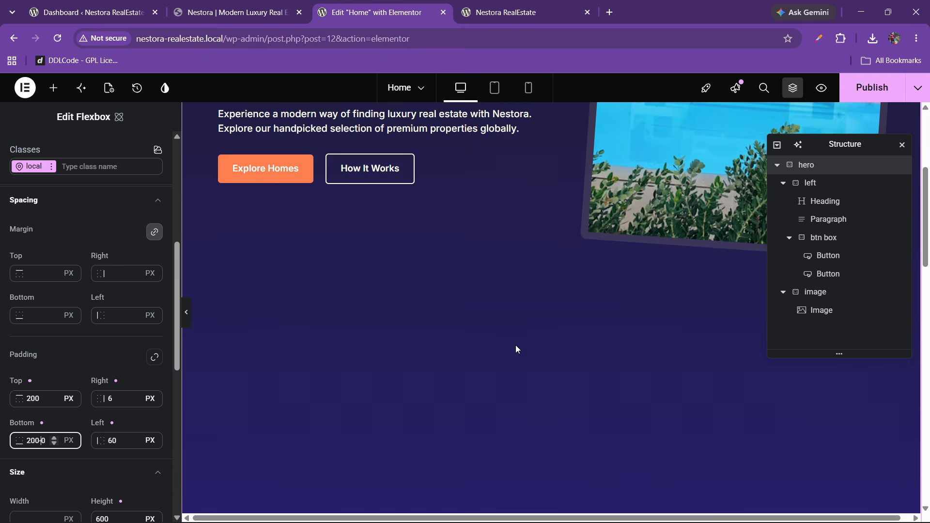
{"action": "key", "text": "BackSpace"}
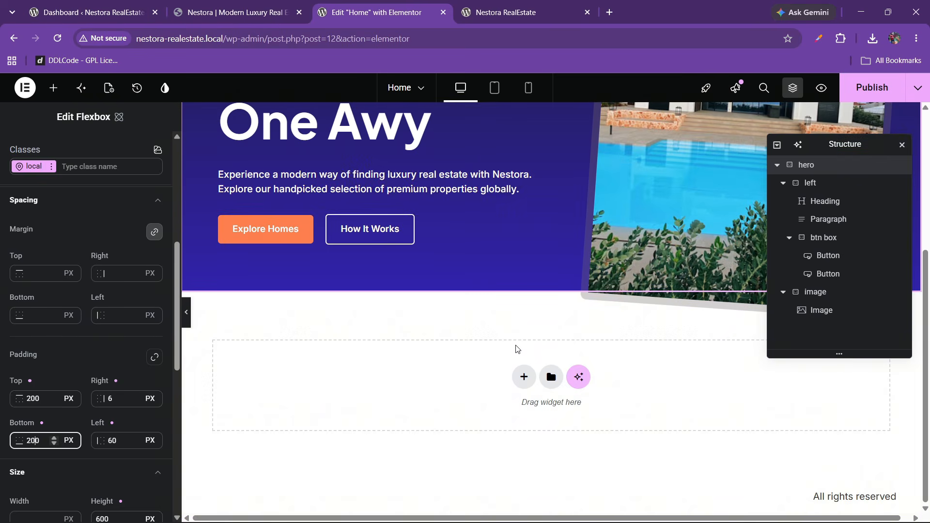
{"action": "key", "text": "BackSpace"}
{"action": "key", "text": "BackSpace"}
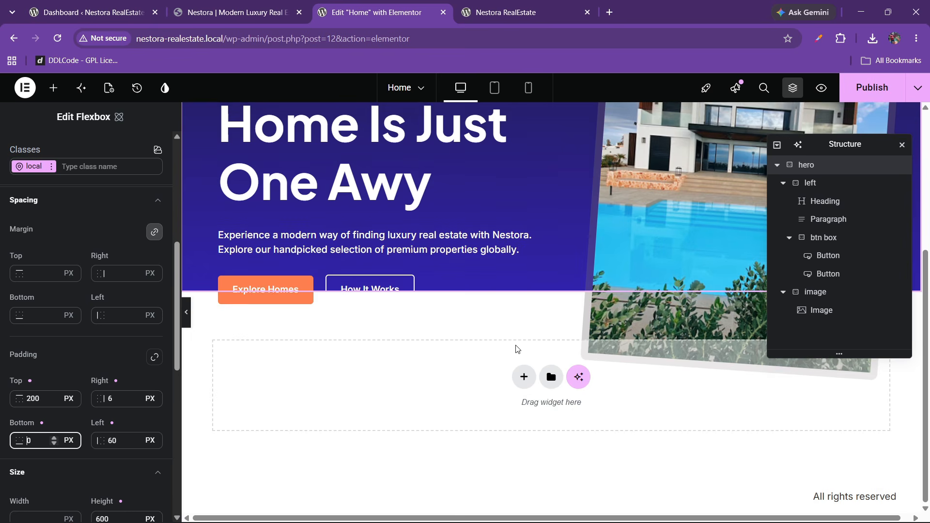
{"action": "type", "text": "25"}
{"action": "key", "text": "BackSpace"}
{"action": "key", "text": "BackSpace"}
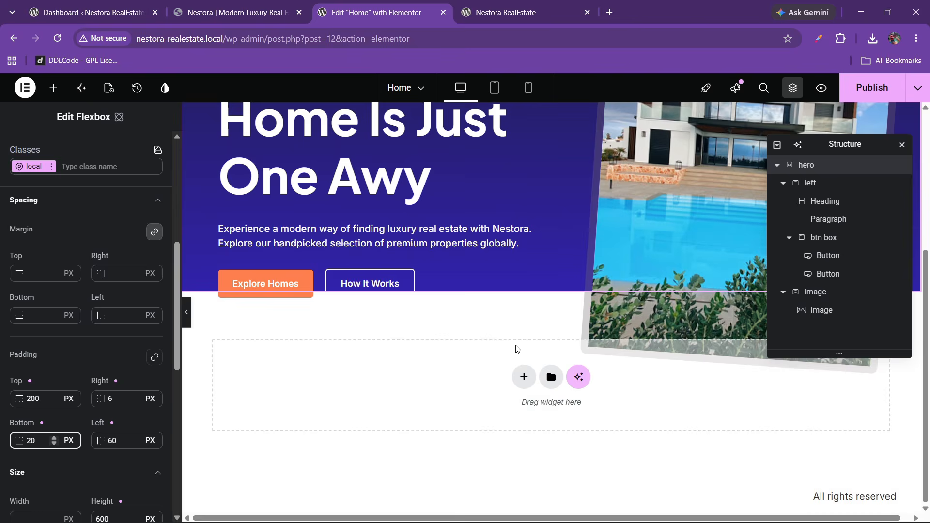
{"action": "type", "text": "30"}
{"action": "key", "text": "BackSpace"}
{"action": "key", "text": "BackSpace"}
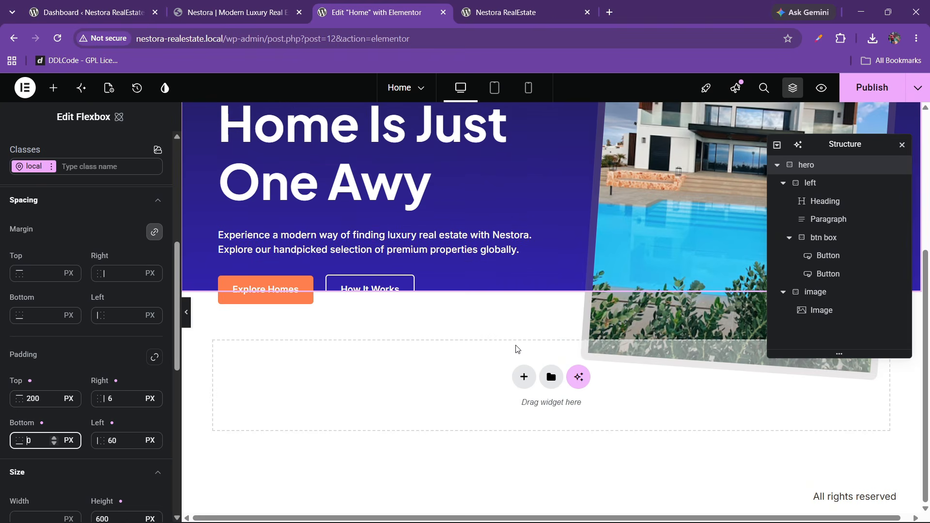
{"action": "type", "text": "400"}
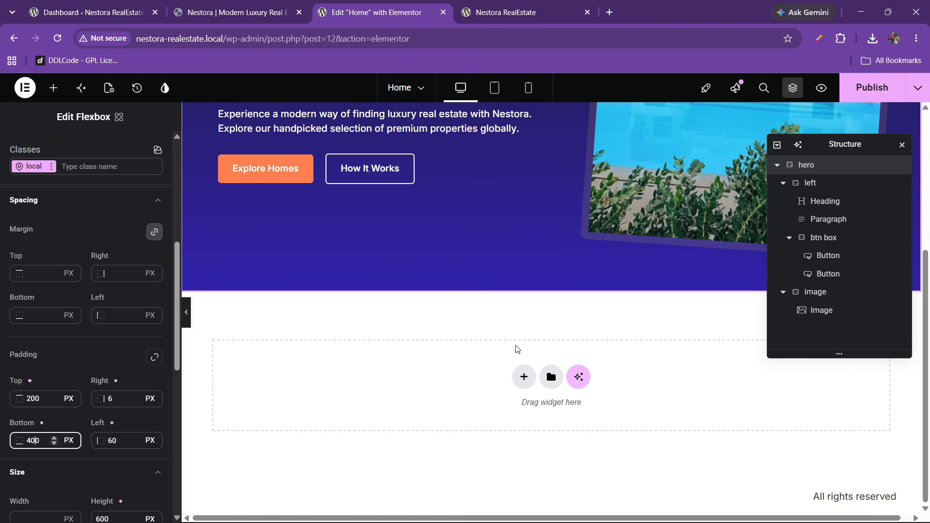
{"action": "scroll", "coordinate": [518, 349], "scroll_direction": "up", "scroll_amount": 5}
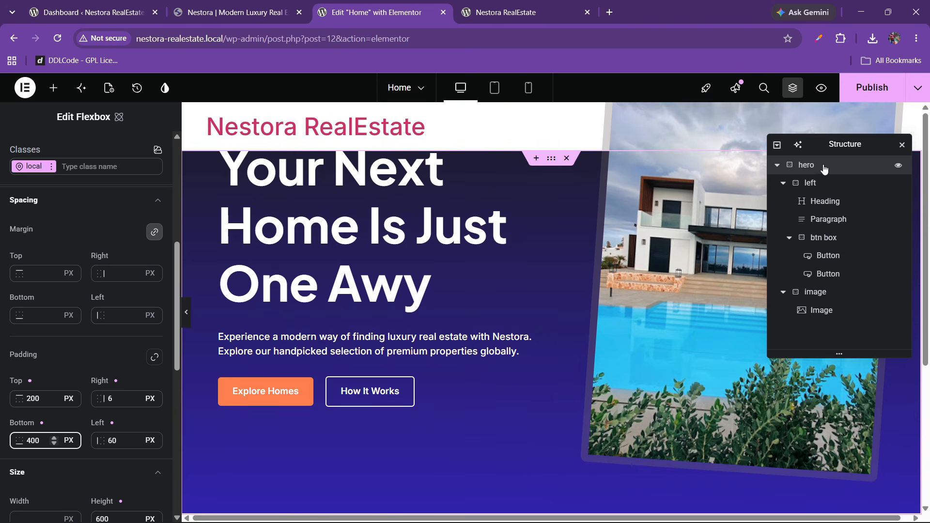
- Set both the top and bottom padding of the hero container to 100 px
{"action": "double_click", "coordinate": [33, 399]}
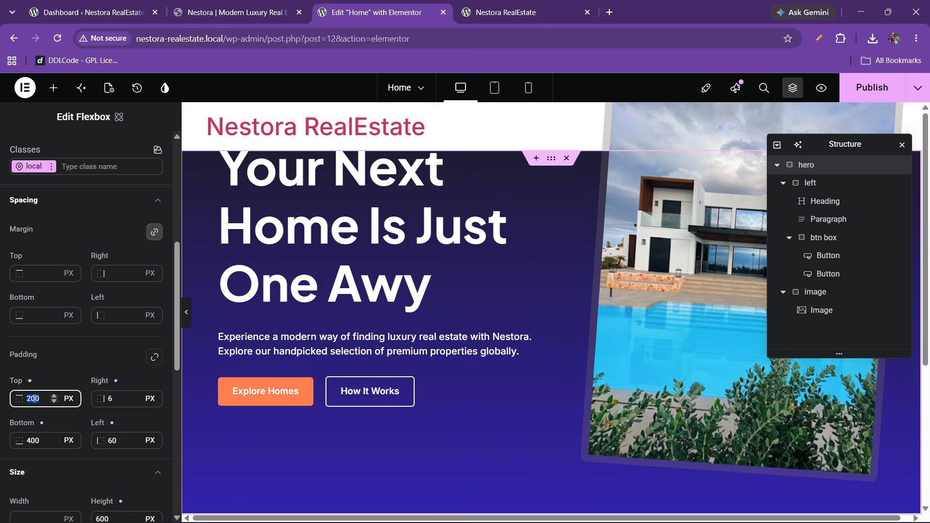
{"action": "type", "text": "100"}
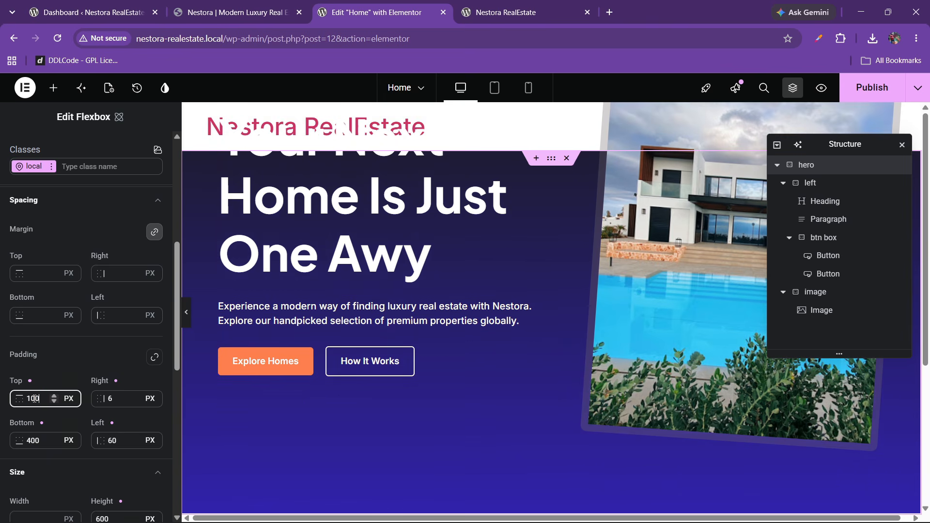
{"action": "double_click", "coordinate": [33, 440]}
{"action": "type", "text": "100"}
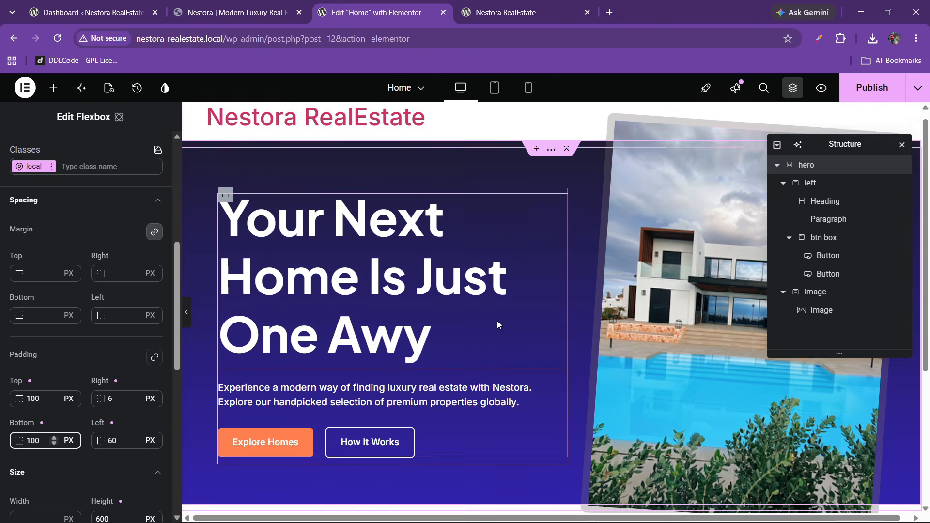
{"action": "scroll", "coordinate": [636, 475], "scroll_direction": "down", "scroll_amount": 3}
{"action": "scroll", "coordinate": [678, 387], "scroll_direction": "up", "scroll_amount": 3}
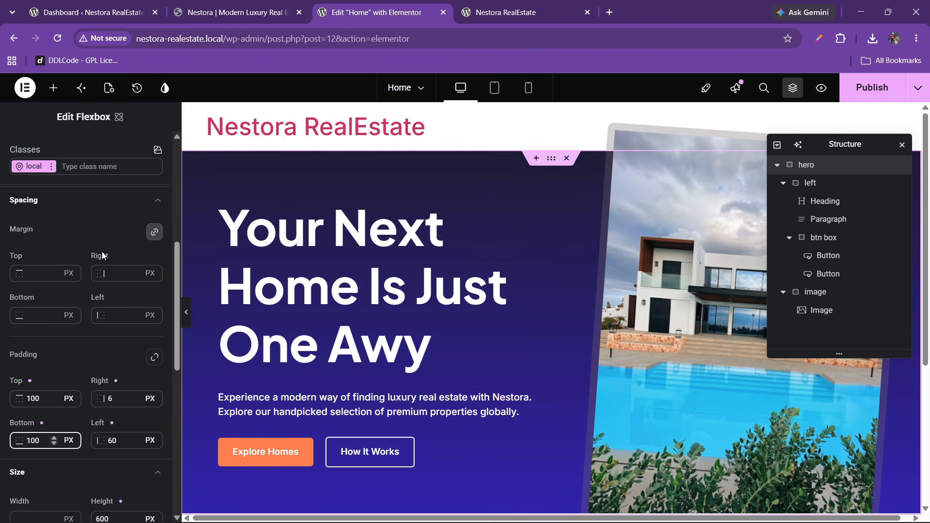
- Collapse the hero container's Layout and Spacing settings to reach its Size settings
{"action": "scroll", "coordinate": [53, 242], "scroll_direction": "up", "scroll_amount": 5}
{"action": "scroll", "coordinate": [48, 280], "scroll_direction": "up", "scroll_amount": 3}
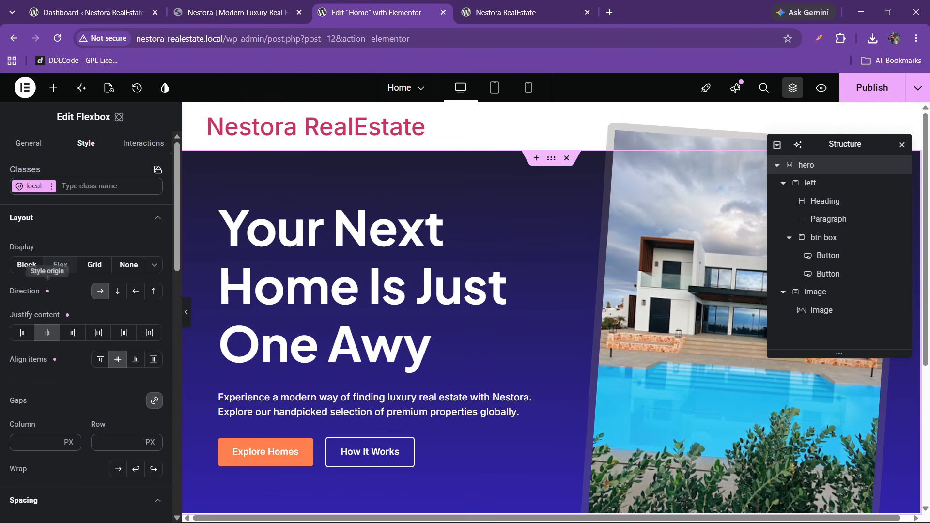
{"action": "left_click", "coordinate": [50, 222]}
{"action": "left_click", "coordinate": [42, 248]}
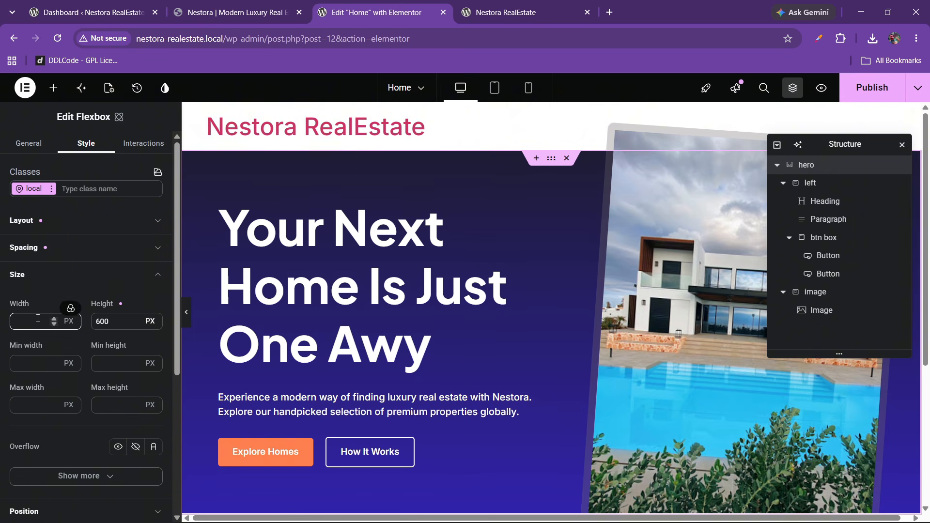
- Set the hero container's height to 800 px and publish the page
{"action": "double_click", "coordinate": [101, 322]}
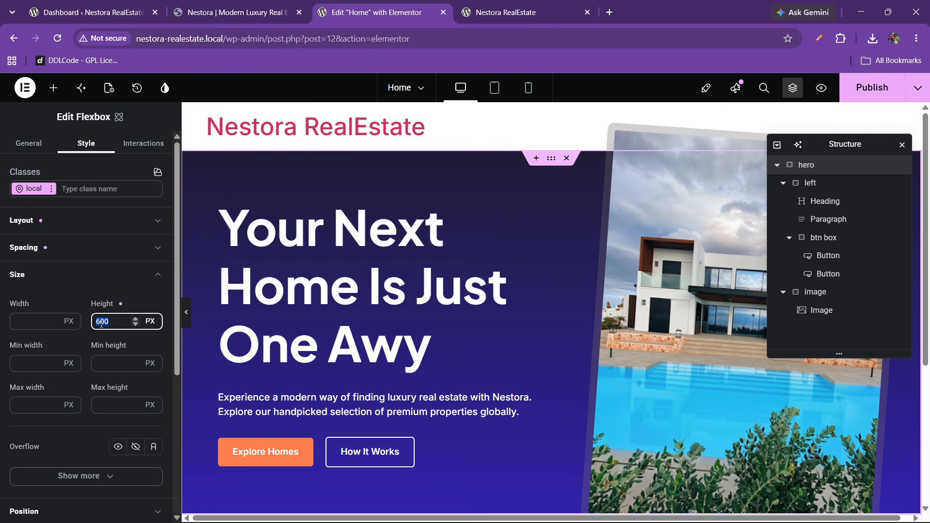
{"action": "type", "text": "700"}
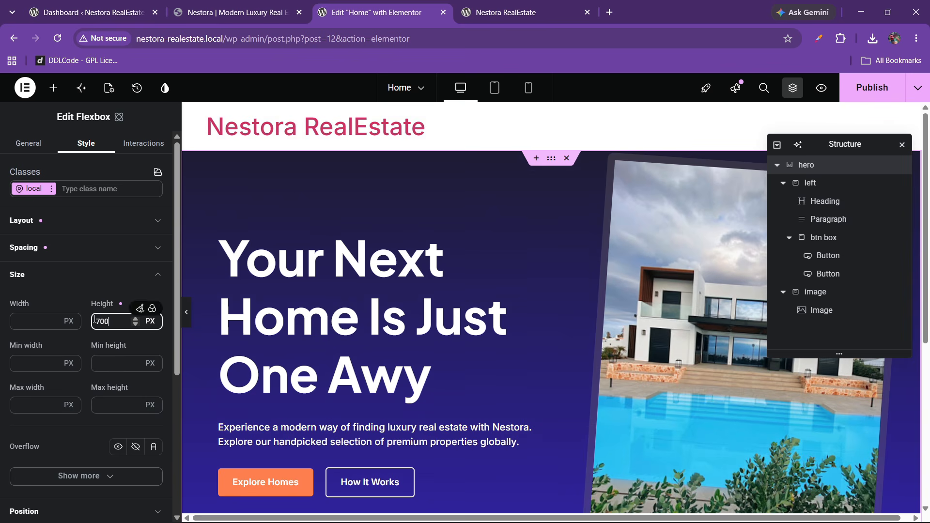
{"action": "type", "text": "800"}
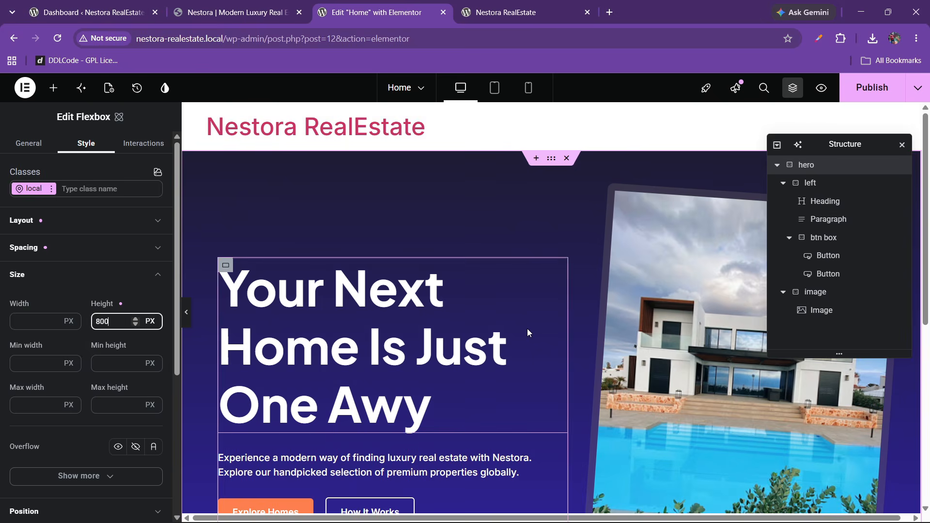
{"action": "scroll", "coordinate": [528, 330], "scroll_direction": "down", "scroll_amount": 2}
{"action": "scroll", "coordinate": [527, 335], "scroll_direction": "up", "scroll_amount": 2}
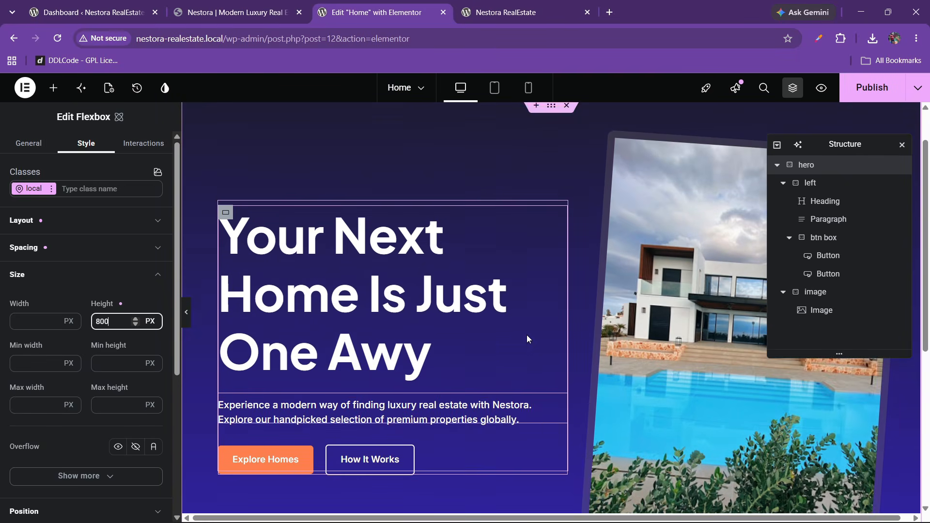
{"action": "left_click", "coordinate": [868, 97]}
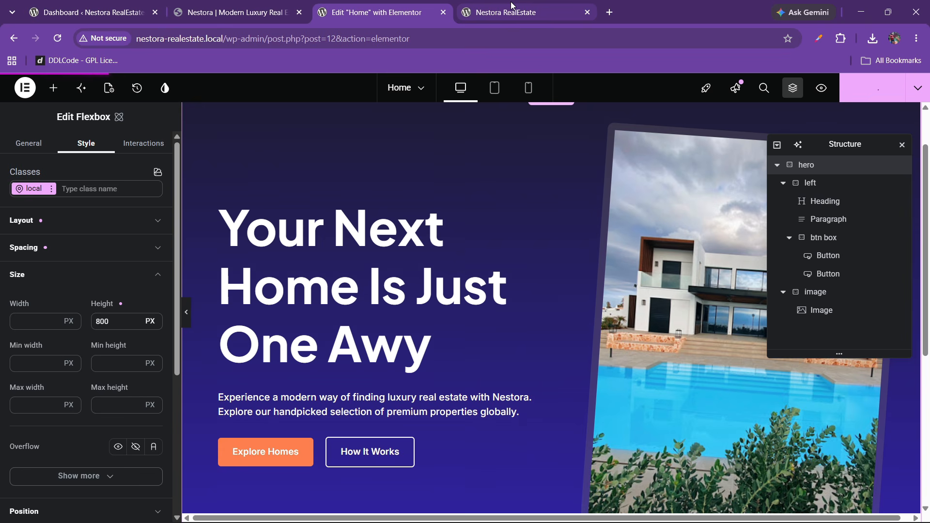
- Reload the live home page and examine how the image fits within the hero section
{"action": "mouse_move", "coordinate": [512, 4]}
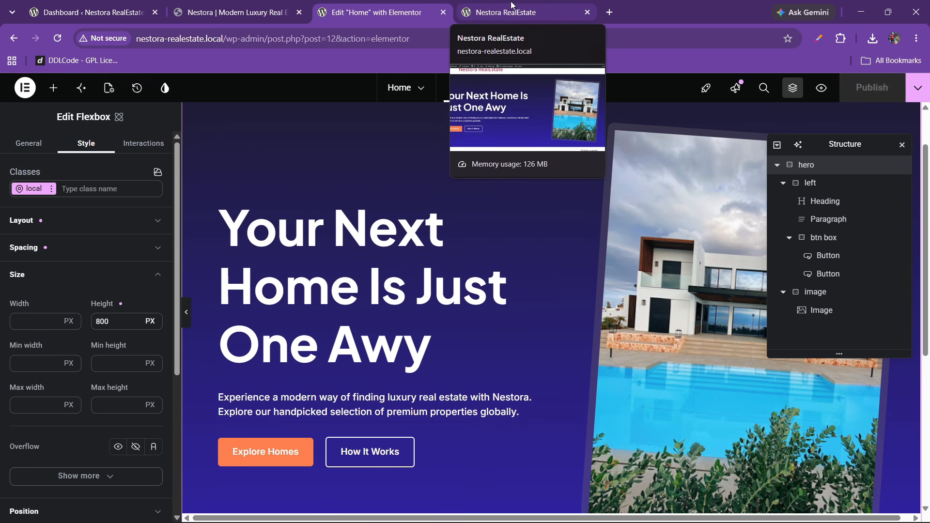
{"action": "left_click", "coordinate": [511, 4]}
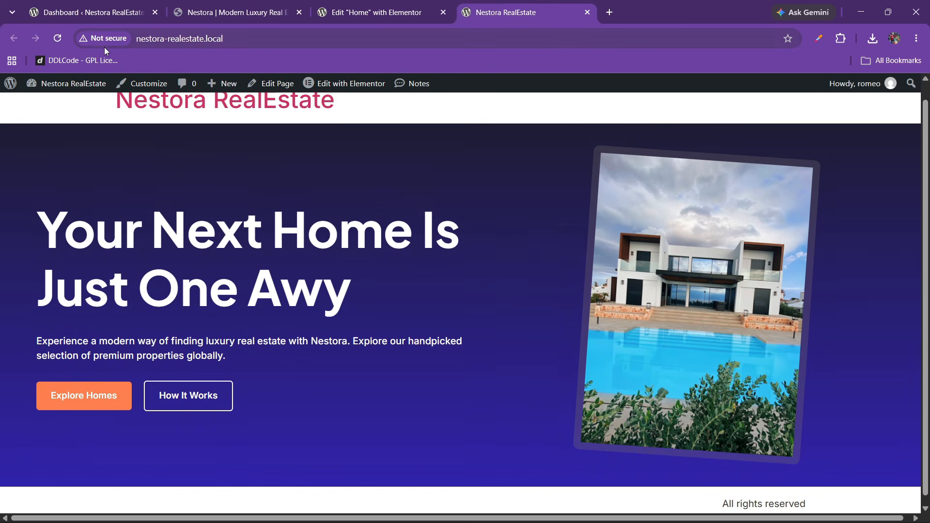
{"action": "left_click", "coordinate": [58, 38]}
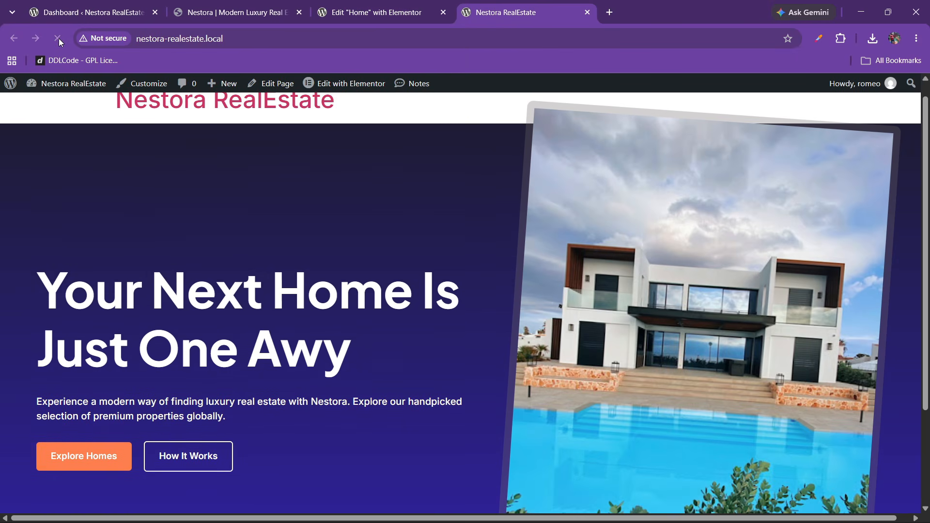
{"action": "scroll", "coordinate": [409, 254], "scroll_direction": "down", "scroll_amount": 3}
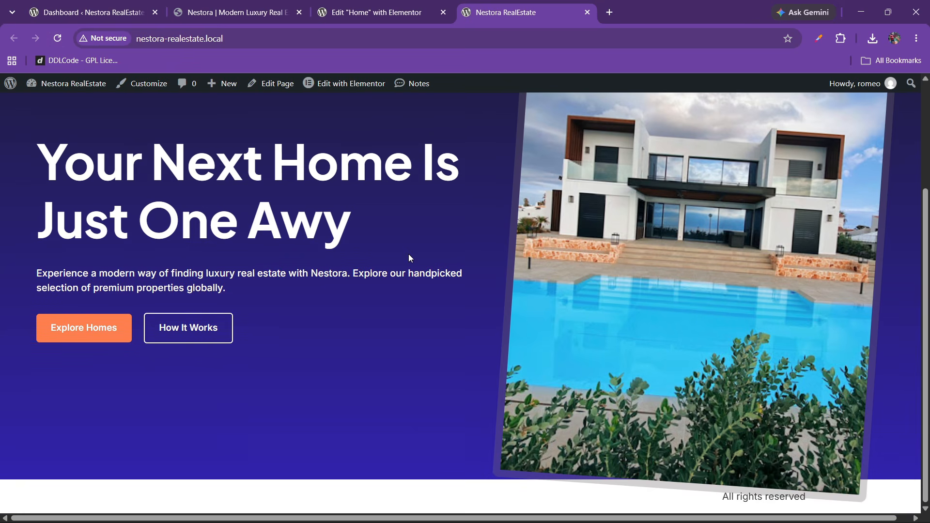
{"action": "scroll", "coordinate": [407, 256], "scroll_direction": "up", "scroll_amount": 3}
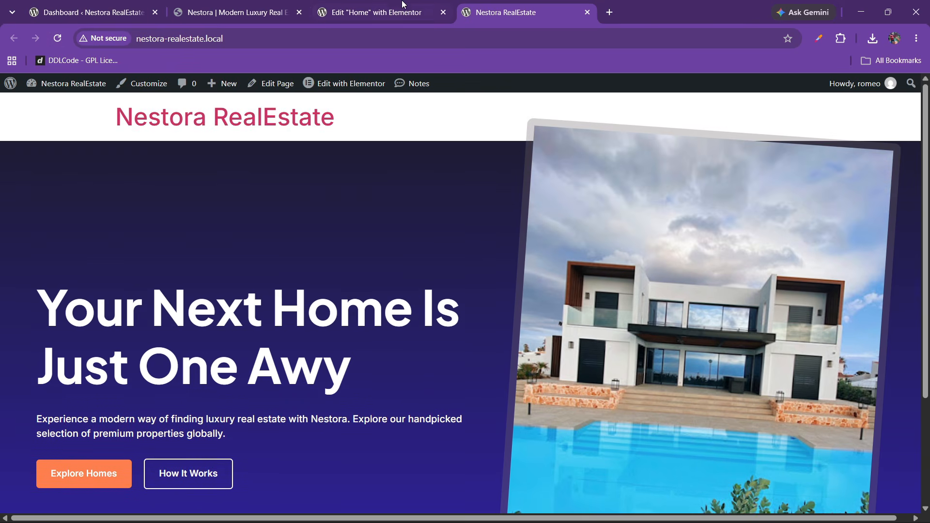
- Reduce the hero image's width to 70% in the Home page editor, preview it at full width, and publish
{"action": "left_click", "coordinate": [383, 12]}
{"action": "left_click", "coordinate": [648, 240]}
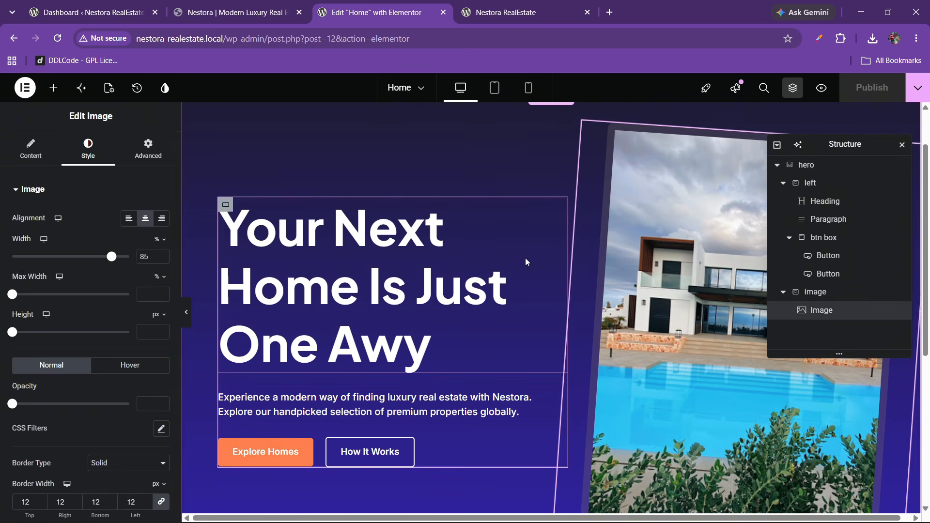
{"action": "left_click_drag", "start_coordinate": [112, 257], "coordinate": [98, 257]}
{"action": "double_click", "coordinate": [149, 254]}
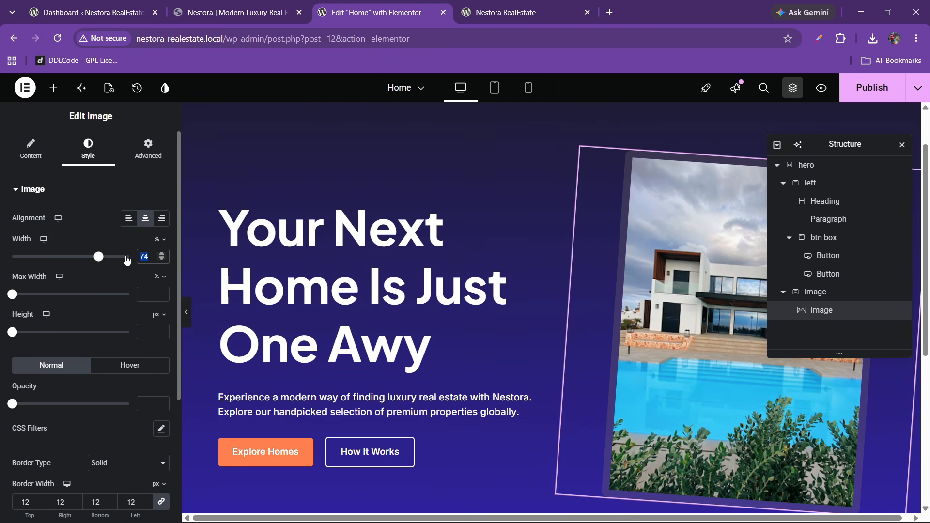
{"action": "left_click", "coordinate": [187, 312]}
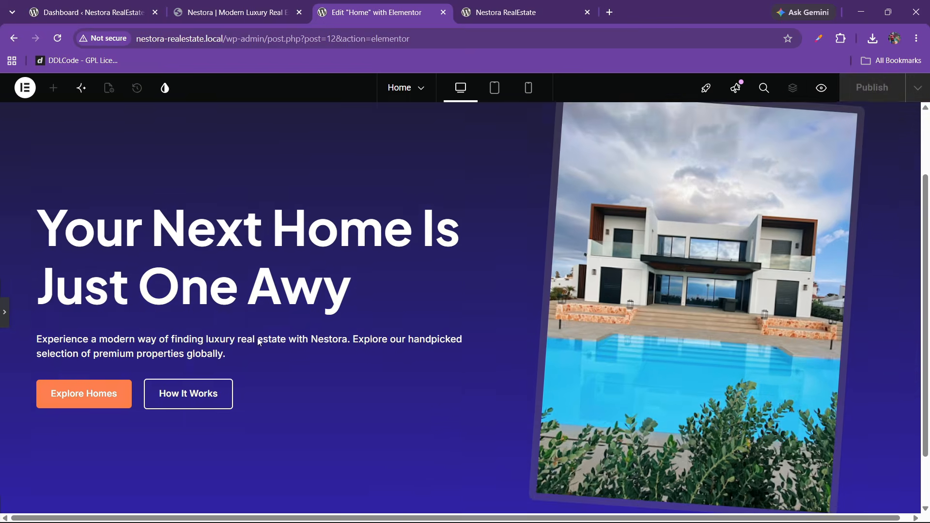
{"action": "scroll", "coordinate": [259, 341], "scroll_direction": "down", "scroll_amount": 2}
{"action": "scroll", "coordinate": [260, 341], "scroll_direction": "up", "scroll_amount": 3}
{"action": "scroll", "coordinate": [260, 341], "scroll_direction": "down", "scroll_amount": 3}
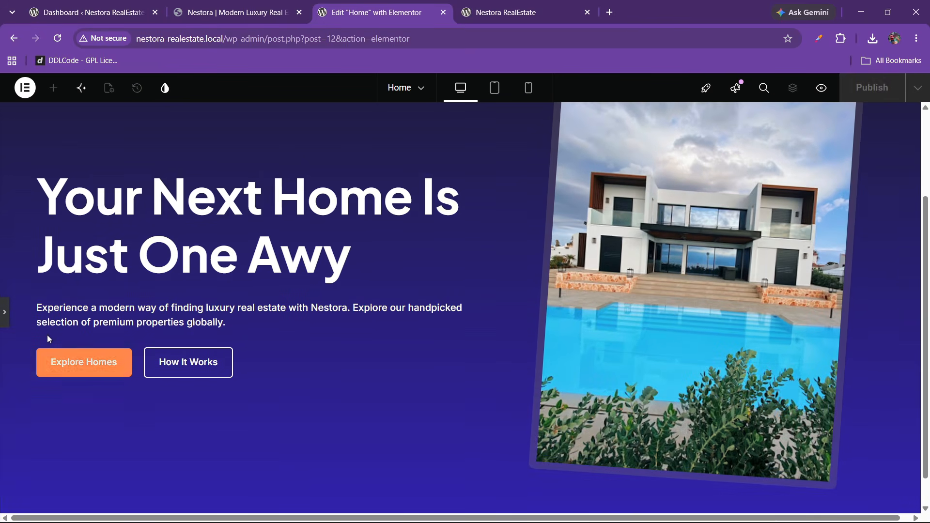
{"action": "left_click", "coordinate": [6, 320]}
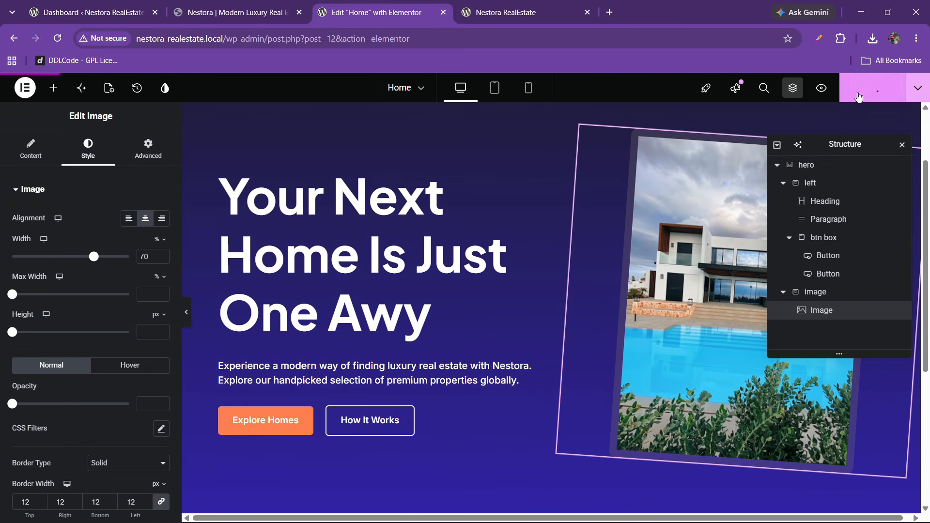
- Compare the refreshed live home page's hero section with the hero on the Nestora reference site
{"action": "left_click", "coordinate": [92, 12]}
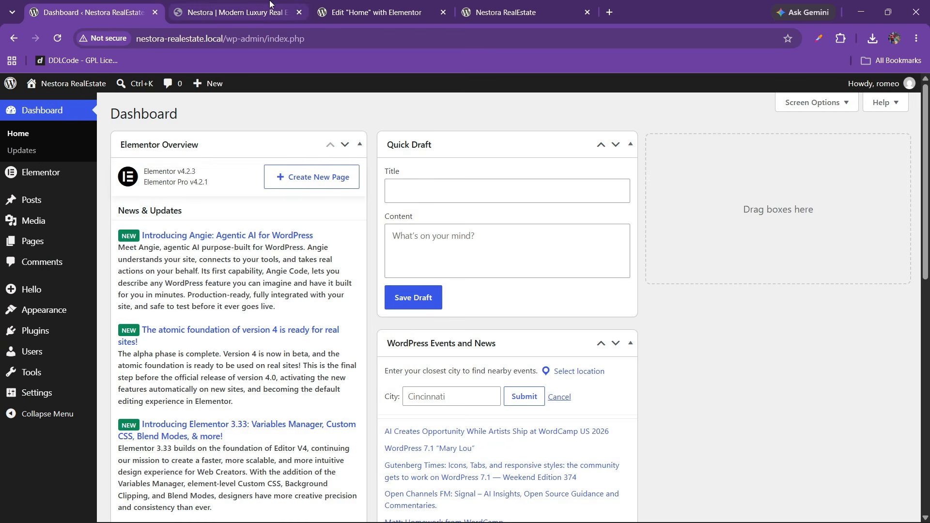
{"action": "left_click", "coordinate": [232, 12]}
{"action": "scroll", "coordinate": [496, 324], "scroll_direction": "down", "scroll_amount": 2}
{"action": "scroll", "coordinate": [496, 324], "scroll_direction": "up", "scroll_amount": 3}
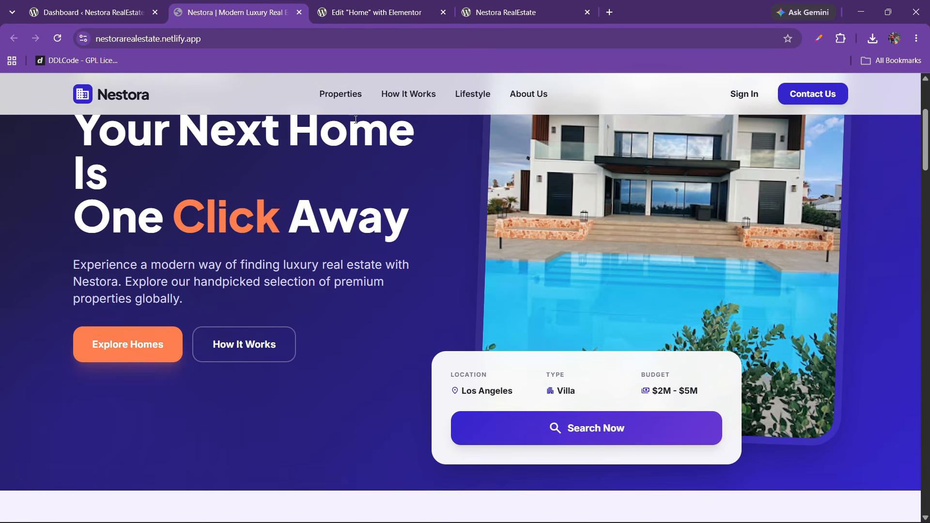
{"action": "left_click", "coordinate": [377, 6]}
{"action": "left_click", "coordinate": [485, 19]}
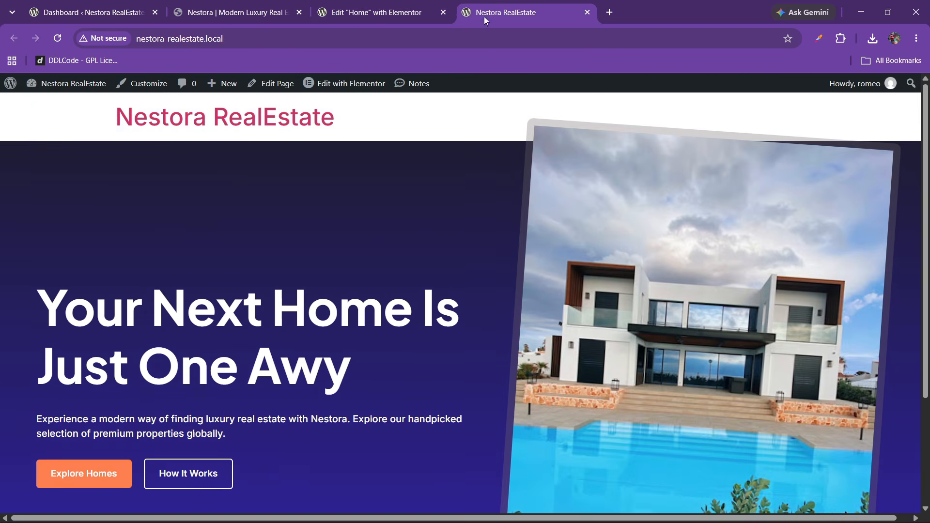
{"action": "left_click", "coordinate": [62, 38]}
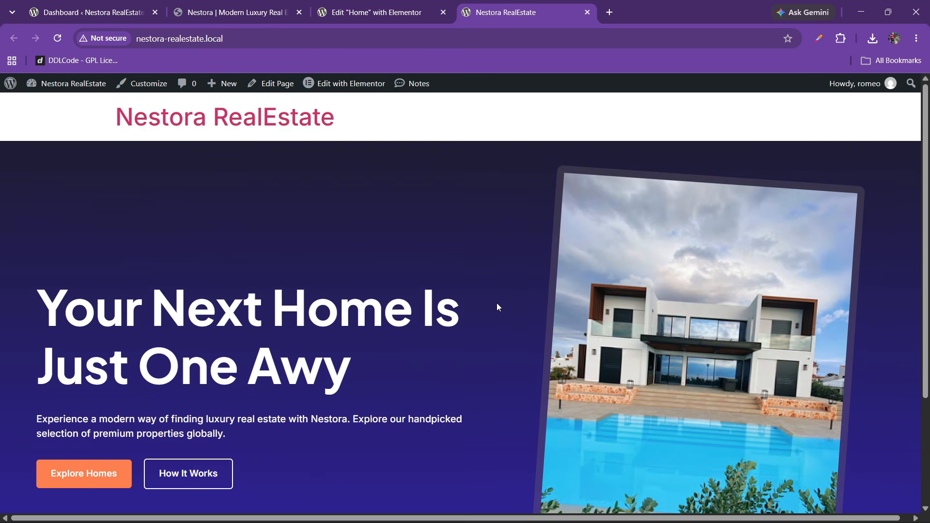
{"action": "scroll", "coordinate": [498, 307], "scroll_direction": "down", "scroll_amount": 3}
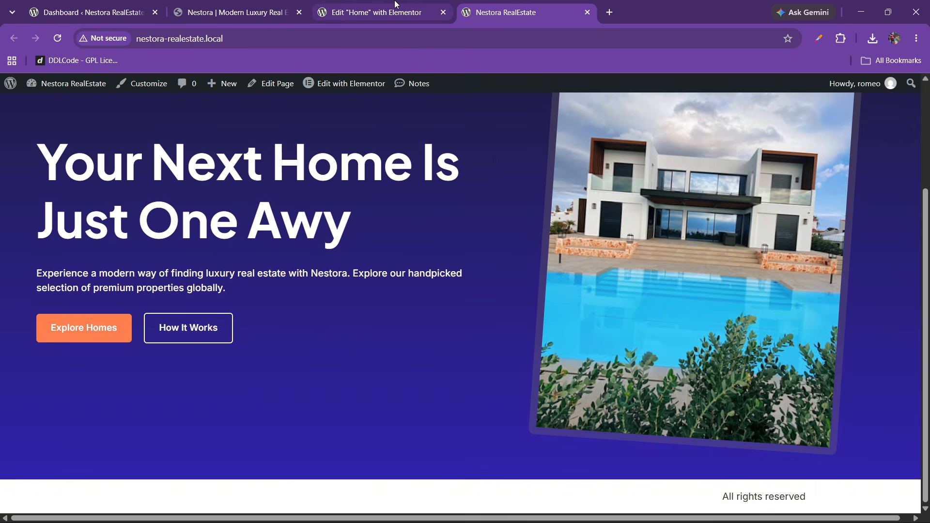
{"action": "left_click", "coordinate": [120, 3]}
{"action": "left_click", "coordinate": [223, 3]}
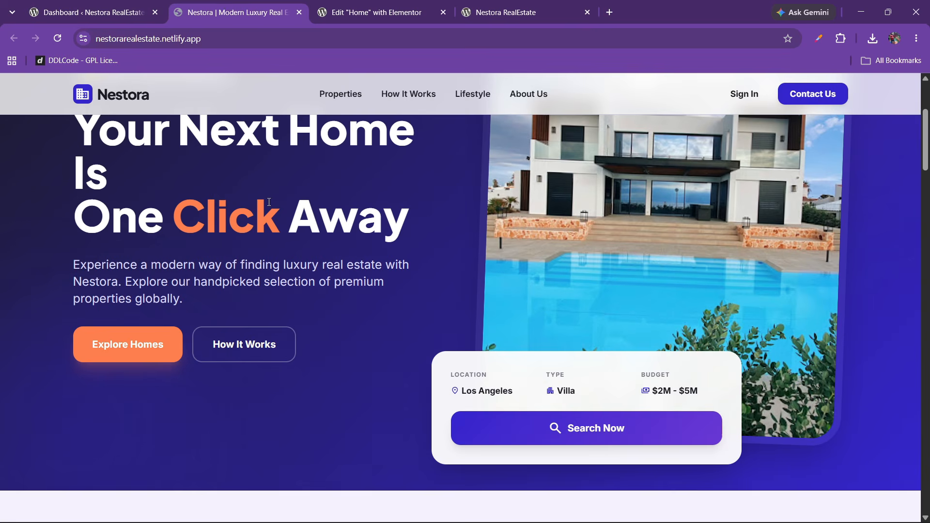
{"action": "scroll", "coordinate": [269, 202], "scroll_direction": "up", "scroll_amount": 3}
- Set the hero container's right and left padding to 100 px and publish the page
{"action": "left_click", "coordinate": [374, 13]}
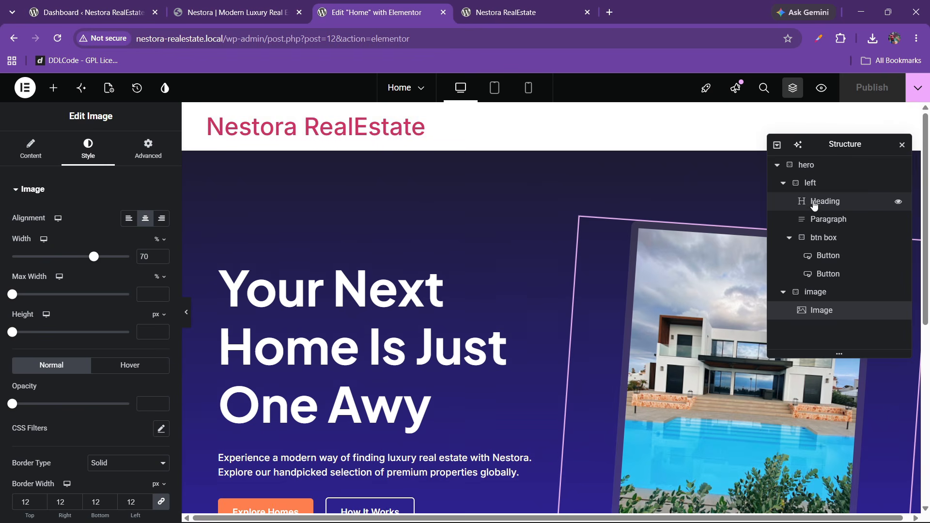
{"action": "left_click", "coordinate": [783, 183]}
{"action": "left_click", "coordinate": [800, 165]}
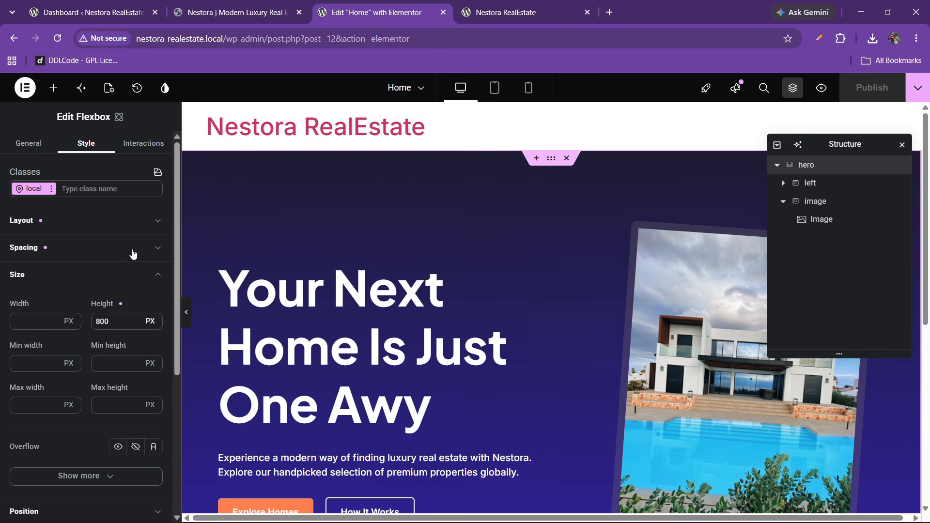
{"action": "left_click", "coordinate": [38, 253]}
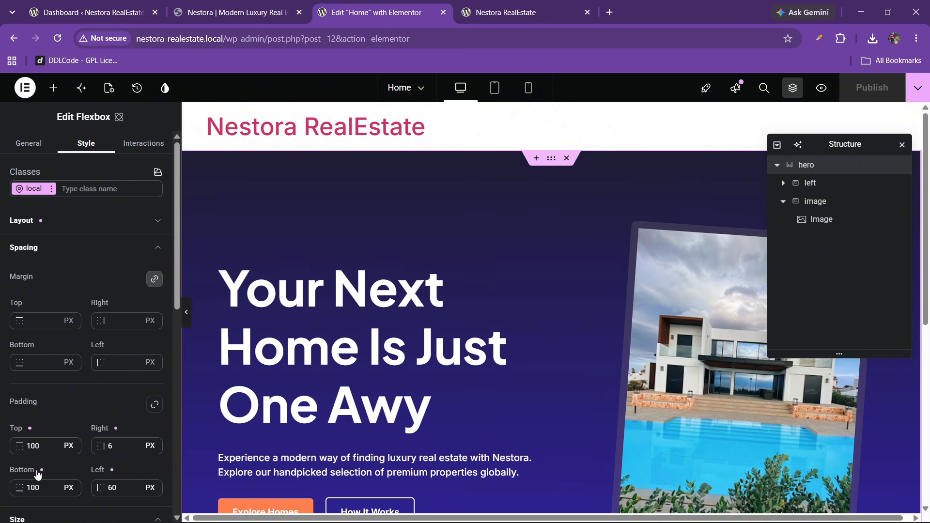
{"action": "double_click", "coordinate": [107, 447]}
{"action": "type", "text": "100"}
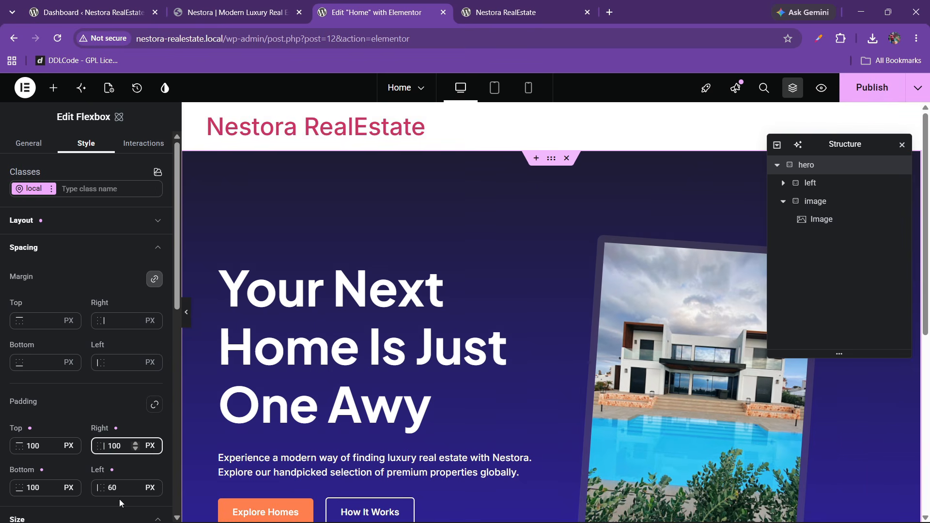
{"action": "double_click", "coordinate": [96, 488]}
{"action": "type", "text": "100"}
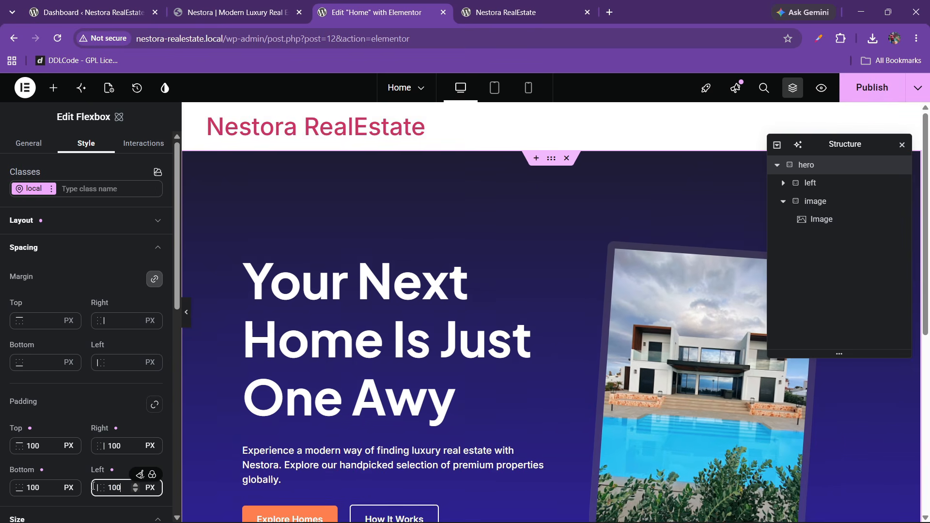
{"action": "left_click", "coordinate": [872, 87]}
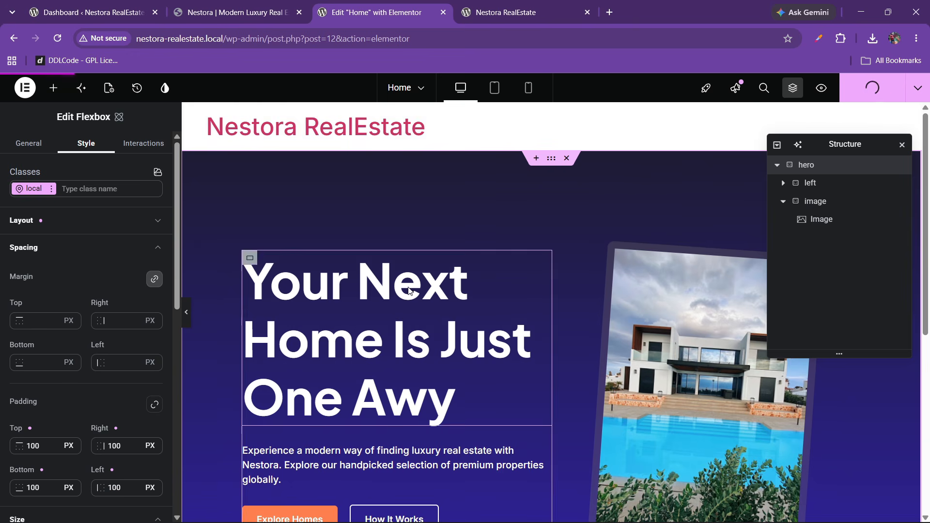
- Reload the live home page and check the hero's side padding against the Nestora reference site
{"action": "left_click", "coordinate": [523, 12]}
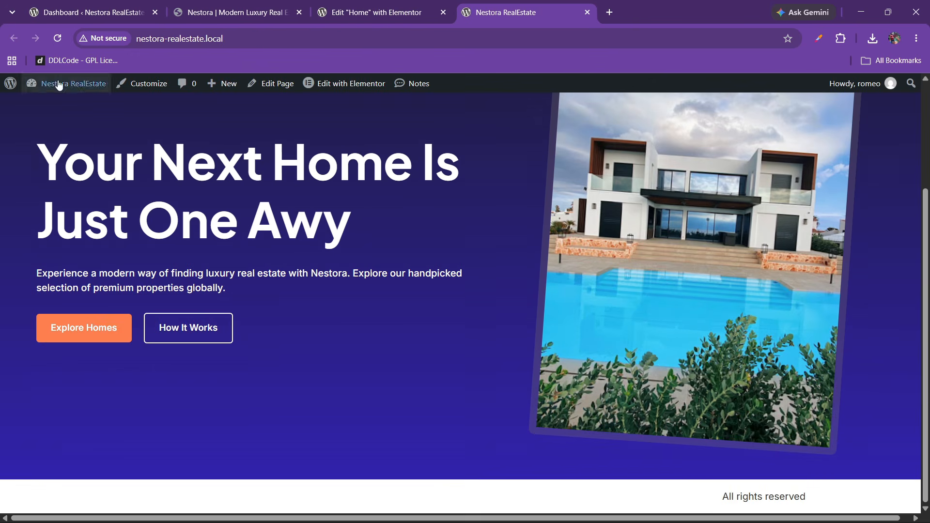
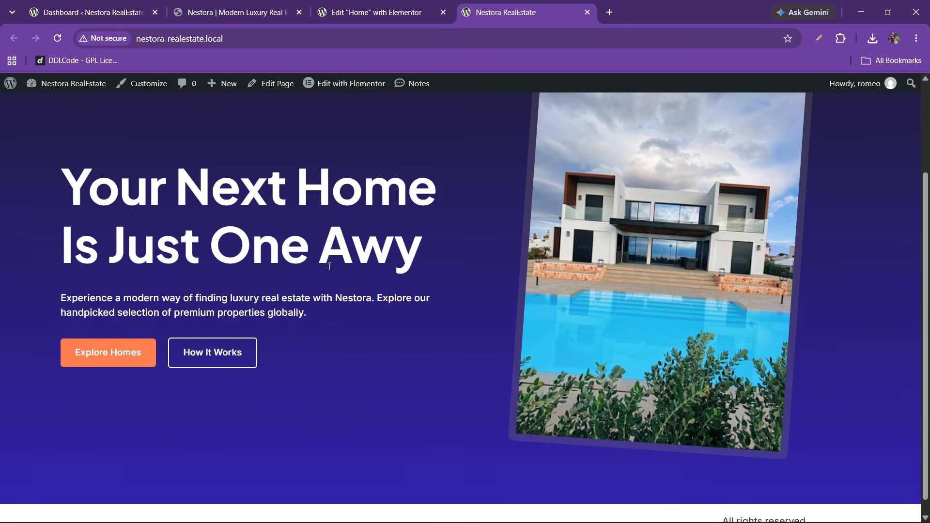
{"action": "left_click", "coordinate": [144, 4]}
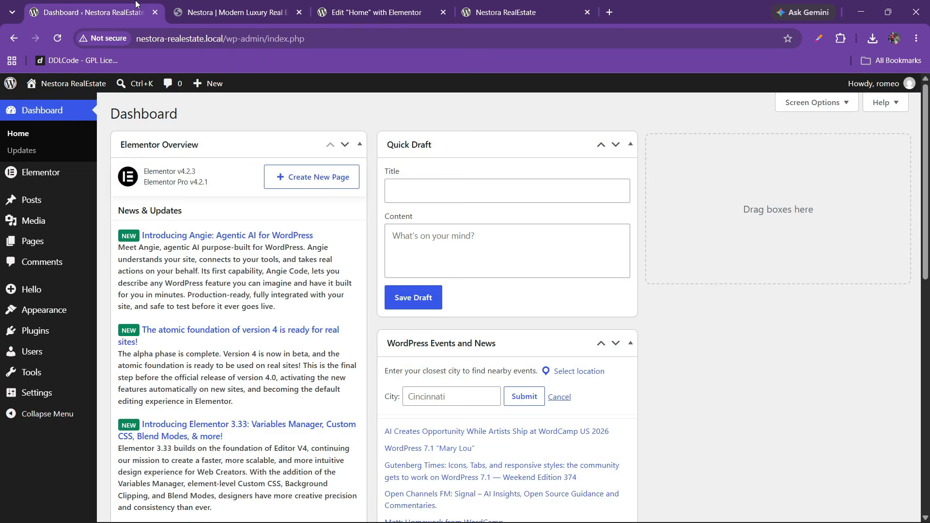
{"action": "left_click", "coordinate": [367, 5]}
{"action": "left_click", "coordinate": [244, 4]}
- Set the hero container's right and left padding to 60 px in the Home page editor and publish
{"action": "left_click", "coordinate": [367, 5]}
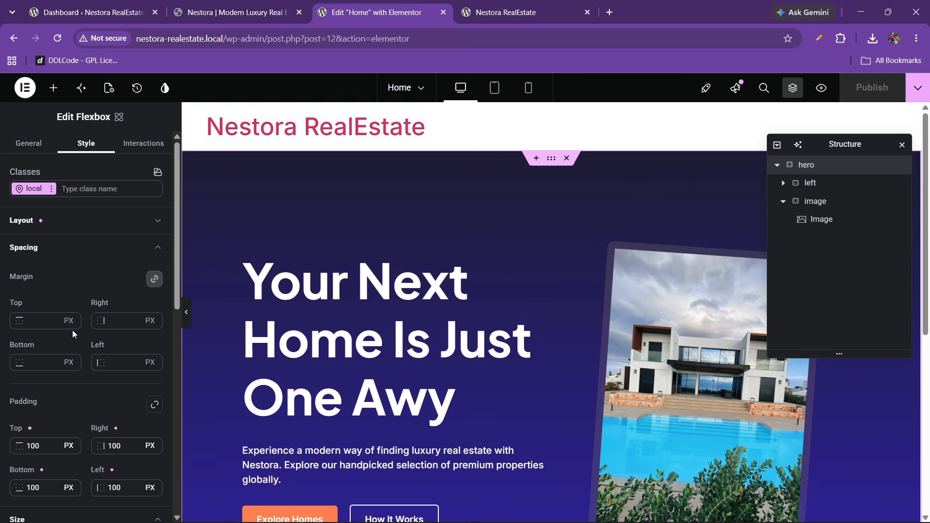
{"action": "double_click", "coordinate": [114, 446]}
{"action": "type", "text": "60"}
{"action": "double_click", "coordinate": [128, 491]}
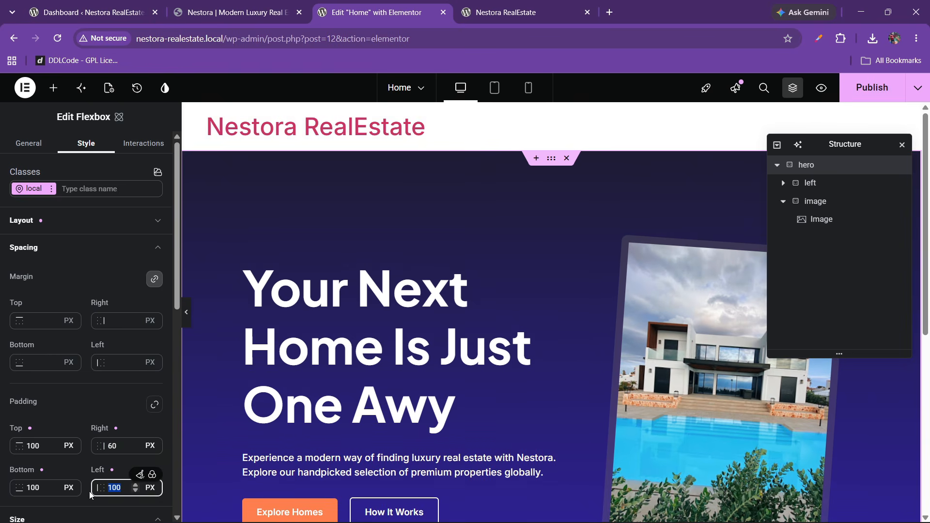
{"action": "type", "text": "60"}
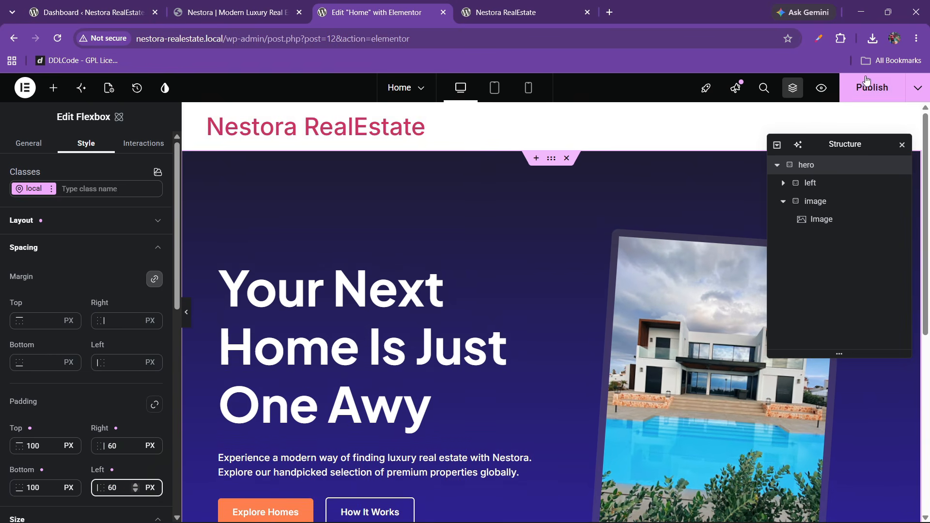
- Check the hero heading's wording and accent-colored word on the Nestora reference site, and return to the Home page editor
{"action": "left_click", "coordinate": [231, 4]}
{"action": "scroll", "coordinate": [307, 388], "scroll_direction": "down", "scroll_amount": 3}
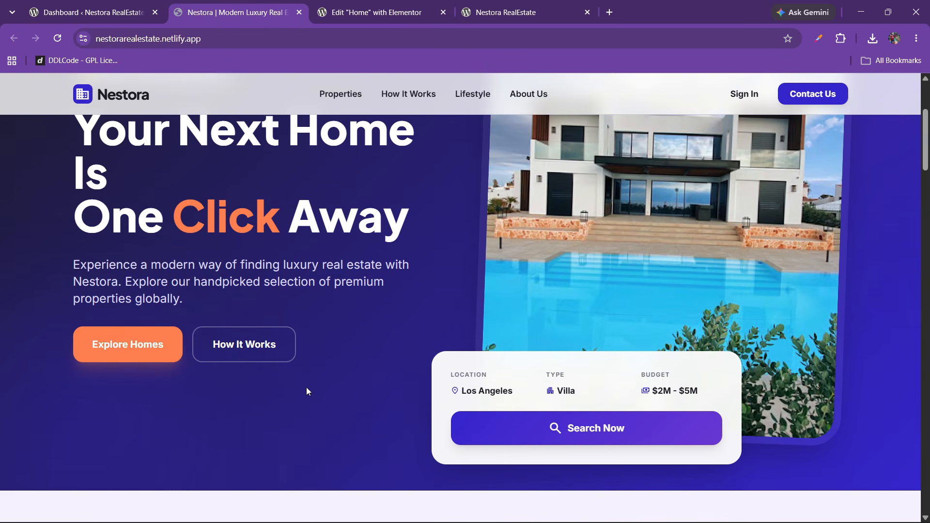
{"action": "left_click", "coordinate": [373, 12]}
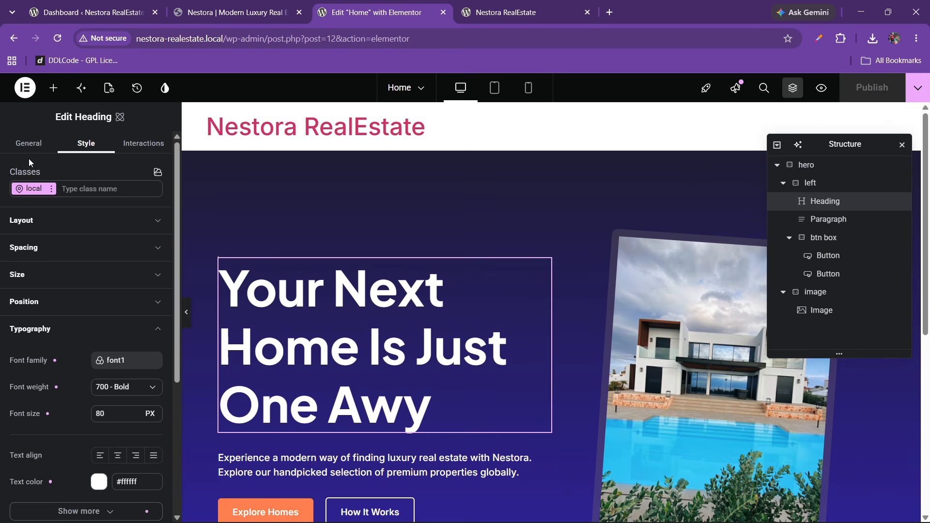
- Try adding an <h1> tag before "just" in the hero heading's title, and remove it again
{"action": "left_click", "coordinate": [29, 144]}
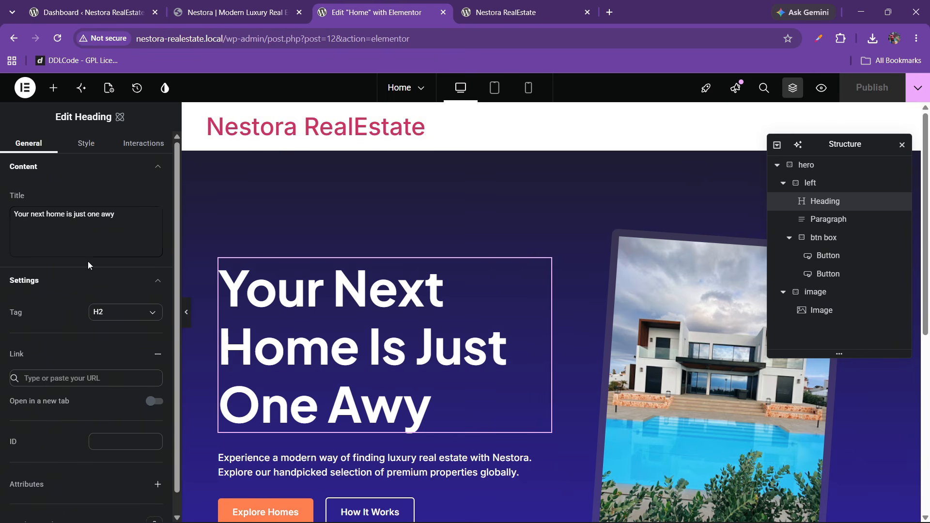
{"action": "left_click", "coordinate": [77, 228]}
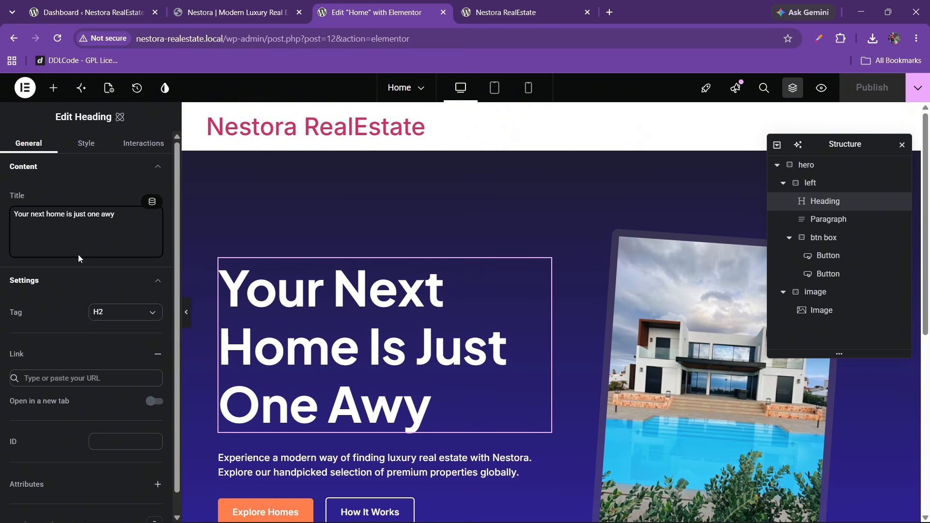
{"action": "type", "text": "<h1>"}
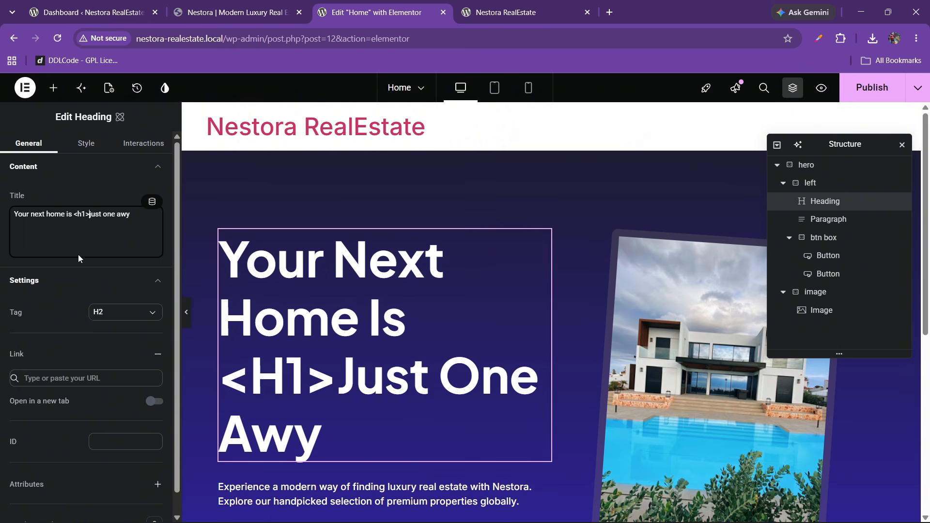
{"action": "key", "text": "BackSpace"}
{"action": "key", "text": "BackSpace"}
{"action": "key", "text": "BackSpace"}
{"action": "key", "text": "BackSpace"}
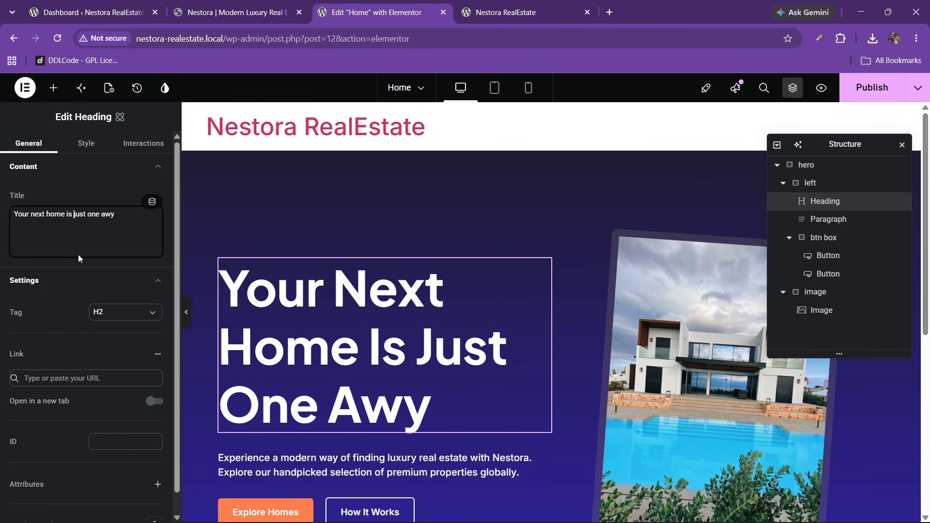
{"action": "scroll", "coordinate": [77, 255], "scroll_direction": "down", "scroll_amount": 2}
{"action": "scroll", "coordinate": [78, 255], "scroll_direction": "up", "scroll_amount": 2}
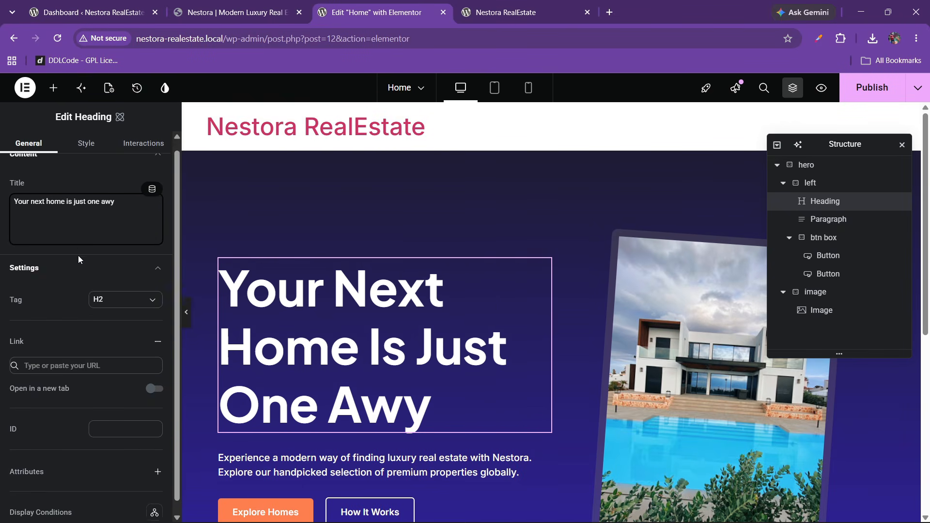
- Find the classic Heading widget and add it above the existing heading in the hero's left container
{"action": "right_click", "coordinate": [365, 338]}
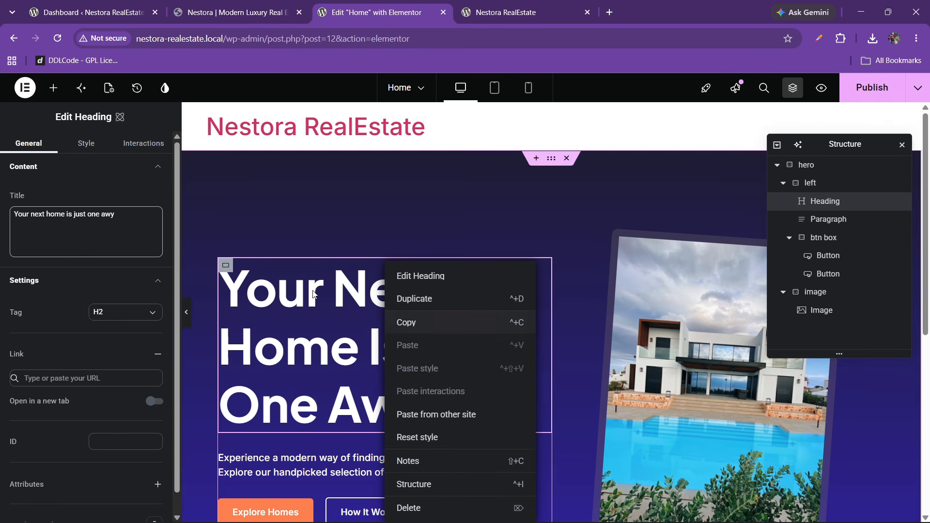
{"action": "left_click", "coordinate": [53, 88]}
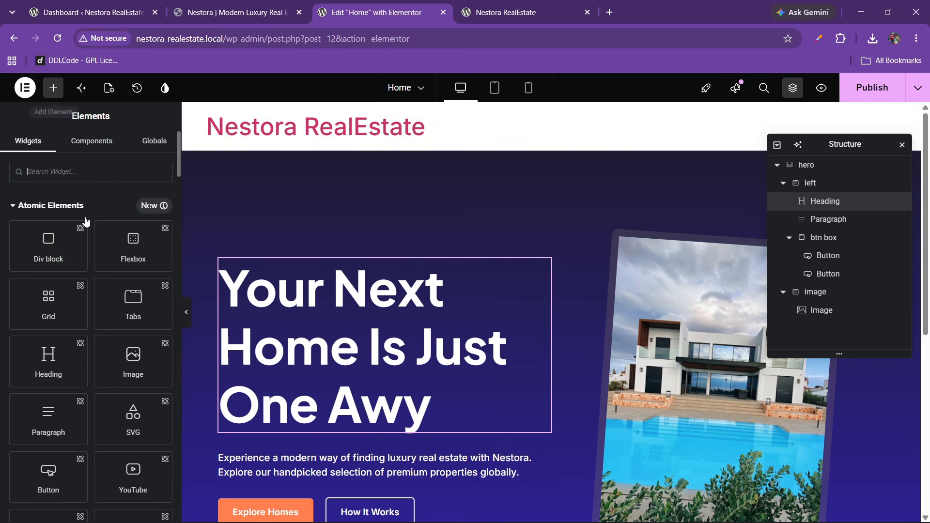
{"action": "left_click", "coordinate": [63, 166]}
{"action": "type", "text": "heading"}
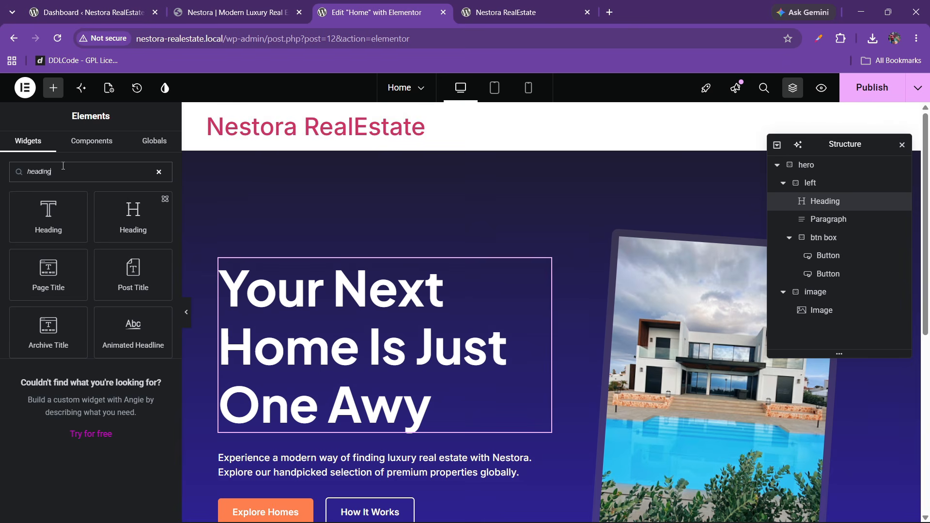
{"action": "left_click_drag", "start_coordinate": [50, 218], "coordinate": [424, 305]}
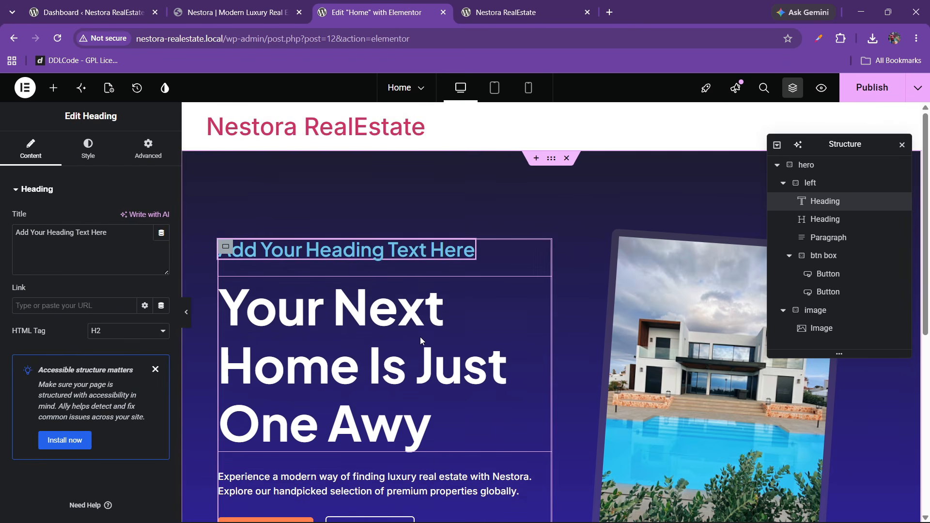
- Replace the new heading's placeholder title with the existing hero heading's text, "Your next home is just one awy"
{"action": "left_click", "coordinate": [353, 348]}
{"action": "left_click_drag", "start_coordinate": [115, 214], "coordinate": [2, 215]}
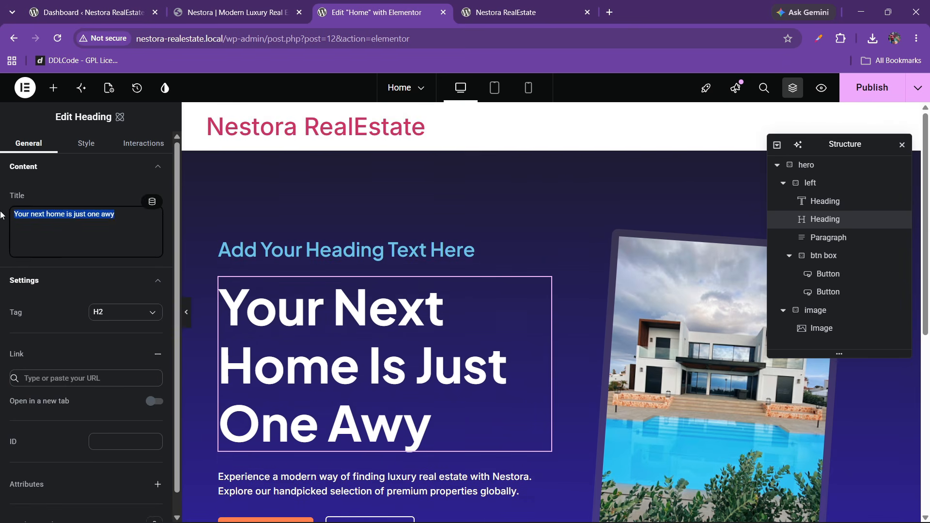
{"action": "right_click", "coordinate": [57, 218]}
{"action": "left_click", "coordinate": [107, 226]}
{"action": "left_click", "coordinate": [346, 250]}
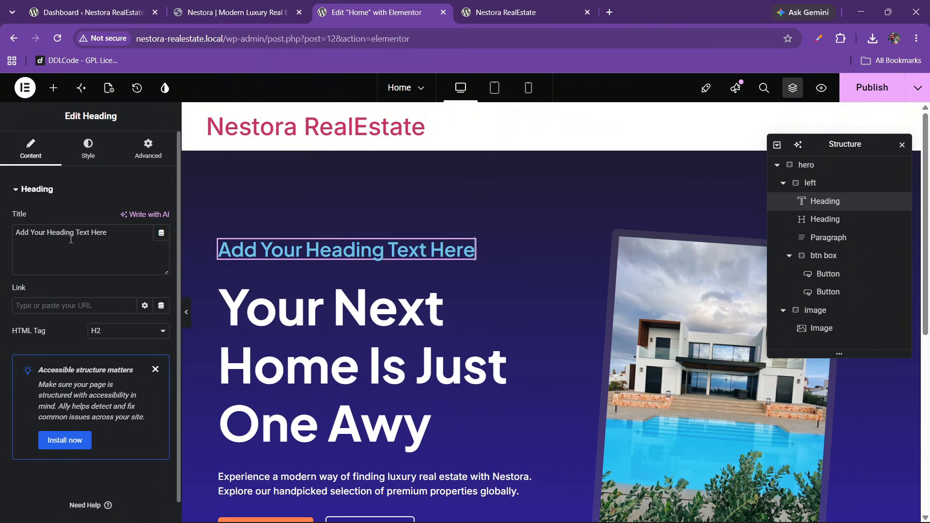
{"action": "right_click", "coordinate": [71, 240]}
{"action": "left_click", "coordinate": [67, 249]}
{"action": "left_click_drag", "start_coordinate": [86, 235], "coordinate": [3, 235]}
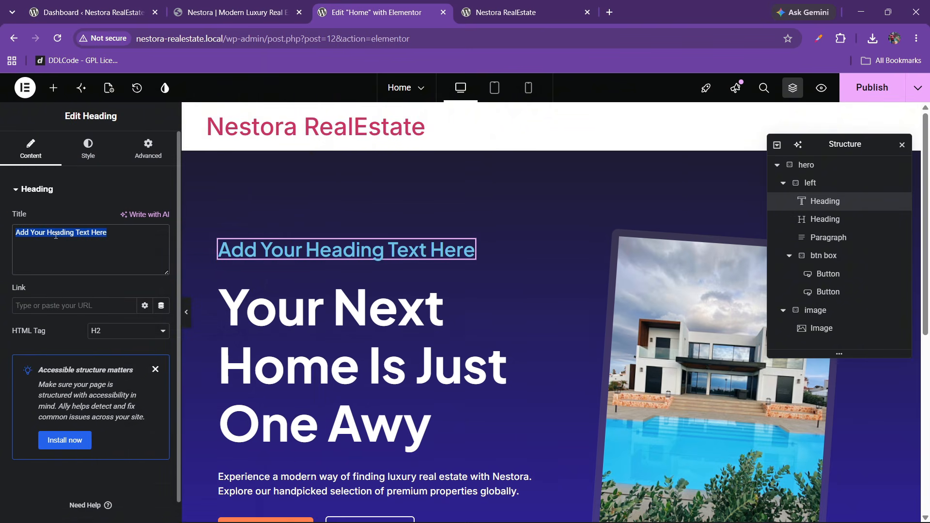
{"action": "key", "text": "BackSpace"}
{"action": "right_click", "coordinate": [57, 235]}
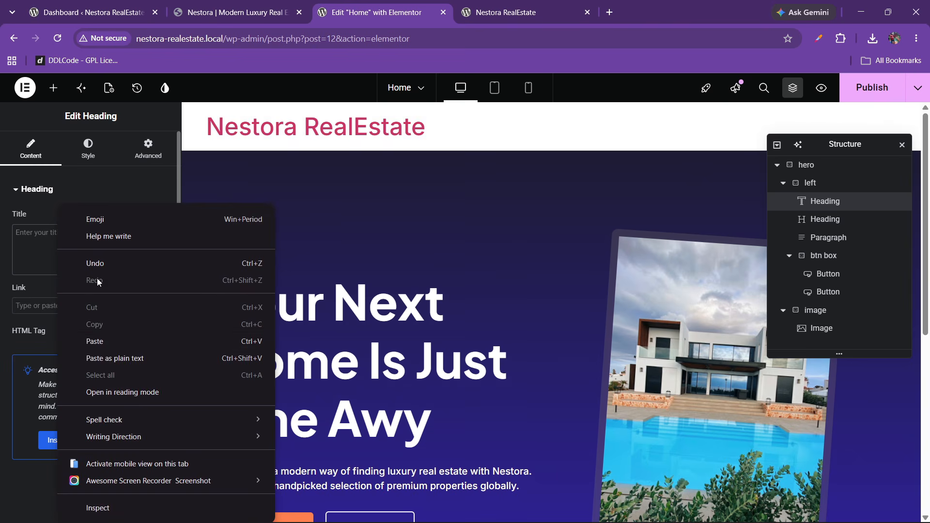
{"action": "left_click", "coordinate": [95, 341]}
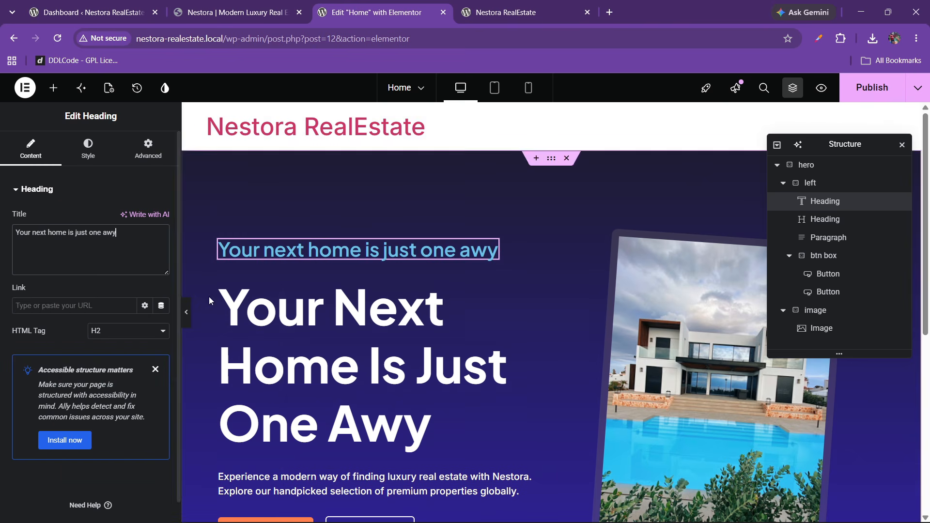
- Set the new heading's text color to #FFFFFF, matching the original hero heading
{"action": "left_click", "coordinate": [283, 312]}
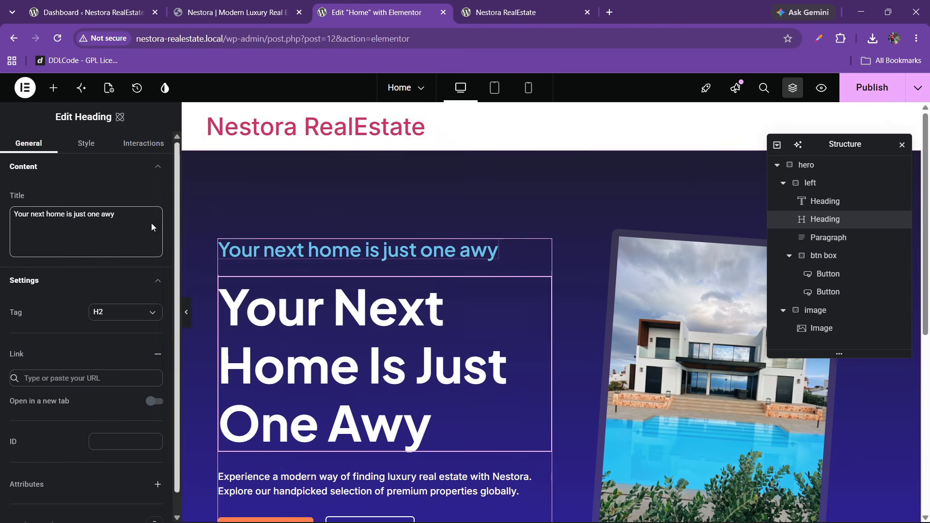
{"action": "left_click", "coordinate": [86, 144]}
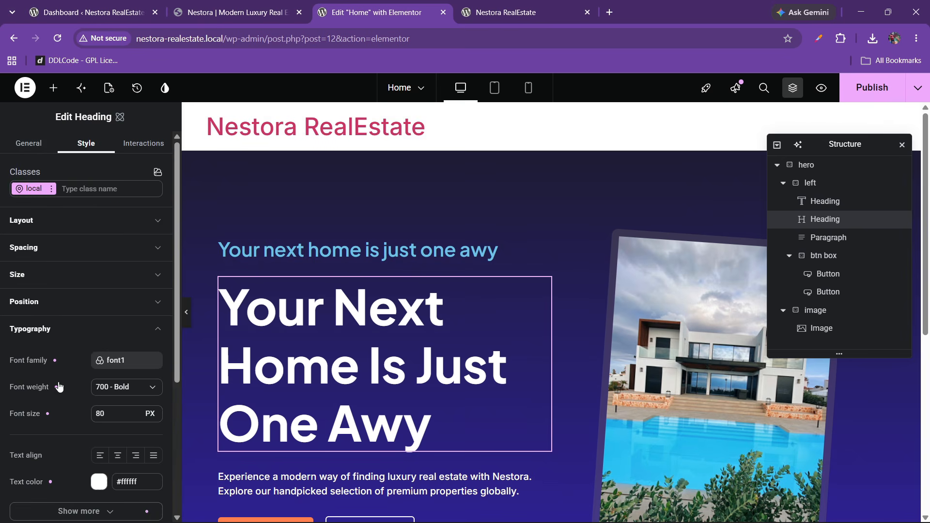
{"action": "scroll", "coordinate": [59, 386], "scroll_direction": "down", "scroll_amount": 3}
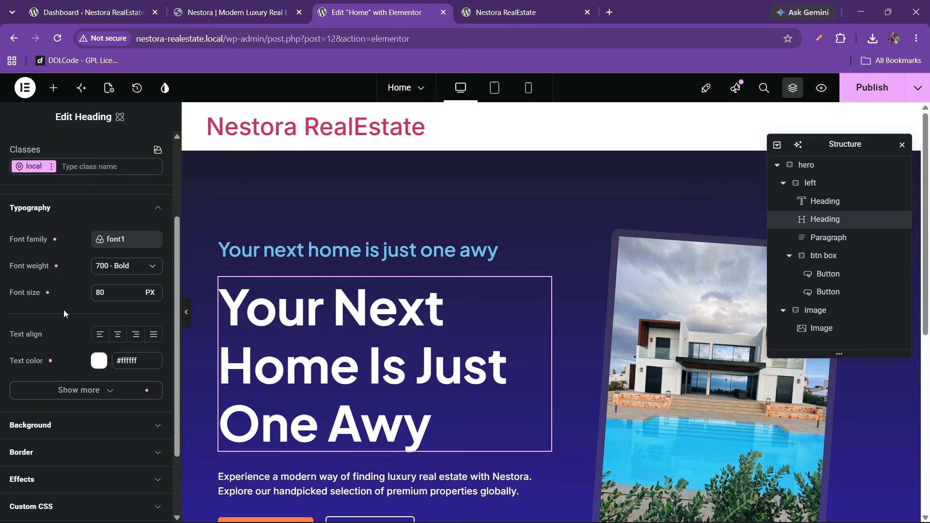
{"action": "scroll", "coordinate": [63, 309], "scroll_direction": "up", "scroll_amount": 3}
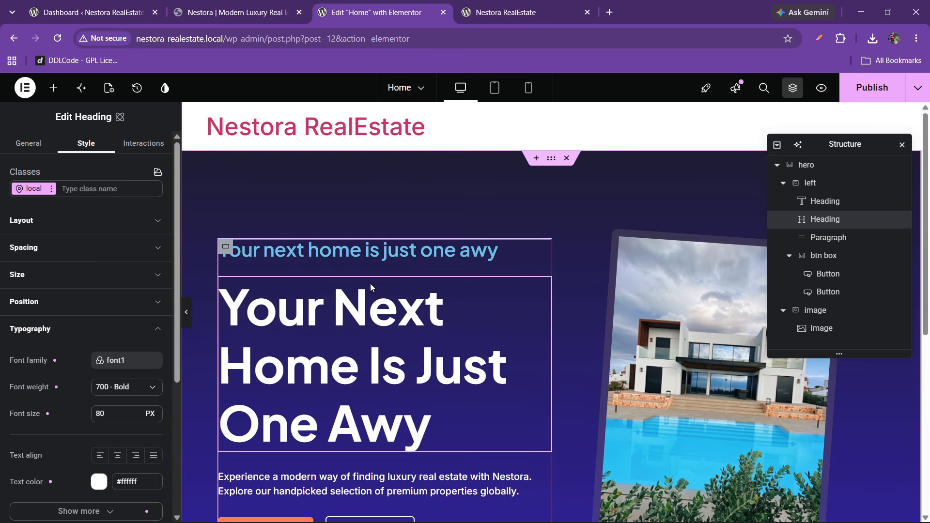
{"action": "left_click", "coordinate": [252, 250]}
{"action": "left_click", "coordinate": [88, 146]}
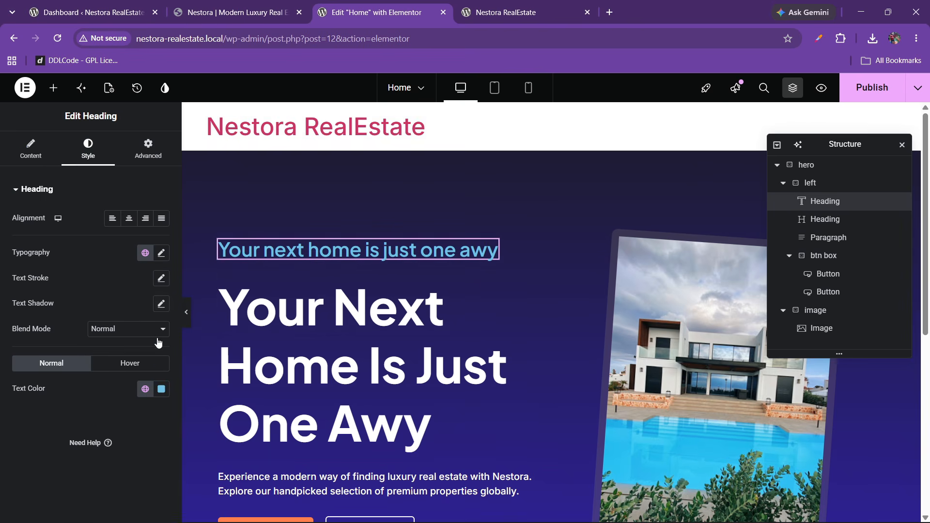
{"action": "left_click", "coordinate": [161, 389]}
{"action": "key", "text": "ctrl+v"}
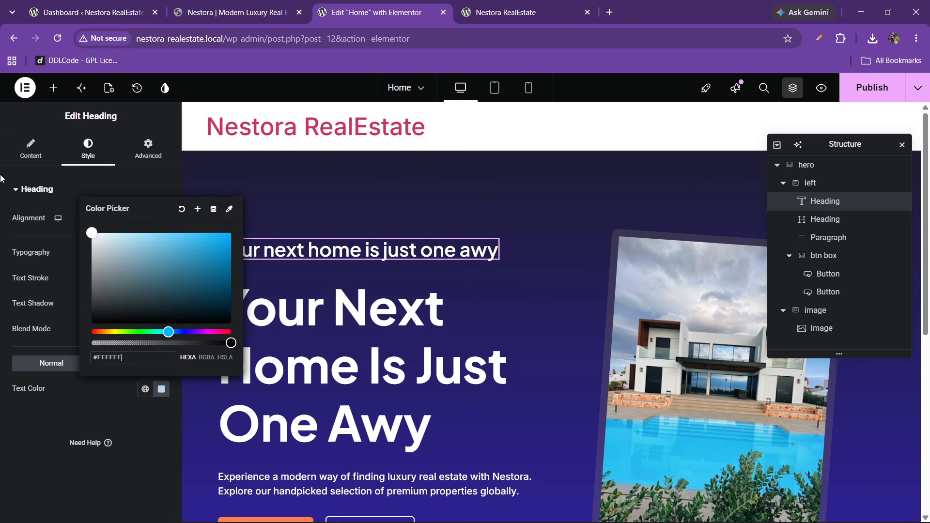
{"action": "left_click", "coordinate": [40, 344]}
- Set the new heading's typography to weight 700 (Bold) and size 80 px
{"action": "left_click", "coordinate": [162, 253]}
{"action": "left_click", "coordinate": [127, 313]}
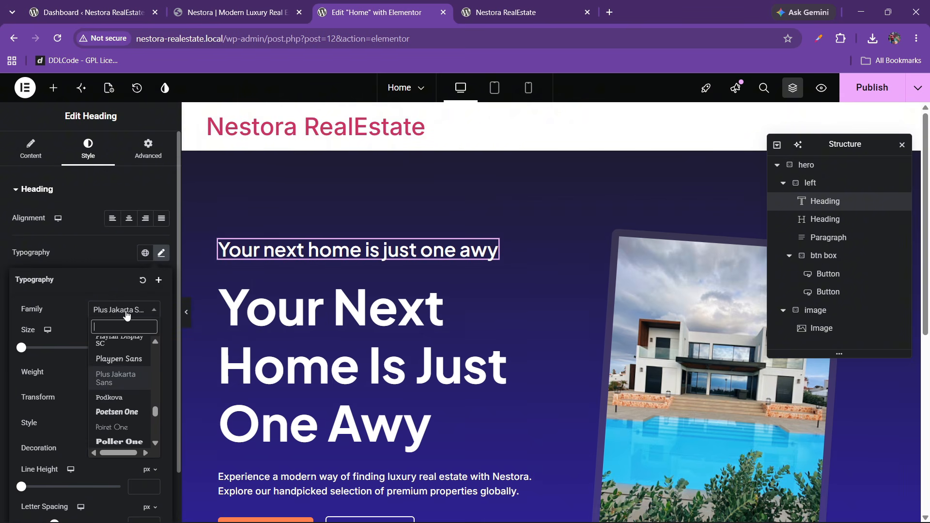
{"action": "left_click", "coordinate": [77, 292]}
{"action": "left_click", "coordinate": [88, 266]}
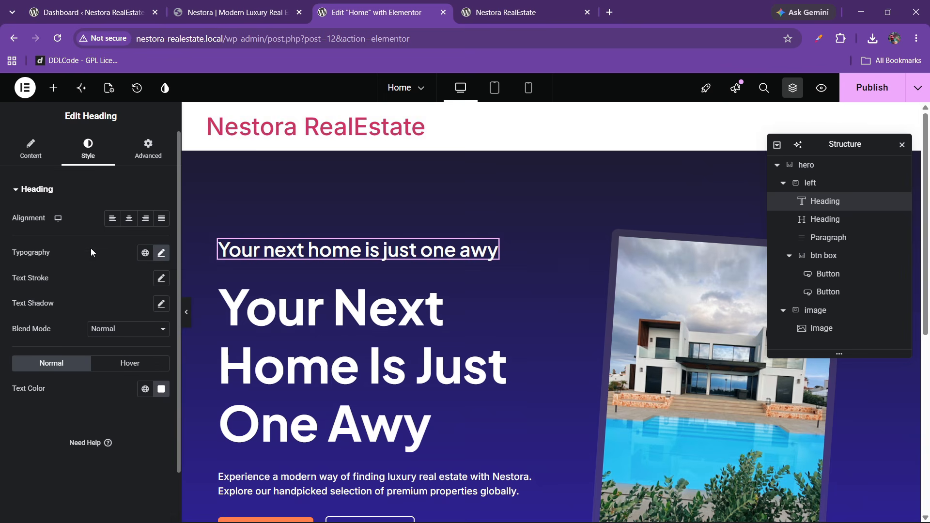
{"action": "left_click", "coordinate": [158, 254]}
{"action": "left_click", "coordinate": [121, 372]}
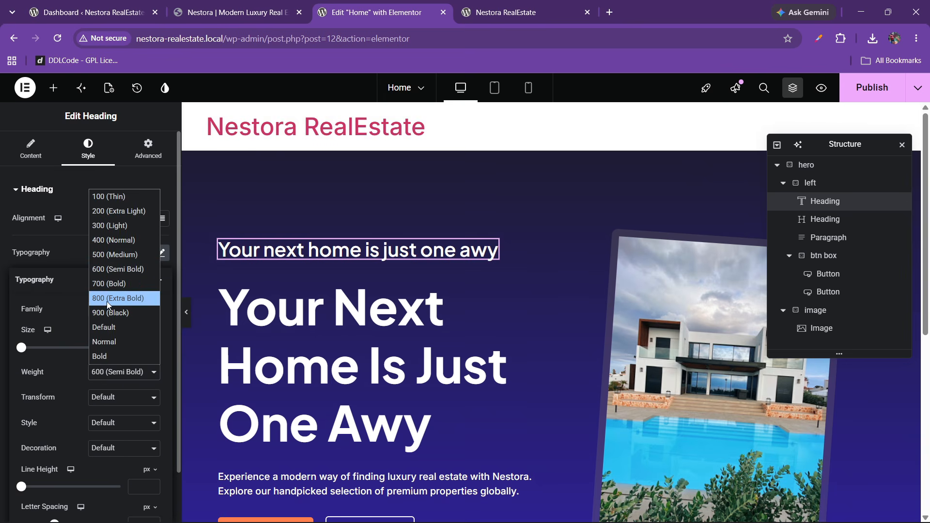
{"action": "left_click", "coordinate": [107, 284]}
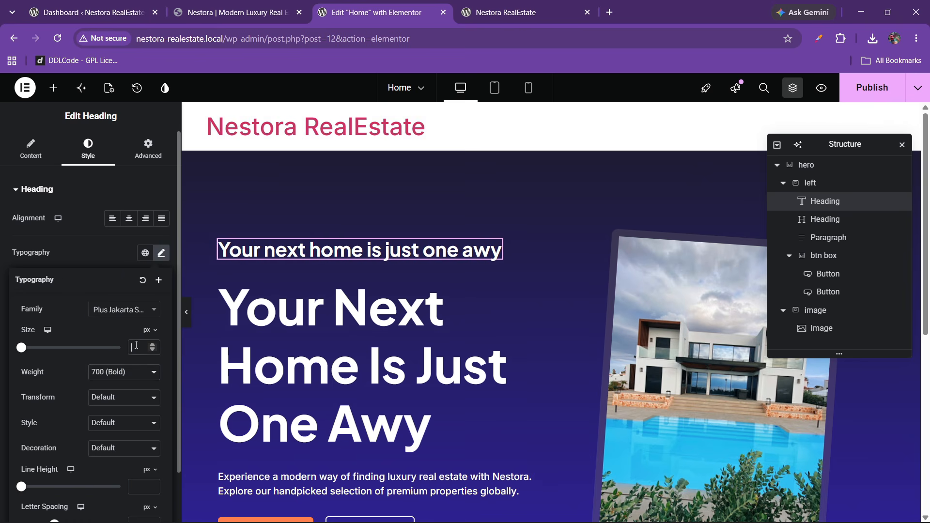
{"action": "type", "text": "800"}
{"action": "key", "text": "BackSpace"}
{"action": "key", "text": "BackSpace"}
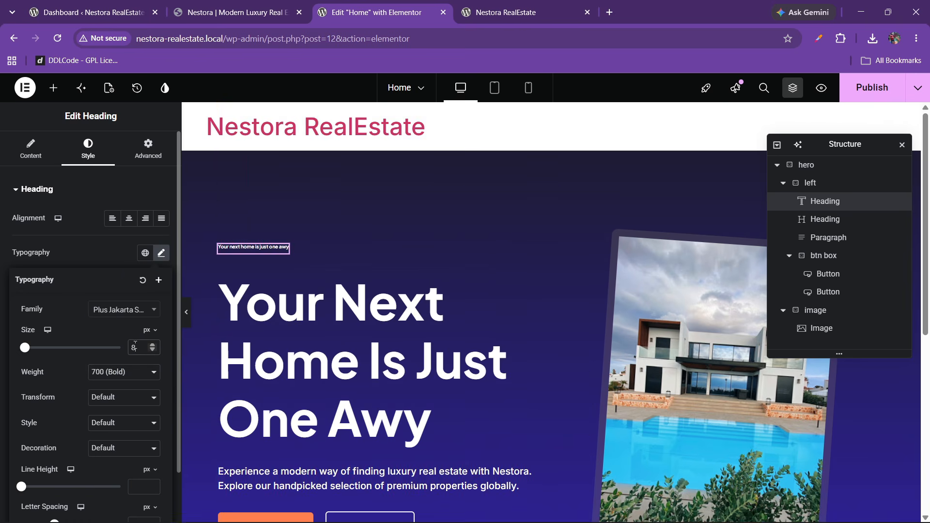
{"action": "type", "text": "0"}
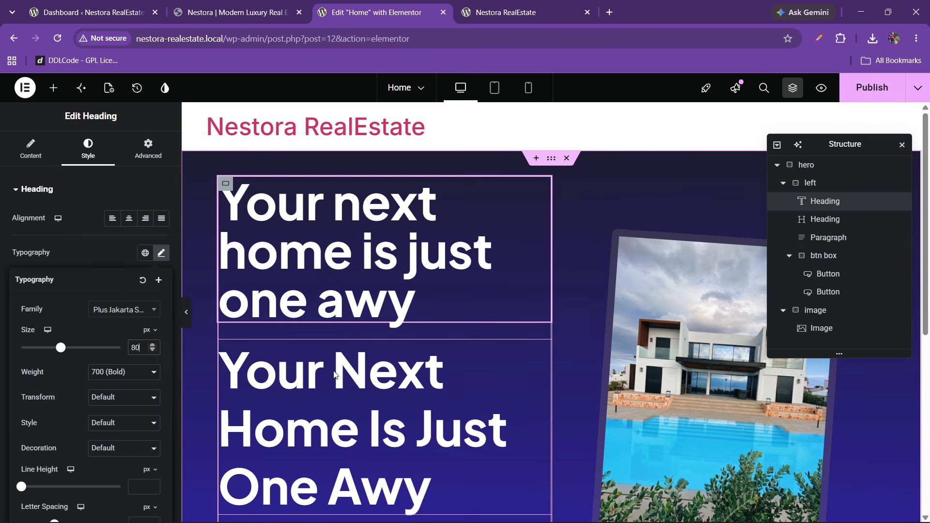
- Set the new heading's text transform to Capitalize and compare it with the original heading below
{"action": "left_click", "coordinate": [104, 428]}
{"action": "left_click", "coordinate": [103, 402]}
{"action": "left_click", "coordinate": [103, 403]}
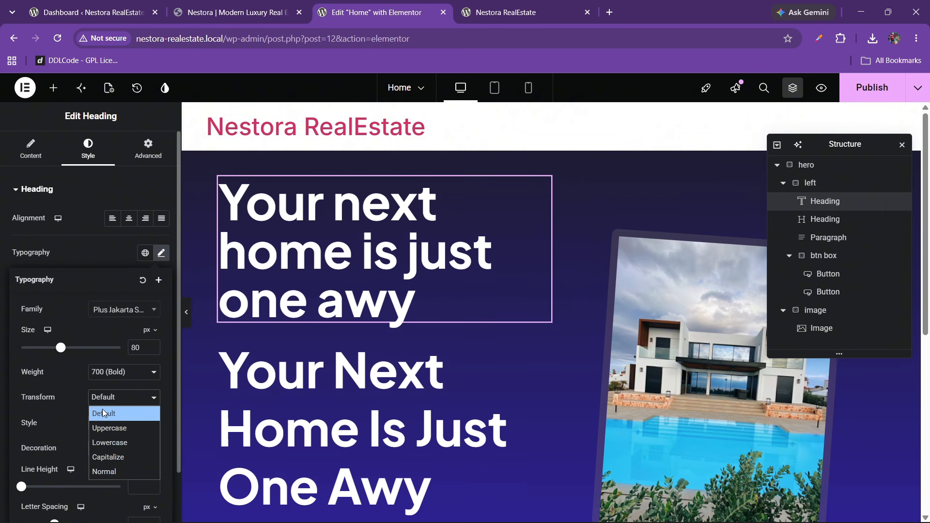
{"action": "left_click", "coordinate": [106, 457]}
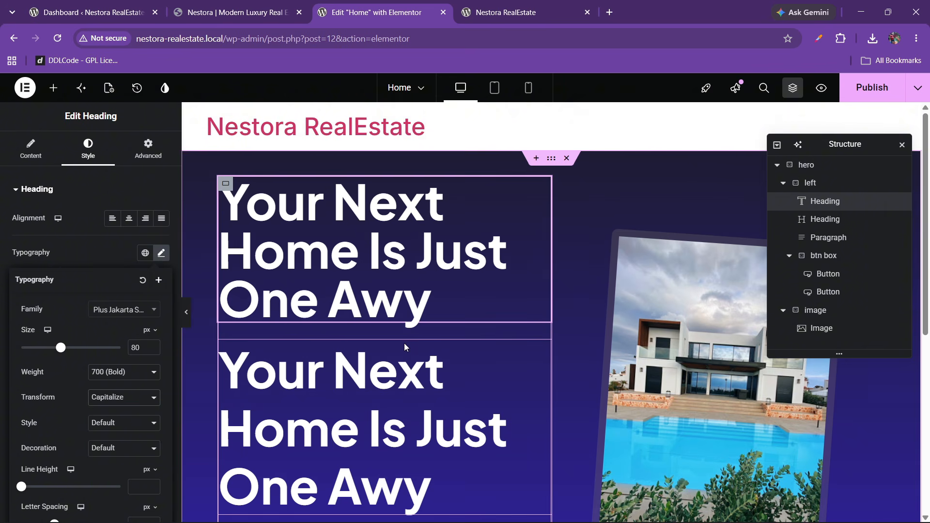
{"action": "scroll", "coordinate": [403, 353], "scroll_direction": "down", "scroll_amount": 2}
{"action": "scroll", "coordinate": [403, 352], "scroll_direction": "up", "scroll_amount": 2}
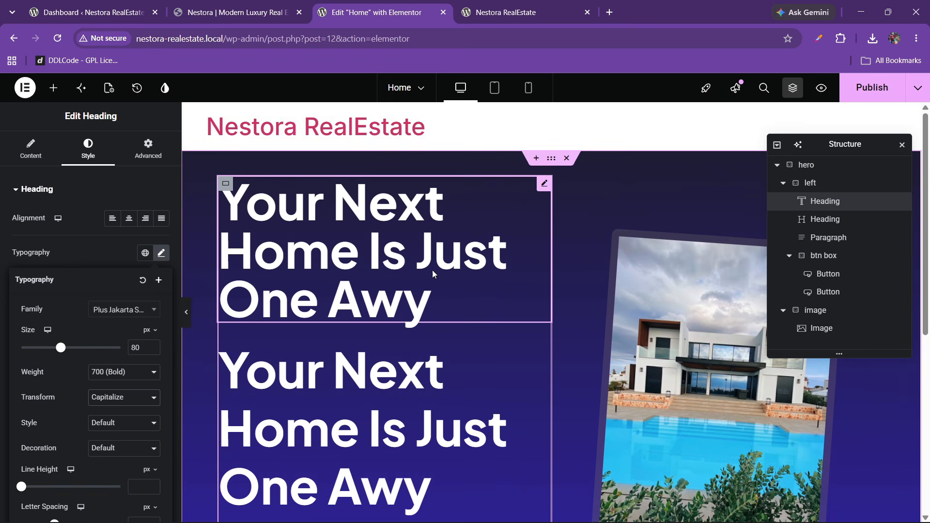
- Change the new heading's title to "Your next home is just one Clicki away", correcting the spelling of "away"
{"action": "left_click", "coordinate": [432, 274]}
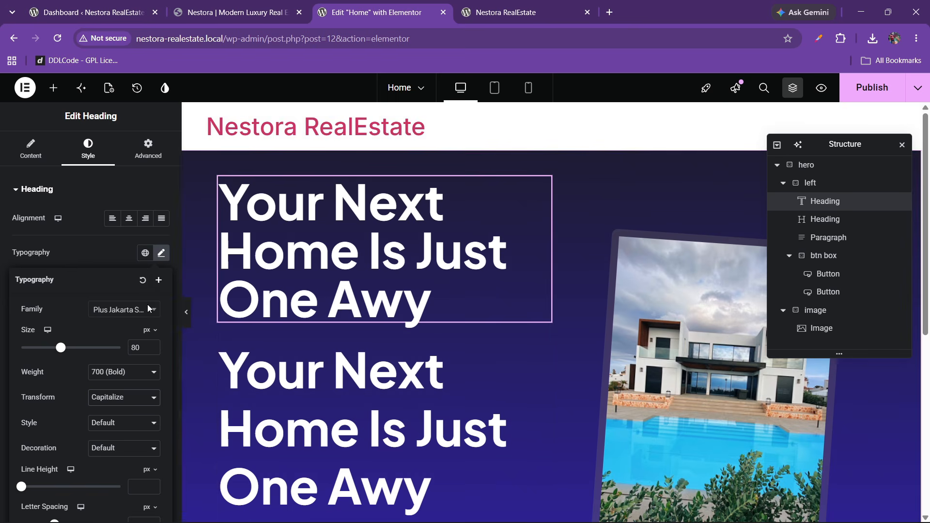
{"action": "left_click", "coordinate": [27, 160]}
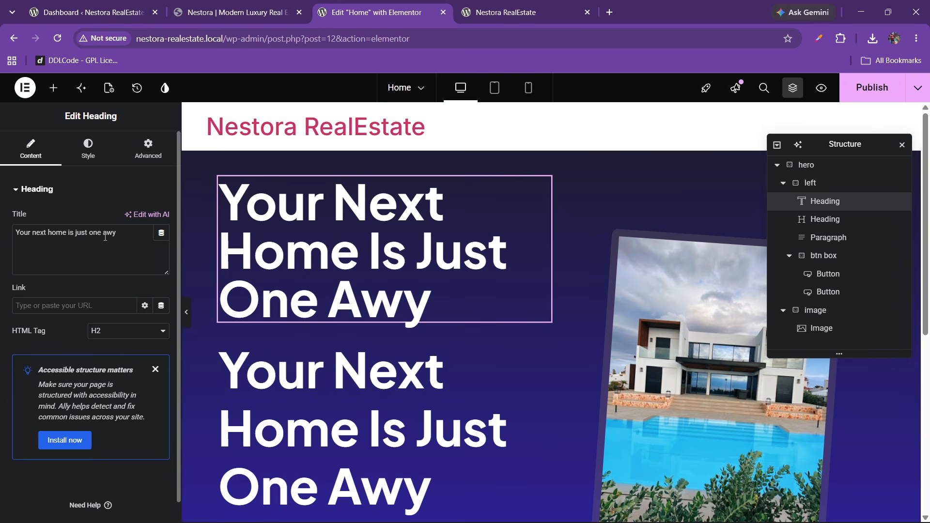
{"action": "left_click", "coordinate": [105, 237]}
{"action": "type", "text": "Clicki"}
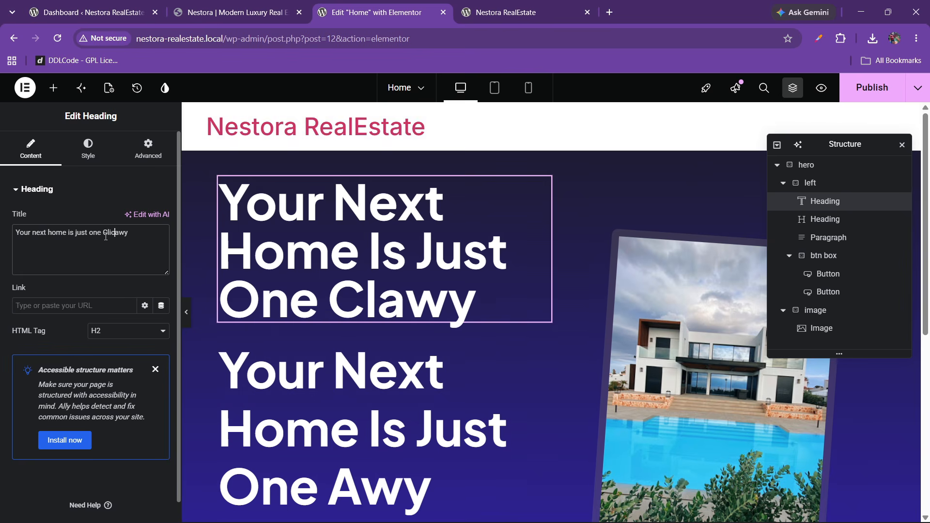
{"action": "left_click", "coordinate": [133, 233]}
{"action": "type", "text": "a"}
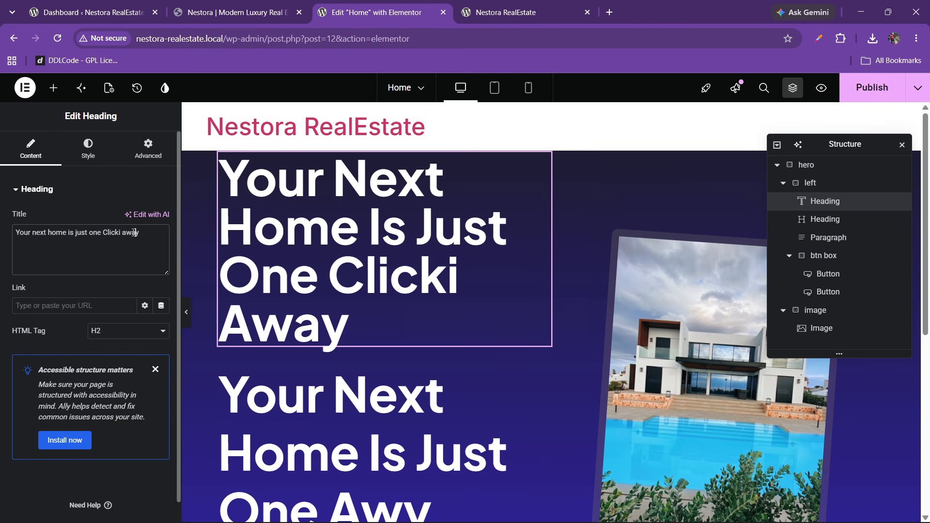
- Delete the original hero heading below the new one
{"action": "right_click", "coordinate": [387, 406]}
{"action": "left_click", "coordinate": [418, 504]}
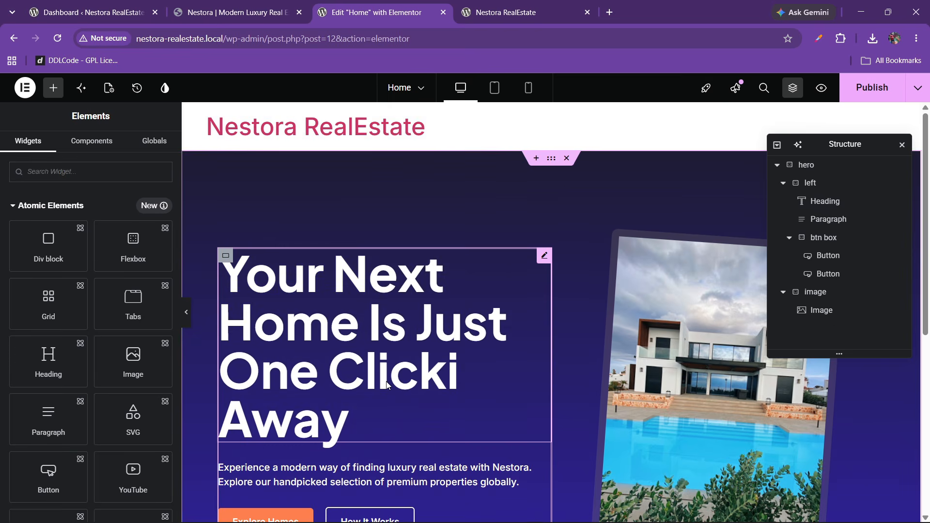
{"action": "scroll", "coordinate": [387, 384], "scroll_direction": "down", "scroll_amount": 1}
- Correct "Clicki" to "Click" in the heading title and wrap that word in <span></span> tags
{"action": "left_click", "coordinate": [320, 277]}
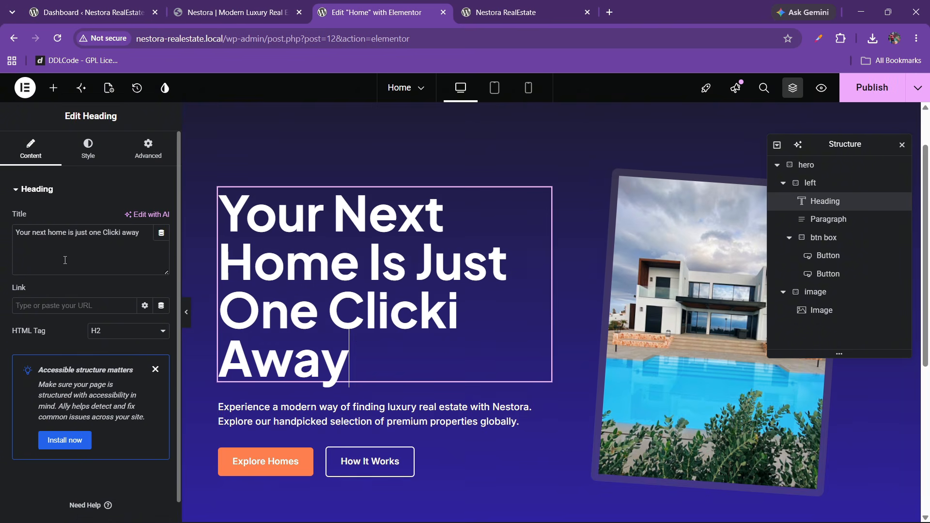
{"action": "left_click", "coordinate": [122, 232]}
{"action": "type", "text": "<span>"}
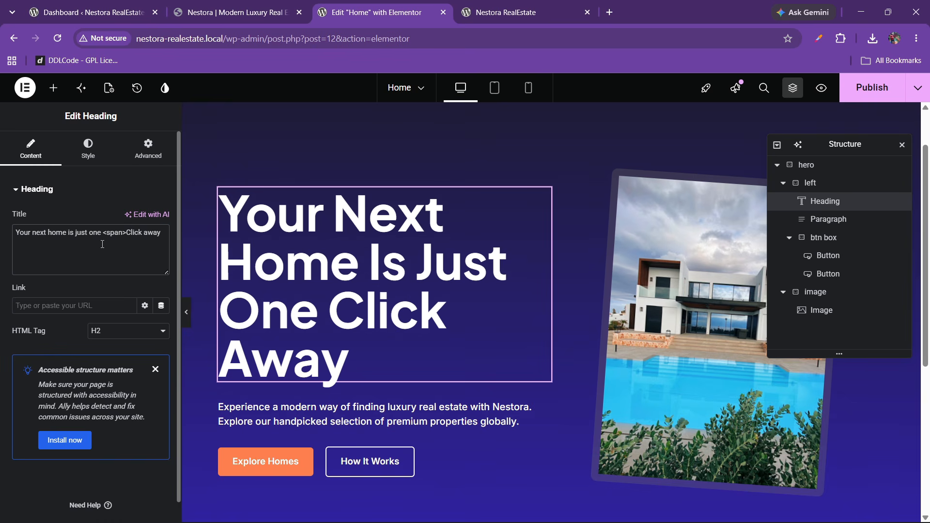
{"action": "type", "text": "</spa"}
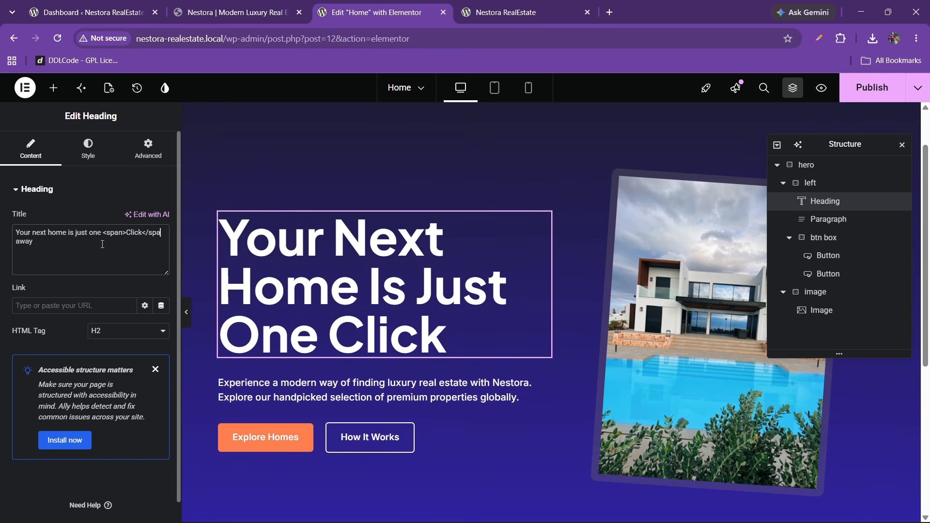
{"action": "type", "text": "n>"}
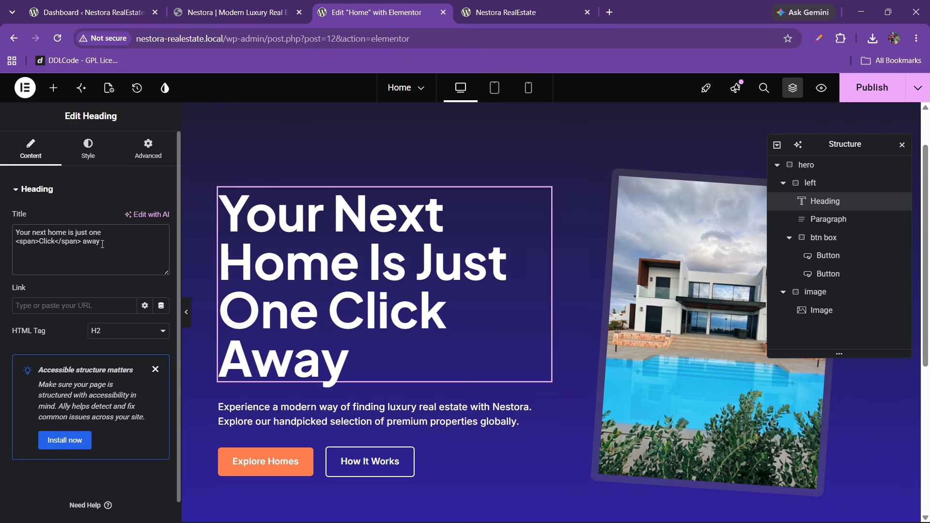
- Add an inline style attribute with a color property, style="color:", to the span's opening tag
{"action": "type", "text": " style-"}
{"action": "key", "text": "BackSpace"}
{"action": "type", "text": "=\"\""}
{"action": "key", "text": "Left"}
{"action": "type", "text": "color:"}
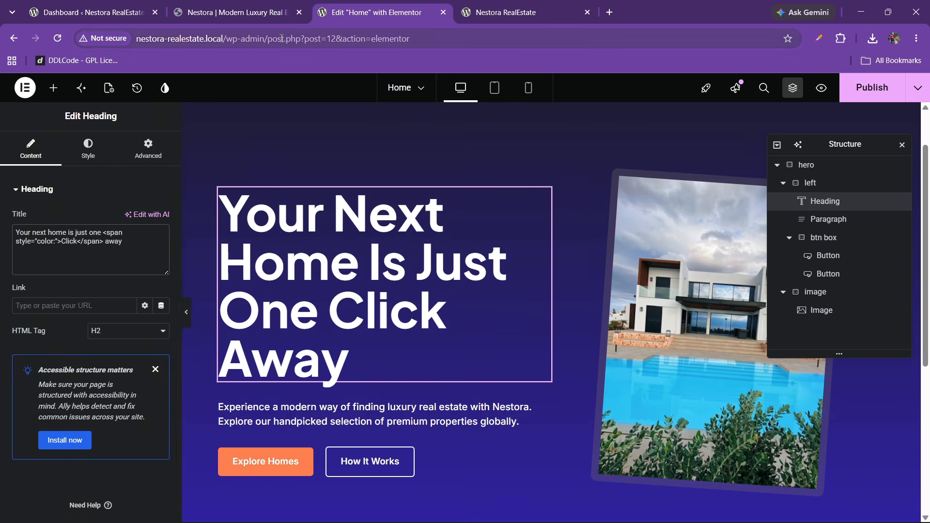
- Look up the hex code of the global orange color and set the span's color to #ff7f50
{"action": "left_click", "coordinate": [88, 148]}
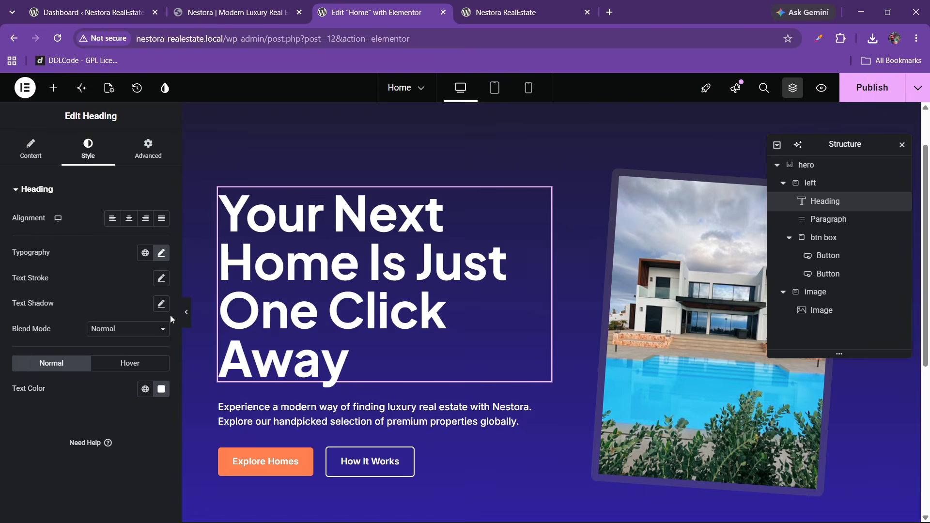
{"action": "left_click", "coordinate": [145, 389]}
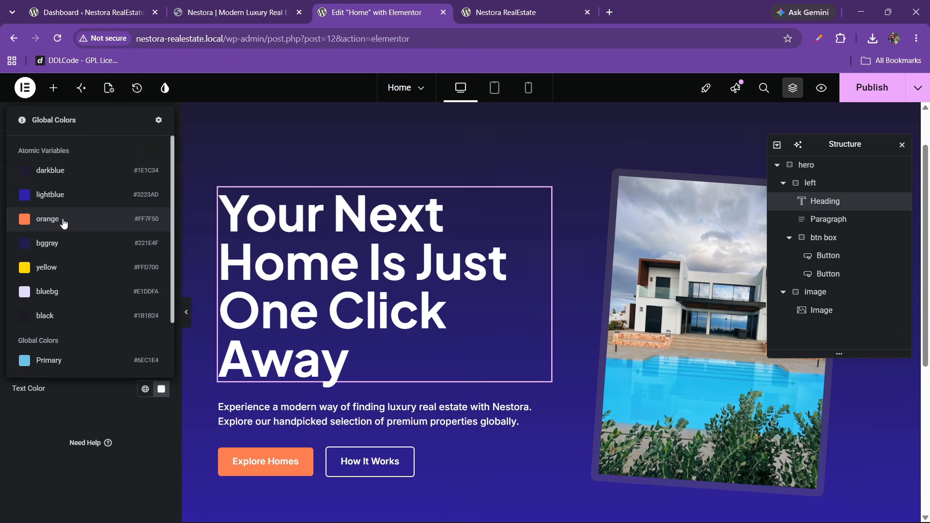
{"action": "left_click", "coordinate": [36, 405]}
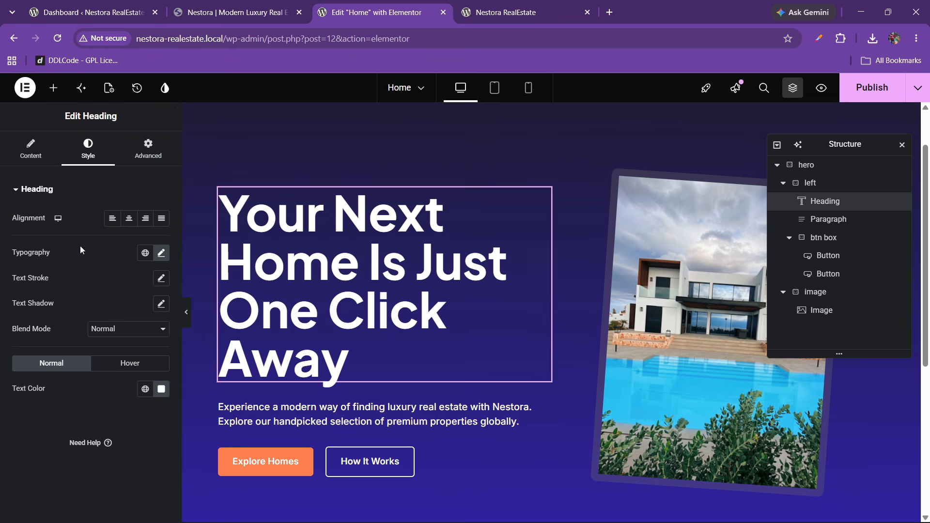
{"action": "left_click", "coordinate": [39, 147]}
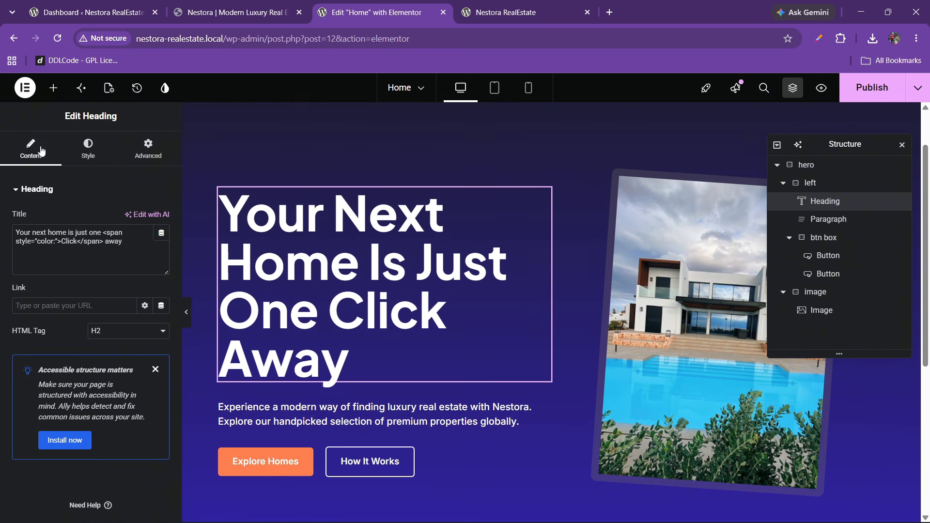
{"action": "left_click", "coordinate": [56, 241]}
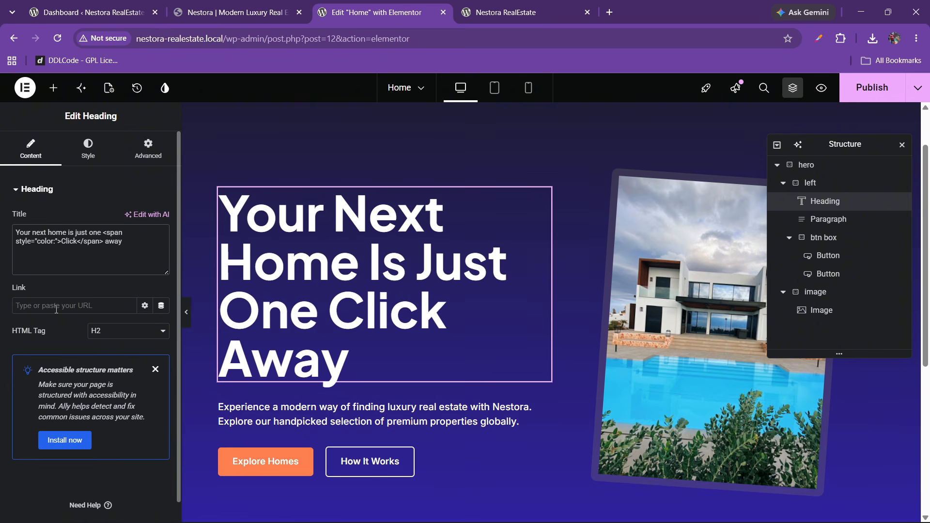
{"action": "type", "text": "#ff7f50"}
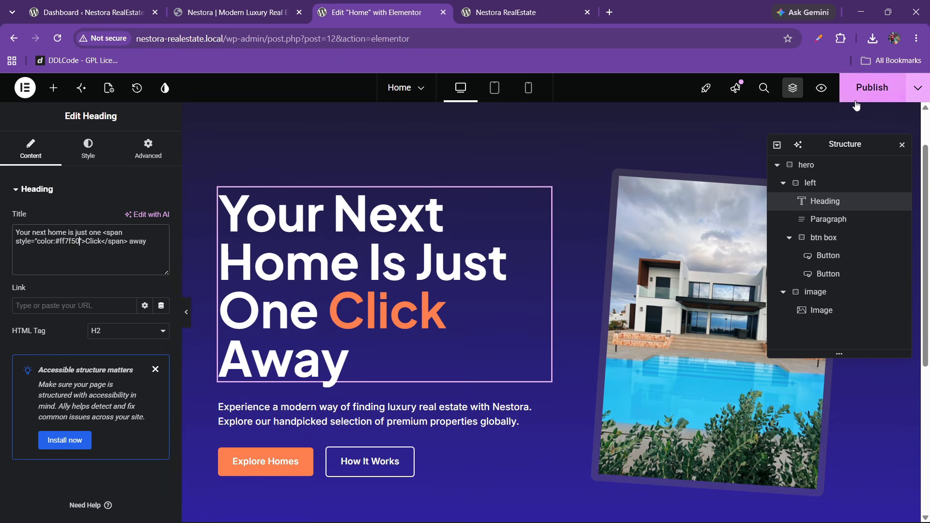
- Publish the page, reload the live site and review the hero section there
{"action": "left_click", "coordinate": [872, 87]}
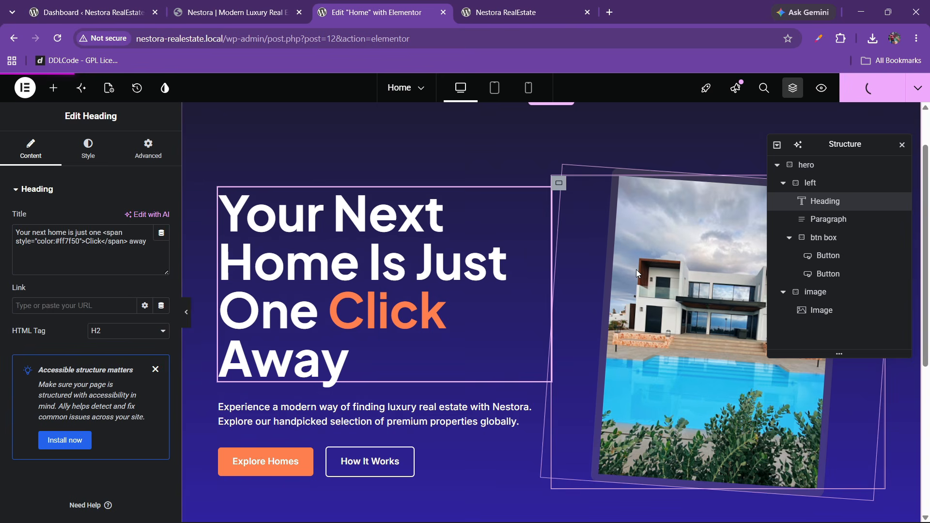
{"action": "left_click", "coordinate": [524, 13]}
{"action": "left_click", "coordinate": [59, 39]}
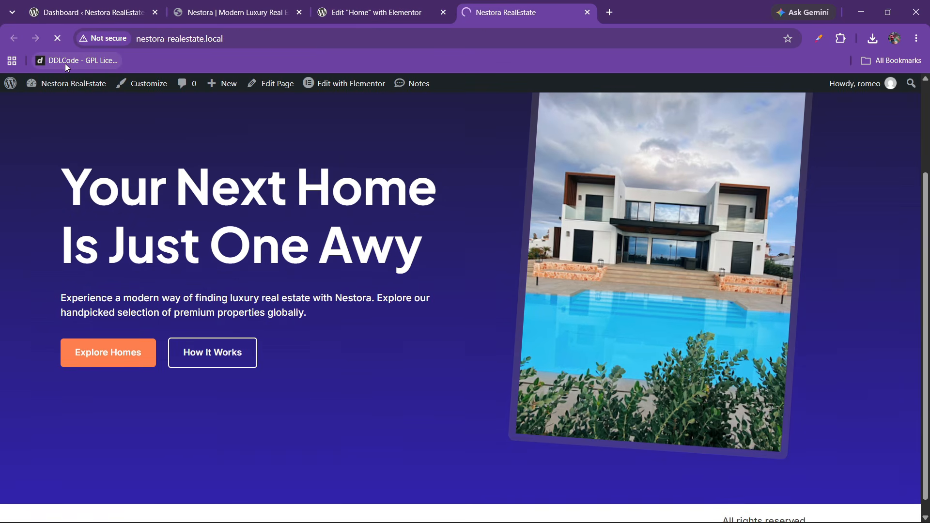
{"action": "scroll", "coordinate": [261, 232], "scroll_direction": "down", "scroll_amount": 1}
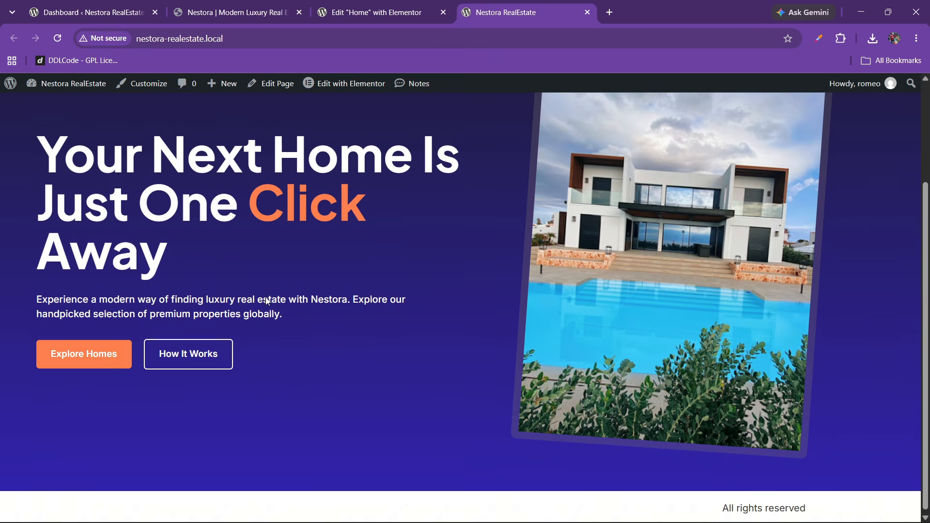
{"action": "scroll", "coordinate": [321, 311], "scroll_direction": "up", "scroll_amount": 3}
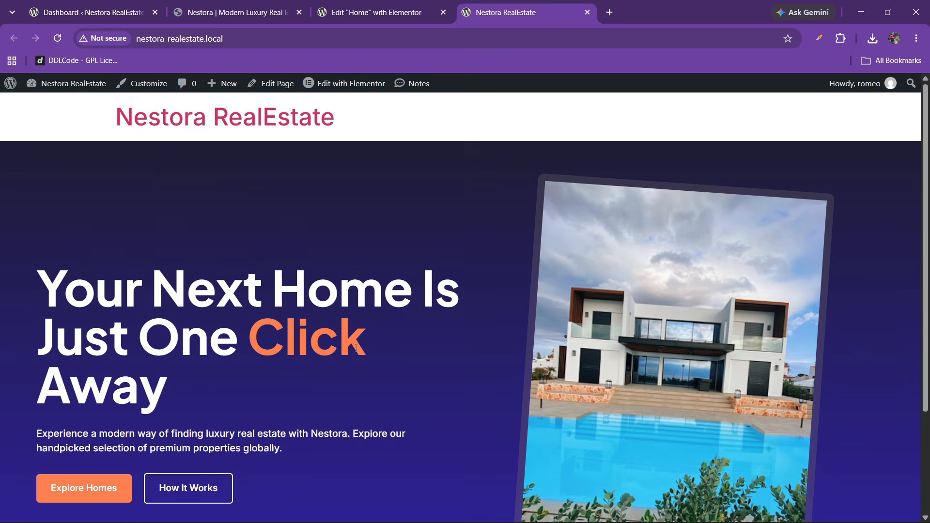
{"action": "scroll", "coordinate": [356, 349], "scroll_direction": "down", "scroll_amount": 3}
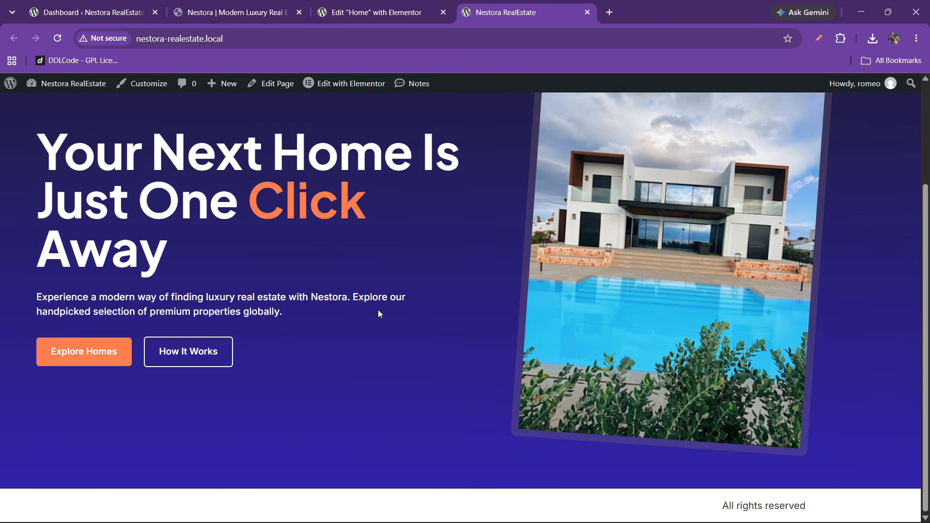
- Back in the editor, unlink the margins of the btn box container and set its top margin to 30 px
{"action": "left_click", "coordinate": [378, 12]}
{"action": "scroll", "coordinate": [378, 418], "scroll_direction": "down", "scroll_amount": 3}
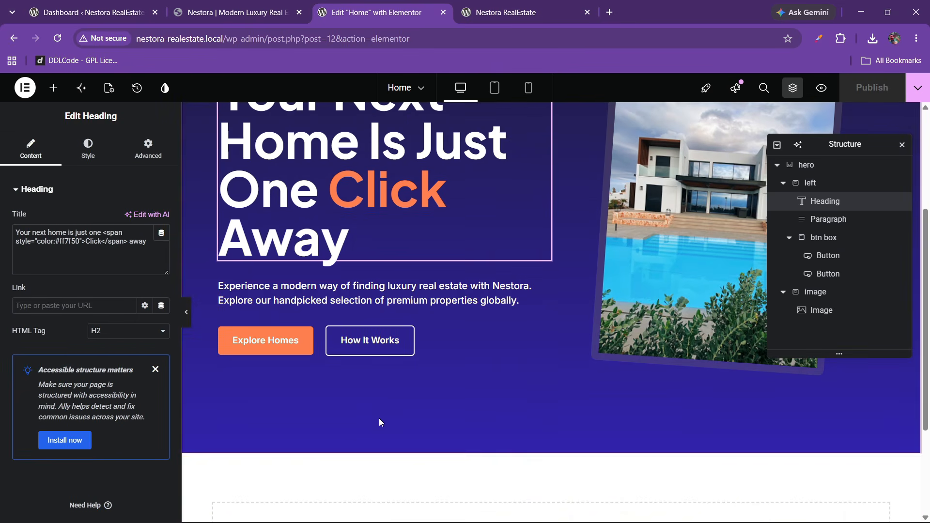
{"action": "left_click", "coordinate": [804, 237]}
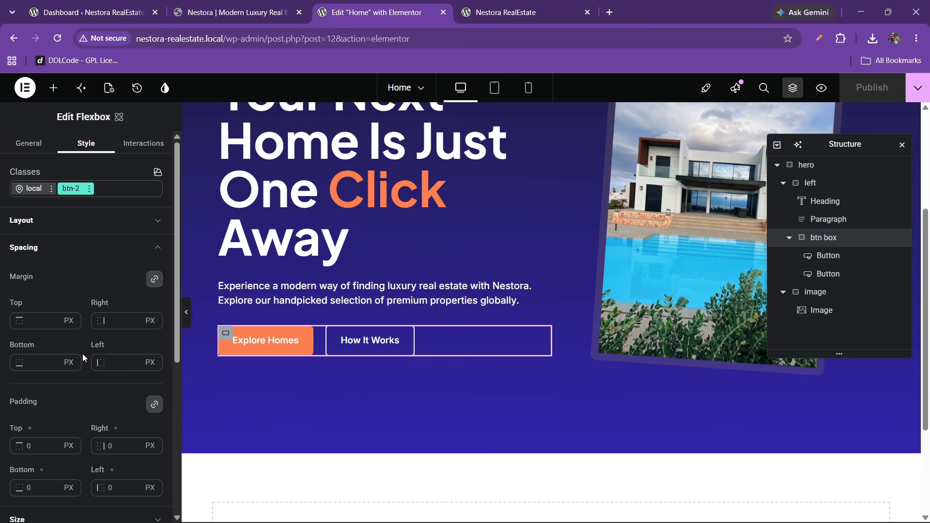
{"action": "left_click", "coordinate": [154, 278]}
{"action": "left_click", "coordinate": [30, 322]}
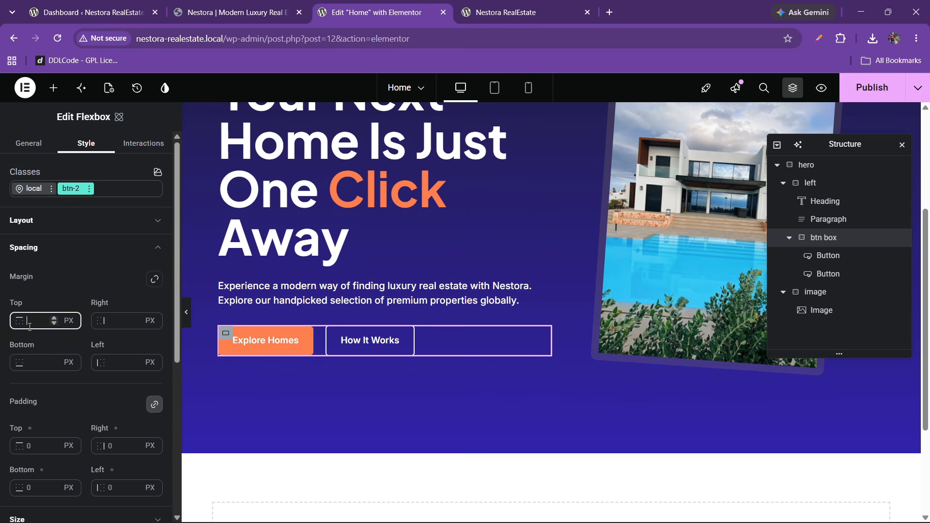
{"action": "type", "text": "30"}
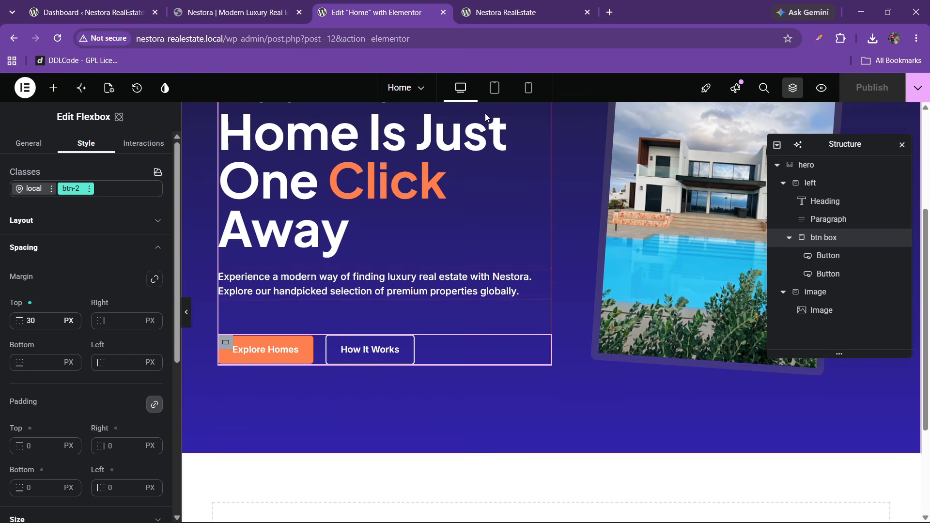
- Reload the live page, compare the hero section with the reference site and return to the editor
{"action": "left_click", "coordinate": [559, 6]}
{"action": "left_click", "coordinate": [57, 39]}
{"action": "left_click", "coordinate": [208, 6]}
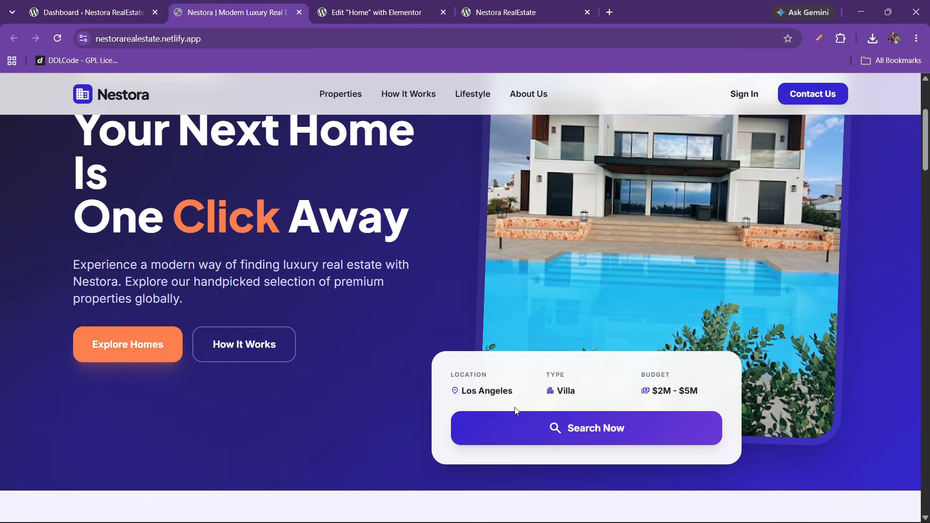
{"action": "left_click", "coordinate": [392, 7]}
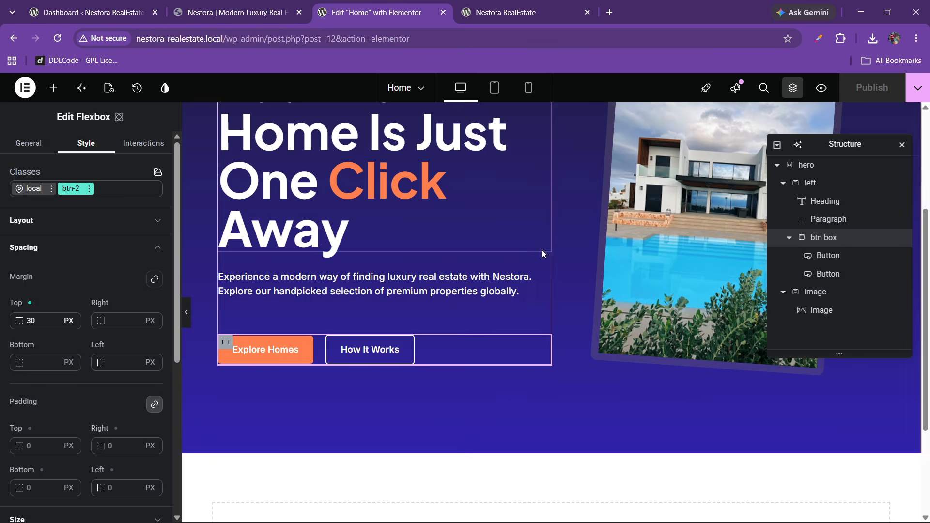
- Add a Flexbox inside the image container below the house image and remove its padding
{"action": "left_click", "coordinate": [54, 88]}
{"action": "left_click_drag", "start_coordinate": [132, 248], "coordinate": [724, 294]}
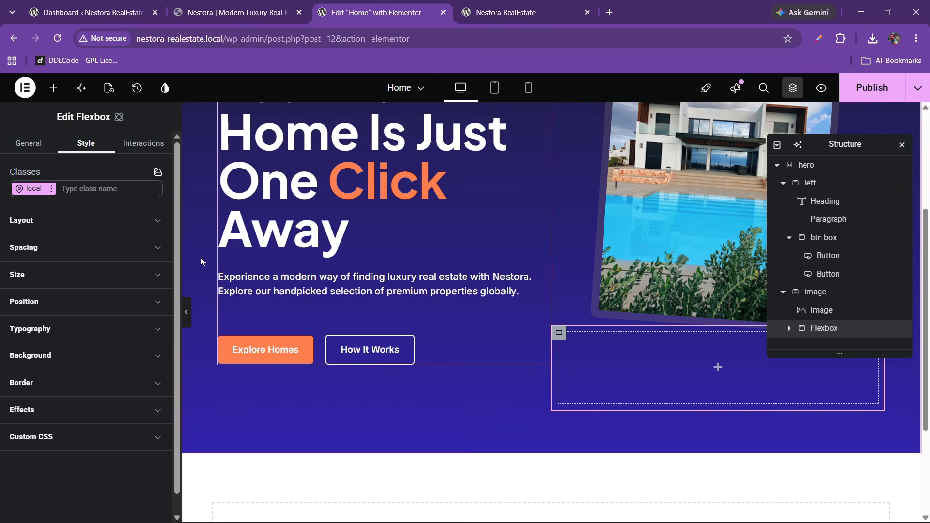
{"action": "left_click", "coordinate": [57, 257]}
{"action": "left_click", "coordinate": [28, 446]}
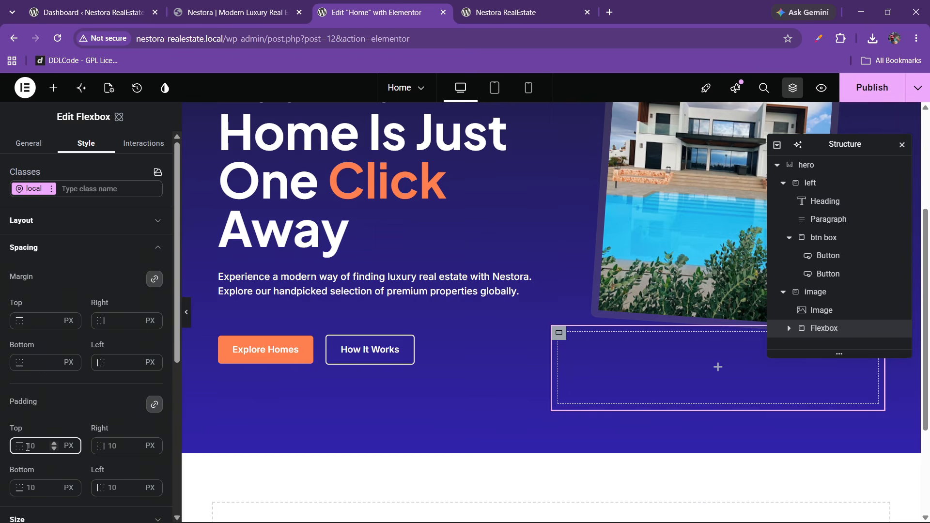
- Search the widgets for "form" and place a Form widget inside the new Flexbox
{"action": "left_click", "coordinate": [54, 87]}
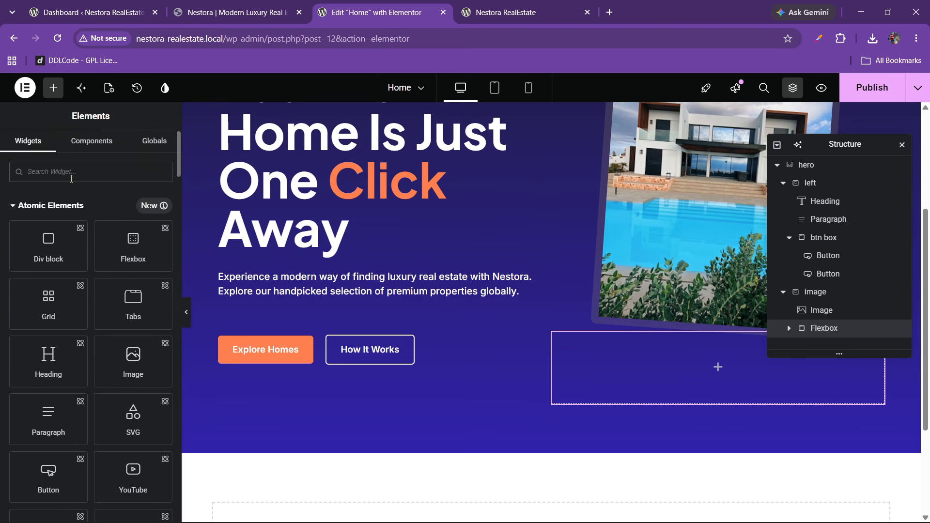
{"action": "type", "text": "form"}
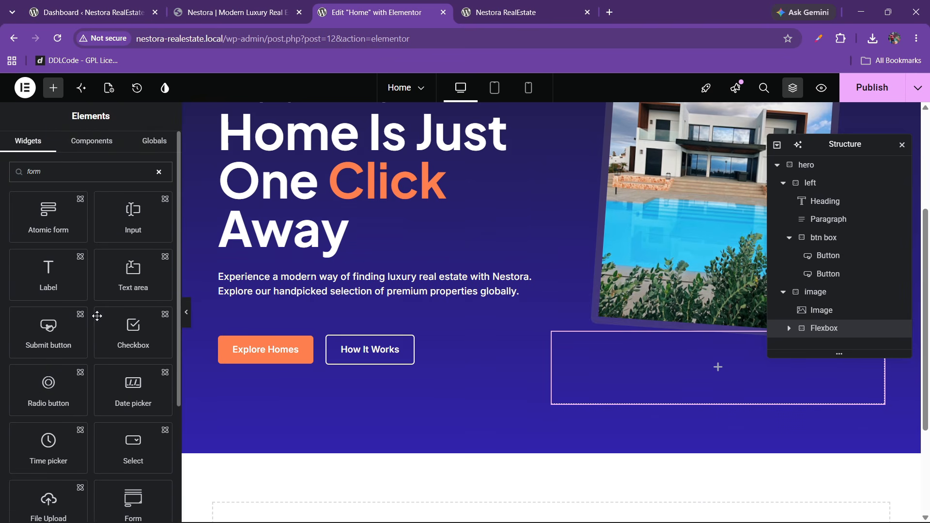
{"action": "scroll", "coordinate": [93, 322], "scroll_direction": "down", "scroll_amount": 3}
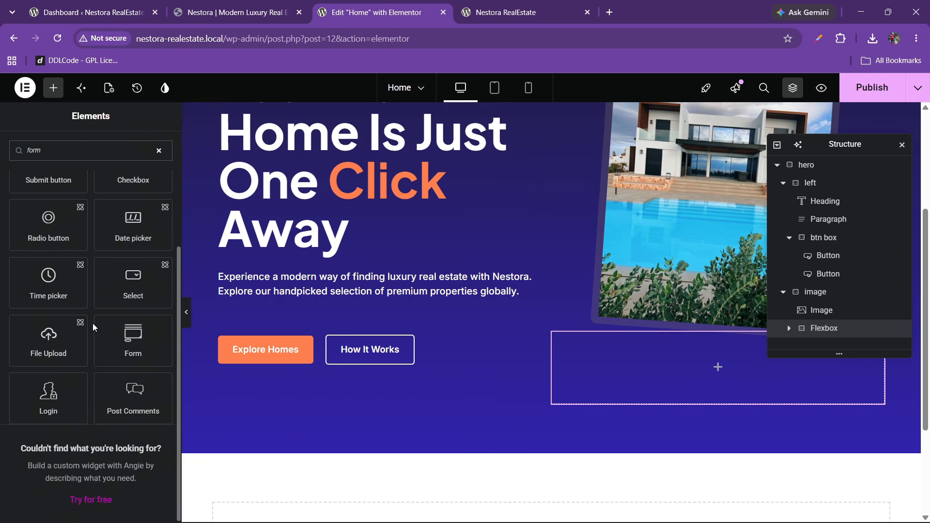
{"action": "scroll", "coordinate": [85, 373], "scroll_direction": "up", "scroll_amount": 3}
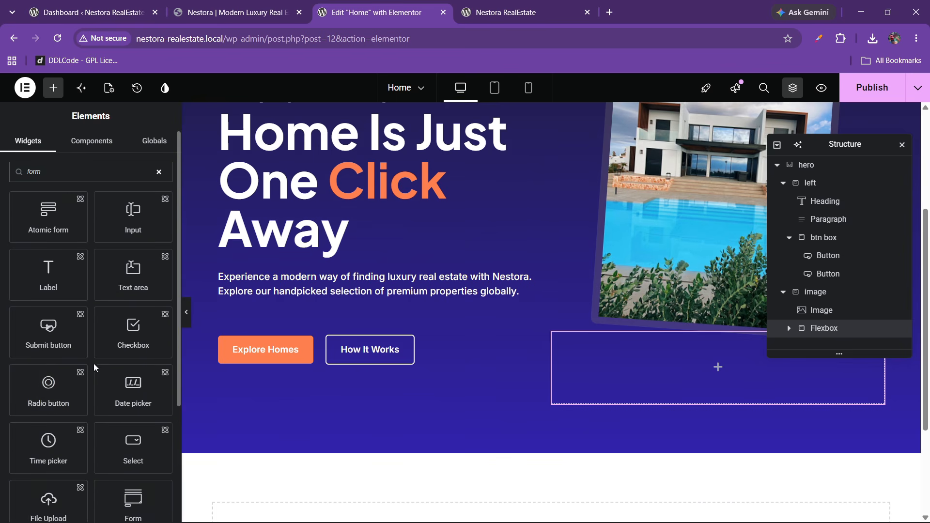
{"action": "scroll", "coordinate": [101, 356], "scroll_direction": "down", "scroll_amount": 3}
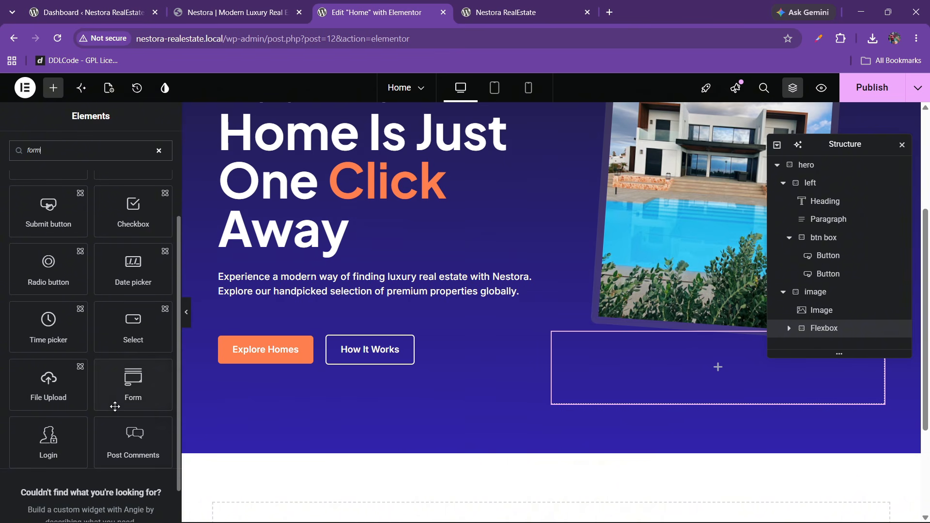
{"action": "left_click_drag", "start_coordinate": [115, 406], "coordinate": [595, 392]}
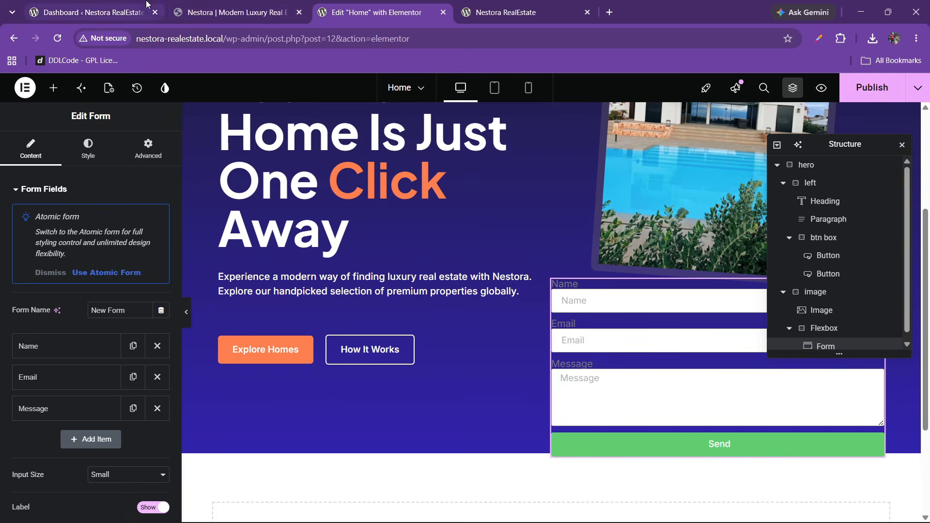
- Check the search card on the reference site and return to the editor
{"action": "left_click", "coordinate": [87, 12]}
{"action": "left_click", "coordinate": [233, 12]}
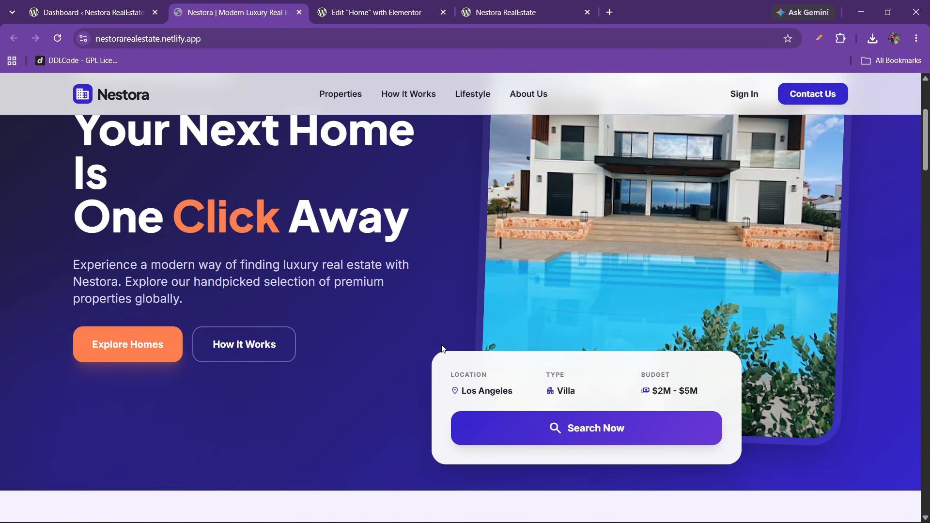
{"action": "left_click", "coordinate": [373, 12]}
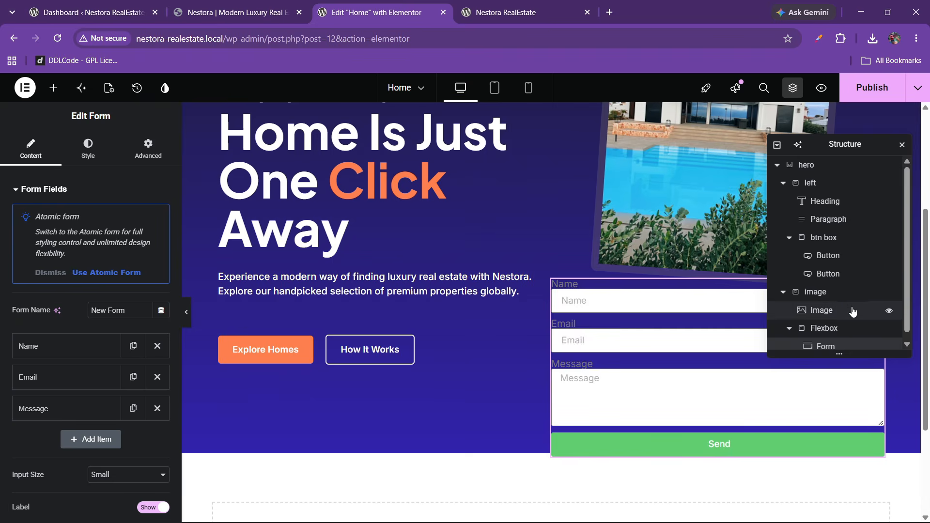
- Rename the Flexbox that holds the form to "form box" and select it
{"action": "scroll", "coordinate": [836, 318], "scroll_direction": "down", "scroll_amount": 1}
{"action": "double_click", "coordinate": [827, 322]}
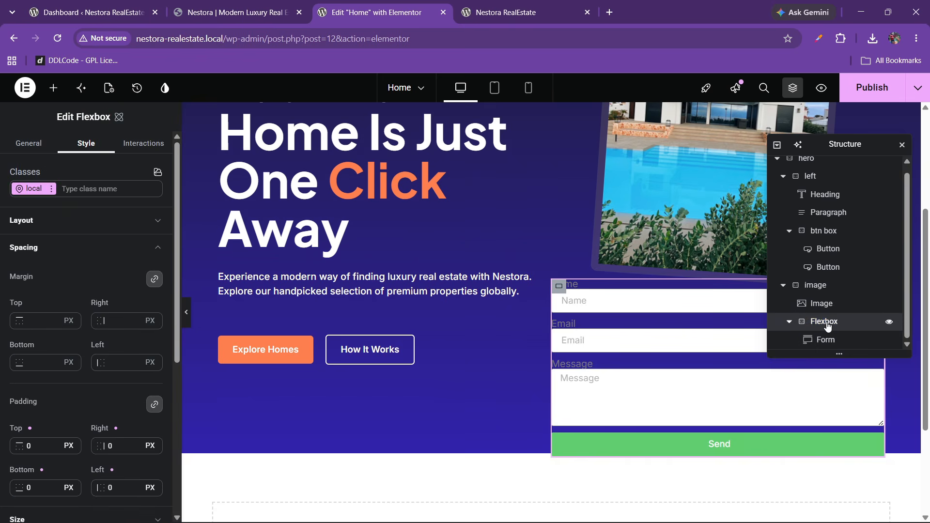
{"action": "type", "text": "formbox"}
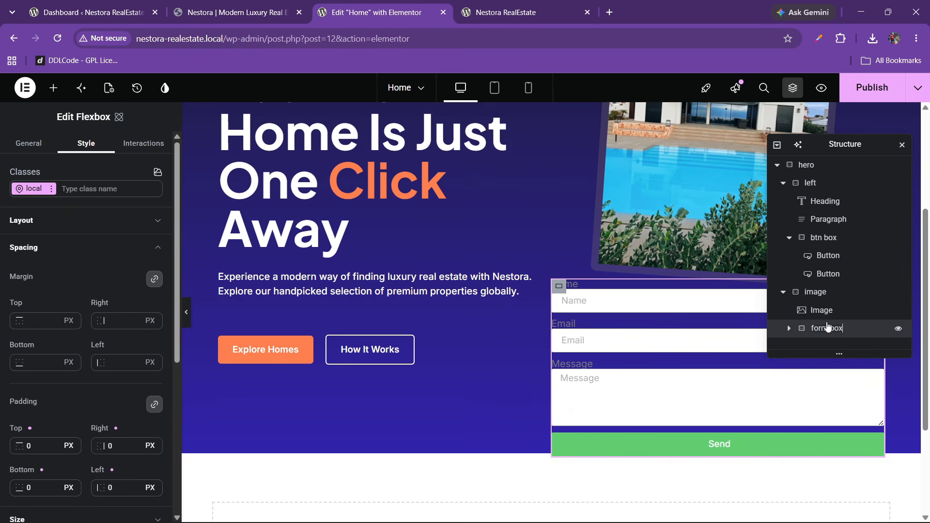
{"action": "left_click", "coordinate": [789, 329]}
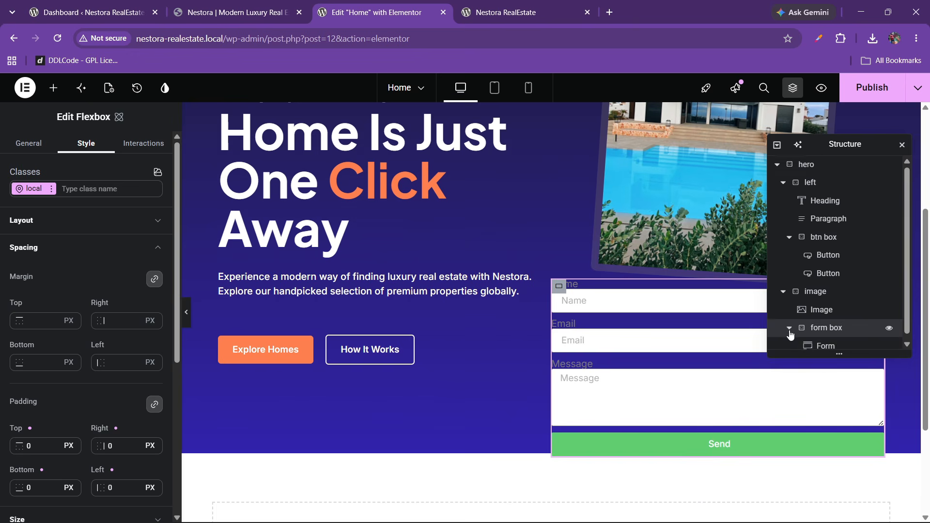
{"action": "left_click", "coordinate": [833, 342]}
{"action": "left_click", "coordinate": [824, 323]}
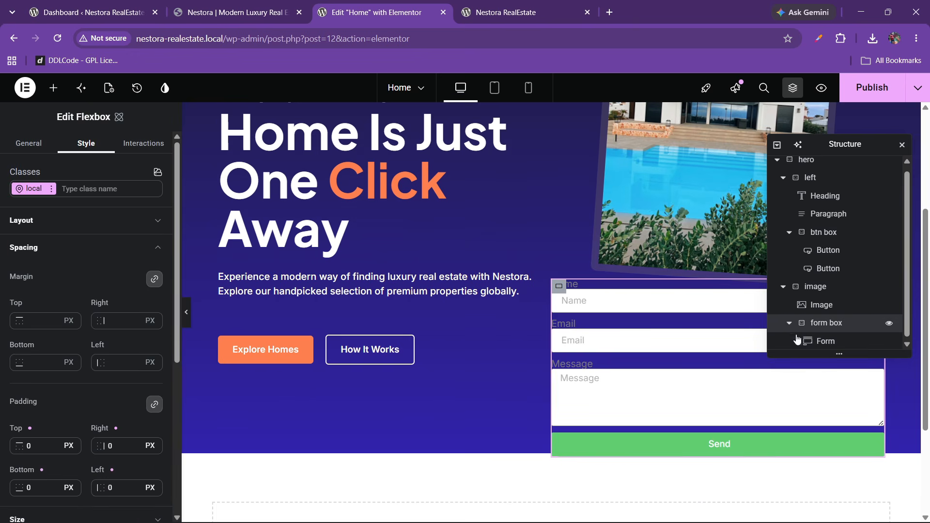
- Give the form box a white #ffffff background color
{"action": "scroll", "coordinate": [79, 274], "scroll_direction": "down", "scroll_amount": 5}
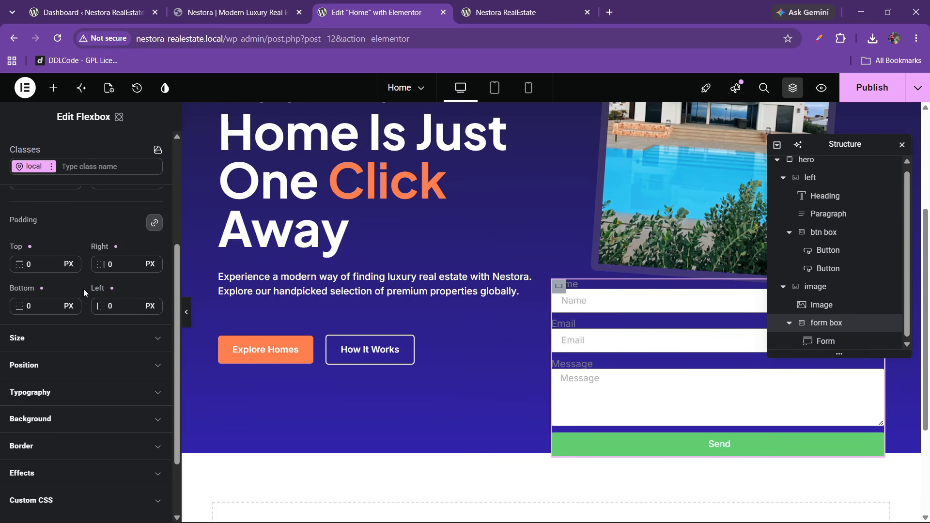
{"action": "left_click", "coordinate": [74, 359]}
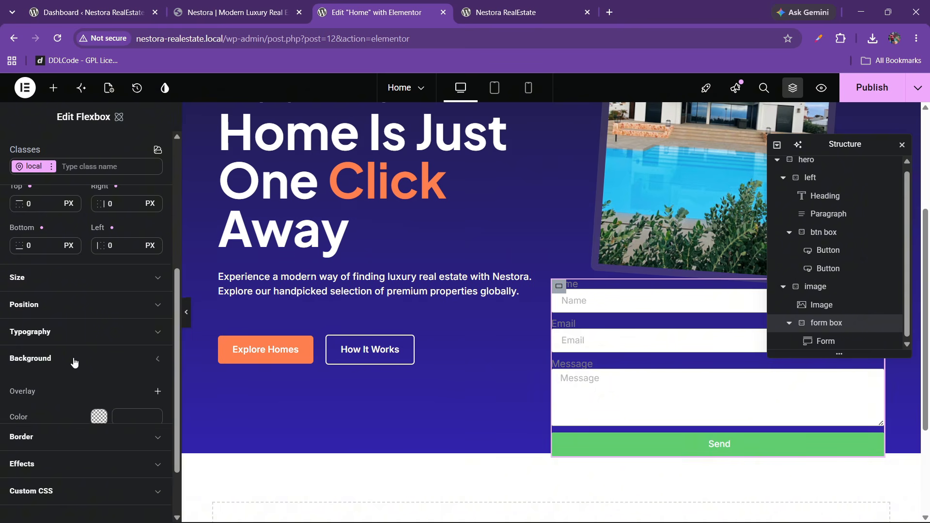
{"action": "left_click", "coordinate": [98, 417]}
{"action": "left_click_drag", "start_coordinate": [136, 338], "coordinate": [90, 282]}
{"action": "left_click", "coordinate": [69, 418]}
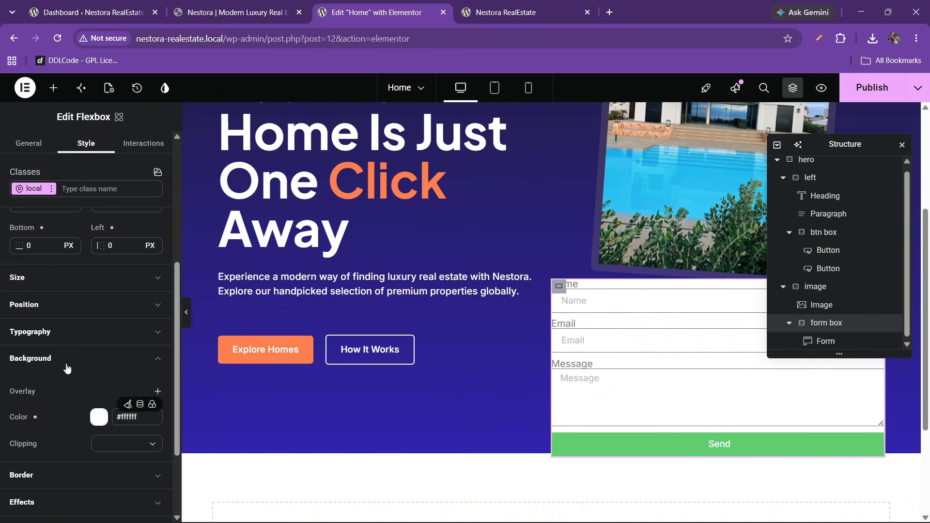
{"action": "scroll", "coordinate": [66, 356], "scroll_direction": "down", "scroll_amount": 2}
{"action": "left_click", "coordinate": [55, 301]}
- Set the form box's padding to 30 px on all four sides
{"action": "scroll", "coordinate": [54, 307], "scroll_direction": "up", "scroll_amount": 4}
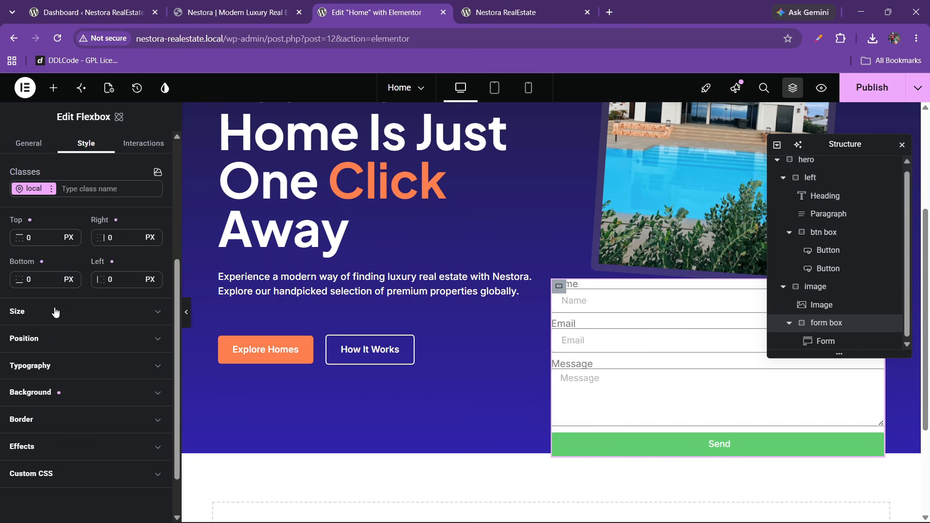
{"action": "scroll", "coordinate": [54, 308], "scroll_direction": "up", "scroll_amount": 3}
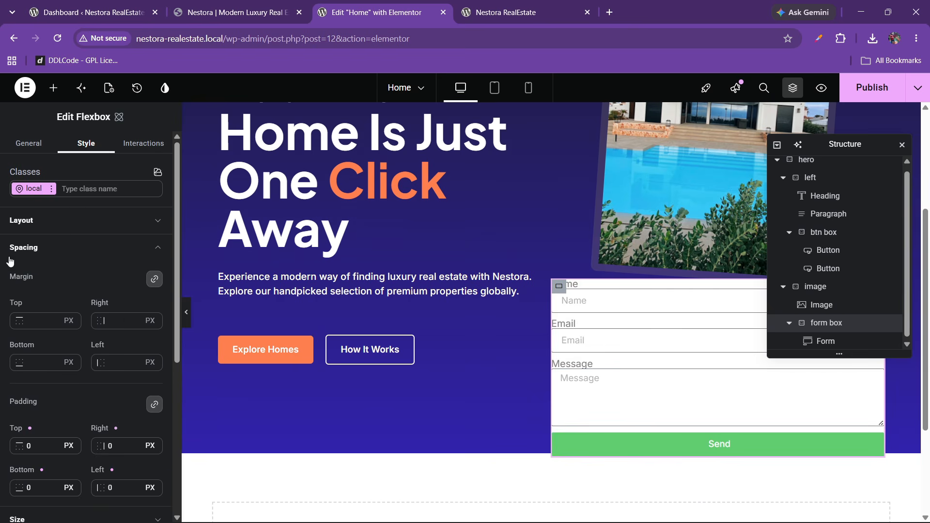
{"action": "left_click", "coordinate": [154, 404]}
{"action": "left_click", "coordinate": [21, 446]}
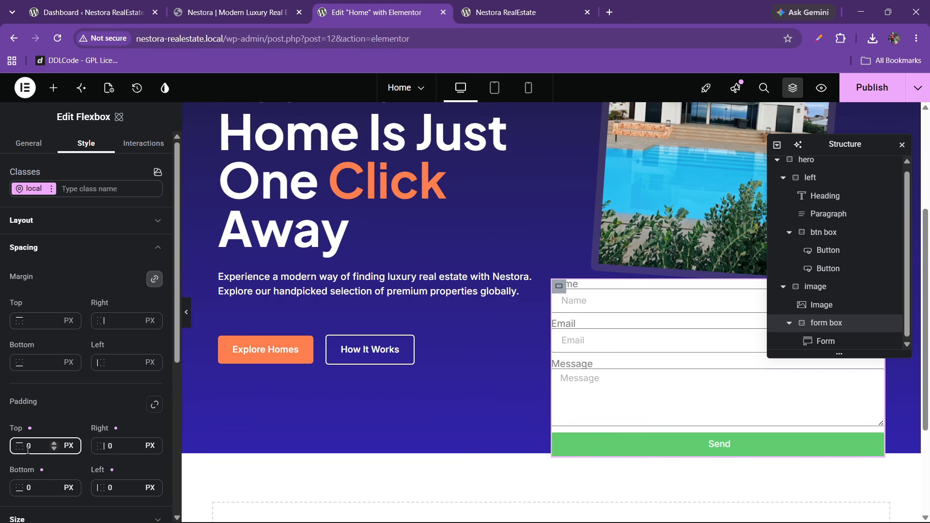
{"action": "type", "text": "3"}
{"action": "left_click", "coordinate": [137, 445]}
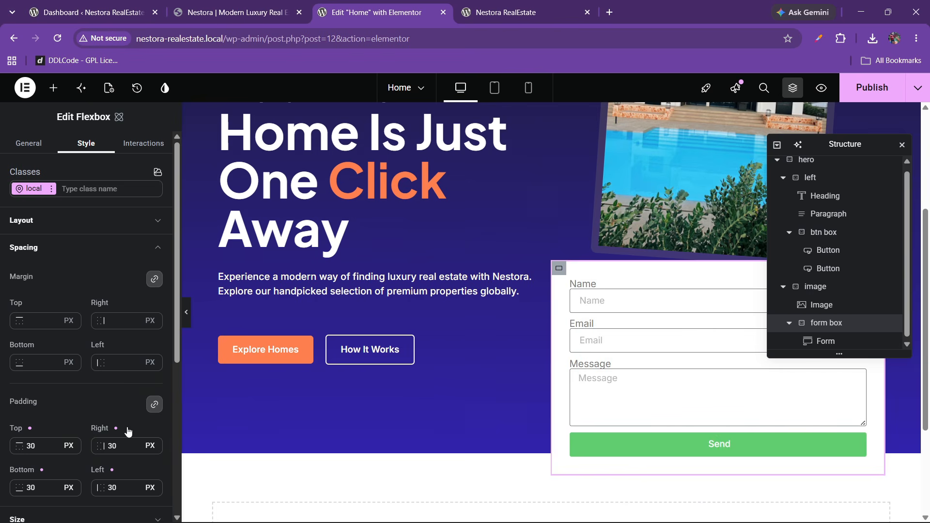
- Check the search card on the reference site and set the form box's border radius to 20 px
{"action": "left_click", "coordinate": [116, 4]}
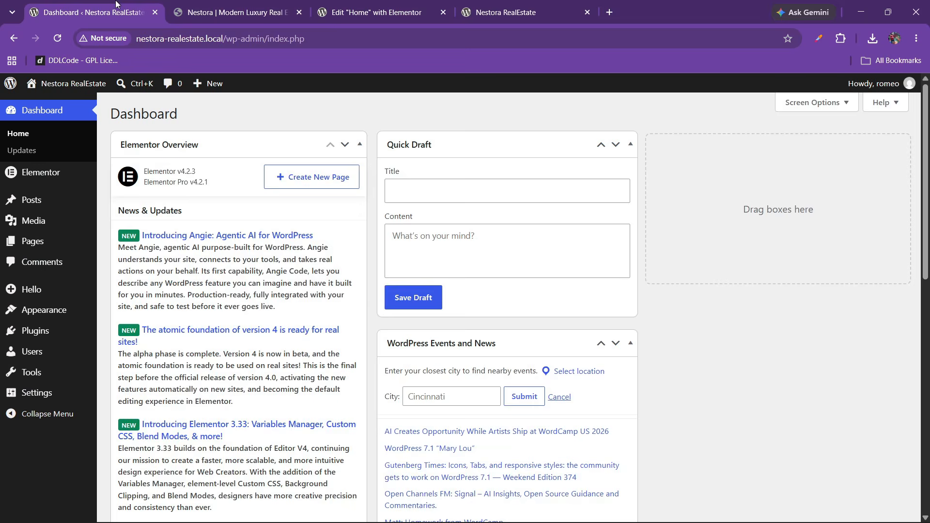
{"action": "left_click", "coordinate": [242, 12]}
{"action": "left_click", "coordinate": [373, 12]}
{"action": "scroll", "coordinate": [44, 324], "scroll_direction": "down", "scroll_amount": 1}
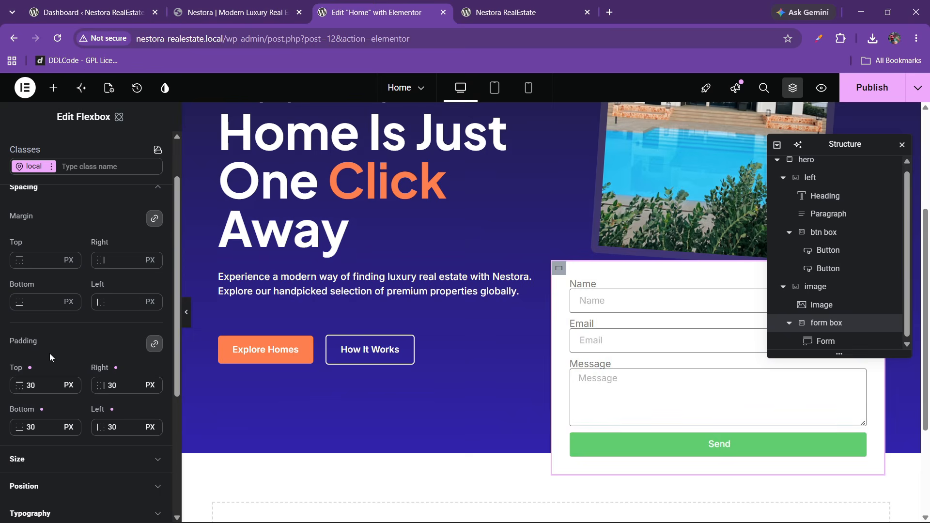
{"action": "scroll", "coordinate": [40, 230], "scroll_direction": "up", "scroll_amount": 1}
{"action": "left_click", "coordinate": [39, 248]}
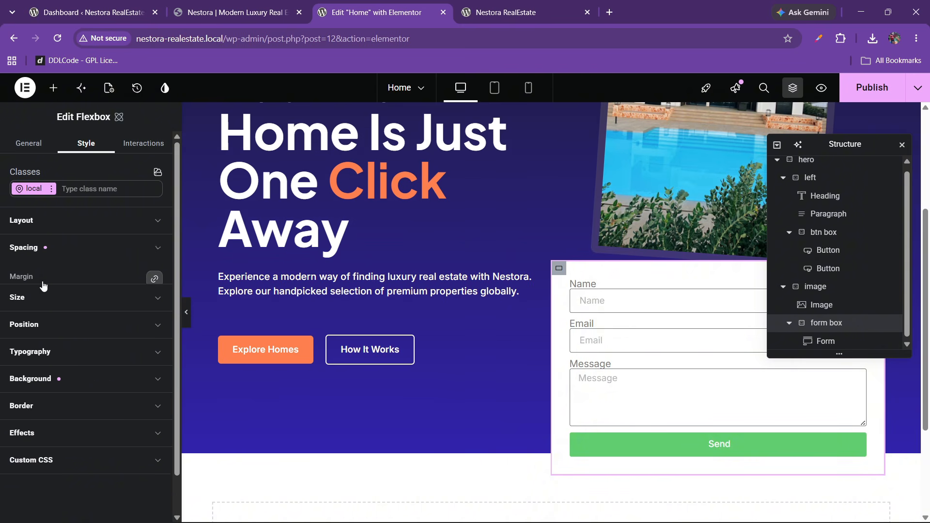
{"action": "left_click", "coordinate": [39, 383]}
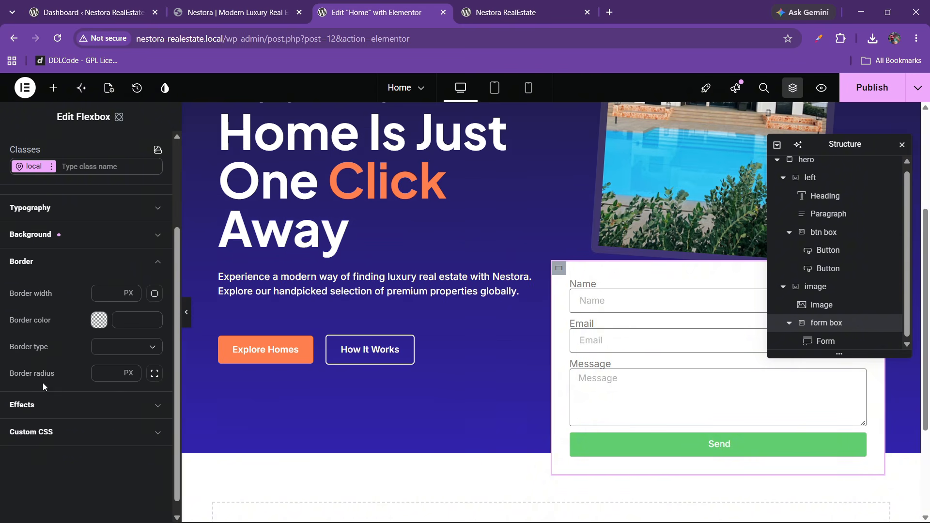
{"action": "left_click", "coordinate": [98, 370]}
{"action": "type", "text": "20"}
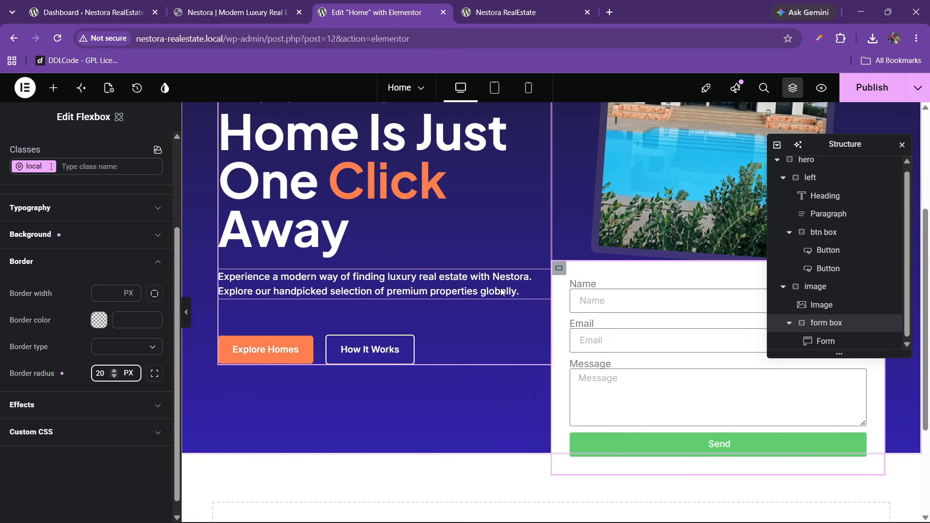
- Open the Form widget's settings, check the reference site's search card fields and return to the editor
{"action": "left_click", "coordinate": [636, 300]}
{"action": "scroll", "coordinate": [63, 317], "scroll_direction": "down", "scroll_amount": 1}
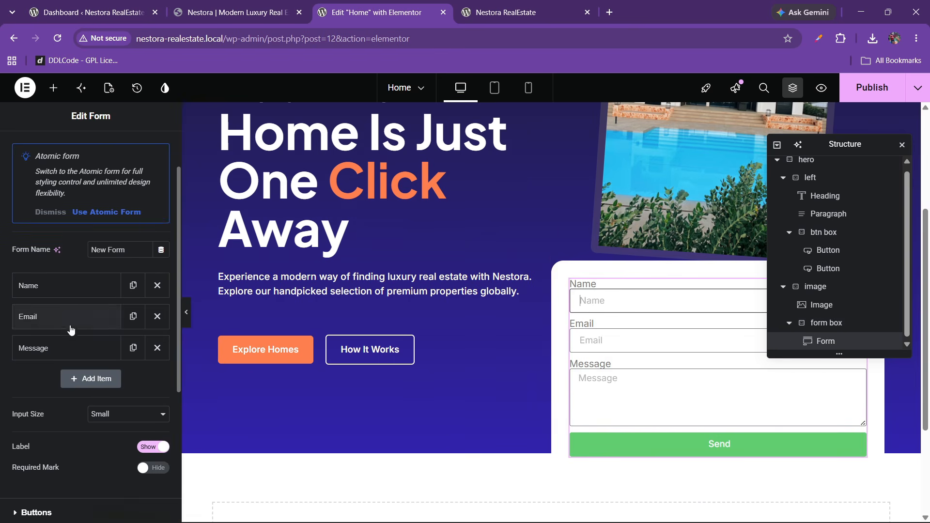
{"action": "left_click", "coordinate": [140, 5]}
{"action": "left_click", "coordinate": [221, 9]}
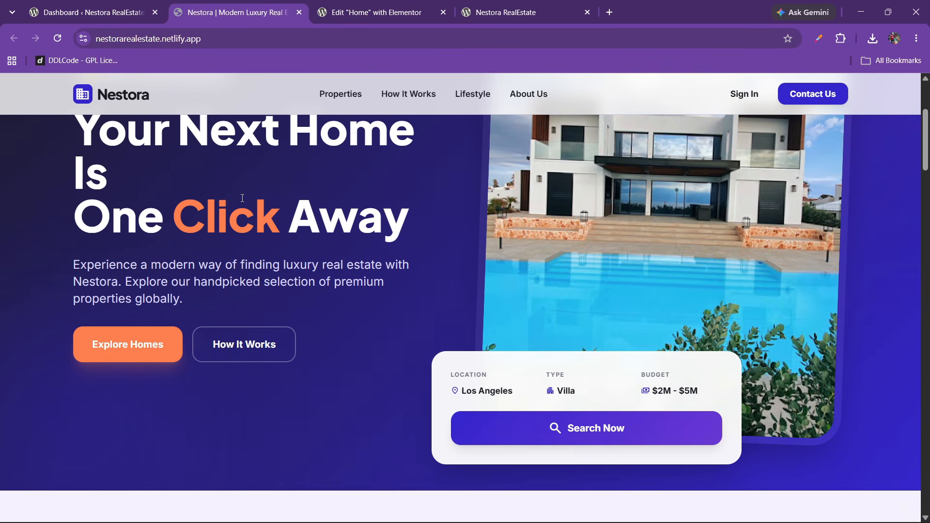
{"action": "left_click", "coordinate": [374, 12]}
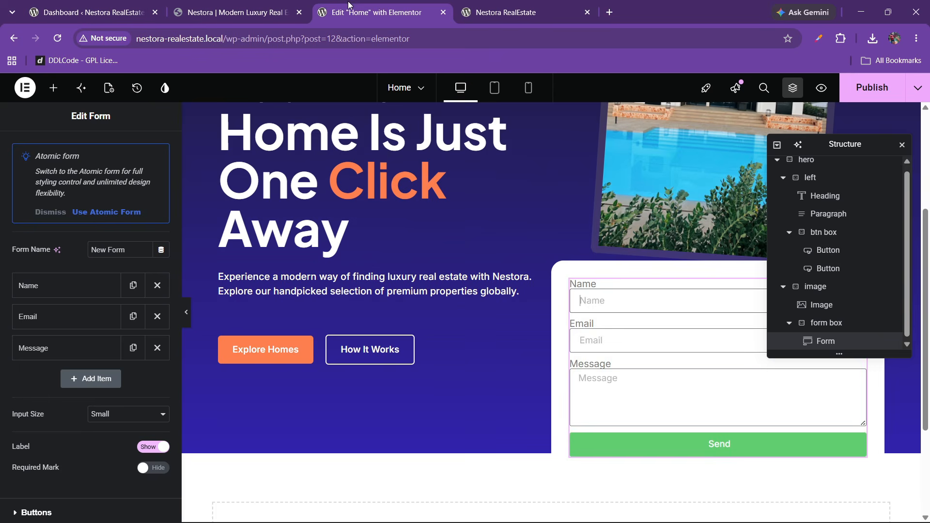
- Change the first form field's label and placeholder from Name to "Location"
{"action": "left_click", "coordinate": [58, 286]}
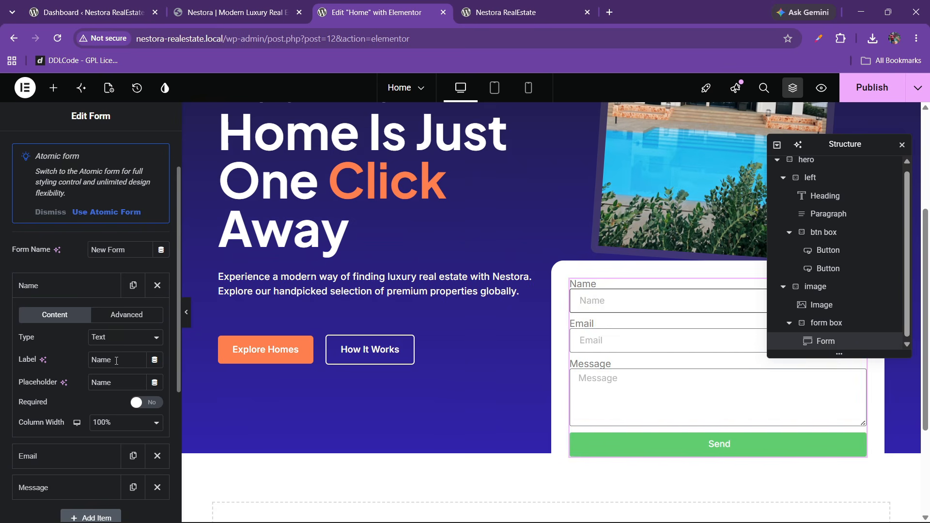
{"action": "left_click_drag", "start_coordinate": [111, 360], "coordinate": [83, 349]}
{"action": "type", "text": "Location"}
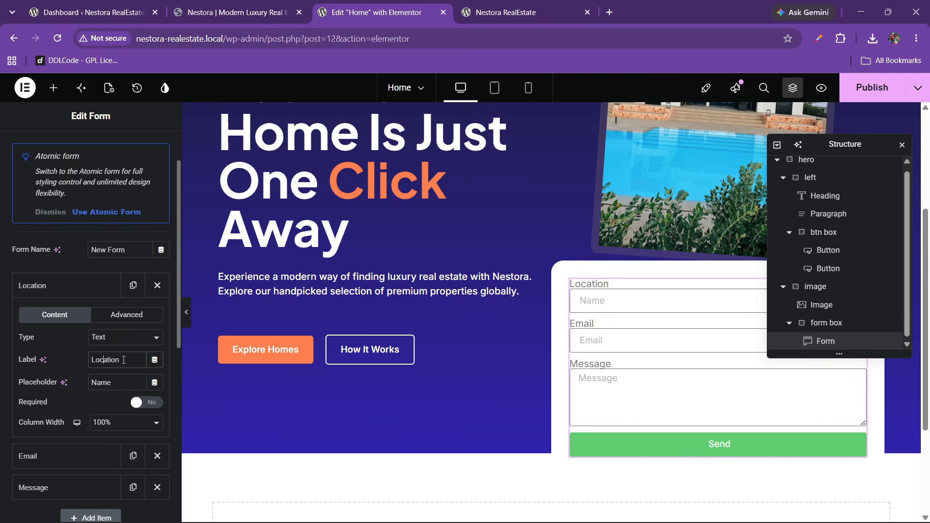
{"action": "left_click_drag", "start_coordinate": [123, 359], "coordinate": [74, 356]}
{"action": "right_click", "coordinate": [115, 362]}
{"action": "left_click", "coordinate": [149, 230]}
{"action": "left_click_drag", "start_coordinate": [124, 389], "coordinate": [63, 372]}
{"action": "key", "text": "BackSpace"}
{"action": "right_click", "coordinate": [101, 383]}
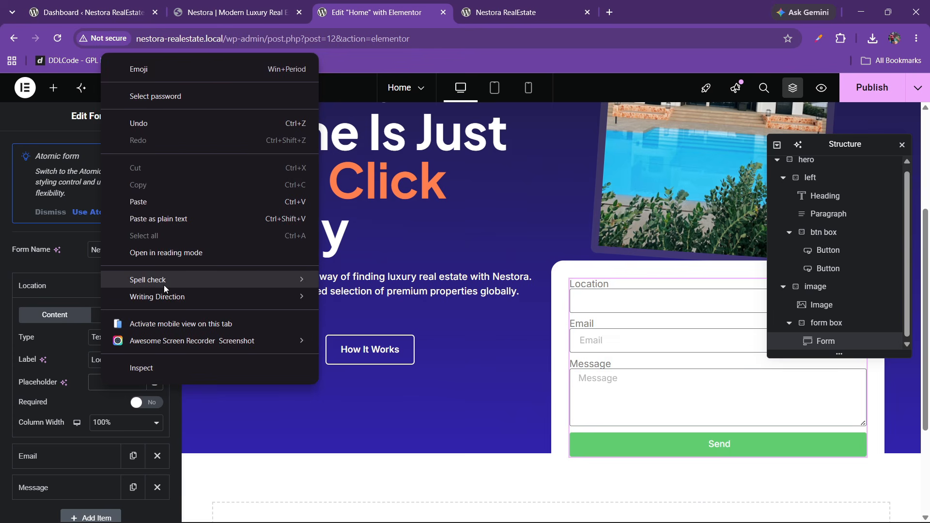
{"action": "left_click", "coordinate": [145, 202]}
{"action": "left_click", "coordinate": [79, 290]}
{"action": "left_click", "coordinate": [79, 291]}
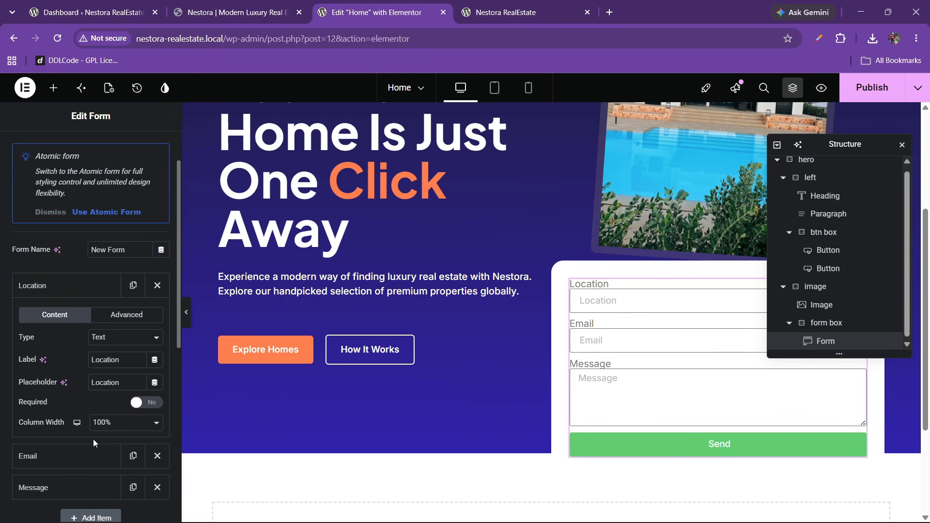
- Set the Location field's column width to 25% and collapse its settings
{"action": "left_click", "coordinate": [126, 423]}
{"action": "scroll", "coordinate": [115, 275], "scroll_direction": "up", "scroll_amount": 3}
{"action": "left_click", "coordinate": [112, 245]}
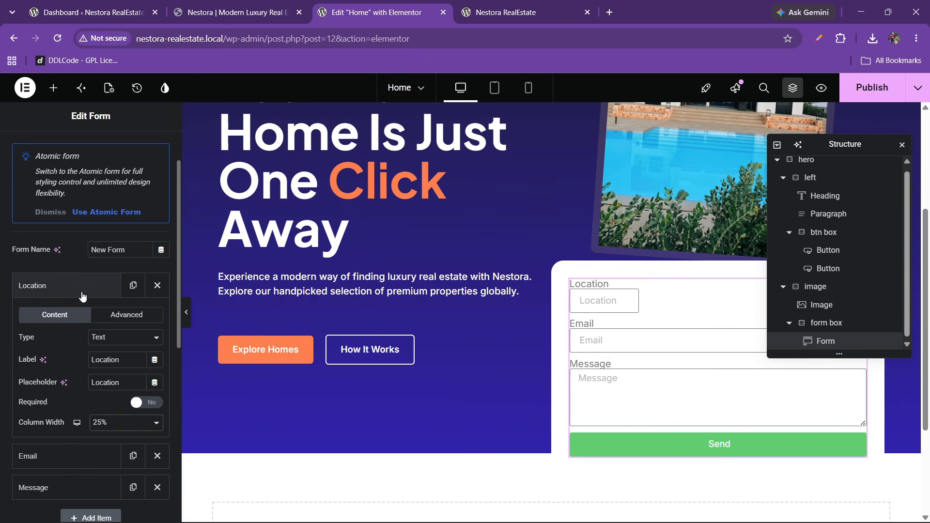
{"action": "left_click", "coordinate": [82, 288]}
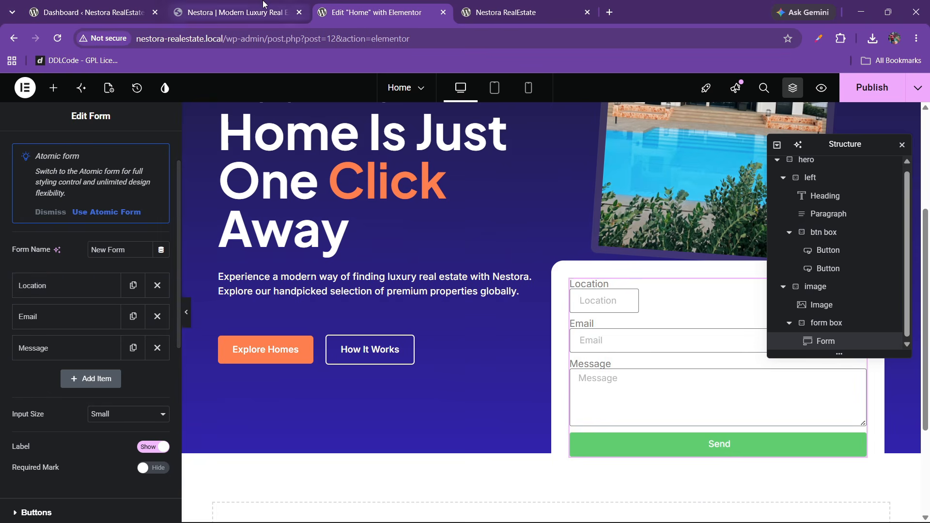
- Check the reference site's search card and change the Email field's type to Select
{"action": "left_click", "coordinate": [237, 13]}
{"action": "left_click", "coordinate": [349, 9]}
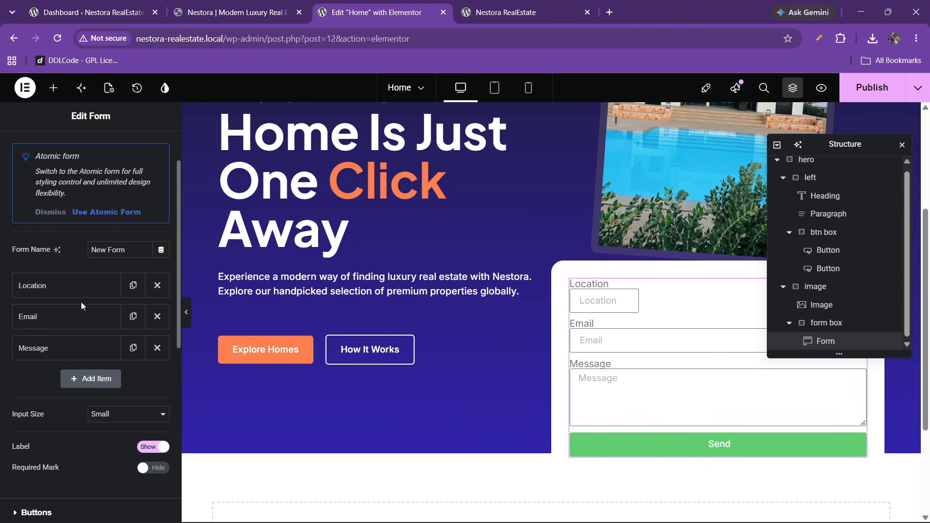
{"action": "left_click", "coordinate": [73, 316]}
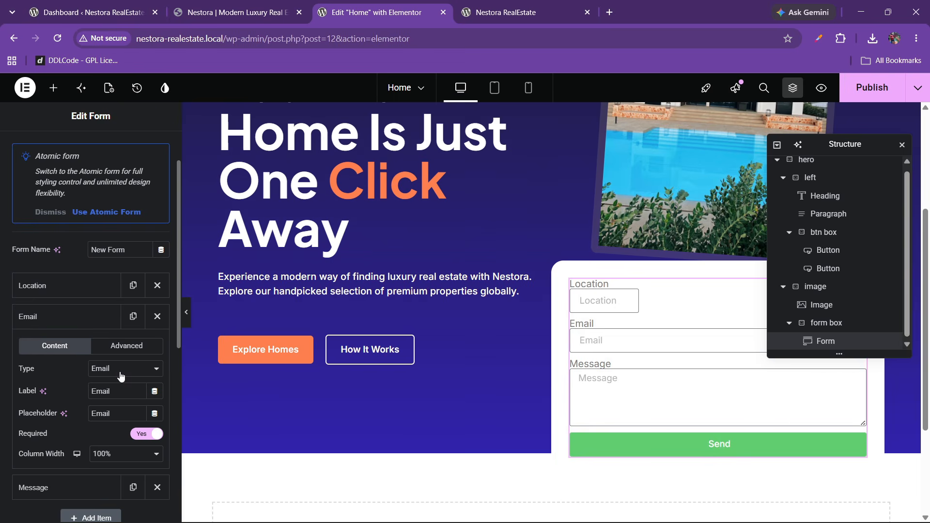
{"action": "left_click", "coordinate": [235, 4]}
{"action": "left_click", "coordinate": [316, 4]}
{"action": "scroll", "coordinate": [99, 391], "scroll_direction": "down", "scroll_amount": 3}
{"action": "left_click", "coordinate": [106, 248]}
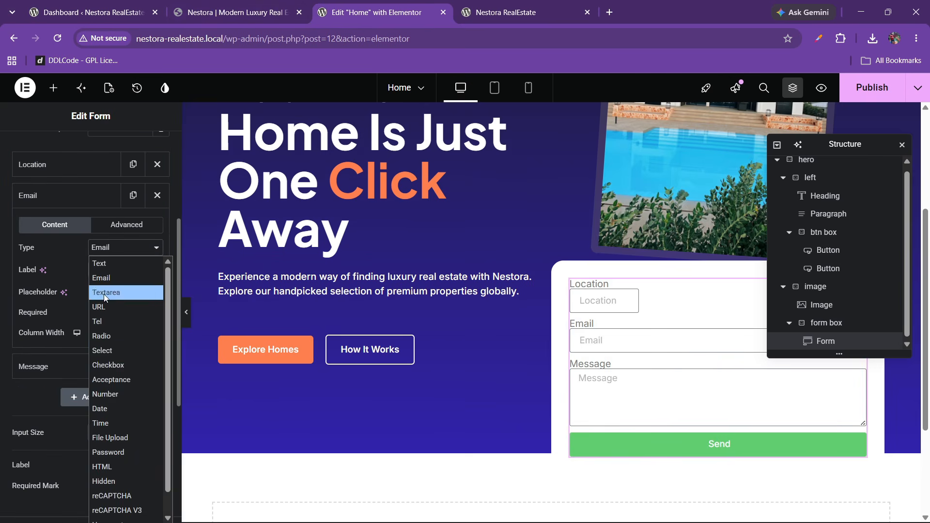
{"action": "left_click", "coordinate": [104, 350]}
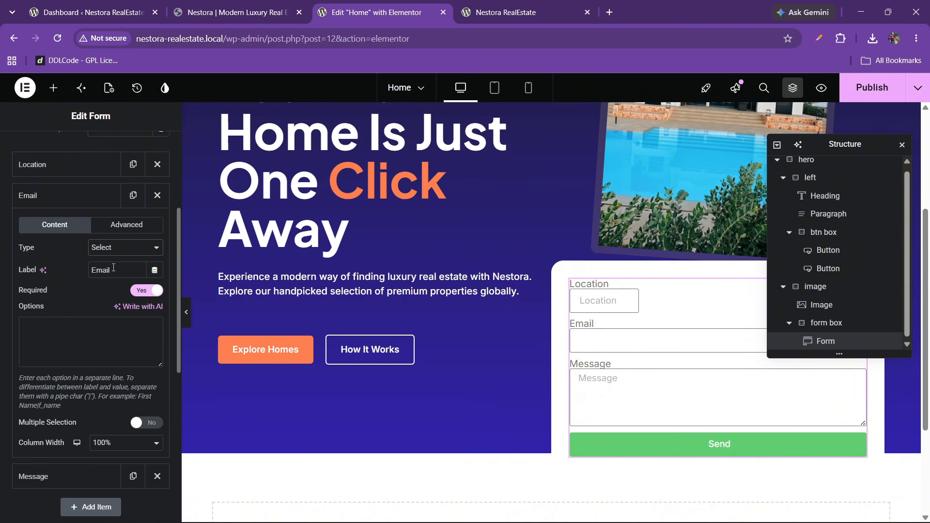
- Replace the Email label of the select field with "Type"
{"action": "left_click_drag", "start_coordinate": [113, 267], "coordinate": [7, 273]}
{"action": "type", "text": "S"}
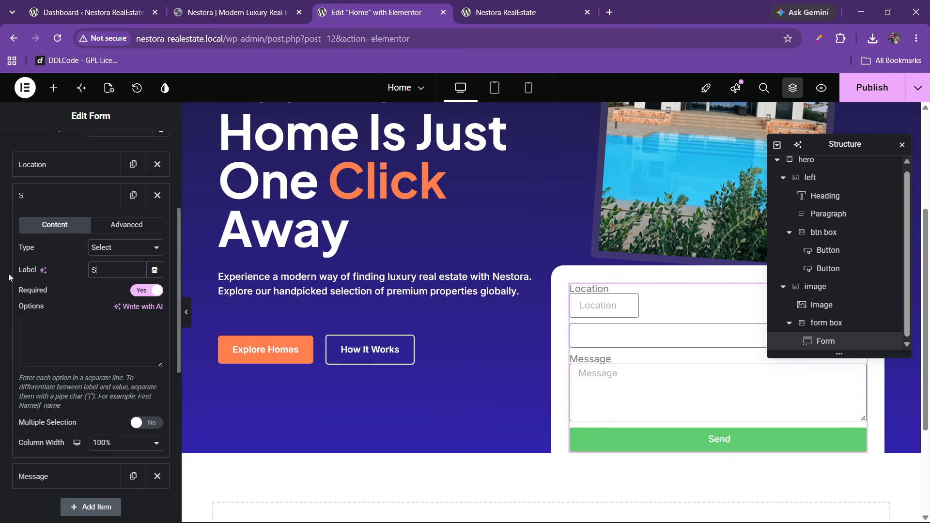
{"action": "type", "text": "elect Location"}
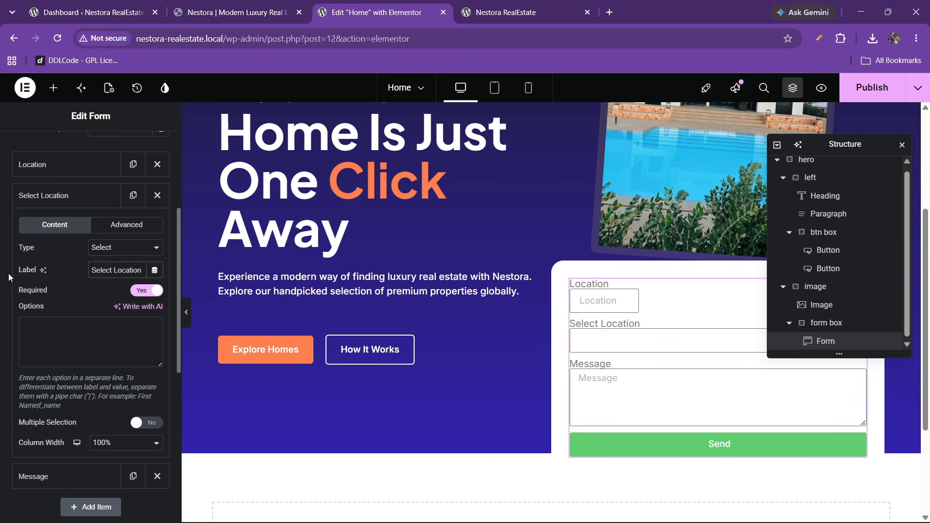
{"action": "key", "text": "BackSpace"}
{"action": "key", "text": "BackSpace"}
{"action": "key", "text": "BackSpace"}
{"action": "key", "text": "BackSpace"}
{"action": "key", "text": "BackSpace"}
{"action": "key", "text": "BackSpace"}
{"action": "key", "text": "BackSpace"}
{"action": "key", "text": "BackSpace"}
{"action": "key", "text": "BackSpace"}
{"action": "key", "text": "BackSpace"}
{"action": "key", "text": "BackSpace"}
{"action": "key", "text": "BackSpace"}
{"action": "key", "text": "BackSpace"}
{"action": "key", "text": "BackSpace"}
{"action": "key", "text": "BackSpace"}
{"action": "type", "text": "Type"}
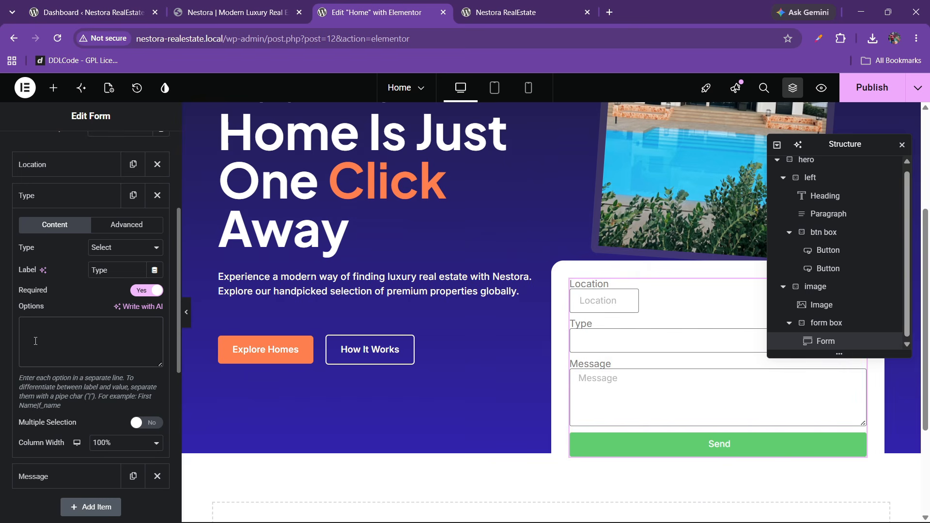
- Enter the Type field's options on separate lines: "Type|", Villa, Penthouse, Duplex, Flats and Plots
{"action": "type", "text": "ype"}
{"action": "type", "text": "| |Vil"}
{"action": "key", "text": "BackSpace"}
{"action": "key", "text": "BackSpace"}
{"action": "key", "text": "BackSpace"}
{"action": "key", "text": "BackSpace"}
{"action": "type", "text": "Villa "}
{"action": "type", "text": "Penthouse Duplx"}
{"action": "type", "text": "e"}
{"action": "key", "text": "Return"}
{"action": "type", "text": "Duplxe"}
{"action": "key", "text": "Return"}
{"action": "type", "text": "Flats Plo"}
{"action": "type", "text": "ts"}
{"action": "key", "text": "Return"}
{"action": "type", "text": "Plots"}
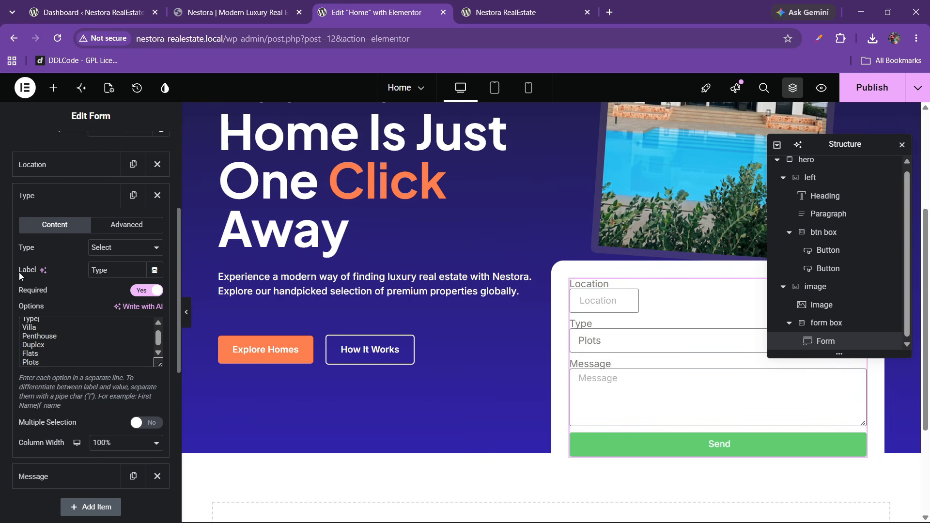
- Set the Type field's column width to 25% and collapse its settings
{"action": "scroll", "coordinate": [92, 403], "scroll_direction": "down", "scroll_amount": 3}
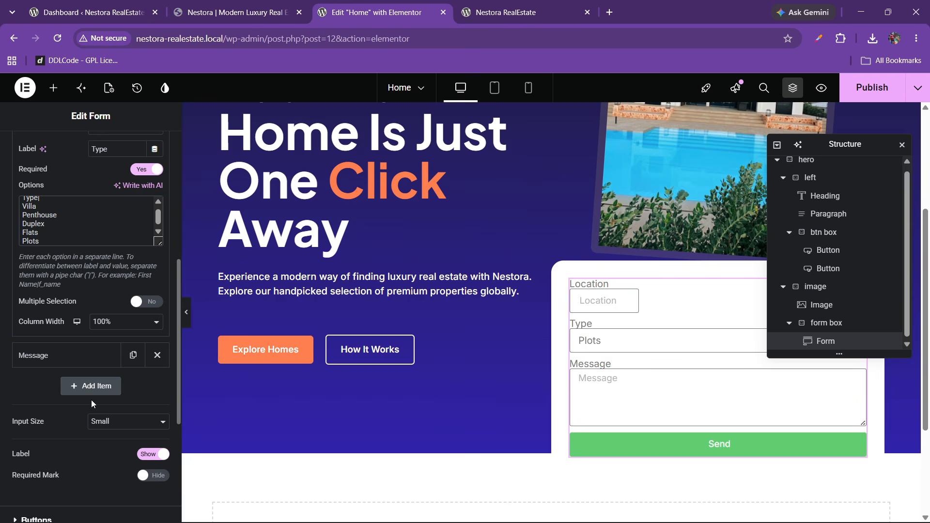
{"action": "left_click", "coordinate": [111, 325]}
{"action": "left_click", "coordinate": [112, 353]}
{"action": "scroll", "coordinate": [98, 313], "scroll_direction": "up", "scroll_amount": 1}
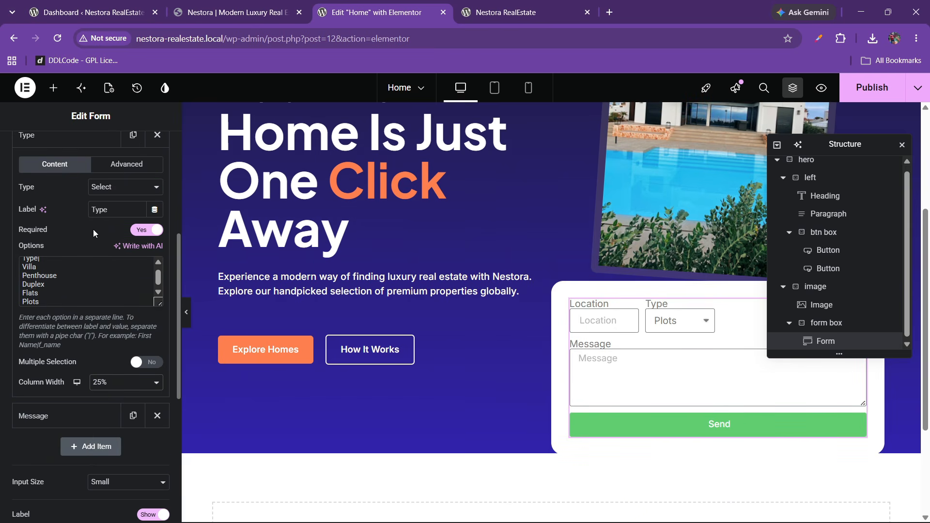
{"action": "scroll", "coordinate": [93, 229], "scroll_direction": "up", "scroll_amount": 3}
{"action": "left_click", "coordinate": [63, 262]}
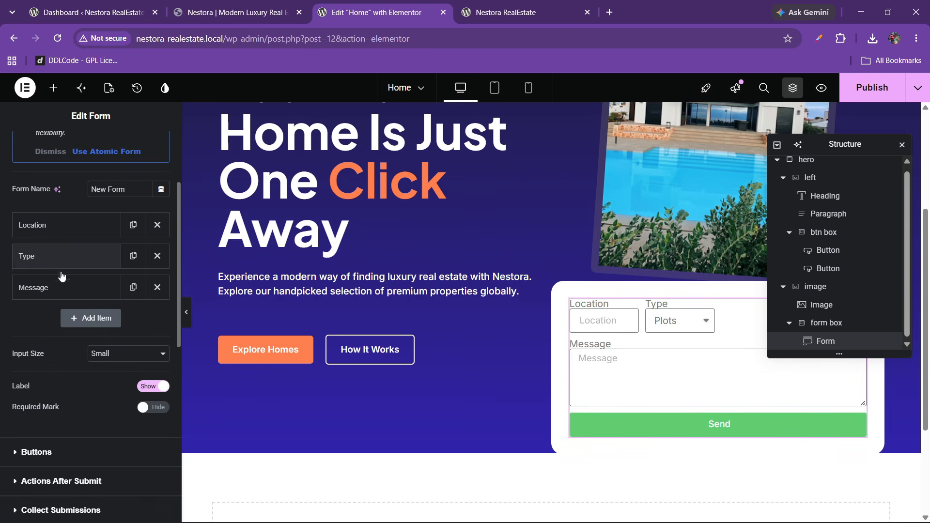
- Check the reference site's search card and delete the Message field from the form
{"action": "left_click", "coordinate": [236, 4]}
{"action": "left_click", "coordinate": [360, 5]}
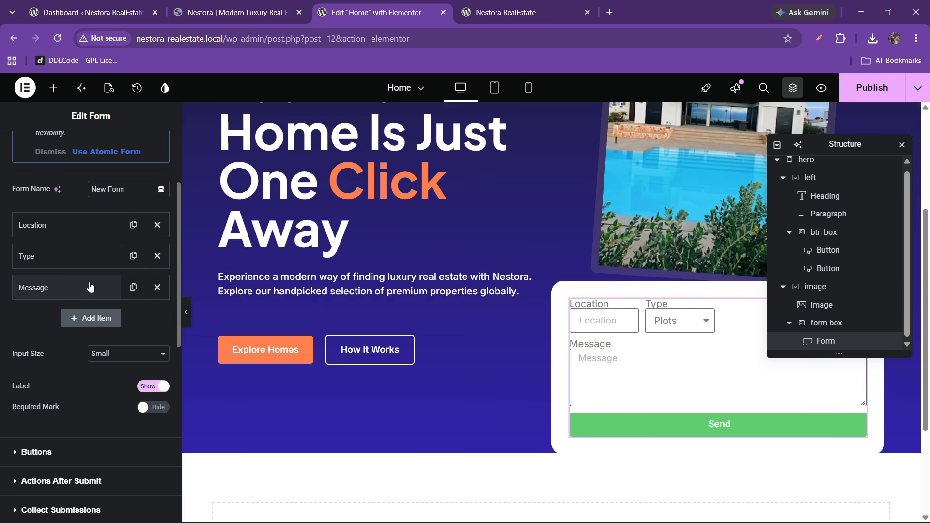
{"action": "left_click", "coordinate": [156, 288]}
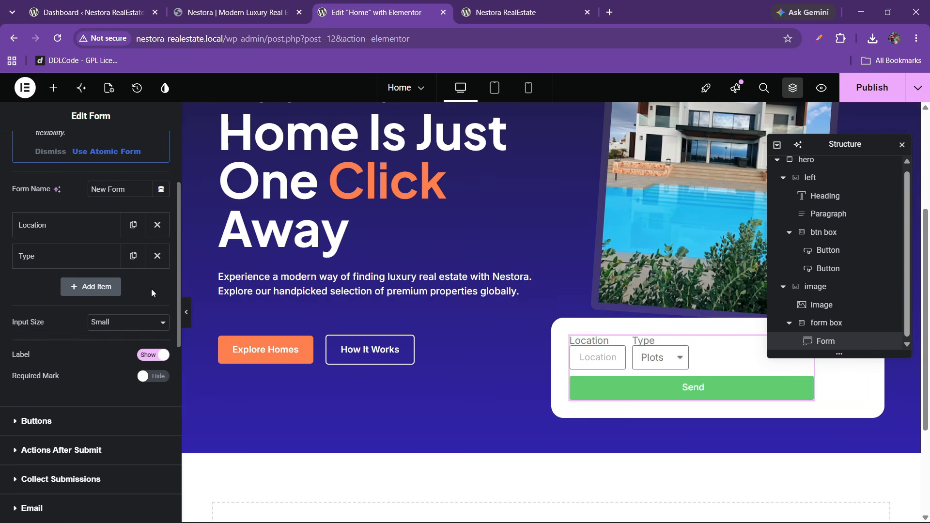
- Duplicate the Type field and change the copy's field type to Text
{"action": "left_click", "coordinate": [131, 256]}
{"action": "left_click", "coordinate": [95, 288]}
{"action": "left_click", "coordinate": [125, 339]}
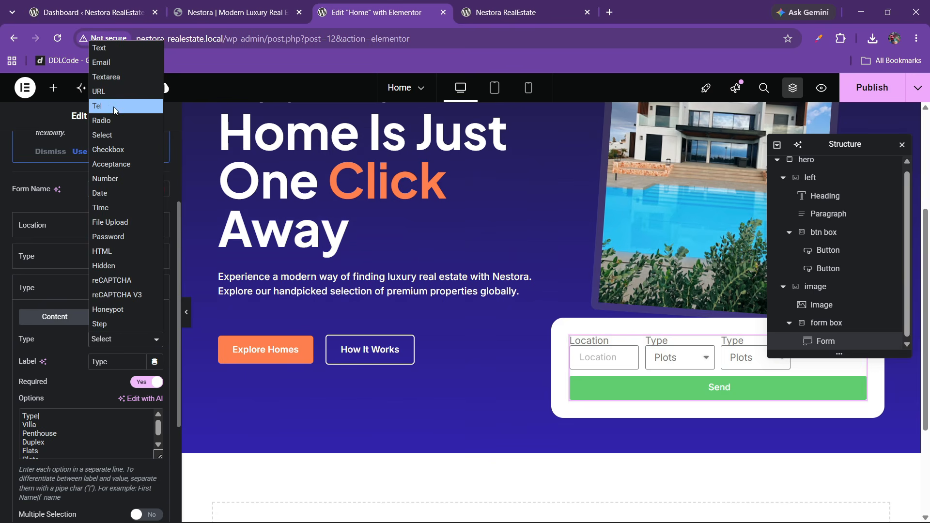
{"action": "left_click", "coordinate": [110, 48]}
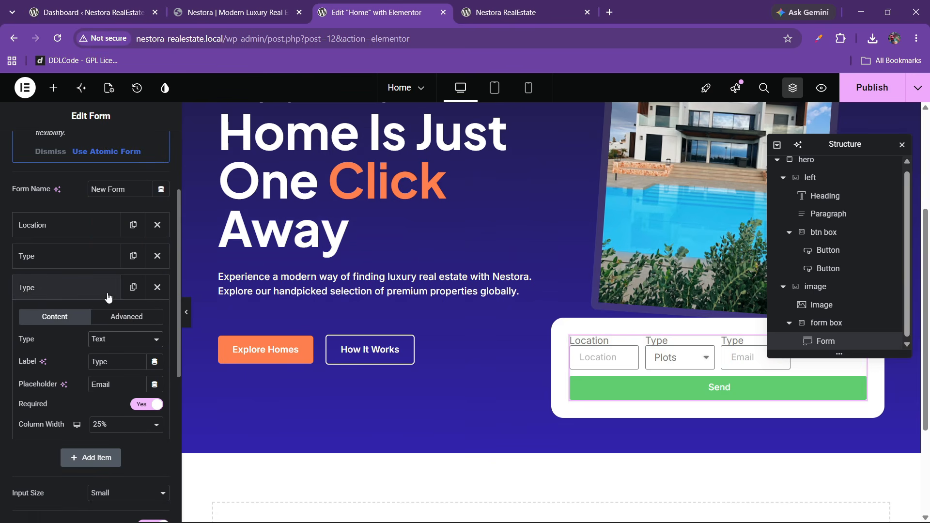
- Label the duplicated field "Budget", set its placeholder to "Your Budget?" and collapse its settings
{"action": "double_click", "coordinate": [113, 362]}
{"action": "type", "text": "Bug"}
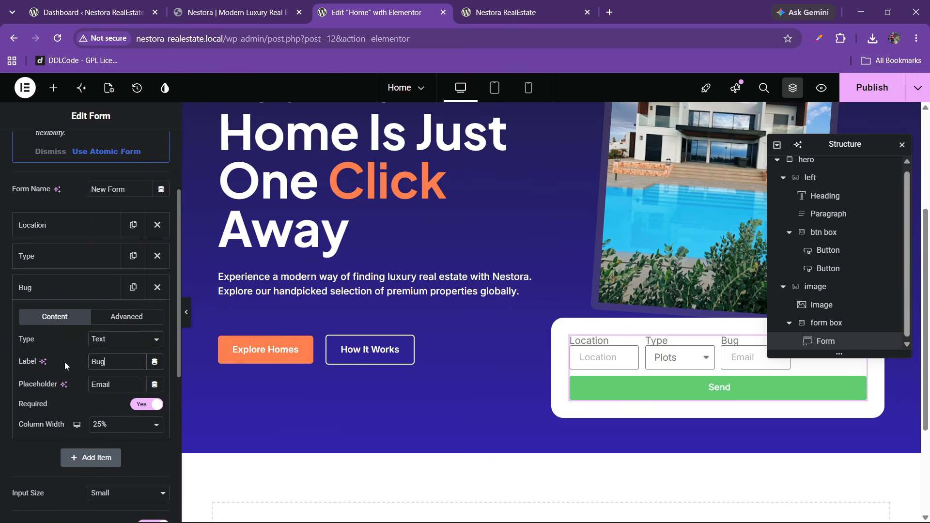
{"action": "key", "text": "BackSpace"}
{"action": "type", "text": "dget"}
{"action": "double_click", "coordinate": [110, 386]}
{"action": "type", "text": "Your Budget"}
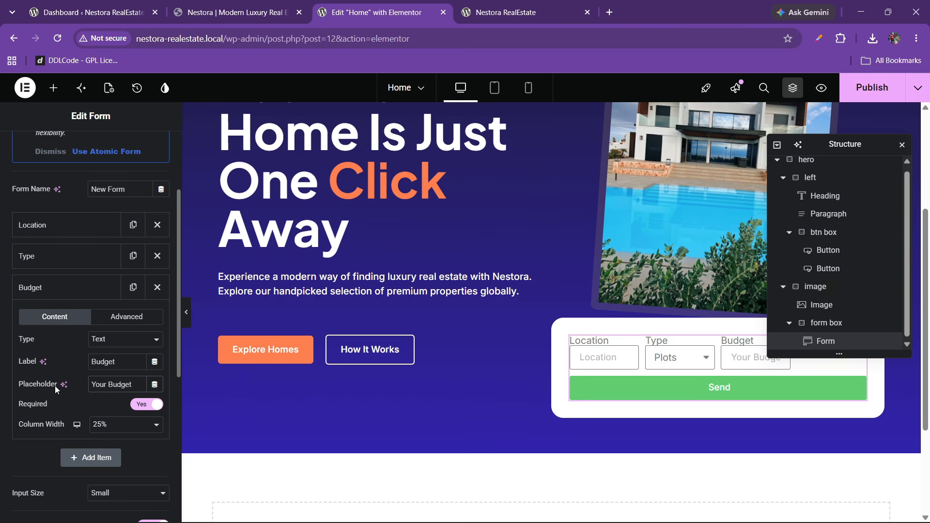
{"action": "type", "text": "?"}
{"action": "left_click", "coordinate": [57, 285]}
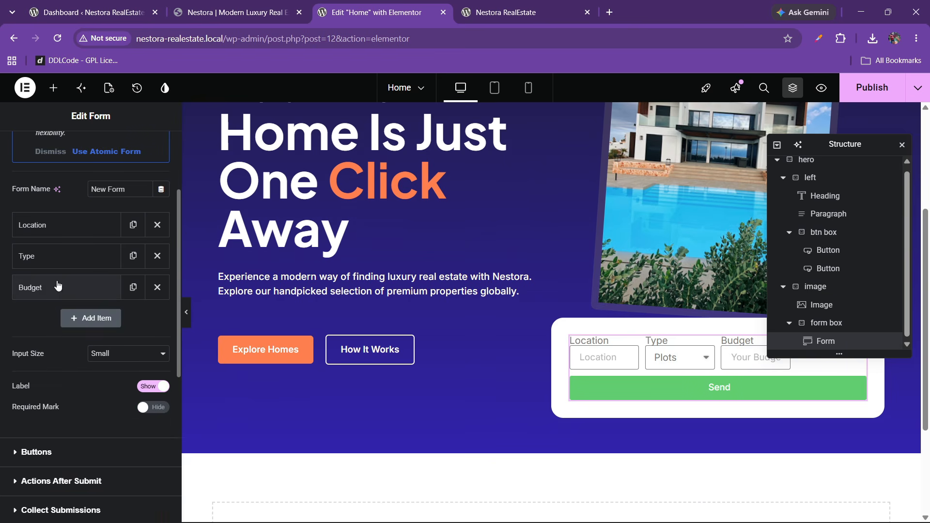
- Move the Structure panel clear of the search form and compare the form with the reference site's search card
{"action": "left_click_drag", "start_coordinate": [834, 144], "coordinate": [377, 203]}
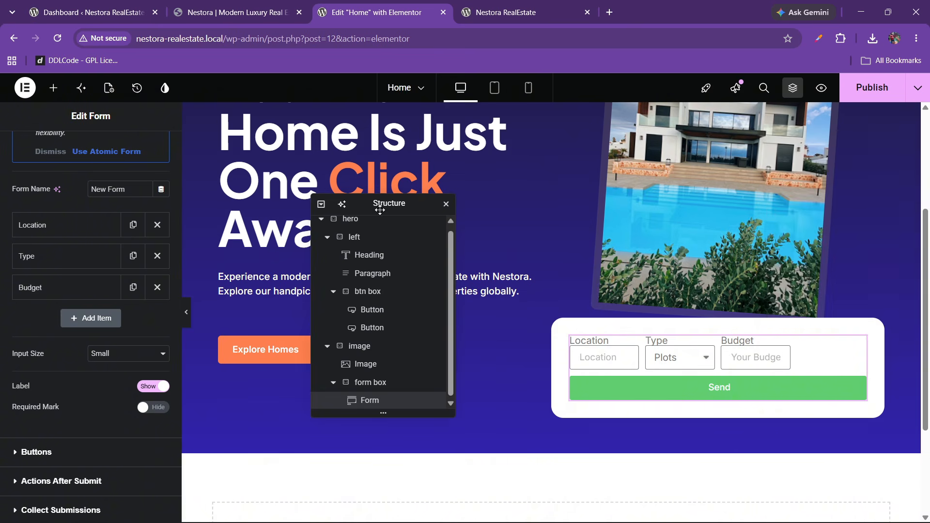
{"action": "left_click", "coordinate": [232, 12]}
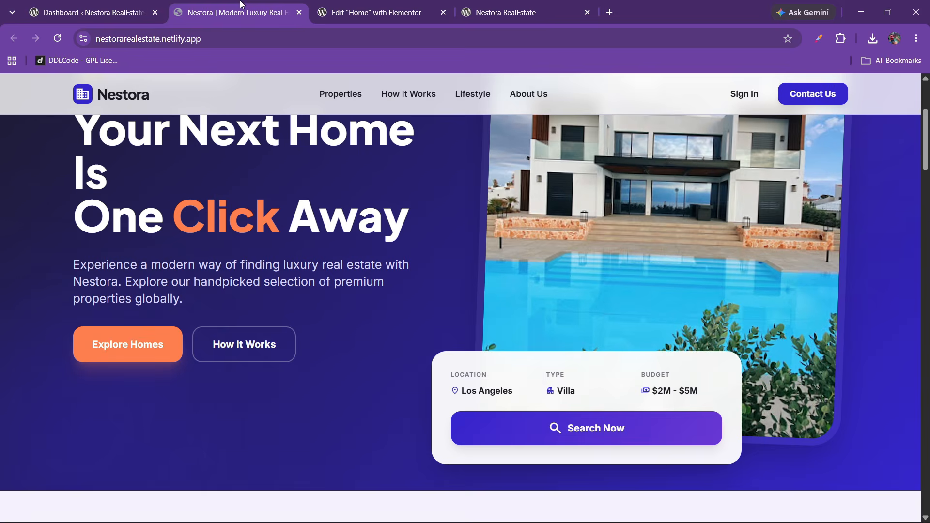
{"action": "left_click", "coordinate": [378, 12]}
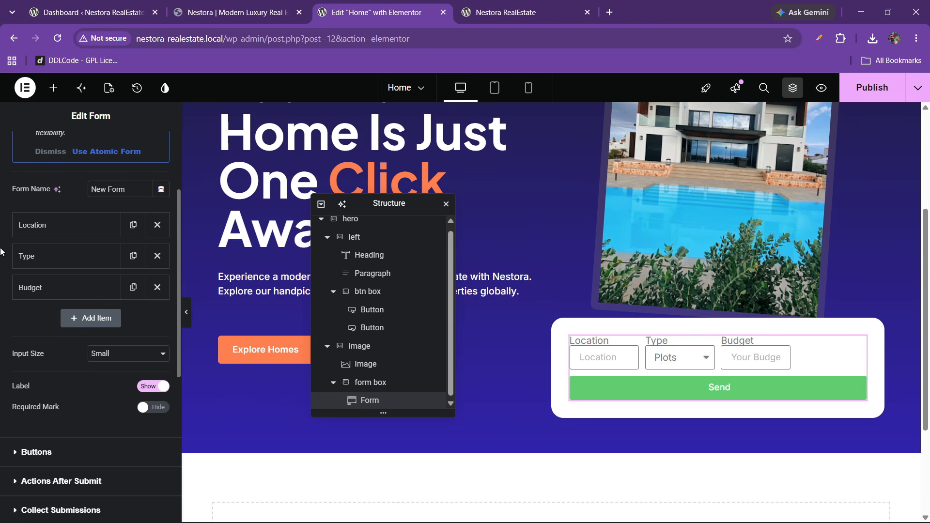
- Set the Location field's column width to 33% and collapse its settings
{"action": "left_click", "coordinate": [68, 225]}
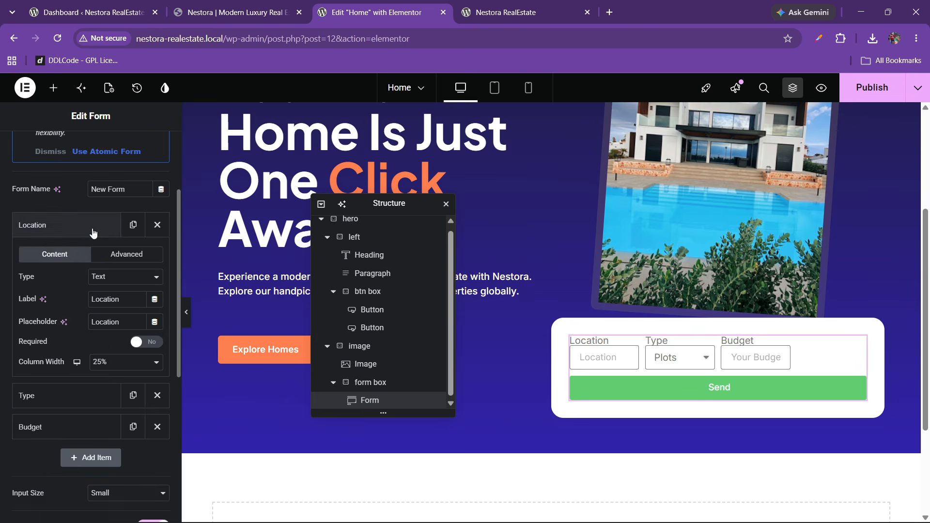
{"action": "left_click", "coordinate": [112, 363]}
{"action": "left_click", "coordinate": [109, 215]}
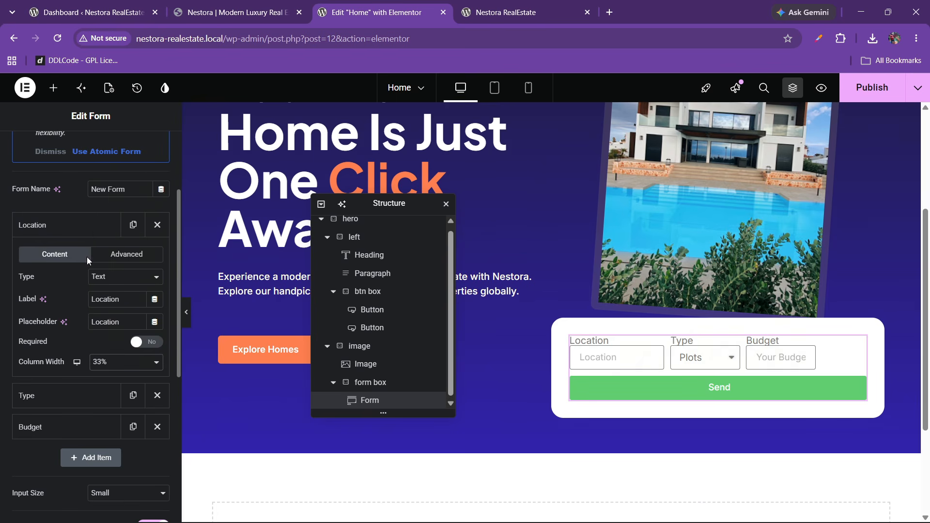
{"action": "left_click", "coordinate": [74, 233]}
- Set the Type field's column width to 33% and collapse its settings
{"action": "left_click", "coordinate": [63, 258]}
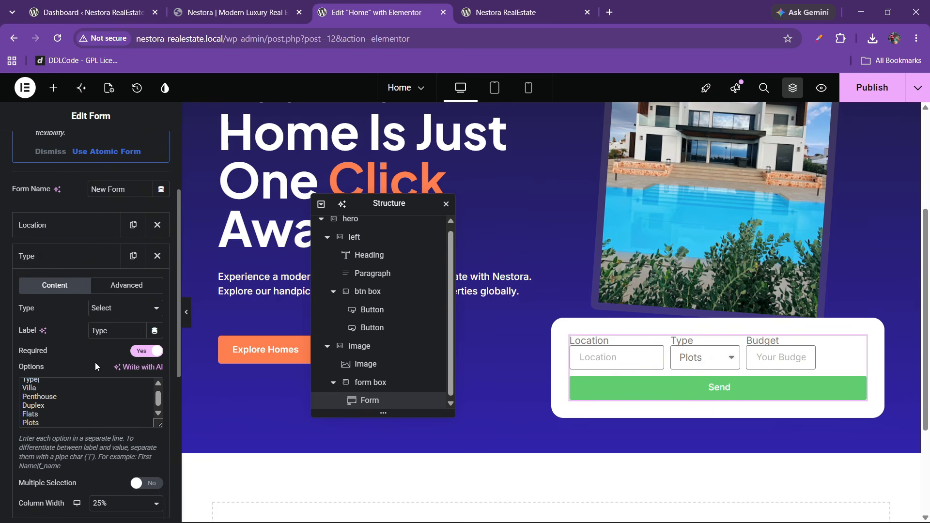
{"action": "scroll", "coordinate": [109, 473], "scroll_direction": "down", "scroll_amount": 2}
{"action": "left_click", "coordinate": [116, 442]}
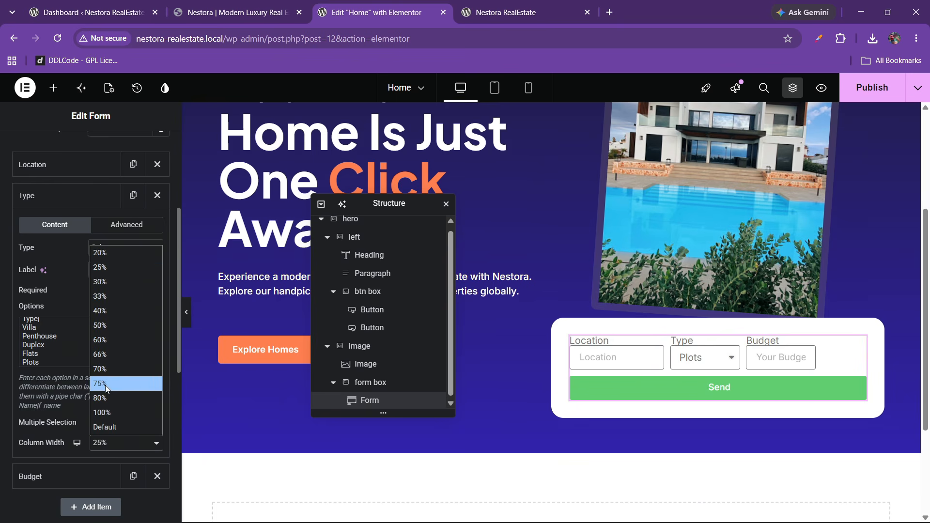
{"action": "left_click", "coordinate": [103, 293]}
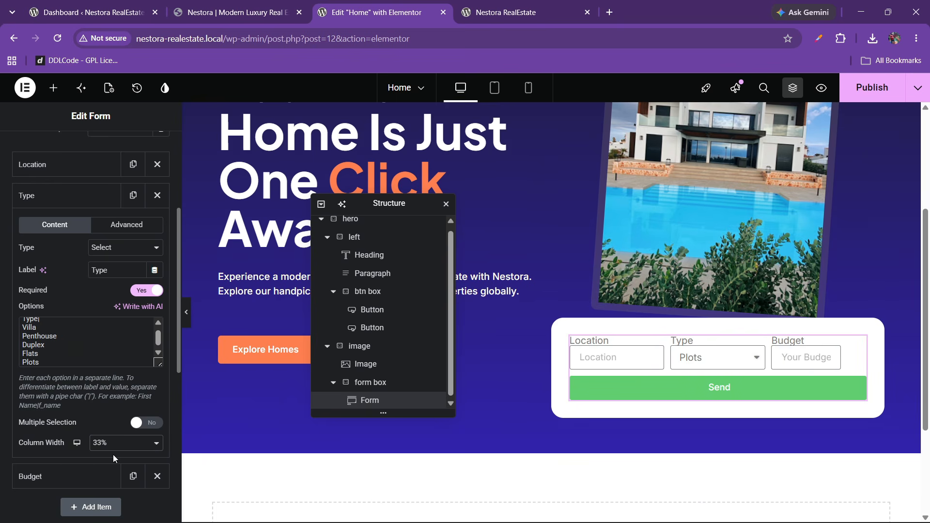
{"action": "left_click", "coordinate": [63, 199]}
- Set the Budget field's column width to 33% and collapse its settings
{"action": "left_click", "coordinate": [63, 227]}
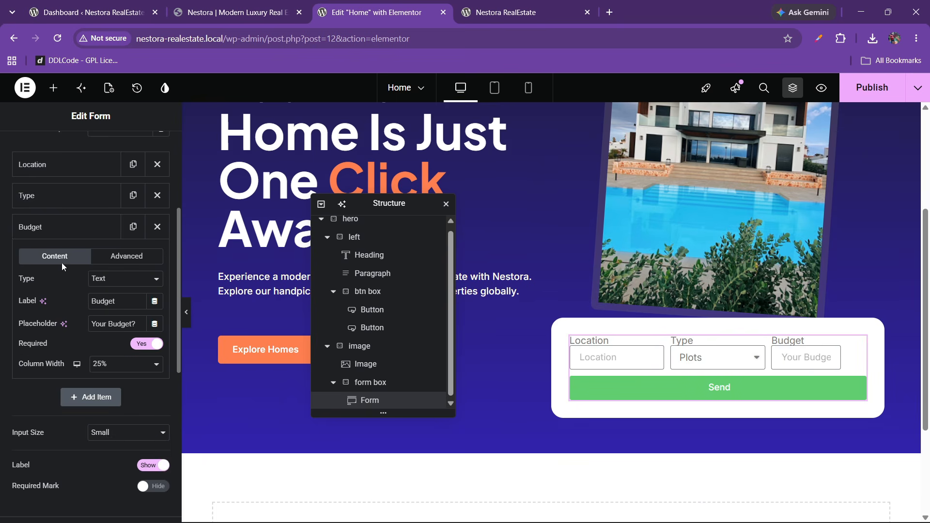
{"action": "left_click", "coordinate": [126, 364]}
{"action": "left_click", "coordinate": [124, 218]}
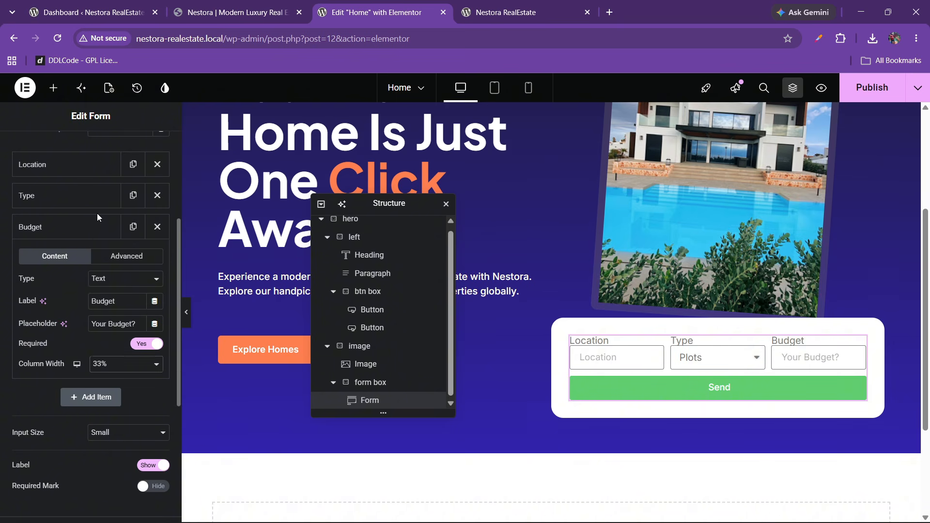
{"action": "left_click", "coordinate": [60, 226]}
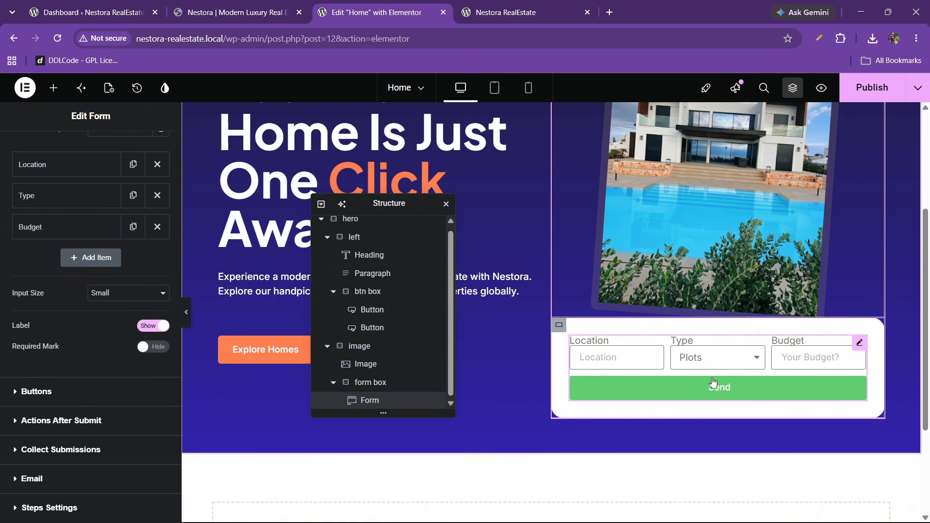
- Check the reference site's search button and change the form's submit button text to "Search Now"
{"action": "left_click", "coordinate": [206, 6]}
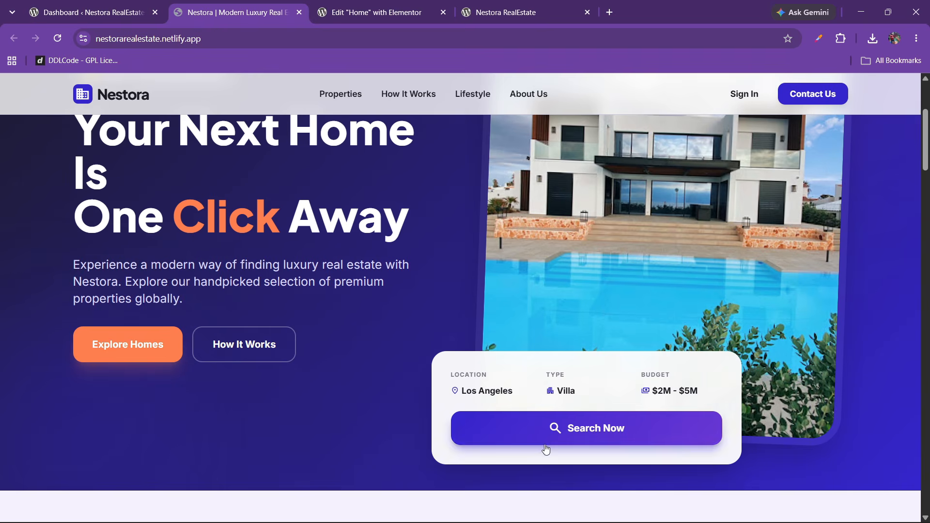
{"action": "left_click", "coordinate": [356, 6]}
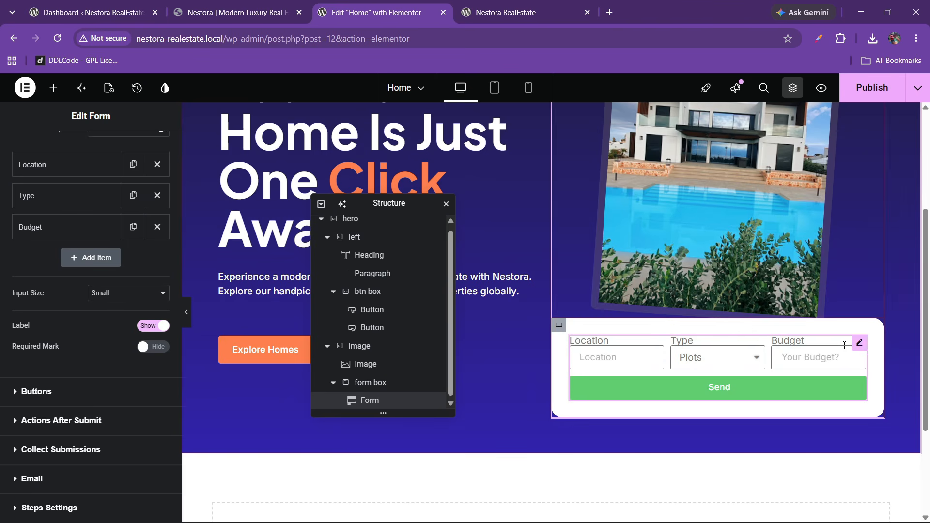
{"action": "scroll", "coordinate": [73, 291], "scroll_direction": "up", "scroll_amount": 1}
{"action": "scroll", "coordinate": [73, 291], "scroll_direction": "down", "scroll_amount": 3}
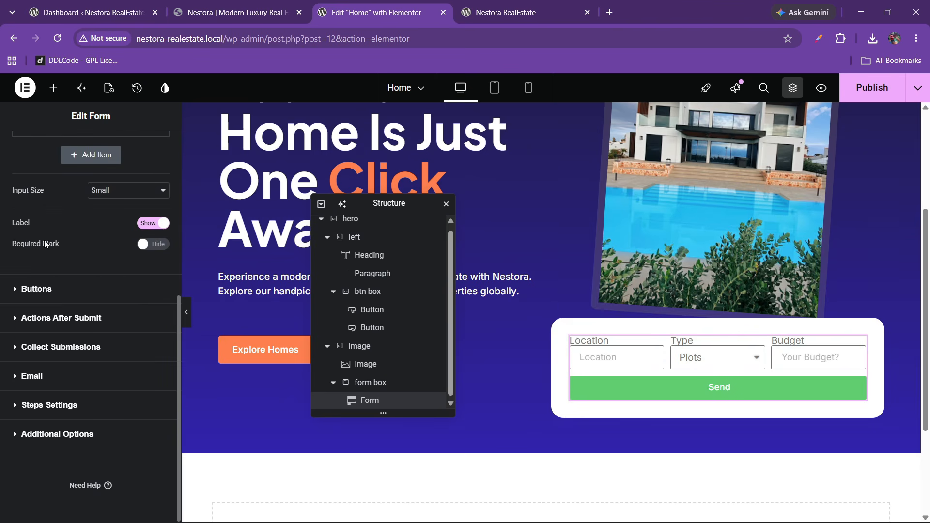
{"action": "left_click", "coordinate": [36, 287]}
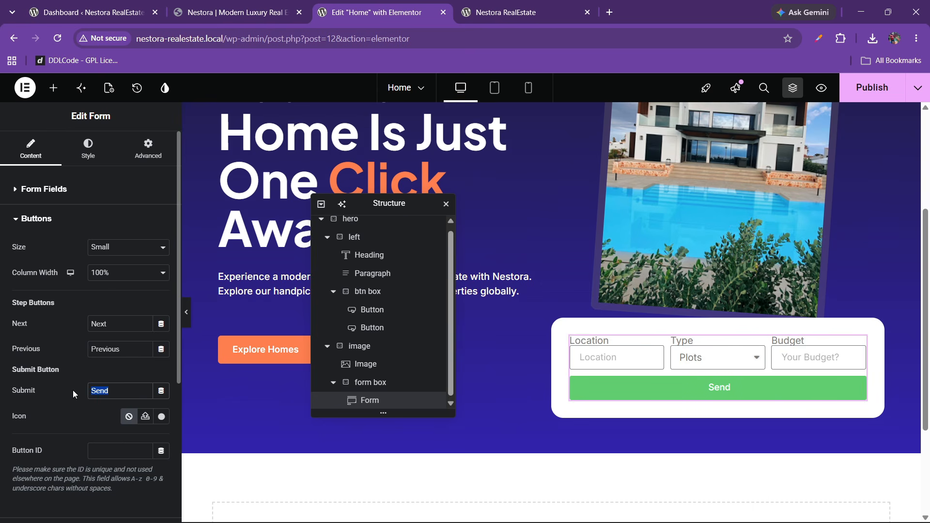
{"action": "type", "text": "ea"}
{"action": "key", "text": "BackSpace"}
{"action": "key", "text": "BackSpace"}
{"action": "type", "text": "Search Now"}
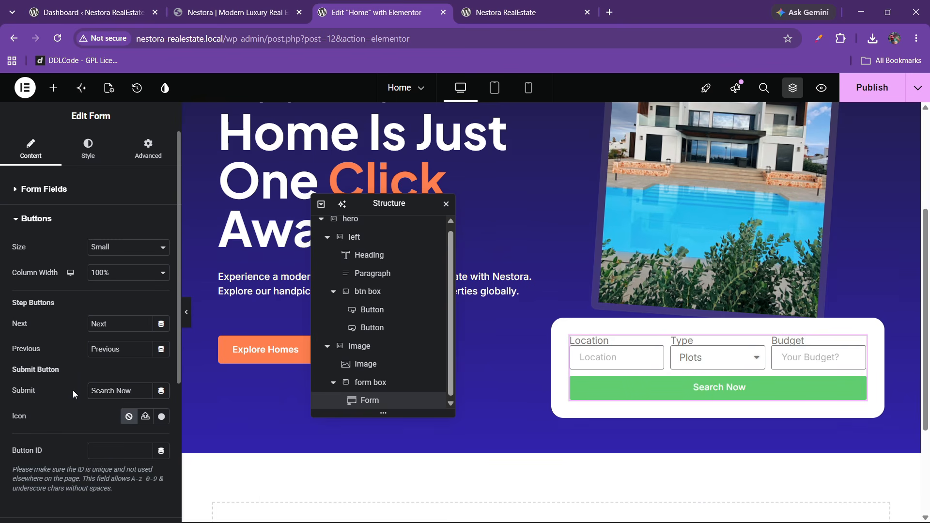
- Compare with the reference site's search card and set the form fields' border width to 0 px on all sides
{"action": "left_click", "coordinate": [211, 4]}
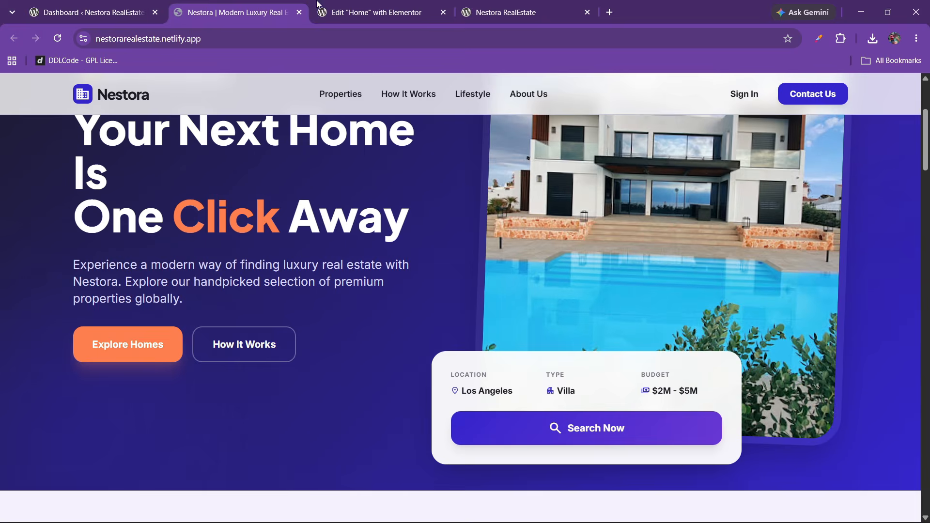
{"action": "left_click", "coordinate": [320, 5]}
{"action": "left_click", "coordinate": [94, 153]}
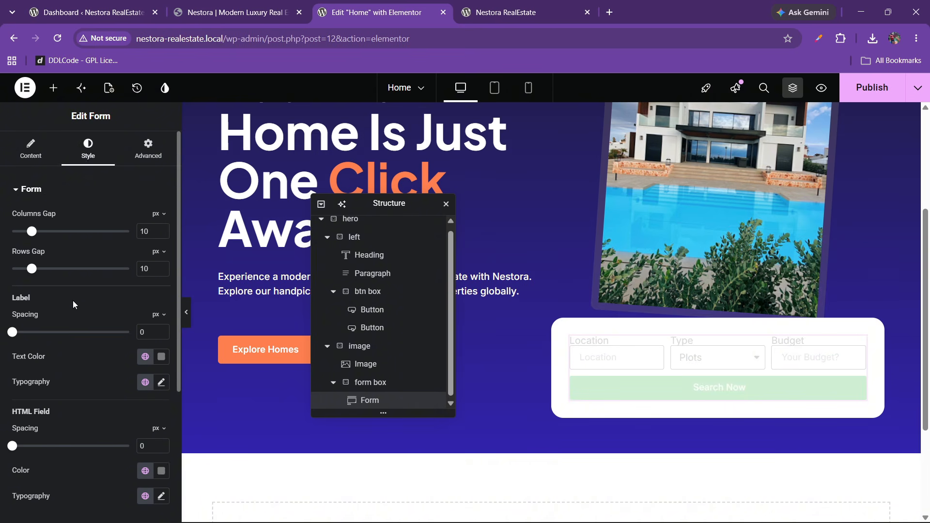
{"action": "scroll", "coordinate": [74, 298], "scroll_direction": "down", "scroll_amount": 1}
{"action": "scroll", "coordinate": [74, 299], "scroll_direction": "down", "scroll_amount": 3}
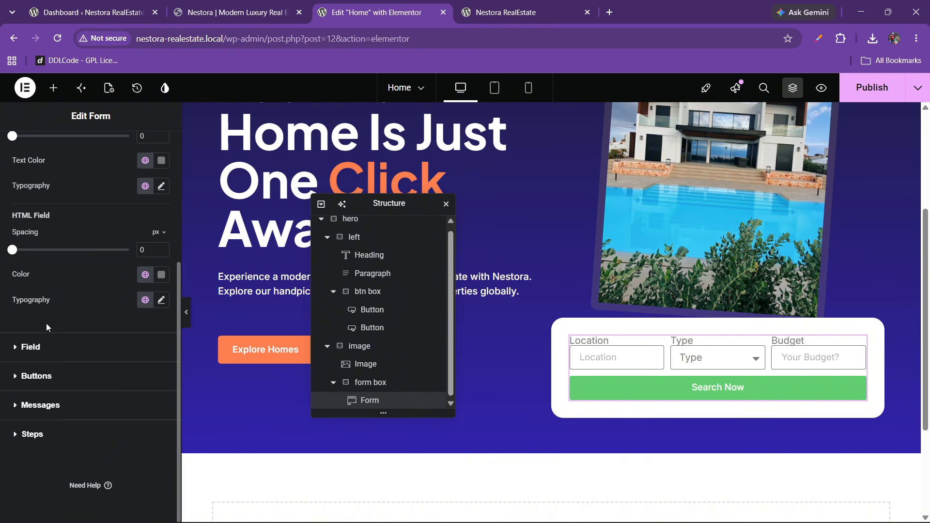
{"action": "left_click", "coordinate": [286, 4]}
{"action": "left_click", "coordinate": [334, 11]}
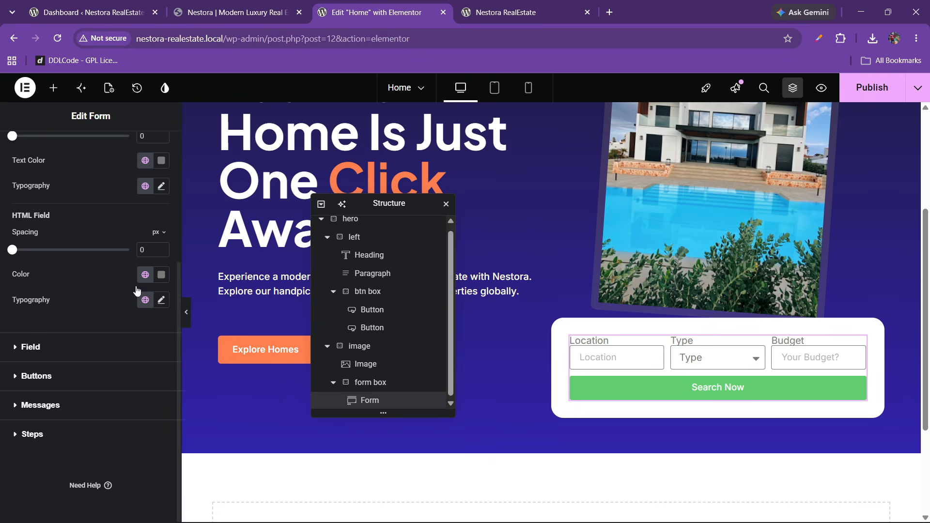
{"action": "left_click", "coordinate": [28, 347]}
{"action": "scroll", "coordinate": [80, 313], "scroll_direction": "down", "scroll_amount": 2}
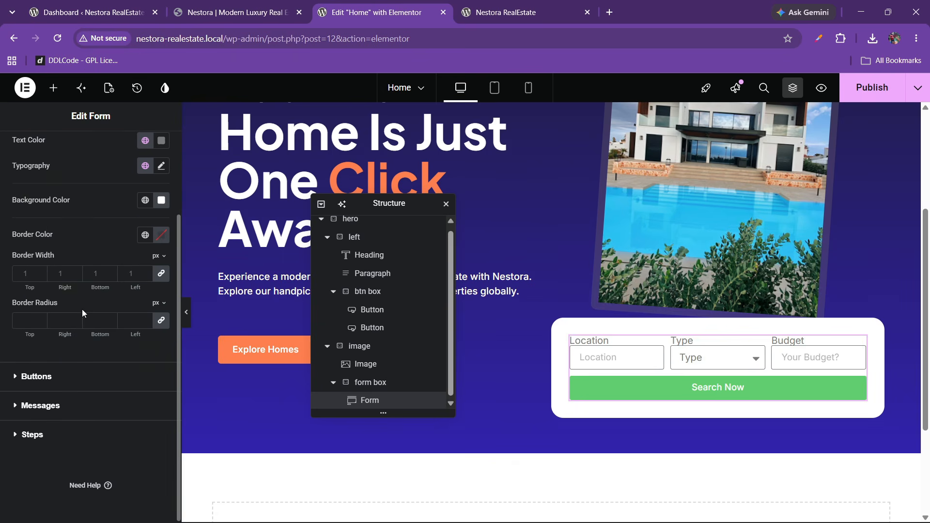
{"action": "left_click", "coordinate": [22, 273]}
{"action": "type", "text": "0"}
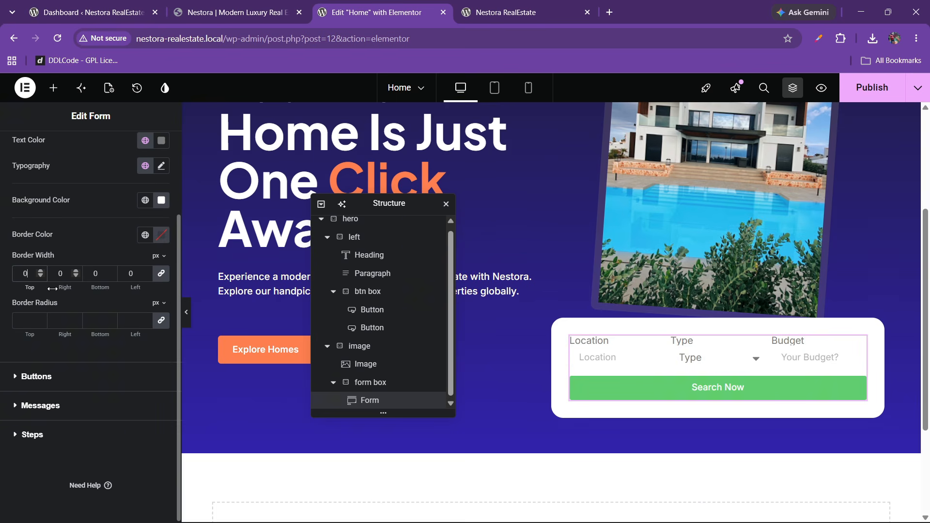
- Try the bluebg global color as the background of the form fields
{"action": "left_click", "coordinate": [161, 200]}
{"action": "left_click", "coordinate": [145, 200]}
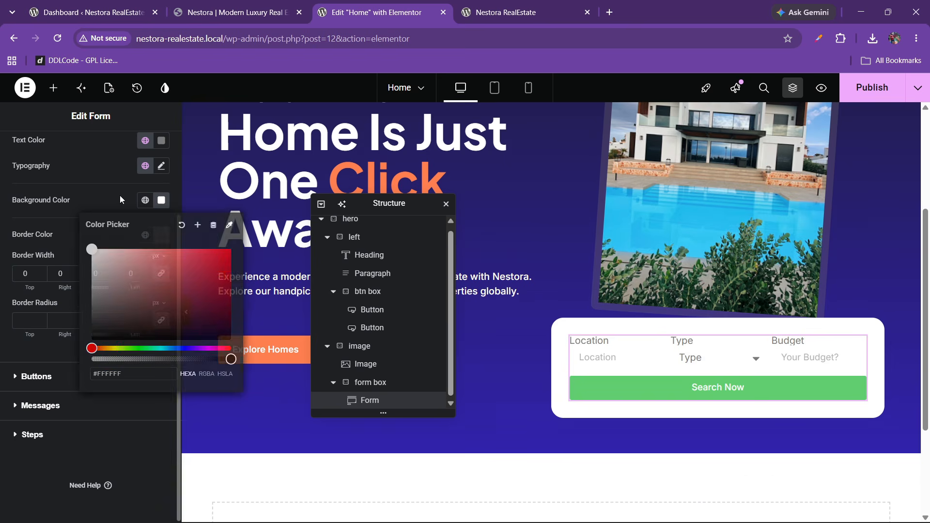
{"action": "left_click", "coordinate": [56, 399]}
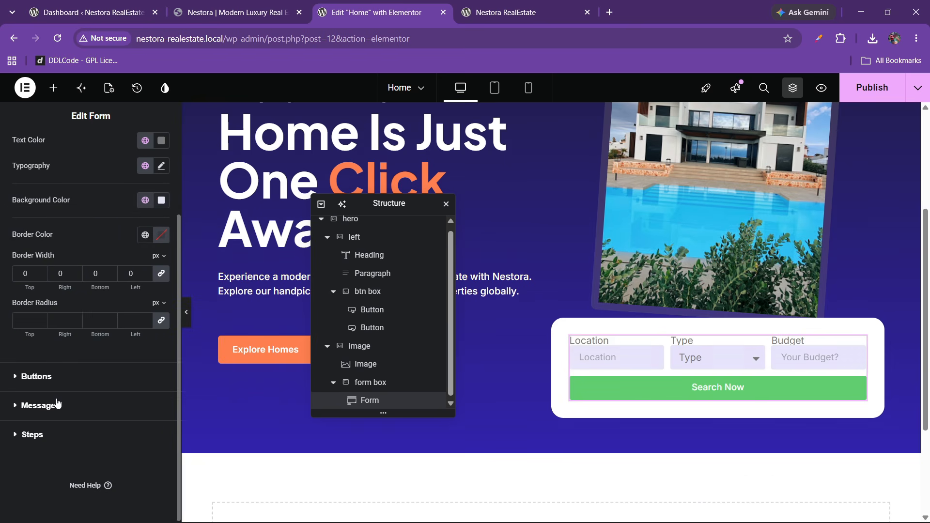
{"action": "left_click", "coordinate": [146, 200]}
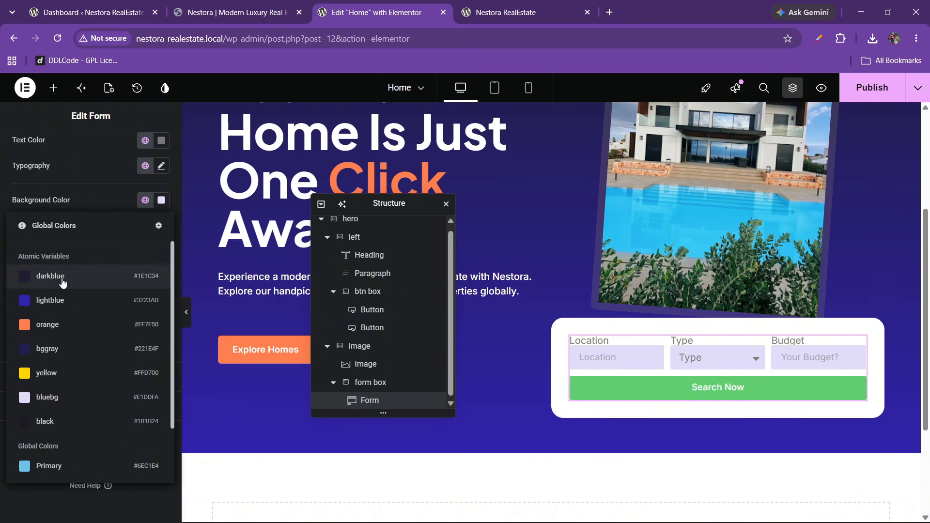
{"action": "left_click", "coordinate": [87, 202]}
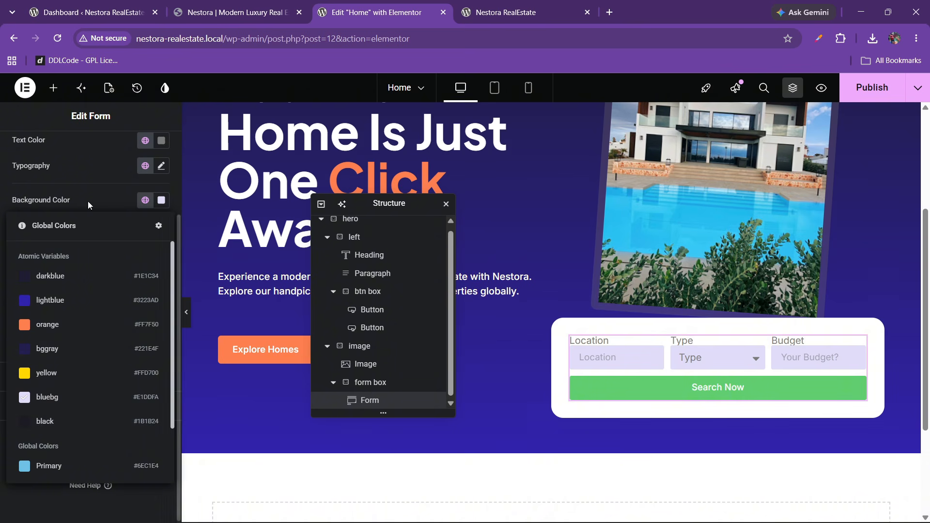
- Set the form fields' background color to #F8F8F8 and their border radius to 2 px on all sides
{"action": "left_click", "coordinate": [161, 201]}
{"action": "left_click_drag", "start_coordinate": [157, 315], "coordinate": [39, 252]}
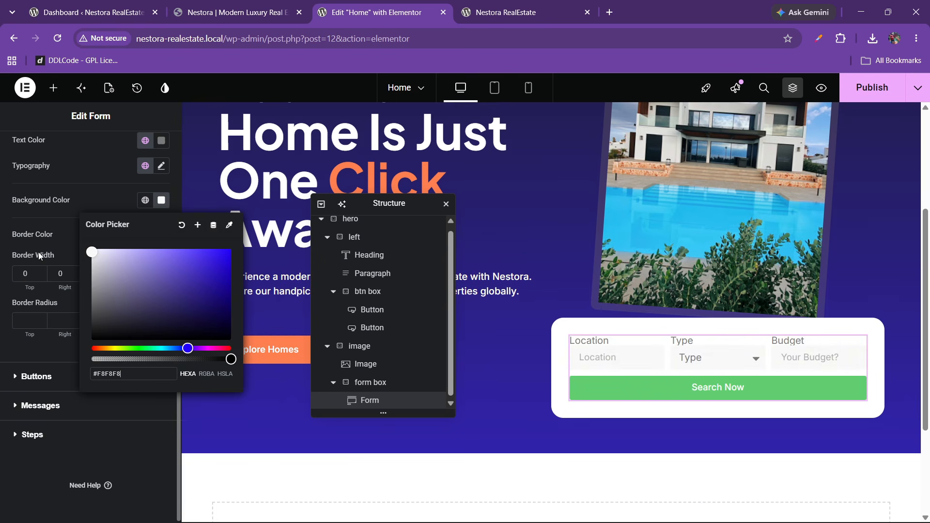
{"action": "left_click", "coordinate": [50, 205]}
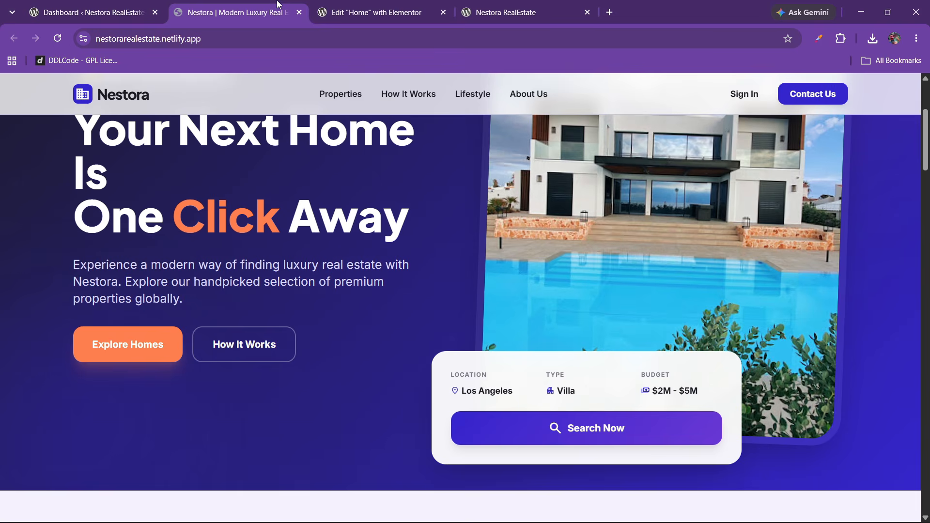
{"action": "left_click", "coordinate": [373, 12]}
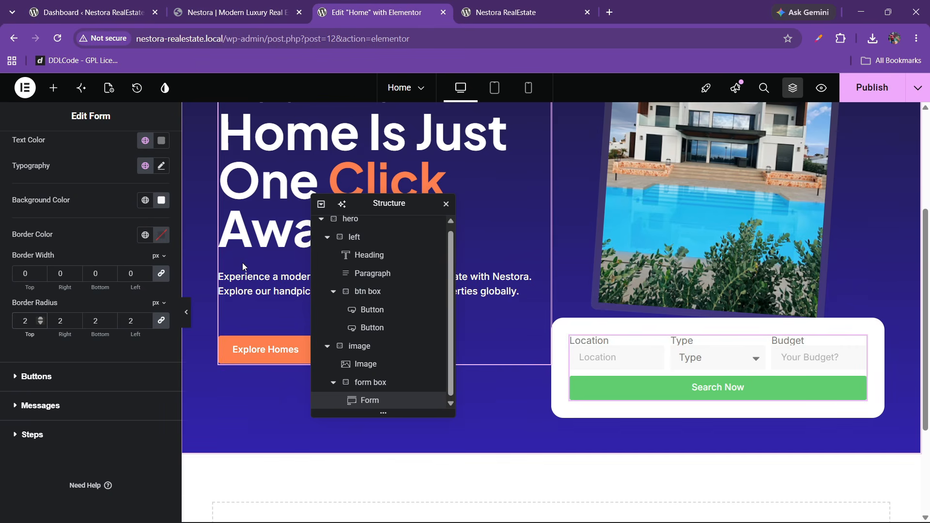
- Set the spacing of the form labels to 11 px
{"action": "scroll", "coordinate": [51, 249], "scroll_direction": "up", "scroll_amount": 3}
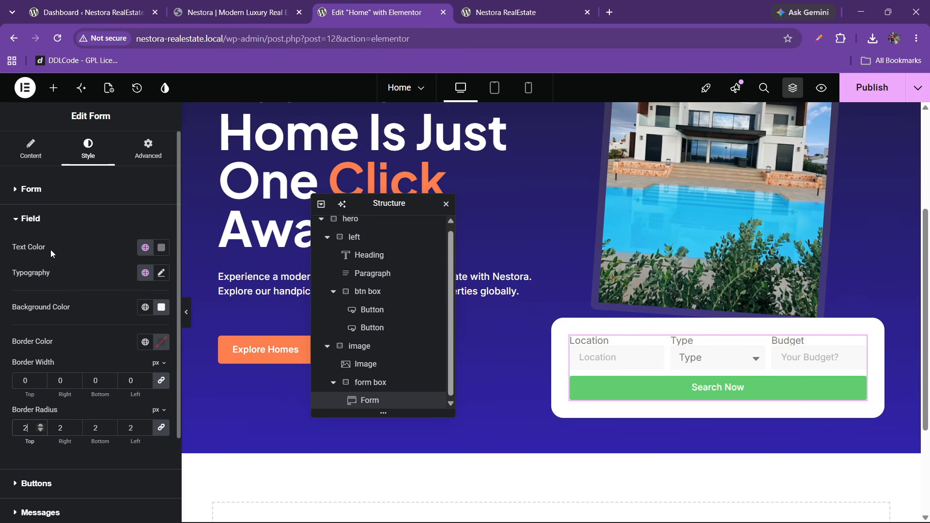
{"action": "left_click", "coordinate": [32, 189]}
{"action": "left_click_drag", "start_coordinate": [15, 338], "coordinate": [34, 339]}
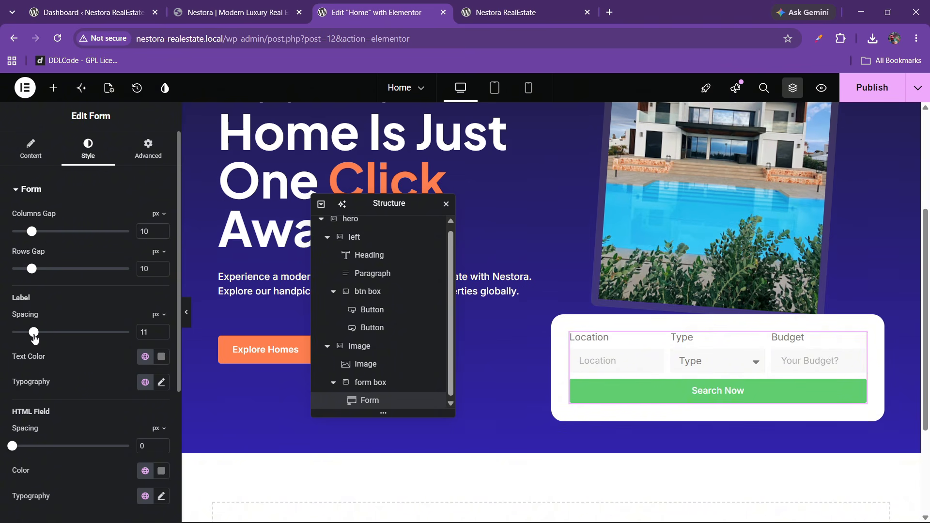
- Apply the lightblue global color as the background of the form's submit button
{"action": "scroll", "coordinate": [47, 318], "scroll_direction": "down", "scroll_amount": 4}
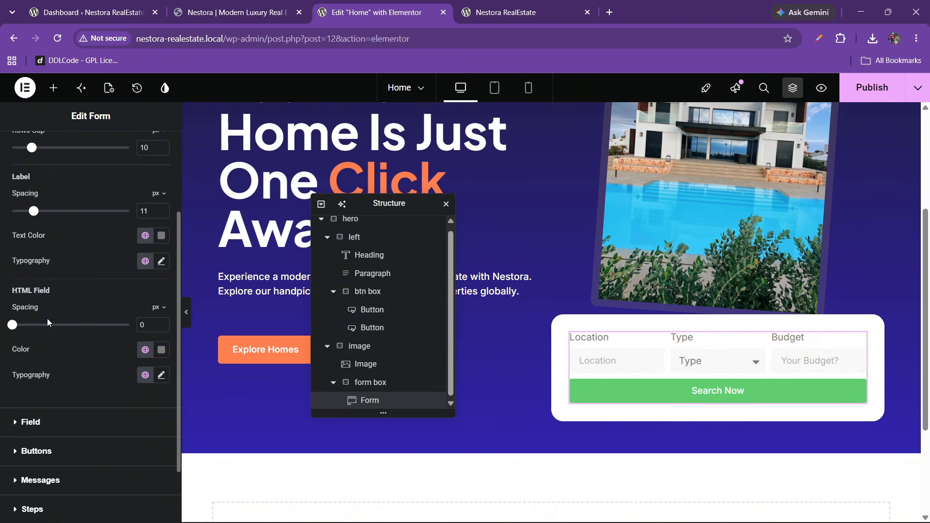
{"action": "left_click", "coordinate": [38, 378]}
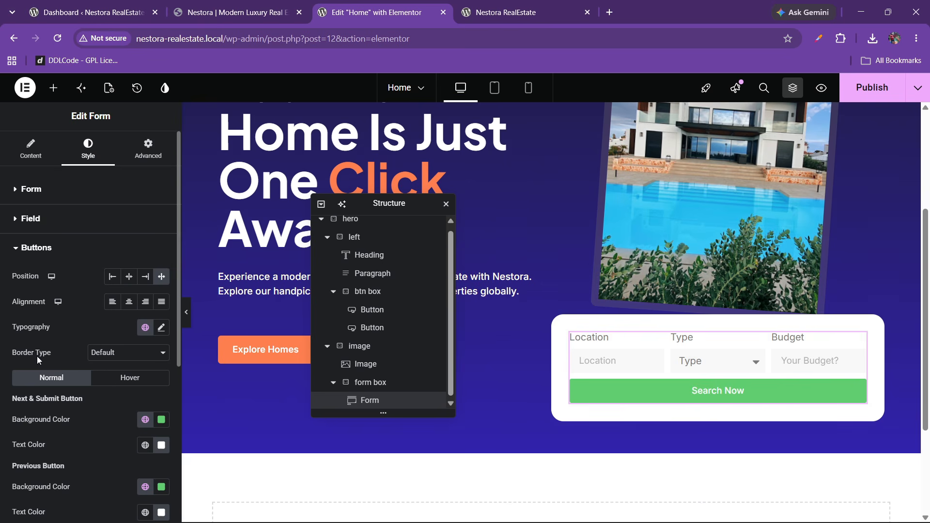
{"action": "scroll", "coordinate": [38, 357], "scroll_direction": "down", "scroll_amount": 2}
{"action": "left_click", "coordinate": [145, 299]}
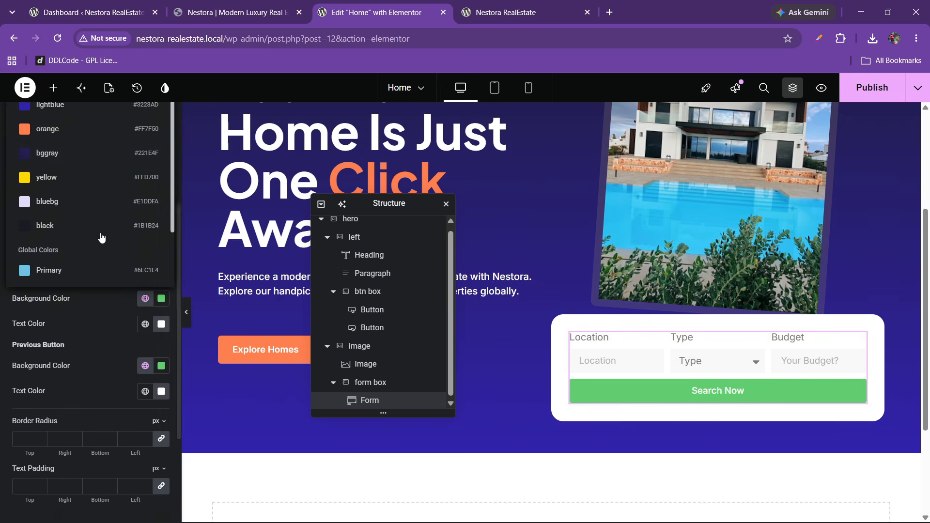
{"action": "left_click", "coordinate": [71, 115]}
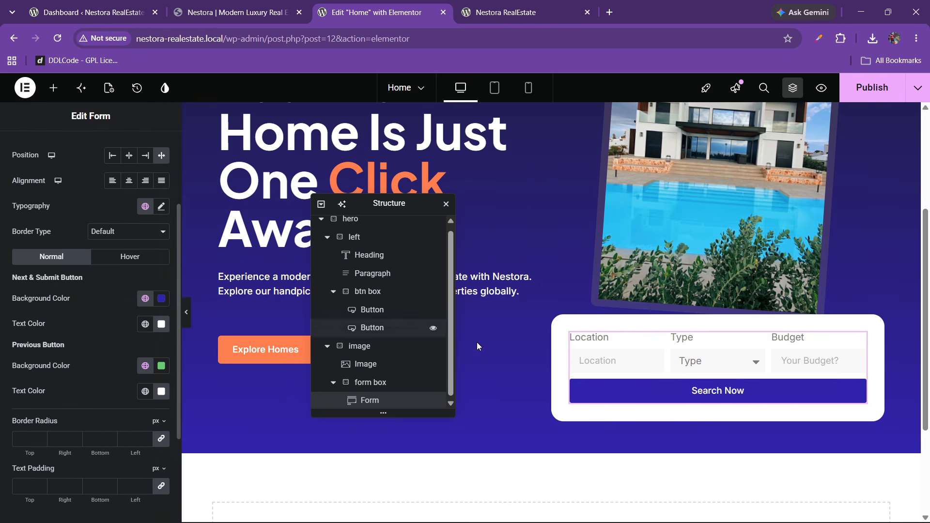
- Check the reference site's search button and set the form button's typography weight to 600 (Semi Bold)
{"action": "scroll", "coordinate": [150, 319], "scroll_direction": "down", "scroll_amount": 1}
{"action": "left_click", "coordinate": [257, 4]}
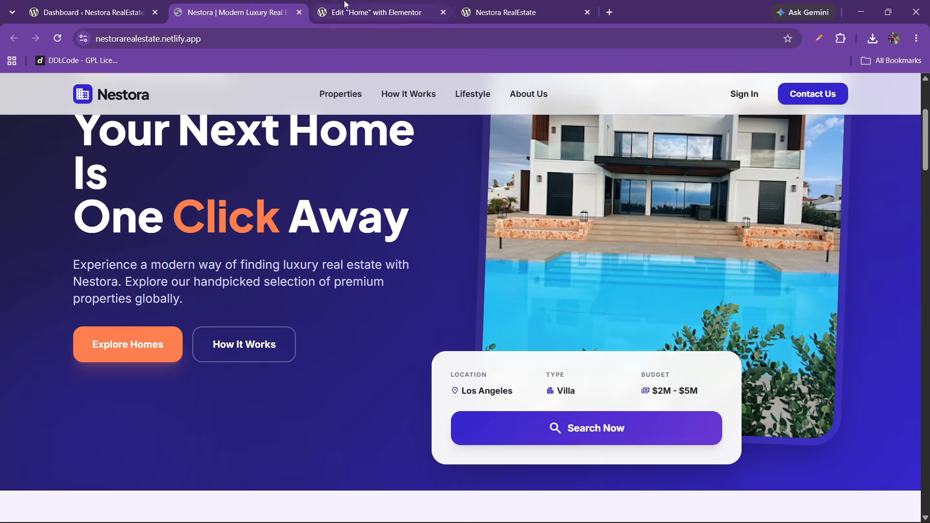
{"action": "left_click", "coordinate": [373, 12]}
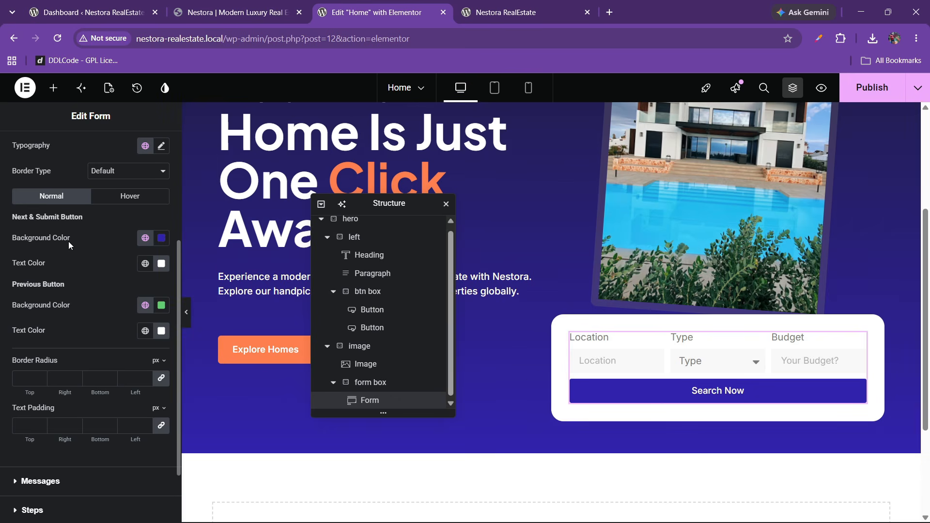
{"action": "scroll", "coordinate": [68, 241], "scroll_direction": "up", "scroll_amount": 2}
{"action": "left_click", "coordinate": [161, 206]}
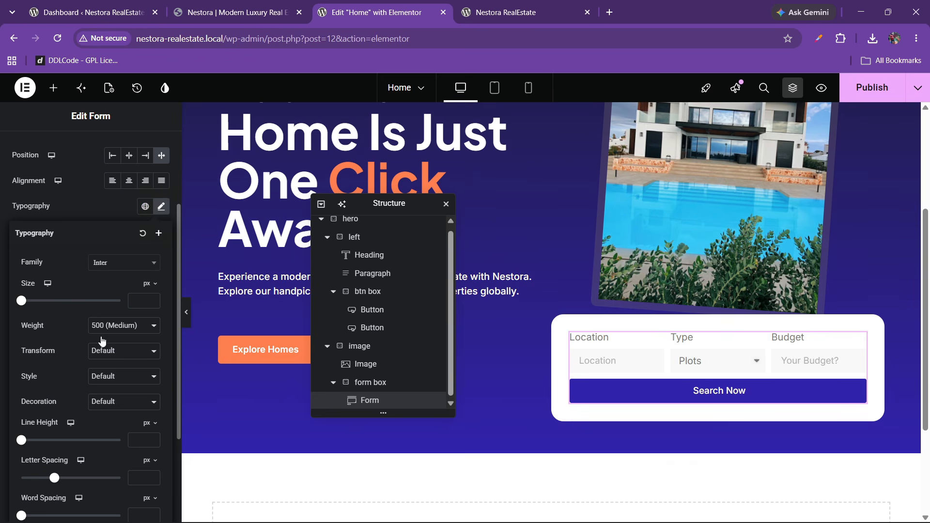
{"action": "left_click", "coordinate": [96, 209]}
{"action": "scroll", "coordinate": [82, 291], "scroll_direction": "up", "scroll_amount": 2}
{"action": "scroll", "coordinate": [82, 291], "scroll_direction": "down", "scroll_amount": 3}
{"action": "scroll", "coordinate": [72, 315], "scroll_direction": "up", "scroll_amount": 5}
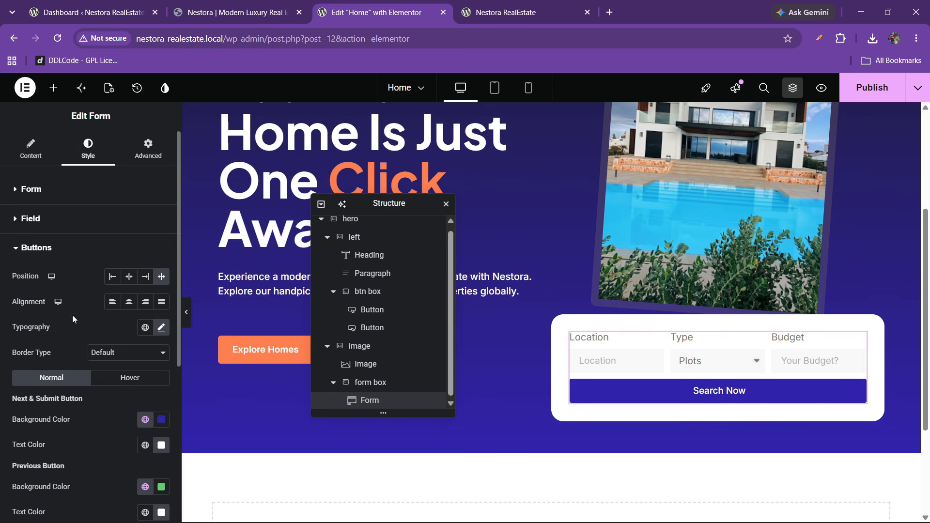
{"action": "scroll", "coordinate": [73, 319], "scroll_direction": "down", "scroll_amount": 1}
{"action": "left_click", "coordinate": [161, 268]}
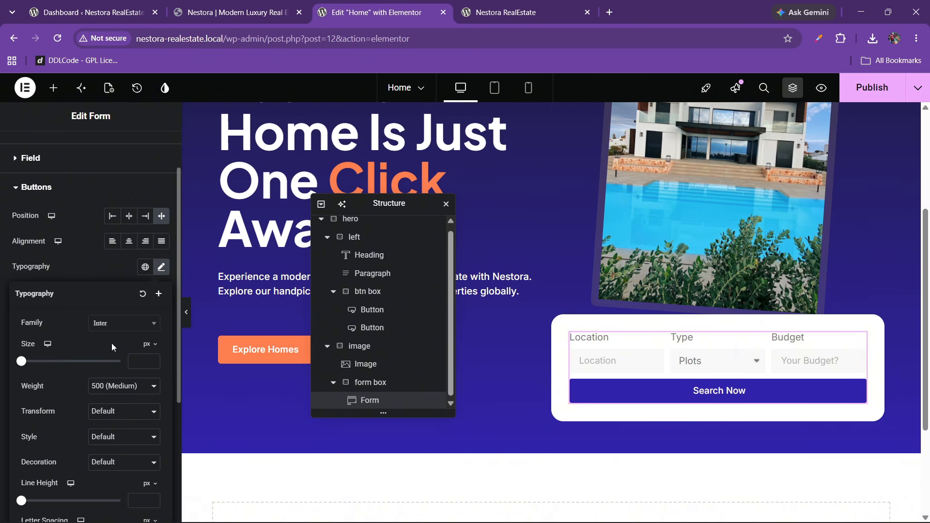
{"action": "left_click", "coordinate": [112, 411]}
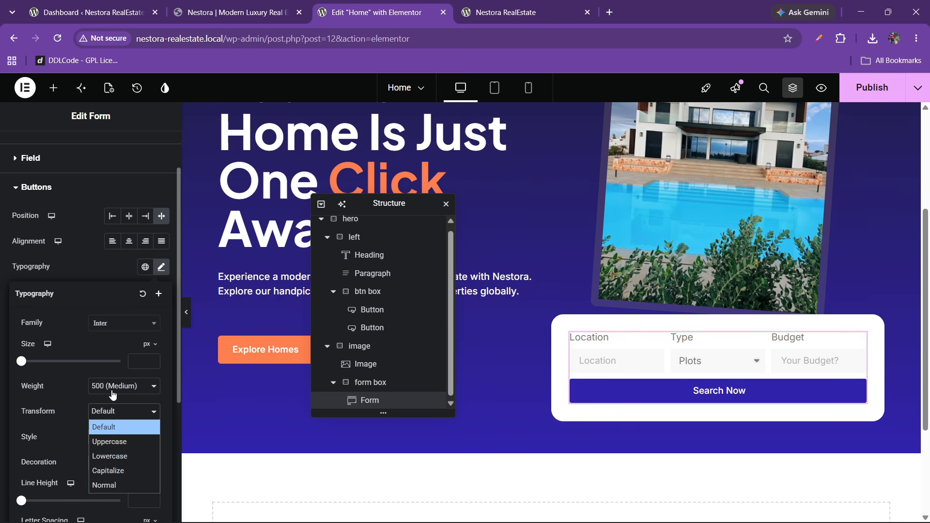
{"action": "left_click", "coordinate": [112, 386]}
{"action": "left_click", "coordinate": [107, 282]}
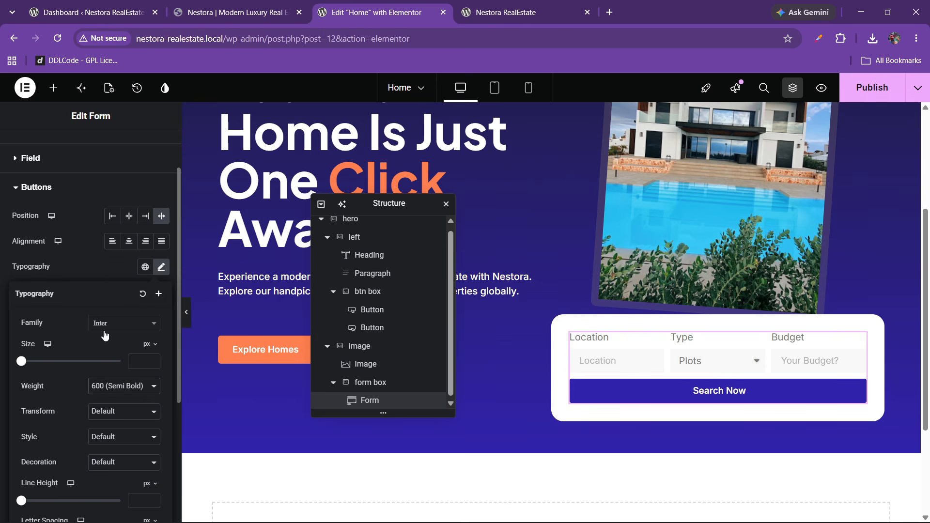
- Compare with the reference site, try the Medium size for the form button, and restore it to Small
{"action": "left_click", "coordinate": [238, 12]}
{"action": "left_click", "coordinate": [376, 12]}
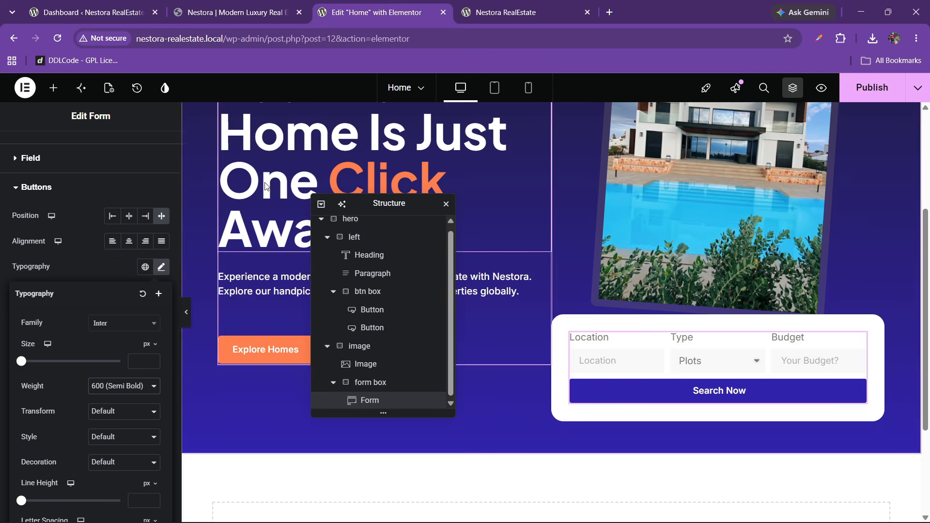
{"action": "left_click", "coordinate": [40, 187]}
{"action": "left_click", "coordinate": [31, 147]}
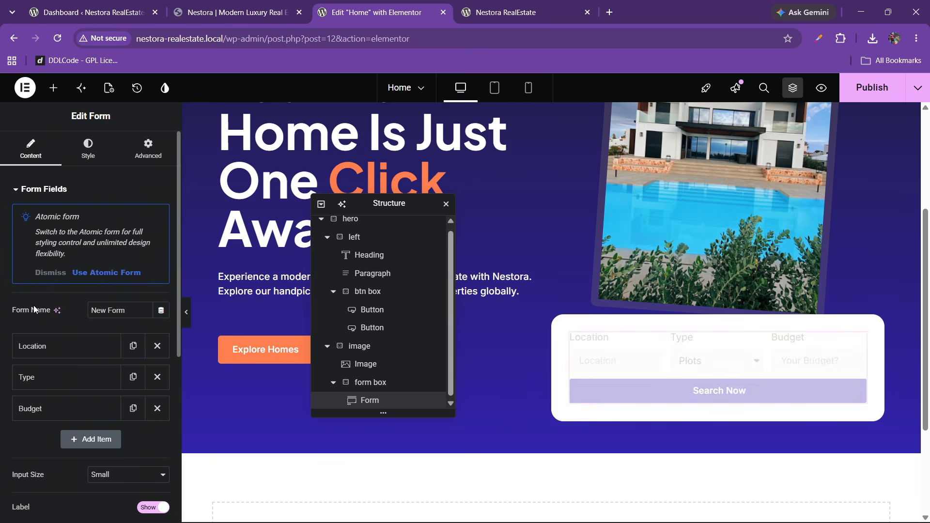
{"action": "scroll", "coordinate": [49, 371], "scroll_direction": "down", "scroll_amount": 4}
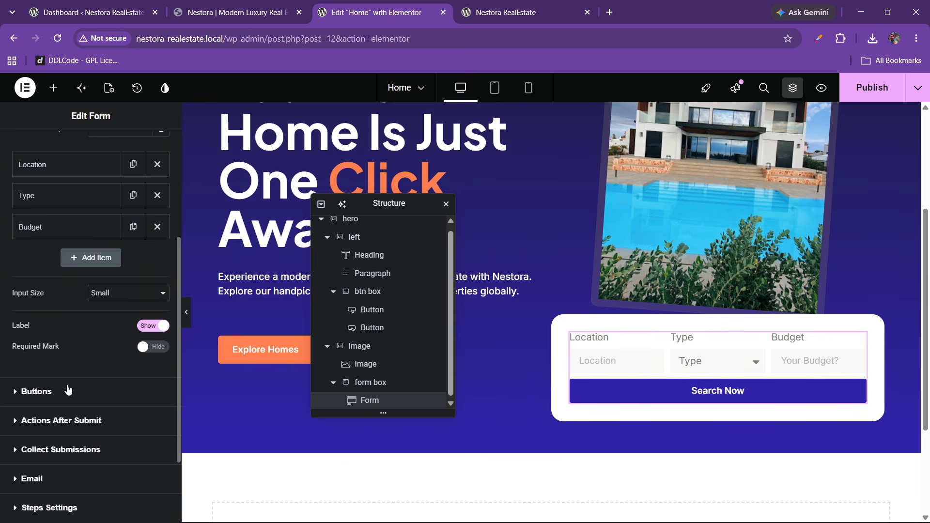
{"action": "left_click", "coordinate": [65, 389]}
{"action": "left_click", "coordinate": [114, 249]}
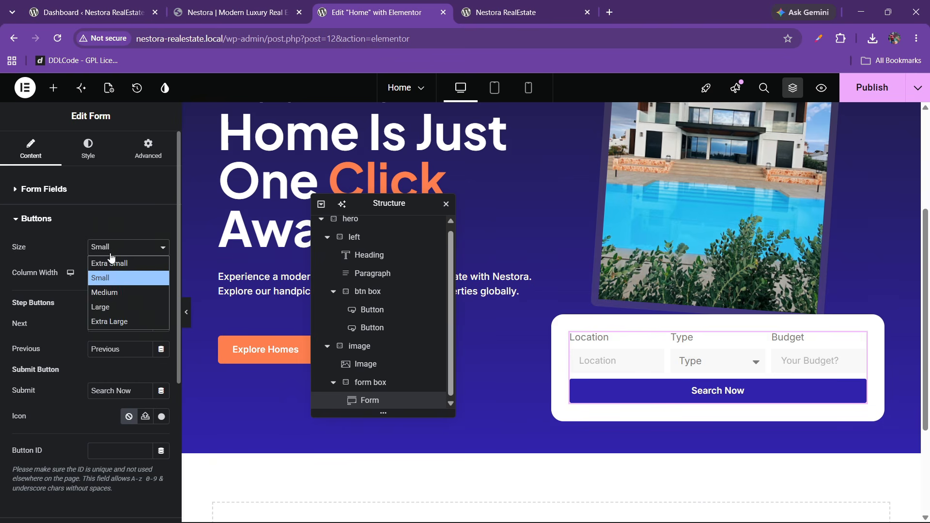
{"action": "left_click", "coordinate": [110, 292]}
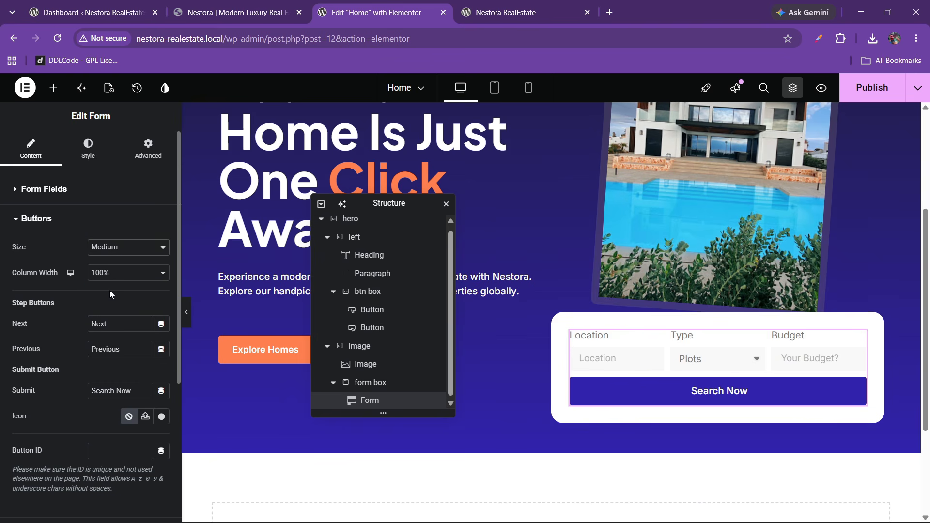
{"action": "left_click", "coordinate": [114, 248]}
{"action": "left_click", "coordinate": [109, 275]}
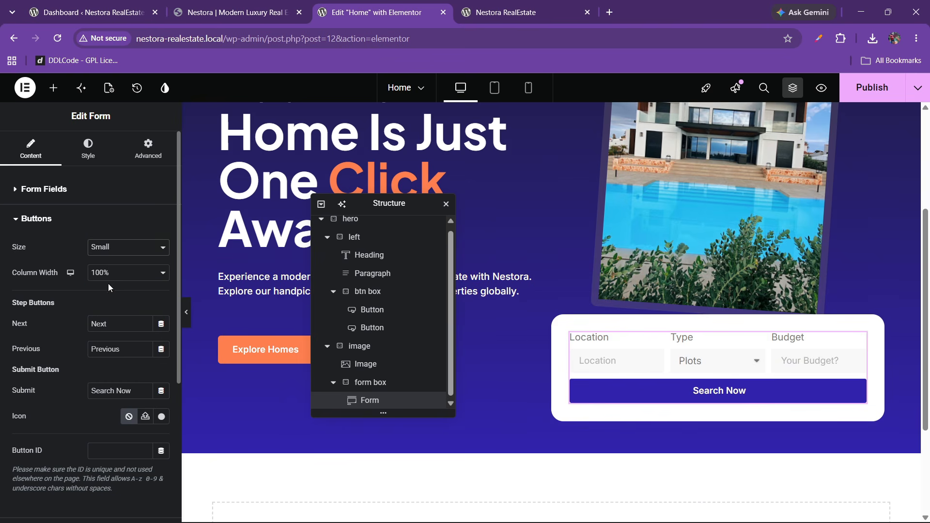
- Compare with the reference site and round the submit button's corners, trying a 20 px border radius and replacing it with a smaller one
{"action": "left_click", "coordinate": [88, 146]}
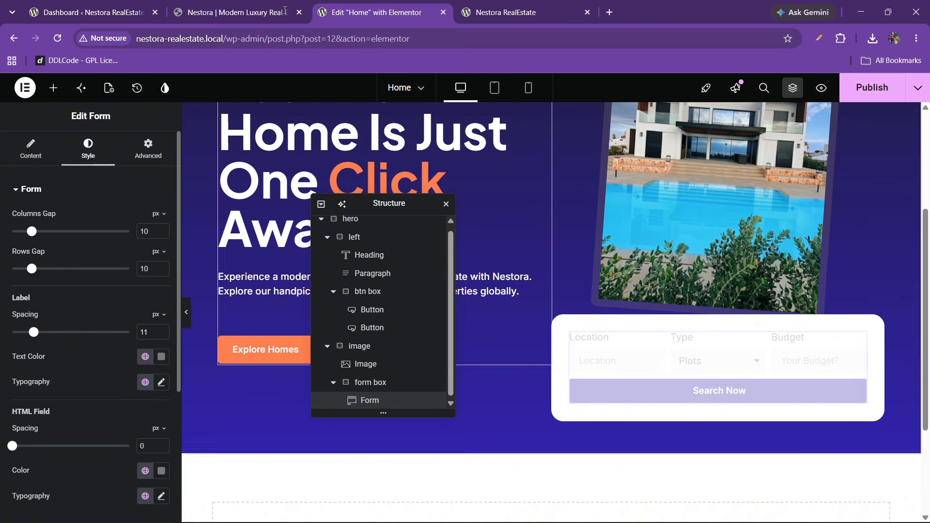
{"action": "left_click", "coordinate": [277, 7]}
{"action": "left_click", "coordinate": [371, 12]}
{"action": "scroll", "coordinate": [42, 286], "scroll_direction": "down", "scroll_amount": 4}
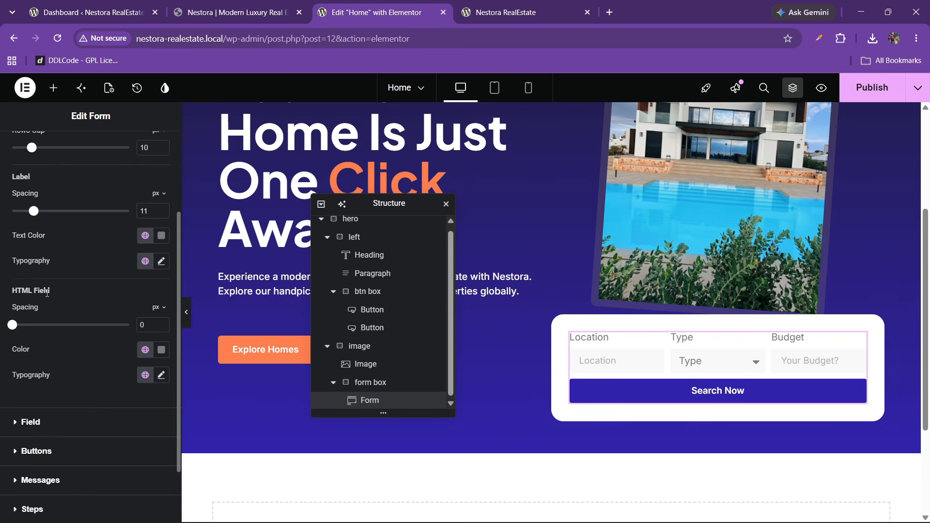
{"action": "left_click", "coordinate": [44, 378]}
{"action": "scroll", "coordinate": [34, 383], "scroll_direction": "down", "scroll_amount": 3}
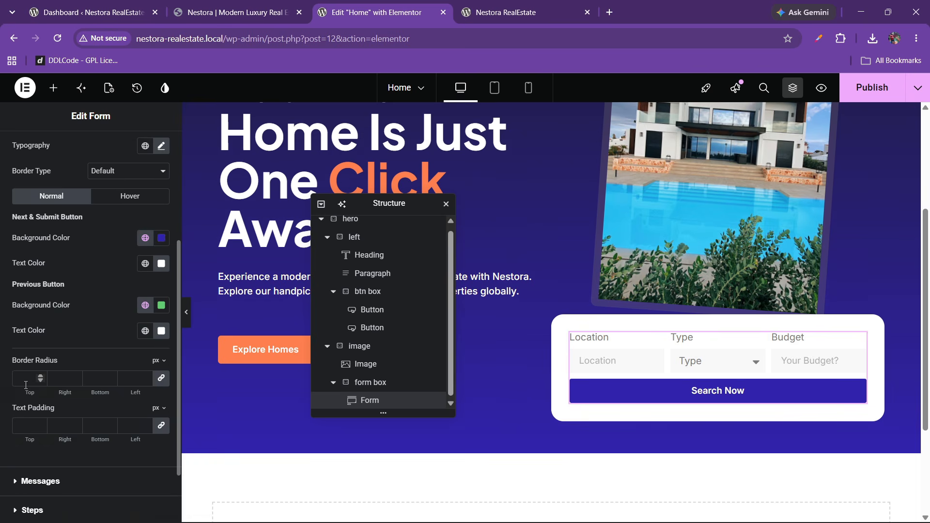
{"action": "left_click", "coordinate": [23, 379]}
{"action": "type", "text": "20"}
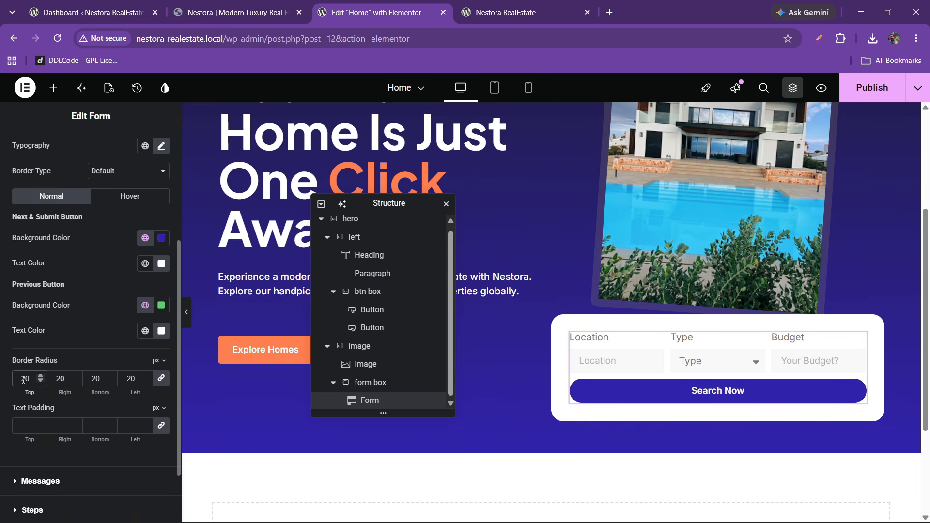
{"action": "key", "text": "BackSpace"}
{"action": "key", "text": "BackSpace"}
{"action": "scroll", "coordinate": [68, 308], "scroll_direction": "up", "scroll_amount": 5}
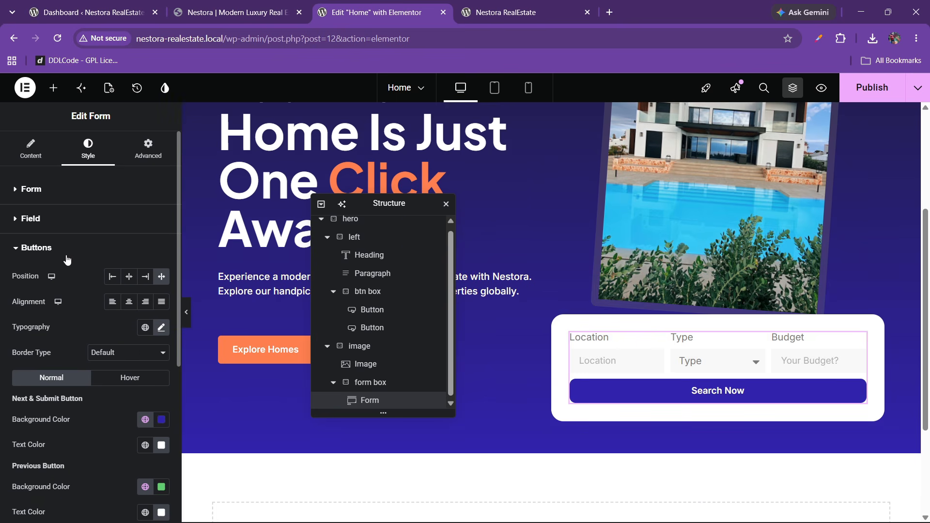
- Set the form's columns gap and rows gap to 20 px each
{"action": "left_click", "coordinate": [56, 222]}
{"action": "left_click", "coordinate": [47, 192]}
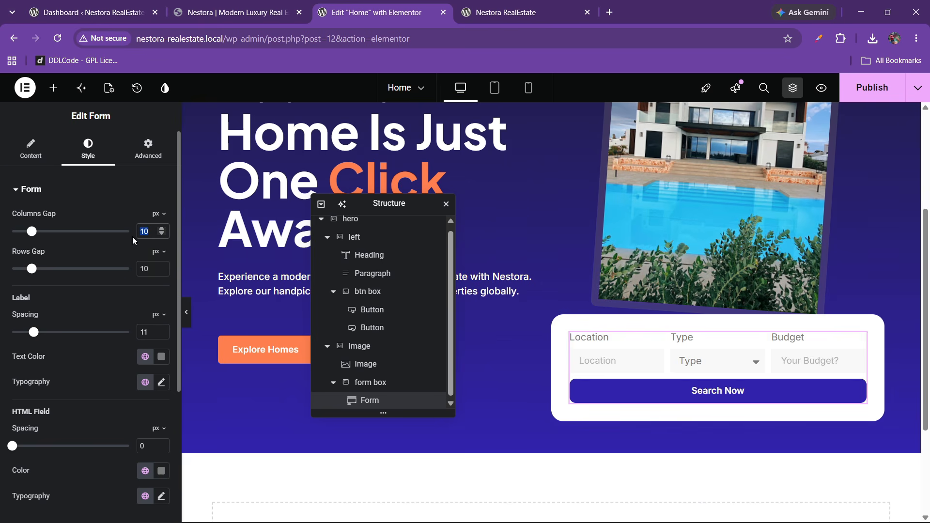
{"action": "type", "text": "20"}
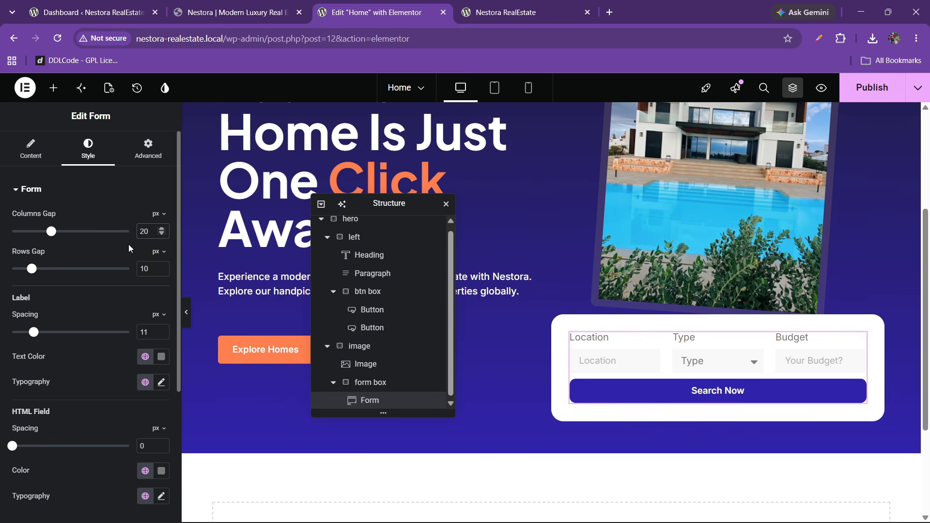
{"action": "type", "text": "20"}
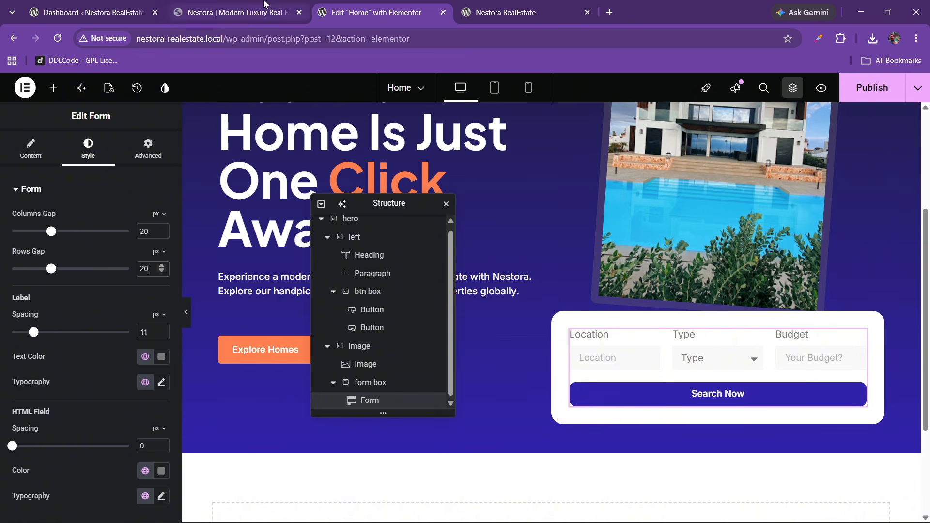
- Check the reference site and set the form fields' text color to black (#000000)
{"action": "left_click", "coordinate": [233, 12]}
{"action": "left_click", "coordinate": [369, 12]}
{"action": "scroll", "coordinate": [54, 250], "scroll_direction": "down", "scroll_amount": 3}
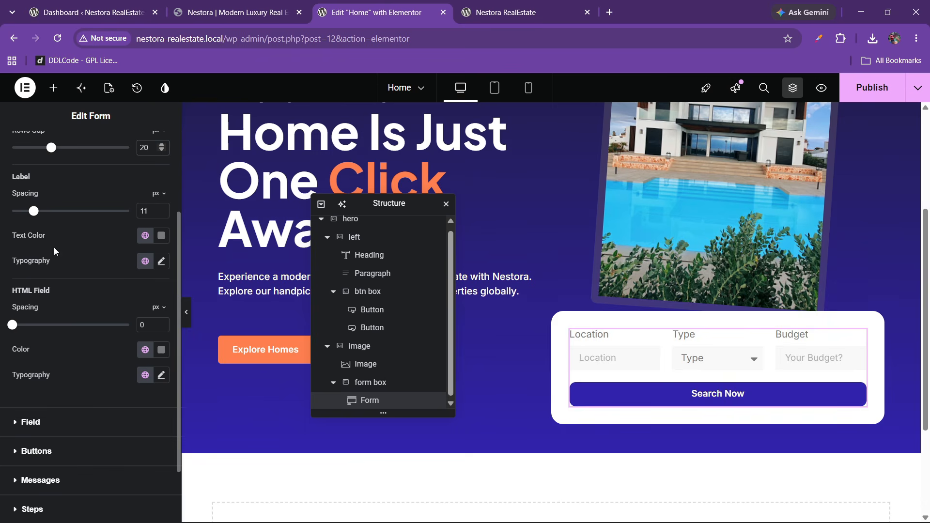
{"action": "left_click", "coordinate": [51, 421]}
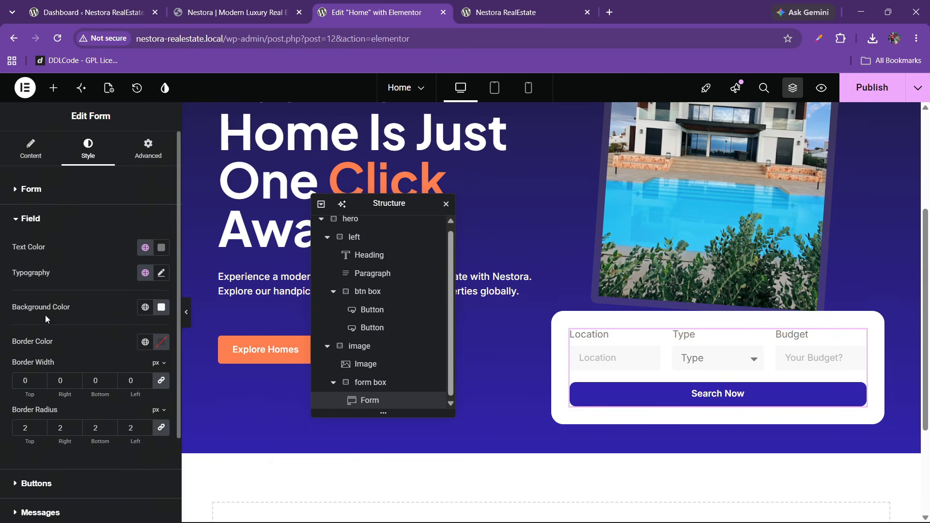
{"action": "left_click", "coordinate": [161, 247]}
{"action": "left_click", "coordinate": [91, 386]}
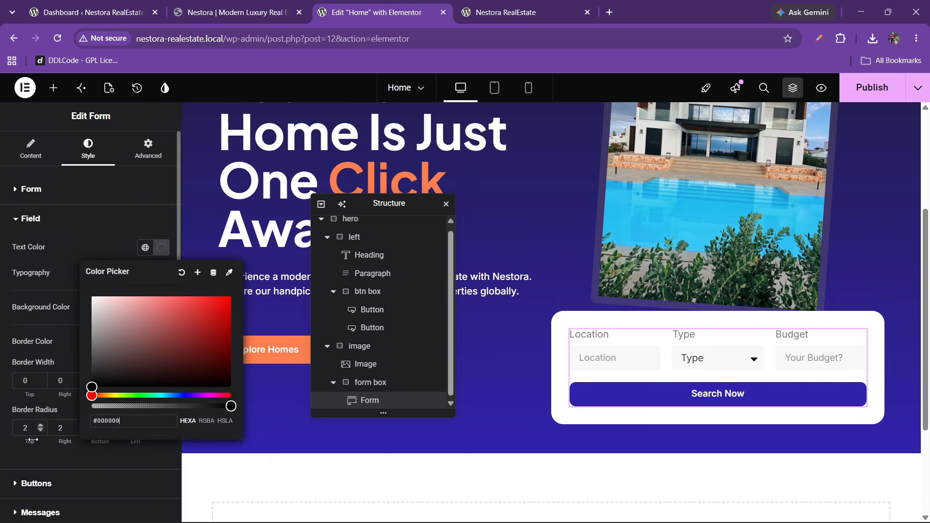
{"action": "left_click", "coordinate": [71, 281]}
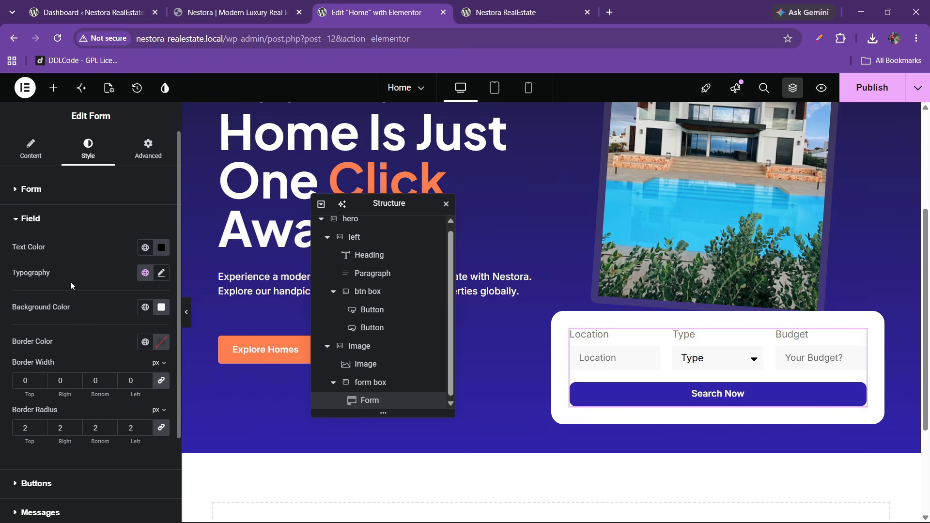
- Set the form fields' typography size to 14 px and publish the page
{"action": "left_click", "coordinate": [161, 273]}
{"action": "left_click", "coordinate": [152, 366]}
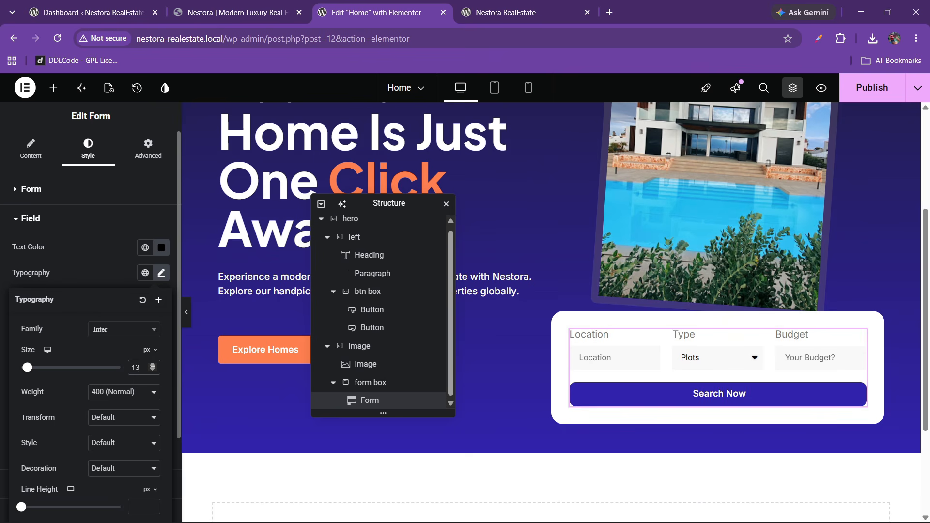
{"action": "left_click", "coordinate": [152, 367]}
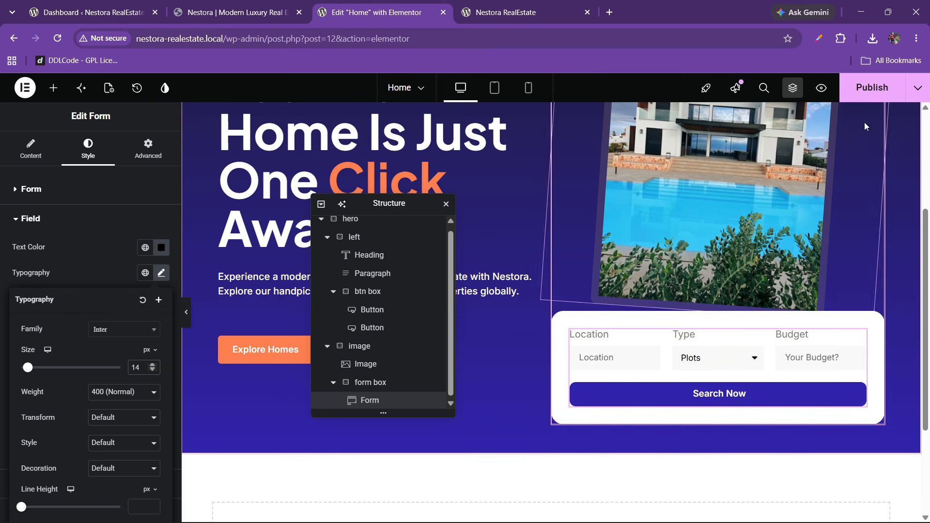
{"action": "left_click", "coordinate": [873, 87]}
- Compare with the reference site and set the form box's top margin, unlinked from the other sides, to -5 em
{"action": "left_click", "coordinate": [251, 13]}
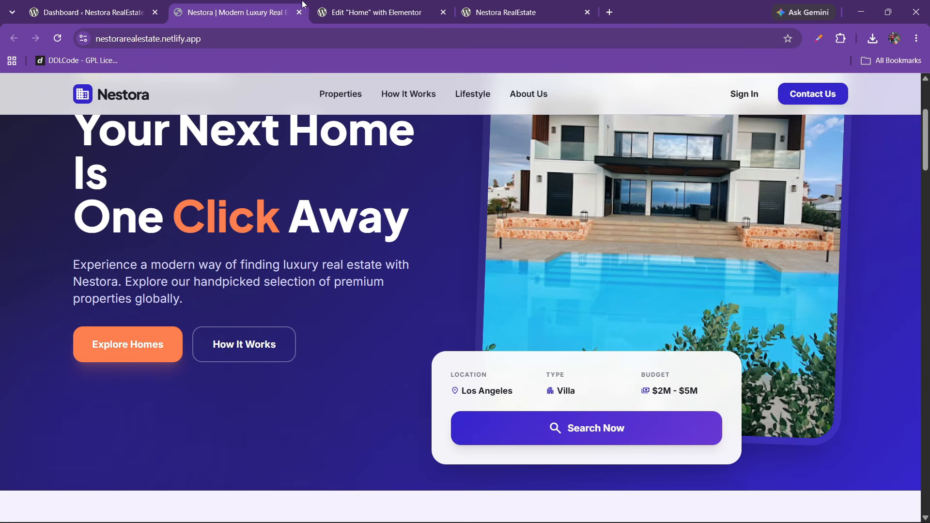
{"action": "left_click", "coordinate": [378, 12]}
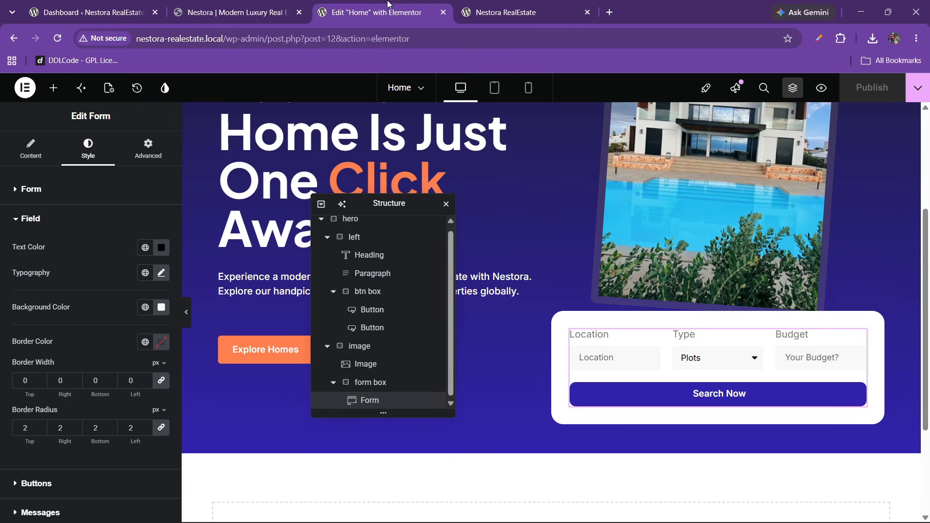
{"action": "left_click", "coordinate": [371, 382]}
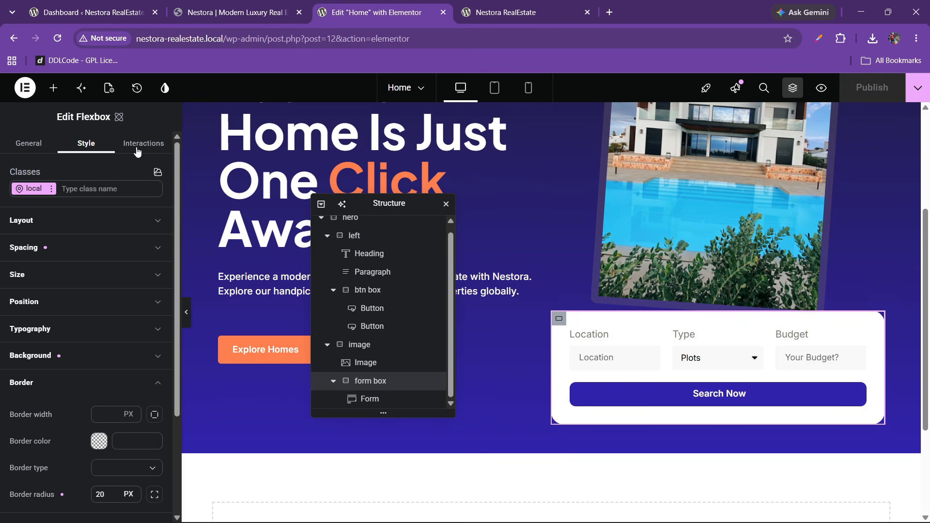
{"action": "left_click", "coordinate": [53, 253]}
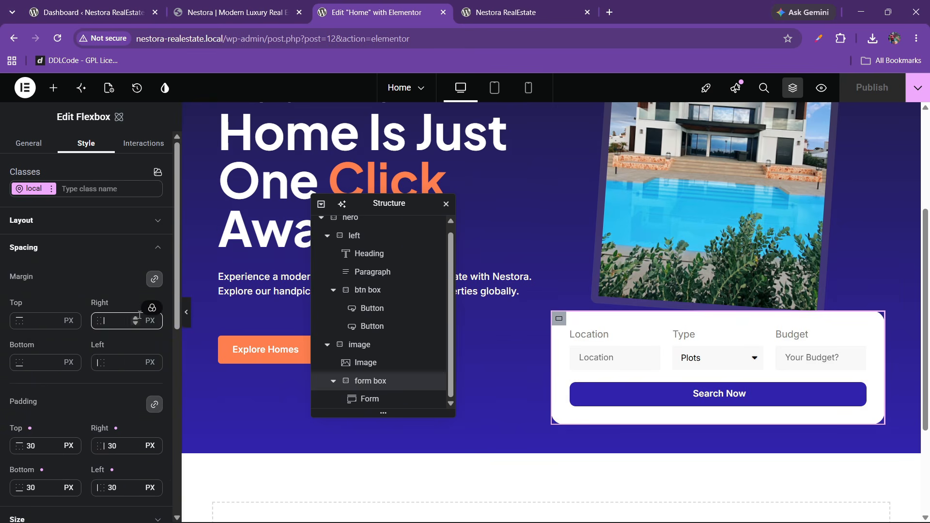
{"action": "left_click", "coordinate": [154, 279]}
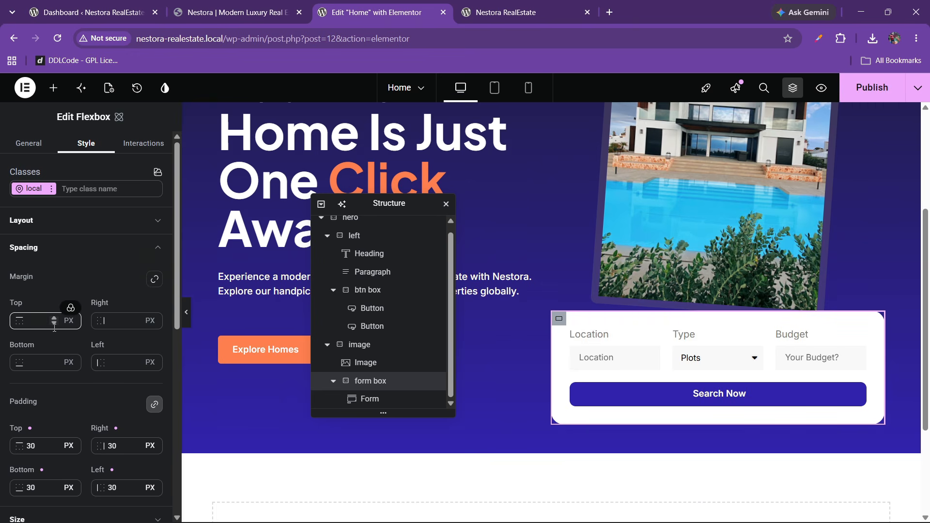
{"action": "left_click", "coordinate": [68, 323]}
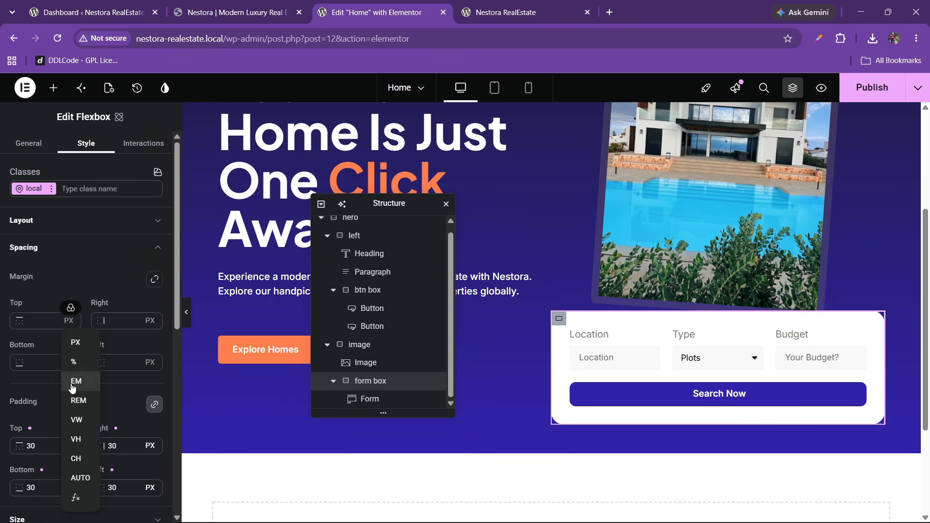
{"action": "left_click", "coordinate": [73, 380]}
{"action": "left_click", "coordinate": [53, 324]}
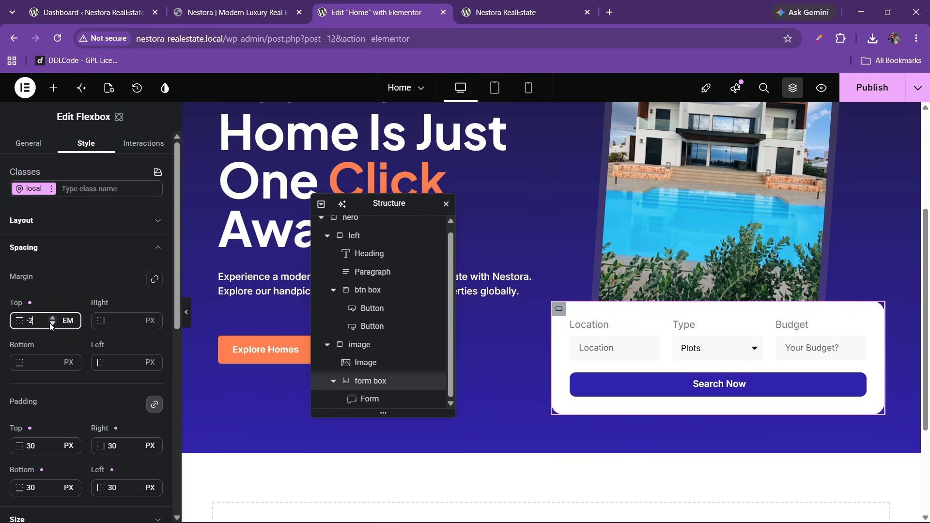
{"action": "left_click", "coordinate": [52, 324]}
{"action": "left_click", "coordinate": [53, 324]}
{"action": "left_click", "coordinate": [53, 324]}
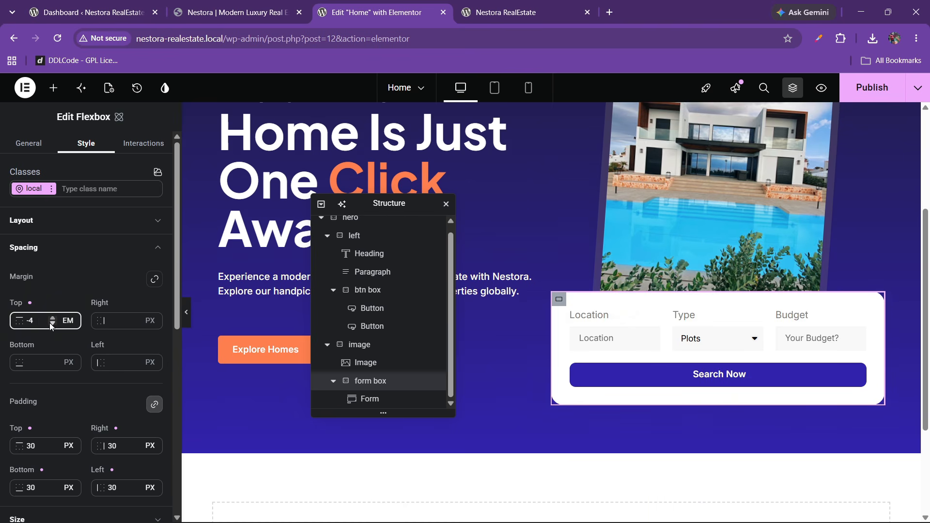
{"action": "left_click", "coordinate": [53, 324]}
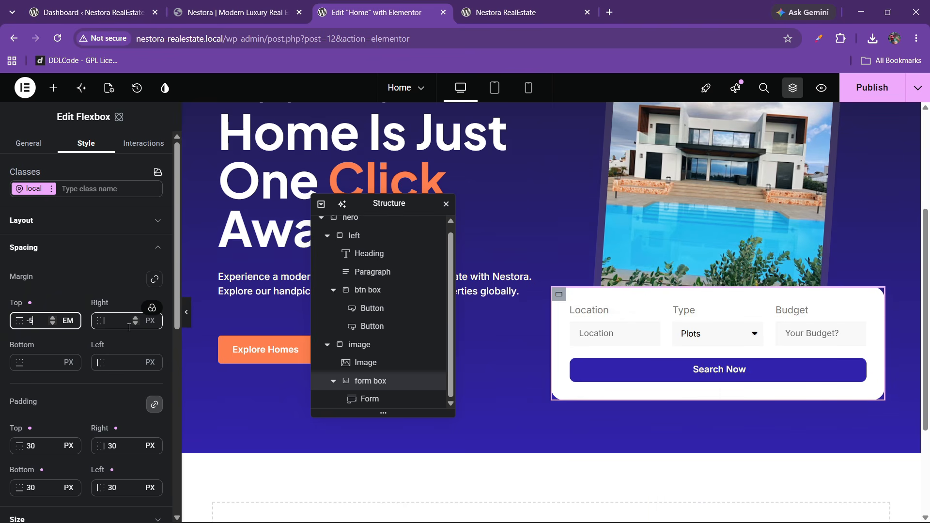
- Try a negative left margin in em on the form box, reset it to 0, and preview the section at full width
{"action": "left_click", "coordinate": [147, 366]}
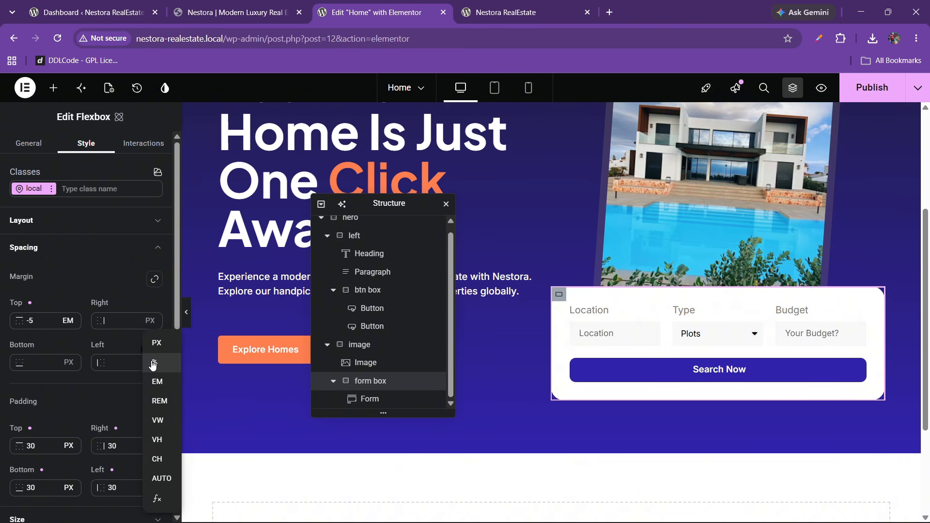
{"action": "left_click", "coordinate": [156, 381]}
{"action": "left_click", "coordinate": [136, 365]}
{"action": "left_click", "coordinate": [136, 364]}
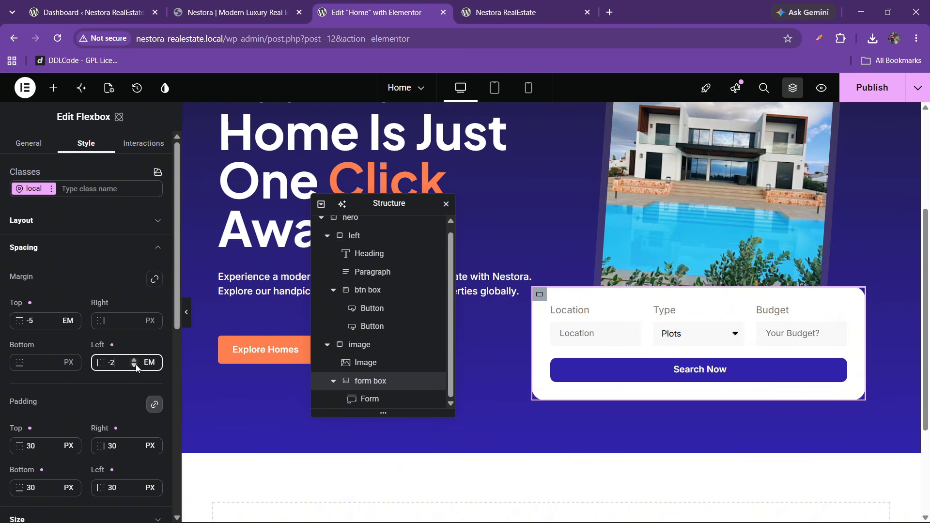
{"action": "left_click", "coordinate": [136, 365]}
{"action": "left_click", "coordinate": [137, 362]}
{"action": "left_click", "coordinate": [137, 362]}
{"action": "left_click", "coordinate": [137, 362]}
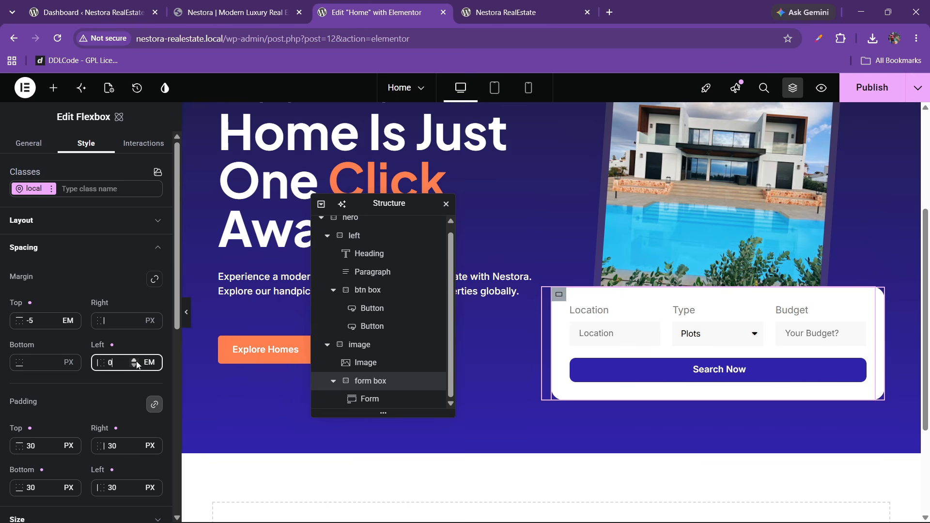
{"action": "left_click", "coordinate": [187, 313]}
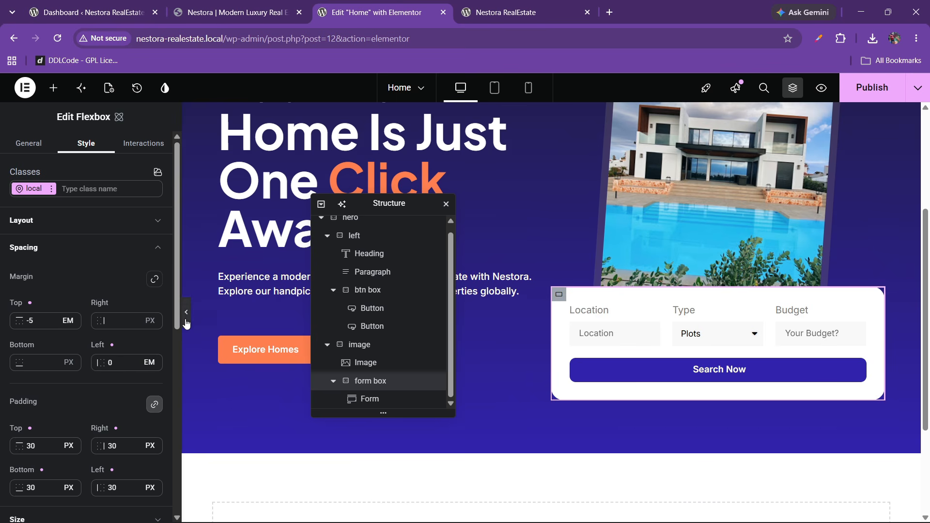
{"action": "left_click", "coordinate": [4, 315]}
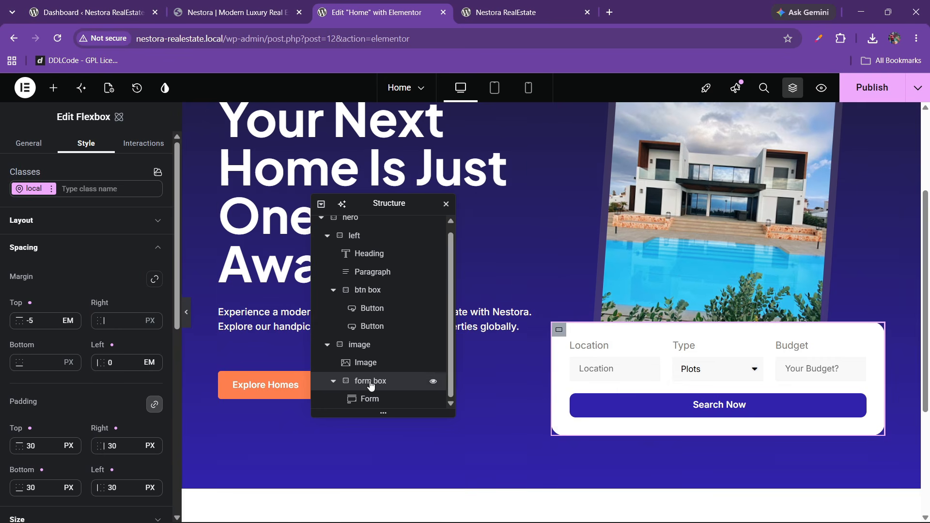
- Set the form box's width to 70%
{"action": "left_click", "coordinate": [49, 222]}
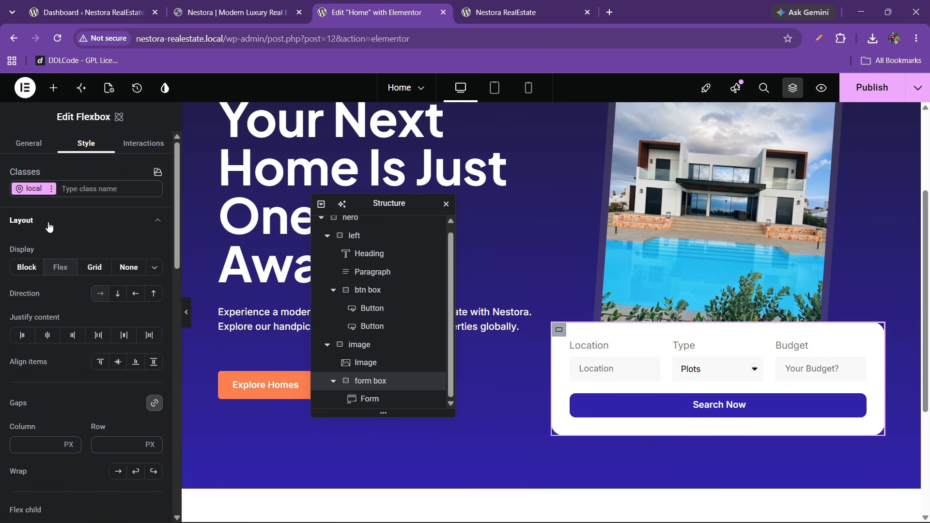
{"action": "left_click", "coordinate": [48, 222]}
{"action": "left_click", "coordinate": [44, 257]}
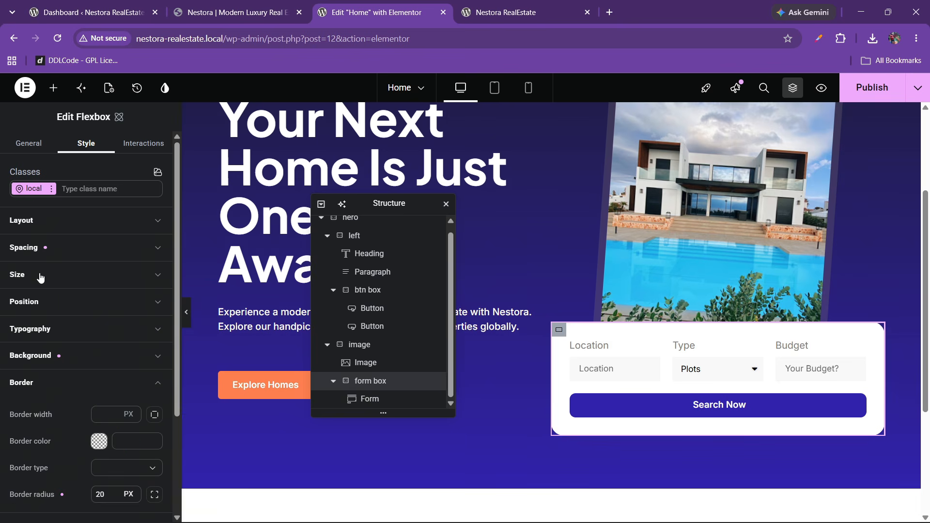
{"action": "left_click", "coordinate": [42, 274]}
{"action": "left_click", "coordinate": [66, 321]}
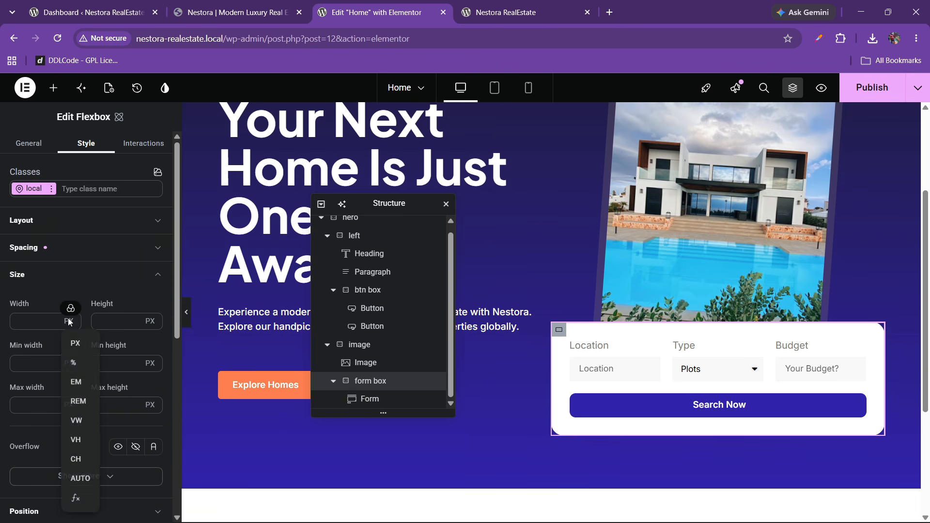
{"action": "left_click", "coordinate": [73, 361]}
{"action": "left_click", "coordinate": [29, 323]}
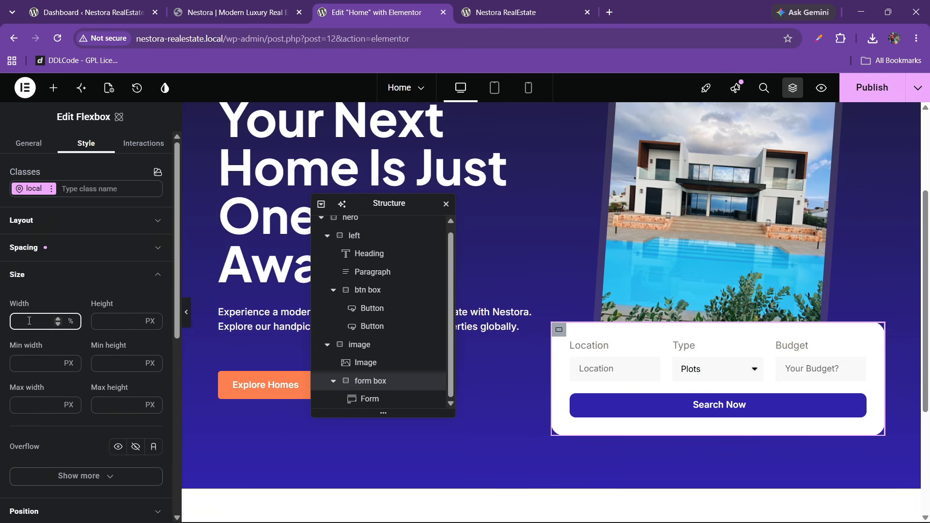
{"action": "type", "text": "70"}
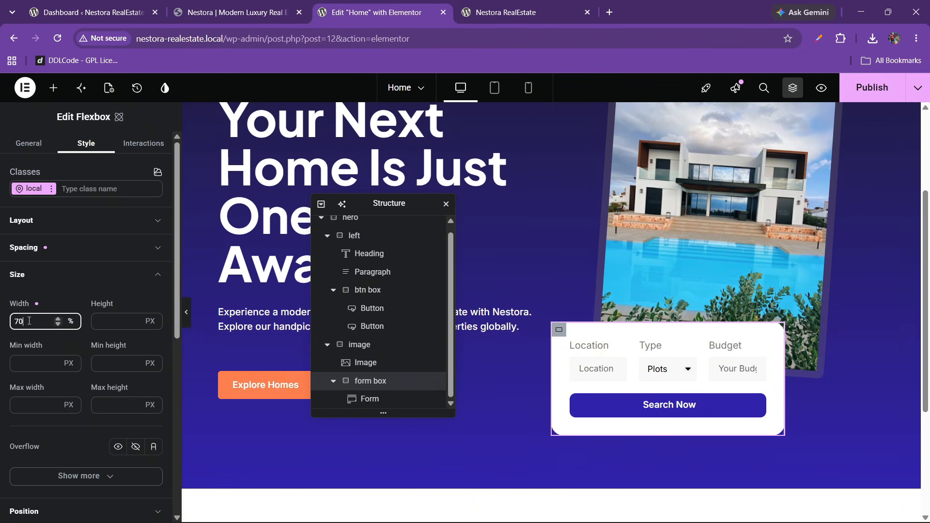
- Try a form box width of 80%, restore it to 70%, and preview the section at full width
{"action": "left_click_drag", "start_coordinate": [24, 323], "coordinate": [1, 327]}
{"action": "type", "text": "80"}
{"action": "left_click", "coordinate": [187, 320]}
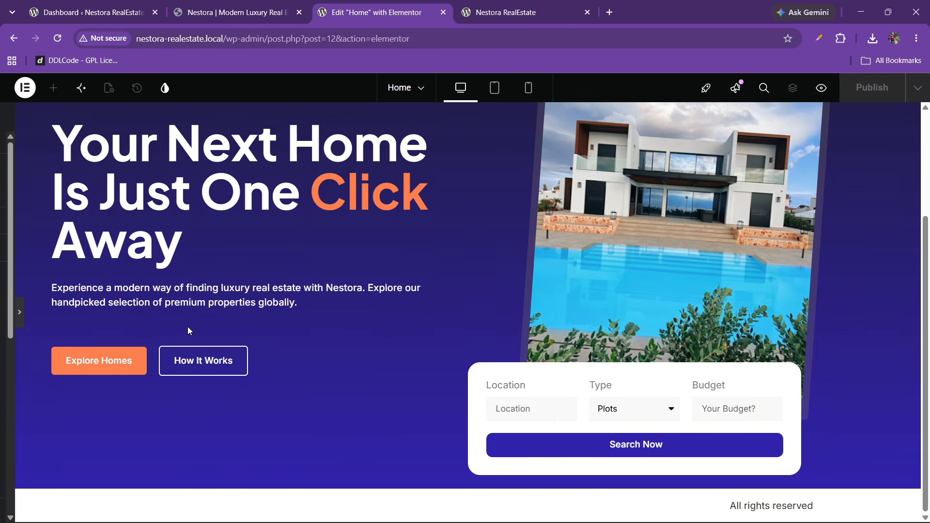
{"action": "left_click", "coordinate": [3, 324]}
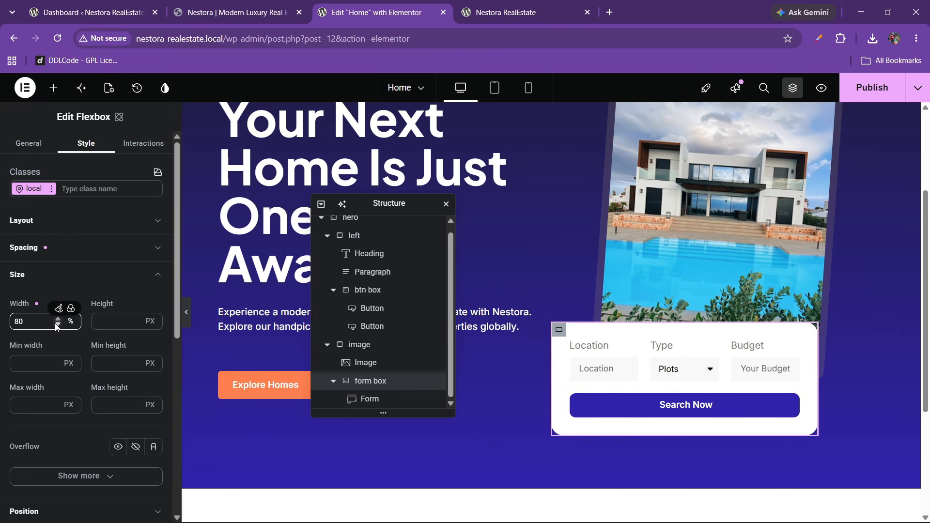
{"action": "left_click_drag", "start_coordinate": [38, 323], "coordinate": [2, 324]}
{"action": "type", "text": "70"}
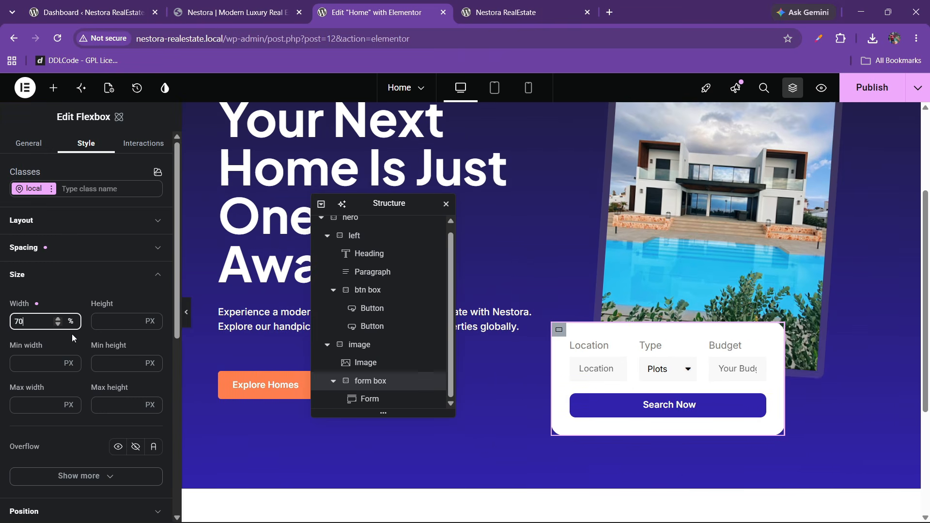
{"action": "left_click", "coordinate": [189, 318]}
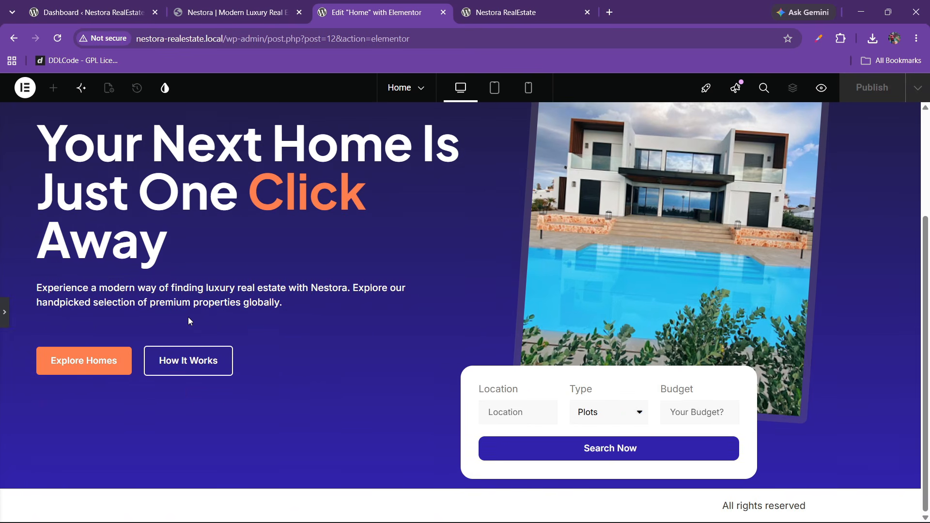
{"action": "left_click", "coordinate": [5, 314]}
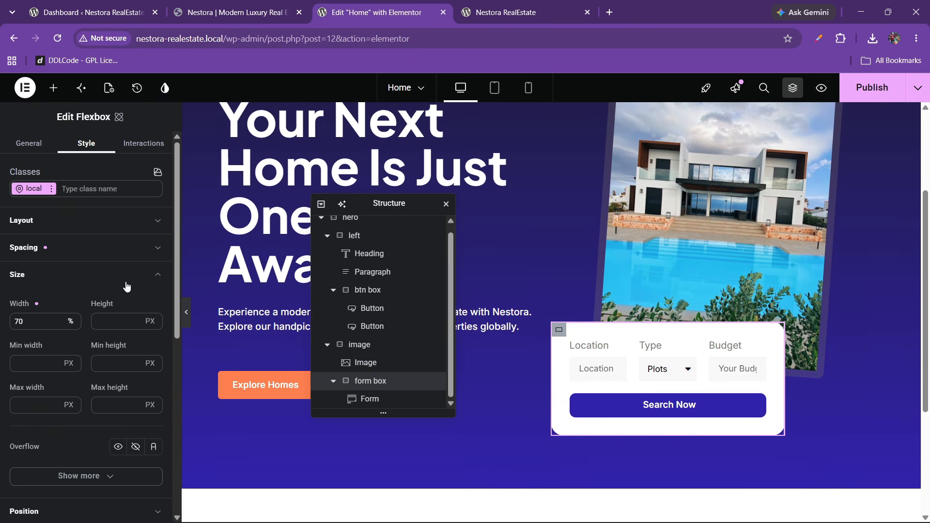
- Try a top margin of -11 em on the form box, compare with the reference site, and settle on -8 em
{"action": "left_click", "coordinate": [60, 273]}
{"action": "left_click", "coordinate": [49, 248]}
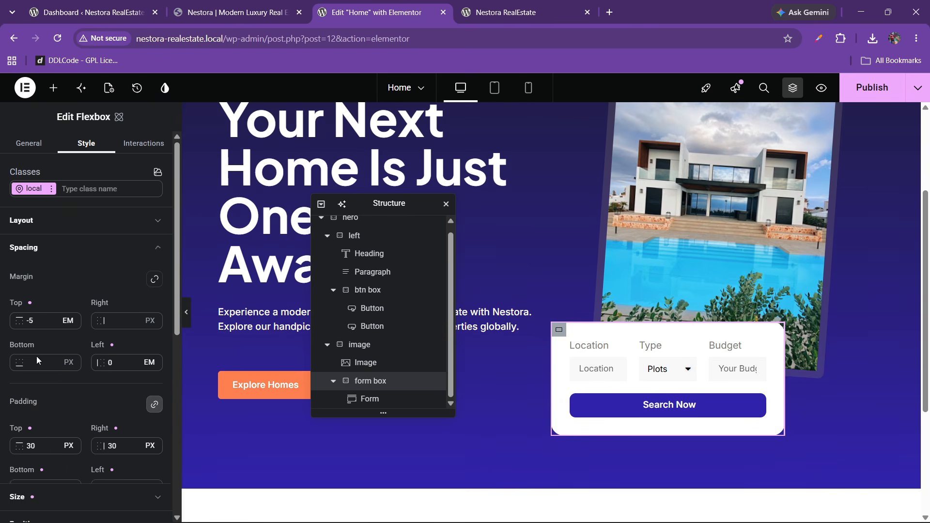
{"action": "left_click", "coordinate": [52, 324]}
{"action": "left_click", "coordinate": [52, 323]}
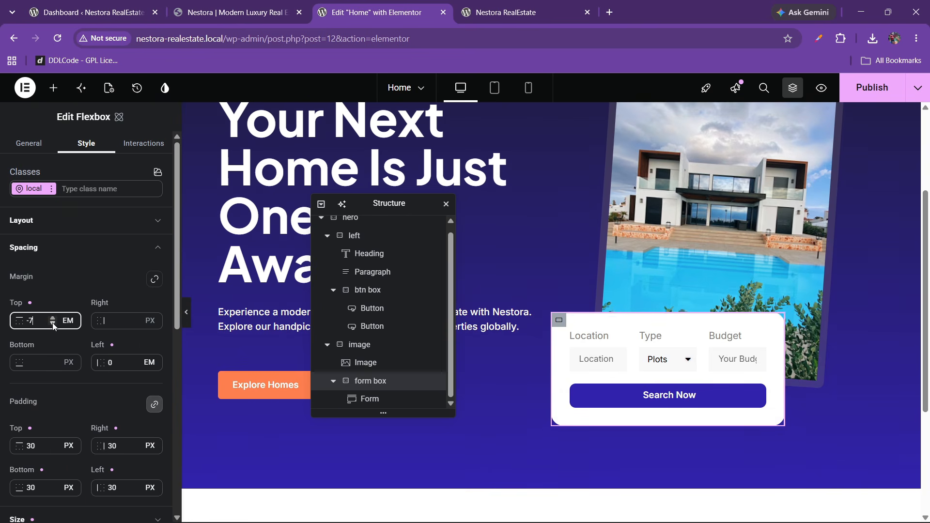
{"action": "left_click", "coordinate": [53, 323]}
{"action": "left_click", "coordinate": [53, 323]}
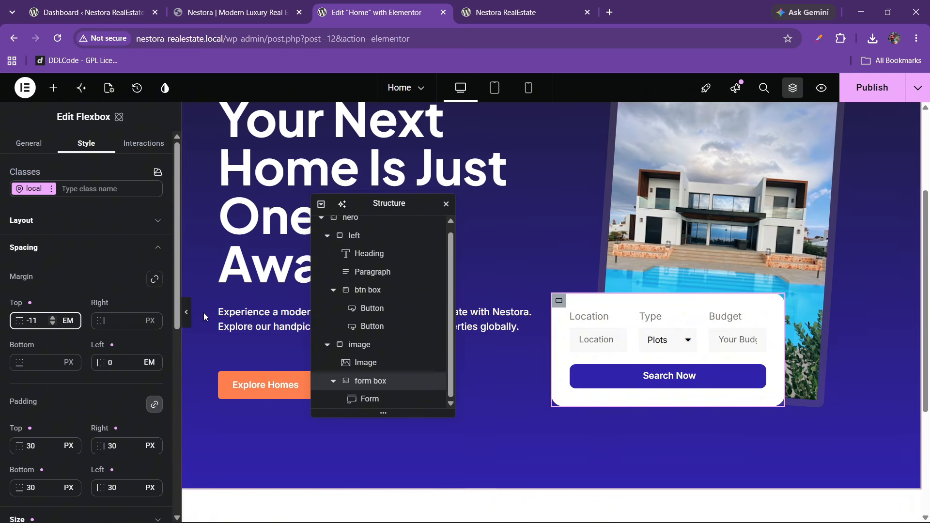
{"action": "left_click", "coordinate": [187, 314]}
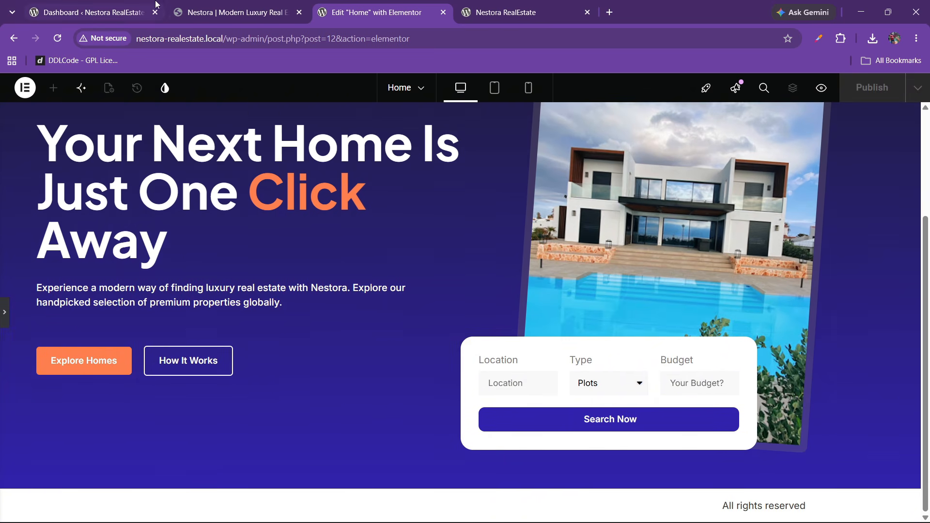
{"action": "left_click", "coordinate": [232, 11]}
{"action": "left_click", "coordinate": [376, 11]}
{"action": "left_click", "coordinate": [6, 322]}
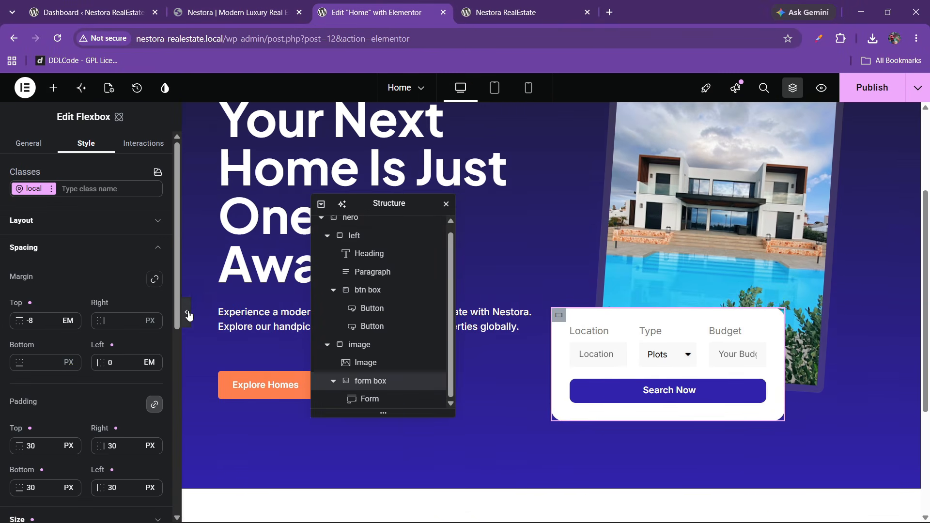
- Set the hero image's width to 65%, preview the section at full width, and publish the page
{"action": "left_click", "coordinate": [187, 312]}
{"action": "scroll", "coordinate": [513, 249], "scroll_direction": "up", "scroll_amount": 3}
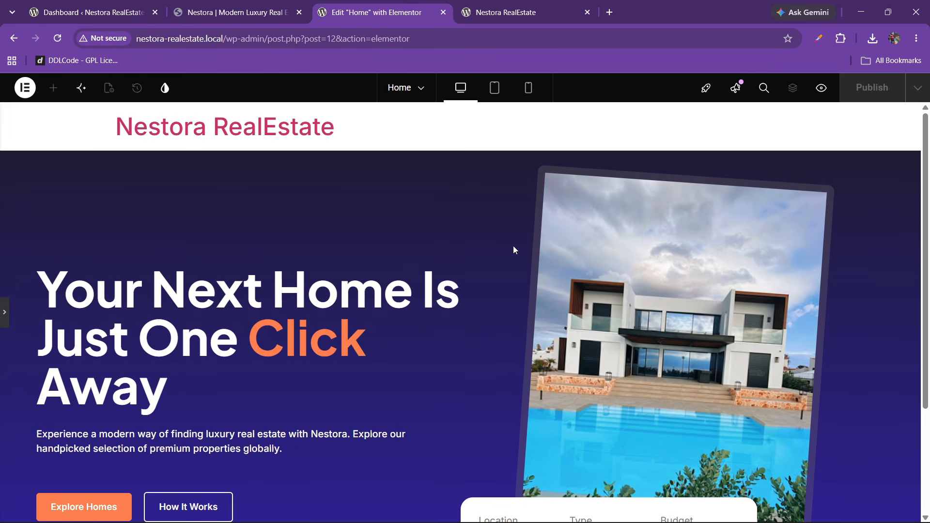
{"action": "left_click", "coordinate": [4, 315]}
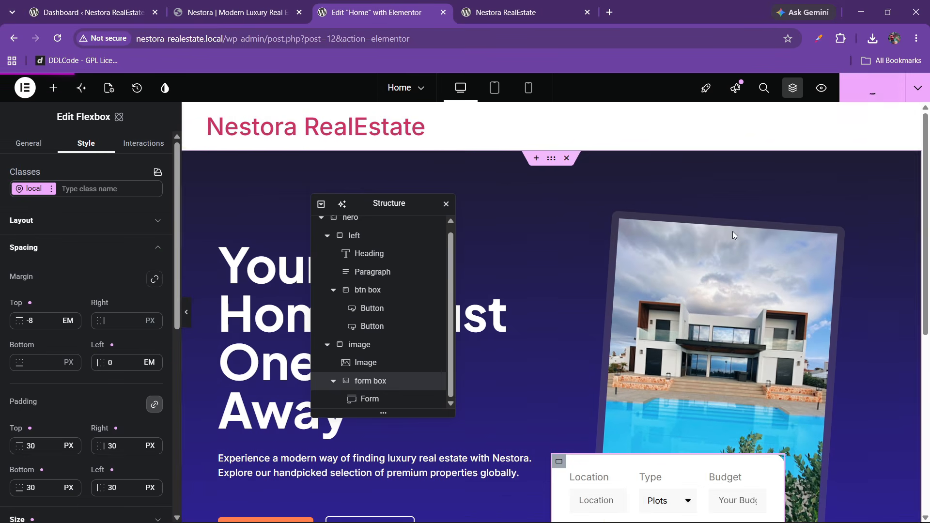
{"action": "left_click", "coordinate": [688, 338]}
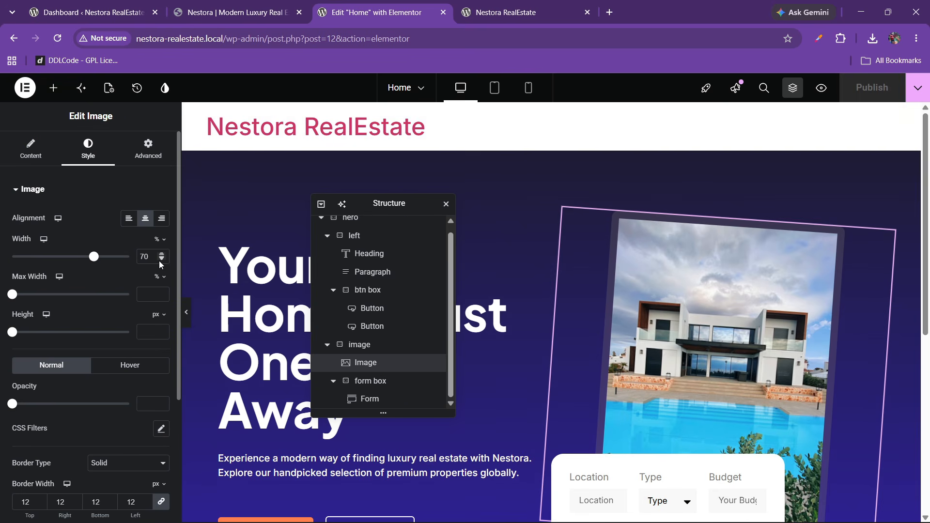
{"action": "left_click", "coordinate": [186, 314]}
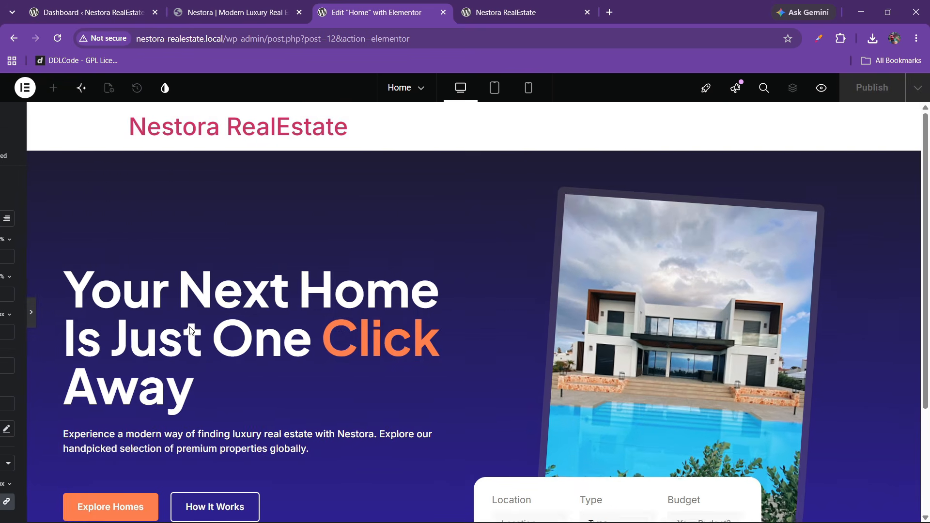
{"action": "scroll", "coordinate": [670, 350], "scroll_direction": "down", "scroll_amount": 2}
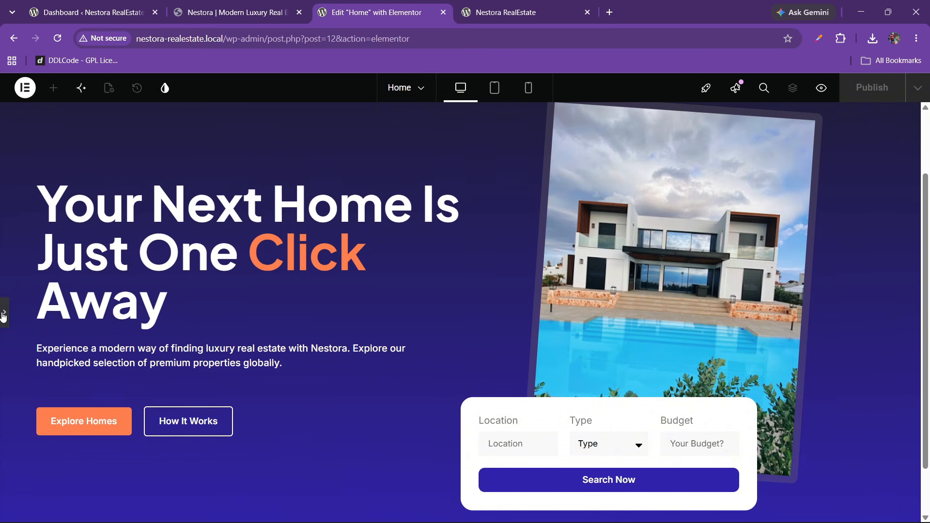
{"action": "left_click", "coordinate": [4, 314]}
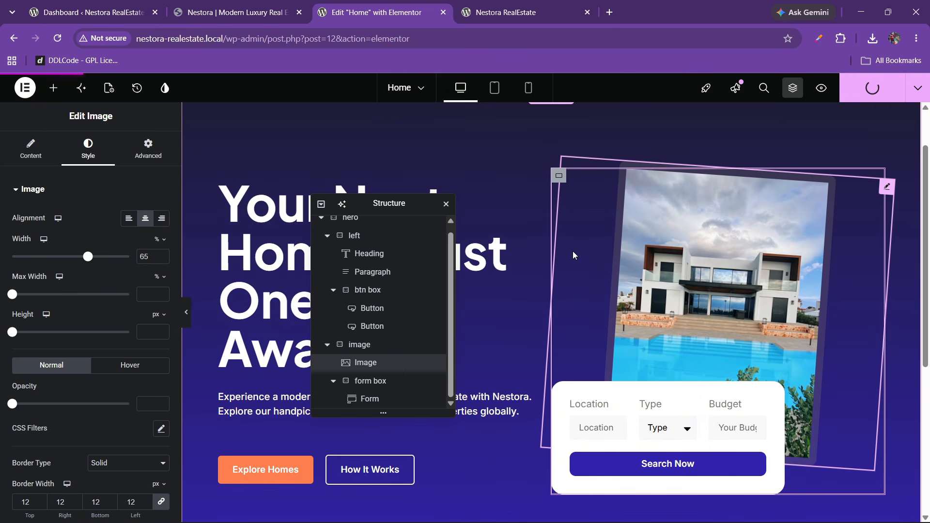
- Reload the live Nestora home page to check the published hero section, dismissing the notification
{"action": "left_click", "coordinate": [506, 12]}
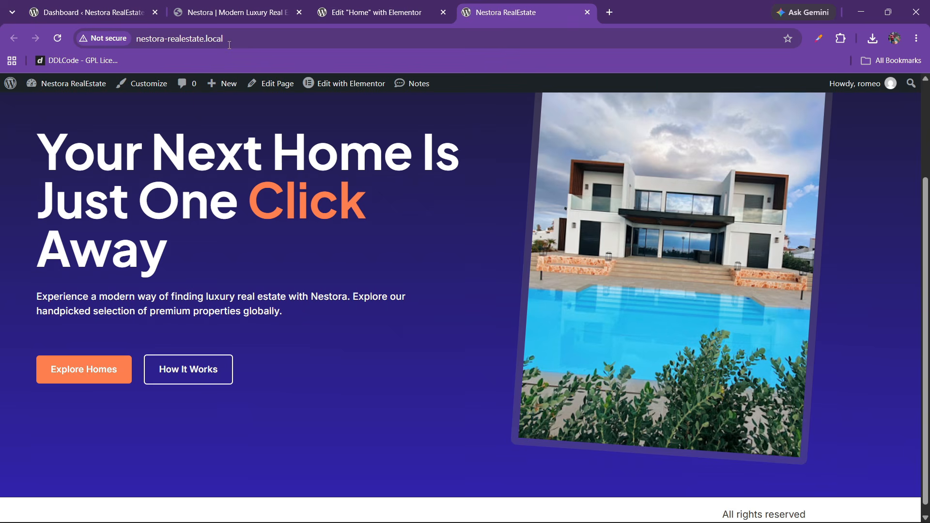
{"action": "left_click", "coordinate": [57, 38]}
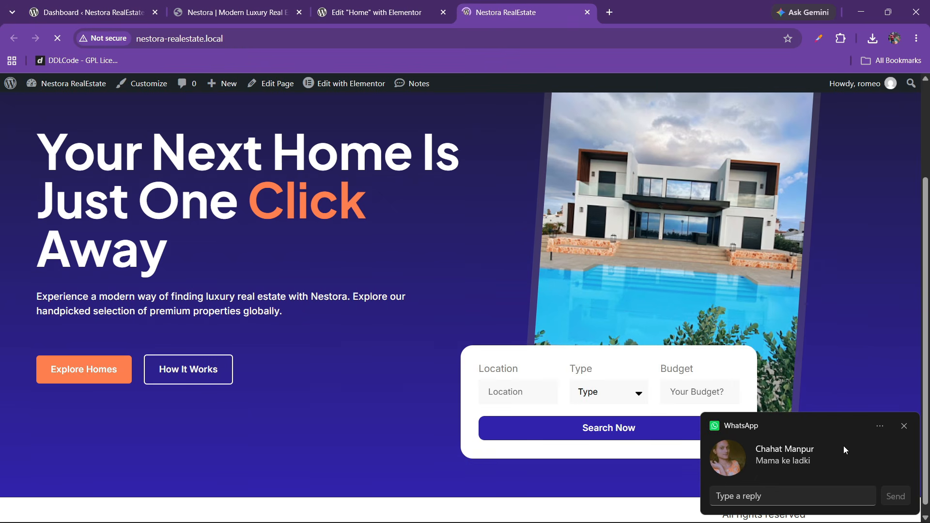
{"action": "left_click", "coordinate": [903, 428]}
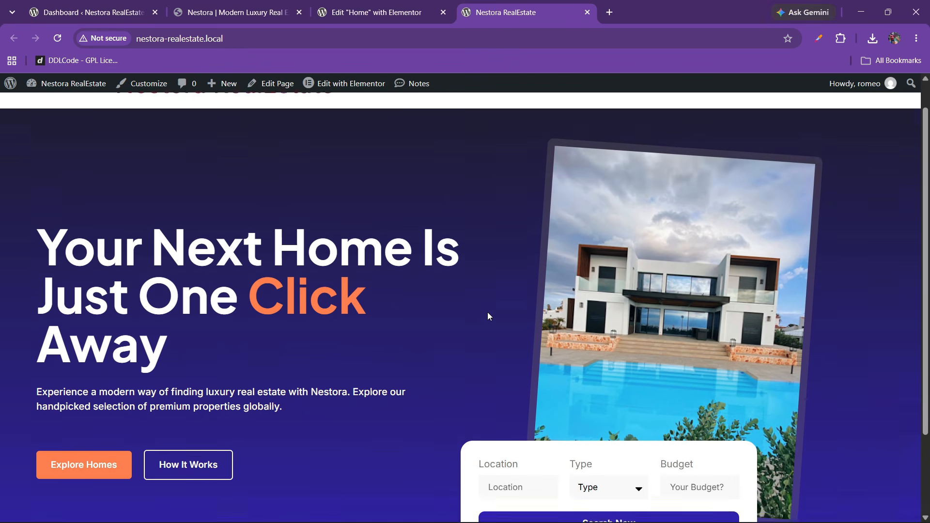
- Review the "Homes You'll Fall in Love With" section on the reference site and return to the Elementor editor
{"action": "key", "text": "ctrl+2"}
{"action": "scroll", "coordinate": [374, 307], "scroll_direction": "down", "scroll_amount": 5}
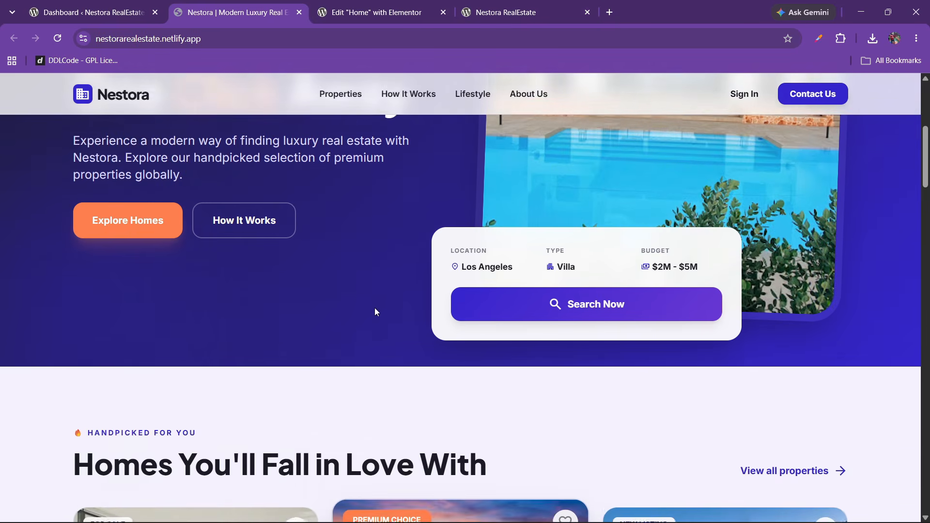
{"action": "scroll", "coordinate": [375, 313], "scroll_direction": "down", "scroll_amount": 3}
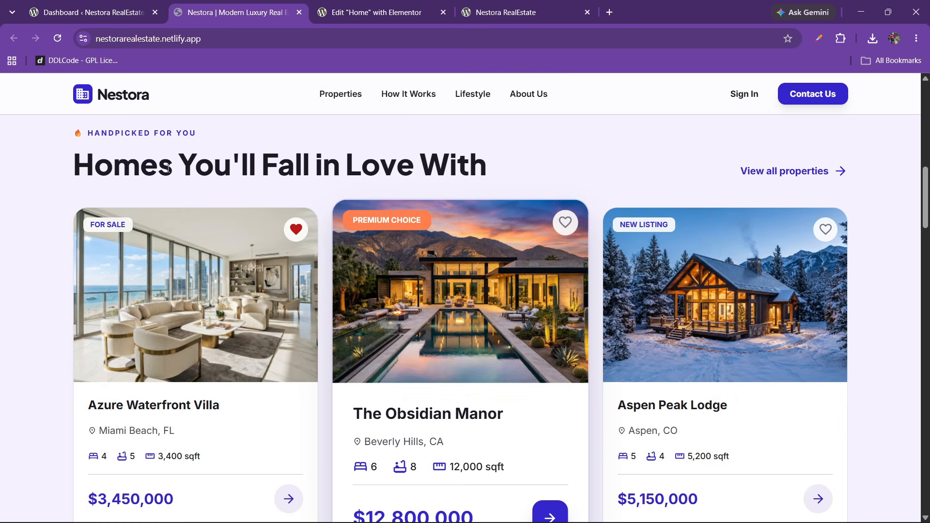
{"action": "scroll", "coordinate": [285, 228], "scroll_direction": "up", "scroll_amount": 1}
{"action": "left_click", "coordinate": [373, 12]}
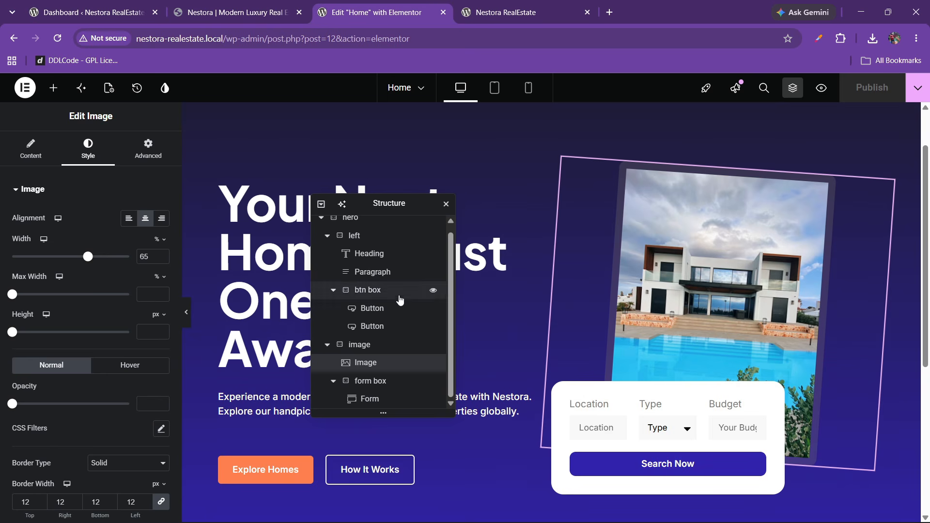
- Add a single-column flexbox section below the hero and name it "properties"
{"action": "left_click_drag", "start_coordinate": [392, 208], "coordinate": [700, 204]}
{"action": "scroll", "coordinate": [436, 268], "scroll_direction": "down", "scroll_amount": 5}
{"action": "scroll", "coordinate": [513, 400], "scroll_direction": "up", "scroll_amount": 1}
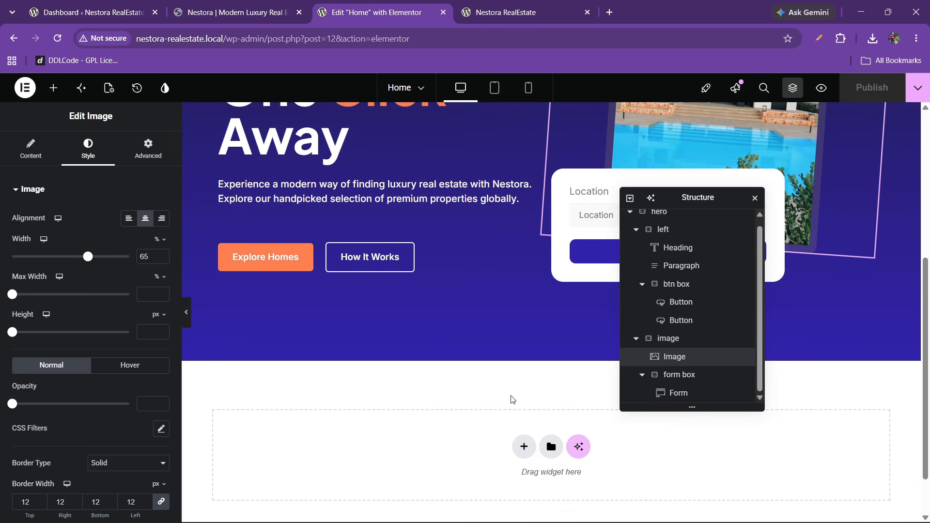
{"action": "left_click", "coordinate": [524, 446]}
{"action": "left_click", "coordinate": [513, 480]}
{"action": "scroll", "coordinate": [412, 388], "scroll_direction": "down", "scroll_amount": 2}
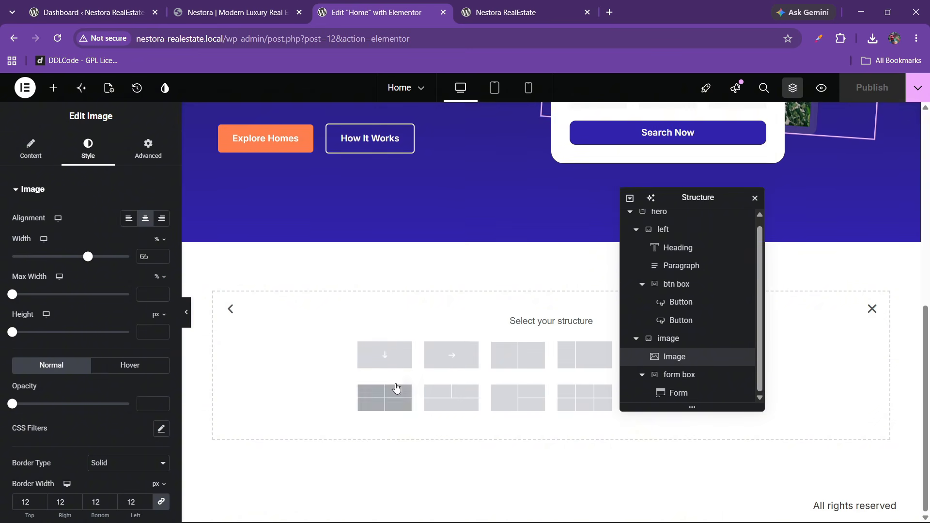
{"action": "left_click", "coordinate": [396, 365]}
{"action": "left_click", "coordinate": [228, 11]}
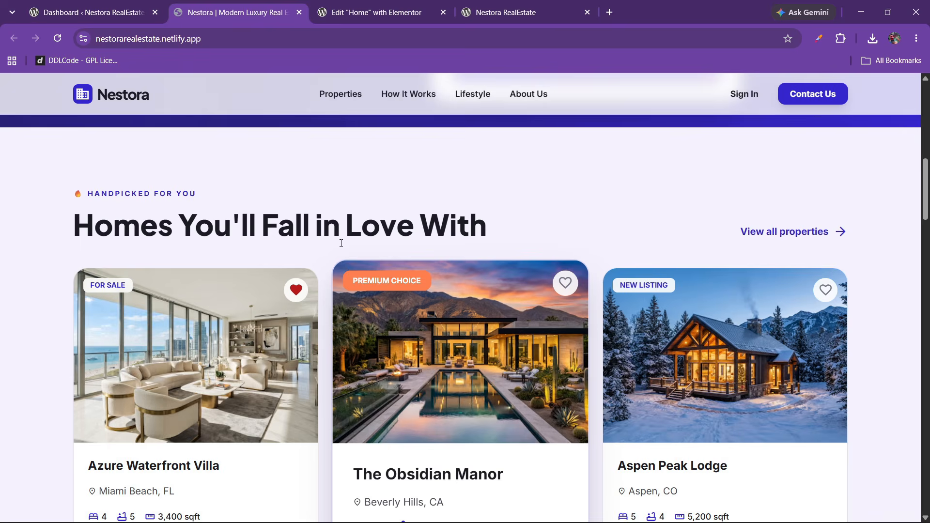
{"action": "left_click", "coordinate": [392, 5]}
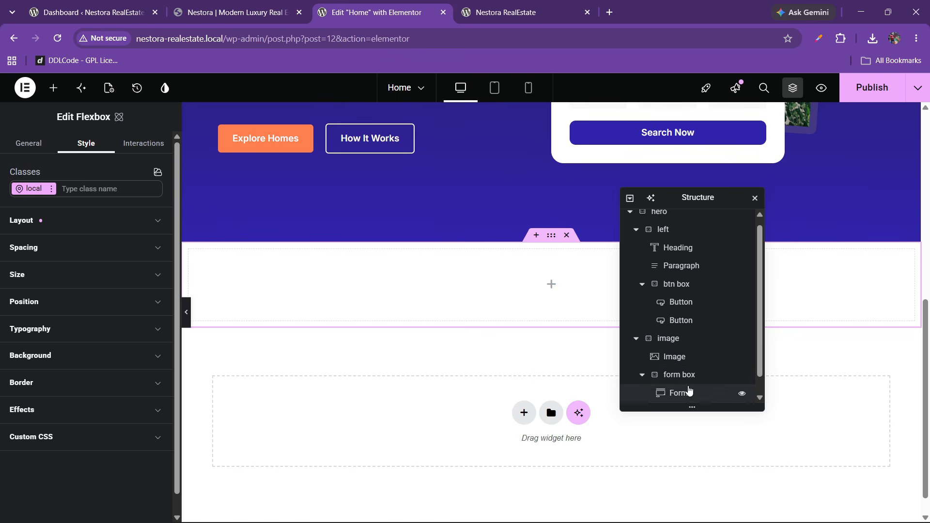
{"action": "scroll", "coordinate": [682, 390], "scroll_direction": "down", "scroll_amount": 1}
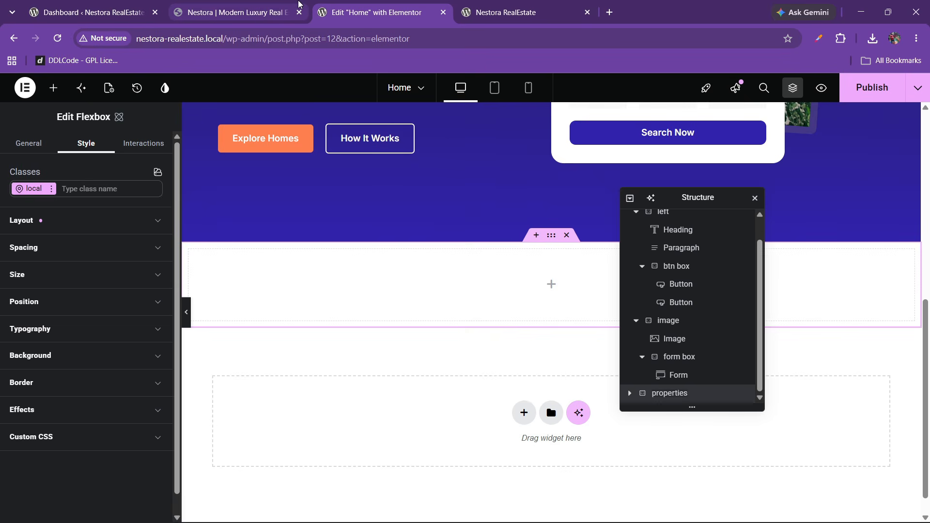
- Set the properties section's background color to the bluebg variable and compare it with the reference site
{"action": "left_click", "coordinate": [115, 355]}
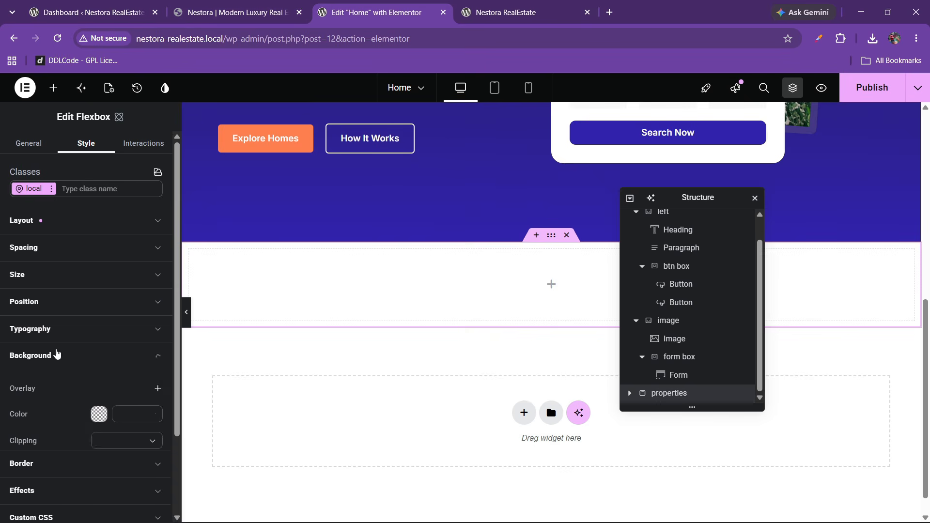
{"action": "scroll", "coordinate": [79, 391], "scroll_direction": "down", "scroll_amount": 2}
{"action": "left_click", "coordinate": [151, 293]}
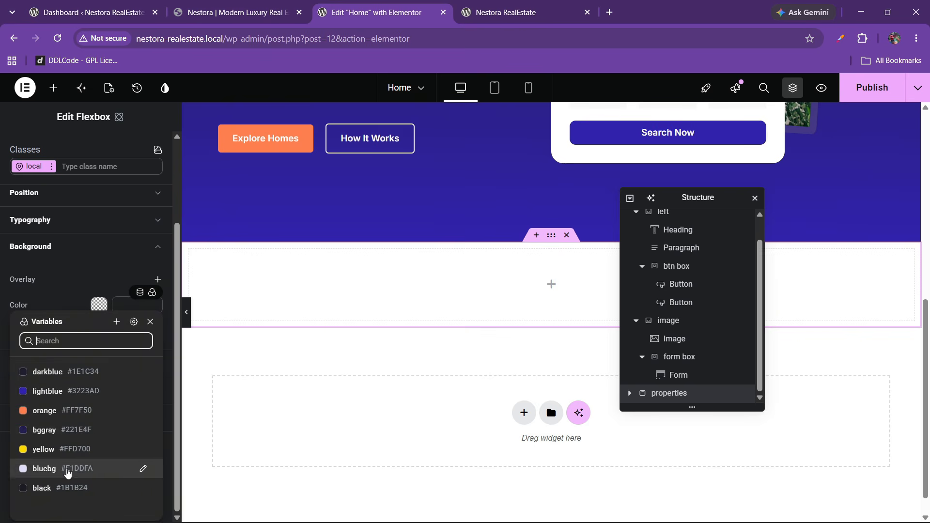
{"action": "left_click", "coordinate": [66, 470]}
{"action": "left_click", "coordinate": [183, 4]}
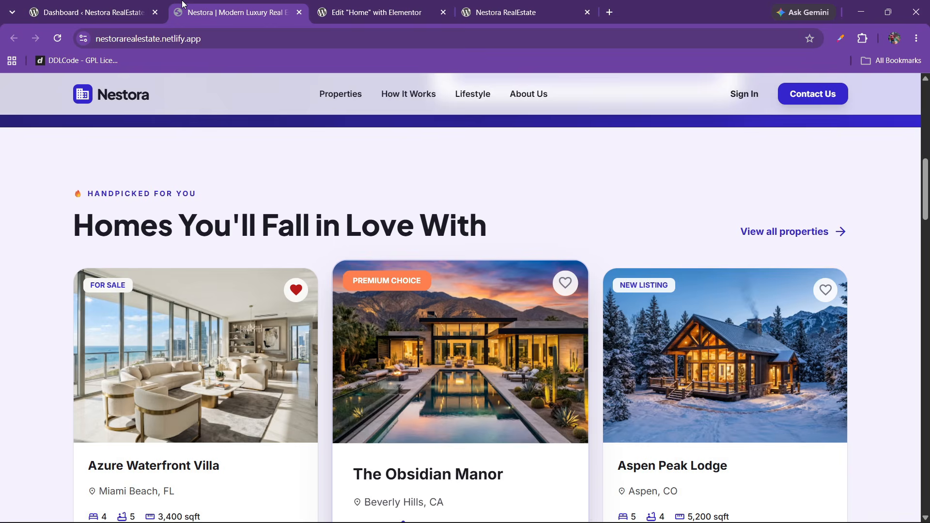
{"action": "left_click", "coordinate": [352, 10]}
{"action": "key", "text": "ctrl+shift+Tab"}
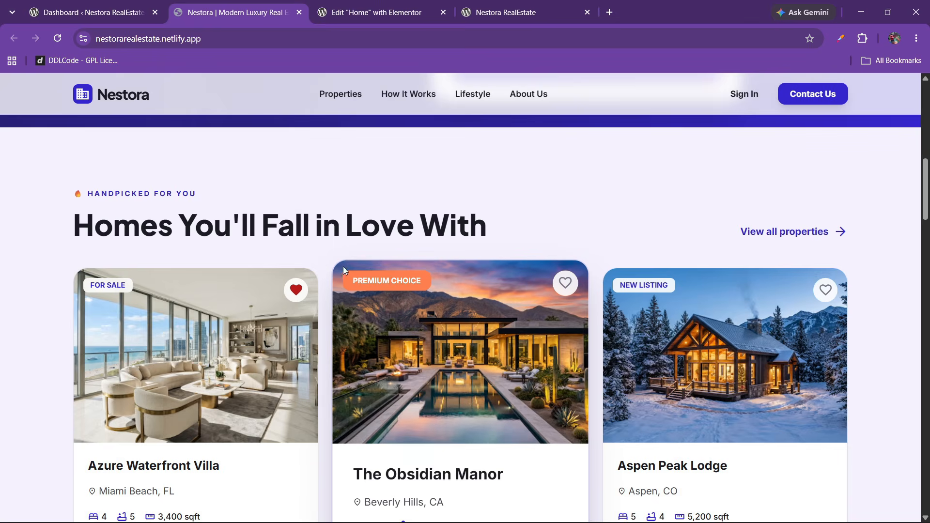
{"action": "left_click", "coordinate": [424, 6]}
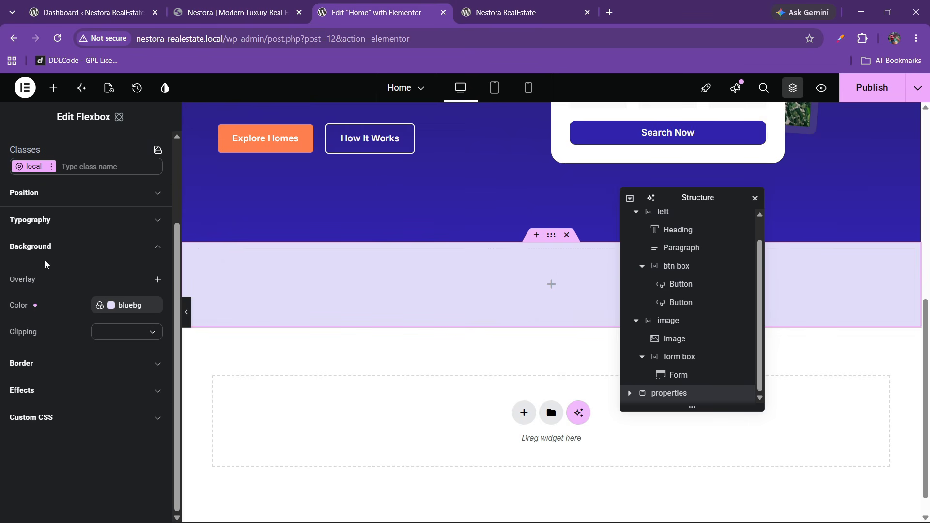
- Set the properties section's padding to 60 px on all sides and preview it at full width
{"action": "left_click", "coordinate": [37, 246]}
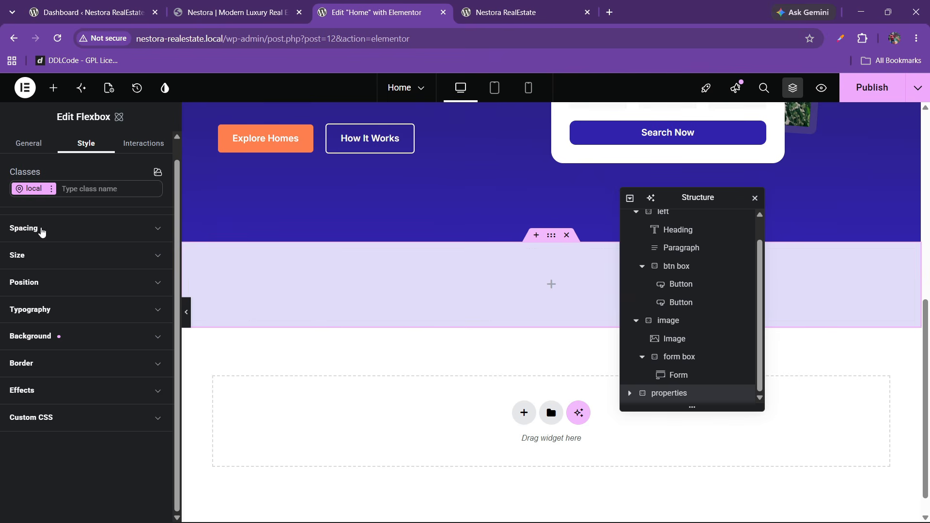
{"action": "left_click", "coordinate": [42, 231]}
{"action": "scroll", "coordinate": [39, 388], "scroll_direction": "down", "scroll_amount": 2}
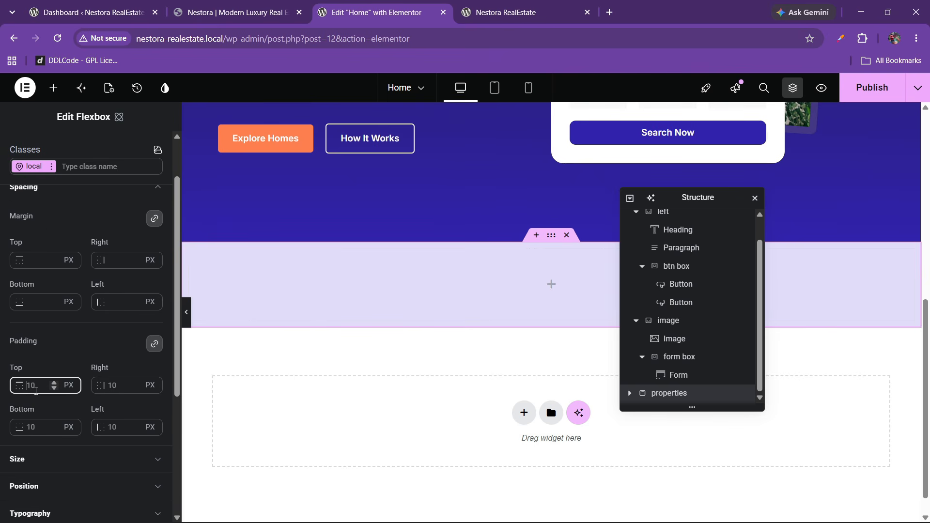
{"action": "type", "text": "0"}
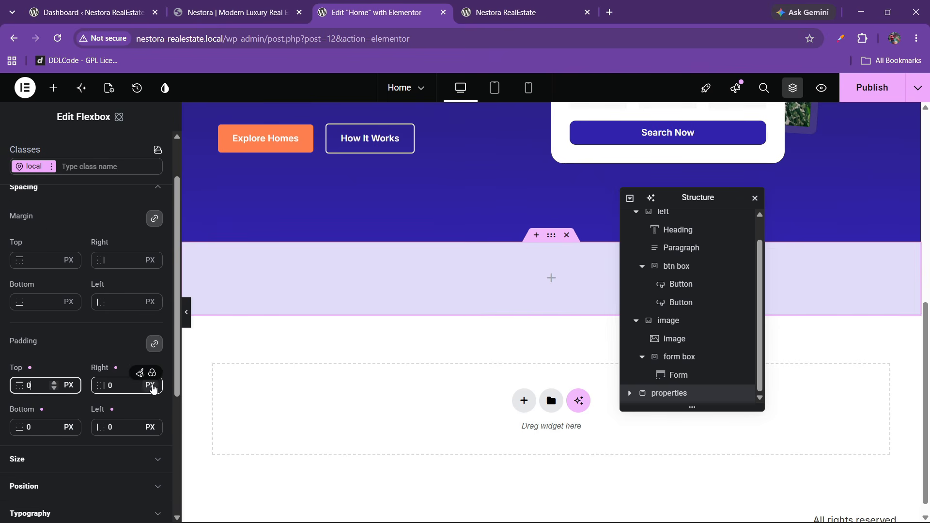
{"action": "left_click", "coordinate": [109, 386]}
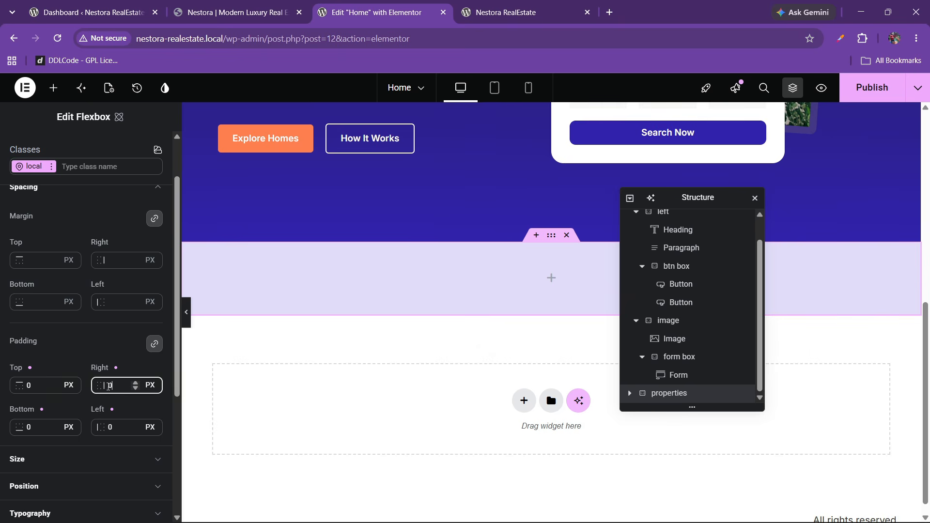
{"action": "type", "text": "6"}
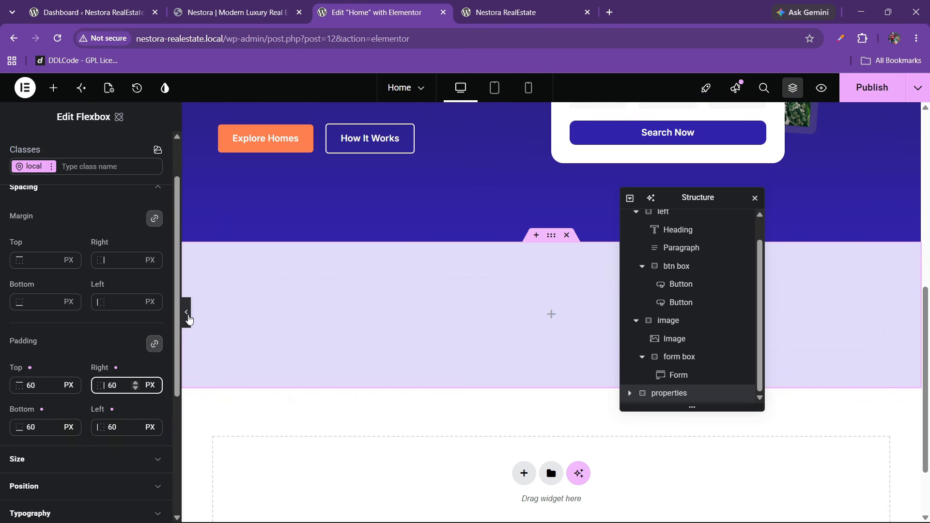
{"action": "left_click", "coordinate": [186, 312]}
{"action": "left_click", "coordinate": [3, 310]}
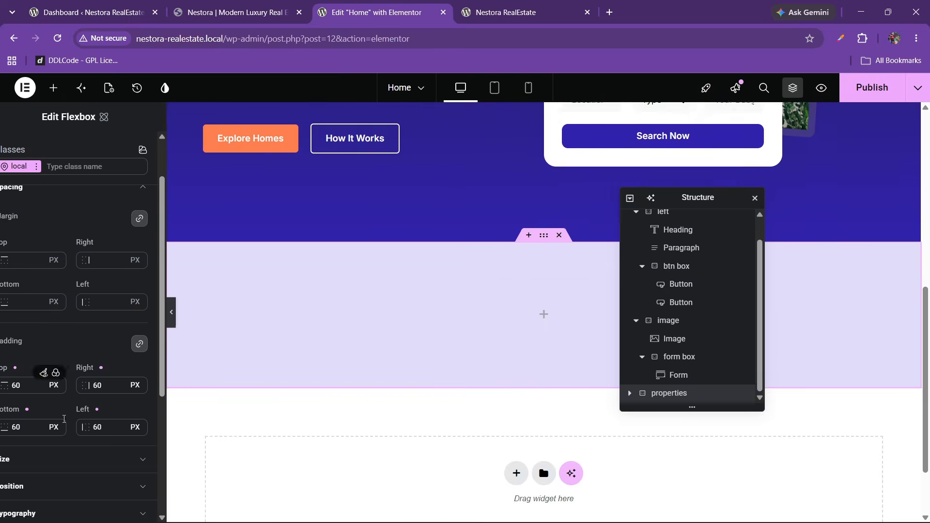
{"action": "left_click", "coordinate": [294, 4]}
{"action": "left_click", "coordinate": [377, 4]}
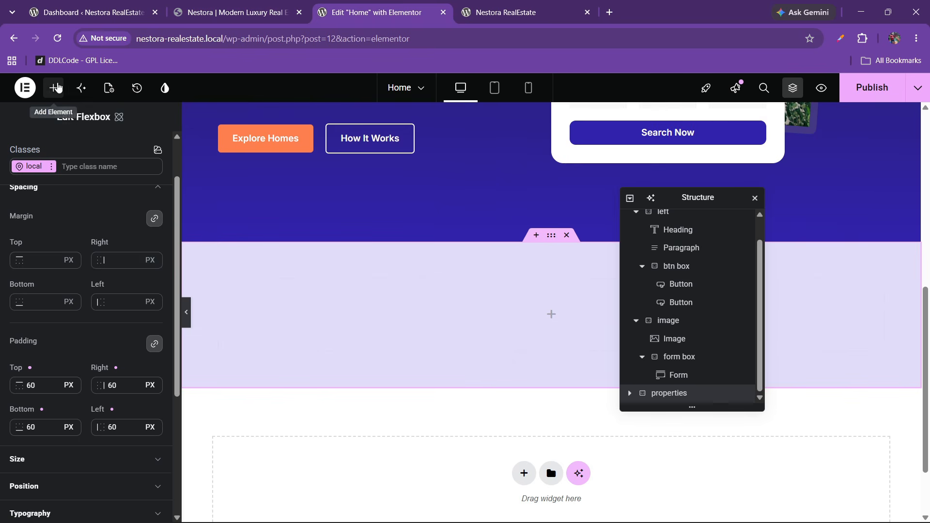
- Find the atomic Heading widget and add it to the properties section
{"action": "left_click", "coordinate": [54, 87]}
{"action": "type", "text": "list"}
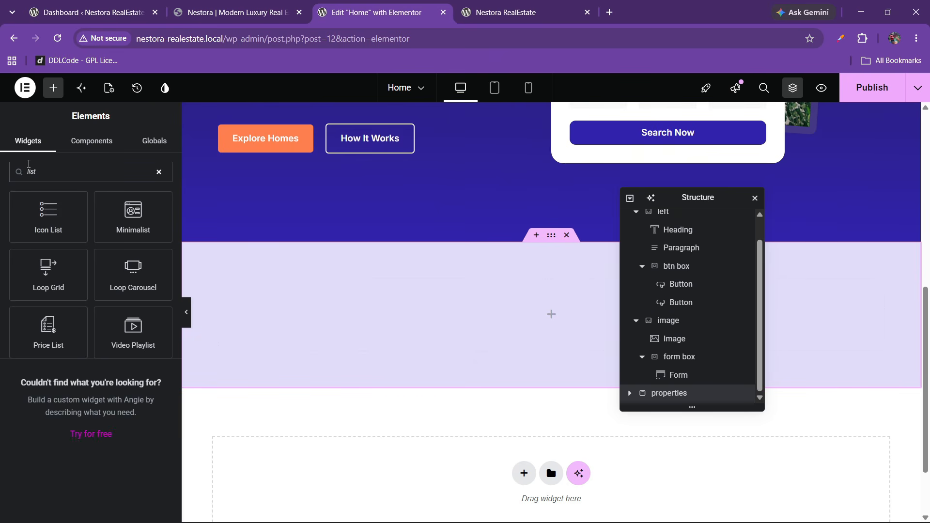
{"action": "key", "text": "BackSpace"}
{"action": "type", "text": "heading"}
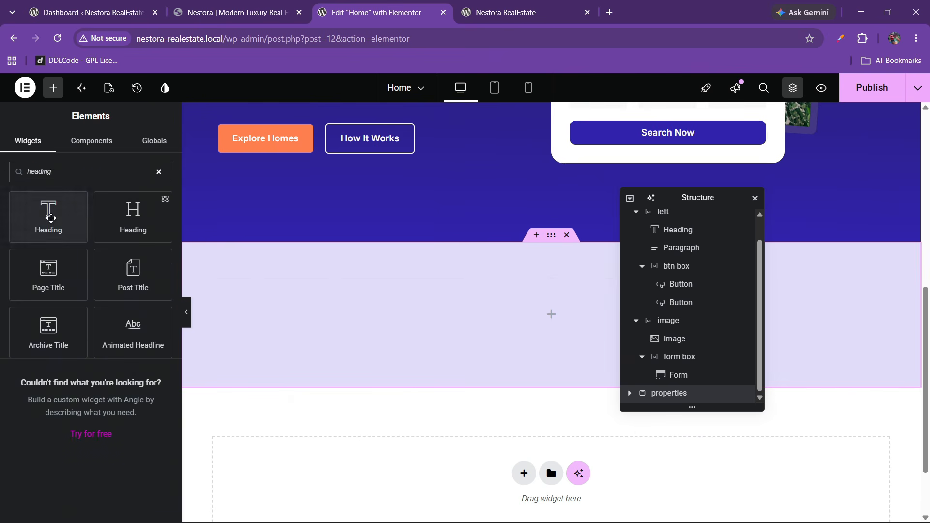
{"action": "left_click_drag", "start_coordinate": [135, 220], "coordinate": [291, 291]}
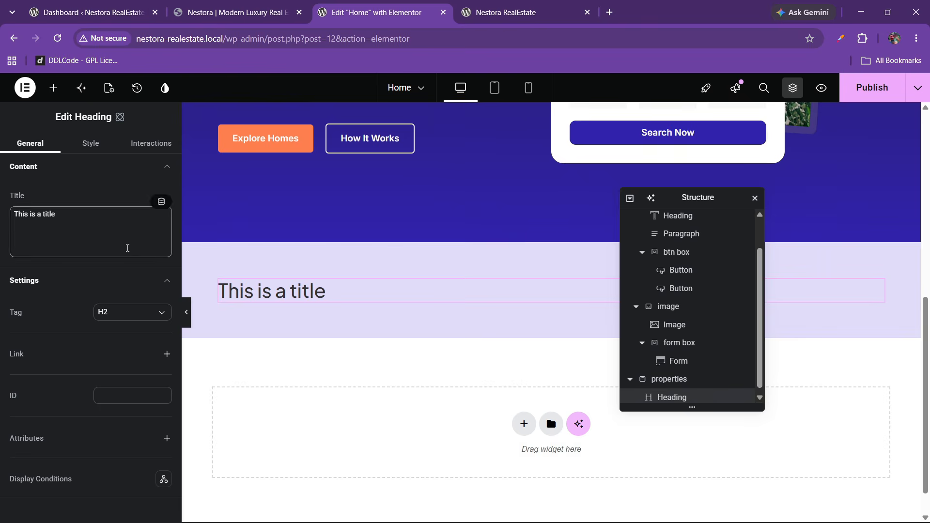
- Copy the "HANDPICKED FOR YOU" text from the reference site and use it to replace the new heading's title
{"action": "left_click", "coordinate": [232, 12]}
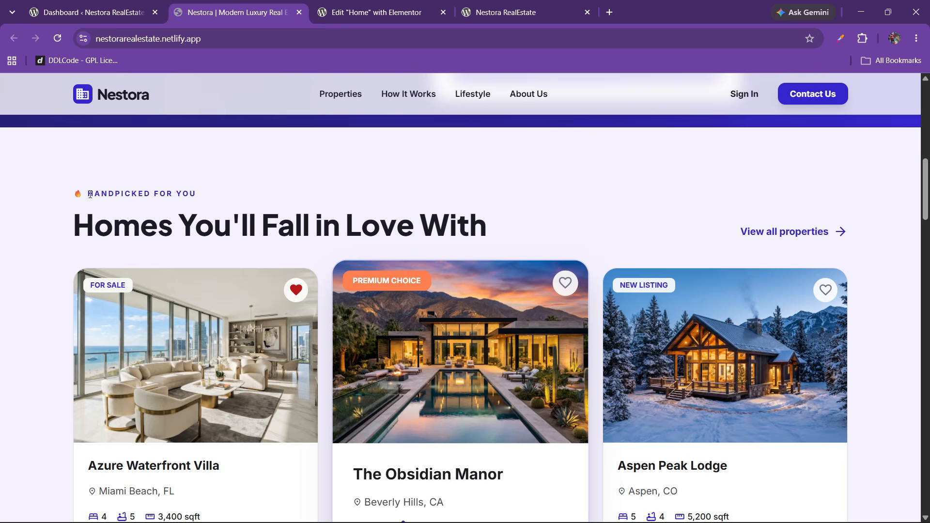
{"action": "left_click_drag", "start_coordinate": [90, 194], "coordinate": [197, 194]}
{"action": "right_click", "coordinate": [162, 195]}
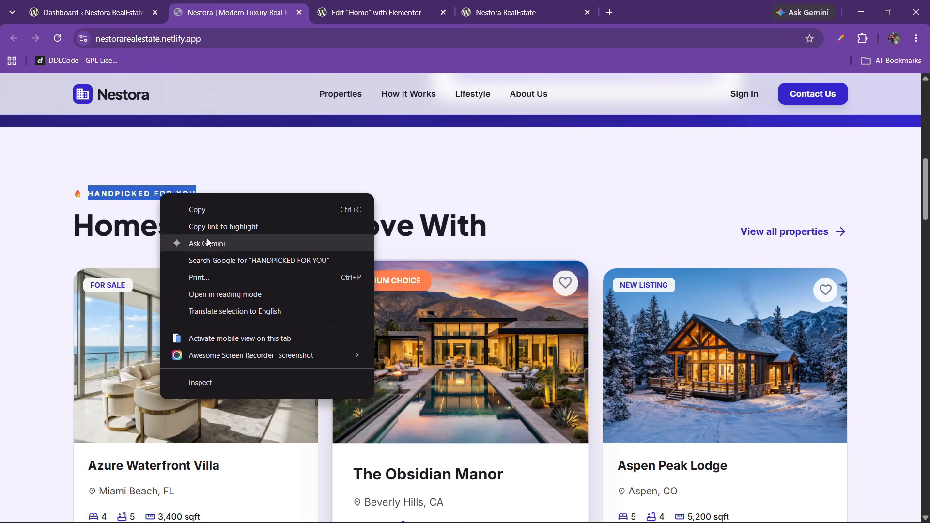
{"action": "left_click", "coordinate": [197, 210]}
{"action": "left_click", "coordinate": [373, 12]}
{"action": "left_click_drag", "start_coordinate": [57, 214], "coordinate": [1, 222]}
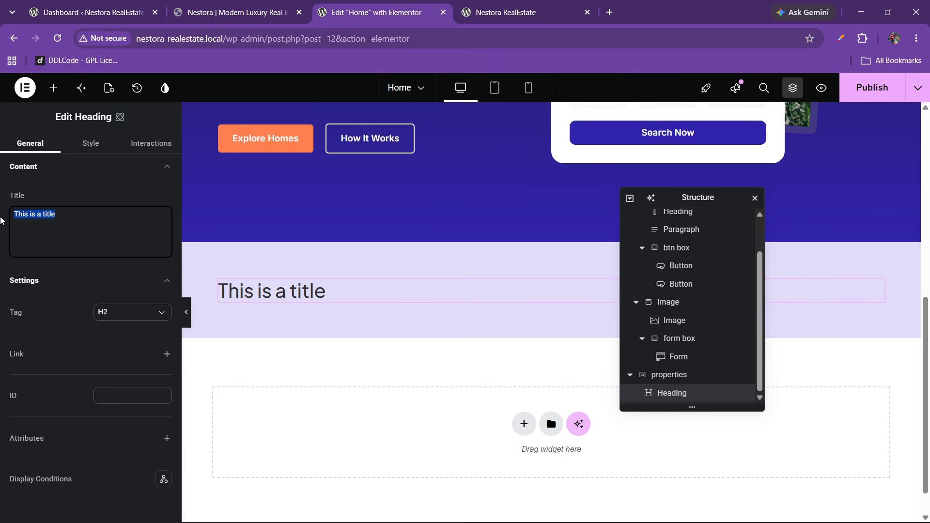
{"action": "key", "text": "BackSpace"}
{"action": "right_click", "coordinate": [85, 209]}
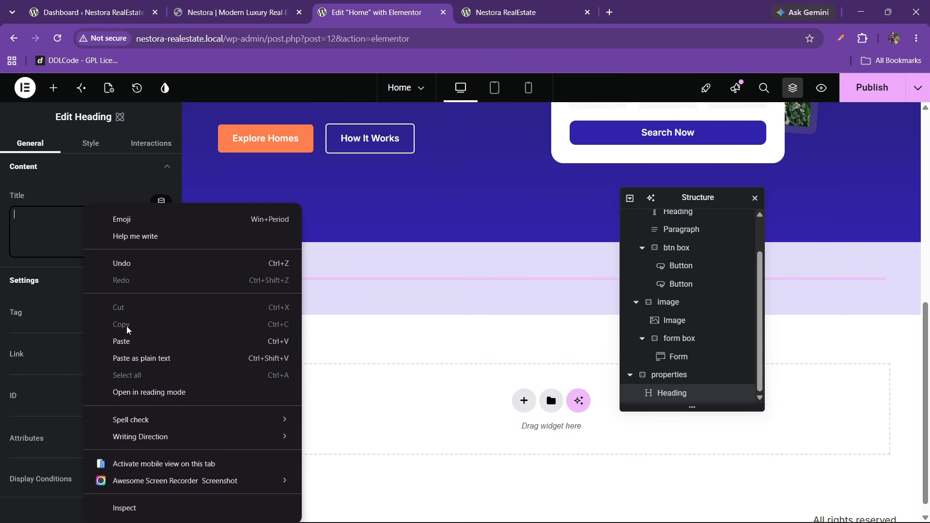
{"action": "left_click", "coordinate": [128, 340]}
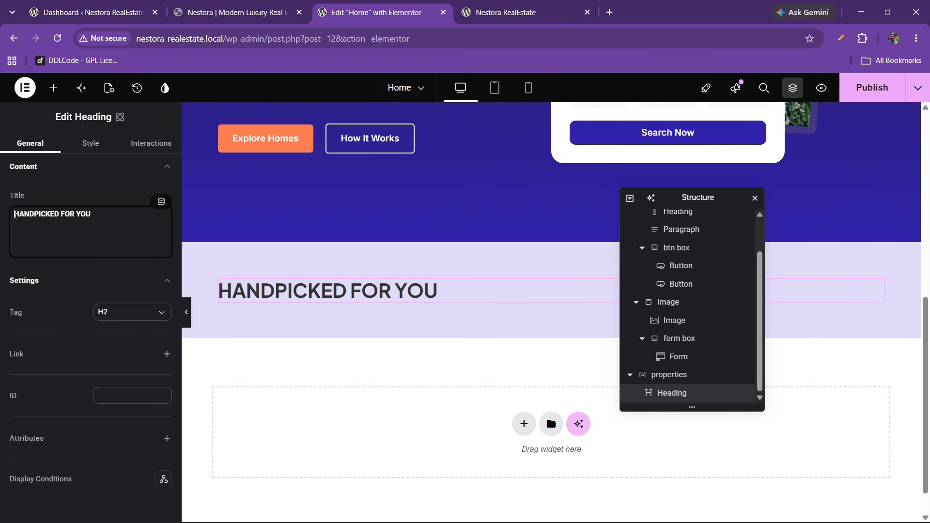
- Insert a fire emoji at the start of the heading's title and compare it with the reference site
{"action": "key", "text": "super+period"}
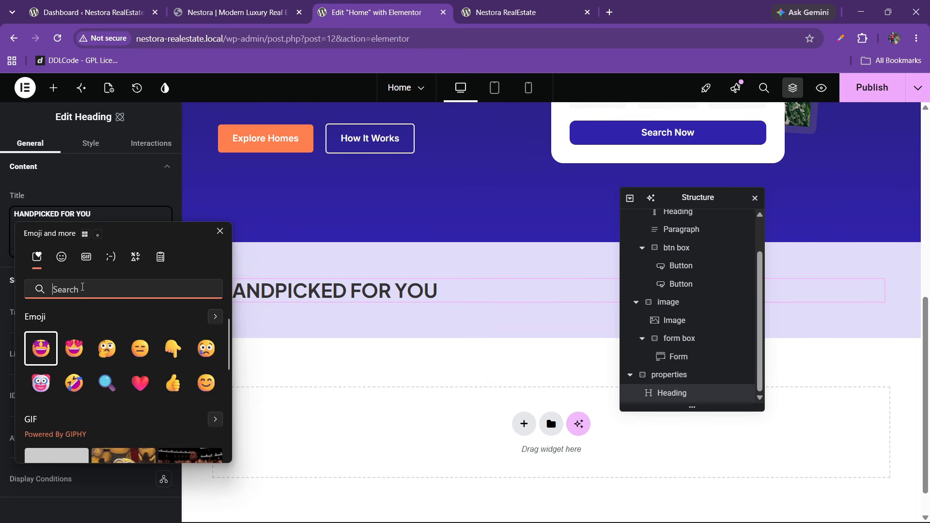
{"action": "type", "text": "fire"}
{"action": "key", "text": "Return"}
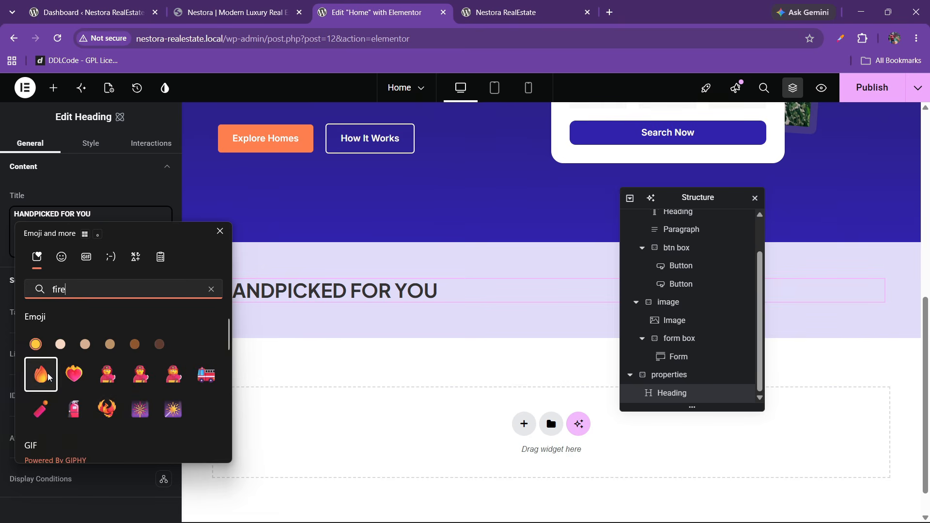
{"action": "left_click", "coordinate": [281, 289]}
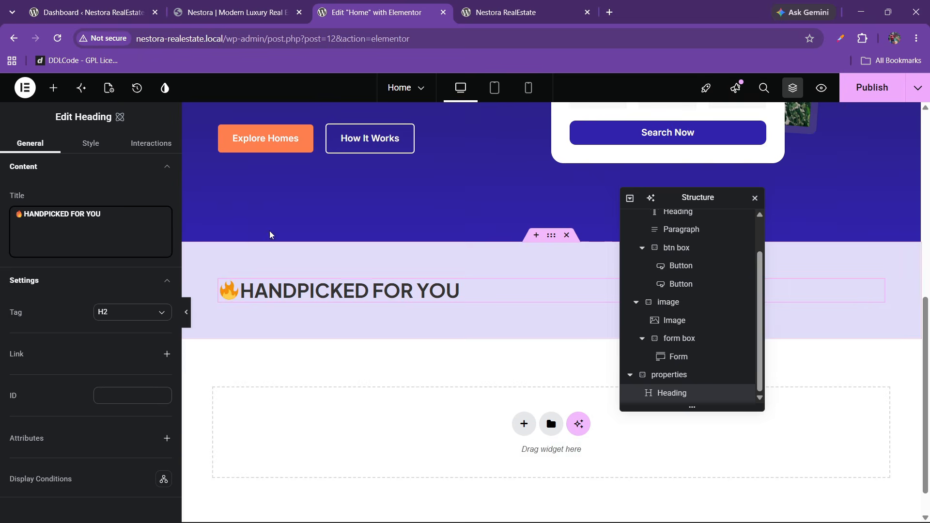
{"action": "key", "text": "ctrl+shift+Tab"}
{"action": "key", "text": "ctrl+Tab"}
{"action": "key", "text": "ctrl+shift+Tab"}
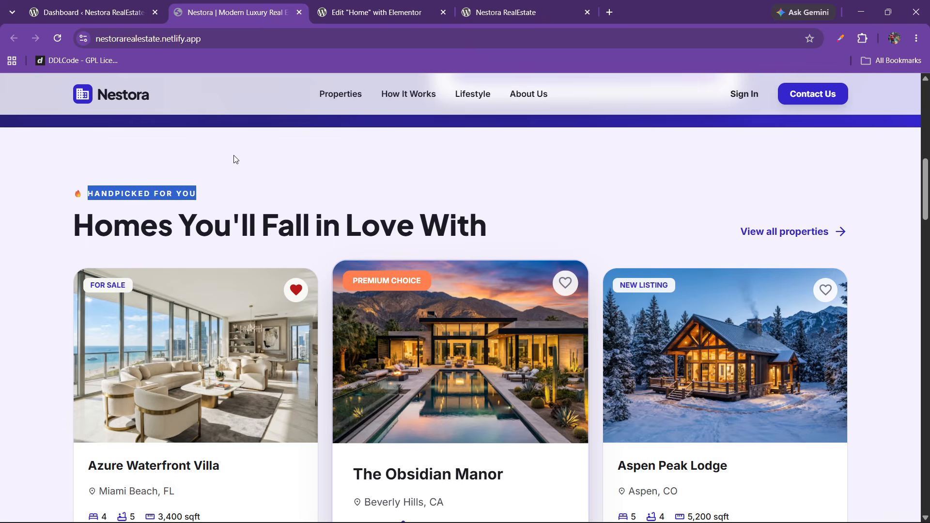
{"action": "left_click", "coordinate": [233, 181]}
{"action": "key", "text": "ctrl+Tab"}
- Apply the blue "lightb…" color variable to the HANDPICKED FOR YOU heading's text
{"action": "left_click", "coordinate": [91, 143]}
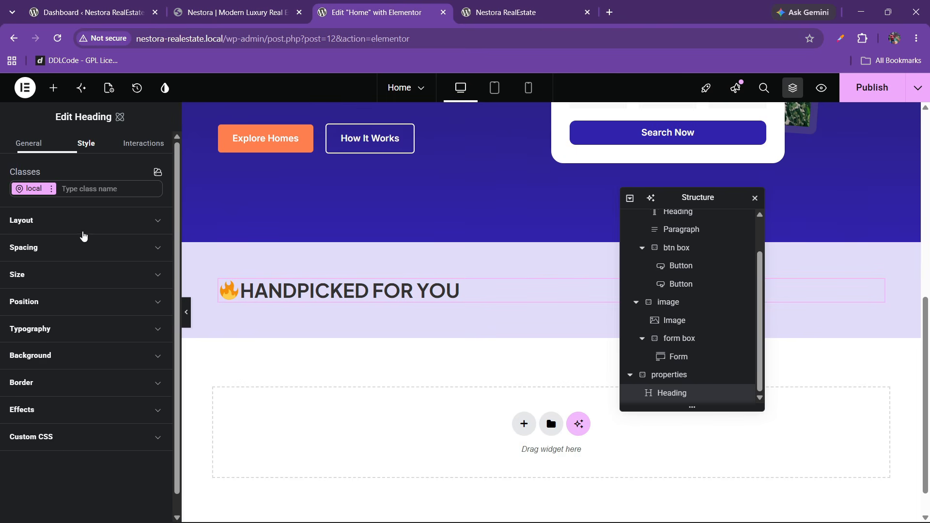
{"action": "left_click", "coordinate": [54, 334]}
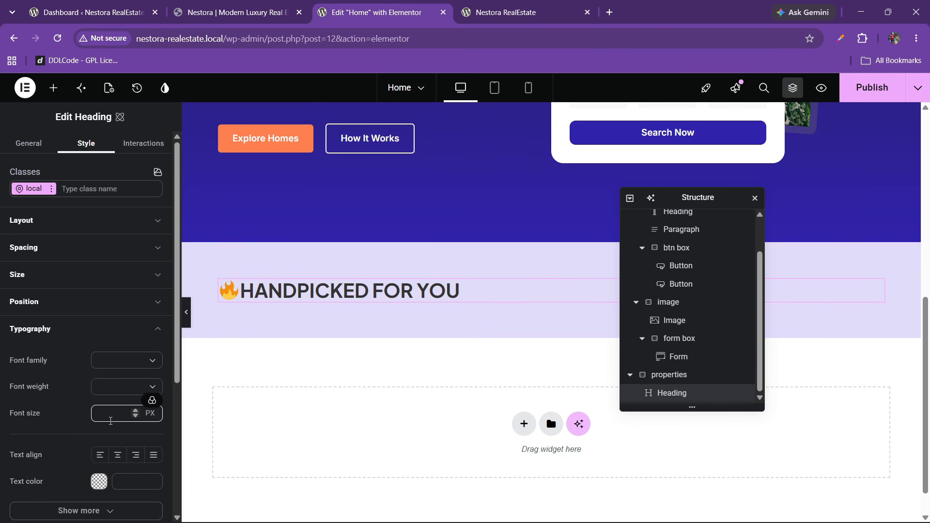
{"action": "scroll", "coordinate": [108, 439], "scroll_direction": "down", "scroll_amount": 3}
{"action": "left_click", "coordinate": [125, 362]}
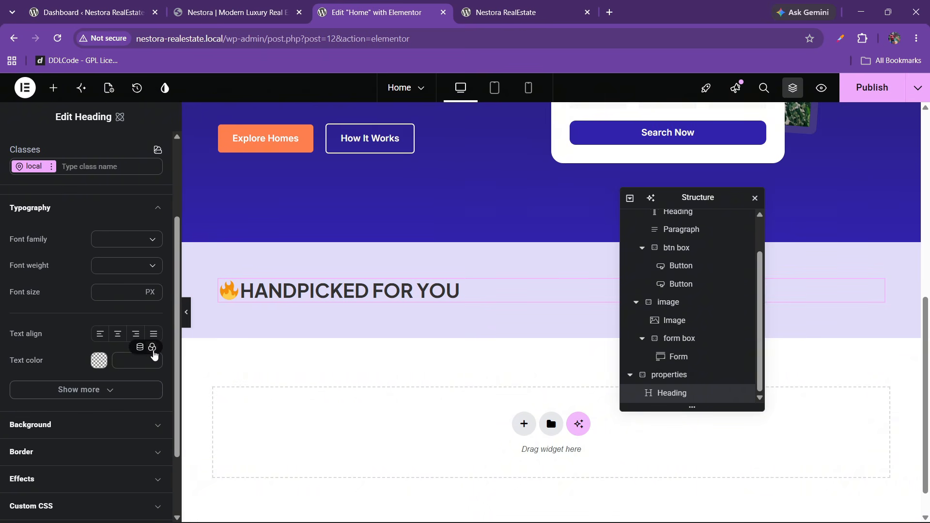
{"action": "left_click", "coordinate": [154, 349]}
{"action": "left_click", "coordinate": [57, 394]}
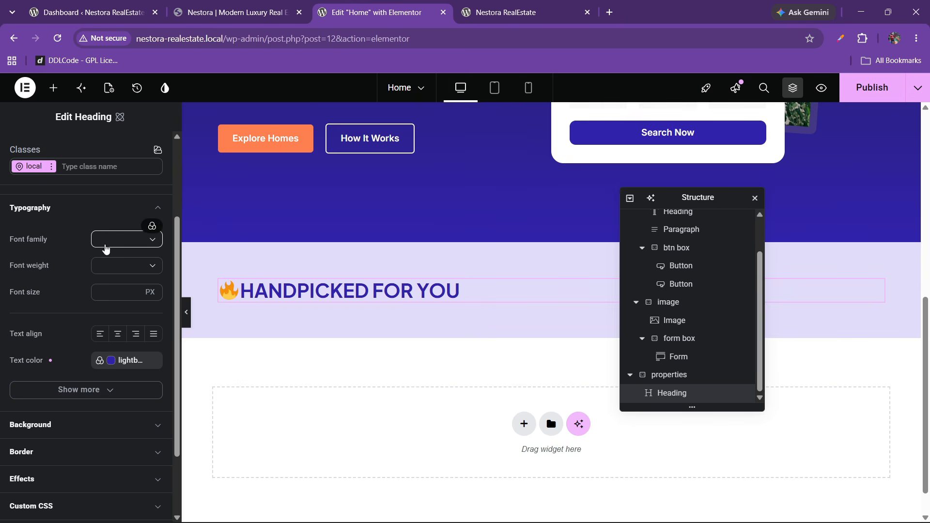
- Set the heading's font family to the font2 variable and its font weight to 400 - Normal, checking the reference site
{"action": "left_click", "coordinate": [152, 226]}
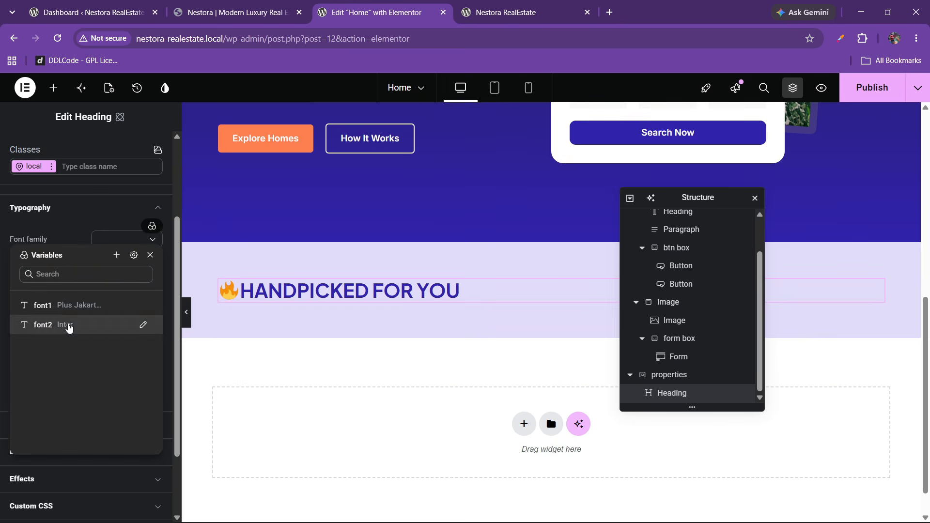
{"action": "left_click", "coordinate": [68, 326]}
{"action": "left_click", "coordinate": [118, 267]}
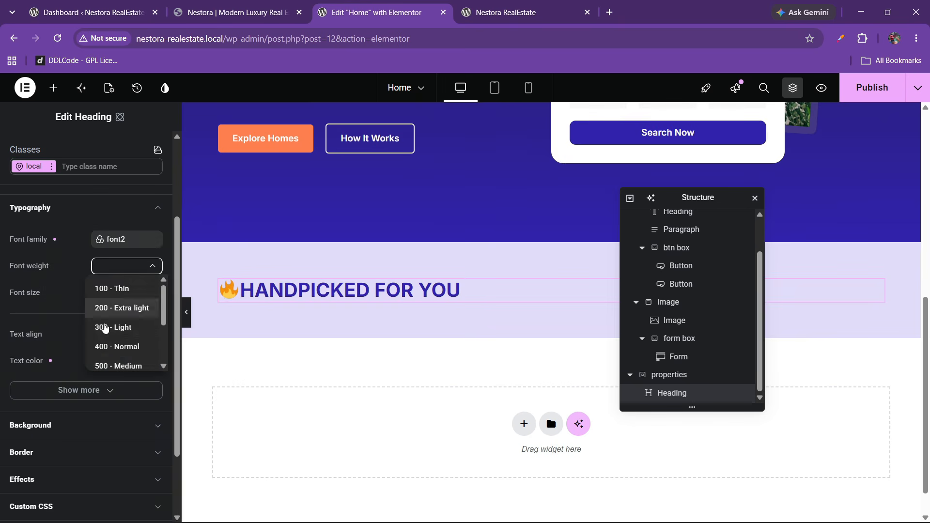
{"action": "left_click", "coordinate": [108, 345]}
{"action": "left_click", "coordinate": [120, 265]}
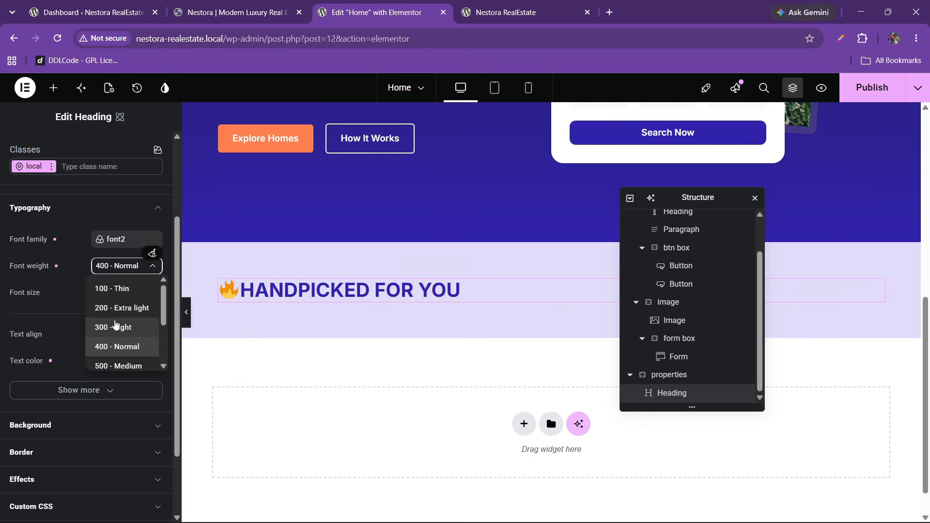
{"action": "left_click", "coordinate": [114, 321]}
{"action": "left_click", "coordinate": [115, 274]}
{"action": "left_click", "coordinate": [238, 12]}
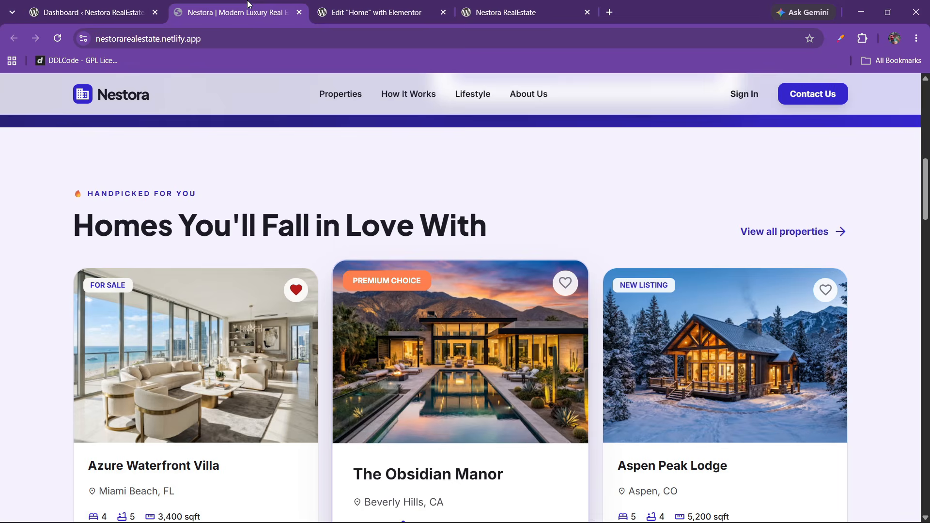
{"action": "left_click", "coordinate": [376, 12]}
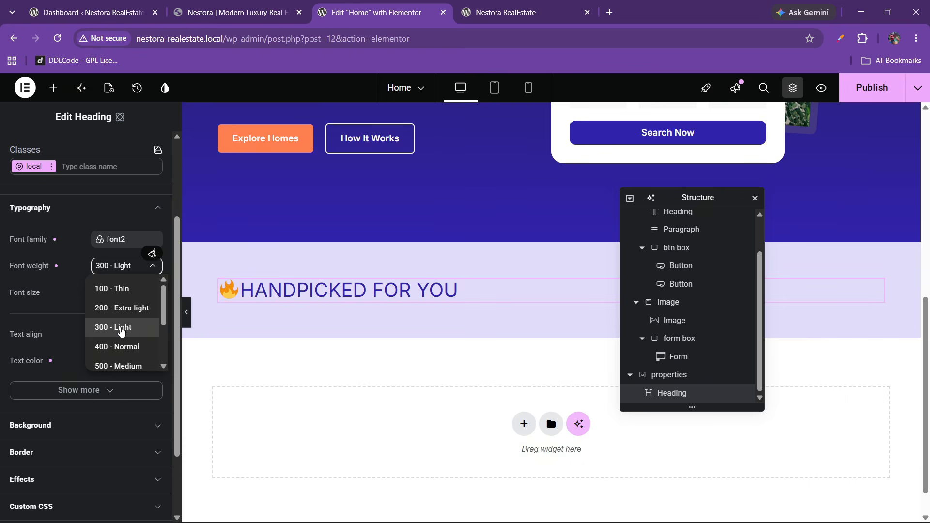
{"action": "left_click", "coordinate": [120, 346]}
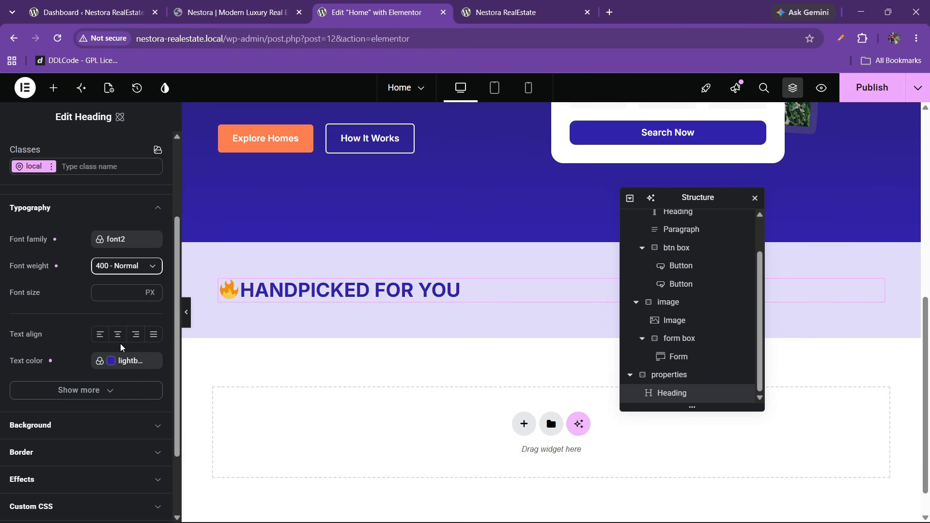
- Try font sizes from 12 to 15 px on the heading, settle on 14 px and compare it with the reference site
{"action": "left_click", "coordinate": [112, 293]}
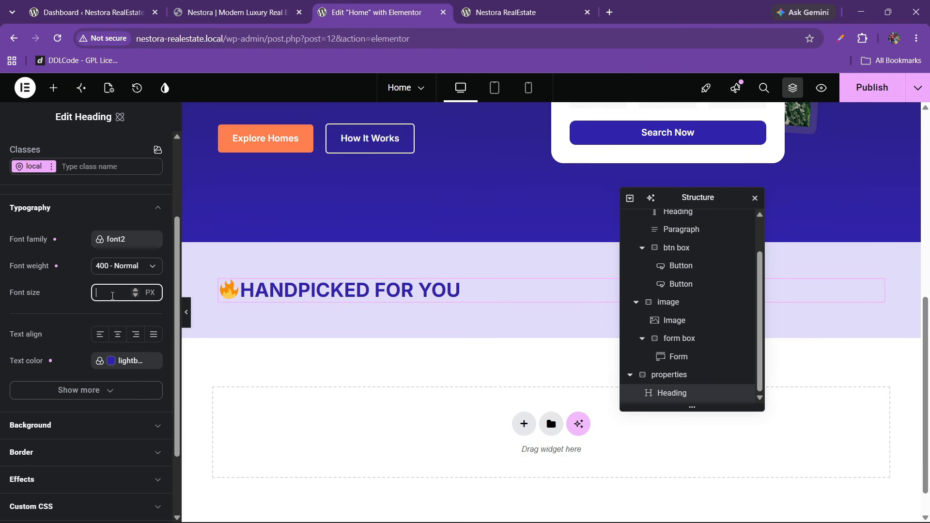
{"action": "type", "text": "12"}
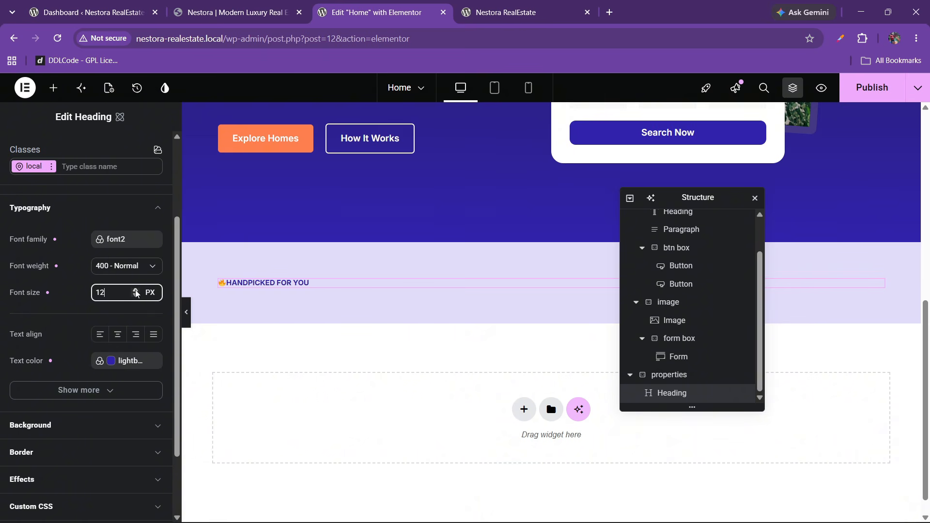
{"action": "left_click", "coordinate": [136, 291]}
{"action": "left_click", "coordinate": [136, 292]}
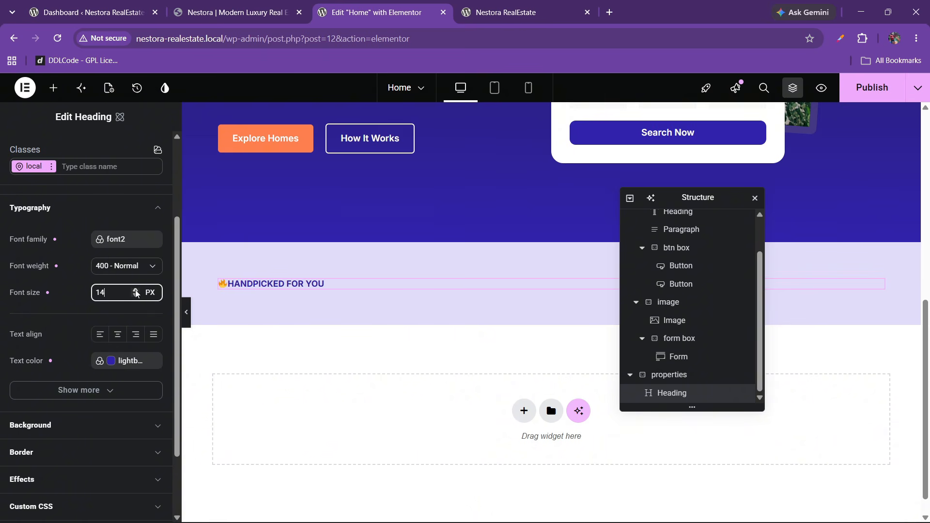
{"action": "left_click", "coordinate": [136, 291]}
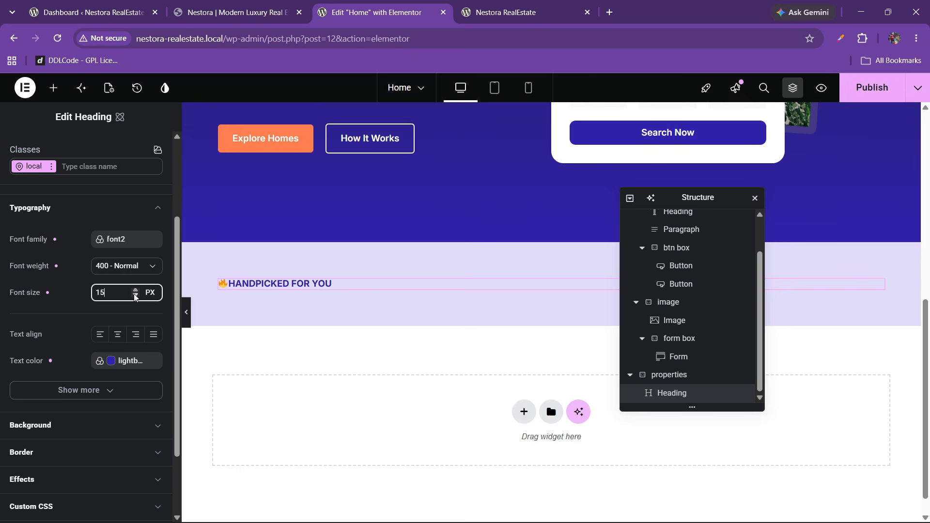
{"action": "left_click", "coordinate": [136, 296]}
{"action": "key", "text": "ctrl+shift+Tab"}
{"action": "key", "text": "ctrl+Tab"}
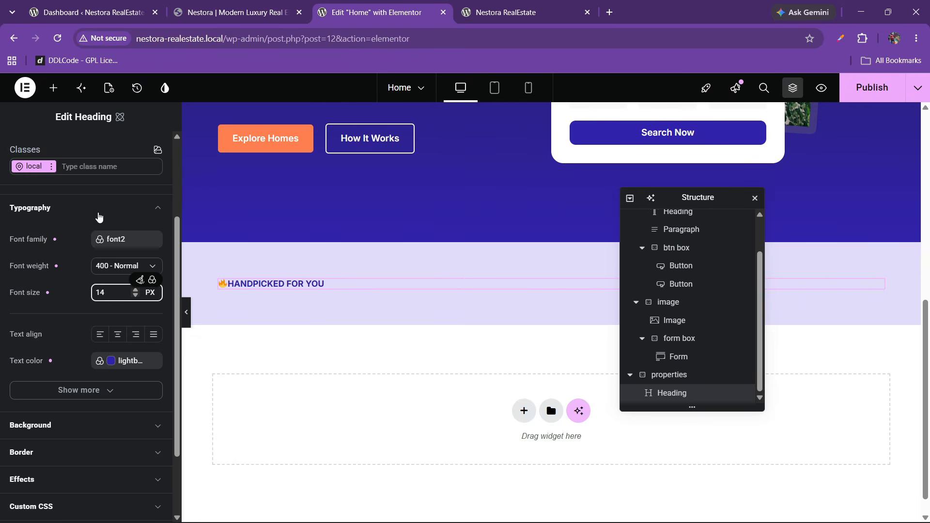
- Add a space between the fire emoji and the title text and check it against the reference site
{"action": "scroll", "coordinate": [51, 268], "scroll_direction": "up", "scroll_amount": 3}
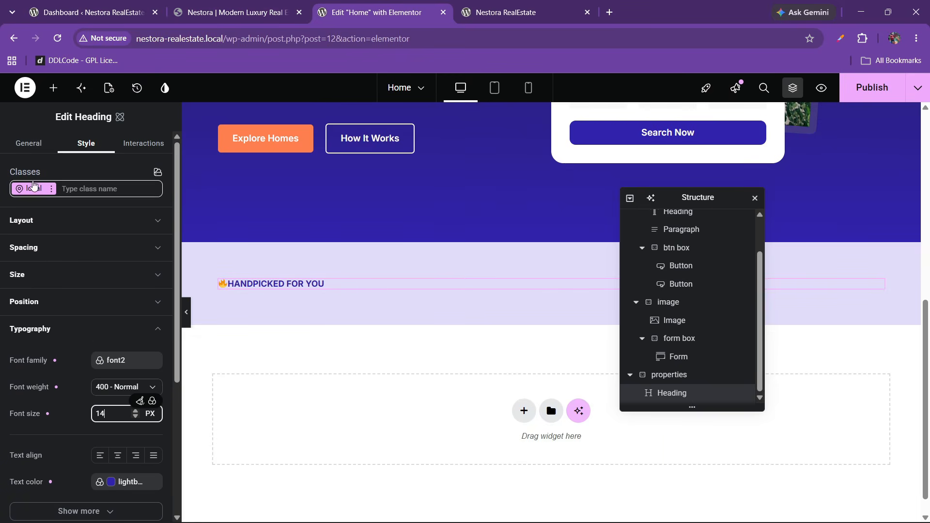
{"action": "left_click", "coordinate": [34, 145]}
{"action": "left_click", "coordinate": [22, 214]}
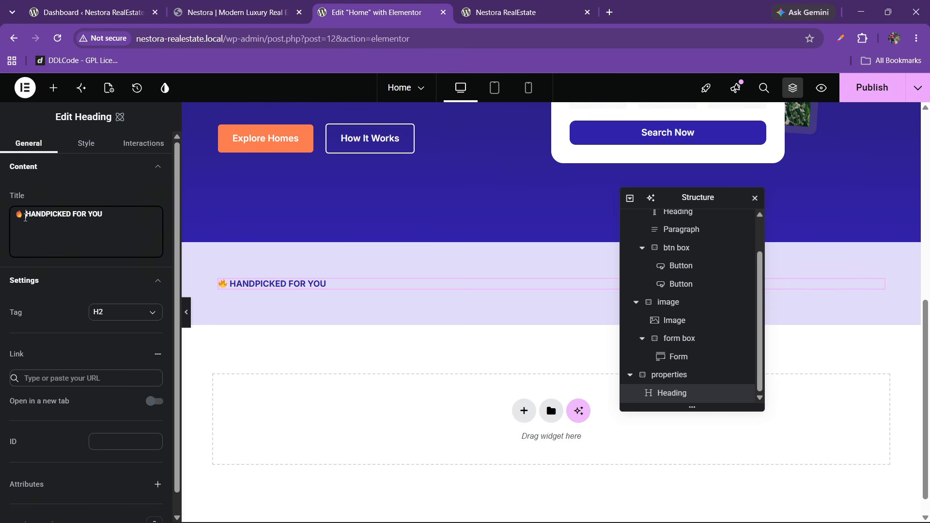
{"action": "left_click", "coordinate": [279, 4]}
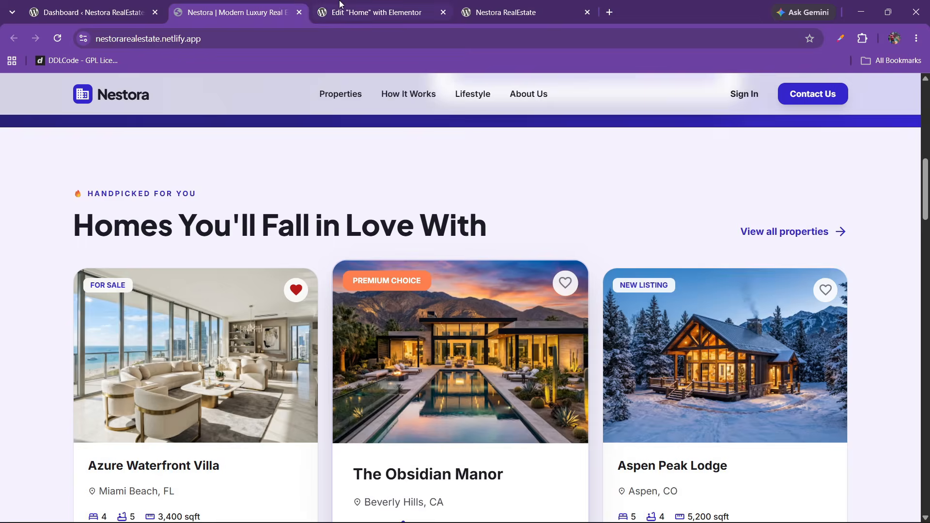
{"action": "left_click", "coordinate": [340, 3]}
- Increase the heading's font size to 15 px and compare it with the reference site
{"action": "left_click", "coordinate": [86, 144]}
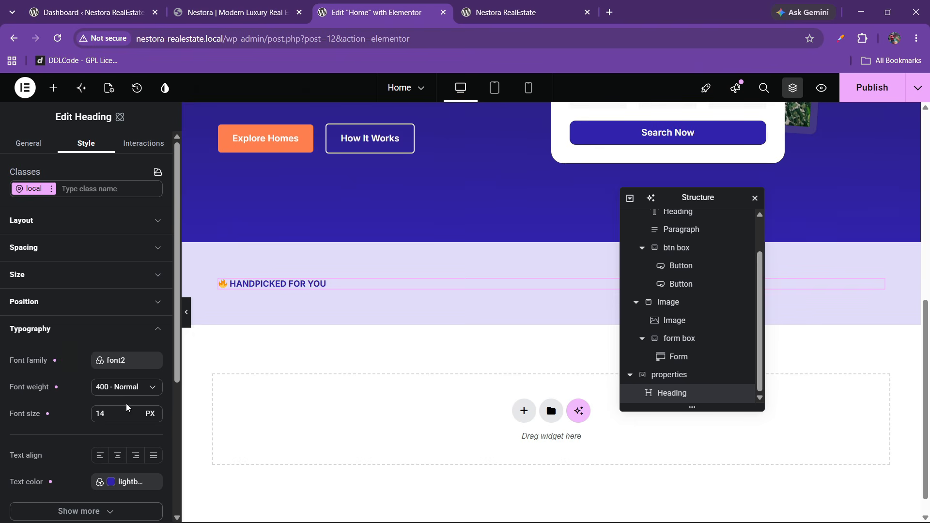
{"action": "left_click", "coordinate": [136, 413]}
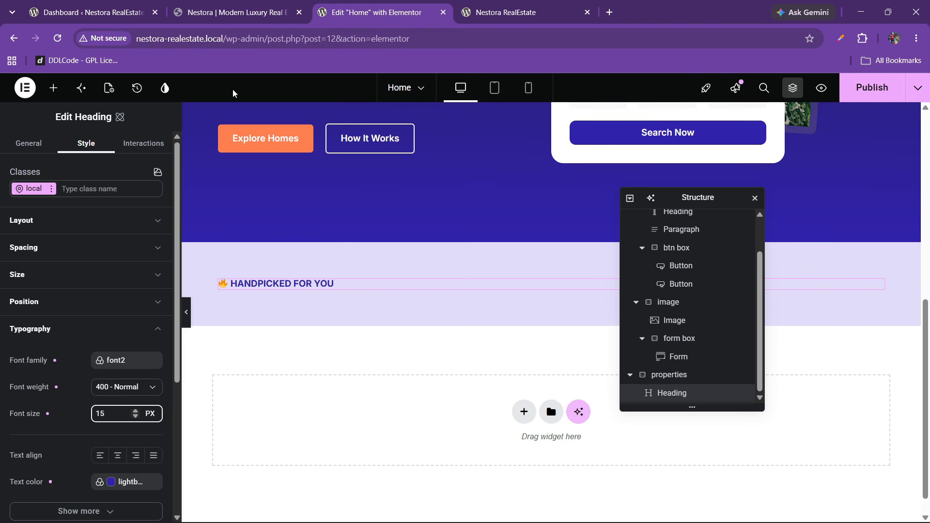
{"action": "left_click", "coordinate": [236, 13]}
{"action": "left_click", "coordinate": [342, 13]}
- Add a second atomic Heading widget below HANDPICKED FOR YOU and review the matching header layout on the reference site
{"action": "left_click", "coordinate": [54, 88]}
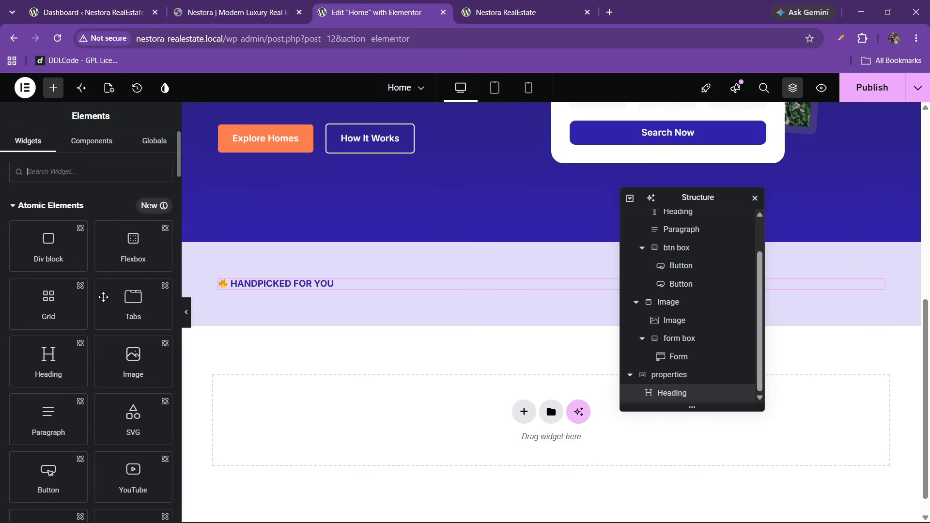
{"action": "left_click_drag", "start_coordinate": [48, 361], "coordinate": [296, 301]}
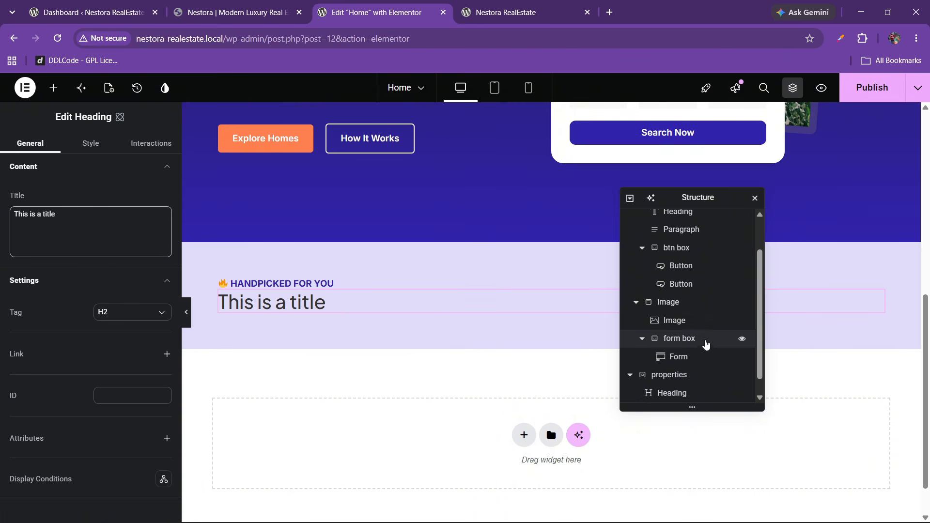
{"action": "scroll", "coordinate": [687, 357], "scroll_direction": "down", "scroll_amount": 1}
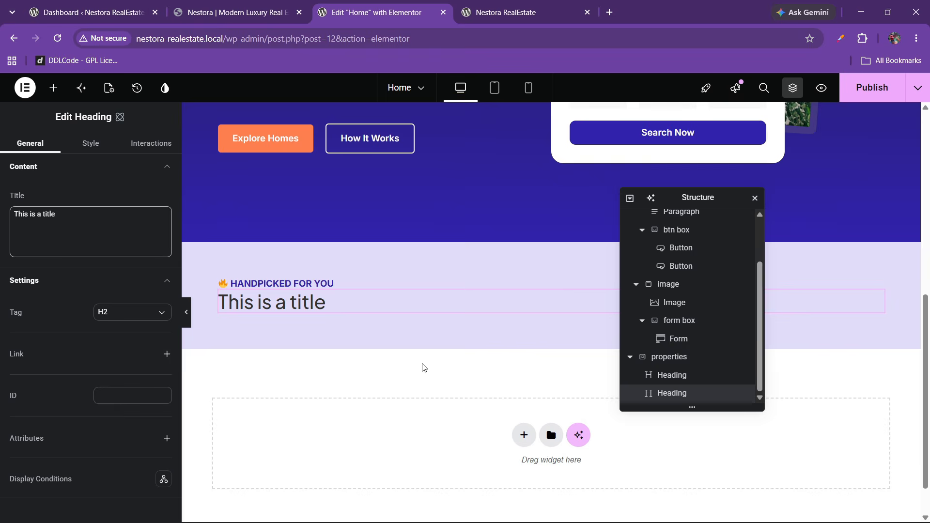
{"action": "left_click", "coordinate": [203, 5]}
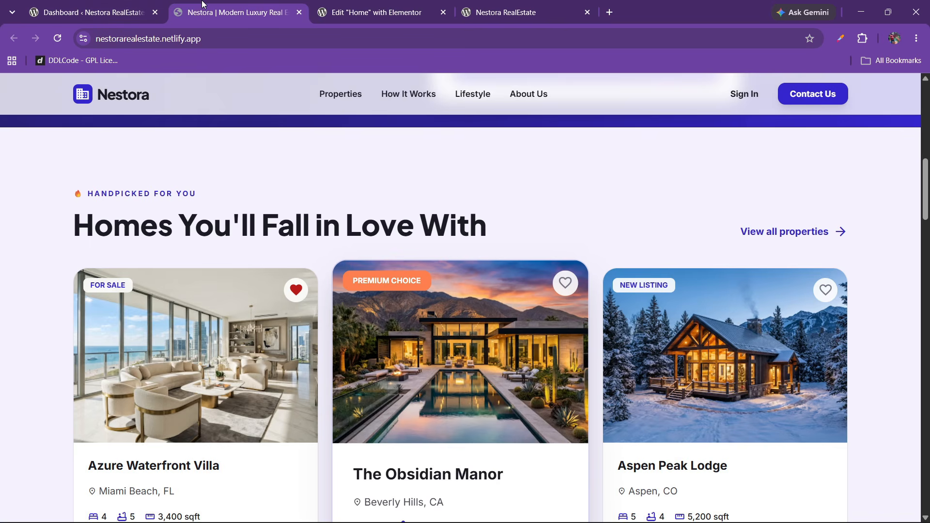
{"action": "left_click", "coordinate": [444, 4]}
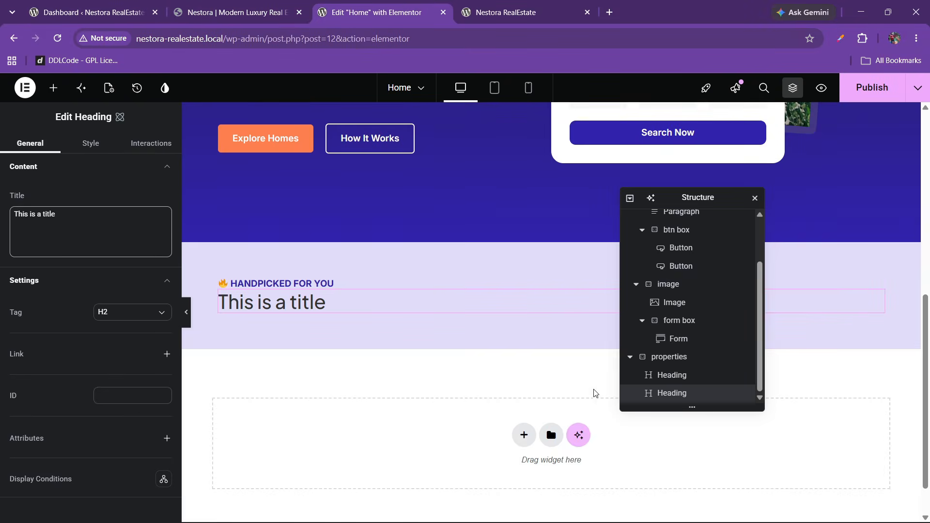
{"action": "left_click", "coordinate": [259, 19]}
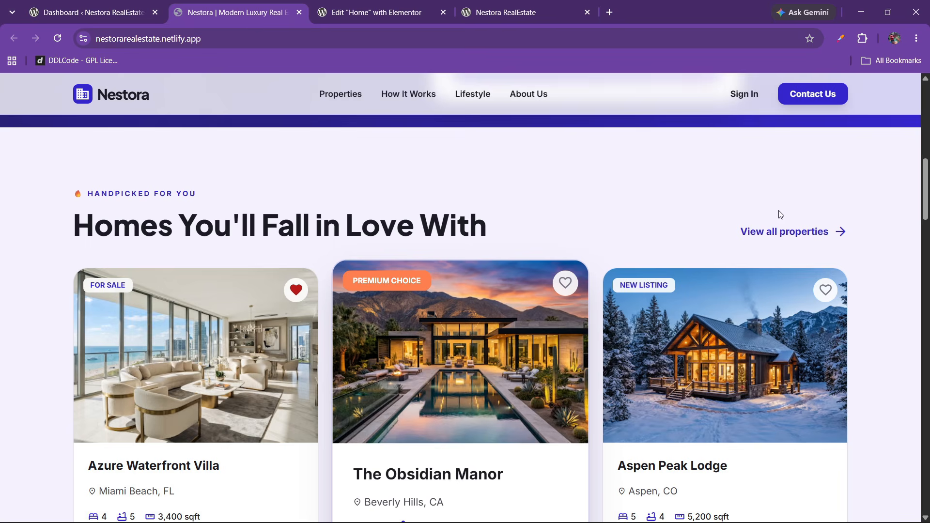
- Add an atomic Flexbox between the two headings of the properties section and rename it "text"
{"action": "left_click", "coordinate": [439, 5]}
{"action": "left_click", "coordinate": [54, 88]}
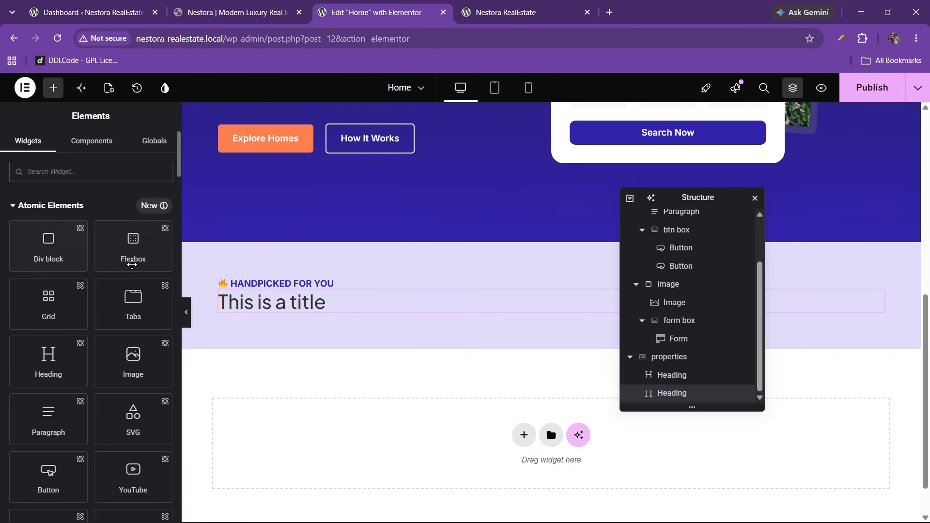
{"action": "left_click_drag", "start_coordinate": [132, 264], "coordinate": [281, 330]}
{"action": "scroll", "coordinate": [676, 366], "scroll_direction": "down", "scroll_amount": 1}
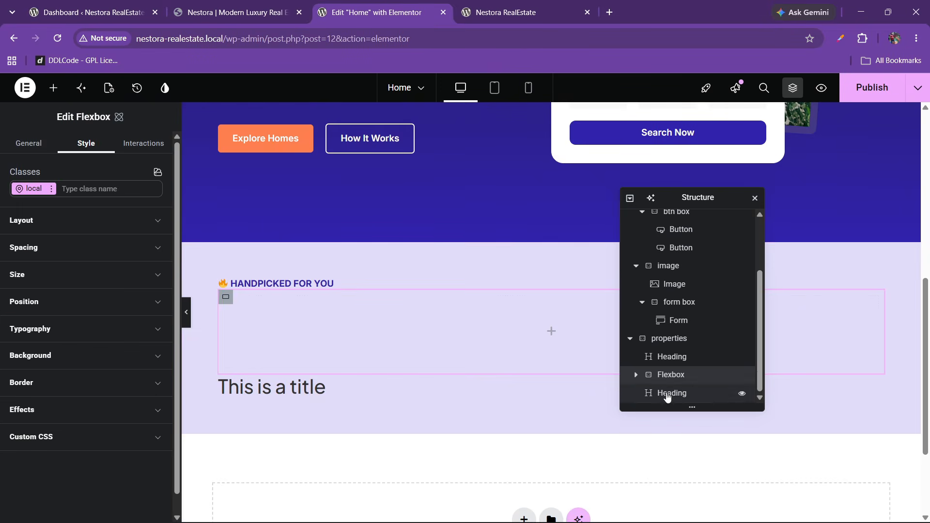
{"action": "left_click", "coordinate": [667, 391]}
{"action": "double_click", "coordinate": [667, 376]}
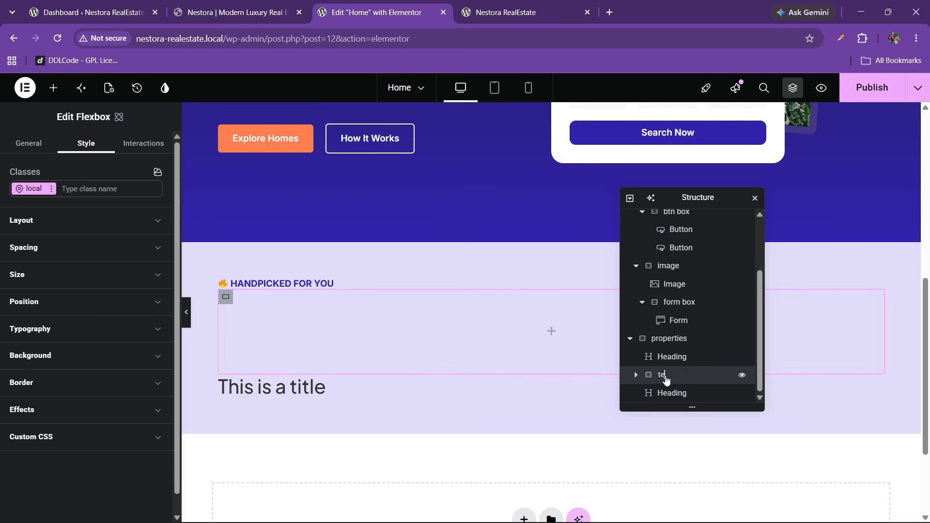
{"action": "key", "text": "Return"}
- Set the text flexbox's padding to 0 px on all sides and move the "This is a title" heading into it
{"action": "left_click", "coordinate": [47, 255]}
{"action": "left_click", "coordinate": [35, 442]}
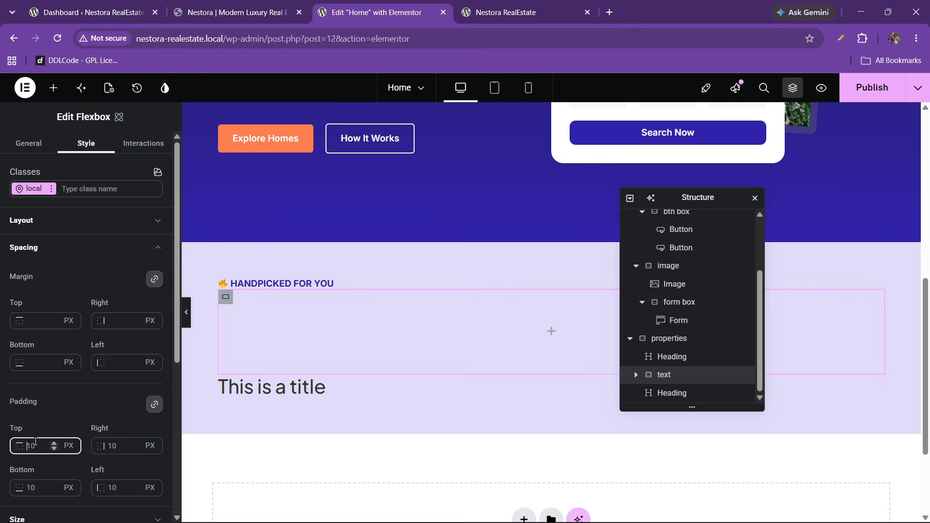
{"action": "type", "text": "0"}
{"action": "left_click", "coordinate": [300, 377]}
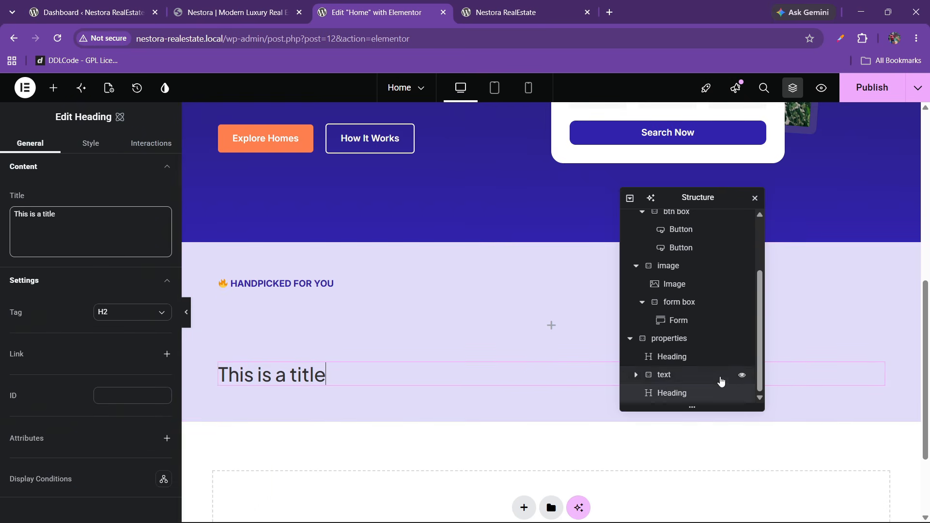
{"action": "left_click_drag", "start_coordinate": [675, 395], "coordinate": [693, 377]}
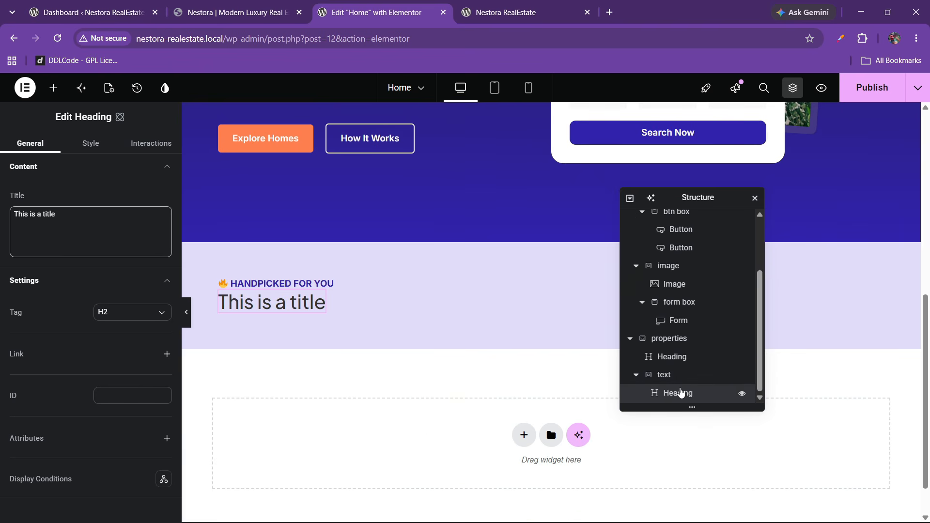
- Replace the second heading's title with "Homes You'll Fall in Love With" copied from the reference site, and compare it with the original
{"action": "left_click", "coordinate": [226, 6]}
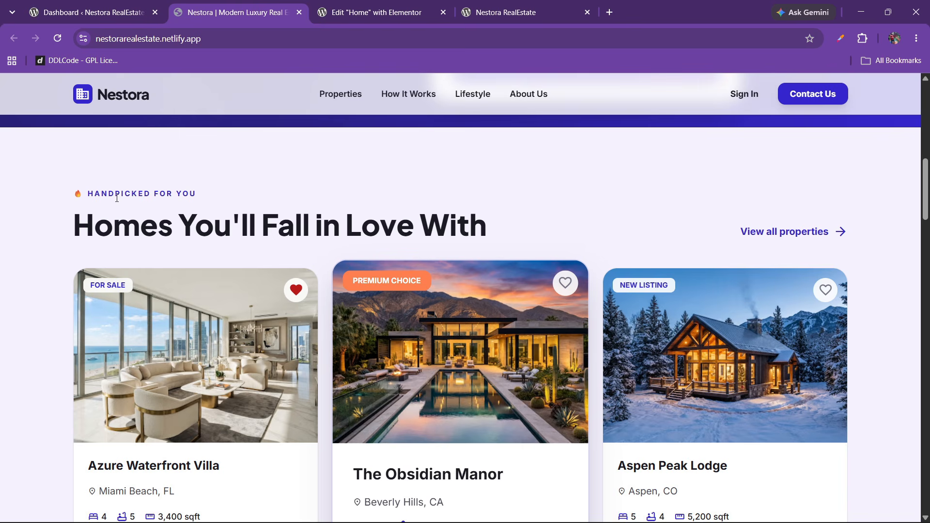
{"action": "left_click_drag", "start_coordinate": [73, 237], "coordinate": [483, 231]}
{"action": "right_click", "coordinate": [393, 228]}
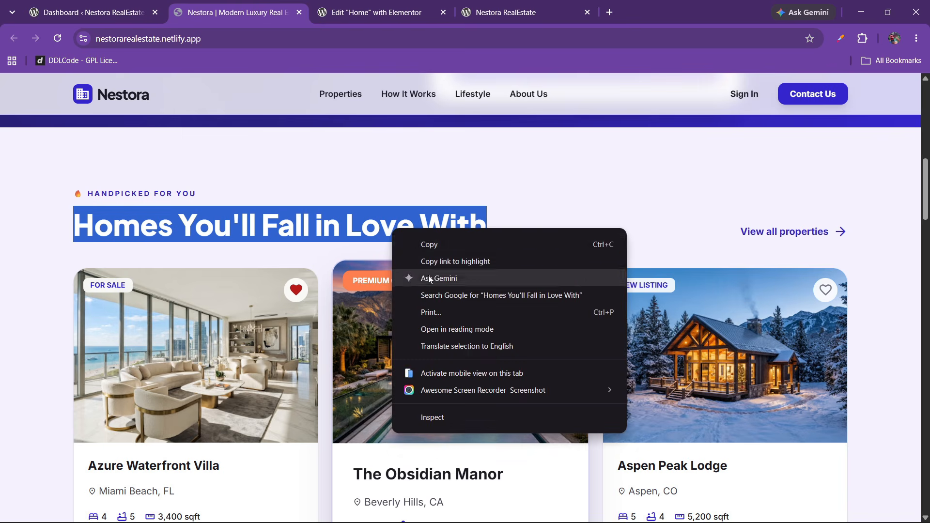
{"action": "left_click", "coordinate": [428, 244]}
{"action": "left_click", "coordinate": [388, 9]}
{"action": "left_click", "coordinate": [70, 236]}
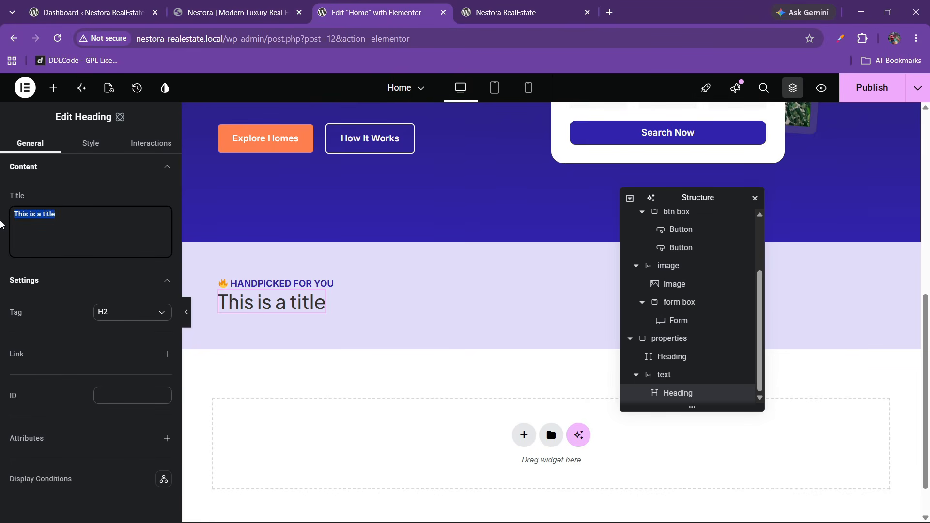
{"action": "key", "text": "BackSpace"}
{"action": "right_click", "coordinate": [58, 211]}
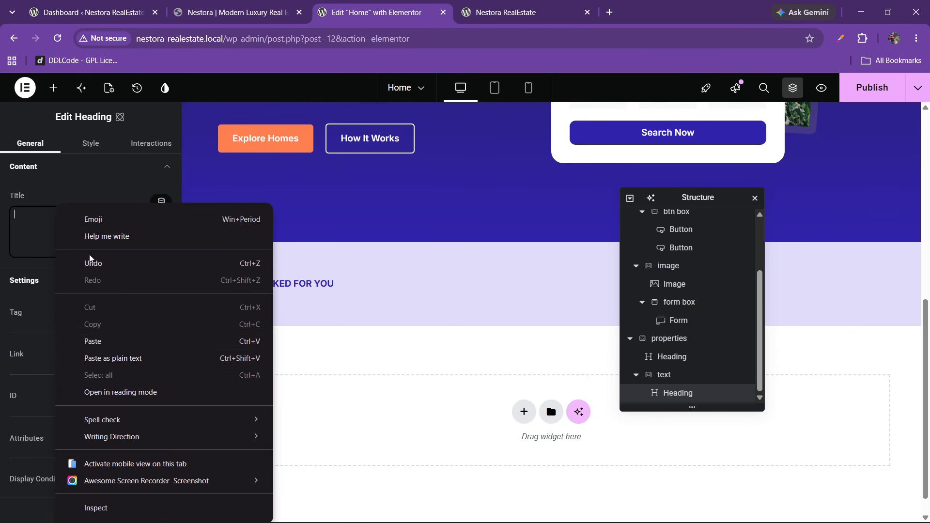
{"action": "left_click", "coordinate": [97, 340]}
{"action": "left_click", "coordinate": [238, 12]}
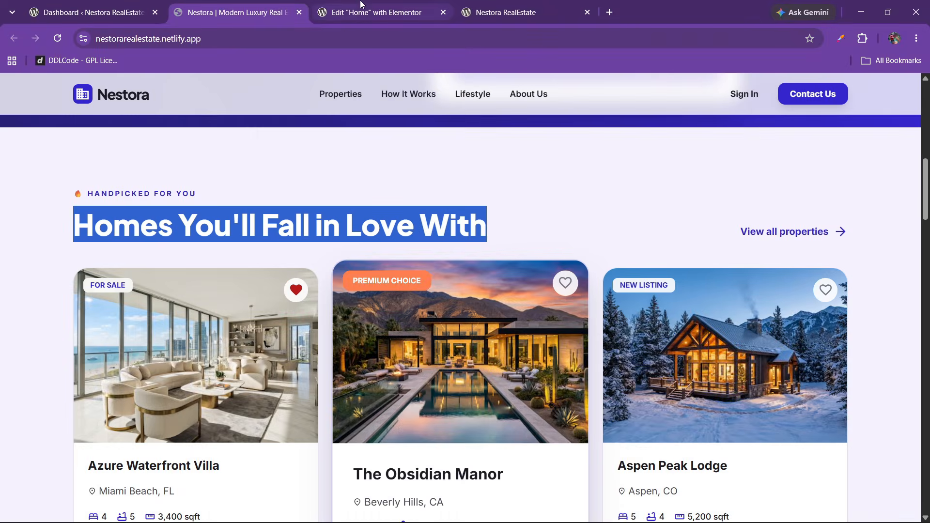
{"action": "left_click", "coordinate": [383, 12]}
- Apply the font1 variable as the heading's font family and set its weight to 500 - Medium after trying 600 - Semi bold
{"action": "left_click", "coordinate": [86, 144]}
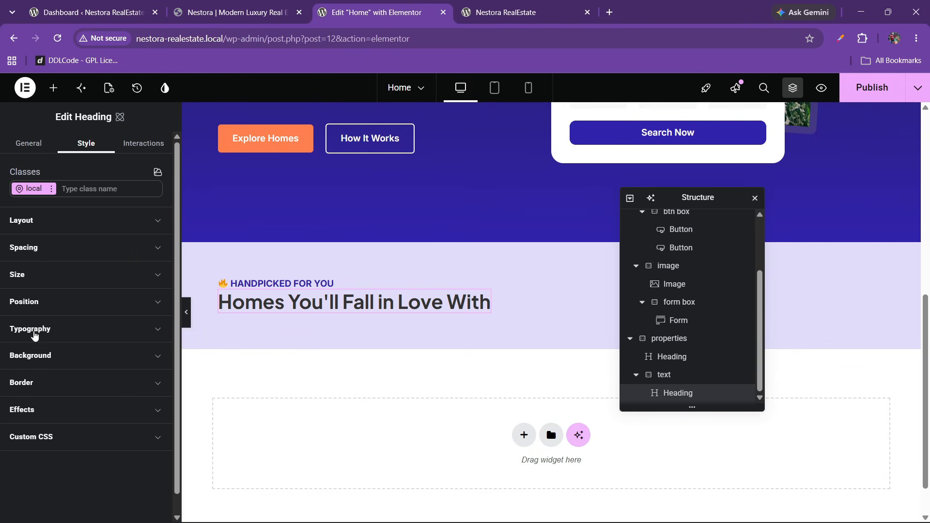
{"action": "left_click", "coordinate": [39, 334]}
{"action": "scroll", "coordinate": [44, 344], "scroll_direction": "down", "scroll_amount": 1}
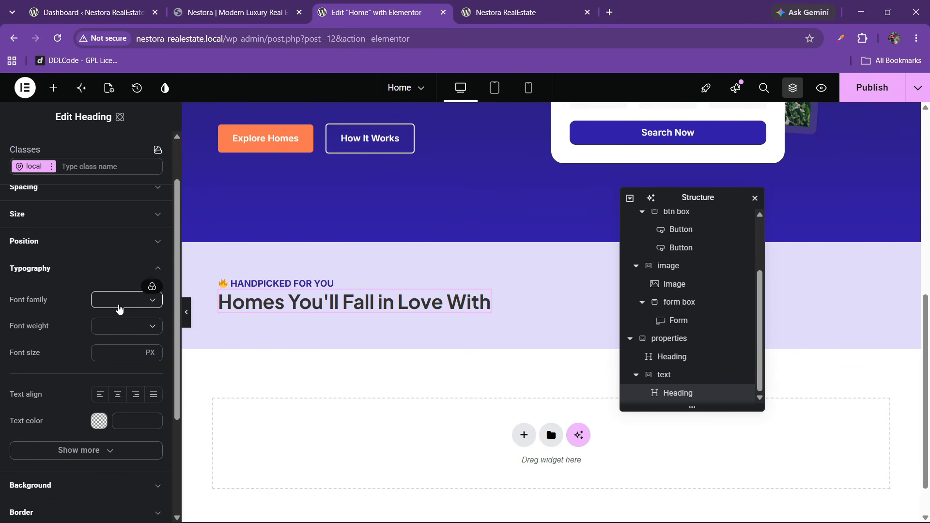
{"action": "left_click", "coordinate": [151, 290]}
{"action": "left_click", "coordinate": [73, 363]}
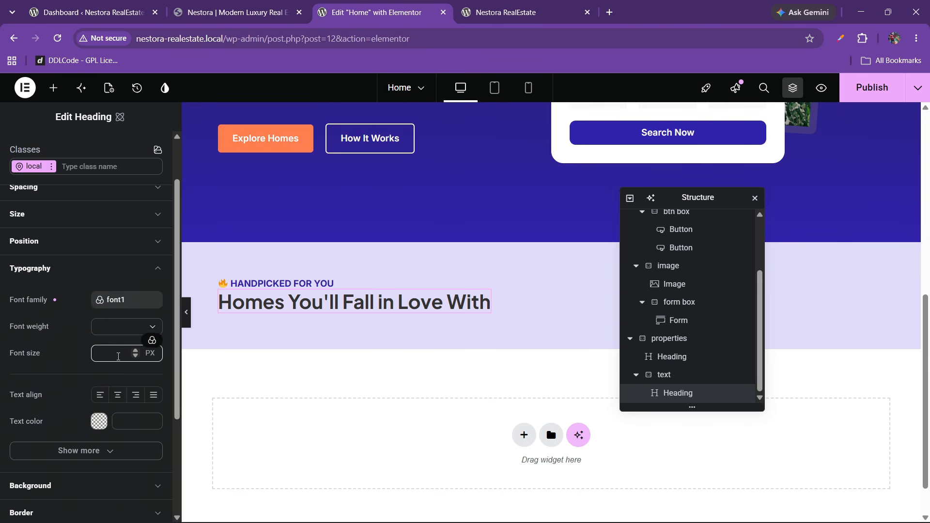
{"action": "left_click", "coordinate": [137, 332]}
{"action": "scroll", "coordinate": [112, 410], "scroll_direction": "down", "scroll_amount": 2}
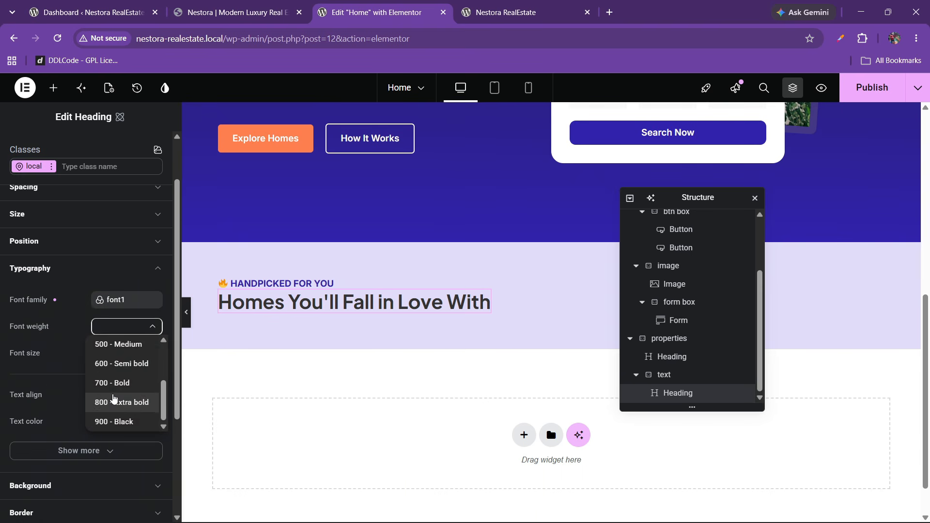
{"action": "left_click", "coordinate": [115, 368]}
{"action": "left_click", "coordinate": [115, 370]}
{"action": "left_click", "coordinate": [118, 327]}
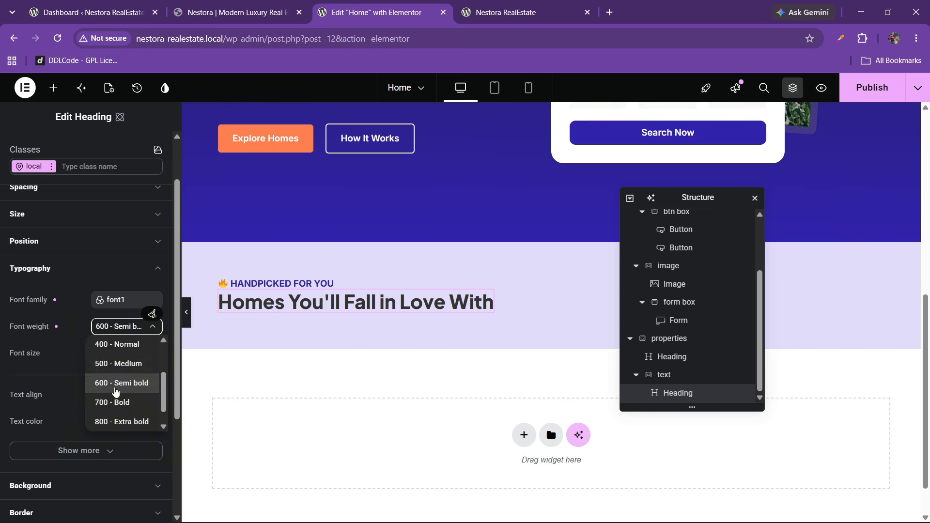
{"action": "left_click", "coordinate": [116, 371]}
- Try a 55 px font size on the heading, set it to 45 px and compare it with the reference site
{"action": "left_click", "coordinate": [108, 357]}
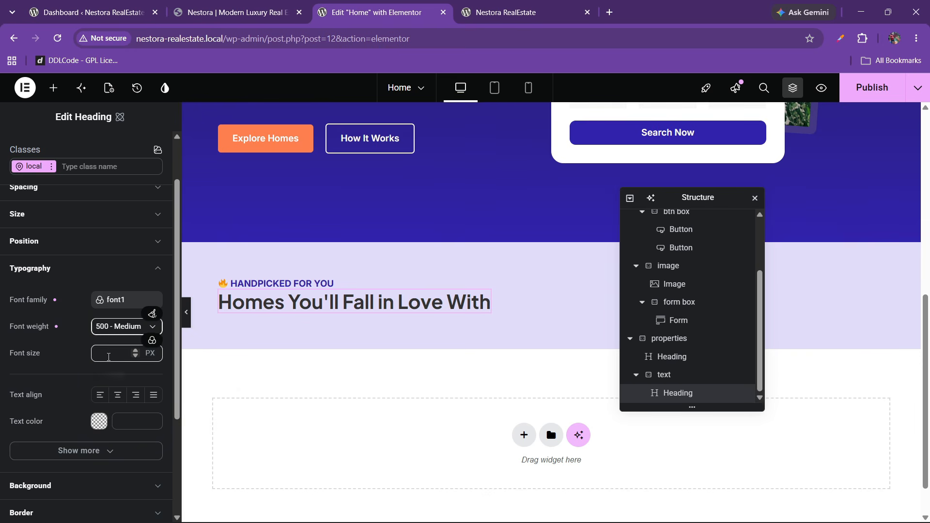
{"action": "type", "text": "55"}
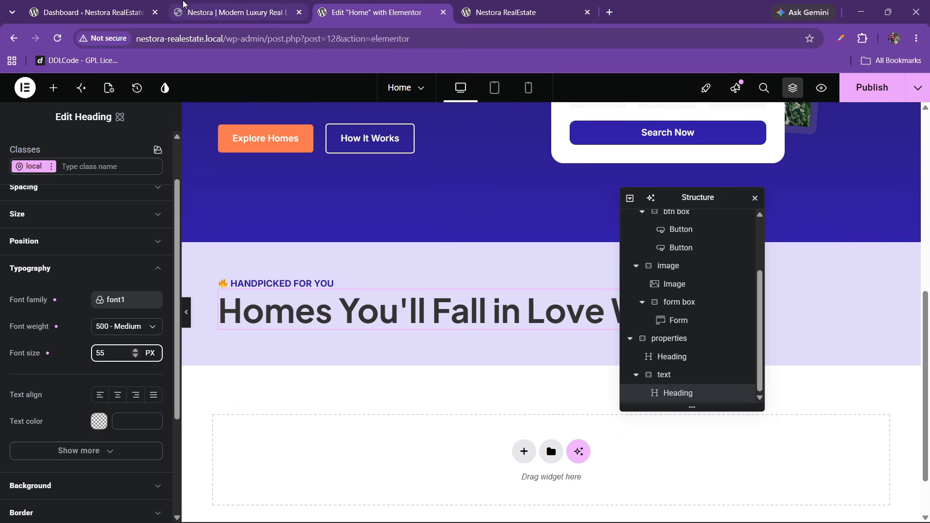
{"action": "left_click", "coordinate": [233, 12]}
{"action": "left_click", "coordinate": [378, 12]}
{"action": "key", "text": "ctrl+a"}
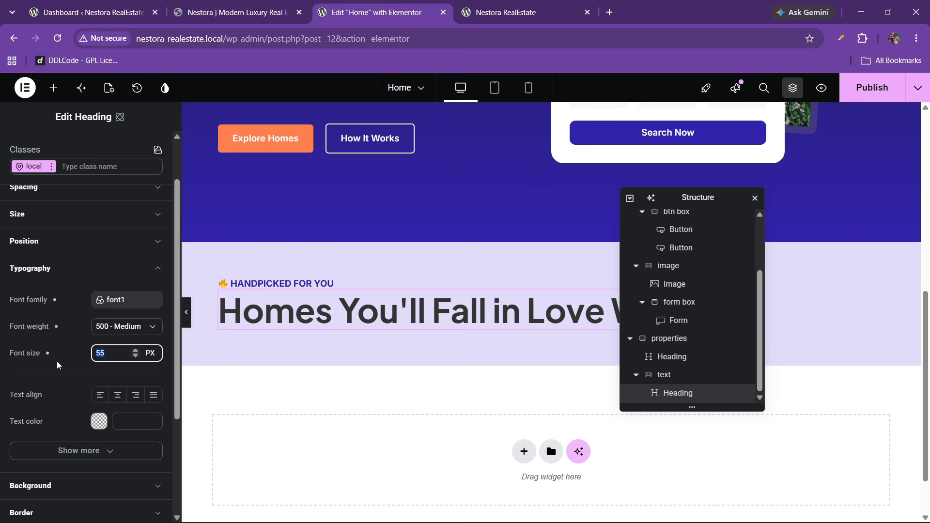
{"action": "type", "text": "45"}
{"action": "left_click", "coordinate": [236, 6]}
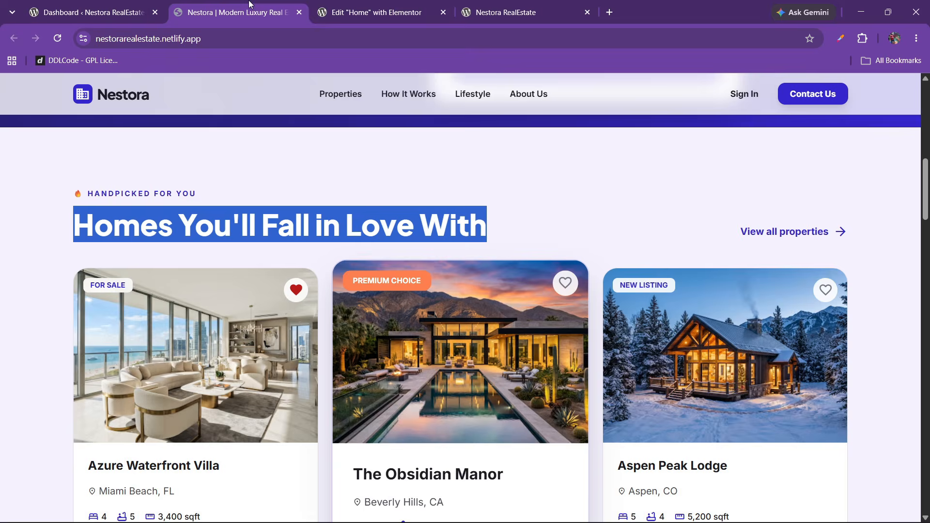
{"action": "left_click", "coordinate": [347, 5]}
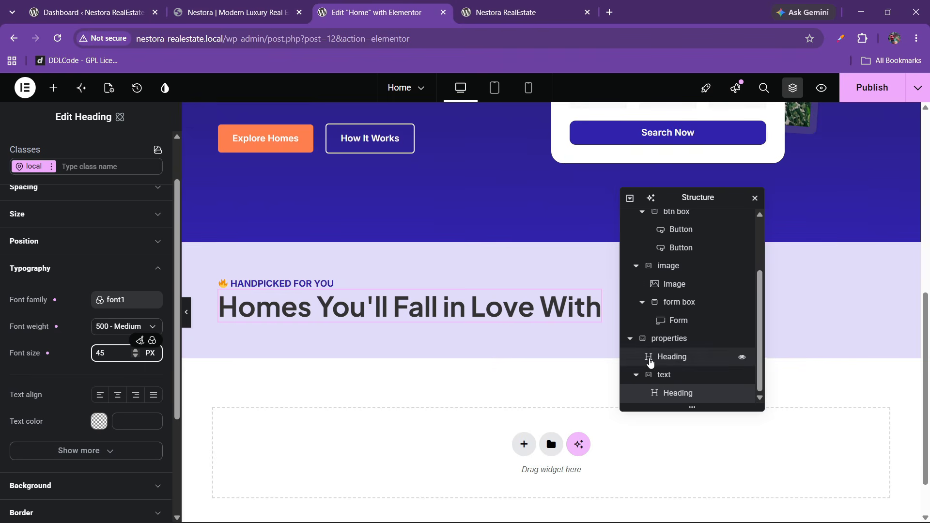
- Set the properties flexbox to justify center, align items to start and 20 px gaps, and check the spacing against the reference site
{"action": "left_click", "coordinate": [670, 342]}
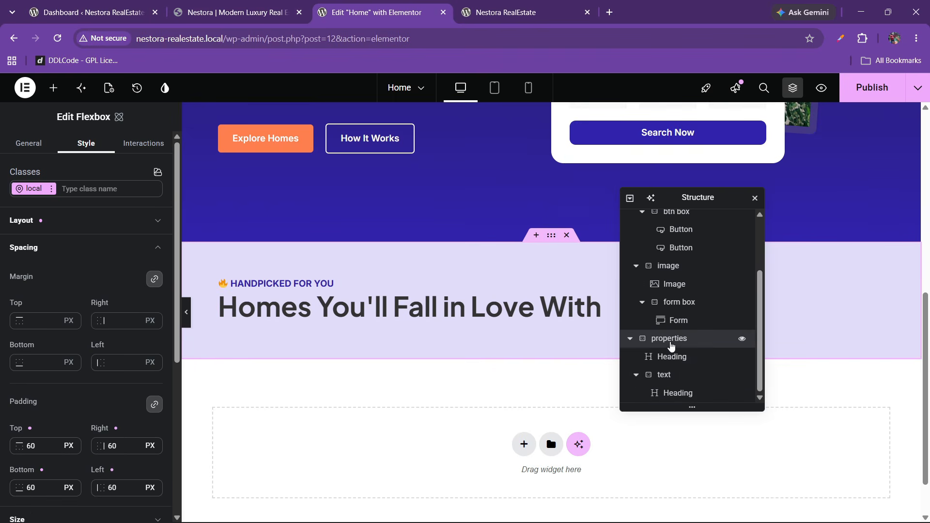
{"action": "left_click", "coordinate": [55, 221]}
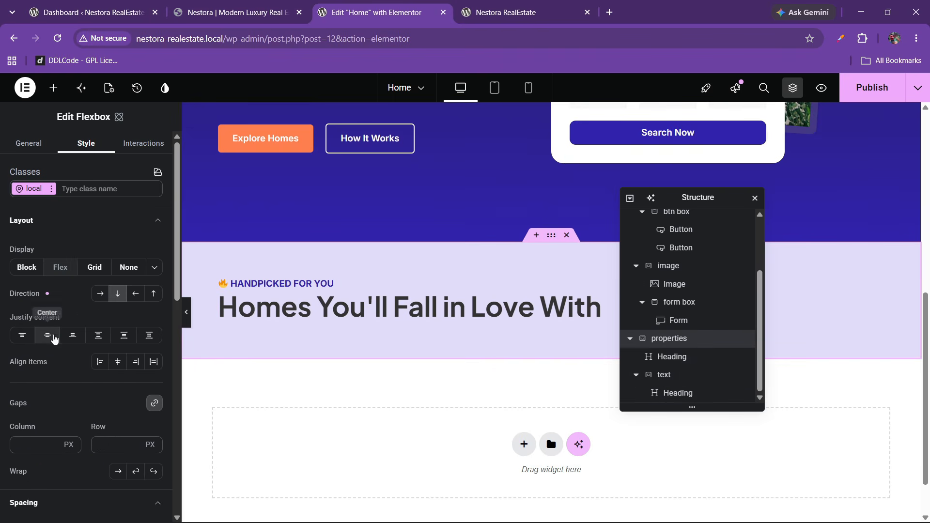
{"action": "left_click", "coordinate": [117, 362]}
{"action": "left_click", "coordinate": [101, 364]}
{"action": "left_click", "coordinate": [117, 443]}
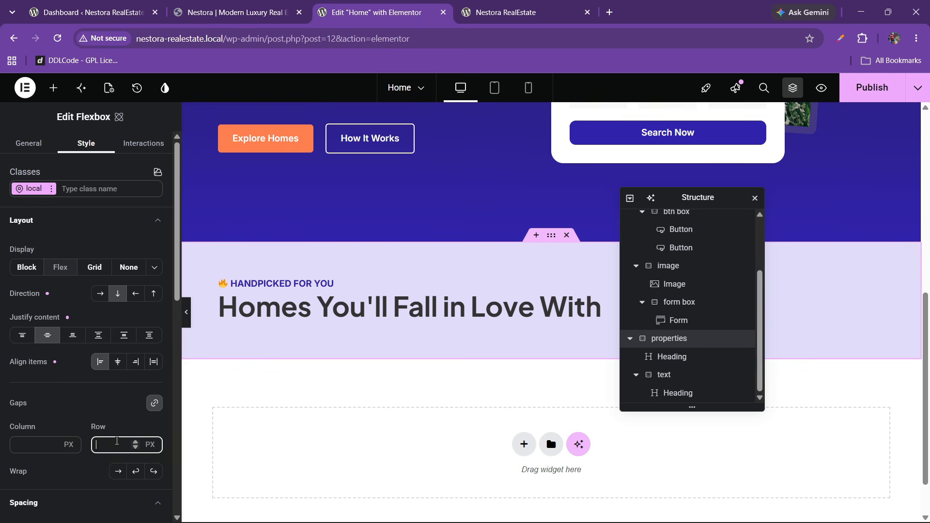
{"action": "type", "text": "20"}
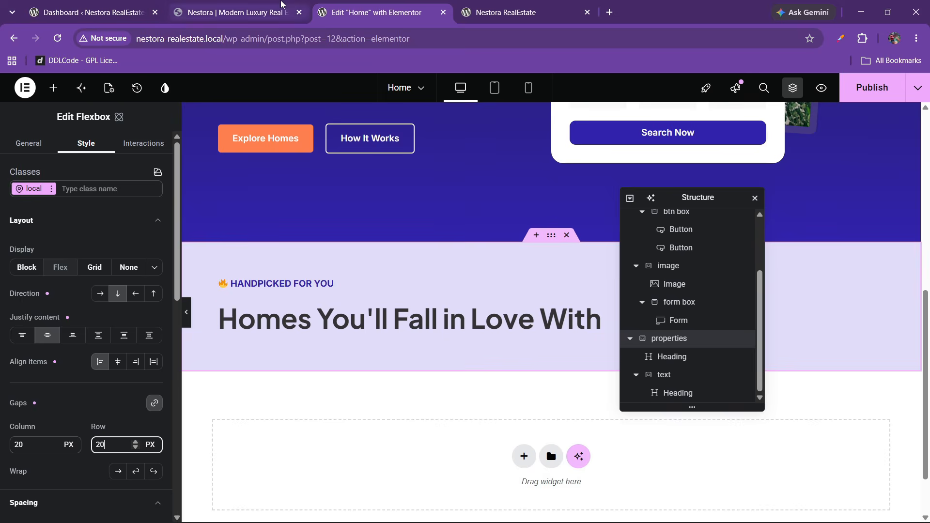
{"action": "left_click", "coordinate": [280, 15]}
{"action": "left_click", "coordinate": [275, 204]}
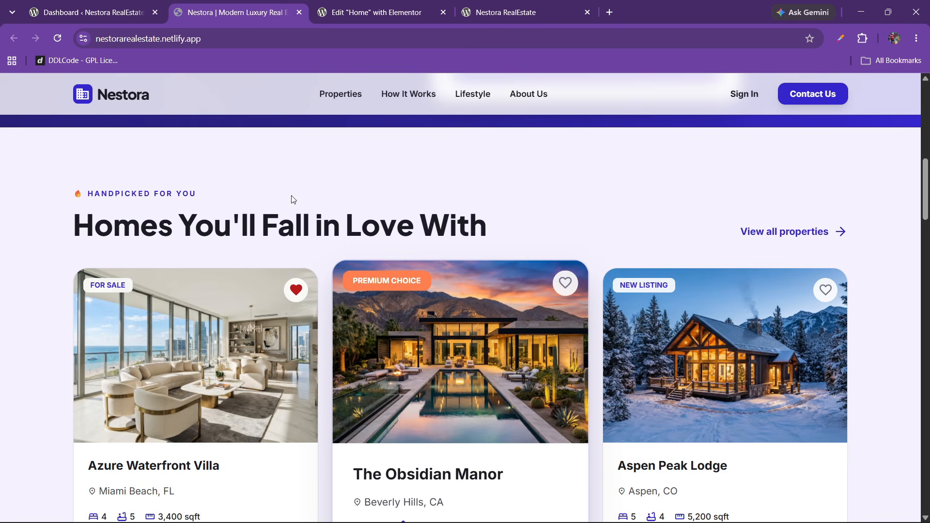
{"action": "left_click", "coordinate": [383, 10]}
- Move the Structure panel off the section's right side and add an atomic Button after the heading inside the text flexbox
{"action": "left_click_drag", "start_coordinate": [626, 202], "coordinate": [421, 210]}
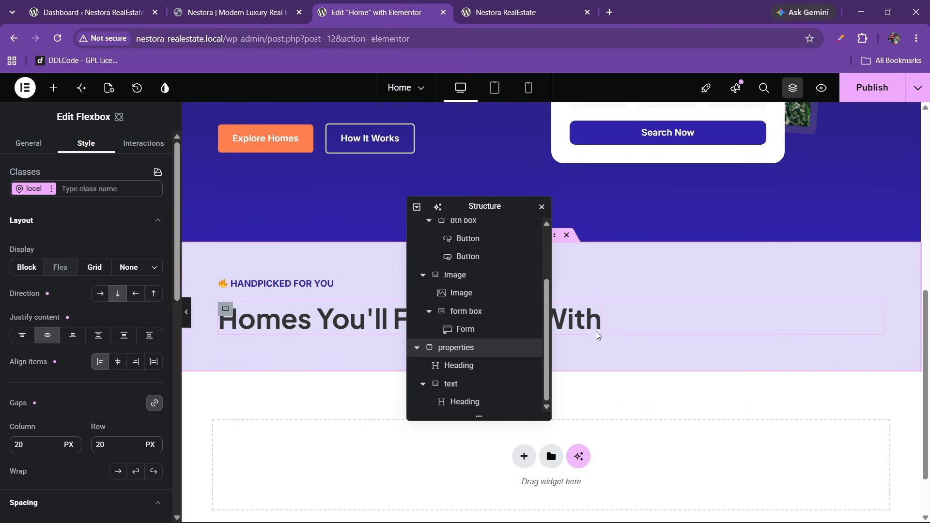
{"action": "left_click", "coordinate": [242, 12]}
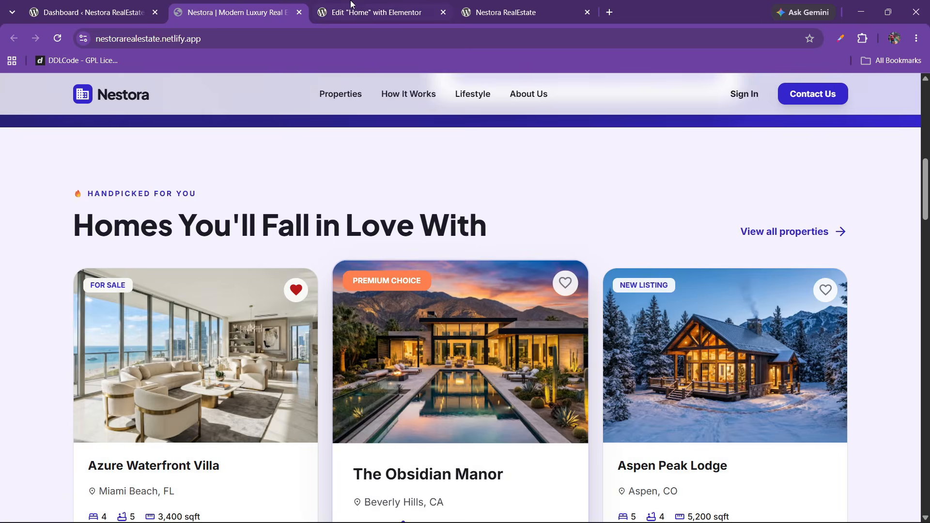
{"action": "left_click", "coordinate": [353, 6]}
{"action": "left_click", "coordinate": [53, 88]}
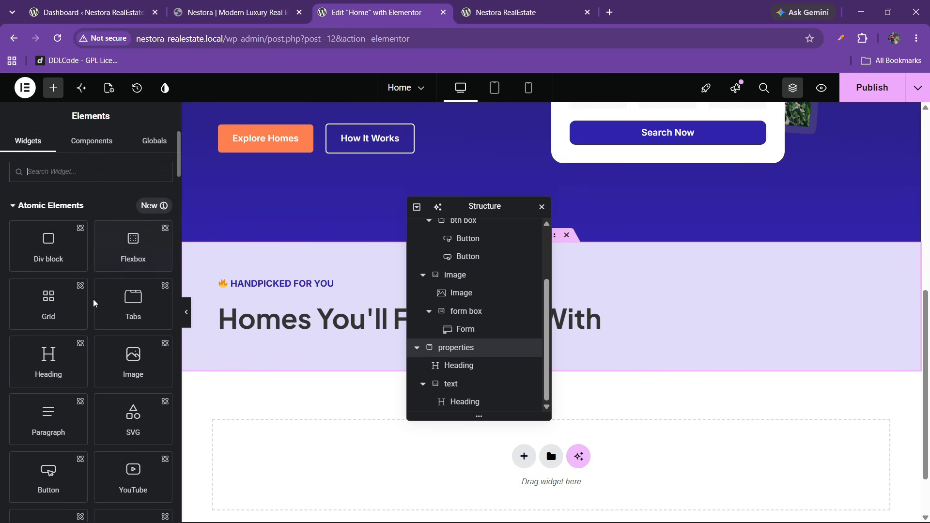
{"action": "left_click", "coordinate": [58, 175]}
{"action": "type", "text": "button"}
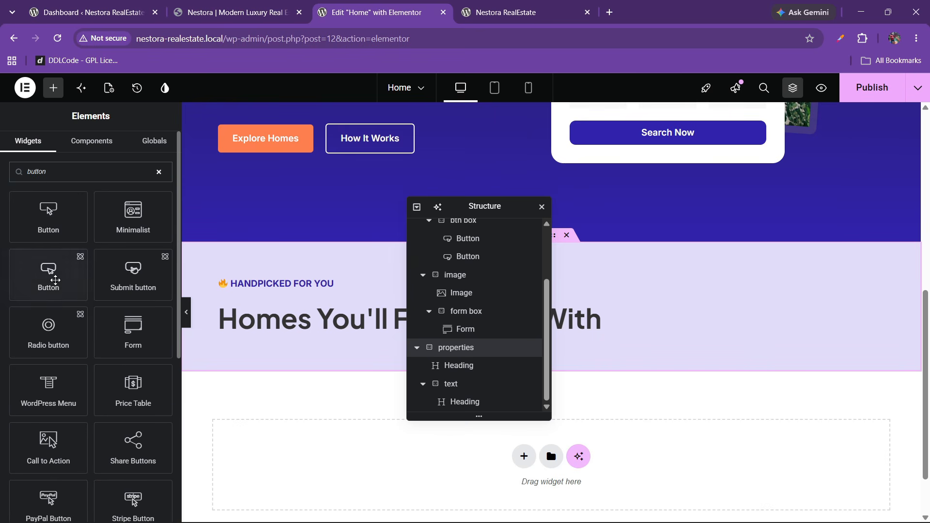
{"action": "left_click_drag", "start_coordinate": [55, 280], "coordinate": [351, 322]}
{"action": "scroll", "coordinate": [485, 390], "scroll_direction": "down", "scroll_amount": 2}
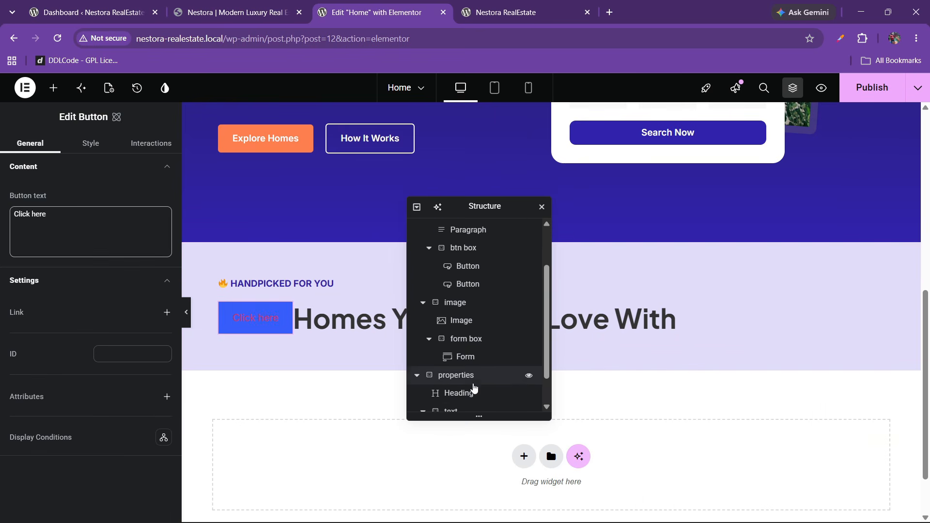
{"action": "mouse_move", "coordinate": [467, 386]}
{"action": "left_mouse_down"}
{"action": "mouse_move", "coordinate": [468, 451]}
{"action": "mouse_move", "coordinate": [466, 404]}
{"action": "left_mouse_up"}
- Set the text flexbox to justify its content with space between and align items to center, and select its button
{"action": "left_click", "coordinate": [452, 366]}
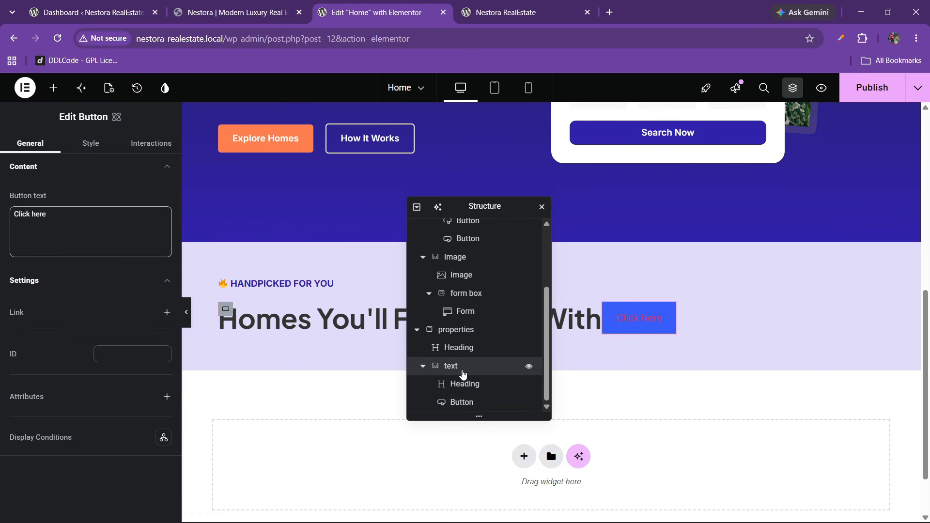
{"action": "left_click", "coordinate": [47, 217]}
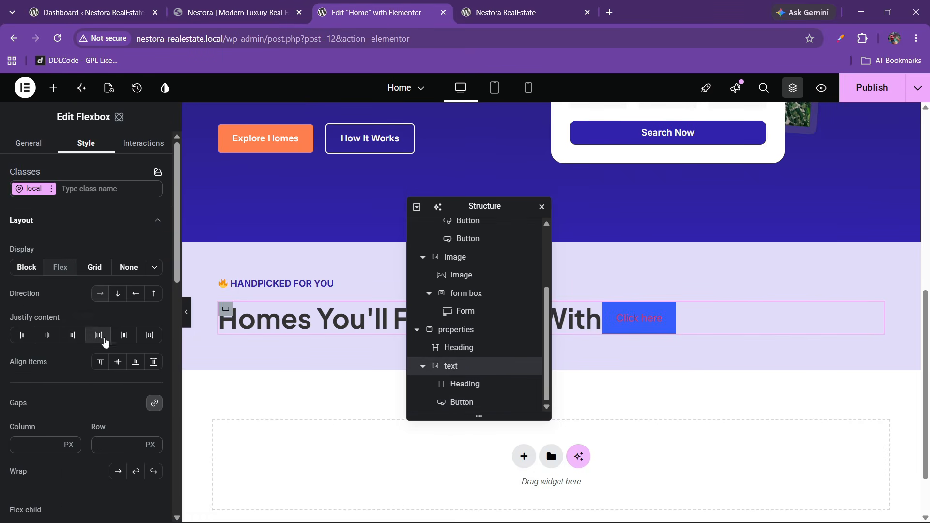
{"action": "left_click", "coordinate": [102, 337]}
{"action": "left_click", "coordinate": [115, 363]}
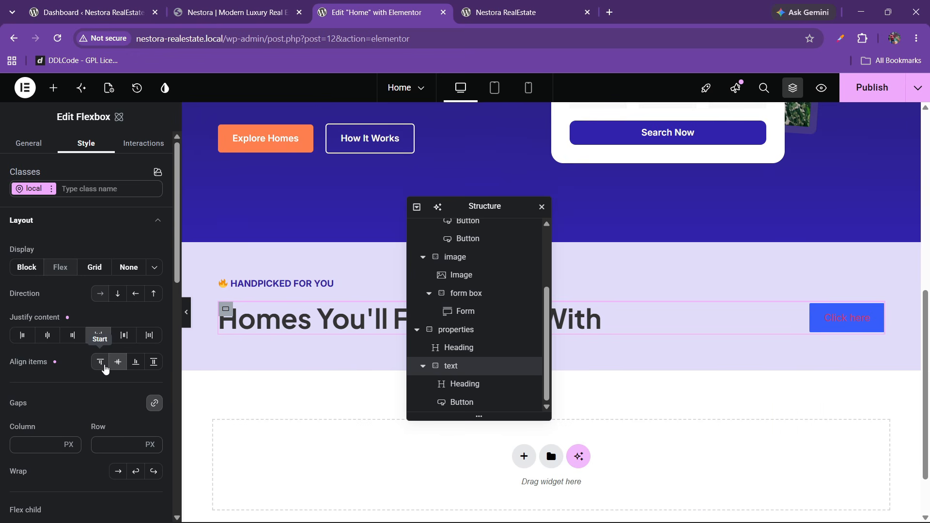
{"action": "left_click", "coordinate": [814, 324]}
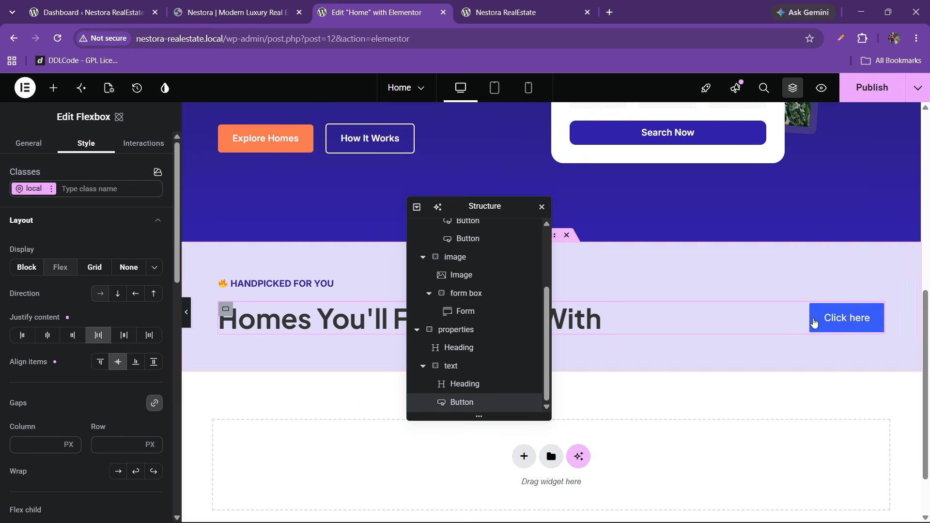
- Replace the button's text with "View all properties", copied from the reference site
{"action": "left_click", "coordinate": [232, 12]}
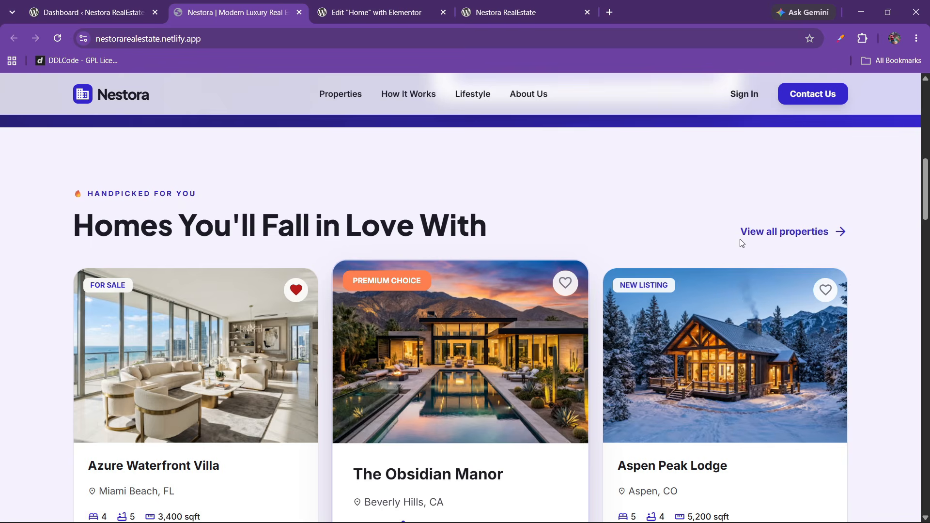
{"action": "left_click_drag", "start_coordinate": [740, 239], "coordinate": [828, 236]}
{"action": "right_click", "coordinate": [801, 235]}
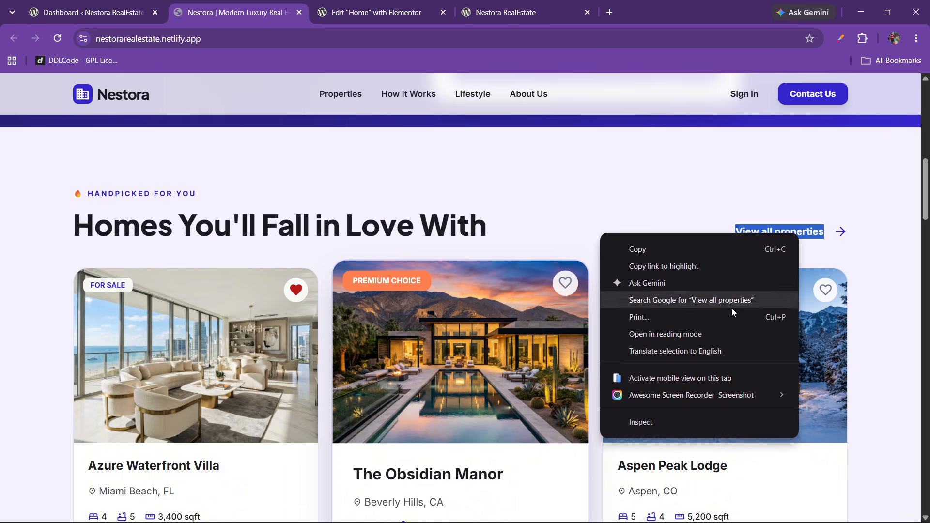
{"action": "left_click", "coordinate": [625, 249]}
{"action": "left_click", "coordinate": [371, 12]}
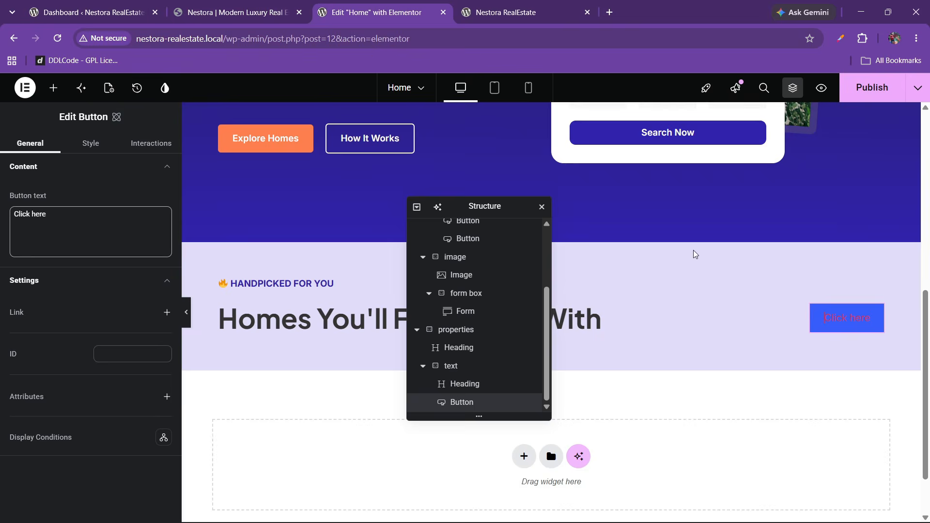
{"action": "left_click", "coordinate": [52, 219]}
{"action": "key", "text": "ctrl+a"}
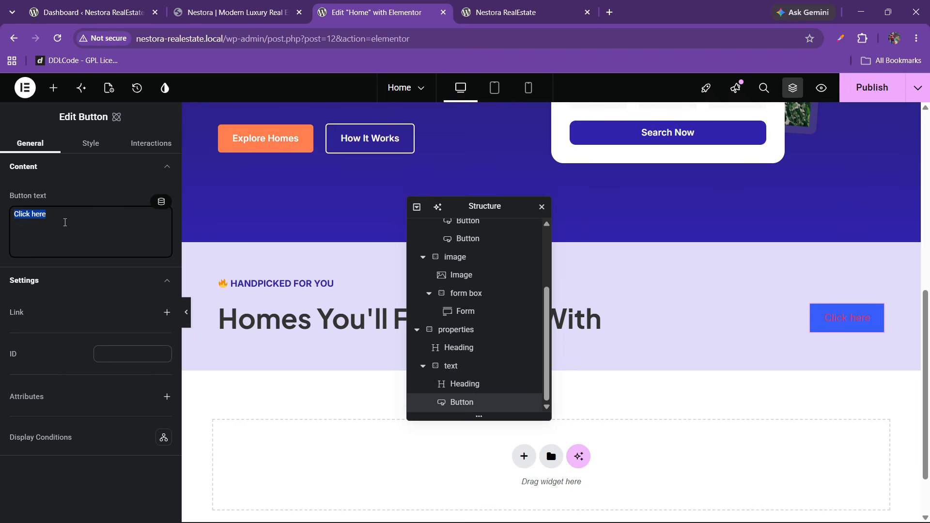
{"action": "key", "text": "BackSpace"}
{"action": "right_click", "coordinate": [76, 210]}
{"action": "left_click", "coordinate": [100, 342]}
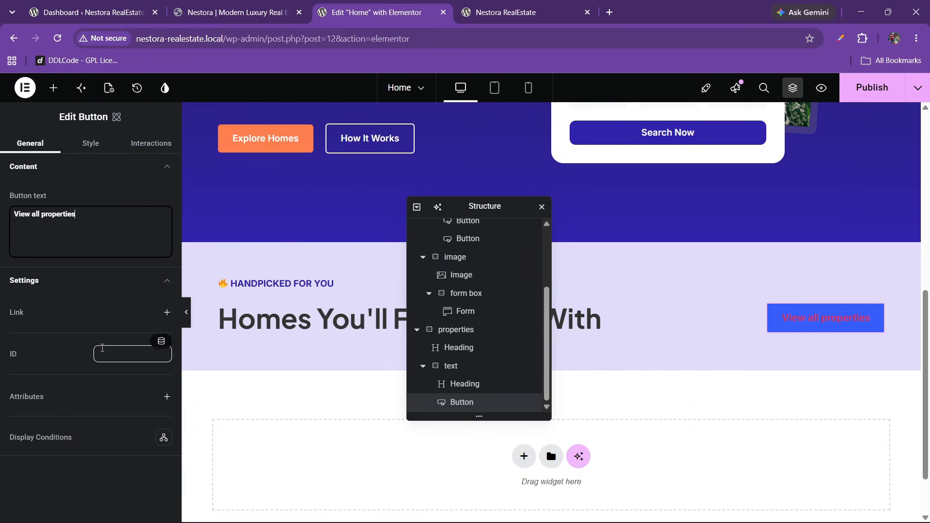
- Create a new global class named btn-4 on the view-all button
{"action": "left_click", "coordinate": [91, 144]}
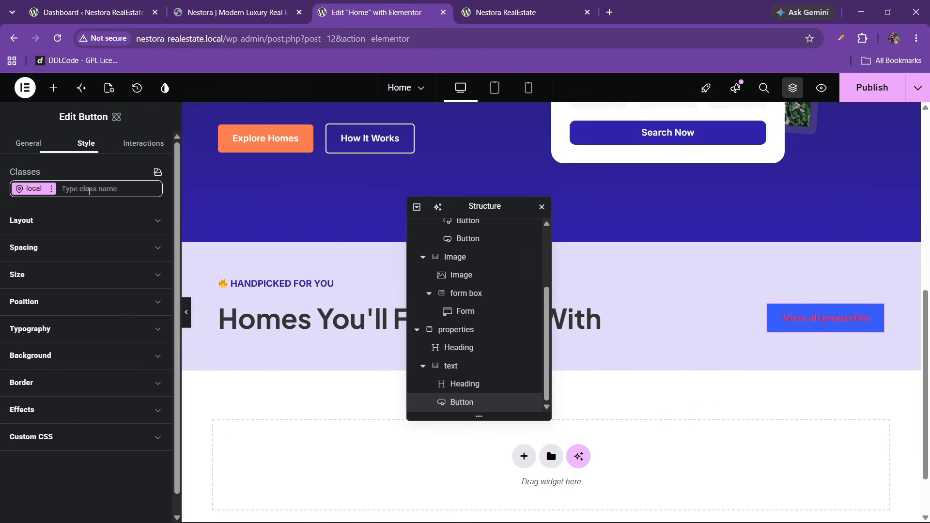
{"action": "left_click", "coordinate": [51, 189]}
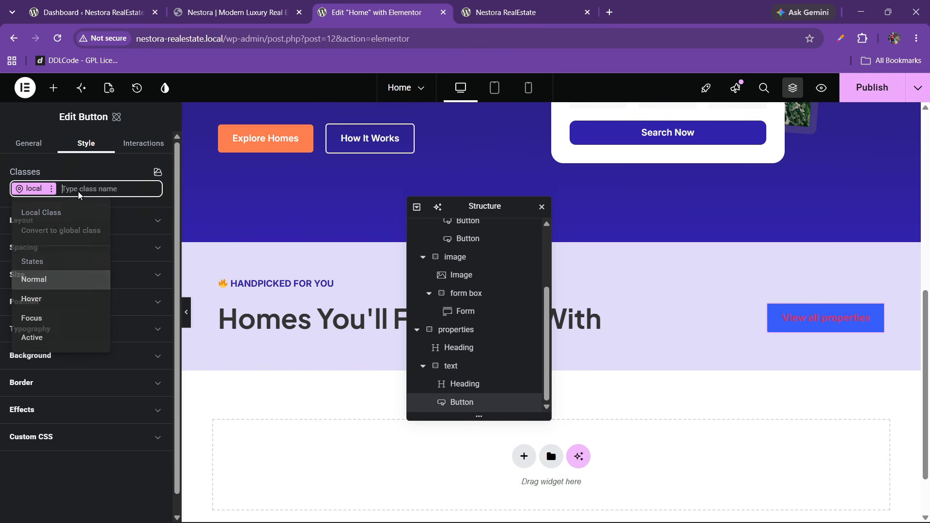
{"action": "left_click", "coordinate": [77, 191]}
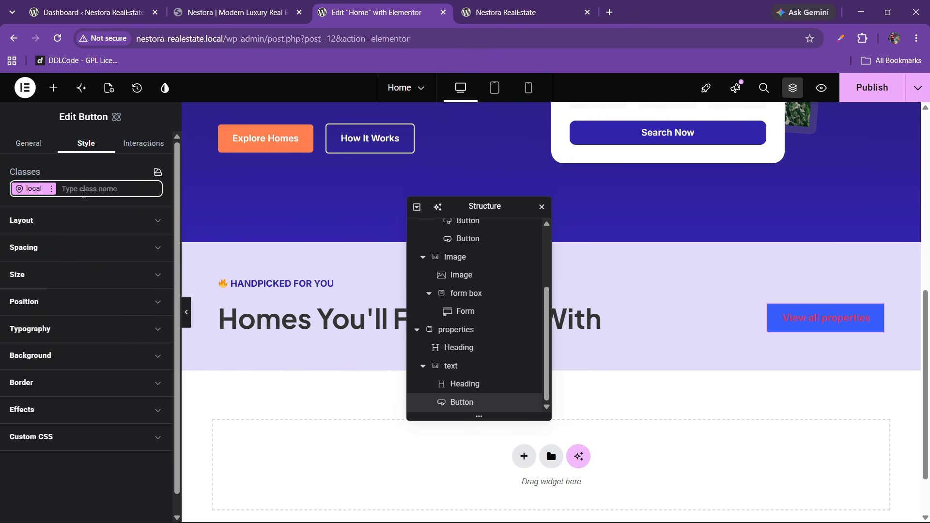
{"action": "left_click", "coordinate": [87, 190]}
{"action": "type", "text": "btn"}
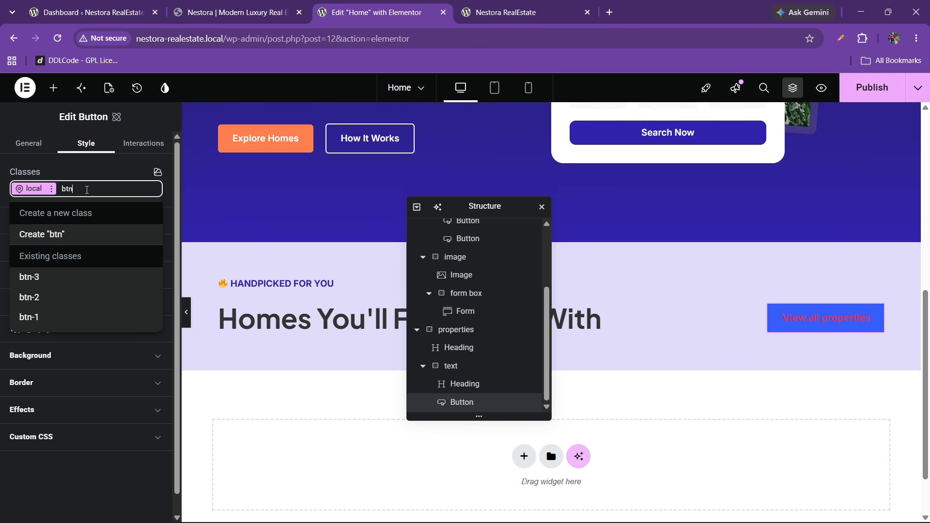
{"action": "type", "text": "-4"}
{"action": "key", "text": "Return"}
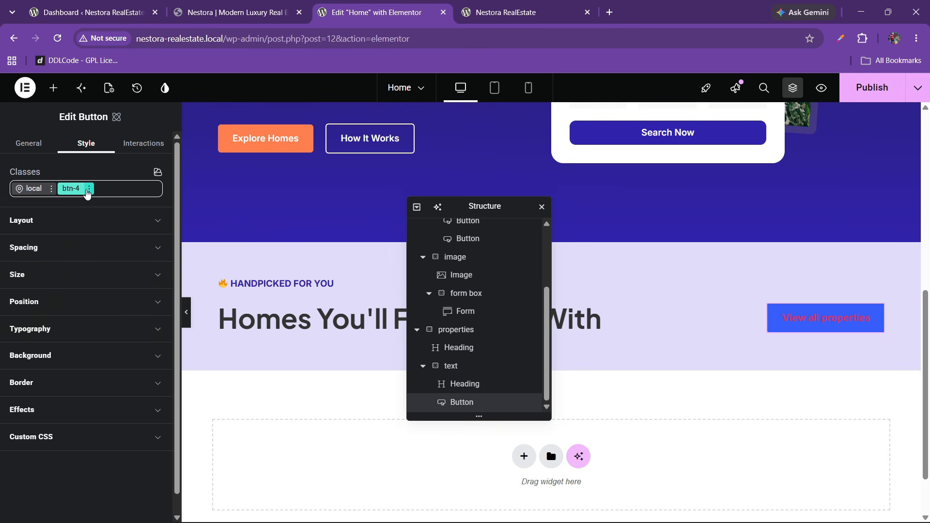
- Make the btn-4 class's background color fully transparent
{"action": "left_click", "coordinate": [61, 356]}
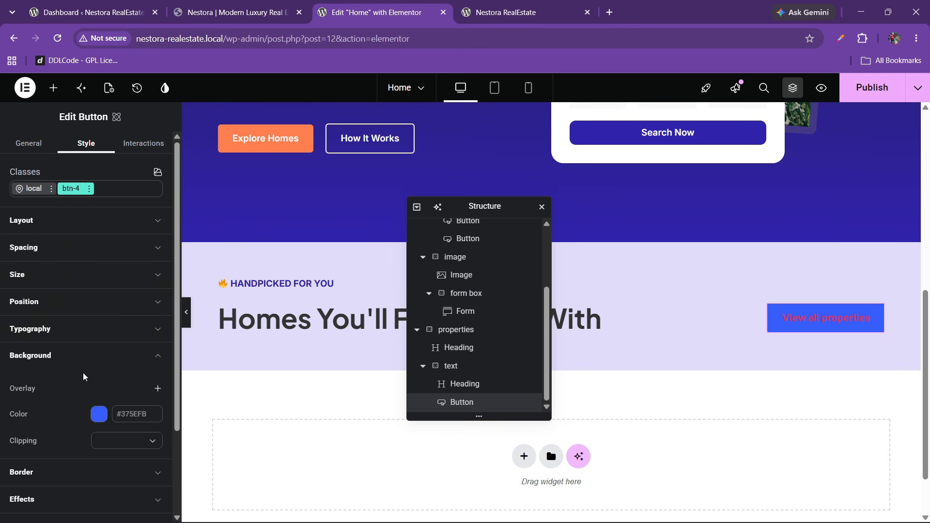
{"action": "left_click", "coordinate": [100, 415]}
{"action": "left_click_drag", "start_coordinate": [286, 473], "coordinate": [74, 450]}
{"action": "left_click", "coordinate": [54, 366]}
{"action": "left_click", "coordinate": [54, 357]}
- Assign the lightblue color variable to the button's text color
{"action": "left_click", "coordinate": [56, 334]}
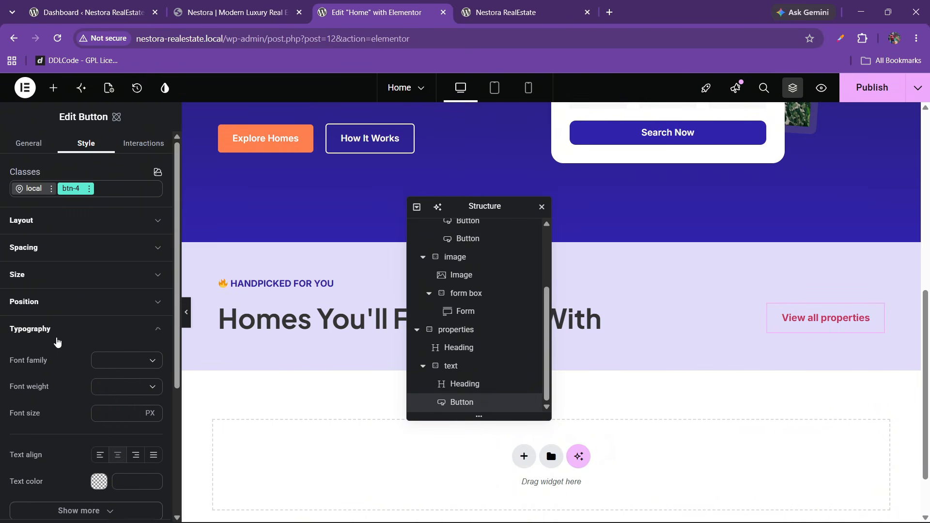
{"action": "left_click", "coordinate": [99, 481]}
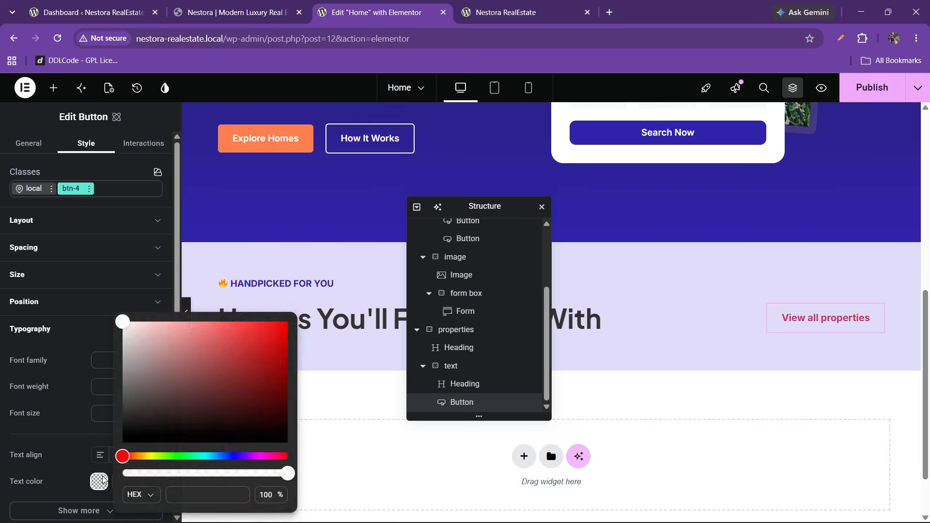
{"action": "left_click", "coordinate": [102, 482]}
{"action": "left_click", "coordinate": [153, 468]}
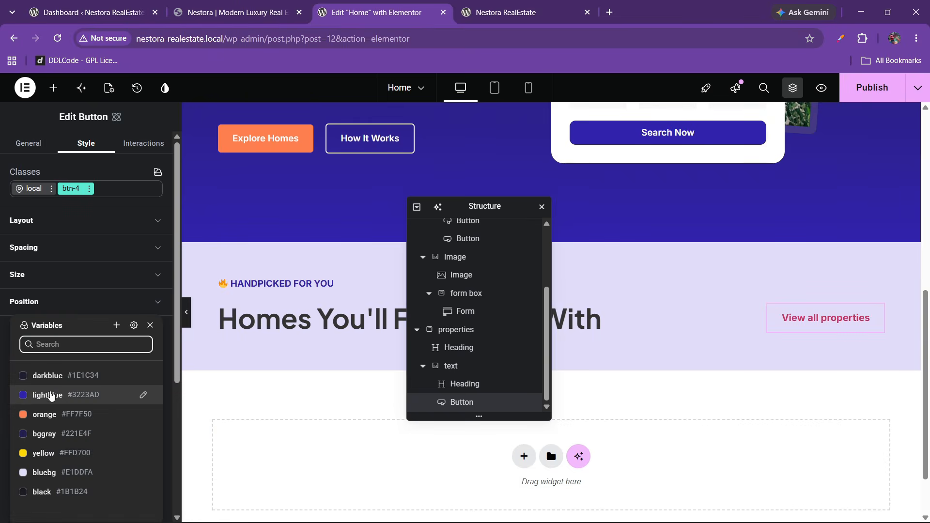
{"action": "left_click", "coordinate": [51, 362]}
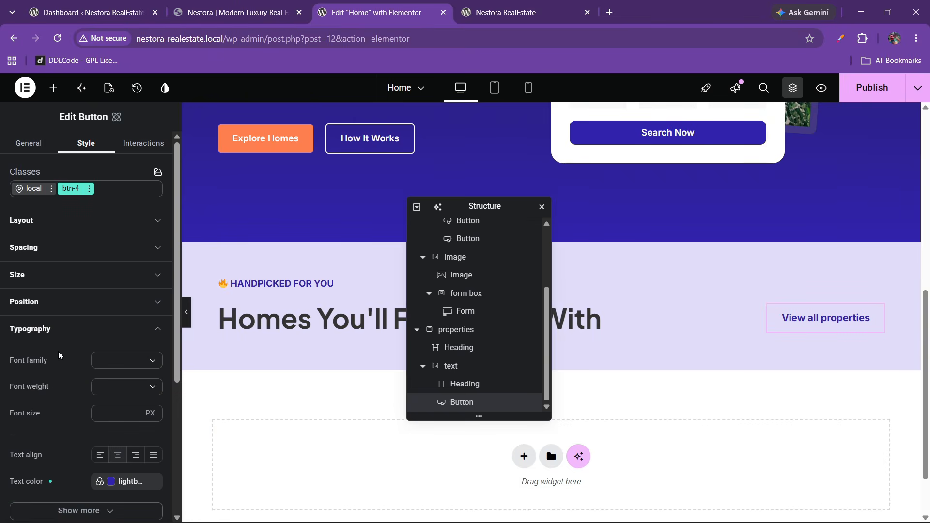
- Set the button's font family to the font2 variable and its font weight to 400 - Normal
{"action": "scroll", "coordinate": [58, 351], "scroll_direction": "down", "scroll_amount": 1}
{"action": "left_click", "coordinate": [127, 300]}
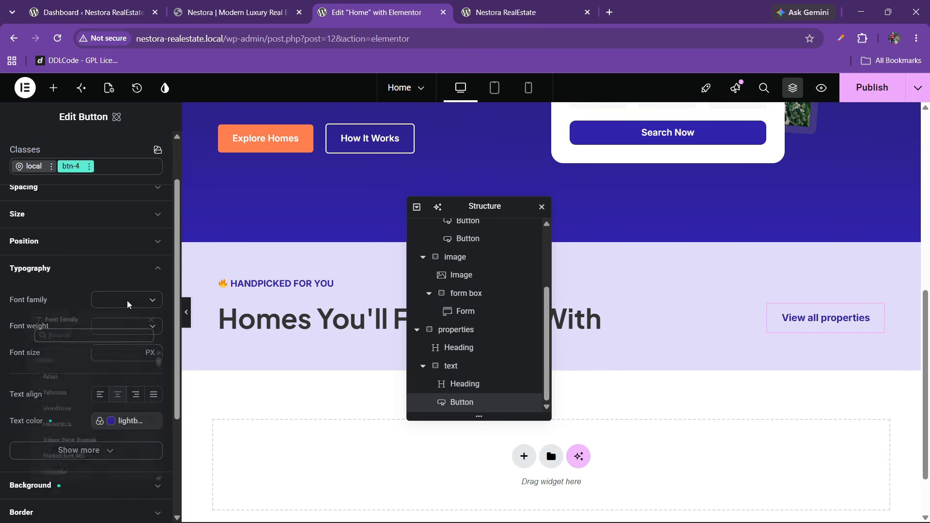
{"action": "left_click", "coordinate": [151, 286]}
{"action": "left_click", "coordinate": [67, 385]}
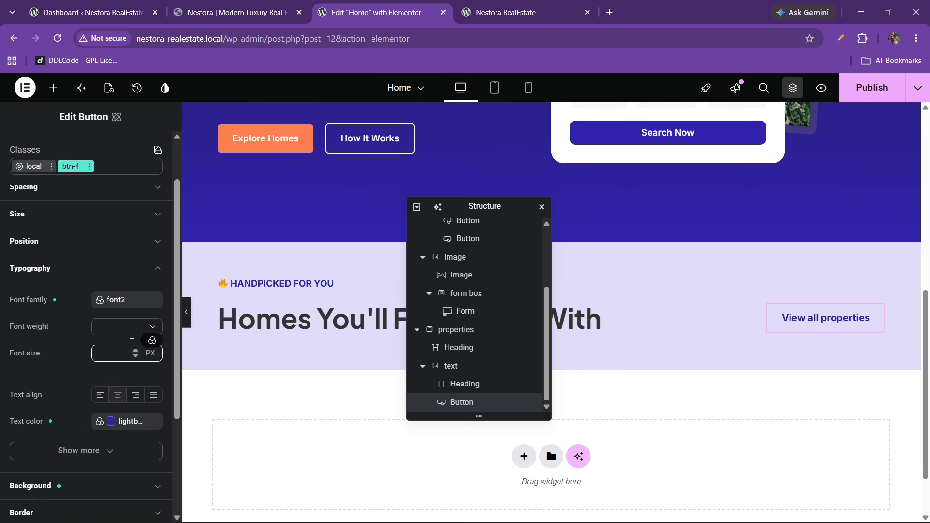
{"action": "left_click", "coordinate": [114, 329]}
{"action": "left_click", "coordinate": [118, 407]}
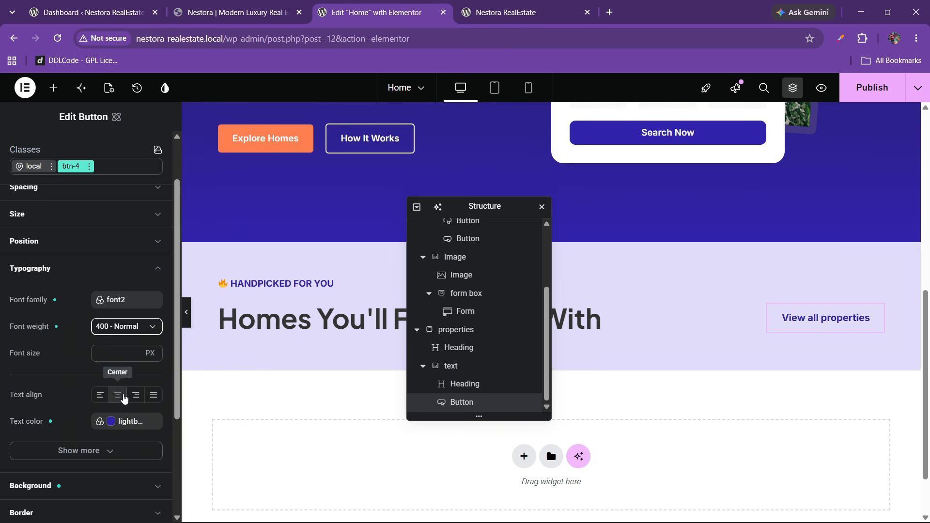
- Try the 300 - Light font weight, return it to 400 - Normal, and set the button's font size to 15 px
{"action": "left_click", "coordinate": [120, 328]}
{"action": "left_click", "coordinate": [120, 385]}
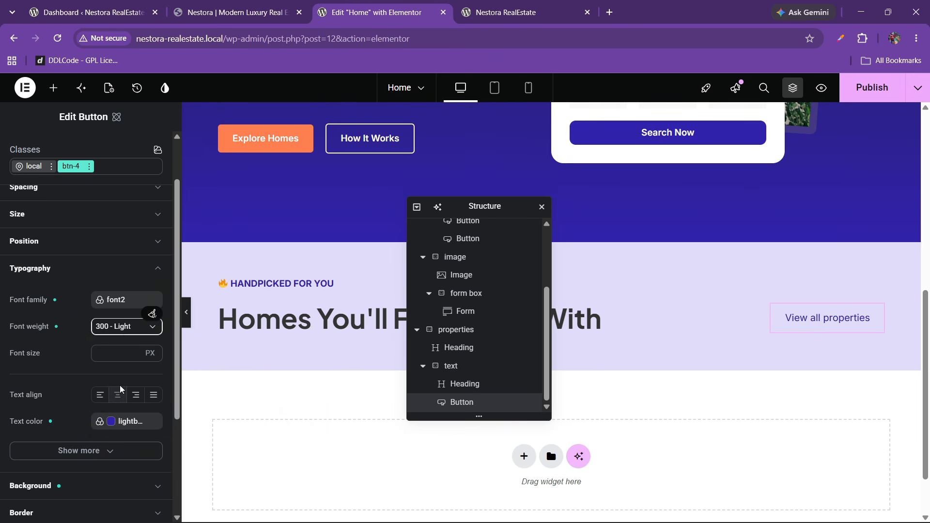
{"action": "left_click", "coordinate": [120, 330]}
{"action": "left_click", "coordinate": [116, 404]}
{"action": "left_click", "coordinate": [110, 352]}
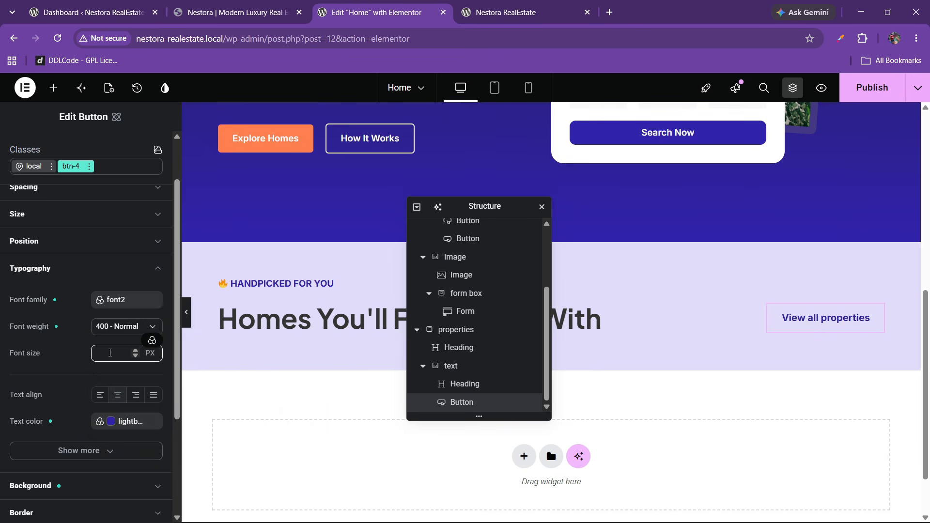
{"action": "type", "text": "15"}
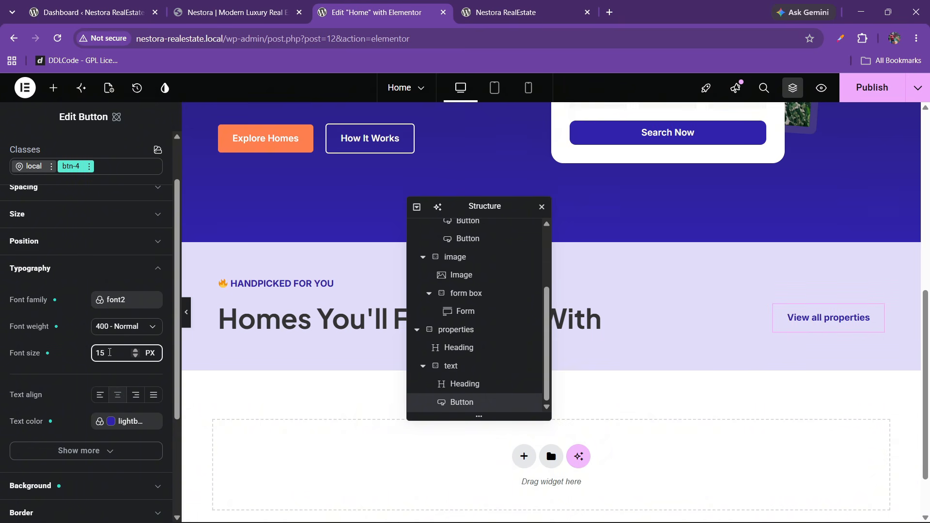
- Set the button's text transform to capitalize and compare it with the reference site
{"action": "scroll", "coordinate": [36, 356], "scroll_direction": "down", "scroll_amount": 1}
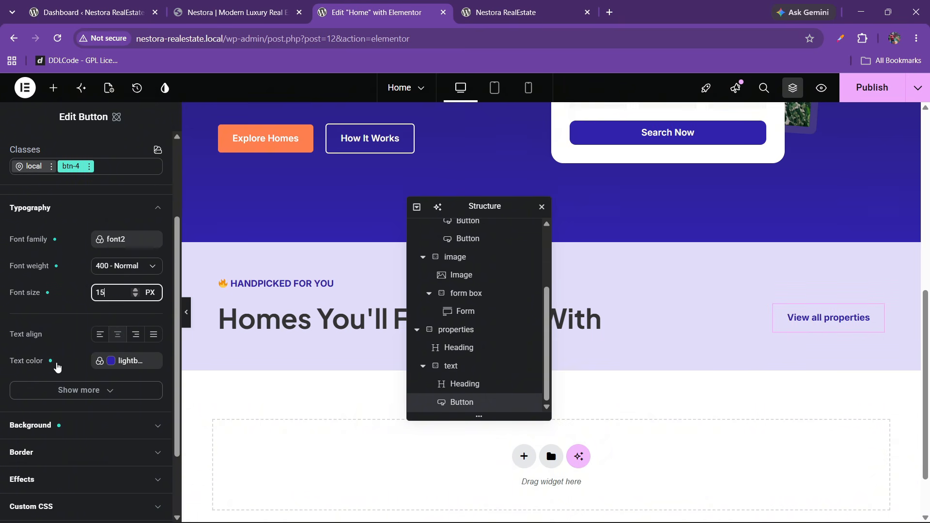
{"action": "left_click", "coordinate": [88, 391]}
{"action": "scroll", "coordinate": [97, 426], "scroll_direction": "down", "scroll_amount": 2}
{"action": "left_click", "coordinate": [117, 387]}
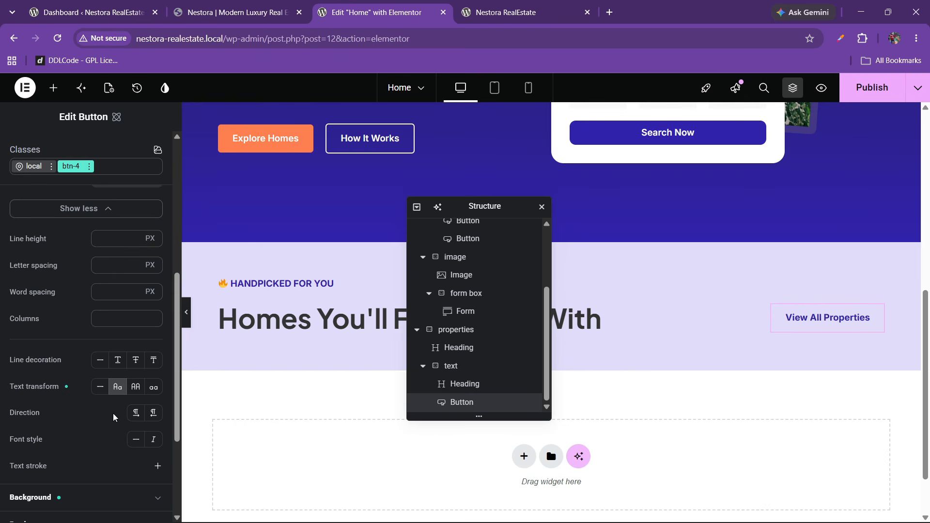
{"action": "left_click", "coordinate": [214, 5]}
{"action": "left_click", "coordinate": [335, 14]}
- Try to find a suitable arrow emoji for the end of the button text, and close the emoji picker
{"action": "scroll", "coordinate": [33, 289], "scroll_direction": "up", "scroll_amount": 10}
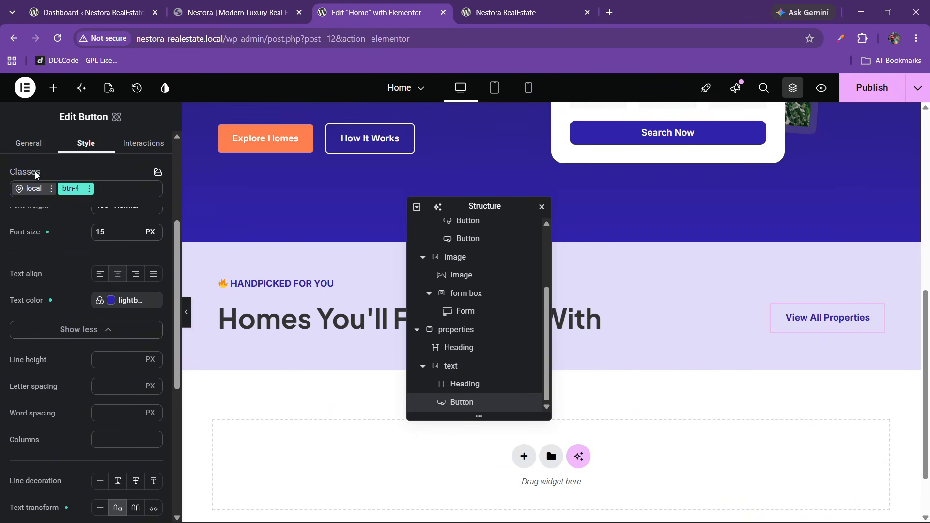
{"action": "left_click", "coordinate": [30, 144]}
{"action": "left_click", "coordinate": [57, 237]}
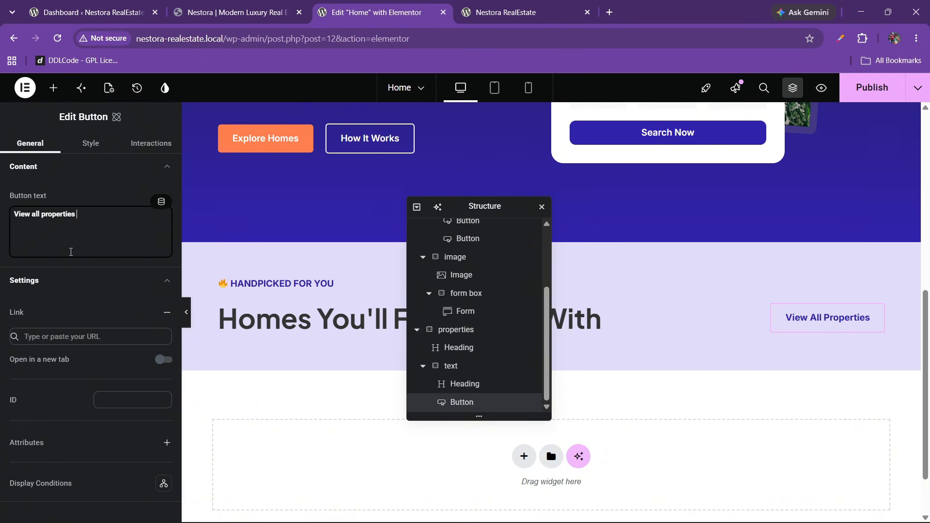
{"action": "key", "text": "super+period"}
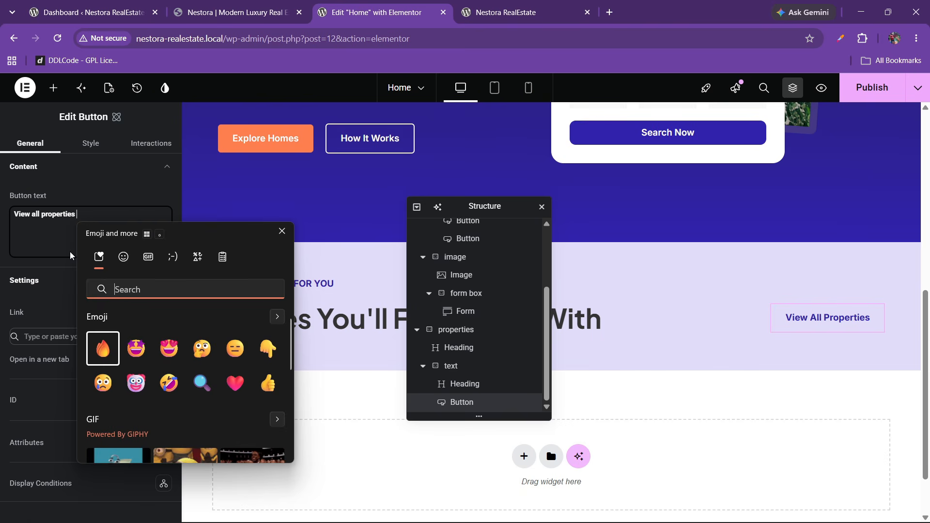
{"action": "type", "text": "arr"}
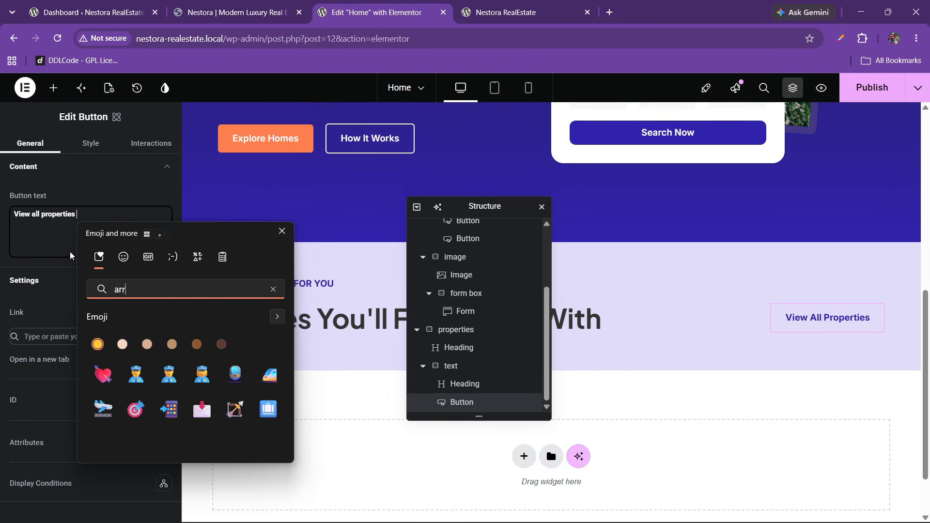
{"action": "type", "text": "ow"}
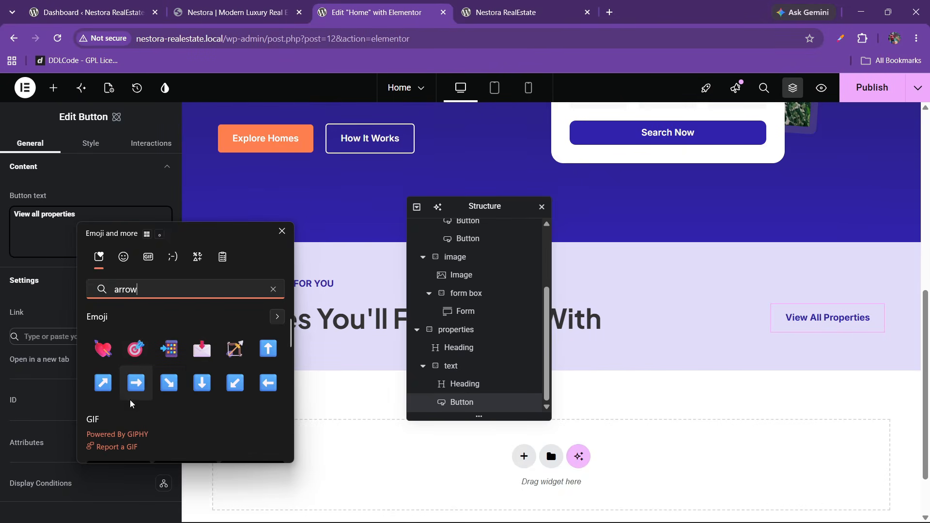
{"action": "double_click", "coordinate": [151, 294]}
{"action": "left_click", "coordinate": [273, 289]}
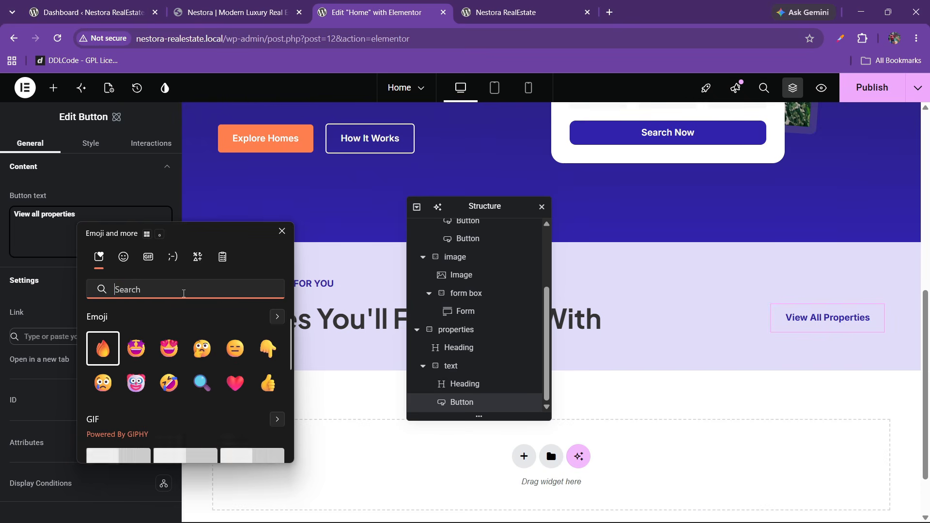
{"action": "left_click", "coordinate": [282, 232]}
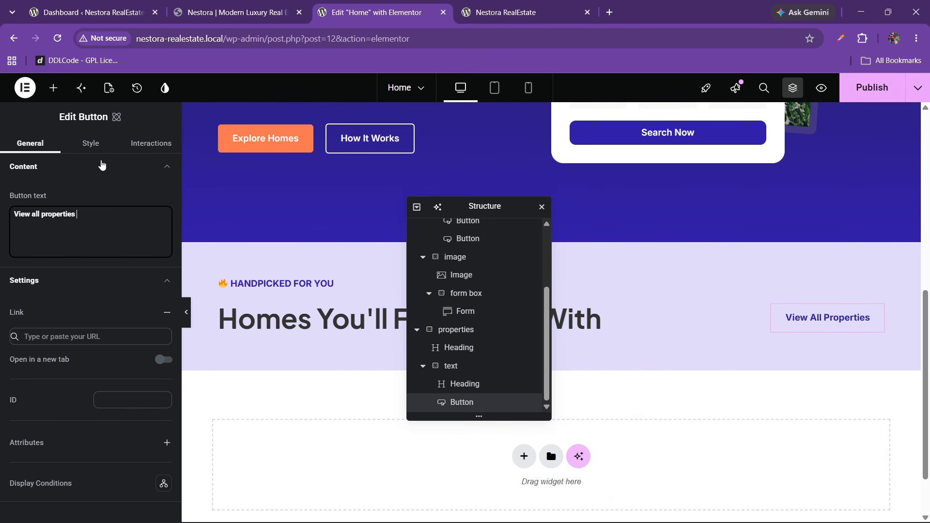
- Find the standard Button widget and add it to the text flexbox between the heading and the view-all button
{"action": "left_click", "coordinate": [88, 147]}
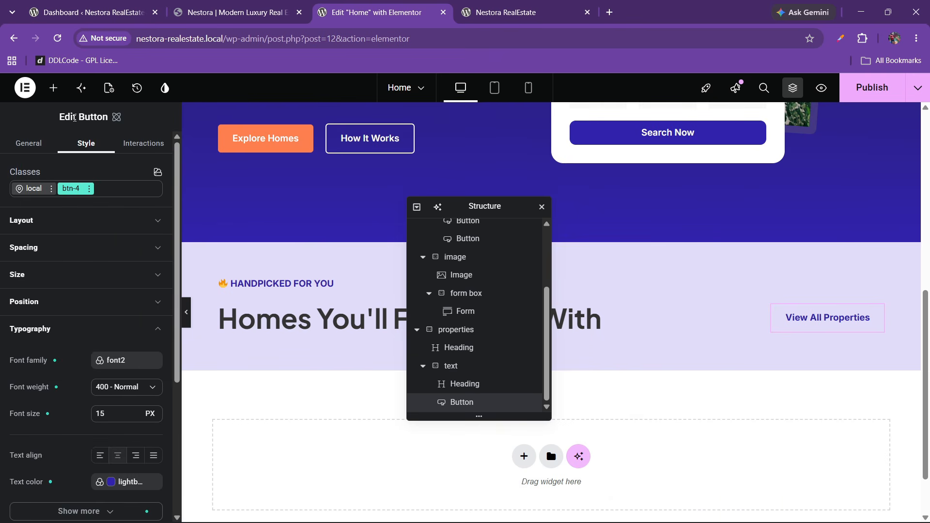
{"action": "left_click", "coordinate": [54, 88]}
{"action": "type", "text": "b"}
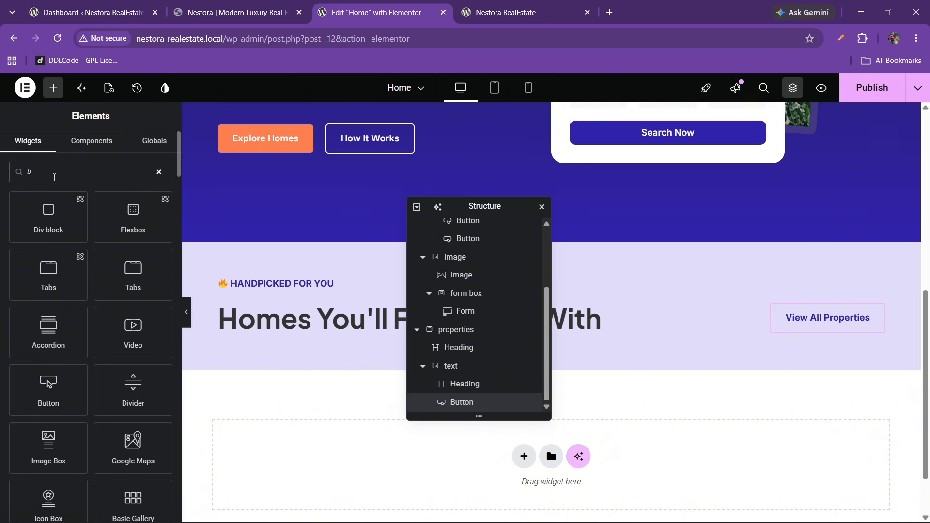
{"action": "type", "text": "utton"}
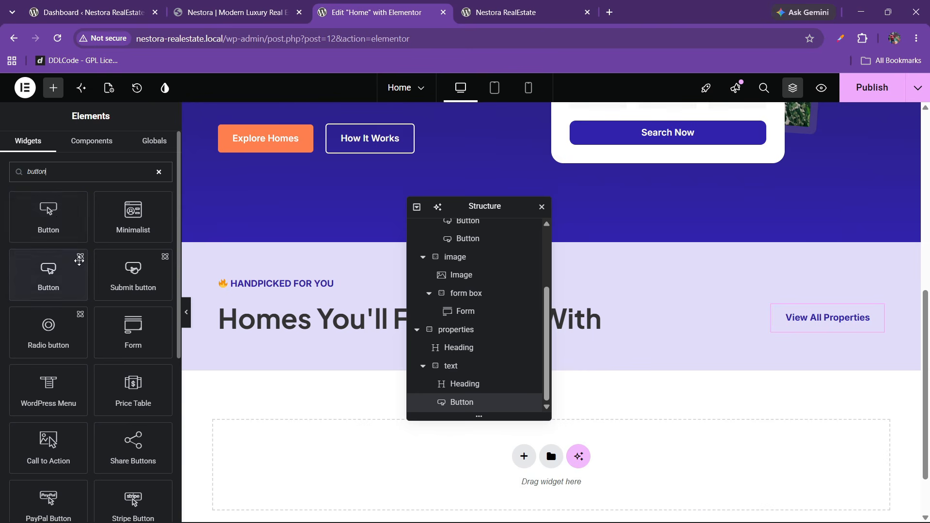
{"action": "left_click_drag", "start_coordinate": [48, 220], "coordinate": [725, 323]}
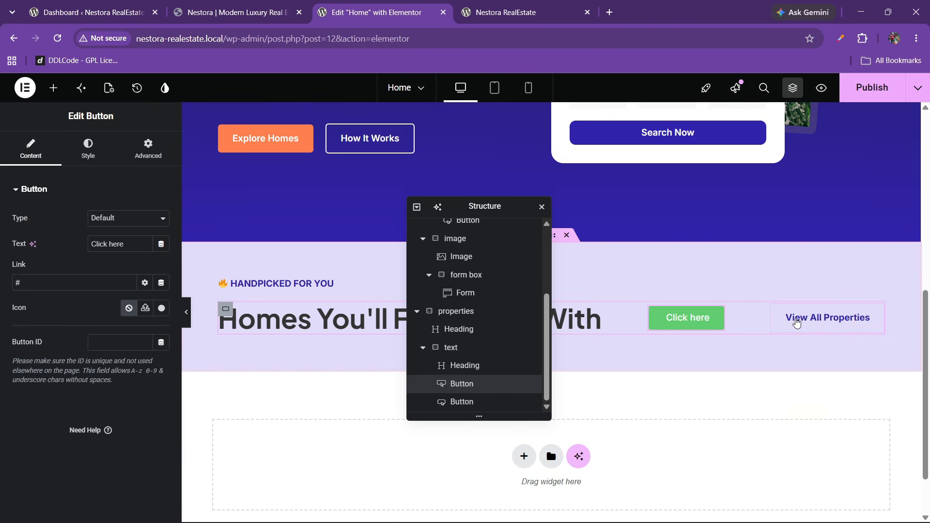
- Copy the "View all properties" text from the plain button and paste it over the green button's "Click here" label
{"action": "left_click", "coordinate": [813, 320]}
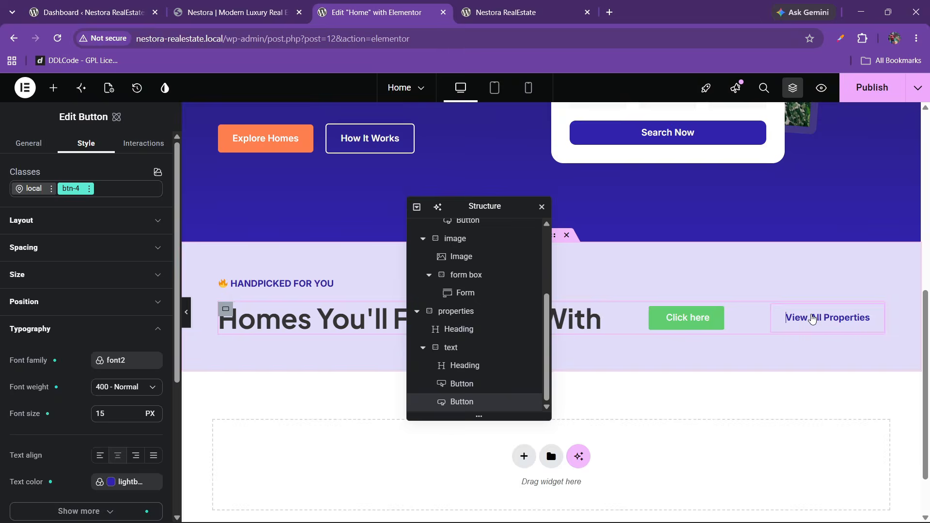
{"action": "left_click", "coordinate": [22, 144]}
{"action": "left_click_drag", "start_coordinate": [77, 215], "coordinate": [2, 212]}
{"action": "right_click", "coordinate": [65, 224]}
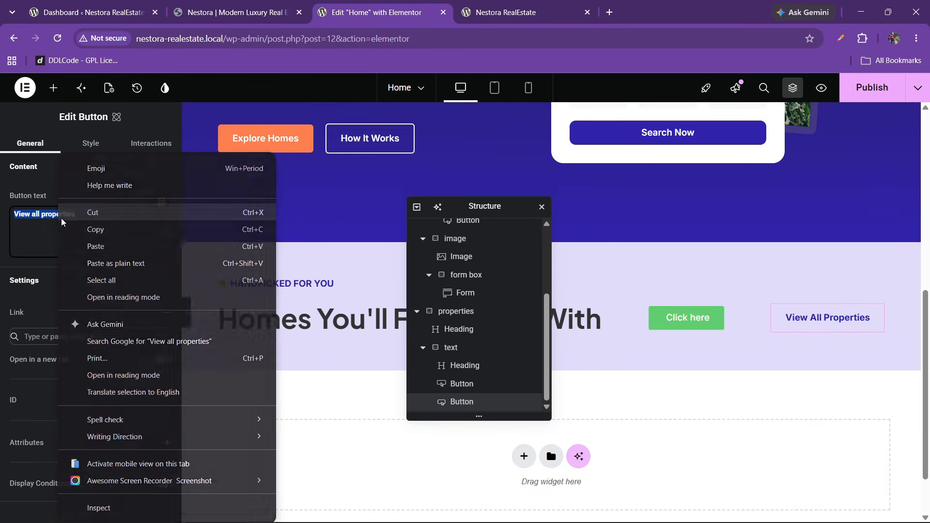
{"action": "left_click", "coordinate": [91, 223]}
{"action": "left_click", "coordinate": [700, 320]}
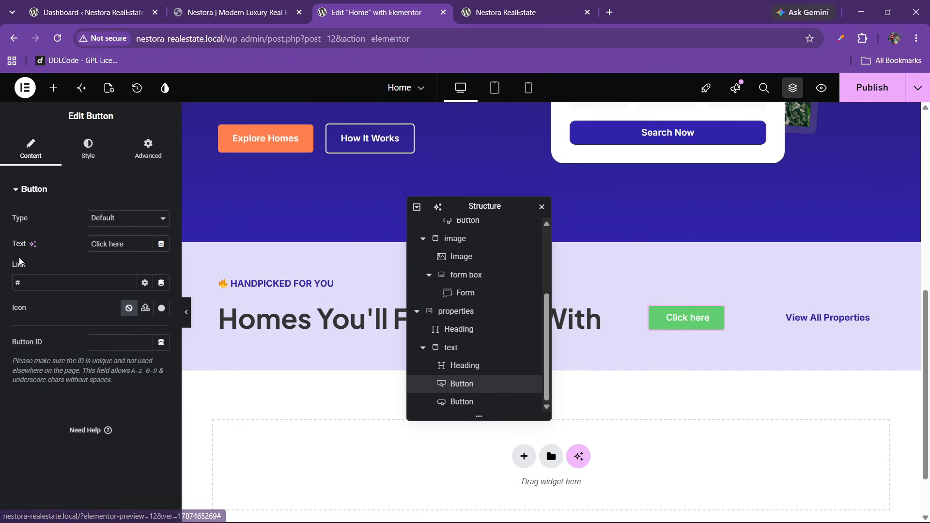
{"action": "left_click_drag", "start_coordinate": [136, 248], "coordinate": [1, 250]}
{"action": "key", "text": "BackSpace"}
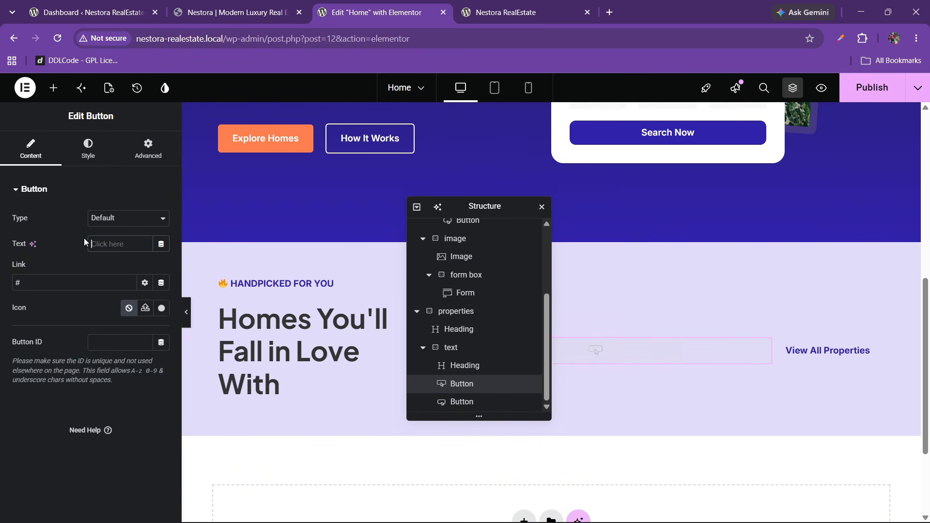
{"action": "right_click", "coordinate": [101, 243]}
{"action": "left_click", "coordinate": [129, 338]}
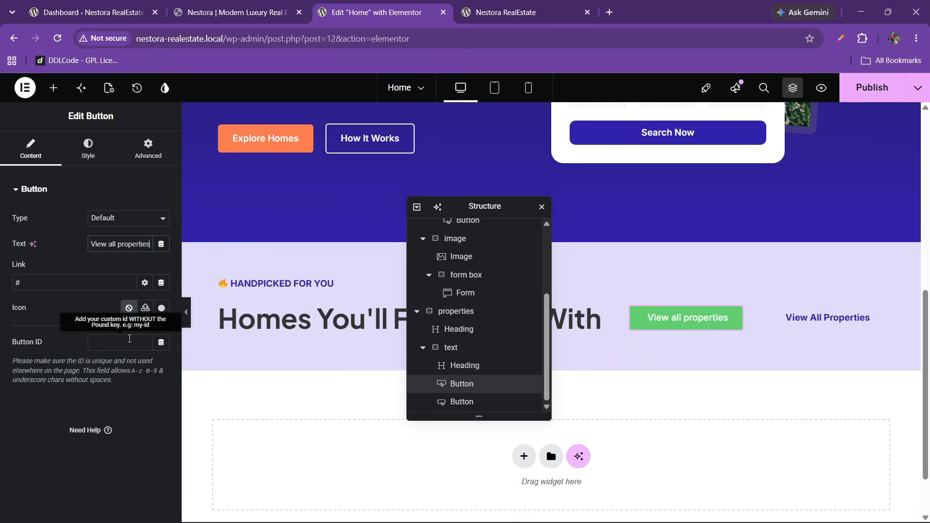
- Delete the original plain View All Properties button beside the green one
{"action": "left_click", "coordinate": [833, 321]}
{"action": "right_click", "coordinate": [825, 318]}
{"action": "left_click", "coordinate": [797, 506]}
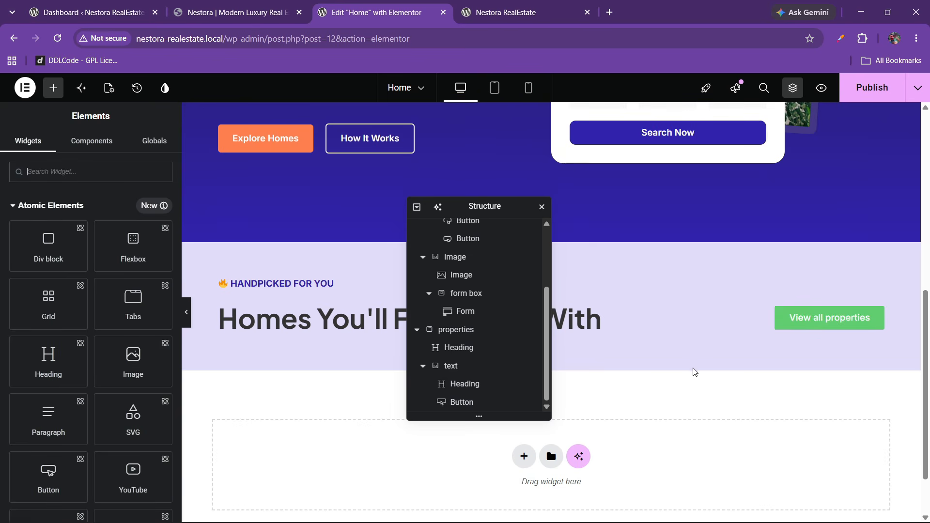
- Make the green View all properties button's background color fully transparent
{"action": "left_click", "coordinate": [822, 317]}
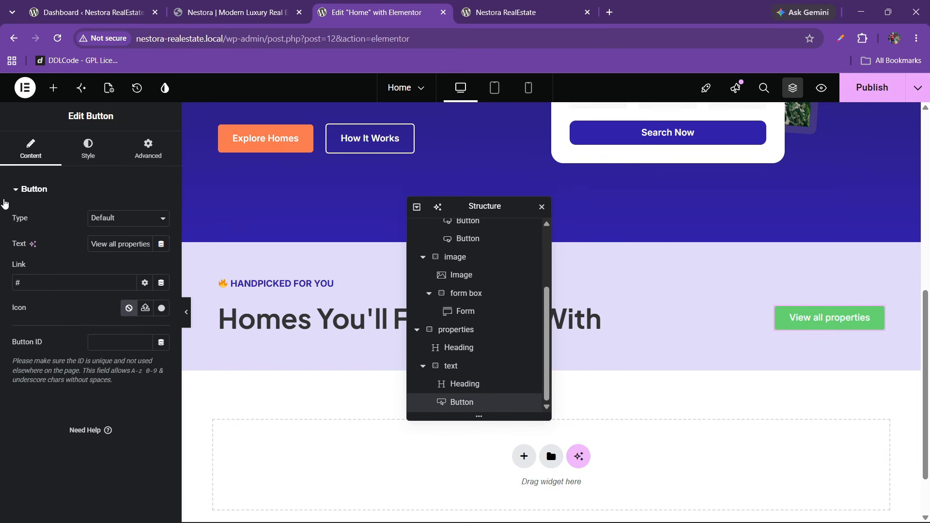
{"action": "left_click", "coordinate": [87, 147]}
{"action": "scroll", "coordinate": [34, 378], "scroll_direction": "down", "scroll_amount": 2}
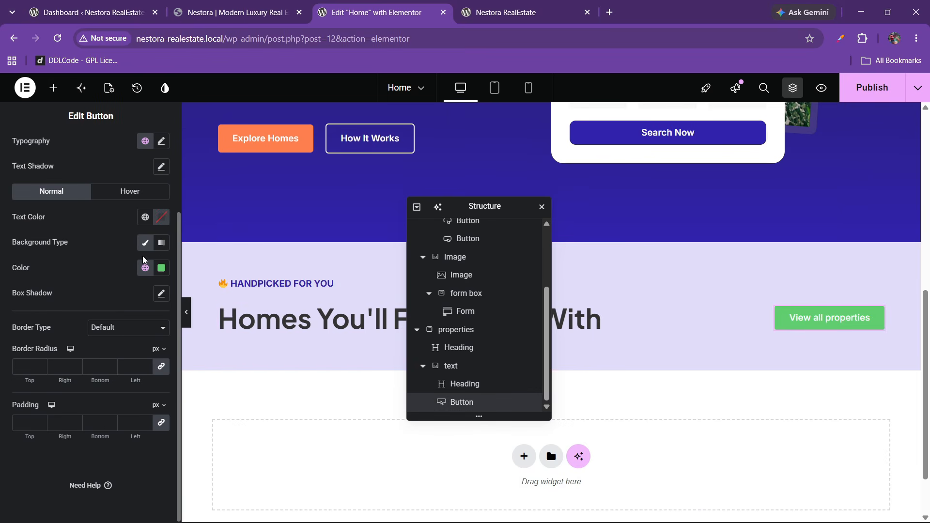
{"action": "left_click", "coordinate": [161, 268]}
{"action": "left_click_drag", "start_coordinate": [229, 426], "coordinate": [92, 426]}
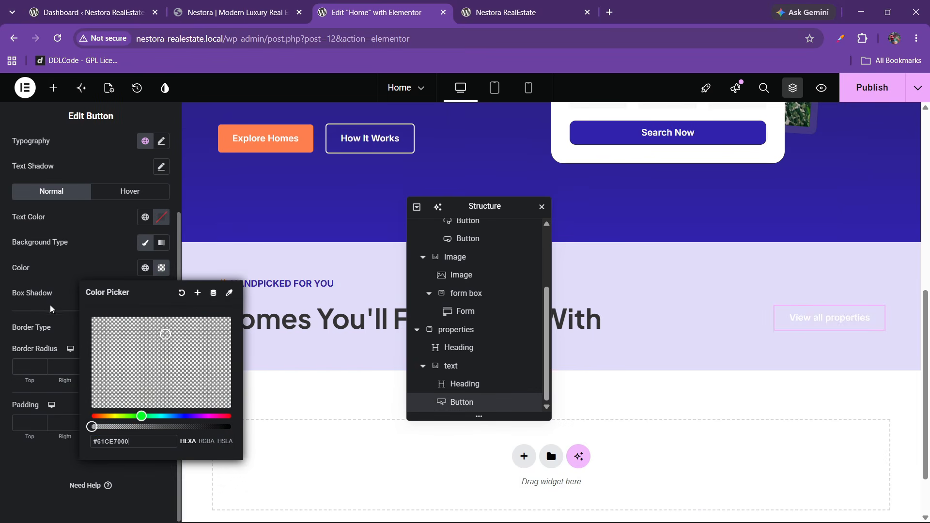
{"action": "left_click", "coordinate": [92, 264]}
- Set the View all properties button's text color to the dark blue global color
{"action": "left_click", "coordinate": [162, 217]}
{"action": "left_click", "coordinate": [123, 224]}
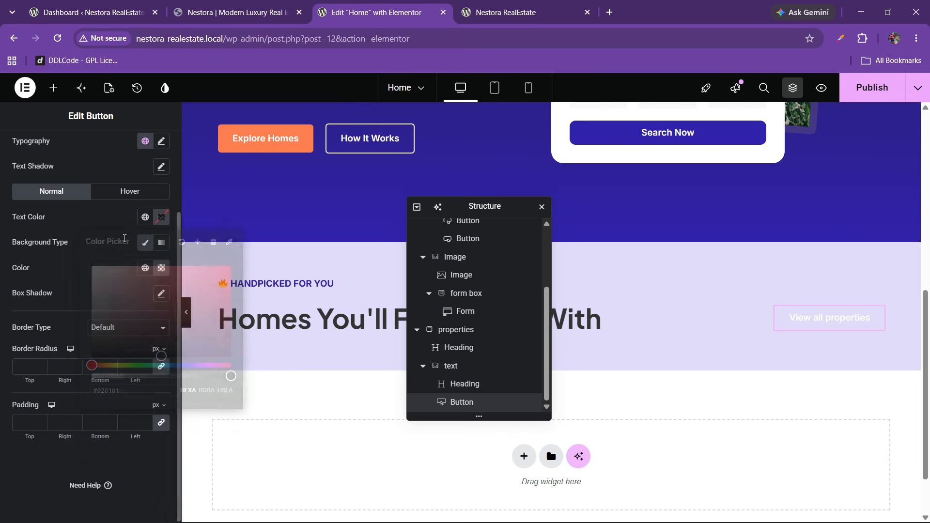
{"action": "left_click", "coordinate": [146, 218]}
{"action": "left_click", "coordinate": [83, 321]}
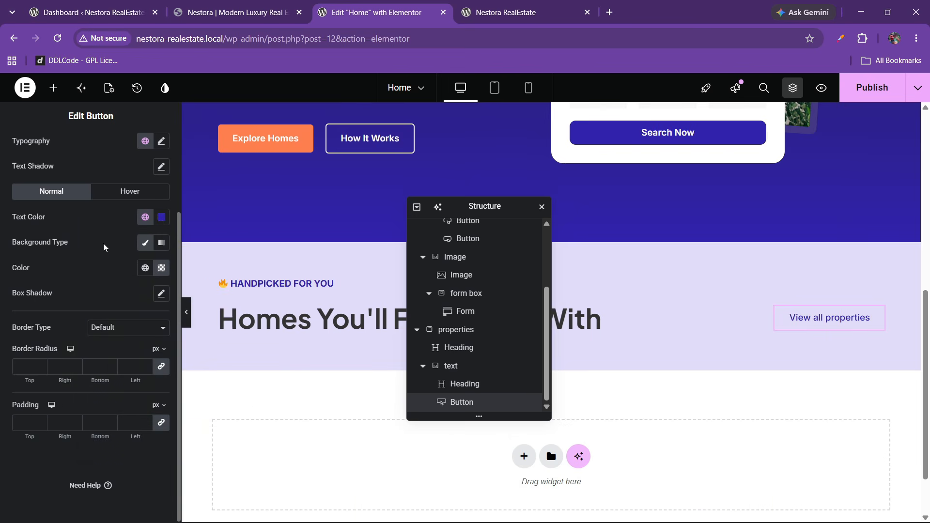
- Set the View all properties button's padding to 0 px on all sides
{"action": "scroll", "coordinate": [100, 240], "scroll_direction": "up", "scroll_amount": 2}
{"action": "scroll", "coordinate": [87, 245], "scroll_direction": "down", "scroll_amount": 2}
{"action": "type", "text": "0"}
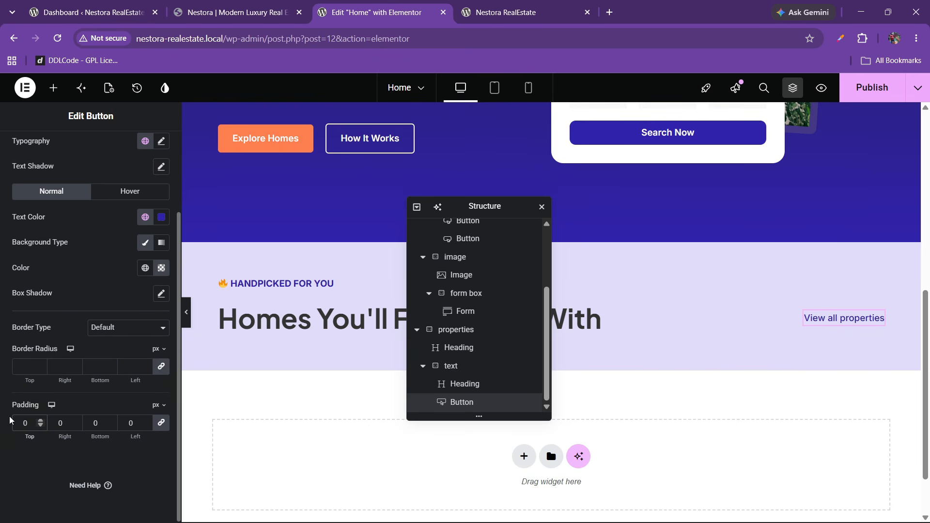
- Set the button's typography weight to 600 (Semi Bold) and its text transform to Capitalize
{"action": "scroll", "coordinate": [45, 308], "scroll_direction": "up", "scroll_amount": 1}
{"action": "left_click", "coordinate": [161, 202]}
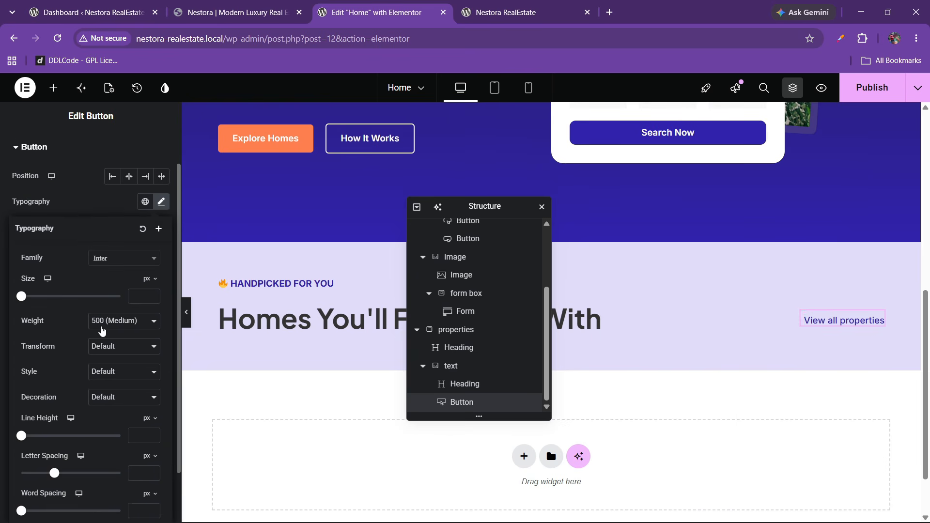
{"action": "left_click", "coordinate": [111, 322]}
{"action": "left_click", "coordinate": [101, 411]}
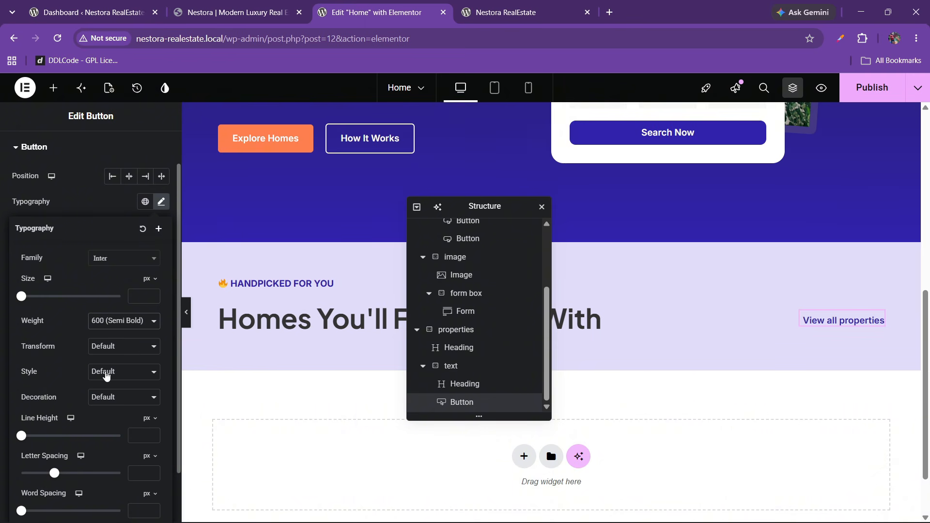
{"action": "left_click", "coordinate": [107, 352]}
{"action": "left_click", "coordinate": [110, 406]}
{"action": "scroll", "coordinate": [62, 174], "scroll_direction": "up", "scroll_amount": 2}
- Open the icon library for the View All Properties button and search it for "angle" and "chev" icons
{"action": "left_click", "coordinate": [31, 148]}
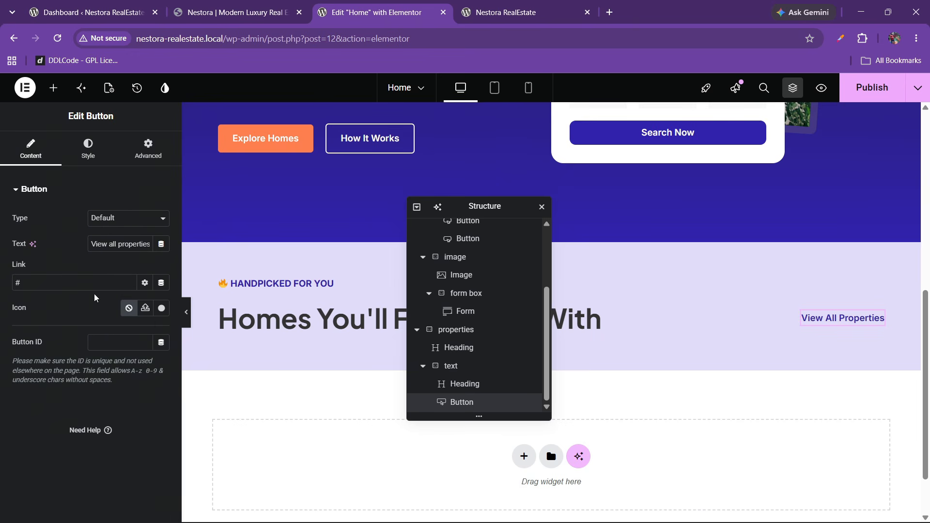
{"action": "left_click", "coordinate": [143, 311]}
{"action": "left_click", "coordinate": [519, 335]}
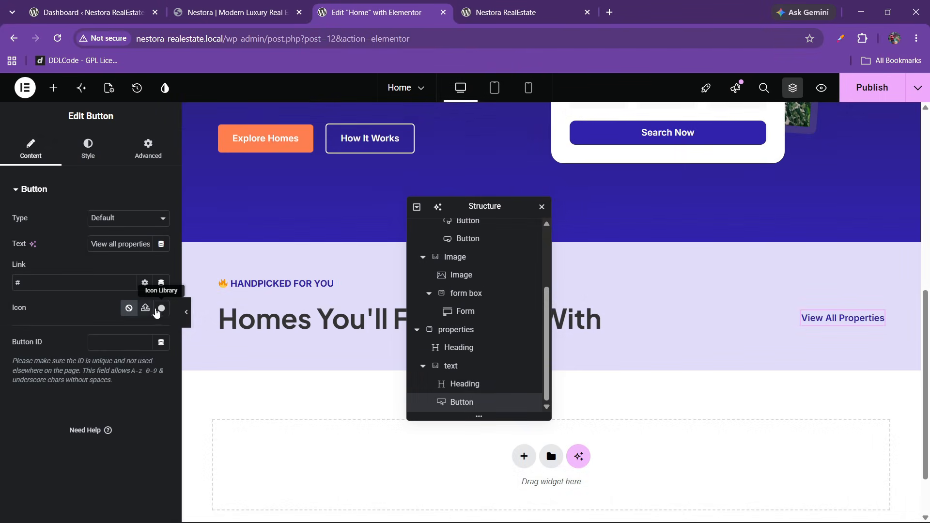
{"action": "left_click", "coordinate": [161, 308]}
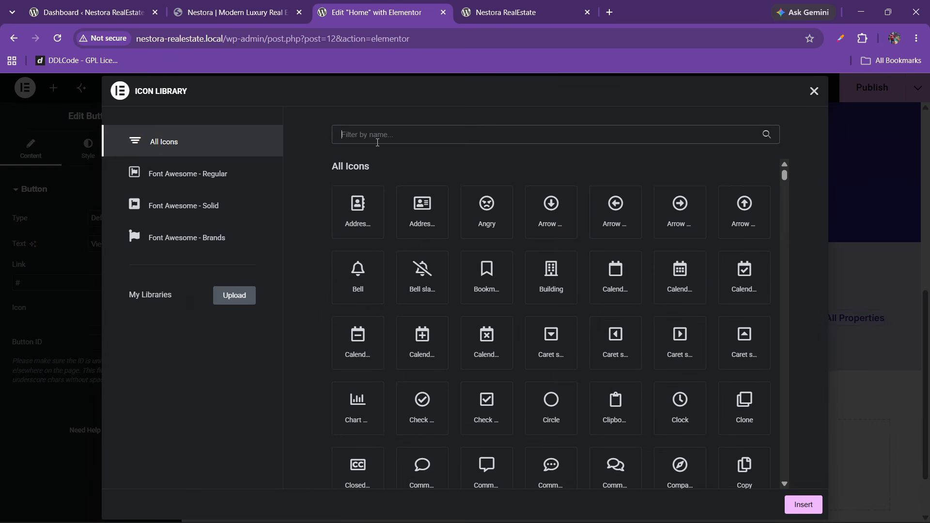
{"action": "type", "text": "angle"}
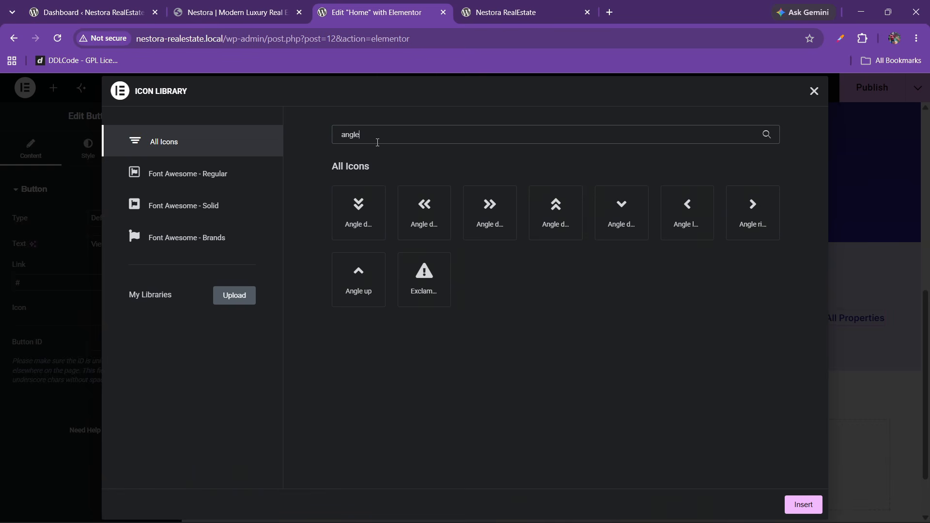
{"action": "key", "text": "BackSpace"}
{"action": "key", "text": "BackSpace"}
{"action": "key", "text": "BackSpace"}
{"action": "key", "text": "BackSpace"}
{"action": "key", "text": "BackSpace"}
{"action": "type", "text": "chre"}
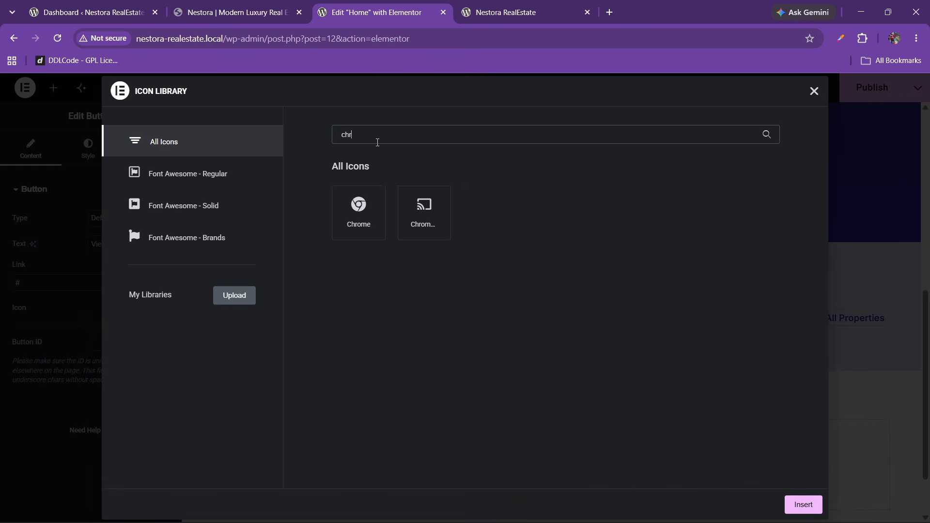
{"action": "key", "text": "BackSpace"}
{"action": "key", "text": "BackSpace"}
{"action": "type", "text": "ev"}
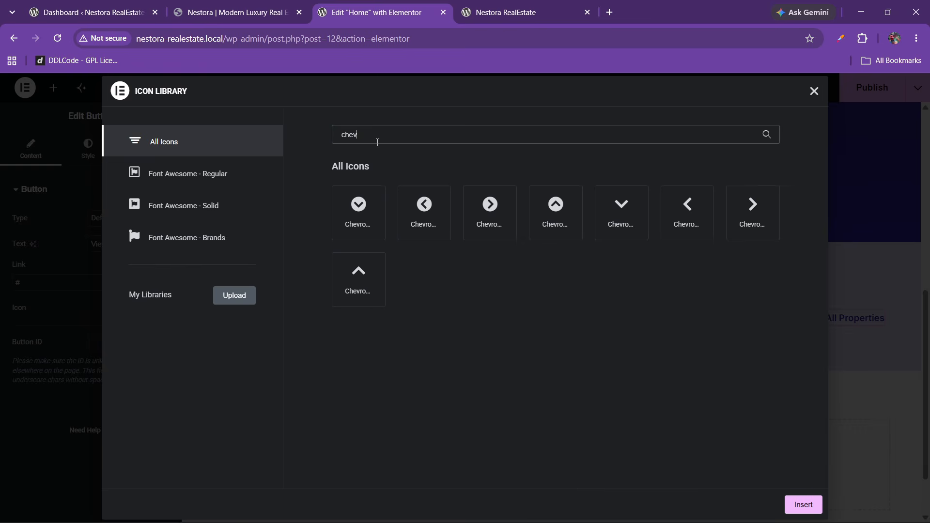
- Search the icons for "arrow", insert the plain right arrow, and position it after the button's text
{"action": "key", "text": "BackSpace"}
{"action": "key", "text": "BackSpace"}
{"action": "key", "text": "BackSpace"}
{"action": "key", "text": "BackSpace"}
{"action": "type", "text": "arrow"}
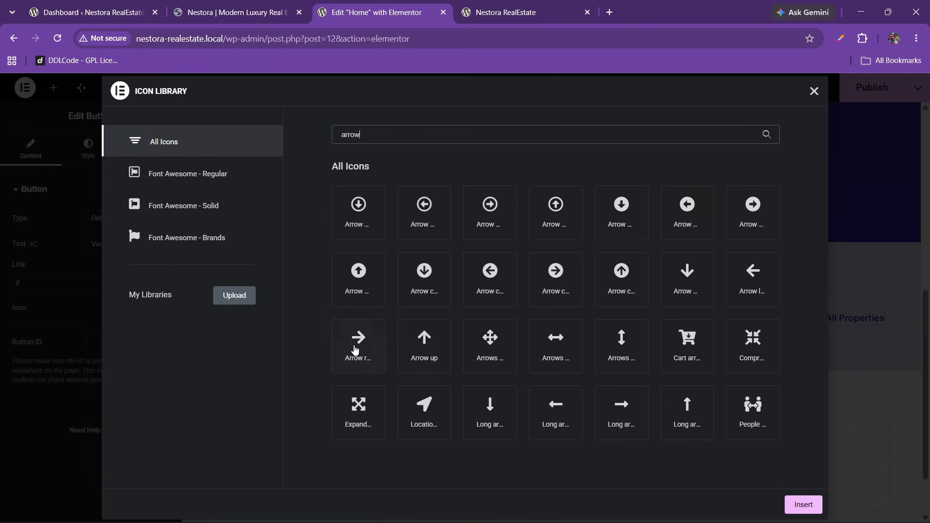
{"action": "left_click", "coordinate": [356, 350]}
{"action": "left_click", "coordinate": [804, 504]}
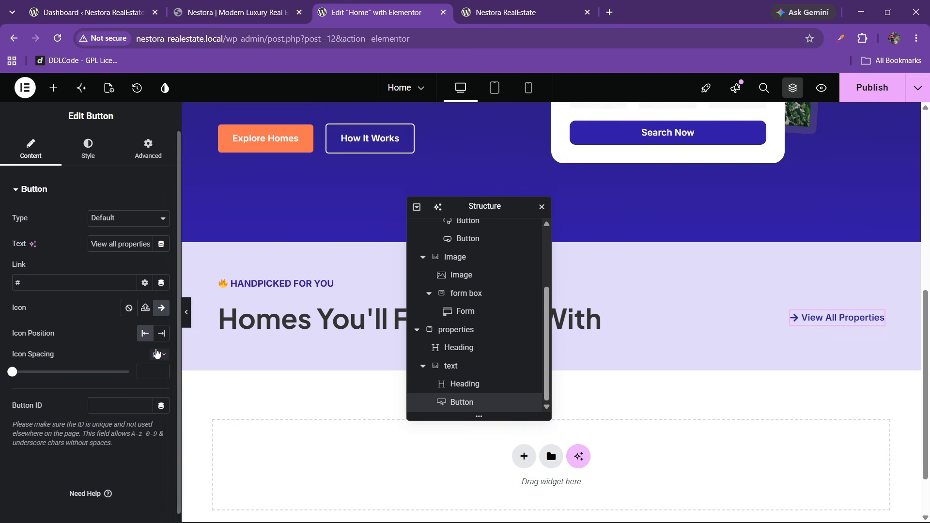
{"action": "left_click", "coordinate": [162, 334]}
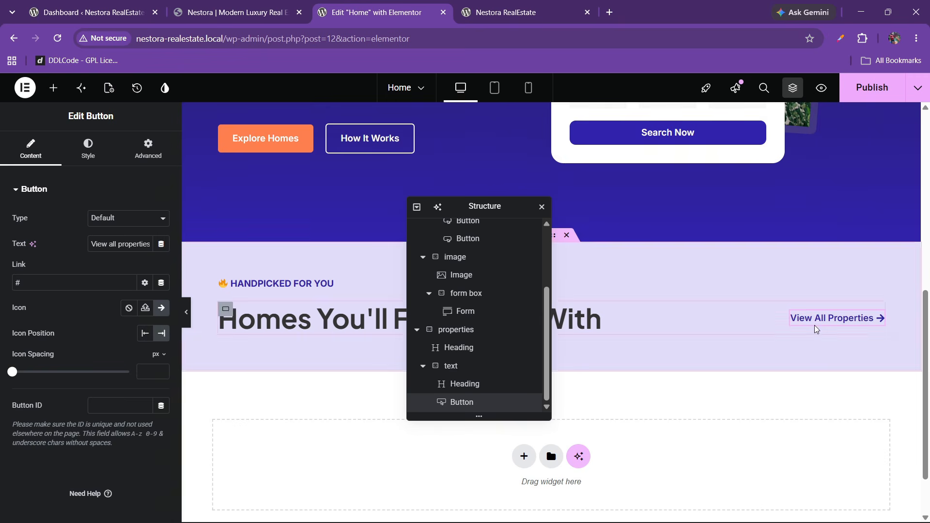
- Check the property cards on the Nestora reference page, and add a Flexbox container below the Handpicked For You heading in the properties section
{"action": "left_click", "coordinate": [233, 12]}
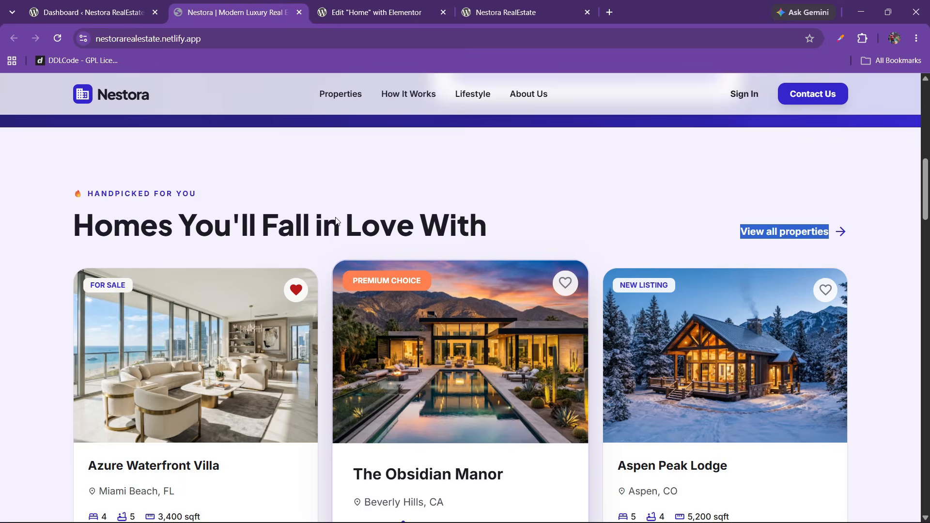
{"action": "scroll", "coordinate": [354, 284], "scroll_direction": "up", "scroll_amount": 2}
{"action": "scroll", "coordinate": [348, 298], "scroll_direction": "down", "scroll_amount": 5}
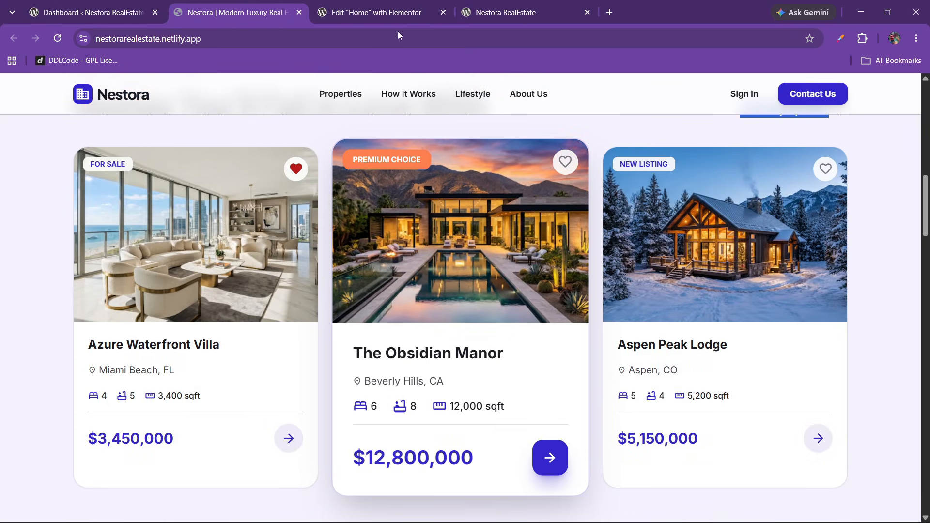
{"action": "left_click", "coordinate": [390, 13]}
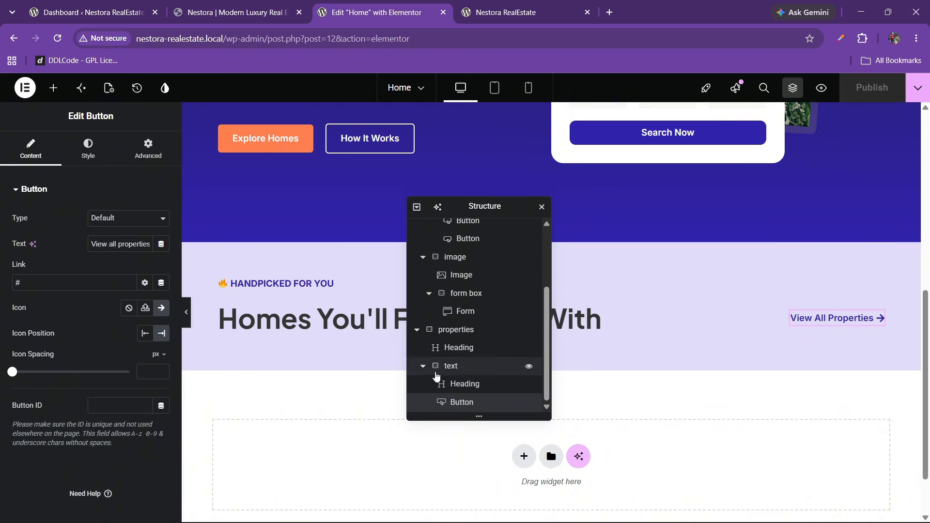
{"action": "left_click", "coordinate": [423, 366]}
{"action": "right_click", "coordinate": [451, 402]}
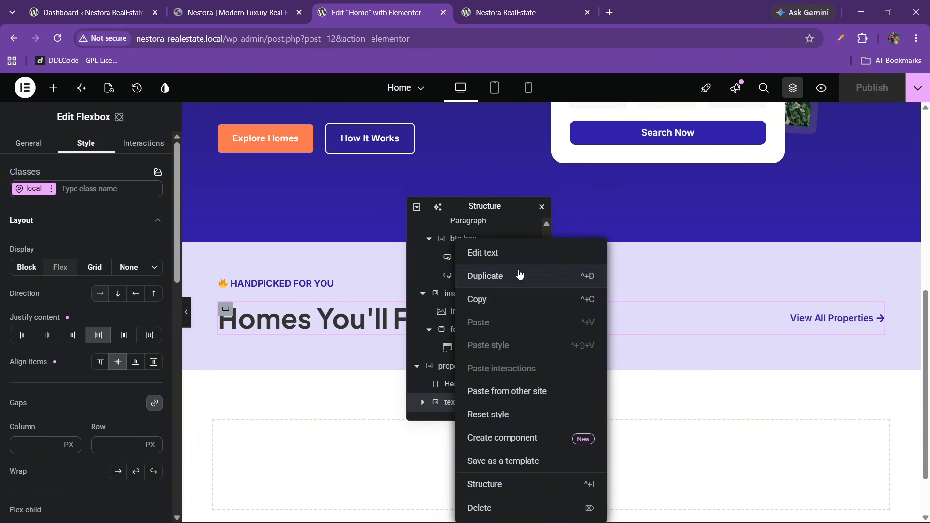
{"action": "left_click", "coordinate": [442, 384]}
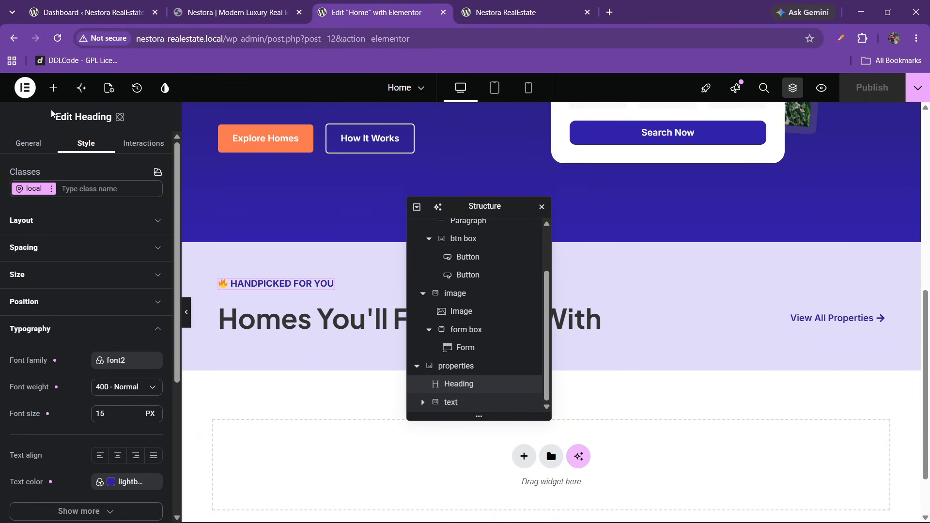
{"action": "left_click", "coordinate": [54, 87]}
{"action": "left_click_drag", "start_coordinate": [133, 245], "coordinate": [307, 321]}
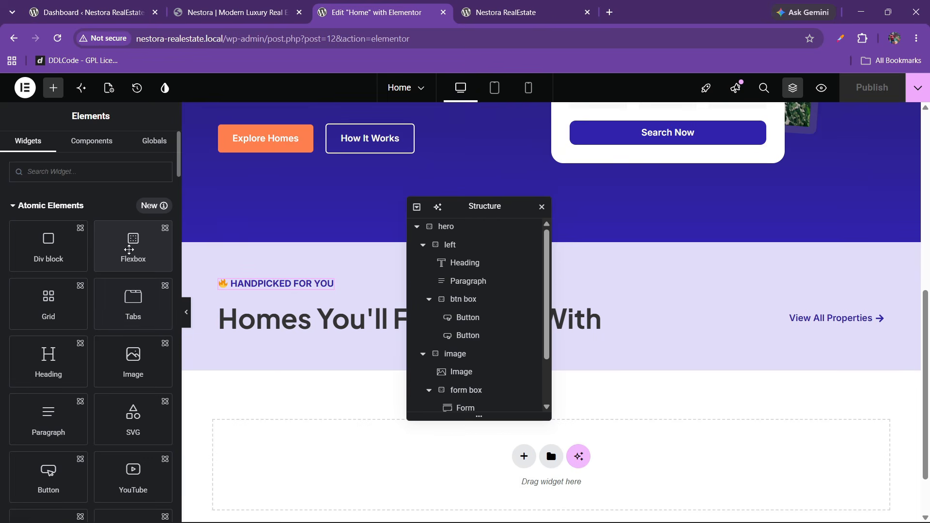
{"action": "left_click_drag", "start_coordinate": [129, 249], "coordinate": [323, 315]}
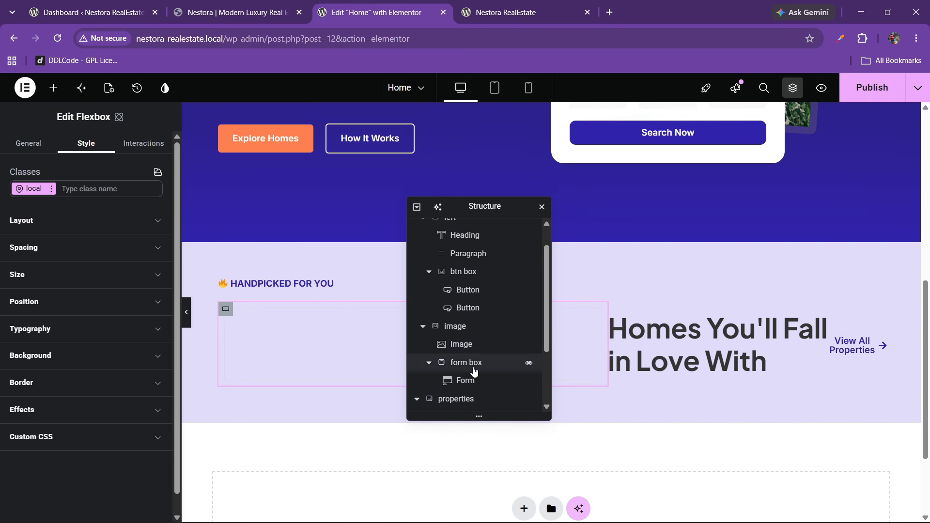
- Move the new Flexbox below the text container in the properties section and rename it "properties cards"
{"action": "scroll", "coordinate": [474, 371], "scroll_direction": "down", "scroll_amount": 2}
{"action": "left_click_drag", "start_coordinate": [461, 367], "coordinate": [444, 416]}
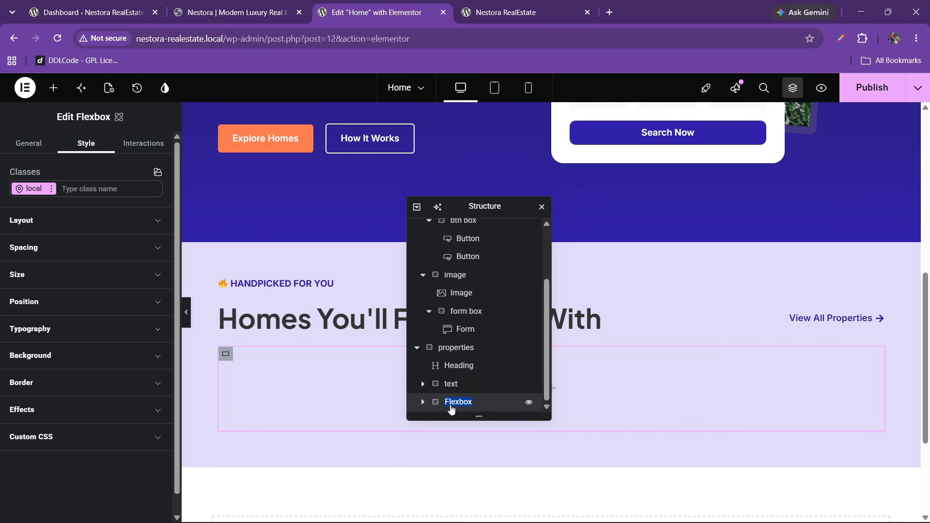
{"action": "type", "text": "grid"}
{"action": "left_click_drag", "start_coordinate": [507, 206], "coordinate": [791, 194]}
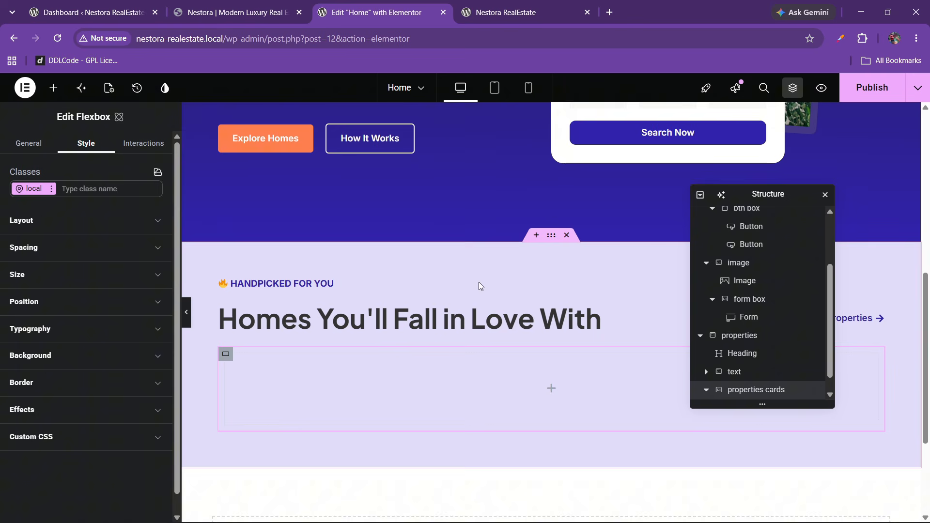
- Set the properties cards container's padding to 0 px on all sides
{"action": "left_click", "coordinate": [41, 271]}
{"action": "left_click", "coordinate": [37, 250]}
{"action": "left_click", "coordinate": [37, 251]}
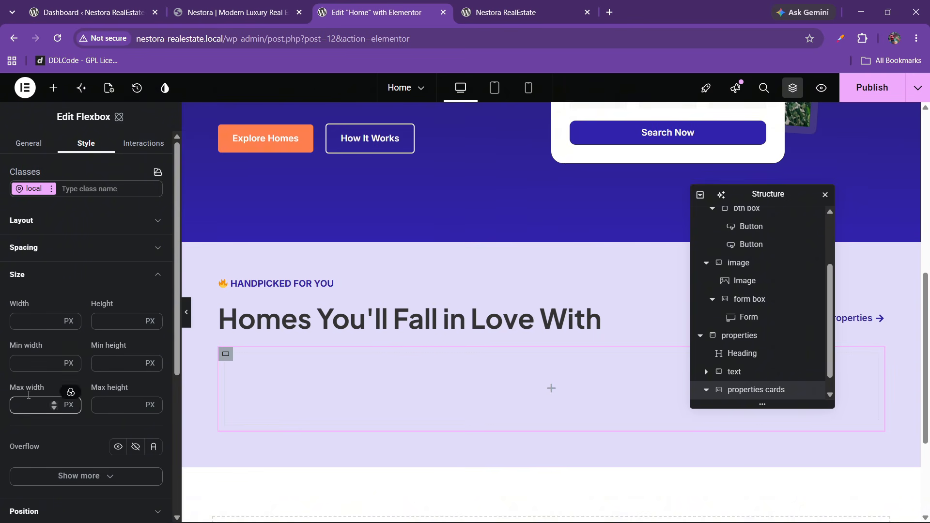
{"action": "left_click", "coordinate": [32, 274]}
{"action": "left_click", "coordinate": [35, 248]}
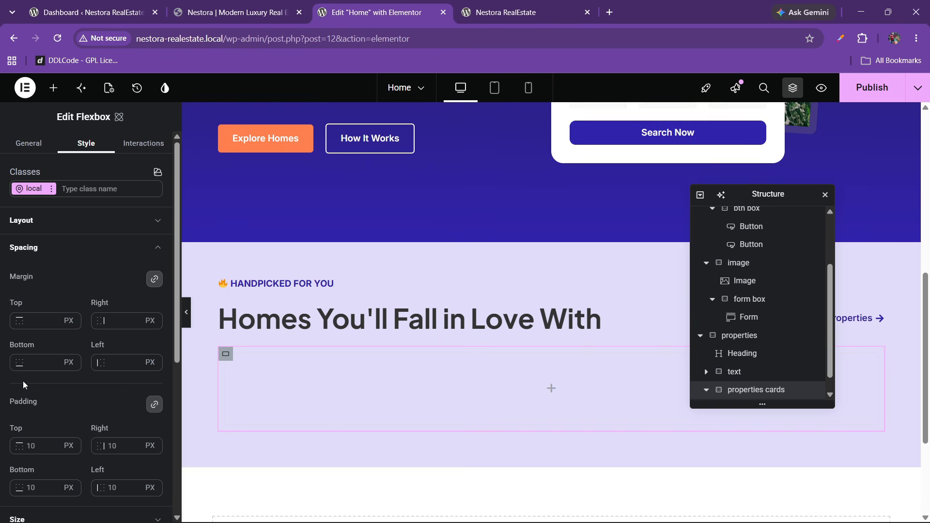
{"action": "left_click", "coordinate": [29, 448]}
{"action": "type", "text": "0"}
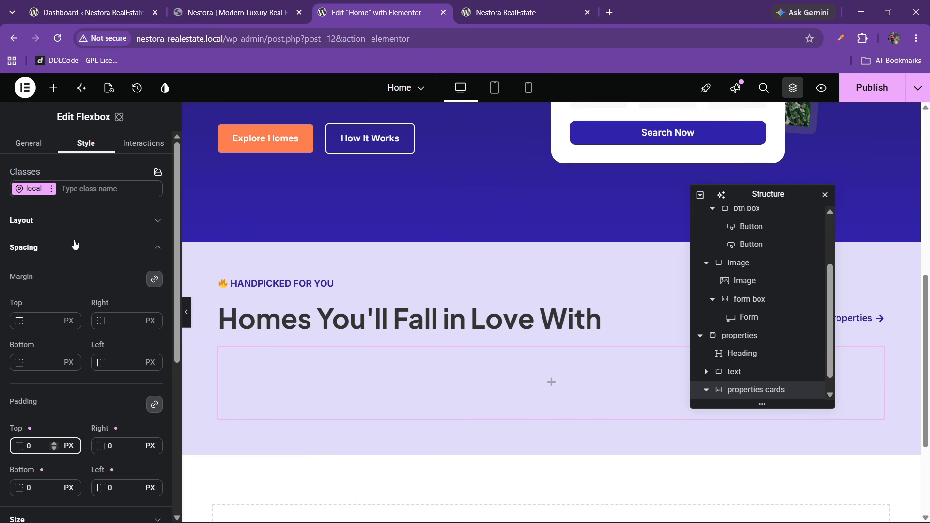
- Add a Grid container inside the properties cards container and set its content width to Full Width
{"action": "left_click", "coordinate": [53, 89]}
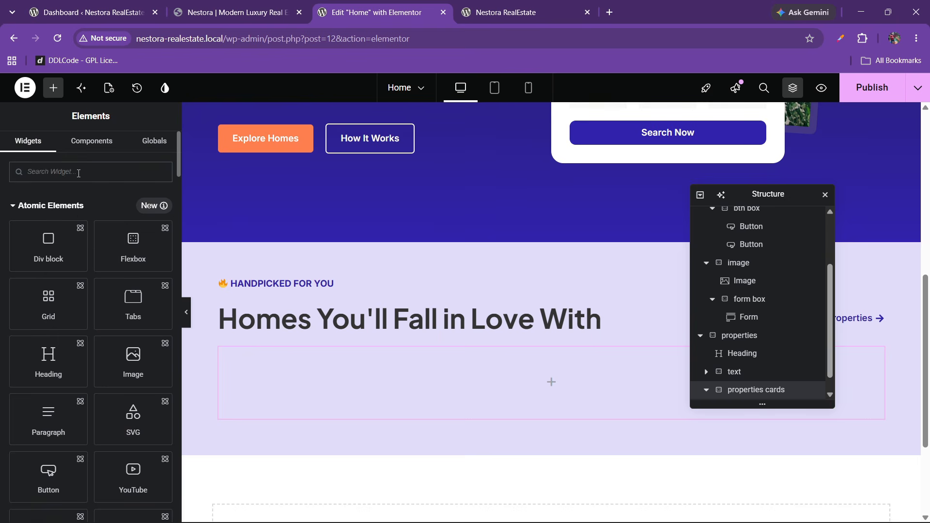
{"action": "type", "text": "grid"}
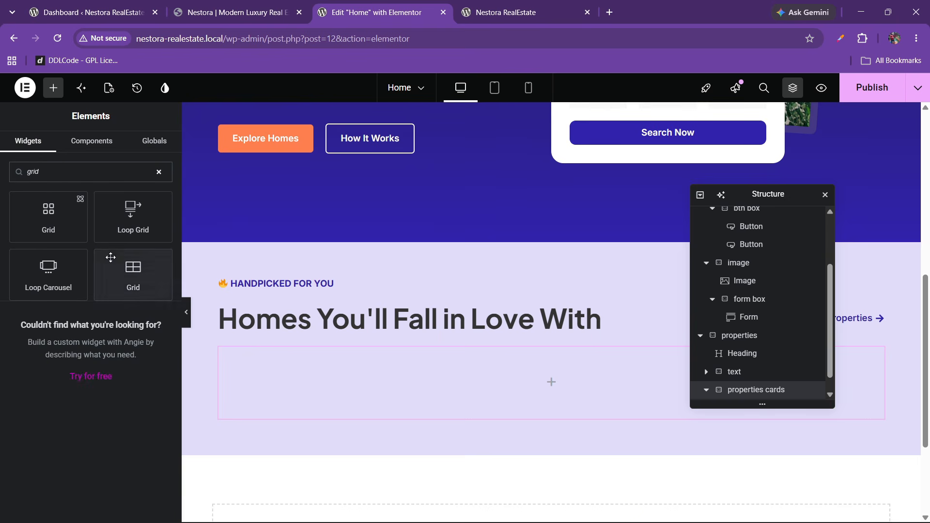
{"action": "left_click_drag", "start_coordinate": [133, 275], "coordinate": [402, 367]}
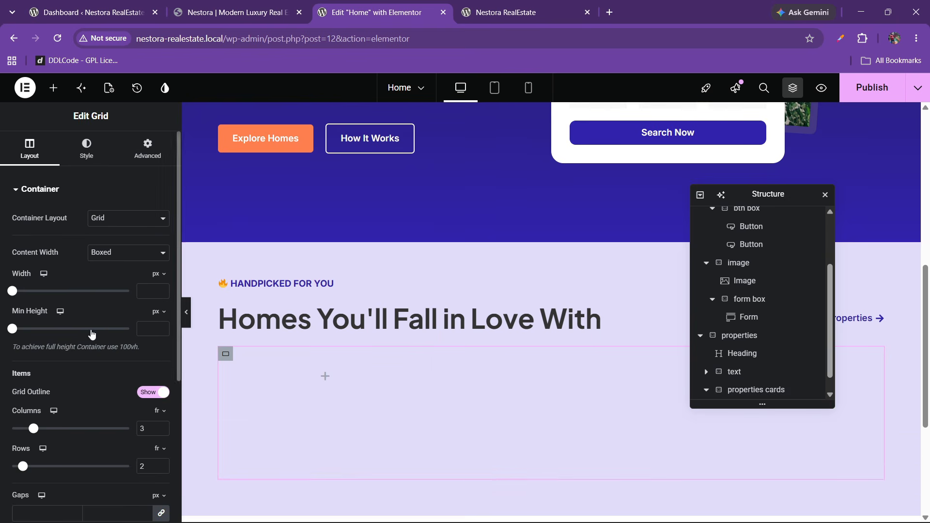
{"action": "scroll", "coordinate": [91, 332], "scroll_direction": "down", "scroll_amount": 4}
{"action": "scroll", "coordinate": [92, 320], "scroll_direction": "up", "scroll_amount": 3}
{"action": "left_click", "coordinate": [104, 215]}
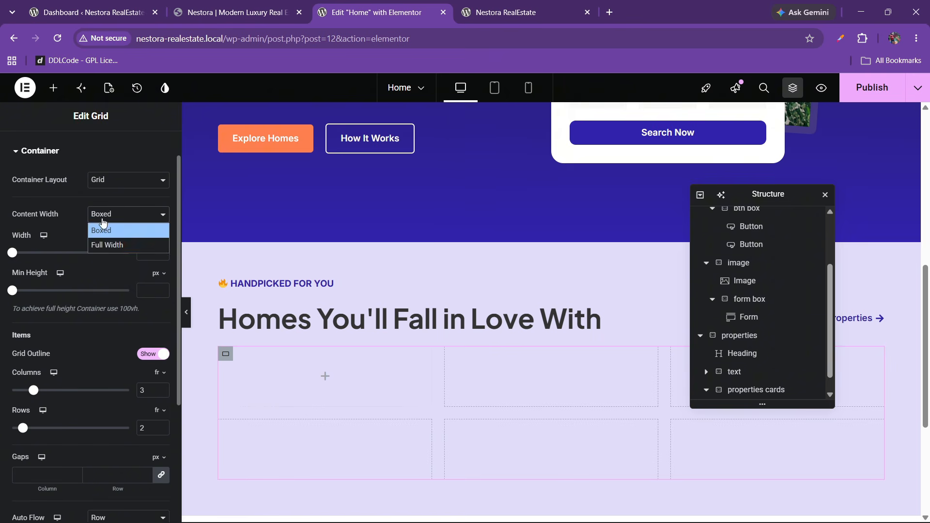
{"action": "left_click", "coordinate": [102, 245]}
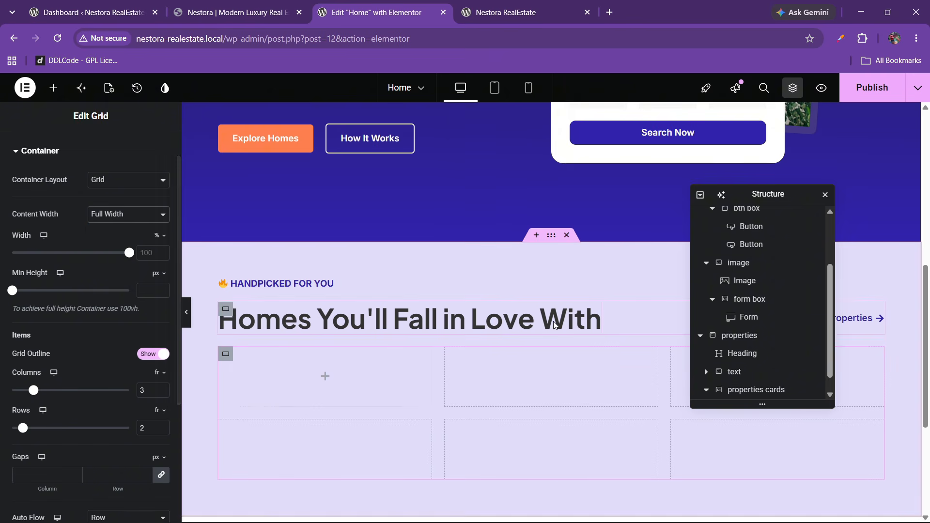
{"action": "left_click", "coordinate": [186, 312]}
{"action": "left_click", "coordinate": [5, 319]}
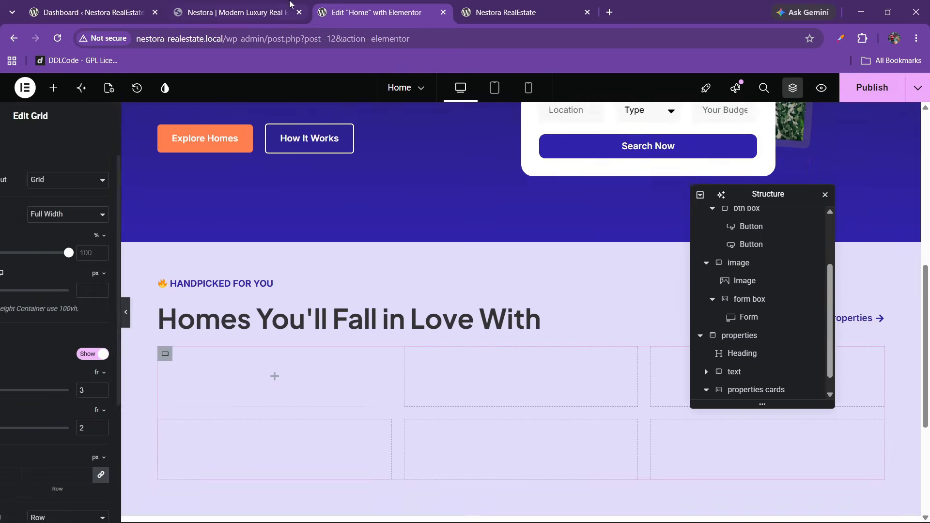
{"action": "left_click", "coordinate": [291, 4]}
{"action": "left_click", "coordinate": [381, 5]}
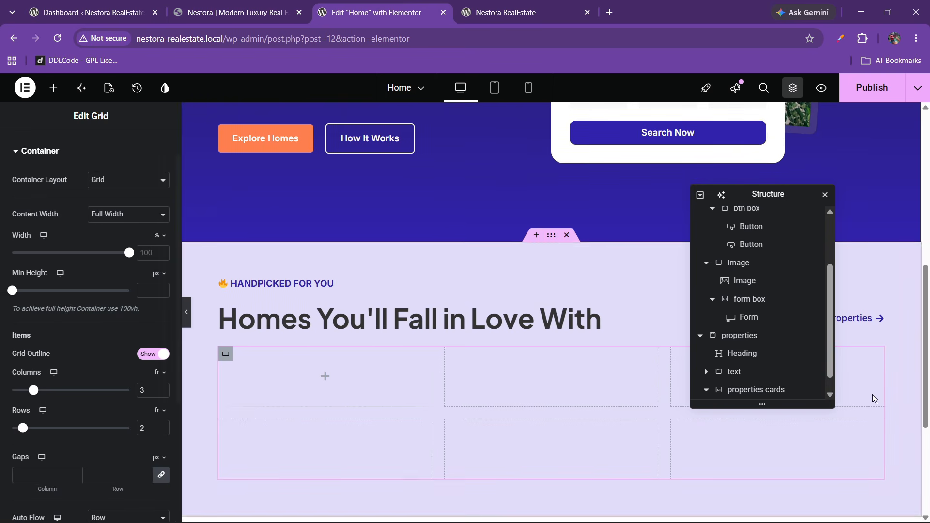
{"action": "scroll", "coordinate": [751, 368], "scroll_direction": "down", "scroll_amount": 1}
{"action": "scroll", "coordinate": [6, 171], "scroll_direction": "up", "scroll_amount": 1}
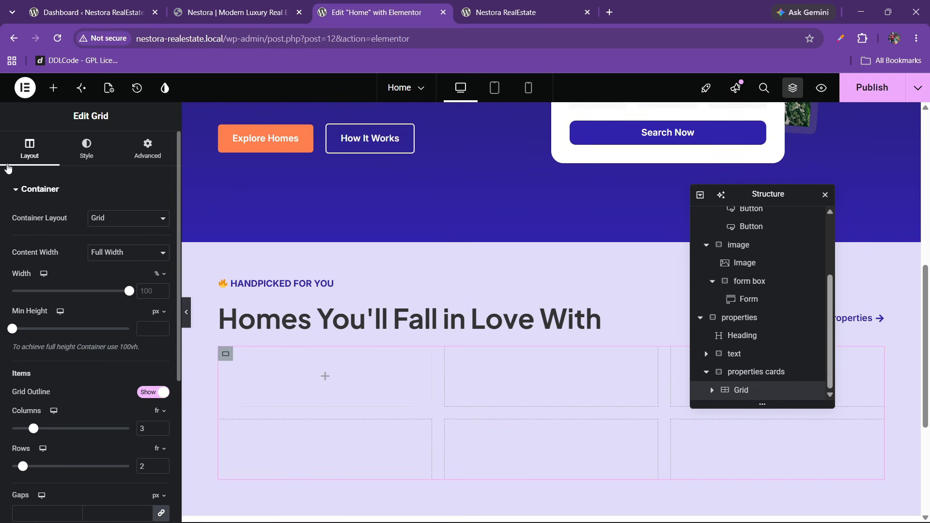
- Set the grid to 1 row and its column and row gaps to 30 px
{"action": "scroll", "coordinate": [53, 319], "scroll_direction": "down", "scroll_amount": 2}
{"action": "left_click_drag", "start_coordinate": [148, 341], "coordinate": [124, 346]}
{"action": "type", "text": "1"}
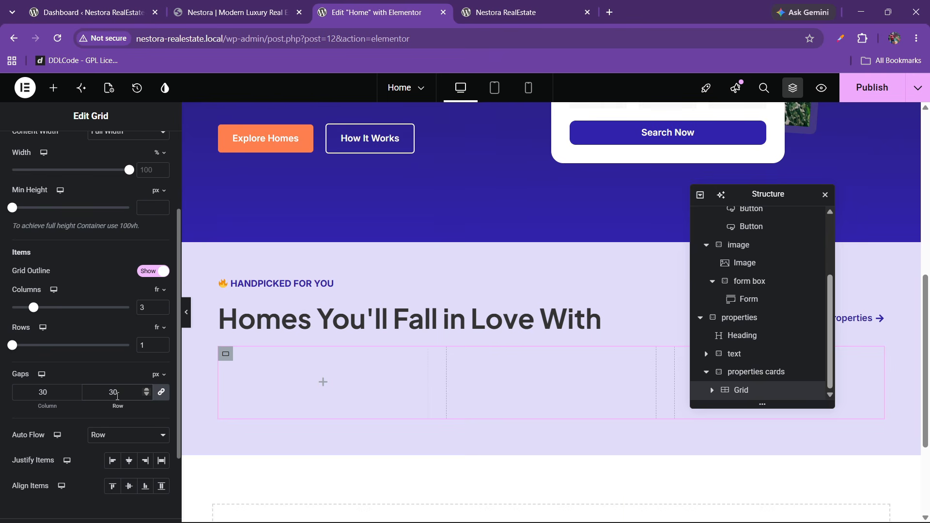
- Add a Container to the grid's first cell and set its content width to Full Width
{"action": "left_click", "coordinate": [54, 87]}
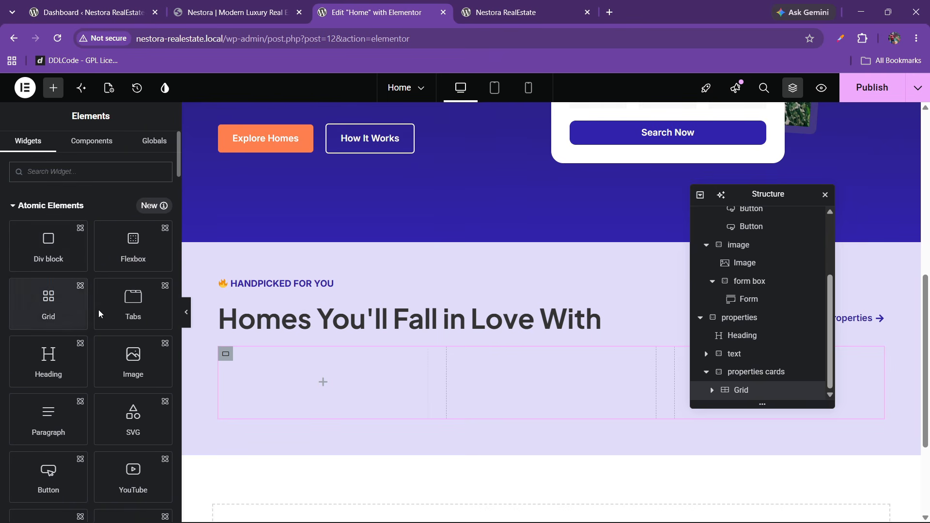
{"action": "scroll", "coordinate": [100, 314], "scroll_direction": "down", "scroll_amount": 4}
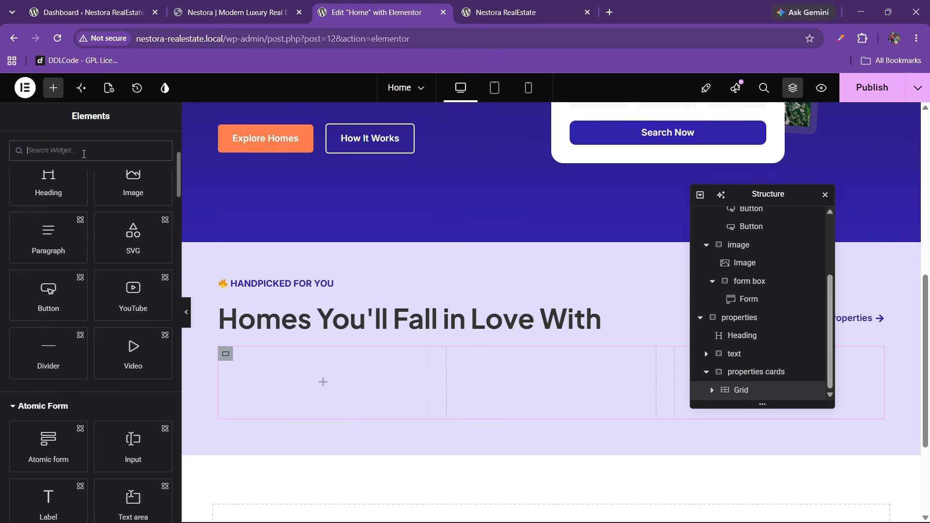
{"action": "type", "text": "conta"}
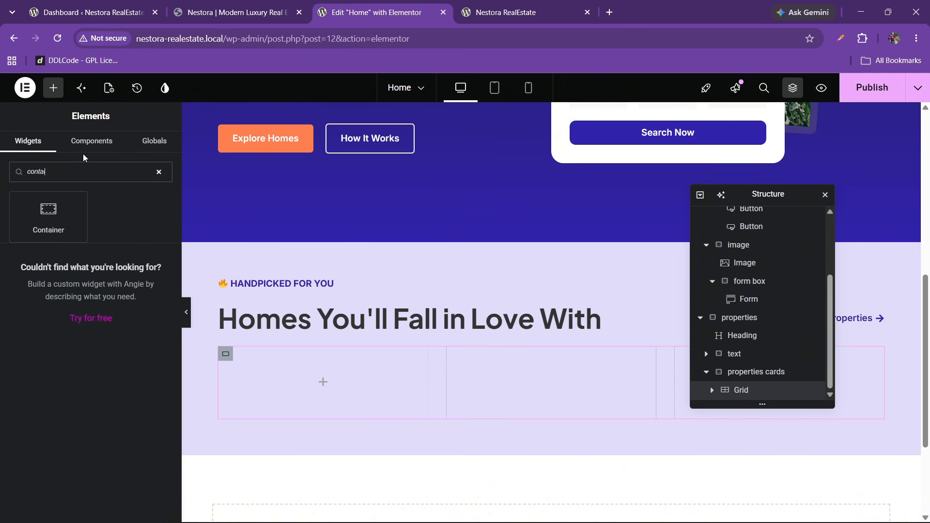
{"action": "type", "text": "i"}
{"action": "left_click_drag", "start_coordinate": [48, 213], "coordinate": [297, 374]}
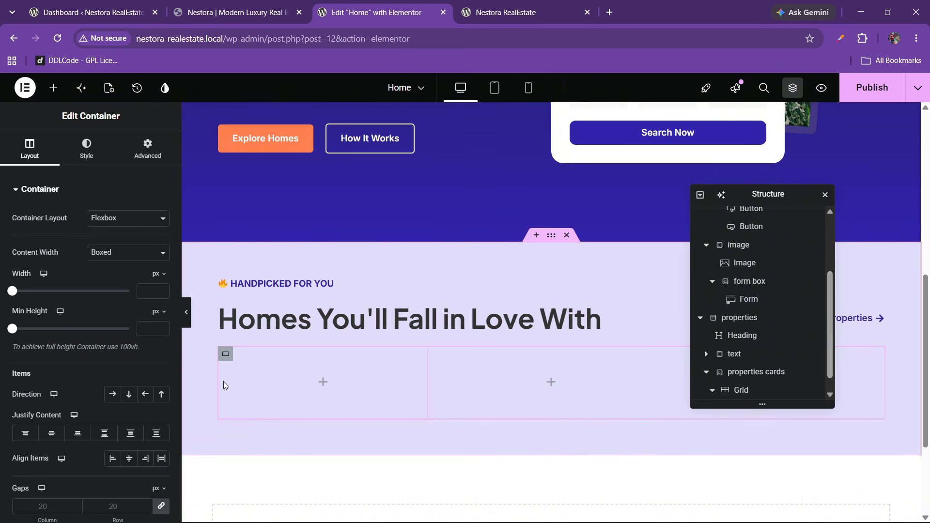
{"action": "left_click", "coordinate": [104, 252]}
{"action": "left_click", "coordinate": [109, 283]}
- Nest another container inside the grid cell's container, naming the outer one "cards" and the inner one "img box"
{"action": "left_click", "coordinate": [241, 5]}
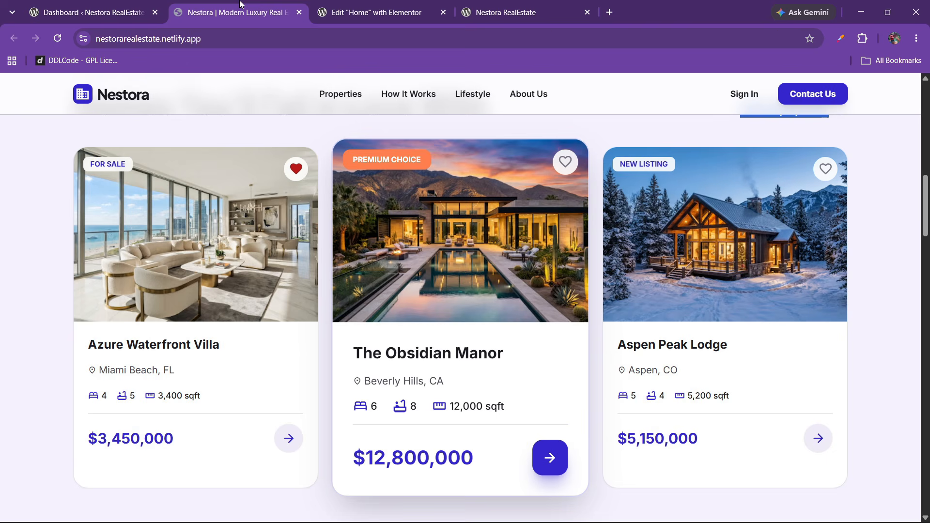
{"action": "left_click", "coordinate": [370, 5]}
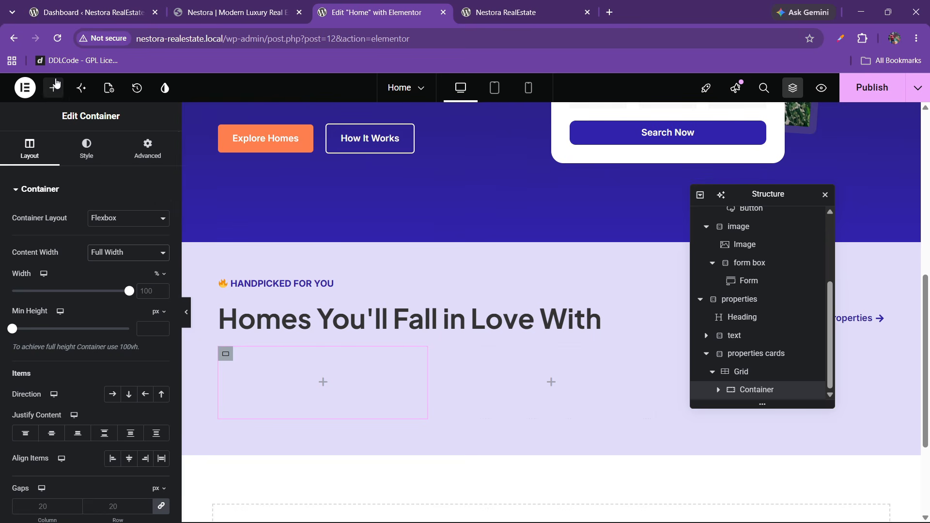
{"action": "left_click", "coordinate": [53, 87]}
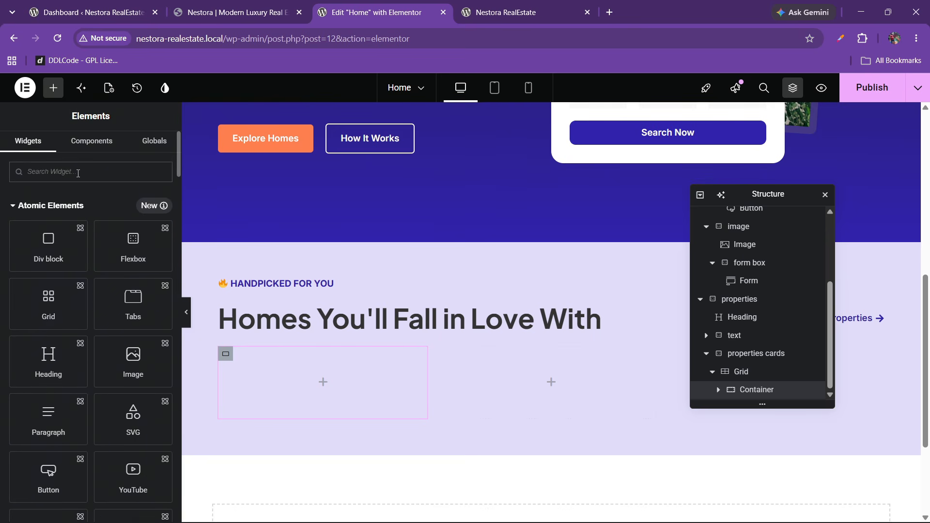
{"action": "left_click", "coordinate": [78, 173]}
{"action": "type", "text": "cont"}
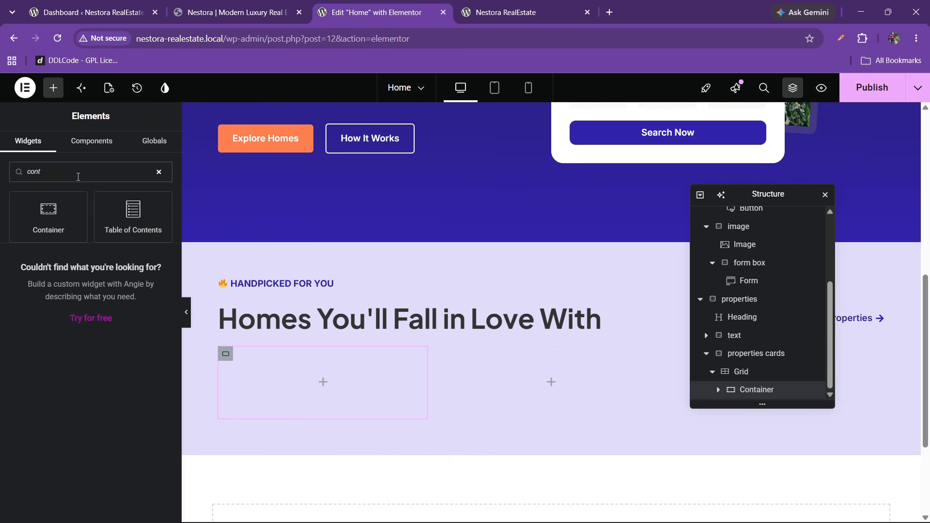
{"action": "left_click_drag", "start_coordinate": [49, 213], "coordinate": [323, 380]}
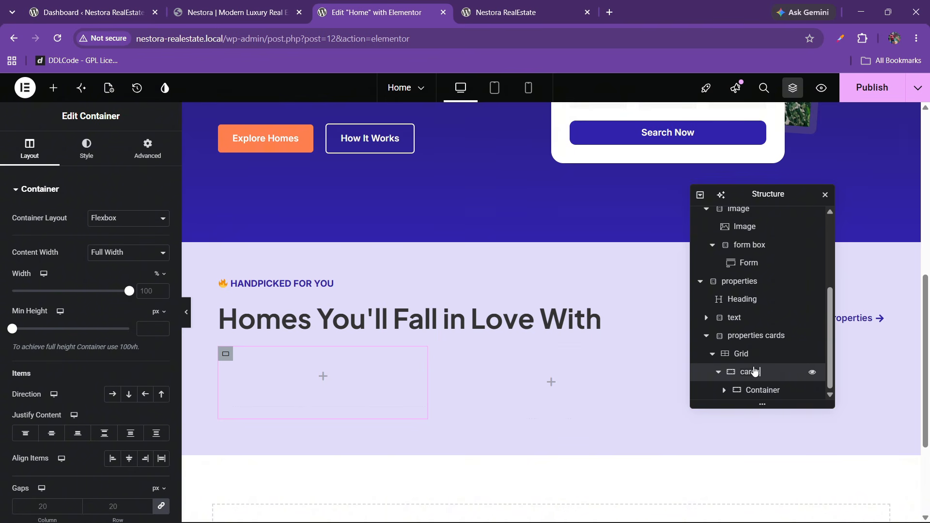
{"action": "double_click", "coordinate": [759, 390]}
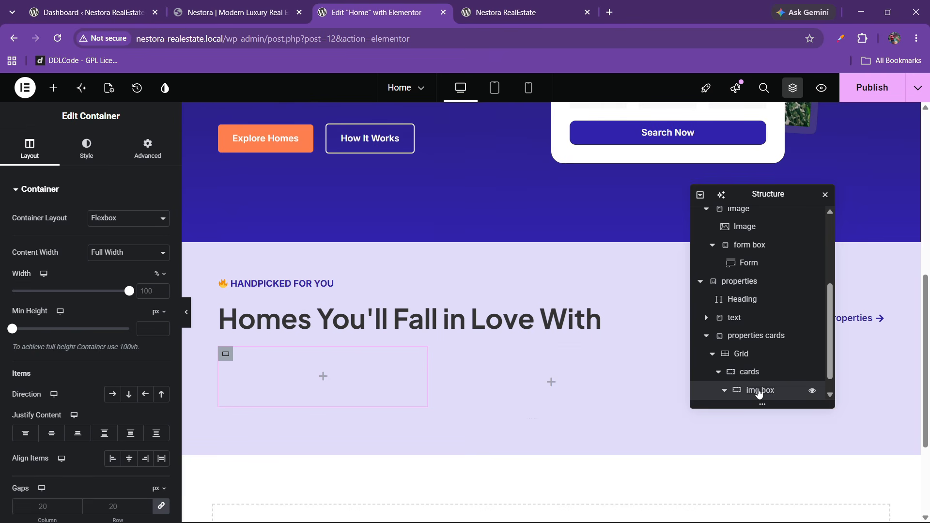
{"action": "left_click", "coordinate": [146, 149]}
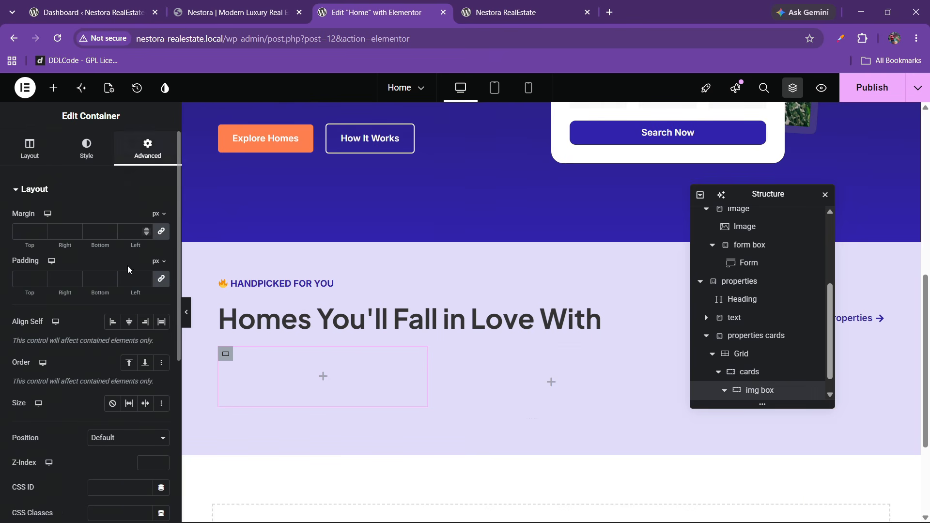
{"action": "left_click", "coordinate": [29, 148]}
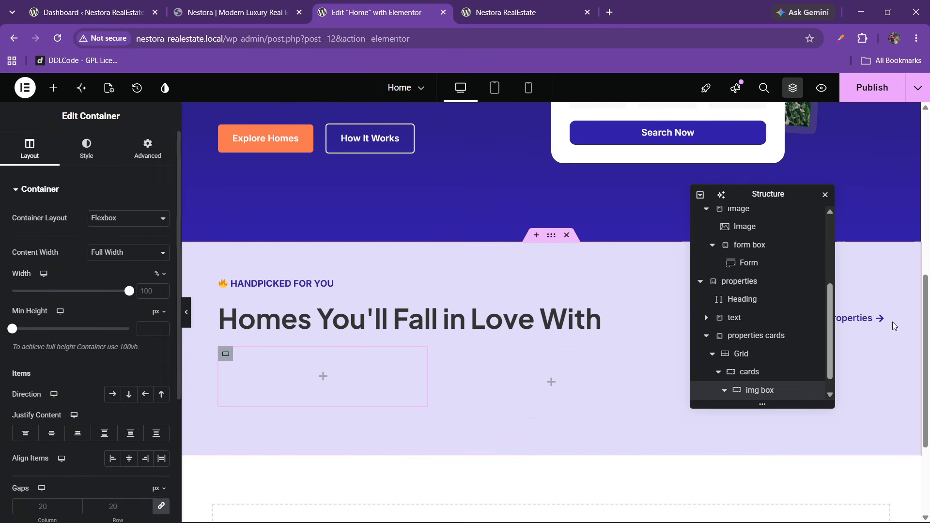
{"action": "scroll", "coordinate": [768, 355], "scroll_direction": "up", "scroll_amount": 1}
{"action": "scroll", "coordinate": [762, 353], "scroll_direction": "down", "scroll_amount": 2}
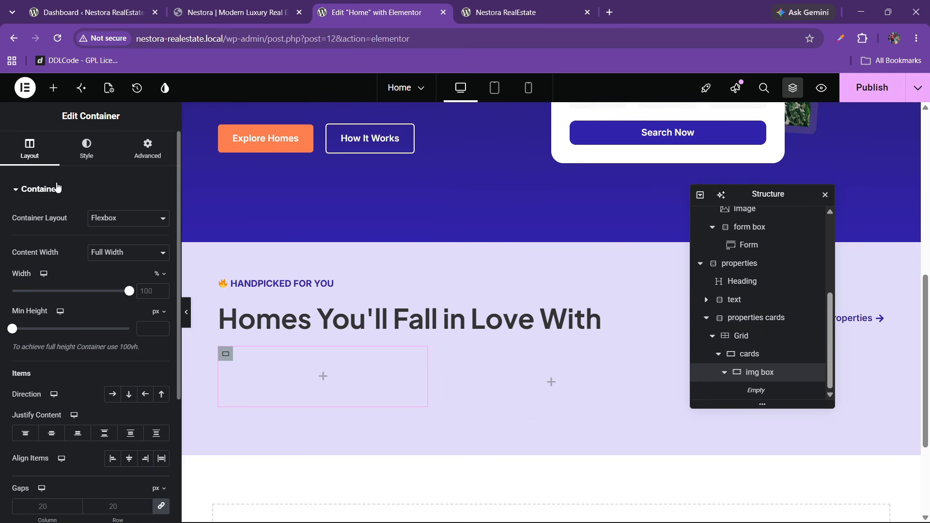
- Give the img box a classic background using the tour1 image from the media library, matching the reference page's first property card
{"action": "left_click", "coordinate": [86, 148]}
{"action": "left_click", "coordinate": [110, 249]}
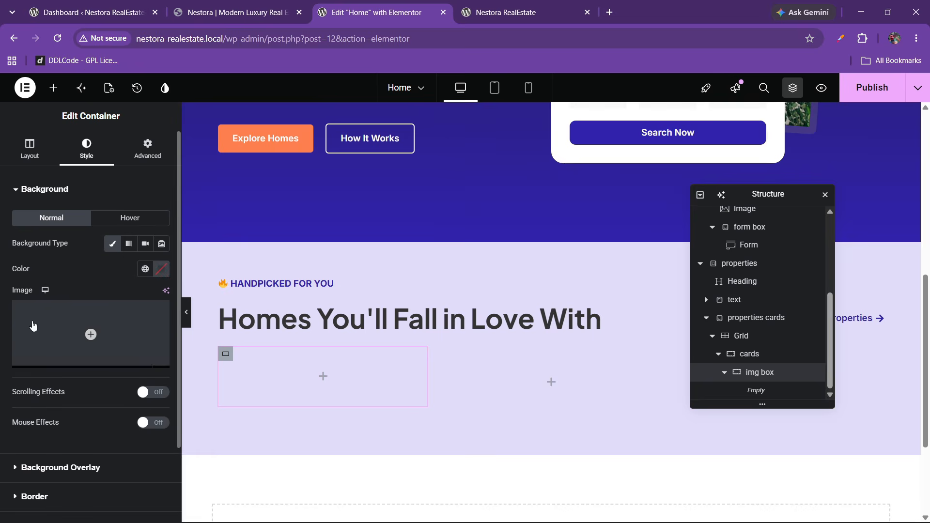
{"action": "left_click", "coordinate": [44, 338]}
{"action": "left_click", "coordinate": [231, 9]}
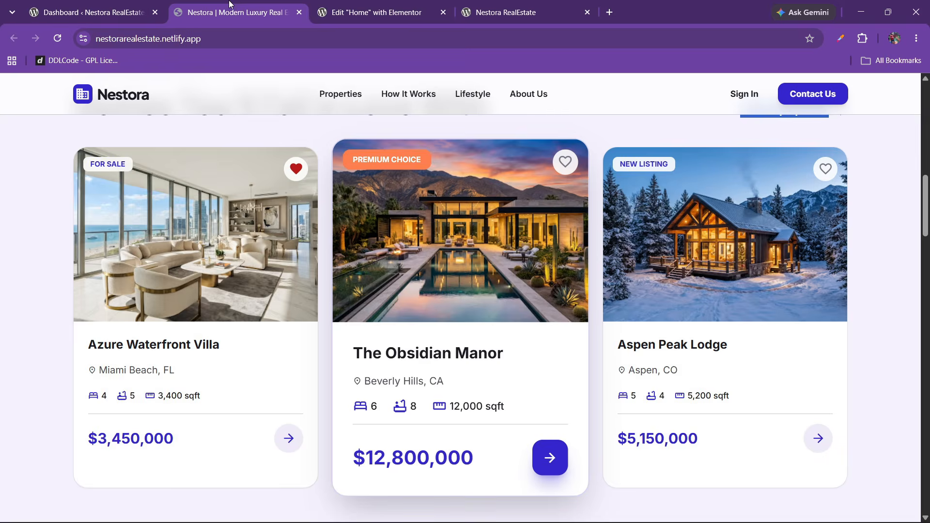
{"action": "left_click", "coordinate": [329, 7]}
{"action": "left_click", "coordinate": [257, 248]}
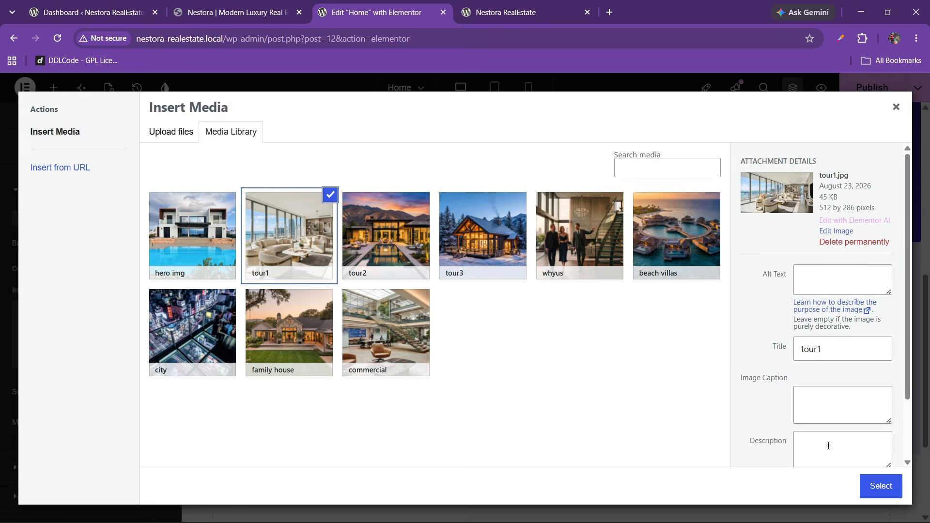
{"action": "left_click", "coordinate": [874, 486]}
- Set the img box's background image position to Center Center and its display size to Cover
{"action": "scroll", "coordinate": [103, 333], "scroll_direction": "down", "scroll_amount": 3}
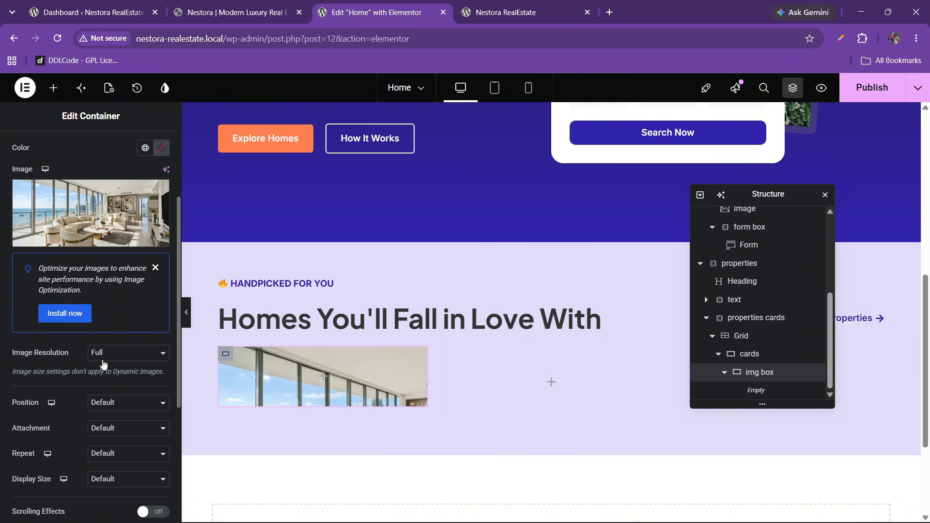
{"action": "left_click", "coordinate": [98, 410]}
{"action": "left_click", "coordinate": [108, 257]}
{"action": "scroll", "coordinate": [97, 409], "scroll_direction": "down", "scroll_amount": 2}
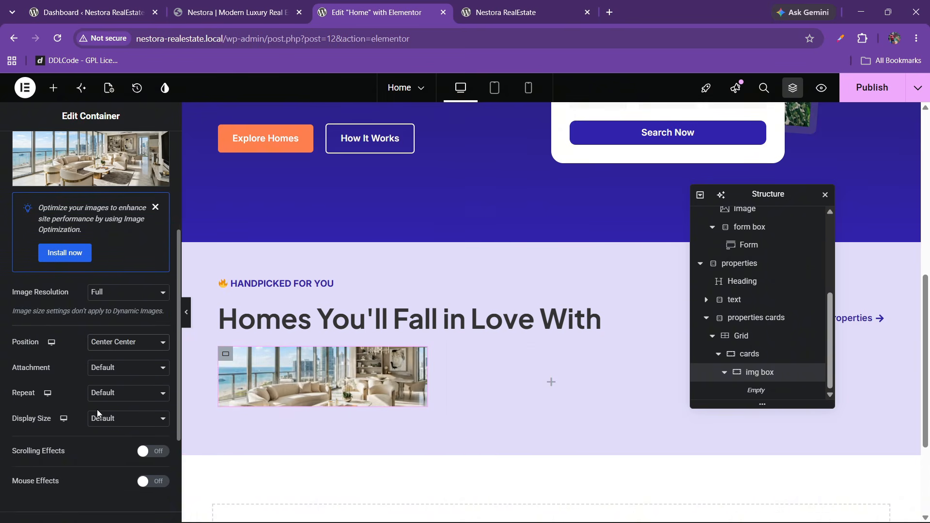
{"action": "left_click", "coordinate": [108, 423]}
{"action": "left_click", "coordinate": [111, 462]}
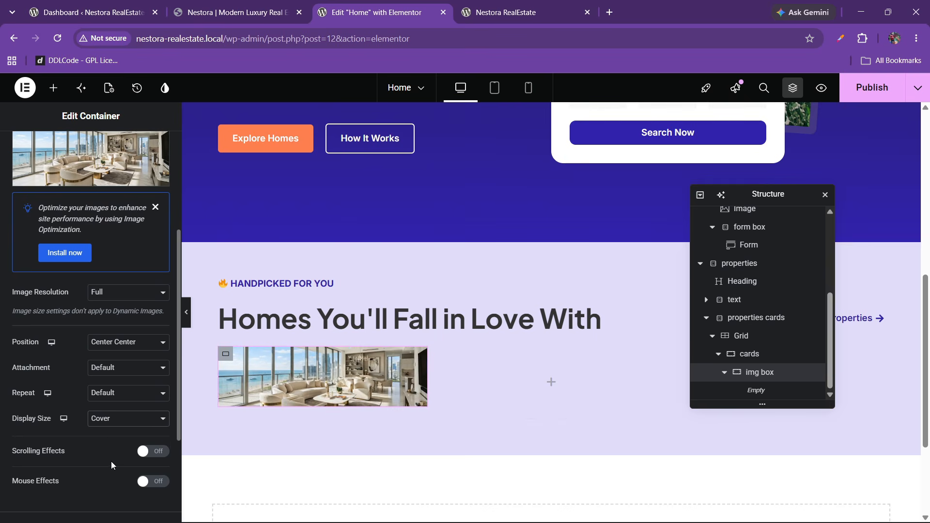
- Compare with the reference property cards and set the img box's minimum height to 250 px
{"action": "left_click", "coordinate": [238, 12]}
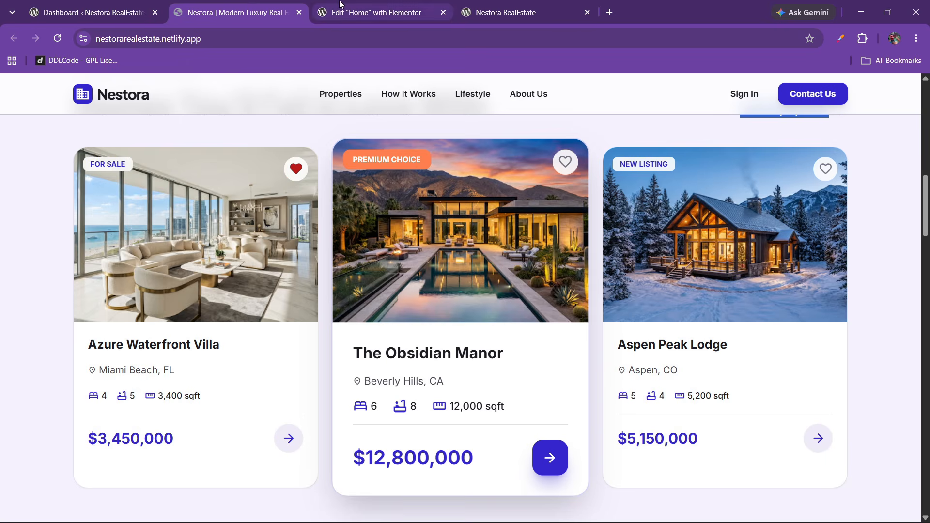
{"action": "left_click", "coordinate": [378, 12]}
{"action": "scroll", "coordinate": [31, 178], "scroll_direction": "up", "scroll_amount": 2}
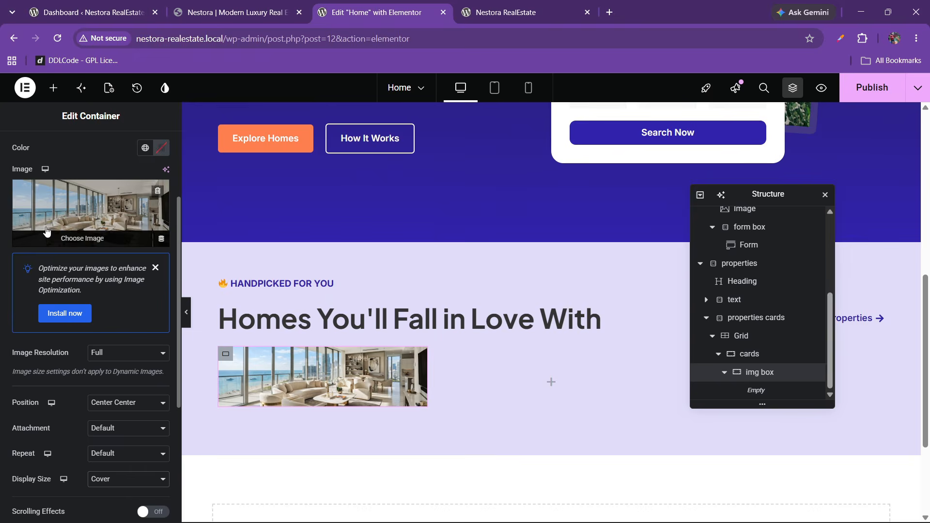
{"action": "scroll", "coordinate": [31, 178], "scroll_direction": "up", "scroll_amount": 2}
{"action": "scroll", "coordinate": [28, 158], "scroll_direction": "up", "scroll_amount": 2}
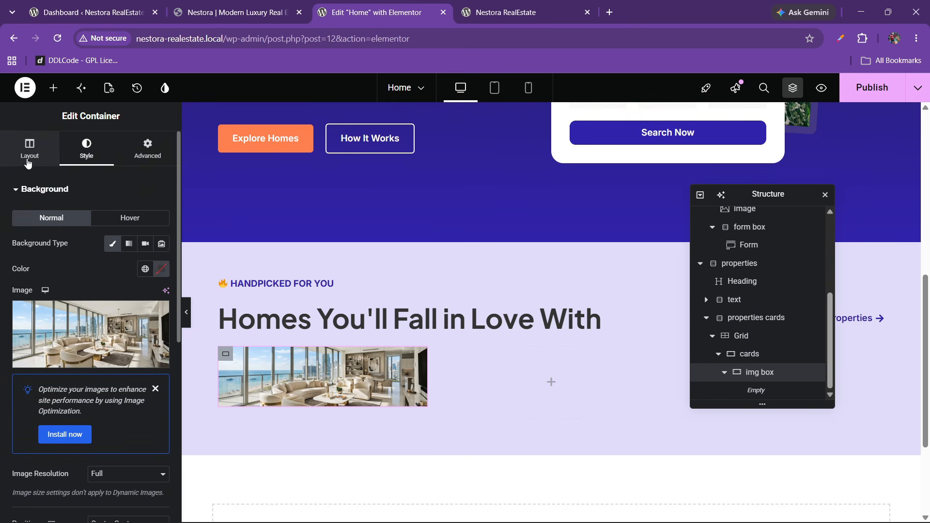
{"action": "left_click", "coordinate": [29, 149]}
{"action": "left_click_drag", "start_coordinate": [13, 331], "coordinate": [35, 332]}
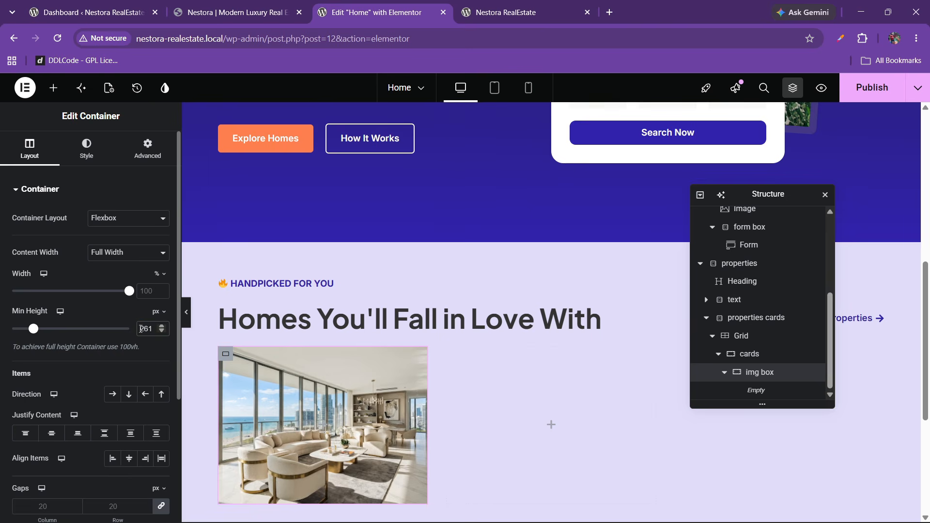
{"action": "type", "text": "300"}
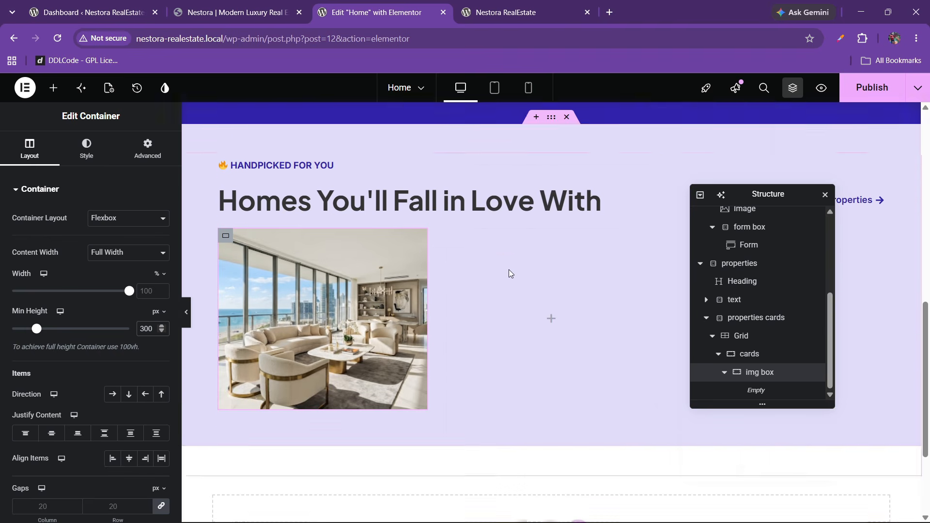
{"action": "type", "text": "250"}
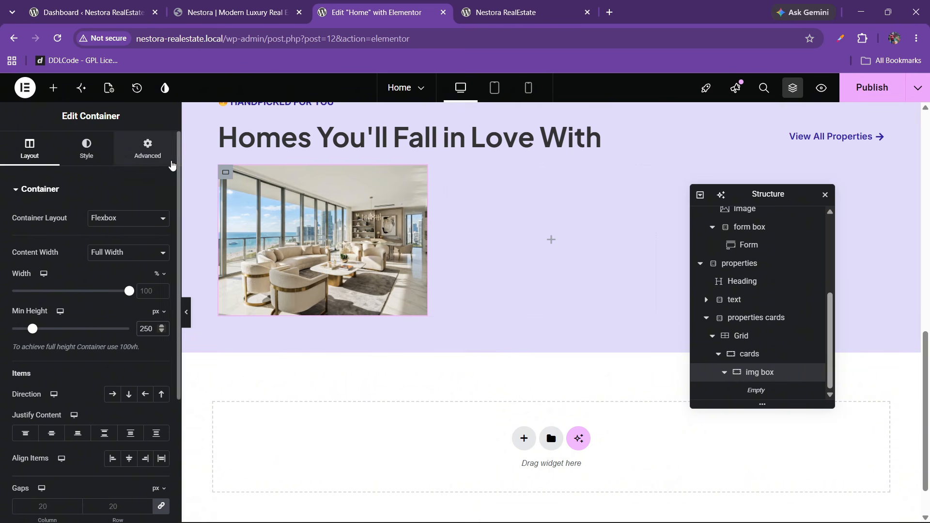
- Set the img box's padding to 20 px on all sides
{"action": "left_click", "coordinate": [148, 148]}
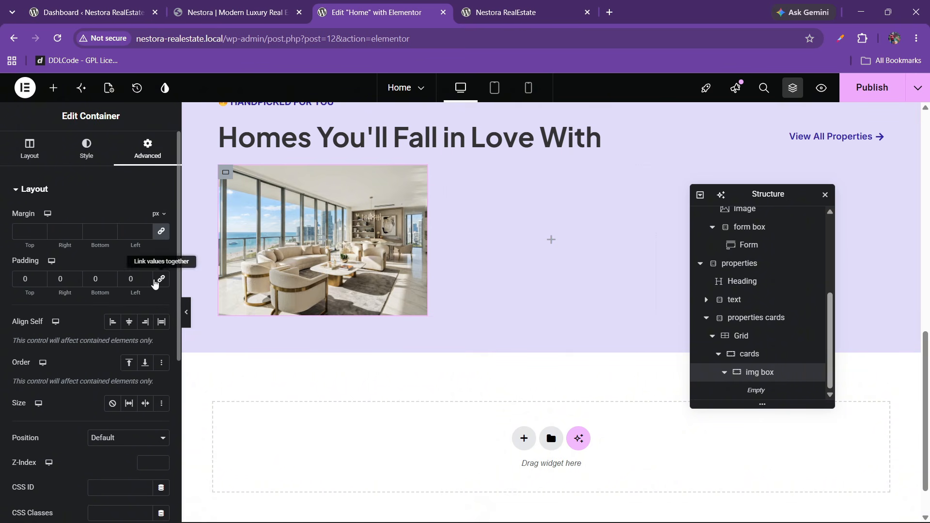
{"action": "type", "text": "3"}
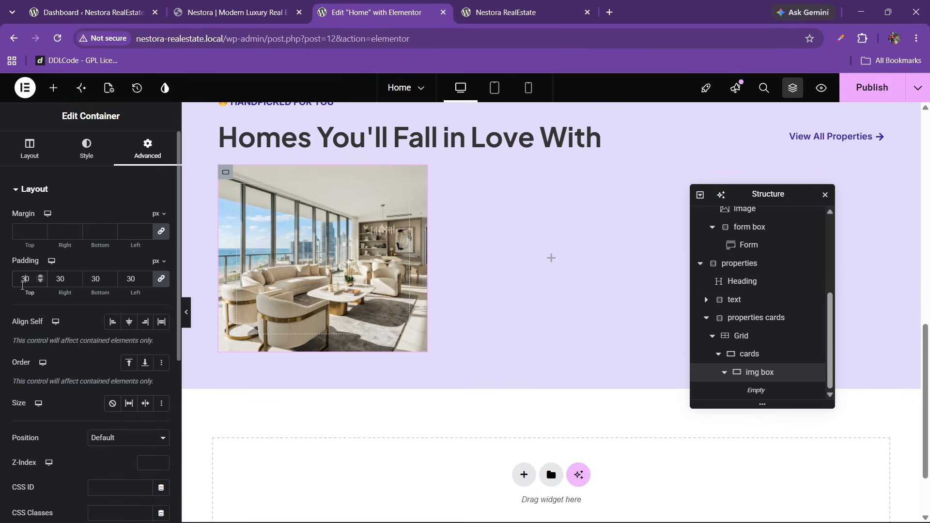
{"action": "key", "text": "BackSpace"}
{"action": "type", "text": "2"}
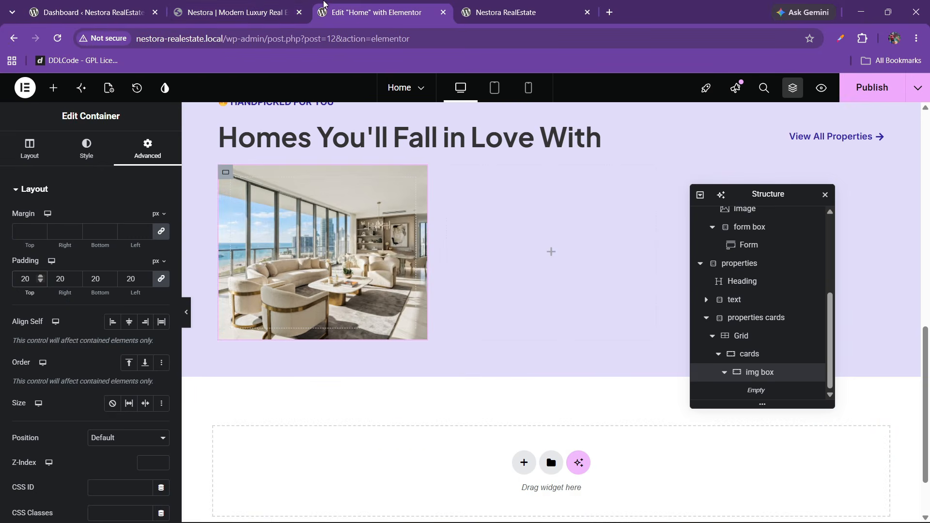
- Check the reference cards and add a second container named "content" inside cards, beneath the img box
{"action": "left_click", "coordinate": [254, 11]}
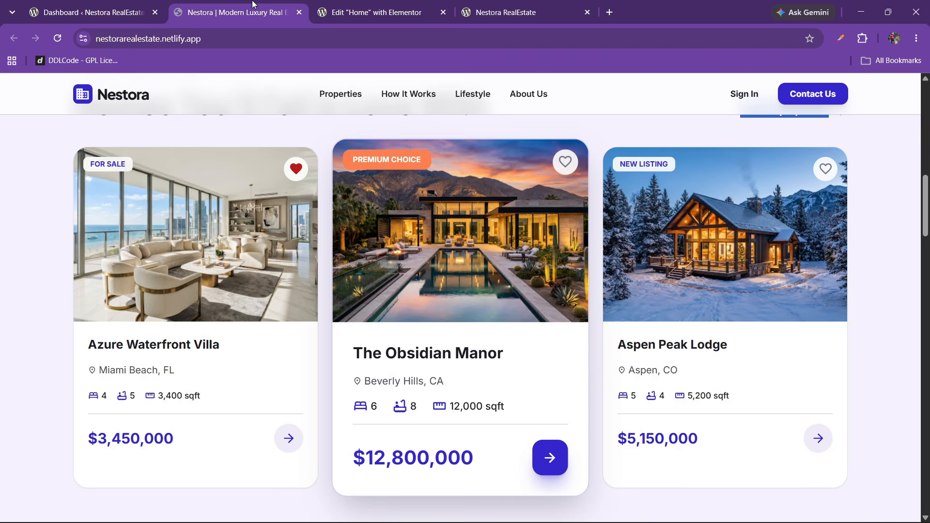
{"action": "left_click", "coordinate": [370, 12]}
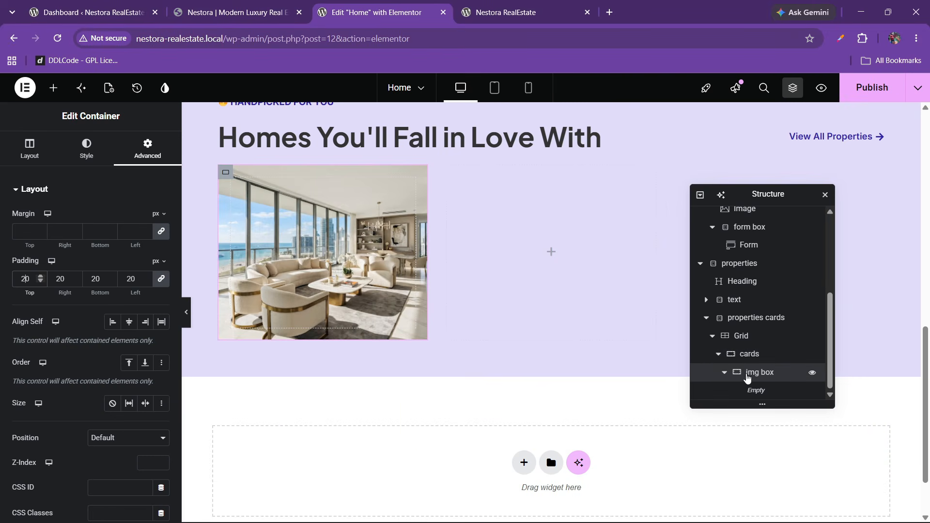
{"action": "left_click", "coordinate": [725, 373]}
{"action": "right_click", "coordinate": [754, 394]}
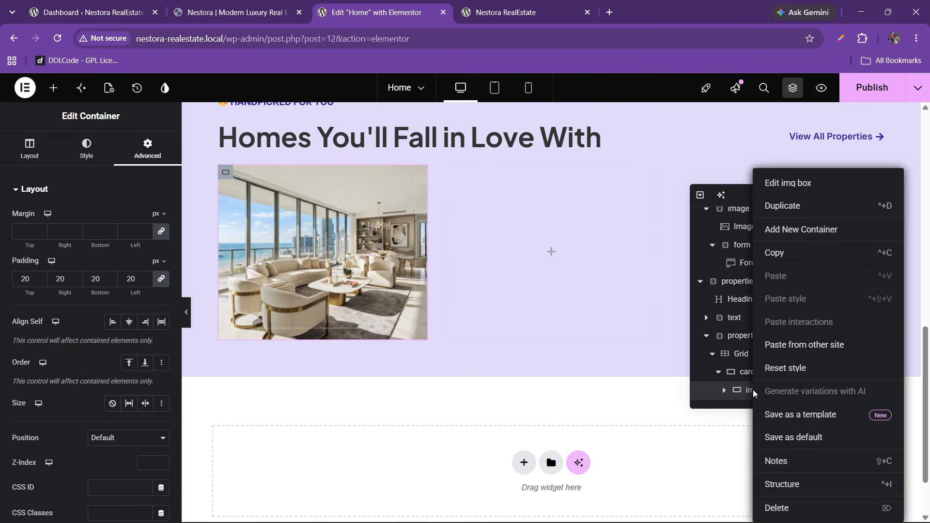
{"action": "left_click", "coordinate": [779, 236]}
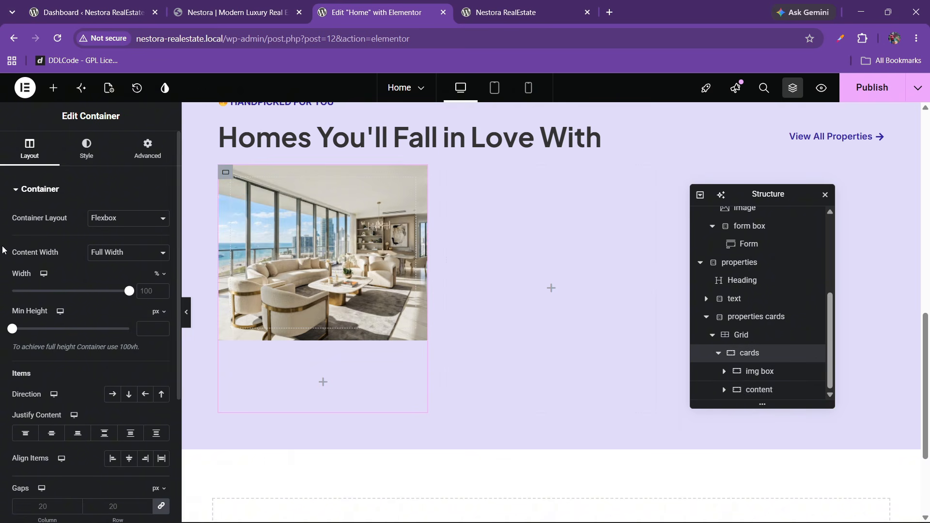
- Stack the cards container's items in a column, centre them with justify and align, and set the gaps to 0 px
{"action": "scroll", "coordinate": [80, 322], "scroll_direction": "down", "scroll_amount": 3}
{"action": "left_click", "coordinate": [52, 312]}
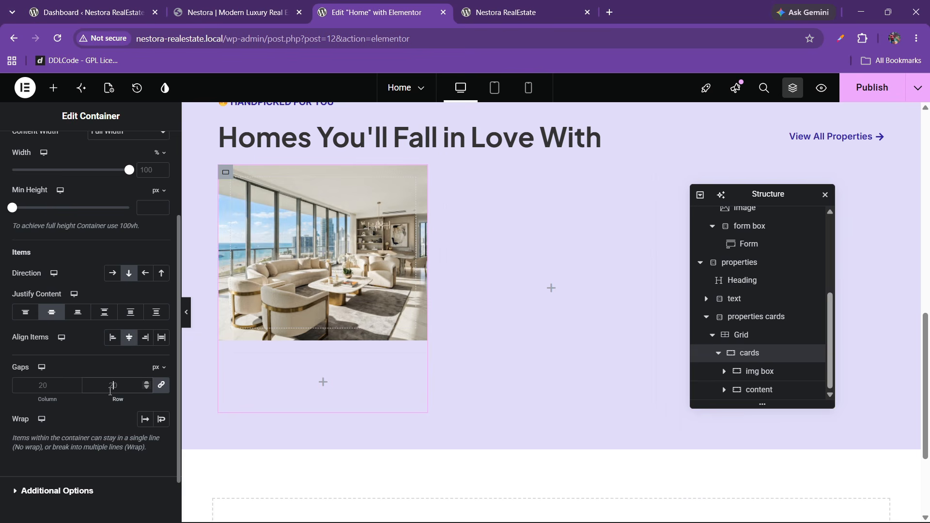
{"action": "left_click", "coordinate": [93, 393]}
{"action": "type", "text": "0"}
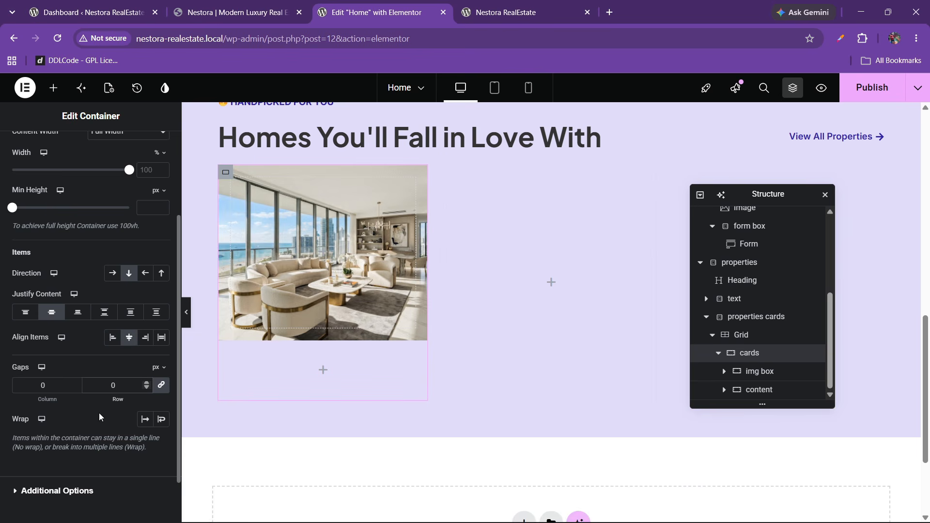
- Give the content container a classic white background and compare it with the reference property cards
{"action": "left_click", "coordinate": [226, 349]}
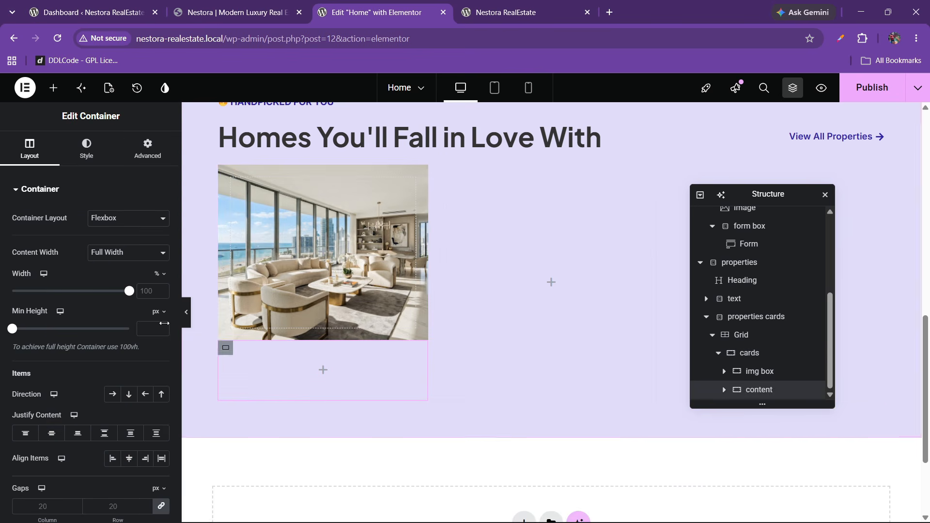
{"action": "left_click", "coordinate": [87, 147]}
{"action": "left_click", "coordinate": [112, 244]}
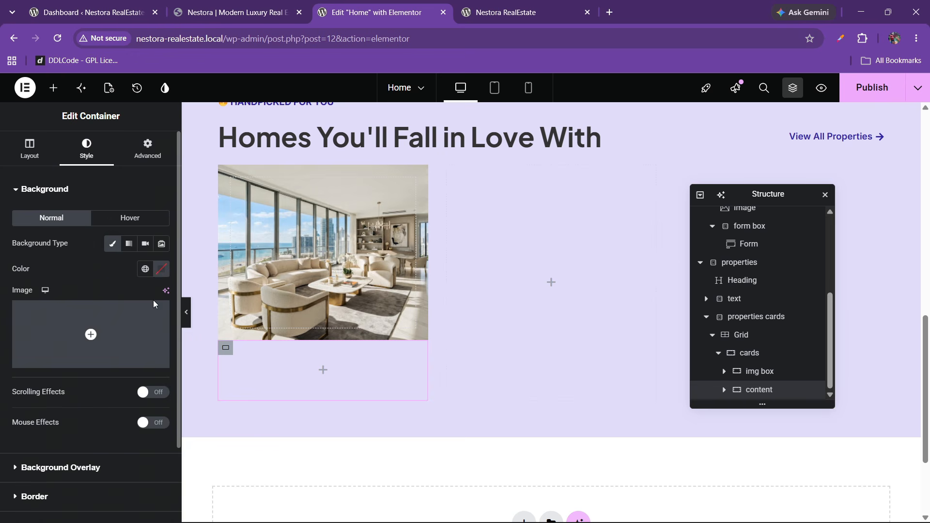
{"action": "left_click", "coordinate": [145, 272]}
{"action": "left_click", "coordinate": [160, 272]}
{"action": "left_click_drag", "start_coordinate": [144, 354], "coordinate": [77, 257]}
{"action": "left_click", "coordinate": [76, 257]}
{"action": "left_click", "coordinate": [271, 5]}
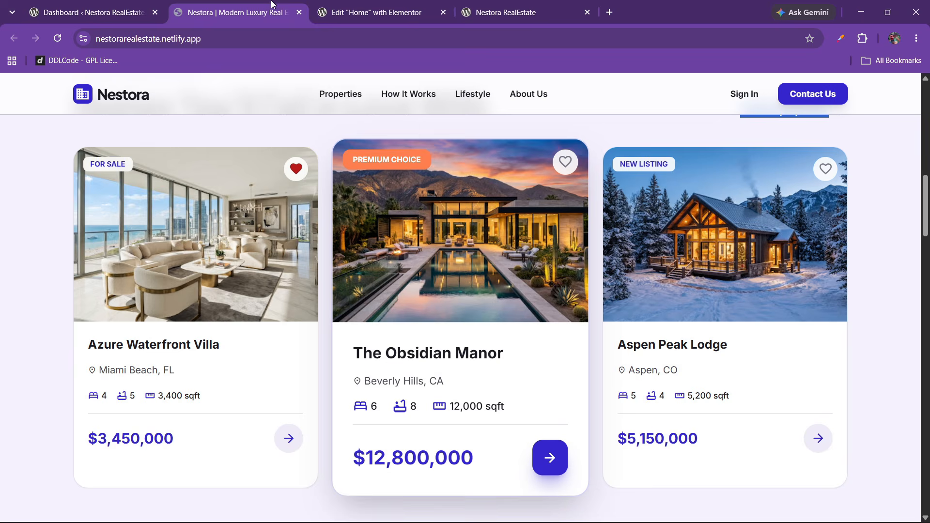
{"action": "left_click", "coordinate": [386, 6]}
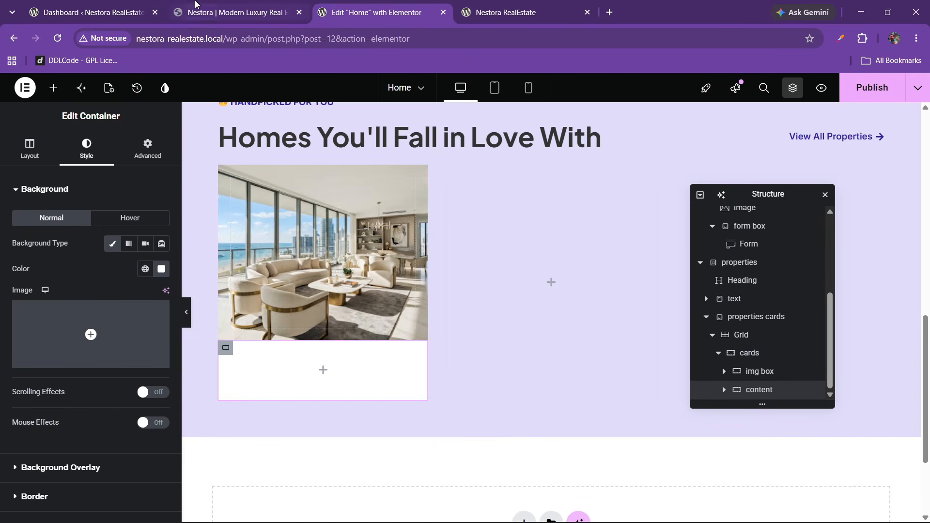
- Set the cards container's border radius to 20 px on all corners and preview the section without the editing panel
{"action": "left_click", "coordinate": [295, 13]}
{"action": "left_click", "coordinate": [322, 12]}
{"action": "left_click", "coordinate": [735, 338]}
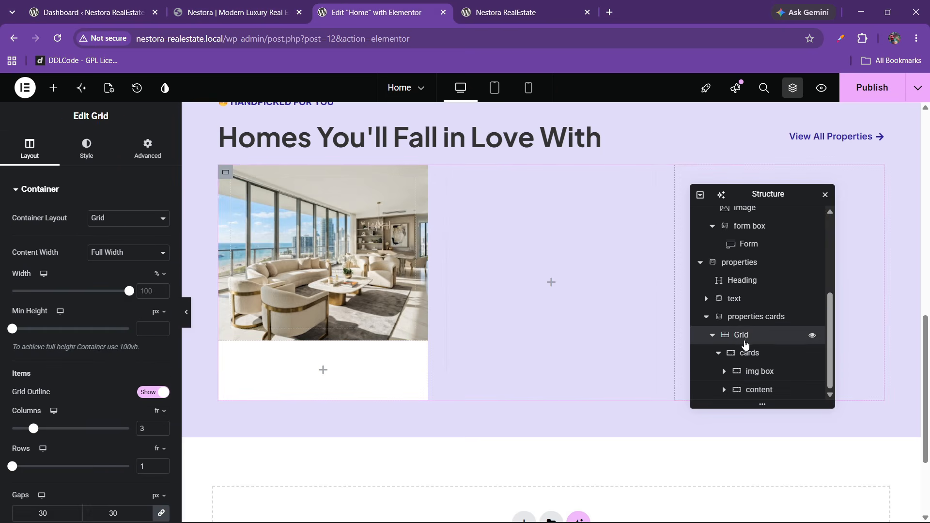
{"action": "left_click", "coordinate": [750, 353]}
{"action": "left_click", "coordinate": [86, 147]}
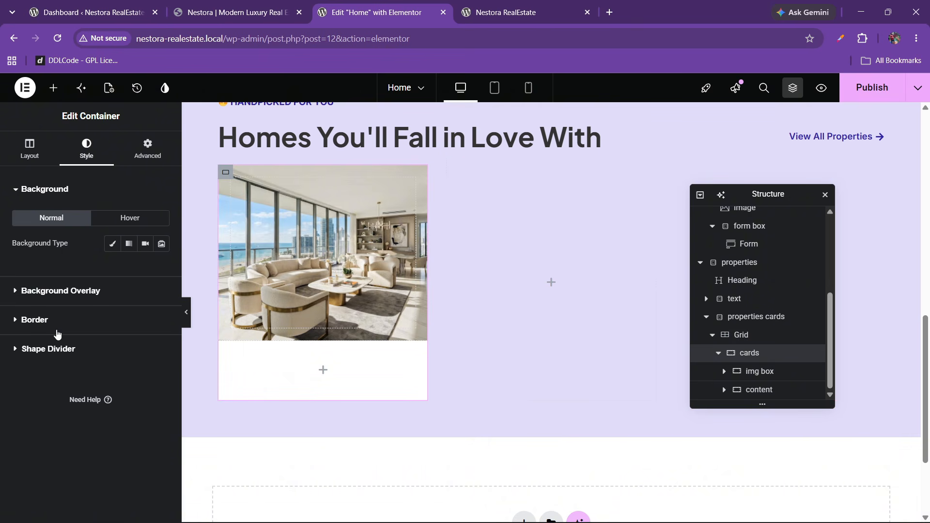
{"action": "left_click", "coordinate": [35, 320]}
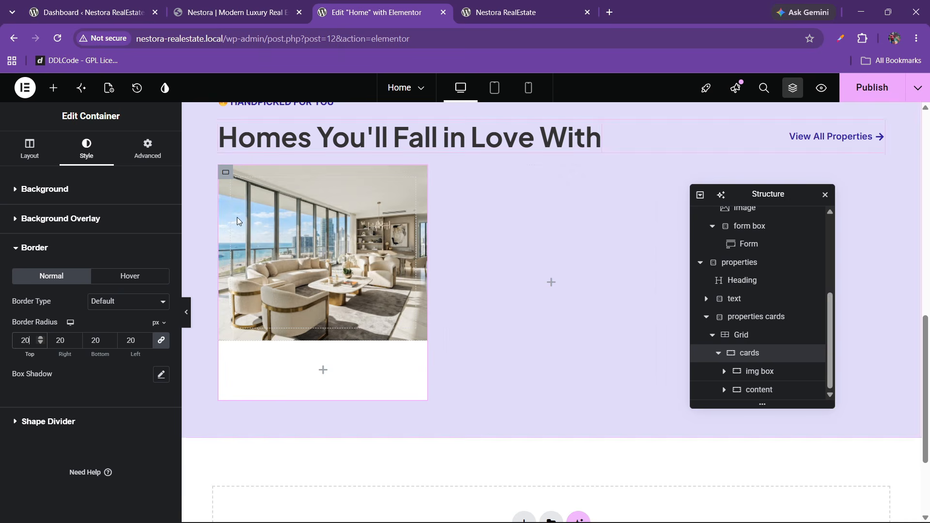
{"action": "left_click", "coordinate": [186, 312]}
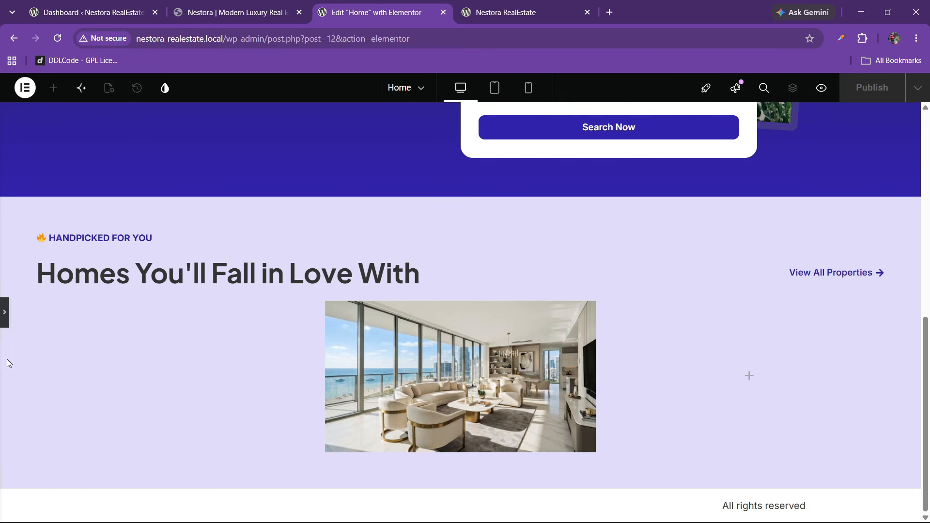
{"action": "left_click", "coordinate": [6, 326]}
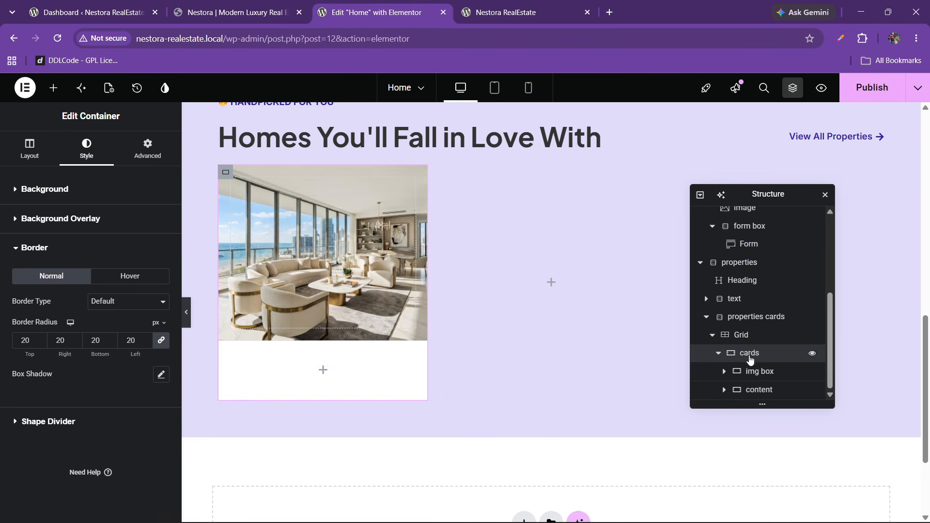
- Round only the img box's upper corners by setting its top and right border radius to 20 px and the others to 0
{"action": "left_click", "coordinate": [754, 369]}
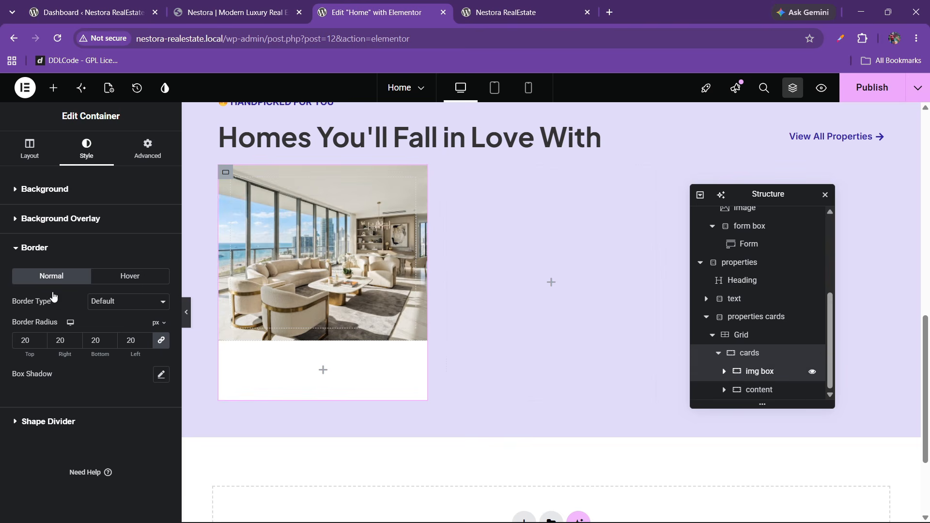
{"action": "left_click", "coordinate": [76, 158]}
{"action": "scroll", "coordinate": [43, 395], "scroll_direction": "down", "scroll_amount": 6}
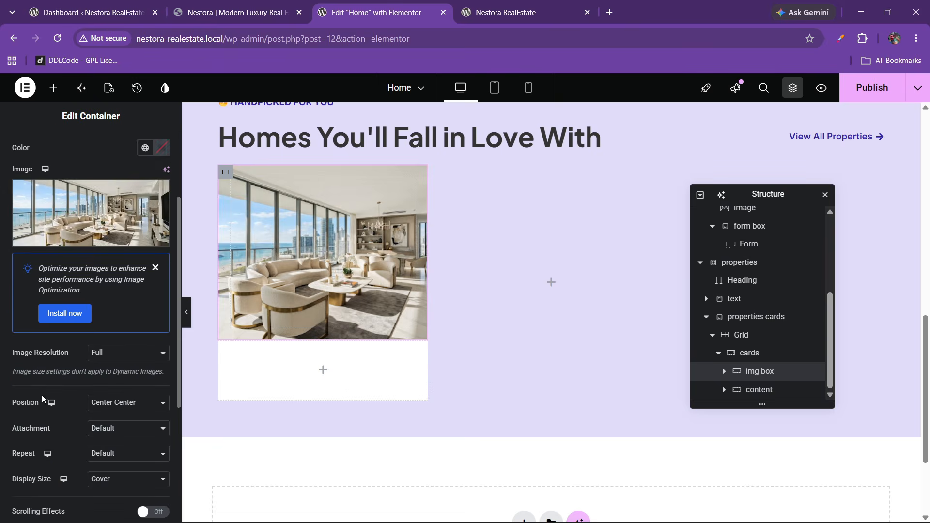
{"action": "left_click", "coordinate": [41, 433]}
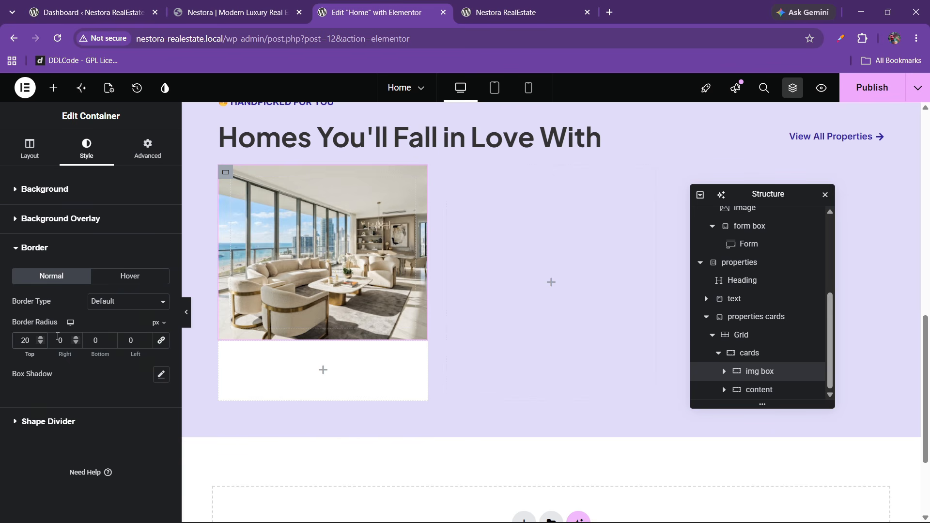
{"action": "type", "text": "2"}
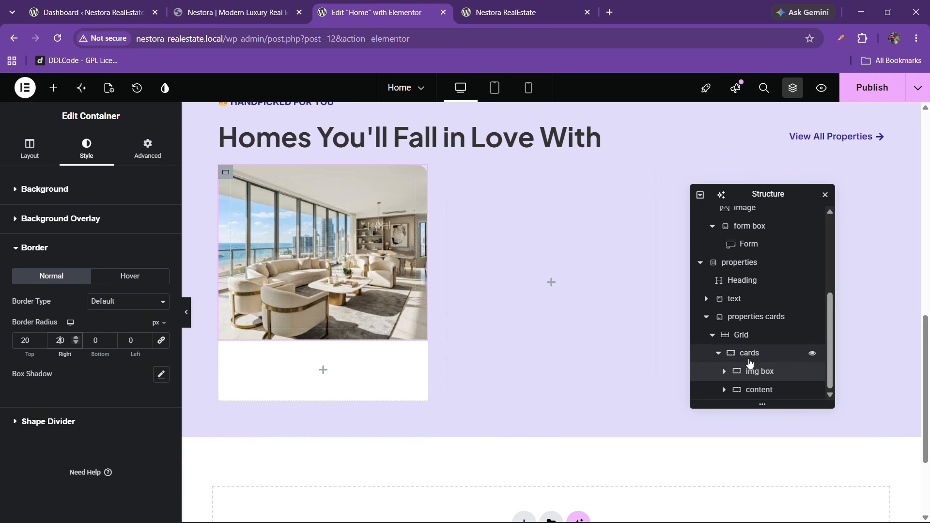
- Set the content container's bottom and left border radius to 20 px, the others to 0, and its padding to 20 px on all sides
{"action": "left_click", "coordinate": [754, 390]}
{"action": "scroll", "coordinate": [71, 288], "scroll_direction": "down", "scroll_amount": 2}
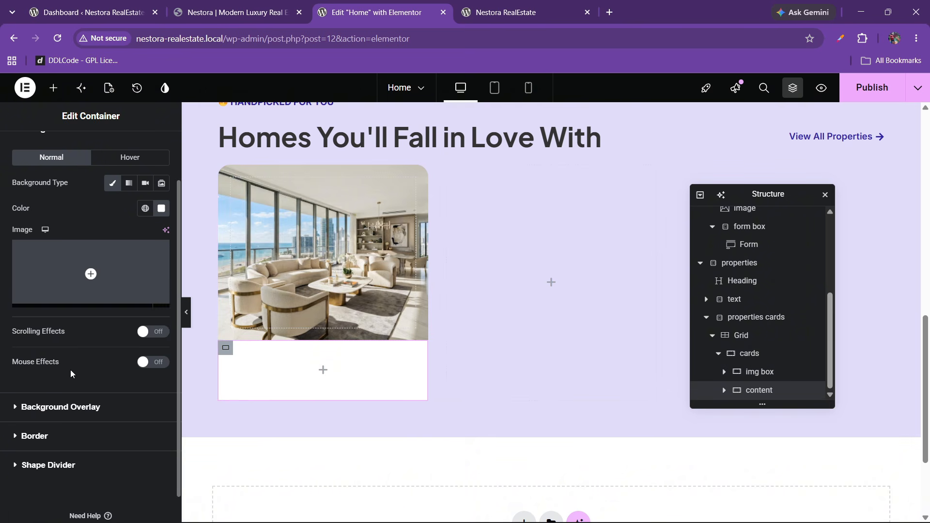
{"action": "left_click", "coordinate": [60, 435]}
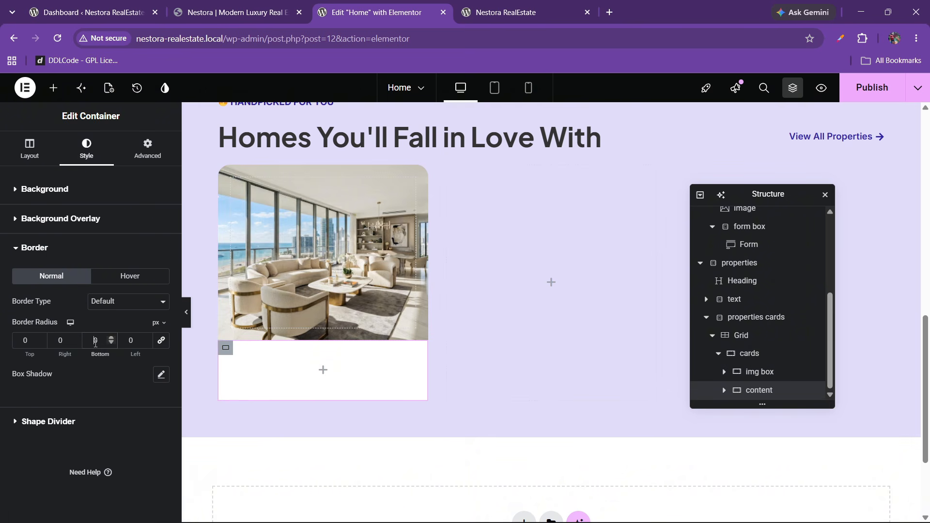
{"action": "left_click", "coordinate": [128, 346]}
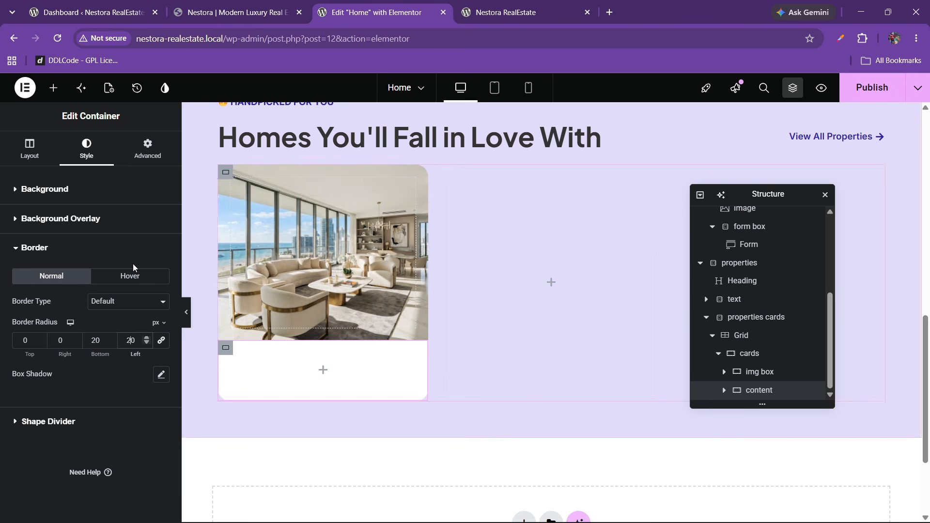
{"action": "left_click", "coordinate": [121, 150]}
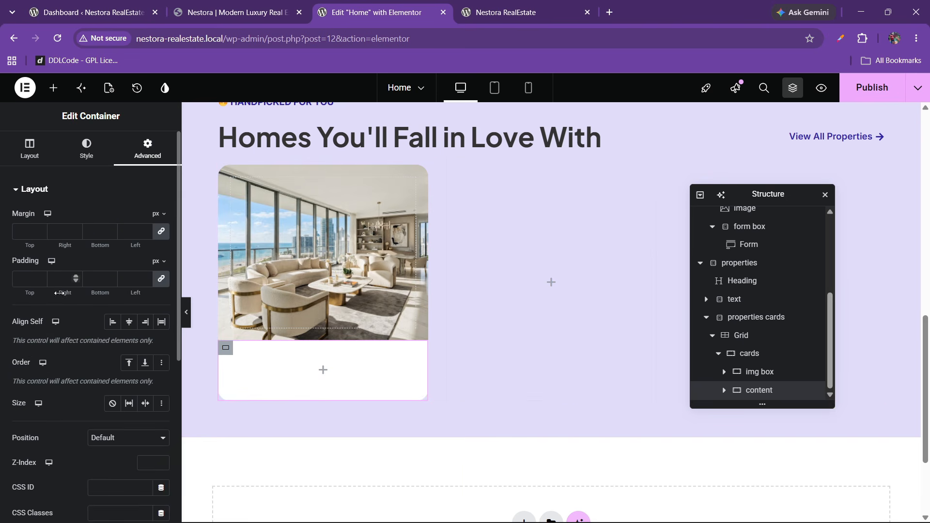
{"action": "type", "text": "20"}
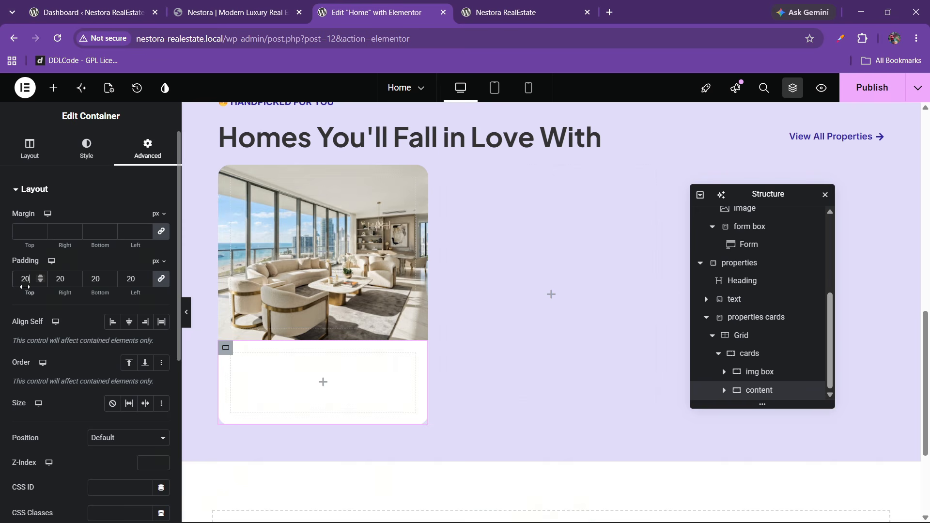
- Check the reference card's text and insert an atomic Heading element inside the content container
{"action": "left_click", "coordinate": [230, 5]}
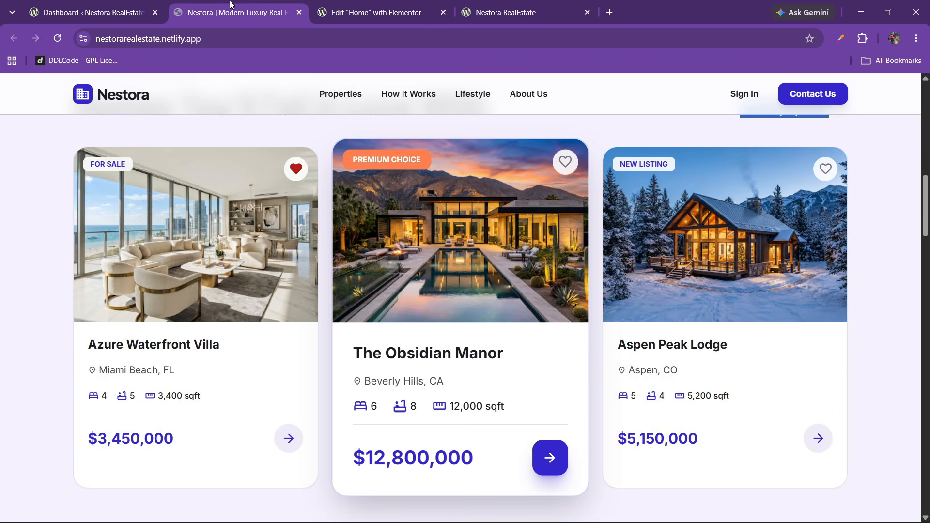
{"action": "left_click", "coordinate": [383, 12]}
{"action": "left_click", "coordinate": [53, 87]}
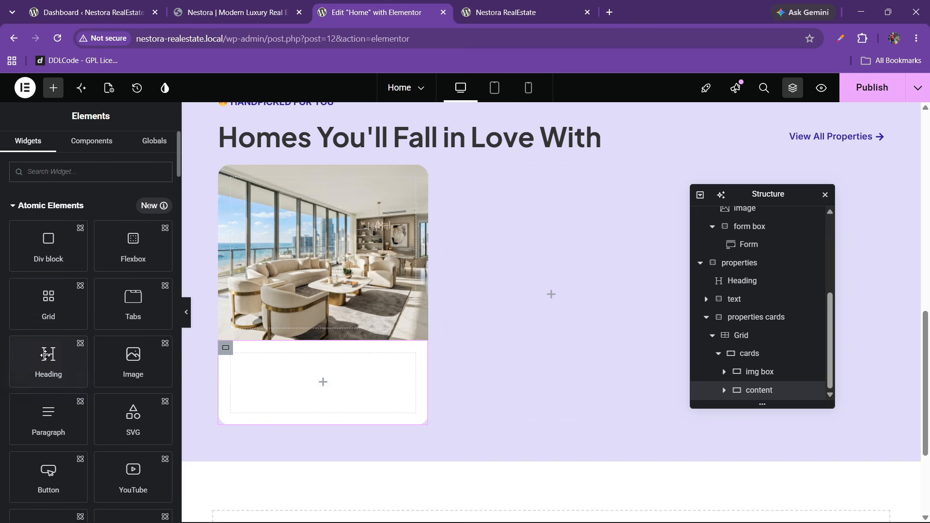
{"action": "left_click_drag", "start_coordinate": [46, 355], "coordinate": [243, 380]}
- Copy the first card's title from the reference page and replace the new heading's text with "Azure Waterfront Villa"
{"action": "left_click", "coordinate": [228, 12]}
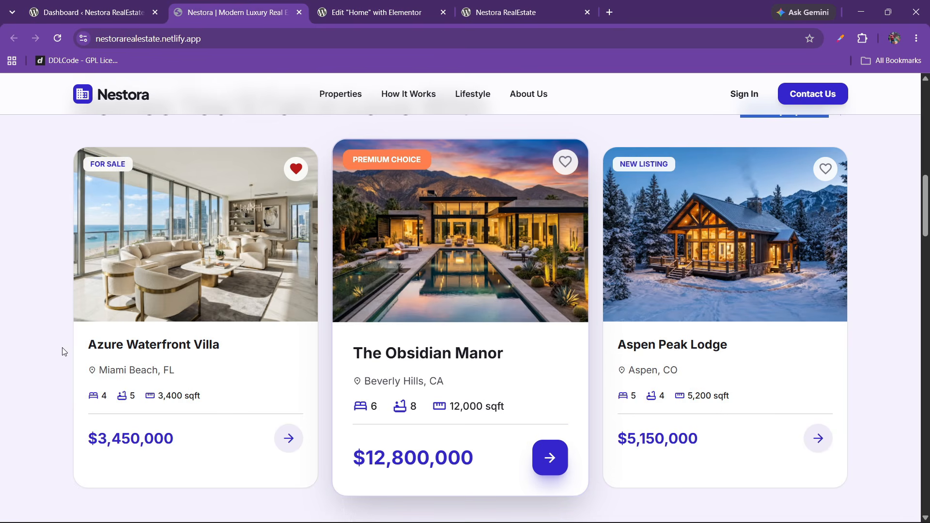
{"action": "left_click_drag", "start_coordinate": [86, 345], "coordinate": [237, 344]}
{"action": "right_click", "coordinate": [177, 345]}
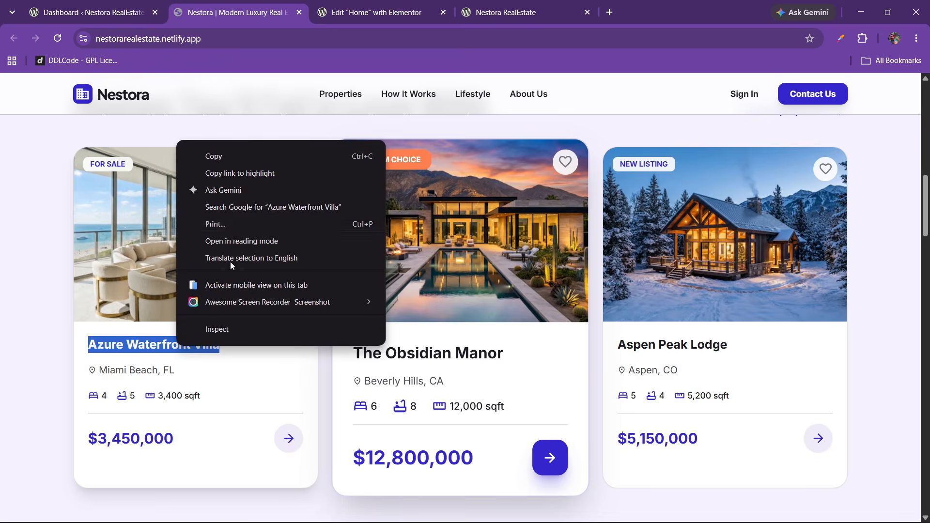
{"action": "left_click", "coordinate": [224, 155]}
{"action": "key", "text": "ctrl+Tab"}
{"action": "left_click", "coordinate": [20, 228]}
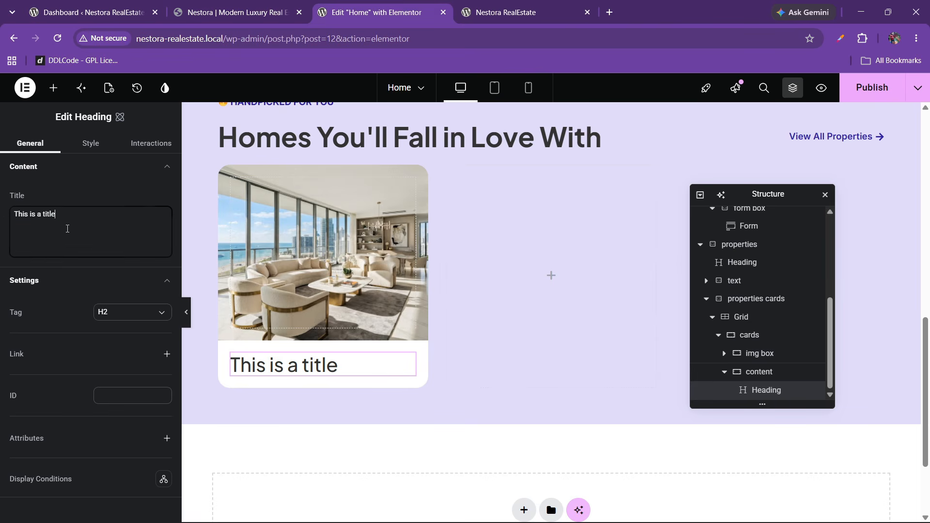
{"action": "key", "text": "ctrl+a"}
{"action": "key", "text": "BackSpace"}
{"action": "right_click", "coordinate": [59, 228]}
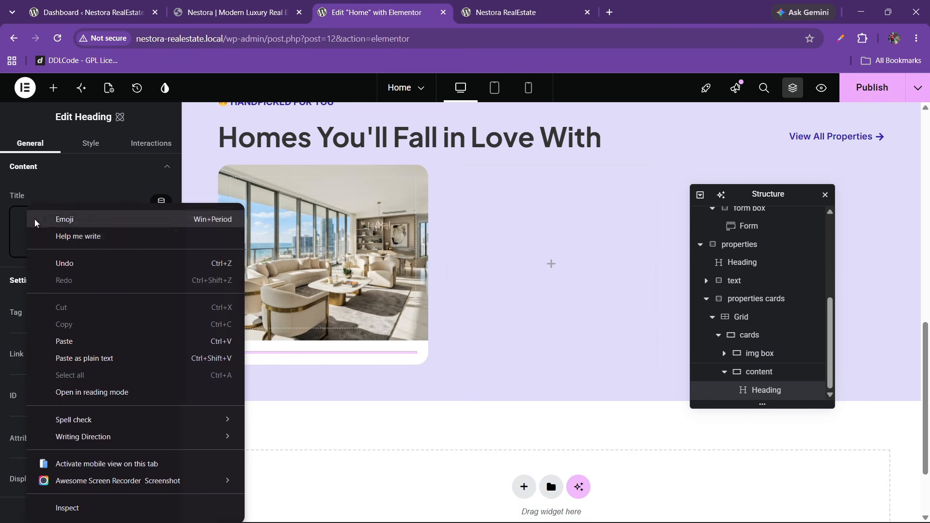
{"action": "left_click", "coordinate": [63, 336]}
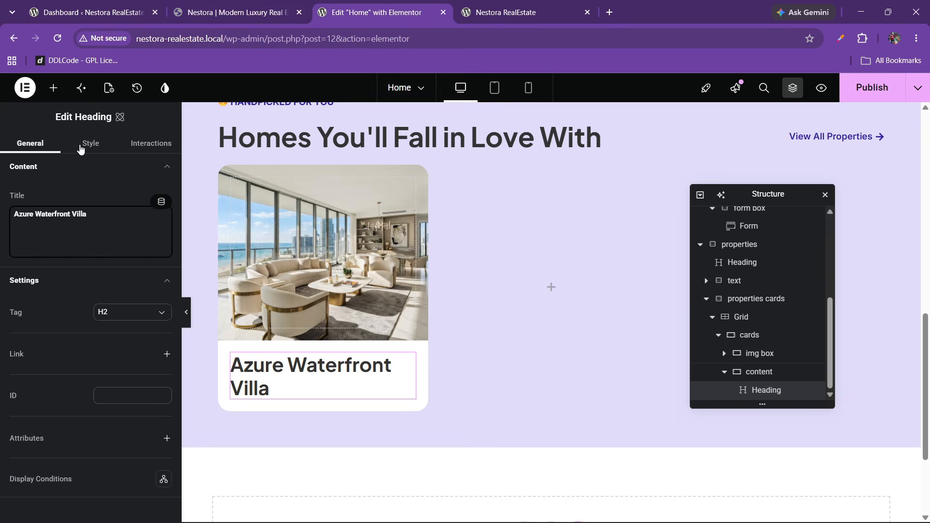
- Set the "Azure Waterfront Villa" heading's font family to the font1 variable and its font size to 20 px
{"action": "left_click", "coordinate": [82, 145]}
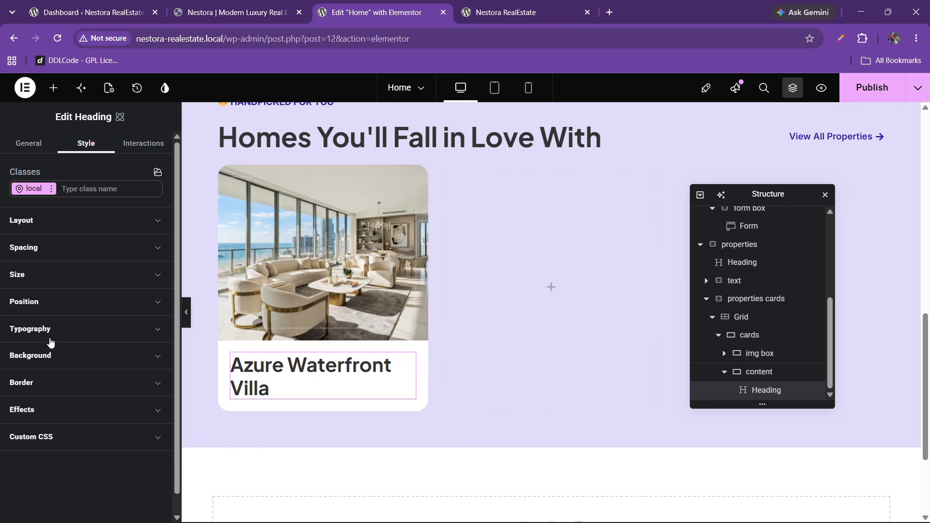
{"action": "left_click", "coordinate": [56, 333]}
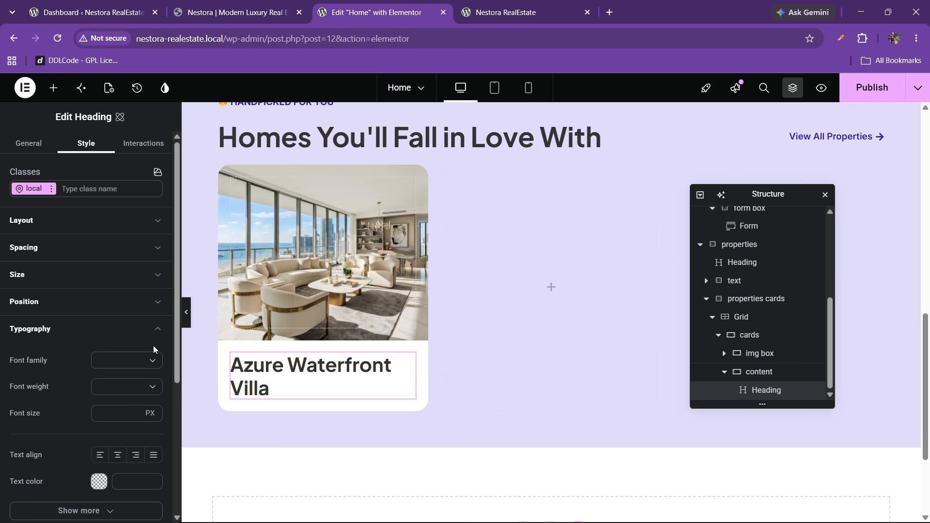
{"action": "left_click", "coordinate": [154, 351]}
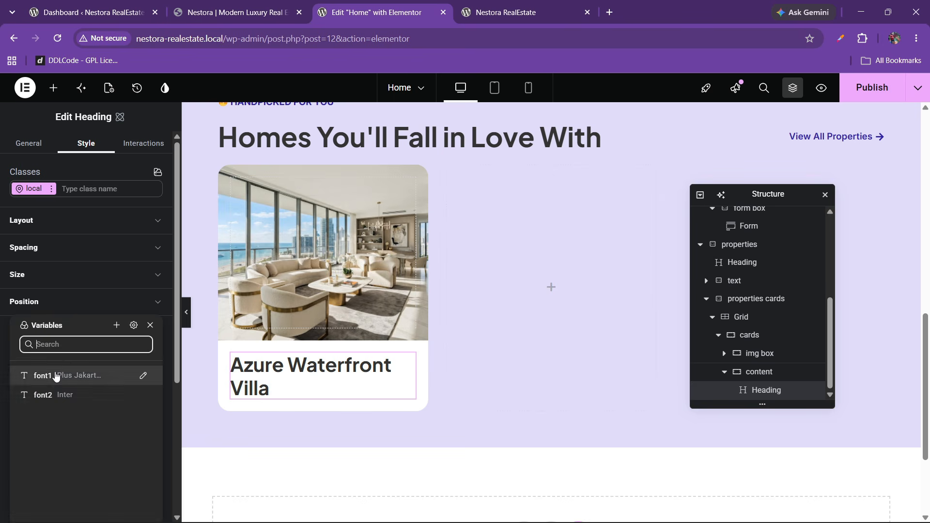
{"action": "left_click", "coordinate": [56, 376]}
{"action": "scroll", "coordinate": [95, 373], "scroll_direction": "down", "scroll_amount": 1}
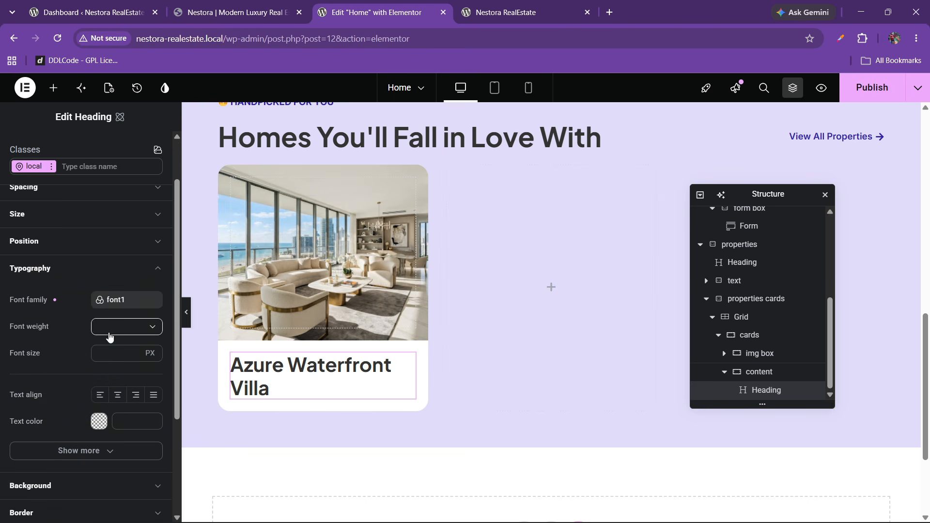
{"action": "left_click", "coordinate": [109, 357]}
{"action": "type", "text": "17"}
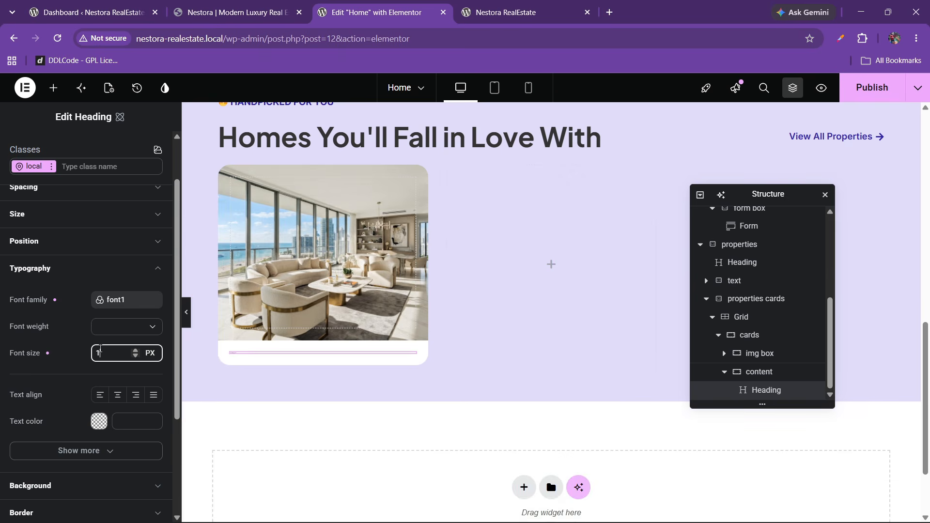
{"action": "key", "text": "BackSpace"}
{"action": "key", "text": "BackSpace"}
{"action": "type", "text": "20"}
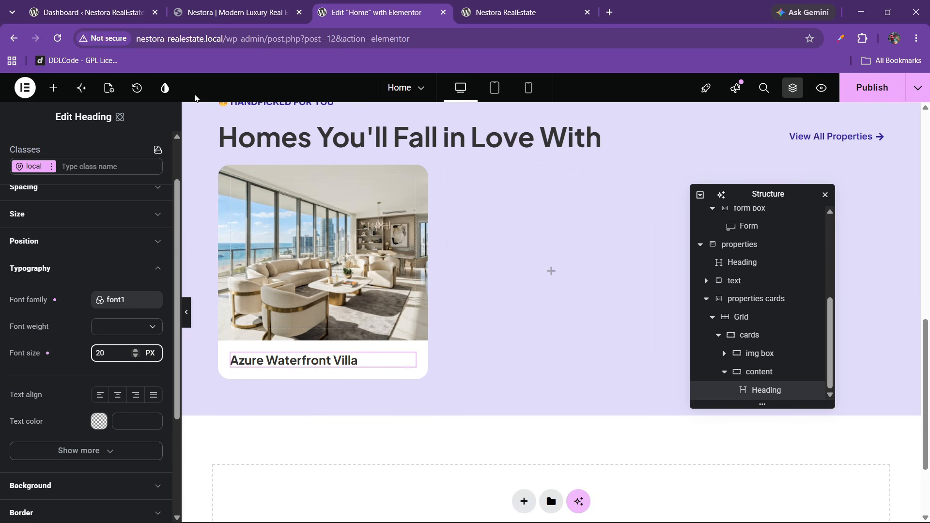
- Check the reference card's layout and insert an Icon List widget below the heading in the content container
{"action": "left_click", "coordinate": [209, 7]}
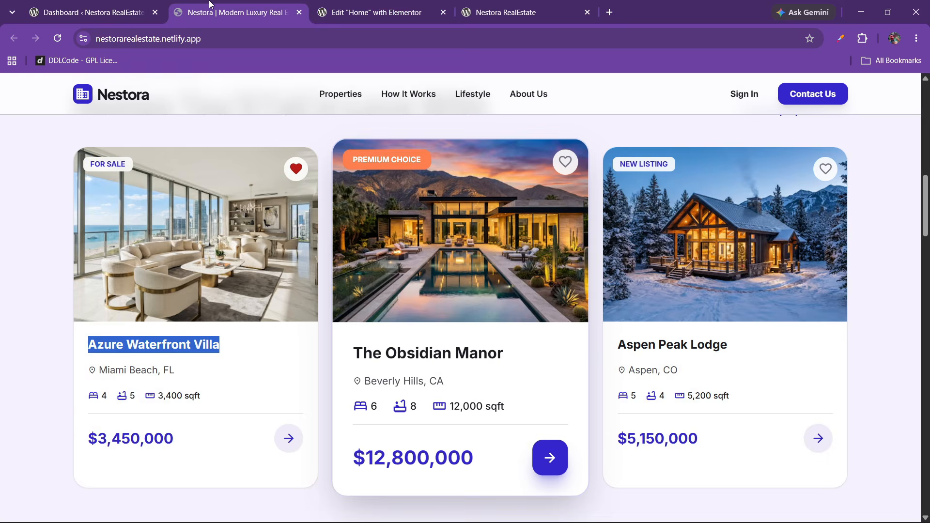
{"action": "left_click", "coordinate": [390, 7]}
{"action": "left_click", "coordinate": [230, 5]}
{"action": "left_click", "coordinate": [333, 6]}
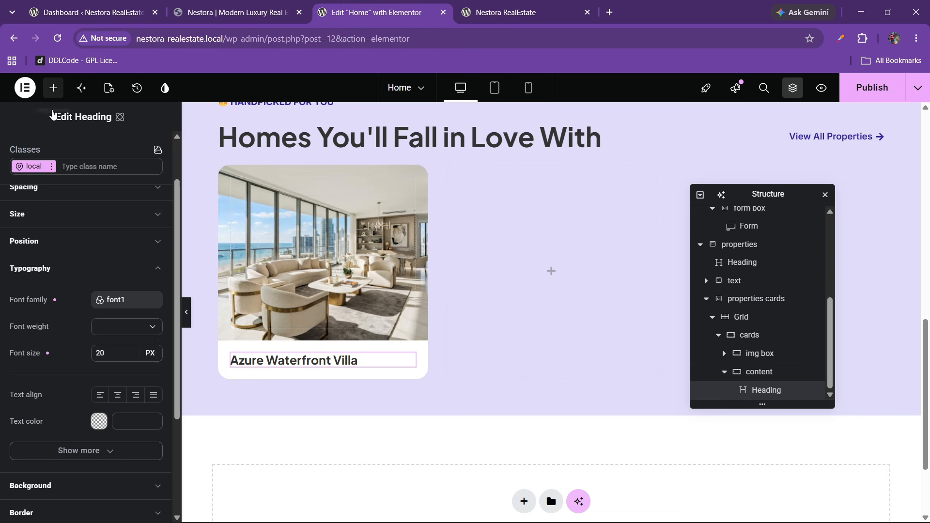
{"action": "left_click", "coordinate": [53, 88]}
{"action": "type", "text": "list"}
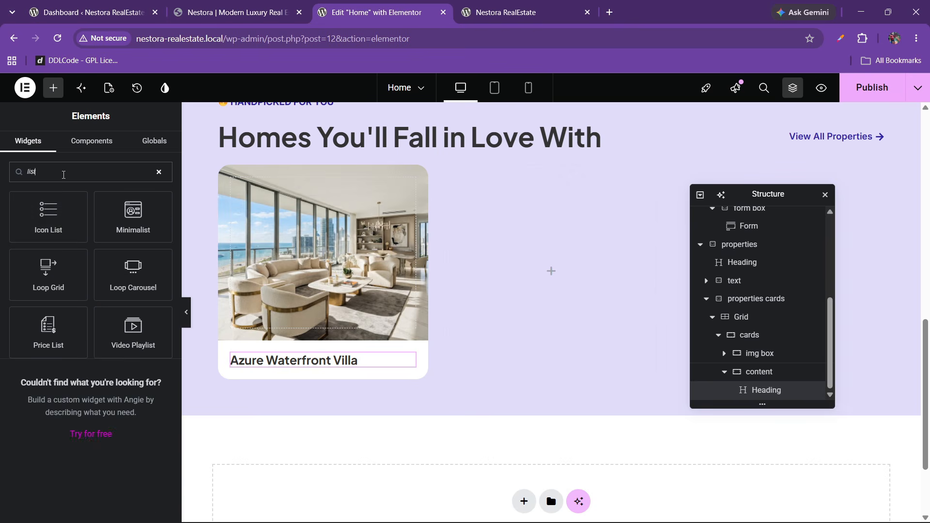
{"action": "left_click_drag", "start_coordinate": [54, 222], "coordinate": [313, 365]}
- Reduce the icon list to one item and set its text to "Miami Beach, FL", copied from the reference page's first card
{"action": "left_click", "coordinate": [253, 5]}
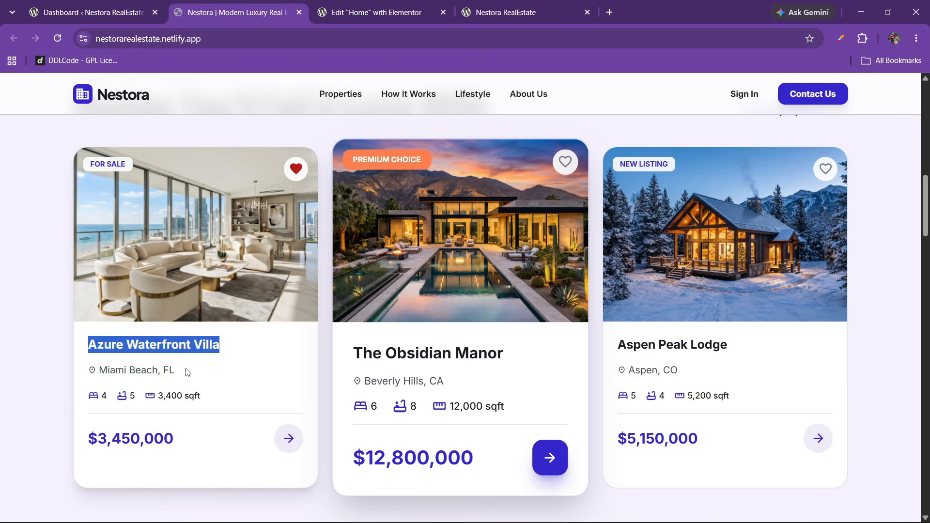
{"action": "left_click", "coordinate": [124, 389]}
{"action": "left_click_drag", "start_coordinate": [99, 370], "coordinate": [170, 369]}
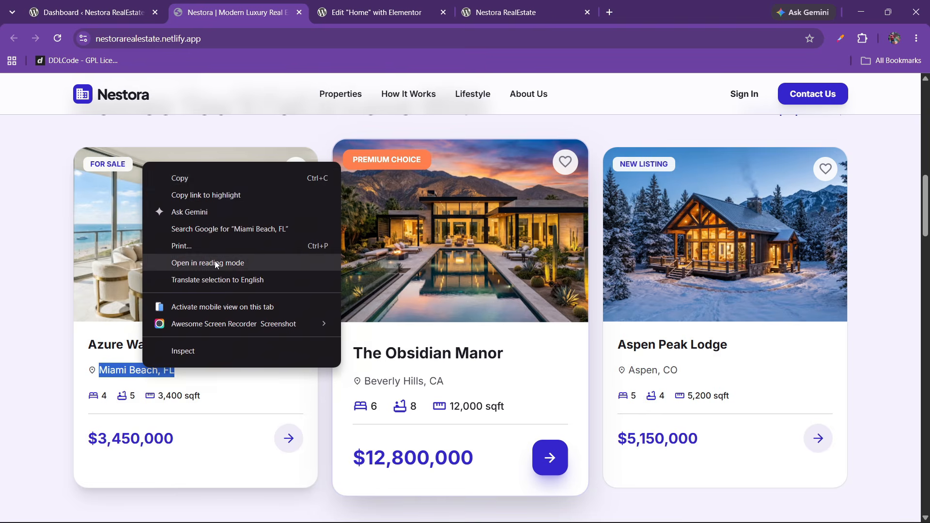
{"action": "left_click", "coordinate": [190, 179]}
{"action": "key", "text": "ctrl+Tab"}
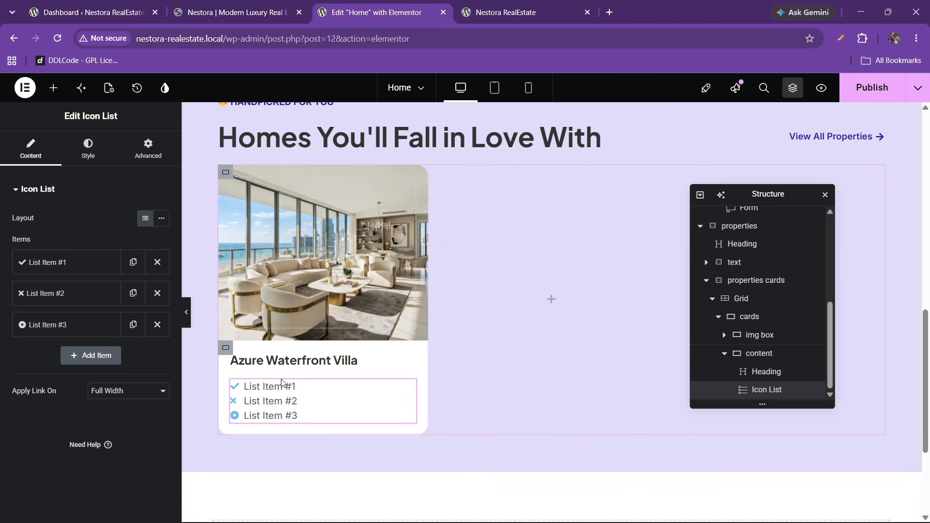
{"action": "left_click", "coordinate": [151, 294]}
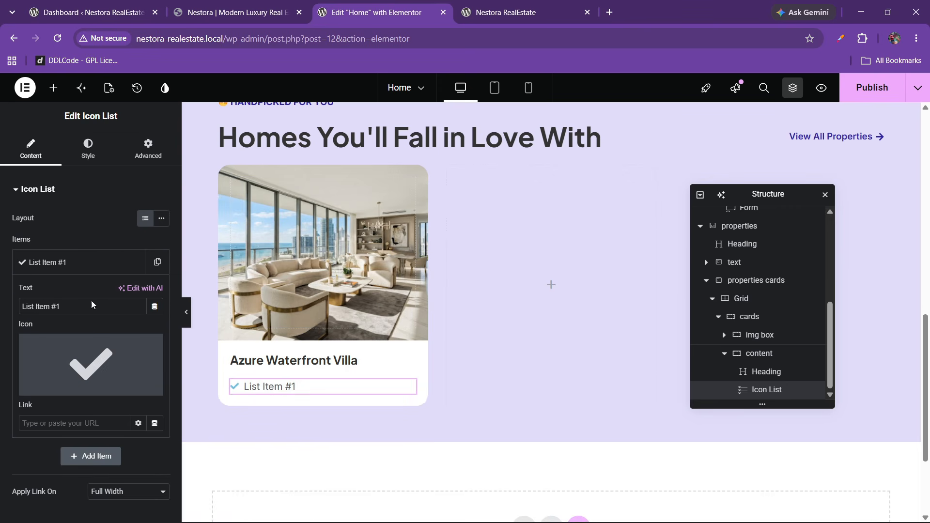
{"action": "left_click_drag", "start_coordinate": [101, 311], "coordinate": [4, 303]}
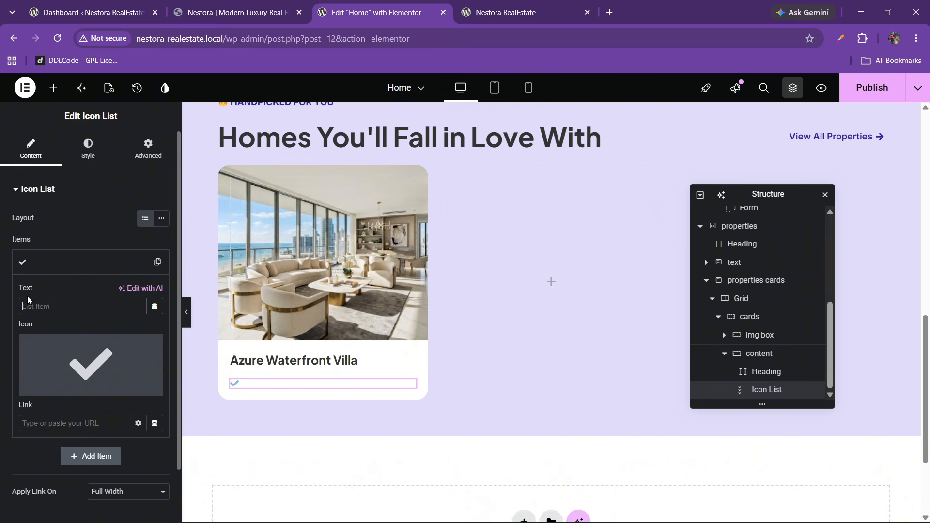
{"action": "right_click", "coordinate": [57, 308]}
{"action": "left_click", "coordinate": [60, 336]}
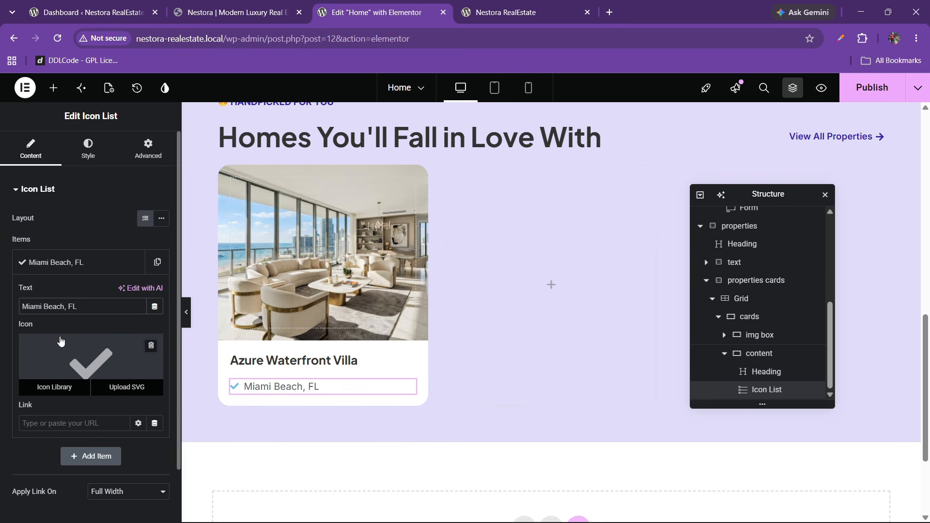
- Replace the "Miami Beach, FL" item's check icon with the map marker that has a hole in its center
{"action": "key", "text": "ctrl+shift+Tab"}
{"action": "key", "text": "ctrl+Tab"}
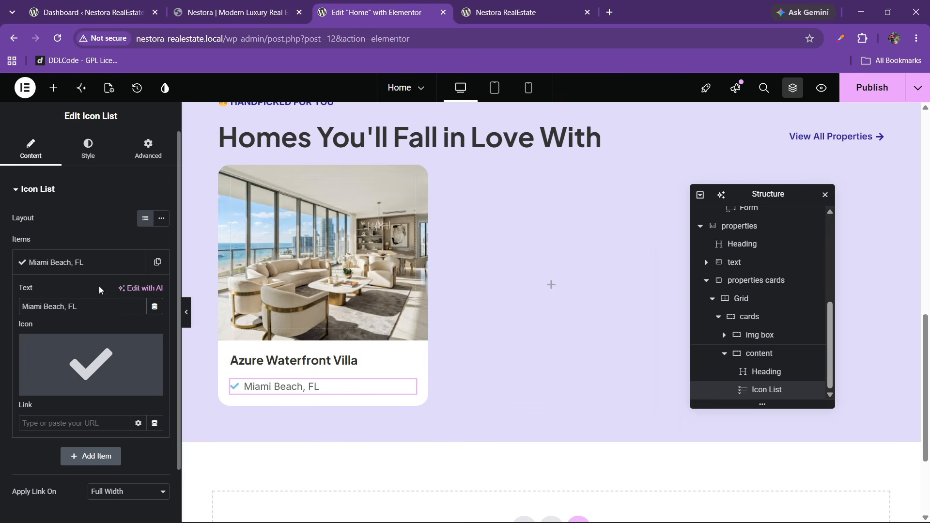
{"action": "left_click", "coordinate": [110, 355]}
{"action": "left_click", "coordinate": [372, 142]}
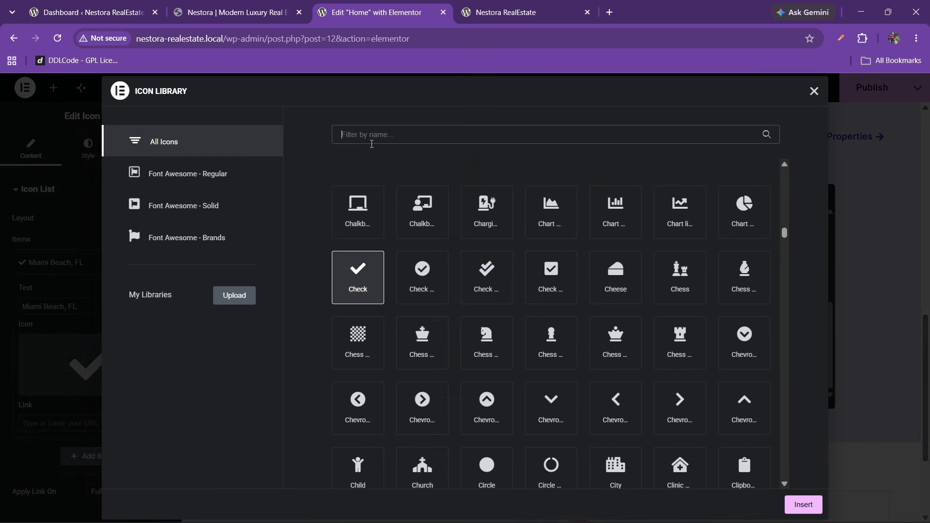
{"action": "type", "text": "map"}
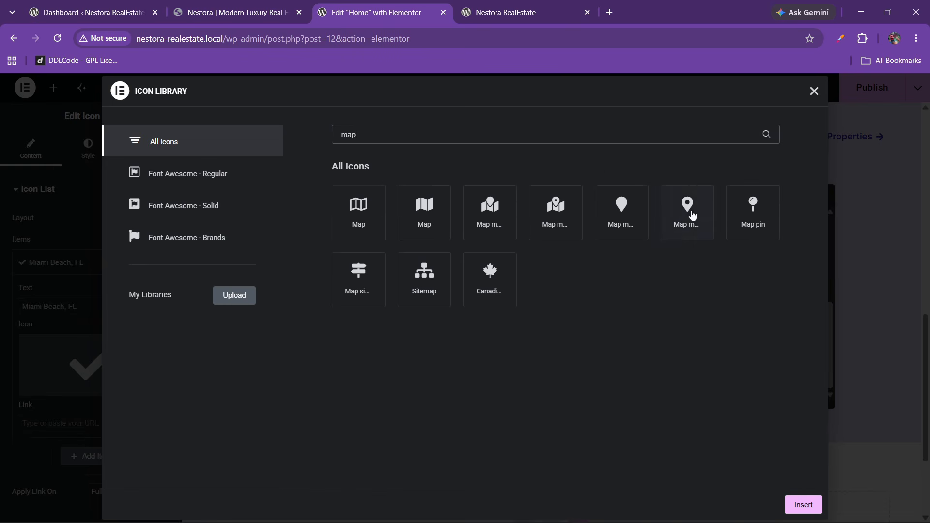
{"action": "left_click", "coordinate": [688, 212]}
{"action": "left_click", "coordinate": [803, 505]}
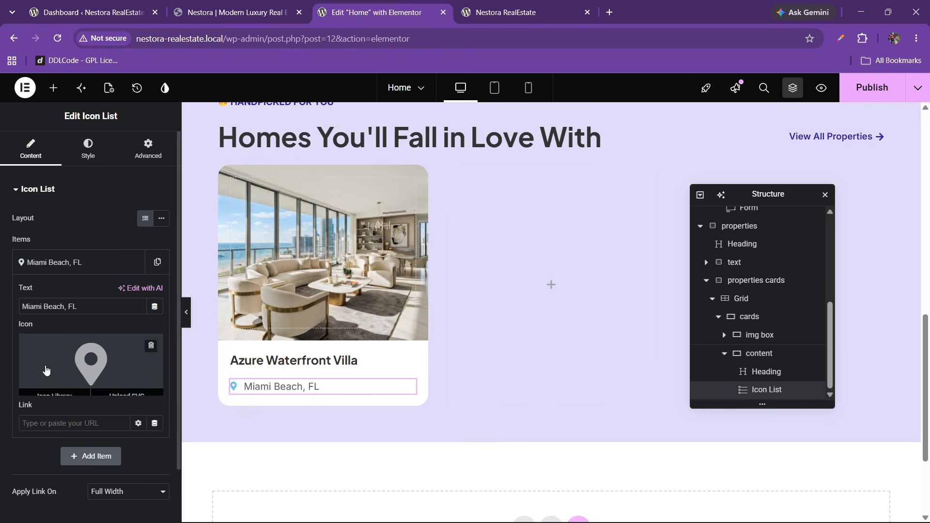
{"action": "left_click", "coordinate": [86, 264]}
- Compare with the reference card and set the icon list's normal text color to the darkblue variable
{"action": "left_click", "coordinate": [179, 5]}
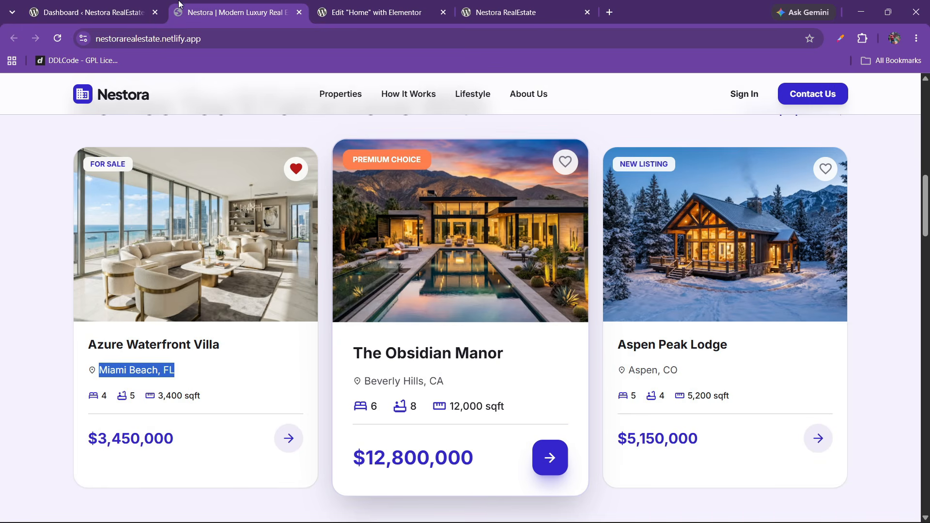
{"action": "left_click", "coordinate": [369, 12]}
{"action": "left_click", "coordinate": [88, 148]}
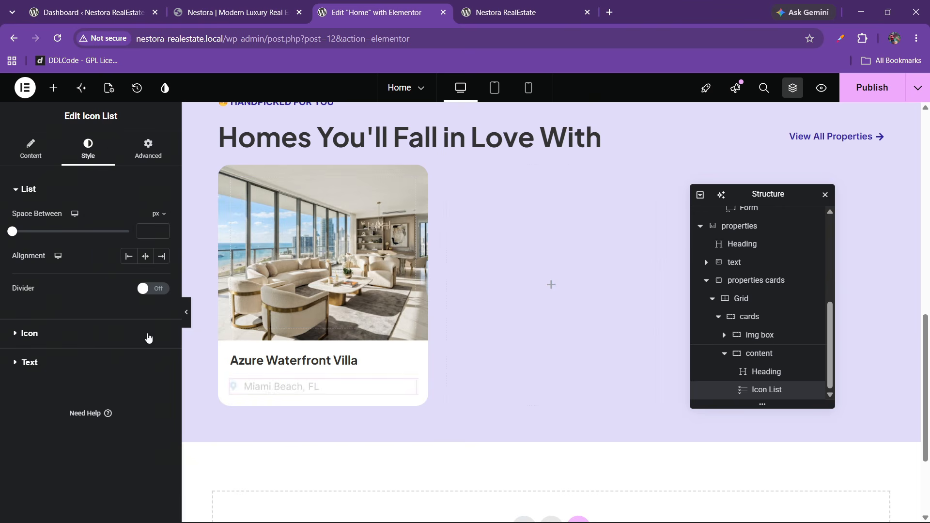
{"action": "left_click", "coordinate": [60, 365]}
{"action": "left_click", "coordinate": [145, 352]}
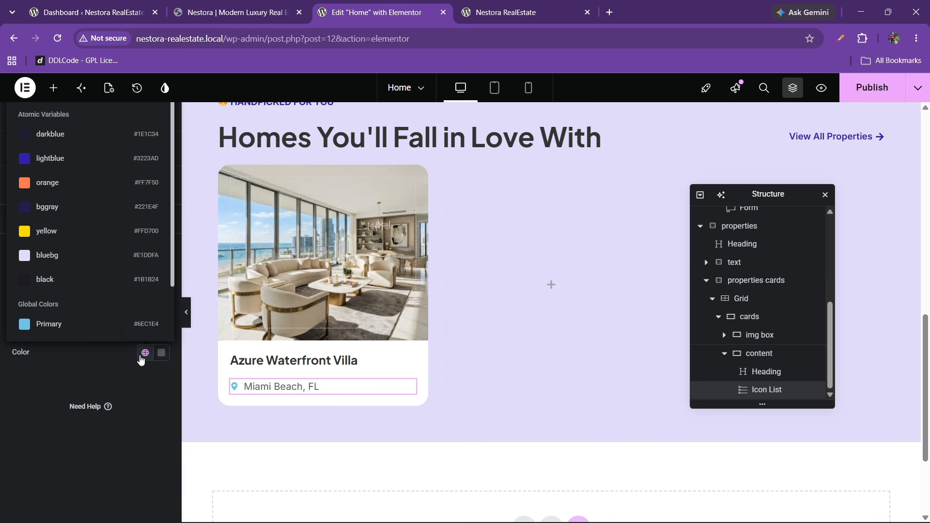
{"action": "left_click", "coordinate": [79, 265]}
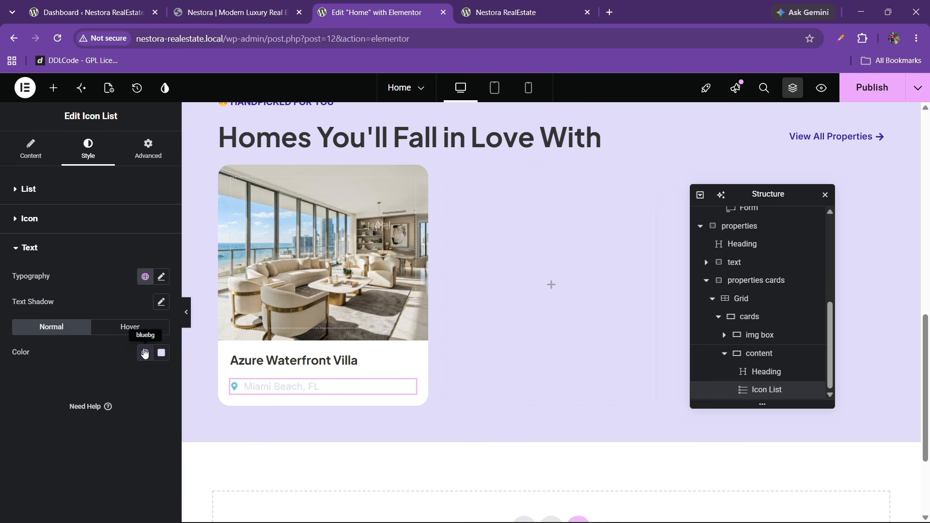
{"action": "left_click", "coordinate": [145, 353]}
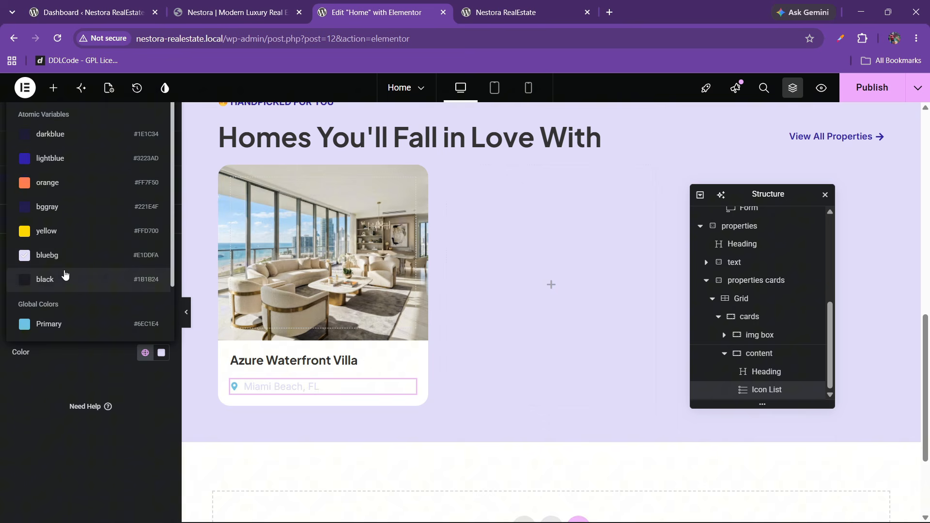
{"action": "left_click", "coordinate": [61, 140]}
- Set the icon list's hover text color to black
{"action": "left_click", "coordinate": [130, 328]}
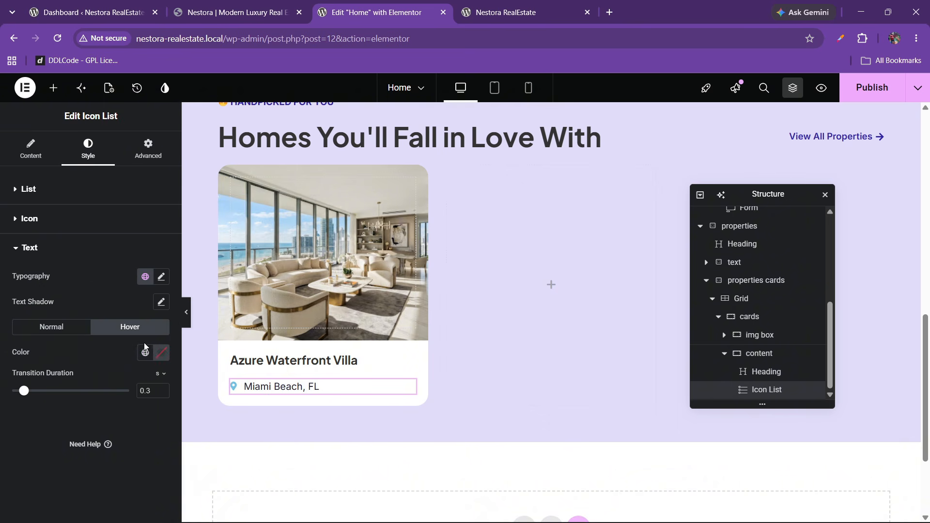
{"action": "left_click", "coordinate": [159, 352]}
{"action": "left_click_drag", "start_coordinate": [162, 286], "coordinate": [48, 367]}
{"action": "left_click", "coordinate": [27, 424]}
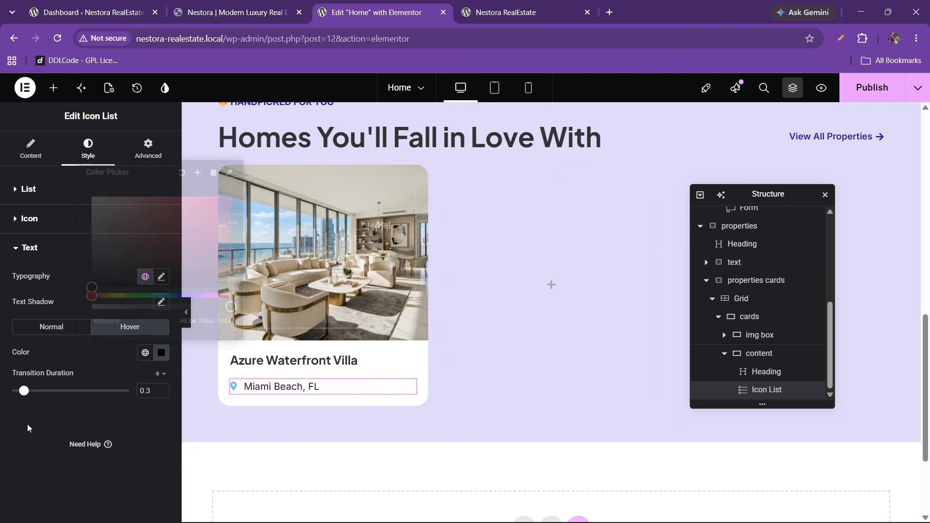
- Try black and the darkblue variable as the icon list's normal icon color
{"action": "left_click", "coordinate": [61, 219]}
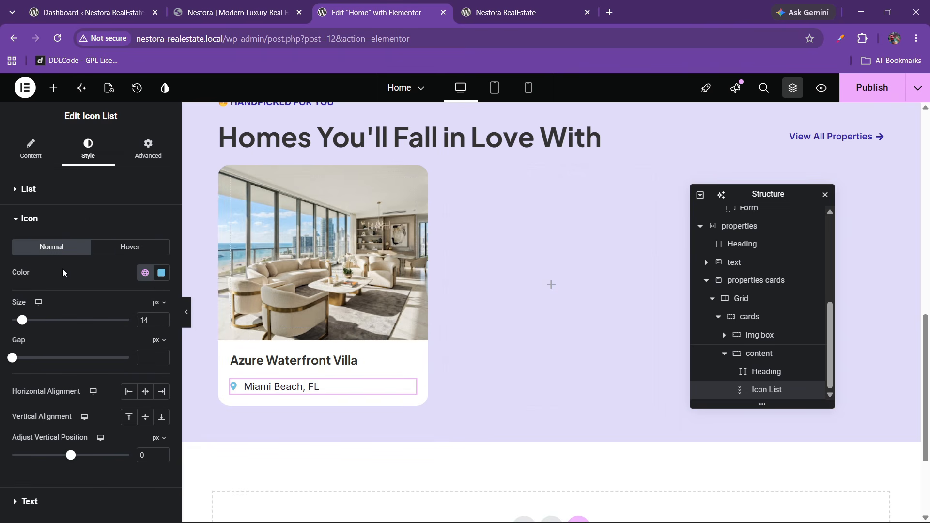
{"action": "left_click", "coordinate": [159, 275]}
{"action": "left_click_drag", "start_coordinate": [140, 389], "coordinate": [51, 341]}
{"action": "left_click", "coordinate": [51, 341]}
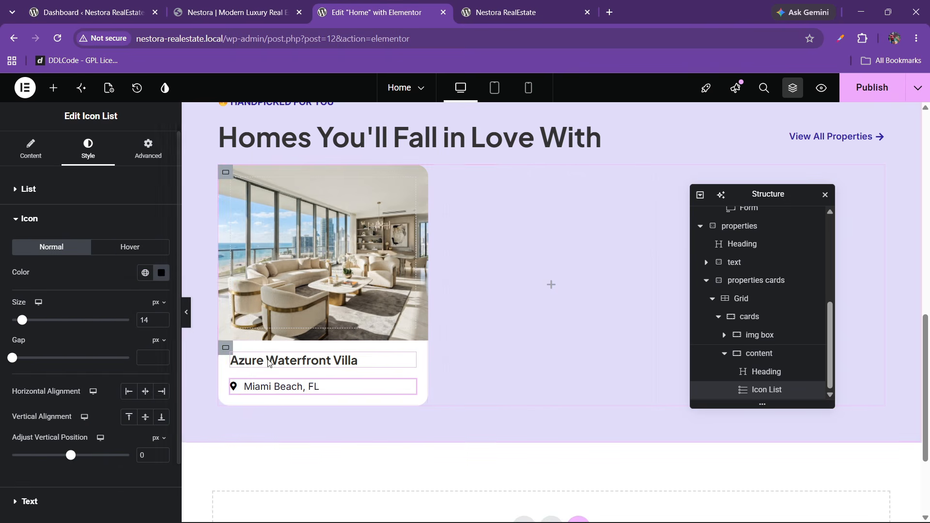
{"action": "left_click", "coordinate": [145, 273]}
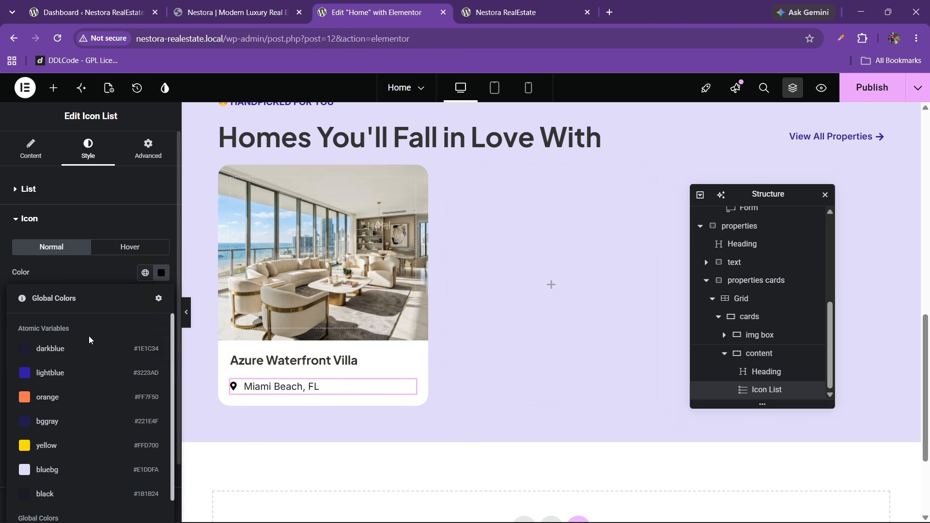
{"action": "left_click", "coordinate": [74, 348]}
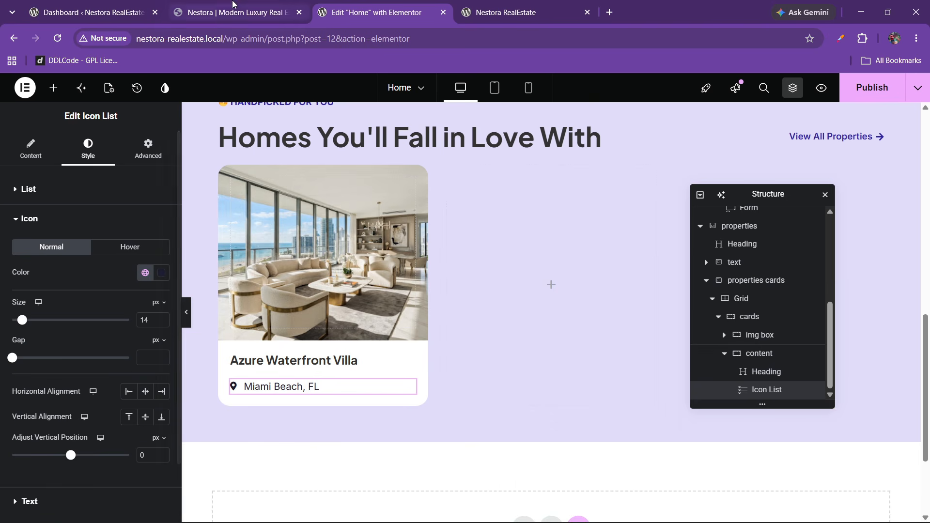
- Compare with the reference card and set the icon list's normal icon color to a gray global color
{"action": "left_click", "coordinate": [304, 5]}
{"action": "left_click", "coordinate": [379, 8]}
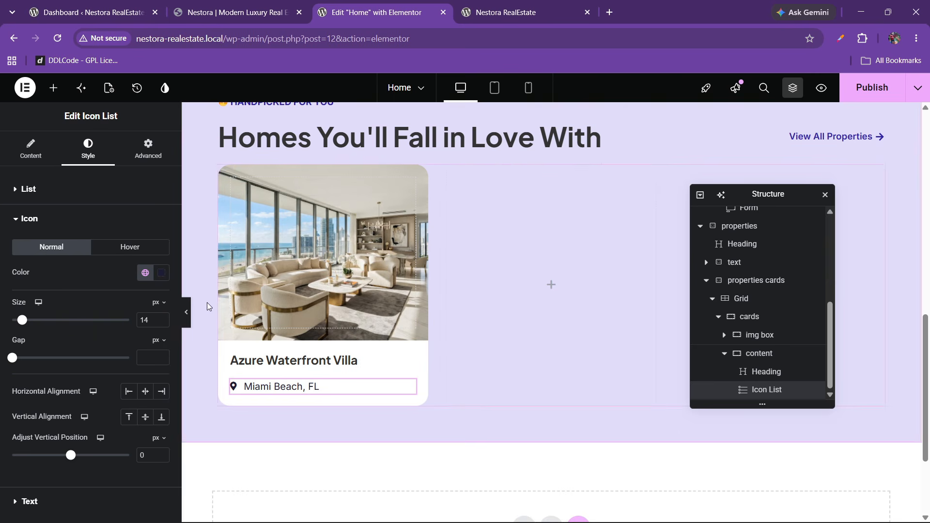
{"action": "left_click", "coordinate": [139, 276]}
{"action": "scroll", "coordinate": [55, 437], "scroll_direction": "down", "scroll_amount": 2}
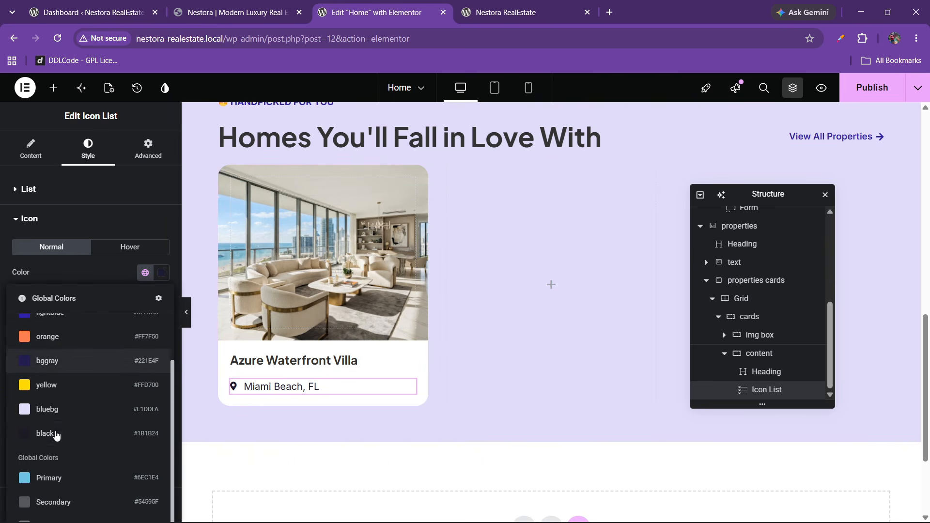
{"action": "left_click", "coordinate": [54, 493]}
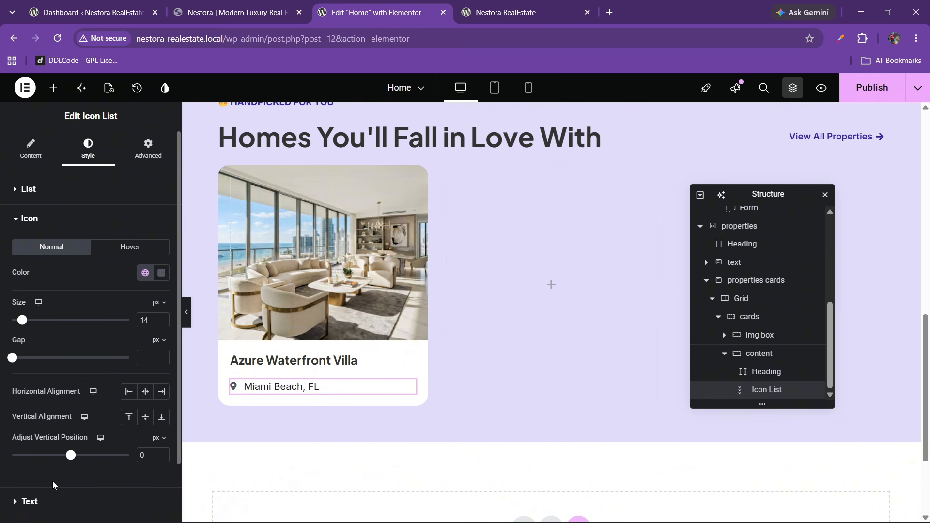
- Set the icon list's normal text color to a gray global color
{"action": "scroll", "coordinate": [94, 279], "scroll_direction": "down", "scroll_amount": 2}
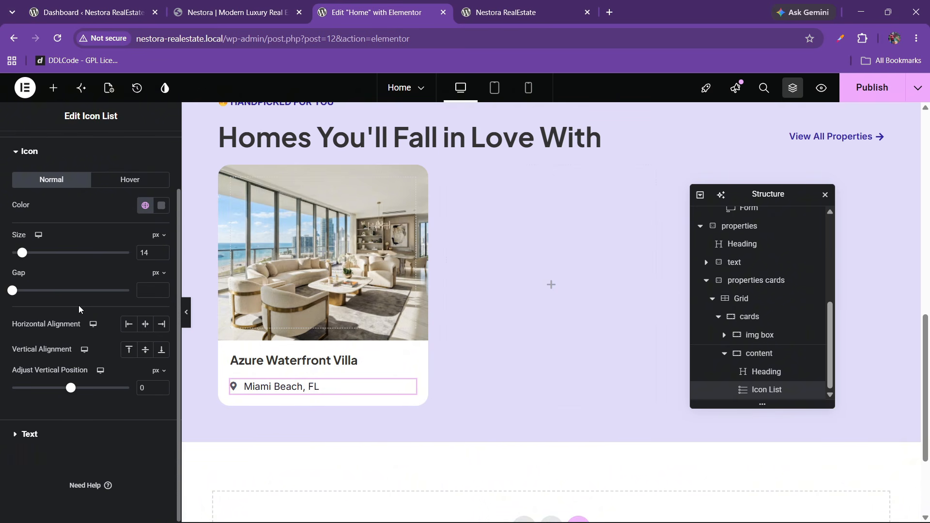
{"action": "left_click", "coordinate": [56, 432]}
{"action": "left_click", "coordinate": [145, 352]}
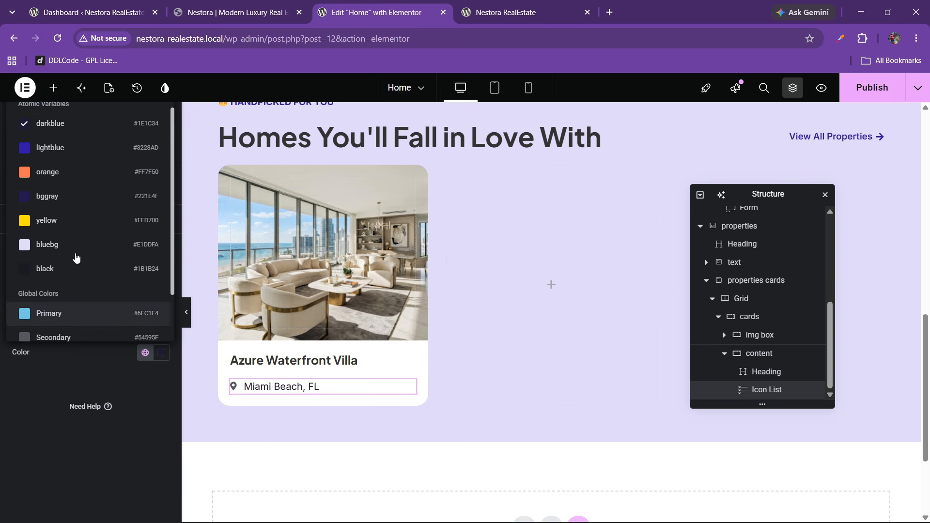
{"action": "scroll", "coordinate": [76, 258], "scroll_direction": "down", "scroll_amount": 3}
{"action": "left_click", "coordinate": [63, 271]}
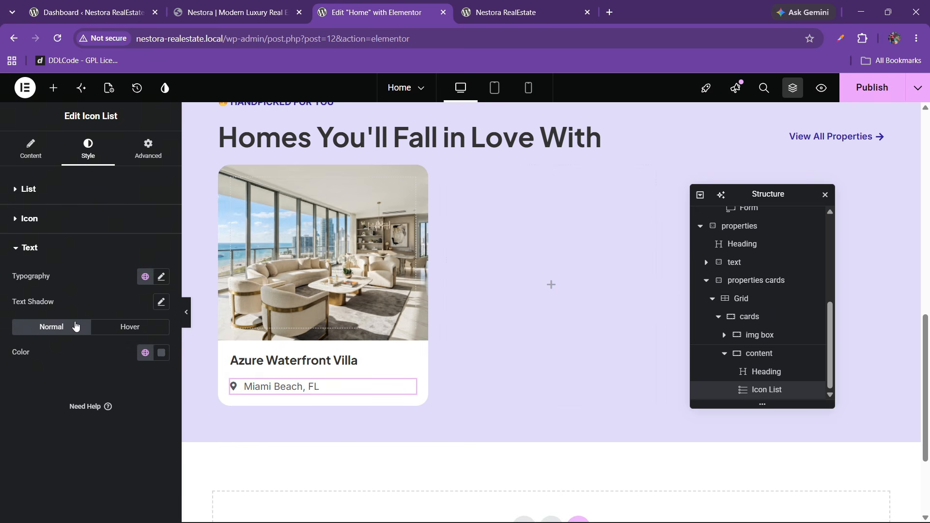
- Set the location line's text size to 14 px
{"action": "left_click", "coordinate": [162, 277]}
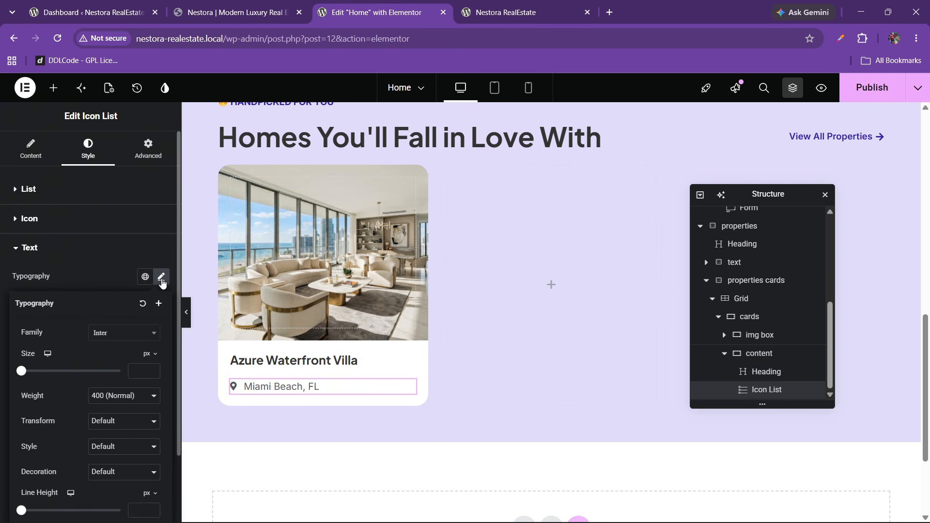
{"action": "left_click", "coordinate": [154, 368]}
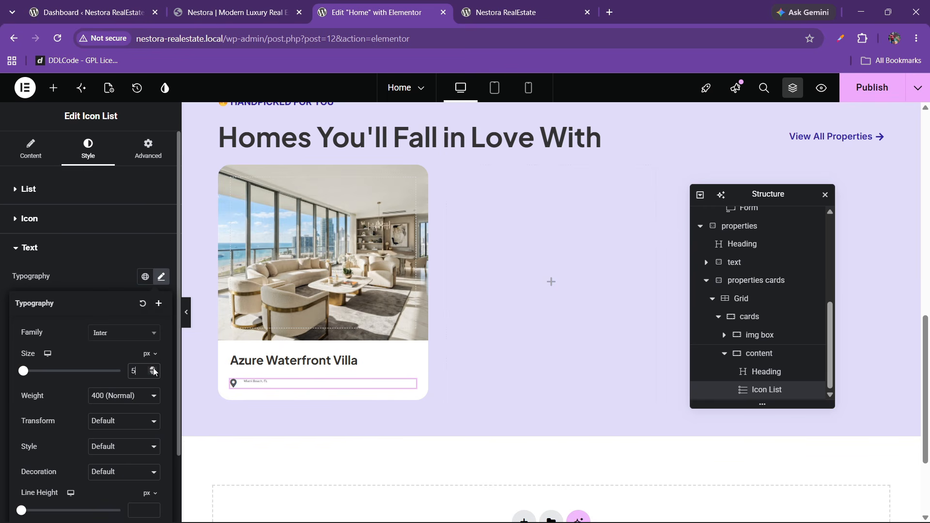
{"action": "left_click", "coordinate": [154, 368]}
{"action": "left_click", "coordinate": [153, 368]}
{"action": "left_click", "coordinate": [153, 368]}
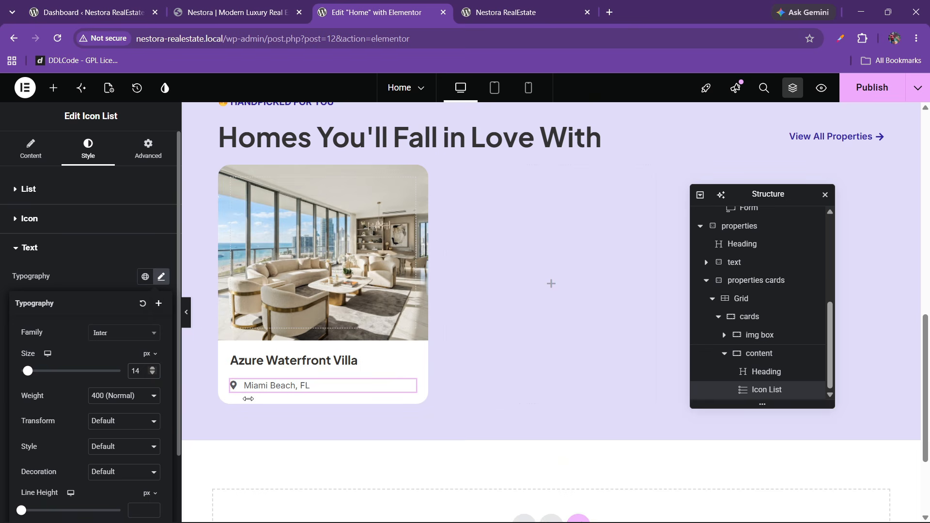
- Compare with the reference card and set the location icon's size to 15 px
{"action": "left_click", "coordinate": [50, 218]}
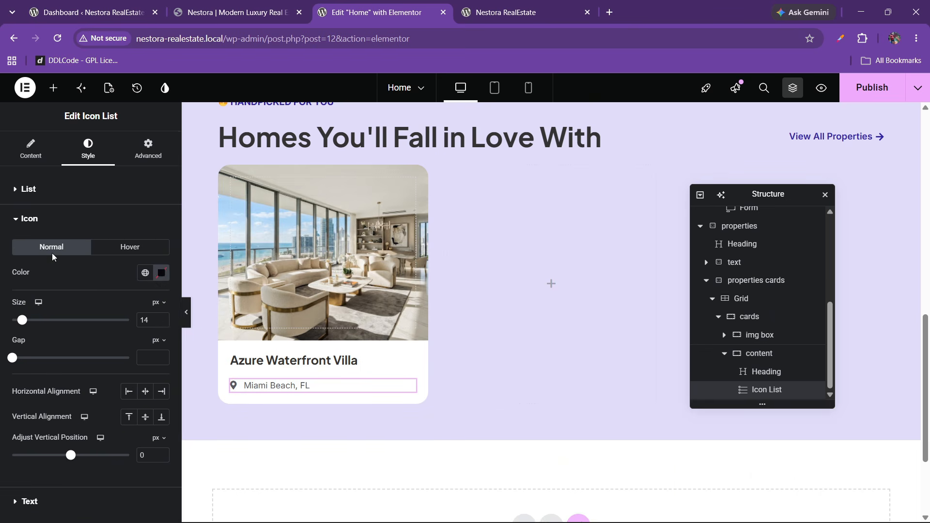
{"action": "left_click", "coordinate": [159, 322]}
{"action": "left_click", "coordinate": [162, 319]}
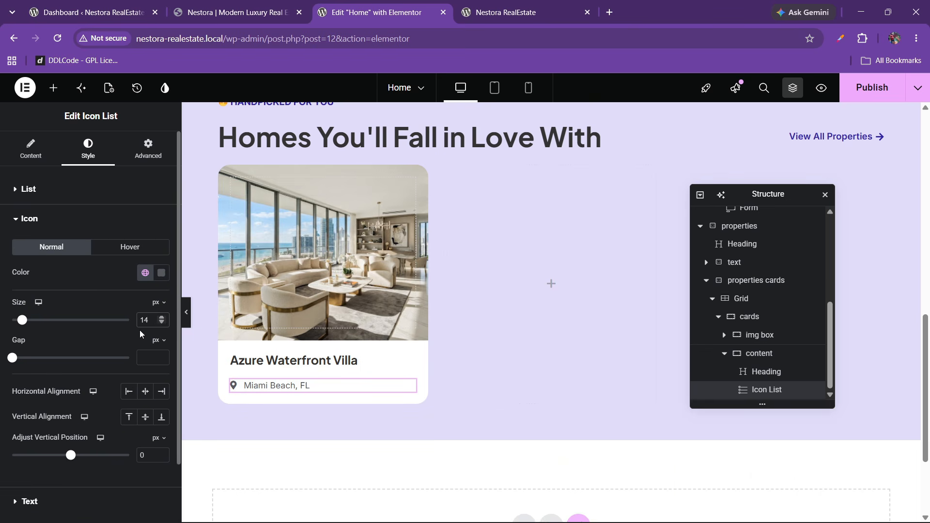
{"action": "left_click", "coordinate": [233, 12]}
{"action": "left_click", "coordinate": [353, 10]}
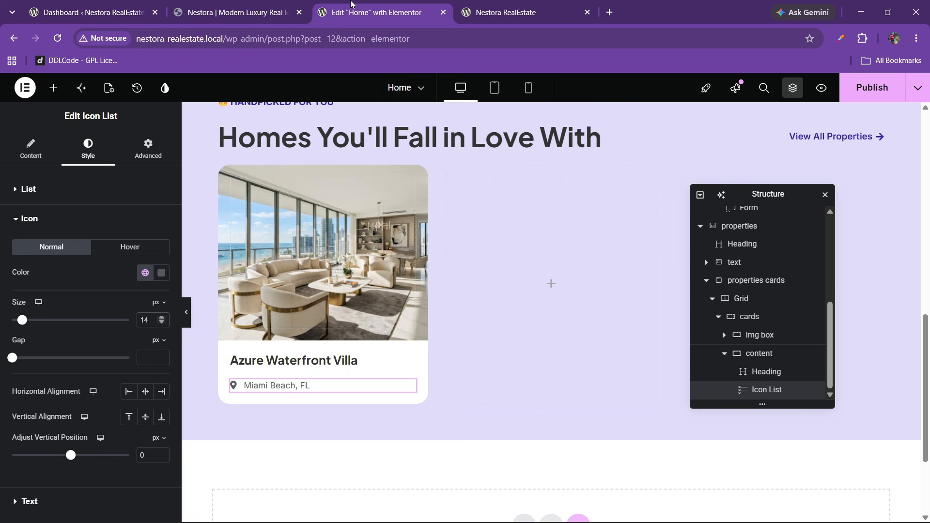
{"action": "scroll", "coordinate": [77, 307], "scroll_direction": "down", "scroll_amount": 2}
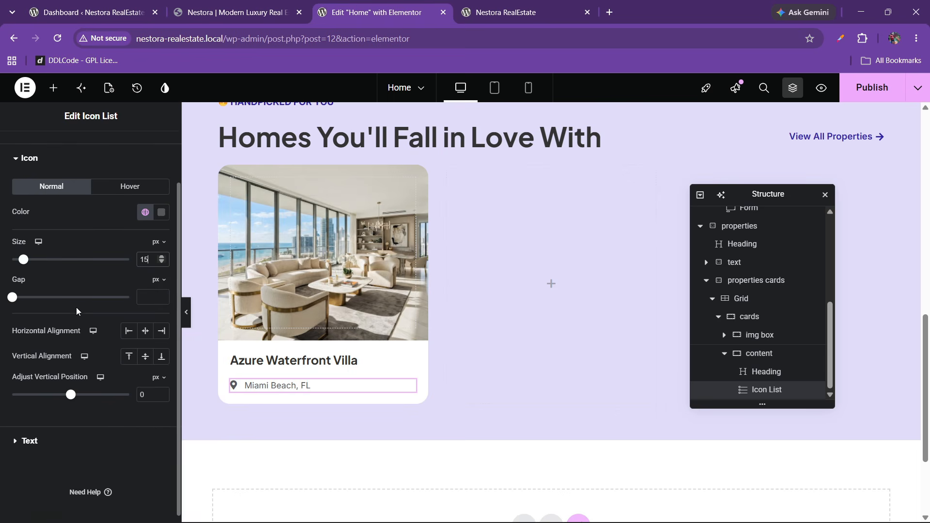
- Set the location line's text size to 15 px
{"action": "left_click", "coordinate": [49, 434]}
{"action": "left_click", "coordinate": [161, 277]}
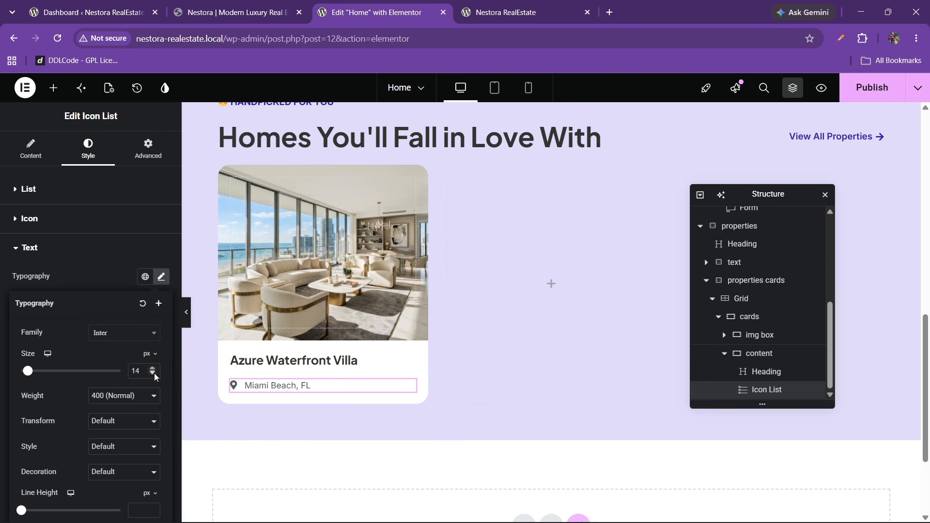
{"action": "left_click", "coordinate": [153, 369]}
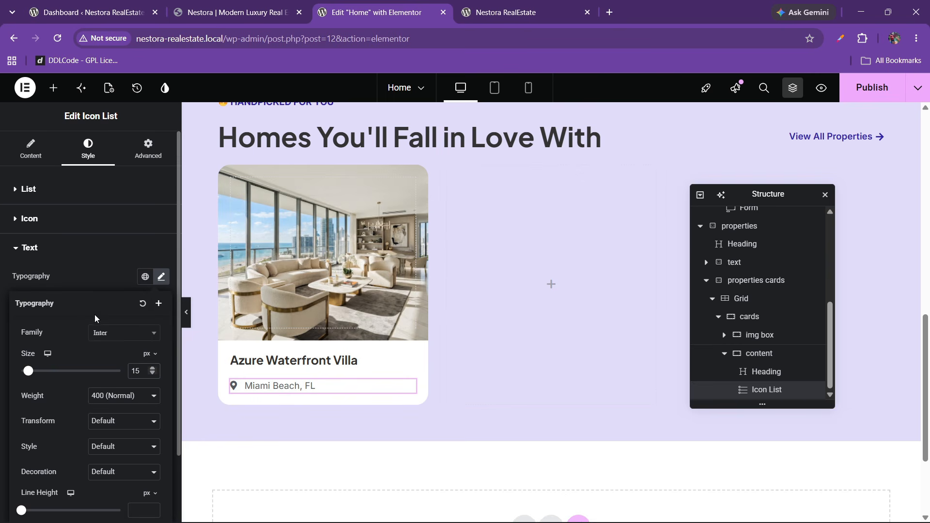
- Compare the styled location line with the reference card and publish the page changes
{"action": "left_click", "coordinate": [257, 5]}
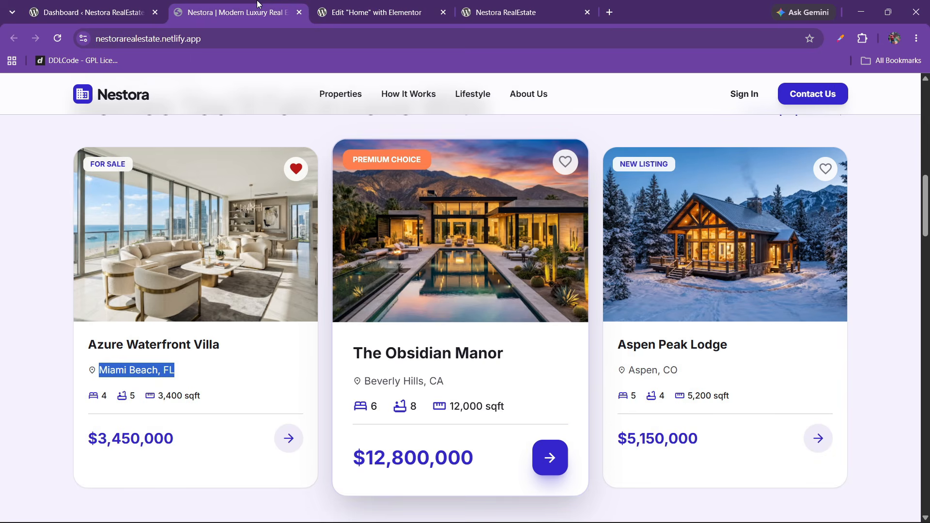
{"action": "left_click", "coordinate": [324, 4]}
{"action": "left_click", "coordinate": [262, 6]}
{"action": "left_click", "coordinate": [342, 9]}
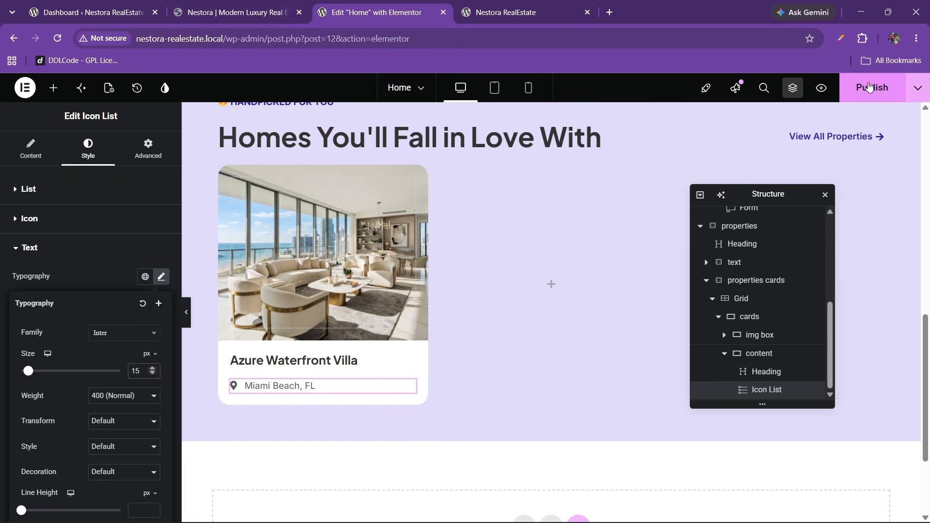
{"action": "left_click", "coordinate": [235, 12]}
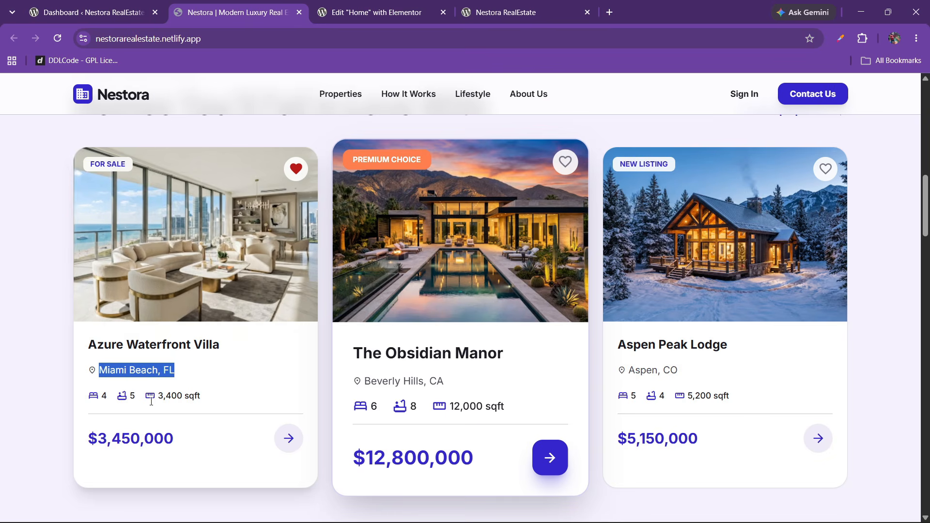
{"action": "left_click", "coordinate": [341, 12]}
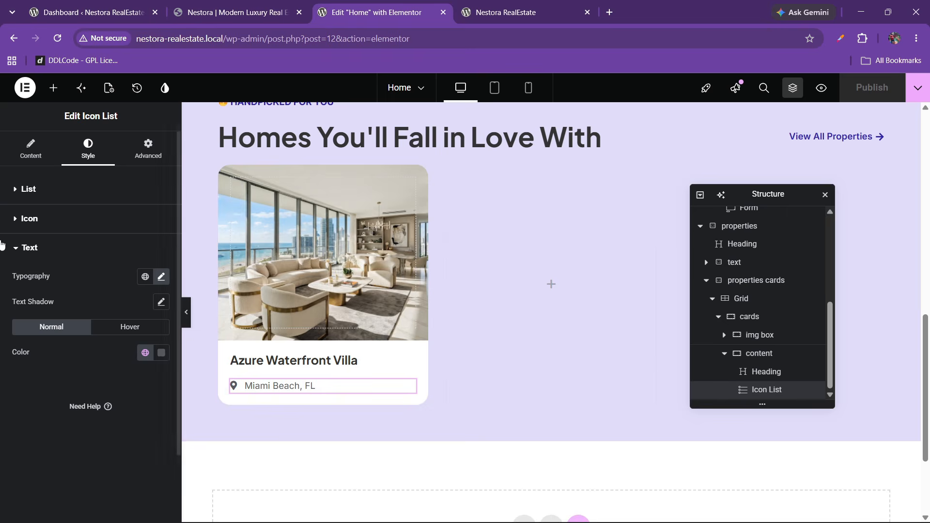
- Duplicate the location icon list inside the card's content and check the reference card's room details row
{"action": "right_click", "coordinate": [278, 388]}
{"action": "left_click", "coordinate": [234, 13]}
{"action": "left_click", "coordinate": [377, 12]}
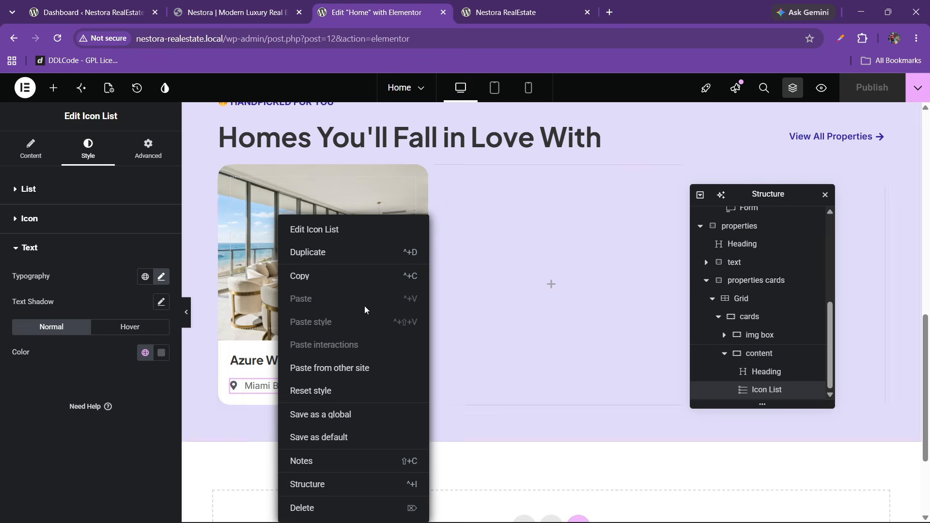
{"action": "left_click", "coordinate": [308, 252]}
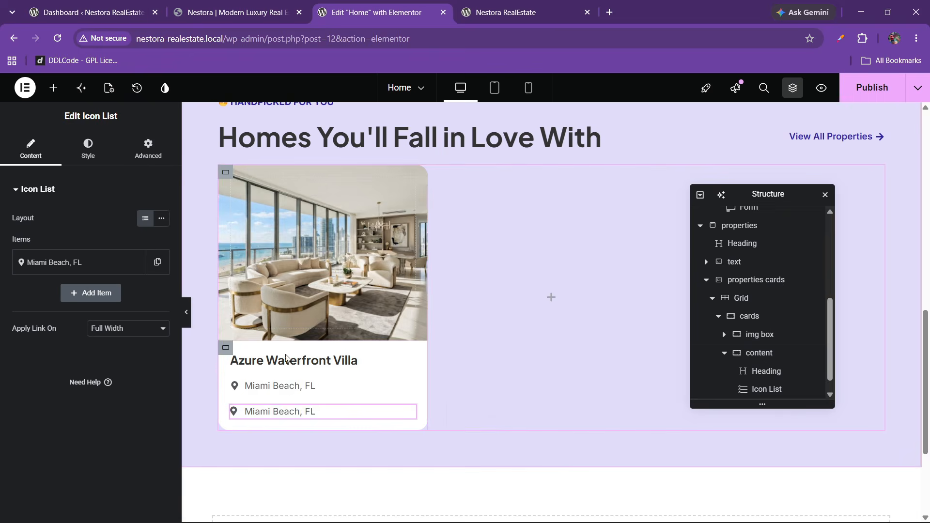
{"action": "left_click", "coordinate": [234, 12]}
{"action": "left_click", "coordinate": [376, 12]}
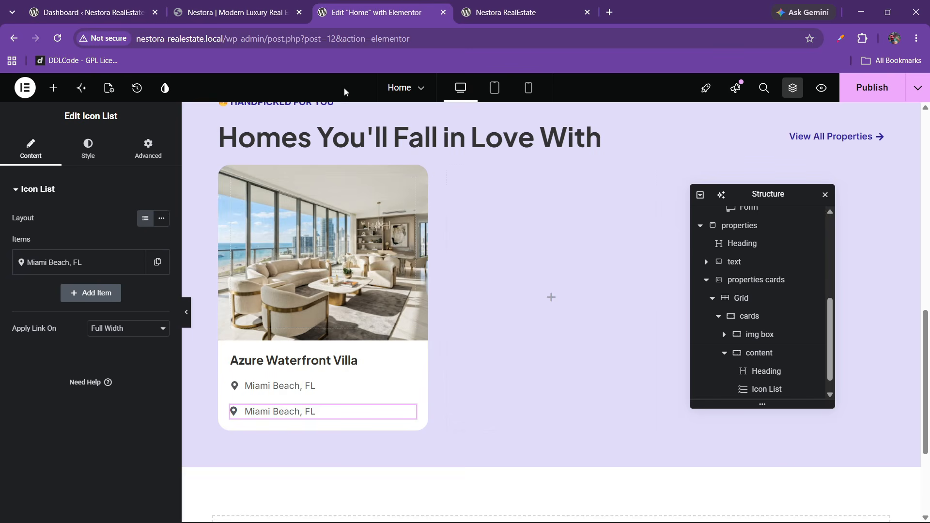
- Change the duplicated list's item text to "Bed" and replace its icon with the Bed icon
{"action": "left_click", "coordinate": [50, 262]}
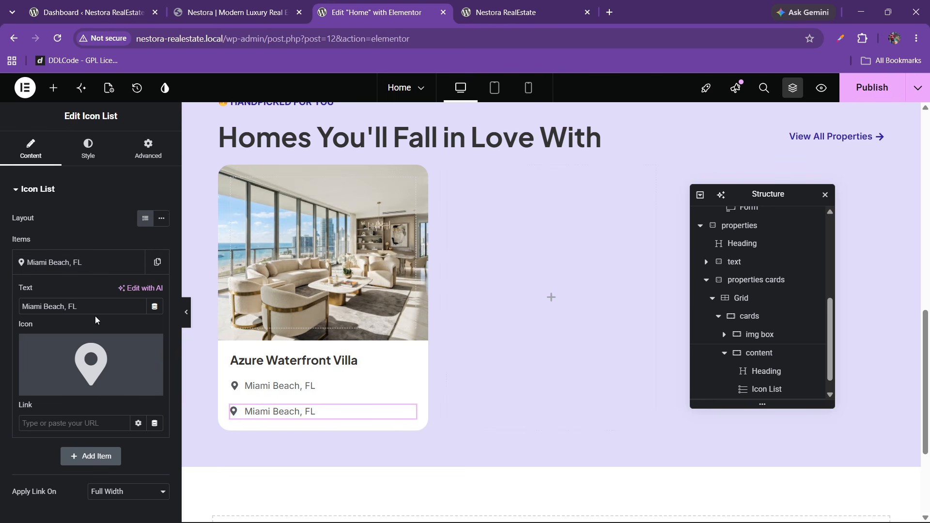
{"action": "left_click_drag", "start_coordinate": [92, 308], "coordinate": [1, 308]}
{"action": "type", "text": "B"}
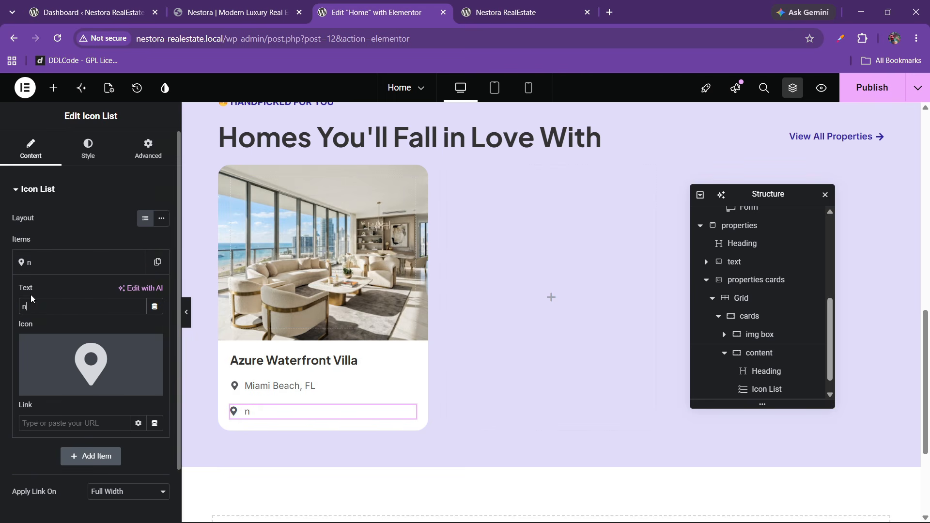
{"action": "key", "text": "BackSpace"}
{"action": "type", "text": "Bed"}
{"action": "left_click", "coordinate": [80, 359]}
{"action": "left_click", "coordinate": [425, 139]}
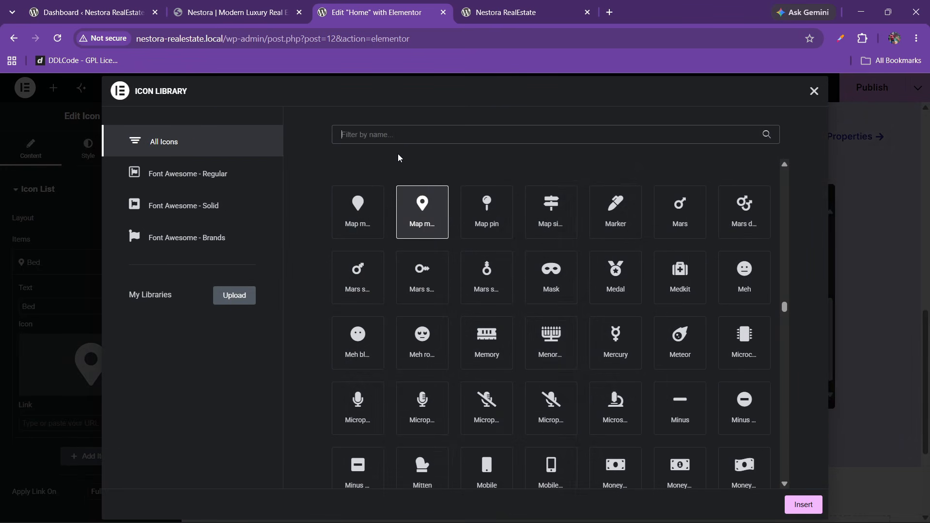
{"action": "type", "text": "bed"}
{"action": "left_click", "coordinate": [369, 217]}
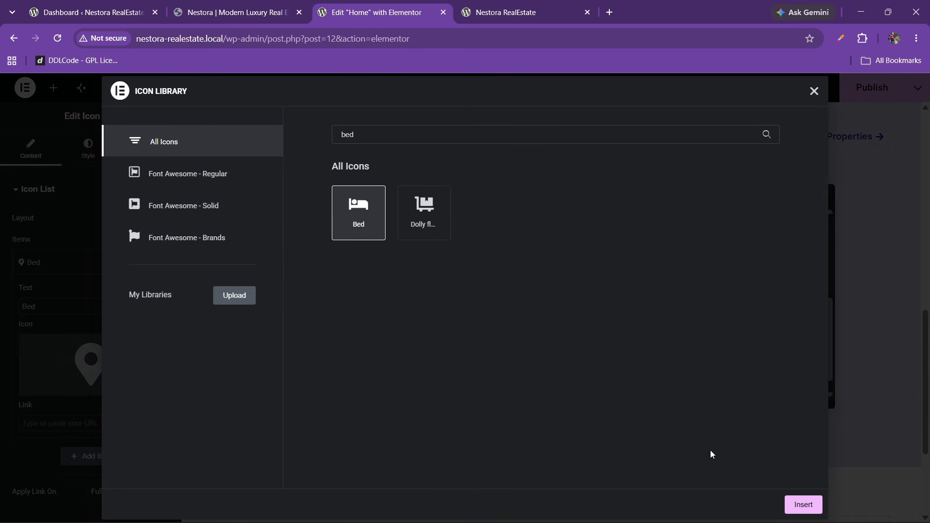
{"action": "left_click", "coordinate": [803, 504]}
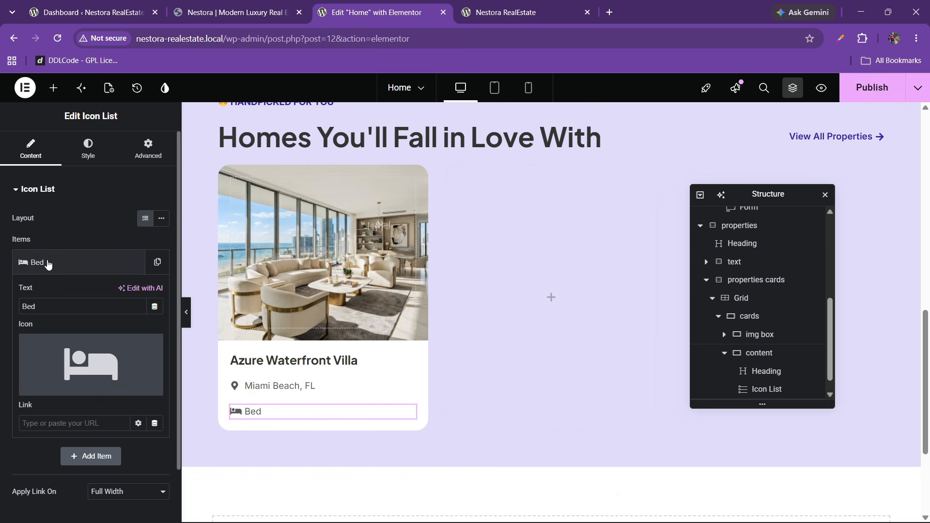
- Duplicate the Bed item and change the copy's icon to Bath
{"action": "left_click", "coordinate": [46, 264]}
{"action": "left_click", "coordinate": [155, 263]}
{"action": "left_click", "coordinate": [93, 299]}
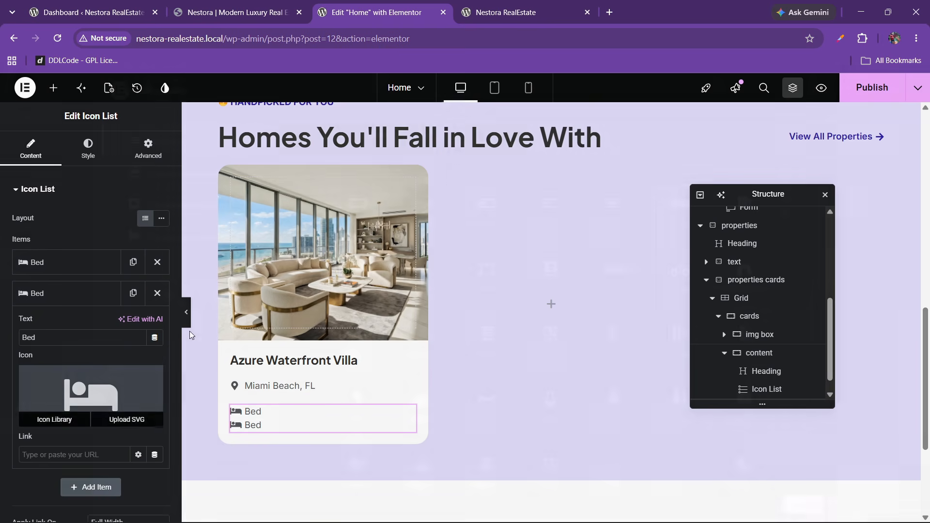
{"action": "left_click", "coordinate": [54, 419]}
{"action": "left_click", "coordinate": [404, 140]}
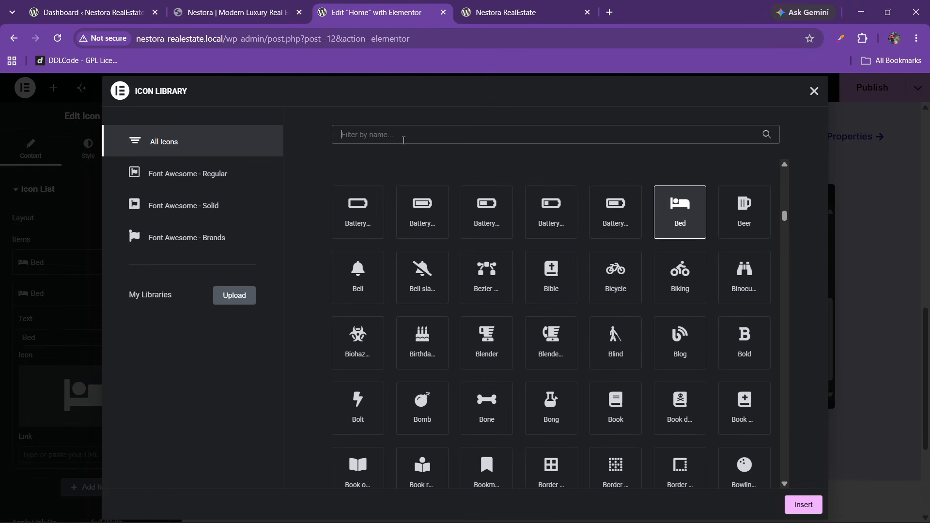
{"action": "type", "text": "bath"}
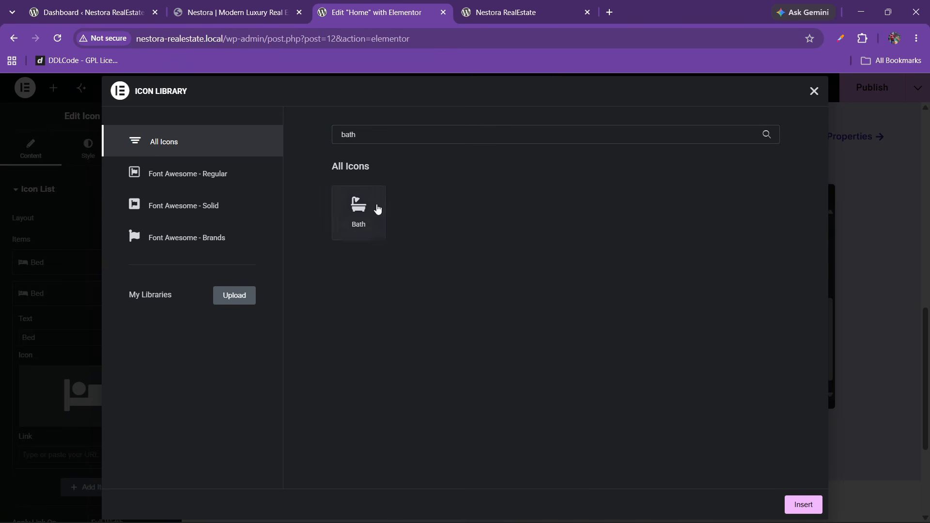
{"action": "left_click", "coordinate": [377, 209]}
{"action": "left_click", "coordinate": [790, 506]}
- Set the second list item's text to "Bathroom"
{"action": "left_click_drag", "start_coordinate": [61, 338], "coordinate": [2, 333]}
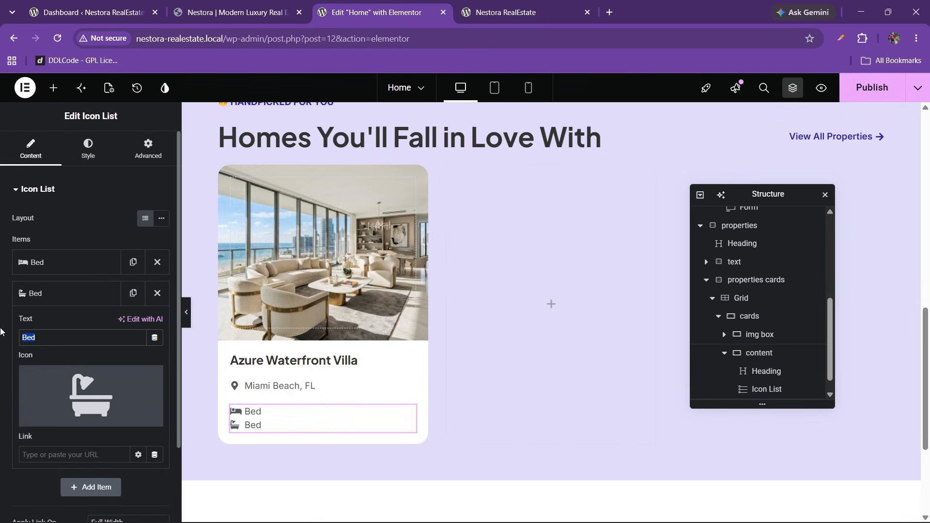
{"action": "type", "text": "Bathroom"}
{"action": "left_click", "coordinate": [63, 293]}
- Check the reference card and set the bed item's text to 3 and the bath item's text to 2
{"action": "left_click", "coordinate": [281, 5]}
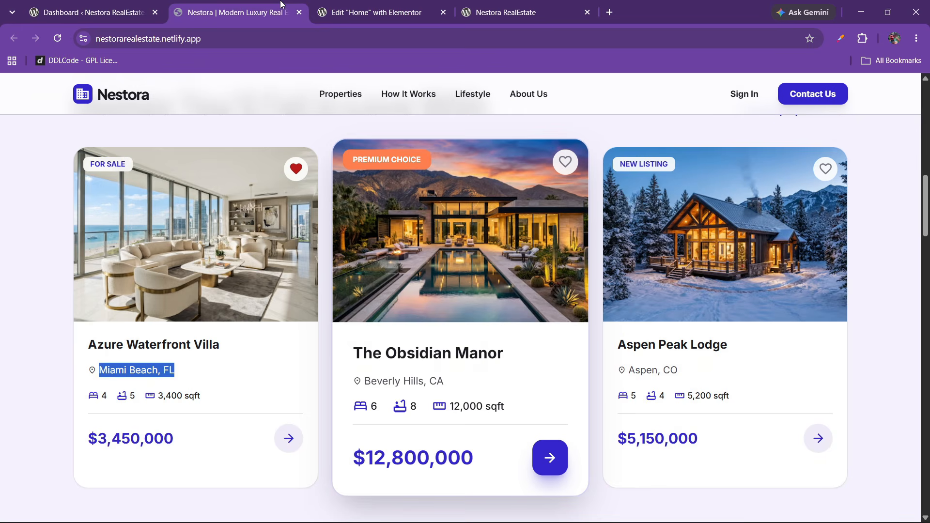
{"action": "left_click", "coordinate": [395, 6]}
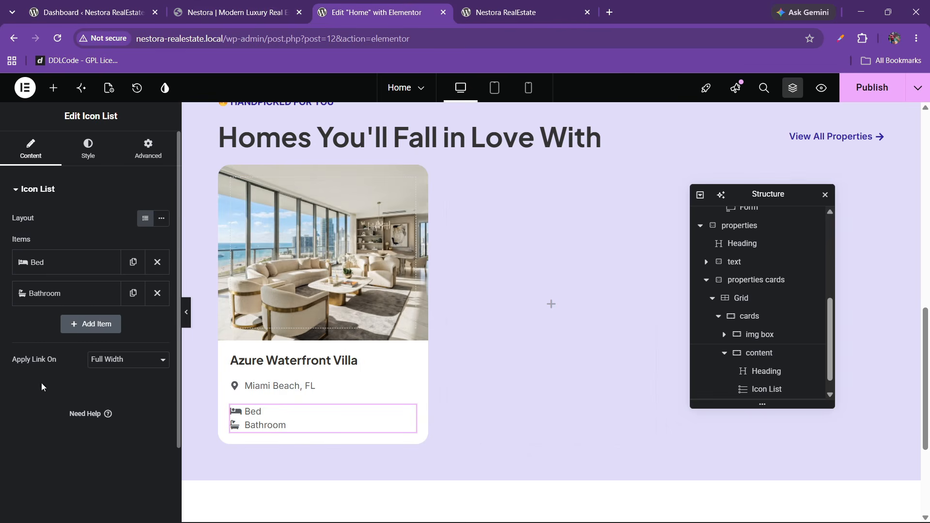
{"action": "left_click", "coordinate": [58, 262]}
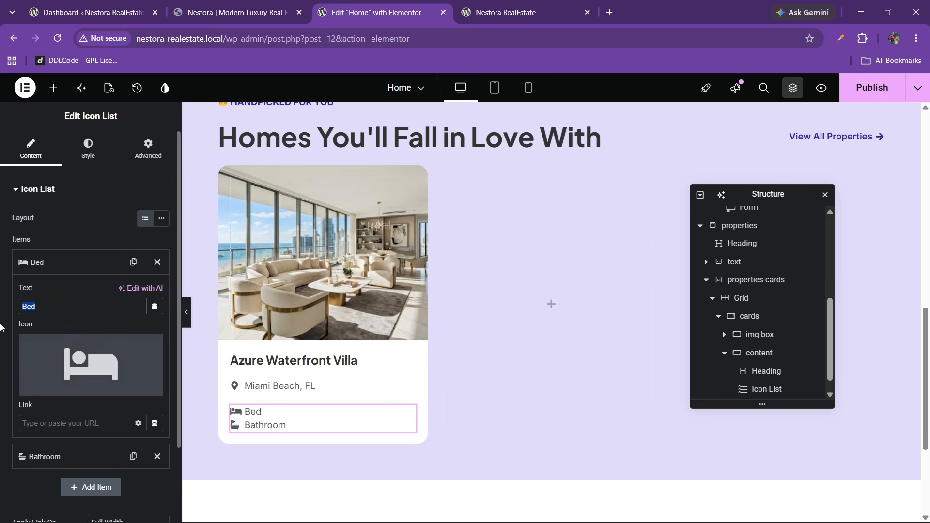
{"action": "type", "text": "3"}
{"action": "left_click", "coordinate": [63, 264]}
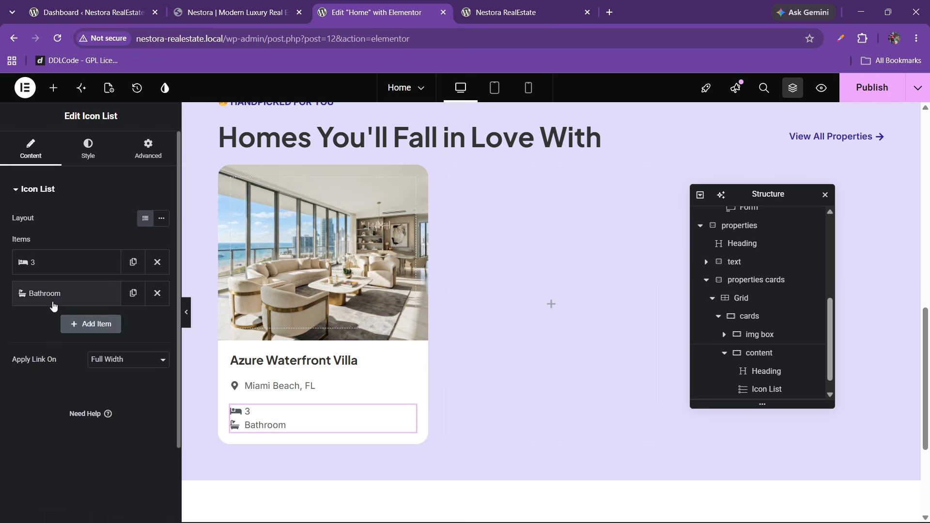
{"action": "left_click", "coordinate": [53, 306]}
{"action": "type", "text": "2"}
{"action": "left_click", "coordinate": [53, 292]}
- Duplicate the bathroom item in the icon list and set the copy's text to "3,400 sqft", checking the reference card
{"action": "left_click", "coordinate": [92, 12]}
{"action": "left_click", "coordinate": [223, 4]}
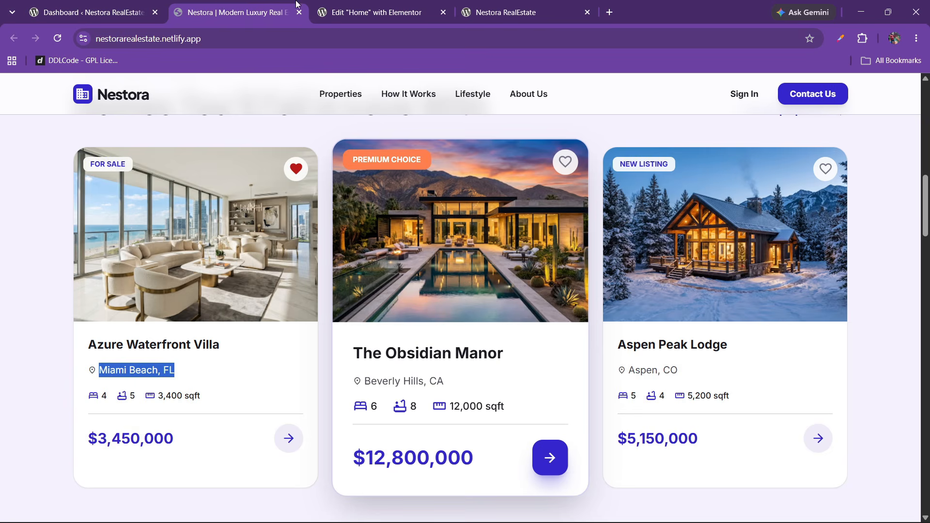
{"action": "left_click", "coordinate": [369, 12]}
{"action": "left_click", "coordinate": [133, 293]}
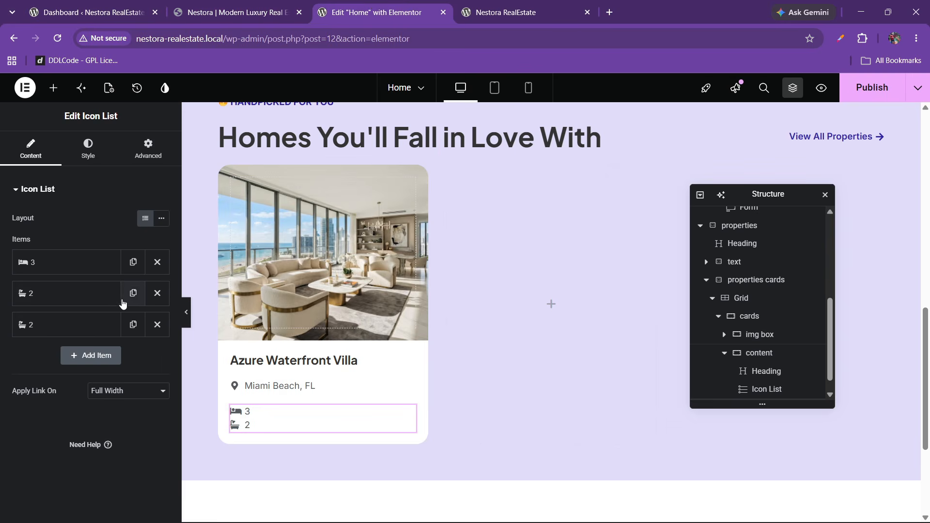
{"action": "left_click", "coordinate": [71, 330]}
{"action": "left_click", "coordinate": [225, 5]}
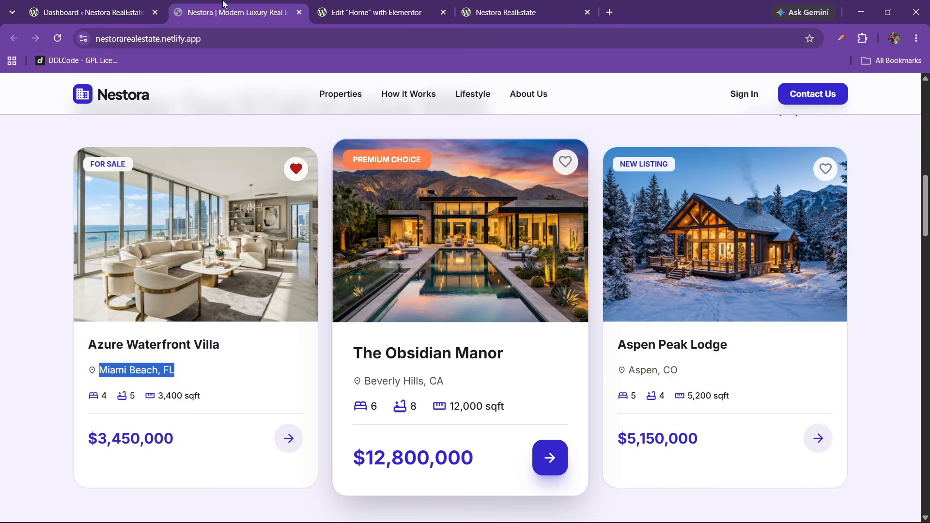
{"action": "left_click", "coordinate": [345, 5]}
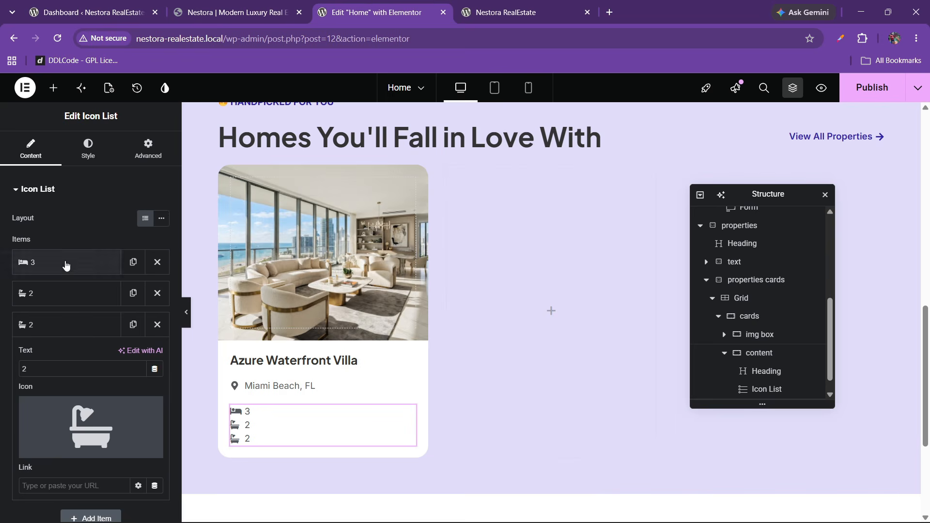
{"action": "type", "text": "3,400 sqft"}
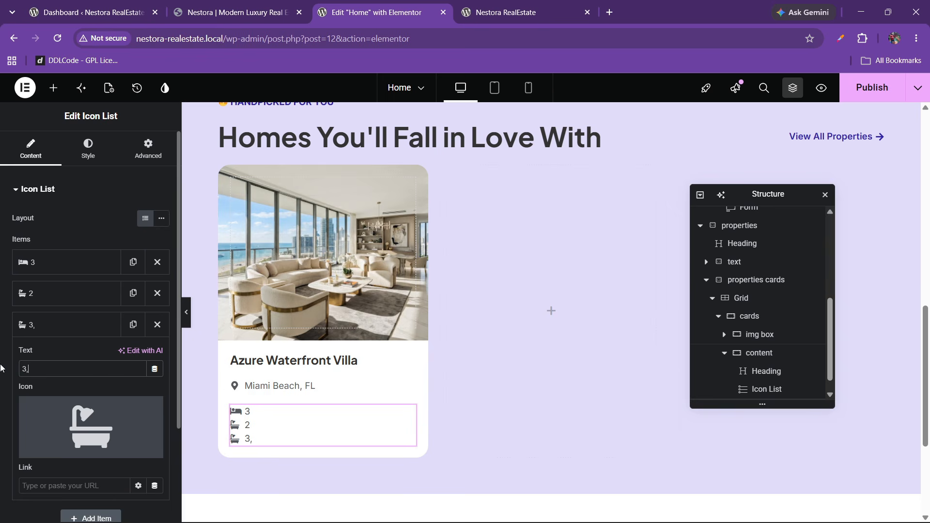
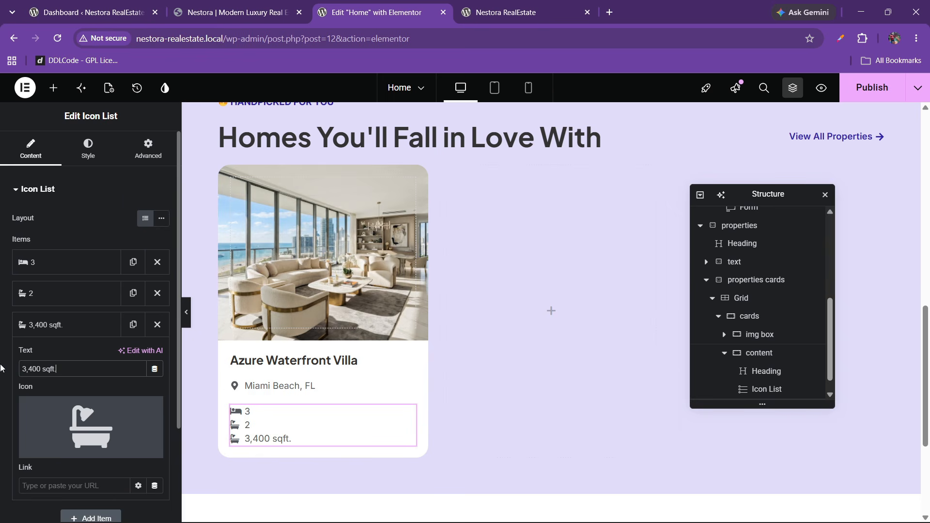
- Switch the details icon list to the inline layout and set the space between its items to 10 px
{"action": "left_click", "coordinate": [232, 4]}
{"action": "left_click", "coordinate": [373, 7]}
{"action": "left_click", "coordinate": [158, 223]}
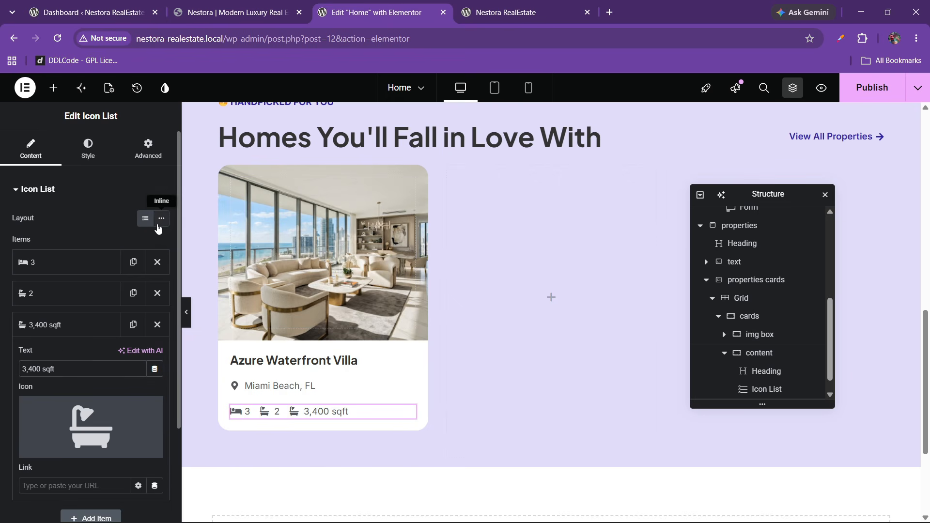
{"action": "left_click", "coordinate": [97, 148]}
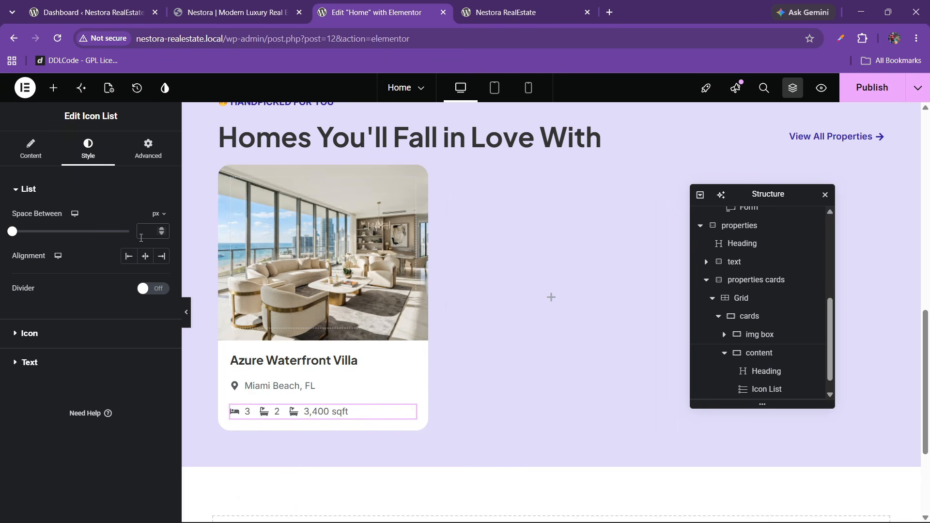
{"action": "type", "text": "10"}
- Check the reference card, set the details list's icon size to 20 px and apply the global lightblue color to the icons
{"action": "left_click", "coordinate": [289, 6]}
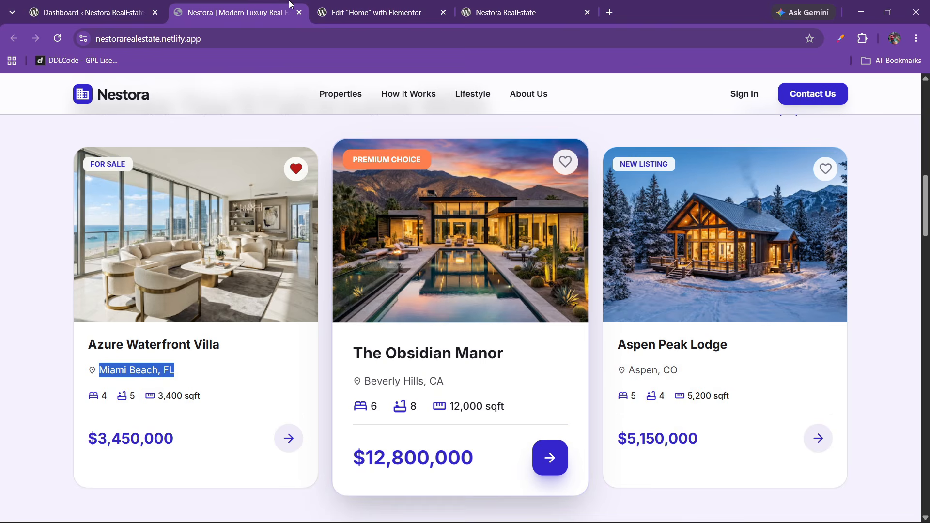
{"action": "left_click", "coordinate": [339, 12]}
{"action": "left_click", "coordinate": [59, 330]}
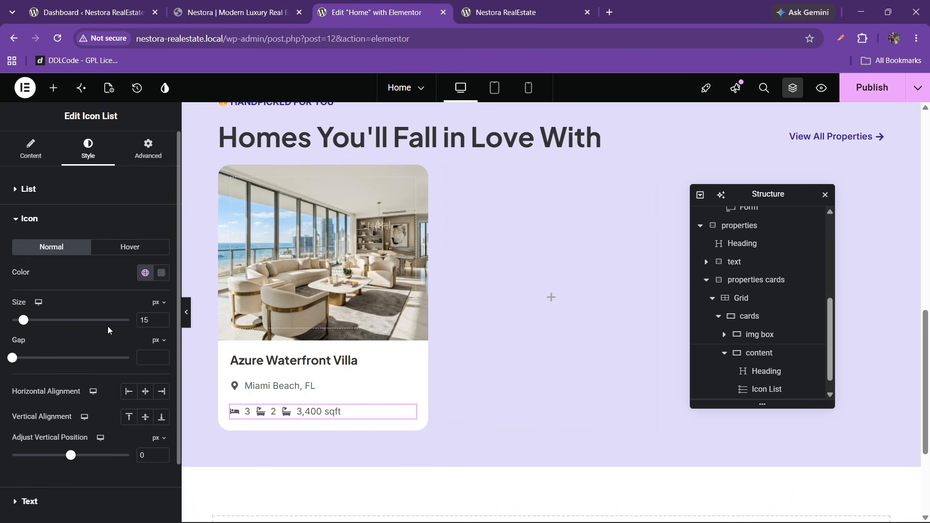
{"action": "left_click", "coordinate": [160, 319]}
{"action": "left_click", "coordinate": [160, 318]}
{"action": "left_click", "coordinate": [161, 318]}
{"action": "left_click", "coordinate": [160, 318]}
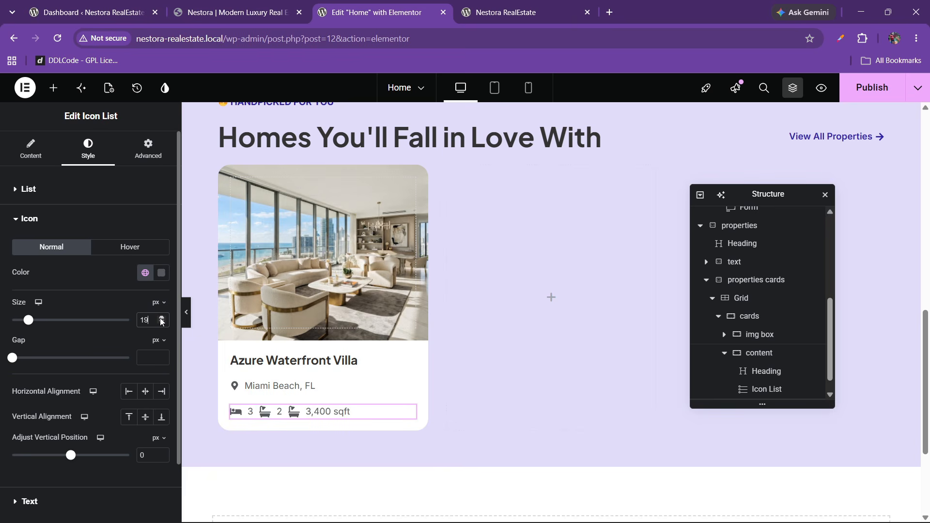
{"action": "left_click", "coordinate": [160, 318]}
{"action": "left_click", "coordinate": [145, 272]}
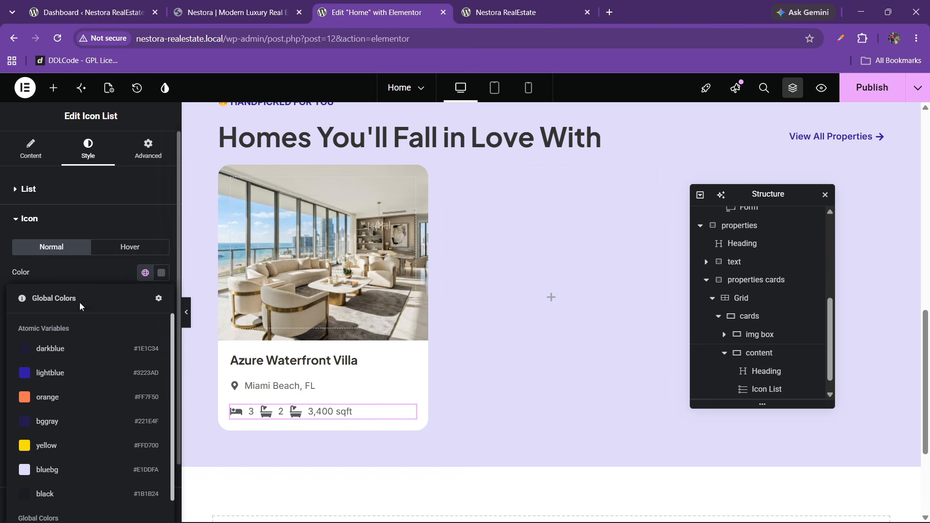
{"action": "left_click", "coordinate": [63, 371]}
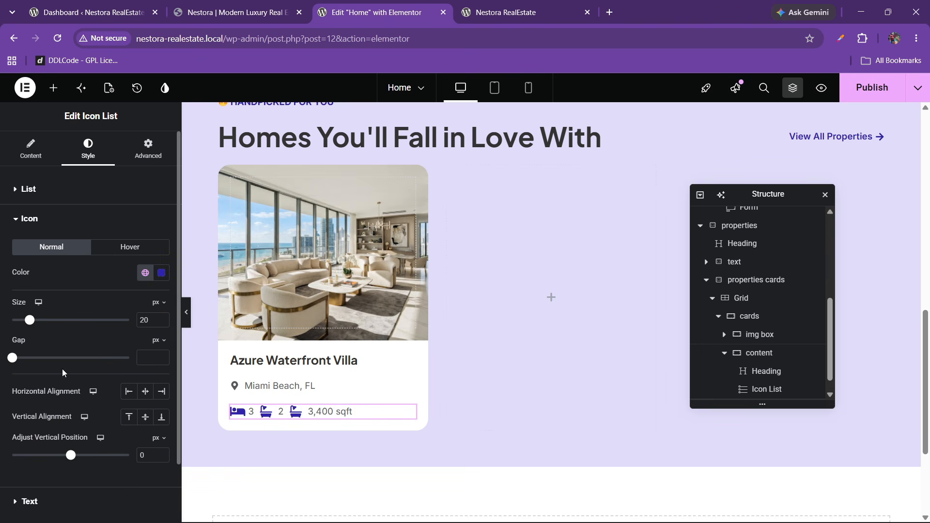
- Compare with the reference card and set the details list's text color to black
{"action": "left_click", "coordinate": [233, 4]}
{"action": "left_click", "coordinate": [371, 12]}
{"action": "scroll", "coordinate": [45, 433], "scroll_direction": "down", "scroll_amount": 2}
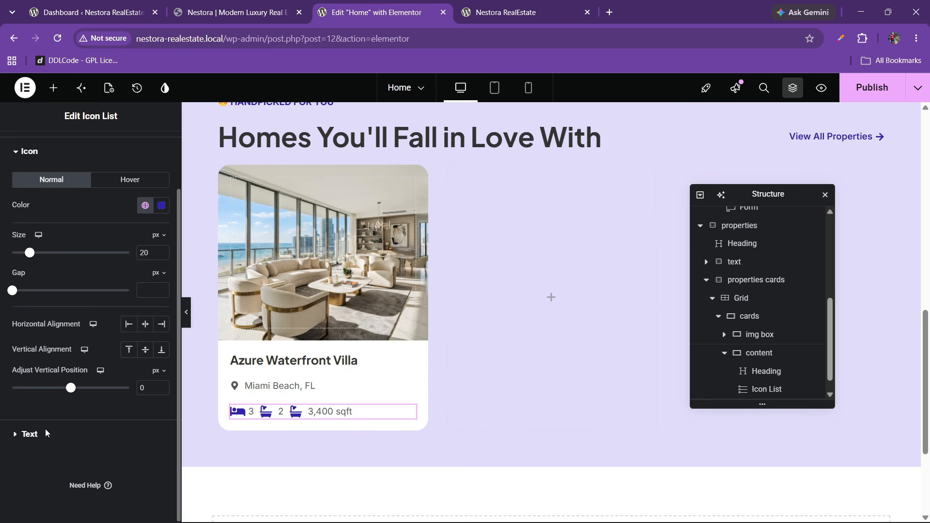
{"action": "left_click", "coordinate": [45, 433]}
{"action": "left_click", "coordinate": [160, 354]}
{"action": "left_click_drag", "start_coordinate": [156, 236], "coordinate": [78, 307]}
{"action": "left_click", "coordinate": [32, 386]}
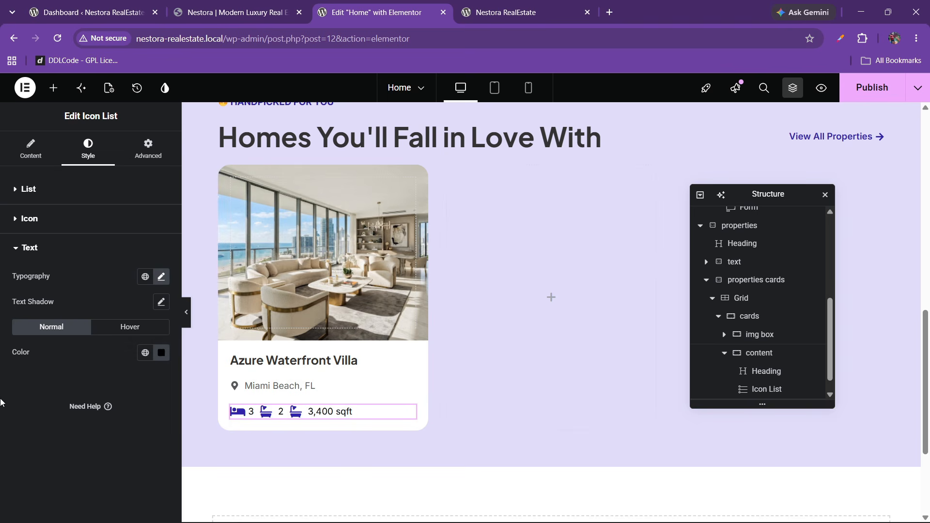
- Check the reference card and add a Divider widget below the bed, bath and area row in the card's content container
{"action": "left_click", "coordinate": [233, 12]}
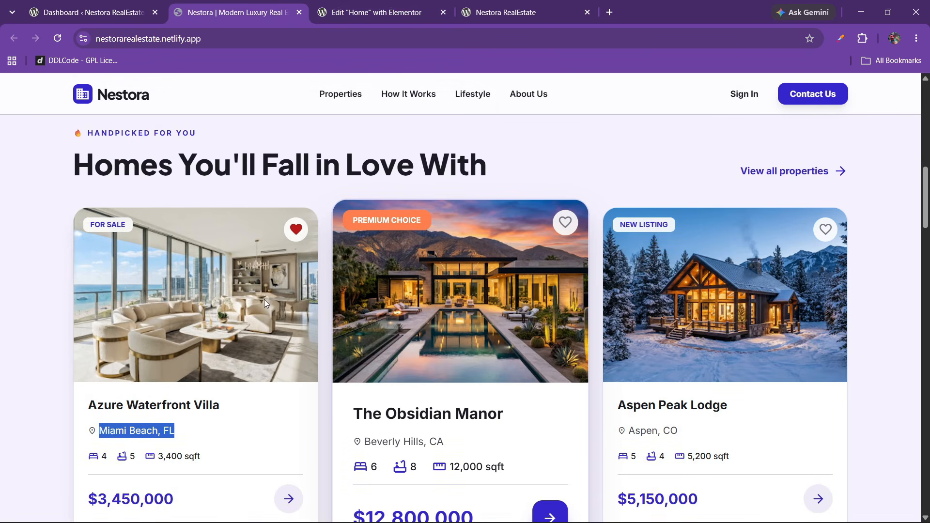
{"action": "scroll", "coordinate": [121, 292], "scroll_direction": "down", "scroll_amount": 1}
{"action": "left_click", "coordinate": [383, 12]}
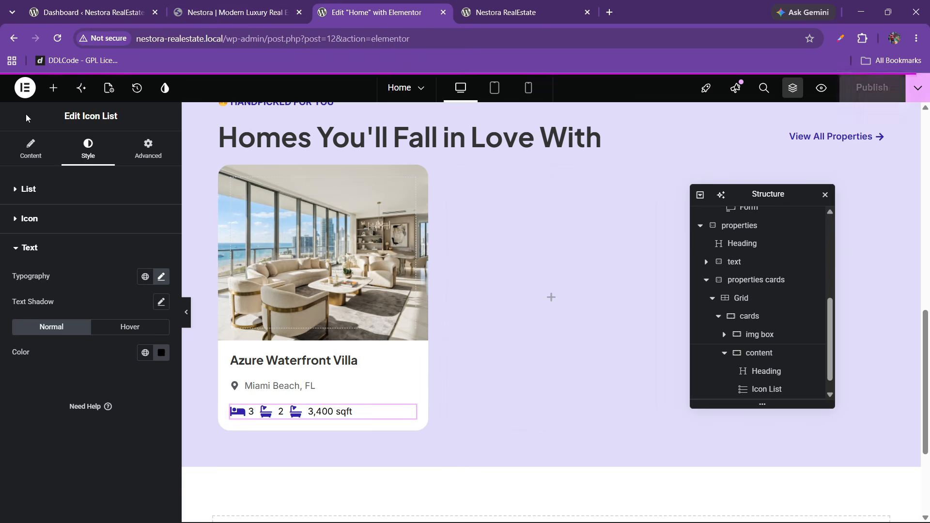
{"action": "left_click", "coordinate": [53, 90]}
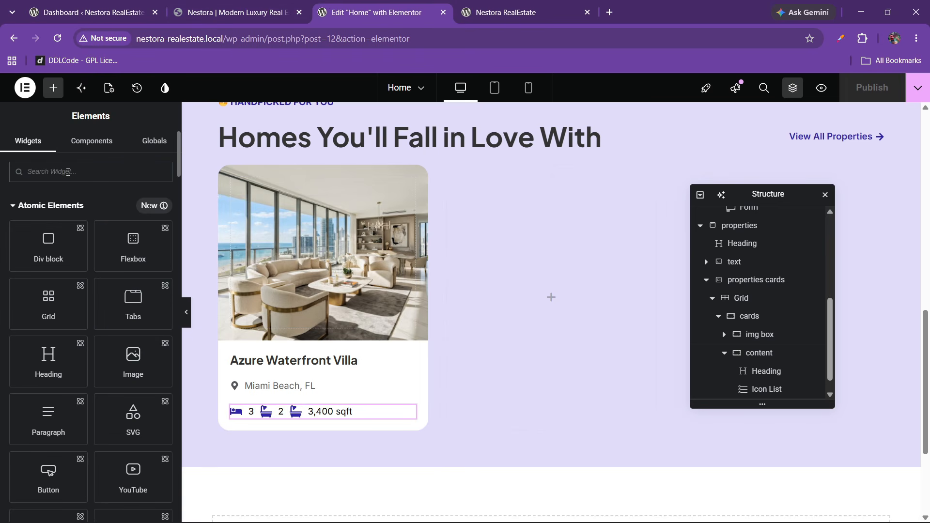
{"action": "type", "text": "fib"}
{"action": "key", "text": "BackSpace"}
{"action": "key", "text": "BackSpace"}
{"action": "key", "text": "BackSpace"}
{"action": "type", "text": "di"}
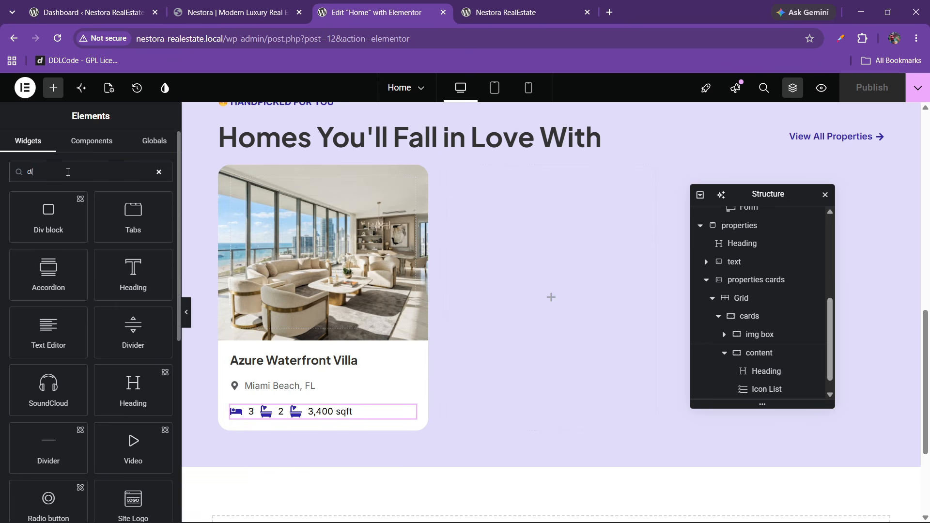
{"action": "type", "text": "vider"}
{"action": "left_click_drag", "start_coordinate": [47, 219], "coordinate": [332, 415]}
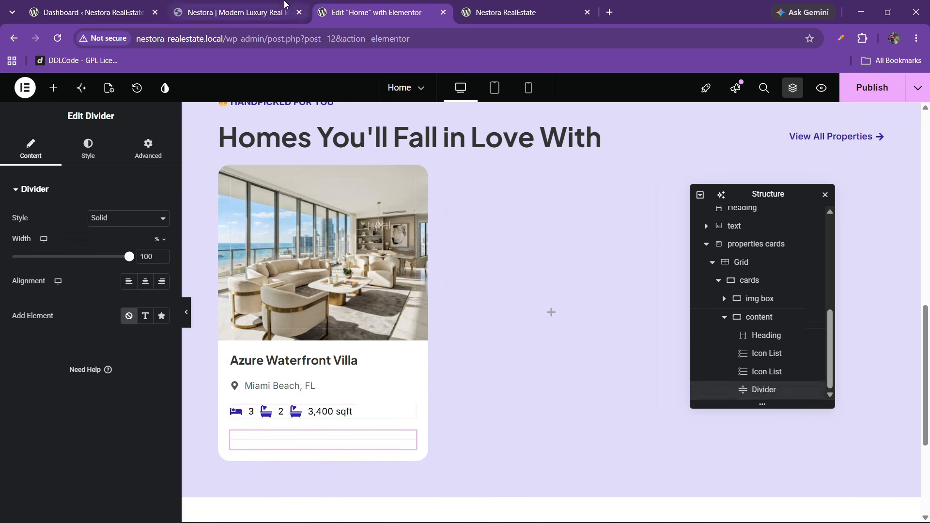
- Compare with the reference card, set the divider's color to grey #8C8181 and preview the card without the editing panel
{"action": "key", "text": "ctrl+shift+Tab"}
{"action": "key", "text": "ctrl+Tab"}
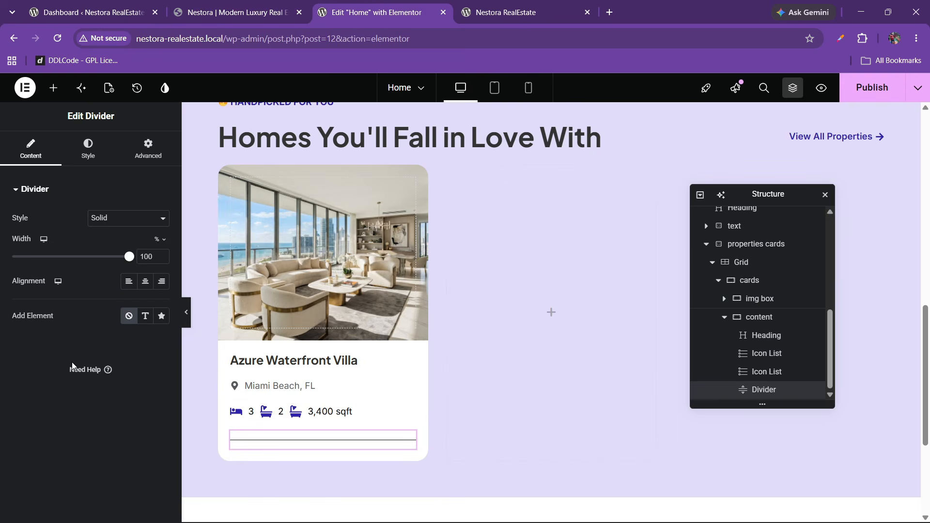
{"action": "left_click", "coordinate": [284, 6]}
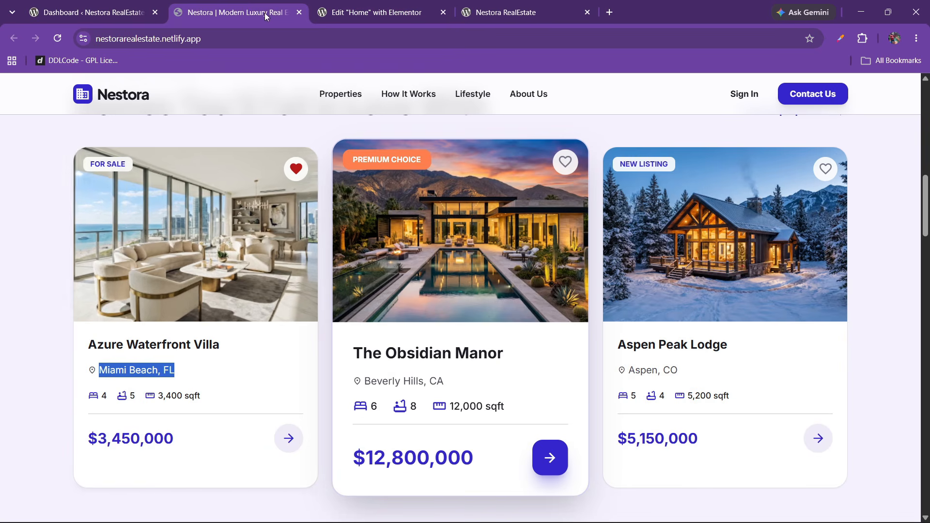
{"action": "key", "text": "ctrl+Tab"}
{"action": "left_click", "coordinate": [86, 159]}
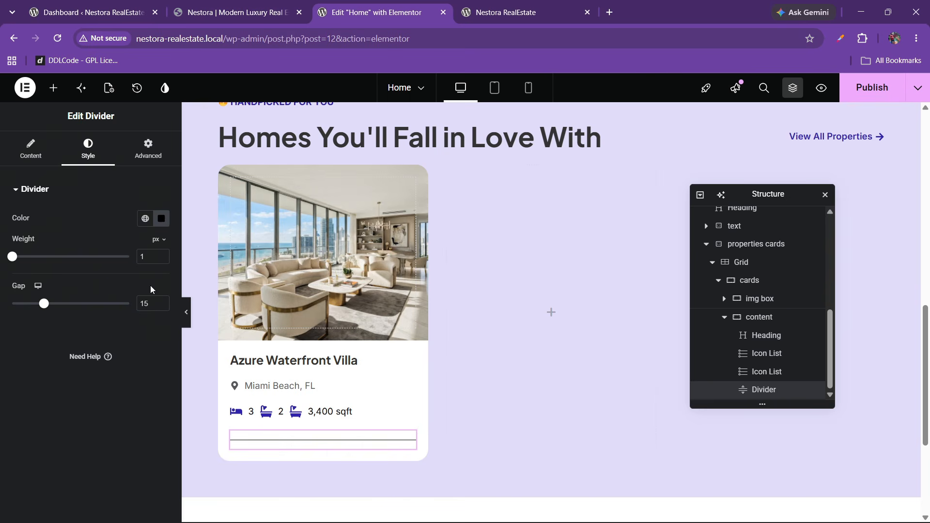
{"action": "left_click", "coordinate": [162, 219]}
{"action": "left_click_drag", "start_coordinate": [96, 353], "coordinate": [103, 309]}
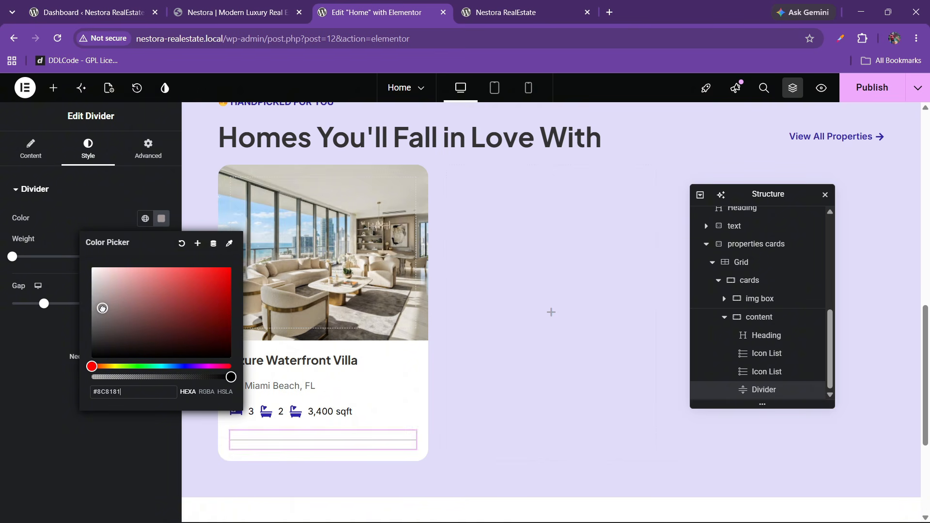
{"action": "left_click", "coordinate": [27, 344]}
{"action": "left_click", "coordinate": [186, 322]}
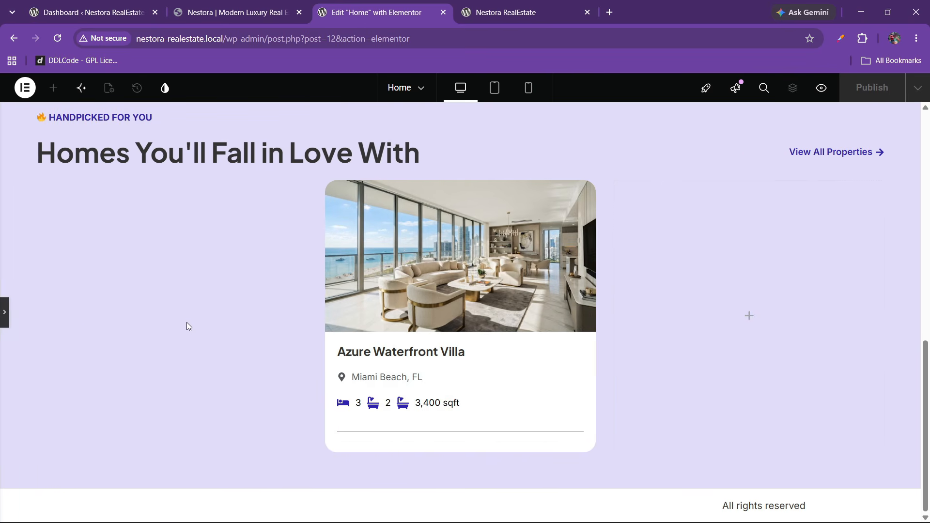
- Change the divider's color to a lighter grey, preview the card without the editing panel and compare it with the reference site
{"action": "left_click", "coordinate": [6, 312]}
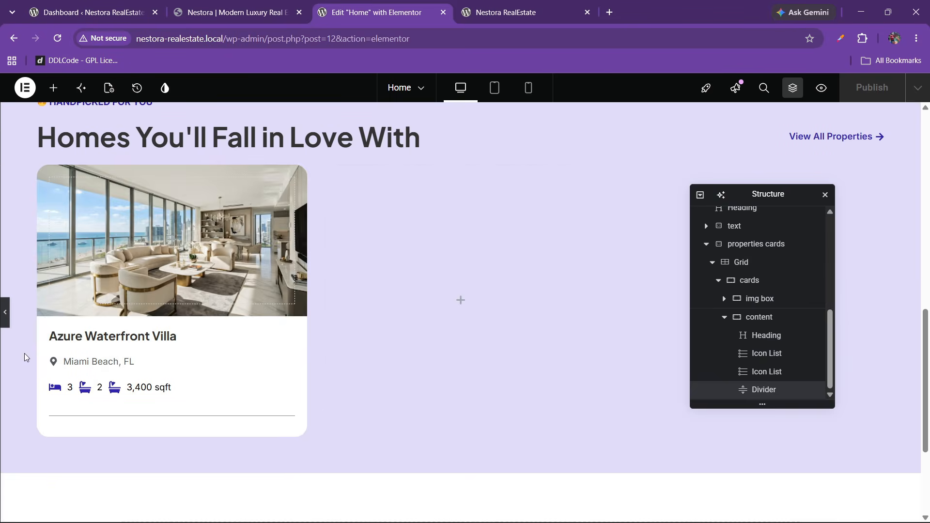
{"action": "left_click", "coordinate": [162, 220]}
{"action": "left_click_drag", "start_coordinate": [130, 324], "coordinate": [107, 293]}
{"action": "left_click", "coordinate": [186, 322]}
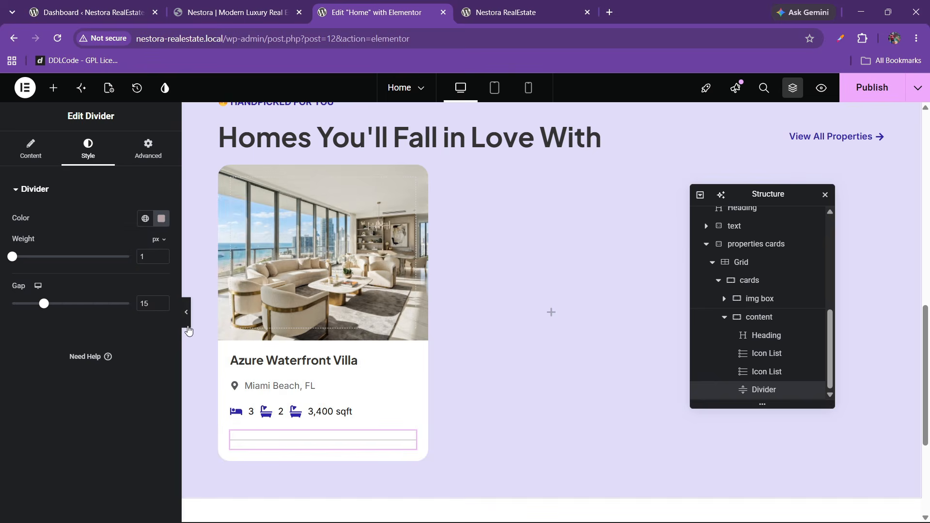
{"action": "left_click", "coordinate": [186, 322]}
{"action": "left_click", "coordinate": [211, 39]}
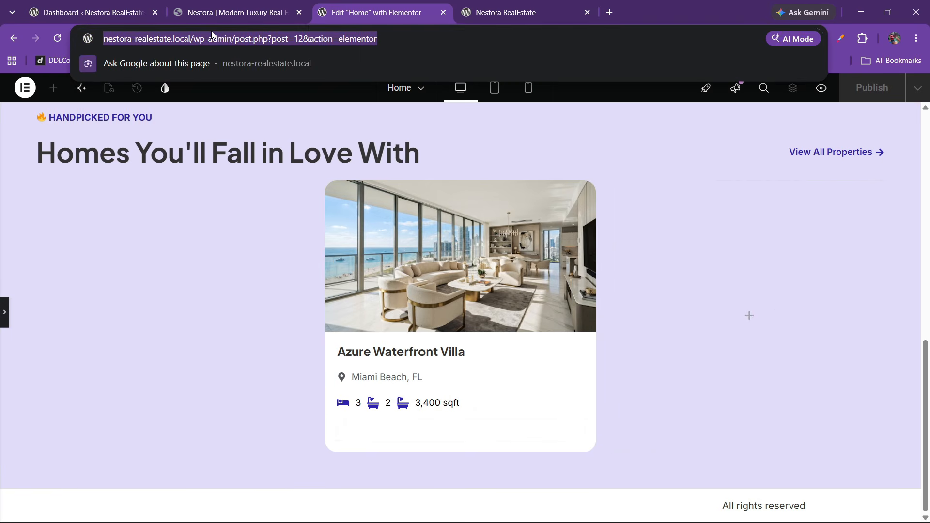
{"action": "left_click", "coordinate": [232, 12]}
{"action": "left_click", "coordinate": [394, 10]}
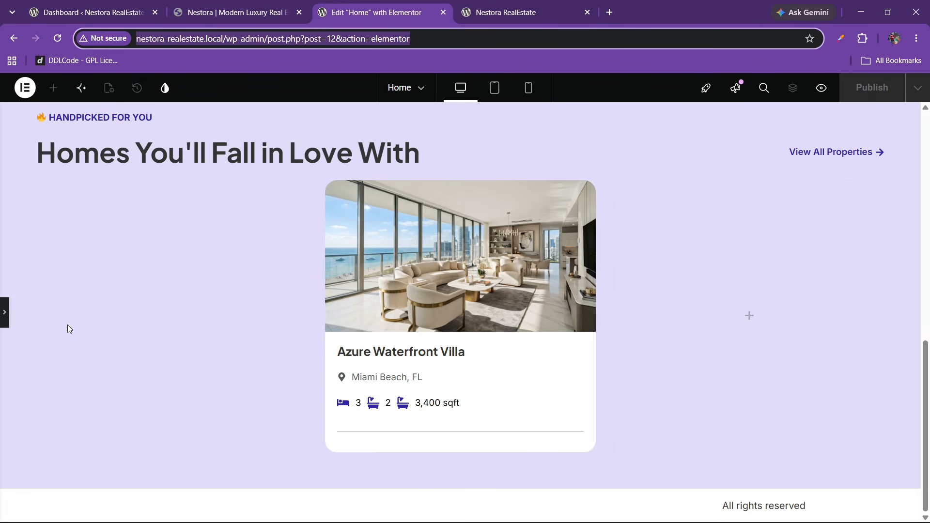
- Set the divider's gap to 10 px and check the reference card's price row
{"action": "left_click", "coordinate": [2, 320]}
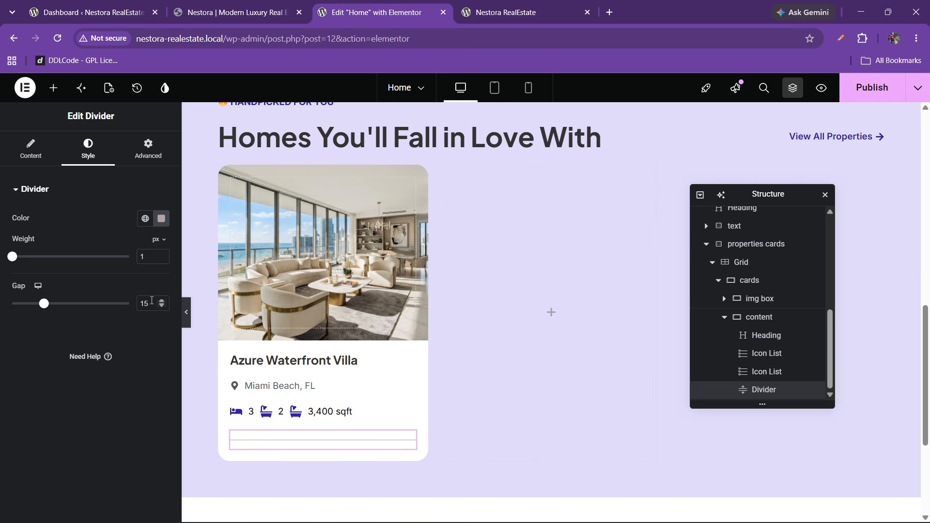
{"action": "type", "text": "10"}
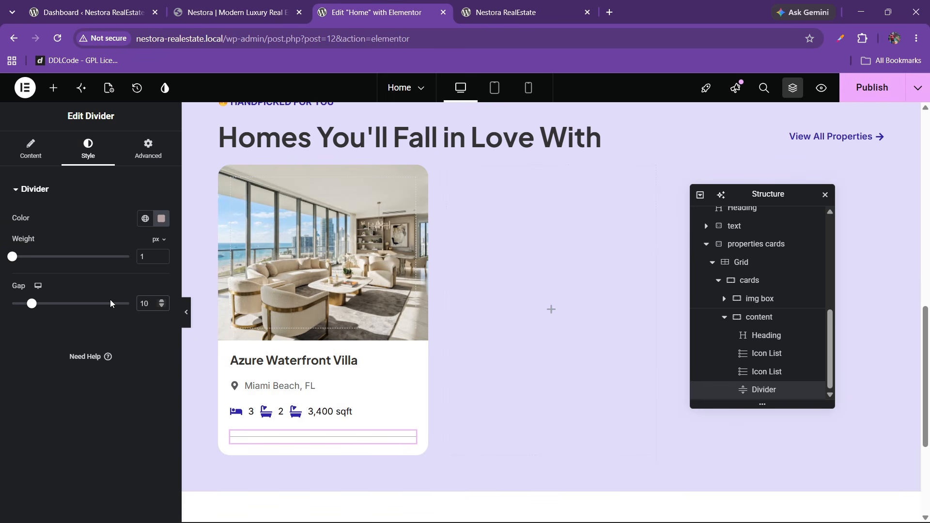
{"action": "left_click", "coordinate": [272, 5]}
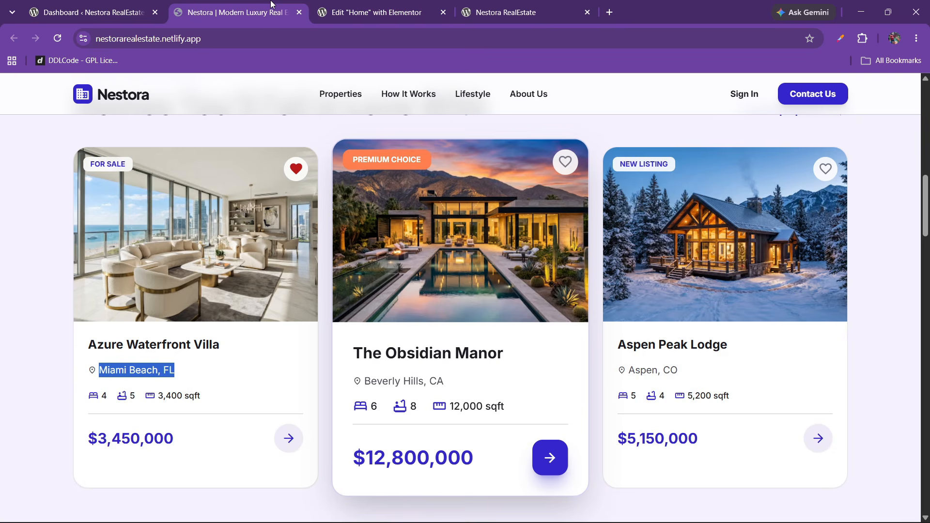
{"action": "left_click", "coordinate": [388, 6]}
- Add a Flexbox to the first property card and nest it in the content container below the divider
{"action": "left_click", "coordinate": [53, 88]}
{"action": "left_click_drag", "start_coordinate": [133, 245], "coordinate": [306, 432]}
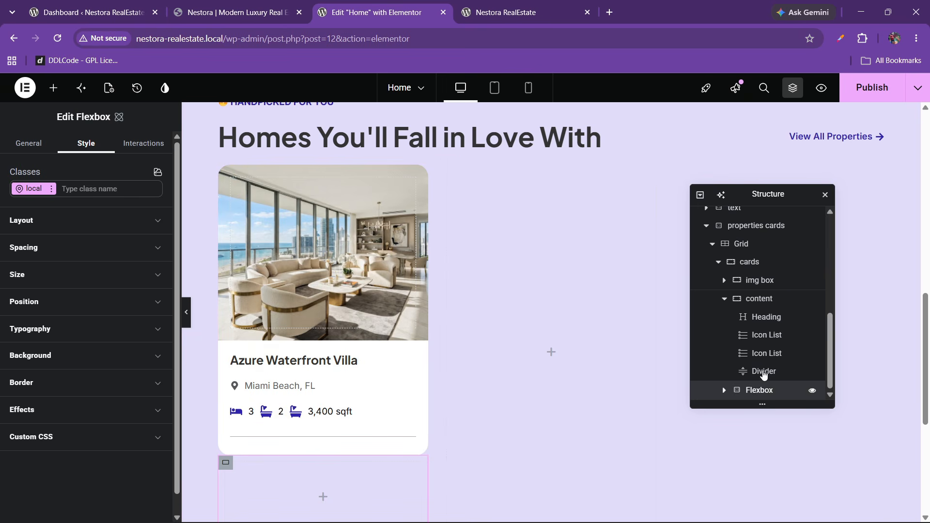
{"action": "left_click_drag", "start_coordinate": [761, 389], "coordinate": [759, 291]}
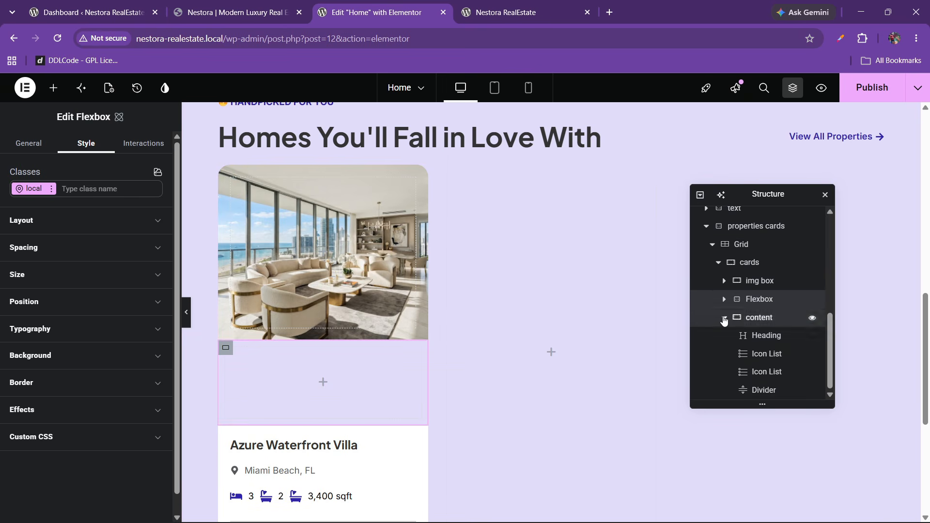
{"action": "left_click", "coordinate": [725, 318]}
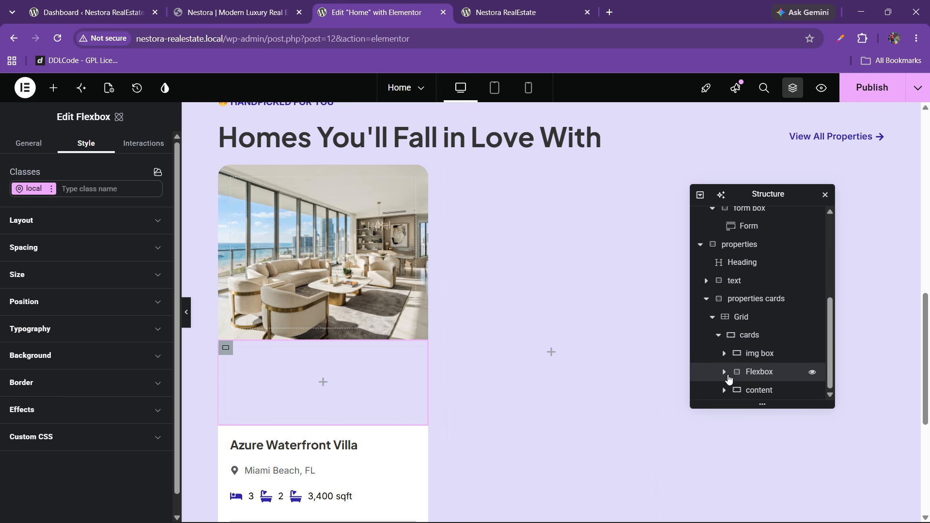
{"action": "left_click", "coordinate": [725, 372]}
{"action": "left_click", "coordinate": [725, 355]}
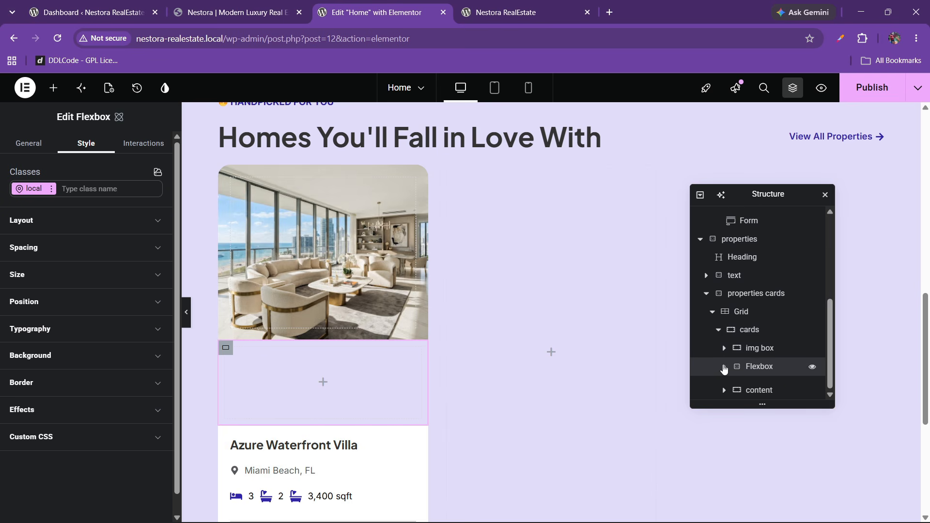
{"action": "left_click", "coordinate": [725, 382]}
{"action": "scroll", "coordinate": [723, 396], "scroll_direction": "down", "scroll_amount": 3}
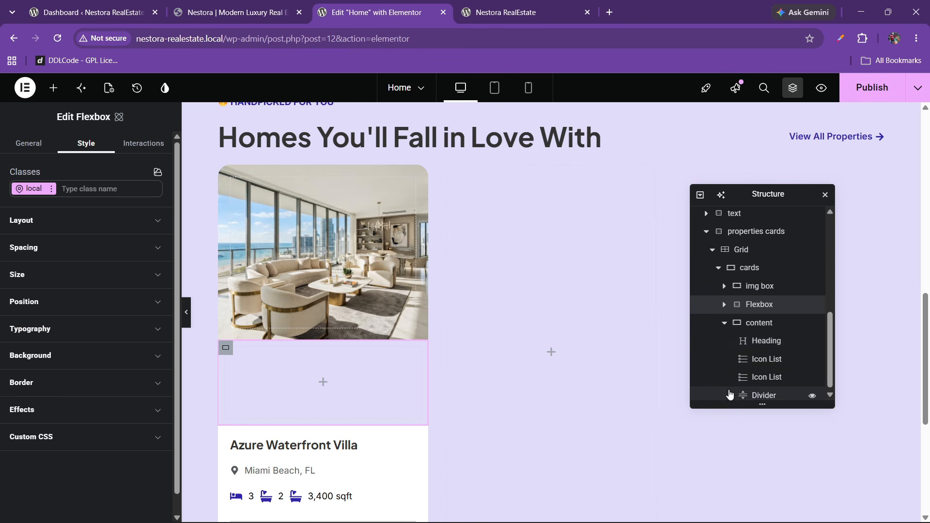
{"action": "scroll", "coordinate": [759, 310], "scroll_direction": "up", "scroll_amount": 1}
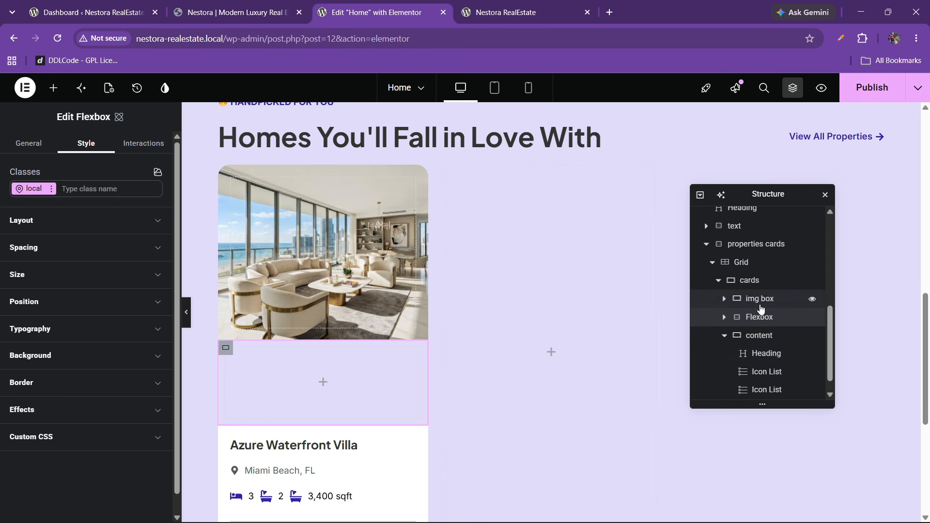
{"action": "left_click_drag", "start_coordinate": [760, 310], "coordinate": [773, 390]}
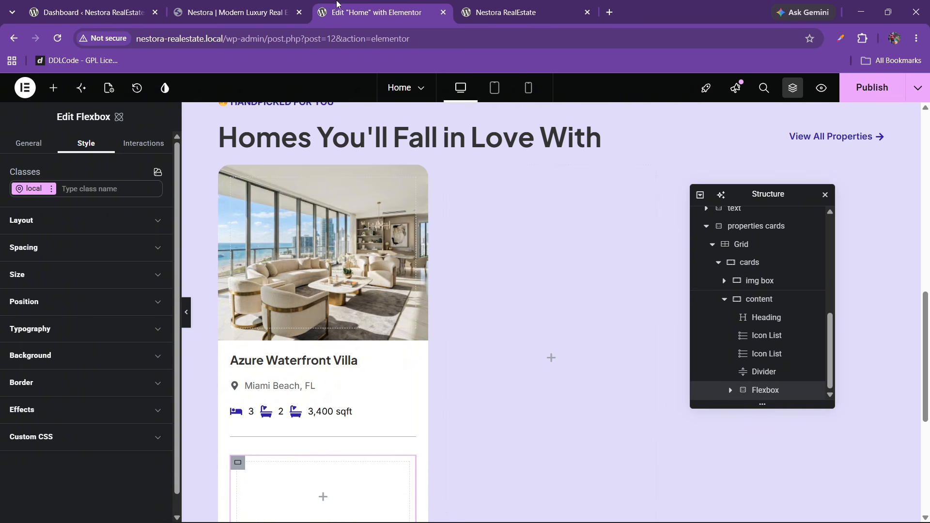
- Rename the card's content container to "pricing"
{"action": "left_click", "coordinate": [290, 4]}
{"action": "left_click", "coordinate": [373, 12]}
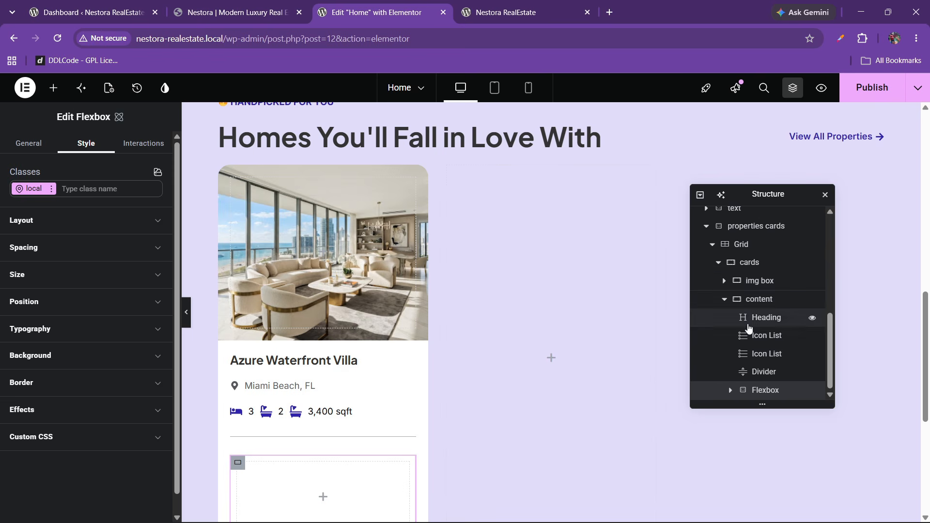
{"action": "scroll", "coordinate": [758, 373], "scroll_direction": "up", "scroll_amount": 3}
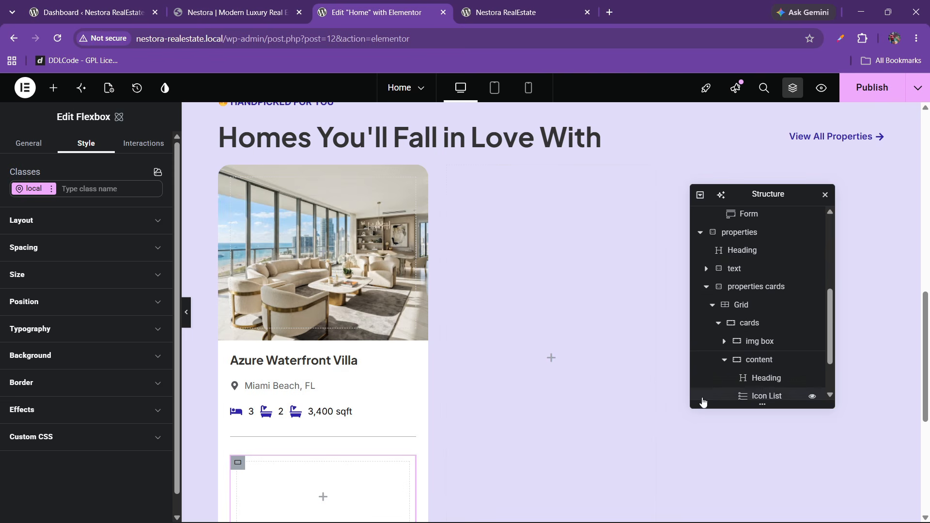
{"action": "double_click", "coordinate": [759, 360]}
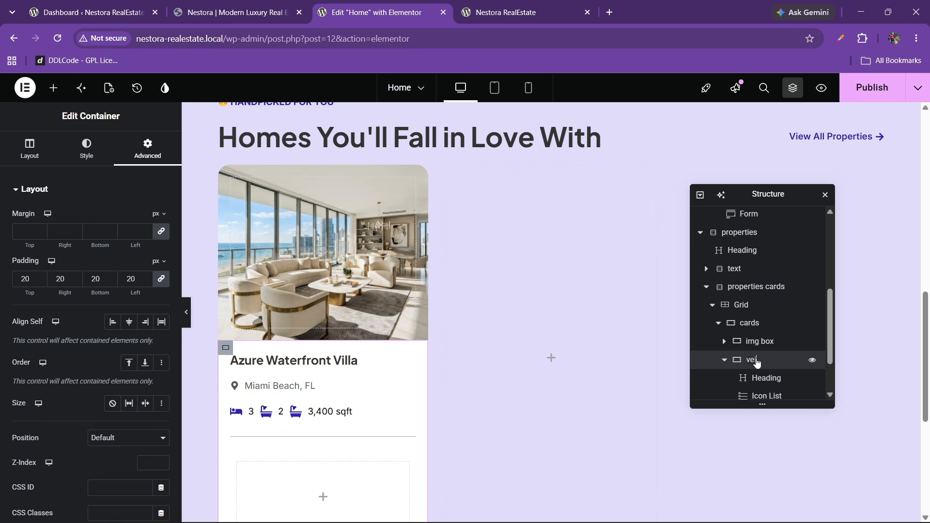
{"action": "type", "text": "viv"}
{"action": "key", "text": "BackSpace"}
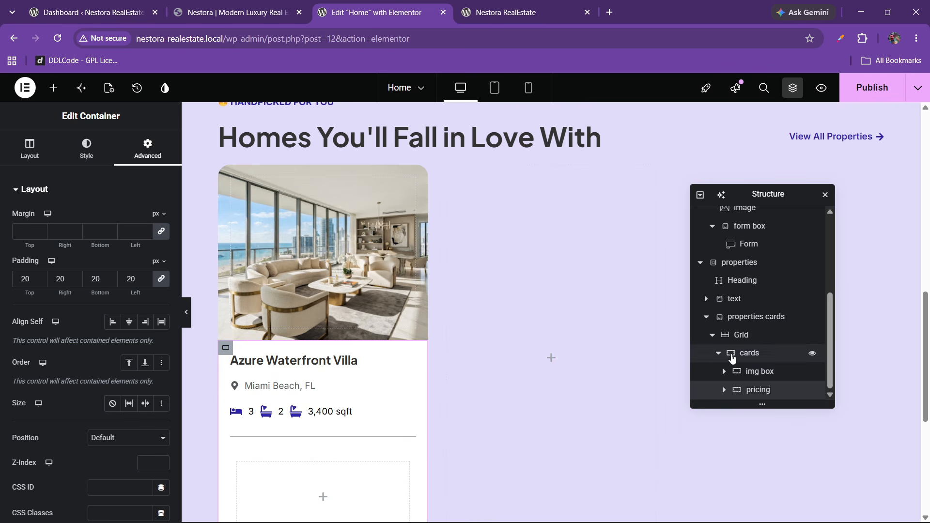
{"action": "scroll", "coordinate": [368, 416], "scroll_direction": "down", "scroll_amount": 3}
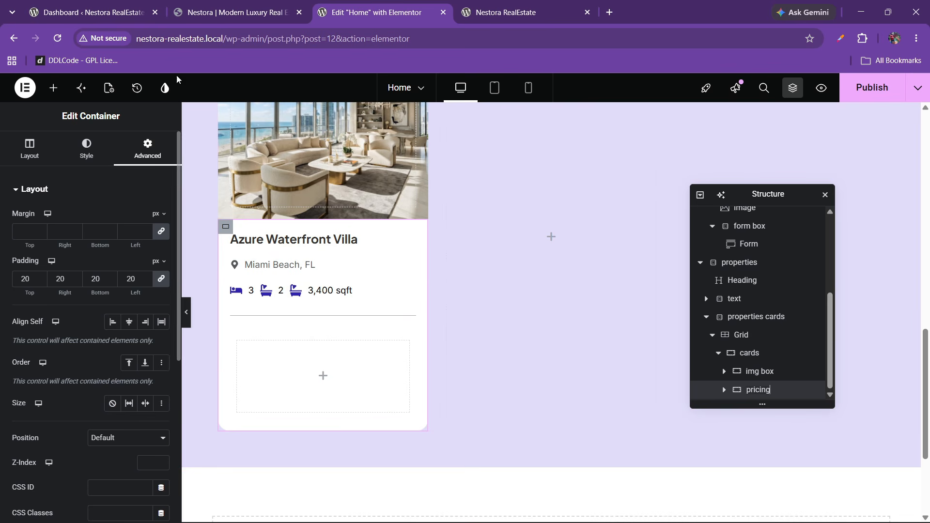
- Check the reference card's price row and set the nested flexbox's padding to 0 px on all sides
{"action": "left_click", "coordinate": [238, 12]}
{"action": "left_click", "coordinate": [339, 2]}
{"action": "scroll", "coordinate": [65, 353], "scroll_direction": "down", "scroll_amount": 4}
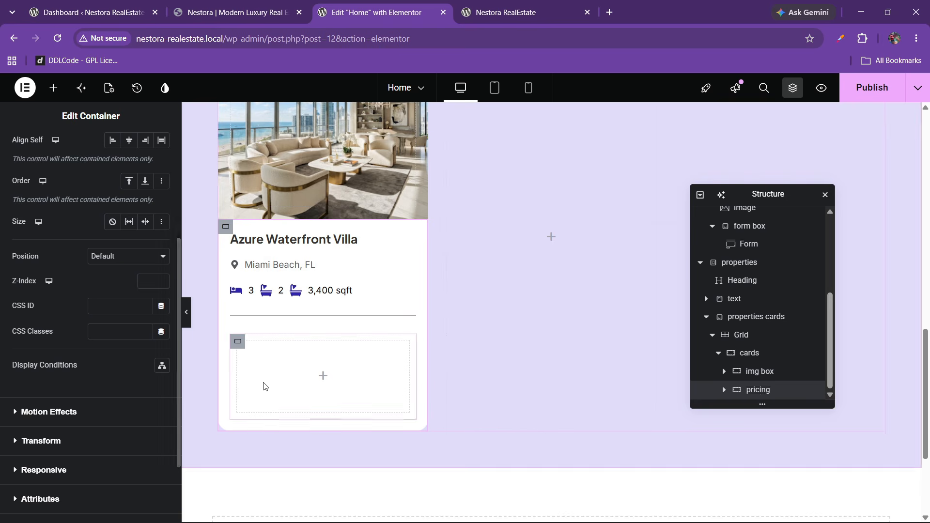
{"action": "left_click", "coordinate": [241, 346]}
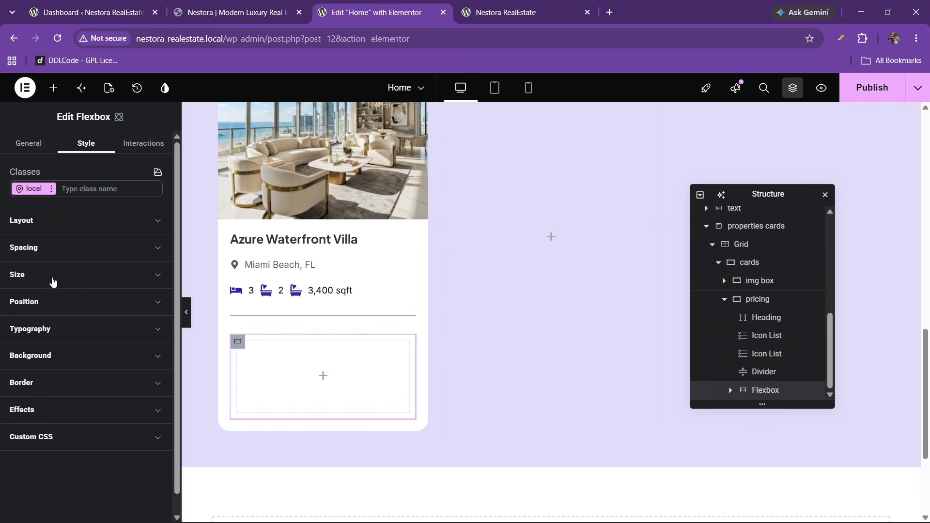
{"action": "left_click", "coordinate": [49, 283]}
{"action": "left_click", "coordinate": [45, 257]}
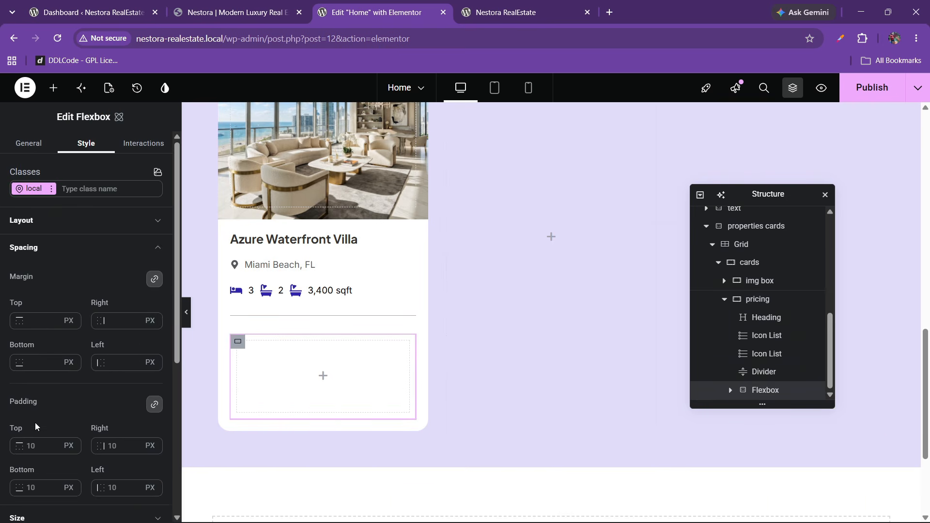
{"action": "left_click", "coordinate": [34, 445]}
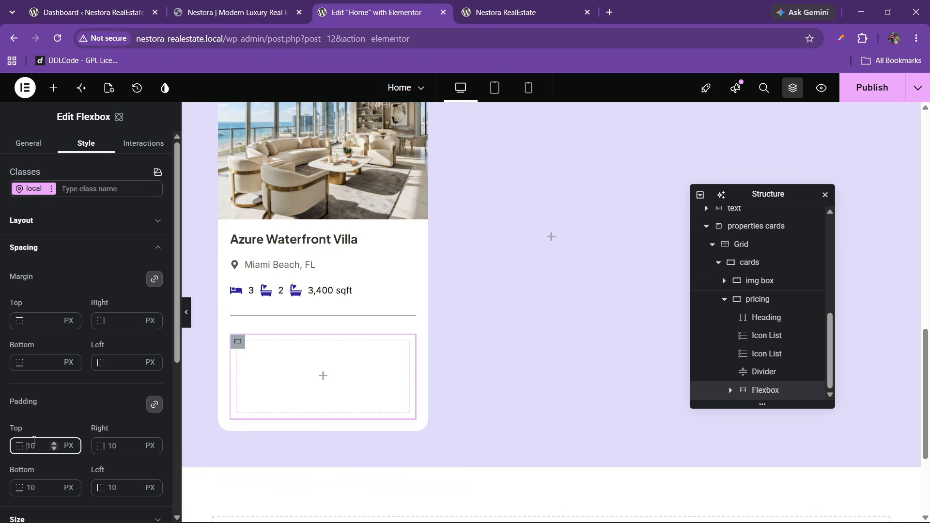
{"action": "key", "text": "ctrl+a"}
{"action": "type", "text": "0"}
- Check the reference card and paste a copy of the "Azure Waterfront Villa" heading into the empty flexbox
{"action": "left_click", "coordinate": [262, 5]}
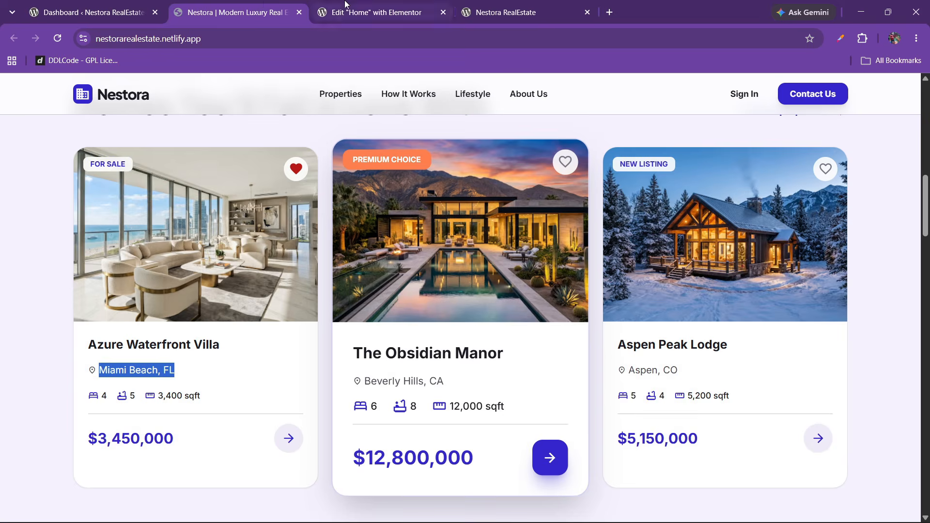
{"action": "left_click", "coordinate": [373, 12]}
{"action": "right_click", "coordinate": [287, 240]}
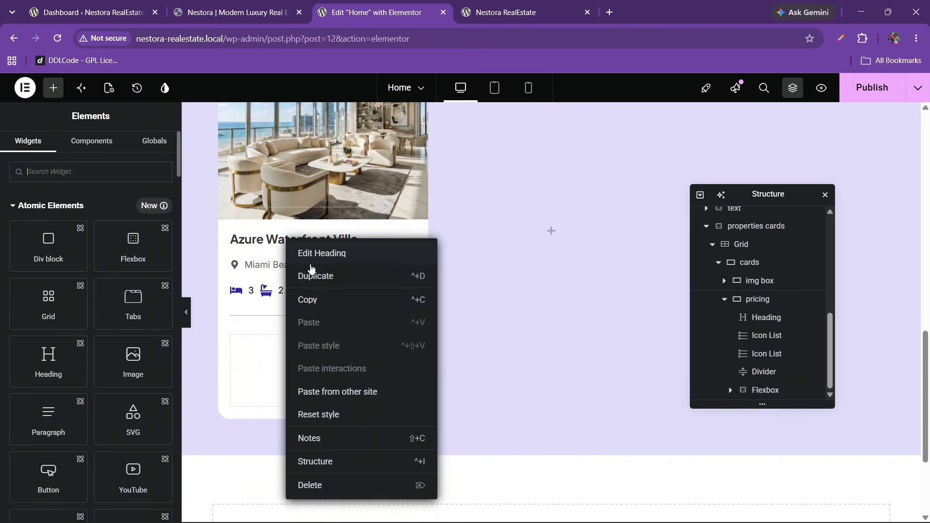
{"action": "left_click", "coordinate": [311, 302]}
{"action": "right_click", "coordinate": [283, 374]}
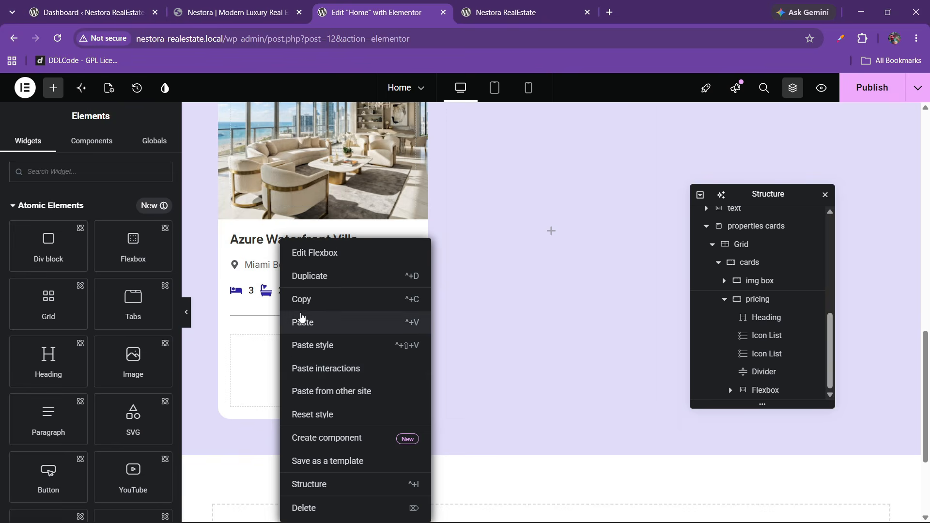
{"action": "left_click", "coordinate": [298, 321]}
- Copy the price $3,450,000 from the reference site's first card and use it as the pasted heading's title
{"action": "left_click", "coordinate": [269, 4]}
{"action": "left_click", "coordinate": [163, 377]}
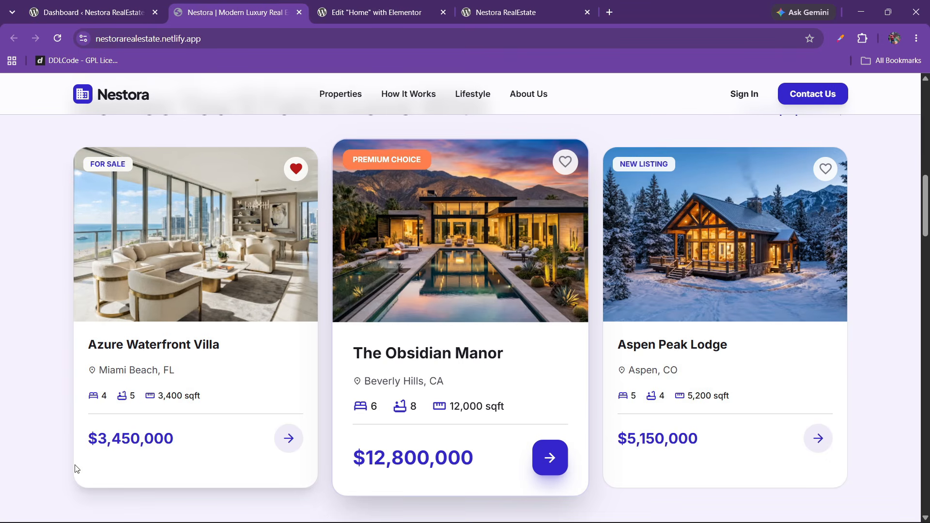
{"action": "left_click_drag", "start_coordinate": [174, 440], "coordinate": [88, 439]}
{"action": "right_click", "coordinate": [128, 437]}
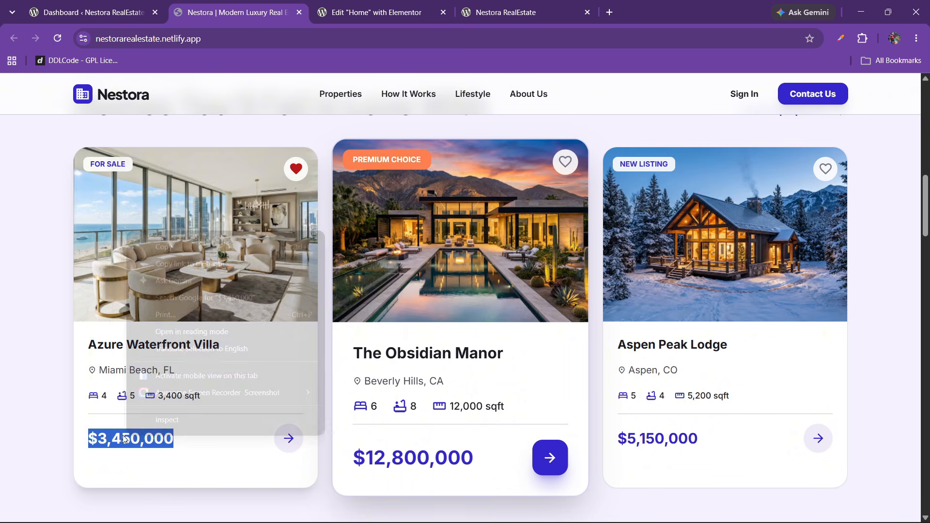
{"action": "left_click", "coordinate": [171, 247]}
{"action": "left_click", "coordinate": [373, 12]}
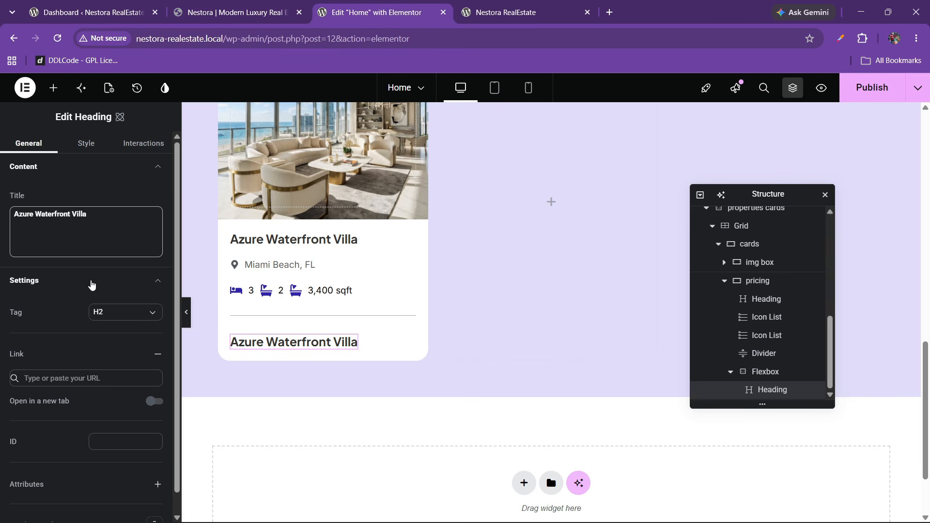
{"action": "left_click_drag", "start_coordinate": [88, 214], "coordinate": [46, 214]}
{"action": "key", "text": "BackSpace"}
{"action": "right_click", "coordinate": [69, 210]}
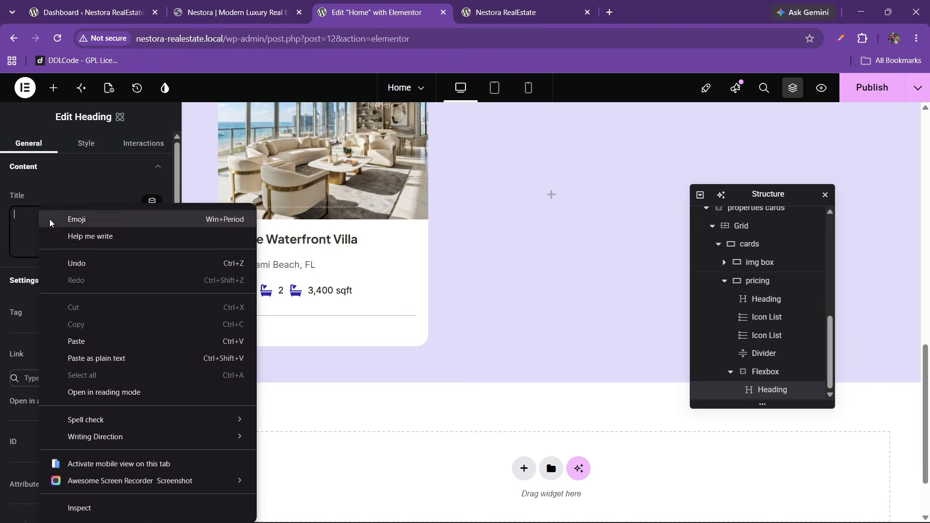
{"action": "left_click", "coordinate": [78, 342]}
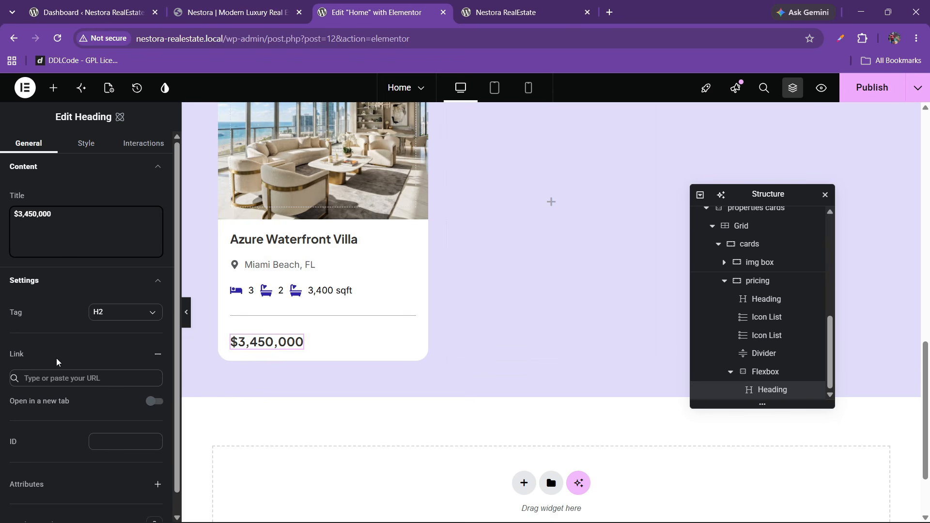
- Compare with the reference card and set the price heading's font size to 23 px
{"action": "left_click", "coordinate": [239, 6]}
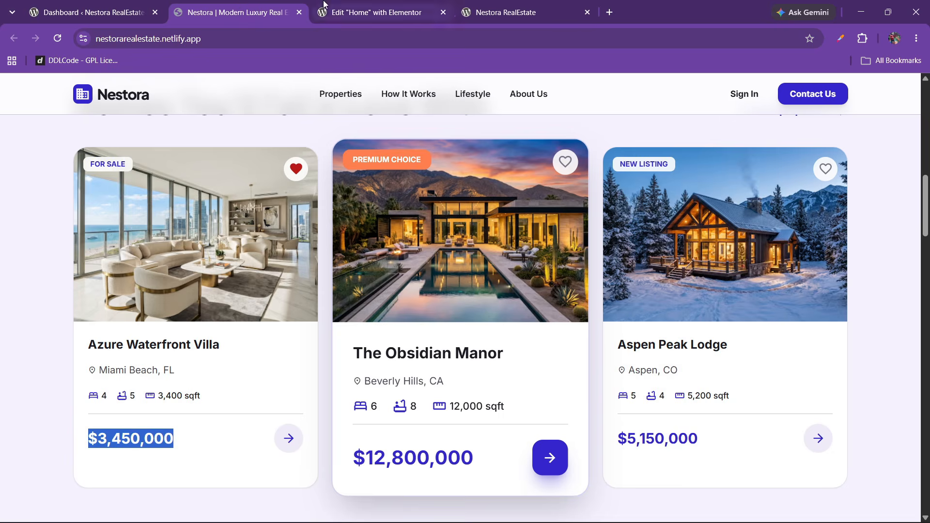
{"action": "left_click", "coordinate": [373, 12]}
{"action": "left_click", "coordinate": [86, 144]}
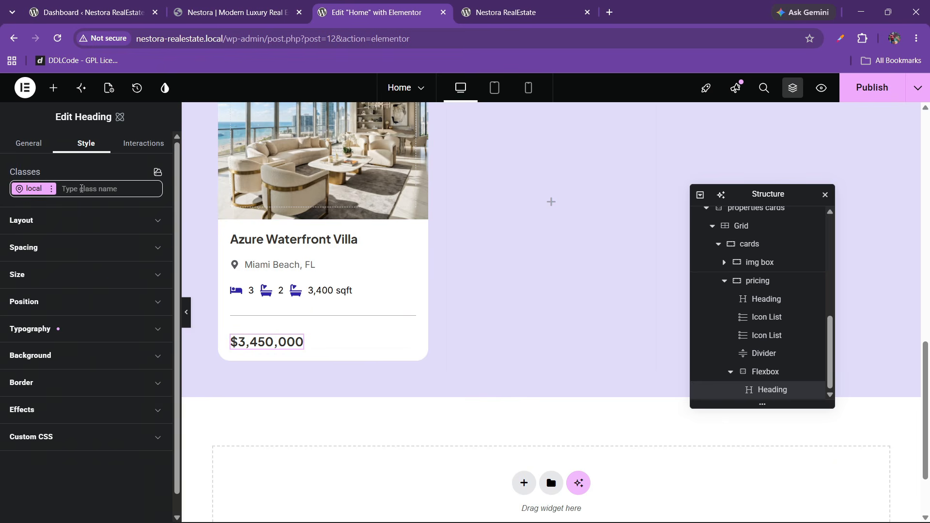
{"action": "left_click", "coordinate": [48, 329]}
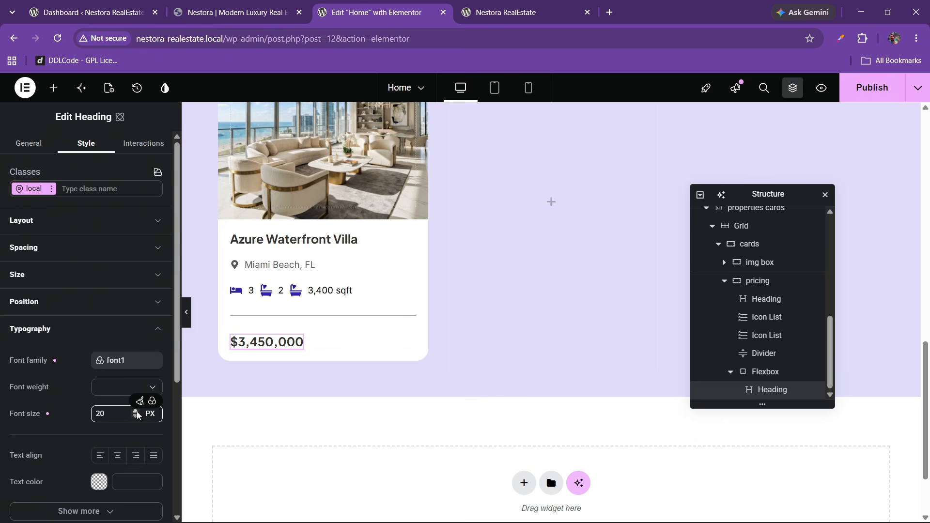
{"action": "left_click", "coordinate": [136, 412]}
{"action": "left_click", "coordinate": [136, 411]}
{"action": "left_click", "coordinate": [136, 411]}
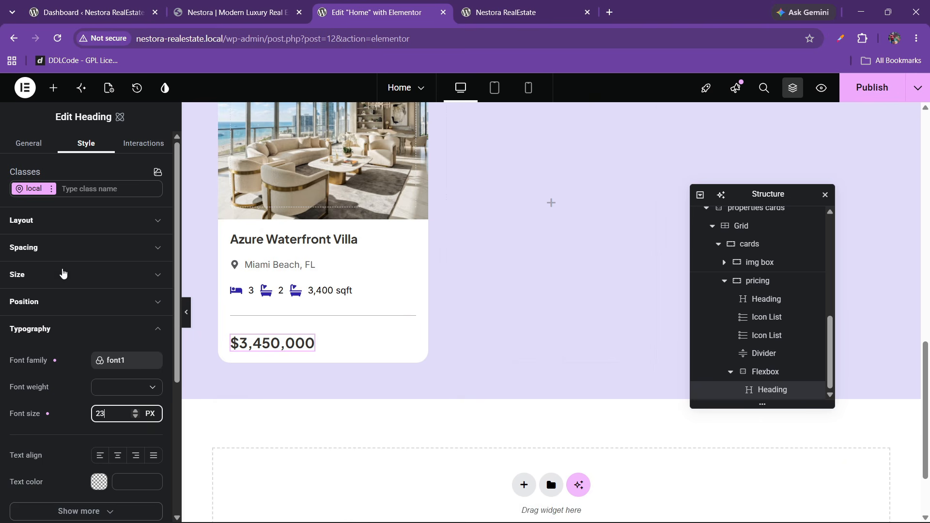
- Set the price heading's text color to the lightblue variable
{"action": "left_click", "coordinate": [62, 325]}
{"action": "scroll", "coordinate": [59, 317], "scroll_direction": "down", "scroll_amount": 1}
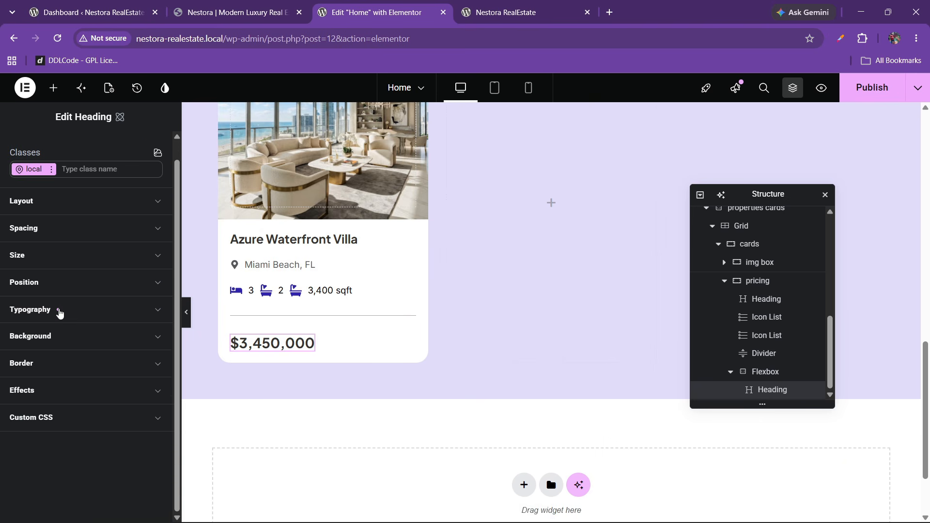
{"action": "left_click", "coordinate": [58, 310]}
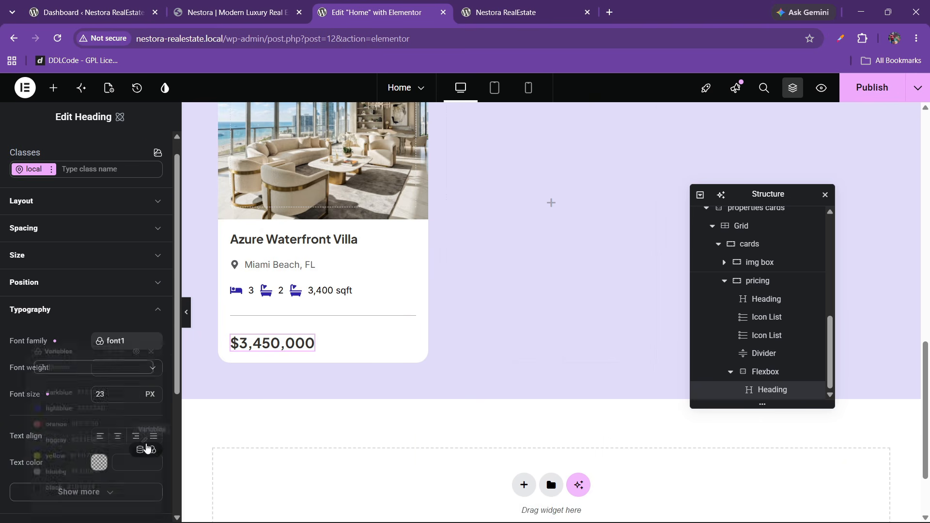
{"action": "left_click", "coordinate": [152, 449]}
{"action": "left_click", "coordinate": [61, 395]}
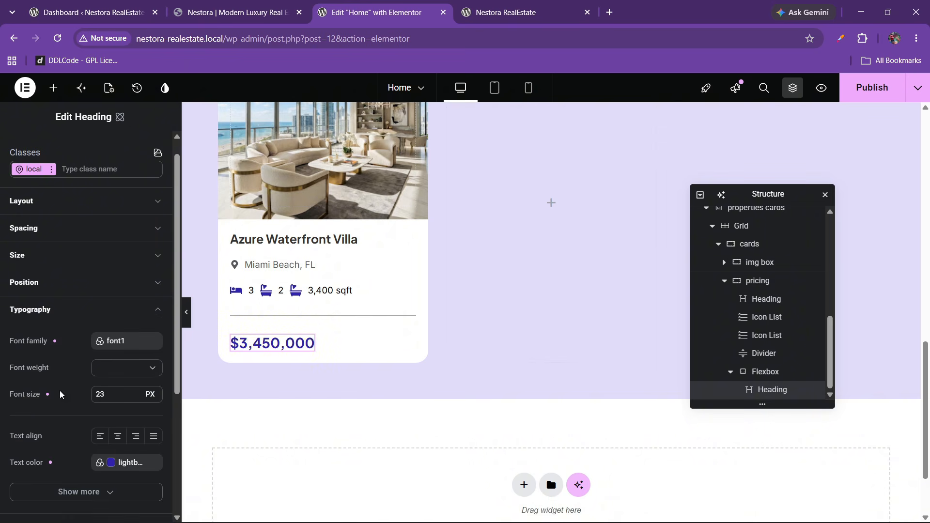
- Check the reference card, add an Icon widget after the price heading inside the flexbox and rename the flexbox to "main link"
{"action": "left_click", "coordinate": [243, 5]}
{"action": "left_click", "coordinate": [341, 5]}
{"action": "left_click", "coordinate": [53, 88]}
{"action": "left_click", "coordinate": [71, 167]}
{"action": "type", "text": "icon"}
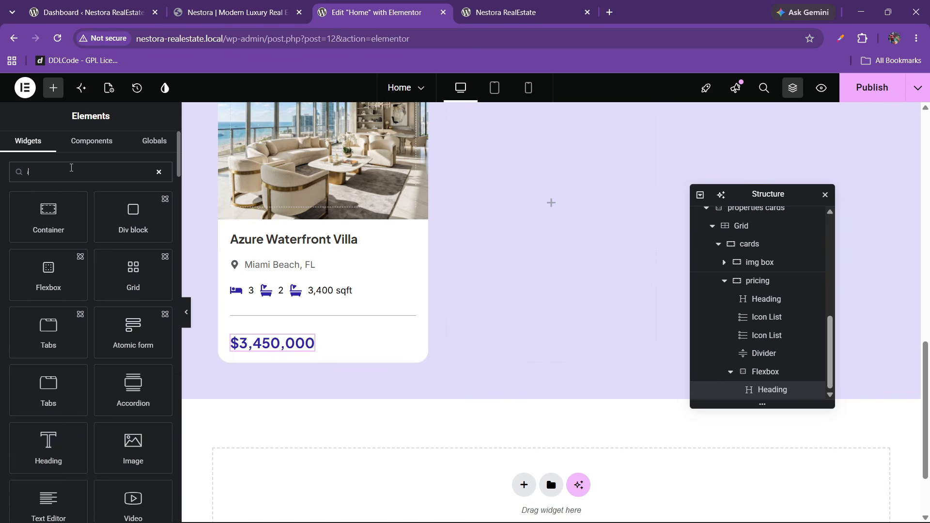
{"action": "left_click_drag", "start_coordinate": [48, 213], "coordinate": [317, 342]}
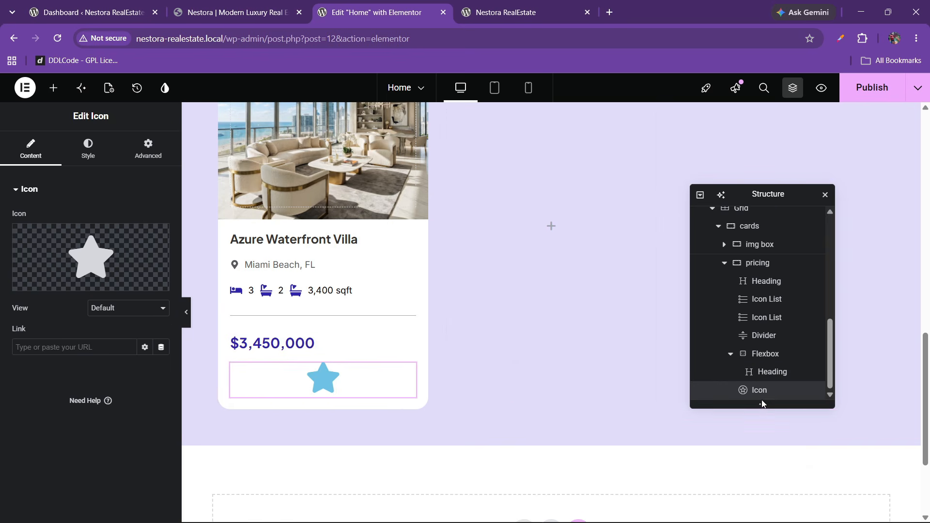
{"action": "mouse_move", "coordinate": [755, 388]}
{"action": "left_mouse_down"}
{"action": "mouse_move", "coordinate": [783, 381]}
{"action": "mouse_move", "coordinate": [758, 388]}
{"action": "mouse_move", "coordinate": [760, 376]}
{"action": "mouse_move", "coordinate": [768, 380]}
{"action": "left_mouse_up"}
{"action": "left_click", "coordinate": [765, 359]}
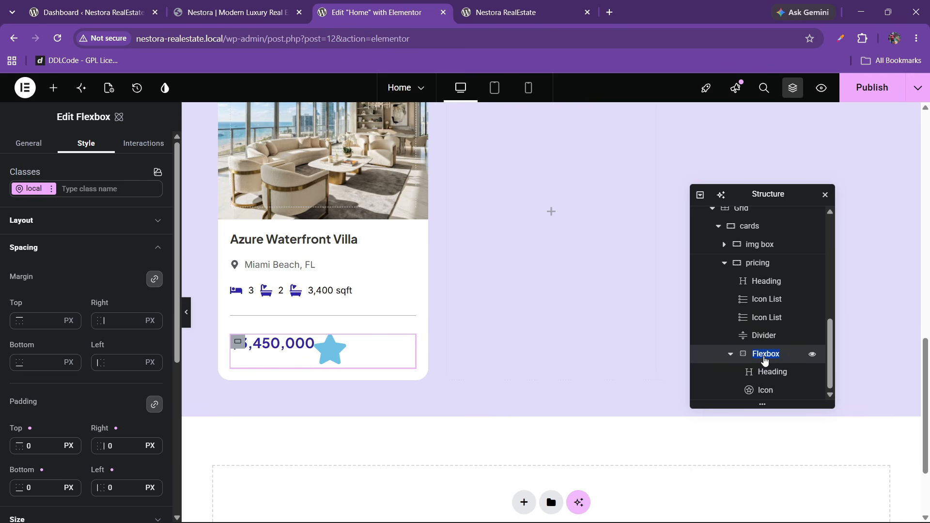
{"action": "type", "text": "main li"}
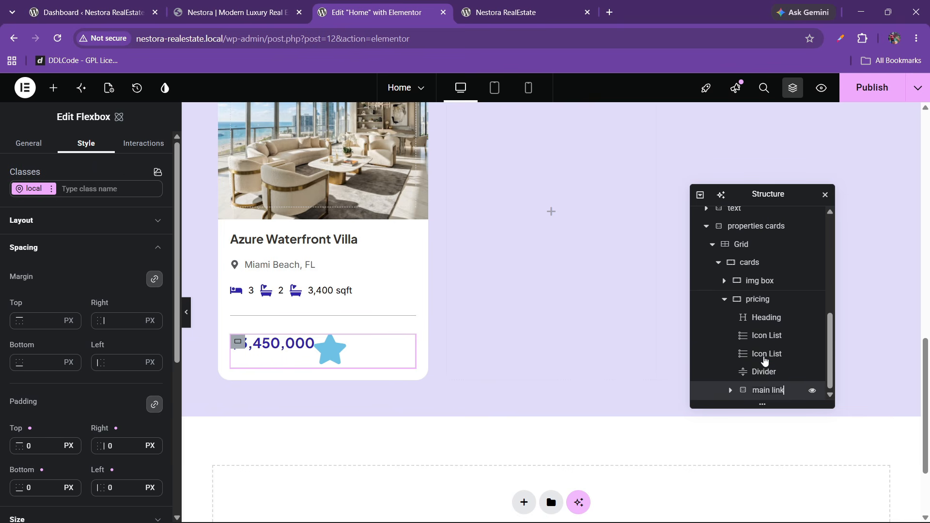
- Finish naming the flexbox "main link", center-align its items and justify its content with space between, matching the reference card
{"action": "type", "text": "nk"}
{"action": "left_click", "coordinate": [101, 221]}
{"action": "left_click", "coordinate": [47, 335]}
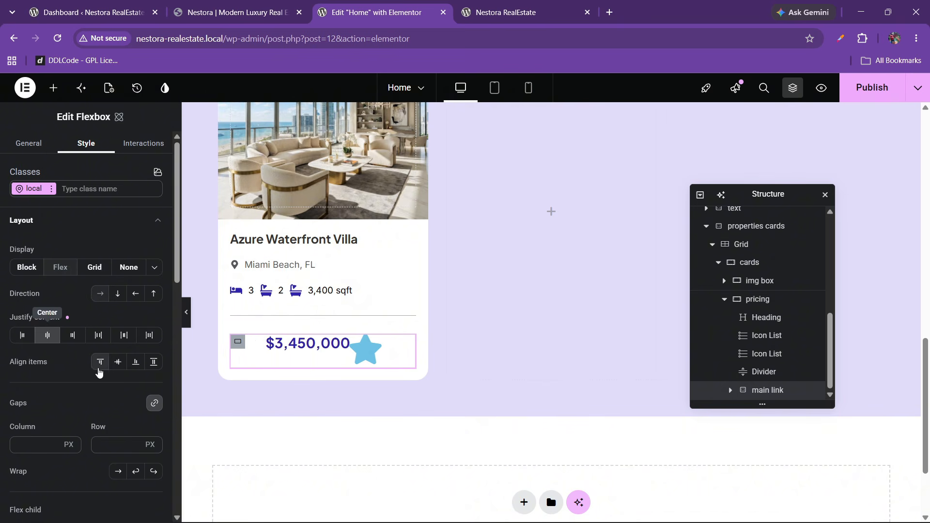
{"action": "left_click", "coordinate": [118, 362]}
{"action": "left_click", "coordinate": [23, 337]}
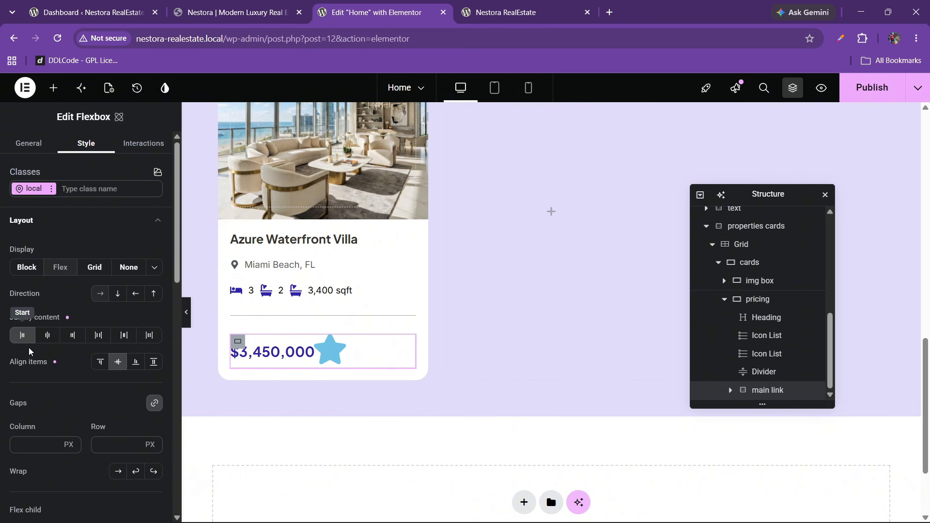
{"action": "left_click", "coordinate": [233, 12]}
{"action": "left_click", "coordinate": [373, 12]}
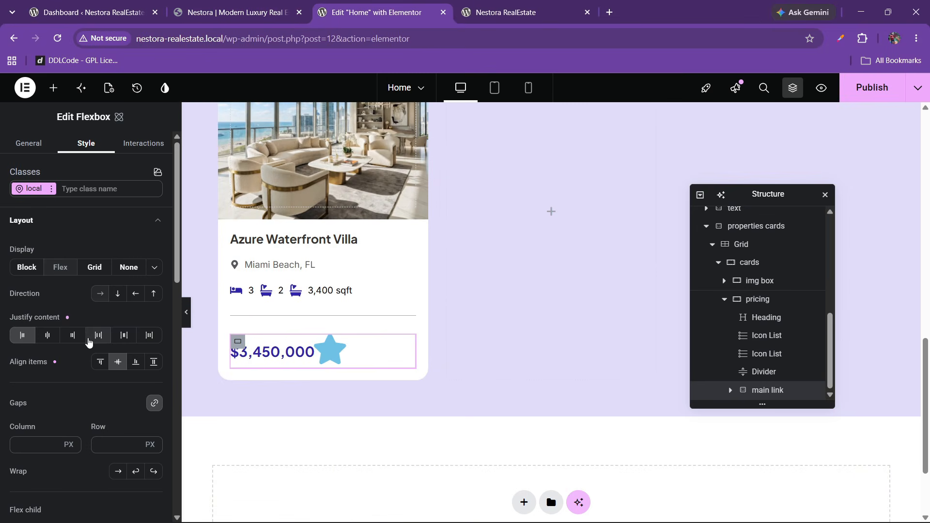
{"action": "left_click", "coordinate": [98, 335]}
{"action": "left_click", "coordinate": [232, 12]}
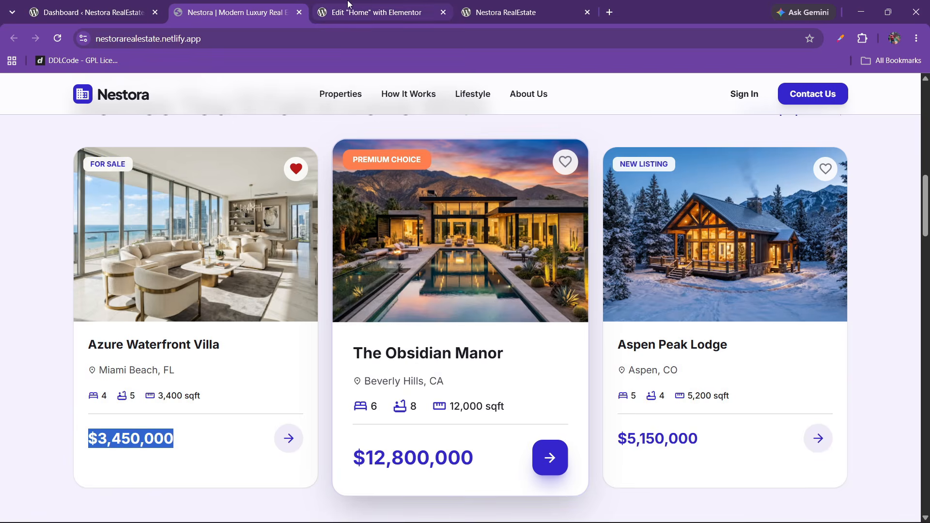
{"action": "left_click", "coordinate": [373, 12]}
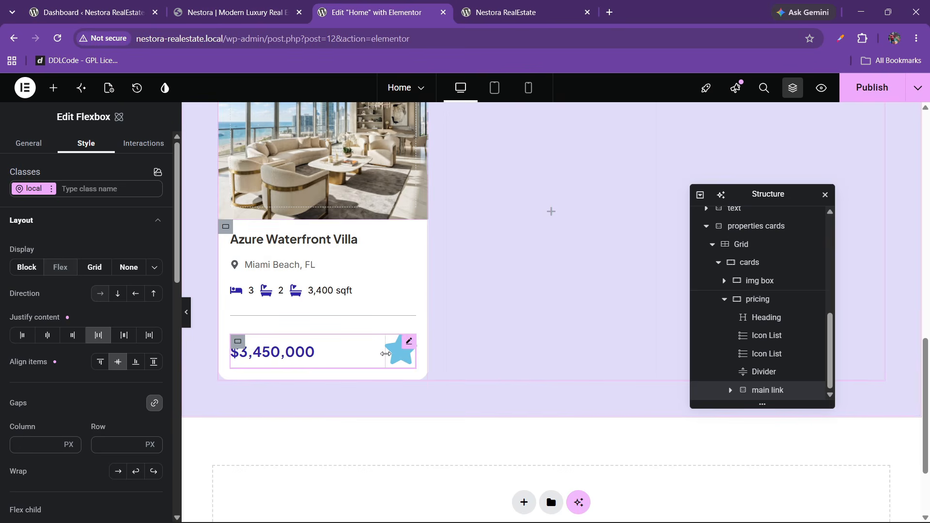
- Replace the star in the price row's Icon widget with the right arrow from the icon library
{"action": "left_click", "coordinate": [385, 354]}
{"action": "left_click", "coordinate": [80, 281]}
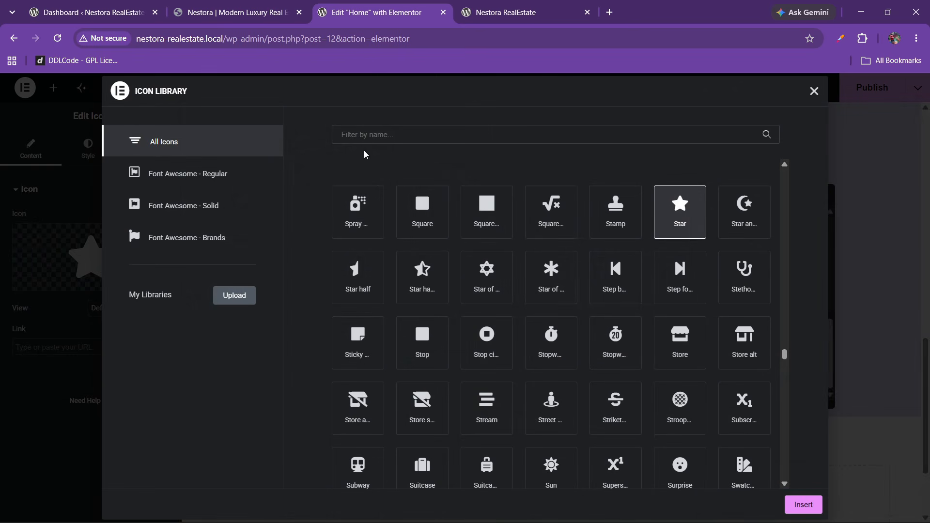
{"action": "left_click", "coordinate": [363, 136]}
{"action": "type", "text": "arr0w"}
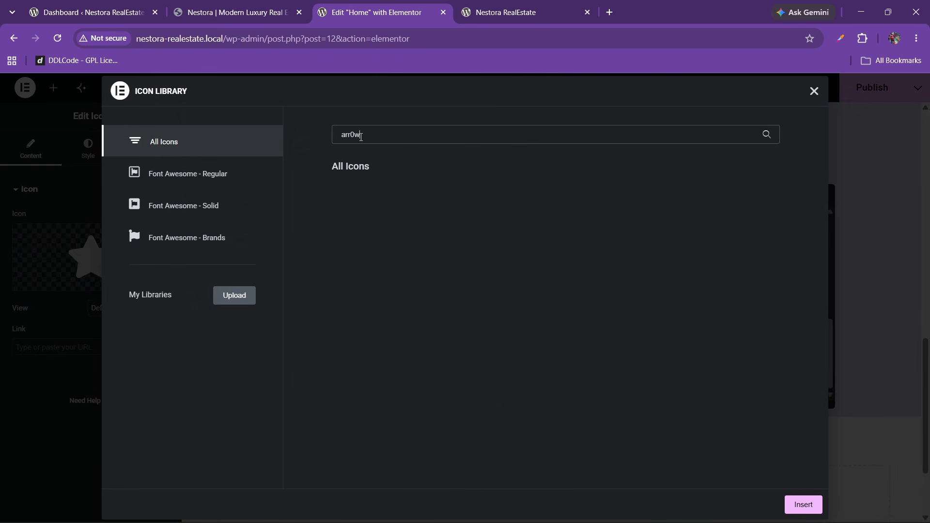
{"action": "key", "text": "BackSpace"}
{"action": "key", "text": "BackSpace"}
{"action": "type", "text": "ow"}
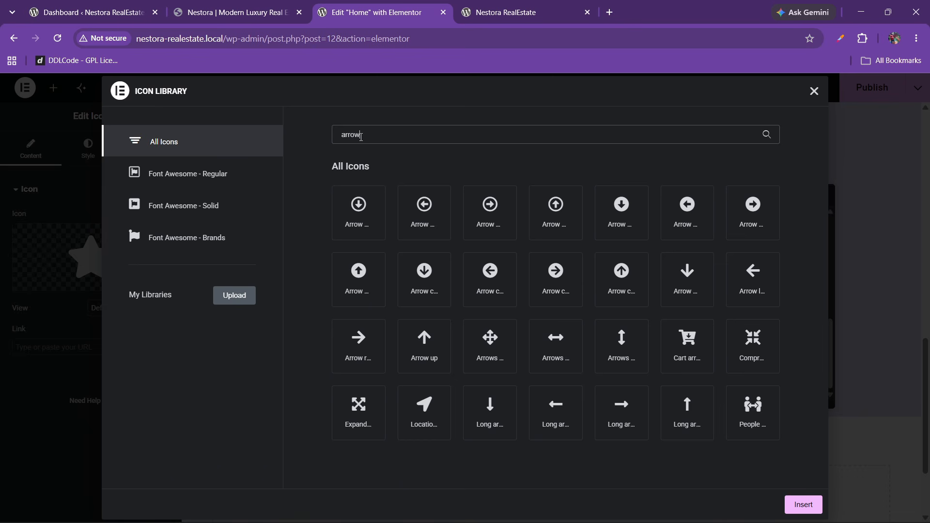
{"action": "left_click", "coordinate": [360, 339]}
{"action": "left_click", "coordinate": [796, 497]}
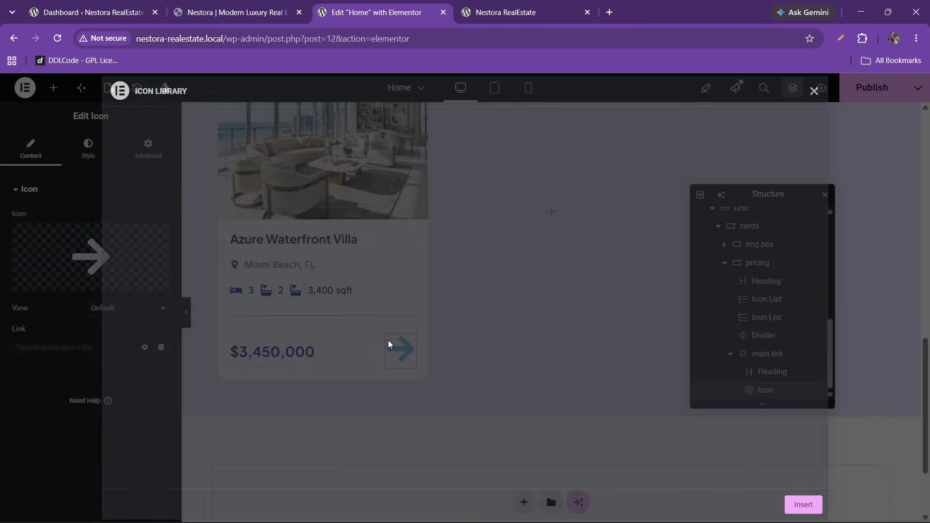
- Set the arrow icon's view to Stacked and its primary color to the bluebg variable
{"action": "left_click", "coordinate": [105, 307]}
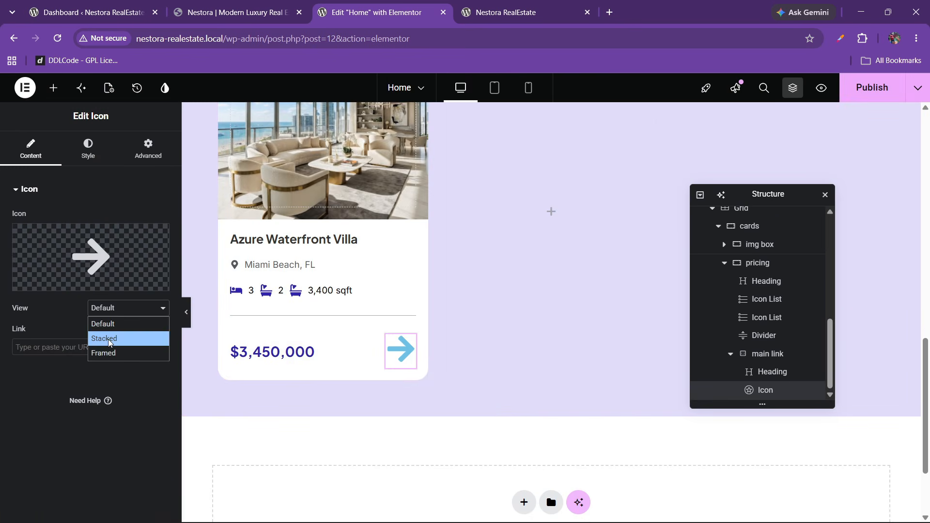
{"action": "left_click", "coordinate": [107, 328]}
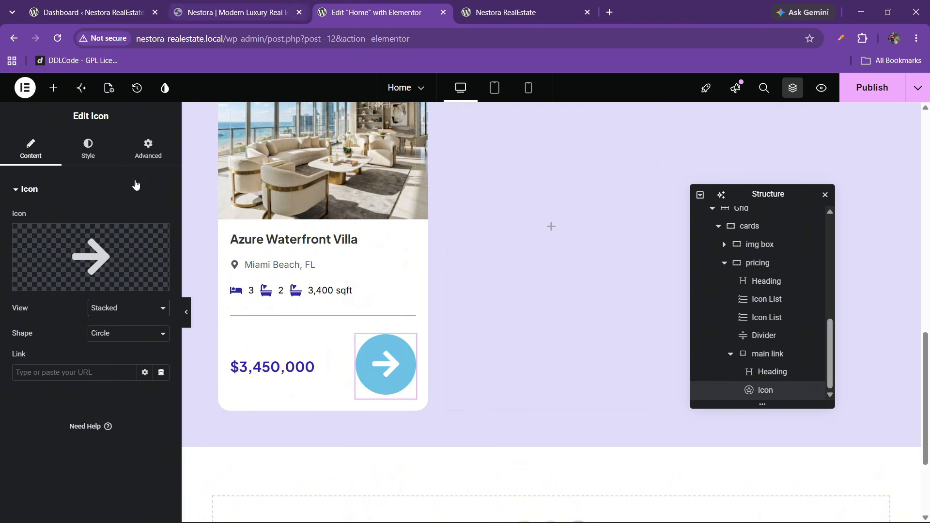
{"action": "left_click", "coordinate": [89, 149]}
{"action": "left_click", "coordinate": [144, 269]}
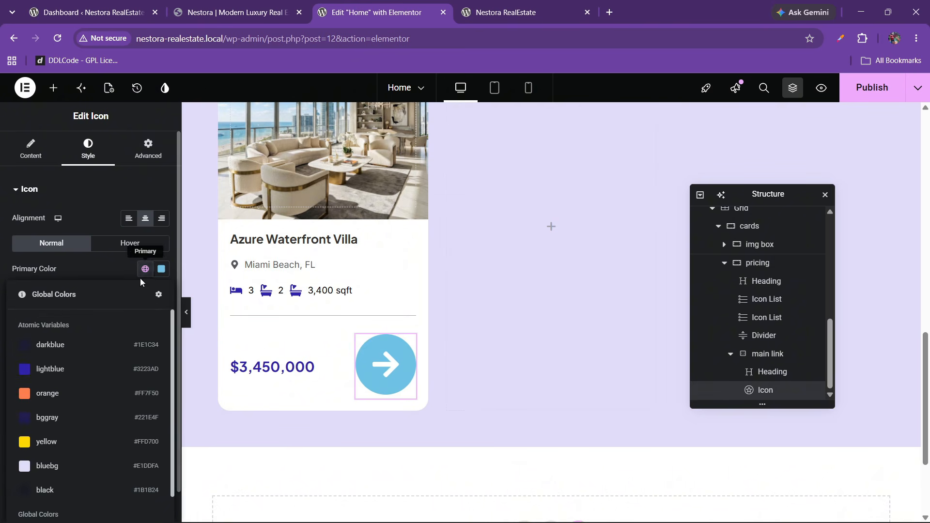
{"action": "left_click", "coordinate": [65, 441]}
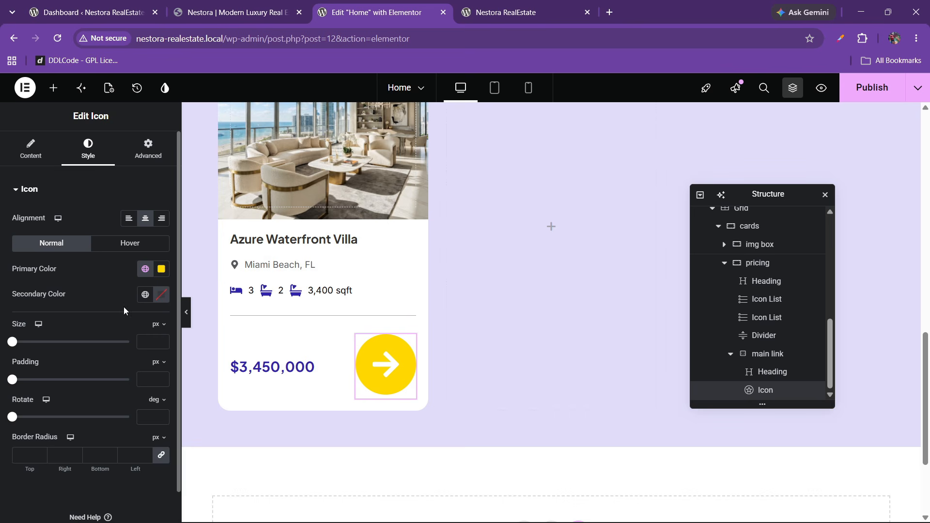
{"action": "left_click", "coordinate": [141, 271]}
{"action": "left_click", "coordinate": [63, 465]}
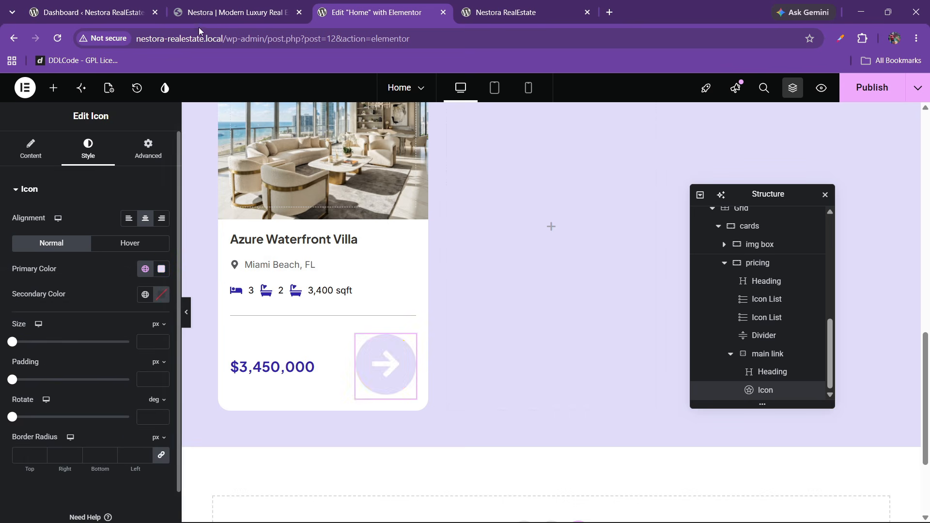
- Check the reference card and set the arrow icon's secondary color to the lightblue variable
{"action": "left_click", "coordinate": [216, 6]}
{"action": "left_click", "coordinate": [342, 9]}
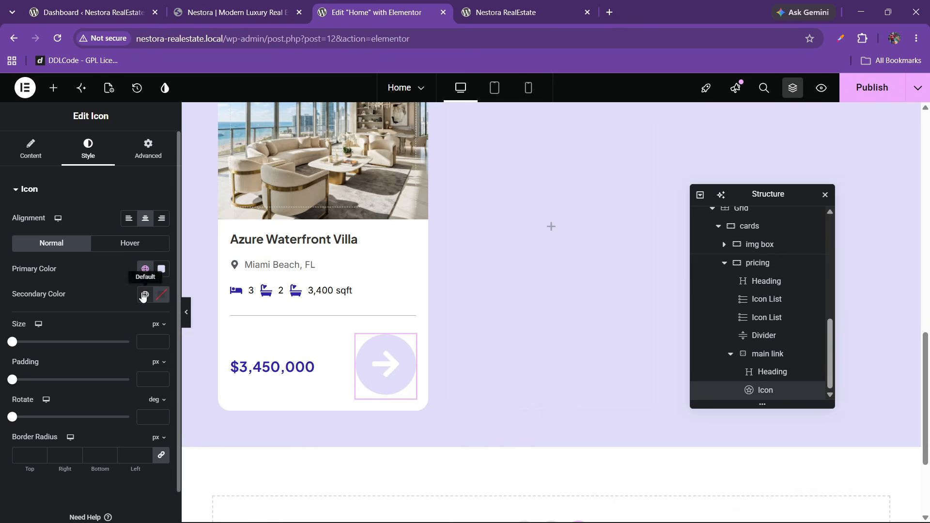
{"action": "left_click", "coordinate": [145, 295]}
{"action": "left_click", "coordinate": [60, 370]}
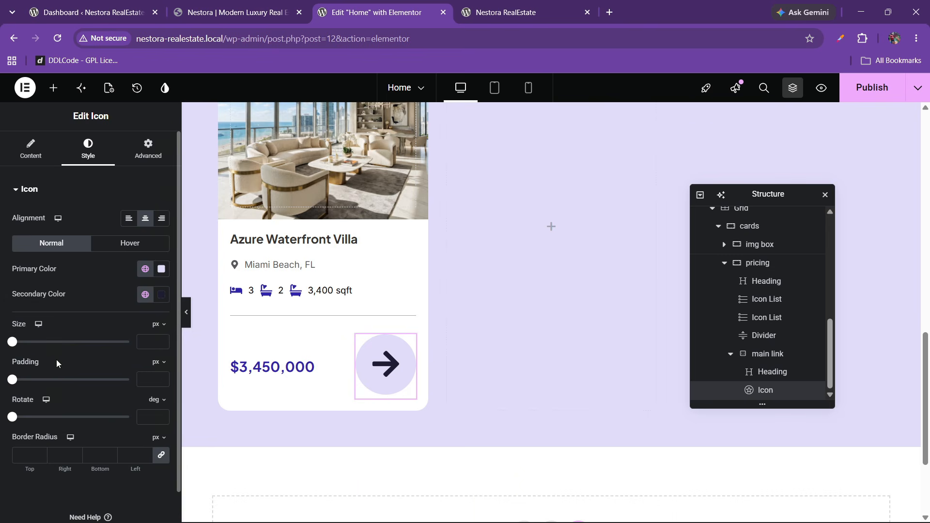
{"action": "left_click", "coordinate": [139, 296]}
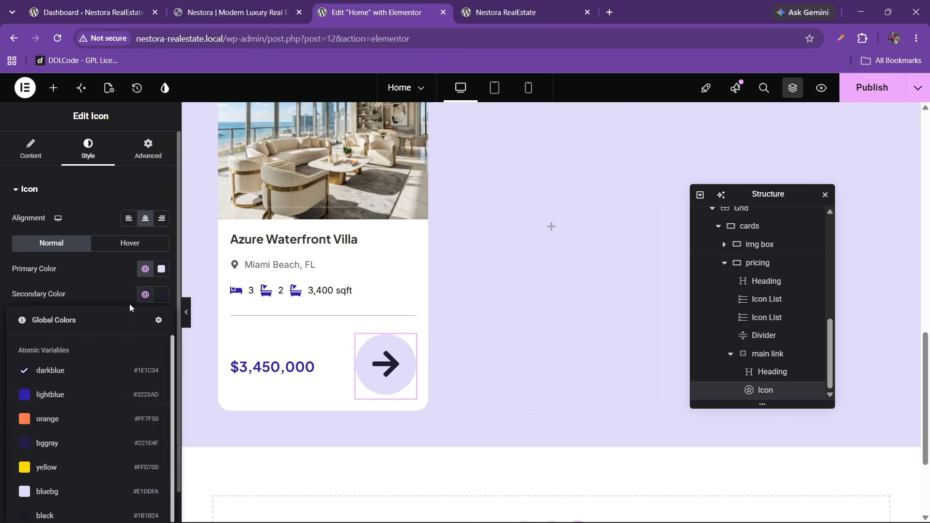
{"action": "left_click", "coordinate": [62, 401]}
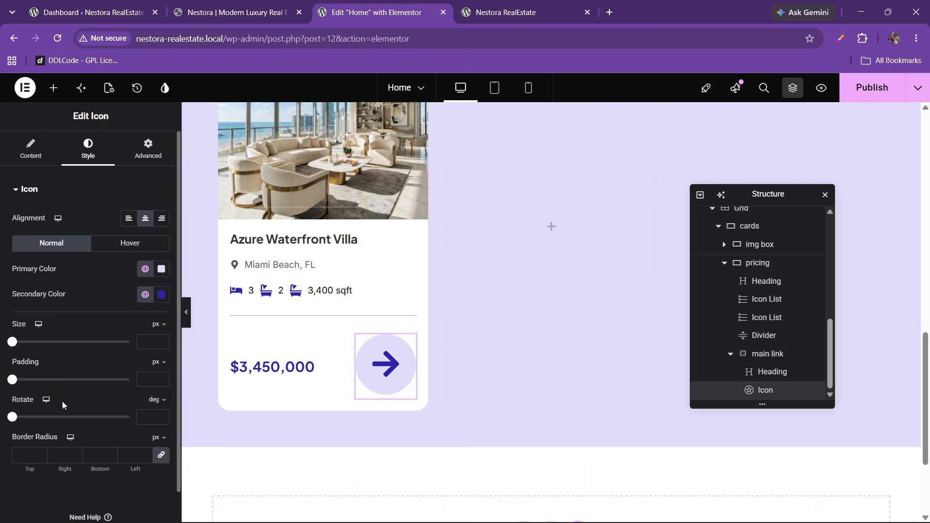
- Try a size of 17 px and a padding of 14 px on the arrow icon
{"action": "left_click", "coordinate": [162, 344]}
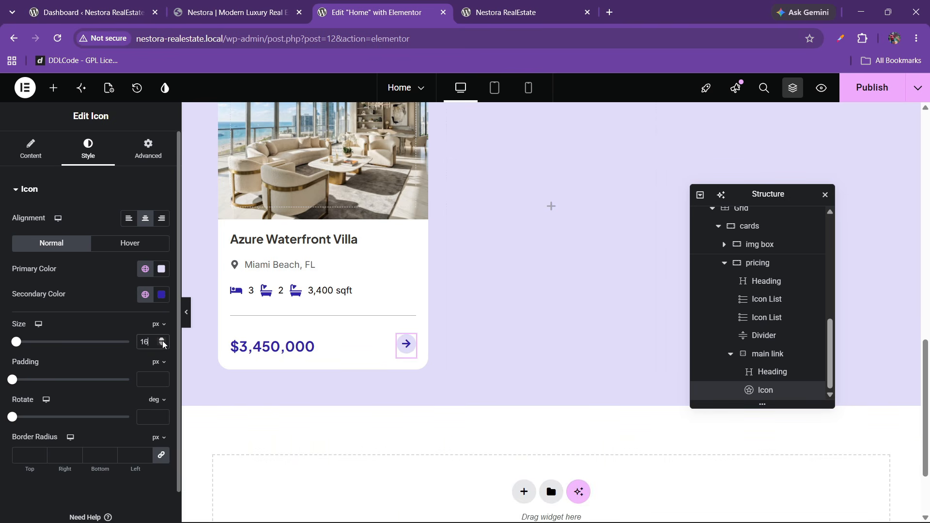
{"action": "left_click", "coordinate": [163, 341]}
{"action": "left_click", "coordinate": [163, 378]}
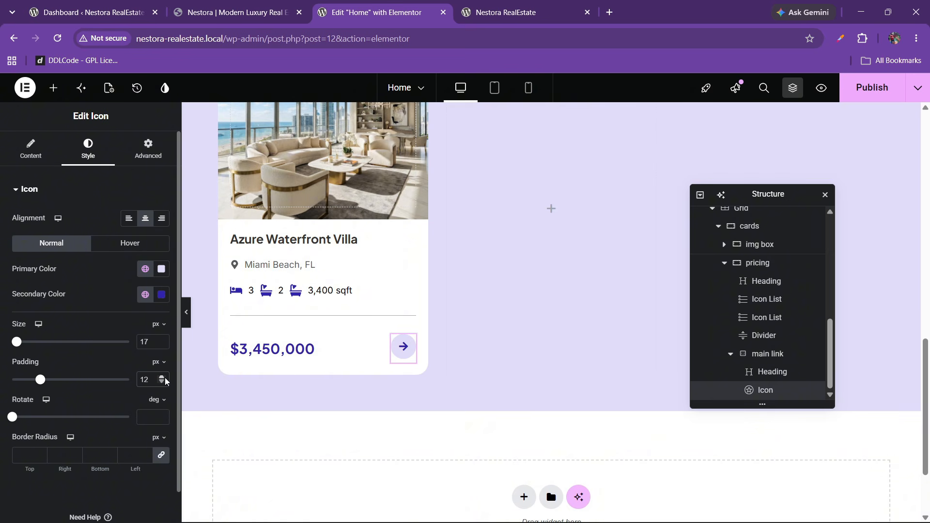
{"action": "left_click", "coordinate": [165, 379]}
{"action": "double_click", "coordinate": [164, 387]}
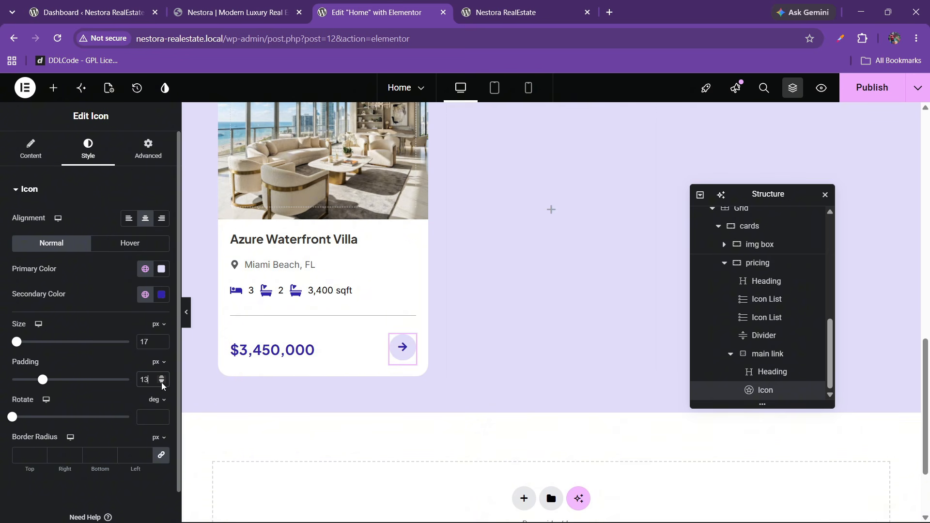
{"action": "left_click", "coordinate": [164, 380]}
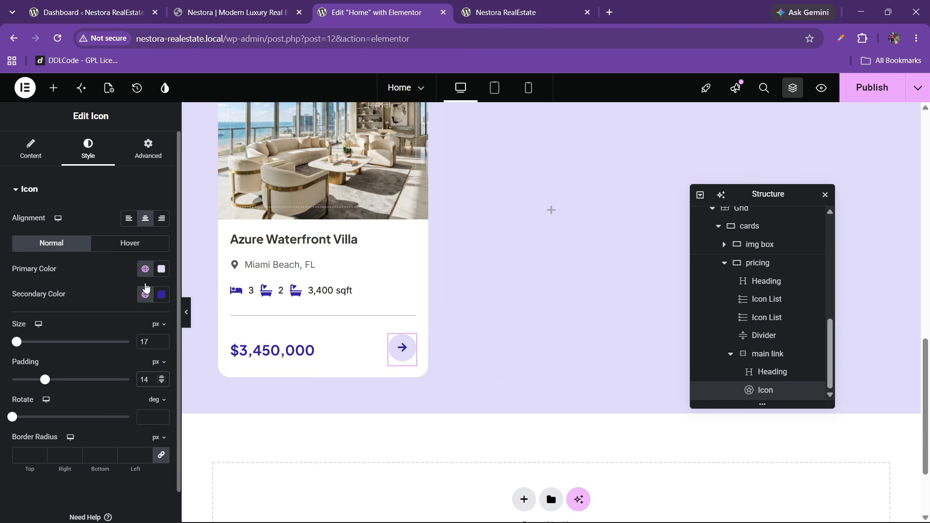
- Set the arrow icon's size to 20 px and padding to 11 px, and compare it with the reference card
{"action": "left_click", "coordinate": [163, 340]}
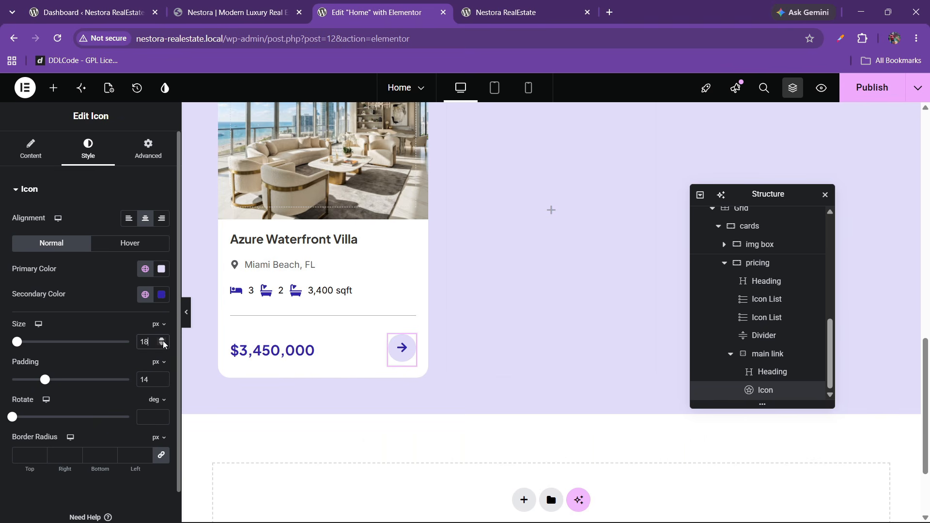
{"action": "left_click", "coordinate": [162, 345]}
{"action": "double_click", "coordinate": [162, 345]}
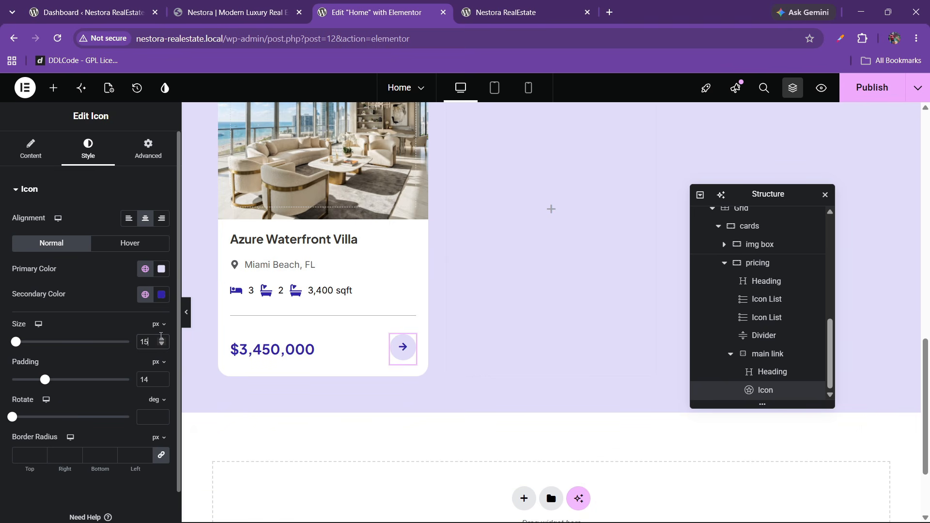
{"action": "left_click", "coordinate": [162, 340]}
{"action": "left_click", "coordinate": [162, 340]}
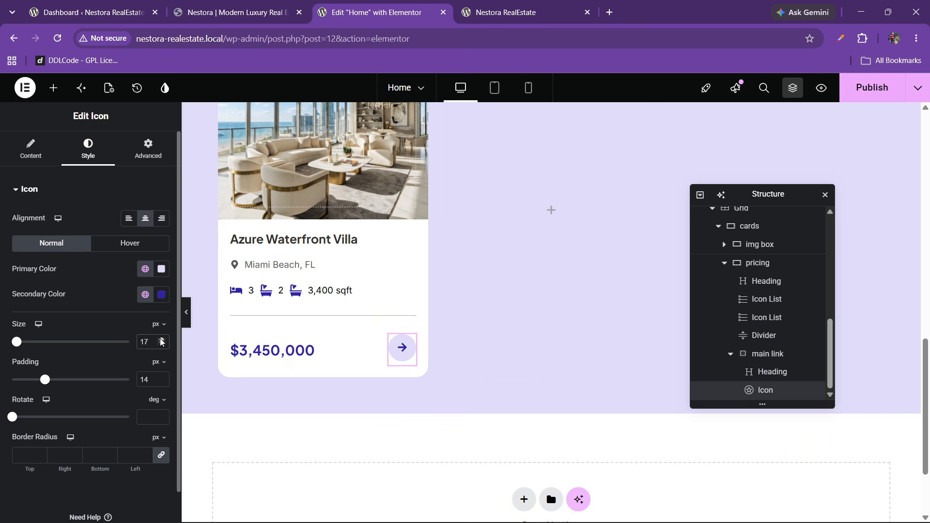
{"action": "left_click", "coordinate": [162, 339]}
{"action": "double_click", "coordinate": [162, 339]}
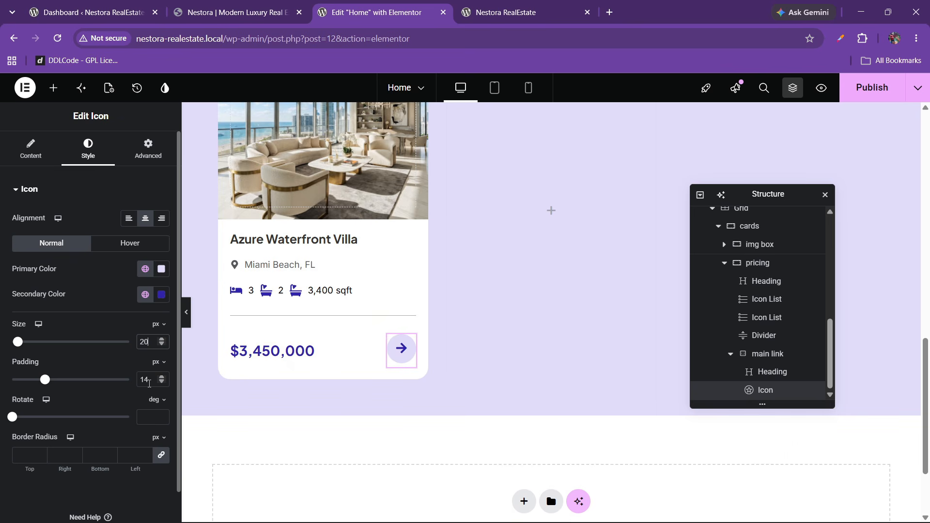
{"action": "double_click", "coordinate": [162, 383]}
{"action": "left_click", "coordinate": [162, 383]}
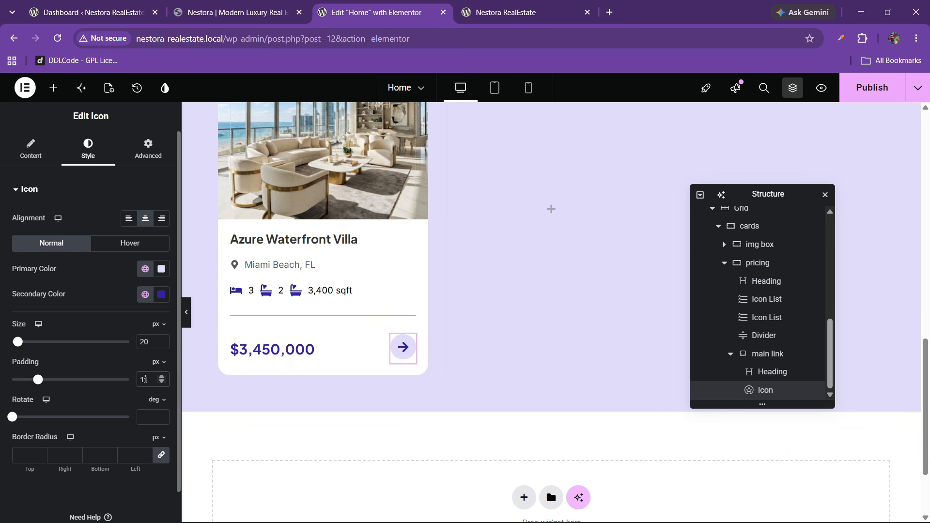
{"action": "left_click", "coordinate": [279, 12]}
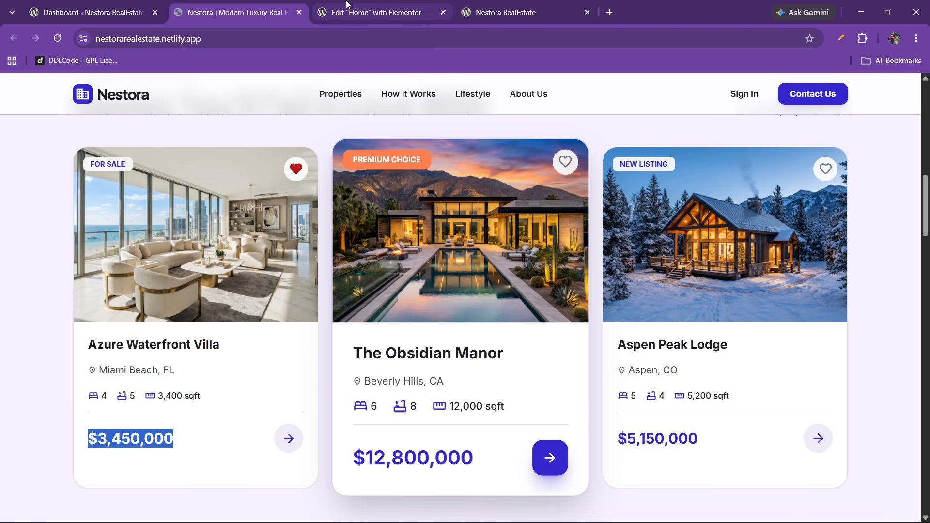
{"action": "key", "text": "ctrl+Tab"}
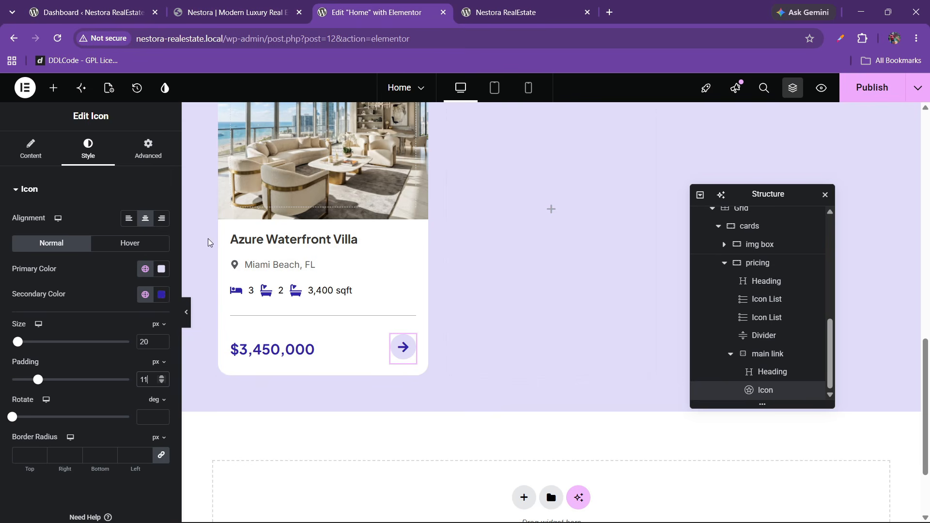
- Set the arrow icon's hover colors to lightblue for primary and bluebg for secondary
{"action": "left_click", "coordinate": [131, 244]}
{"action": "left_click", "coordinate": [145, 269]}
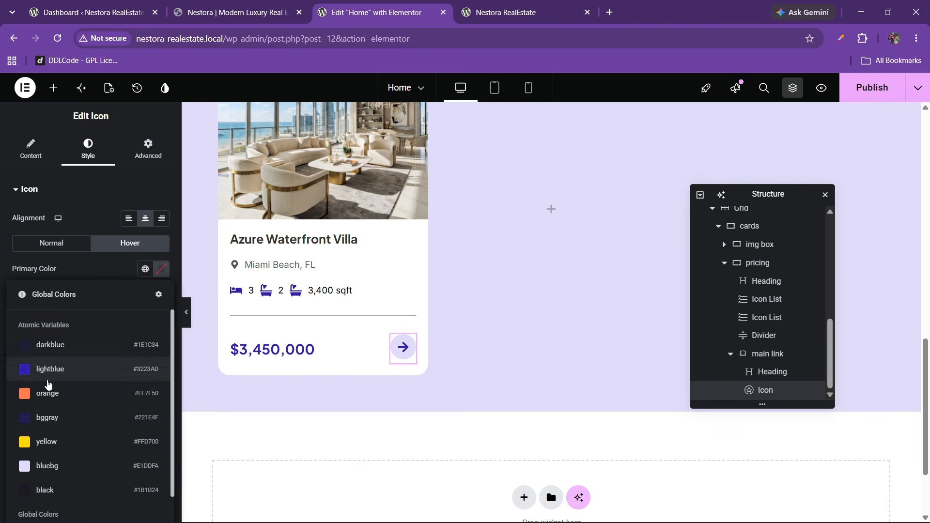
{"action": "left_click", "coordinate": [48, 370]}
{"action": "left_click", "coordinate": [146, 296]}
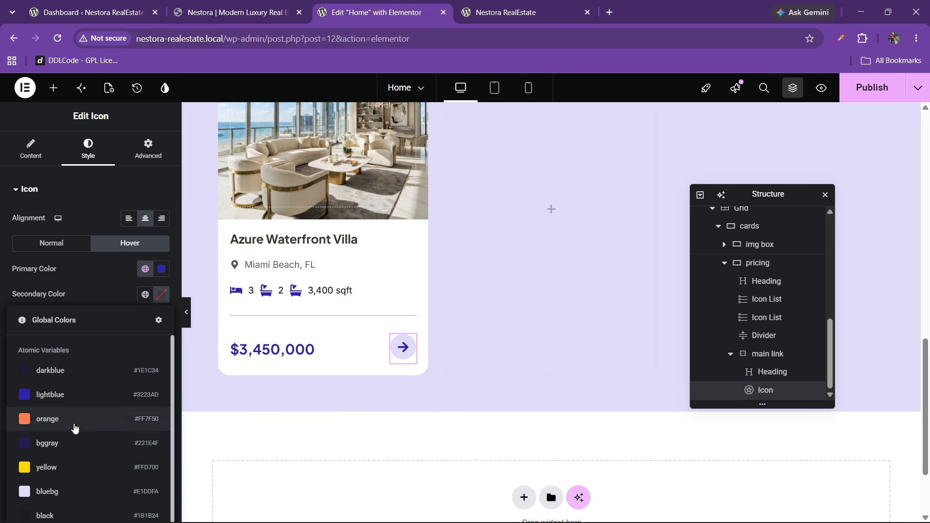
{"action": "left_click", "coordinate": [57, 485]}
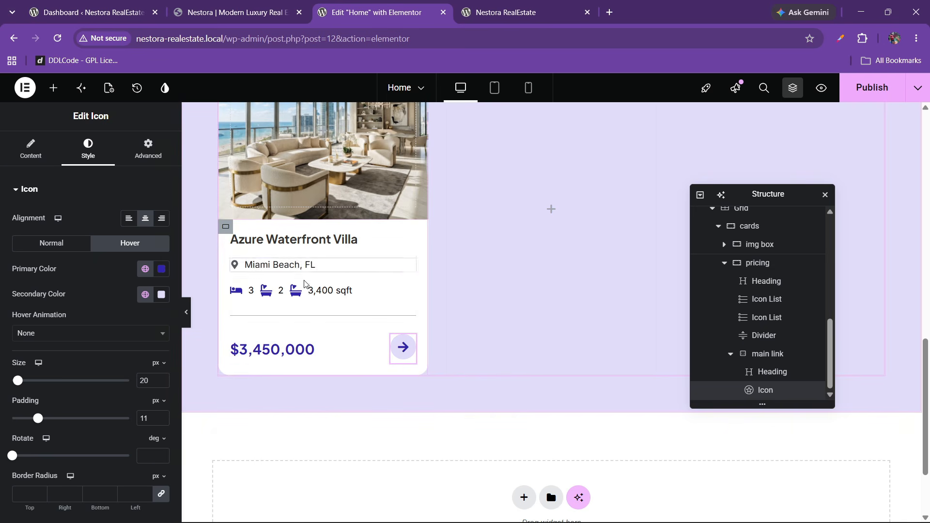
- Compare the arrow icon with the reference card and publish the Home page
{"action": "left_click", "coordinate": [255, 5]}
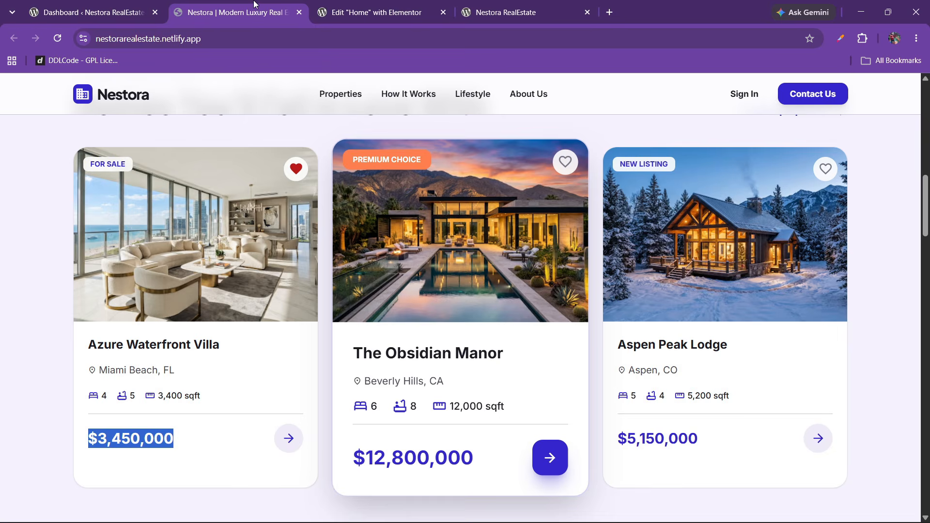
{"action": "left_click", "coordinate": [321, 12]}
{"action": "left_click", "coordinate": [289, 8]}
{"action": "left_click", "coordinate": [420, 10]}
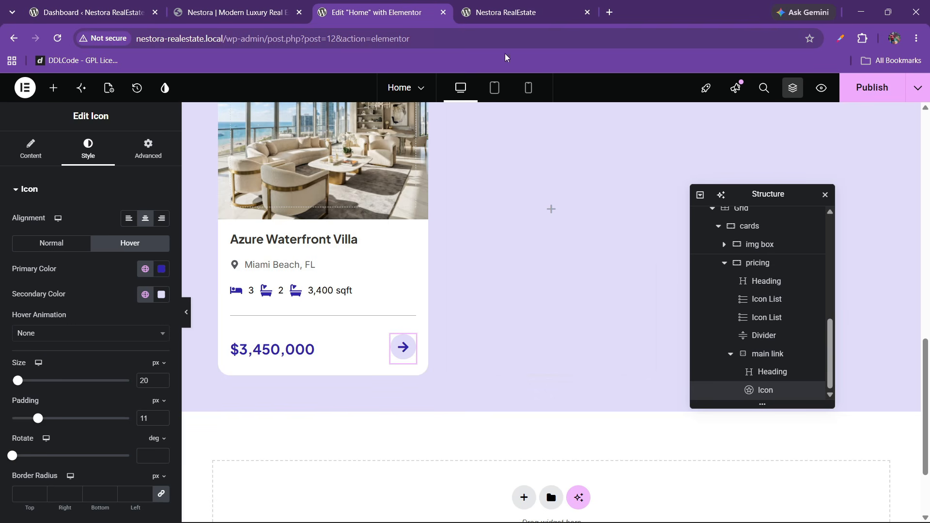
{"action": "left_click", "coordinate": [843, 87]}
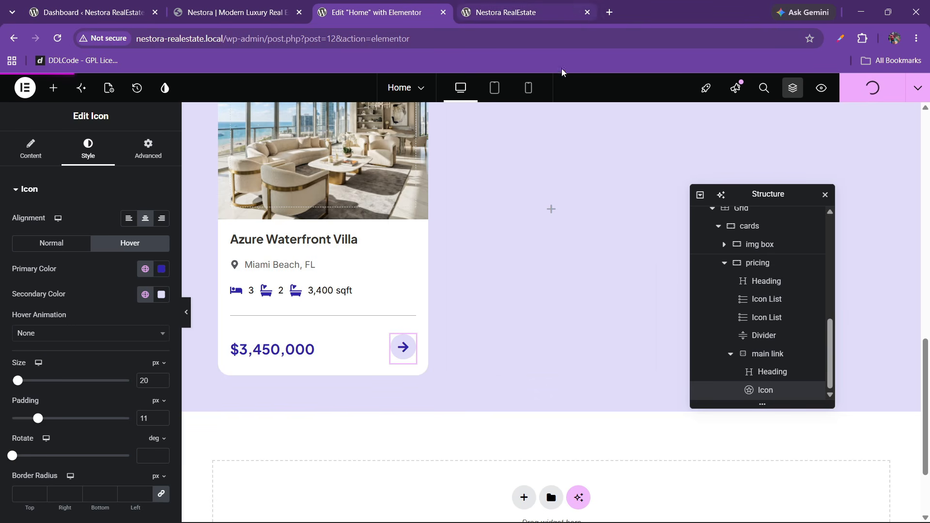
- Check the first property card on the live Nestora page and compare it with the reference design
{"action": "left_click", "coordinate": [538, 4]}
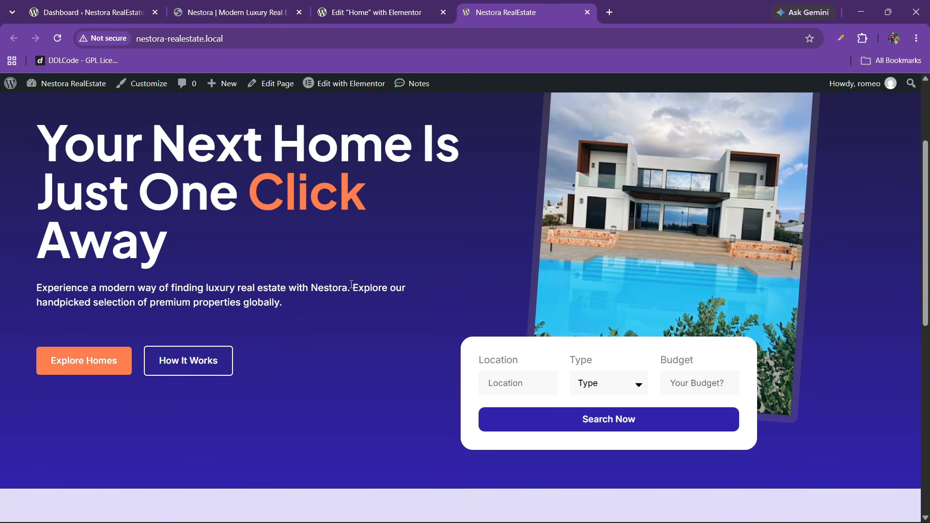
{"action": "scroll", "coordinate": [351, 290], "scroll_direction": "down", "scroll_amount": 8}
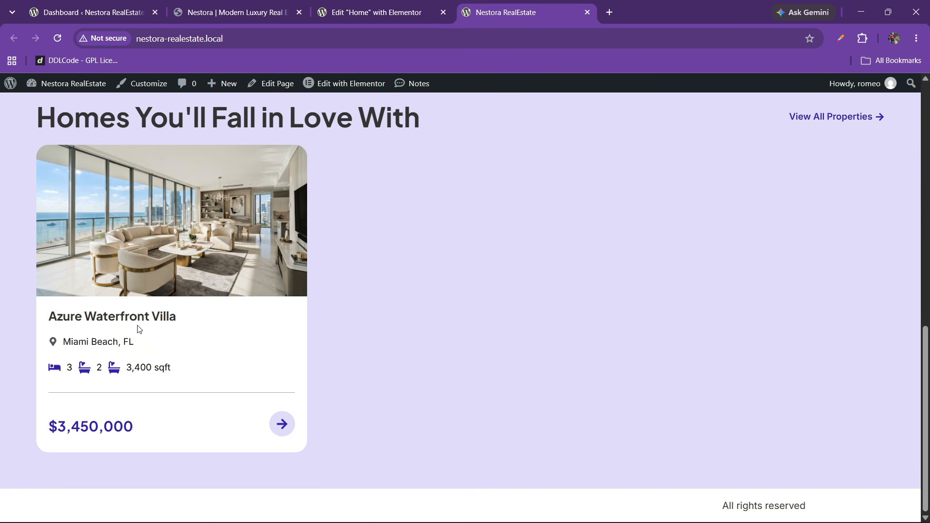
{"action": "left_click", "coordinate": [240, 5]}
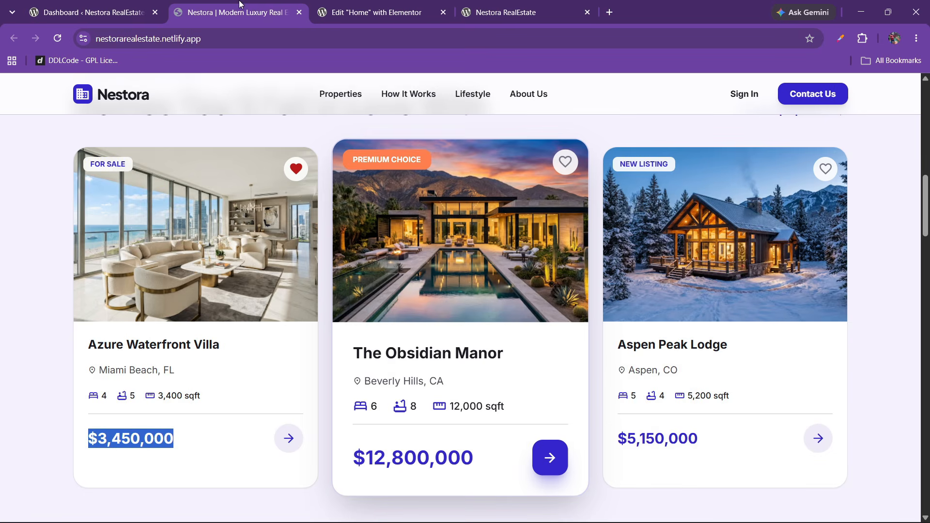
{"action": "left_click", "coordinate": [395, 4]}
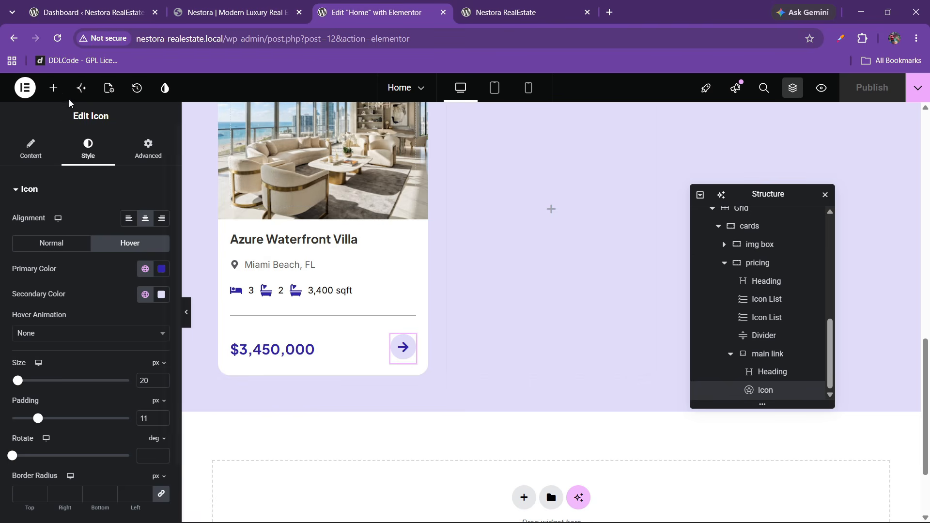
- Add a Button widget to the img box over the first card's photo and label it "For Sale"
{"action": "left_click", "coordinate": [54, 87]}
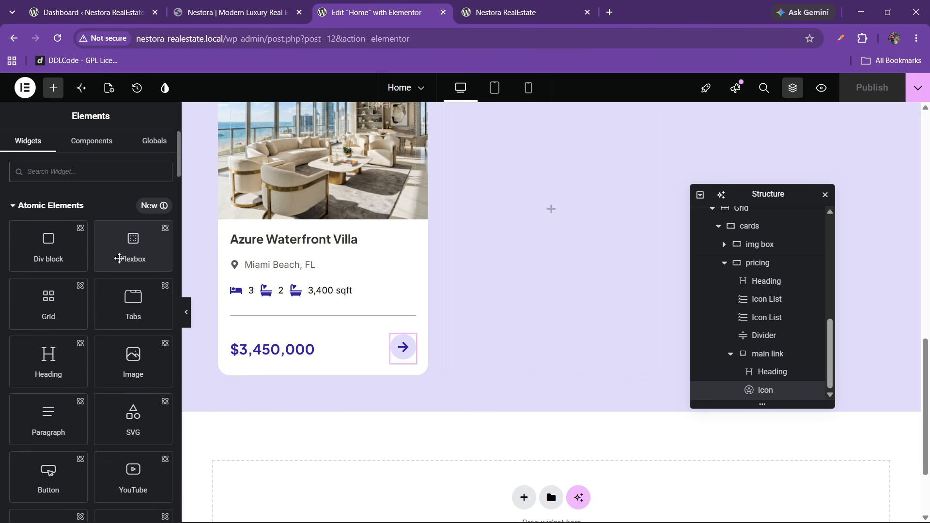
{"action": "type", "text": "button"}
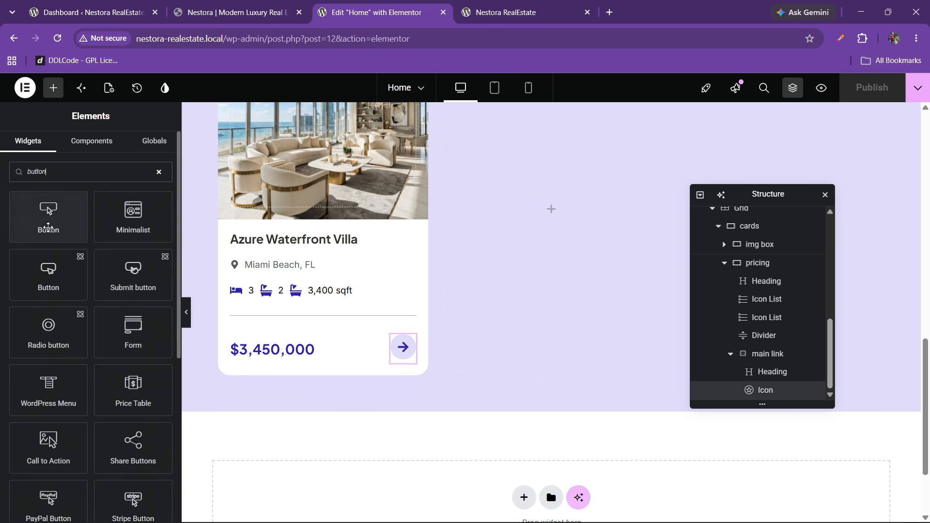
{"action": "left_click_drag", "start_coordinate": [48, 215], "coordinate": [252, 189]}
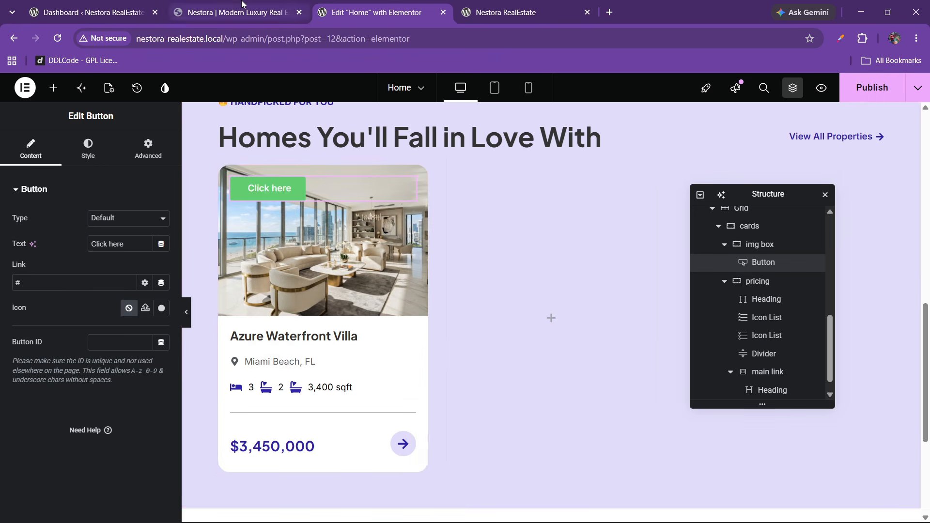
{"action": "left_click", "coordinate": [233, 12]}
{"action": "left_click", "coordinate": [460, 6]}
{"action": "left_click", "coordinate": [339, 8]}
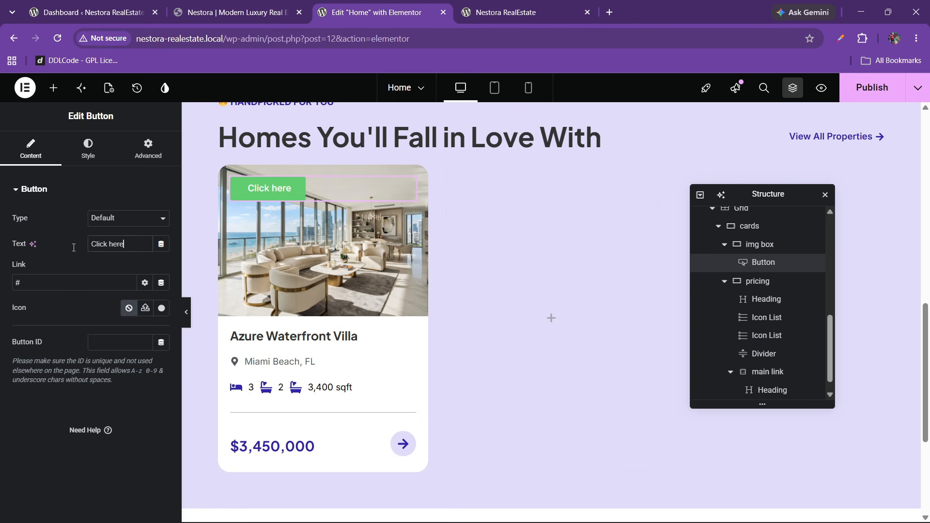
{"action": "key", "text": "ctrl+a"}
{"action": "type", "text": "For Sale"}
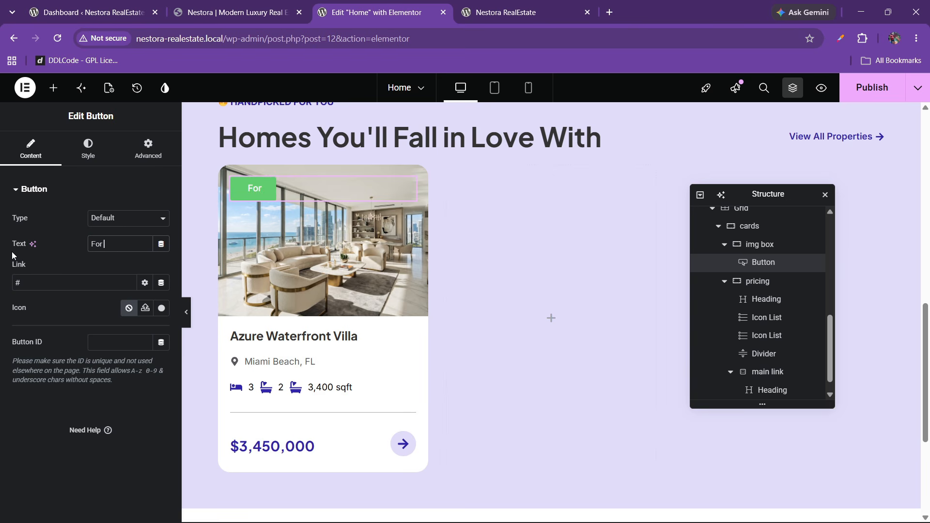
- Try the light gray #D4D4D4 as the For Sale button's background color
{"action": "left_click", "coordinate": [87, 164]}
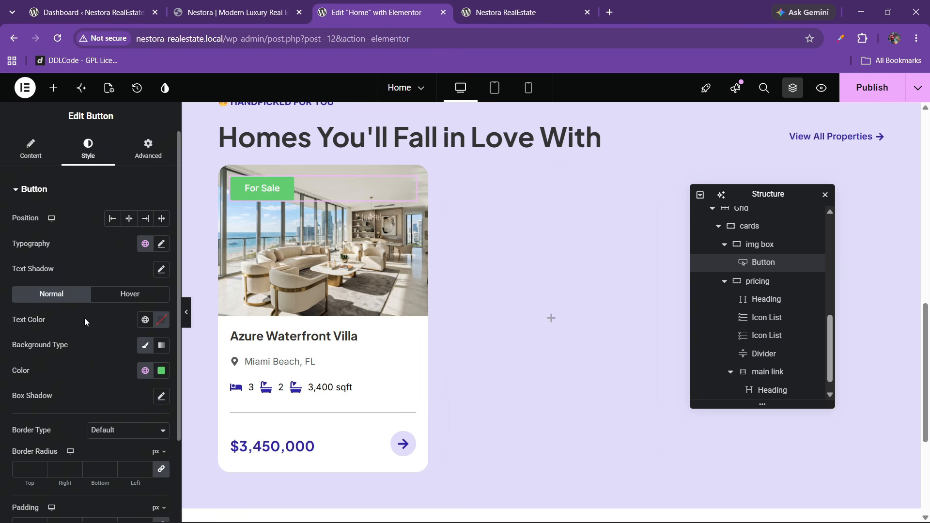
{"action": "key", "text": "ctrl+shift+Tab"}
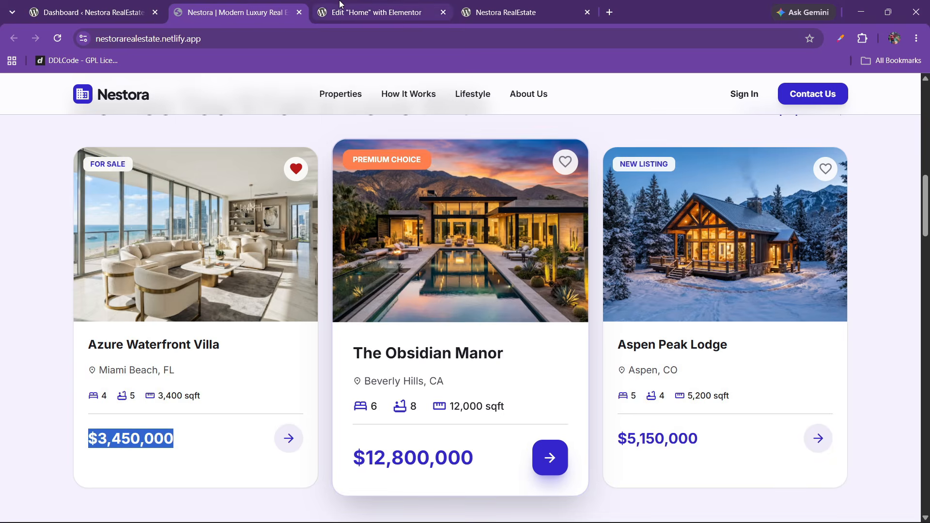
{"action": "key", "text": "ctrl+Tab"}
{"action": "left_click", "coordinate": [162, 373]}
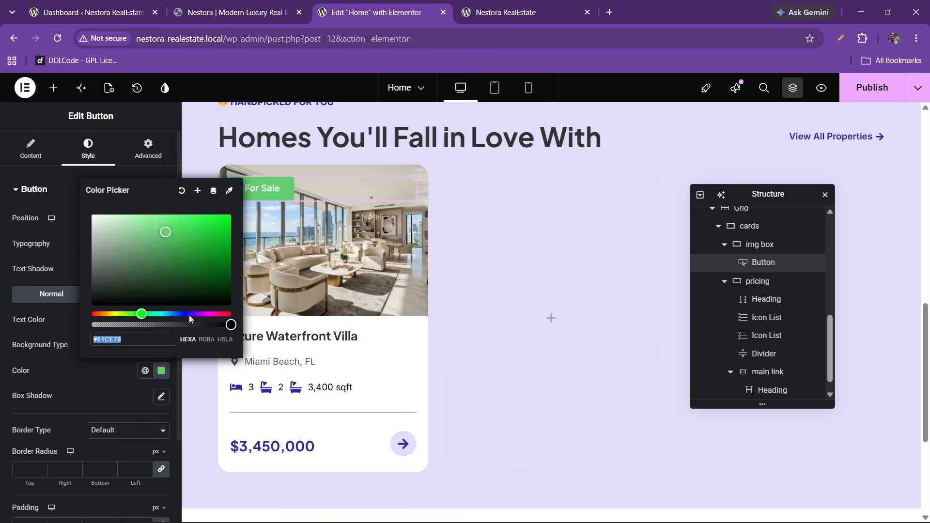
{"action": "left_click_drag", "start_coordinate": [153, 260], "coordinate": [19, 235]}
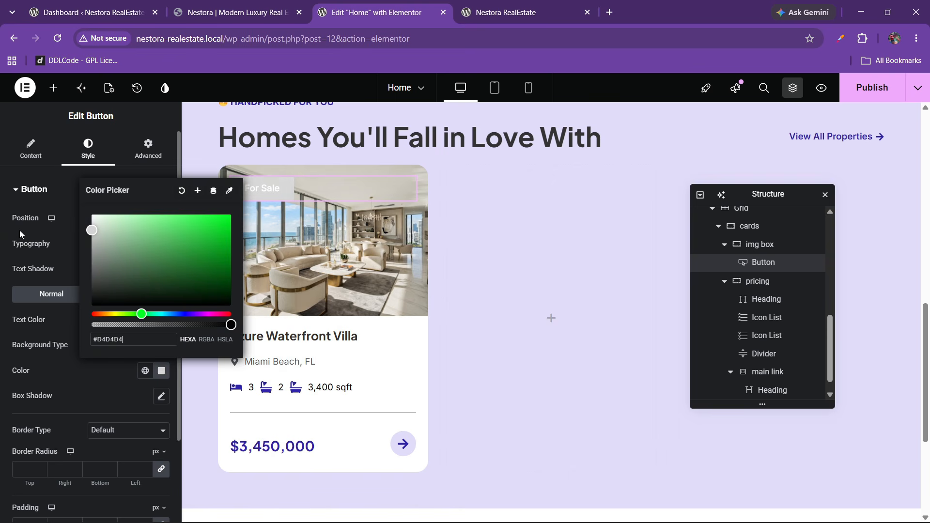
{"action": "left_click", "coordinate": [80, 379]}
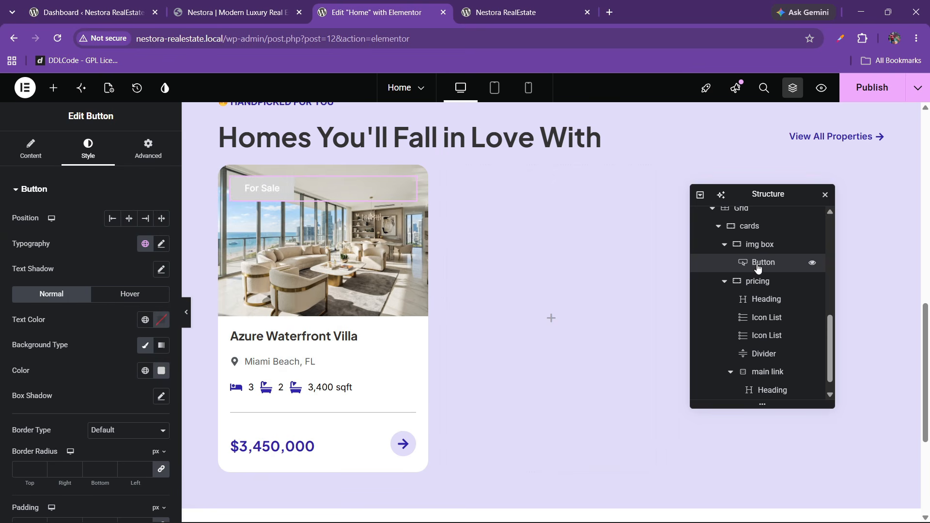
- Set the For Sale button's text color to the global lightblue, checking it against the reference badge
{"action": "left_click", "coordinate": [204, 5]}
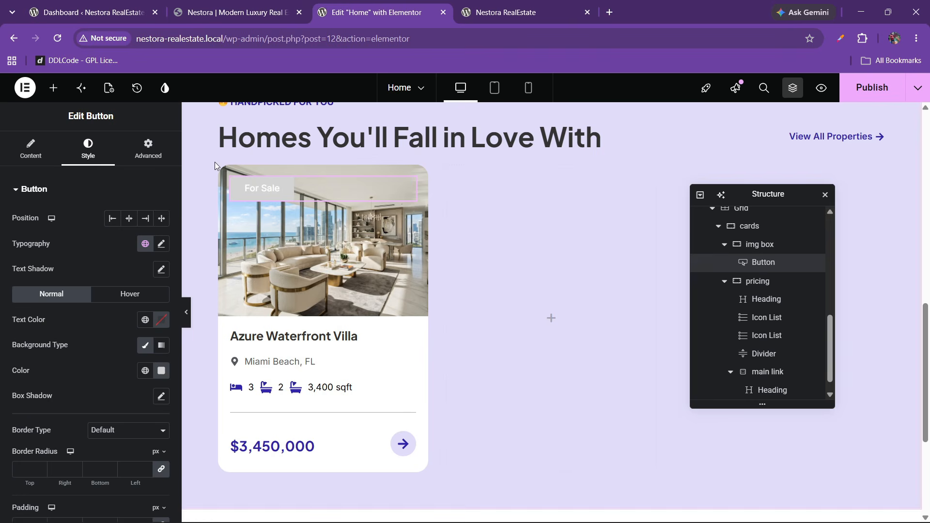
{"action": "left_click", "coordinate": [368, 12]}
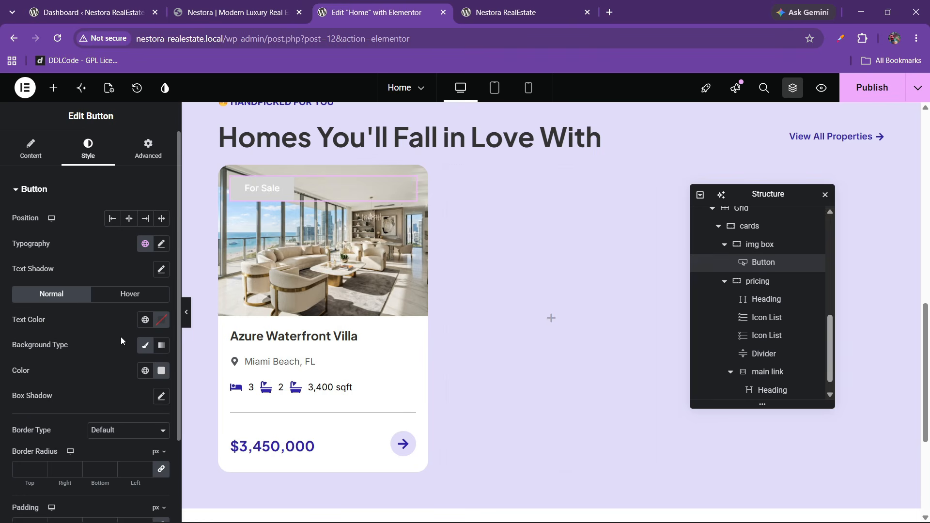
{"action": "left_click", "coordinate": [237, 10]}
{"action": "left_click", "coordinate": [318, 3]}
{"action": "left_click", "coordinate": [145, 319]}
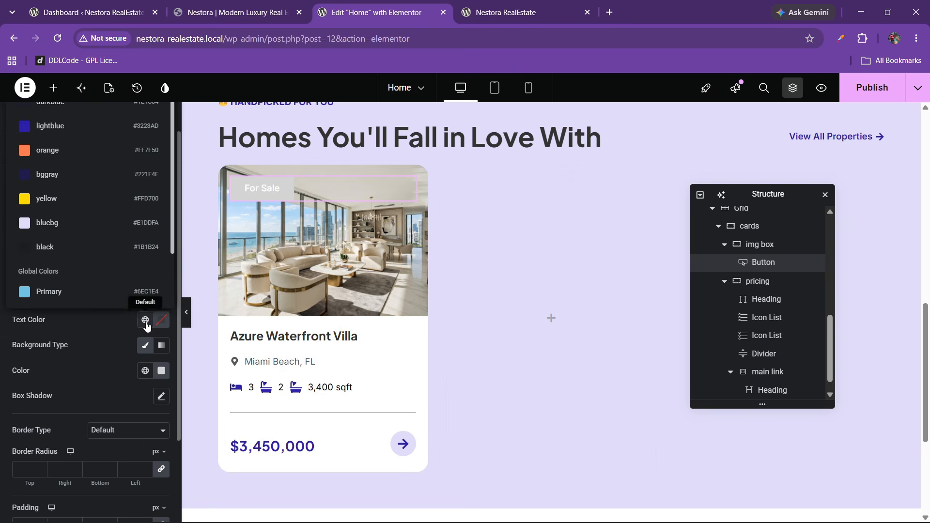
{"action": "left_click", "coordinate": [65, 130]}
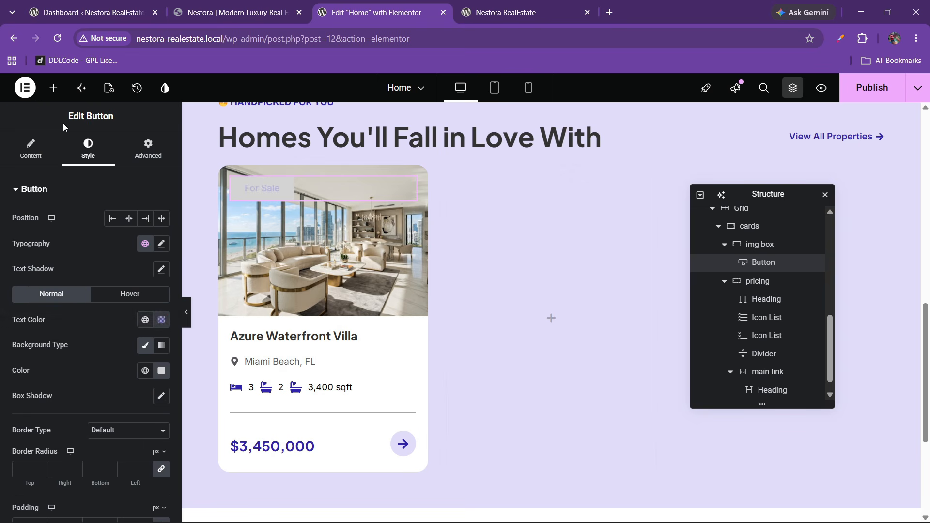
- Set the For Sale button's background color to white and compare it with the reference badge
{"action": "left_click", "coordinate": [250, 5]}
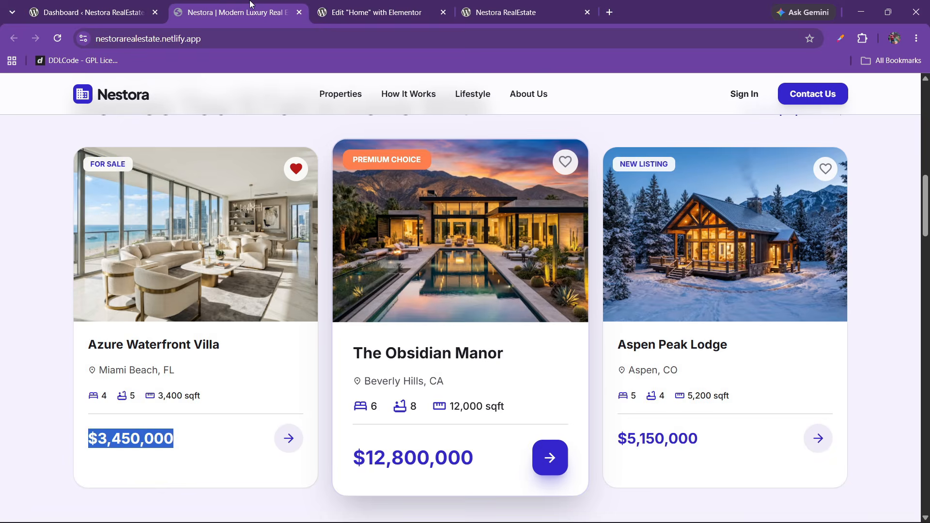
{"action": "left_click", "coordinate": [371, 12]}
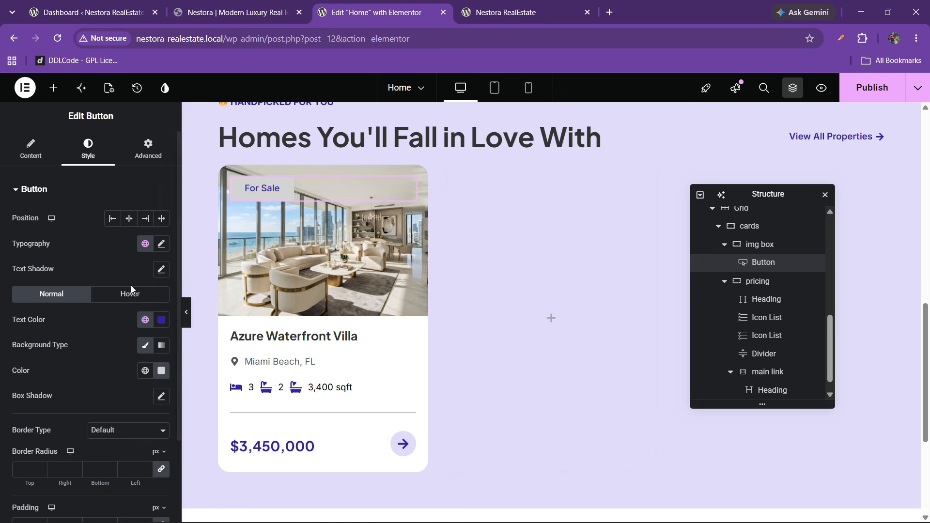
{"action": "left_click", "coordinate": [161, 370]}
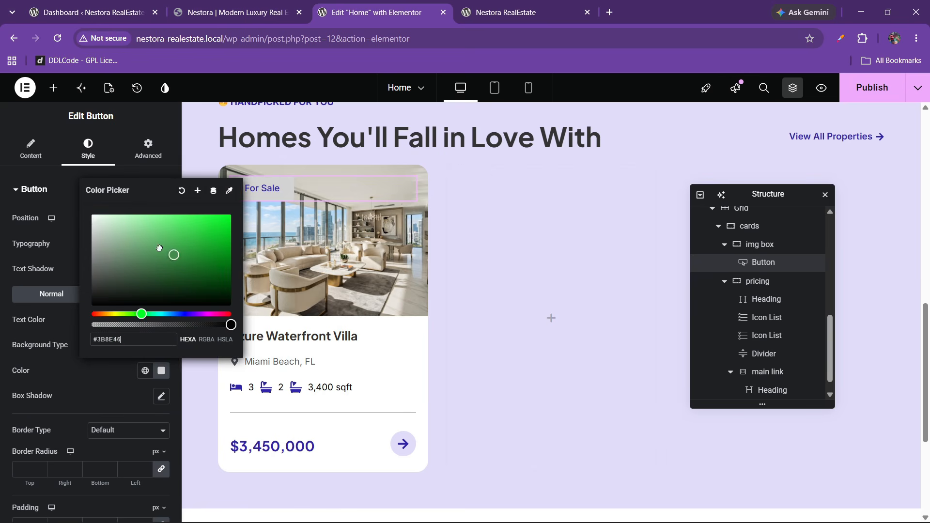
{"action": "left_click", "coordinate": [73, 362]}
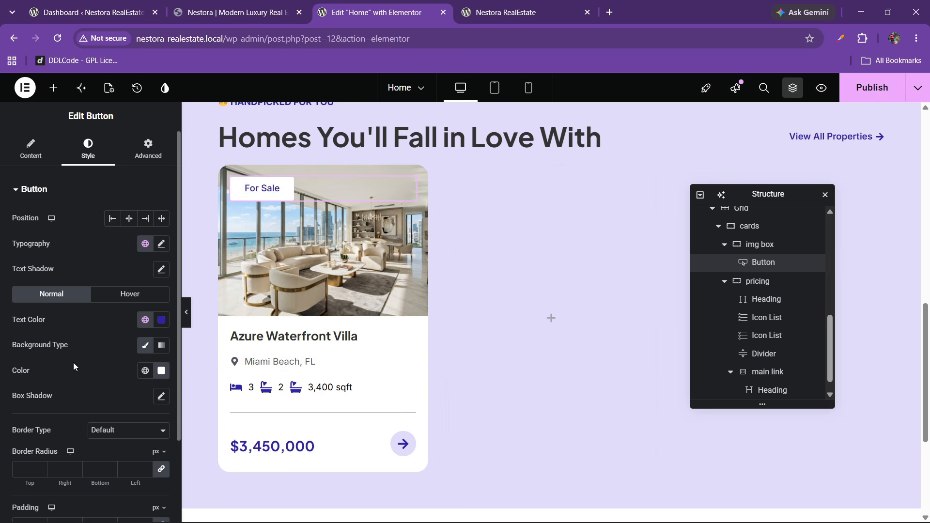
{"action": "left_click", "coordinate": [208, 11]}
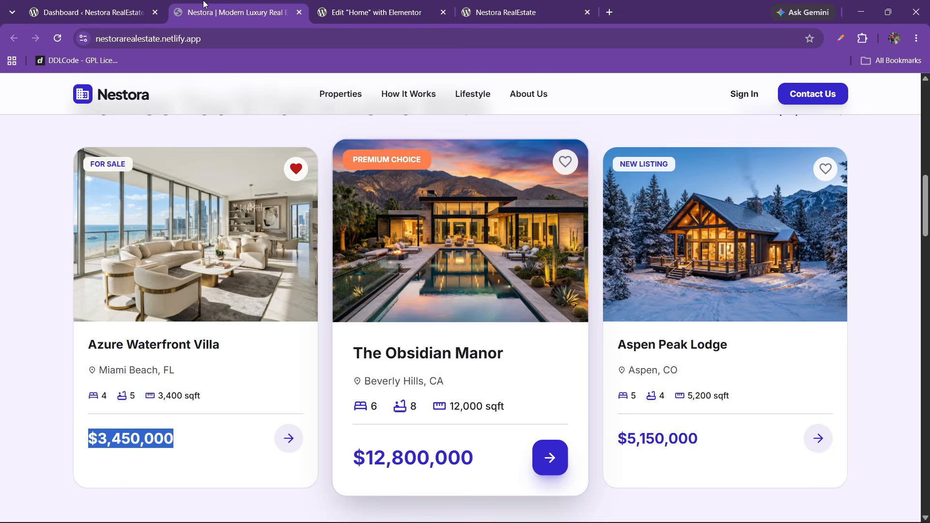
{"action": "left_click", "coordinate": [326, 5]}
- Set the For Sale button's typography to a size of 13 px with an uppercase transform
{"action": "scroll", "coordinate": [143, 302], "scroll_direction": "down", "scroll_amount": 1}
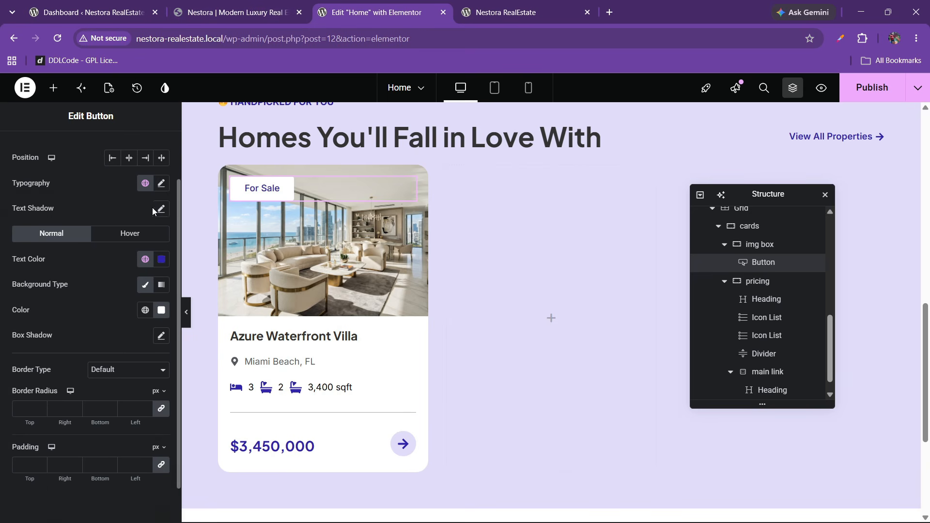
{"action": "left_click", "coordinate": [162, 183]}
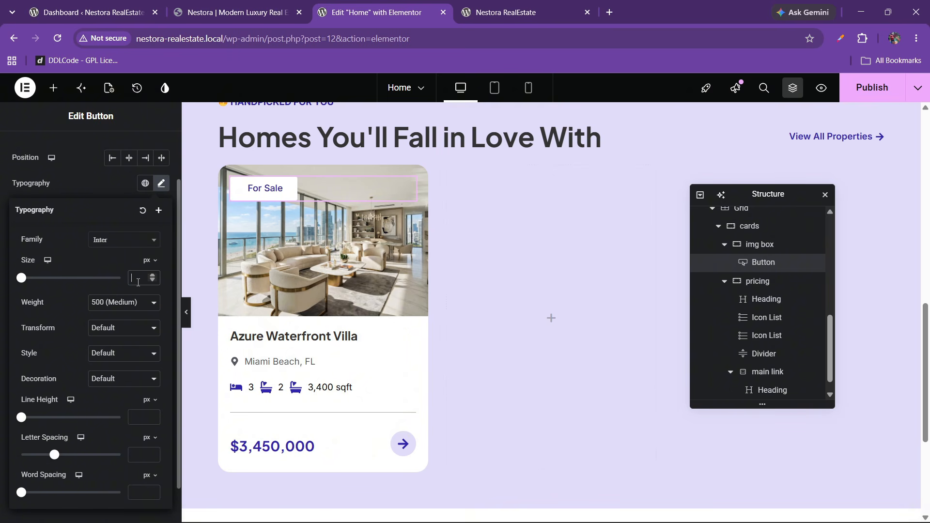
{"action": "type", "text": "15"}
{"action": "left_click", "coordinate": [151, 281]}
{"action": "left_click", "coordinate": [124, 328]}
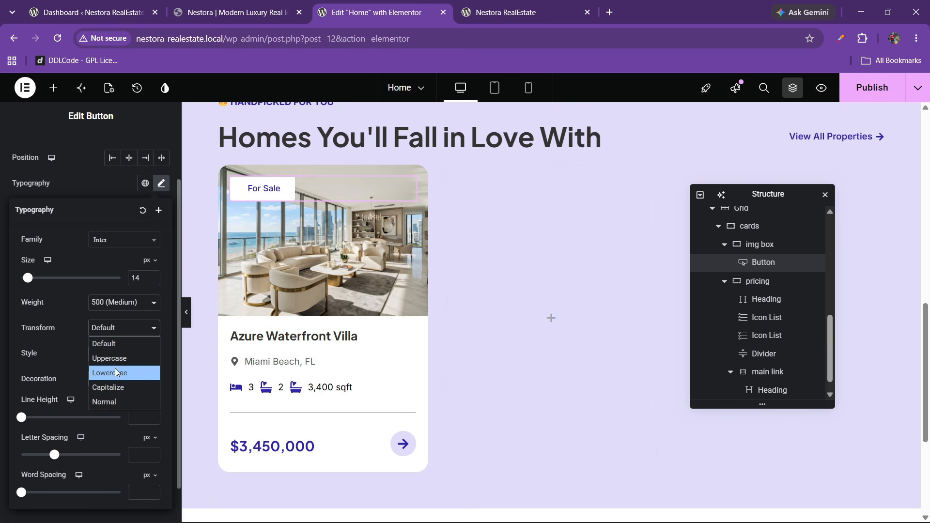
{"action": "left_click", "coordinate": [119, 356]}
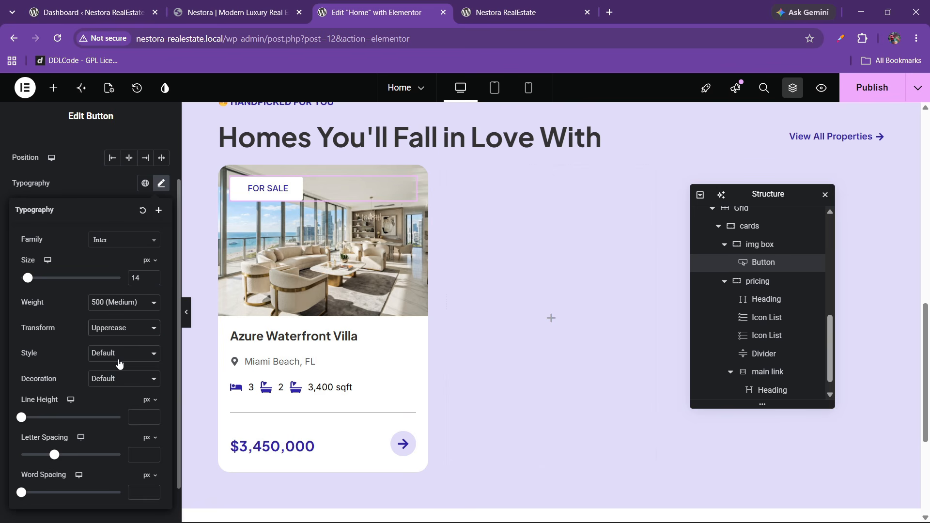
{"action": "left_click", "coordinate": [152, 281]}
- Try the 800 (Extra Bold) weight on the For Sale text and compare it with the reference badge
{"action": "left_click", "coordinate": [125, 303]}
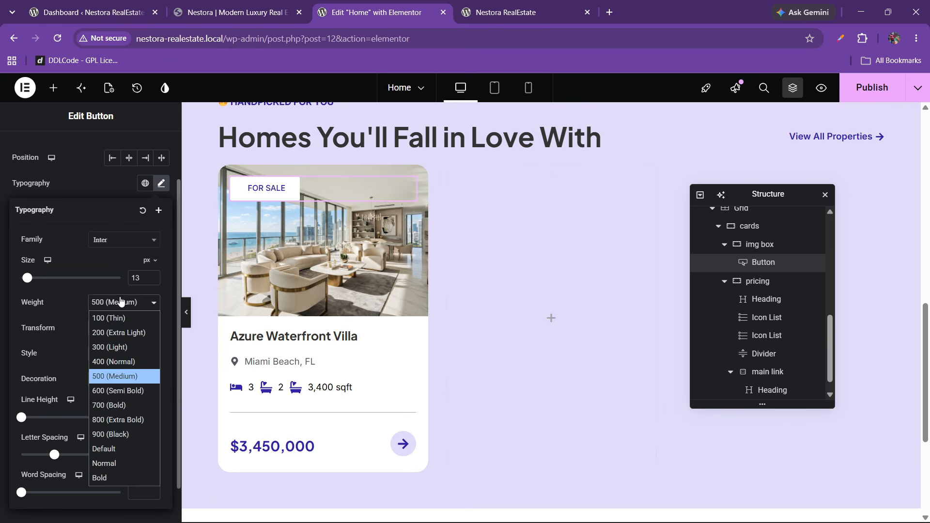
{"action": "left_click", "coordinate": [111, 420]}
{"action": "left_click", "coordinate": [298, 3]}
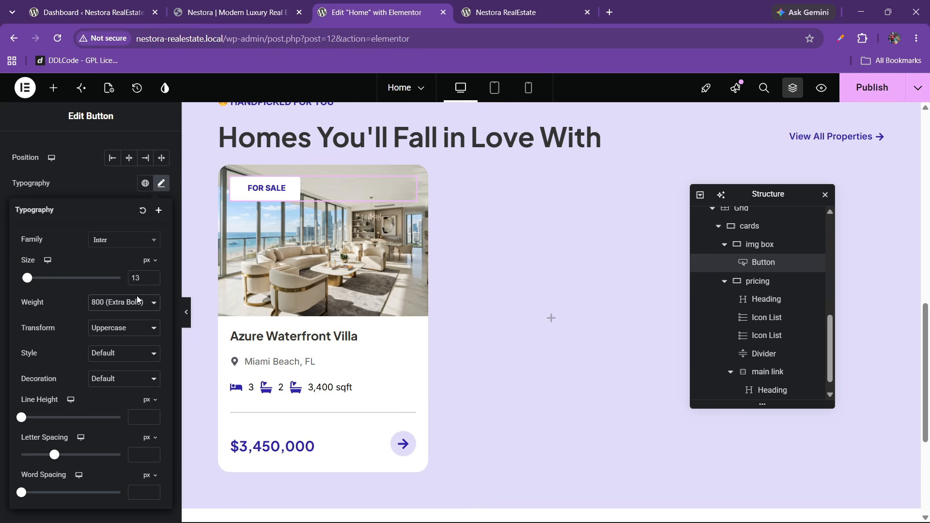
{"action": "left_click", "coordinate": [373, 12]}
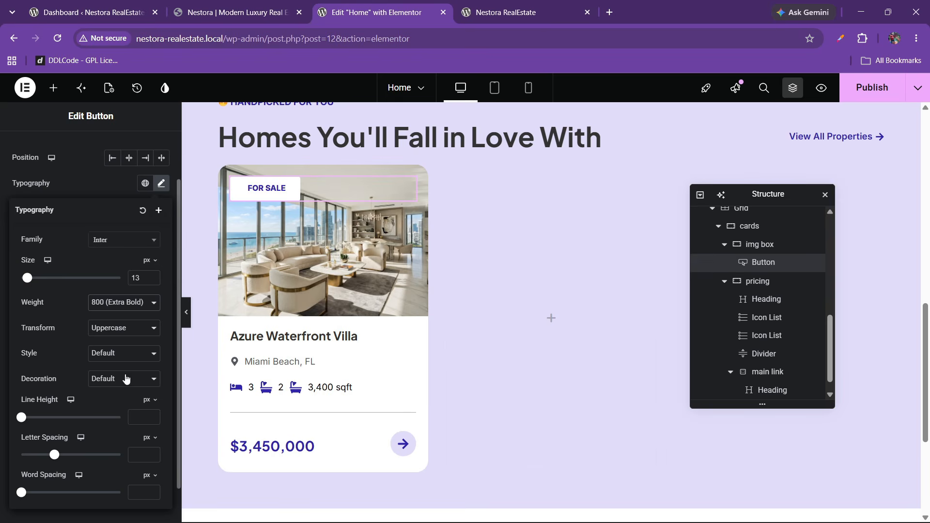
- Set the For Sale button's font weight to 600 (Semi Bold) and close the typography settings
{"action": "scroll", "coordinate": [113, 389], "scroll_direction": "down", "scroll_amount": 1}
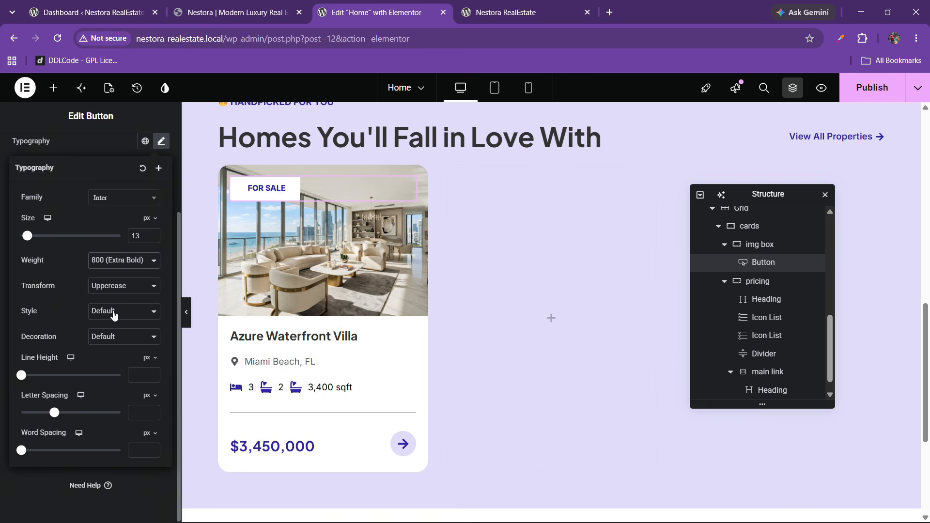
{"action": "left_click", "coordinate": [115, 288]}
{"action": "left_click", "coordinate": [115, 288]}
{"action": "left_click", "coordinate": [127, 264]}
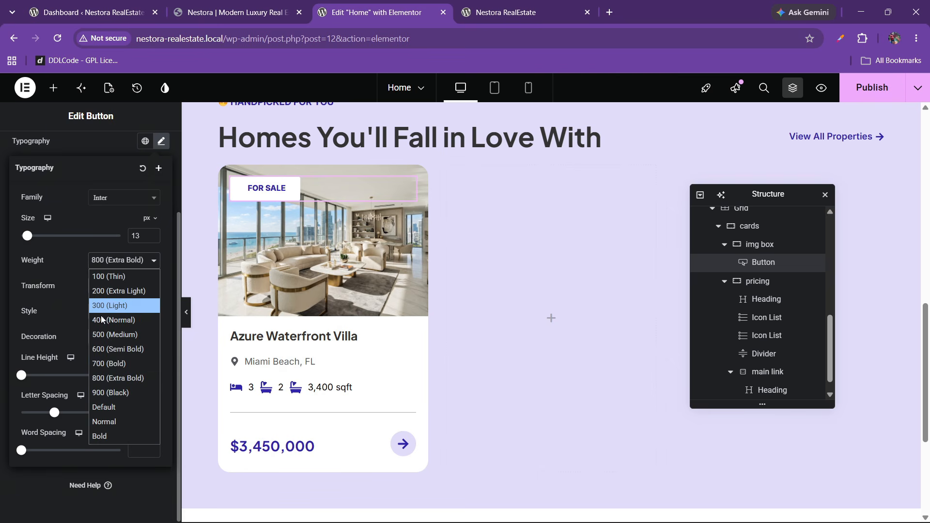
{"action": "left_click", "coordinate": [100, 363]}
{"action": "left_click", "coordinate": [108, 261]}
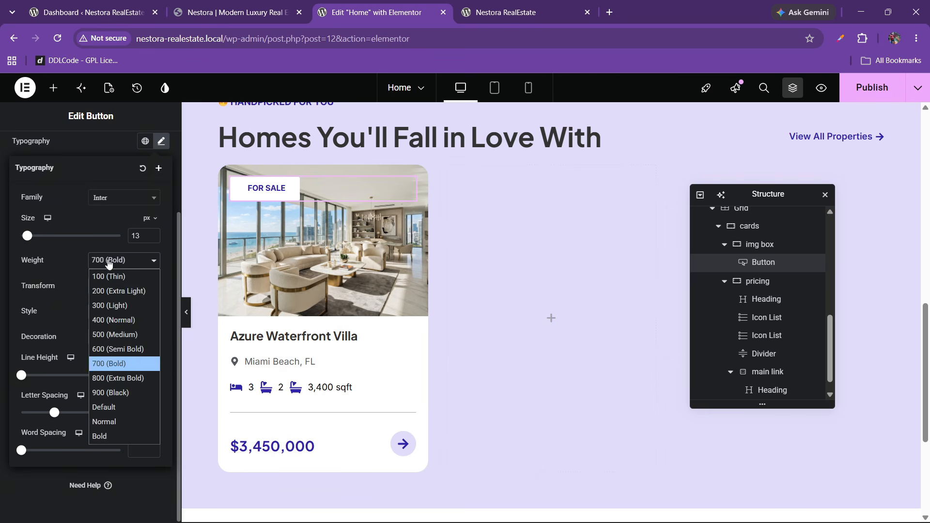
{"action": "left_click", "coordinate": [109, 353]}
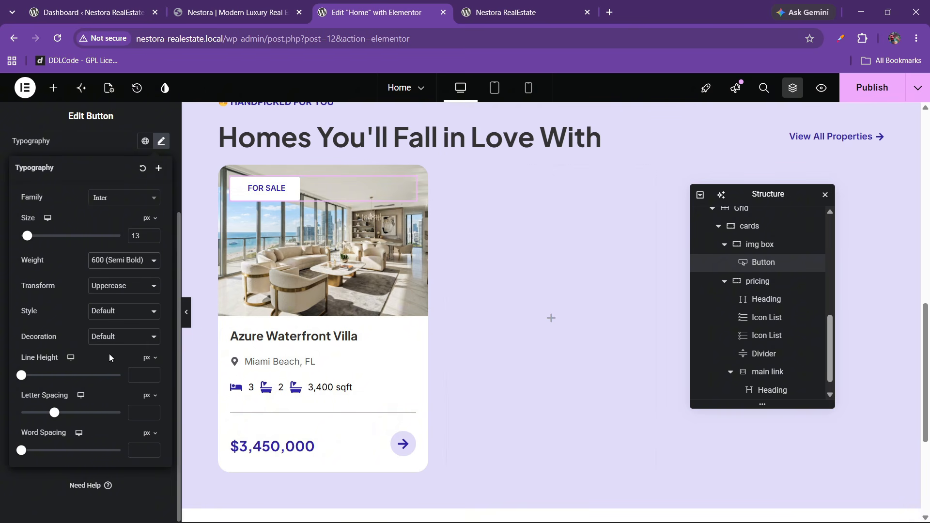
{"action": "scroll", "coordinate": [77, 269], "scroll_direction": "up", "scroll_amount": 2}
{"action": "left_click", "coordinate": [73, 257]}
{"action": "scroll", "coordinate": [43, 392], "scroll_direction": "down", "scroll_amount": 1}
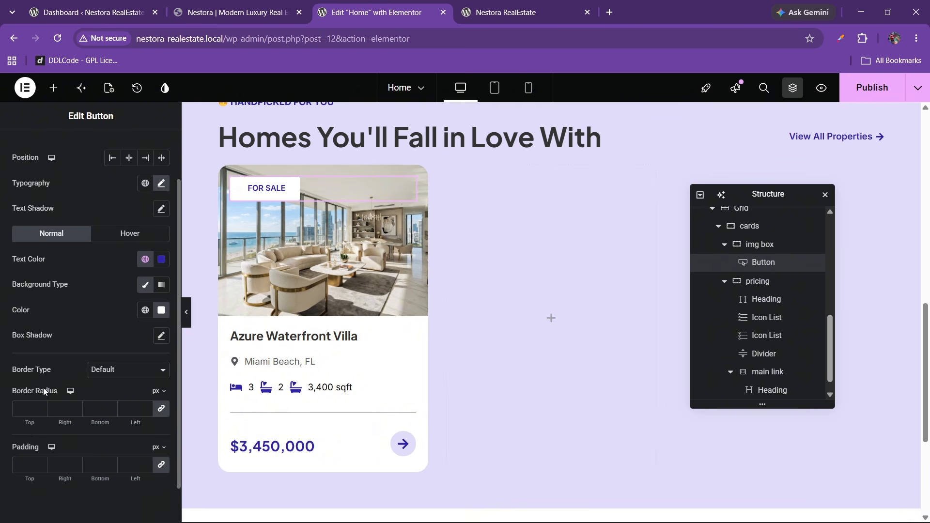
- Set the For Sale button's padding to 5 px top and bottom and 10 px right and left, and publish the page
{"action": "left_click", "coordinate": [29, 463]}
{"action": "type", "text": "5"}
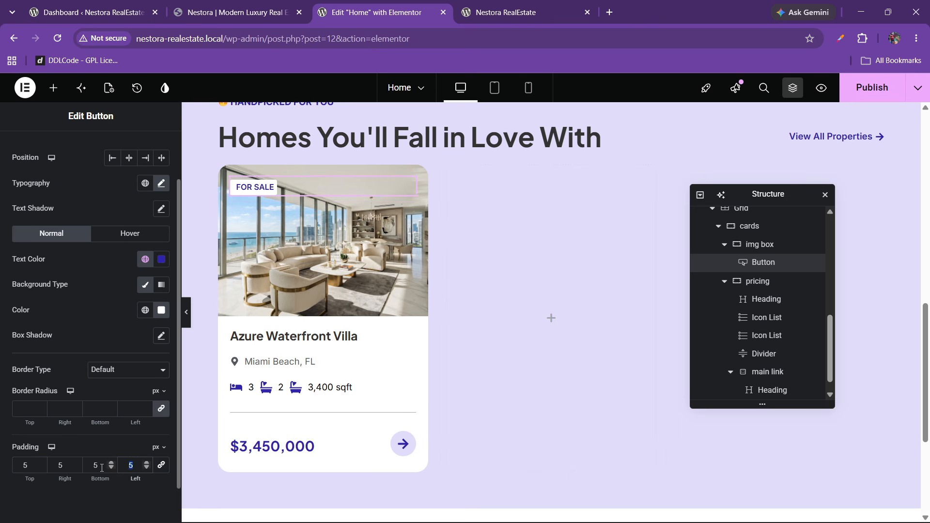
{"action": "type", "text": "7"}
{"action": "left_click_drag", "start_coordinate": [30, 465], "coordinate": [5, 468]}
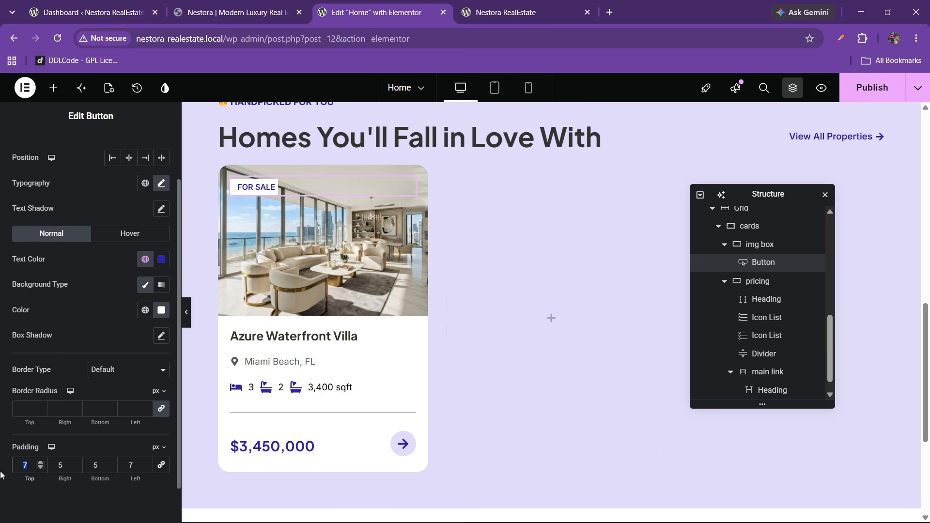
{"action": "left_click_drag", "start_coordinate": [68, 467], "coordinate": [49, 465]}
{"action": "left_click", "coordinate": [28, 468]}
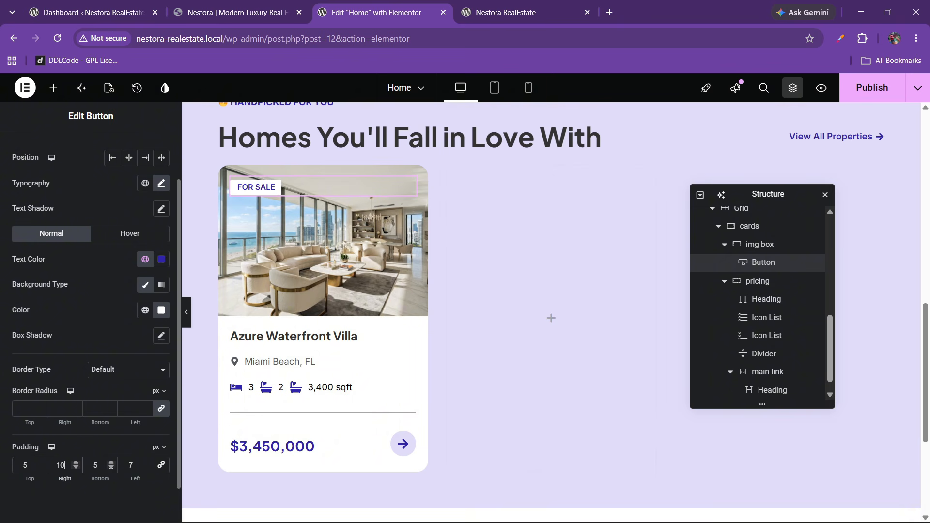
{"action": "left_click_drag", "start_coordinate": [139, 466], "coordinate": [122, 465]}
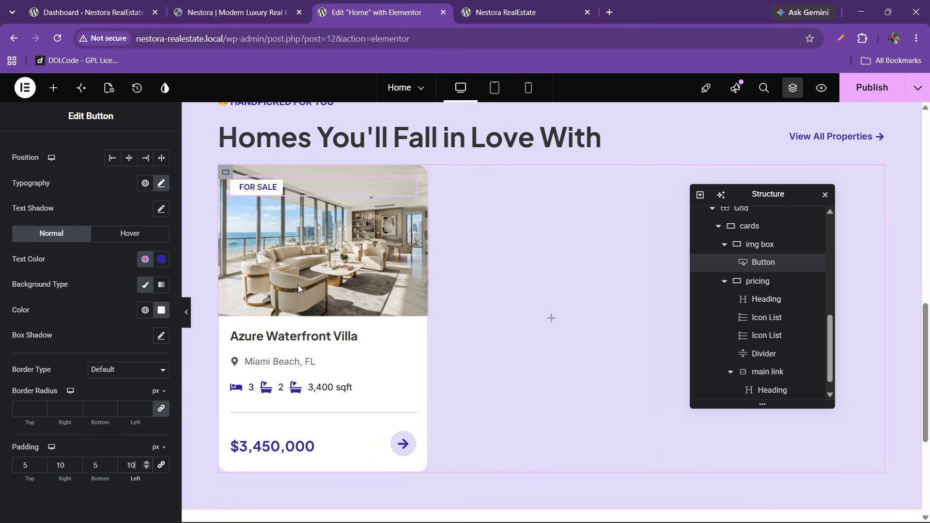
{"action": "left_click", "coordinate": [872, 88]}
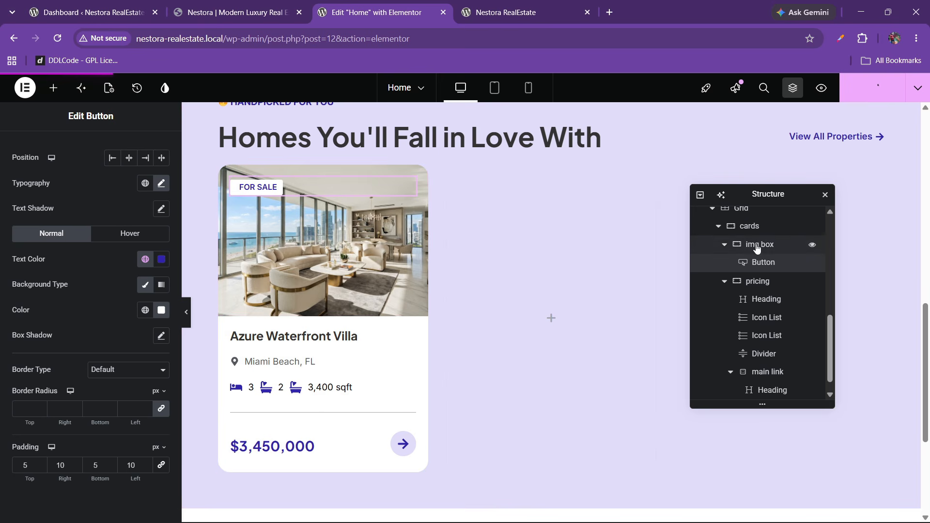
- Select the property card's "cards" container and collapse it in the page structure
{"action": "left_click", "coordinate": [723, 229]}
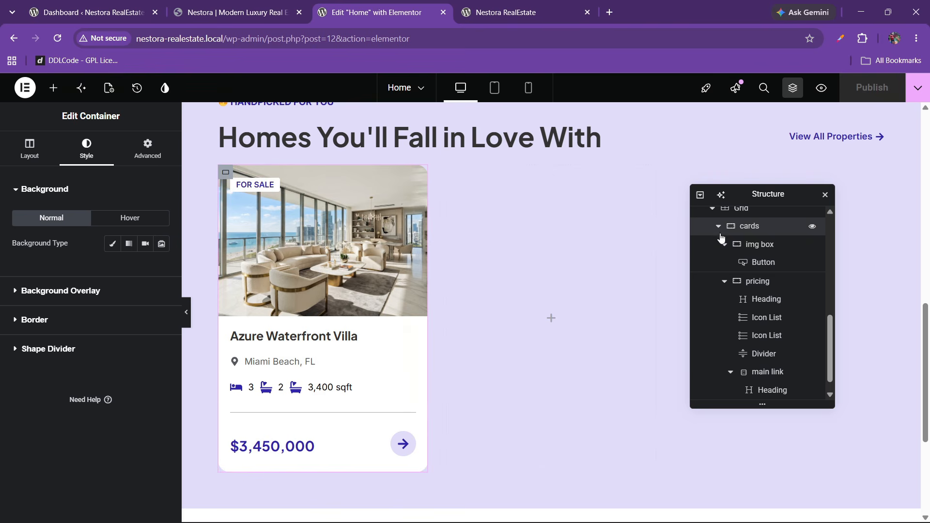
{"action": "left_click", "coordinate": [720, 226]}
{"action": "right_click", "coordinate": [732, 391]}
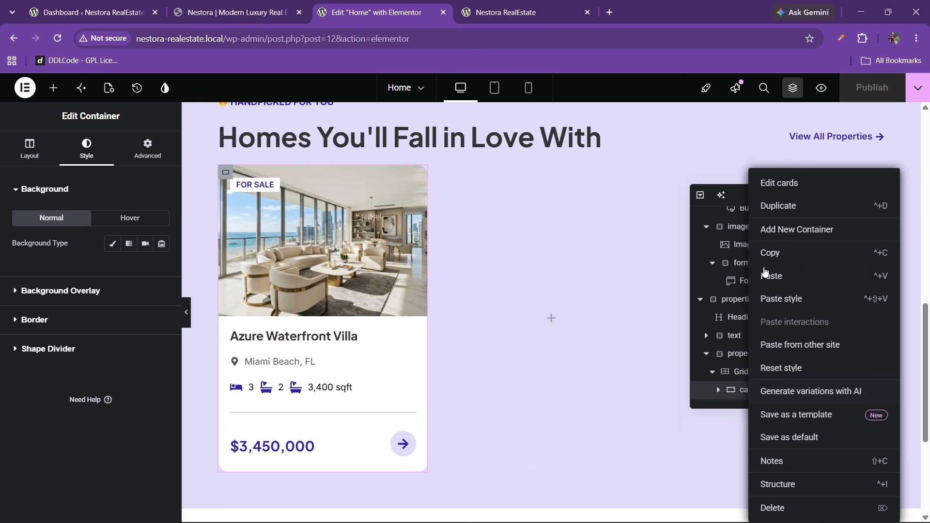
{"action": "left_click", "coordinate": [771, 226]}
{"action": "scroll", "coordinate": [736, 336], "scroll_direction": "down", "scroll_amount": 1}
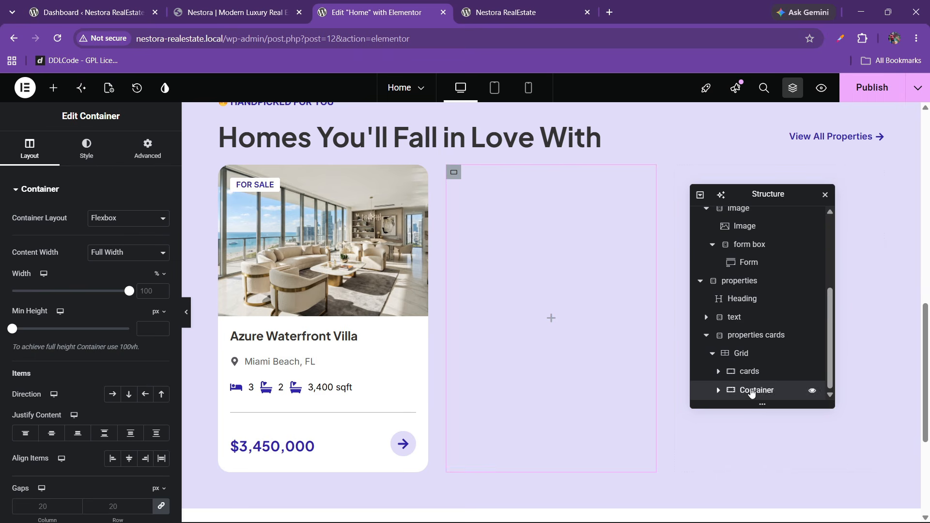
{"action": "right_click", "coordinate": [750, 391]}
{"action": "left_click", "coordinate": [772, 506]}
- Duplicate the "cards" container twice to fill the grid row with three property cards
{"action": "left_click", "coordinate": [750, 390]}
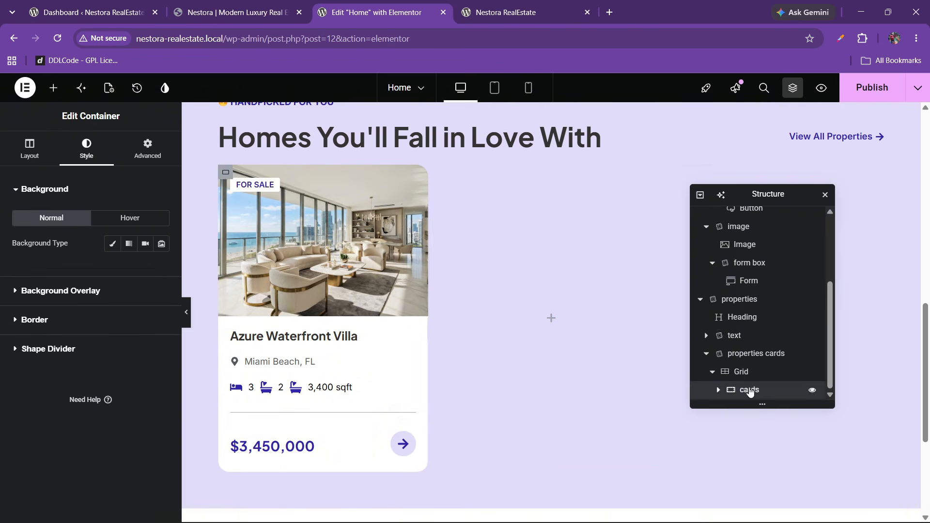
{"action": "right_click", "coordinate": [749, 390]}
{"action": "key", "text": "ctrl+d"}
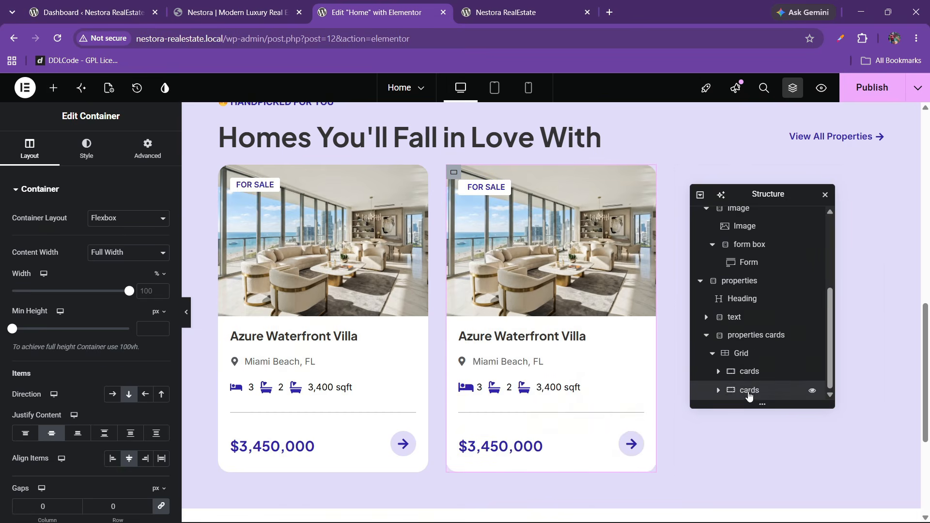
{"action": "right_click", "coordinate": [749, 391]}
{"action": "key", "text": "ctrl+d"}
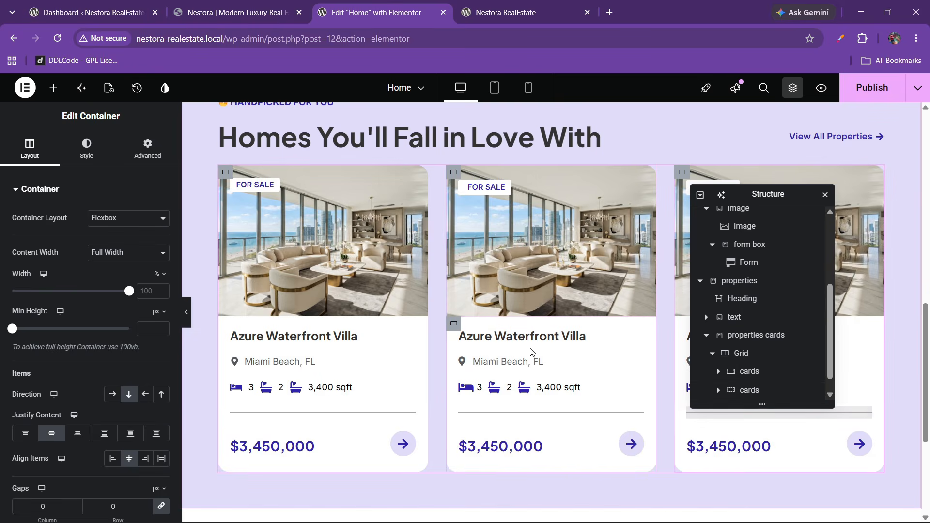
- Set only the top margin of the "properties cards" flexbox to 30 px and save the page
{"action": "scroll", "coordinate": [531, 313], "scroll_direction": "up", "scroll_amount": 3}
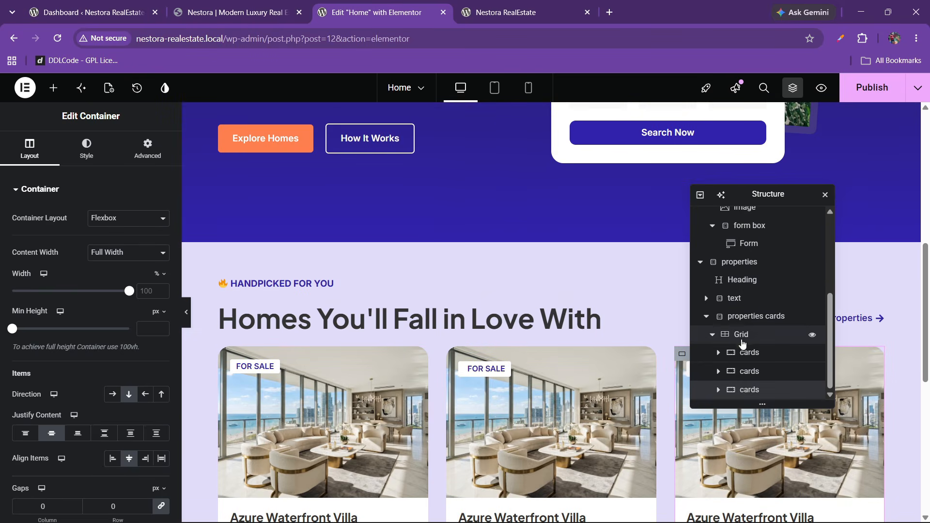
{"action": "left_click", "coordinate": [756, 316]}
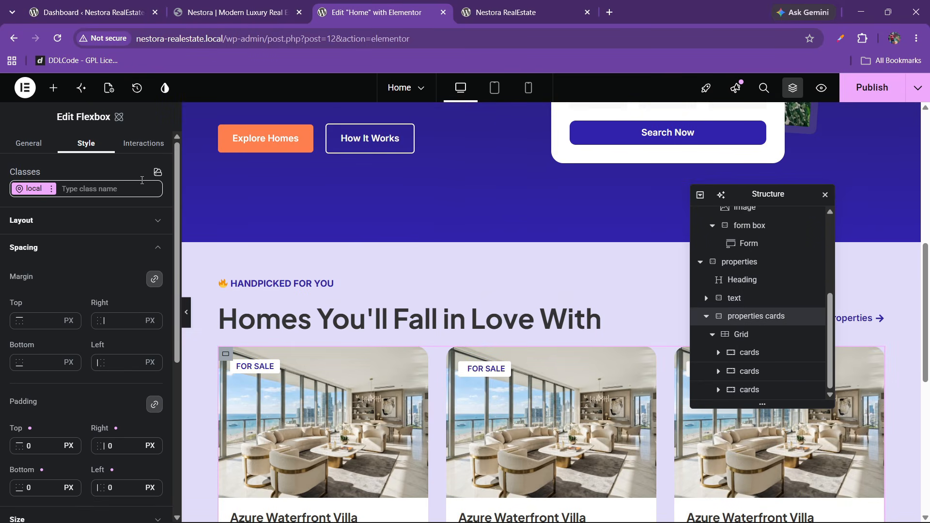
{"action": "left_click", "coordinate": [48, 247]}
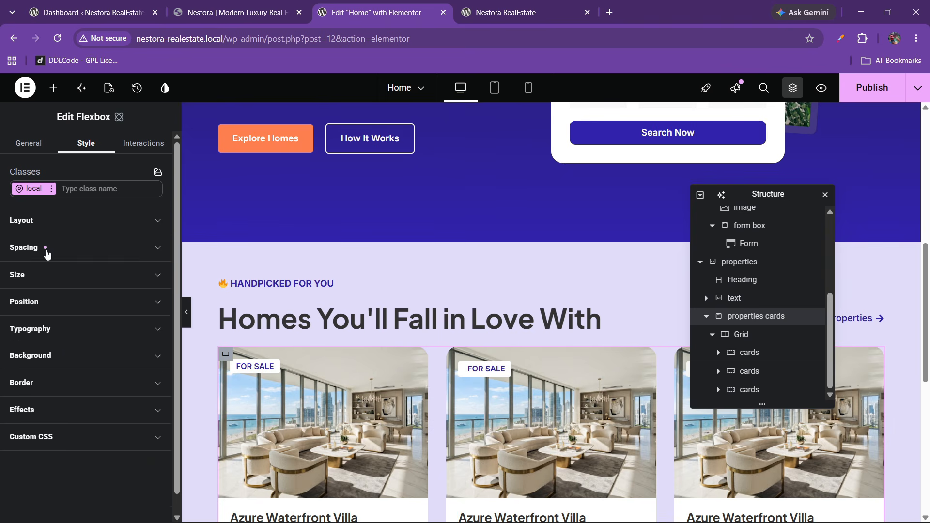
{"action": "left_click", "coordinate": [49, 248]}
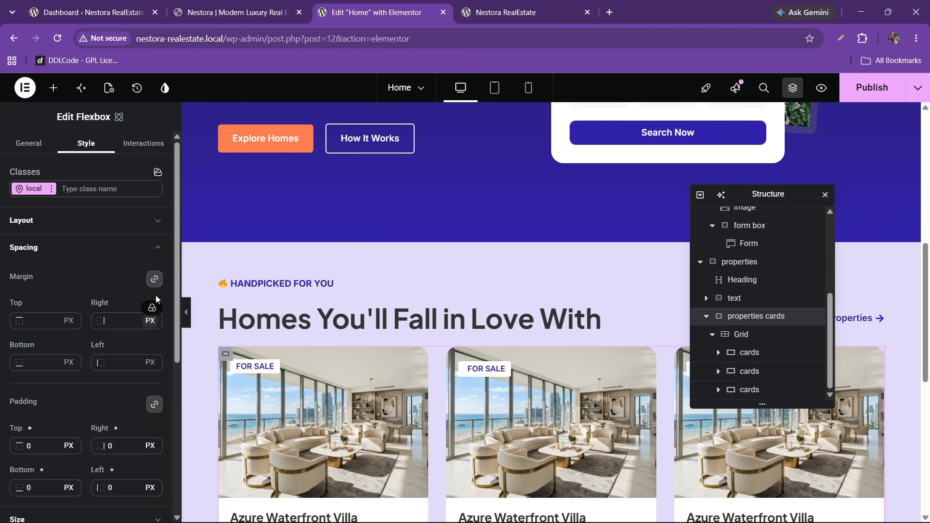
{"action": "left_click", "coordinate": [155, 279]}
{"action": "left_click", "coordinate": [30, 324]}
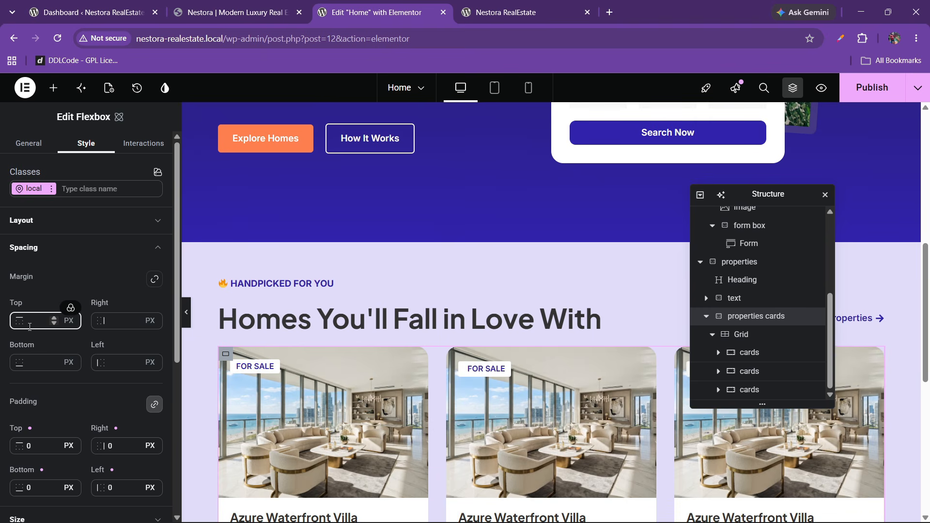
{"action": "type", "text": "30"}
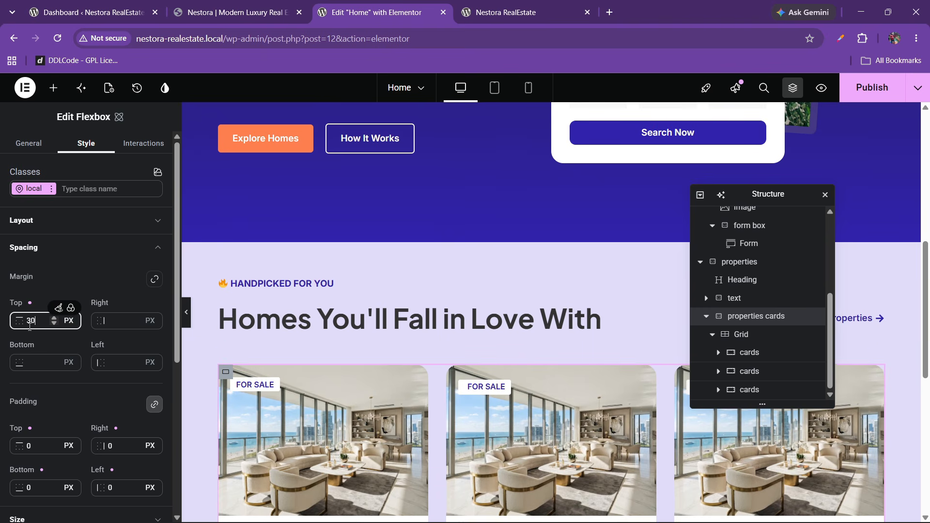
{"action": "scroll", "coordinate": [595, 237], "scroll_direction": "down", "scroll_amount": 4}
{"action": "key", "text": "ctrl+s"}
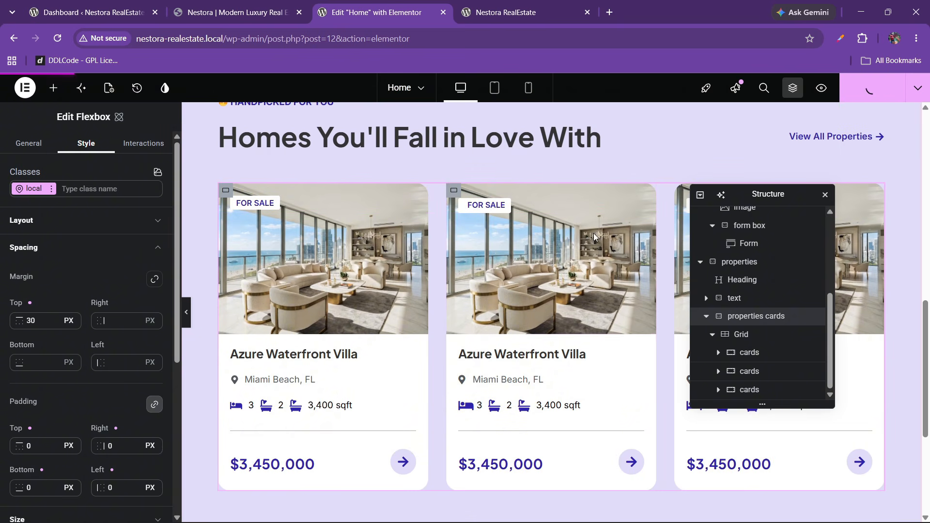
- Check the three property cards on the live home page and compare them with the reference site's cards
{"action": "key", "text": "ctrl+Tab"}
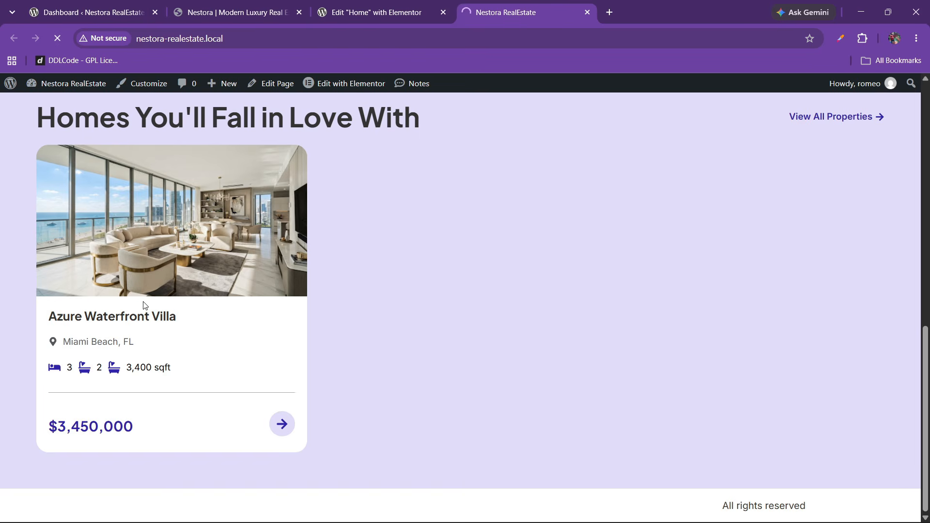
{"action": "scroll", "coordinate": [330, 282], "scroll_direction": "up", "scroll_amount": 5}
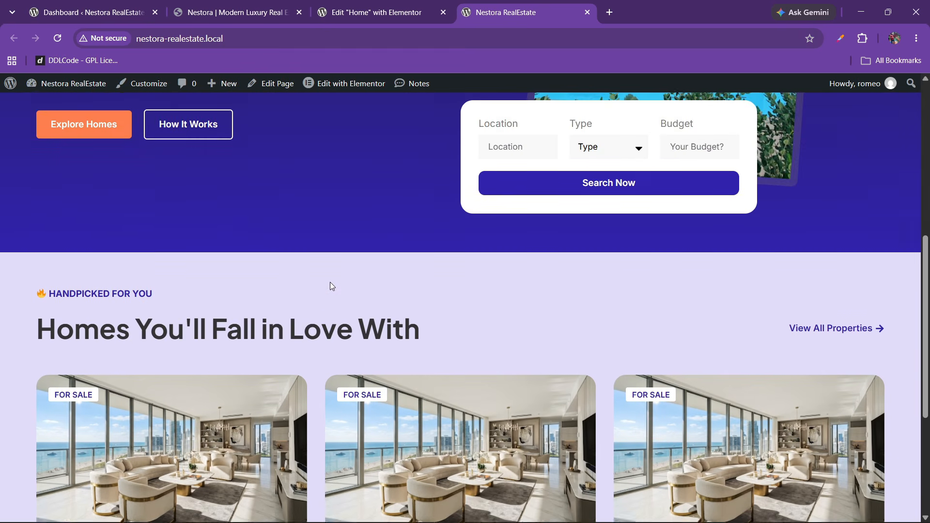
{"action": "scroll", "coordinate": [330, 283], "scroll_direction": "down", "scroll_amount": 4}
{"action": "scroll", "coordinate": [334, 252], "scroll_direction": "down", "scroll_amount": 2}
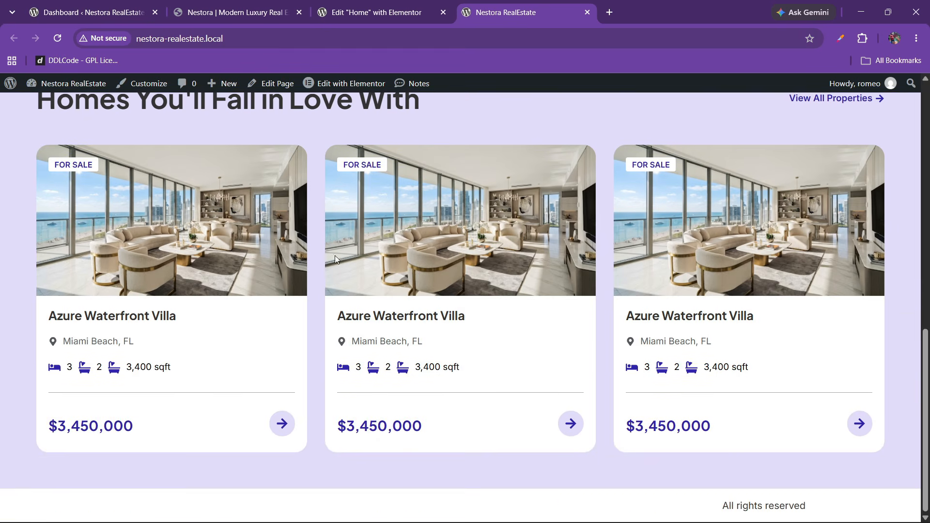
{"action": "left_click", "coordinate": [252, 12]}
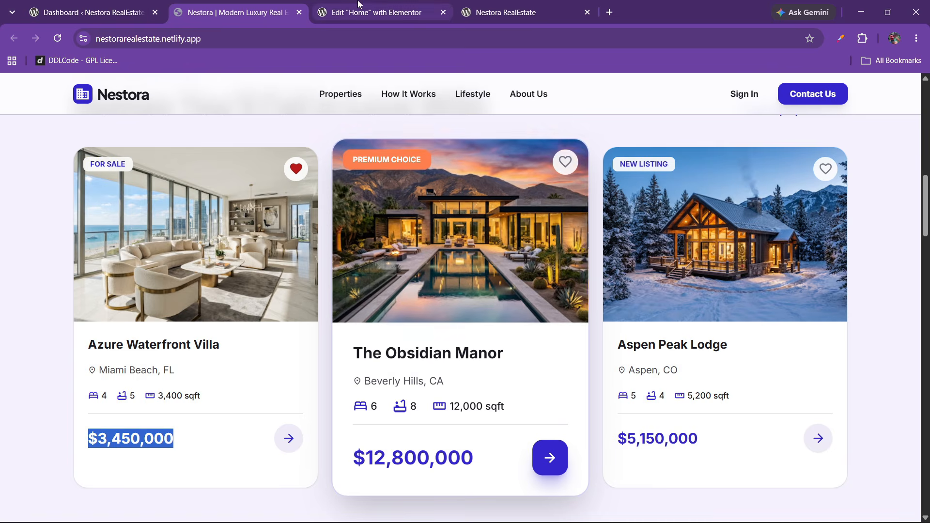
- Back in the Elementor editor, replace the second card's img box background image with tour2 from the media library
{"action": "left_click", "coordinate": [373, 12]}
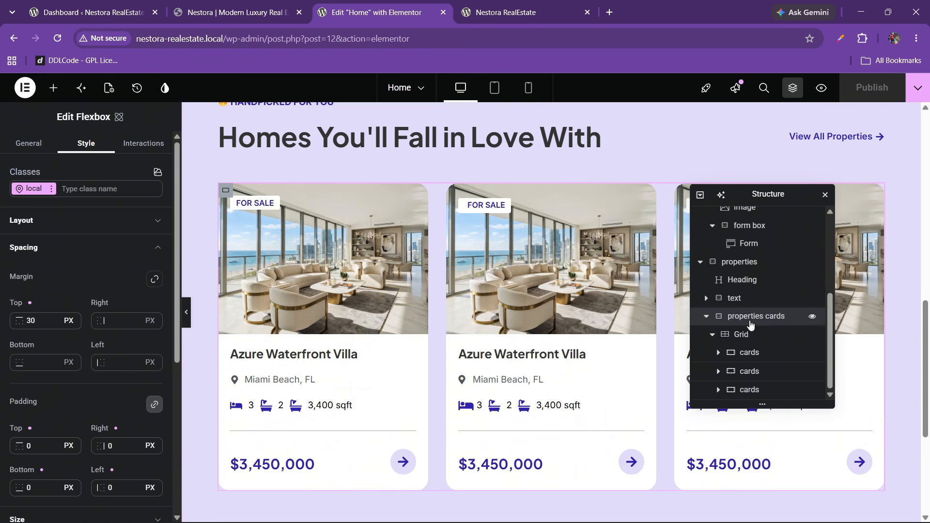
{"action": "left_click", "coordinate": [421, 199]}
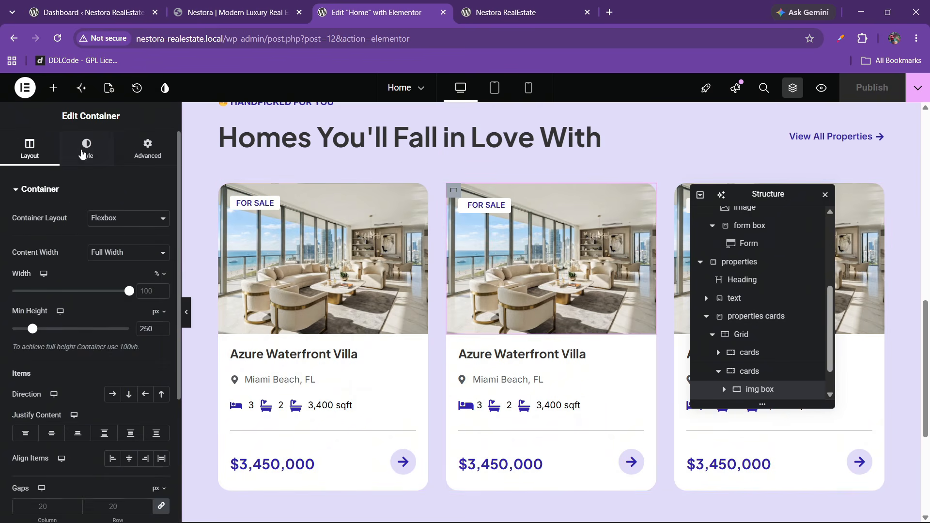
{"action": "left_click", "coordinate": [84, 149]}
{"action": "left_click", "coordinate": [90, 334]}
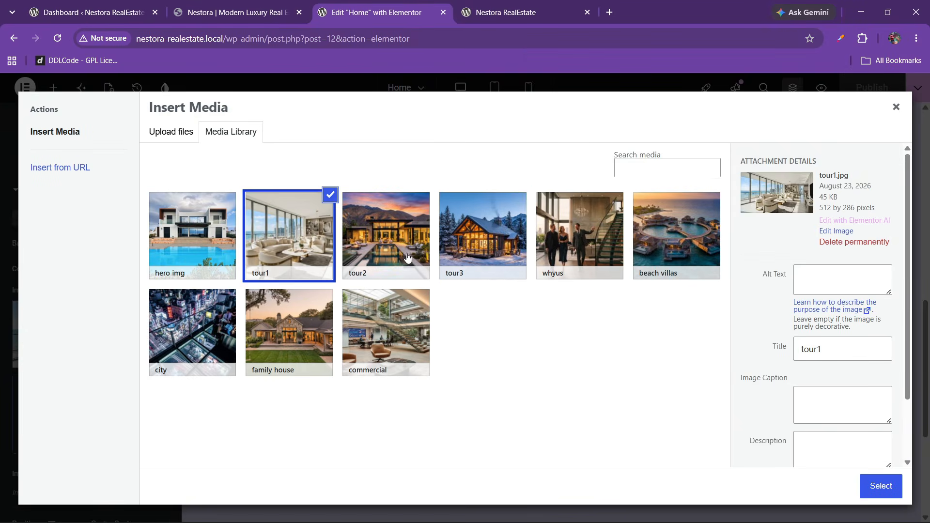
{"action": "left_click", "coordinate": [479, 236]}
{"action": "left_click", "coordinate": [408, 252]}
{"action": "left_click", "coordinate": [881, 486]}
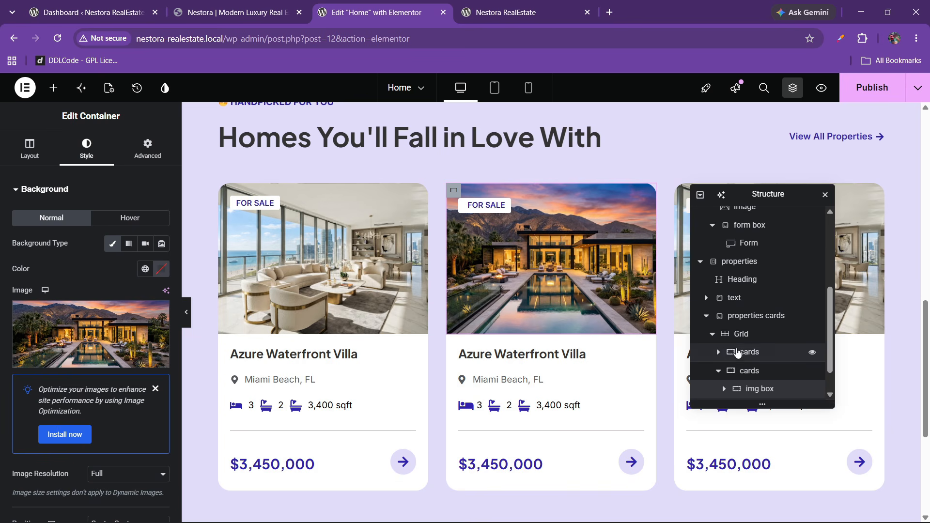
- Replace the third card's img box background image with tour3 from the media library and publish the page
{"action": "scroll", "coordinate": [738, 357], "scroll_direction": "down", "scroll_amount": 1}
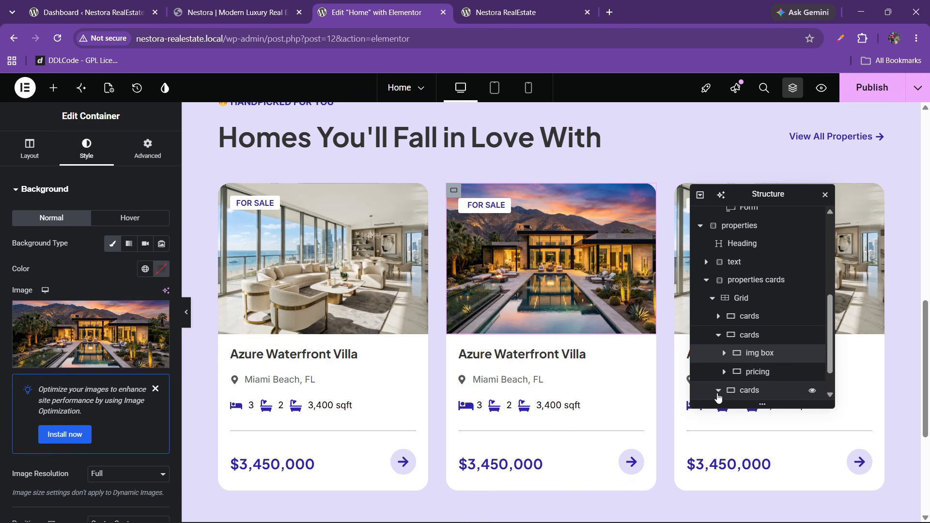
{"action": "left_click", "coordinate": [719, 390]}
{"action": "scroll", "coordinate": [746, 368], "scroll_direction": "down", "scroll_amount": 1}
{"action": "left_click", "coordinate": [757, 372]}
{"action": "left_click", "coordinate": [87, 147]}
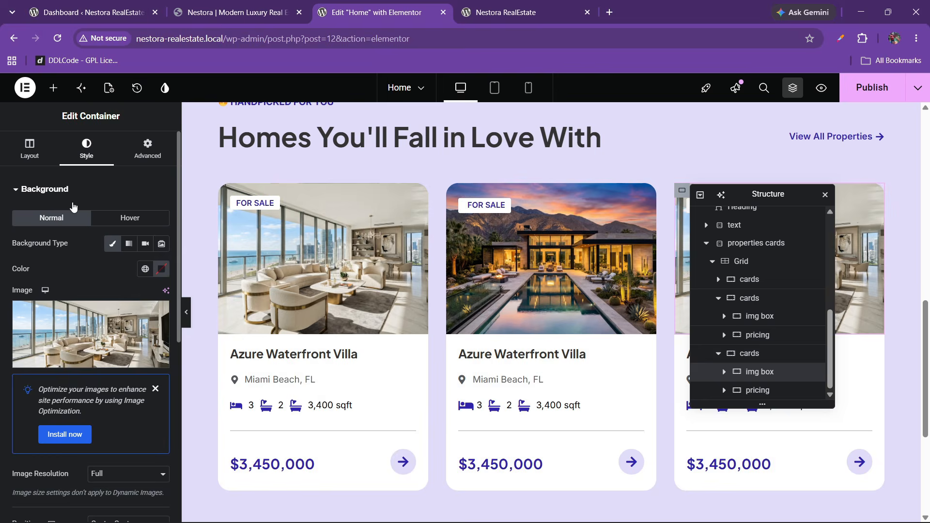
{"action": "left_click", "coordinate": [85, 339]}
{"action": "left_click", "coordinate": [572, 252]}
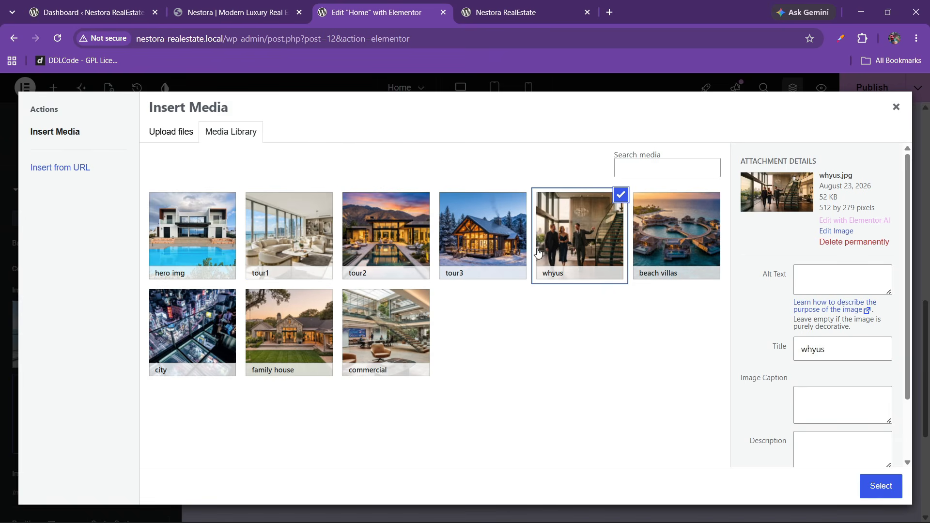
{"action": "left_click", "coordinate": [464, 226]}
{"action": "left_click", "coordinate": [874, 487]}
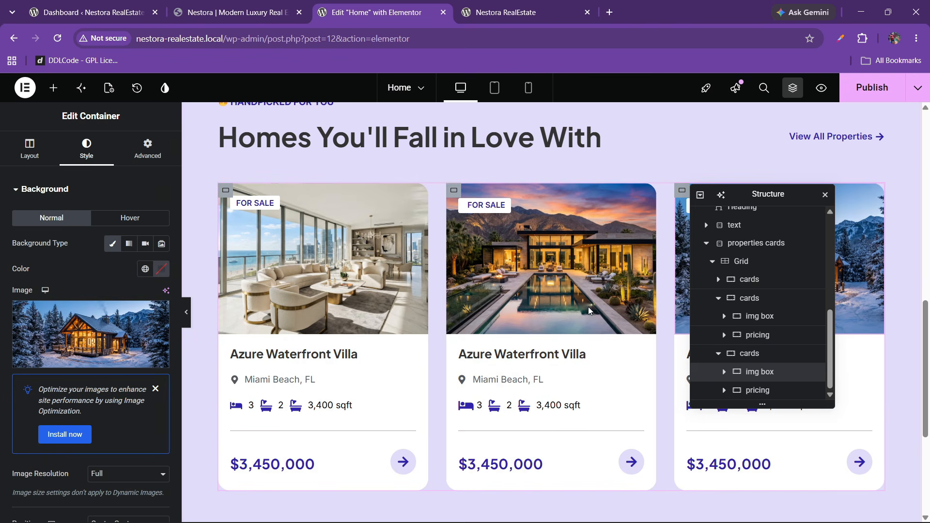
{"action": "left_click", "coordinate": [872, 88]}
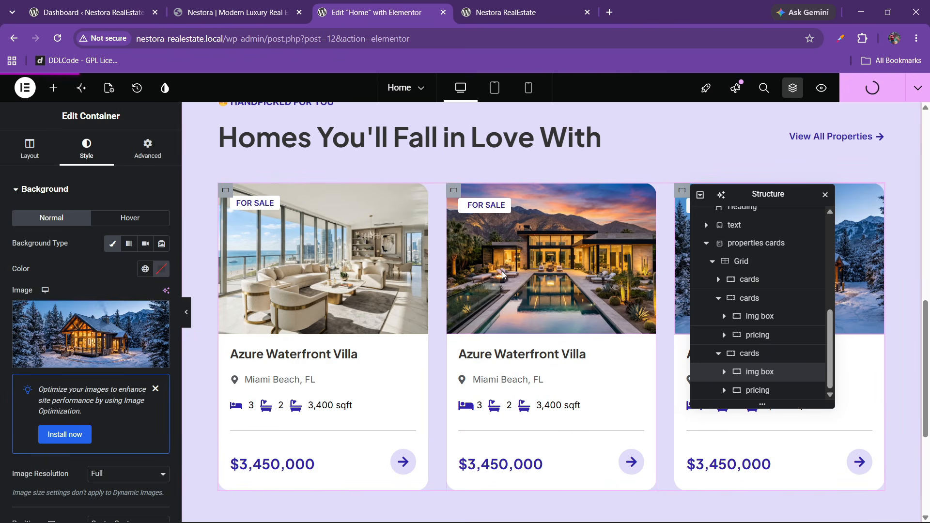
- Reload the live home page to review the new card images, and look over the reference site's following section
{"action": "left_click", "coordinate": [504, 12]}
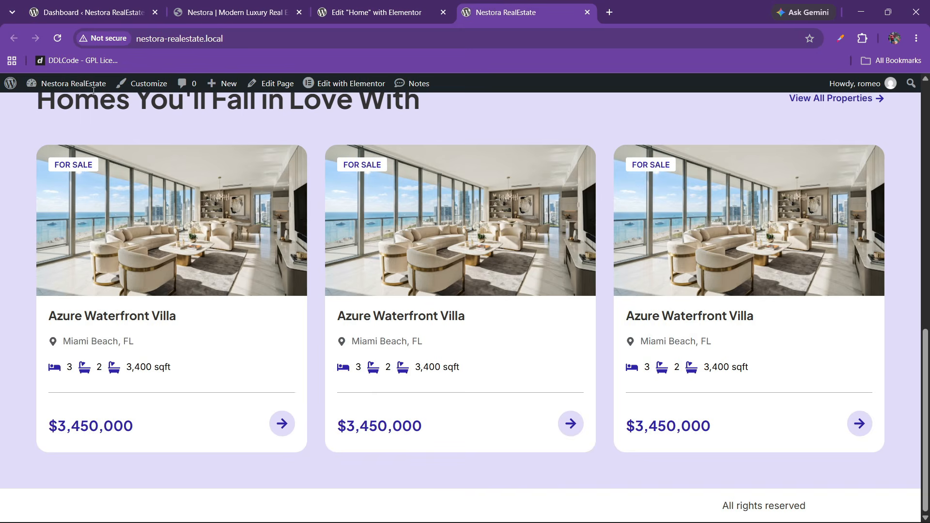
{"action": "left_click", "coordinate": [58, 39]}
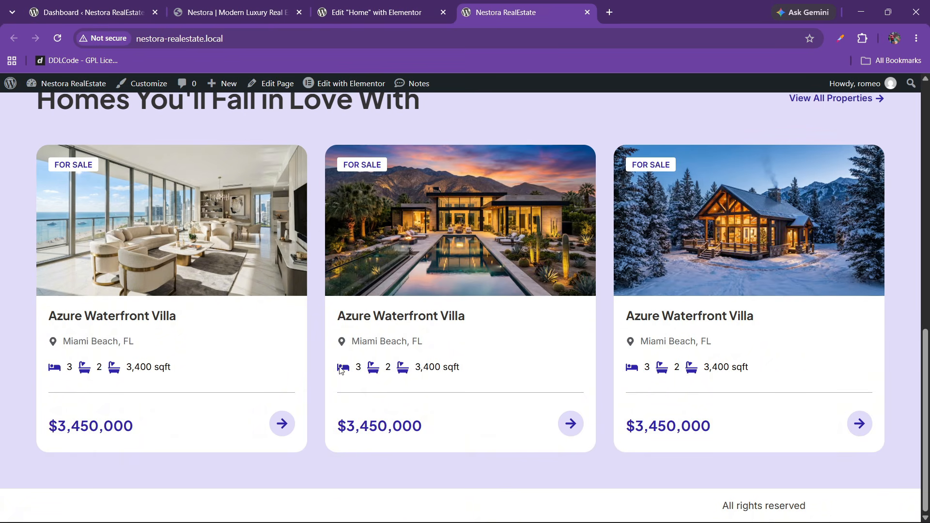
{"action": "scroll", "coordinate": [446, 361], "scroll_direction": "up", "scroll_amount": 3}
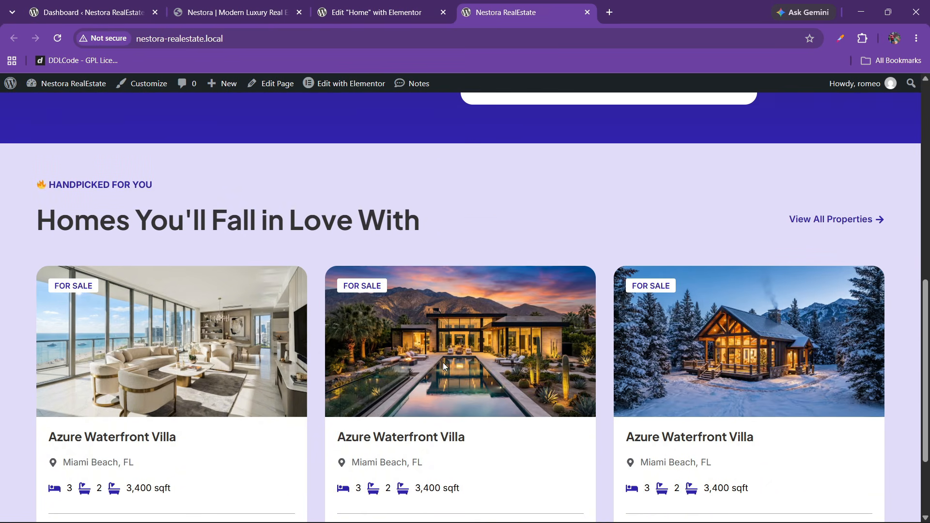
{"action": "left_click", "coordinate": [238, 12]}
{"action": "scroll", "coordinate": [317, 305], "scroll_direction": "down", "scroll_amount": 5}
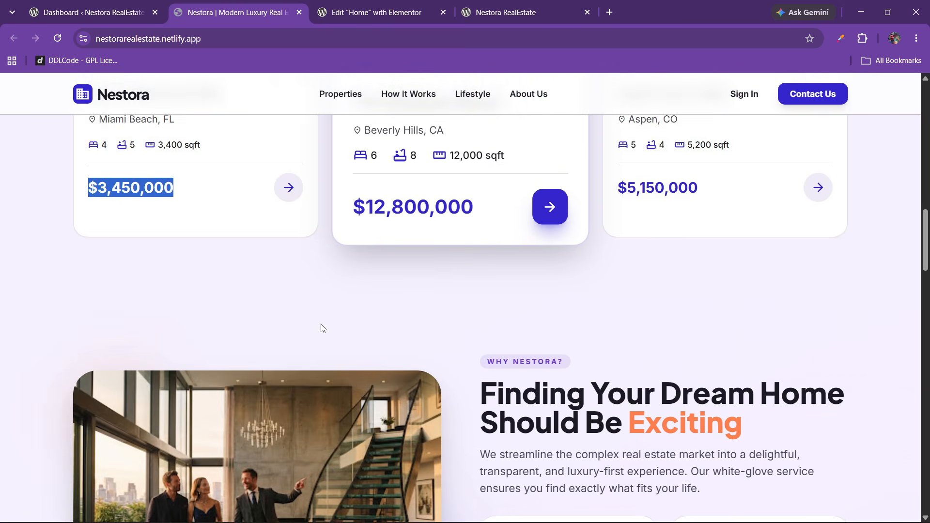
- Review the reference site's Why Nestora section, and in the Elementor editor add a two-column flexbox section below the property cards
{"action": "scroll", "coordinate": [323, 329], "scroll_direction": "down", "scroll_amount": 2}
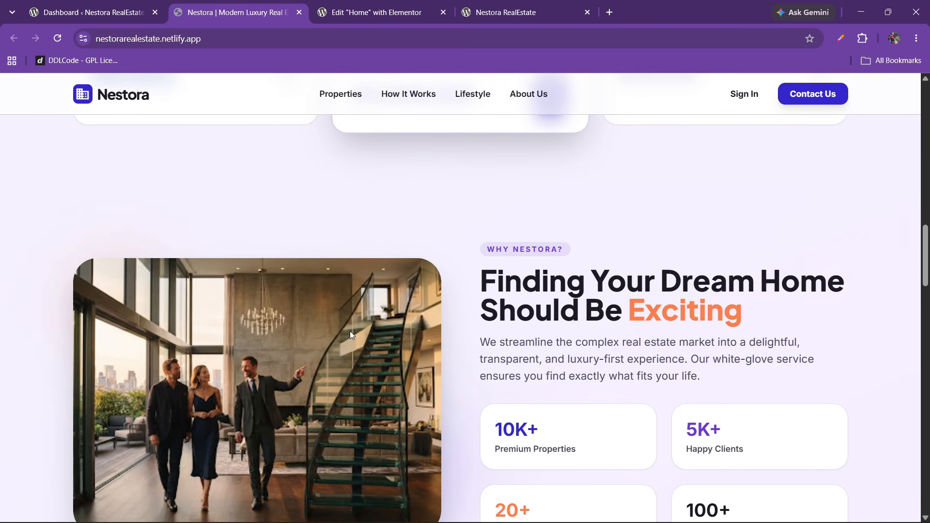
{"action": "scroll", "coordinate": [350, 332], "scroll_direction": "down", "scroll_amount": 1}
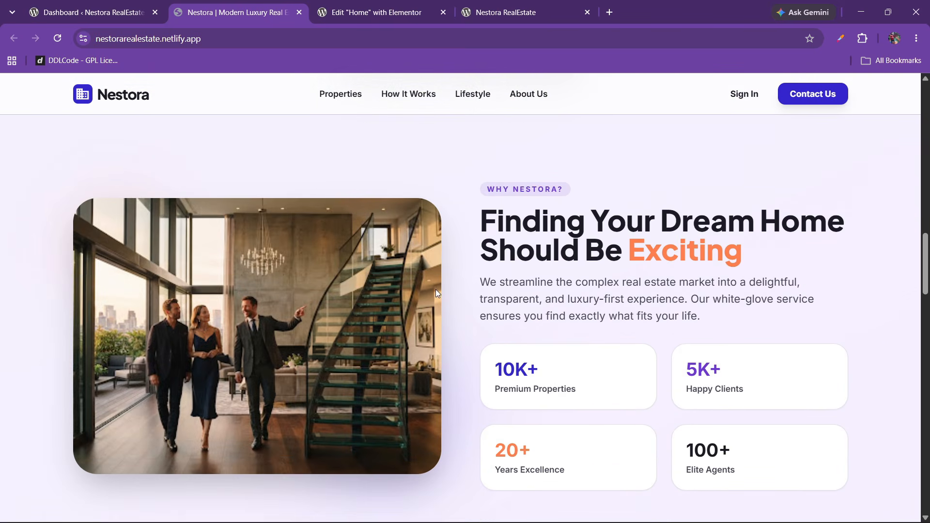
{"action": "scroll", "coordinate": [438, 293], "scroll_direction": "down", "scroll_amount": 1}
{"action": "scroll", "coordinate": [456, 293], "scroll_direction": "up", "scroll_amount": 2}
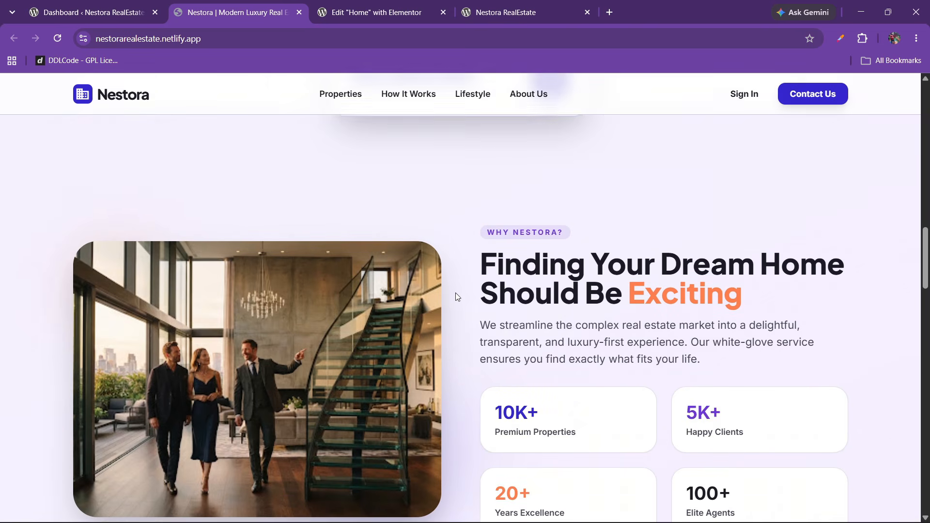
{"action": "scroll", "coordinate": [456, 294], "scroll_direction": "down", "scroll_amount": 2}
{"action": "scroll", "coordinate": [455, 293], "scroll_direction": "up", "scroll_amount": 1}
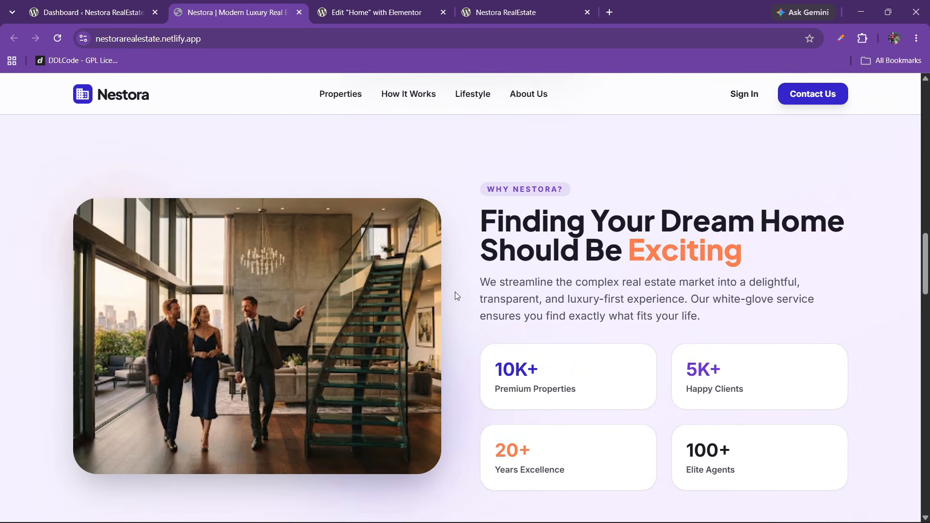
{"action": "left_click", "coordinate": [398, 3]}
{"action": "scroll", "coordinate": [479, 322], "scroll_direction": "down", "scroll_amount": 5}
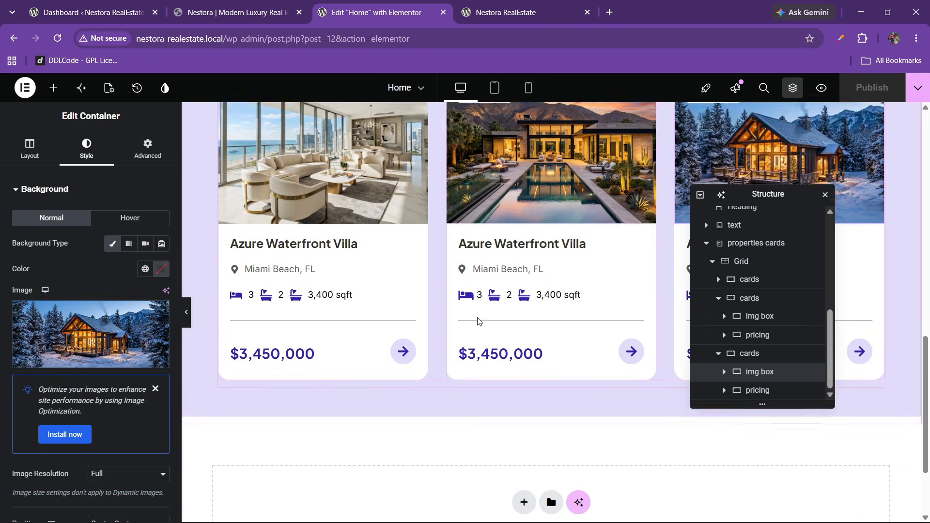
{"action": "left_click", "coordinate": [520, 388]}
{"action": "left_click", "coordinate": [517, 417]}
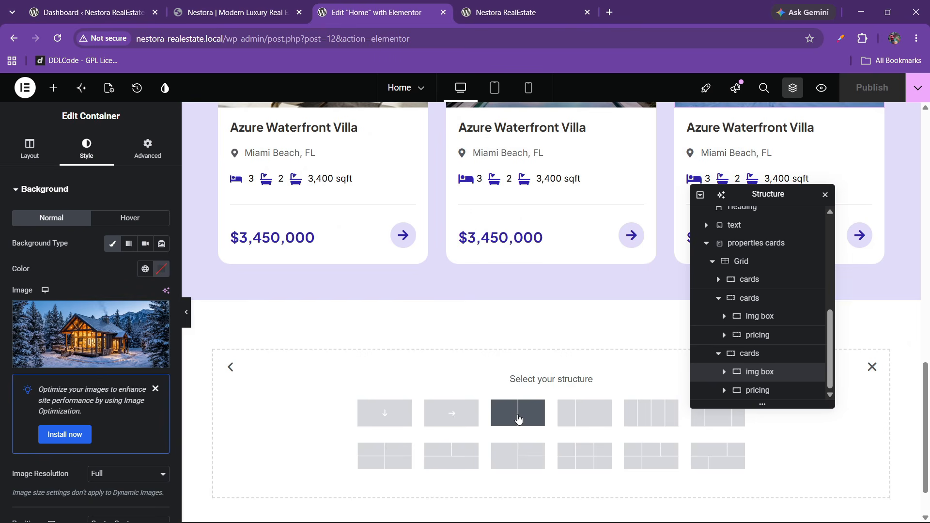
{"action": "left_click", "coordinate": [518, 413]}
- Check the spacing around the reference site's Why Nestora section, and set the new flexbox section's padding to 60 px on all sides
{"action": "left_click", "coordinate": [250, 4]}
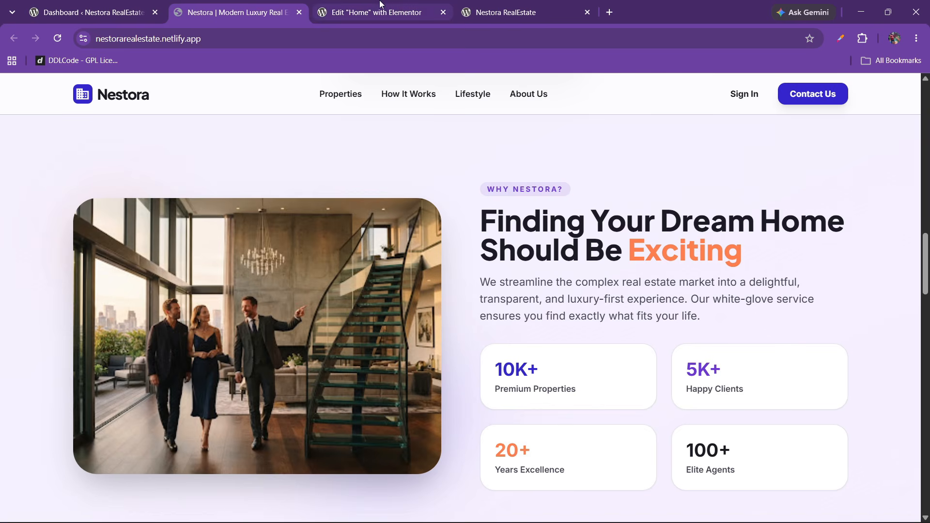
{"action": "scroll", "coordinate": [376, 271], "scroll_direction": "down", "scroll_amount": 7}
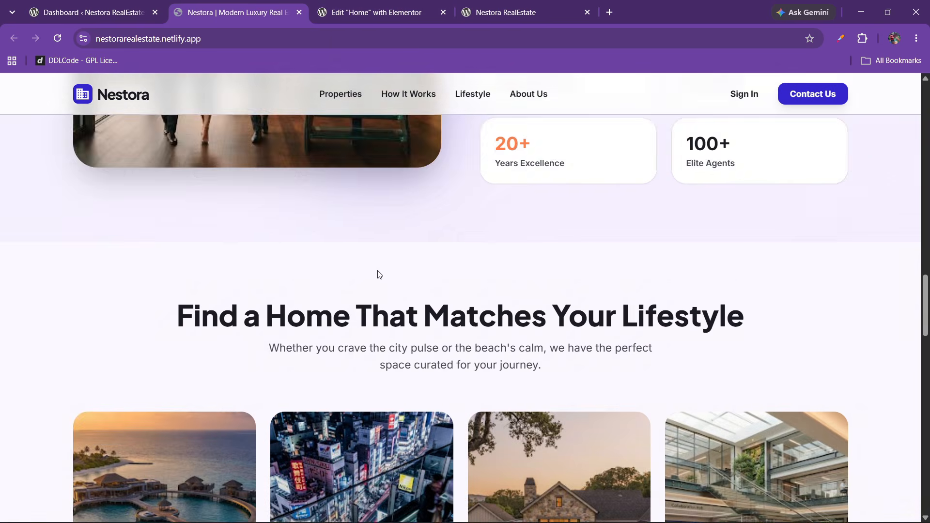
{"action": "scroll", "coordinate": [379, 270], "scroll_direction": "up", "scroll_amount": 4}
{"action": "scroll", "coordinate": [378, 270], "scroll_direction": "up", "scroll_amount": 5}
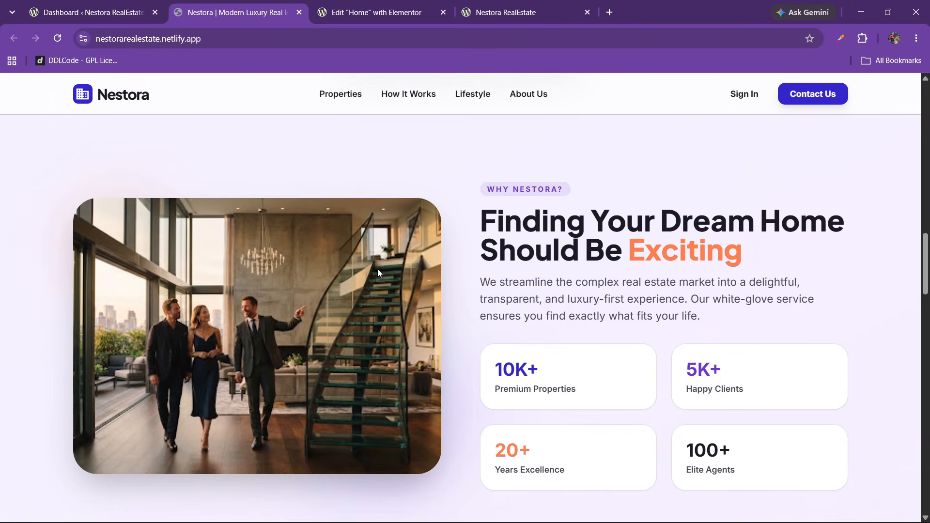
{"action": "left_click", "coordinate": [373, 12]}
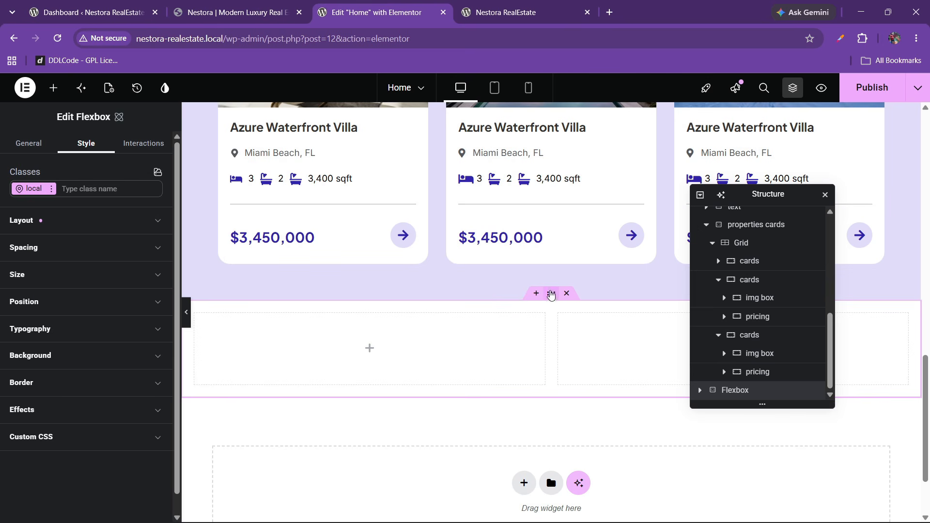
{"action": "left_click", "coordinate": [285, 4]}
{"action": "left_click", "coordinate": [369, 6]}
{"action": "left_click", "coordinate": [45, 248]}
{"action": "left_click", "coordinate": [32, 446]}
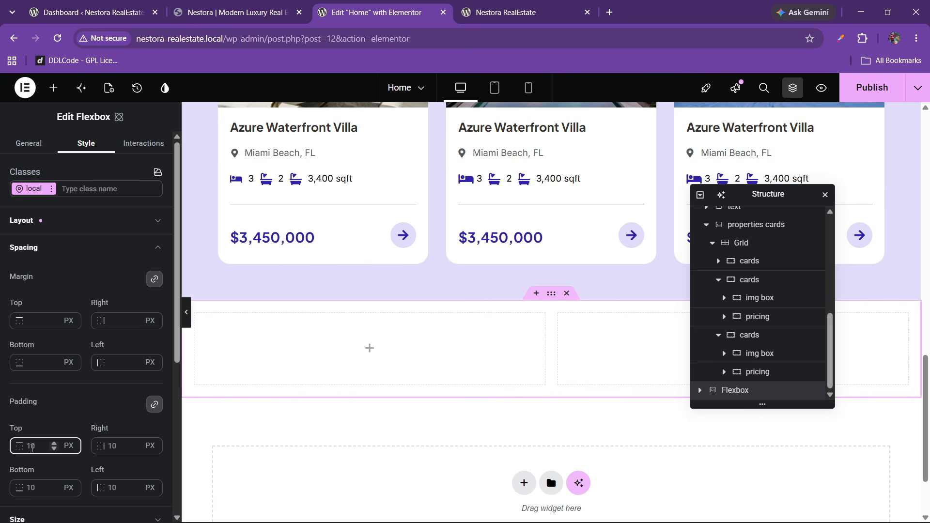
{"action": "type", "text": "0"}
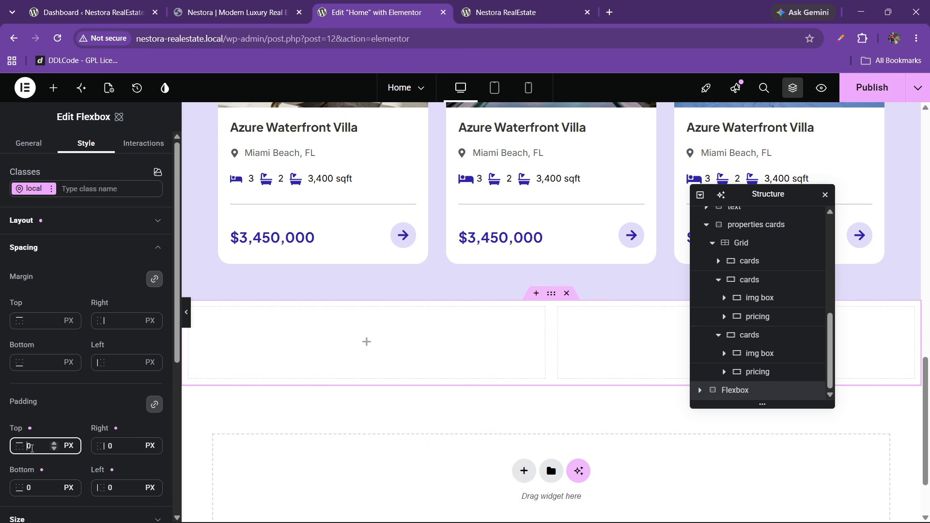
{"action": "type", "text": "6"}
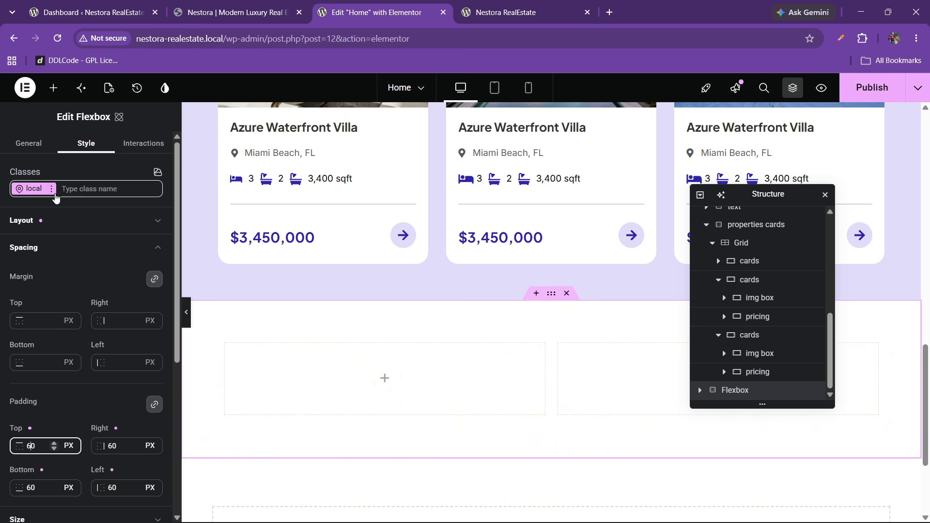
- Set the new flexbox section's background color to the bluebg variable
{"action": "left_click", "coordinate": [48, 249]}
{"action": "left_click", "coordinate": [58, 355]}
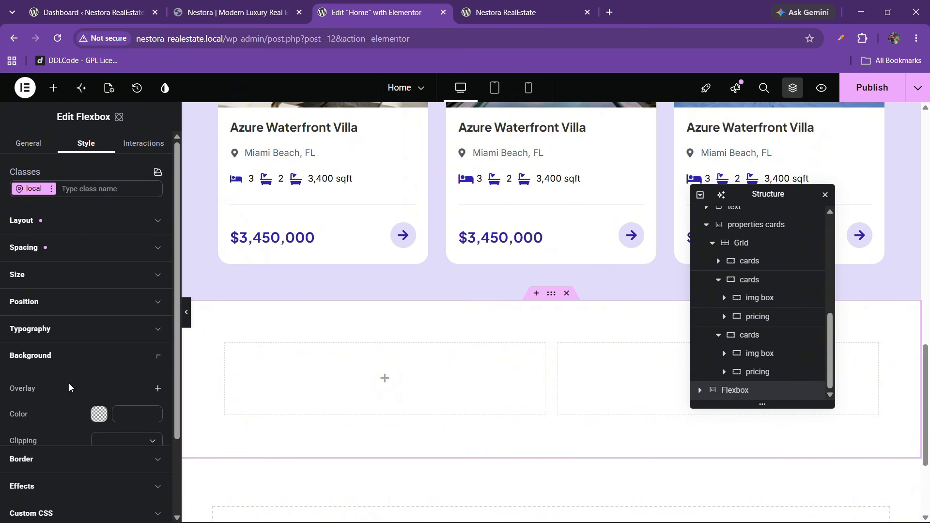
{"action": "left_click", "coordinate": [151, 406]}
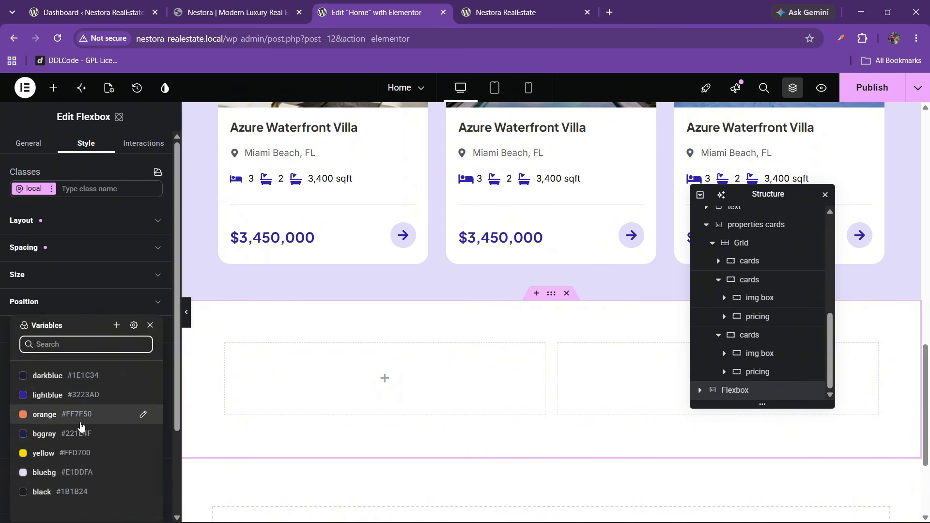
{"action": "left_click", "coordinate": [67, 473]}
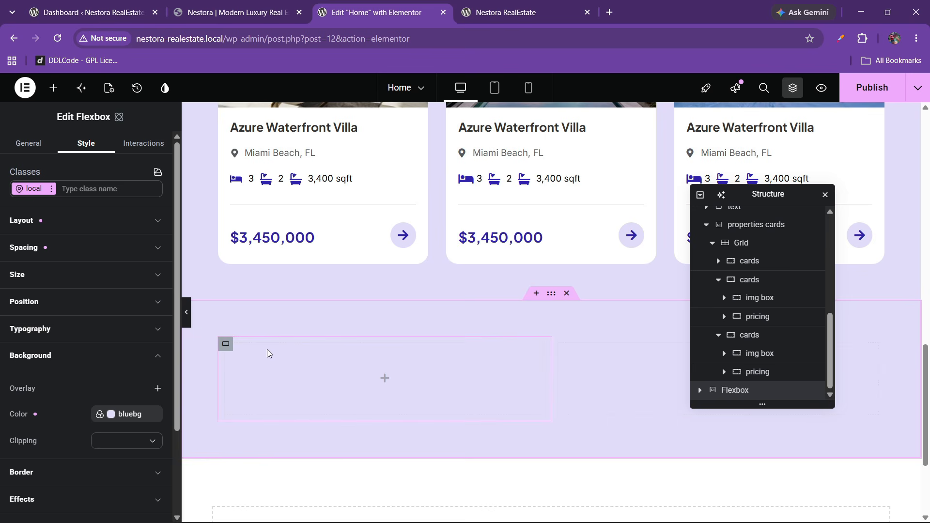
- Check the reference section, rename the new section "why us", and name its two inner flexboxes "img" and "content"
{"action": "left_click", "coordinate": [236, 5]}
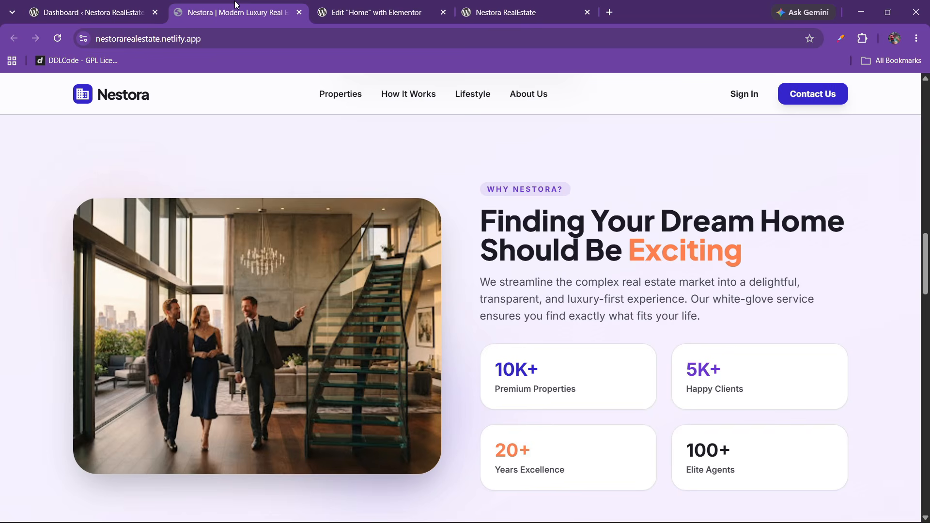
{"action": "scroll", "coordinate": [428, 270], "scroll_direction": "up", "scroll_amount": 3}
{"action": "scroll", "coordinate": [428, 270], "scroll_direction": "down", "scroll_amount": 4}
{"action": "key", "text": "ctrl+Tab"}
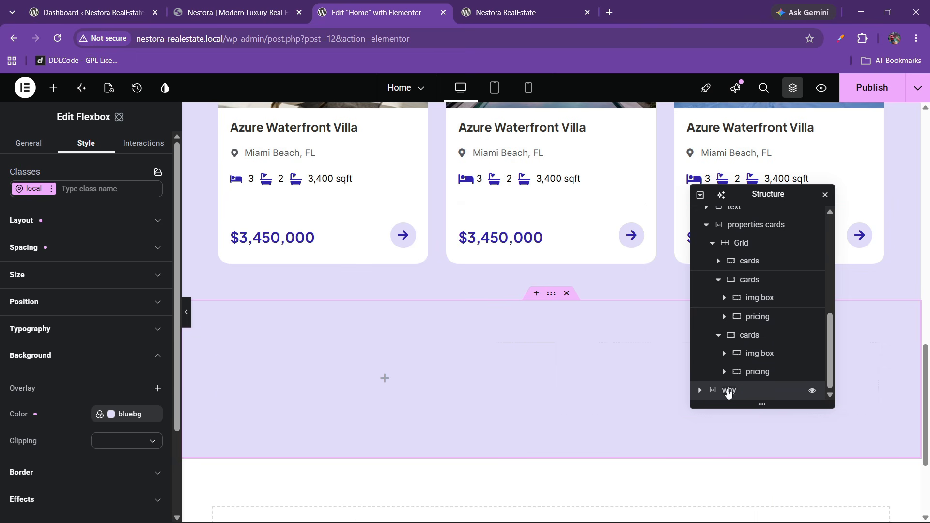
{"action": "left_click", "coordinate": [703, 390]}
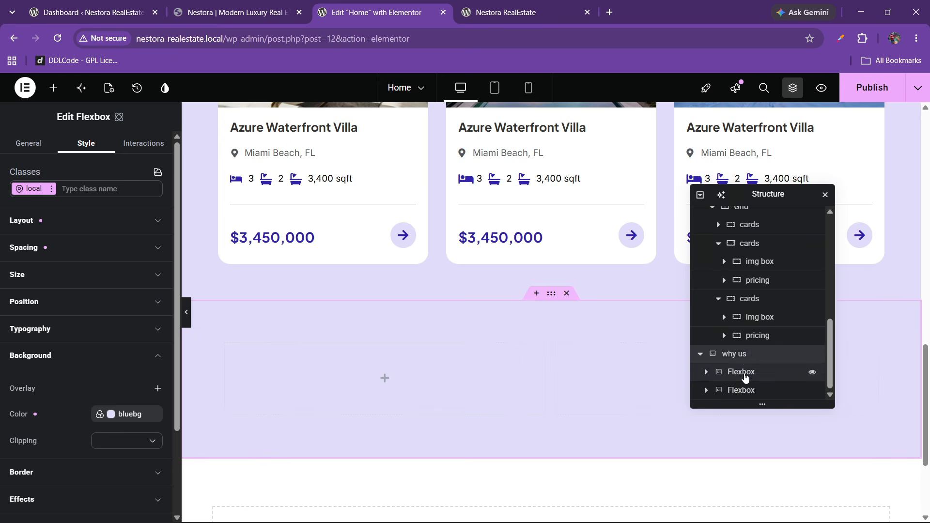
{"action": "double_click", "coordinate": [745, 377]}
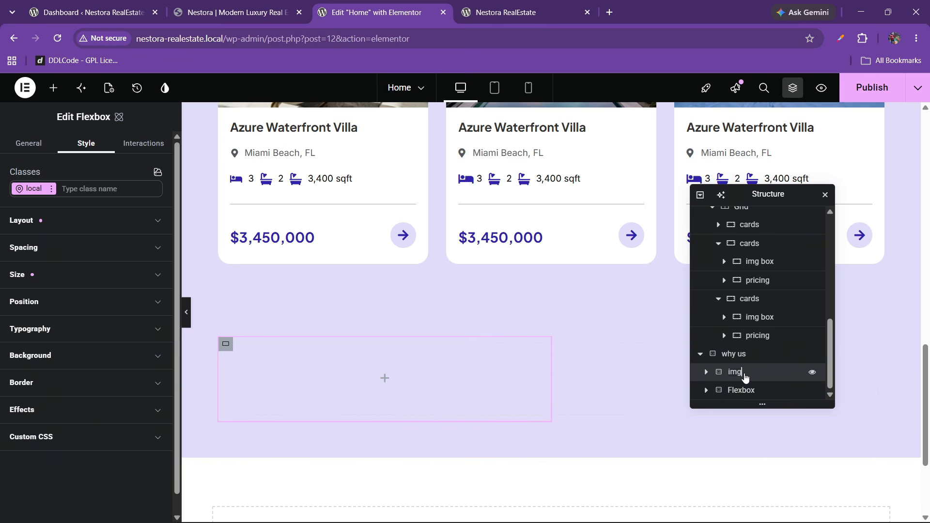
{"action": "double_click", "coordinate": [739, 392]}
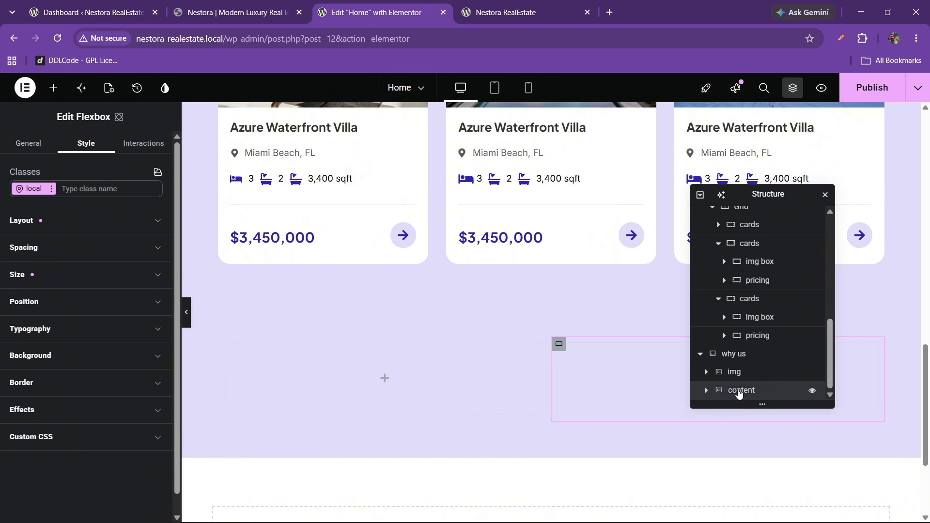
- Set the padding of both the img and content flexboxes to 0 px on all sides
{"action": "left_click", "coordinate": [733, 373]}
{"action": "left_click", "coordinate": [54, 253]}
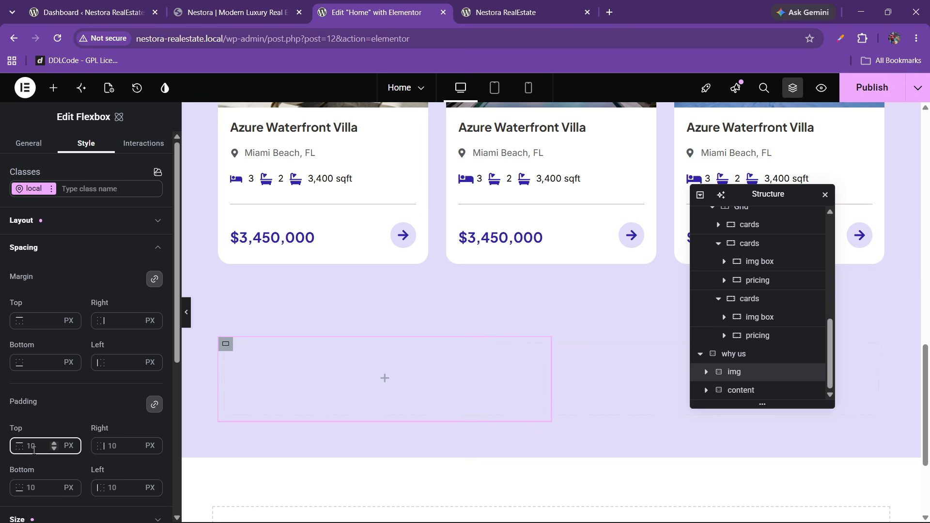
{"action": "left_click", "coordinate": [740, 391]}
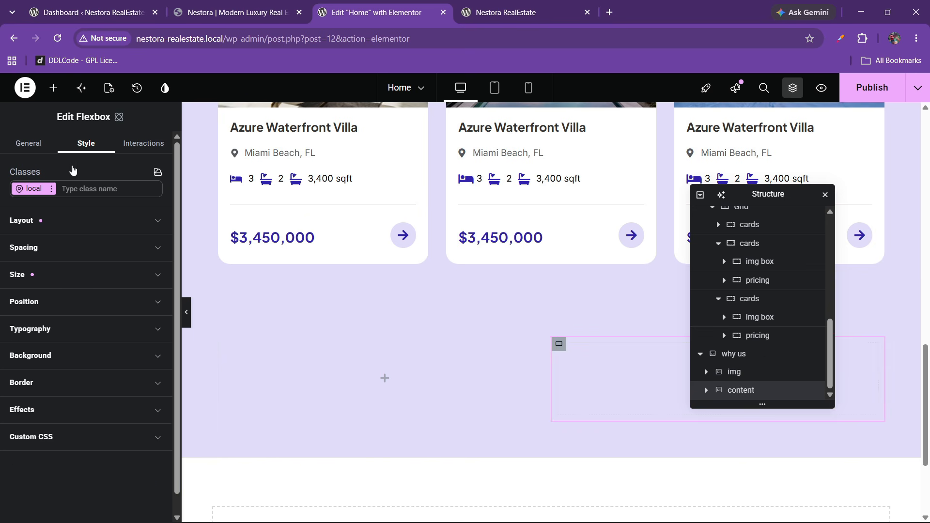
{"action": "left_click", "coordinate": [46, 253]}
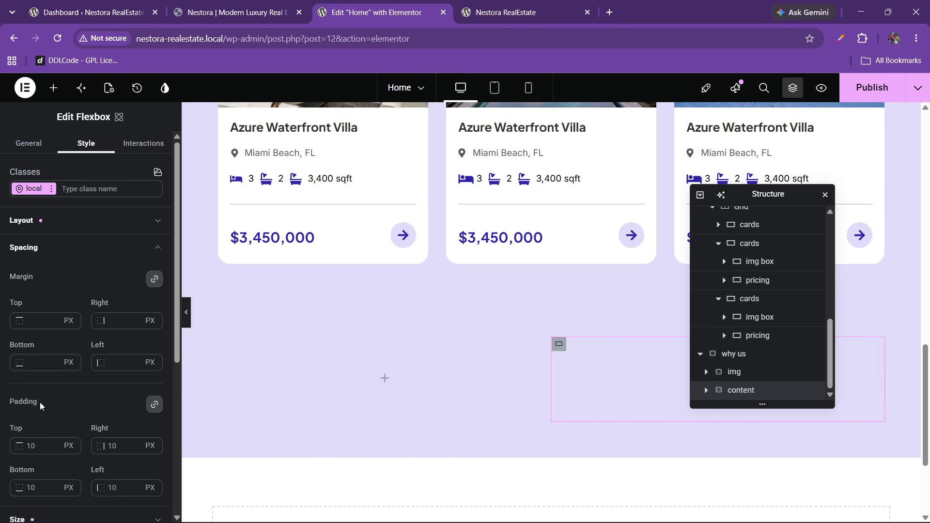
{"action": "type", "text": "0"}
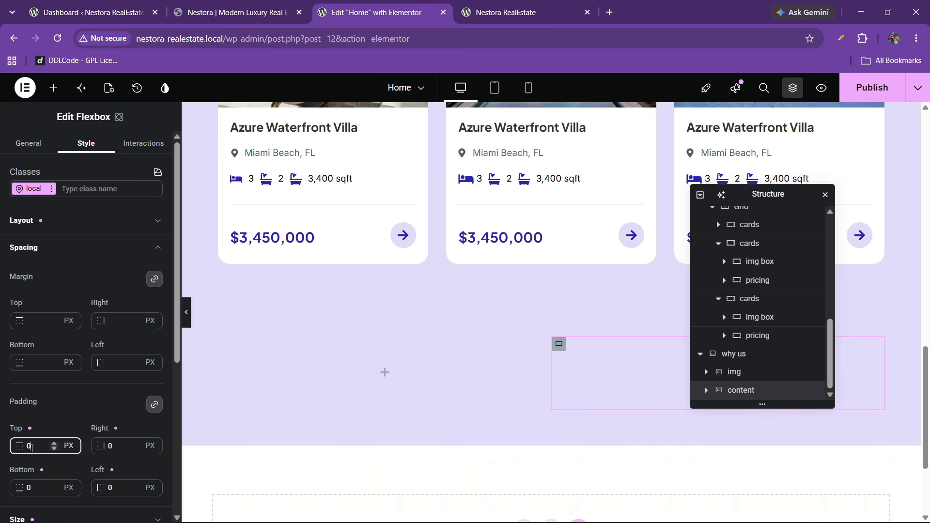
- Add an Image widget to the img flexbox of the why us section, and check it against the reference site
{"action": "left_click", "coordinate": [54, 89]}
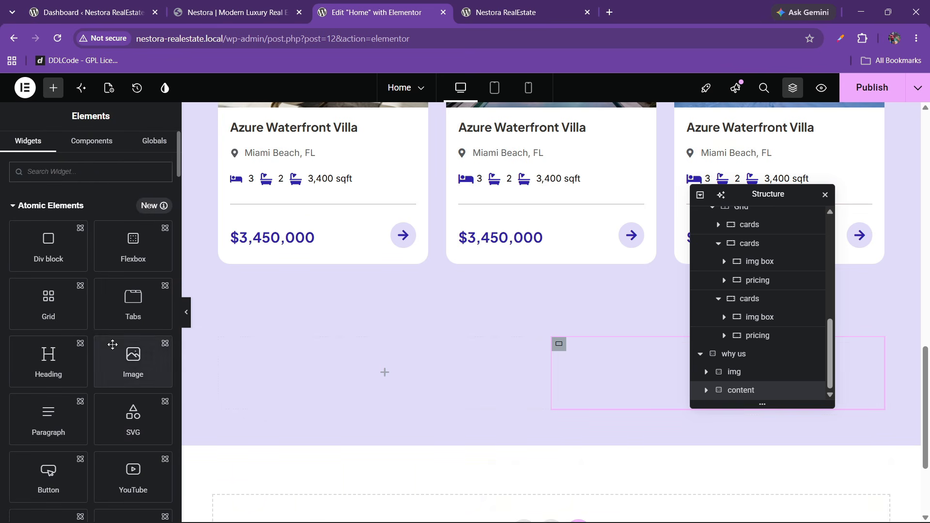
{"action": "type", "text": "image"}
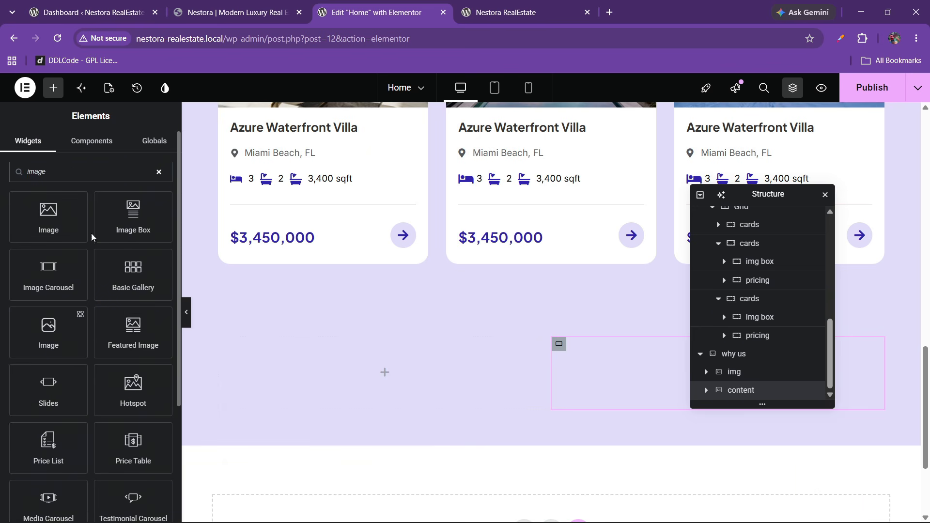
{"action": "left_click_drag", "start_coordinate": [58, 221], "coordinate": [339, 353]}
{"action": "left_click", "coordinate": [289, 4]}
{"action": "left_click", "coordinate": [363, 6]}
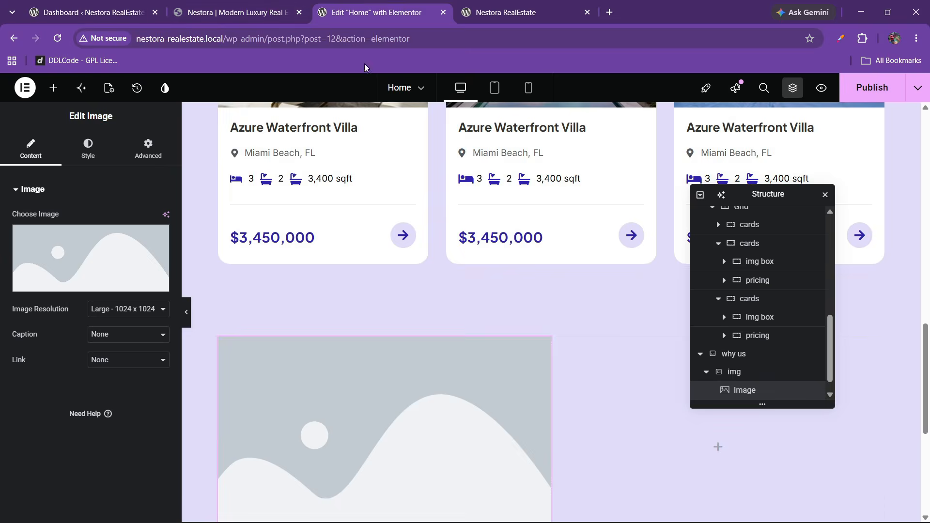
- Use whyus from the media library for the new Image widget, and open its image resolution options
{"action": "left_click", "coordinate": [91, 257]}
{"action": "left_click", "coordinate": [219, 133]}
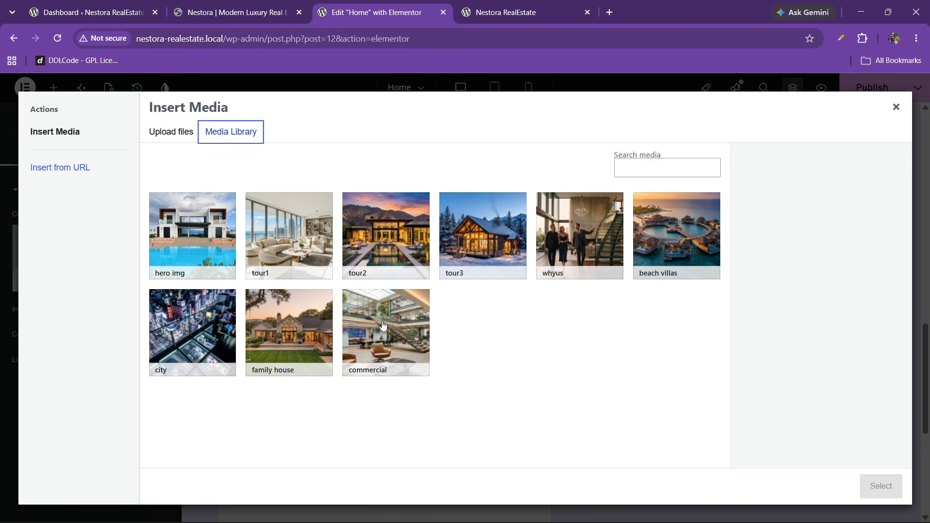
{"action": "left_click", "coordinate": [574, 260]}
{"action": "left_click", "coordinate": [878, 487]}
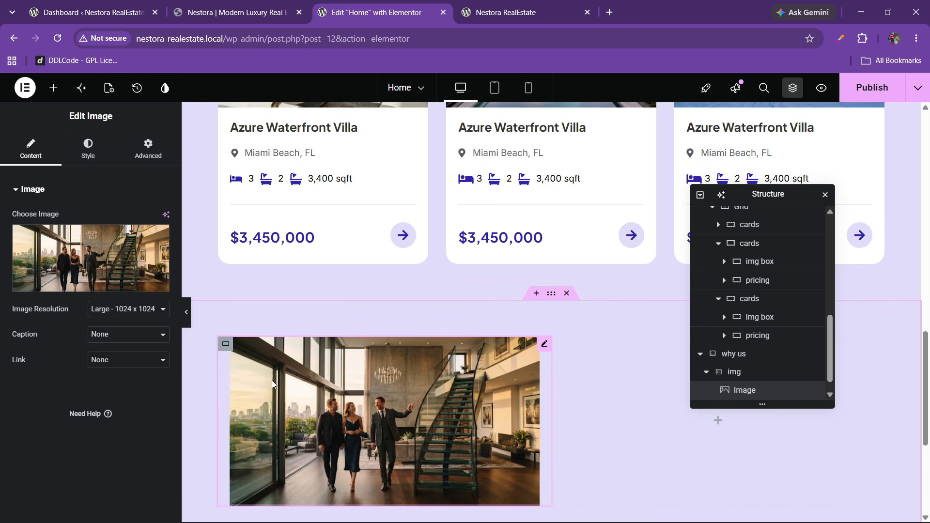
{"action": "left_click", "coordinate": [100, 310]}
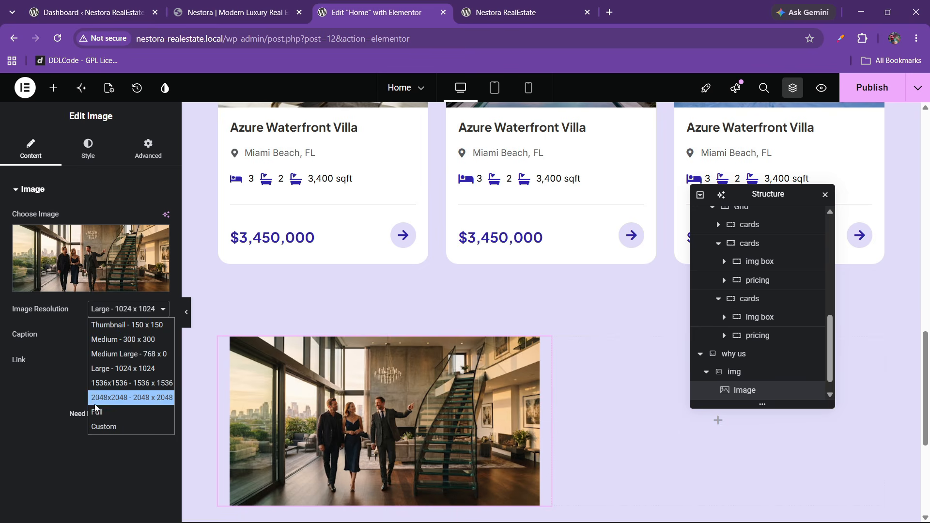
- Set the why us section's image to Full resolution and its width to 100%, checking it against the reference site
{"action": "left_click", "coordinate": [97, 410]}
{"action": "left_click", "coordinate": [97, 150]}
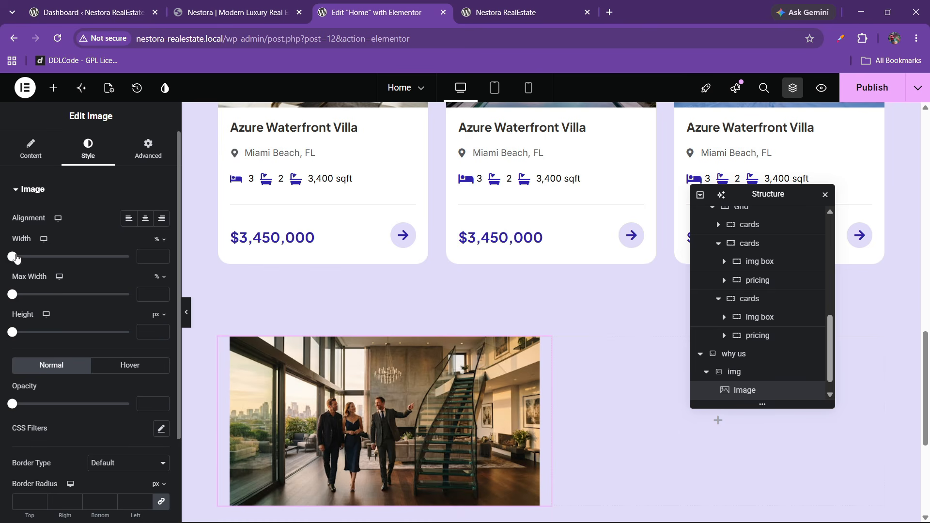
{"action": "left_click", "coordinate": [281, 12]}
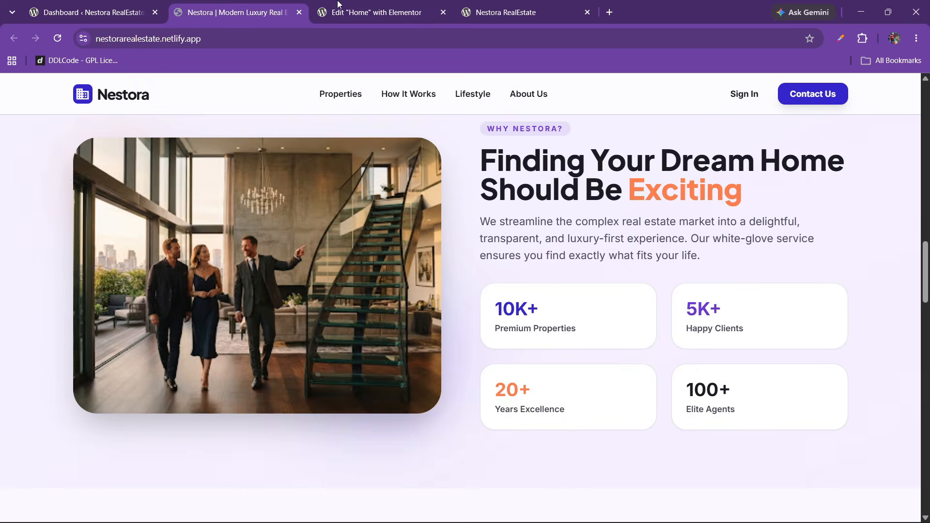
{"action": "left_click", "coordinate": [338, 5]}
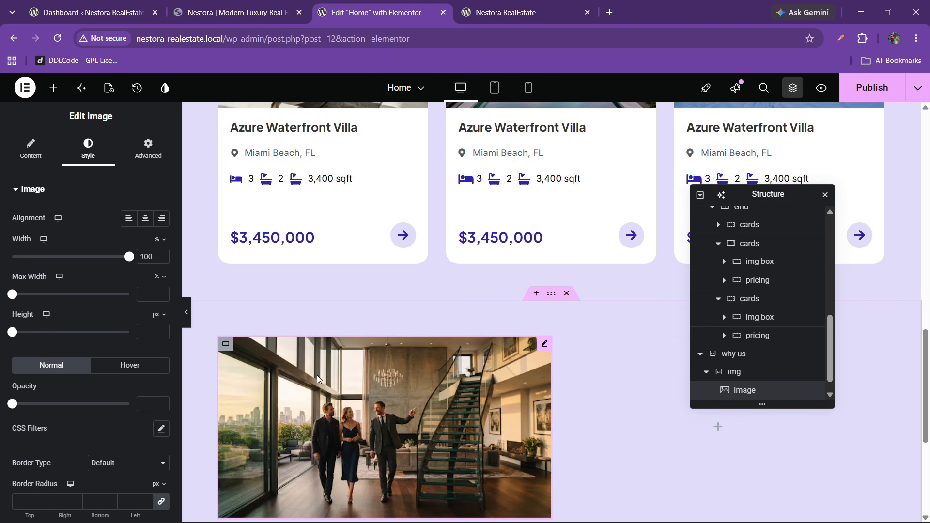
- Switch the image resolution to Custom and apply a size of 600 x 500
{"action": "left_click", "coordinate": [32, 159]}
{"action": "left_click", "coordinate": [111, 397]}
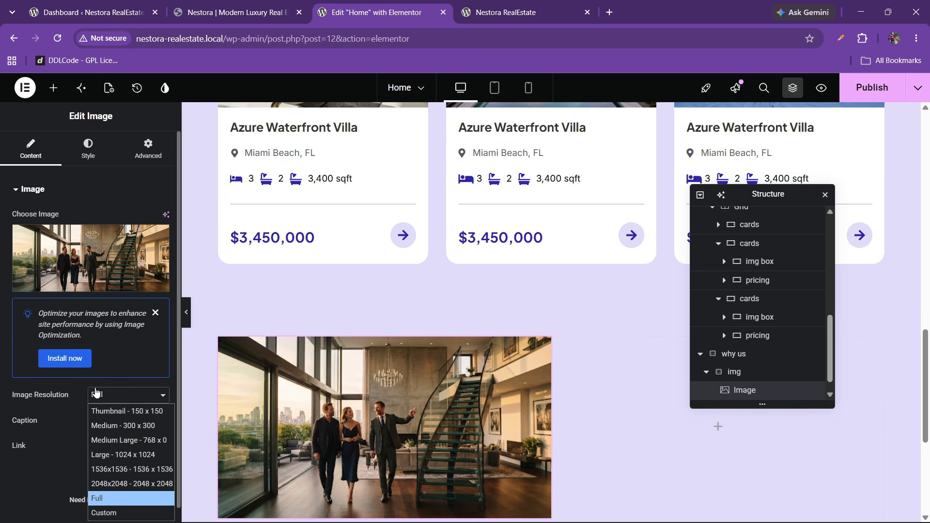
{"action": "left_click", "coordinate": [104, 512]}
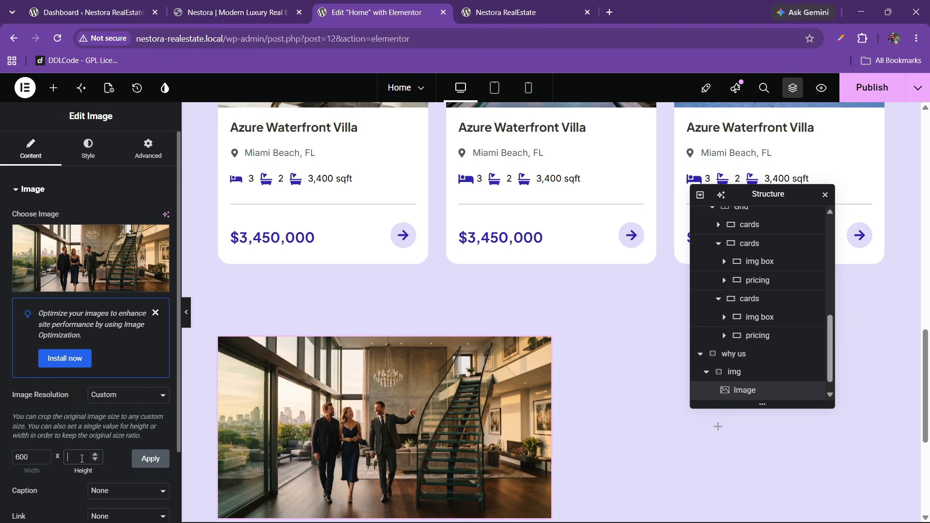
{"action": "left_click", "coordinate": [147, 459]}
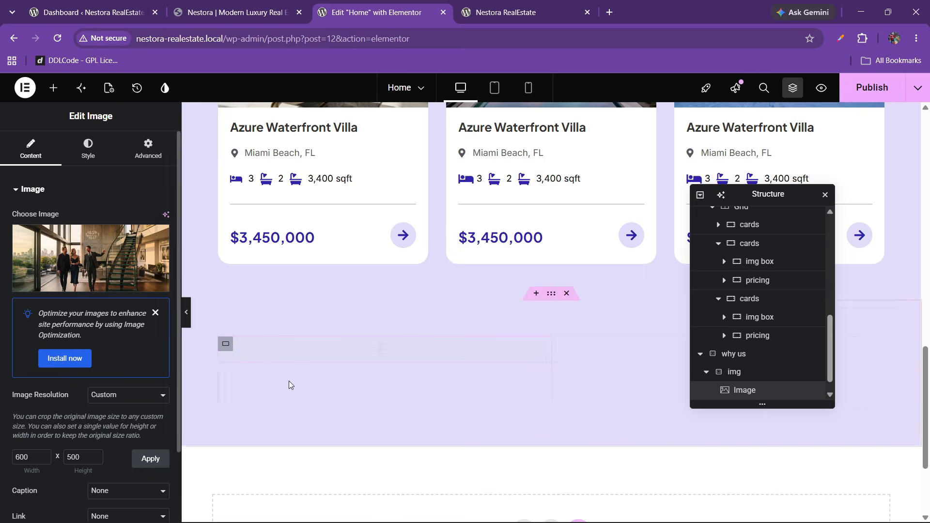
{"action": "scroll", "coordinate": [344, 354], "scroll_direction": "down", "scroll_amount": 4}
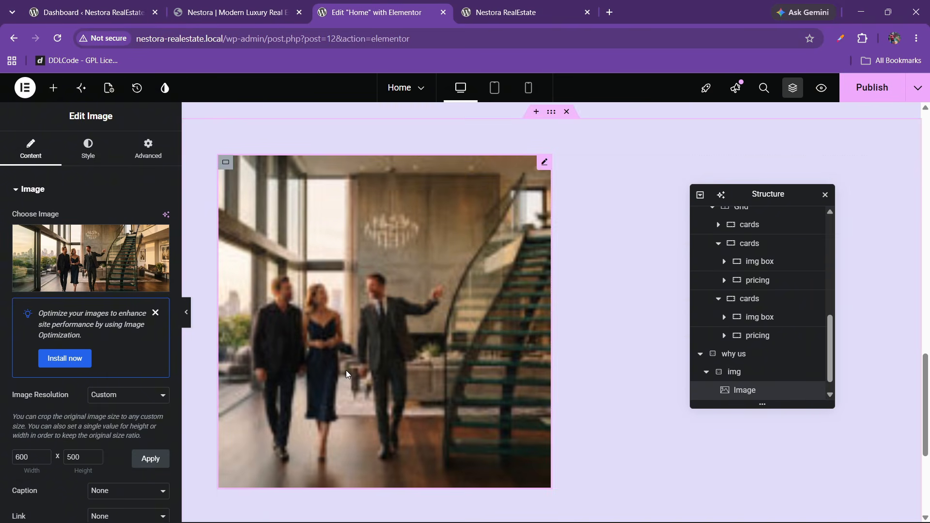
- Try a custom image height of 400 with the width kept at 600
{"action": "double_click", "coordinate": [71, 458]}
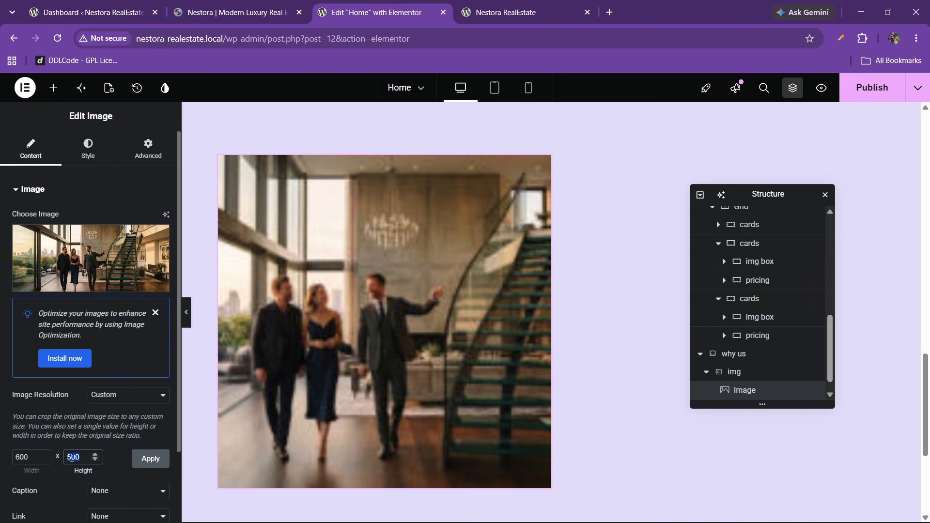
{"action": "left_click", "coordinate": [145, 461]}
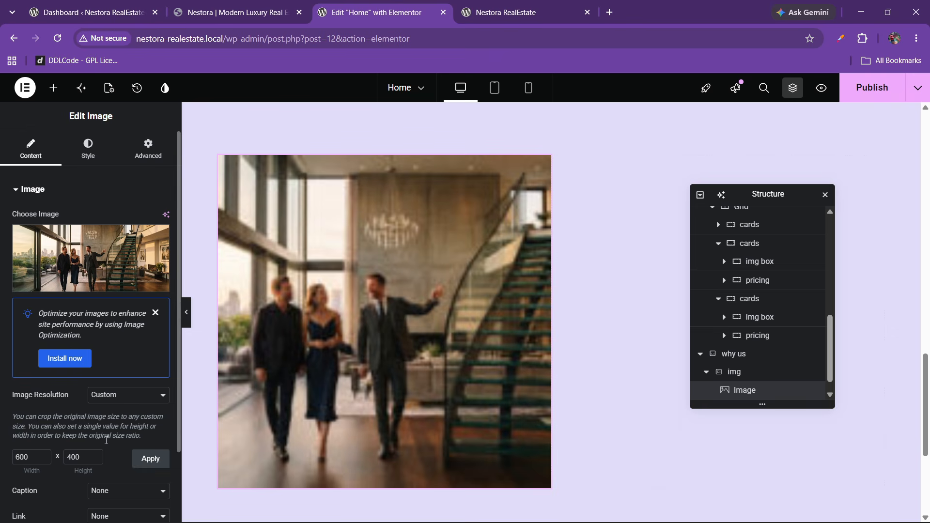
{"action": "double_click", "coordinate": [75, 457]}
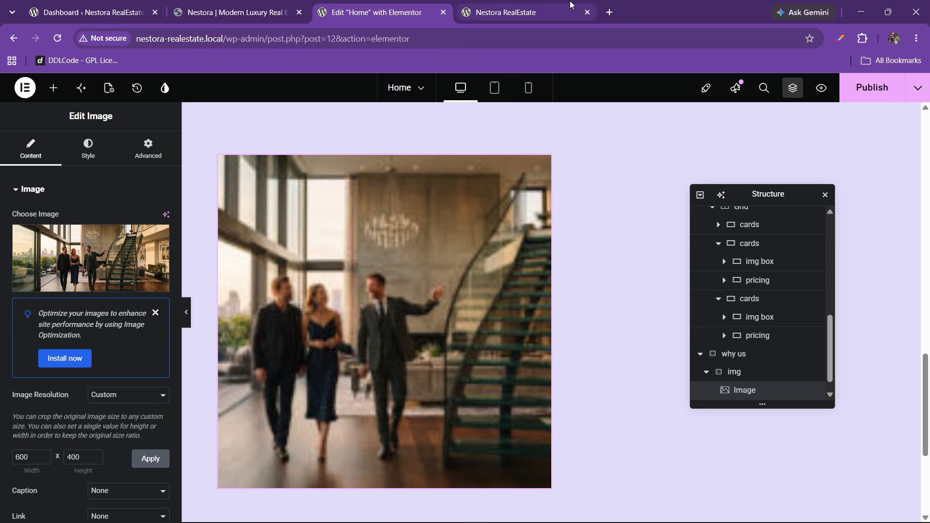
- Open Unsplash in a new browser tab and search for "office" photos
{"action": "left_click", "coordinate": [610, 12]}
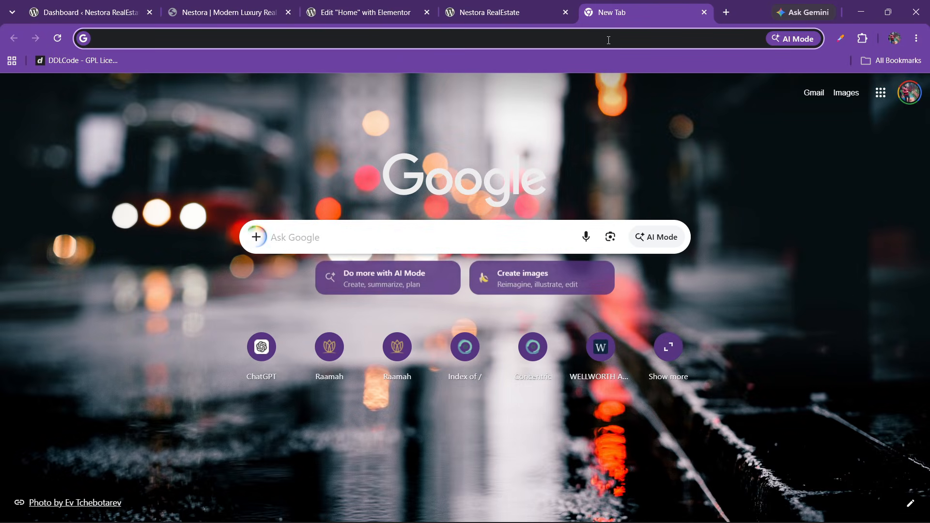
{"action": "type", "text": "uns"}
{"action": "key", "text": "Return"}
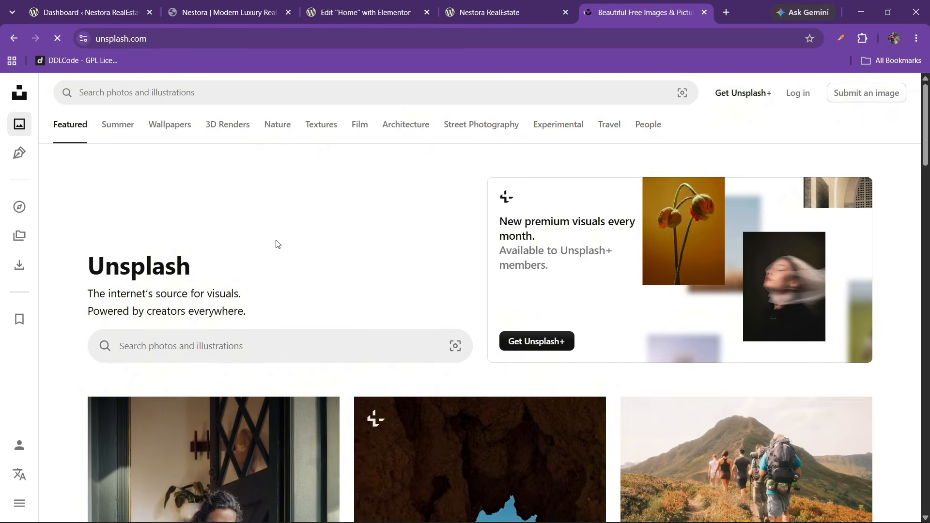
{"action": "left_click", "coordinate": [180, 94]}
{"action": "type", "text": "ofic"}
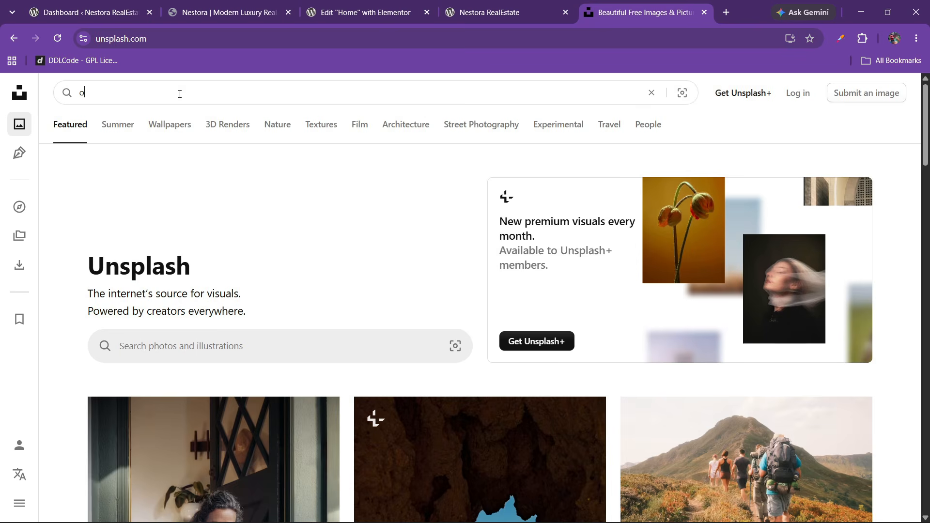
{"action": "key", "text": "BackSpace"}
{"action": "key", "text": "BackSpace"}
{"action": "type", "text": "fice"}
{"action": "key", "text": "Return"}
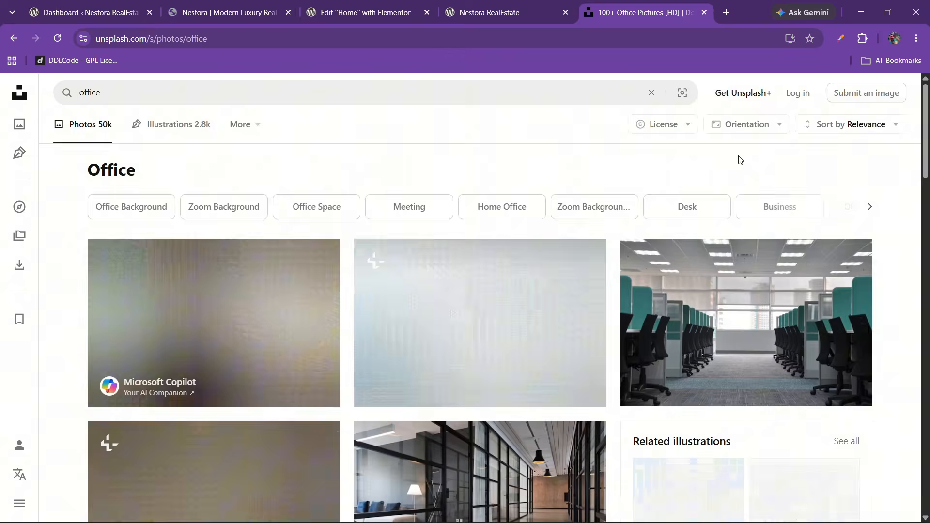
- Filter the office photos to the Free license and Landscape orientation
{"action": "left_click", "coordinate": [679, 127]}
{"action": "left_click", "coordinate": [651, 216]}
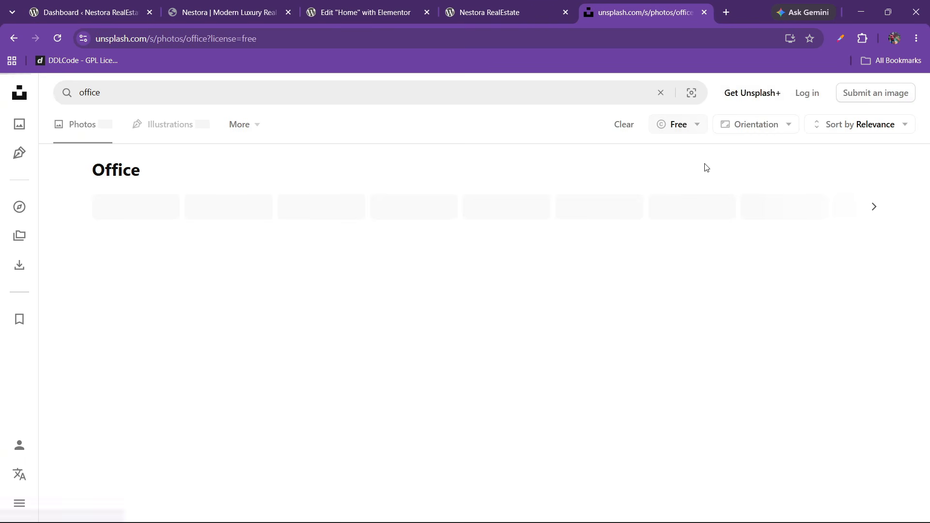
{"action": "left_click", "coordinate": [741, 127]}
{"action": "left_click", "coordinate": [746, 198]}
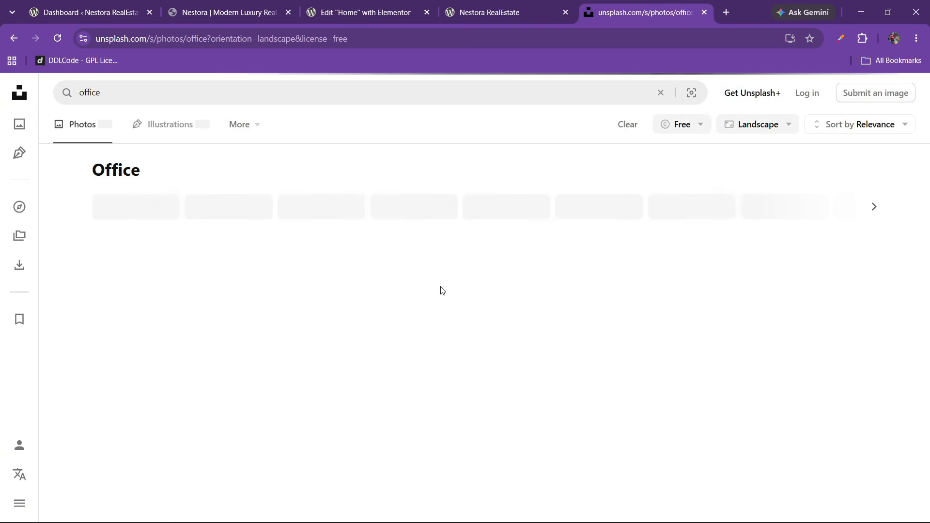
- Find the office photo of a man and woman high-fiving at a desk and download it at 1920 by 1280 pixels
{"action": "scroll", "coordinate": [438, 286], "scroll_direction": "down", "scroll_amount": 9}
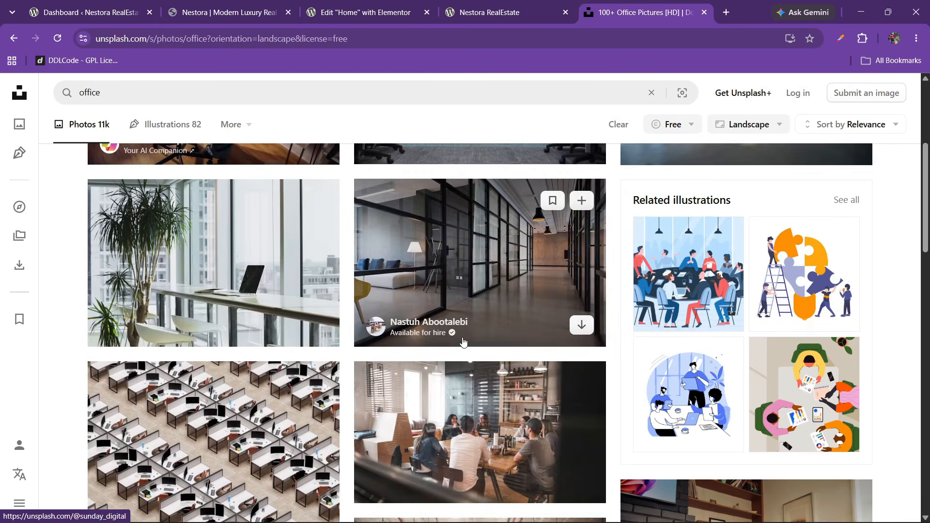
{"action": "scroll", "coordinate": [464, 336], "scroll_direction": "down", "scroll_amount": 8}
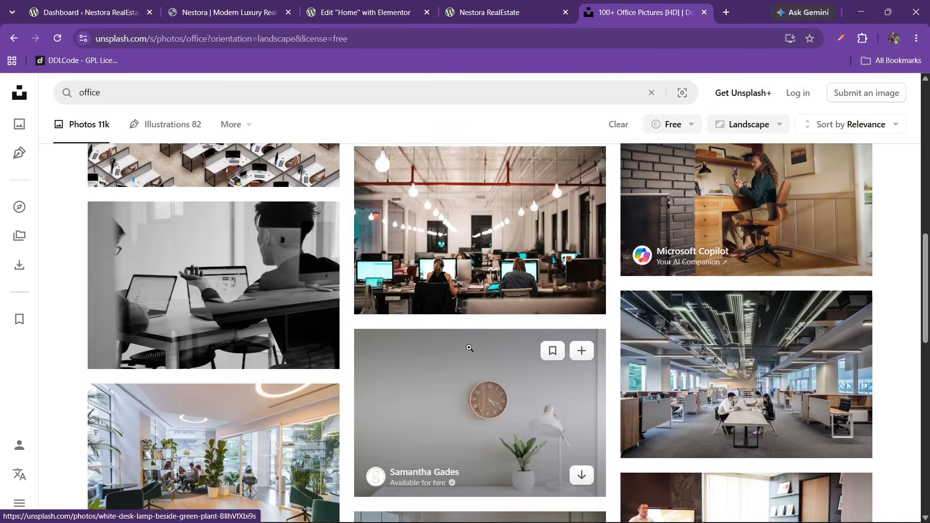
{"action": "scroll", "coordinate": [470, 344], "scroll_direction": "down", "scroll_amount": 1}
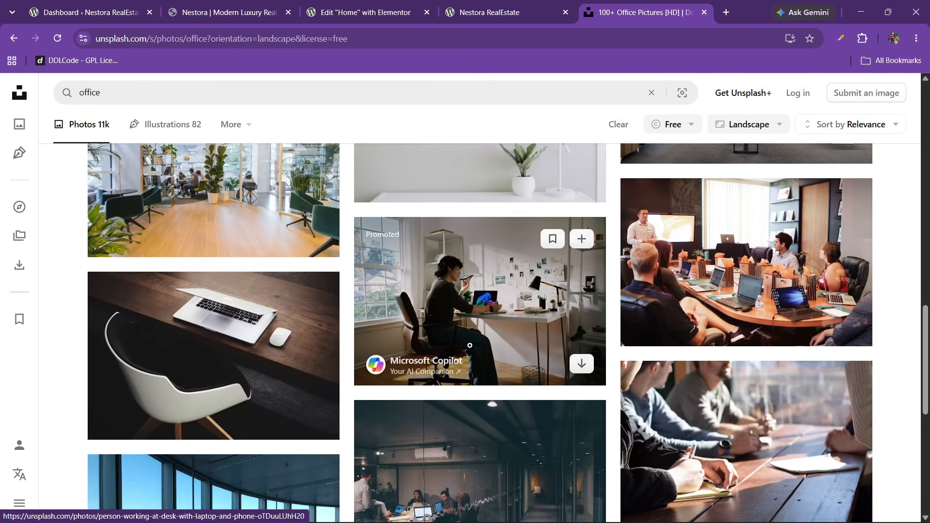
{"action": "scroll", "coordinate": [480, 381], "scroll_direction": "down", "scroll_amount": 6}
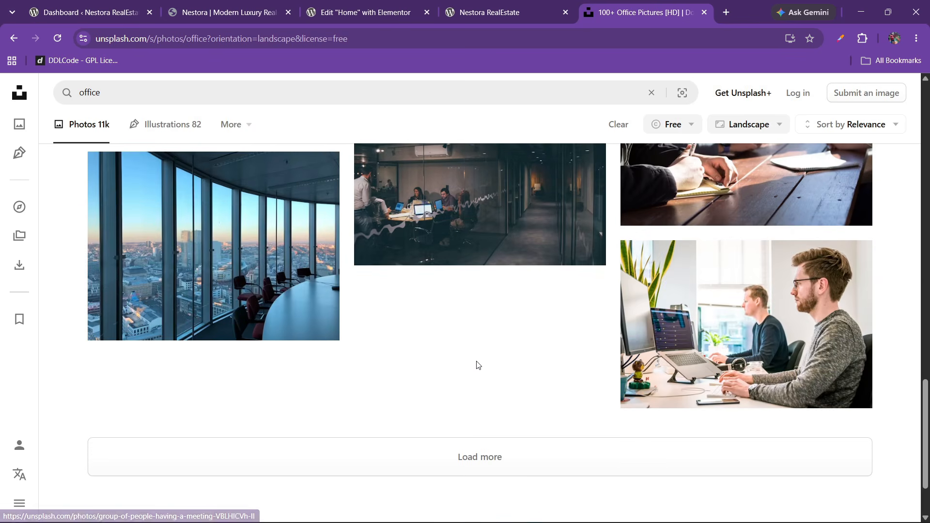
{"action": "left_click", "coordinate": [482, 444]}
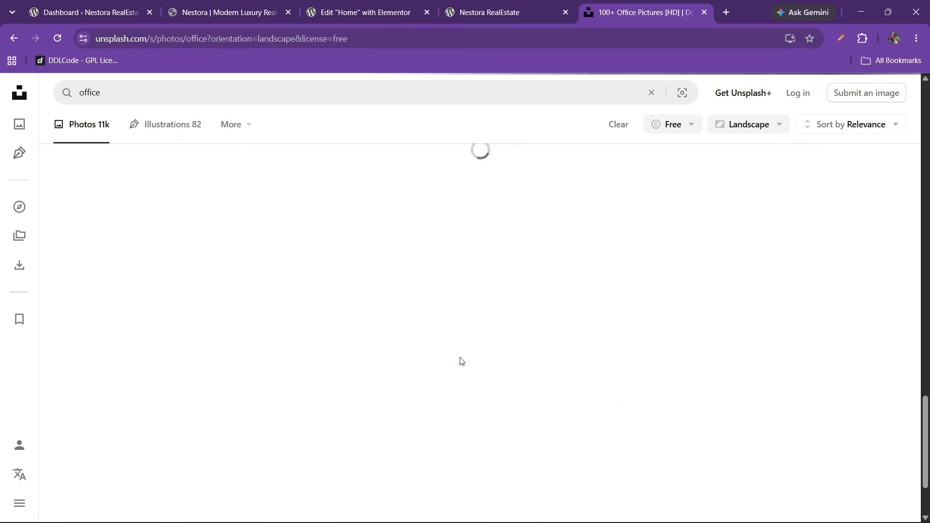
{"action": "scroll", "coordinate": [460, 357], "scroll_direction": "up", "scroll_amount": 3}
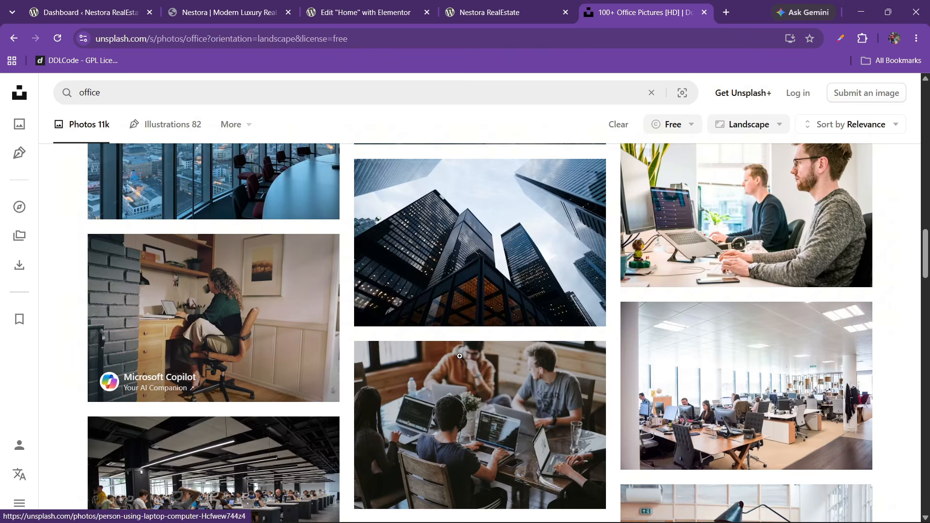
{"action": "scroll", "coordinate": [460, 357], "scroll_direction": "down", "scroll_amount": 9}
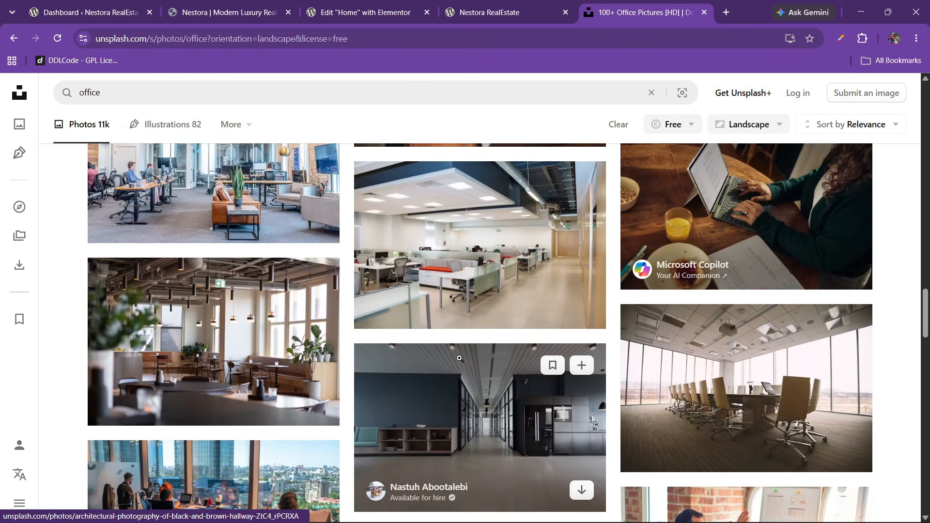
{"action": "scroll", "coordinate": [460, 359], "scroll_direction": "down", "scroll_amount": 4}
{"action": "left_click", "coordinate": [776, 318]}
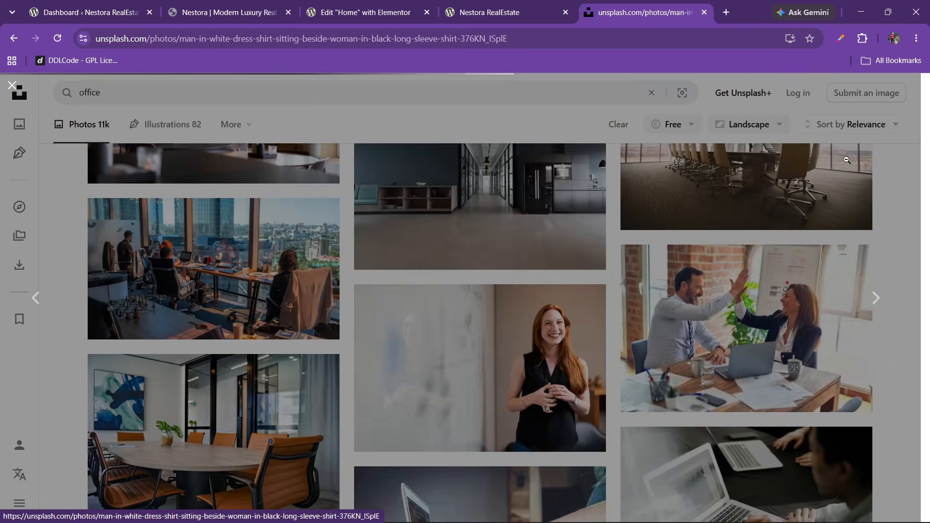
{"action": "left_click", "coordinate": [814, 103]}
{"action": "left_click", "coordinate": [770, 153]}
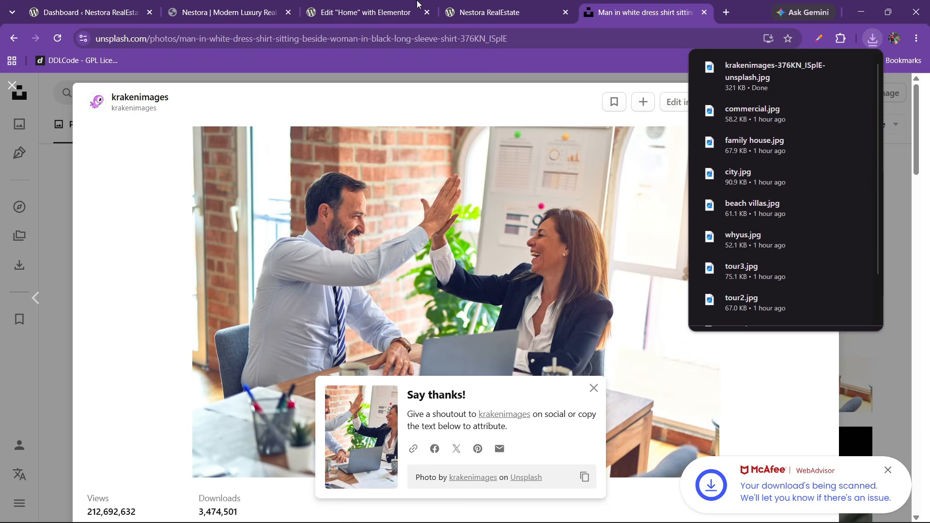
- Return to the Elementor editor, replace the why us image with the downloaded high-five photo, and set its resolution to Full
{"action": "left_click", "coordinate": [417, 8]}
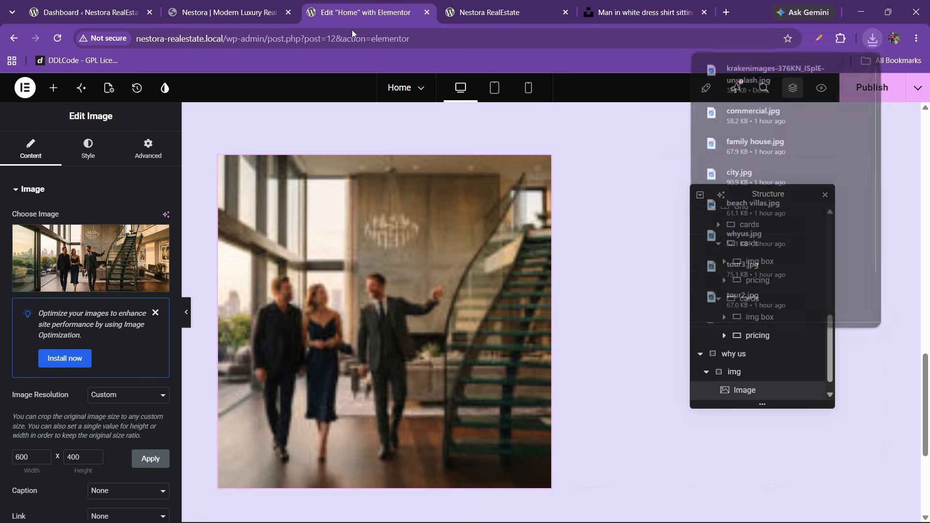
{"action": "left_click", "coordinate": [98, 260]}
{"action": "left_click", "coordinate": [177, 133]}
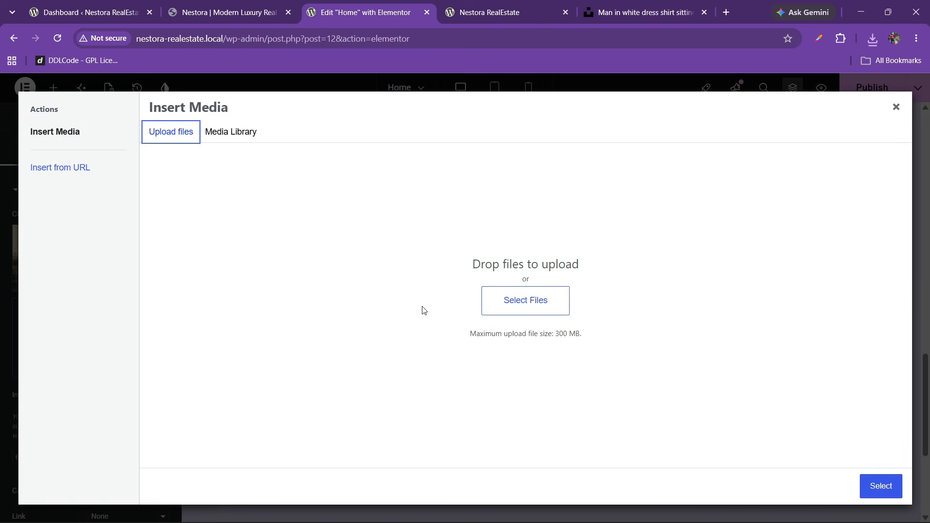
{"action": "left_click", "coordinate": [503, 312]}
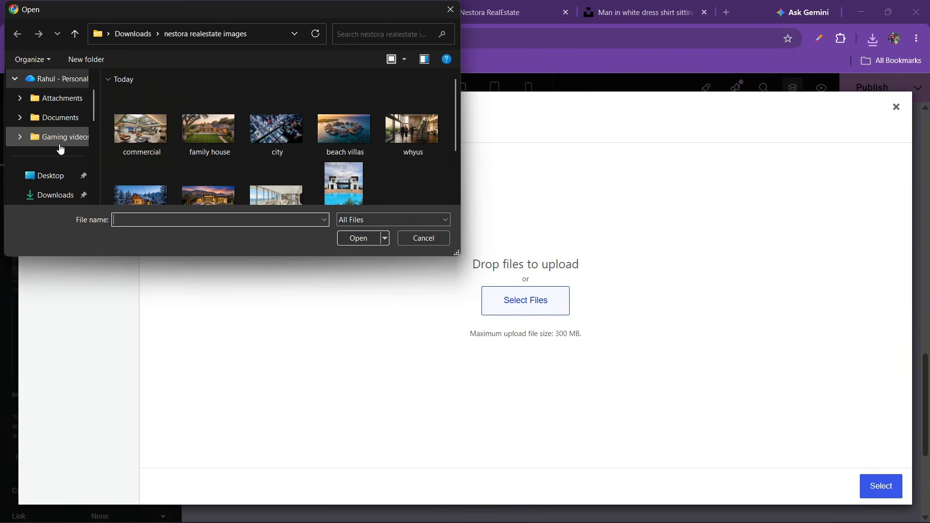
{"action": "left_click", "coordinate": [52, 197]}
{"action": "double_click", "coordinate": [155, 154]}
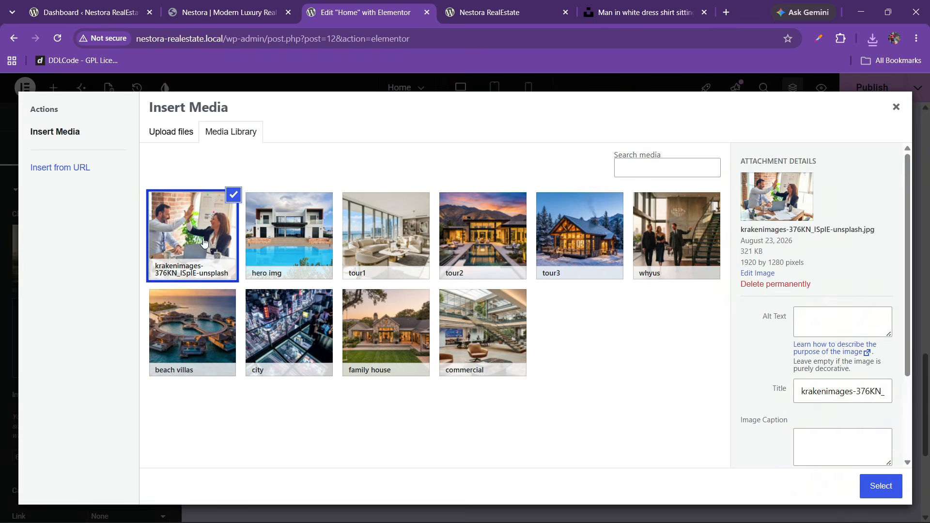
{"action": "left_click", "coordinate": [875, 487]}
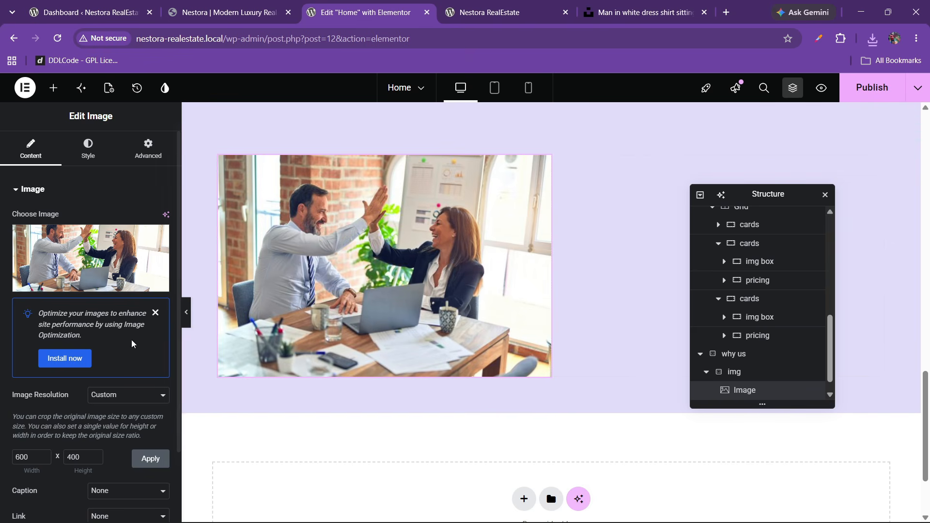
{"action": "left_click", "coordinate": [102, 403]}
{"action": "left_click", "coordinate": [107, 496]}
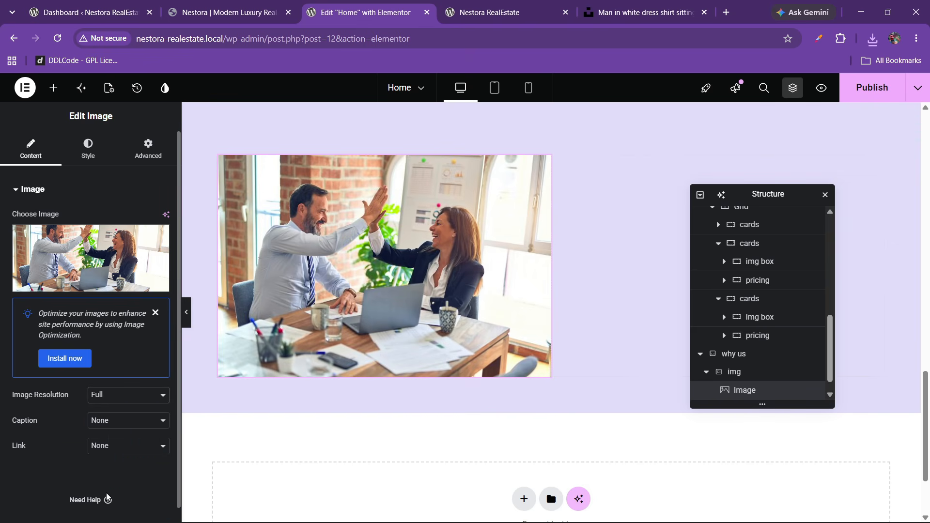
- Examine the image's layout, size and border options, and compare the image with the Why Nestora section on the reference site
{"action": "left_click", "coordinate": [148, 148]}
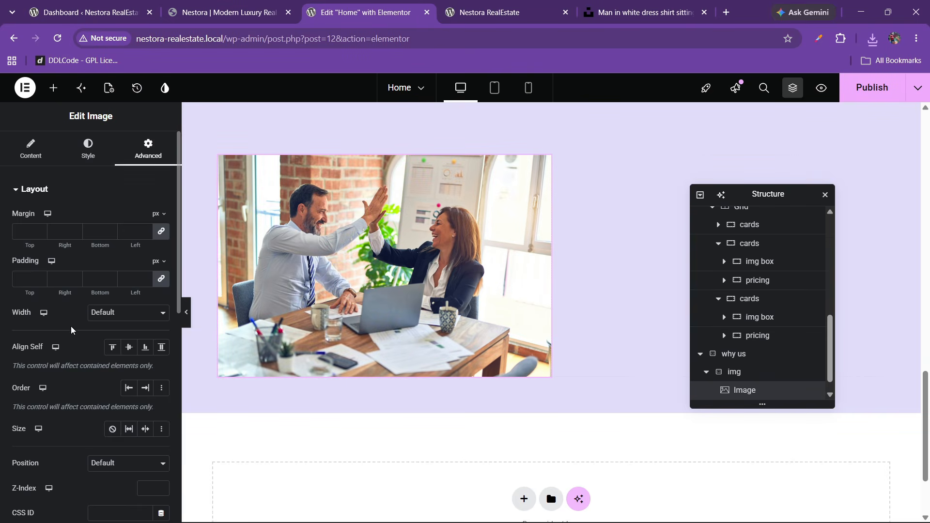
{"action": "scroll", "coordinate": [70, 339], "scroll_direction": "down", "scroll_amount": 3}
{"action": "scroll", "coordinate": [35, 401], "scroll_direction": "down", "scroll_amount": 2}
{"action": "scroll", "coordinate": [97, 264], "scroll_direction": "up", "scroll_amount": 3}
{"action": "scroll", "coordinate": [96, 165], "scroll_direction": "down", "scroll_amount": 1}
{"action": "left_click", "coordinate": [85, 140]}
{"action": "left_click", "coordinate": [85, 150]}
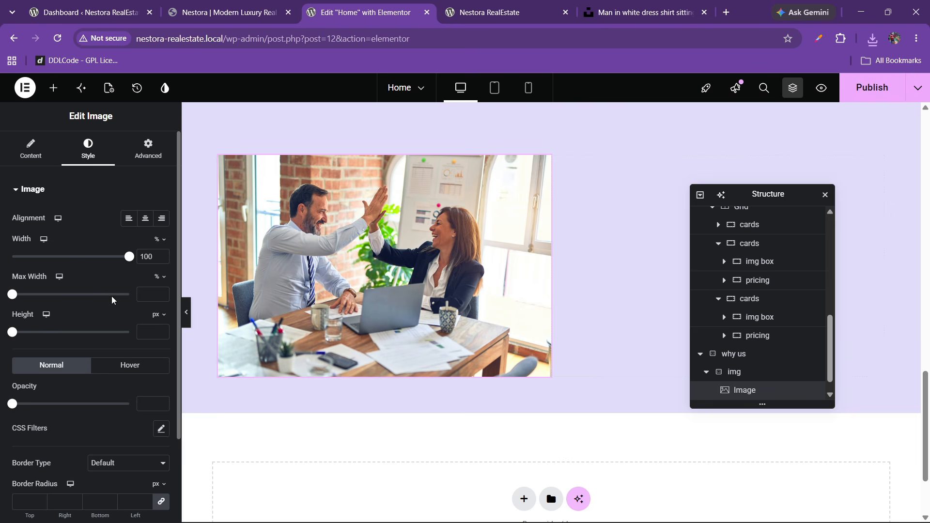
{"action": "scroll", "coordinate": [97, 286], "scroll_direction": "down", "scroll_amount": 2}
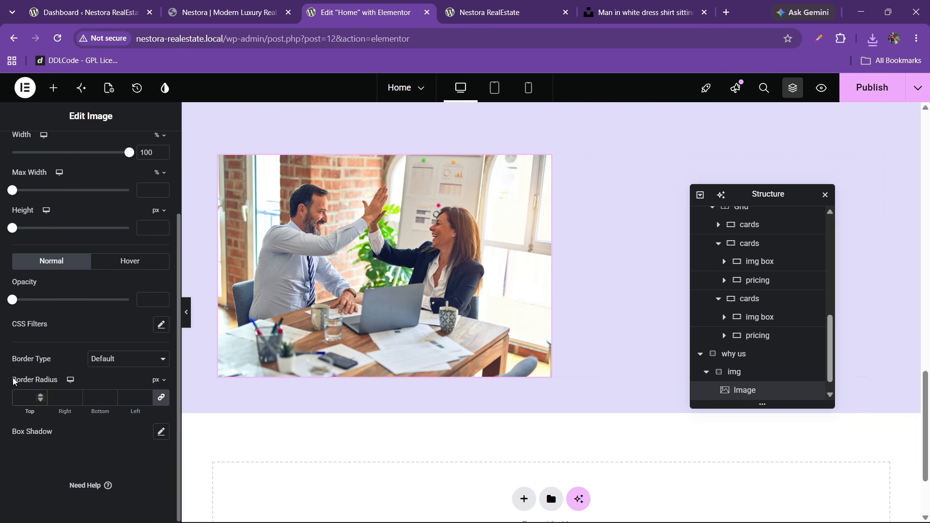
{"action": "left_click", "coordinate": [238, 6]}
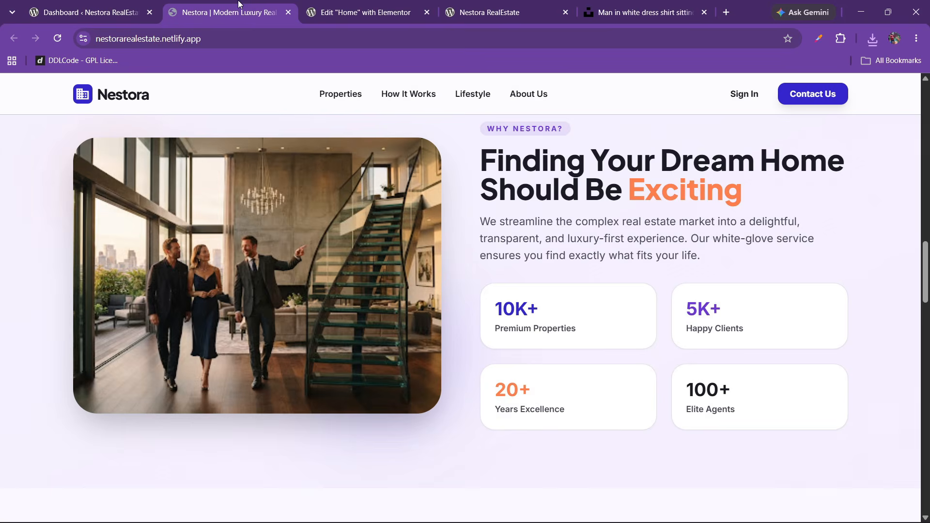
- In the Elementor editor, centre-align the why us container's items and set its column and row gaps to 40 px
{"action": "scroll", "coordinate": [474, 219], "scroll_direction": "up", "scroll_amount": 1}
{"action": "left_click", "coordinate": [362, 17]}
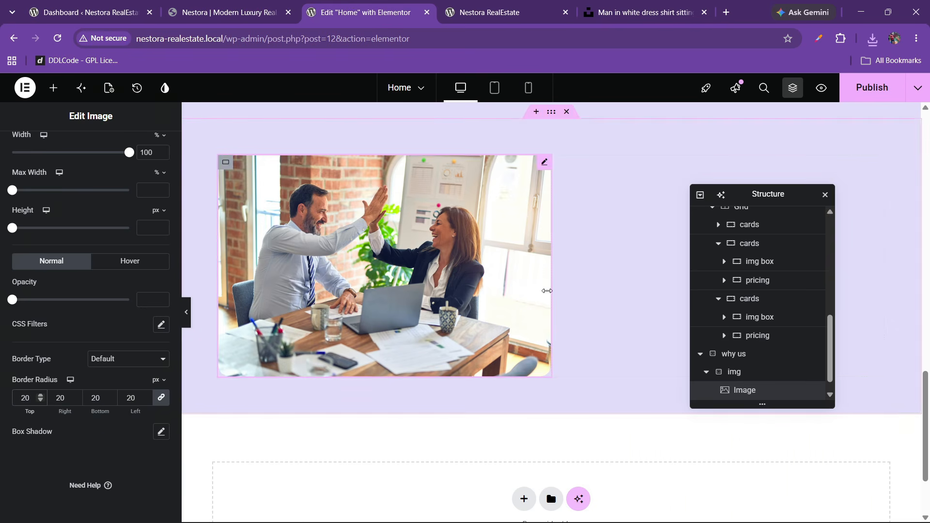
{"action": "scroll", "coordinate": [756, 371], "scroll_direction": "down", "scroll_amount": 1}
{"action": "left_click", "coordinate": [727, 336]}
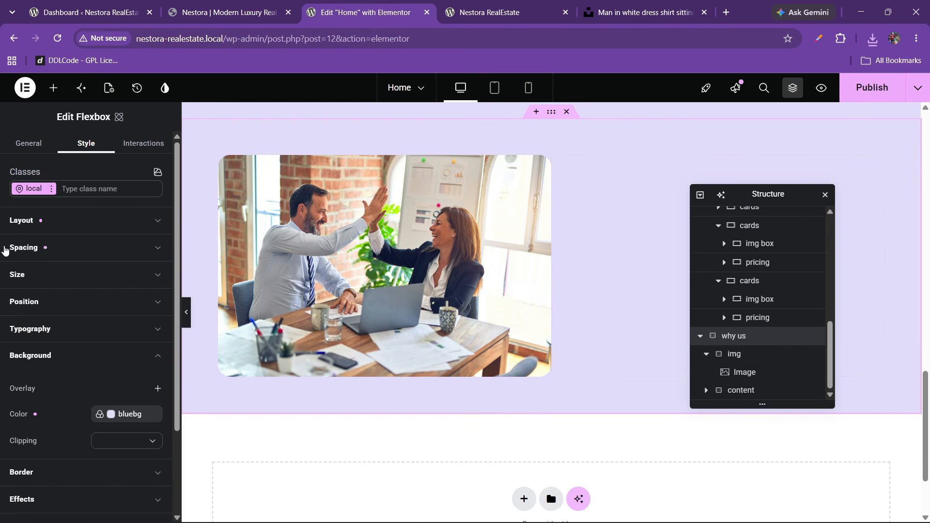
{"action": "left_click", "coordinate": [30, 219]}
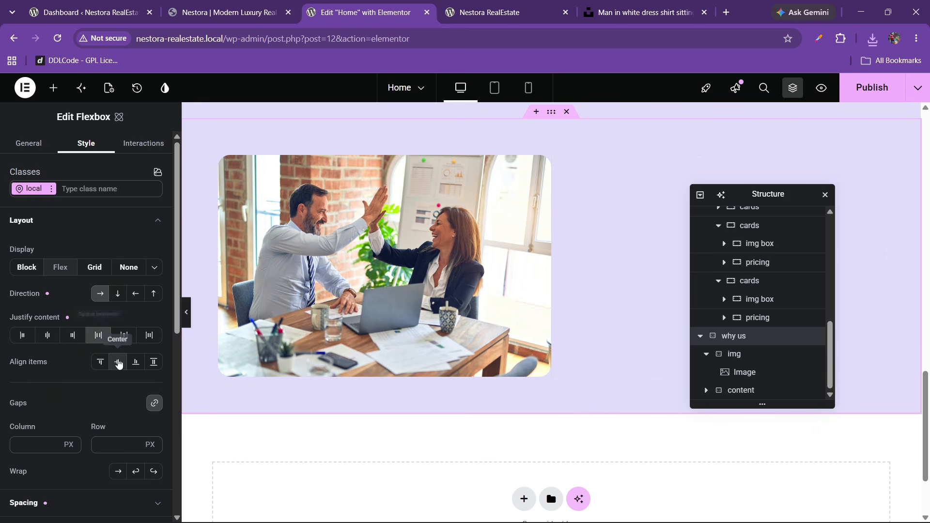
{"action": "scroll", "coordinate": [62, 395], "scroll_direction": "down", "scroll_amount": 3}
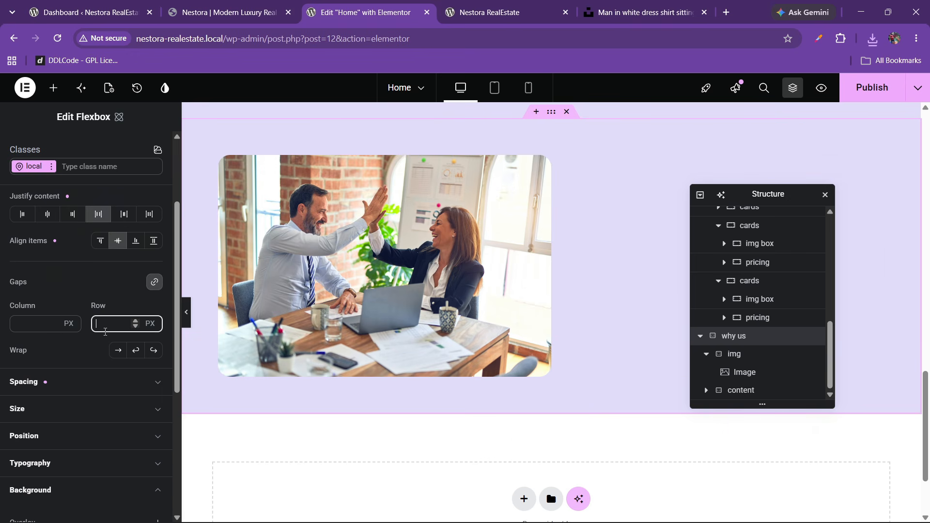
{"action": "type", "text": "40"}
{"action": "left_click", "coordinate": [213, 5]}
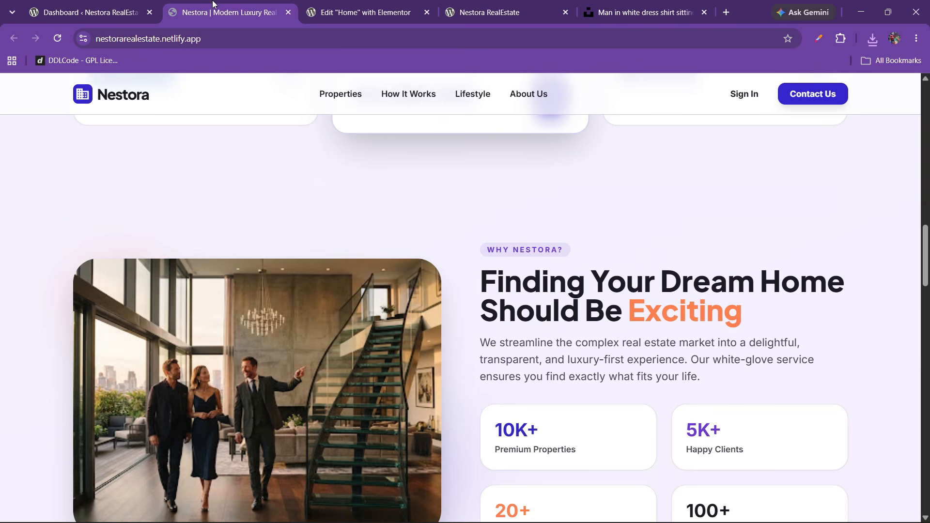
{"action": "left_click", "coordinate": [363, 12]}
- Copy the HANDPICKED FOR YOU heading from the properties section and paste it into the why us section's content container
{"action": "scroll", "coordinate": [448, 191], "scroll_direction": "up", "scroll_amount": 3}
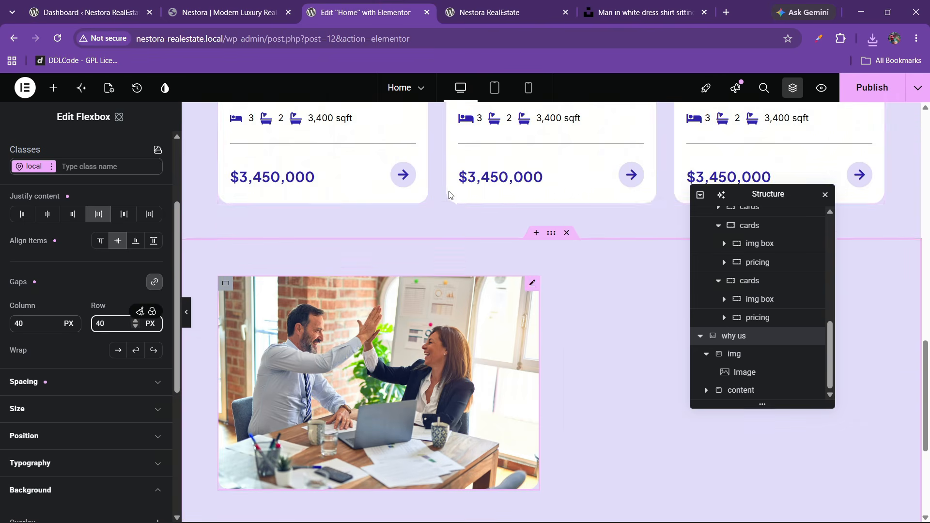
{"action": "scroll", "coordinate": [449, 192], "scroll_direction": "up", "scroll_amount": 3}
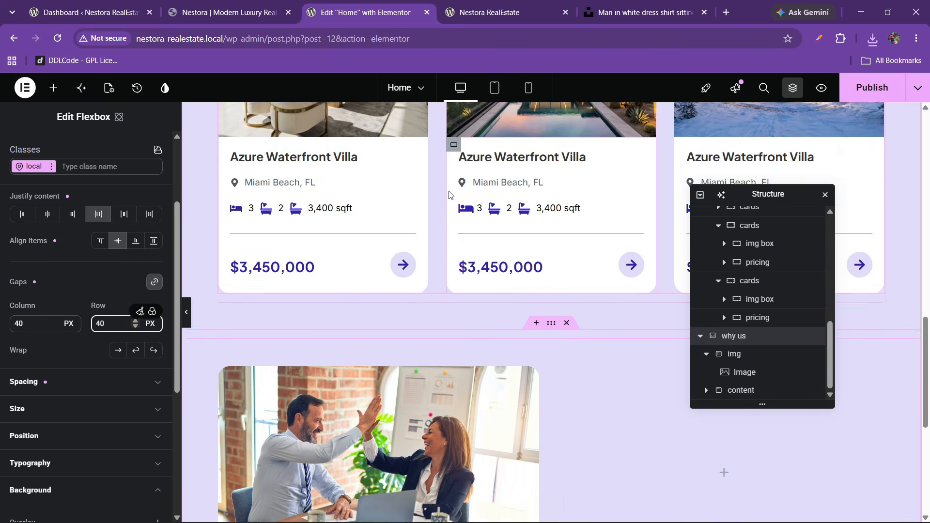
{"action": "scroll", "coordinate": [346, 209], "scroll_direction": "up", "scroll_amount": 2}
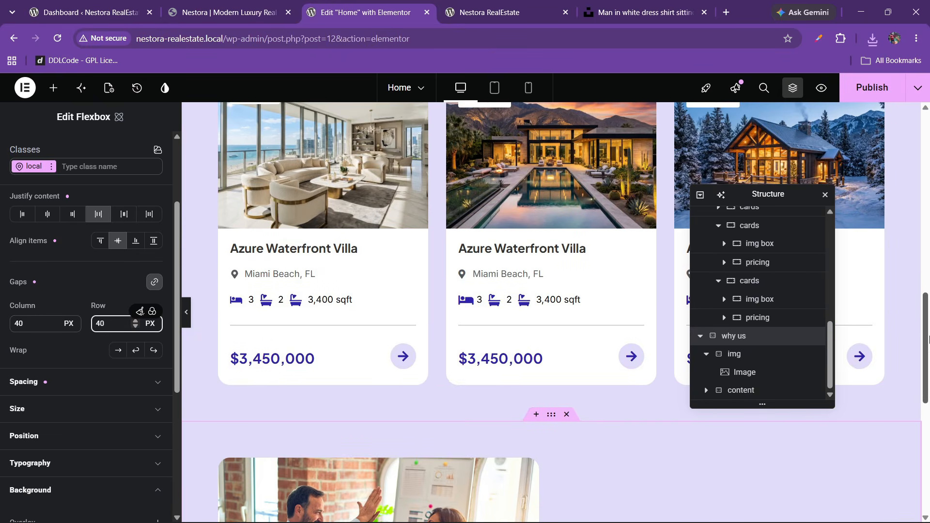
{"action": "scroll", "coordinate": [928, 348], "scroll_direction": "up", "scroll_amount": 5}
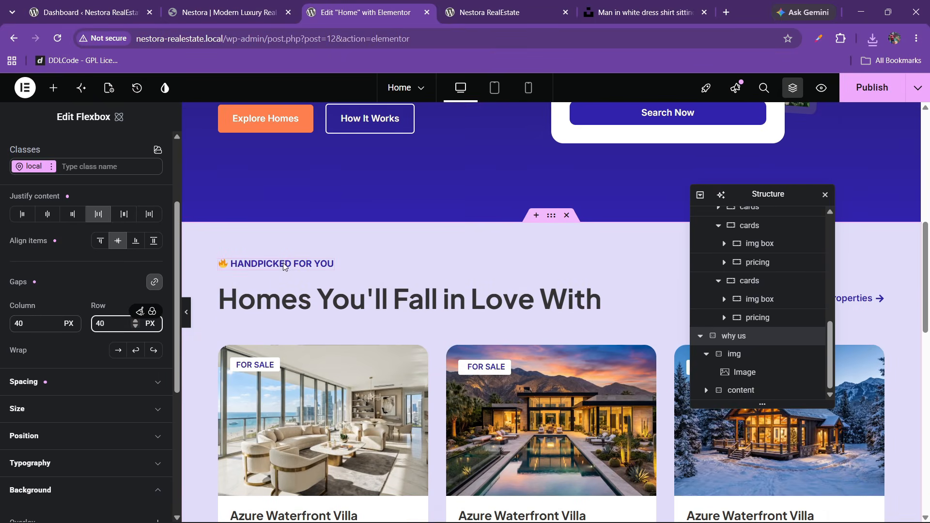
{"action": "right_click", "coordinate": [284, 265]}
{"action": "left_click", "coordinate": [300, 325]}
{"action": "scroll", "coordinate": [516, 309], "scroll_direction": "down", "scroll_amount": 12}
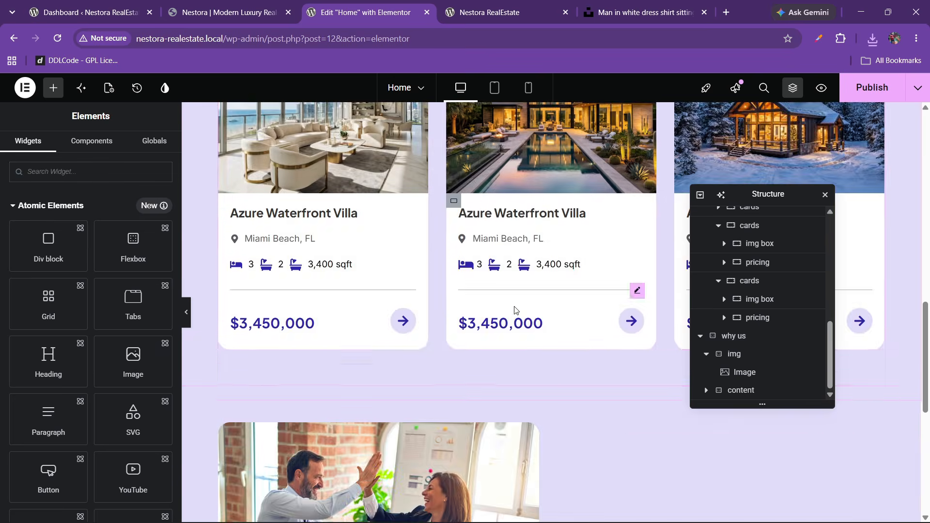
{"action": "right_click", "coordinate": [603, 240]}
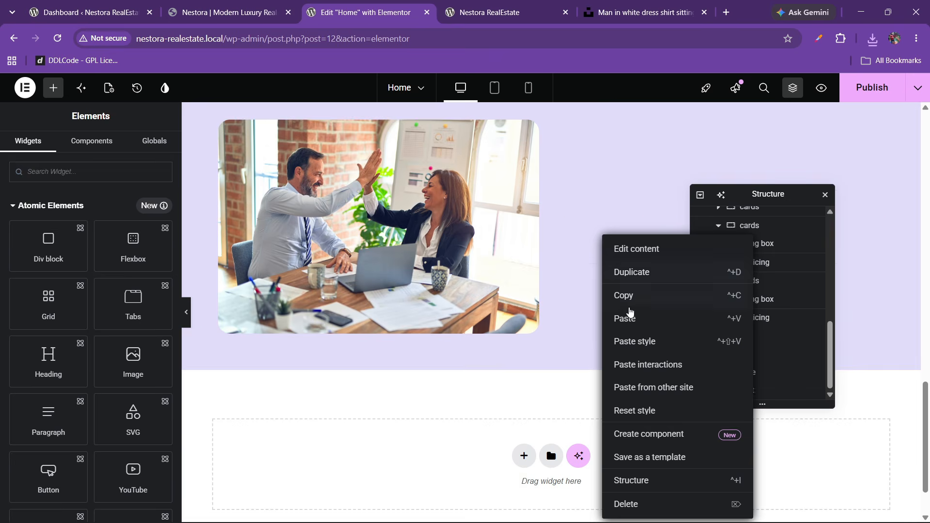
{"action": "left_click", "coordinate": [631, 313]}
- Copy the WHY NESTORA? label text from the reference site
{"action": "key", "text": "ctrl+shift+Tab"}
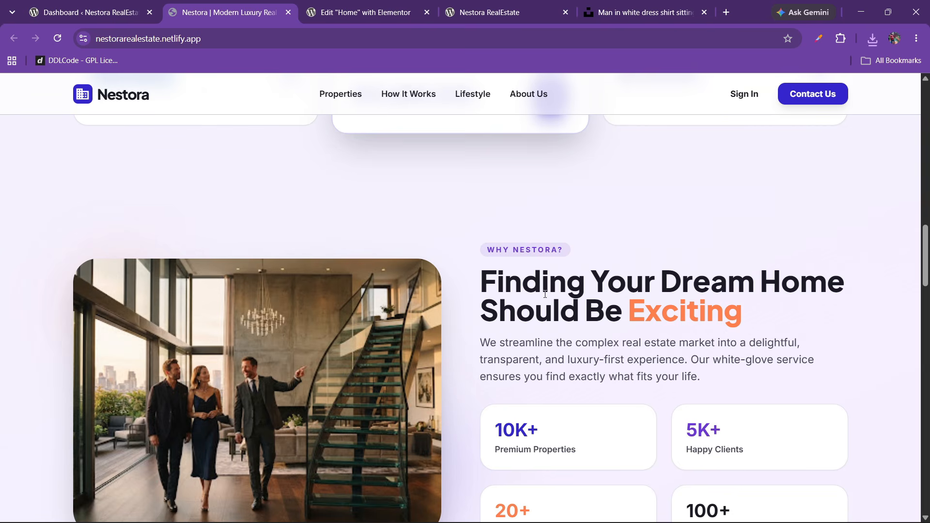
{"action": "left_click_drag", "start_coordinate": [493, 252], "coordinate": [535, 254]}
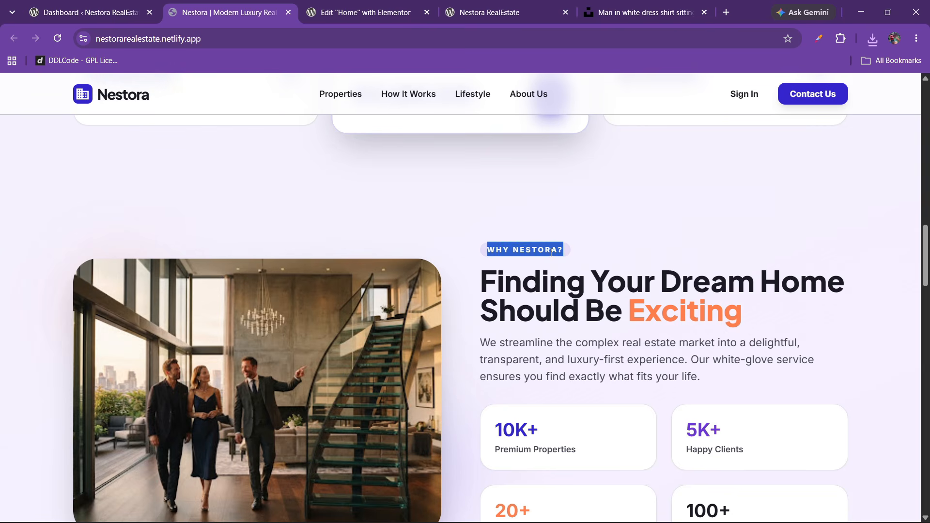
{"action": "right_click", "coordinate": [553, 252]}
{"action": "left_click", "coordinate": [583, 267]}
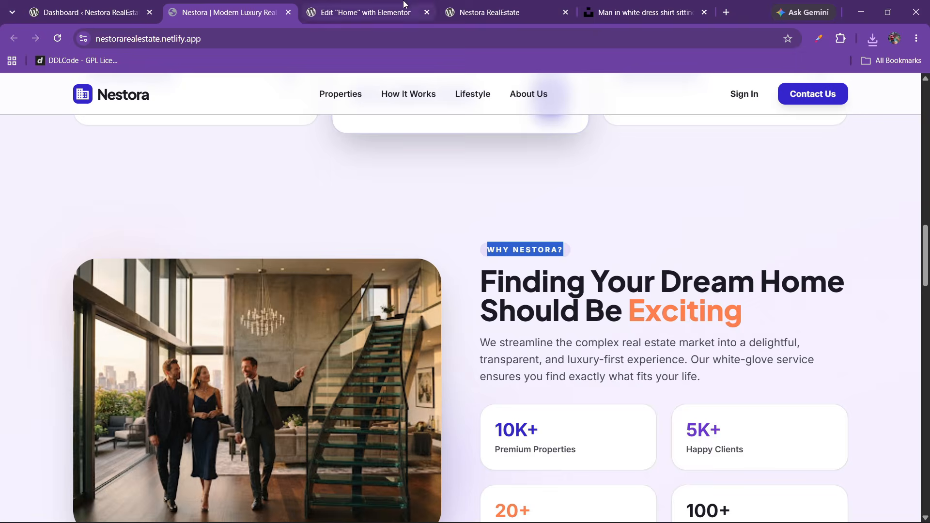
- Return to the Elementor editor and replace the pasted heading's title with WHY NESTORA?
{"action": "left_click", "coordinate": [405, 9]}
{"action": "key", "text": "BackSpace"}
{"action": "key", "text": "BackSpace"}
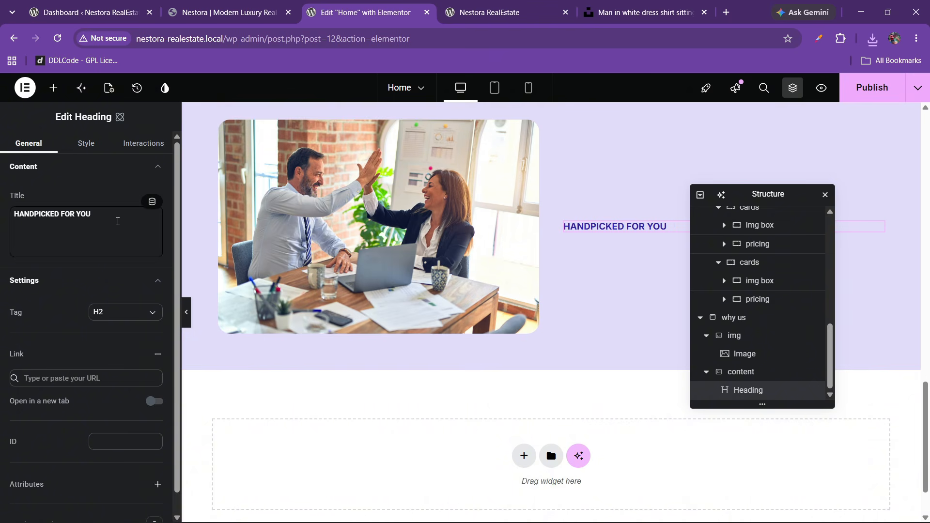
{"action": "left_click_drag", "start_coordinate": [118, 221], "coordinate": [1, 231]}
{"action": "key", "text": "BackSpace"}
{"action": "right_click", "coordinate": [23, 210]}
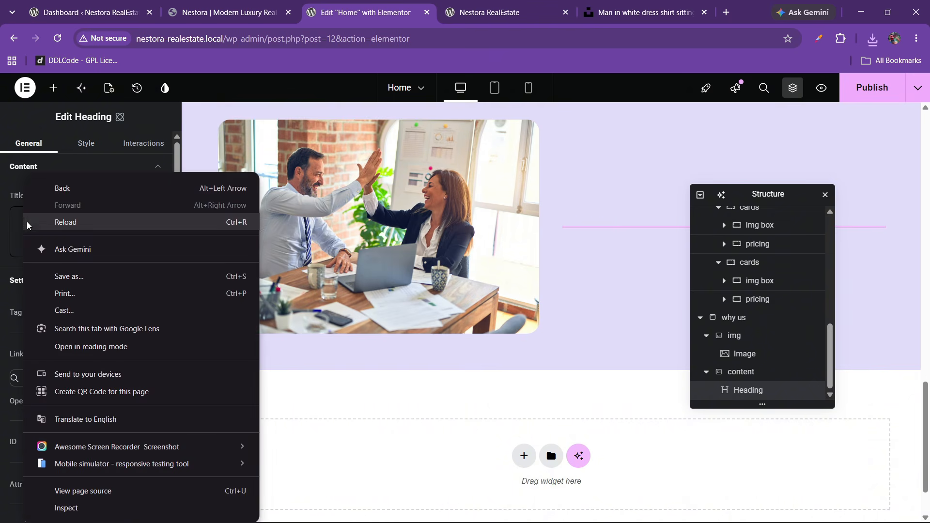
{"action": "key", "text": "Escape"}
{"action": "right_click", "coordinate": [28, 223]}
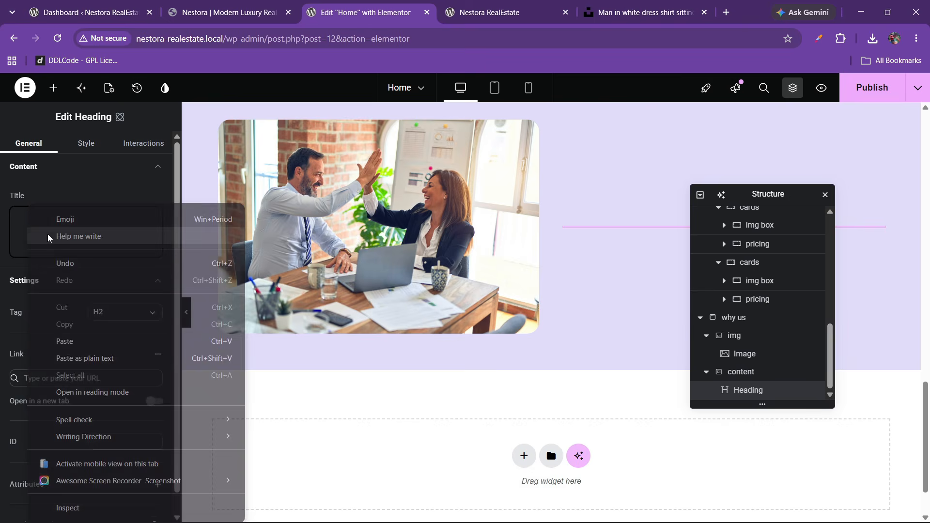
{"action": "left_click", "coordinate": [70, 342]}
{"action": "left_click", "coordinate": [296, 8]}
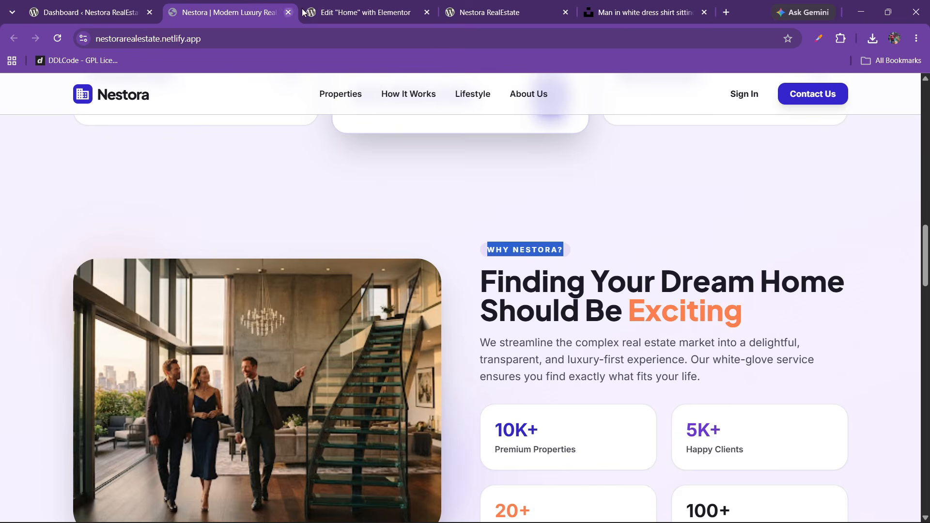
{"action": "left_click", "coordinate": [364, 7]}
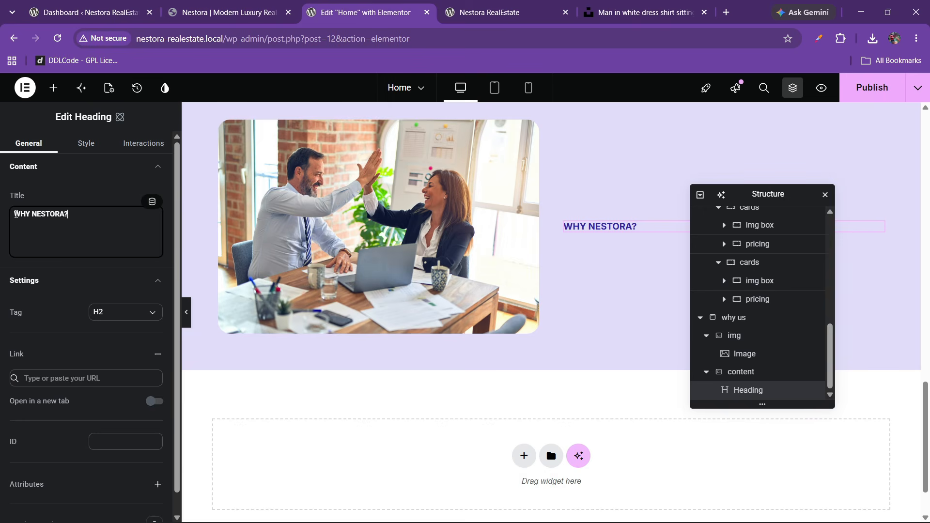
- Insert a fire emoji followed by a space before the HANDPICKED FOR YOU title in the properties section
{"action": "left_click", "coordinate": [228, 12]}
{"action": "scroll", "coordinate": [368, 295], "scroll_direction": "up", "scroll_amount": 4}
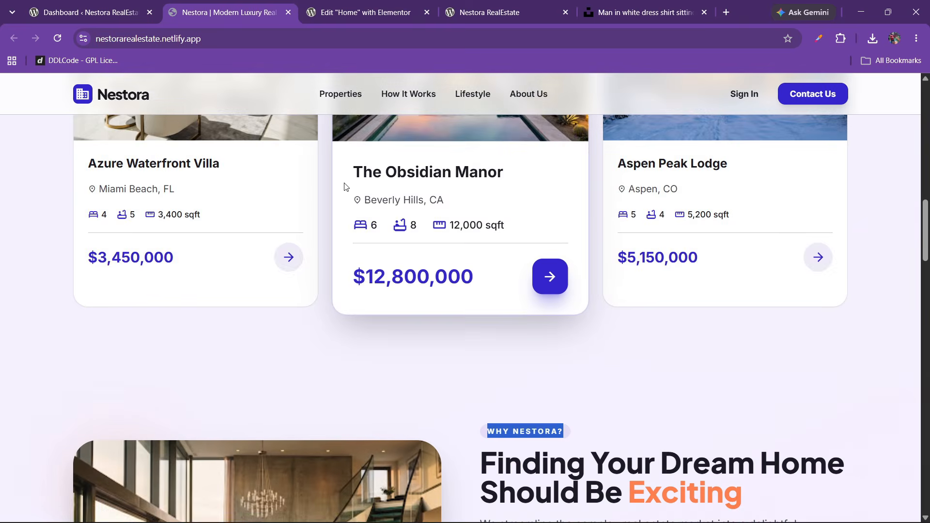
{"action": "left_click", "coordinate": [363, 12]}
{"action": "scroll", "coordinate": [264, 222], "scroll_direction": "up", "scroll_amount": 10}
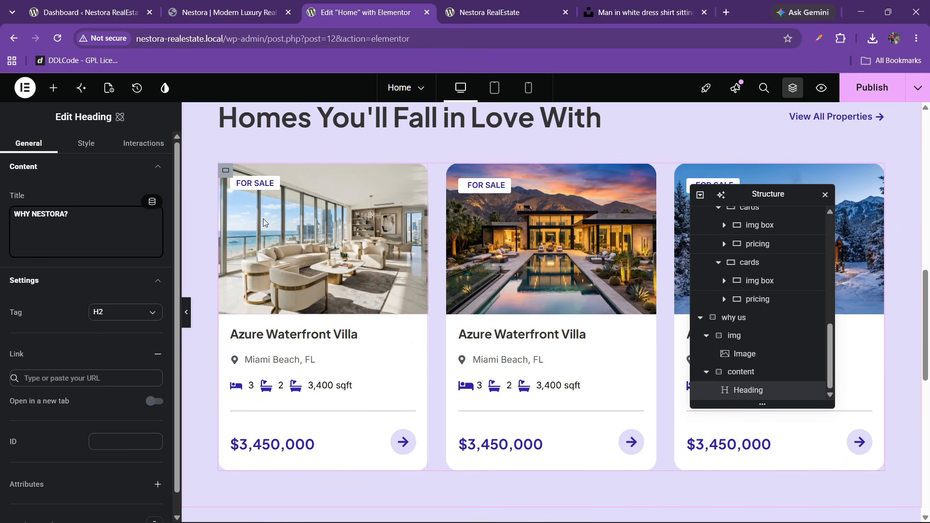
{"action": "scroll", "coordinate": [263, 203], "scroll_direction": "up", "scroll_amount": 5}
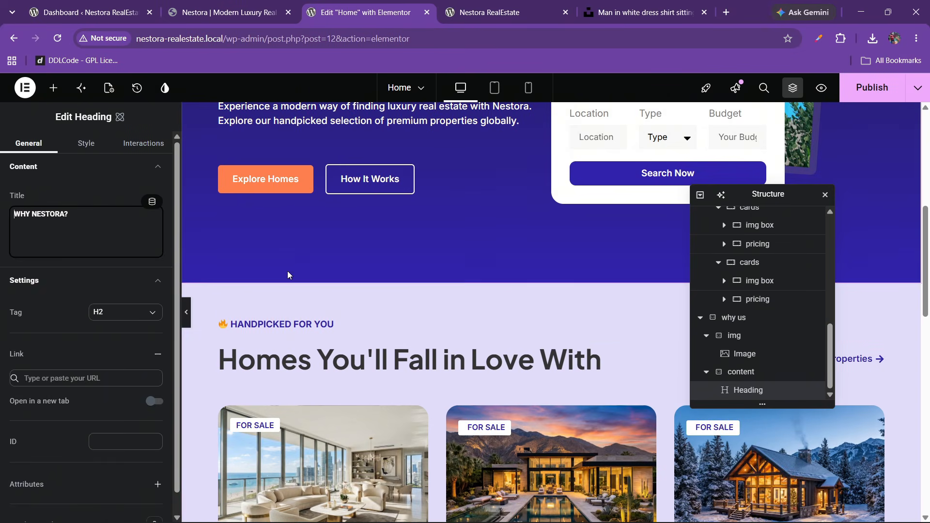
{"action": "left_click", "coordinate": [283, 317]}
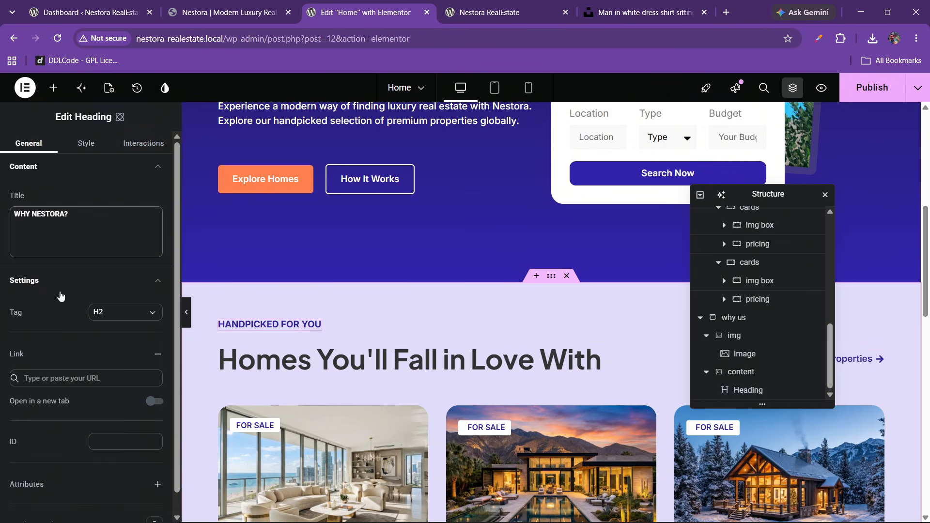
{"action": "left_click", "coordinate": [29, 144]}
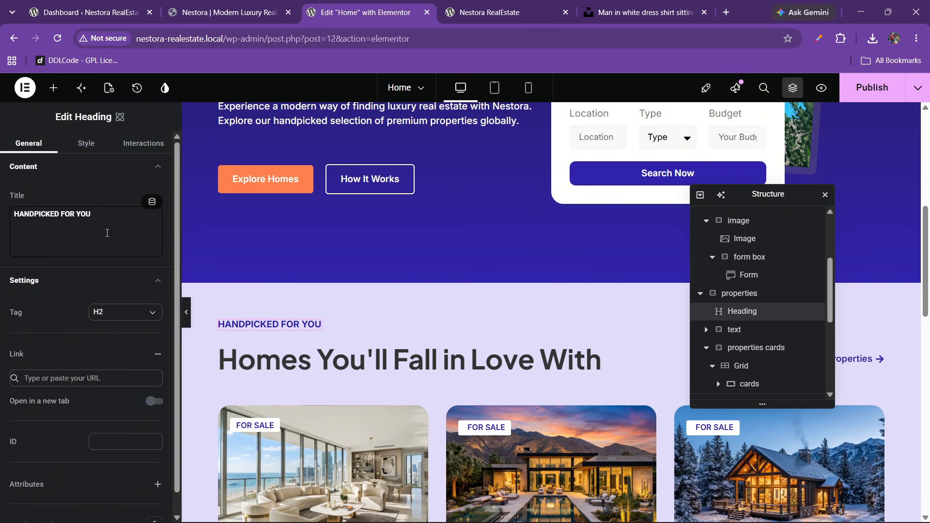
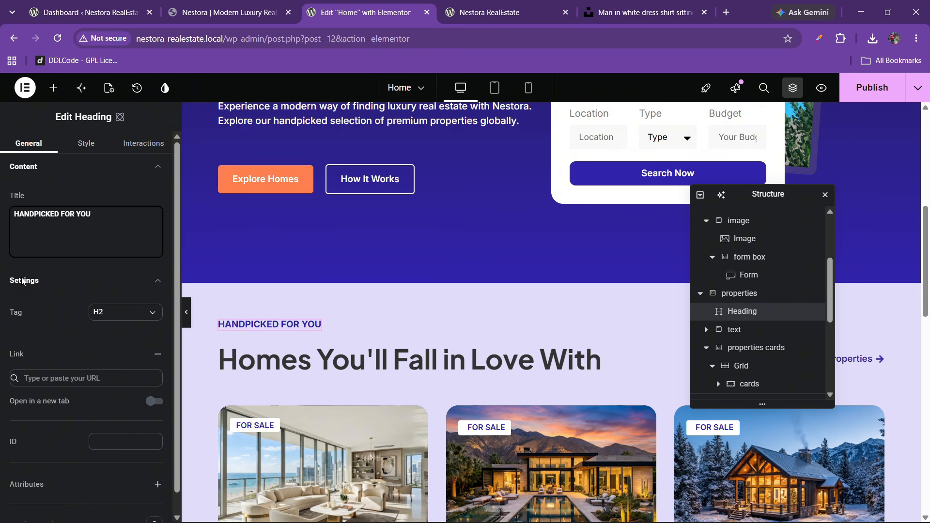
{"action": "key", "text": "super+period"}
{"action": "left_click", "coordinate": [41, 353]}
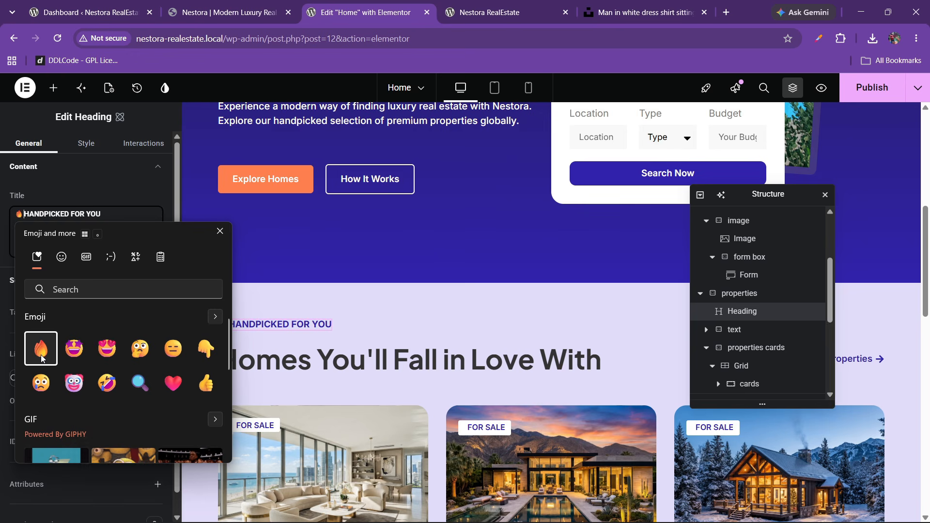
{"action": "left_click", "coordinate": [23, 214]}
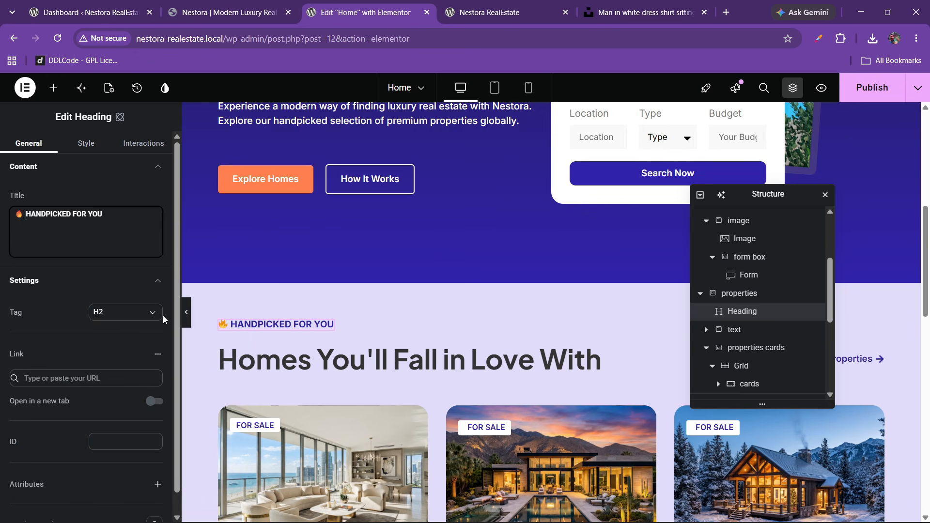
- Insert a fire emoji followed by a space before the WHY NESTORA? title in the why us section
{"action": "scroll", "coordinate": [439, 310], "scroll_direction": "down", "scroll_amount": 10}
{"action": "left_click", "coordinate": [609, 350]}
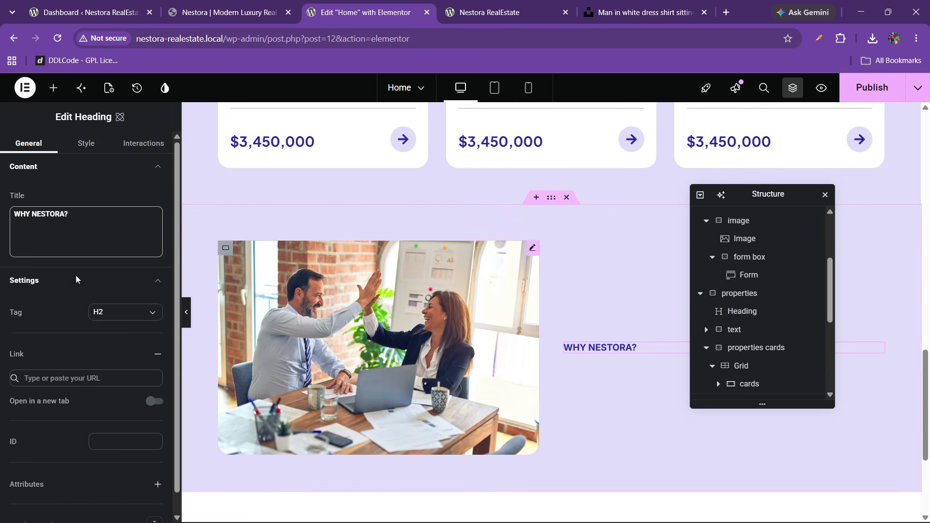
{"action": "left_click", "coordinate": [10, 249]}
{"action": "key", "text": "super+period"}
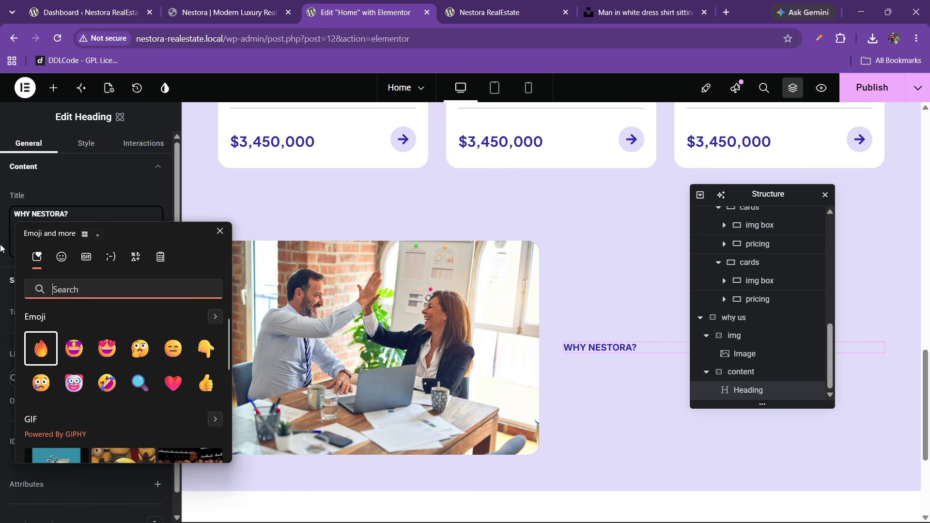
{"action": "left_click", "coordinate": [41, 336]}
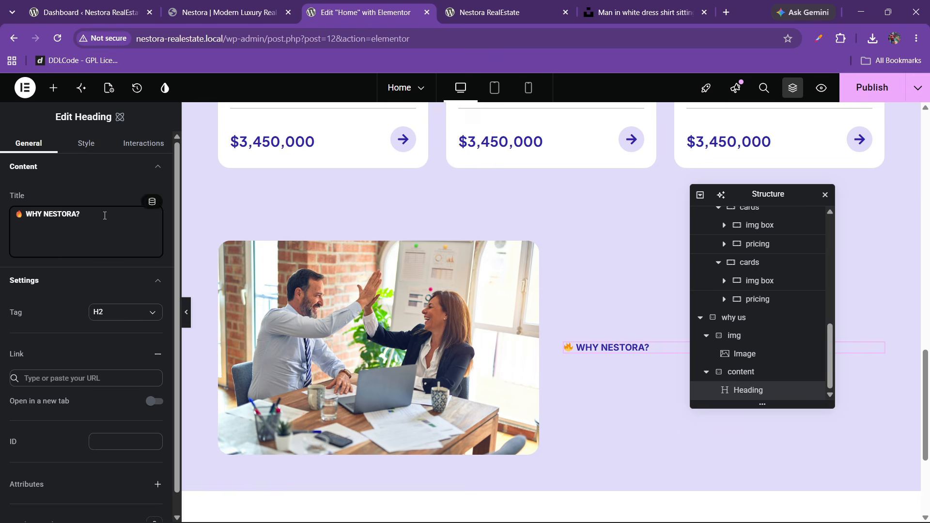
- Copy the Homes You'll Fall in Love With heading and paste it below the WHY NESTORA? heading in the why us content
{"action": "left_click", "coordinate": [227, 4]}
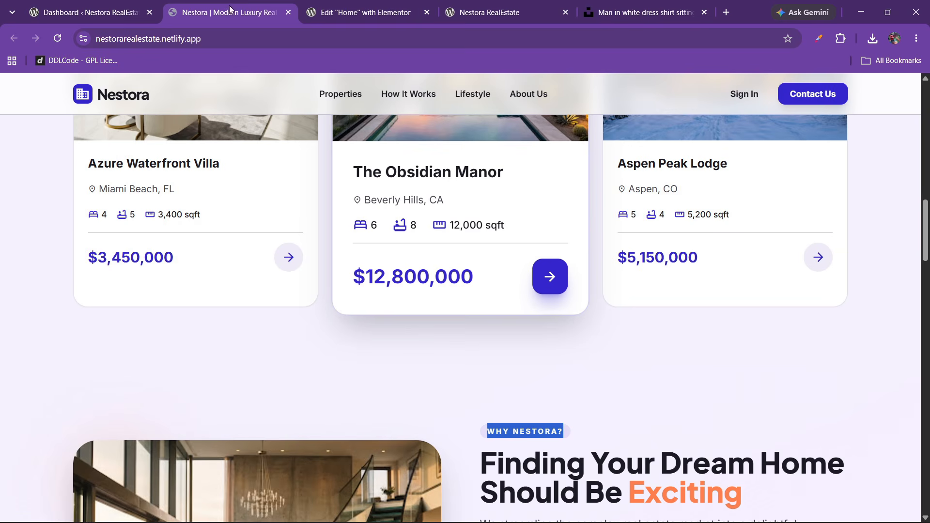
{"action": "scroll", "coordinate": [515, 318], "scroll_direction": "down", "scroll_amount": 3}
{"action": "left_click", "coordinate": [412, 12]}
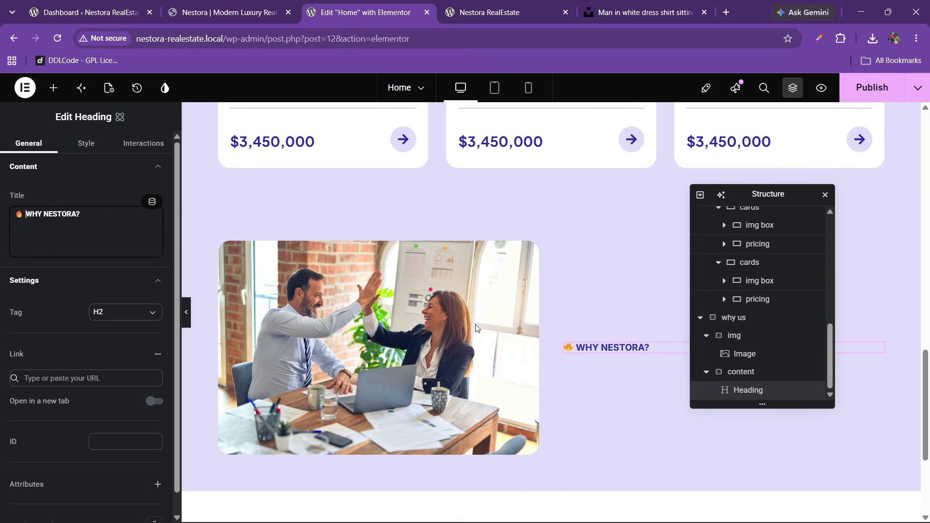
{"action": "scroll", "coordinate": [476, 328], "scroll_direction": "up", "scroll_amount": 8}
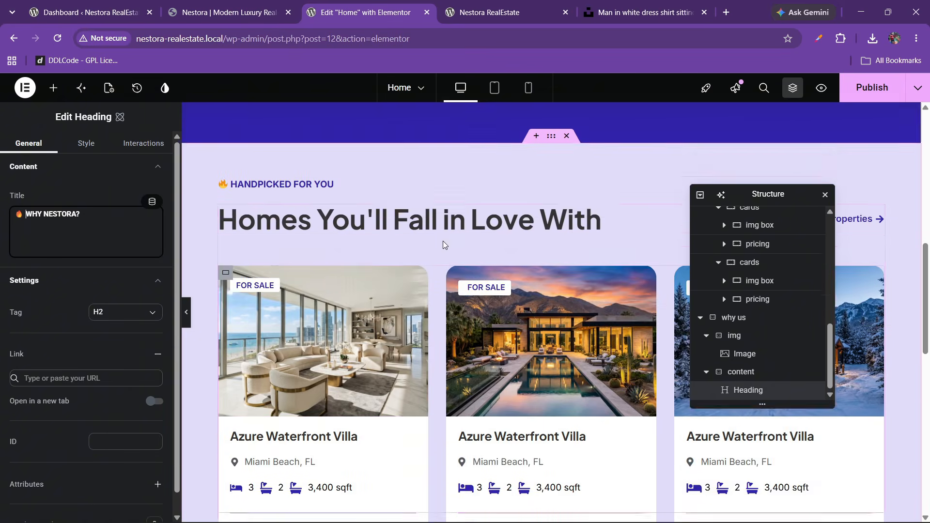
{"action": "right_click", "coordinate": [397, 254]}
{"action": "left_click", "coordinate": [475, 311]}
{"action": "scroll", "coordinate": [420, 313], "scroll_direction": "down", "scroll_amount": 5}
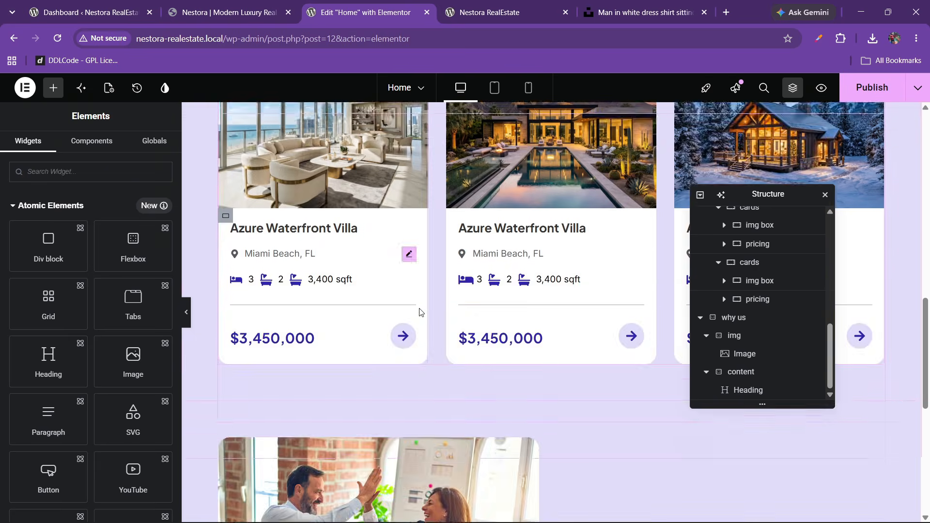
{"action": "scroll", "coordinate": [420, 312], "scroll_direction": "down", "scroll_amount": 5}
{"action": "right_click", "coordinate": [607, 240]}
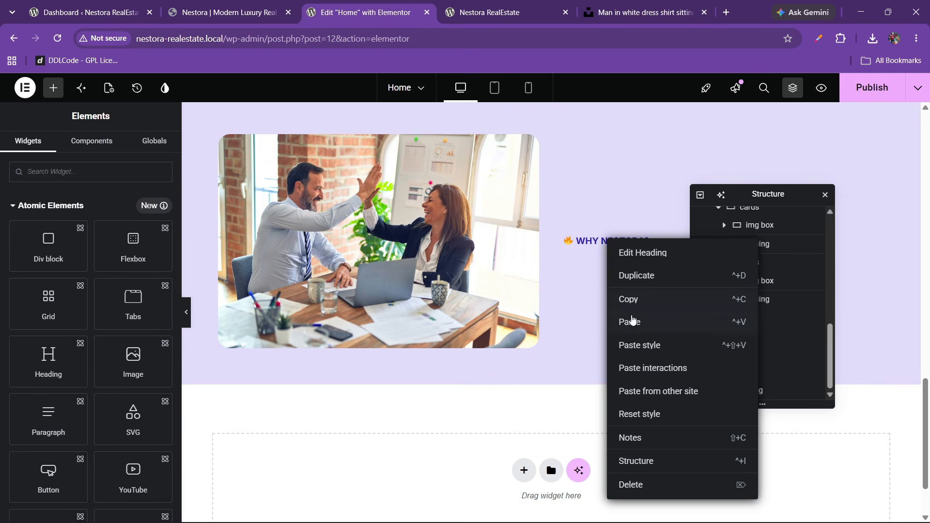
{"action": "left_click", "coordinate": [630, 322]}
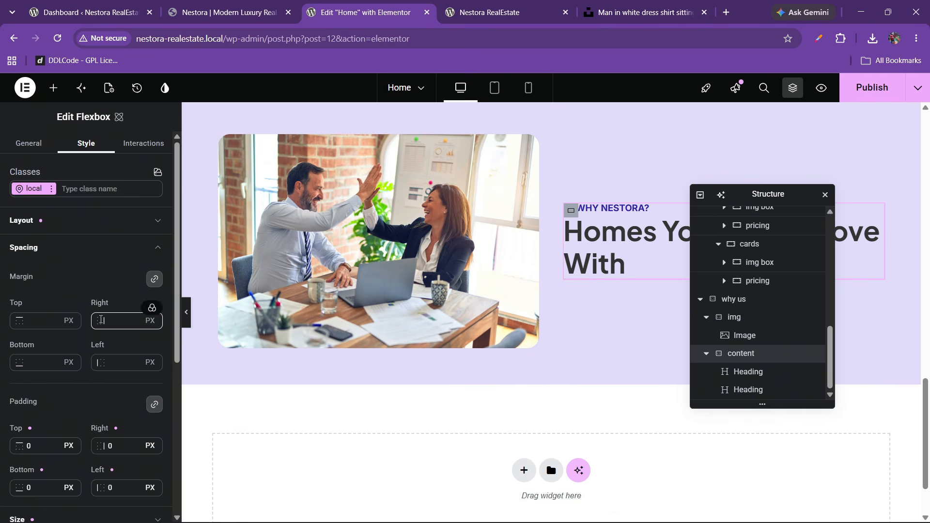
- Set the why us content flexbox to justify its content to the center, align items to the start and use 20 px gaps
{"action": "scroll", "coordinate": [67, 334], "scroll_direction": "down", "scroll_amount": 5}
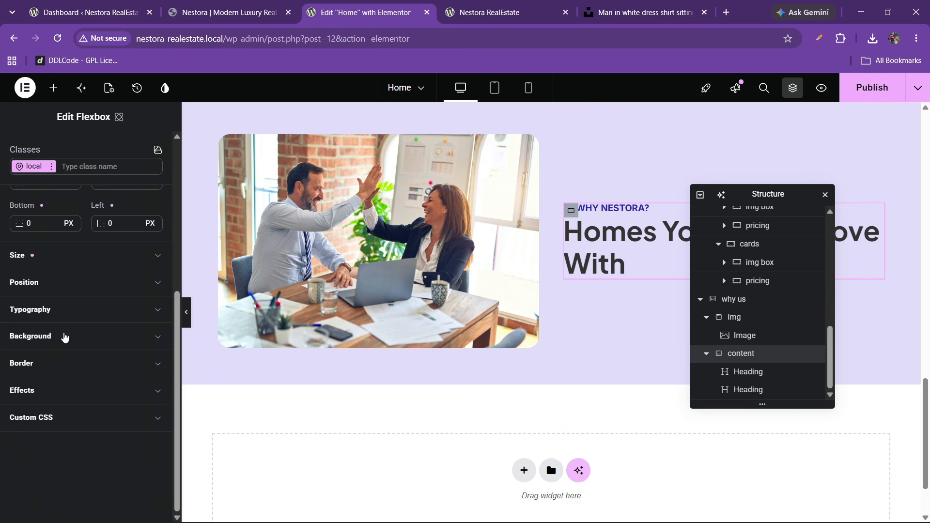
{"action": "scroll", "coordinate": [61, 329], "scroll_direction": "up", "scroll_amount": 3}
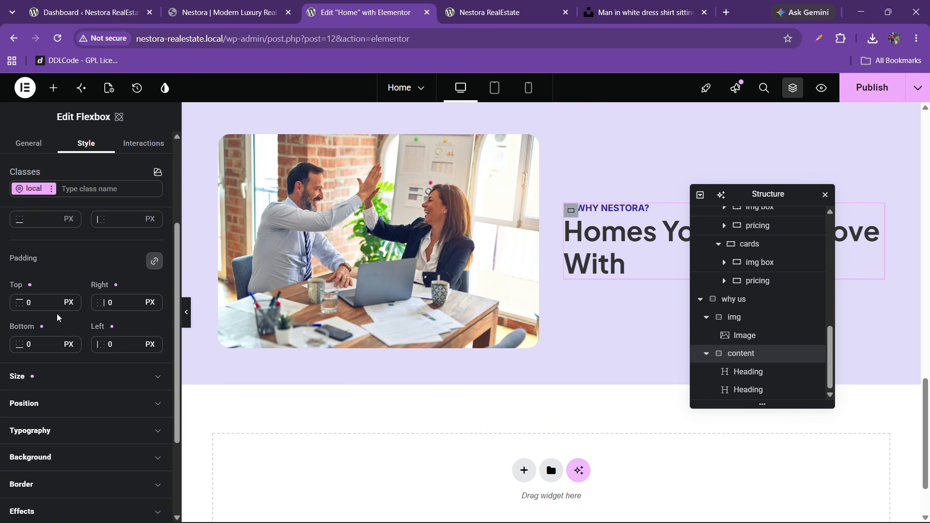
{"action": "scroll", "coordinate": [58, 317], "scroll_direction": "up", "scroll_amount": 2}
{"action": "scroll", "coordinate": [53, 234], "scroll_direction": "up", "scroll_amount": 2}
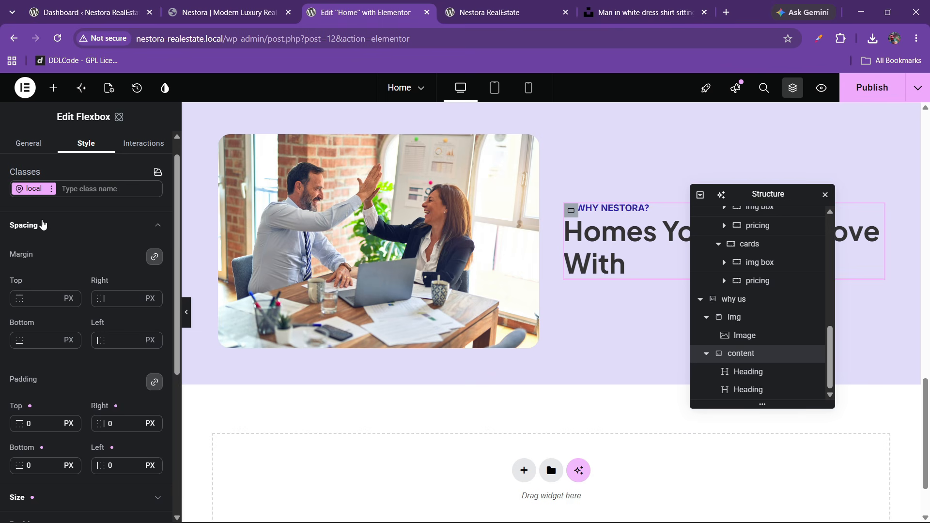
{"action": "left_click", "coordinate": [43, 225]}
{"action": "left_click", "coordinate": [56, 220]}
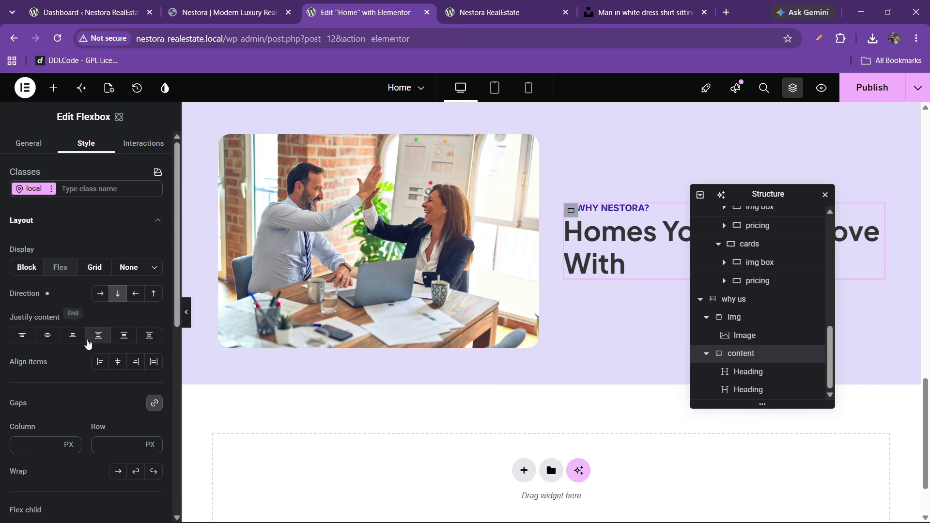
{"action": "left_click", "coordinate": [47, 335]}
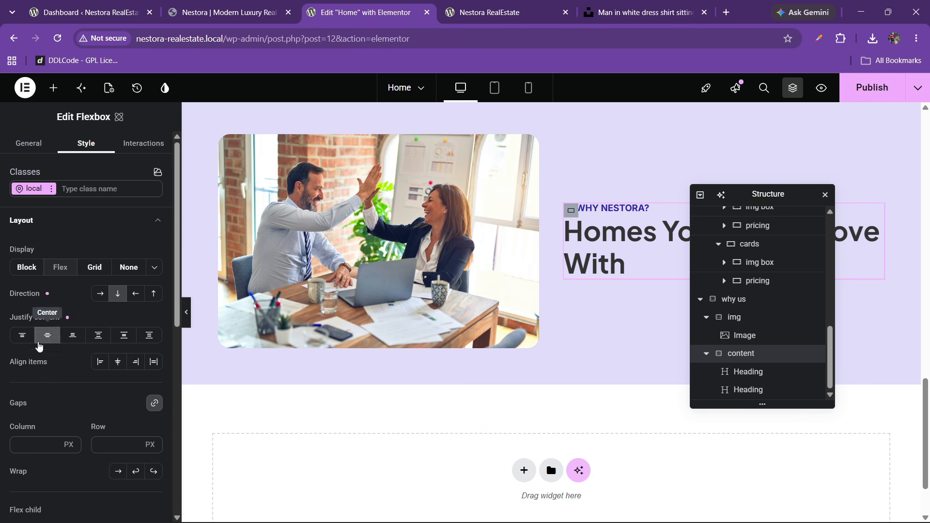
{"action": "left_click", "coordinate": [100, 362]}
{"action": "left_click", "coordinate": [111, 443]}
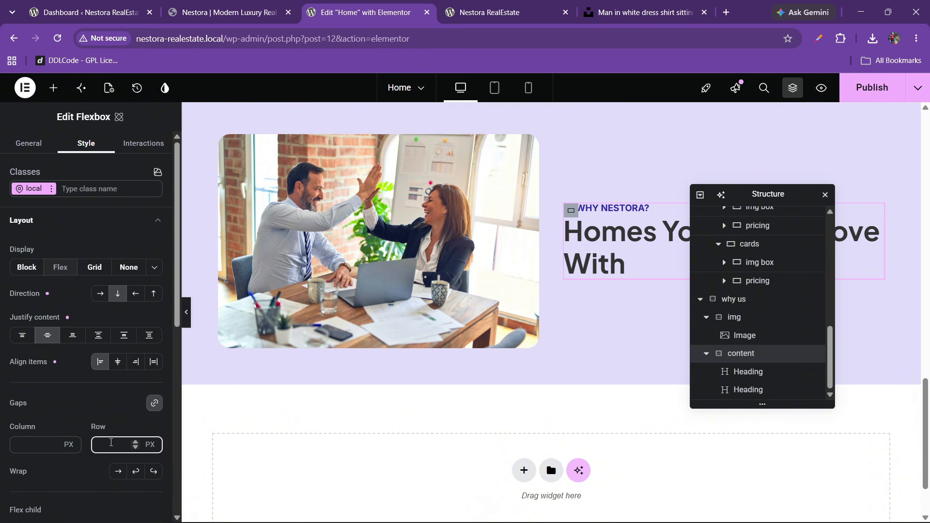
{"action": "type", "text": "20"}
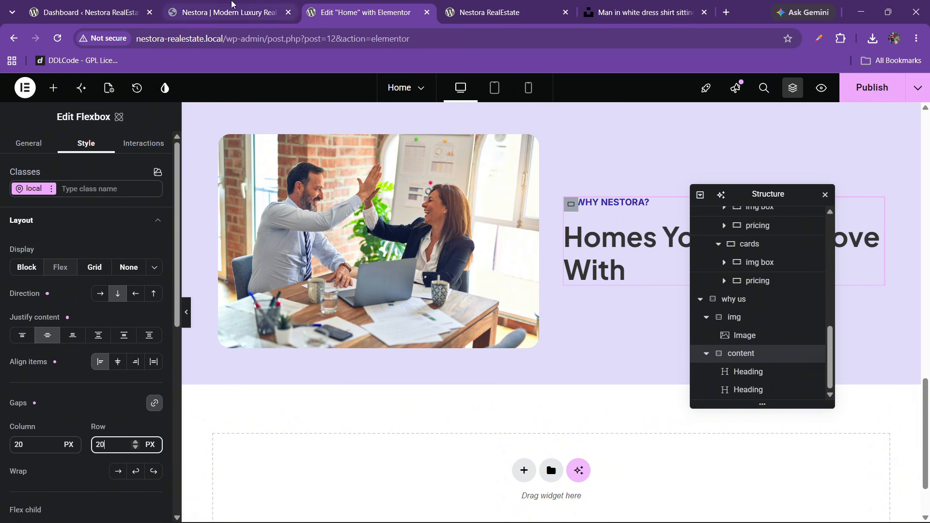
- Copy the Finding Your Dream Home Should Be Exciting heading text from the Nestora reference site
{"action": "left_click", "coordinate": [228, 13]}
{"action": "left_click_drag", "start_coordinate": [485, 276], "coordinate": [738, 309]}
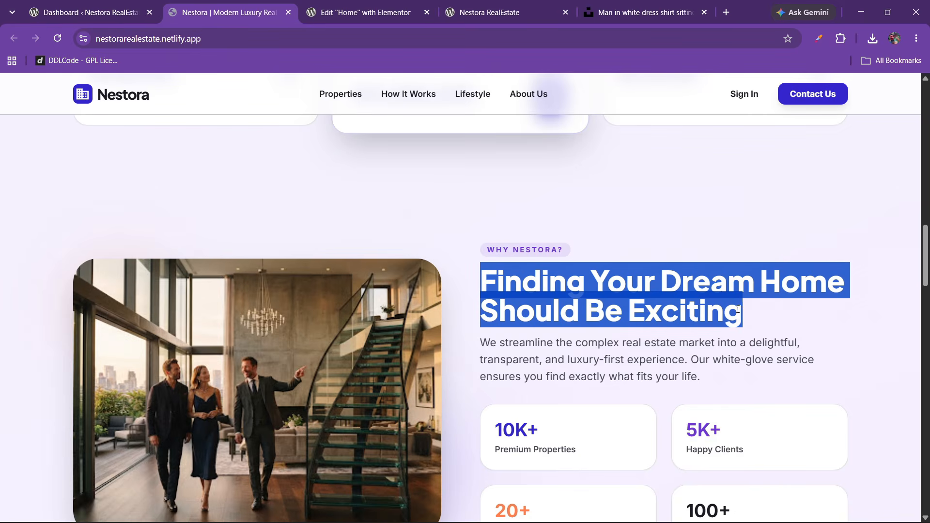
{"action": "right_click", "coordinate": [646, 308]}
{"action": "left_click", "coordinate": [676, 319]}
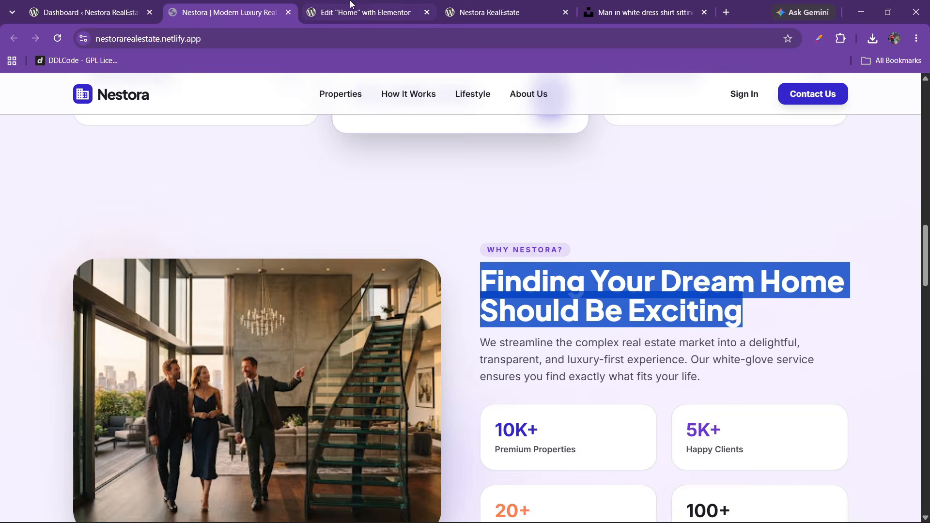
- Return to the Elementor editor and replace the pasted heading's title with Finding Your Dream Home Should Be Exciting
{"action": "left_click", "coordinate": [359, 12]}
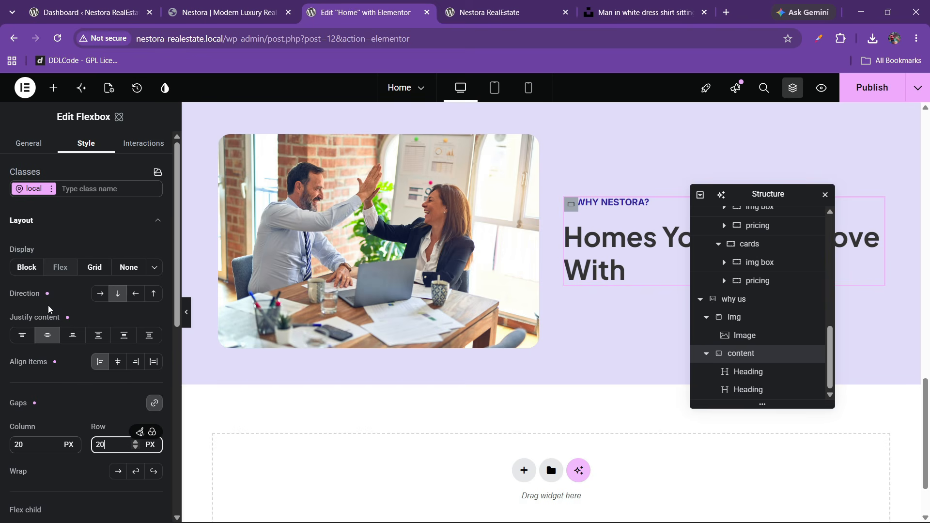
{"action": "left_click", "coordinate": [623, 244]}
{"action": "left_click_drag", "start_coordinate": [115, 216], "coordinate": [1, 231]}
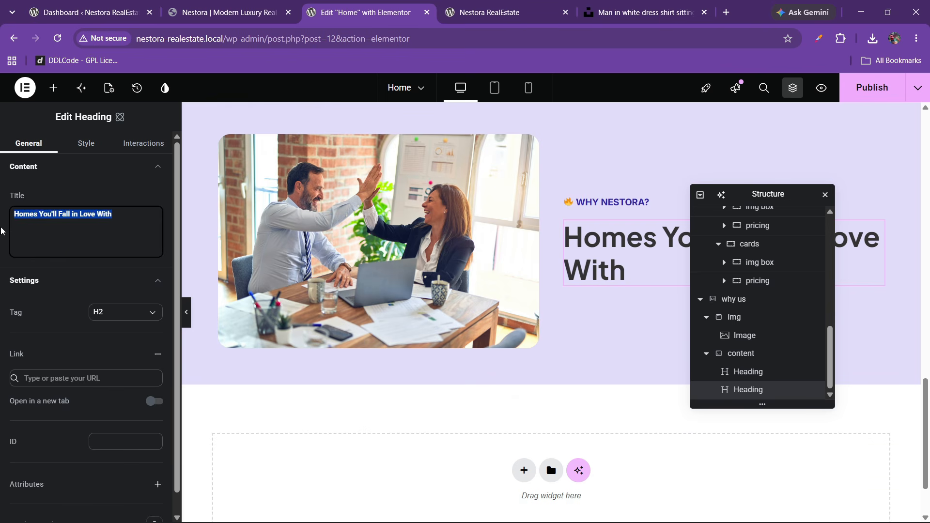
{"action": "key", "text": "BackSpace"}
{"action": "right_click", "coordinate": [33, 214]}
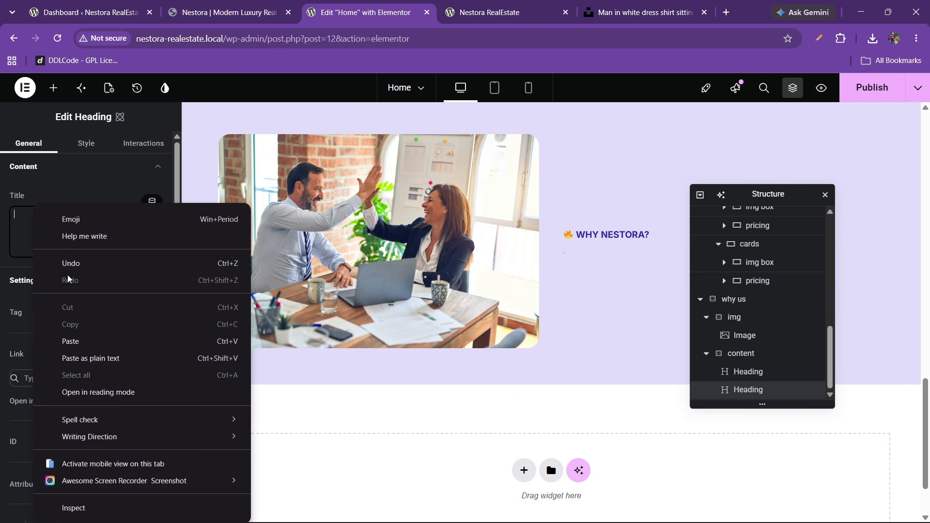
{"action": "left_click", "coordinate": [70, 339]}
- Compare the why us section's heading with the reference site and preview the section at full page width
{"action": "left_click_drag", "start_coordinate": [741, 196], "coordinate": [358, 240]}
{"action": "left_click", "coordinate": [219, 3]}
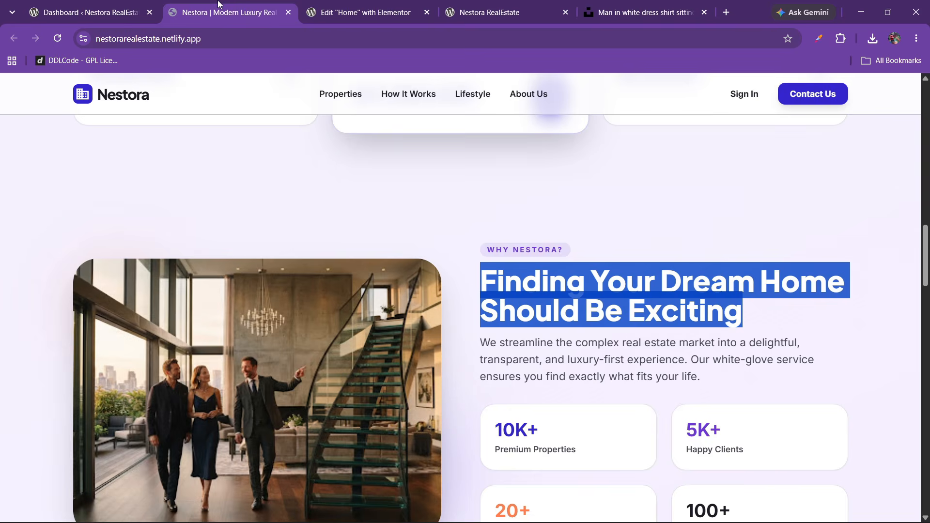
{"action": "left_click", "coordinate": [600, 255]}
{"action": "left_click", "coordinate": [361, 12]}
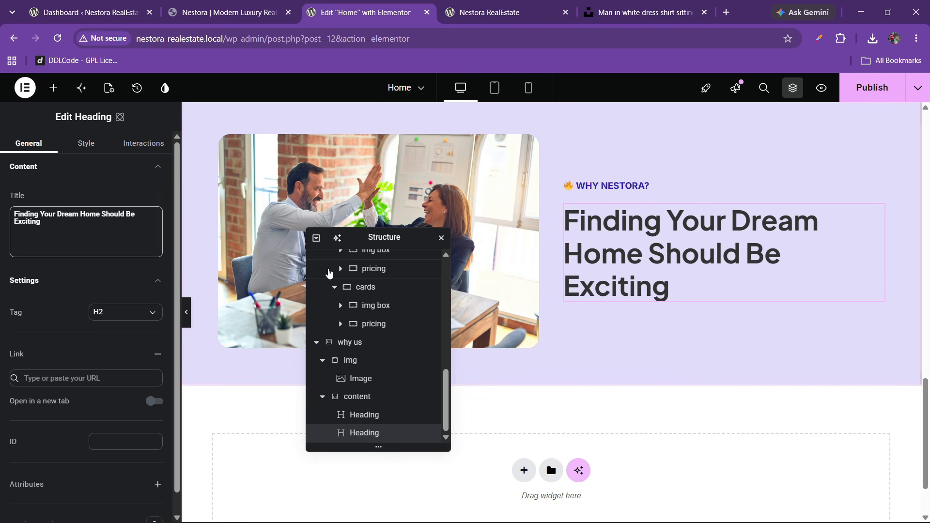
{"action": "left_click", "coordinate": [183, 319]}
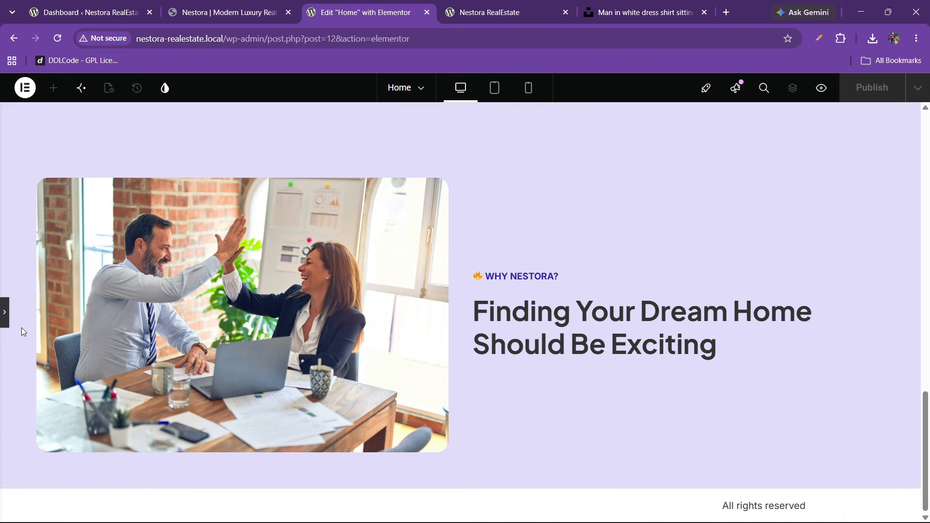
{"action": "left_click", "coordinate": [4, 320]}
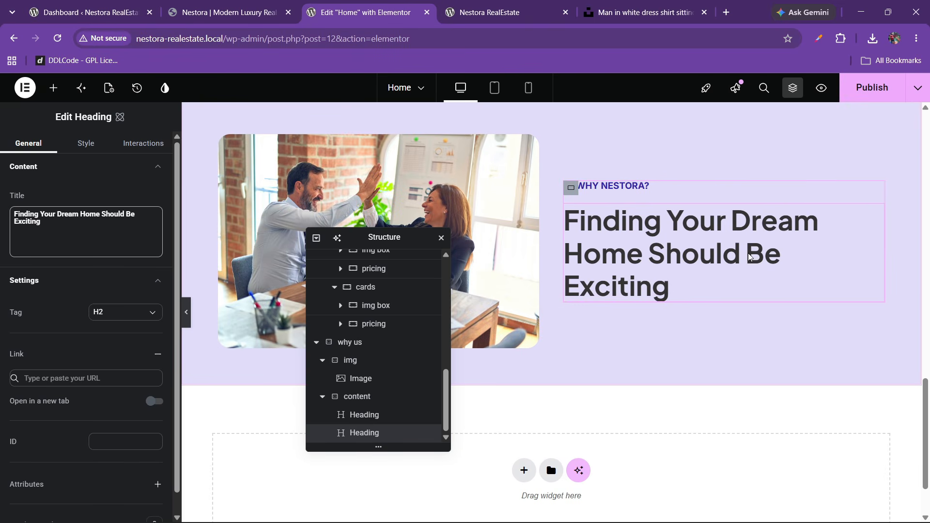
- Copy the opening span tag with color #ff7f50 from the hero heading's title
{"action": "left_click_drag", "start_coordinate": [926, 383], "coordinate": [926, 167]}
{"action": "left_click", "coordinate": [485, 161]}
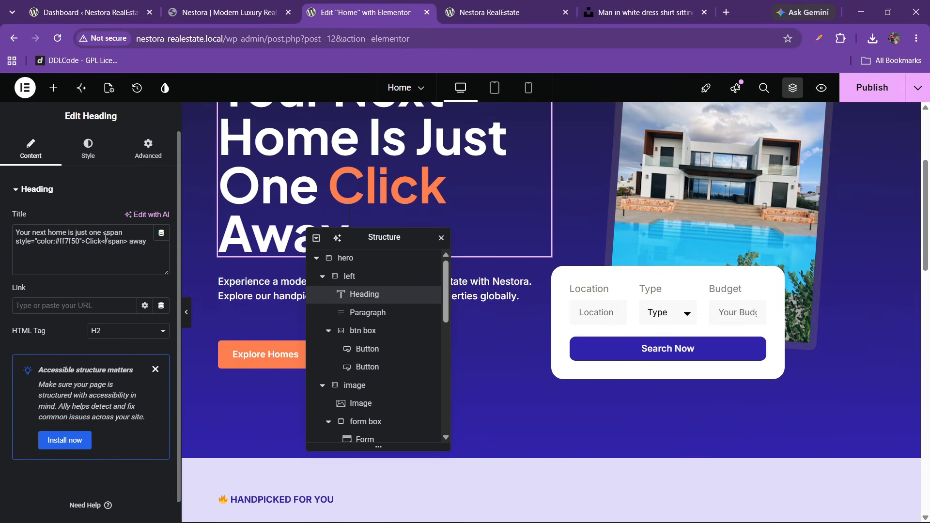
{"action": "left_click_drag", "start_coordinate": [98, 236], "coordinate": [90, 243]}
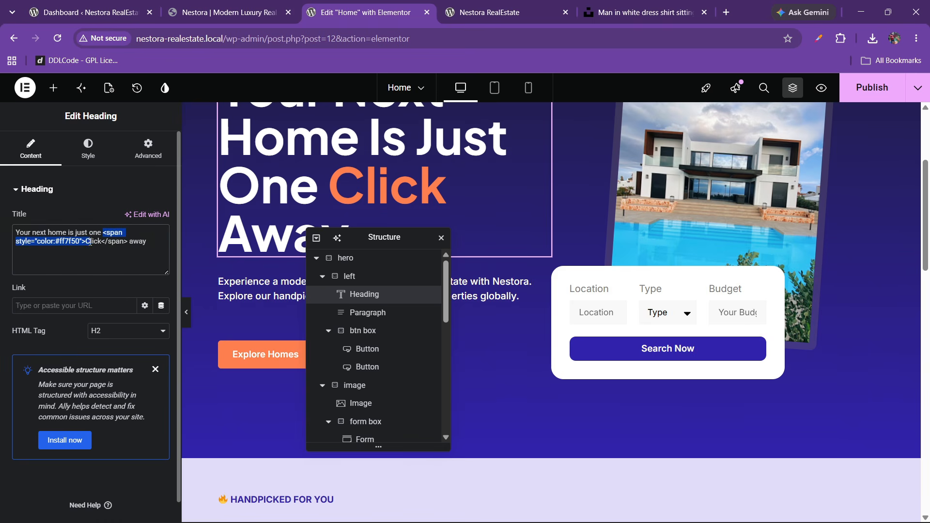
{"action": "right_click", "coordinate": [60, 245]}
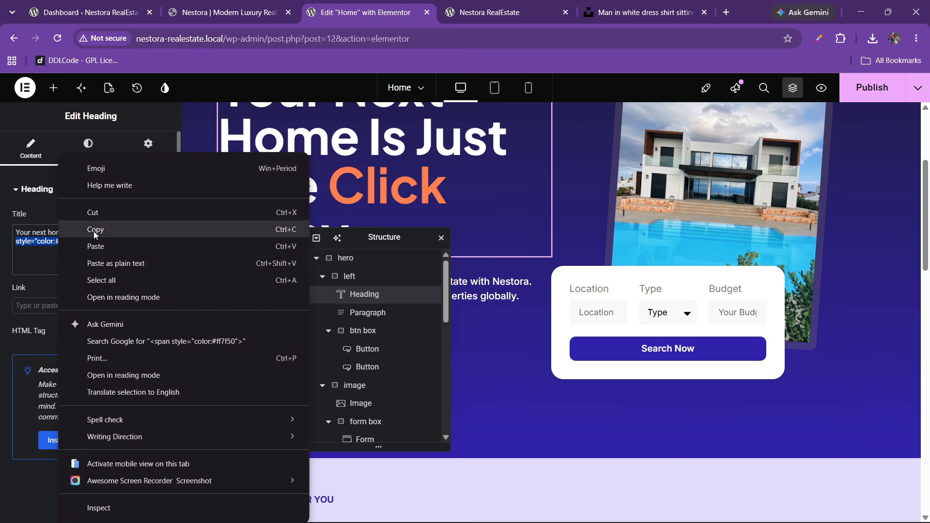
{"action": "left_click", "coordinate": [121, 227]}
- Try to color the word Fall in the Homes You'll Fall in Love With heading by wrapping it in a #ff7f50 span
{"action": "scroll", "coordinate": [765, 316], "scroll_direction": "down", "scroll_amount": 6}
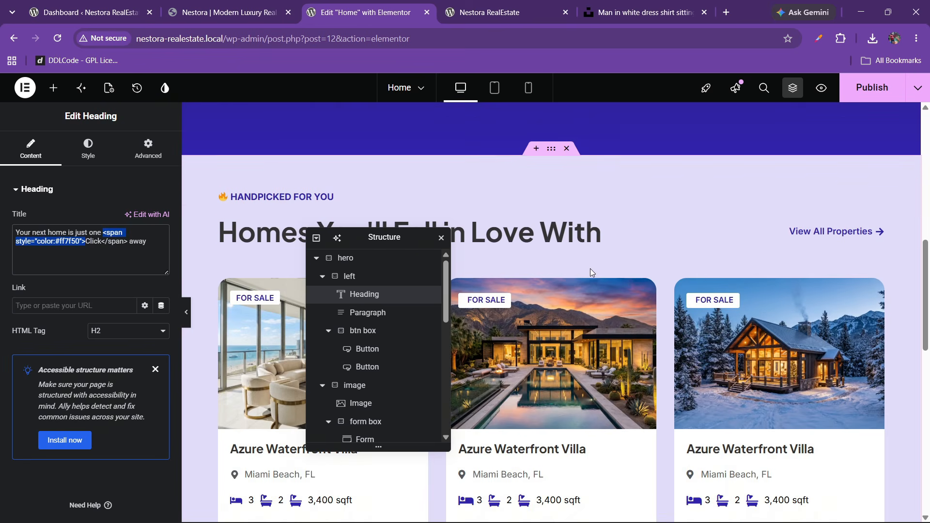
{"action": "left_click", "coordinate": [571, 239]}
{"action": "left_click", "coordinate": [30, 143]}
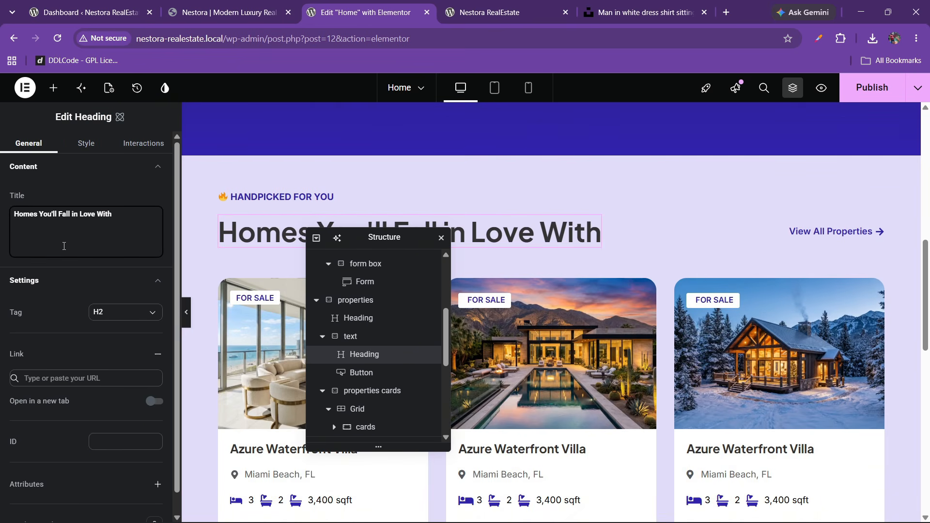
{"action": "right_click", "coordinate": [59, 213]}
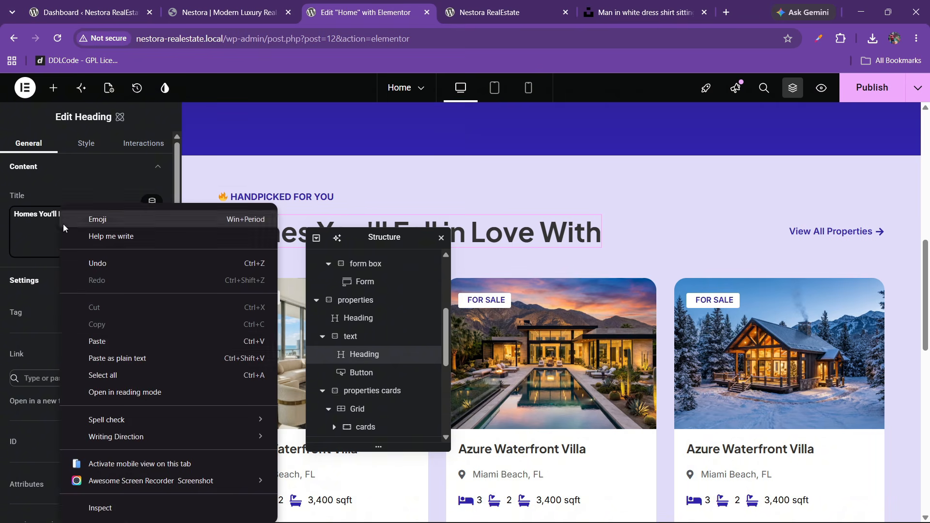
{"action": "left_click", "coordinate": [92, 338]}
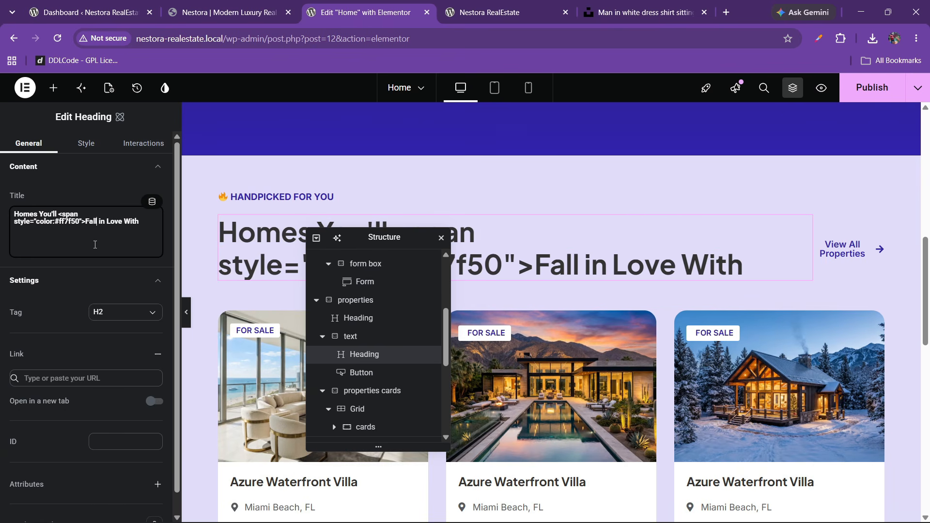
{"action": "type", "text": "</"}
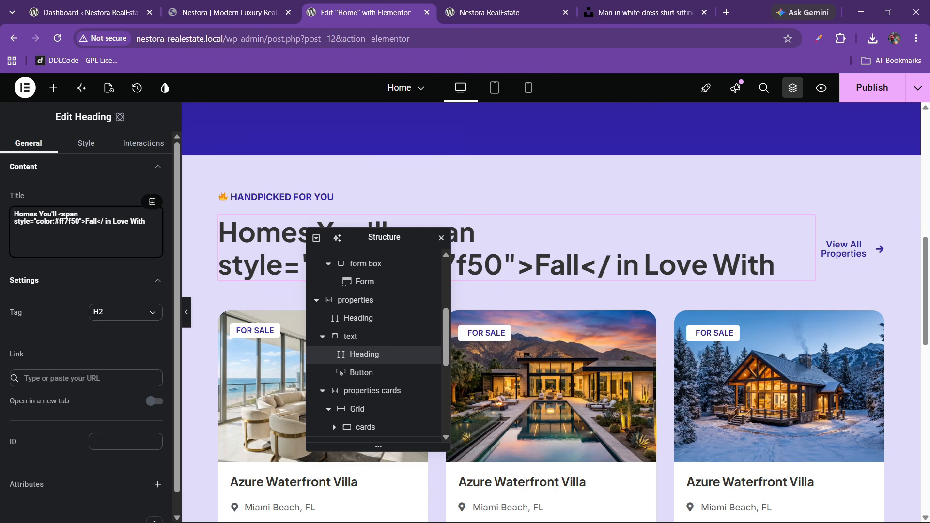
{"action": "type", "text": "apn"}
{"action": "key", "text": "BackSpace"}
{"action": "key", "text": "BackSpace"}
{"action": "key", "text": "BackSpace"}
{"action": "type", "text": "span>"}
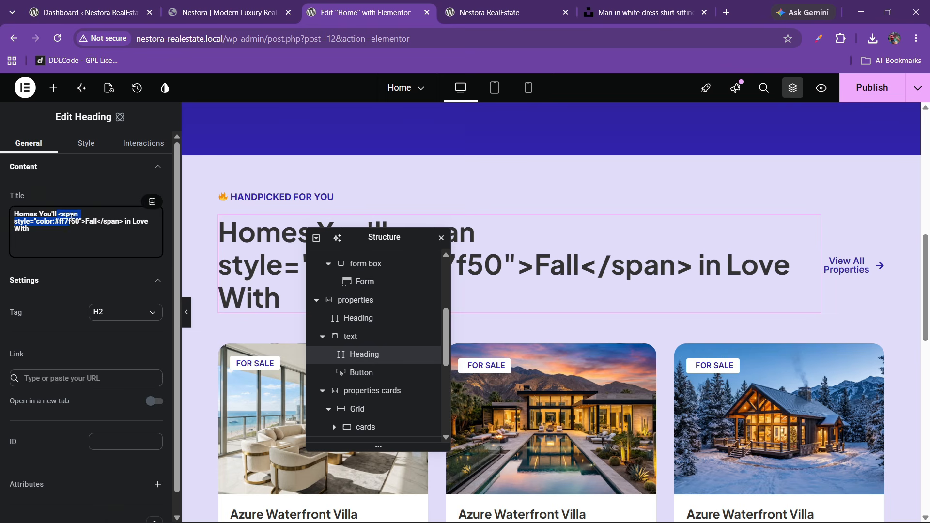
- Remove the opening and closing span tags around Fall from the properties section heading's title
{"action": "key", "text": "BackSpace"}
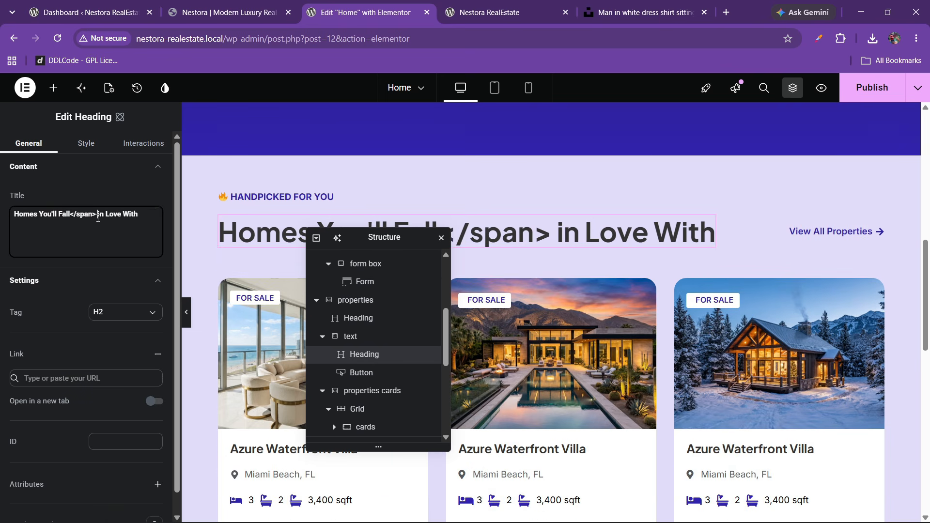
{"action": "key", "text": "BackSpace"}
{"action": "key", "text": "BackSpace"}
{"action": "key", "text": "BackSpace"}
{"action": "key", "text": "BackSpace"}
{"action": "key", "text": "BackSpace"}
{"action": "key", "text": "BackSpace"}
{"action": "key", "text": "BackSpace"}
{"action": "key", "text": "BackSpace"}
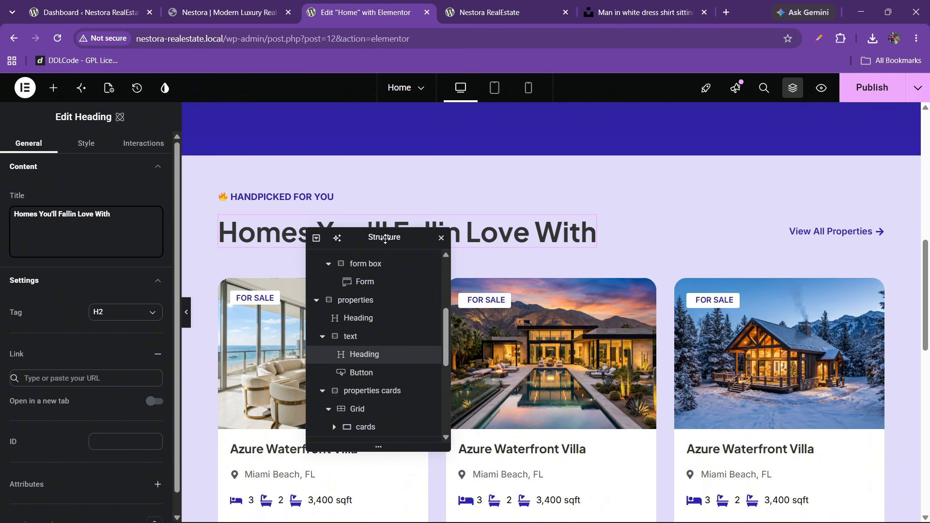
- Compare the why us section's content with the matching section on the reference site
{"action": "left_click_drag", "start_coordinate": [386, 238], "coordinate": [490, 224]}
{"action": "scroll", "coordinate": [678, 271], "scroll_direction": "down", "scroll_amount": 1}
{"action": "scroll", "coordinate": [678, 271], "scroll_direction": "down", "scroll_amount": 7}
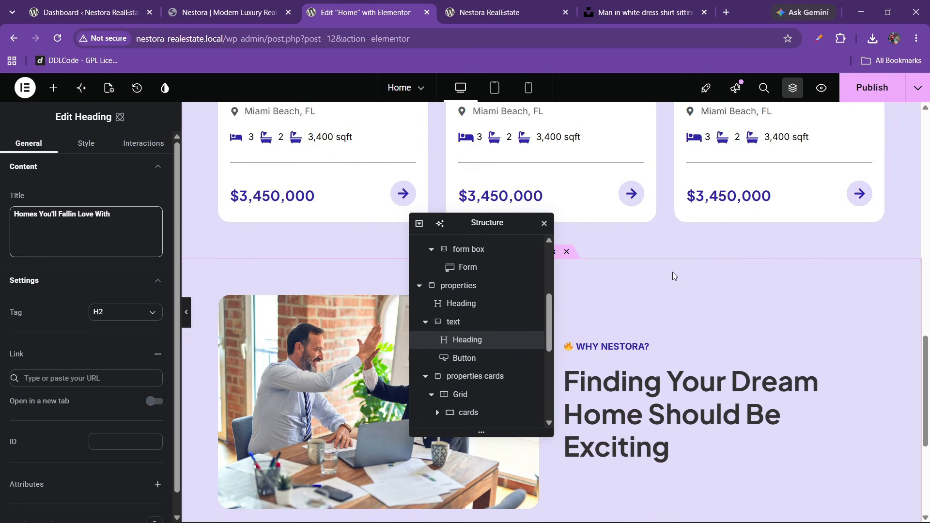
{"action": "left_click", "coordinate": [685, 407]}
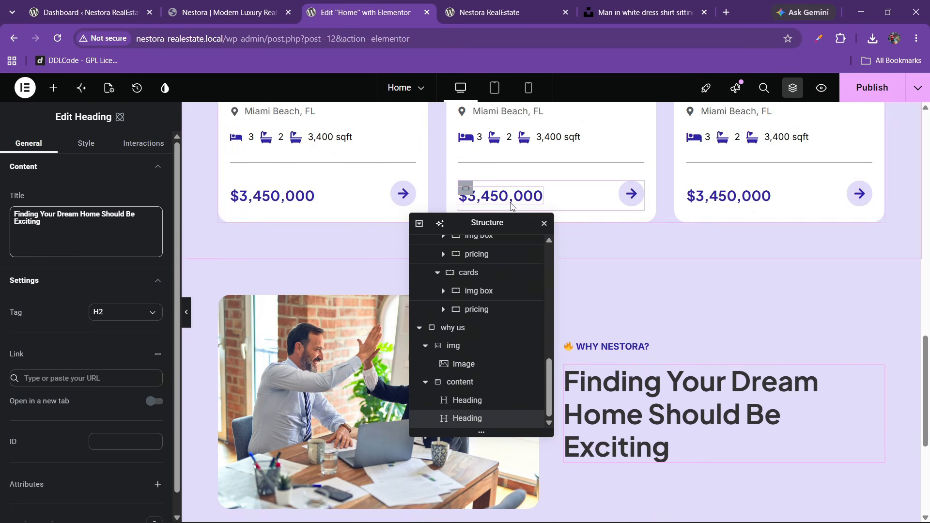
{"action": "left_click_drag", "start_coordinate": [473, 233], "coordinate": [557, 234]}
{"action": "left_click", "coordinate": [227, 12]}
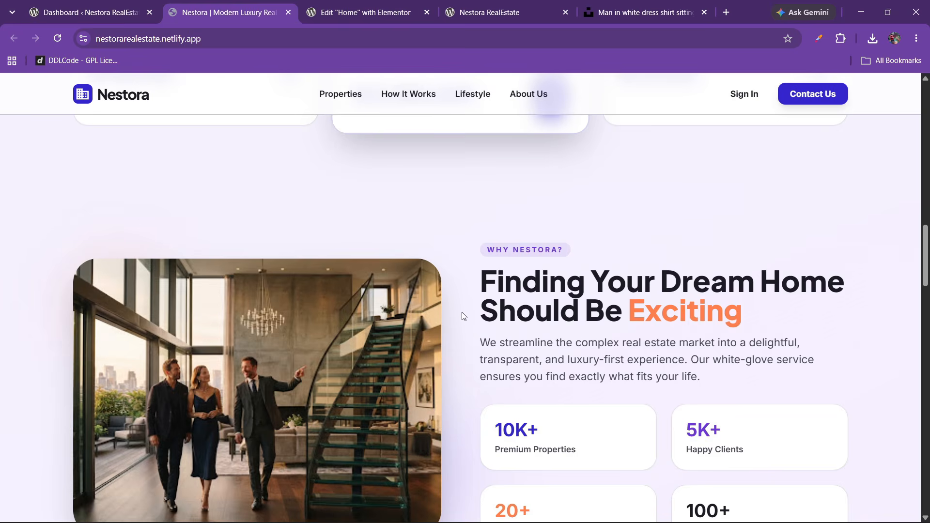
{"action": "scroll", "coordinate": [444, 194], "scroll_direction": "down", "scroll_amount": 4}
{"action": "left_click", "coordinate": [391, 3]}
- Copy the hero section's paragraph and paste it below the Finding Your Dream Home Should Be Exciting heading
{"action": "scroll", "coordinate": [317, 298], "scroll_direction": "up", "scroll_amount": 6}
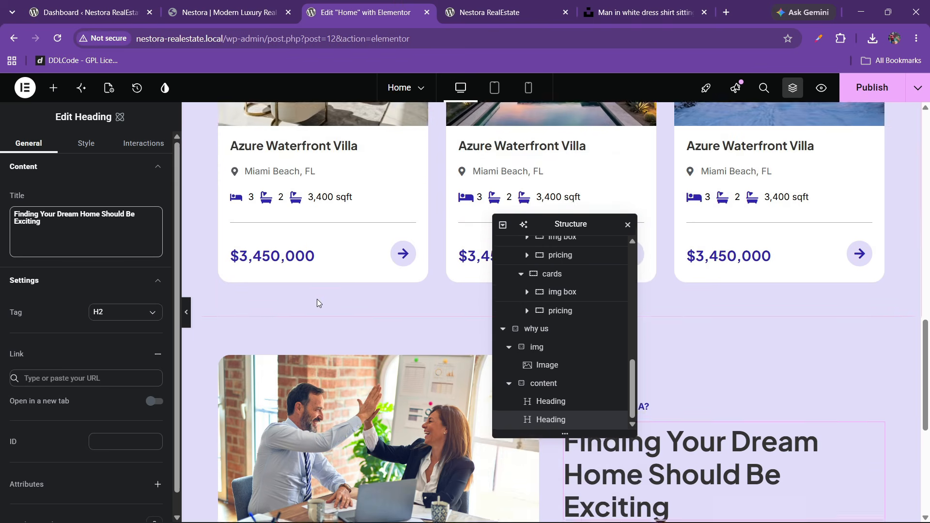
{"action": "scroll", "coordinate": [317, 297], "scroll_direction": "up", "scroll_amount": 3}
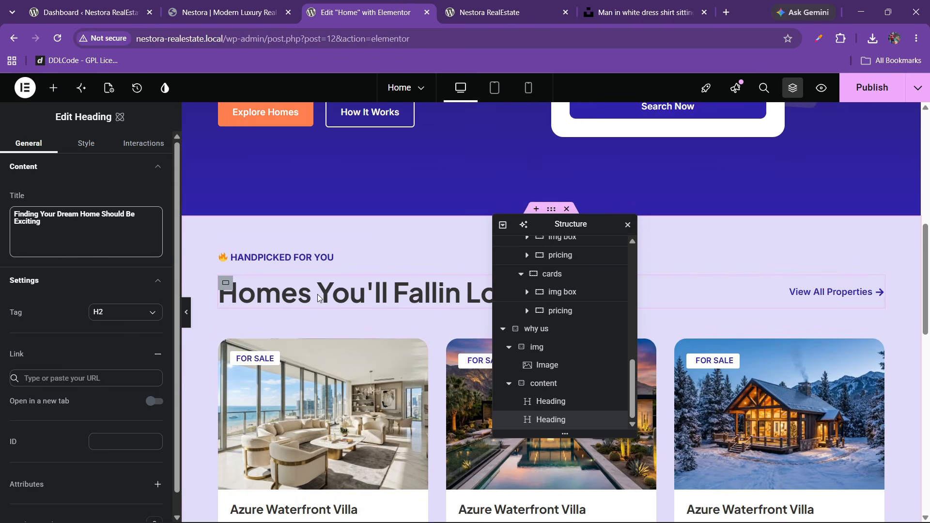
{"action": "scroll", "coordinate": [317, 297], "scroll_direction": "down", "scroll_amount": 9}
{"action": "left_click_drag", "start_coordinate": [532, 222], "coordinate": [284, 247]}
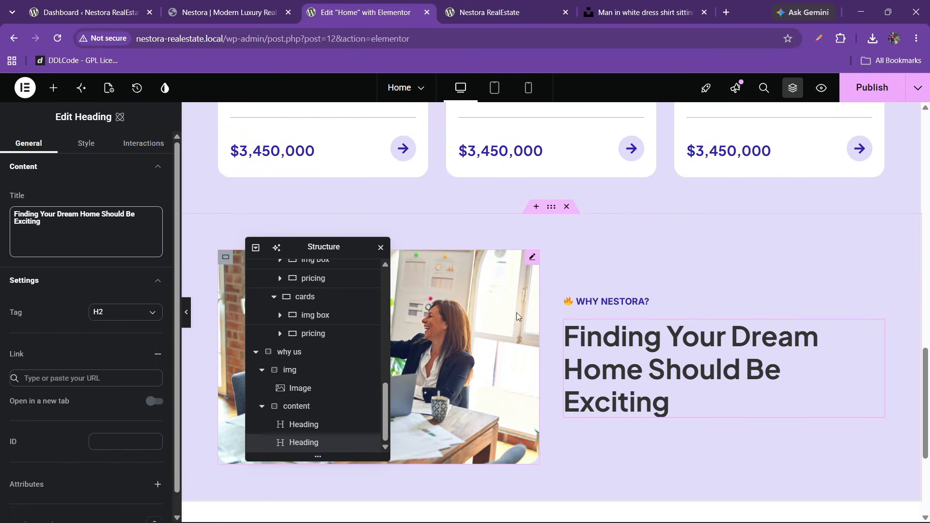
{"action": "scroll", "coordinate": [413, 214], "scroll_direction": "up", "scroll_amount": 12}
{"action": "right_click", "coordinate": [411, 222]}
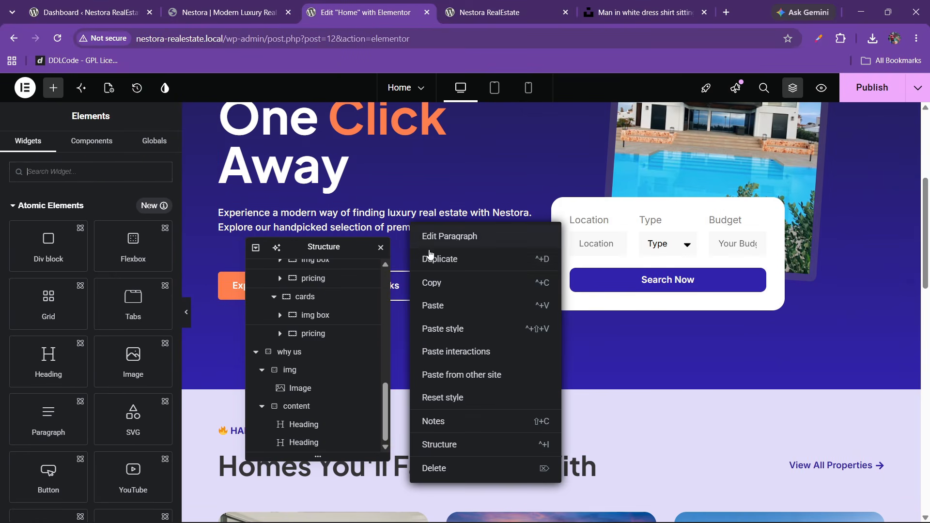
{"action": "left_click", "coordinate": [435, 283]}
{"action": "scroll", "coordinate": [575, 307], "scroll_direction": "down", "scroll_amount": 6}
{"action": "scroll", "coordinate": [574, 307], "scroll_direction": "down", "scroll_amount": 8}
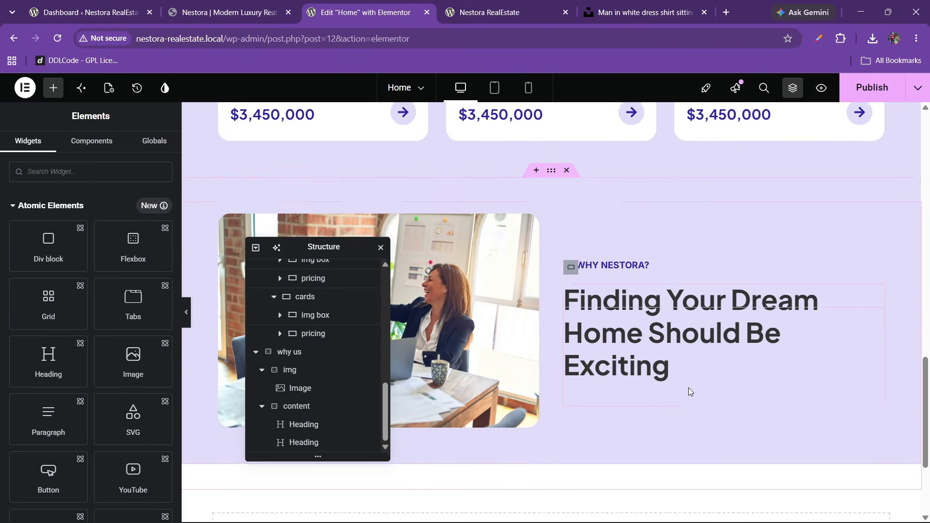
{"action": "right_click", "coordinate": [635, 336]}
{"action": "left_click", "coordinate": [655, 344]}
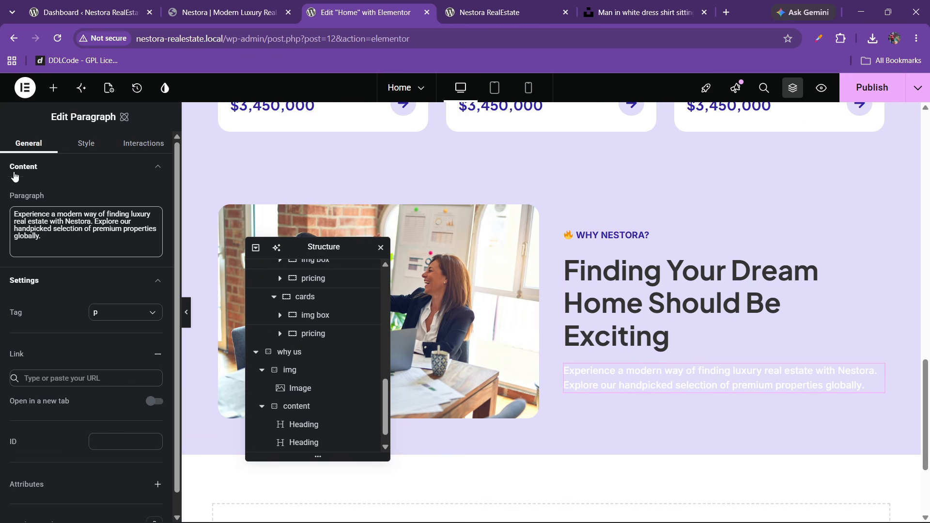
- Set the pasted paragraph's text color to black, #000000
{"action": "left_click", "coordinate": [83, 144]}
{"action": "left_click", "coordinate": [74, 333]}
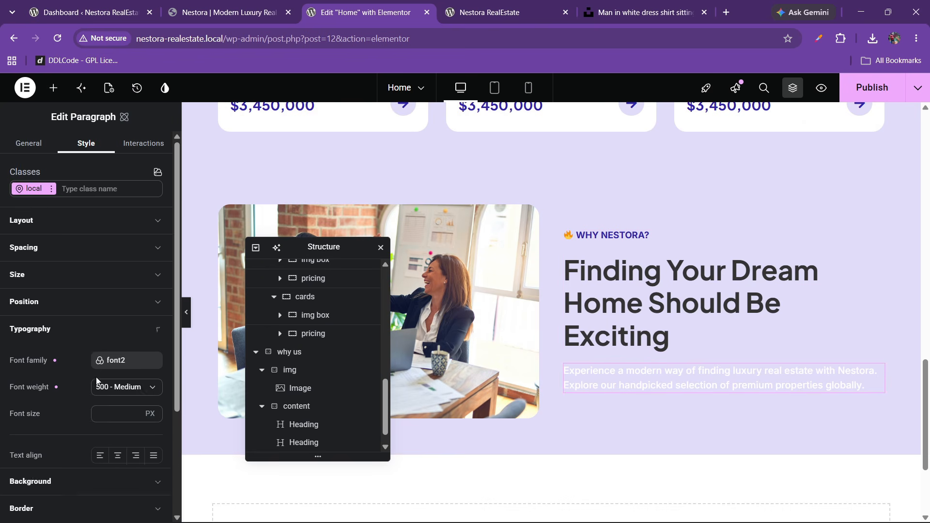
{"action": "scroll", "coordinate": [103, 426], "scroll_direction": "down", "scroll_amount": 1}
{"action": "left_click", "coordinate": [152, 409]}
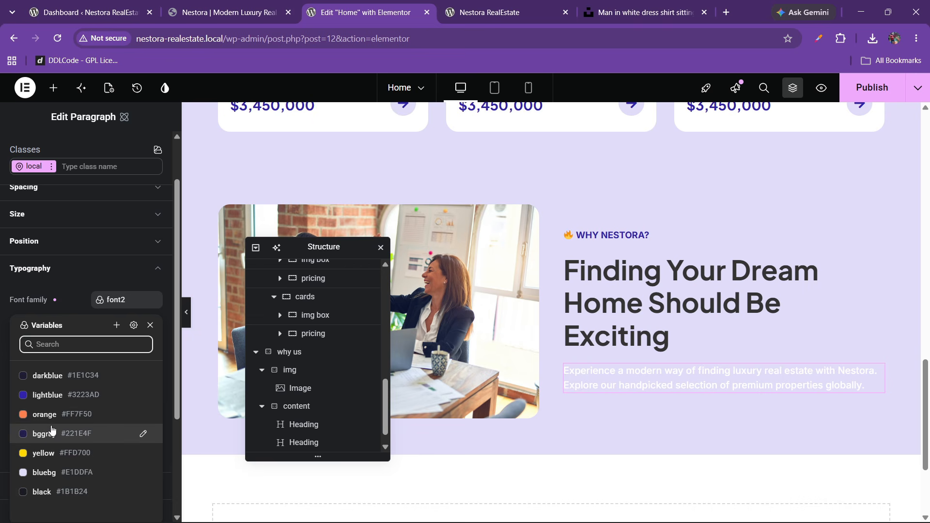
{"action": "left_click", "coordinate": [86, 313]}
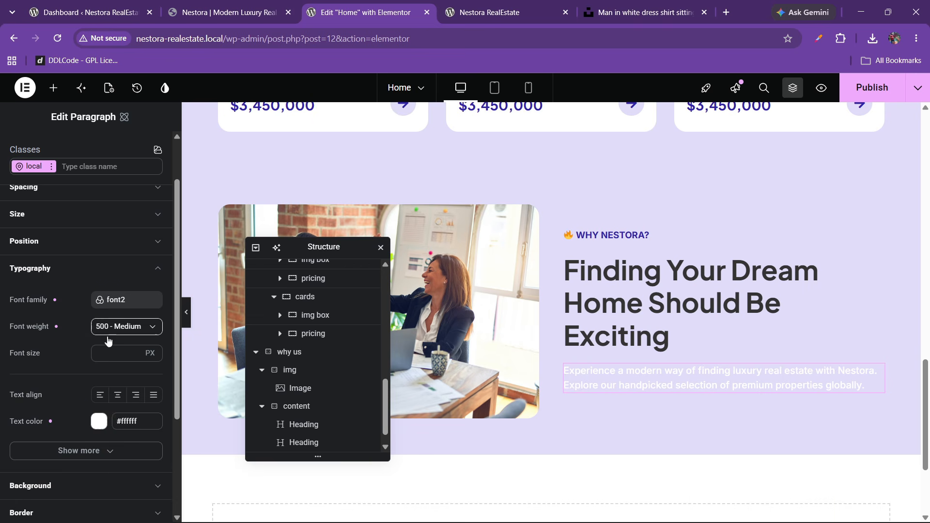
{"action": "left_click", "coordinate": [99, 421]}
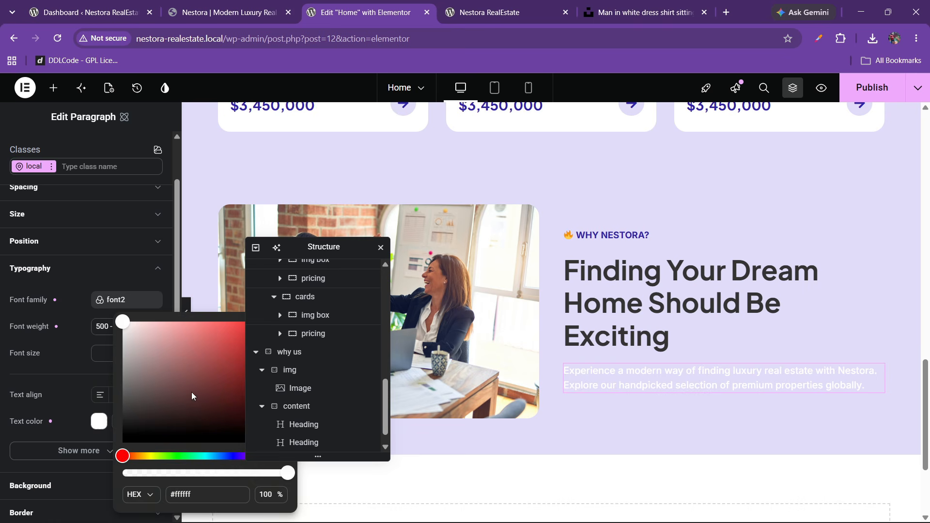
{"action": "left_click", "coordinate": [132, 352]}
{"action": "left_click_drag", "start_coordinate": [120, 334], "coordinate": [87, 295]}
{"action": "left_click_drag", "start_coordinate": [193, 421], "coordinate": [97, 471]}
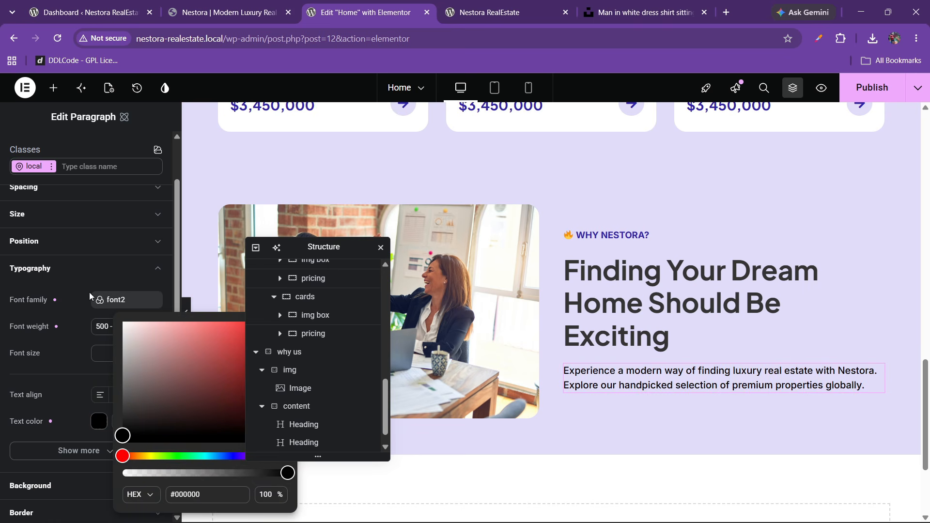
- Apply the darkblue color variable to the why us paragraph's text
{"action": "left_click", "coordinate": [99, 422]}
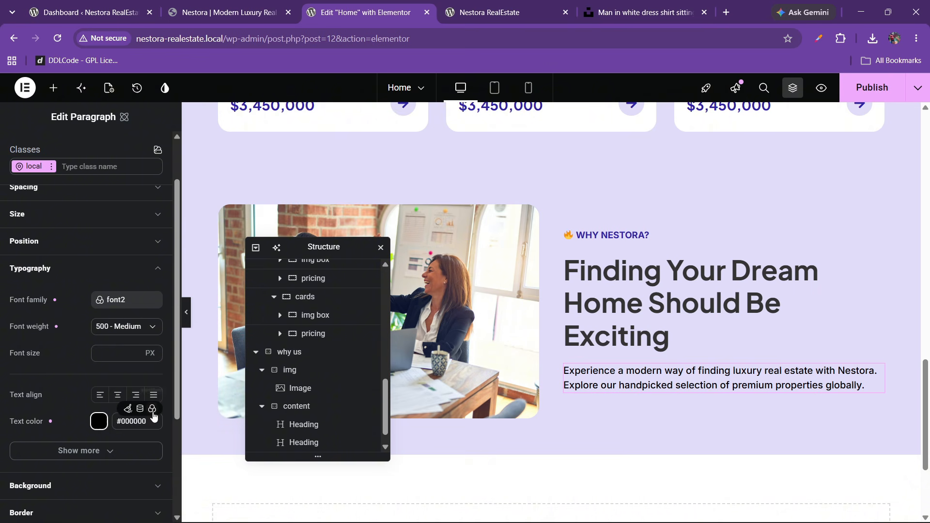
{"action": "left_click", "coordinate": [152, 411]}
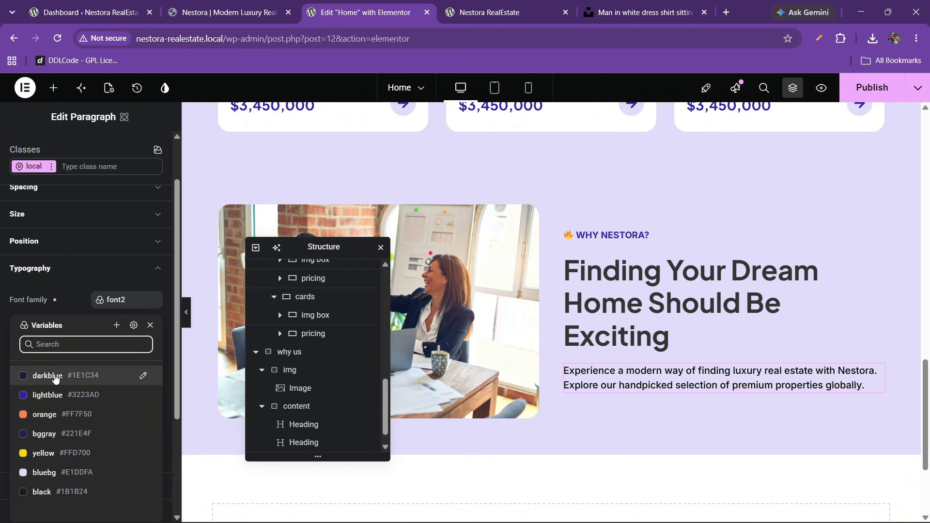
{"action": "left_click", "coordinate": [55, 377]}
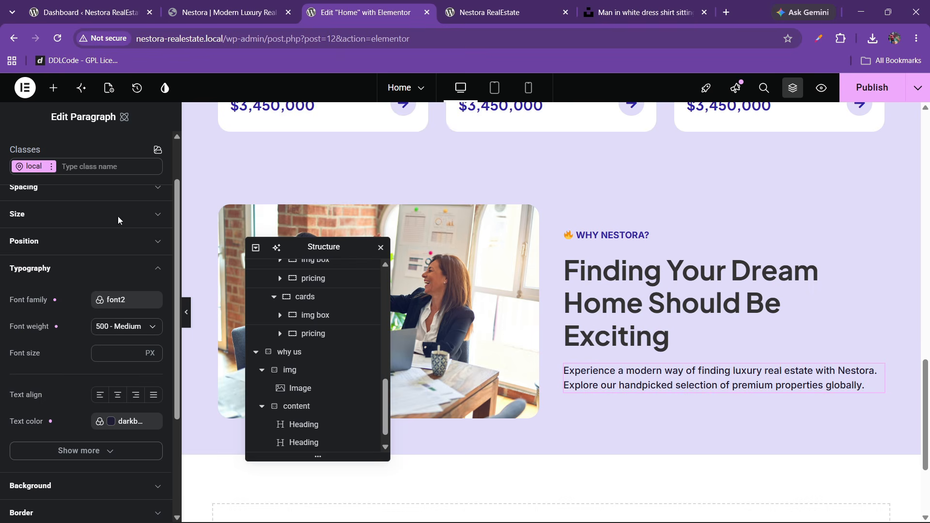
- Check the reference paragraph, unlink the darkblue variable and set the why us paragraph's text color to gray #656468
{"action": "left_click", "coordinate": [206, 10]}
{"action": "left_click", "coordinate": [389, 6]}
{"action": "scroll", "coordinate": [102, 416], "scroll_direction": "down", "scroll_amount": 1}
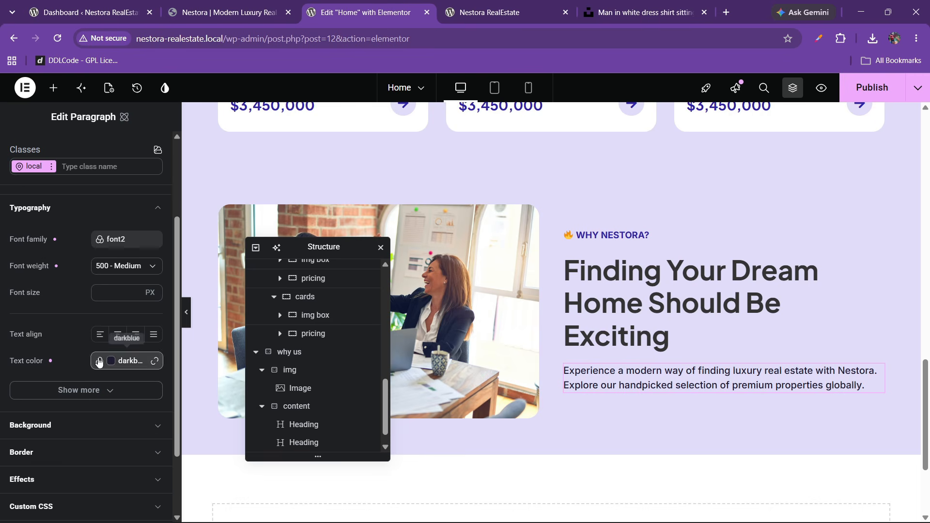
{"action": "left_click", "coordinate": [104, 366]}
{"action": "left_click", "coordinate": [150, 319]}
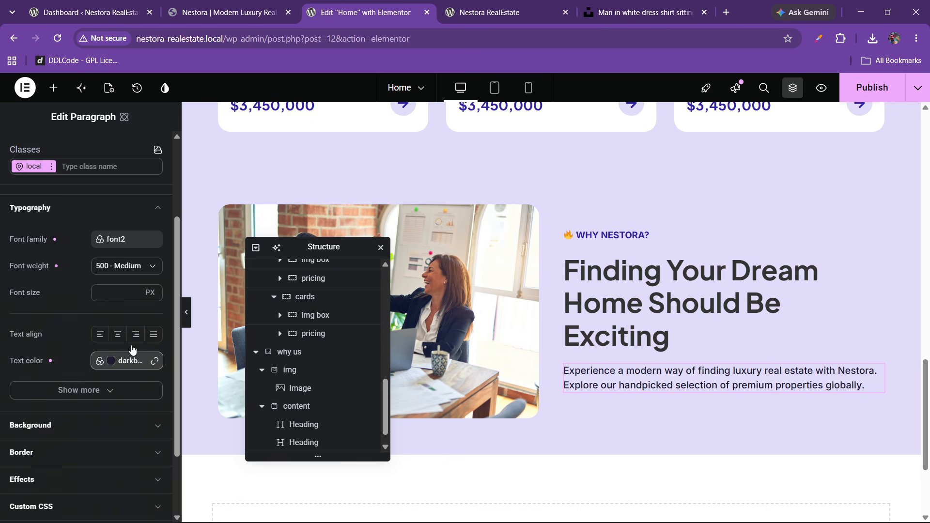
{"action": "left_click", "coordinate": [129, 360]}
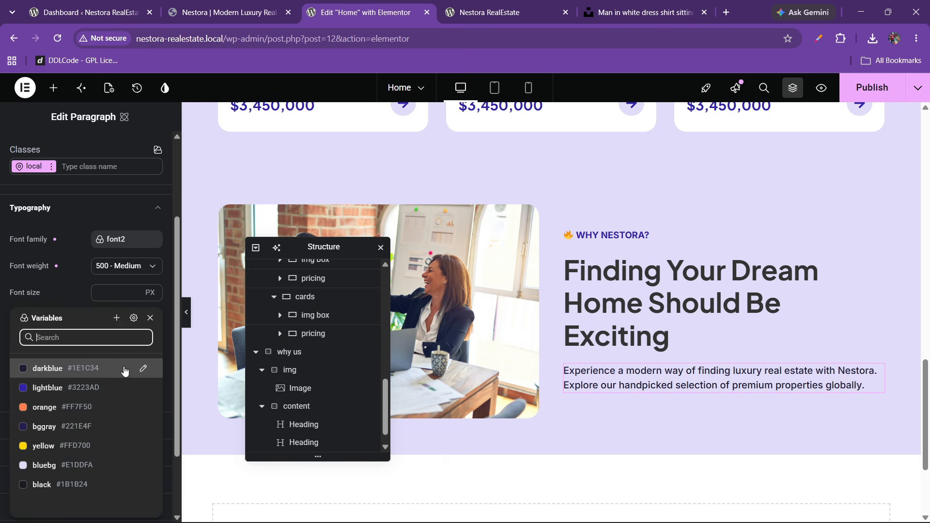
{"action": "left_click", "coordinate": [61, 304]}
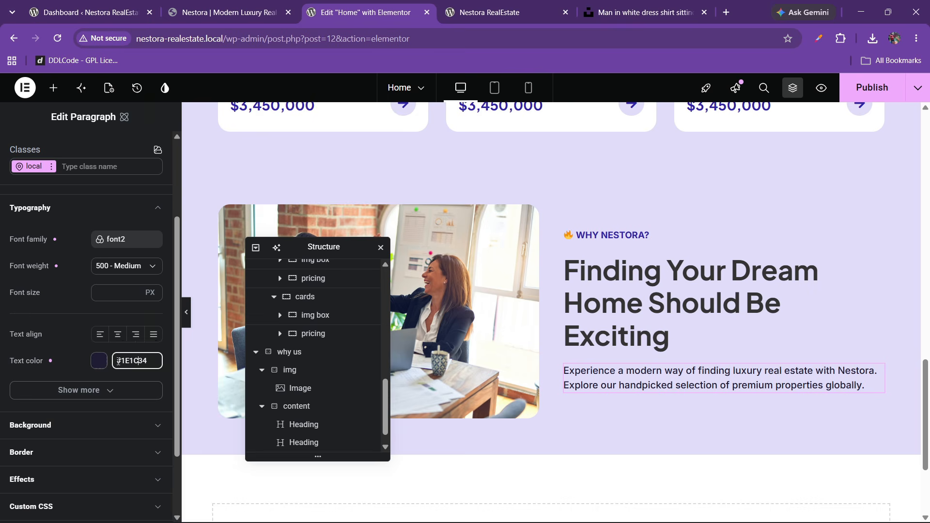
{"action": "left_click", "coordinate": [99, 362]}
{"action": "left_click_drag", "start_coordinate": [224, 417], "coordinate": [129, 390]}
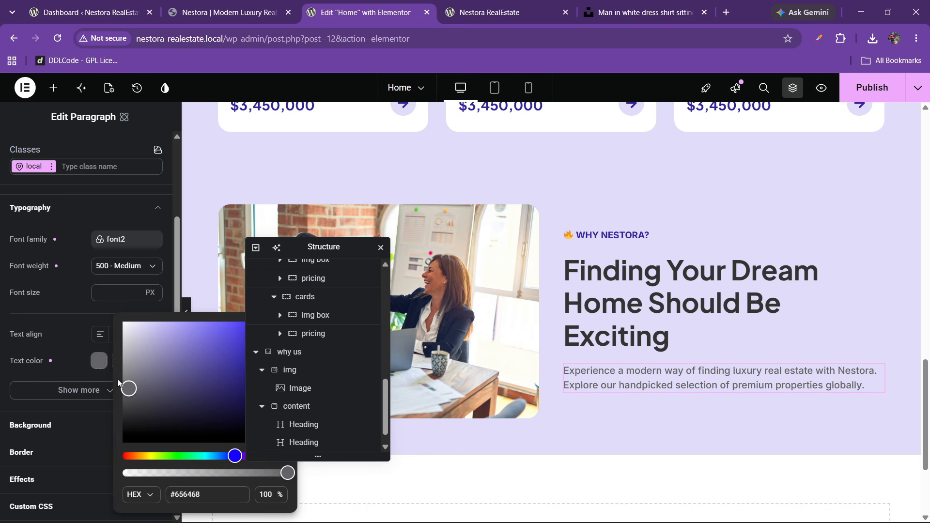
{"action": "left_click", "coordinate": [66, 293]}
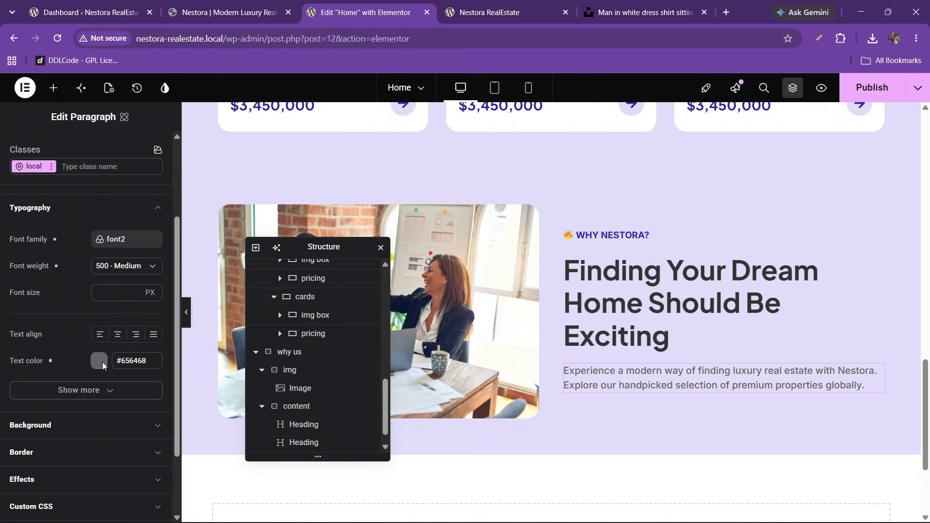
{"action": "left_click", "coordinate": [102, 364]}
{"action": "left_click", "coordinate": [81, 314]}
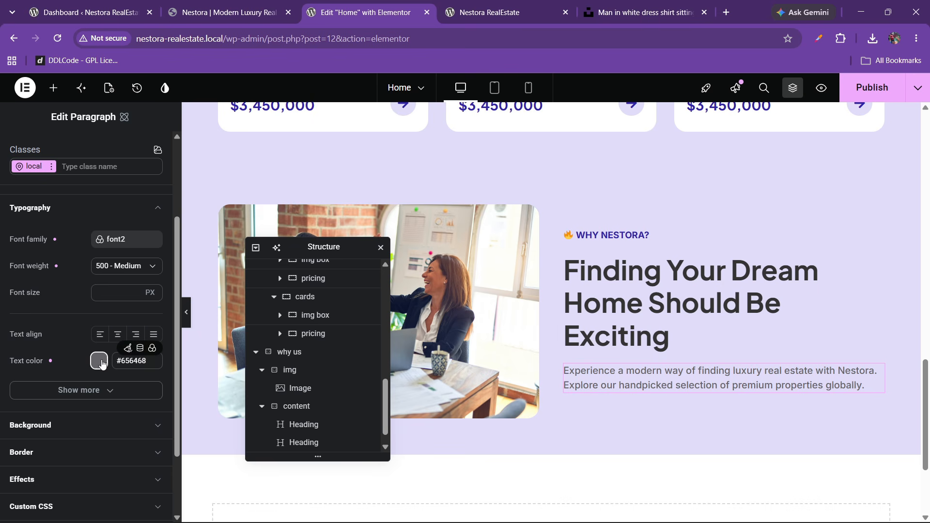
{"action": "left_click", "coordinate": [139, 349]}
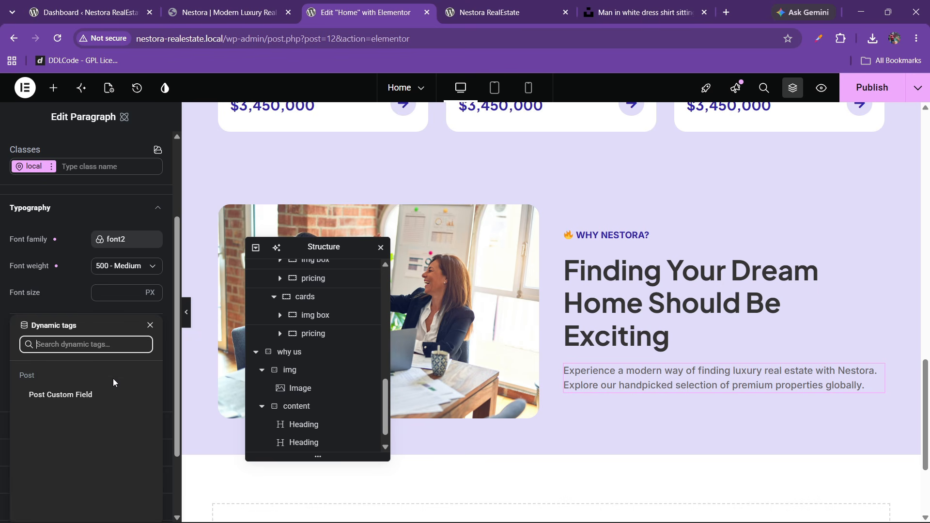
{"action": "left_click", "coordinate": [150, 325]}
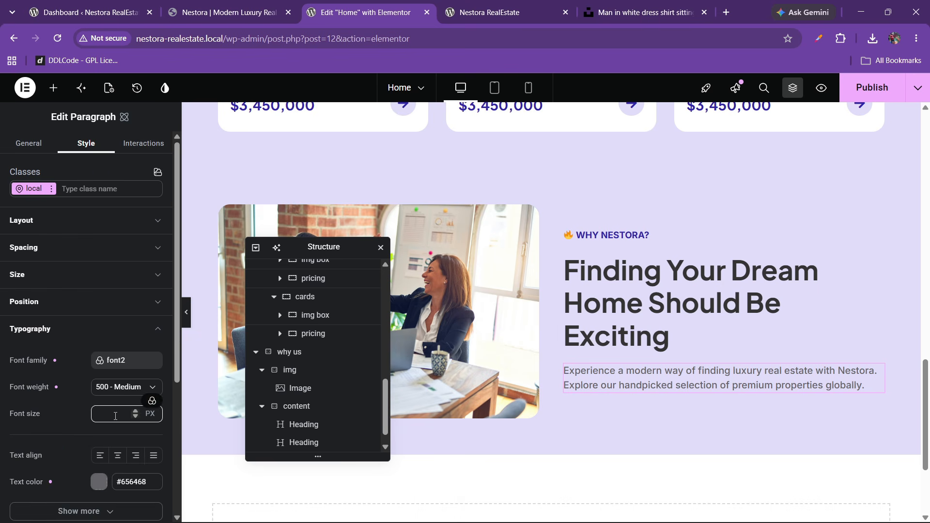
{"action": "scroll", "coordinate": [116, 416], "scroll_direction": "down", "scroll_amount": 4}
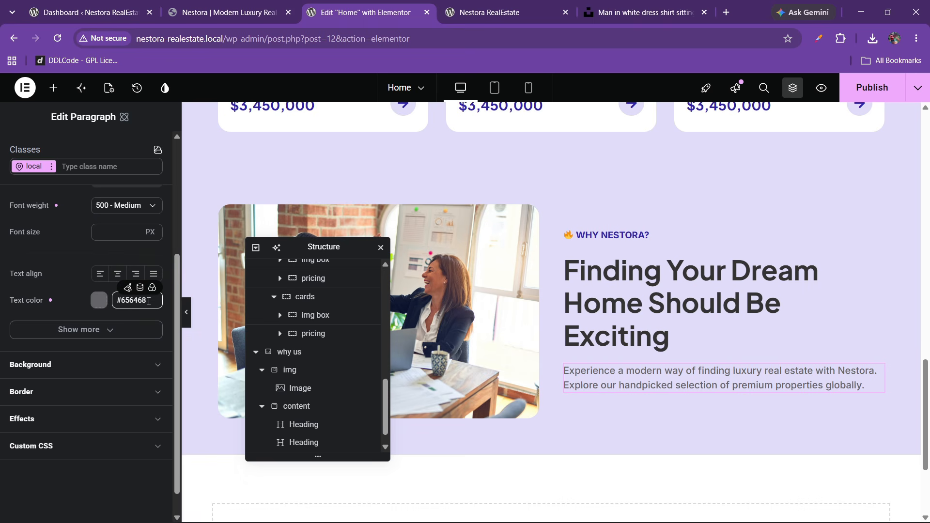
{"action": "left_click", "coordinate": [153, 289]}
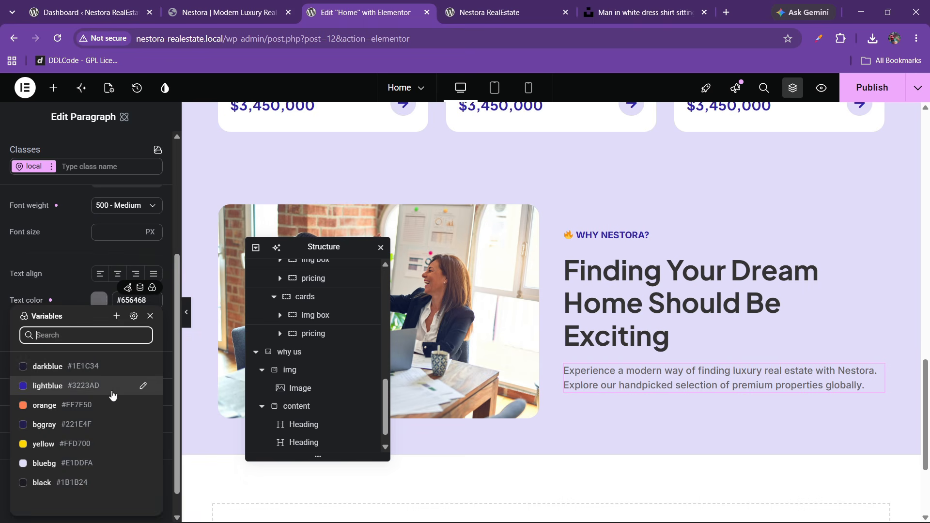
{"action": "left_click", "coordinate": [74, 294]}
{"action": "left_click", "coordinate": [68, 305]}
{"action": "scroll", "coordinate": [56, 344], "scroll_direction": "down", "scroll_amount": 6}
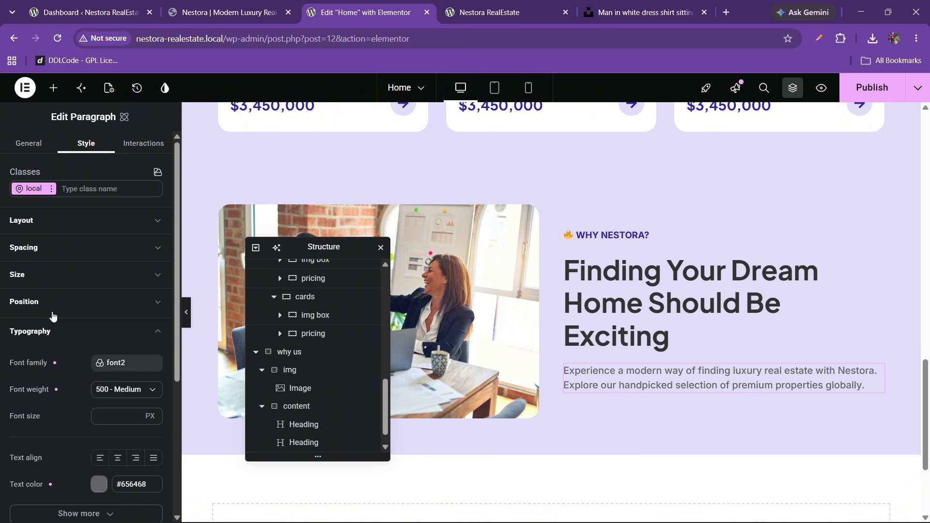
{"action": "left_click", "coordinate": [99, 272]}
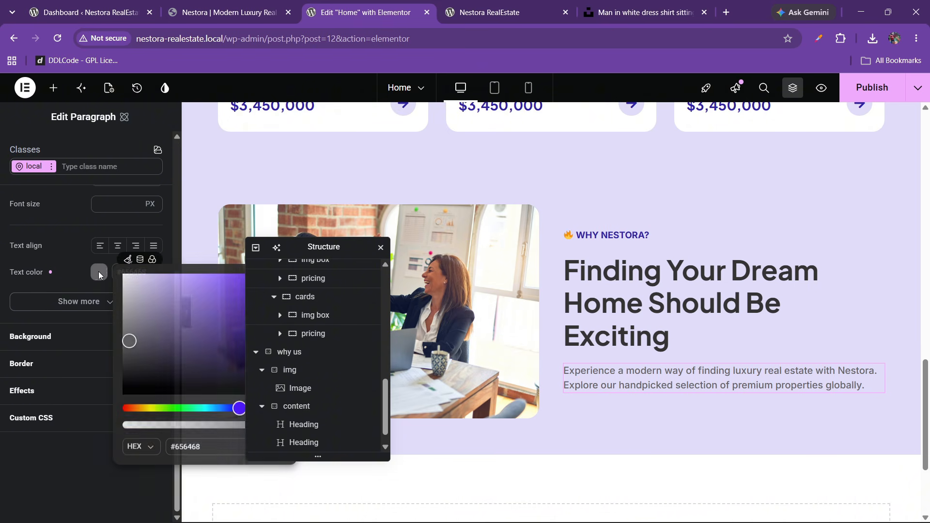
{"action": "left_click_drag", "start_coordinate": [300, 256], "coordinate": [411, 268]}
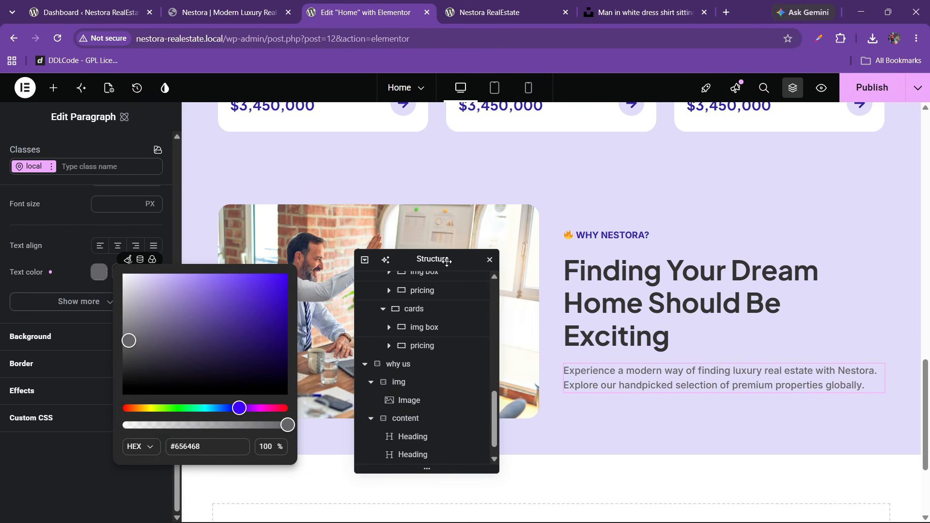
{"action": "left_click", "coordinate": [83, 366]}
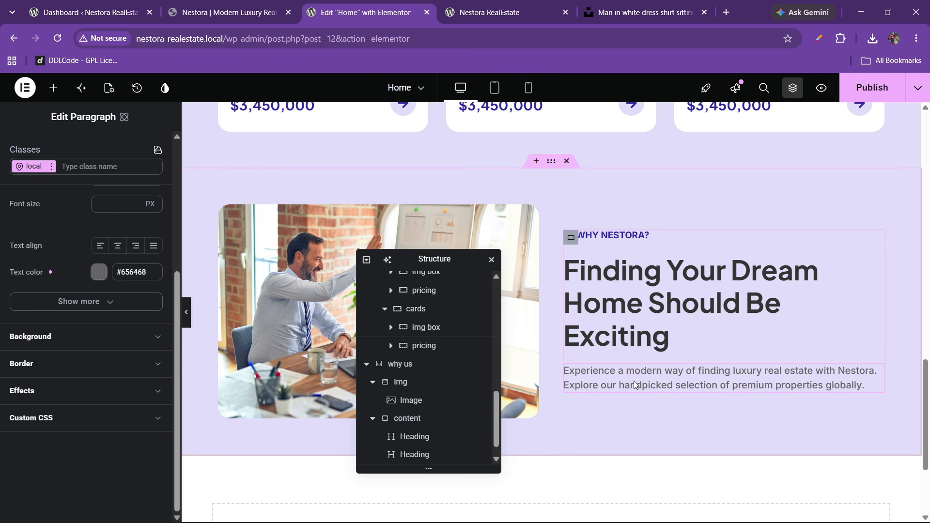
- Check the reference stat cards and add a container-based Grid below the why us paragraph
{"action": "left_click", "coordinate": [227, 5]}
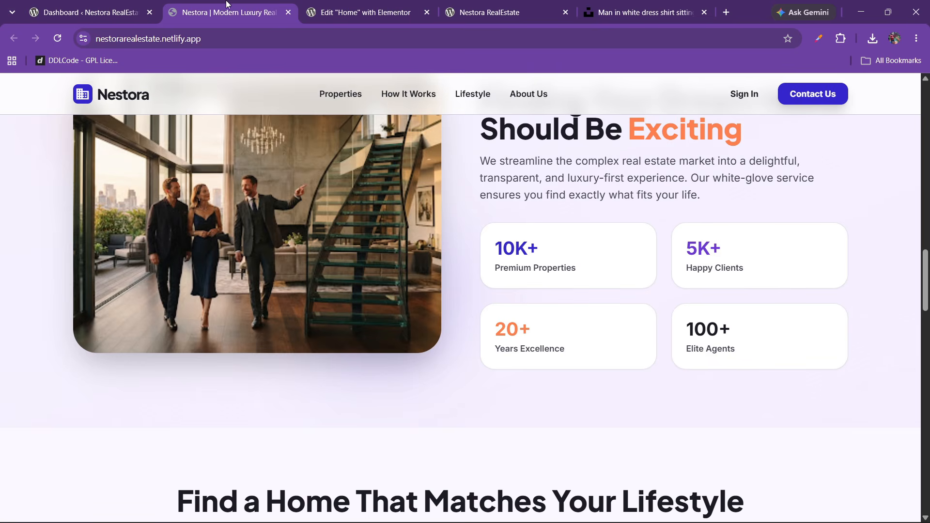
{"action": "left_click", "coordinate": [399, 6]}
{"action": "left_click", "coordinate": [54, 90]}
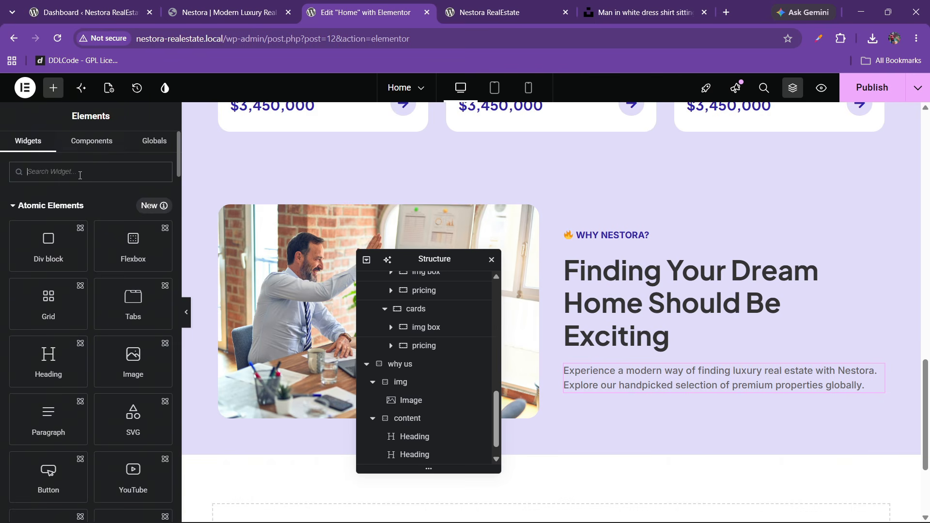
{"action": "type", "text": "grid"}
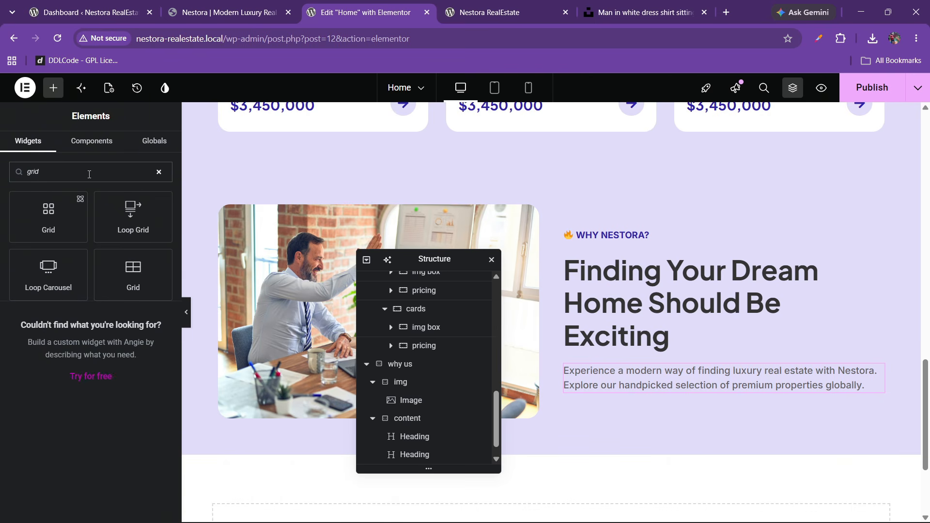
{"action": "left_click_drag", "start_coordinate": [136, 272], "coordinate": [705, 368]}
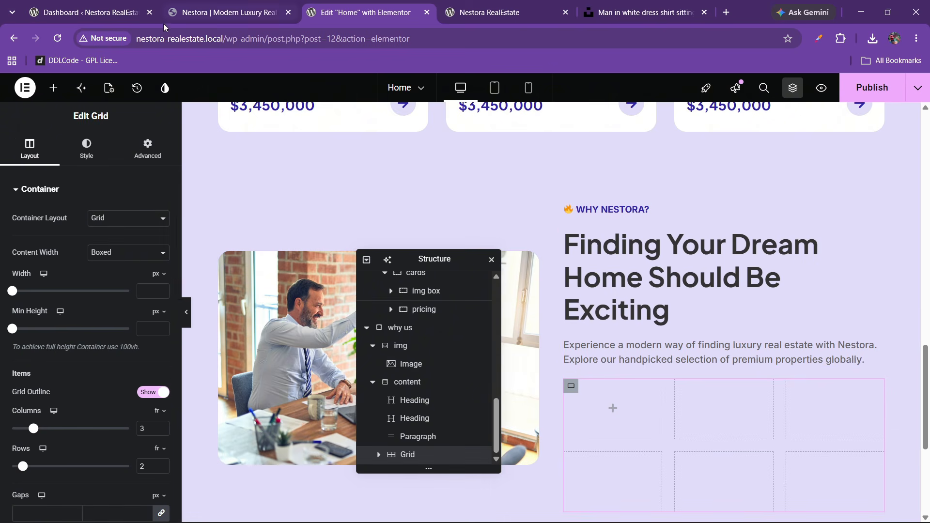
- Set the new grid to 2 columns and 2 rows with 20 px column and row gaps
{"action": "left_click", "coordinate": [213, 6]}
{"action": "left_click", "coordinate": [361, 12]}
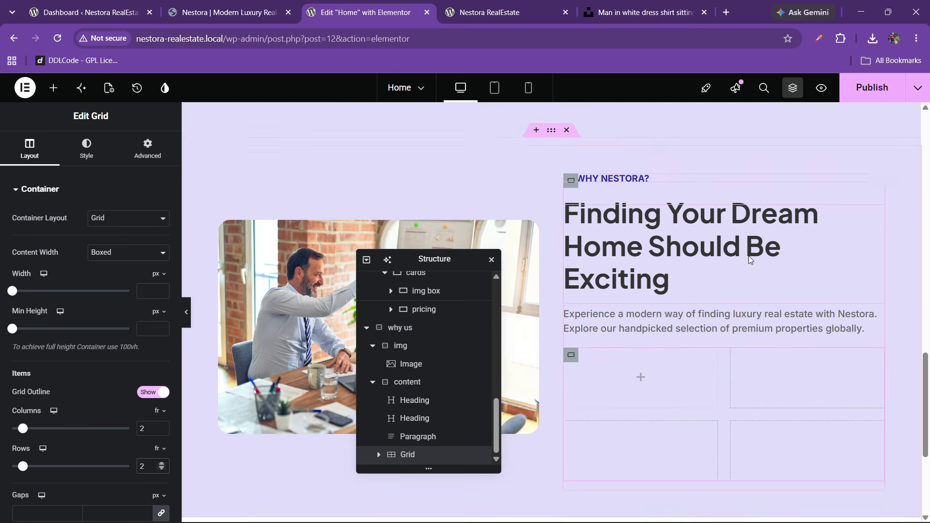
{"action": "scroll", "coordinate": [103, 397], "scroll_direction": "down", "scroll_amount": 3}
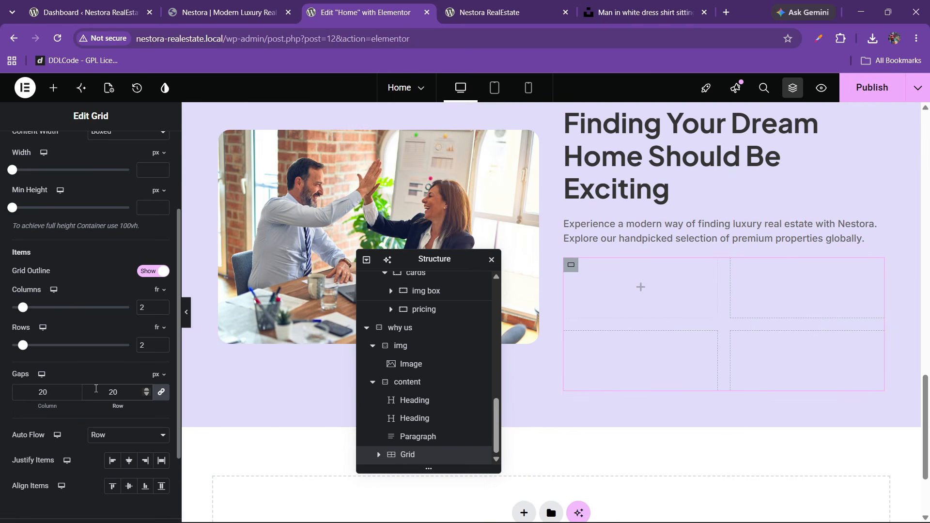
- Add a Container to the first cell of the why us grid
{"action": "left_click", "coordinate": [54, 88]}
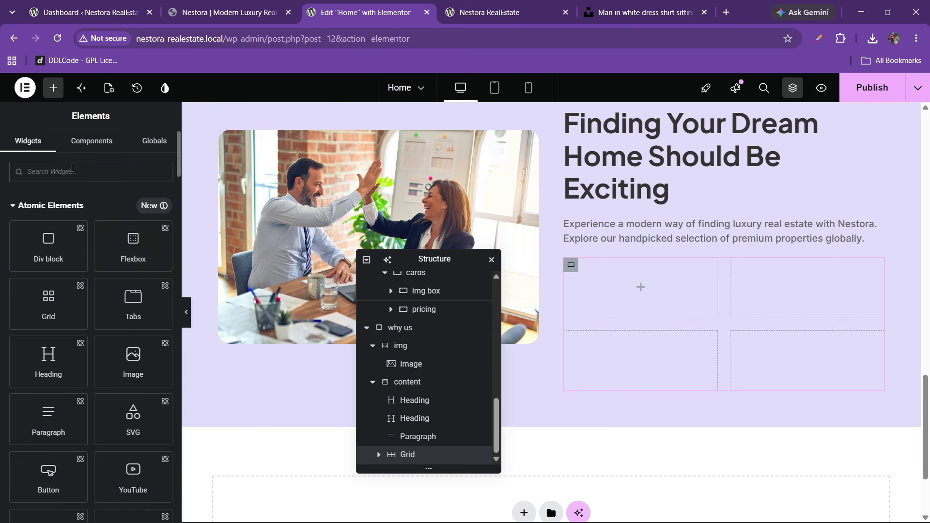
{"action": "type", "text": "cont"}
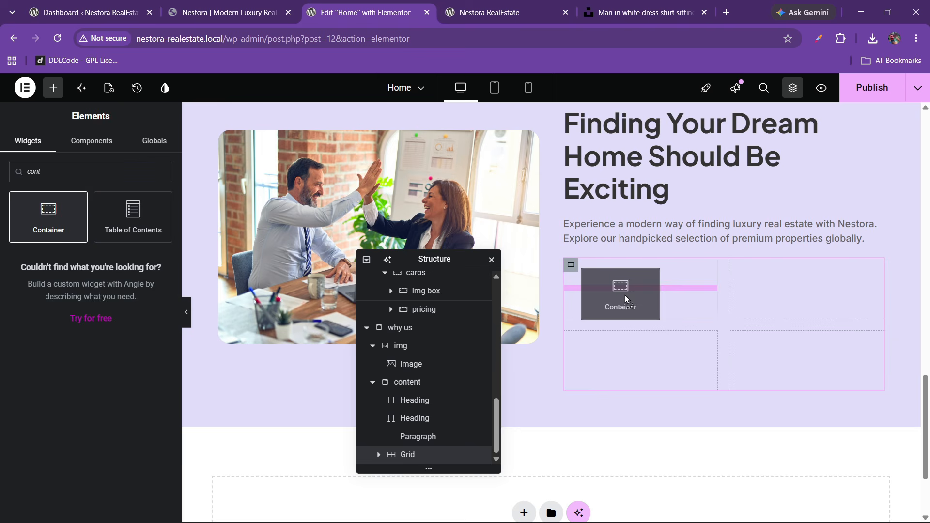
{"action": "left_click_drag", "start_coordinate": [625, 296], "coordinate": [626, 297]}
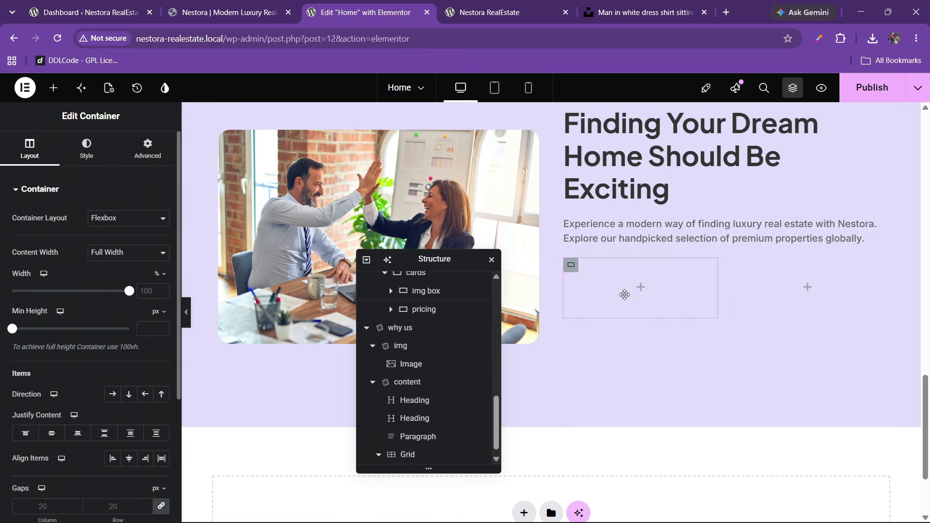
- Compare with the reference stat cards and rename the grid's container as counter
{"action": "left_click", "coordinate": [226, 12]}
{"action": "scroll", "coordinate": [476, 311], "scroll_direction": "down", "scroll_amount": 12}
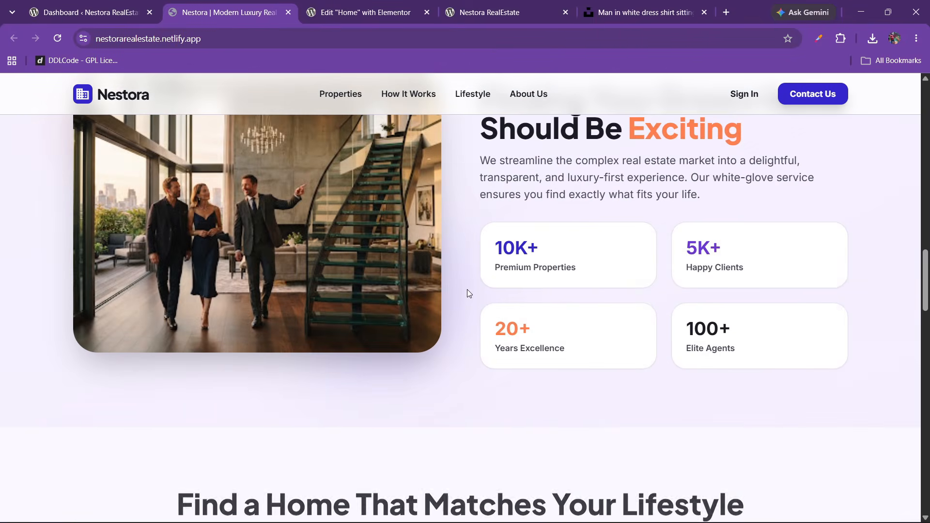
{"action": "left_click", "coordinate": [378, 7]}
{"action": "left_click", "coordinate": [270, 4]}
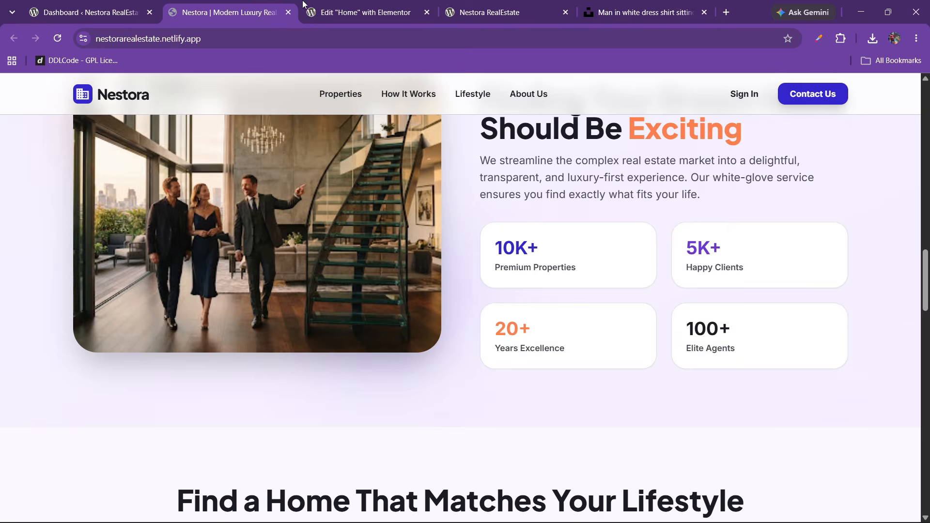
{"action": "left_click", "coordinate": [368, 12]}
{"action": "scroll", "coordinate": [422, 453], "scroll_direction": "up", "scroll_amount": 2}
{"action": "scroll", "coordinate": [423, 453], "scroll_direction": "down", "scroll_amount": 3}
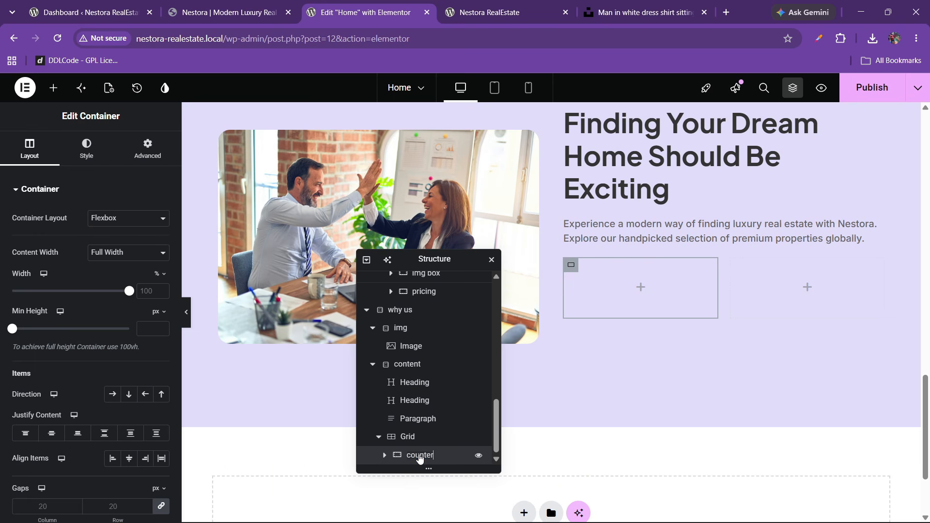
{"action": "key", "text": "Return"}
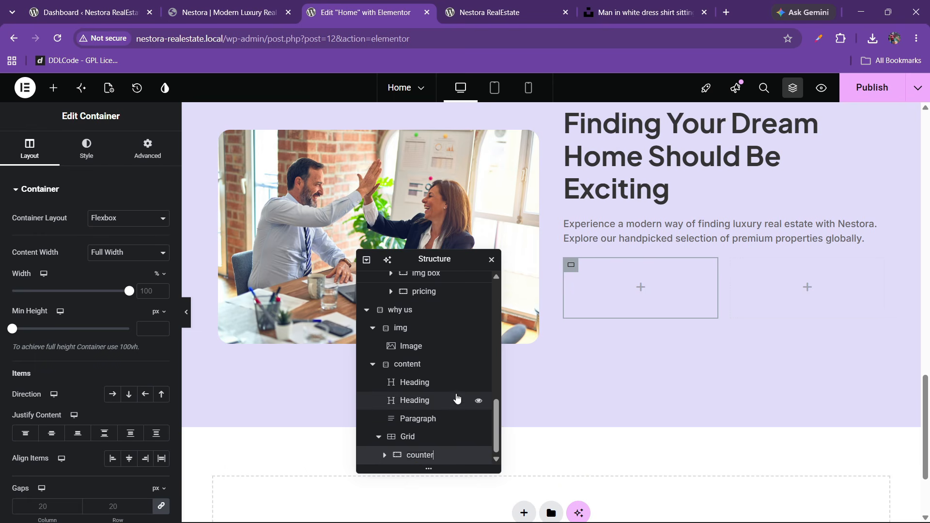
- Give the counter container a white background and add padding on all sides, using the reference card as a guide
{"action": "left_click", "coordinate": [84, 158]}
{"action": "left_click", "coordinate": [113, 248]}
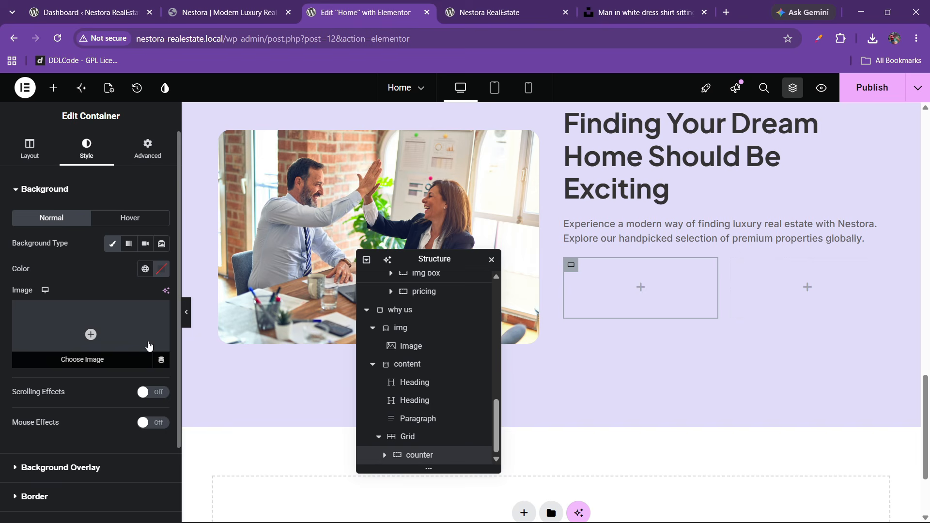
{"action": "left_click", "coordinate": [161, 269]}
{"action": "left_click", "coordinate": [148, 149]}
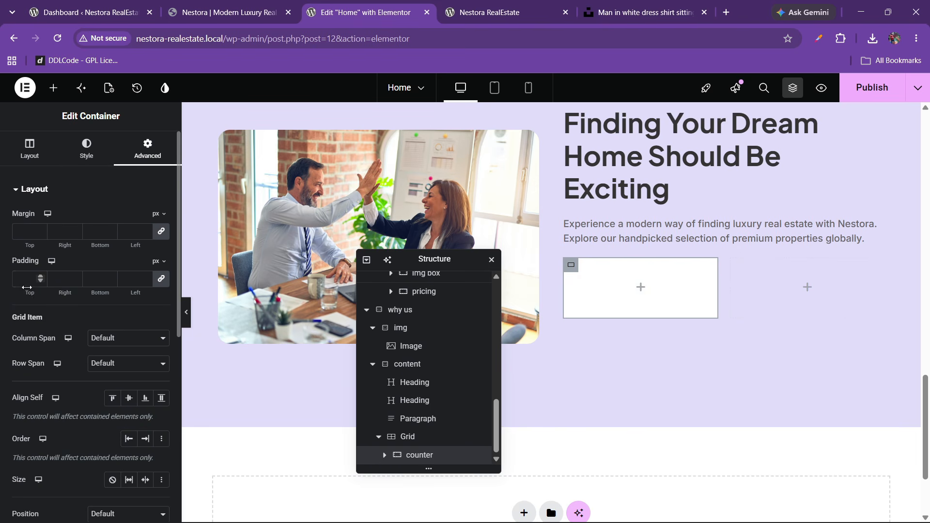
{"action": "left_click", "coordinate": [201, 7]}
{"action": "left_click", "coordinate": [328, 4]}
- Add a Counter widget inside the white counter container
{"action": "left_click", "coordinate": [54, 87]}
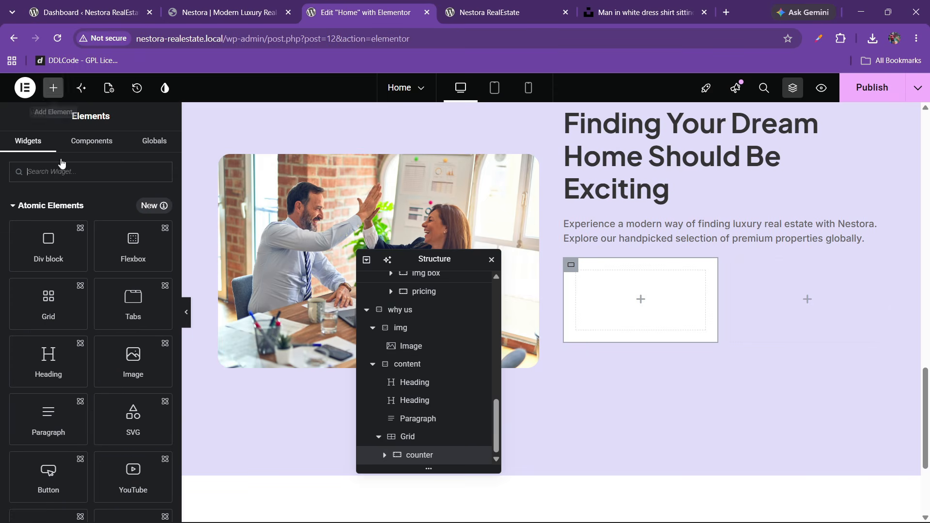
{"action": "type", "text": "counter"}
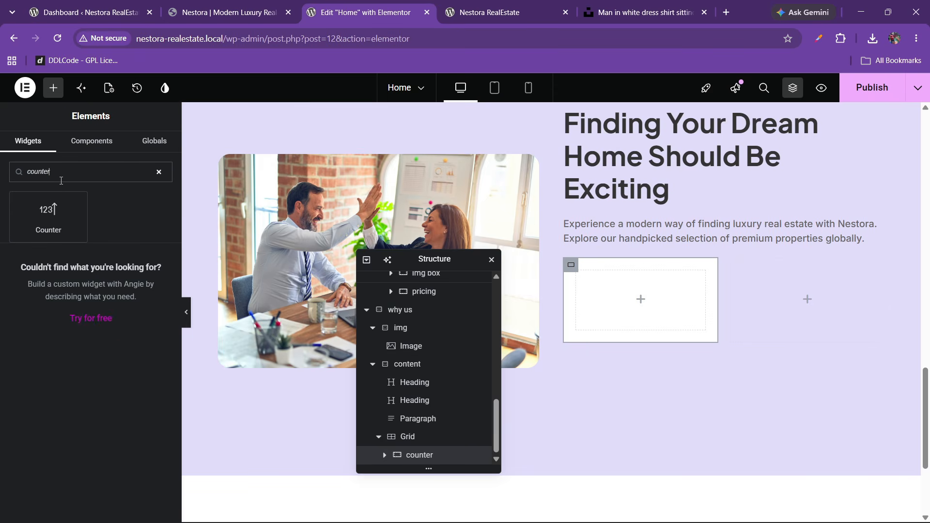
{"action": "left_click_drag", "start_coordinate": [48, 216], "coordinate": [614, 304]}
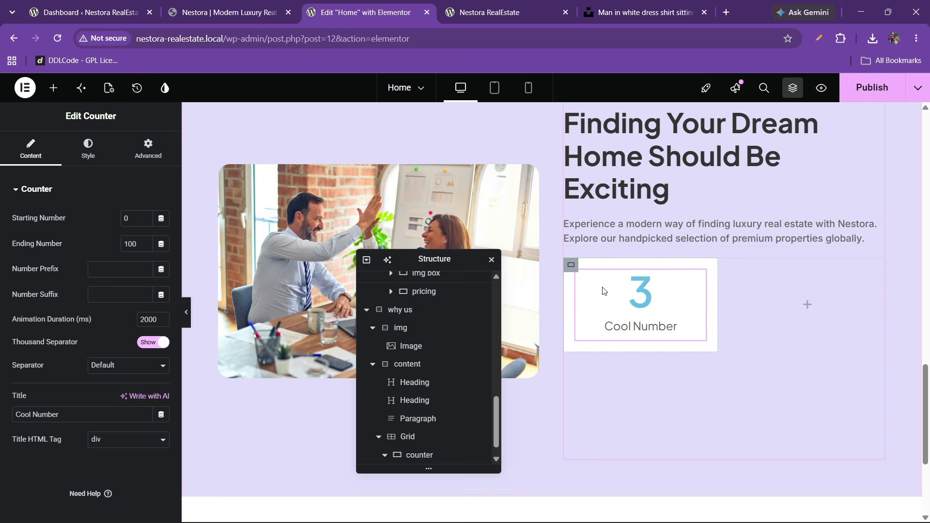
- Copy the Premium Properties label from the first stat card on the reference site and return to the page editor
{"action": "left_click", "coordinate": [230, 6]}
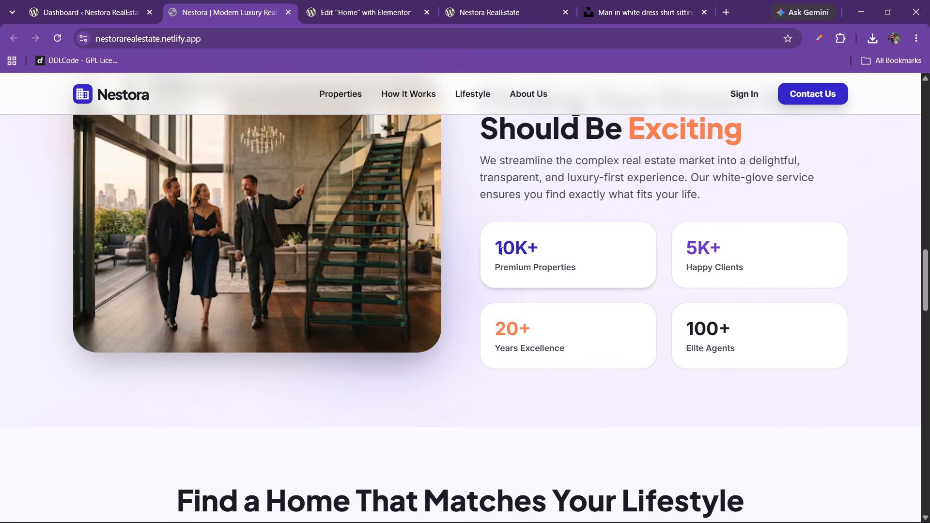
{"action": "left_click_drag", "start_coordinate": [498, 268], "coordinate": [586, 276]}
{"action": "right_click", "coordinate": [558, 272]}
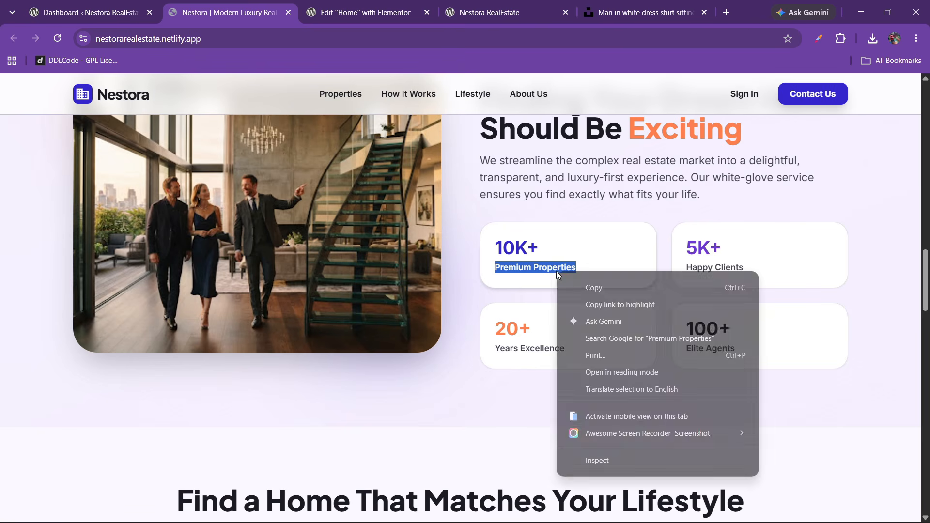
{"action": "left_click", "coordinate": [592, 294]}
{"action": "key", "text": "ctrl+Tab"}
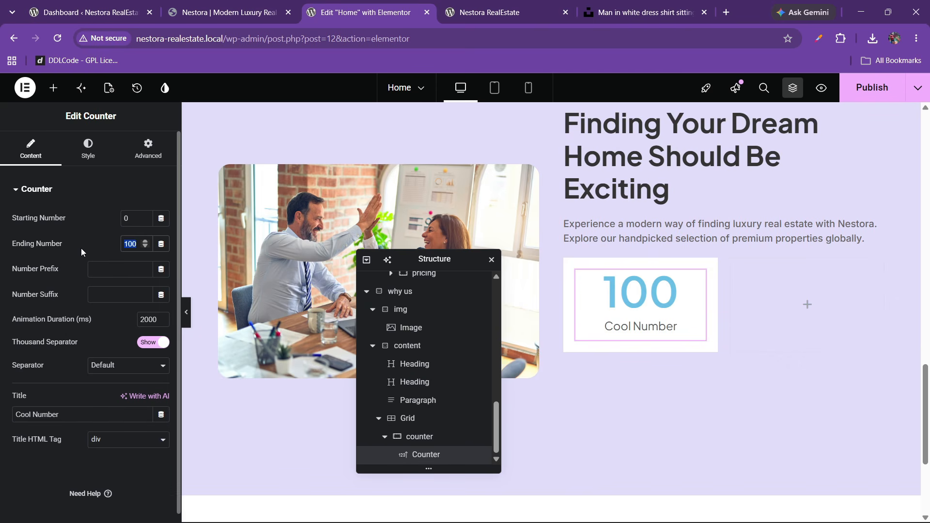
- Set the counter's ending number to 10, its number suffix to K+ and its title to Premium Properties
{"action": "type", "text": "10"}
{"action": "left_click", "coordinate": [101, 300]}
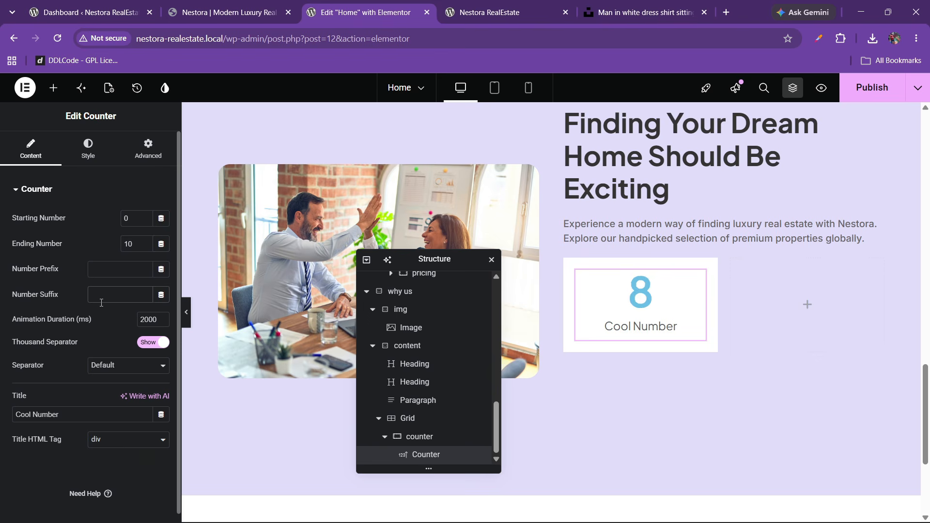
{"action": "type", "text": "K+"}
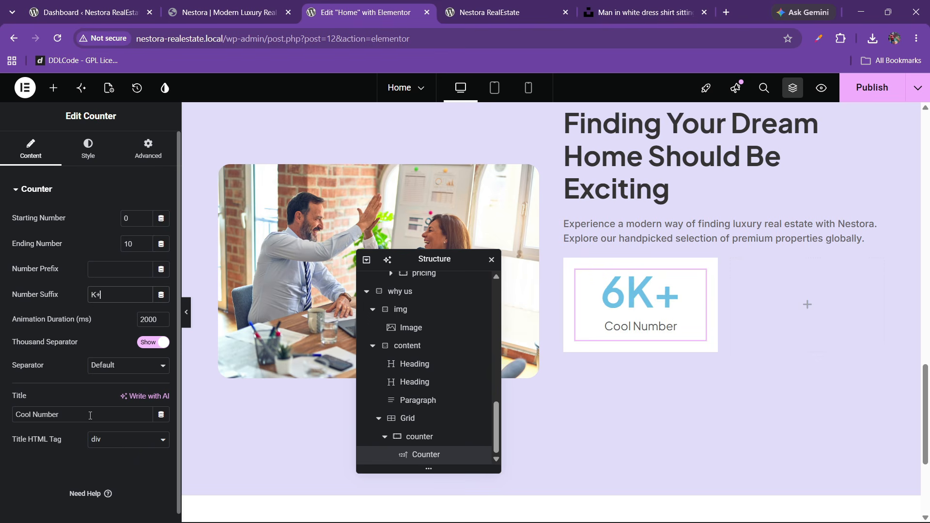
{"action": "triple_click", "coordinate": [90, 416]}
{"action": "key", "text": "BackSpace"}
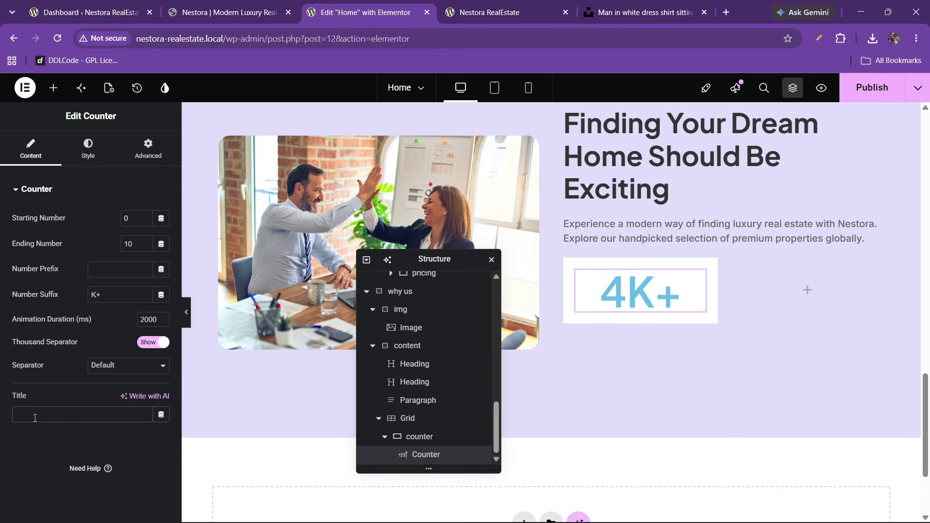
{"action": "right_click", "coordinate": [35, 418]}
{"action": "left_click", "coordinate": [82, 251]}
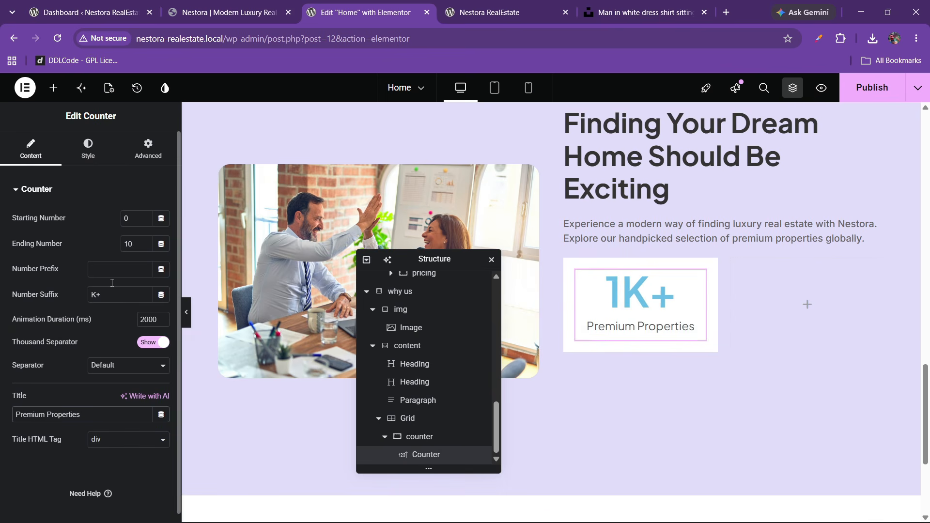
- Align the counter's title and number to the start
{"action": "left_click", "coordinate": [88, 148]}
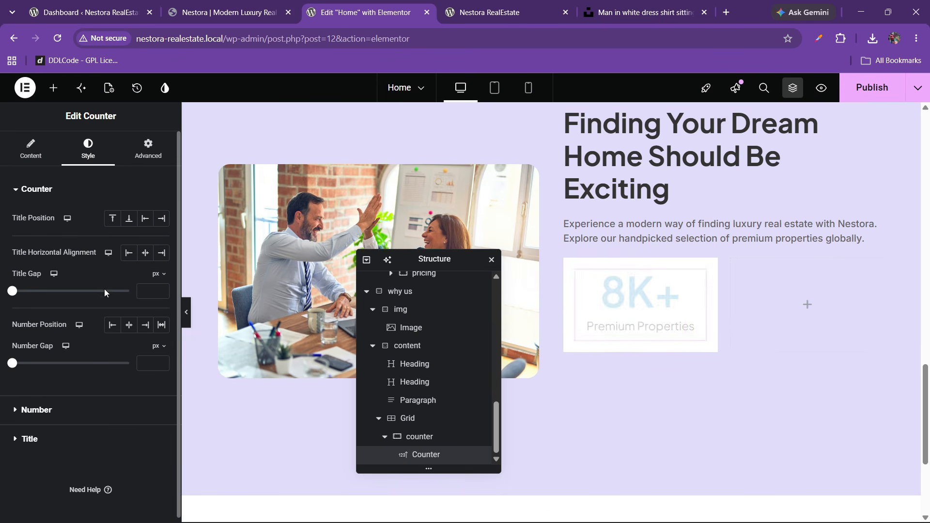
{"action": "left_click", "coordinate": [128, 253]}
{"action": "left_click", "coordinate": [113, 325]}
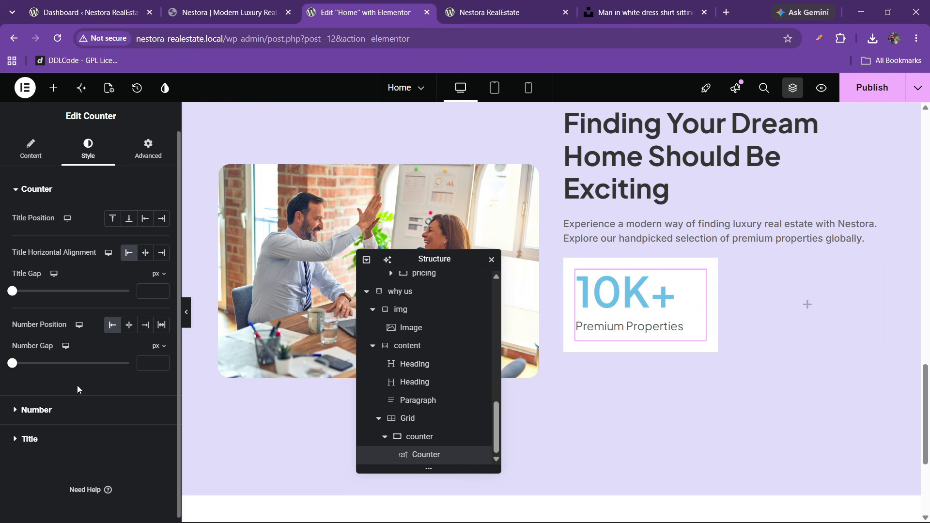
- Apply the global dark blue color to the counter's number
{"action": "left_click", "coordinate": [60, 410]}
{"action": "left_click", "coordinate": [161, 247]}
{"action": "left_click", "coordinate": [44, 264]}
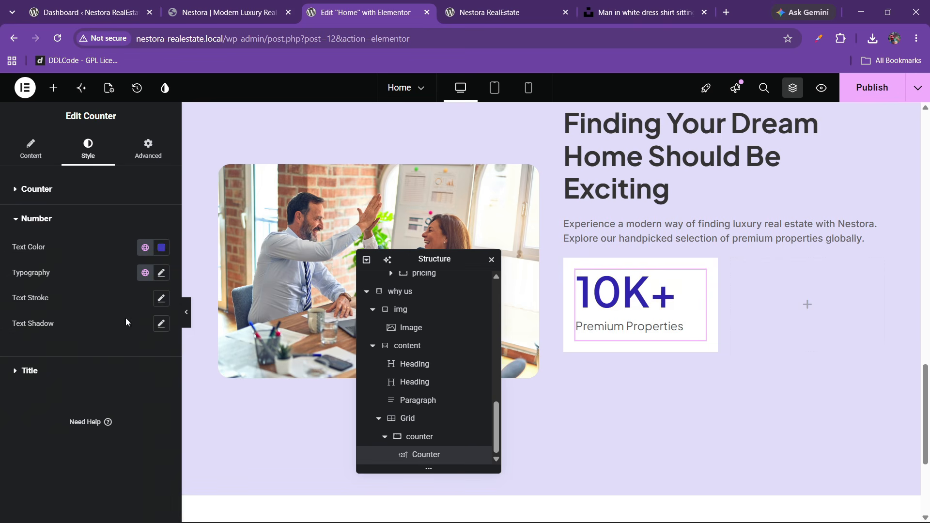
- Set the counter number's font size to 27 px and weight to 700 (Bold), and compare it with the reference
{"action": "left_click", "coordinate": [161, 272]}
{"action": "left_click", "coordinate": [141, 367]}
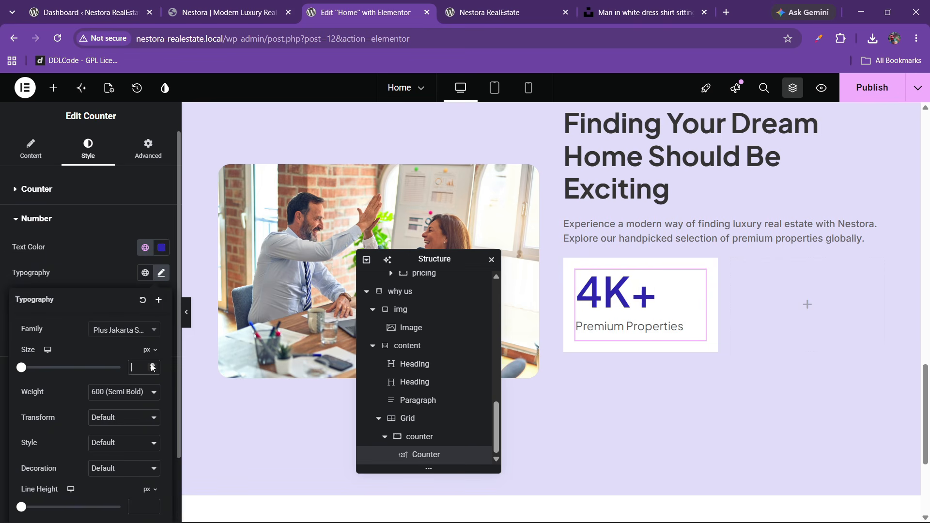
{"action": "type", "text": "37"}
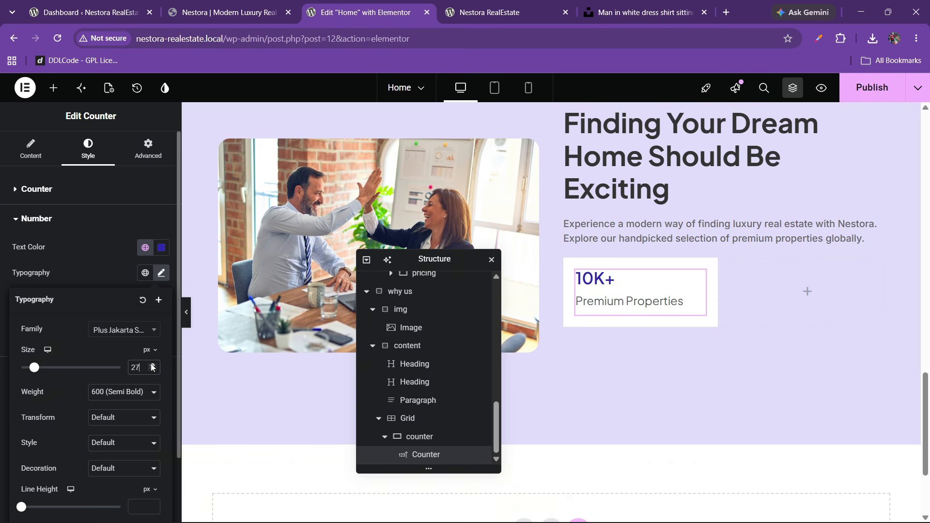
{"action": "left_click", "coordinate": [120, 392]}
{"action": "left_click", "coordinate": [116, 316]}
{"action": "left_click", "coordinate": [267, 9]}
{"action": "left_click", "coordinate": [358, 13]}
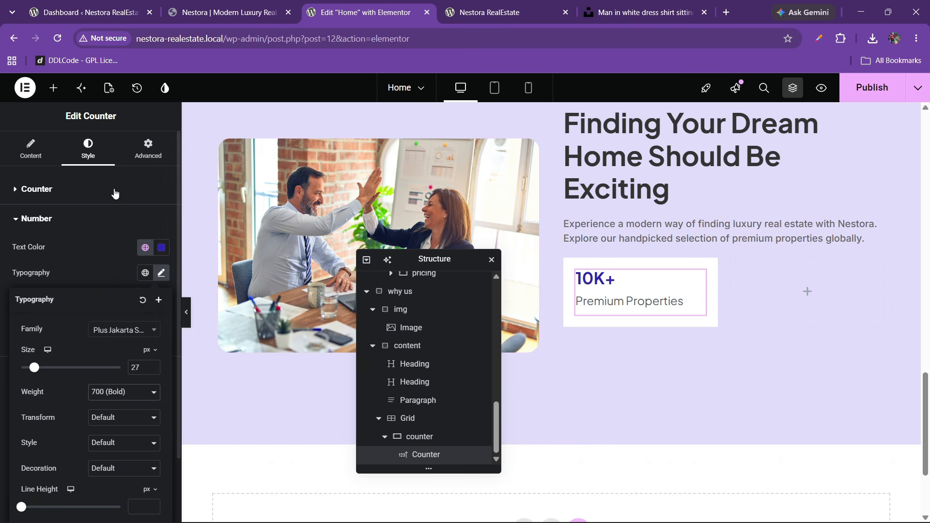
- Set the counter title's font size to 14 px
{"action": "left_click", "coordinate": [42, 226]}
{"action": "left_click", "coordinate": [64, 258]}
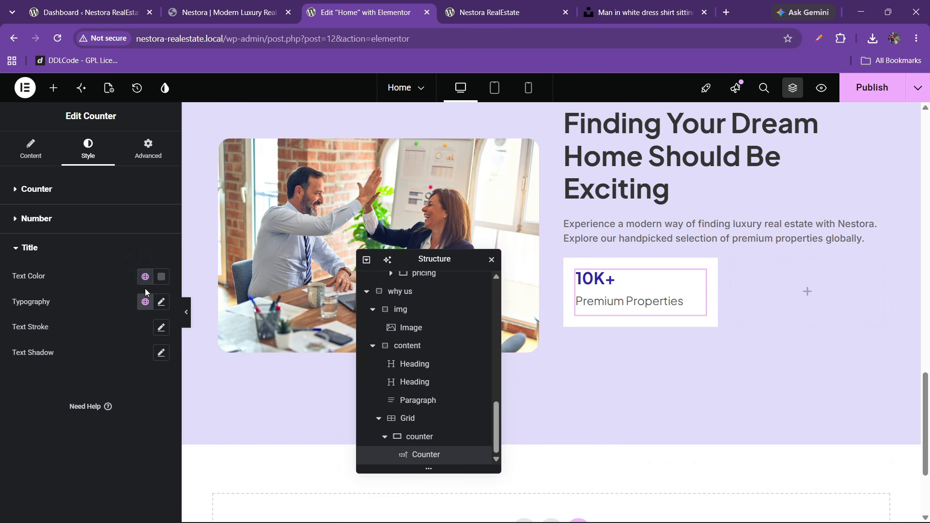
{"action": "left_click", "coordinate": [162, 302]}
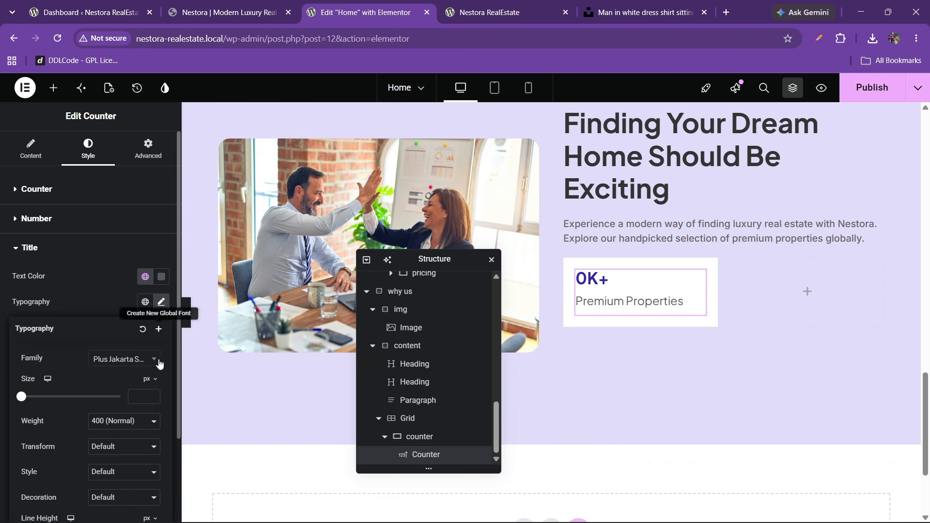
{"action": "left_click", "coordinate": [152, 395]}
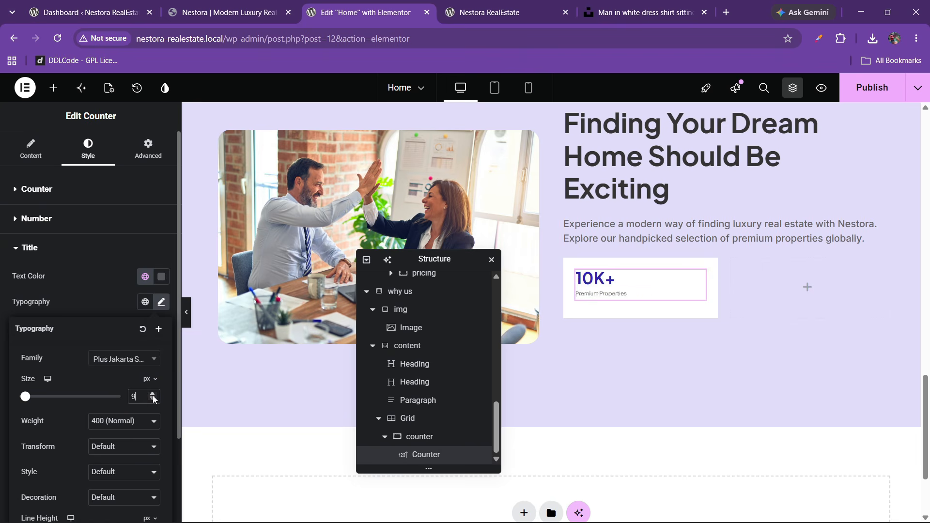
{"action": "left_click", "coordinate": [152, 396]}
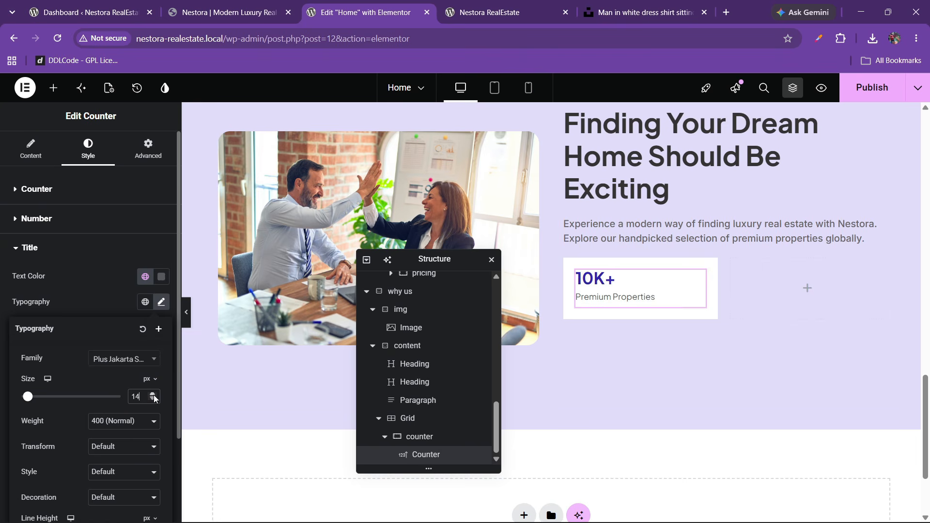
- Set the counter title's font size to 15 px and weight to 600 (Semi Bold), and compare it with the reference
{"action": "left_click", "coordinate": [154, 395]}
{"action": "left_click", "coordinate": [125, 421]}
{"action": "left_click", "coordinate": [114, 323]}
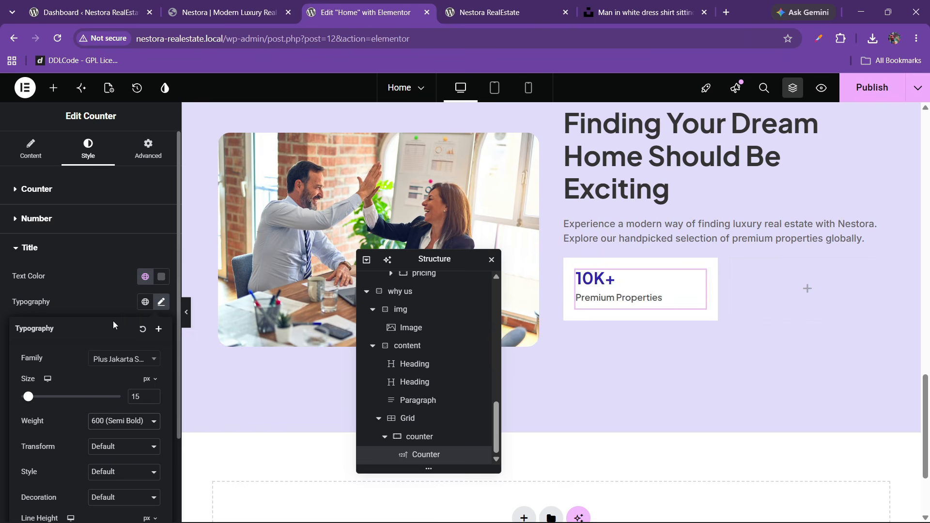
{"action": "left_click", "coordinate": [259, 6]}
{"action": "left_click", "coordinate": [342, 11]}
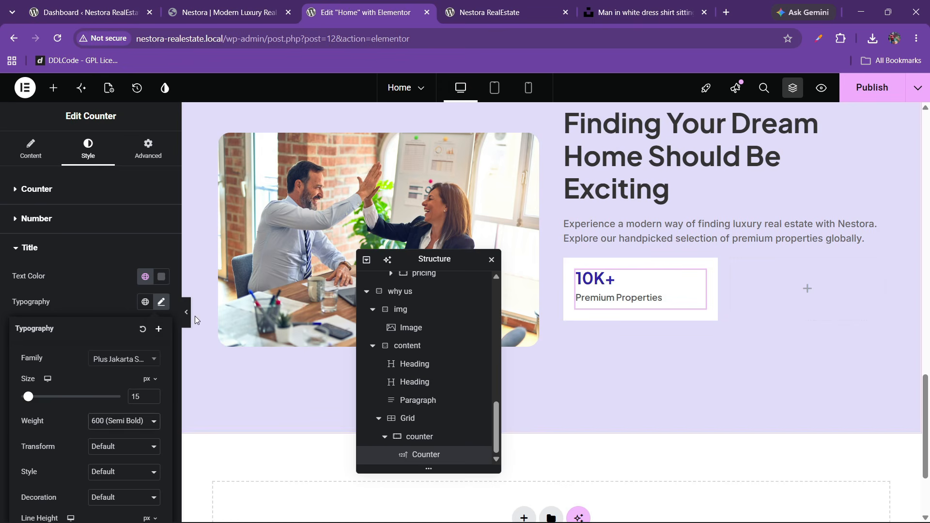
- Increase the counter number's font size to 30 px
{"action": "left_click", "coordinate": [77, 281]}
{"action": "left_click", "coordinate": [36, 218]}
{"action": "left_click", "coordinate": [161, 273]}
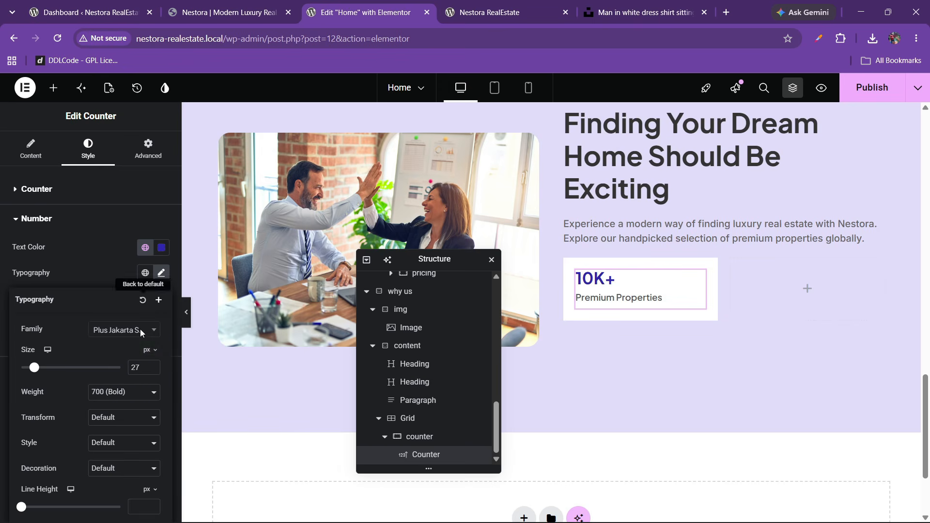
{"action": "left_click", "coordinate": [152, 365]}
{"action": "left_click", "coordinate": [152, 366]}
{"action": "left_click", "coordinate": [152, 366]}
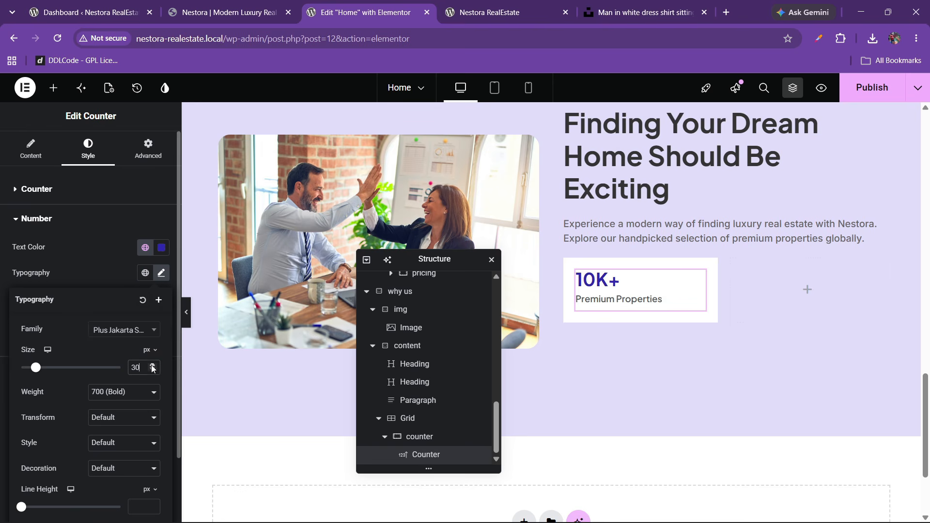
- Set the counter's title gap to 5 px and compare the card with the reference
{"action": "left_click", "coordinate": [80, 274]}
{"action": "left_click", "coordinate": [53, 216]}
{"action": "left_click", "coordinate": [48, 190]}
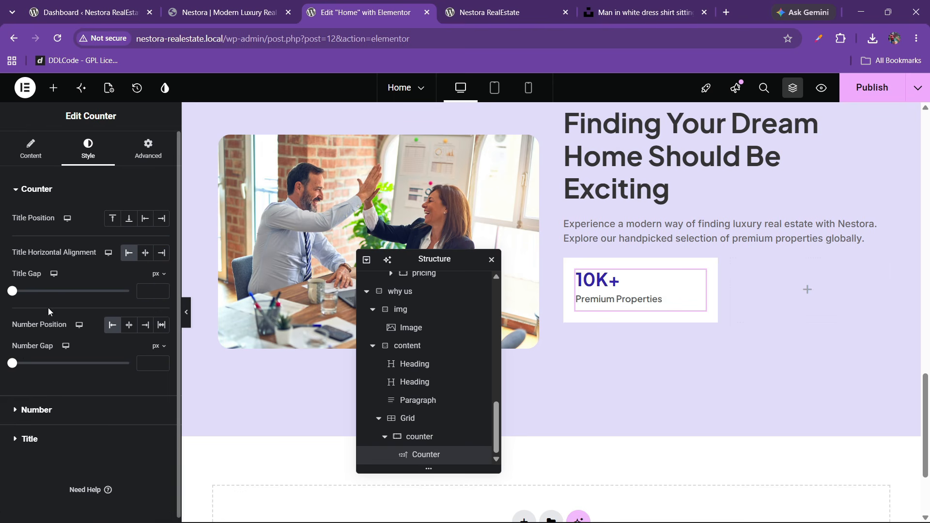
{"action": "left_click_drag", "start_coordinate": [13, 291], "coordinate": [20, 291]}
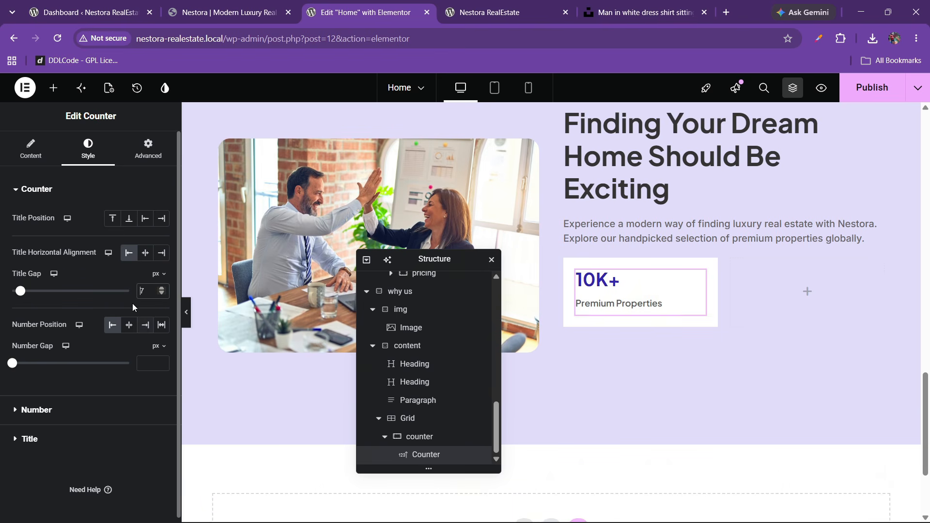
{"action": "type", "text": "5"}
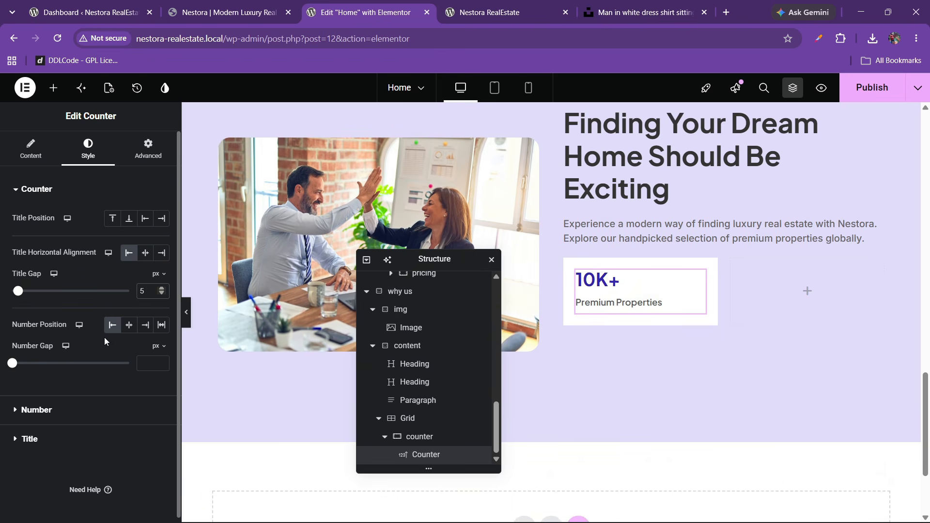
{"action": "left_click", "coordinate": [252, 7]}
{"action": "left_click", "coordinate": [339, 10]}
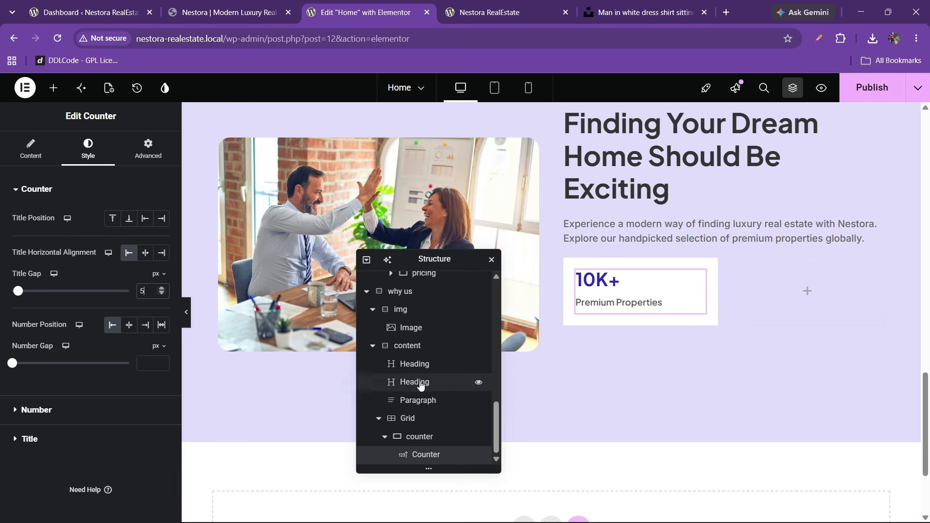
- Give the counter container a border radius of 10 px on all corners
{"action": "left_click", "coordinate": [411, 439]}
{"action": "left_click", "coordinate": [87, 147]}
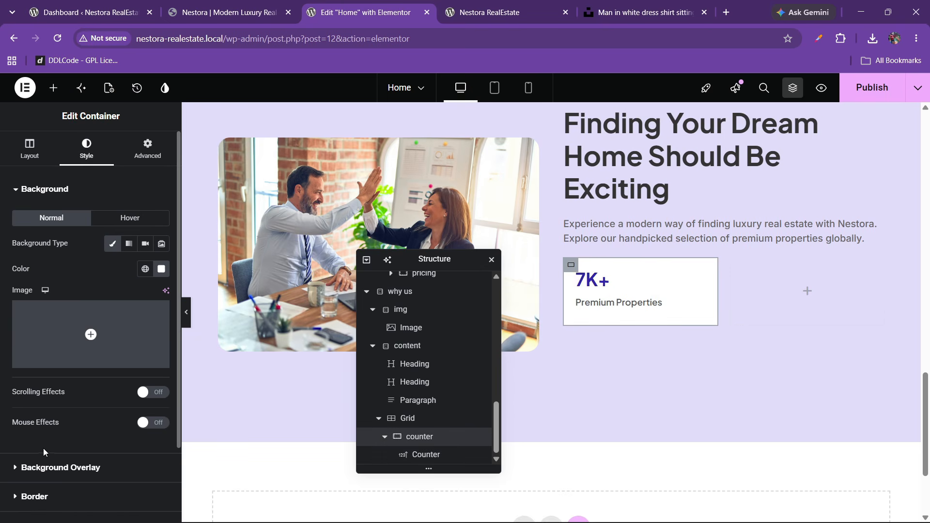
{"action": "scroll", "coordinate": [43, 449], "scroll_direction": "down", "scroll_amount": 2}
{"action": "left_click", "coordinate": [39, 409]}
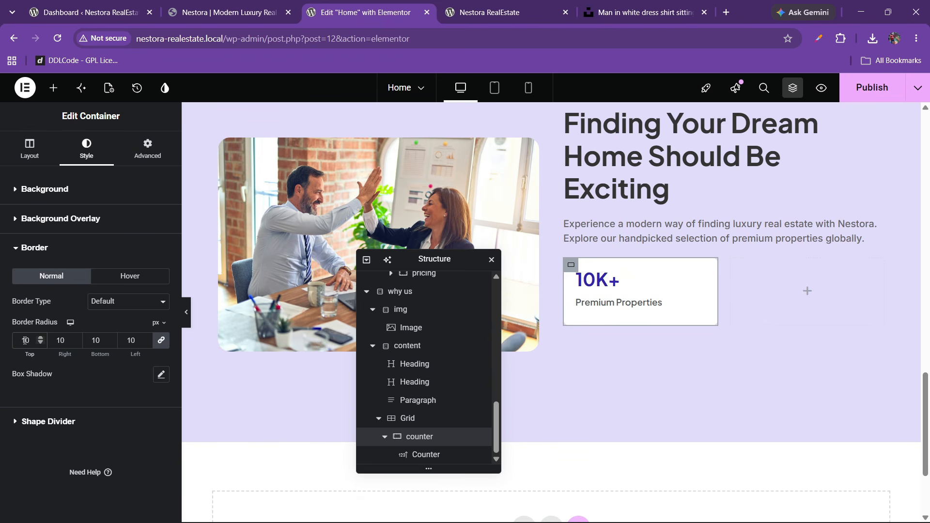
- Duplicate the counter container three times to fill the two-column grid with four cards, and compare the layout with the reference
{"action": "right_click", "coordinate": [417, 444]}
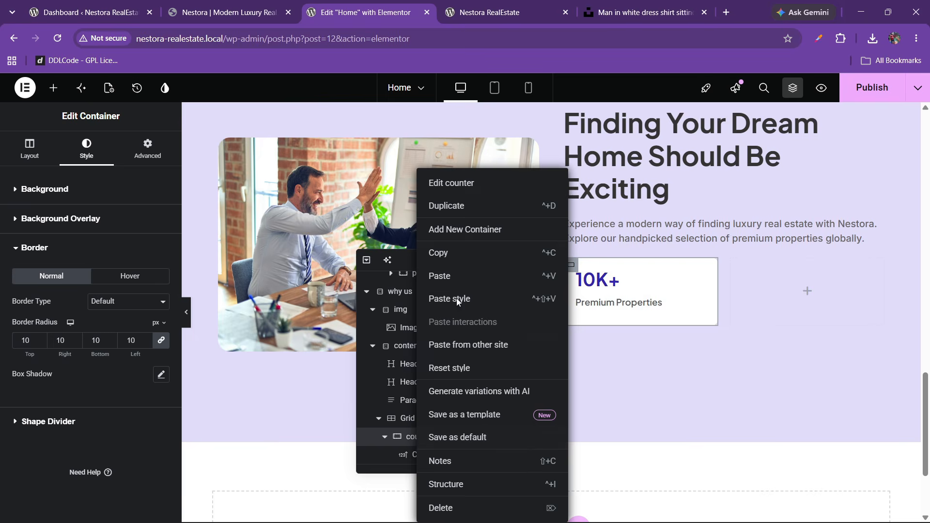
{"action": "left_click", "coordinate": [468, 211]}
{"action": "right_click", "coordinate": [429, 454]}
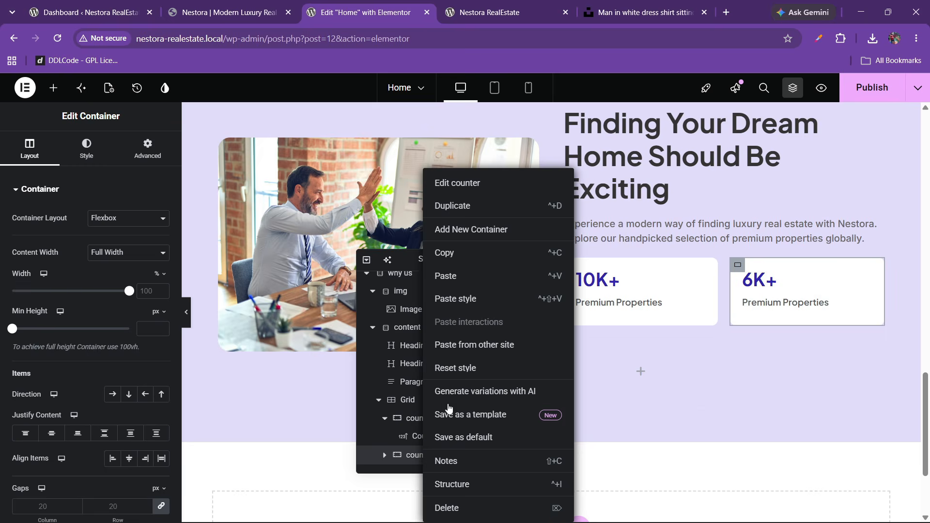
{"action": "left_click", "coordinate": [461, 207]}
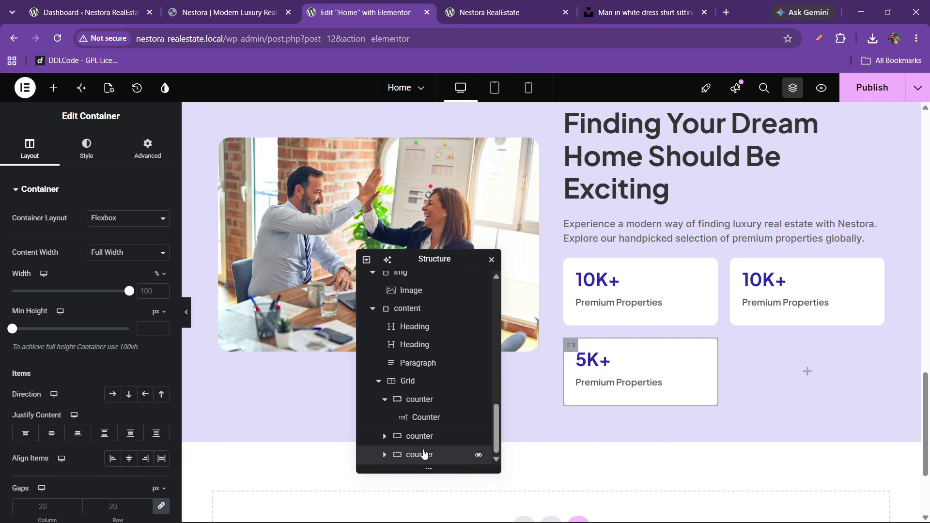
{"action": "right_click", "coordinate": [436, 453]}
{"action": "left_click", "coordinate": [451, 206]}
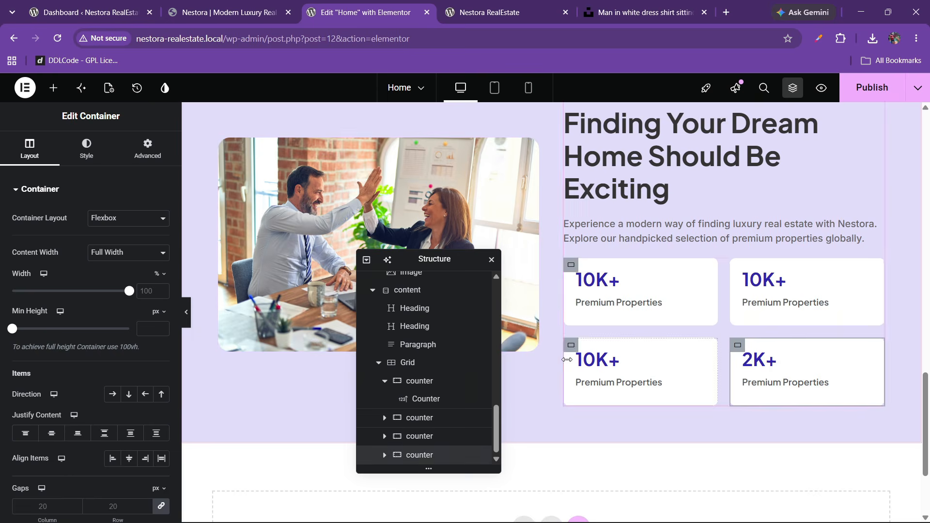
{"action": "left_click", "coordinate": [250, 6]}
{"action": "left_click", "coordinate": [358, 12]}
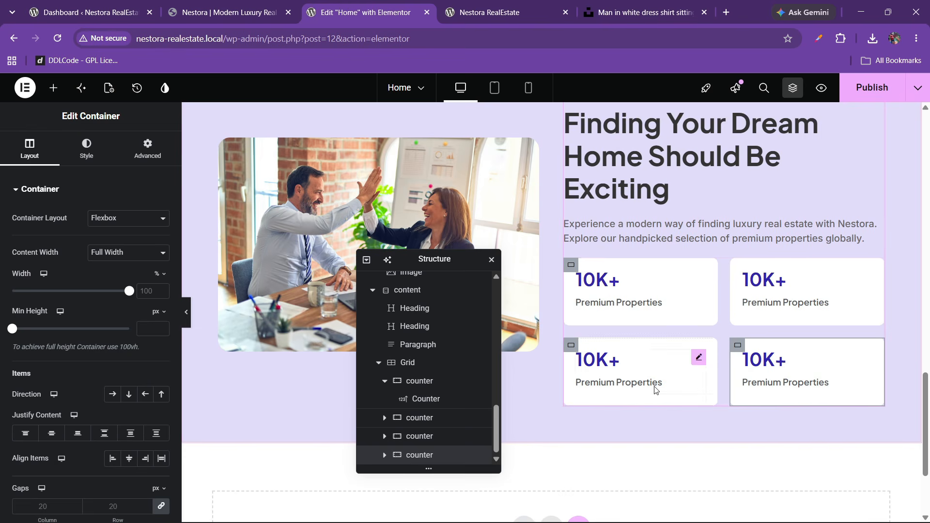
- Move the Structure panel off the section's image and select the why us container
{"action": "scroll", "coordinate": [601, 288], "scroll_direction": "up", "scroll_amount": 3}
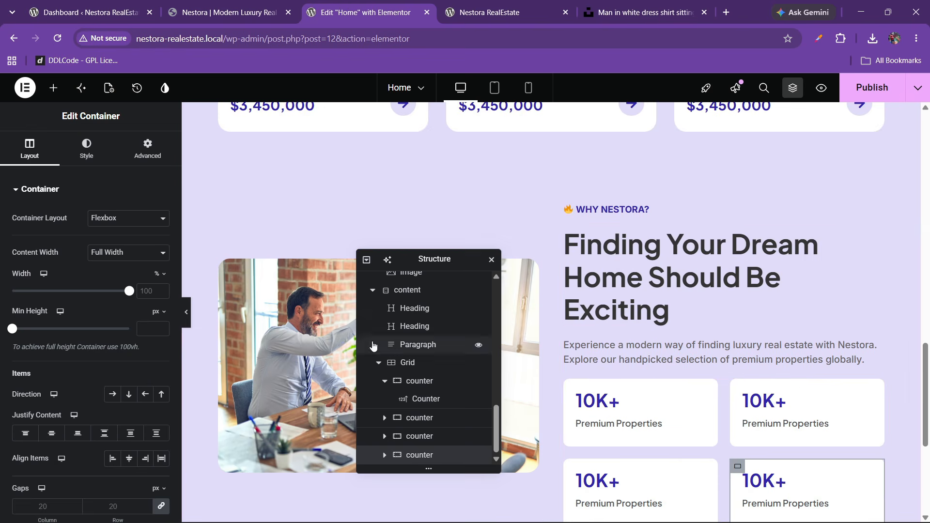
{"action": "left_click", "coordinate": [324, 329]}
{"action": "scroll", "coordinate": [427, 339], "scroll_direction": "up", "scroll_amount": 4}
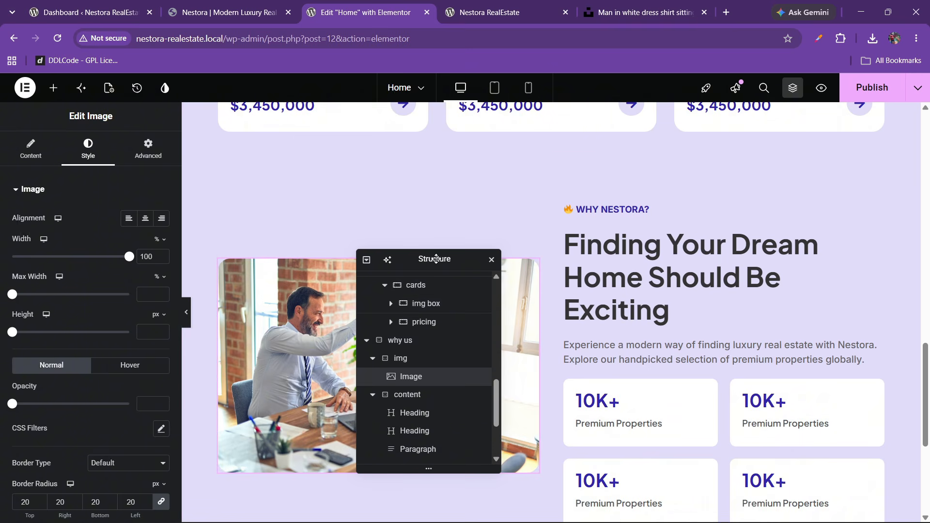
{"action": "left_click_drag", "start_coordinate": [436, 259], "coordinate": [538, 252]}
{"action": "left_click", "coordinate": [502, 333]}
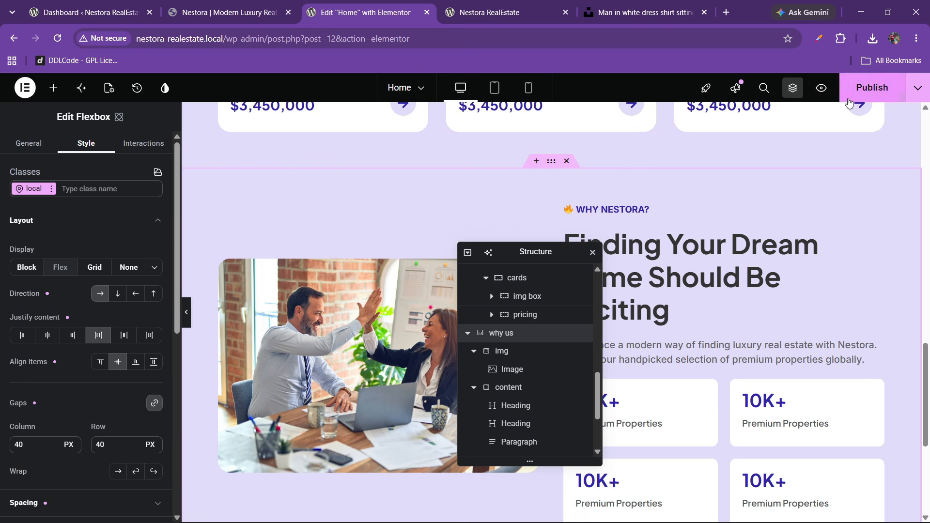
- Publish the page and check the why us section on the live site
{"action": "left_click", "coordinate": [872, 88]}
{"action": "left_click", "coordinate": [490, 12]}
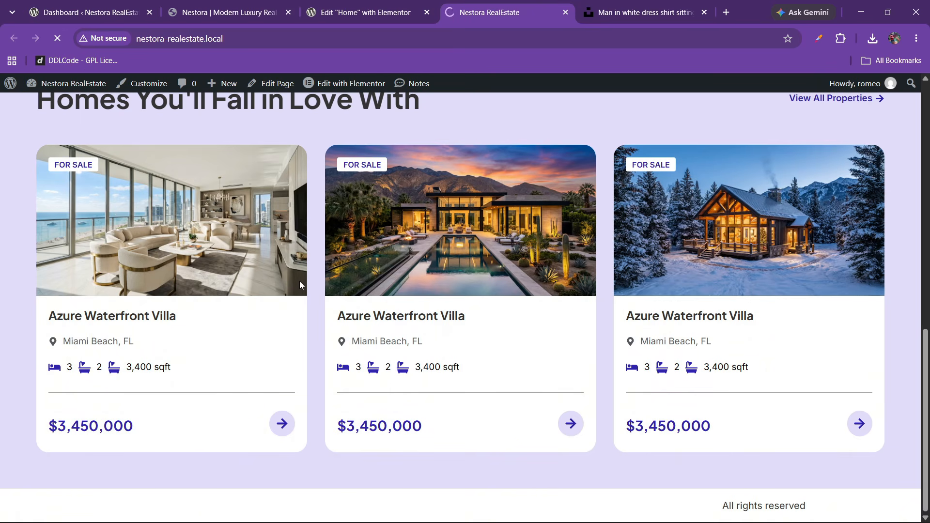
{"action": "scroll", "coordinate": [301, 280], "scroll_direction": "down", "scroll_amount": 8}
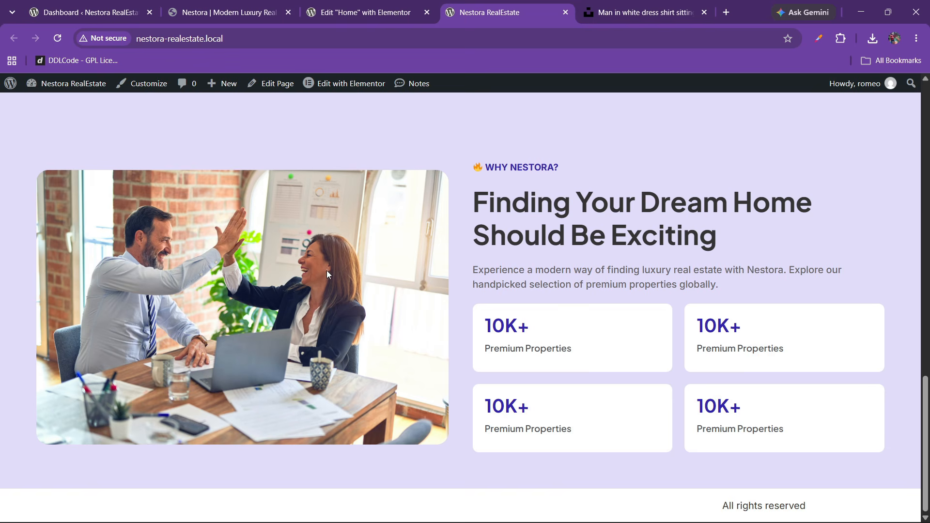
{"action": "scroll", "coordinate": [327, 270], "scroll_direction": "up", "scroll_amount": 3}
{"action": "left_click", "coordinate": [412, 10]}
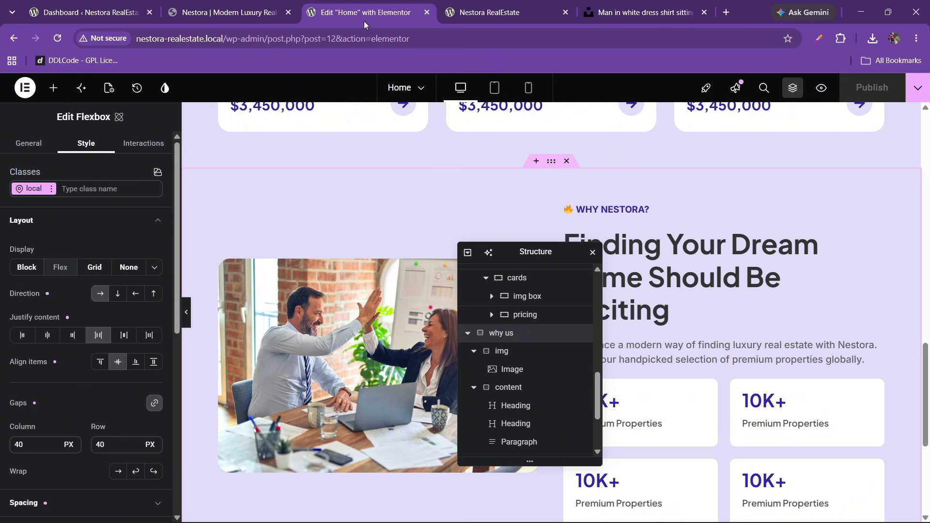
- Compare the reference's why us section with the live page, looking at the image alignment and spacing
{"action": "left_click", "coordinate": [271, 3]}
{"action": "scroll", "coordinate": [344, 233], "scroll_direction": "up", "scroll_amount": 2}
{"action": "scroll", "coordinate": [344, 235], "scroll_direction": "down", "scroll_amount": 2}
{"action": "scroll", "coordinate": [341, 248], "scroll_direction": "up", "scroll_amount": 2}
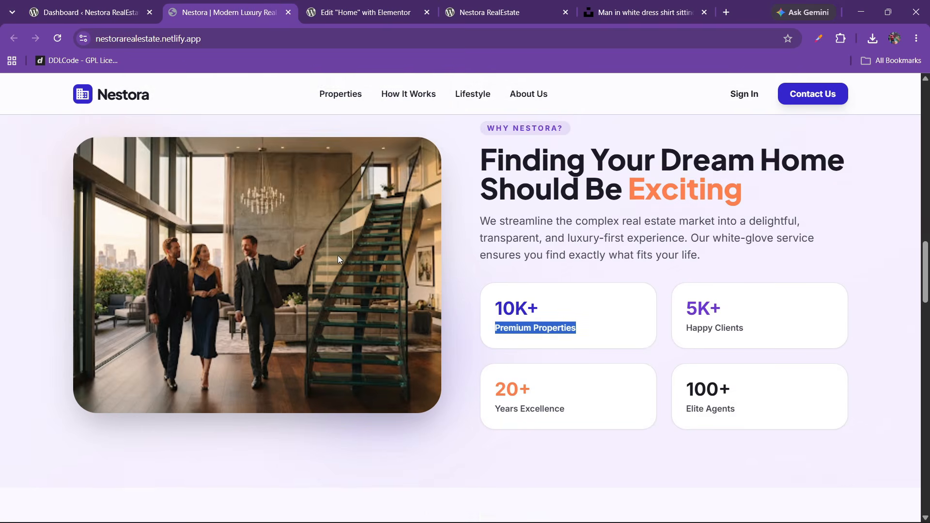
{"action": "scroll", "coordinate": [338, 255], "scroll_direction": "down", "scroll_amount": 2}
{"action": "key", "text": "ctrl+Tab"}
{"action": "key", "text": "ctrl+Tab"}
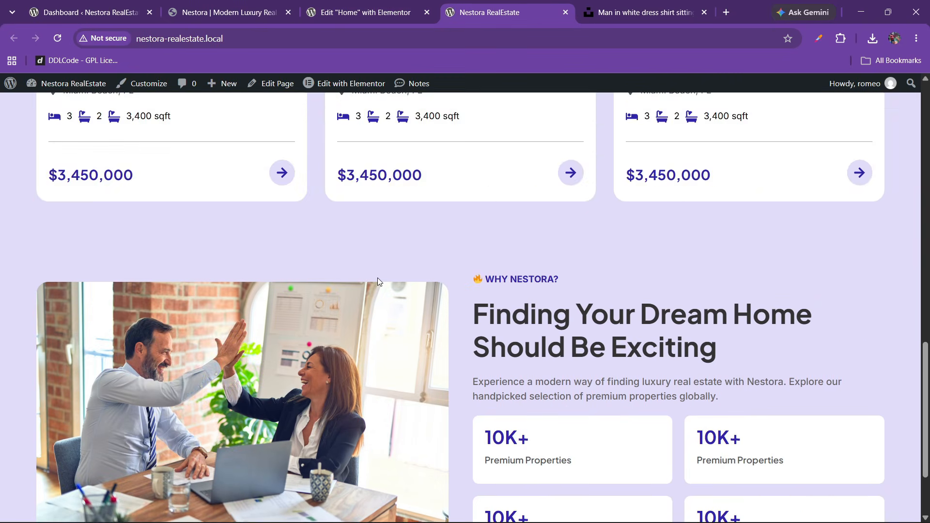
{"action": "scroll", "coordinate": [379, 281], "scroll_direction": "down", "scroll_amount": 2}
- Align the why us container's items to the start, publish the page and check it on the live site
{"action": "left_click", "coordinate": [335, 4]}
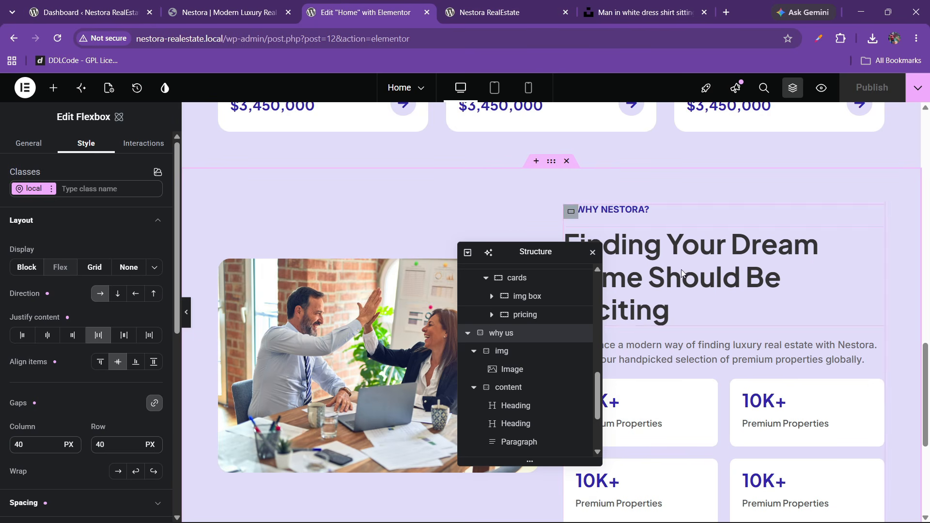
{"action": "left_click", "coordinate": [100, 362]}
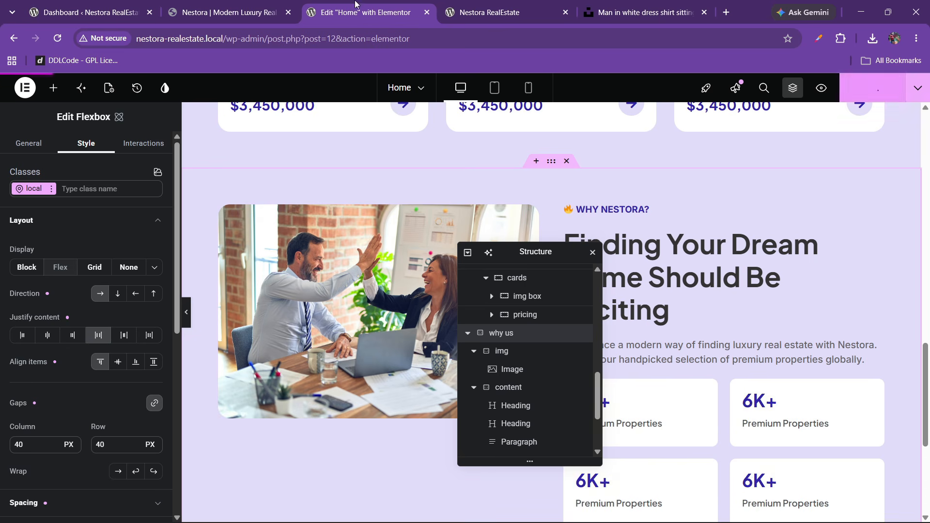
{"action": "left_click", "coordinate": [483, 4]}
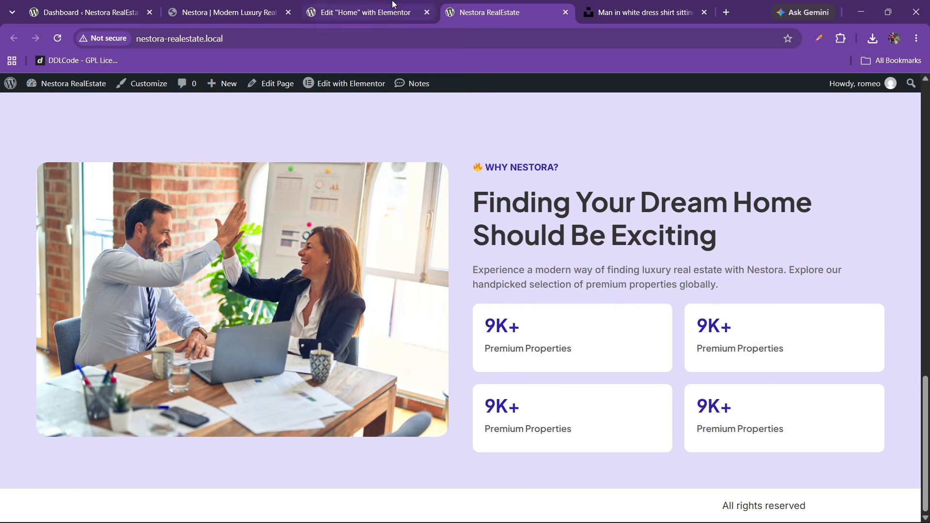
- Set the why us container's column and row gaps to 60 px, publish the page and check the live site
{"action": "left_click", "coordinate": [361, 12]}
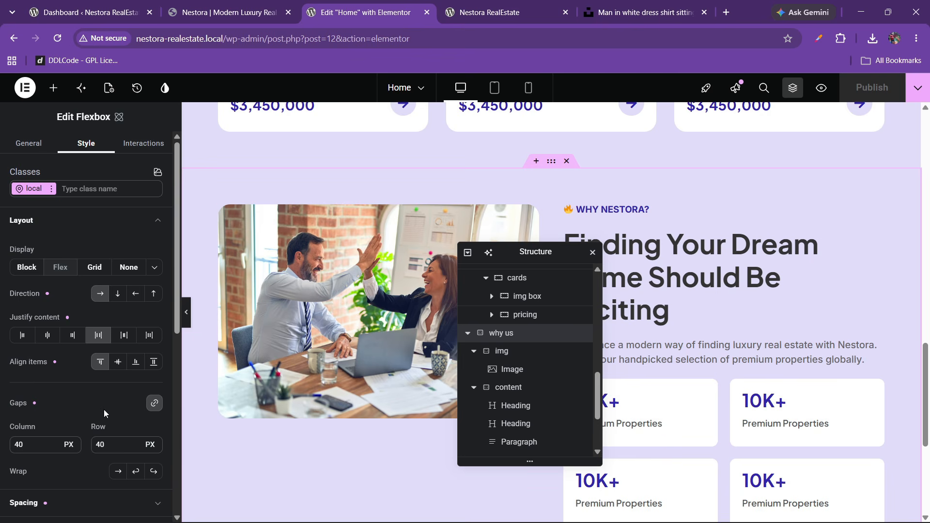
{"action": "double_click", "coordinate": [113, 445]}
{"action": "type", "text": "60"}
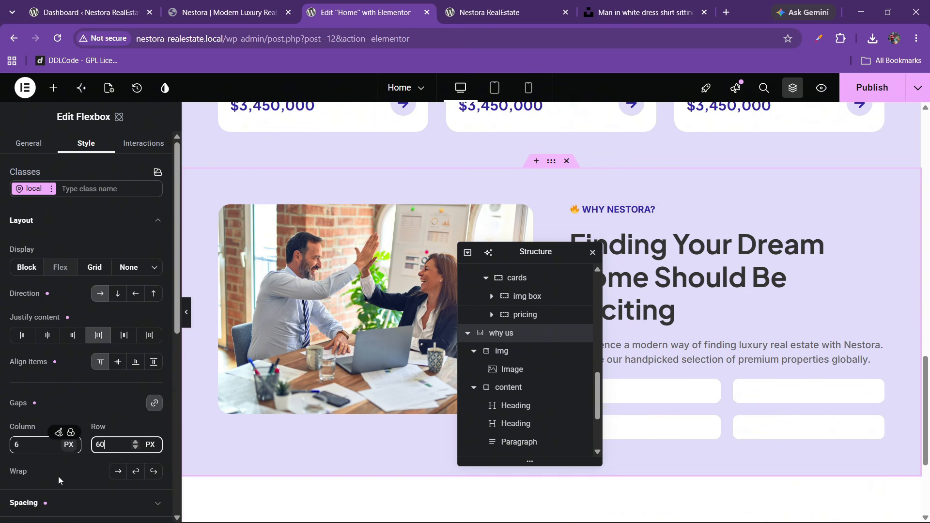
{"action": "left_click", "coordinate": [872, 87]}
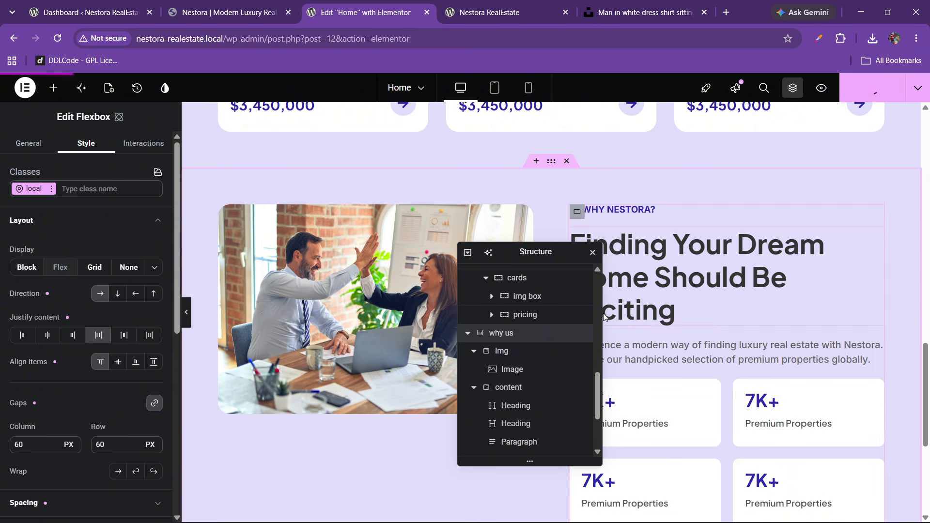
{"action": "left_click", "coordinate": [504, 9]}
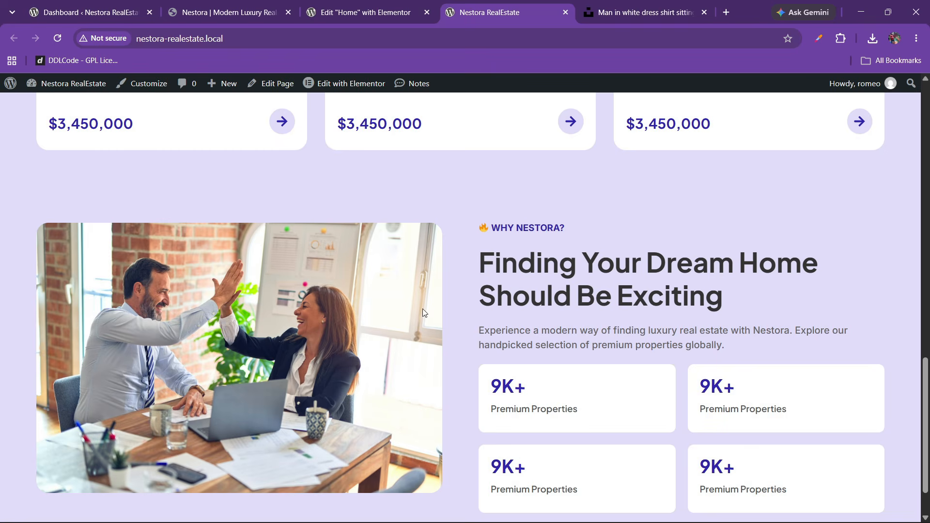
- Set the why us container's gaps back to 40 px, publish the page and check the live site
{"action": "left_click", "coordinate": [373, 6]}
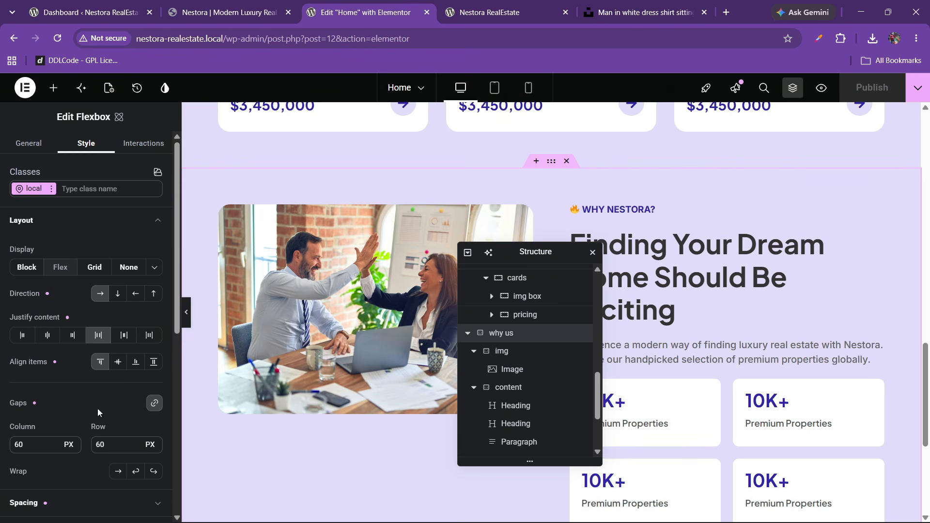
{"action": "left_click", "coordinate": [107, 441]}
{"action": "type", "text": "40"}
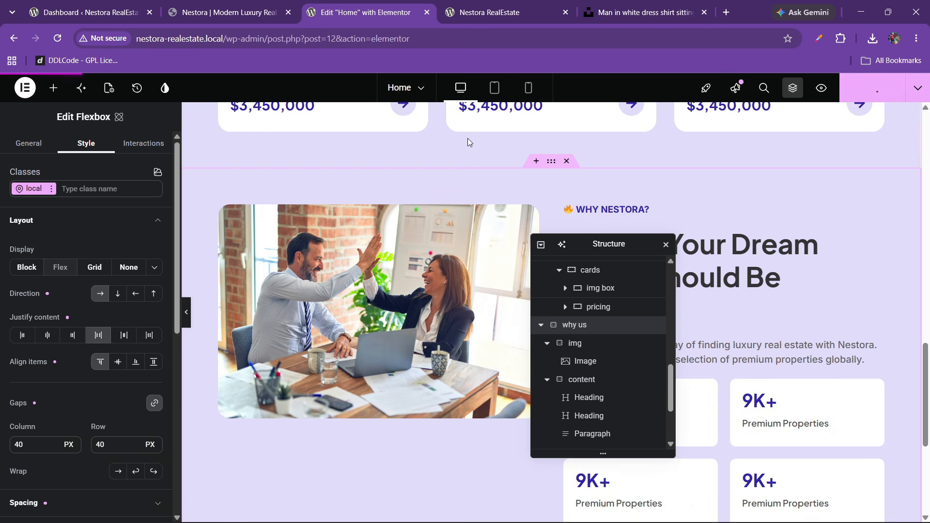
{"action": "left_click", "coordinate": [504, 12]}
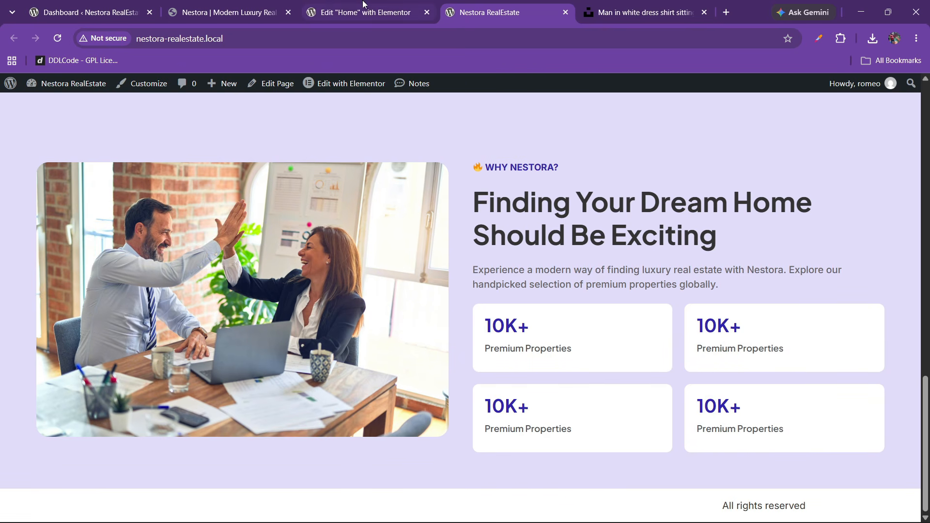
- Examine the numbers and titles of the reference's four counter cards, and return to the page editor
{"action": "left_click", "coordinate": [219, 4]}
{"action": "left_click", "coordinate": [519, 330]}
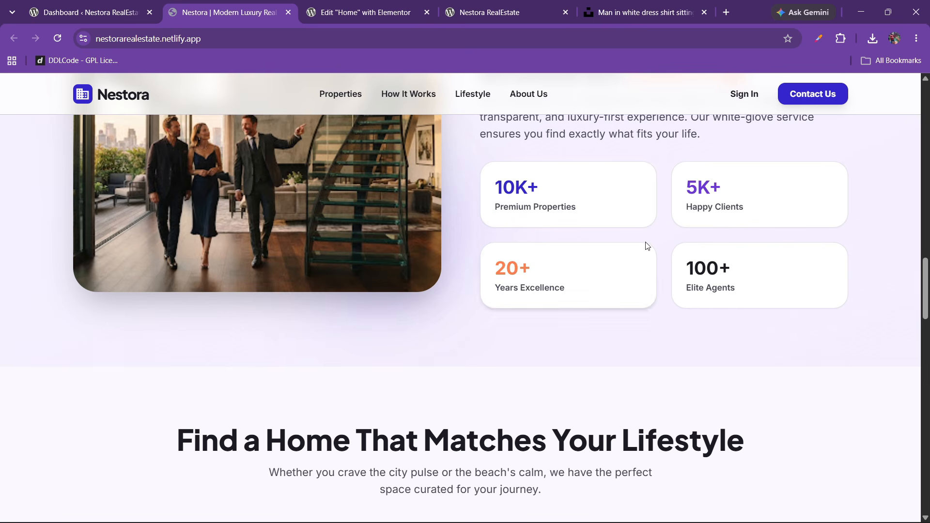
{"action": "left_click", "coordinate": [364, 12]}
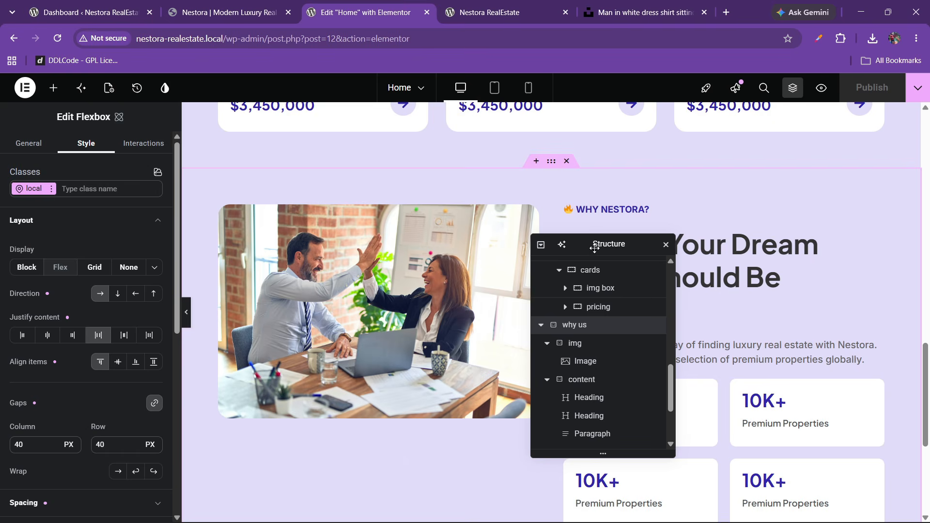
- Give the first counter card in the why us grid a solid border
{"action": "scroll", "coordinate": [558, 288], "scroll_direction": "down", "scroll_amount": 2}
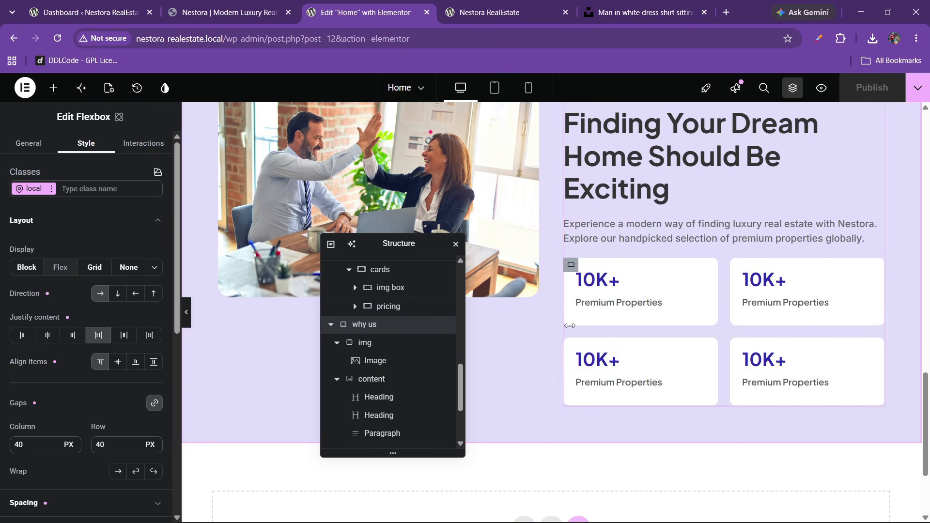
{"action": "scroll", "coordinate": [358, 378], "scroll_direction": "down", "scroll_amount": 3}
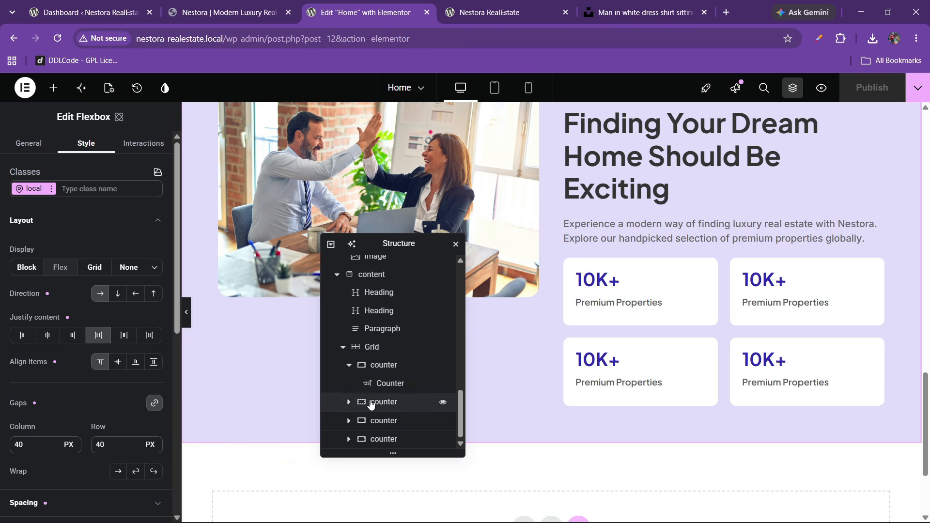
{"action": "left_click", "coordinate": [386, 369]}
{"action": "scroll", "coordinate": [39, 388], "scroll_direction": "down", "scroll_amount": 2}
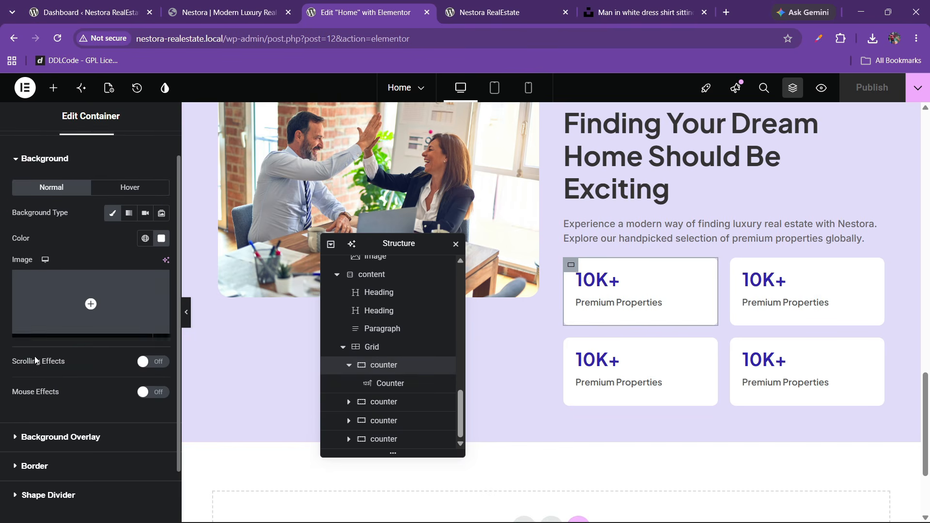
{"action": "left_click", "coordinate": [34, 406]}
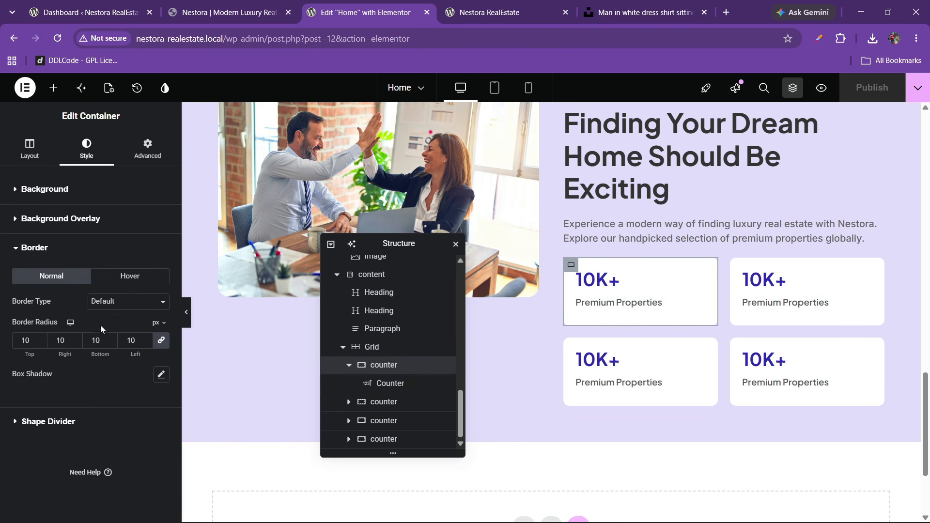
{"action": "left_click", "coordinate": [111, 305]}
{"action": "left_click", "coordinate": [111, 348]}
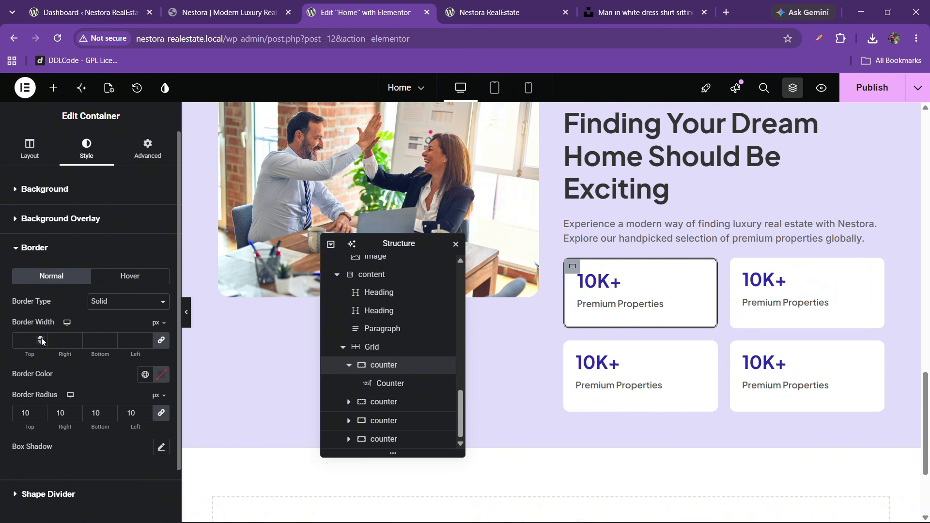
- Set the first counter card's border width to 1 px and its colour to grey #928F8F, and preview the section at full width
{"action": "left_click", "coordinate": [41, 340]}
{"action": "type", "text": "1"}
{"action": "left_click", "coordinate": [161, 374]}
{"action": "left_click", "coordinate": [104, 296]}
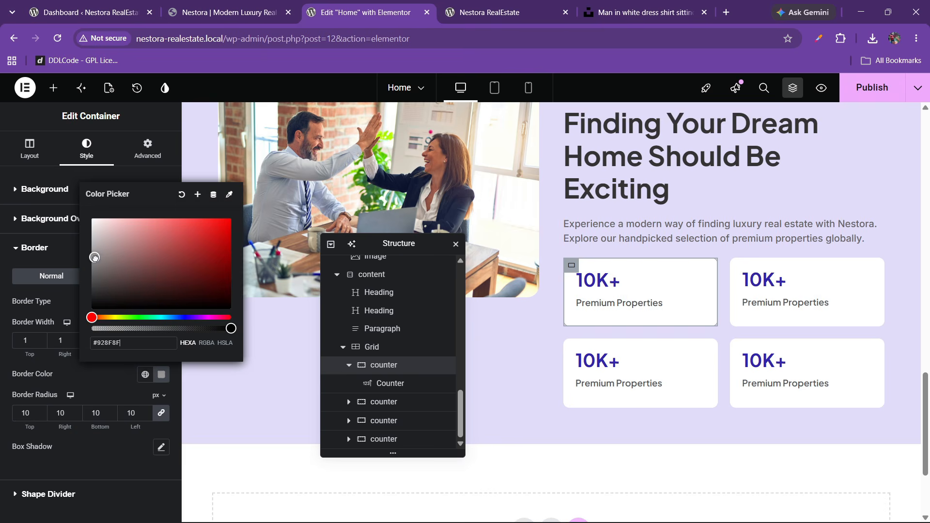
{"action": "left_click", "coordinate": [232, 418]}
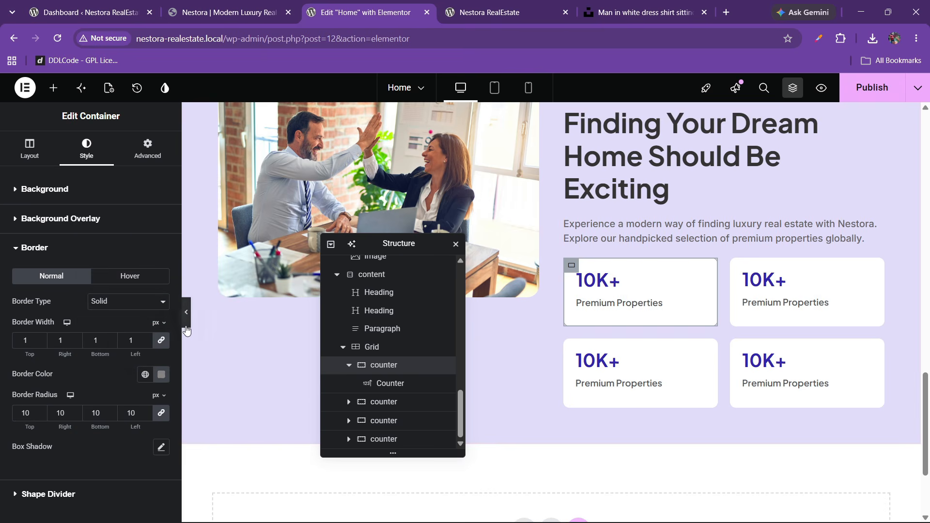
{"action": "left_click", "coordinate": [187, 328]}
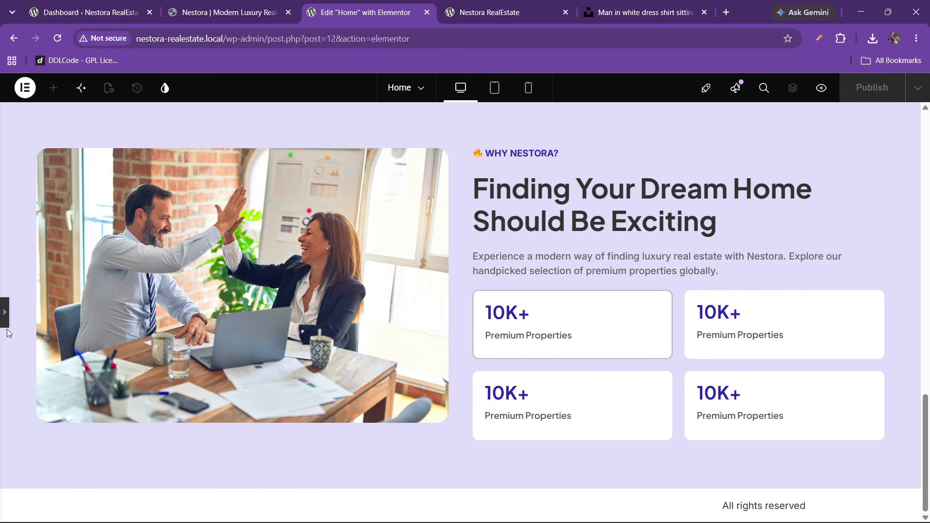
{"action": "left_click", "coordinate": [4, 320]}
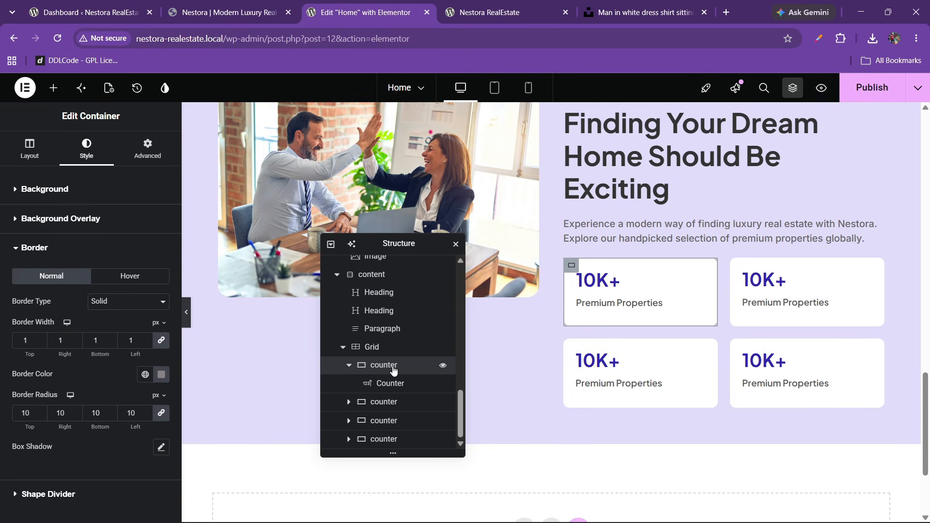
- Copy the first counter card and paste its style onto the second and third counter cards
{"action": "right_click", "coordinate": [393, 370]}
{"action": "left_click", "coordinate": [411, 254]}
{"action": "left_click", "coordinate": [377, 404]}
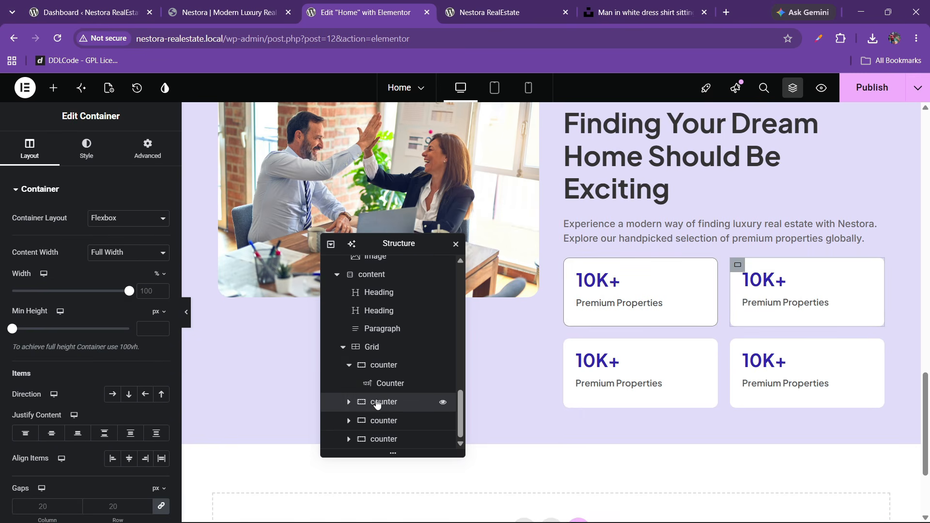
{"action": "right_click", "coordinate": [377, 404]}
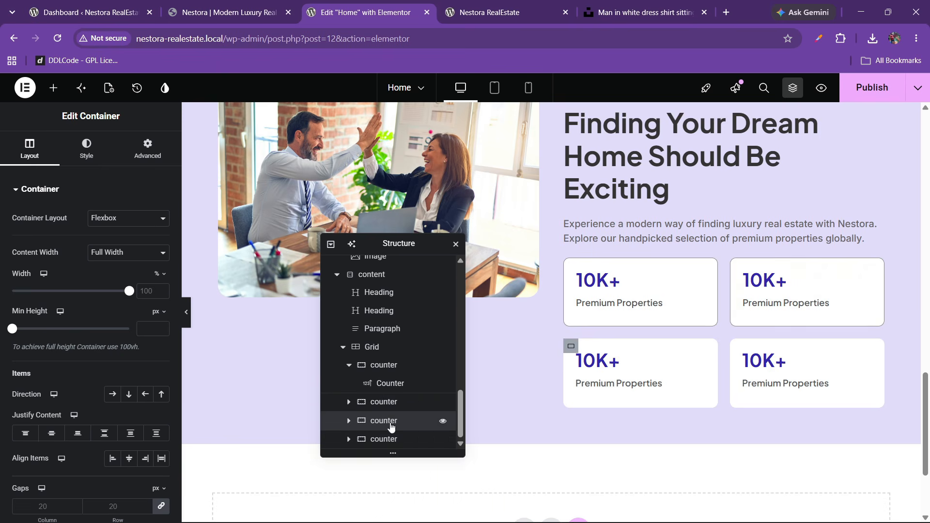
{"action": "right_click", "coordinate": [389, 421]}
{"action": "left_click", "coordinate": [420, 301]}
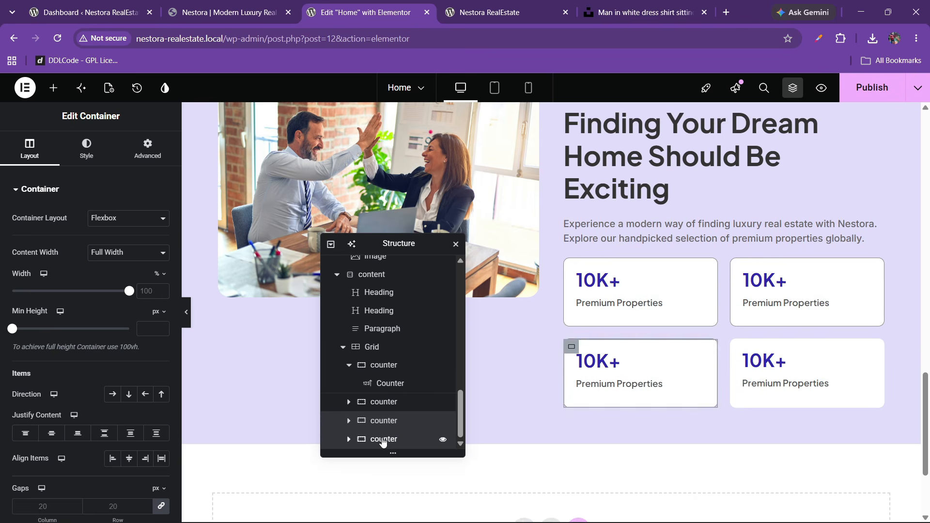
- Try to paste the first card's style onto the fourth counter card, and delete the counter nested inside it
{"action": "right_click", "coordinate": [384, 440]}
{"action": "left_click", "coordinate": [425, 283]}
{"action": "left_click", "coordinate": [423, 300]}
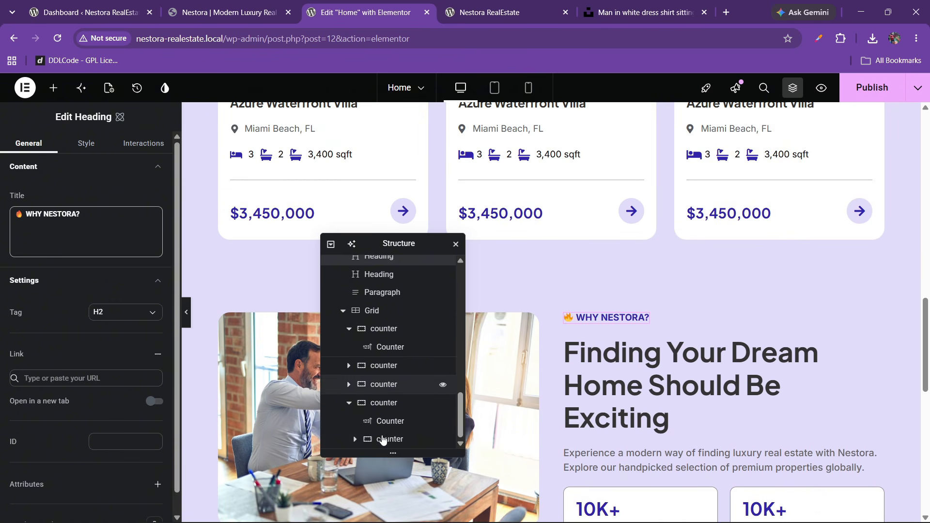
{"action": "left_click", "coordinate": [382, 441]}
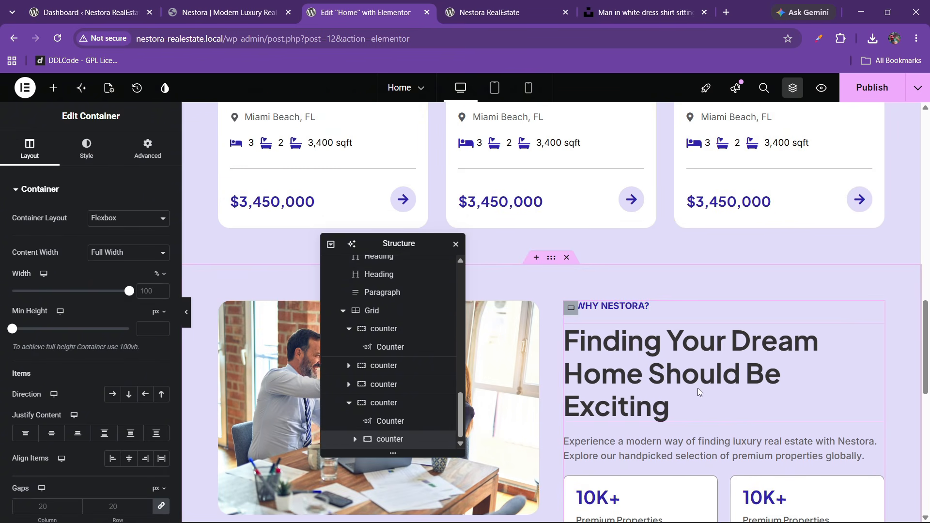
{"action": "scroll", "coordinate": [698, 389], "scroll_direction": "down", "scroll_amount": 7}
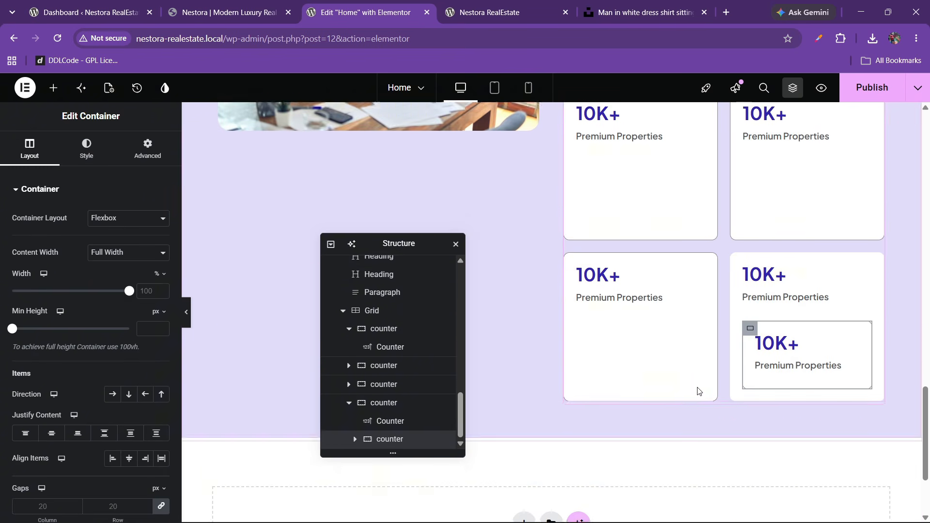
{"action": "right_click", "coordinate": [392, 445]}
{"action": "left_click", "coordinate": [413, 507]}
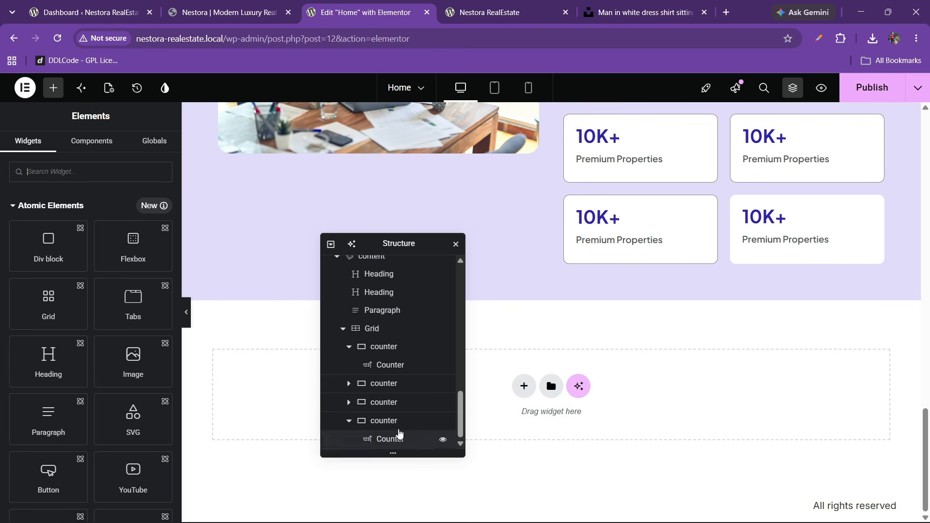
- Publish the page, reload the live site to check the counter cards, and return to the page editor
{"action": "left_click", "coordinate": [844, 91]}
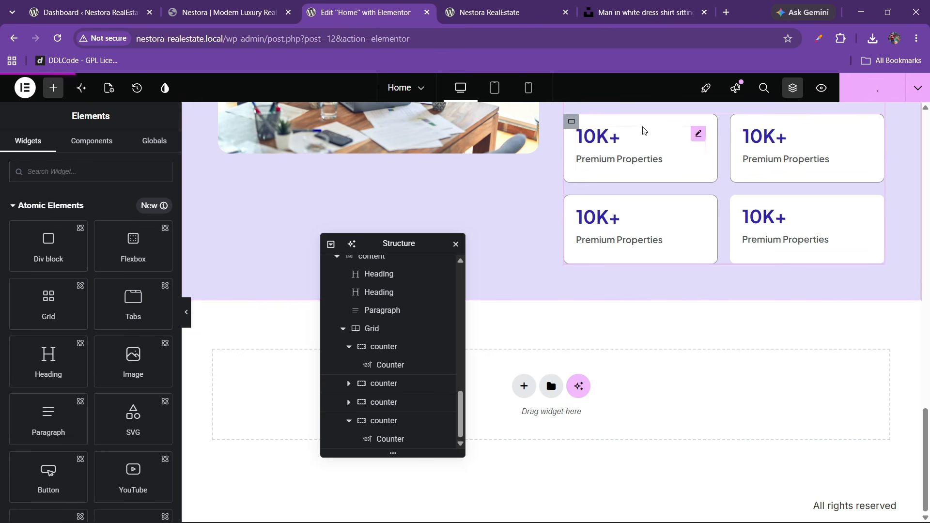
{"action": "left_click", "coordinate": [498, 5]}
{"action": "left_click", "coordinate": [55, 40]}
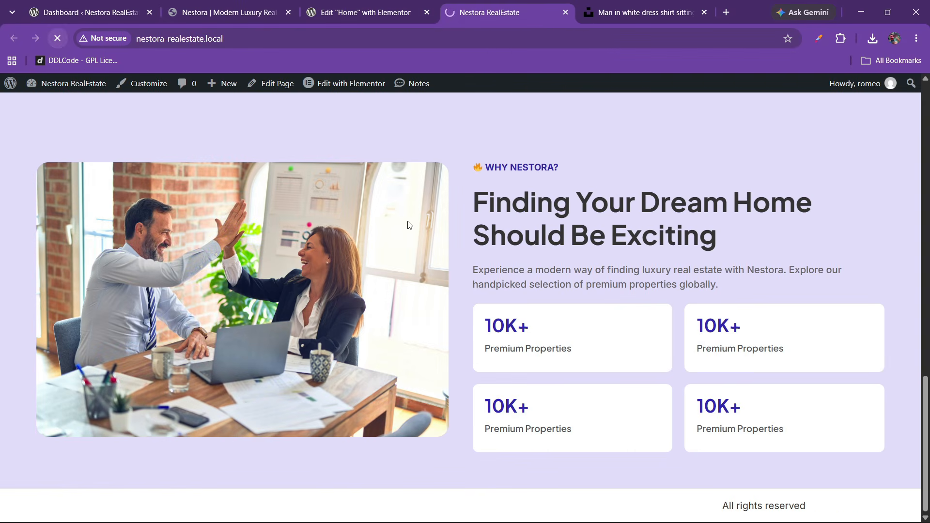
{"action": "left_click", "coordinate": [368, 12]}
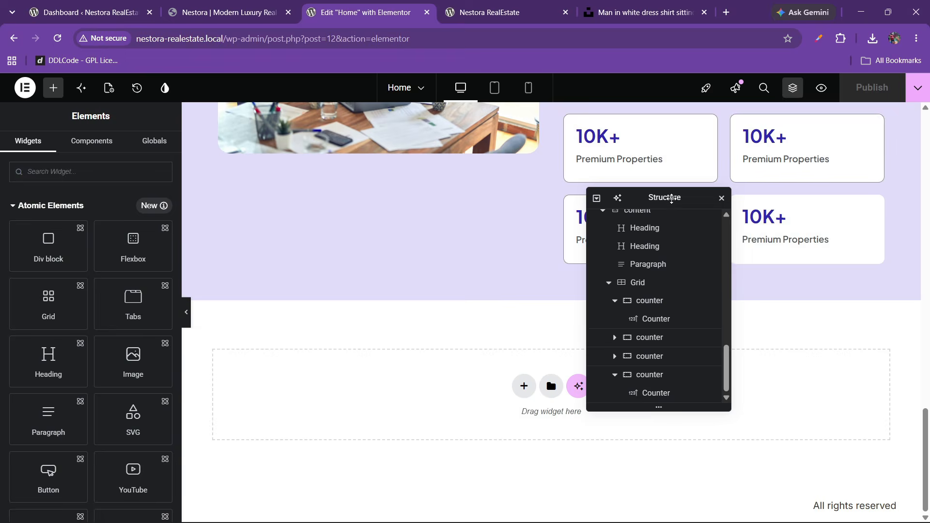
- Check the reference's lifestyle section, add a single-column flexbox container below the why us section and name it find
{"action": "left_click", "coordinate": [225, 12]}
{"action": "scroll", "coordinate": [326, 230], "scroll_direction": "up", "scroll_amount": 3}
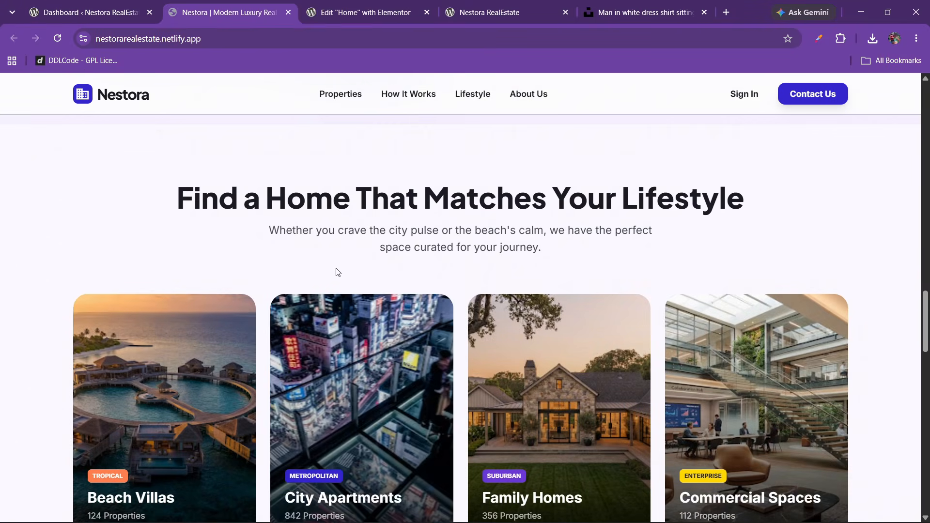
{"action": "key", "text": "ctrl+Tab"}
{"action": "left_click", "coordinate": [523, 387]}
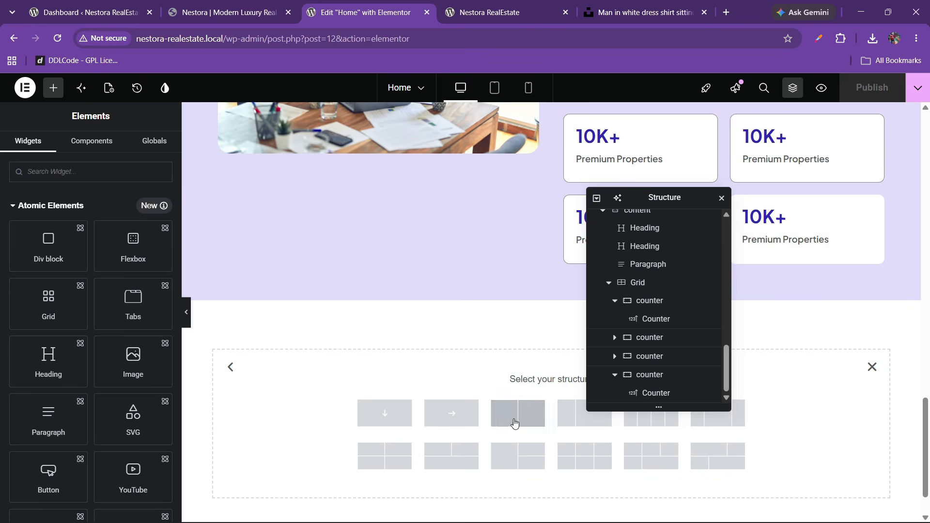
{"action": "left_click", "coordinate": [386, 417]}
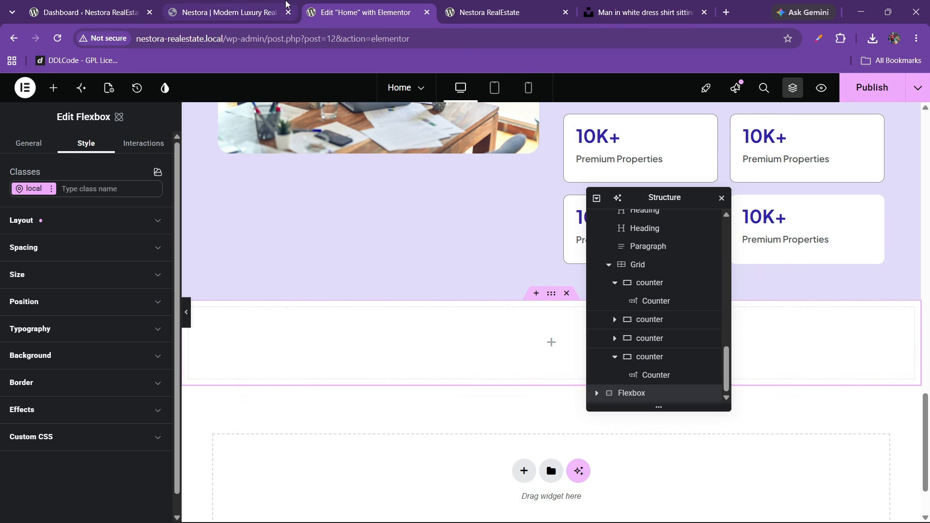
{"action": "left_click", "coordinate": [284, 5]}
{"action": "left_click", "coordinate": [338, 5]}
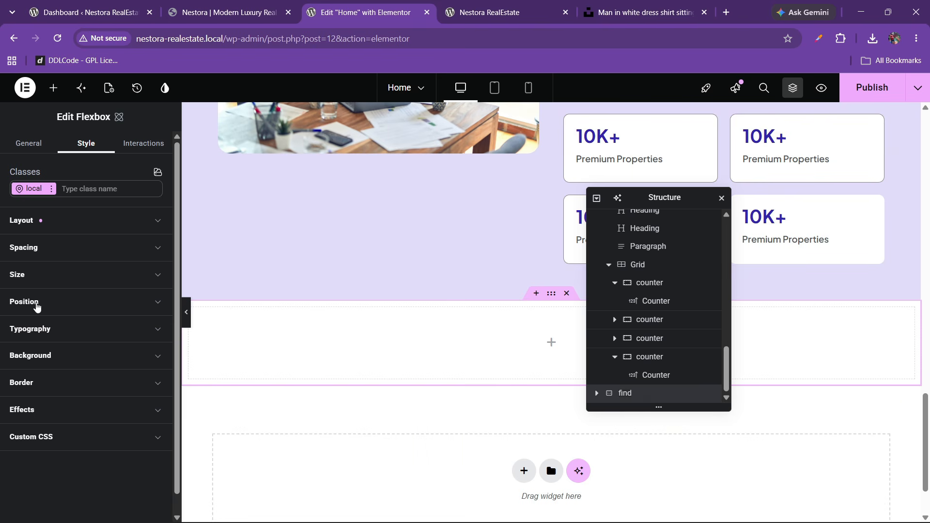
- Set the find container's padding to 60 px on all sides and compare it with the reference
{"action": "left_click", "coordinate": [37, 258]}
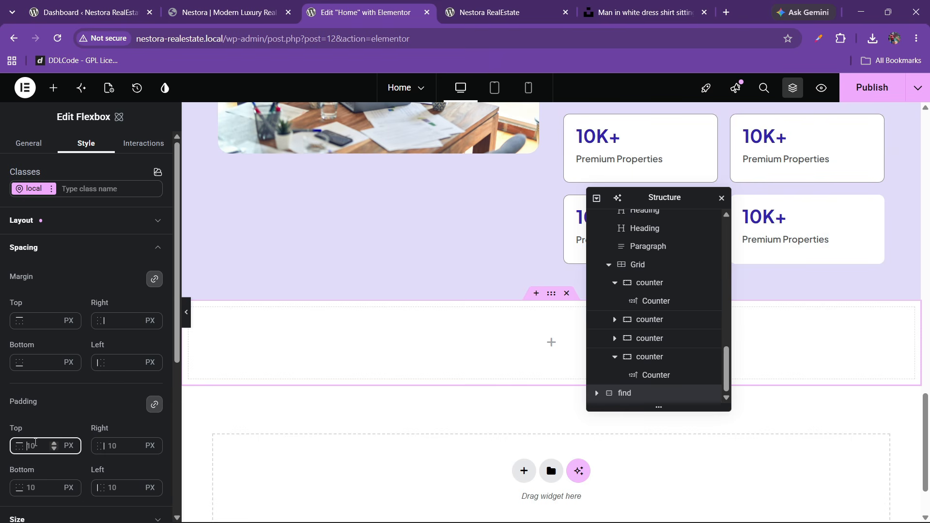
{"action": "type", "text": "60"}
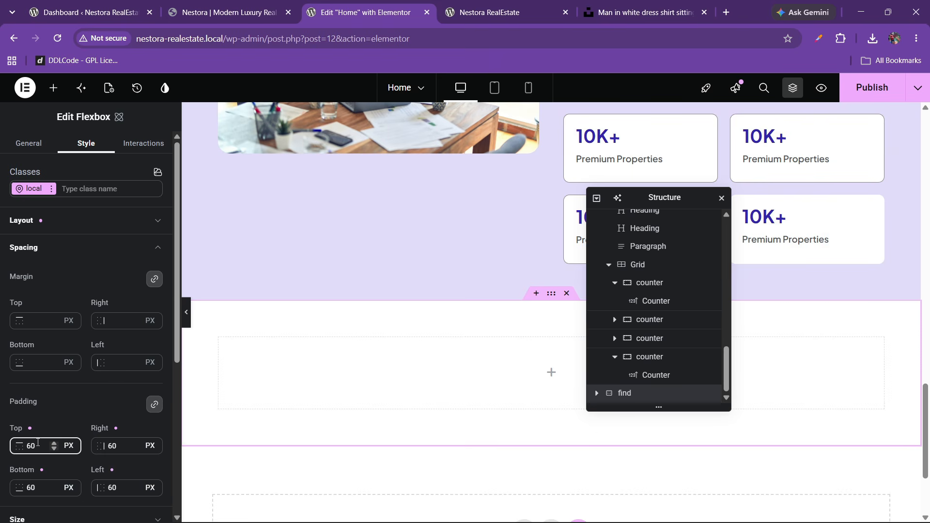
{"action": "left_click", "coordinate": [227, 12]}
{"action": "left_click", "coordinate": [366, 12]}
- Copy the WHY NESTORA? heading from the why us section and paste it into the find container
{"action": "scroll", "coordinate": [488, 338], "scroll_direction": "up", "scroll_amount": 2}
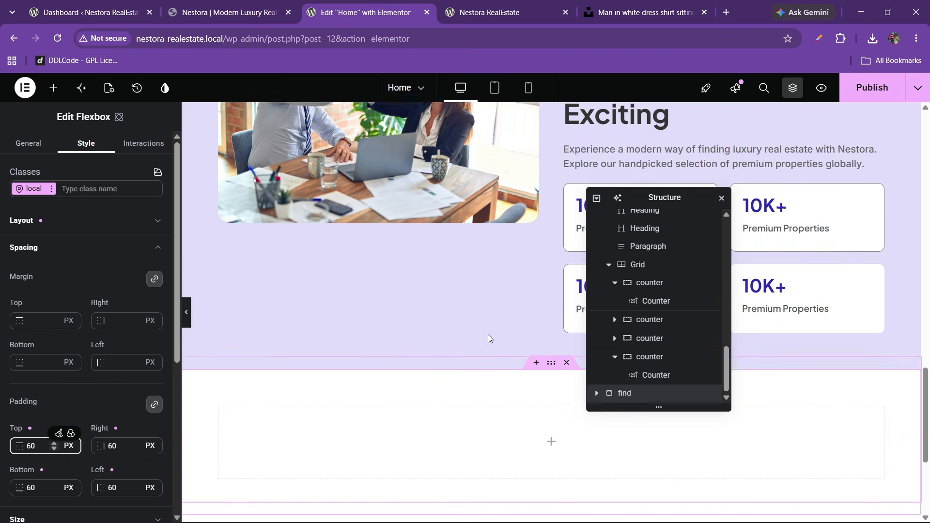
{"action": "scroll", "coordinate": [488, 338], "scroll_direction": "up", "scroll_amount": 1}
{"action": "left_click_drag", "start_coordinate": [671, 198], "coordinate": [240, 230]}
{"action": "scroll", "coordinate": [605, 227], "scroll_direction": "up", "scroll_amount": 1}
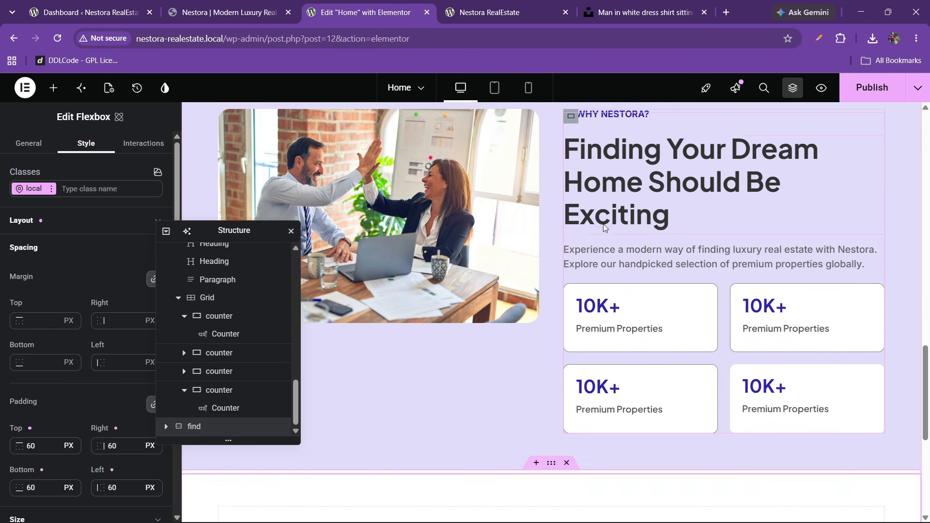
{"action": "right_click", "coordinate": [631, 129]}
{"action": "left_click", "coordinate": [649, 184]}
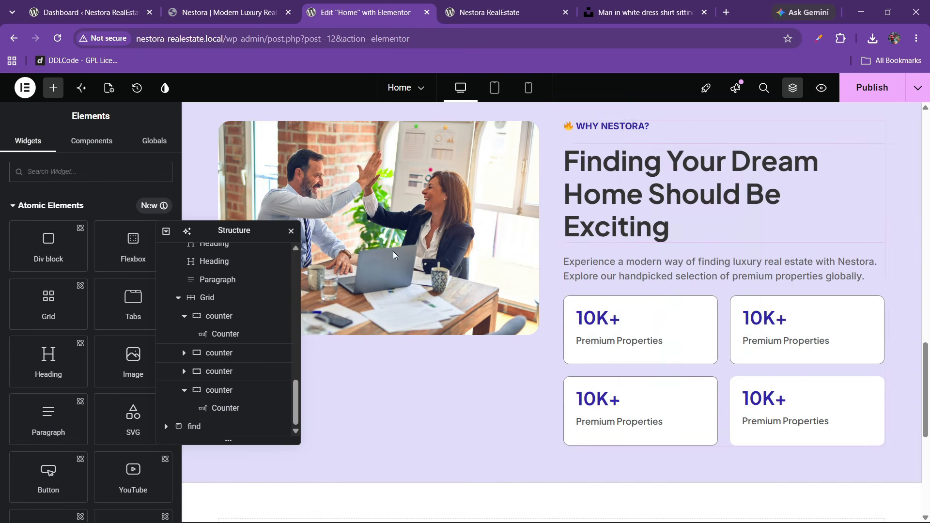
{"action": "left_click_drag", "start_coordinate": [233, 232], "coordinate": [393, 191]}
{"action": "scroll", "coordinate": [599, 285], "scroll_direction": "down", "scroll_amount": 4}
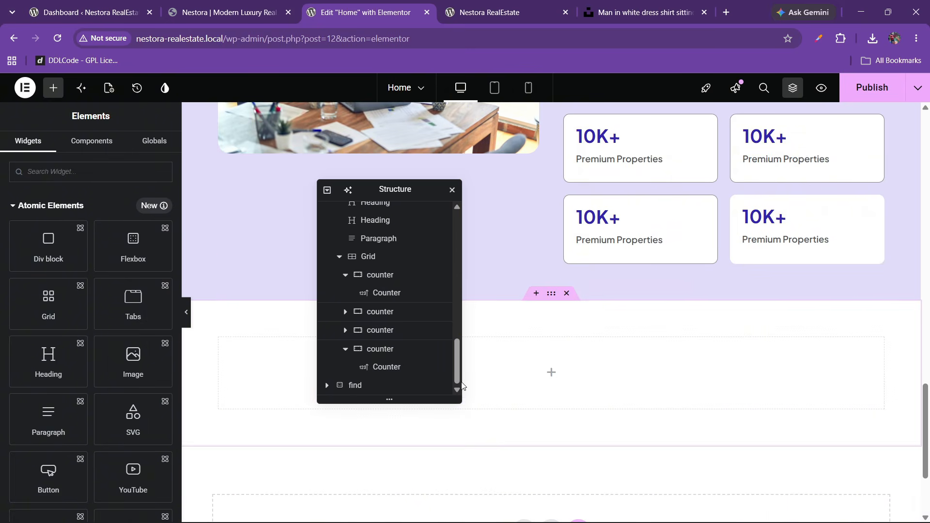
{"action": "right_click", "coordinate": [476, 374]}
{"action": "left_click", "coordinate": [669, 362]}
{"action": "right_click", "coordinate": [670, 362]}
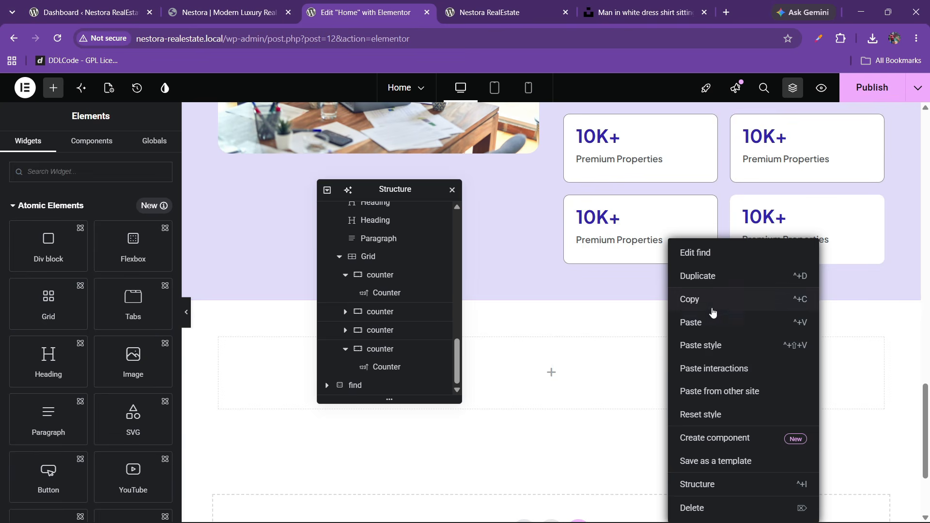
{"action": "left_click", "coordinate": [712, 318]}
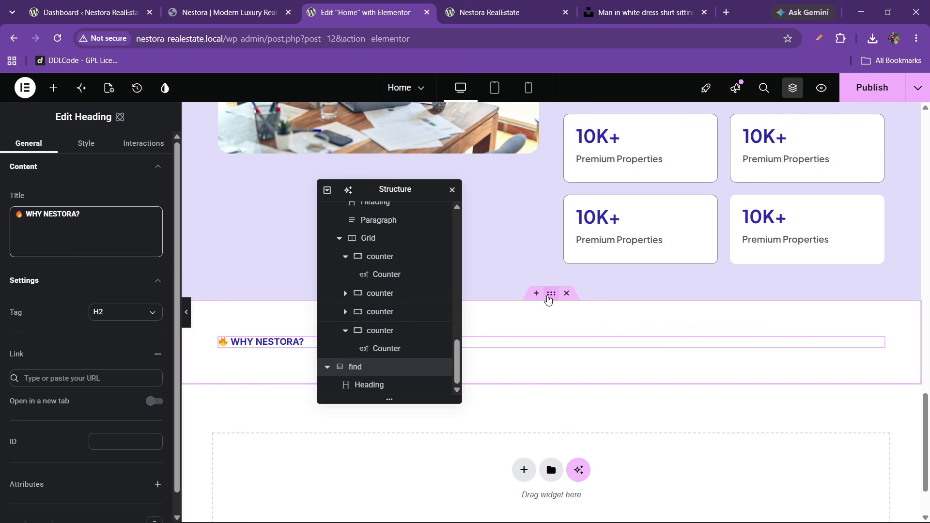
- Set the find container's justify content and align items to center
{"action": "left_click", "coordinate": [551, 296]}
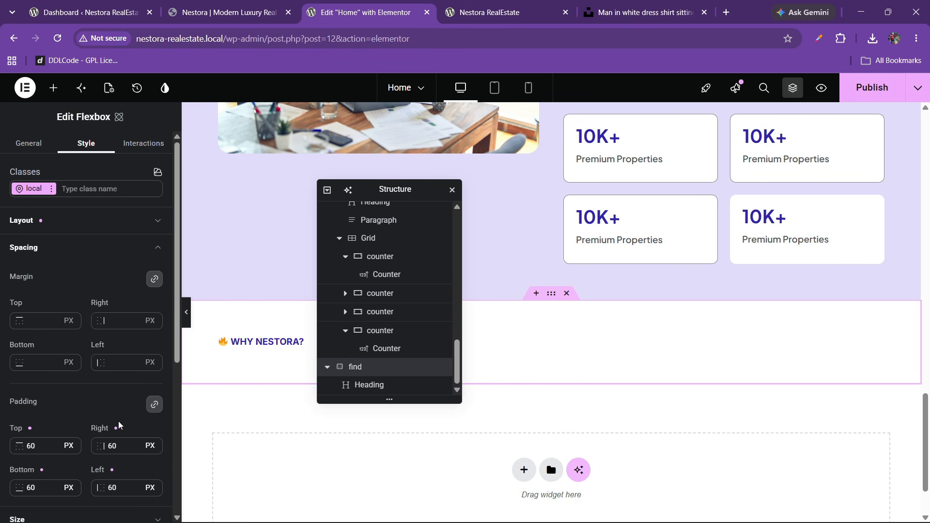
{"action": "scroll", "coordinate": [61, 397], "scroll_direction": "down", "scroll_amount": 4}
{"action": "scroll", "coordinate": [80, 336], "scroll_direction": "up", "scroll_amount": 4}
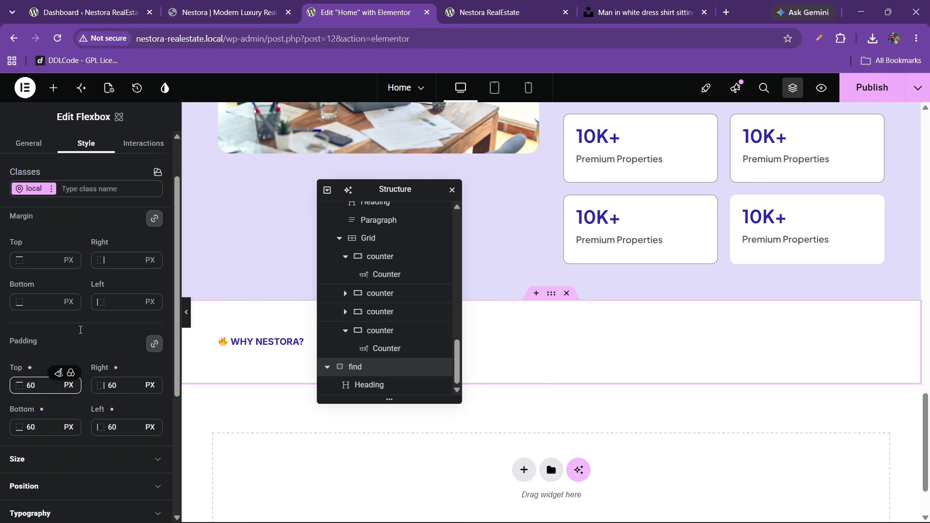
{"action": "left_click", "coordinate": [60, 252]}
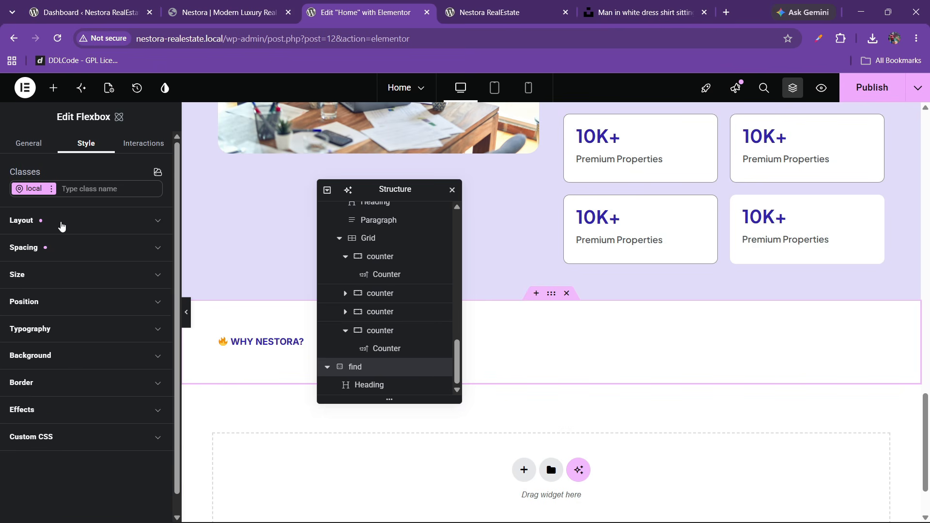
{"action": "left_click", "coordinate": [61, 222]}
{"action": "left_click", "coordinate": [51, 334]}
{"action": "left_click", "coordinate": [117, 362]}
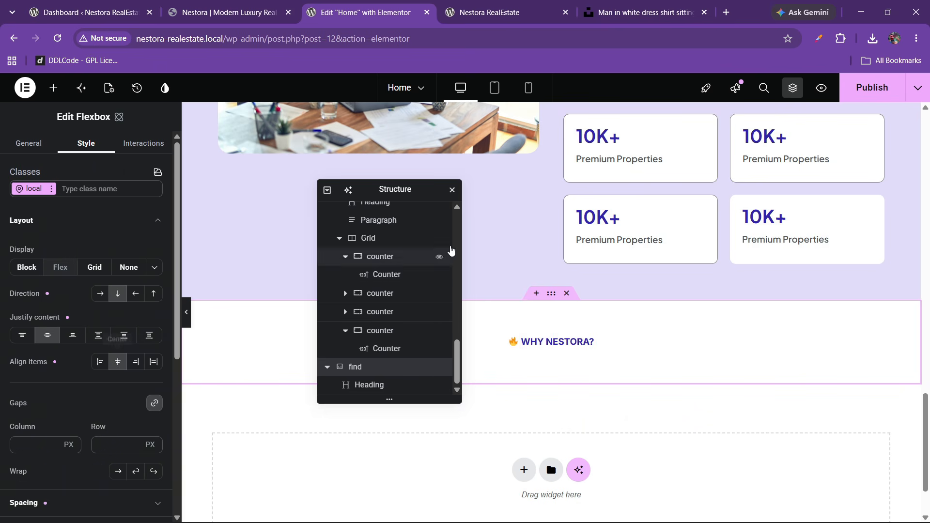
- Change the title of the find container's heading to FIND YOUR HOME, preceded by a fire emoji
{"action": "left_click_drag", "start_coordinate": [388, 190], "coordinate": [664, 206]}
{"action": "left_click", "coordinate": [228, 13]}
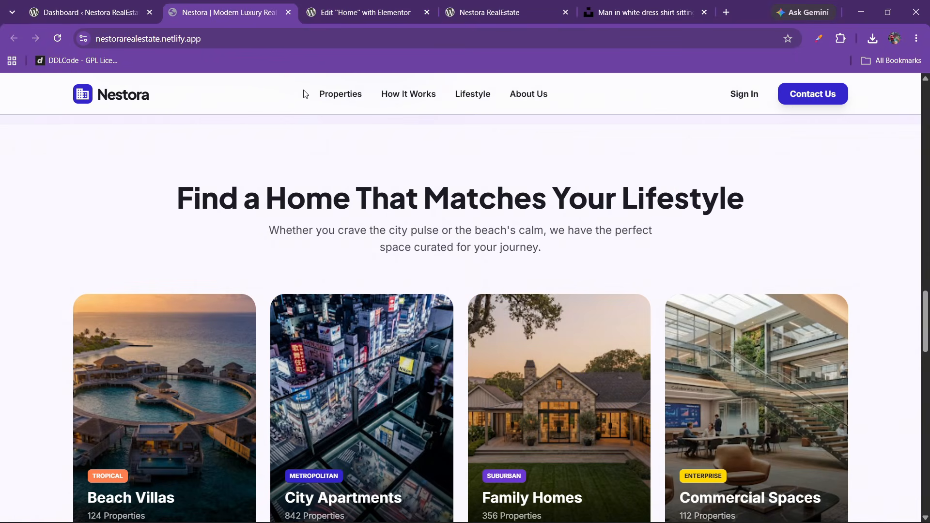
{"action": "left_click", "coordinate": [352, 7]}
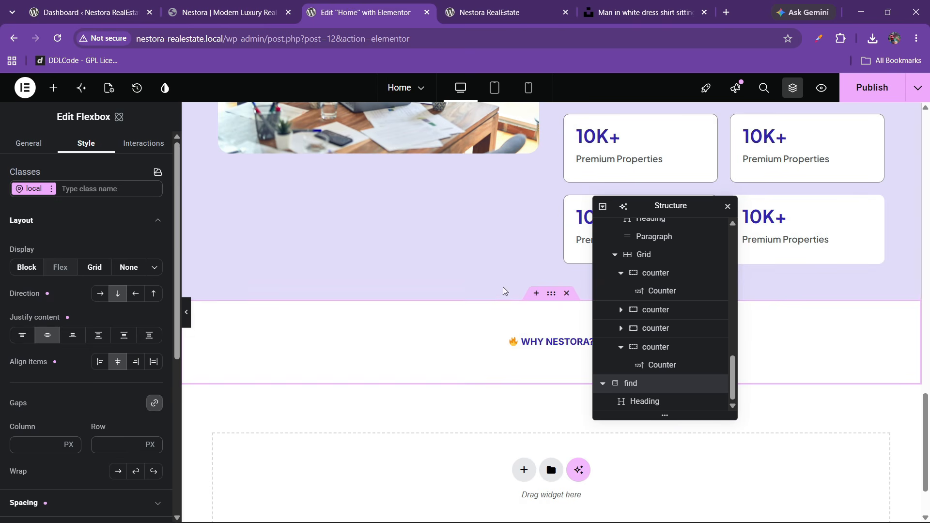
{"action": "left_click", "coordinate": [550, 344]}
{"action": "left_click_drag", "start_coordinate": [94, 252], "coordinate": [1, 218]}
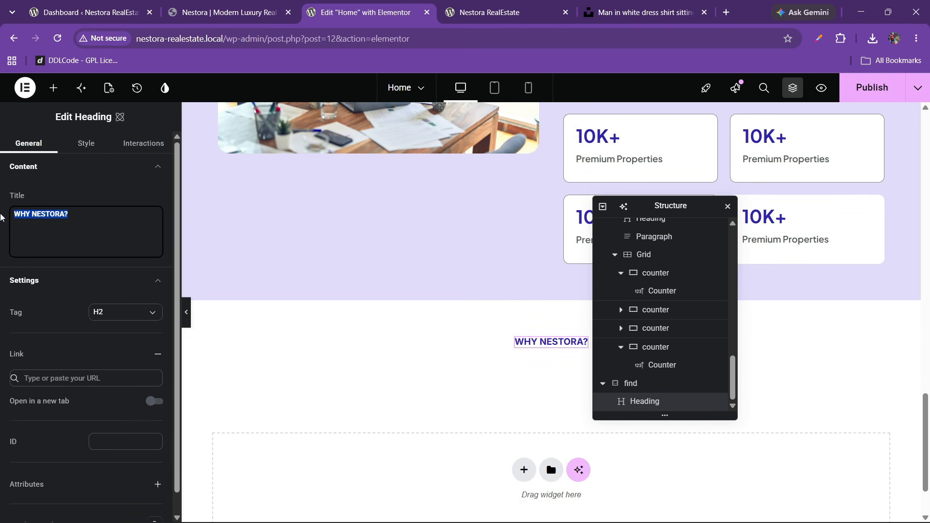
{"action": "type", "text": "FINDE H"}
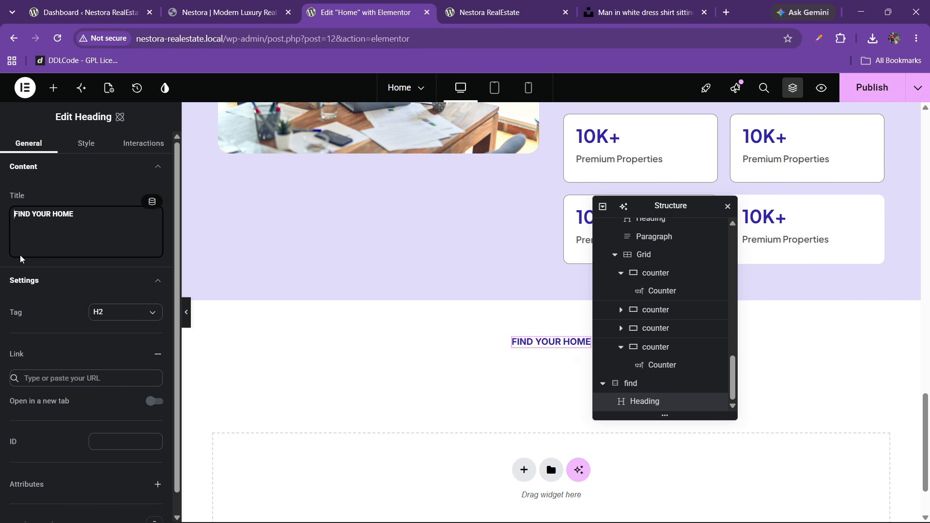
{"action": "key", "text": "super+period"}
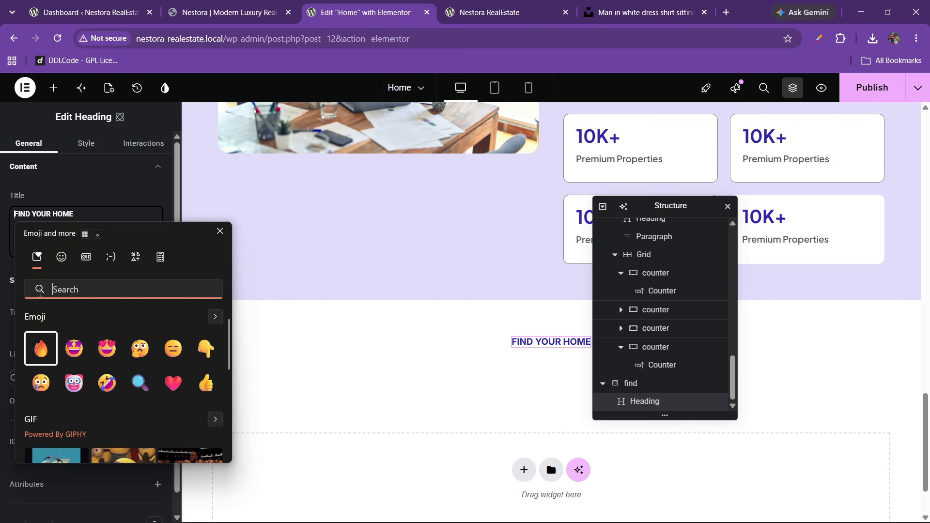
{"action": "left_click", "coordinate": [41, 347]}
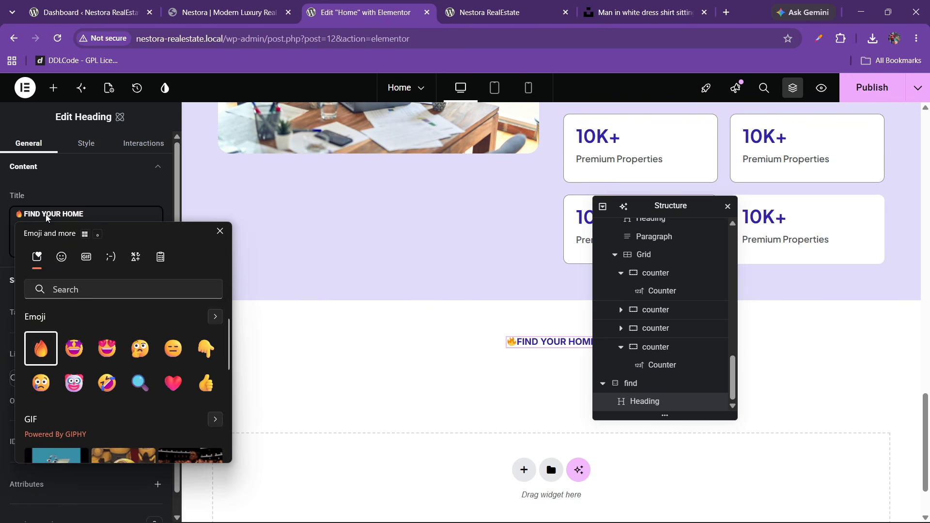
{"action": "key", "text": "Escape"}
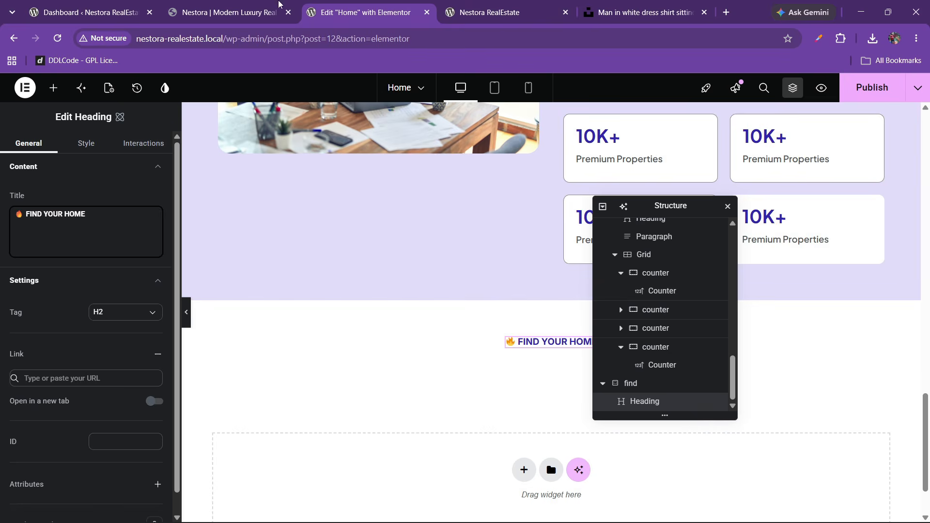
- Copy the Finding Your Dream Home Should Be Exciting heading from the why us section and paste it below the FIND YOUR HOME heading
{"action": "left_click", "coordinate": [246, 5]}
{"action": "left_click", "coordinate": [358, 9]}
{"action": "scroll", "coordinate": [430, 343], "scroll_direction": "down", "scroll_amount": 1}
{"action": "scroll", "coordinate": [425, 328], "scroll_direction": "up", "scroll_amount": 3}
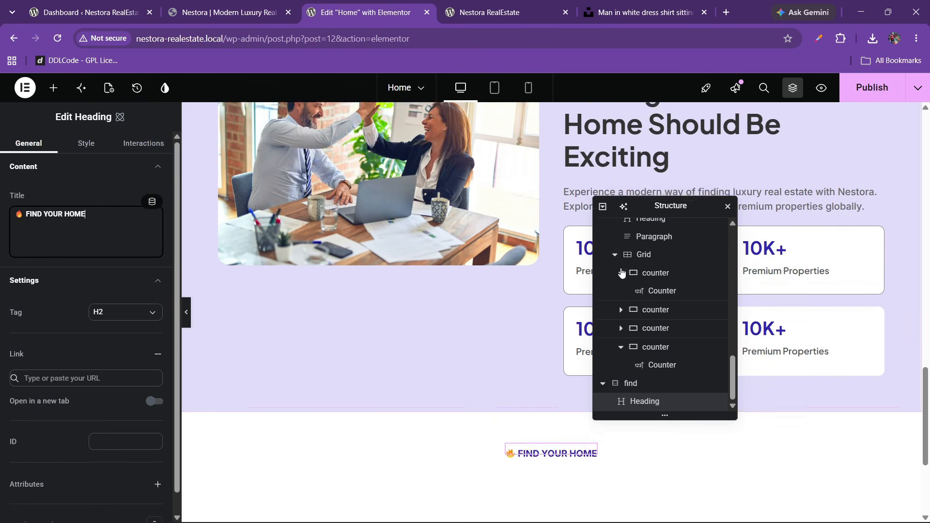
{"action": "left_click_drag", "start_coordinate": [660, 207], "coordinate": [279, 225]}
{"action": "scroll", "coordinate": [600, 256], "scroll_direction": "up", "scroll_amount": 1}
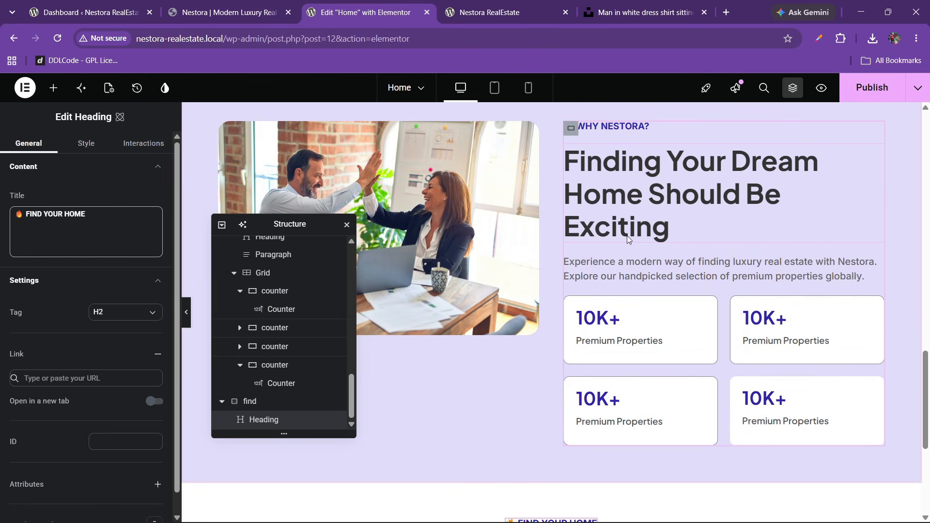
{"action": "right_click", "coordinate": [630, 203]}
{"action": "left_click", "coordinate": [647, 260]}
{"action": "scroll", "coordinate": [499, 315], "scroll_direction": "down", "scroll_amount": 5}
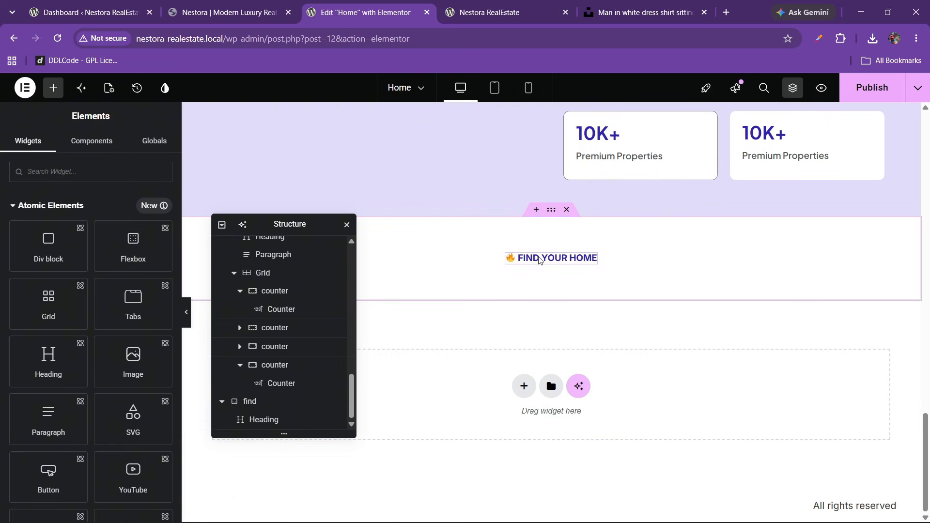
{"action": "left_click", "coordinate": [541, 260]}
{"action": "right_click", "coordinate": [514, 259]}
{"action": "left_click", "coordinate": [524, 339]}
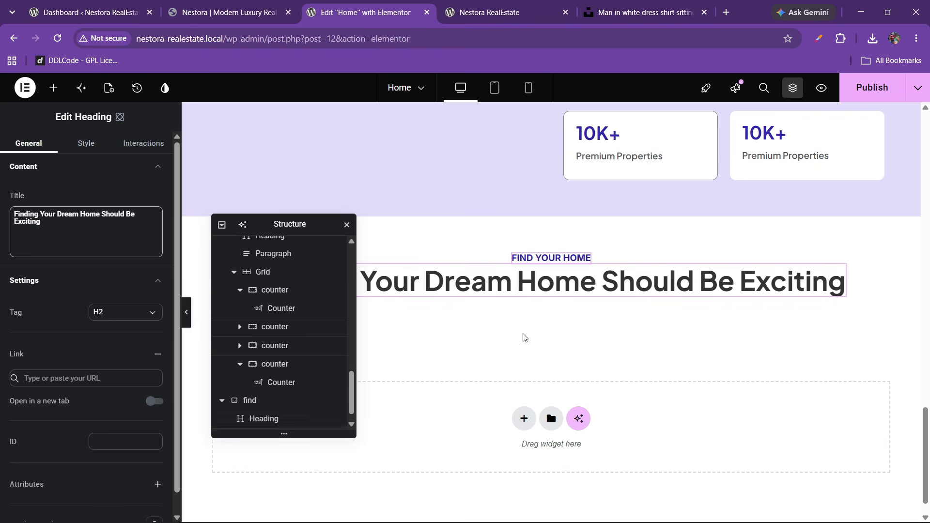
- Set the find container's column and row gaps to 20 px
{"action": "left_click", "coordinate": [319, 384]}
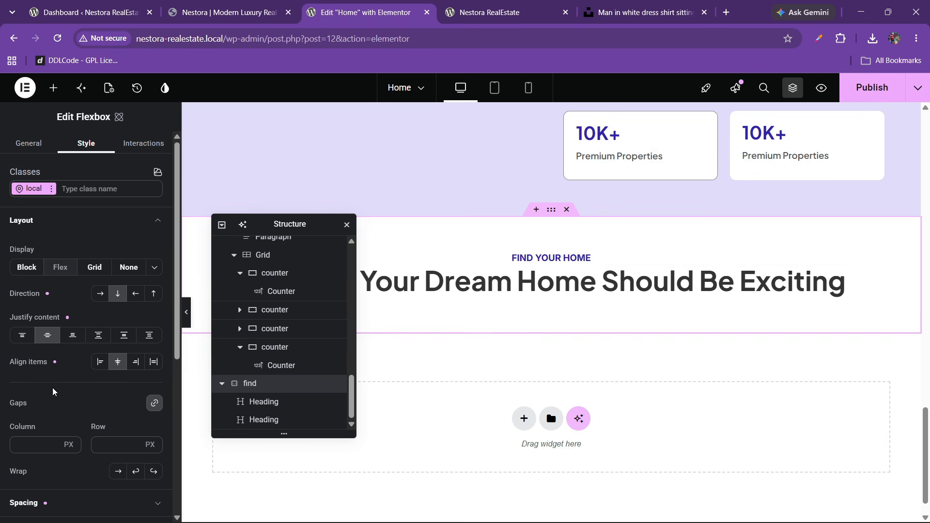
{"action": "scroll", "coordinate": [104, 400], "scroll_direction": "down", "scroll_amount": 3}
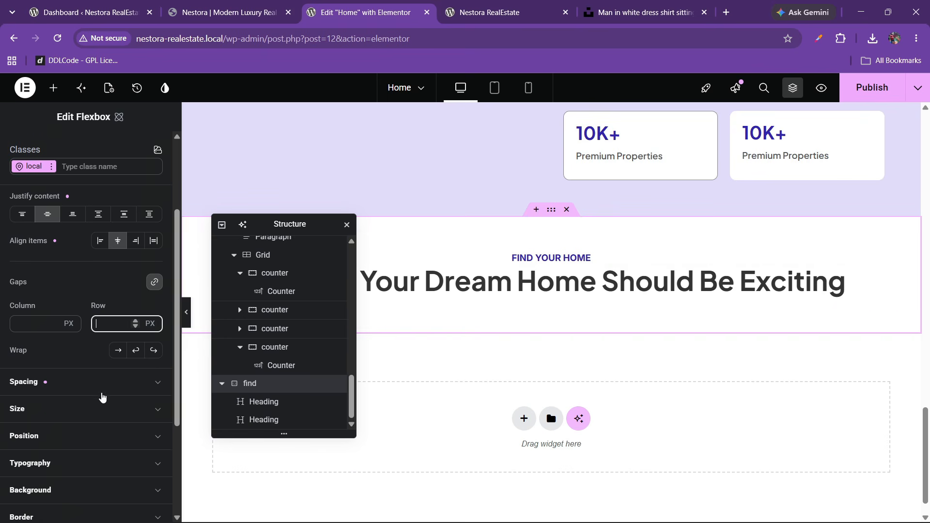
{"action": "type", "text": "20"}
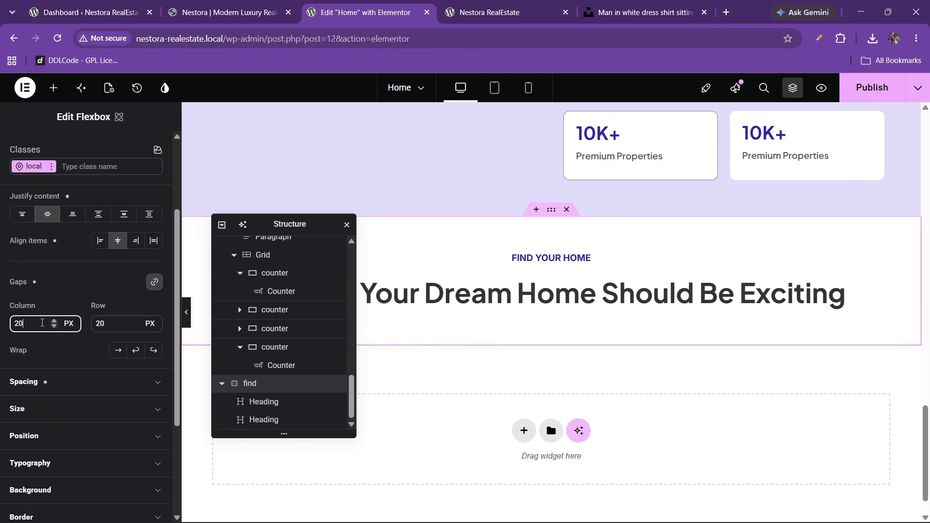
- Replace the pasted heading's title with Find a Home That Matches Your Lifestyle, copied from the reference site
{"action": "left_click", "coordinate": [228, 13]}
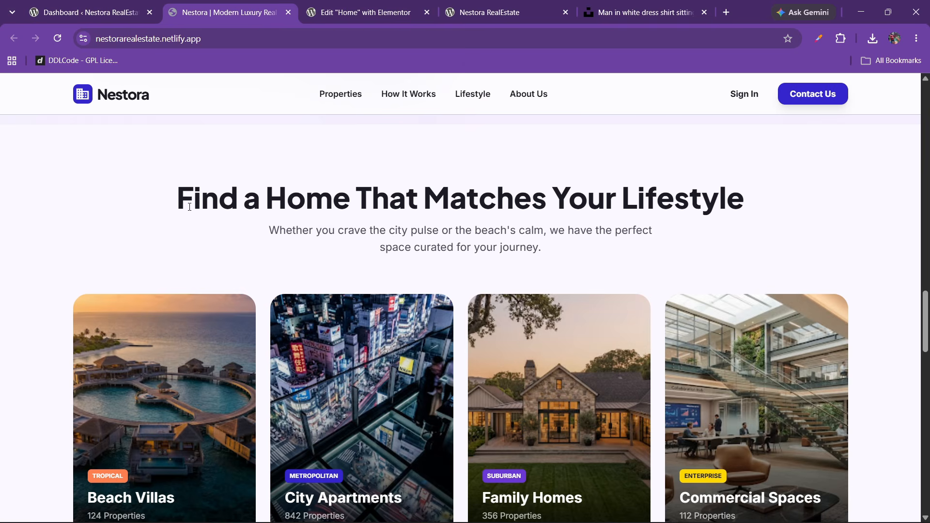
{"action": "left_click", "coordinate": [407, 13]}
{"action": "left_click", "coordinate": [280, 6]}
{"action": "mouse_move", "coordinate": [193, 210]}
{"action": "left_mouse_down"}
{"action": "mouse_move", "coordinate": [733, 206]}
{"action": "mouse_move", "coordinate": [180, 208]}
{"action": "left_mouse_up"}
{"action": "right_click", "coordinate": [222, 202]}
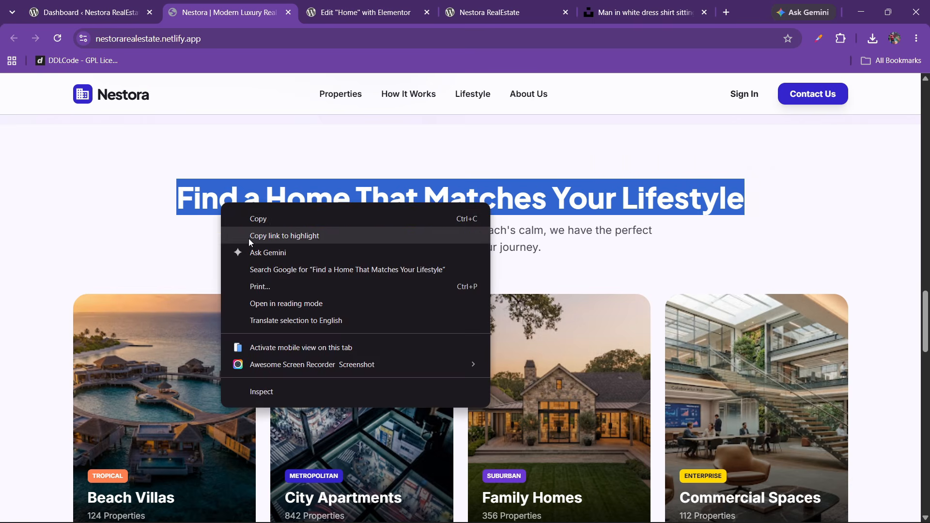
{"action": "left_click", "coordinate": [259, 224]}
{"action": "left_click", "coordinate": [358, 12]}
{"action": "left_click", "coordinate": [443, 296]}
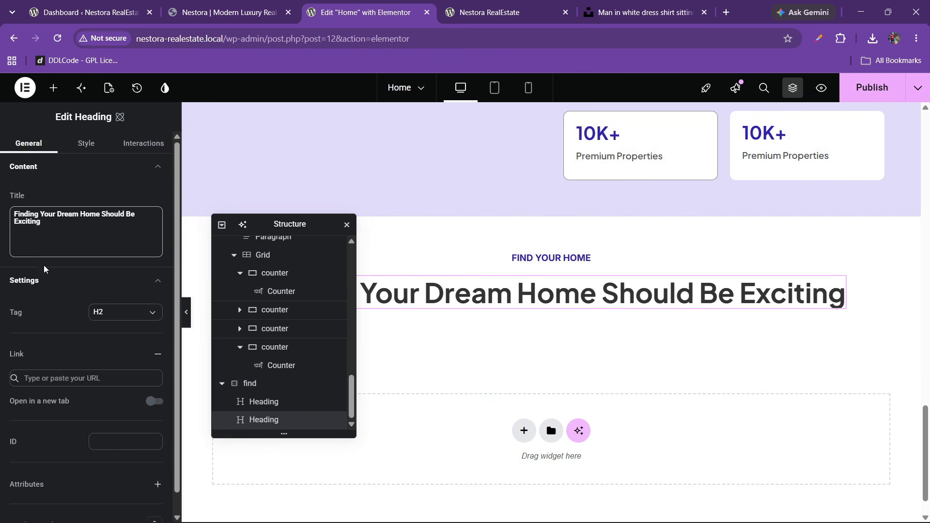
{"action": "left_click_drag", "start_coordinate": [54, 235], "coordinate": [6, 207]}
{"action": "key", "text": "BackSpace"}
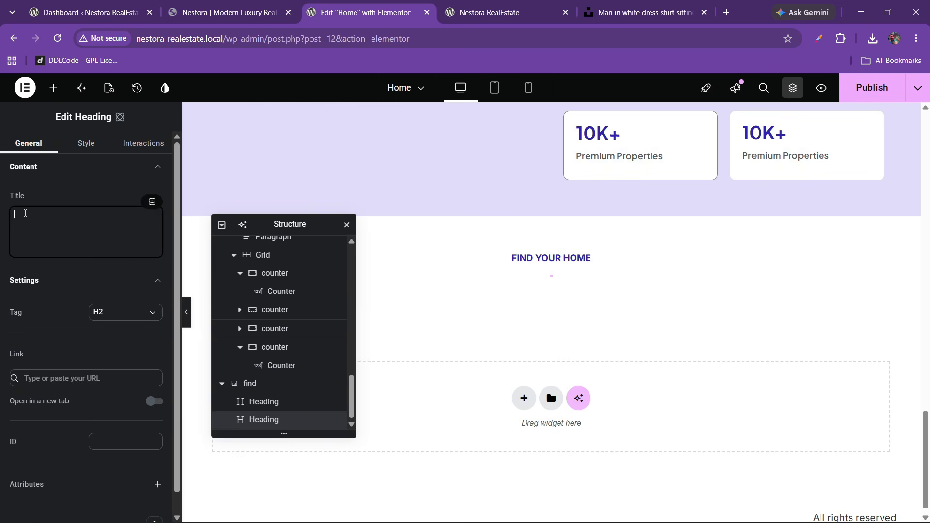
{"action": "right_click", "coordinate": [46, 214]}
{"action": "left_click", "coordinate": [69, 338]}
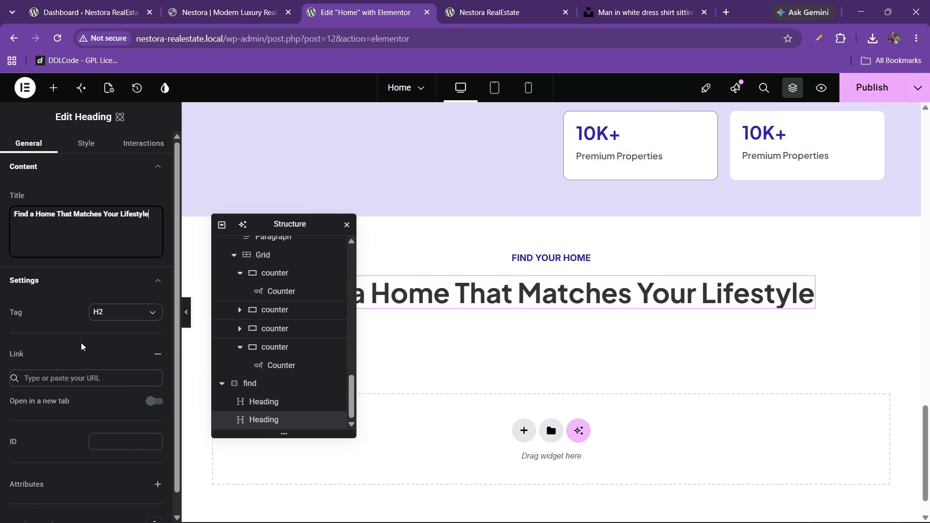
- Copy the description paragraph from the why us section and paste it below the lifestyle heading in the find container
{"action": "left_click", "coordinate": [244, 5]}
{"action": "left_click", "coordinate": [358, 12]}
{"action": "scroll", "coordinate": [677, 207], "scroll_direction": "up", "scroll_amount": 5}
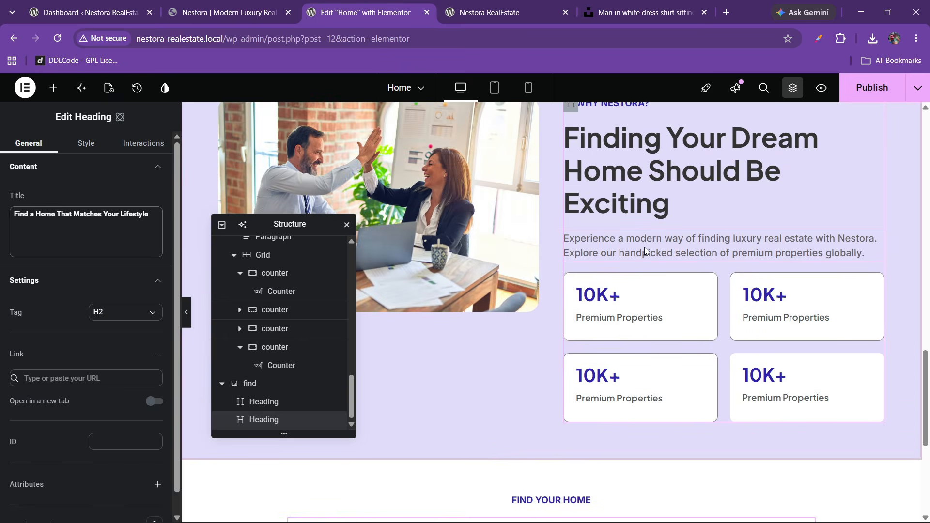
{"action": "right_click", "coordinate": [645, 247]}
{"action": "left_click", "coordinate": [665, 309]}
{"action": "scroll", "coordinate": [664, 315], "scroll_direction": "down", "scroll_amount": 5}
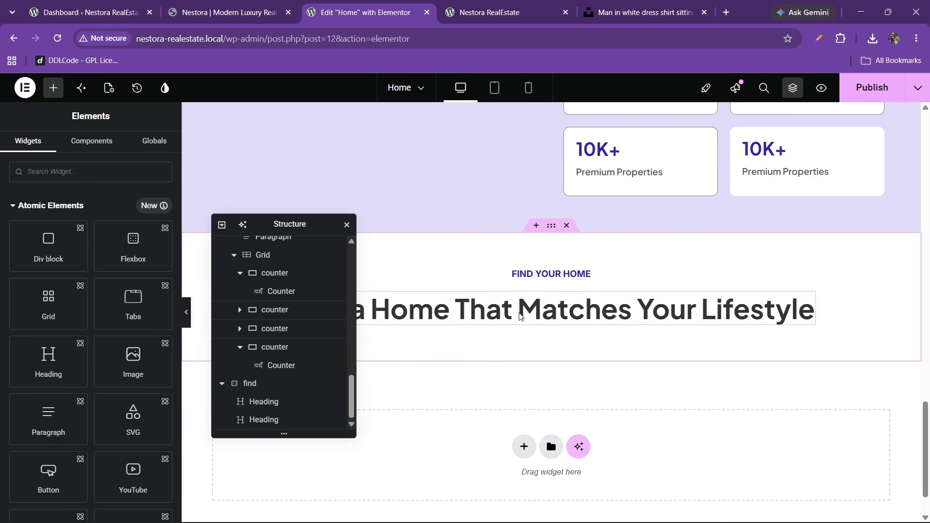
{"action": "right_click", "coordinate": [522, 317]}
{"action": "left_click", "coordinate": [535, 345]}
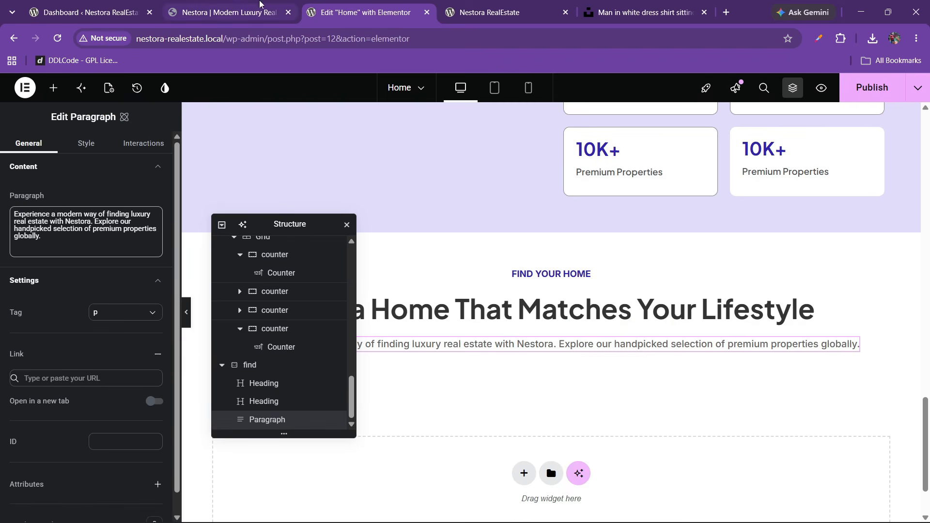
- Replace the pasted paragraph's text with the reference's lifestyle description beginning Whether you crave the city pulse or the beach's calm
{"action": "left_click", "coordinate": [216, 10]}
{"action": "left_click", "coordinate": [299, 247]}
{"action": "left_click_drag", "start_coordinate": [277, 232], "coordinate": [524, 242]}
{"action": "right_click", "coordinate": [491, 238]}
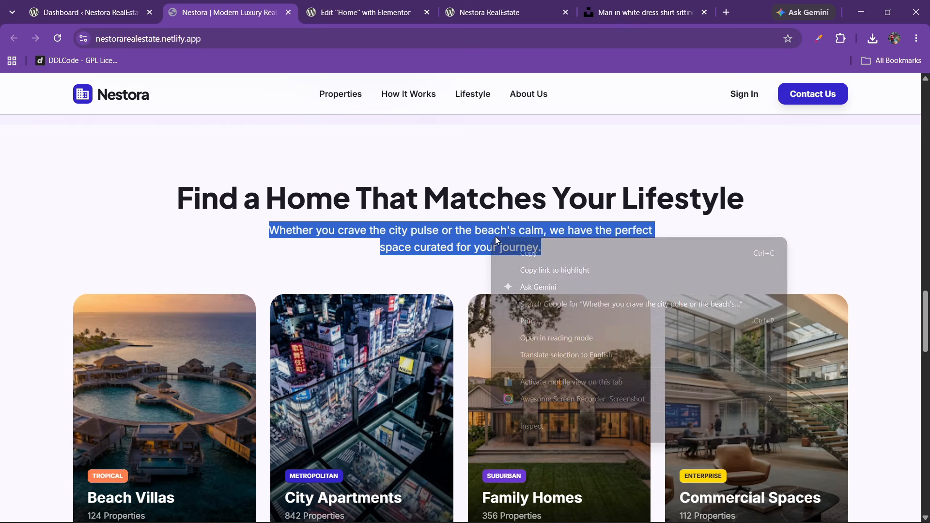
{"action": "left_click", "coordinate": [513, 253]}
{"action": "left_click", "coordinate": [490, 12]}
{"action": "left_click", "coordinate": [395, 7]}
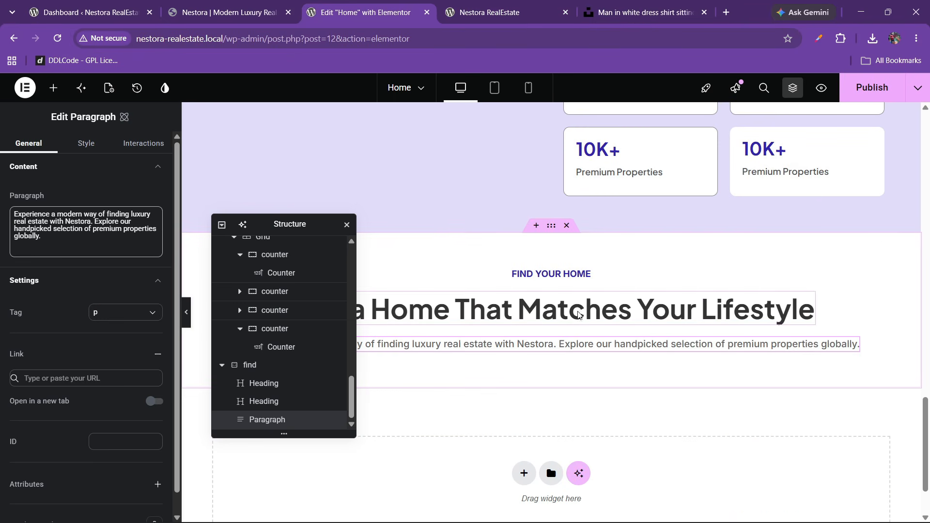
{"action": "key", "text": "ctrl+a"}
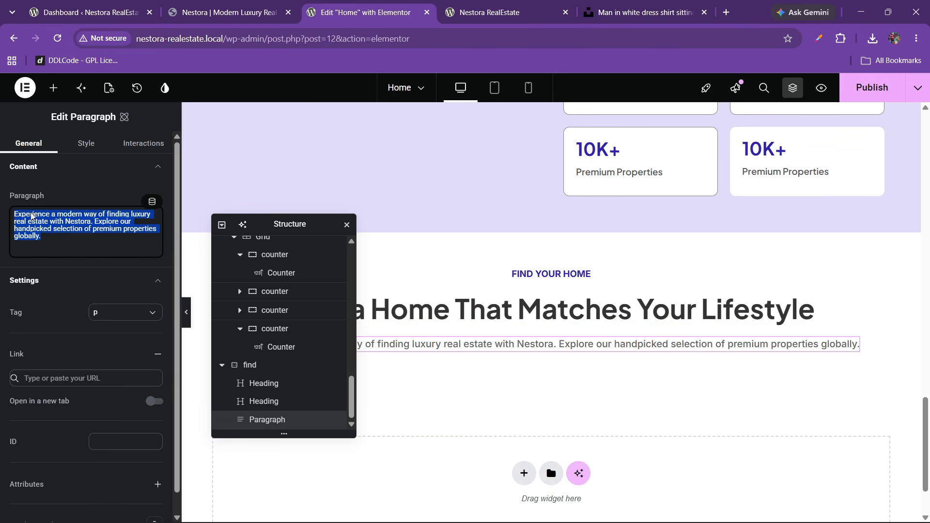
{"action": "key", "text": "BackSpace"}
{"action": "right_click", "coordinate": [38, 217]}
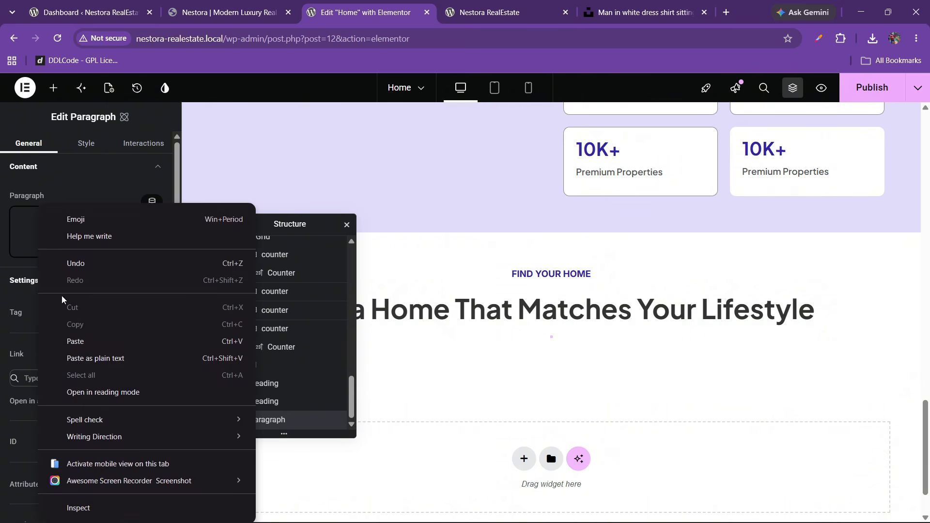
{"action": "left_click", "coordinate": [75, 342]}
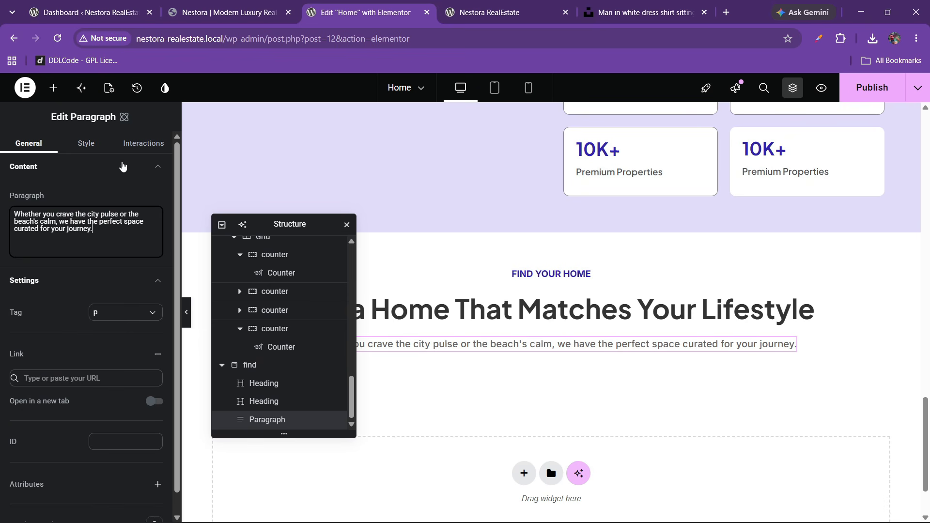
- Set the width of the find container's paragraph to 55%
{"action": "left_click", "coordinate": [86, 145]}
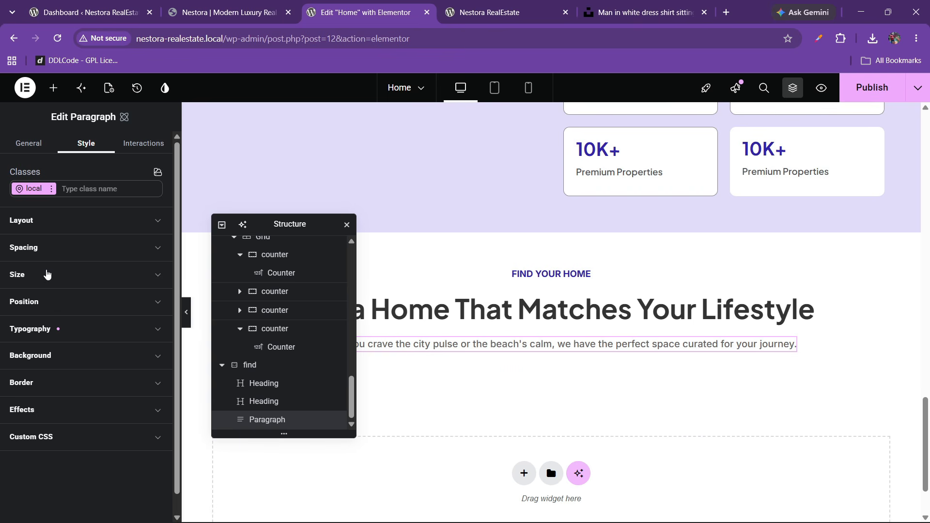
{"action": "left_click", "coordinate": [40, 275]}
{"action": "left_click", "coordinate": [66, 324]}
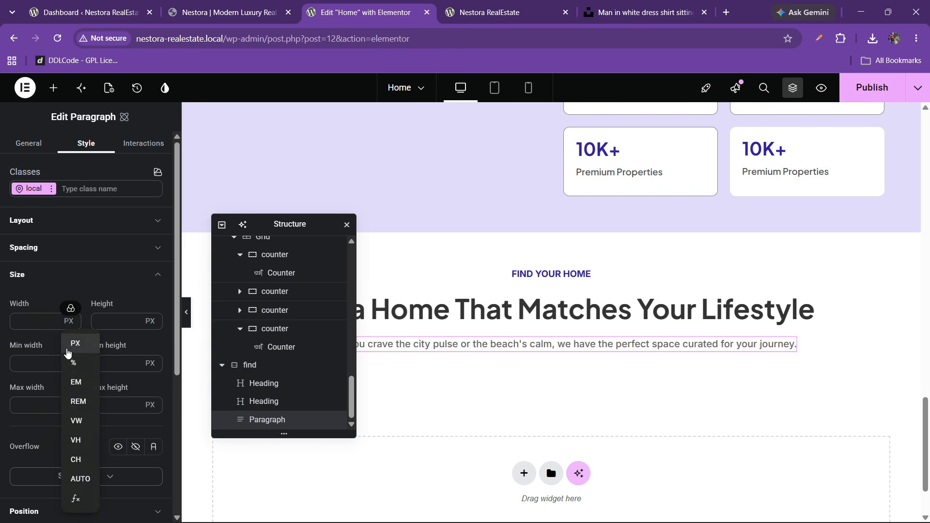
{"action": "left_click", "coordinate": [72, 359]}
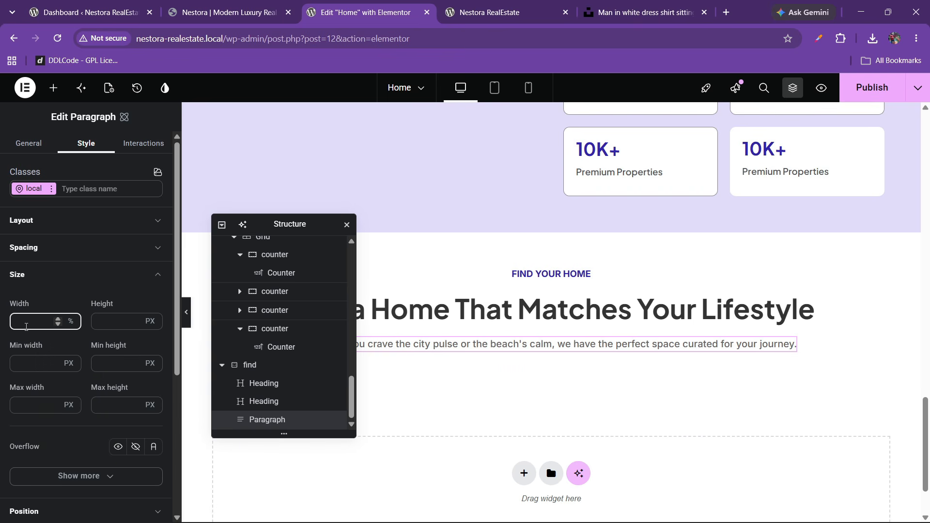
{"action": "type", "text": "70"}
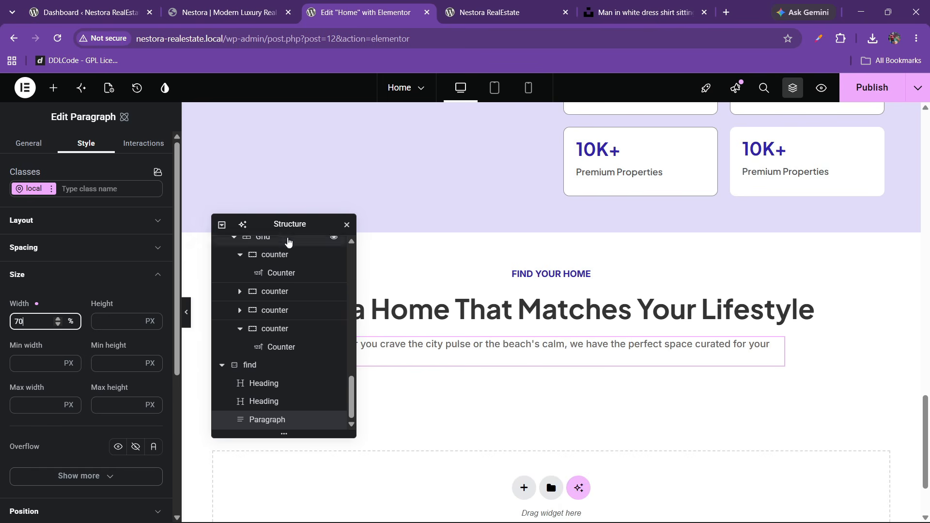
{"action": "left_click_drag", "start_coordinate": [294, 223], "coordinate": [659, 232]}
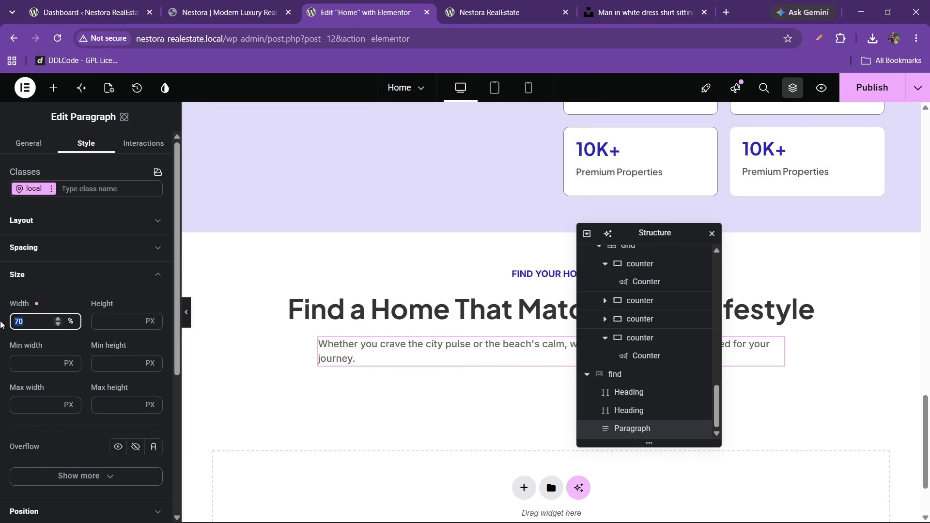
{"action": "type", "text": "55"}
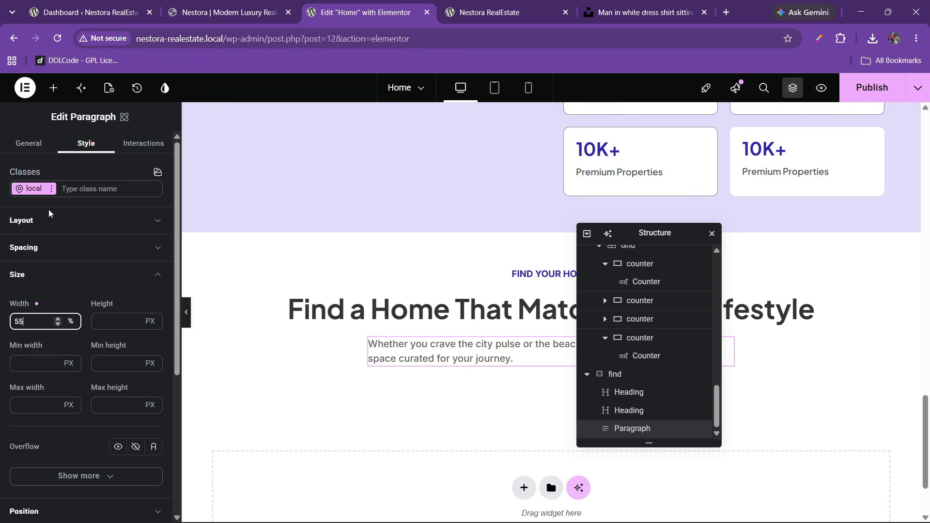
- Center-align the text of the find container's paragraph
{"action": "left_click", "coordinate": [39, 279]}
{"action": "left_click", "coordinate": [47, 330]}
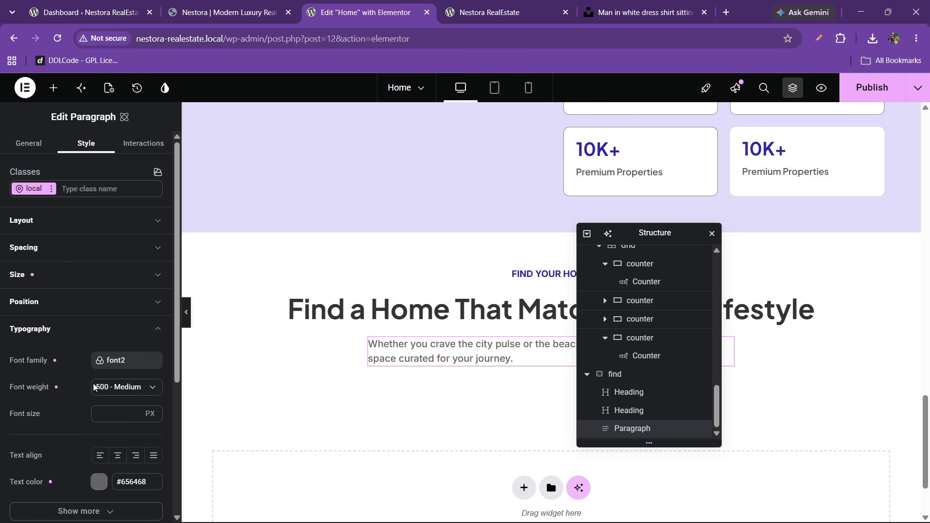
{"action": "left_click", "coordinate": [117, 456]}
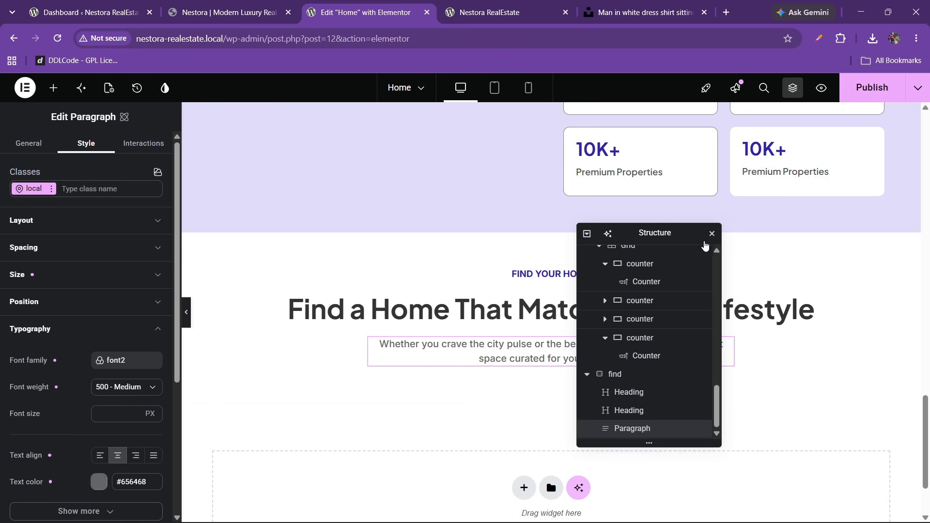
- Publish the page and insert a fire emoji before the FIND YOUR HOME heading text
{"action": "left_click_drag", "start_coordinate": [660, 243], "coordinate": [428, 265]}
{"action": "left_click", "coordinate": [858, 93]}
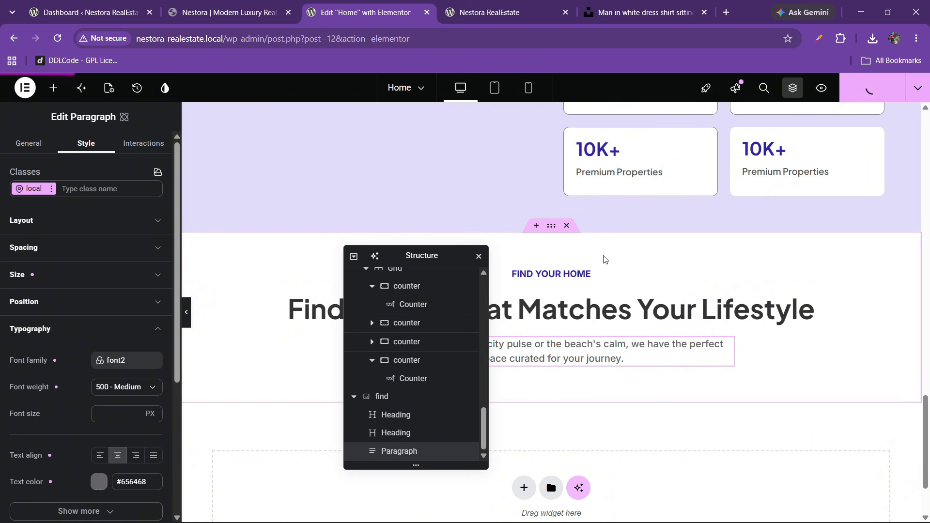
{"action": "left_click", "coordinate": [588, 275]}
{"action": "left_click", "coordinate": [10, 217]}
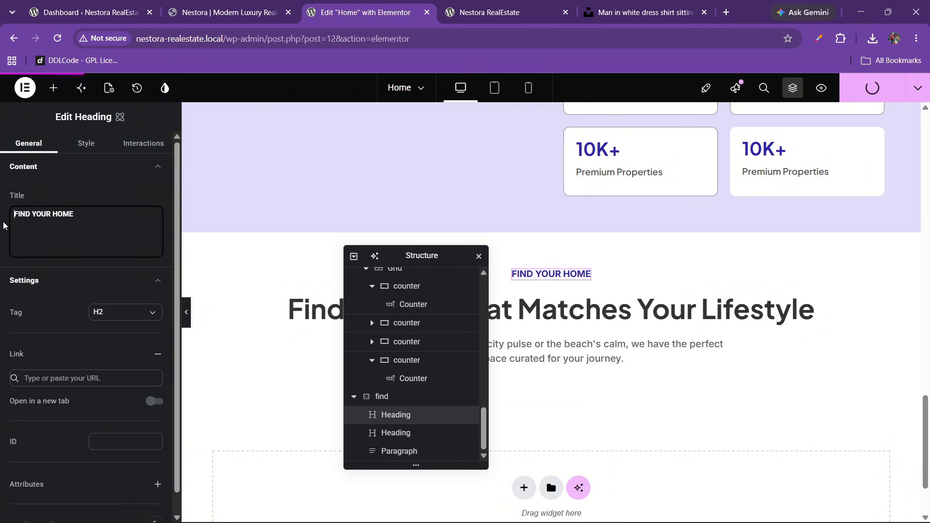
{"action": "key", "text": "super+period"}
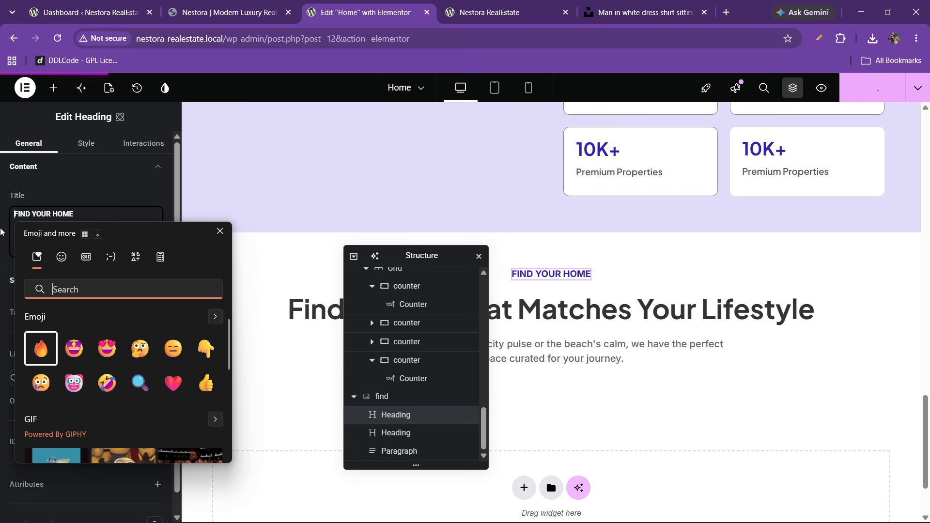
{"action": "left_click", "coordinate": [40, 349]}
{"action": "key", "text": "Escape"}
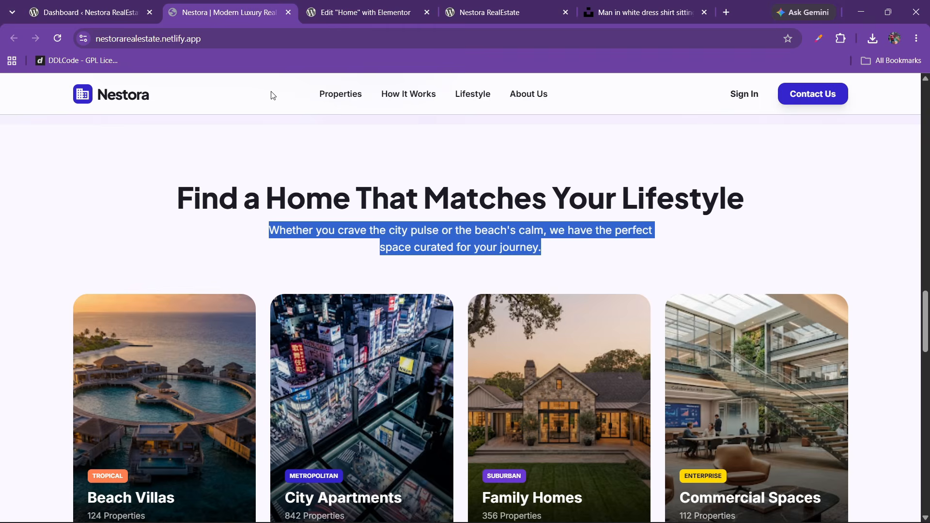
- Add a Grid container below the lifestyle description paragraph in the find container
{"action": "scroll", "coordinate": [310, 170], "scroll_direction": "down", "scroll_amount": 6}
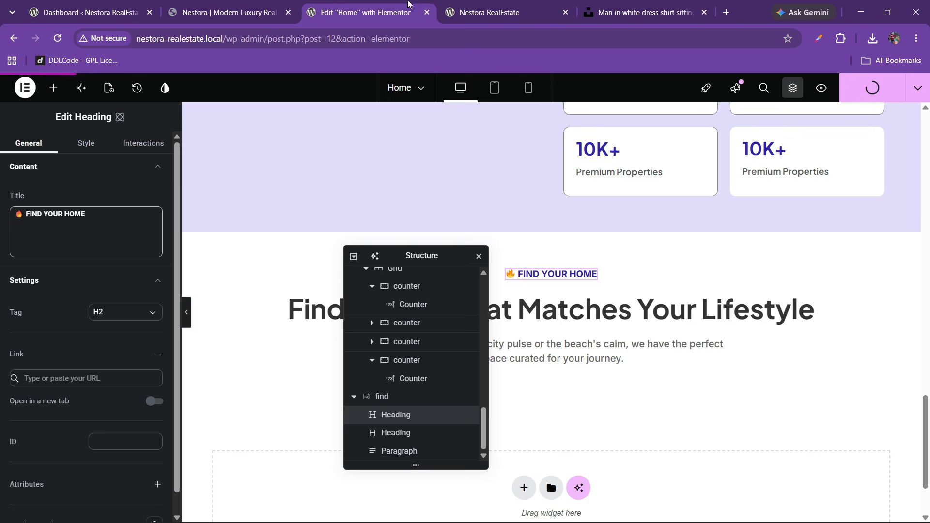
{"action": "left_click_drag", "start_coordinate": [459, 260], "coordinate": [861, 232]}
{"action": "scroll", "coordinate": [491, 313], "scroll_direction": "down", "scroll_amount": 1}
{"action": "left_click", "coordinate": [53, 88]}
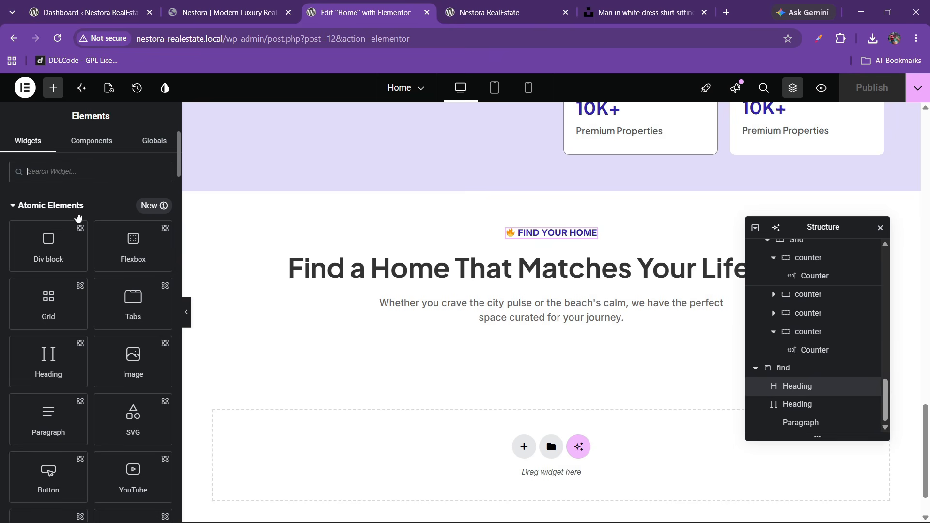
{"action": "type", "text": "grid"}
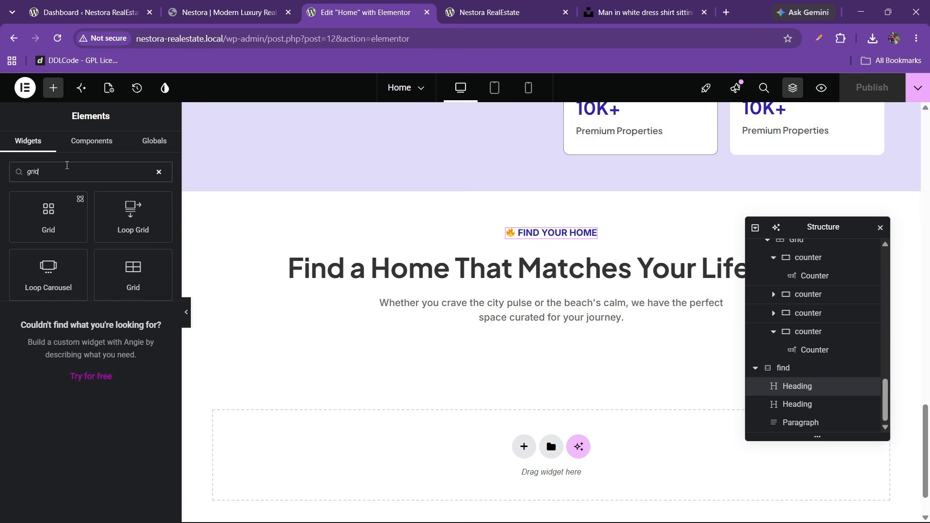
{"action": "left_click_drag", "start_coordinate": [133, 271], "coordinate": [543, 311]}
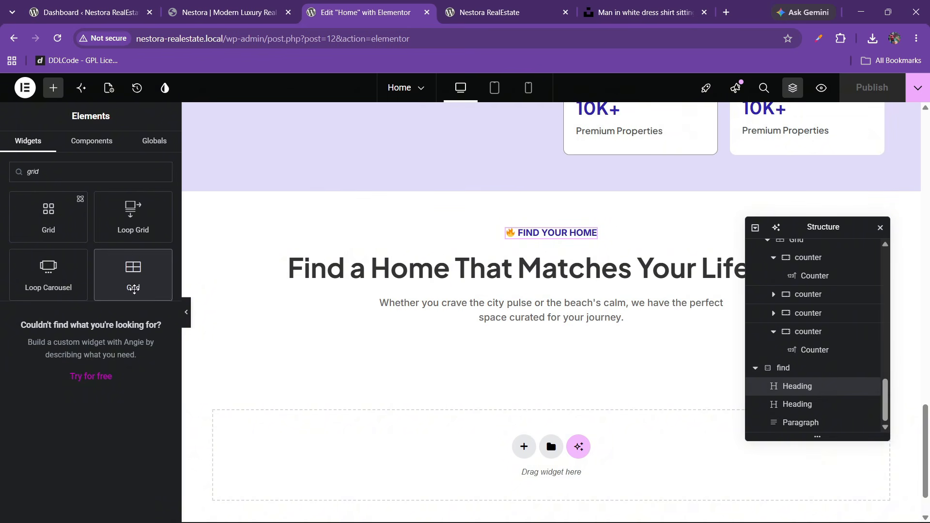
{"action": "left_click_drag", "start_coordinate": [134, 289], "coordinate": [565, 319]}
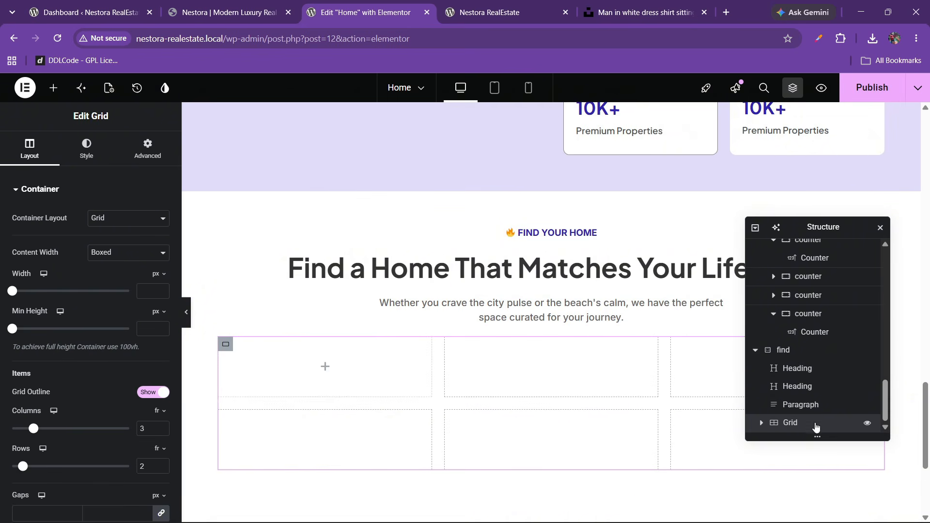
- Set the find section's grid to 4 columns and 1 row to match the reference's lifestyle cards
{"action": "left_click", "coordinate": [228, 12]}
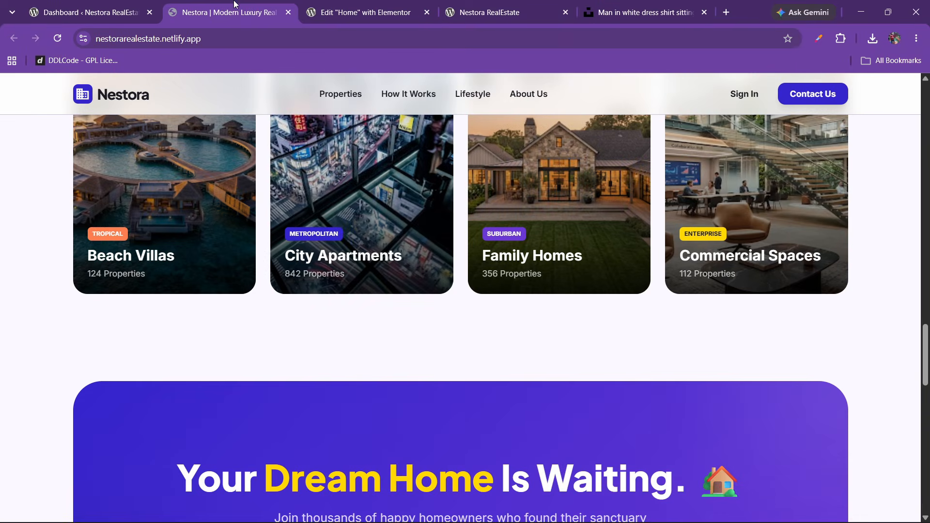
{"action": "scroll", "coordinate": [322, 240], "scroll_direction": "down", "scroll_amount": 1}
{"action": "left_click", "coordinate": [315, 10]}
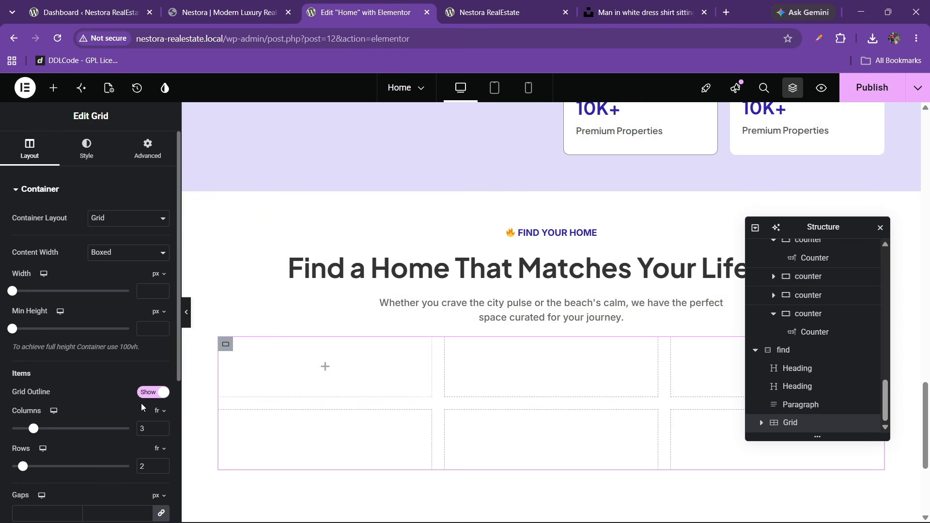
{"action": "left_click_drag", "start_coordinate": [144, 428], "coordinate": [129, 429]}
{"action": "type", "text": "4"}
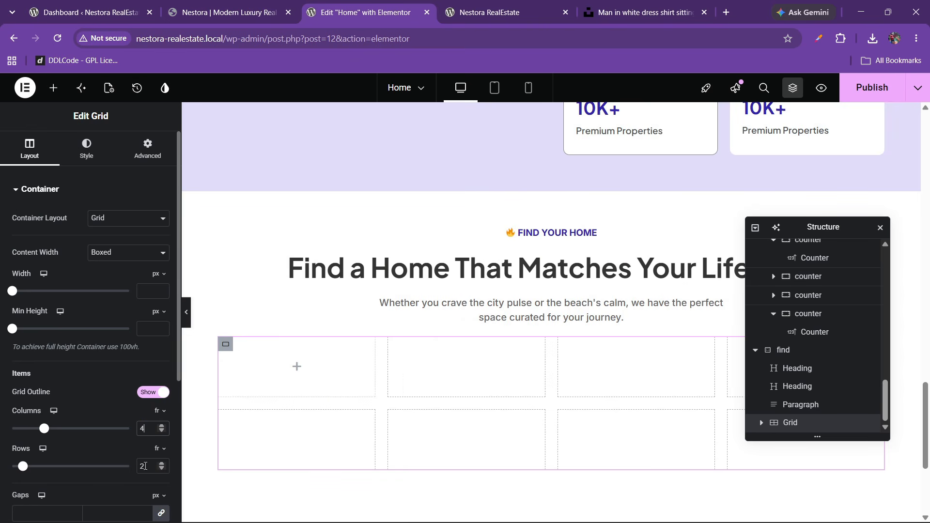
{"action": "left_click_drag", "start_coordinate": [145, 466], "coordinate": [135, 476]}
{"action": "type", "text": "1"}
- Place a Container in the first cell of the find section's grid
{"action": "left_click", "coordinate": [227, 12]}
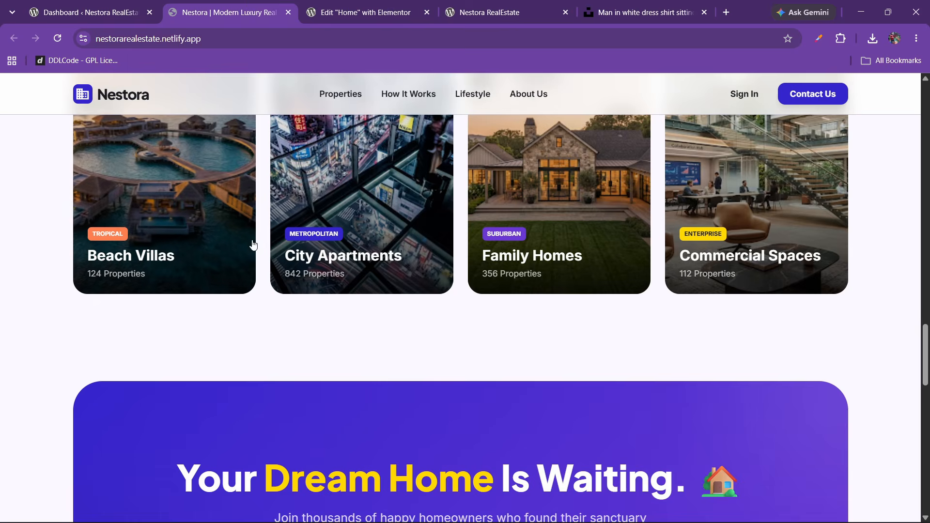
{"action": "scroll", "coordinate": [250, 252], "scroll_direction": "up", "scroll_amount": 3}
{"action": "left_click", "coordinate": [424, 4]}
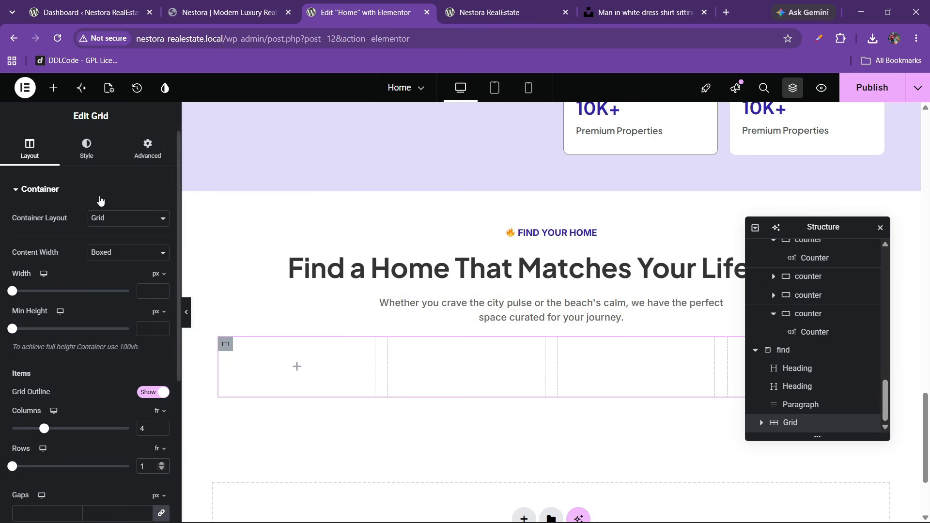
{"action": "left_click", "coordinate": [54, 88]}
{"action": "mouse_move", "coordinate": [122, 259]}
{"action": "left_mouse_down"}
{"action": "mouse_move", "coordinate": [102, 277]}
{"action": "mouse_move", "coordinate": [120, 258]}
{"action": "left_mouse_up"}
{"action": "left_click", "coordinate": [66, 179]}
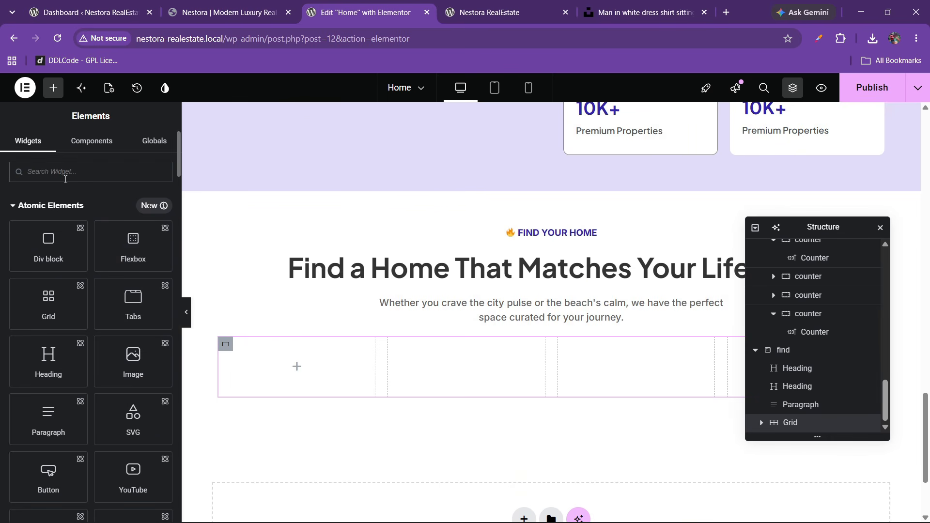
{"action": "type", "text": "con"}
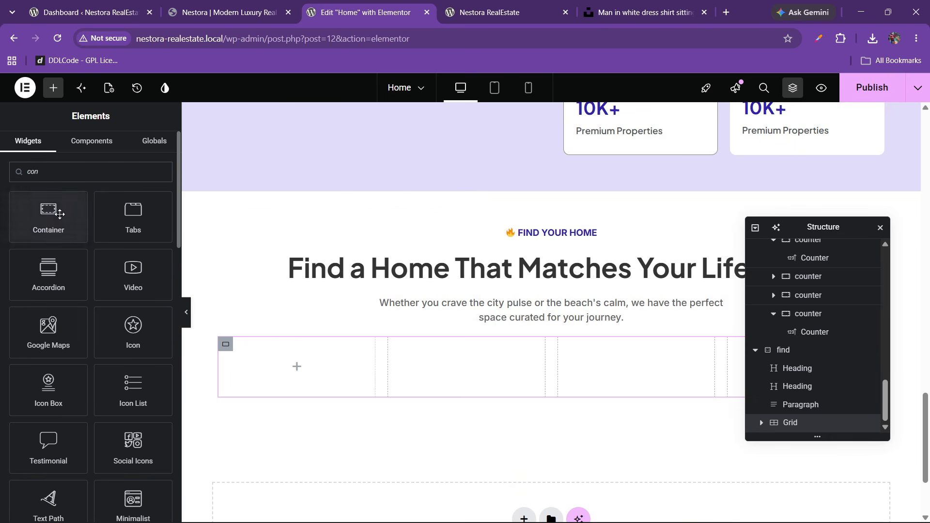
{"action": "left_click_drag", "start_coordinate": [60, 213], "coordinate": [294, 374]}
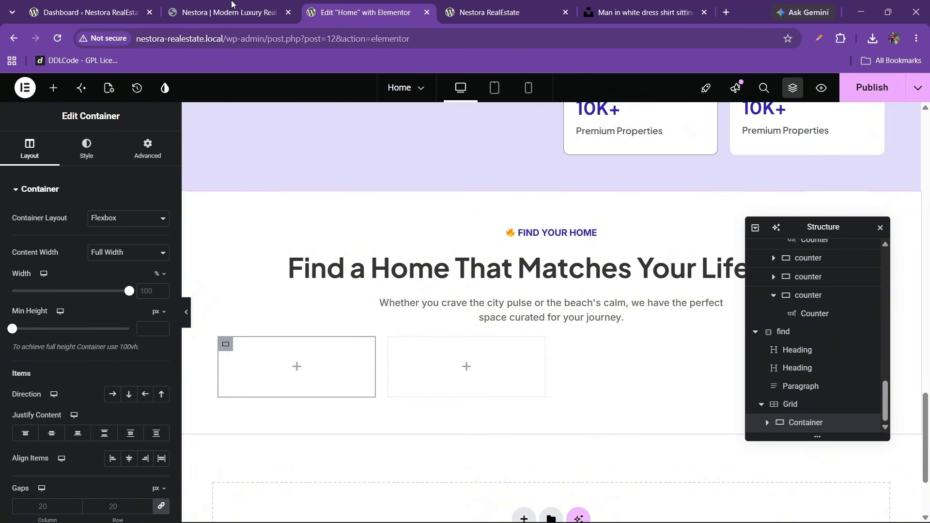
- Give the first grid cell's container the beach villas image from the media library as its classic background
{"action": "left_click", "coordinate": [232, 10]}
{"action": "left_click", "coordinate": [350, 5]}
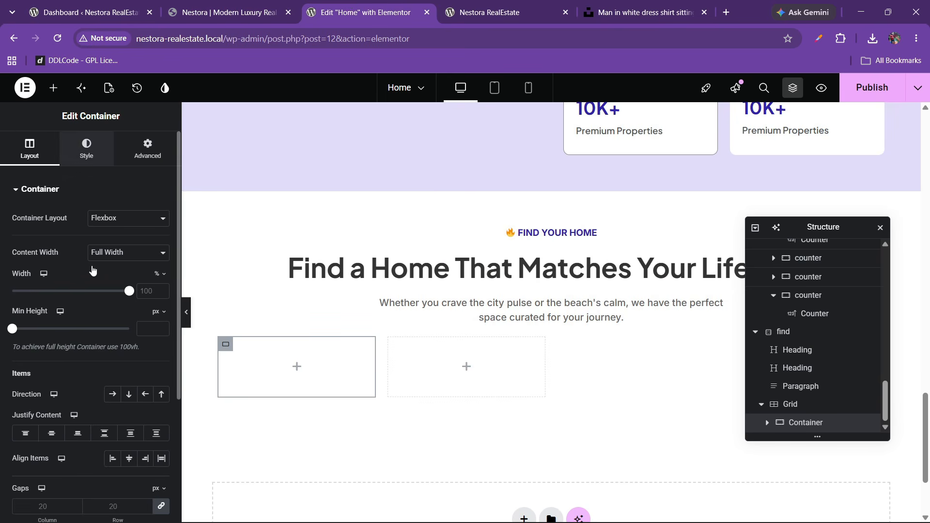
{"action": "left_click", "coordinate": [86, 148]}
{"action": "left_click", "coordinate": [112, 245]}
{"action": "left_click", "coordinate": [165, 304]}
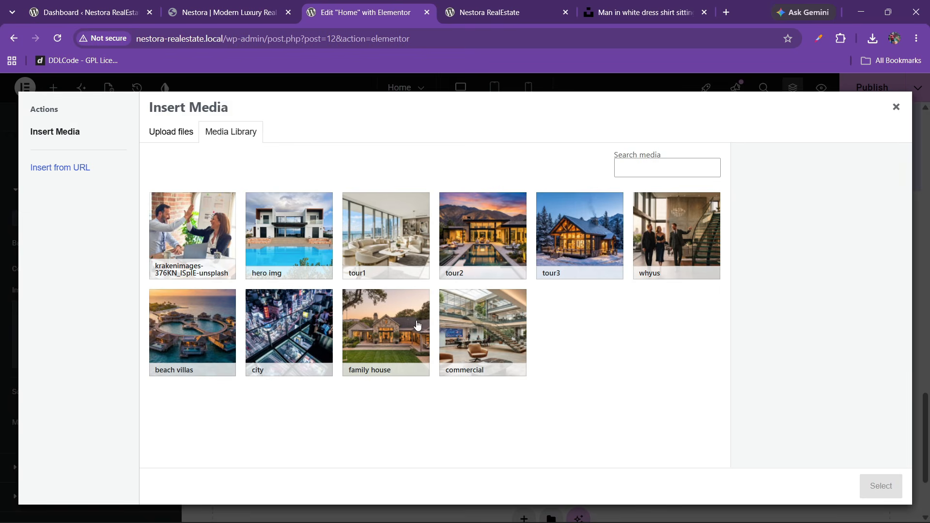
{"action": "left_click", "coordinate": [229, 12]}
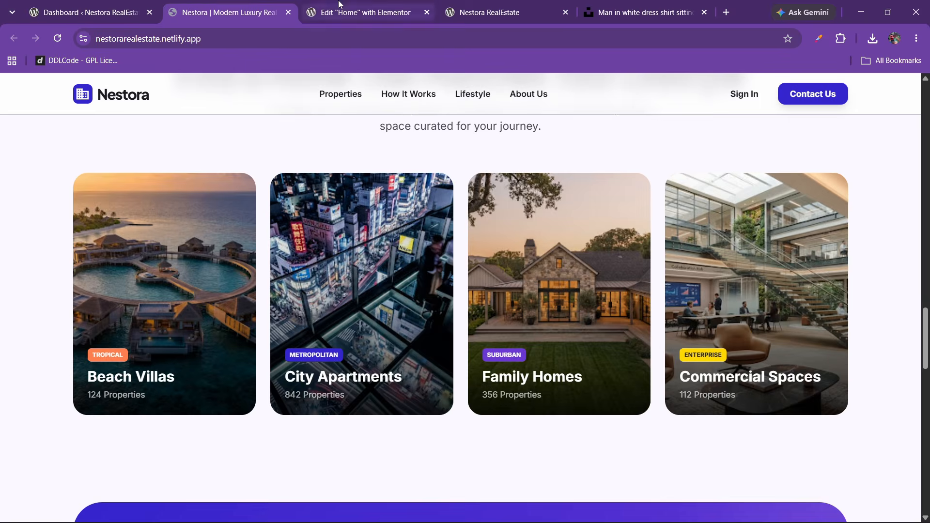
{"action": "left_click", "coordinate": [362, 12]}
{"action": "left_click", "coordinate": [220, 335]}
{"action": "left_click", "coordinate": [881, 486]}
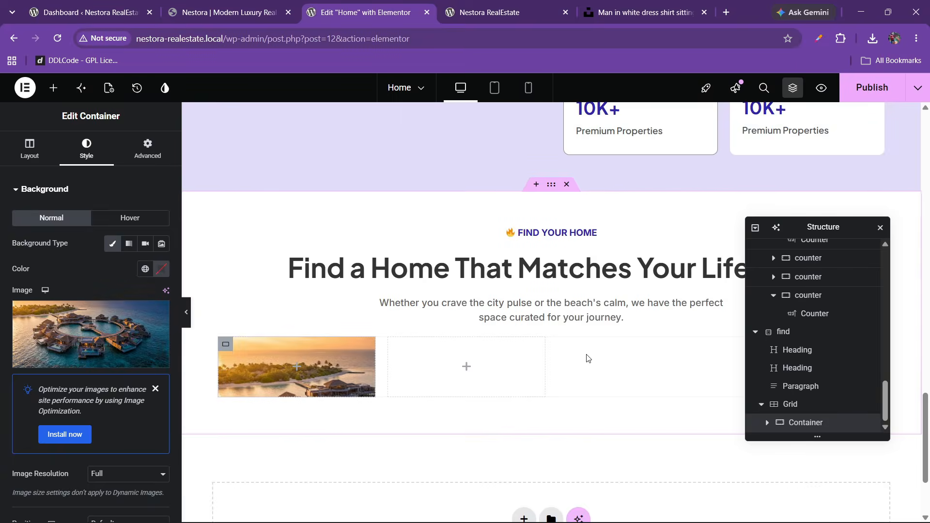
- Set the beach villas background image's position to Center Center and its display size to Cover
{"action": "scroll", "coordinate": [98, 396], "scroll_direction": "down", "scroll_amount": 4}
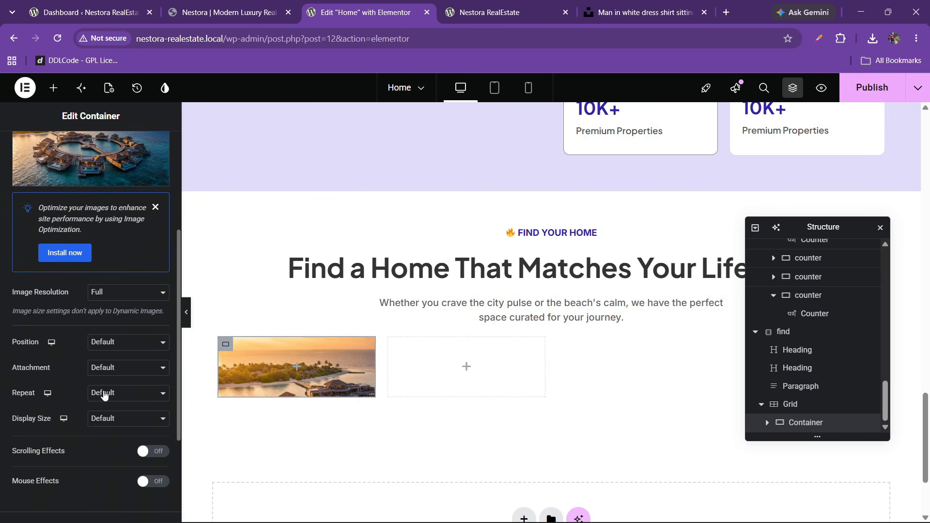
{"action": "left_click", "coordinate": [98, 350]}
{"action": "left_click", "coordinate": [94, 380]}
{"action": "left_click", "coordinate": [99, 343]}
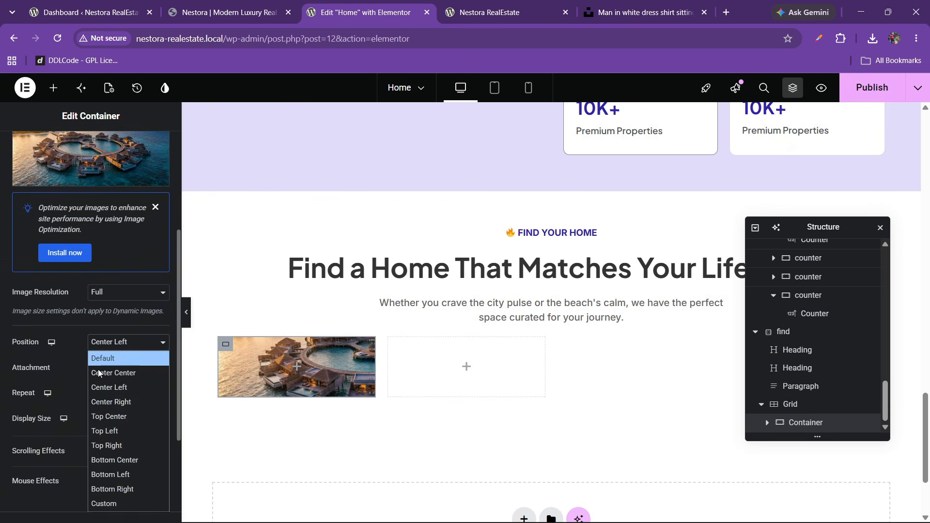
{"action": "left_click", "coordinate": [100, 382]}
{"action": "left_click", "coordinate": [109, 344]}
{"action": "left_click", "coordinate": [102, 410]}
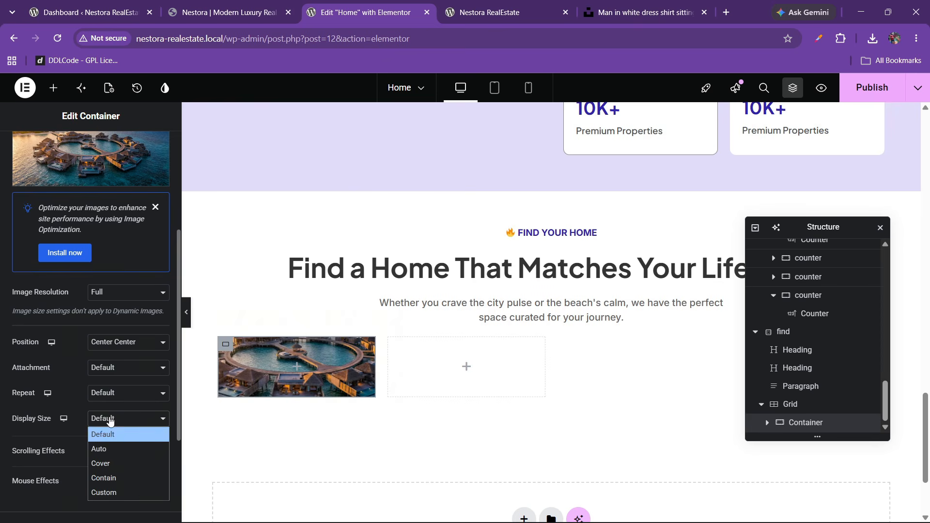
{"action": "left_click", "coordinate": [106, 449]}
{"action": "left_click", "coordinate": [92, 420]}
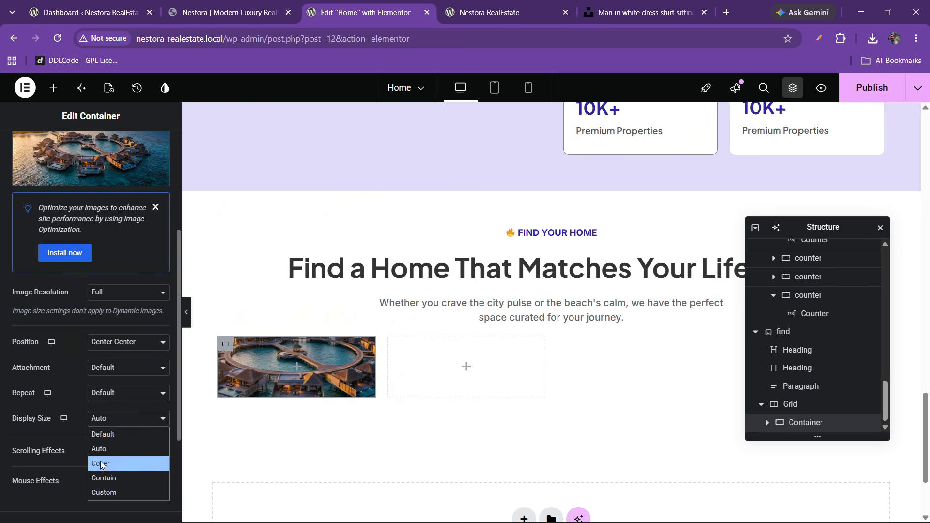
{"action": "left_click", "coordinate": [102, 461]}
- Round the corners of the beach villas container with a border radius matching the reference card
{"action": "scroll", "coordinate": [66, 376], "scroll_direction": "down", "scroll_amount": 3}
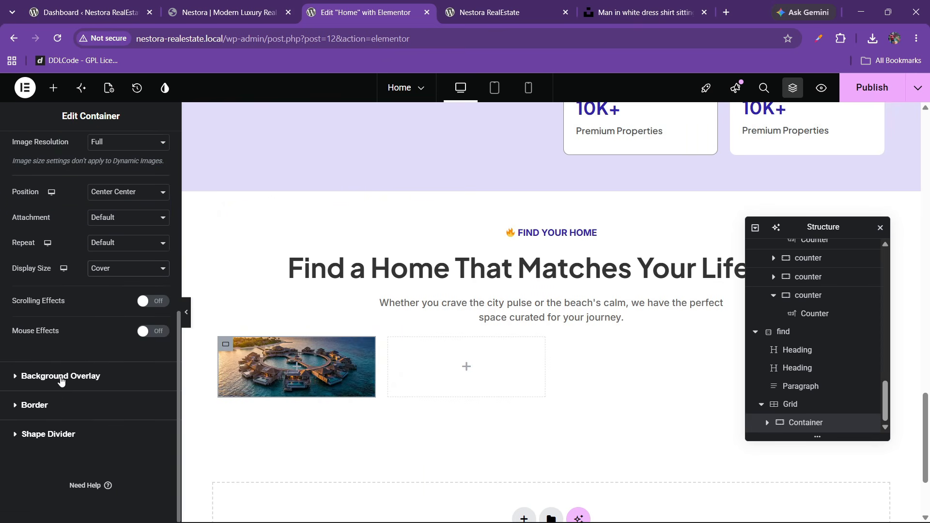
{"action": "left_click", "coordinate": [58, 406]}
{"action": "left_click", "coordinate": [198, 4]}
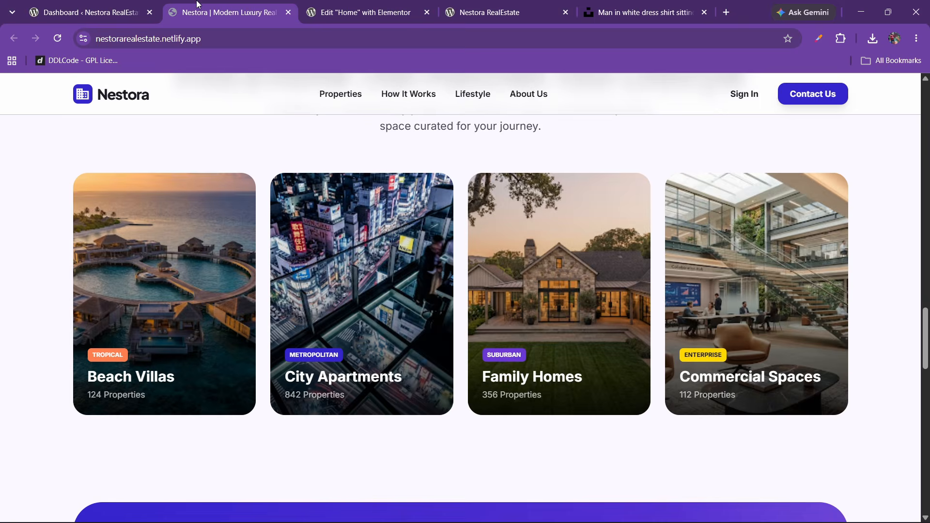
{"action": "left_click", "coordinate": [326, 4]}
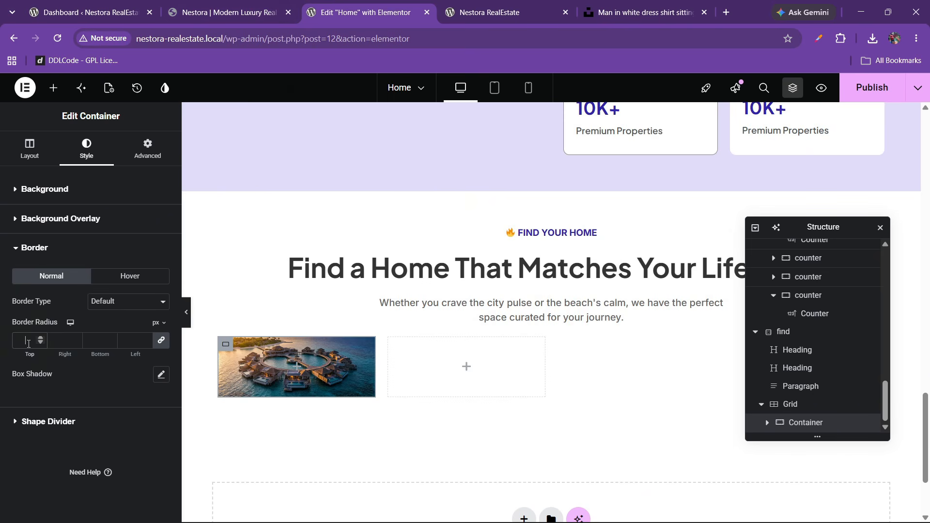
- Set the padding of the beach villas container to 20 px on all sides
{"action": "left_click", "coordinate": [148, 149]}
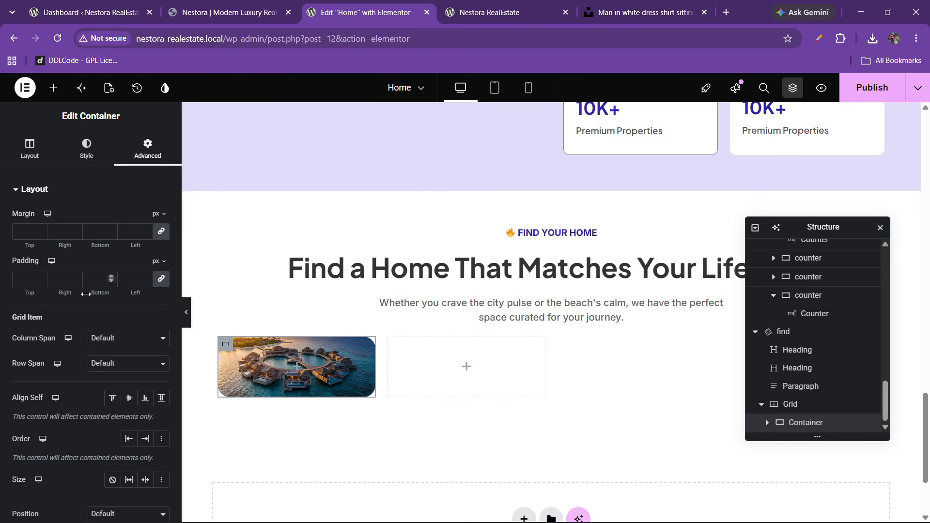
{"action": "left_click", "coordinate": [35, 277]}
{"action": "type", "text": "20"}
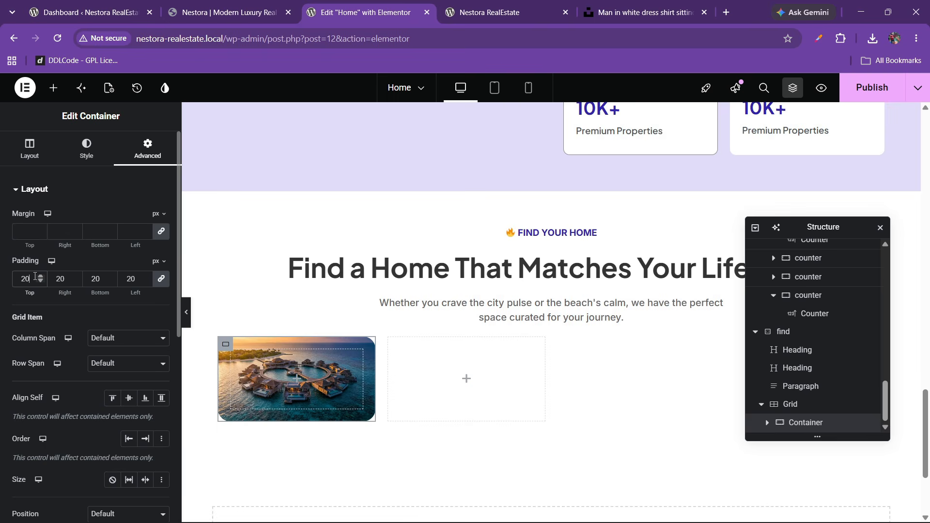
{"action": "left_click", "coordinate": [284, 4]}
{"action": "left_click", "coordinate": [349, 4]}
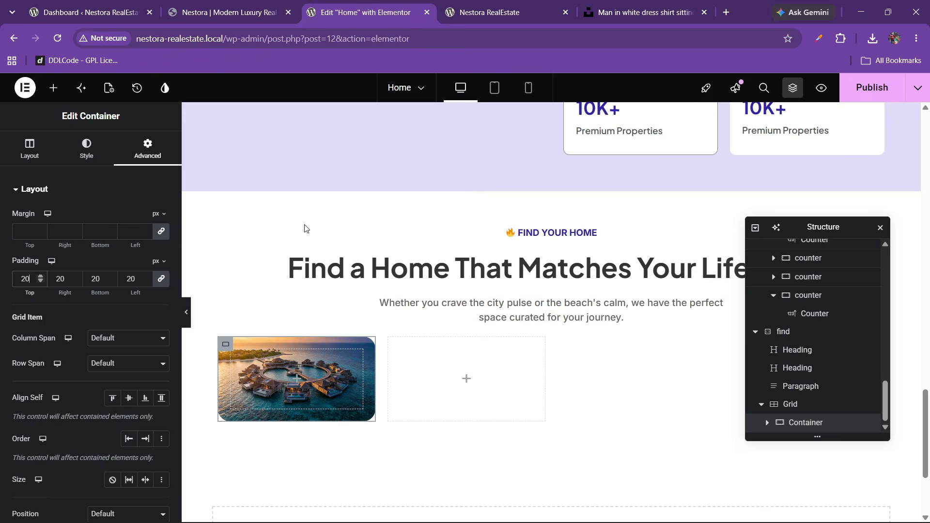
- Copy the For Sale button from the first property card and paste it into the beach villas container
{"action": "left_click", "coordinate": [228, 12]}
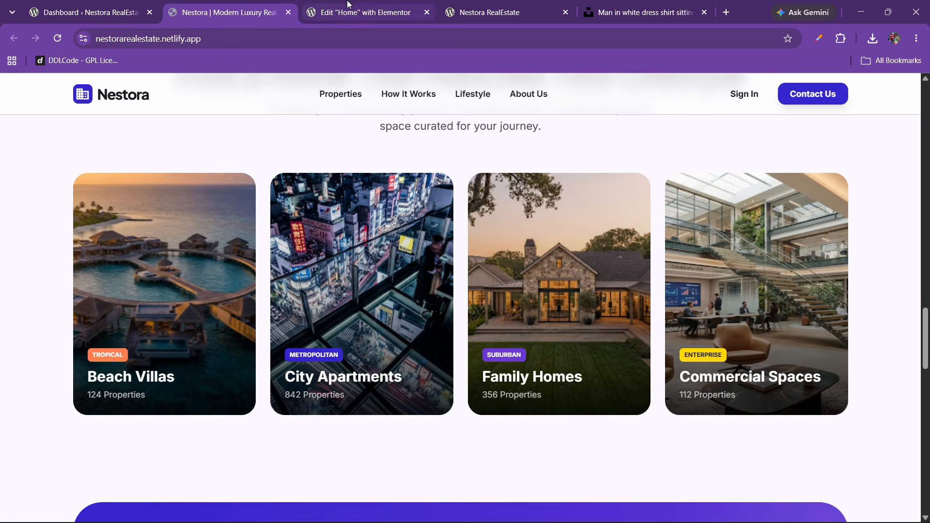
{"action": "left_click", "coordinate": [361, 12]}
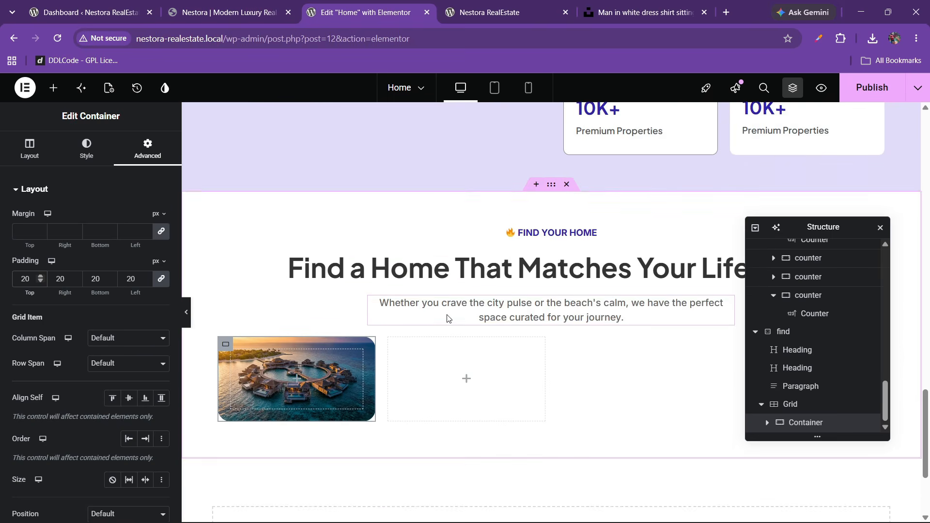
{"action": "scroll", "coordinate": [447, 315], "scroll_direction": "down", "scroll_amount": 1}
{"action": "scroll", "coordinate": [447, 315], "scroll_direction": "up", "scroll_amount": 7}
{"action": "scroll", "coordinate": [448, 314], "scroll_direction": "up", "scroll_amount": 8}
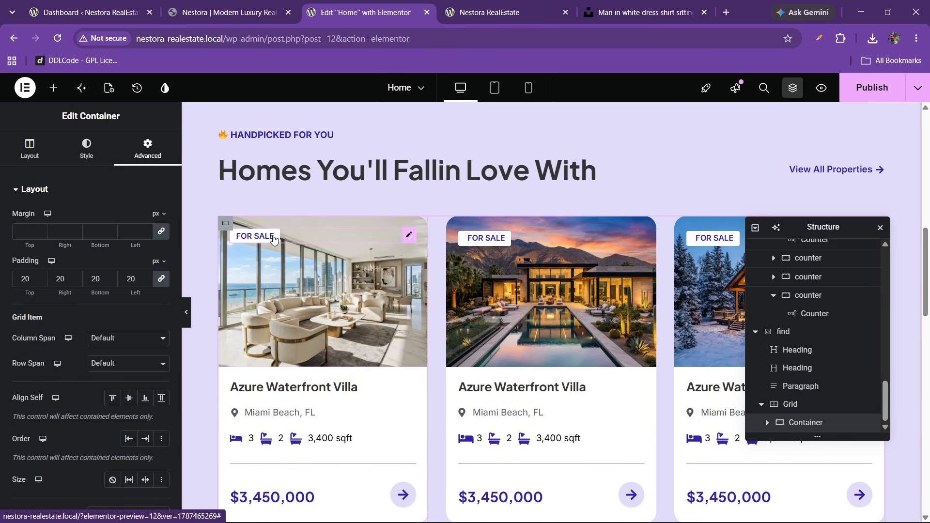
{"action": "right_click", "coordinate": [274, 239]}
{"action": "left_click", "coordinate": [291, 277]}
{"action": "scroll", "coordinate": [292, 273], "scroll_direction": "down", "scroll_amount": 15}
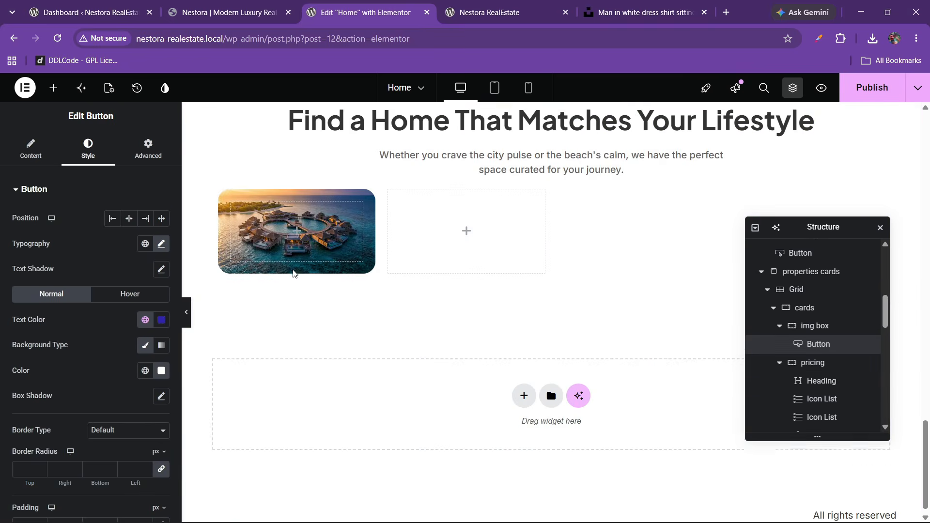
{"action": "right_click", "coordinate": [277, 232]}
{"action": "left_click", "coordinate": [307, 277]}
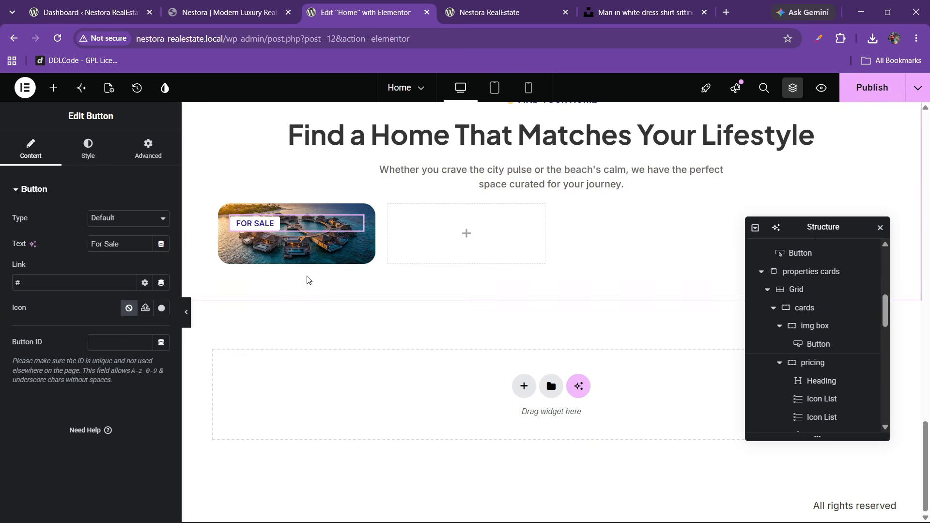
- Change the pasted button's text to TROPICAL, matching the tag on the reference site's beach villas card
{"action": "left_click", "coordinate": [270, 6]}
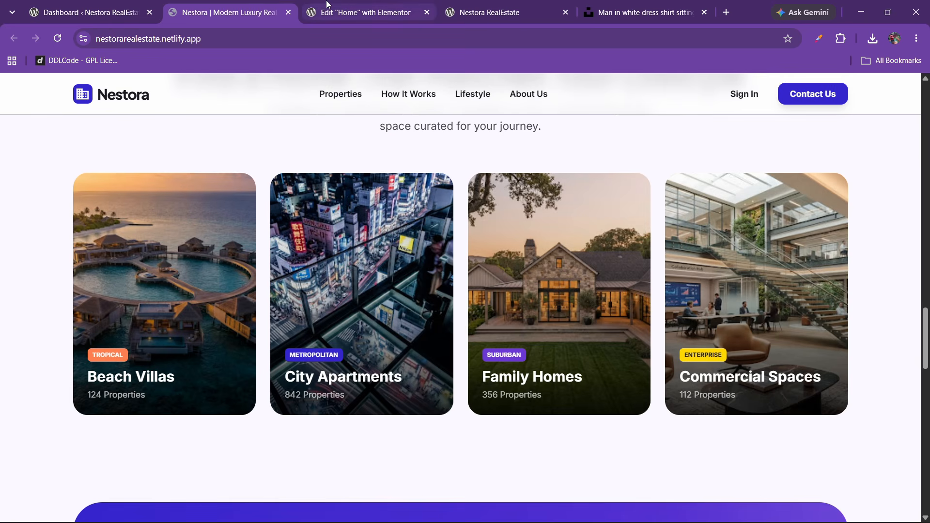
{"action": "left_click", "coordinate": [359, 12]}
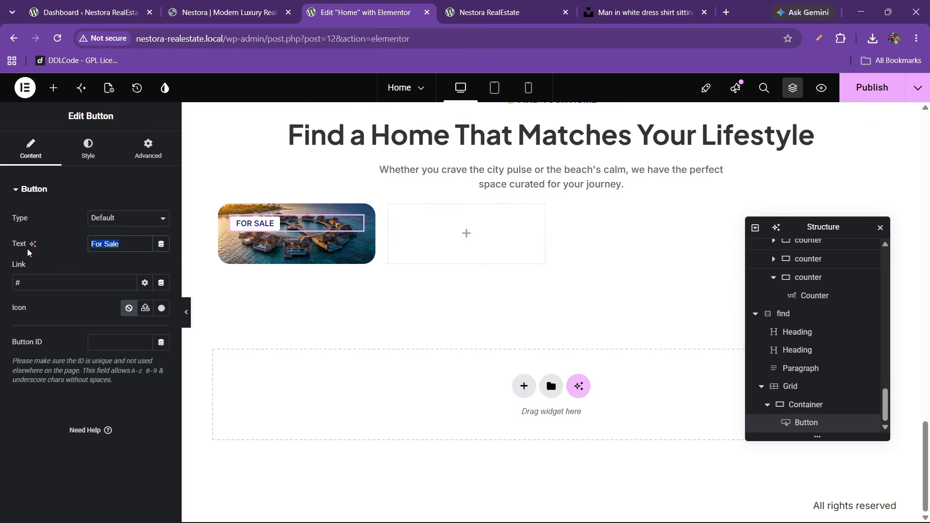
{"action": "type", "text": "TO"}
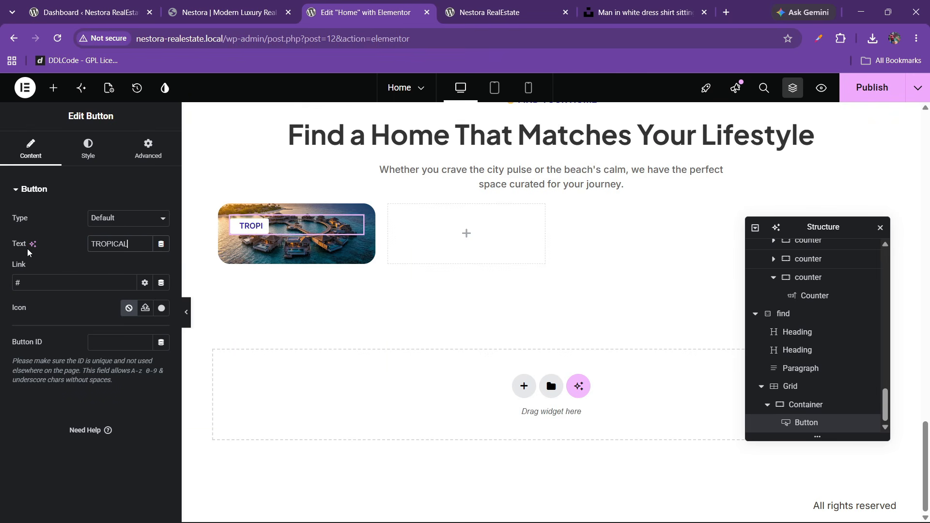
{"action": "left_click", "coordinate": [192, 4]}
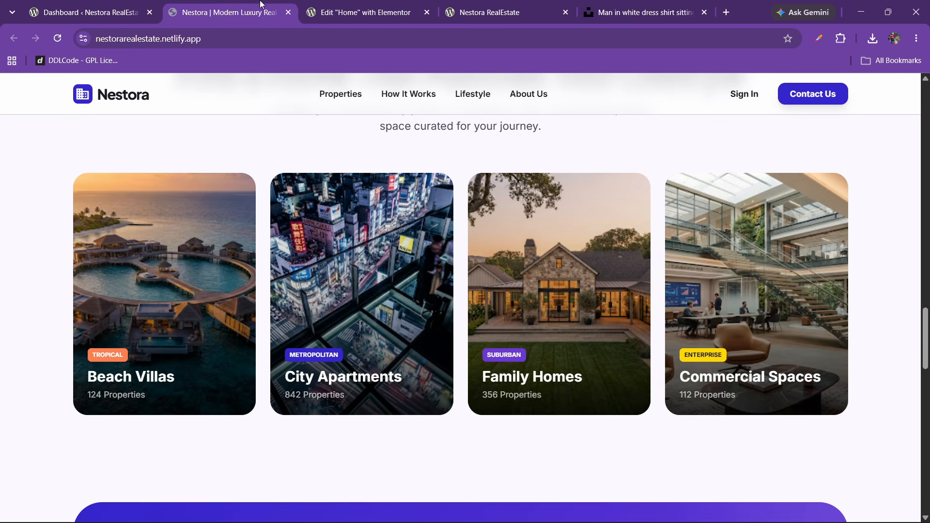
{"action": "left_click", "coordinate": [303, 12]}
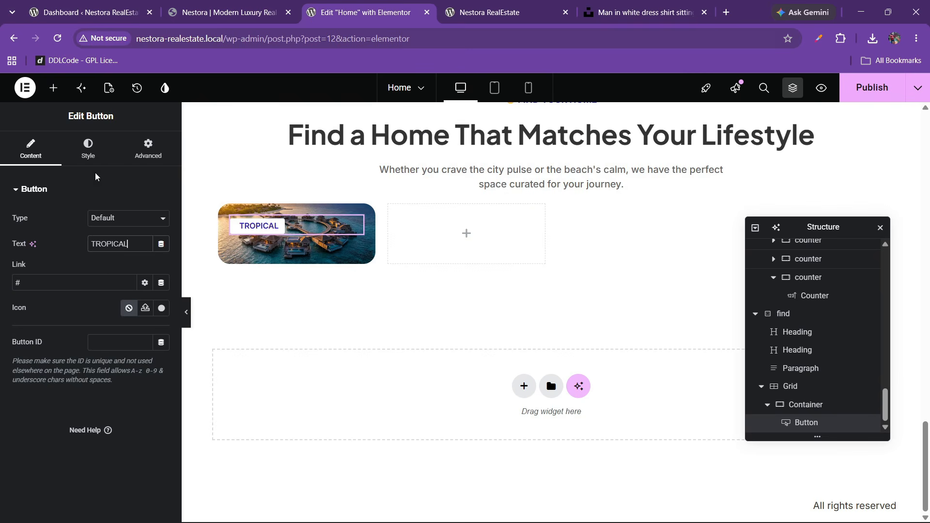
- Reduce the TROPICAL button's font size to 12 px
{"action": "left_click", "coordinate": [97, 151]}
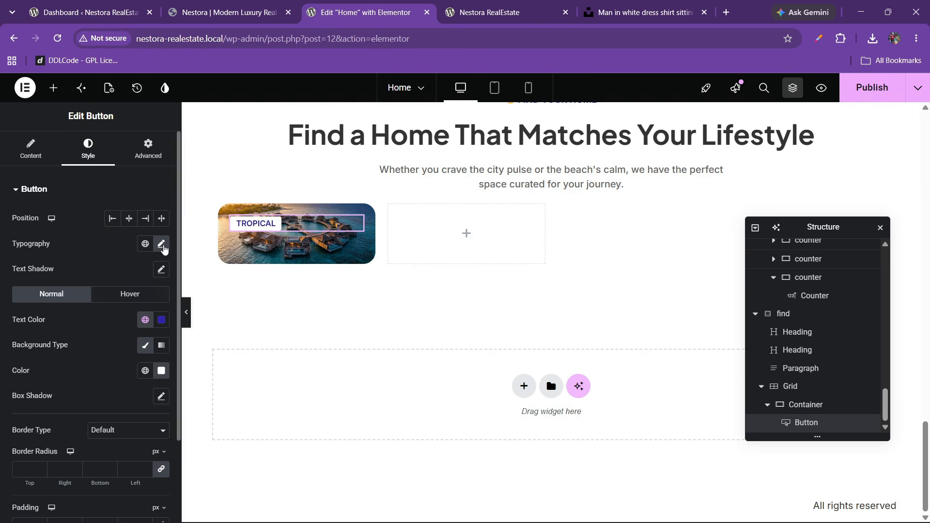
{"action": "left_click", "coordinate": [161, 246]}
{"action": "left_click", "coordinate": [153, 342]}
{"action": "left_click", "coordinate": [153, 342]}
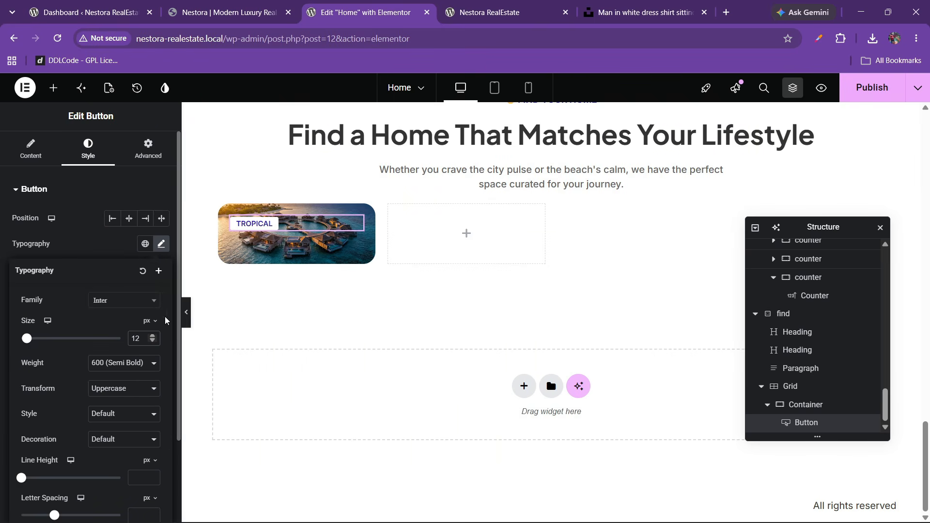
{"action": "left_click", "coordinate": [119, 248]}
- Try the global orange as the TROPICAL button's text color and compare it with the reference card
{"action": "left_click", "coordinate": [145, 320]}
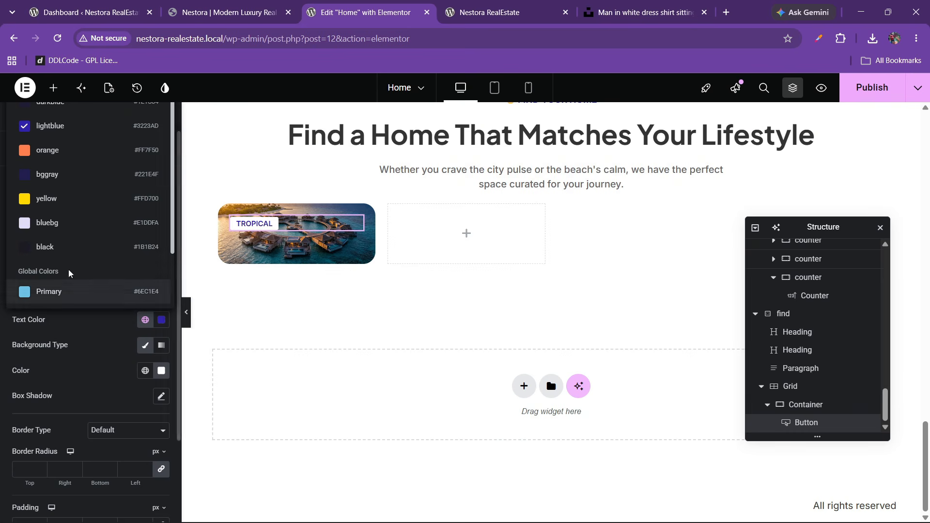
{"action": "left_click", "coordinate": [56, 155]}
{"action": "left_click", "coordinate": [223, 4]}
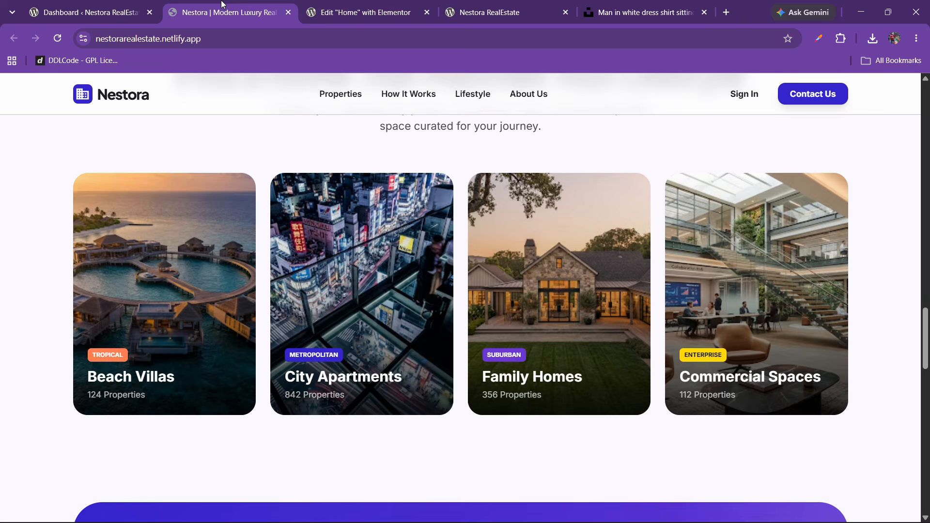
{"action": "left_click", "coordinate": [308, 7]}
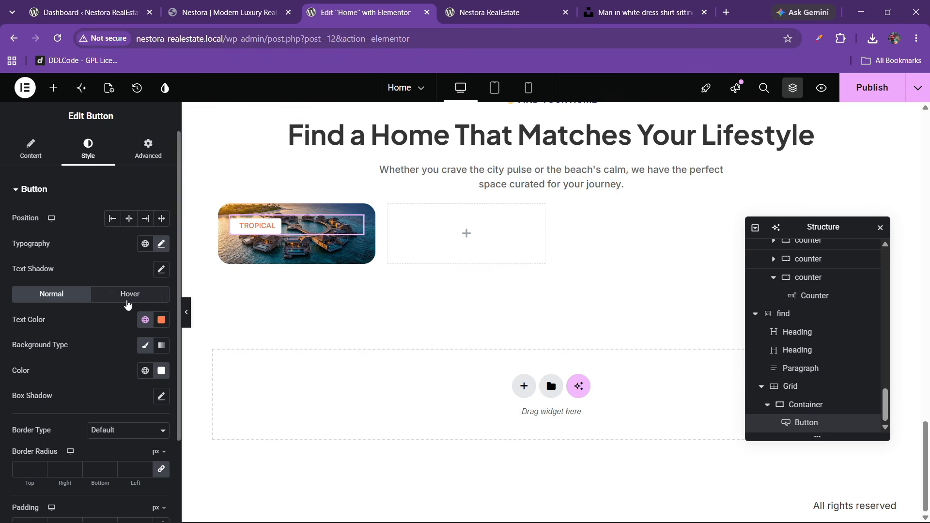
{"action": "left_click", "coordinate": [222, 5]}
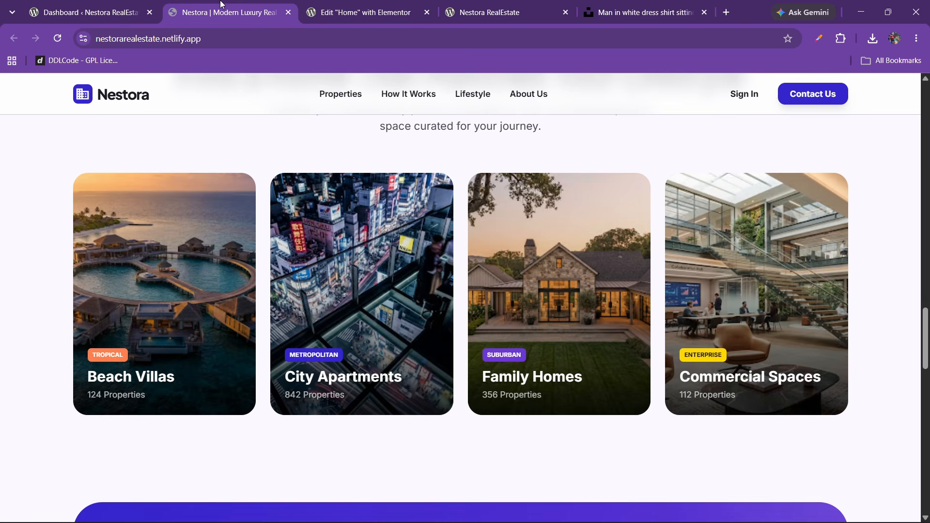
{"action": "left_click", "coordinate": [341, 4]}
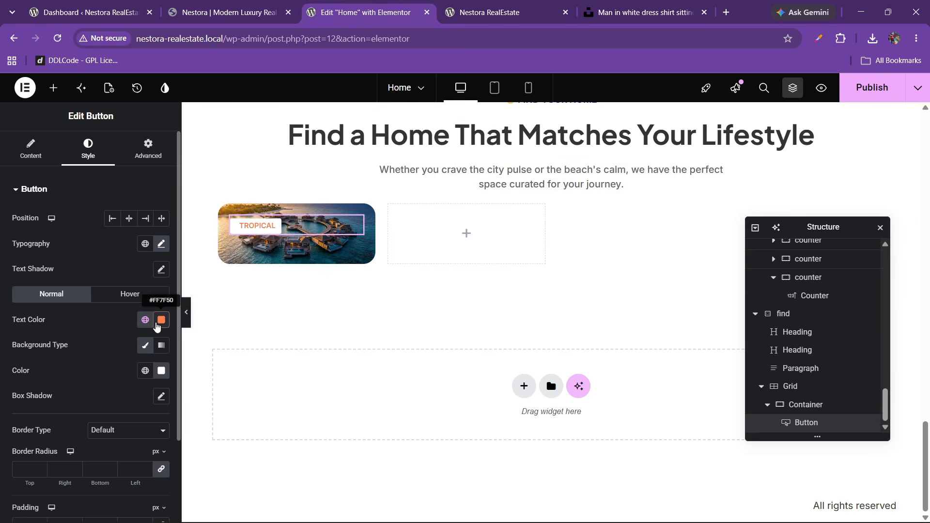
- Set the TROPICAL button's text color to white and its background color to the global orange, matching the reference tag
{"action": "left_click", "coordinate": [161, 320]}
{"action": "left_click", "coordinate": [51, 319]}
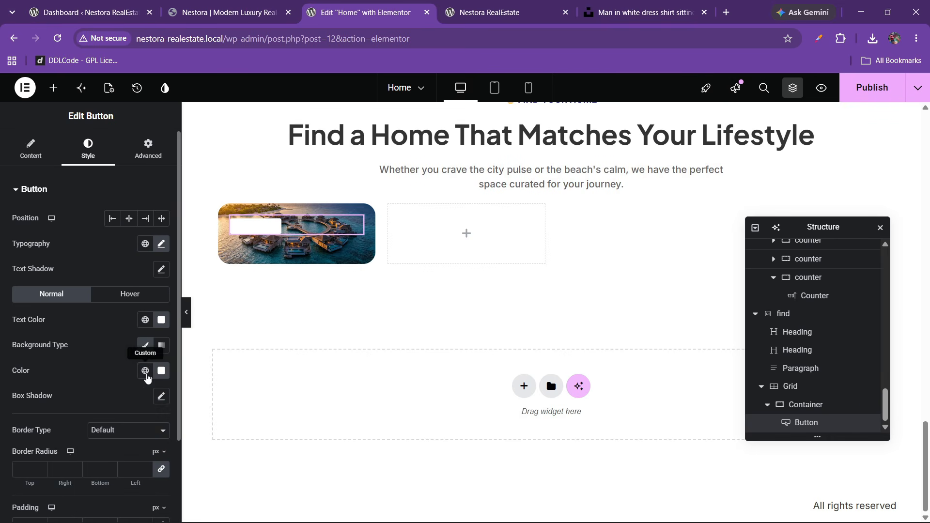
{"action": "left_click", "coordinate": [146, 372]}
{"action": "left_click", "coordinate": [63, 306]}
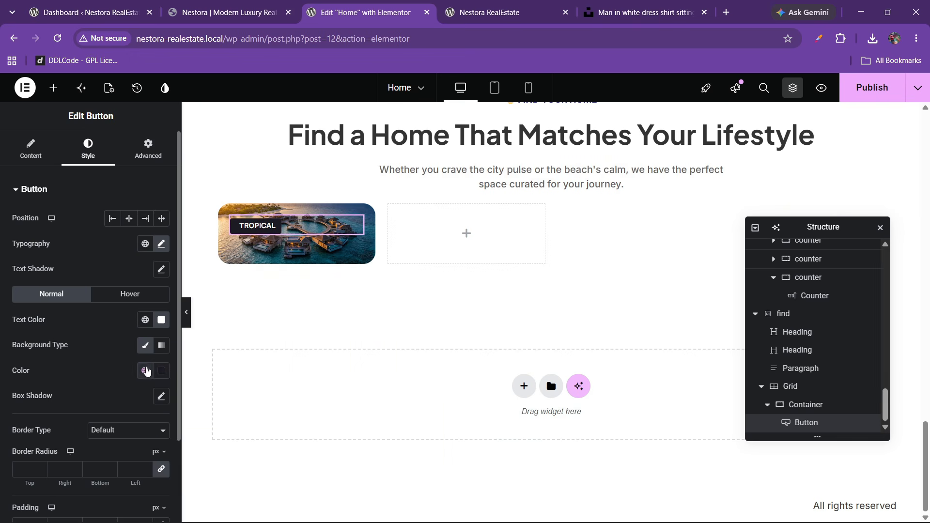
{"action": "left_click", "coordinate": [145, 371]}
{"action": "left_click", "coordinate": [48, 201]}
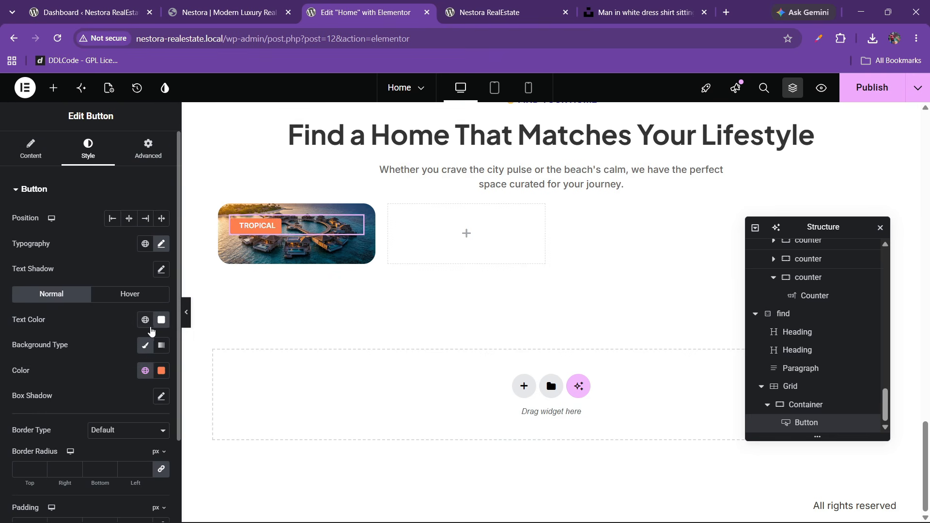
{"action": "left_click", "coordinate": [224, 5]}
{"action": "left_click", "coordinate": [322, 6]}
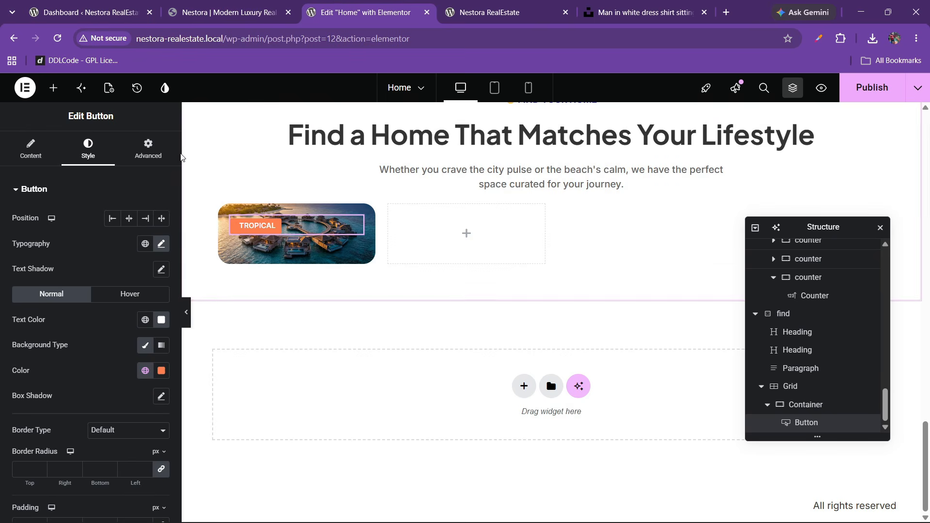
{"action": "left_click", "coordinate": [234, 6]}
{"action": "left_click", "coordinate": [315, 7]}
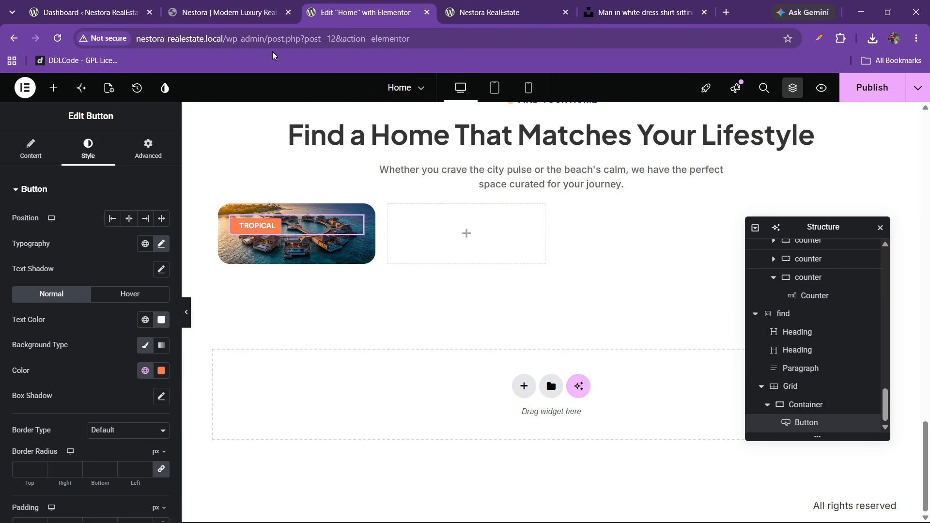
- Add a heading below the TROPICAL button and replace its title with Beach Villas, copied from the reference site
{"action": "left_click", "coordinate": [54, 87]}
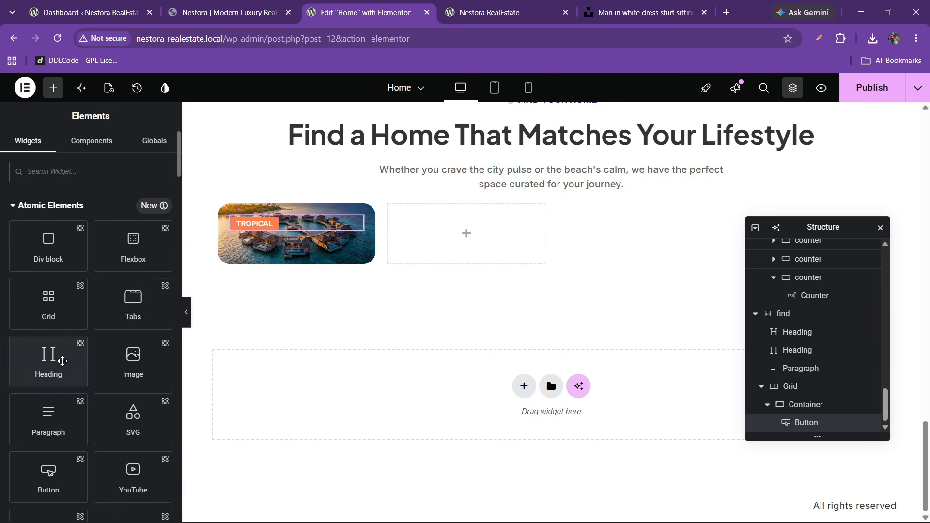
{"action": "left_click_drag", "start_coordinate": [57, 357], "coordinate": [323, 234]}
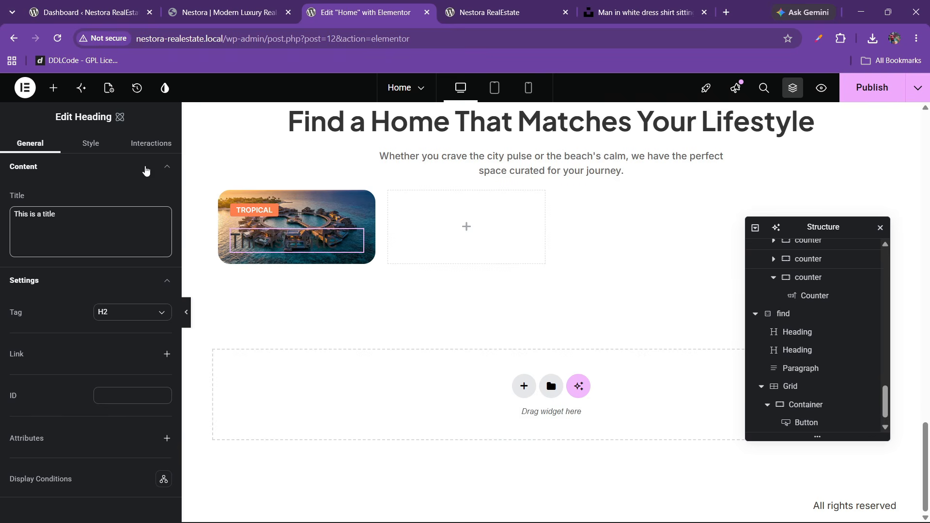
{"action": "left_click", "coordinate": [228, 12]}
{"action": "left_click_drag", "start_coordinate": [88, 383], "coordinate": [158, 377]}
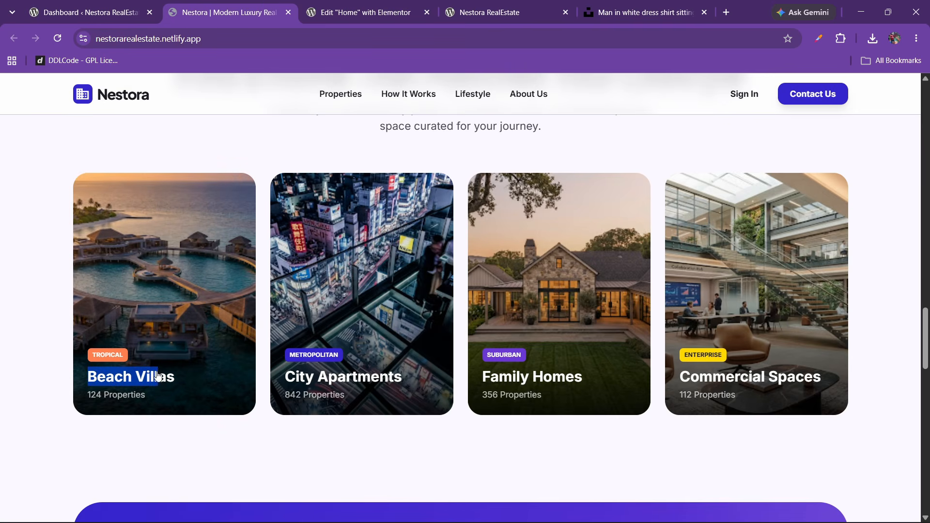
{"action": "right_click", "coordinate": [158, 386]}
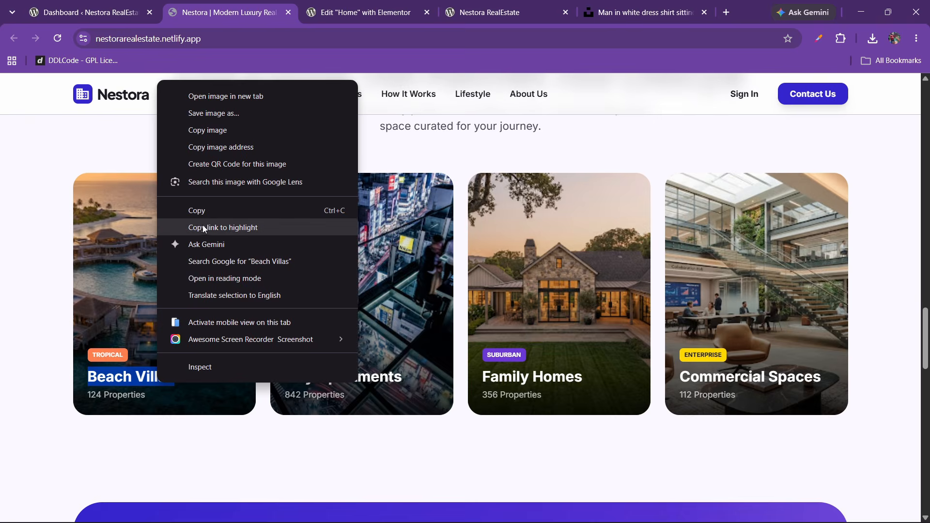
{"action": "left_click", "coordinate": [198, 210]}
{"action": "key", "text": "ctrl+Tab"}
{"action": "left_click_drag", "start_coordinate": [57, 215], "coordinate": [1, 216]}
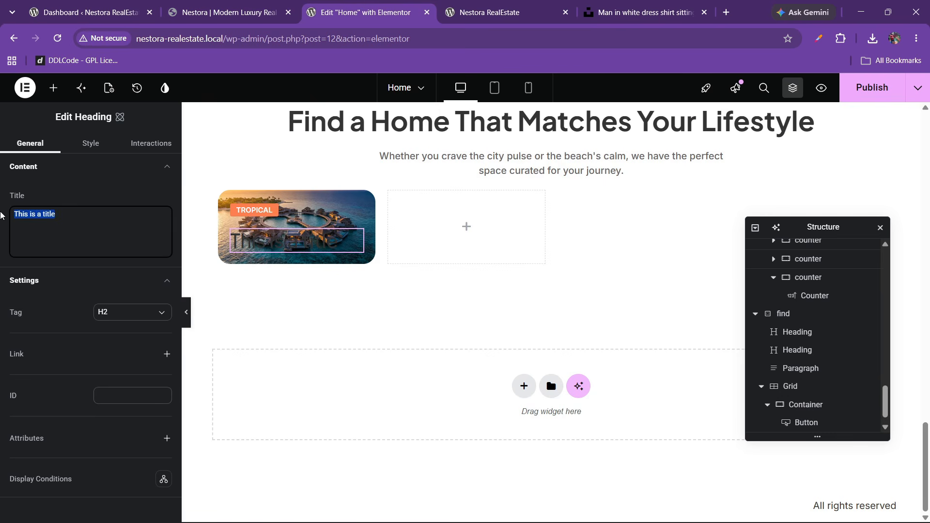
{"action": "key", "text": "BackSpace"}
{"action": "right_click", "coordinate": [43, 211]}
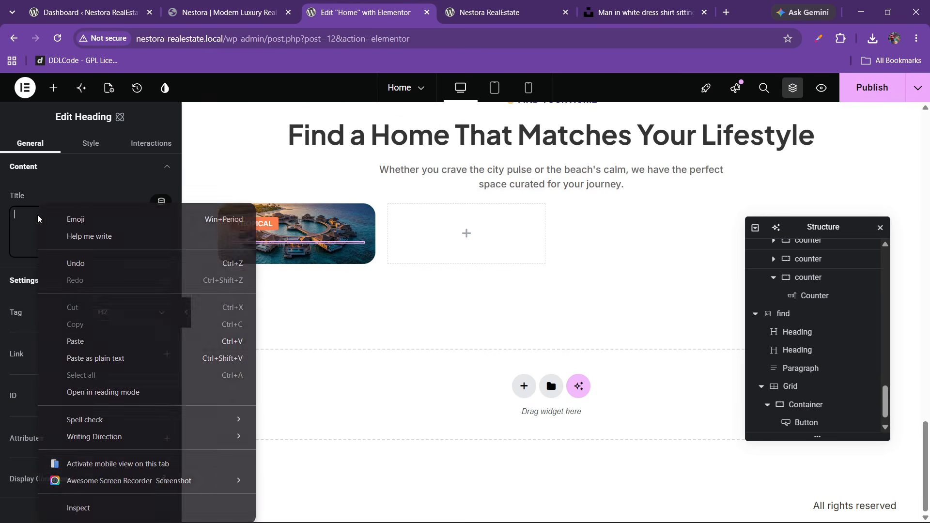
{"action": "left_click", "coordinate": [81, 342]}
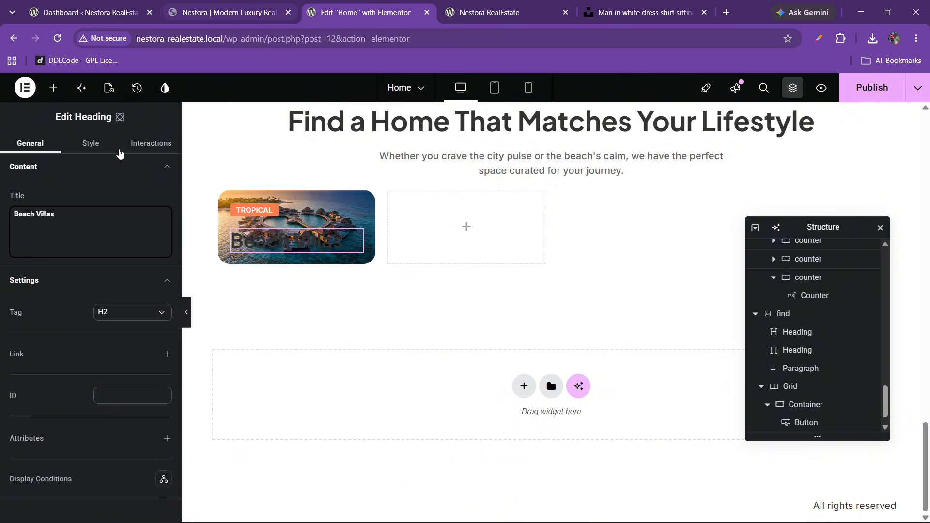
- Set the Beach Villas heading's text color to white (#ffffff) and compare it with the reference card
{"action": "left_click", "coordinate": [92, 146]}
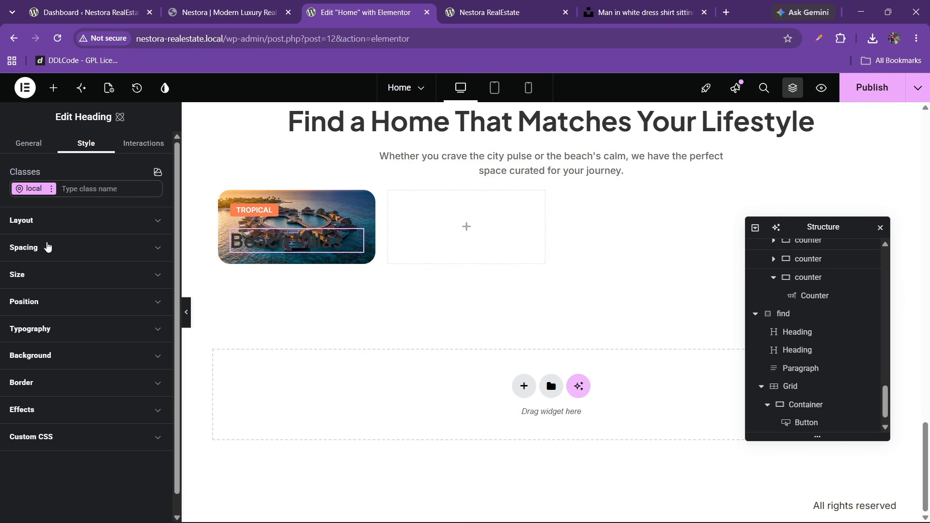
{"action": "left_click", "coordinate": [42, 333]}
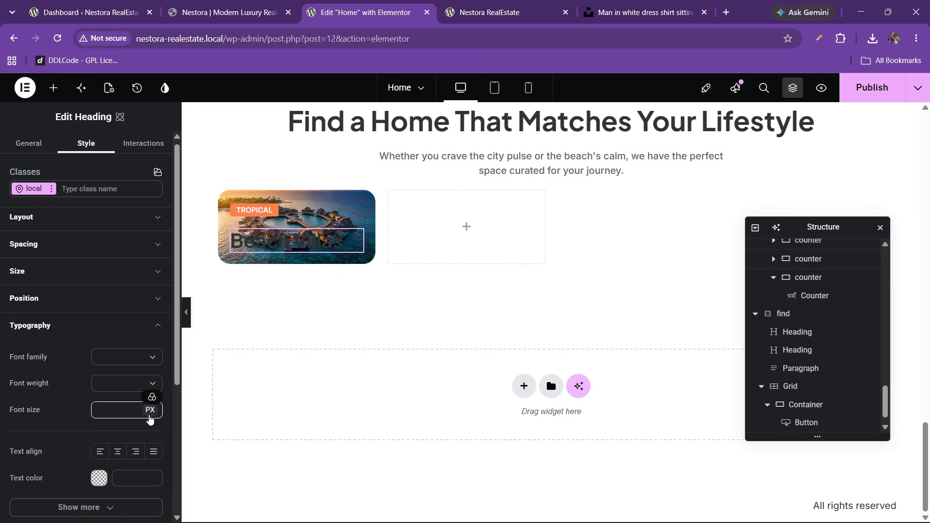
{"action": "scroll", "coordinate": [148, 397], "scroll_direction": "down", "scroll_amount": 3}
{"action": "left_click", "coordinate": [101, 367]}
{"action": "left_click_drag", "start_coordinate": [139, 385], "coordinate": [68, 311]}
{"action": "left_click", "coordinate": [67, 311]}
{"action": "left_click", "coordinate": [217, 6]}
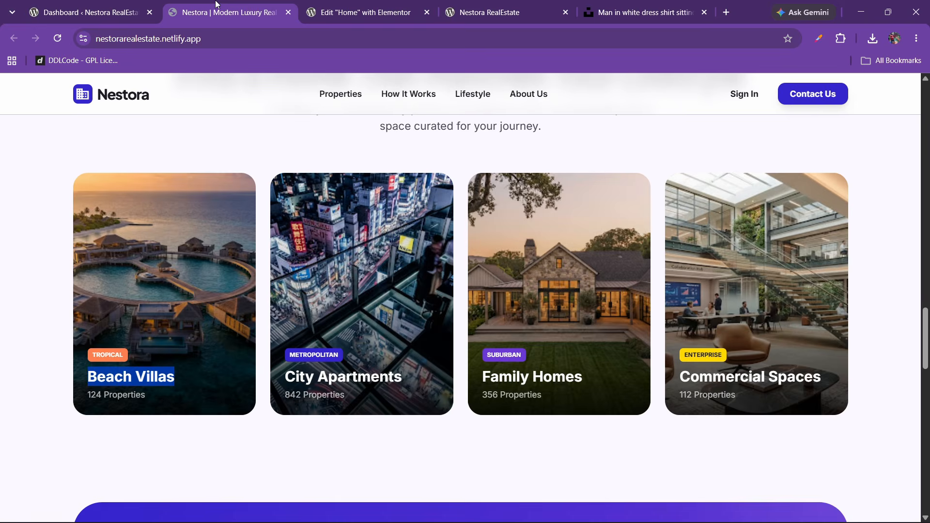
{"action": "left_click", "coordinate": [358, 5]}
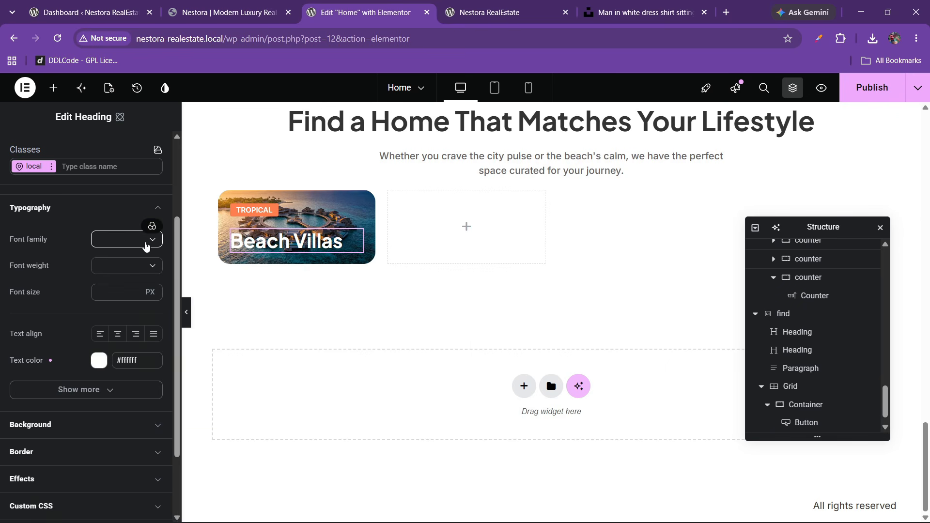
- Assign the font2 font variable to the Beach Villas heading and set its font weight to 500 - Medium
{"action": "left_click", "coordinate": [153, 229]}
{"action": "left_click", "coordinate": [62, 325]}
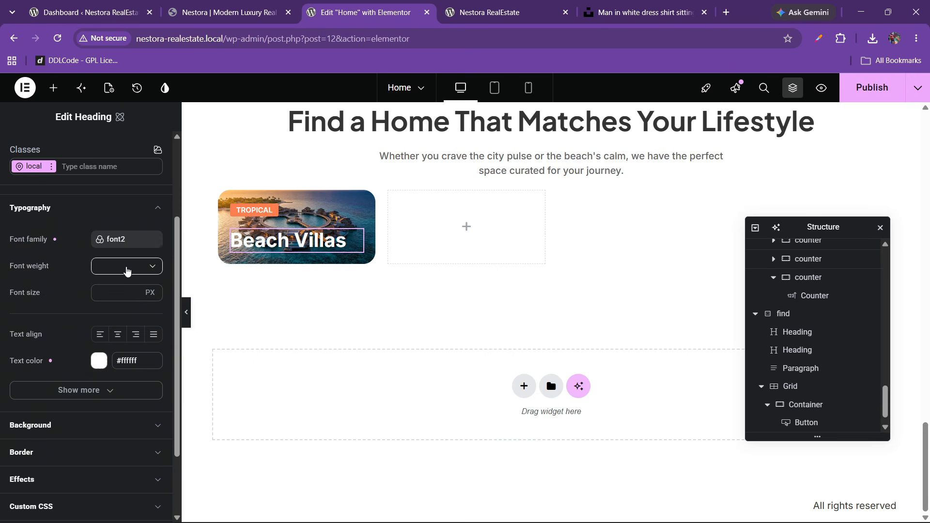
{"action": "left_click", "coordinate": [127, 271]}
{"action": "left_click", "coordinate": [113, 363]}
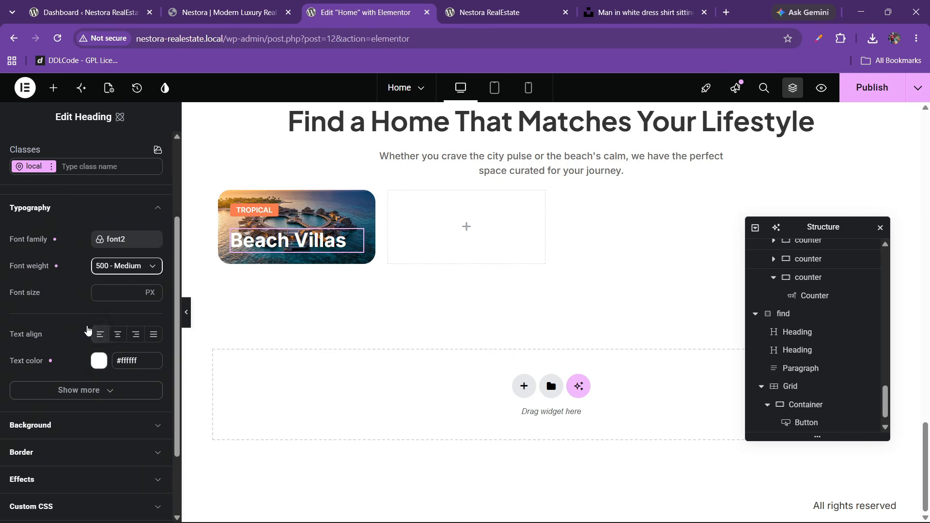
- Set the Beach Villas heading's font size to 22 px and compare it with the reference card
{"action": "left_click", "coordinate": [103, 293]}
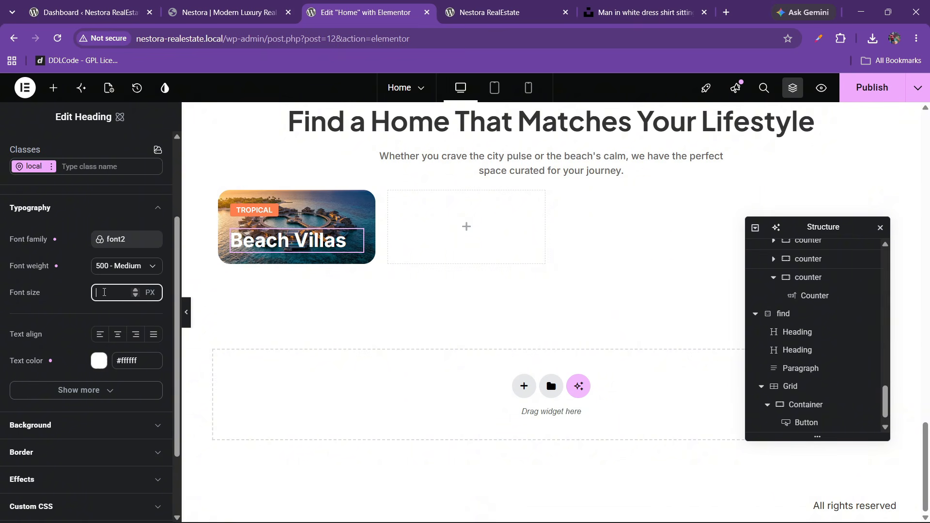
{"action": "type", "text": "15"}
{"action": "key", "text": "BackSpace"}
{"action": "key", "text": "BackSpace"}
{"action": "type", "text": "30"}
{"action": "key", "text": "BackSpace"}
{"action": "key", "text": "BackSpace"}
{"action": "type", "text": "26"}
{"action": "key", "text": "BackSpace"}
{"action": "key", "text": "BackSpace"}
{"action": "type", "text": "22"}
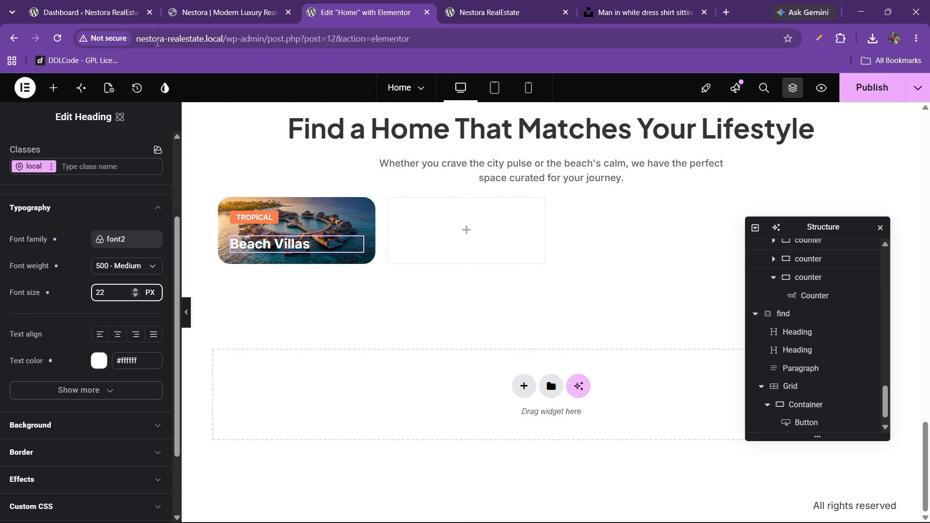
{"action": "left_click", "coordinate": [209, 4]}
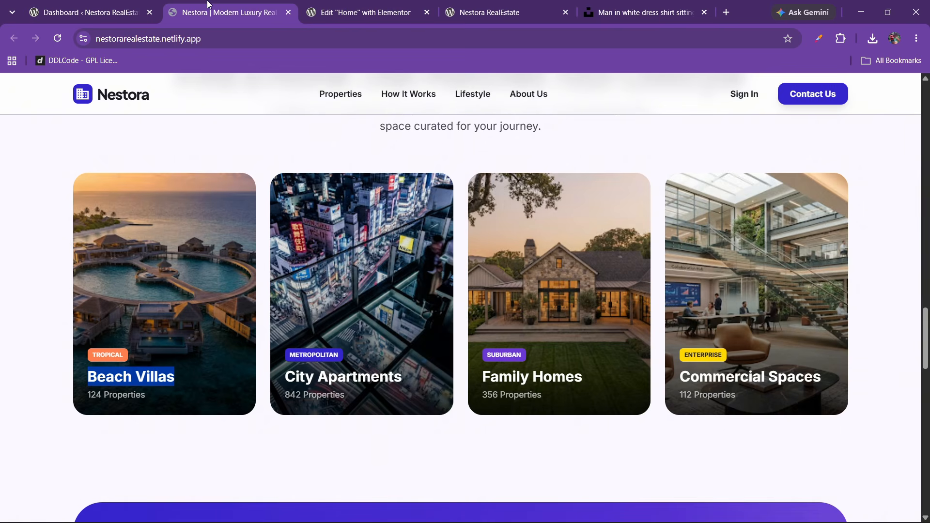
{"action": "left_click", "coordinate": [361, 12]}
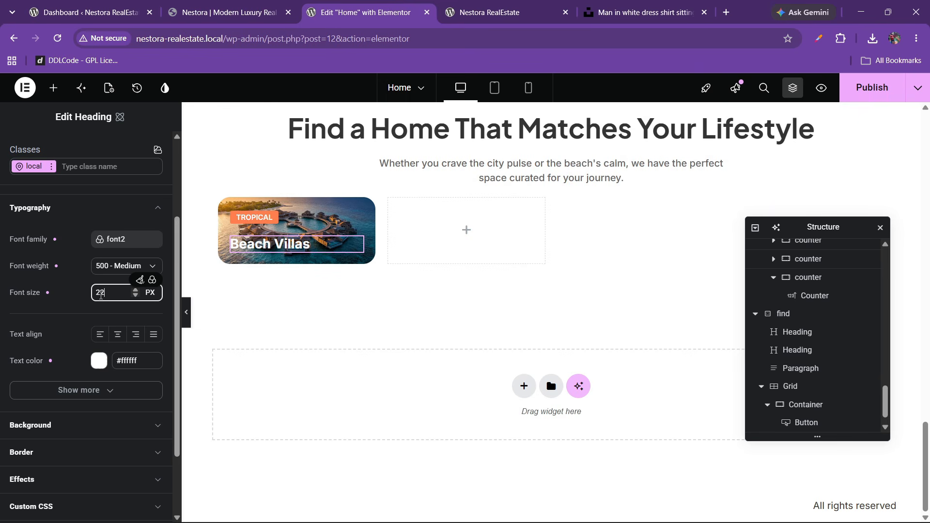
- Change the Beach Villas heading's font weight to 400 - Normal and compare it with the reference card
{"action": "left_click", "coordinate": [100, 266]}
{"action": "left_click", "coordinate": [100, 340]}
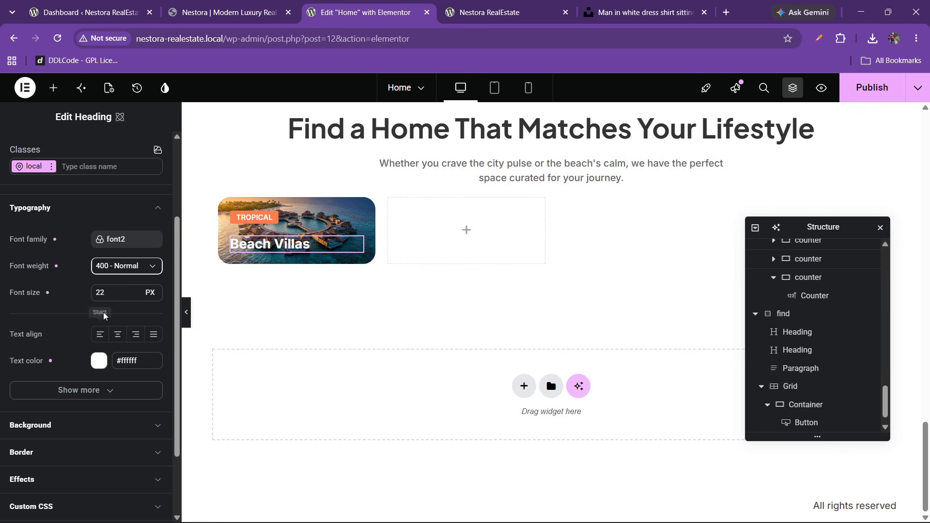
{"action": "left_click", "coordinate": [255, 4]}
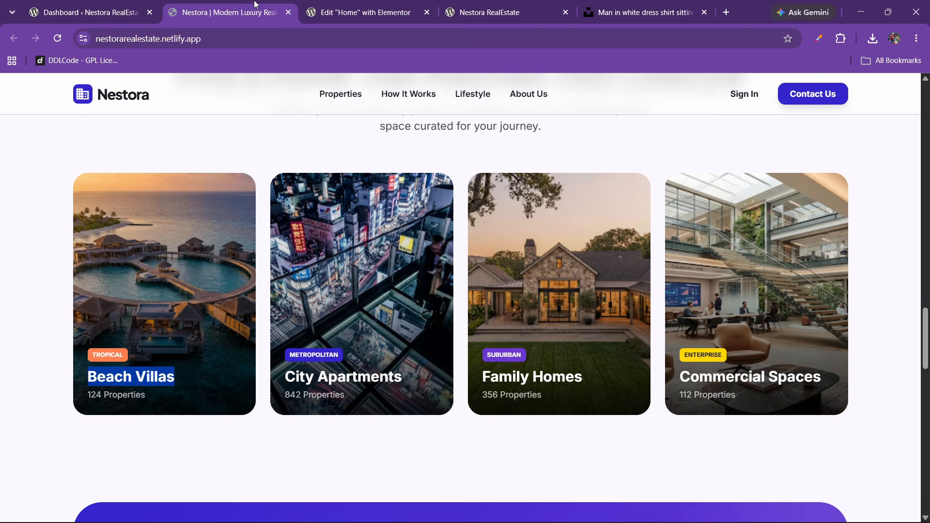
{"action": "left_click", "coordinate": [363, 12]}
- Copy the section's intro paragraph and paste it below the Beach Villas heading inside the card
{"action": "right_click", "coordinate": [485, 170]}
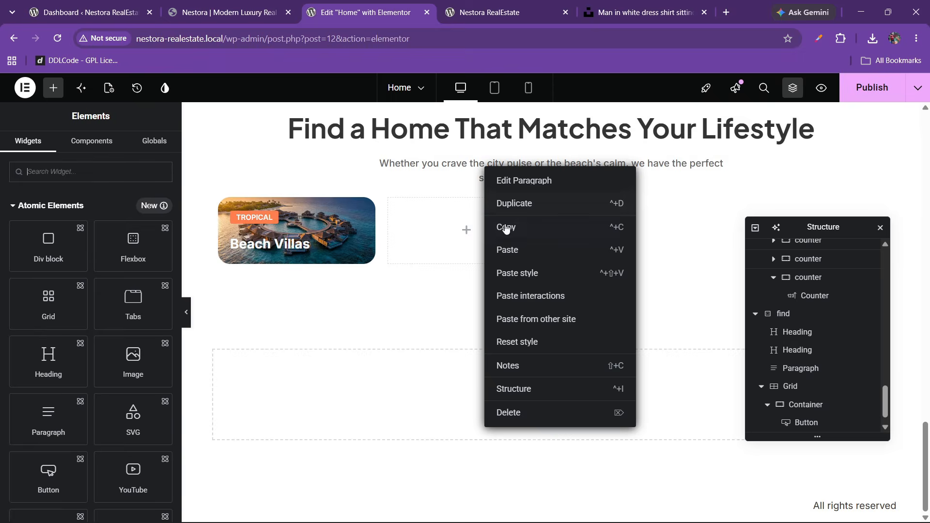
{"action": "left_click", "coordinate": [506, 229]}
{"action": "right_click", "coordinate": [294, 243]}
{"action": "left_click", "coordinate": [315, 324]}
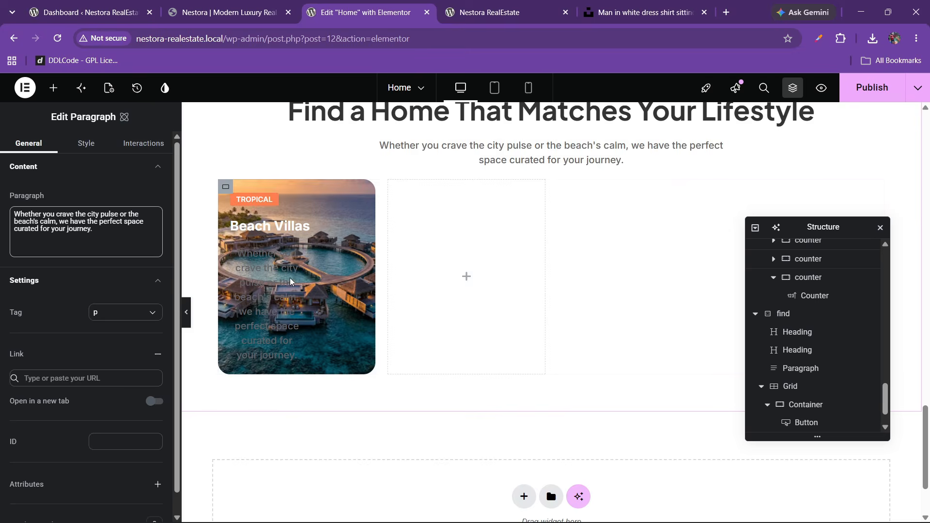
- Set the Beach Villas heading's font size to 25 px
{"action": "left_click", "coordinate": [272, 226]}
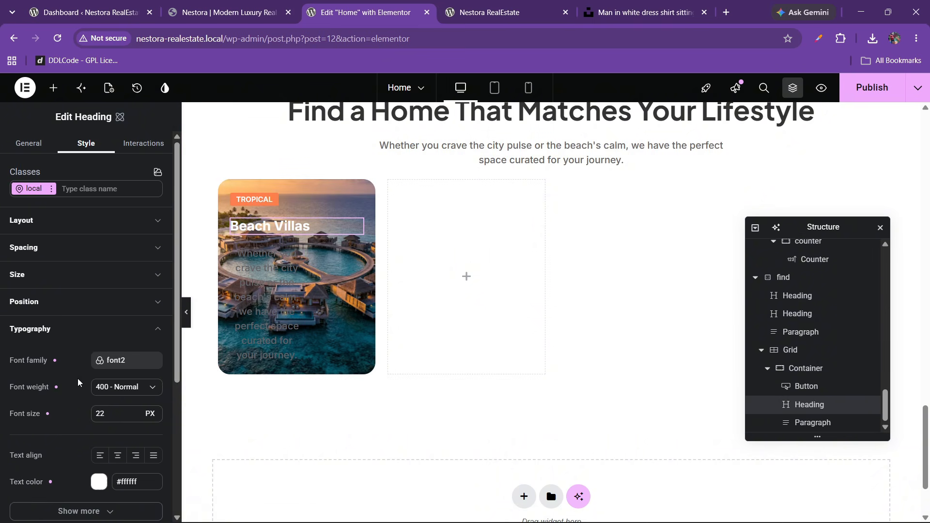
{"action": "left_click_drag", "start_coordinate": [111, 414], "coordinate": [83, 416]}
{"action": "type", "text": "25"}
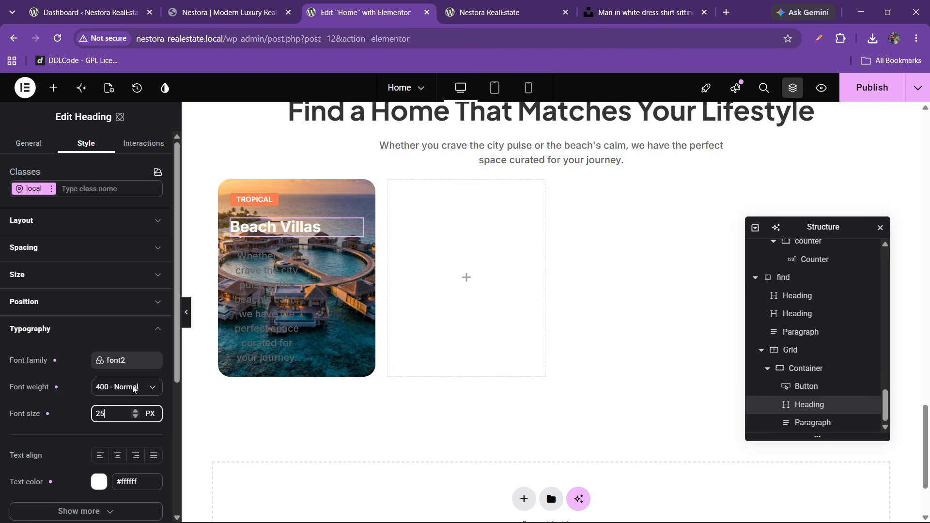
- Select the pasted paragraph in the card and set its text color to white (#ffffff)
{"action": "left_click", "coordinate": [277, 258]}
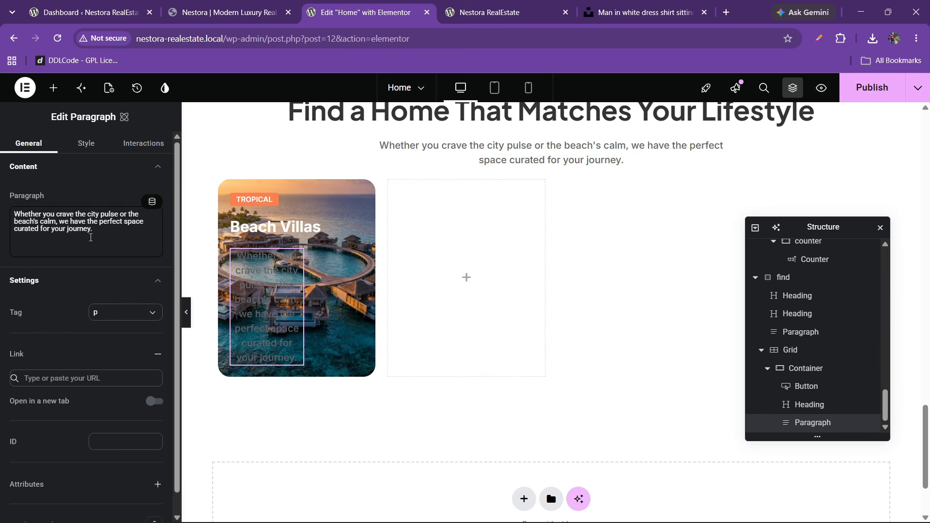
{"action": "left_click", "coordinate": [86, 144]}
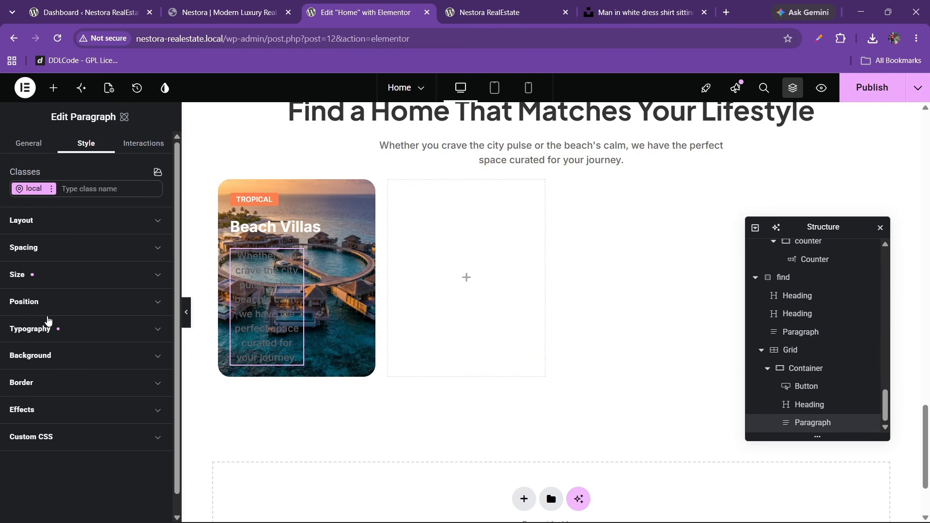
{"action": "left_click", "coordinate": [48, 324]}
{"action": "scroll", "coordinate": [83, 381], "scroll_direction": "down", "scroll_amount": 3}
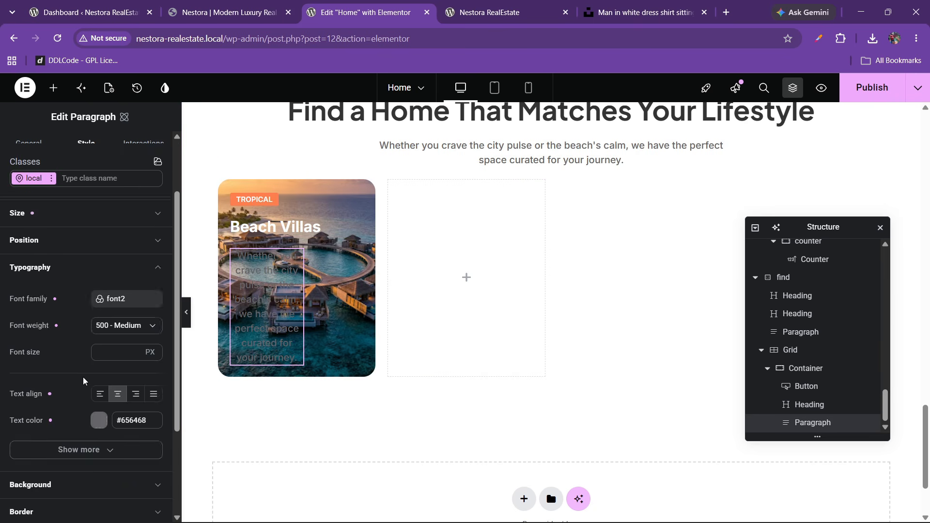
{"action": "left_click", "coordinate": [98, 360]}
{"action": "left_click", "coordinate": [151, 347]}
{"action": "left_click_drag", "start_coordinate": [152, 347], "coordinate": [123, 319]}
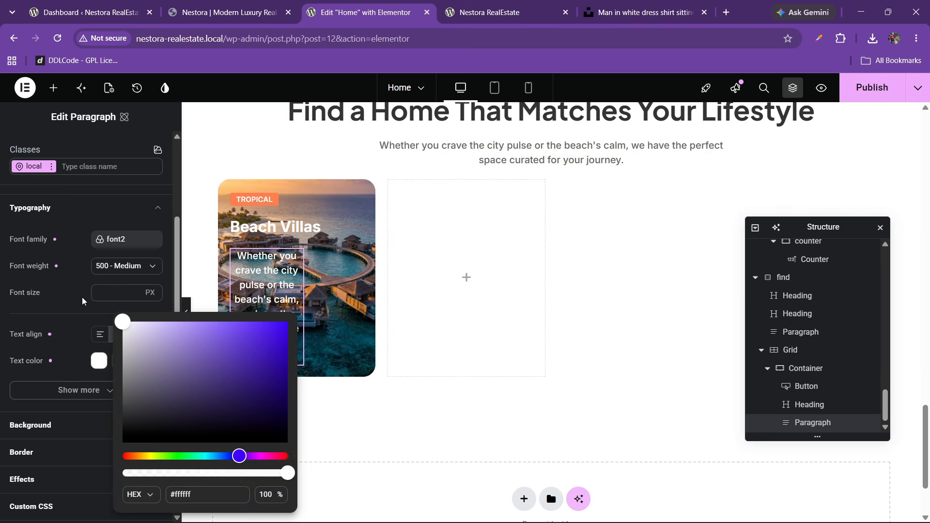
{"action": "left_click", "coordinate": [52, 301]}
- Align the card paragraph's text to the start
{"action": "scroll", "coordinate": [65, 209], "scroll_direction": "down", "scroll_amount": 2}
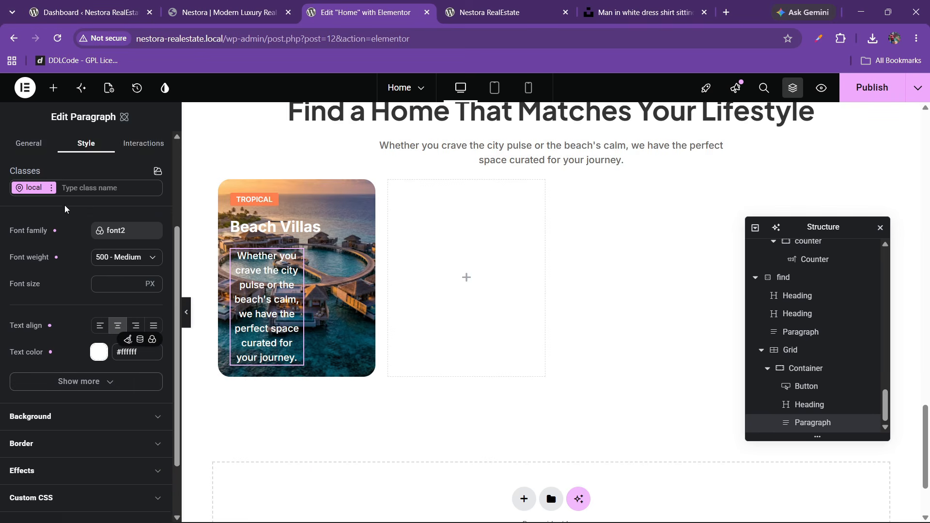
{"action": "scroll", "coordinate": [65, 209], "scroll_direction": "up", "scroll_amount": 3}
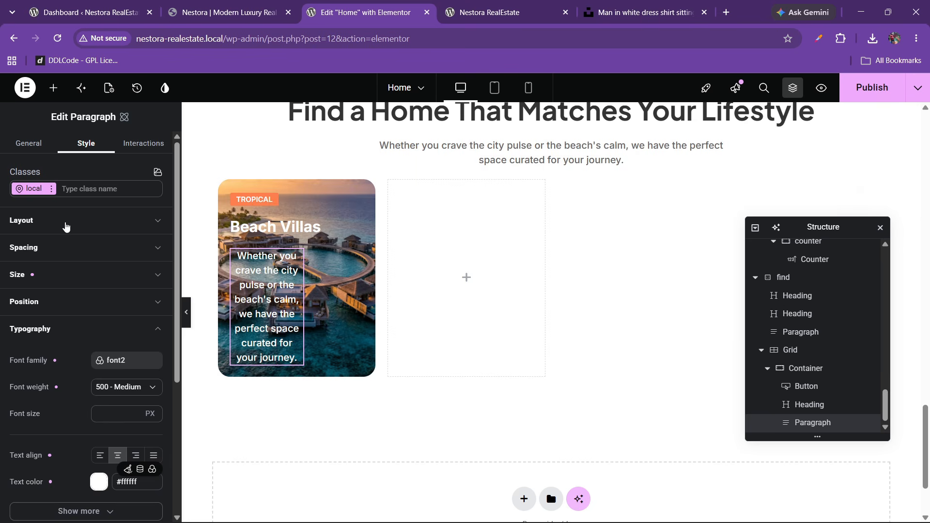
{"action": "left_click", "coordinate": [66, 223]}
{"action": "left_click", "coordinate": [47, 224]}
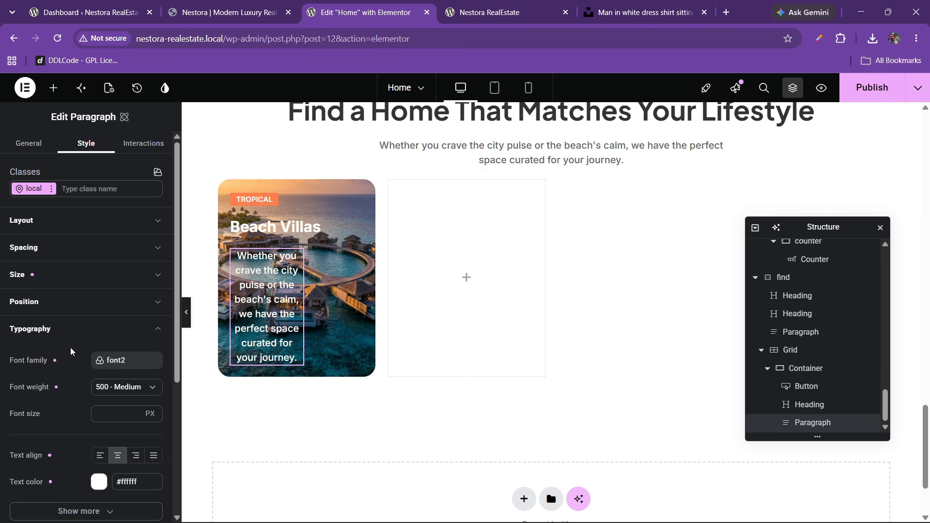
{"action": "scroll", "coordinate": [71, 351], "scroll_direction": "down", "scroll_amount": 2}
{"action": "left_click", "coordinate": [100, 395]}
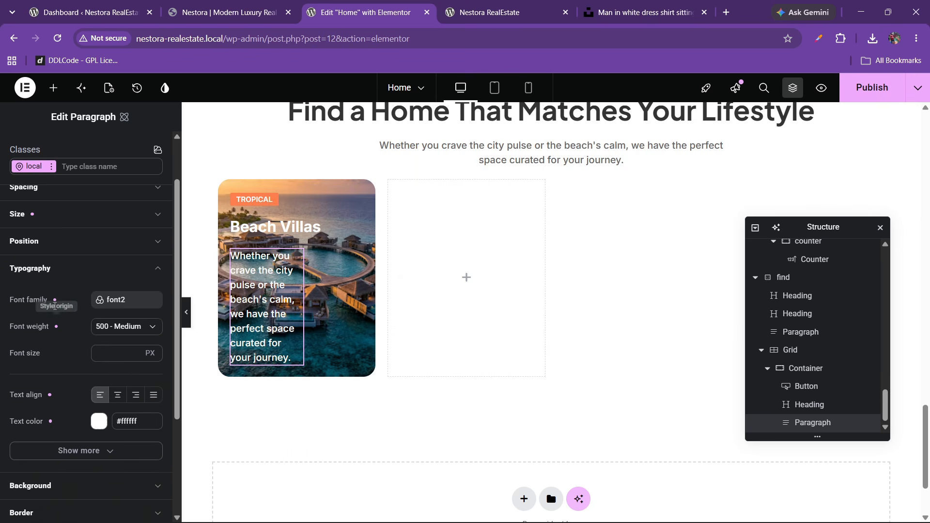
- Set the card paragraph's width to 100% and compare it with the reference card
{"action": "scroll", "coordinate": [38, 213], "scroll_direction": "up", "scroll_amount": 2}
{"action": "left_click", "coordinate": [43, 275]}
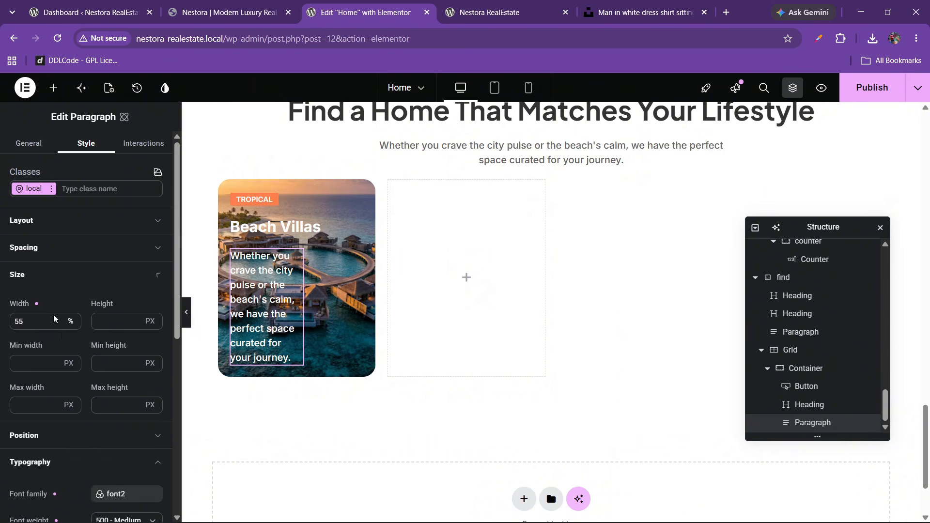
{"action": "left_click_drag", "start_coordinate": [54, 322], "coordinate": [0, 323]}
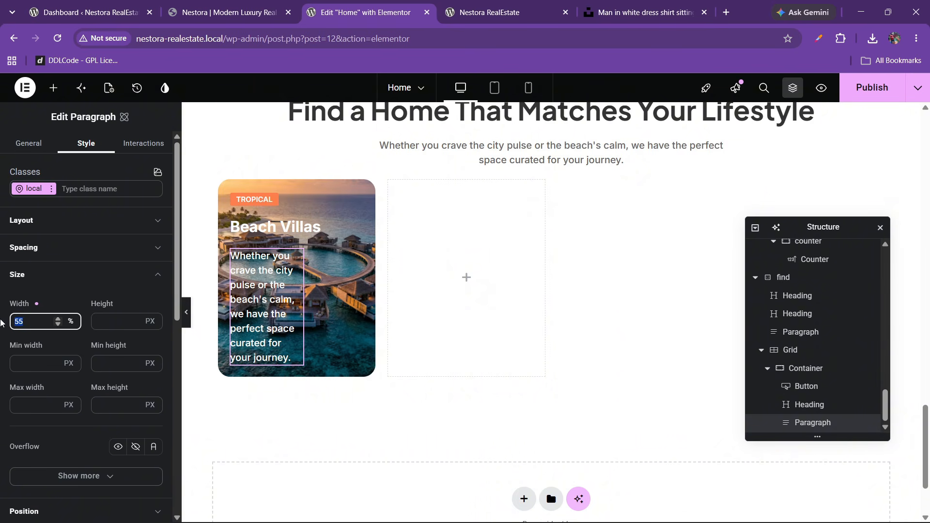
{"action": "type", "text": "100"}
{"action": "left_click", "coordinate": [223, 12]}
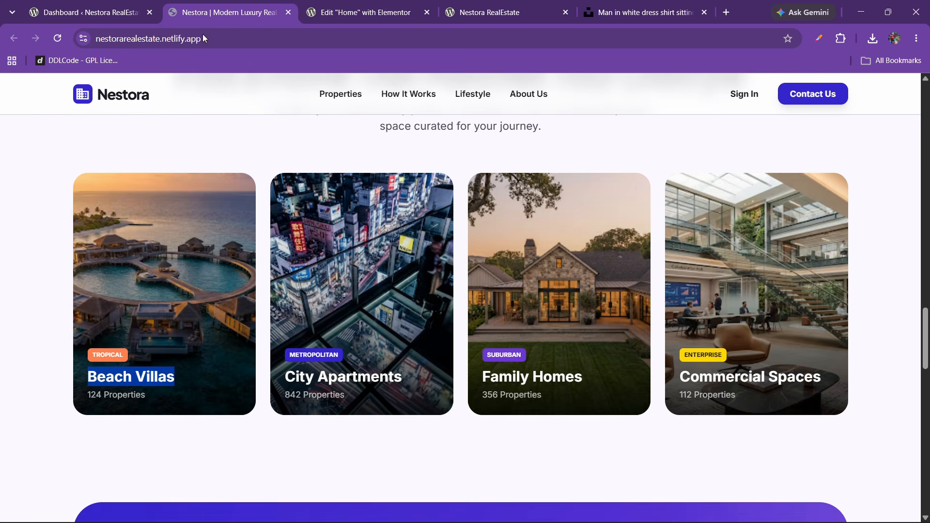
{"action": "left_click", "coordinate": [377, 18]}
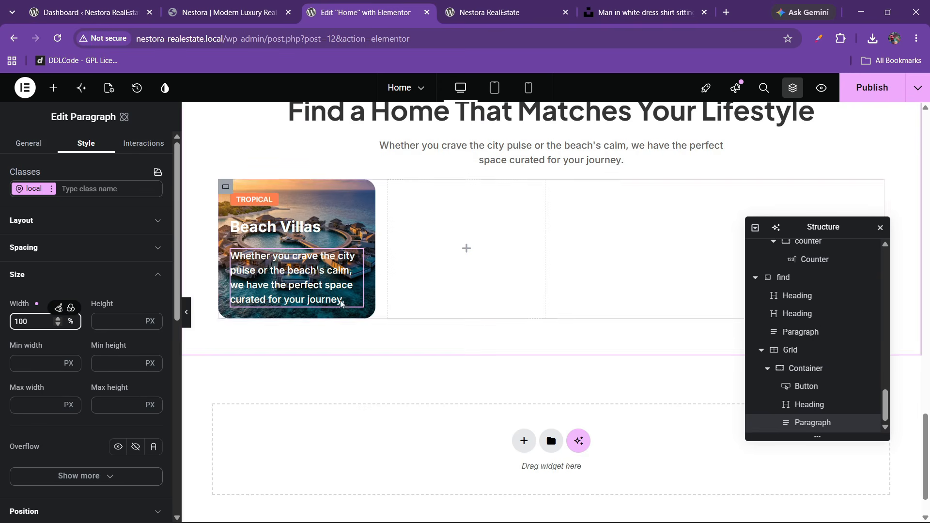
- Change the card paragraph's text color to light gray #ededed
{"action": "scroll", "coordinate": [67, 292], "scroll_direction": "down", "scroll_amount": 1}
{"action": "scroll", "coordinate": [70, 366], "scroll_direction": "down", "scroll_amount": 3}
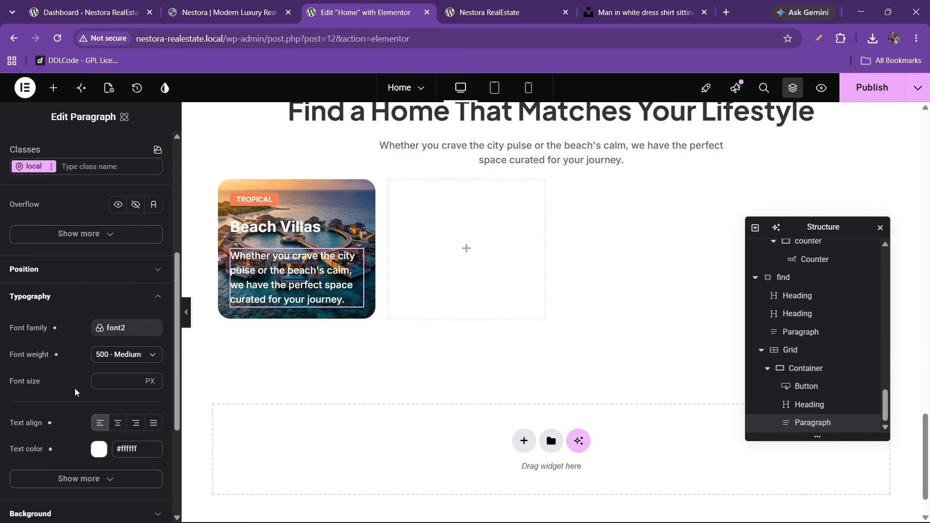
{"action": "left_click", "coordinate": [99, 449]}
{"action": "left_click", "coordinate": [171, 390]}
{"action": "left_click_drag", "start_coordinate": [139, 358], "coordinate": [121, 333]}
{"action": "left_click", "coordinate": [81, 355]}
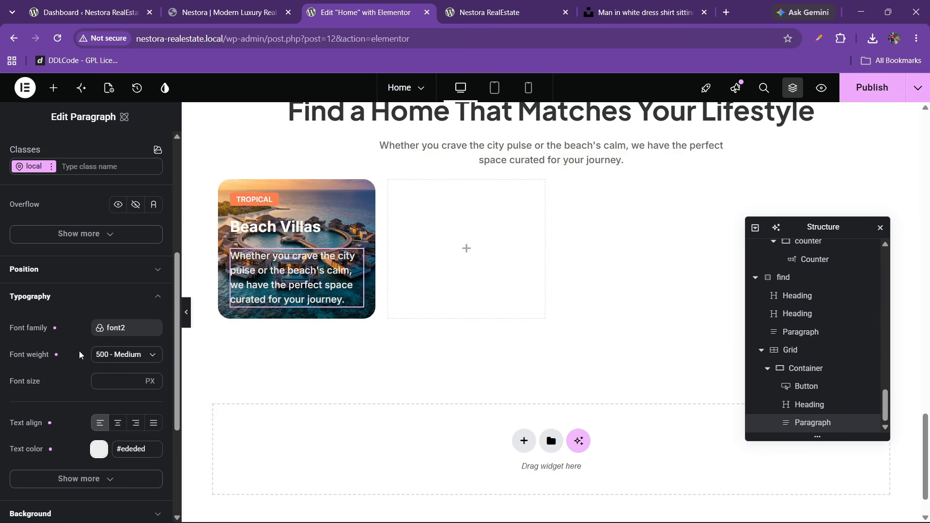
- Reveal the card paragraph's additional typography options and set its line height to 1.2 em
{"action": "scroll", "coordinate": [77, 354], "scroll_direction": "down", "scroll_amount": 3}
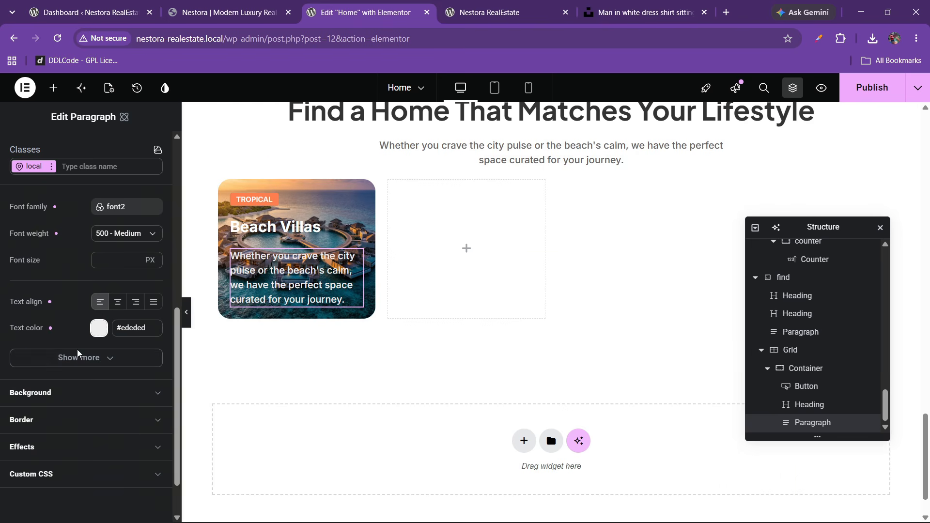
{"action": "left_click", "coordinate": [82, 359]}
{"action": "scroll", "coordinate": [83, 363], "scroll_direction": "down", "scroll_amount": 1}
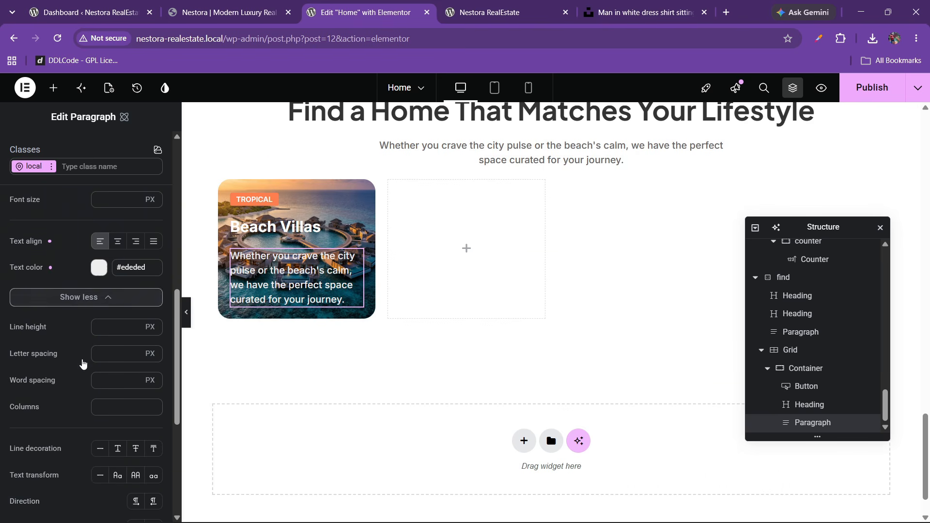
{"action": "left_click", "coordinate": [104, 330]}
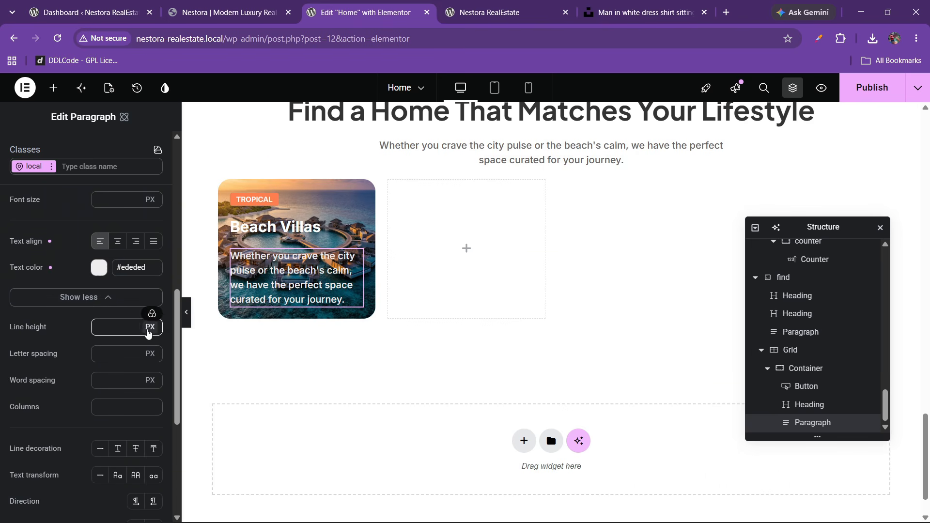
{"action": "left_click", "coordinate": [150, 327]}
{"action": "left_click", "coordinate": [152, 368]}
{"action": "left_click", "coordinate": [156, 333]}
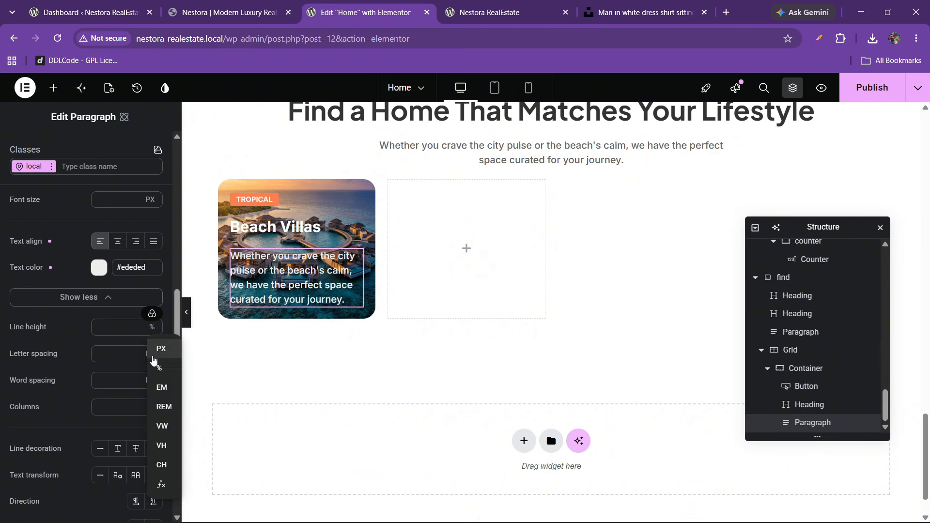
{"action": "left_click", "coordinate": [156, 386]}
{"action": "left_click", "coordinate": [101, 326]}
{"action": "type", "text": "1"}
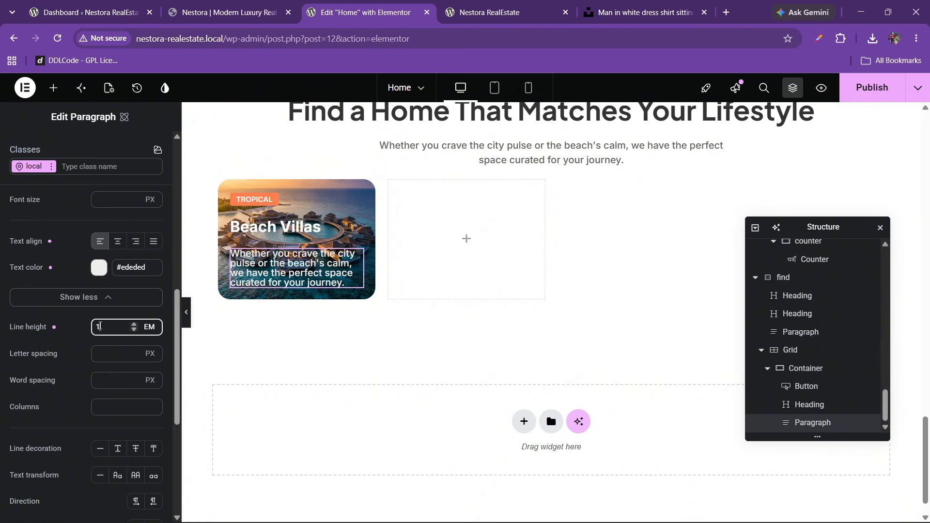
{"action": "type", "text": ".1"}
{"action": "key", "text": "BackSpace"}
{"action": "key", "text": "BackSpace"}
{"action": "key", "text": "BackSpace"}
{"action": "type", "text": "1.2"}
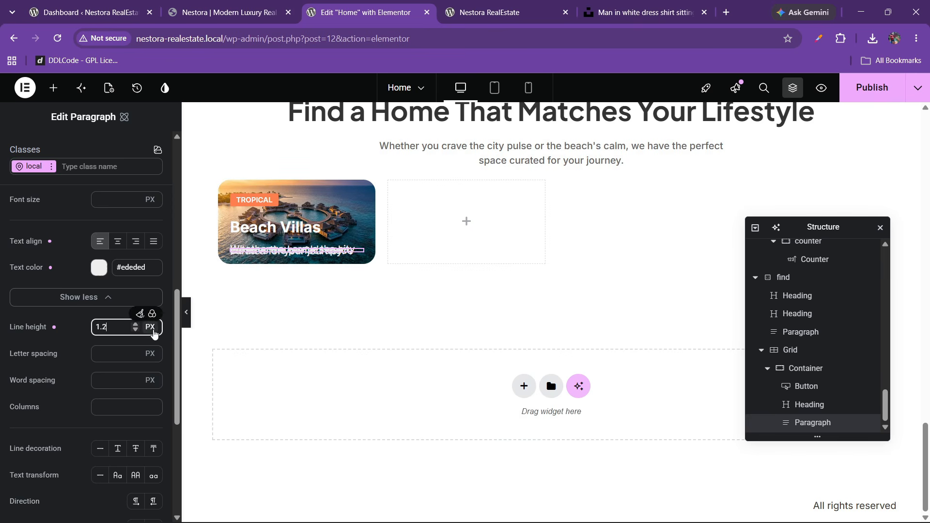
{"action": "left_click", "coordinate": [151, 328]}
{"action": "left_click", "coordinate": [155, 386]}
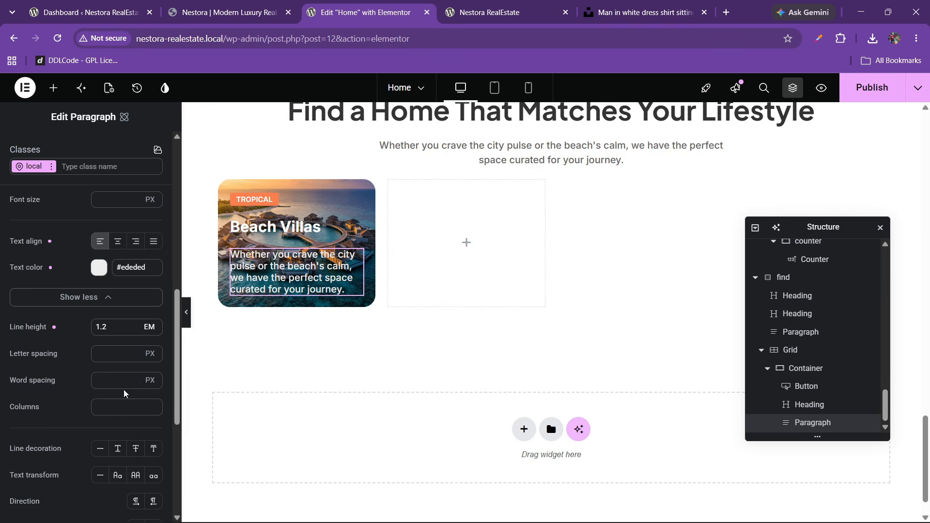
- Set the card paragraph's font size to 15 px and compare it with the reference card
{"action": "scroll", "coordinate": [48, 276], "scroll_direction": "up", "scroll_amount": 5}
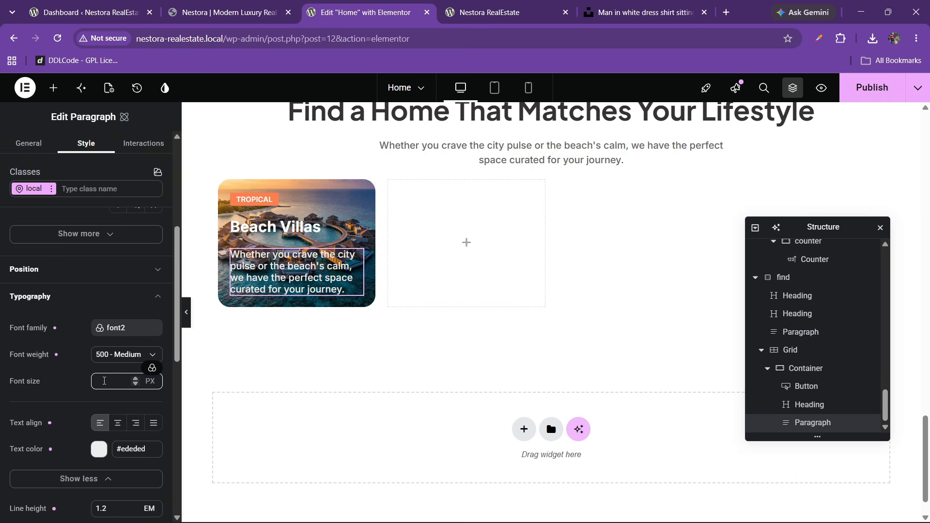
{"action": "left_click", "coordinate": [106, 380]}
{"action": "type", "text": "12"}
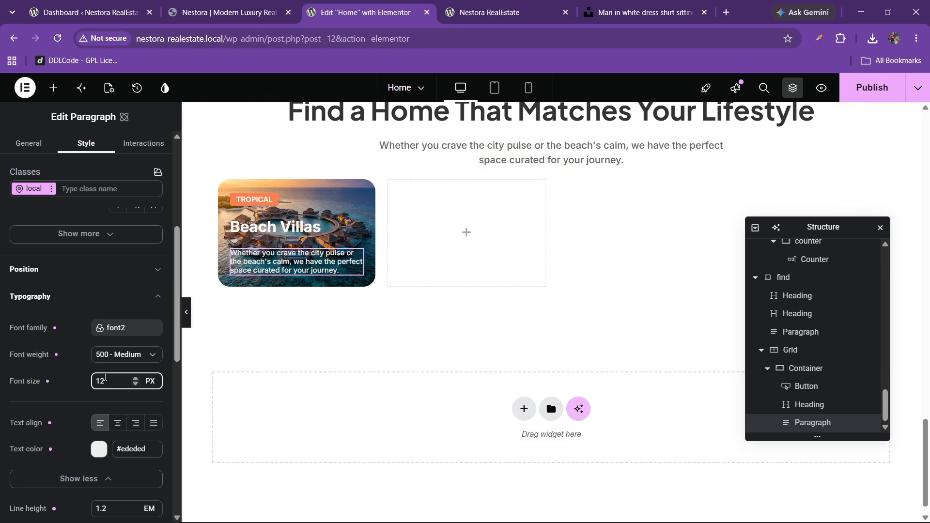
{"action": "key", "text": "BackSpace"}
{"action": "type", "text": "4"}
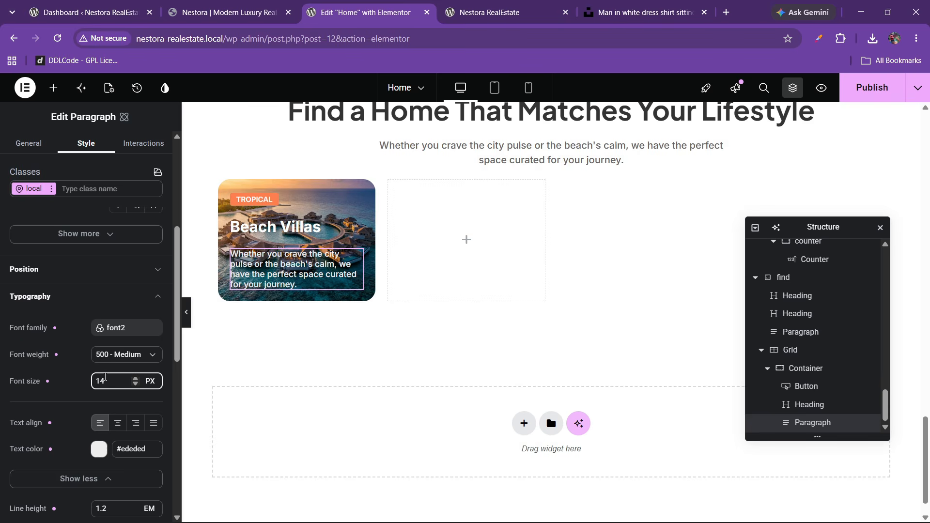
{"action": "key", "text": "BackSpace"}
{"action": "type", "text": "5"}
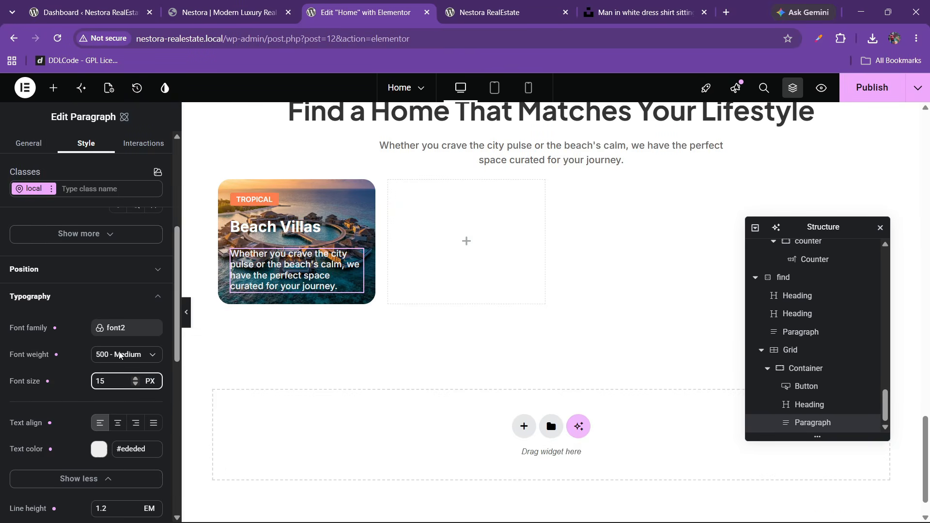
{"action": "left_click", "coordinate": [257, 6]}
{"action": "left_click", "coordinate": [339, 10]}
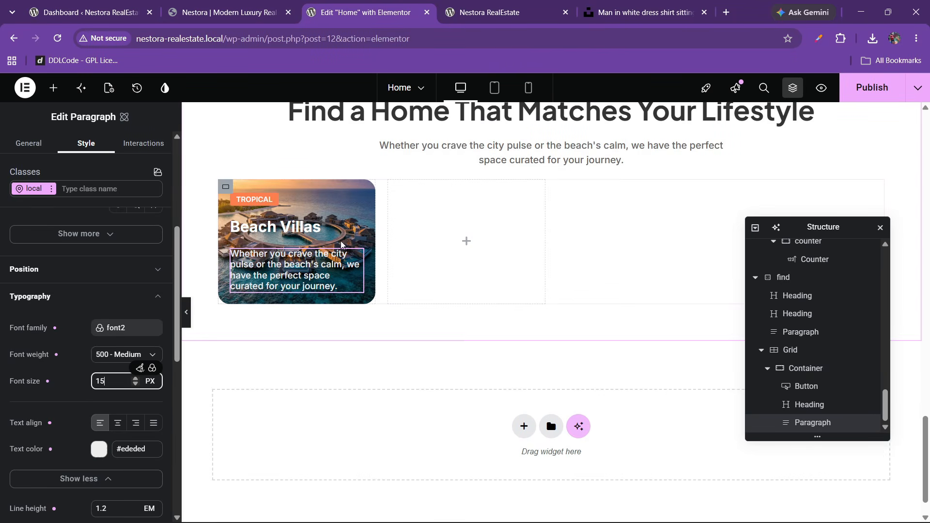
- Replace the card paragraph's text with "124 Properties" and rename its parent container to "card"
{"action": "left_click", "coordinate": [28, 143]}
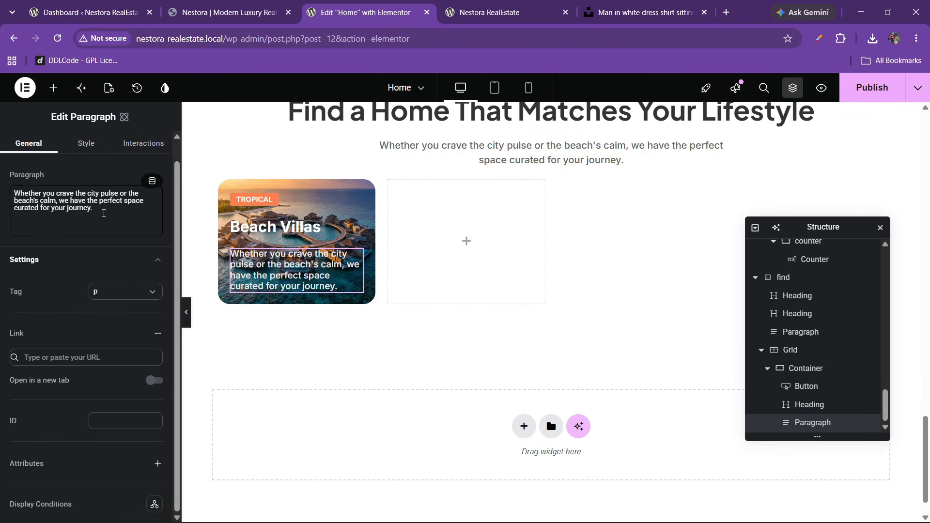
{"action": "left_click_drag", "start_coordinate": [63, 209], "coordinate": [1, 182]}
{"action": "type", "text": "124"}
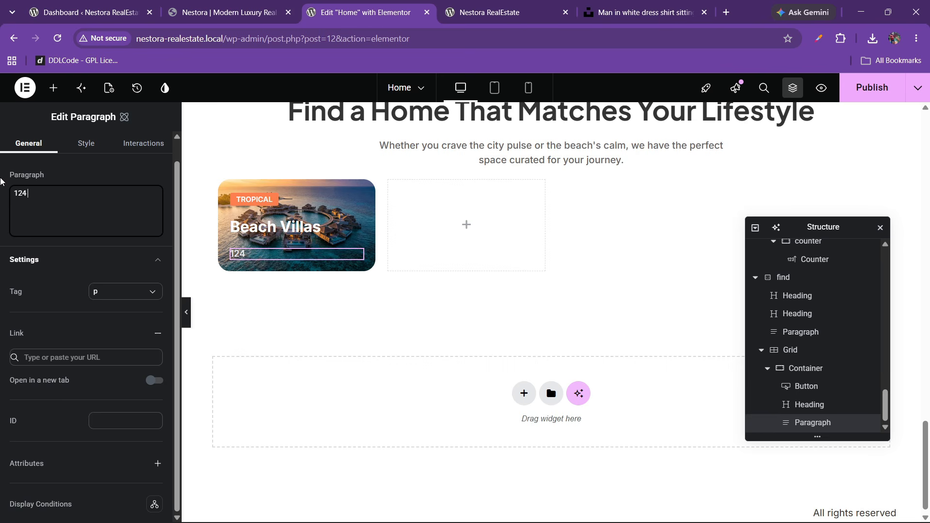
{"action": "type", "text": " Properties"}
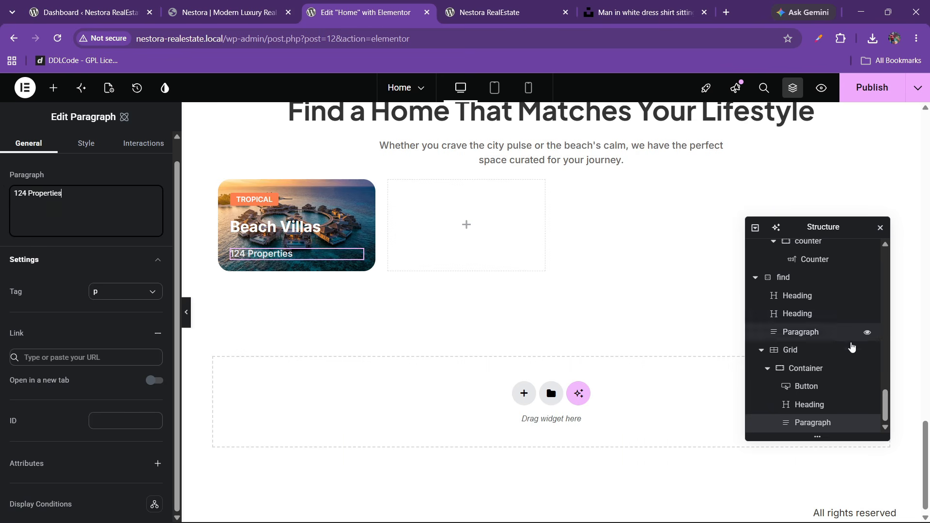
{"action": "double_click", "coordinate": [806, 368]}
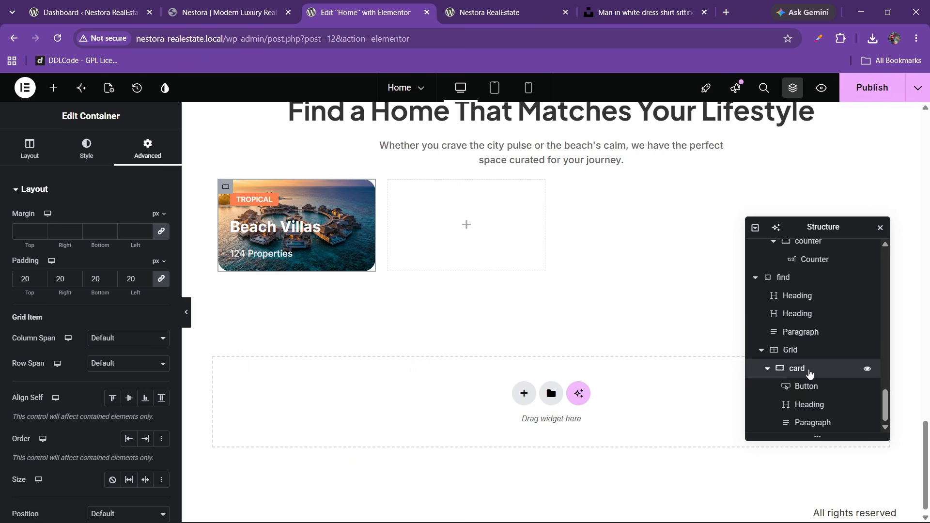
- Set the card container's direction to column, justify its content to the center and align its items to the start
{"action": "scroll", "coordinate": [112, 345], "scroll_direction": "down", "scroll_amount": 1}
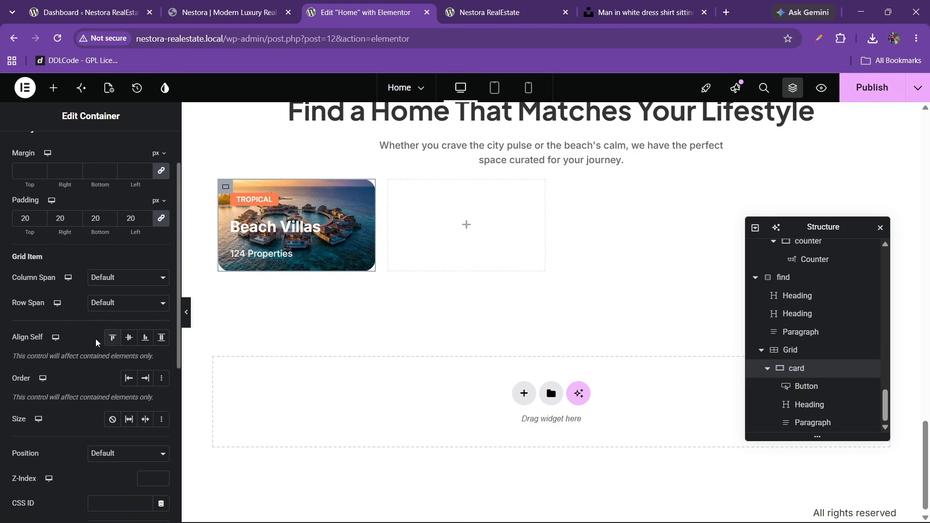
{"action": "scroll", "coordinate": [69, 201], "scroll_direction": "up", "scroll_amount": 1}
{"action": "left_click", "coordinate": [77, 160]}
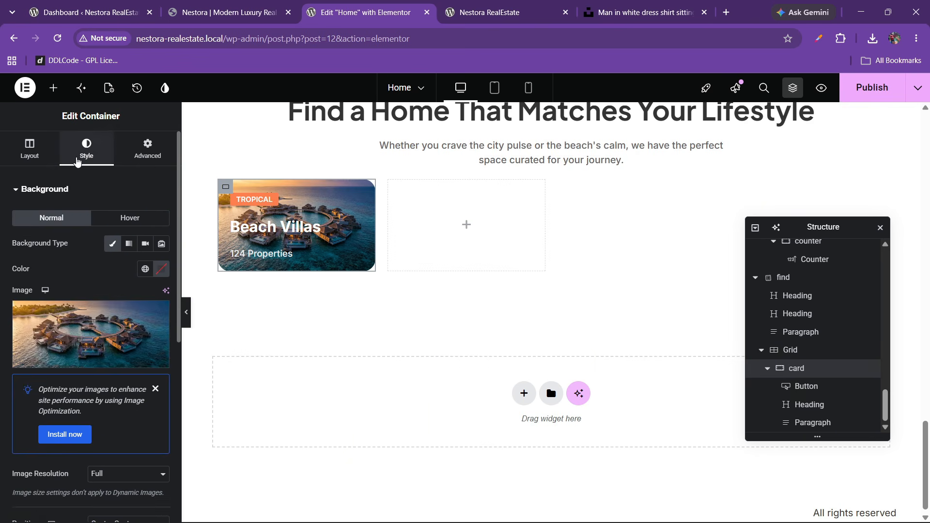
{"action": "left_click", "coordinate": [48, 156]}
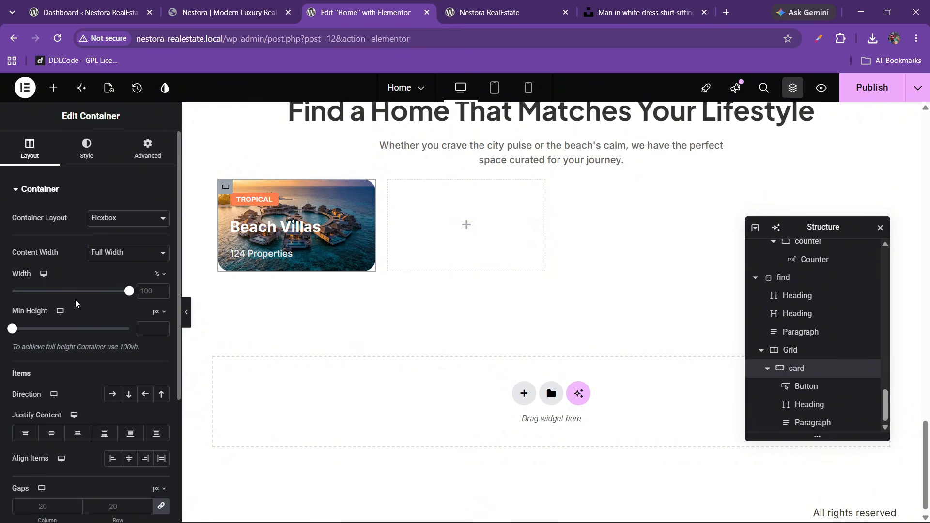
{"action": "left_click", "coordinate": [129, 394]}
{"action": "left_click", "coordinate": [51, 433]}
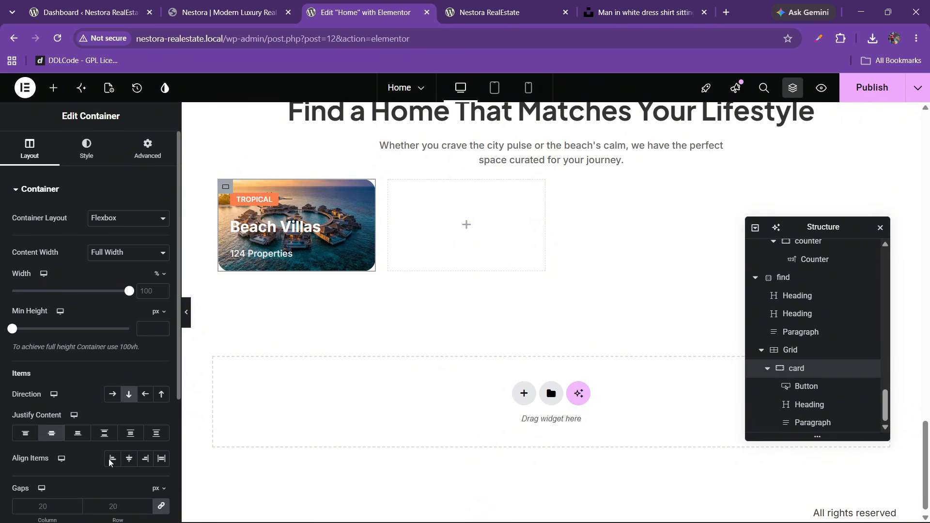
{"action": "left_click", "coordinate": [129, 459]}
{"action": "left_click", "coordinate": [114, 459]}
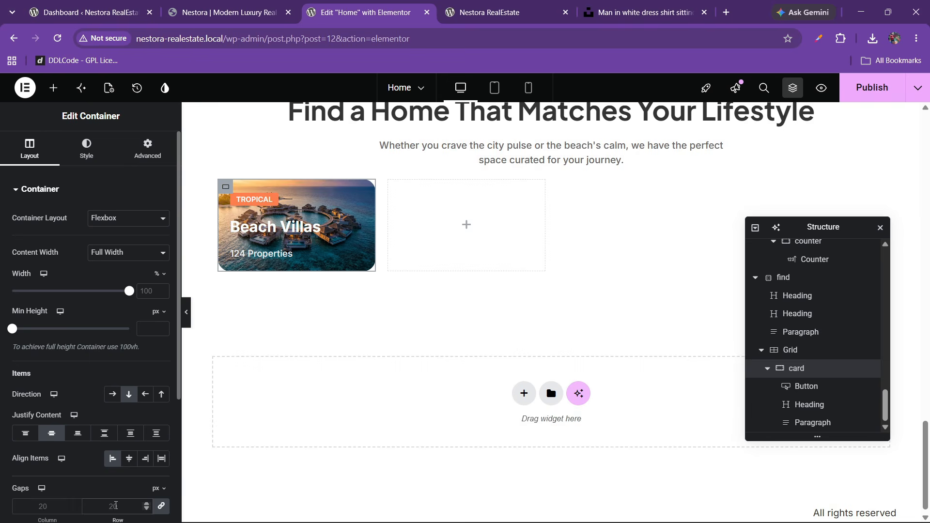
- Set the card container's column and row gaps to 10 px
{"action": "left_click", "coordinate": [116, 505]}
{"action": "type", "text": "15"}
{"action": "key", "text": "BackSpace"}
{"action": "type", "text": "0"}
- Compare with the reference site's cards and set the card container's minimum height to 350 px
{"action": "left_click", "coordinate": [236, 9]}
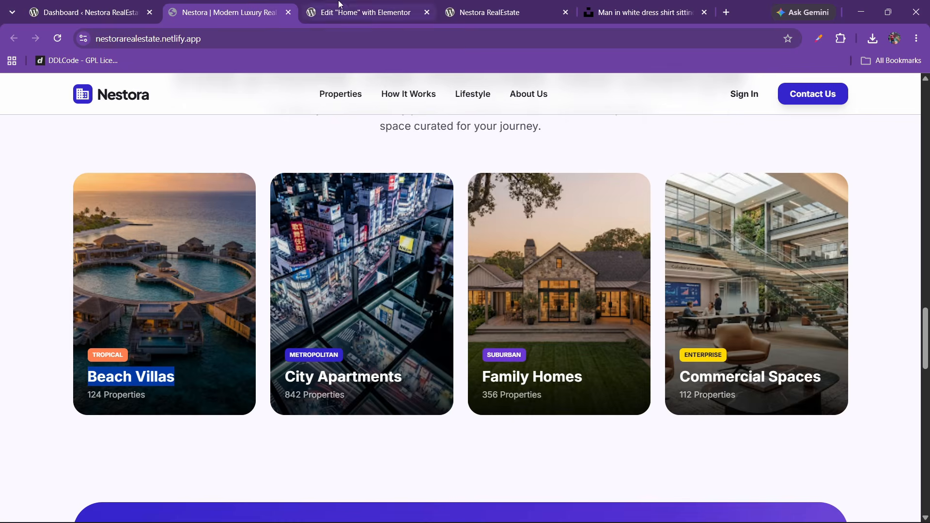
{"action": "left_click", "coordinate": [364, 12]}
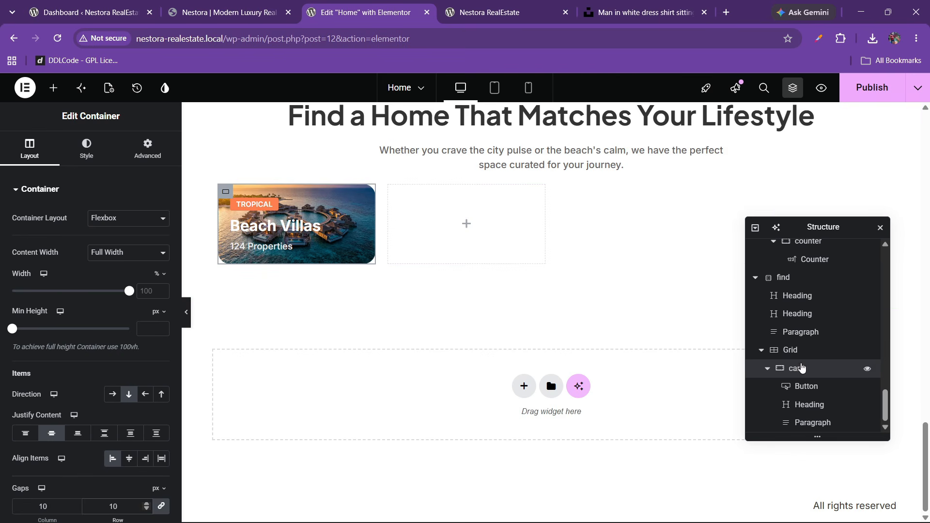
{"action": "left_click", "coordinate": [148, 334]}
{"action": "type", "text": "250"}
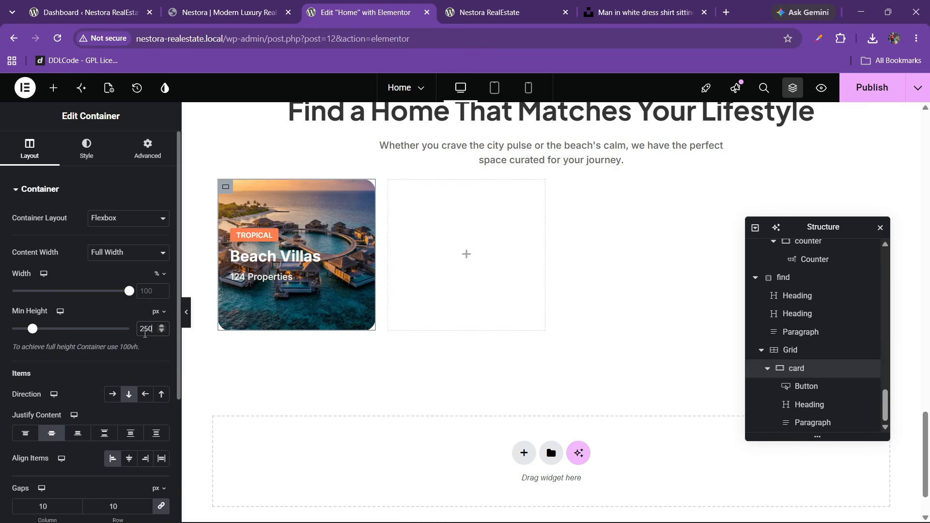
{"action": "type", "text": "300"}
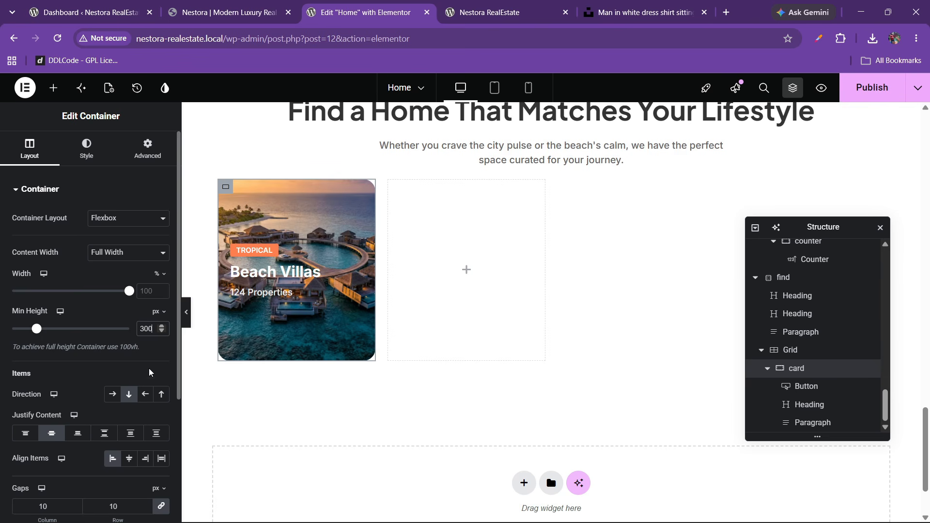
{"action": "type", "text": "2"}
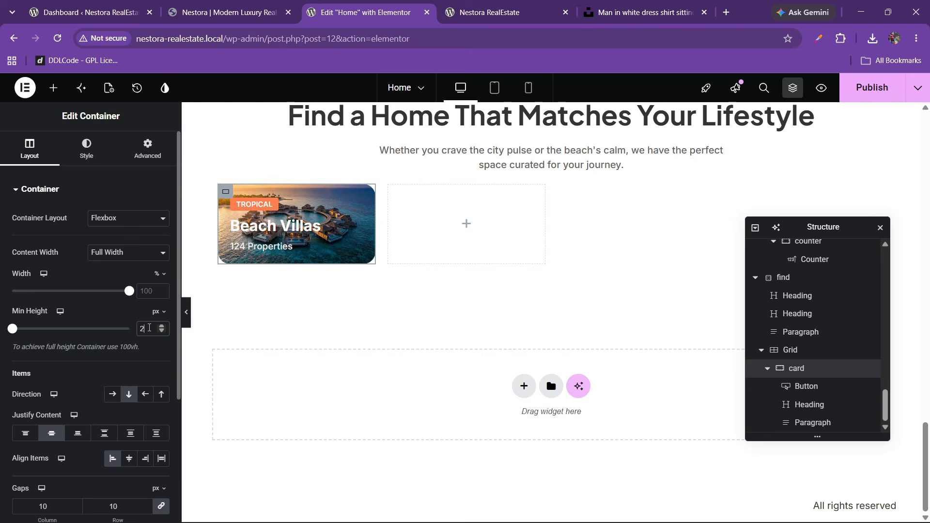
{"action": "type", "text": "3600"}
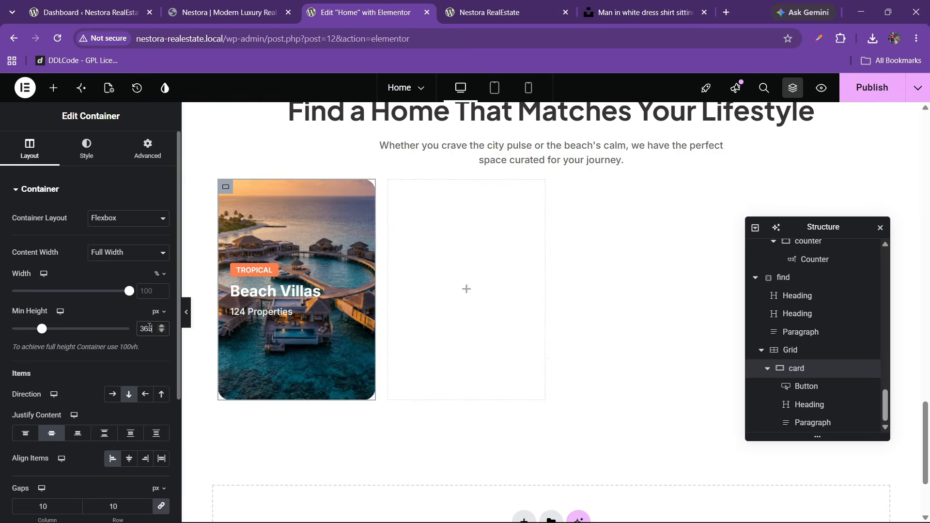
{"action": "key", "text": "BackSpace"}
{"action": "key", "text": "BackSpace"}
{"action": "key", "text": "BackSpace"}
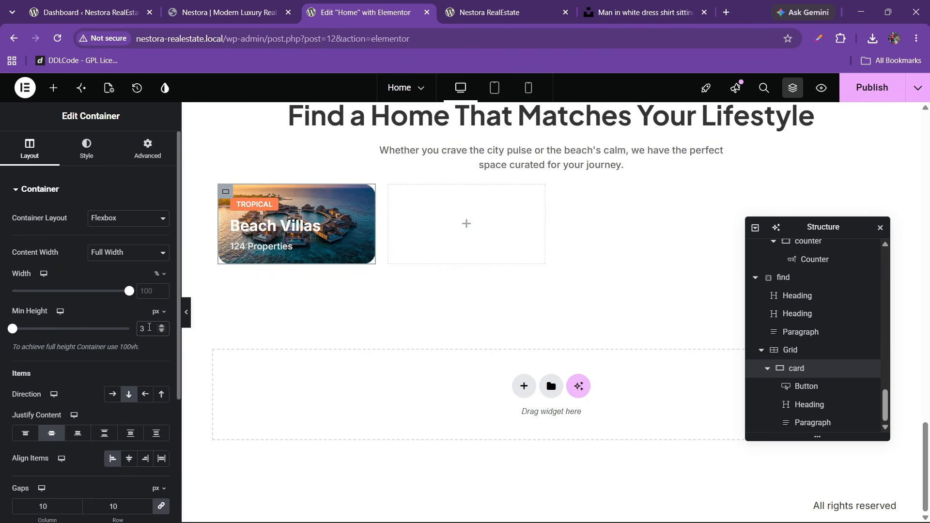
{"action": "type", "text": "50"}
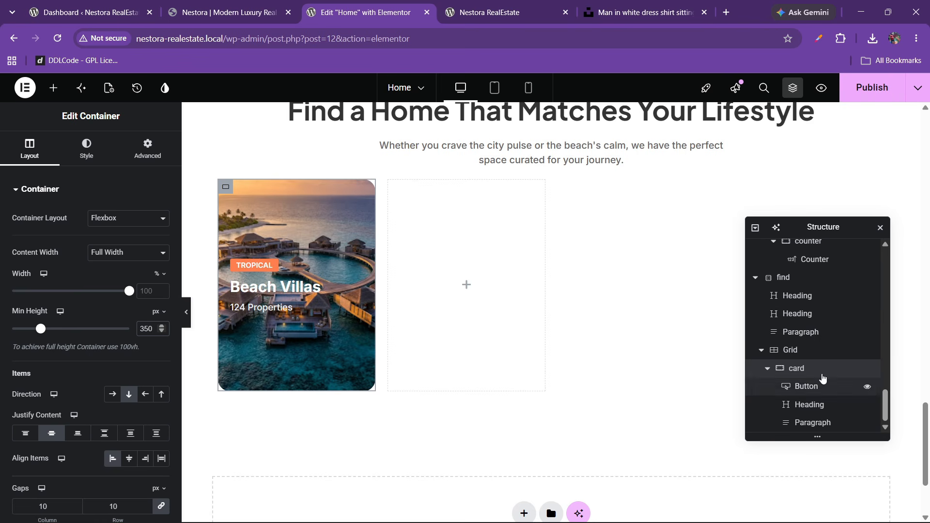
- Justify the card's content to the end so it matches the reference site's card layout
{"action": "scroll", "coordinate": [88, 263], "scroll_direction": "down", "scroll_amount": 3}
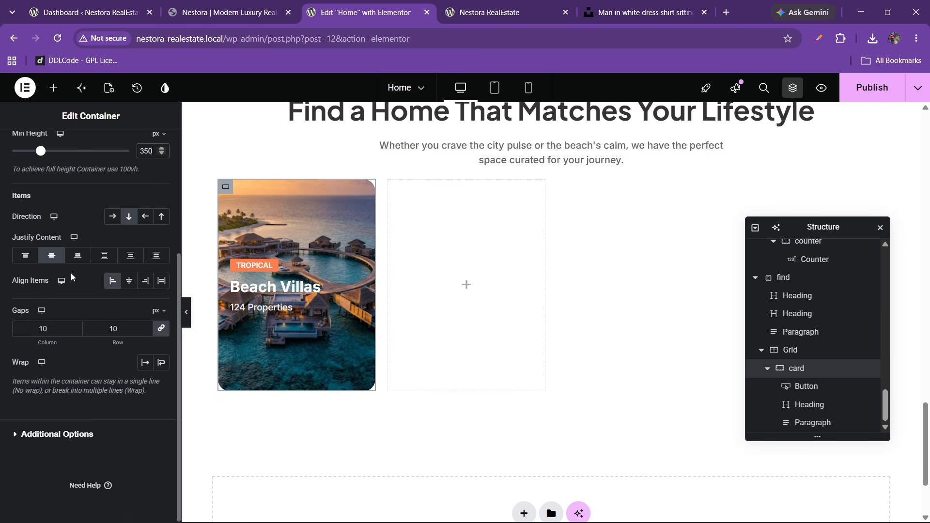
{"action": "left_click", "coordinate": [232, 4]}
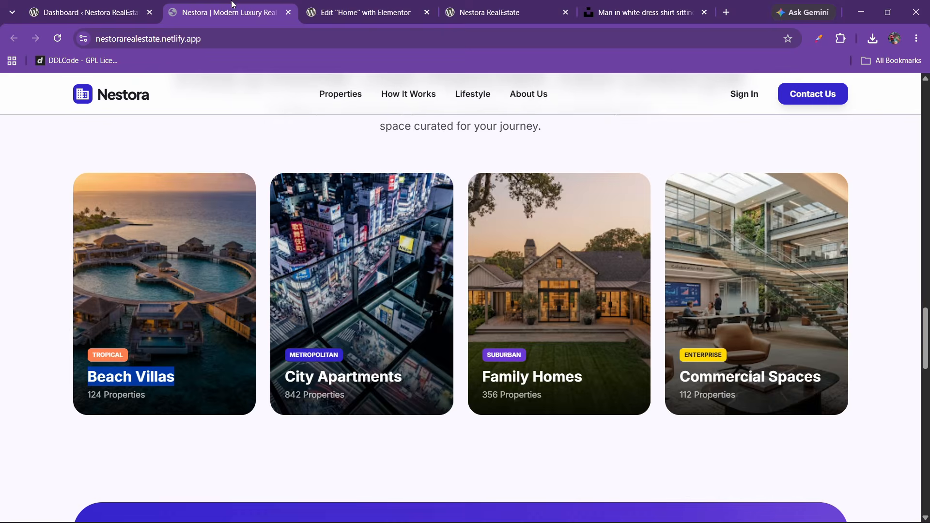
{"action": "left_click", "coordinate": [343, 10]}
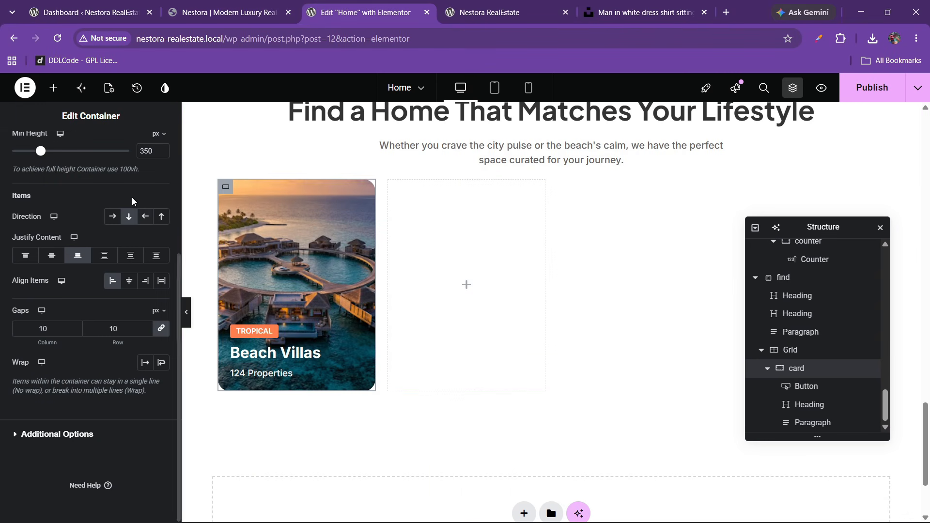
- Give the card container a gradient background overlay in its normal state
{"action": "scroll", "coordinate": [132, 197], "scroll_direction": "up", "scroll_amount": 4}
{"action": "left_click", "coordinate": [87, 148]}
{"action": "scroll", "coordinate": [82, 271], "scroll_direction": "down", "scroll_amount": 3}
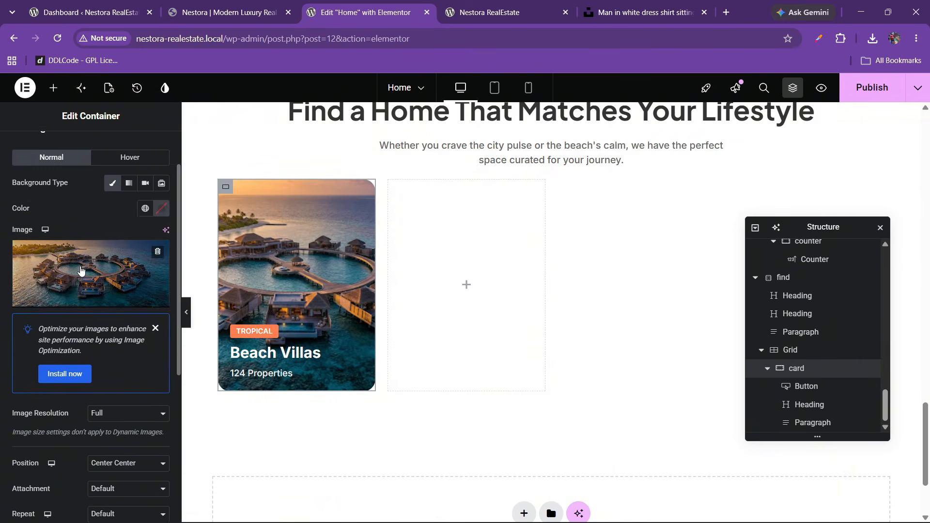
{"action": "scroll", "coordinate": [81, 284], "scroll_direction": "down", "scroll_amount": 3}
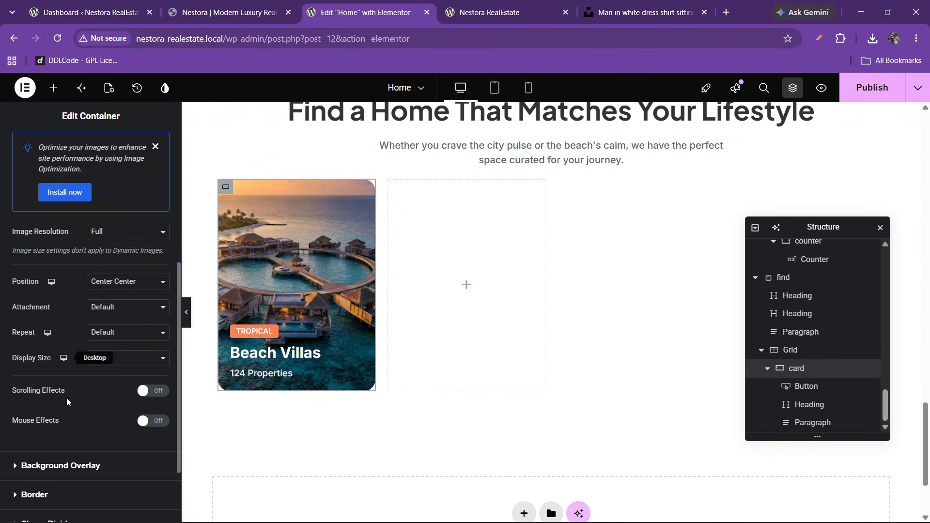
{"action": "scroll", "coordinate": [62, 426], "scroll_direction": "down", "scroll_amount": 2}
{"action": "left_click", "coordinate": [61, 377]}
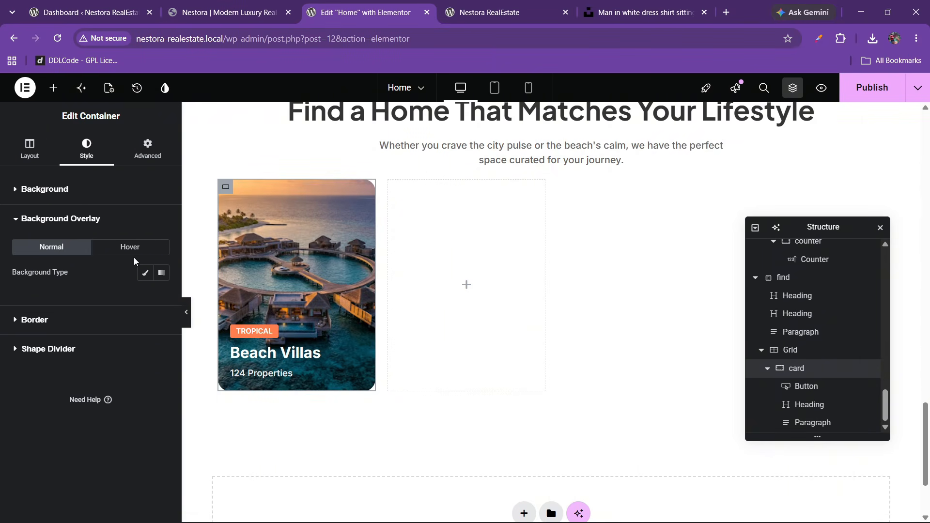
{"action": "left_click", "coordinate": [162, 273]}
{"action": "scroll", "coordinate": [112, 362], "scroll_direction": "down", "scroll_amount": 1}
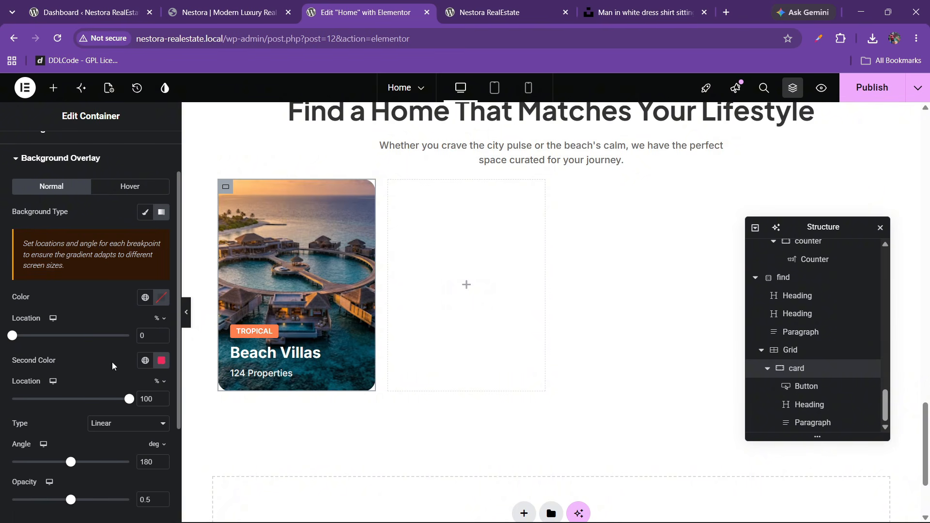
- Check the reference cards and set the overlay gradient's first color to fully transparent #02010100
{"action": "left_click", "coordinate": [137, 300]}
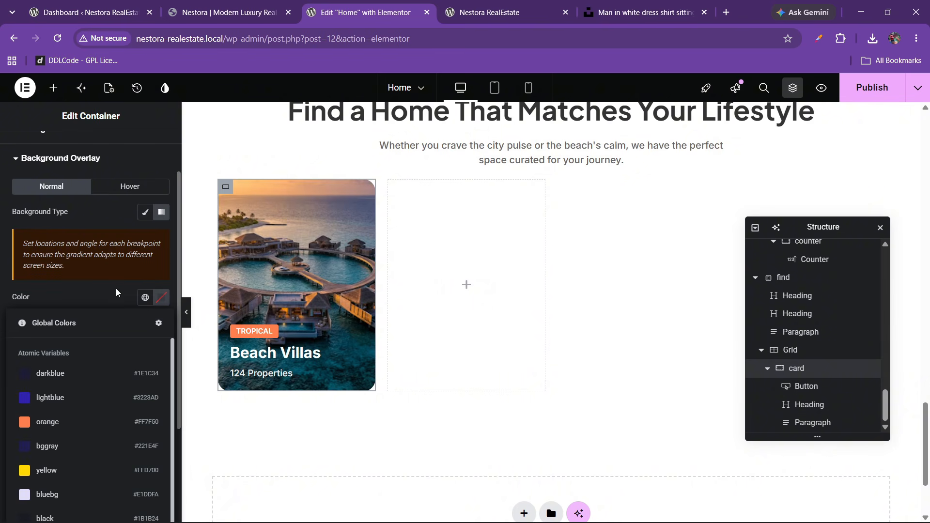
{"action": "left_click", "coordinate": [116, 293]}
{"action": "left_click", "coordinate": [206, 5]}
{"action": "left_click", "coordinate": [309, 6]}
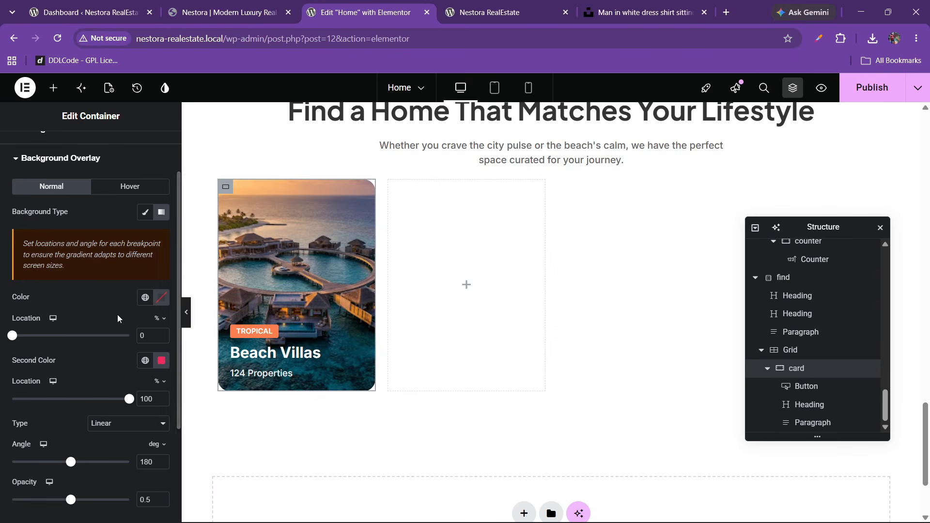
{"action": "left_click", "coordinate": [161, 297]}
{"action": "left_click_drag", "start_coordinate": [230, 456], "coordinate": [54, 461]}
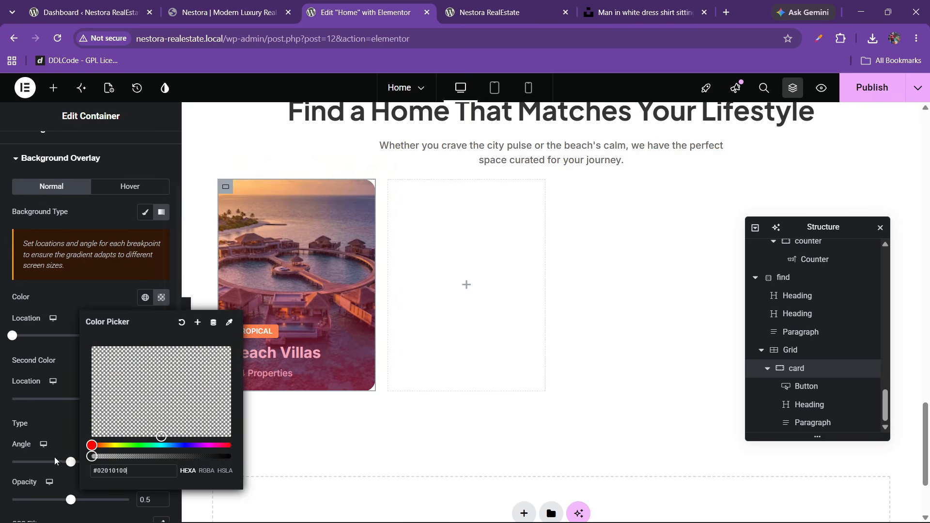
{"action": "left_click", "coordinate": [72, 279]}
- Set the overlay gradient's second color to black and the first color's location to 57%
{"action": "left_click", "coordinate": [161, 360]}
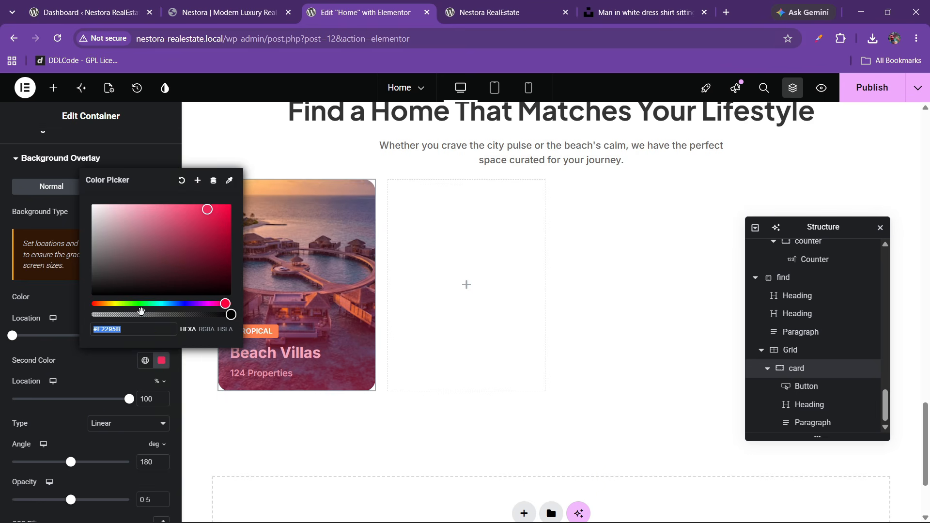
{"action": "left_click_drag", "start_coordinate": [192, 262], "coordinate": [56, 336]}
{"action": "left_click", "coordinate": [80, 374]}
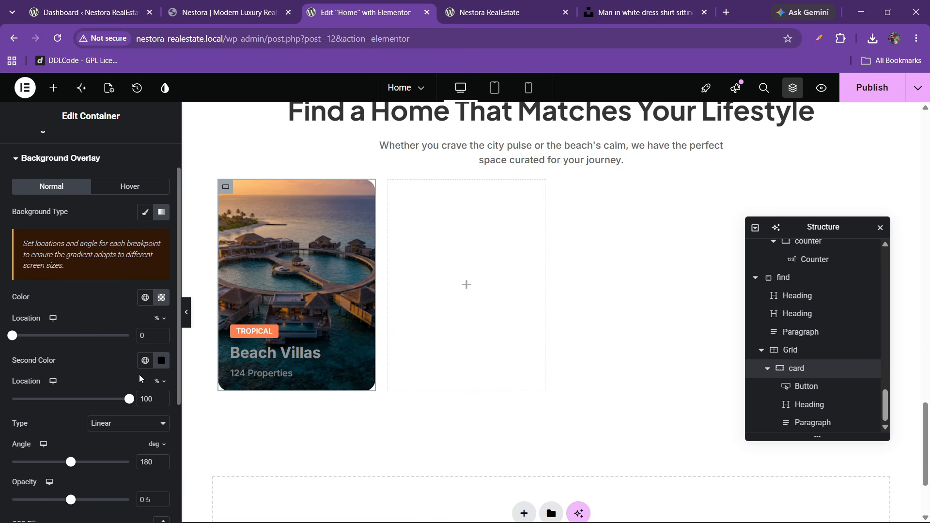
{"action": "left_click_drag", "start_coordinate": [130, 400], "coordinate": [193, 390]}
{"action": "left_click_drag", "start_coordinate": [27, 339], "coordinate": [85, 342]}
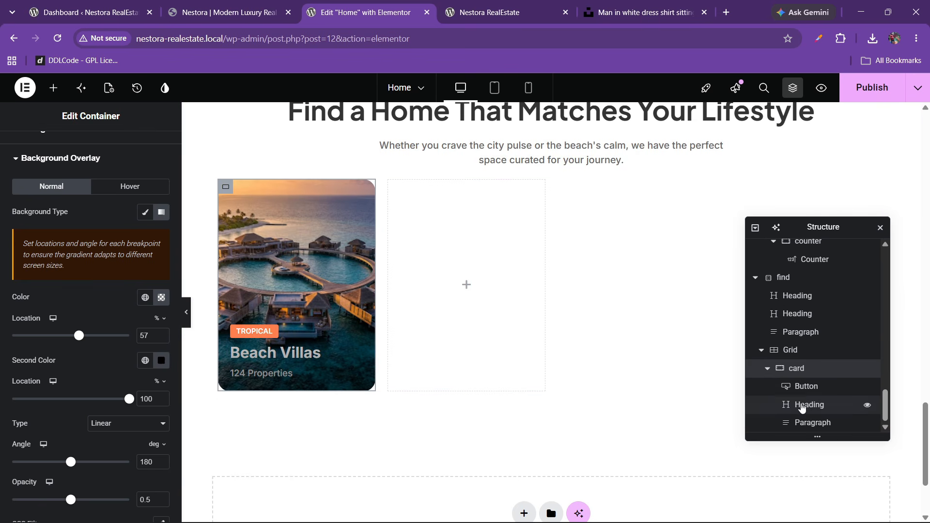
{"action": "left_click", "coordinate": [808, 405]}
{"action": "scroll", "coordinate": [66, 313], "scroll_direction": "down", "scroll_amount": 3}
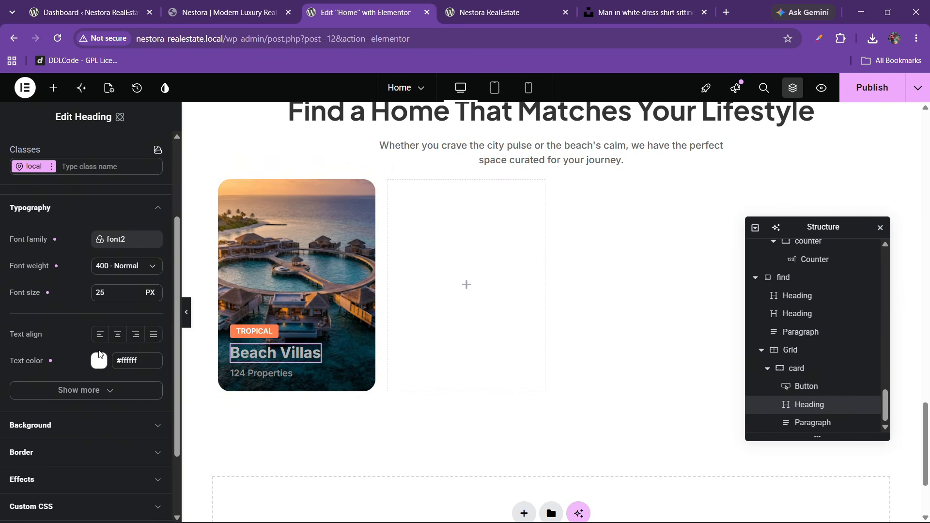
{"action": "left_click", "coordinate": [98, 361]}
{"action": "left_click", "coordinate": [72, 329]}
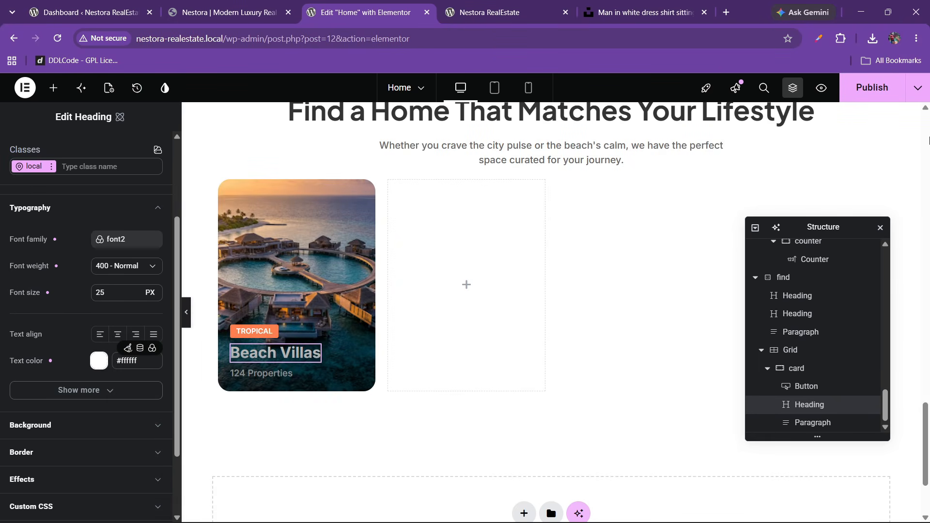
- Publish the Home page and check the "Find a Home That Matches Your Lifestyle" section on the live site
{"action": "left_click", "coordinate": [873, 87]}
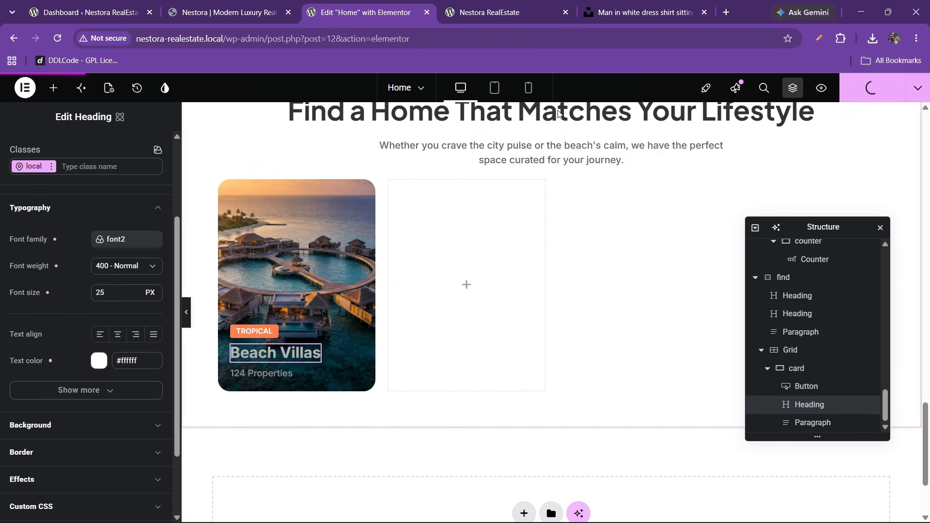
{"action": "left_click", "coordinate": [490, 5]}
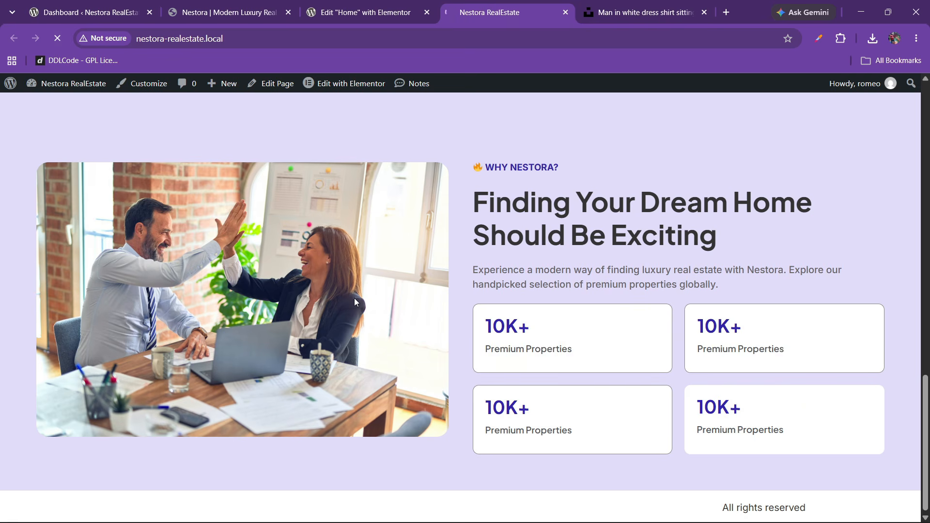
{"action": "scroll", "coordinate": [355, 302], "scroll_direction": "down", "scroll_amount": 5}
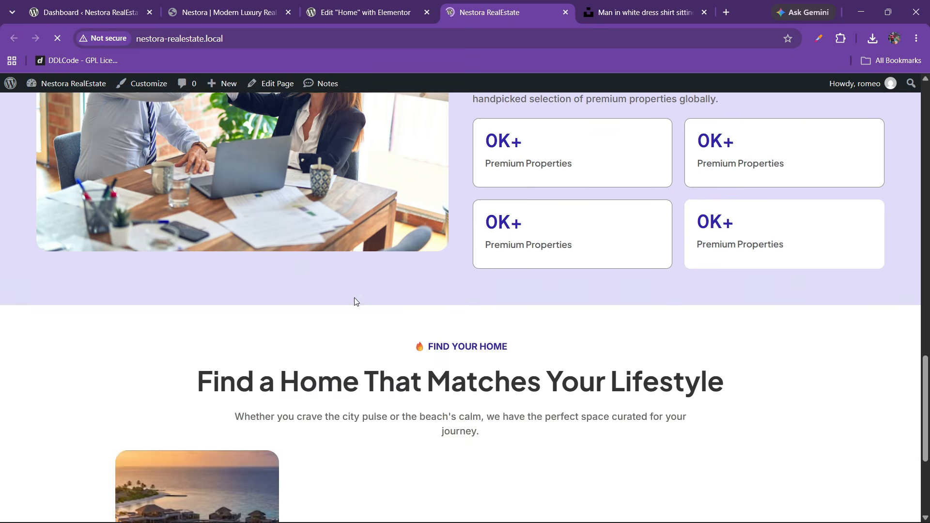
- Check the Beach Villas card on the live site and reapply white #ffffff as its heading's text color in the editor
{"action": "scroll", "coordinate": [355, 302], "scroll_direction": "down", "scroll_amount": 2}
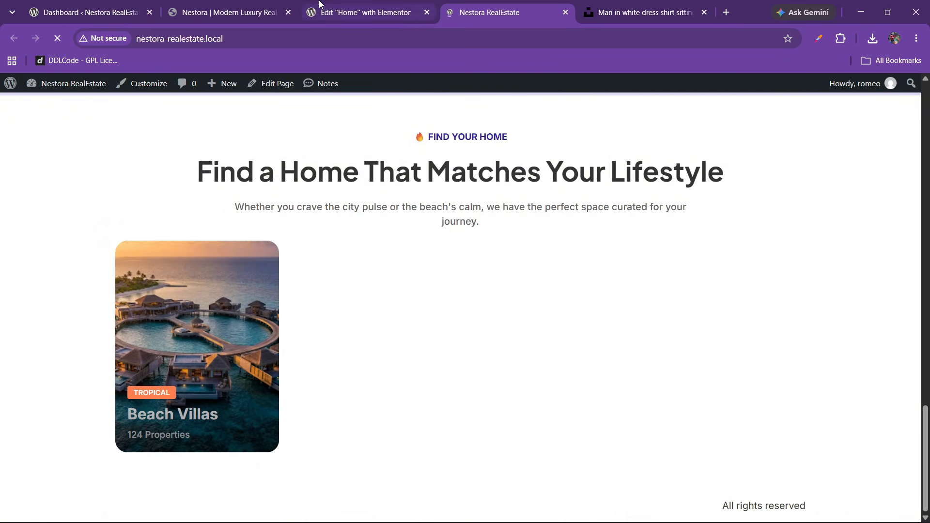
{"action": "key", "text": "ctrl+shift+Tab"}
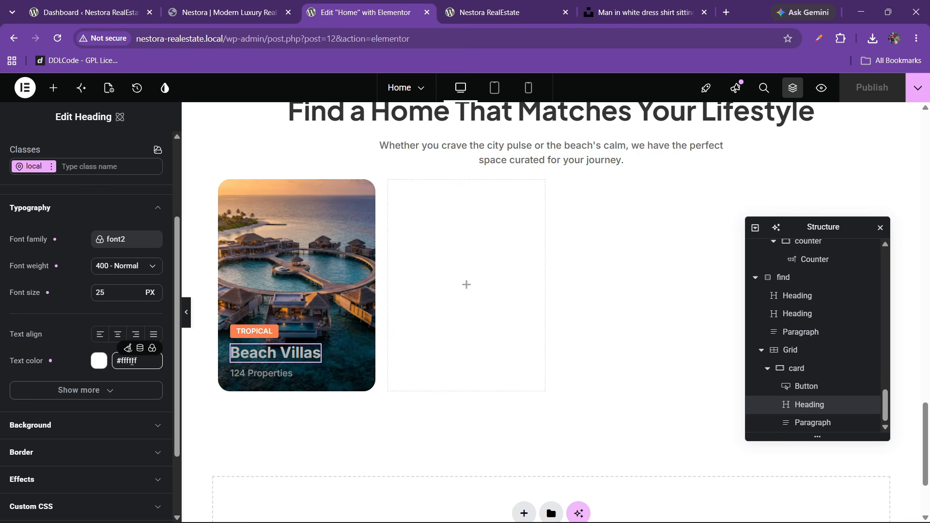
{"action": "left_click", "coordinate": [127, 348]}
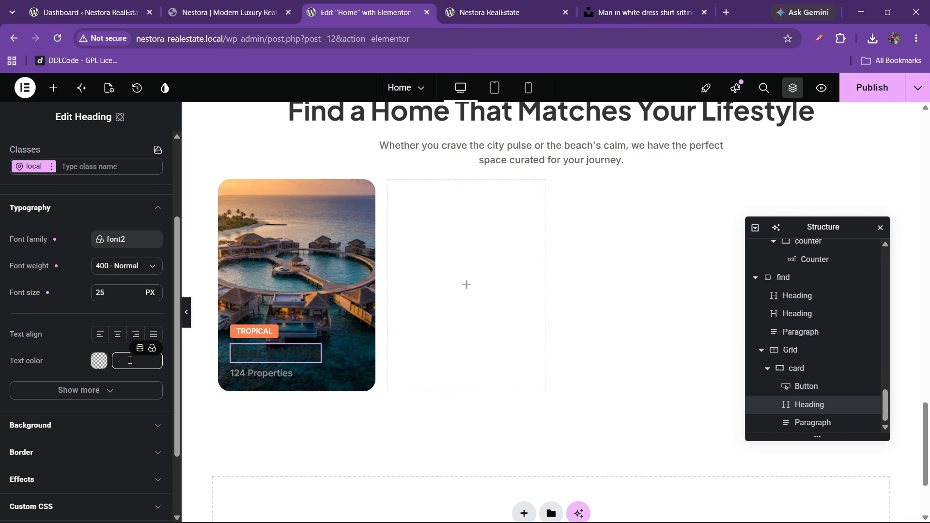
{"action": "left_click", "coordinate": [96, 364]}
{"action": "left_click_drag", "start_coordinate": [175, 386], "coordinate": [68, 312]}
{"action": "left_click", "coordinate": [305, 406]}
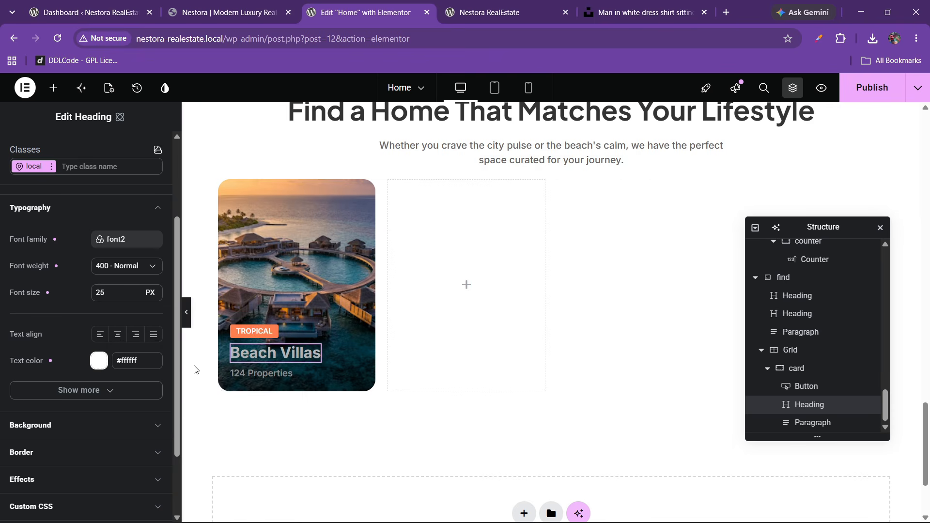
{"action": "right_click", "coordinate": [272, 355]}
{"action": "left_click", "coordinate": [307, 504]}
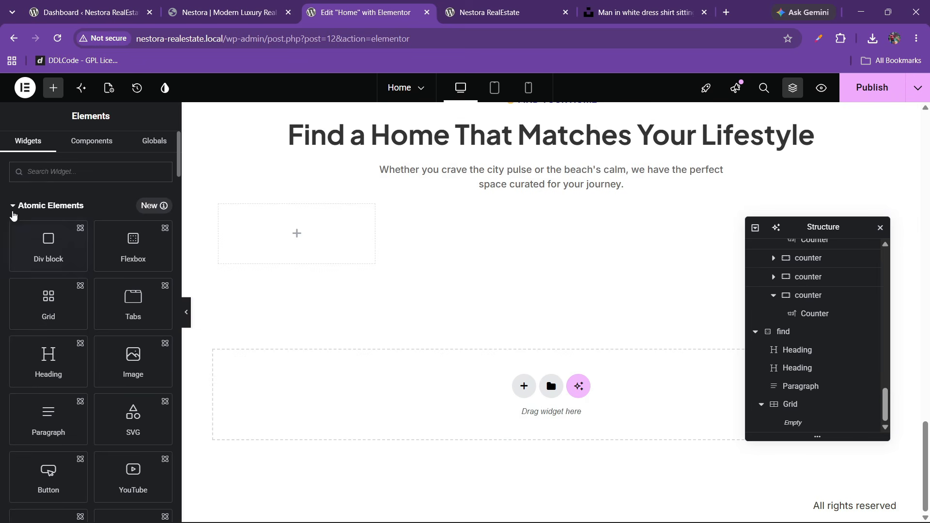
{"action": "left_click", "coordinate": [54, 172]}
{"action": "type", "text": "hea"}
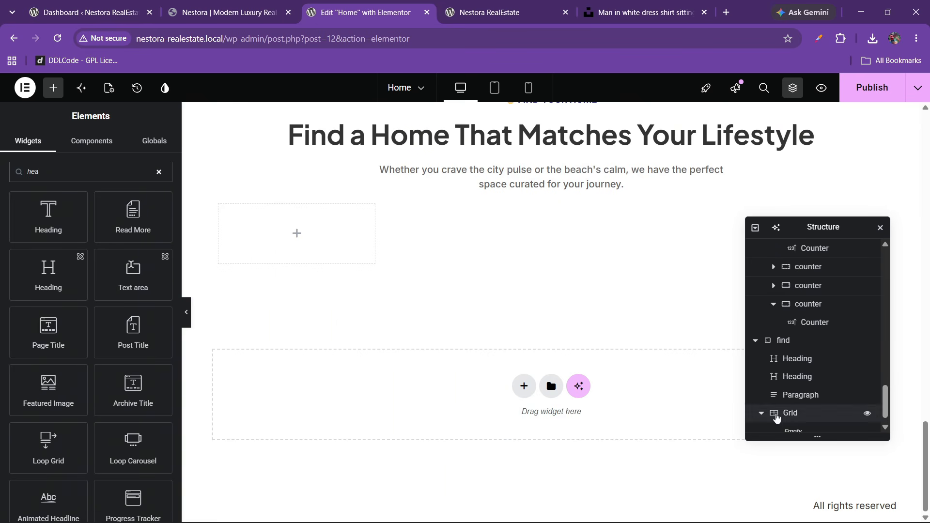
{"action": "key", "text": "ctrl+z"}
{"action": "left_click", "coordinate": [505, 320]}
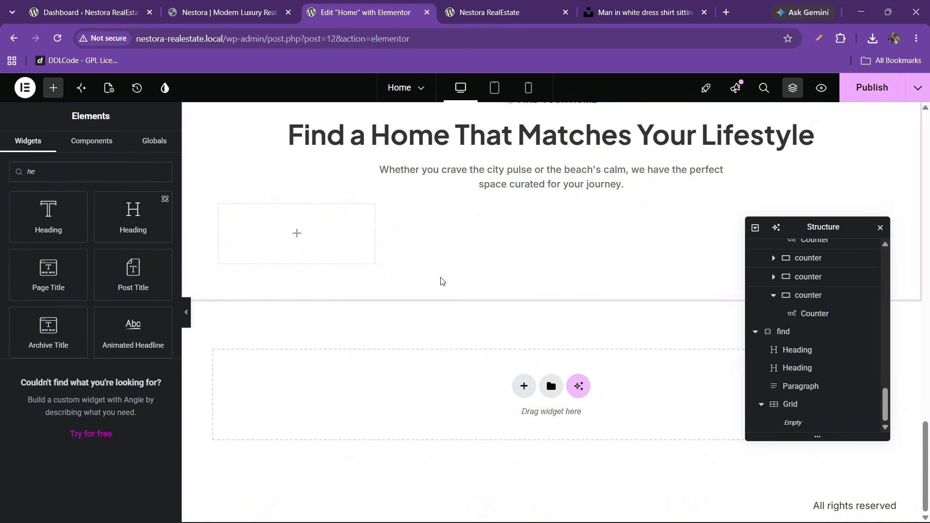
{"action": "key", "text": "ctrl+z"}
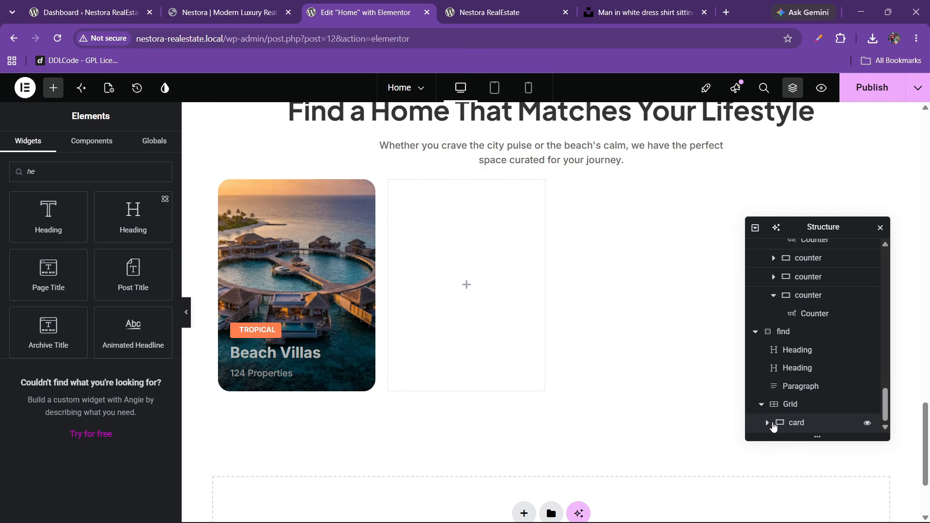
- Delete the atomic "Beach Villas" heading from the card container
{"action": "left_click", "coordinate": [774, 426]}
{"action": "scroll", "coordinate": [794, 420], "scroll_direction": "up", "scroll_amount": 3}
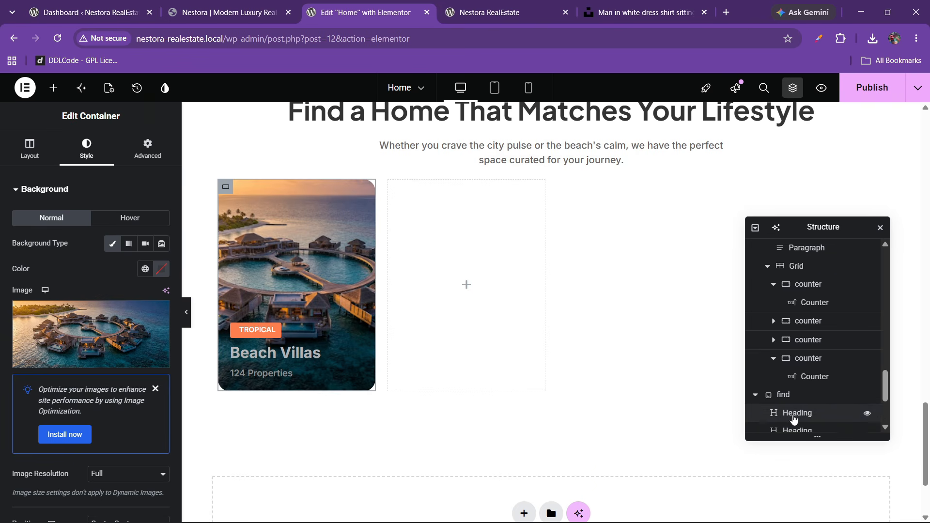
{"action": "scroll", "coordinate": [795, 416], "scroll_direction": "down", "scroll_amount": 3}
{"action": "left_click", "coordinate": [805, 407]}
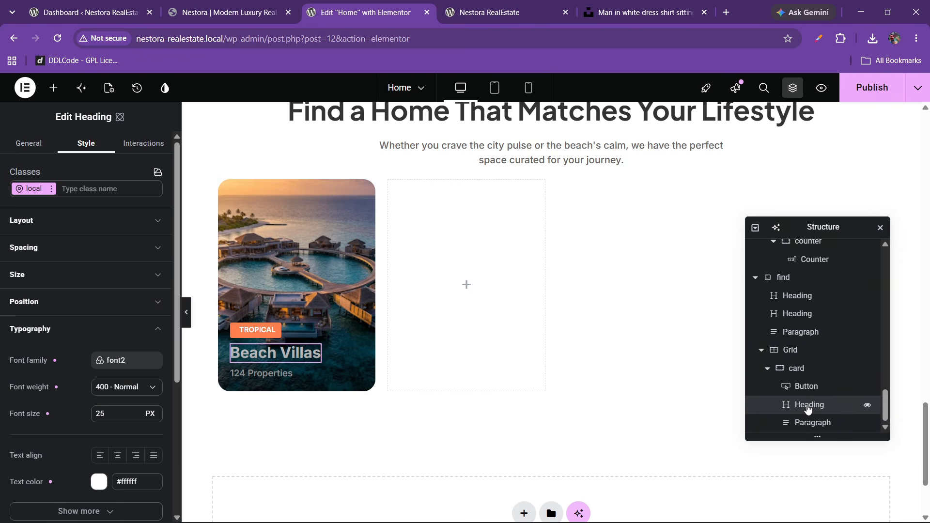
{"action": "right_click", "coordinate": [808, 408]}
{"action": "left_click", "coordinate": [804, 509]}
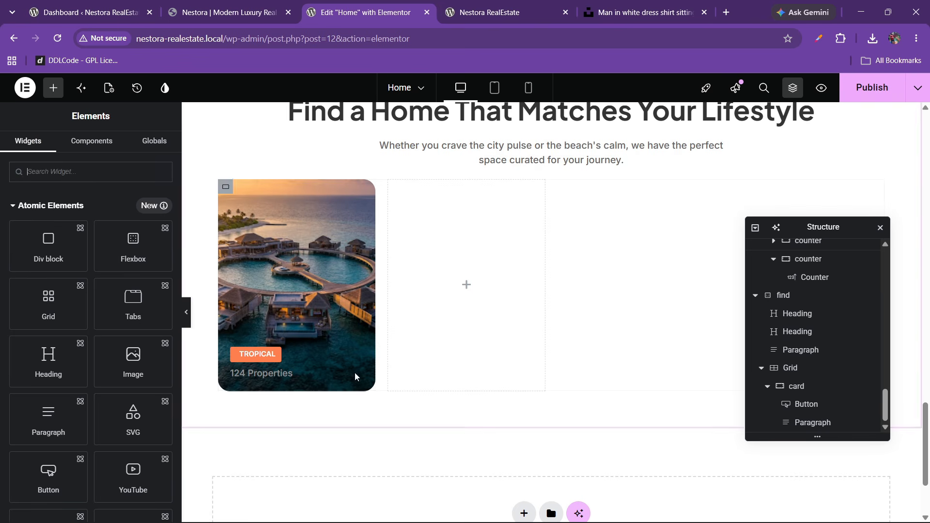
- Add the regular Heading widget between the TROPICAL button and the "124 Properties" paragraph in the card
{"action": "left_click", "coordinate": [62, 172]}
{"action": "type", "text": "hea"}
{"action": "left_click_drag", "start_coordinate": [79, 234], "coordinate": [281, 361]}
- Copy the "Beach Villas" title from the reference site and use it to replace the new heading's placeholder text
{"action": "left_click", "coordinate": [257, 4]}
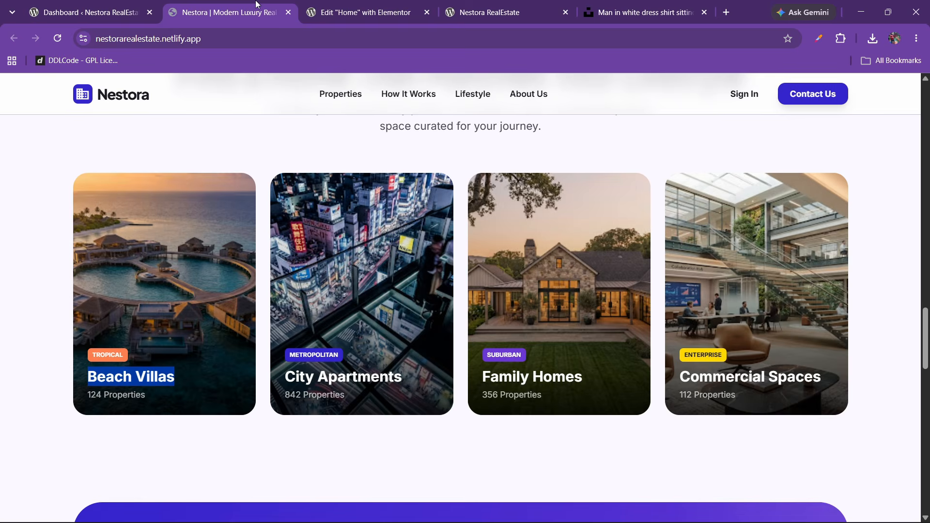
{"action": "triple_click", "coordinate": [146, 386]}
{"action": "right_click", "coordinate": [148, 376]}
{"action": "left_click", "coordinate": [198, 197]}
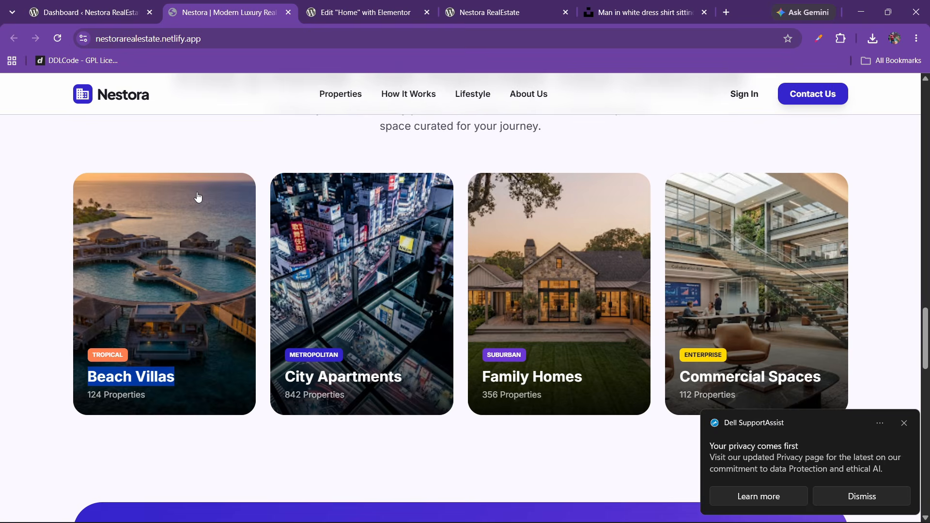
{"action": "key", "text": "ctrl+Tab"}
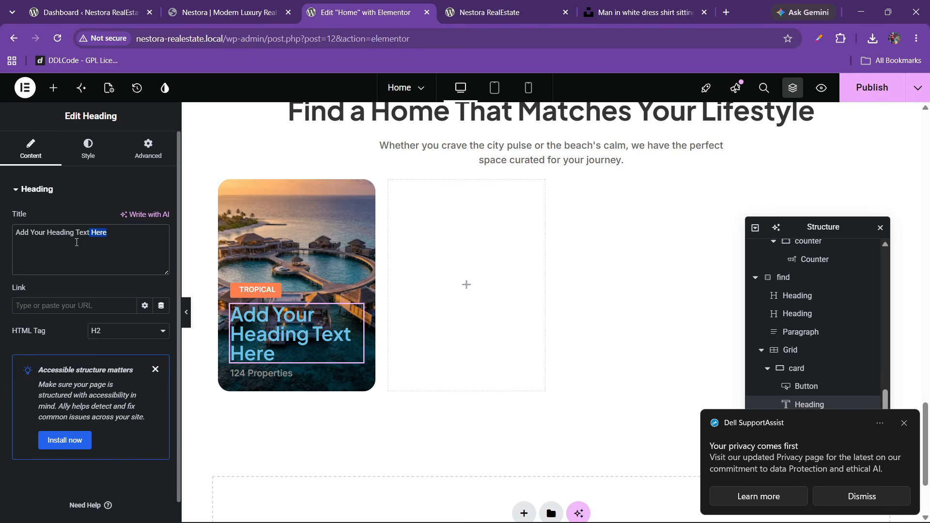
{"action": "left_click_drag", "start_coordinate": [76, 242], "coordinate": [4, 247]}
{"action": "key", "text": "BackSpace"}
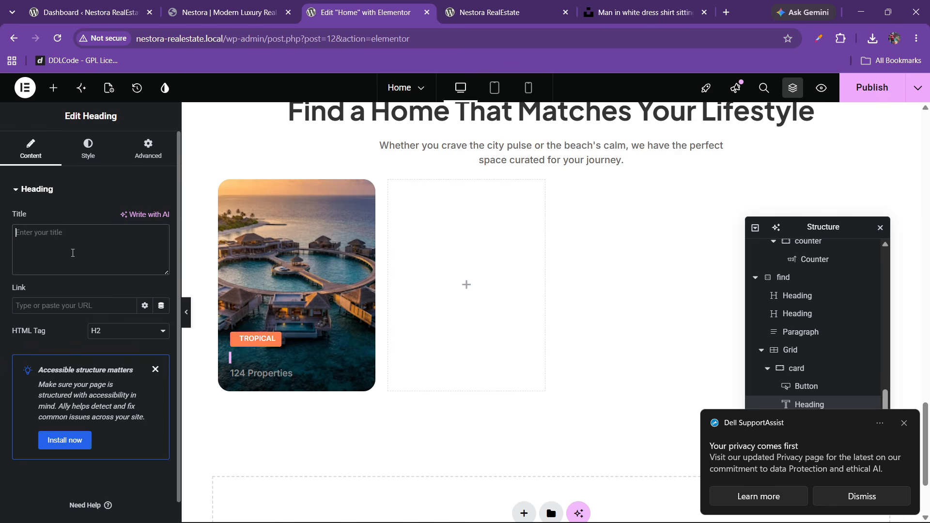
{"action": "right_click", "coordinate": [52, 249]}
{"action": "left_click", "coordinate": [90, 340]}
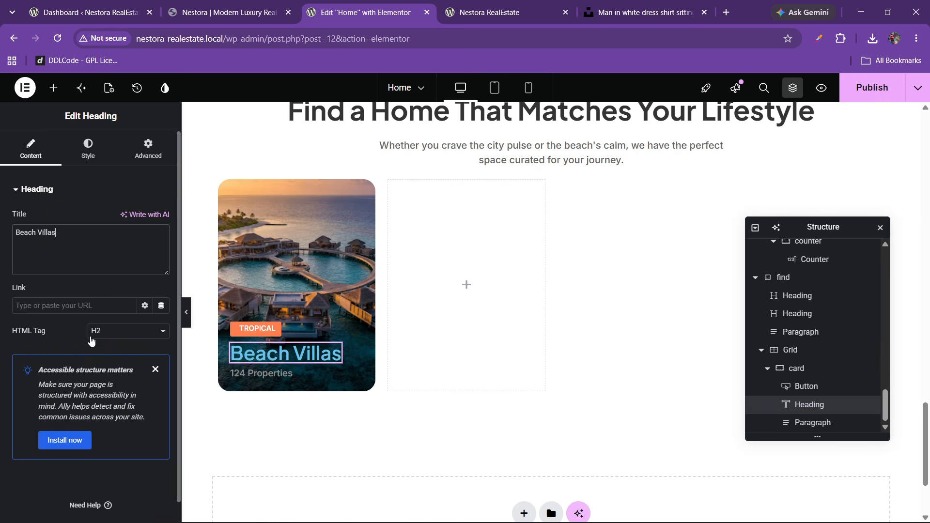
- Make the Beach Villas heading's text white and set its typography to weight 700 (Bold) and size 21 px
{"action": "left_click", "coordinate": [88, 148]}
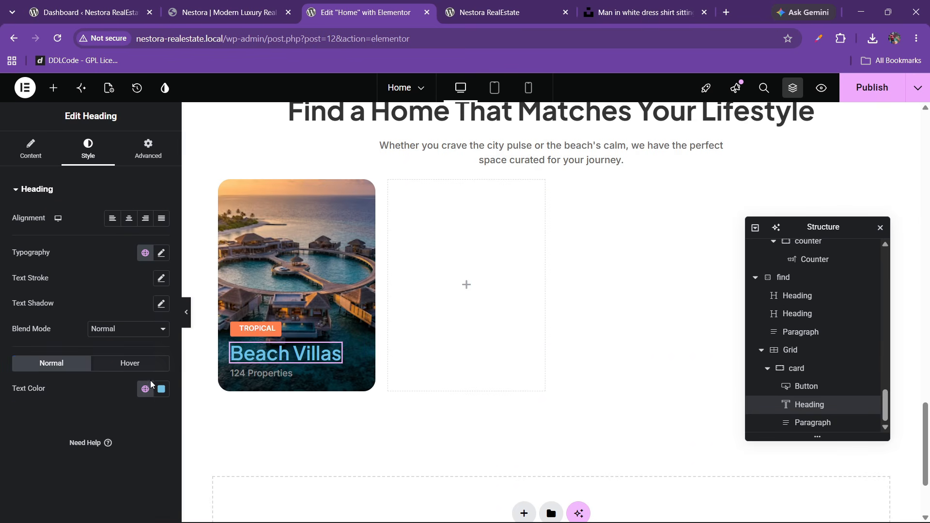
{"action": "left_click", "coordinate": [162, 389]}
{"action": "left_click", "coordinate": [19, 393]}
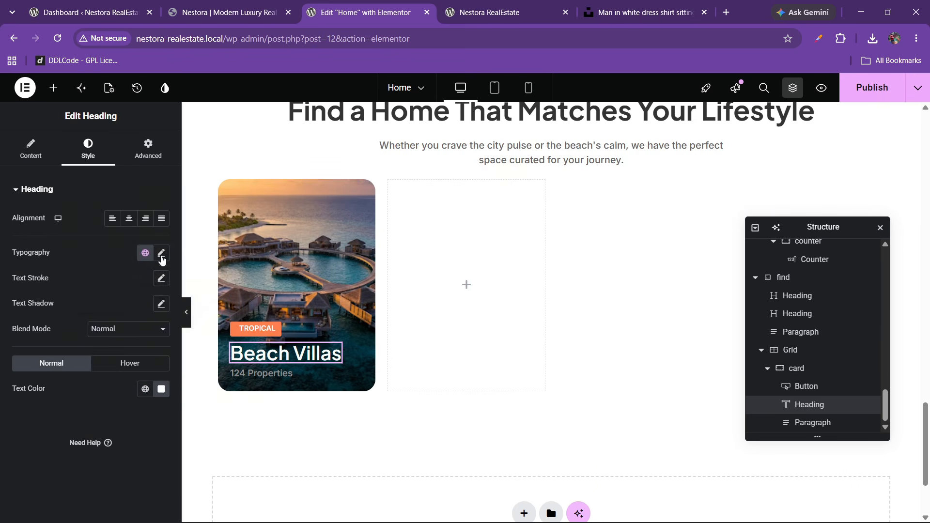
{"action": "left_click", "coordinate": [162, 253]}
{"action": "left_click", "coordinate": [124, 372]}
{"action": "left_click", "coordinate": [123, 284]}
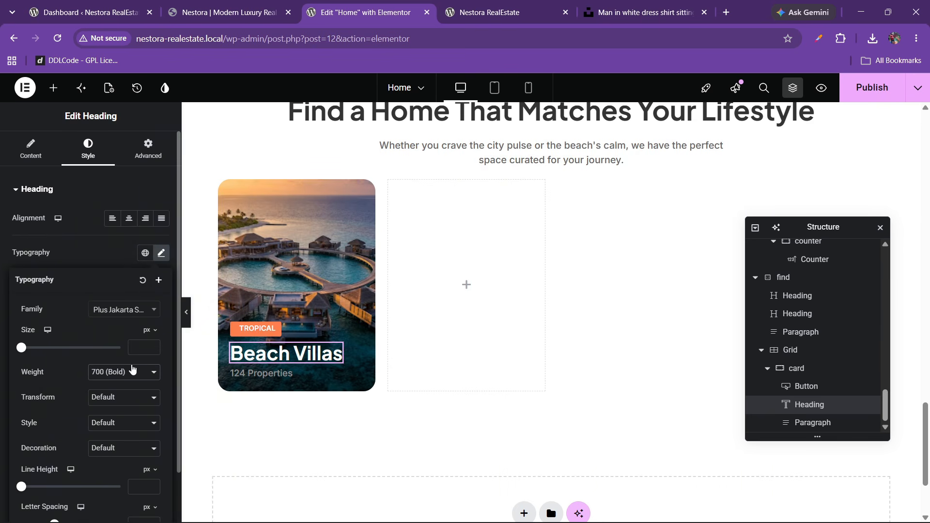
{"action": "left_click_drag", "start_coordinate": [152, 347], "coordinate": [152, 348]}
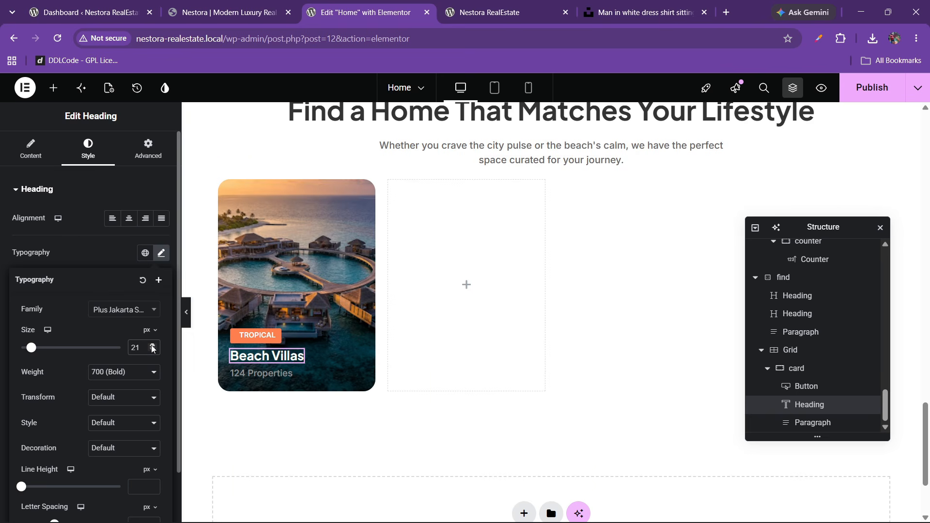
- Compare the heading with the reference card and set its size to 22 px and weight to 800 (Extra Bold)
{"action": "left_click", "coordinate": [271, 7]}
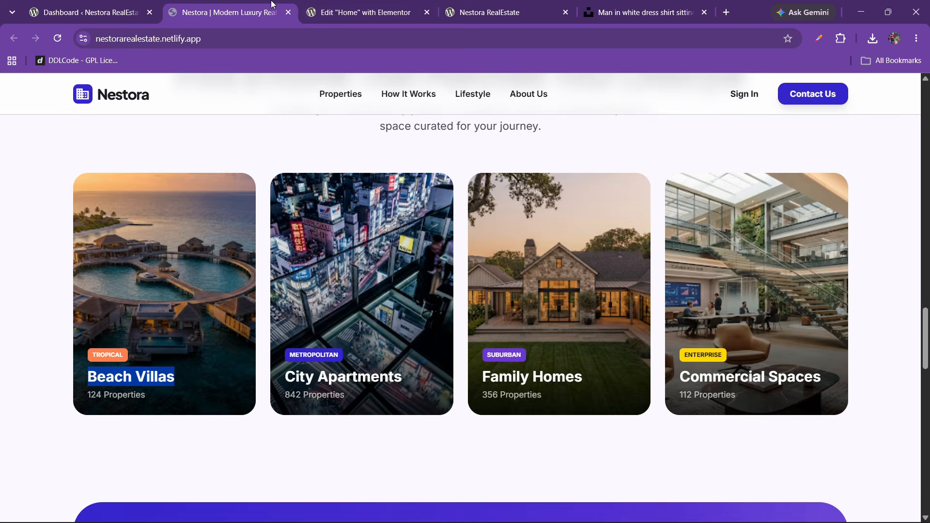
{"action": "left_click", "coordinate": [355, 5]}
{"action": "left_click", "coordinate": [119, 373]}
{"action": "left_click", "coordinate": [105, 295]}
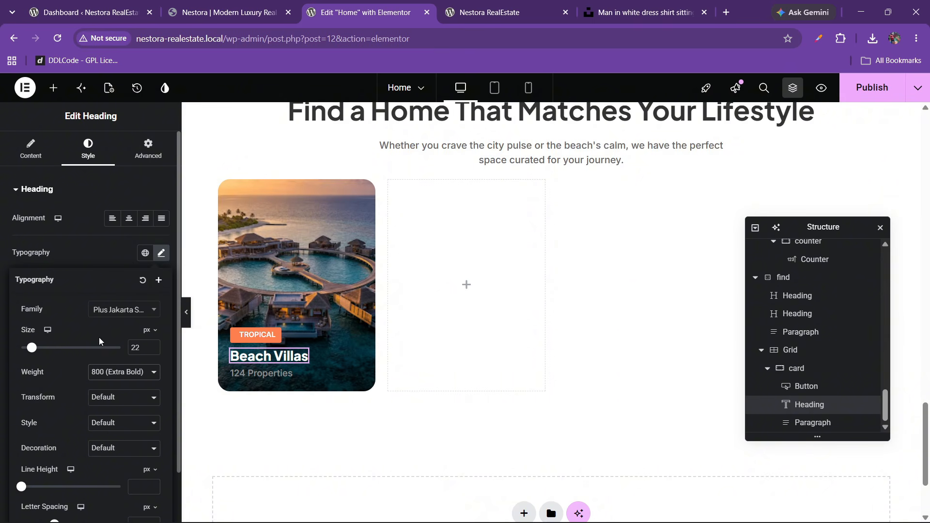
- Set the card container's column and row gaps to 12 px
{"action": "left_click", "coordinate": [797, 369]}
{"action": "scroll", "coordinate": [86, 304], "scroll_direction": "down", "scroll_amount": 7}
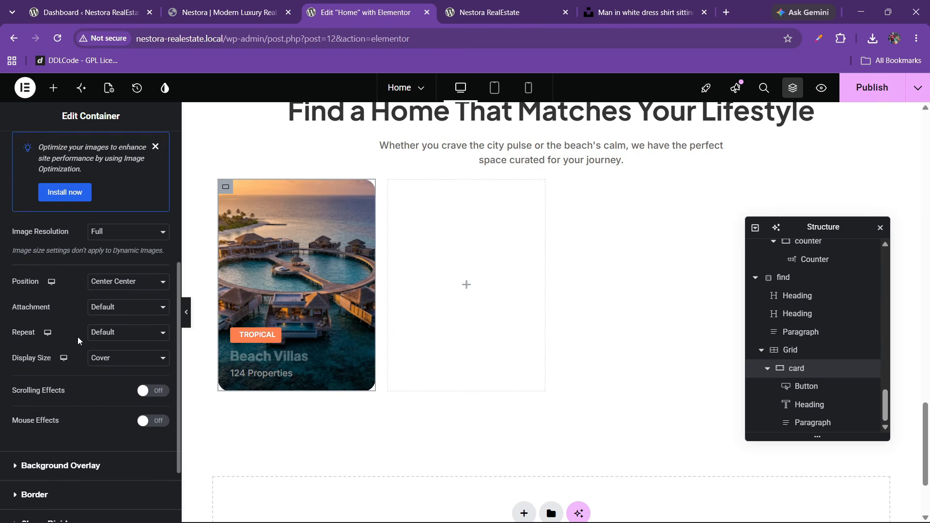
{"action": "scroll", "coordinate": [79, 335], "scroll_direction": "up", "scroll_amount": 6}
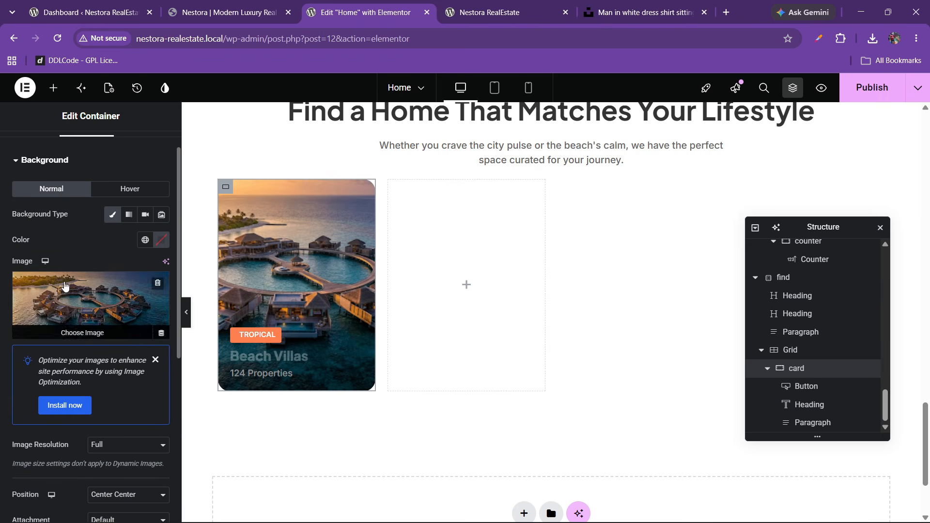
{"action": "scroll", "coordinate": [52, 192], "scroll_direction": "up", "scroll_amount": 1}
{"action": "left_click", "coordinate": [29, 148]}
{"action": "scroll", "coordinate": [118, 336], "scroll_direction": "down", "scroll_amount": 2}
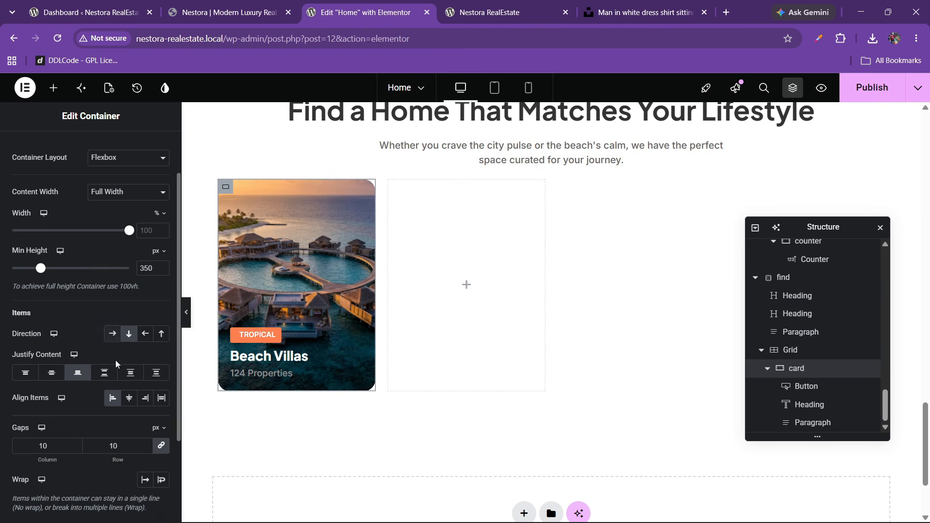
{"action": "type", "text": "12"}
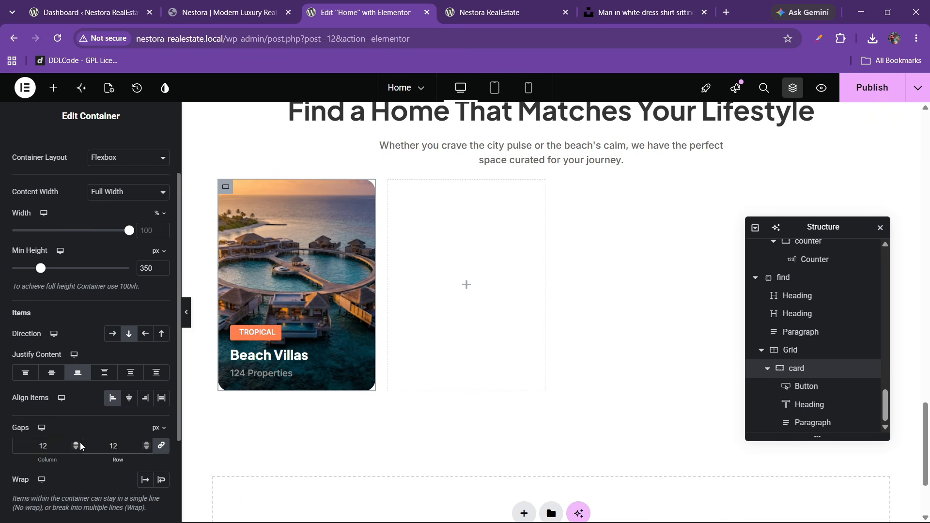
- Try larger sizes for the Beach Villas heading, return it to 22 px and set its weight to 700 (Bold)
{"action": "left_click", "coordinate": [296, 355]}
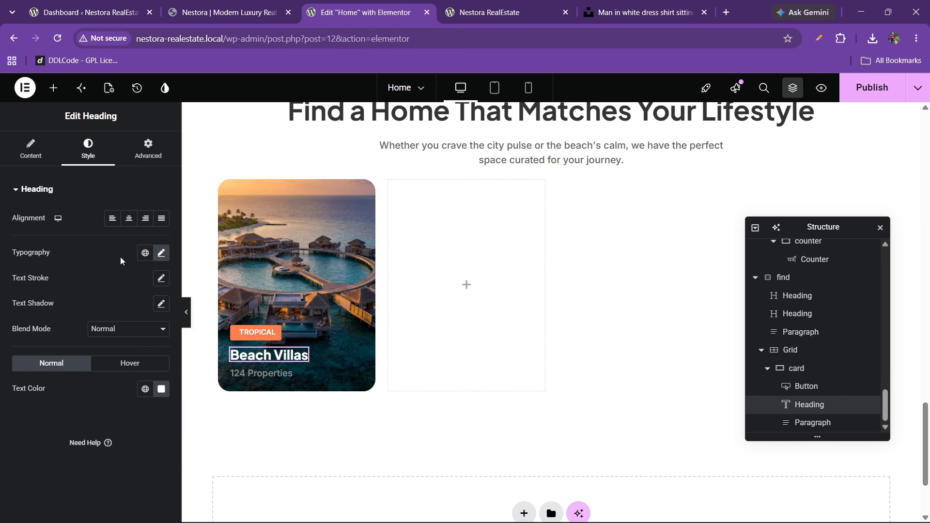
{"action": "left_click", "coordinate": [161, 252]}
{"action": "left_click", "coordinate": [153, 346]}
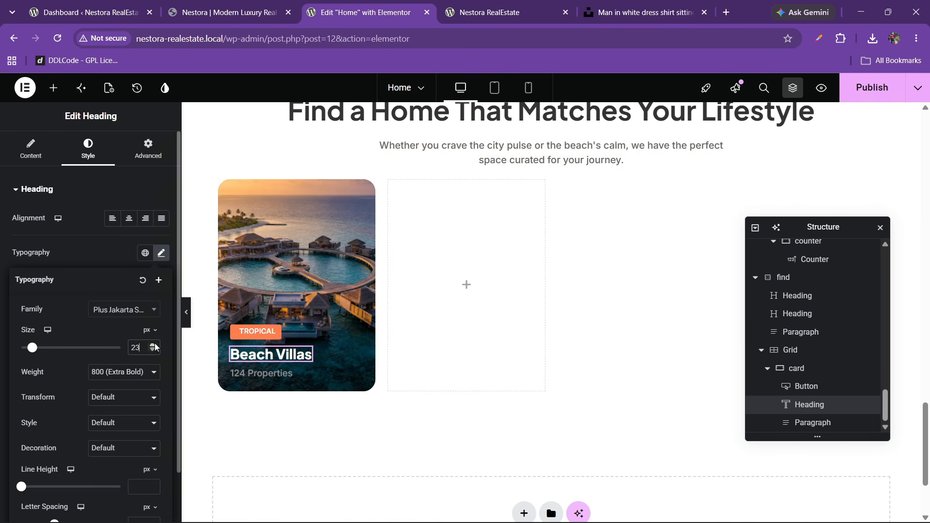
{"action": "left_click", "coordinate": [153, 346]}
{"action": "left_click", "coordinate": [153, 345]}
{"action": "left_click", "coordinate": [153, 351]}
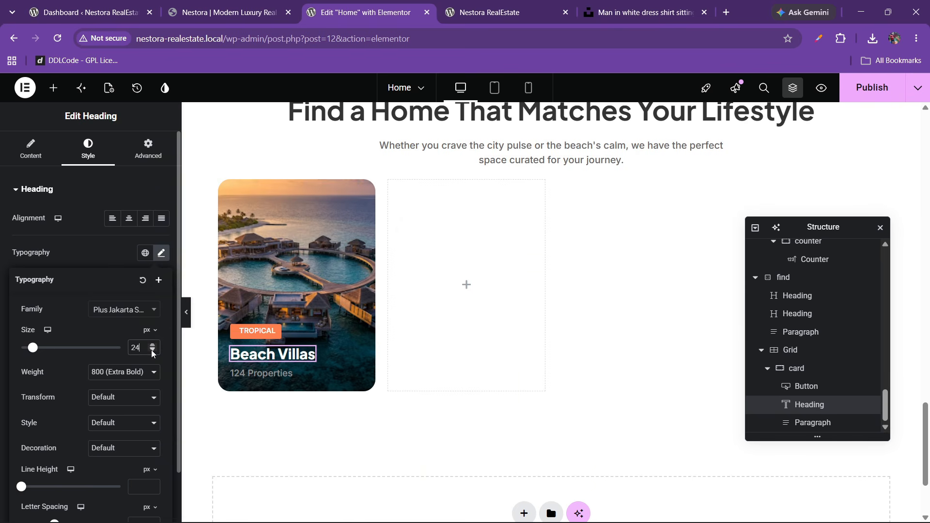
{"action": "left_click", "coordinate": [153, 351]}
{"action": "left_click", "coordinate": [153, 351]}
{"action": "left_click", "coordinate": [133, 372]}
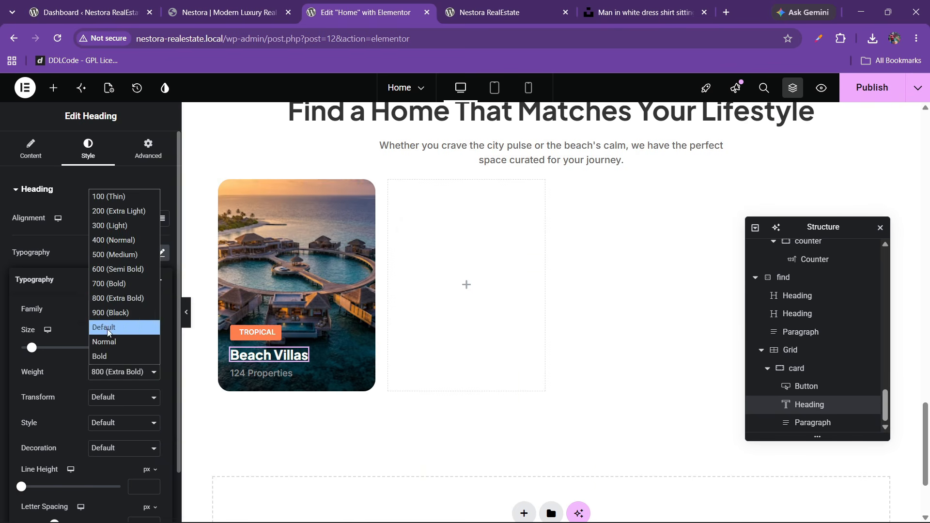
{"action": "left_click", "coordinate": [106, 285]}
- Compare the Beach Villas heading with the one on the reference site's card
{"action": "left_click", "coordinate": [228, 7]}
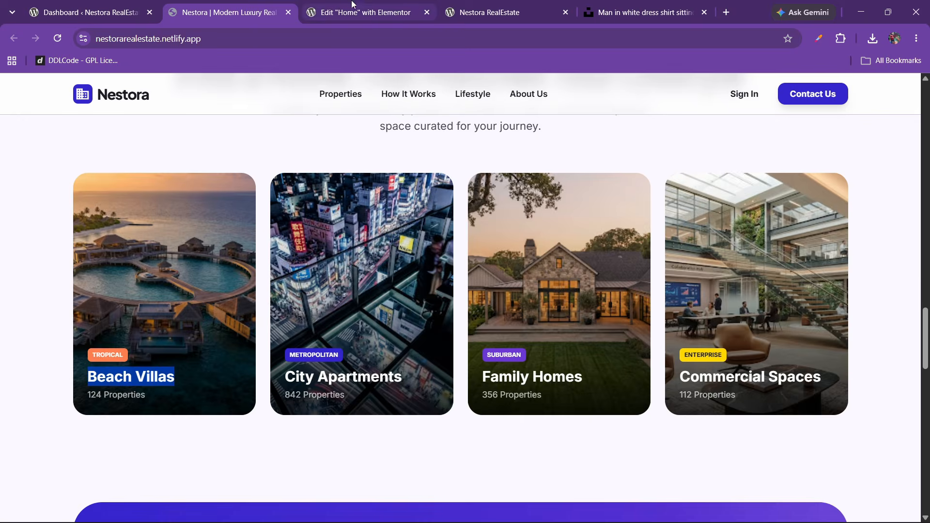
{"action": "left_click", "coordinate": [354, 6]}
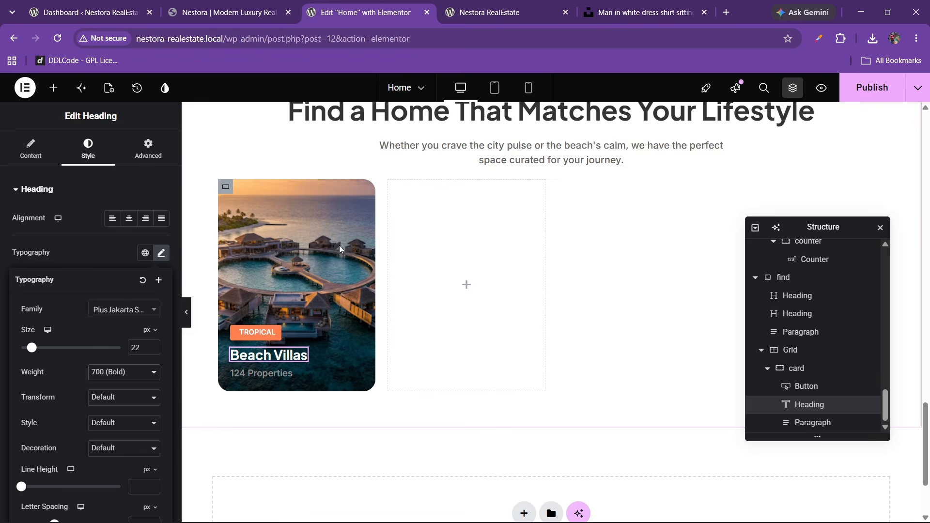
{"action": "left_click", "coordinate": [228, 12]}
{"action": "left_click", "coordinate": [363, 12]}
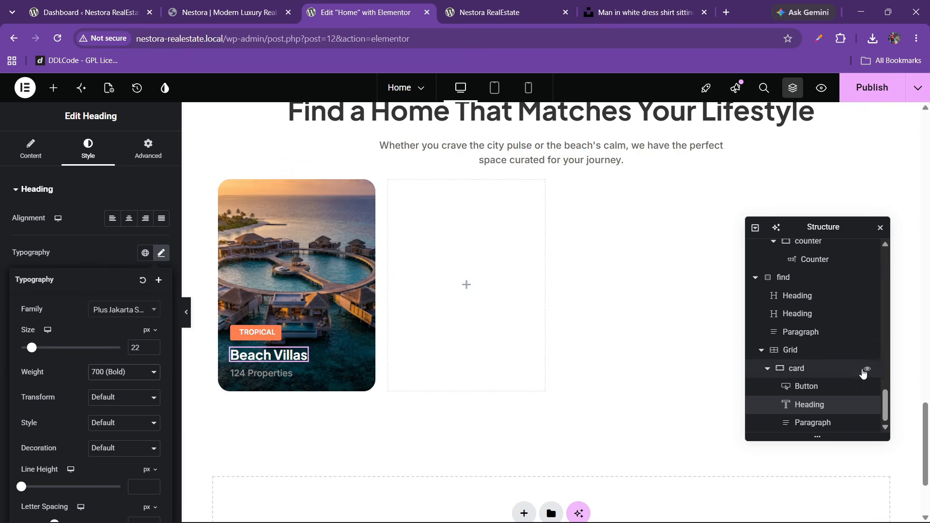
- Duplicate the Beach Villas card three times to fill the grid's four columns
{"action": "left_click", "coordinate": [808, 371]}
{"action": "right_click", "coordinate": [808, 372]}
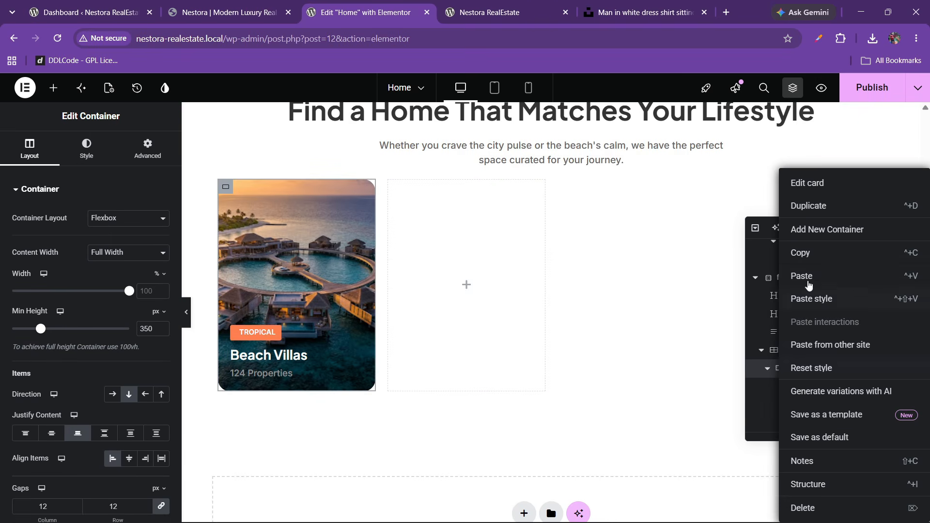
{"action": "left_click", "coordinate": [806, 217]}
{"action": "scroll", "coordinate": [791, 383], "scroll_direction": "down", "scroll_amount": 2}
{"action": "right_click", "coordinate": [769, 376]}
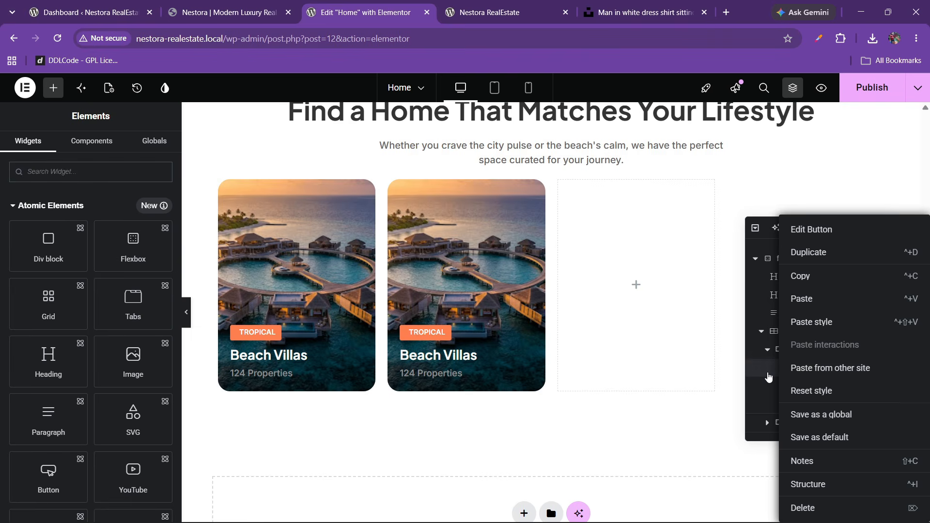
{"action": "left_click", "coordinate": [769, 377]}
{"action": "right_click", "coordinate": [771, 350]}
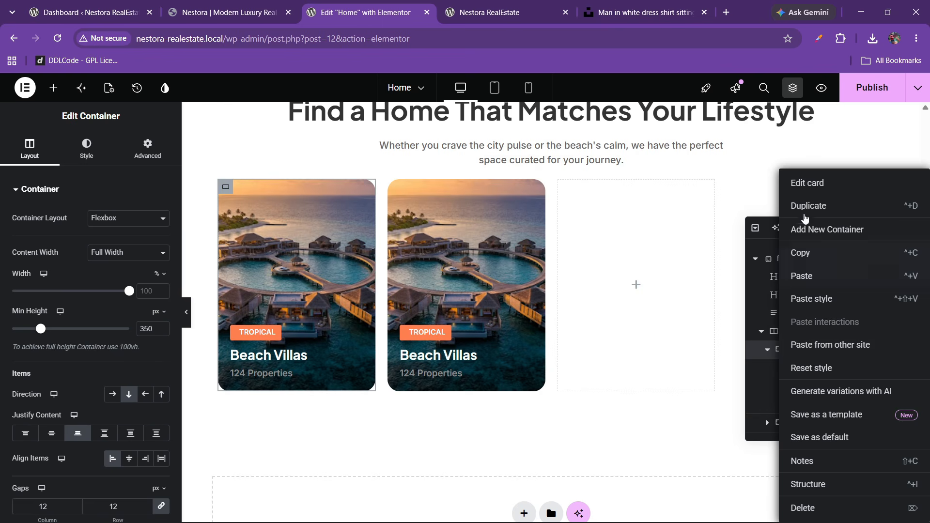
{"action": "left_click", "coordinate": [804, 218]}
{"action": "scroll", "coordinate": [800, 382], "scroll_direction": "down", "scroll_amount": 1}
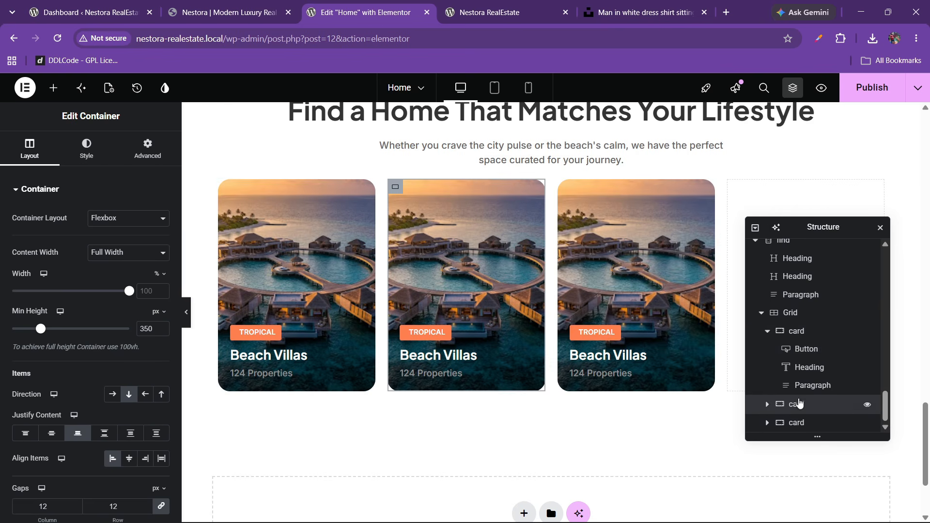
{"action": "right_click", "coordinate": [799, 404]}
{"action": "left_click", "coordinate": [802, 218]}
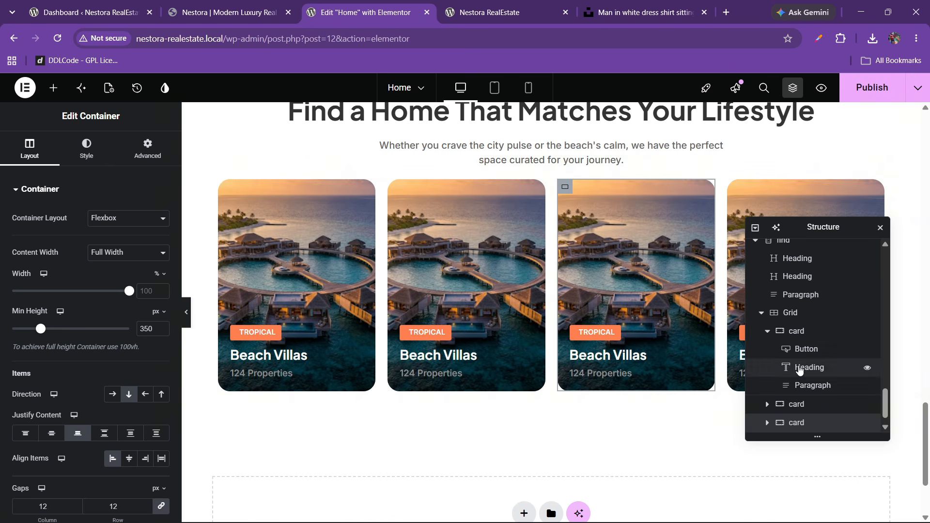
- Try 30 px gaps on the card grid, compare with the reference site, and set the column and row gaps to 20 px
{"action": "left_click", "coordinate": [791, 315]}
{"action": "scroll", "coordinate": [110, 382], "scroll_direction": "down", "scroll_amount": 3}
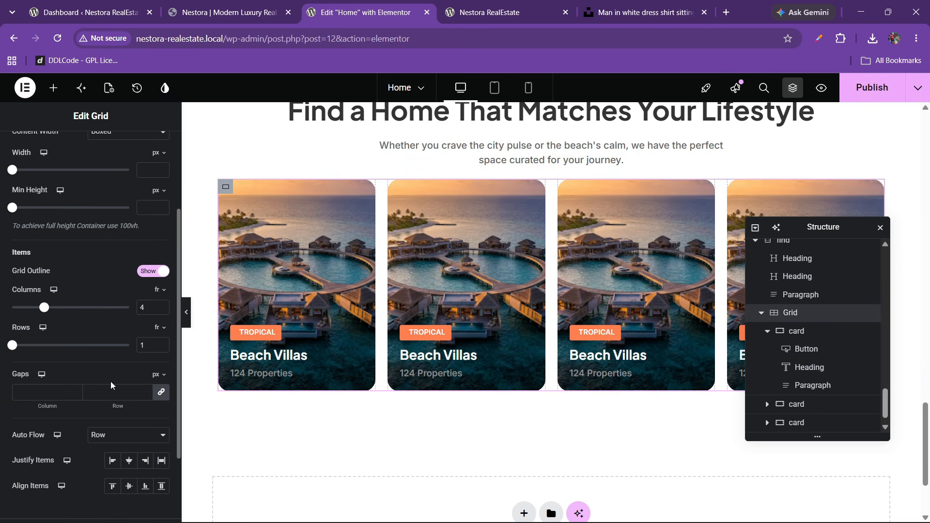
{"action": "type", "text": "30"}
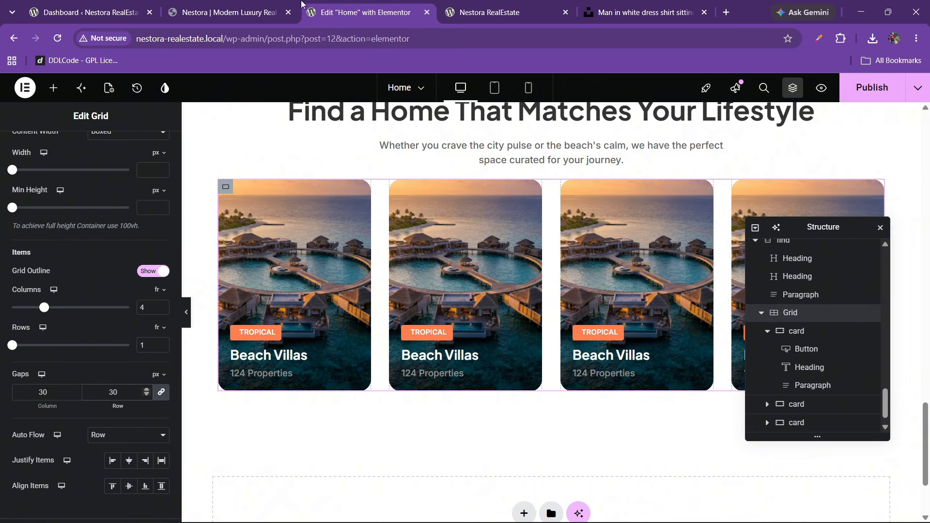
{"action": "left_click", "coordinate": [272, 9]}
{"action": "left_click", "coordinate": [310, 11]}
{"action": "type", "text": "20"}
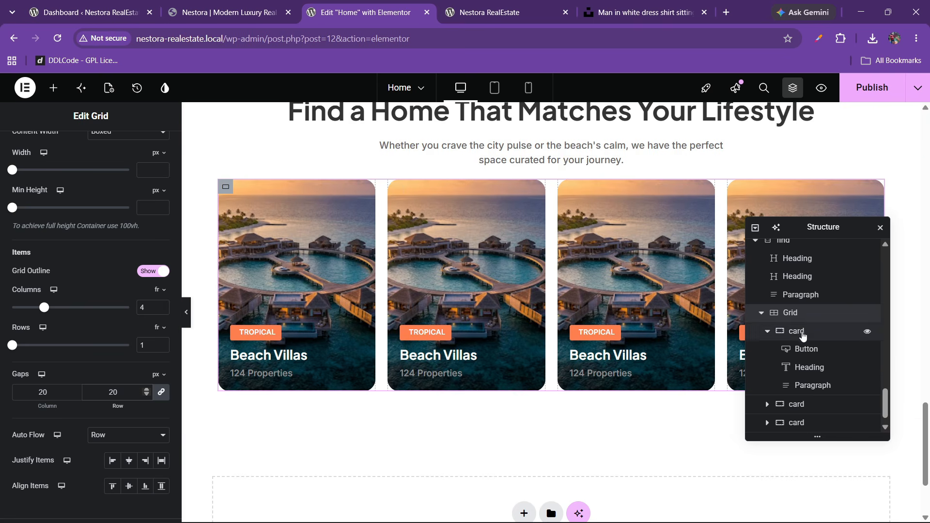
- Set the card grid's top margin to 30 px, with the other sides at 0, and save the page
{"action": "scroll", "coordinate": [108, 208], "scroll_direction": "down", "scroll_amount": 2}
{"action": "scroll", "coordinate": [106, 201], "scroll_direction": "up", "scroll_amount": 2}
{"action": "scroll", "coordinate": [107, 203], "scroll_direction": "down", "scroll_amount": 2}
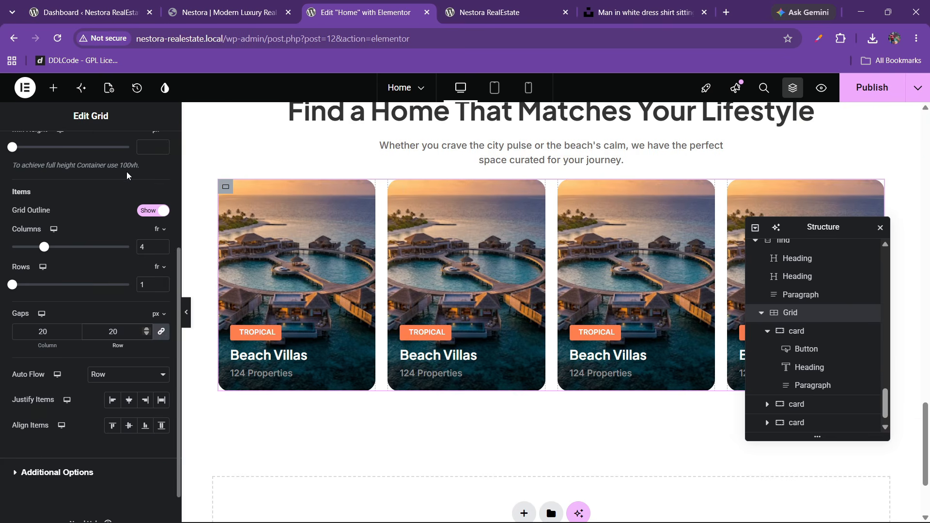
{"action": "scroll", "coordinate": [138, 170], "scroll_direction": "up", "scroll_amount": 5}
{"action": "left_click", "coordinate": [147, 148]}
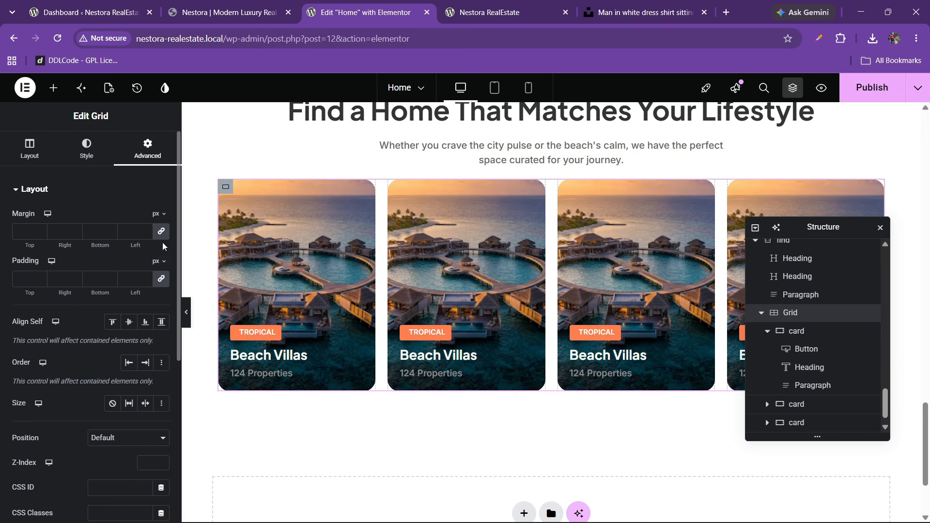
{"action": "type", "text": "20"}
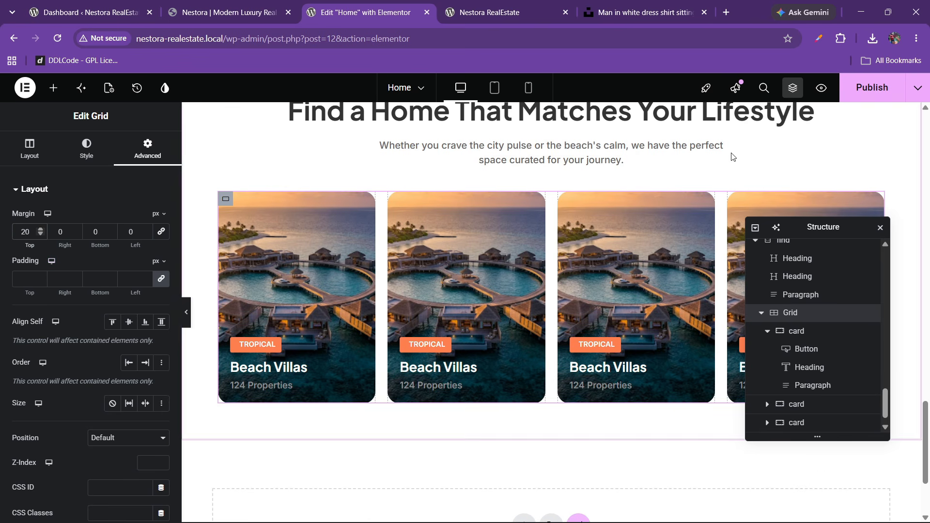
{"action": "key", "text": "BackSpace"}
{"action": "type", "text": "3"}
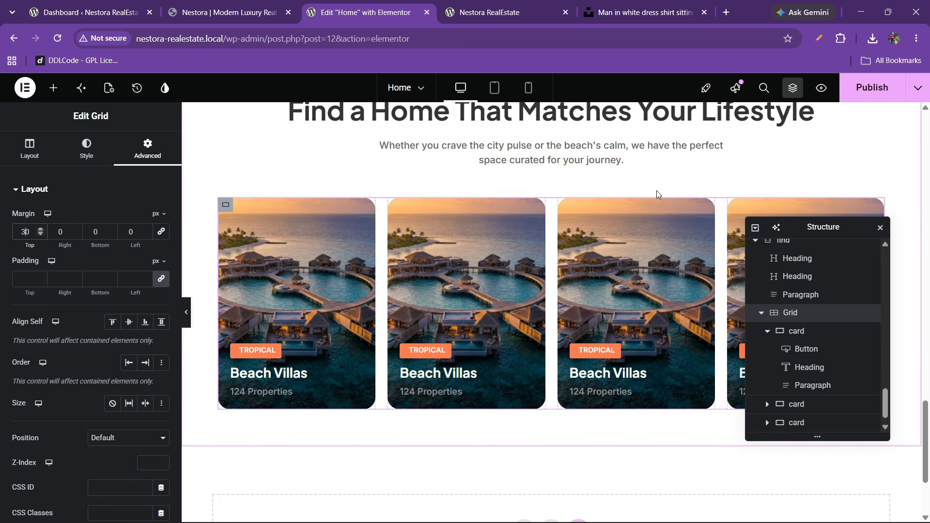
{"action": "key", "text": "ctrl+s"}
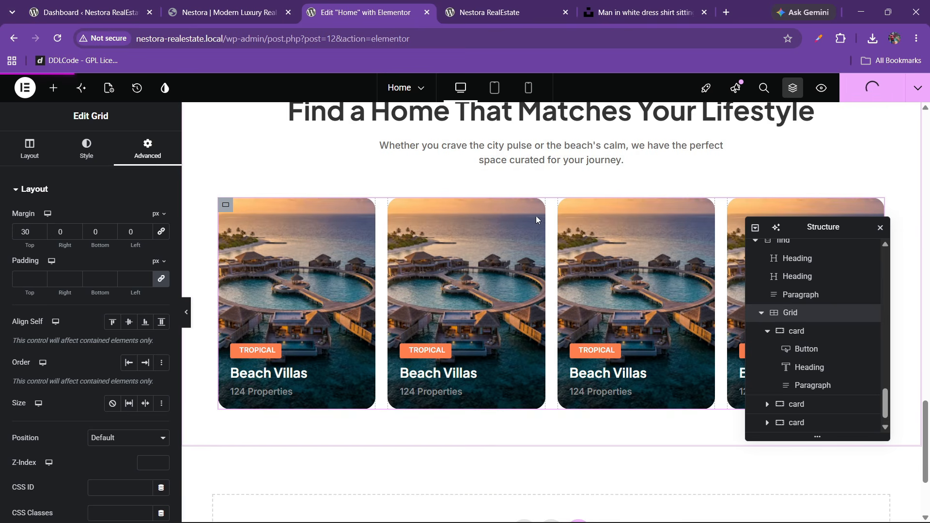
- Reload the live Nestora page and check the four cards' spacing in the "Find a Home" section
{"action": "scroll", "coordinate": [535, 217], "scroll_direction": "up", "scroll_amount": 1}
{"action": "left_click", "coordinate": [456, 13]}
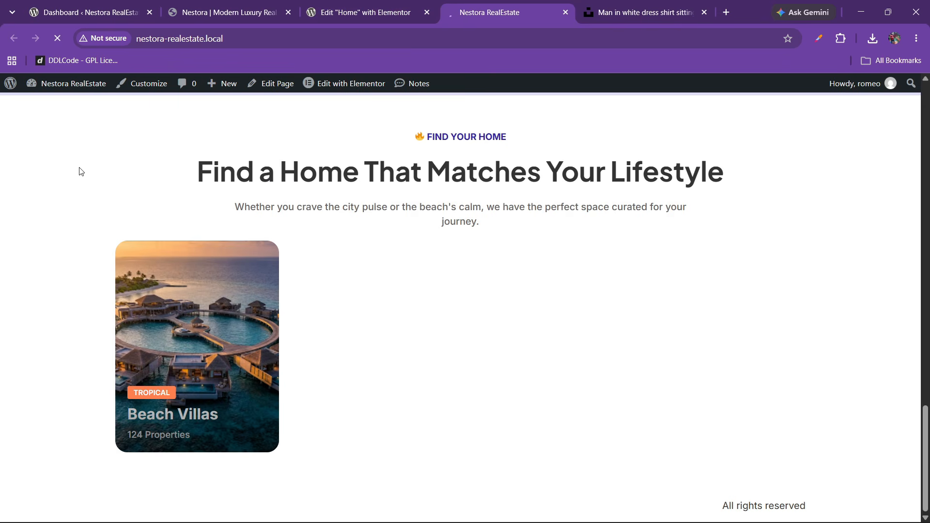
{"action": "scroll", "coordinate": [379, 321], "scroll_direction": "up", "scroll_amount": 2}
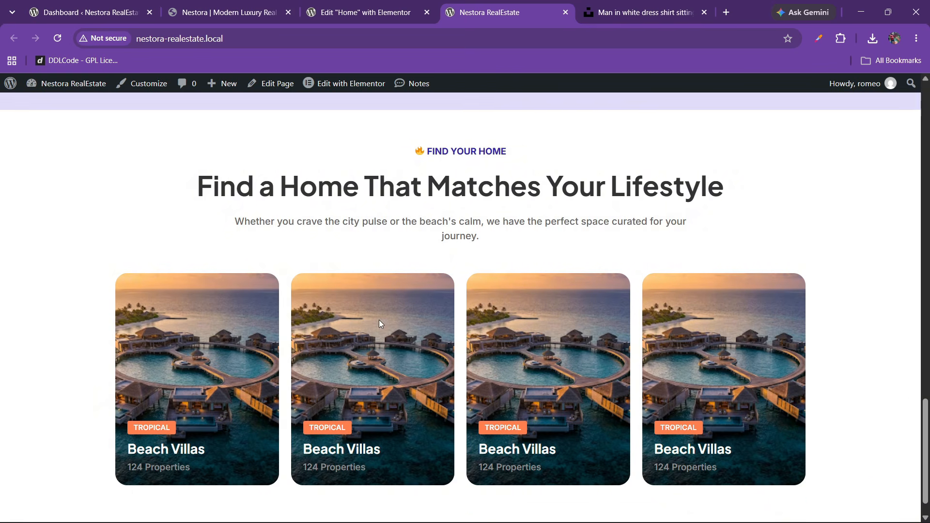
{"action": "scroll", "coordinate": [380, 324], "scroll_direction": "down", "scroll_amount": 2}
{"action": "left_click", "coordinate": [366, 12]}
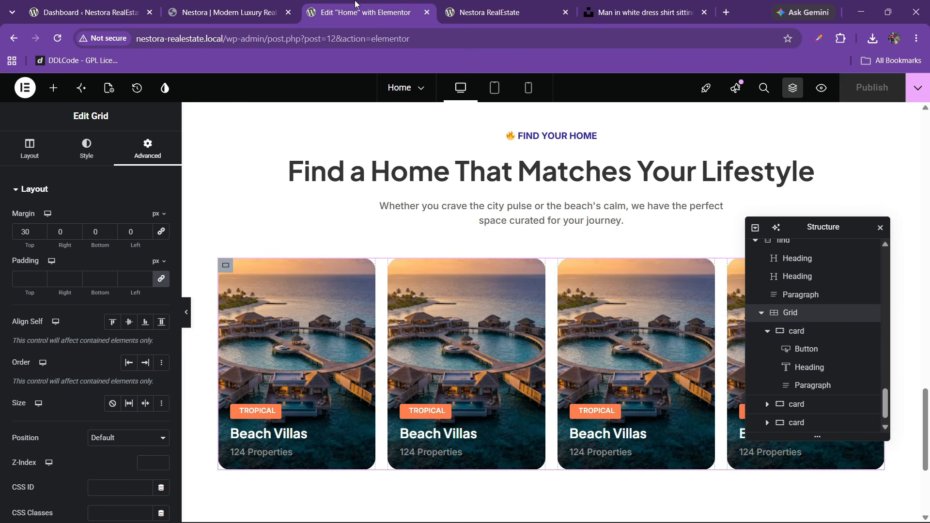
- Change the card grid's content width to Full Width and publish the page
{"action": "left_click", "coordinate": [788, 313]}
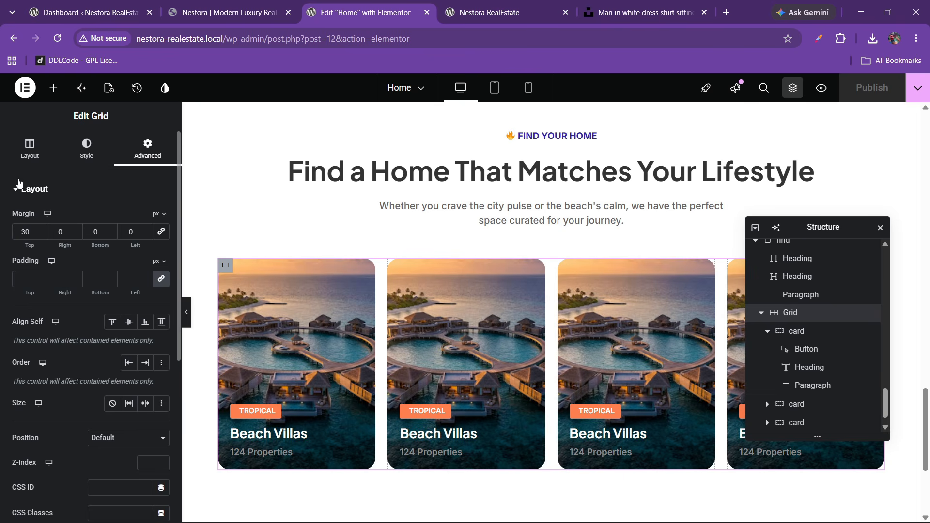
{"action": "left_click", "coordinate": [116, 281]}
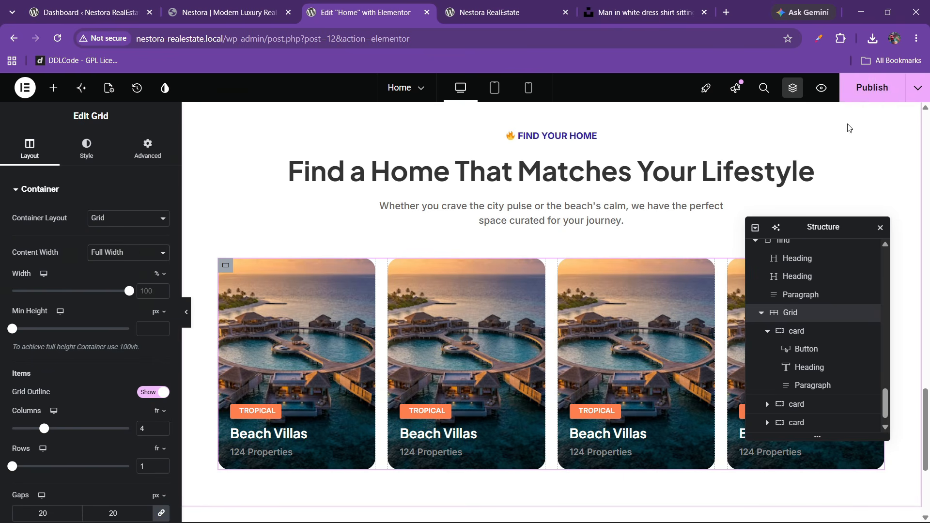
{"action": "left_click", "coordinate": [857, 92]}
- Review the proportions of the full-width cards on the live Nestora page
{"action": "scroll", "coordinate": [469, 213], "scroll_direction": "up", "scroll_amount": 2}
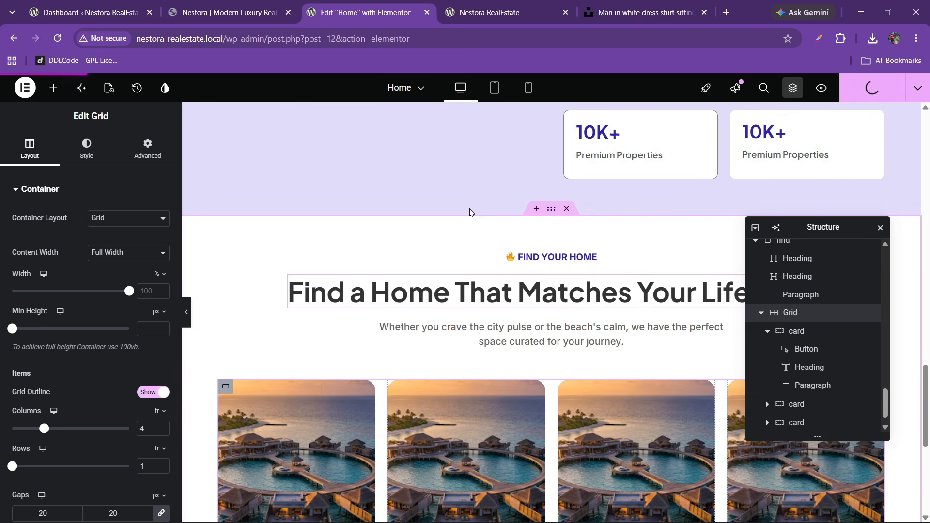
{"action": "left_click", "coordinate": [482, 4]}
{"action": "left_click", "coordinate": [394, 5]}
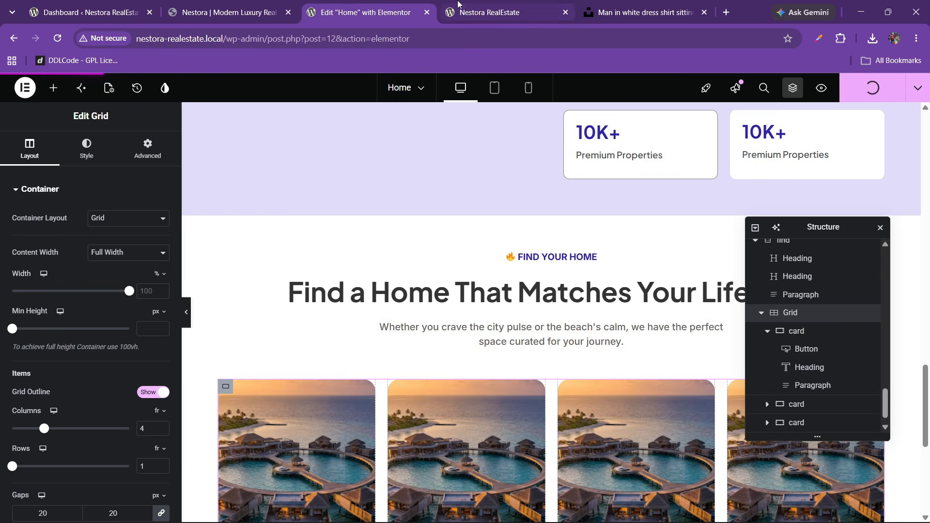
{"action": "left_click", "coordinate": [460, 5]}
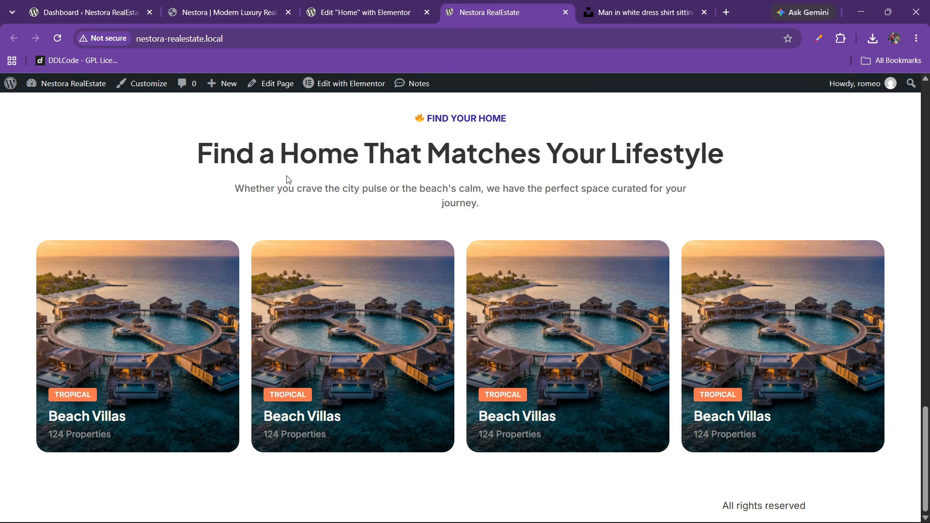
{"action": "left_click", "coordinate": [368, 10]}
- Set the minimum height of all four cards to 400 px and save the page
{"action": "left_click", "coordinate": [794, 331]}
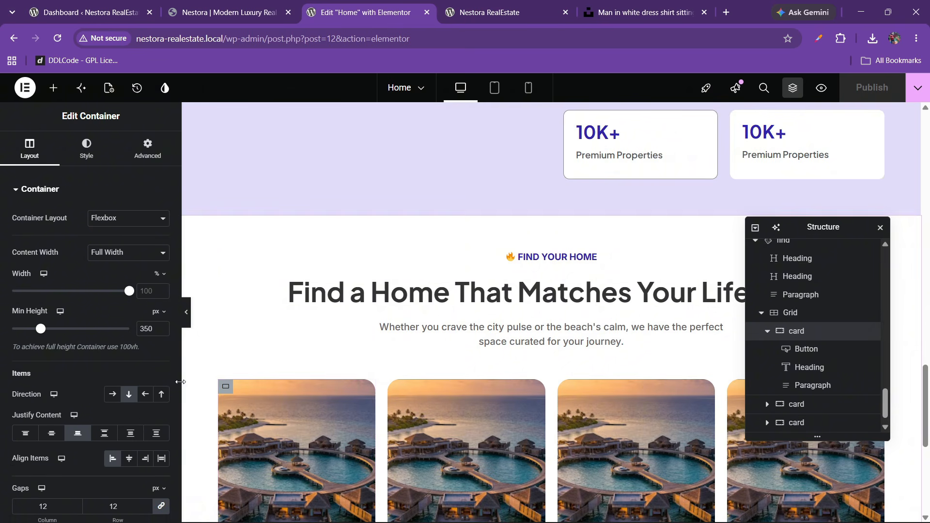
{"action": "double_click", "coordinate": [146, 328]}
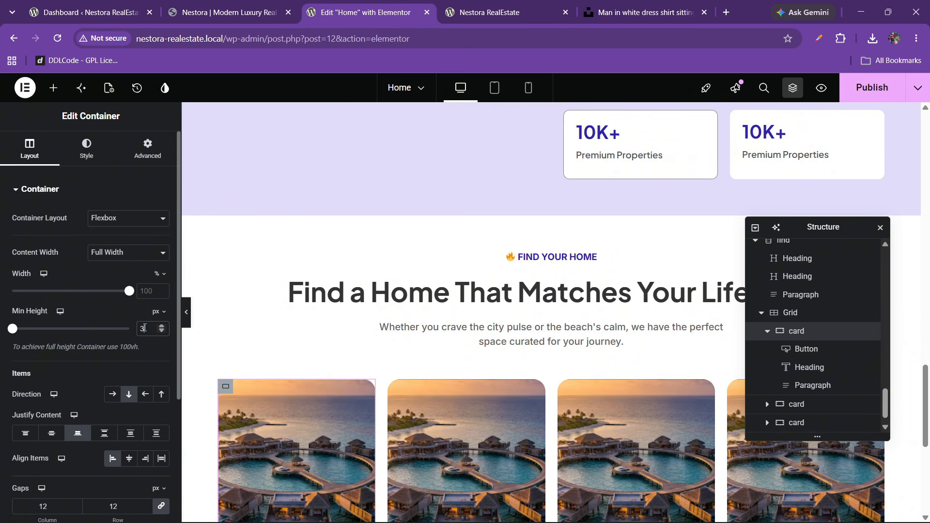
{"action": "type", "text": "400"}
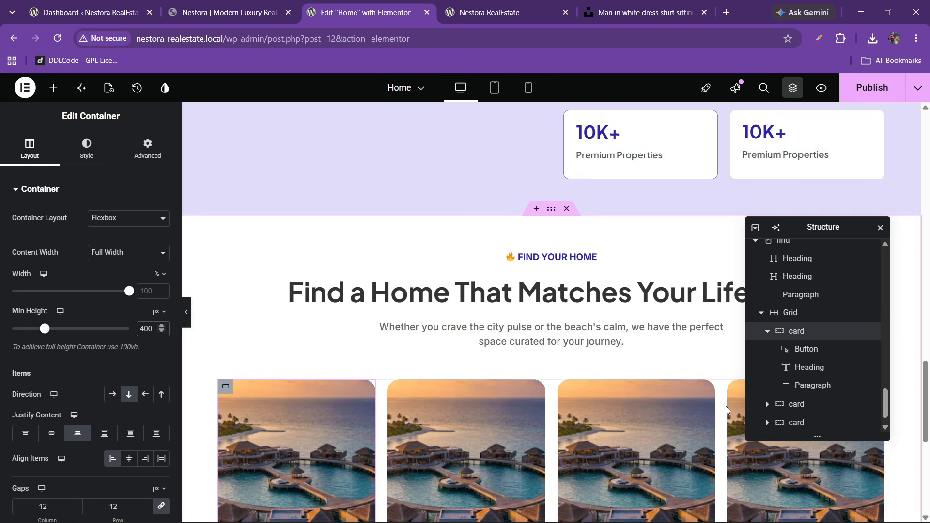
{"action": "left_click", "coordinate": [794, 403]}
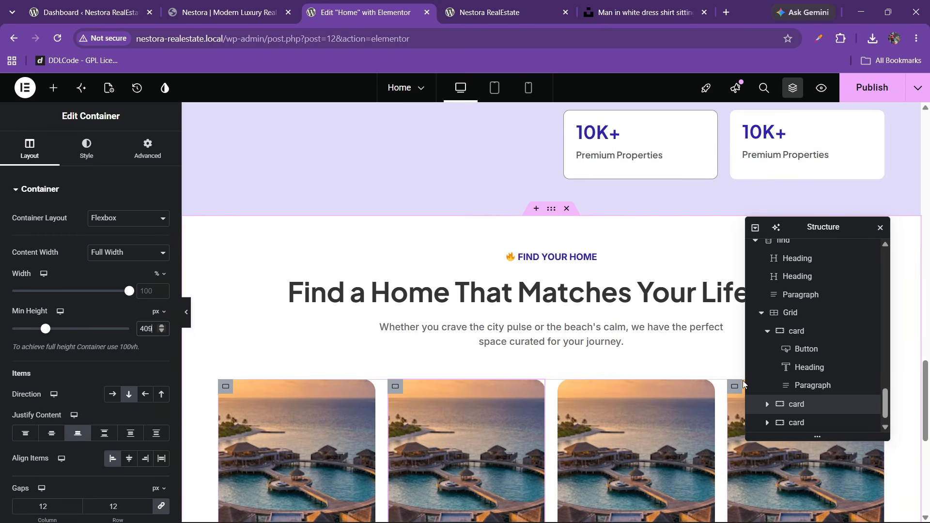
{"action": "scroll", "coordinate": [800, 383], "scroll_direction": "down", "scroll_amount": 1}
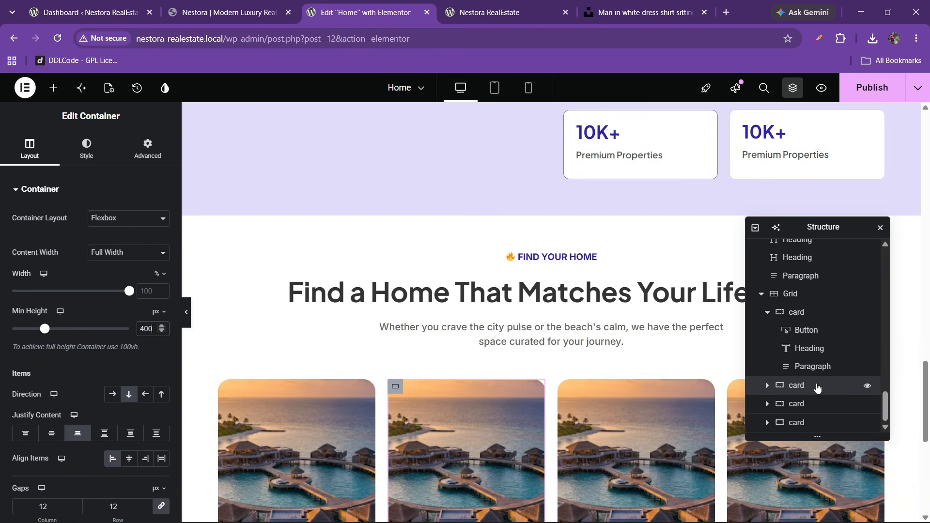
{"action": "left_click", "coordinate": [819, 403]}
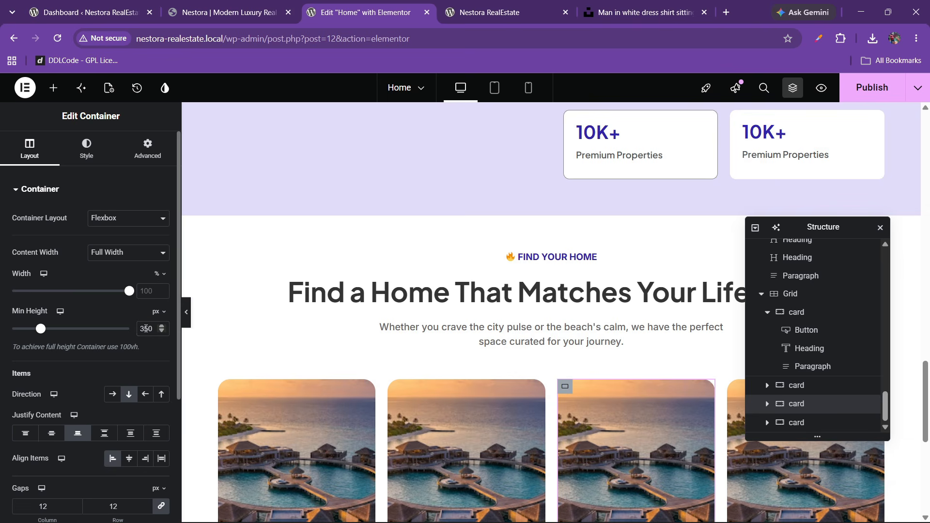
{"action": "type", "text": "400"}
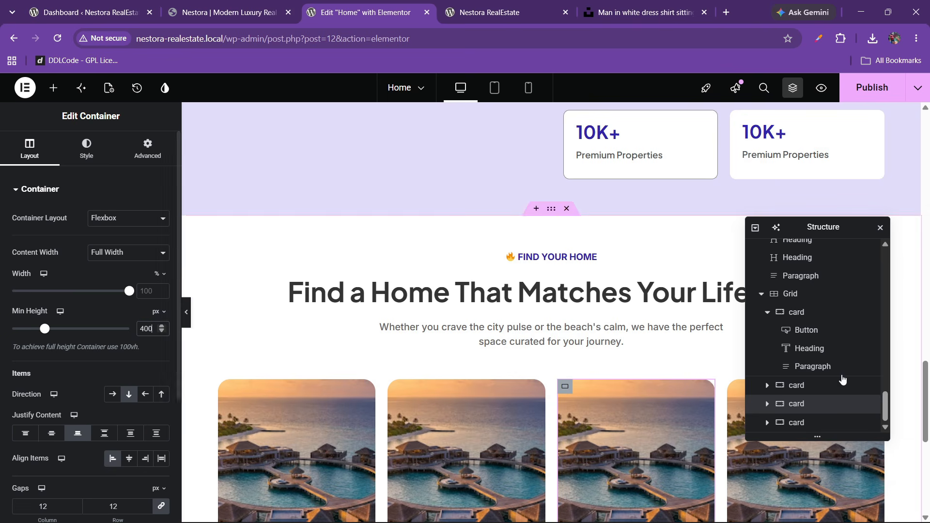
{"action": "left_click", "coordinate": [799, 423]}
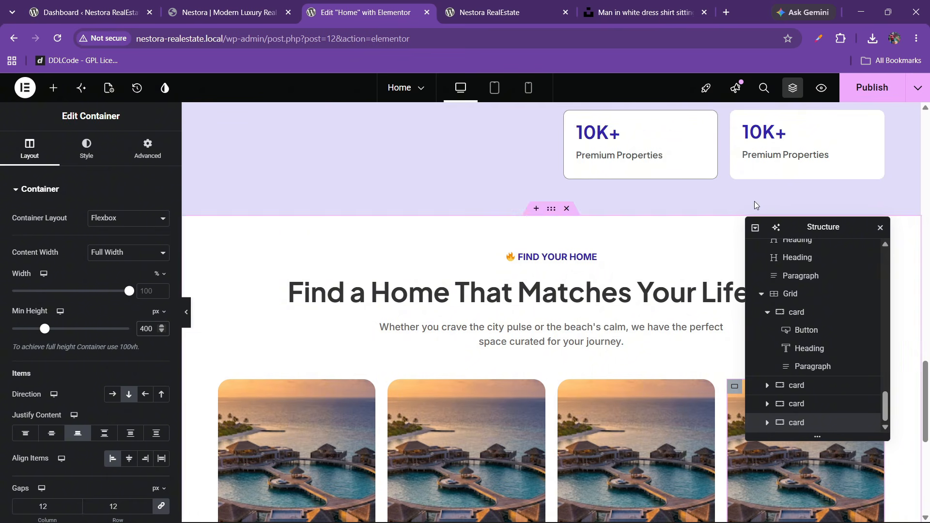
{"action": "key", "text": "ctrl+s"}
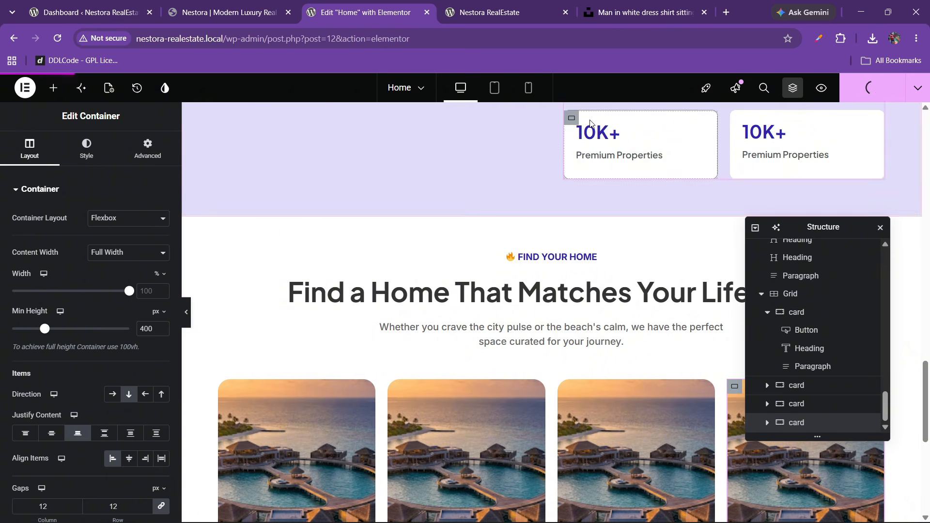
- Check the height of the cards on the live page against the reference site
{"action": "left_click", "coordinate": [479, 6]}
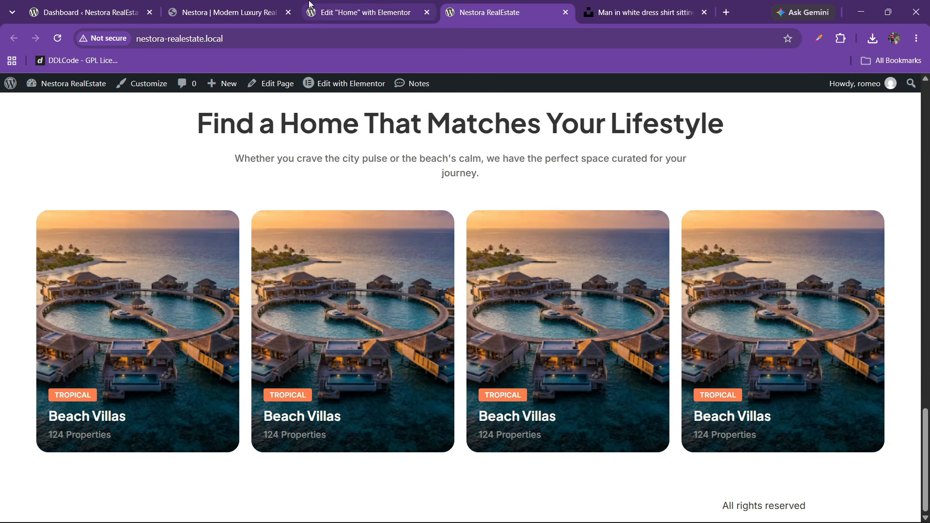
{"action": "left_click", "coordinate": [245, 6]}
{"action": "left_click", "coordinate": [337, 6]}
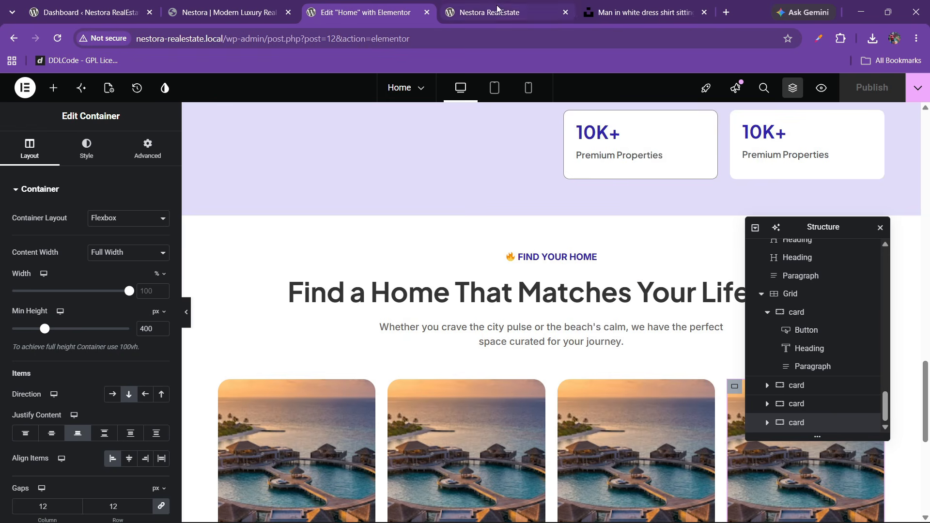
- Replace the second property card's background image with the city image from the media library
{"action": "scroll", "coordinate": [501, 331], "scroll_direction": "down", "scroll_amount": 4}
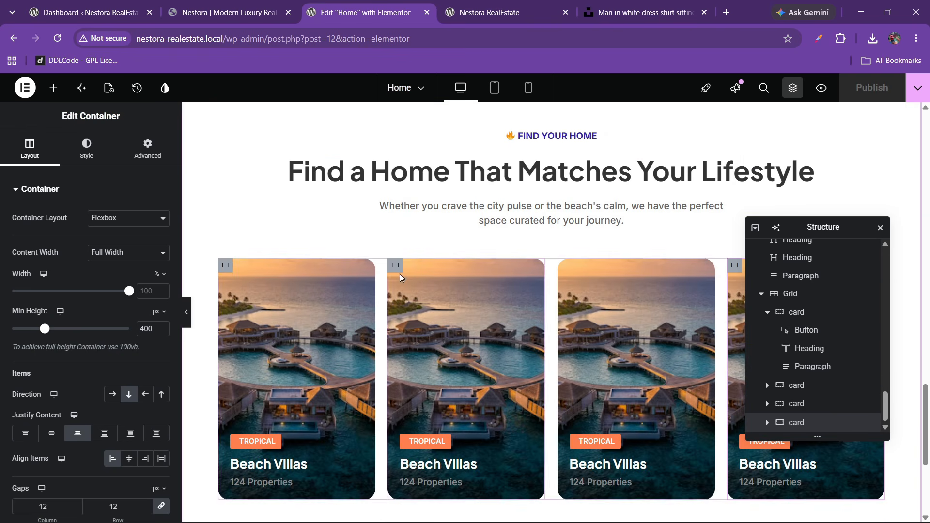
{"action": "left_click", "coordinate": [79, 161]}
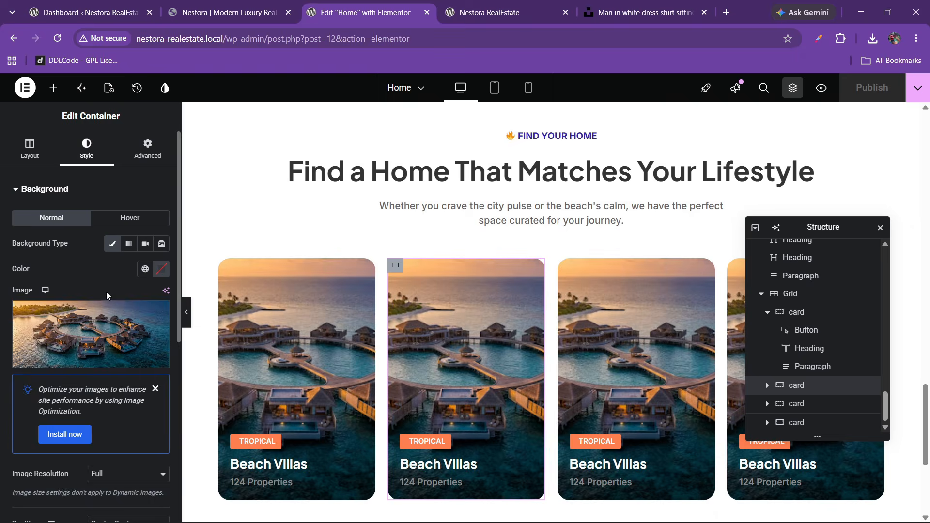
{"action": "left_click", "coordinate": [97, 336]}
{"action": "left_click", "coordinate": [262, 323]}
{"action": "left_click", "coordinate": [881, 486]}
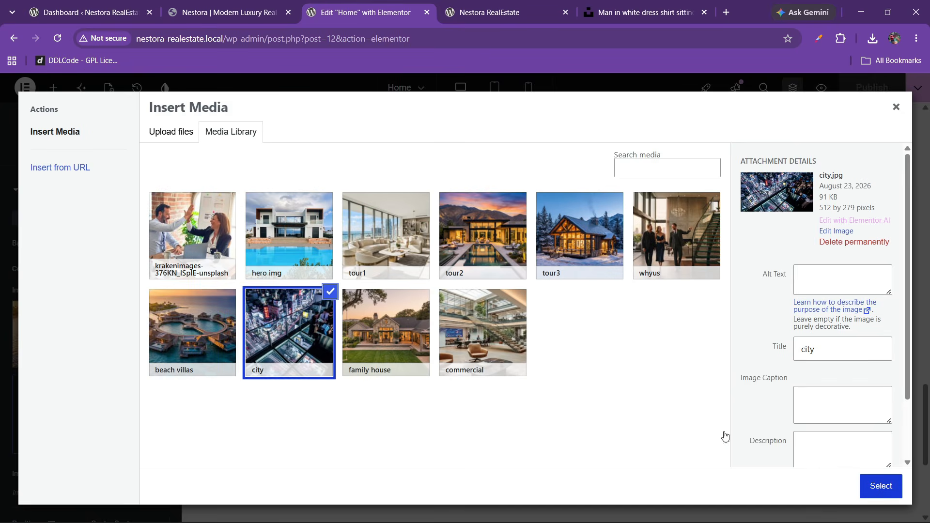
- Replace the third property card's background image with the family house image from the media library
{"action": "left_click", "coordinate": [563, 266]}
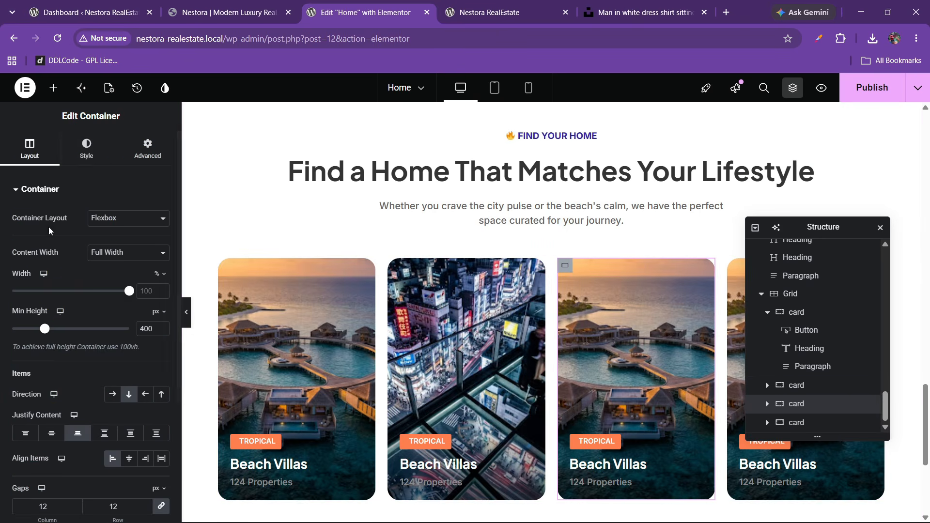
{"action": "left_click", "coordinate": [86, 148]}
{"action": "scroll", "coordinate": [82, 330], "scroll_direction": "down", "scroll_amount": 5}
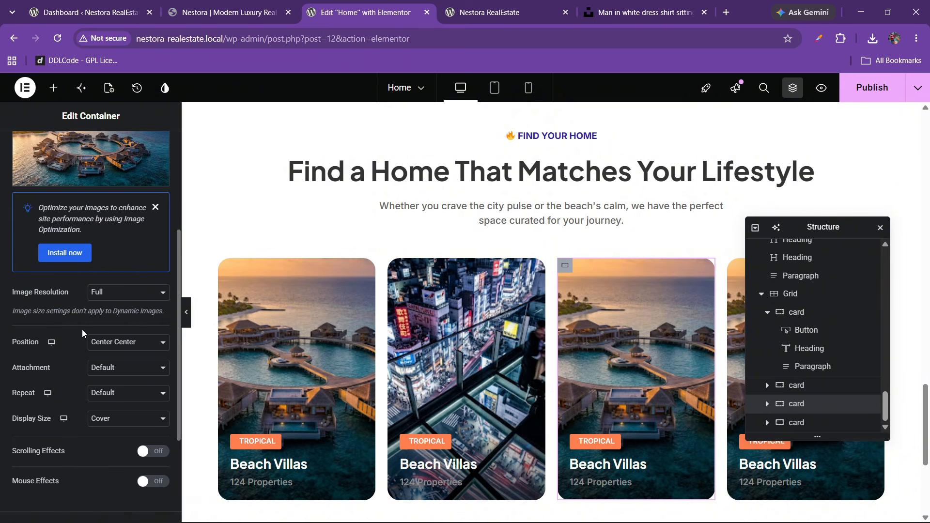
{"action": "scroll", "coordinate": [90, 252], "scroll_direction": "up", "scroll_amount": 2}
{"action": "scroll", "coordinate": [97, 223], "scroll_direction": "down", "scroll_amount": 1}
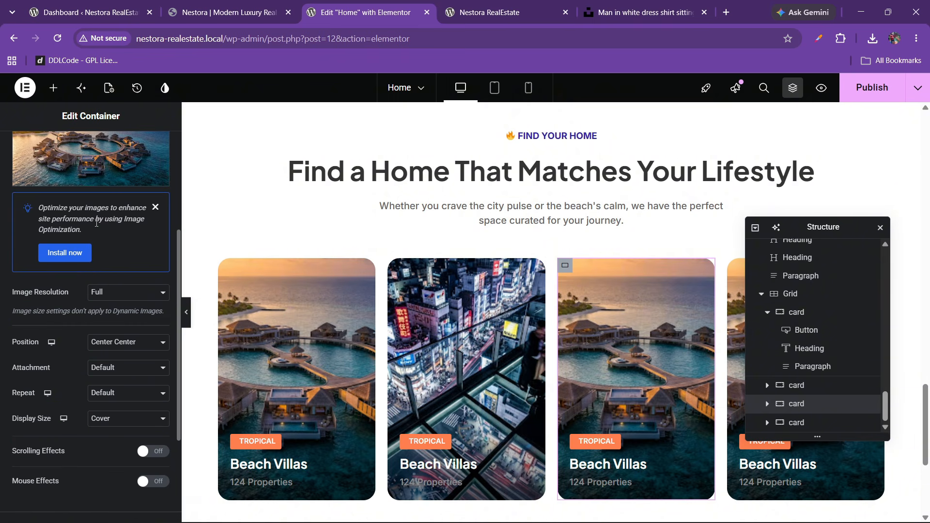
{"action": "left_click", "coordinate": [106, 156]}
{"action": "left_click", "coordinate": [428, 316]}
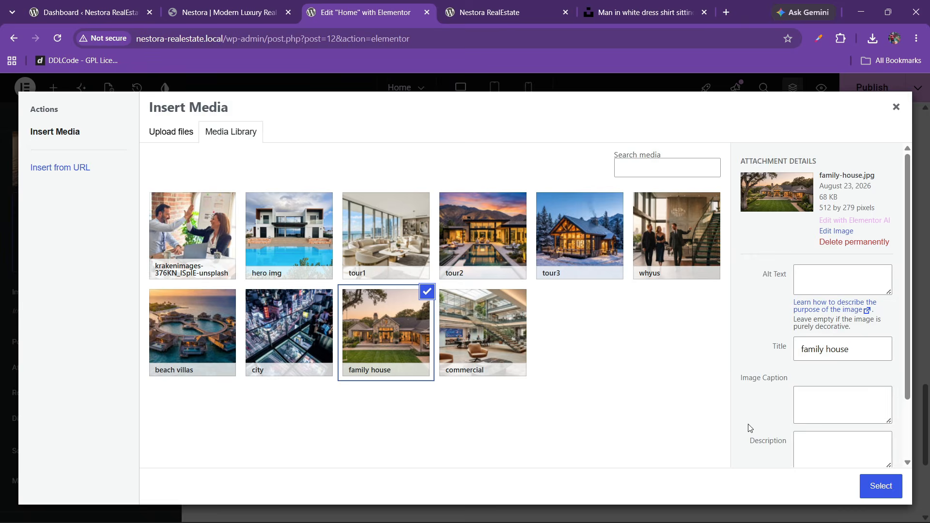
{"action": "left_click", "coordinate": [878, 486]}
- Replace the fourth property card's background image with the commercial image from the media library
{"action": "left_click_drag", "start_coordinate": [839, 228], "coordinate": [600, 261]}
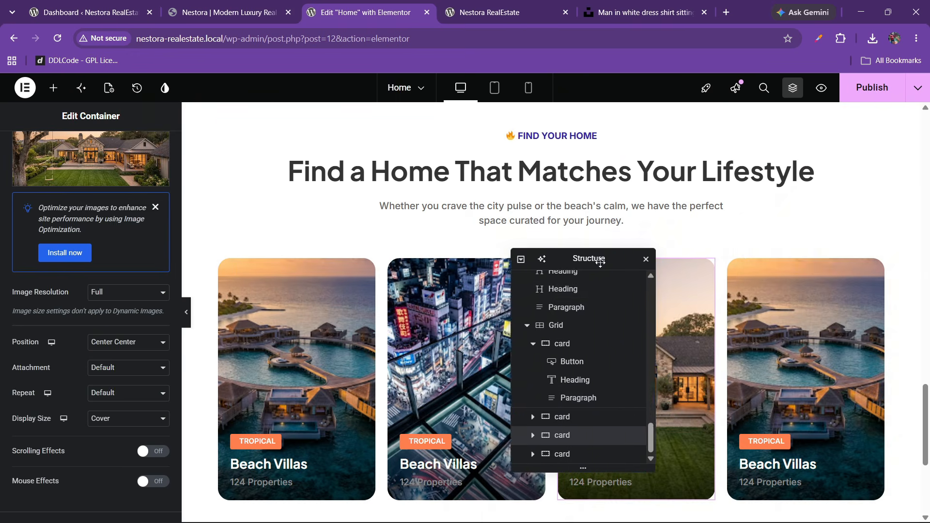
{"action": "left_click", "coordinate": [395, 394]}
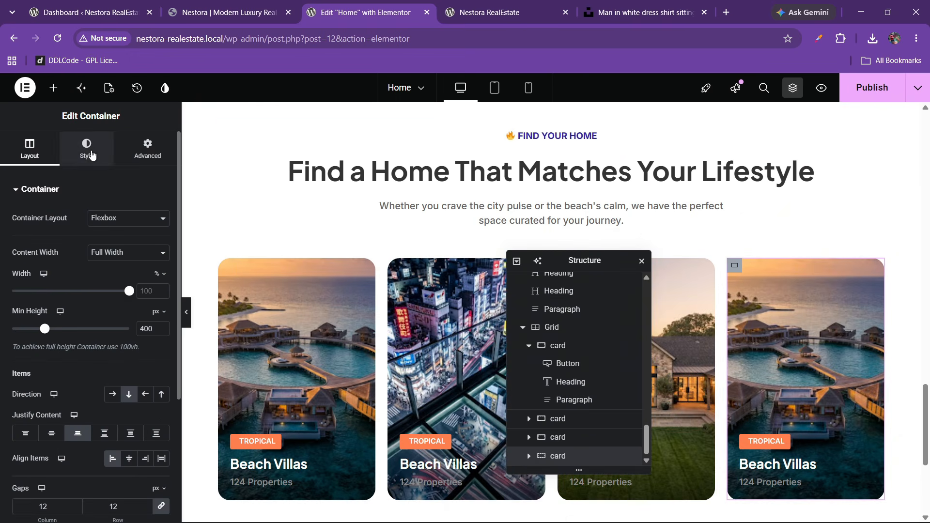
{"action": "left_click", "coordinate": [88, 151]}
{"action": "left_click", "coordinate": [80, 355]}
{"action": "left_click", "coordinate": [480, 329]}
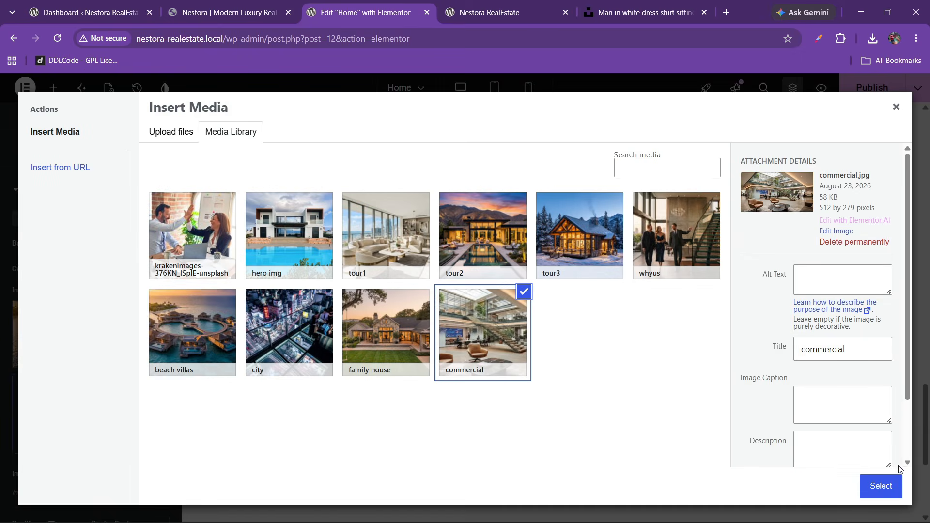
{"action": "left_click", "coordinate": [878, 486]}
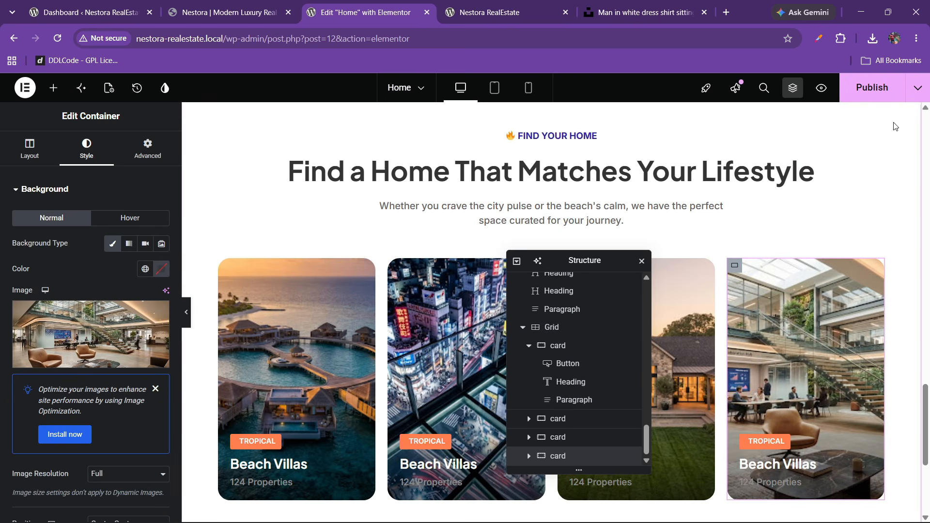
- Publish the page and reload the live site to review the cards' background images
{"action": "left_click", "coordinate": [872, 88]}
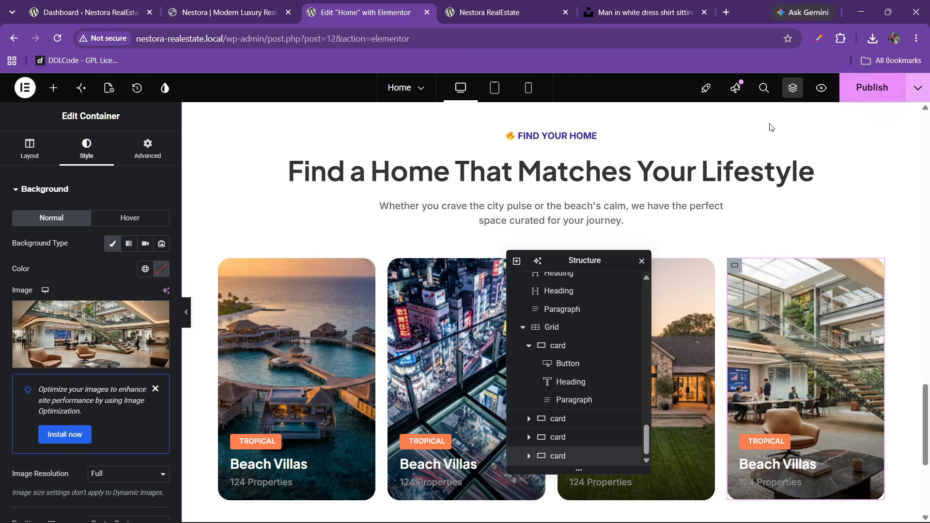
{"action": "left_click", "coordinate": [516, 4]}
{"action": "left_click", "coordinate": [57, 38]}
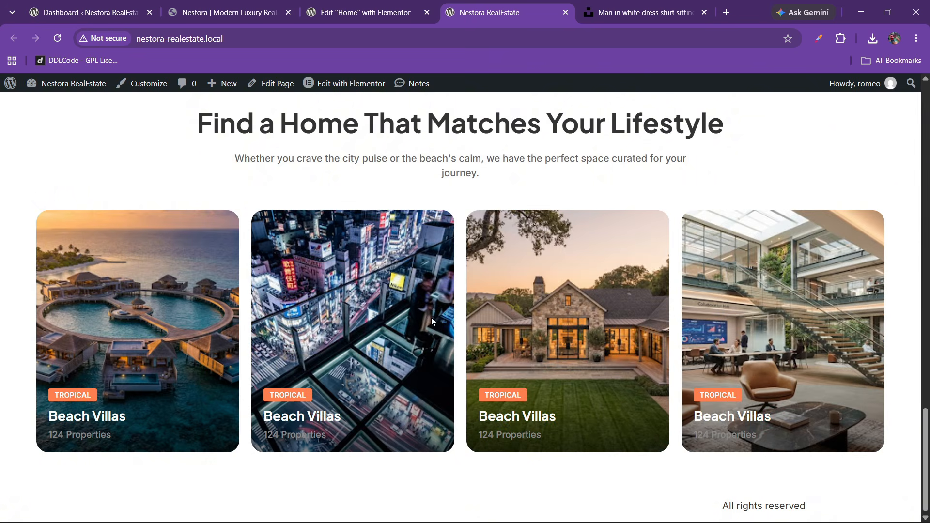
- Set the card grid's column and row gaps to 30 px and publish the page
{"action": "left_click", "coordinate": [380, 10]}
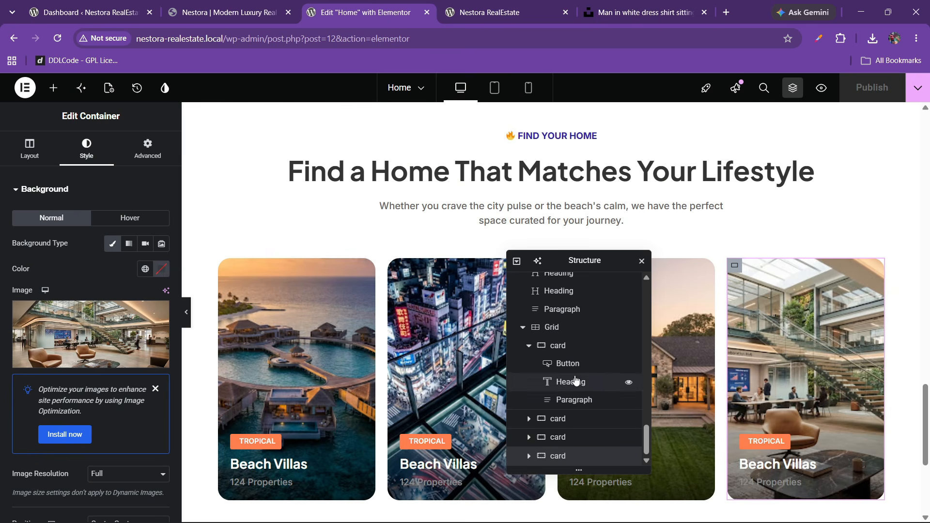
{"action": "left_click", "coordinate": [552, 327]}
{"action": "scroll", "coordinate": [111, 387], "scroll_direction": "down", "scroll_amount": 3}
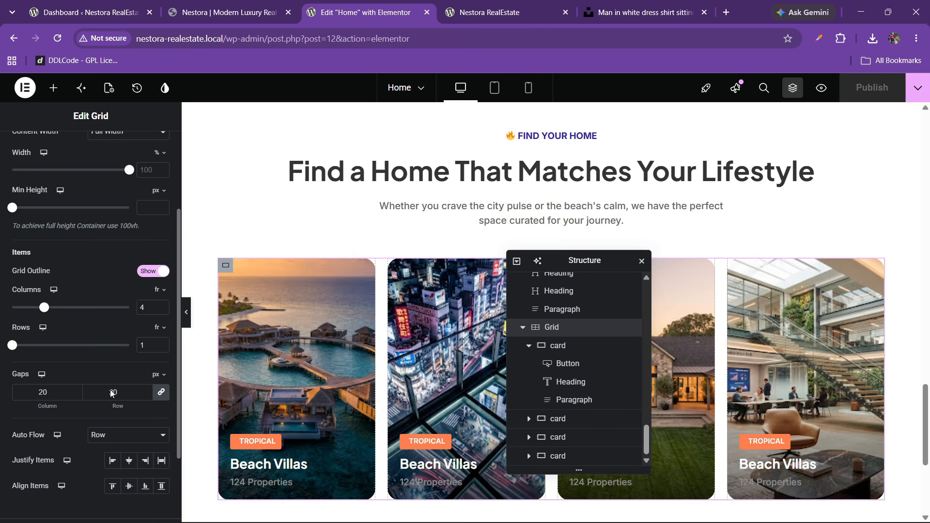
{"action": "type", "text": "30"}
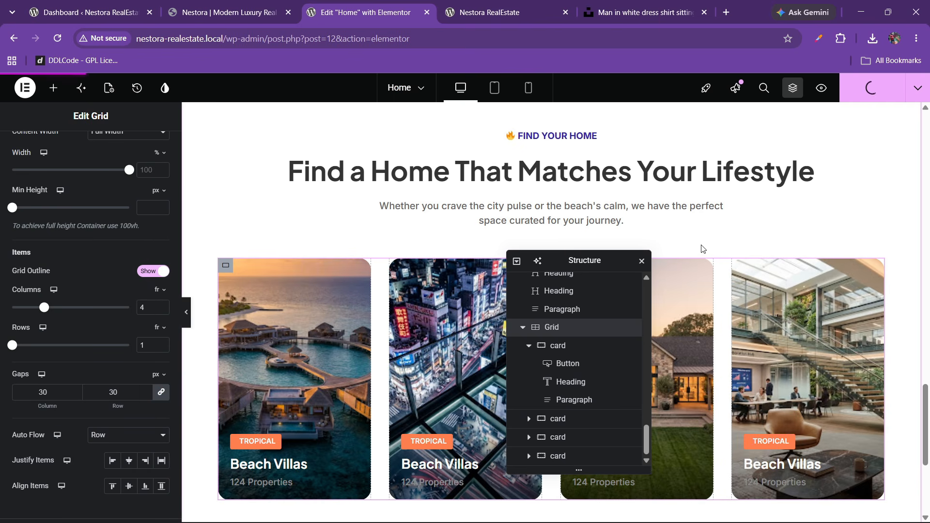
- Compare the spacing between the cards on the live page with the reference site
{"action": "left_click", "coordinate": [487, 13]}
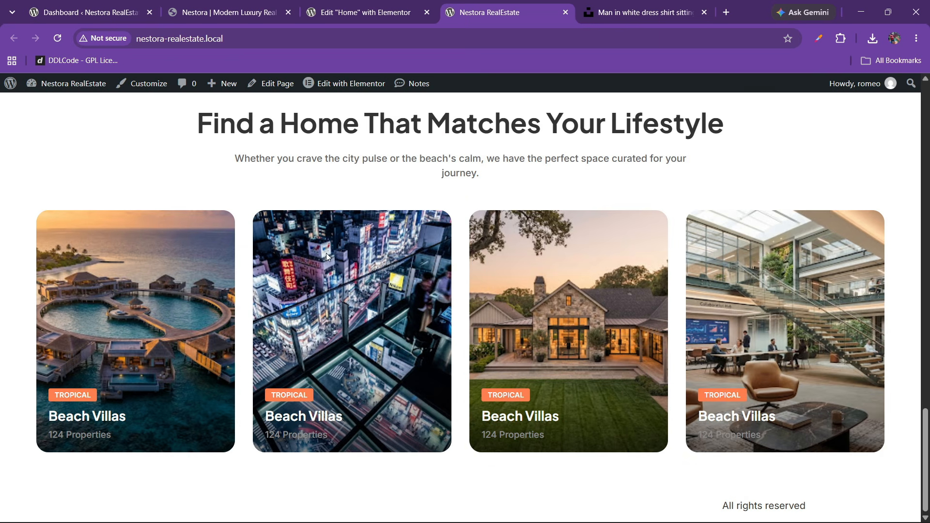
{"action": "left_click", "coordinate": [287, 3]}
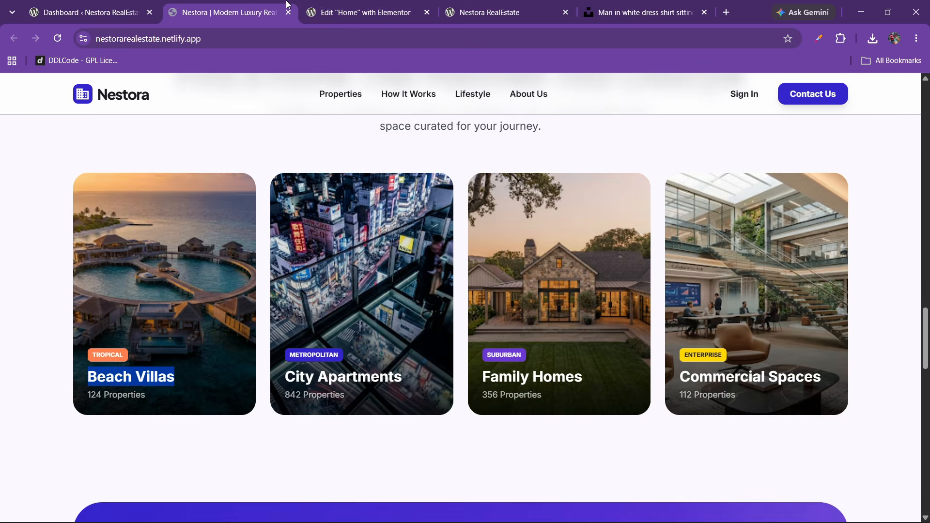
- Set the first color location of the first card's background overlay gradient to 49%
{"action": "left_click", "coordinate": [340, 12]}
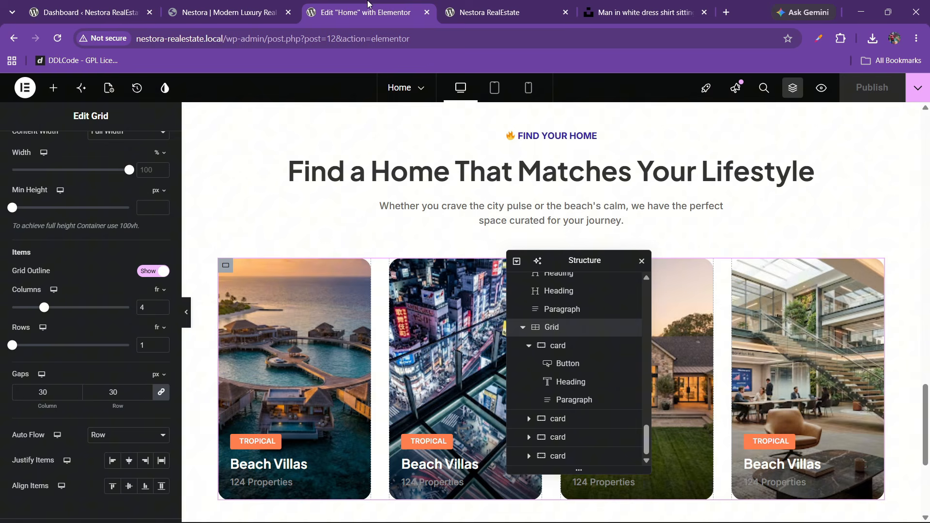
{"action": "left_click", "coordinate": [566, 353]}
{"action": "left_click", "coordinate": [91, 145]}
{"action": "scroll", "coordinate": [97, 338], "scroll_direction": "down", "scroll_amount": 5}
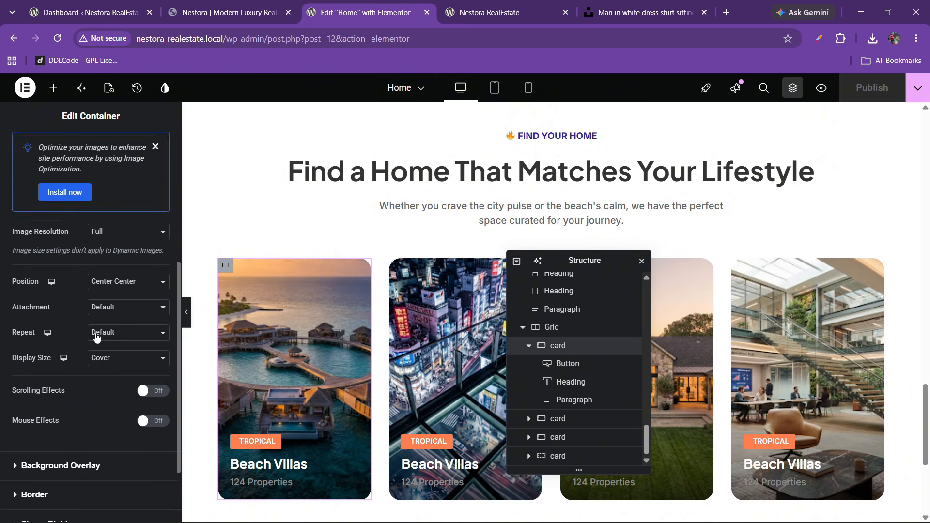
{"action": "scroll", "coordinate": [96, 337], "scroll_direction": "down", "scroll_amount": 2}
{"action": "left_click", "coordinate": [49, 377]}
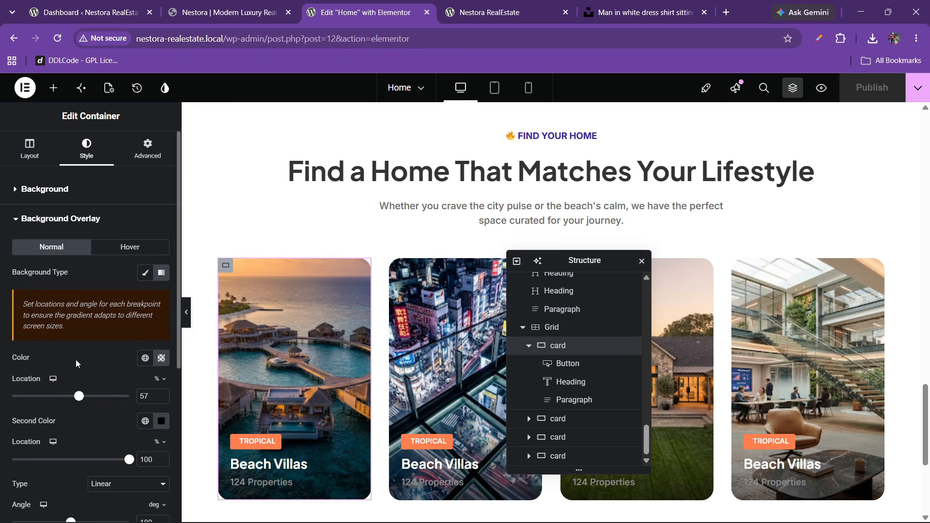
{"action": "scroll", "coordinate": [97, 383], "scroll_direction": "down", "scroll_amount": 4}
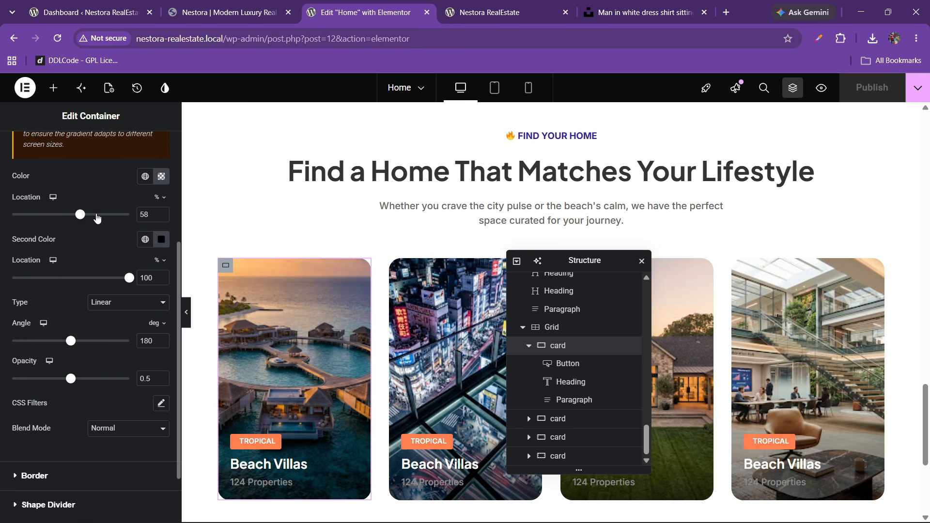
{"action": "left_click_drag", "start_coordinate": [97, 218], "coordinate": [72, 238]}
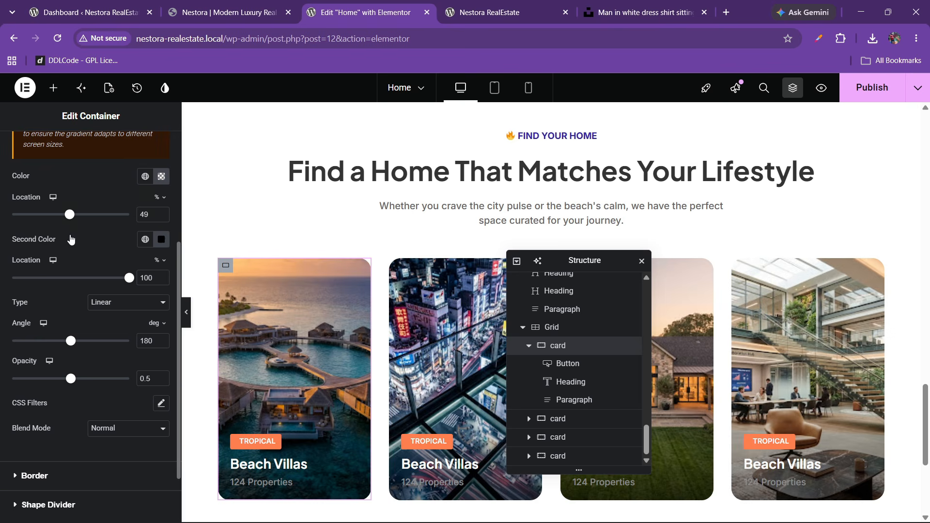
{"action": "left_click", "coordinate": [161, 240]}
{"action": "left_click", "coordinate": [93, 246]}
- Set the first color location of the second card's background overlay gradient to 50% and publish the page
{"action": "left_click", "coordinate": [562, 419]}
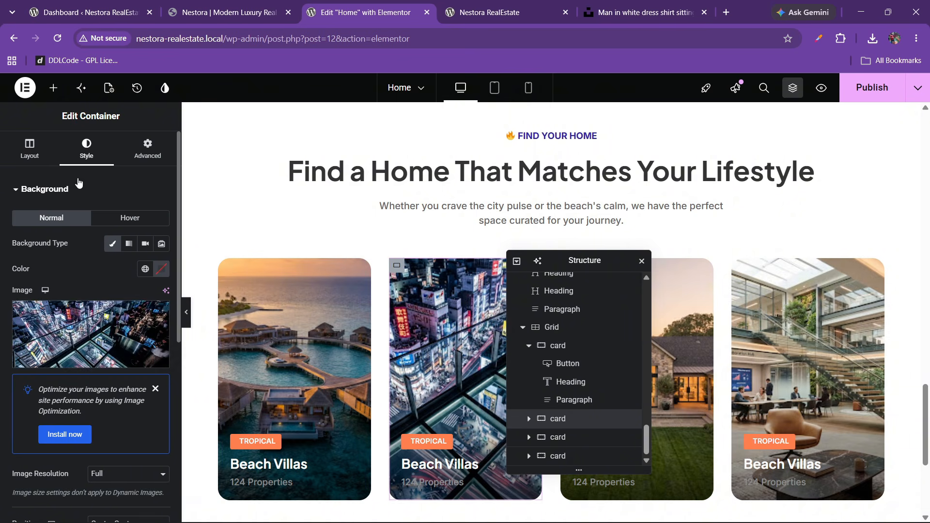
{"action": "scroll", "coordinate": [99, 325], "scroll_direction": "down", "scroll_amount": 5}
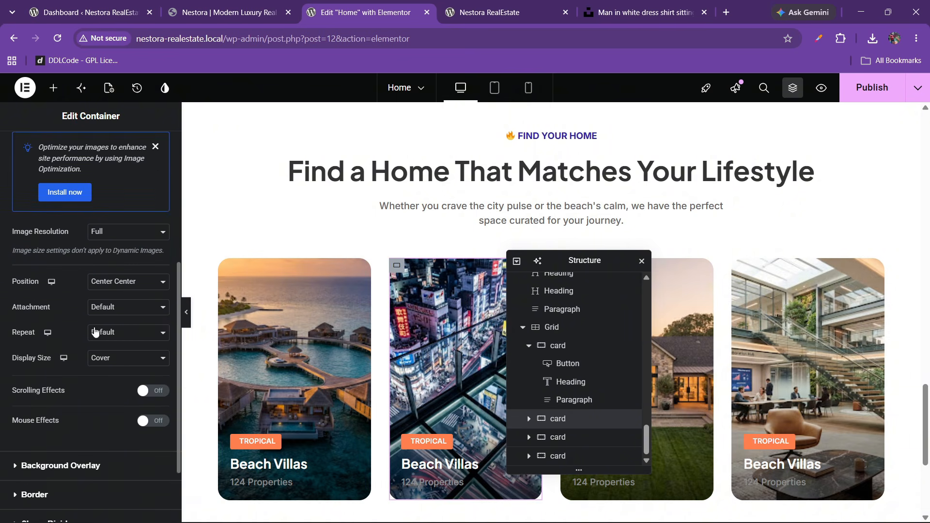
{"action": "scroll", "coordinate": [95, 331], "scroll_direction": "down", "scroll_amount": 2}
{"action": "left_click", "coordinate": [73, 376]}
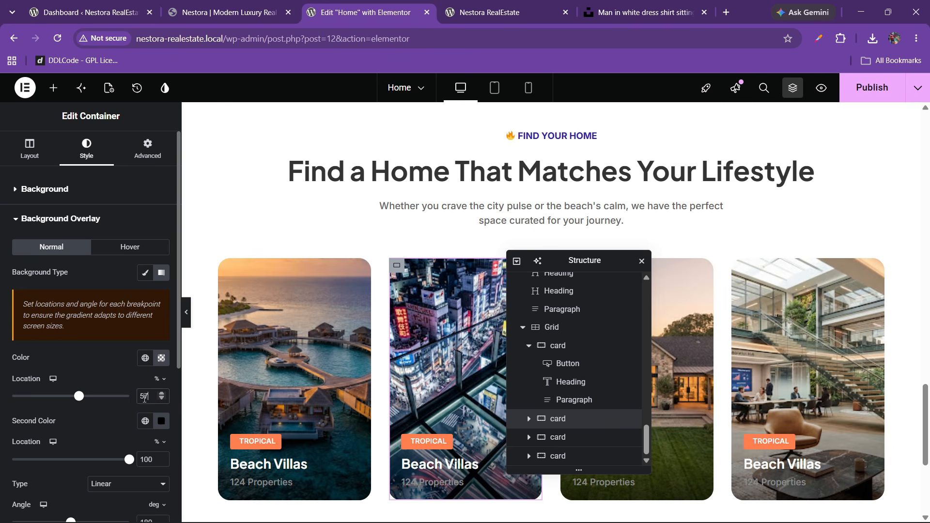
{"action": "type", "text": "50"}
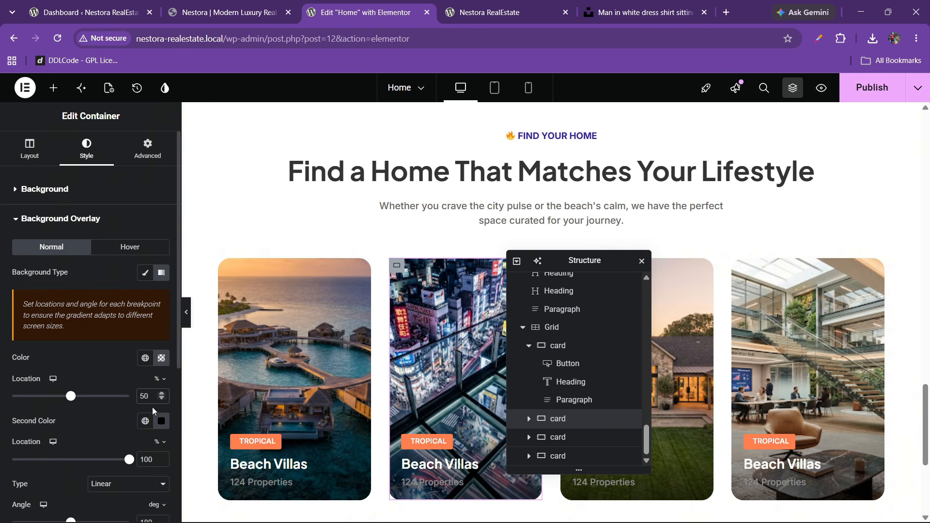
{"action": "mouse_move", "coordinate": [70, 399]}
{"action": "left_mouse_down"}
{"action": "mouse_move", "coordinate": [46, 398]}
{"action": "mouse_move", "coordinate": [74, 404]}
{"action": "mouse_move", "coordinate": [57, 410]}
{"action": "left_mouse_up"}
{"action": "double_click", "coordinate": [137, 395]}
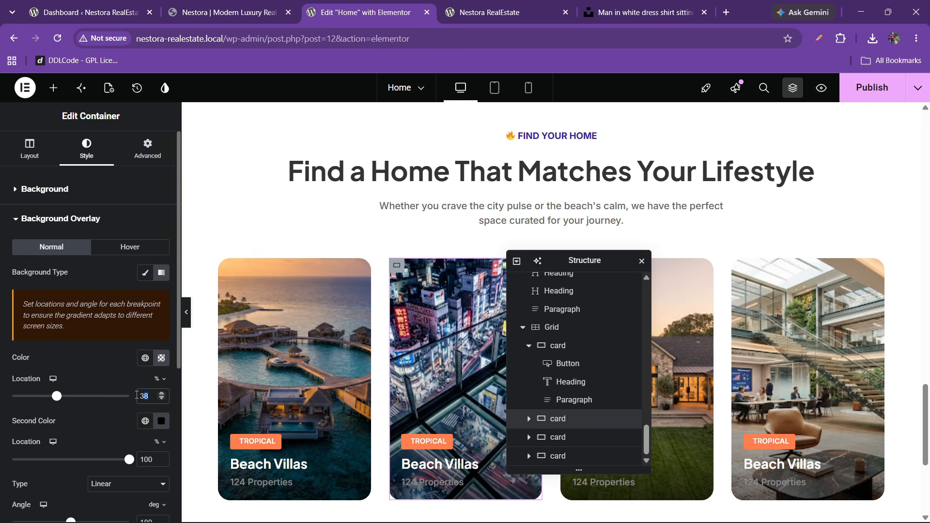
{"action": "type", "text": "50"}
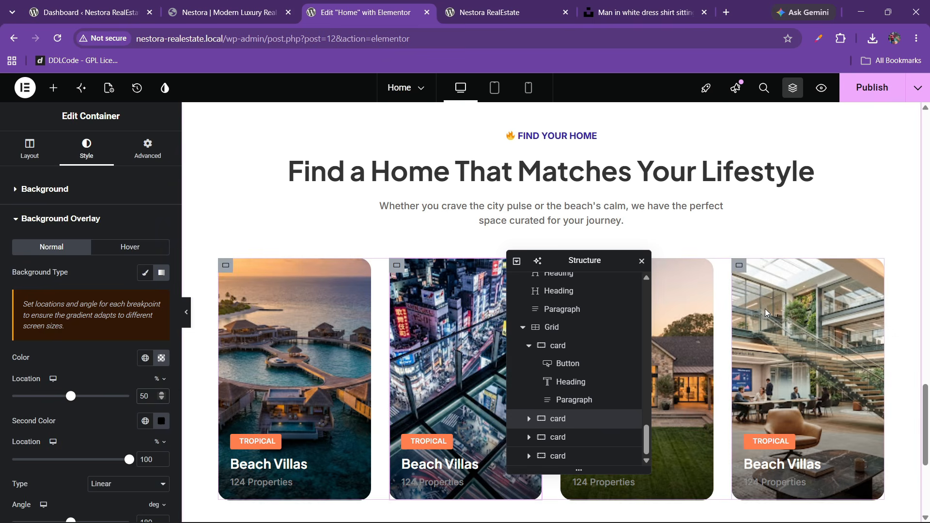
{"action": "left_click", "coordinate": [743, 270]}
{"action": "scroll", "coordinate": [82, 337], "scroll_direction": "down", "scroll_amount": 5}
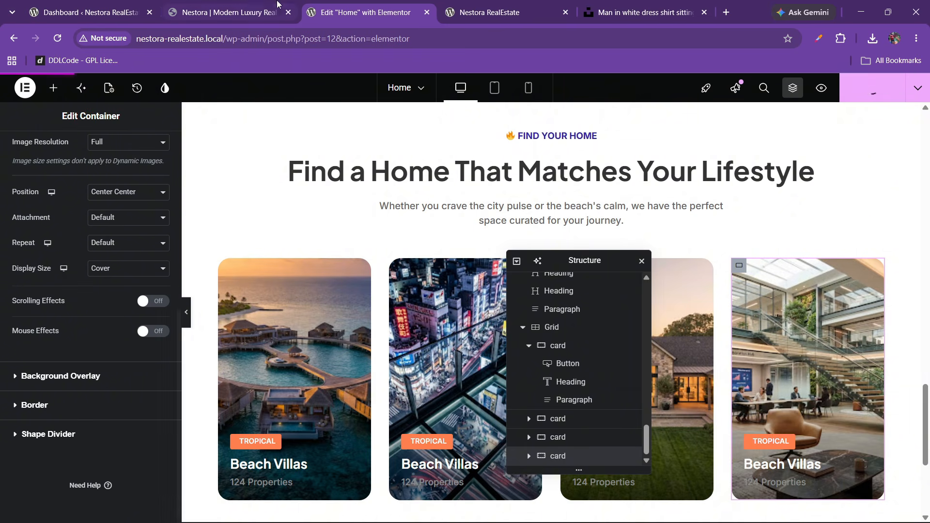
- Compare the property cards on the live page with those on the reference site
{"action": "left_click", "coordinate": [250, 4]}
{"action": "scroll", "coordinate": [351, 297], "scroll_direction": "up", "scroll_amount": 1}
{"action": "scroll", "coordinate": [351, 296], "scroll_direction": "down", "scroll_amount": 4}
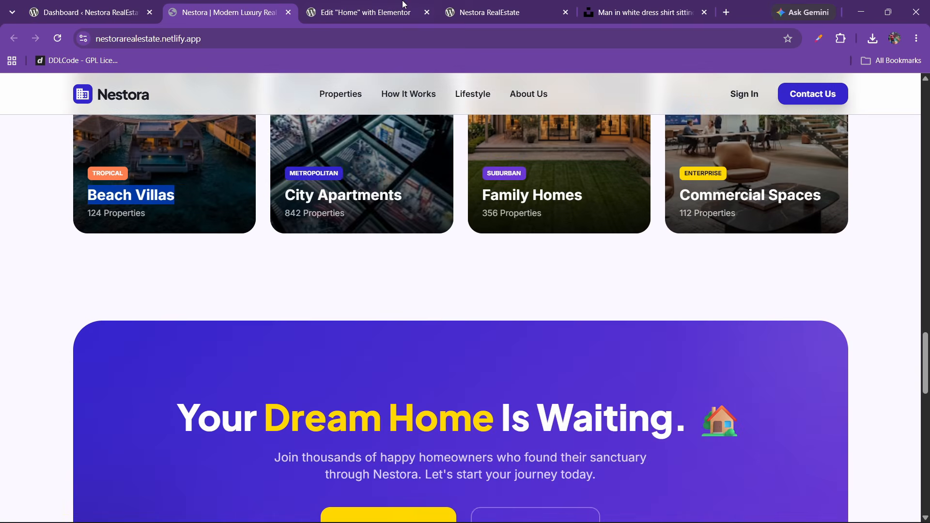
{"action": "left_click", "coordinate": [405, 5]}
{"action": "left_click", "coordinate": [472, 4]}
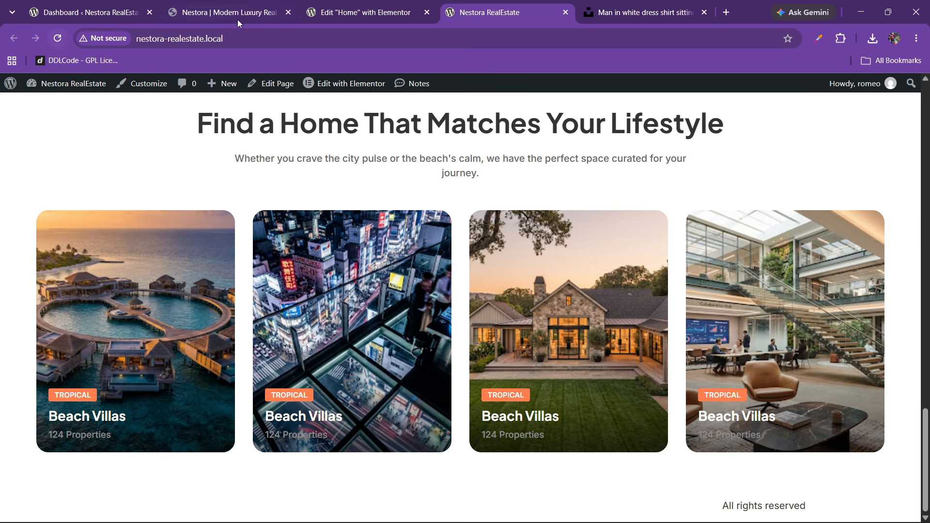
{"action": "scroll", "coordinate": [490, 234], "scroll_direction": "up", "scroll_amount": 2}
- Examine the call-to-action and contact sections below the property cards on the reference site
{"action": "left_click", "coordinate": [265, 5]}
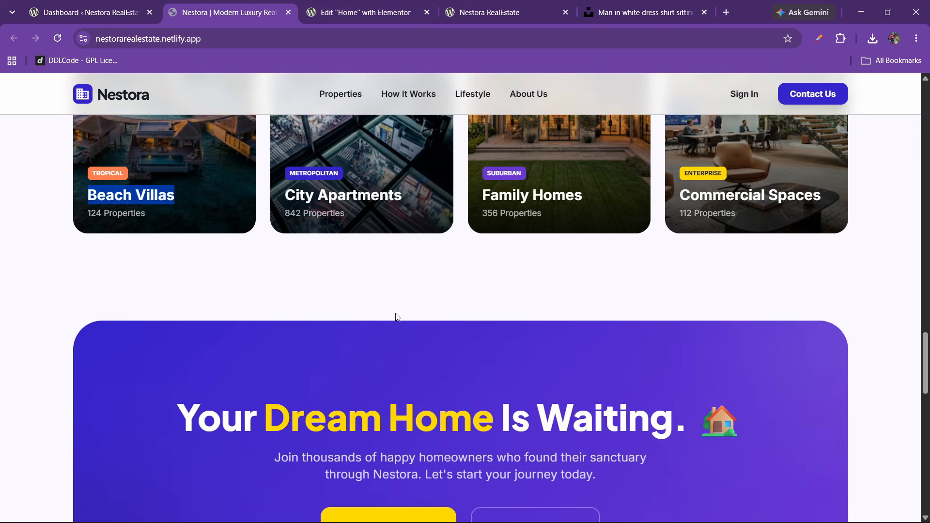
{"action": "scroll", "coordinate": [398, 318], "scroll_direction": "down", "scroll_amount": 4}
{"action": "scroll", "coordinate": [397, 318], "scroll_direction": "down", "scroll_amount": 5}
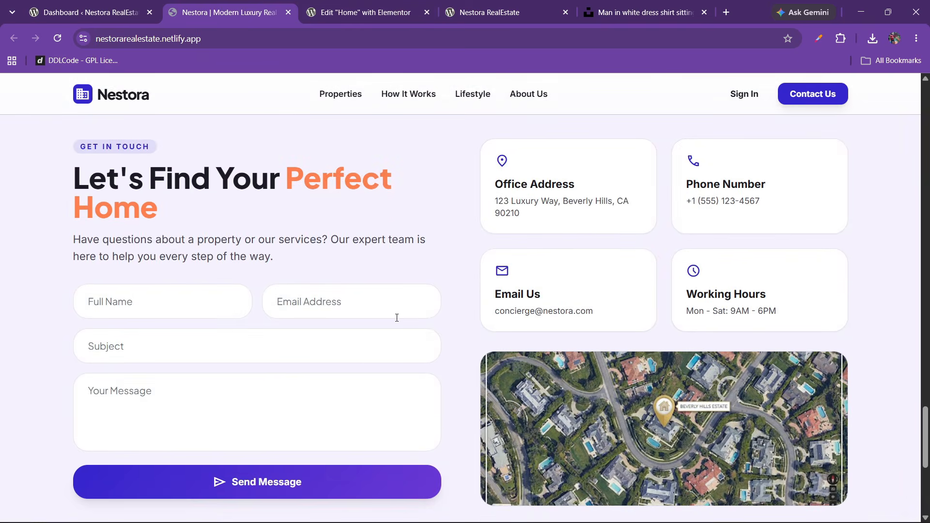
{"action": "scroll", "coordinate": [397, 318], "scroll_direction": "down", "scroll_amount": 1}
{"action": "scroll", "coordinate": [397, 318], "scroll_direction": "up", "scroll_amount": 1}
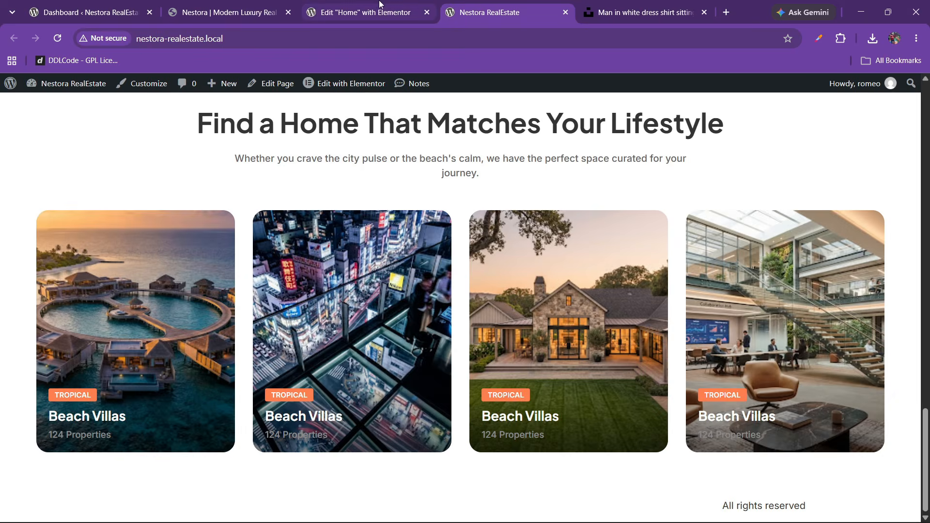
- Check the reference site's call-to-action banner and add an empty flexbox section below the property cards on the Elementor Home page
{"action": "left_click", "coordinate": [246, 5]}
{"action": "scroll", "coordinate": [461, 441], "scroll_direction": "down", "scroll_amount": 10}
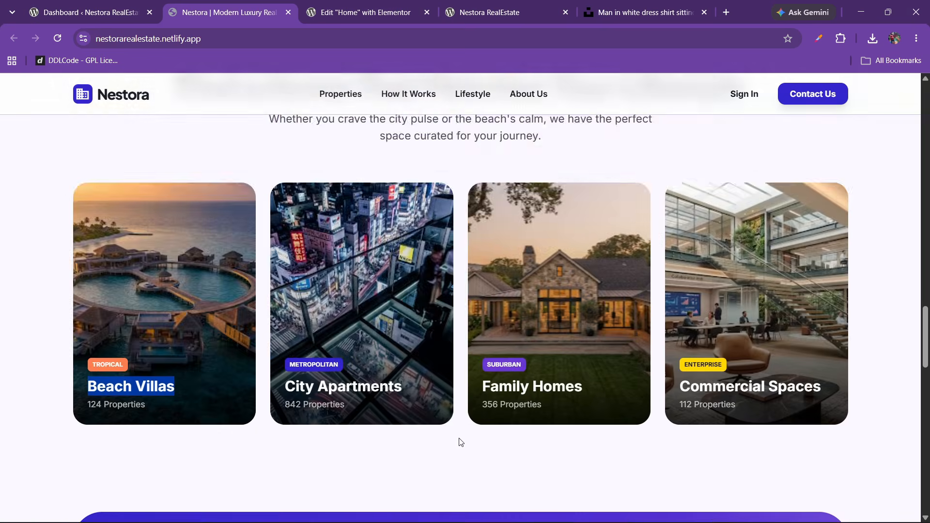
{"action": "scroll", "coordinate": [508, 270], "scroll_direction": "down", "scroll_amount": 1}
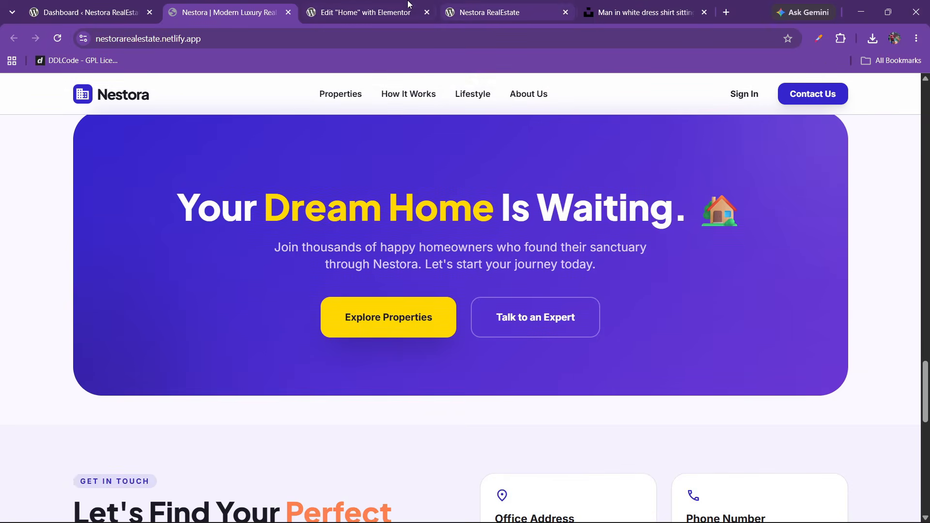
{"action": "left_click", "coordinate": [409, 5]}
{"action": "scroll", "coordinate": [514, 233], "scroll_direction": "down", "scroll_amount": 1}
{"action": "scroll", "coordinate": [533, 242], "scroll_direction": "up", "scroll_amount": 1}
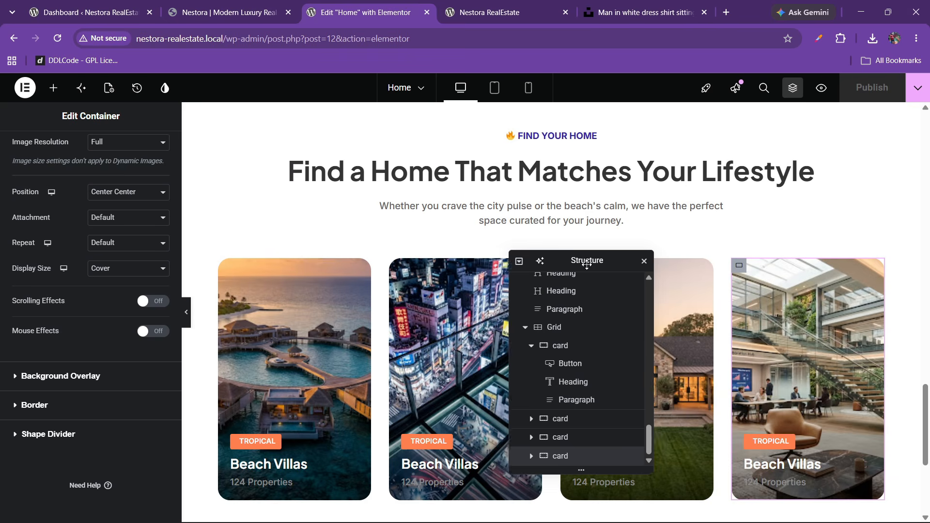
{"action": "left_click_drag", "start_coordinate": [576, 260], "coordinate": [738, 240]}
{"action": "scroll", "coordinate": [518, 429], "scroll_direction": "down", "scroll_amount": 4}
{"action": "left_click", "coordinate": [520, 446]}
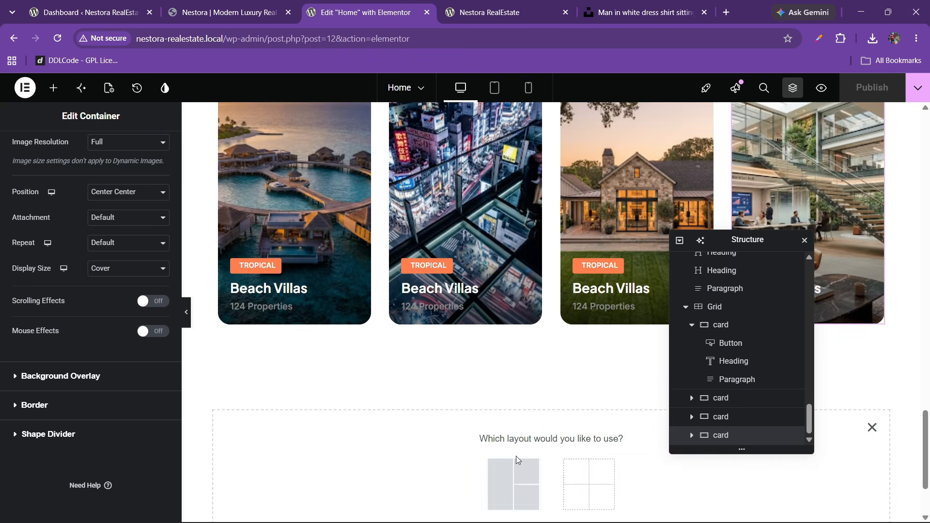
{"action": "left_click", "coordinate": [492, 479]}
{"action": "left_click", "coordinate": [385, 476]}
{"action": "scroll", "coordinate": [438, 411], "scroll_direction": "down", "scroll_amount": 3}
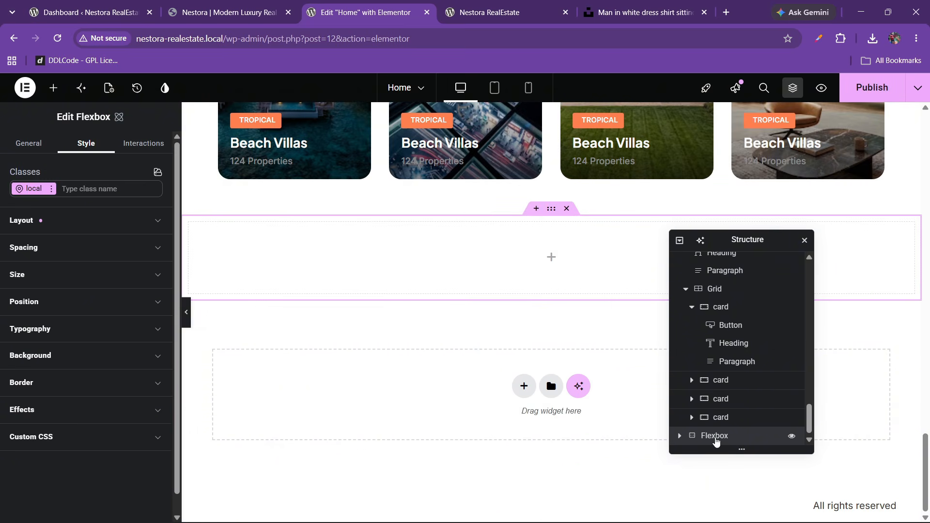
- Rename the new flexbox section "cta" and set its padding to 0 px on all sides
{"action": "left_click", "coordinate": [717, 442]}
{"action": "type", "text": "cta"}
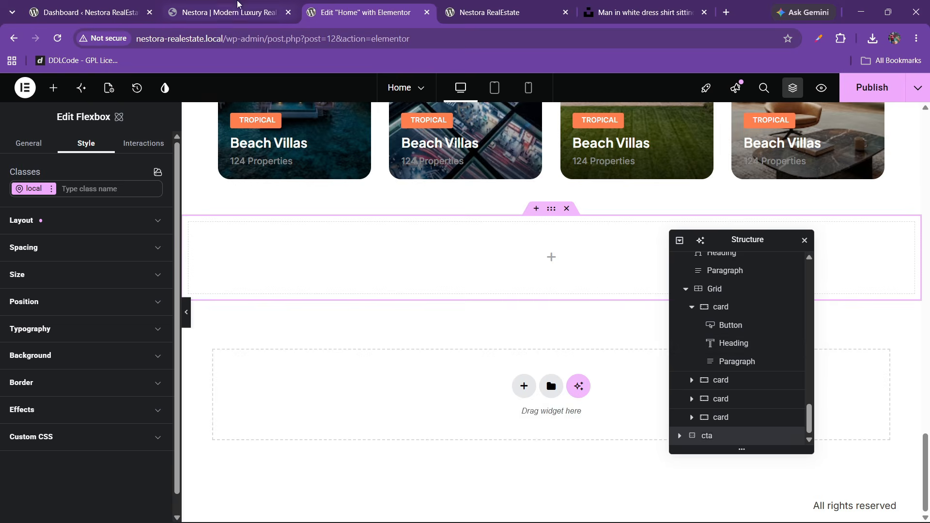
{"action": "left_click", "coordinate": [240, 7]}
{"action": "scroll", "coordinate": [408, 338], "scroll_direction": "up", "scroll_amount": 2}
{"action": "scroll", "coordinate": [388, 300], "scroll_direction": "down", "scroll_amount": 2}
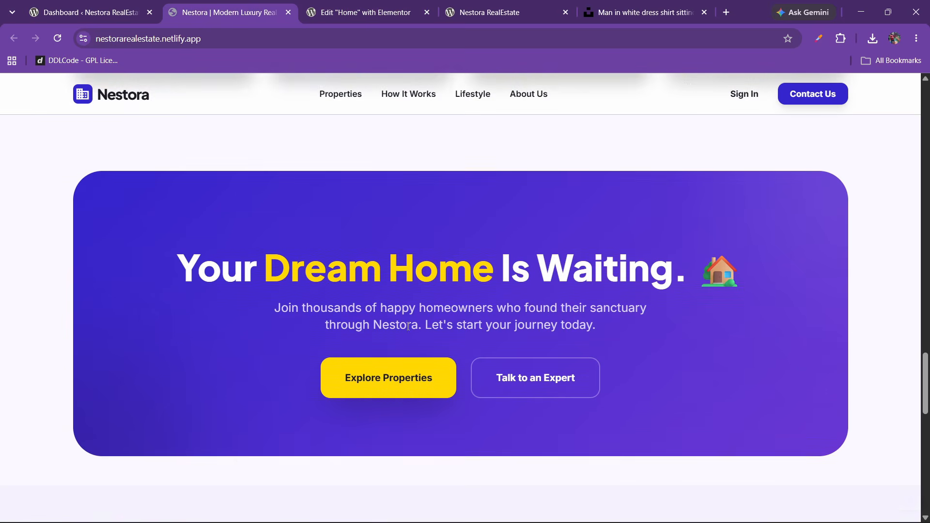
{"action": "left_click", "coordinate": [369, 10]}
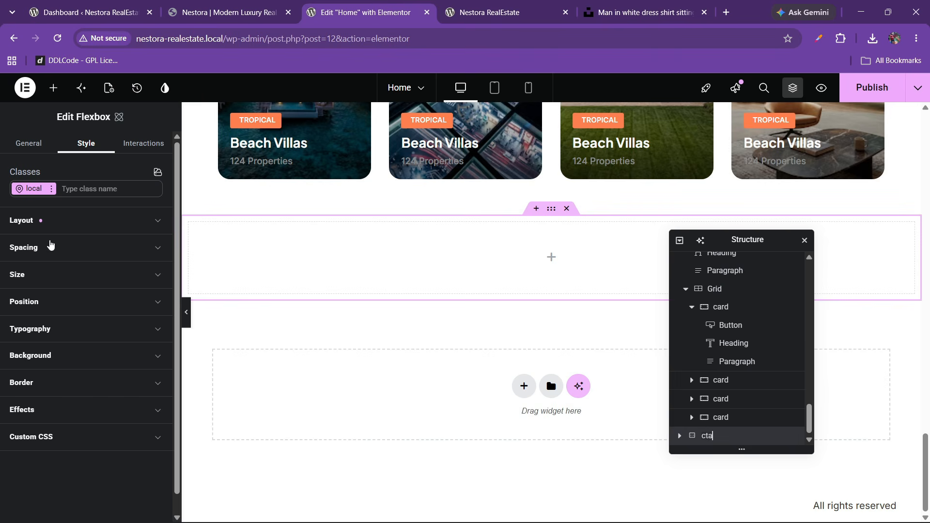
{"action": "left_click", "coordinate": [45, 255]}
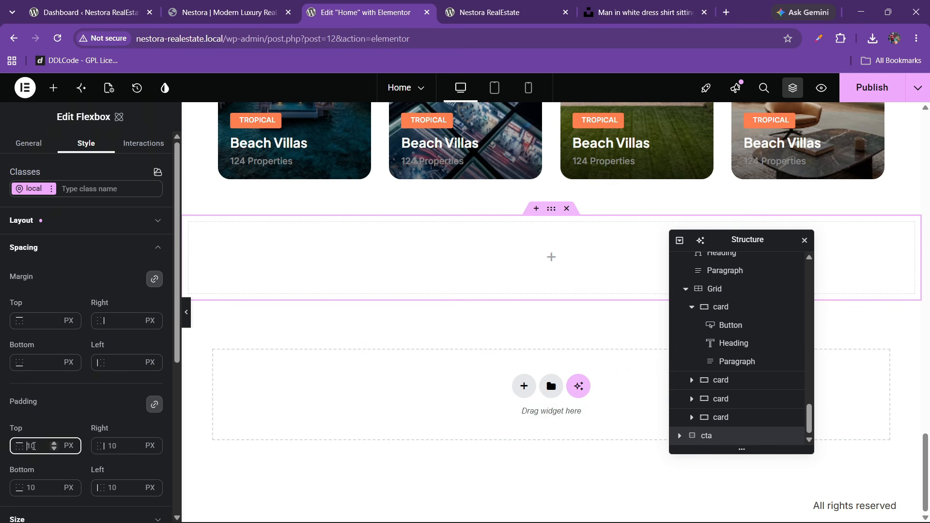
{"action": "type", "text": "0"}
- Add a flexbox inside the cta section and name it "main"
{"action": "left_click", "coordinate": [29, 143]}
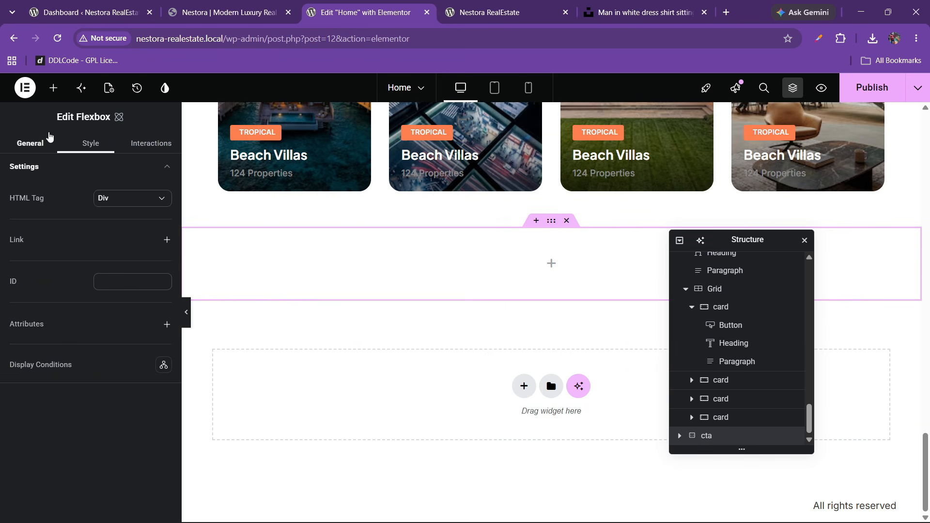
{"action": "left_click", "coordinate": [53, 88]}
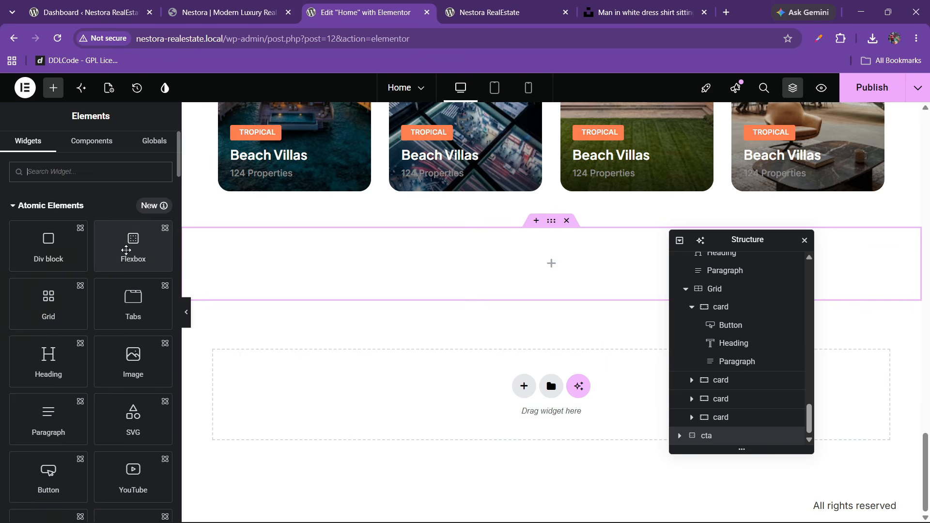
{"action": "left_click_drag", "start_coordinate": [130, 247], "coordinate": [511, 284]}
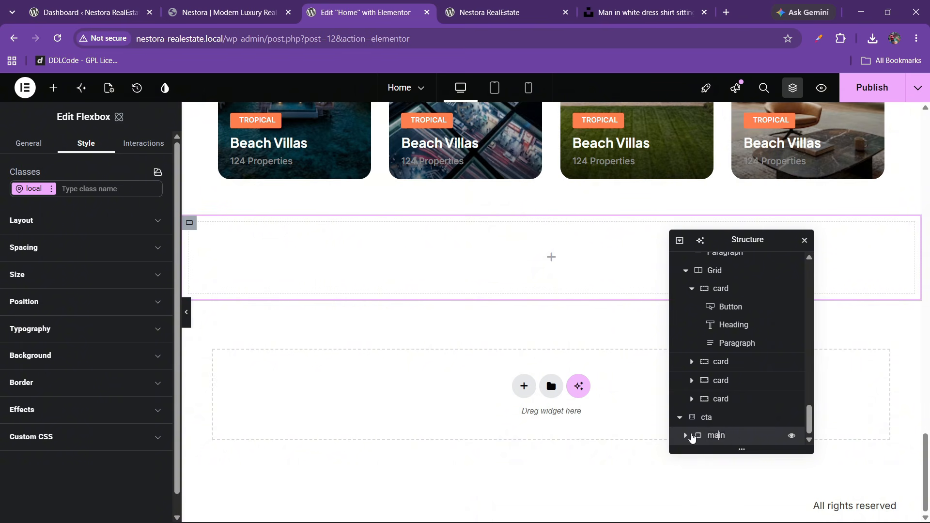
- Unlink the cta section's padding and set its right and left padding to 60 px
{"action": "left_click", "coordinate": [700, 417]}
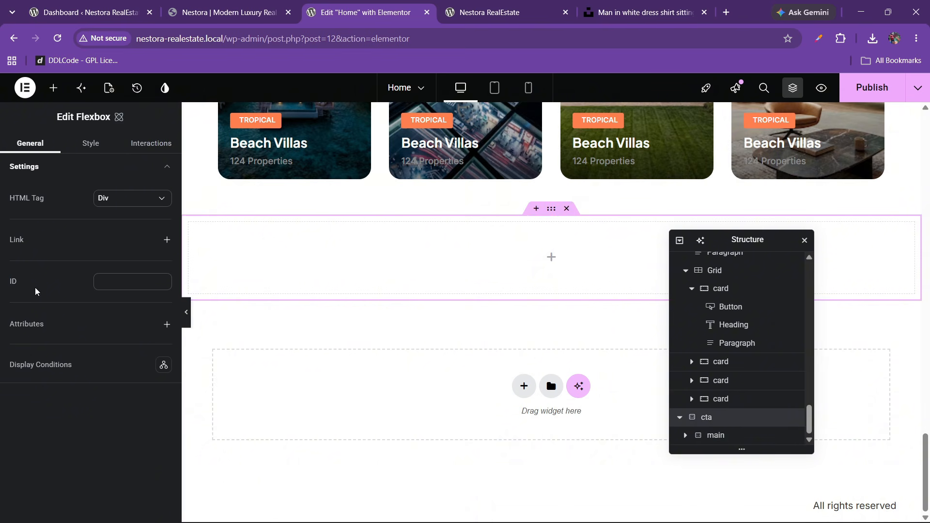
{"action": "left_click", "coordinate": [87, 143]}
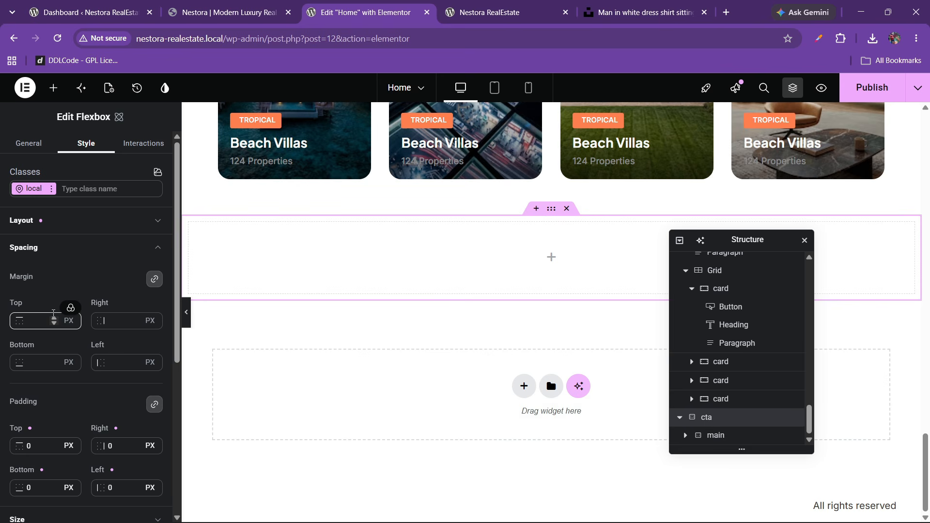
{"action": "scroll", "coordinate": [27, 291], "scroll_direction": "down", "scroll_amount": 3}
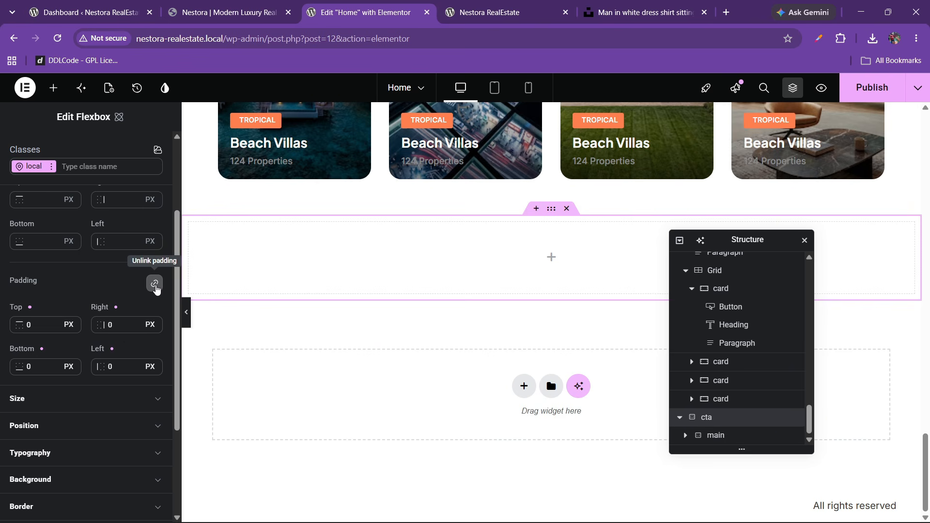
{"action": "left_click", "coordinate": [155, 284]}
{"action": "left_click", "coordinate": [114, 325]}
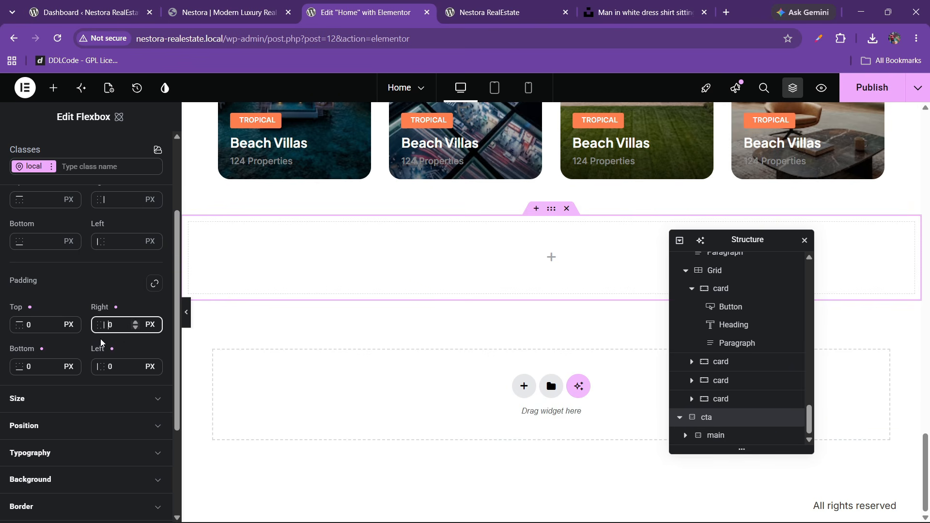
{"action": "left_click", "coordinate": [110, 366]}
{"action": "type", "text": "6"}
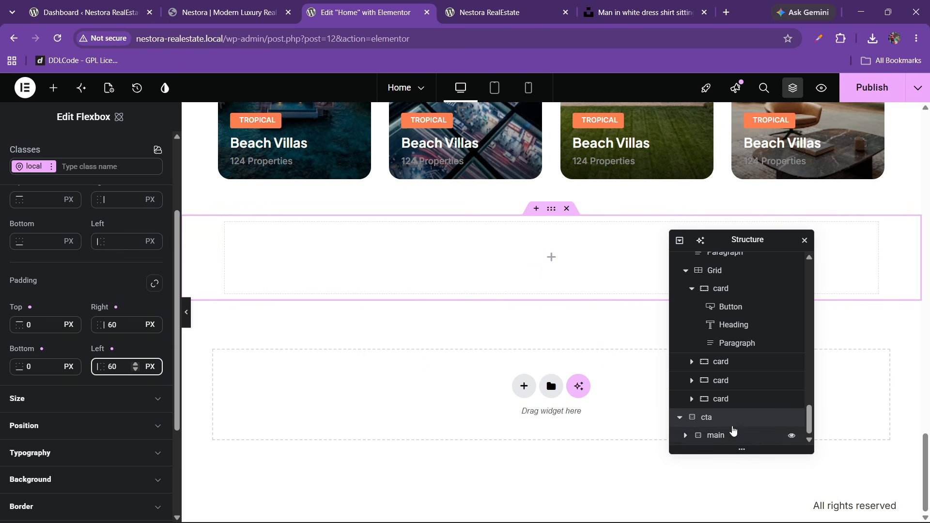
- Set the main flexbox's padding to 30 px on all sides
{"action": "left_click", "coordinate": [729, 437]}
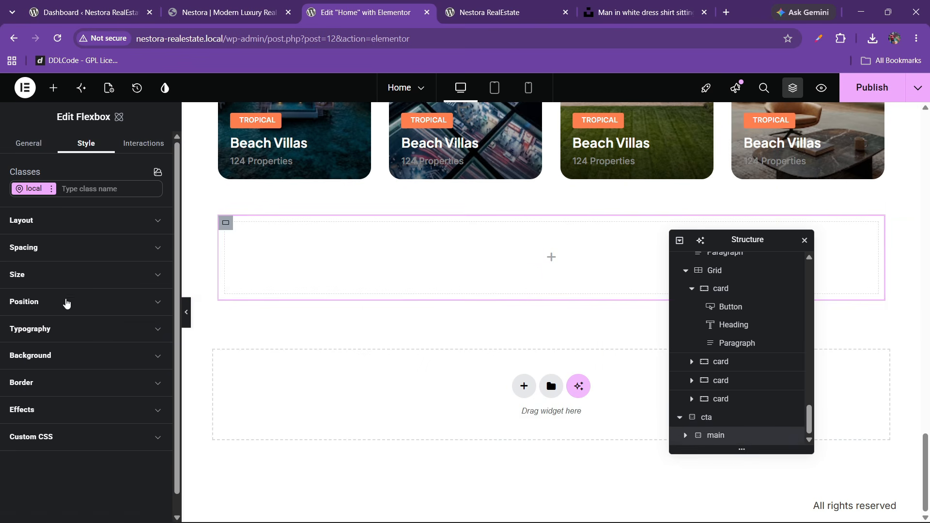
{"action": "left_click", "coordinate": [39, 259]}
{"action": "left_click", "coordinate": [32, 446]}
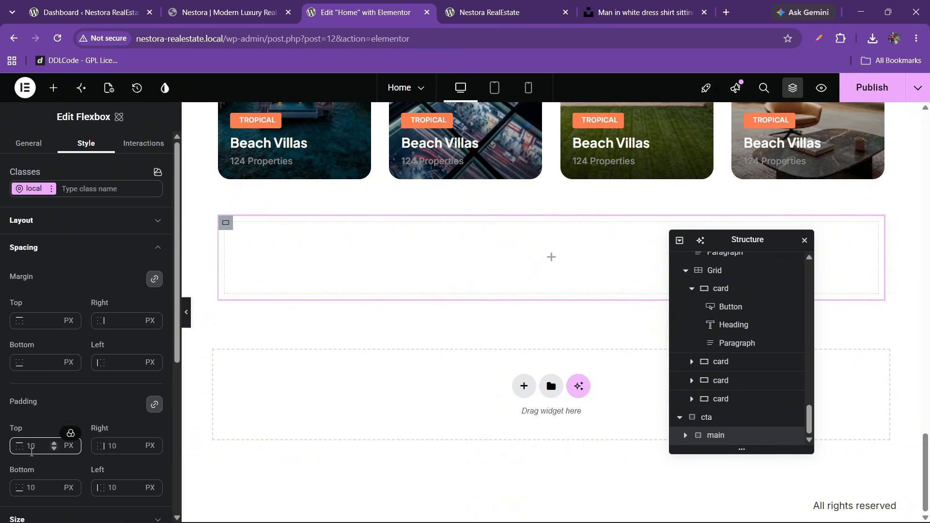
{"action": "type", "text": "30"}
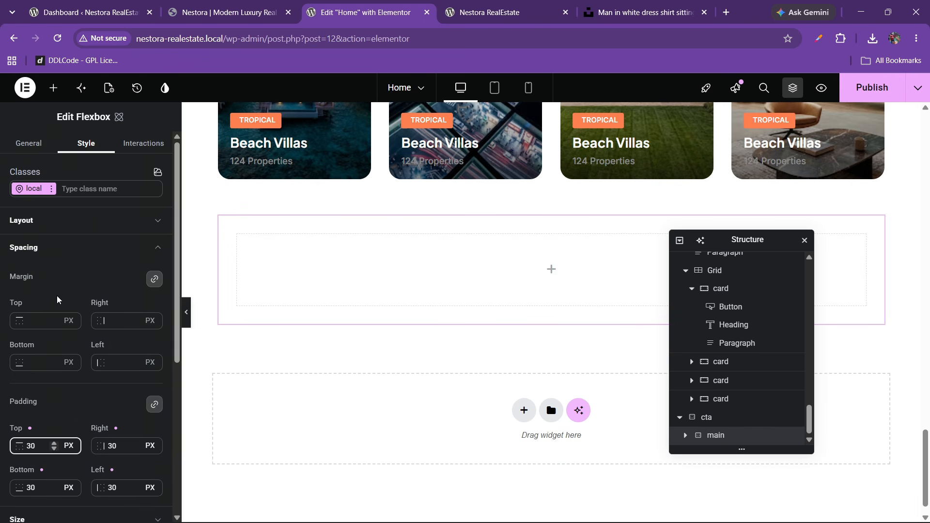
- Apply the lightblue color variable as the main flexbox's background and check it against the reference banner
{"action": "left_click", "coordinate": [57, 251]}
{"action": "left_click", "coordinate": [65, 364]}
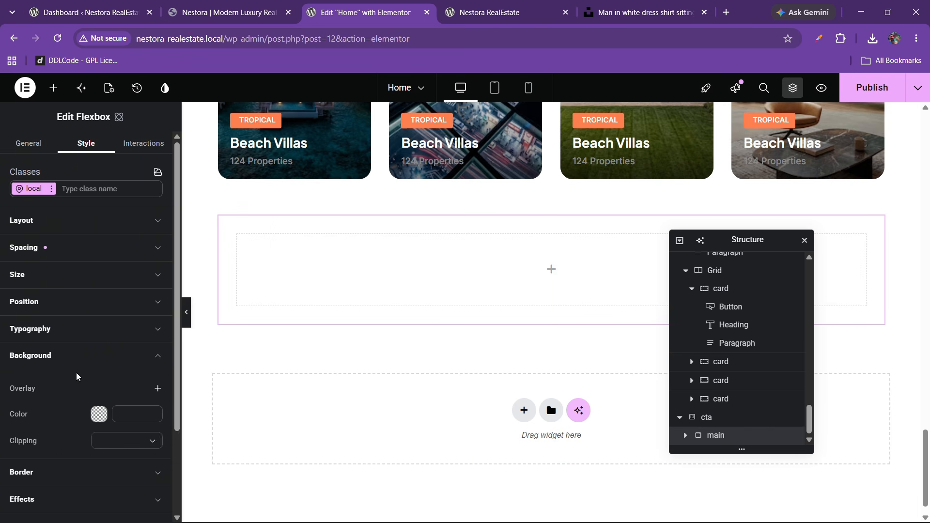
{"action": "scroll", "coordinate": [88, 340], "scroll_direction": "down", "scroll_amount": 2}
{"action": "left_click", "coordinate": [152, 293]}
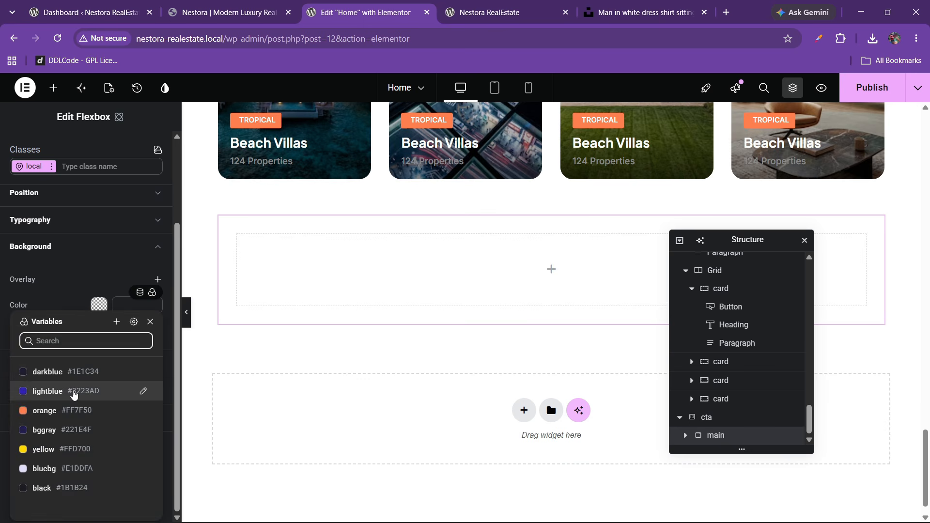
{"action": "left_click", "coordinate": [71, 390]}
{"action": "left_click", "coordinate": [202, 21]}
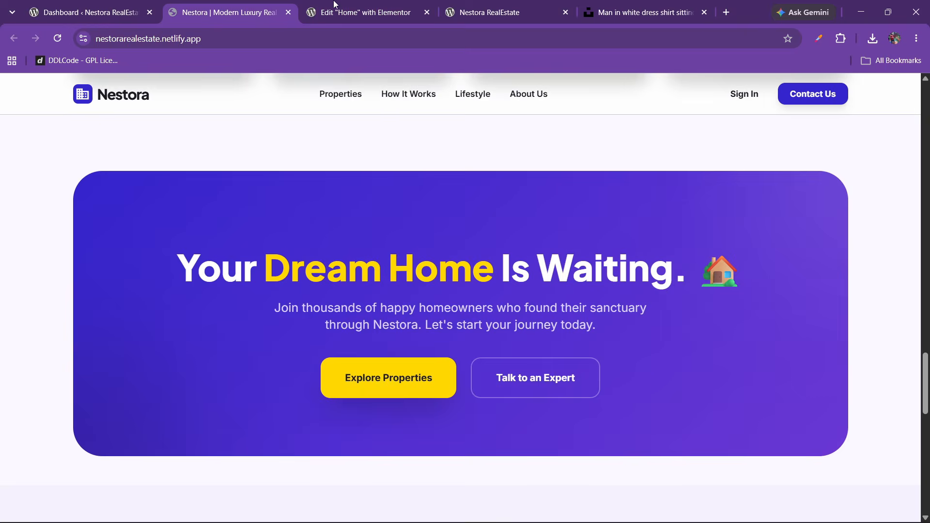
{"action": "left_click", "coordinate": [336, 7]}
- Set the main flexbox's border radius to 30 px, comparing its corners with the reference banner
{"action": "left_click", "coordinate": [66, 369]}
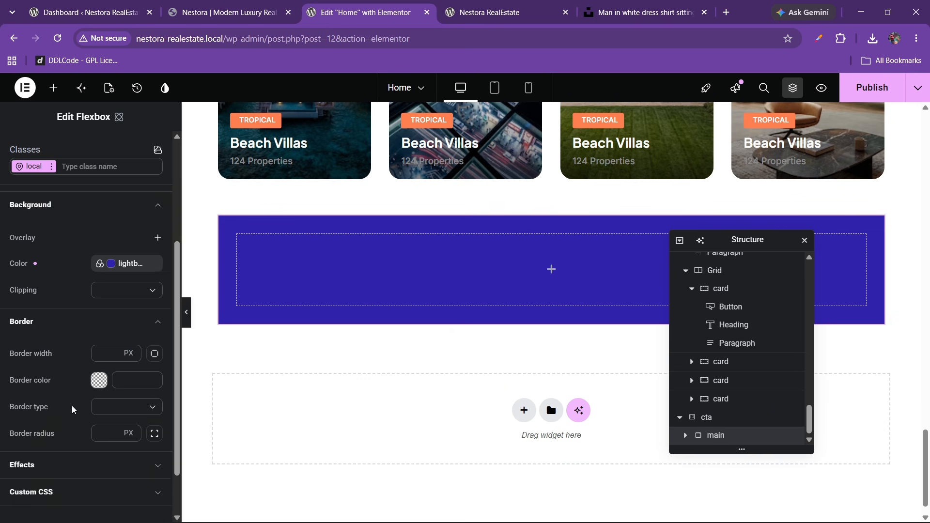
{"action": "scroll", "coordinate": [78, 388], "scroll_direction": "down", "scroll_amount": 2}
{"action": "left_click", "coordinate": [96, 361]}
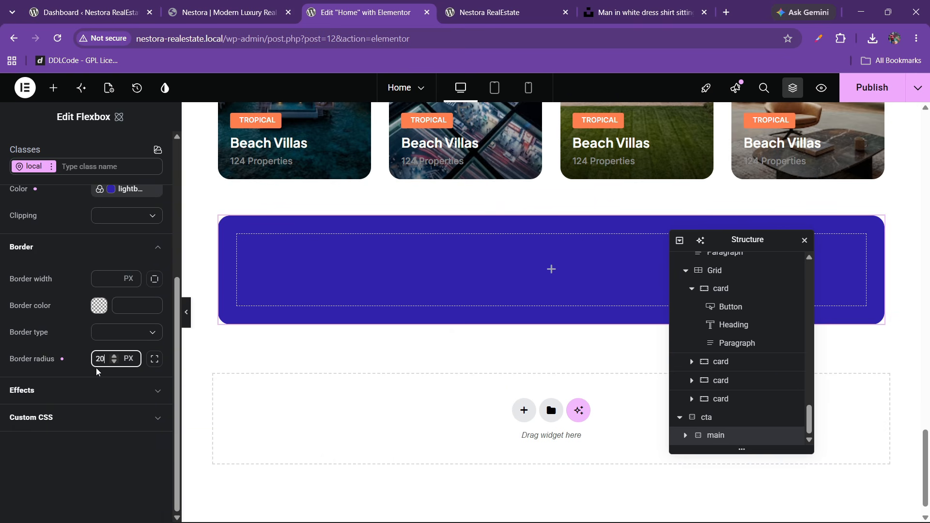
{"action": "left_click", "coordinate": [225, 8]}
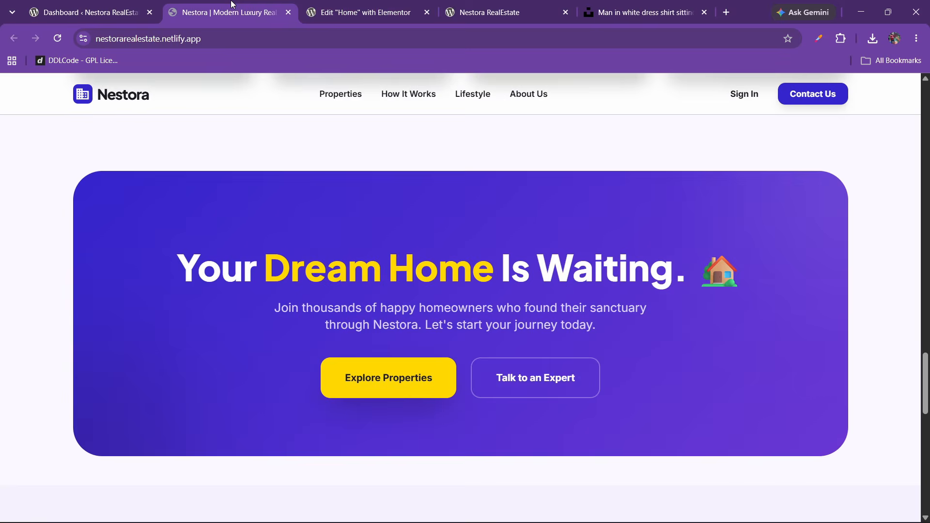
{"action": "left_click", "coordinate": [310, 7]}
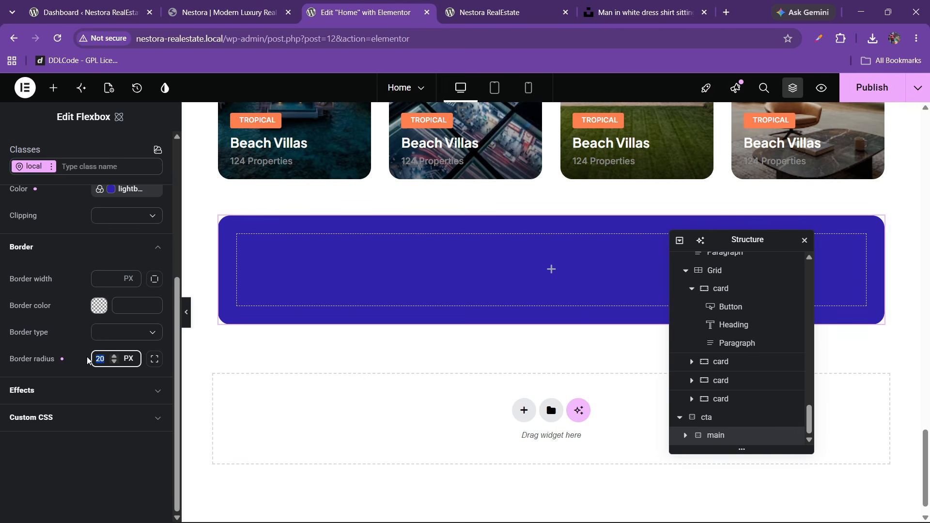
{"action": "type", "text": "50"}
{"action": "key", "text": "BackSpace"}
{"action": "key", "text": "BackSpace"}
{"action": "type", "text": "30"}
{"action": "left_click", "coordinate": [192, 3]}
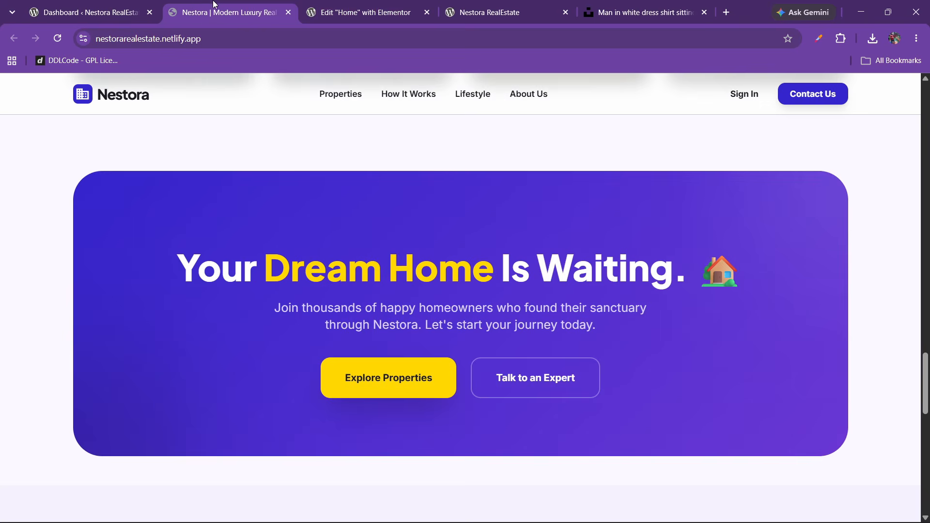
{"action": "left_click", "coordinate": [361, 12]}
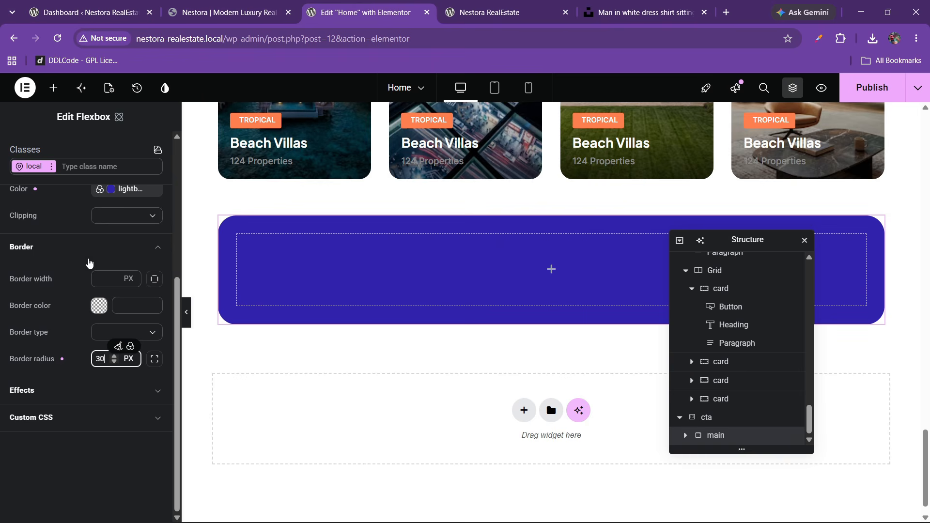
- Set the main flexbox's height to 400 px
{"action": "left_click", "coordinate": [717, 438]}
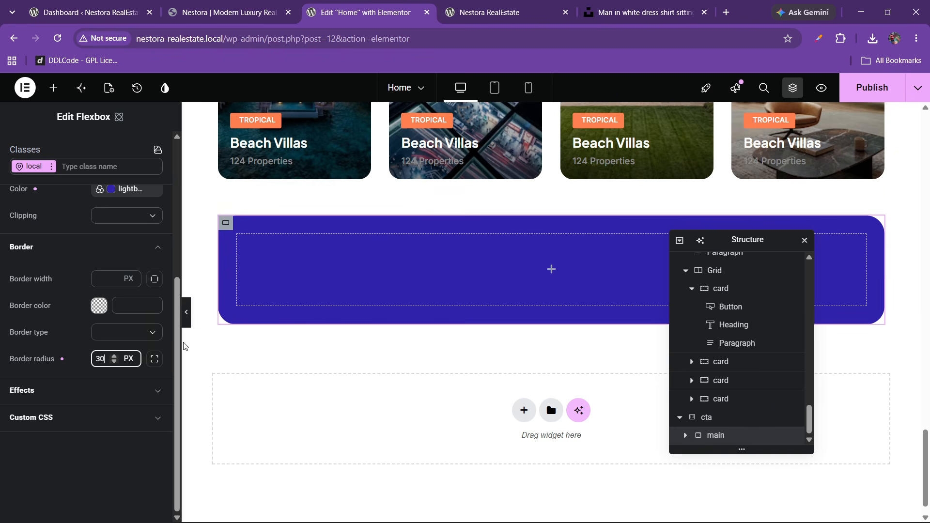
{"action": "scroll", "coordinate": [12, 235], "scroll_direction": "up", "scroll_amount": 1}
{"action": "scroll", "coordinate": [11, 236], "scroll_direction": "up", "scroll_amount": 4}
{"action": "left_click", "coordinate": [26, 148]}
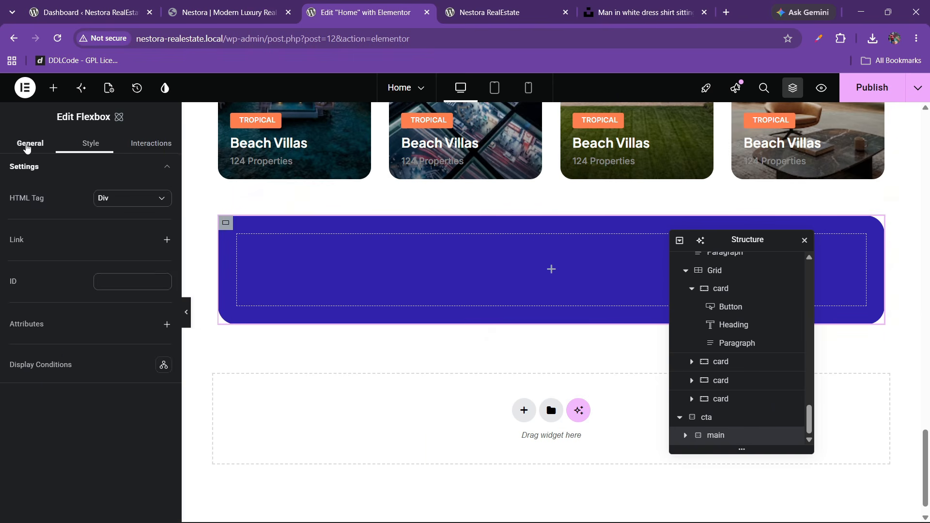
{"action": "left_click", "coordinate": [83, 145]}
{"action": "left_click", "coordinate": [51, 274]}
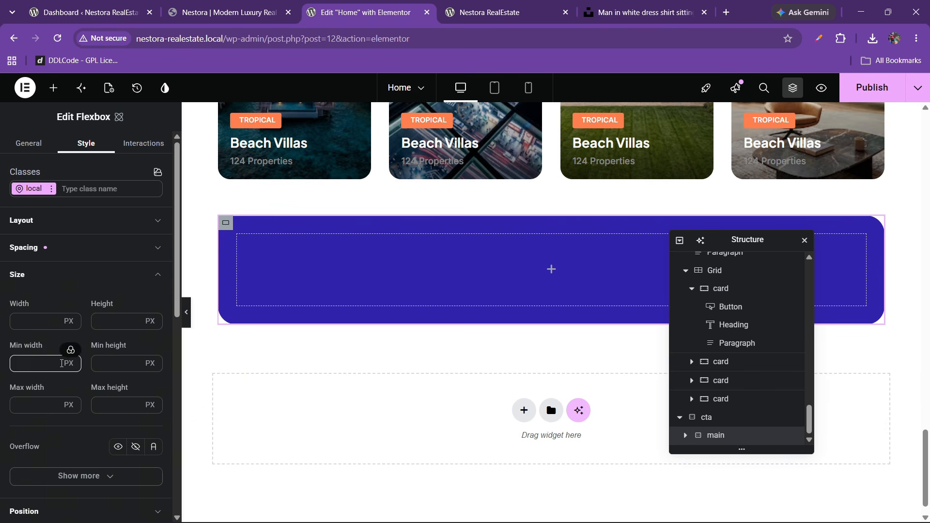
{"action": "scroll", "coordinate": [76, 386], "scroll_direction": "down", "scroll_amount": 2}
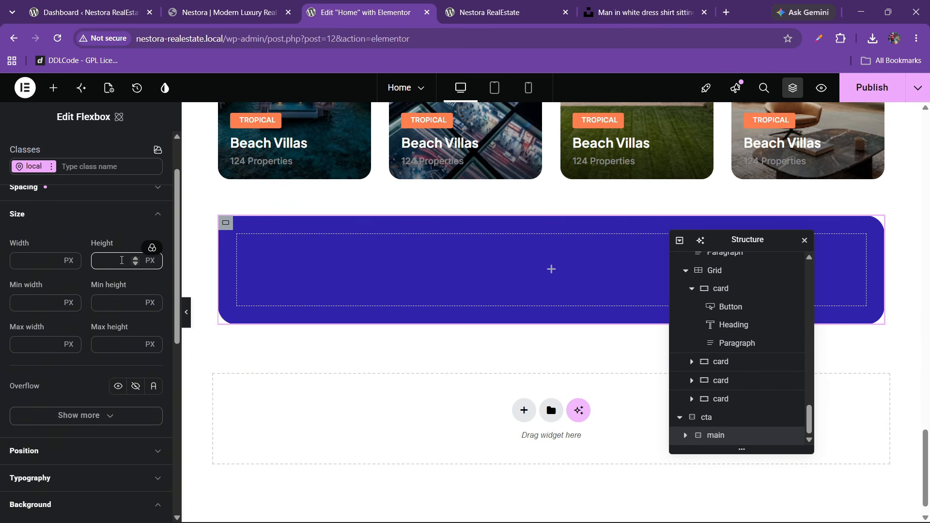
{"action": "left_click", "coordinate": [118, 261]}
{"action": "type", "text": "200"}
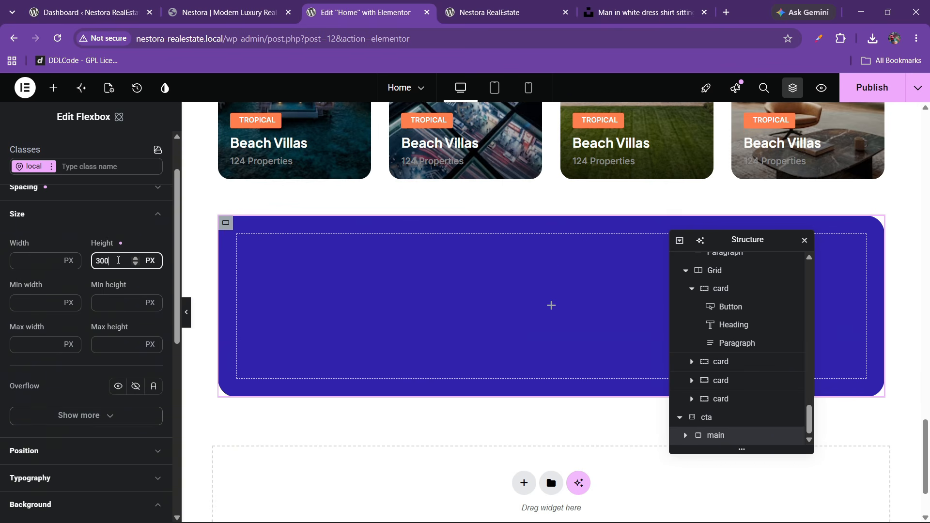
{"action": "key", "text": "BackSpace"}
{"action": "key", "text": "BackSpace"}
{"action": "key", "text": "BackSpace"}
{"action": "type", "text": "400"}
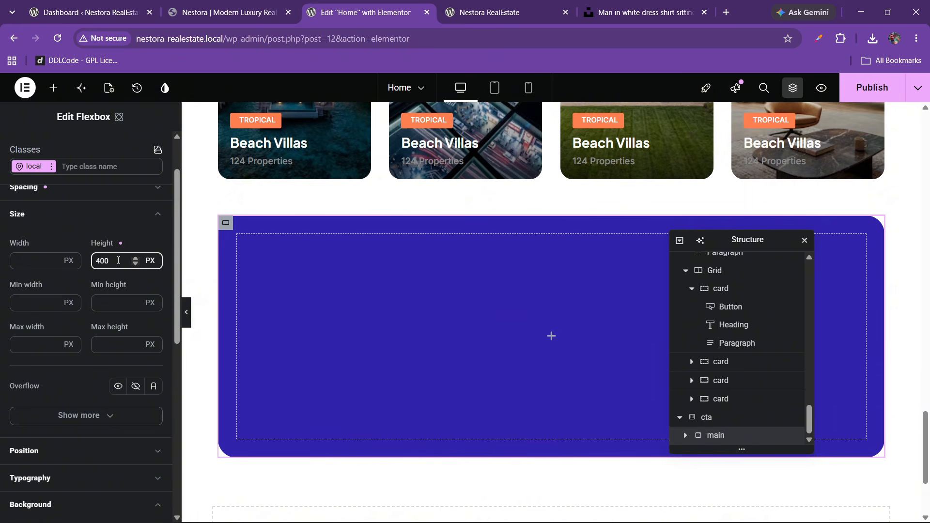
- Set the main flexbox's height to 450 px and compare it with the reference banner
{"action": "key", "text": "BackSpace"}
{"action": "key", "text": "BackSpace"}
{"action": "key", "text": "BackSpace"}
{"action": "type", "text": "450"}
{"action": "key", "text": "BackSpace"}
{"action": "key", "text": "BackSpace"}
{"action": "key", "text": "BackSpace"}
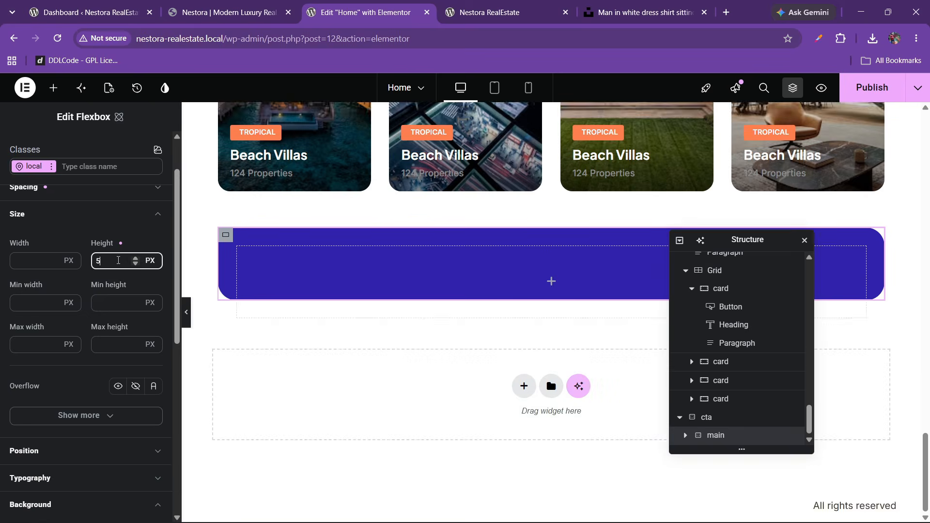
{"action": "type", "text": "450"}
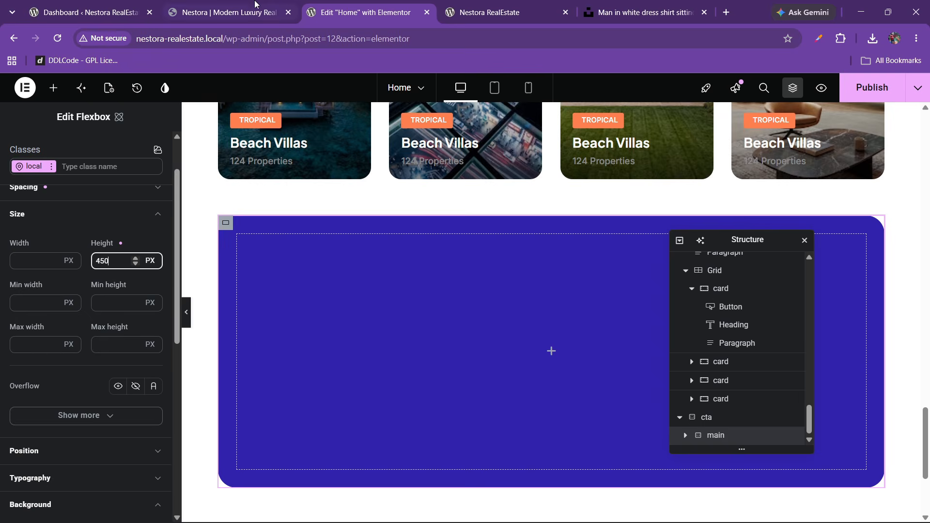
{"action": "left_click", "coordinate": [256, 6]}
{"action": "left_click", "coordinate": [361, 7]}
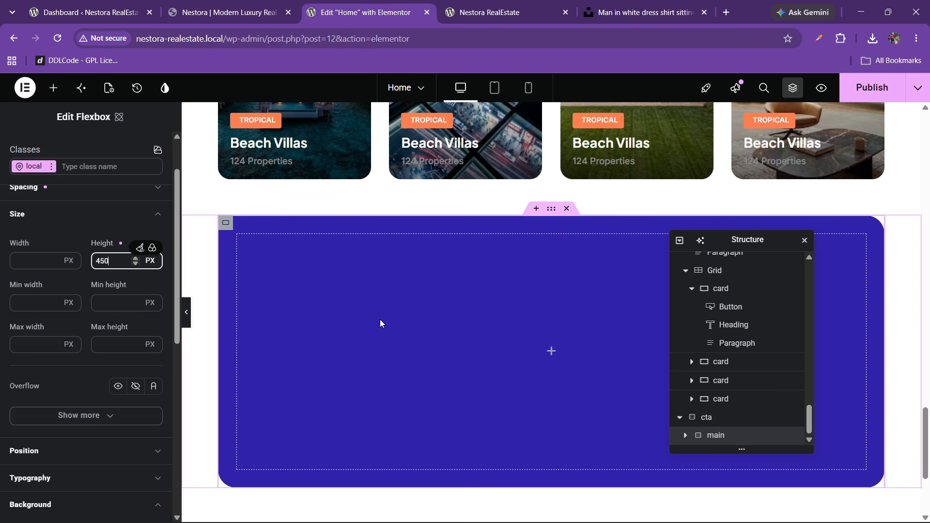
- Copy the hero section's "Your next home is just one Click away" heading and paste it into the main flexbox of the cta section
{"action": "scroll", "coordinate": [380, 319], "scroll_direction": "up", "scroll_amount": 3}
{"action": "left_click", "coordinate": [53, 88]}
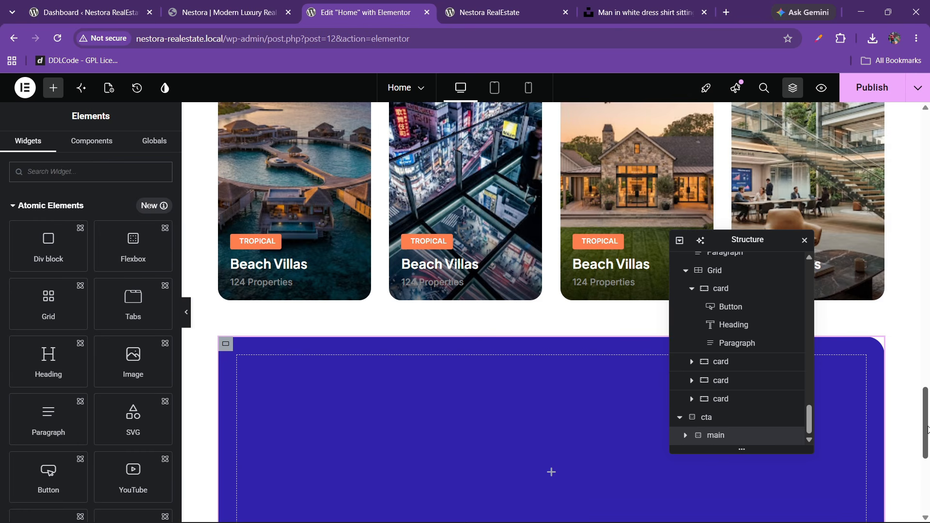
{"action": "scroll", "coordinate": [490, 412], "scroll_direction": "up", "scroll_amount": 8}
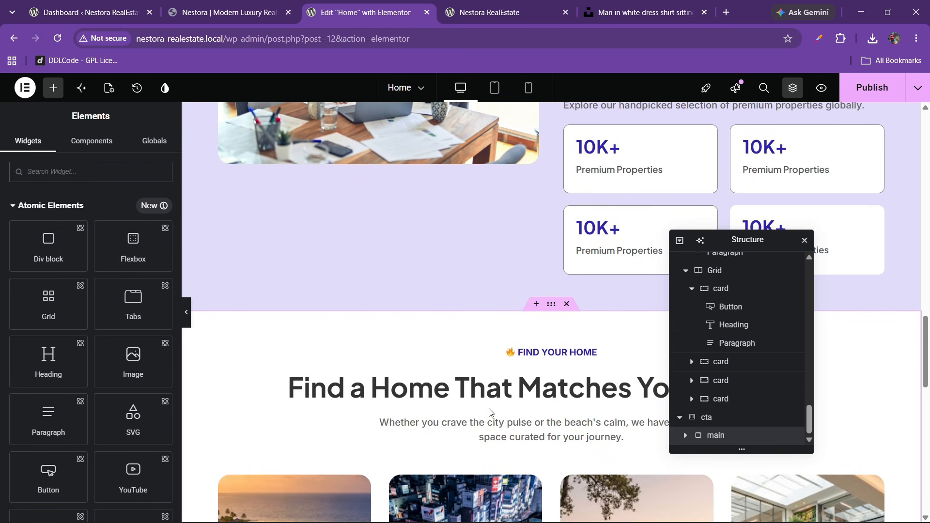
{"action": "scroll", "coordinate": [927, 392], "scroll_direction": "down", "scroll_amount": 3}
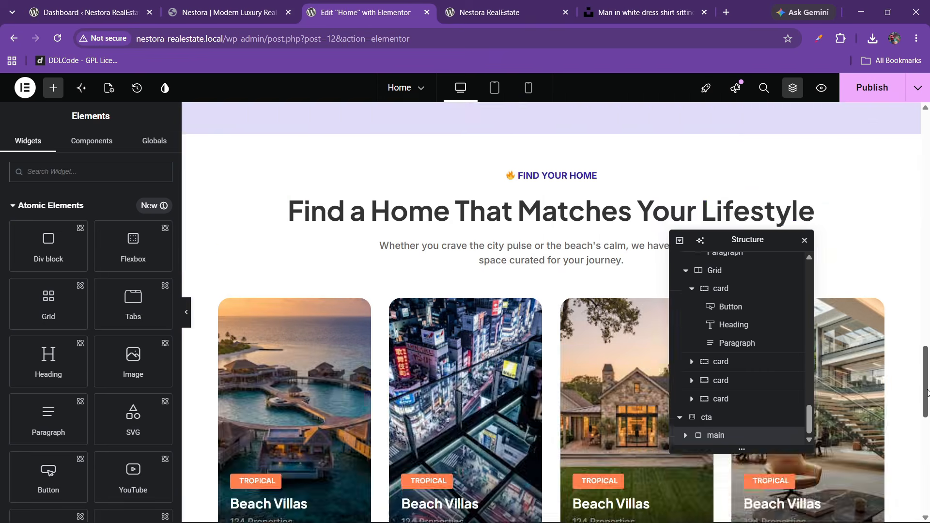
{"action": "left_click_drag", "start_coordinate": [927, 392], "coordinate": [928, 175]}
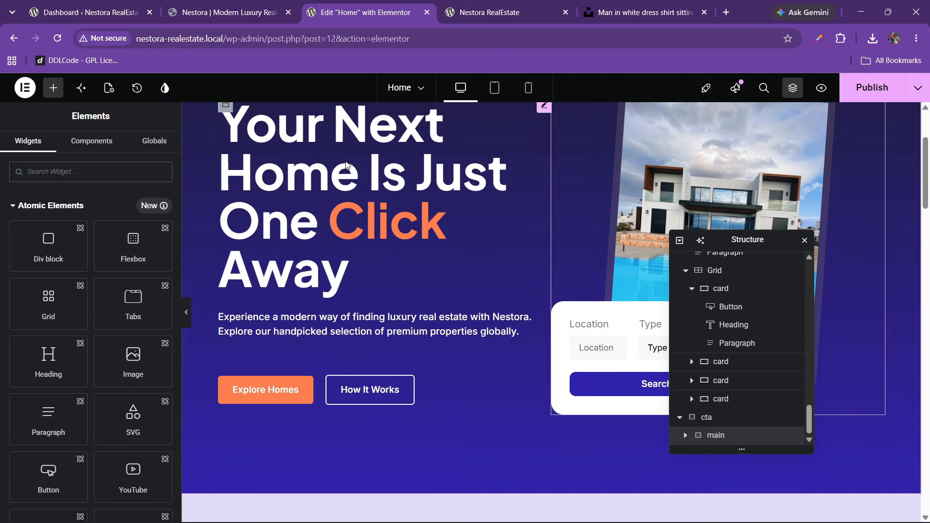
{"action": "left_click", "coordinate": [354, 179]}
{"action": "right_click", "coordinate": [354, 178]}
{"action": "left_click", "coordinate": [381, 238]}
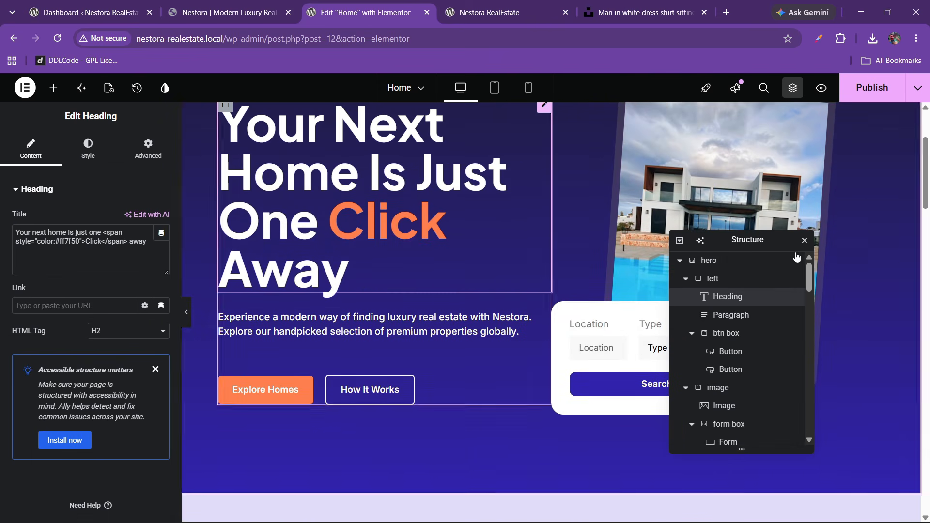
{"action": "left_click_drag", "start_coordinate": [927, 218], "coordinate": [928, 465]}
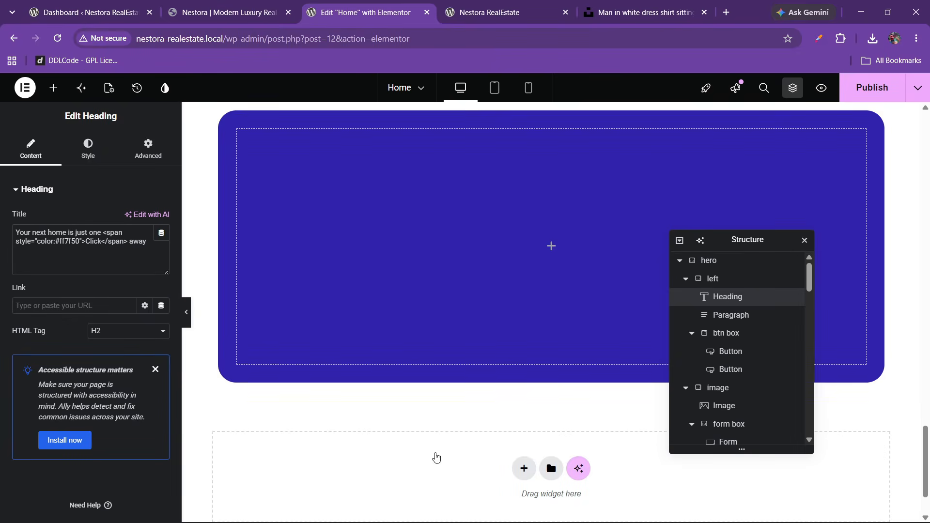
{"action": "right_click", "coordinate": [402, 243]}
{"action": "left_click", "coordinate": [413, 322]}
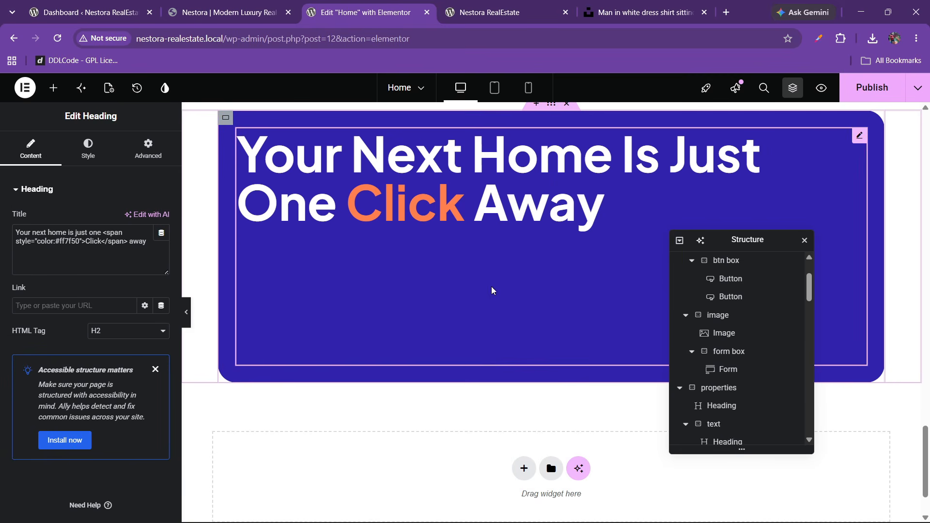
- Set the main flexbox's direction to column and center its contents with both justify content and align items
{"action": "left_click", "coordinate": [713, 417]}
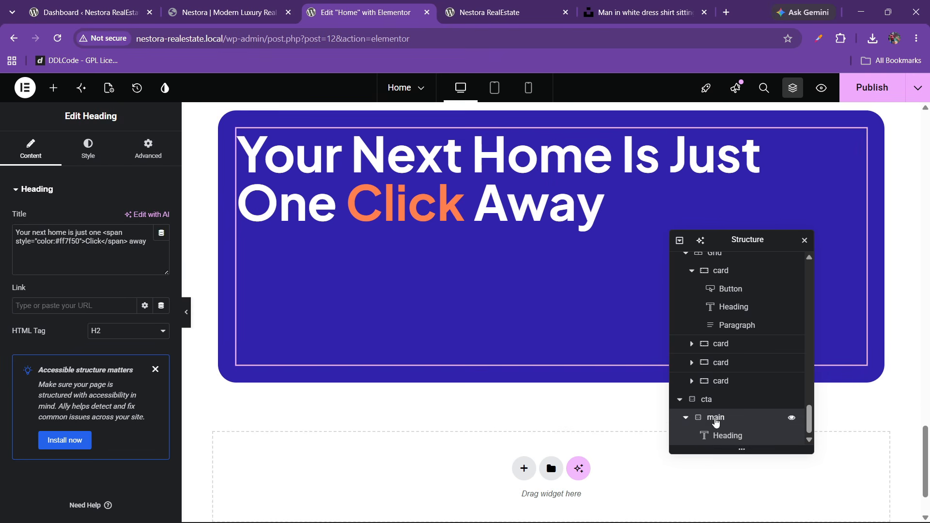
{"action": "left_click", "coordinate": [30, 144]}
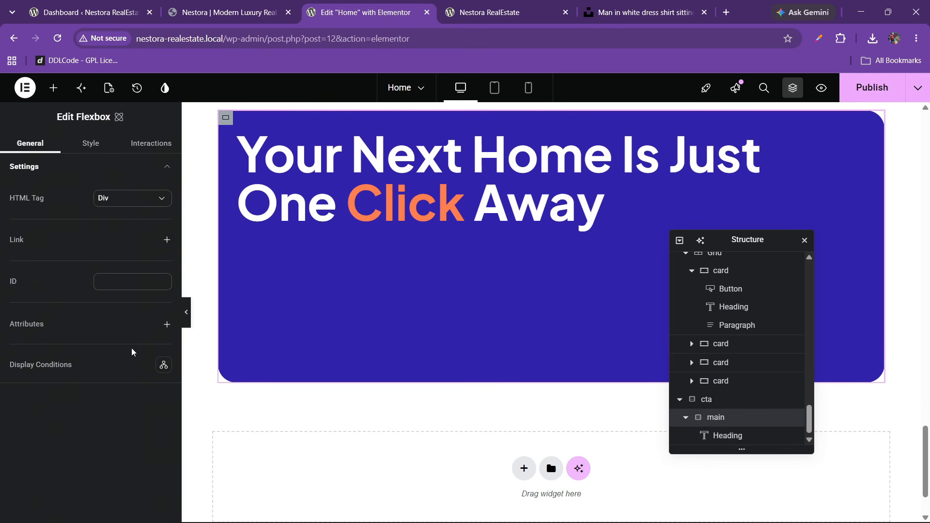
{"action": "left_click", "coordinate": [96, 153]}
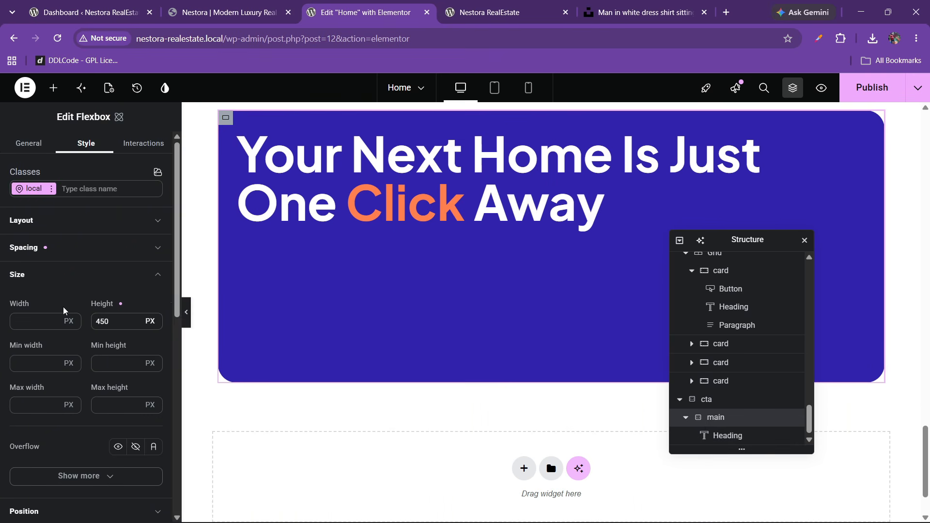
{"action": "scroll", "coordinate": [65, 317], "scroll_direction": "down", "scroll_amount": 10}
{"action": "scroll", "coordinate": [63, 317], "scroll_direction": "up", "scroll_amount": 8}
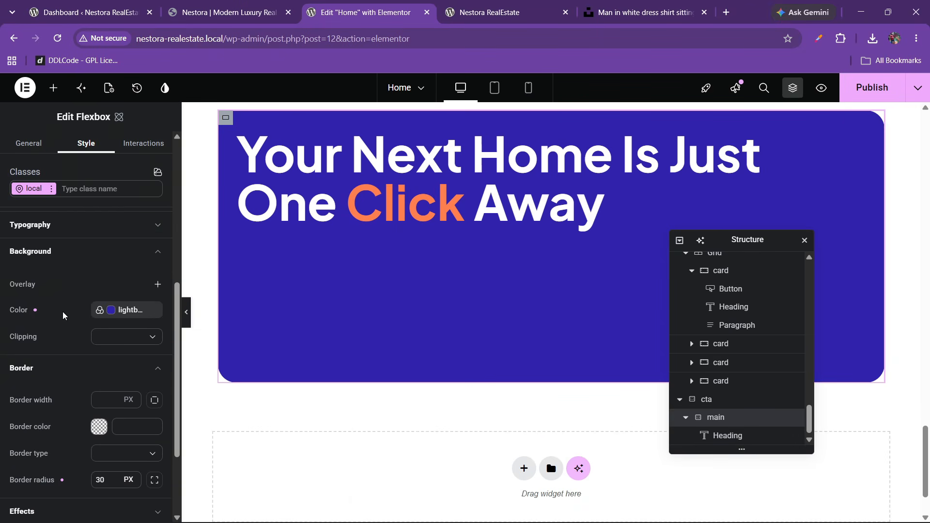
{"action": "scroll", "coordinate": [63, 312], "scroll_direction": "up", "scroll_amount": 1}
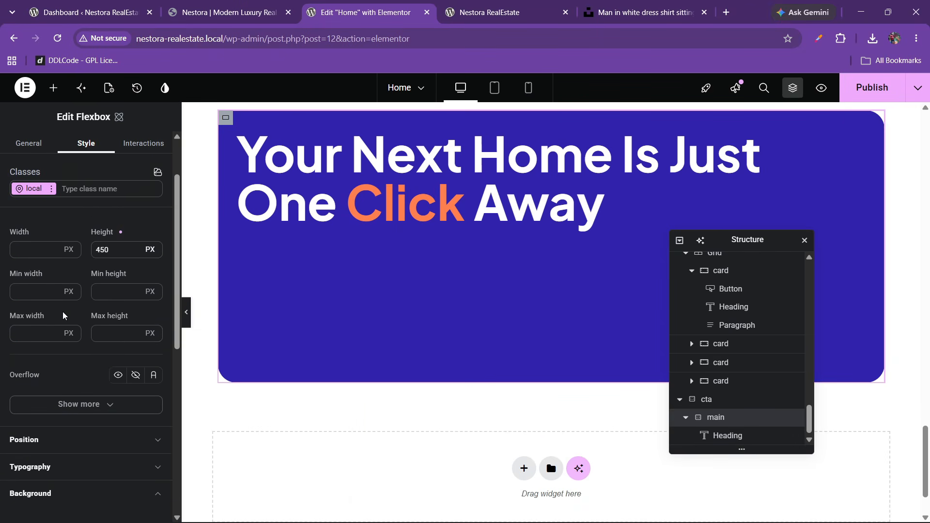
{"action": "scroll", "coordinate": [63, 316], "scroll_direction": "up", "scroll_amount": 2}
{"action": "left_click", "coordinate": [50, 224]}
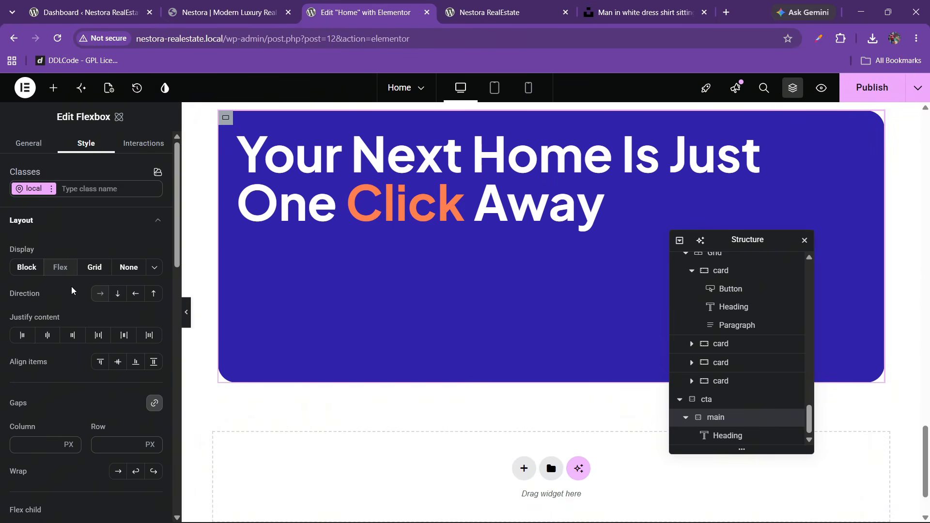
{"action": "left_click", "coordinate": [47, 334]}
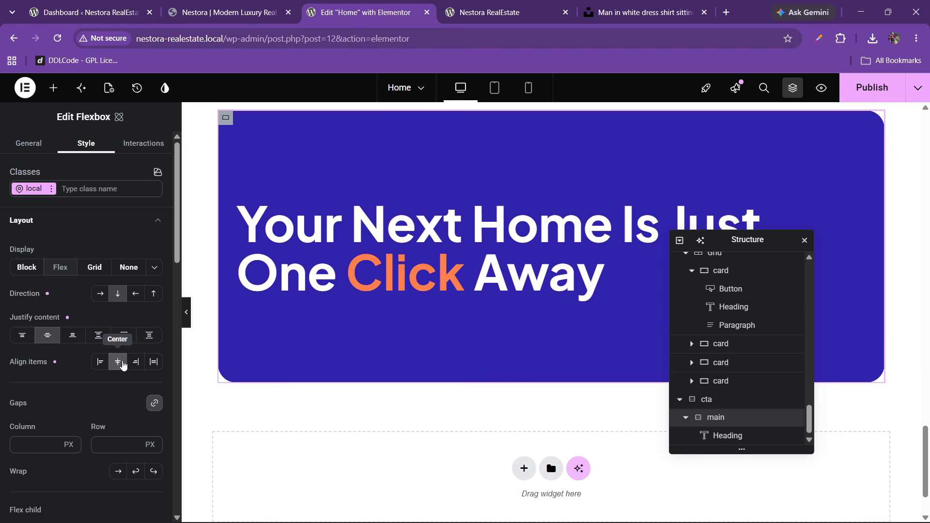
- Center-align the text of the pasted heading in the call-to-action banner
{"action": "left_click", "coordinate": [240, 261]}
{"action": "left_click", "coordinate": [88, 149]}
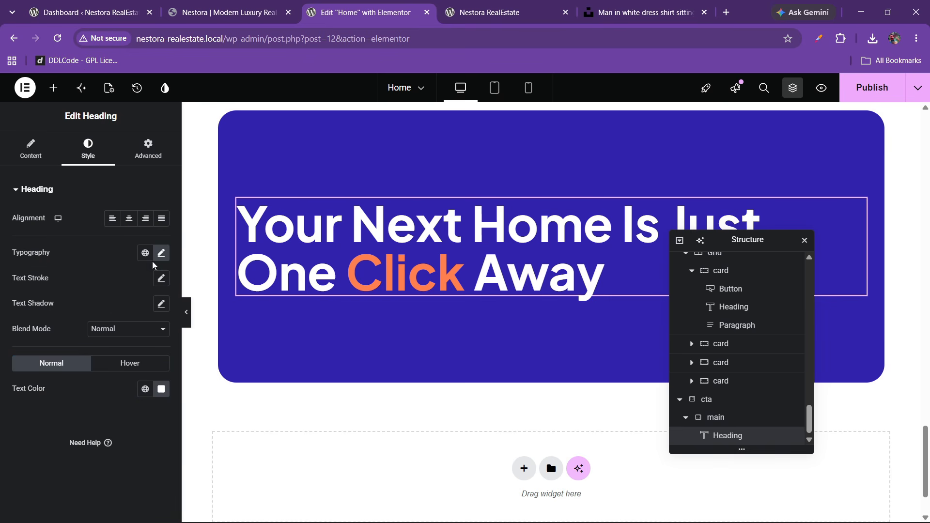
{"action": "left_click", "coordinate": [129, 218]}
- Replace the opening words of the banner heading's title with "Your dream", following the reference banner's wording
{"action": "left_click", "coordinate": [297, 6]}
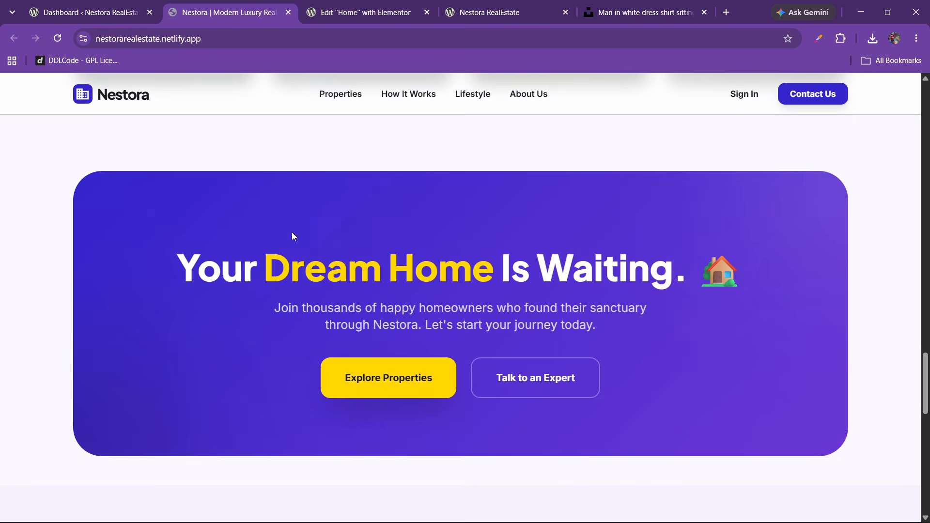
{"action": "left_click_drag", "start_coordinate": [181, 272], "coordinate": [285, 276]}
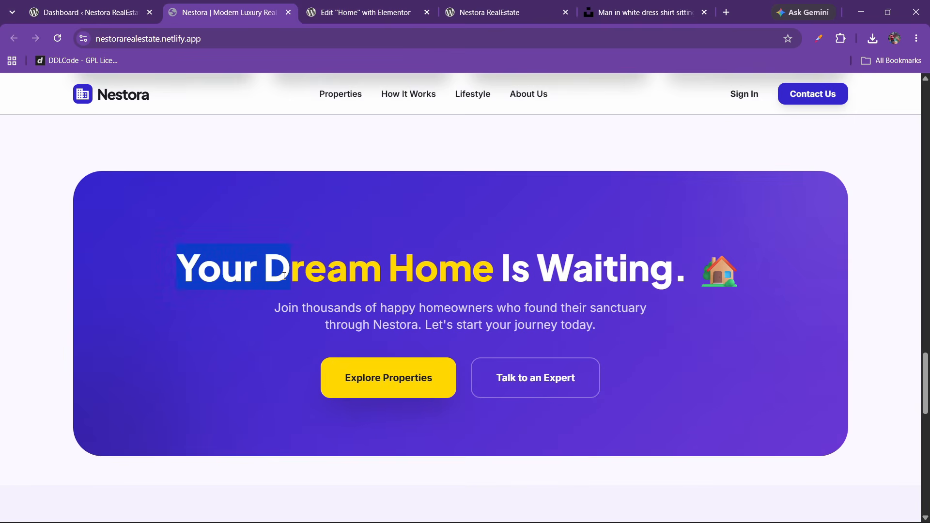
{"action": "left_click", "coordinate": [366, 12]}
{"action": "left_click", "coordinate": [31, 150]}
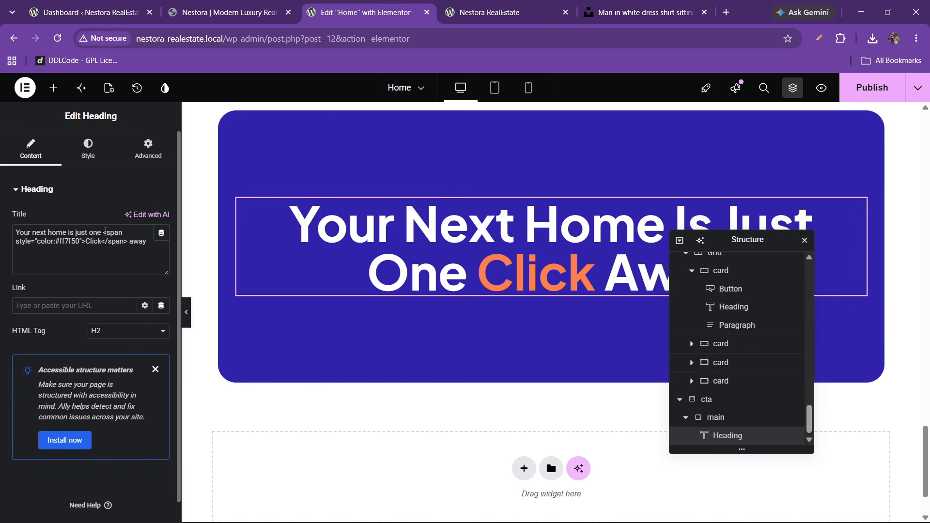
{"action": "left_click_drag", "start_coordinate": [1, 243], "coordinate": [12, 230]}
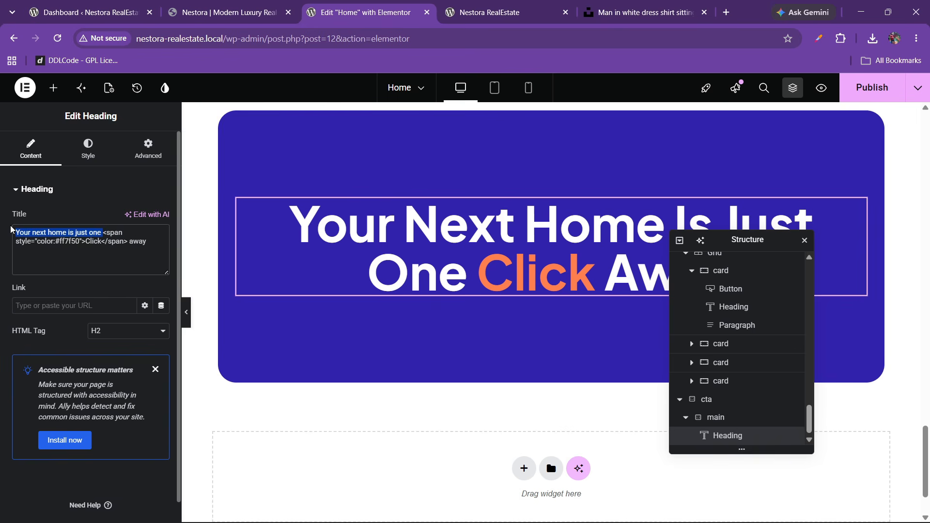
{"action": "type", "text": "Your drea"}
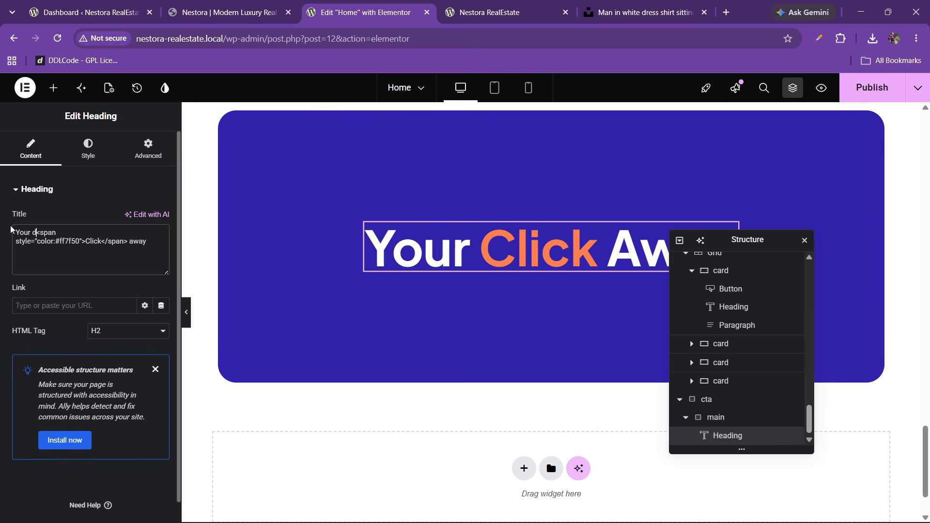
{"action": "type", "text": "m home is"}
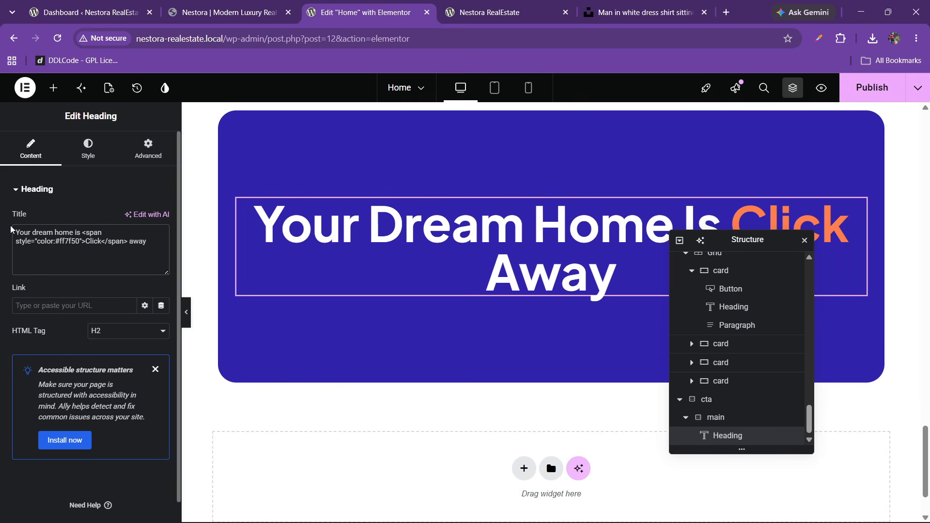
{"action": "key", "text": "BackSpace"}
{"action": "key", "text": "BackSpace"}
{"action": "key", "text": "BackSpace"}
{"action": "key", "text": "BackSpace"}
{"action": "key", "text": "BackSpace"}
{"action": "key", "text": "BackSpace"}
{"action": "key", "text": "BackSpace"}
{"action": "key", "text": "BackSpace"}
{"action": "key", "text": "BackSpace"}
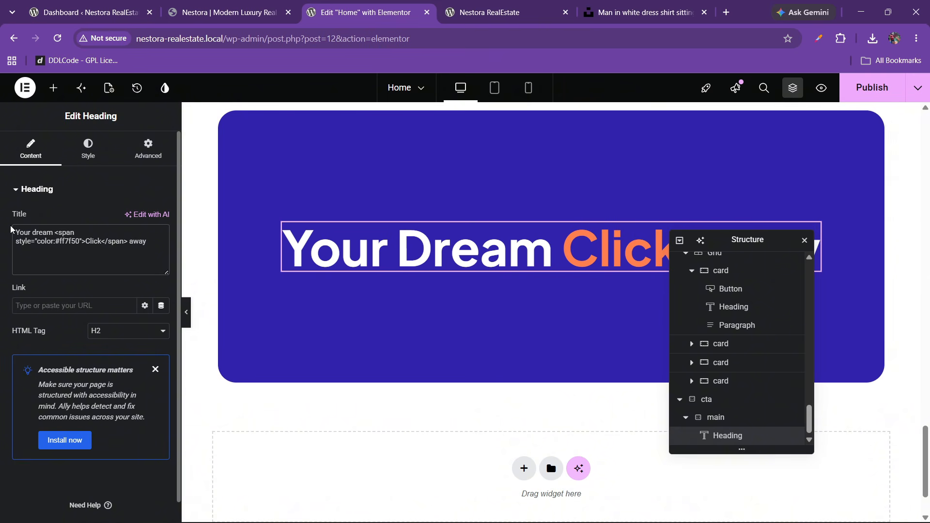
- Change the title's highlighted span word to "home" and its ending to "is waiting"
{"action": "type", "text": "home"}
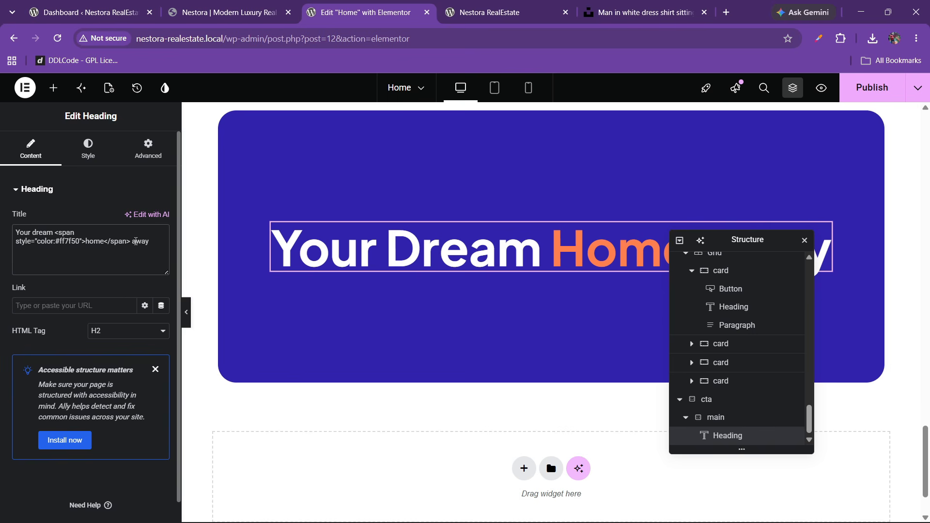
{"action": "key", "text": "BackSpace"}
{"action": "key", "text": "BackSpace"}
{"action": "key", "text": "BackSpace"}
{"action": "key", "text": "BackSpace"}
{"action": "type", "text": "is"}
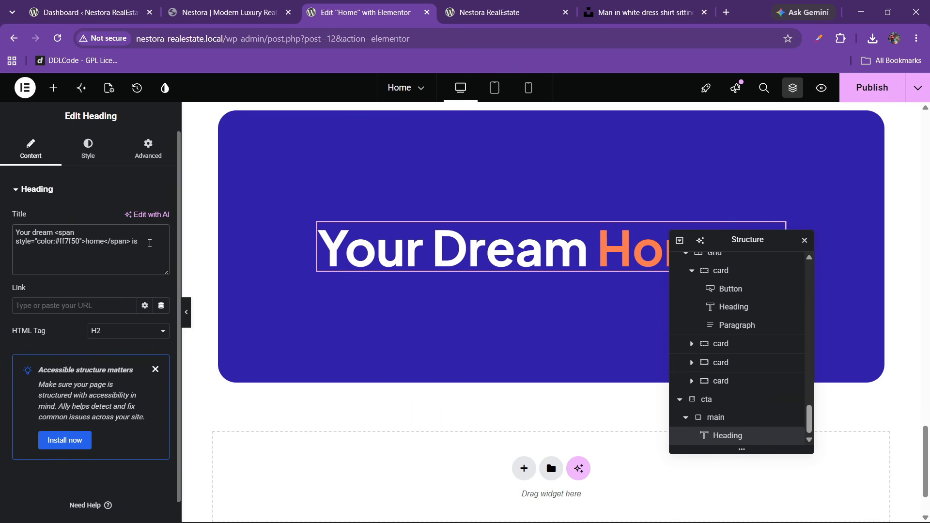
{"action": "type", "text": " waiti"}
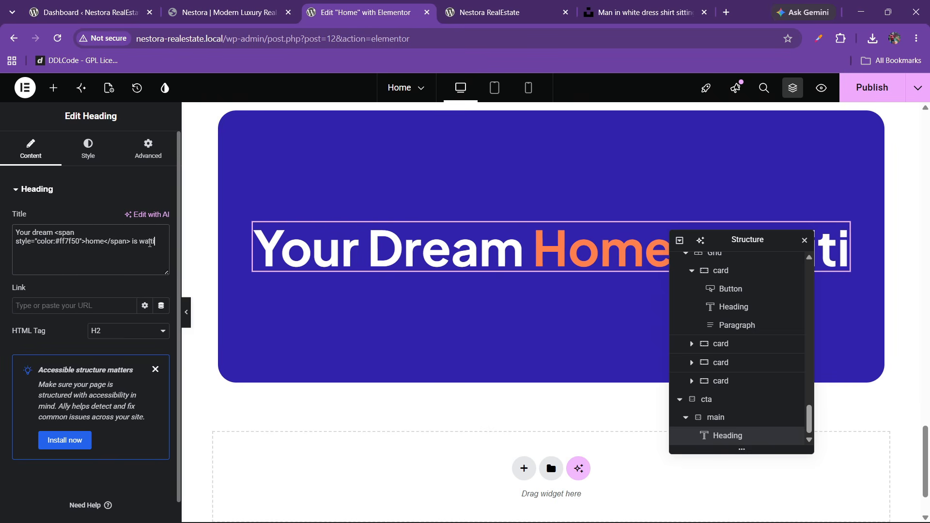
{"action": "key", "text": "BackSpace"}
{"action": "key", "text": "BackSpace"}
{"action": "type", "text": "ting"}
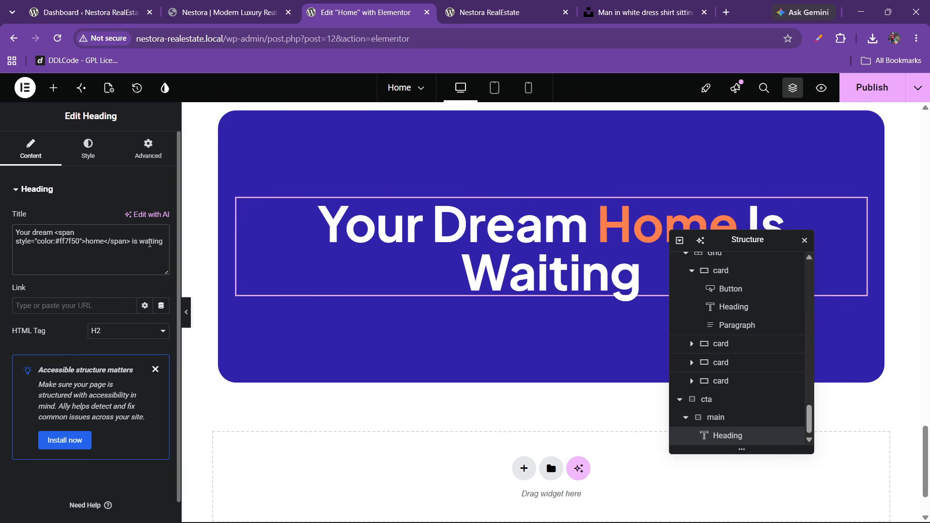
- Reduce the call-to-action heading's font size to 55 px and compare it with the reference banner
{"action": "left_click", "coordinate": [235, 5]}
{"action": "left_click", "coordinate": [347, 3]}
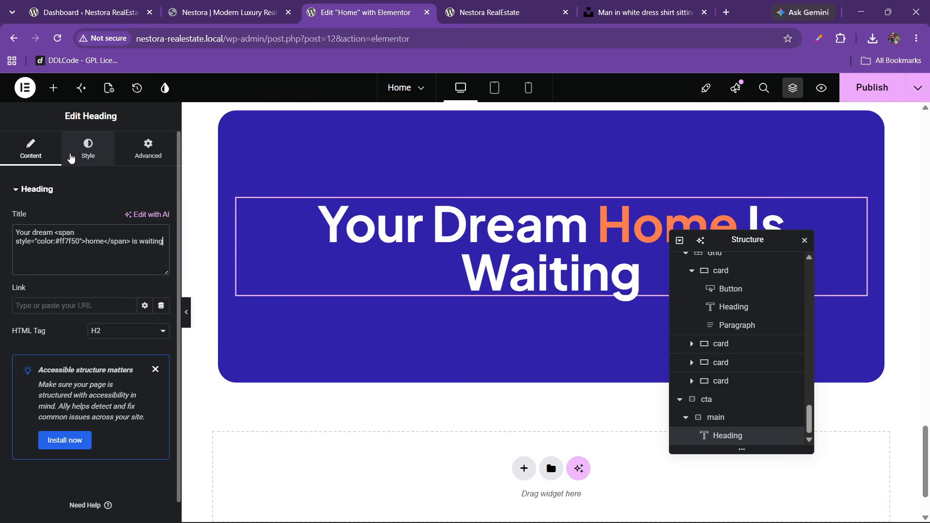
{"action": "left_click", "coordinate": [73, 155]}
{"action": "left_click", "coordinate": [161, 252]}
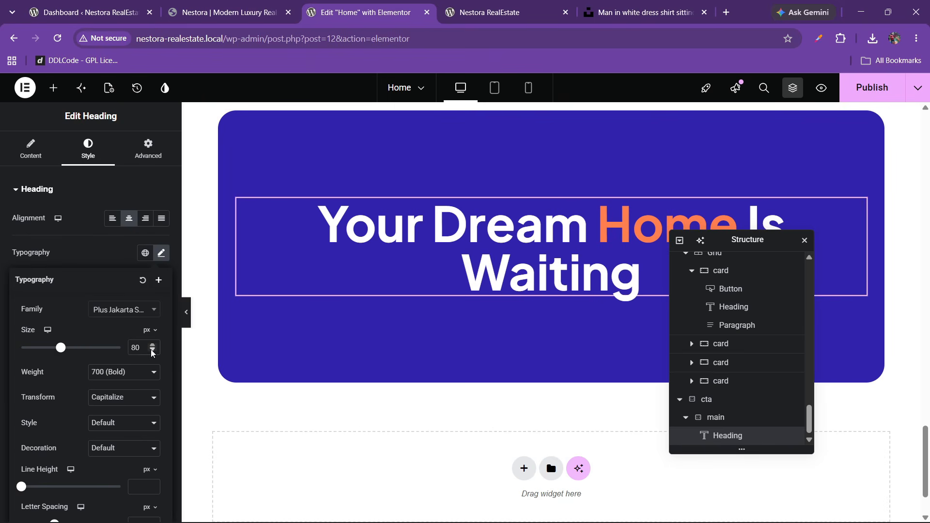
{"action": "left_click_drag", "start_coordinate": [152, 351], "coordinate": [152, 351]}
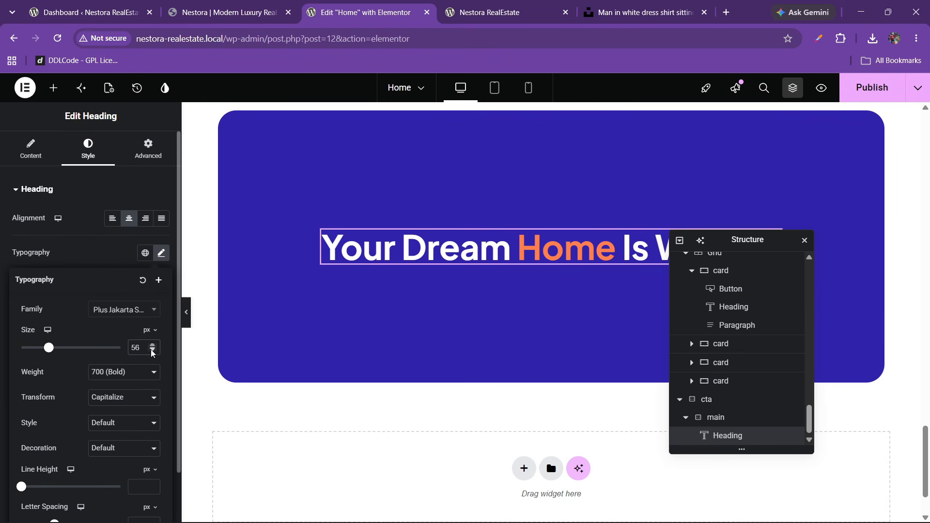
{"action": "left_click", "coordinate": [152, 351]}
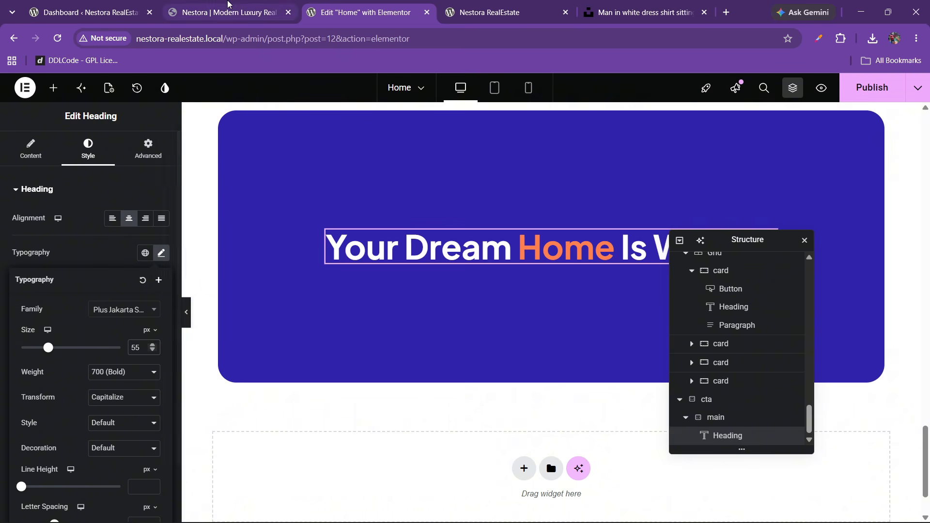
{"action": "left_click", "coordinate": [228, 5]}
{"action": "left_click", "coordinate": [367, 5]}
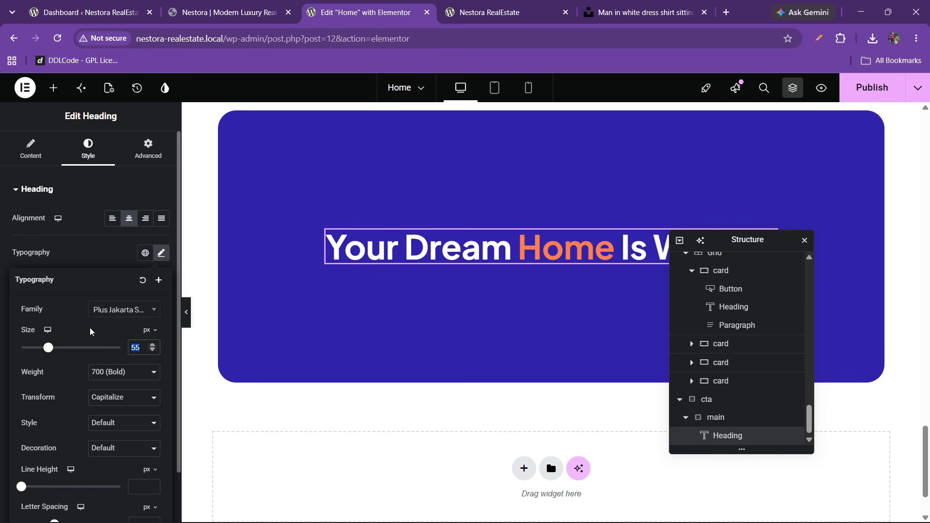
- Set the call-to-action heading's font size to 52 px and check it against the reference site's banner
{"action": "type", "text": "50"}
{"action": "key", "text": "BackSpace"}
{"action": "key", "text": "BackSpace"}
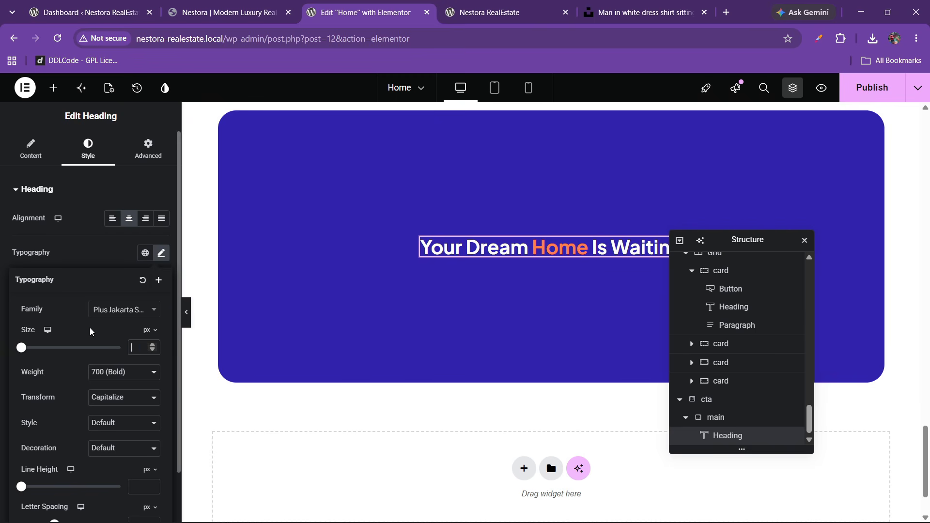
{"action": "type", "text": "52"}
{"action": "left_click", "coordinate": [228, 12]}
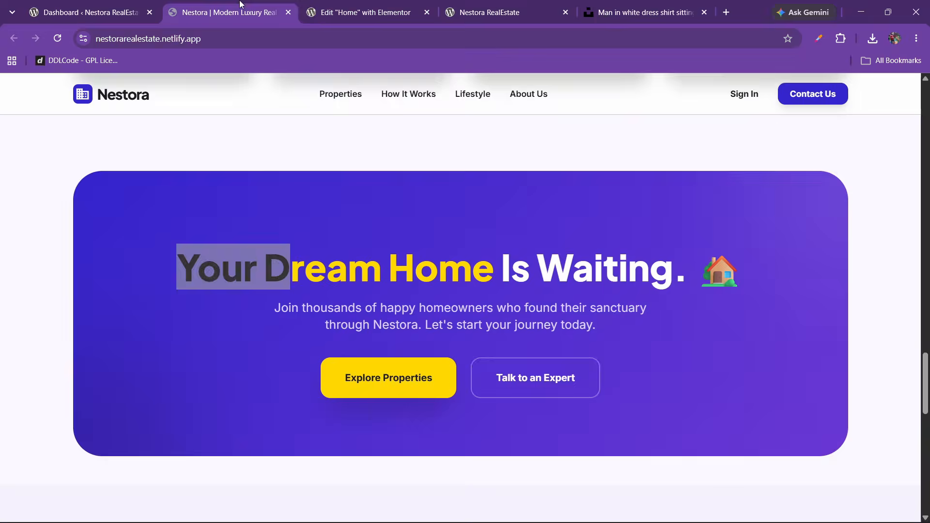
{"action": "left_click", "coordinate": [414, 4]}
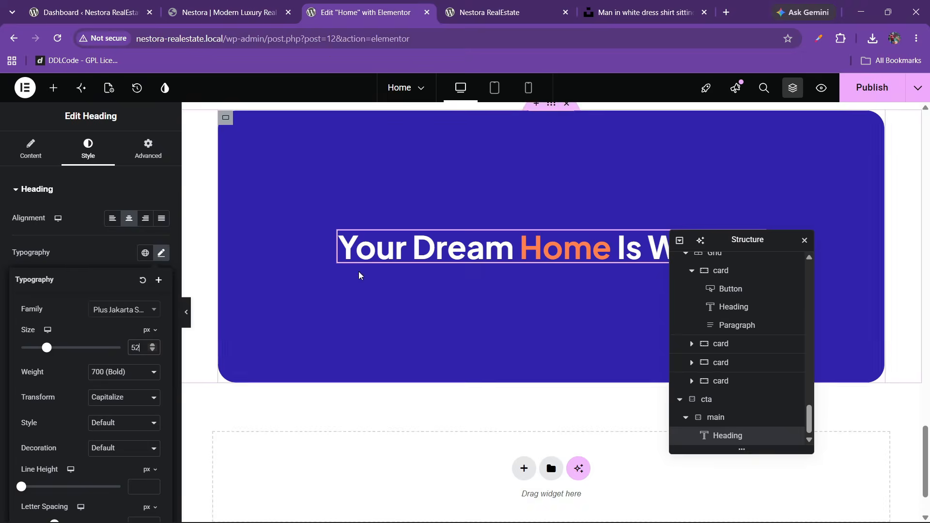
{"action": "left_click_drag", "start_coordinate": [729, 240], "coordinate": [317, 200]}
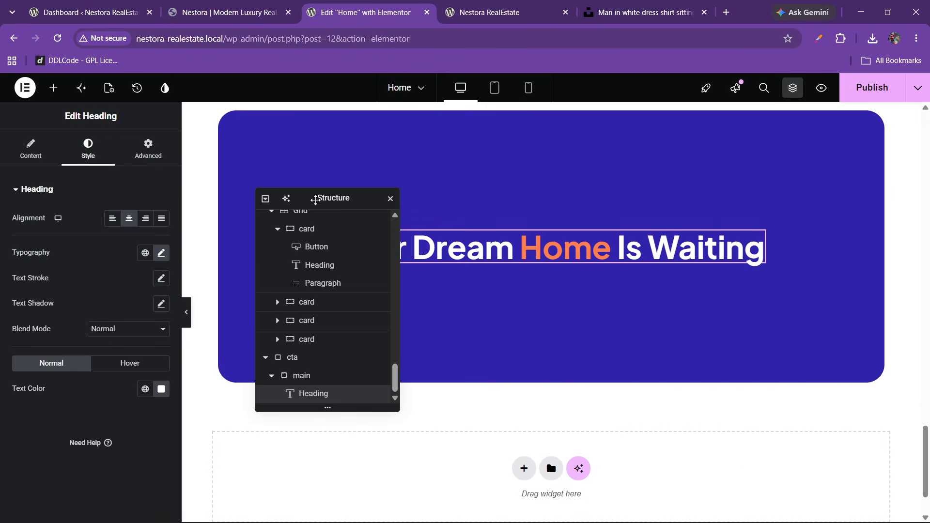
{"action": "left_click", "coordinate": [232, 12]}
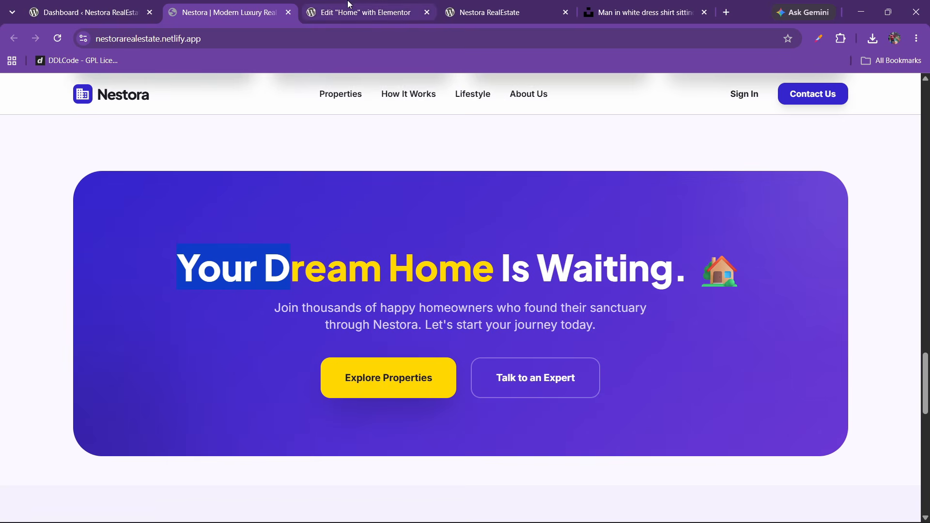
{"action": "left_click", "coordinate": [364, 12]}
- Set the call-to-action heading's typography to 60 px size and 800 (Extra Bold) weight, comparing with the reference banner
{"action": "left_click", "coordinate": [53, 88]}
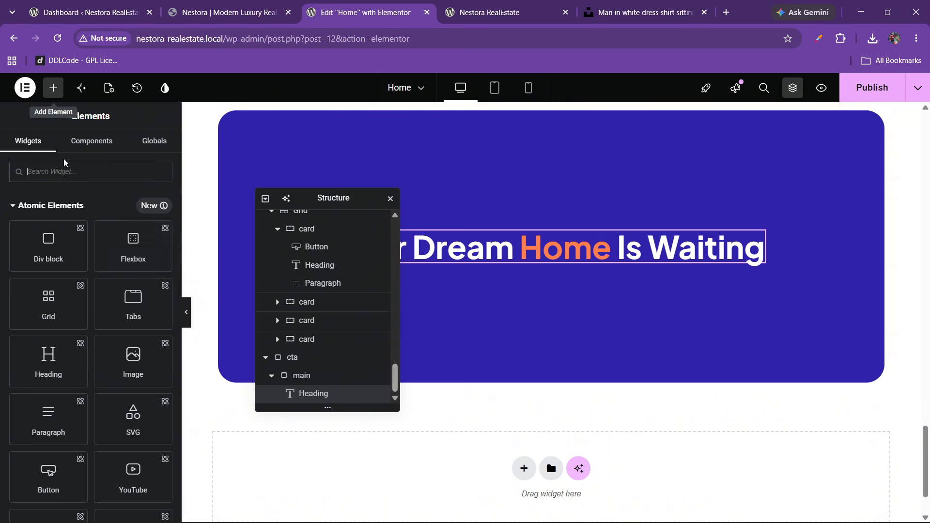
{"action": "scroll", "coordinate": [750, 278], "scroll_direction": "up", "scroll_amount": 1}
{"action": "scroll", "coordinate": [749, 279], "scroll_direction": "up", "scroll_amount": 3}
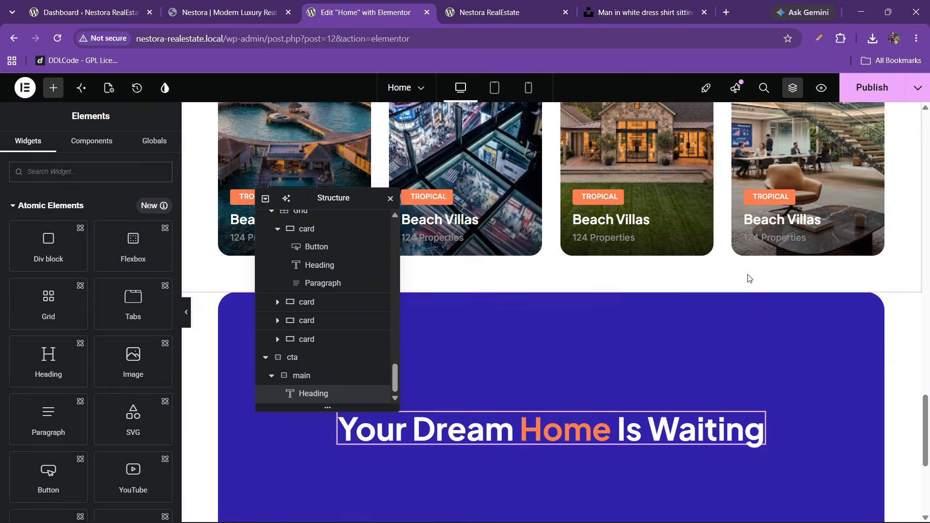
{"action": "left_click", "coordinate": [762, 417]}
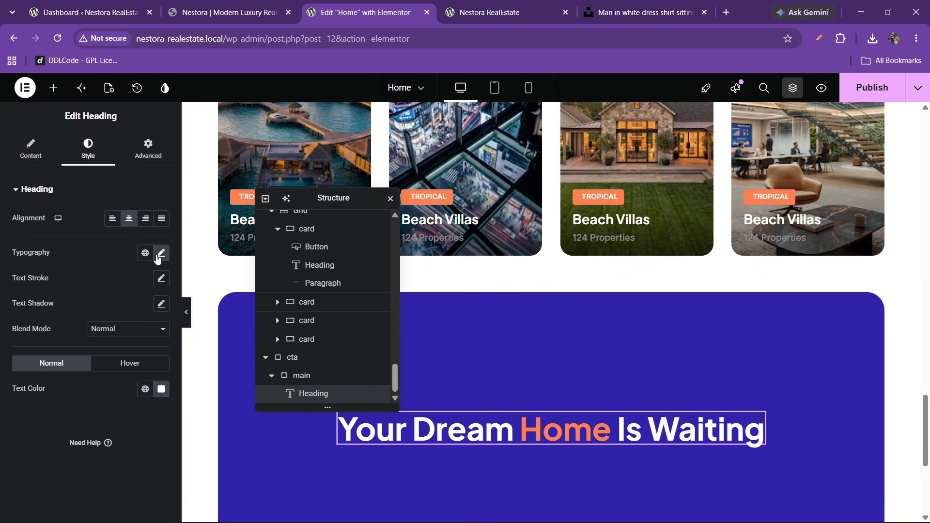
{"action": "left_click", "coordinate": [161, 253]}
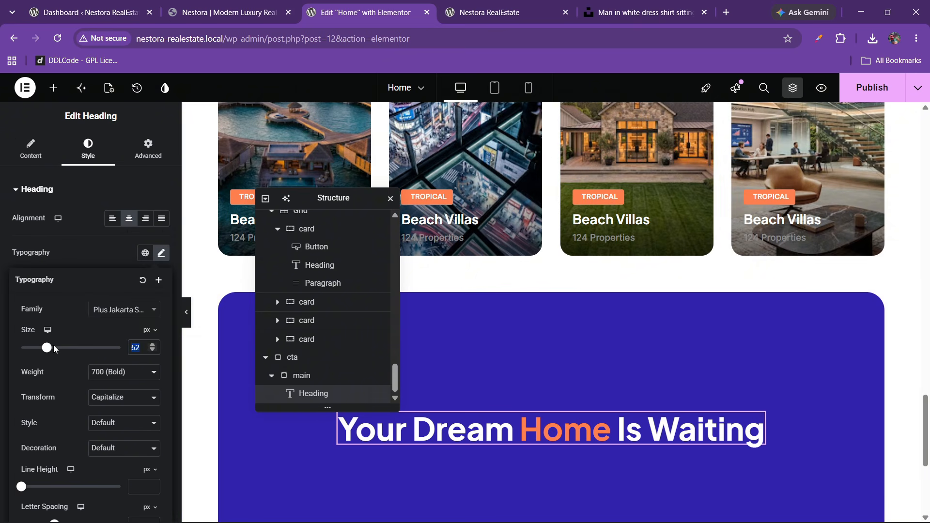
{"action": "left_click_drag", "start_coordinate": [53, 347], "coordinate": [55, 350]}
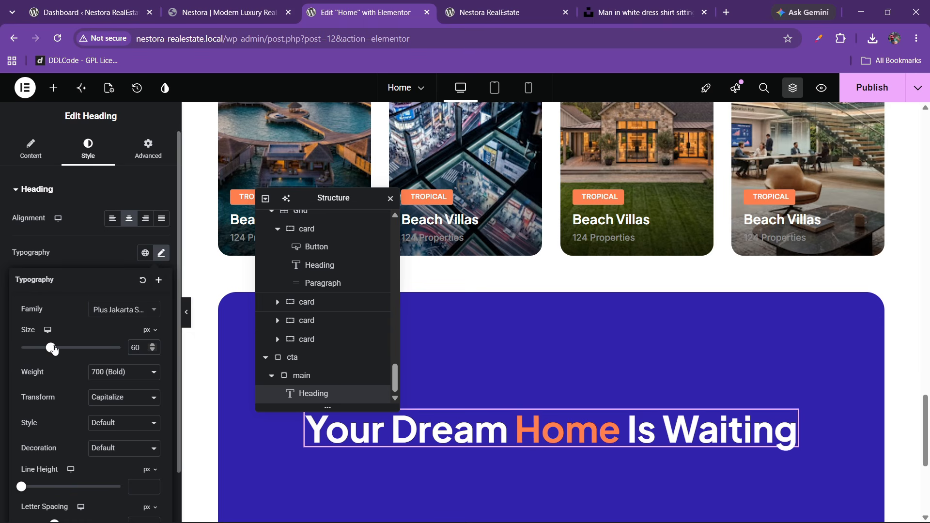
{"action": "left_click", "coordinate": [105, 372]}
{"action": "left_click", "coordinate": [109, 296]}
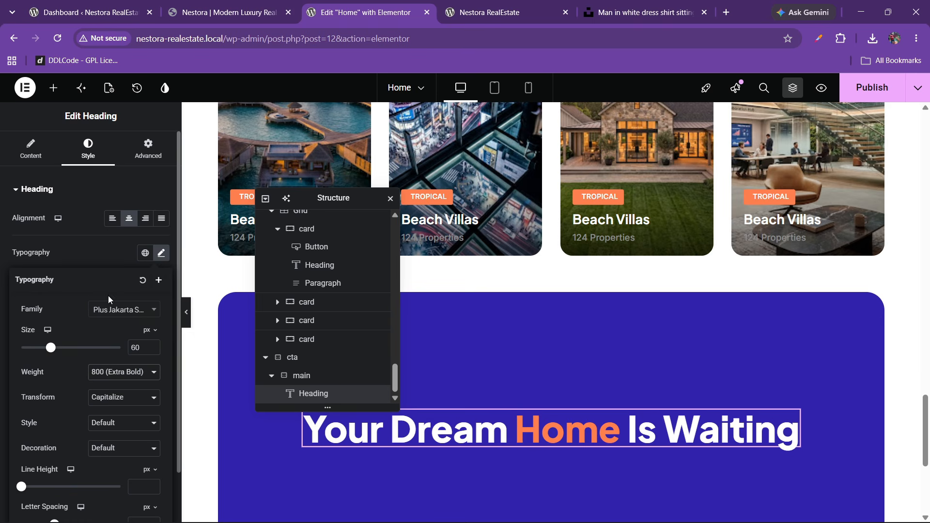
{"action": "left_click", "coordinate": [228, 2]}
{"action": "left_click", "coordinate": [417, 3]}
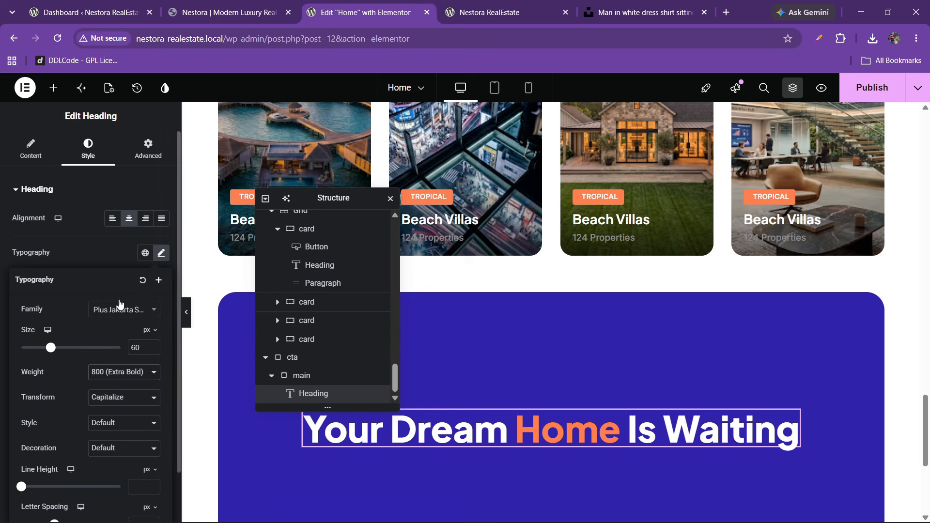
{"action": "left_click", "coordinate": [86, 198]}
{"action": "left_click", "coordinate": [71, 193]}
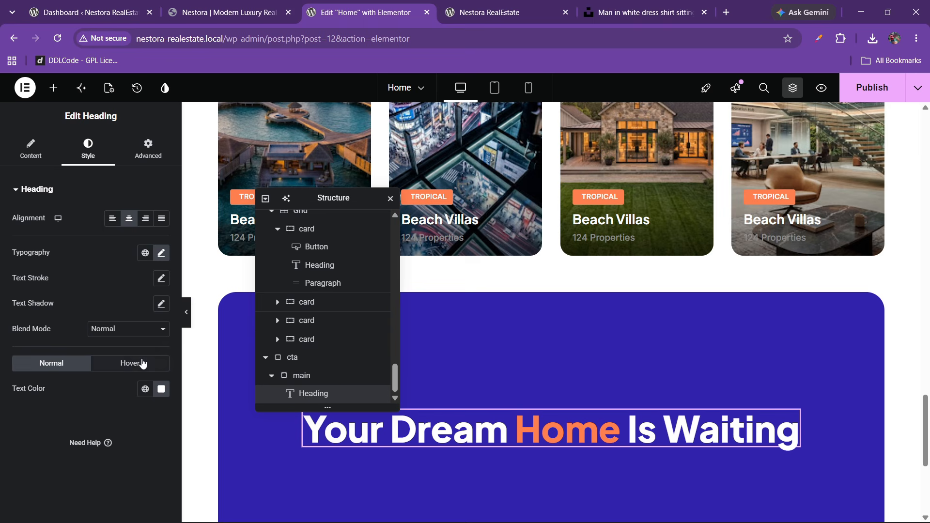
- Look up the global yellow and change the heading's span color to #ffd700, saving the page
{"action": "left_click", "coordinate": [145, 389]}
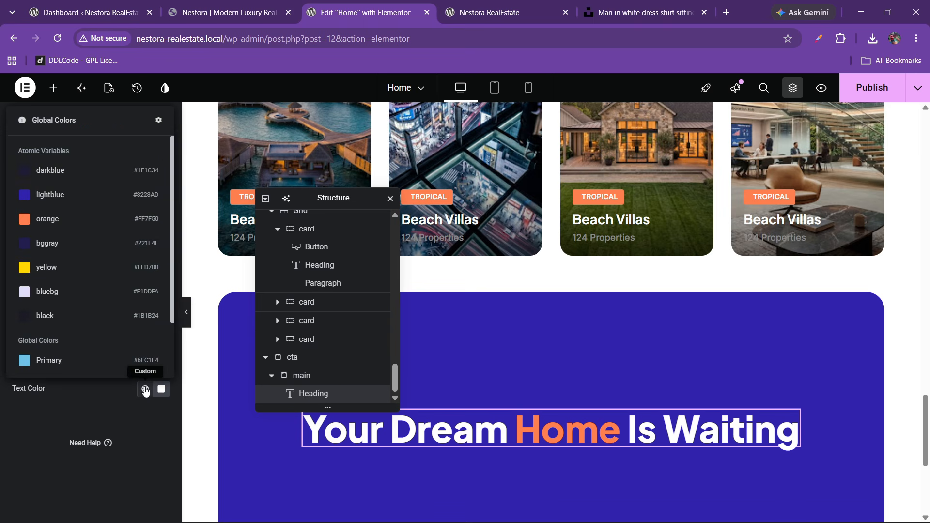
{"action": "left_click", "coordinate": [96, 407]}
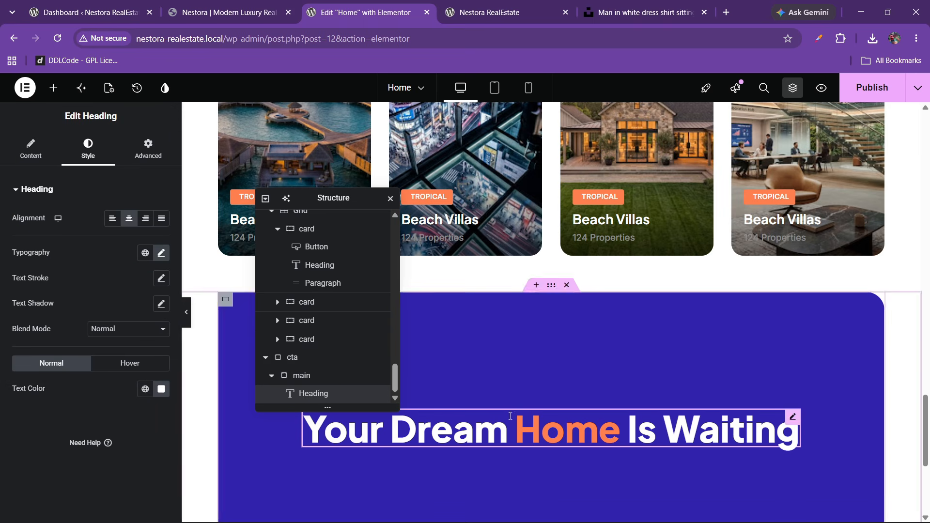
{"action": "left_click", "coordinate": [30, 149]}
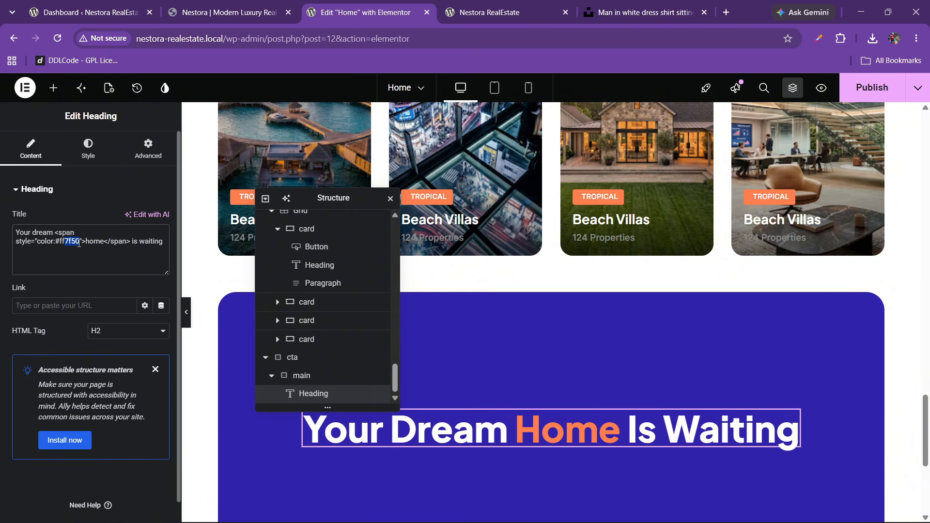
{"action": "type", "text": "d"}
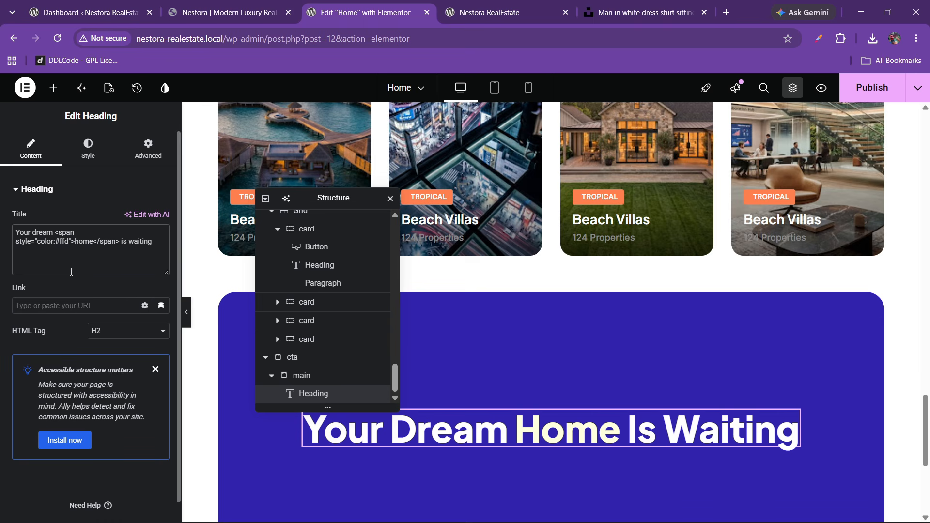
{"action": "type", "text": "700"}
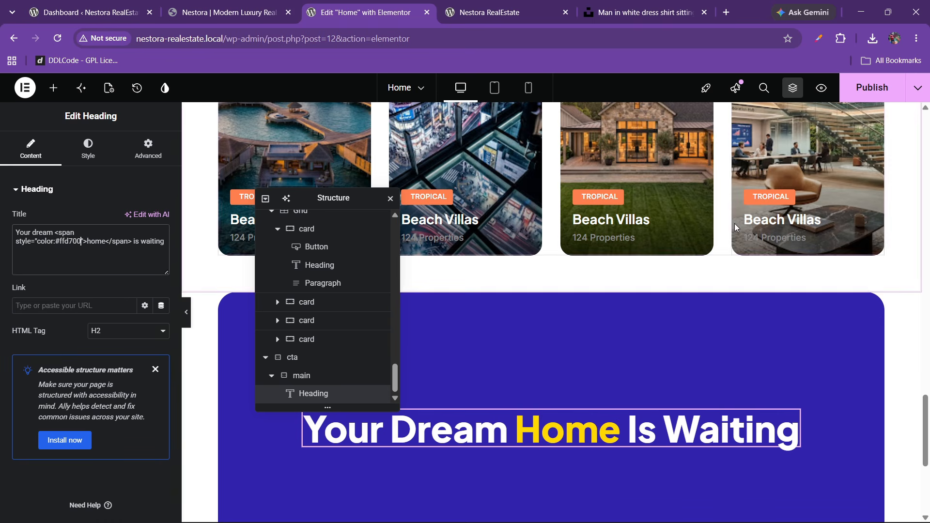
{"action": "left_click", "coordinate": [223, 12]}
{"action": "left_click", "coordinate": [331, 7]}
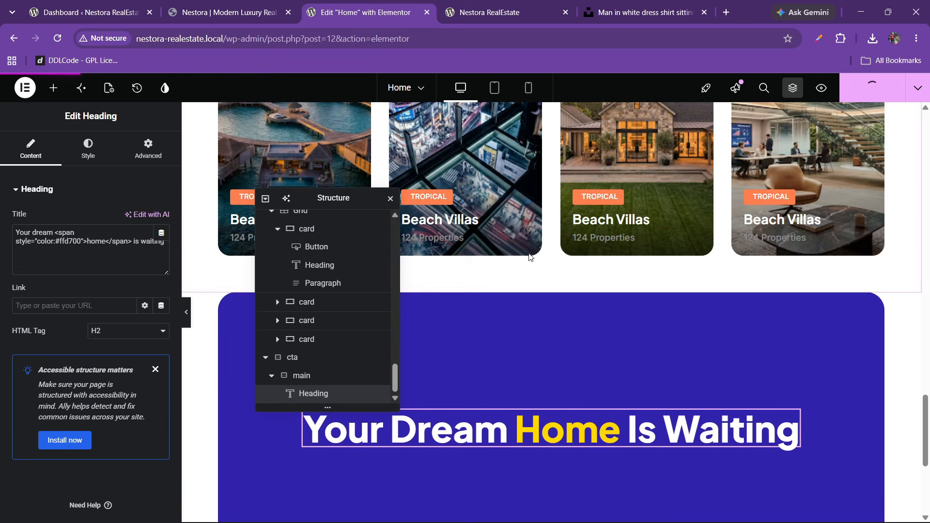
- Copy the description paragraph of the "Find a Home That Matches Your Lifestyle" section
{"action": "scroll", "coordinate": [534, 255], "scroll_direction": "up", "scroll_amount": 5}
{"action": "right_click", "coordinate": [535, 273]}
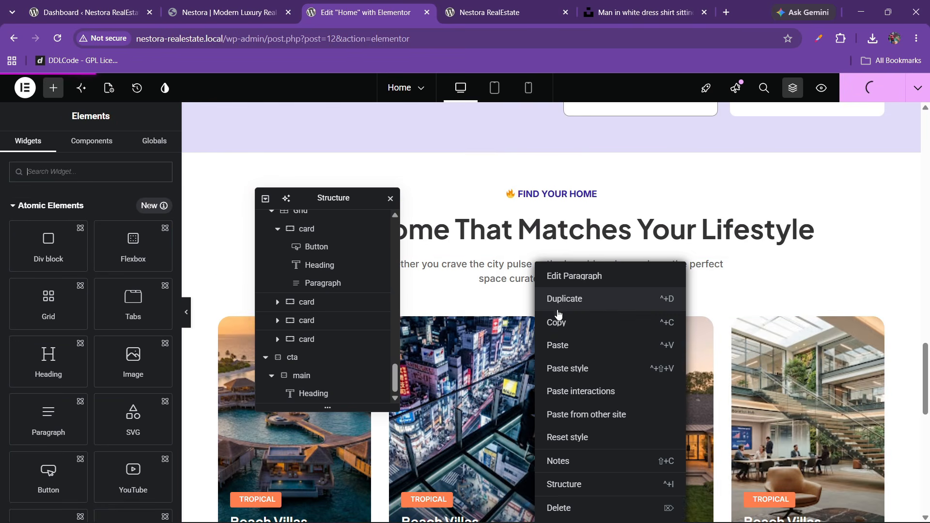
{"action": "left_click", "coordinate": [557, 320]}
{"action": "scroll", "coordinate": [534, 319], "scroll_direction": "down", "scroll_amount": 6}
{"action": "scroll", "coordinate": [522, 322], "scroll_direction": "up", "scroll_amount": 15}
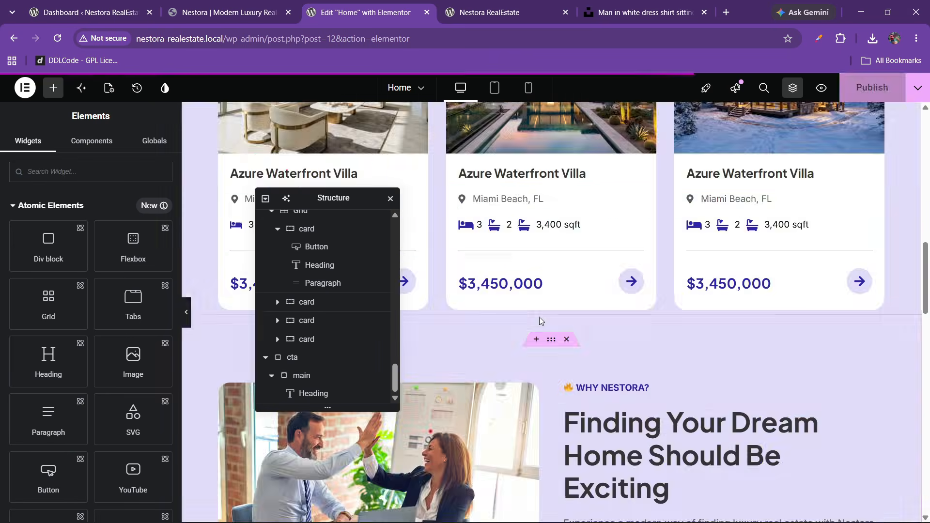
- Copy the white description paragraph below the hero heading "Your Next Home Is Just One Click Away"
{"action": "left_click_drag", "start_coordinate": [325, 198], "coordinate": [706, 201]}
{"action": "scroll", "coordinate": [411, 306], "scroll_direction": "down", "scroll_amount": 3}
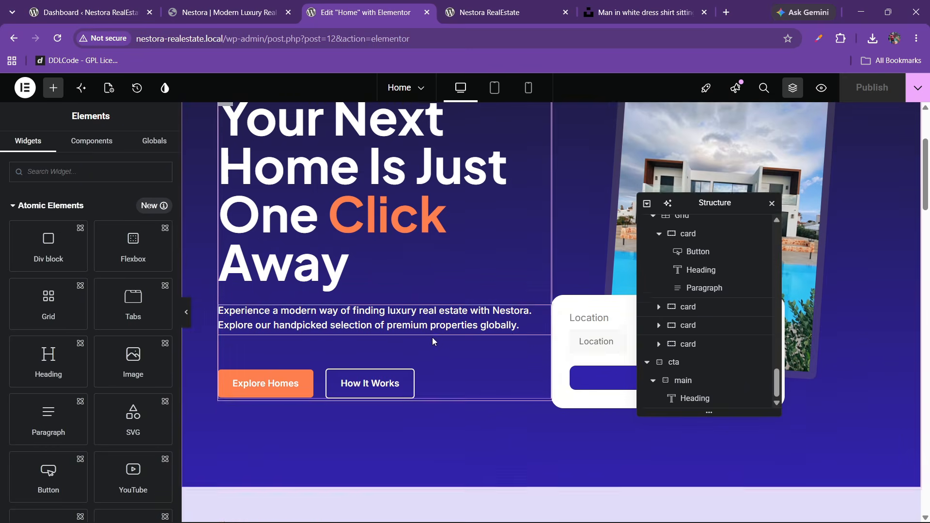
{"action": "right_click", "coordinate": [412, 306]}
{"action": "left_click", "coordinate": [429, 321]}
{"action": "scroll", "coordinate": [432, 316], "scroll_direction": "down", "scroll_amount": 6}
{"action": "scroll", "coordinate": [432, 316], "scroll_direction": "down", "scroll_amount": 10}
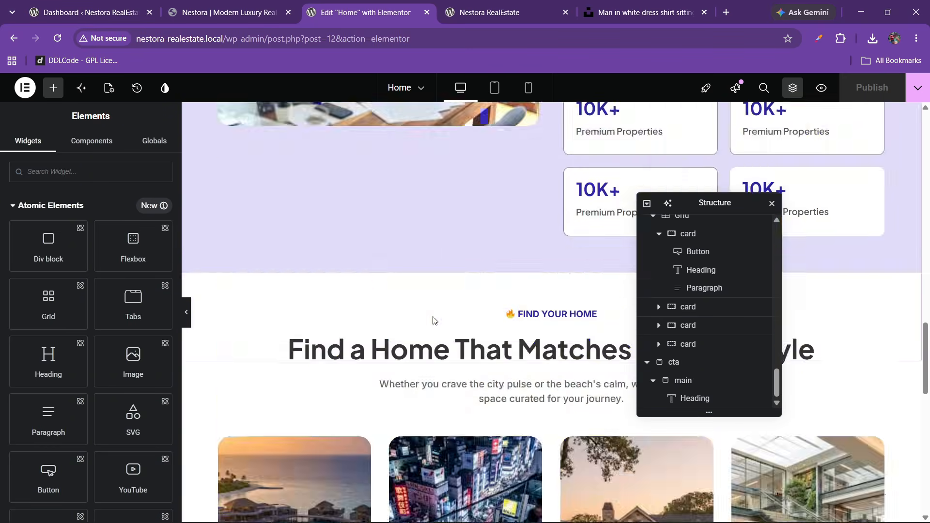
- Paste the copied hero paragraph below the "Your Dream Home Is Waiting" heading in the call-to-action banner
{"action": "right_click", "coordinate": [443, 173]}
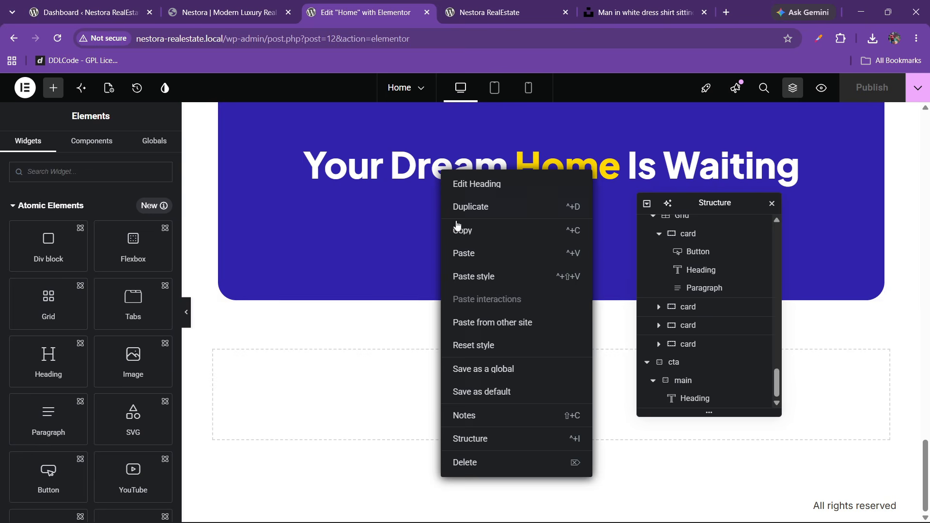
{"action": "left_click", "coordinate": [463, 274]}
{"action": "right_click", "coordinate": [491, 168]}
{"action": "left_click", "coordinate": [513, 268]}
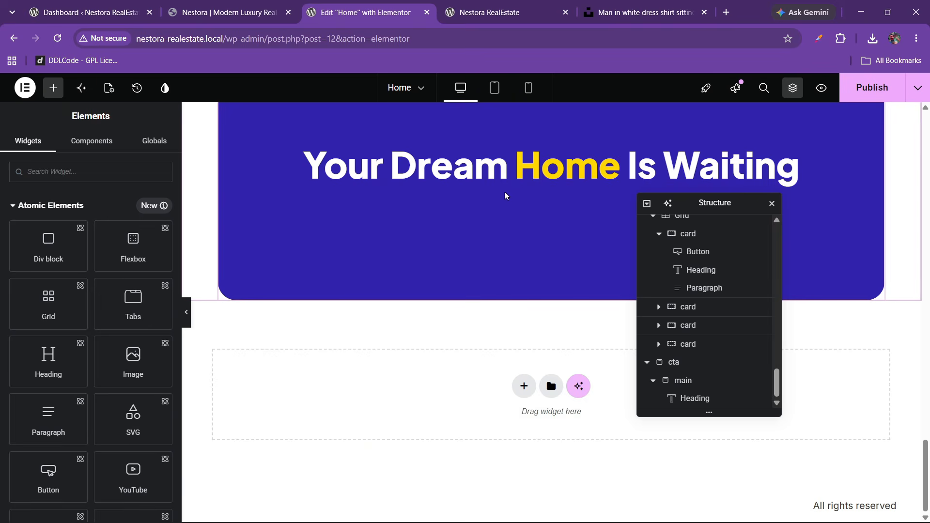
{"action": "right_click", "coordinate": [512, 182]}
{"action": "left_click", "coordinate": [531, 261]}
- Set the gaps of the banner's main flexbox to 20 px
{"action": "scroll", "coordinate": [669, 329], "scroll_direction": "down", "scroll_amount": 1}
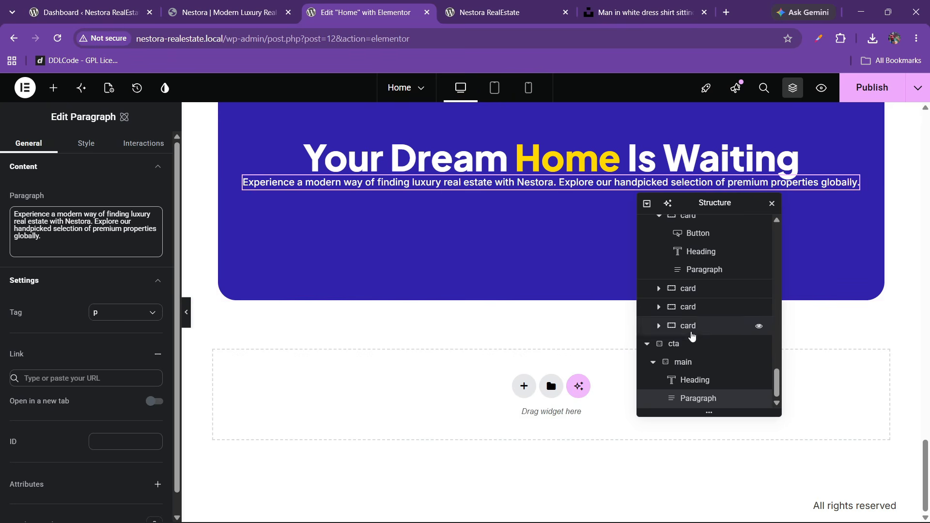
{"action": "left_click", "coordinate": [683, 362]}
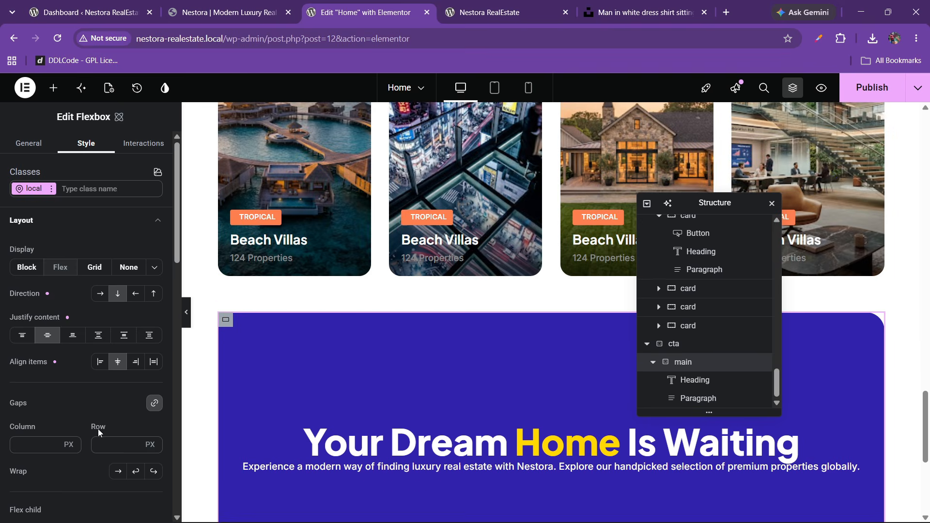
{"action": "left_click", "coordinate": [102, 445]}
{"action": "type", "text": "20"}
- Set the width of the paragraph in the call-to-action banner to 80%
{"action": "scroll", "coordinate": [406, 376], "scroll_direction": "down", "scroll_amount": 2}
{"action": "left_click", "coordinate": [423, 353]}
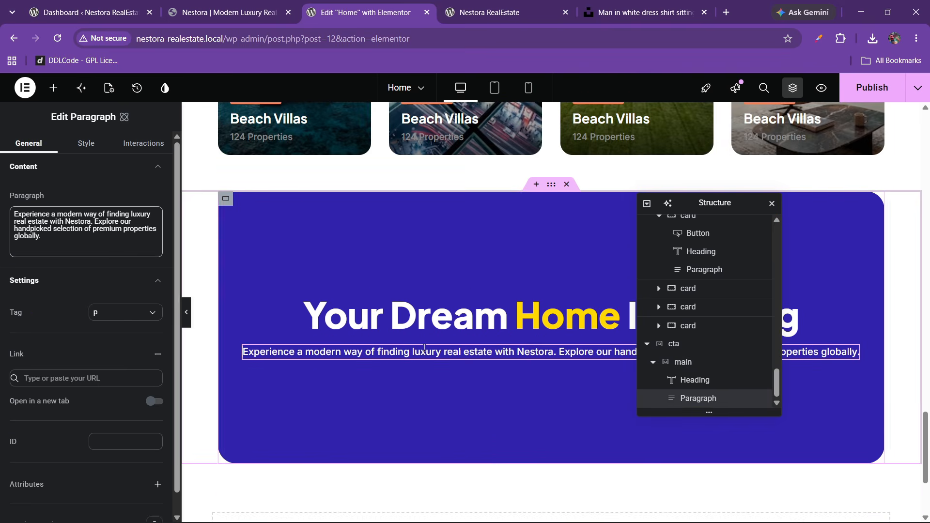
{"action": "left_click", "coordinate": [88, 145]}
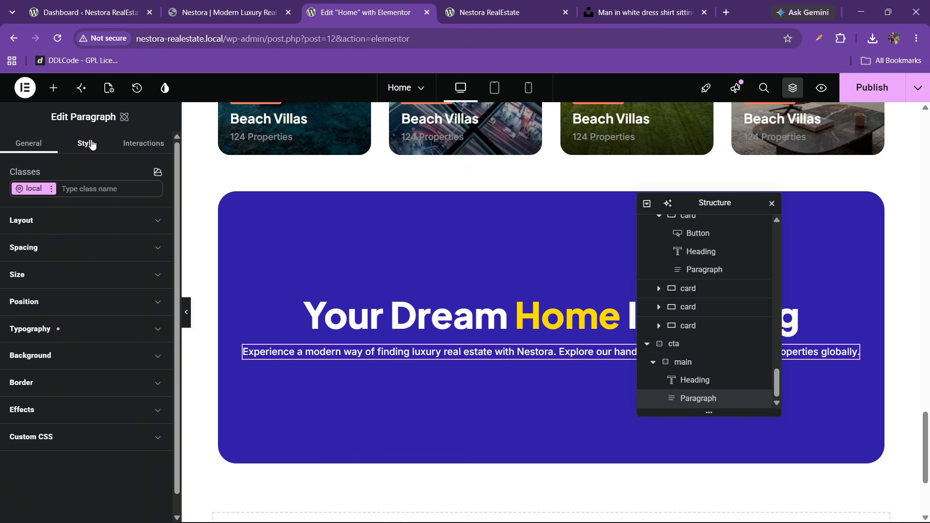
{"action": "left_click", "coordinate": [65, 274]}
{"action": "left_click", "coordinate": [29, 322]}
{"action": "left_click", "coordinate": [70, 321]}
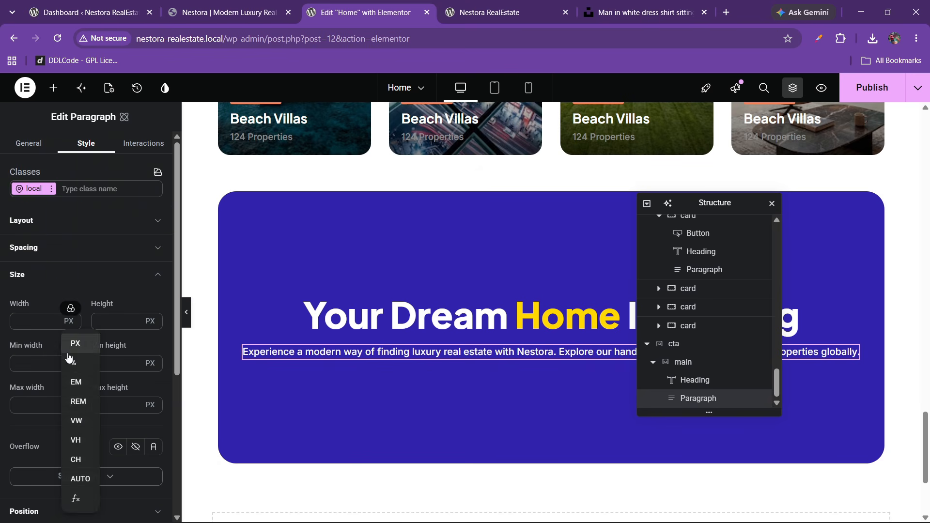
{"action": "left_click", "coordinate": [74, 361]}
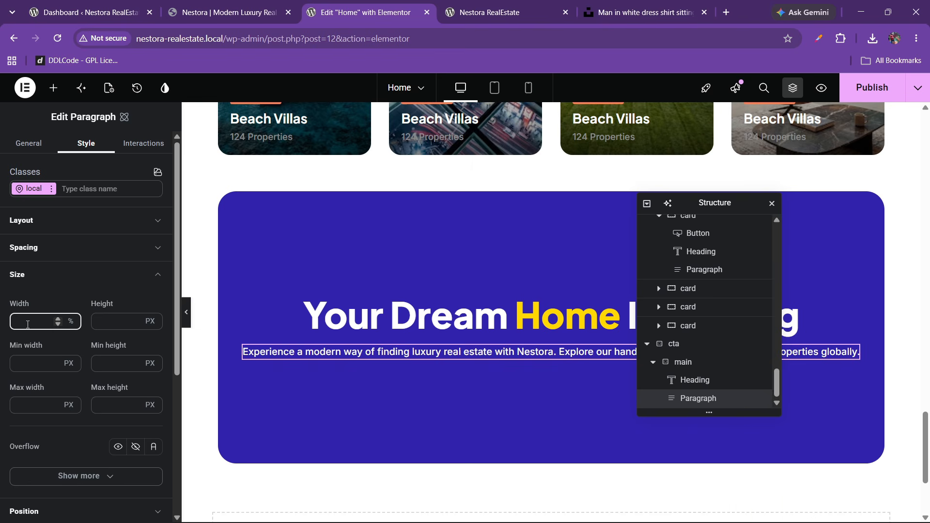
{"action": "type", "text": "8"}
{"action": "key", "text": "BackSpace"}
{"action": "type", "text": "80"}
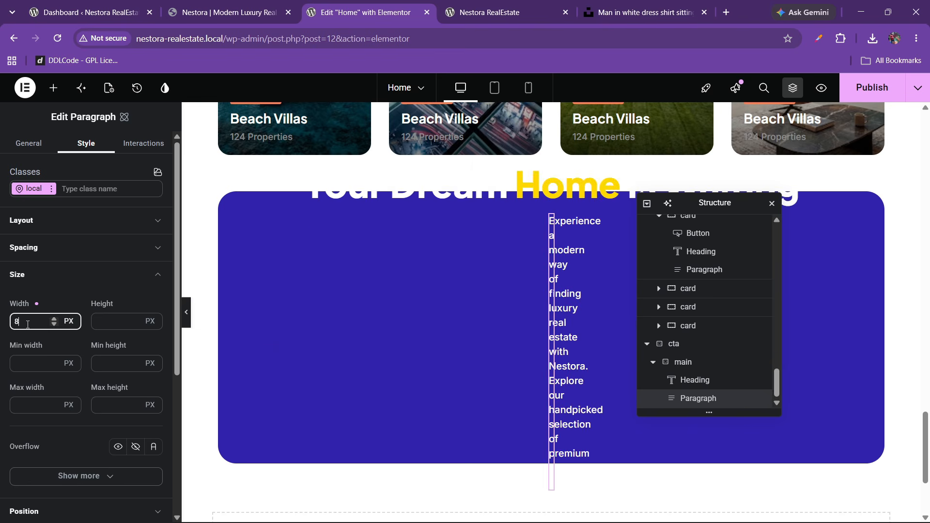
{"action": "left_click", "coordinate": [68, 321]}
{"action": "left_click", "coordinate": [68, 360]}
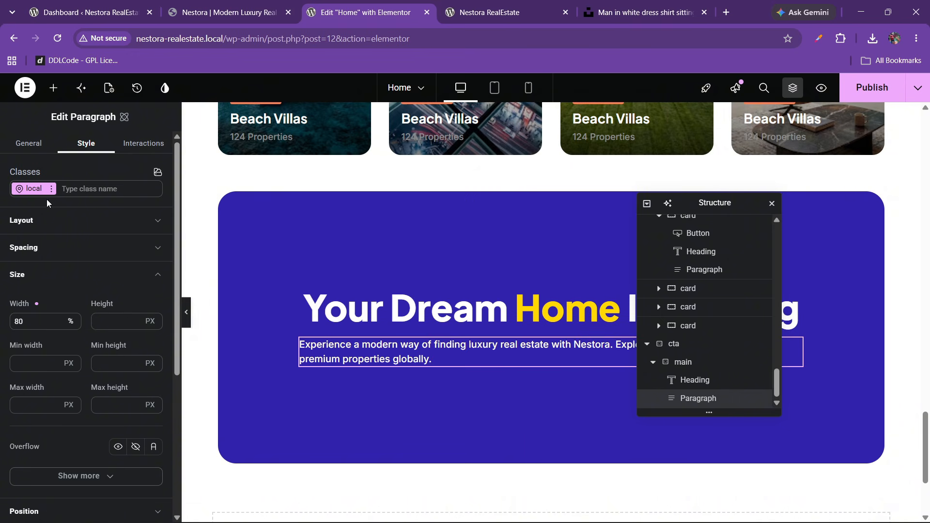
- Center-align the banner paragraph's text and set its width to 60%
{"action": "left_click", "coordinate": [42, 222]}
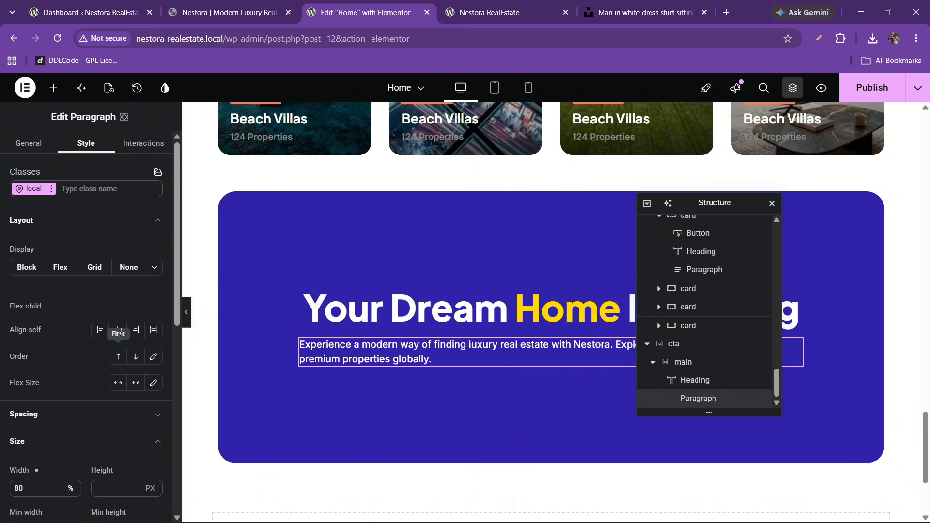
{"action": "scroll", "coordinate": [73, 322], "scroll_direction": "down", "scroll_amount": 8}
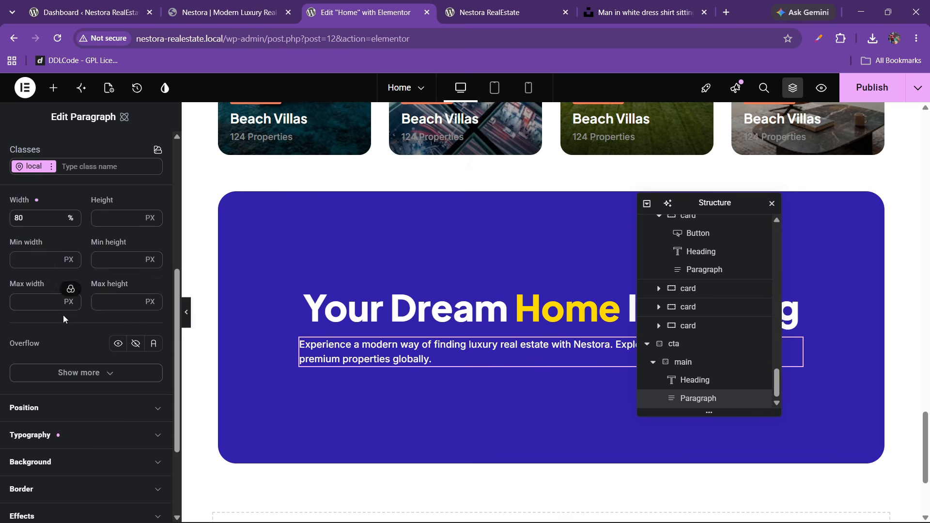
{"action": "left_click", "coordinate": [50, 312]}
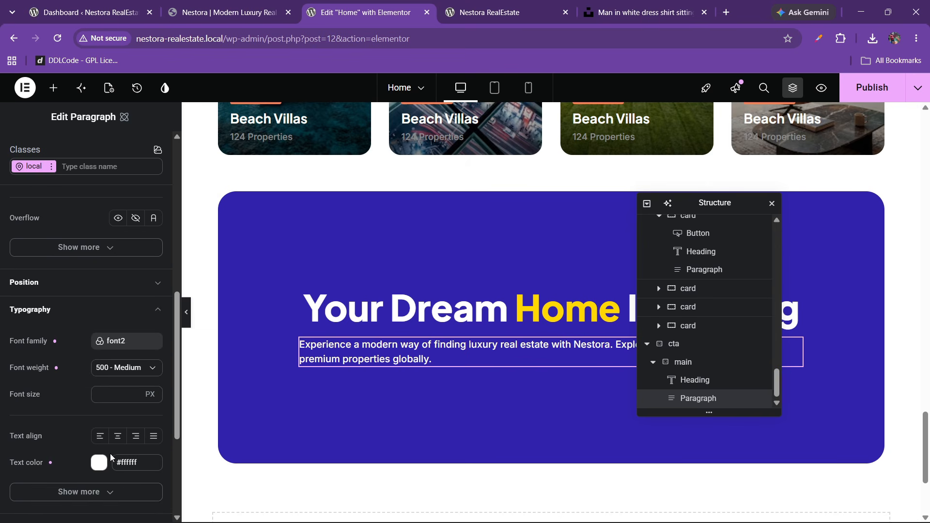
{"action": "left_click", "coordinate": [118, 440]}
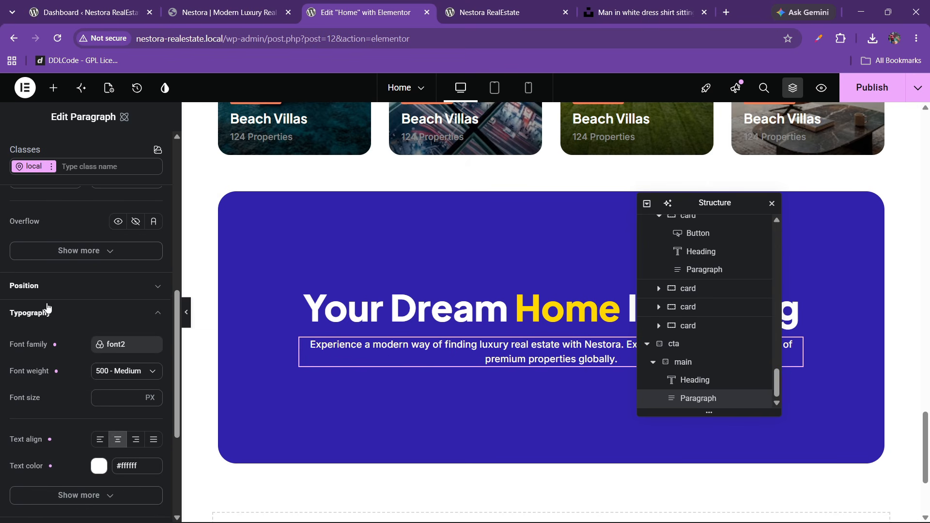
{"action": "scroll", "coordinate": [30, 286], "scroll_direction": "up", "scroll_amount": 5}
{"action": "double_click", "coordinate": [18, 274]}
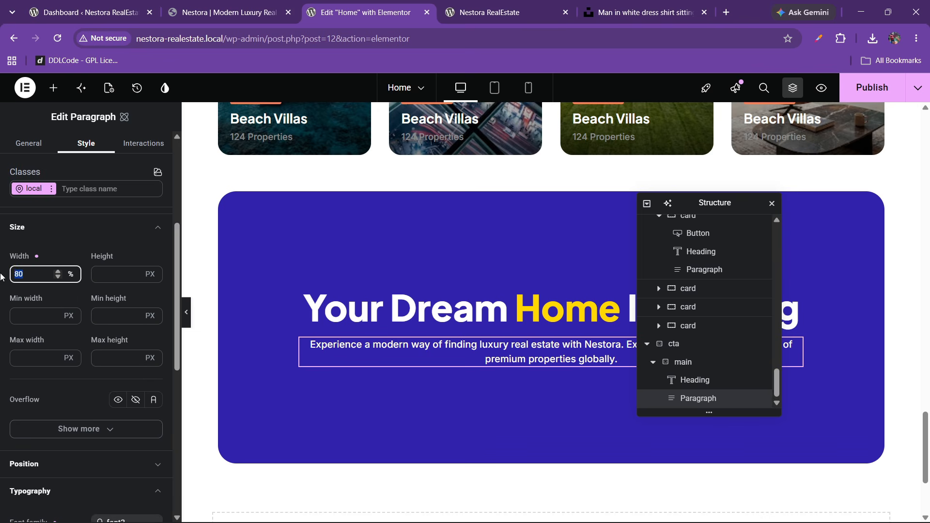
{"action": "type", "text": "60"}
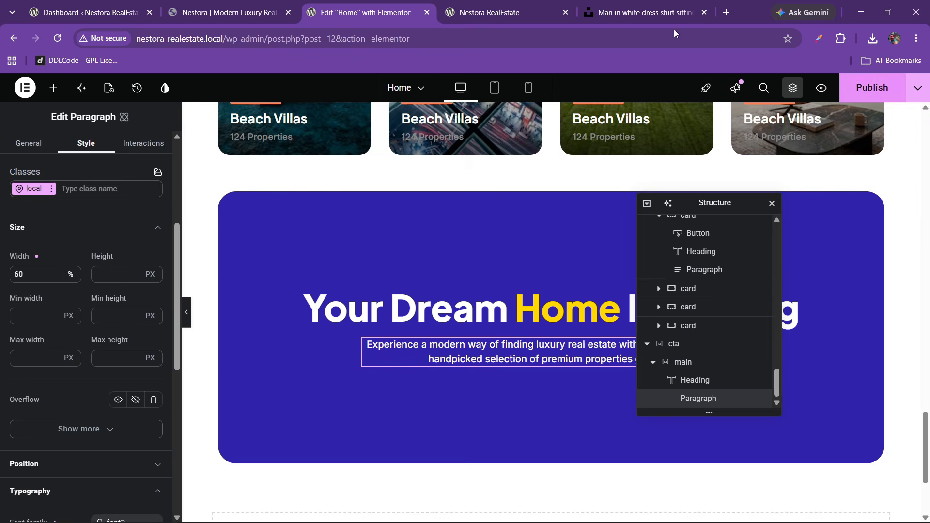
- Compare with the banner on the reference site and set the banner paragraph's text color to #f8f8f8
{"action": "left_click", "coordinate": [213, 4]}
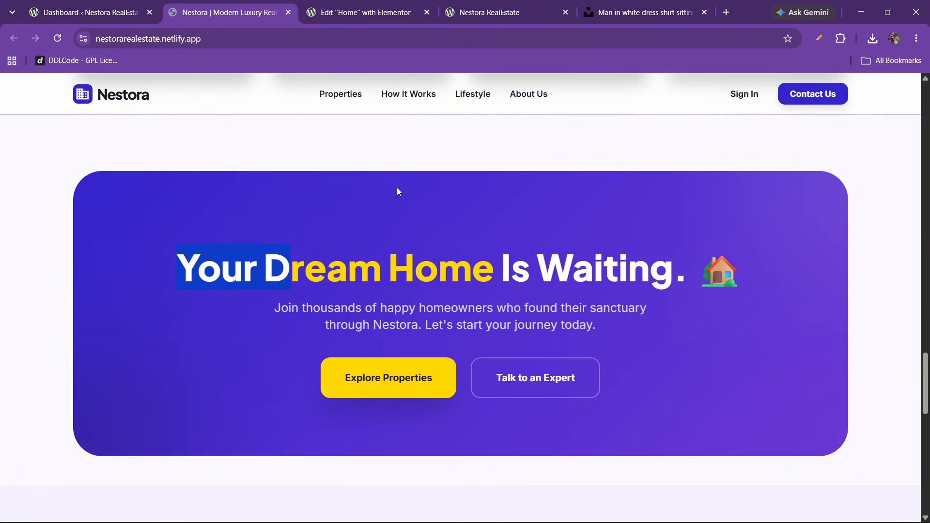
{"action": "left_click", "coordinate": [366, 12]}
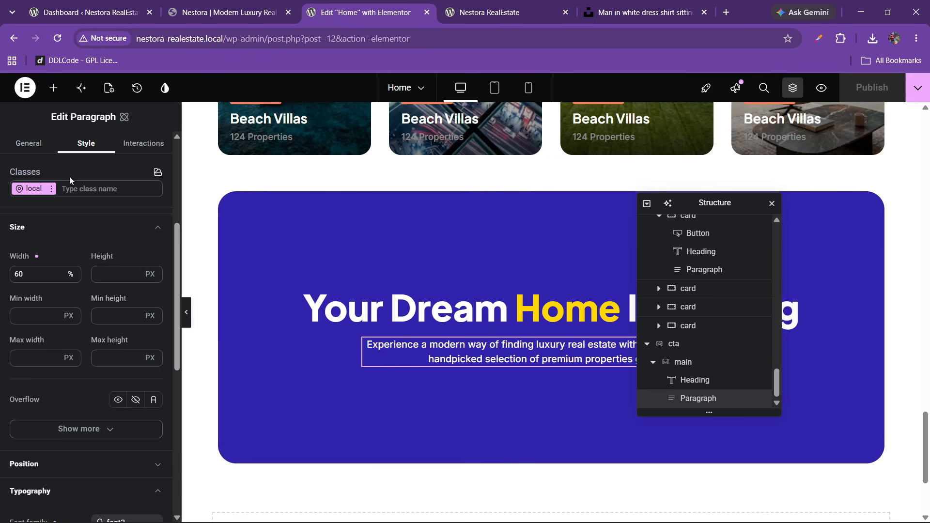
{"action": "scroll", "coordinate": [62, 283], "scroll_direction": "down", "scroll_amount": 6}
{"action": "left_click", "coordinate": [99, 341]}
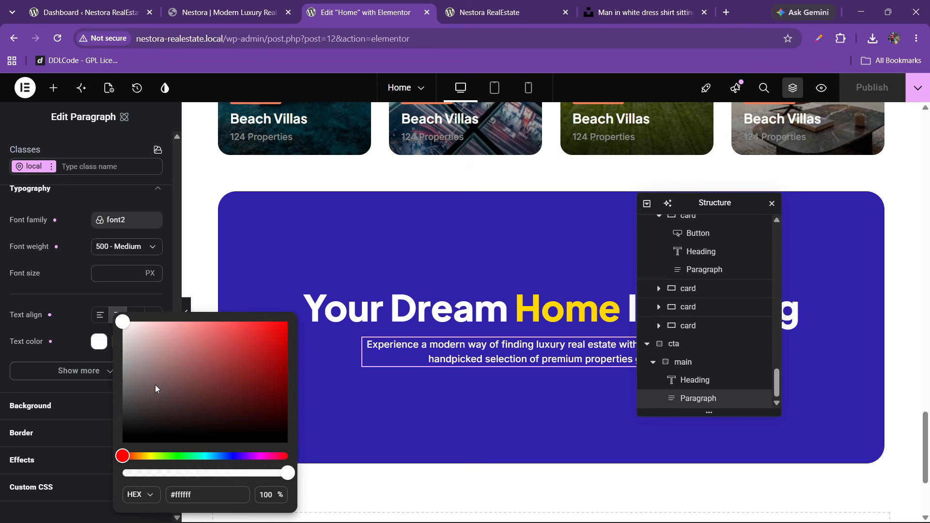
{"action": "left_click_drag", "start_coordinate": [155, 389], "coordinate": [117, 327]}
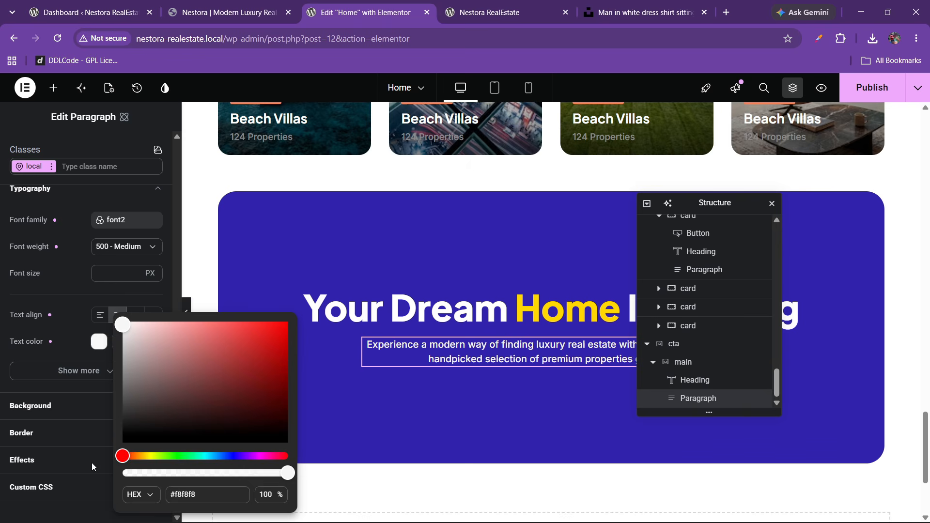
{"action": "left_click", "coordinate": [72, 415]}
- Copy the hero section's btn box containing the "Explore Homes" and "How It Works" buttons
{"action": "left_click", "coordinate": [184, 12]}
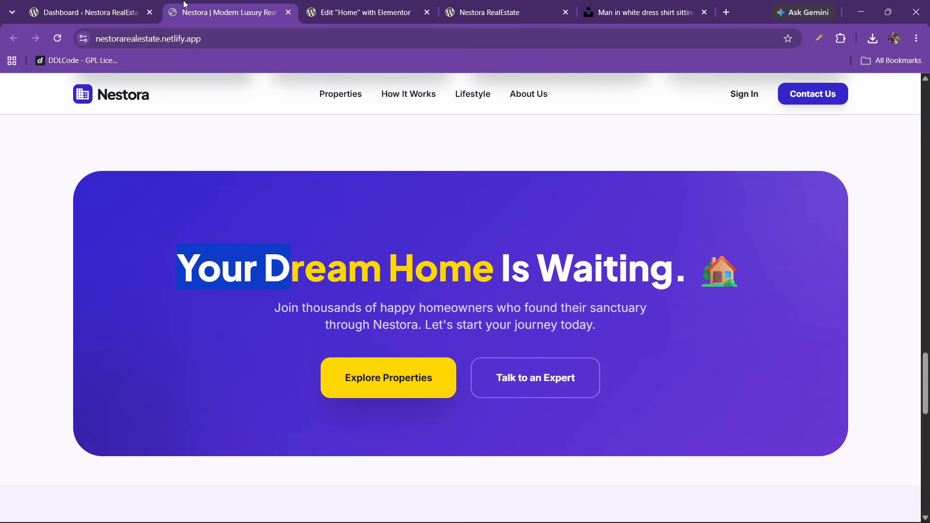
{"action": "scroll", "coordinate": [299, 312], "scroll_direction": "down", "scroll_amount": 3}
{"action": "left_click", "coordinate": [365, 12]}
{"action": "scroll", "coordinate": [519, 281], "scroll_direction": "up", "scroll_amount": 3}
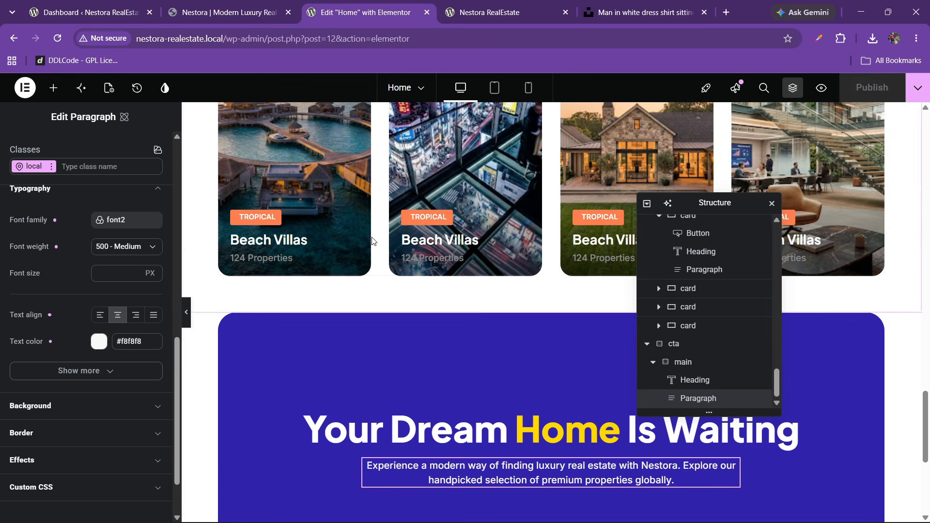
{"action": "scroll", "coordinate": [519, 281], "scroll_direction": "up", "scroll_amount": 20}
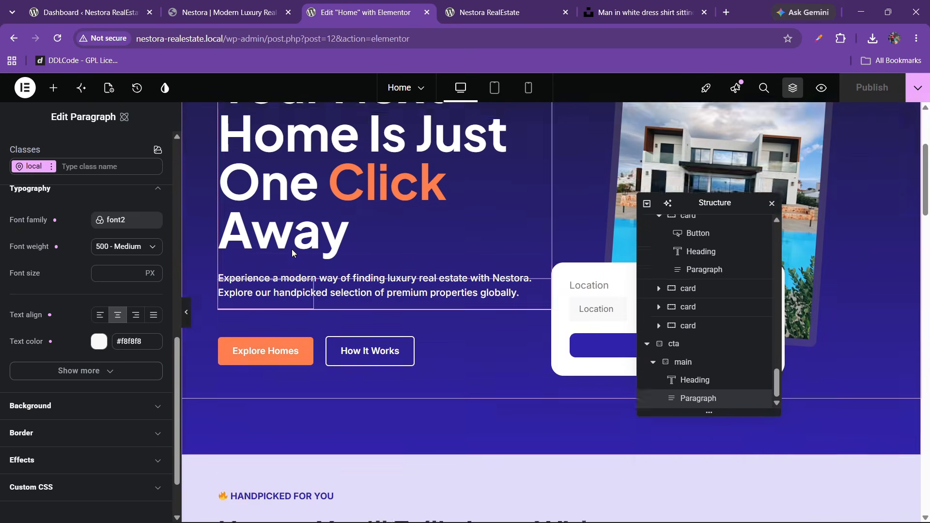
{"action": "left_click", "coordinate": [222, 393]}
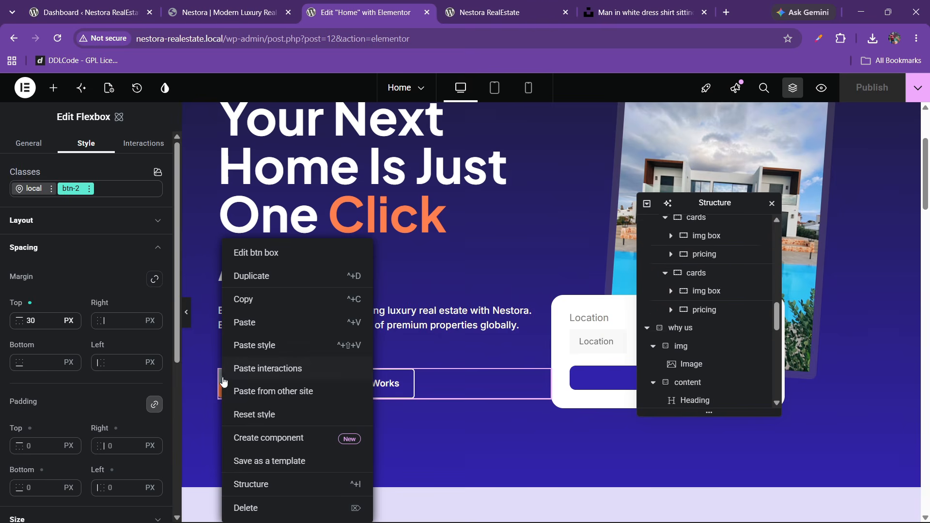
{"action": "right_click", "coordinate": [223, 392]}
{"action": "left_click", "coordinate": [266, 305]}
- Paste the copied btn box into the banner's main flexbox, below the paragraph
{"action": "scroll", "coordinate": [387, 328], "scroll_direction": "down", "scroll_amount": 20}
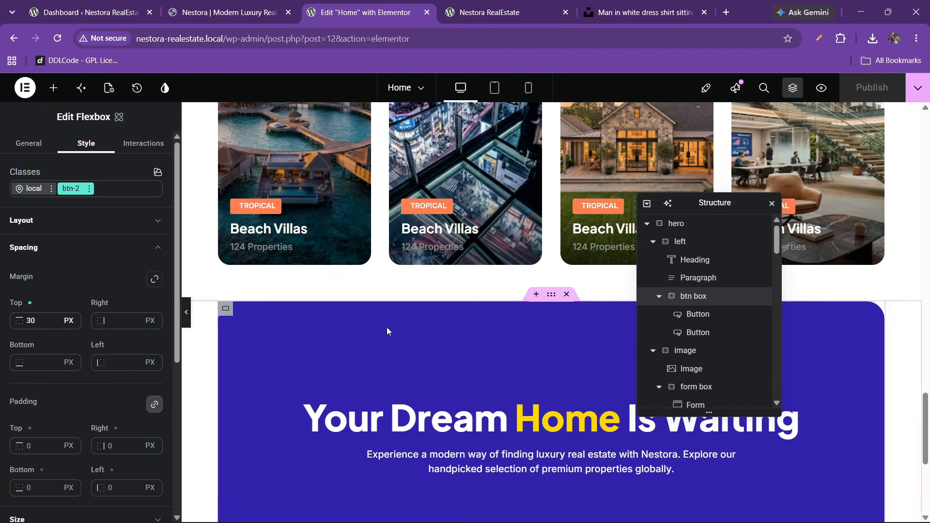
{"action": "scroll", "coordinate": [422, 374], "scroll_direction": "down", "scroll_amount": 4}
{"action": "right_click", "coordinate": [482, 264]}
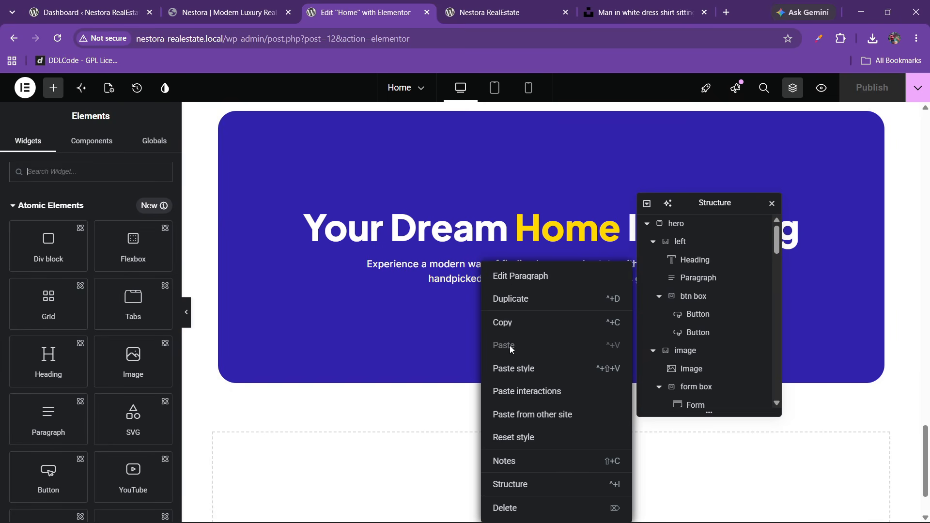
{"action": "left_click", "coordinate": [345, 316]}
{"action": "right_click", "coordinate": [378, 299]}
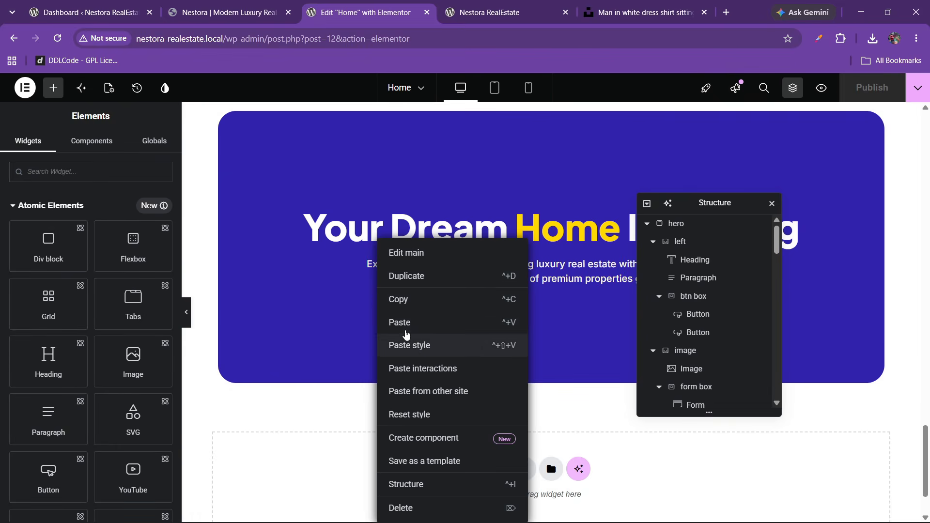
{"action": "left_click", "coordinate": [405, 323]}
- Lay out the banner's btn box as a row with its content justified to the center
{"action": "scroll", "coordinate": [693, 378], "scroll_direction": "down", "scroll_amount": 10}
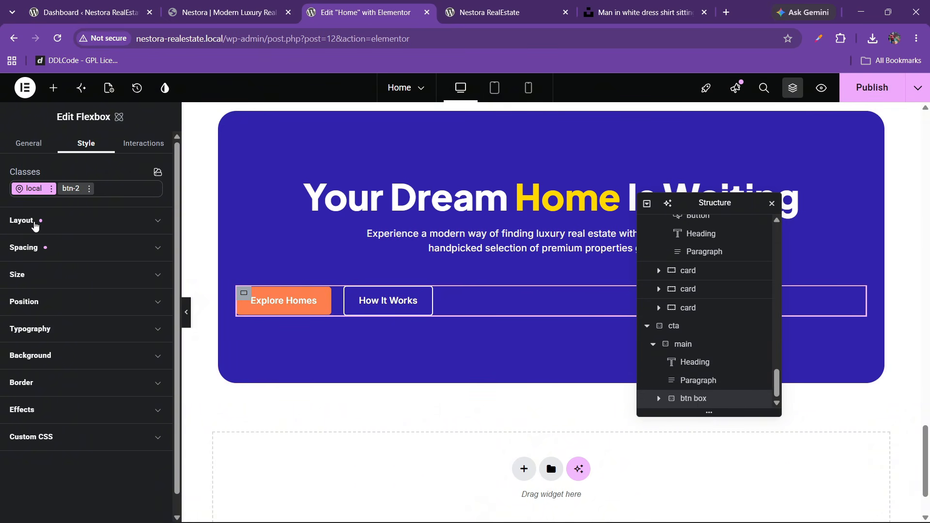
{"action": "left_click", "coordinate": [35, 224]}
{"action": "left_click", "coordinate": [116, 295]}
{"action": "left_click", "coordinate": [48, 335]}
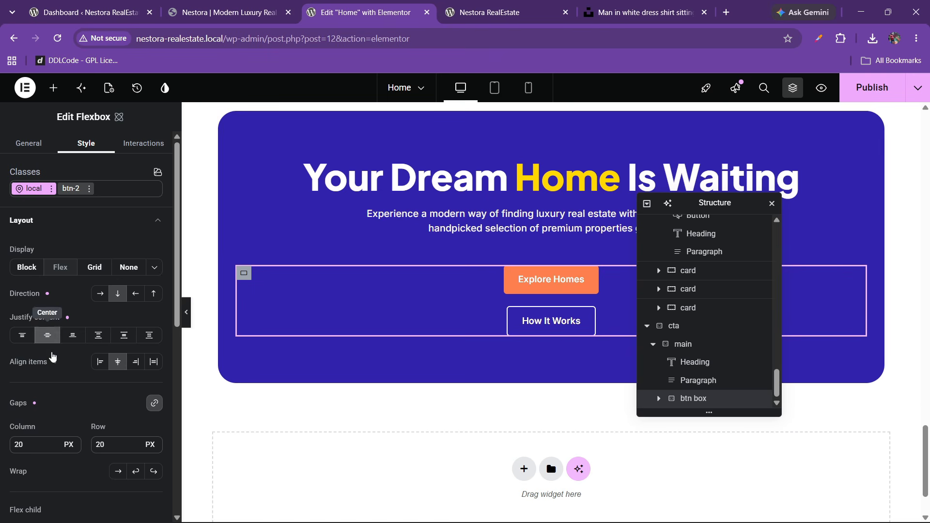
{"action": "left_click", "coordinate": [100, 294]}
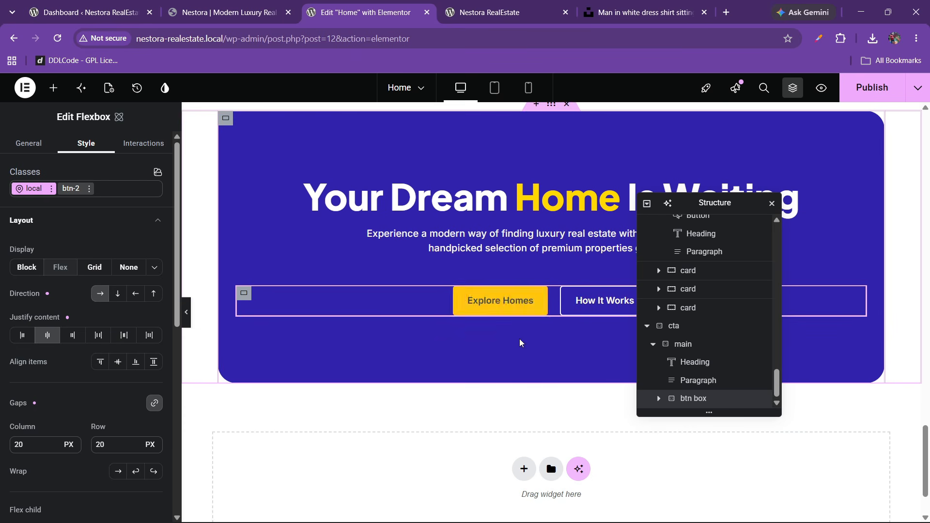
- Change the text of the banner's "Explore Homes" button to "explore properties", following the reference site
{"action": "left_click", "coordinate": [293, 7]}
{"action": "left_click", "coordinate": [321, 4]}
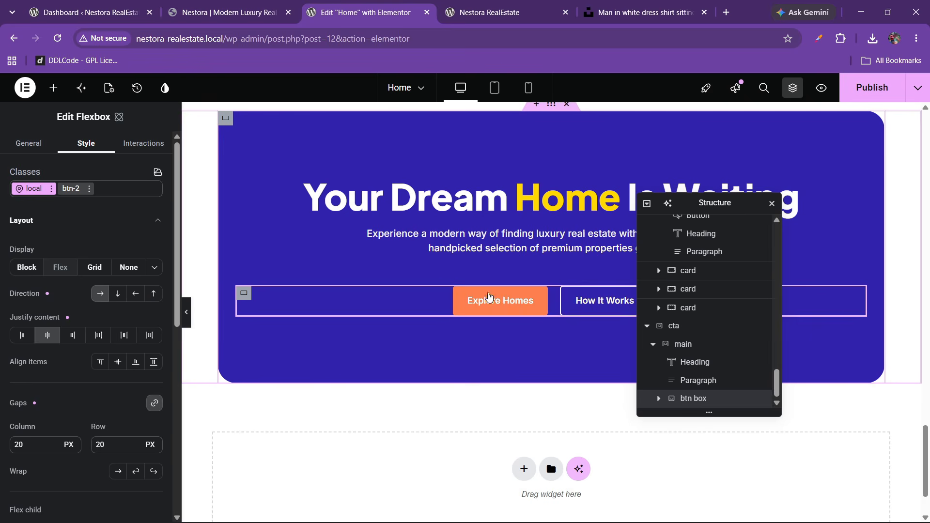
{"action": "left_click", "coordinate": [473, 304]}
{"action": "double_click", "coordinate": [58, 214]}
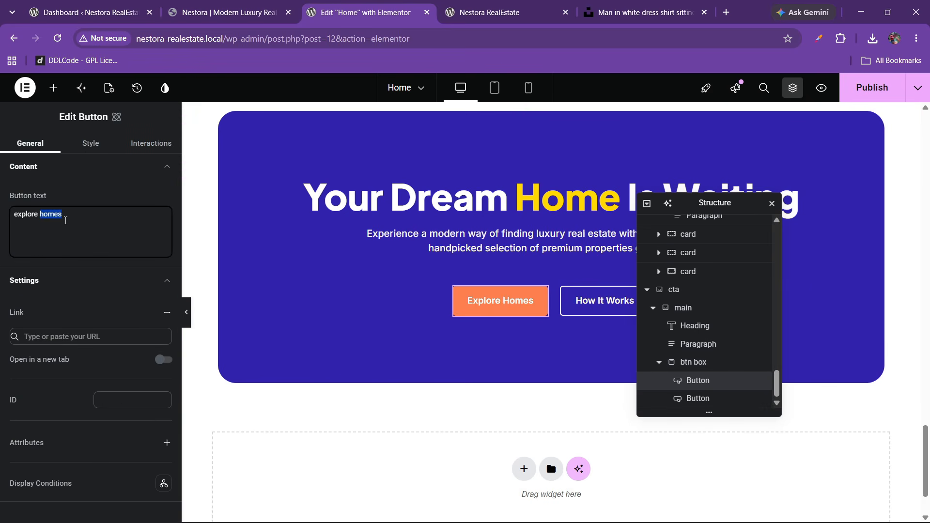
{"action": "type", "text": "properties"}
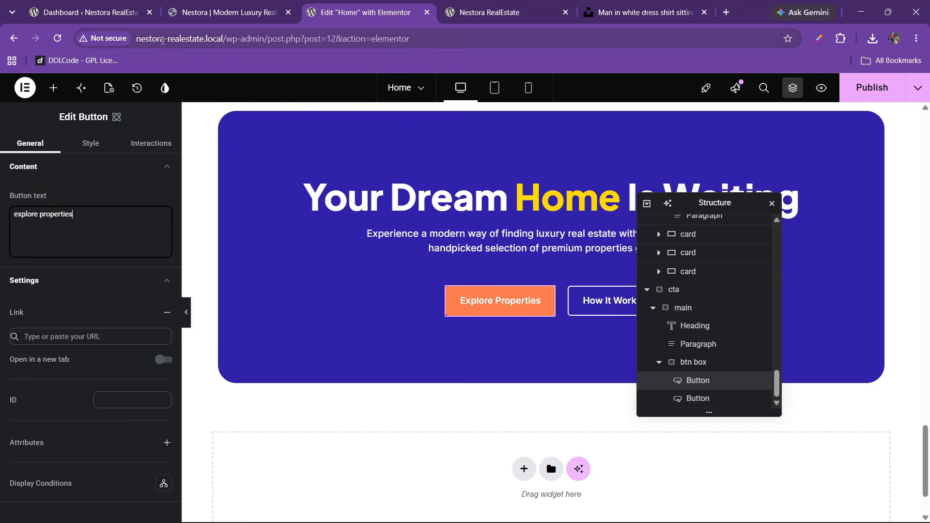
- Duplicate the btn-1 class on the banner's "Explore Properties" button and name the copy btn-cta
{"action": "left_click", "coordinate": [185, 14]}
{"action": "left_click", "coordinate": [377, 15]}
{"action": "left_click", "coordinate": [88, 146]}
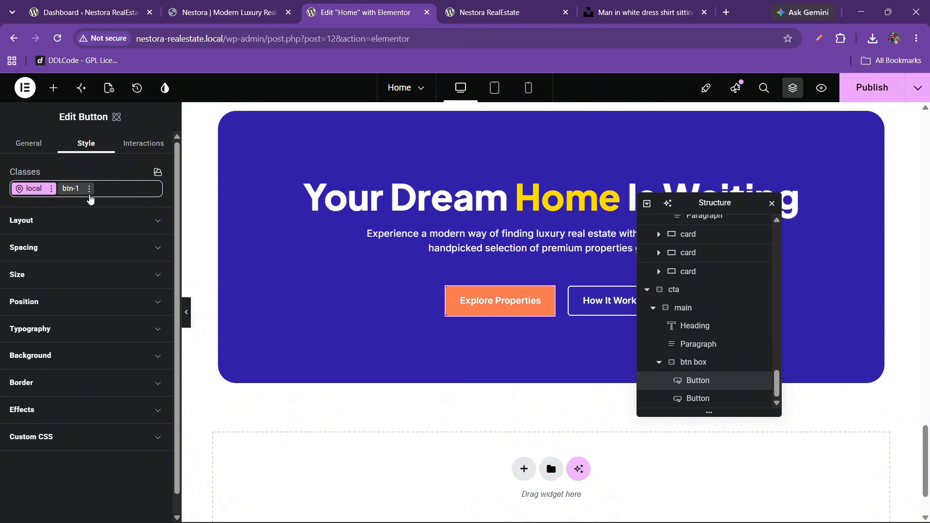
{"action": "left_click", "coordinate": [89, 189]}
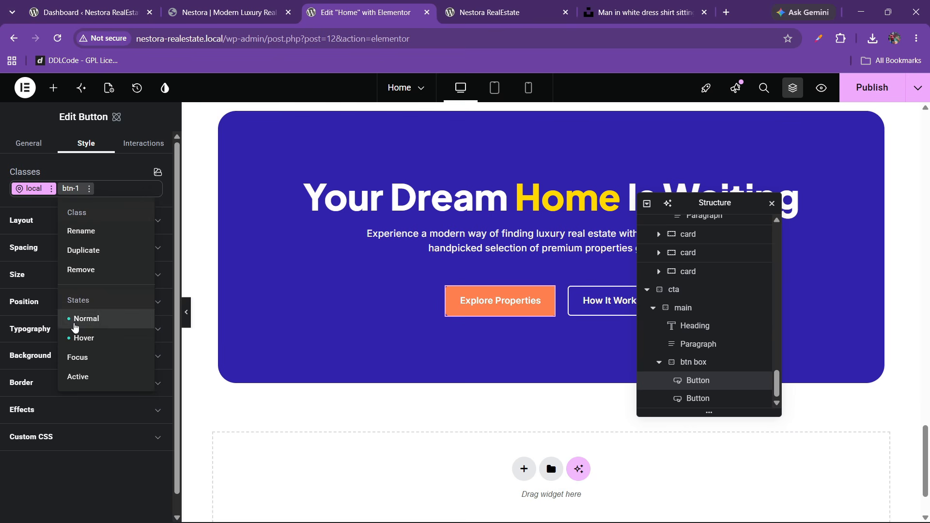
{"action": "left_click", "coordinate": [83, 251]}
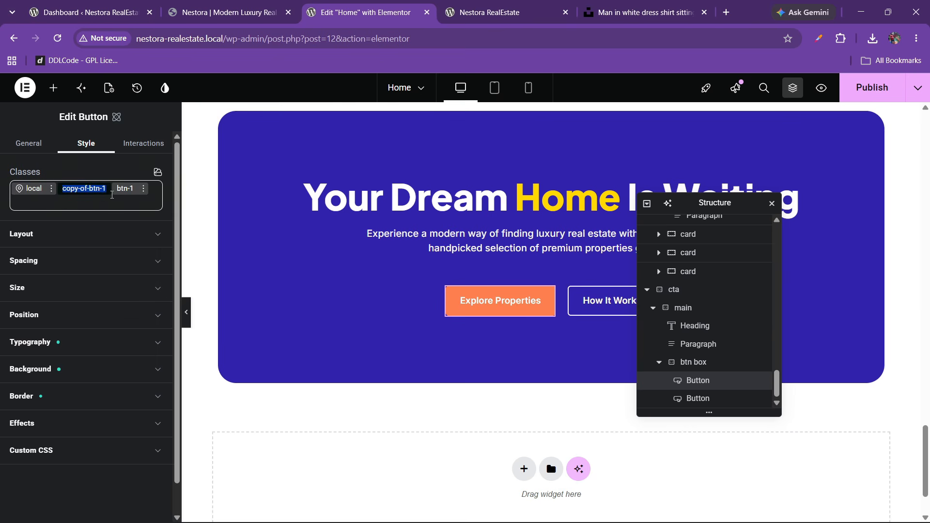
{"action": "type", "text": "btn"}
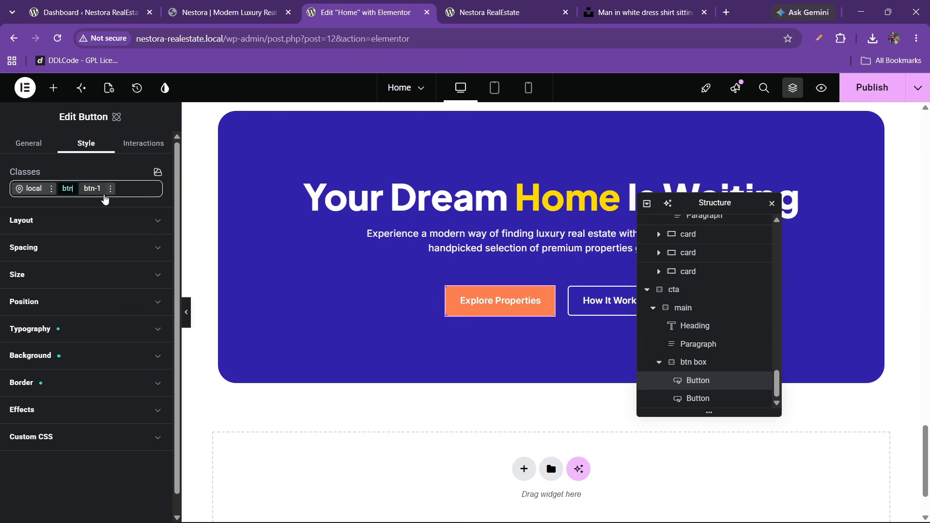
{"action": "type", "text": "-cta"}
{"action": "key", "text": "Return"}
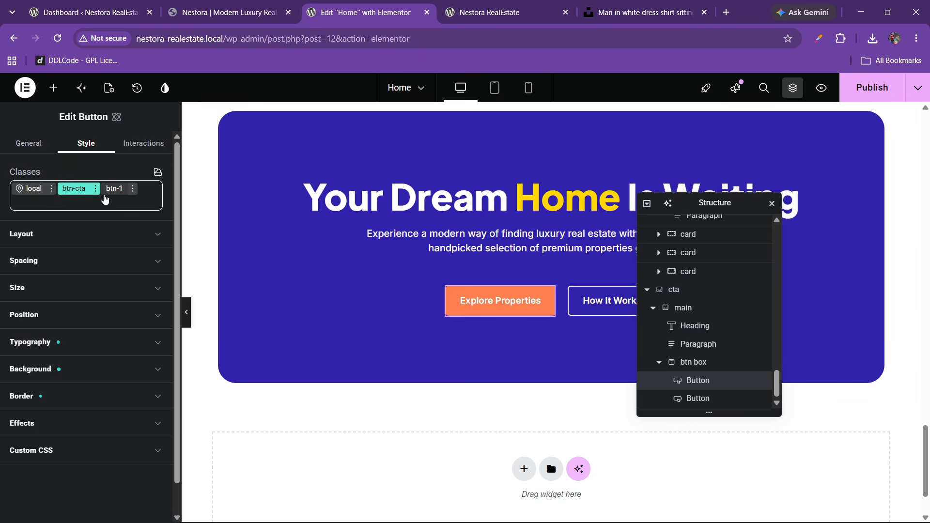
- Remove the btn-1 class from the banner's "Explore Properties" button and set the btn-cta background color to the yellow variable
{"action": "left_click", "coordinate": [133, 189]}
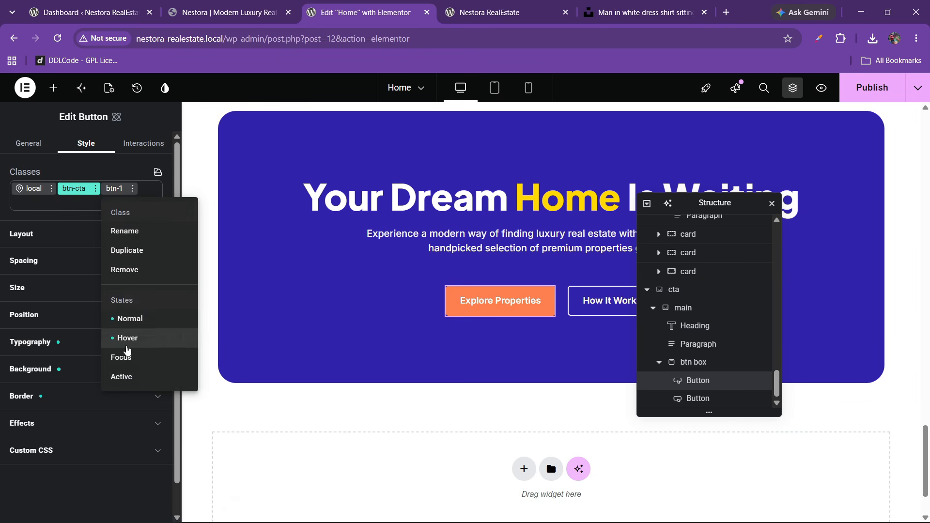
{"action": "left_click", "coordinate": [124, 274]}
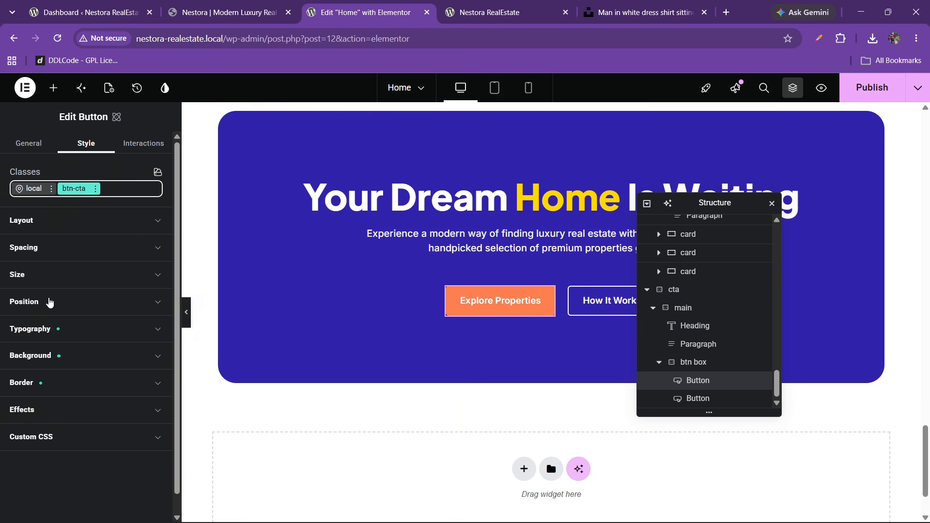
{"action": "left_click", "coordinate": [54, 357]}
{"action": "scroll", "coordinate": [68, 361], "scroll_direction": "down", "scroll_amount": 2}
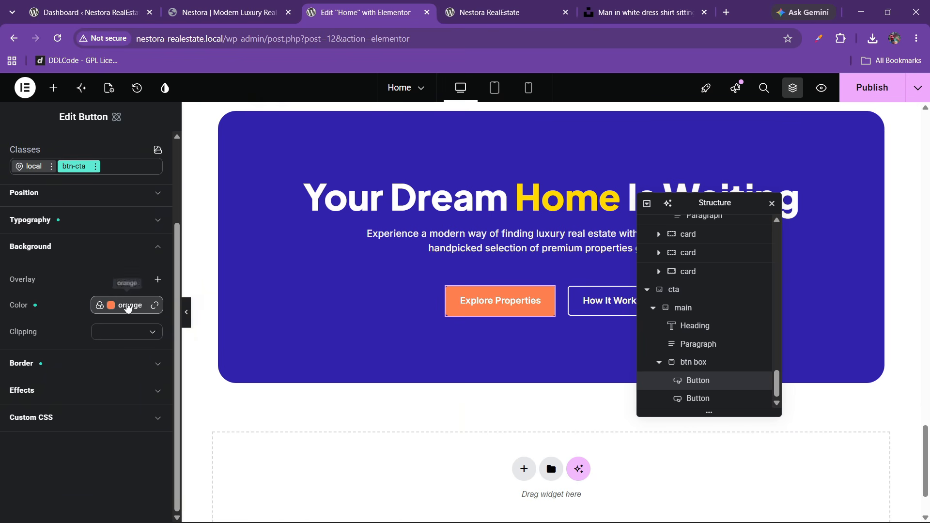
{"action": "left_click", "coordinate": [155, 308]}
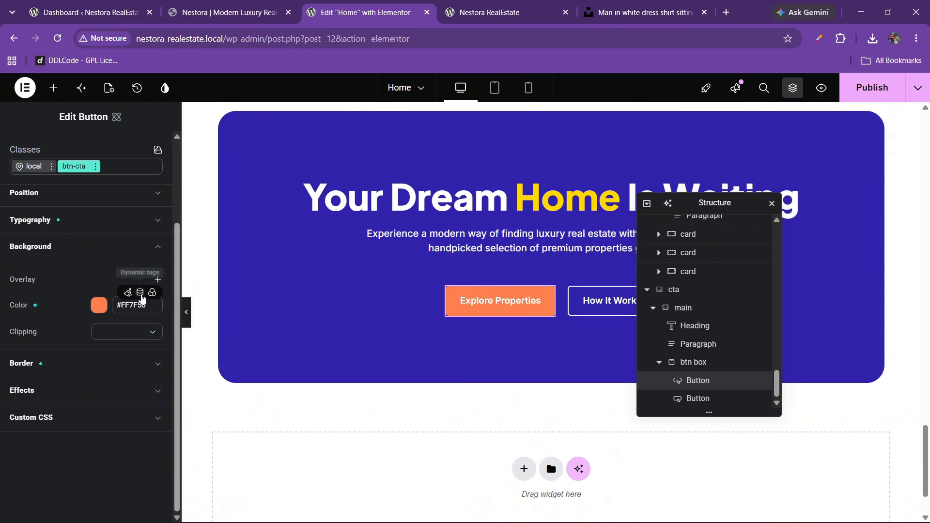
{"action": "left_click", "coordinate": [153, 292]}
{"action": "left_click", "coordinate": [62, 449]}
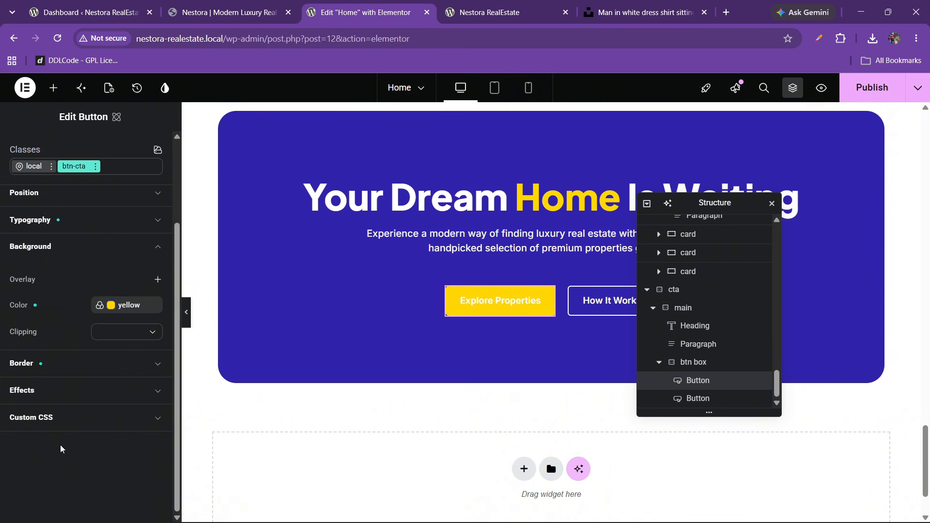
- Set the text color of the btn-cta class on the "Explore Properties" button to black, #000000
{"action": "left_click", "coordinate": [51, 223]}
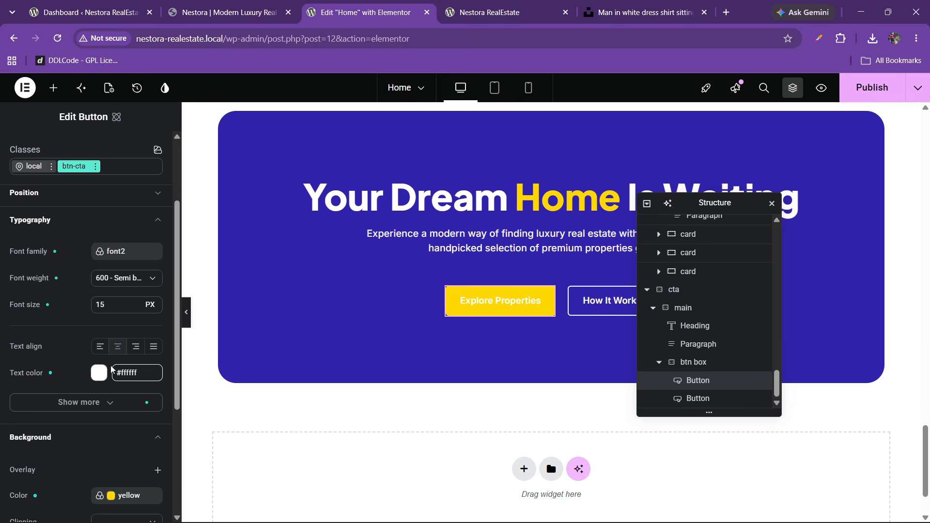
{"action": "mouse_move", "coordinate": [104, 376]}
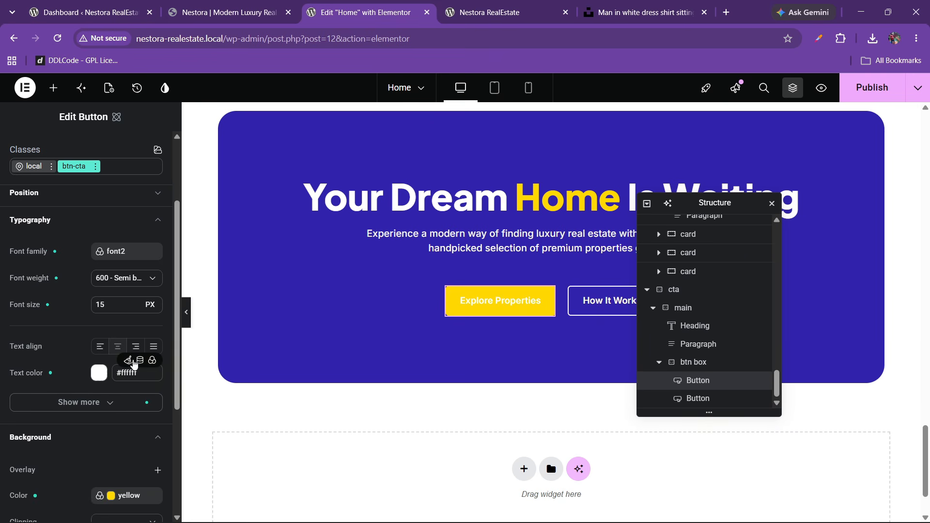
{"action": "left_click", "coordinate": [98, 373]}
{"action": "left_click", "coordinate": [176, 398]}
{"action": "left_click_drag", "start_coordinate": [93, 458], "coordinate": [89, 461]}
{"action": "left_click", "coordinate": [60, 364]}
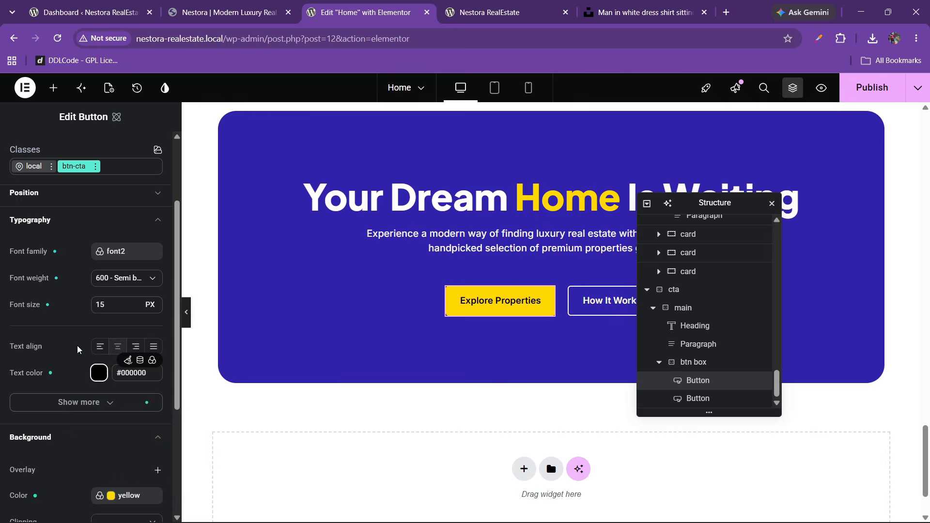
- Change the text of the banner's "How it works" button to "Talk to an expert", following the reference site
{"action": "left_click", "coordinate": [232, 6]}
{"action": "left_click", "coordinate": [318, 4]}
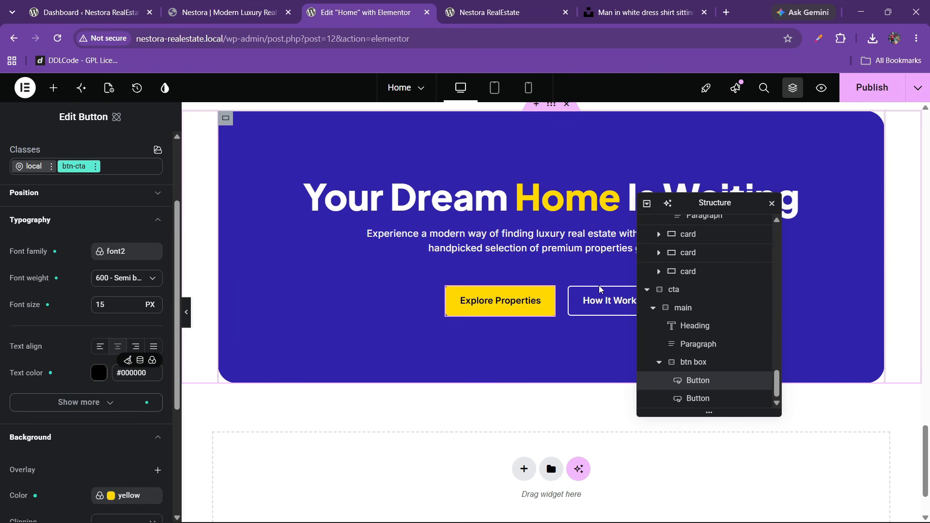
{"action": "left_click", "coordinate": [601, 301]}
{"action": "triple_click", "coordinate": [17, 218]}
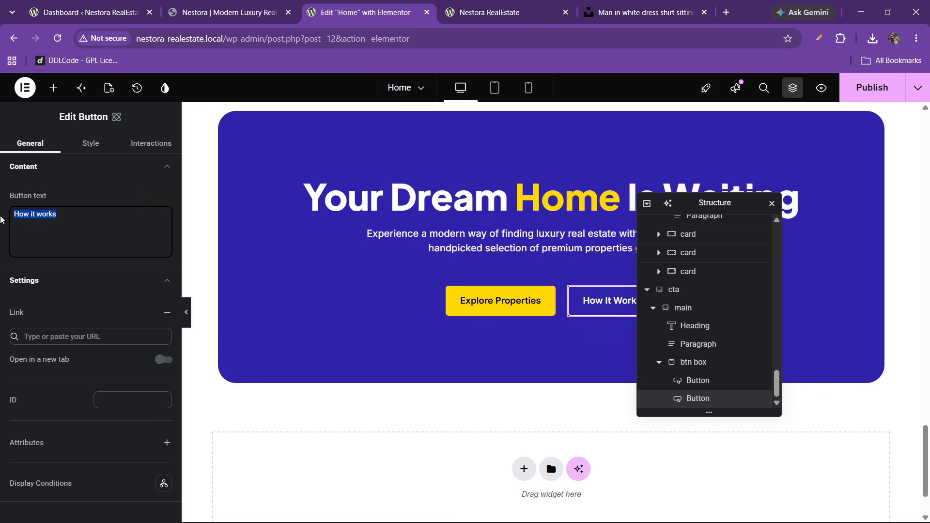
{"action": "type", "text": "Talk toan e"}
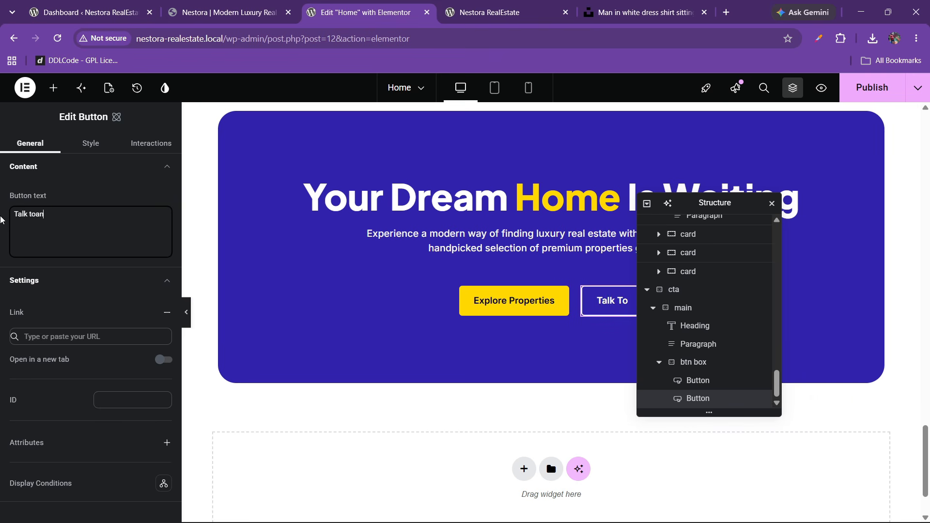
{"action": "key", "text": "BackSpace"}
{"action": "key", "text": "BackSpace"}
{"action": "key", "text": "BackSpace"}
{"action": "key", "text": "BackSpace"}
{"action": "type", "text": "an ex"}
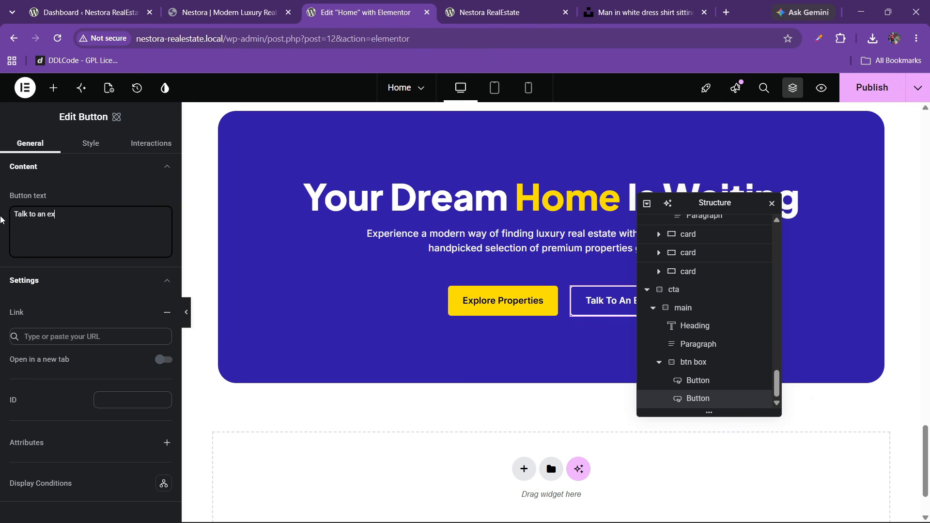
{"action": "type", "text": "pert"}
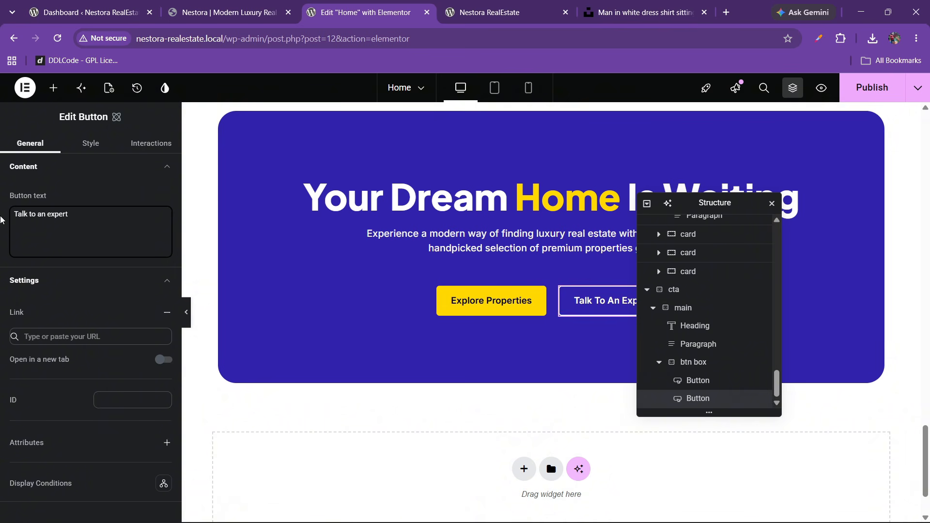
- Publish the Home page and check the call-to-action banner on the reloaded live site
{"action": "left_click", "coordinate": [872, 88]}
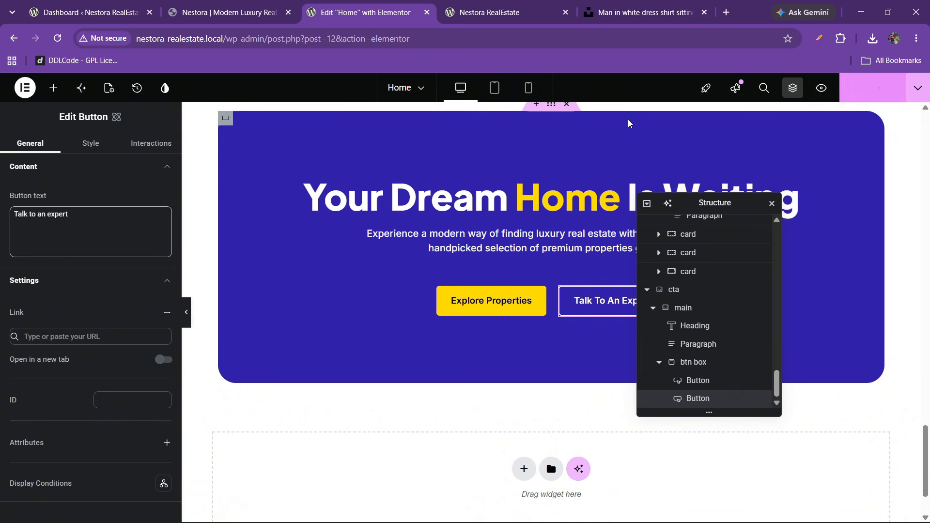
{"action": "scroll", "coordinate": [380, 199], "scroll_direction": "up", "scroll_amount": 2}
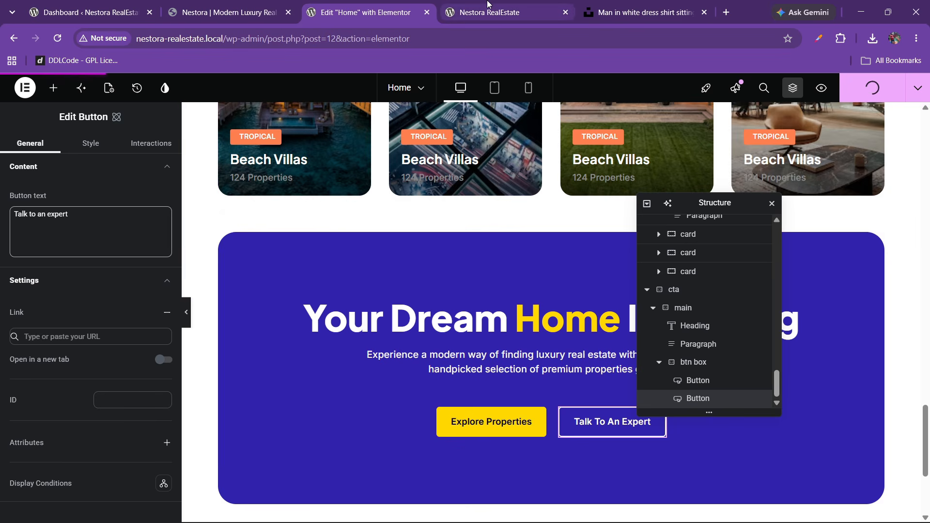
{"action": "mouse_move", "coordinate": [488, 4]}
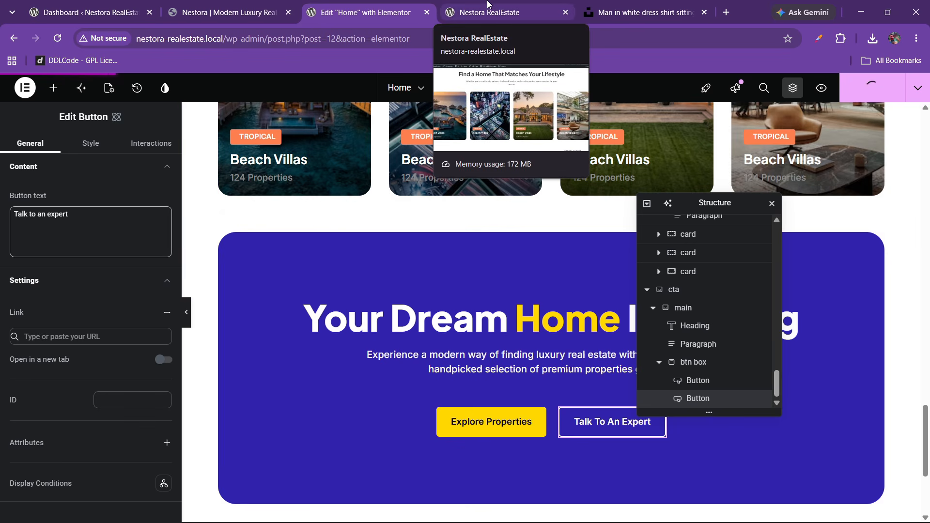
{"action": "left_click", "coordinate": [488, 4]}
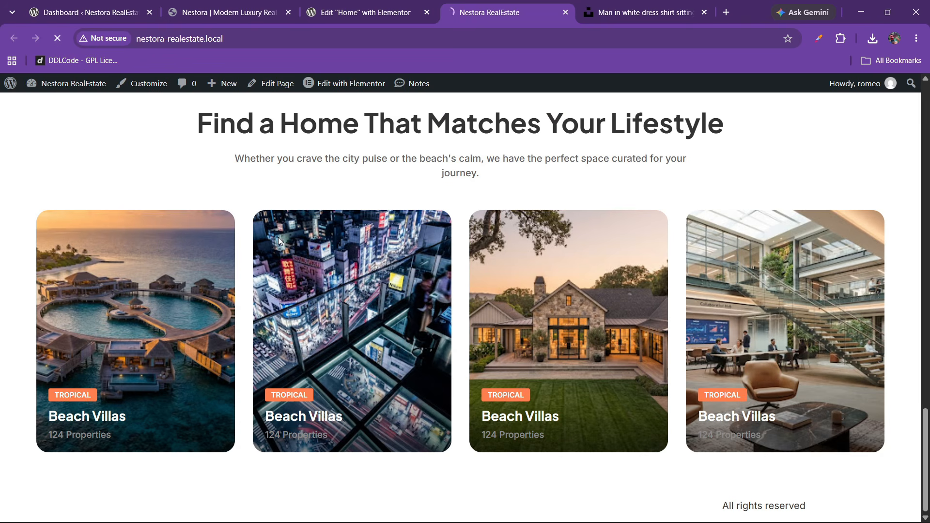
{"action": "scroll", "coordinate": [289, 208], "scroll_direction": "down", "scroll_amount": 4}
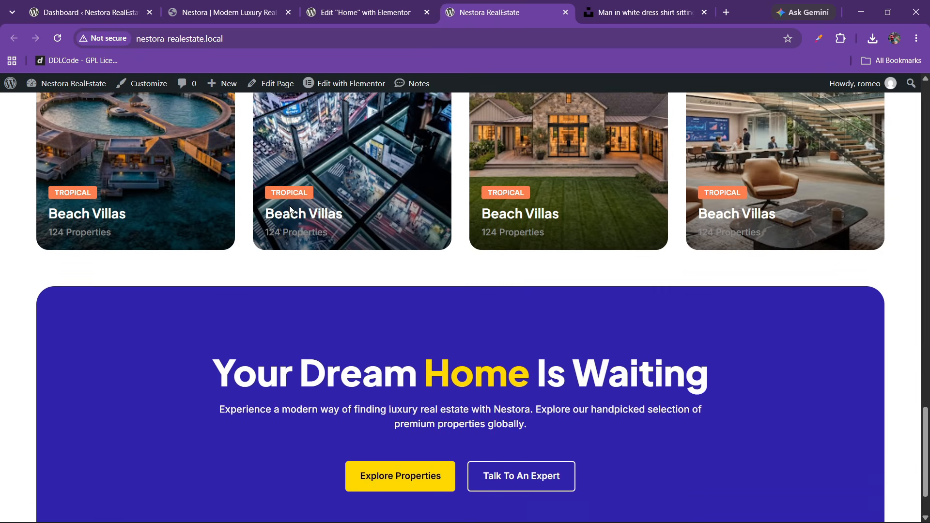
{"action": "scroll", "coordinate": [290, 207], "scroll_direction": "down", "scroll_amount": 1}
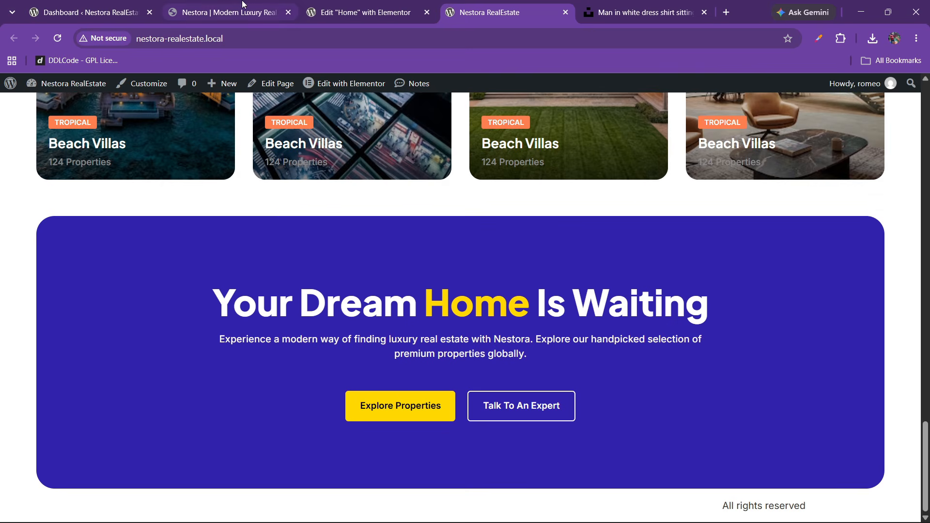
- Following the reference site's contact section, add a two-column flexbox below the banner and name it contact
{"action": "left_click", "coordinate": [207, 4]}
{"action": "scroll", "coordinate": [353, 354], "scroll_direction": "down", "scroll_amount": 5}
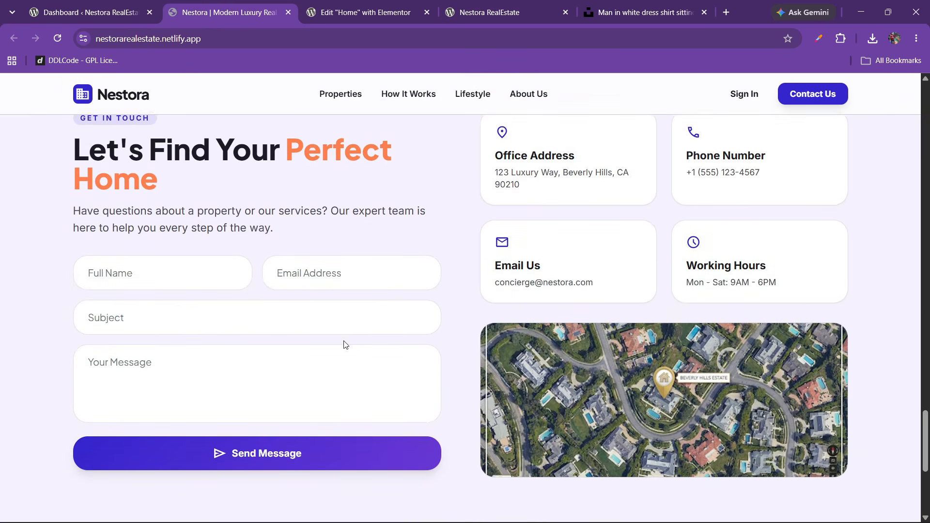
{"action": "scroll", "coordinate": [343, 344], "scroll_direction": "up", "scroll_amount": 2}
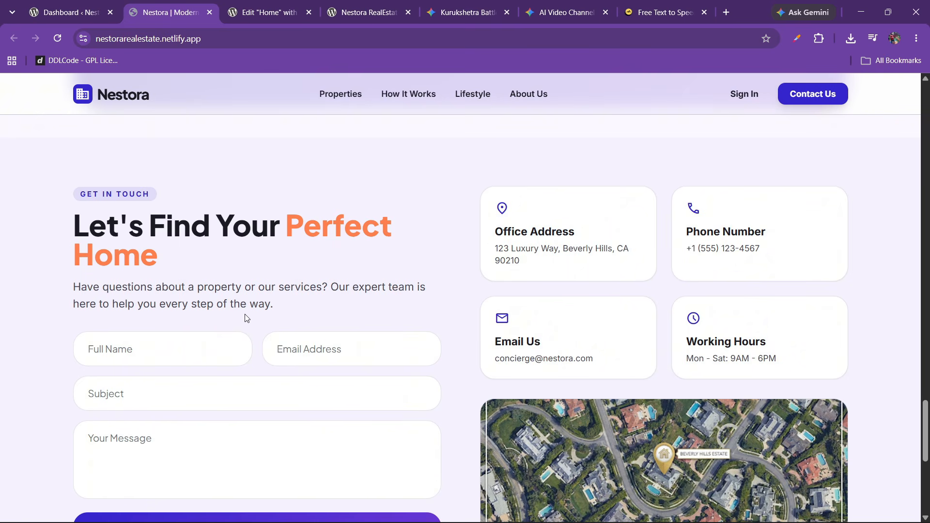
{"action": "scroll", "coordinate": [247, 318], "scroll_direction": "down", "scroll_amount": 3}
{"action": "left_click", "coordinate": [268, 13]}
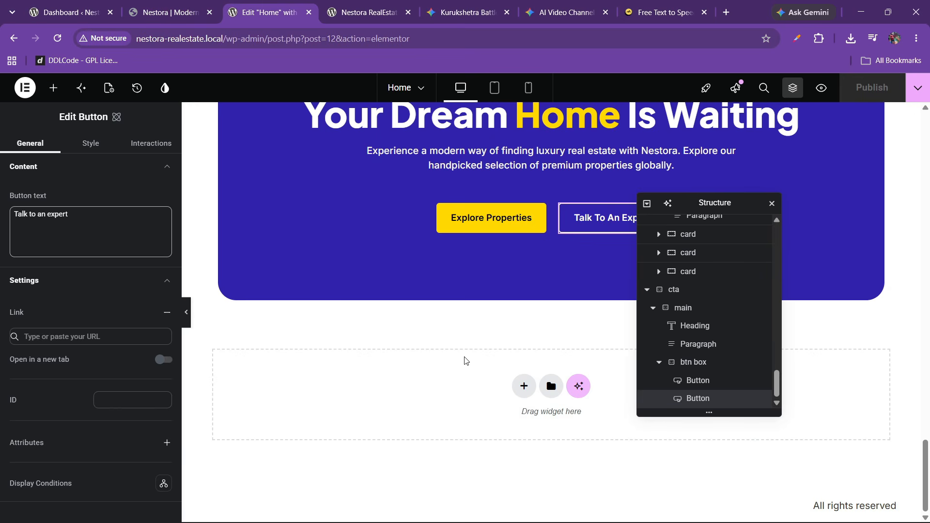
{"action": "left_click", "coordinate": [532, 393]}
{"action": "left_click", "coordinate": [522, 420]}
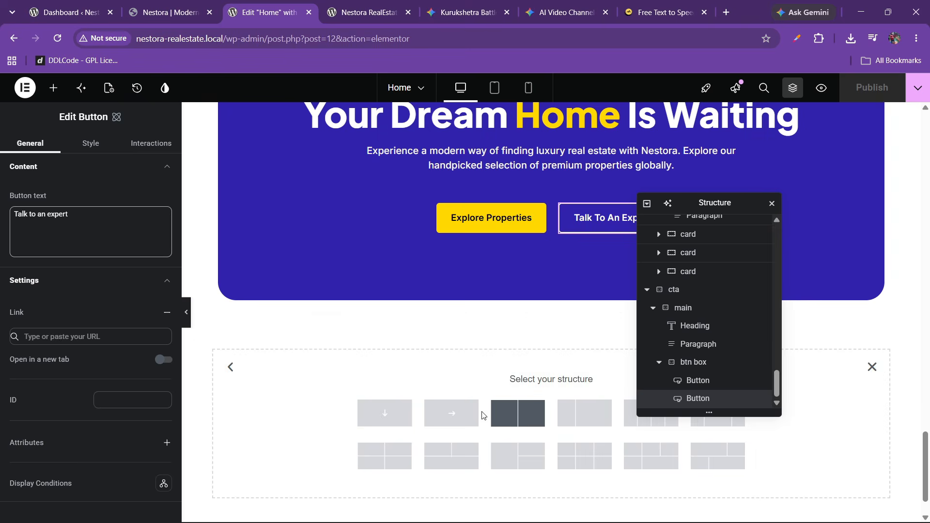
{"action": "left_click", "coordinate": [499, 413]}
{"action": "left_click_drag", "start_coordinate": [703, 202], "coordinate": [776, 185]}
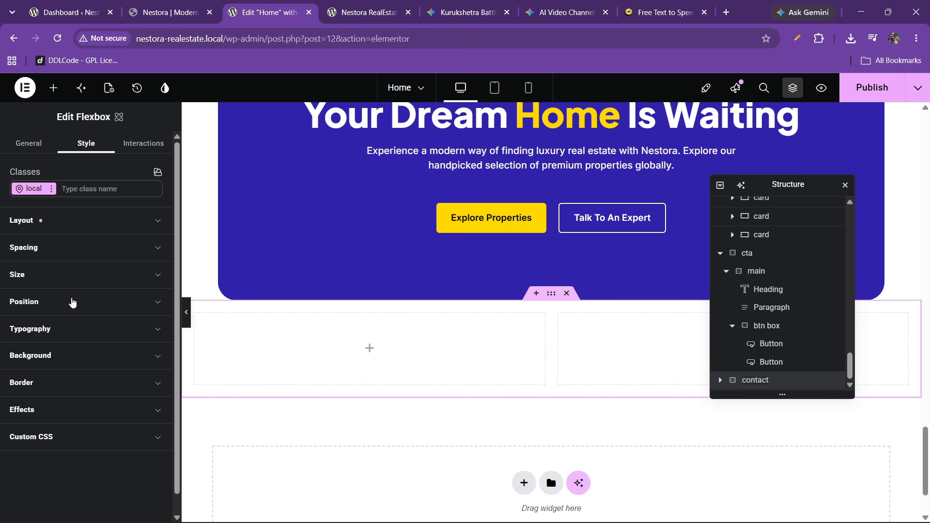
- Set the contact flexbox's background color to the bluebg variable, checking the reference site
{"action": "left_click", "coordinate": [164, 11]}
{"action": "left_click", "coordinate": [264, 12]}
{"action": "left_click", "coordinate": [40, 357]}
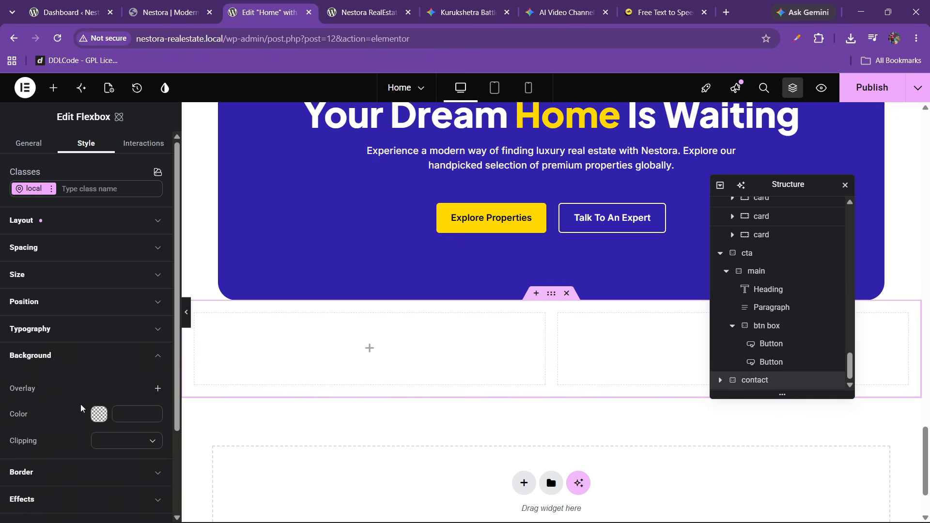
{"action": "left_click", "coordinate": [149, 408]}
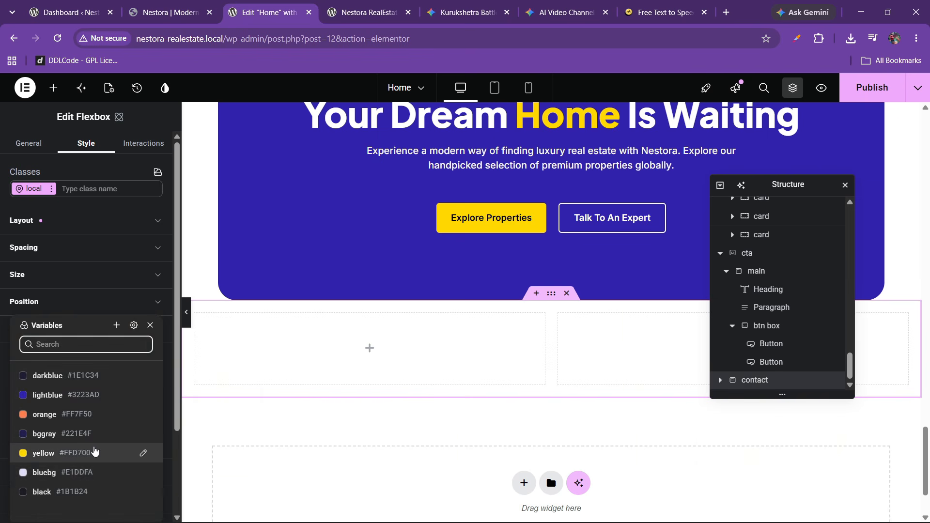
{"action": "left_click", "coordinate": [62, 473]}
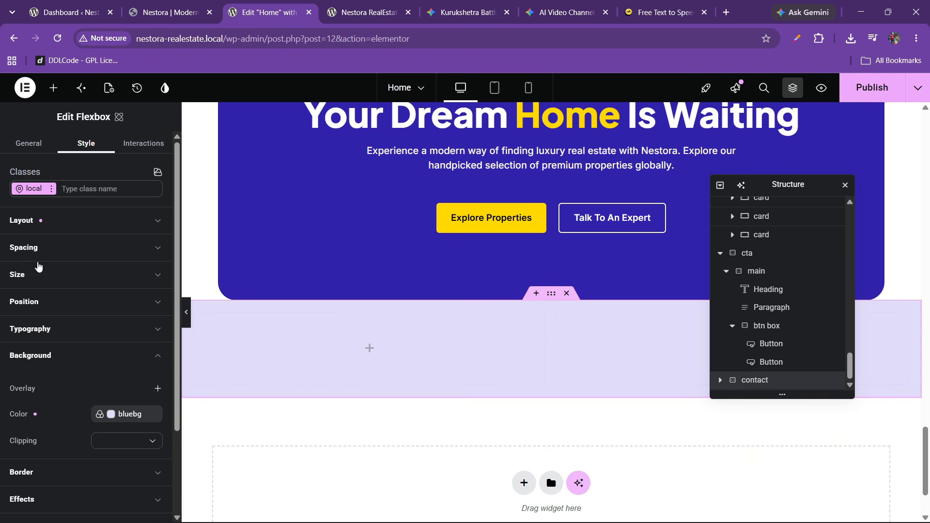
- Set the contact flexbox's padding to 60 px on all sides
{"action": "left_click", "coordinate": [41, 250]}
{"action": "left_click", "coordinate": [28, 447]}
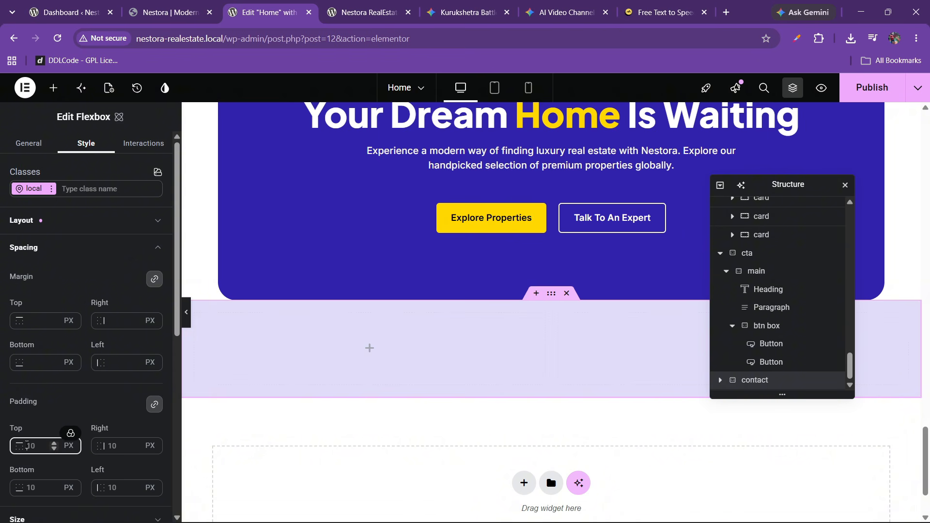
{"action": "key", "text": "BackSpace"}
{"action": "key", "text": "BackSpace"}
{"action": "type", "text": "60"}
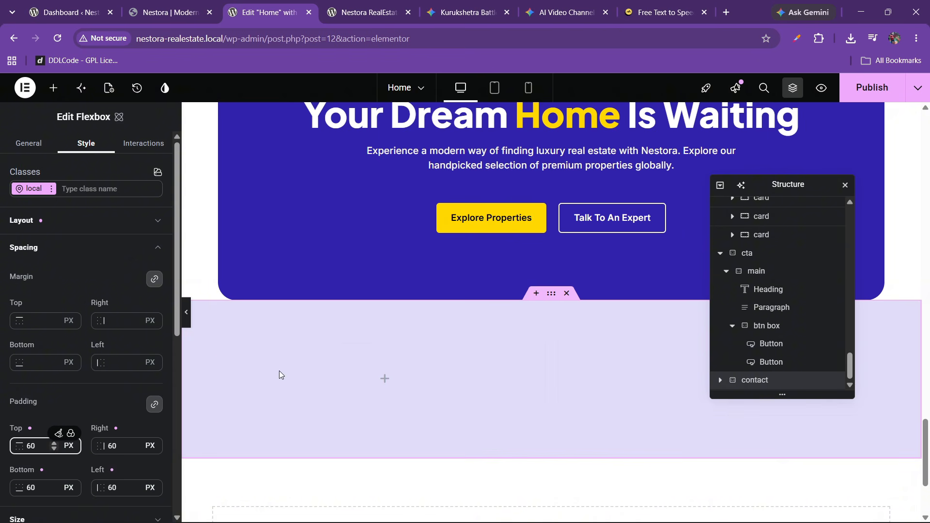
- Set the cta flexbox's bottom padding to 60 px to separate the banner from the contact section
{"action": "scroll", "coordinate": [484, 337], "scroll_direction": "up", "scroll_amount": 1}
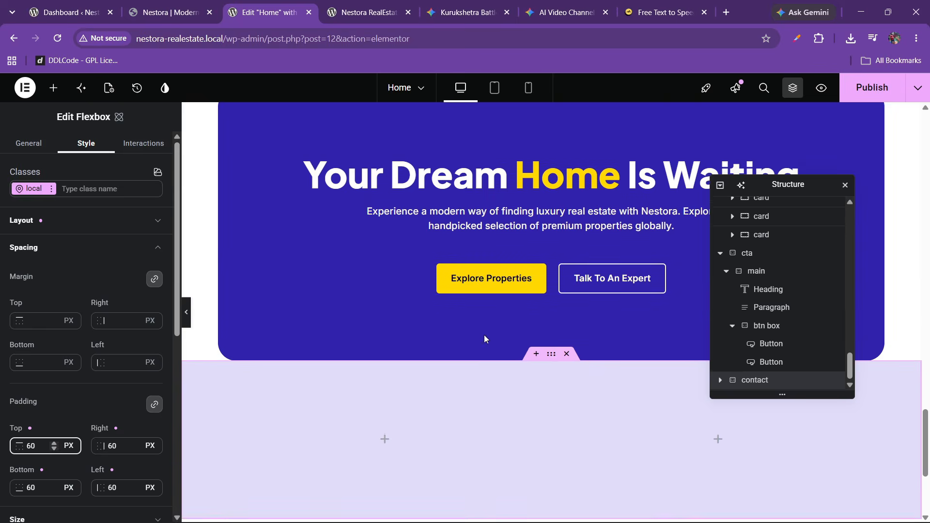
{"action": "scroll", "coordinate": [484, 337], "scroll_direction": "down", "scroll_amount": 1}
{"action": "scroll", "coordinate": [542, 349], "scroll_direction": "up", "scroll_amount": 1}
{"action": "scroll", "coordinate": [542, 349], "scroll_direction": "up", "scroll_amount": 4}
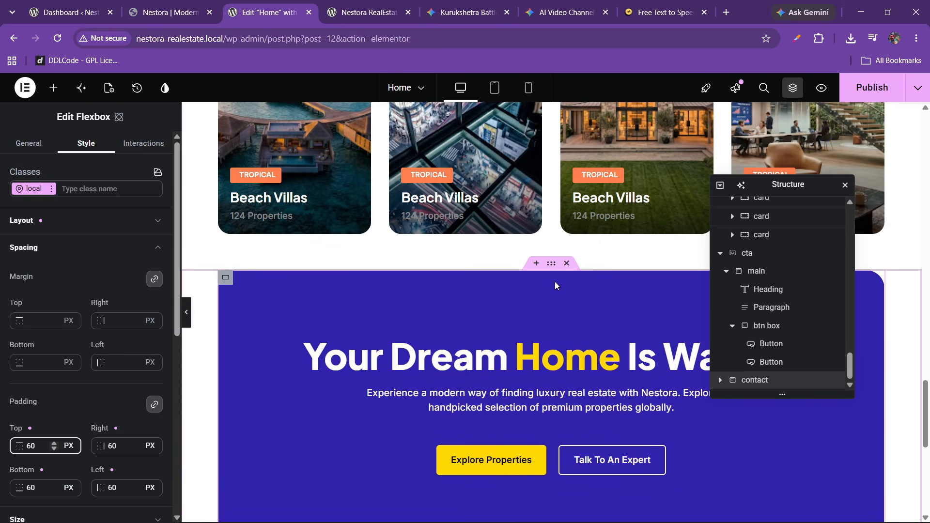
{"action": "left_click", "coordinate": [551, 264]}
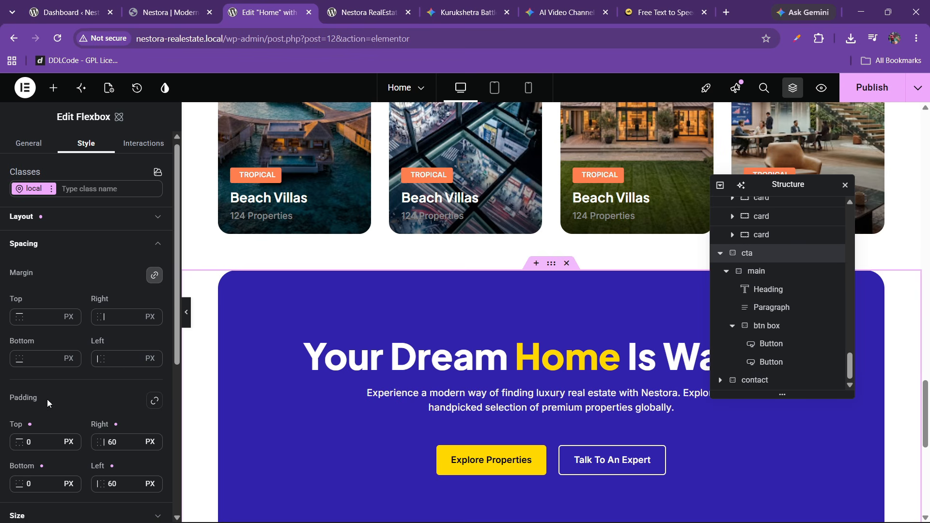
{"action": "scroll", "coordinate": [67, 429], "scroll_direction": "down", "scroll_amount": 3}
{"action": "left_click", "coordinate": [30, 367]}
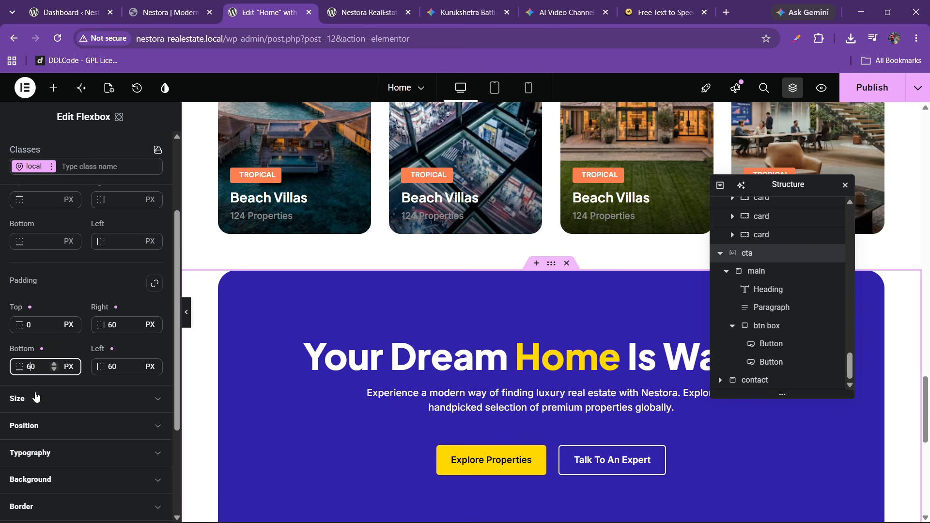
{"action": "scroll", "coordinate": [490, 351], "scroll_direction": "down", "scroll_amount": 3}
{"action": "scroll", "coordinate": [542, 383], "scroll_direction": "up", "scroll_amount": 1}
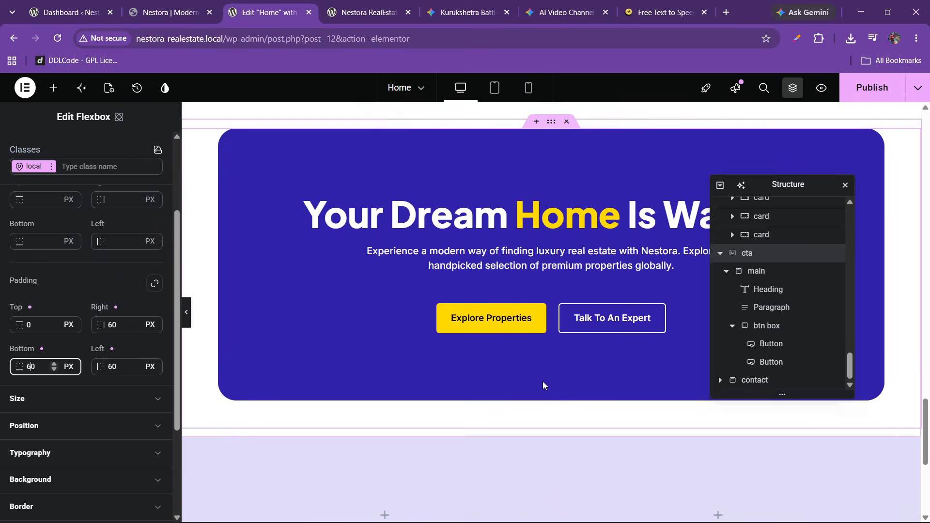
{"action": "scroll", "coordinate": [540, 386], "scroll_direction": "down", "scroll_amount": 4}
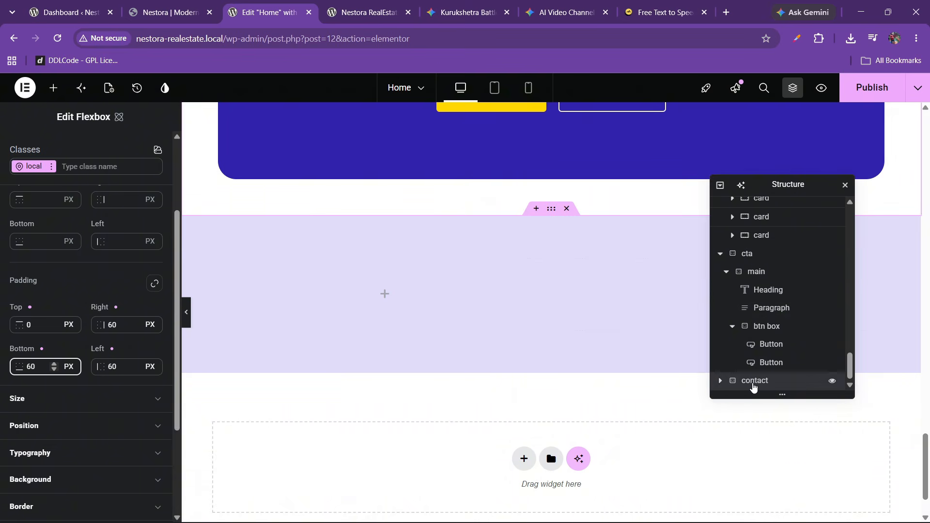
- Rename the contact section's two column flexboxes form and info, in that order, checking the reference site's layout
{"action": "left_click", "coordinate": [754, 383]}
{"action": "scroll", "coordinate": [733, 385], "scroll_direction": "up", "scroll_amount": 2}
{"action": "scroll", "coordinate": [736, 384], "scroll_direction": "down", "scroll_amount": 3}
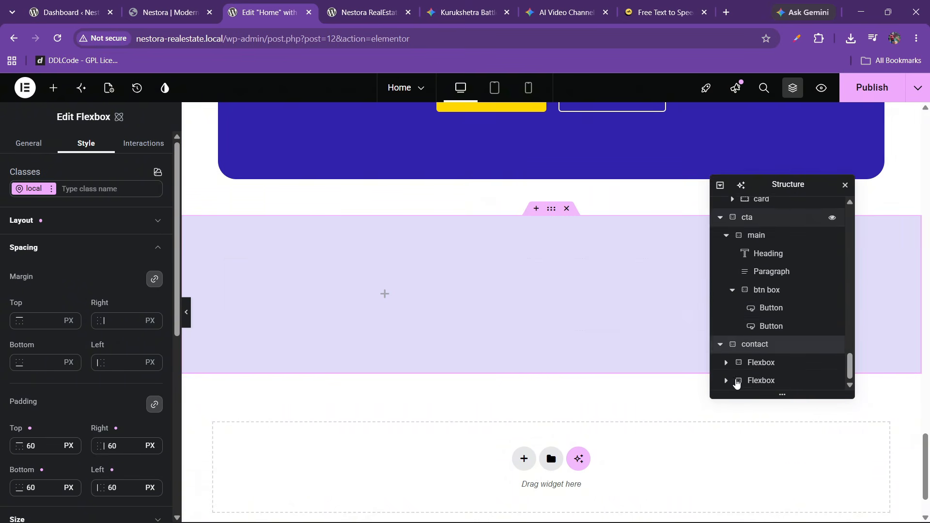
{"action": "scroll", "coordinate": [751, 381], "scroll_direction": "up", "scroll_amount": 1}
{"action": "scroll", "coordinate": [758, 378], "scroll_direction": "down", "scroll_amount": 2}
{"action": "left_click", "coordinate": [761, 365]}
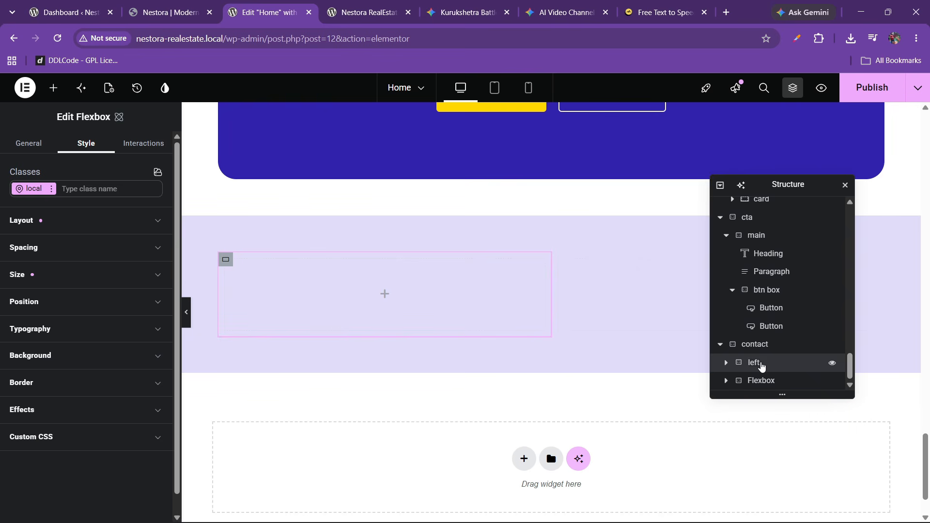
{"action": "left_click", "coordinate": [170, 12]}
{"action": "left_click", "coordinate": [269, 12]}
{"action": "double_click", "coordinate": [759, 381]}
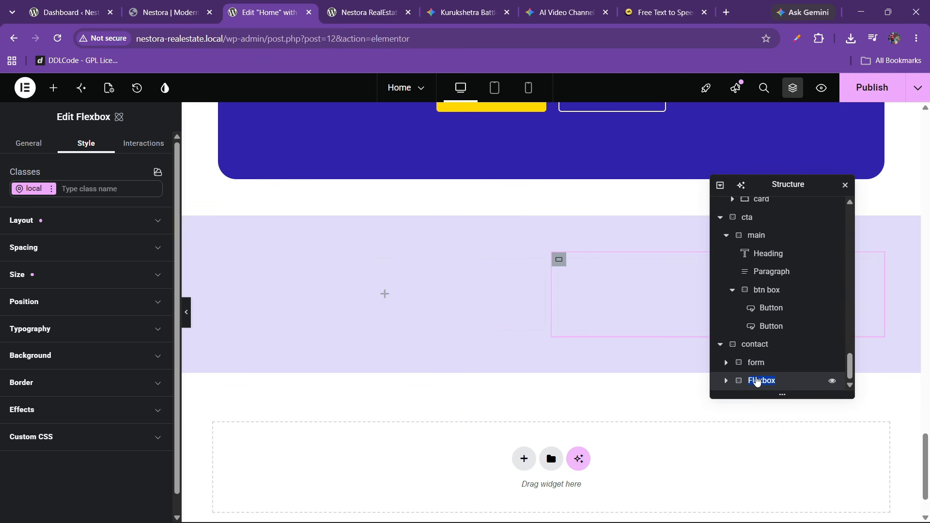
- Set the form flexbox's padding to 0 px on all sides
{"action": "left_click", "coordinate": [756, 362]}
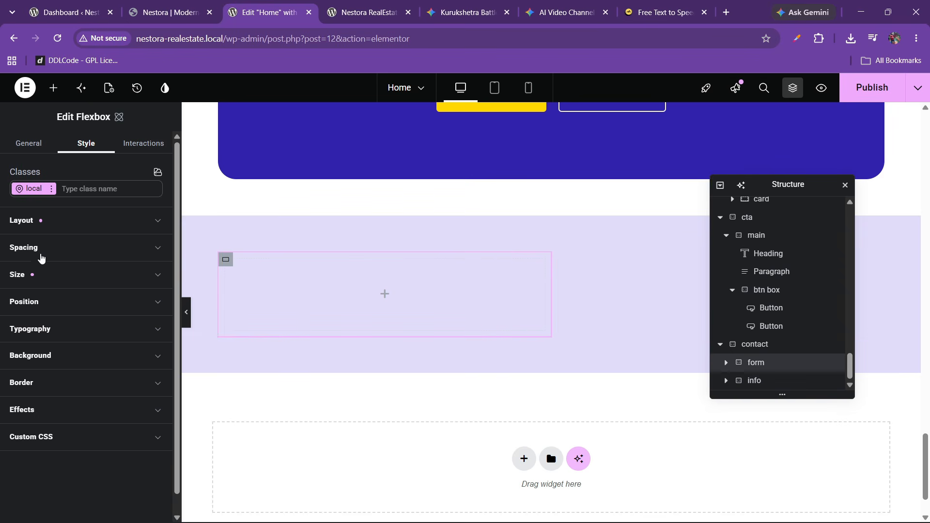
{"action": "left_click", "coordinate": [42, 259]}
{"action": "left_click", "coordinate": [31, 445]}
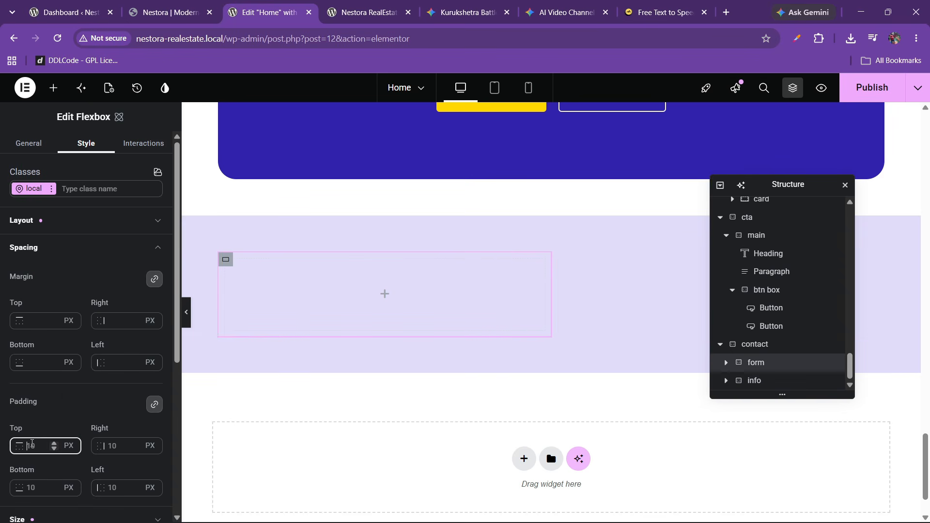
{"action": "key", "text": "BackSpace"}
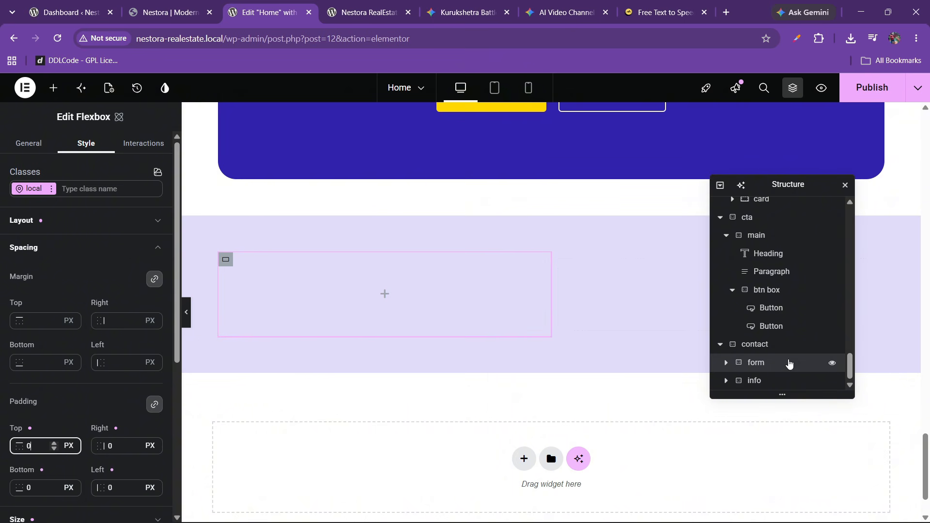
- Set the info flexbox's padding to 0 px on all sides
{"action": "left_click", "coordinate": [765, 382]}
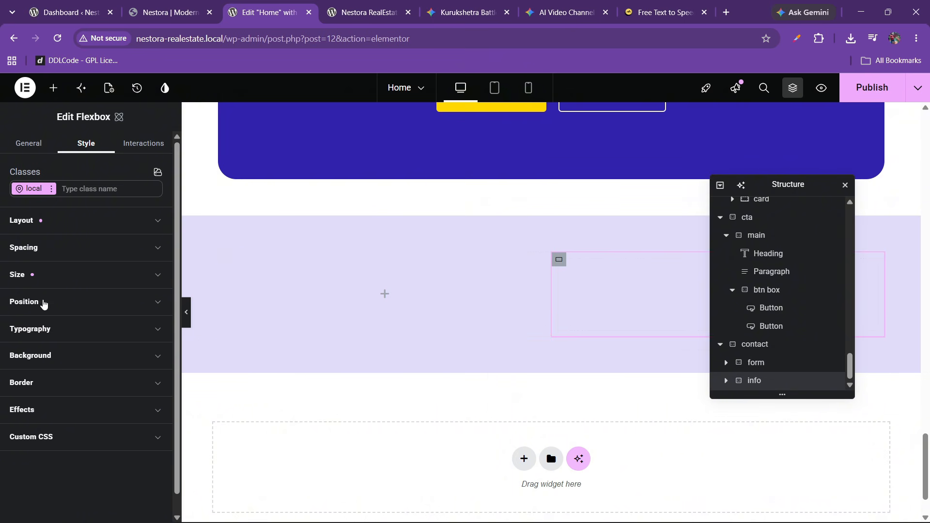
{"action": "left_click", "coordinate": [46, 259]}
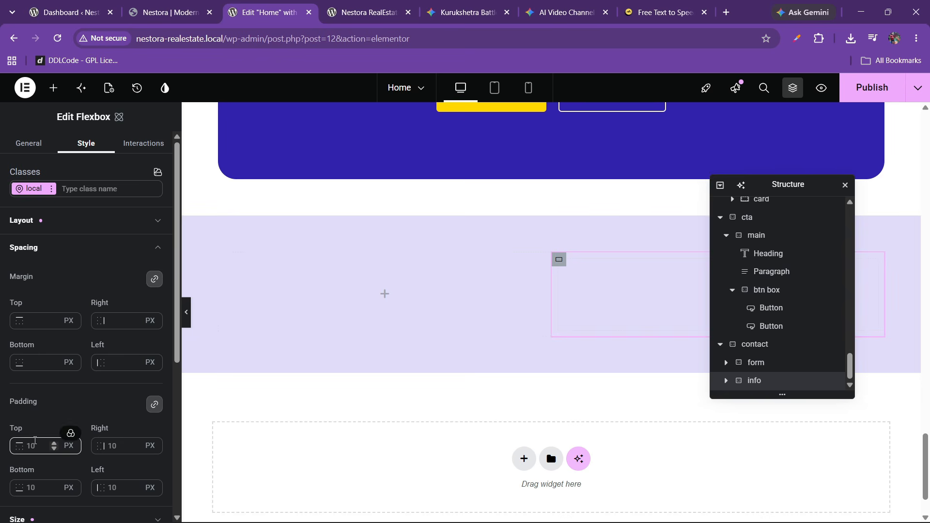
{"action": "type", "text": "0"}
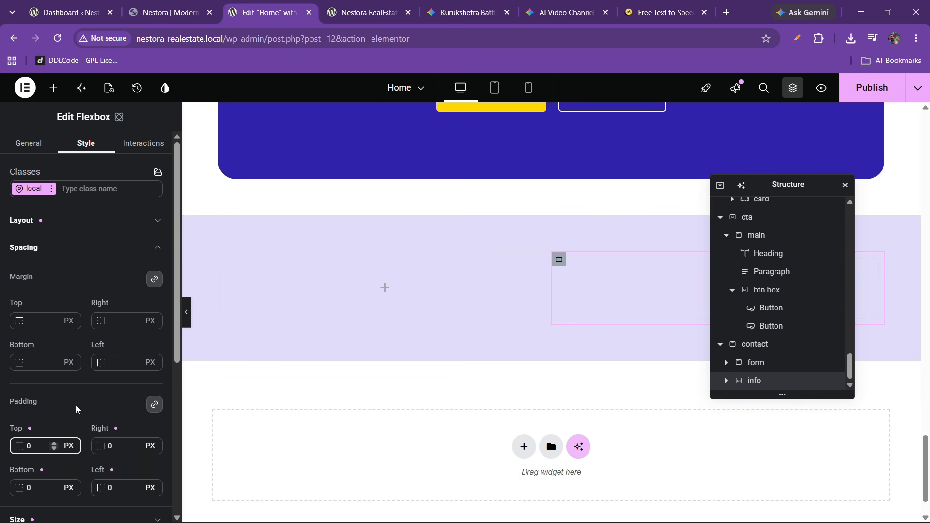
- Lay out the contact flexbox with space-between justification, centered items and 40 px column and row gaps
{"action": "left_click", "coordinate": [736, 344]}
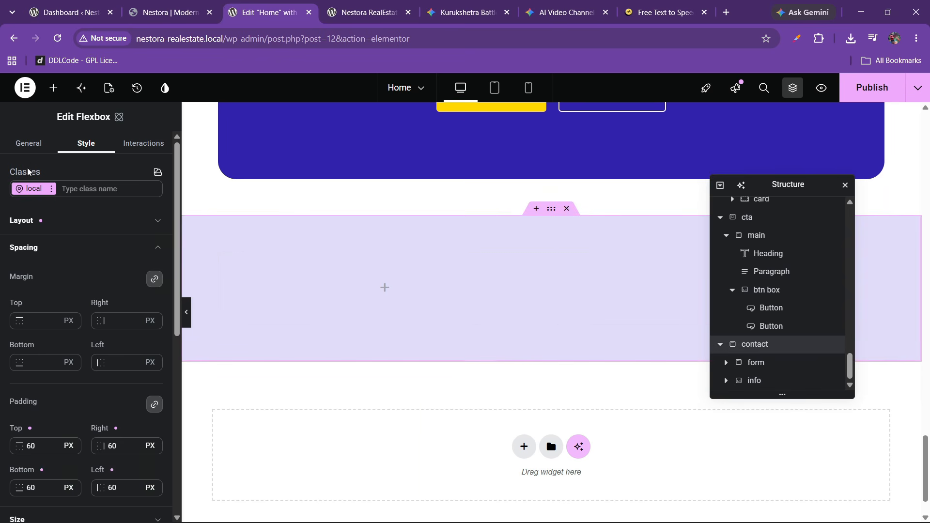
{"action": "left_click", "coordinate": [46, 225]}
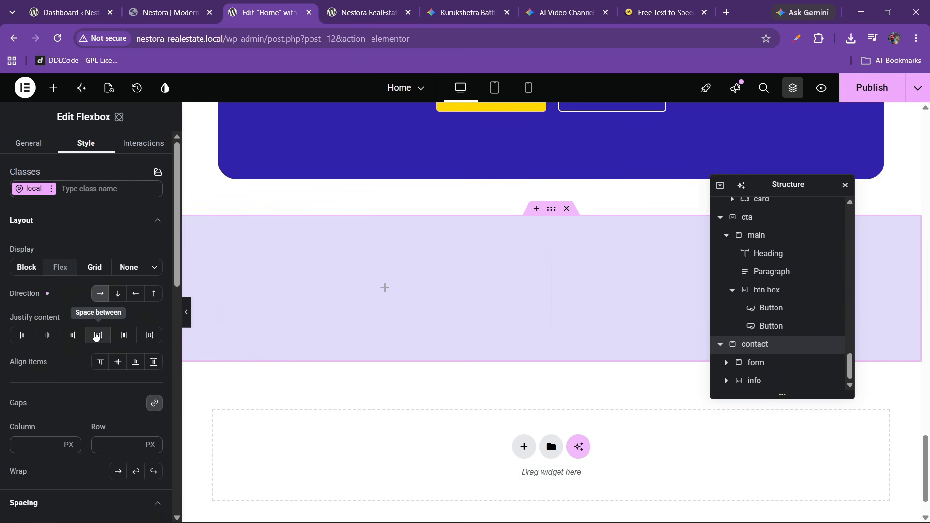
{"action": "left_click", "coordinate": [98, 335]}
{"action": "left_click", "coordinate": [118, 362]}
{"action": "left_click", "coordinate": [110, 446]}
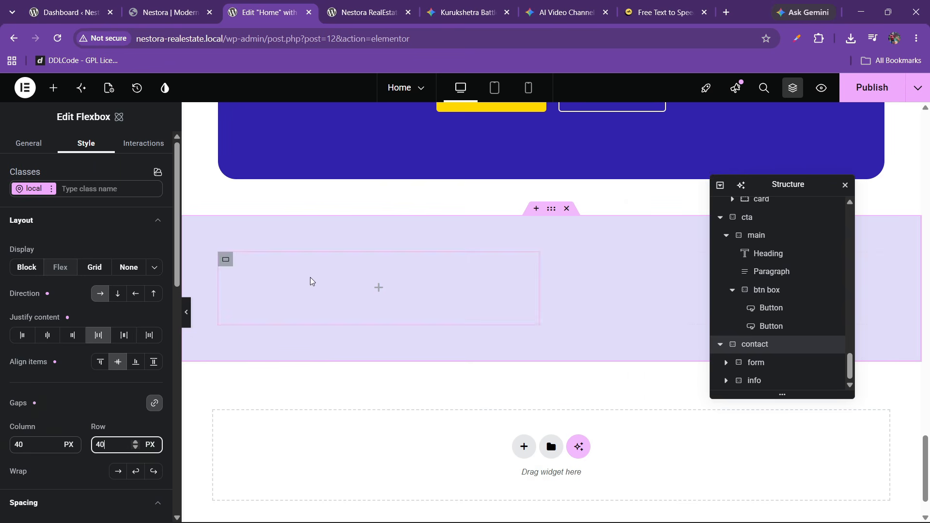
- Following the reference site, copy the "FIND YOUR HOME" label heading from the lifestyle section and paste it into the form flexbox
{"action": "key", "text": "ctrl+shift+Tab"}
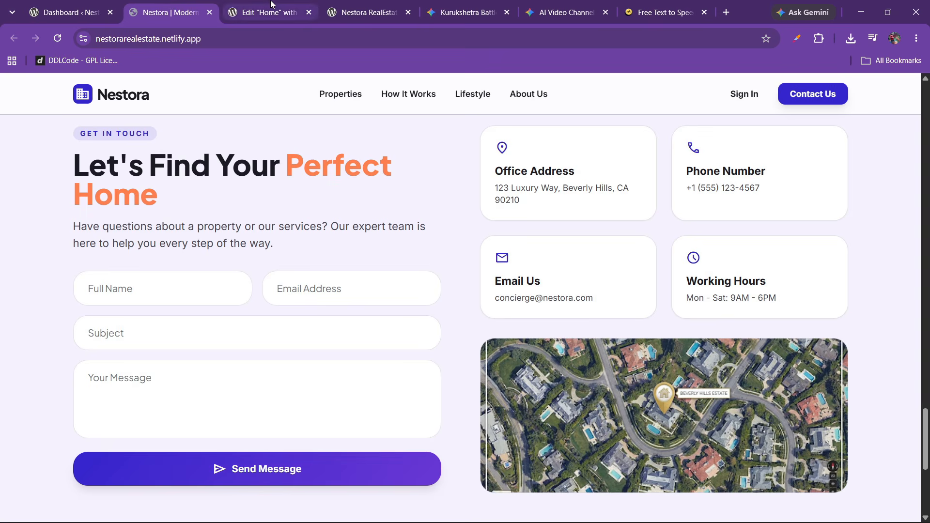
{"action": "key", "text": "ctrl+Tab"}
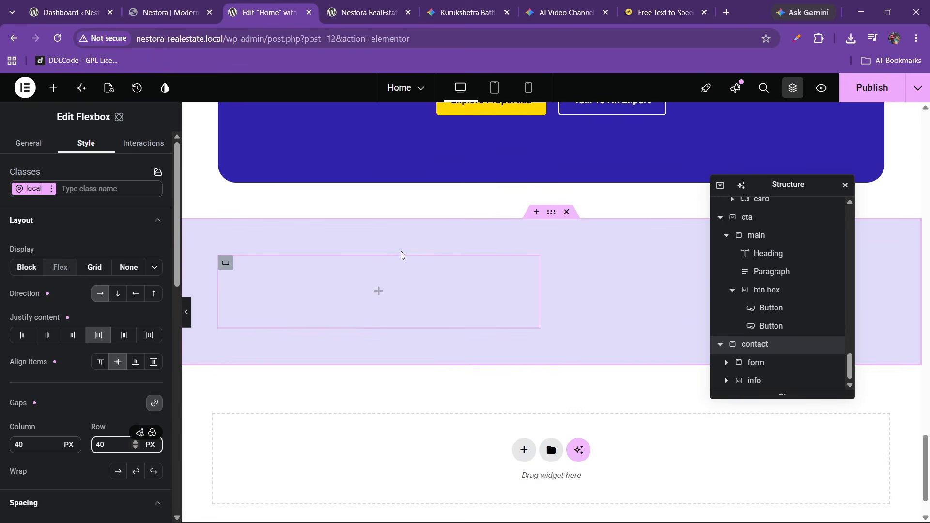
{"action": "scroll", "coordinate": [408, 246], "scroll_direction": "up", "scroll_amount": 4}
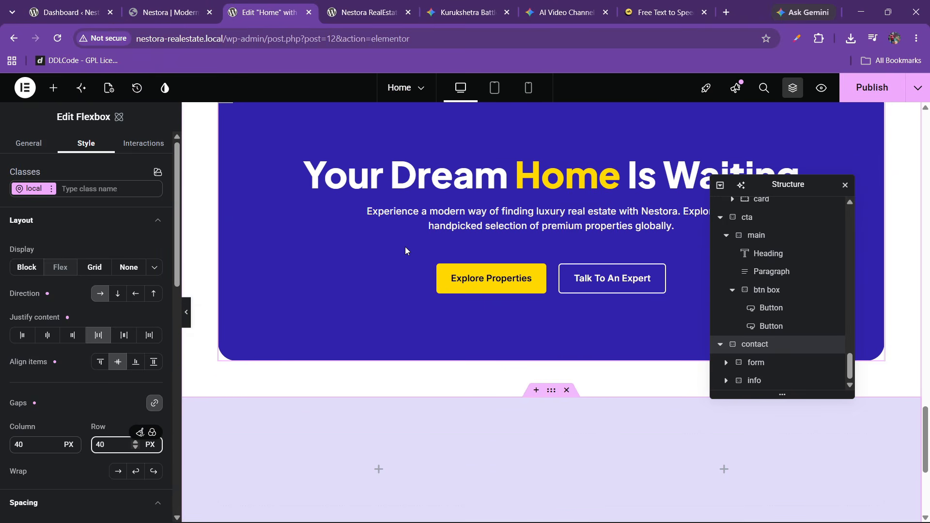
{"action": "scroll", "coordinate": [405, 248], "scroll_direction": "up", "scroll_amount": 10}
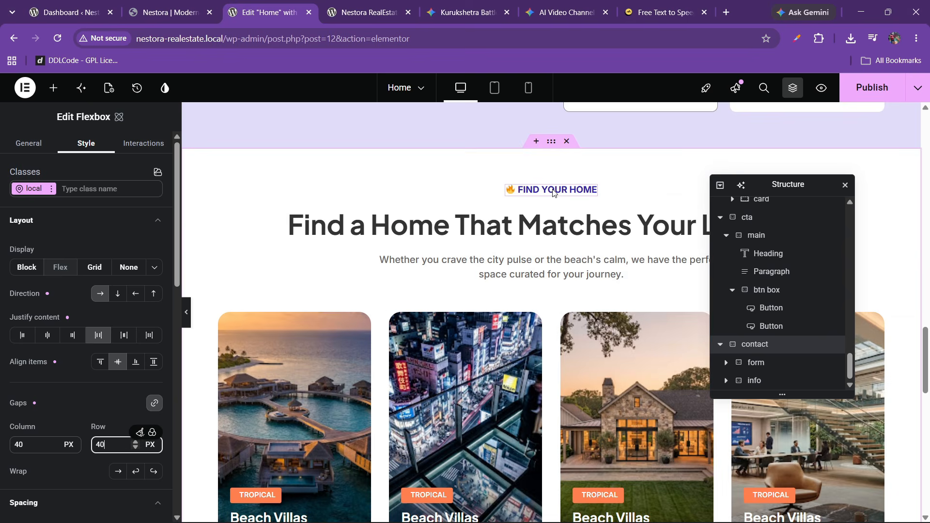
{"action": "right_click", "coordinate": [554, 193]}
{"action": "key", "text": "Escape"}
{"action": "scroll", "coordinate": [460, 312], "scroll_direction": "down", "scroll_amount": 5}
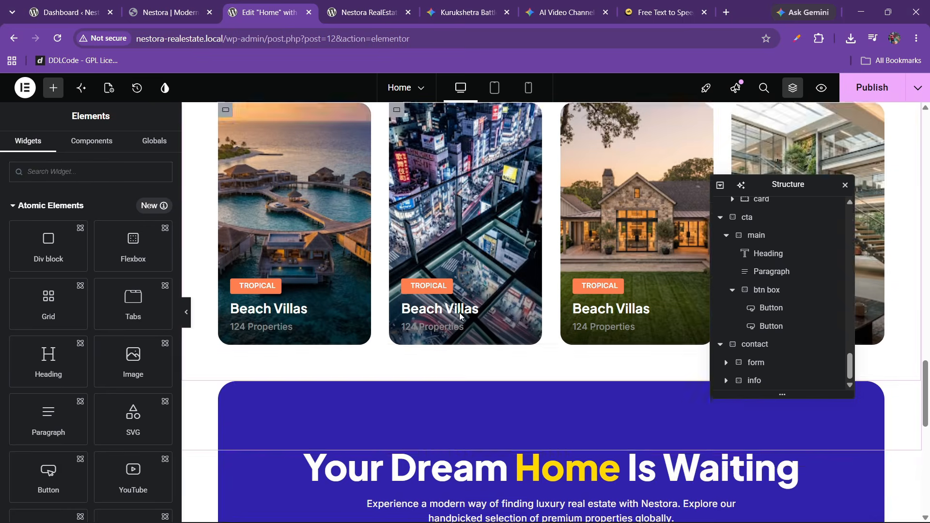
{"action": "scroll", "coordinate": [460, 313], "scroll_direction": "down", "scroll_amount": 8}
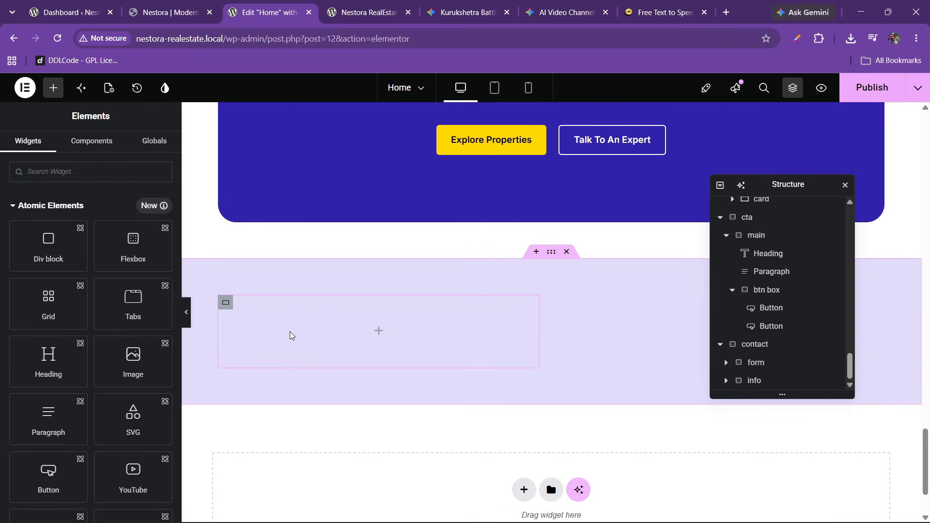
{"action": "right_click", "coordinate": [291, 336]}
{"action": "left_click", "coordinate": [310, 323]}
- Change the pasted label's text to "GET IN TOUCH" after the fire emoji, matching the reference site
{"action": "left_click", "coordinate": [195, 4]}
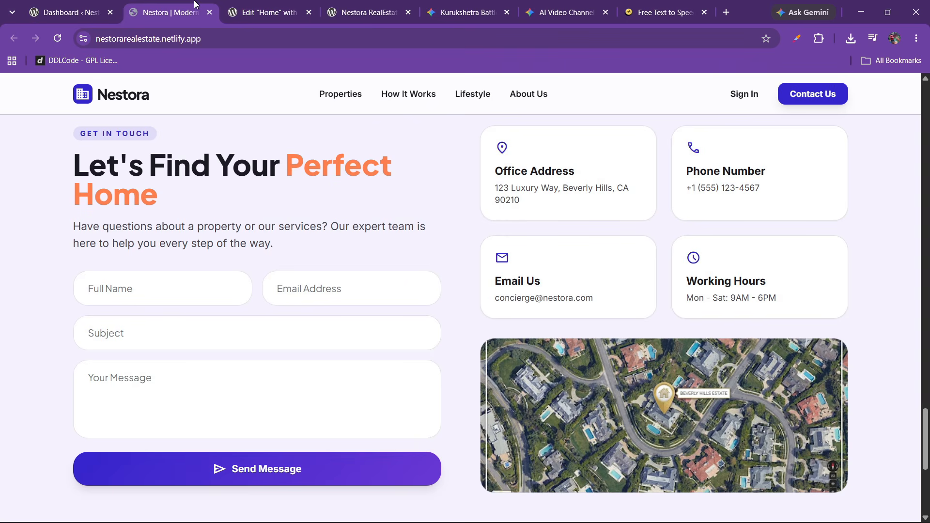
{"action": "left_click", "coordinate": [267, 12]}
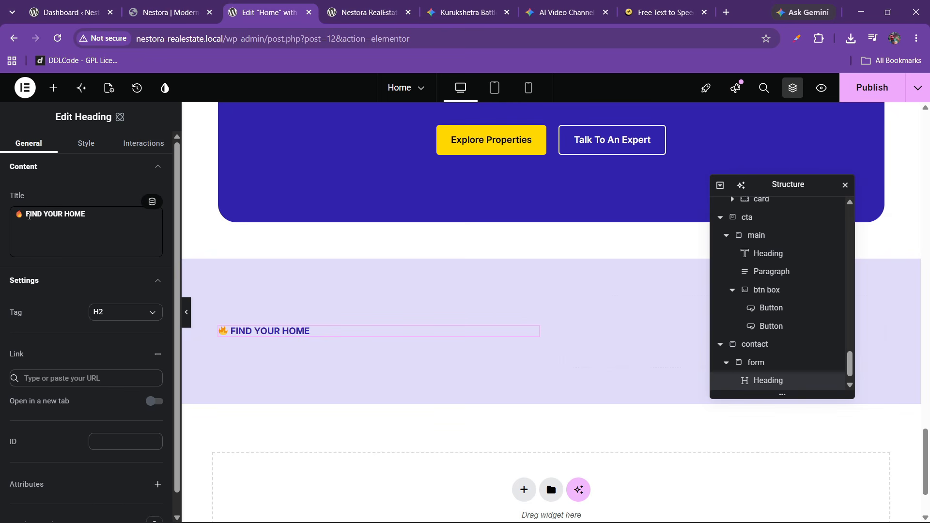
{"action": "left_click_drag", "start_coordinate": [29, 216], "coordinate": [68, 216]}
{"action": "type", "text": "GET IN TO"}
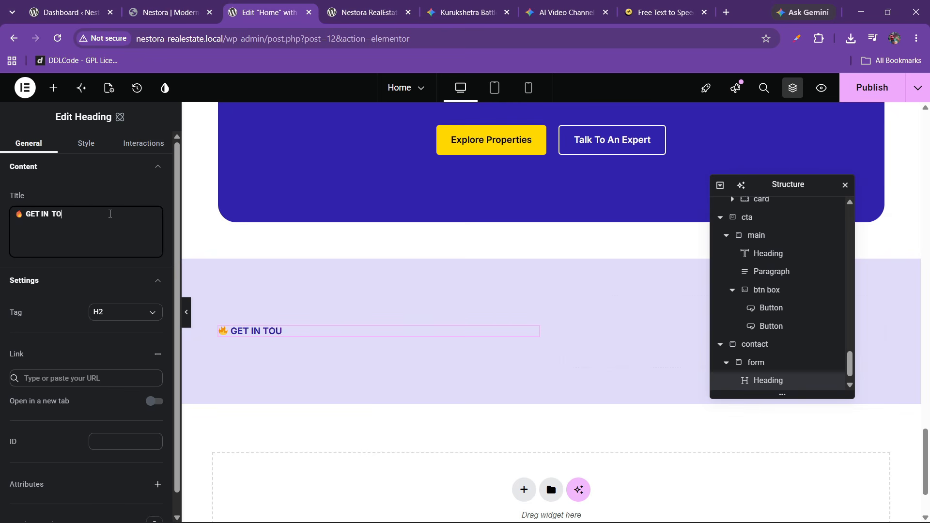
{"action": "key", "text": "BackSpace"}
{"action": "key", "text": "BackSpace"}
{"action": "type", "text": "OUCH"}
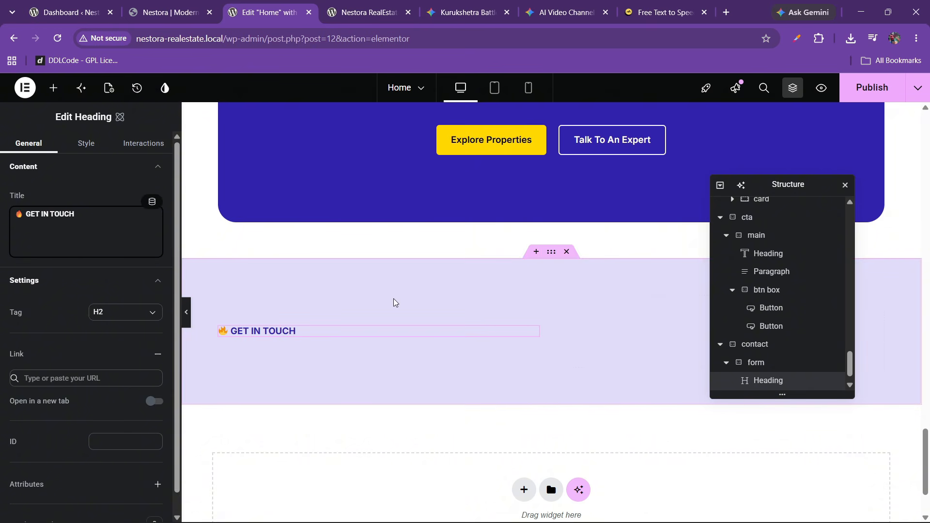
- Copy the "Find a Home That Matches Your Lifestyle" heading and paste it below the "GET IN TOUCH" label
{"action": "scroll", "coordinate": [394, 302], "scroll_direction": "up", "scroll_amount": 1}
{"action": "left_click", "coordinate": [169, 12]}
{"action": "left_click", "coordinate": [271, 12]}
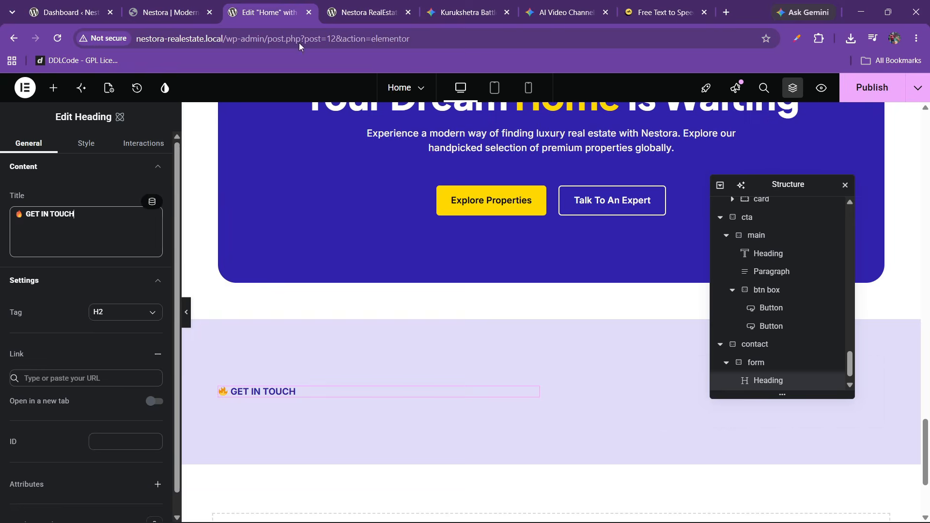
{"action": "scroll", "coordinate": [389, 268], "scroll_direction": "up", "scroll_amount": 7}
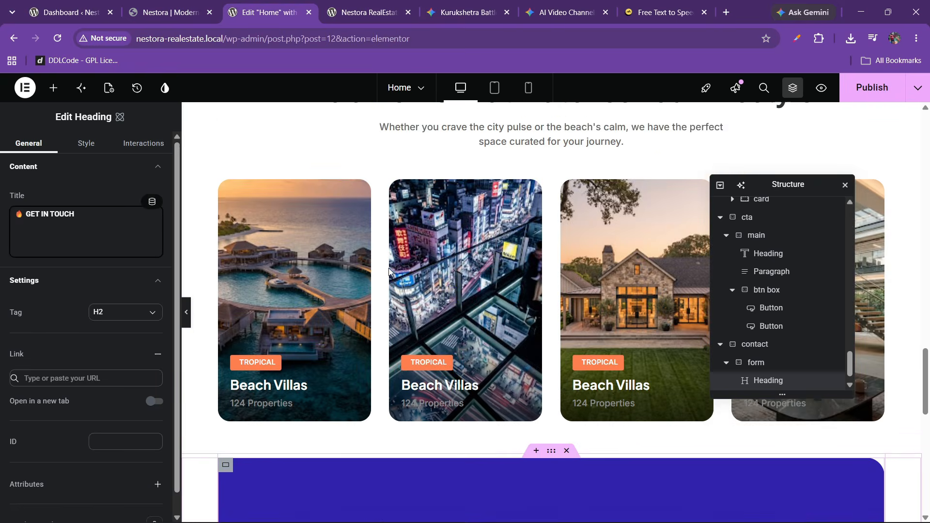
{"action": "scroll", "coordinate": [389, 271], "scroll_direction": "up", "scroll_amount": 1}
{"action": "right_click", "coordinate": [466, 133]}
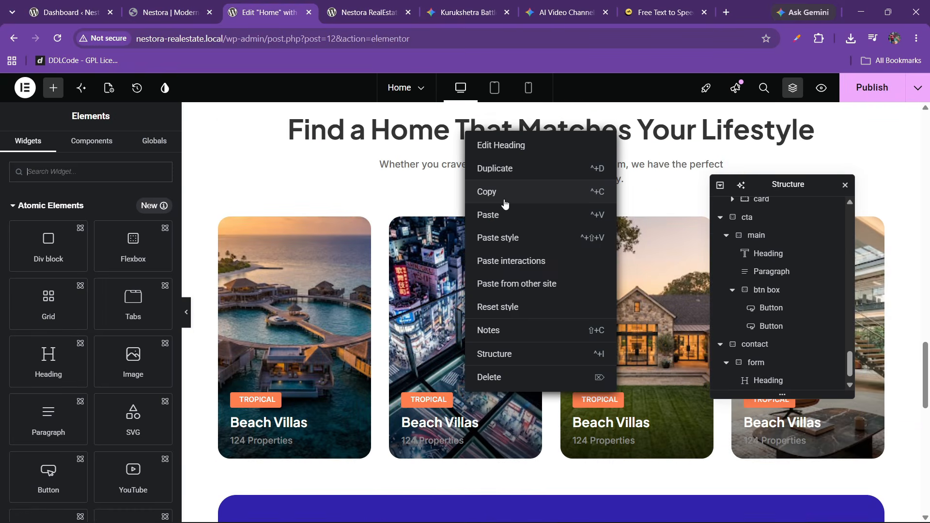
{"action": "left_click", "coordinate": [505, 203]}
{"action": "scroll", "coordinate": [424, 336], "scroll_direction": "down", "scroll_amount": 5}
{"action": "scroll", "coordinate": [422, 339], "scroll_direction": "up", "scroll_amount": 1}
{"action": "scroll", "coordinate": [419, 341], "scroll_direction": "down", "scroll_amount": 5}
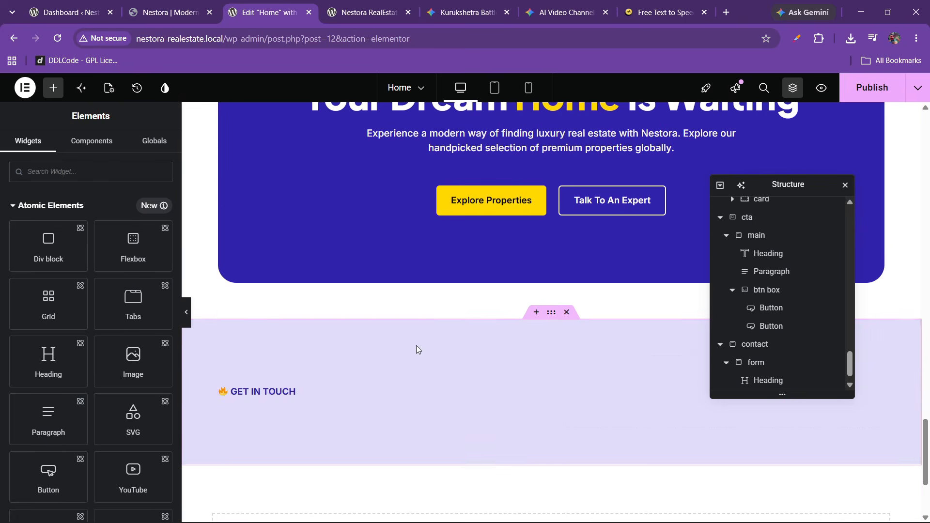
{"action": "right_click", "coordinate": [284, 391]}
{"action": "left_click", "coordinate": [305, 345]}
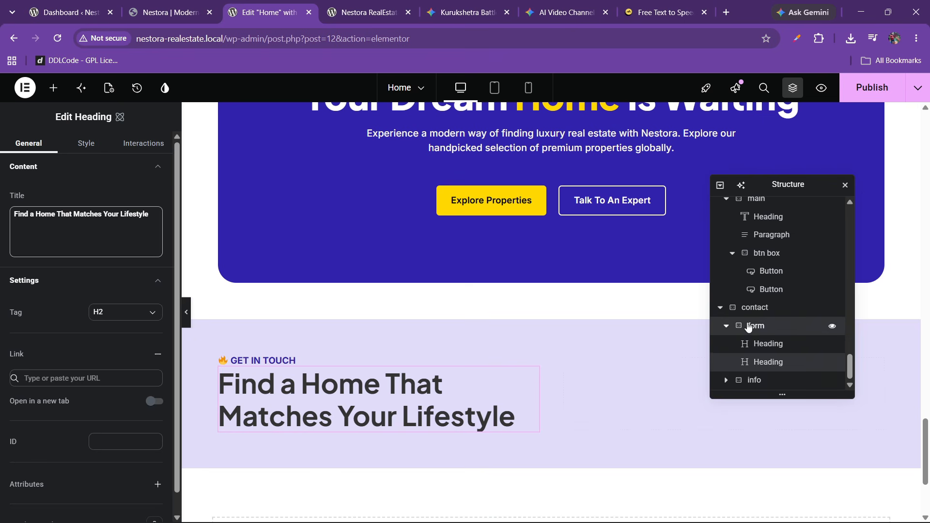
- Lay out the form flexbox with centered justification, start-aligned items and 20 px column and row gaps
{"action": "left_click", "coordinate": [749, 327]}
{"action": "left_click", "coordinate": [63, 224]}
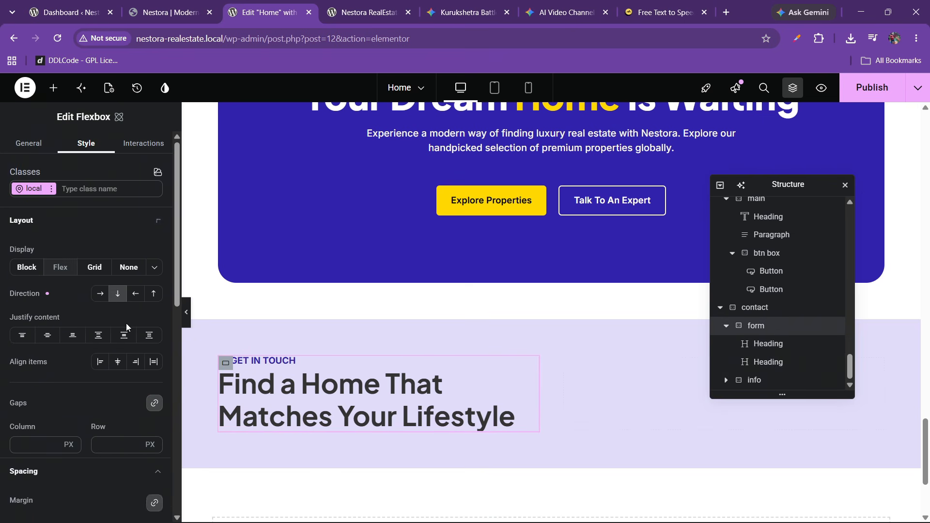
{"action": "left_click", "coordinate": [47, 335]}
{"action": "left_click", "coordinate": [99, 362]}
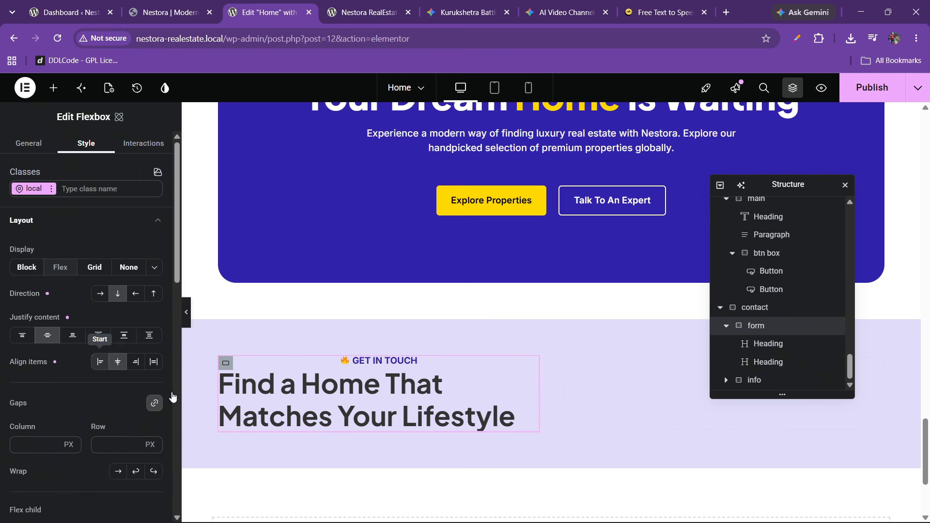
{"action": "scroll", "coordinate": [51, 338], "scroll_direction": "down", "scroll_amount": 3}
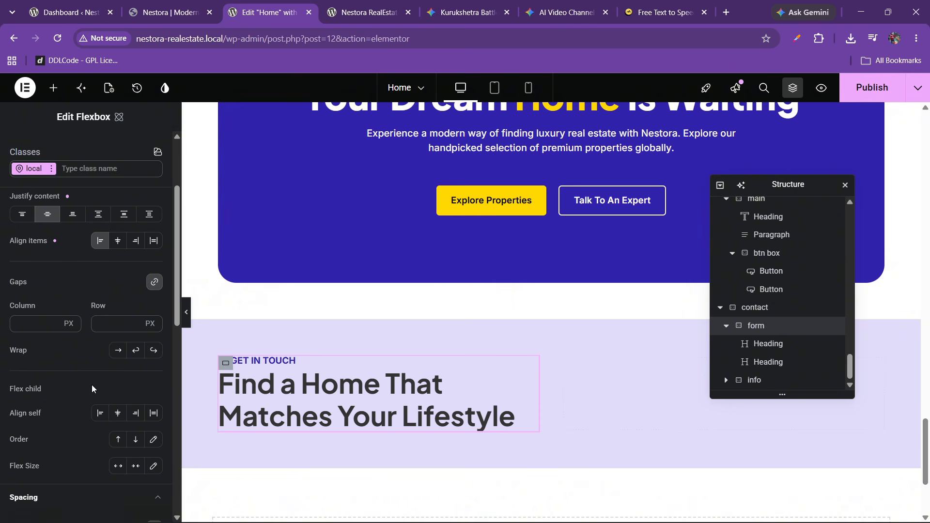
{"action": "left_click", "coordinate": [103, 321]}
{"action": "type", "text": "20"}
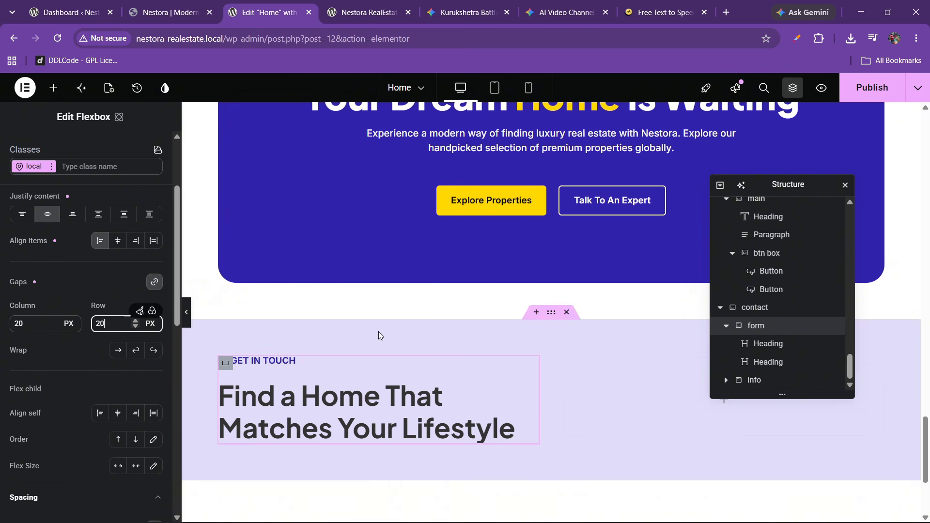
- Copy the heading text "Let's Find Your Perfect Home" from the reference site's contact section and return to the Elementor editor
{"action": "left_click", "coordinate": [166, 4]}
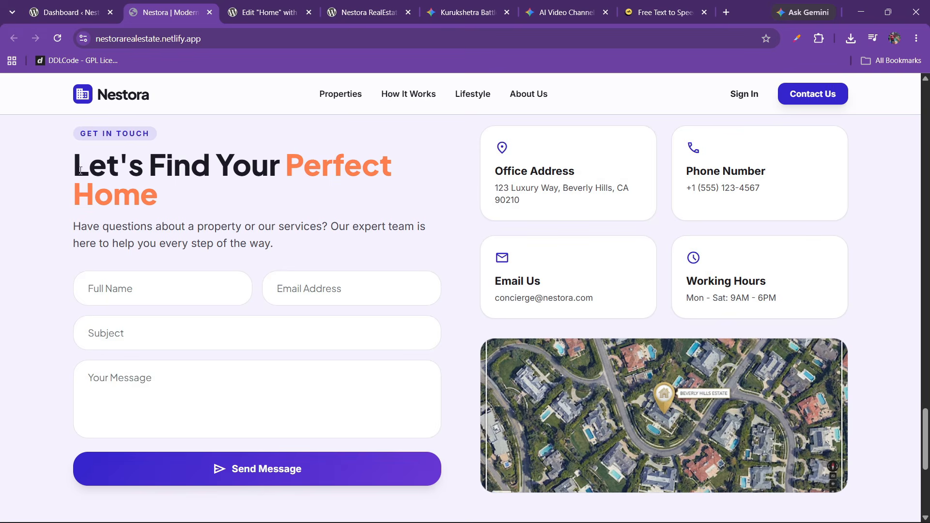
{"action": "left_click_drag", "start_coordinate": [75, 170], "coordinate": [156, 196]}
{"action": "right_click", "coordinate": [143, 189]}
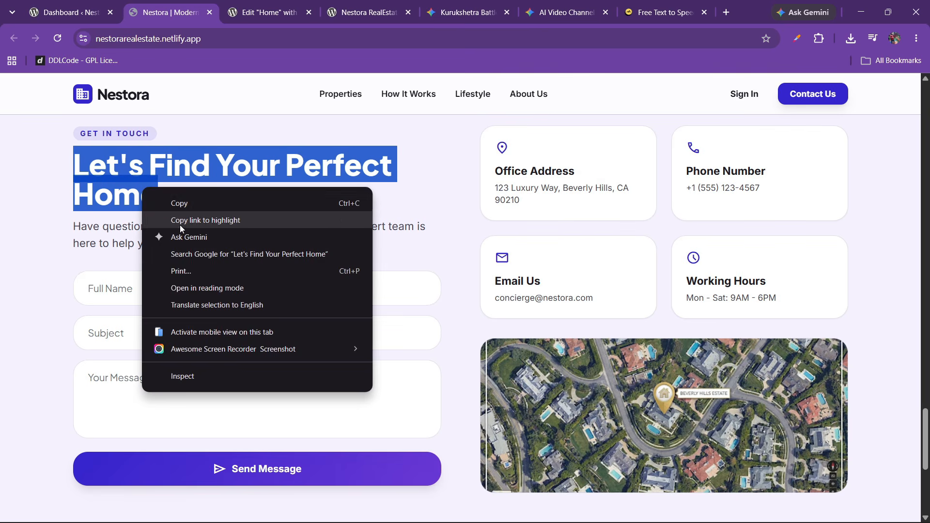
{"action": "left_click", "coordinate": [182, 204]}
{"action": "left_click", "coordinate": [293, 7]}
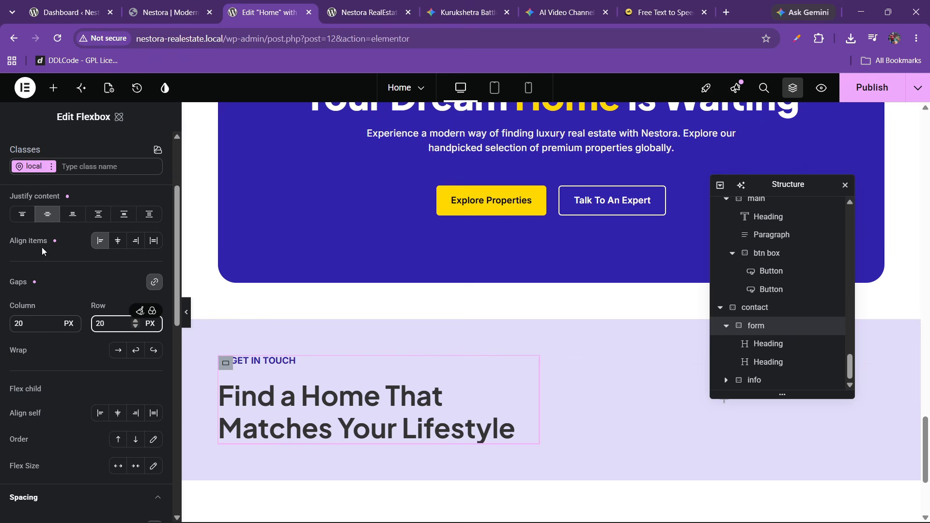
- Replace the title of the form column's "Find a Home That Matches Your Lifestyle" heading with "Let's Find Your Perfect Home"
{"action": "scroll", "coordinate": [41, 193], "scroll_direction": "down", "scroll_amount": 1}
{"action": "scroll", "coordinate": [36, 185], "scroll_direction": "up", "scroll_amount": 1}
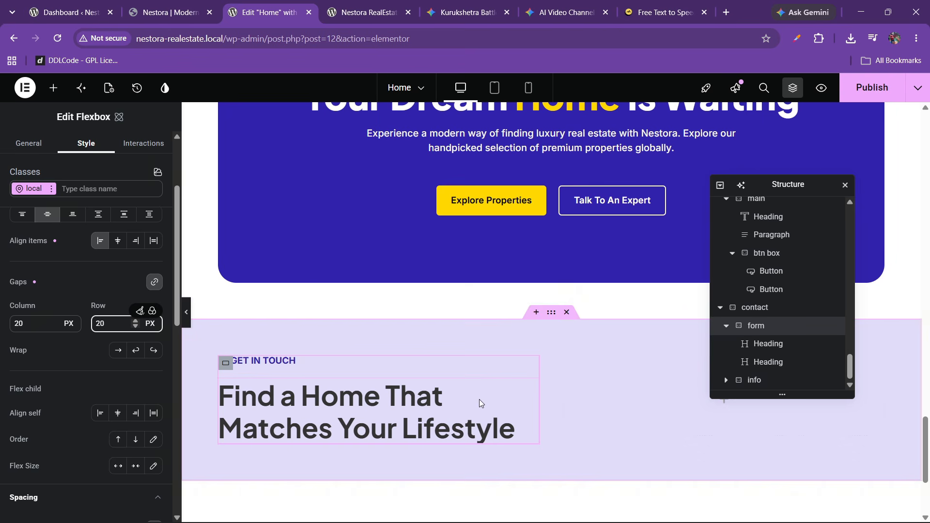
{"action": "left_click", "coordinate": [361, 411]}
{"action": "left_click", "coordinate": [54, 229]}
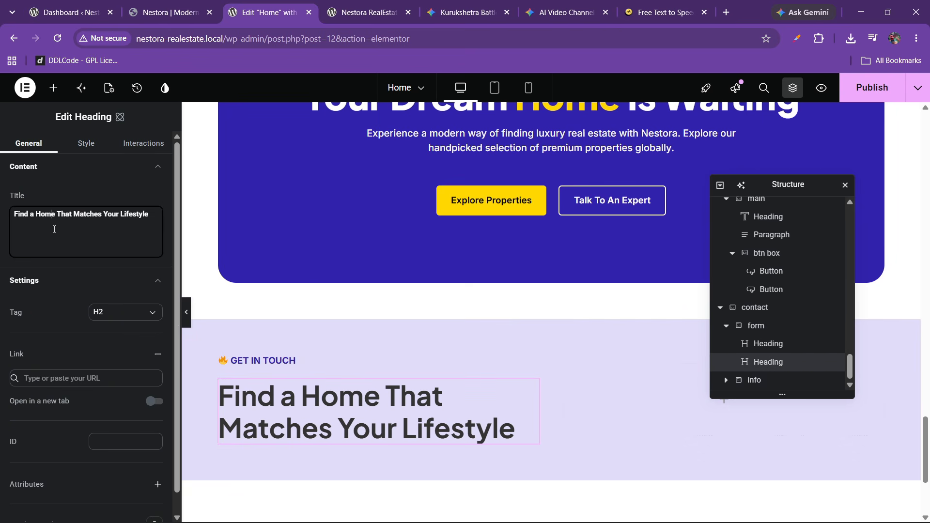
{"action": "left_click_drag", "start_coordinate": [14, 214], "coordinate": [110, 225]}
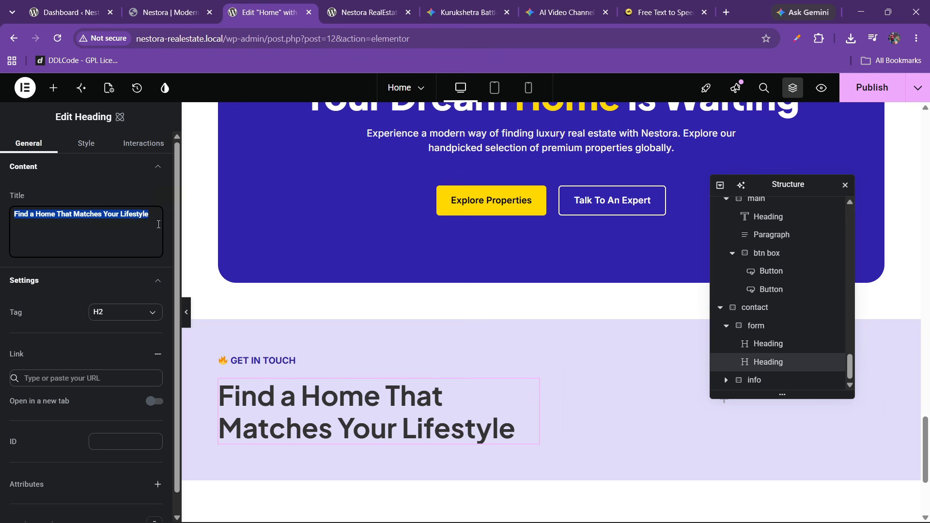
{"action": "key", "text": "BackSpace"}
{"action": "right_click", "coordinate": [22, 218]}
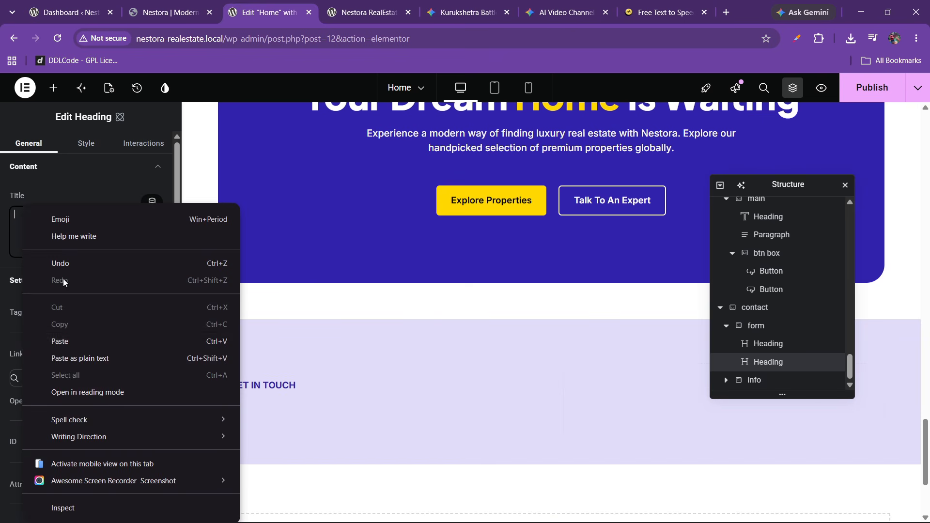
{"action": "left_click", "coordinate": [61, 344]}
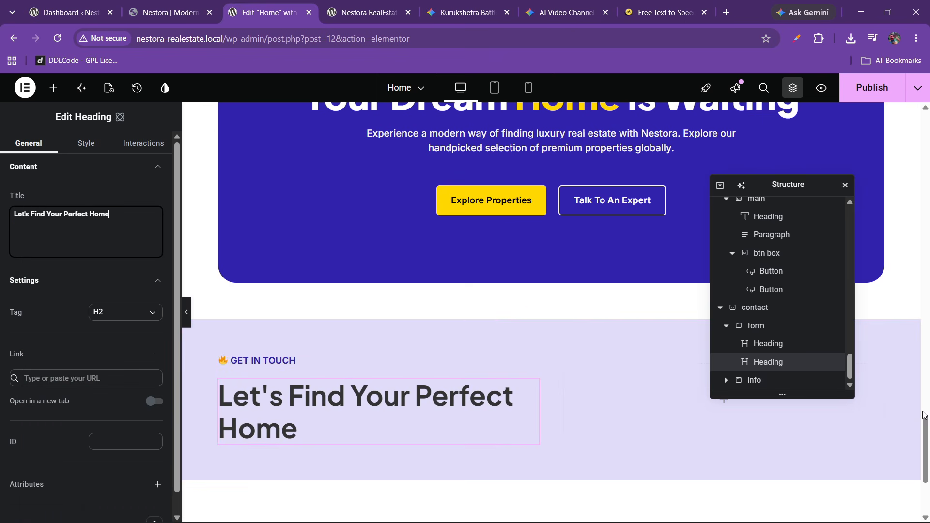
- Copy the two-color "Your Next Home Is Just One Click Away" heading from the hero section and paste it into the contact form column
{"action": "left_click_drag", "start_coordinate": [926, 425], "coordinate": [927, 147]}
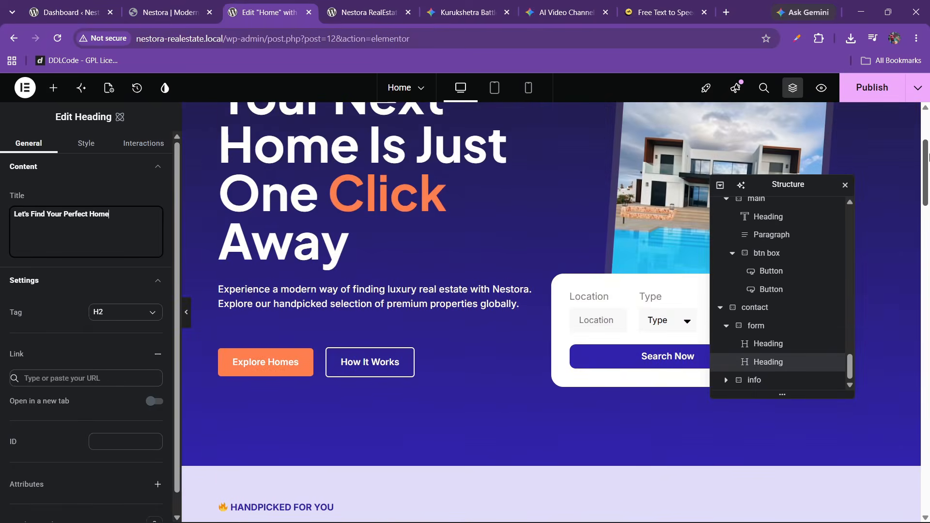
{"action": "scroll", "coordinate": [399, 181], "scroll_direction": "up", "scroll_amount": 2}
{"action": "left_click", "coordinate": [543, 200]}
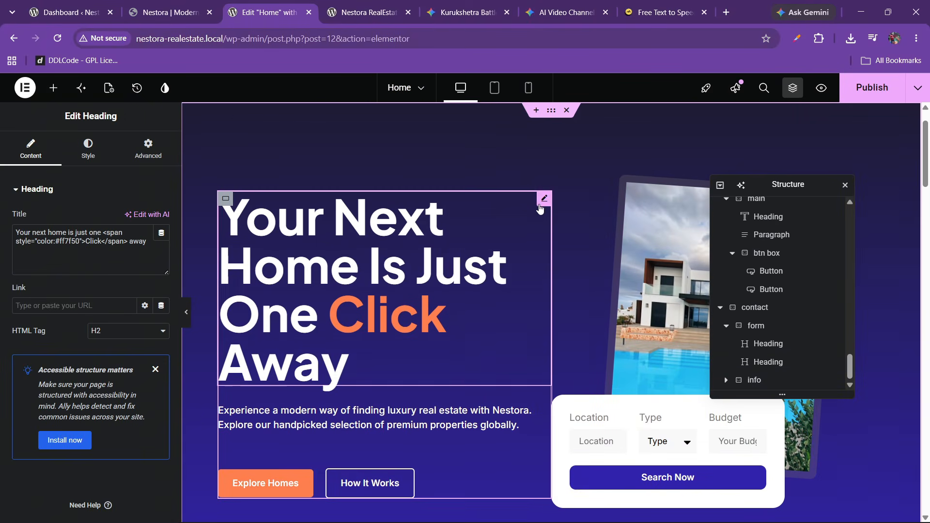
{"action": "right_click", "coordinate": [361, 306]}
{"action": "left_click", "coordinate": [386, 272]}
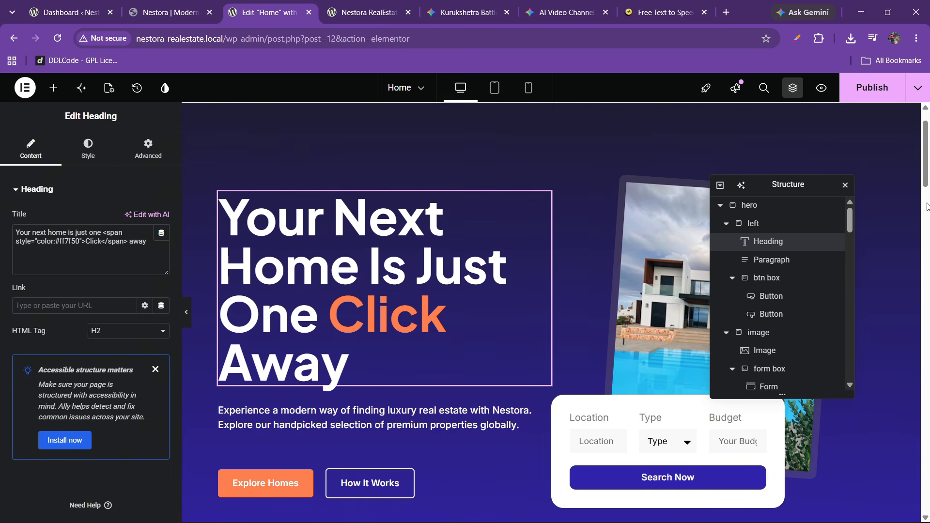
{"action": "left_click_drag", "start_coordinate": [926, 186], "coordinate": [898, 488]}
{"action": "right_click", "coordinate": [319, 365]}
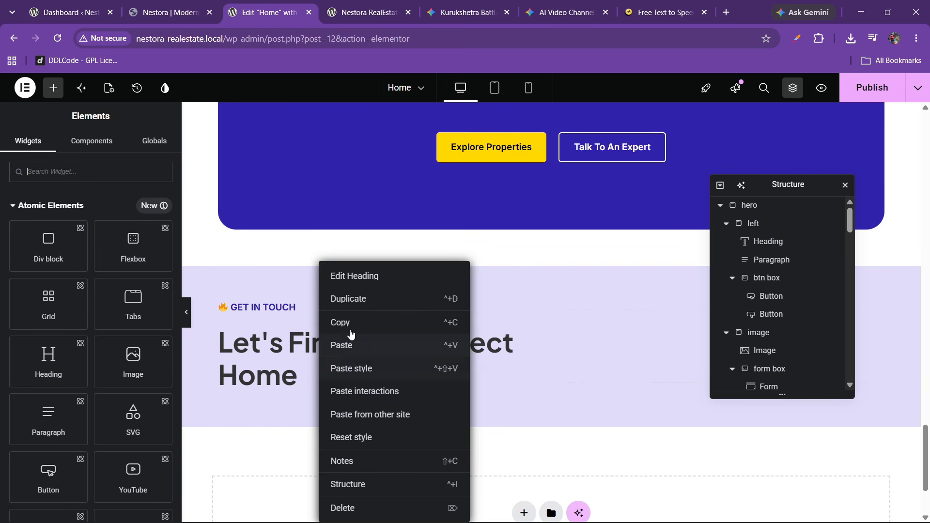
{"action": "left_click", "coordinate": [346, 343]}
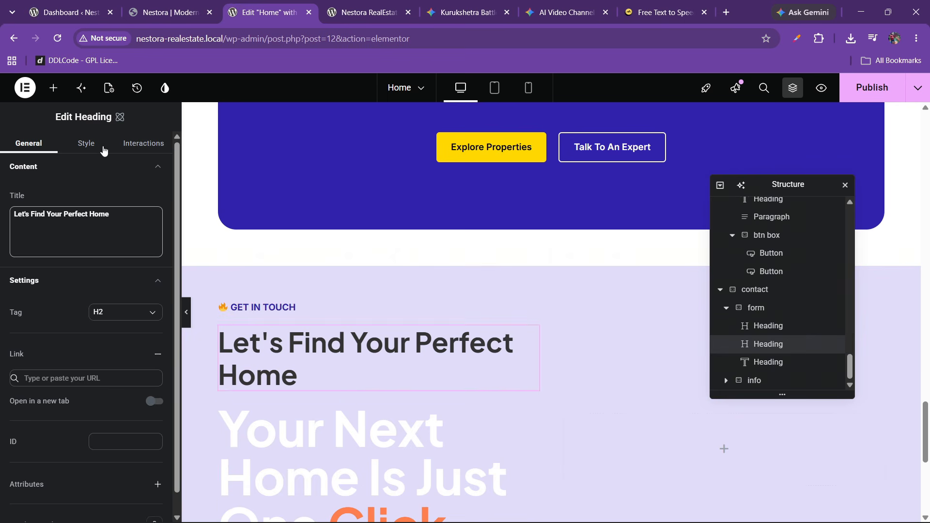
- Match the pasted hero heading to the heading above it with a 45 px font size, and give it the global black text color
{"action": "left_click", "coordinate": [86, 144]}
{"action": "left_click", "coordinate": [53, 329]}
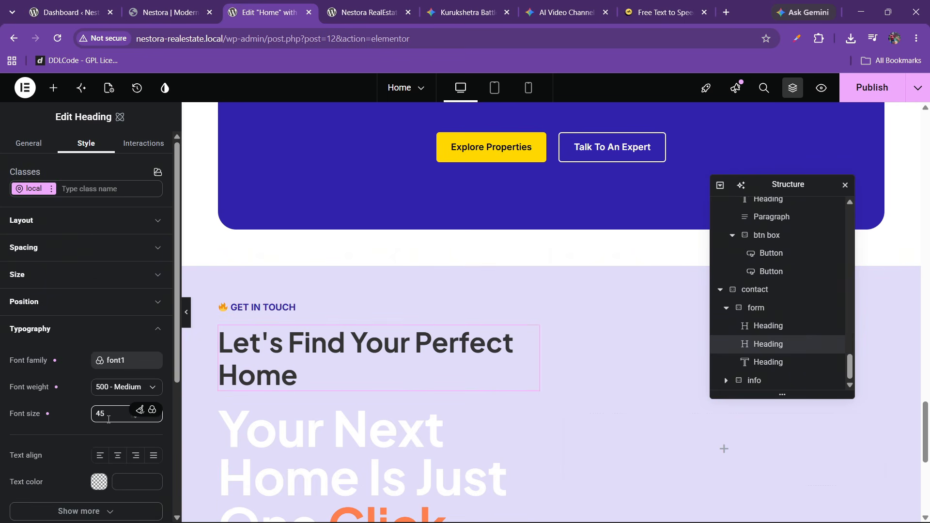
{"action": "scroll", "coordinate": [337, 354], "scroll_direction": "down", "scroll_amount": 3}
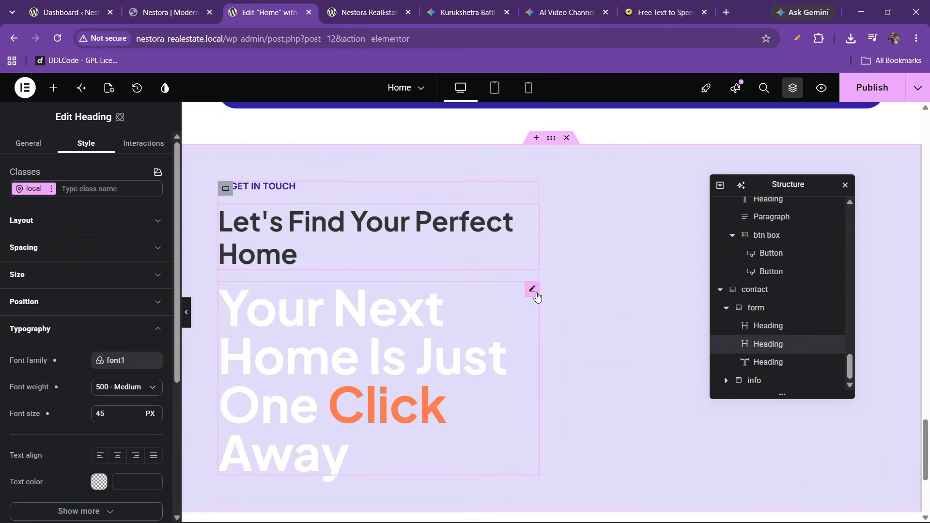
{"action": "left_click", "coordinate": [532, 290]}
{"action": "left_click", "coordinate": [91, 155]}
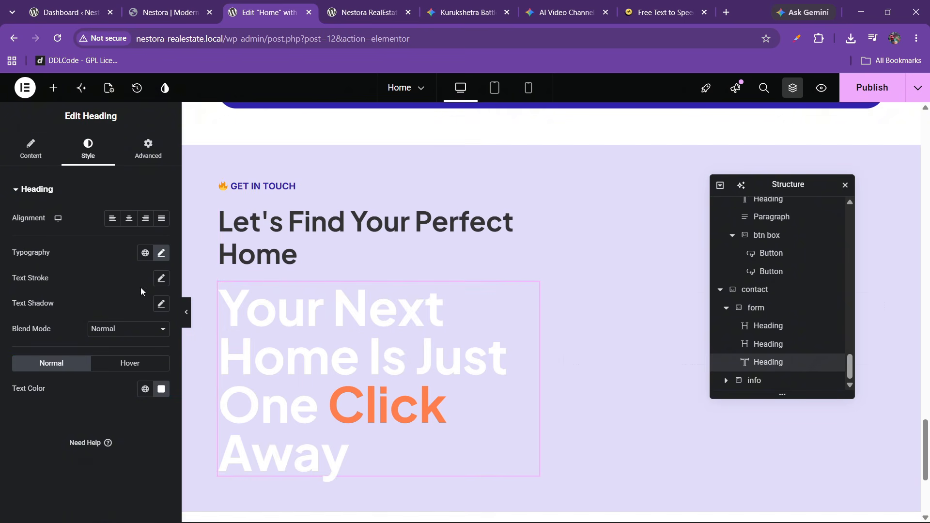
{"action": "left_click", "coordinate": [162, 254]}
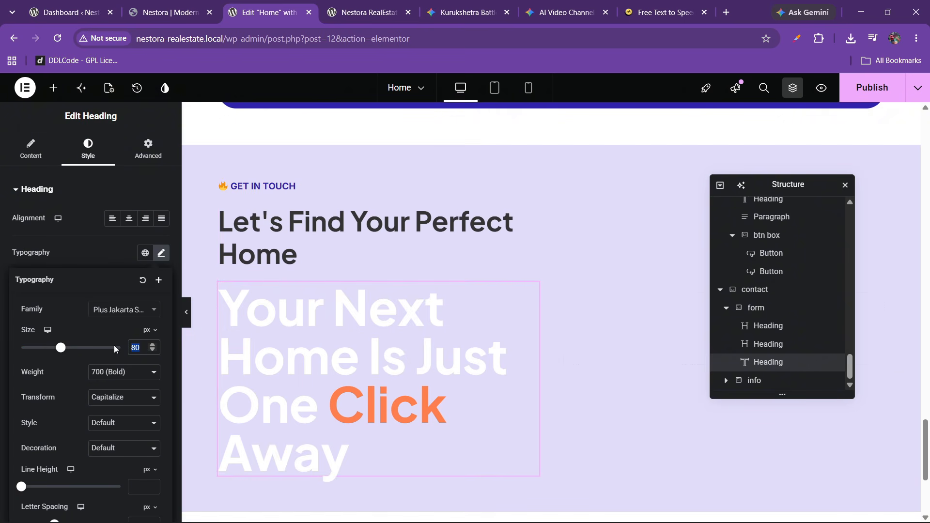
{"action": "type", "text": "45"}
{"action": "left_click", "coordinate": [104, 267]}
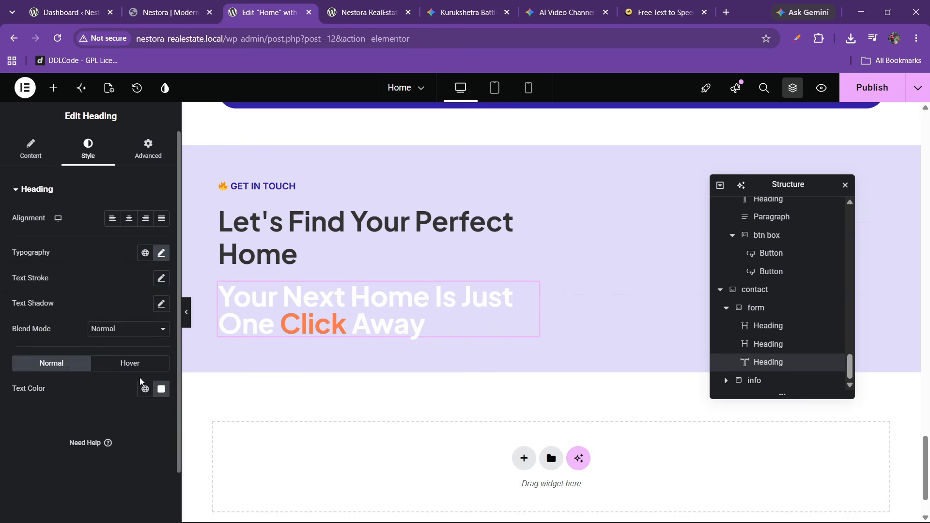
{"action": "left_click", "coordinate": [145, 389]}
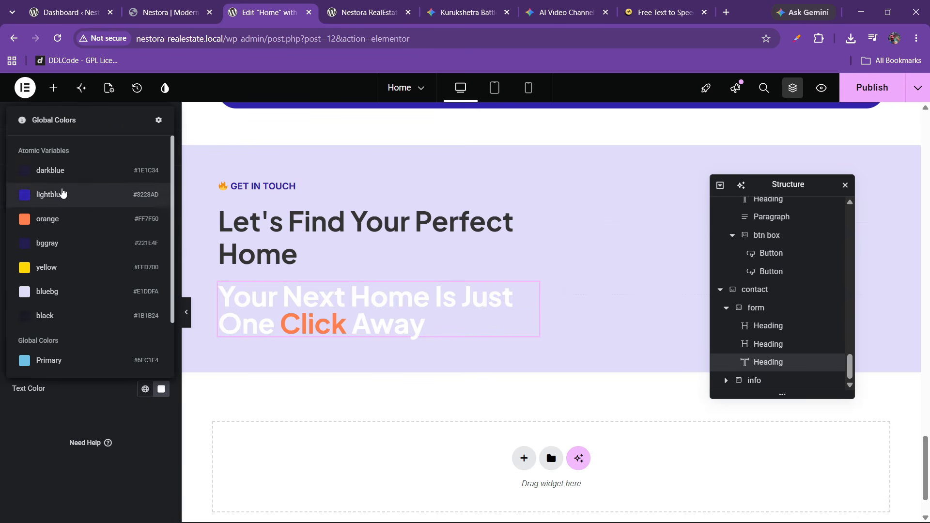
{"action": "left_click", "coordinate": [68, 316]}
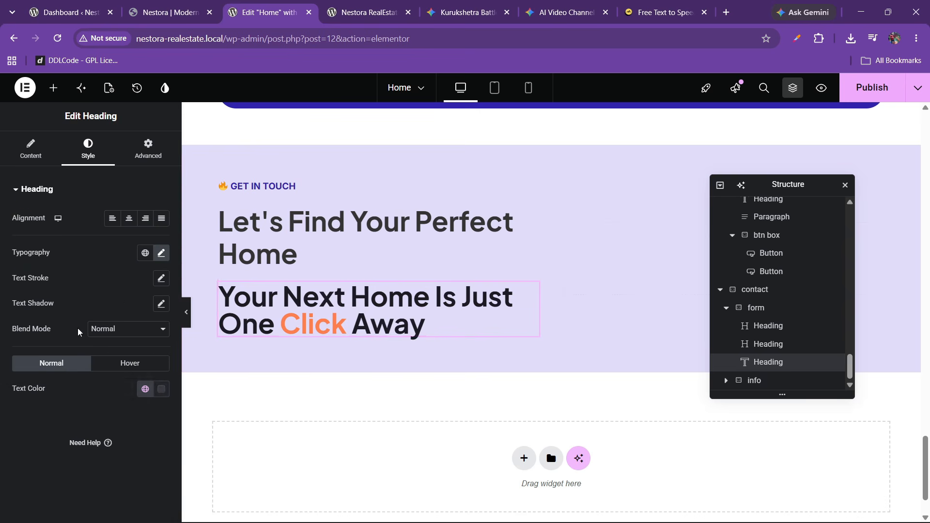
- Delete the plain "Let's Find Your Perfect Home" heading from the form column
{"action": "right_click", "coordinate": [343, 248]}
{"action": "right_click", "coordinate": [310, 247]}
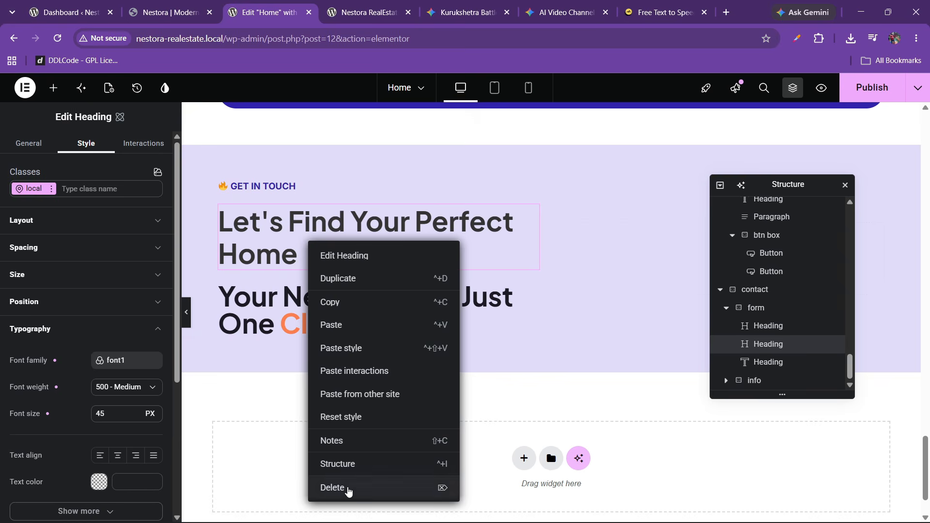
{"action": "left_click", "coordinate": [347, 490]}
- Copy the contact heading from the reference site and paste it over "Your next home is just one" in the remaining heading's title
{"action": "left_click", "coordinate": [170, 12]}
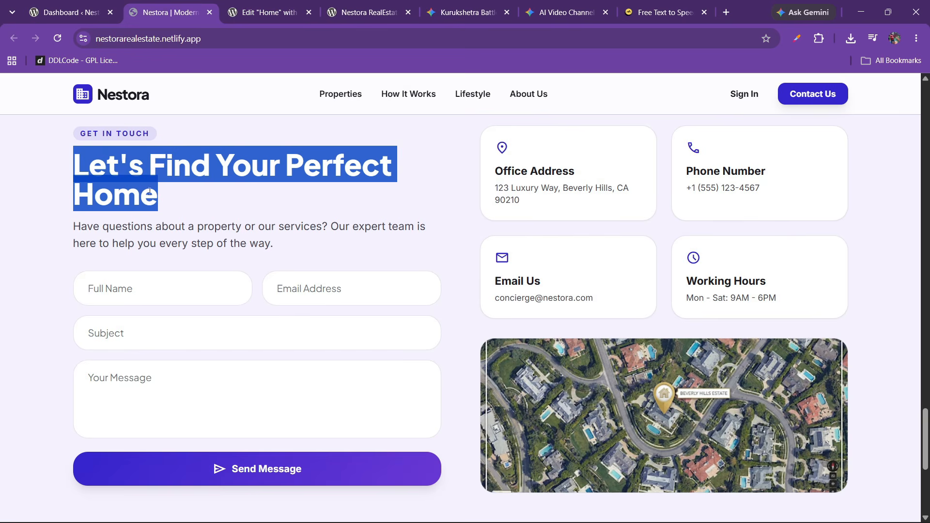
{"action": "right_click", "coordinate": [124, 180]}
{"action": "left_click", "coordinate": [156, 193]}
{"action": "left_click", "coordinate": [291, 12]}
{"action": "left_click", "coordinate": [344, 261]}
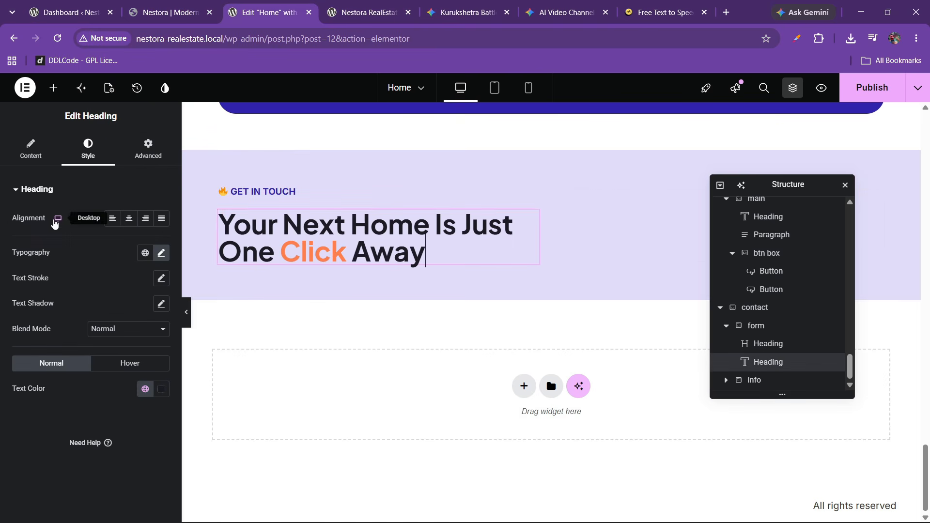
{"action": "left_click", "coordinate": [30, 149]}
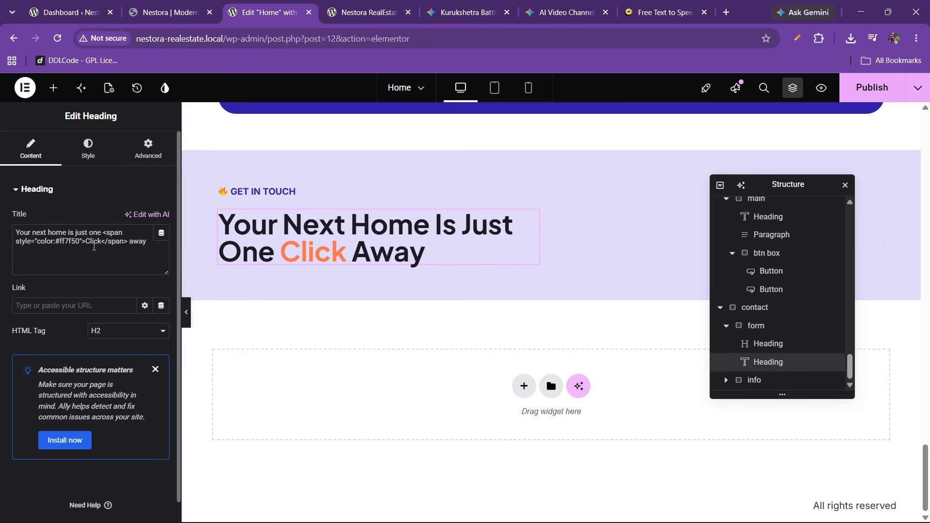
{"action": "left_click_drag", "start_coordinate": [103, 233], "coordinate": [2, 234]}
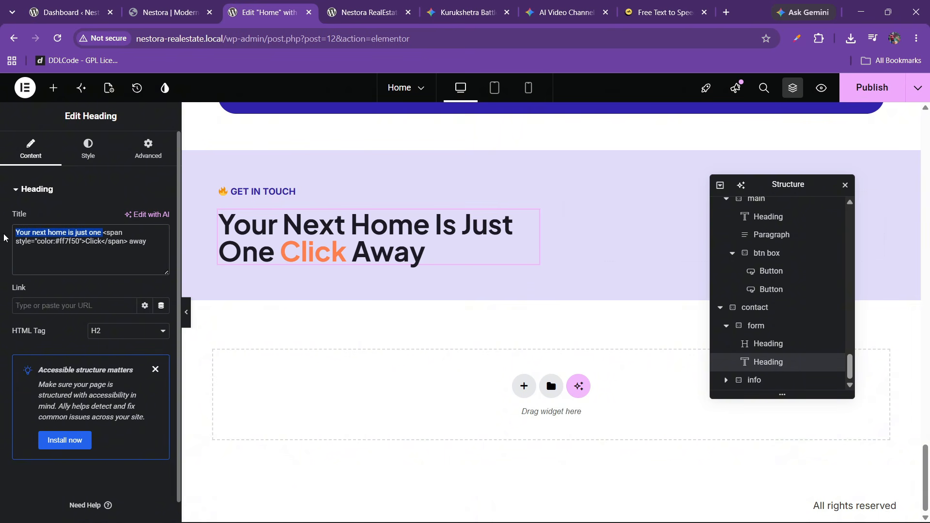
{"action": "key", "text": "BackSpace"}
{"action": "right_click", "coordinate": [17, 234]}
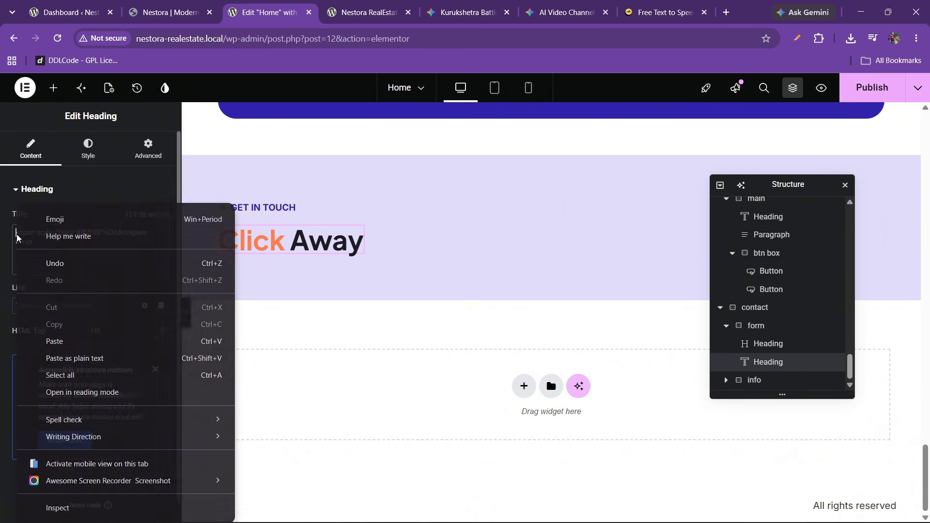
{"action": "left_click", "coordinate": [57, 341]}
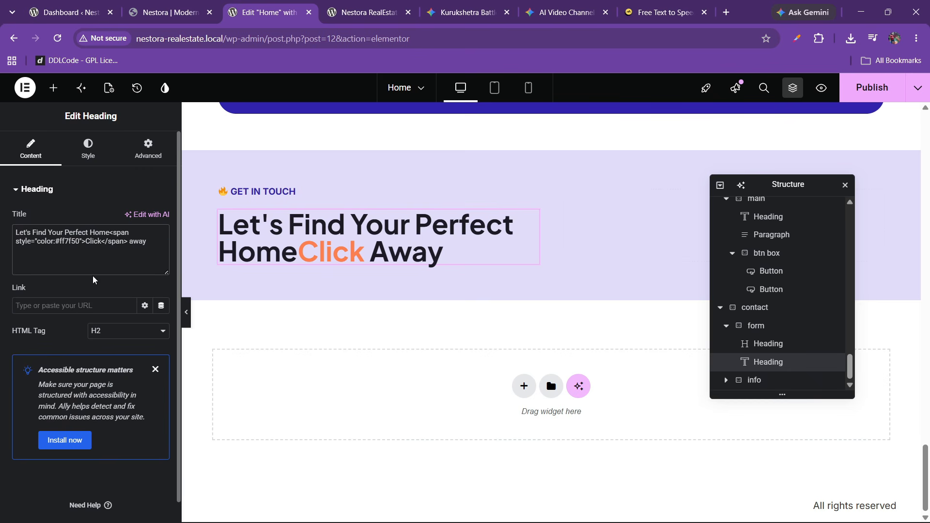
- Move the word "Perfect" into the heading's orange span, replacing "Click"
{"action": "right_click", "coordinate": [80, 234]}
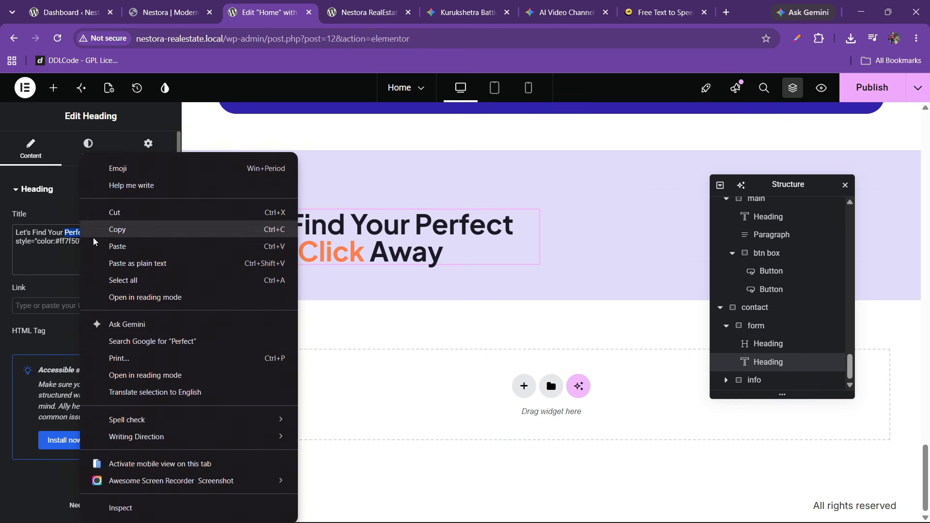
{"action": "left_click", "coordinate": [121, 210]}
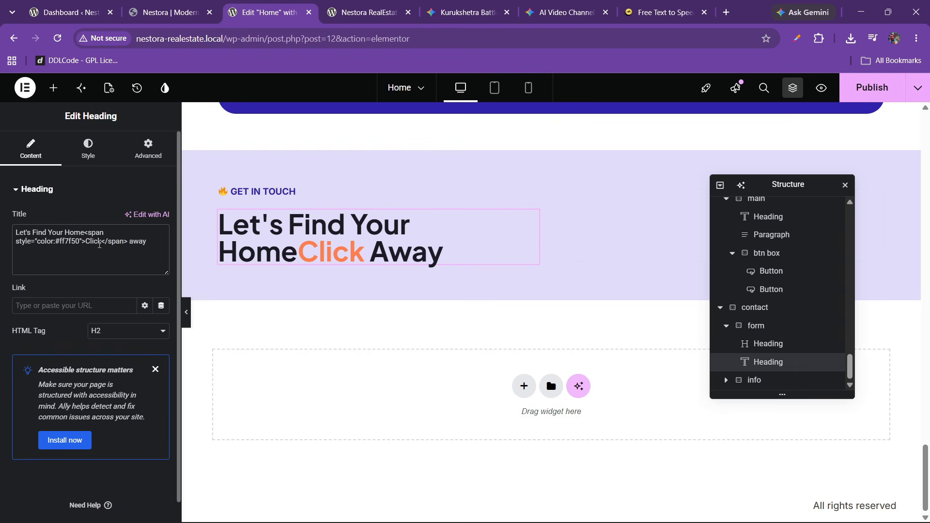
{"action": "key", "text": "BackSpace"}
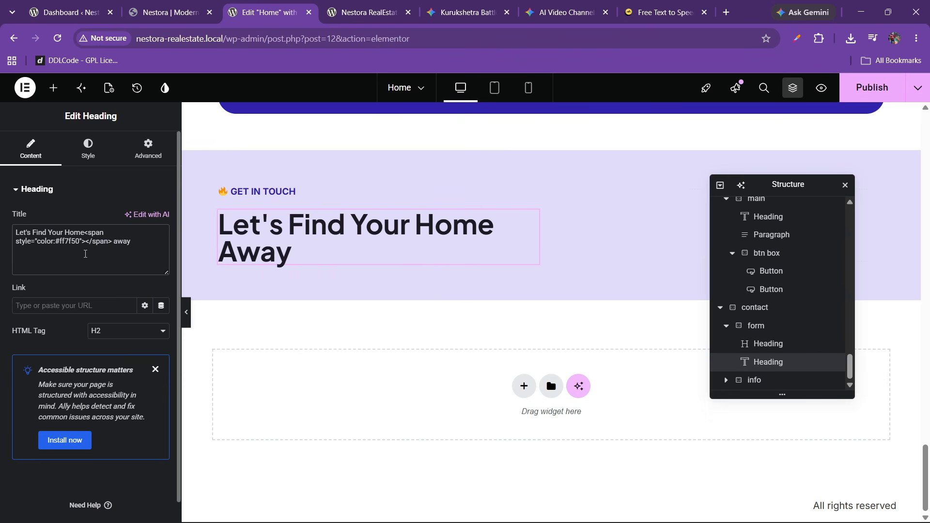
{"action": "right_click", "coordinate": [85, 242]}
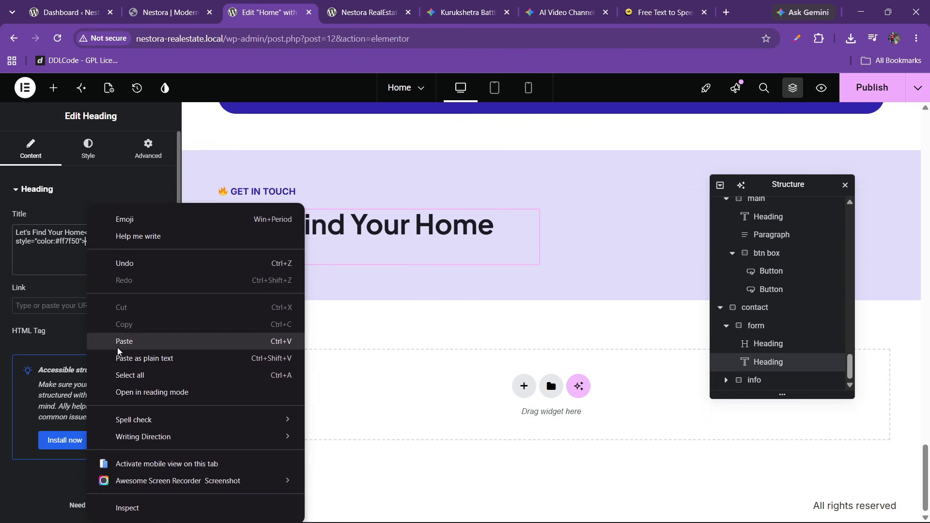
{"action": "left_click", "coordinate": [120, 341]}
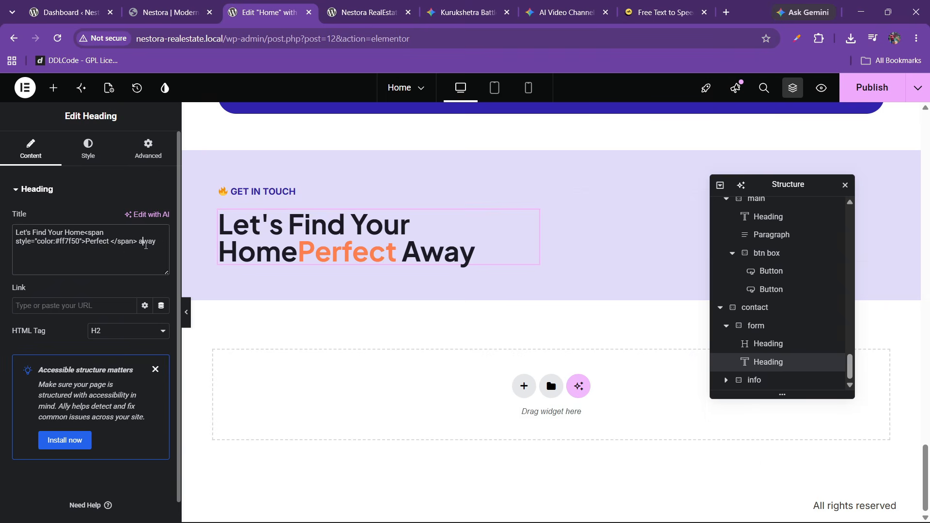
- Replace "away" after the orange span with "Home" and remove the extra "Home" before the span
{"action": "type", "text": "Home"}
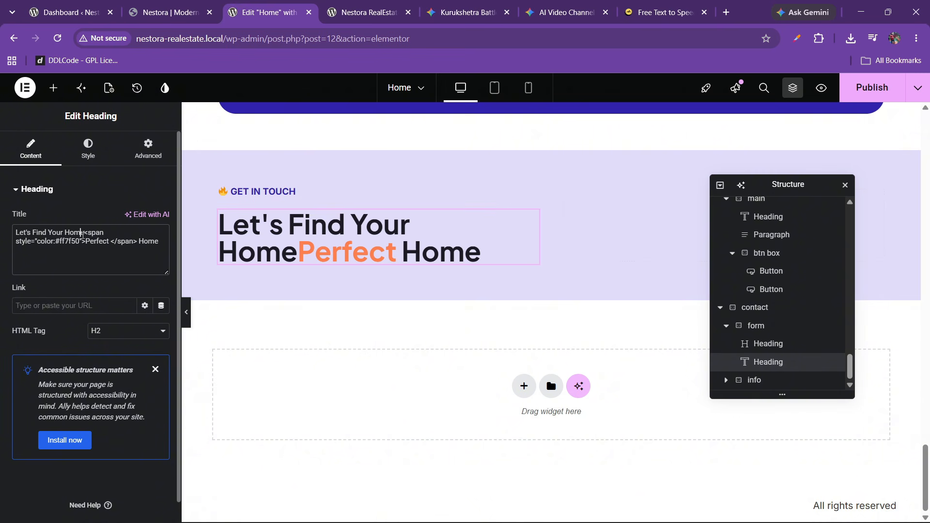
{"action": "key", "text": "BackSpace"}
{"action": "key", "text": "BackSpace"}
{"action": "key", "text": "BackSpace"}
{"action": "key", "text": "BackSpace"}
{"action": "key", "text": "BackSpace"}
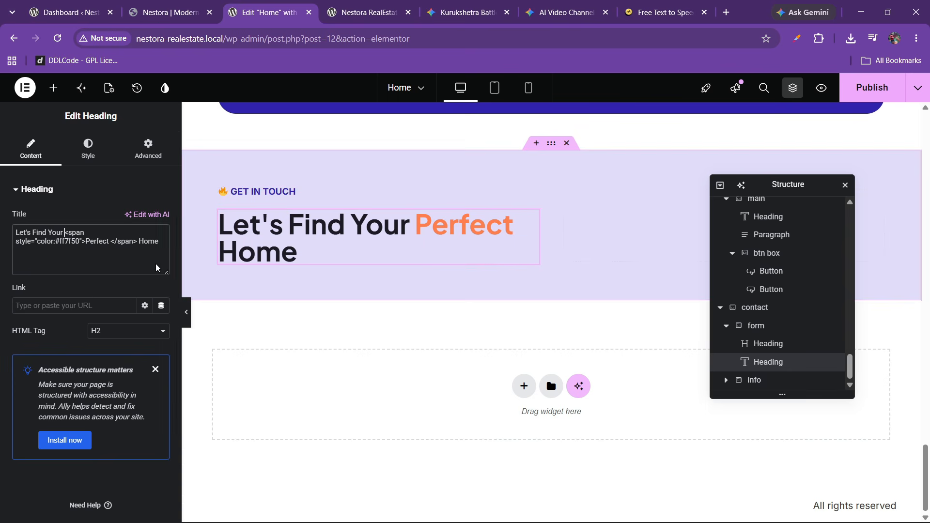
- Set the contact heading's line height to 1.2 em in its typography settings
{"action": "left_click", "coordinate": [90, 155]}
{"action": "left_click", "coordinate": [161, 253]}
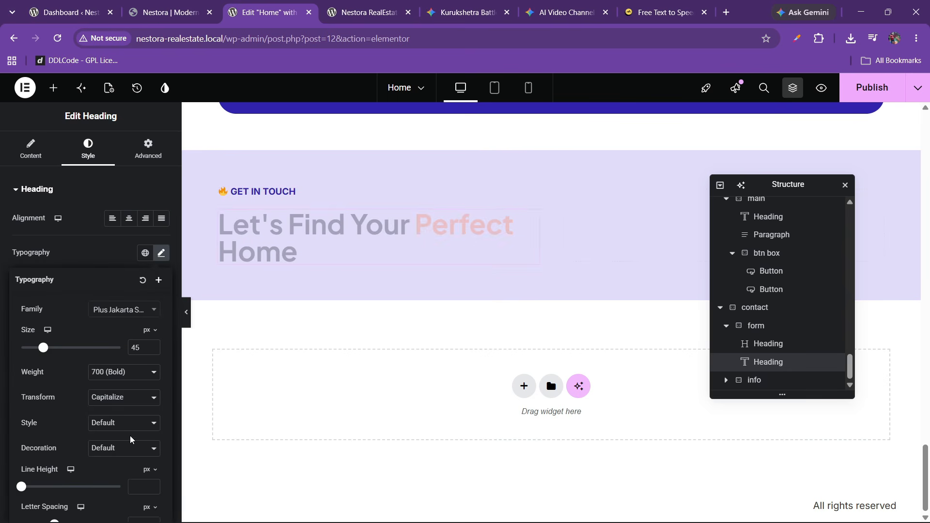
{"action": "left_click", "coordinate": [149, 471]}
{"action": "left_click", "coordinate": [147, 491]}
{"action": "left_click", "coordinate": [139, 484]}
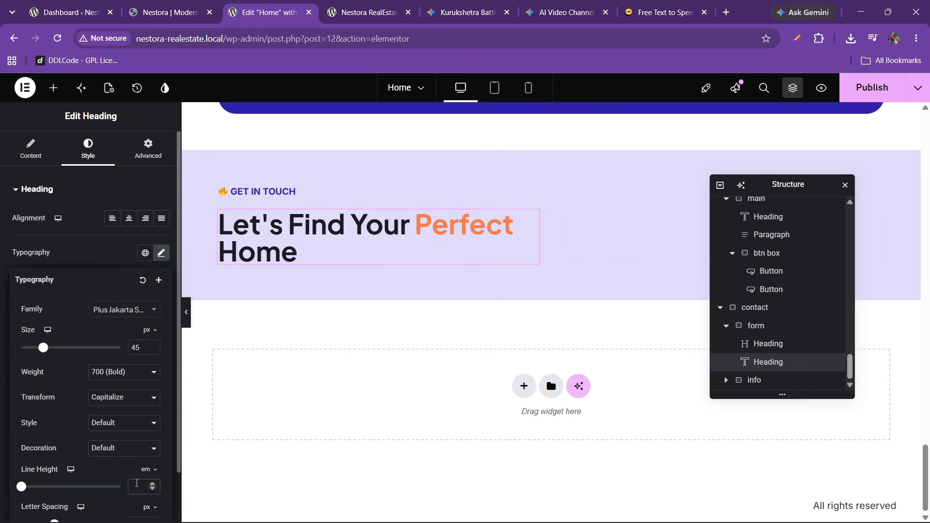
{"action": "type", "text": "1.2"}
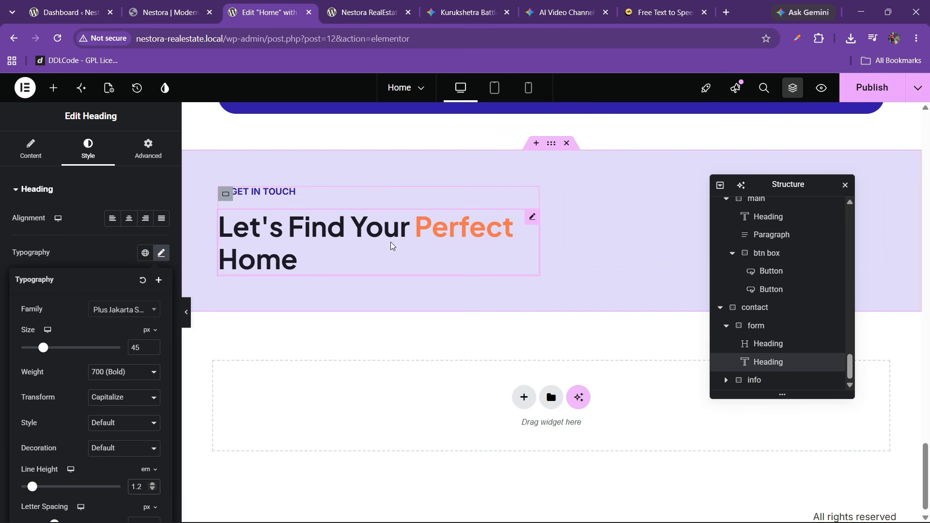
{"action": "left_click", "coordinate": [259, 255]}
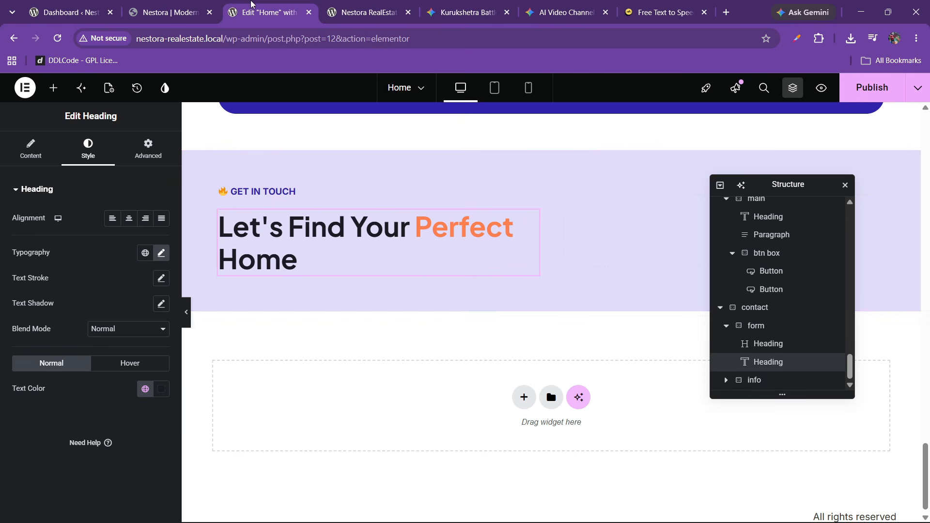
- Look through the page sections above the contact section
{"action": "scroll", "coordinate": [395, 256], "scroll_direction": "up", "scroll_amount": 5}
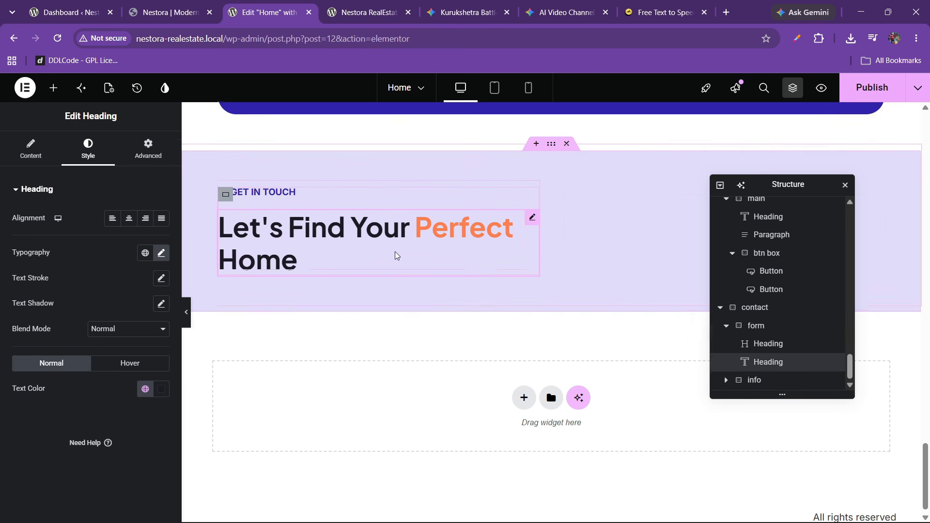
{"action": "scroll", "coordinate": [395, 252], "scroll_direction": "up", "scroll_amount": 10}
{"action": "scroll", "coordinate": [394, 252], "scroll_direction": "down", "scroll_amount": 6}
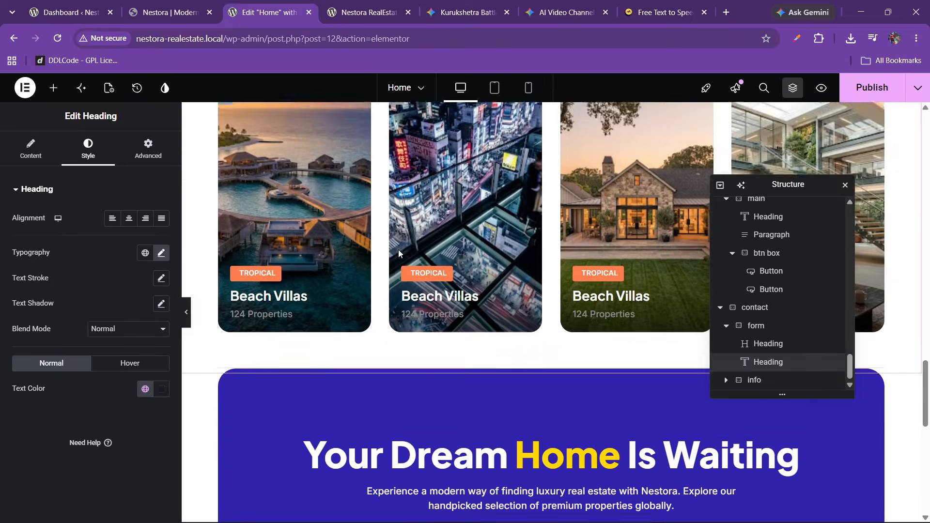
- Copy the paragraph under "Find a Home That Matches Your Lifestyle" and paste it below the contact section's "Let's Find Your Perfect Home" heading
{"action": "scroll", "coordinate": [456, 300], "scroll_direction": "down", "scroll_amount": 5}
{"action": "left_click", "coordinate": [189, 6]}
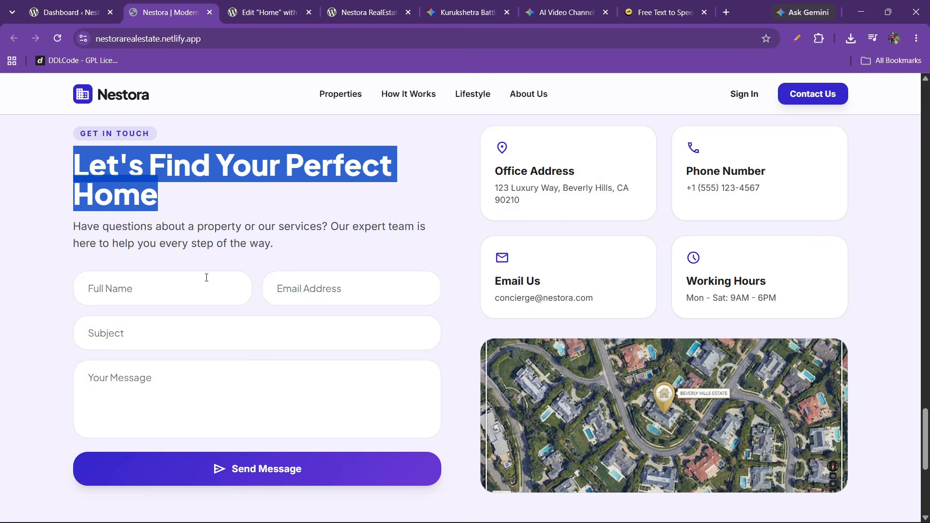
{"action": "left_click", "coordinate": [262, 12]}
{"action": "scroll", "coordinate": [413, 323], "scroll_direction": "up", "scroll_amount": 5}
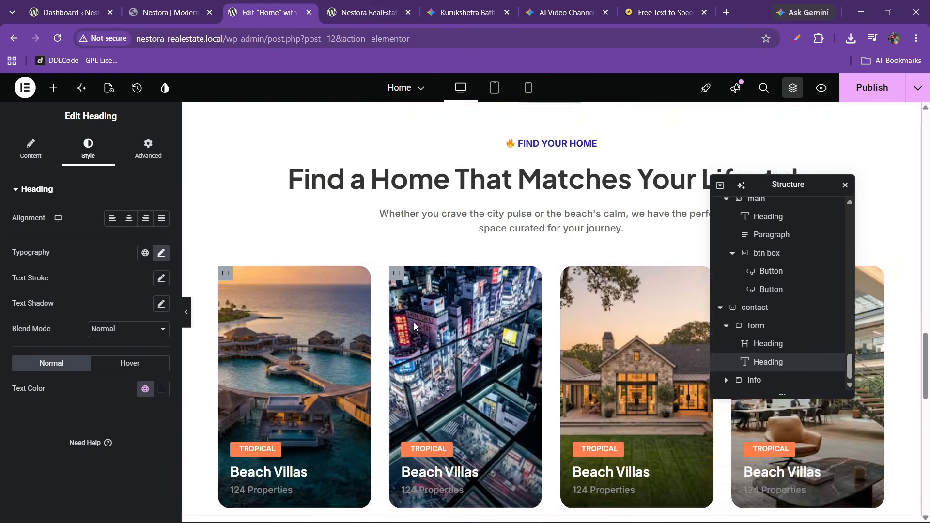
{"action": "scroll", "coordinate": [413, 323], "scroll_direction": "up", "scroll_amount": 4}
{"action": "scroll", "coordinate": [482, 365], "scroll_direction": "down", "scroll_amount": 1}
{"action": "right_click", "coordinate": [505, 364]}
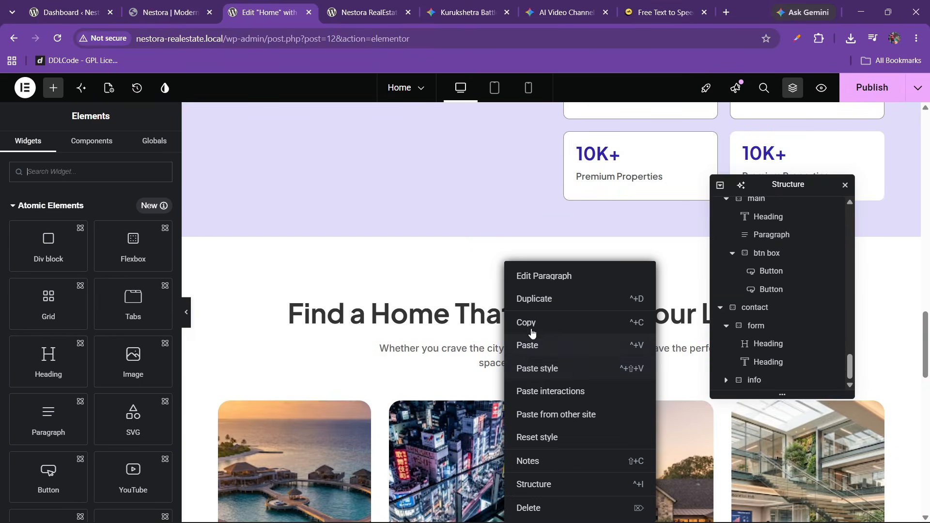
{"action": "left_click", "coordinate": [531, 324]}
{"action": "scroll", "coordinate": [530, 328], "scroll_direction": "down", "scroll_amount": 6}
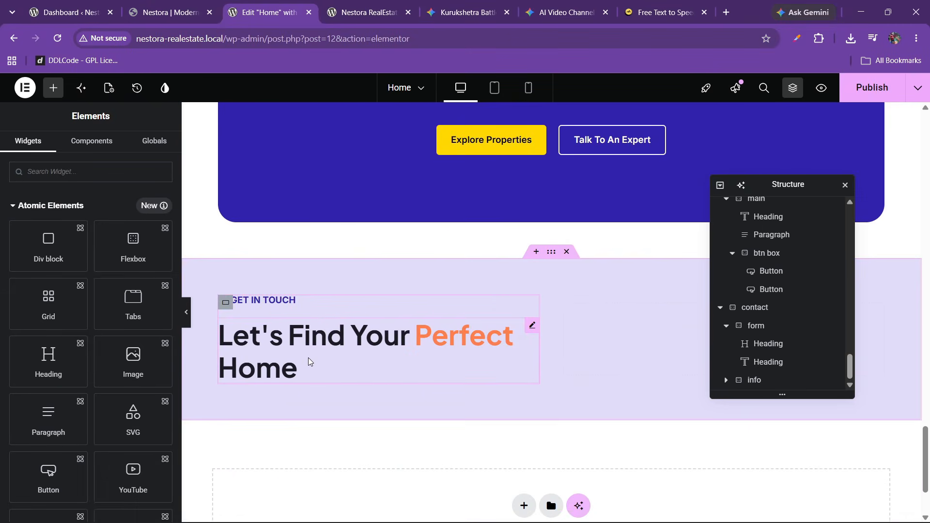
{"action": "right_click", "coordinate": [308, 359]}
{"action": "left_click", "coordinate": [327, 298]}
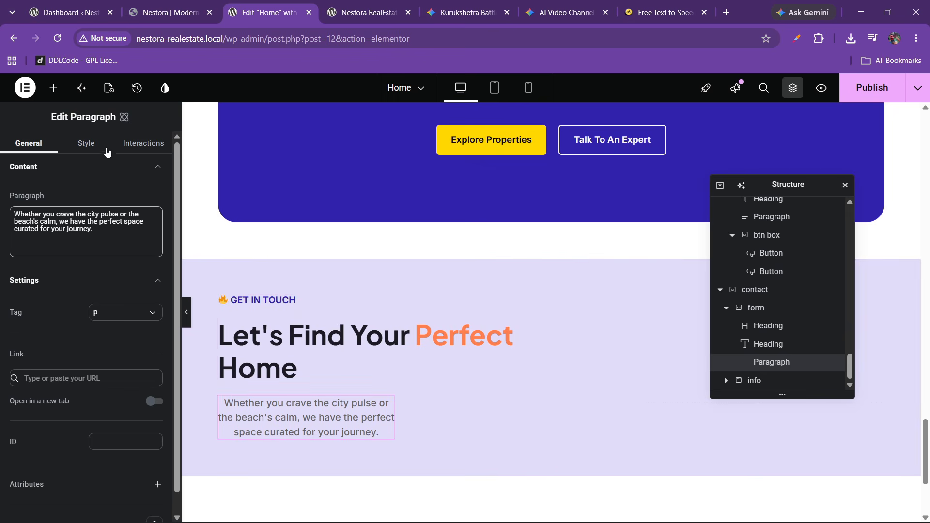
- Left-align the pasted contact paragraph and set its width to 100%
{"action": "left_click", "coordinate": [87, 144]}
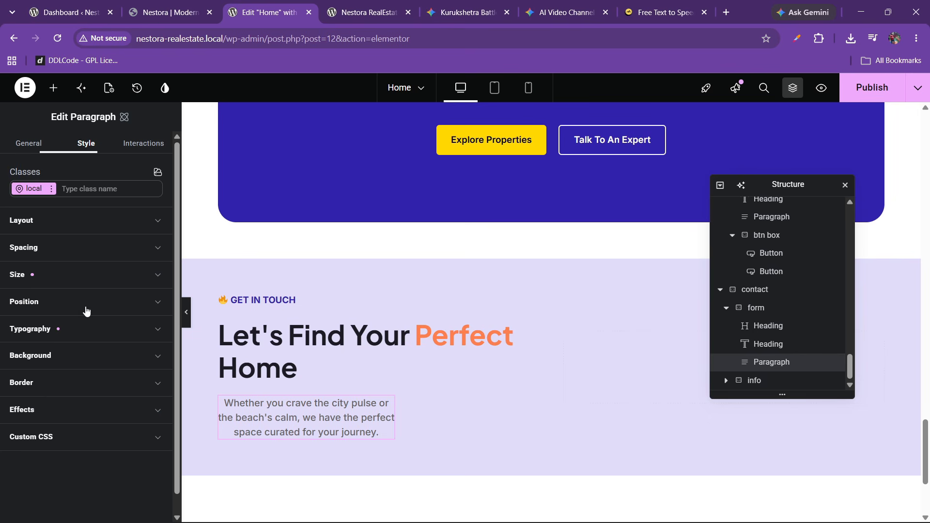
{"action": "left_click", "coordinate": [53, 341]}
{"action": "left_click", "coordinate": [100, 455]}
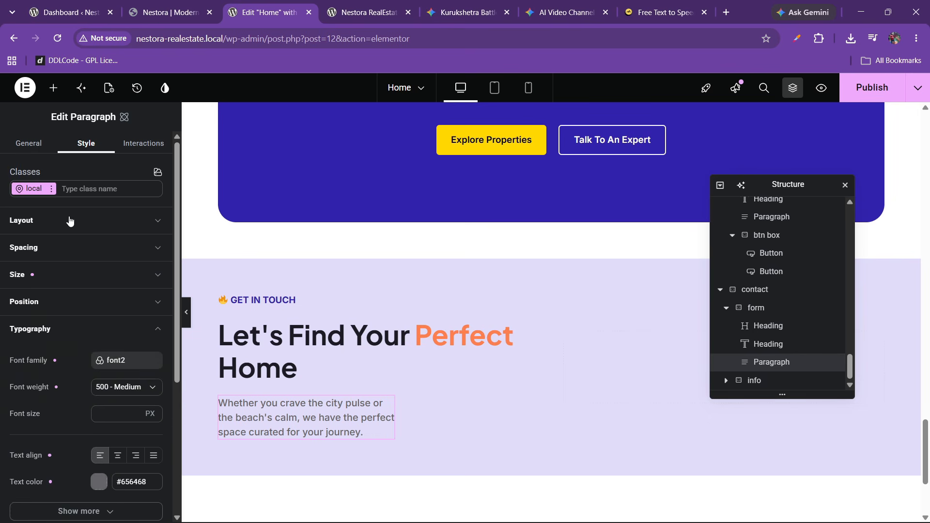
{"action": "left_click", "coordinate": [45, 221]}
{"action": "left_click", "coordinate": [45, 221]}
{"action": "left_click", "coordinate": [39, 283]}
{"action": "left_click_drag", "start_coordinate": [48, 322], "coordinate": [2, 323]}
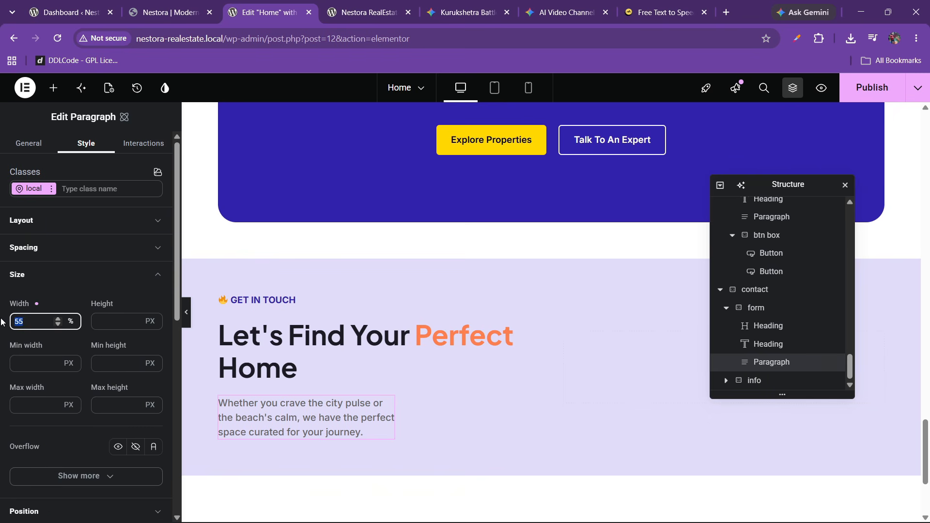
{"action": "type", "text": "100"}
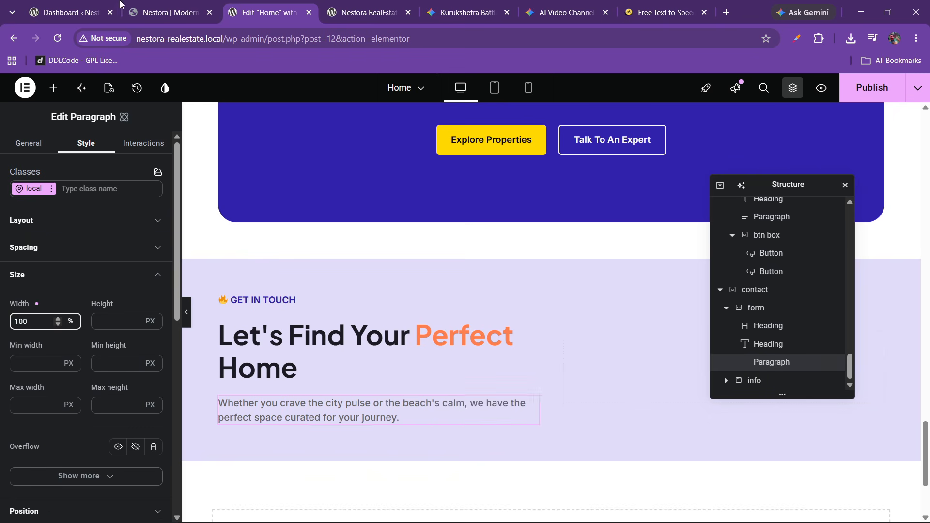
- Replace the contact paragraph's text with the reference site's two sentences starting "Have questions about a property or our services?"
{"action": "left_click", "coordinate": [155, 12]}
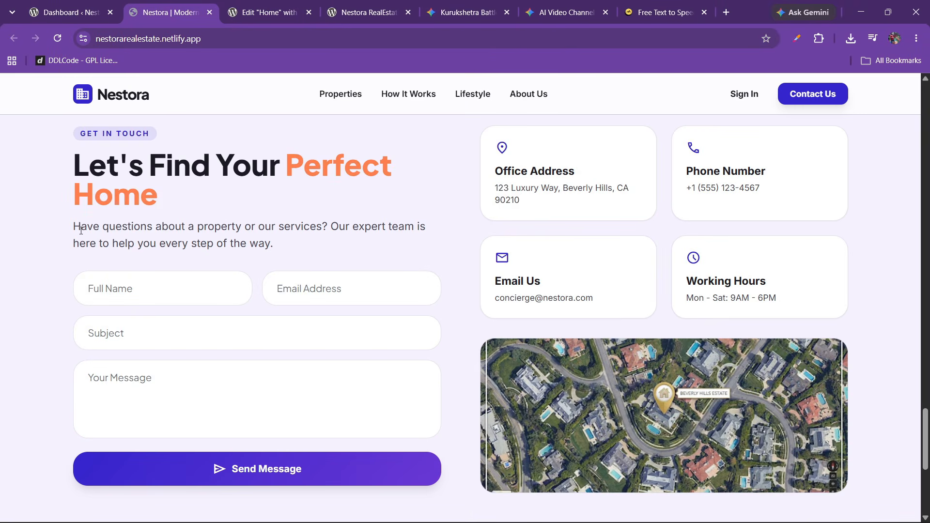
{"action": "left_click_drag", "start_coordinate": [80, 230], "coordinate": [280, 243]}
{"action": "right_click", "coordinate": [228, 239]}
{"action": "left_click", "coordinate": [262, 253]}
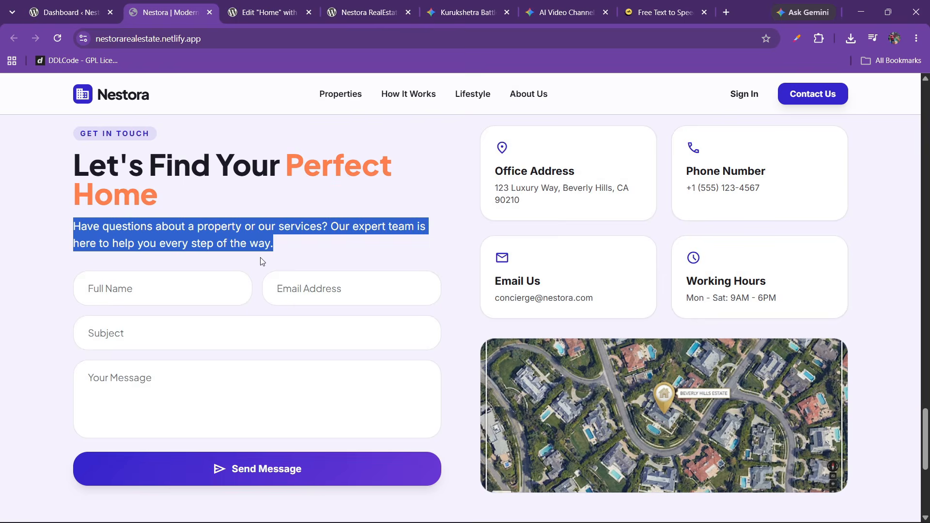
{"action": "left_click", "coordinate": [269, 12]}
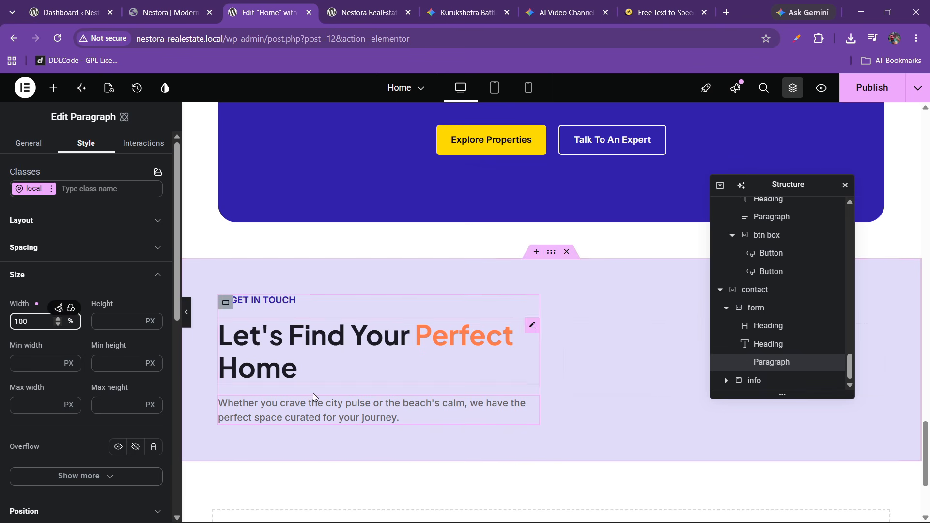
{"action": "left_click", "coordinate": [25, 146]}
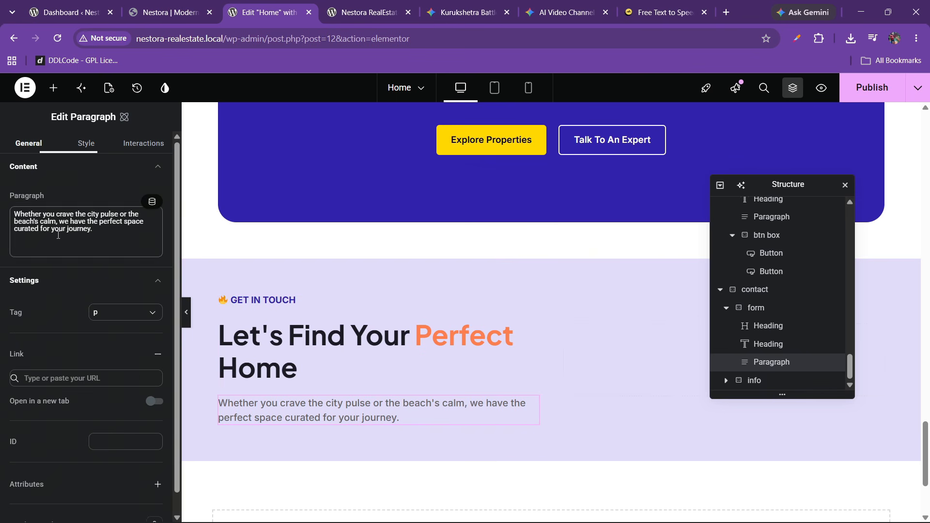
{"action": "left_click_drag", "start_coordinate": [110, 231], "coordinate": [11, 218]}
{"action": "key", "text": "BackSpace"}
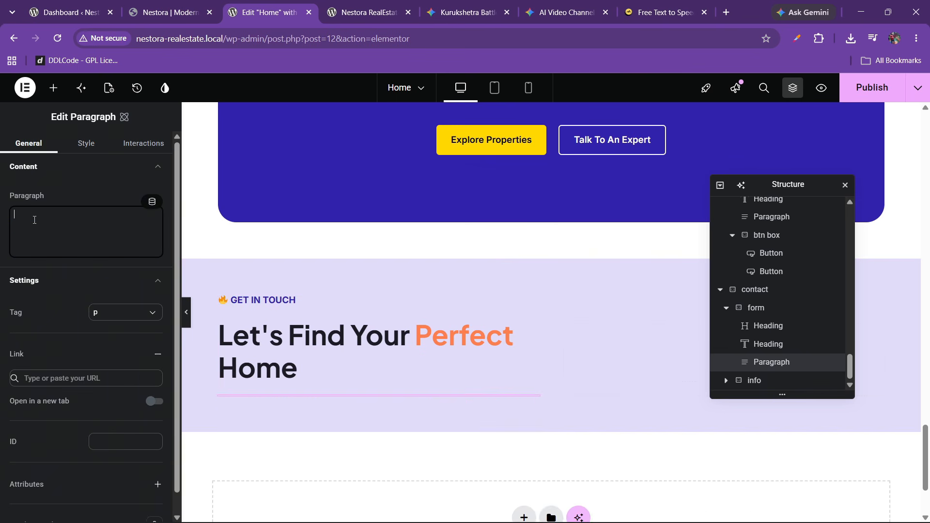
{"action": "right_click", "coordinate": [29, 216]}
{"action": "left_click", "coordinate": [71, 336]}
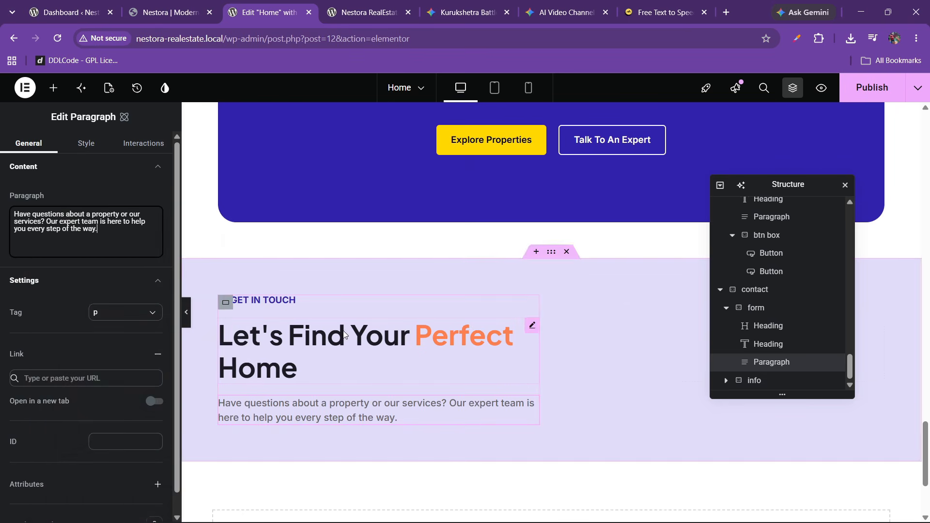
- Find the Form widget and add it below the paragraph in the contact section's form container
{"action": "key", "text": "ctrl+shift+Tab"}
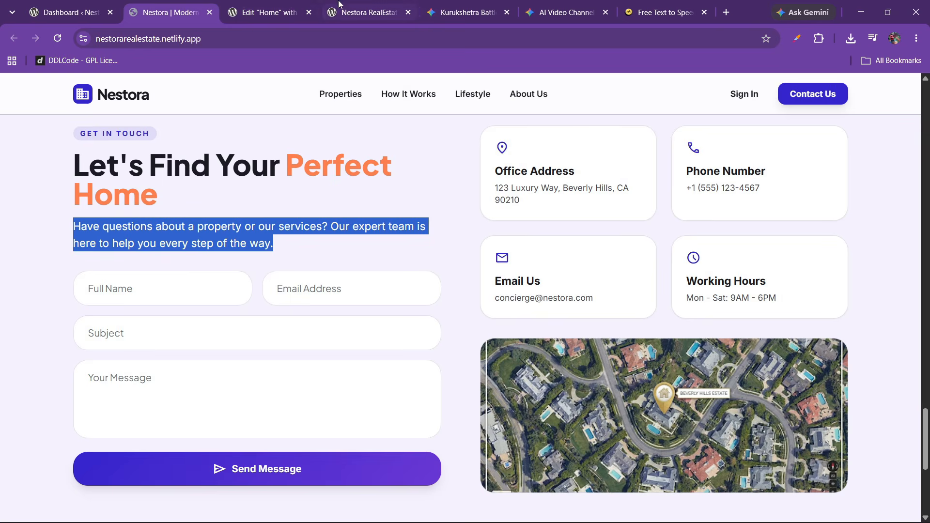
{"action": "left_click", "coordinate": [292, 6]}
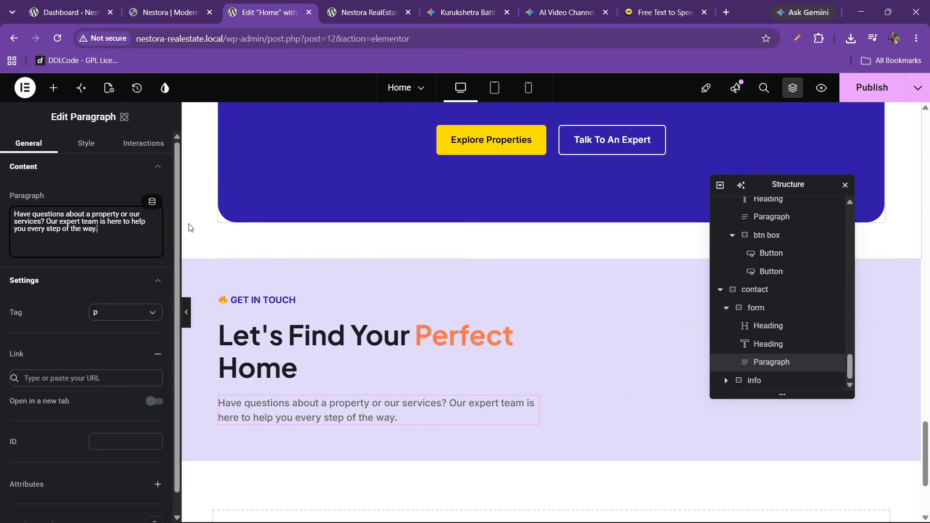
{"action": "left_click", "coordinate": [53, 89]}
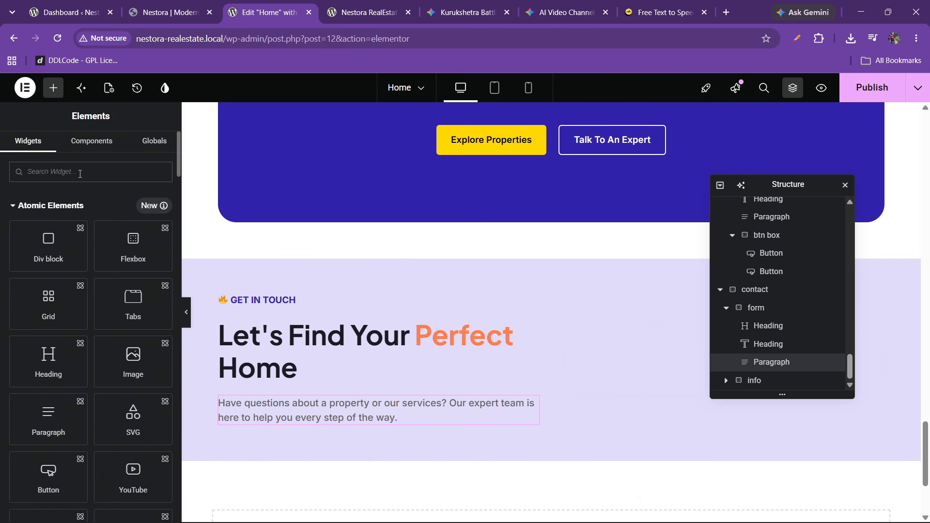
{"action": "type", "text": "form"}
{"action": "scroll", "coordinate": [101, 331], "scroll_direction": "down", "scroll_amount": 3}
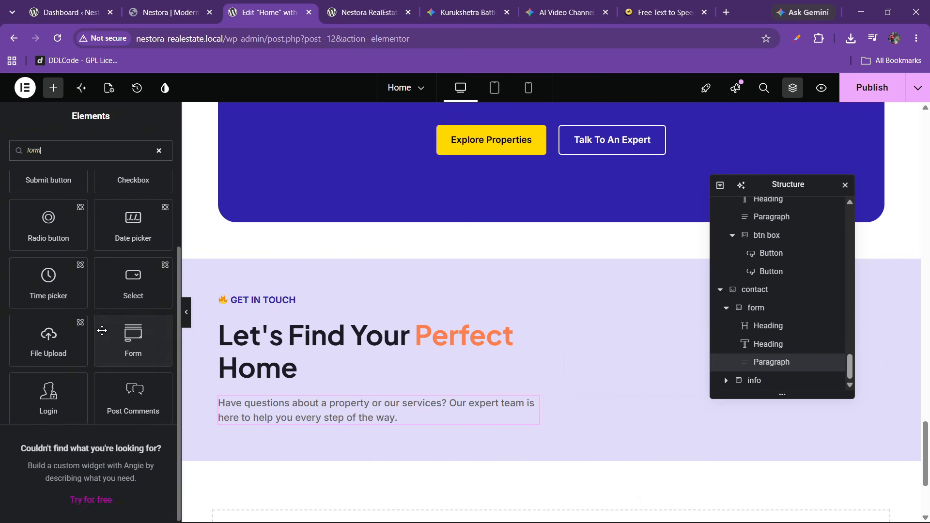
{"action": "left_click_drag", "start_coordinate": [125, 356], "coordinate": [352, 415]}
{"action": "scroll", "coordinate": [359, 373], "scroll_direction": "down", "scroll_amount": 2}
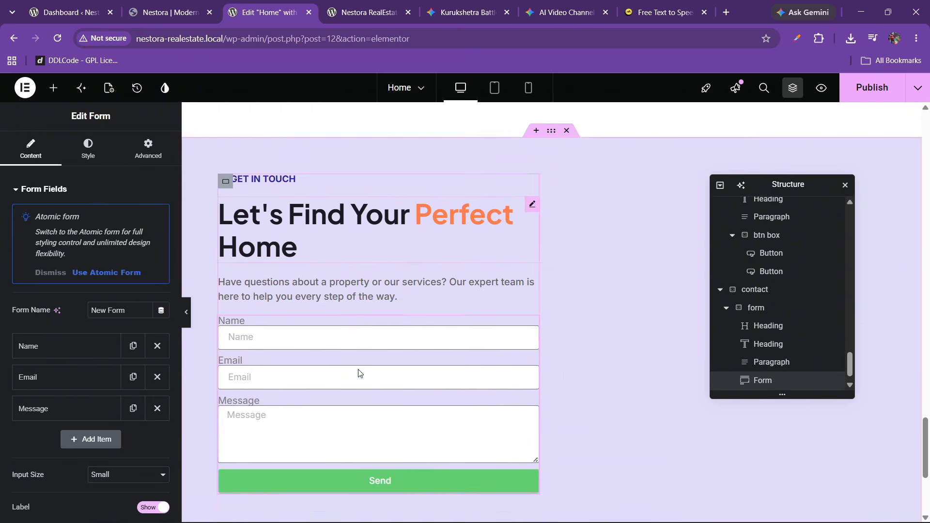
- Change the form's Name field label and placeholder to "Fullname", using the reference site's contact form as a guide
{"action": "left_click", "coordinate": [174, 9]}
{"action": "left_click", "coordinate": [314, 5]}
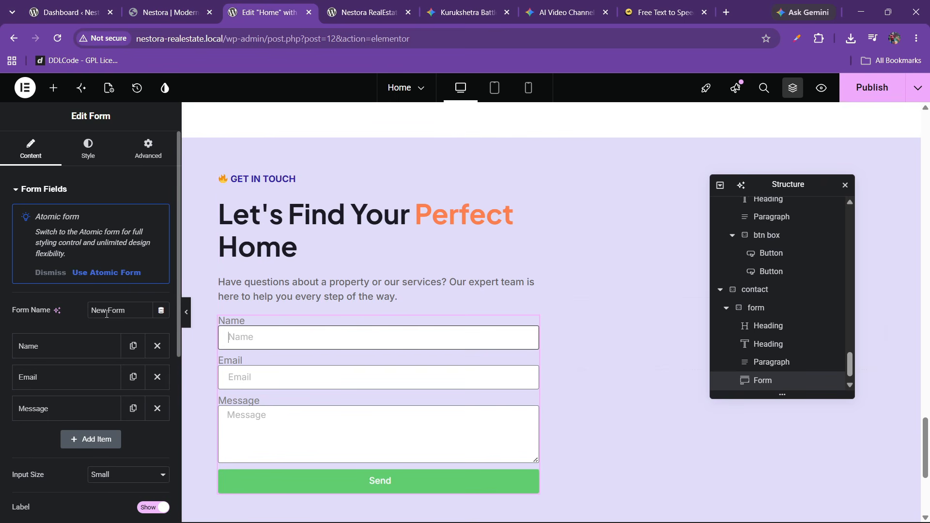
{"action": "left_click", "coordinate": [54, 346]}
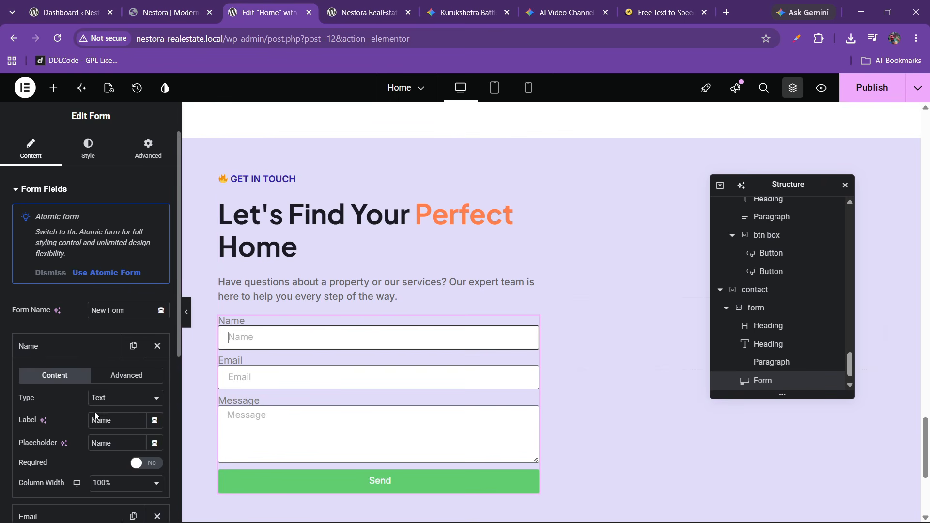
{"action": "double_click", "coordinate": [115, 419]}
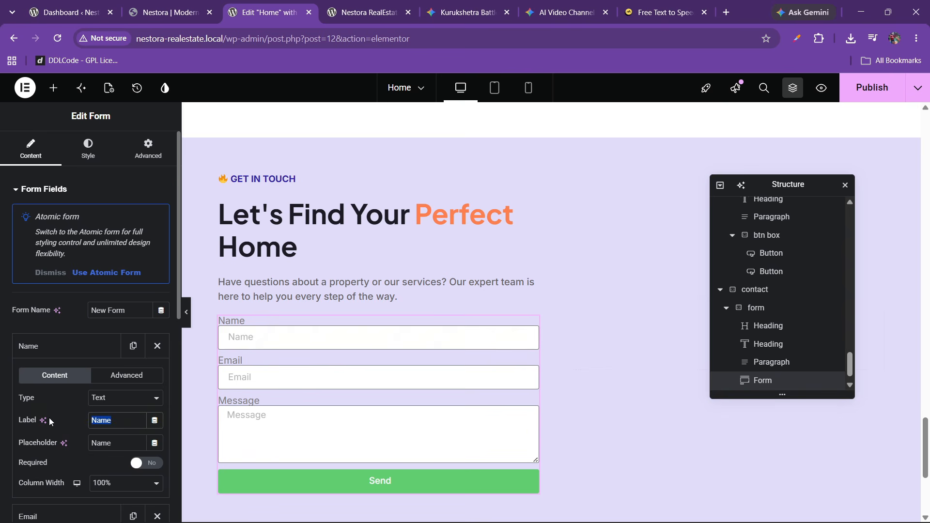
{"action": "type", "text": "Fullname"}
{"action": "type", "text": "Full"}
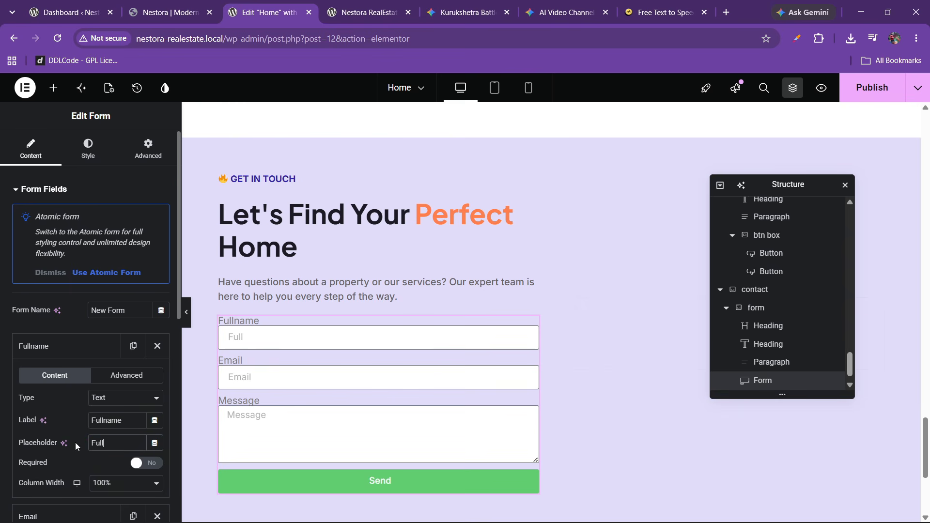
{"action": "type", "text": "name"}
- Set the Fullname field's column width to 50% and collapse its settings
{"action": "scroll", "coordinate": [85, 412], "scroll_direction": "down", "scroll_amount": 3}
{"action": "left_click", "coordinate": [113, 367]}
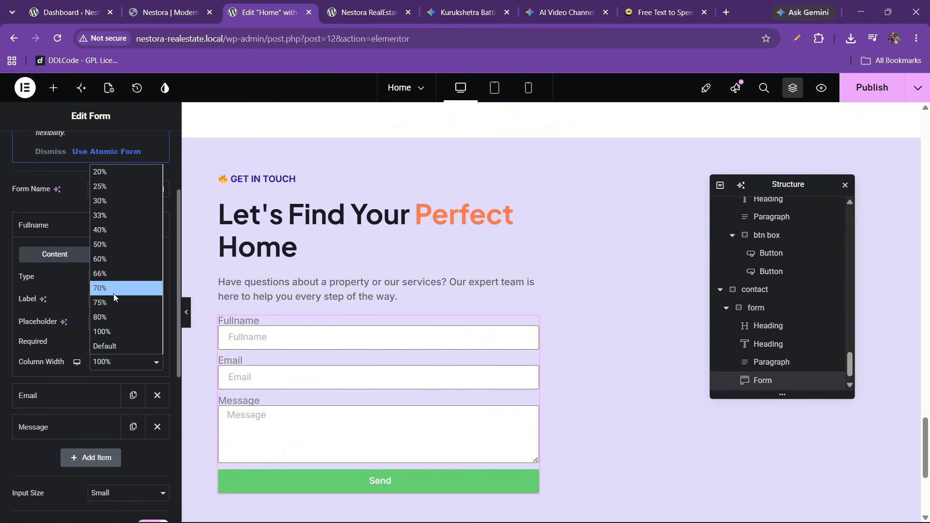
{"action": "left_click", "coordinate": [109, 247]}
{"action": "left_click", "coordinate": [36, 227]}
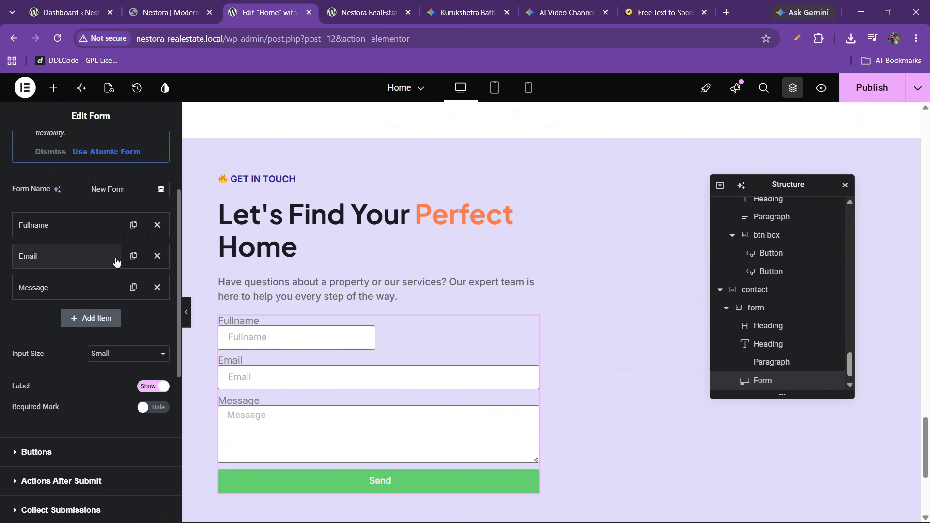
- Set the Email field's placeholder to "Email Address" and its column width to 50%, matching the reference form
{"action": "left_click", "coordinate": [173, 6]}
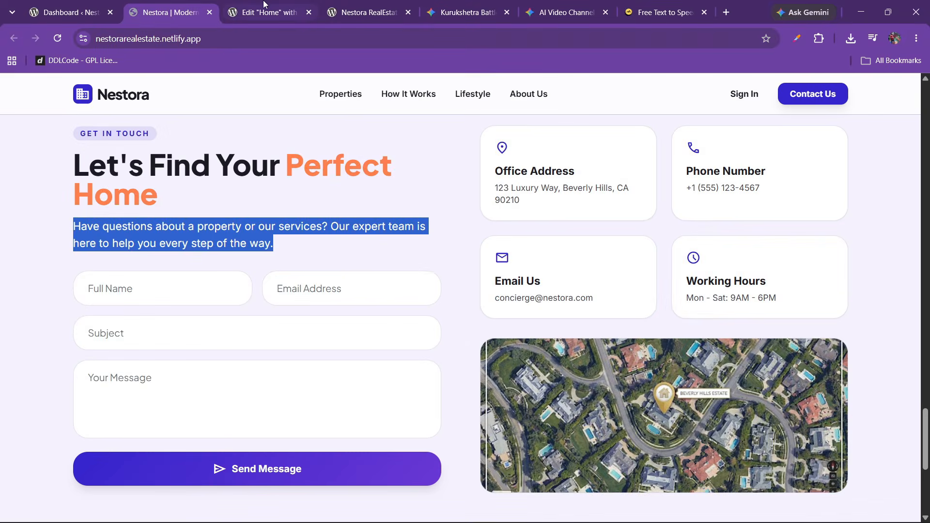
{"action": "left_click", "coordinate": [266, 6]}
{"action": "left_click", "coordinate": [70, 255]}
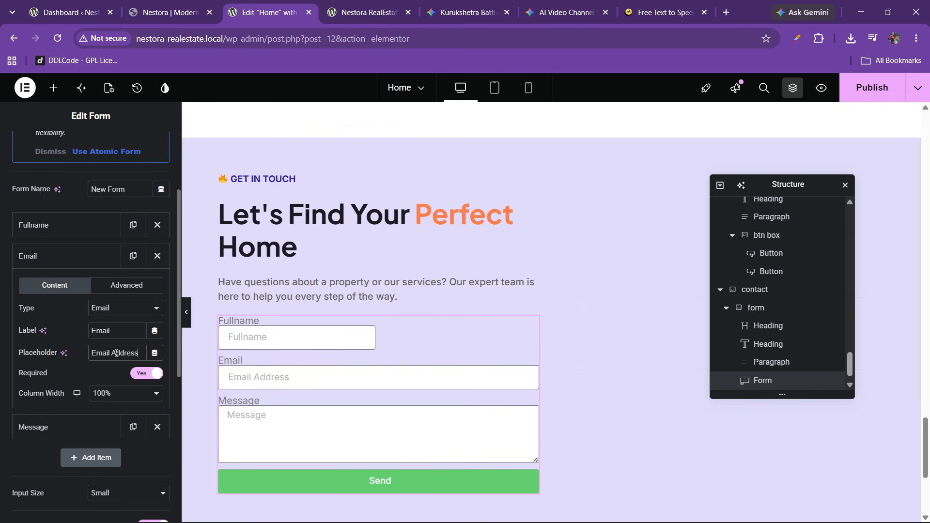
{"action": "left_click", "coordinate": [105, 395]}
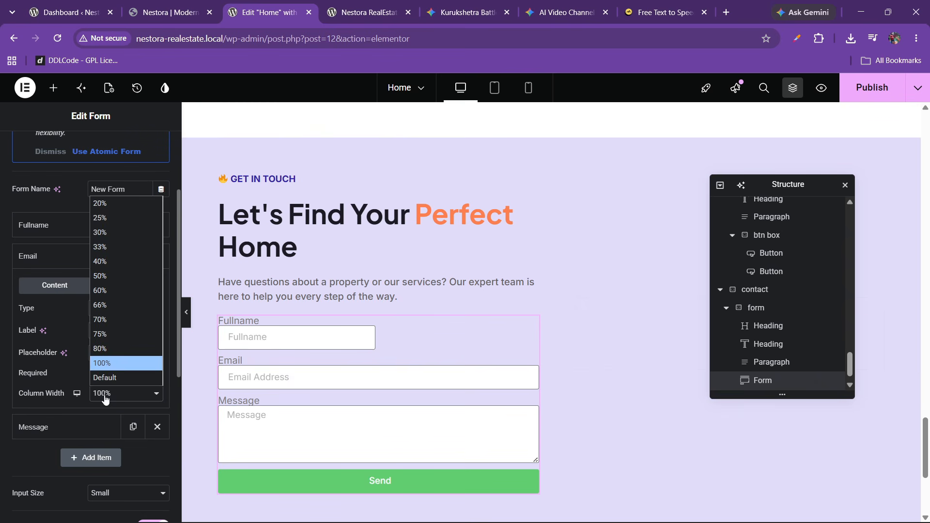
{"action": "left_click", "coordinate": [106, 276]}
{"action": "left_click", "coordinate": [63, 257]}
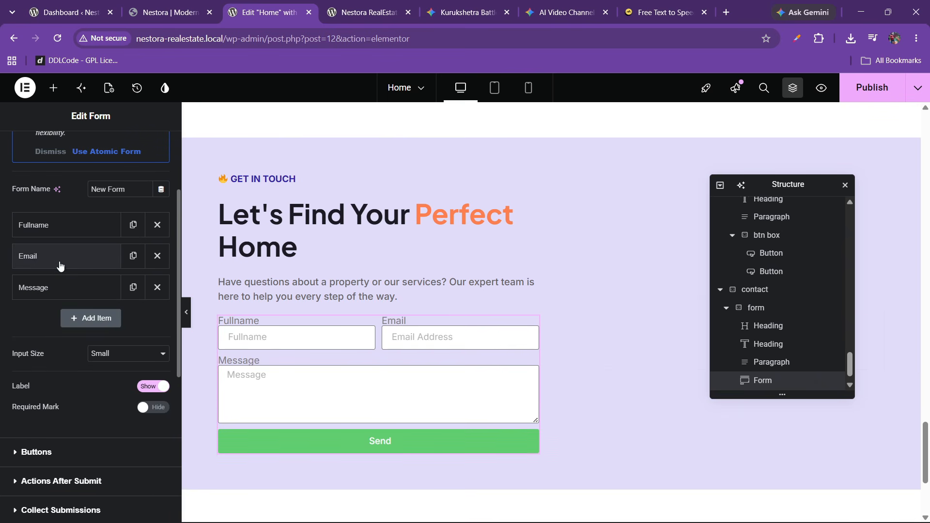
- Duplicate the Fullname field and move the copy between the Email and Message fields, following the reference form's order
{"action": "left_click", "coordinate": [201, 4]}
{"action": "left_click", "coordinate": [272, 3]}
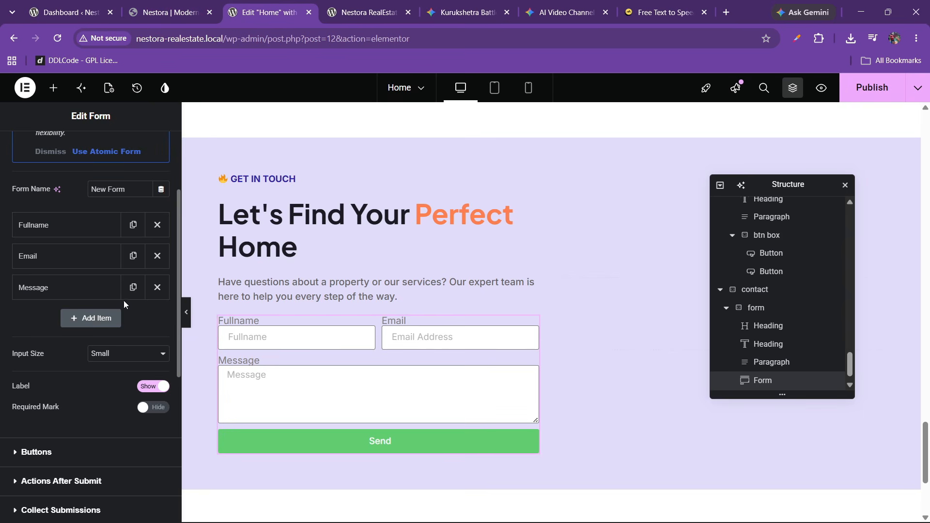
{"action": "left_click", "coordinate": [203, 5]}
{"action": "left_click", "coordinate": [257, 4]}
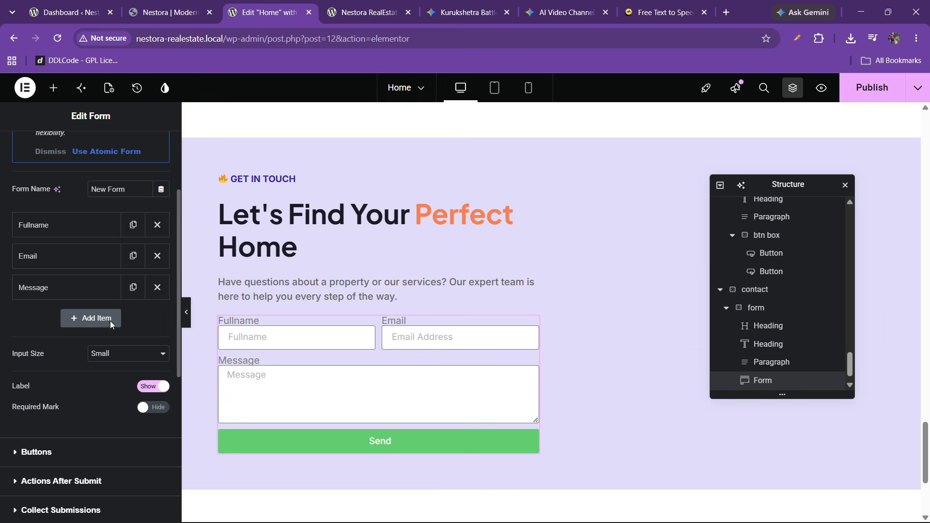
{"action": "left_click", "coordinate": [132, 225]}
{"action": "left_click_drag", "start_coordinate": [109, 238], "coordinate": [87, 293]}
- Set the duplicated field's label and placeholder to "Subject" and its column width to 100%
{"action": "left_click", "coordinate": [88, 289]}
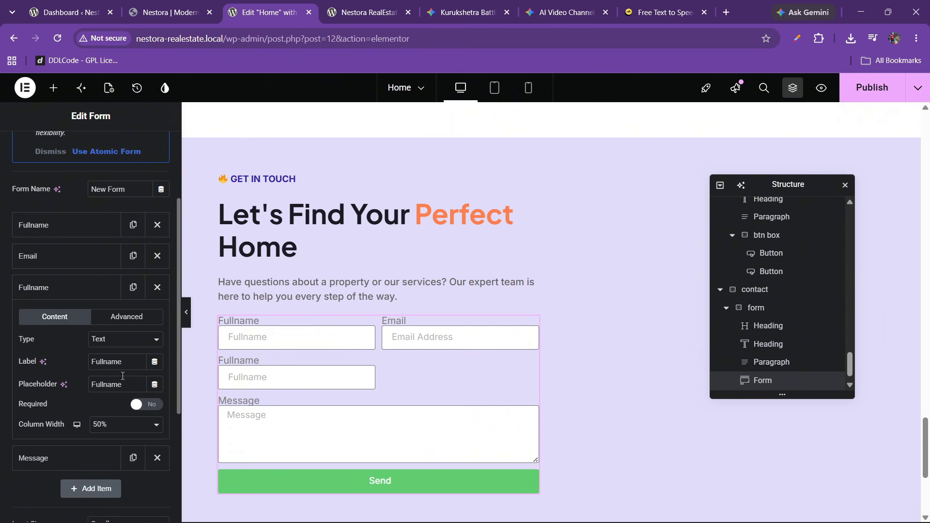
{"action": "double_click", "coordinate": [121, 364]}
{"action": "type", "text": "Subject"}
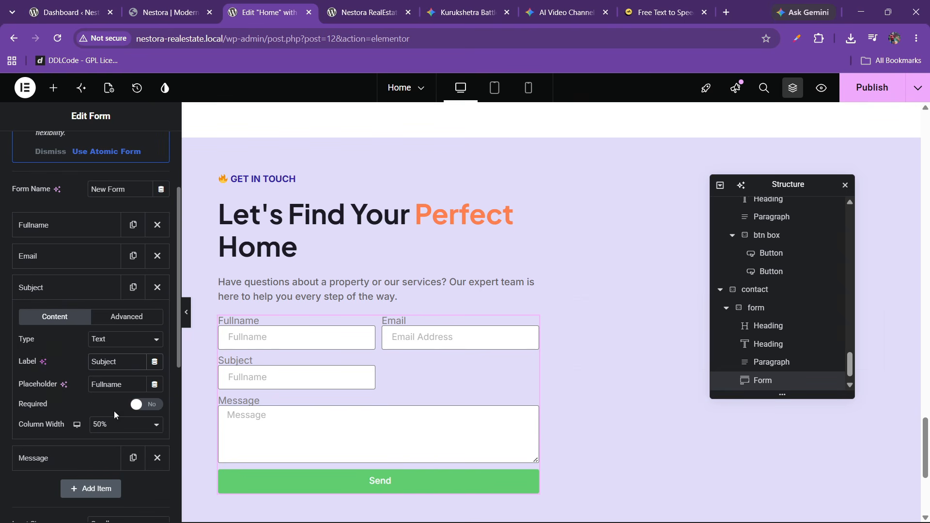
{"action": "double_click", "coordinate": [125, 387]}
{"action": "type", "text": "Subject"}
{"action": "left_click", "coordinate": [103, 424]}
{"action": "left_click", "coordinate": [116, 395]}
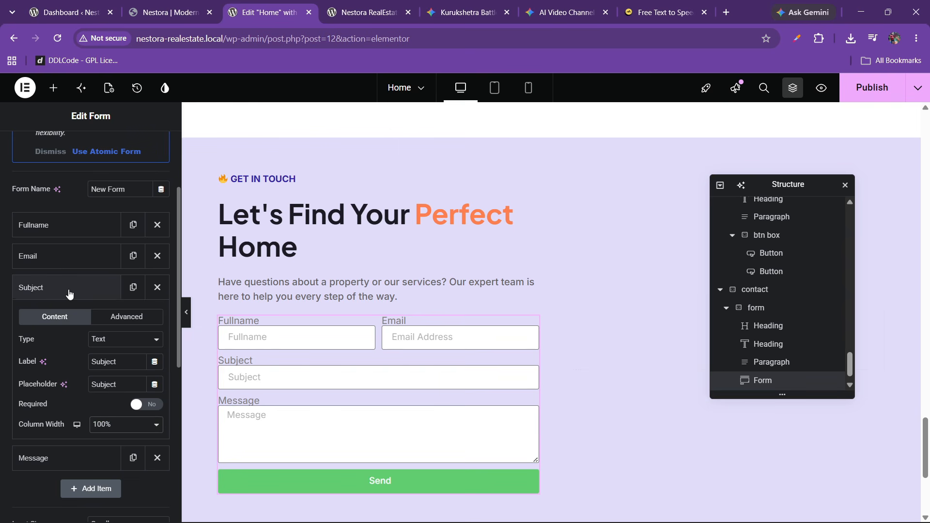
- Hide the form's field labels and set its input size to Medium
{"action": "left_click", "coordinate": [70, 290]}
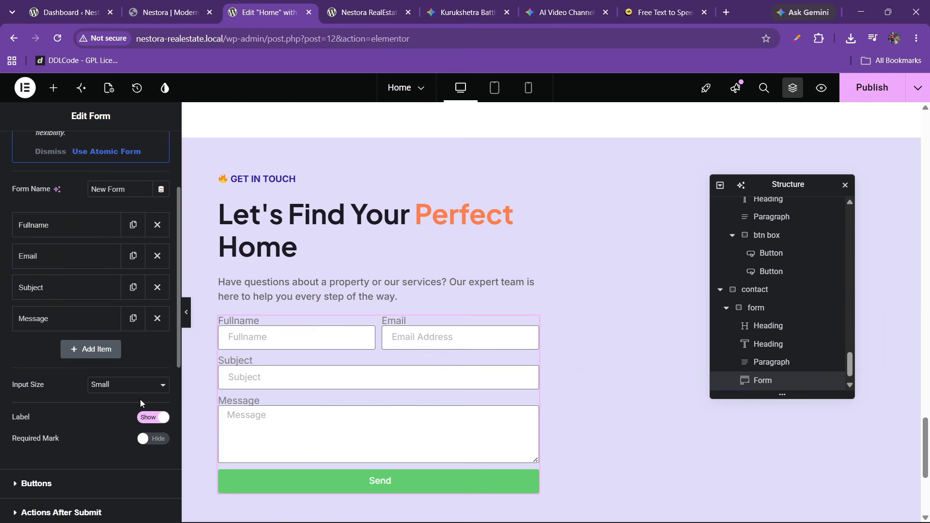
{"action": "left_click", "coordinate": [148, 439]}
{"action": "left_click", "coordinate": [148, 440]}
{"action": "left_click", "coordinate": [149, 417]}
{"action": "left_click", "coordinate": [102, 385]}
{"action": "left_click", "coordinate": [104, 430]}
{"action": "scroll", "coordinate": [74, 368], "scroll_direction": "down", "scroll_amount": 1}
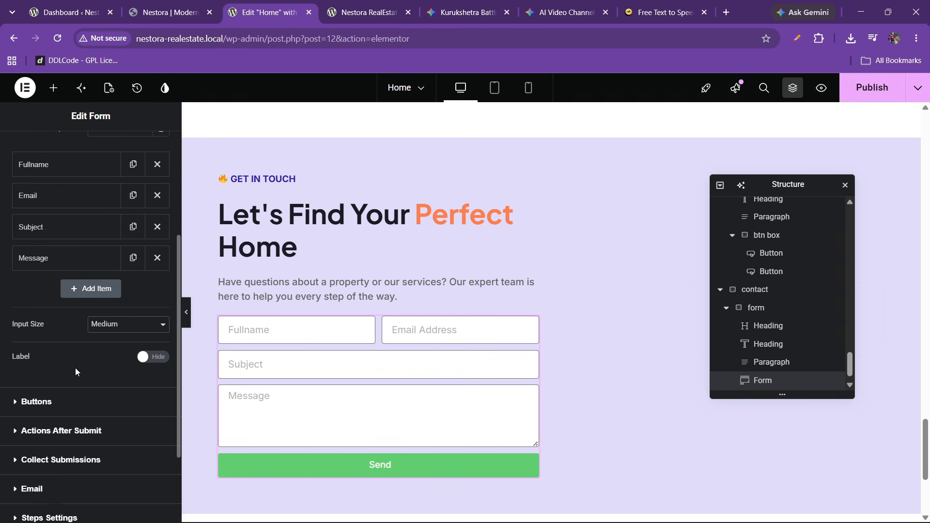
- Set the submit button's size to Medium and its text to "Send Message", checking against the reference form
{"action": "left_click", "coordinate": [53, 402]}
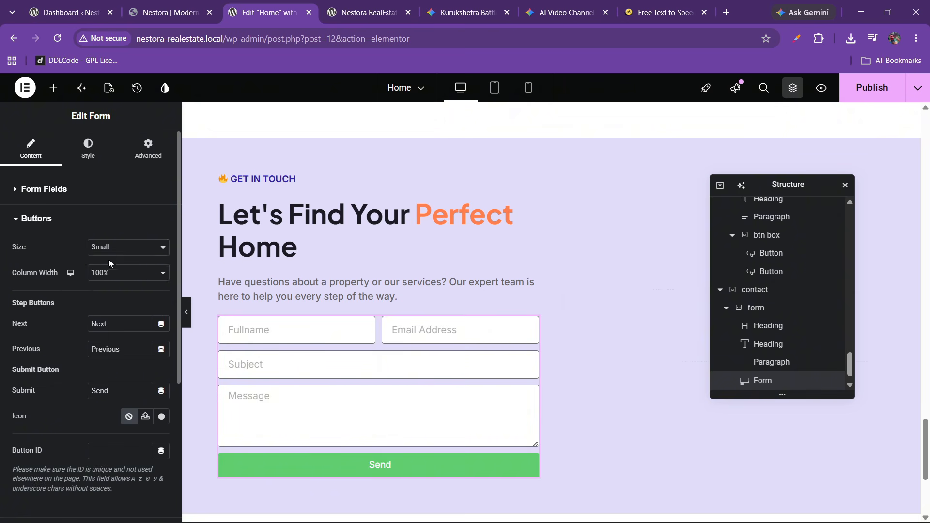
{"action": "left_click", "coordinate": [109, 248]}
{"action": "left_click", "coordinate": [103, 293]}
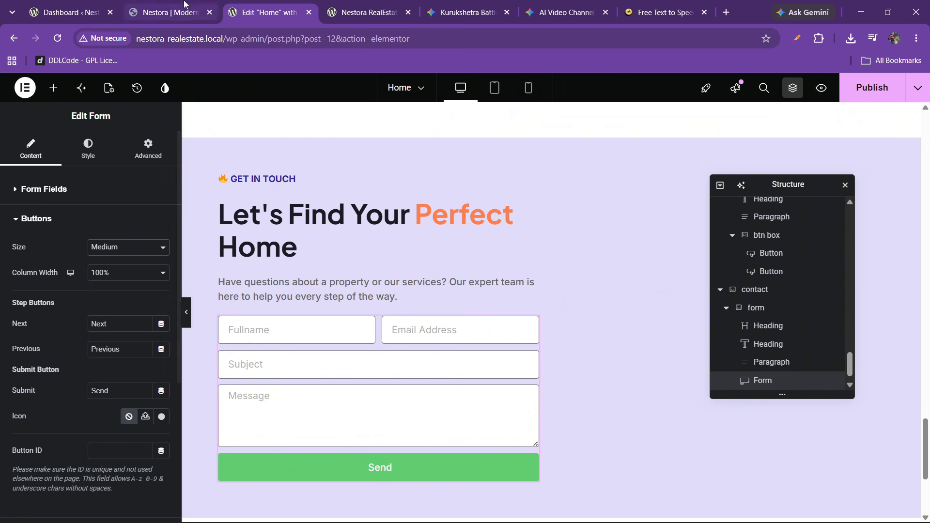
{"action": "left_click", "coordinate": [170, 6]}
{"action": "left_click", "coordinate": [267, 7]}
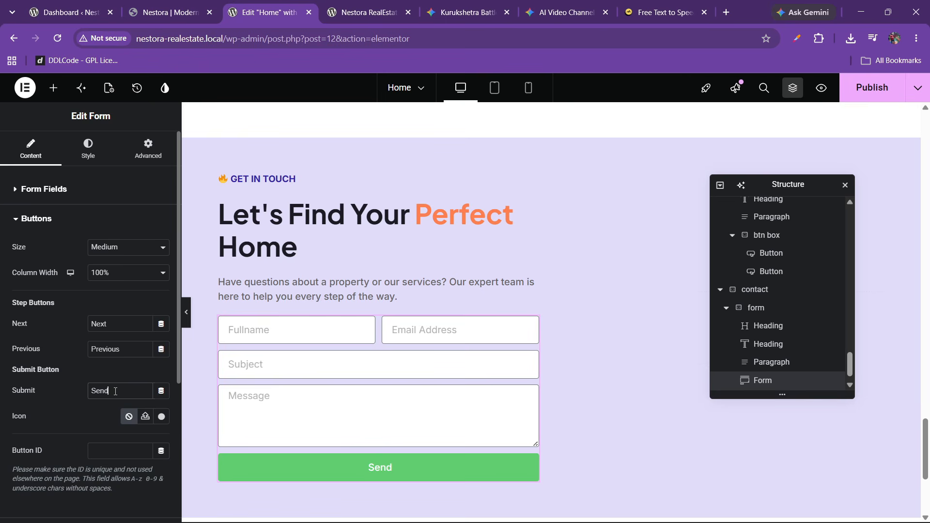
{"action": "type", "text": "Message"}
- Add the Telegram paper-plane icon to the submit button and position it after the text
{"action": "left_click", "coordinate": [162, 417]}
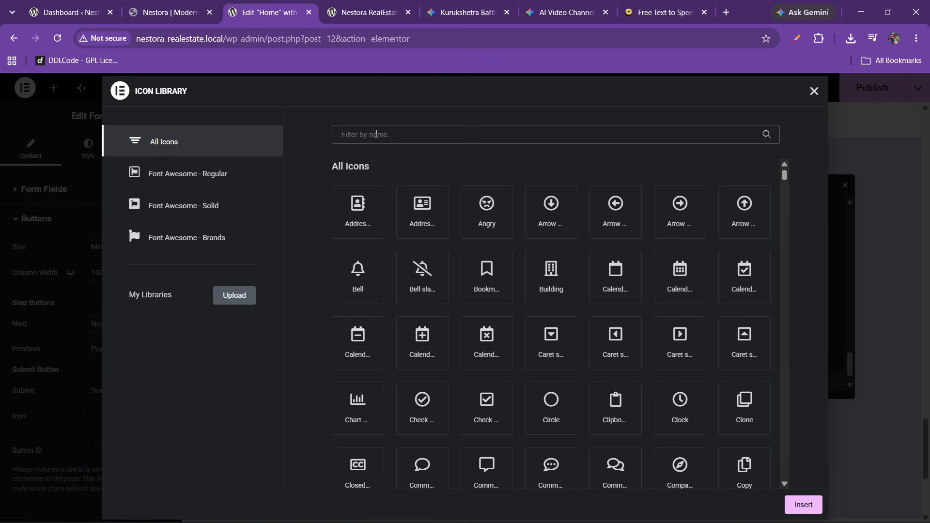
{"action": "type", "text": "tele"}
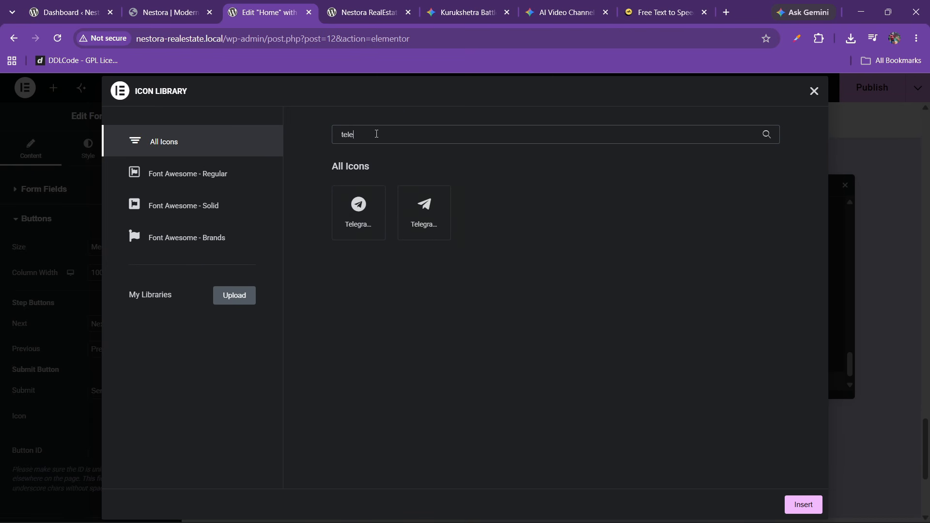
{"action": "left_click", "coordinate": [433, 232]}
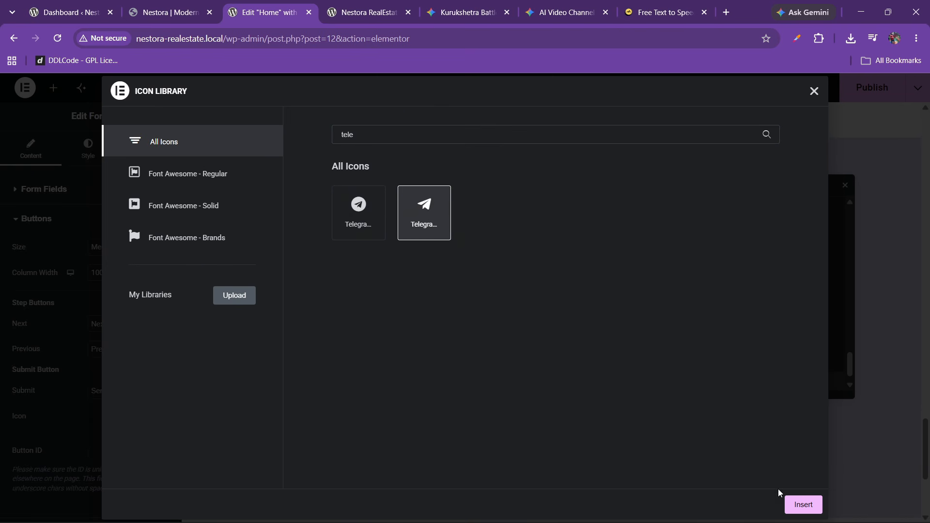
{"action": "left_click", "coordinate": [800, 507]}
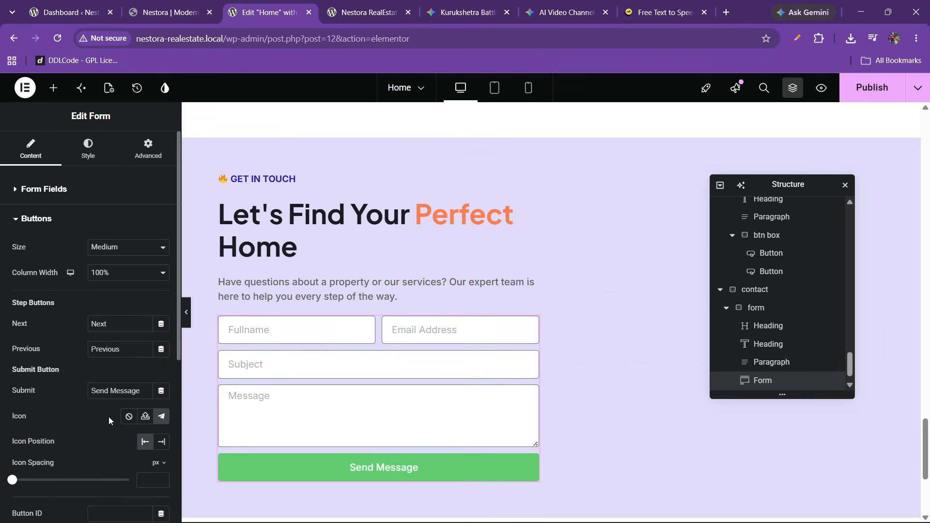
{"action": "left_click", "coordinate": [162, 443]}
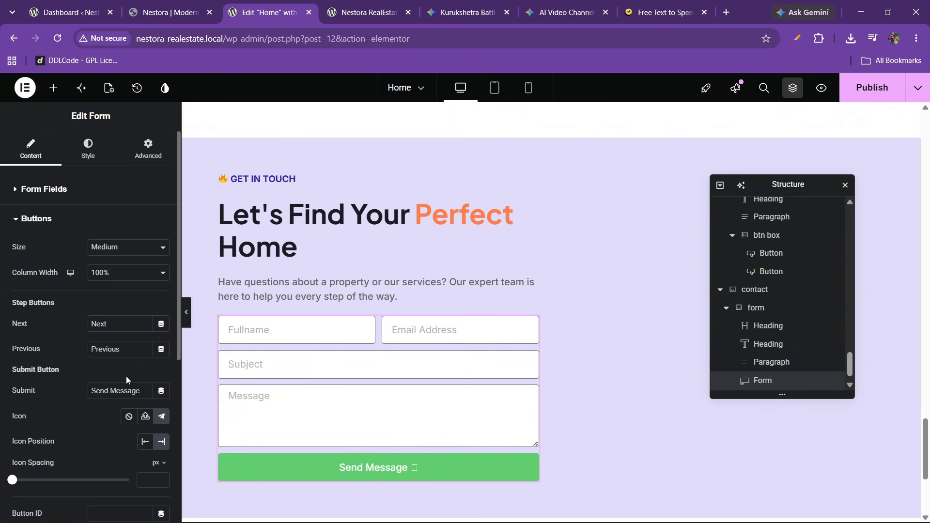
- Check the reference form's styling and set the form fields' border width to 0 px on all sides
{"action": "left_click", "coordinate": [55, 190]}
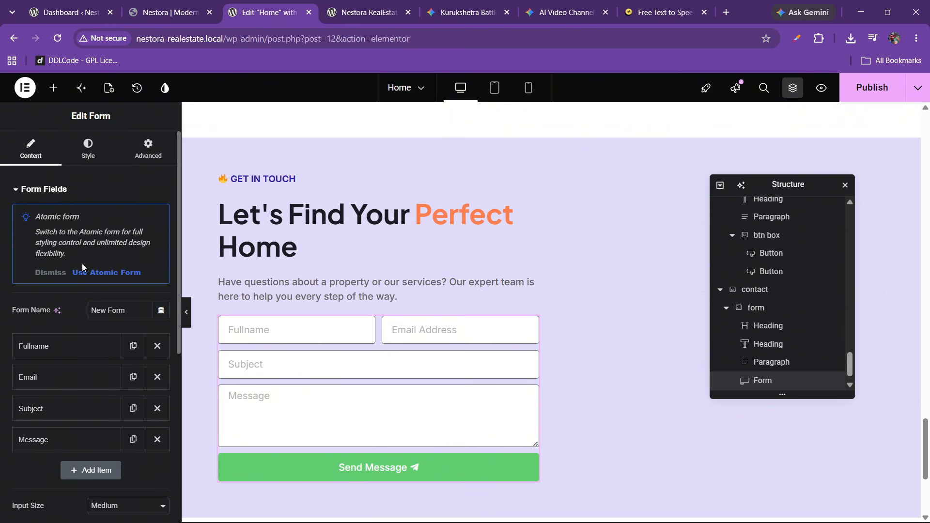
{"action": "left_click", "coordinate": [163, 4]}
{"action": "left_click", "coordinate": [269, 12]}
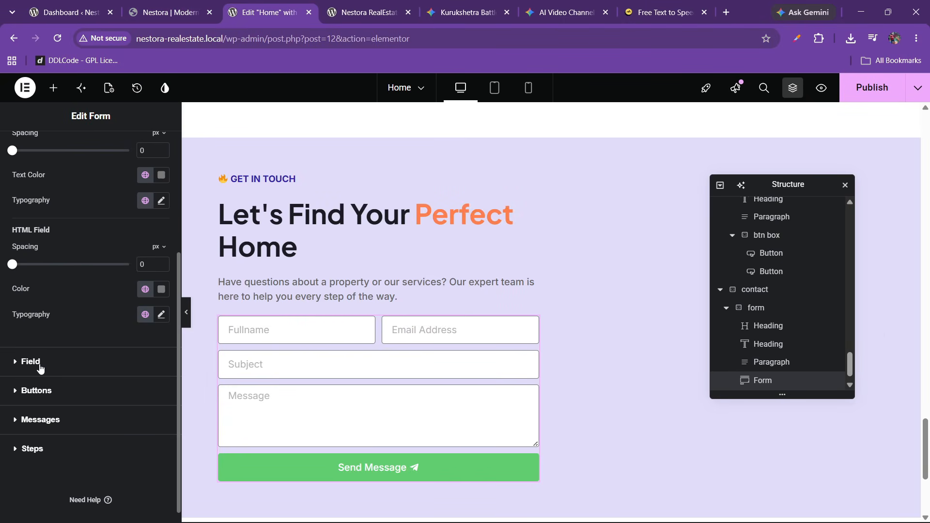
{"action": "left_click", "coordinate": [40, 369]}
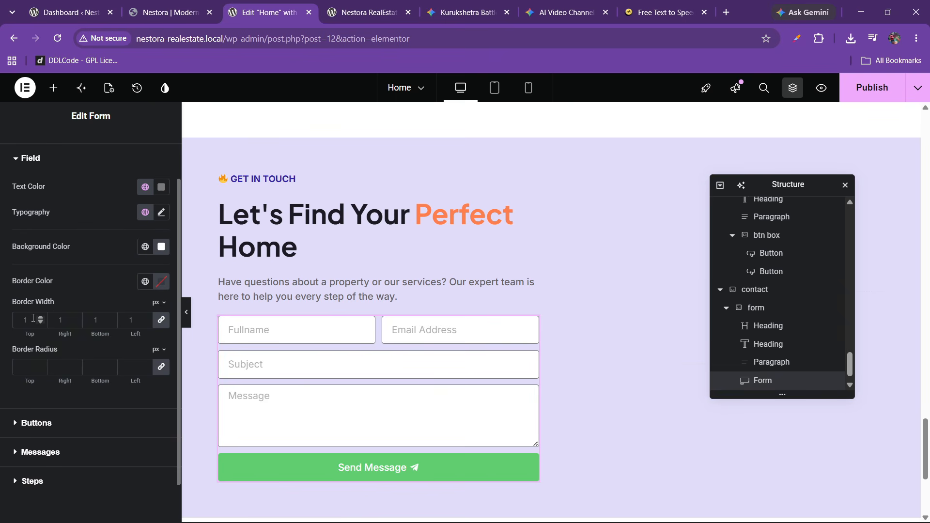
{"action": "type", "text": "0"}
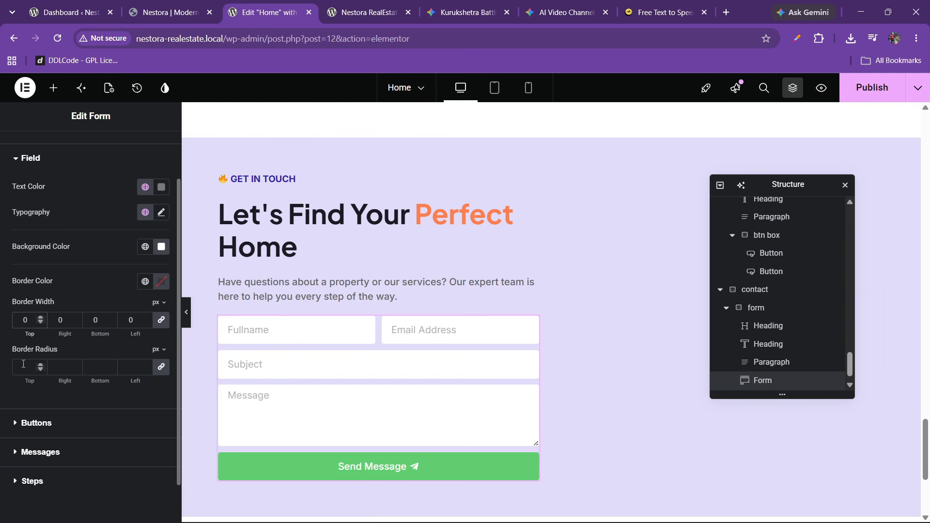
- Round the form fields like the reference form, trying several radii and settling on a 20 px border radius for all corners
{"action": "left_click", "coordinate": [23, 364]}
{"action": "left_click", "coordinate": [179, 11]}
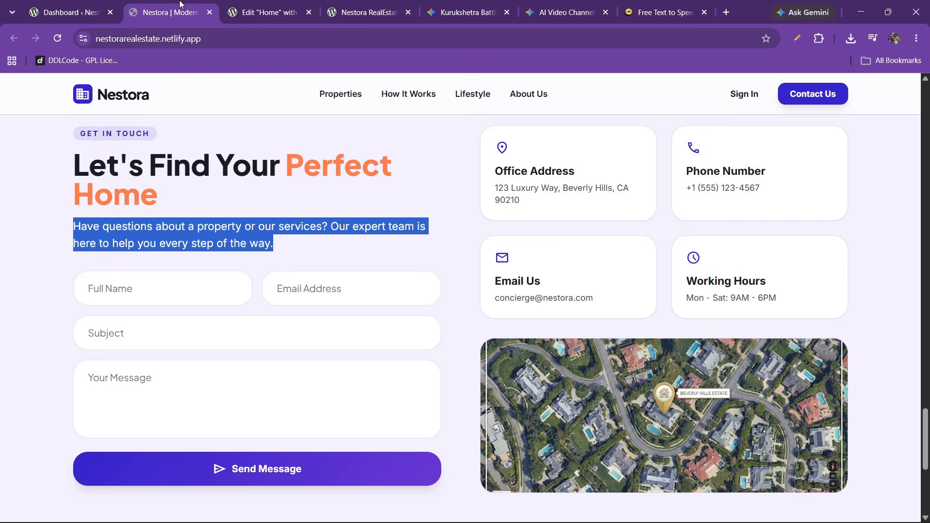
{"action": "left_click", "coordinate": [262, 12]}
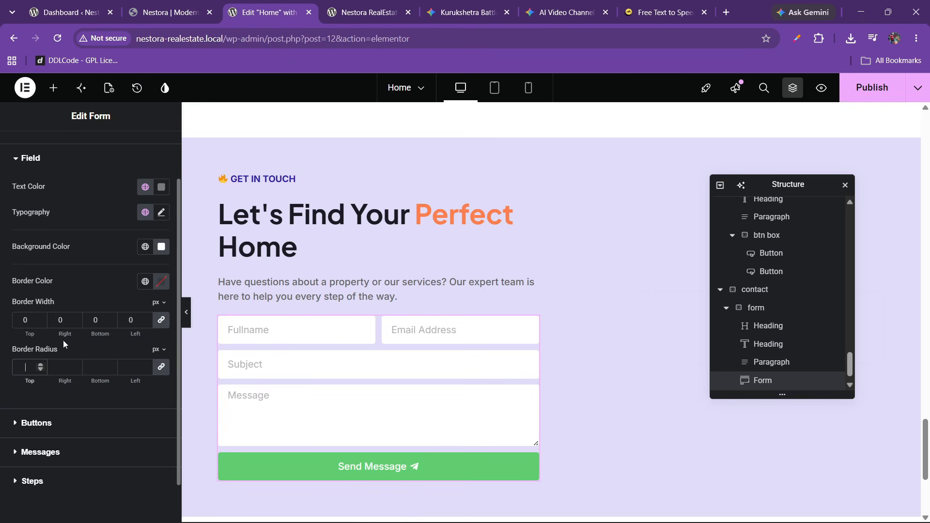
{"action": "type", "text": "100"}
{"action": "key", "text": "BackSpace"}
{"action": "key", "text": "BackSpace"}
{"action": "key", "text": "BackSpace"}
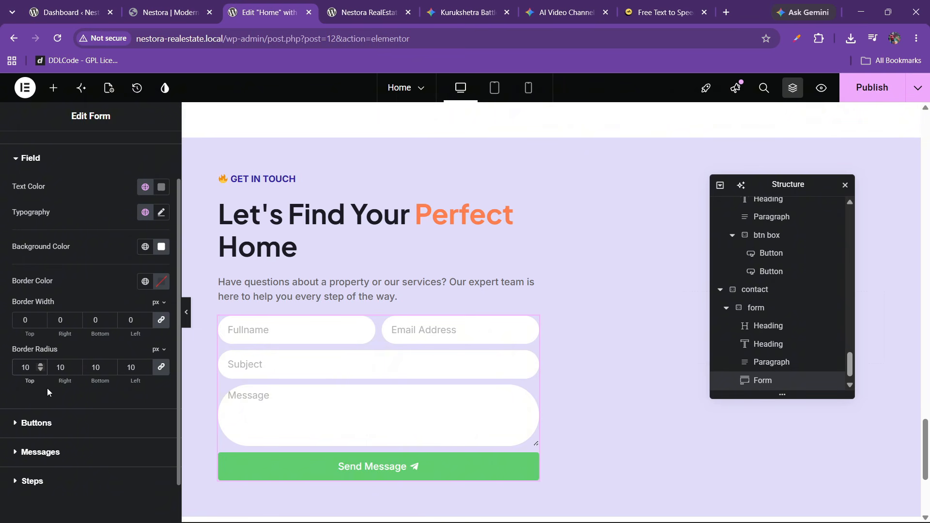
{"action": "type", "text": "20"}
{"action": "key", "text": "BackSpace"}
{"action": "key", "text": "BackSpace"}
{"action": "type", "text": "30"}
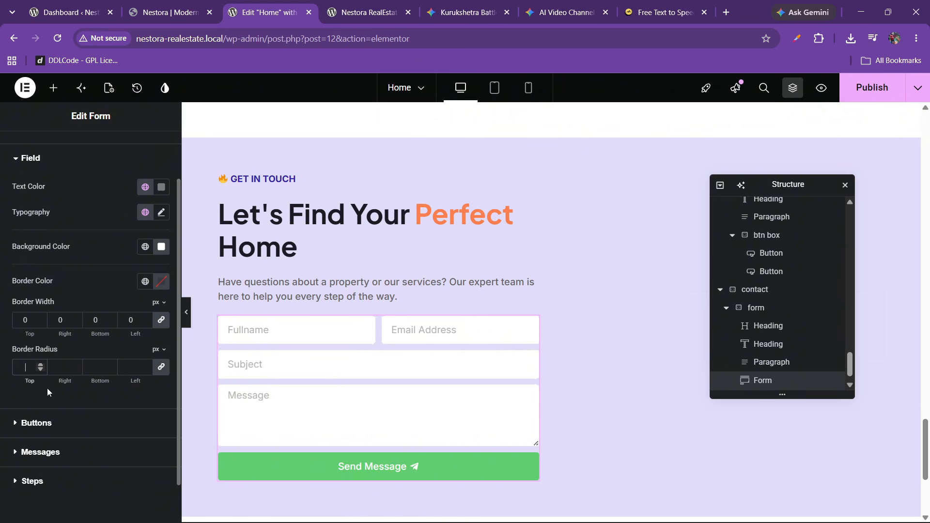
{"action": "key", "text": "BackSpace"}
{"action": "key", "text": "BackSpace"}
{"action": "type", "text": "20"}
- Change the form fields' text color to black and compare it with the reference form
{"action": "scroll", "coordinate": [70, 263], "scroll_direction": "up", "scroll_amount": 2}
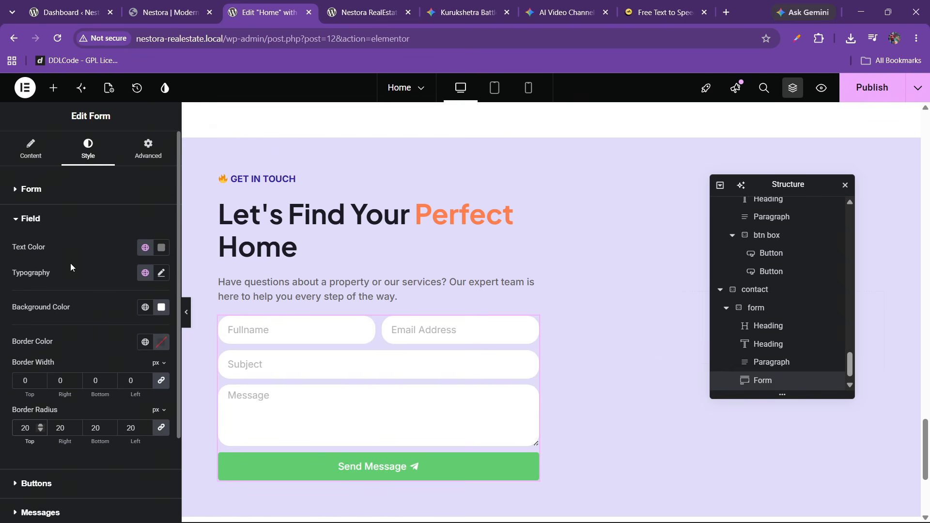
{"action": "left_click", "coordinate": [162, 248]}
{"action": "left_click_drag", "start_coordinate": [125, 363], "coordinate": [71, 410]}
{"action": "left_click", "coordinate": [73, 318]}
{"action": "left_click", "coordinate": [169, 12]}
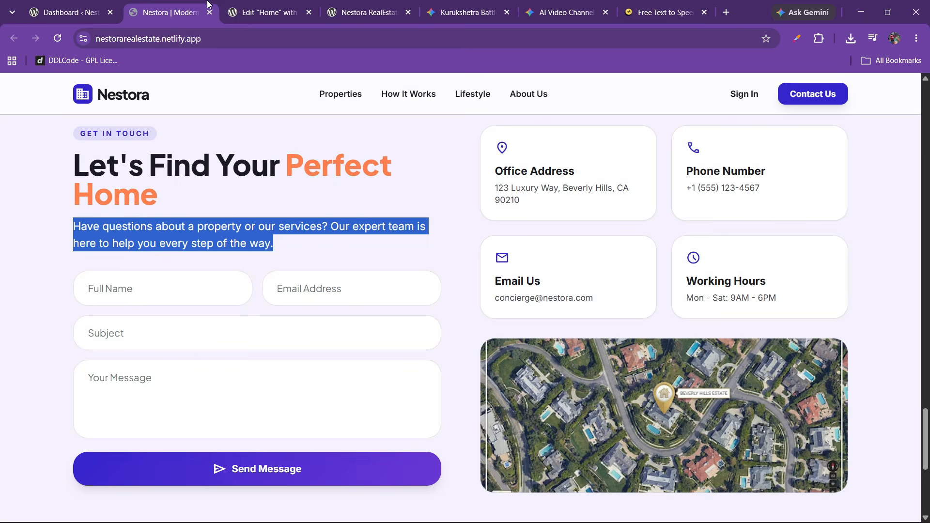
{"action": "left_click", "coordinate": [264, 12]}
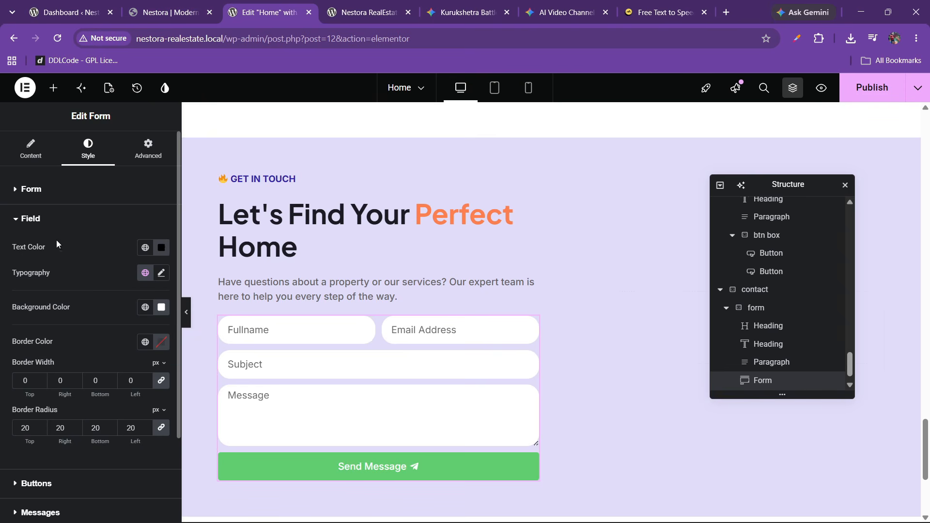
- Set the form's columns gap and rows gap to 15 px each and compare the spacing with the reference
{"action": "left_click", "coordinate": [98, 190]}
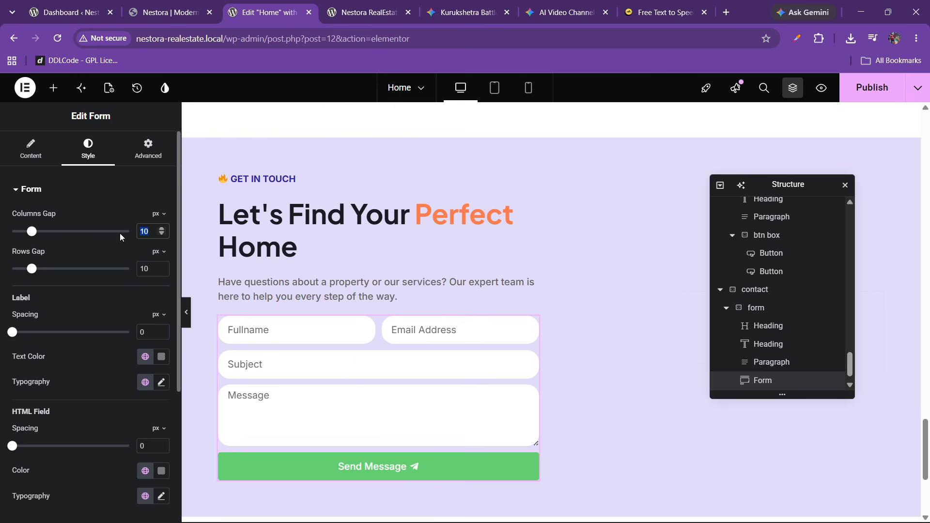
{"action": "type", "text": "15"}
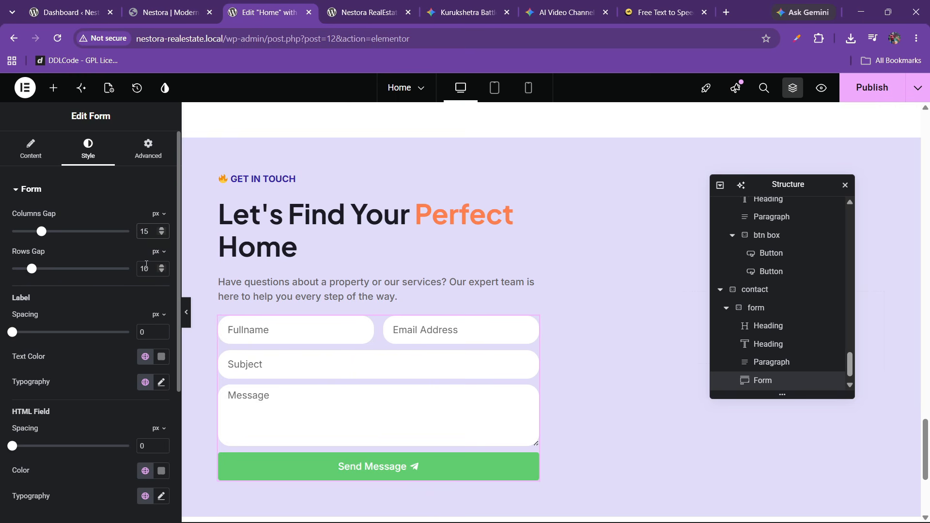
{"action": "left_click_drag", "start_coordinate": [149, 266], "coordinate": [132, 266]}
{"action": "type", "text": "15"}
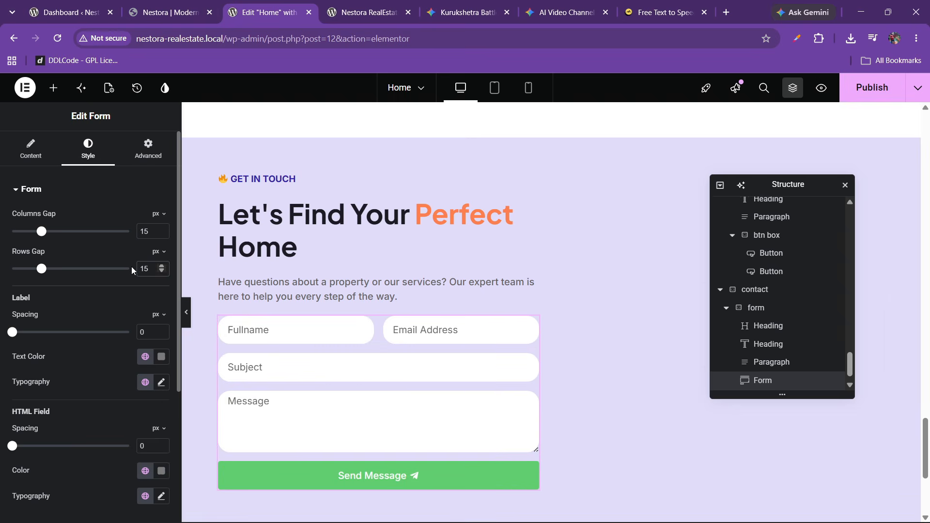
{"action": "left_click", "coordinate": [210, 4]}
{"action": "left_click", "coordinate": [269, 12]}
- Set the form button's border radius to 20 px on all corners
{"action": "scroll", "coordinate": [40, 388], "scroll_direction": "down", "scroll_amount": 4}
{"action": "left_click", "coordinate": [45, 347]}
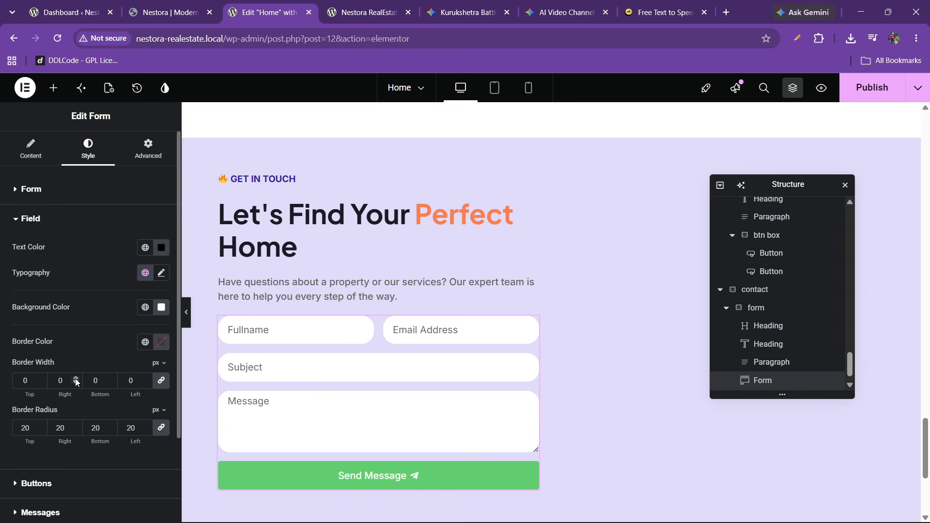
{"action": "left_click", "coordinate": [58, 423]}
{"action": "scroll", "coordinate": [37, 402], "scroll_direction": "down", "scroll_amount": 4}
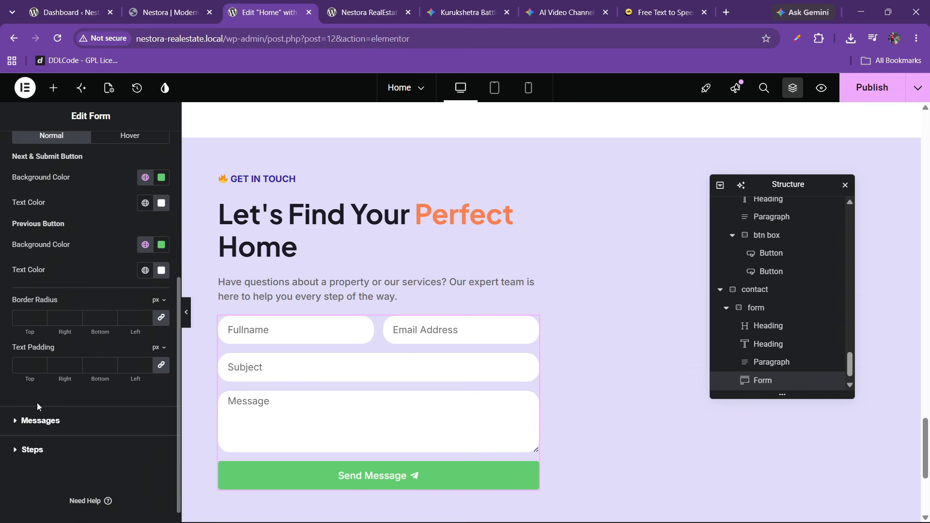
{"action": "left_click", "coordinate": [28, 318]}
{"action": "type", "text": "20"}
- Apply the lightblue variable (#3223AD) as the submit button's background color and compare the button with the reference
{"action": "scroll", "coordinate": [72, 242], "scroll_direction": "up", "scroll_amount": 1}
{"action": "left_click", "coordinate": [144, 239]}
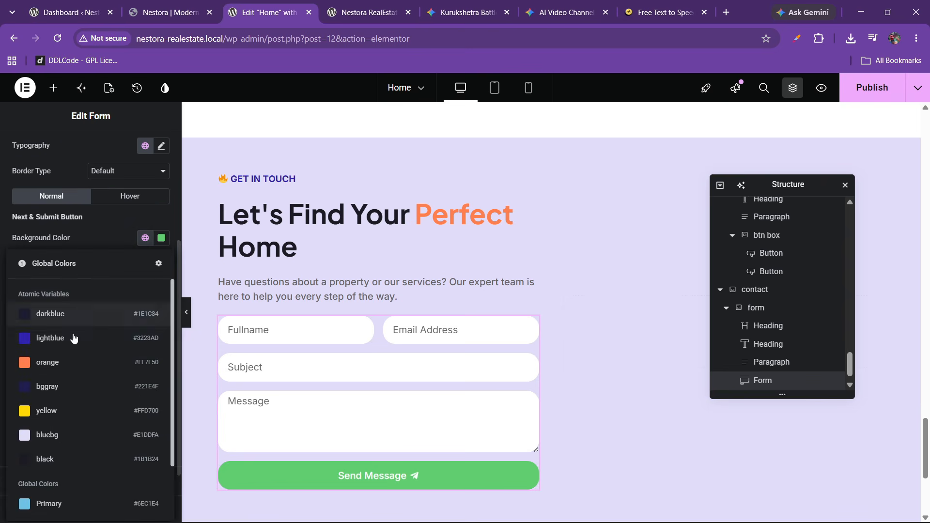
{"action": "left_click", "coordinate": [73, 339]}
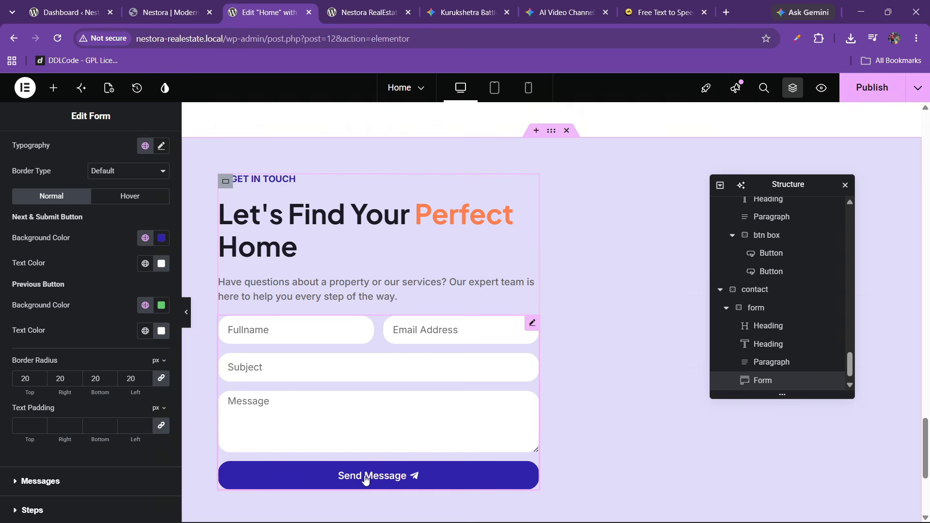
{"action": "left_click", "coordinate": [167, 12]}
{"action": "left_click", "coordinate": [274, 3]}
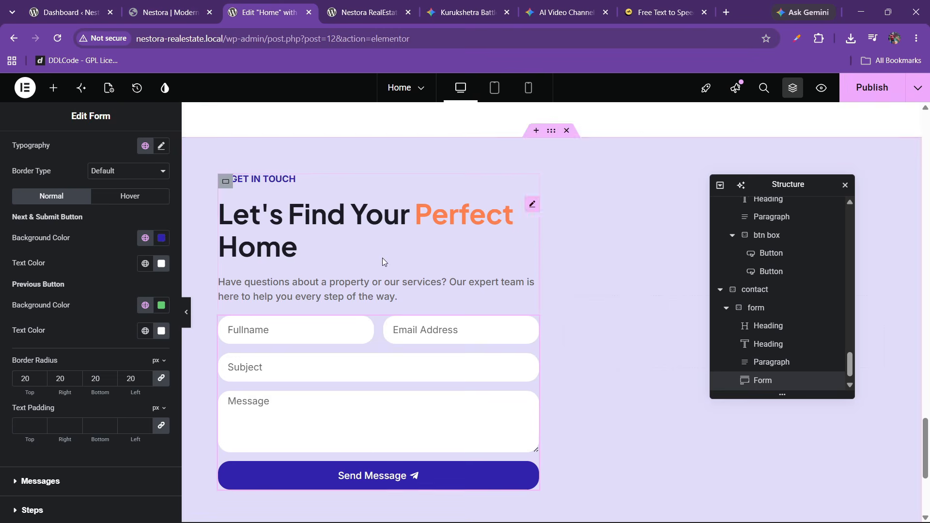
{"action": "left_click", "coordinate": [167, 12]}
{"action": "left_click", "coordinate": [259, 4]}
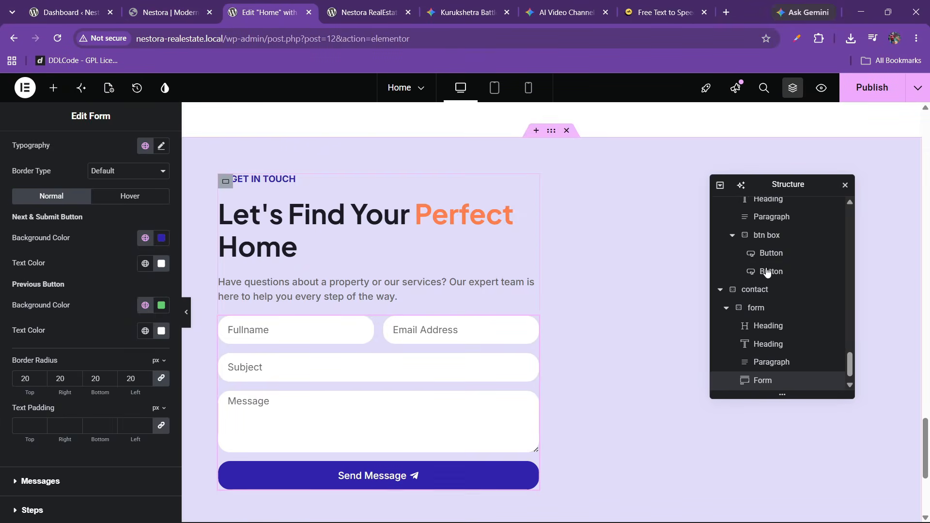
- Unlink the Form widget's margin values and set its top margin to 20 px
{"action": "left_click", "coordinate": [758, 310]}
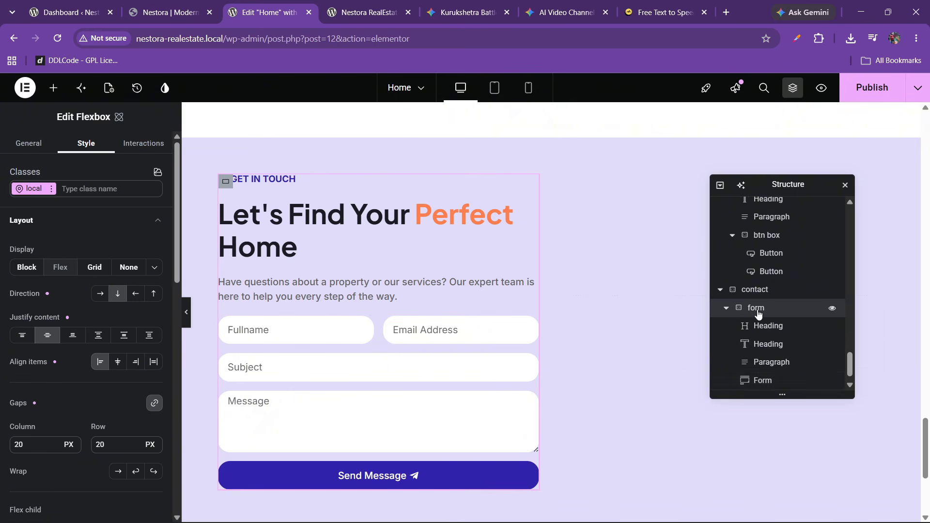
{"action": "left_click", "coordinate": [762, 382]}
{"action": "scroll", "coordinate": [132, 170], "scroll_direction": "up", "scroll_amount": 2}
{"action": "scroll", "coordinate": [136, 184], "scroll_direction": "up", "scroll_amount": 2}
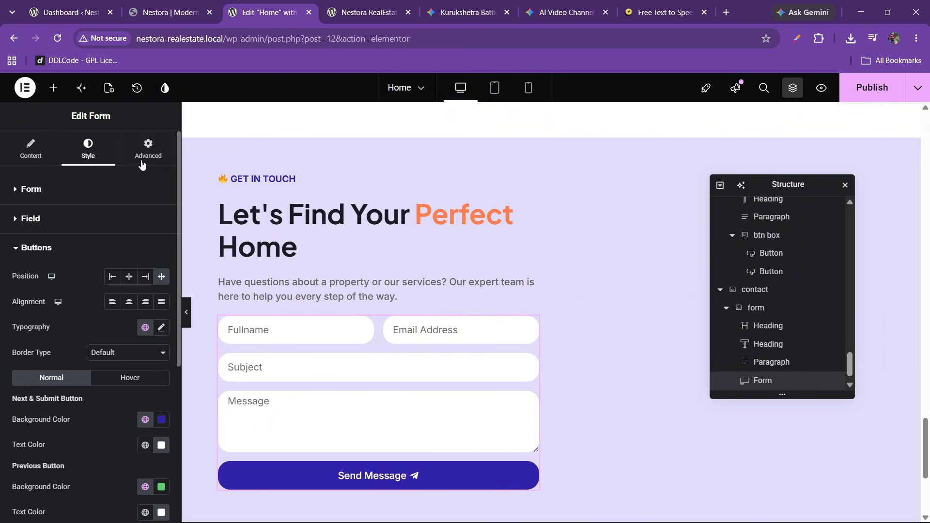
{"action": "left_click", "coordinate": [144, 156]}
{"action": "left_click", "coordinate": [160, 233]}
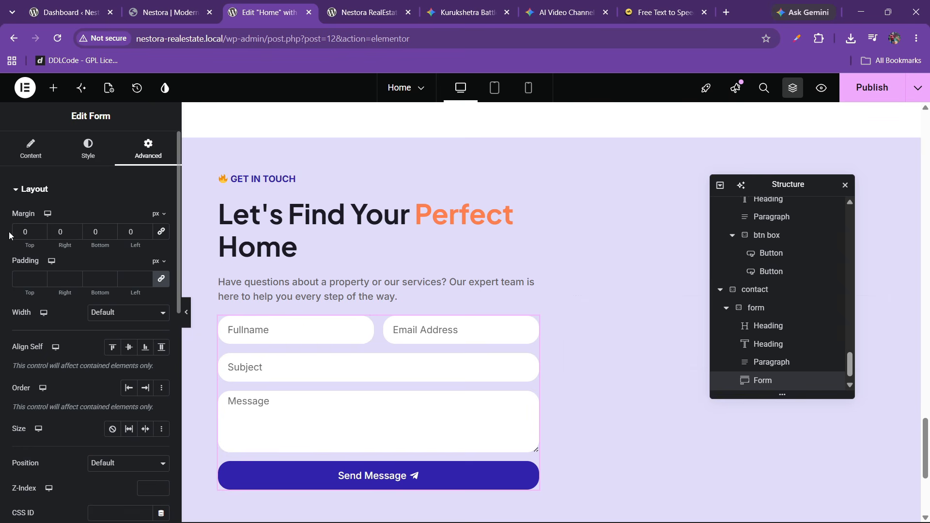
{"action": "type", "text": "2"}
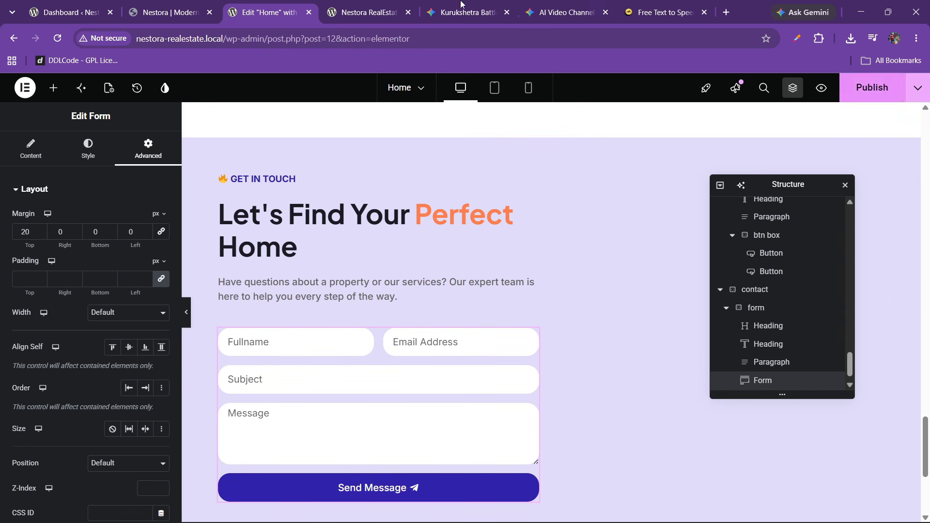
- Review the contact section on the Nestora reference site, including the contact detail cards and map beside the form
{"action": "left_click", "coordinate": [168, 12]}
{"action": "scroll", "coordinate": [453, 276], "scroll_direction": "up", "scroll_amount": 1}
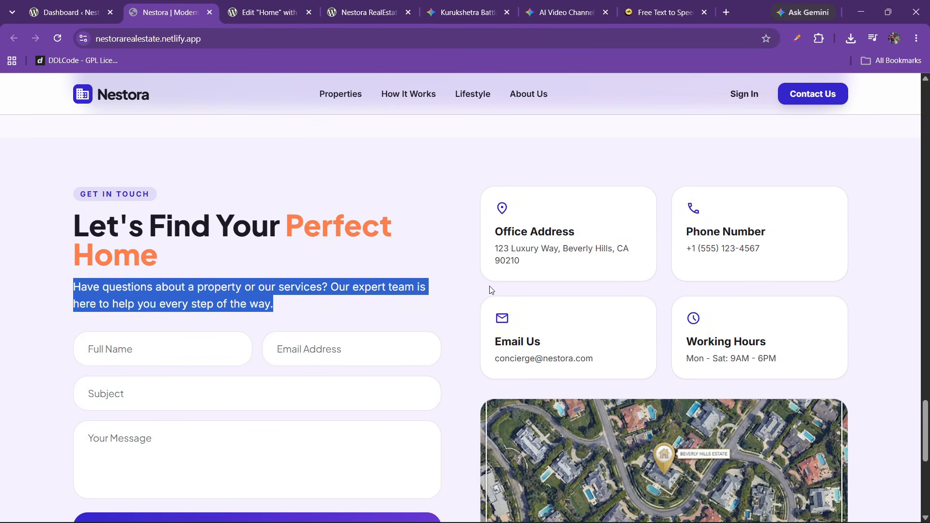
{"action": "left_click", "coordinate": [455, 272]}
{"action": "scroll", "coordinate": [494, 320], "scroll_direction": "down", "scroll_amount": 1}
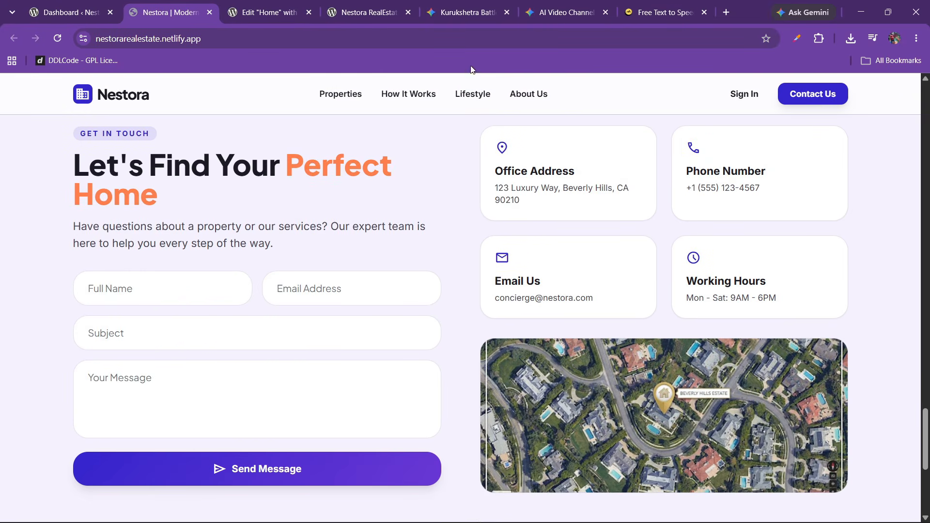
- Close the unrelated Gemini and text-to-speech browser tabs
{"action": "left_click", "coordinate": [463, 12]}
{"action": "left_click", "coordinate": [565, 12]}
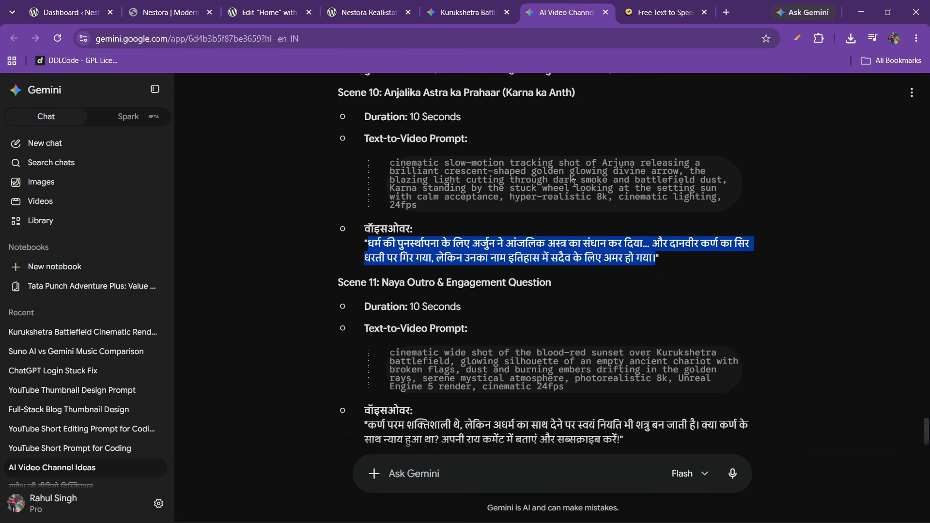
{"action": "scroll", "coordinate": [525, 272], "scroll_direction": "down", "scroll_amount": 2}
{"action": "left_click", "coordinate": [456, 13]}
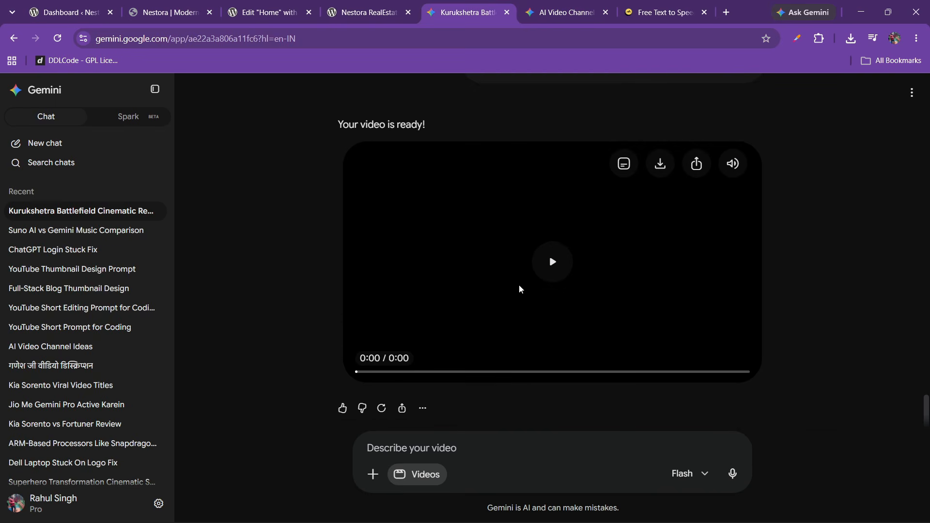
{"action": "left_click", "coordinate": [391, 6]}
{"action": "left_click", "coordinate": [475, 7]}
{"action": "left_click", "coordinate": [390, 5]}
{"action": "left_click", "coordinate": [494, 16]}
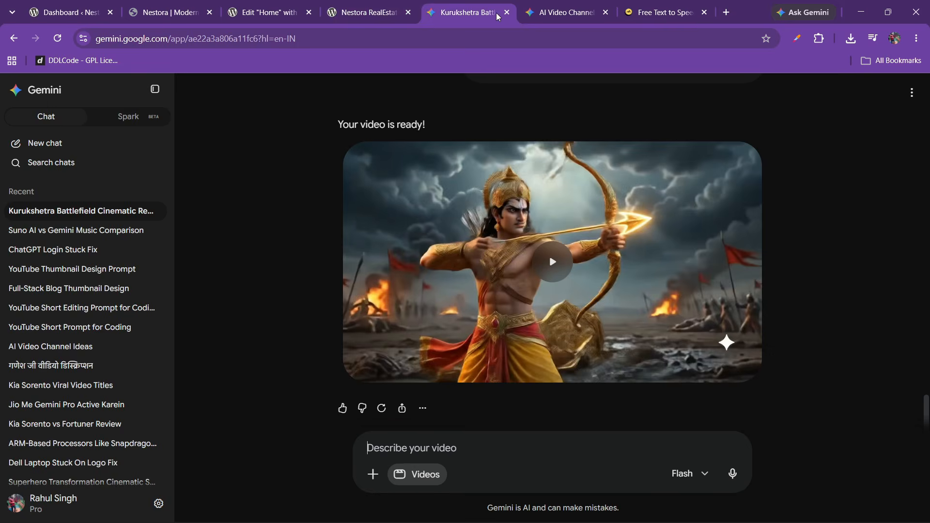
{"action": "left_click", "coordinate": [507, 13]}
{"action": "left_click", "coordinate": [508, 13]}
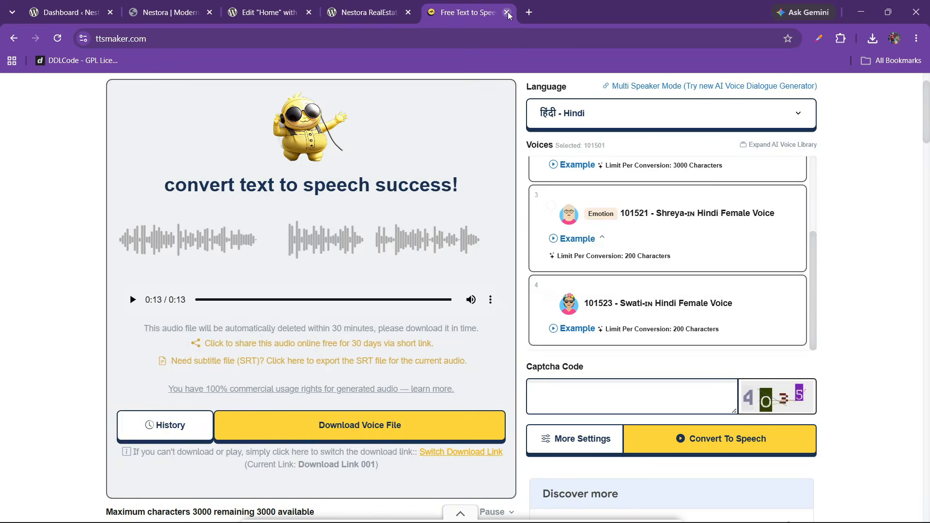
{"action": "left_click", "coordinate": [507, 13]}
- Check the reference's contact layout and align the contact flexbox's items to the start
{"action": "left_click", "coordinate": [329, 12]}
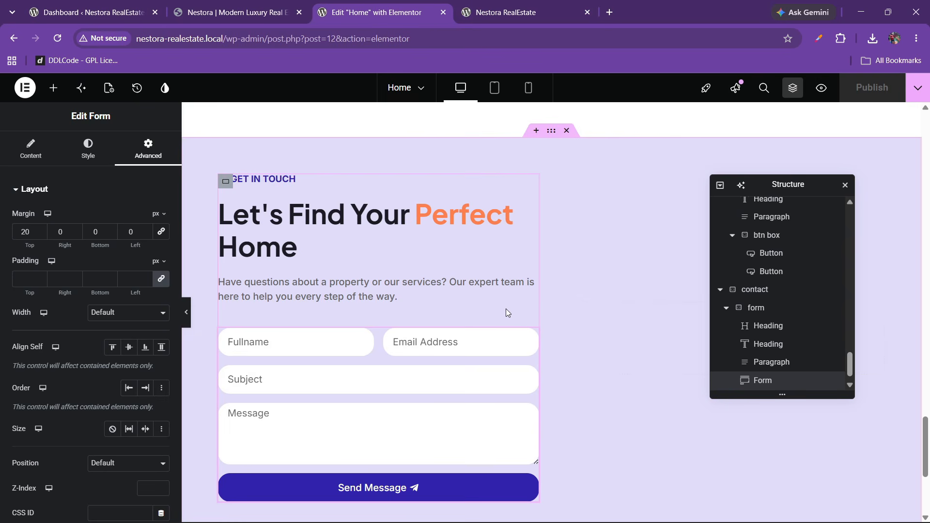
{"action": "left_click", "coordinate": [248, 12]}
{"action": "scroll", "coordinate": [577, 254], "scroll_direction": "up", "scroll_amount": 1}
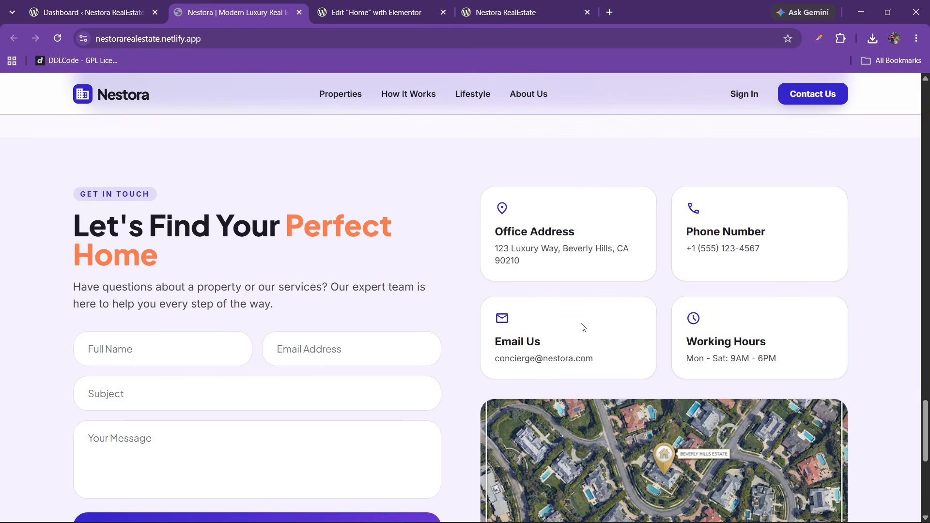
{"action": "scroll", "coordinate": [566, 342], "scroll_direction": "down", "scroll_amount": 1}
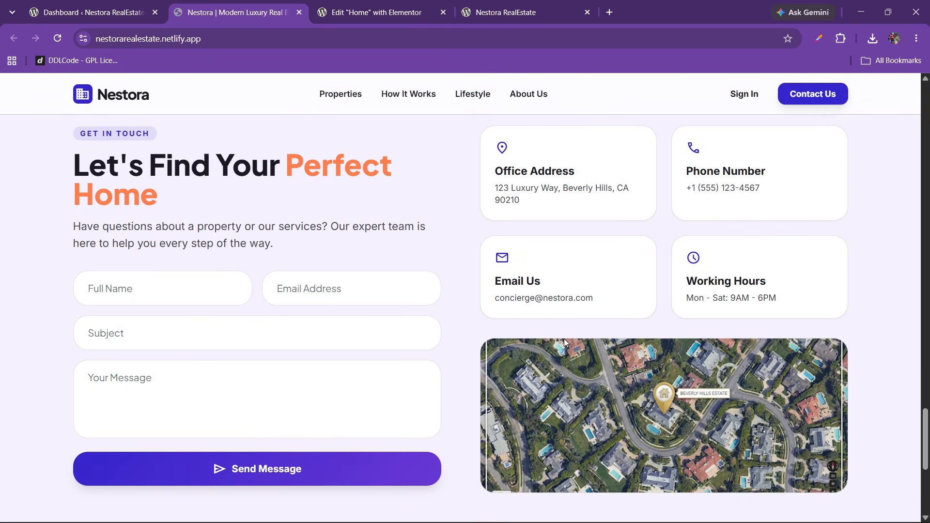
{"action": "left_click", "coordinate": [403, 3]}
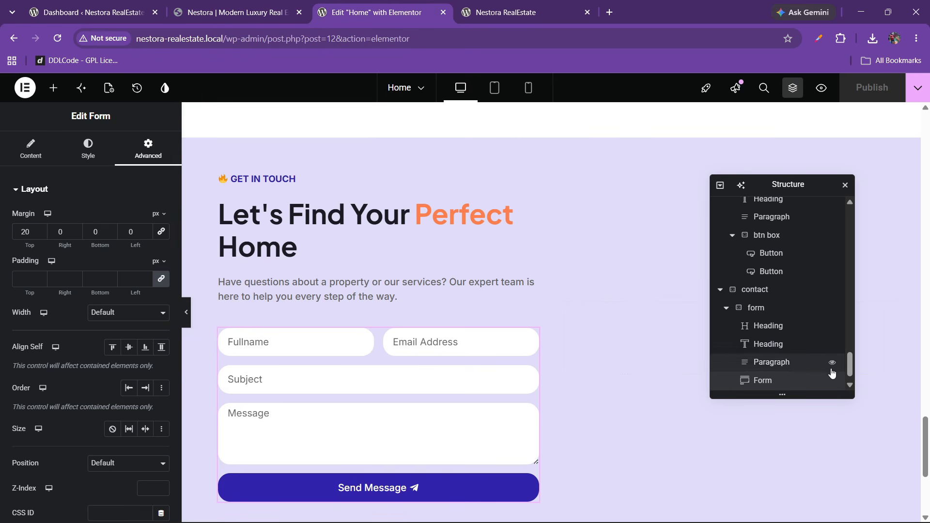
{"action": "left_click", "coordinate": [748, 290]}
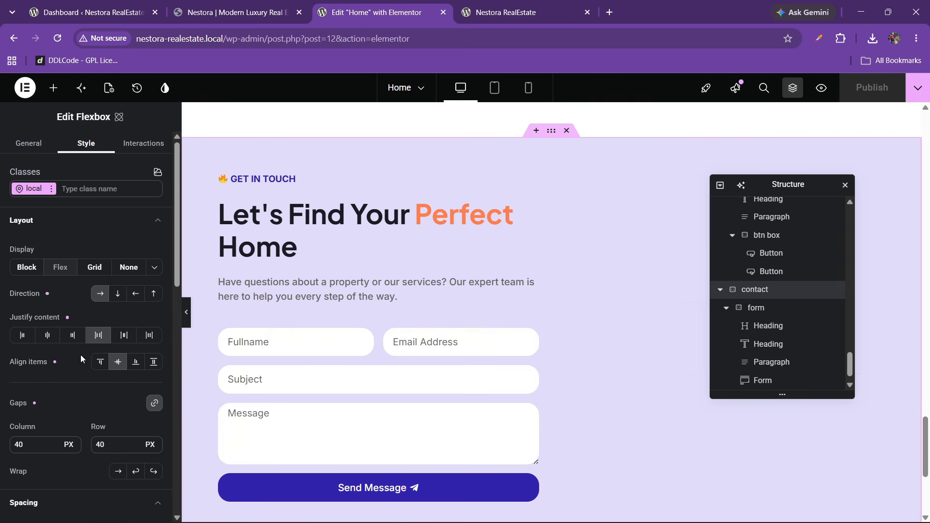
{"action": "left_click", "coordinate": [100, 362]}
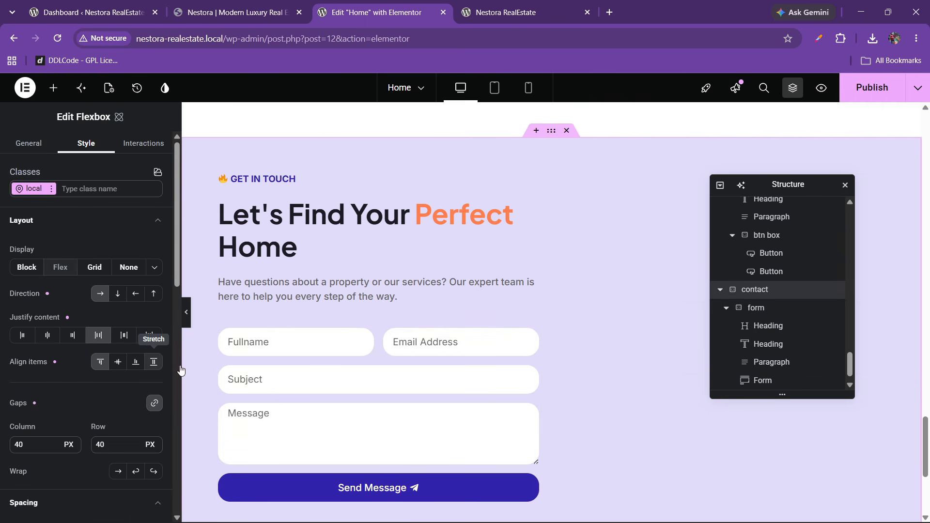
- Add a Grid container to the info flexbox beside the form and check the reference's card arrangement
{"action": "left_click", "coordinate": [54, 88]}
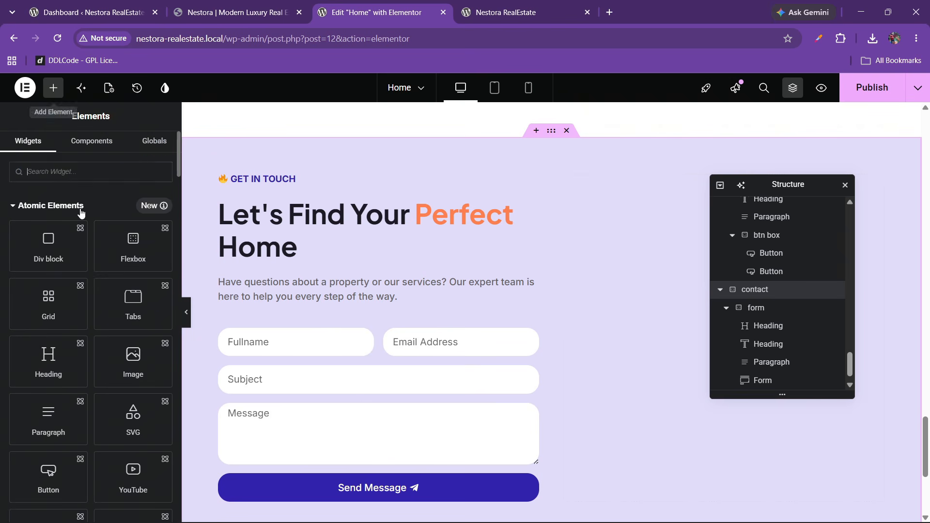
{"action": "type", "text": "grid"}
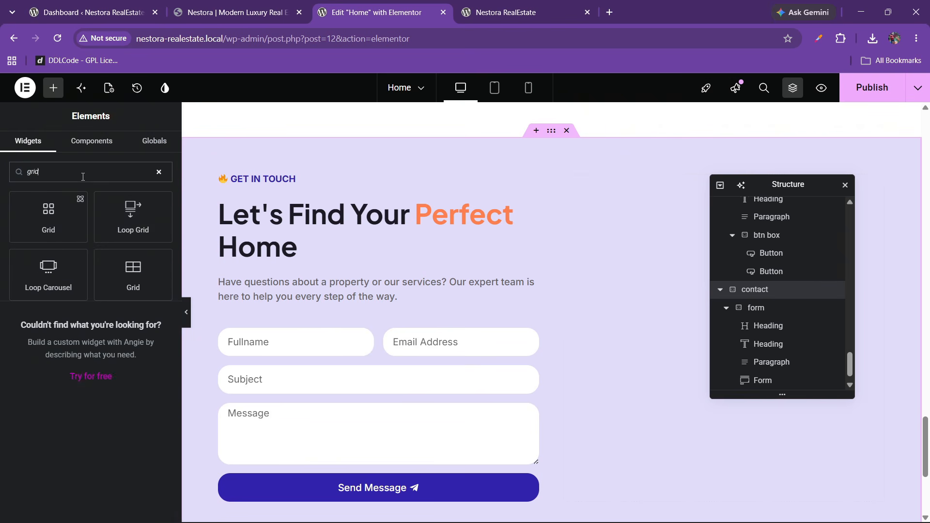
{"action": "left_click_drag", "start_coordinate": [133, 272], "coordinate": [683, 337]}
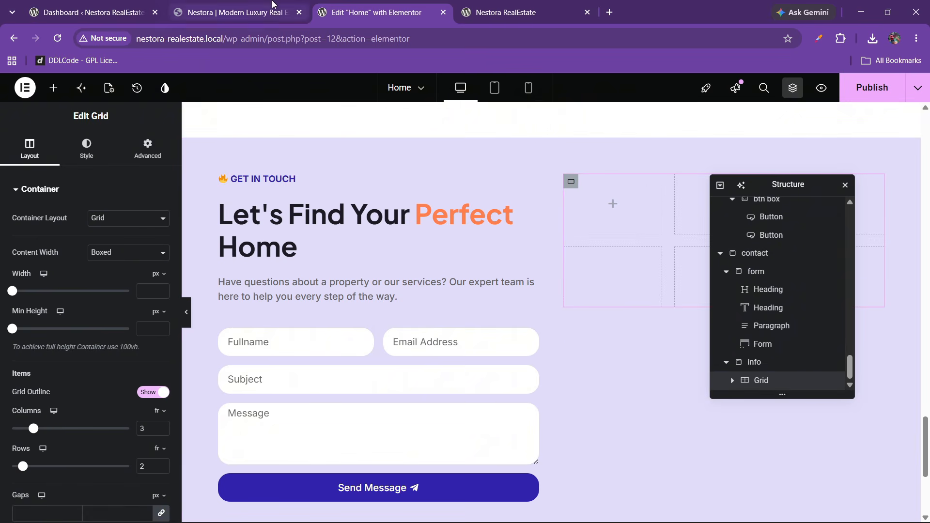
{"action": "left_click", "coordinate": [294, 6]}
{"action": "left_click", "coordinate": [340, 11]}
- Set the info grid to 2 columns and its content width to Full Width
{"action": "left_click", "coordinate": [145, 428]}
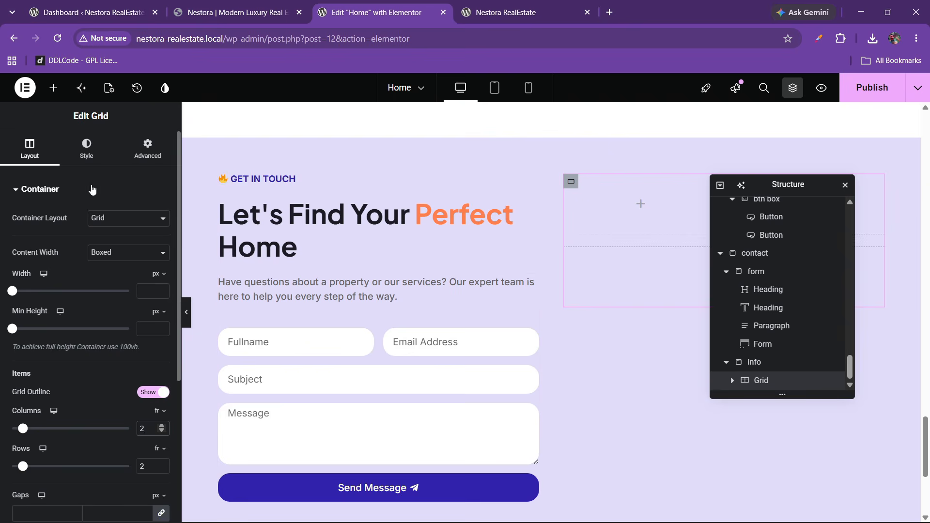
{"action": "left_click", "coordinate": [110, 253]}
{"action": "left_click", "coordinate": [140, 281]}
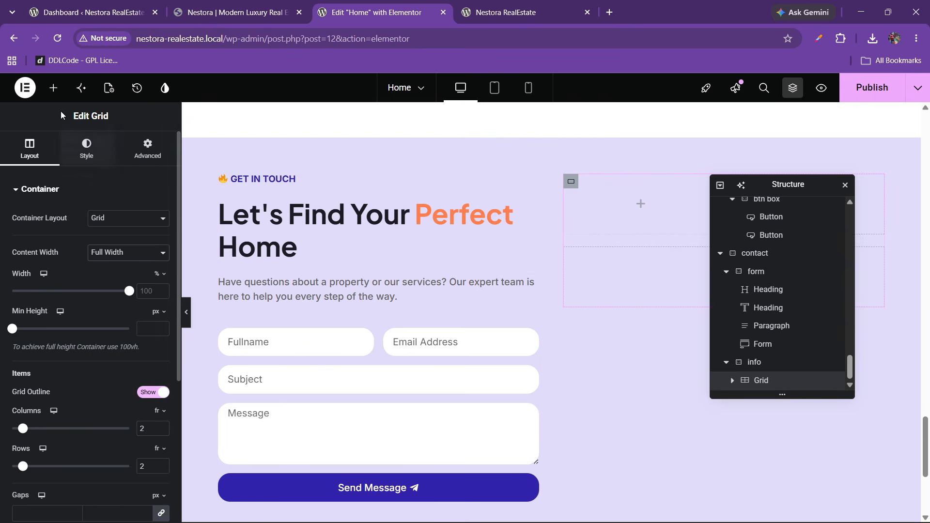
- Add a Container to the grid's first cell and move the Structure panel clear of the grid
{"action": "left_click", "coordinate": [53, 88]}
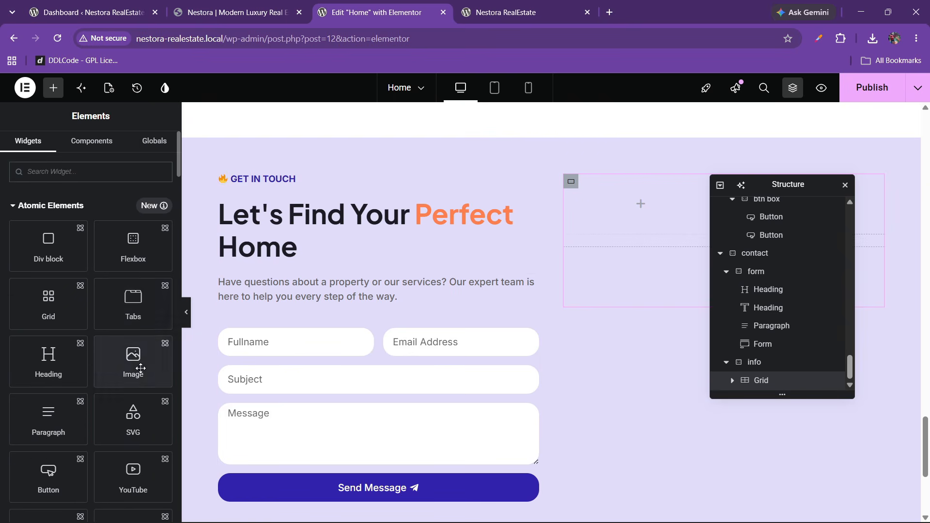
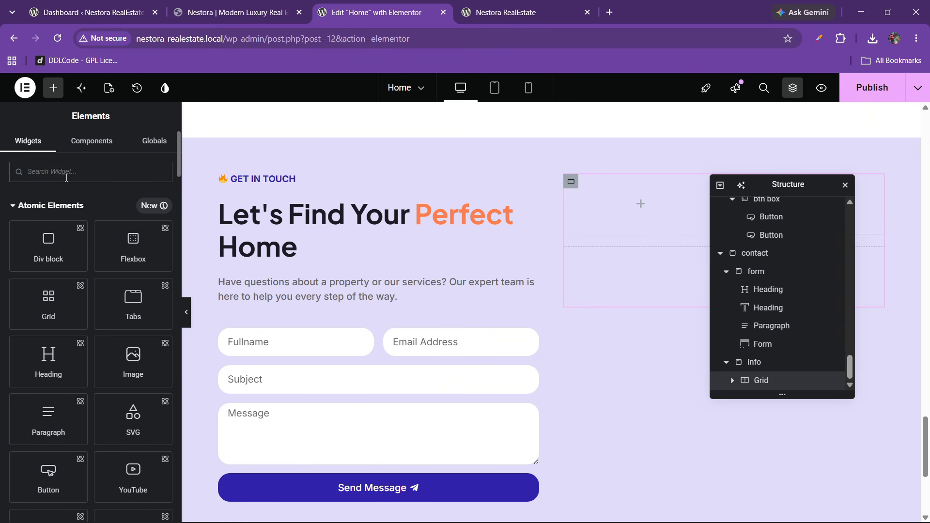
{"action": "type", "text": "contai"}
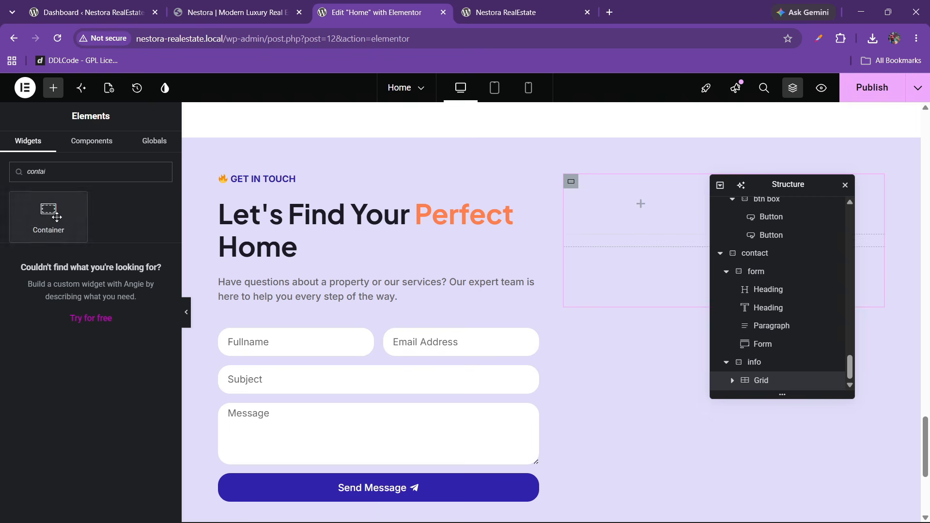
{"action": "left_click_drag", "start_coordinate": [49, 214], "coordinate": [679, 259]}
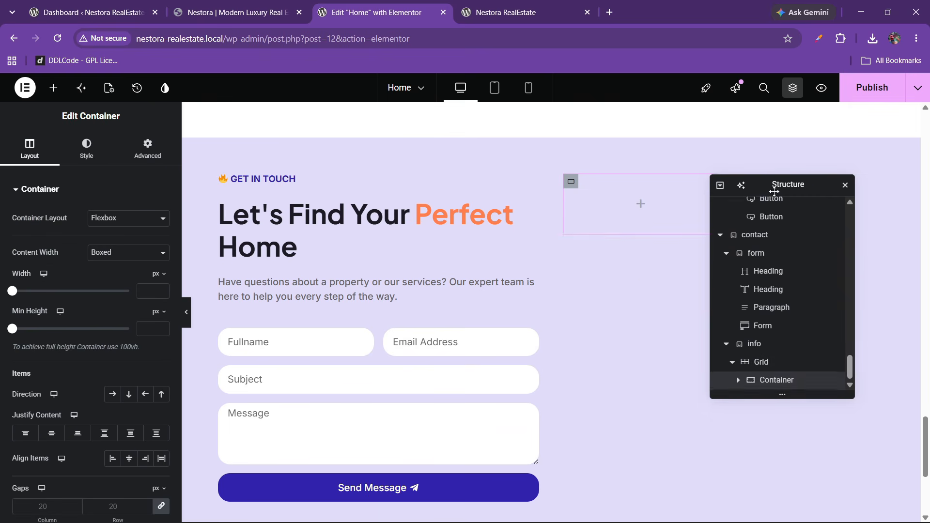
{"action": "left_click_drag", "start_coordinate": [781, 185], "coordinate": [366, 239]}
{"action": "left_click", "coordinate": [305, 10]}
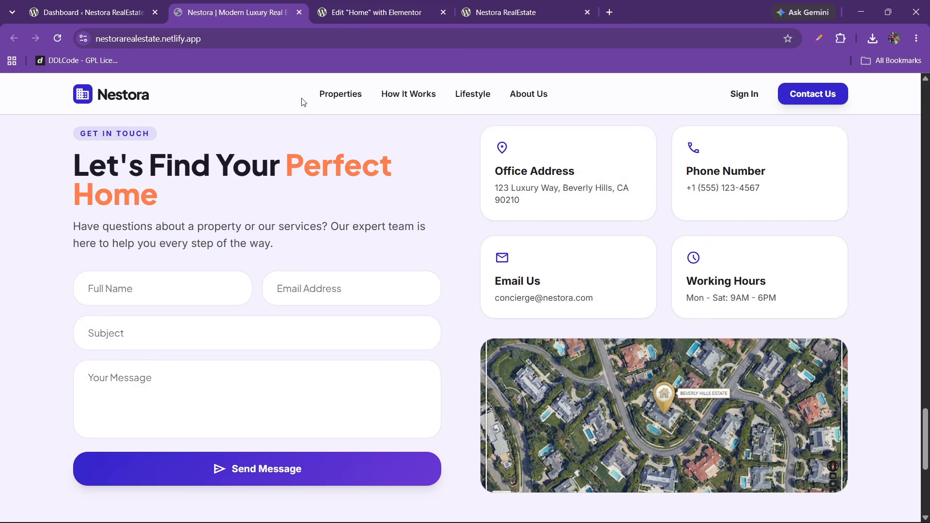
{"action": "left_click", "coordinate": [322, 17]}
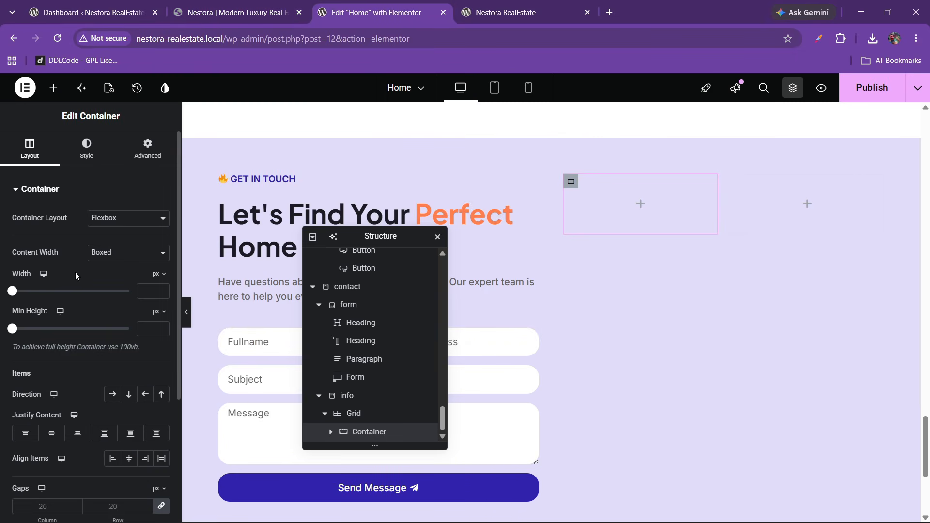
- Set the card container's content width to Full Width and its padding to 20 px on all sides
{"action": "left_click", "coordinate": [94, 253]}
{"action": "left_click", "coordinate": [106, 282]}
{"action": "left_click", "coordinate": [160, 149]}
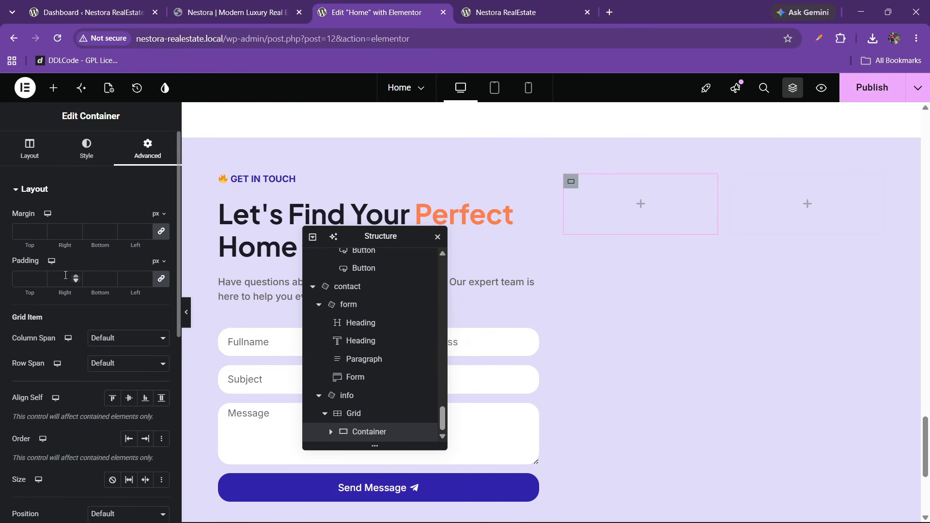
{"action": "left_click", "coordinate": [23, 280]}
{"action": "type", "text": "20"}
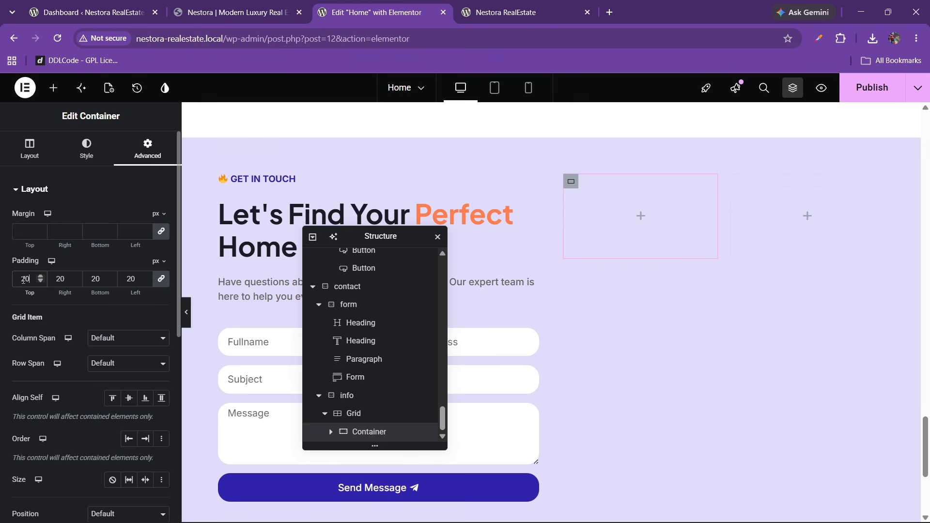
- Give the card container a classic white background and compare it with the reference cards
{"action": "left_click", "coordinate": [86, 148]}
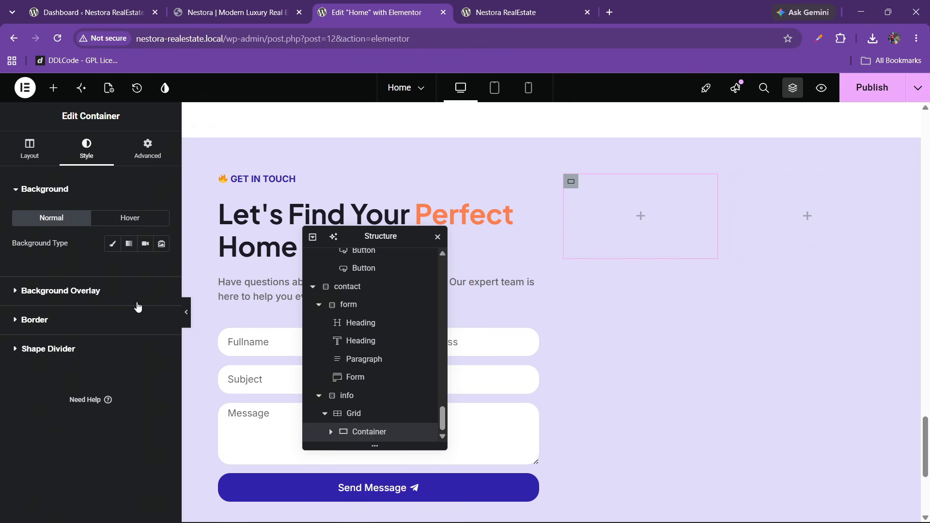
{"action": "left_click", "coordinate": [113, 243]}
{"action": "left_click", "coordinate": [161, 269]}
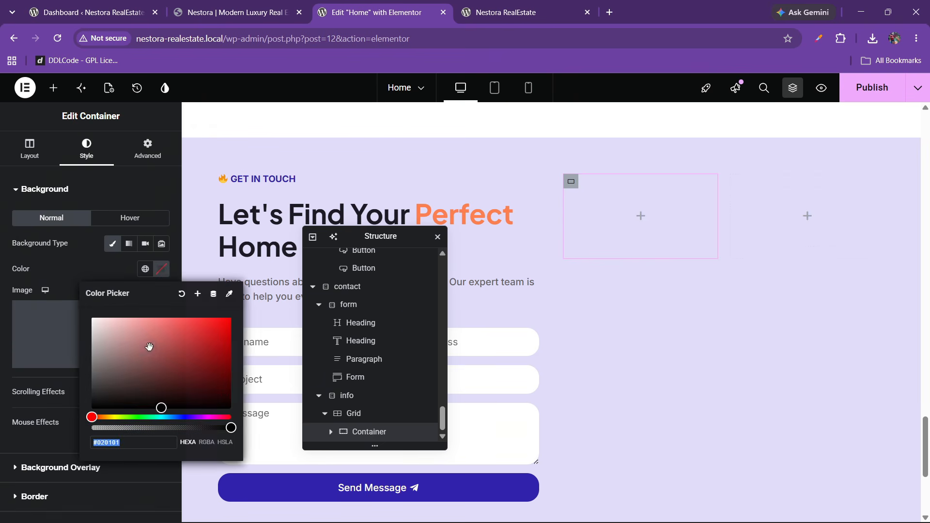
{"action": "left_click", "coordinate": [77, 261]}
{"action": "left_click", "coordinate": [218, 4]}
{"action": "left_click", "coordinate": [320, 5]}
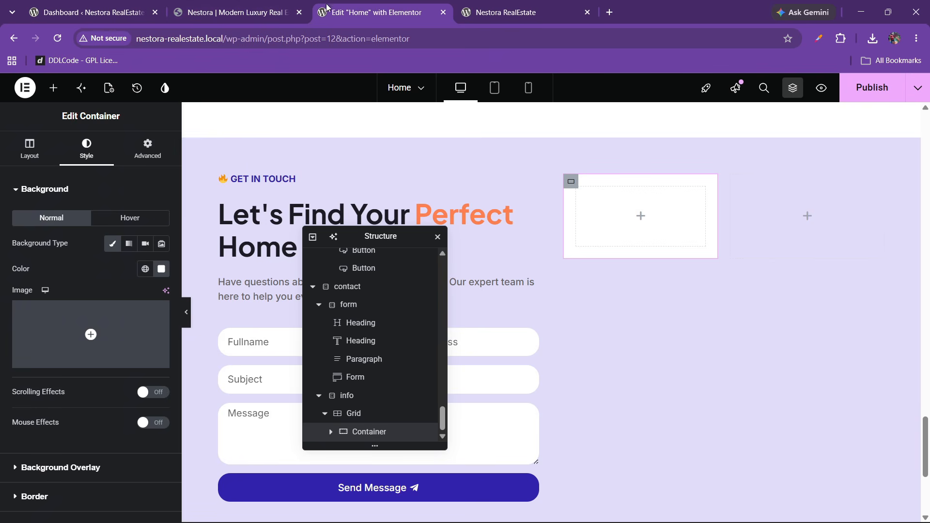
- Give the card container a 10 px border radius and a solid 1 px border in #A89E9E
{"action": "scroll", "coordinate": [69, 271], "scroll_direction": "down", "scroll_amount": 2}
{"action": "left_click", "coordinate": [37, 406]}
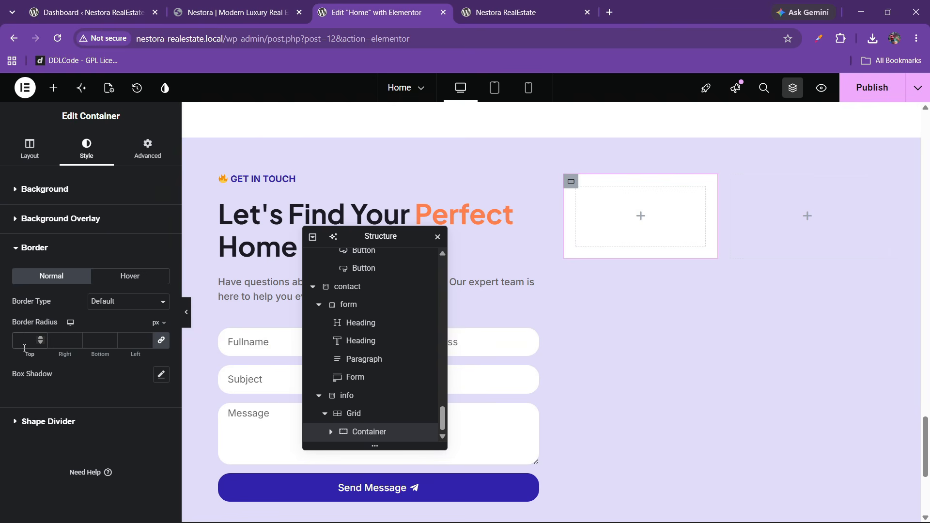
{"action": "left_click", "coordinate": [112, 302]}
{"action": "left_click", "coordinate": [104, 344]}
{"action": "type", "text": "1"}
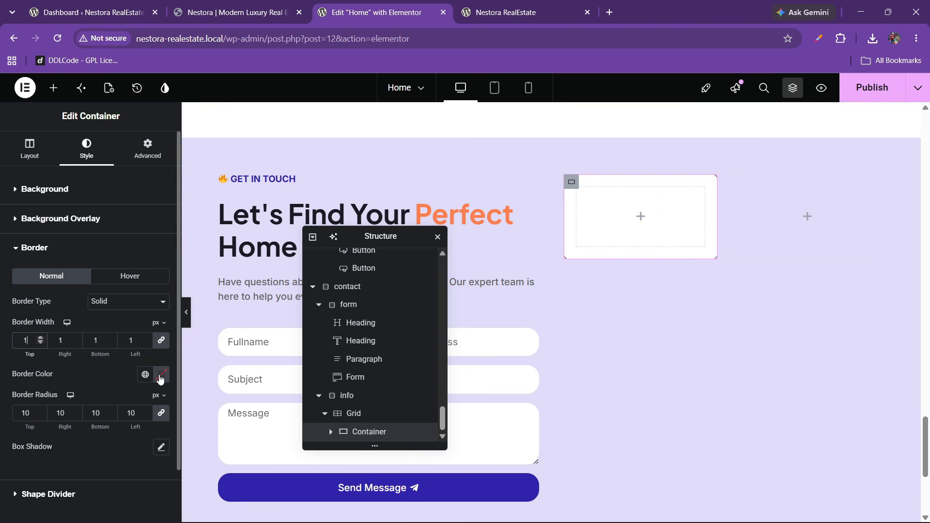
{"action": "left_click", "coordinate": [161, 375]}
{"action": "left_click", "coordinate": [193, 304]}
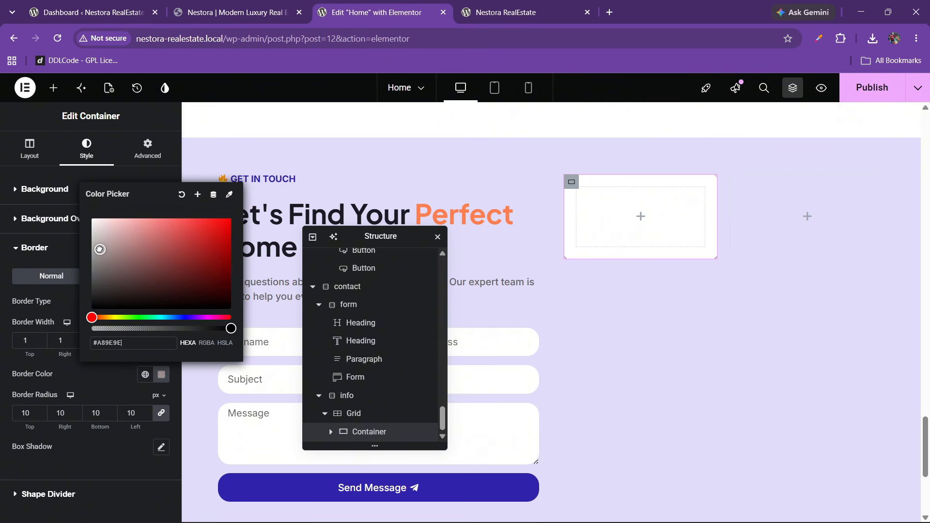
{"action": "left_click", "coordinate": [194, 334]}
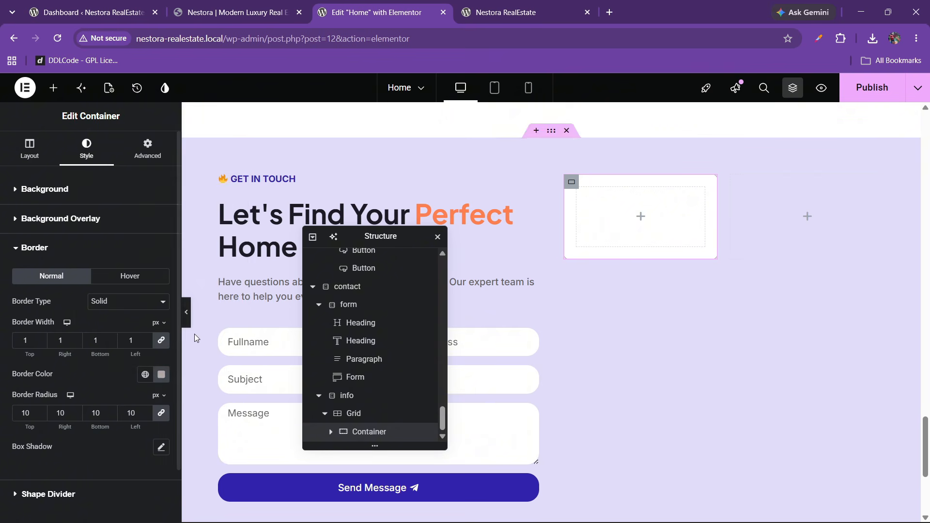
- Check the reference card and add an Icon widget inside the white card container
{"action": "left_click", "coordinate": [238, 5]}
{"action": "left_click", "coordinate": [354, 5]}
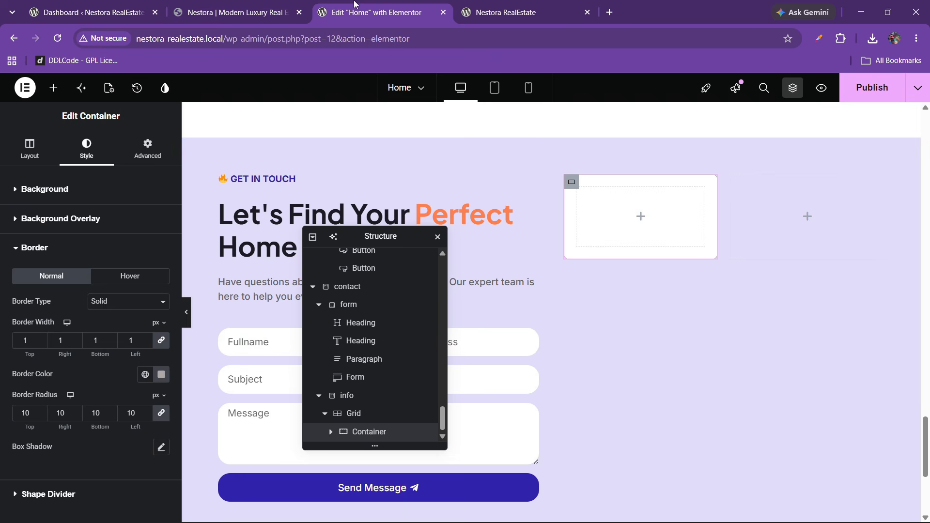
{"action": "left_click", "coordinate": [51, 88]}
{"action": "type", "text": "icon"}
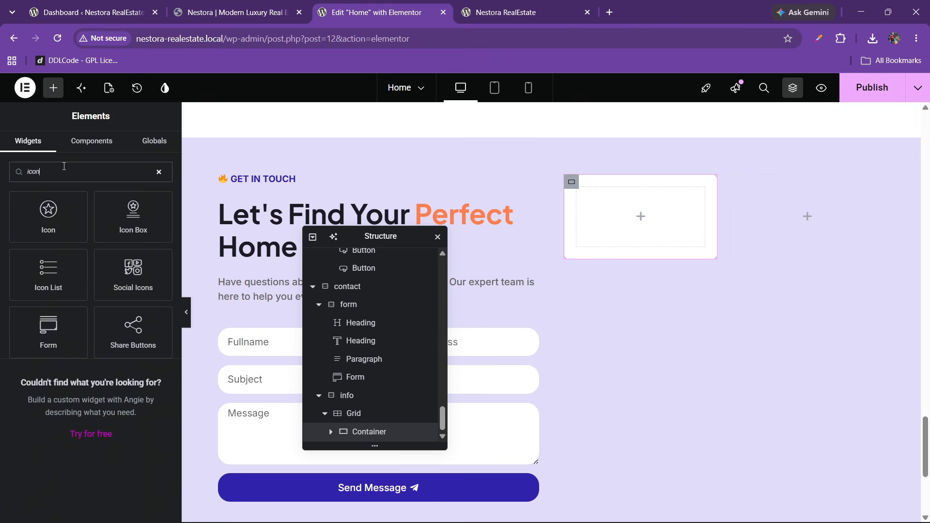
{"action": "left_click_drag", "start_coordinate": [48, 213], "coordinate": [611, 199]}
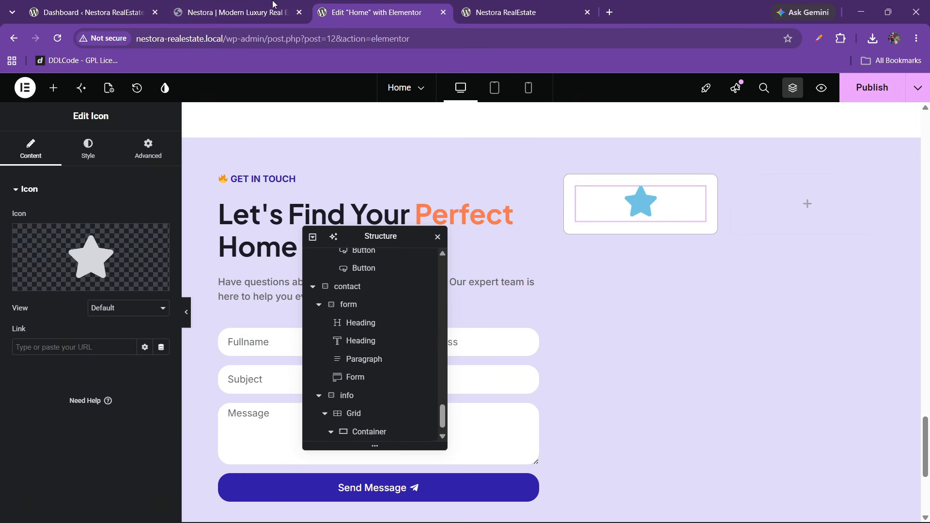
- Check the reference card and replace the card's star icon with the map marker pin found by searching the icon library for "map"
{"action": "left_click", "coordinate": [241, 5]}
{"action": "left_click", "coordinate": [370, 9]}
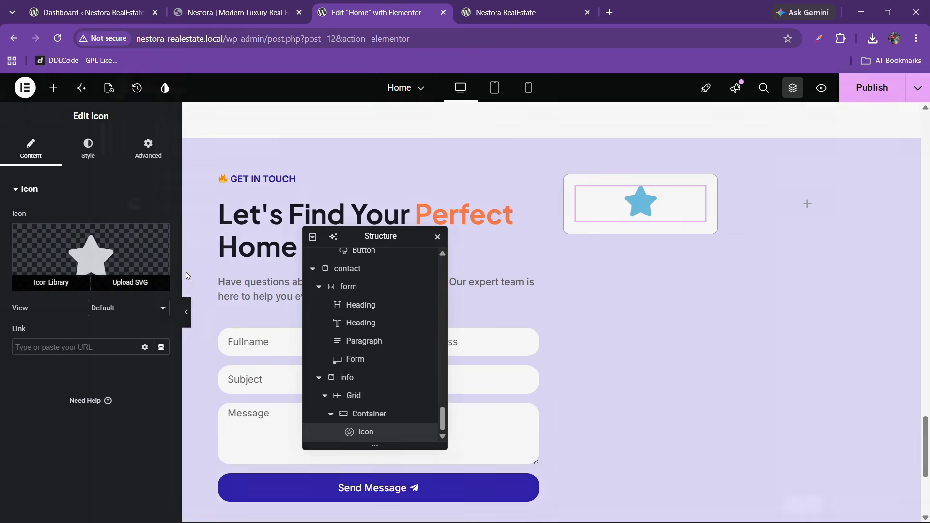
{"action": "left_click", "coordinate": [50, 282]}
{"action": "type", "text": "map"}
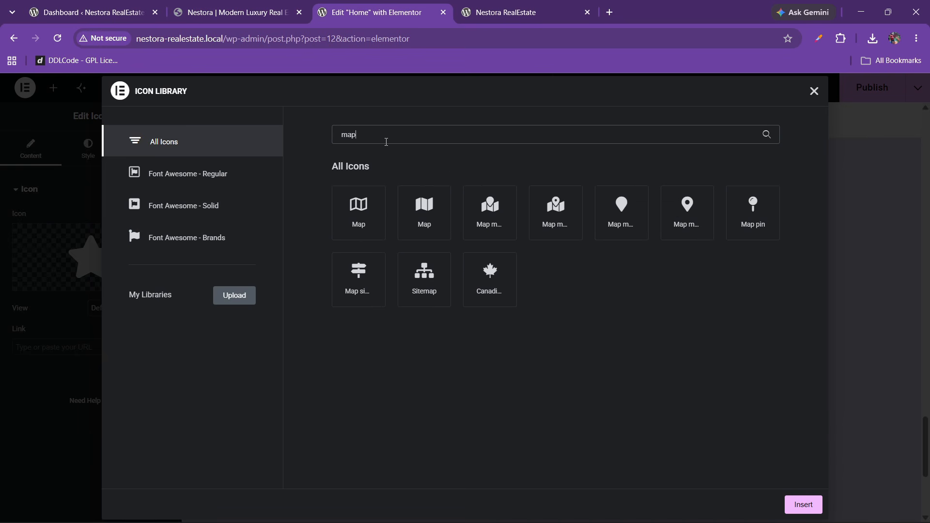
{"action": "left_click", "coordinate": [663, 225]}
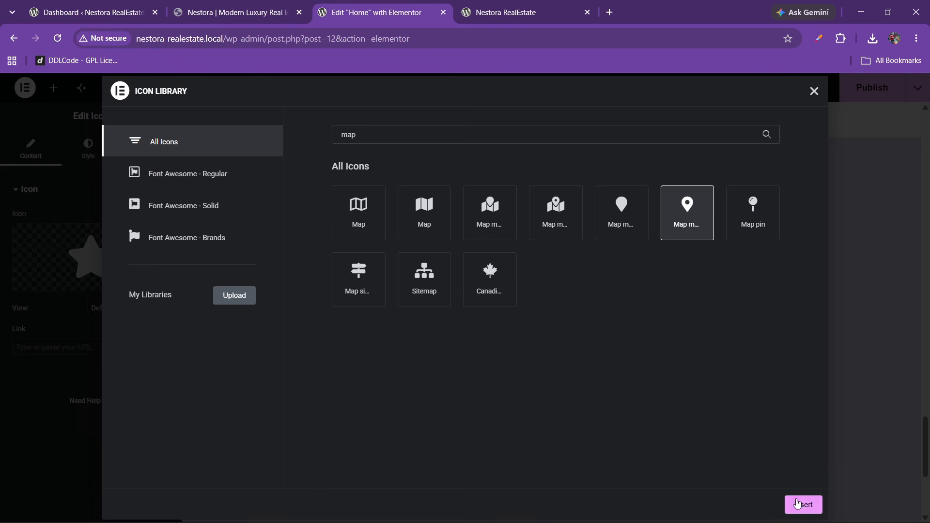
{"action": "left_click", "coordinate": [793, 505]}
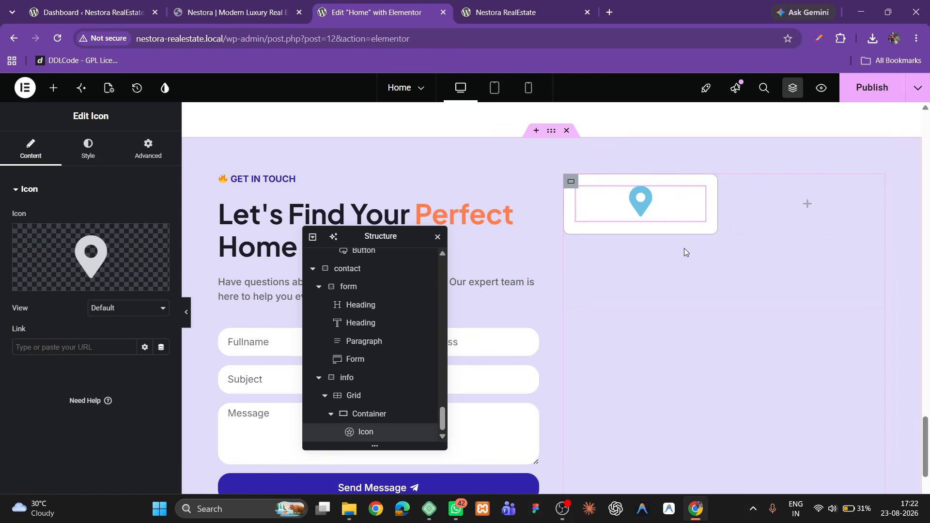
- Rename the card container to box and set its items to column direction, centred justification and start alignment
{"action": "left_click", "coordinate": [363, 420]}
{"action": "double_click", "coordinate": [369, 420]}
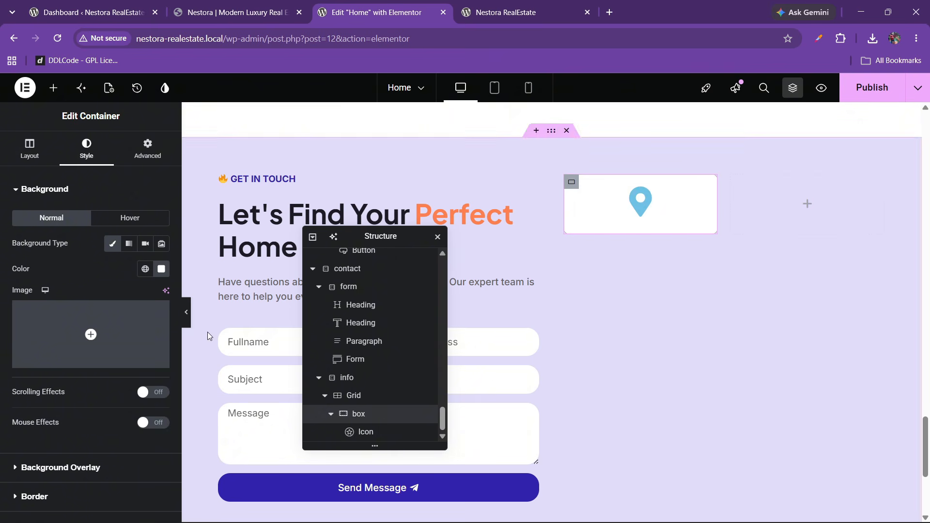
{"action": "left_click", "coordinate": [30, 148]}
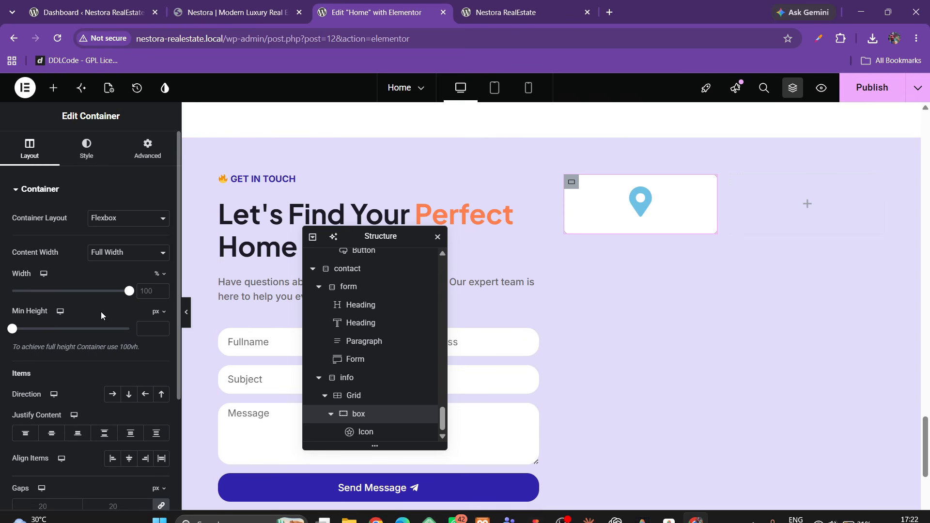
{"action": "left_click", "coordinate": [129, 394]}
{"action": "left_click", "coordinate": [52, 433]}
{"action": "left_click", "coordinate": [129, 459]}
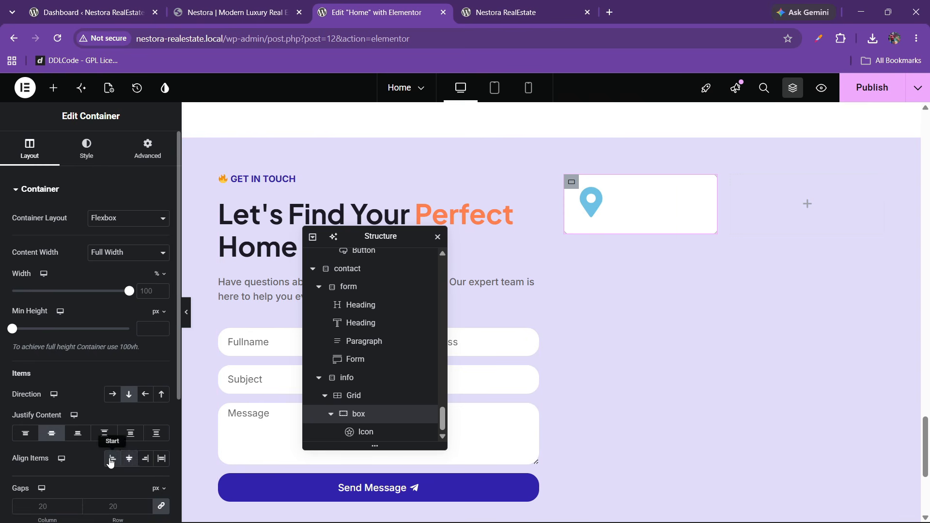
- Give the card's map marker icon the lightblue global colour and a size of 20 px
{"action": "left_click", "coordinate": [86, 148]}
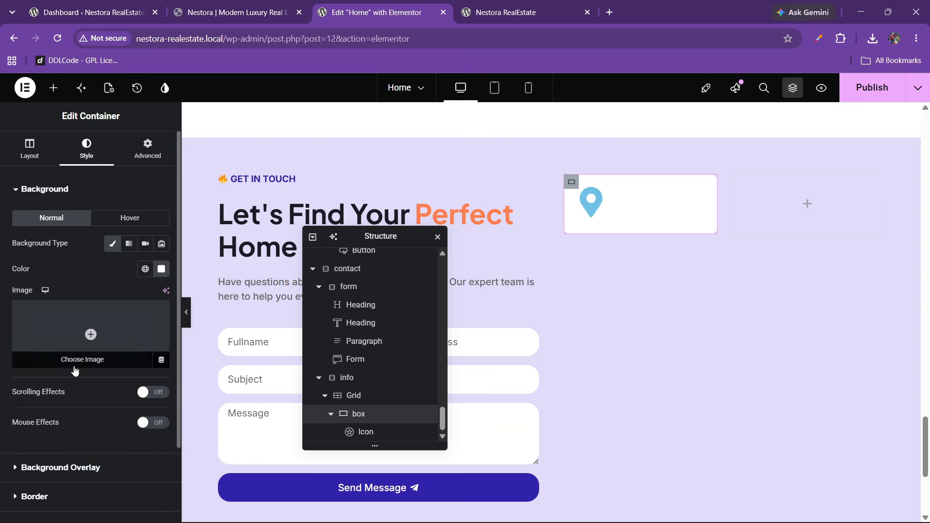
{"action": "scroll", "coordinate": [74, 383], "scroll_direction": "down", "scroll_amount": 2}
{"action": "left_click", "coordinate": [594, 219]}
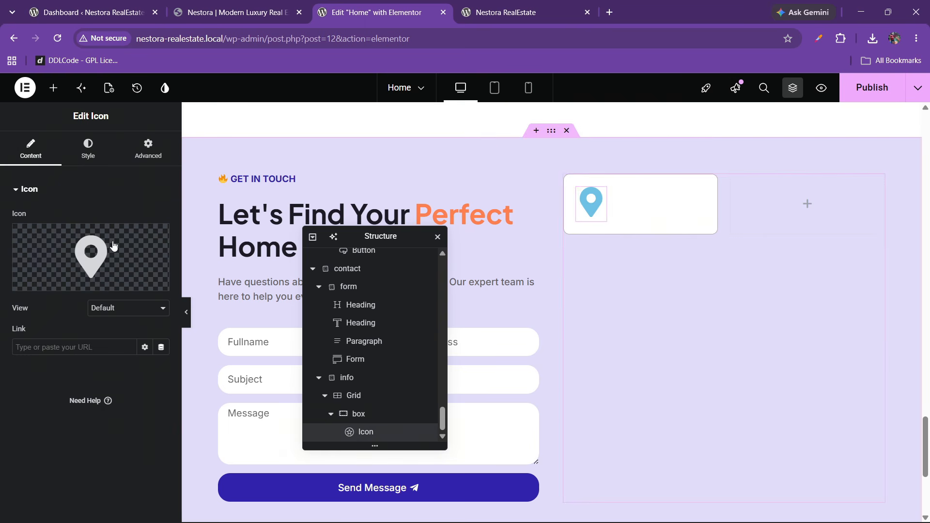
{"action": "left_click", "coordinate": [88, 150]}
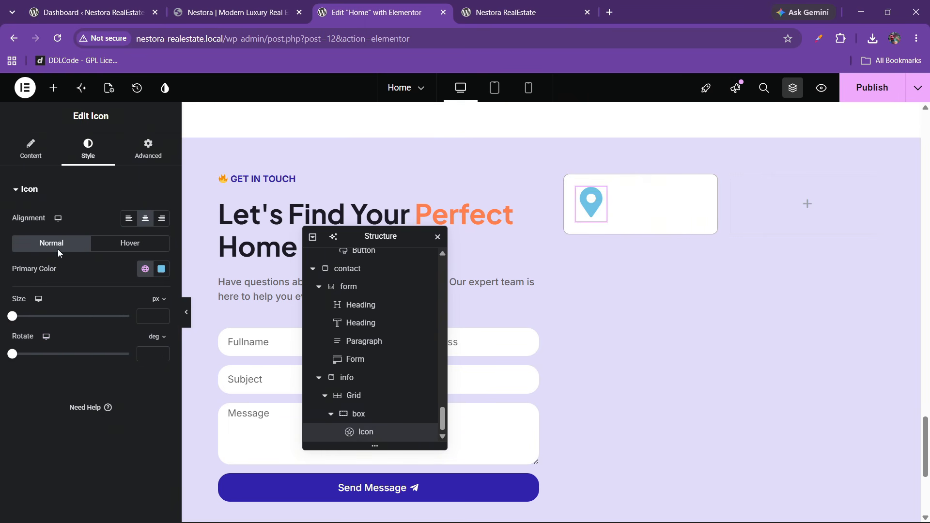
{"action": "left_click", "coordinate": [145, 270]}
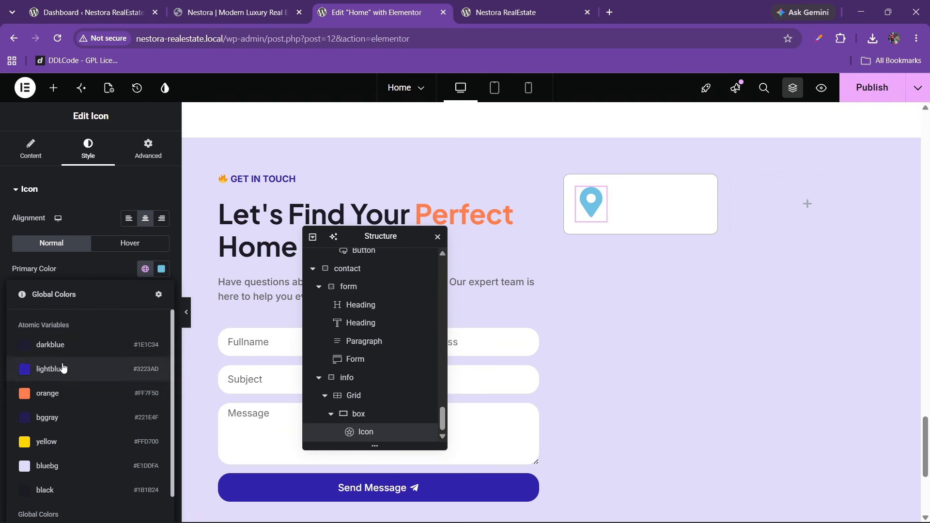
{"action": "left_click", "coordinate": [62, 380]}
{"action": "left_click", "coordinate": [161, 317]}
{"action": "type", "text": "8"}
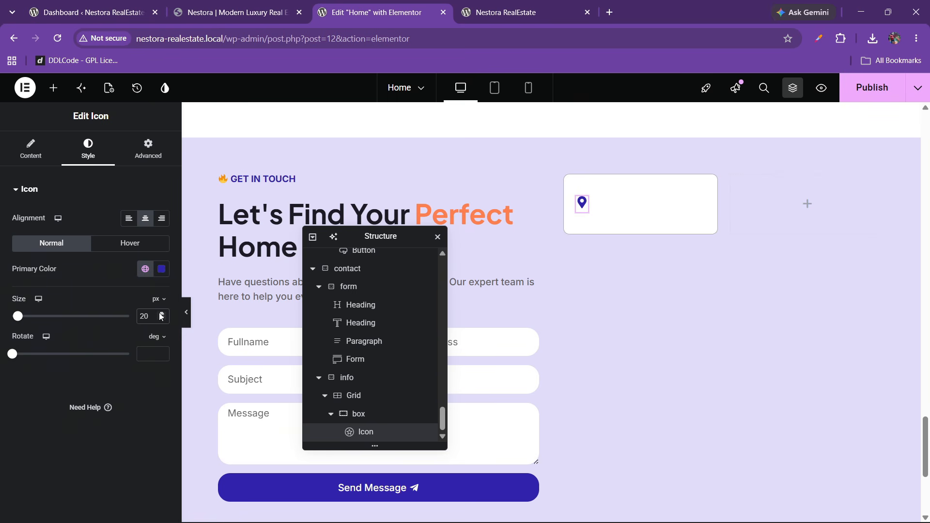
- Check the reference card and add a standard Heading widget below the map marker icon in the box container
{"action": "left_click", "coordinate": [233, 12]}
{"action": "left_click", "coordinate": [349, 12]}
{"action": "left_click", "coordinate": [53, 88]}
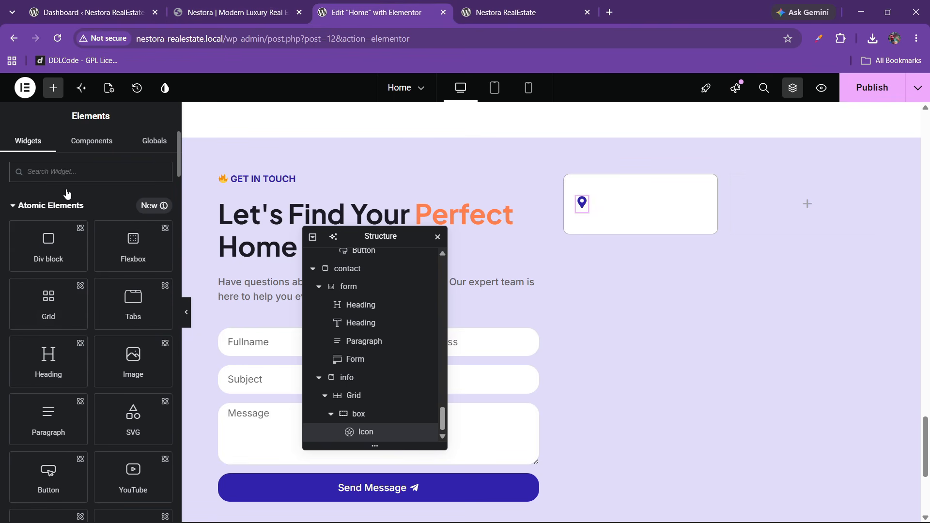
{"action": "type", "text": "heading"}
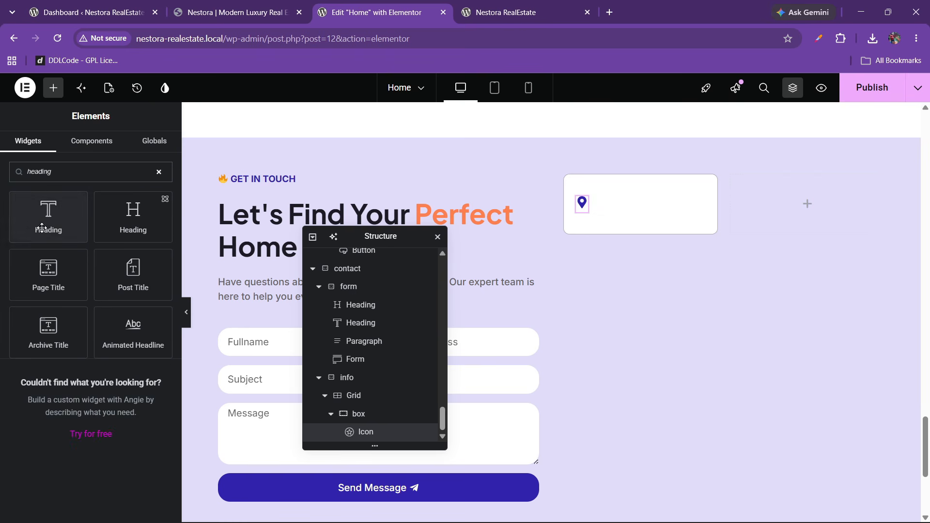
{"action": "left_click_drag", "start_coordinate": [48, 213], "coordinate": [585, 210]}
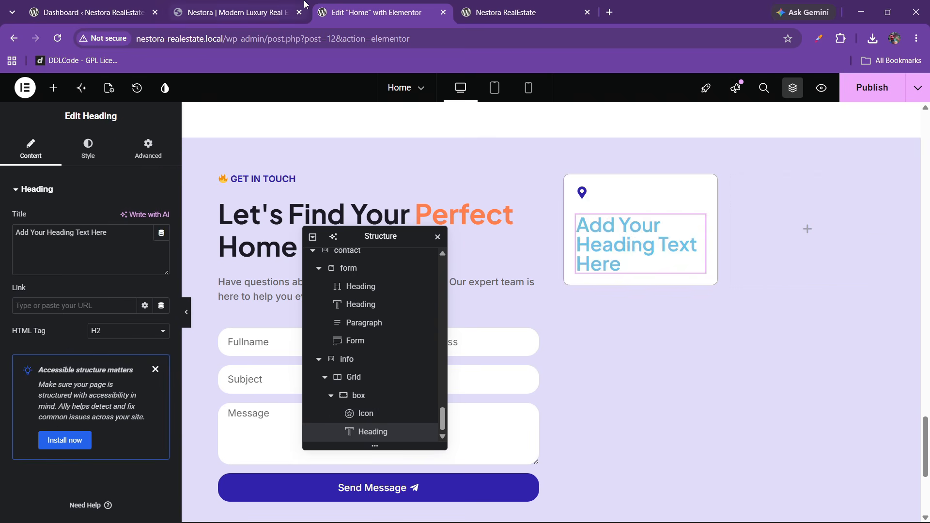
- Copy the title "Office Address" from the reference card and replace the new heading's placeholder text with it
{"action": "left_click", "coordinate": [252, 11]}
{"action": "left_click_drag", "start_coordinate": [496, 172], "coordinate": [550, 173]}
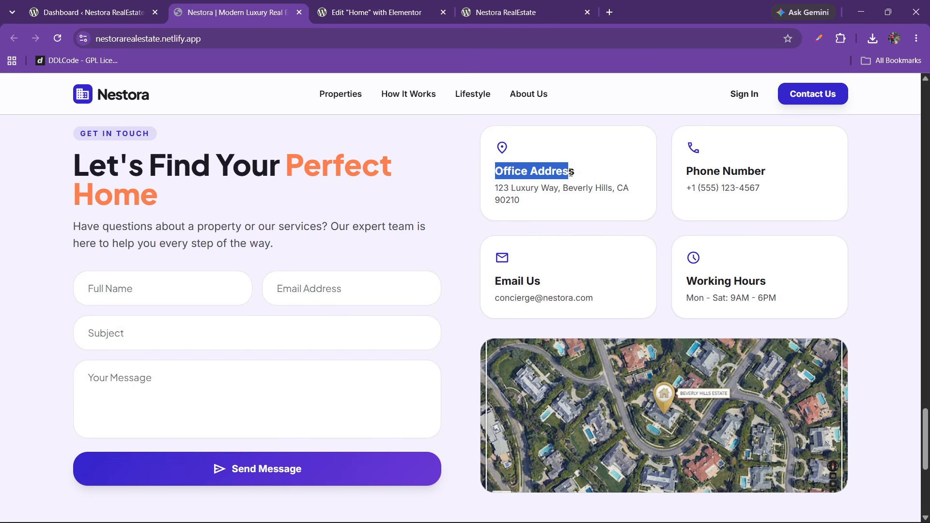
{"action": "right_click", "coordinate": [546, 170]}
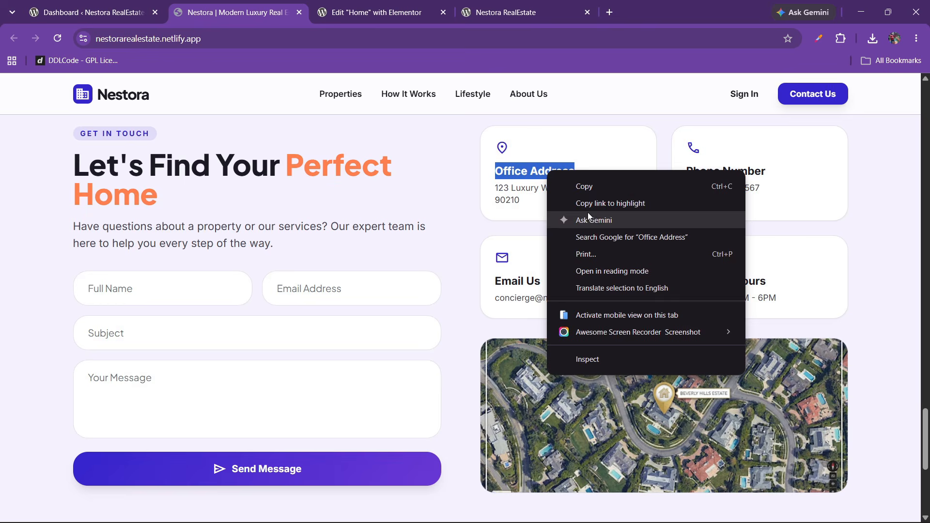
{"action": "left_click", "coordinate": [586, 188]}
{"action": "left_click", "coordinate": [373, 12]}
{"action": "left_click_drag", "start_coordinate": [147, 244], "coordinate": [0, 247]}
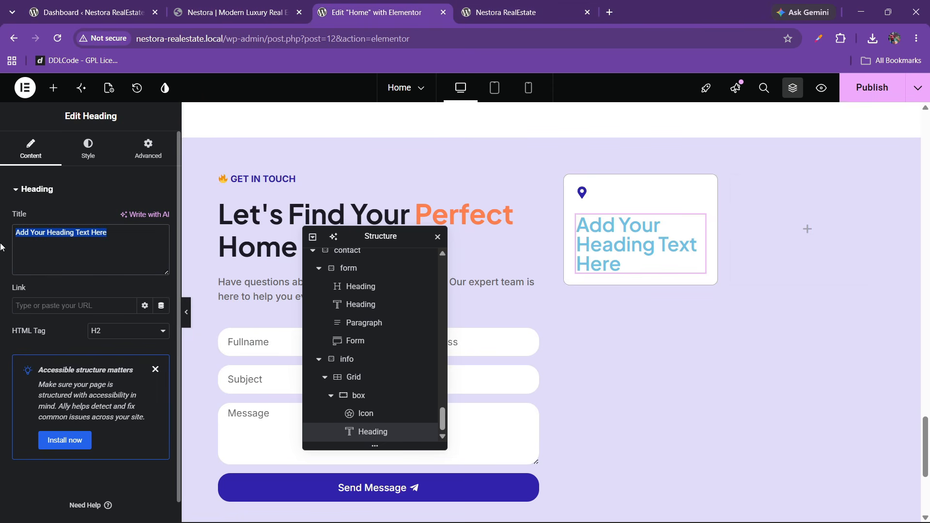
{"action": "key", "text": "BackSpace"}
{"action": "right_click", "coordinate": [34, 229]}
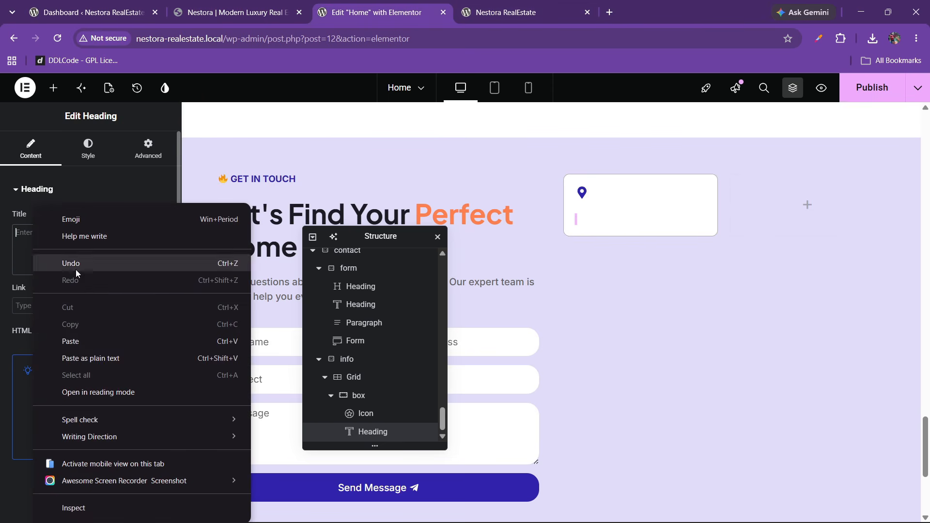
{"action": "left_click", "coordinate": [83, 334]}
- Compare with the reference card and give the Office Address heading a near-black global text colour
{"action": "left_click", "coordinate": [173, 7]}
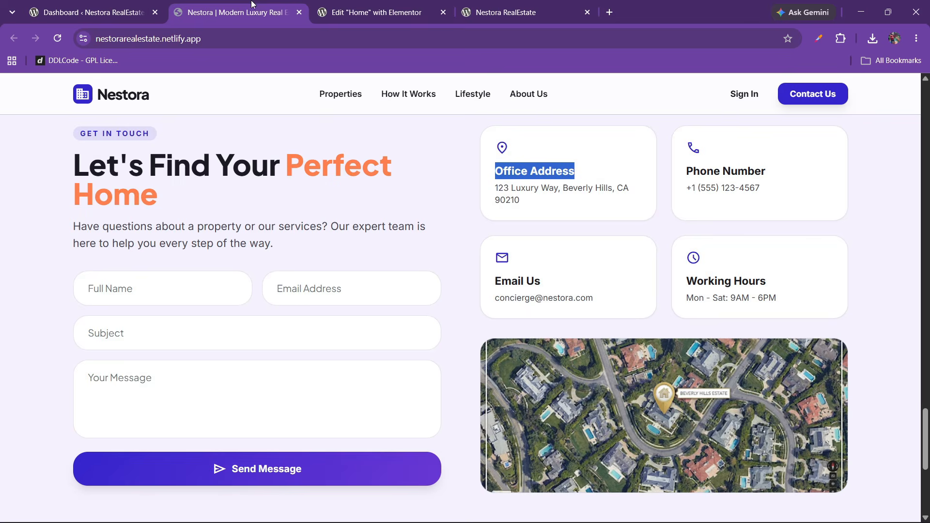
{"action": "left_click", "coordinate": [358, 12]}
{"action": "left_click", "coordinate": [87, 148]}
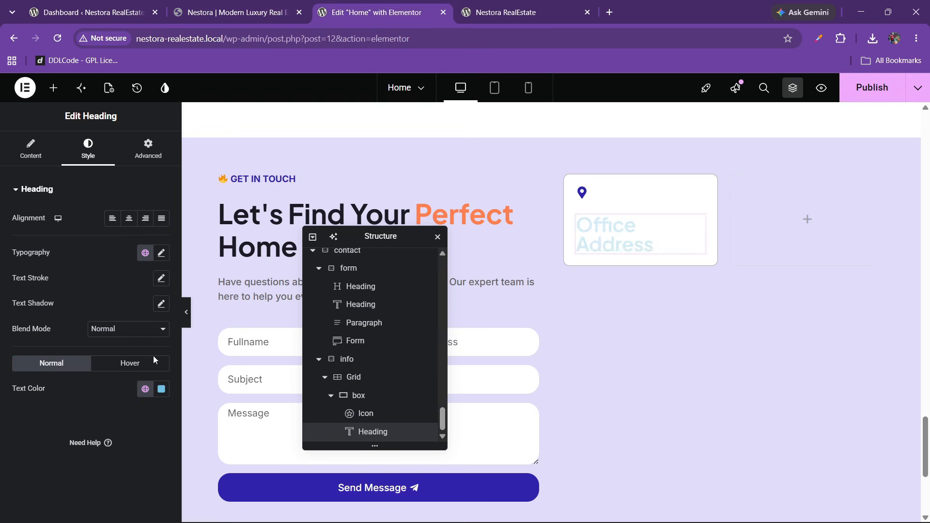
{"action": "left_click", "coordinate": [145, 389]}
{"action": "left_click", "coordinate": [71, 331]}
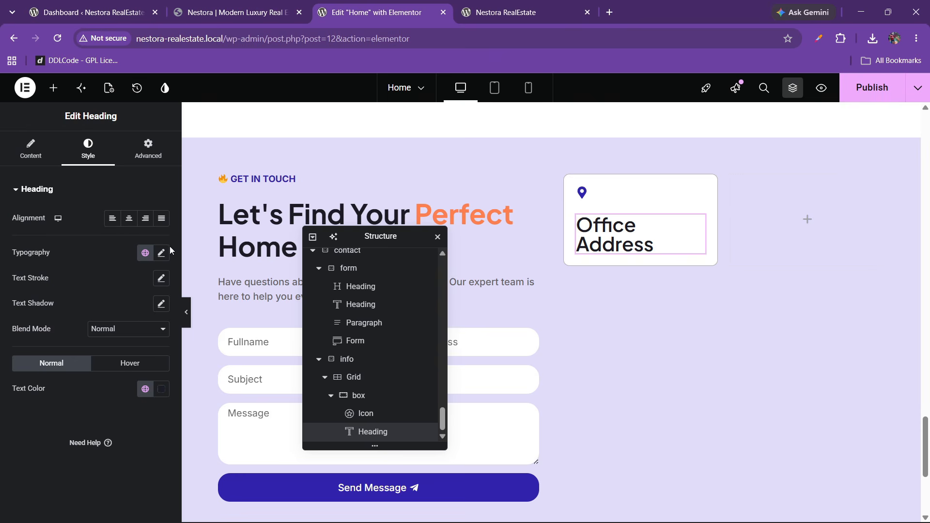
- Set the Office Address heading's typography to size 16 px and weight 700 (Bold)
{"action": "left_click", "coordinate": [162, 253]}
{"action": "left_click", "coordinate": [152, 346]}
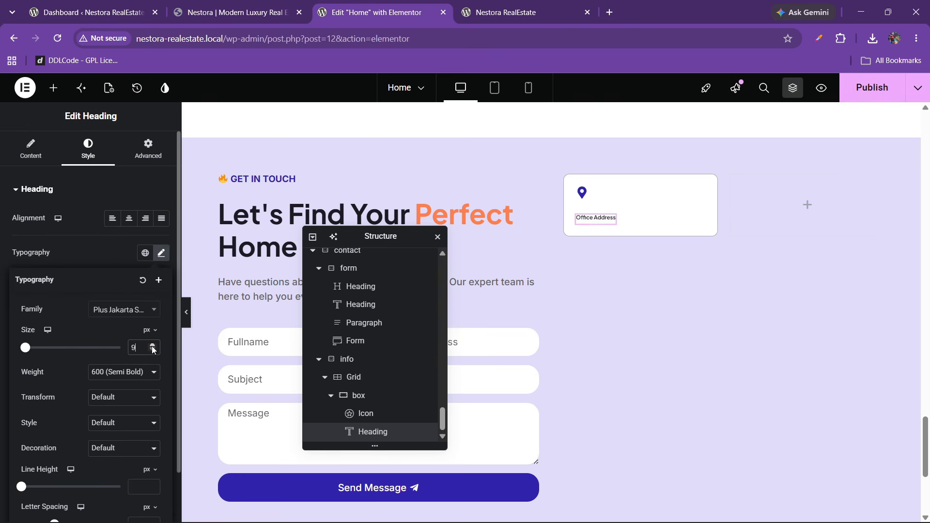
{"action": "left_click", "coordinate": [152, 347]}
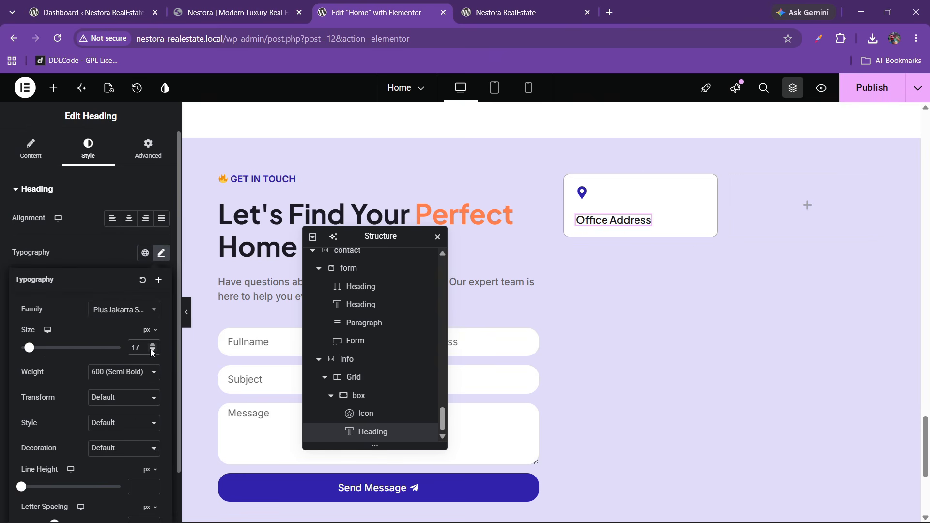
{"action": "left_click", "coordinate": [152, 351]}
{"action": "left_click", "coordinate": [124, 372]}
{"action": "left_click", "coordinate": [116, 286]}
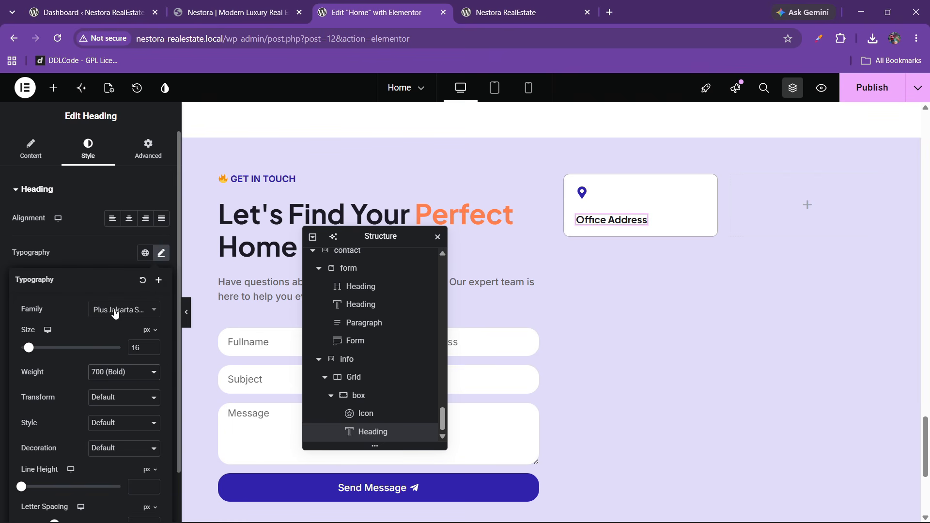
- Increase the size of the card's map marker icon to 23 px
{"action": "left_click", "coordinate": [582, 193]}
{"action": "left_click", "coordinate": [89, 150]}
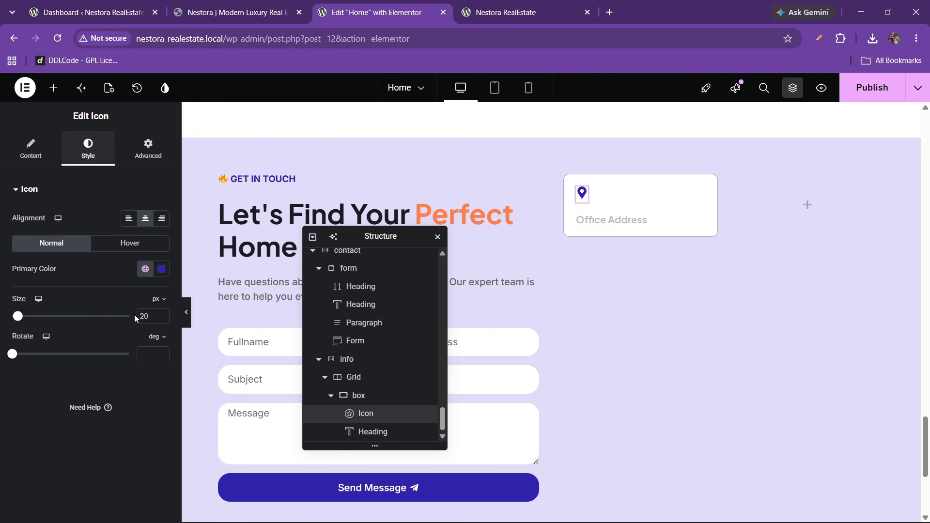
{"action": "left_click", "coordinate": [162, 315]}
{"action": "left_click", "coordinate": [162, 315]}
{"action": "left_click", "coordinate": [161, 315]}
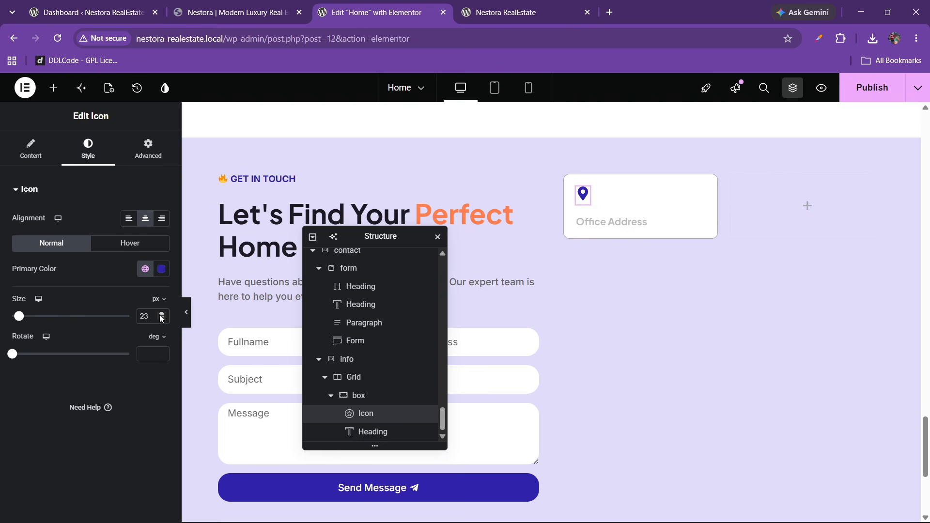
- Set the box container's column and row gaps to 10 px and compare the spacing with the reference card
{"action": "left_click", "coordinate": [359, 396]}
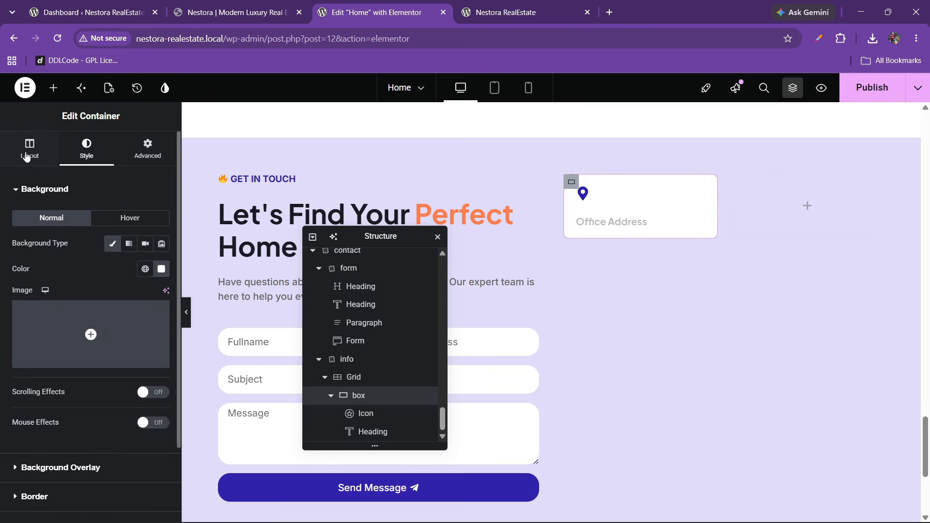
{"action": "left_click", "coordinate": [30, 148]}
{"action": "scroll", "coordinate": [109, 447], "scroll_direction": "down", "scroll_amount": 1}
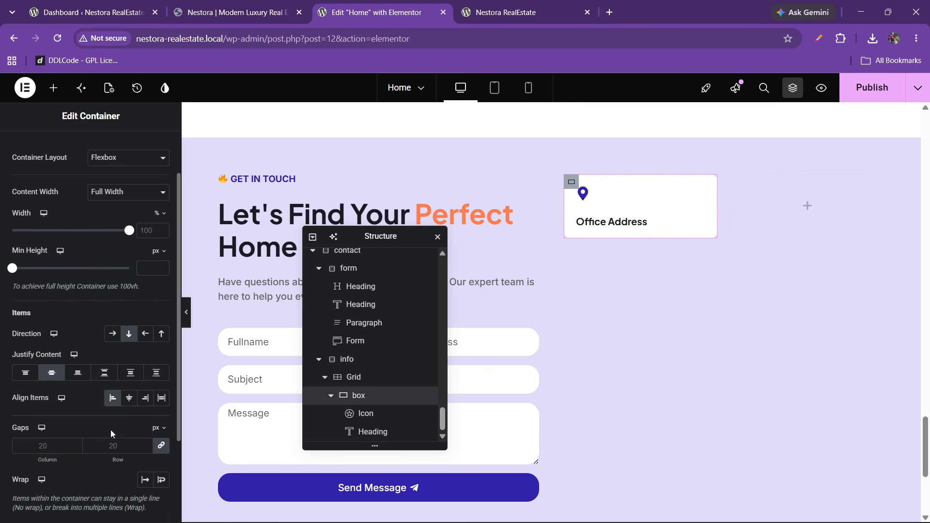
{"action": "left_click", "coordinate": [106, 448]}
{"action": "type", "text": "10"}
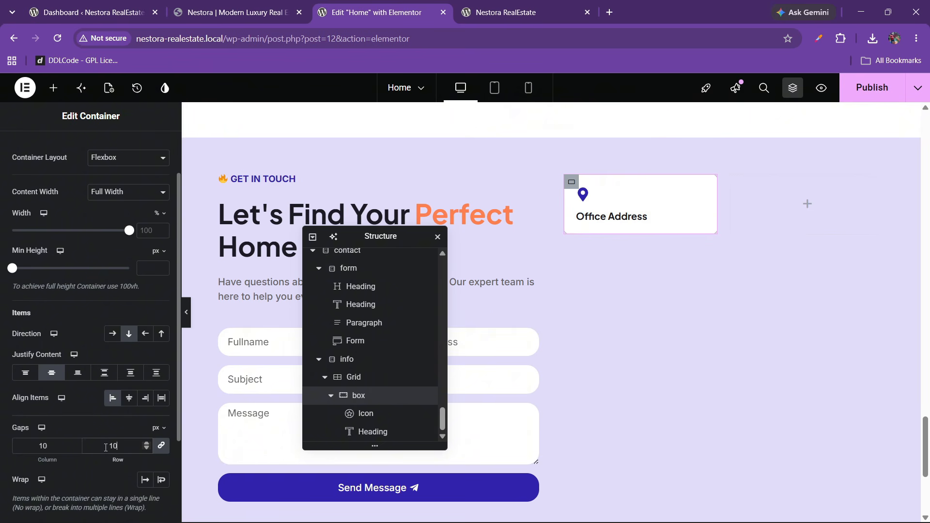
{"action": "left_click", "coordinate": [262, 12]}
{"action": "left_click", "coordinate": [340, 8]}
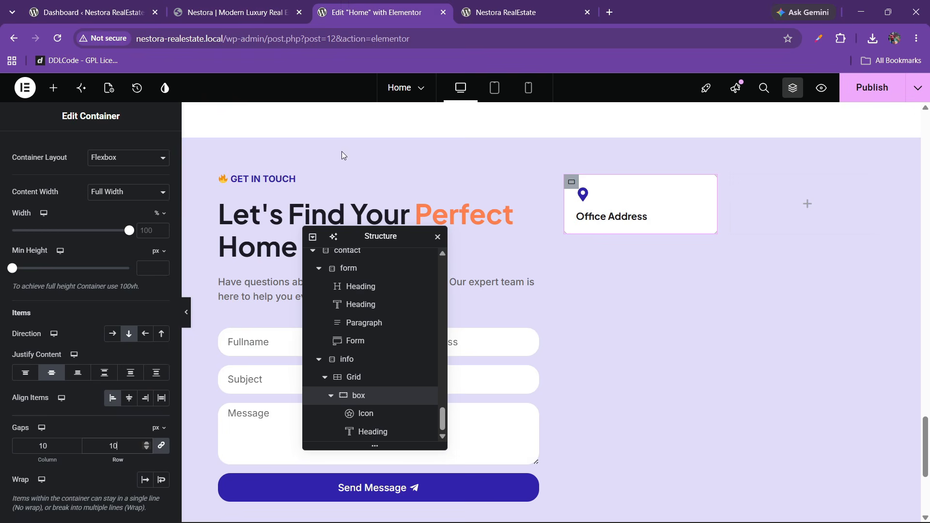
- Copy the intro paragraph from the form column and paste it below the Office Address heading in the card
{"action": "right_click", "coordinate": [265, 286]}
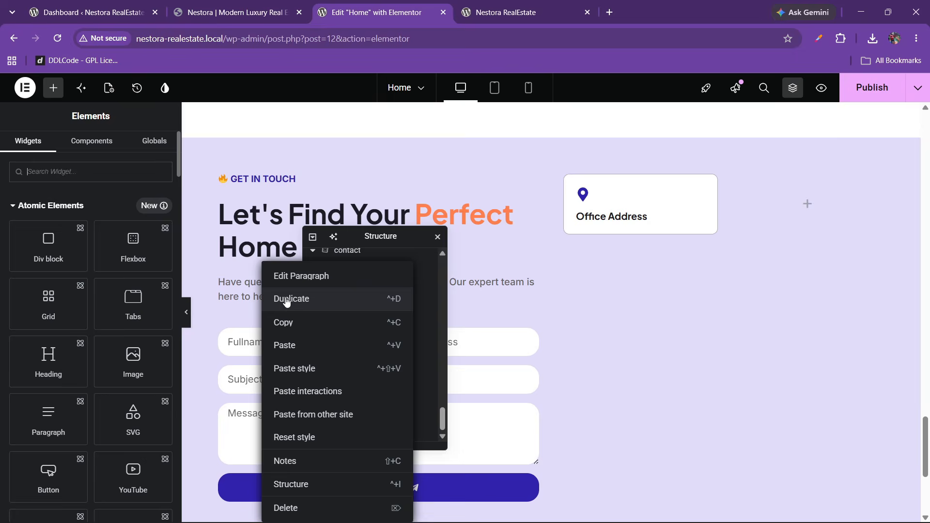
{"action": "left_click", "coordinate": [287, 322]}
{"action": "right_click", "coordinate": [621, 220]}
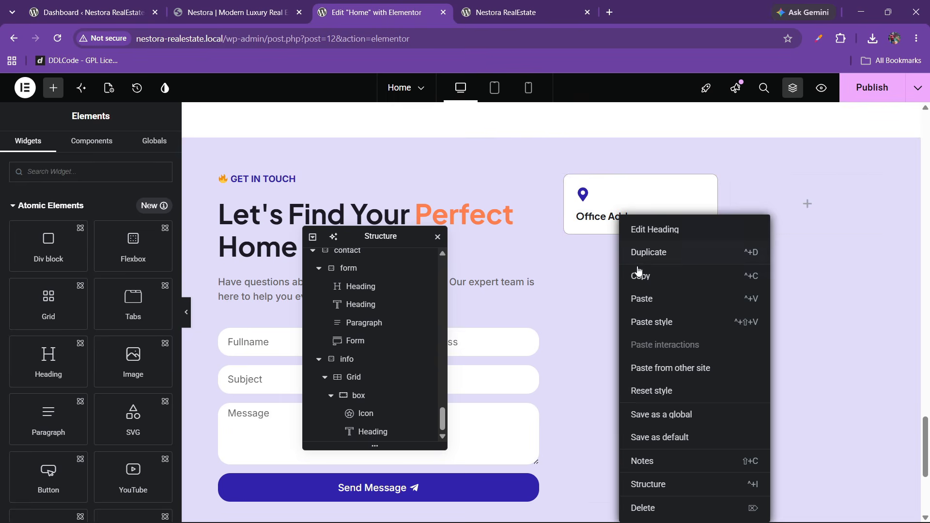
{"action": "left_click", "coordinate": [637, 296]}
- Copy the office address text from the reference card and replace the new card's paragraph text with it
{"action": "left_click", "coordinate": [237, 12]}
{"action": "left_click_drag", "start_coordinate": [494, 188], "coordinate": [533, 202]}
{"action": "right_click", "coordinate": [505, 192]}
{"action": "left_click", "coordinate": [533, 203]}
{"action": "left_click", "coordinate": [373, 12]}
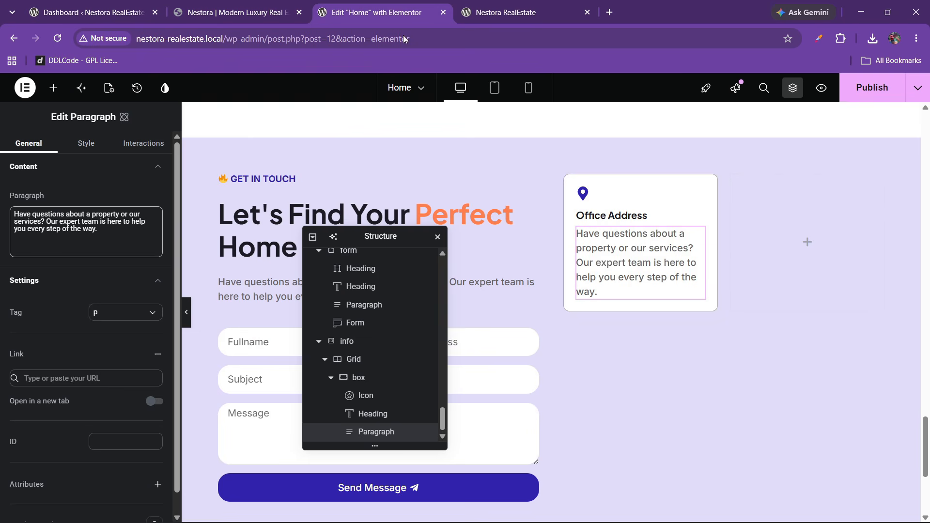
{"action": "left_click", "coordinate": [64, 219]}
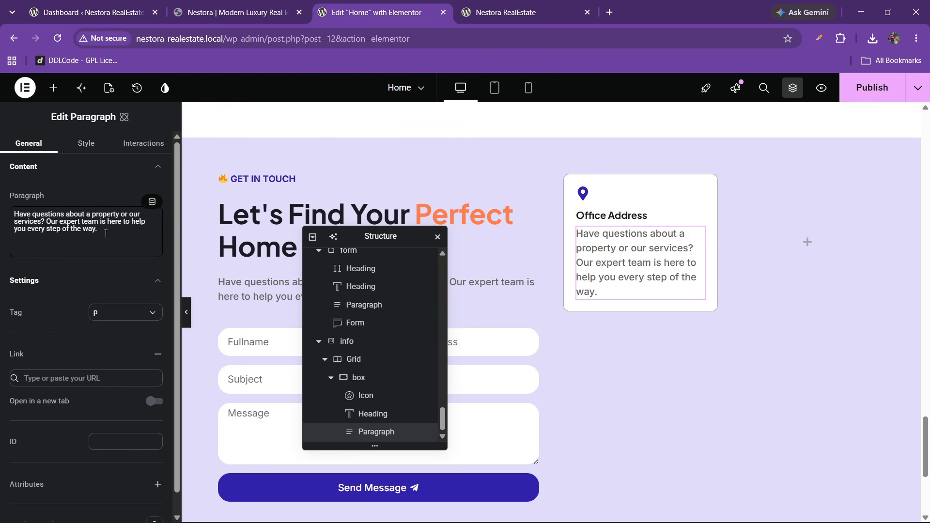
{"action": "key", "text": "ctrl+a"}
{"action": "key", "text": "BackSpace"}
{"action": "right_click", "coordinate": [62, 233]}
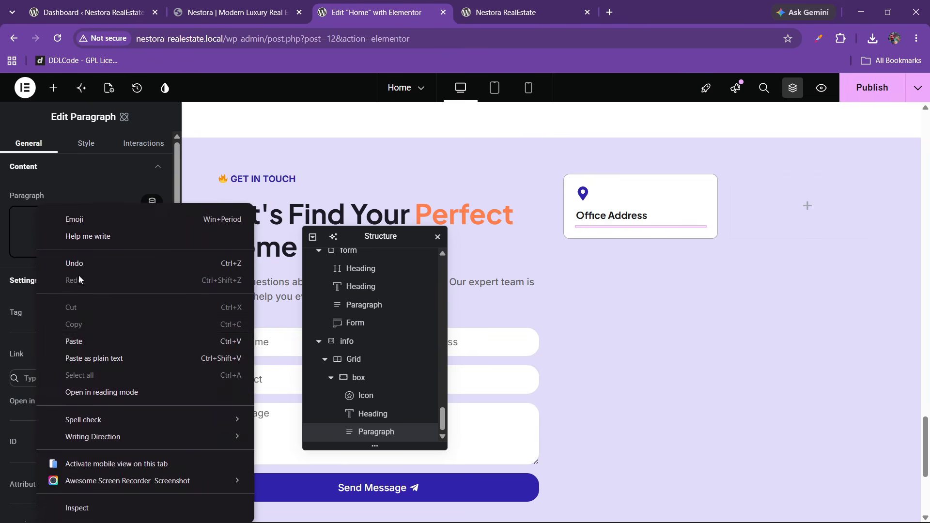
{"action": "left_click", "coordinate": [101, 342]}
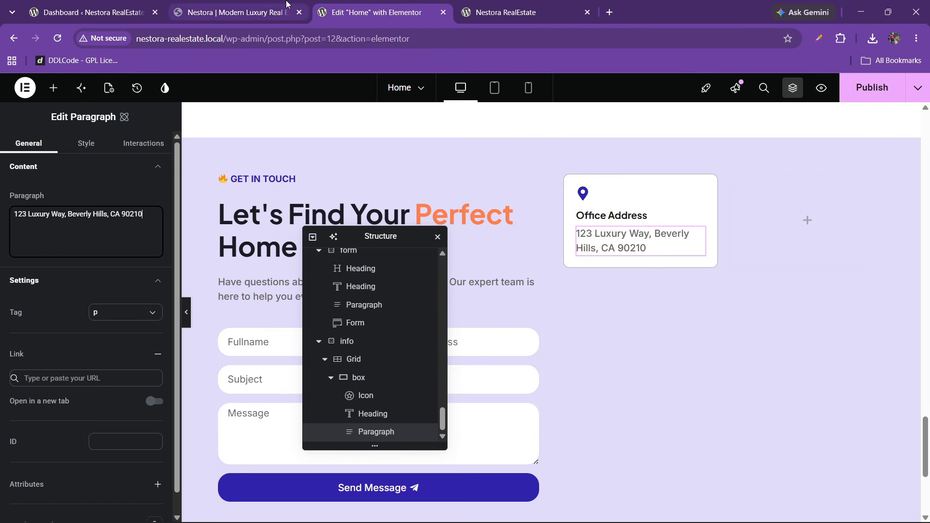
- Set the card's address paragraph to a 14 px font size and compare the card's text with the reference
{"action": "left_click", "coordinate": [264, 4]}
{"action": "left_click", "coordinate": [377, 12]}
{"action": "left_click", "coordinate": [86, 143]}
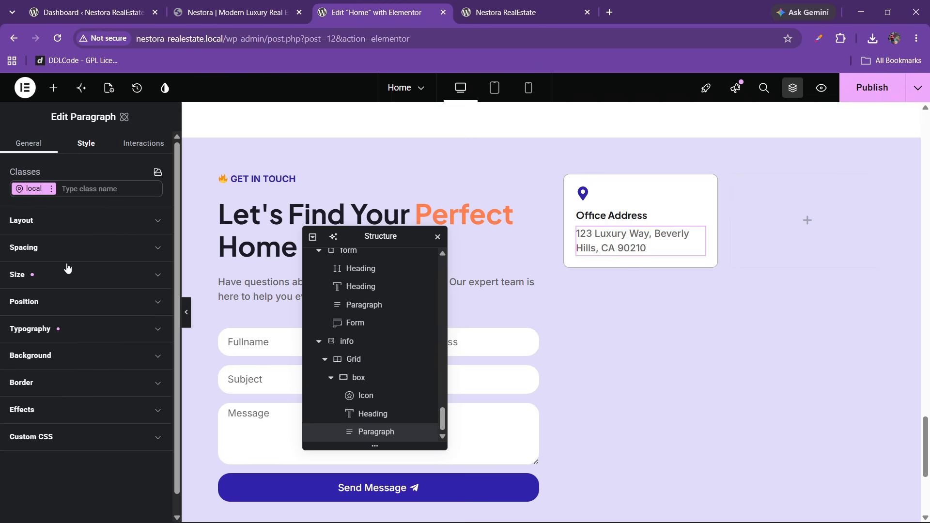
{"action": "left_click", "coordinate": [65, 329]}
{"action": "left_click", "coordinate": [111, 415]}
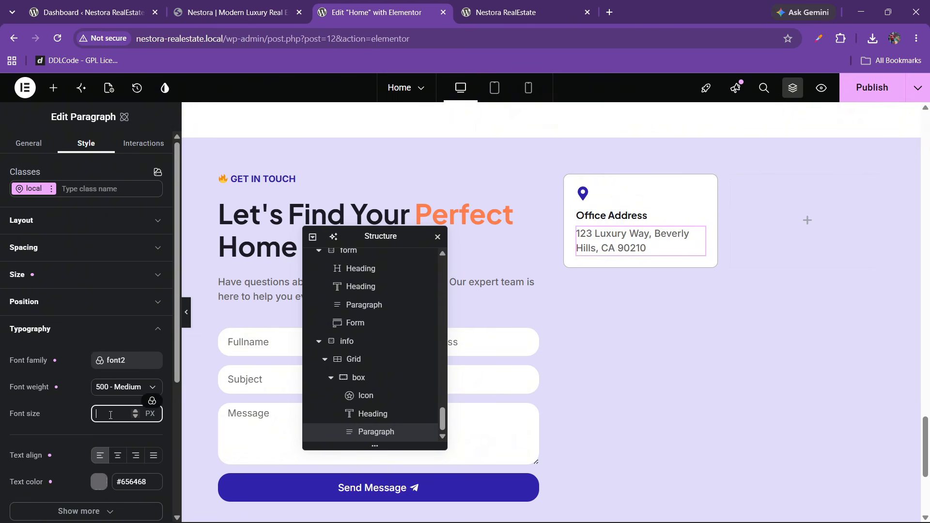
{"action": "type", "text": "14"}
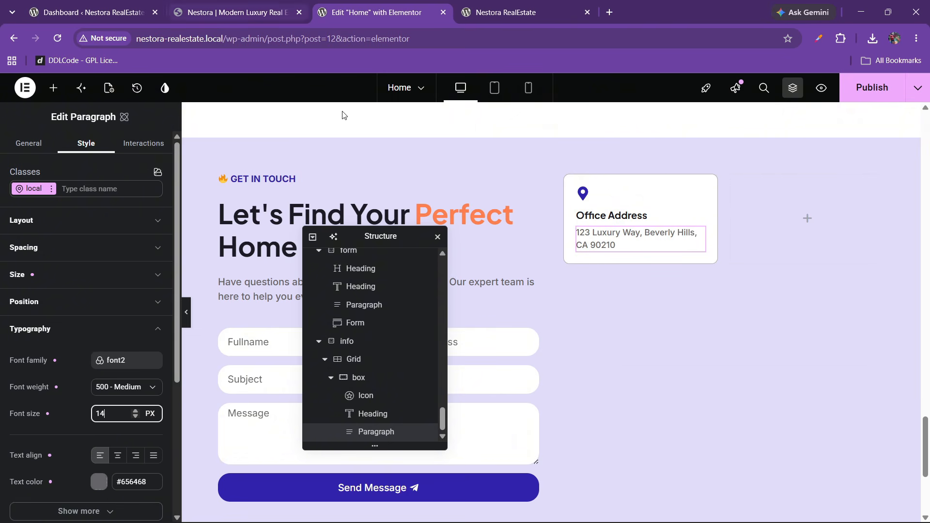
{"action": "left_click", "coordinate": [635, 214]}
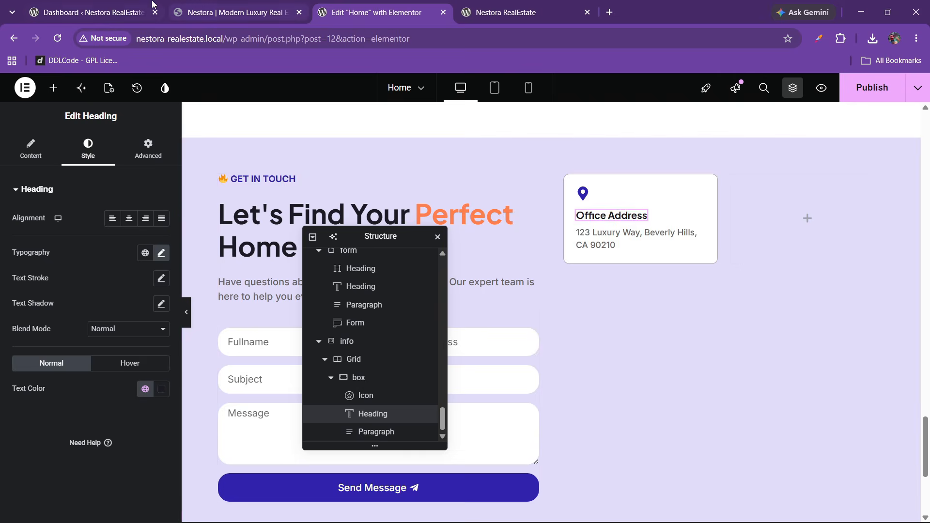
{"action": "left_click", "coordinate": [238, 10]}
{"action": "left_click", "coordinate": [373, 12]}
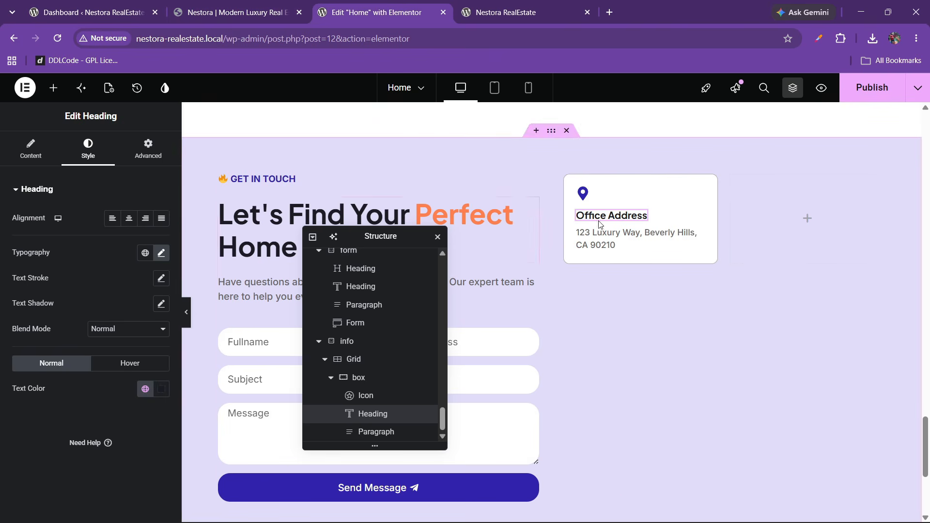
- Duplicate the Office Address box container three times to fill the two-by-two grid and check the reference layout
{"action": "right_click", "coordinate": [360, 382]}
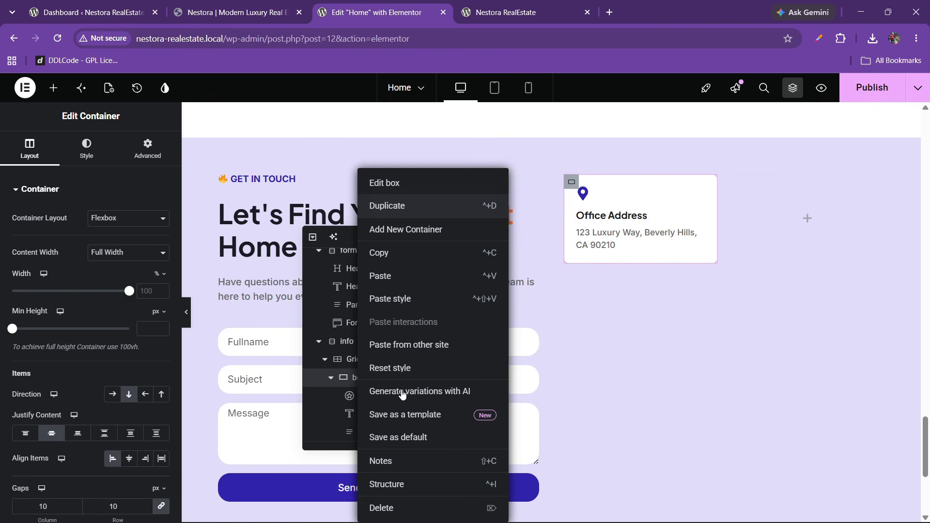
{"action": "key", "text": "ctrl+d"}
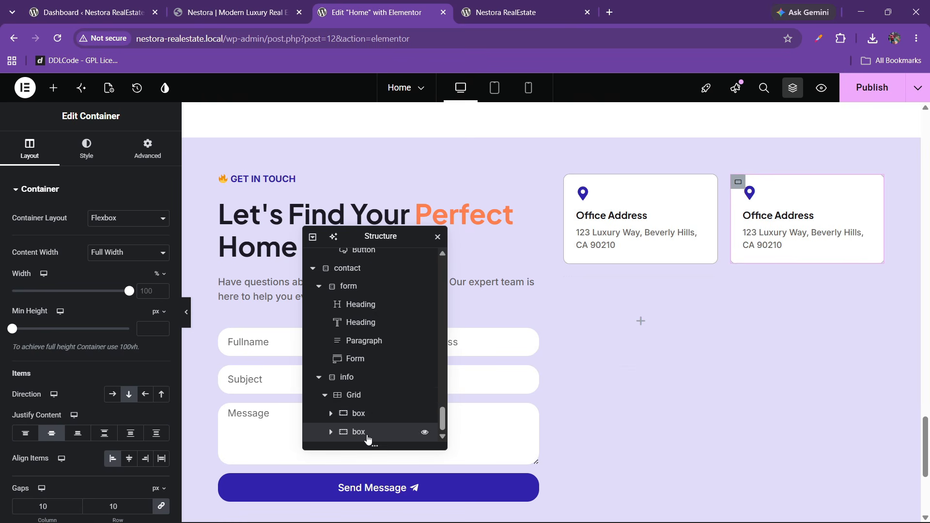
{"action": "right_click", "coordinate": [367, 435]}
{"action": "key", "text": "ctrl+d"}
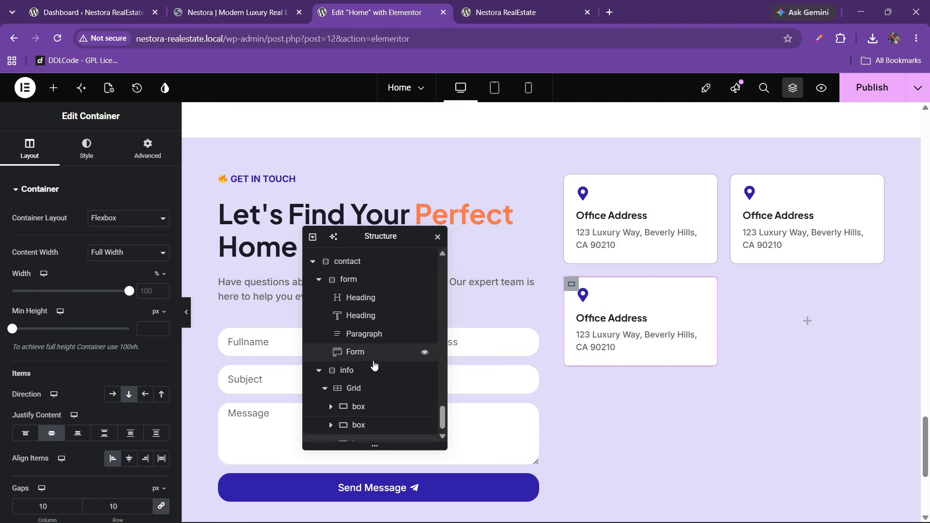
{"action": "right_click", "coordinate": [369, 433]}
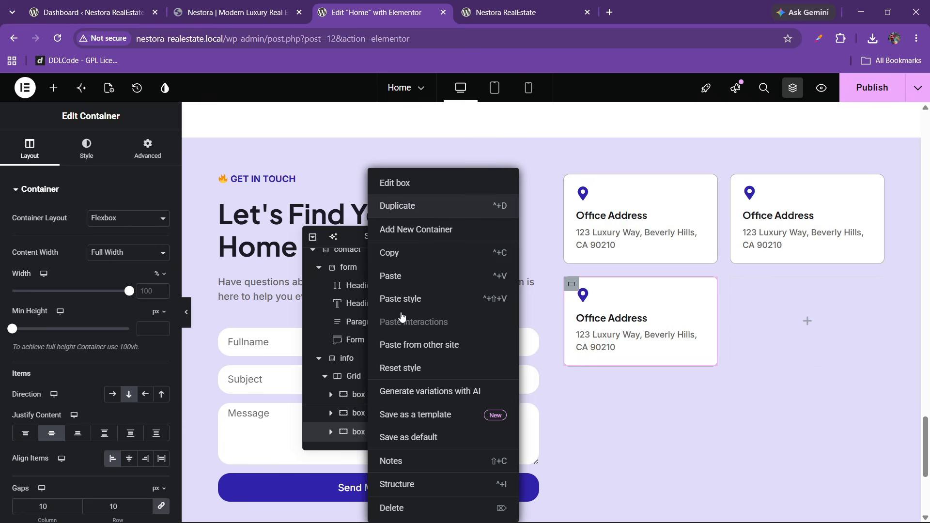
{"action": "key", "text": "ctrl+d"}
{"action": "left_click", "coordinate": [291, 6]}
{"action": "left_click", "coordinate": [361, 4]}
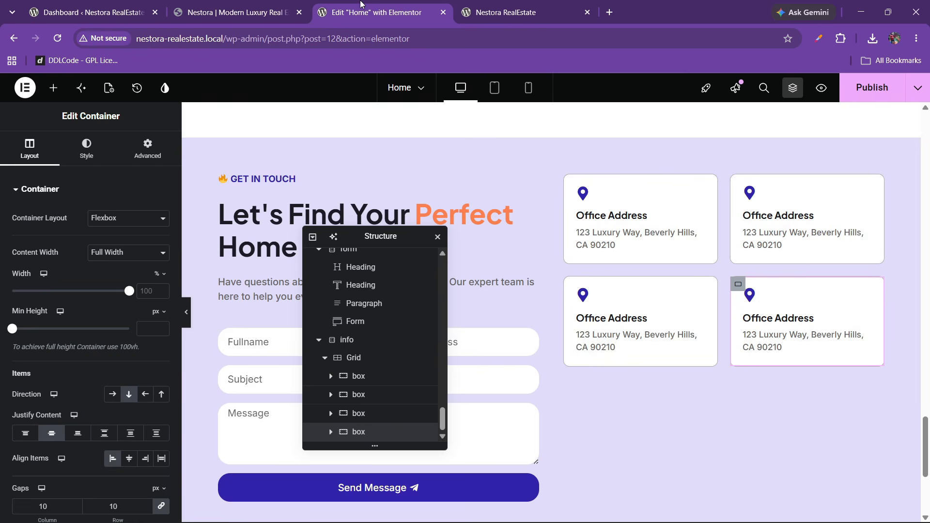
- Check the reference section's map and add a Google Maps widget near the contact cards
{"action": "left_click", "coordinate": [275, 6]}
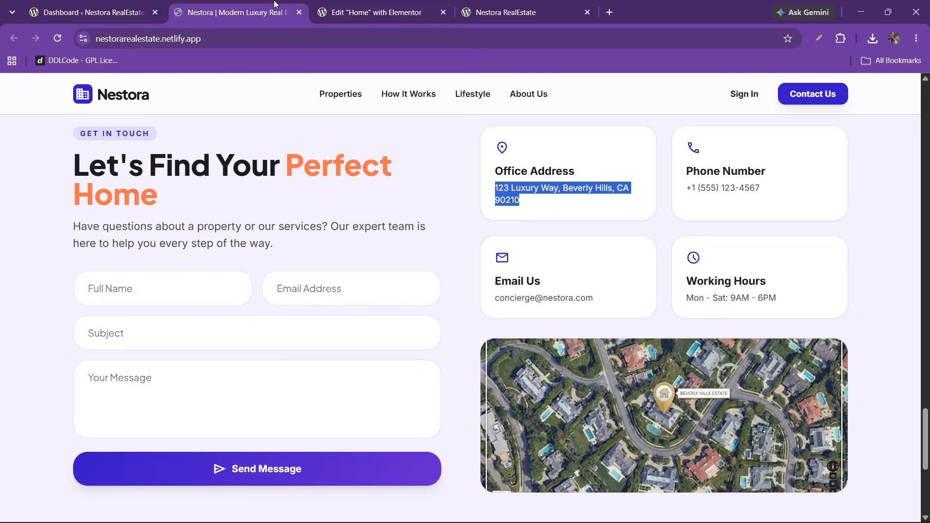
{"action": "key", "text": "ctrl+Tab"}
{"action": "left_click", "coordinate": [53, 88]}
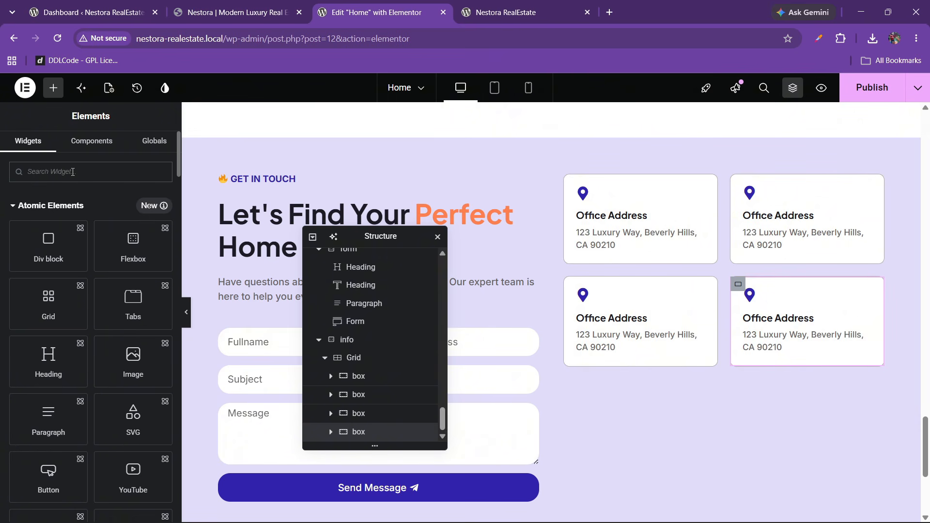
{"action": "type", "text": "map"}
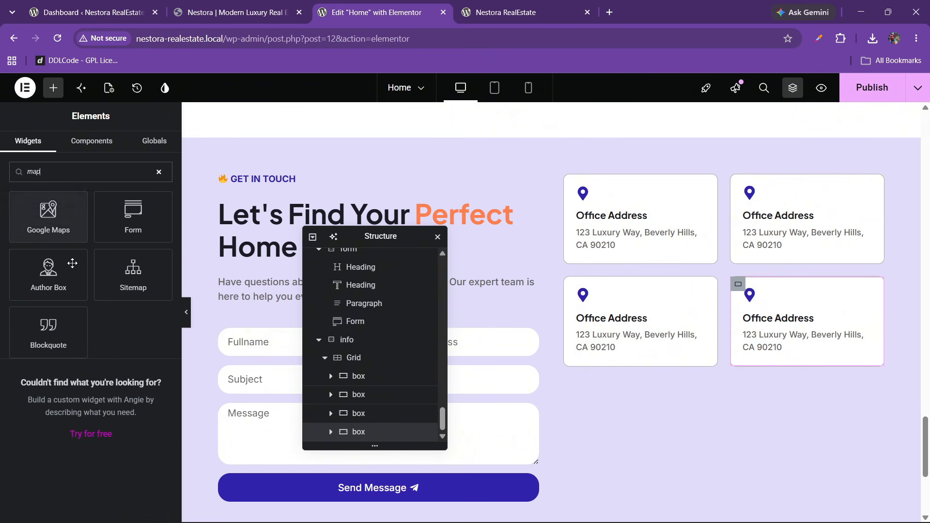
{"action": "left_click_drag", "start_coordinate": [49, 214], "coordinate": [747, 374]}
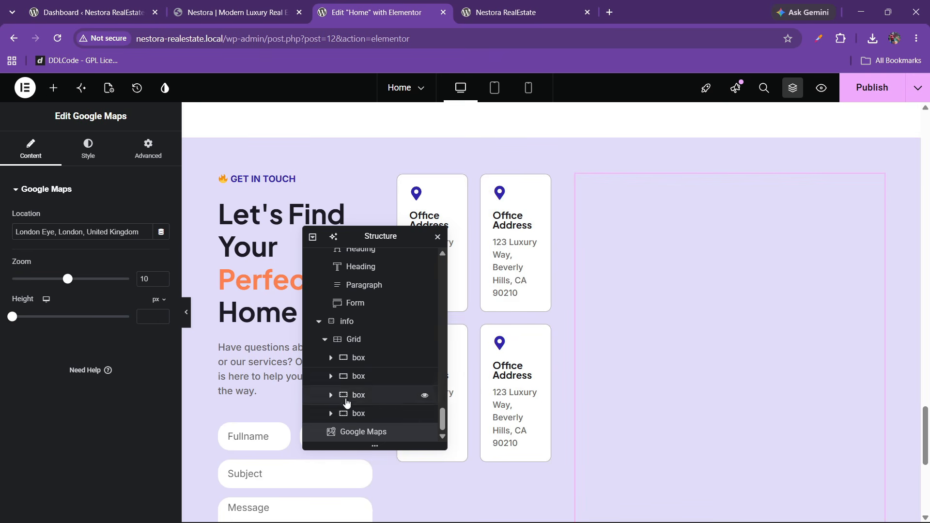
- Move the Google Maps widget into the info container, directly below the card grid
{"action": "left_click", "coordinate": [323, 355]}
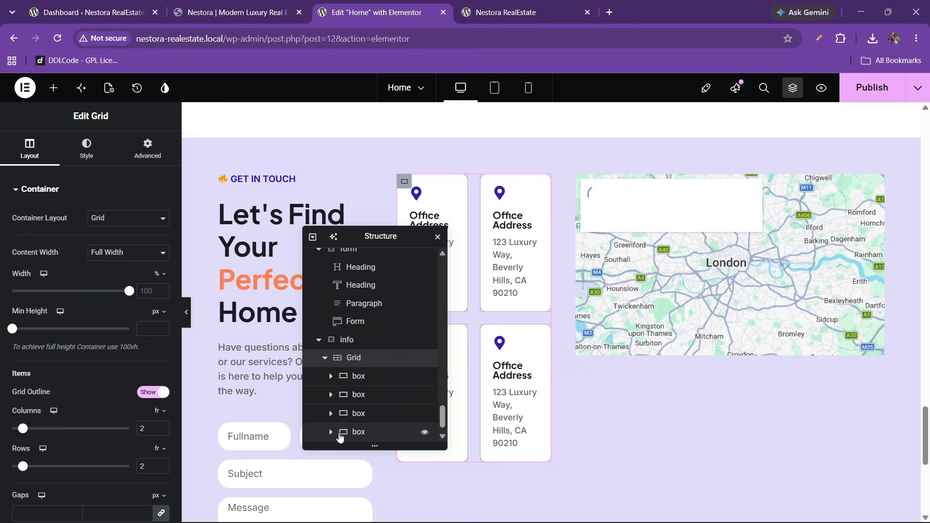
{"action": "scroll", "coordinate": [340, 436], "scroll_direction": "down", "scroll_amount": 1}
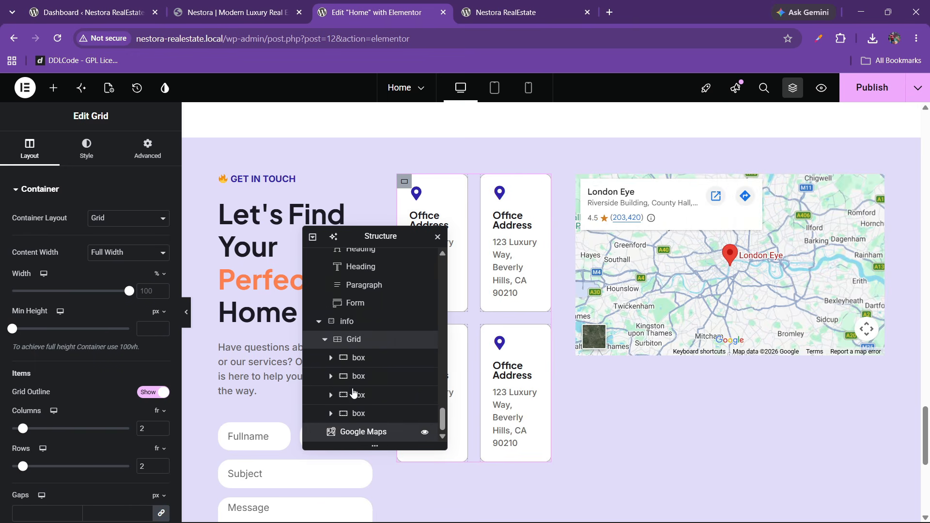
{"action": "left_click_drag", "start_coordinate": [356, 361], "coordinate": [355, 345]}
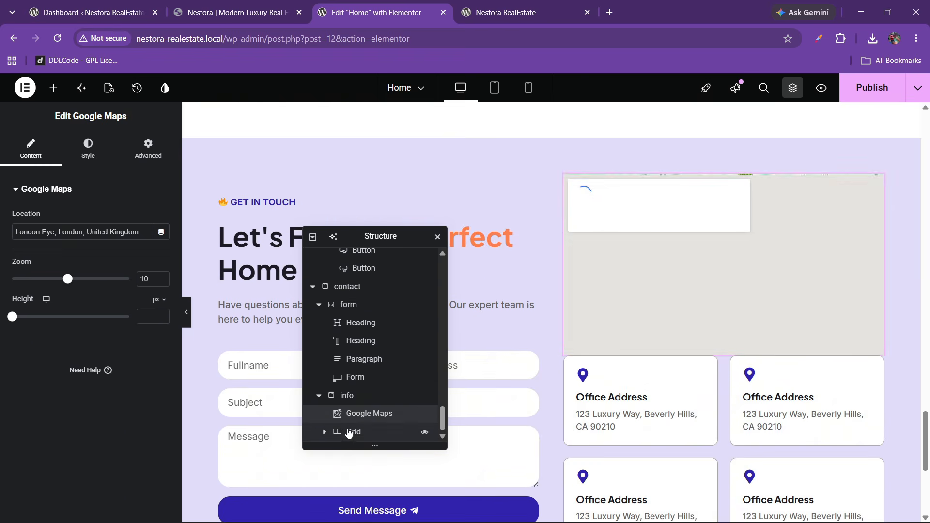
{"action": "left_click_drag", "start_coordinate": [350, 417], "coordinate": [348, 440]}
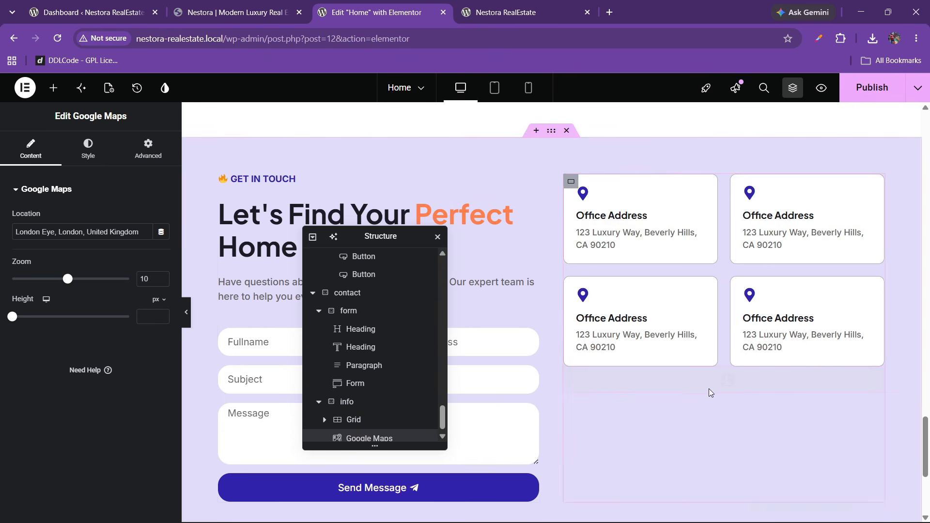
{"action": "scroll", "coordinate": [642, 363], "scroll_direction": "down", "scroll_amount": 3}
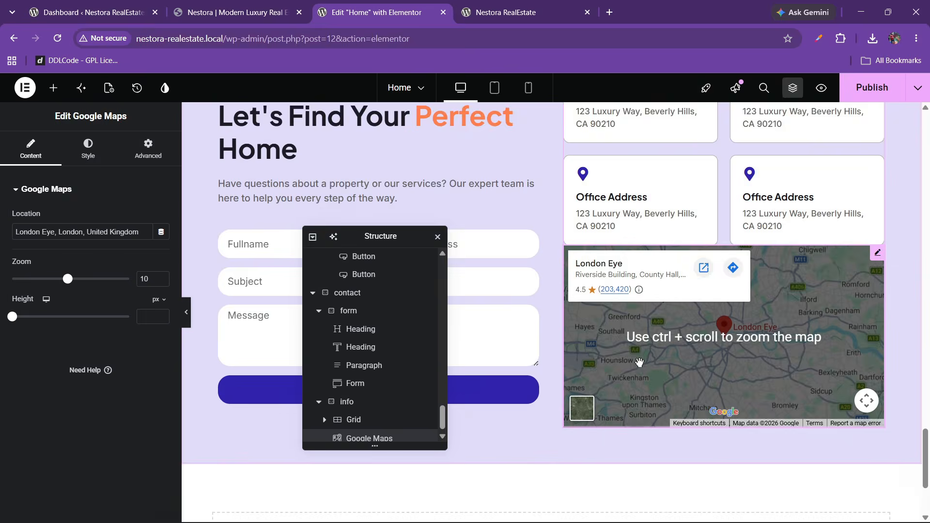
{"action": "scroll", "coordinate": [639, 362], "scroll_direction": "up", "scroll_amount": 3}
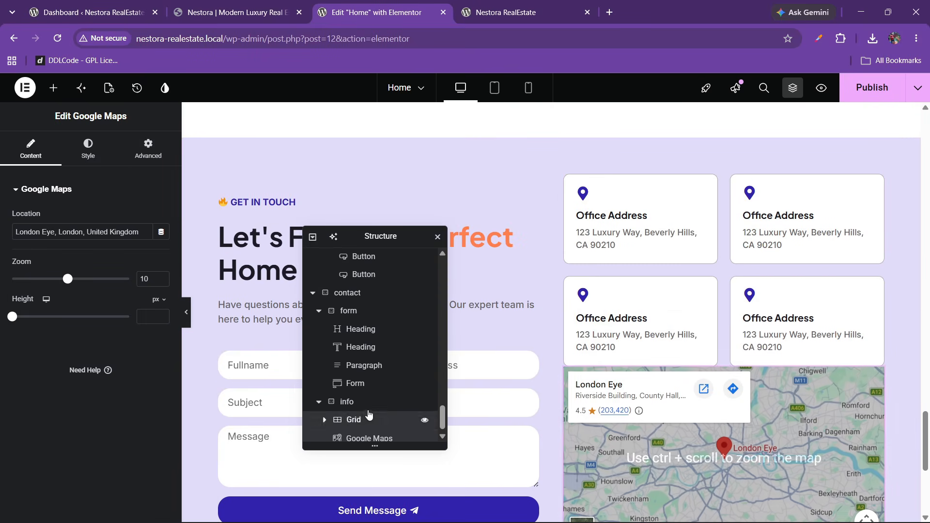
- Set the info container to justify content center, align items start, and column and row gaps of 20 px
{"action": "left_click", "coordinate": [356, 403]}
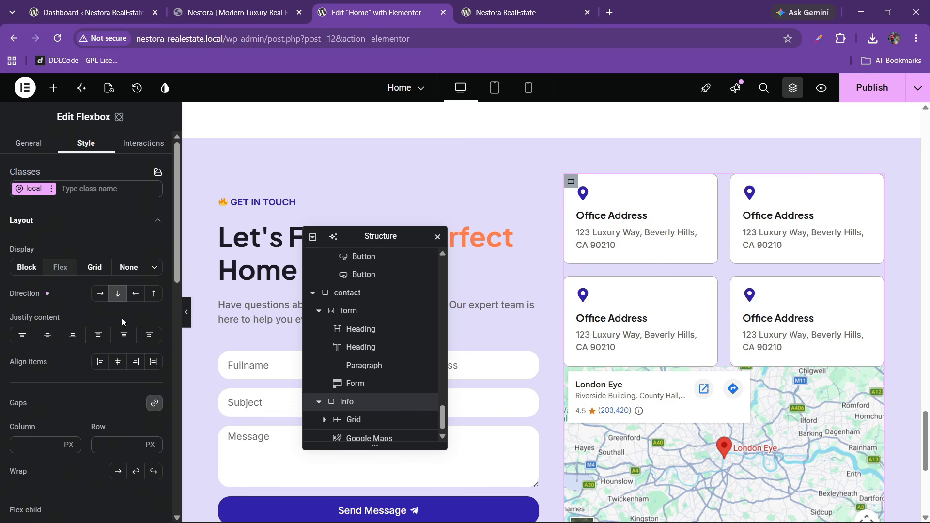
{"action": "left_click", "coordinate": [47, 335]}
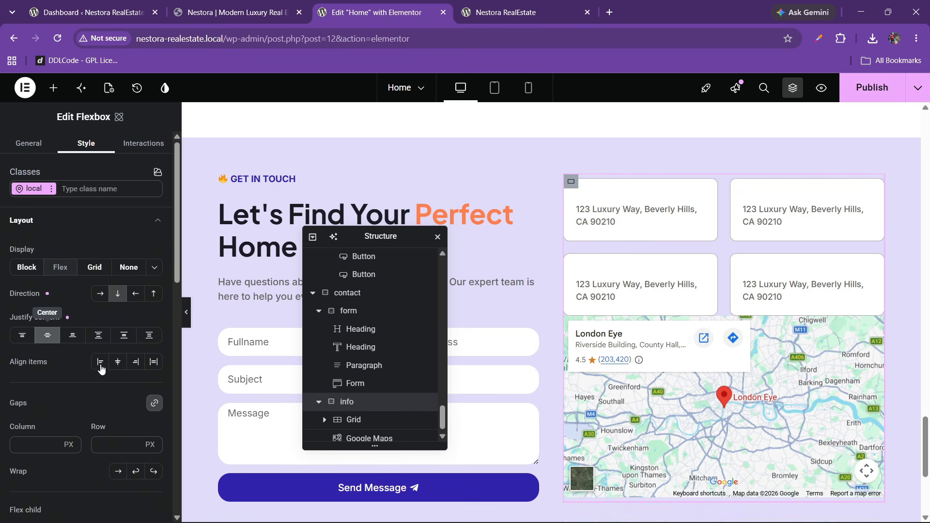
{"action": "left_click", "coordinate": [100, 364]}
{"action": "left_click", "coordinate": [112, 446]}
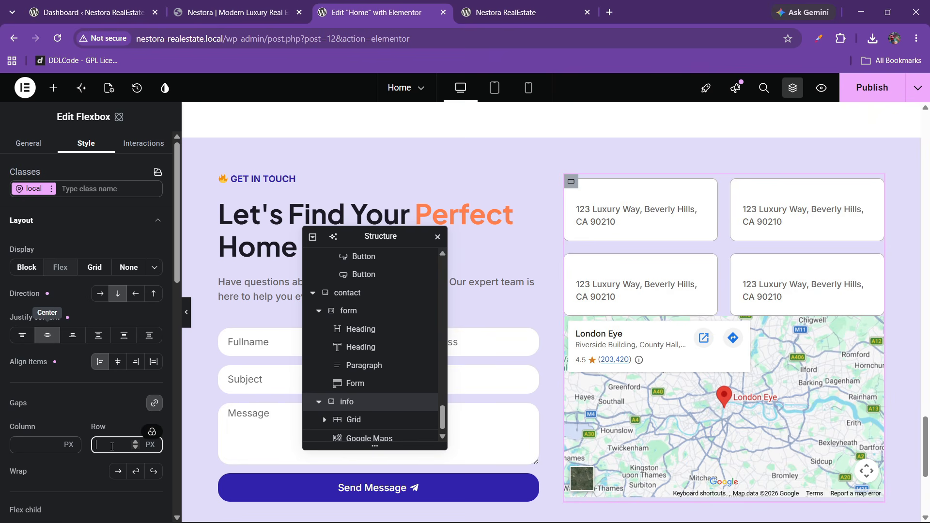
{"action": "type", "text": "20"}
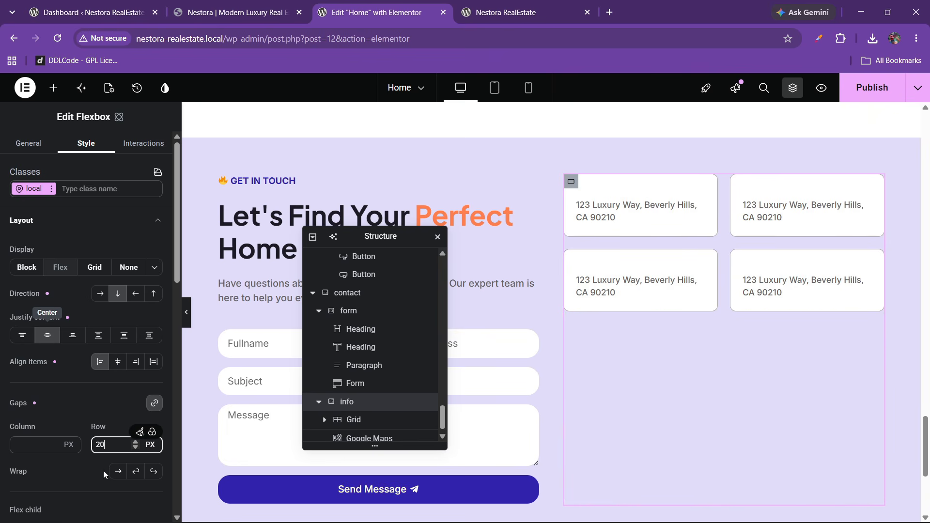
{"action": "scroll", "coordinate": [627, 358], "scroll_direction": "down", "scroll_amount": 1}
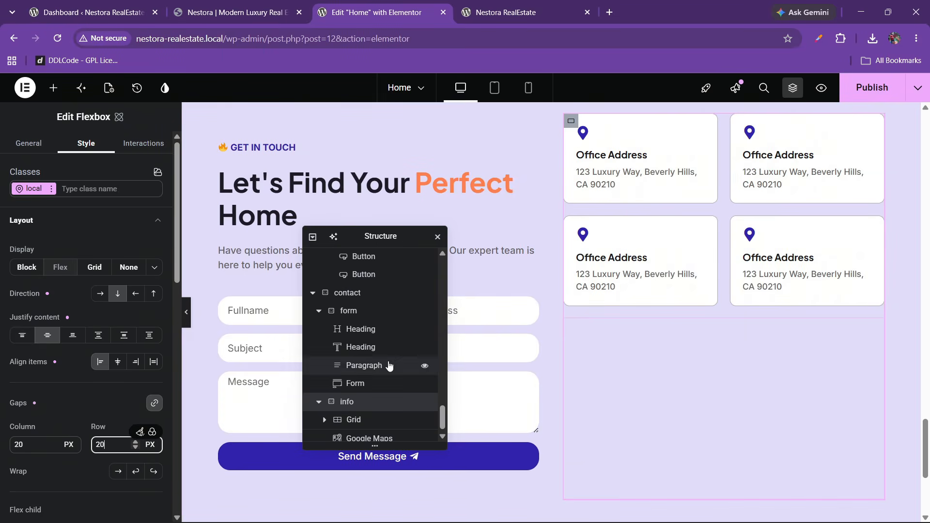
{"action": "scroll", "coordinate": [633, 346], "scroll_direction": "down", "scroll_amount": 2}
{"action": "scroll", "coordinate": [633, 350], "scroll_direction": "down", "scroll_amount": 1}
{"action": "scroll", "coordinate": [632, 350], "scroll_direction": "up", "scroll_amount": 2}
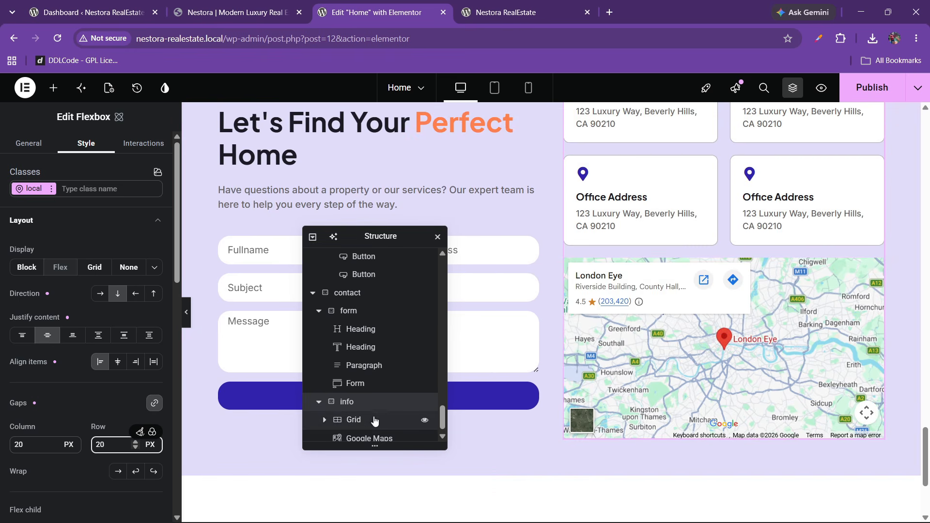
- Set the Google Maps widget's height to 192 px and its border radius to 20 px on all corners
{"action": "left_click", "coordinate": [370, 438]}
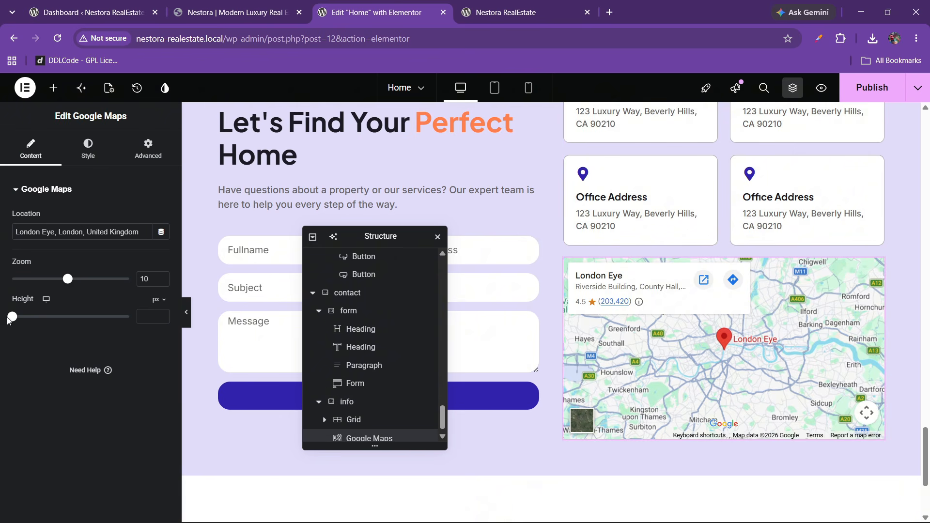
{"action": "mouse_move", "coordinate": [21, 321]}
{"action": "left_mouse_down"}
{"action": "mouse_move", "coordinate": [45, 319]}
{"action": "mouse_move", "coordinate": [23, 328]}
{"action": "left_mouse_up"}
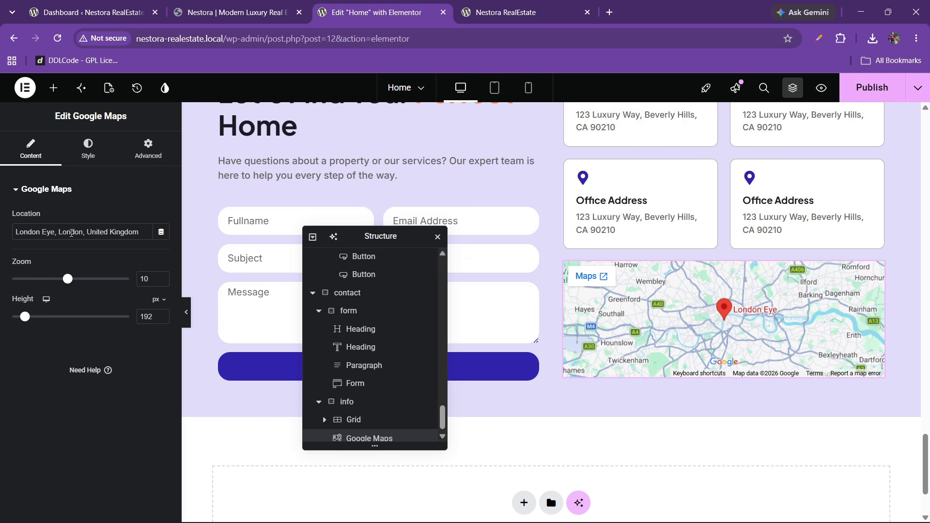
{"action": "left_click", "coordinate": [85, 148]}
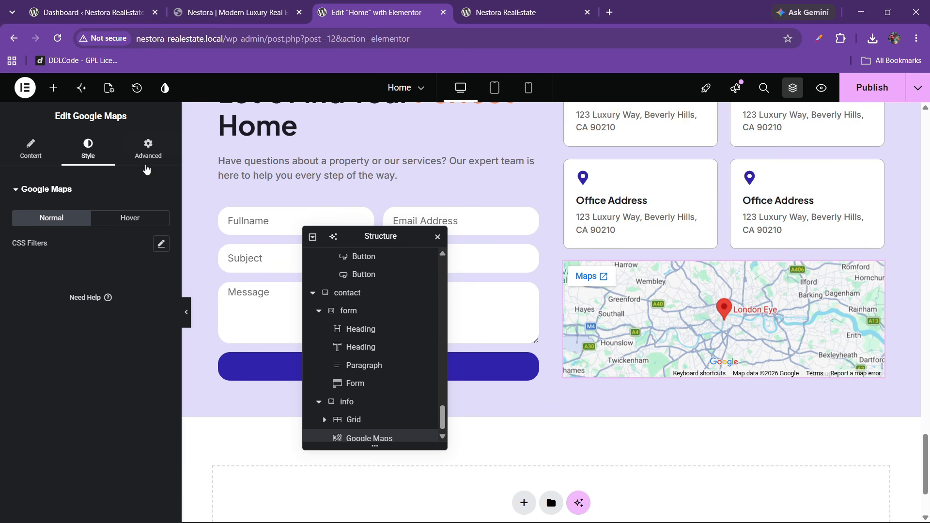
{"action": "left_click", "coordinate": [147, 164]}
{"action": "scroll", "coordinate": [63, 320], "scroll_direction": "down", "scroll_amount": 6}
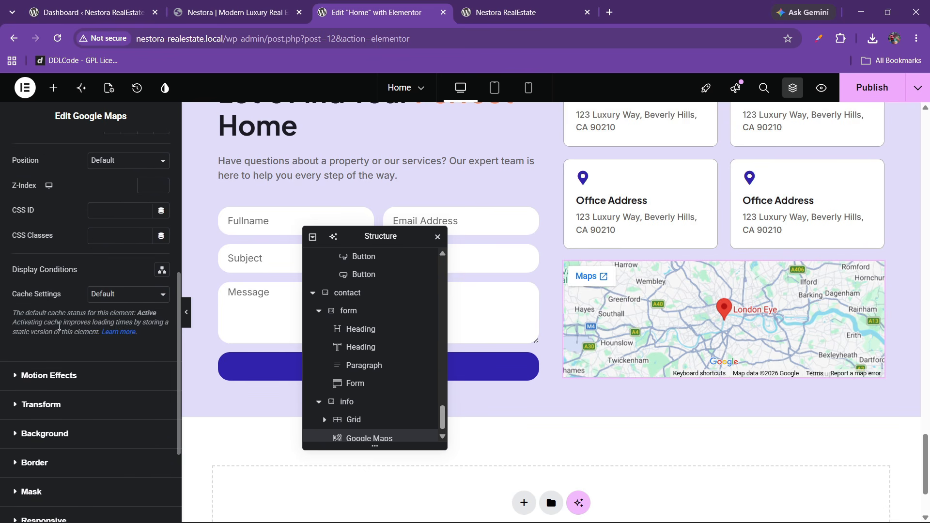
{"action": "scroll", "coordinate": [57, 332], "scroll_direction": "down", "scroll_amount": 2}
{"action": "left_click", "coordinate": [35, 401]}
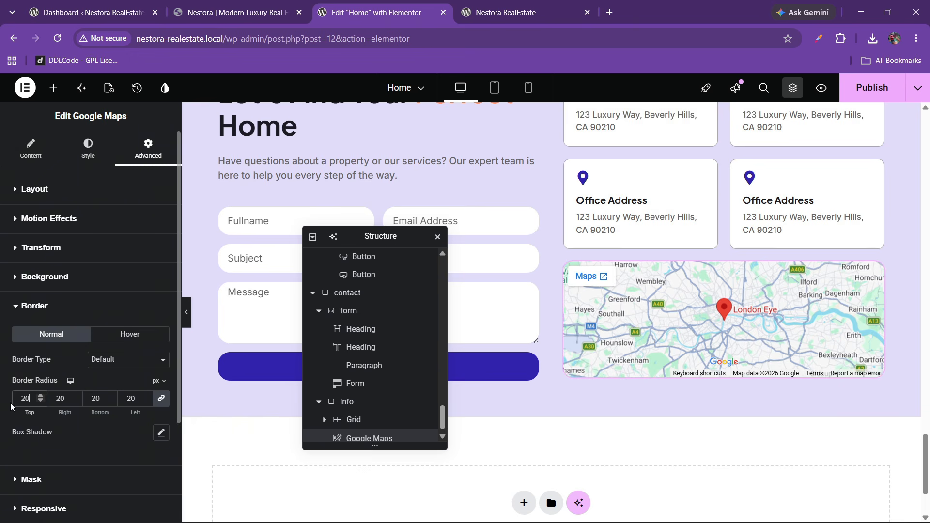
- Publish the updated Home page with the styled map in the contact section
{"action": "scroll", "coordinate": [639, 264], "scroll_direction": "up", "scroll_amount": 4}
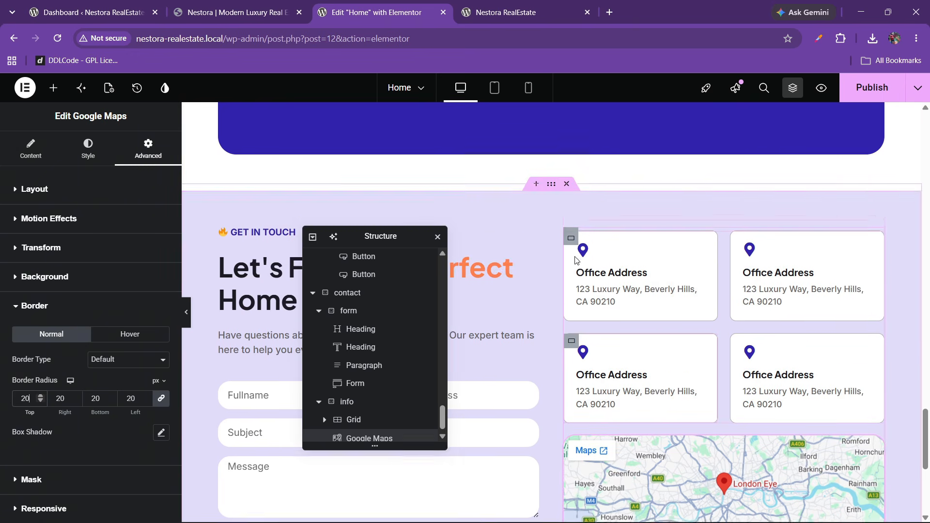
{"action": "left_click", "coordinate": [848, 97]}
{"action": "scroll", "coordinate": [630, 228], "scroll_direction": "down", "scroll_amount": 1}
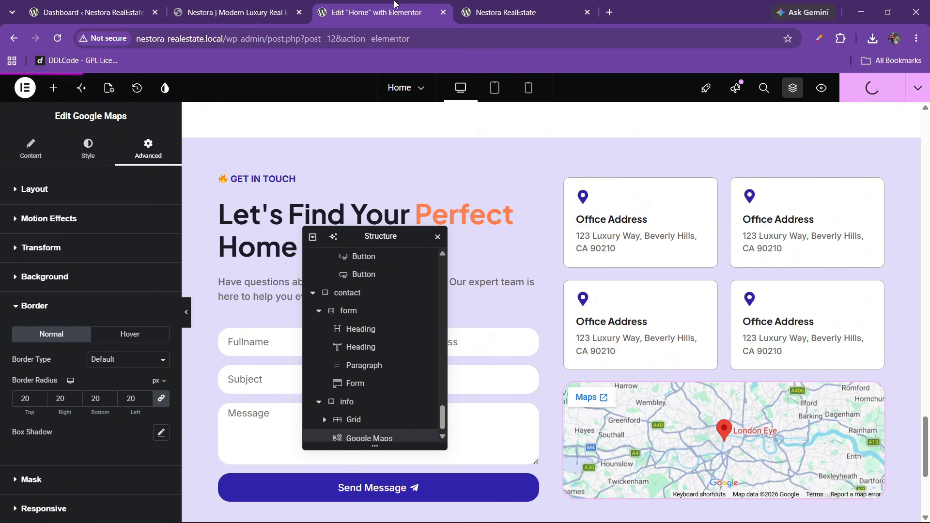
- Copy the "Phone Number" title from the reference site and use it as the second contact card's heading in Elementor
{"action": "left_click", "coordinate": [279, 11]}
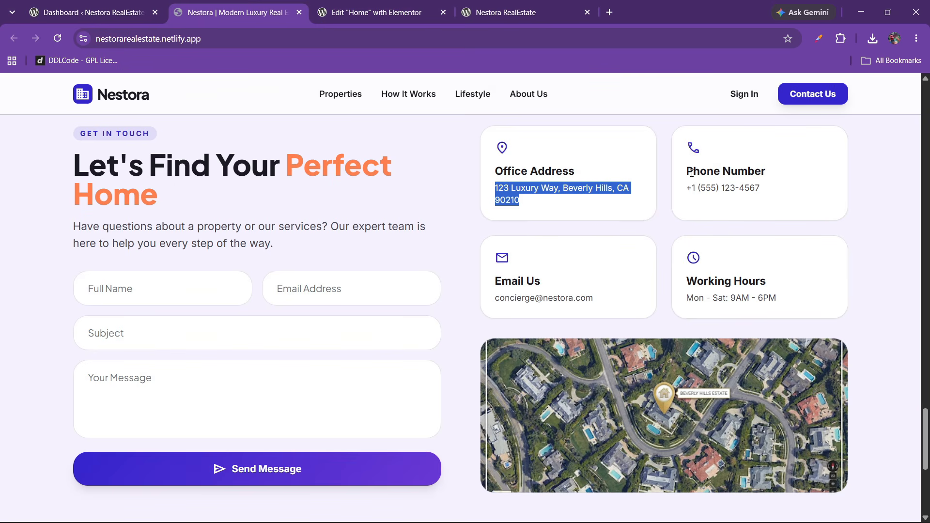
{"action": "left_click_drag", "start_coordinate": [687, 172], "coordinate": [754, 175]}
{"action": "right_click", "coordinate": [732, 175]}
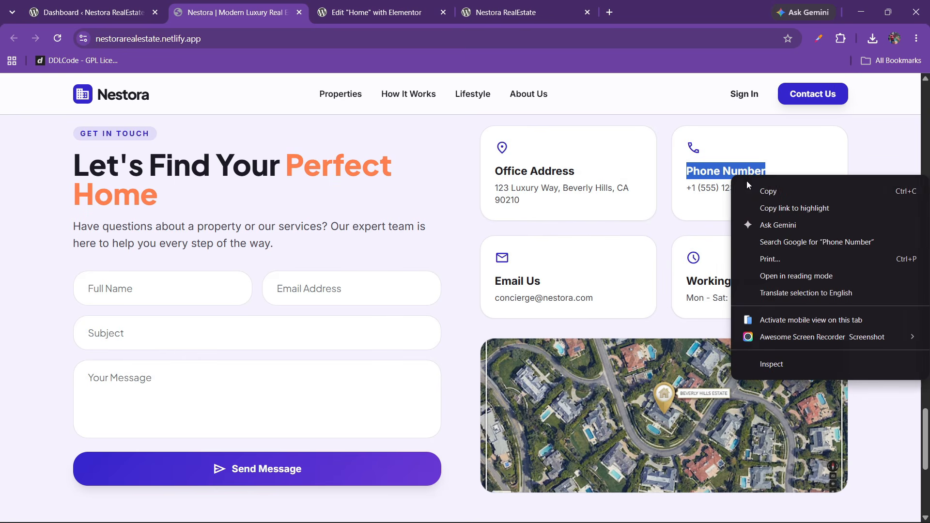
{"action": "left_click", "coordinate": [766, 194]}
{"action": "left_click", "coordinate": [395, 4]}
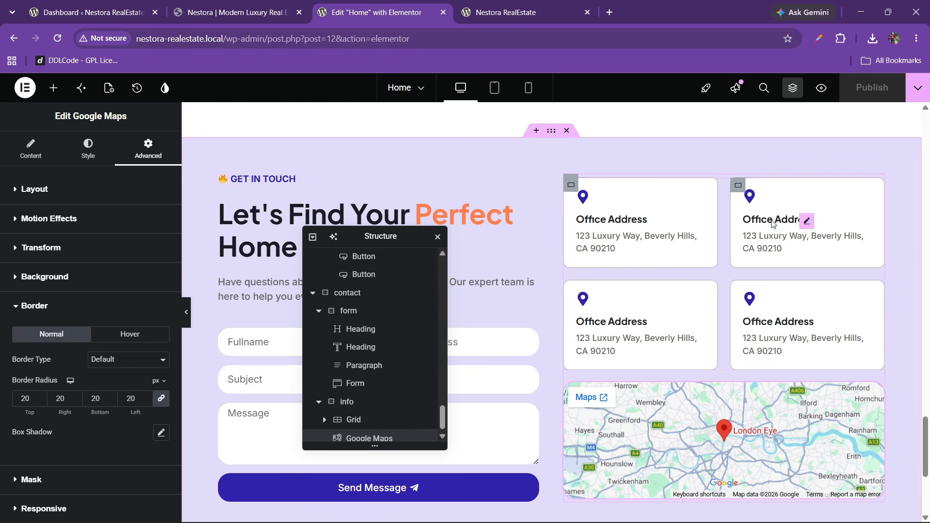
{"action": "left_click", "coordinate": [800, 220]}
{"action": "left_click_drag", "start_coordinate": [102, 231], "coordinate": [3, 240]}
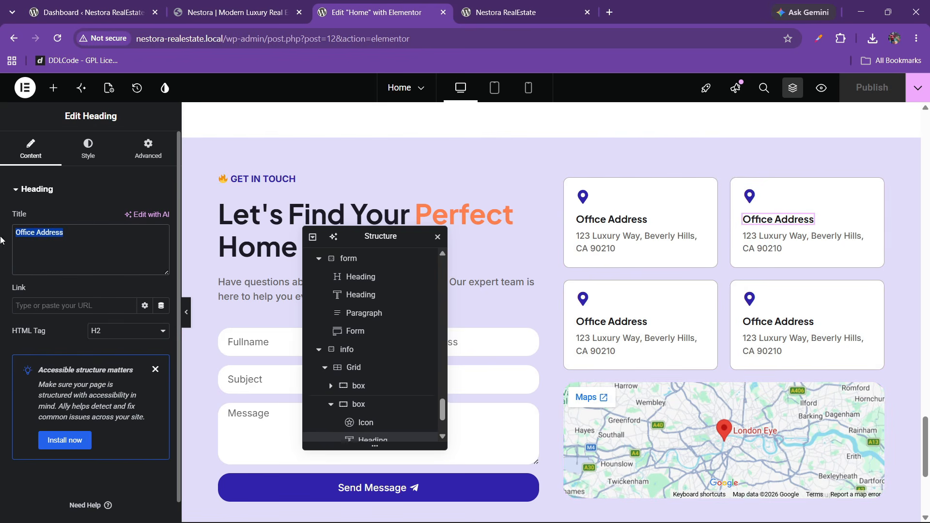
{"action": "right_click", "coordinate": [33, 242]}
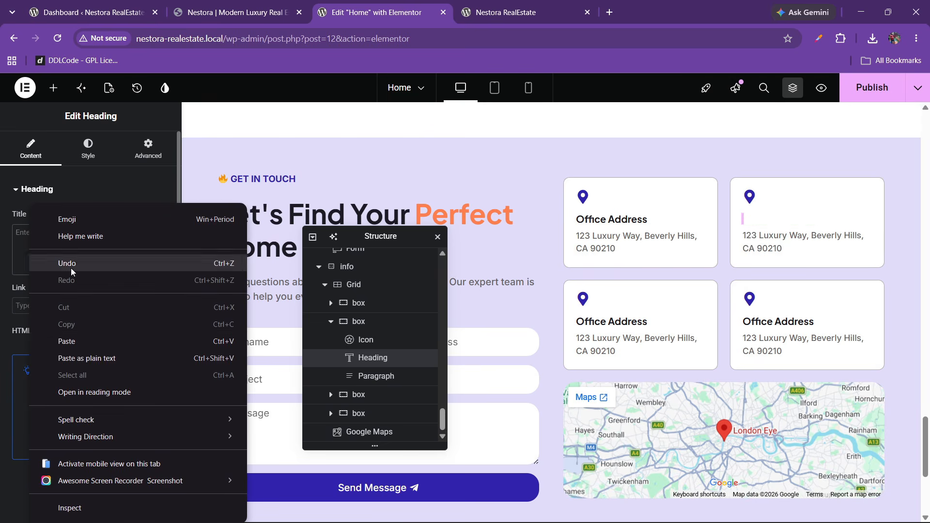
{"action": "left_click", "coordinate": [74, 340]}
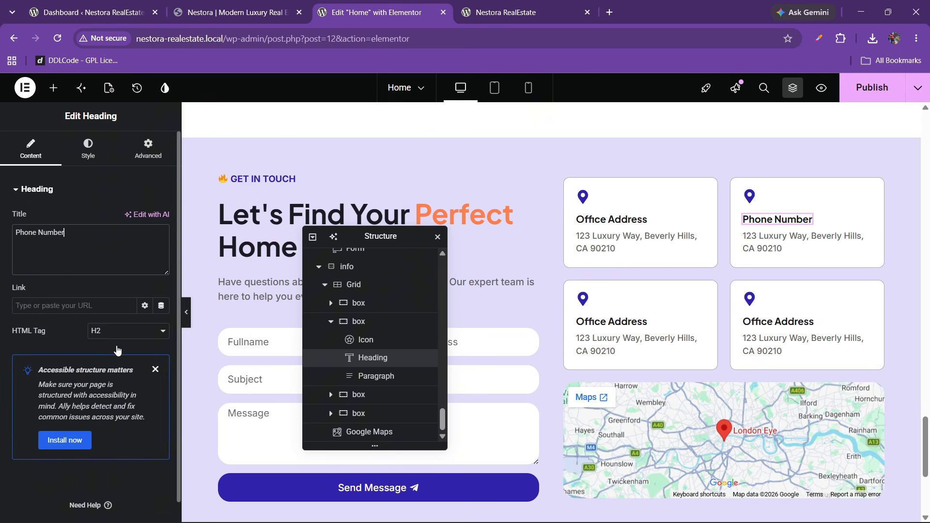
- Replace the second card's map marker icon with the phone icon with sound waves, found by searching the icon library for "phone"
{"action": "left_click", "coordinate": [749, 196]}
{"action": "mouse_move", "coordinate": [103, 261]}
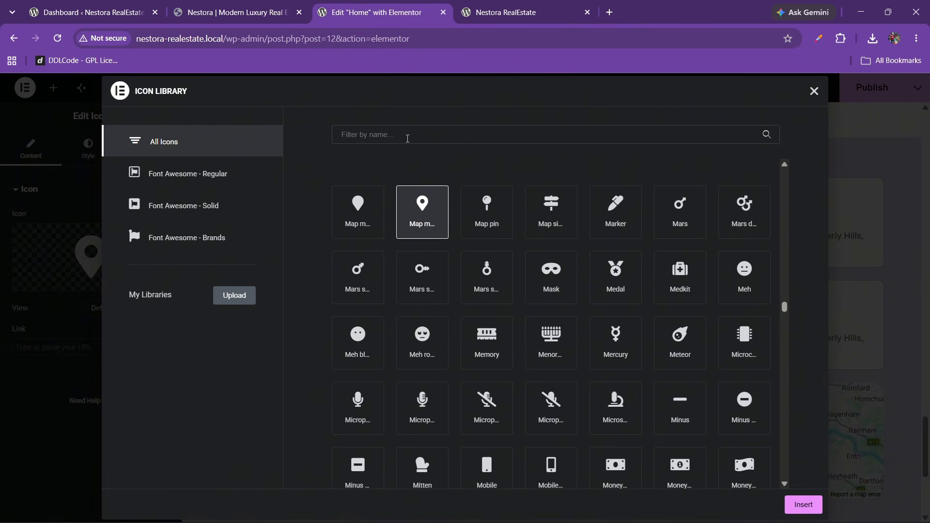
{"action": "left_click", "coordinate": [399, 140]}
{"action": "type", "text": "phone"}
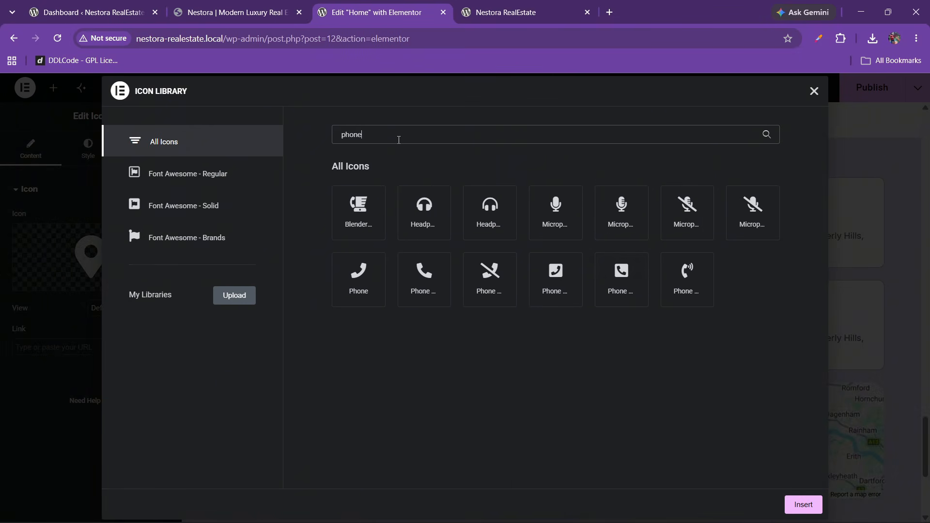
{"action": "left_click", "coordinate": [689, 293]}
{"action": "left_click", "coordinate": [802, 504]}
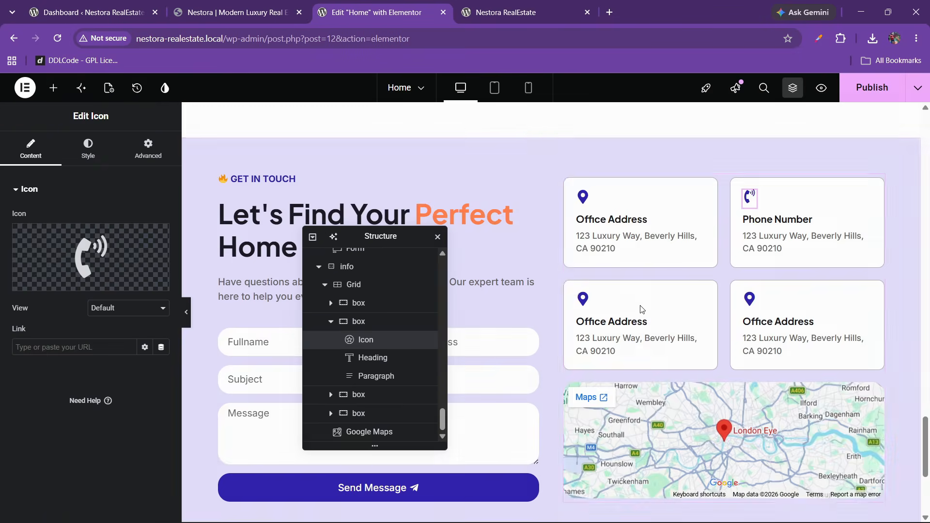
- Replace the address paragraph in the Phone Number card with the phone number copied from the reference site's matching card
{"action": "left_click", "coordinate": [252, 6]}
{"action": "left_click_drag", "start_coordinate": [771, 197], "coordinate": [688, 189]}
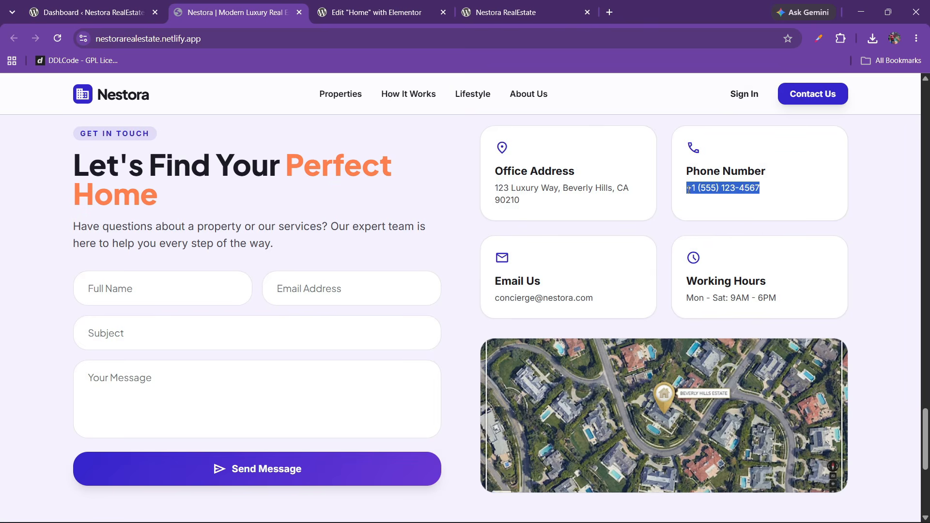
{"action": "right_click", "coordinate": [692, 191]}
{"action": "left_click", "coordinate": [715, 206]}
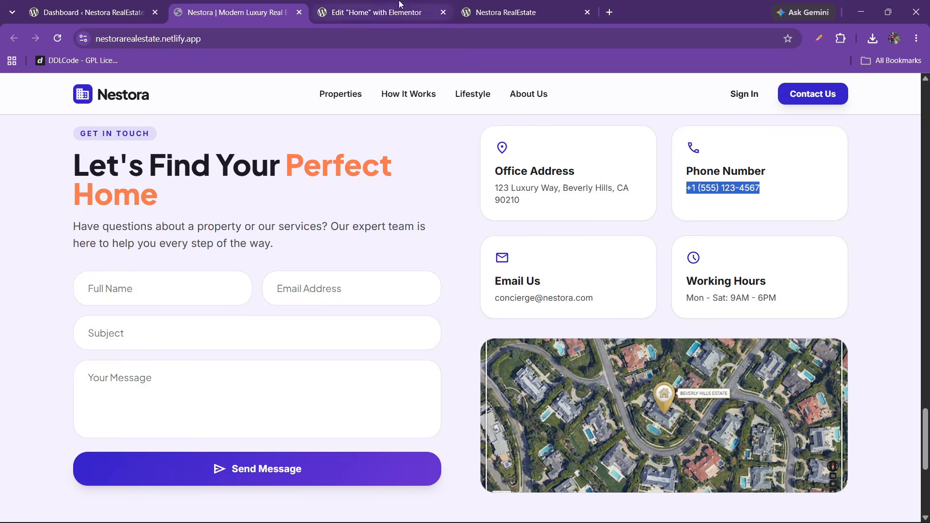
{"action": "left_click", "coordinate": [373, 12]}
{"action": "left_click", "coordinate": [865, 240]}
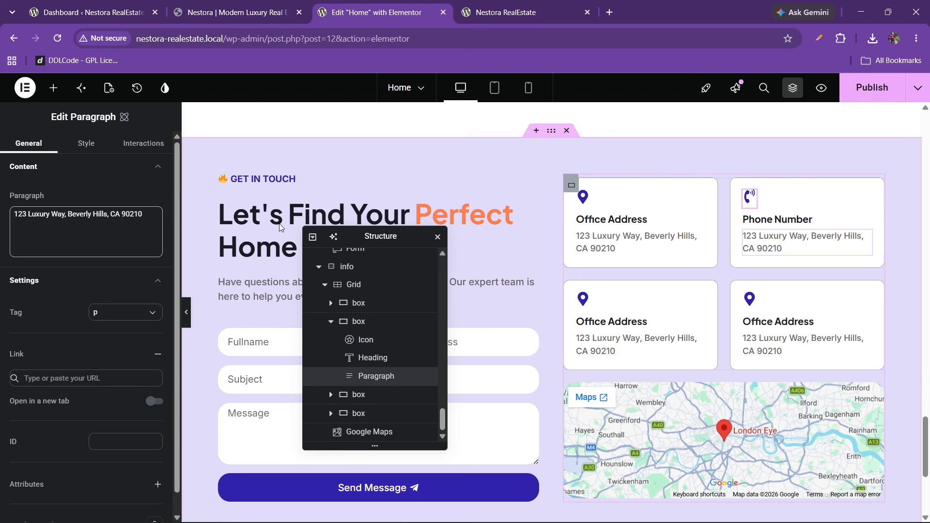
{"action": "left_click", "coordinate": [143, 218]}
{"action": "key", "text": "ctrl+a"}
{"action": "key", "text": "BackSpace"}
{"action": "right_click", "coordinate": [27, 217]}
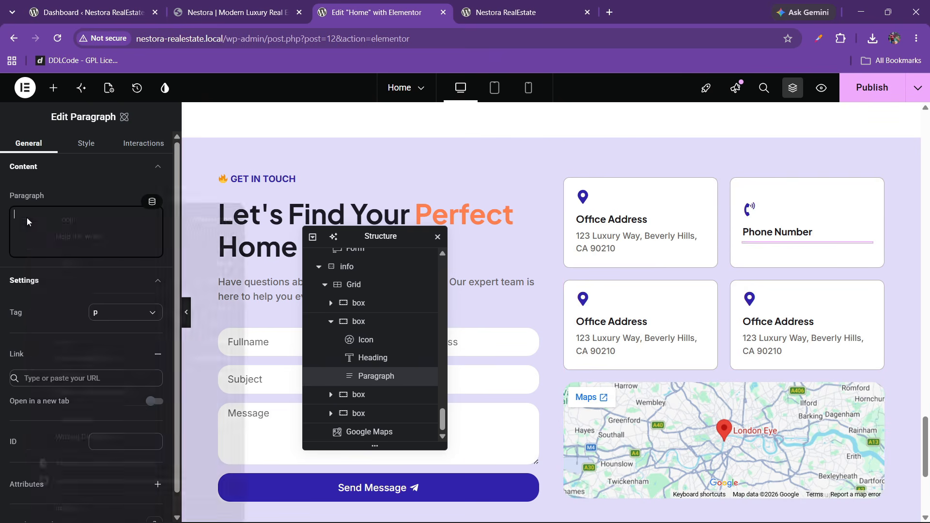
{"action": "left_click", "coordinate": [72, 345]}
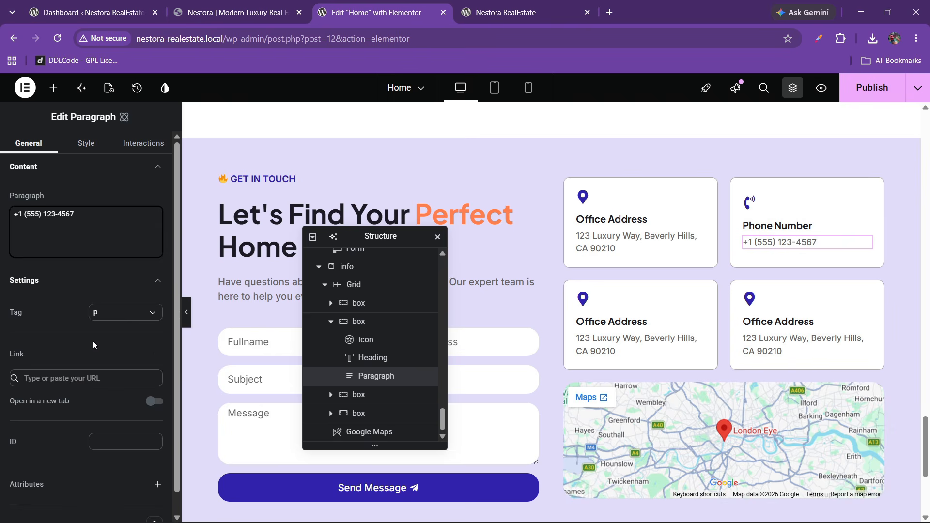
- Set justify content to start on all four contact card box containers
{"action": "left_click", "coordinate": [359, 322]}
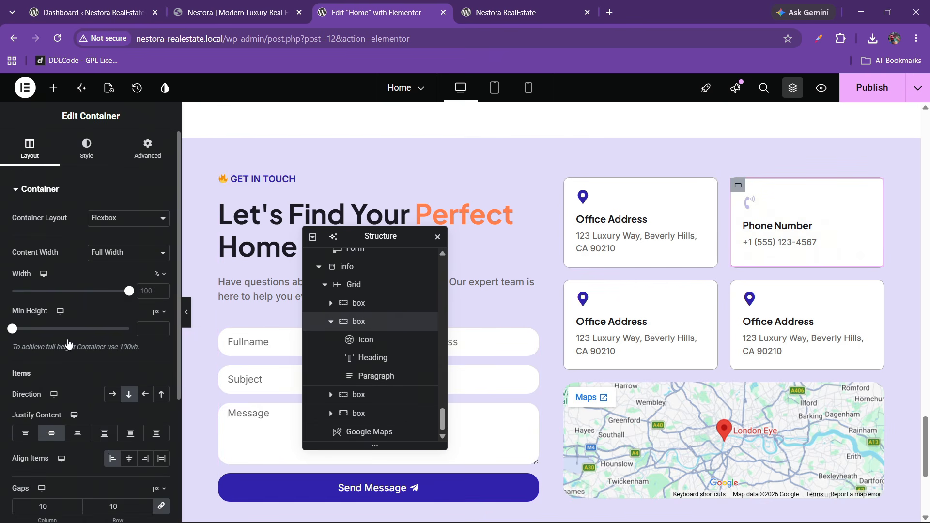
{"action": "left_click", "coordinate": [25, 434]}
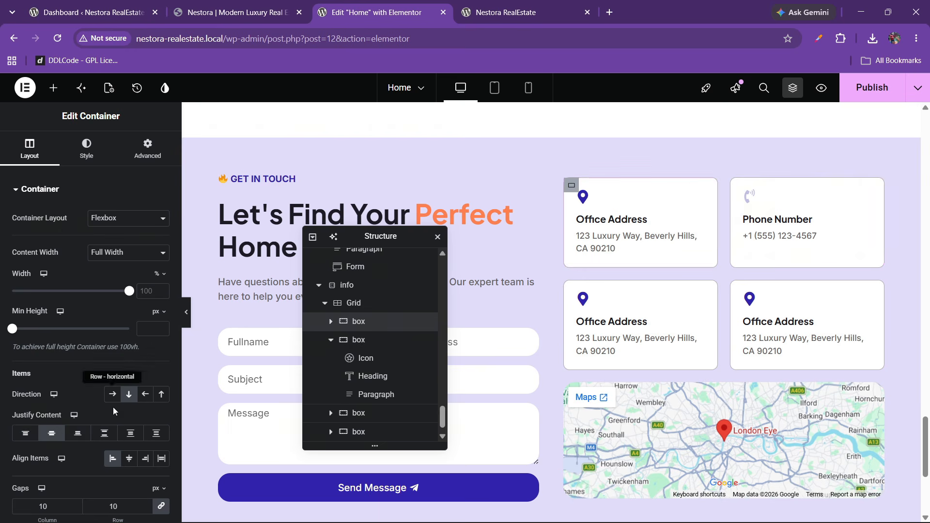
{"action": "left_click", "coordinate": [26, 435]}
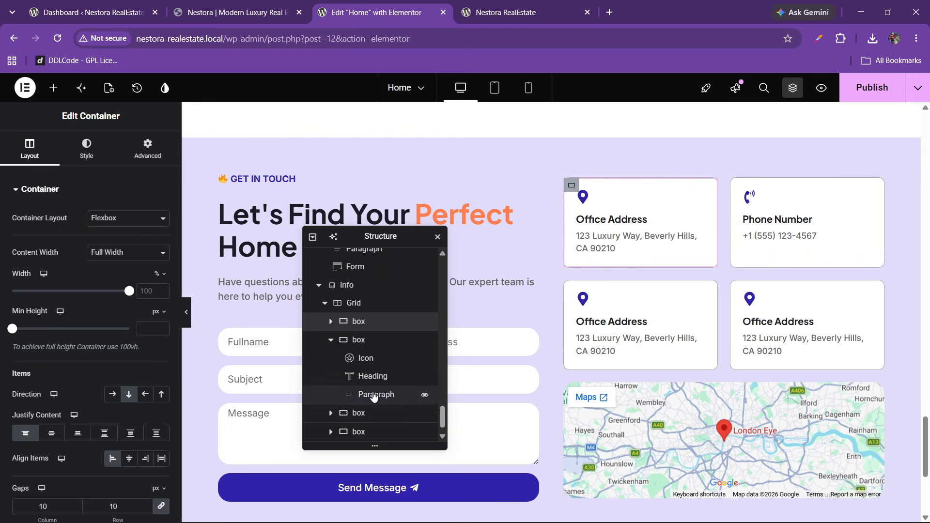
{"action": "left_click", "coordinate": [358, 413]}
{"action": "left_click", "coordinate": [26, 433]}
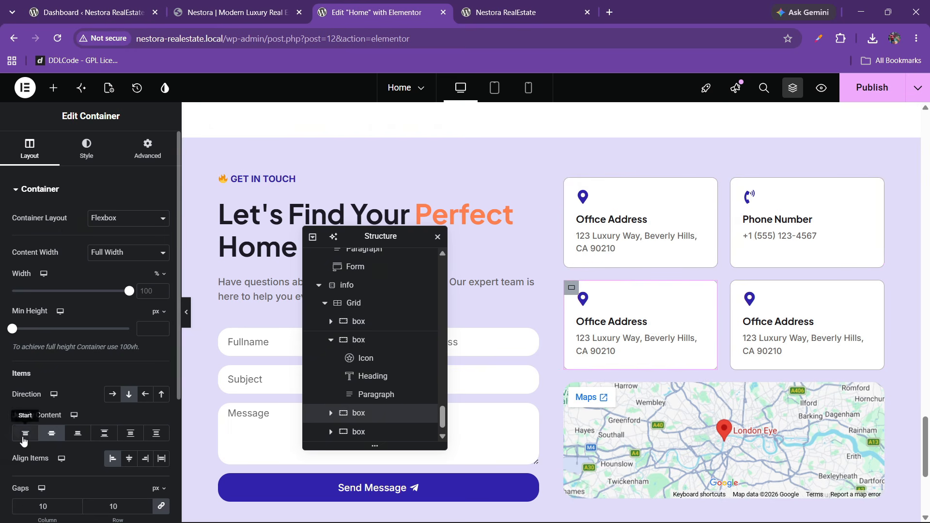
{"action": "scroll", "coordinate": [368, 403], "scroll_direction": "down", "scroll_amount": 1}
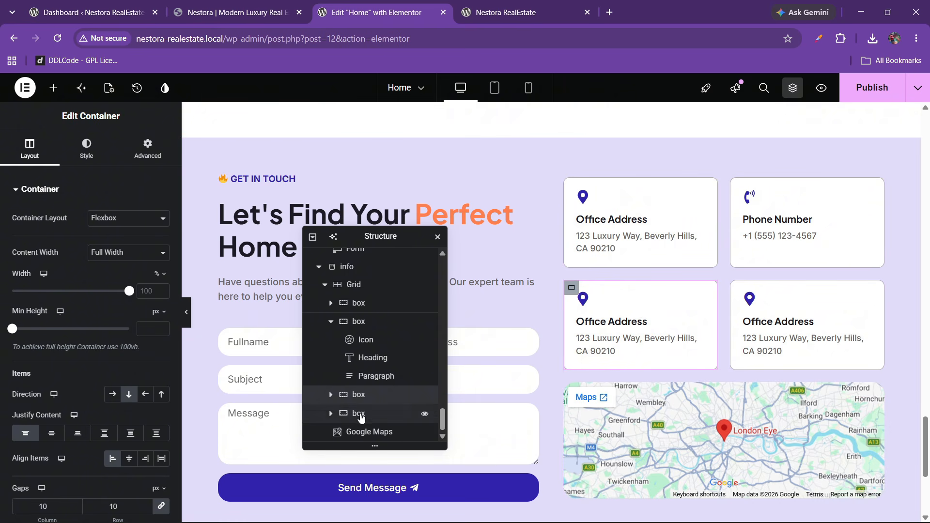
{"action": "left_click", "coordinate": [361, 418]}
{"action": "left_click", "coordinate": [26, 434]}
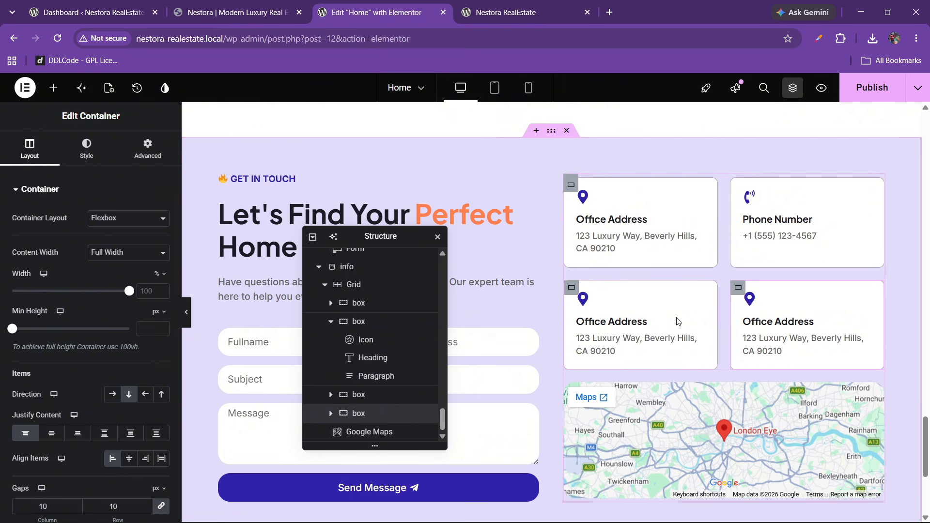
- Save the page and reload the live Nestora RealEstate site to review the finished contact section
{"action": "key", "text": "ctrl+s"}
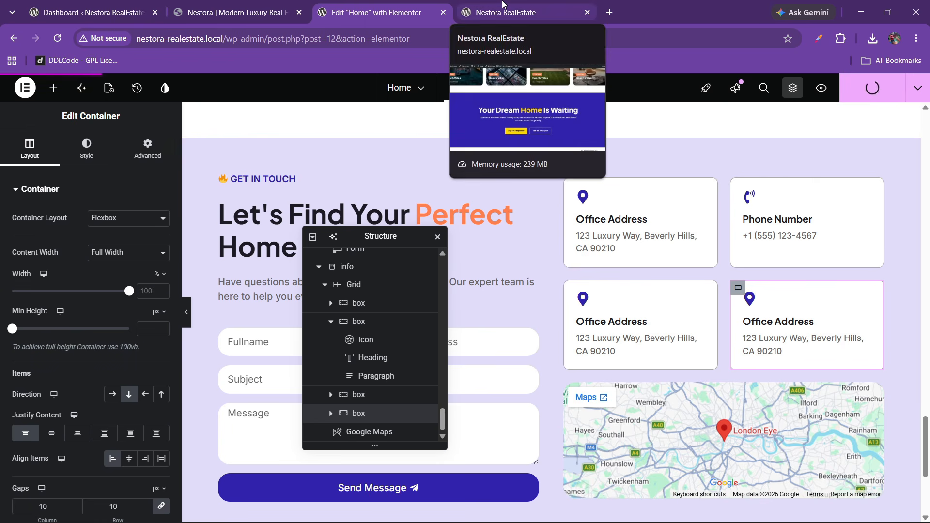
{"action": "left_click", "coordinate": [502, 4]}
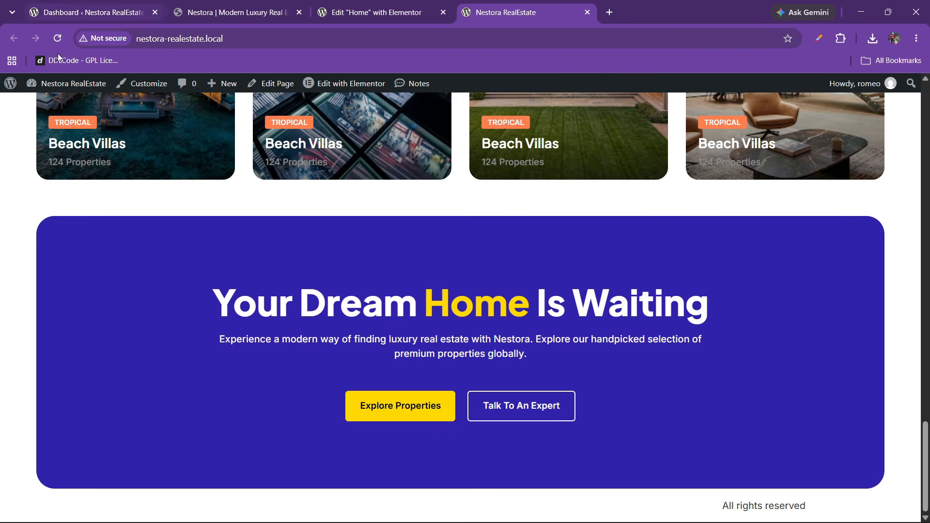
{"action": "left_click", "coordinate": [58, 38]}
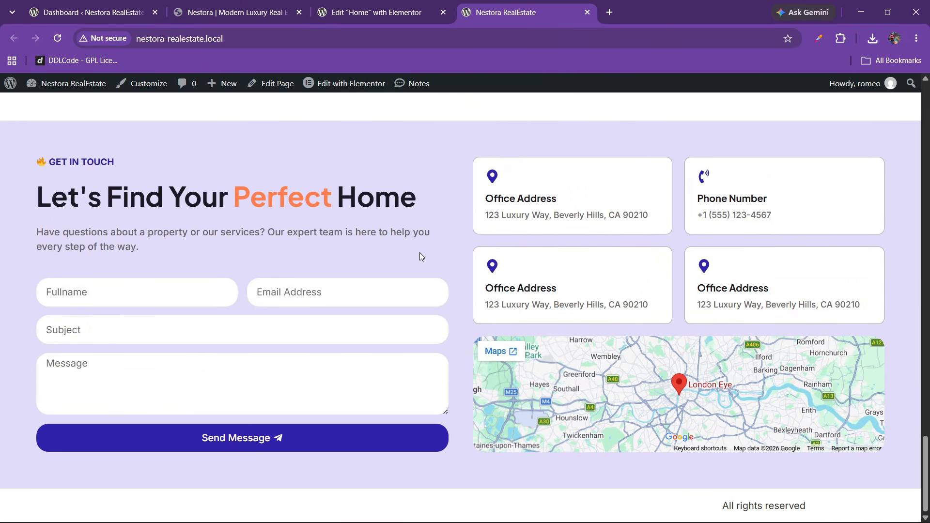
{"action": "scroll", "coordinate": [420, 251], "scroll_direction": "up", "scroll_amount": 5}
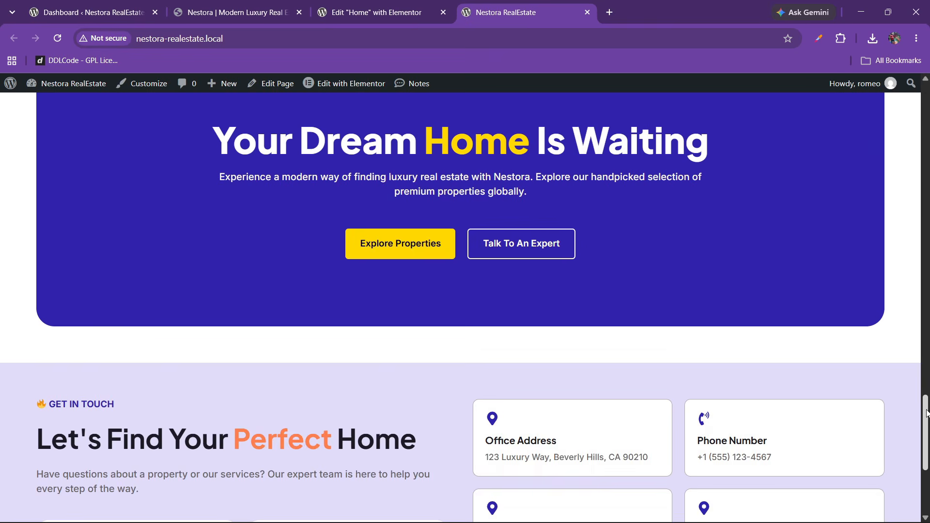
{"action": "left_click_drag", "start_coordinate": [926, 412], "coordinate": [901, 481]}
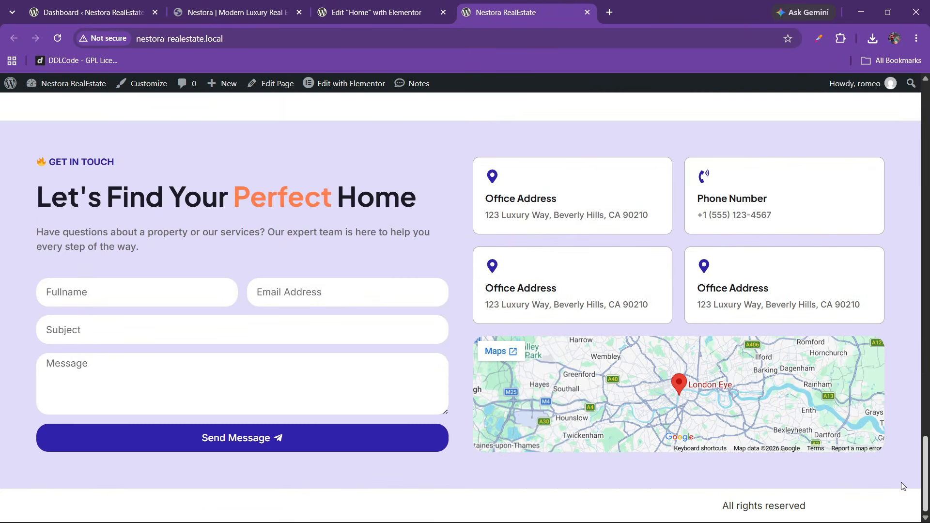
- Examine the footer below the contact section on the reference site
{"action": "left_click", "coordinate": [237, 12]}
{"action": "scroll", "coordinate": [402, 312], "scroll_direction": "down", "scroll_amount": 3}
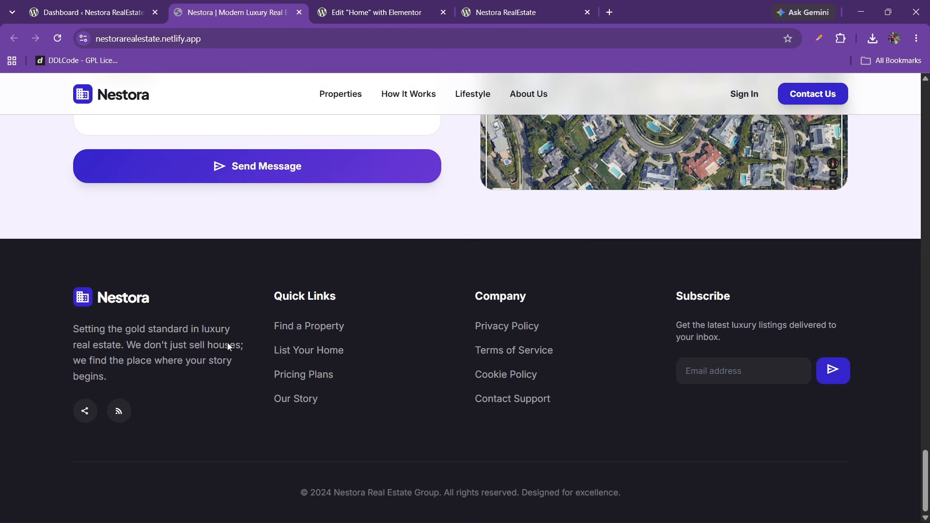
{"action": "left_click", "coordinate": [378, 12]}
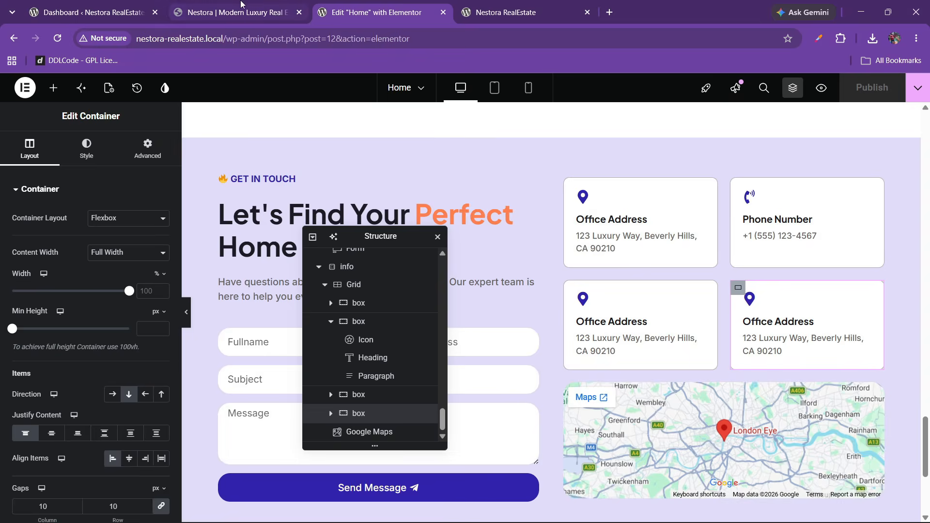
- Open Elementor's Theme Builder from the WordPress dashboard in a new browser tab and place the reference site's tab before it
{"action": "left_click", "coordinate": [92, 12]}
{"action": "mouse_move", "coordinate": [48, 175]}
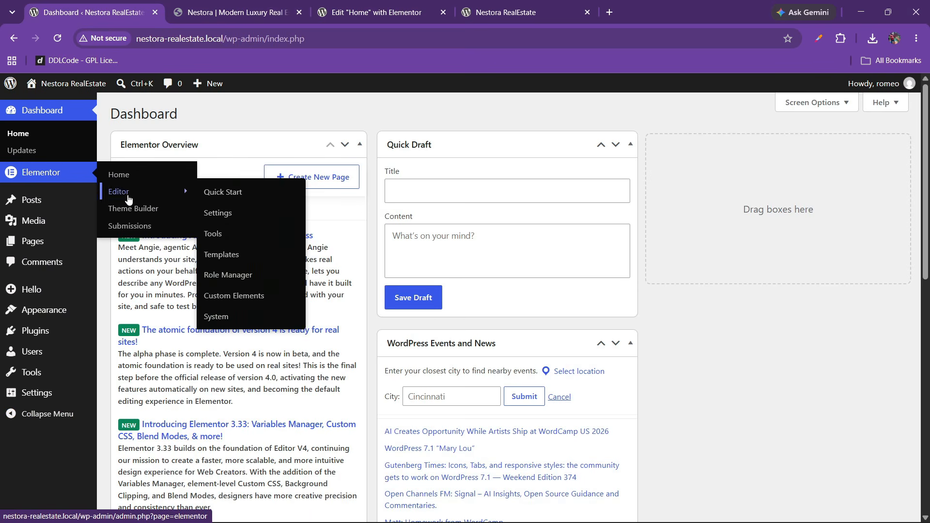
{"action": "right_click", "coordinate": [129, 208]}
{"action": "left_click", "coordinate": [161, 221]}
{"action": "left_click", "coordinate": [213, 4]}
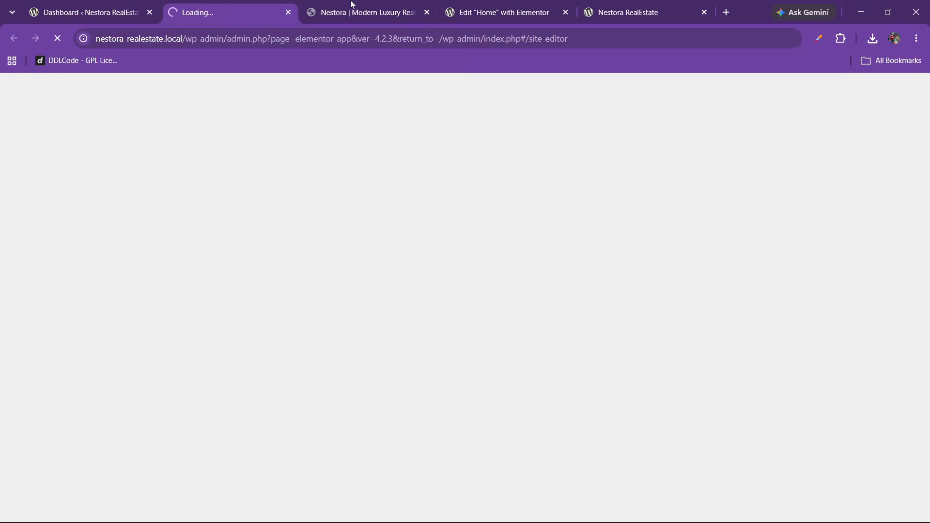
{"action": "left_click", "coordinate": [410, 4]}
{"action": "left_click_drag", "start_coordinate": [394, 4], "coordinate": [269, 4]}
{"action": "left_click", "coordinate": [404, 4]}
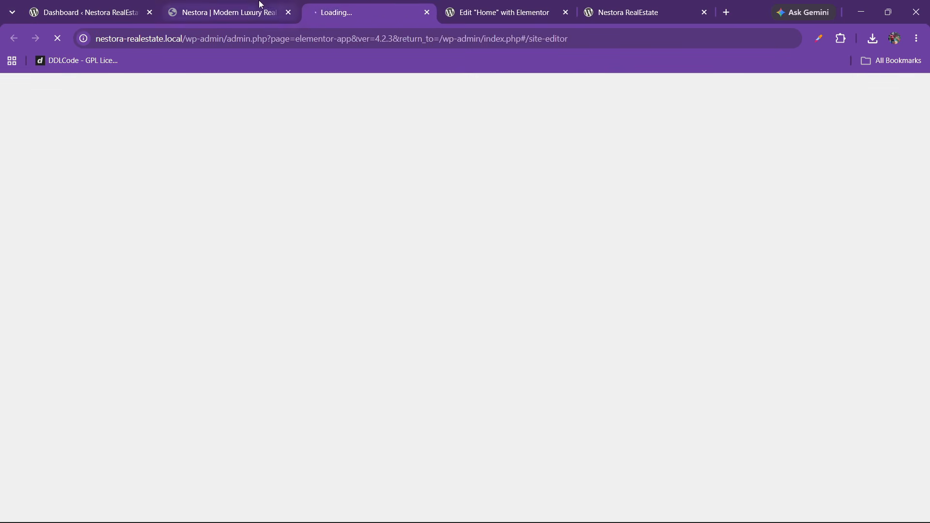
- Recheck the reference site's footer and start a new Footer template in the Theme Builder
{"action": "left_click", "coordinate": [259, 3]}
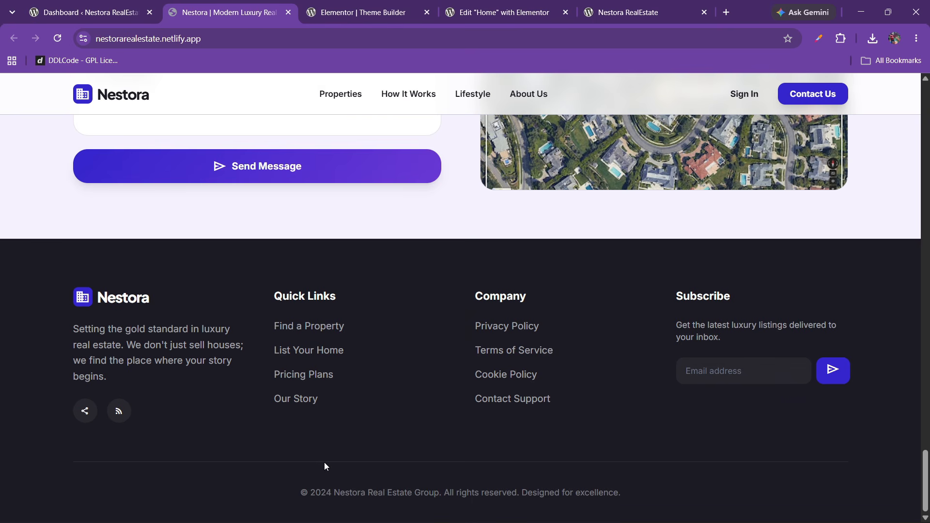
{"action": "left_click", "coordinate": [363, 12]}
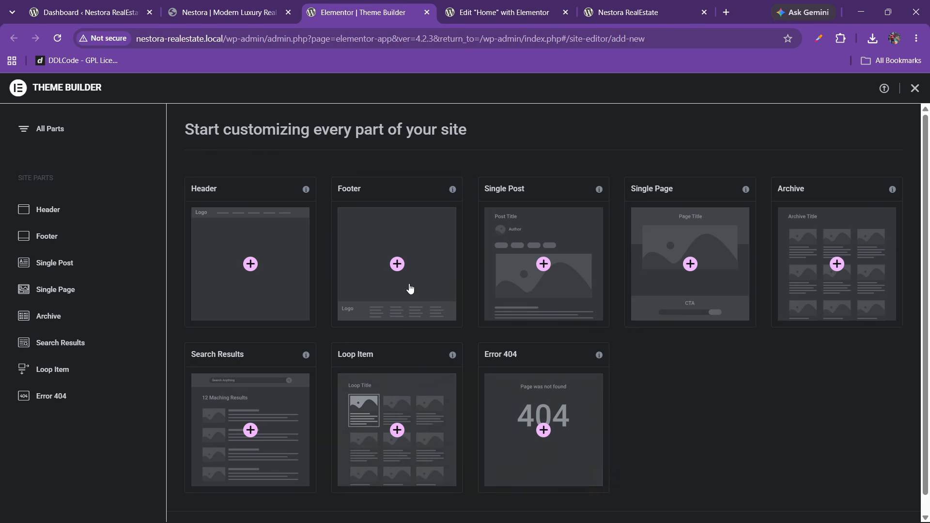
{"action": "left_click", "coordinate": [414, 325]}
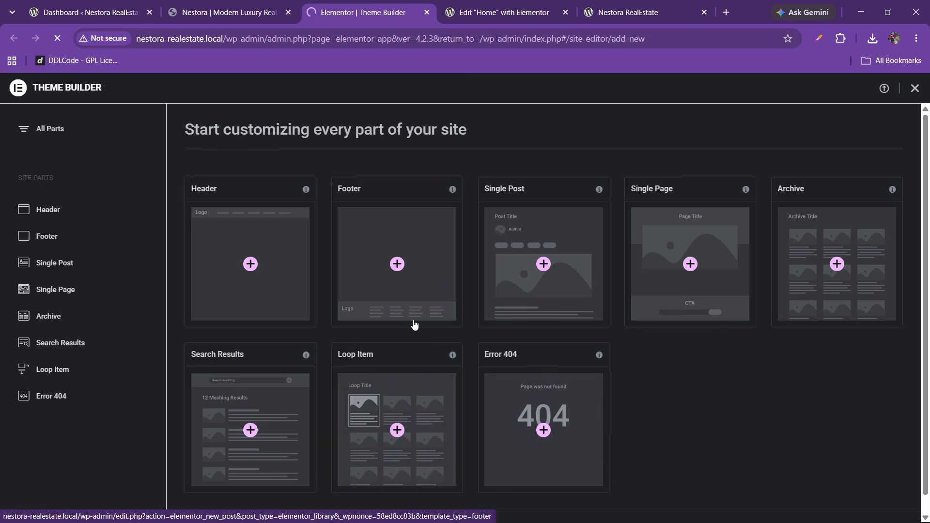
- Recheck the reference site's footer and open the Menus screen in the WordPress dashboard
{"action": "key", "text": "ctrl+shift+Tab"}
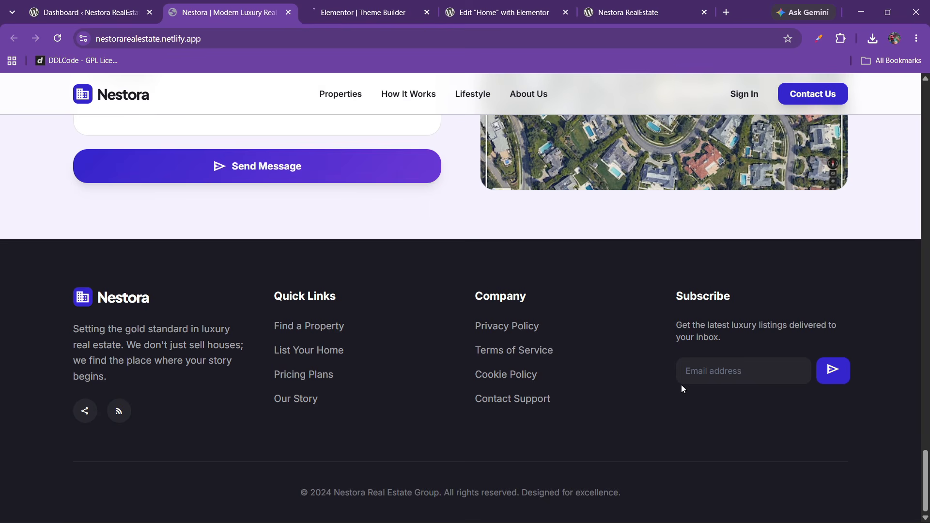
{"action": "key", "text": "ctrl+Tab"}
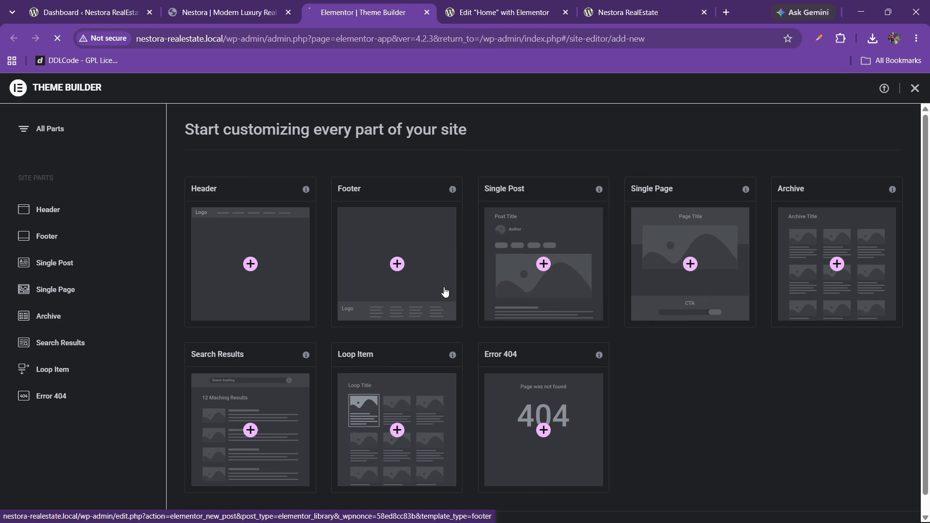
{"action": "left_click", "coordinate": [251, 5]}
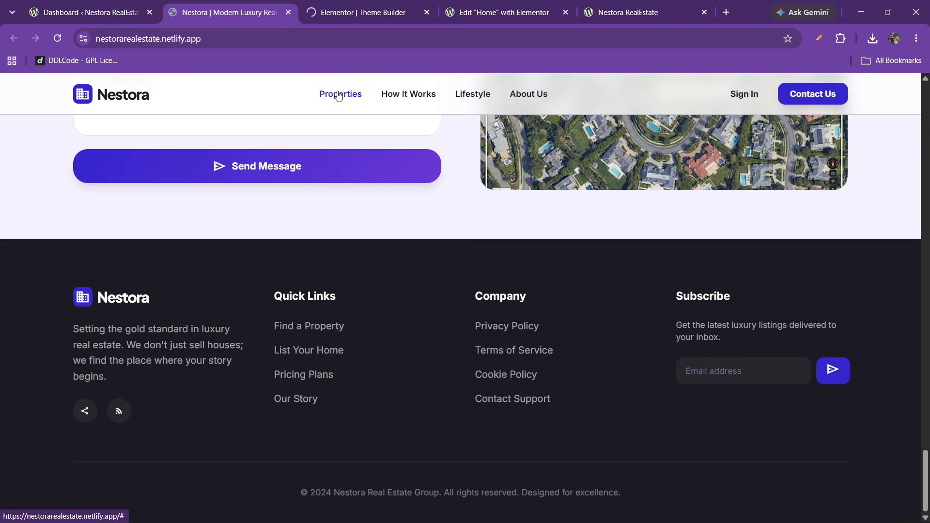
{"action": "left_click", "coordinate": [139, 14]}
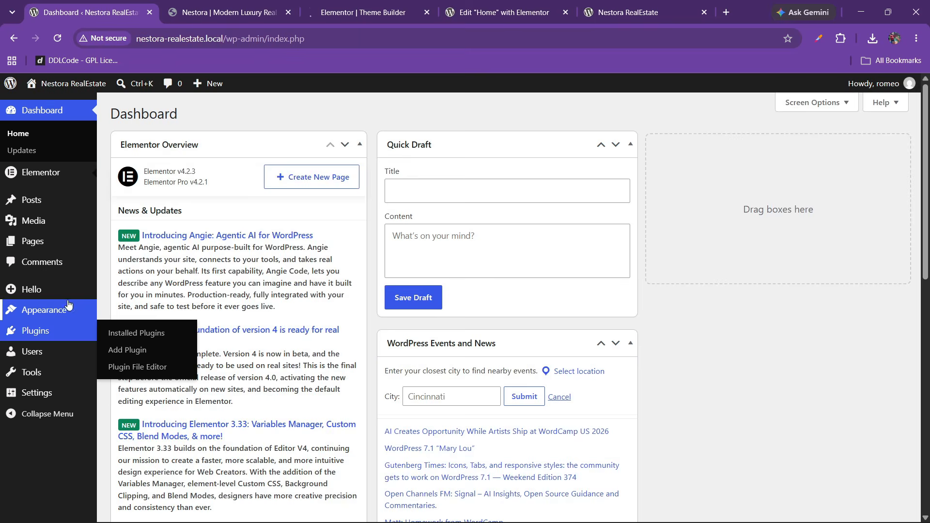
{"action": "mouse_move", "coordinate": [92, 313]}
{"action": "left_click", "coordinate": [128, 383]}
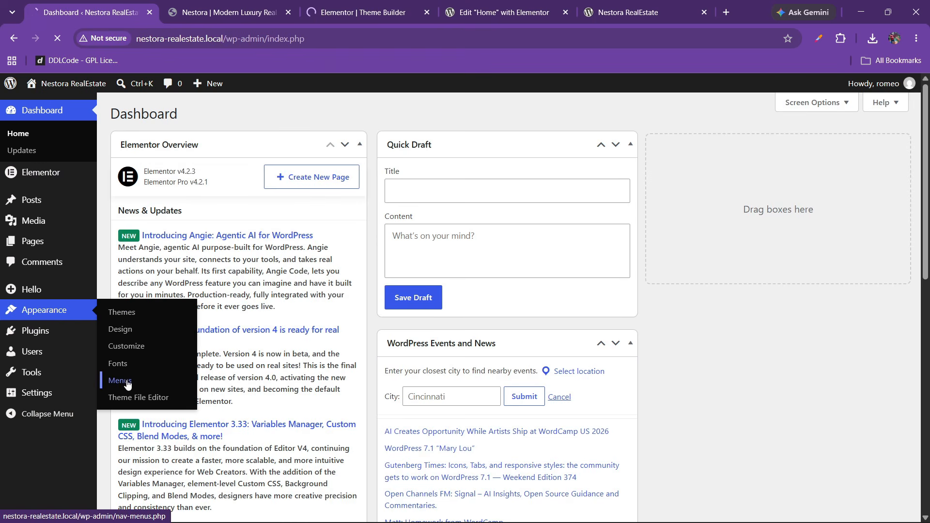
- Review the contact section and the footer area below it on the live Nestora RealEstate site
{"action": "left_click", "coordinate": [358, 10]}
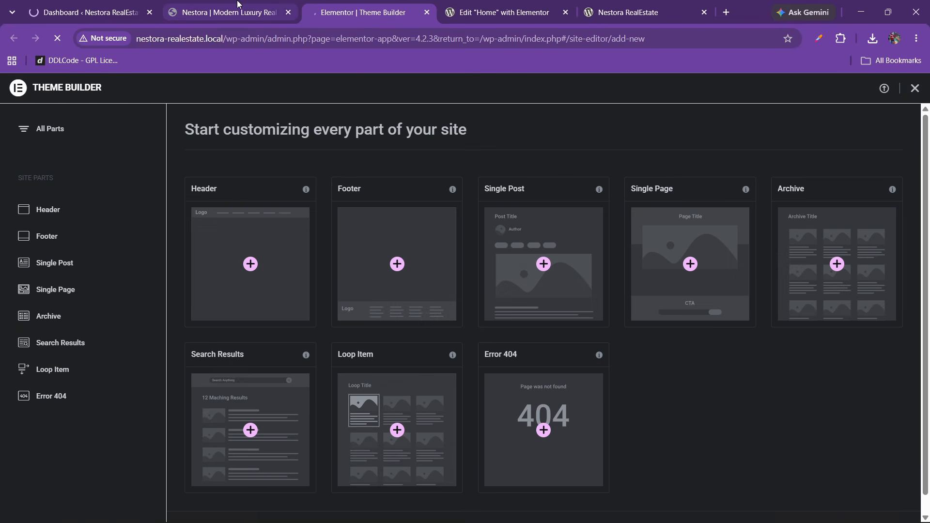
{"action": "left_click", "coordinate": [630, 13]}
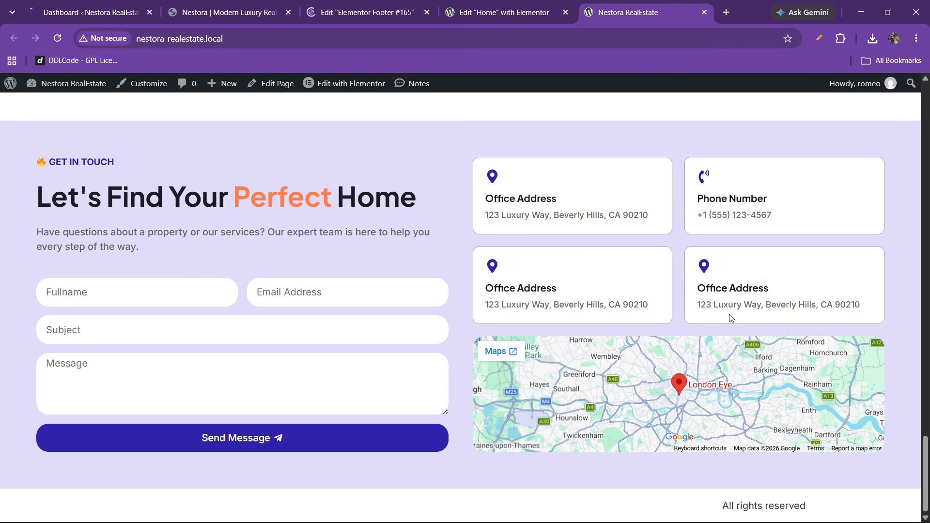
{"action": "mouse_move", "coordinate": [925, 473]}
{"action": "left_mouse_down"}
{"action": "mouse_move", "coordinate": [924, 109]}
{"action": "mouse_move", "coordinate": [925, 464]}
{"action": "left_mouse_up"}
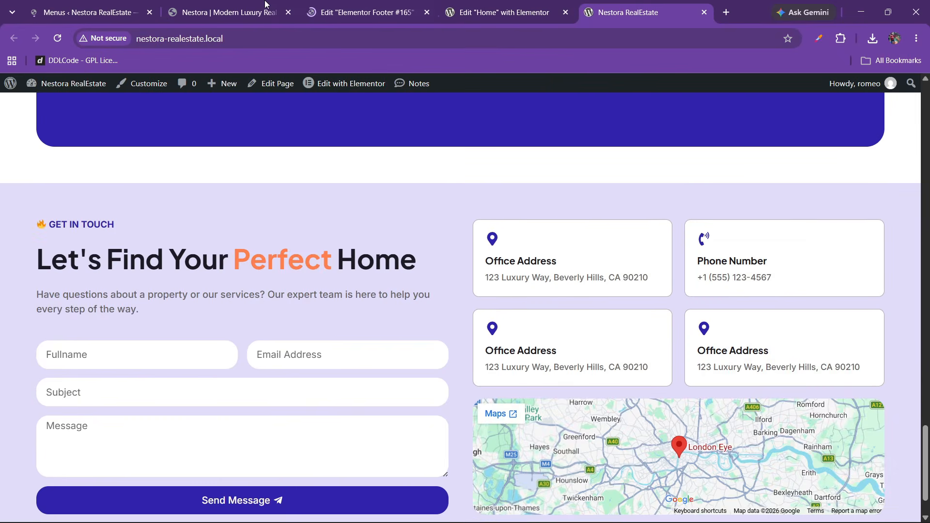
{"action": "left_click", "coordinate": [223, 12]}
- Start naming a new menu on the WordPress Menus screen and return to the new footer template
{"action": "left_click", "coordinate": [117, 12]}
{"action": "left_click", "coordinate": [360, 256]}
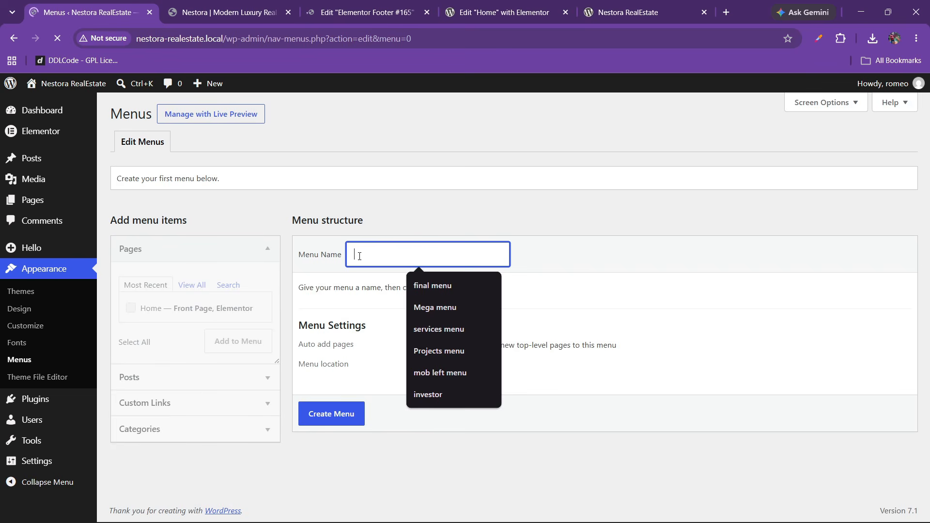
{"action": "left_click", "coordinate": [415, 284]}
{"action": "left_click", "coordinate": [367, 7]}
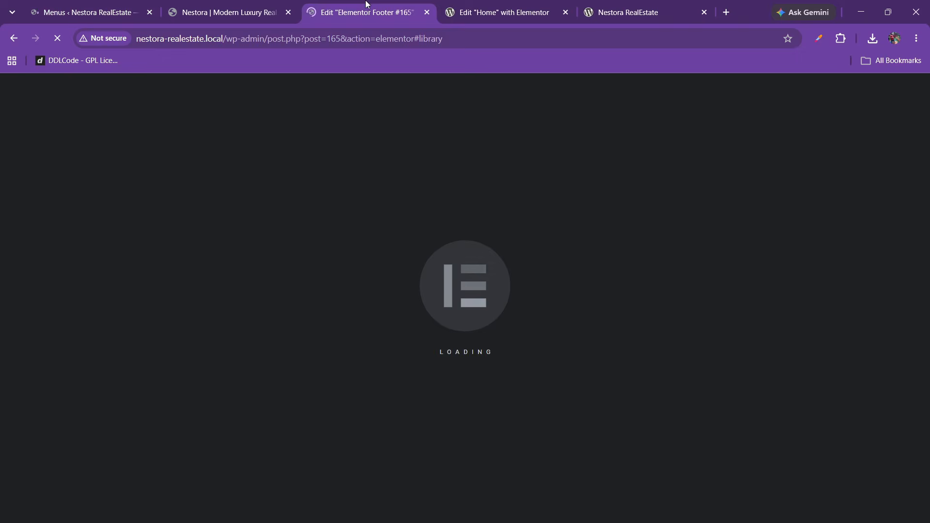
{"action": "left_click", "coordinate": [116, 12]}
{"action": "left_click", "coordinate": [310, 7]}
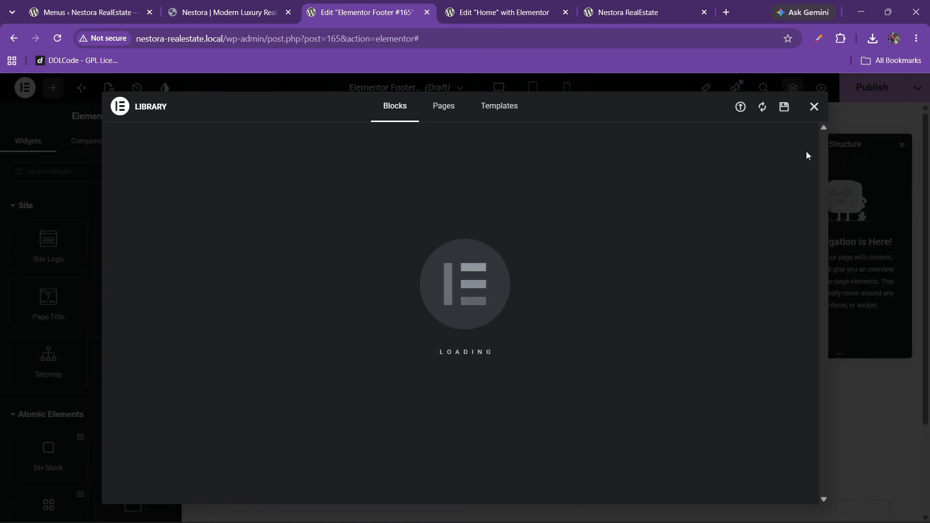
- Dismiss the block library in the footer template and check the column layout of the reference site's footer
{"action": "left_click", "coordinate": [811, 105]}
{"action": "scroll", "coordinate": [481, 318], "scroll_direction": "down", "scroll_amount": 3}
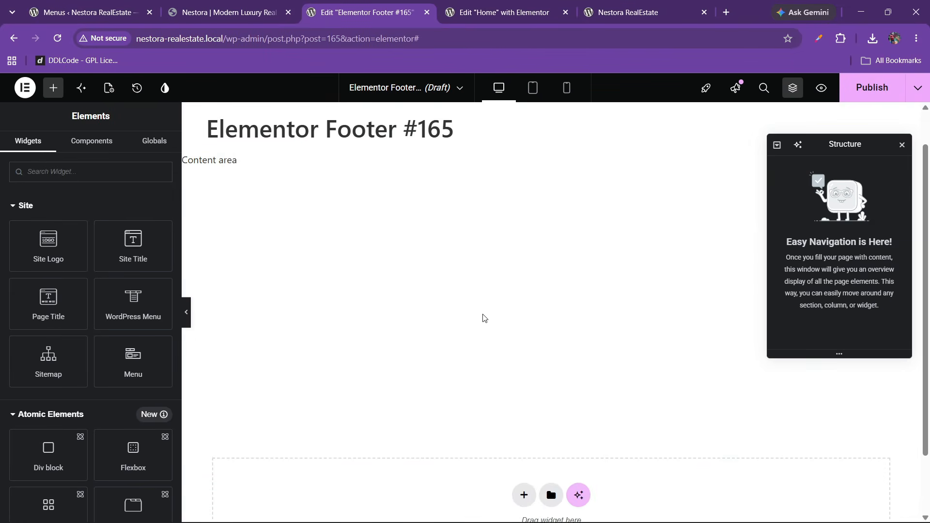
{"action": "left_click", "coordinate": [218, 6]}
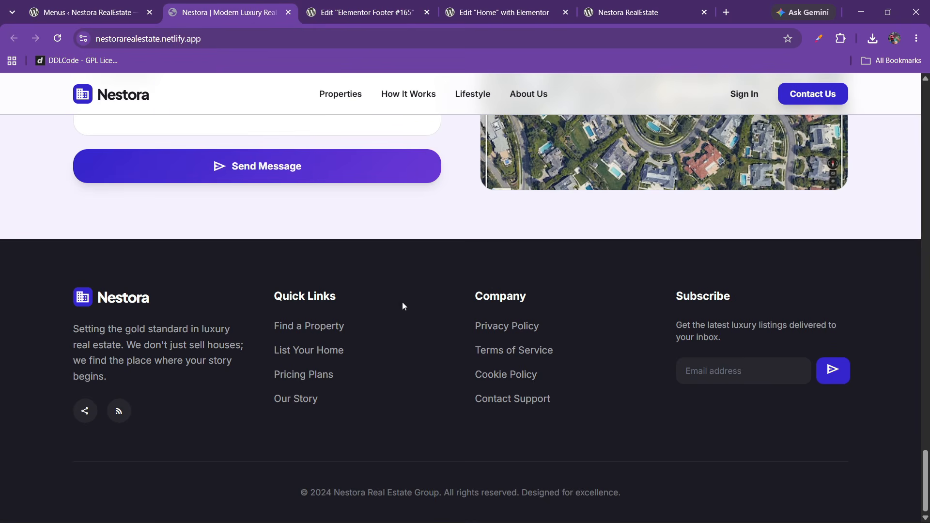
{"action": "left_click", "coordinate": [349, 4]}
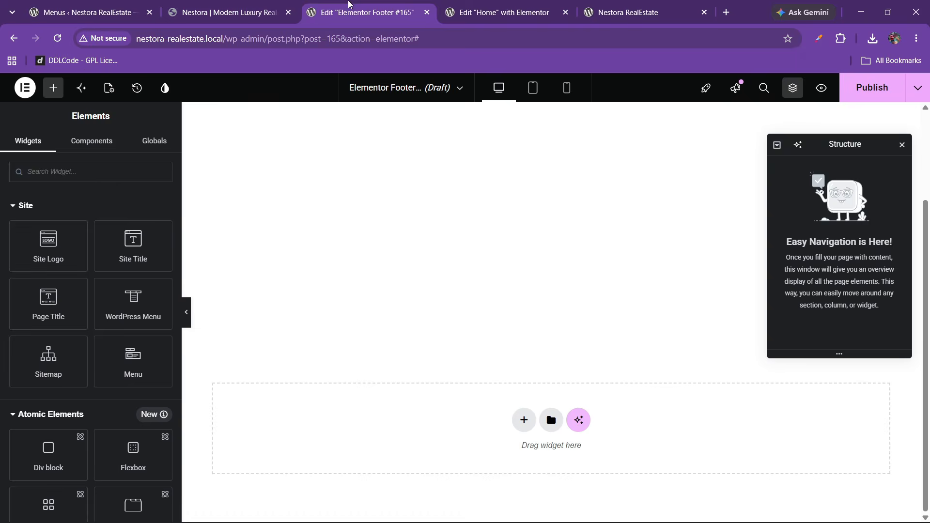
- Add a Flexbox container to the empty footer template and rename it main
{"action": "left_click", "coordinate": [524, 420]}
{"action": "left_click", "coordinate": [514, 457]}
{"action": "left_click", "coordinate": [386, 447]}
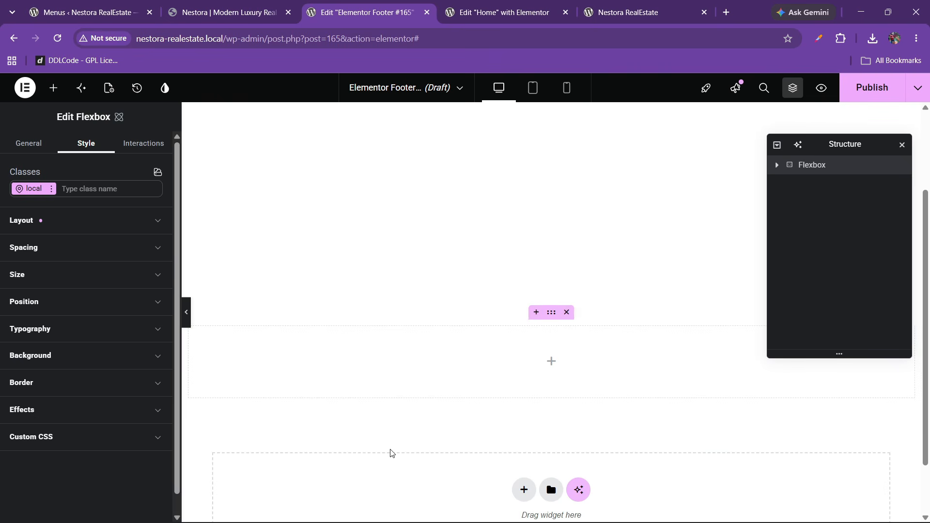
{"action": "double_click", "coordinate": [813, 169]}
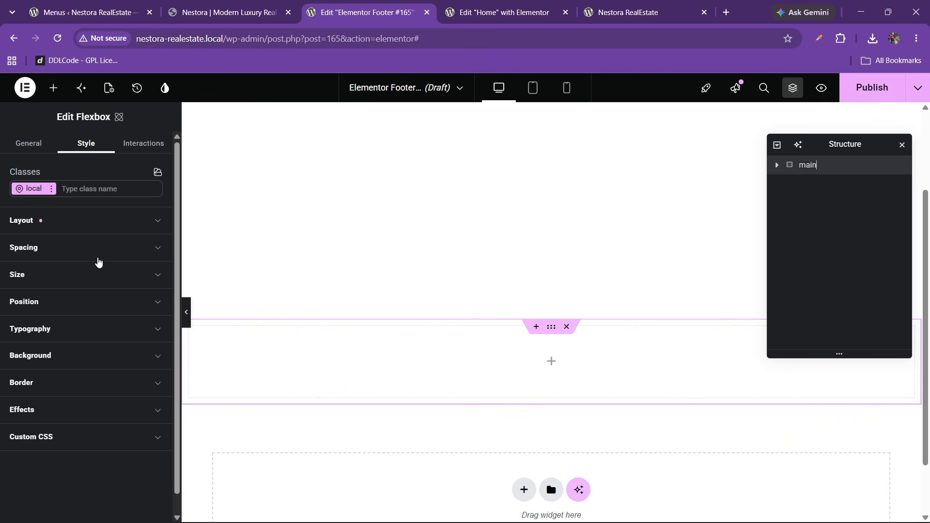
- Set the main container's padding to 60 px on all sides
{"action": "left_click", "coordinate": [56, 256]}
{"action": "left_click", "coordinate": [29, 448]}
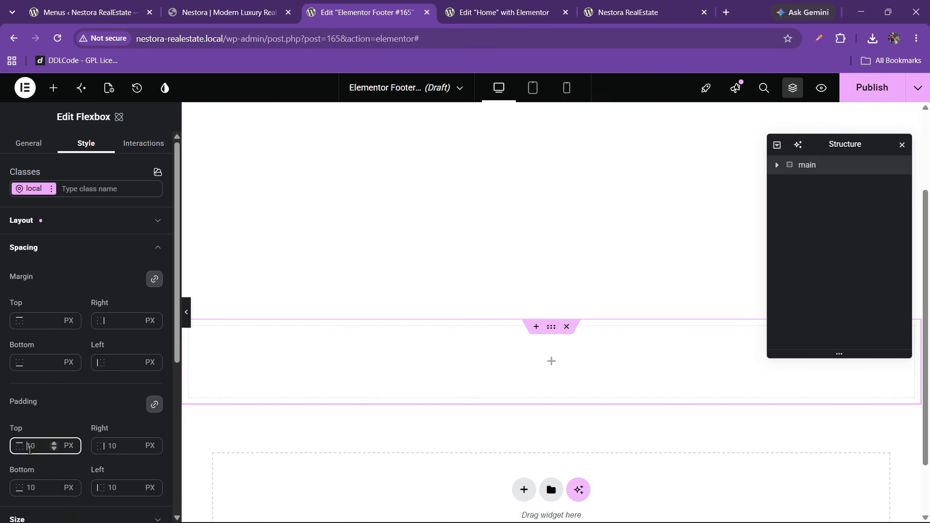
{"action": "type", "text": "0"}
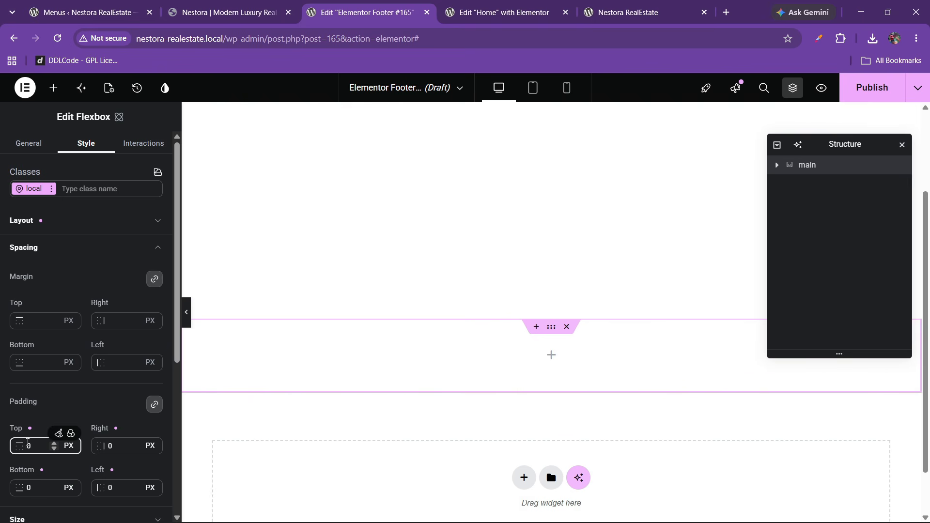
{"action": "type", "text": "6"}
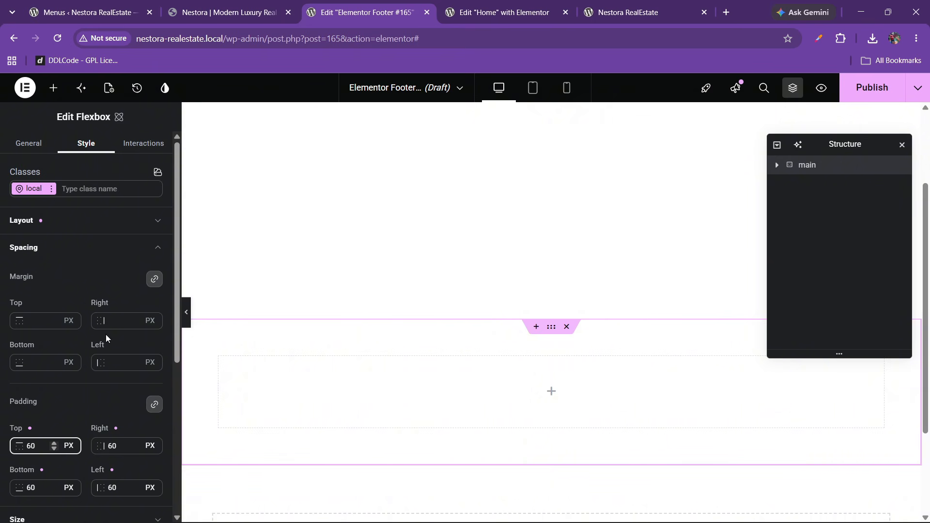
- Set the main container's background color to the darkblue variable and compare it with the reference footer
{"action": "left_click", "coordinate": [39, 249]}
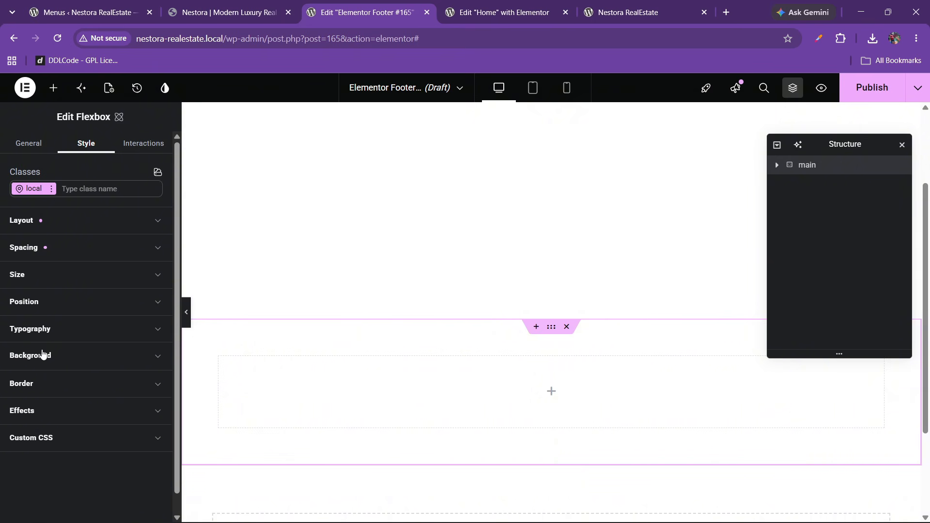
{"action": "left_click", "coordinate": [49, 357]}
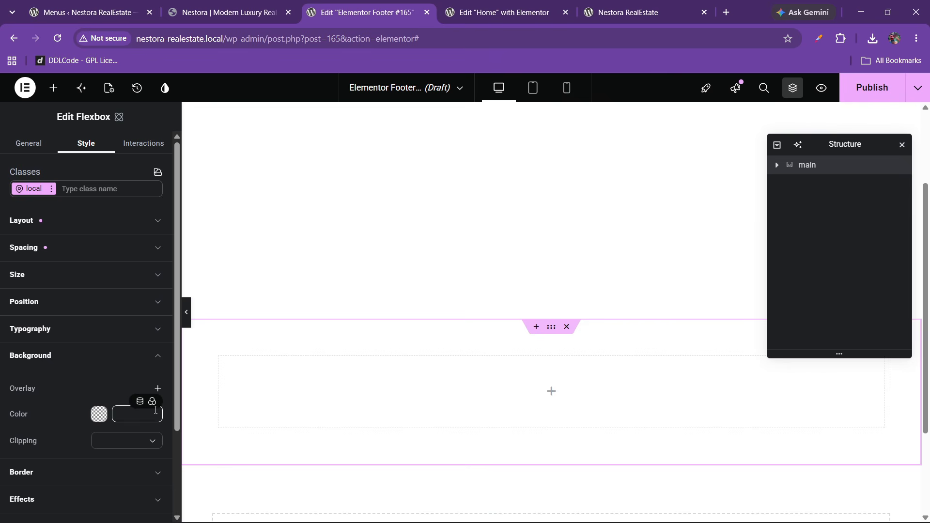
{"action": "left_click", "coordinate": [153, 403]}
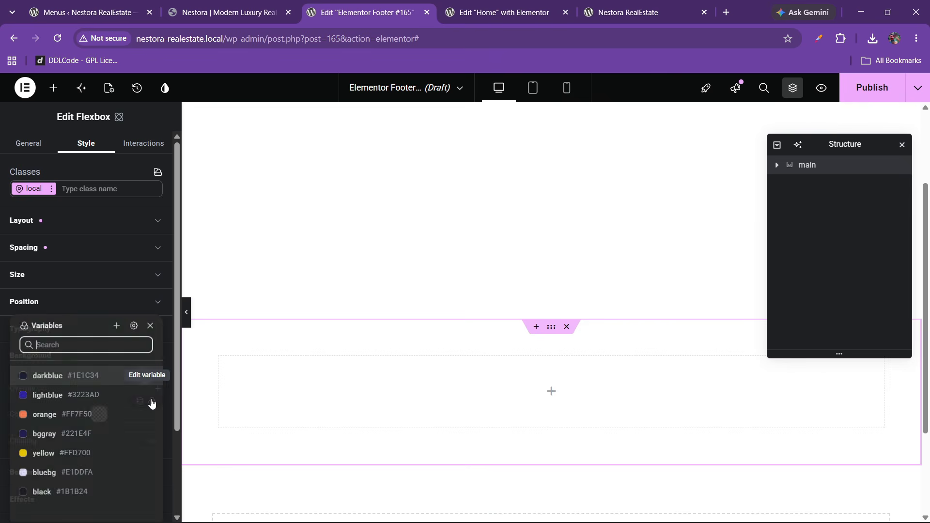
{"action": "left_click", "coordinate": [73, 377]}
{"action": "left_click", "coordinate": [234, 4]}
{"action": "left_click", "coordinate": [348, 4]}
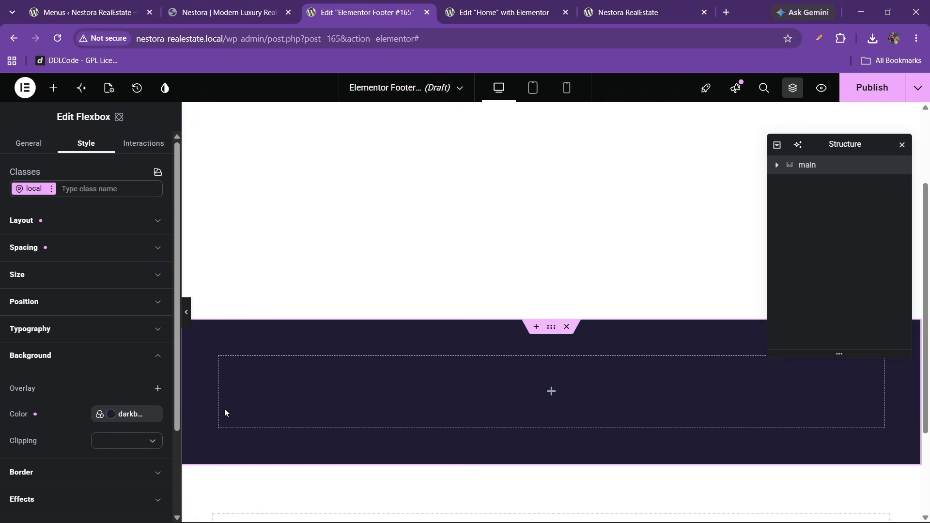
{"action": "left_click", "coordinate": [234, 6]}
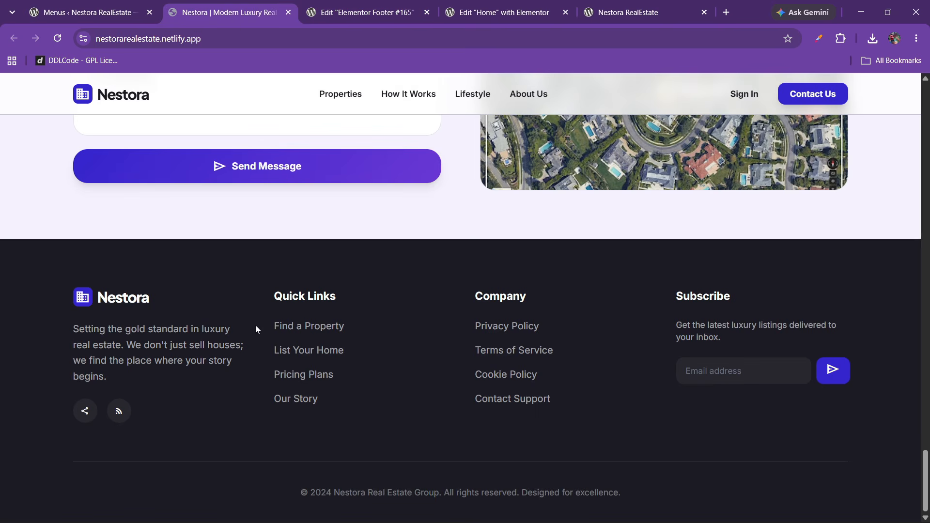
{"action": "left_click", "coordinate": [357, 4]}
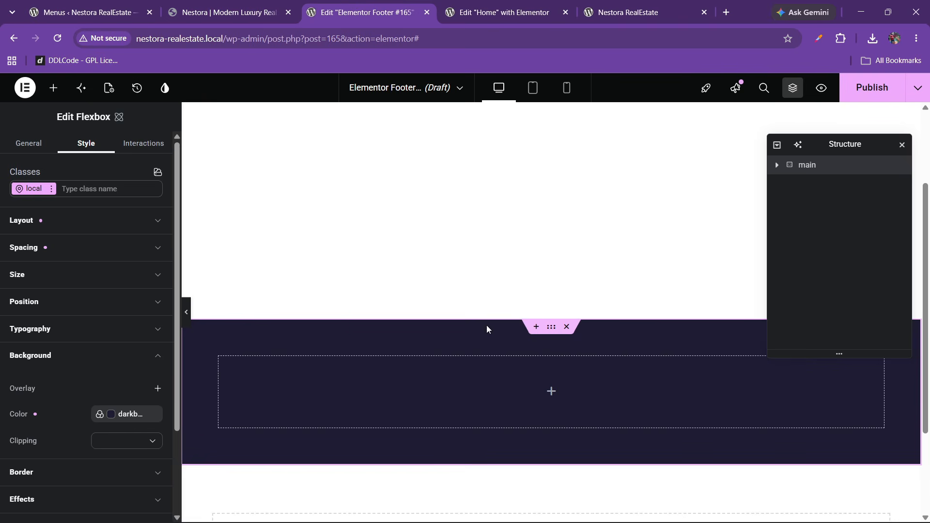
- Add a Flexbox named top inside the main container and set its padding to 0 px on all sides
{"action": "left_click", "coordinate": [54, 87]}
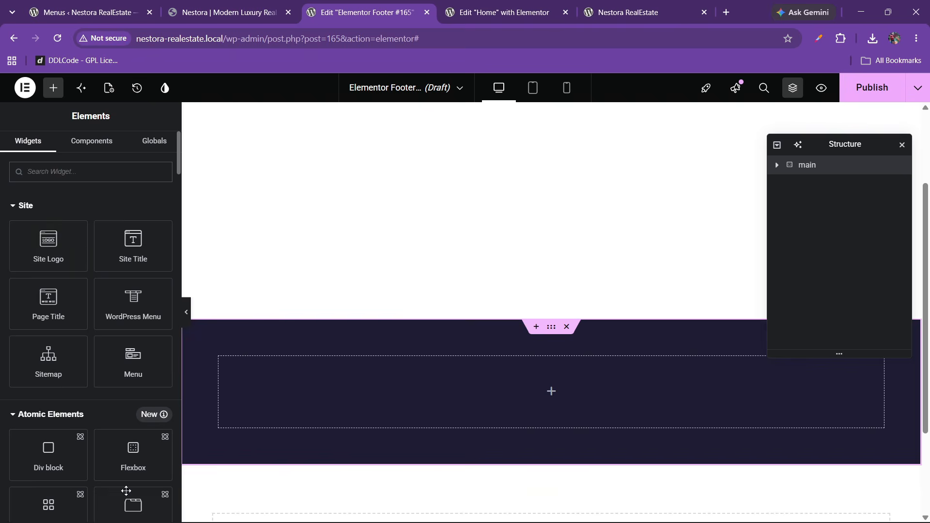
{"action": "left_click_drag", "start_coordinate": [133, 465], "coordinate": [365, 425]}
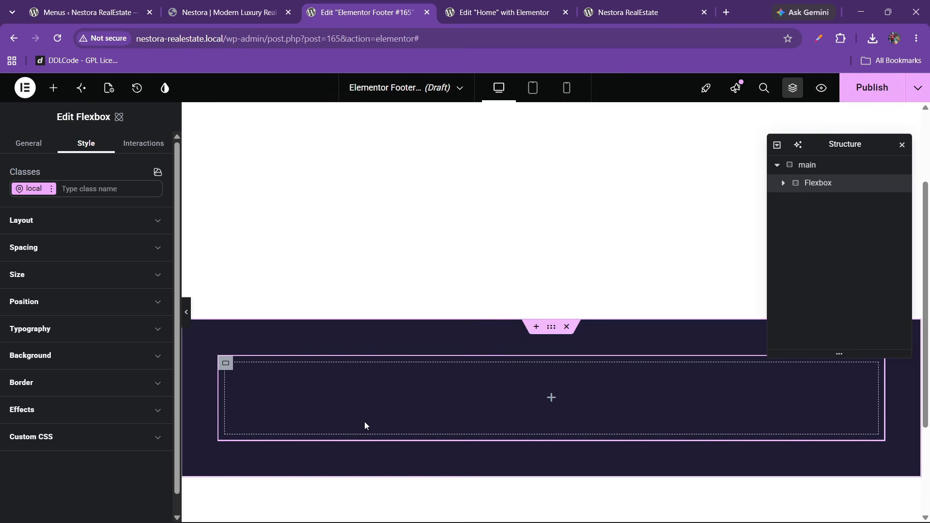
{"action": "double_click", "coordinate": [819, 188]}
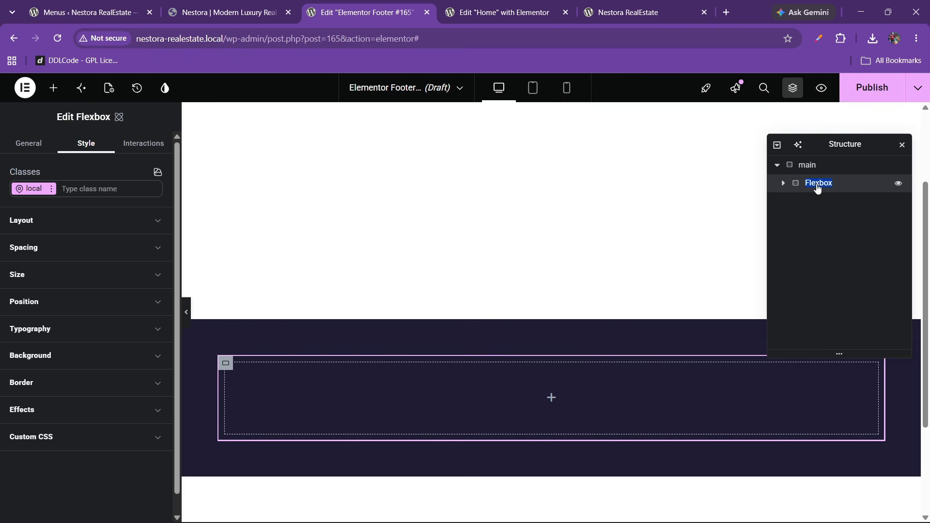
{"action": "left_click", "coordinate": [144, 240]}
{"action": "left_click", "coordinate": [33, 447]}
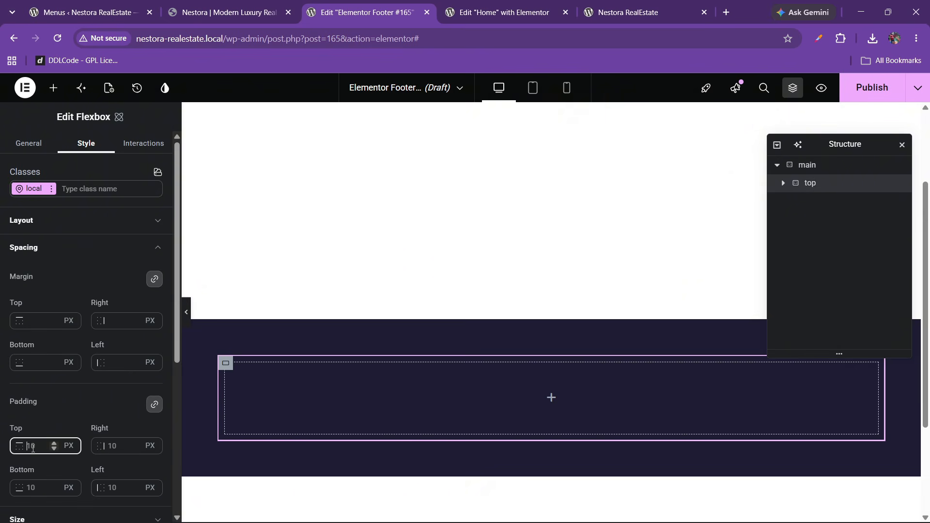
{"action": "left_click", "coordinate": [198, 11]}
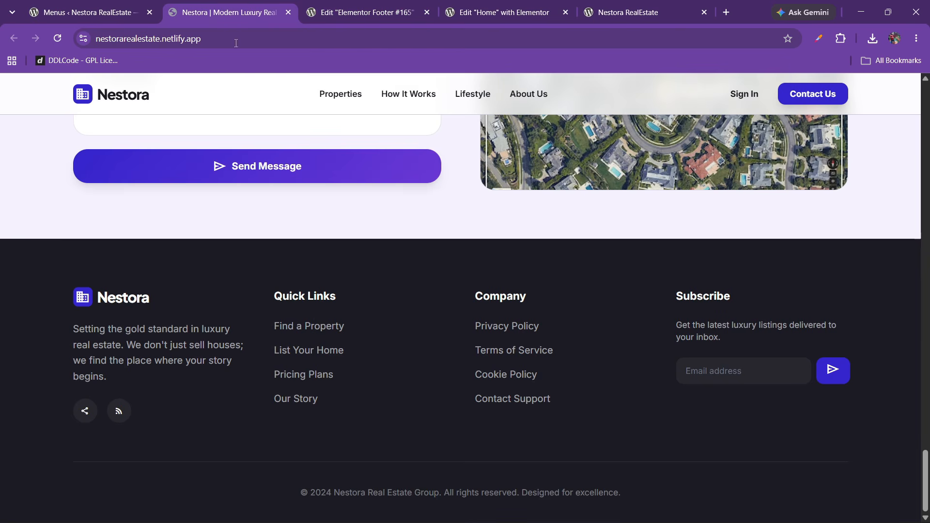
{"action": "left_click", "coordinate": [397, 6]}
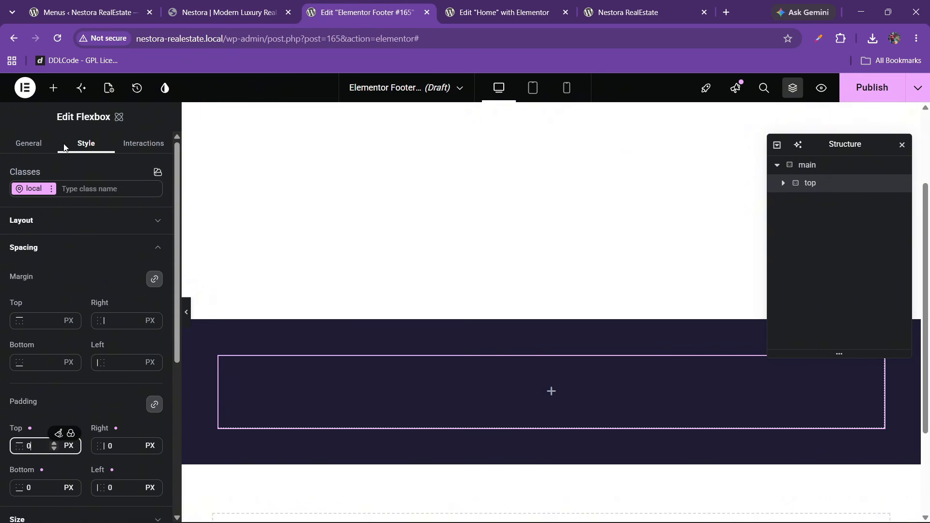
- Add a Flexbox named 1 inside the top container and set its padding to 0 px on all sides
{"action": "left_click", "coordinate": [54, 87]}
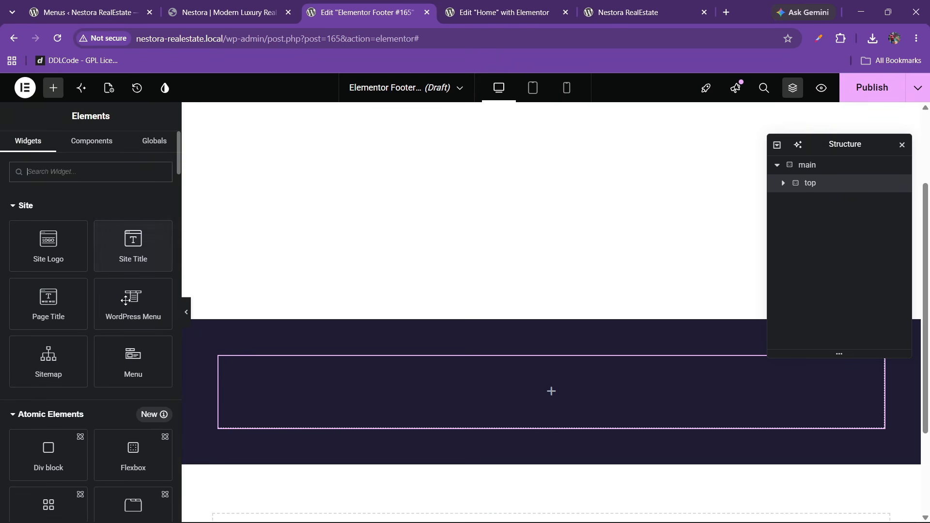
{"action": "left_click_drag", "start_coordinate": [117, 461], "coordinate": [302, 409]}
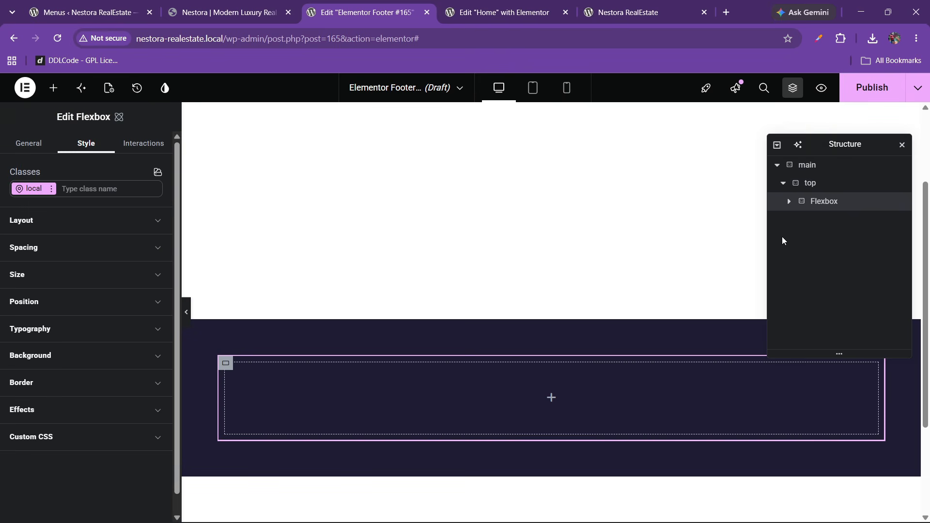
{"action": "left_click", "coordinate": [43, 250]}
{"action": "left_click", "coordinate": [36, 447]}
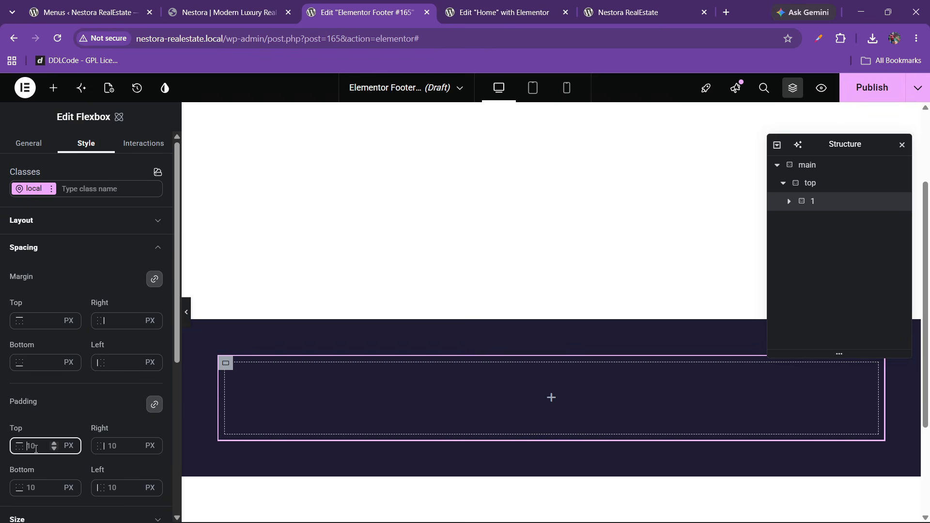
{"action": "type", "text": "0"}
- Duplicate container 1 inside the top container three times to make four equal columns
{"action": "right_click", "coordinate": [817, 204]}
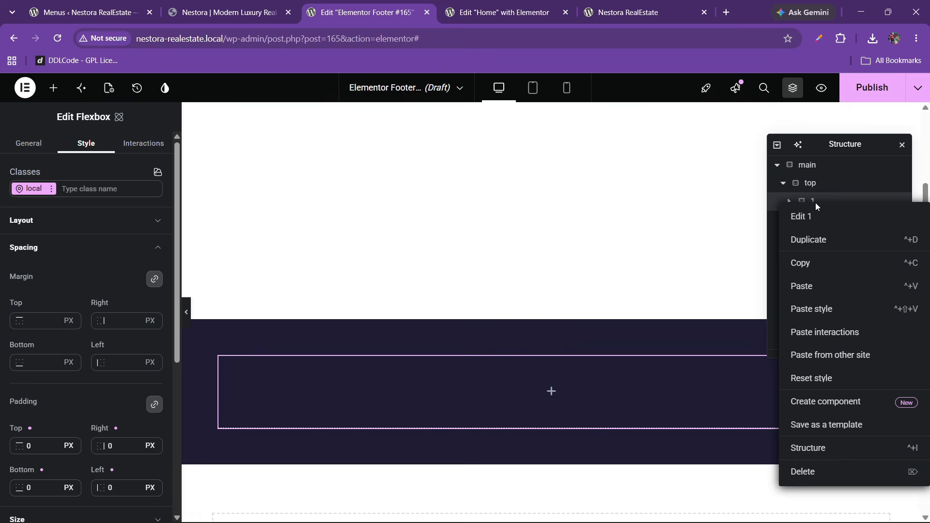
{"action": "left_click", "coordinate": [816, 238]}
{"action": "right_click", "coordinate": [814, 219]}
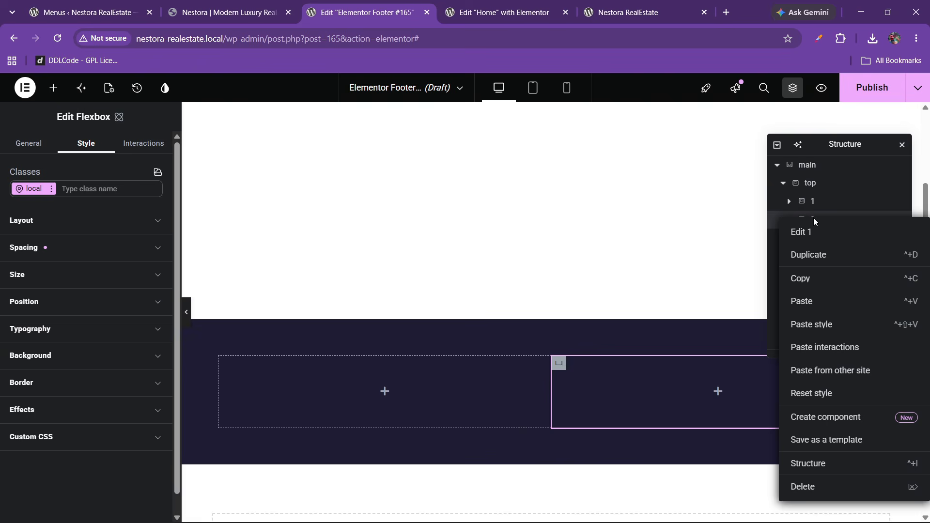
{"action": "left_click", "coordinate": [819, 255]}
{"action": "right_click", "coordinate": [817, 244]}
{"action": "left_click", "coordinate": [806, 273]}
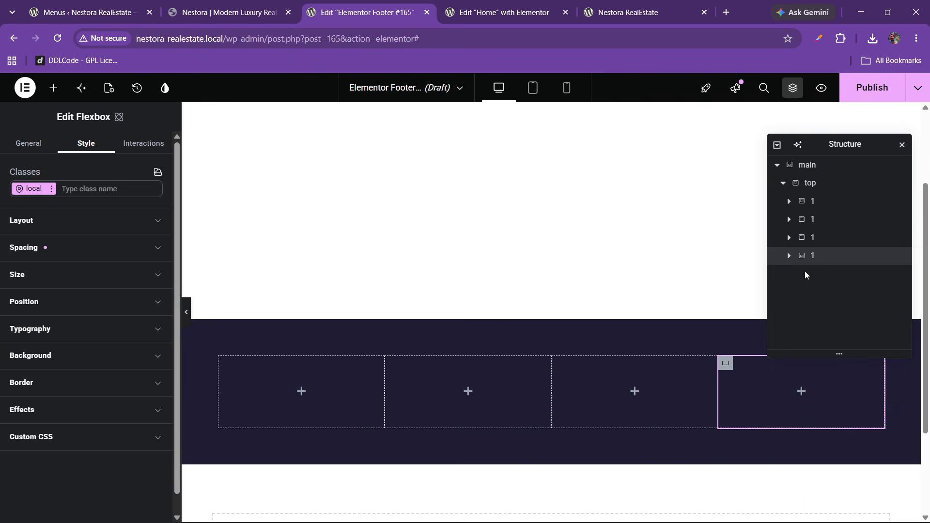
- Set the top container's content justification to space between and its item alignment to center, checking the reference footer
{"action": "left_click", "coordinate": [811, 183]}
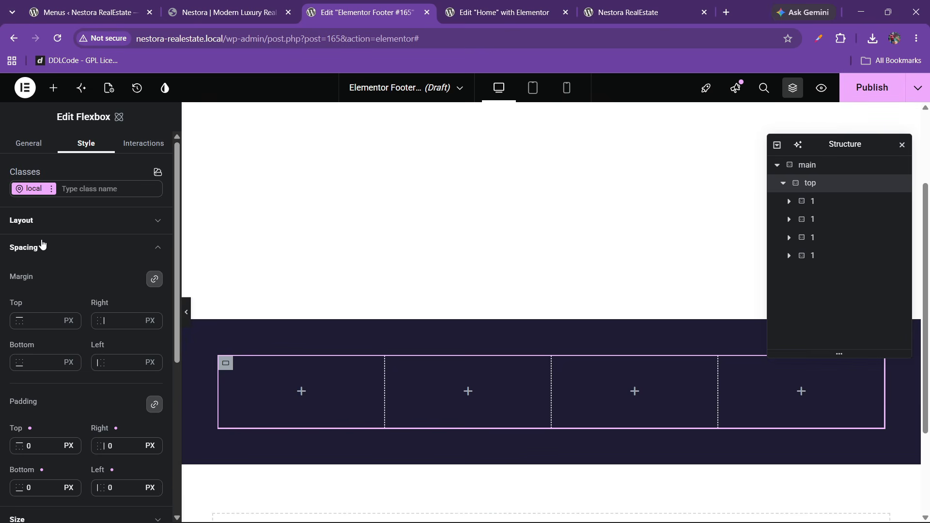
{"action": "left_click", "coordinate": [42, 227]}
{"action": "left_click", "coordinate": [98, 335]}
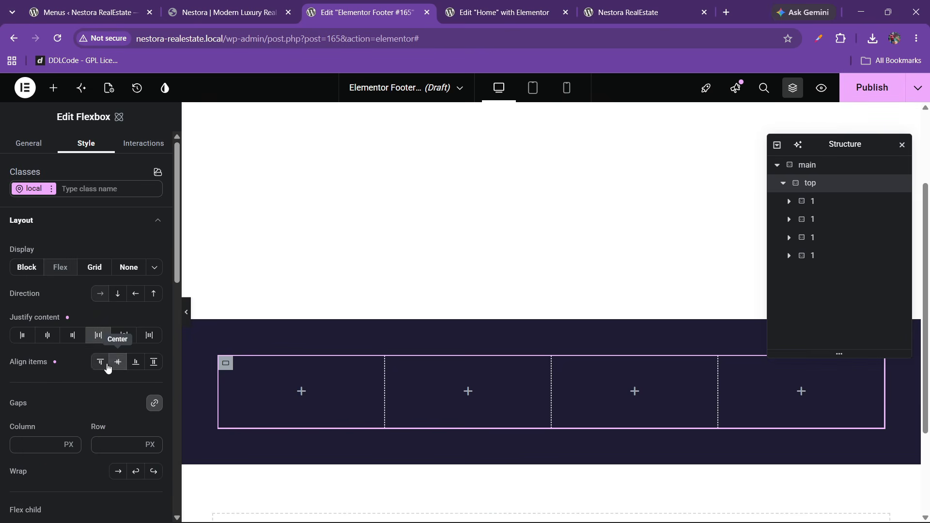
{"action": "left_click", "coordinate": [248, 6]}
{"action": "left_click", "coordinate": [407, 13]}
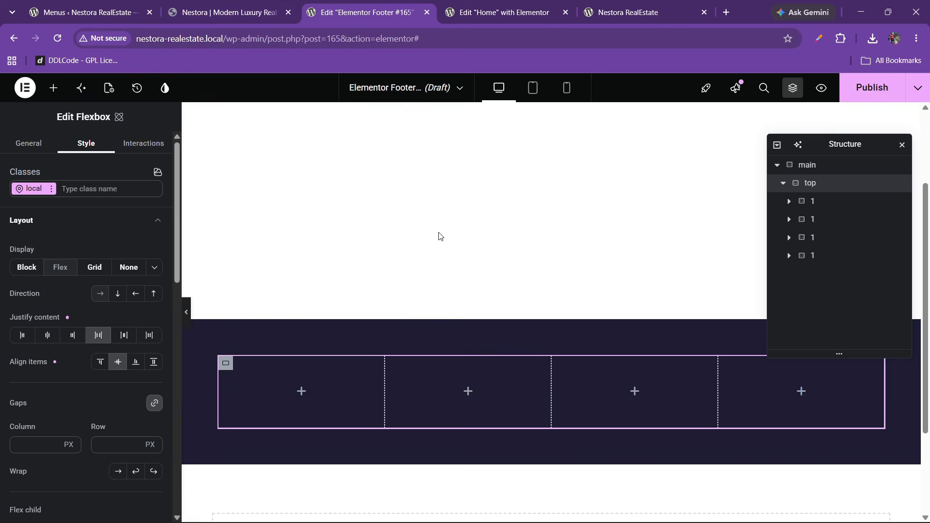
- Set the top container's linked column and row gaps to 20 px
{"action": "scroll", "coordinate": [89, 315], "scroll_direction": "down", "scroll_amount": 1}
{"action": "left_click", "coordinate": [96, 382]}
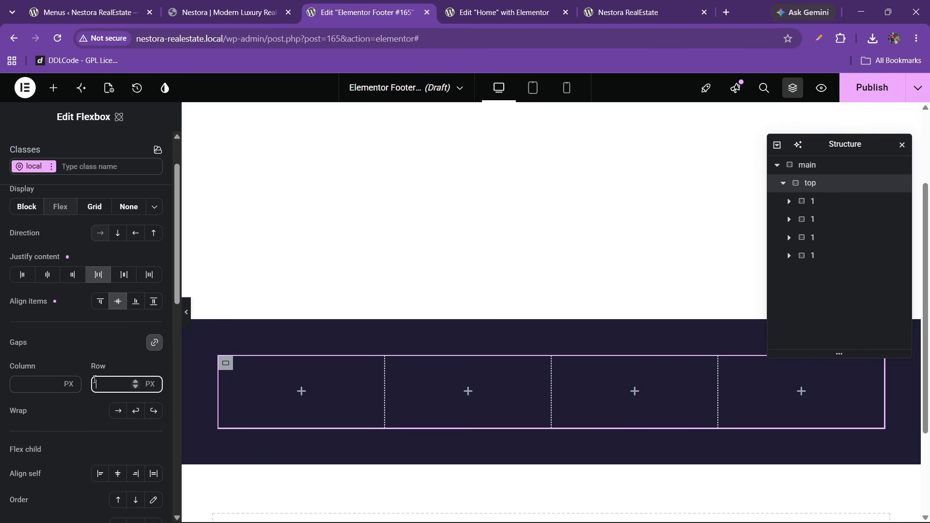
{"action": "type", "text": "20"}
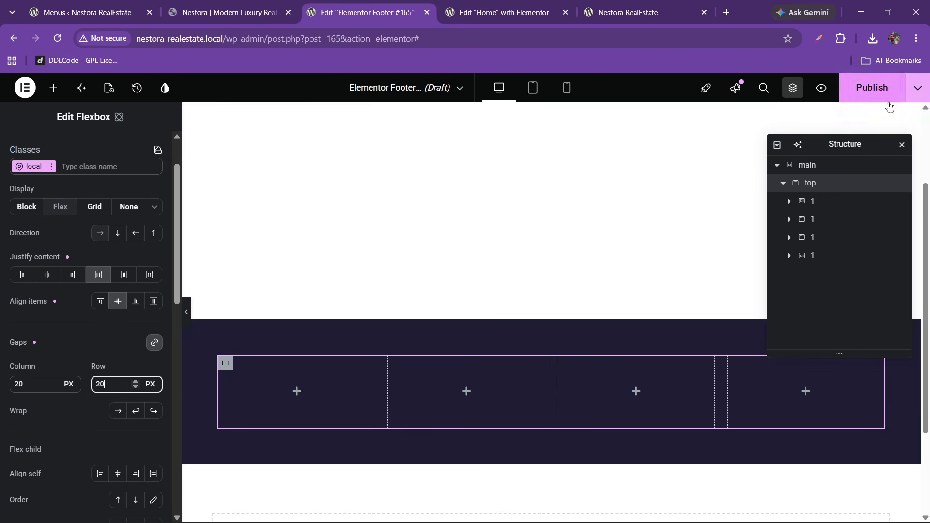
- Rename the three duplicated containers in the structure as 2, 3 and 4
{"action": "type", "text": "2"}
{"action": "key", "text": "Return"}
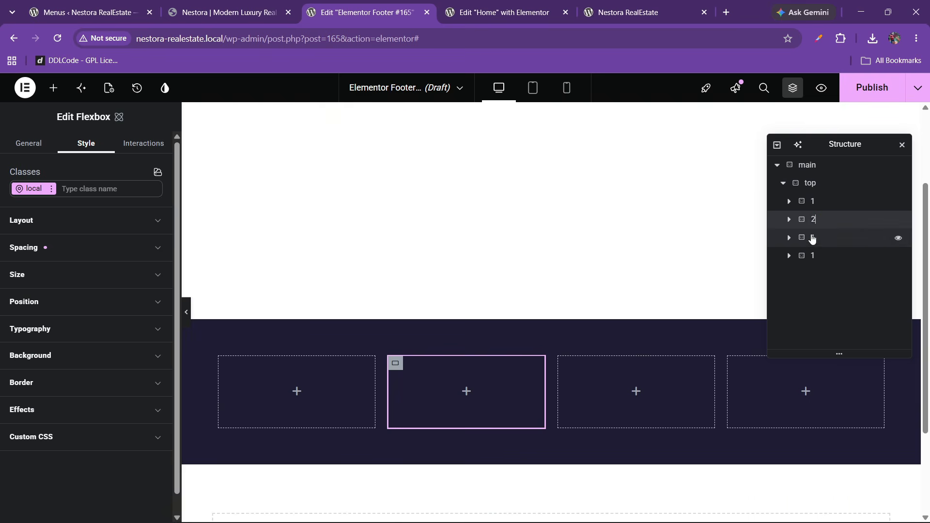
{"action": "type", "text": "3"}
{"action": "key", "text": "Return"}
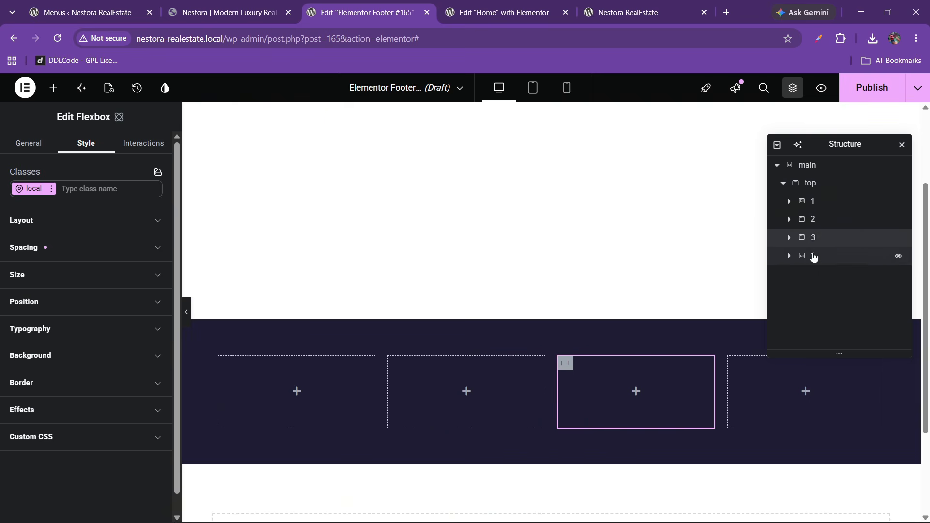
{"action": "double_click", "coordinate": [813, 257]}
{"action": "type", "text": "4"}
{"action": "key", "text": "Return"}
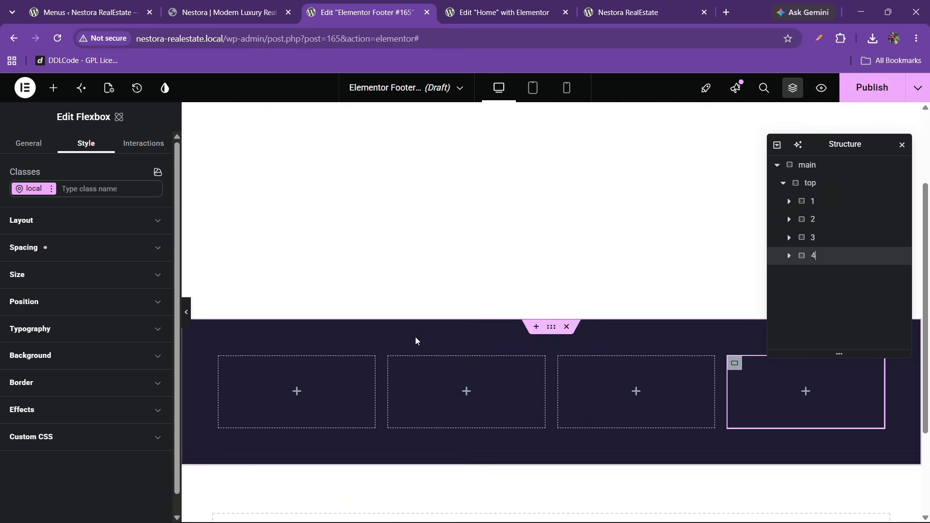
- Check the reference footer, add an Icon List widget to container 1 and delete all but its first item
{"action": "left_click", "coordinate": [240, 12]}
{"action": "left_click", "coordinate": [361, 13]}
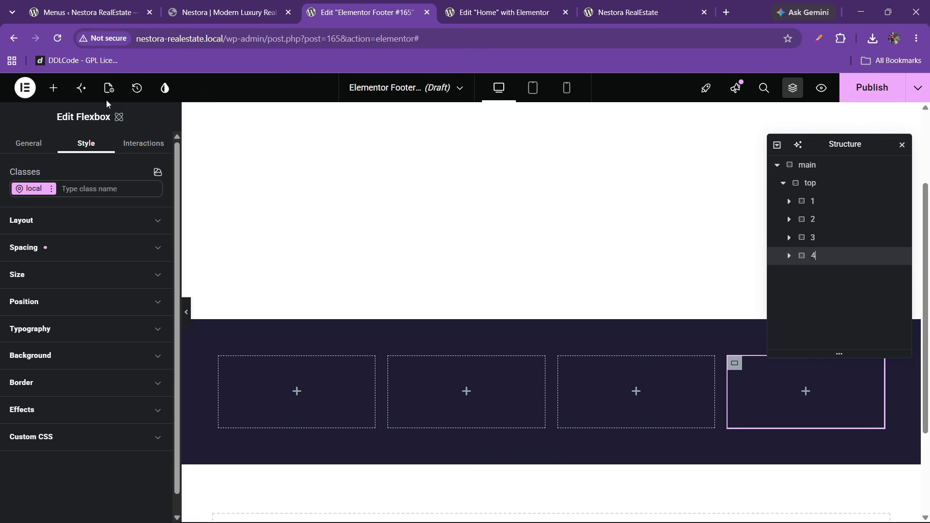
{"action": "left_click", "coordinate": [233, 12]}
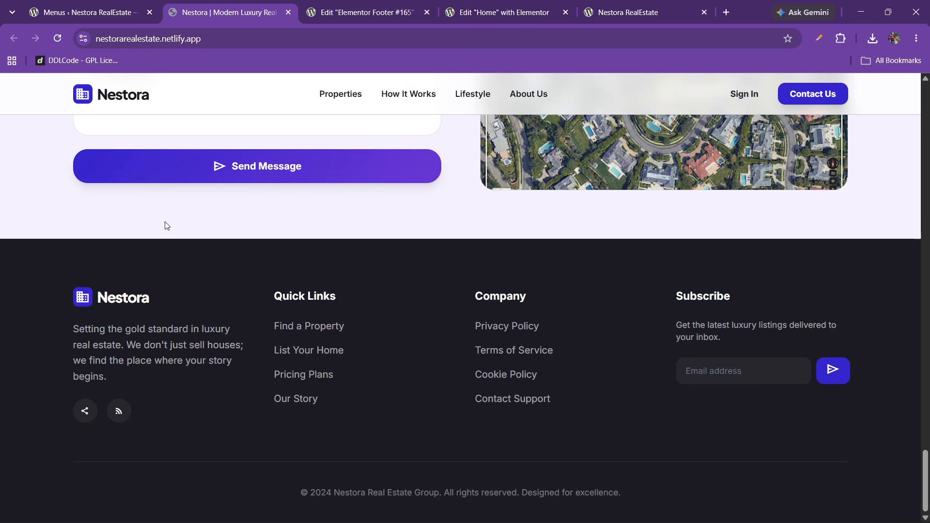
{"action": "left_click", "coordinate": [392, 10]}
{"action": "left_click", "coordinate": [53, 88]}
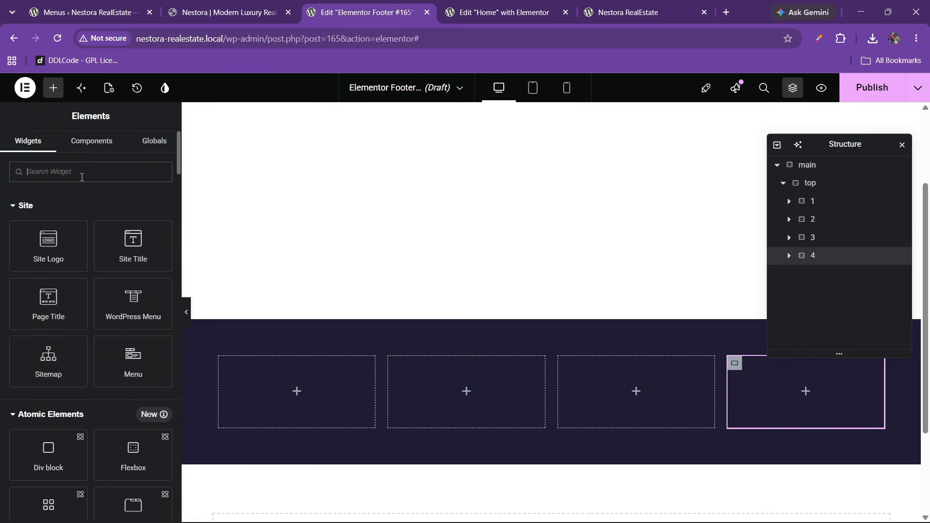
{"action": "type", "text": "icon list"}
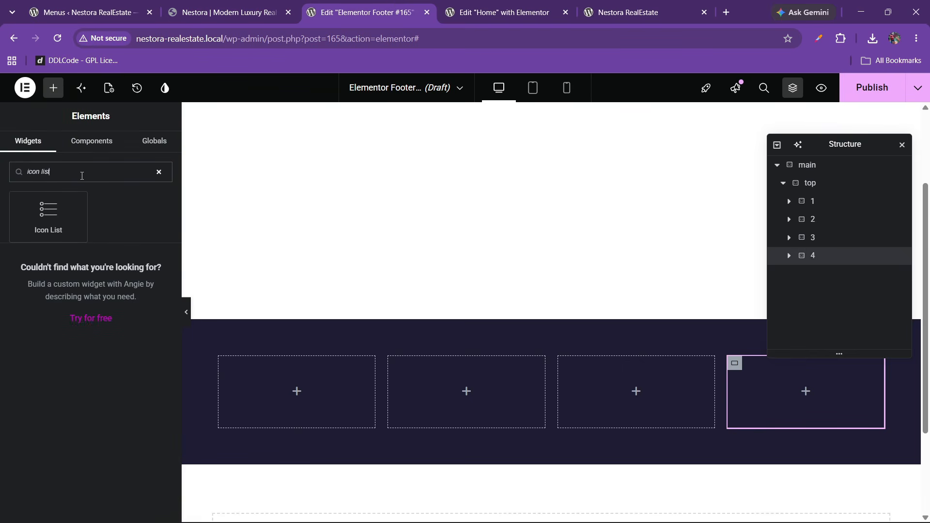
{"action": "left_click_drag", "start_coordinate": [59, 220], "coordinate": [262, 380]}
{"action": "left_click", "coordinate": [158, 294]}
{"action": "left_click", "coordinate": [157, 294]}
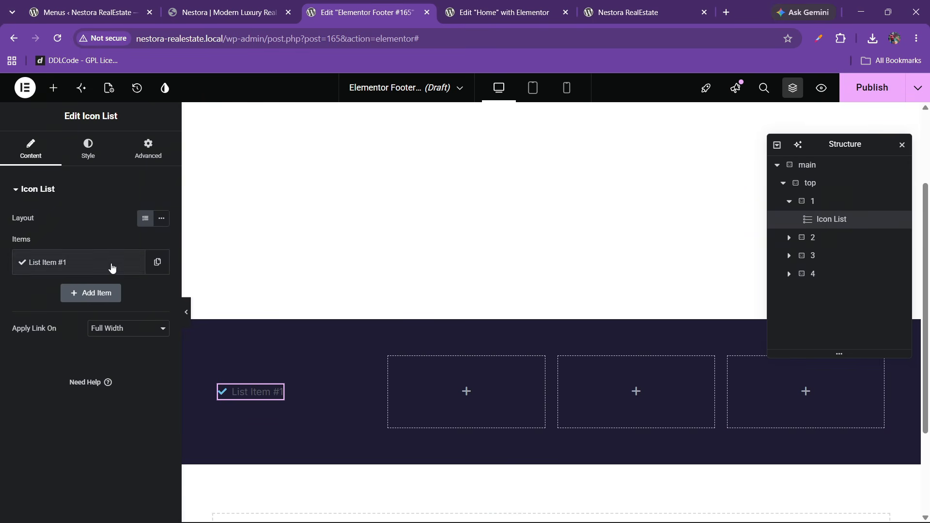
- Replace the list item's check icon with the outlined Building icon from the icon library
{"action": "left_click", "coordinate": [112, 264]}
{"action": "left_click", "coordinate": [91, 364]}
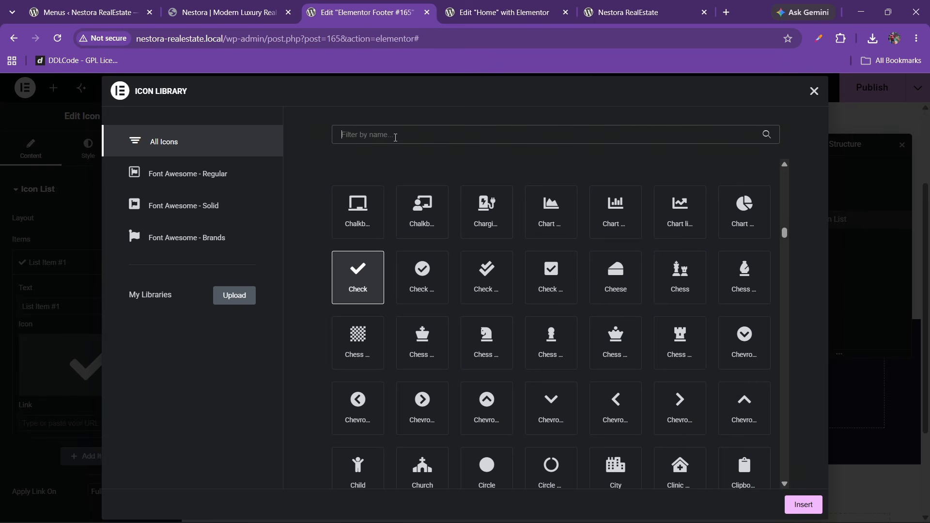
{"action": "left_click", "coordinate": [396, 135]}
{"action": "type", "text": "buil"}
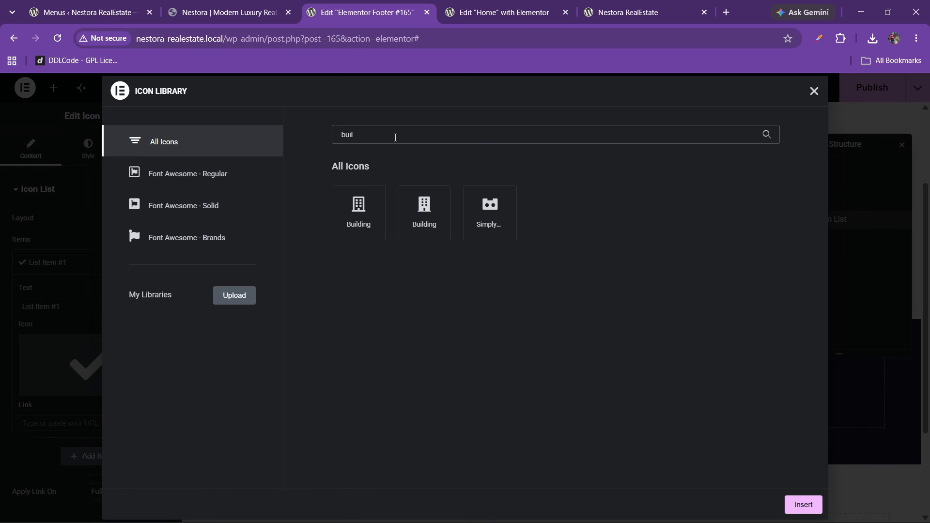
{"action": "left_click", "coordinate": [372, 217]}
{"action": "left_click", "coordinate": [801, 505]}
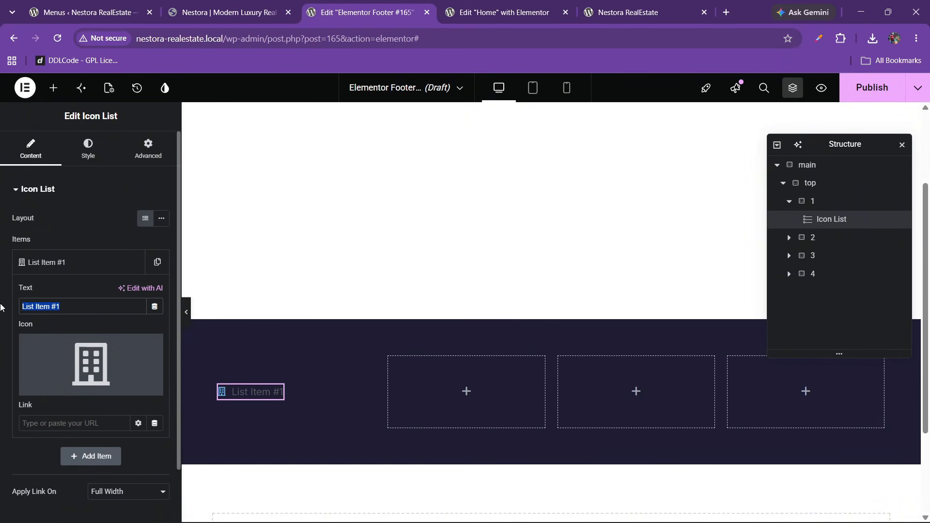
- Set the list item's text to Nestora and link it to the dynamic Site URL
{"action": "type", "text": "Nestora"}
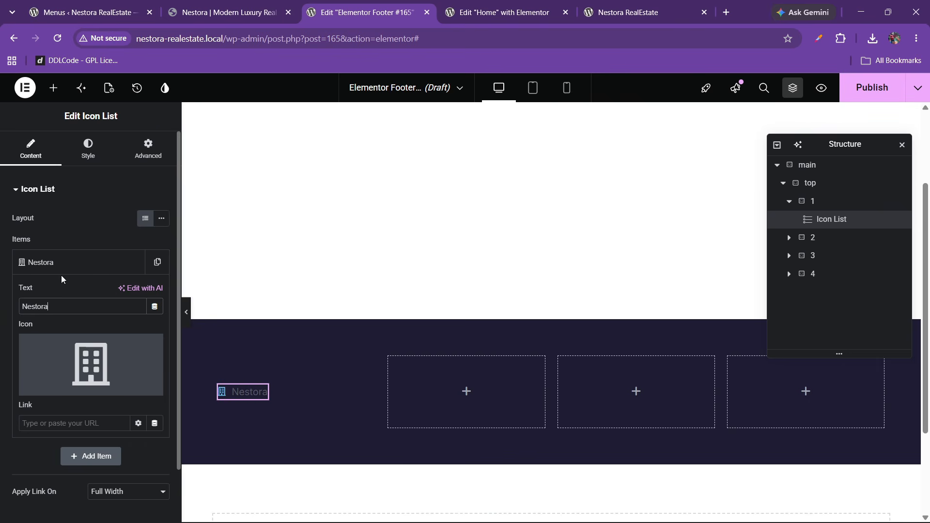
{"action": "left_click", "coordinate": [70, 266]}
{"action": "left_click", "coordinate": [71, 266]}
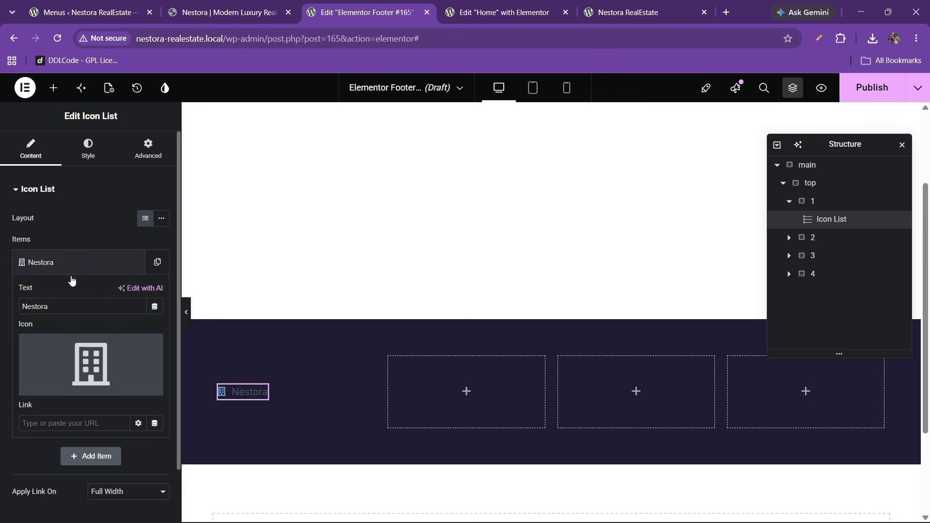
{"action": "left_click", "coordinate": [155, 424]}
{"action": "left_click", "coordinate": [43, 341]}
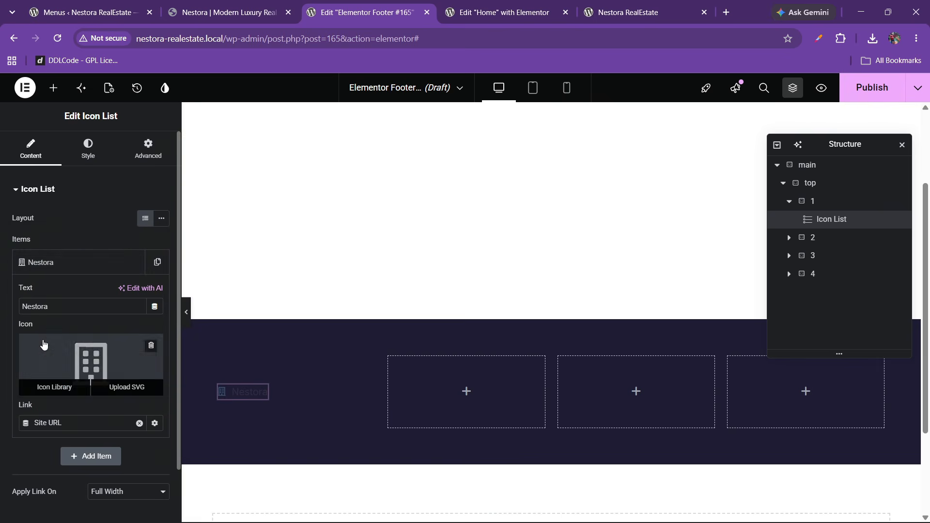
- Give the list icon the dark blue global color and a size of 26 px, comparing it with the reference footer
{"action": "left_click", "coordinate": [86, 154]}
{"action": "left_click", "coordinate": [38, 333]}
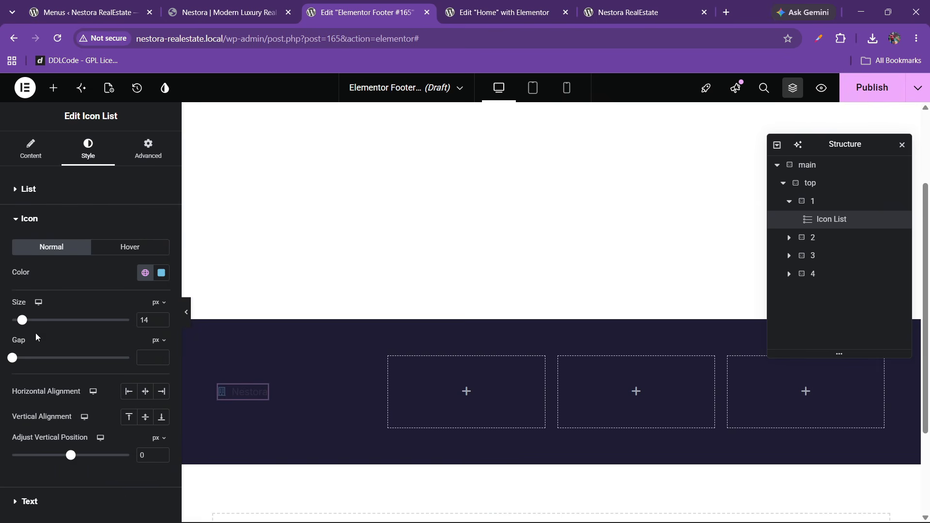
{"action": "left_click", "coordinate": [145, 272]}
{"action": "left_click", "coordinate": [58, 379]}
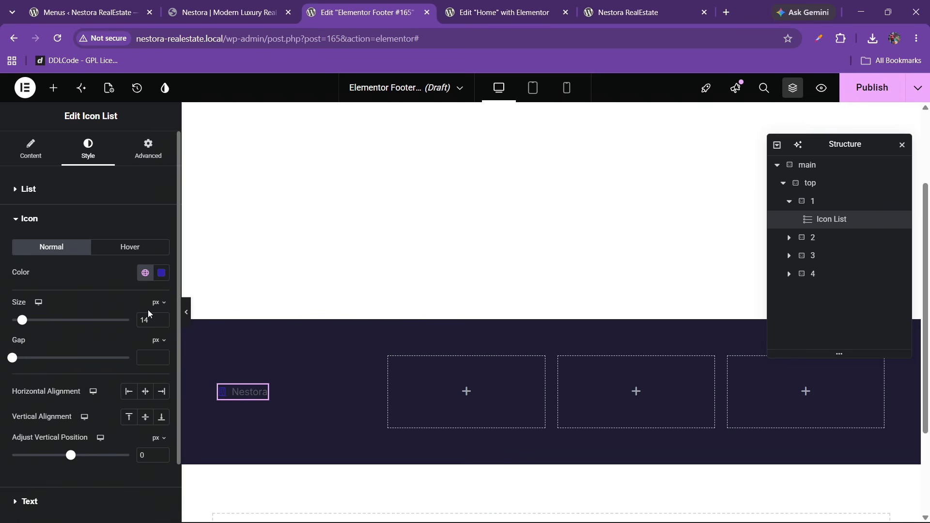
{"action": "left_click", "coordinate": [161, 317]}
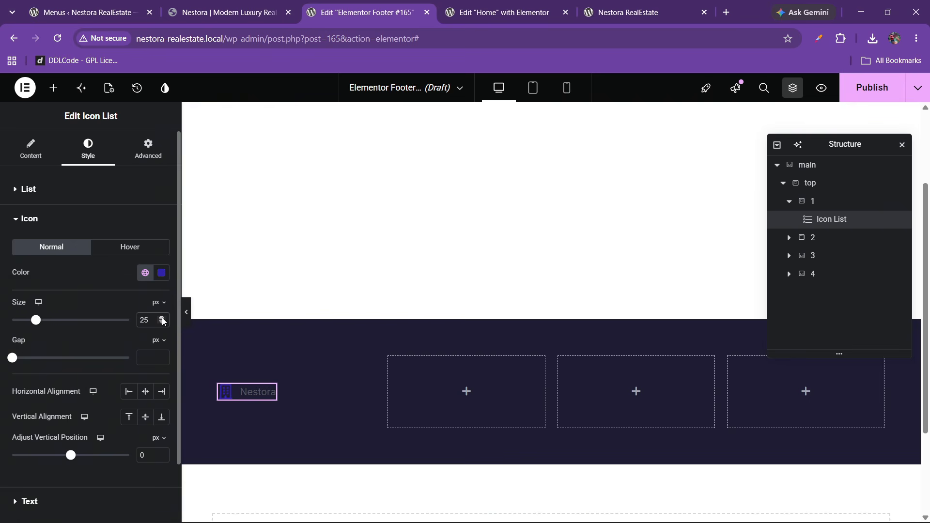
{"action": "left_click", "coordinate": [162, 318]}
{"action": "left_click", "coordinate": [254, 4]}
{"action": "left_click", "coordinate": [339, 4]}
- Set the list icon's color to #FFFFFF
{"action": "left_click", "coordinate": [35, 194]}
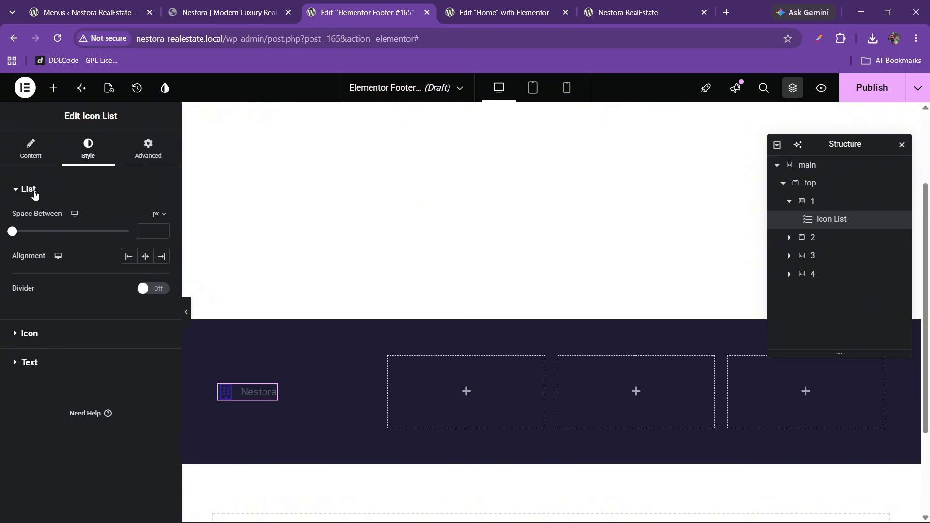
{"action": "left_click", "coordinate": [33, 158]}
{"action": "left_click", "coordinate": [88, 148]}
{"action": "left_click", "coordinate": [54, 335]}
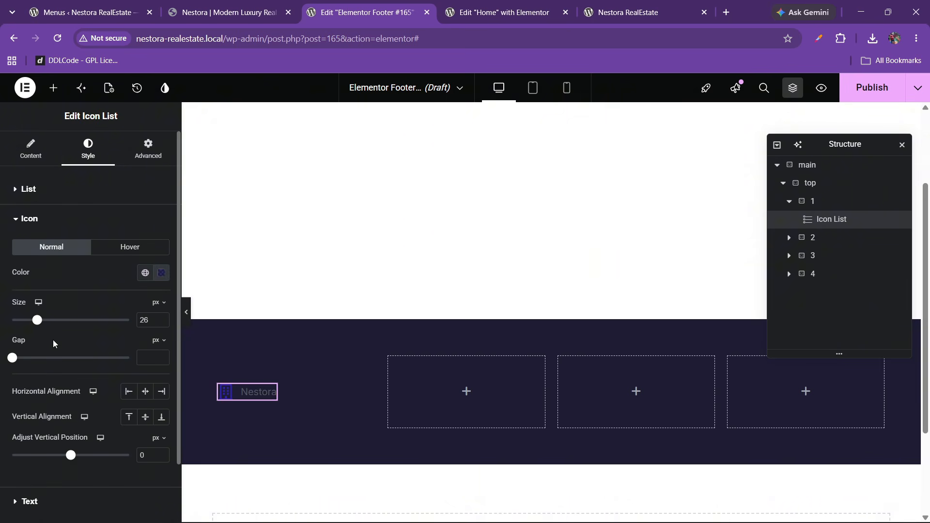
{"action": "left_click", "coordinate": [161, 274]}
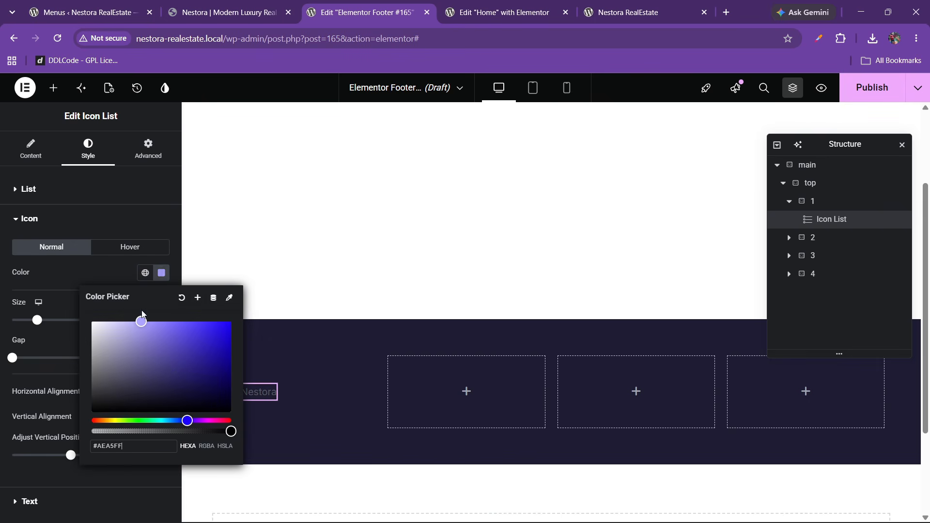
{"action": "left_click", "coordinate": [91, 268]}
{"action": "left_click", "coordinate": [162, 273]}
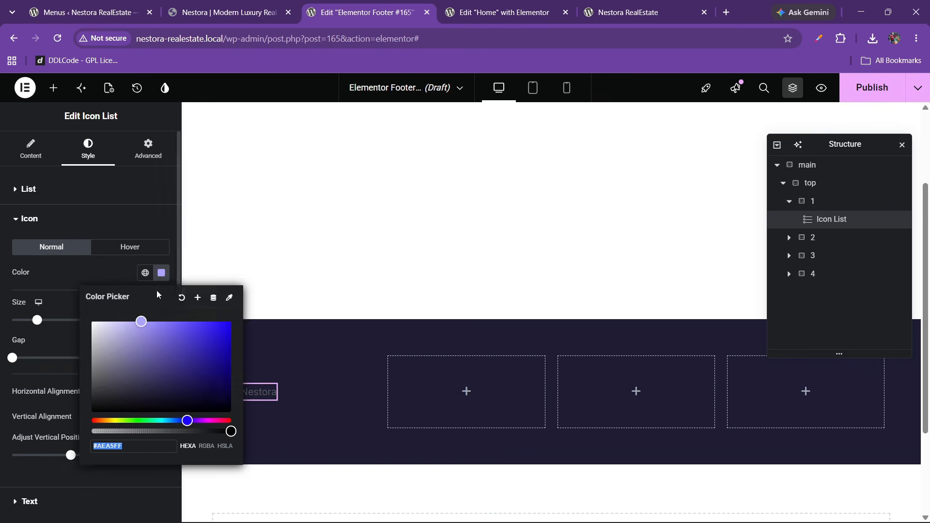
{"action": "type", "text": "#FFFFFF"}
{"action": "left_click", "coordinate": [110, 280]}
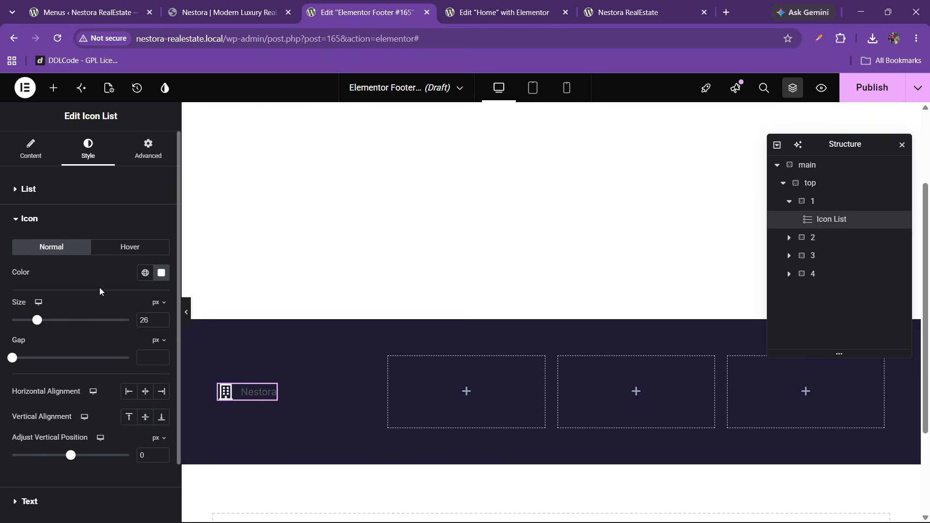
- Set the Icon List's text color to #FFFFFF
{"action": "scroll", "coordinate": [75, 284], "scroll_direction": "down", "scroll_amount": 2}
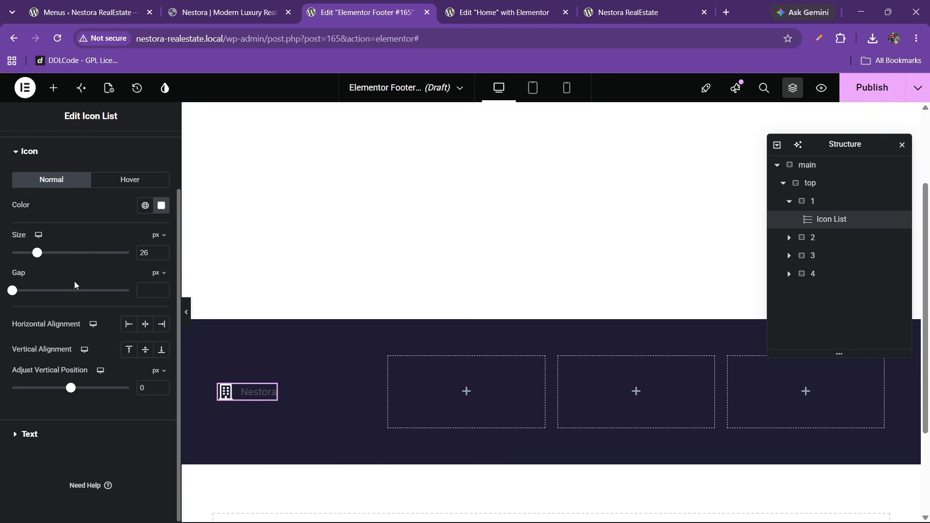
{"action": "left_click", "coordinate": [49, 431]}
{"action": "left_click", "coordinate": [161, 354]}
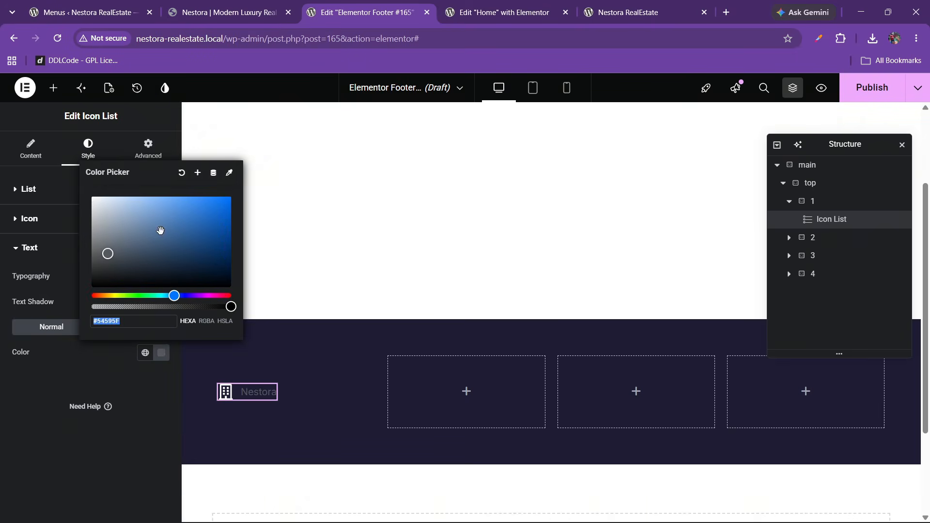
{"action": "type", "text": "#FFFFFF"}
{"action": "left_click", "coordinate": [29, 353]}
- Set the Icon List text's typography to a size of 25 px and weight 600 (Semi Bold)
{"action": "left_click", "coordinate": [161, 279]}
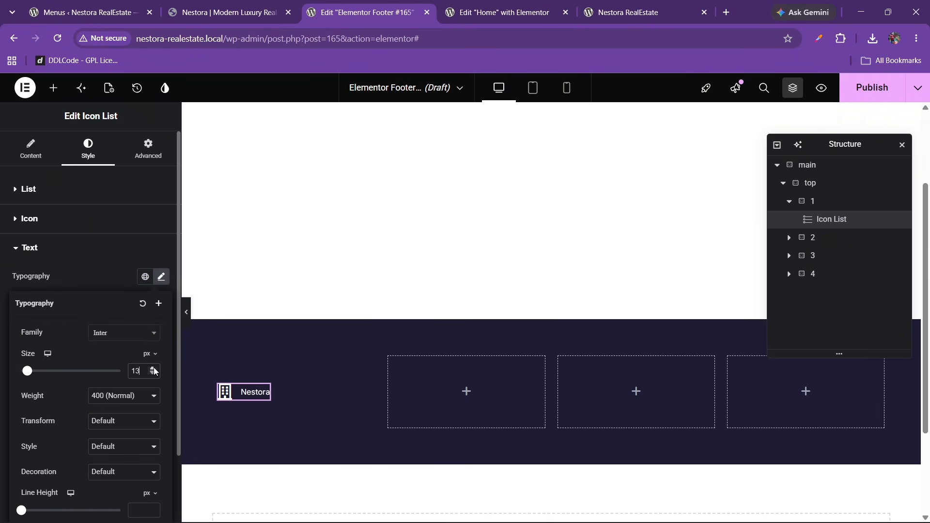
{"action": "left_click_drag", "start_coordinate": [155, 372], "coordinate": [156, 371]}
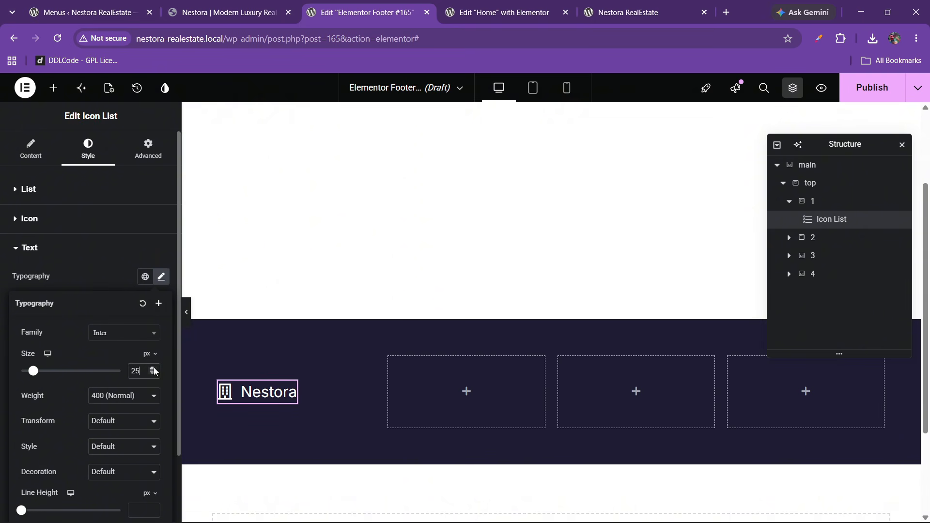
{"action": "left_click", "coordinate": [111, 398]}
{"action": "left_click", "coordinate": [104, 294]}
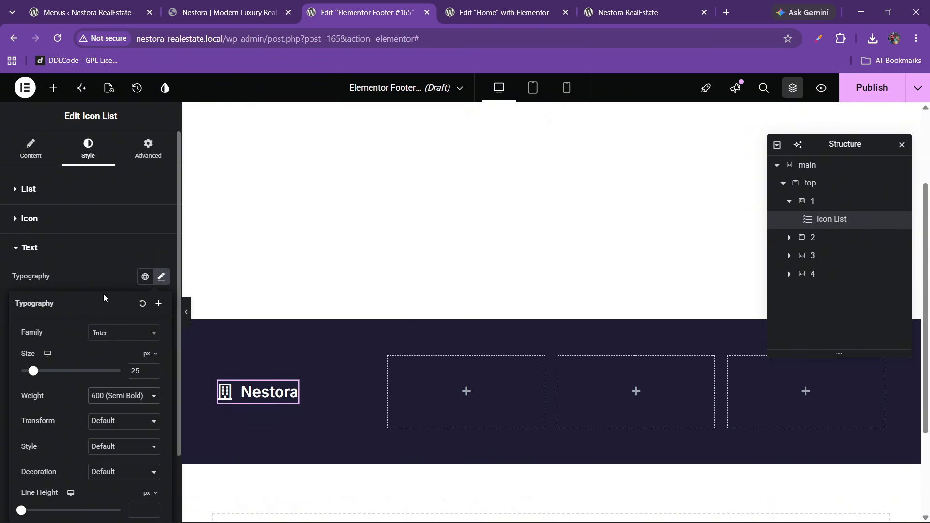
- Compare column 1 of the footer with the reference site's footer and look through the available widgets
{"action": "left_click", "coordinate": [174, 8]}
{"action": "left_click", "coordinate": [364, 12]}
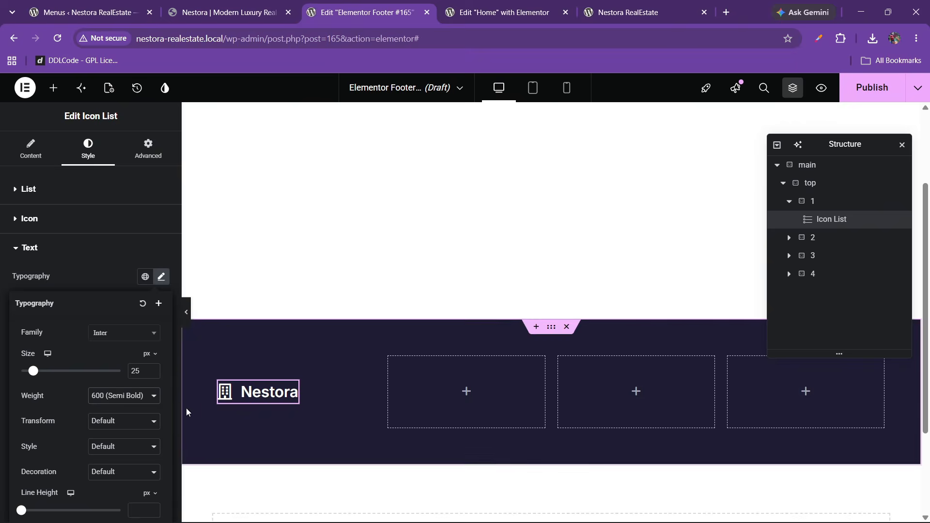
{"action": "left_click", "coordinate": [243, 14]}
{"action": "left_click", "coordinate": [364, 12]}
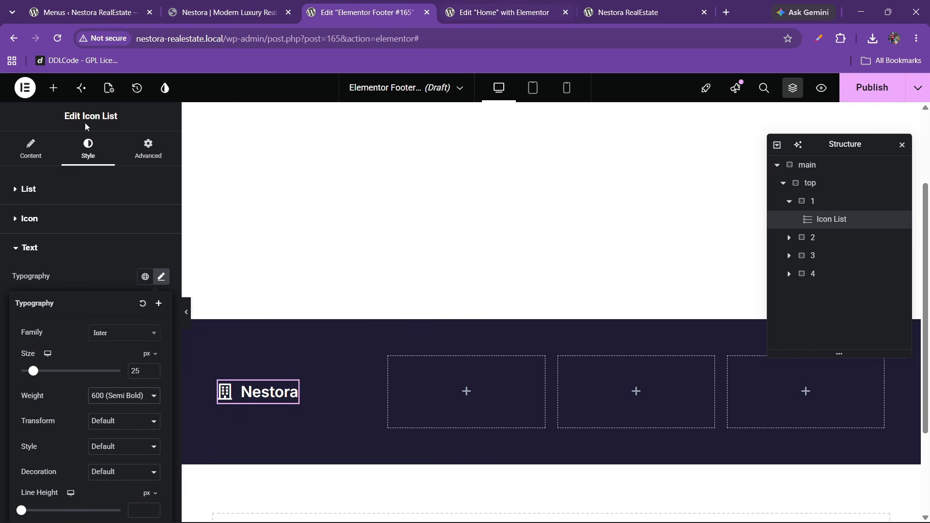
{"action": "left_click", "coordinate": [54, 88]}
{"action": "scroll", "coordinate": [55, 320], "scroll_direction": "down", "scroll_amount": 5}
{"action": "scroll", "coordinate": [63, 342], "scroll_direction": "up", "scroll_amount": 2}
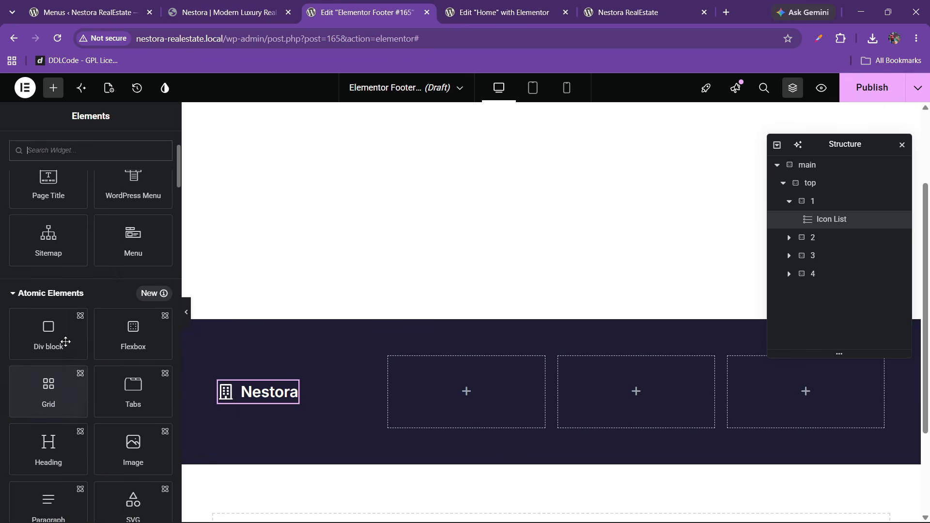
{"action": "scroll", "coordinate": [63, 342], "scroll_direction": "down", "scroll_amount": 1}
- Copy the "Have questions about a property or our services?" paragraph from the Home page and paste it below the Nestora logo in footer column 1
{"action": "left_click", "coordinate": [533, 5]}
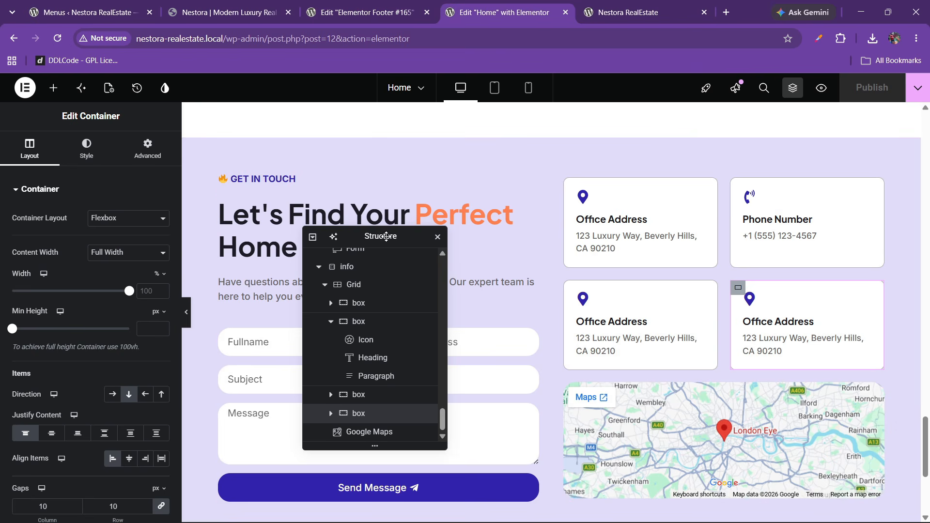
{"action": "left_click_drag", "start_coordinate": [387, 237], "coordinate": [496, 233]}
{"action": "right_click", "coordinate": [294, 297]}
{"action": "key", "text": "Escape"}
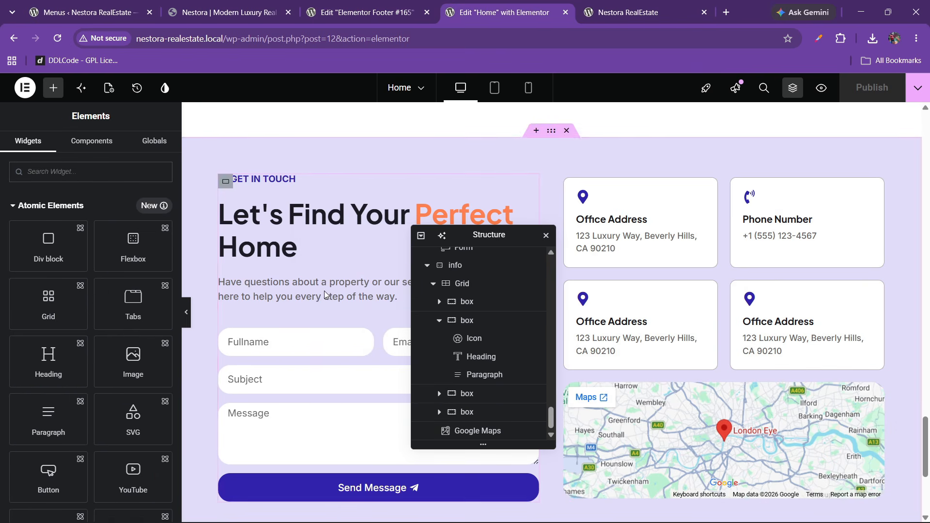
{"action": "left_click", "coordinate": [364, 12]}
{"action": "right_click", "coordinate": [258, 401]}
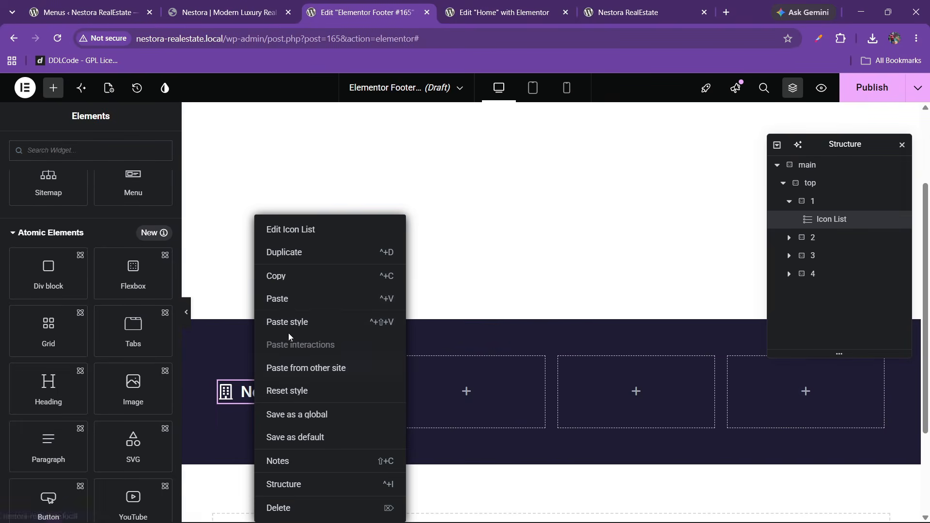
{"action": "left_click", "coordinate": [276, 297]}
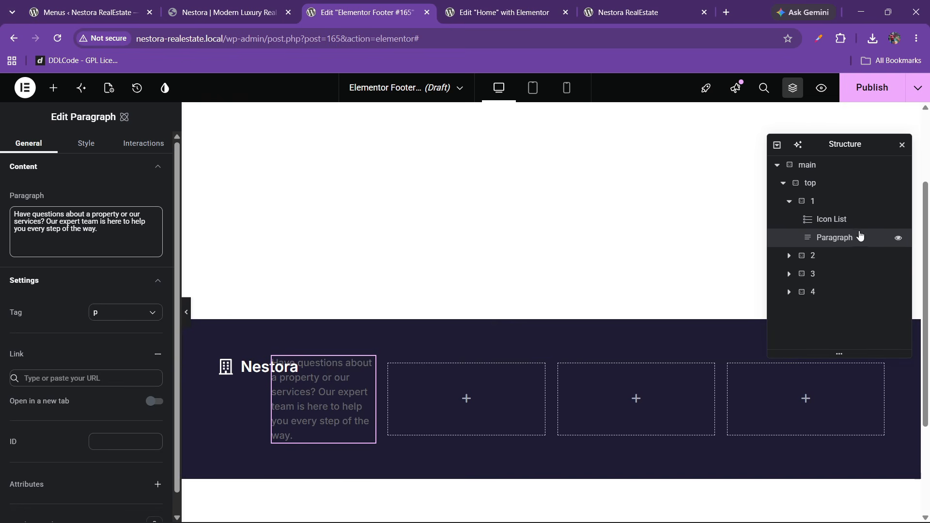
- Lay out the column 1 flexbox vertically, with content justified to center, items aligned to start and a 20 px row gap
{"action": "left_click", "coordinate": [828, 209]}
{"action": "left_click", "coordinate": [36, 222]}
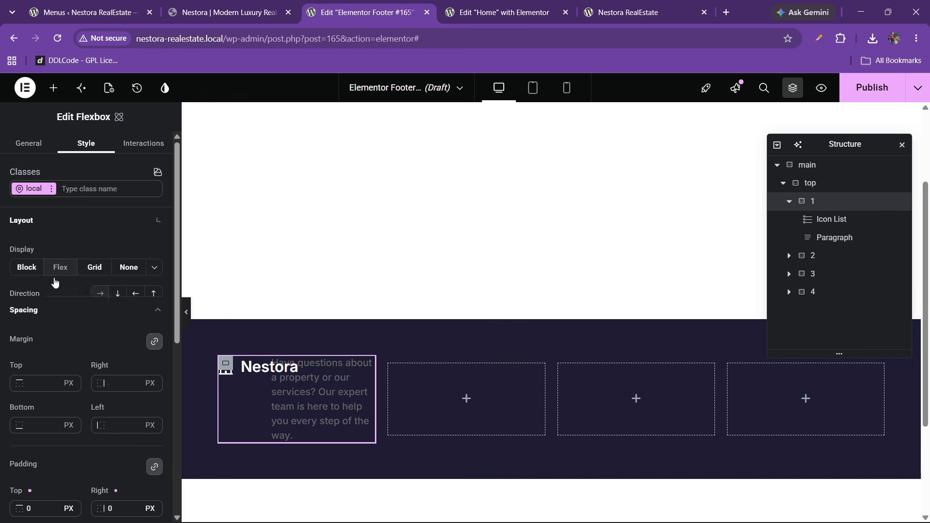
{"action": "left_click", "coordinate": [118, 293]}
{"action": "left_click", "coordinate": [48, 336]}
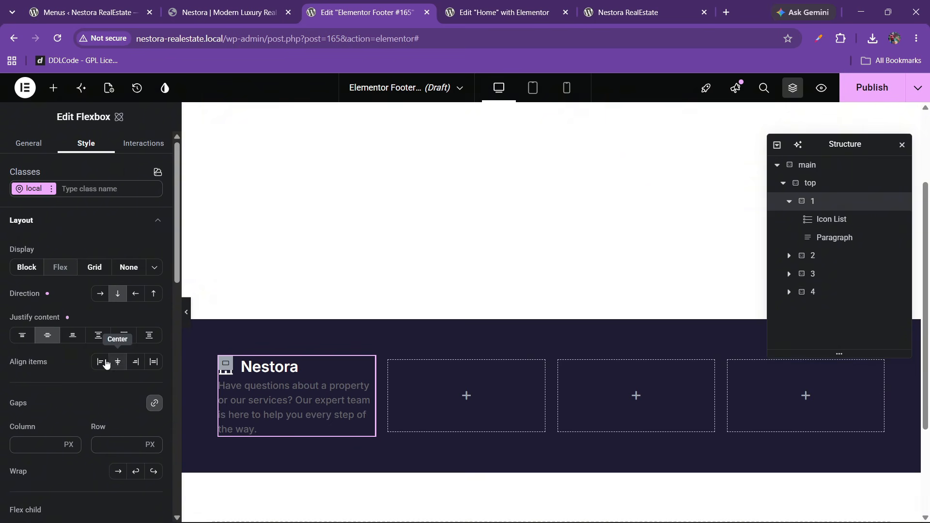
{"action": "left_click", "coordinate": [100, 361]}
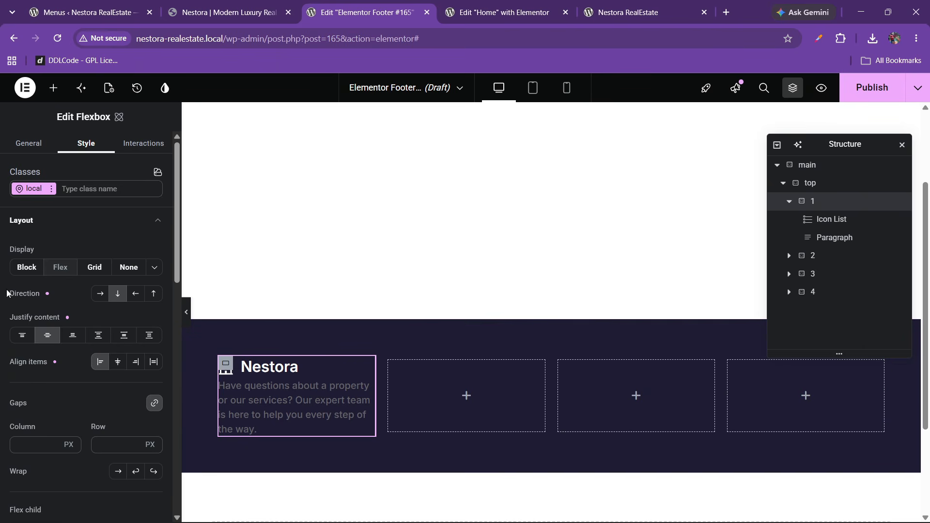
{"action": "left_click", "coordinate": [111, 445]}
{"action": "type", "text": "20"}
- Give the column 1 paragraph the light gray text color #d2d2d2 and a font size of 15 px
{"action": "left_click", "coordinate": [274, 399]}
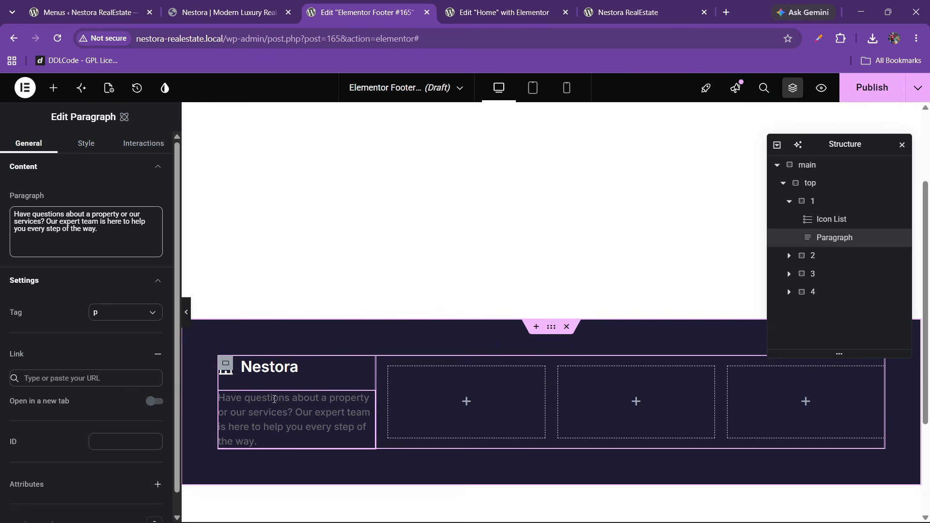
{"action": "left_click", "coordinate": [86, 143]}
{"action": "left_click", "coordinate": [50, 334]}
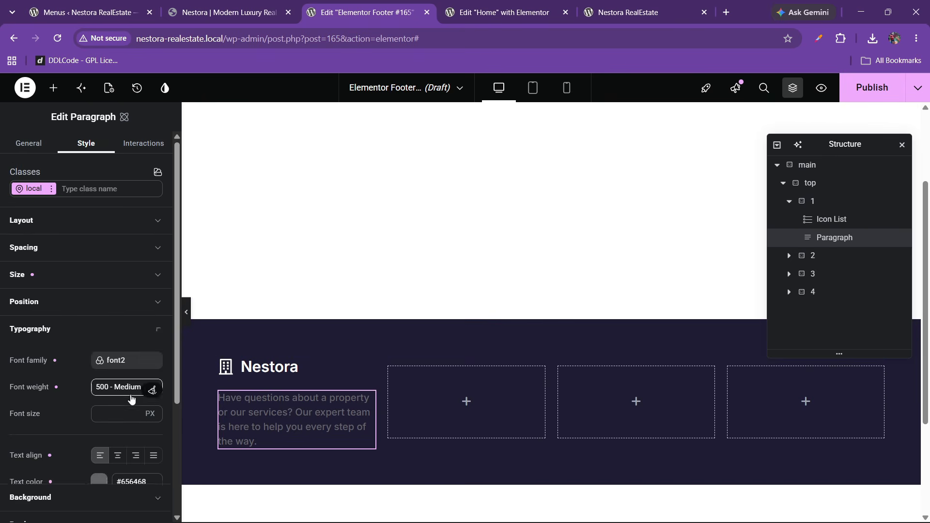
{"action": "left_click", "coordinate": [101, 480]}
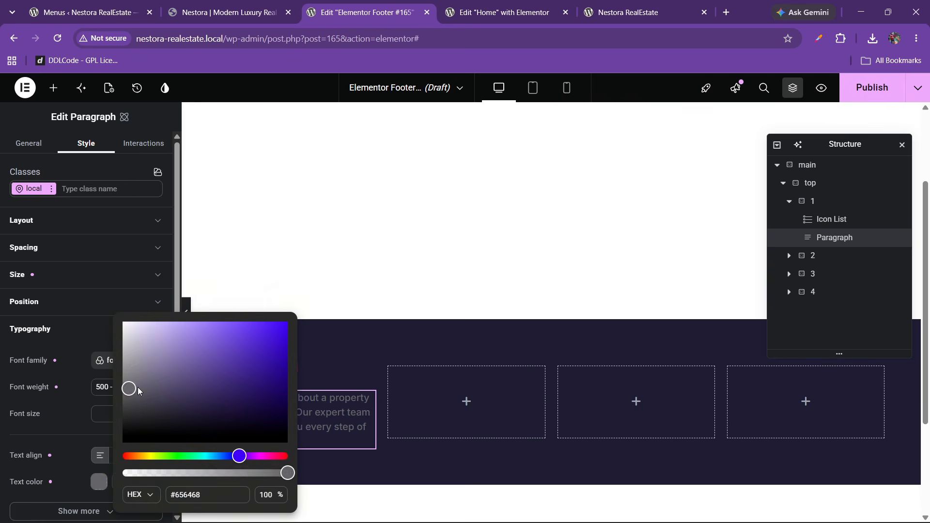
{"action": "left_click_drag", "start_coordinate": [128, 386], "coordinate": [120, 346]}
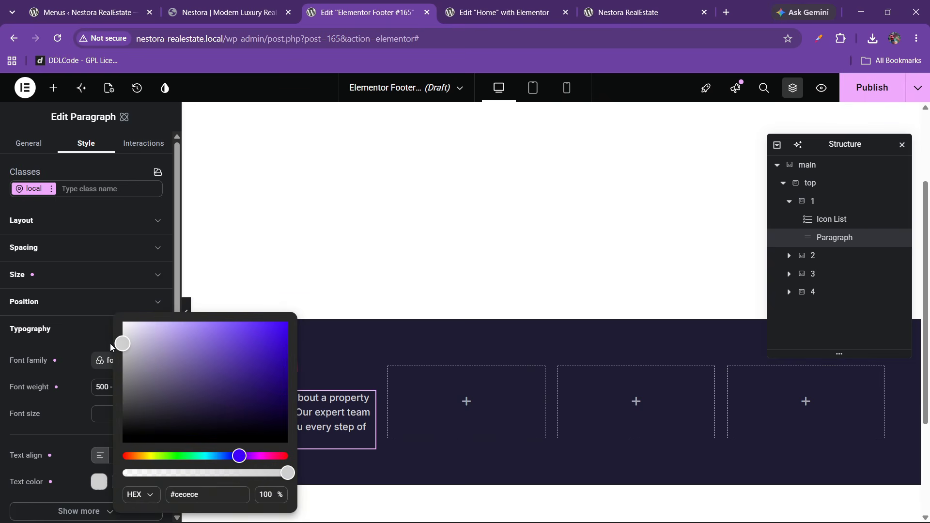
{"action": "left_click", "coordinate": [73, 360]}
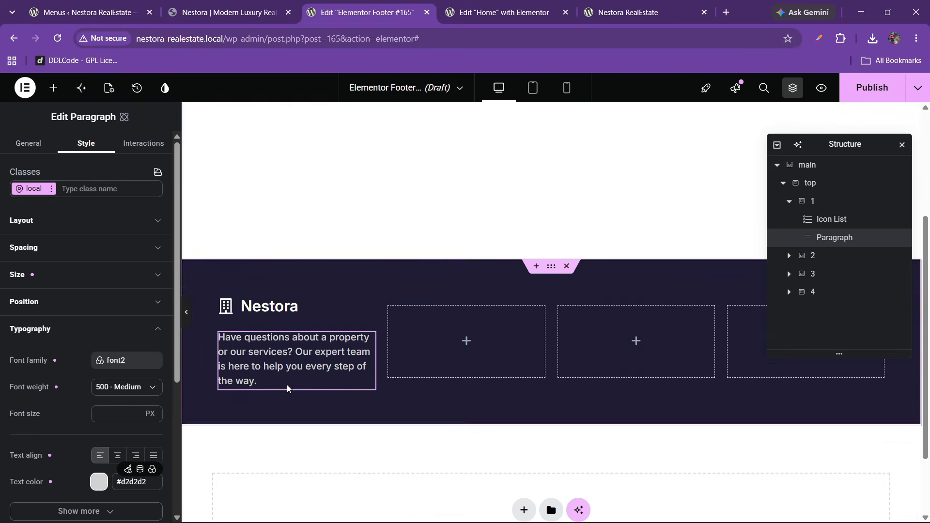
{"action": "left_click", "coordinate": [107, 412]}
{"action": "type", "text": "15"}
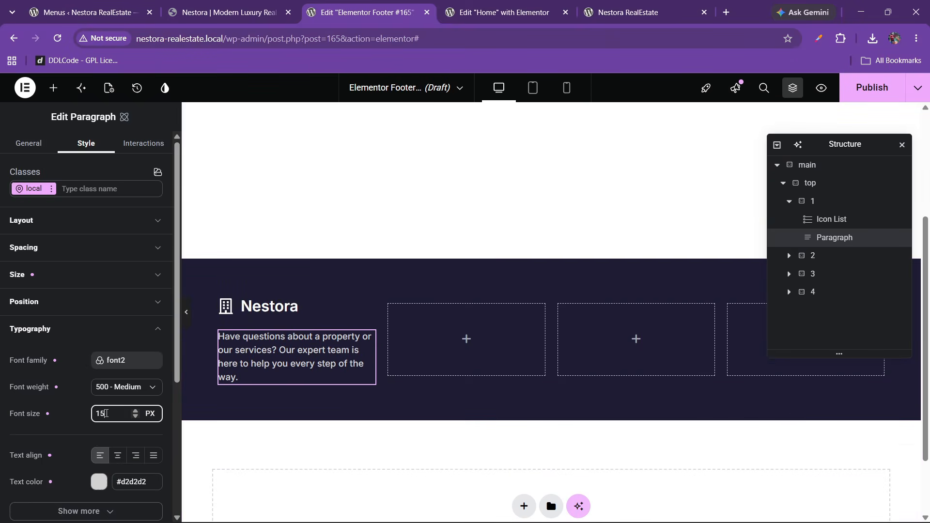
- Check the reference footer and add a Social Icons widget below the paragraph in column 1
{"action": "left_click", "coordinate": [228, 12]}
{"action": "left_click", "coordinate": [361, 12]}
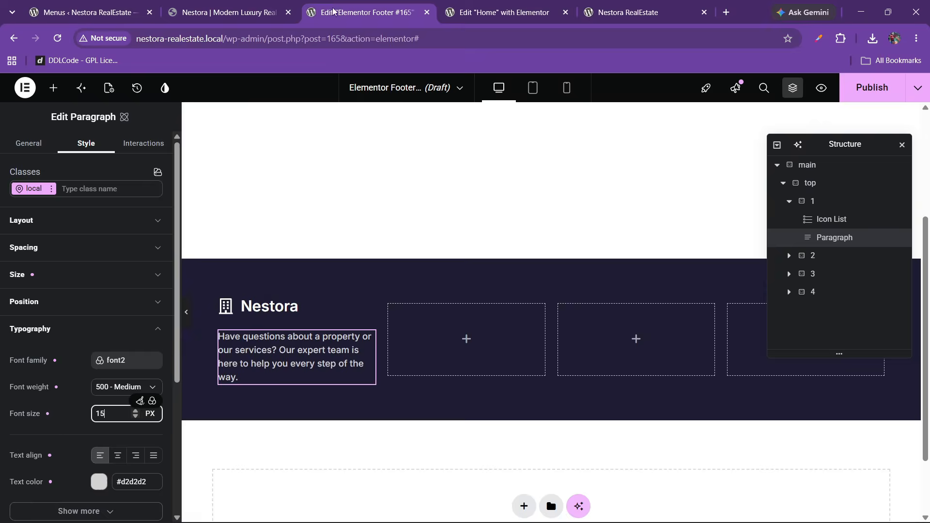
{"action": "left_click", "coordinate": [52, 89]}
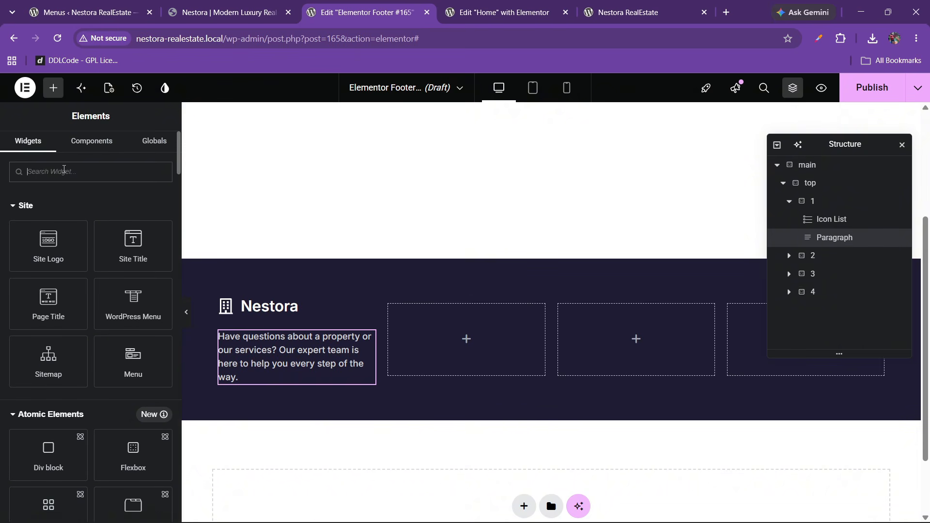
{"action": "type", "text": "social"}
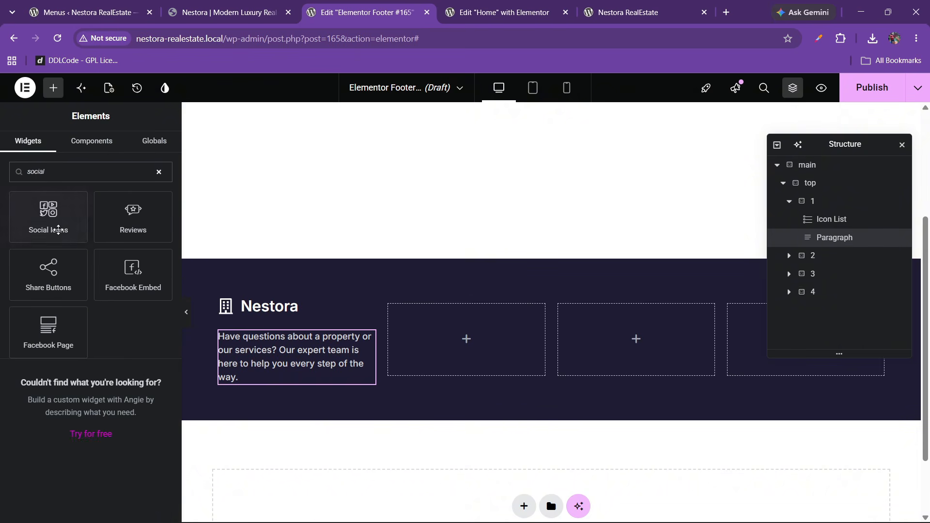
{"action": "left_click_drag", "start_coordinate": [59, 229], "coordinate": [298, 372]}
- Compare with the reference footer's round icons and set the social icons' shape to Circle
{"action": "left_click", "coordinate": [236, 5]}
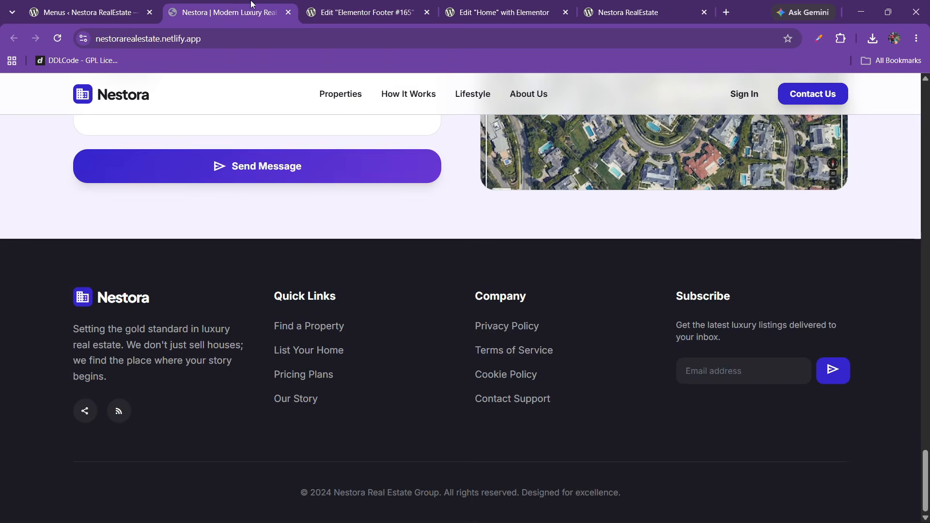
{"action": "left_click", "coordinate": [361, 12]}
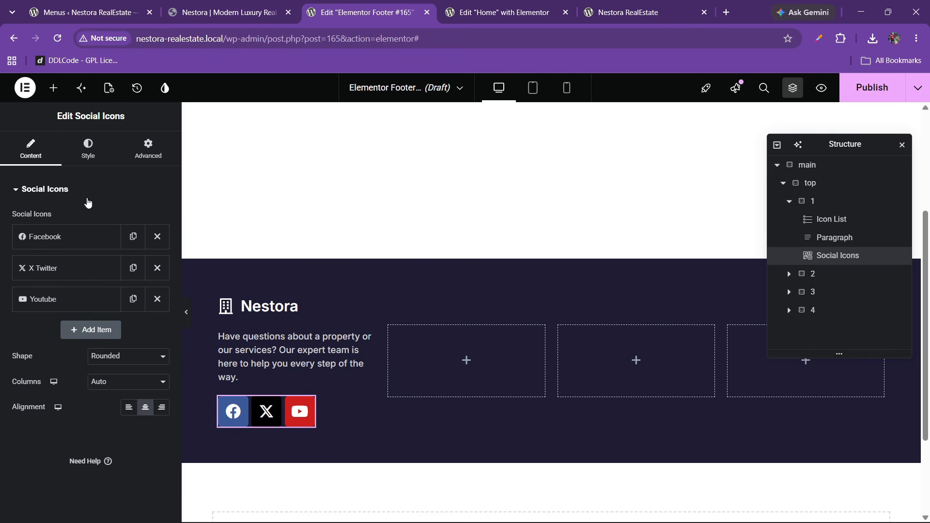
{"action": "left_click", "coordinate": [87, 155]}
{"action": "left_click", "coordinate": [32, 163]}
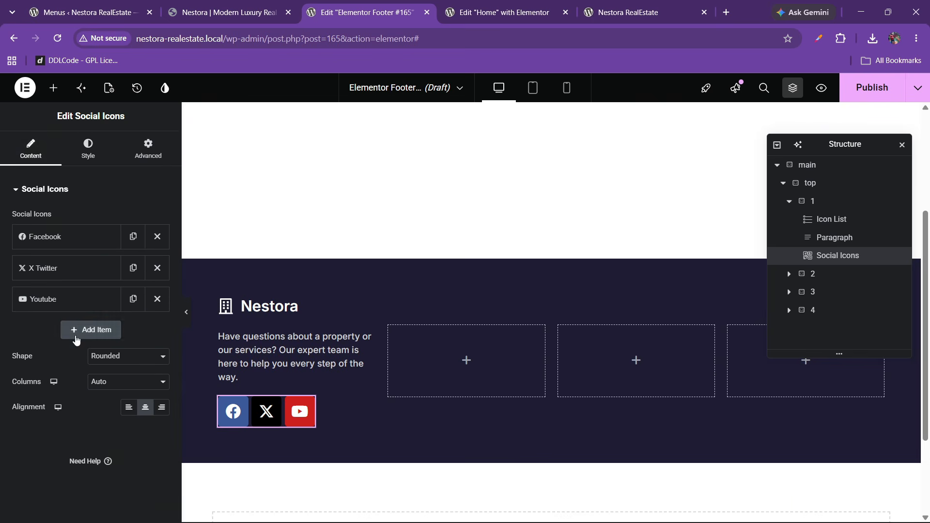
{"action": "left_click", "coordinate": [104, 357]}
{"action": "left_click", "coordinate": [110, 402]}
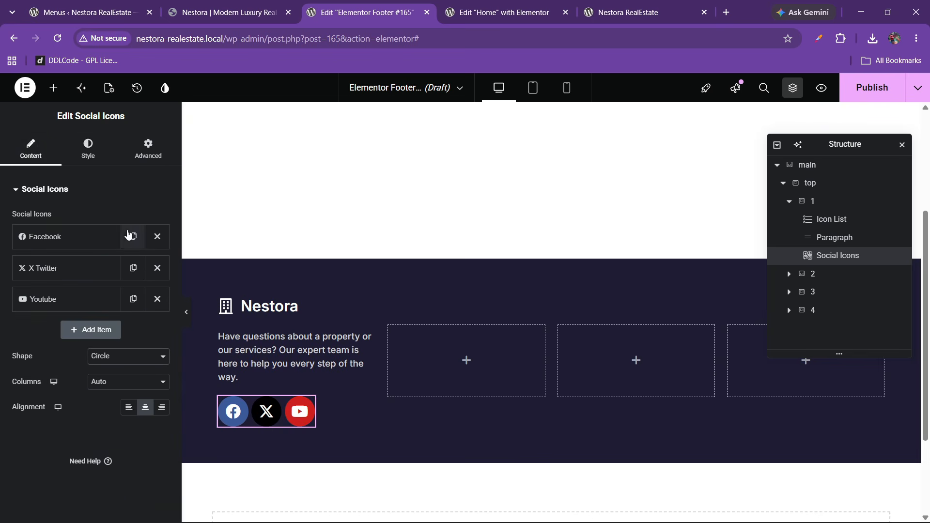
- Switch the social icons' color mode to Custom and check the icon colors in the reference footer
{"action": "left_click", "coordinate": [88, 149]}
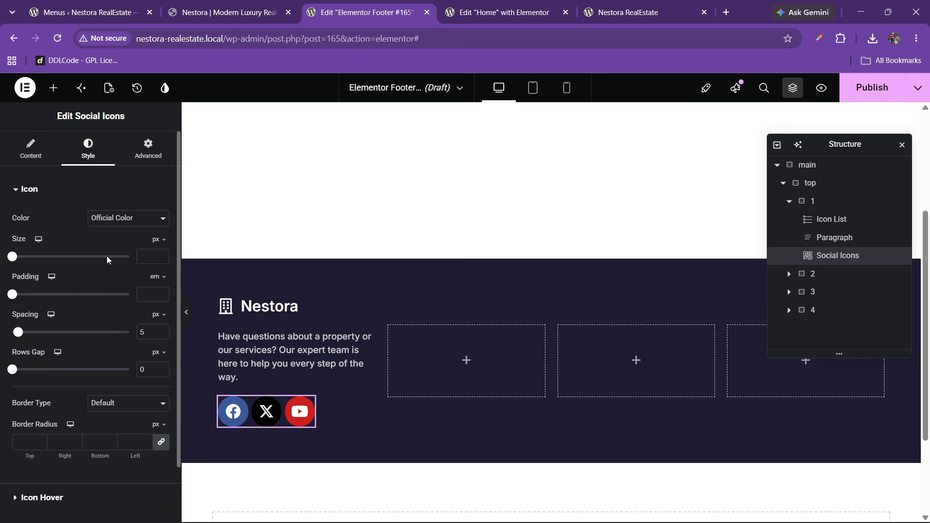
{"action": "left_click", "coordinate": [111, 217]}
{"action": "left_click", "coordinate": [111, 242]}
{"action": "left_click", "coordinate": [239, 10]}
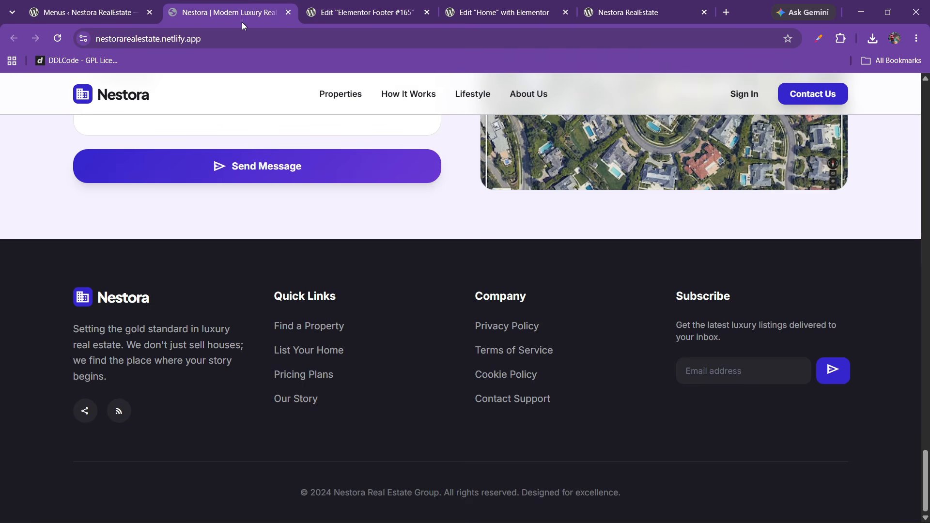
{"action": "left_click", "coordinate": [354, 7]}
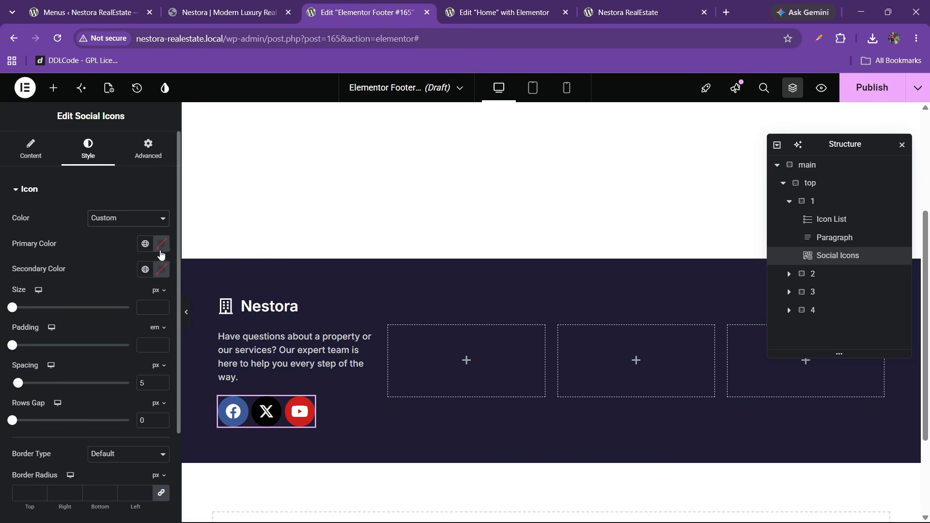
- Try the dark gray #2F2A2A as the social icons' primary color
{"action": "left_click", "coordinate": [162, 246]}
{"action": "left_click", "coordinate": [92, 336]}
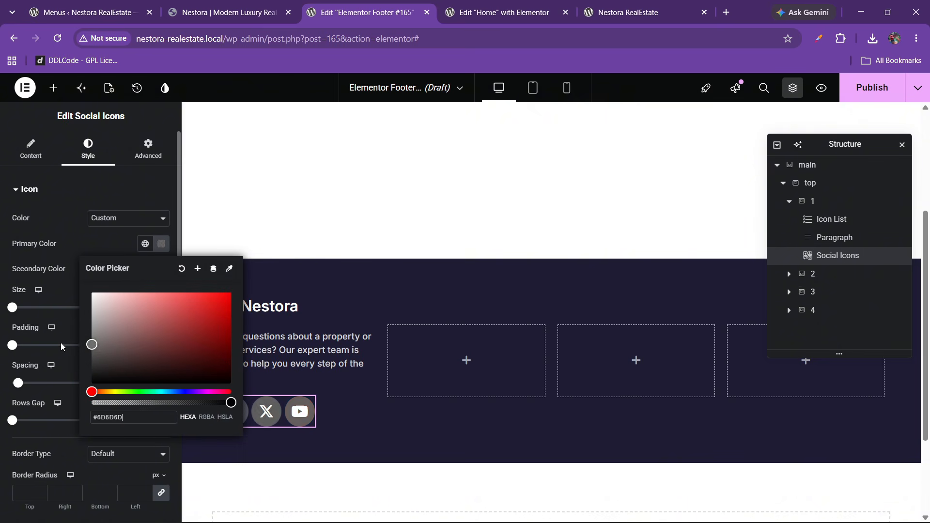
{"action": "left_click", "coordinate": [102, 367]}
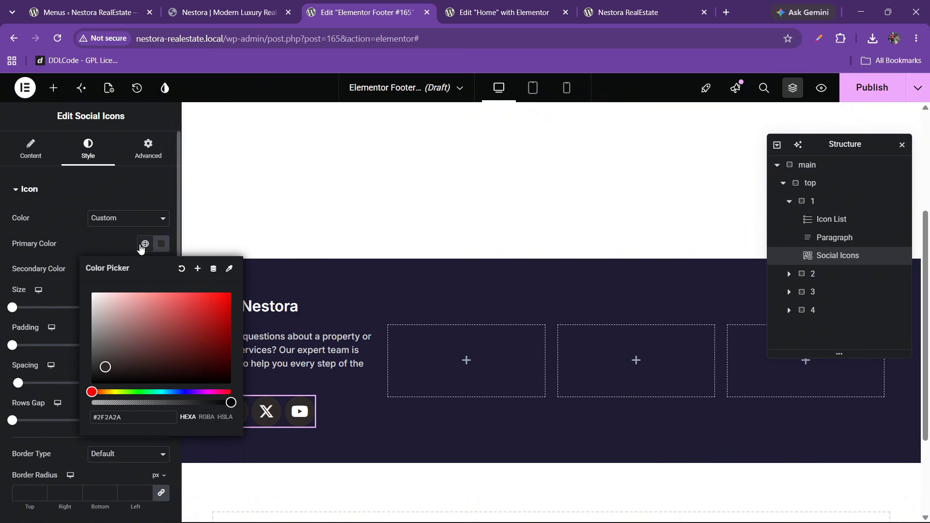
- Mute the dark blue global color to a dark bluish gray for the social icons' primary color, and set the secondary color to #FFFFFF
{"action": "left_click", "coordinate": [145, 244]}
{"action": "left_click", "coordinate": [50, 344]}
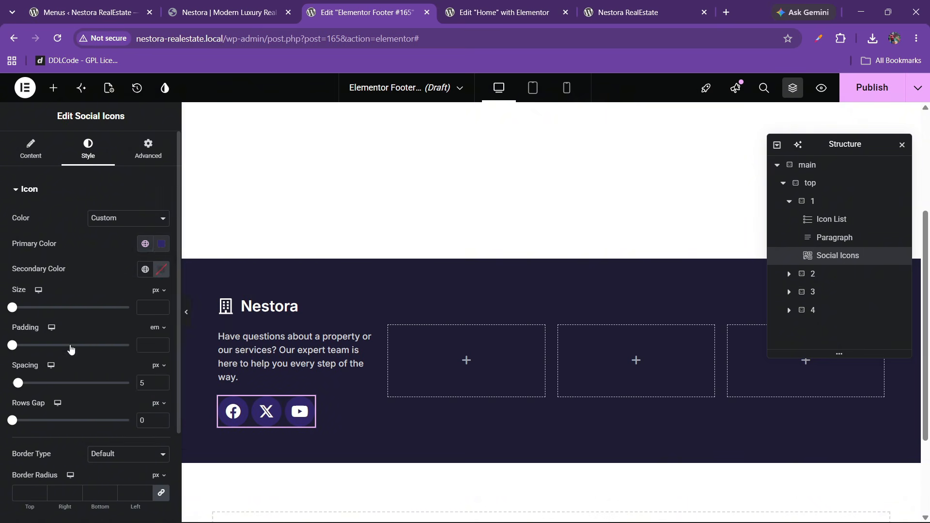
{"action": "left_click", "coordinate": [159, 266]}
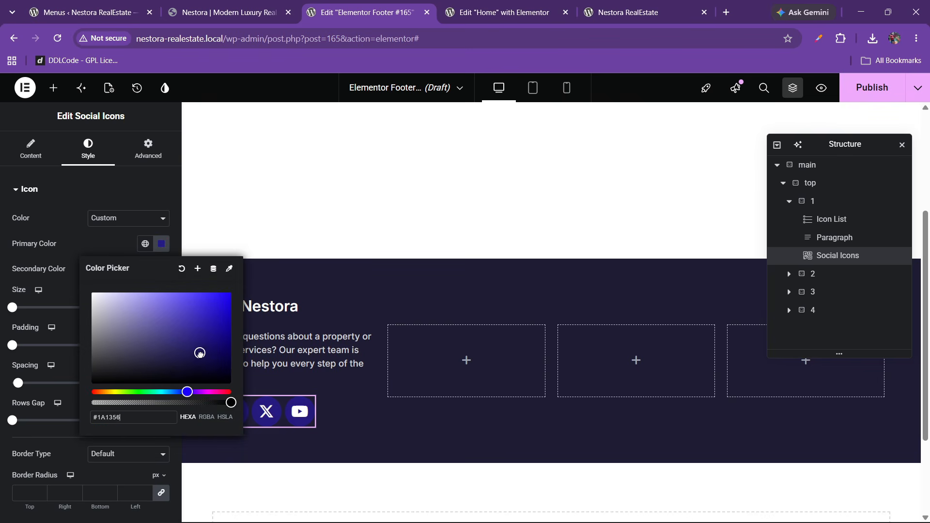
{"action": "left_click_drag", "start_coordinate": [199, 353], "coordinate": [113, 362]}
{"action": "left_click", "coordinate": [192, 7]}
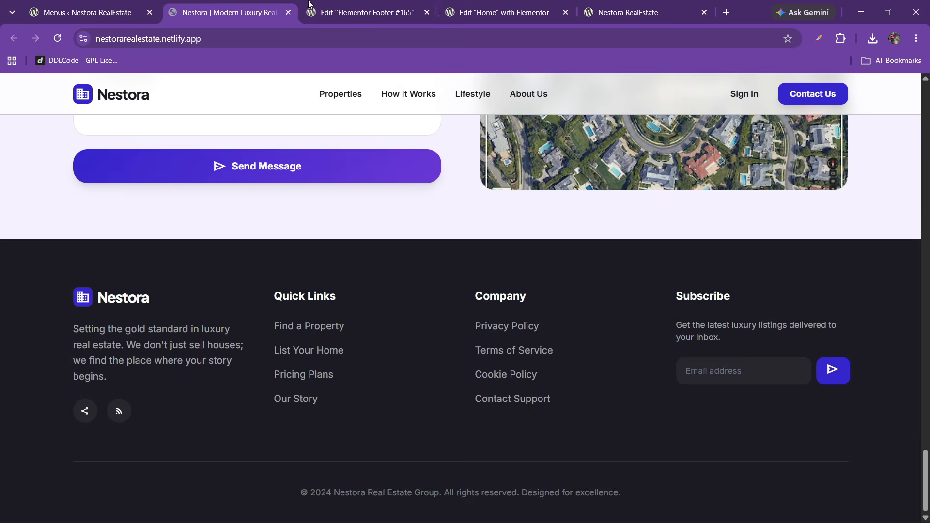
{"action": "left_click", "coordinate": [311, 7]}
{"action": "left_click", "coordinate": [102, 251]}
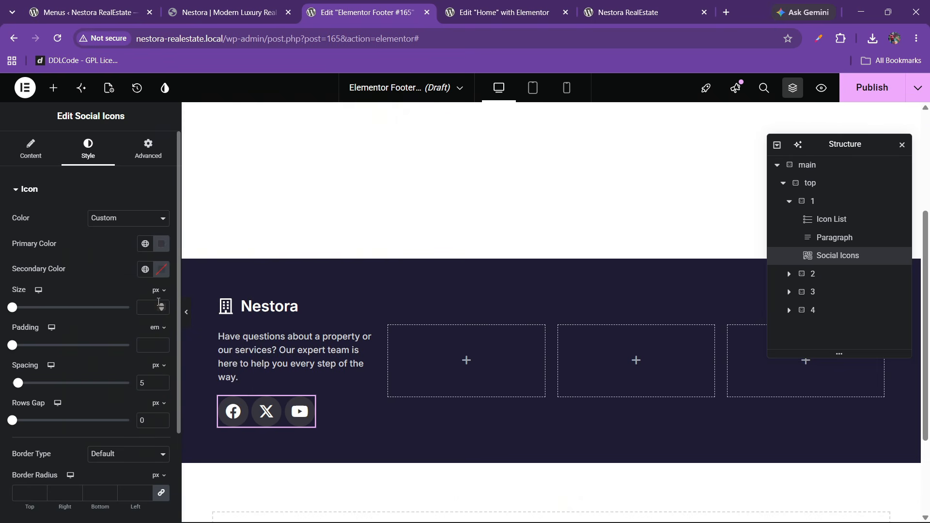
{"action": "left_click", "coordinate": [162, 270]}
{"action": "left_click", "coordinate": [162, 270]}
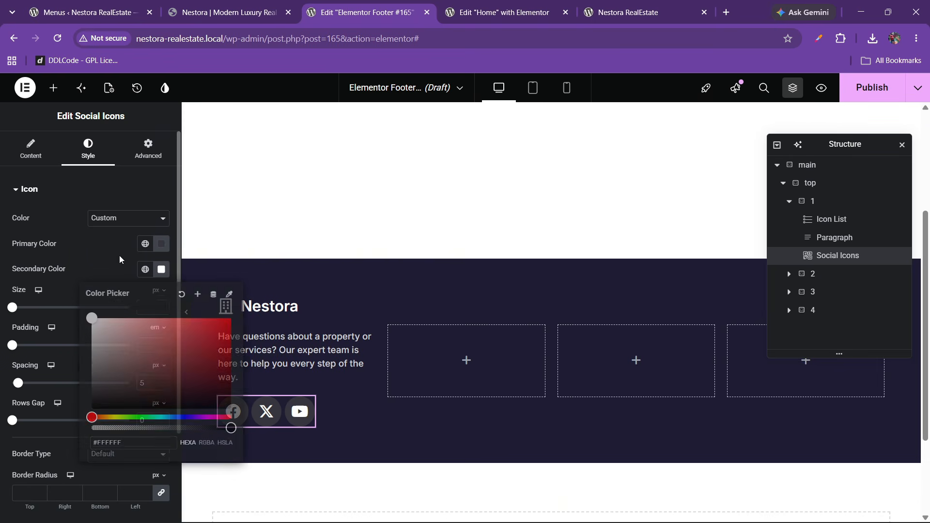
- Set the social icons' size to 15 px and their padding to 0.4 em
{"action": "left_click", "coordinate": [162, 310]}
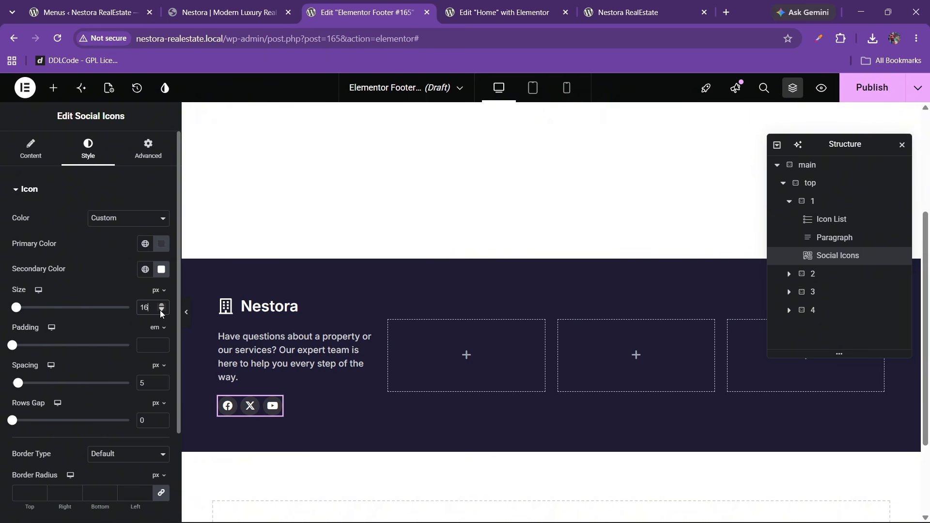
{"action": "left_click", "coordinate": [162, 311]}
{"action": "left_click", "coordinate": [161, 343]}
{"action": "left_click", "coordinate": [160, 343]}
{"action": "left_click", "coordinate": [160, 344]}
{"action": "left_click", "coordinate": [160, 344]}
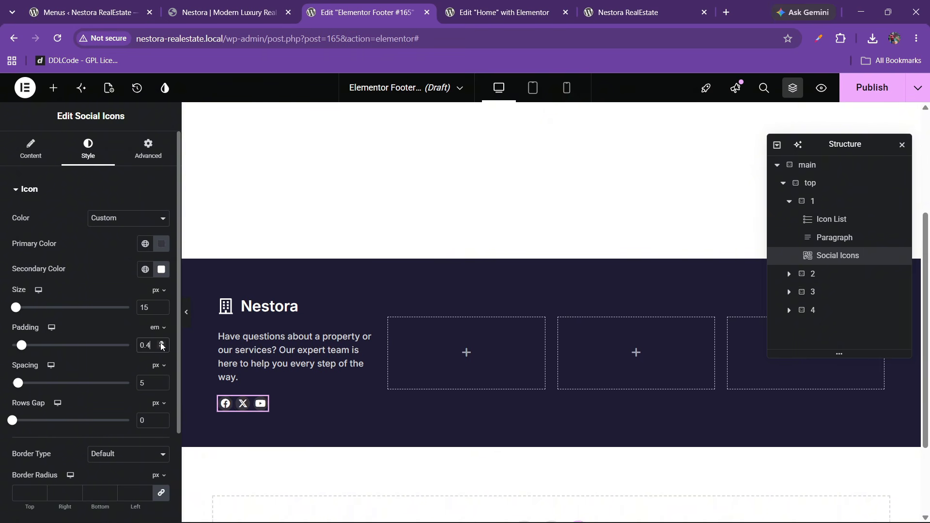
- Increase the social icons' padding to 0.7 em and compare them with the icons in the reference footer
{"action": "left_click", "coordinate": [161, 344]}
{"action": "left_click", "coordinate": [161, 344]}
{"action": "left_click", "coordinate": [161, 344]}
{"action": "left_click", "coordinate": [161, 344]}
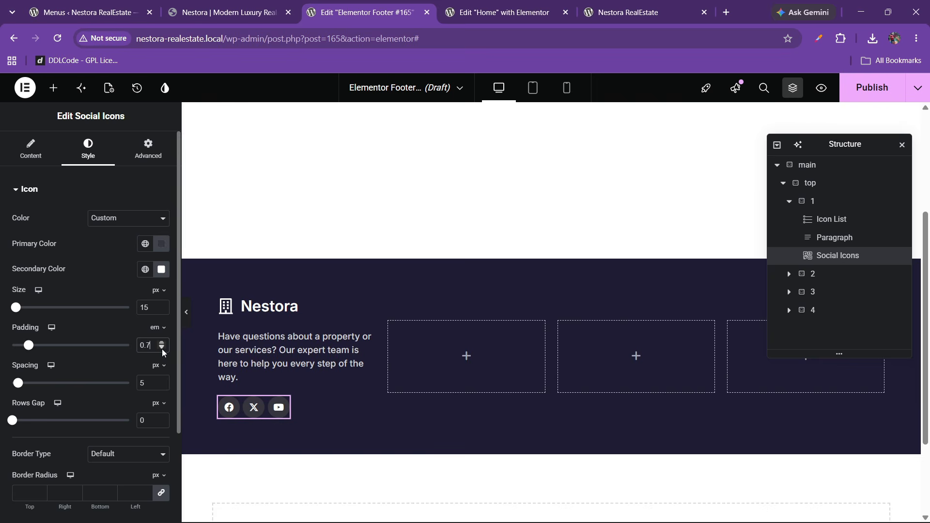
{"action": "left_click", "coordinate": [228, 12]}
{"action": "left_click", "coordinate": [364, 12]}
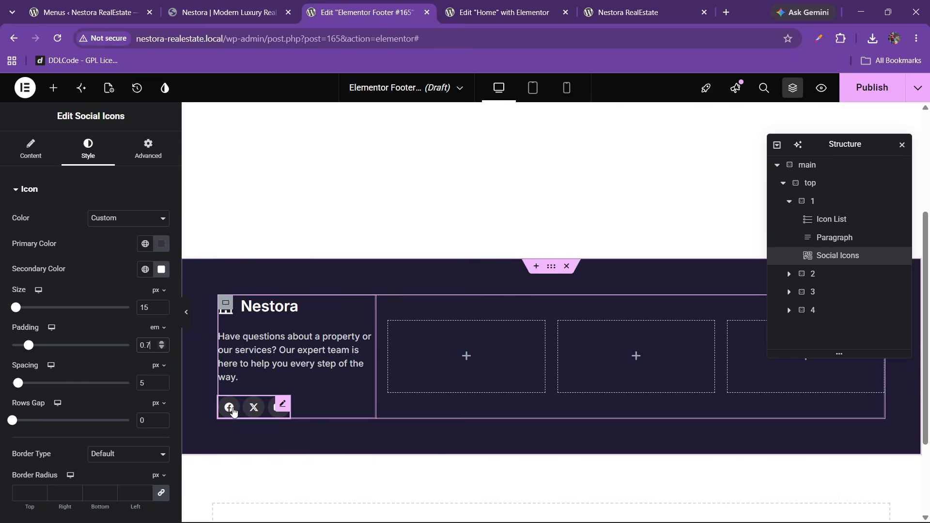
{"action": "left_click", "coordinate": [233, 13]}
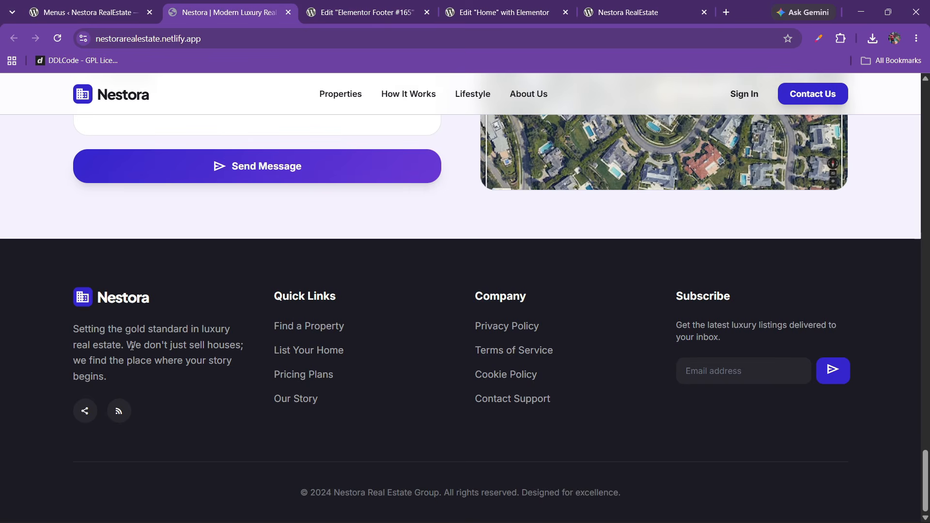
{"action": "left_click", "coordinate": [315, 12]}
- Set the social icons' hover primary color to the global lightblue #3223AD and the hover secondary color to white
{"action": "scroll", "coordinate": [73, 325], "scroll_direction": "down", "scroll_amount": 3}
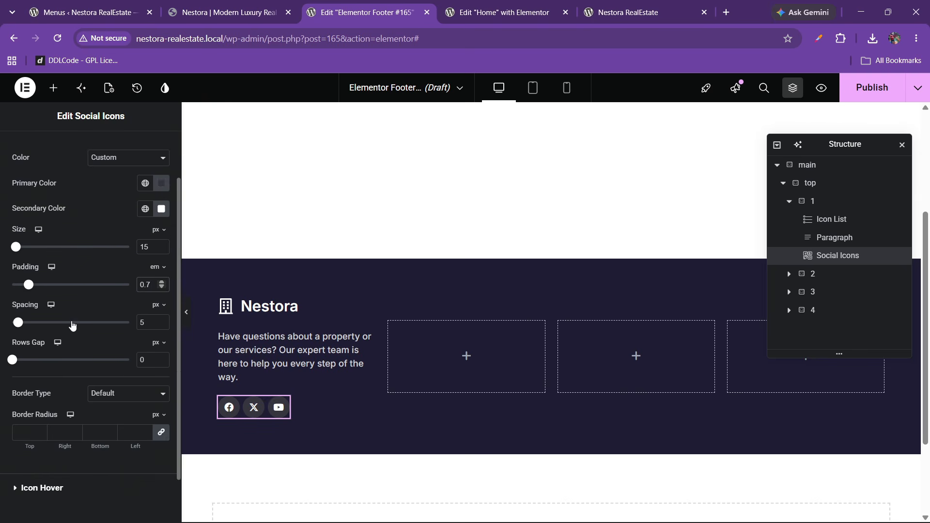
{"action": "left_click", "coordinate": [52, 434]}
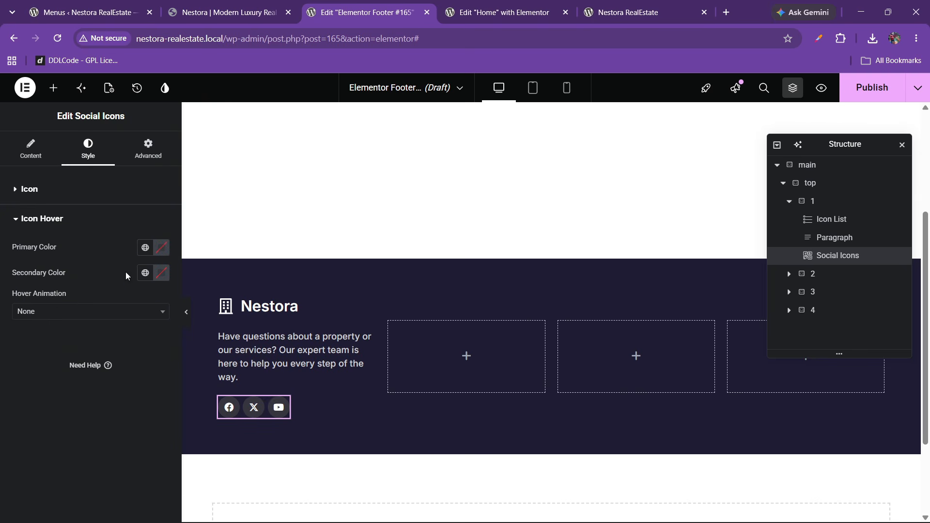
{"action": "left_click", "coordinate": [55, 194]}
{"action": "scroll", "coordinate": [87, 289], "scroll_direction": "down", "scroll_amount": 2}
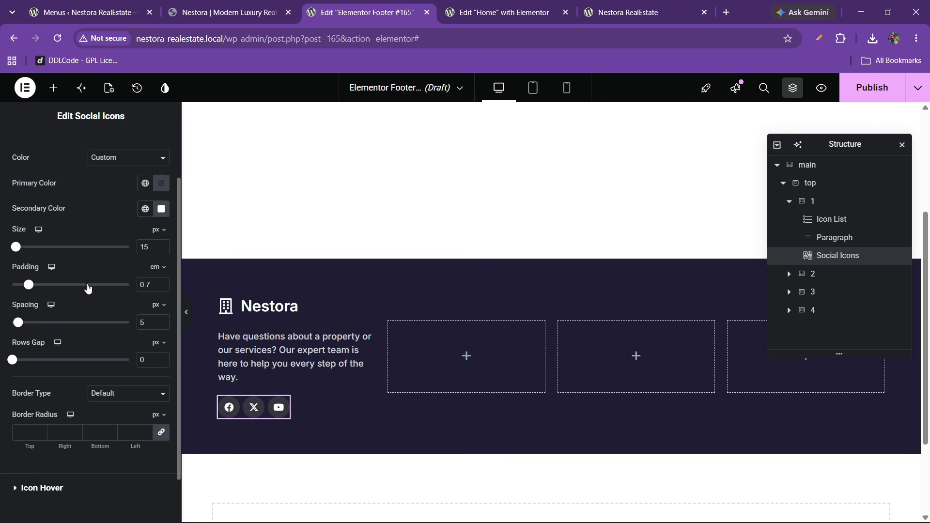
{"action": "scroll", "coordinate": [63, 414], "scroll_direction": "up", "scroll_amount": 2}
{"action": "scroll", "coordinate": [58, 434], "scroll_direction": "down", "scroll_amount": 3}
{"action": "left_click", "coordinate": [57, 435]}
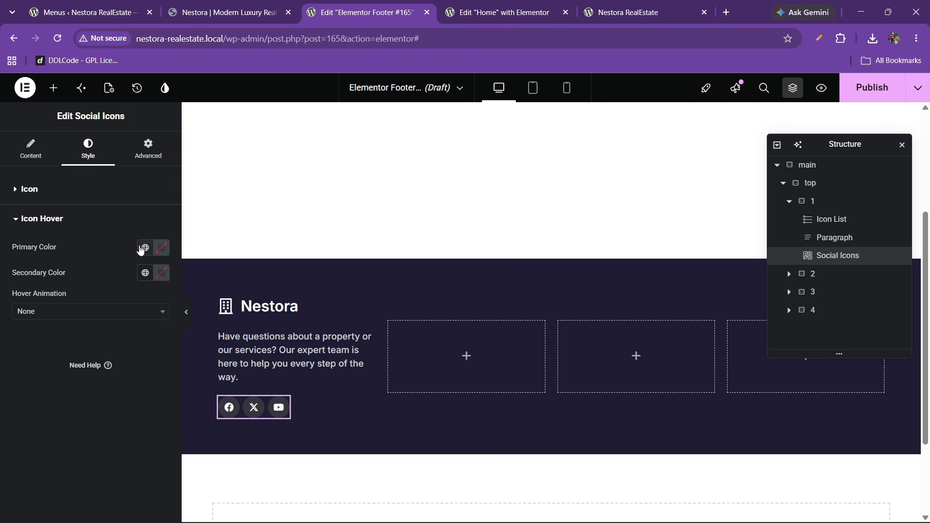
{"action": "left_click", "coordinate": [145, 248]}
{"action": "left_click", "coordinate": [115, 335]}
{"action": "left_click", "coordinate": [162, 274]}
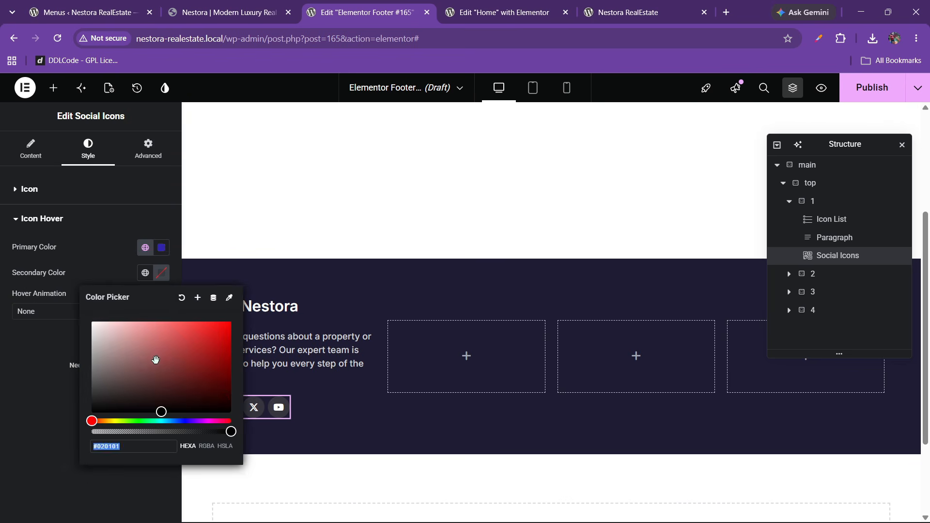
{"action": "left_click", "coordinate": [38, 342]}
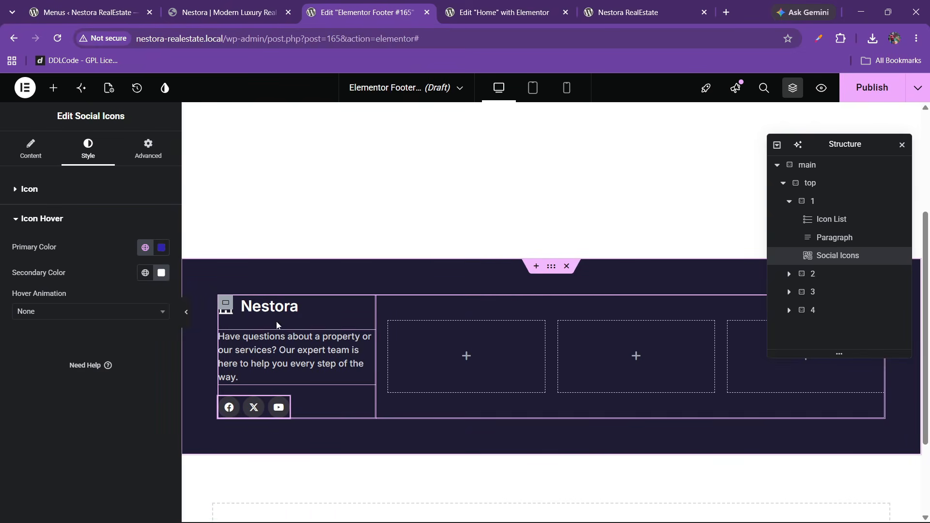
- Check the reference footer and set the justify content of footer column 1 to Start
{"action": "left_click", "coordinate": [243, 10]}
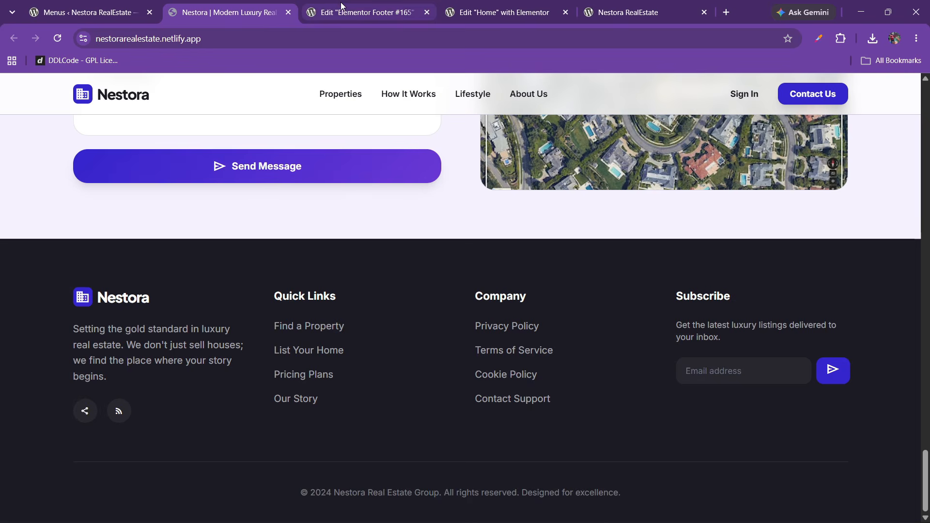
{"action": "left_click", "coordinate": [342, 11]}
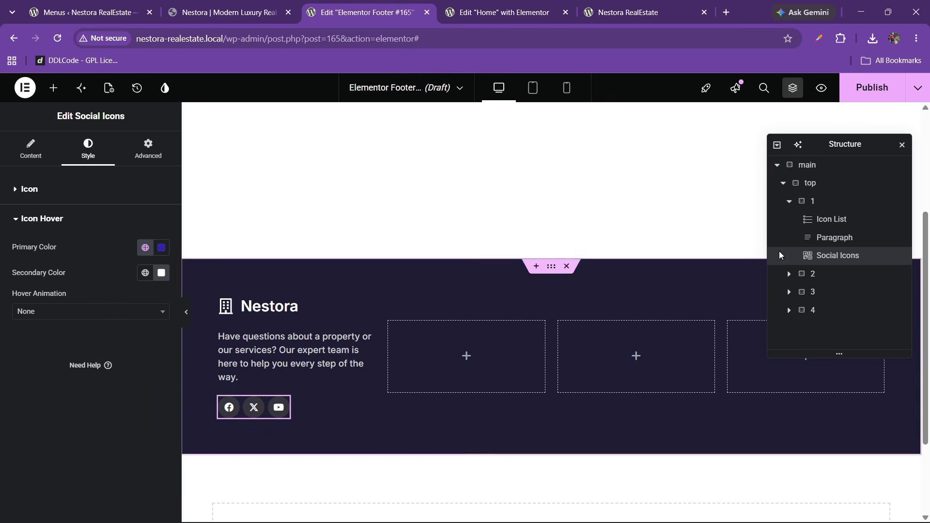
{"action": "left_click", "coordinate": [818, 201]}
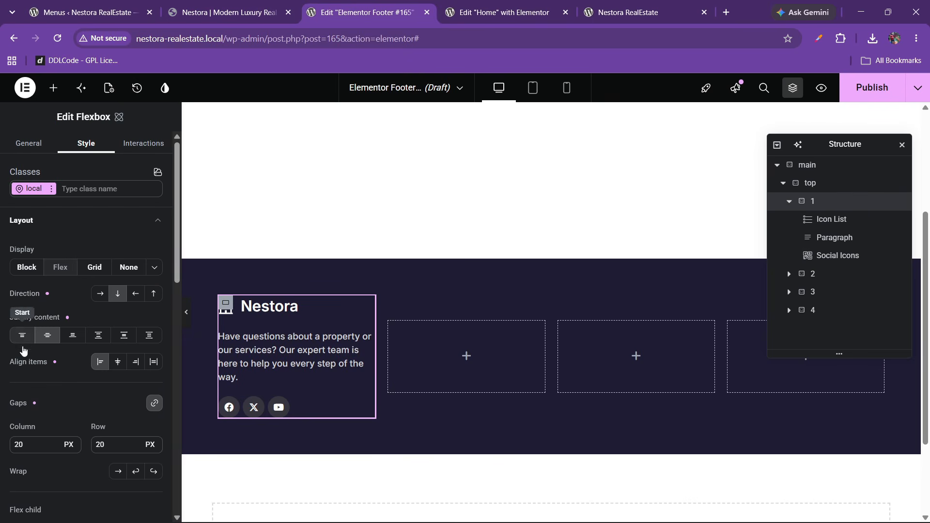
{"action": "left_click", "coordinate": [23, 342]}
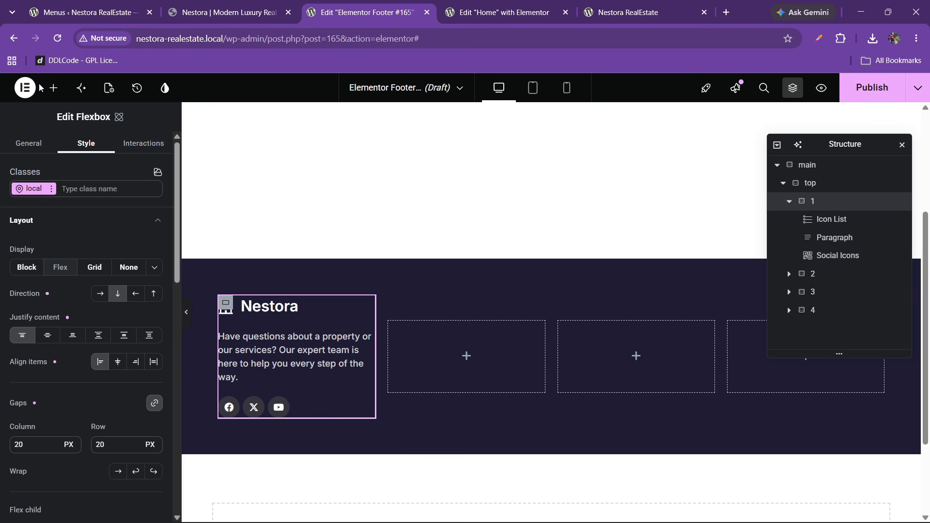
- Add a Heading widget to footer column 2 with the title "Quick Links"
{"action": "left_click", "coordinate": [53, 88]}
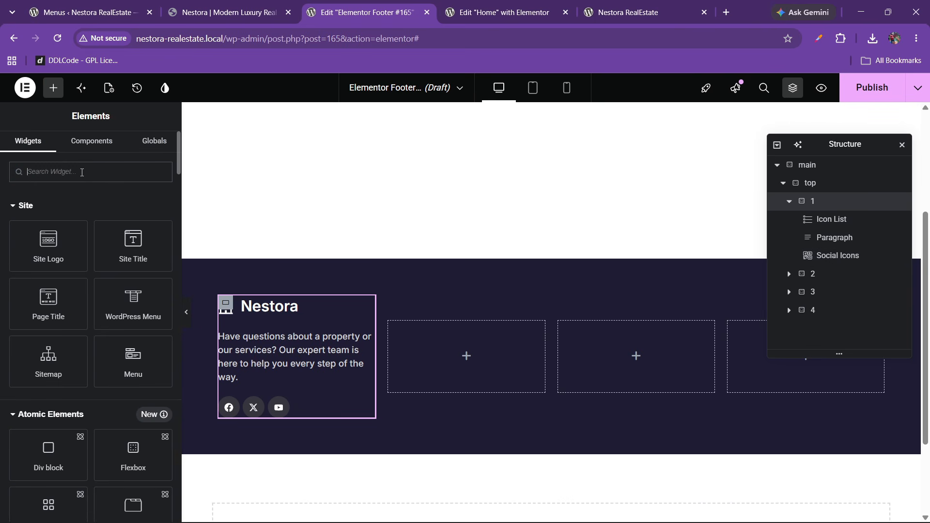
{"action": "type", "text": "heading"}
{"action": "left_click_drag", "start_coordinate": [73, 216], "coordinate": [472, 373]}
{"action": "left_click_drag", "start_coordinate": [142, 249], "coordinate": [2, 237]}
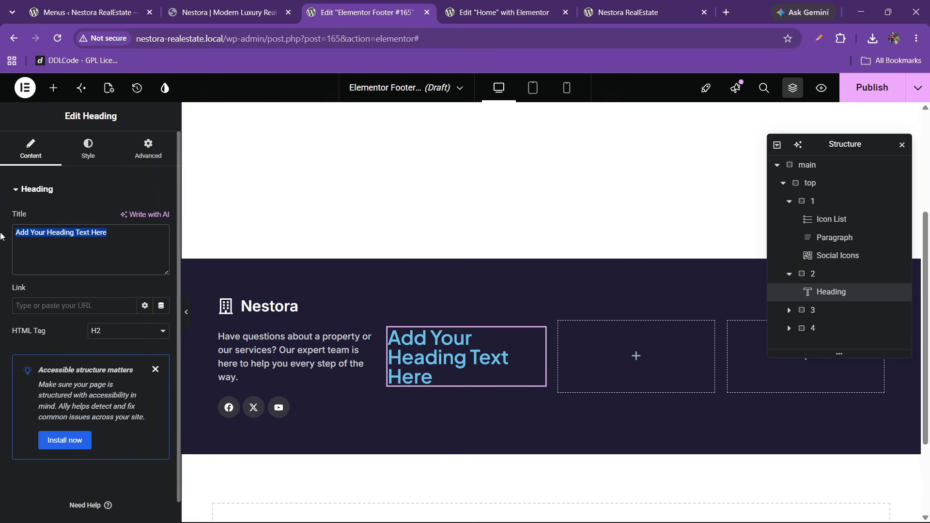
{"action": "type", "text": "Quick Links"}
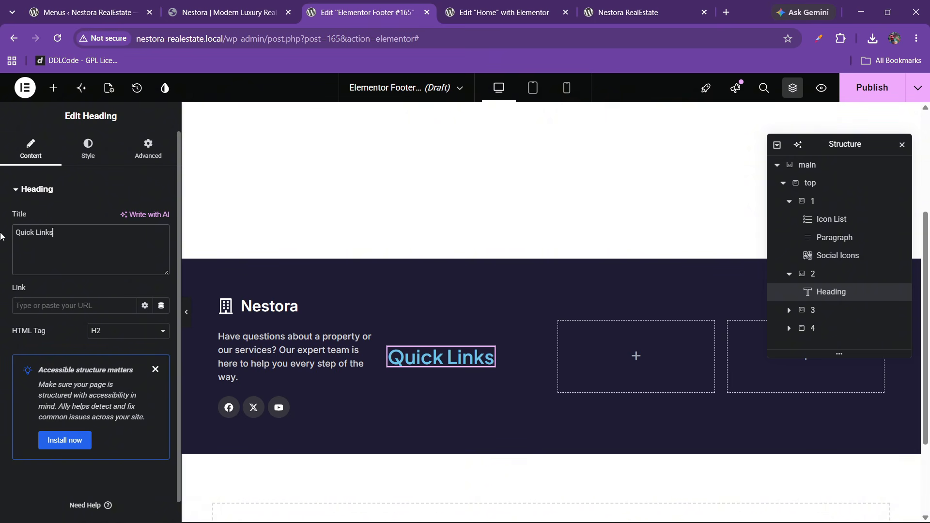
- Stack column 2 vertically with content justified and aligned to Start, and align the parent top container's items to Start
{"action": "left_click", "coordinate": [426, 330]}
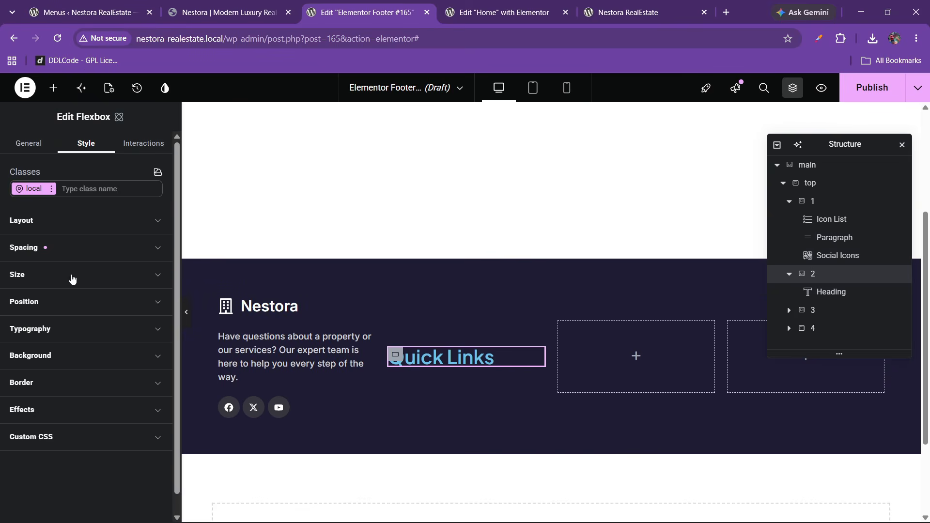
{"action": "left_click", "coordinate": [29, 223]}
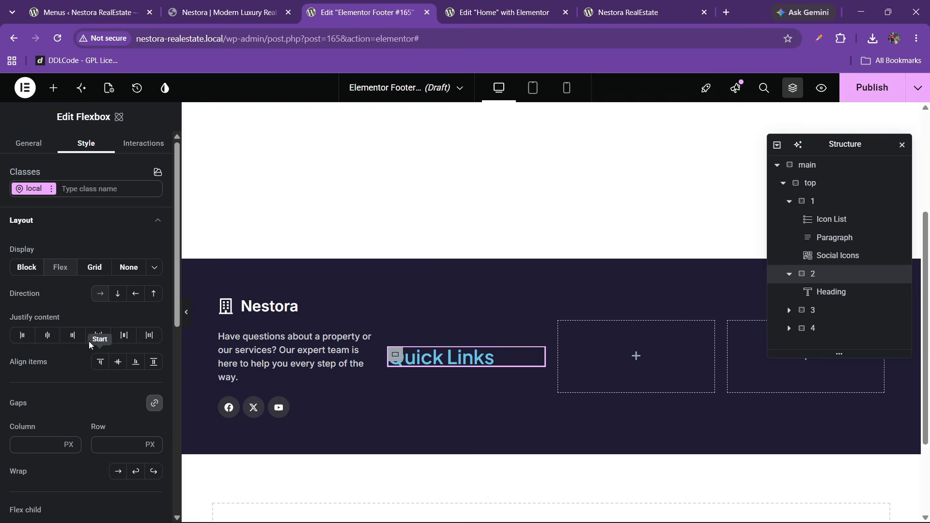
{"action": "left_click", "coordinate": [118, 294]}
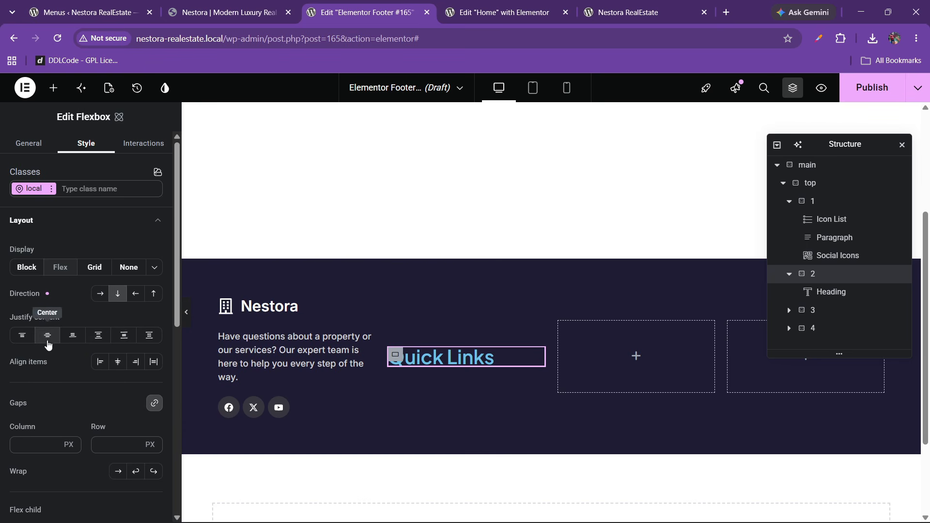
{"action": "left_click", "coordinate": [47, 336]}
{"action": "left_click", "coordinate": [100, 364]}
{"action": "left_click", "coordinate": [23, 335]}
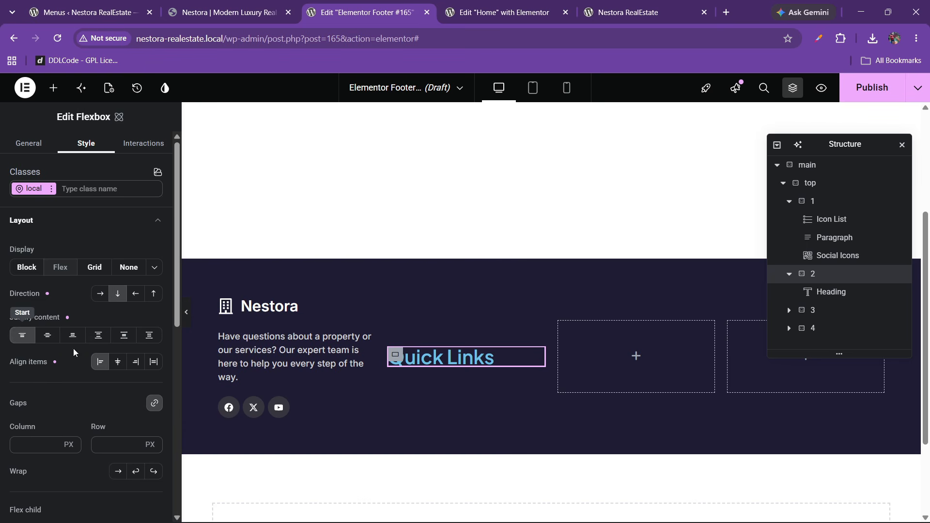
{"action": "left_click", "coordinate": [827, 183]}
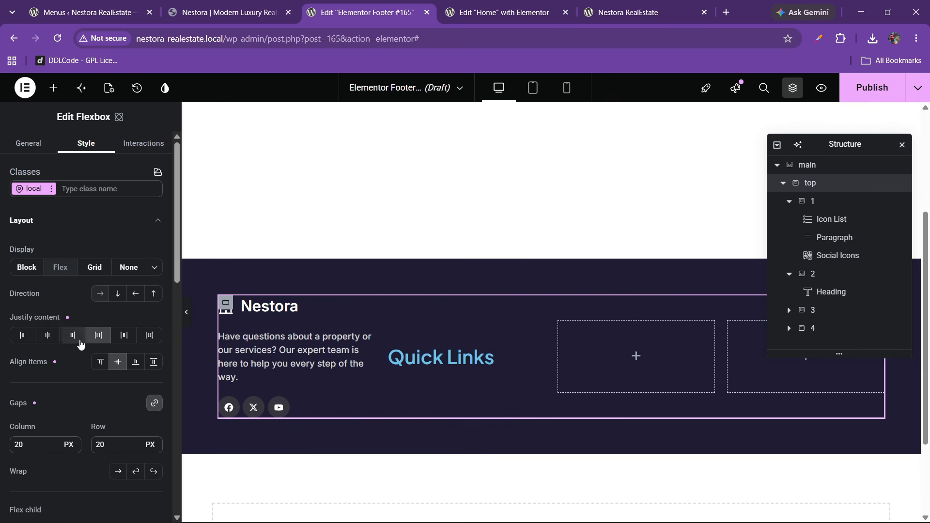
{"action": "left_click", "coordinate": [98, 364]}
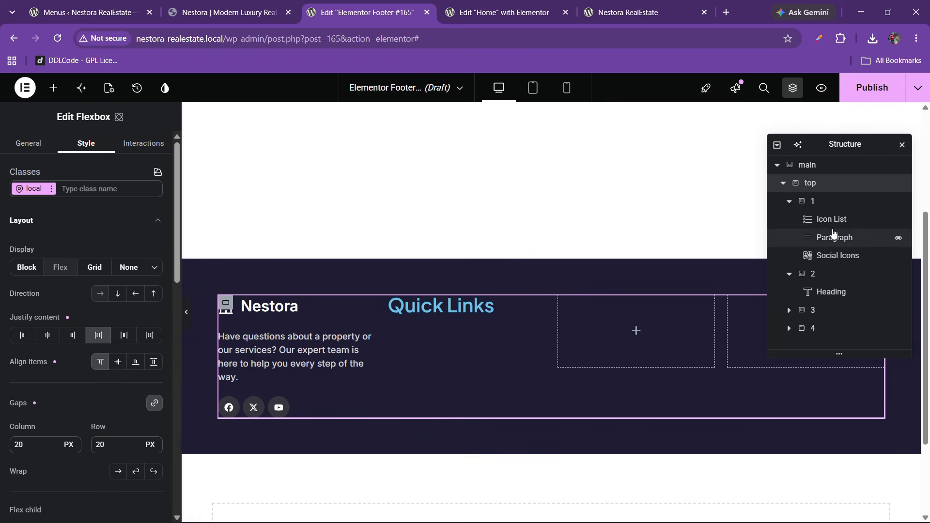
- Try a white #FFFFFF text color and a 16 px font size on the Quick Links heading
{"action": "left_click", "coordinate": [98, 153]}
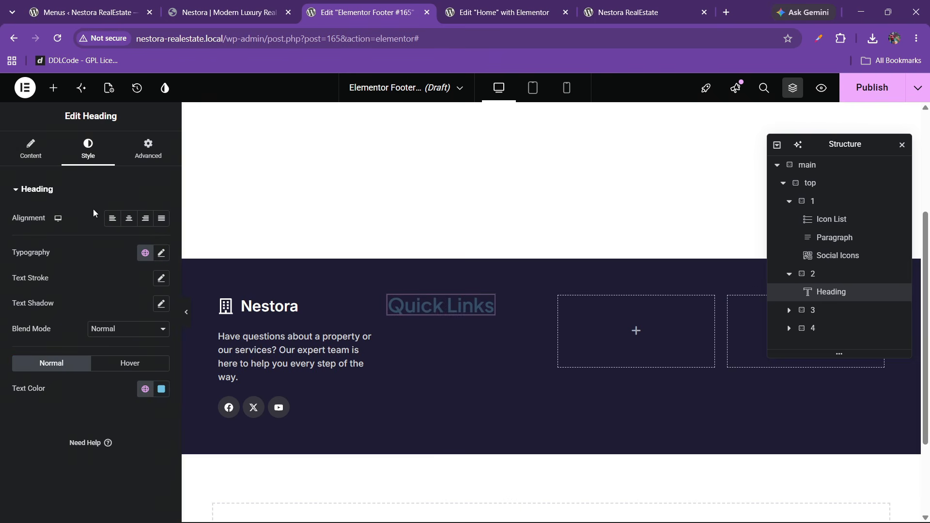
{"action": "left_click", "coordinate": [162, 390]}
{"action": "left_click_drag", "start_coordinate": [116, 286], "coordinate": [57, 218]}
{"action": "left_click", "coordinate": [48, 399]}
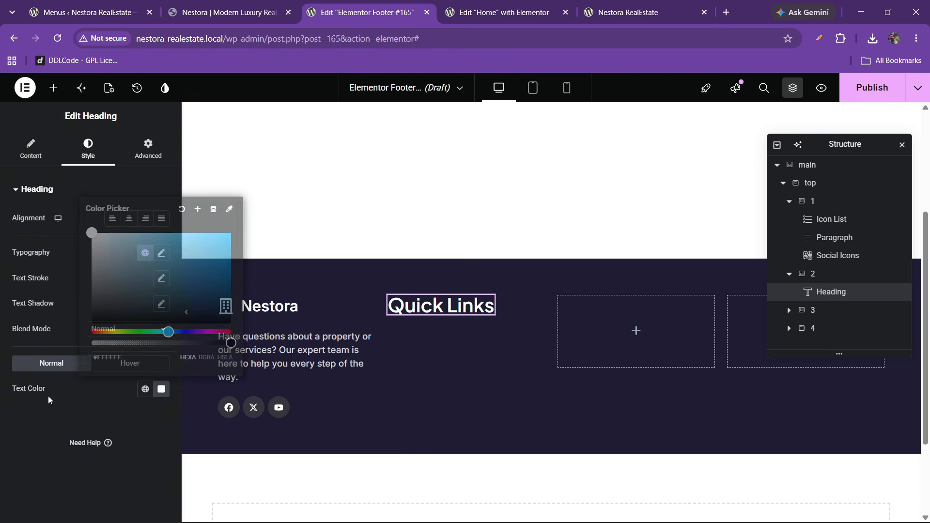
{"action": "left_click", "coordinate": [160, 253]}
{"action": "left_click", "coordinate": [151, 350]}
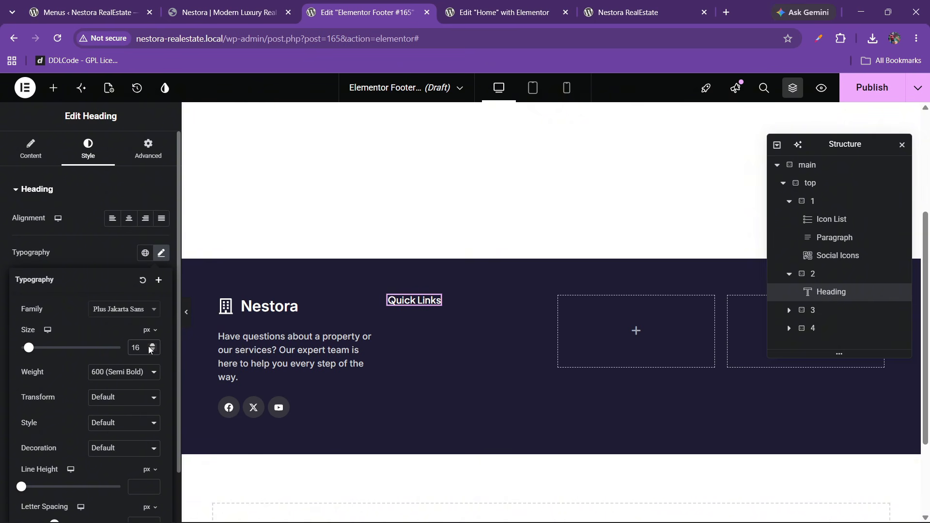
{"action": "left_click", "coordinate": [97, 247]}
- Give the Quick Links heading the global yellow #FFD700 text color, an 18 px font size and a different font weight
{"action": "left_click", "coordinate": [145, 390]}
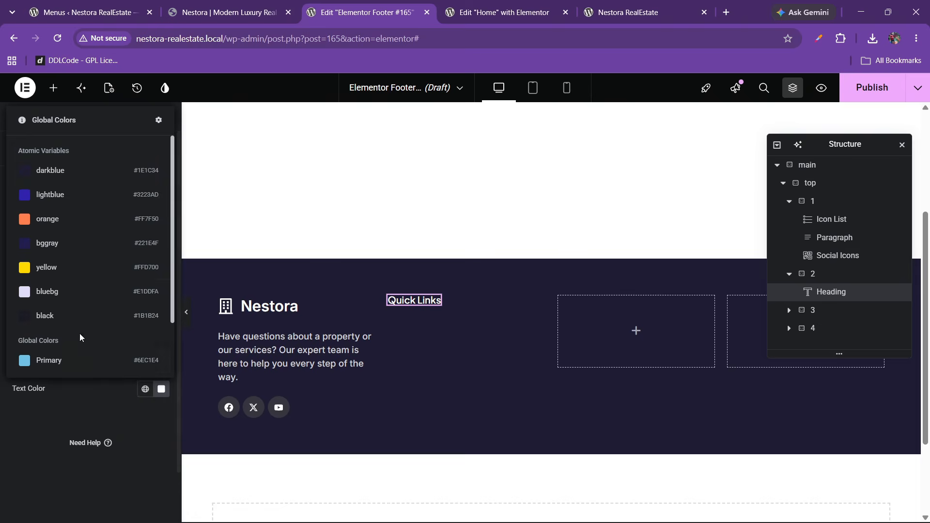
{"action": "left_click", "coordinate": [87, 270]}
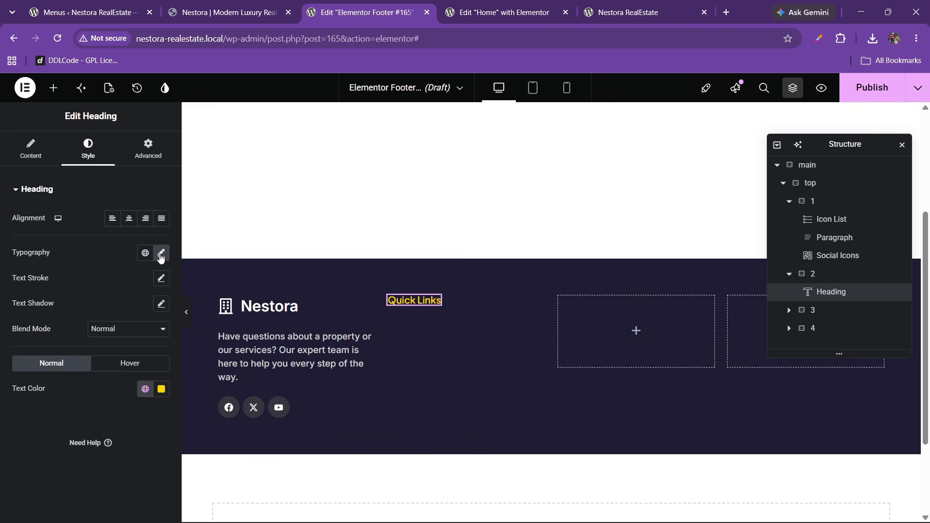
{"action": "left_click", "coordinate": [161, 255]}
{"action": "left_click", "coordinate": [153, 346]}
{"action": "left_click", "coordinate": [153, 346]}
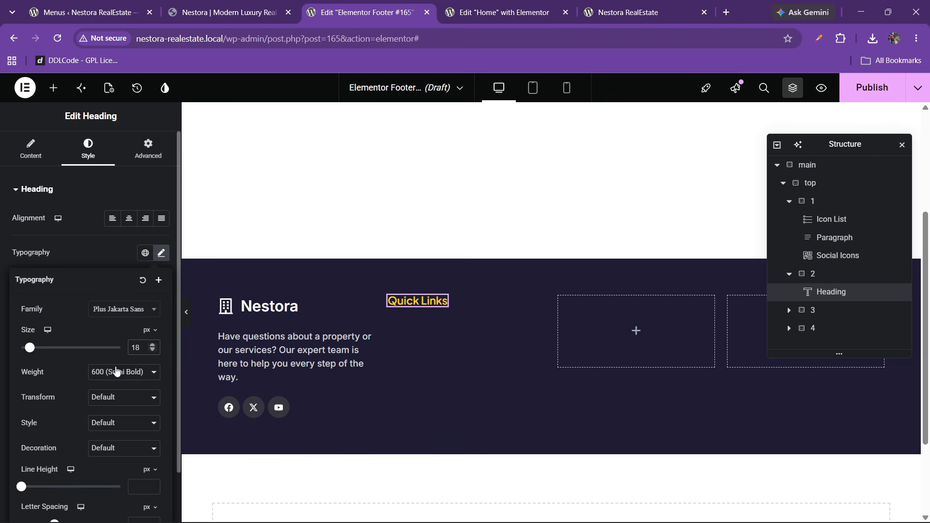
{"action": "left_click", "coordinate": [117, 372]}
{"action": "left_click", "coordinate": [114, 297]}
- Add an Icon List widget below the Quick Links heading in column 2 and set that column's gaps to 20 px
{"action": "left_click", "coordinate": [281, 5]}
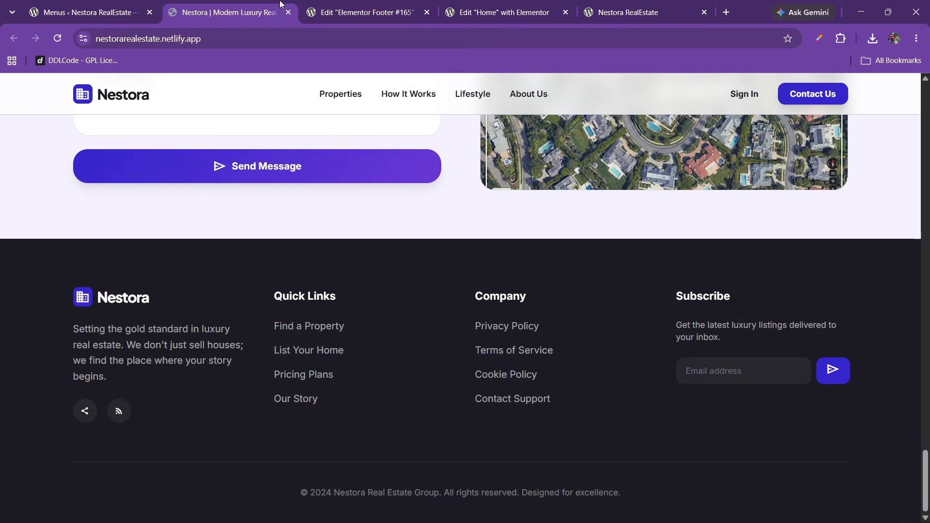
{"action": "left_click", "coordinate": [361, 12]}
{"action": "left_click", "coordinate": [53, 88]}
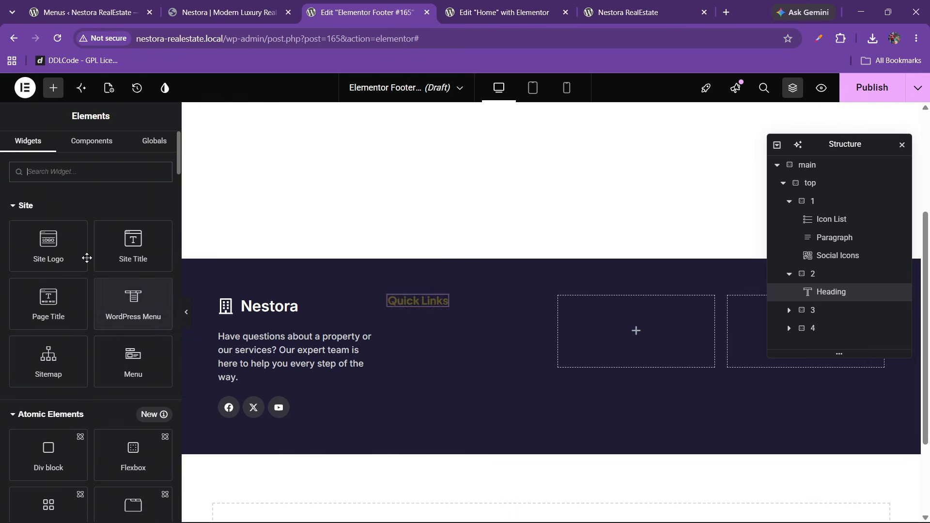
{"action": "type", "text": "list"}
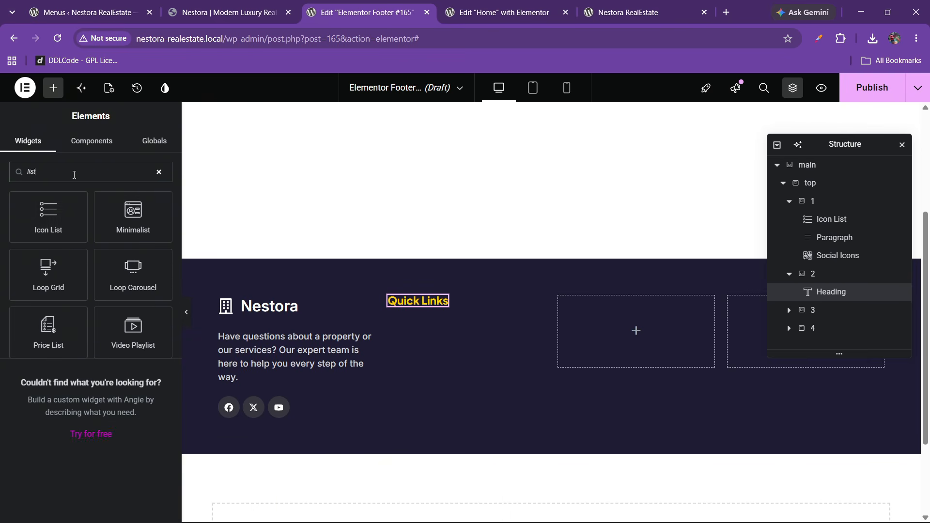
{"action": "left_click_drag", "start_coordinate": [50, 220], "coordinate": [414, 322]}
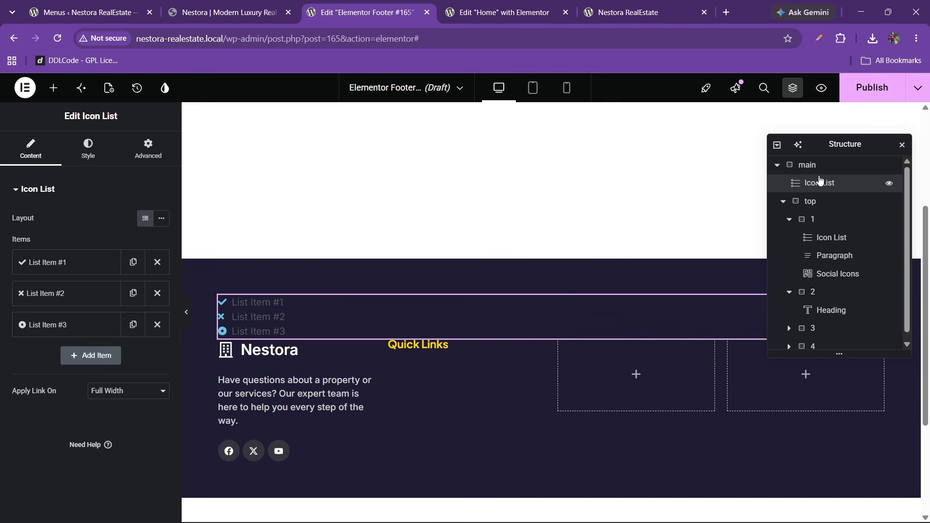
{"action": "left_click_drag", "start_coordinate": [824, 182], "coordinate": [820, 311]}
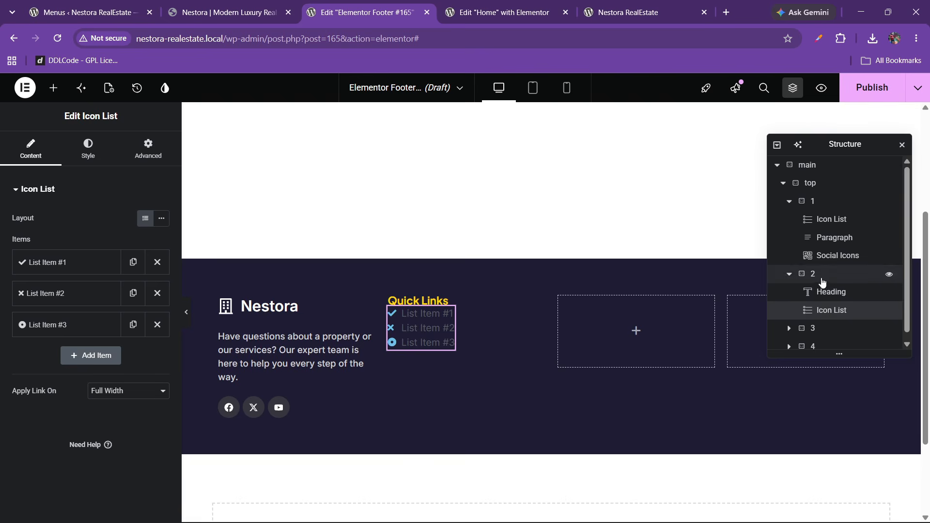
{"action": "left_click", "coordinate": [820, 276]}
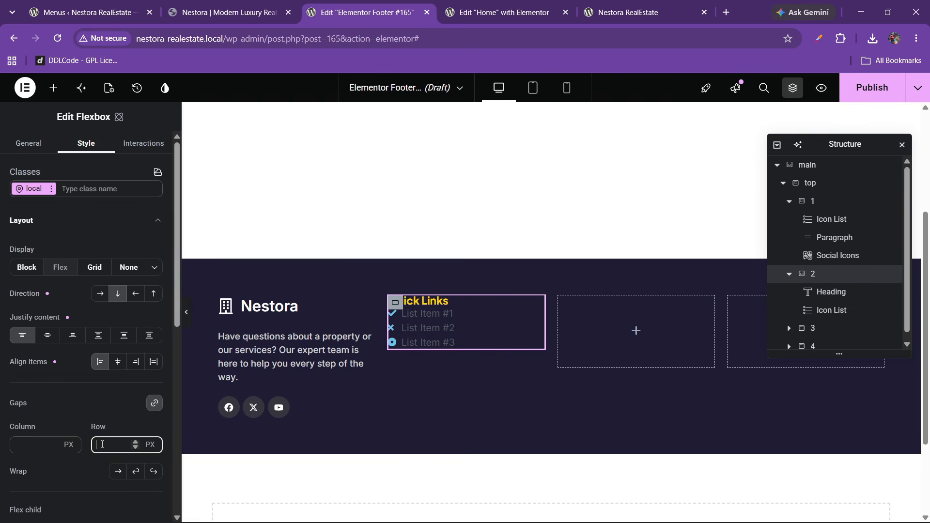
{"action": "type", "text": "20"}
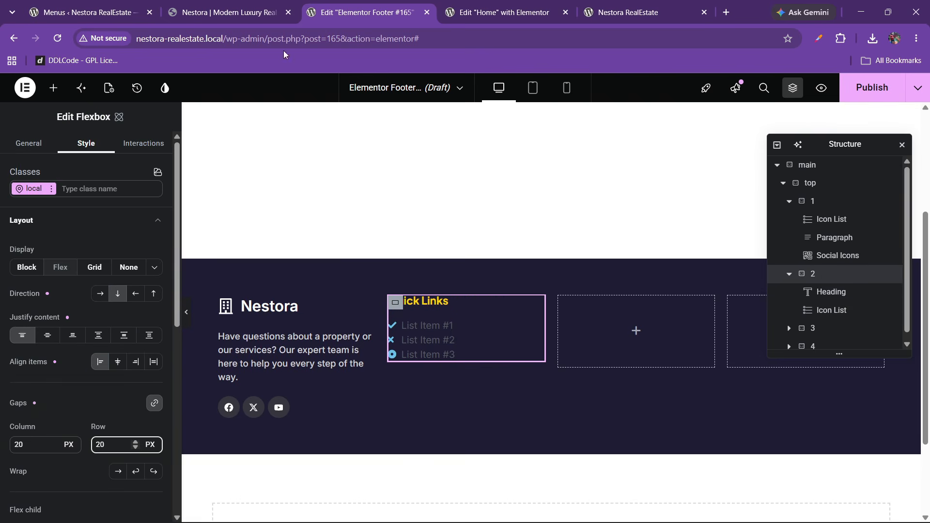
- Copy the Find a Property link text from the Quick Links column in the reference site's footer, then return to the Elementor footer editor
{"action": "left_click", "coordinate": [263, 21]}
{"action": "left_click", "coordinate": [355, 4]}
{"action": "left_click", "coordinate": [258, 4]}
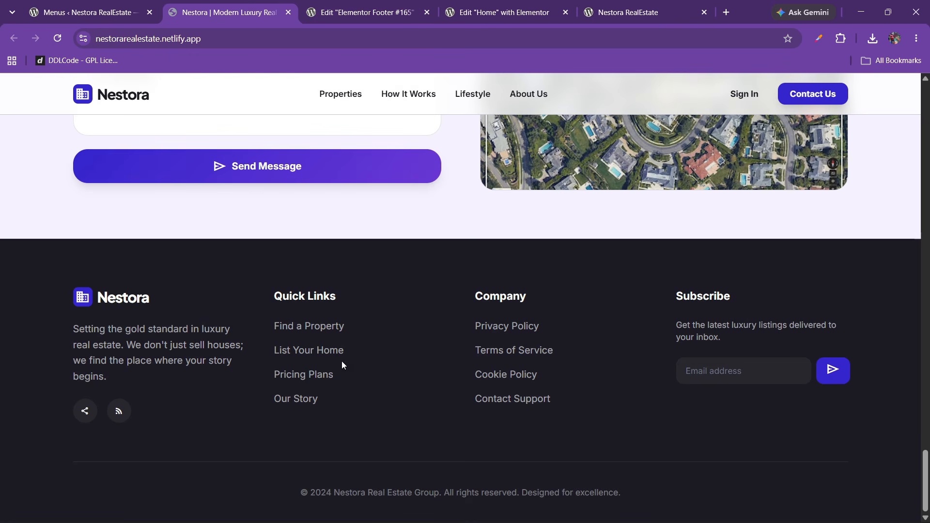
{"action": "left_click_drag", "start_coordinate": [271, 330], "coordinate": [338, 325]}
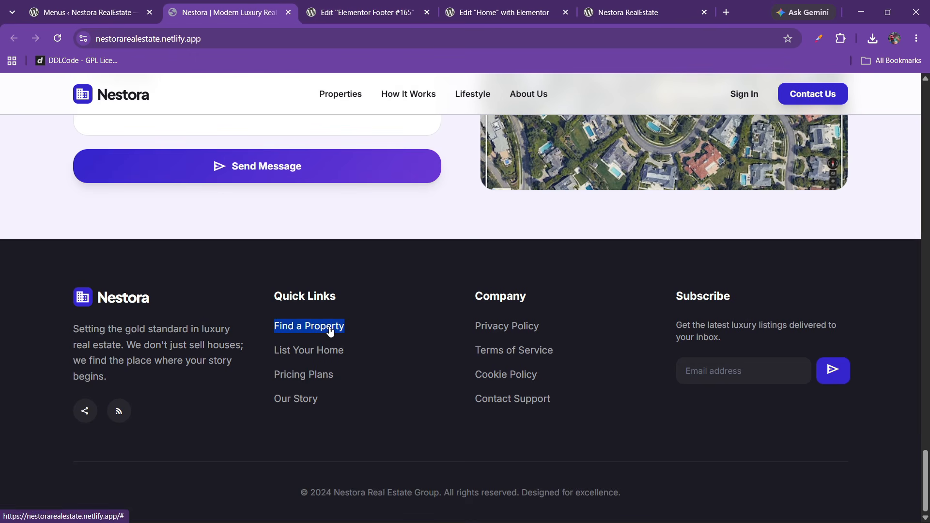
{"action": "right_click", "coordinate": [330, 327]}
{"action": "left_click", "coordinate": [375, 153]}
{"action": "left_click", "coordinate": [361, 12]}
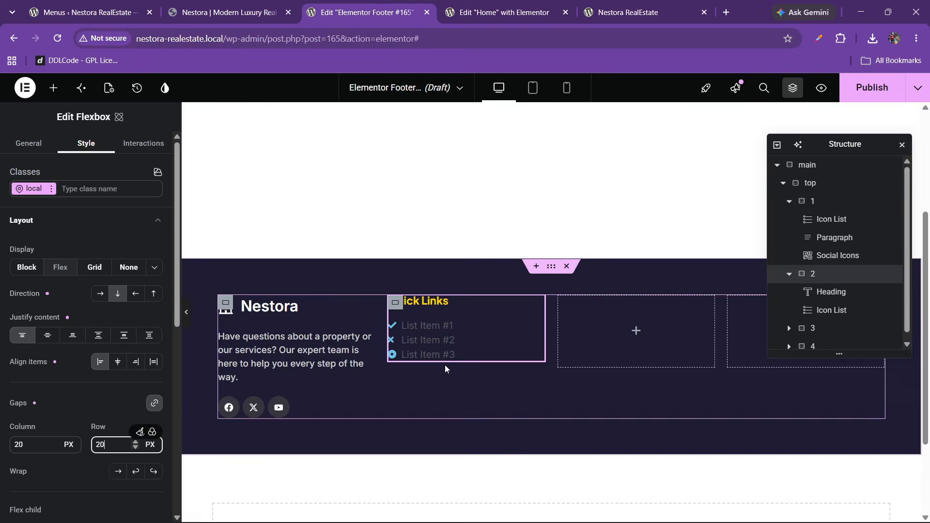
- Set the first item of column 2's Icon List to Find a Property and remove its icon
{"action": "left_click", "coordinate": [444, 327]}
{"action": "left_click", "coordinate": [72, 263]}
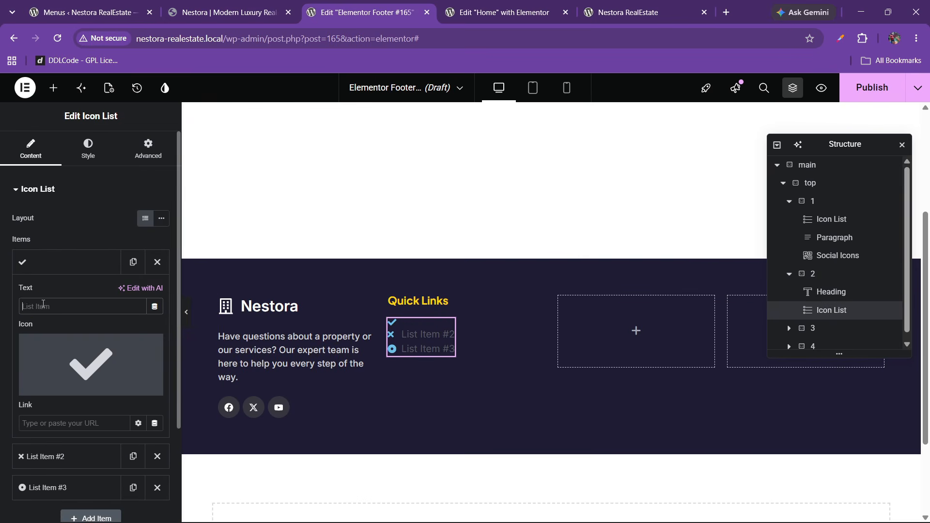
{"action": "right_click", "coordinate": [54, 309]}
{"action": "left_click", "coordinate": [135, 339]}
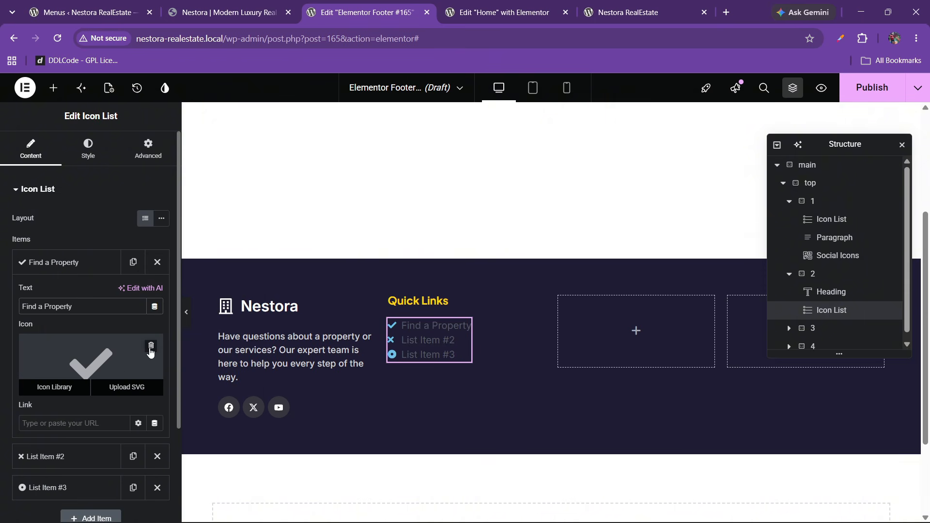
{"action": "left_click", "coordinate": [151, 347]}
{"action": "left_click", "coordinate": [97, 271]}
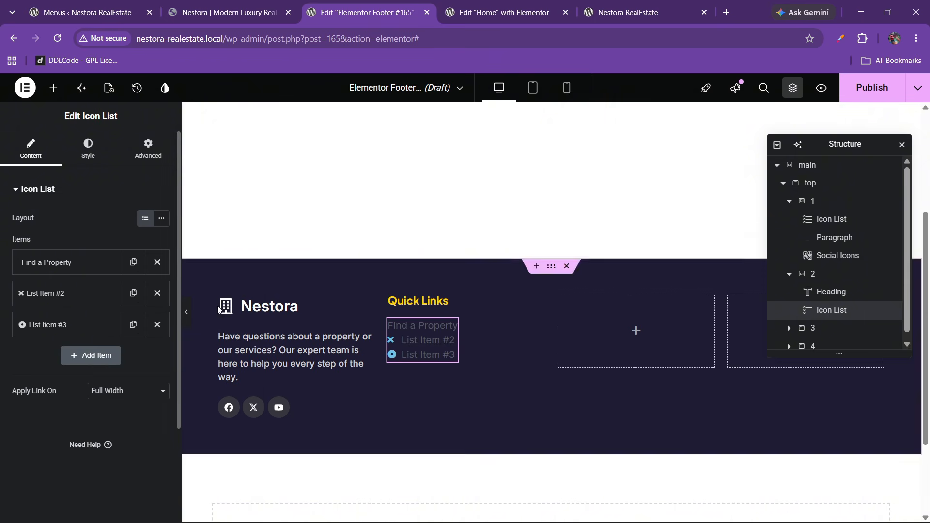
- Delete the two remaining default list items, and duplicate Find a Property with the copy's text set to List your home
{"action": "left_click", "coordinate": [157, 293]}
{"action": "left_click", "coordinate": [157, 293]}
{"action": "left_click", "coordinate": [296, 7]}
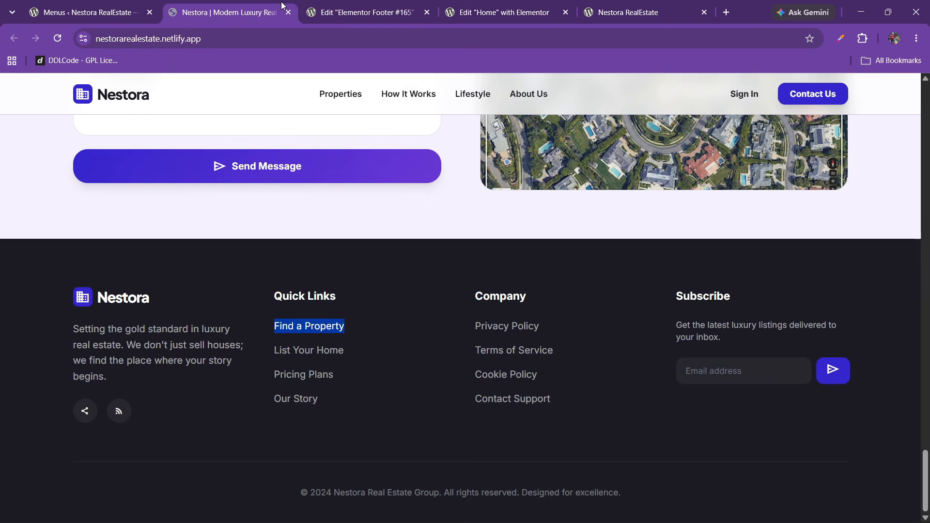
{"action": "left_click", "coordinate": [360, 7]}
{"action": "left_click", "coordinate": [133, 263]}
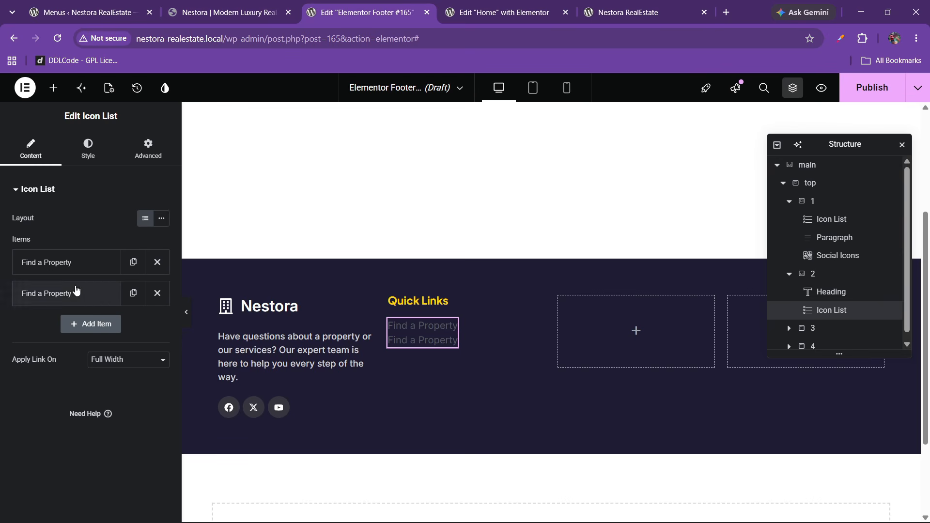
{"action": "left_click", "coordinate": [76, 291]}
{"action": "type", "text": "List your home"}
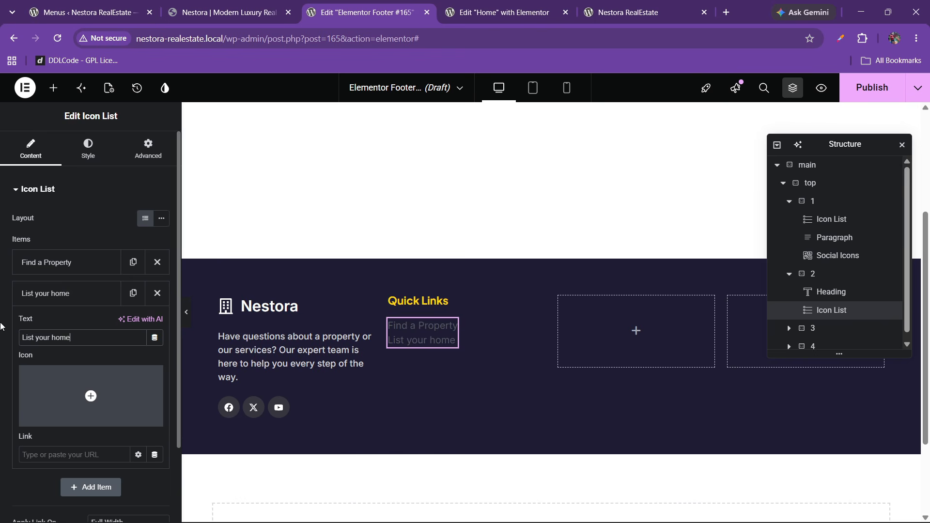
{"action": "left_click", "coordinate": [29, 294]}
- Extend the Quick Links list with two duplicated icon-free items reading Pricing plans and Our Story
{"action": "left_click", "coordinate": [133, 293]}
{"action": "left_click", "coordinate": [82, 324]}
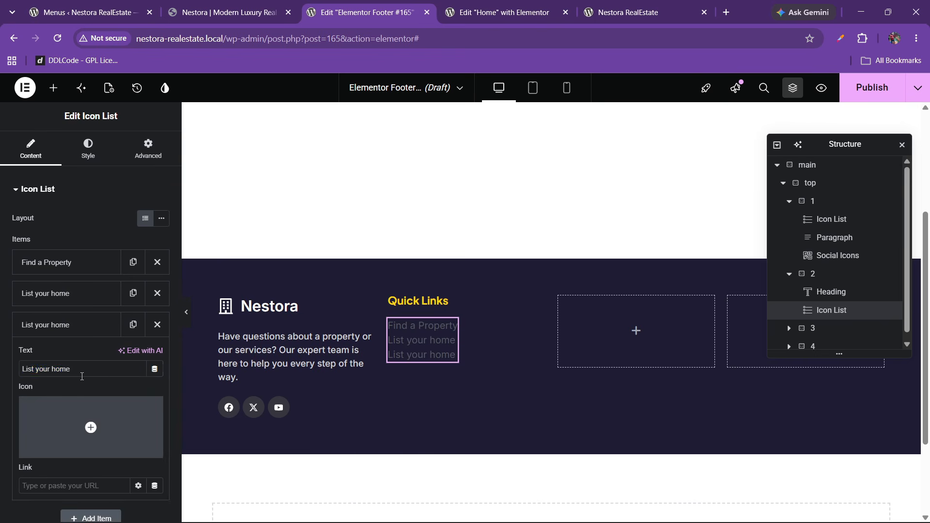
{"action": "type", "text": "Pricing plans"}
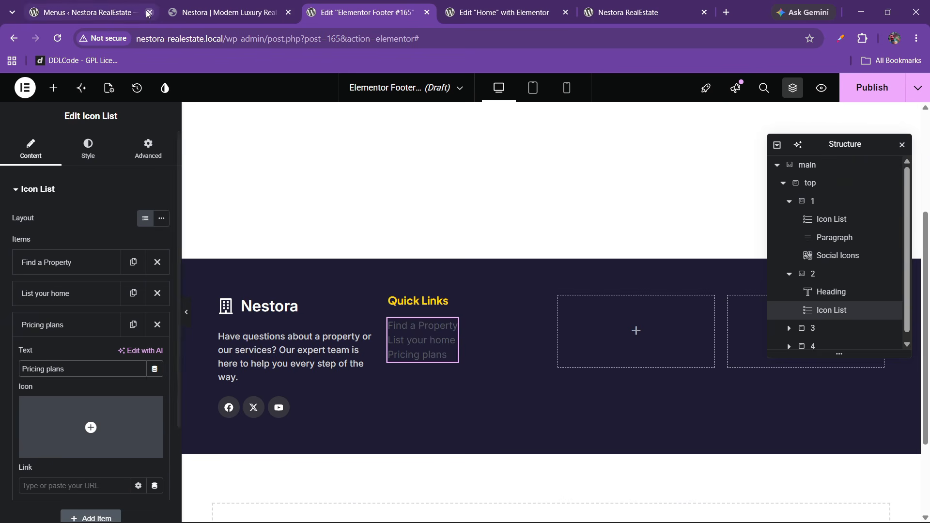
{"action": "left_click", "coordinate": [227, 12]}
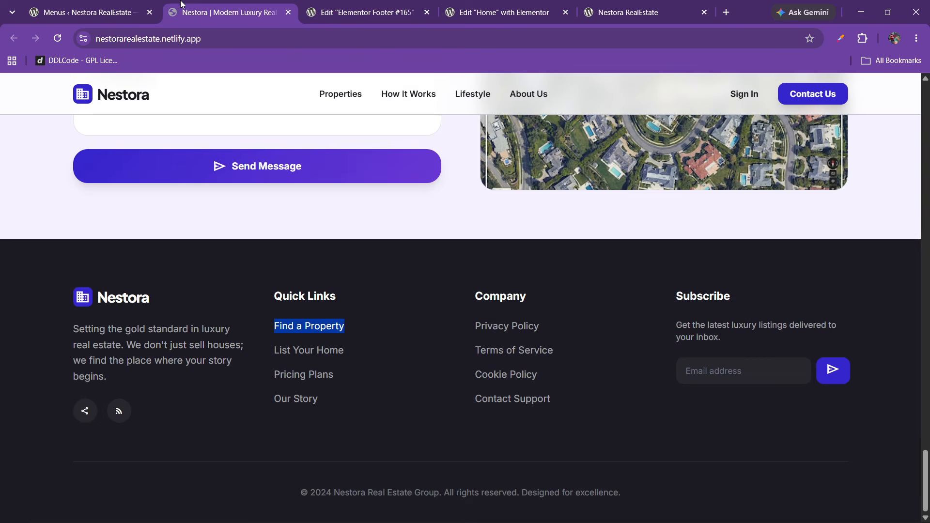
{"action": "left_click", "coordinate": [380, 10]}
{"action": "left_click", "coordinate": [66, 325]}
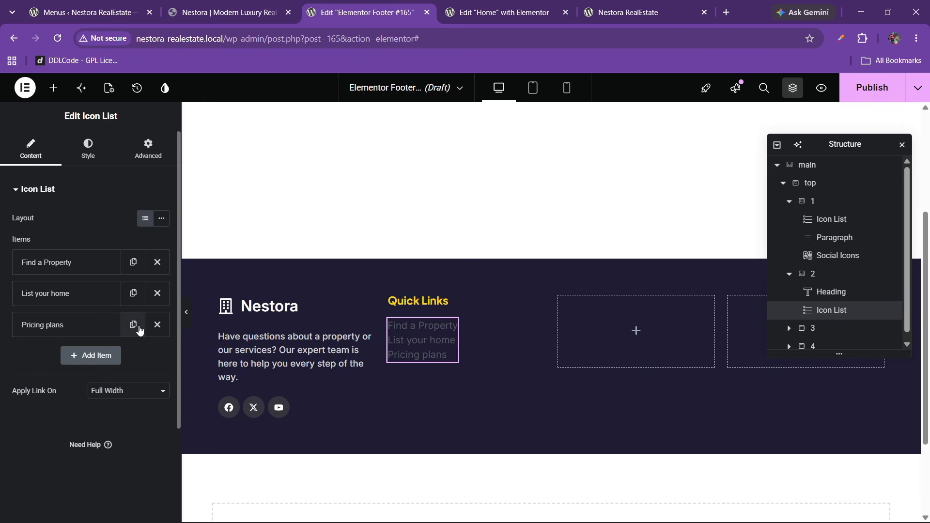
{"action": "left_click", "coordinate": [133, 325]}
{"action": "left_click", "coordinate": [88, 356]}
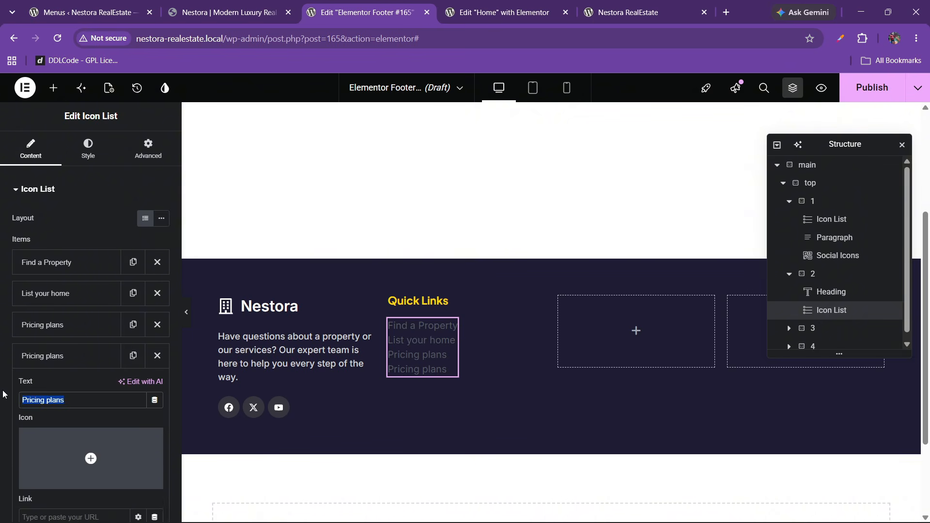
{"action": "type", "text": "Our Story"}
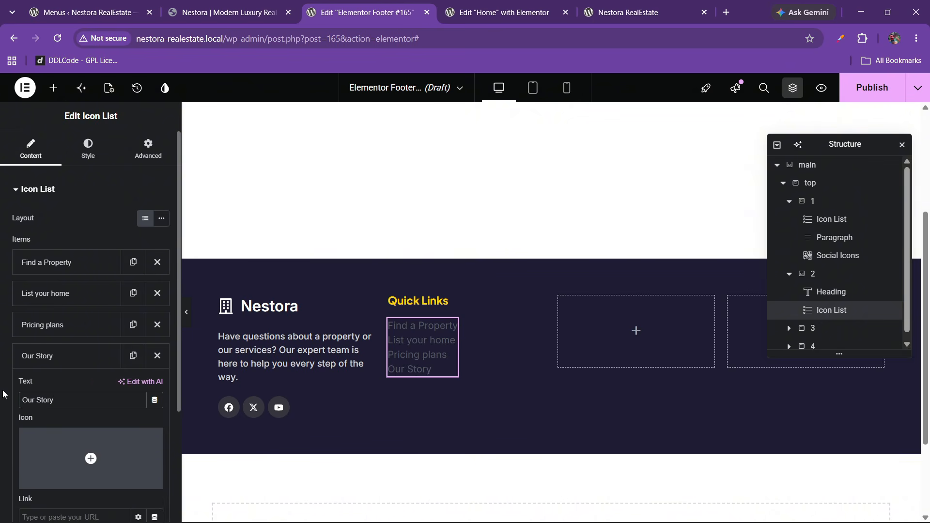
{"action": "left_click", "coordinate": [29, 361]}
- Style the Quick Links list with 10 px of space between items and white #FFFFFF text
{"action": "left_click", "coordinate": [101, 154]}
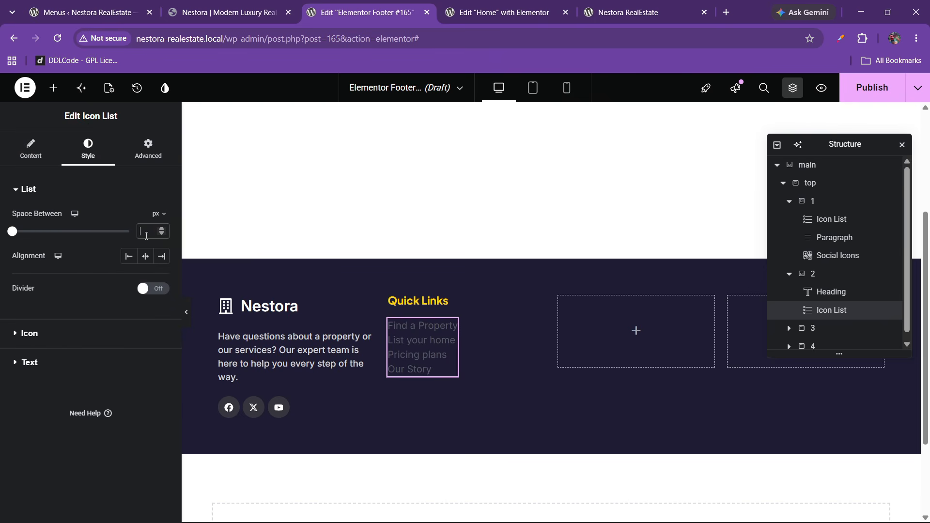
{"action": "type", "text": "10"}
{"action": "left_click", "coordinate": [92, 364]}
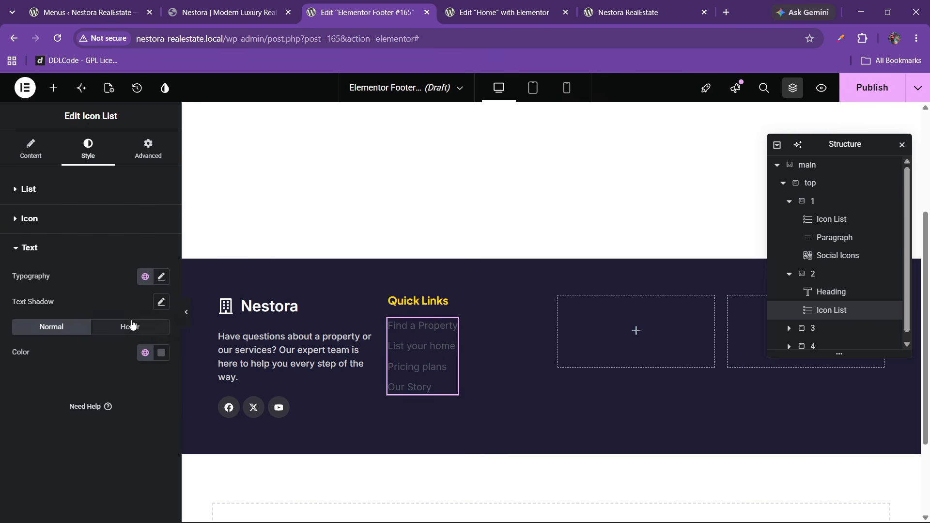
{"action": "left_click", "coordinate": [161, 353]}
{"action": "type", "text": "#FFFFFF"}
{"action": "left_click", "coordinate": [45, 387]}
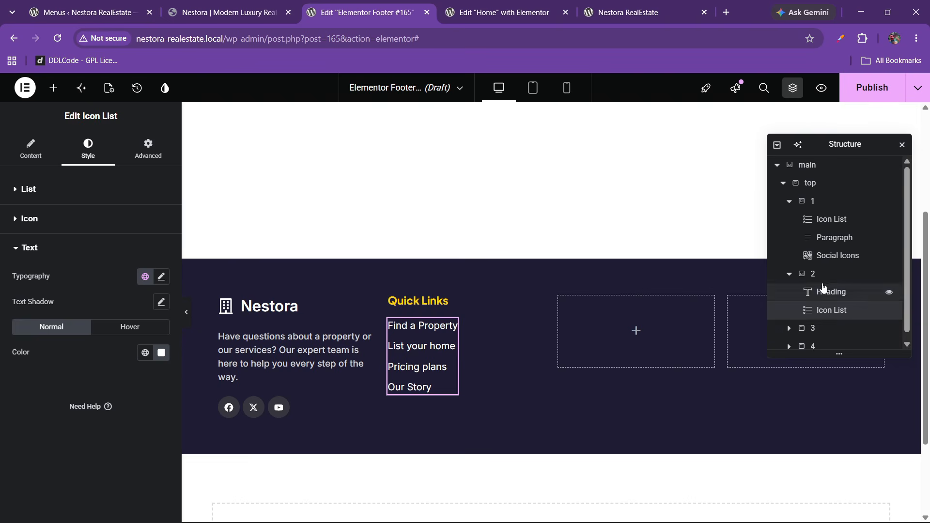
- Set the row and column gaps of footer column 2 to 30 px
{"action": "left_click", "coordinate": [816, 274]}
{"action": "left_click", "coordinate": [27, 141]}
{"action": "left_click", "coordinate": [78, 147]}
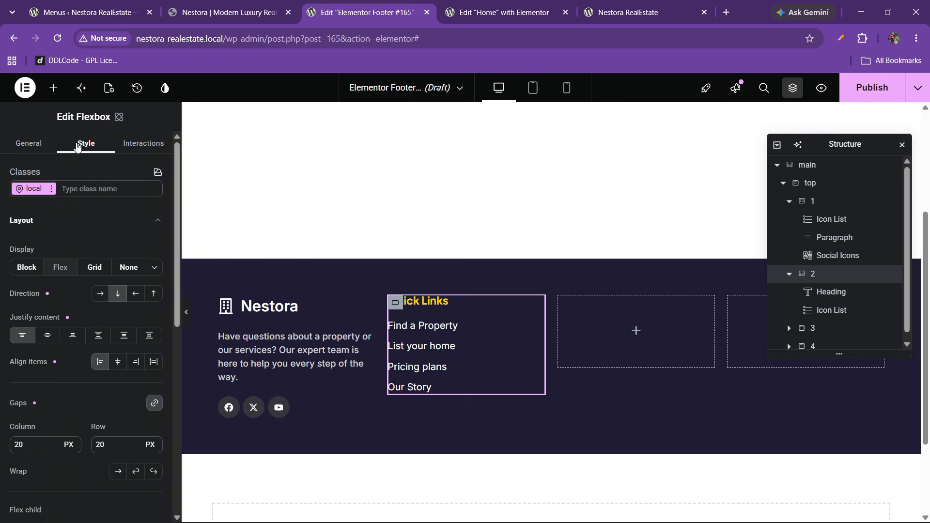
{"action": "left_click_drag", "start_coordinate": [108, 444], "coordinate": [86, 448]}
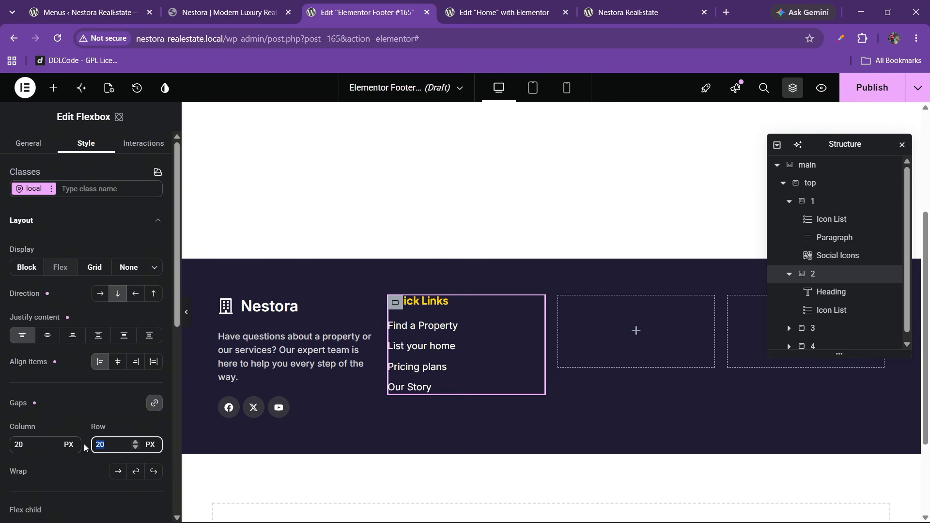
{"action": "type", "text": "30"}
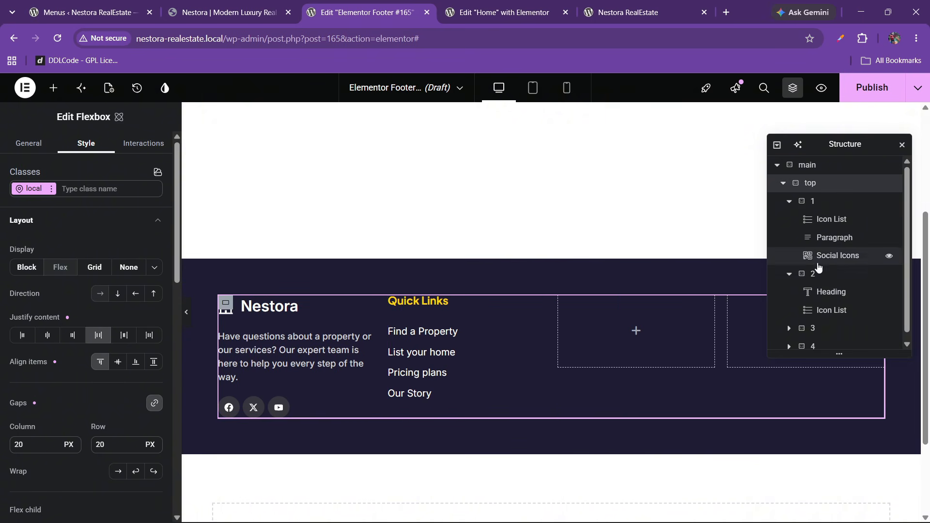
- Delete the empty footer columns 3 and 4 from the top container
{"action": "left_click", "coordinate": [818, 330]}
{"action": "right_click", "coordinate": [818, 329]}
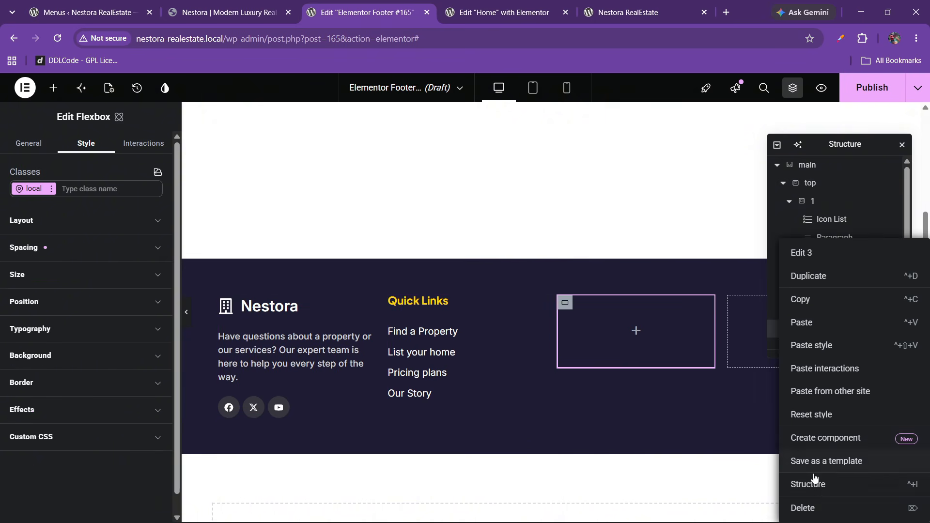
{"action": "left_click", "coordinate": [803, 507]}
{"action": "right_click", "coordinate": [818, 333]}
{"action": "left_click", "coordinate": [803, 507]}
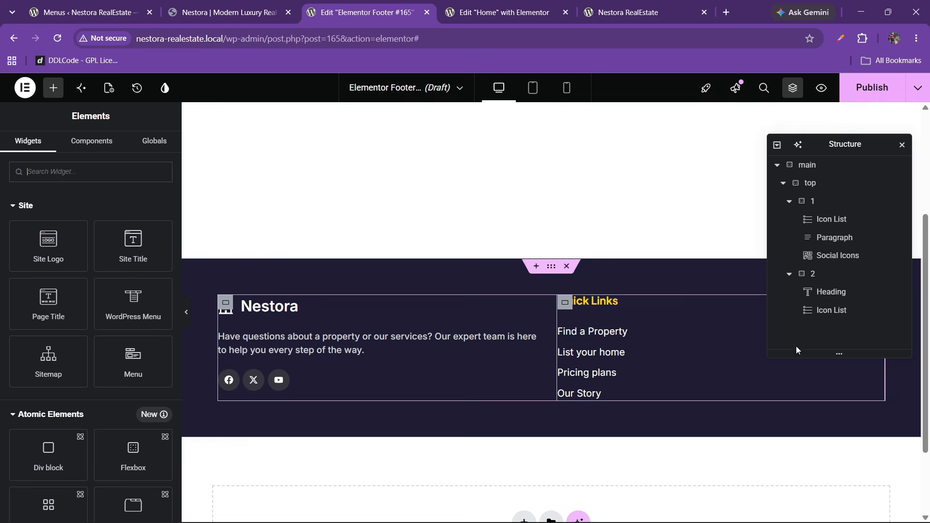
- Duplicate the finished Quick Links column 2 twice to fill the third and fourth footer columns
{"action": "left_click", "coordinate": [817, 276]}
{"action": "right_click", "coordinate": [817, 277]}
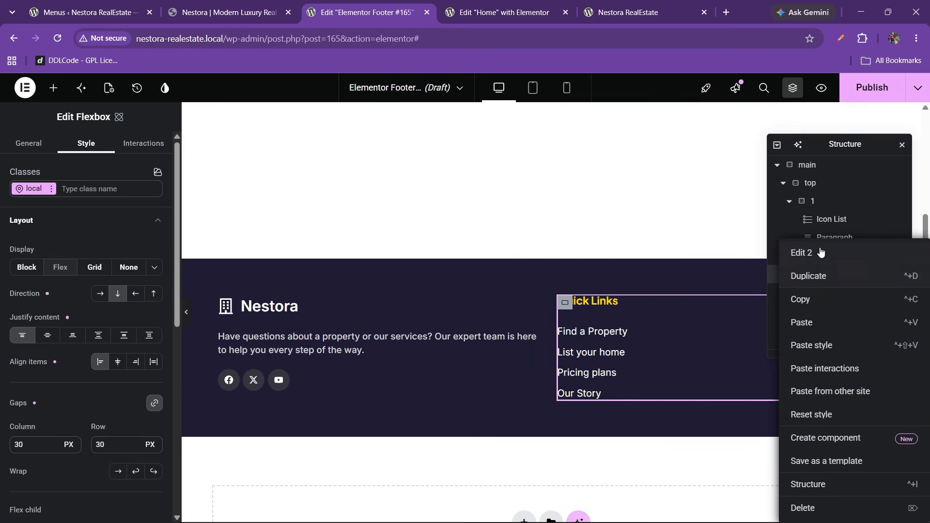
{"action": "left_click", "coordinate": [813, 276]}
{"action": "right_click", "coordinate": [816, 326]}
{"action": "left_click", "coordinate": [824, 276]}
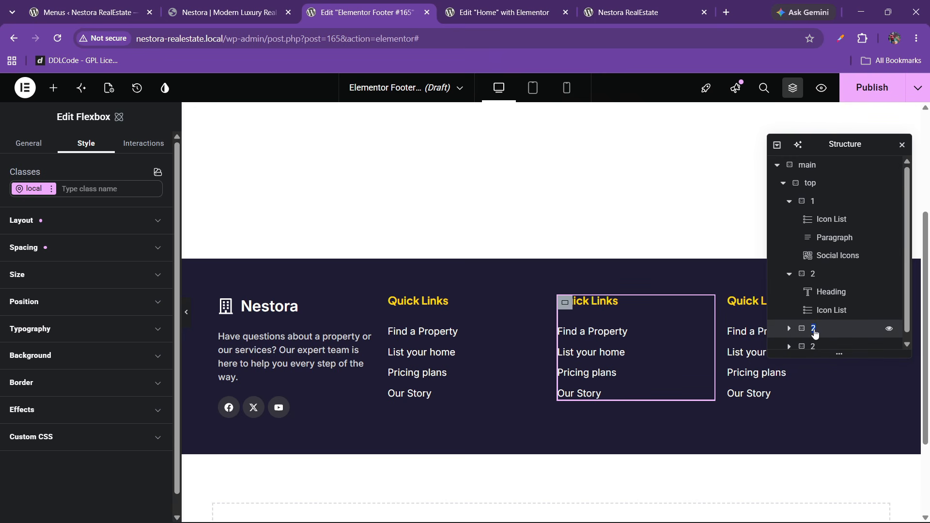
- Rename the two duplicated link columns in the footer structure as 3 and 4
{"action": "type", "text": "3"}
{"action": "double_click", "coordinate": [814, 346]}
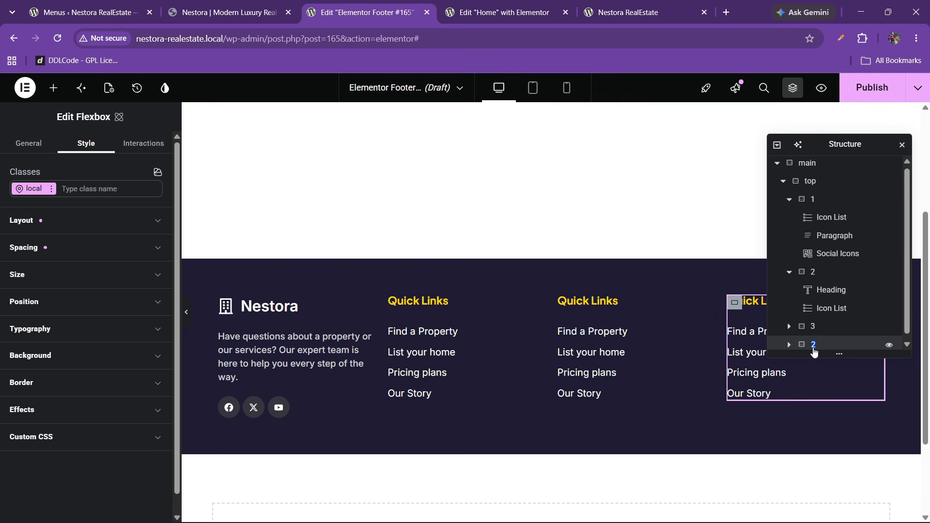
{"action": "type", "text": "4"}
{"action": "key", "text": "Return"}
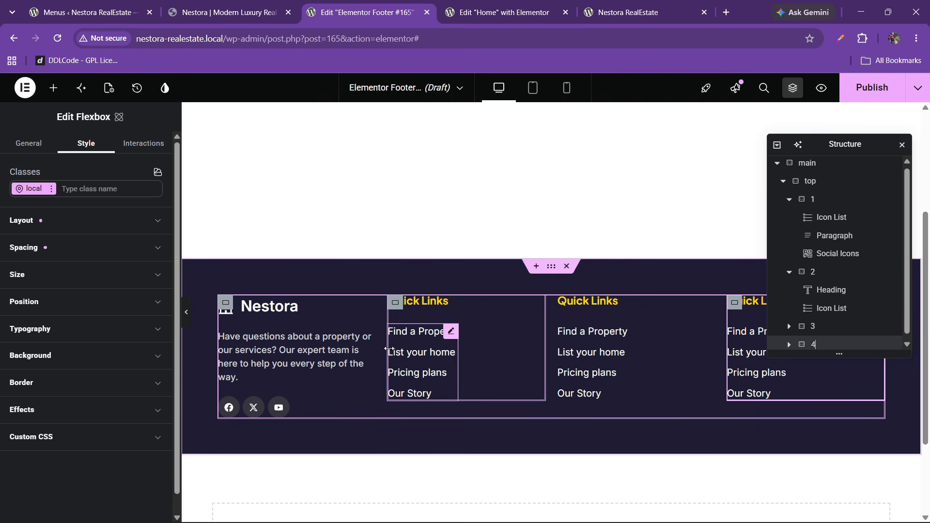
- Set the width of the icon list in column 2 to Full Width (100%)
{"action": "left_click", "coordinate": [389, 350]}
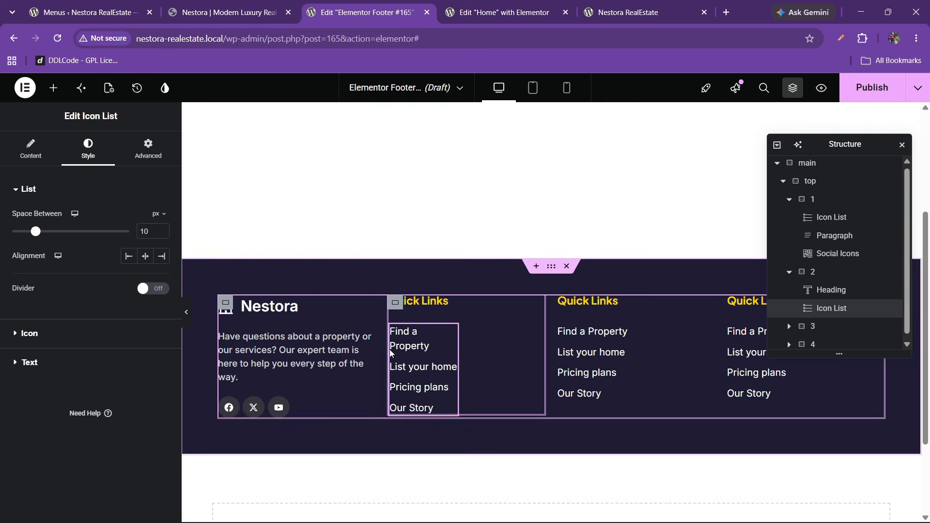
{"action": "left_click", "coordinate": [139, 150]}
{"action": "left_click", "coordinate": [123, 313]}
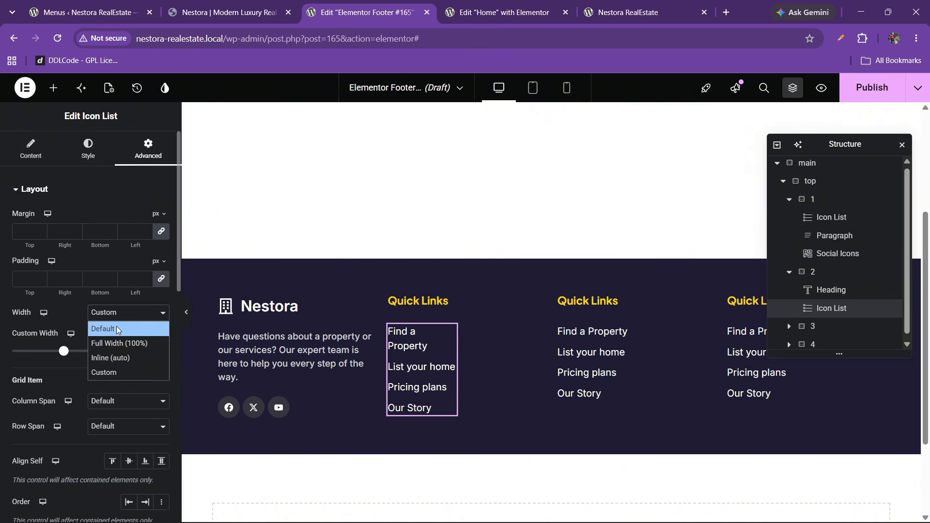
{"action": "left_click", "coordinate": [114, 338]}
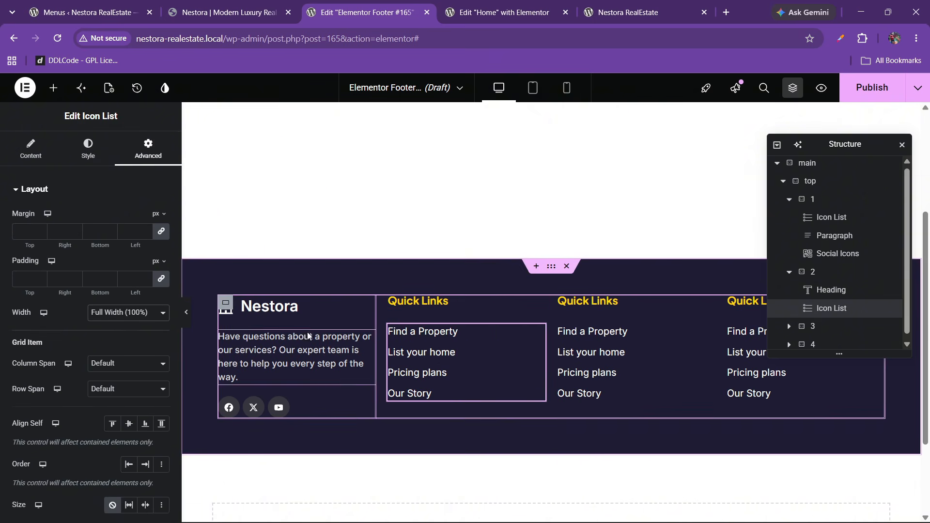
- Set the column and row gaps of the top container to 50 px
{"action": "left_click", "coordinate": [836, 190]}
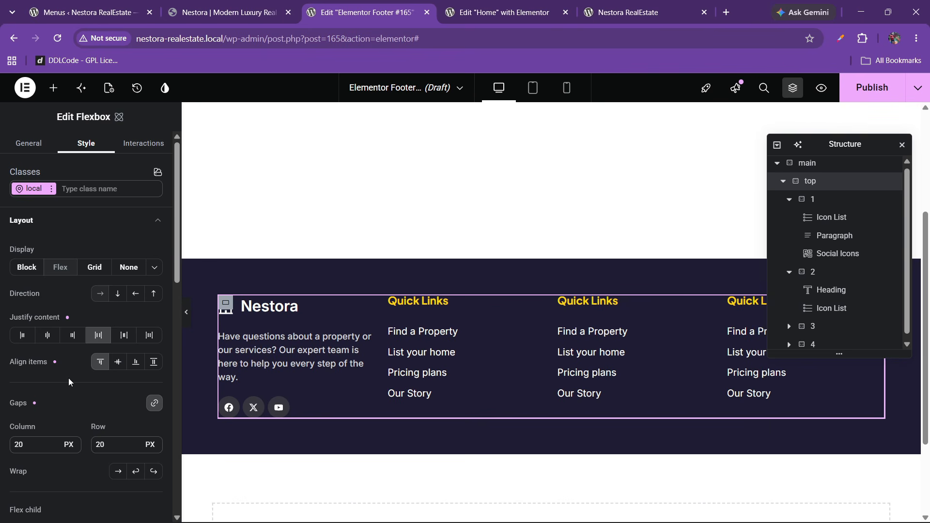
{"action": "double_click", "coordinate": [99, 444]}
{"action": "type", "text": "50"}
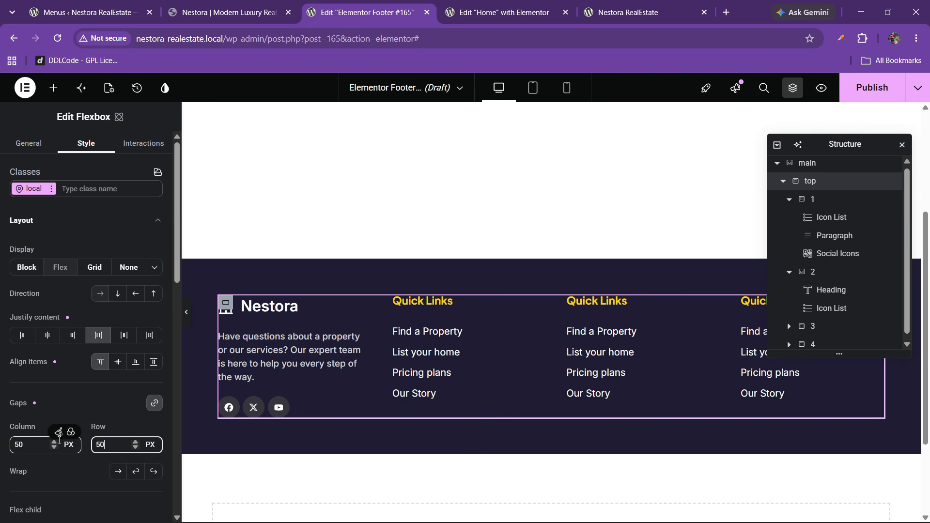
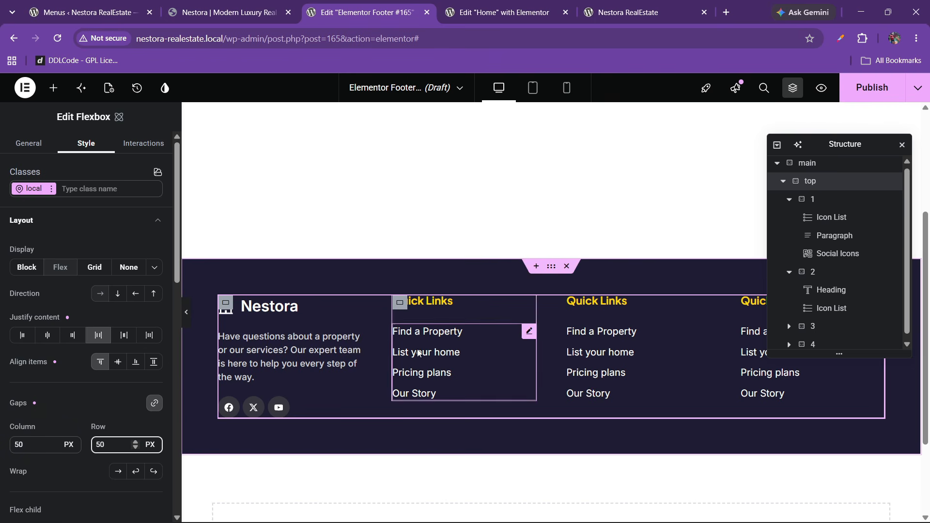
- Change the heading of column 3 to "Company", following the reference site's footer
{"action": "key", "text": "ctrl+shift+Tab"}
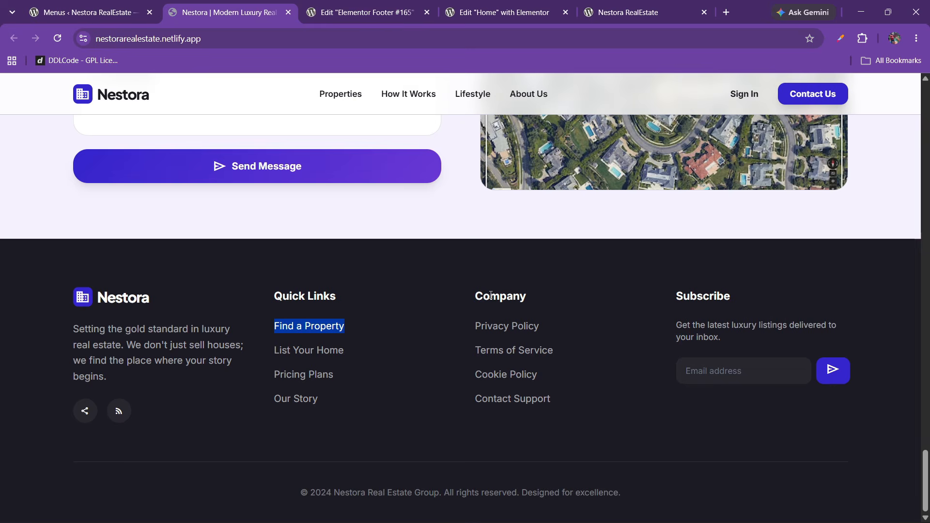
{"action": "left_click", "coordinate": [380, 4]}
{"action": "left_click", "coordinate": [601, 302]}
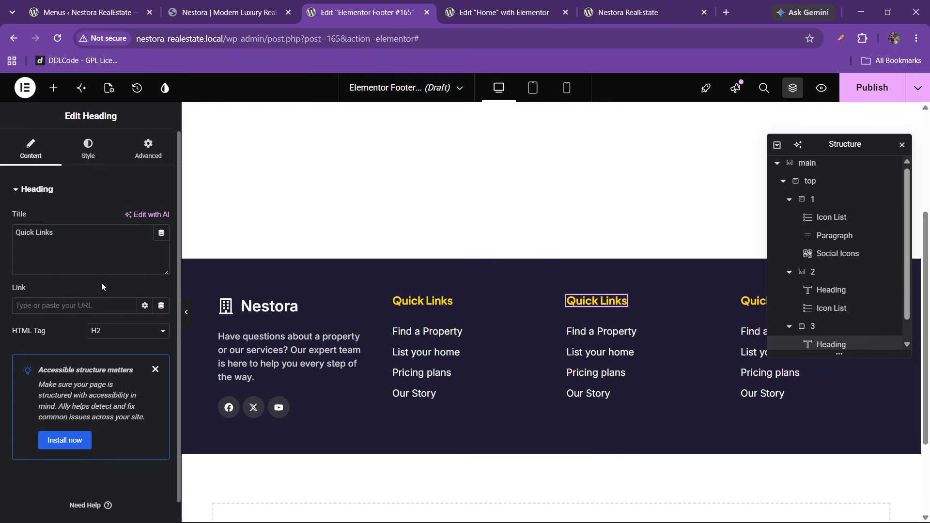
{"action": "type", "text": "Company"}
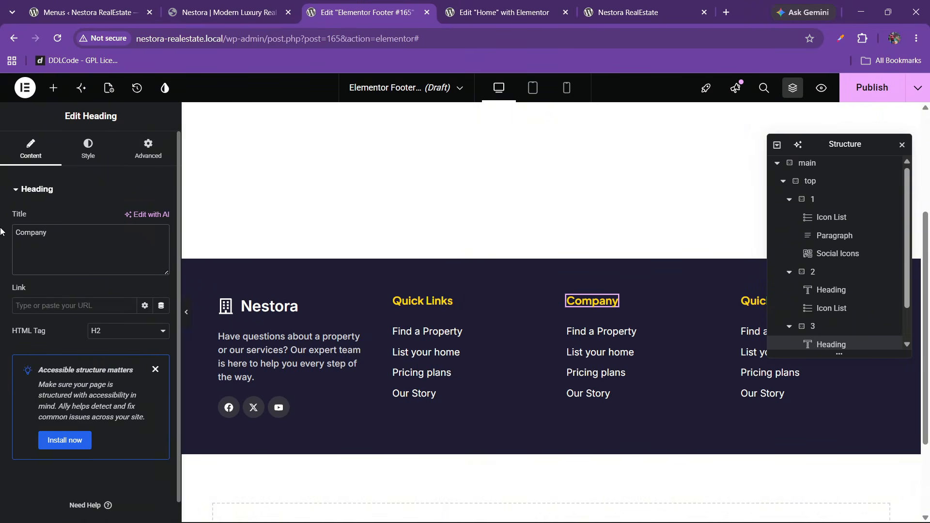
{"action": "left_click", "coordinate": [196, 4]}
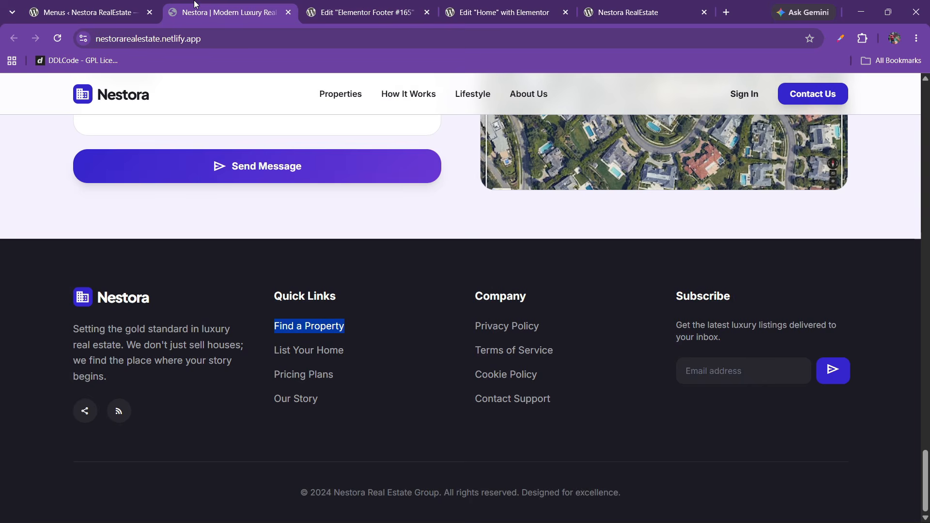
{"action": "left_click", "coordinate": [339, 4]}
- Copy the text color value #d2d2d2 from the paragraph in column 1
{"action": "left_click_drag", "start_coordinate": [804, 145], "coordinate": [300, 312]}
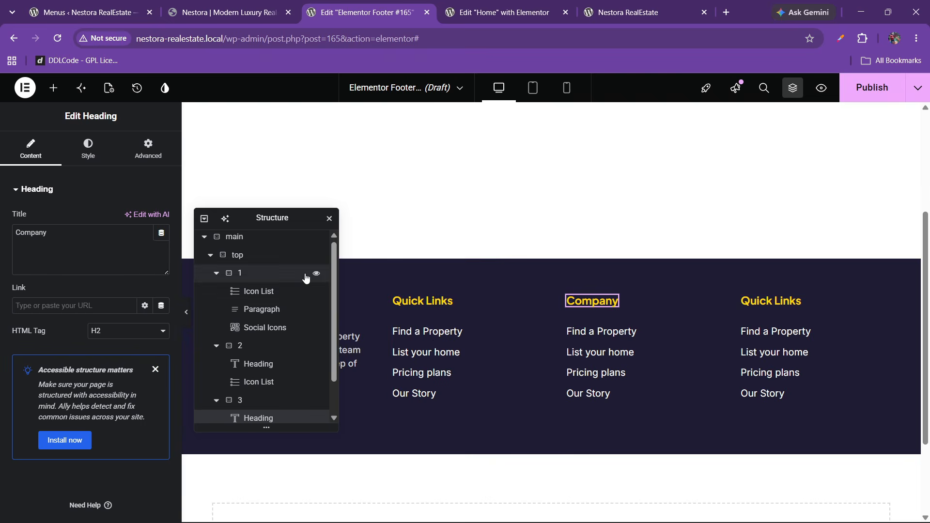
{"action": "left_click_drag", "start_coordinate": [279, 220], "coordinate": [442, 216]}
{"action": "left_click", "coordinate": [420, 305]}
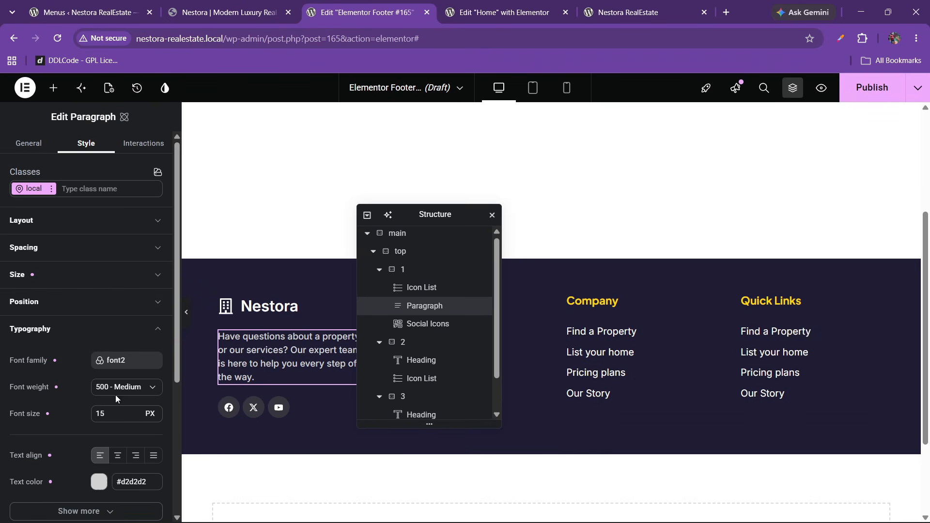
{"action": "left_click", "coordinate": [127, 483]}
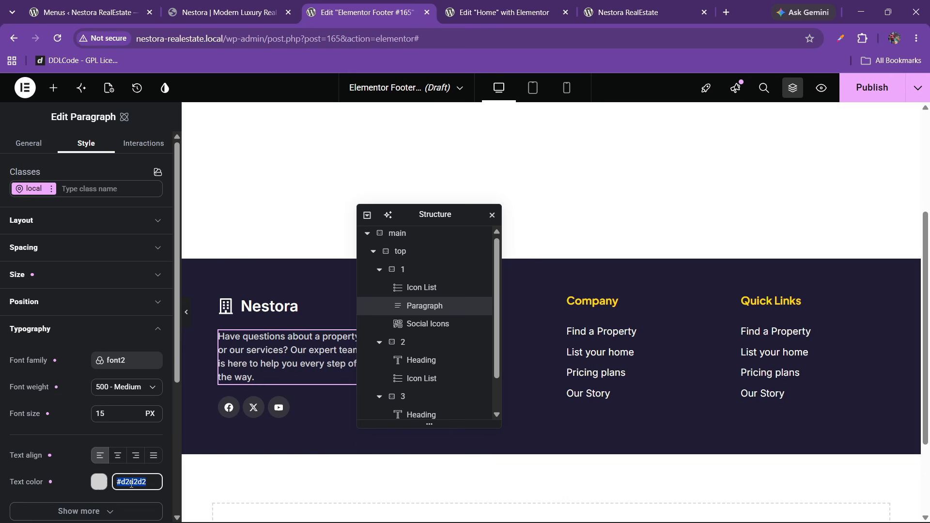
{"action": "right_click", "coordinate": [131, 483]}
{"action": "left_click", "coordinate": [179, 188]}
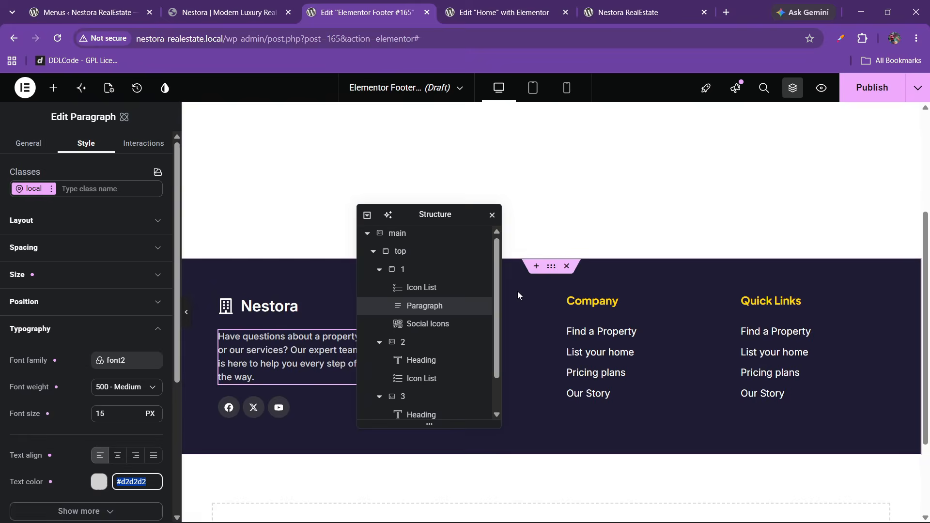
- Apply the copied color #d2d2d2 to the normal-state text of the icon list in column 2
{"action": "left_click_drag", "start_coordinate": [425, 214], "coordinate": [625, 185]}
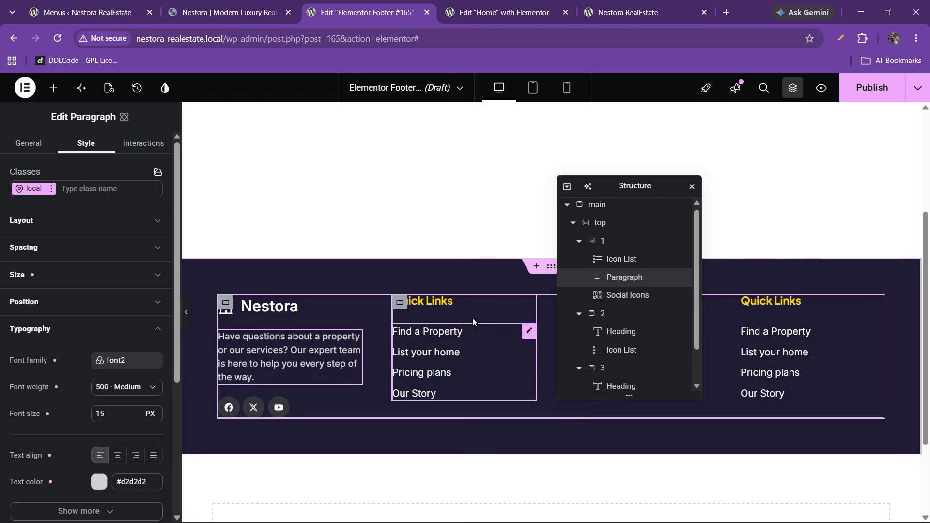
{"action": "left_click", "coordinate": [473, 325]}
{"action": "left_click", "coordinate": [88, 148]}
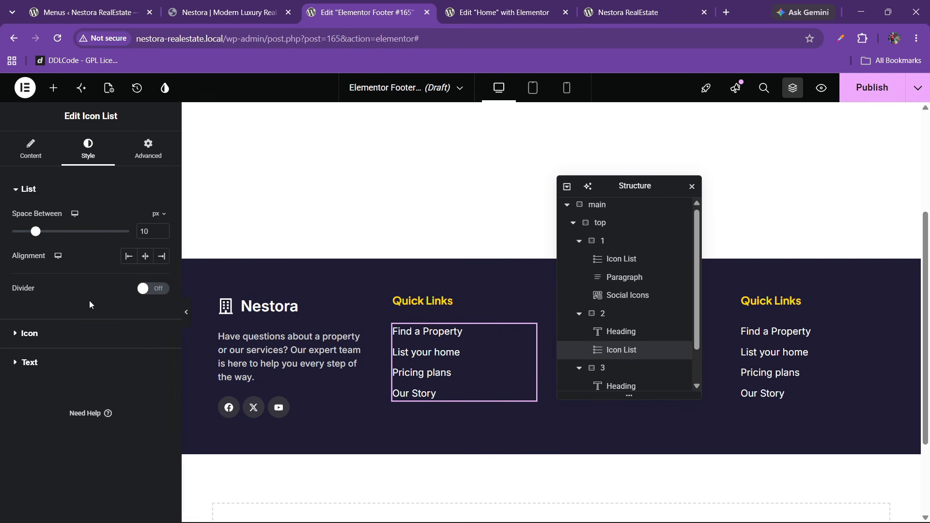
{"action": "left_click", "coordinate": [62, 369]}
{"action": "left_click", "coordinate": [162, 352]}
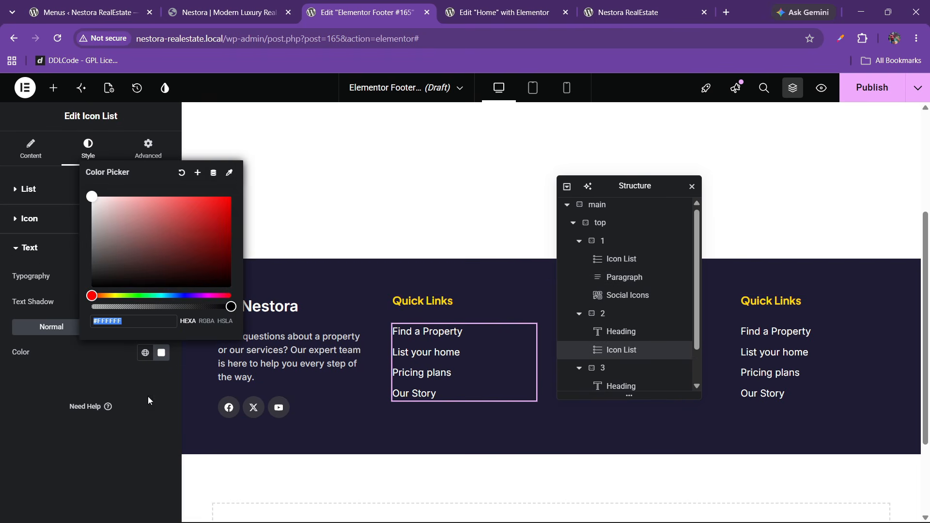
{"action": "right_click", "coordinate": [118, 335]}
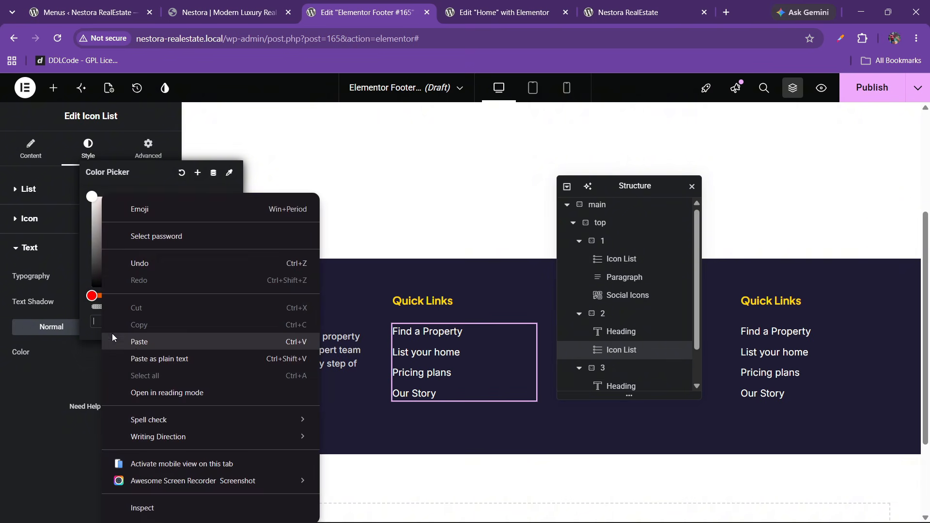
{"action": "left_click", "coordinate": [132, 340]}
- Set the hover text color of the column 2 icon list to #FFFFFF
{"action": "right_click", "coordinate": [428, 365]}
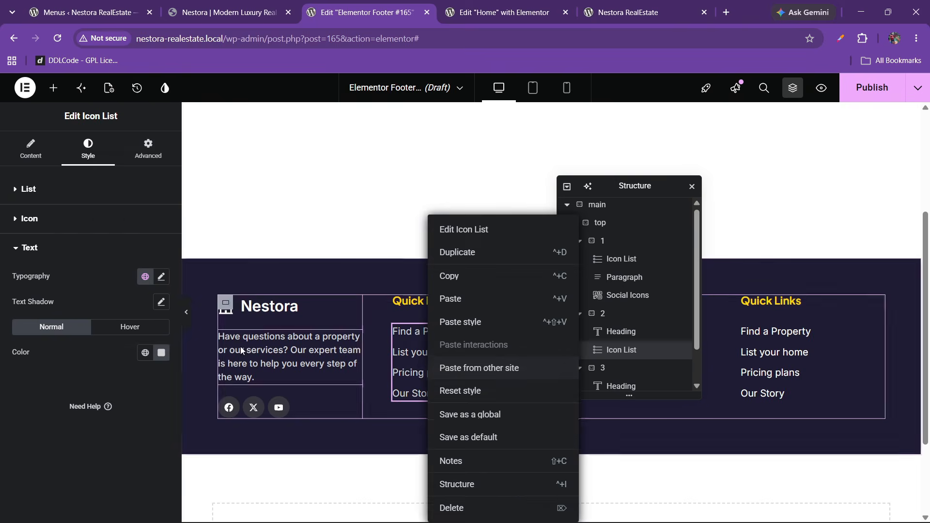
{"action": "left_click", "coordinate": [130, 327]}
{"action": "left_click", "coordinate": [161, 353]}
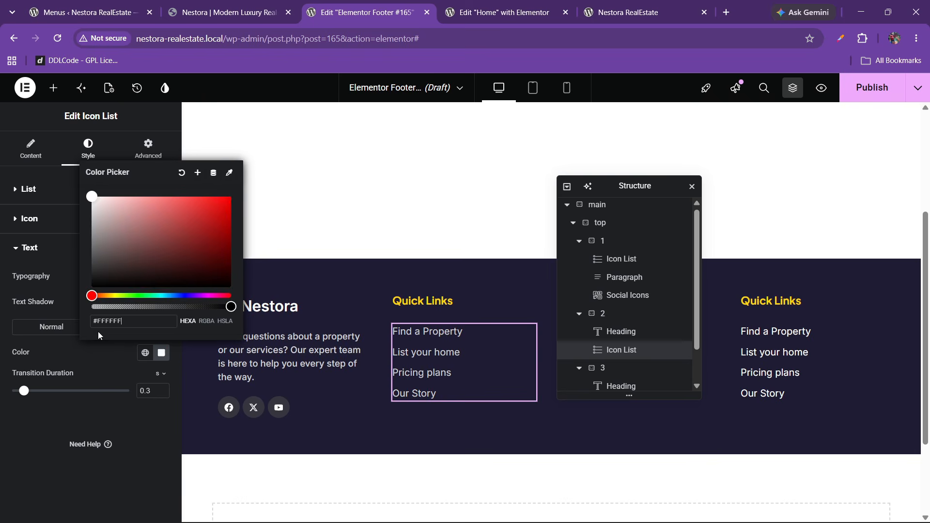
- Copy the column 2 icon list and paste its style onto the icon lists in columns 3 and 4
{"action": "right_click", "coordinate": [420, 383]}
{"action": "left_click", "coordinate": [457, 281]}
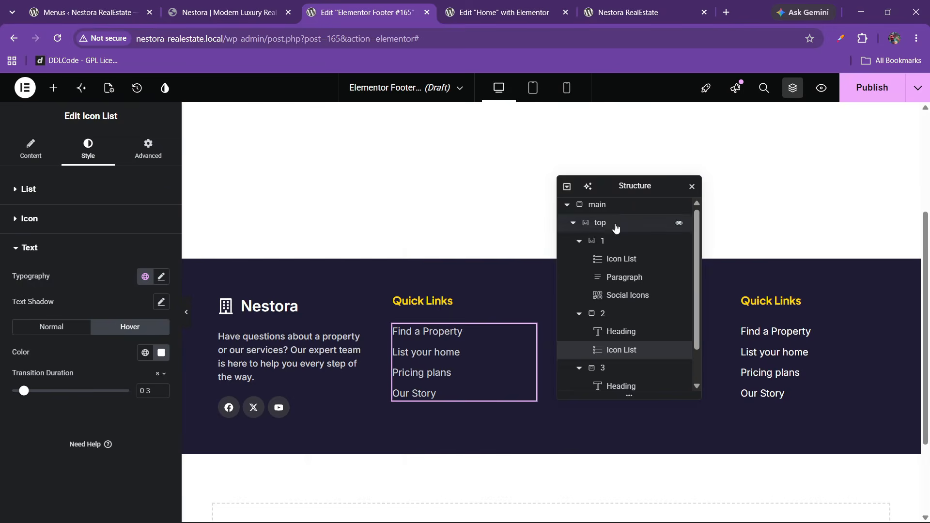
{"action": "left_click_drag", "start_coordinate": [625, 186], "coordinate": [358, 249]}
{"action": "right_click", "coordinate": [594, 355]}
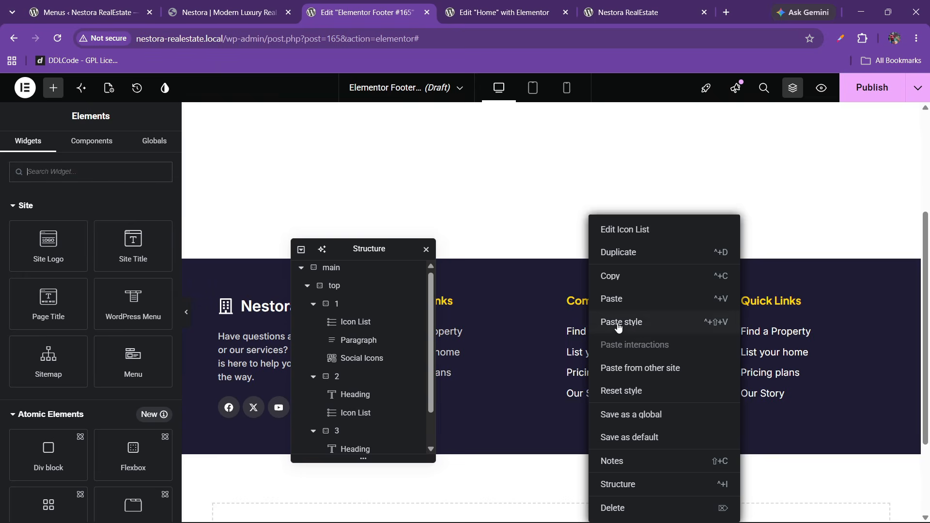
{"action": "left_click", "coordinate": [618, 328]}
{"action": "right_click", "coordinate": [750, 360]}
{"action": "left_click", "coordinate": [758, 326]}
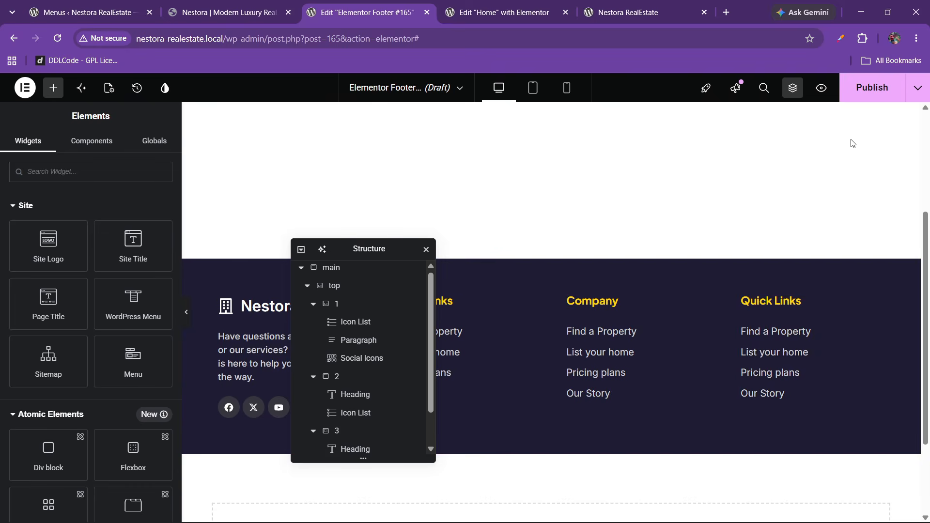
- Publish the footer template for the entire site and check the footer on the live Nestora RealEstate page
{"action": "left_click", "coordinate": [854, 88]}
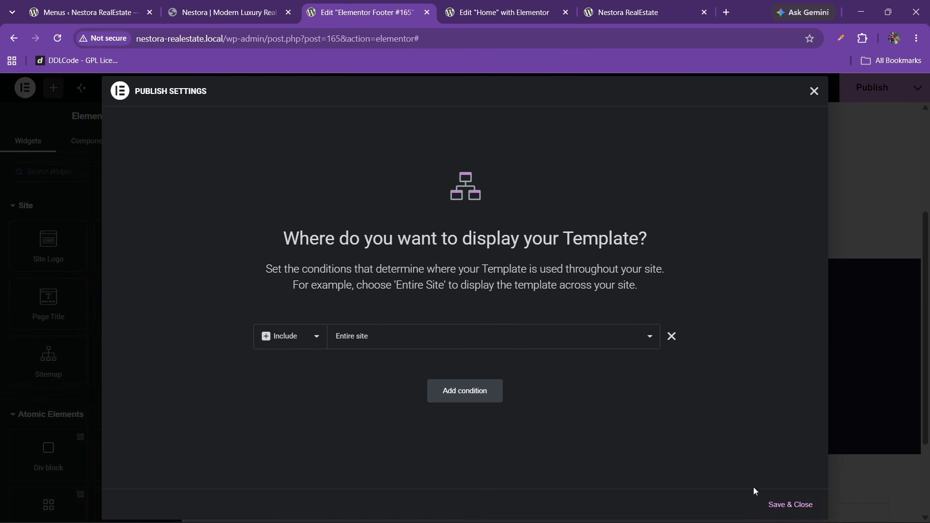
{"action": "left_click", "coordinate": [790, 505]}
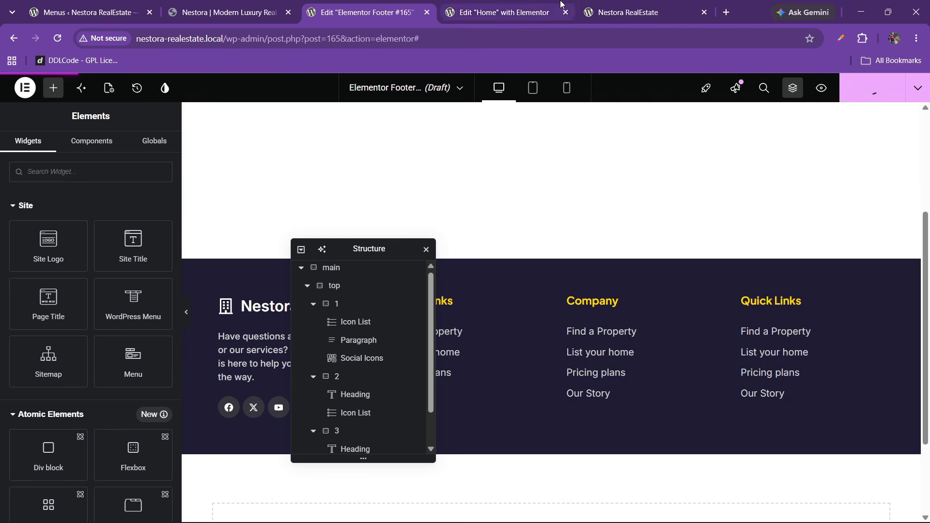
{"action": "left_click", "coordinate": [625, 12]}
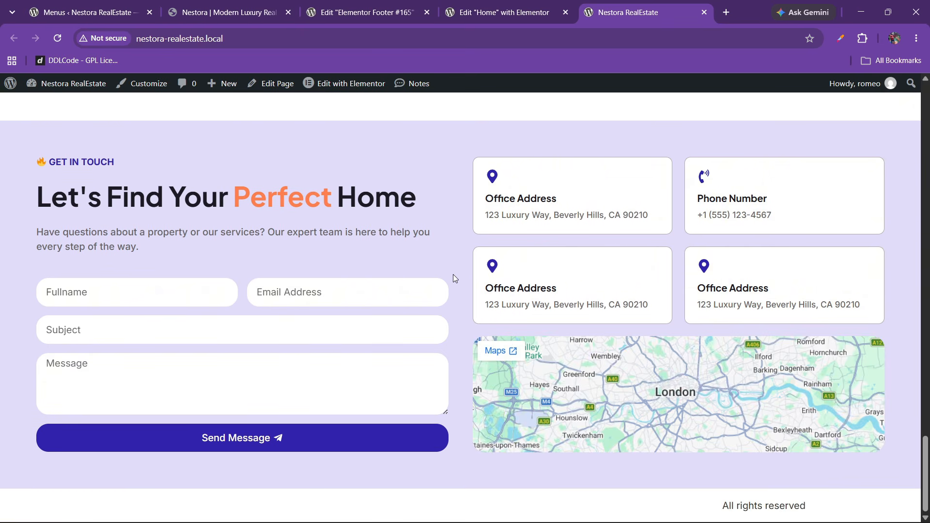
{"action": "scroll", "coordinate": [455, 281], "scroll_direction": "down", "scroll_amount": 1}
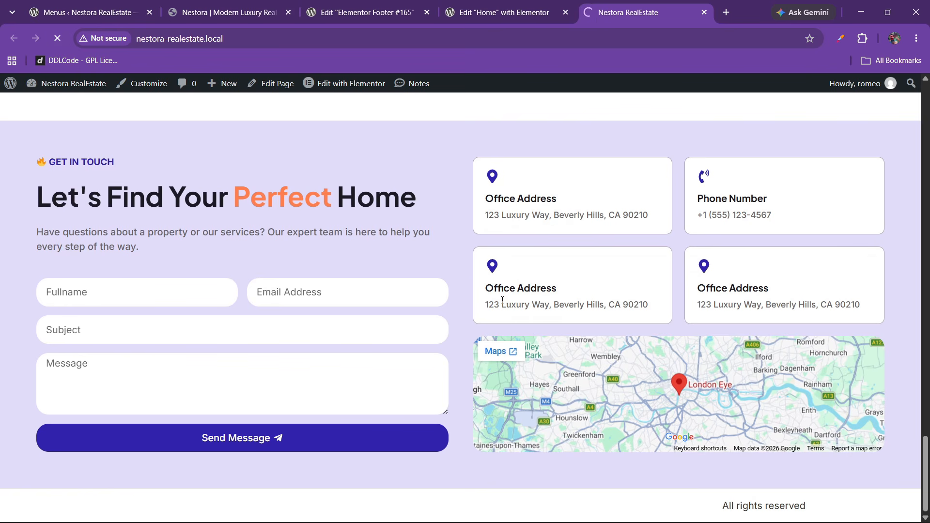
{"action": "scroll", "coordinate": [502, 301], "scroll_direction": "down", "scroll_amount": 3}
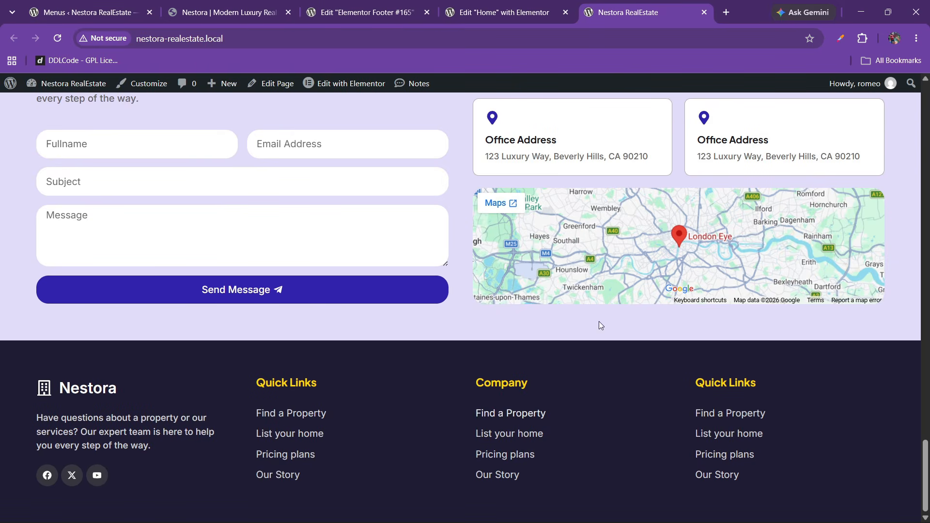
- Change the heading of column 4 to "Subscribe", following the reference site's footer
{"action": "mouse_move", "coordinate": [377, 4]}
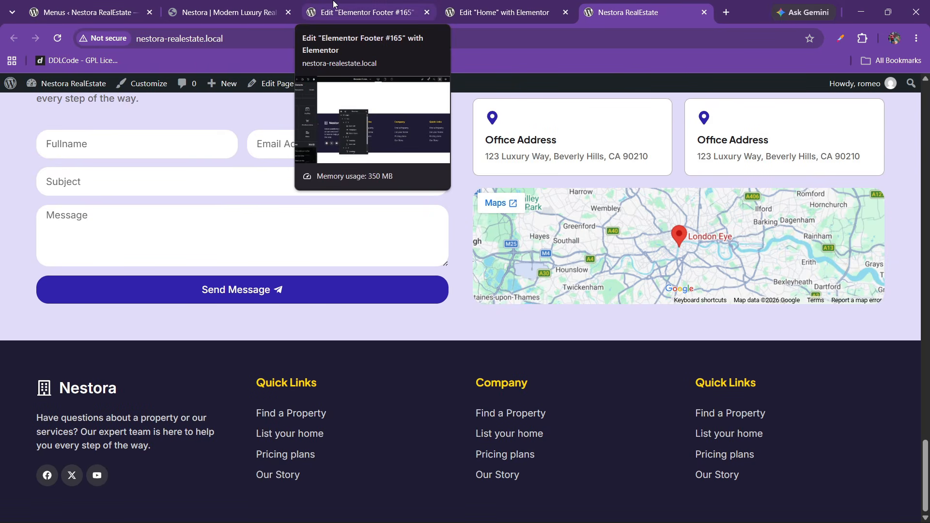
{"action": "left_click", "coordinate": [257, 5]}
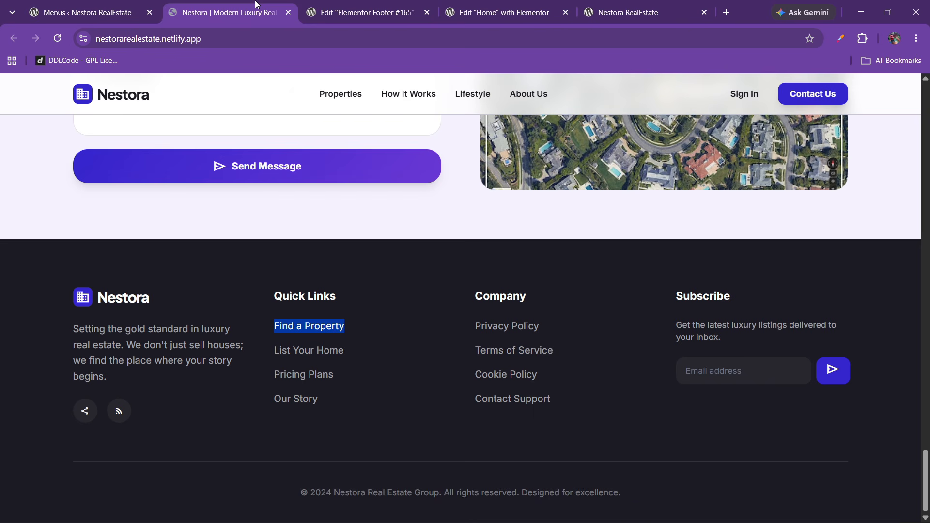
{"action": "left_click", "coordinate": [355, 5]}
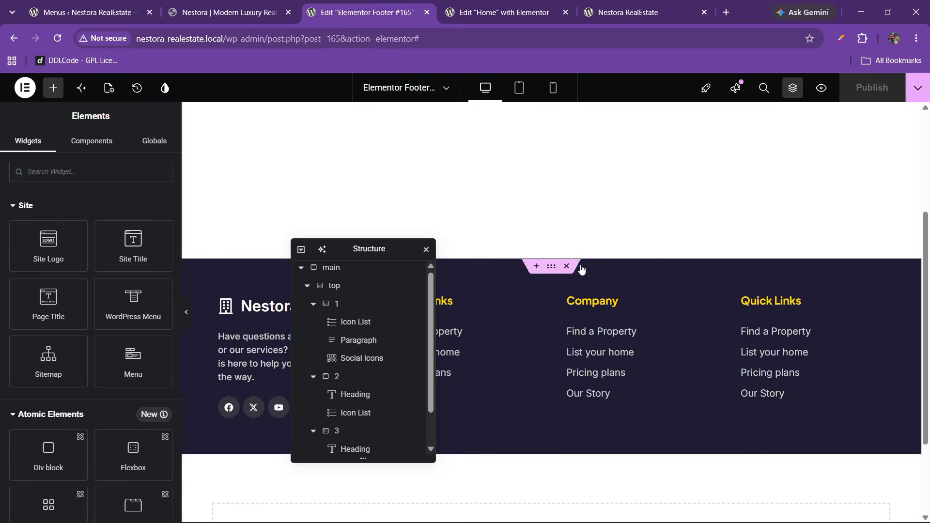
{"action": "left_click", "coordinate": [795, 302]}
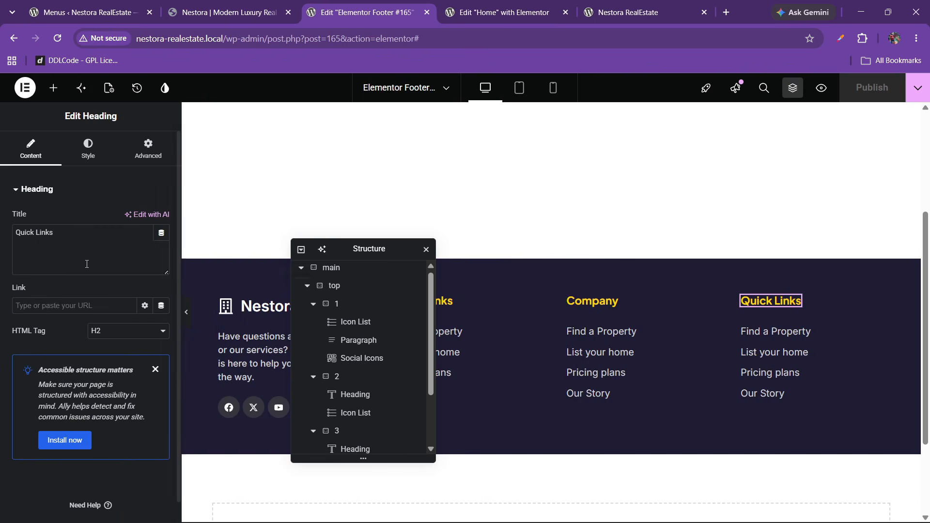
{"action": "left_click_drag", "start_coordinate": [54, 233], "coordinate": [1, 236]}
{"action": "type", "text": "Subscribe"}
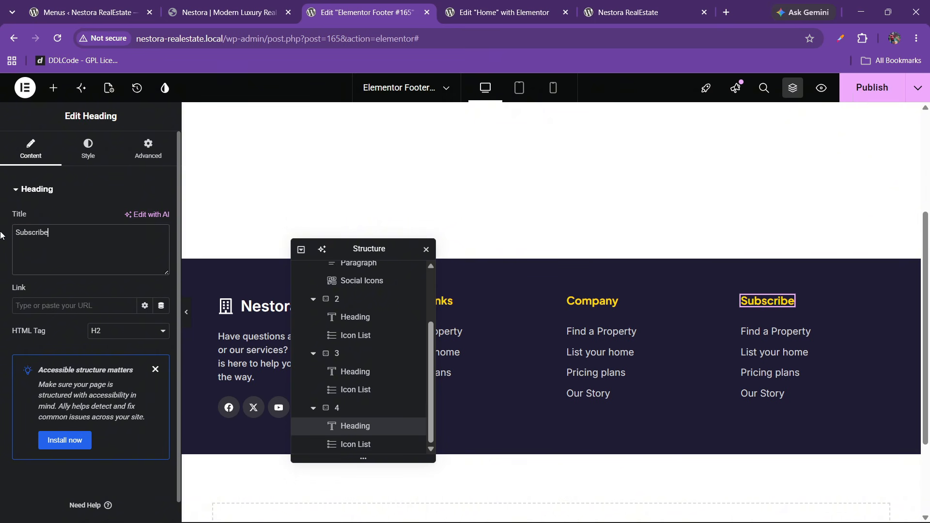
- Copy the paragraph from column 1 and paste it below the "Subscribe" heading in column 4, following the reference footer
{"action": "left_click", "coordinate": [260, 5]}
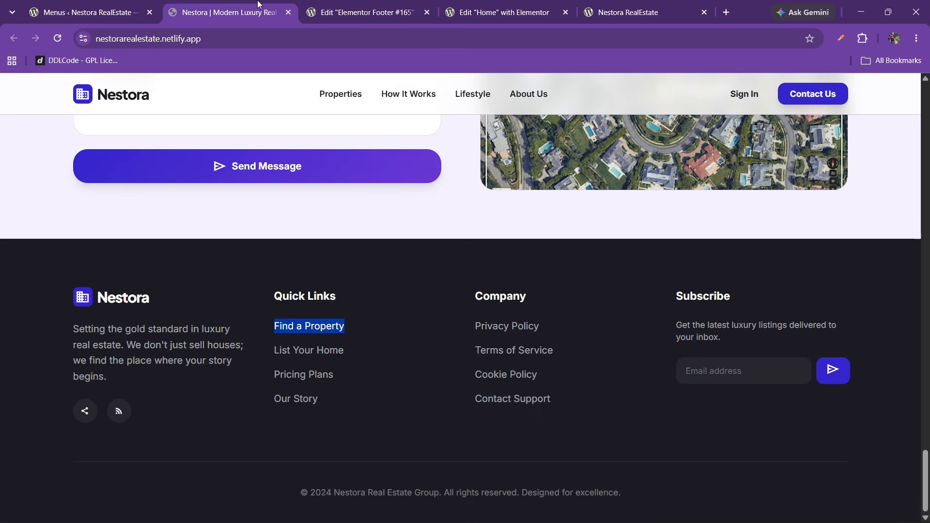
{"action": "left_click", "coordinate": [361, 12]}
{"action": "right_click", "coordinate": [263, 354]}
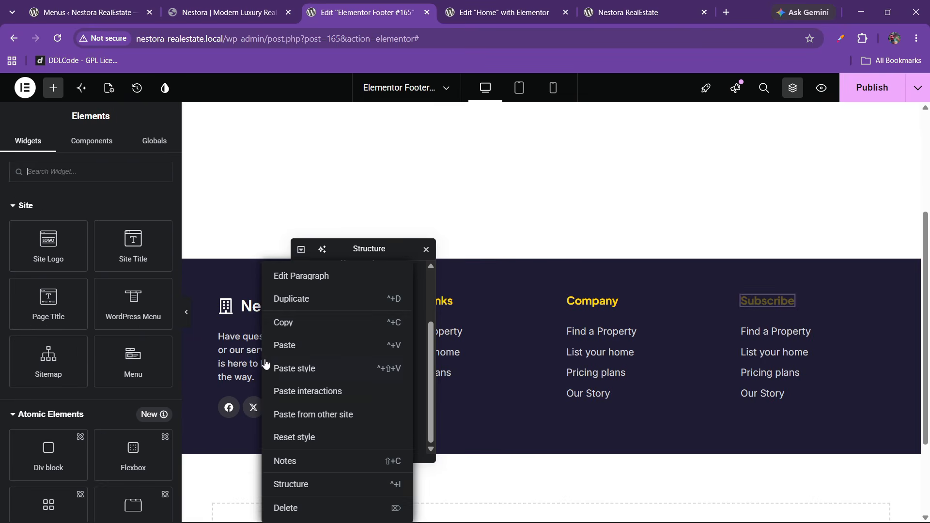
{"action": "left_click", "coordinate": [282, 323]}
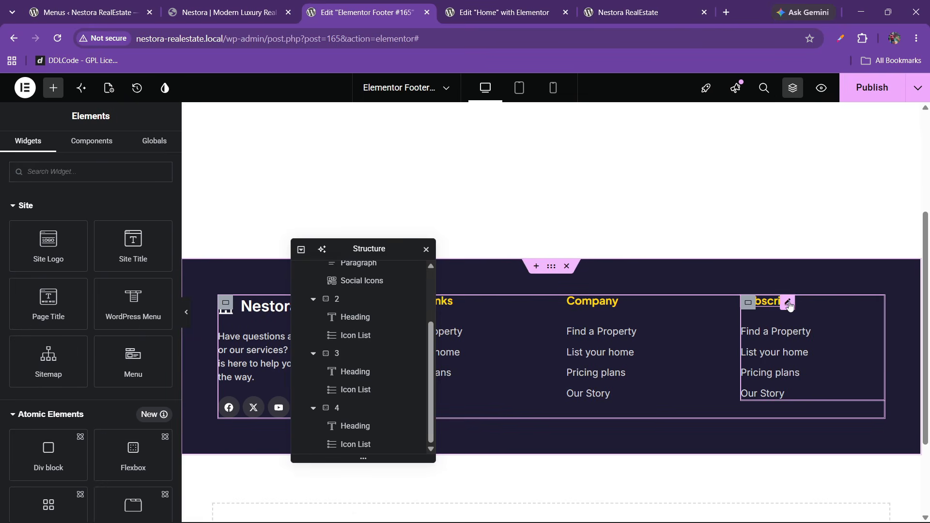
{"action": "right_click", "coordinate": [790, 305]}
{"action": "left_click", "coordinate": [791, 306]}
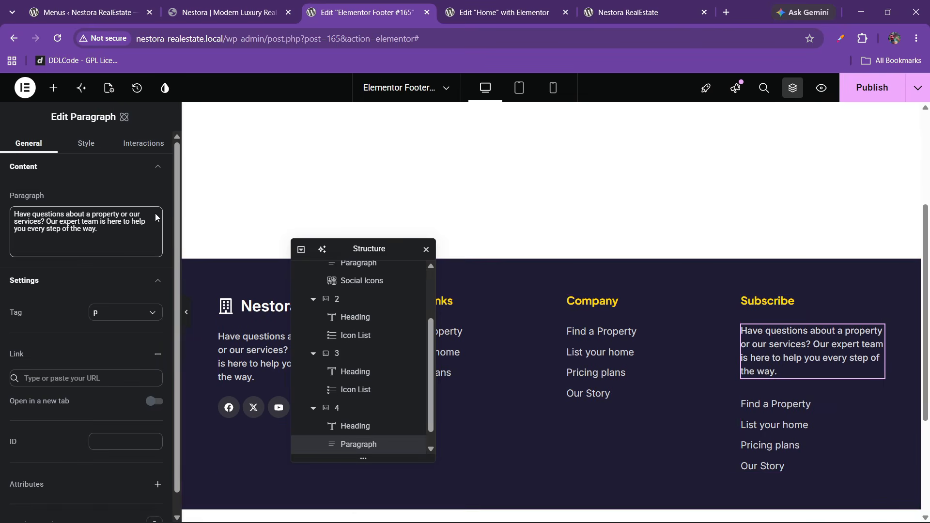
- Replace the column 4 paragraph with the reference site's text "Get the latest luxury listings delivered to your inbox."
{"action": "left_click", "coordinate": [239, 7]}
{"action": "left_click_drag", "start_coordinate": [676, 324], "coordinate": [736, 338]}
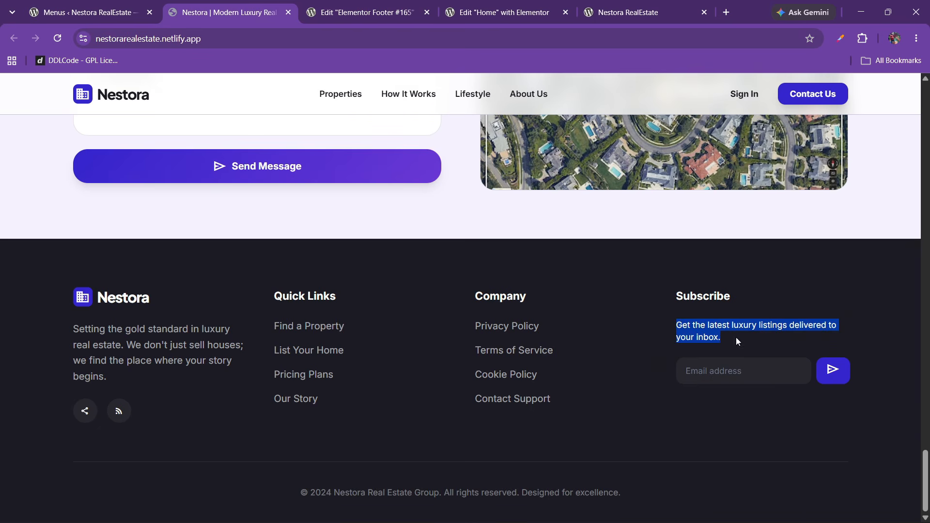
{"action": "right_click", "coordinate": [683, 330]}
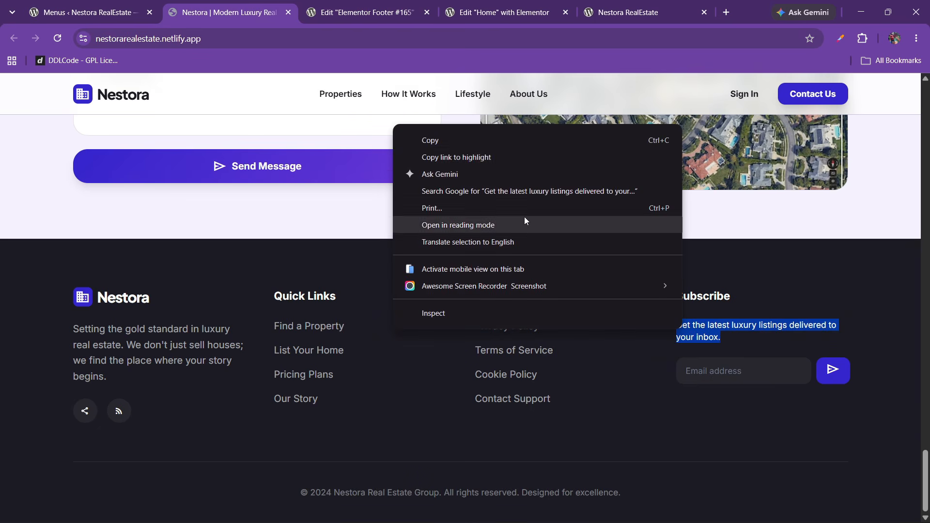
{"action": "left_click", "coordinate": [426, 144]}
{"action": "left_click", "coordinate": [405, 18]}
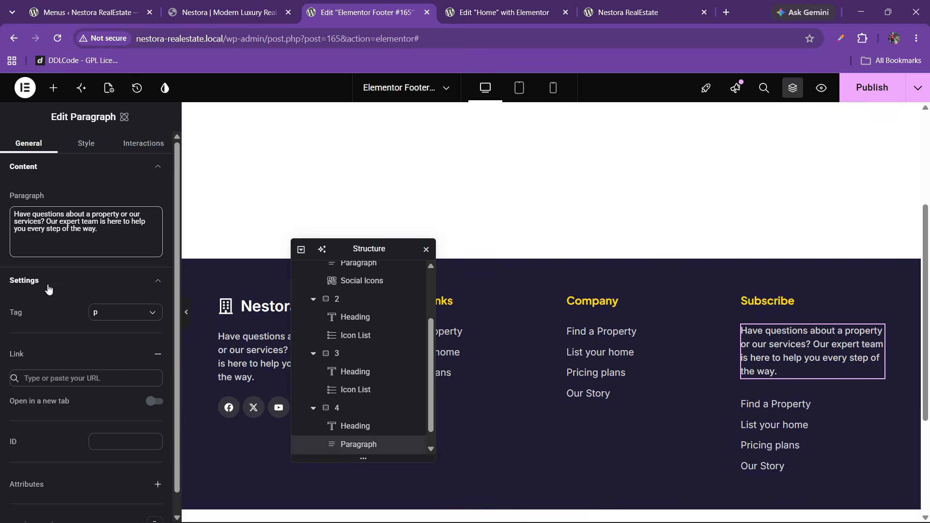
{"action": "left_click", "coordinate": [139, 213]}
{"action": "key", "text": "ctrl+a"}
{"action": "key", "text": "BackSpace"}
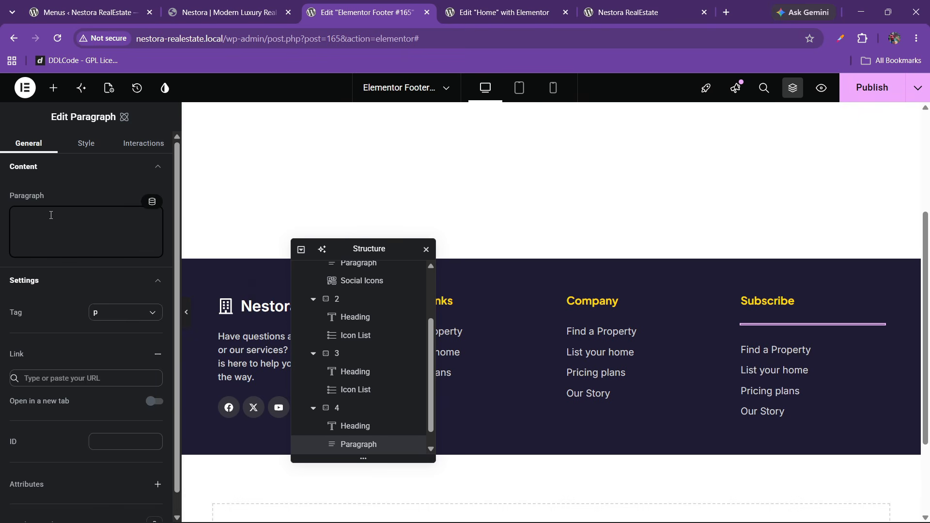
{"action": "right_click", "coordinate": [51, 215]}
{"action": "left_click", "coordinate": [83, 339]}
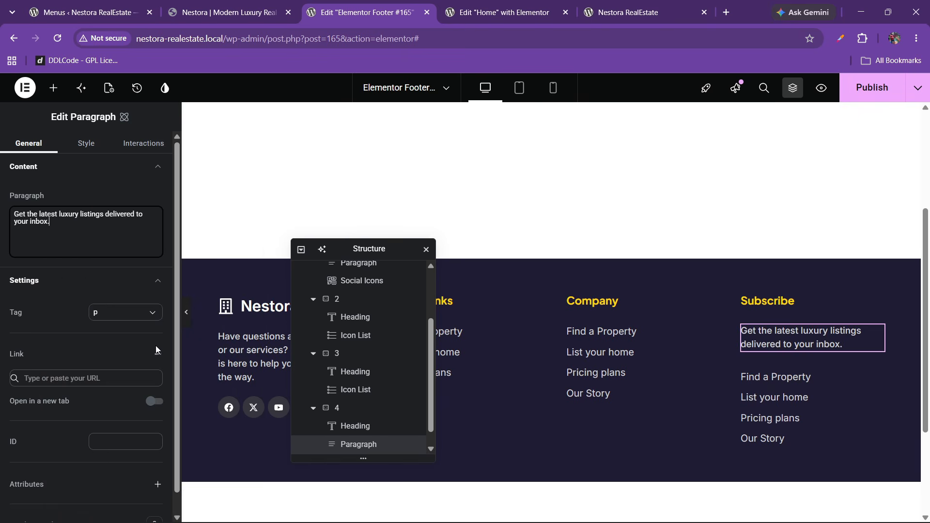
- Delete the icon list from column 4 and add a Form widget below the Subscribe paragraph
{"action": "right_click", "coordinate": [768, 397]}
{"action": "left_click", "coordinate": [782, 507]}
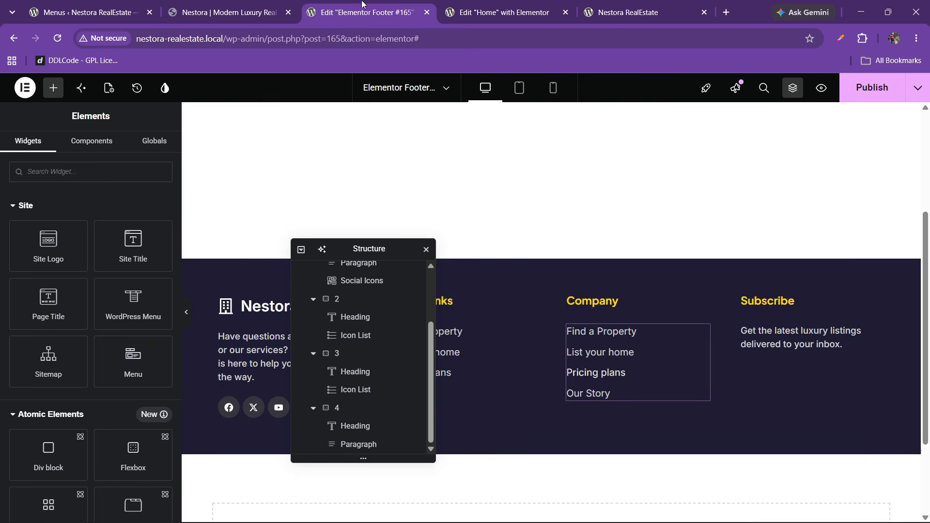
{"action": "left_click", "coordinate": [257, 6]}
{"action": "left_click", "coordinate": [379, 5]}
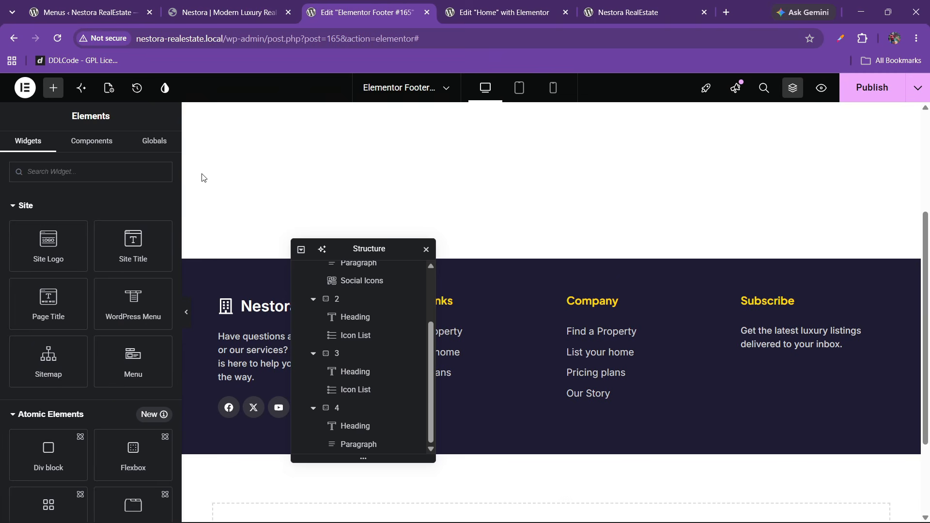
{"action": "left_click", "coordinate": [59, 165]}
{"action": "type", "text": "form"}
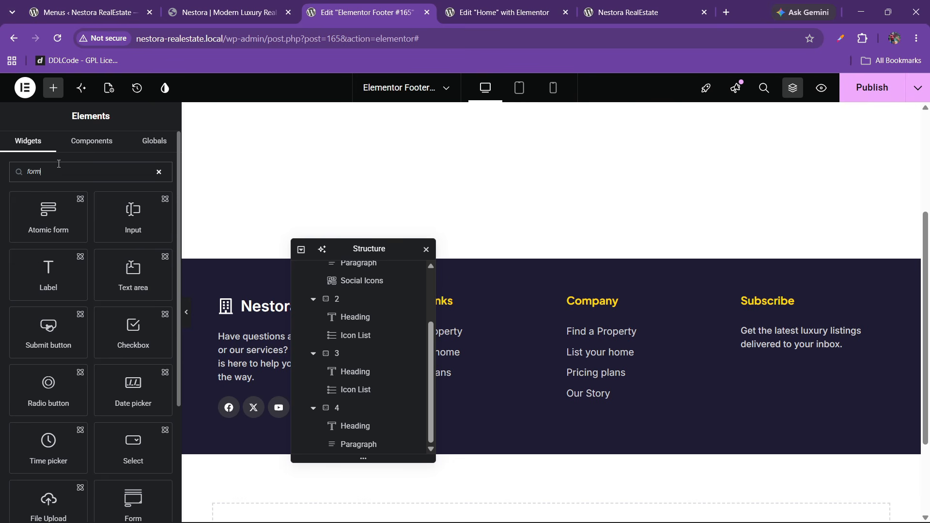
{"action": "scroll", "coordinate": [99, 367], "scroll_direction": "down", "scroll_amount": 3}
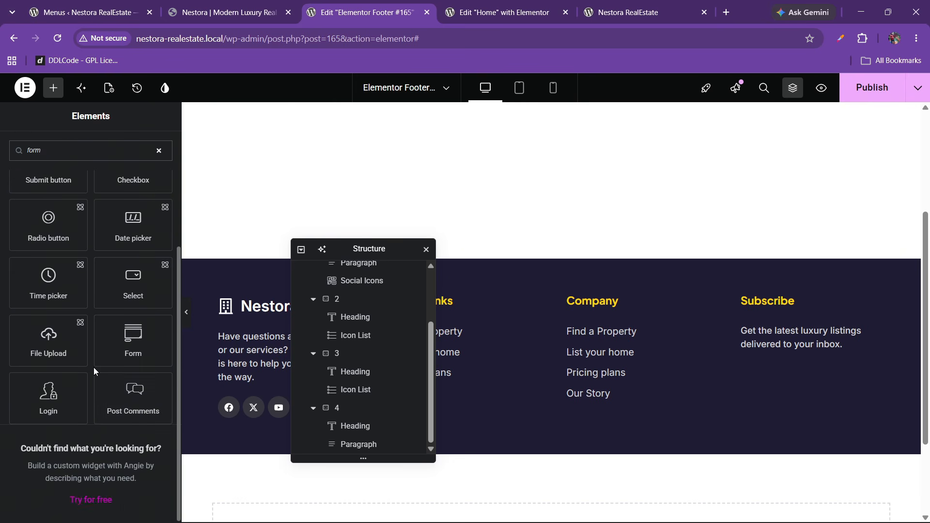
{"action": "left_click_drag", "start_coordinate": [125, 348], "coordinate": [787, 366]}
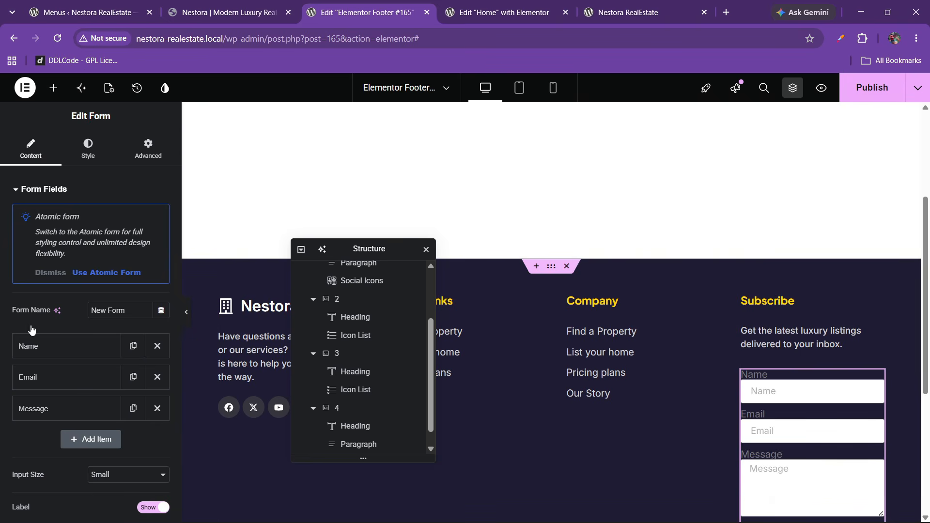
- Remove the Name and Message fields from the subscribe form and hide its labels
{"action": "left_click", "coordinate": [157, 347]}
{"action": "left_click", "coordinate": [157, 378]}
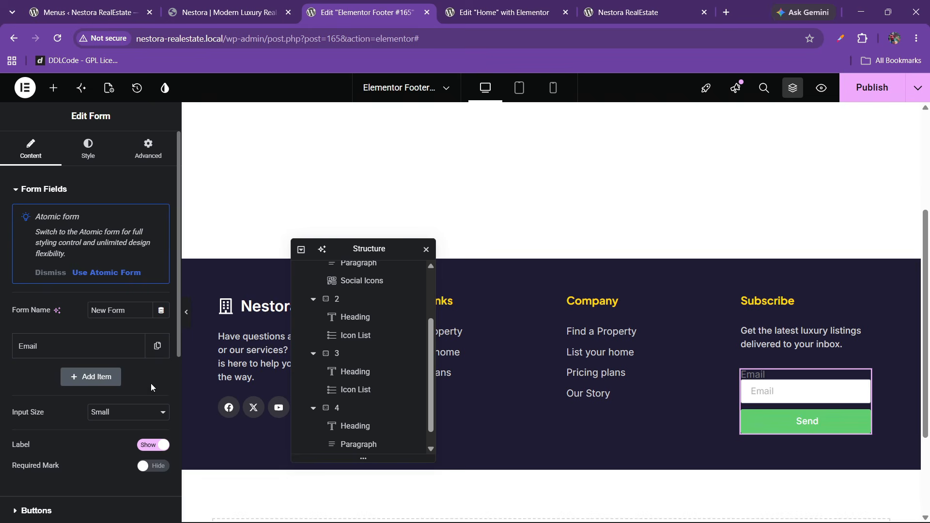
{"action": "left_click", "coordinate": [73, 349]}
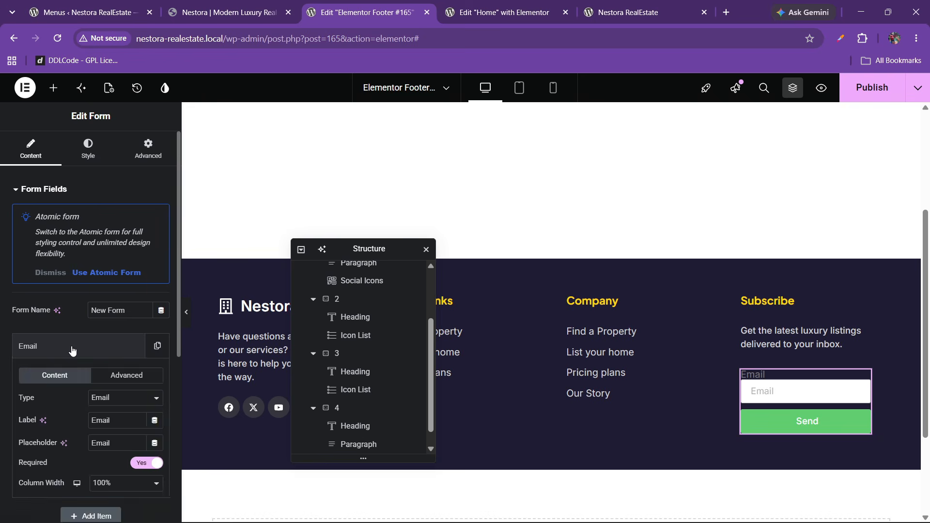
{"action": "left_click", "coordinate": [73, 350]}
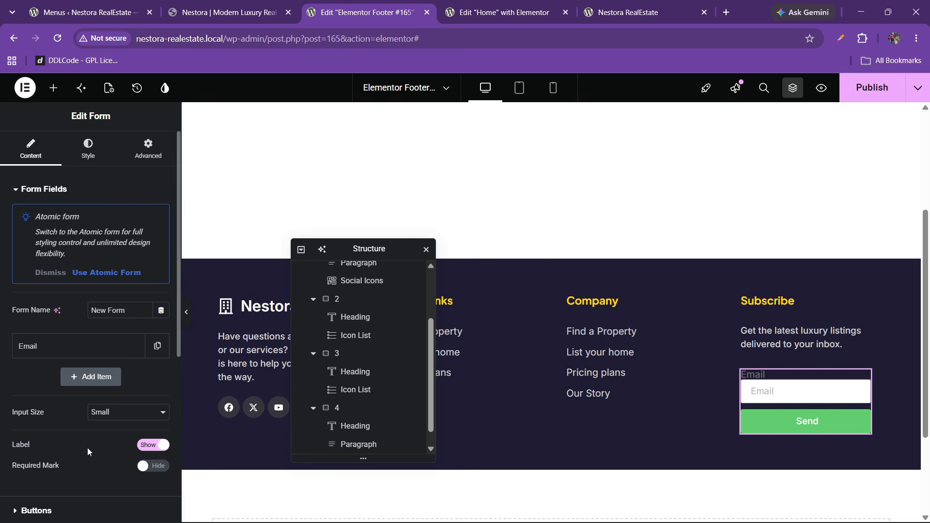
{"action": "left_click", "coordinate": [143, 446]}
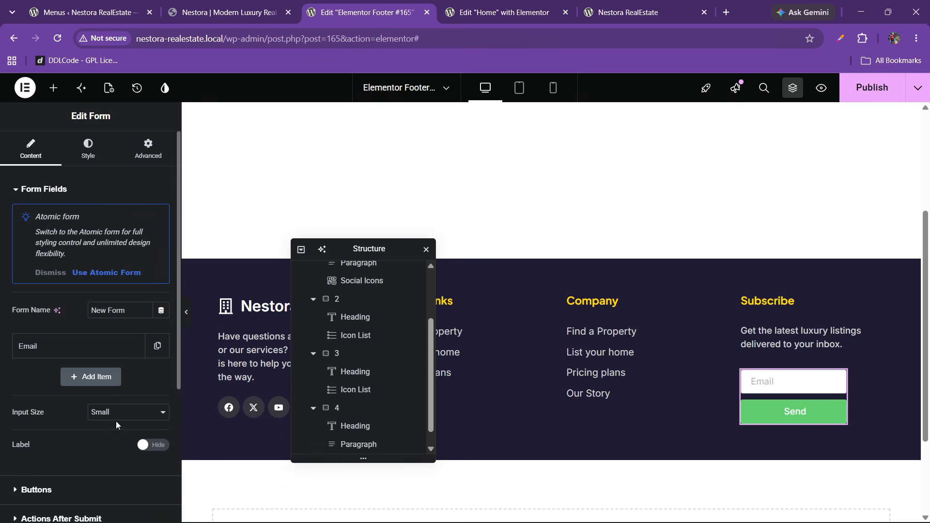
- Set the Email field's column width to 60% and the submit button's column width to 40%
{"action": "left_click", "coordinate": [87, 356]}
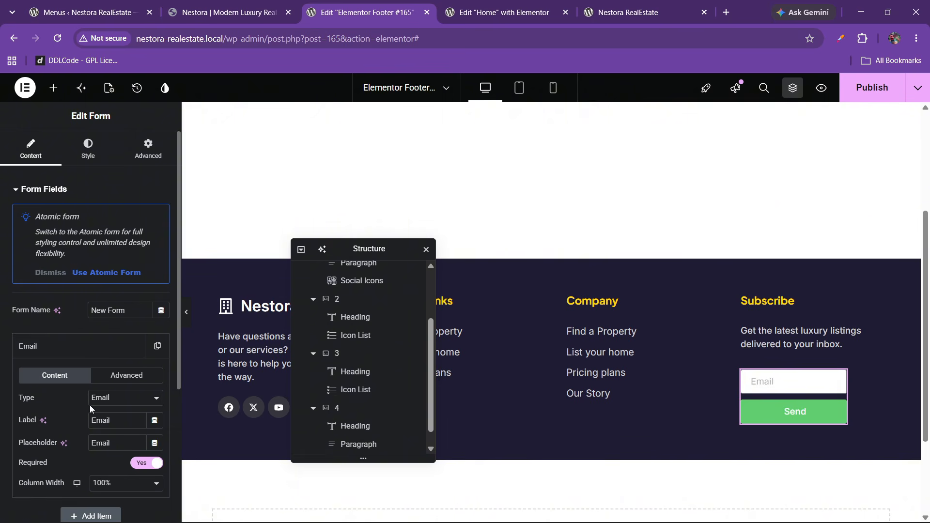
{"action": "left_click", "coordinate": [101, 477]}
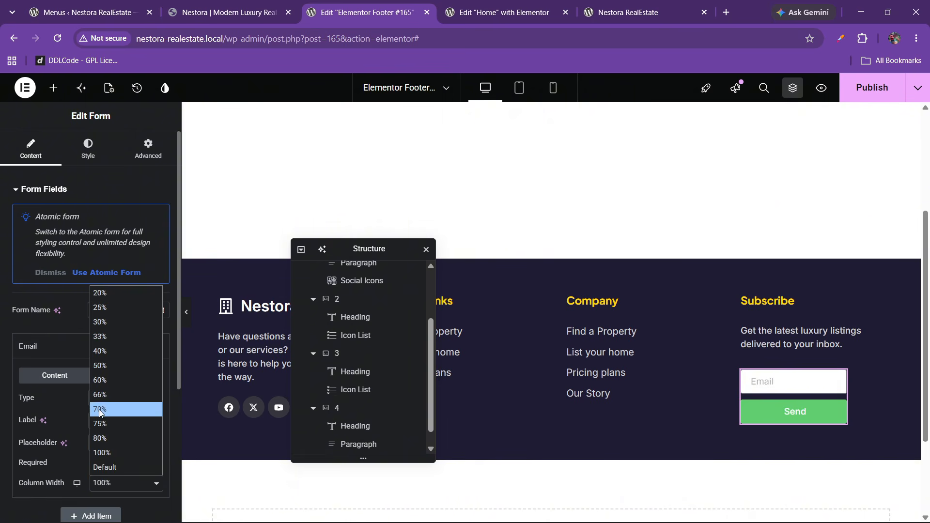
{"action": "left_click", "coordinate": [98, 381]}
{"action": "left_click", "coordinate": [59, 349]}
{"action": "scroll", "coordinate": [54, 437], "scroll_direction": "down", "scroll_amount": 3}
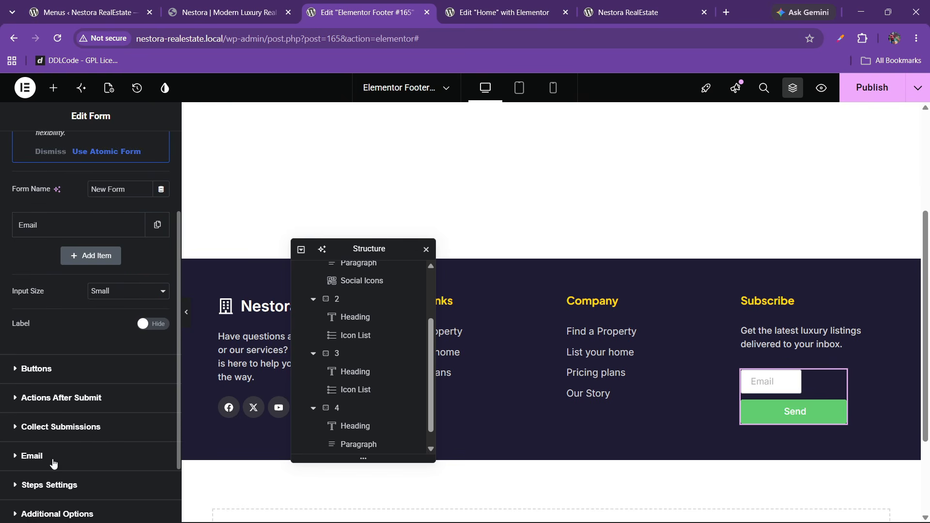
{"action": "left_click", "coordinate": [48, 374]}
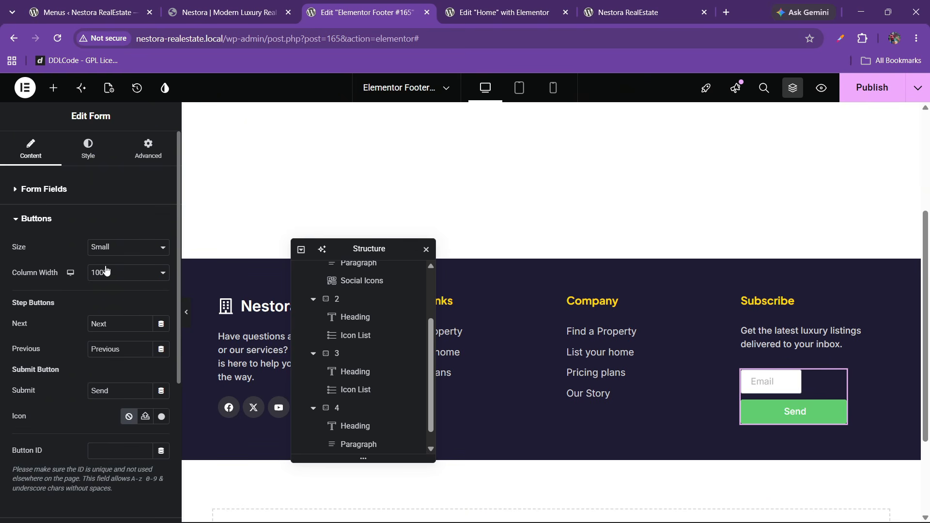
{"action": "left_click", "coordinate": [106, 272]}
{"action": "left_click", "coordinate": [103, 346]}
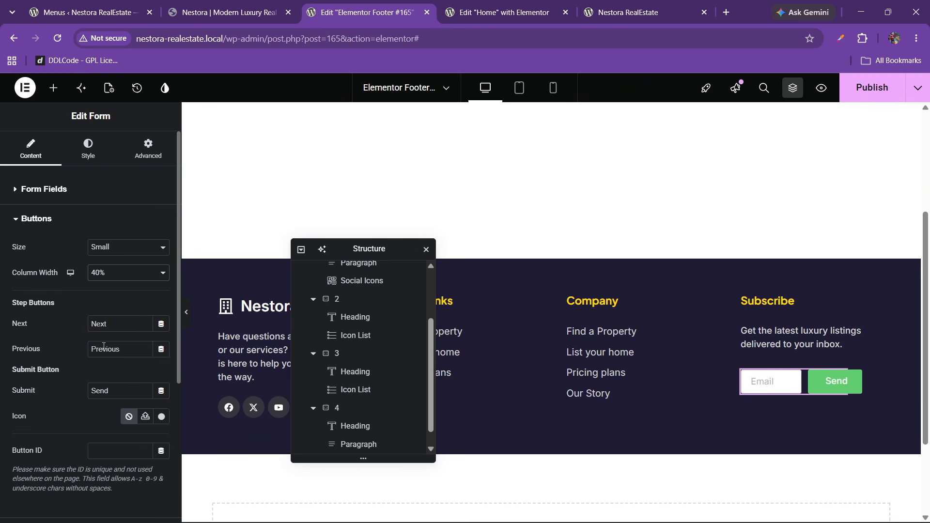
- Set the submit button's column width to 30% and the Email field's column width to 70%
{"action": "left_click", "coordinate": [100, 271]}
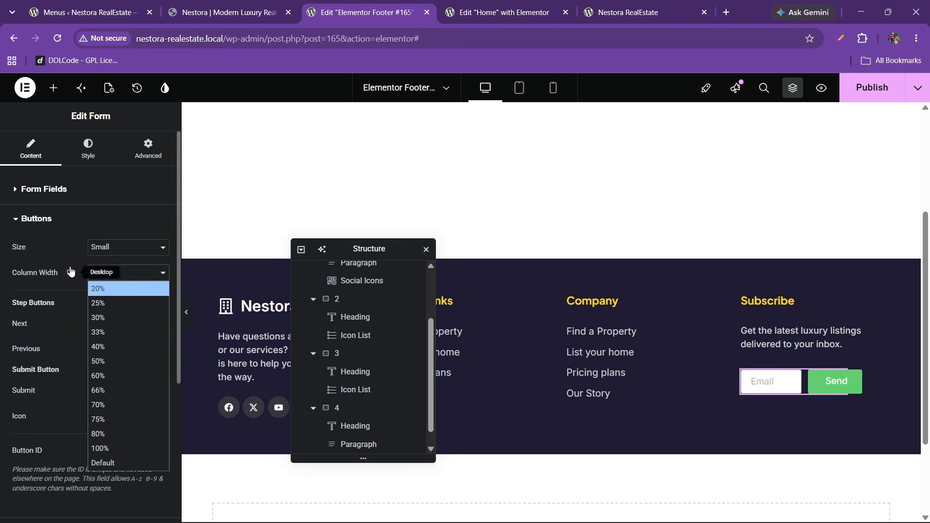
{"action": "left_click", "coordinate": [106, 317]}
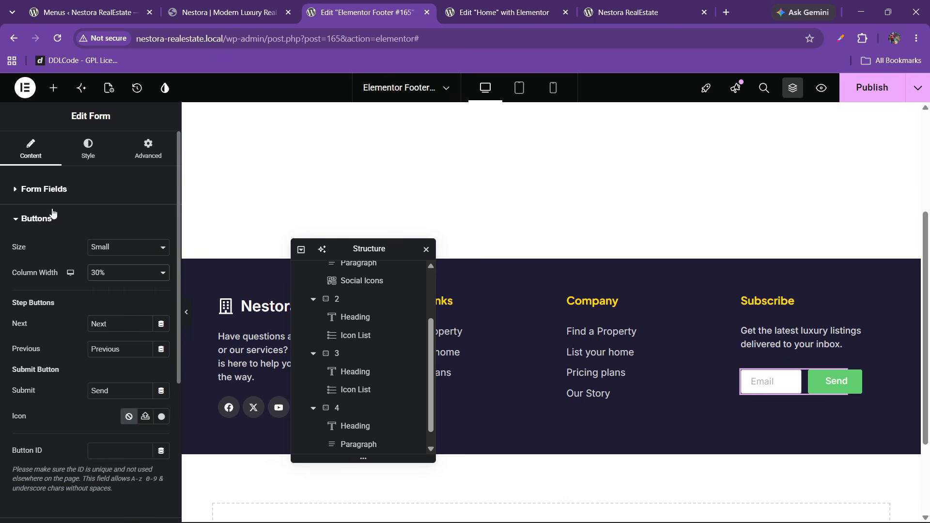
{"action": "left_click", "coordinate": [44, 190]}
{"action": "left_click", "coordinate": [99, 350]}
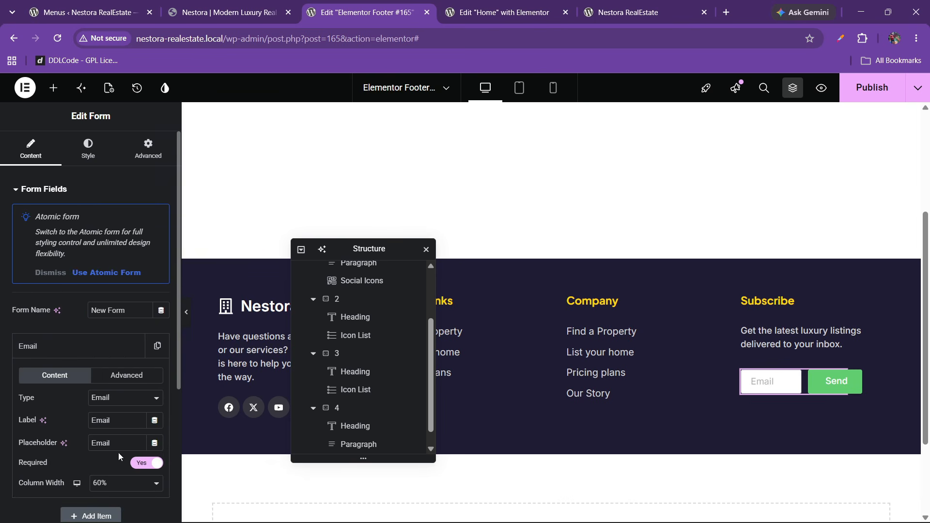
{"action": "left_click", "coordinate": [114, 484]}
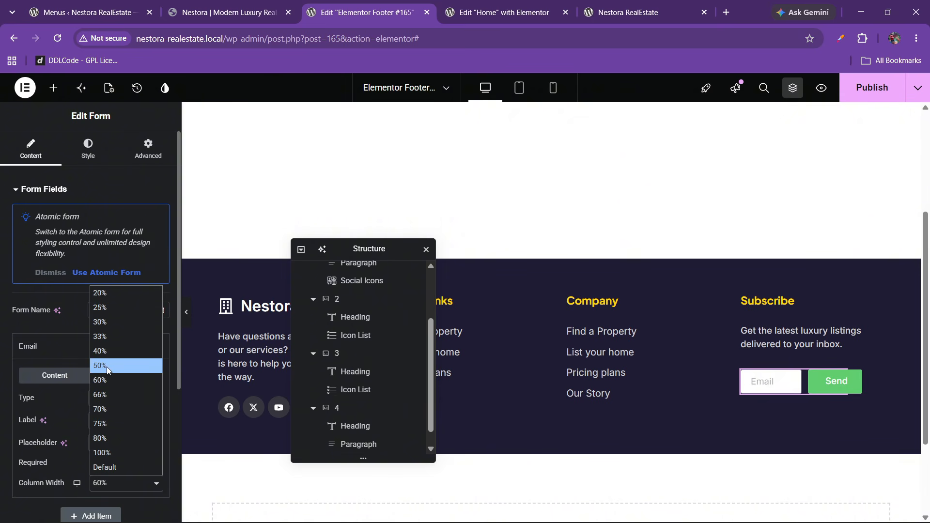
{"action": "left_click", "coordinate": [105, 409]}
{"action": "left_click", "coordinate": [68, 347]}
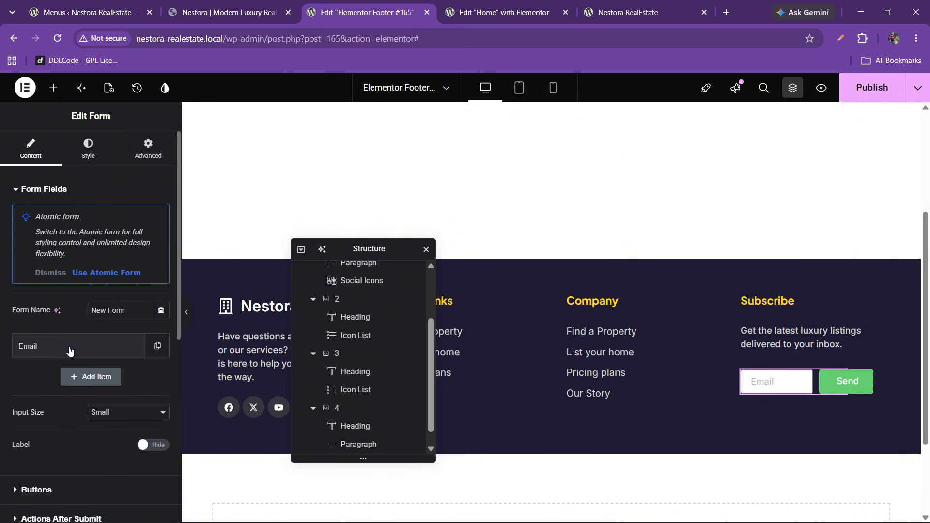
- Set the form widget's width to Full Width (100%) and preview the footer with the editor panel hidden
{"action": "left_click", "coordinate": [149, 156]}
{"action": "left_click", "coordinate": [103, 314]}
{"action": "left_click", "coordinate": [103, 346]}
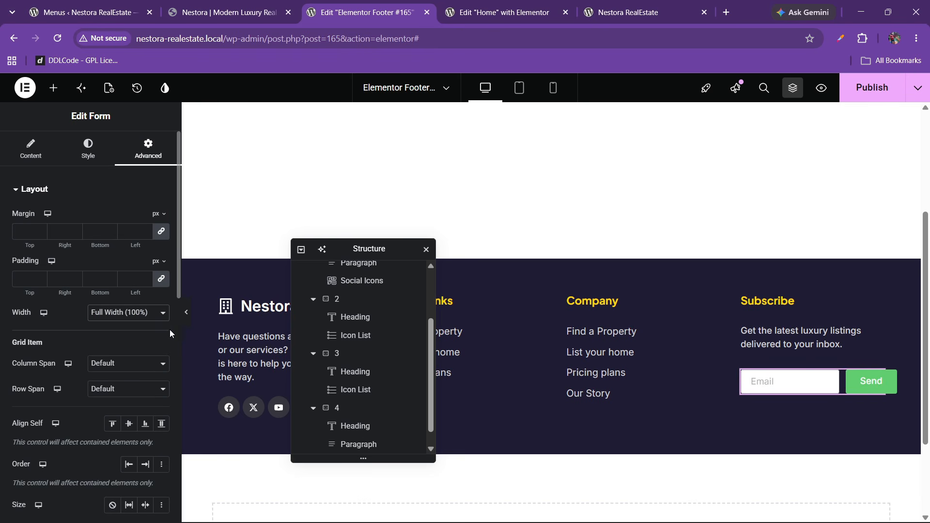
{"action": "left_click", "coordinate": [186, 312]}
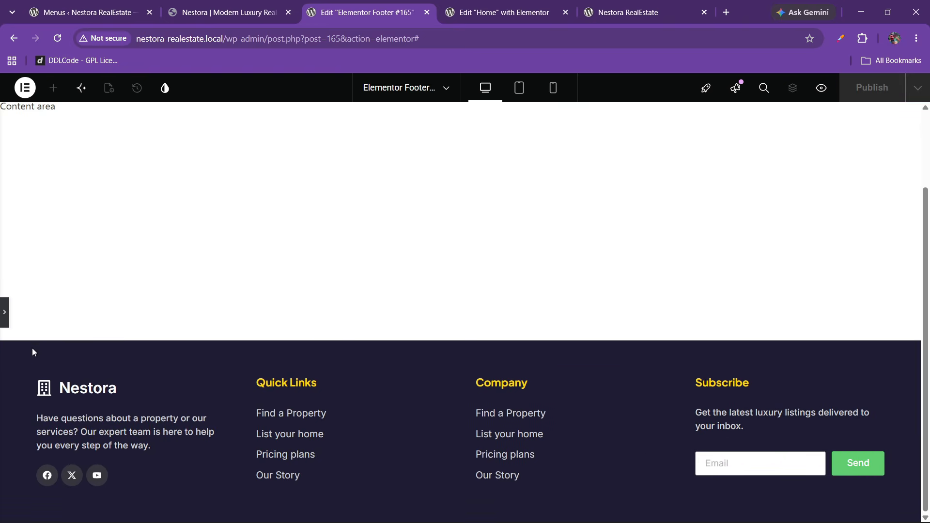
{"action": "left_click", "coordinate": [3, 319]}
- Set the form field's background color to dark gray #393838, following the reference site's email field
{"action": "left_click", "coordinate": [209, 6]}
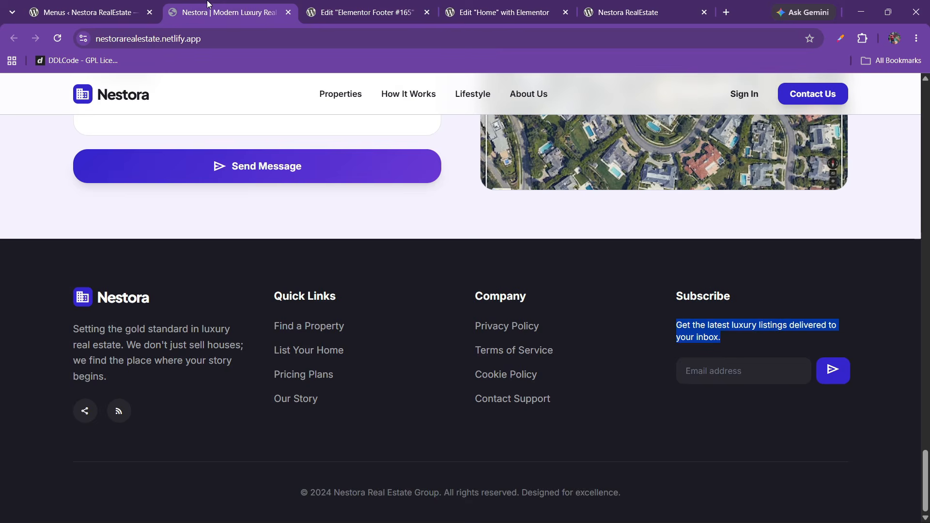
{"action": "left_click", "coordinate": [337, 5]}
{"action": "left_click", "coordinate": [89, 151]}
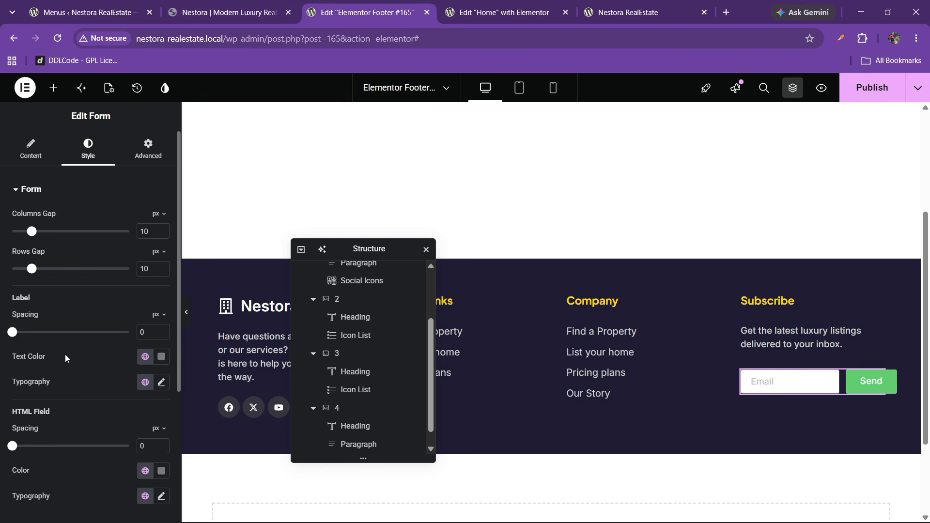
{"action": "scroll", "coordinate": [62, 359], "scroll_direction": "down", "scroll_amount": 4}
{"action": "left_click", "coordinate": [63, 361]}
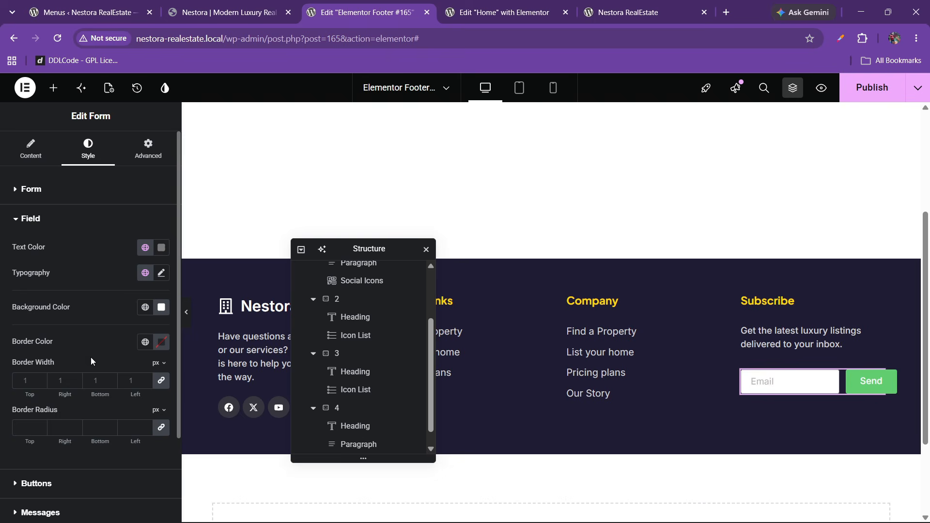
{"action": "left_click", "coordinate": [162, 347]}
{"action": "left_click", "coordinate": [103, 330]}
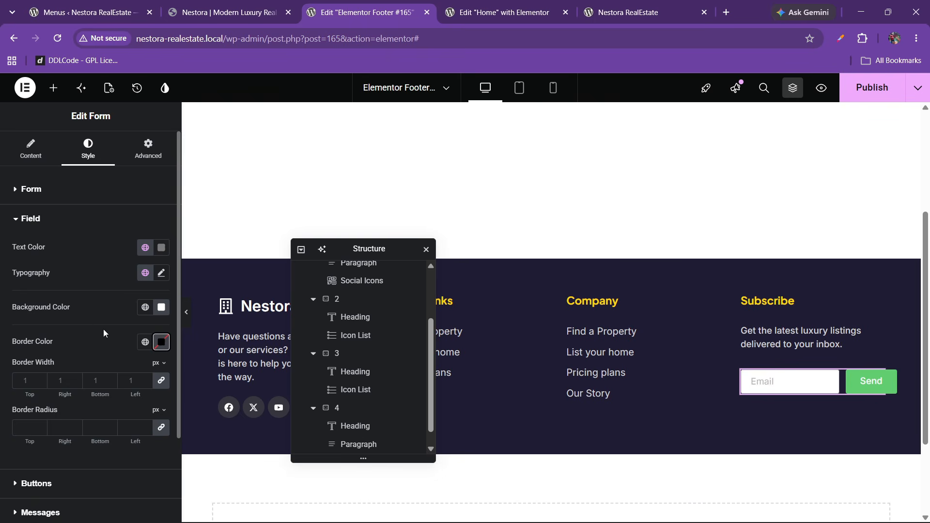
{"action": "left_click", "coordinate": [147, 311]}
{"action": "left_click", "coordinate": [161, 316]}
{"action": "mouse_move", "coordinate": [183, 432]}
{"action": "left_mouse_down"}
{"action": "mouse_move", "coordinate": [94, 421]}
{"action": "mouse_move", "coordinate": [103, 407]}
{"action": "mouse_move", "coordinate": [98, 434]}
{"action": "left_mouse_up"}
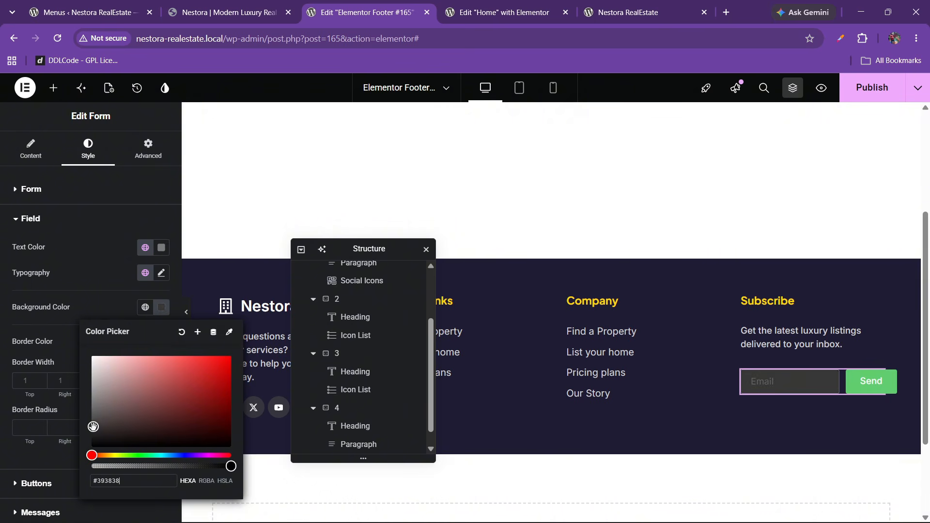
- Set the form field's text color to white #FFFFFF
{"action": "left_click", "coordinate": [92, 278]}
{"action": "left_click", "coordinate": [161, 248]}
{"action": "left_click_drag", "start_coordinate": [156, 339], "coordinate": [75, 251]}
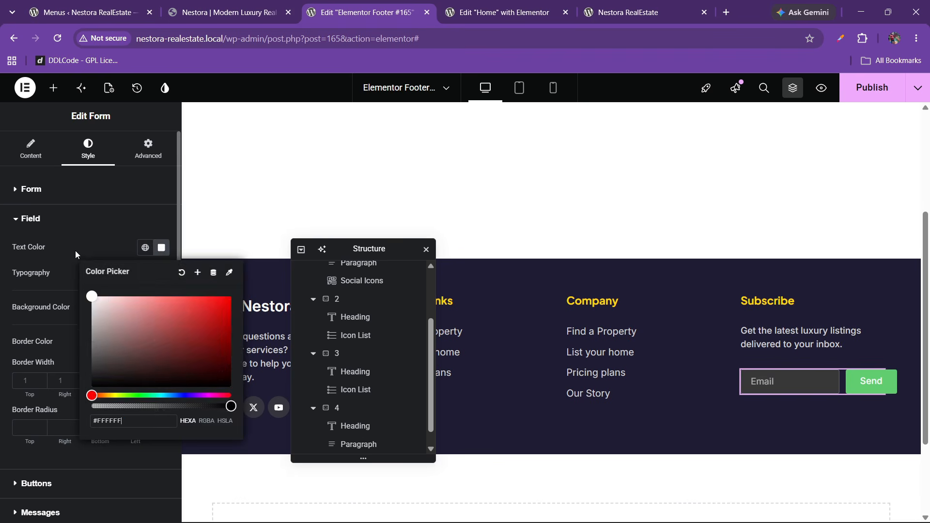
{"action": "left_click", "coordinate": [75, 252]}
- Check the reference site's subscribe form and clear the "Send" text from the form's submit button
{"action": "left_click", "coordinate": [224, 5]}
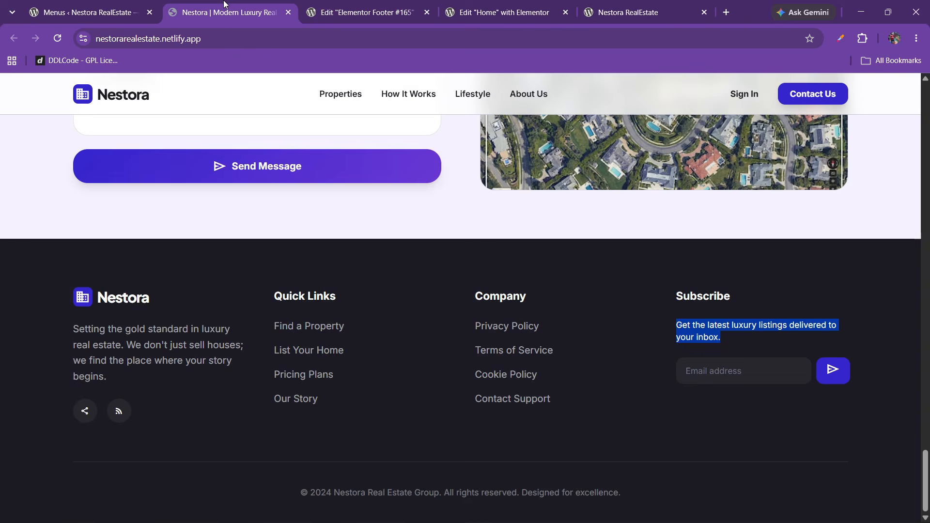
{"action": "left_click", "coordinate": [327, 4]}
{"action": "key", "text": "ctrl+shift+Tab"}
{"action": "key", "text": "ctrl+Tab"}
{"action": "left_click", "coordinate": [31, 155]}
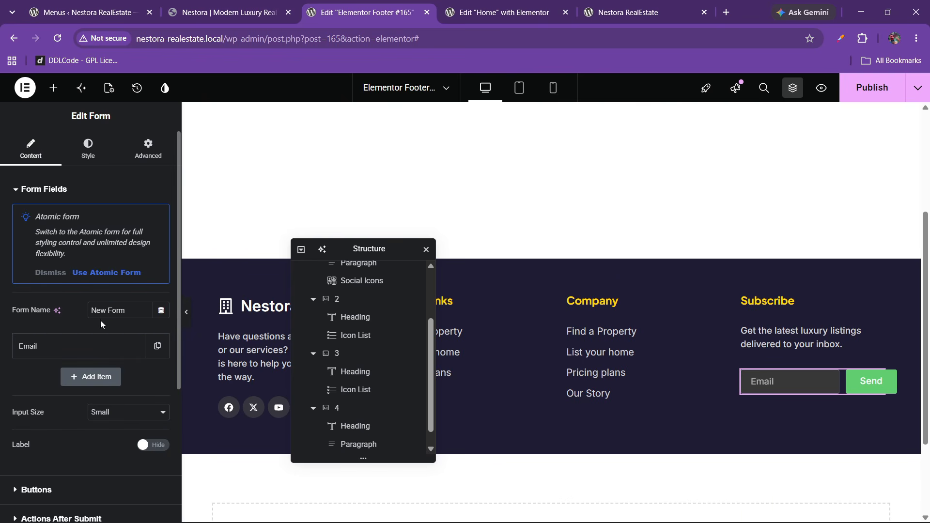
{"action": "left_click", "coordinate": [46, 482]}
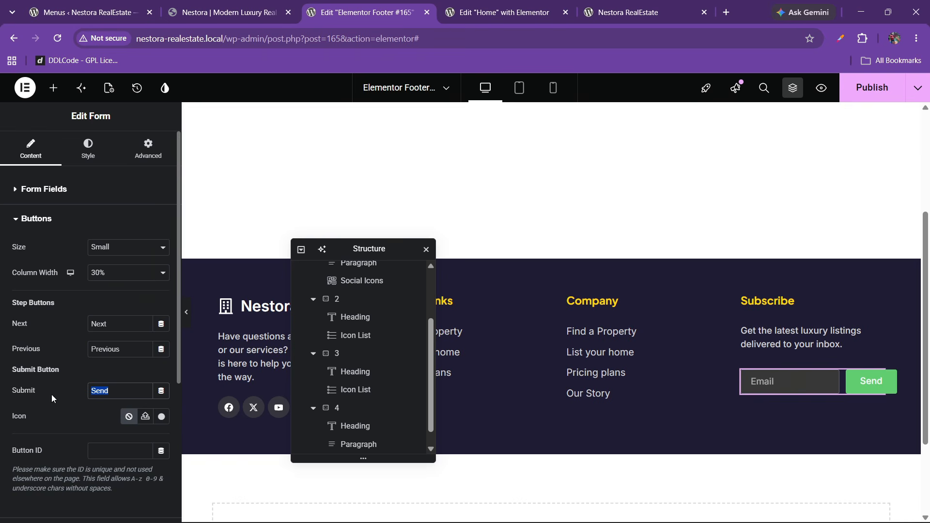
{"action": "left_click", "coordinate": [88, 150]}
{"action": "scroll", "coordinate": [68, 339], "scroll_direction": "down", "scroll_amount": 1}
{"action": "scroll", "coordinate": [66, 339], "scroll_direction": "up", "scroll_amount": 1}
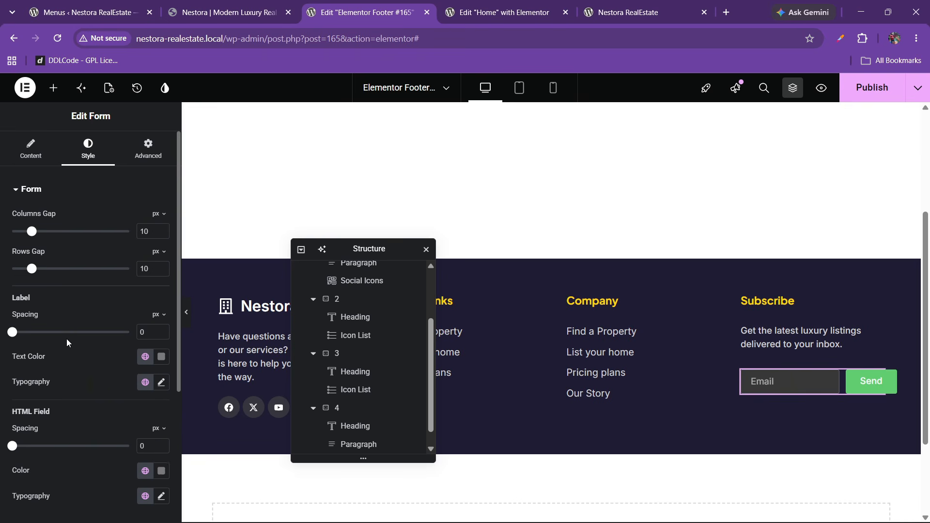
{"action": "left_click", "coordinate": [31, 151]}
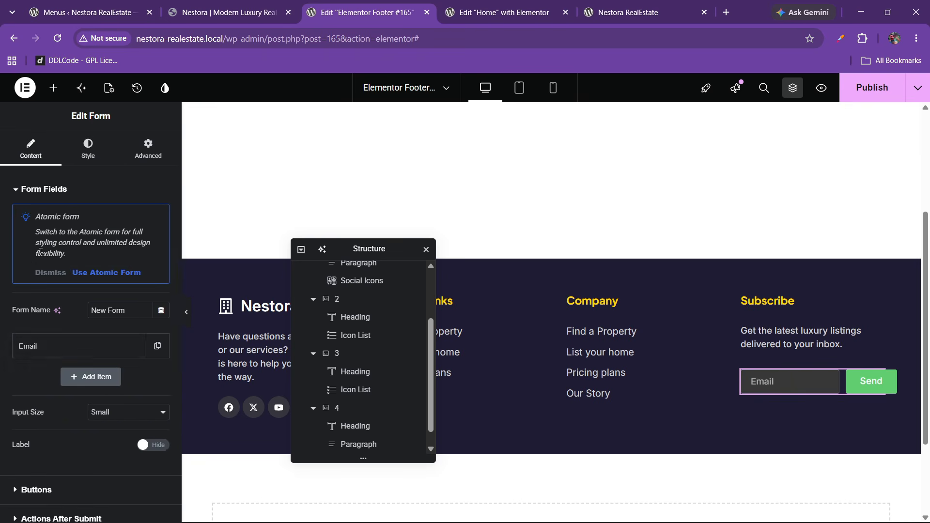
{"action": "scroll", "coordinate": [80, 369], "scroll_direction": "down", "scroll_amount": 1}
{"action": "left_click", "coordinate": [63, 431]}
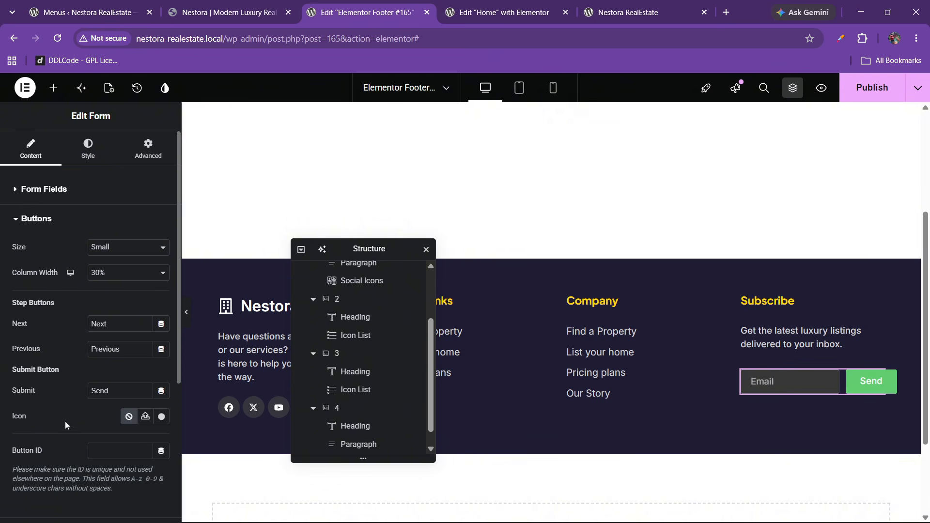
{"action": "key", "text": "BackSpace"}
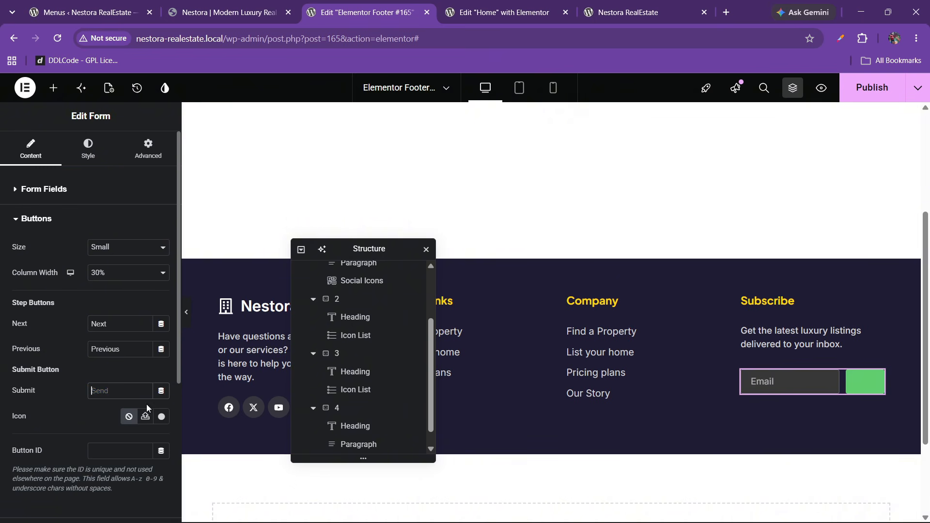
- Find the Telegram paper plane in the icon library with "tele" and insert it as the submit button's icon
{"action": "left_click", "coordinate": [161, 417]}
{"action": "left_click", "coordinate": [380, 136]}
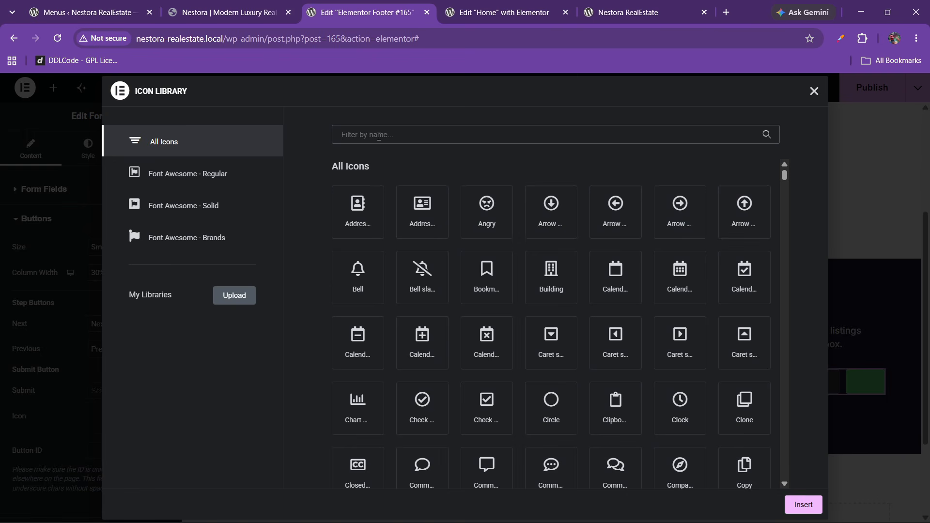
{"action": "type", "text": "tele"}
{"action": "left_click", "coordinate": [400, 219]}
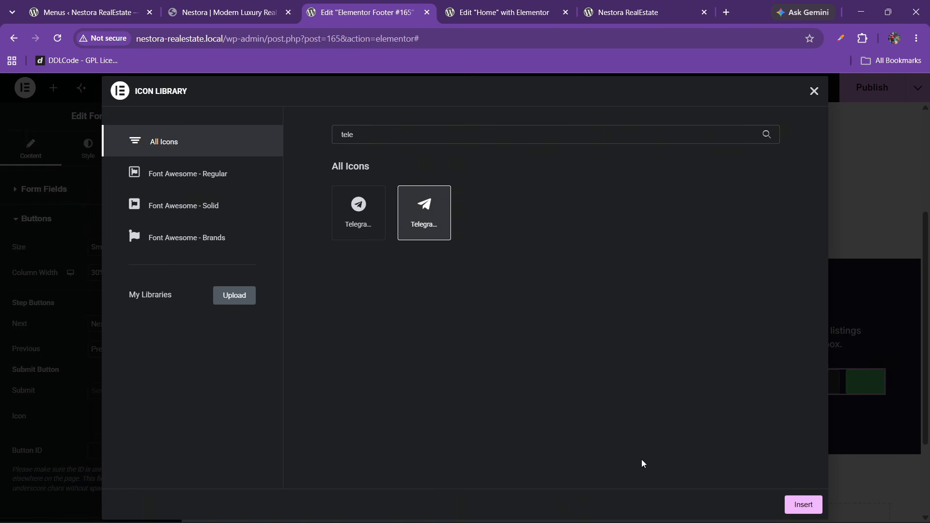
{"action": "left_click", "coordinate": [814, 505]}
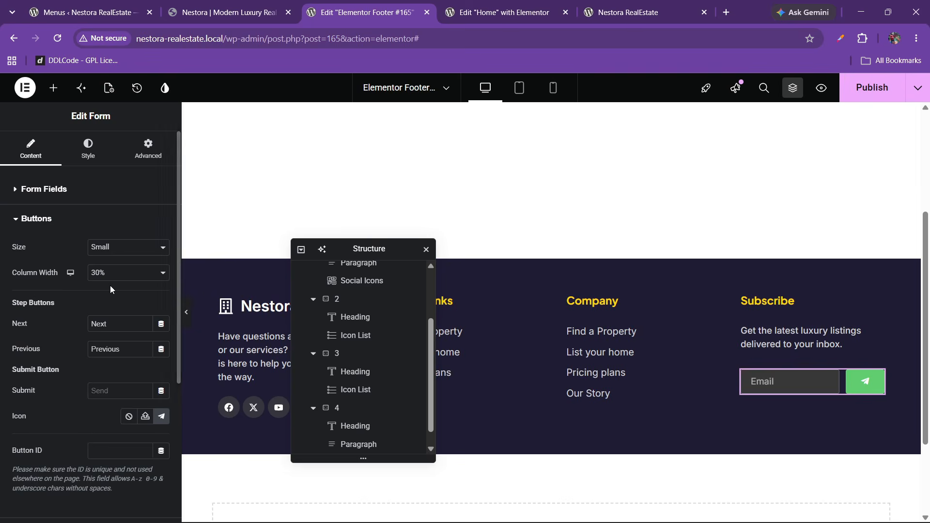
- Set the submit button's normal background color to the lightblue variable (#3223AD)
{"action": "left_click", "coordinate": [92, 161]}
{"action": "scroll", "coordinate": [57, 326], "scroll_direction": "down", "scroll_amount": 3}
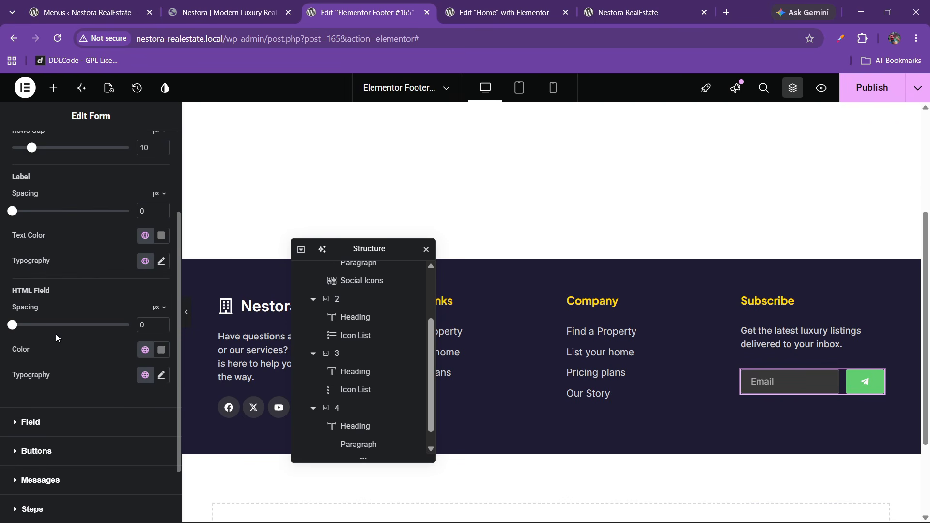
{"action": "left_click", "coordinate": [39, 446]}
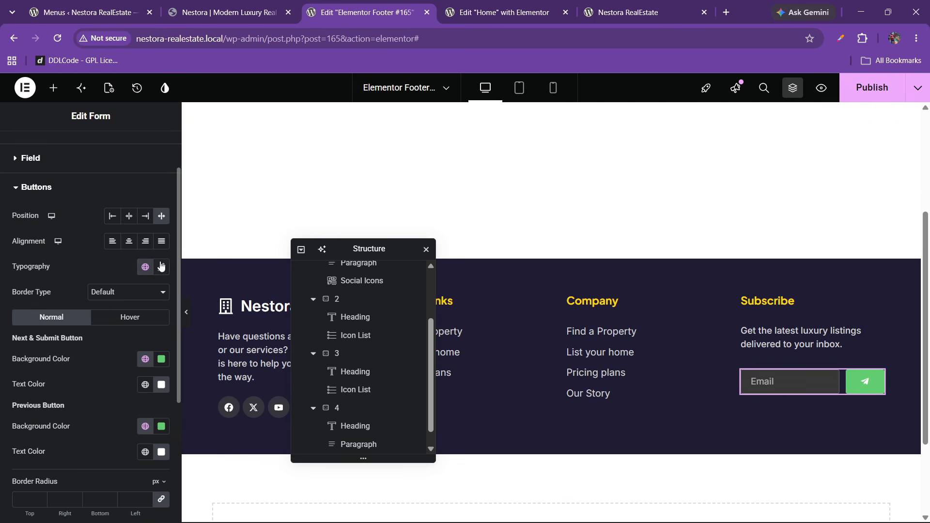
{"action": "left_click", "coordinate": [145, 359]}
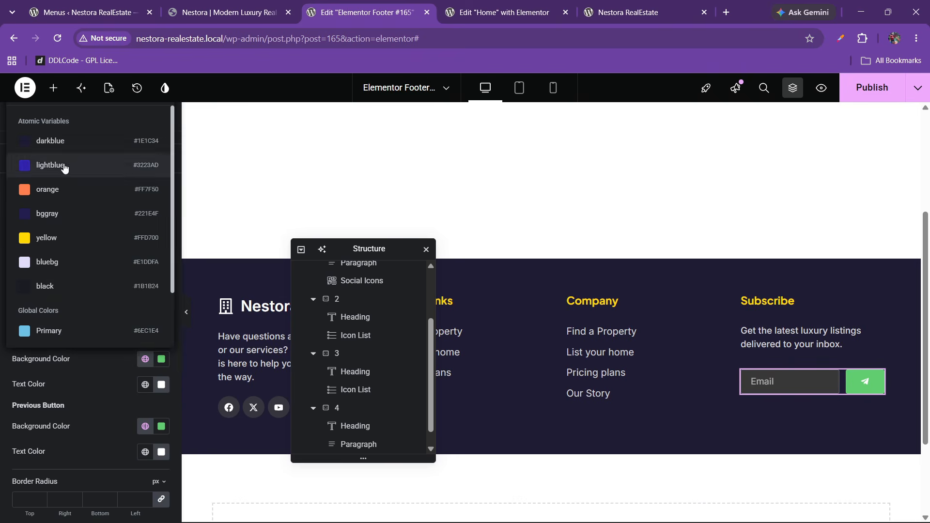
{"action": "left_click", "coordinate": [62, 166]}
{"action": "left_click", "coordinate": [161, 385]}
{"action": "left_click", "coordinate": [52, 246]}
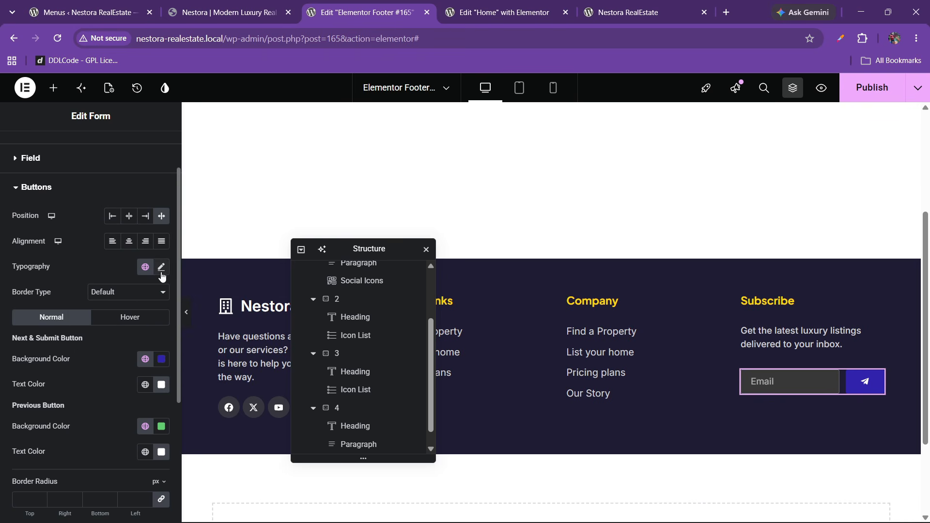
- Set the submit button's typography size to 20 px and compare the form with the reference site
{"action": "left_click", "coordinate": [161, 267]}
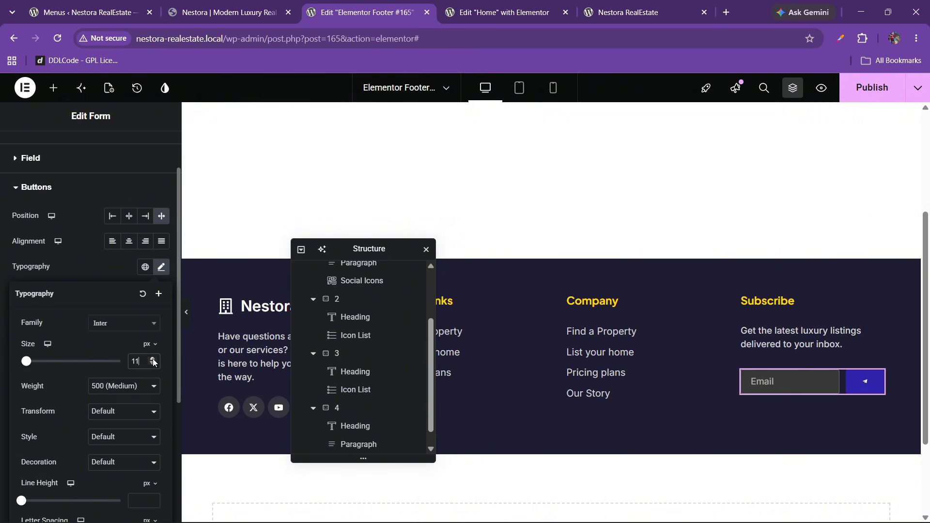
{"action": "left_click", "coordinate": [154, 363]}
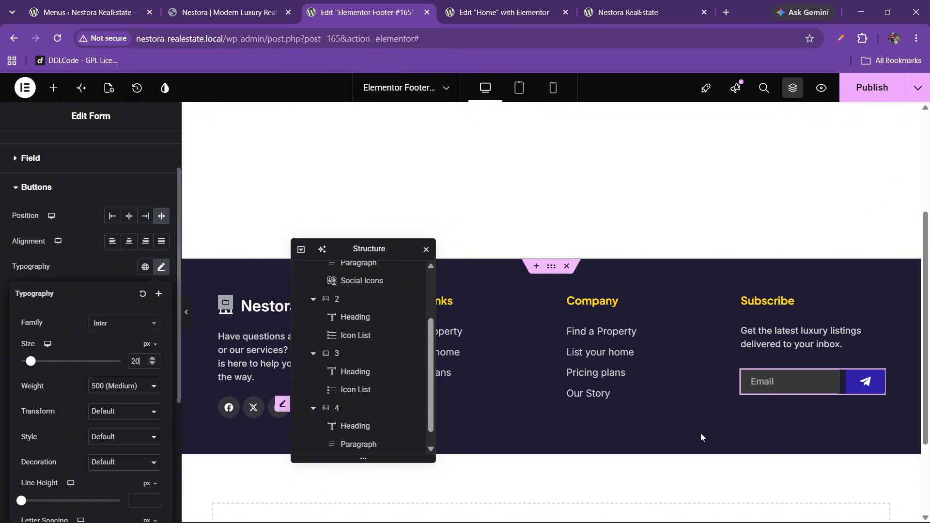
{"action": "left_click", "coordinate": [219, 10]}
{"action": "left_click", "coordinate": [344, 4]}
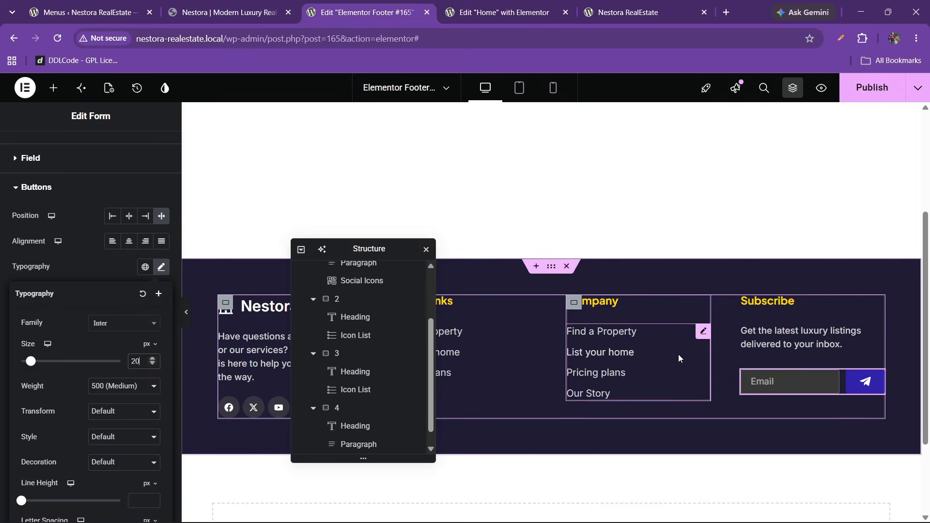
{"action": "left_click", "coordinate": [283, 5]}
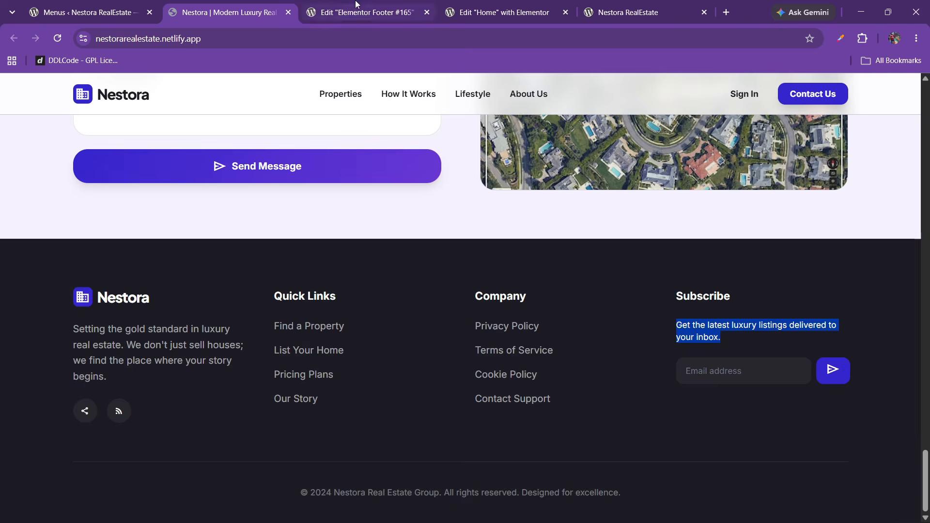
{"action": "left_click", "coordinate": [340, 7]}
- Try the Medium input size for the form's Email field
{"action": "left_click", "coordinate": [19, 160]}
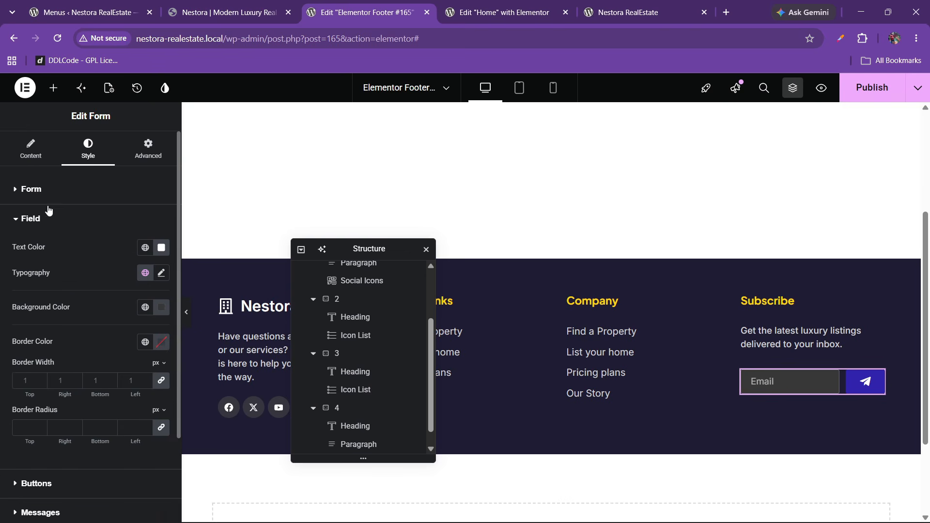
{"action": "left_click", "coordinate": [44, 190]}
{"action": "left_click", "coordinate": [39, 161]}
{"action": "left_click", "coordinate": [73, 346]}
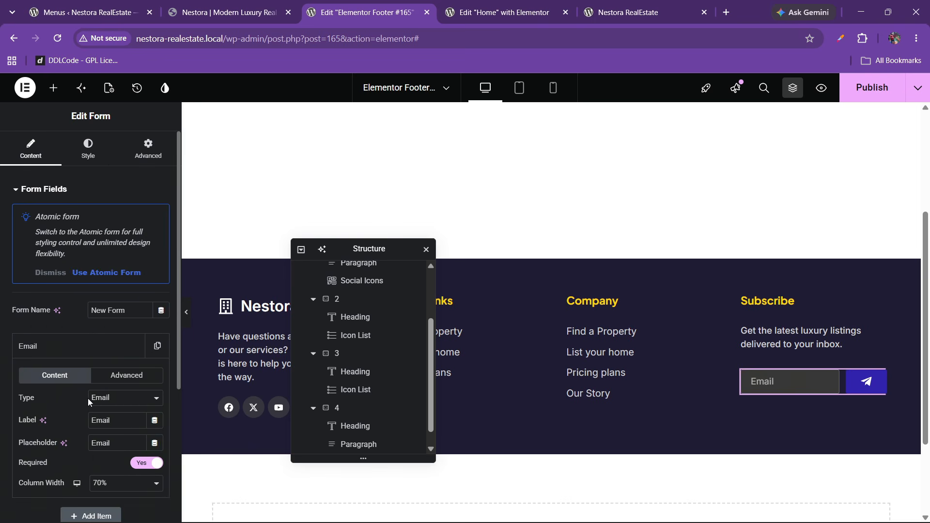
{"action": "scroll", "coordinate": [90, 440], "scroll_direction": "down", "scroll_amount": 1}
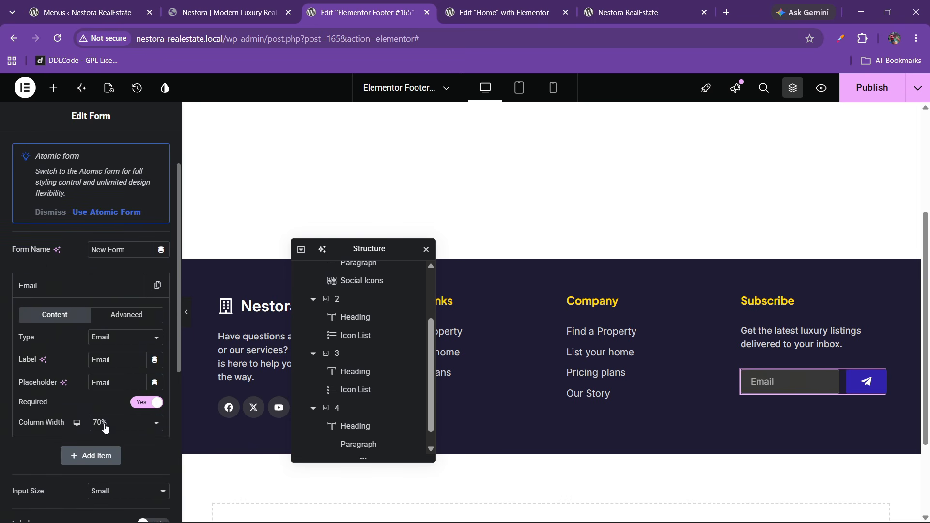
{"action": "left_click", "coordinate": [86, 290]}
{"action": "left_click", "coordinate": [85, 289]}
{"action": "left_click", "coordinate": [85, 289]}
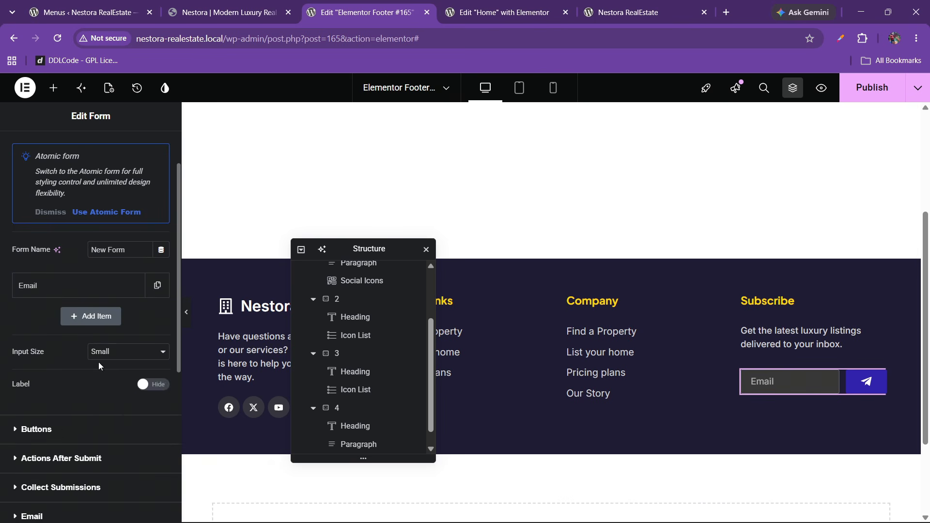
{"action": "left_click", "coordinate": [100, 396]}
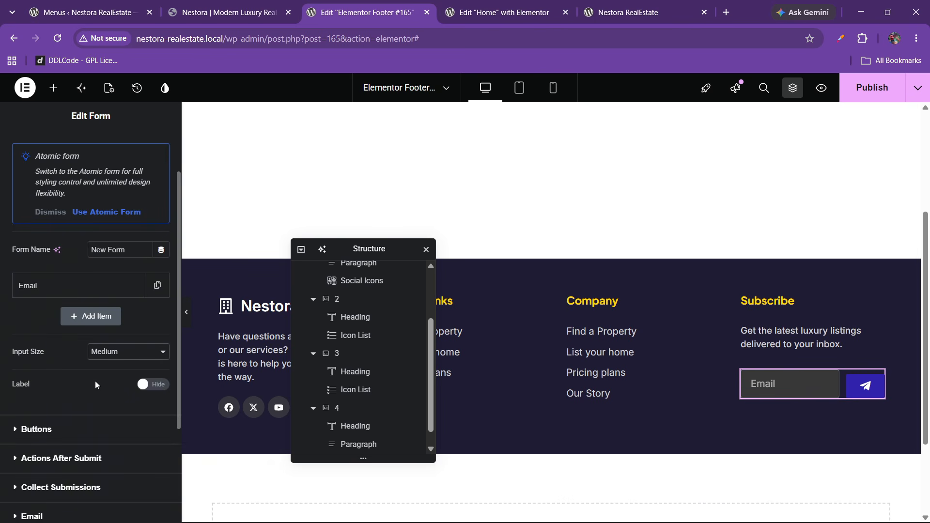
- Try the Medium size for the form's submit button and return it to Small
{"action": "left_click", "coordinate": [59, 424]}
{"action": "left_click", "coordinate": [117, 247]}
{"action": "left_click", "coordinate": [104, 290]}
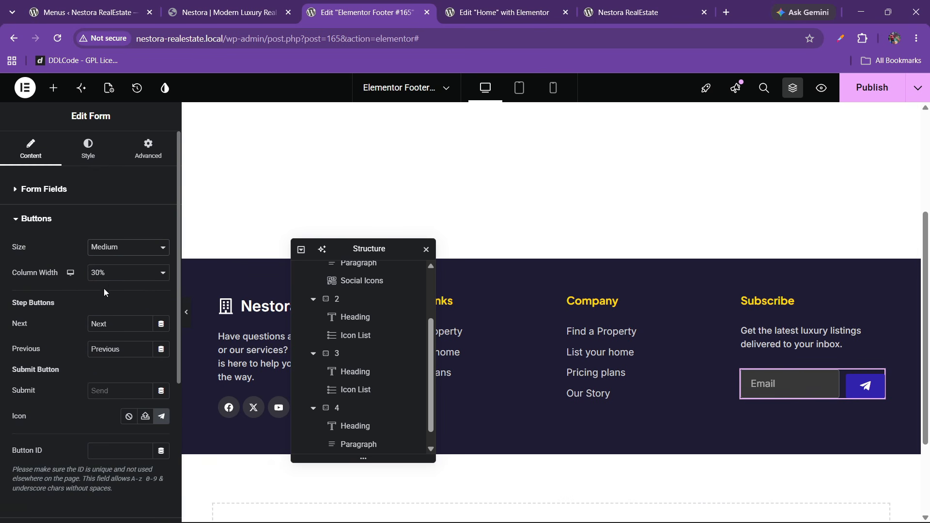
{"action": "left_click", "coordinate": [115, 247]}
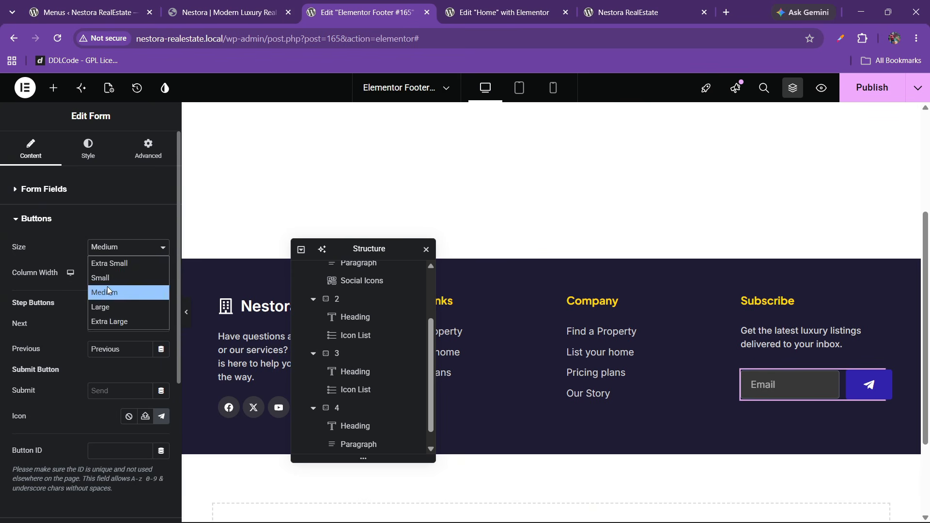
{"action": "left_click", "coordinate": [107, 288]}
{"action": "left_click", "coordinate": [108, 247]}
{"action": "left_click", "coordinate": [105, 282]}
- Return the form's input size to Small
{"action": "left_click", "coordinate": [59, 190]}
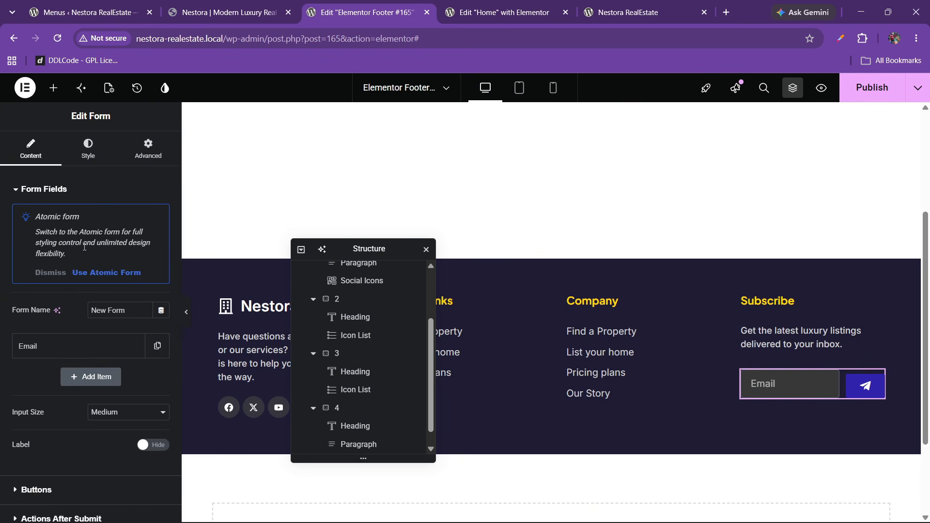
{"action": "left_click", "coordinate": [99, 417]}
{"action": "left_click", "coordinate": [101, 438]}
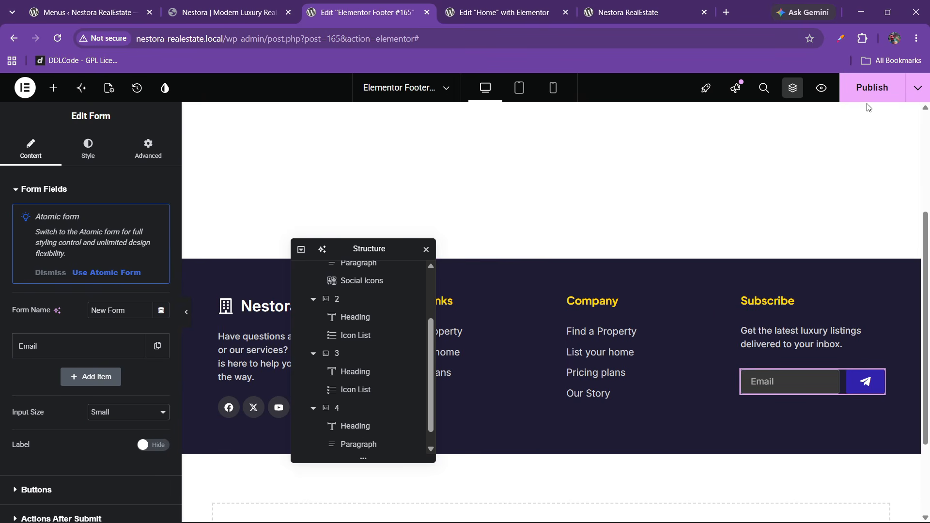
- Publish the footer template and reload the live Nestora homepage to check the footer
{"action": "left_click", "coordinate": [872, 87]}
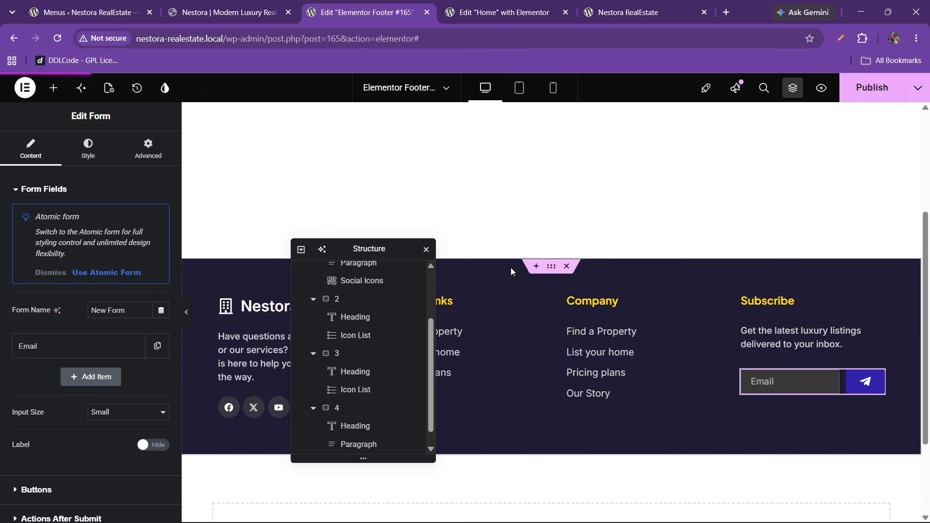
{"action": "left_click", "coordinate": [652, 7]}
{"action": "left_click", "coordinate": [57, 38]}
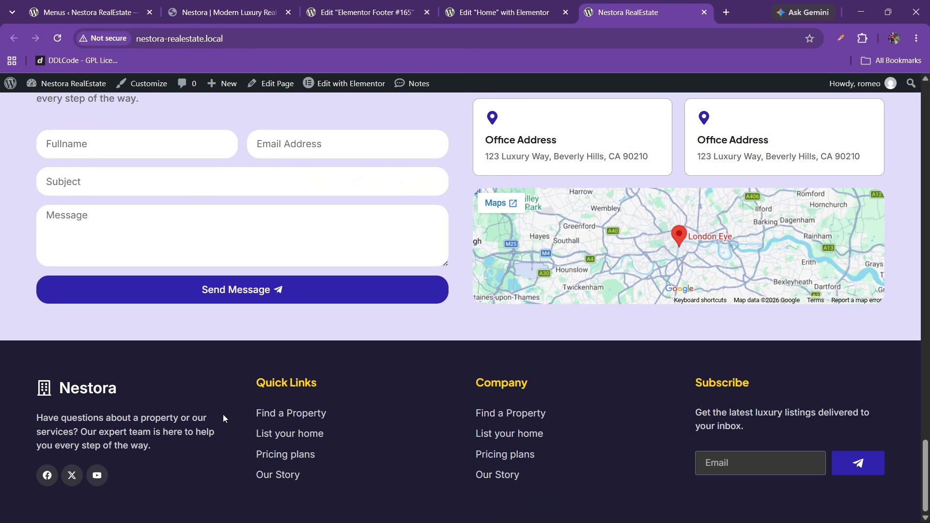
- Set the form field's border width to 0 px on all sides in the footer template and check the reference site
{"action": "left_click", "coordinate": [361, 12]}
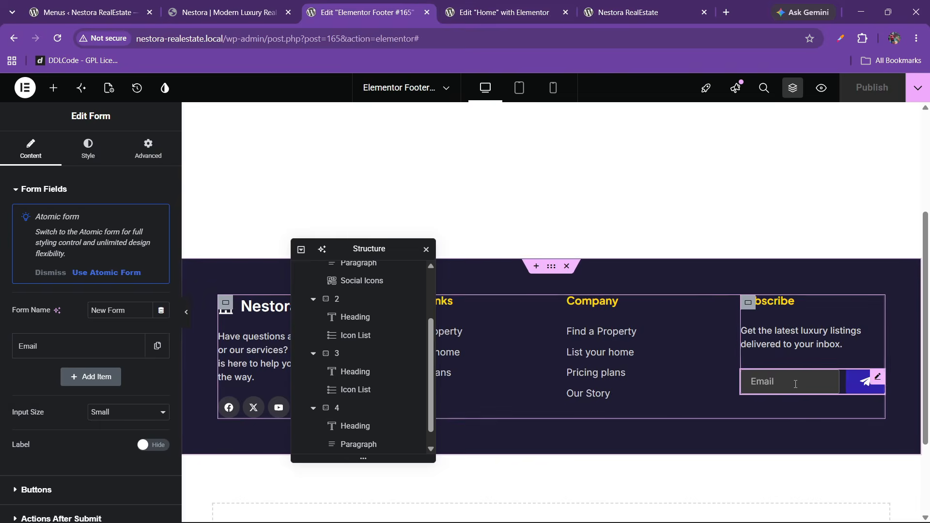
{"action": "left_click", "coordinate": [88, 148]}
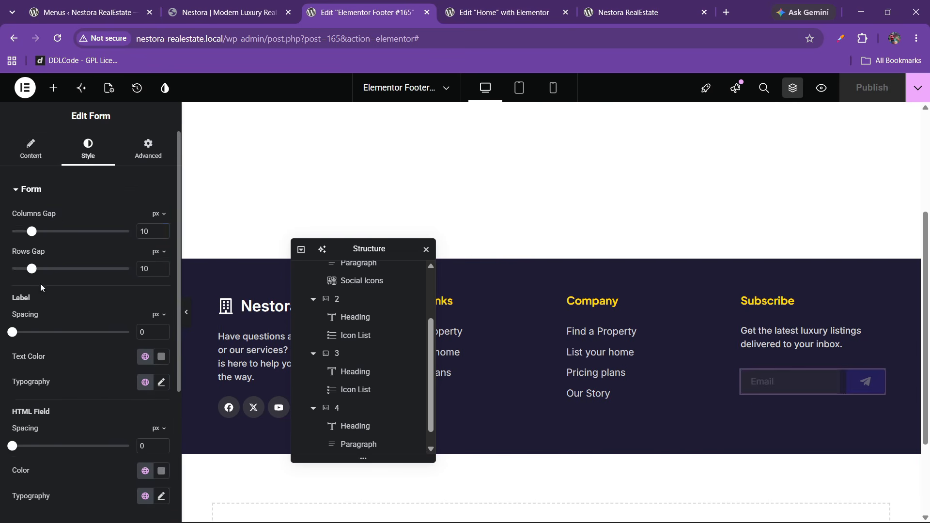
{"action": "scroll", "coordinate": [64, 336], "scroll_direction": "down", "scroll_amount": 4}
{"action": "left_click", "coordinate": [59, 361]}
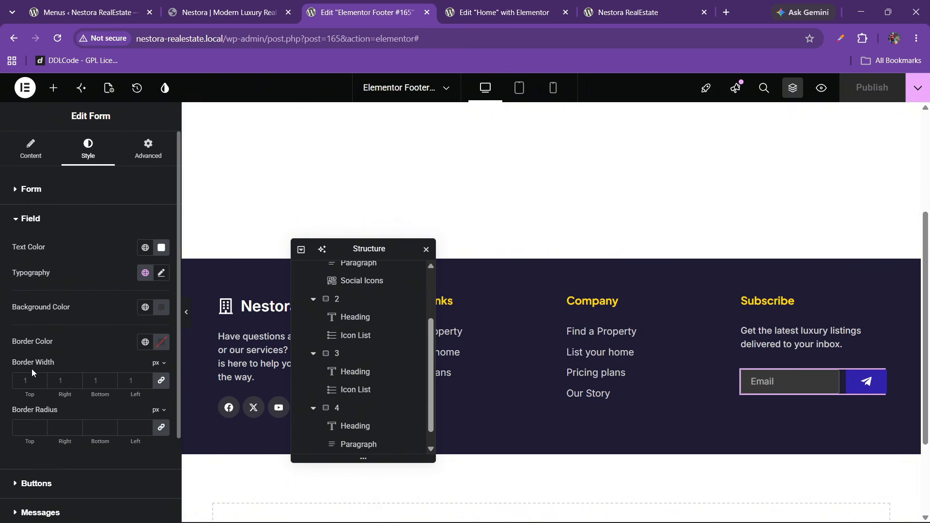
{"action": "left_click", "coordinate": [25, 380]}
{"action": "type", "text": "0"}
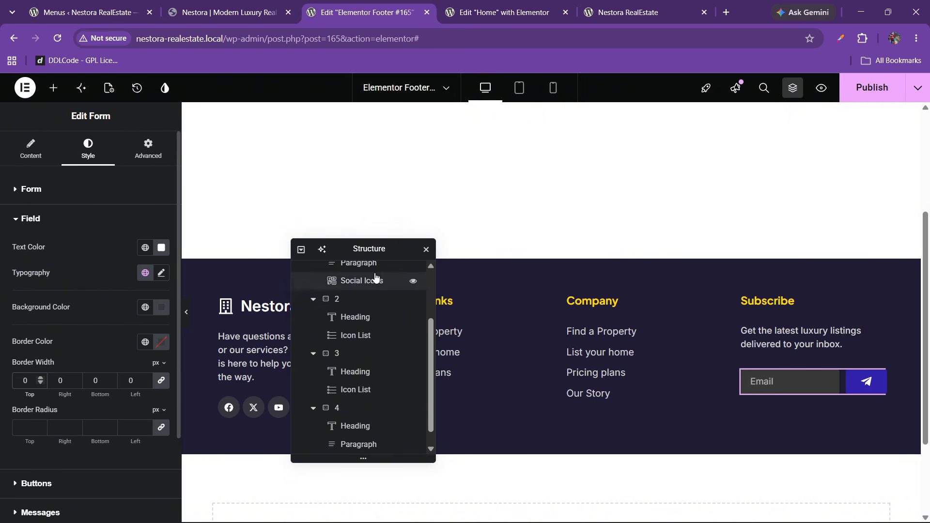
{"action": "left_click", "coordinate": [285, 8]}
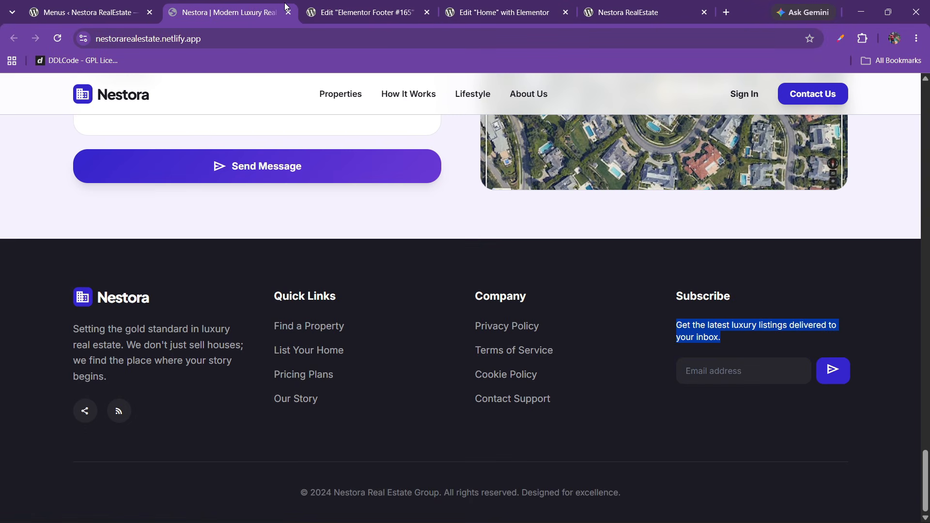
- Title the Elementor footer template "footer" in its general settings and publish it
{"action": "left_click", "coordinate": [380, 17]}
{"action": "left_click_drag", "start_coordinate": [354, 249], "coordinate": [506, 242]}
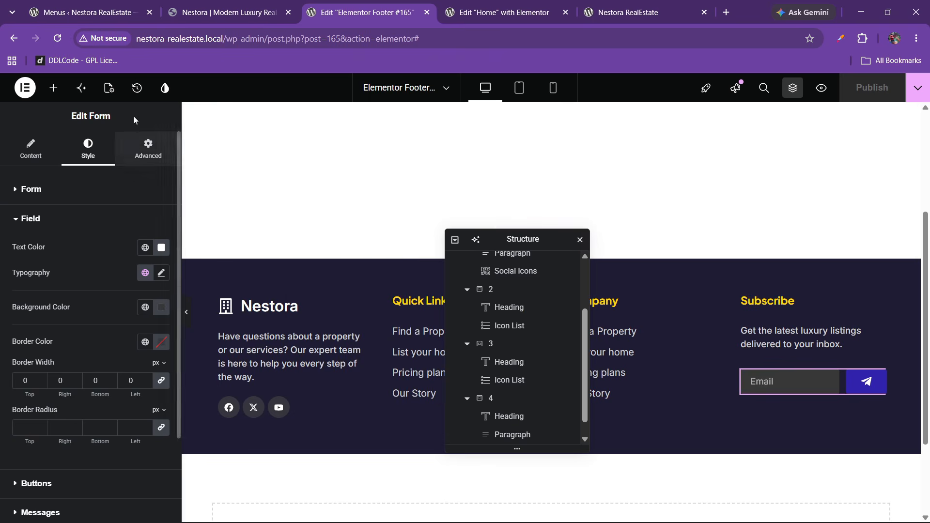
{"action": "left_click", "coordinate": [109, 88]}
{"action": "left_click_drag", "start_coordinate": [92, 233], "coordinate": [2, 229]}
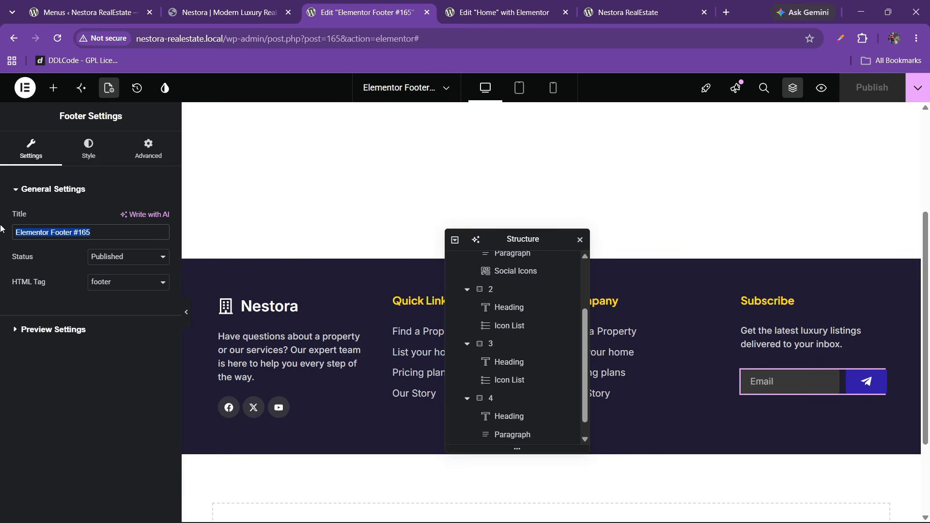
{"action": "type", "text": "footer"}
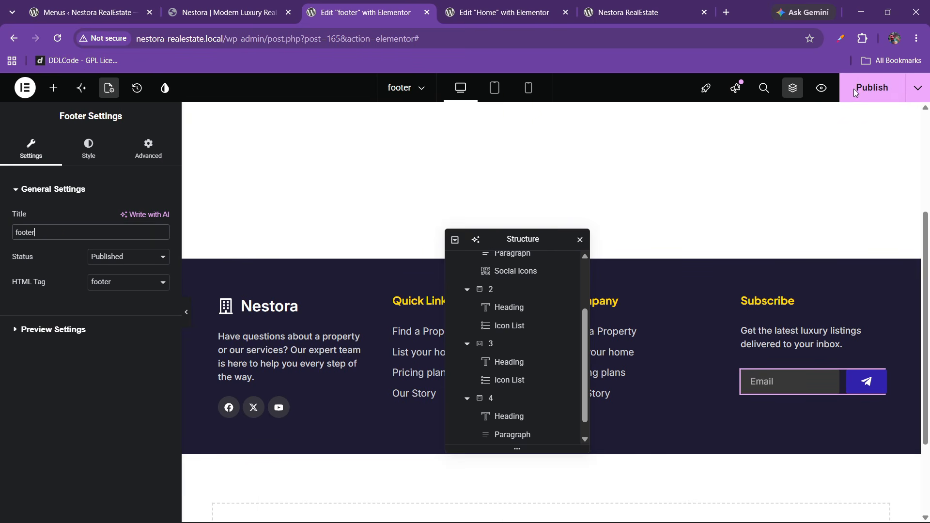
{"action": "left_click", "coordinate": [856, 92]}
- Check the copyright row on the reference site and collapse the top container in the footer template's structure
{"action": "left_click", "coordinate": [228, 12]}
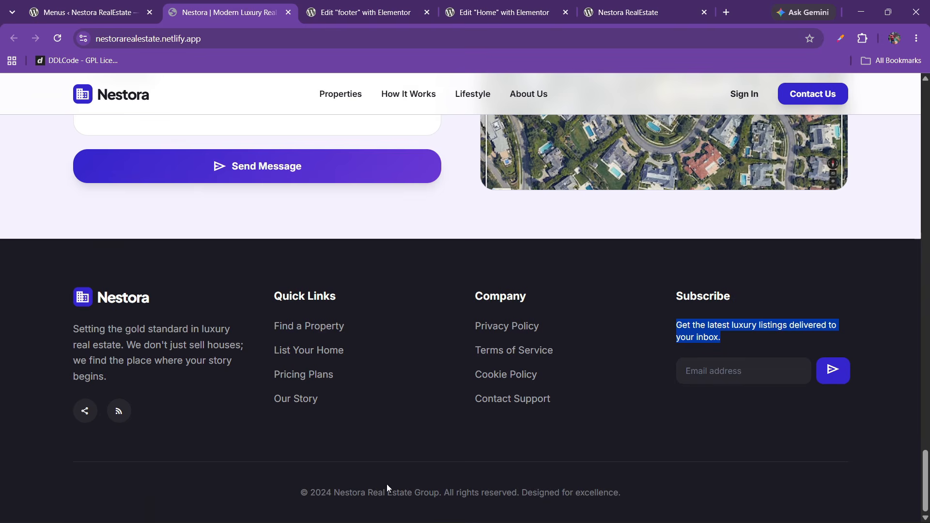
{"action": "left_click", "coordinate": [394, 15]}
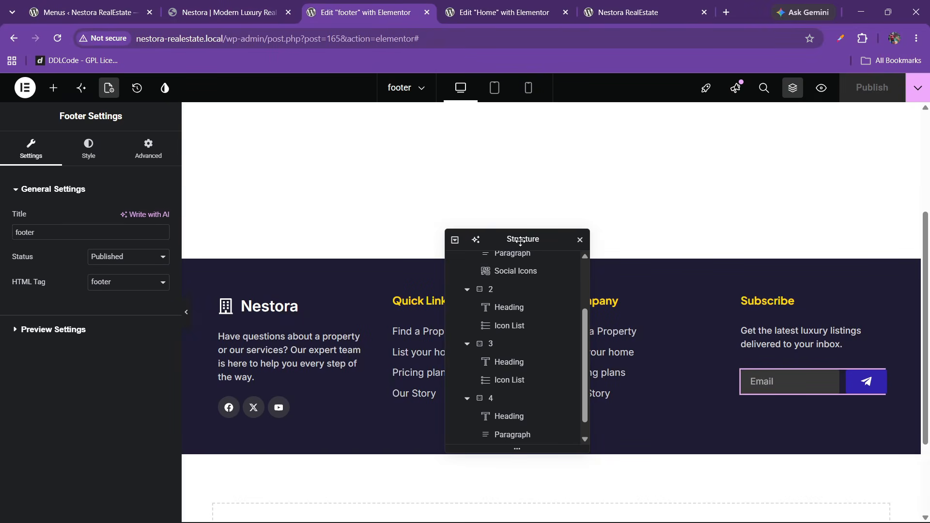
{"action": "scroll", "coordinate": [504, 368], "scroll_direction": "up", "scroll_amount": 3}
{"action": "scroll", "coordinate": [505, 339], "scroll_direction": "down", "scroll_amount": 2}
{"action": "scroll", "coordinate": [467, 289], "scroll_direction": "up", "scroll_amount": 2}
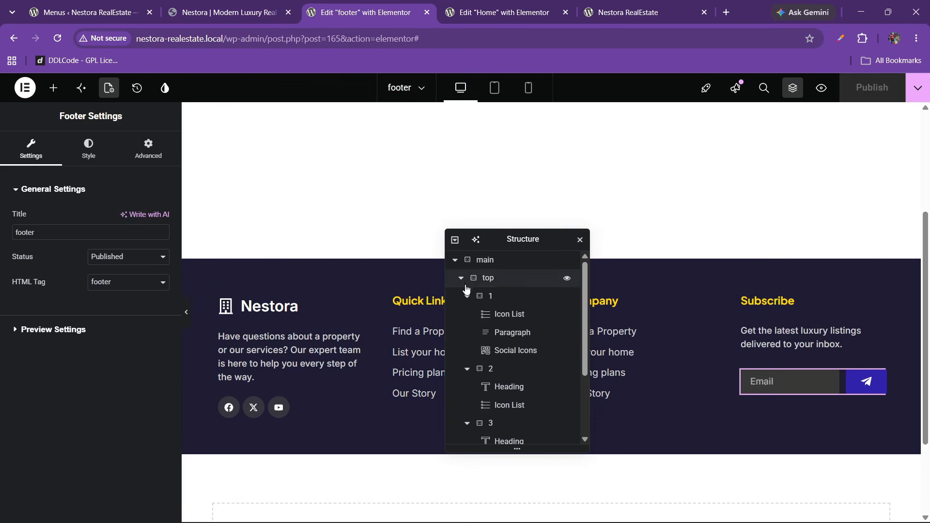
{"action": "left_click", "coordinate": [467, 286]}
{"action": "left_click", "coordinate": [461, 280]}
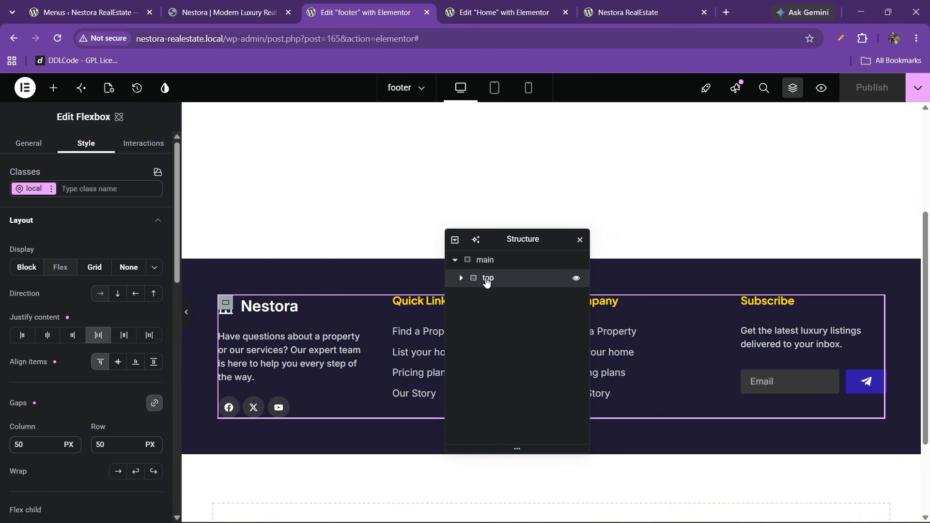
{"action": "right_click", "coordinate": [487, 283]}
{"action": "left_click", "coordinate": [472, 311]}
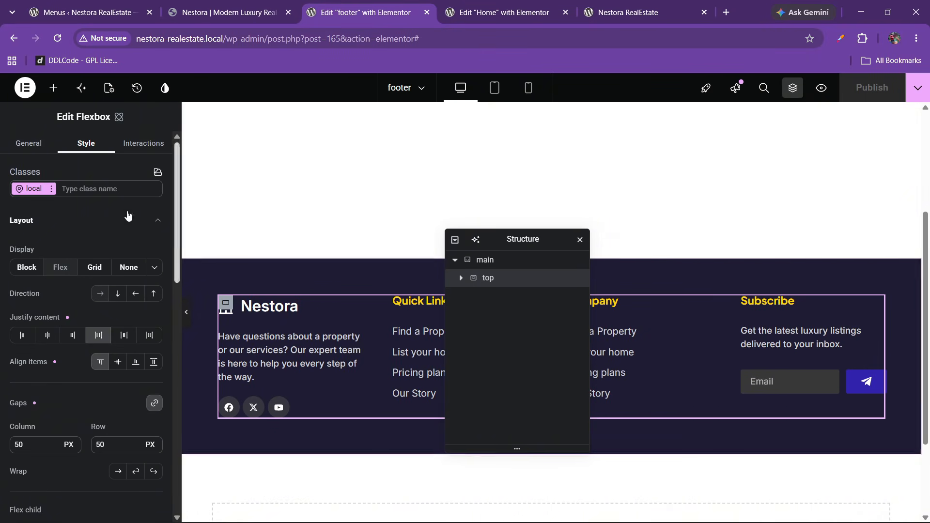
- Add a Flexbox inside the main container directly below top, and name it "bottom"
{"action": "left_click", "coordinate": [53, 88]}
{"action": "left_click_drag", "start_coordinate": [120, 442], "coordinate": [335, 413]}
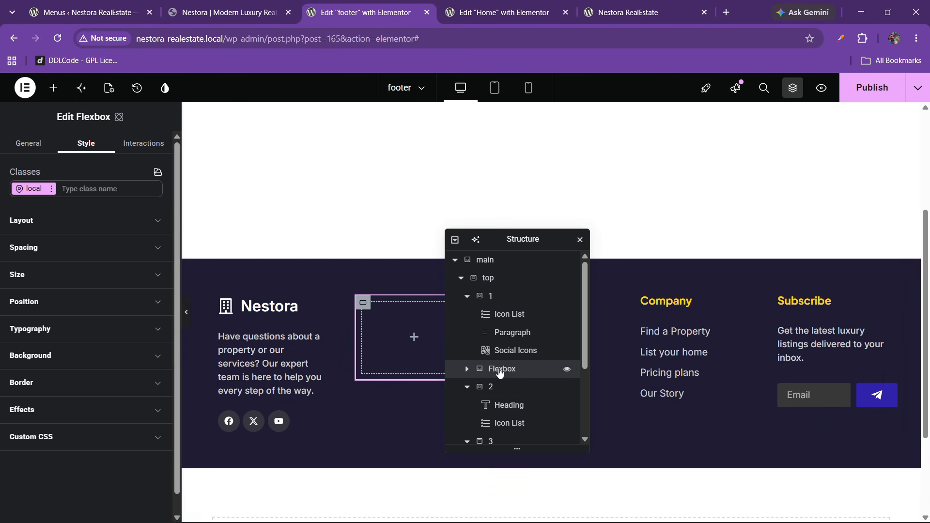
{"action": "left_click_drag", "start_coordinate": [499, 369], "coordinate": [495, 321]}
{"action": "left_click", "coordinate": [462, 297]}
{"action": "double_click", "coordinate": [498, 297]}
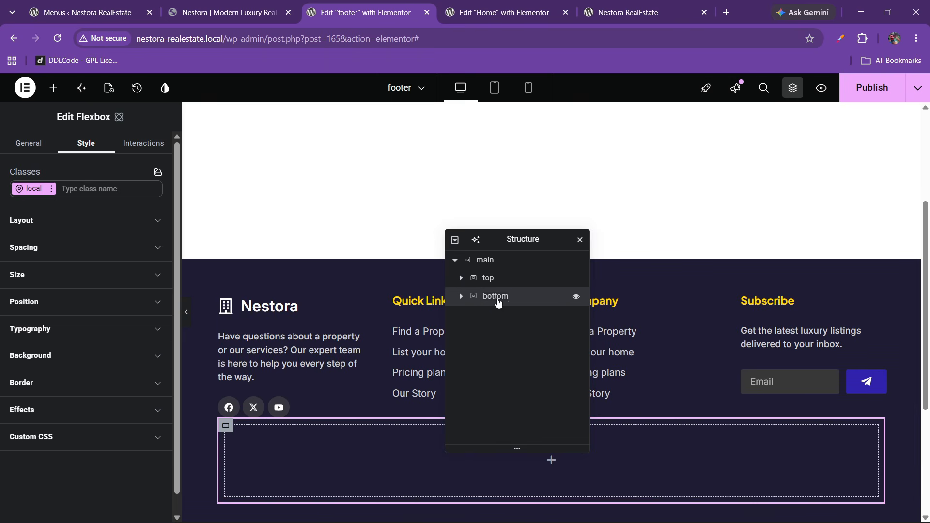
- Set the main container's content to Space between, its item alignment to Center, and both gaps to 60 px
{"action": "left_click", "coordinate": [497, 265]}
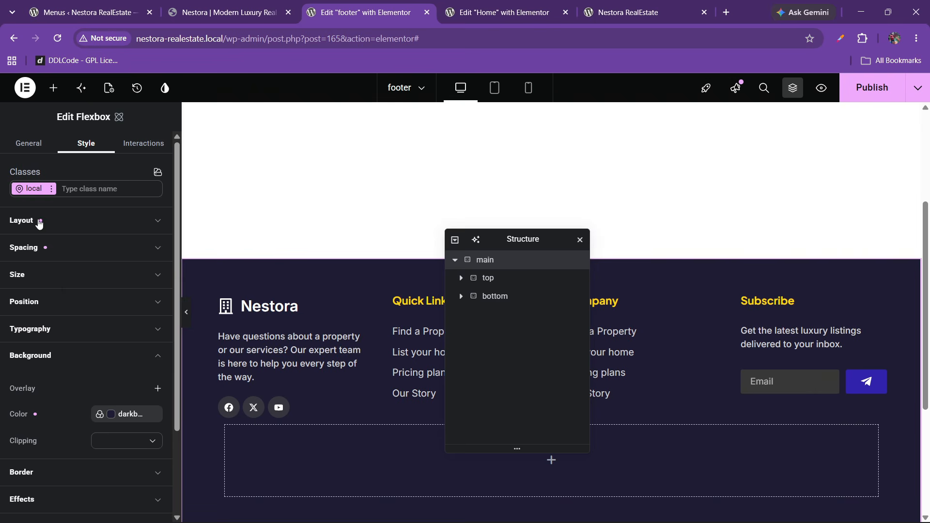
{"action": "left_click", "coordinate": [40, 223]}
{"action": "left_click", "coordinate": [47, 335]}
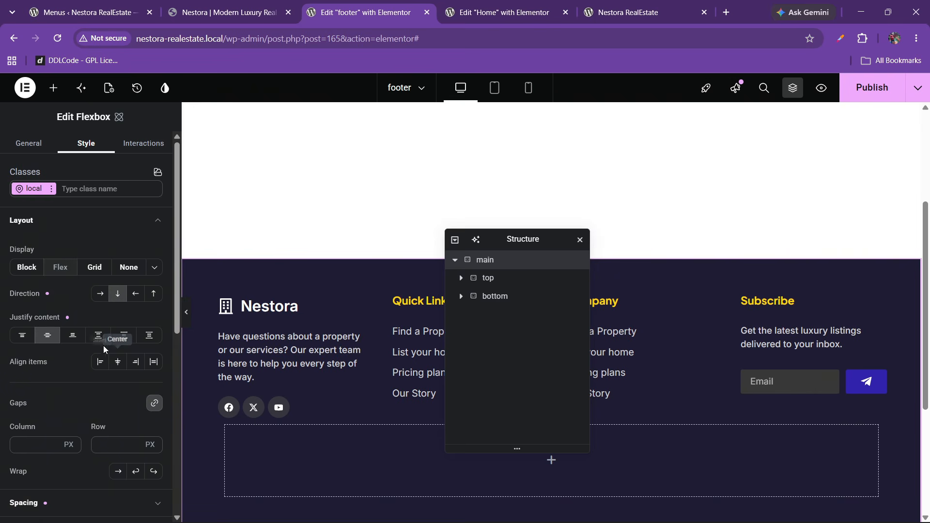
{"action": "left_click", "coordinate": [98, 335]}
{"action": "left_click", "coordinate": [118, 362]}
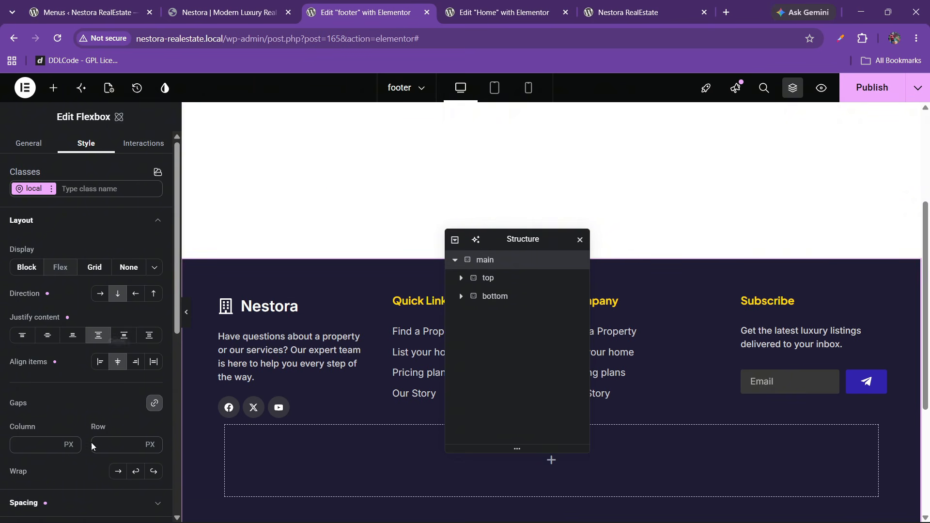
{"action": "left_click", "coordinate": [100, 445]}
{"action": "type", "text": "60"}
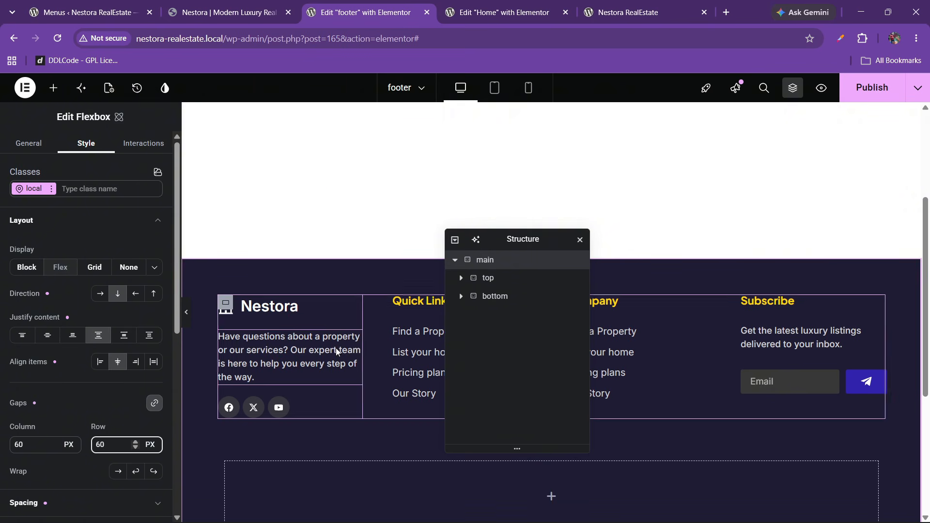
- Set the bottom container's padding to 0 px on all sides
{"action": "scroll", "coordinate": [273, 412], "scroll_direction": "down", "scroll_amount": 1}
{"action": "left_click", "coordinate": [528, 297]}
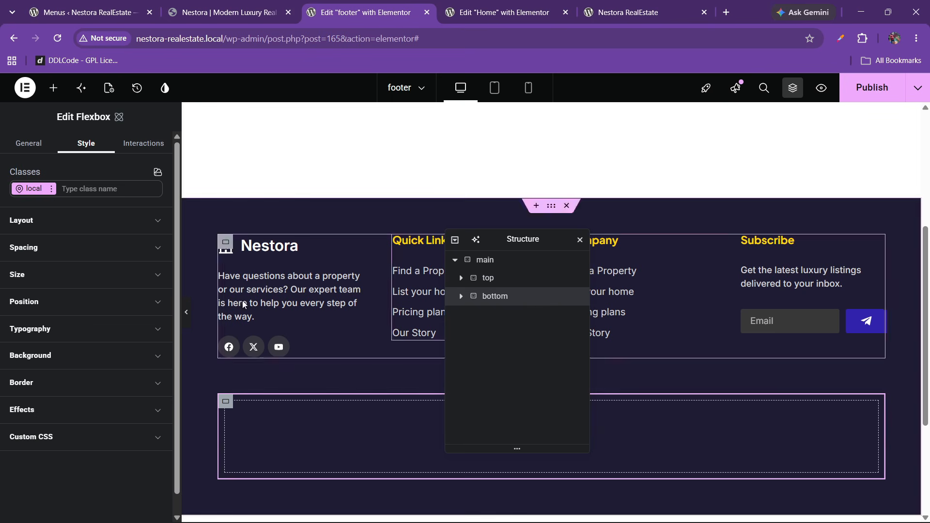
{"action": "left_click", "coordinate": [35, 262]}
{"action": "left_click", "coordinate": [35, 447]}
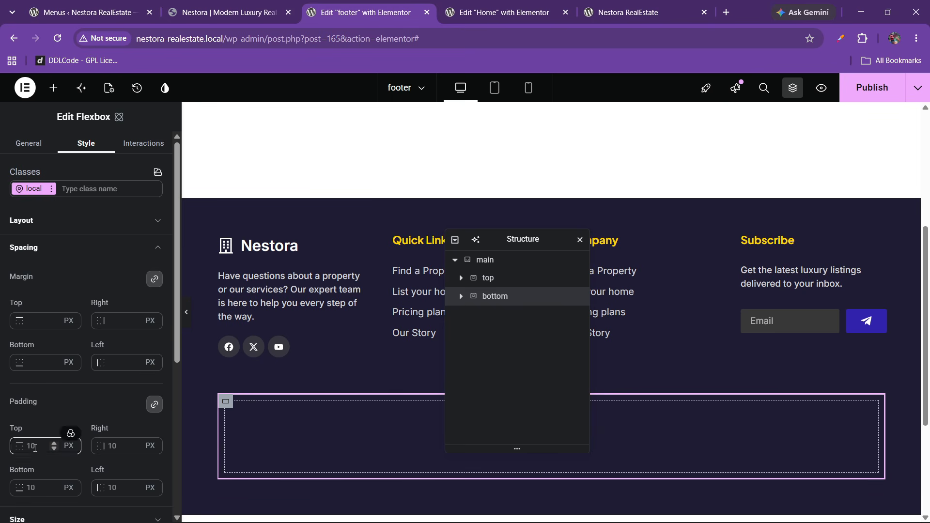
{"action": "type", "text": "0"}
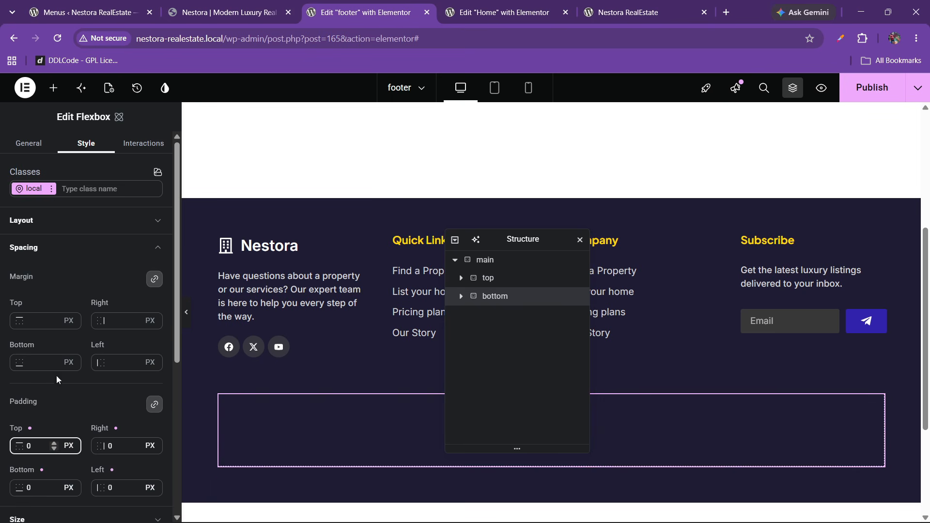
- Copy the Quick Links icon list and paste it into the bottom container
{"action": "left_click_drag", "start_coordinate": [534, 239], "coordinate": [623, 235]}
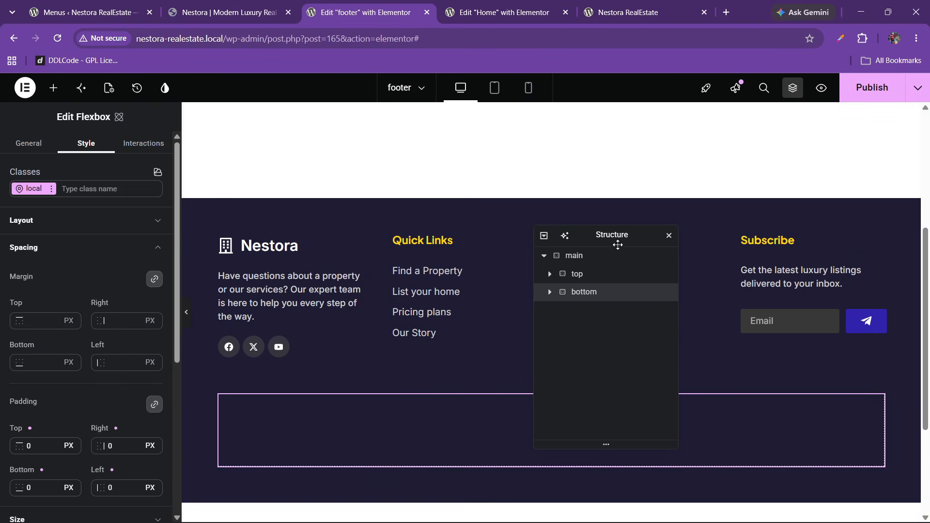
{"action": "right_click", "coordinate": [434, 295]}
{"action": "left_click", "coordinate": [469, 277]}
{"action": "right_click", "coordinate": [428, 443]}
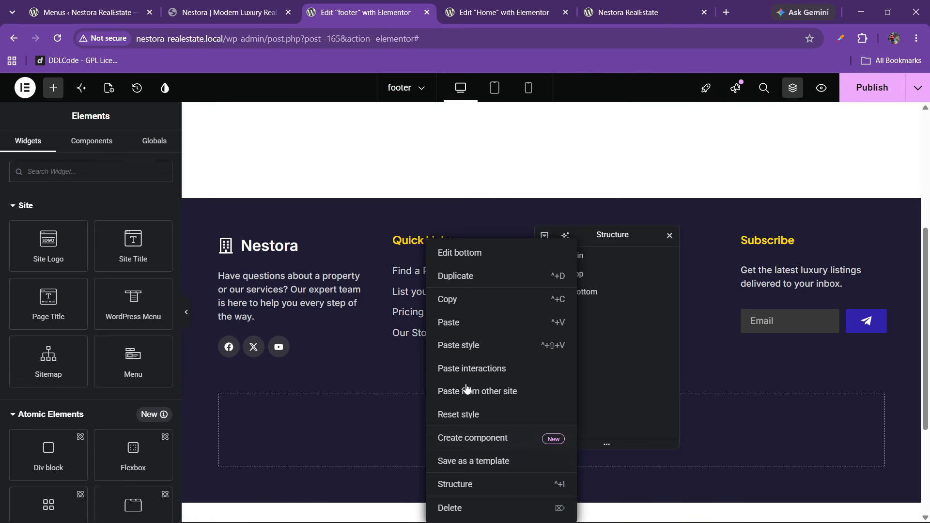
{"action": "left_click", "coordinate": [453, 323]}
- Reduce the pasted icon list to its first item and set that item's text to "Copyright 2026, Nestora, All Rights Reserved"
{"action": "left_click", "coordinate": [157, 293]}
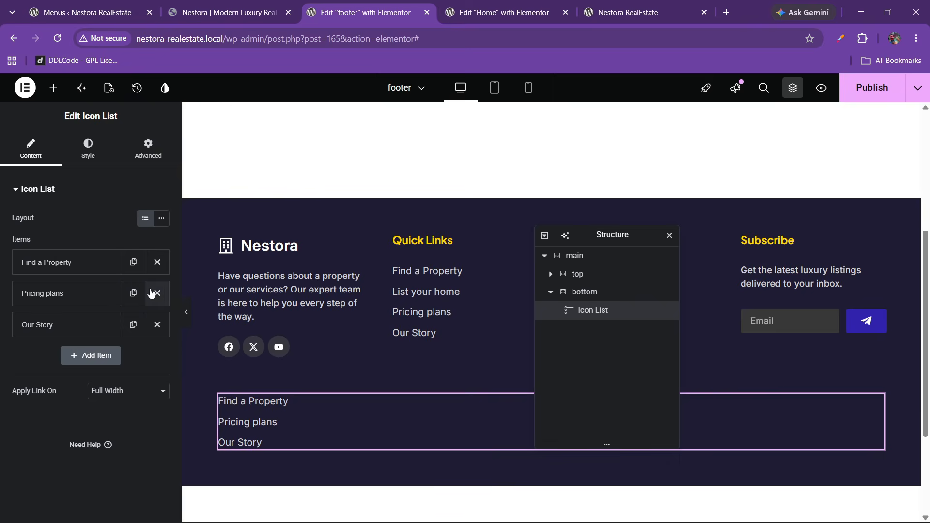
{"action": "left_click", "coordinate": [157, 293]}
{"action": "left_click", "coordinate": [157, 293]}
{"action": "left_click", "coordinate": [92, 264]}
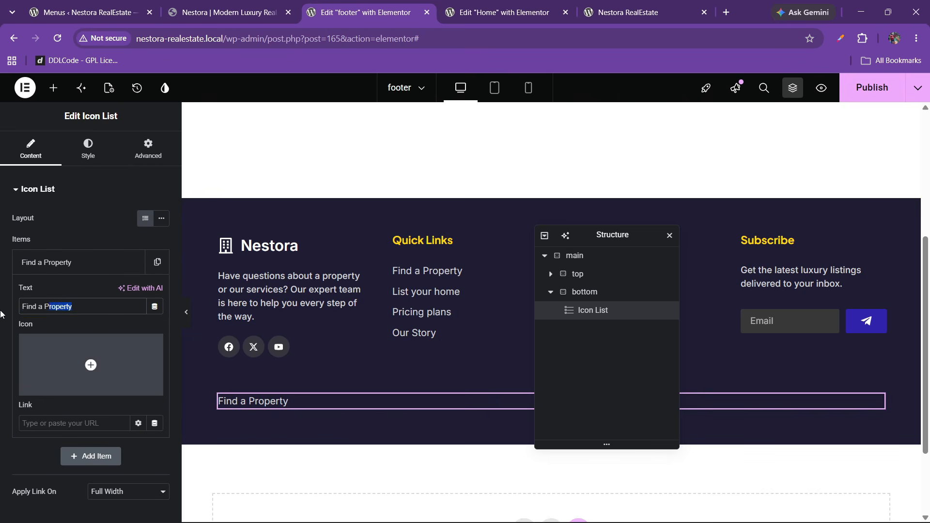
{"action": "type", "text": "C"}
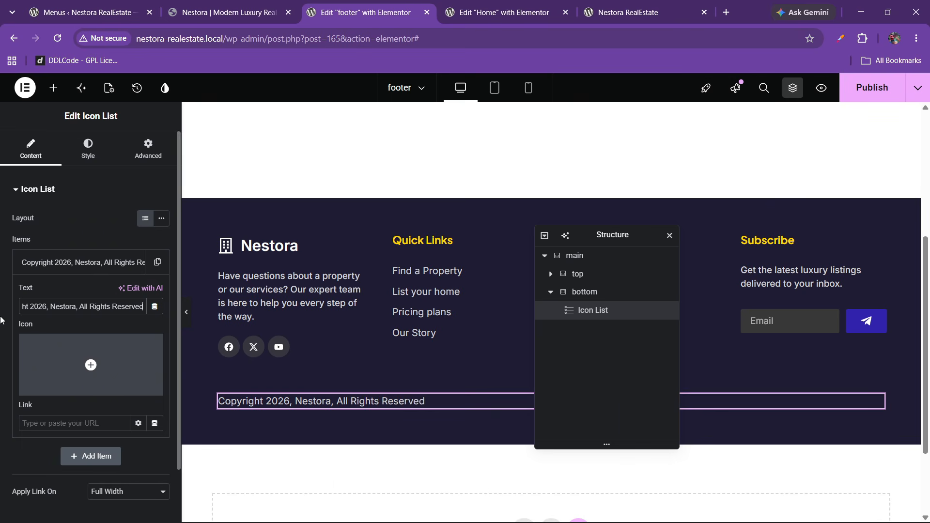
- Give the copyright list item the outlined Copyright icon from the icon library
{"action": "left_click", "coordinate": [58, 264]}
{"action": "left_click", "coordinate": [73, 264]}
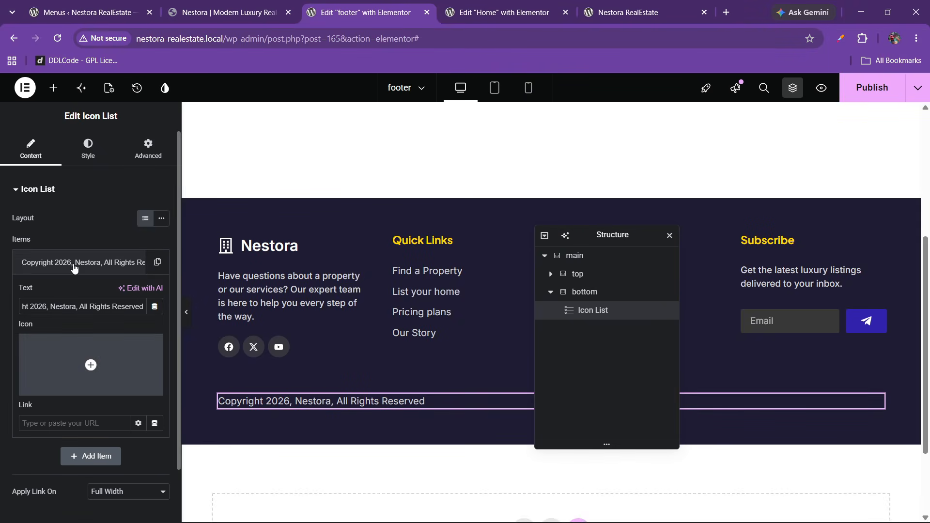
{"action": "left_click", "coordinate": [90, 365]}
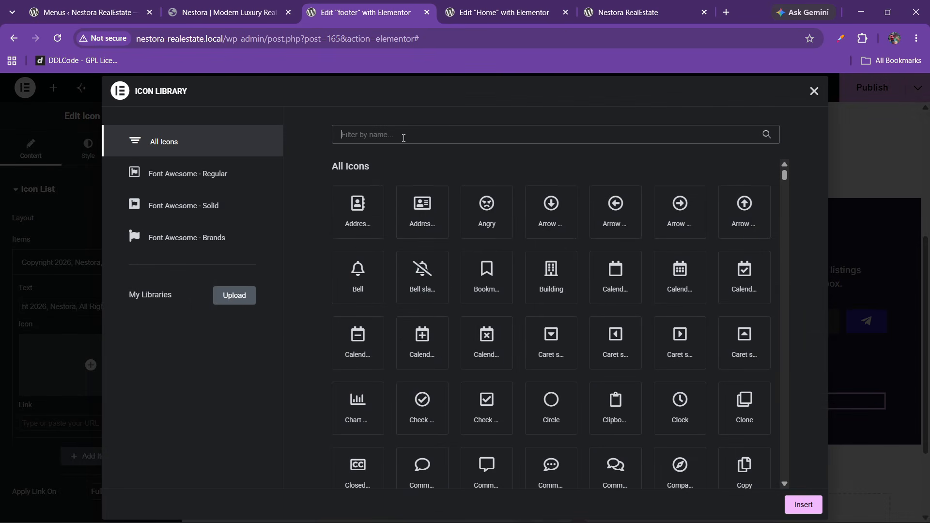
{"action": "type", "text": "copy"}
{"action": "left_click", "coordinate": [419, 193]}
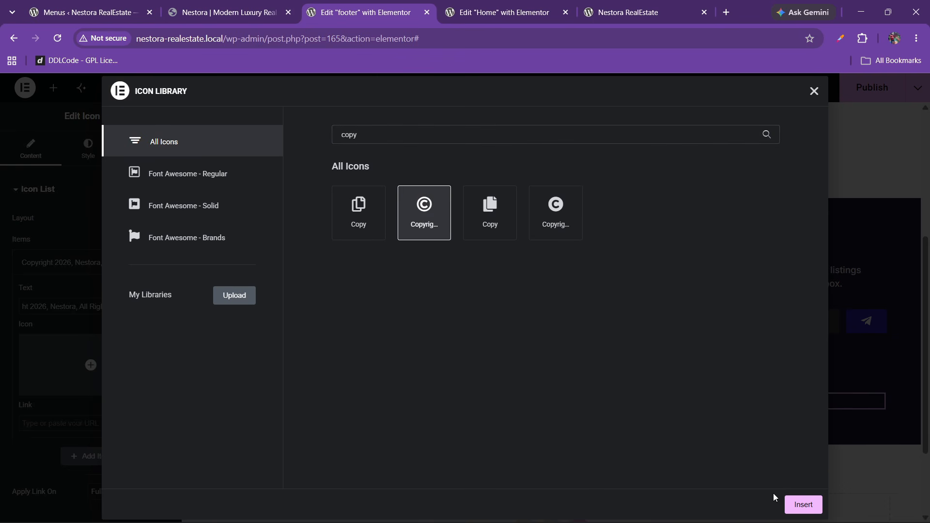
{"action": "left_click", "coordinate": [794, 505]}
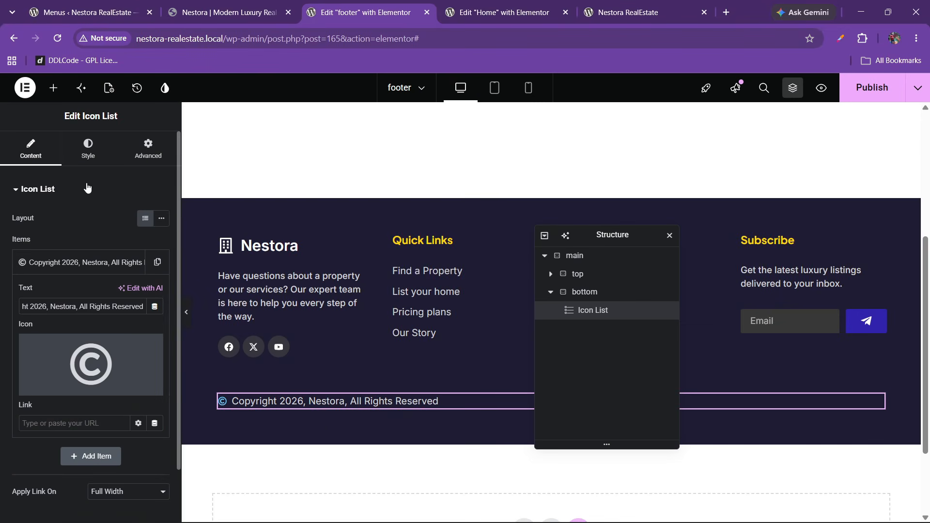
- Set the copyright icon's normal color to white
{"action": "left_click", "coordinate": [88, 147]}
{"action": "left_click", "coordinate": [107, 332]}
{"action": "left_click", "coordinate": [160, 274]}
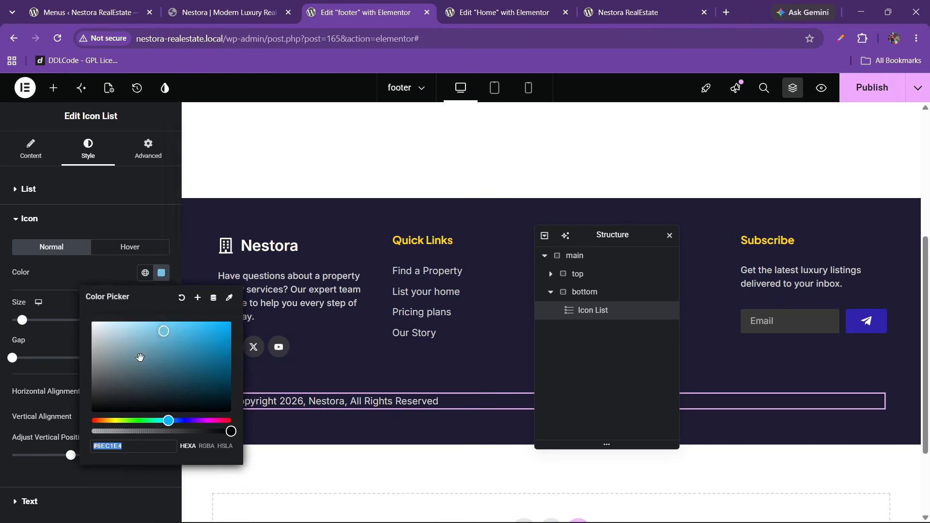
{"action": "left_click_drag", "start_coordinate": [141, 358], "coordinate": [77, 275]}
{"action": "left_click", "coordinate": [77, 275]}
{"action": "scroll", "coordinate": [79, 359], "scroll_direction": "down", "scroll_amount": 2}
{"action": "scroll", "coordinate": [79, 359], "scroll_direction": "up", "scroll_amount": 2}
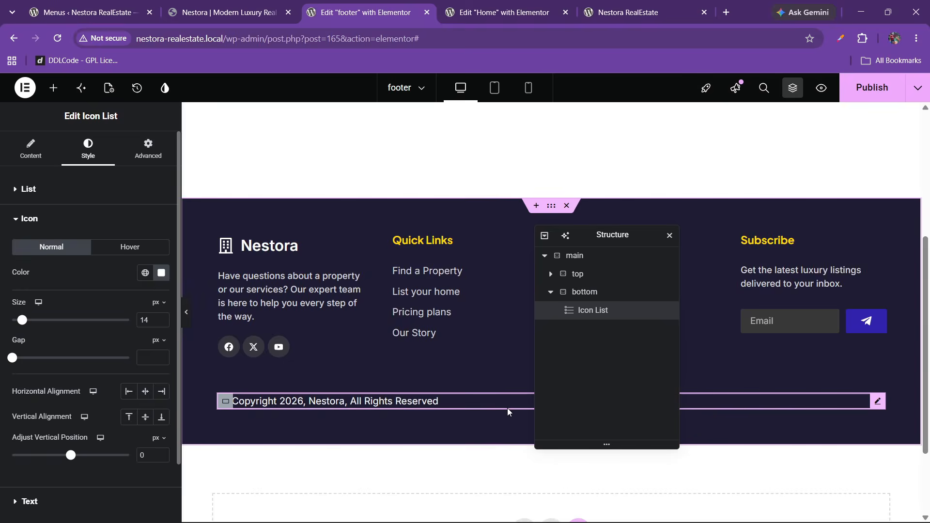
- Set the bottom container's direction to column, with justified content and item alignment both centered
{"action": "left_click", "coordinate": [592, 292]}
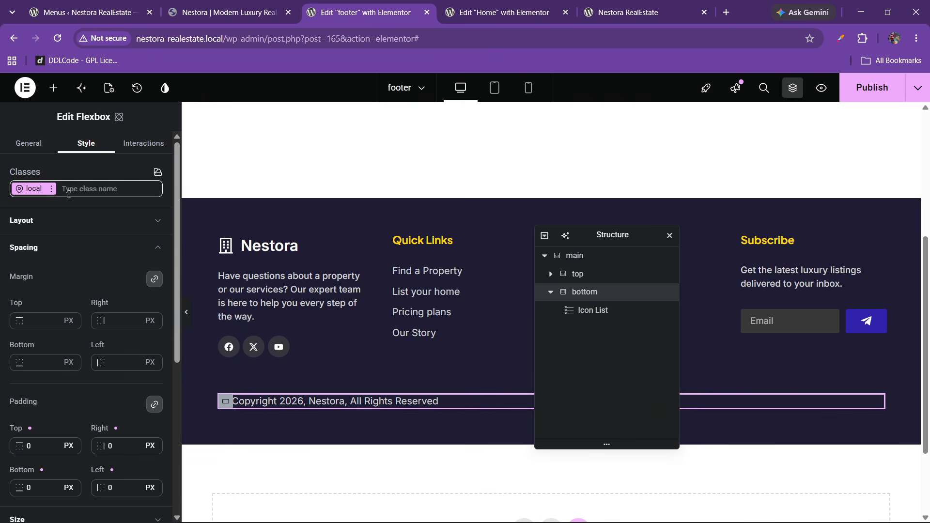
{"action": "left_click", "coordinate": [59, 226]}
{"action": "left_click", "coordinate": [117, 294]}
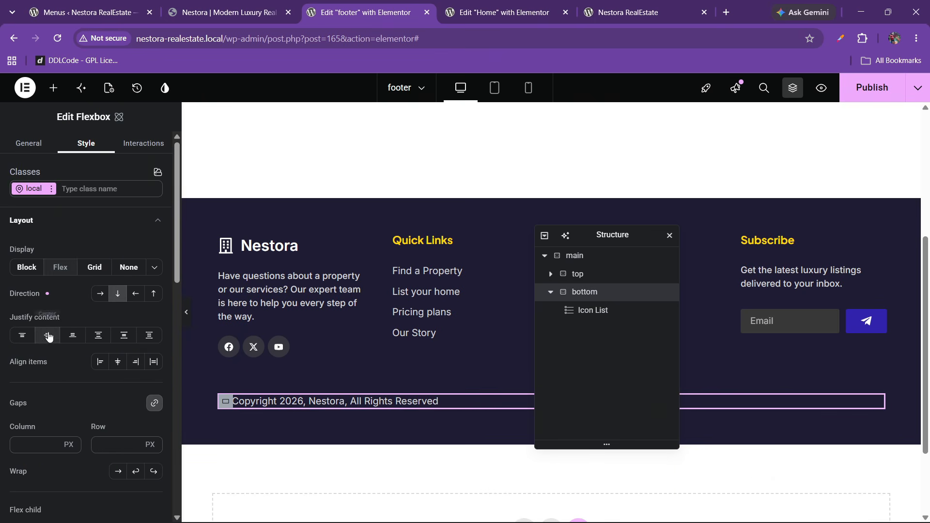
{"action": "left_click", "coordinate": [116, 367]}
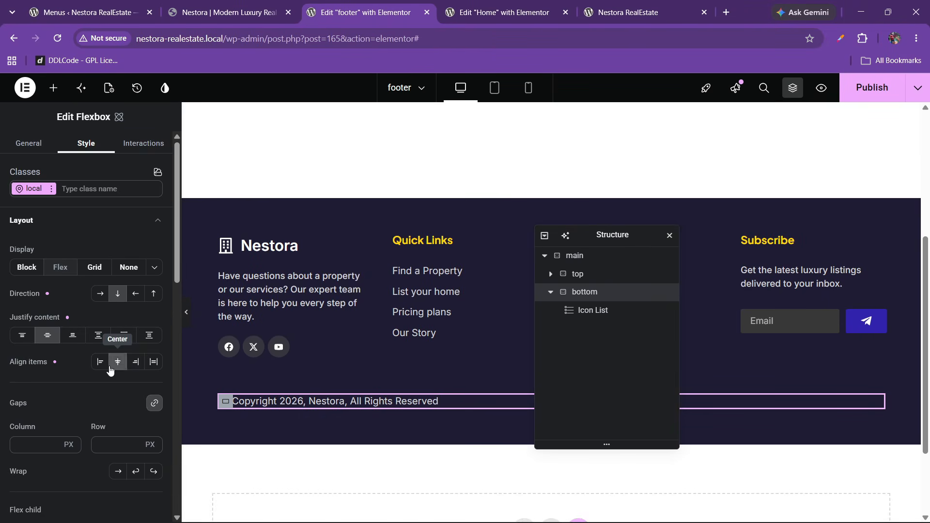
- Review the copyright list's content settings and set the bottom container's direction to row
{"action": "left_click", "coordinate": [588, 312]}
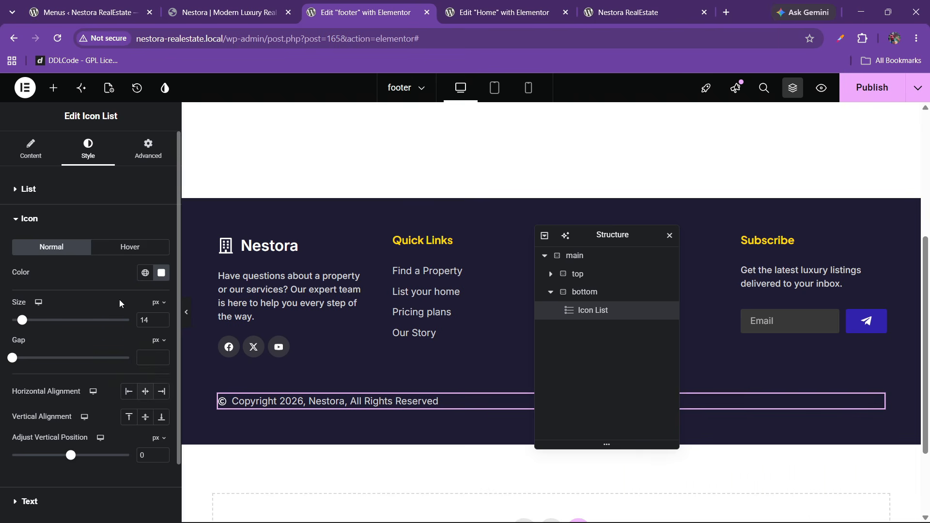
{"action": "left_click", "coordinate": [32, 152]}
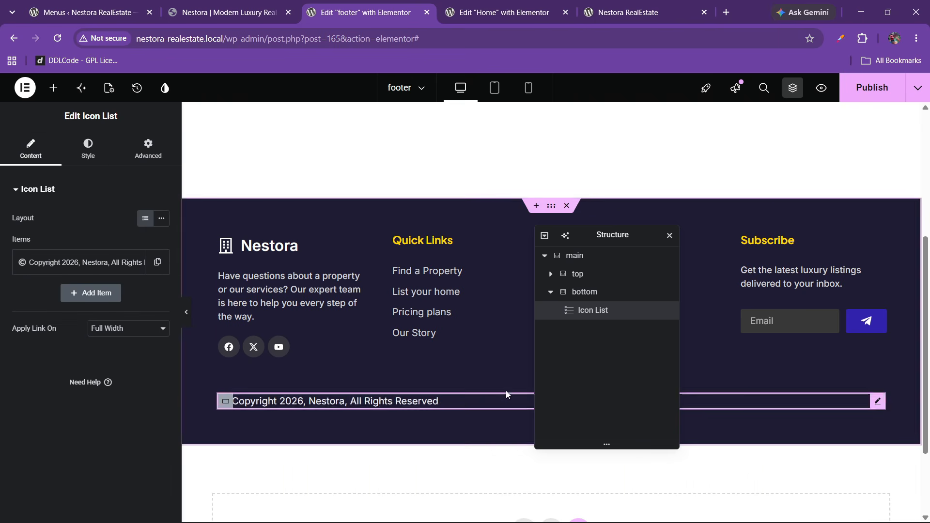
{"action": "left_click", "coordinate": [593, 297]}
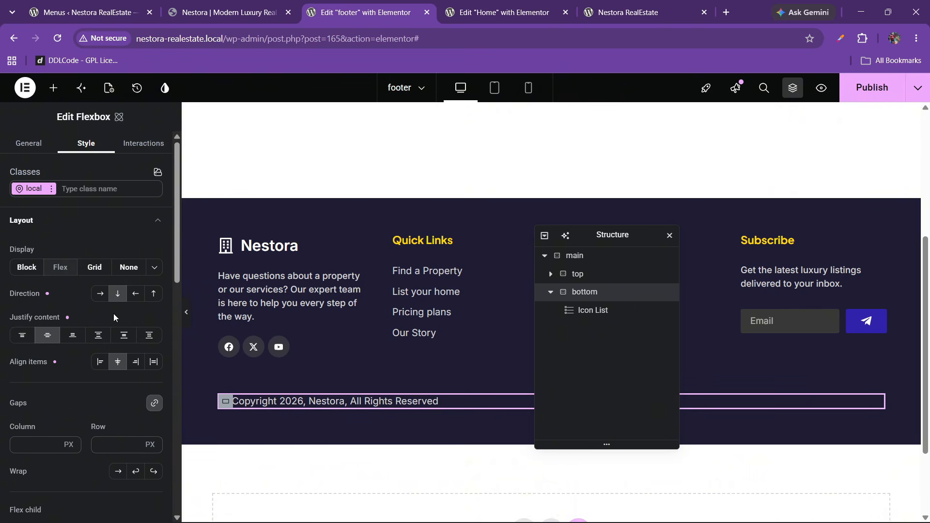
{"action": "left_click", "coordinate": [100, 293]}
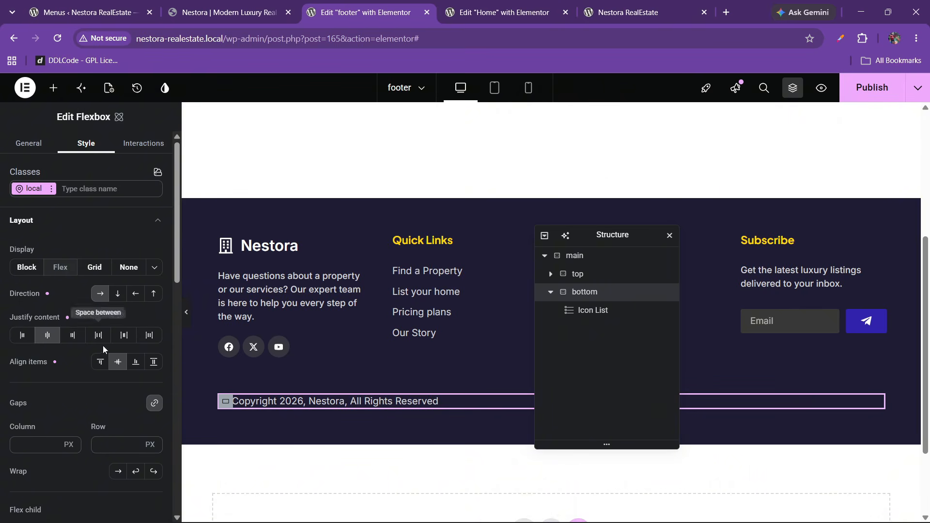
- Center-align the copyright icon list's items and compare the row with the reference site
{"action": "left_click", "coordinate": [76, 340]}
{"action": "left_click", "coordinate": [51, 339]}
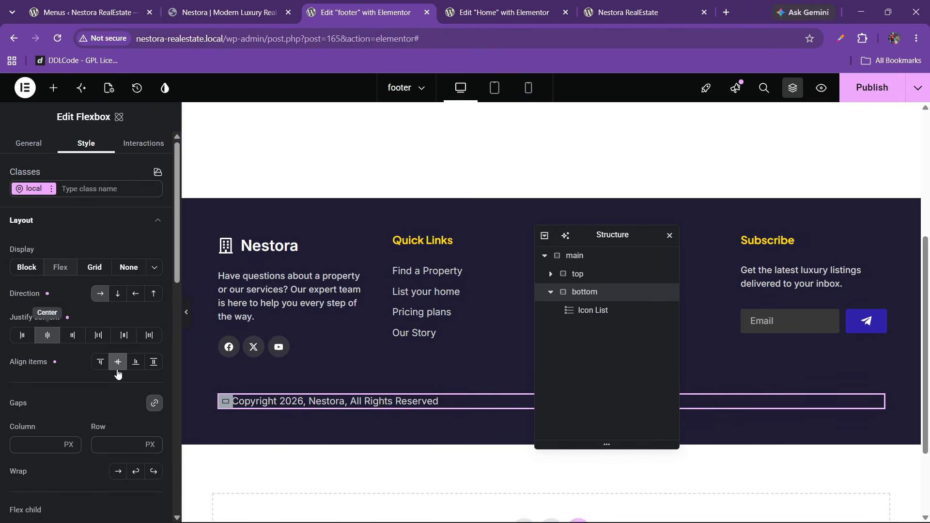
{"action": "left_click", "coordinate": [465, 403]}
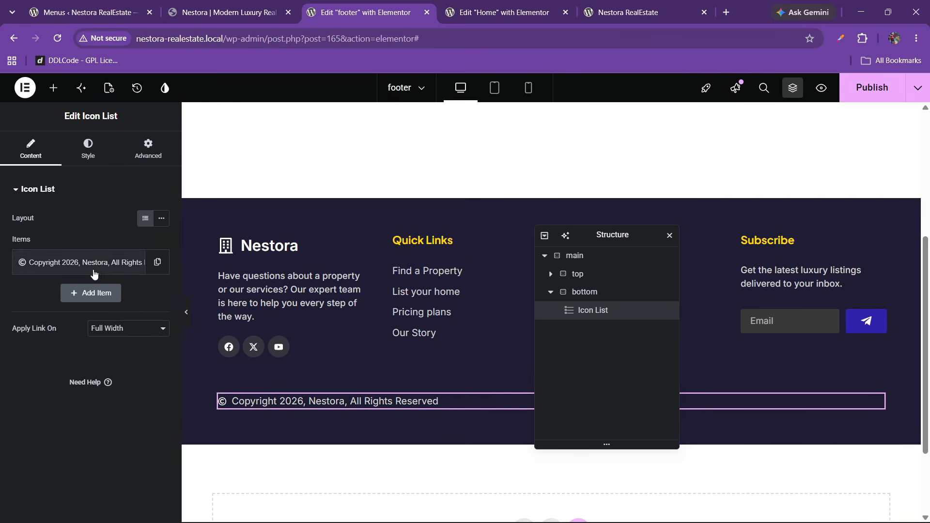
{"action": "left_click", "coordinate": [88, 148]}
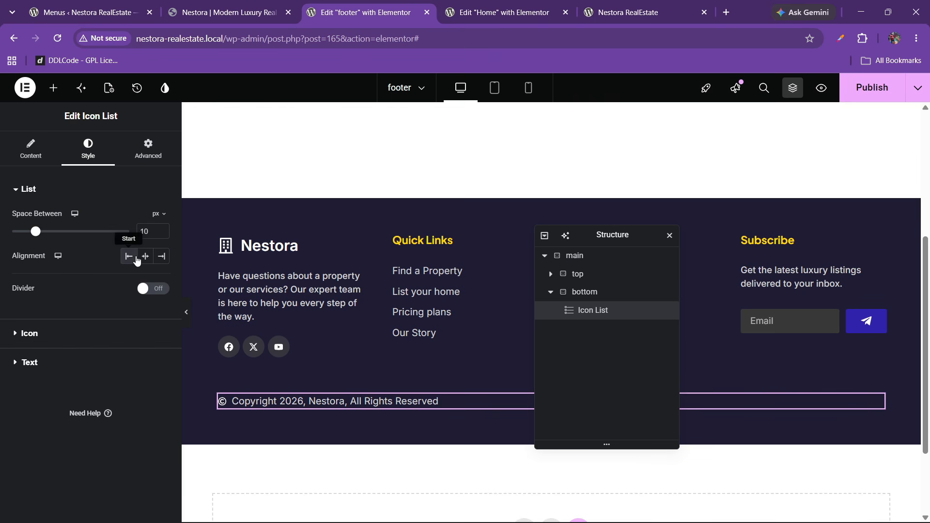
{"action": "left_click", "coordinate": [145, 256]}
{"action": "left_click_drag", "start_coordinate": [639, 243], "coordinate": [676, 251]}
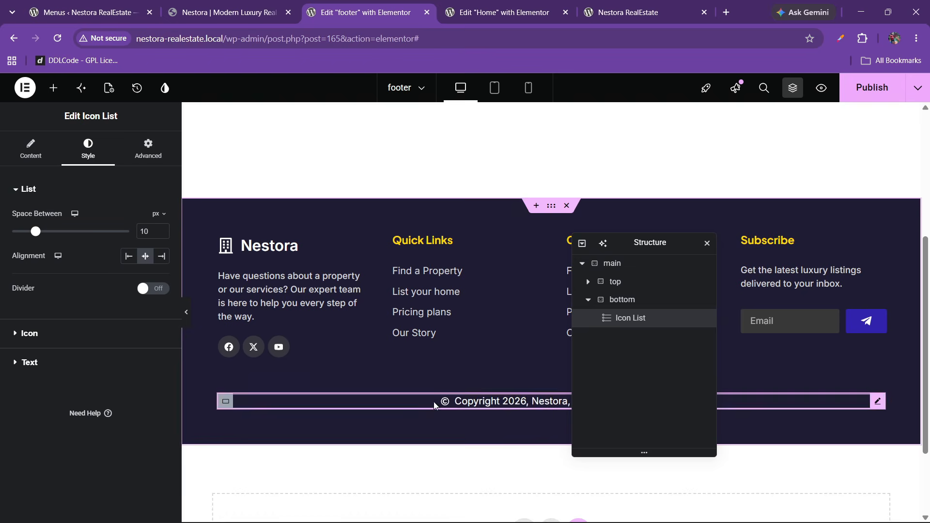
{"action": "left_click", "coordinate": [204, 13]}
{"action": "left_click", "coordinate": [364, 12]}
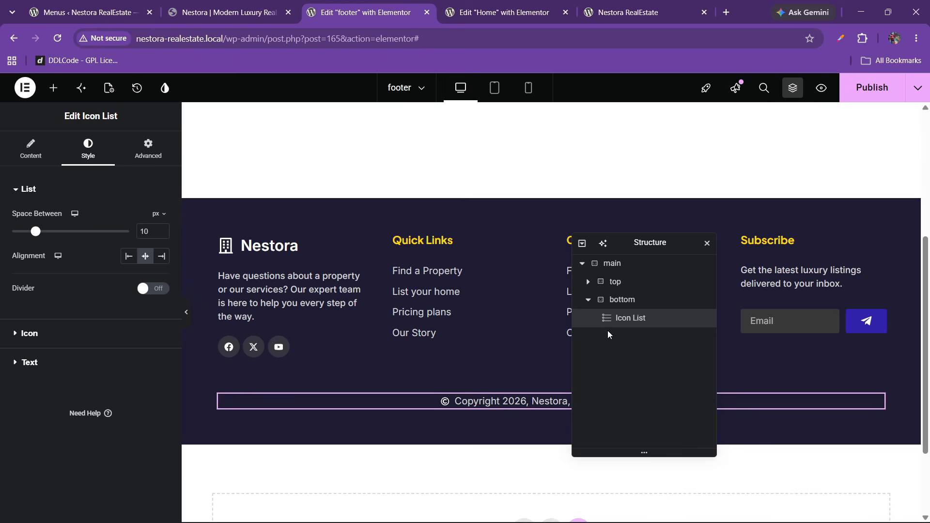
- Give the bottom container a border of type Solid
{"action": "left_click", "coordinate": [612, 300]}
{"action": "scroll", "coordinate": [80, 363], "scroll_direction": "down", "scroll_amount": 5}
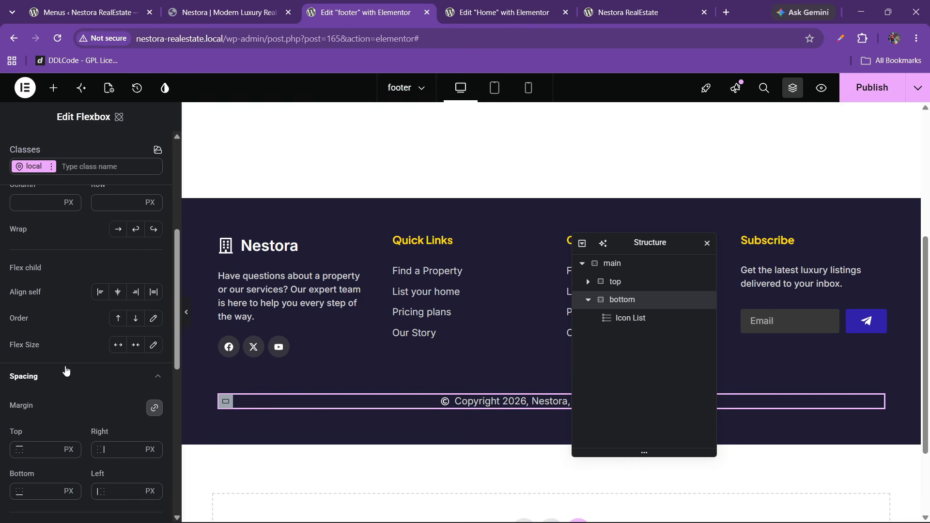
{"action": "scroll", "coordinate": [49, 312], "scroll_direction": "up", "scroll_amount": 3}
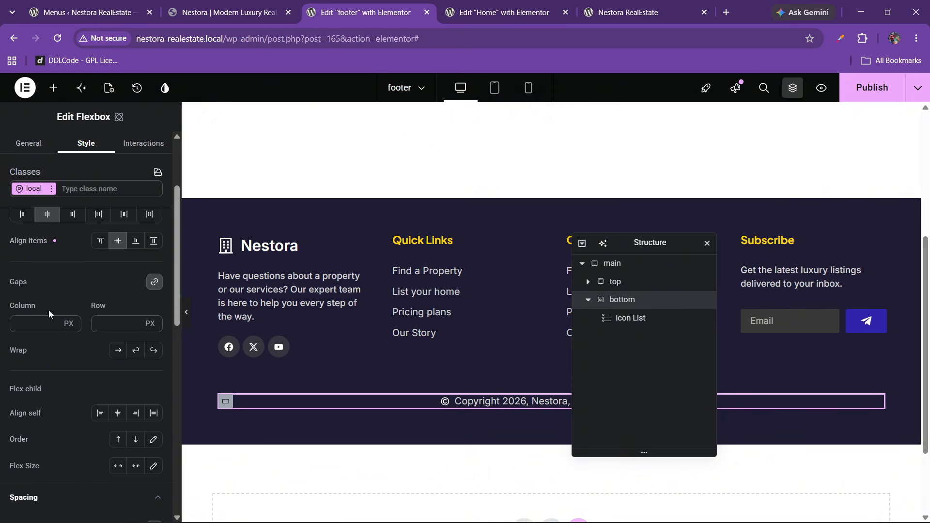
{"action": "scroll", "coordinate": [50, 300], "scroll_direction": "up", "scroll_amount": 3}
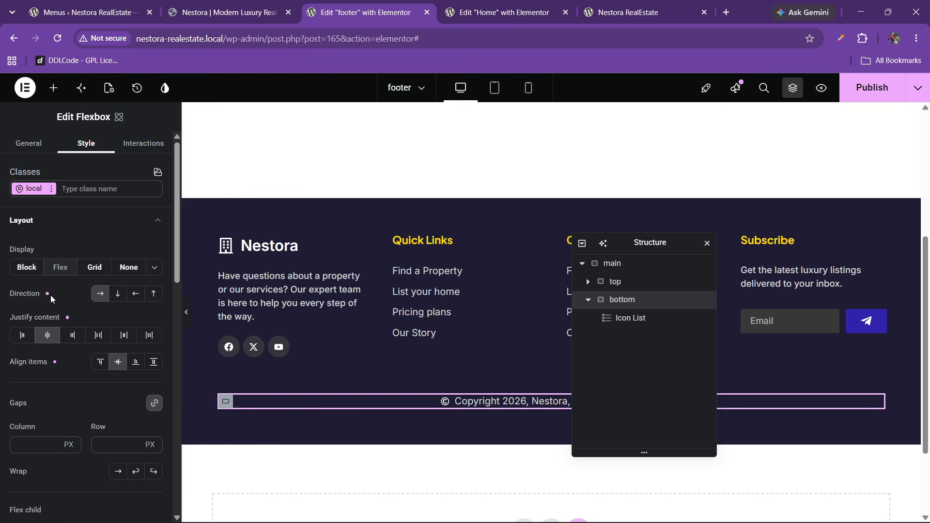
{"action": "left_click", "coordinate": [40, 218]}
{"action": "left_click", "coordinate": [41, 248]}
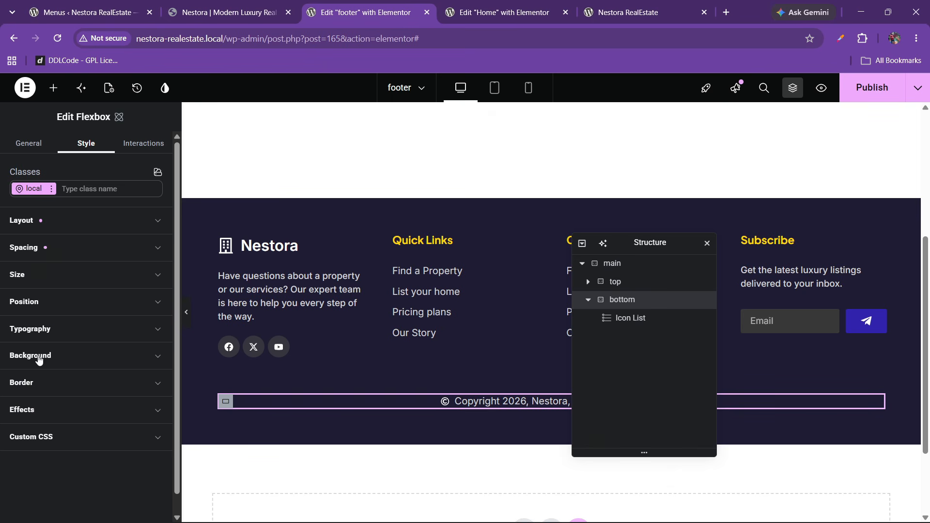
{"action": "left_click", "coordinate": [39, 383]}
{"action": "scroll", "coordinate": [97, 340], "scroll_direction": "down", "scroll_amount": 3}
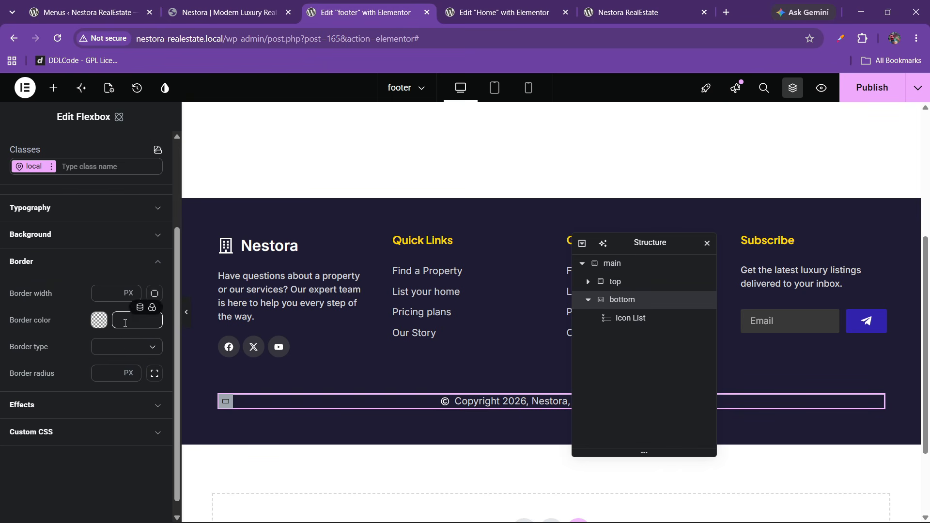
{"action": "left_click", "coordinate": [125, 347]}
{"action": "left_click", "coordinate": [110, 388]}
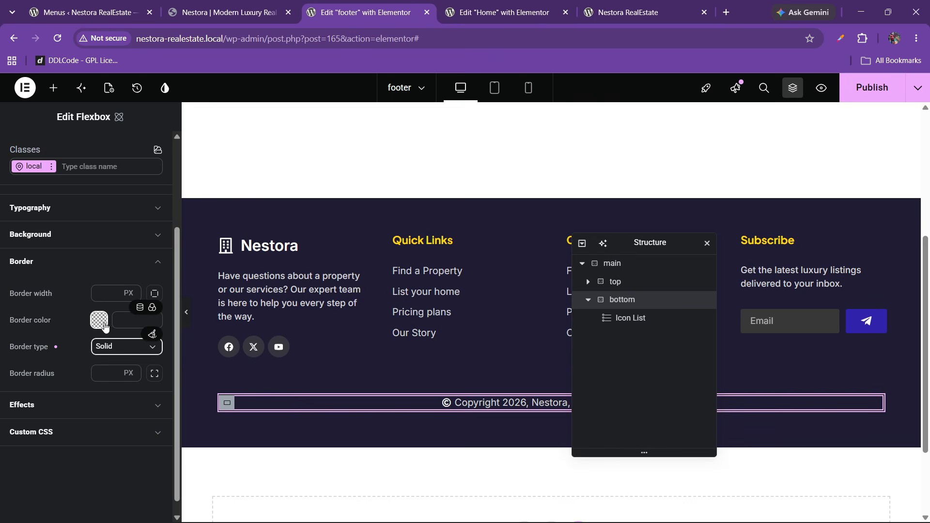
- Set the bottom container's border color to #403b3b and its border width to 1 px
{"action": "left_click", "coordinate": [103, 323]}
{"action": "left_click_drag", "start_coordinate": [137, 394], "coordinate": [138, 411]}
{"action": "left_click", "coordinate": [80, 357]}
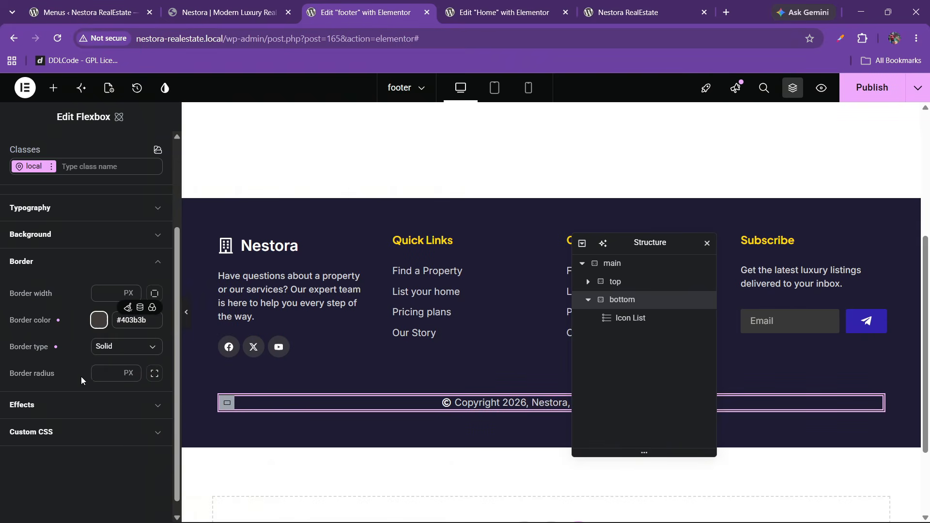
{"action": "left_click", "coordinate": [101, 376]}
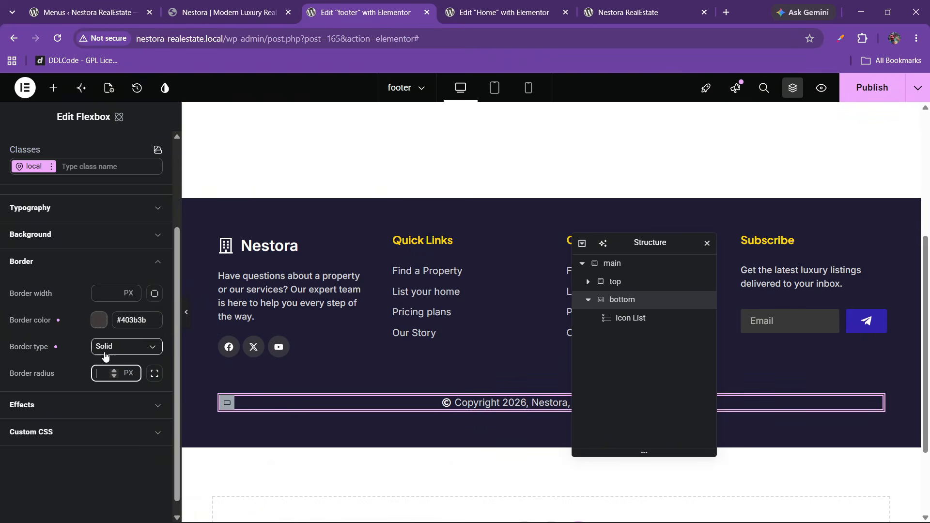
{"action": "left_click", "coordinate": [101, 295]}
{"action": "type", "text": "1"}
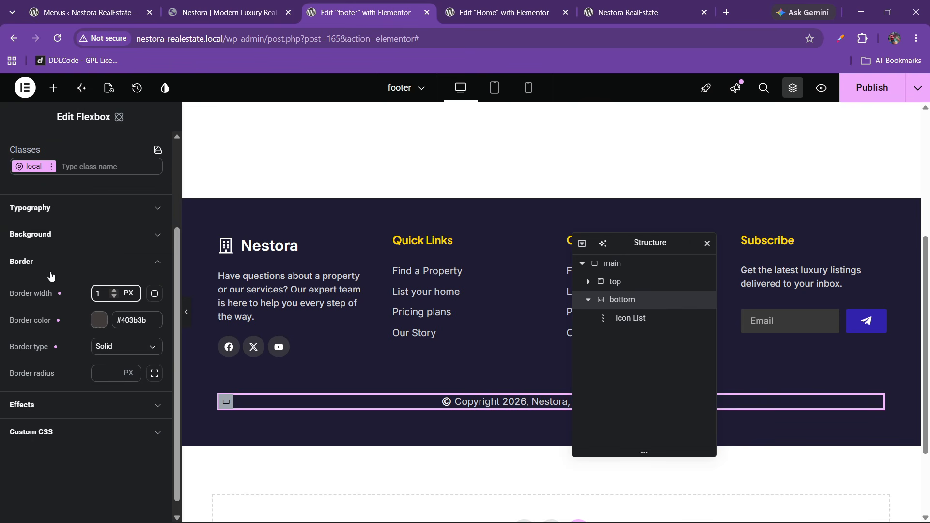
- Unlink the bottom container's padding sides and set only the top padding to 30 px
{"action": "scroll", "coordinate": [51, 277], "scroll_direction": "up", "scroll_amount": 3}
{"action": "left_click", "coordinate": [51, 248]}
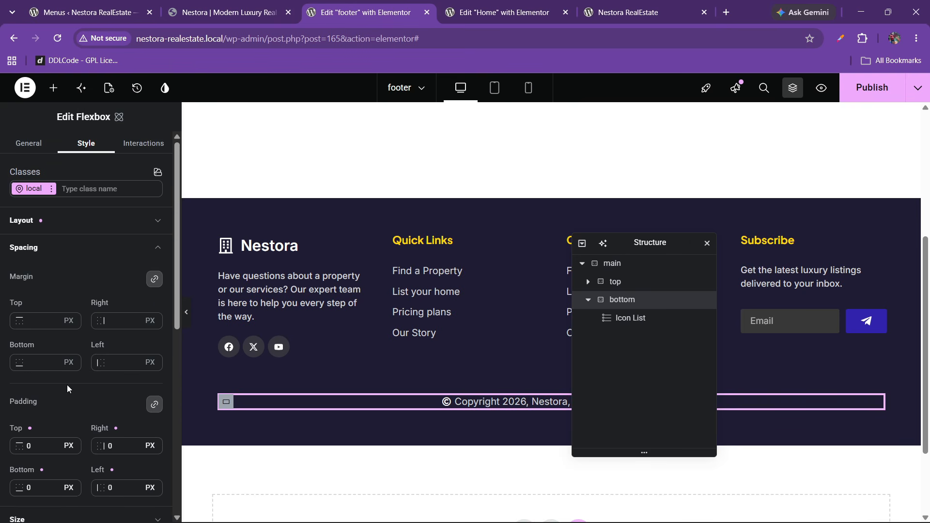
{"action": "left_click", "coordinate": [154, 405]}
{"action": "left_click", "coordinate": [27, 447]}
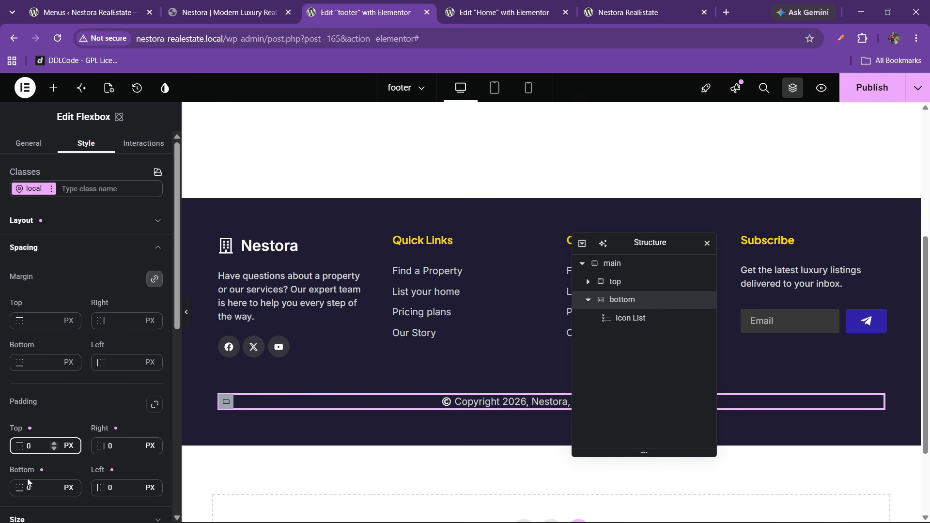
{"action": "type", "text": "6"}
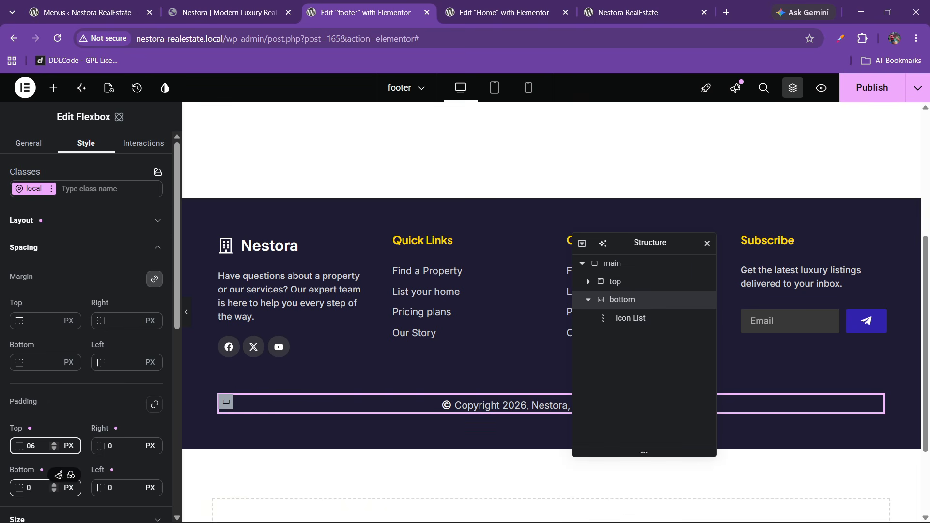
{"action": "key", "text": "BackSpace"}
{"action": "key", "text": "BackSpace"}
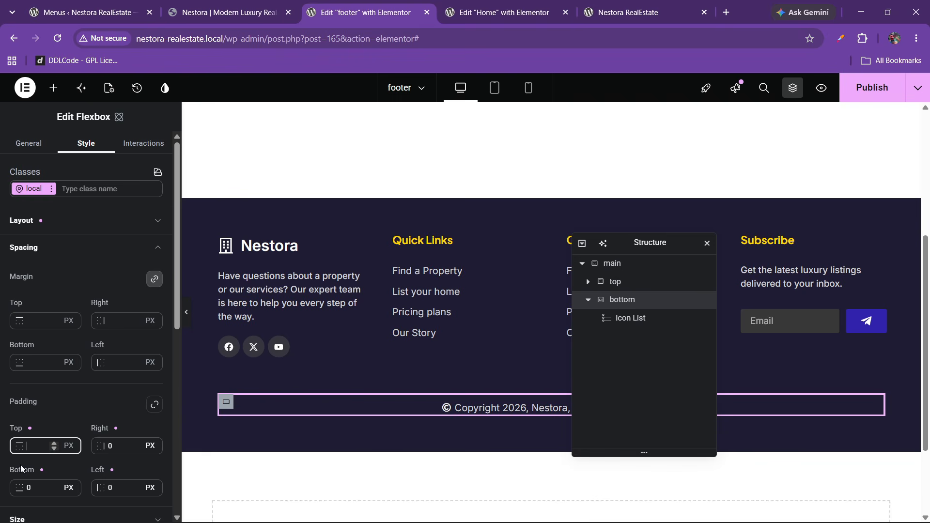
{"action": "type", "text": "60"}
{"action": "key", "text": "BackSpace"}
{"action": "key", "text": "BackSpace"}
{"action": "type", "text": "30"}
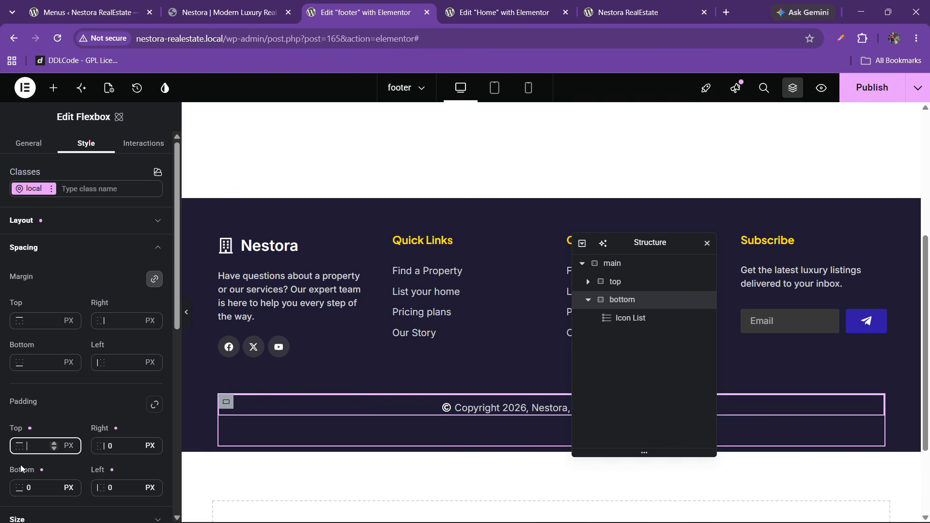
- Preview the footer at full width and clear the bottom container's top padding value
{"action": "left_click", "coordinate": [187, 312]}
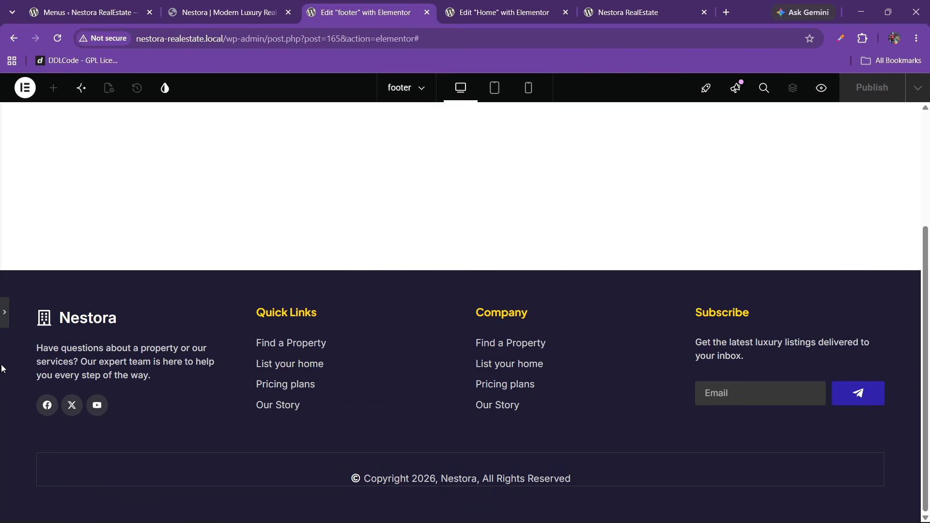
{"action": "left_click", "coordinate": [6, 323]}
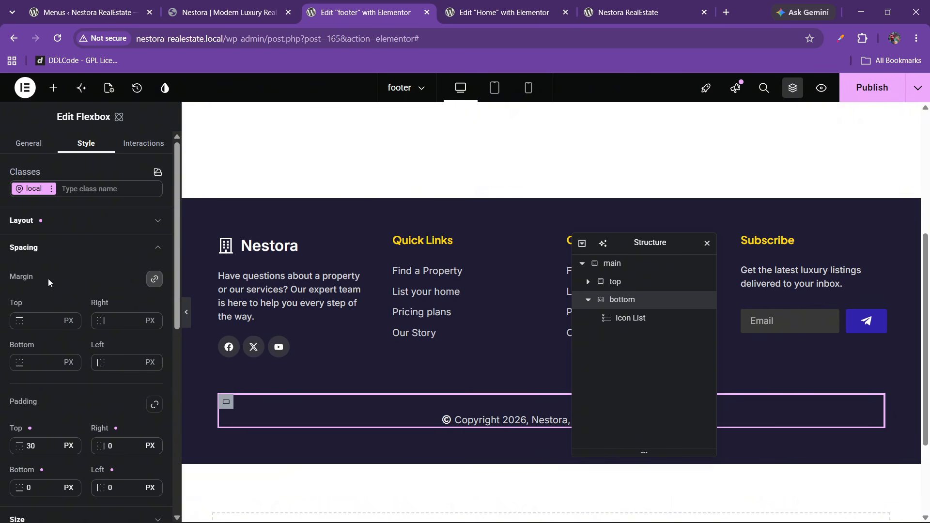
{"action": "left_click", "coordinate": [38, 443]}
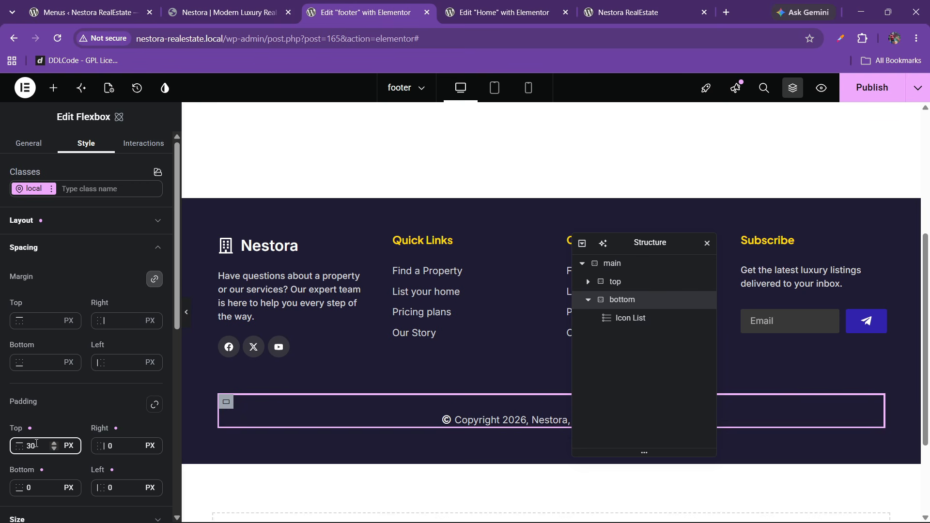
{"action": "key", "text": "BackSpace"}
{"action": "key", "text": "BackSpace"}
- Remove the bottom container's border by clearing its width and color and setting the border type to None
{"action": "scroll", "coordinate": [78, 371], "scroll_direction": "down", "scroll_amount": 7}
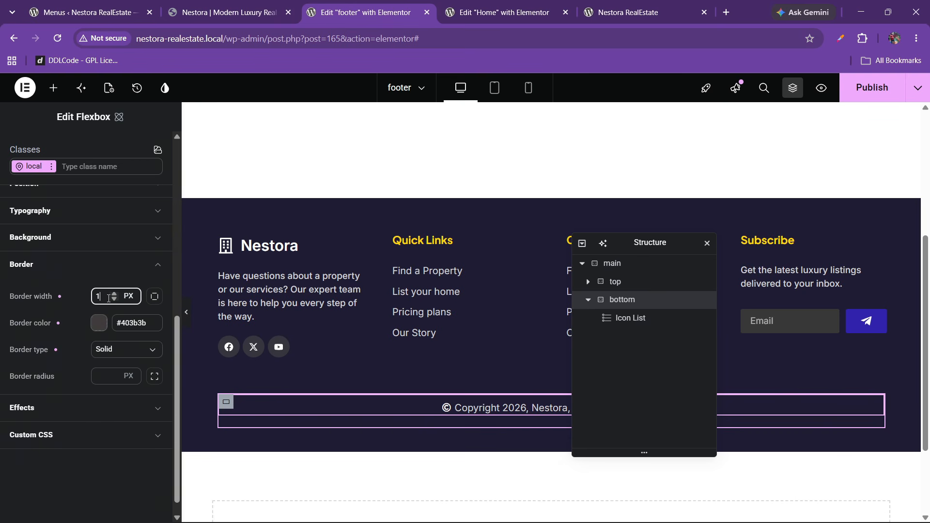
{"action": "key", "text": "BackSpace"}
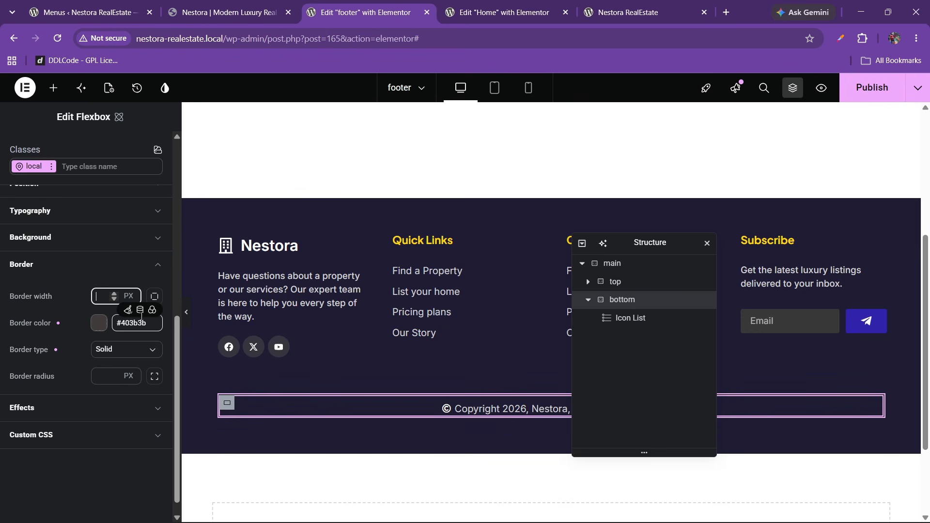
{"action": "left_click", "coordinate": [133, 314]}
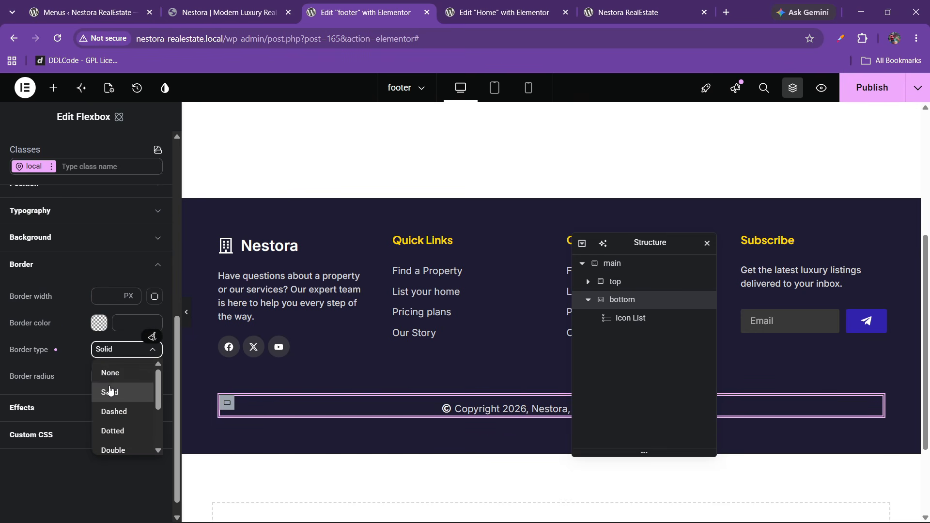
{"action": "left_click", "coordinate": [111, 373]}
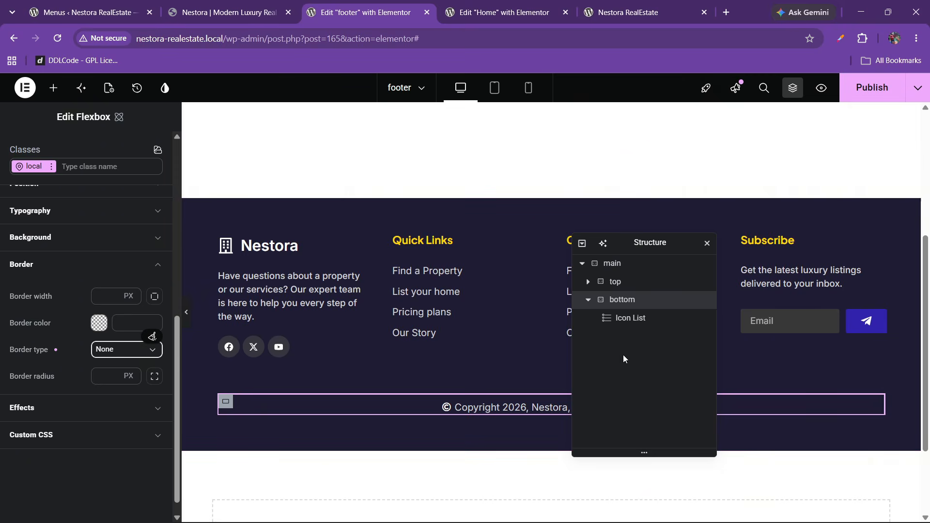
{"action": "left_click", "coordinate": [630, 318]}
{"action": "left_click", "coordinate": [148, 147]}
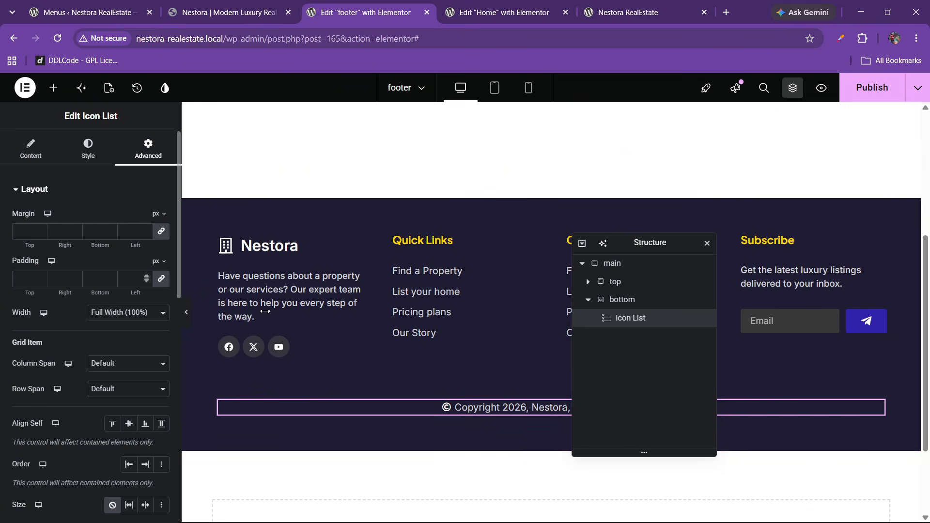
{"action": "left_click", "coordinate": [612, 301]}
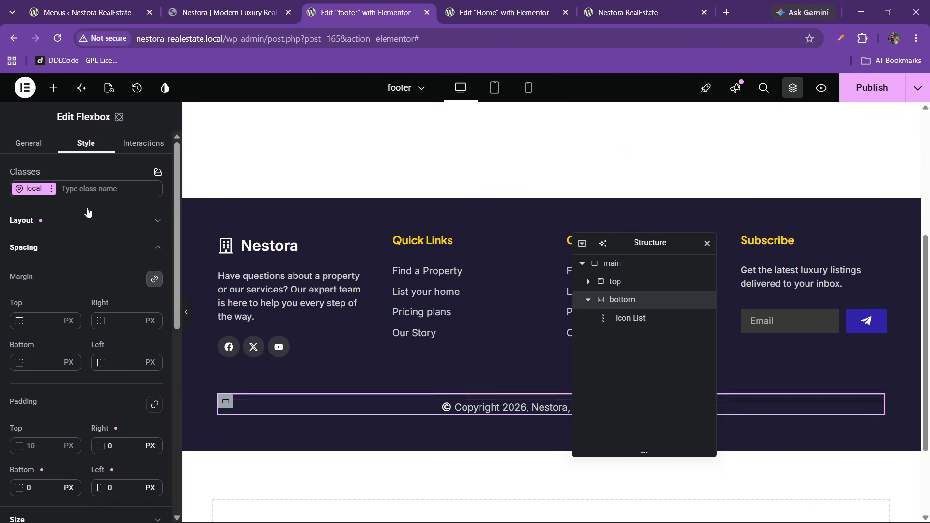
- Find the Divider widget by searching for "divi" and place it in the bottom container above the copyright icon list
{"action": "left_click", "coordinate": [53, 88]}
{"action": "type", "text": "divi"}
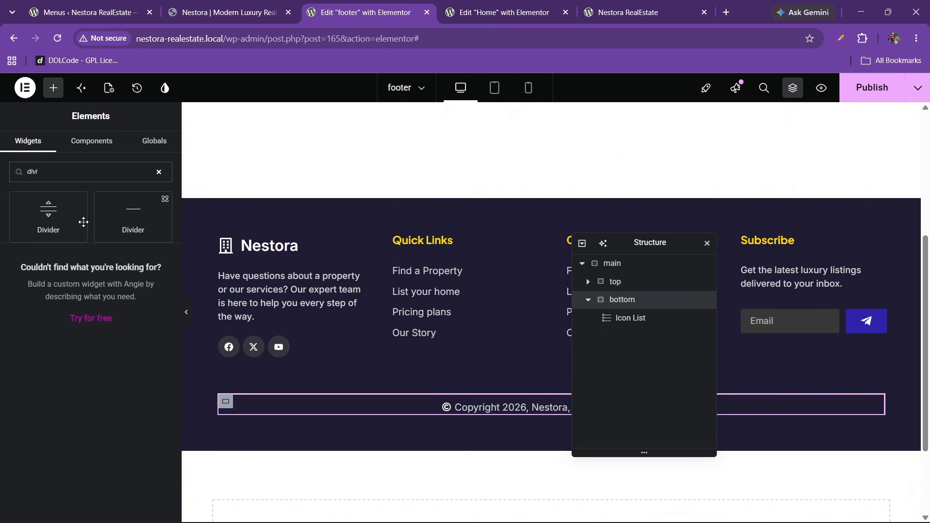
{"action": "left_click_drag", "start_coordinate": [83, 222], "coordinate": [487, 423]}
{"action": "left_click_drag", "start_coordinate": [43, 223], "coordinate": [393, 352]}
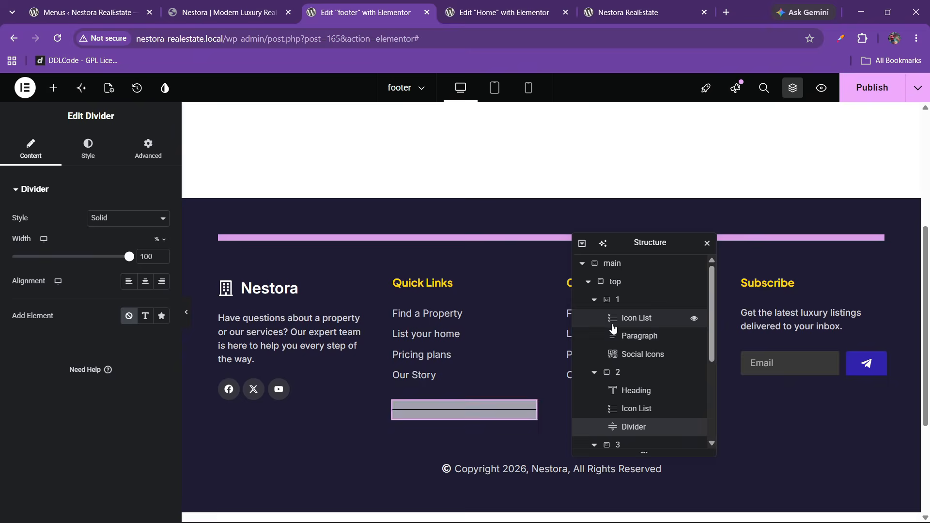
{"action": "scroll", "coordinate": [625, 373], "scroll_direction": "up", "scroll_amount": 3}
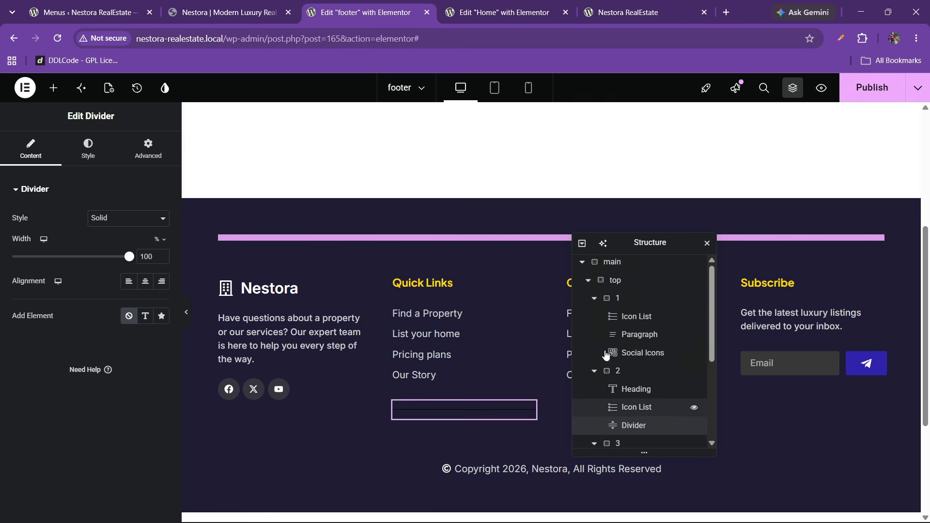
{"action": "left_click_drag", "start_coordinate": [634, 426], "coordinate": [631, 319]}
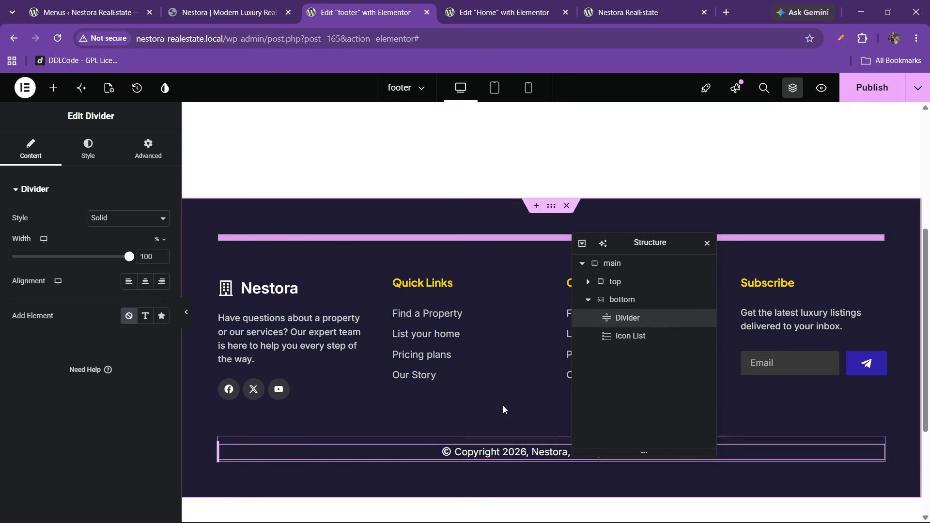
- Set the bottom container's direction to column and open the settings of the Divider above the copyright list
{"action": "left_click", "coordinate": [630, 301]}
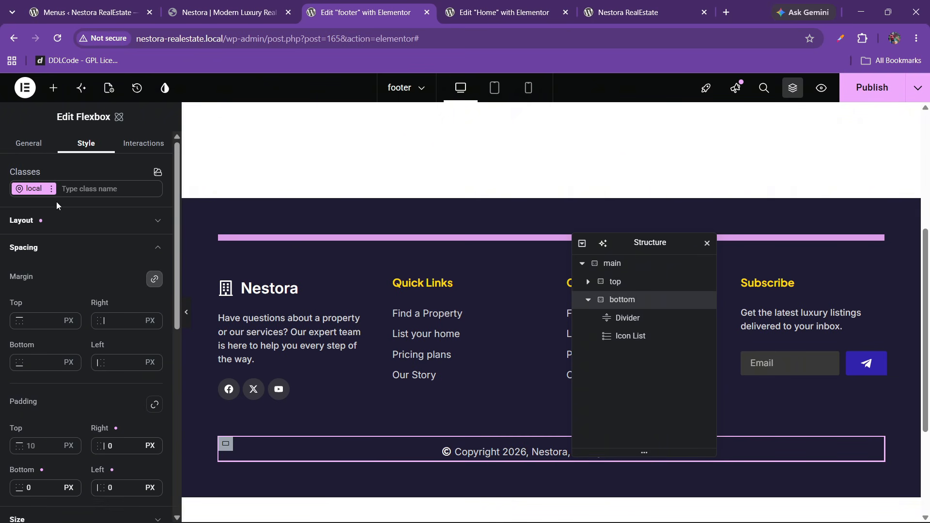
{"action": "left_click", "coordinate": [60, 221]}
{"action": "left_click", "coordinate": [117, 295]}
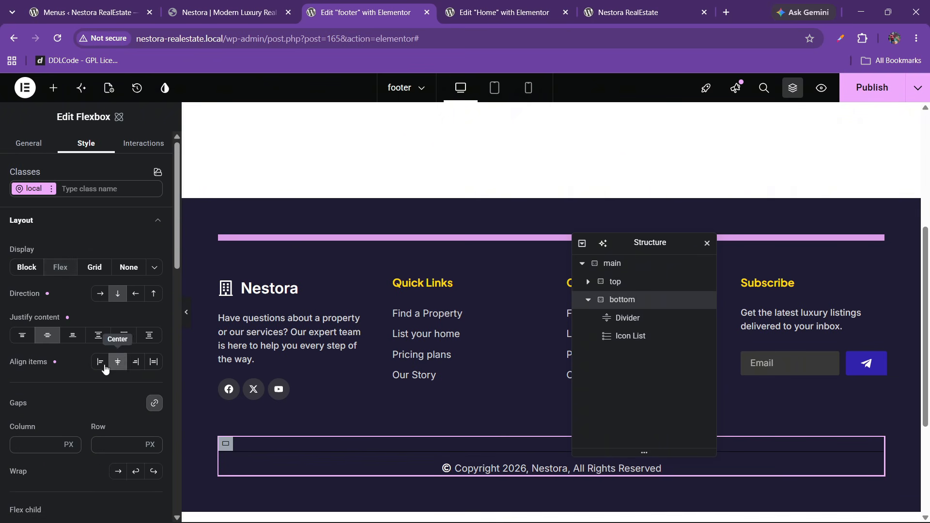
{"action": "left_click", "coordinate": [479, 451]}
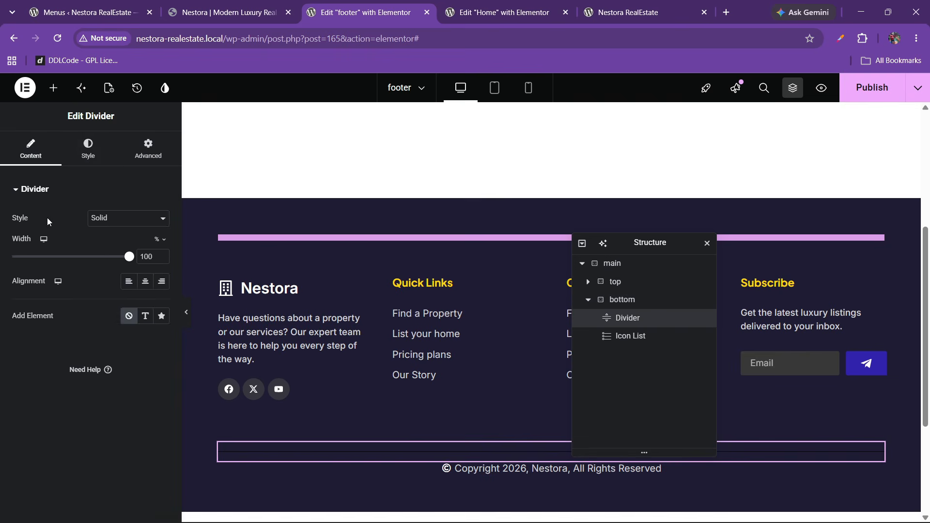
- Try grey #686161 as the Divider's color and preview the footer at full width
{"action": "left_click", "coordinate": [88, 150]}
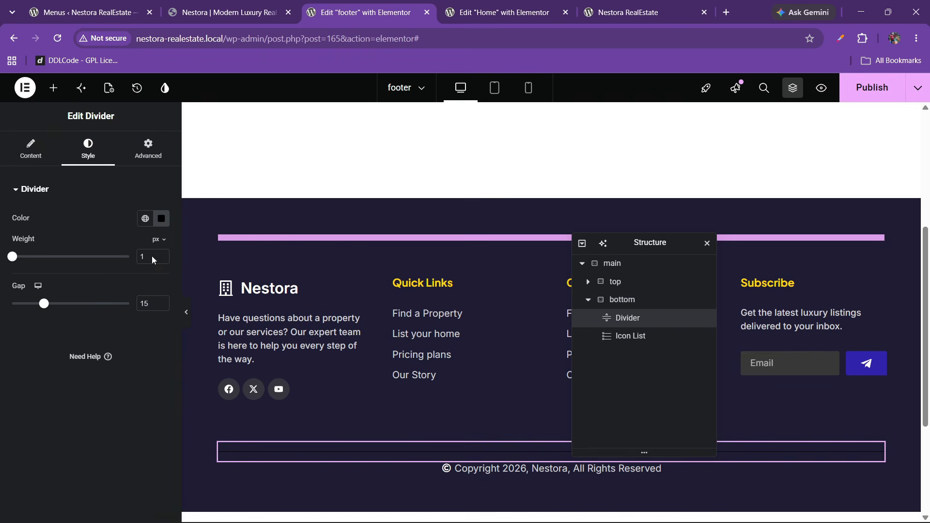
{"action": "left_click", "coordinate": [161, 219]}
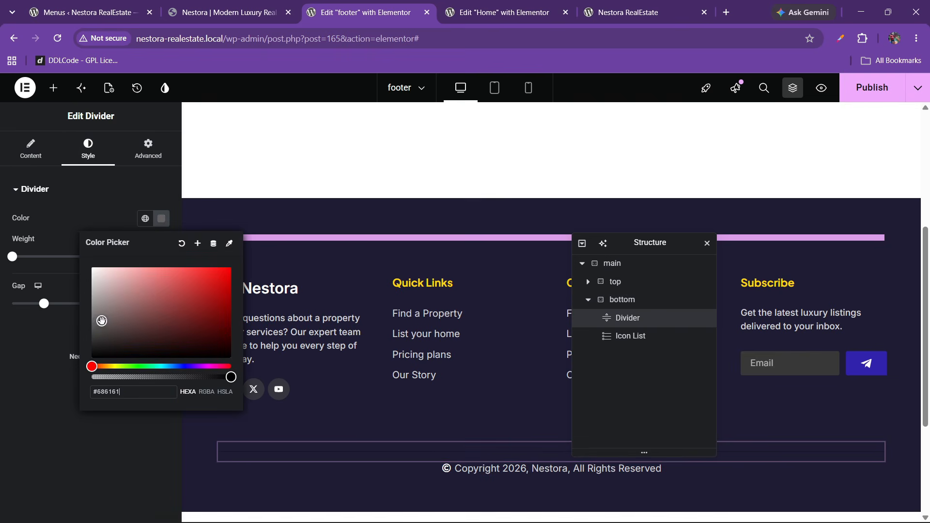
{"action": "key", "text": "Return"}
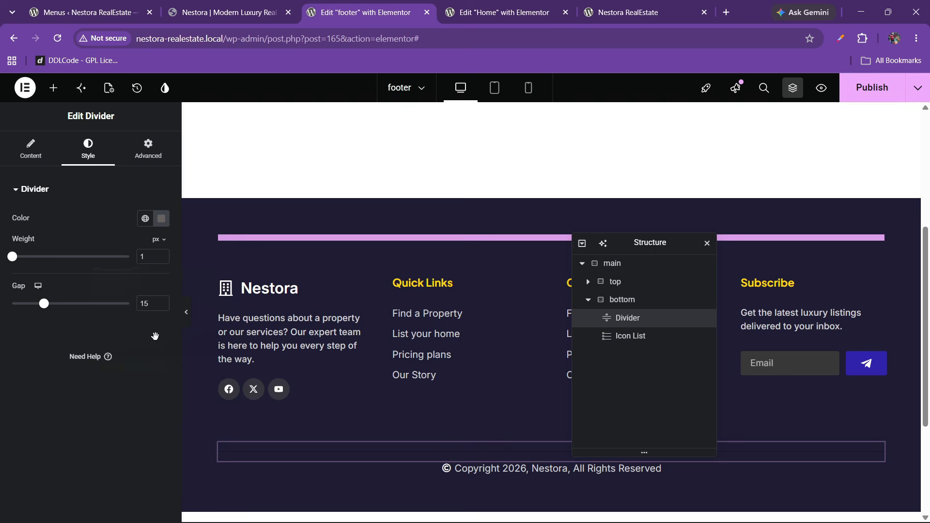
{"action": "left_click", "coordinate": [186, 314]}
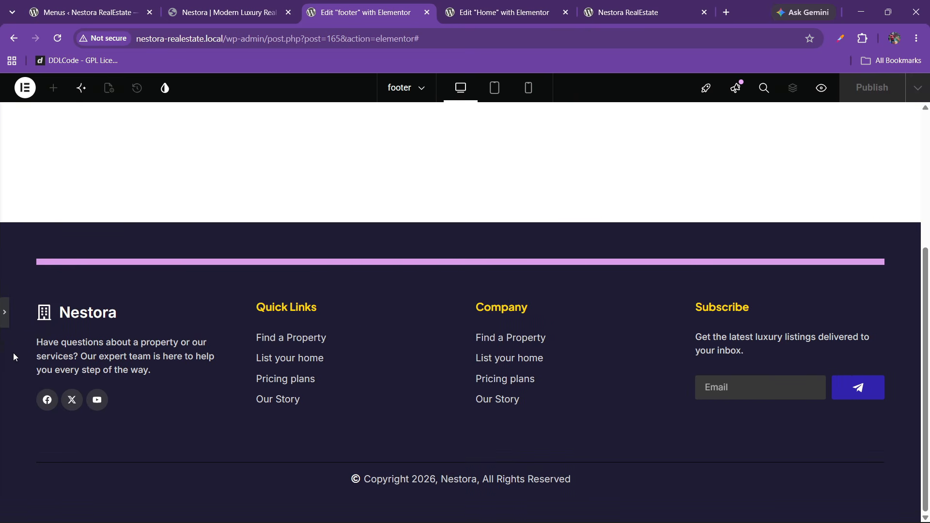
{"action": "left_click", "coordinate": [4, 312]}
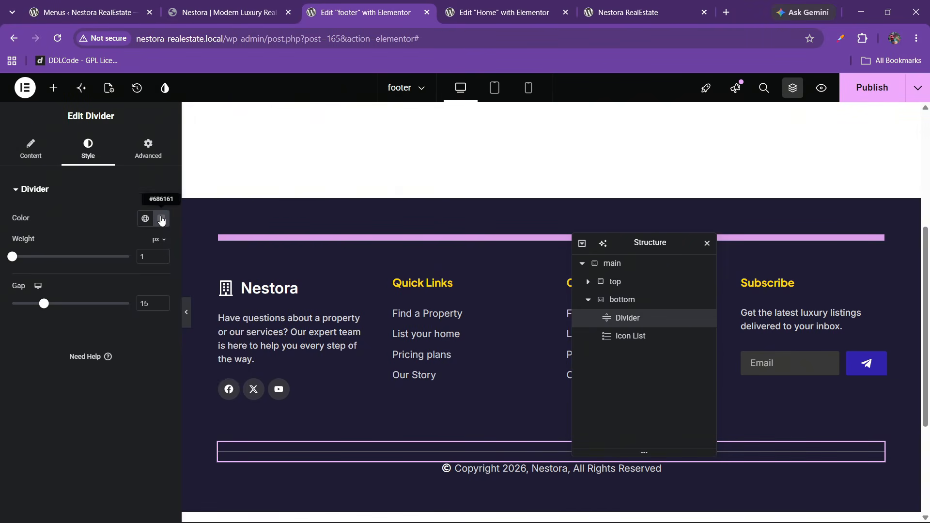
- Try a lighter grey for the Divider's color and check the line in the full-width footer
{"action": "left_click", "coordinate": [161, 221]}
{"action": "left_click_drag", "start_coordinate": [157, 328], "coordinate": [89, 285]}
{"action": "left_click", "coordinate": [54, 339]}
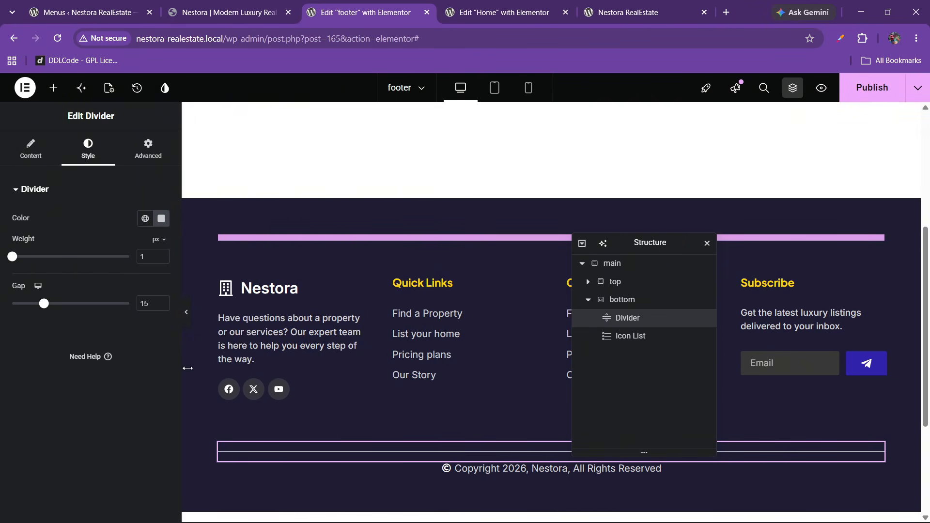
{"action": "left_click", "coordinate": [188, 324]}
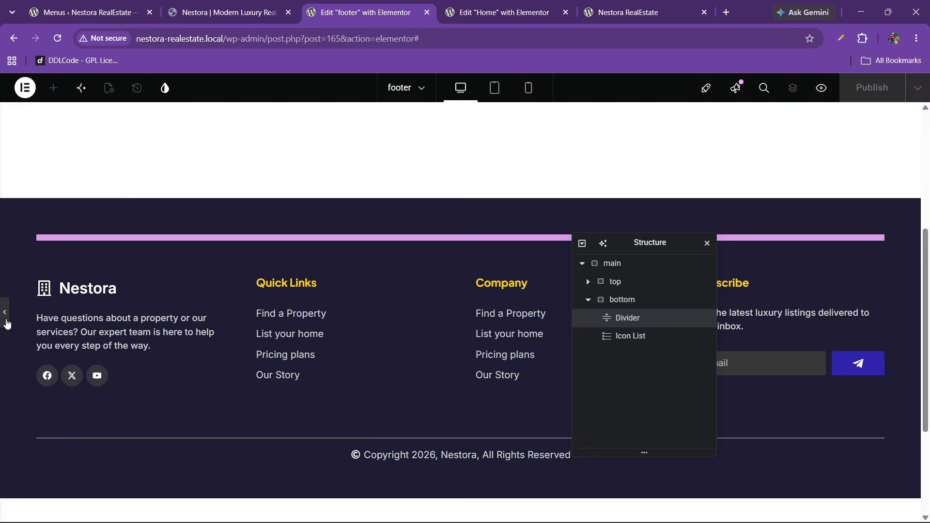
{"action": "left_click", "coordinate": [7, 324]}
- Try the darker tone #513E3E for the Divider's color and preview the footer at full width
{"action": "left_click", "coordinate": [161, 218]}
{"action": "left_click", "coordinate": [122, 329]}
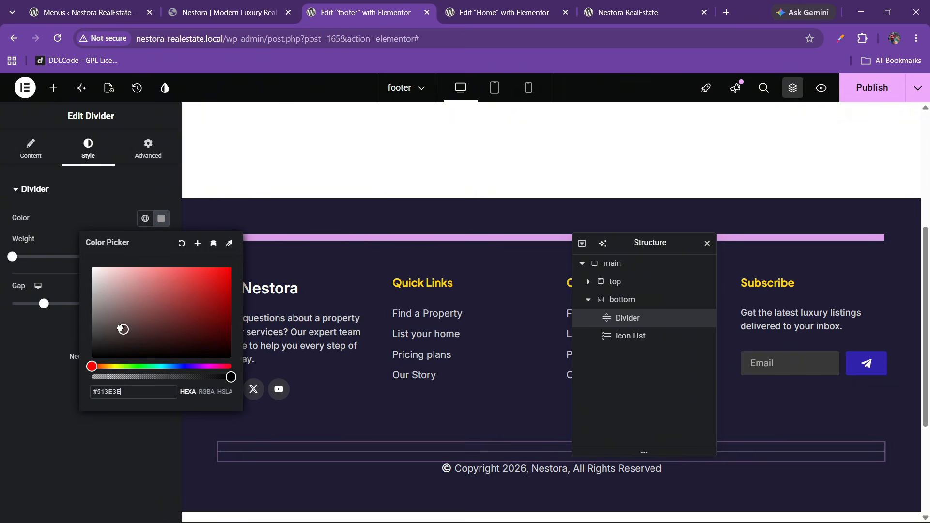
{"action": "left_click", "coordinate": [63, 359]}
{"action": "left_click", "coordinate": [186, 321]}
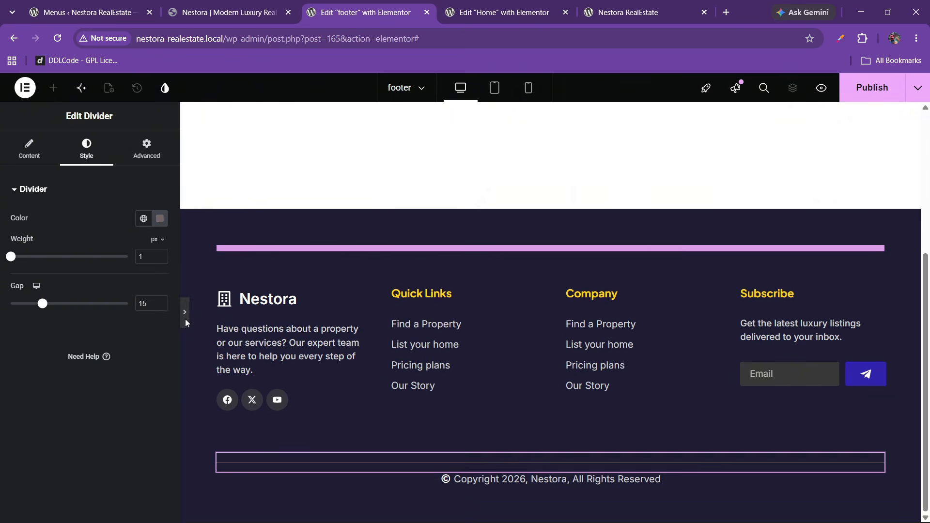
{"action": "left_click", "coordinate": [7, 324]}
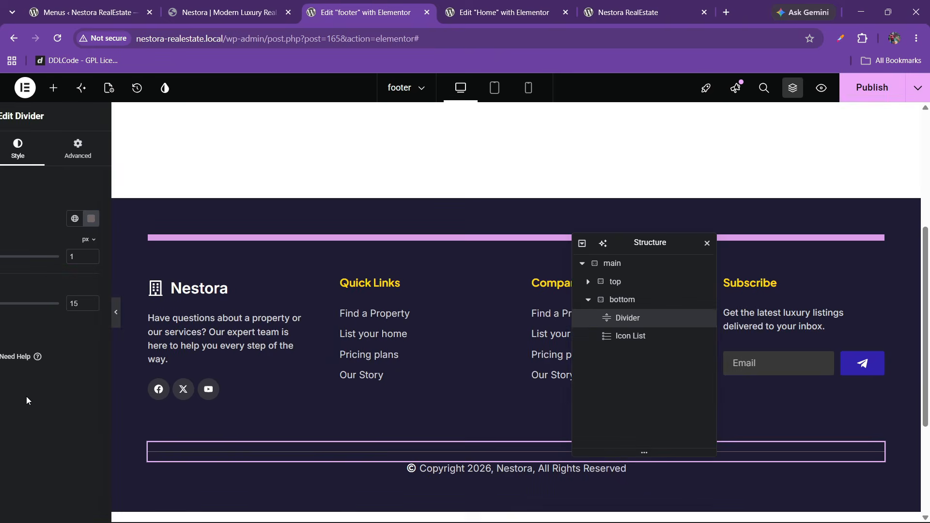
- Set the Divider's color to the semi-transparent grey #6D646461 and preview the footer at full width
{"action": "left_click", "coordinate": [161, 218]}
{"action": "left_click", "coordinate": [124, 342]}
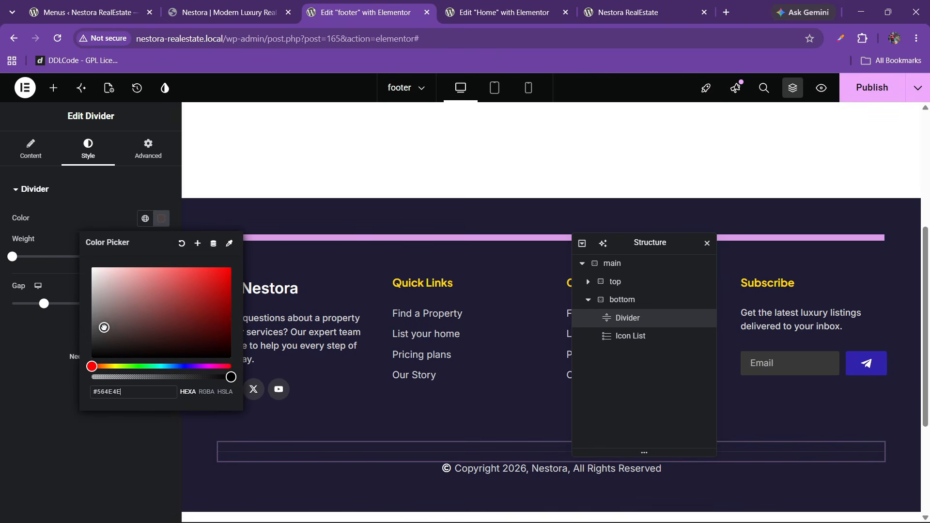
{"action": "left_click_drag", "start_coordinate": [227, 377], "coordinate": [95, 377]}
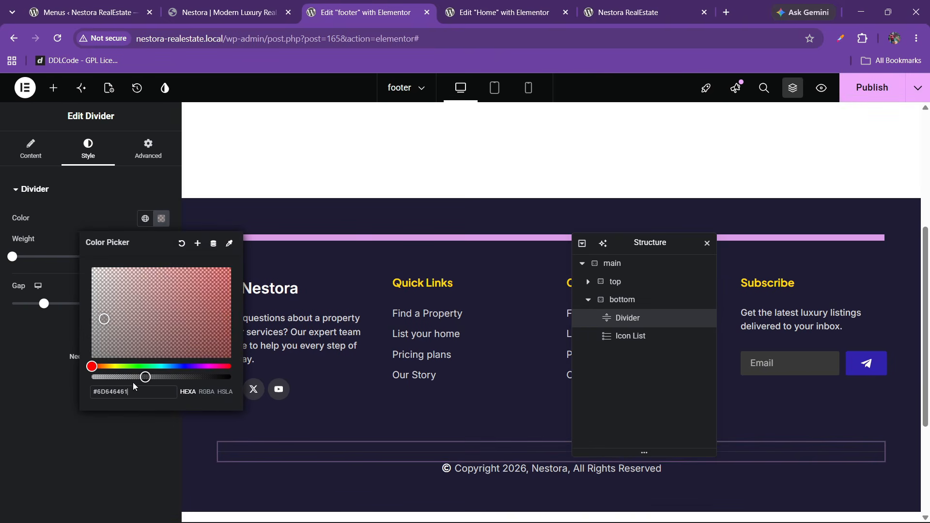
{"action": "left_click", "coordinate": [190, 326]}
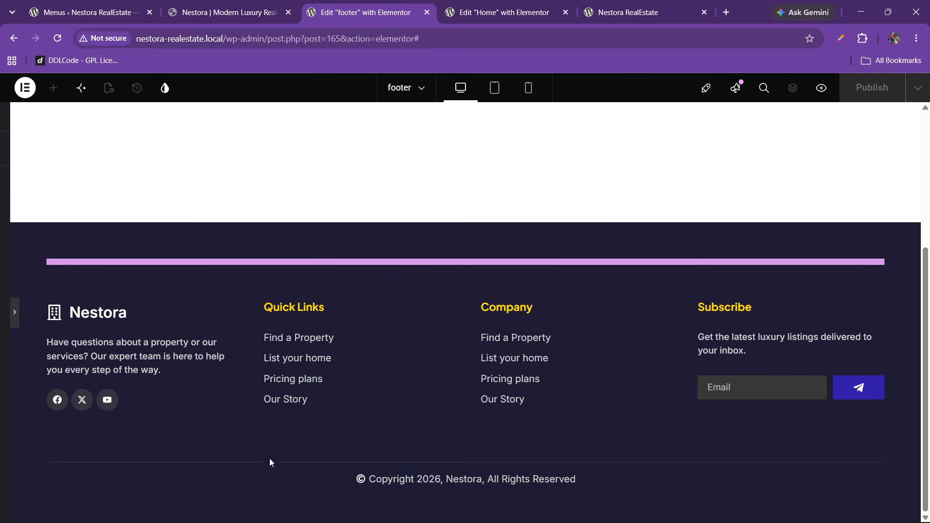
{"action": "left_click", "coordinate": [6, 323]}
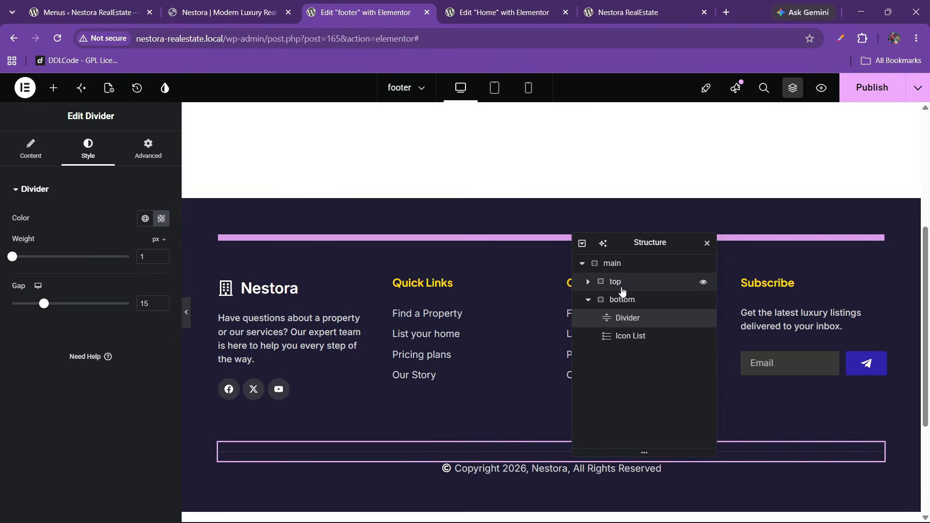
- Unlink the main container's padding values and set its bottom padding to 0 px
{"action": "left_click", "coordinate": [613, 264]}
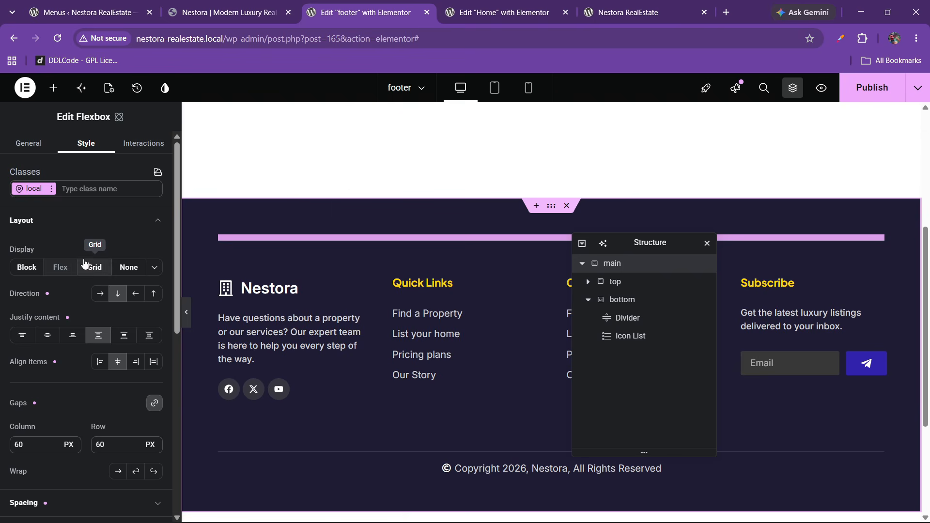
{"action": "scroll", "coordinate": [73, 333], "scroll_direction": "down", "scroll_amount": 4}
{"action": "scroll", "coordinate": [59, 408], "scroll_direction": "down", "scroll_amount": 3}
{"action": "scroll", "coordinate": [60, 427], "scroll_direction": "up", "scroll_amount": 3}
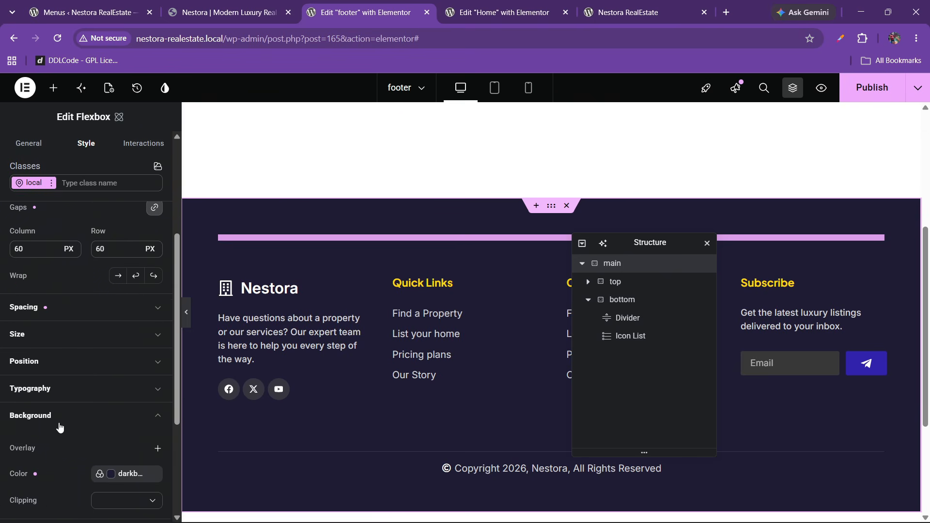
{"action": "left_click", "coordinate": [53, 312]}
{"action": "scroll", "coordinate": [73, 436], "scroll_direction": "down", "scroll_amount": 3}
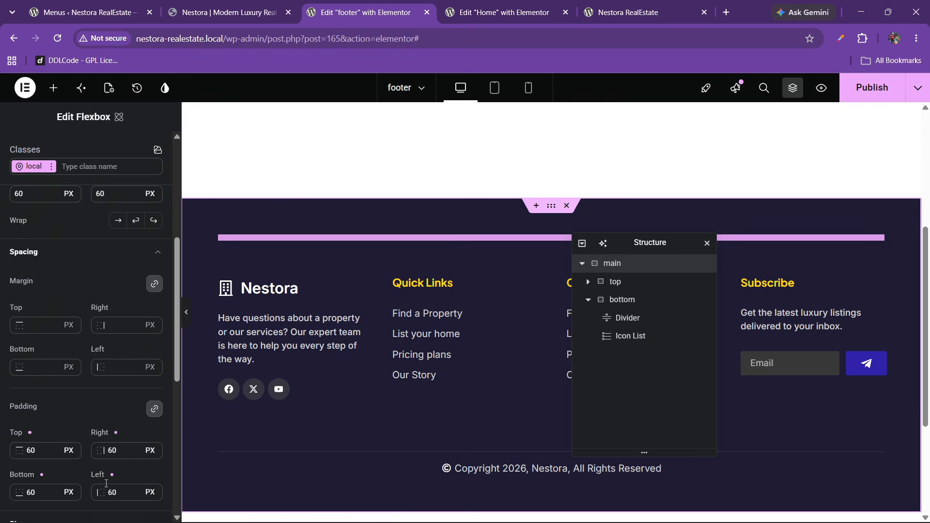
{"action": "scroll", "coordinate": [106, 484], "scroll_direction": "down", "scroll_amount": 1}
{"action": "left_click", "coordinate": [154, 357]}
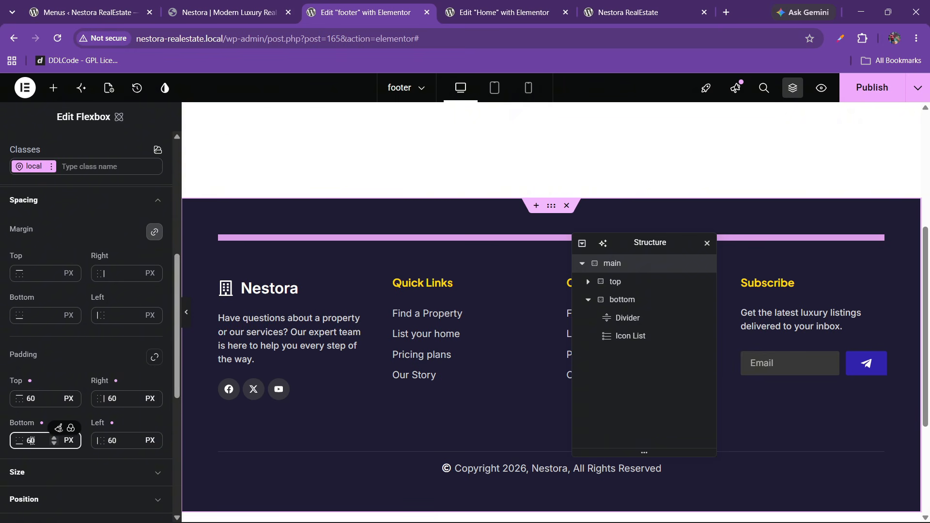
{"action": "key", "text": "BackSpace"}
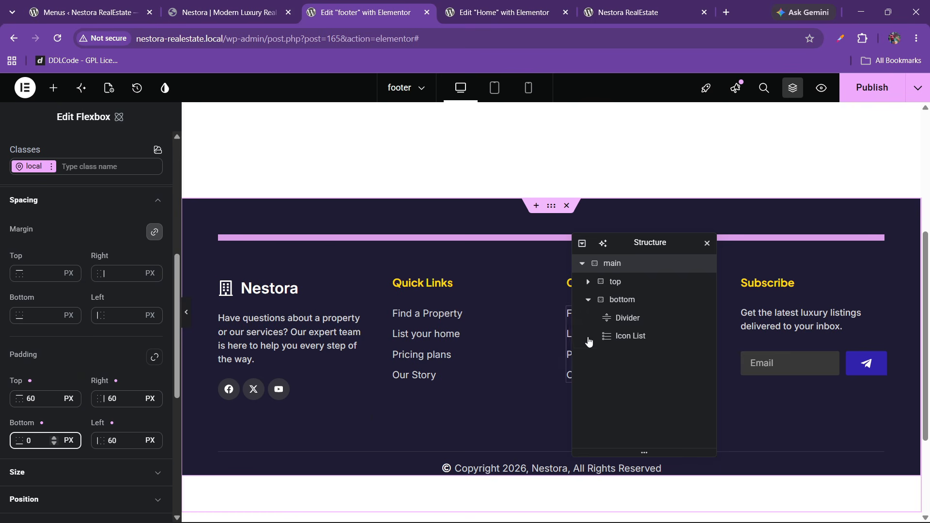
- Reduce the gap of the Divider in the bottom container to 2
{"action": "left_click", "coordinate": [625, 300]}
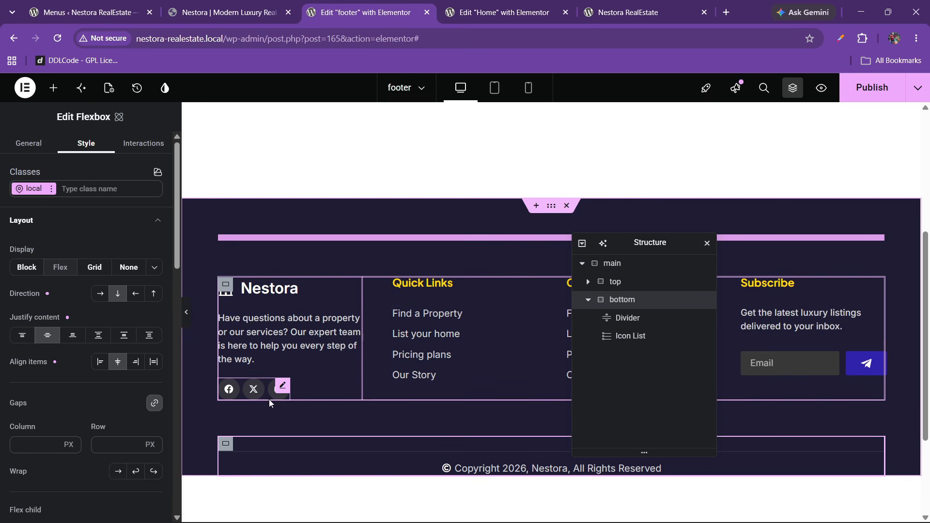
{"action": "left_click", "coordinate": [633, 320]}
{"action": "left_click_drag", "start_coordinate": [43, 304], "coordinate": [6, 315]}
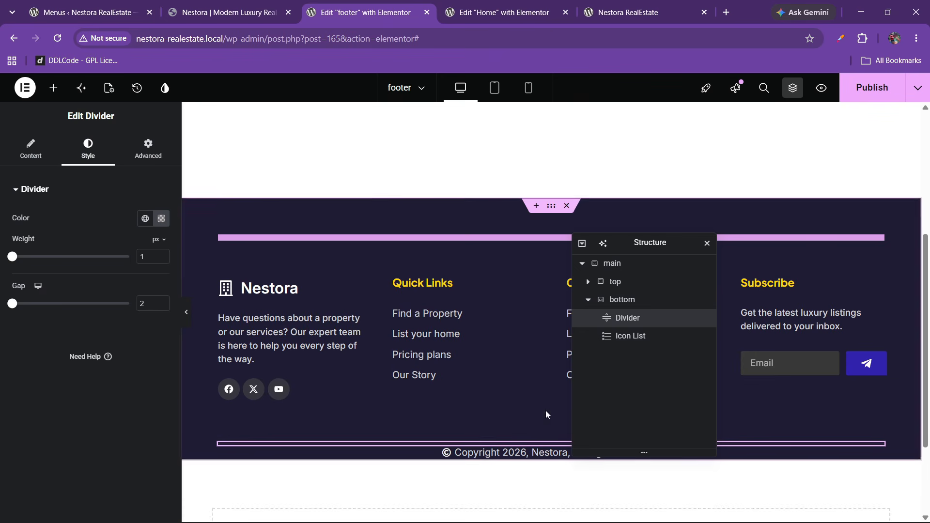
- Set the bottom container's column and row gaps to 20 px and its bottom padding to 20 px
{"action": "left_click", "coordinate": [625, 303]}
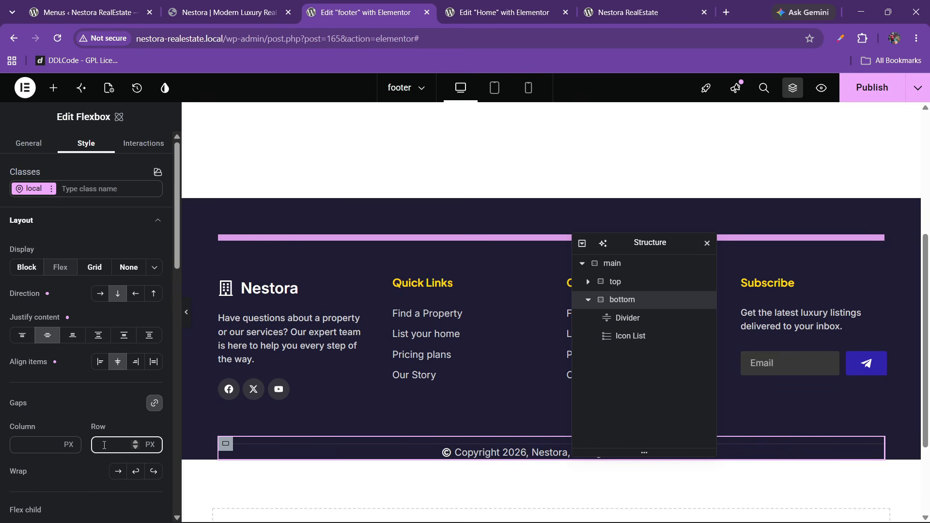
{"action": "type", "text": "20"}
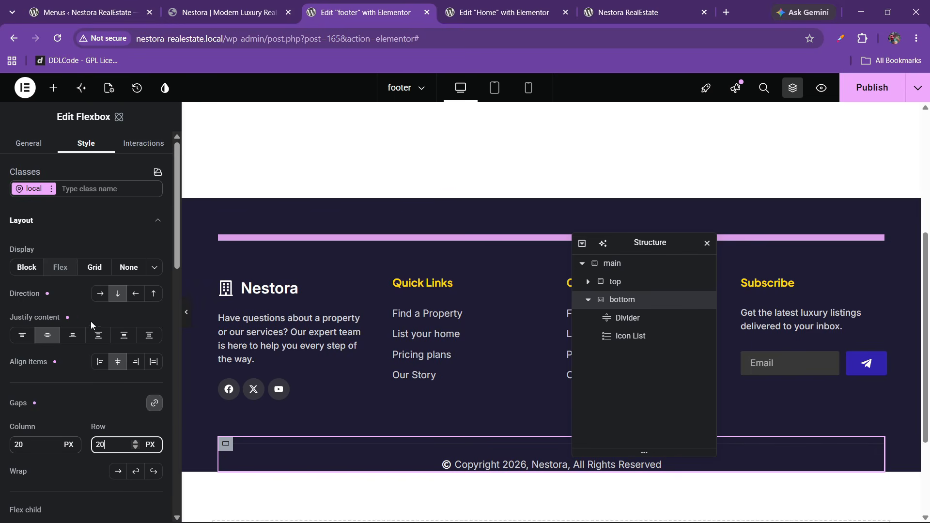
{"action": "left_click", "coordinate": [51, 223]}
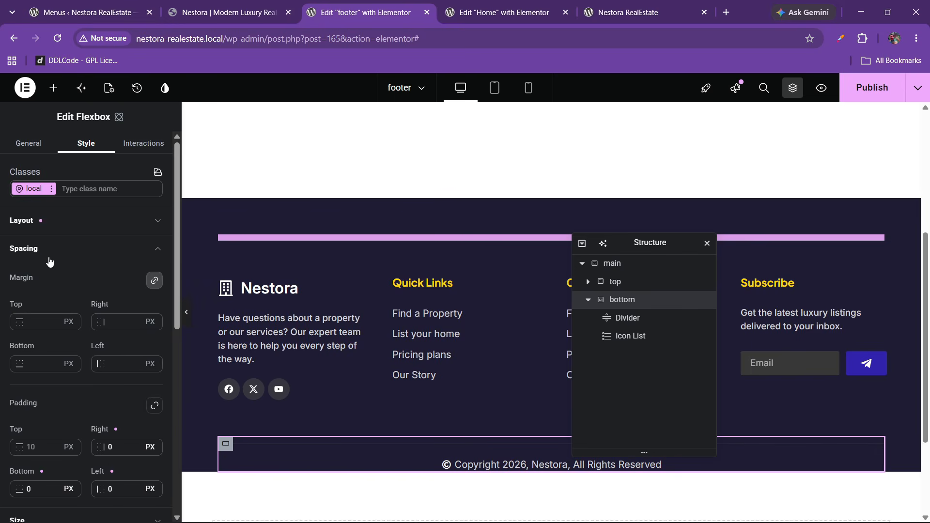
{"action": "scroll", "coordinate": [102, 390], "scroll_direction": "down", "scroll_amount": 3}
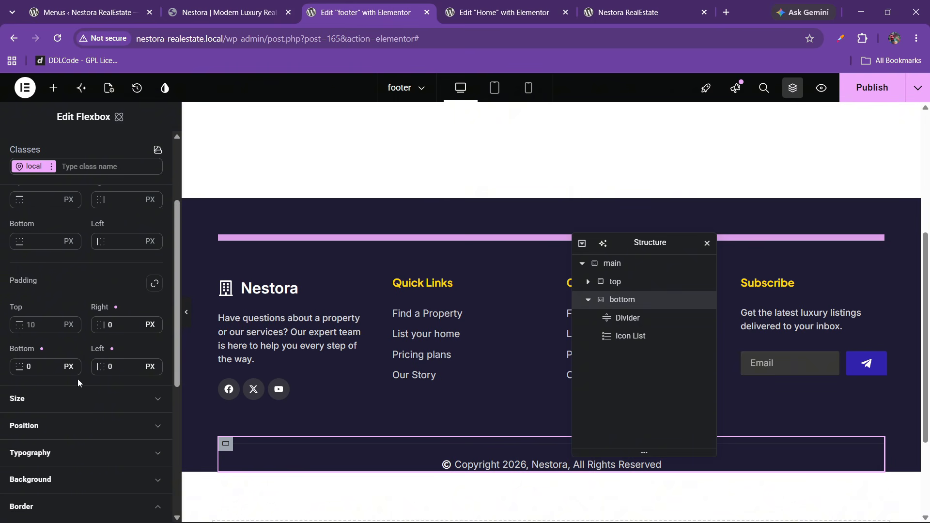
{"action": "left_click", "coordinate": [28, 366]}
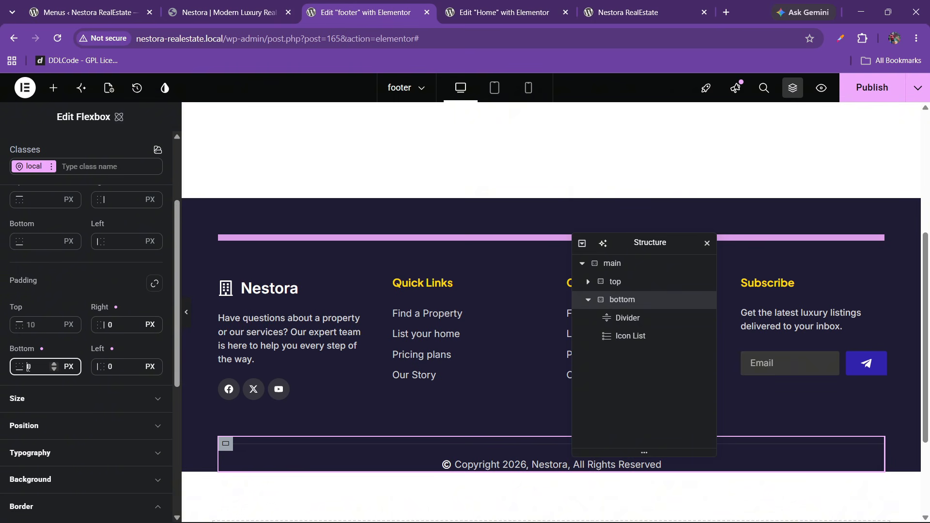
{"action": "type", "text": "20"}
{"action": "key", "text": "BackSpace"}
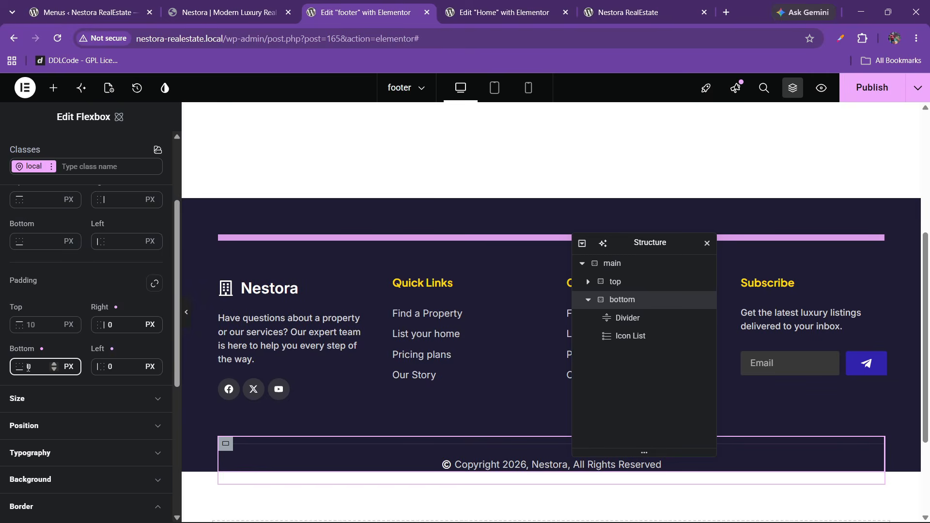
{"action": "type", "text": "3"}
{"action": "key", "text": "BackSpace"}
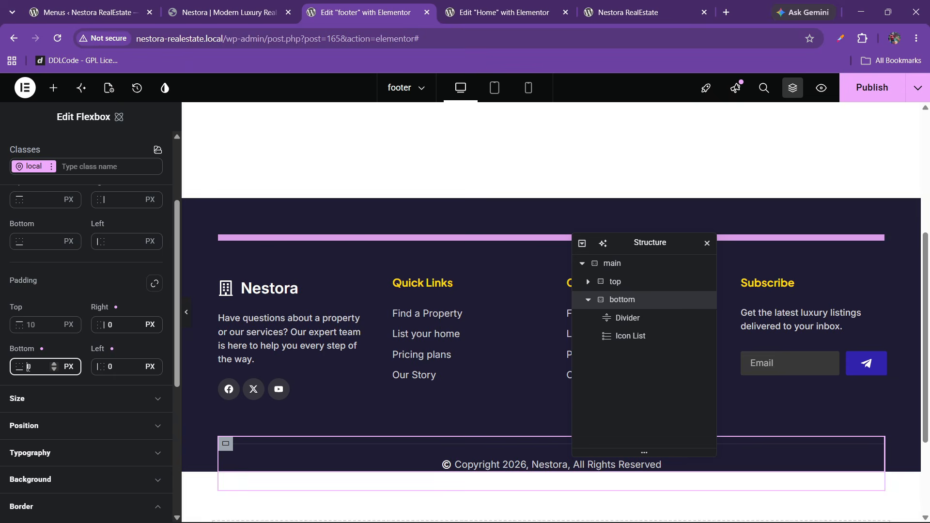
{"action": "type", "text": "2"}
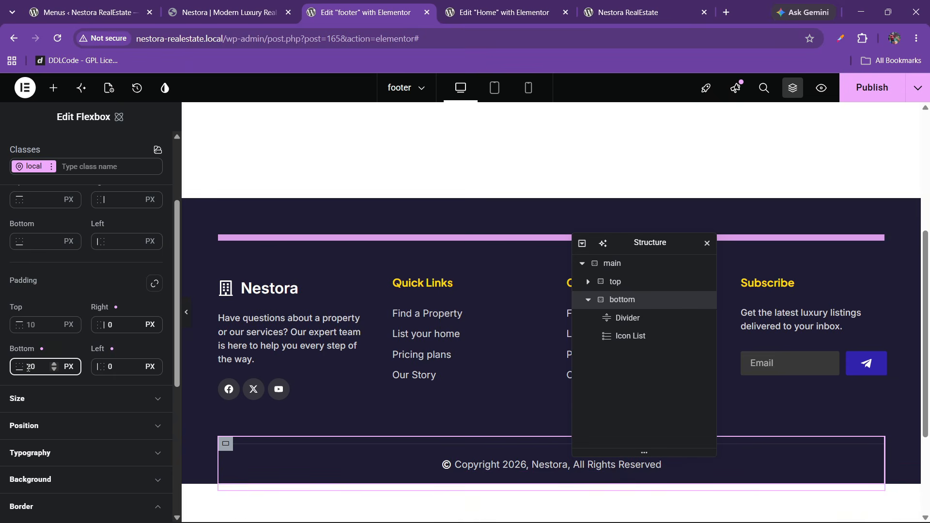
- Preview the footer at full width and publish the footer template
{"action": "left_click", "coordinate": [191, 319]}
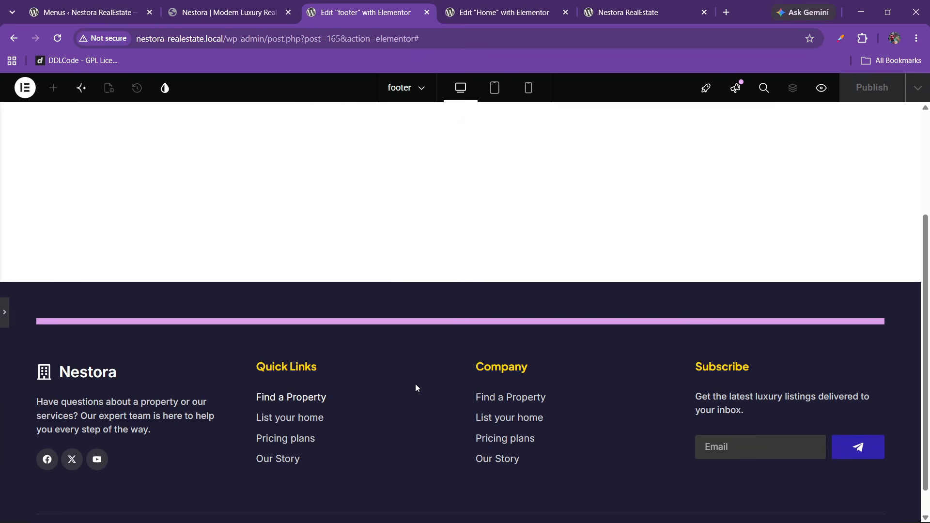
{"action": "left_click", "coordinate": [6, 319]}
{"action": "left_click", "coordinate": [860, 94]}
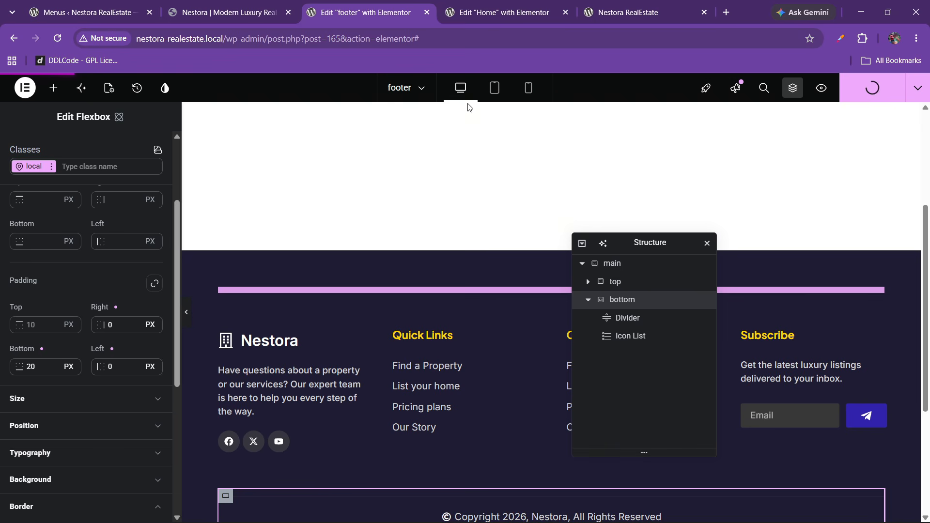
- Reload the live Nestora RealEstate page and compare its footer with the reference site's footer
{"action": "left_click", "coordinate": [633, 6]}
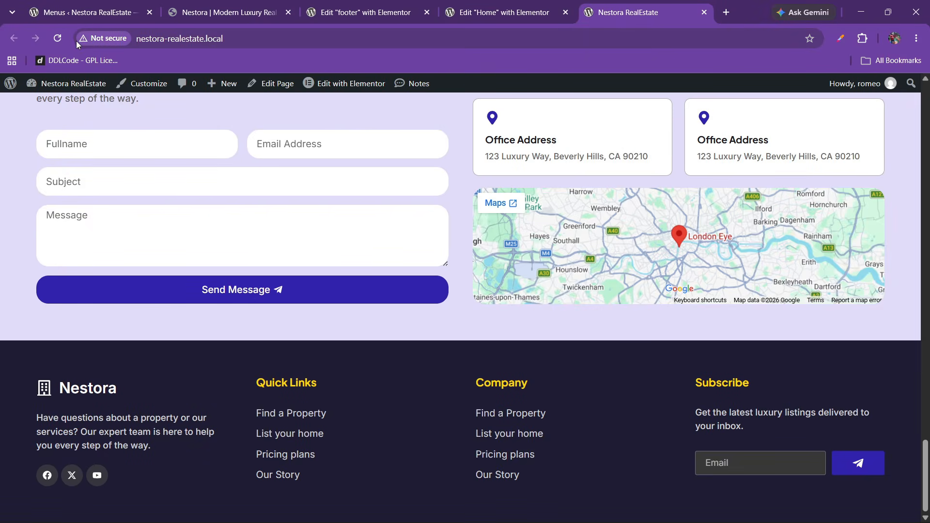
{"action": "left_click", "coordinate": [59, 41]}
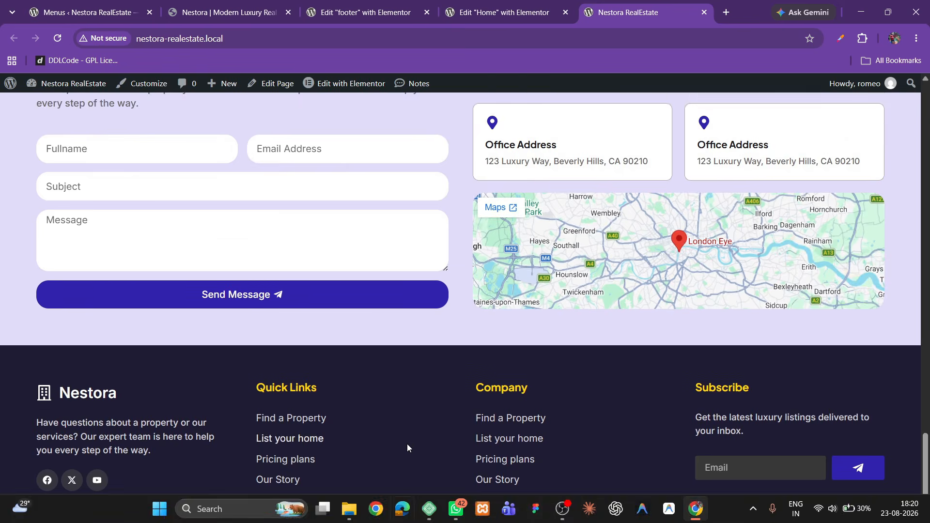
{"action": "scroll", "coordinate": [408, 443], "scroll_direction": "down", "scroll_amount": 1}
{"action": "scroll", "coordinate": [451, 400], "scroll_direction": "up", "scroll_amount": 1}
{"action": "scroll", "coordinate": [475, 407], "scroll_direction": "down", "scroll_amount": 1}
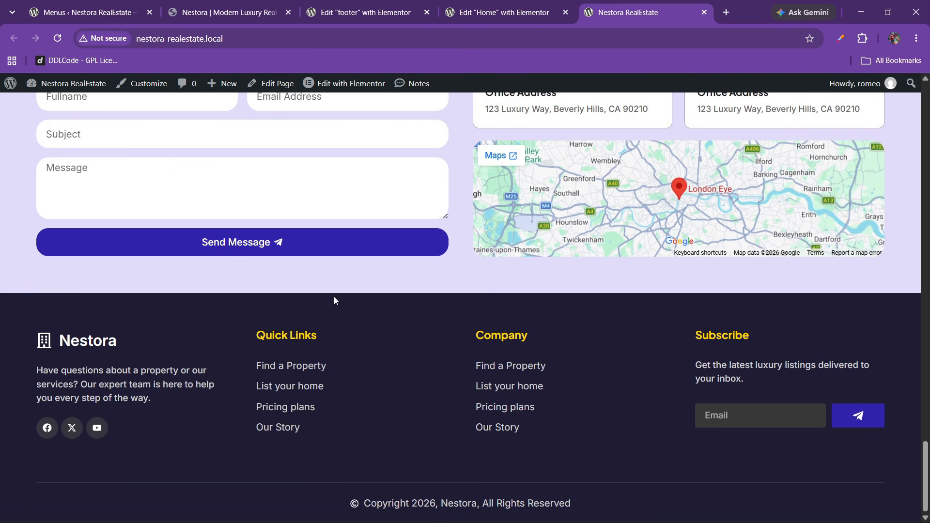
{"action": "left_click", "coordinate": [226, 12]}
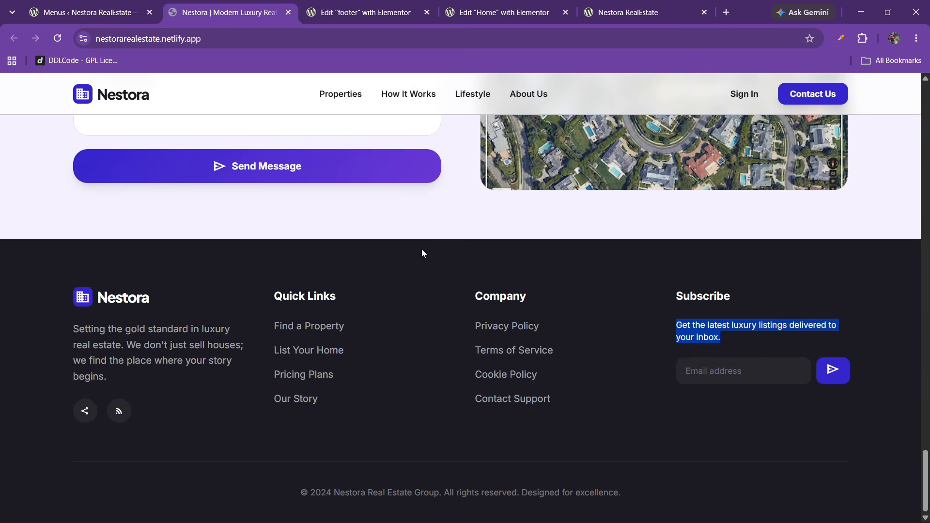
- Switch to the WordPress Menus page and create the menu "final menu" with Header as its menu location
{"action": "left_click_drag", "start_coordinate": [927, 464], "coordinate": [927, 182]}
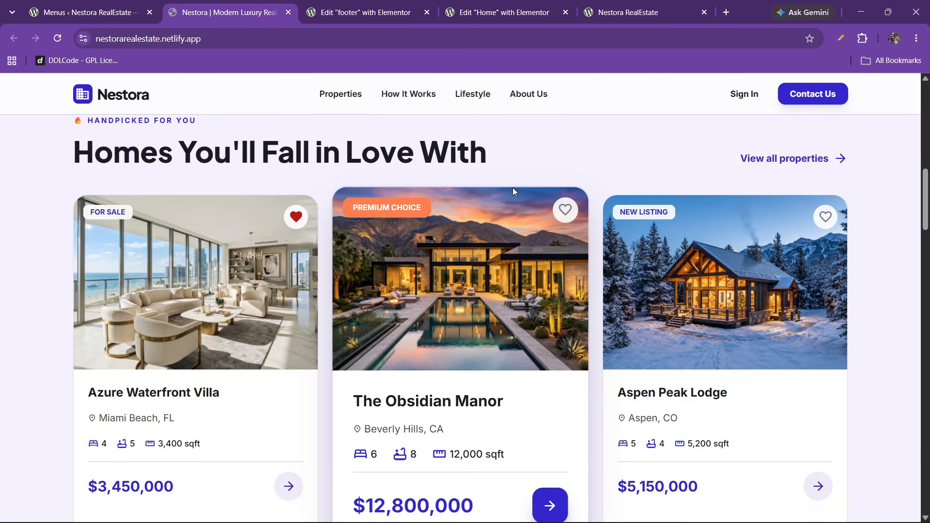
{"action": "scroll", "coordinate": [363, 200], "scroll_direction": "down", "scroll_amount": 1}
{"action": "scroll", "coordinate": [362, 201], "scroll_direction": "up", "scroll_amount": 1}
{"action": "left_click", "coordinate": [109, 8]}
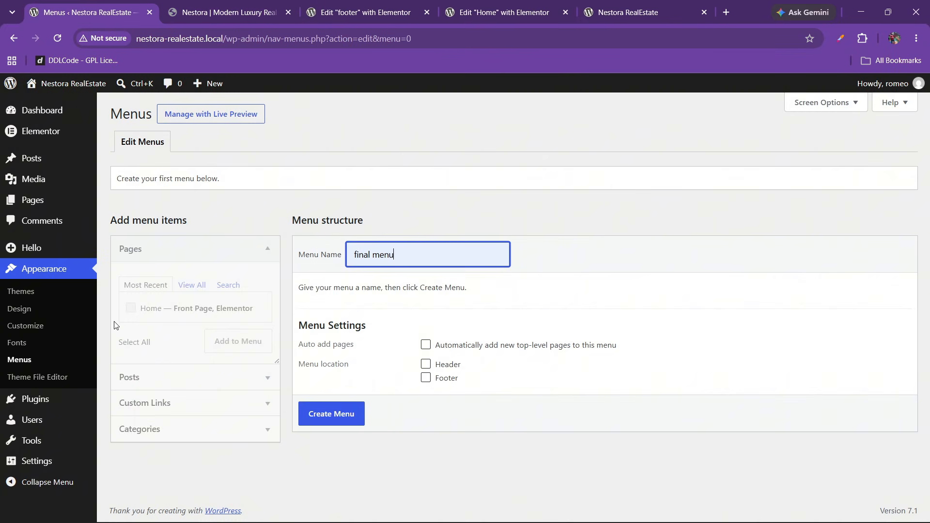
{"action": "left_click", "coordinate": [426, 364]}
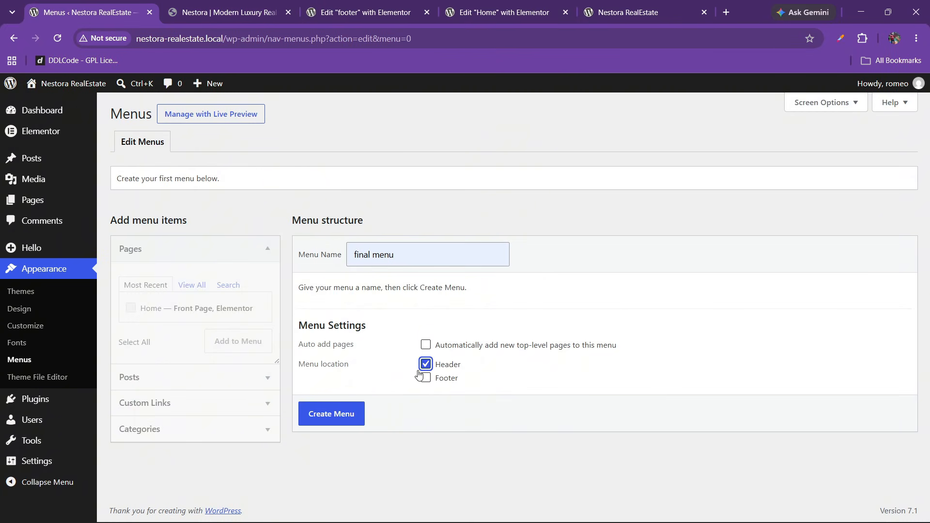
{"action": "left_click", "coordinate": [330, 415]}
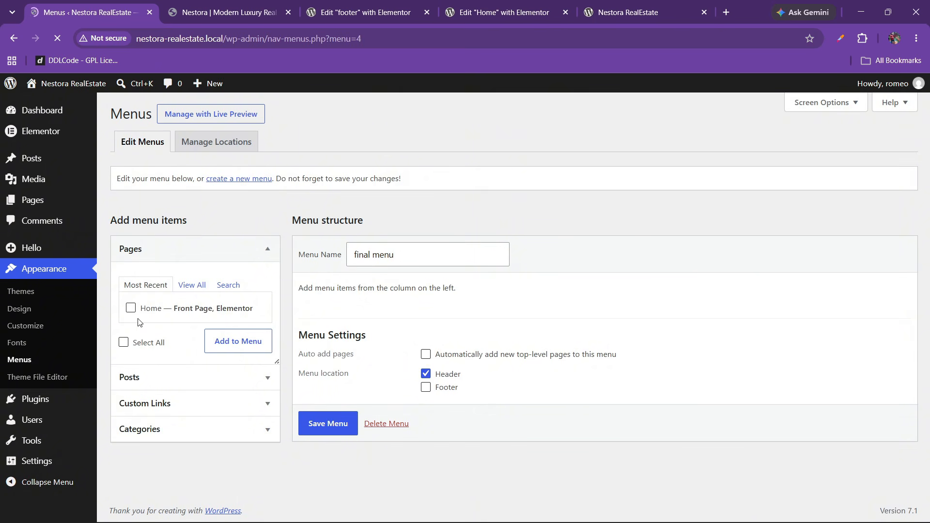
- Add the Home page to the final menu and check the navigation items on the reference site
{"action": "left_click", "coordinate": [131, 309]}
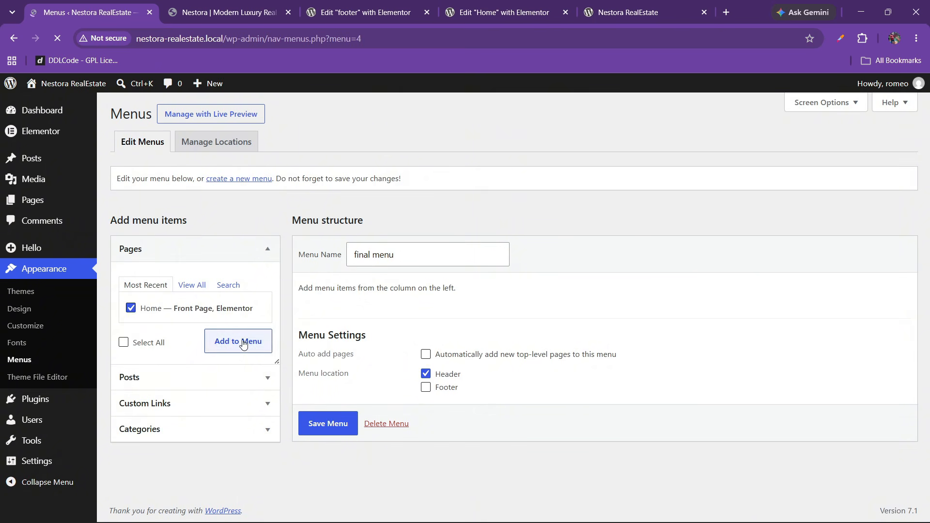
{"action": "left_click", "coordinate": [258, 4]}
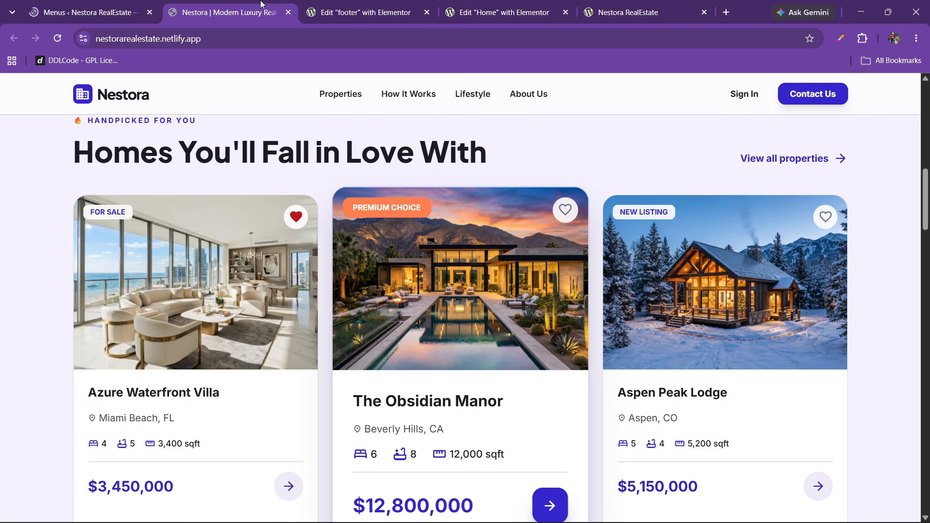
{"action": "left_click", "coordinate": [92, 13]}
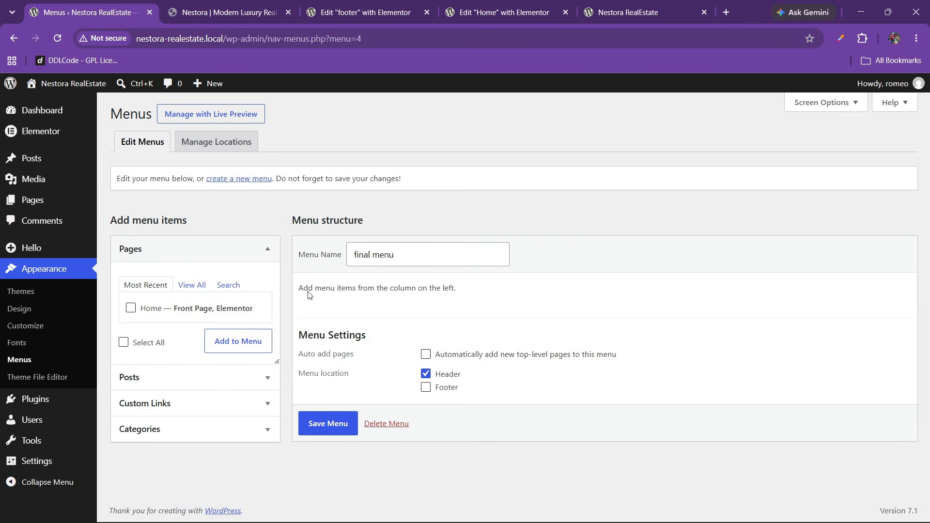
- Add a custom link with URL "#properties" and link text "Properties" to the menu
{"action": "left_click", "coordinate": [172, 401]}
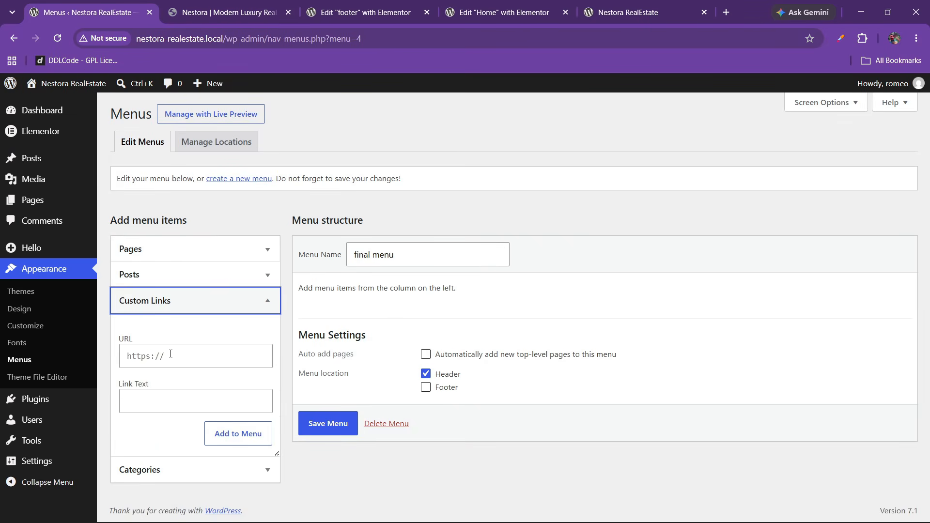
{"action": "left_click", "coordinate": [165, 354]}
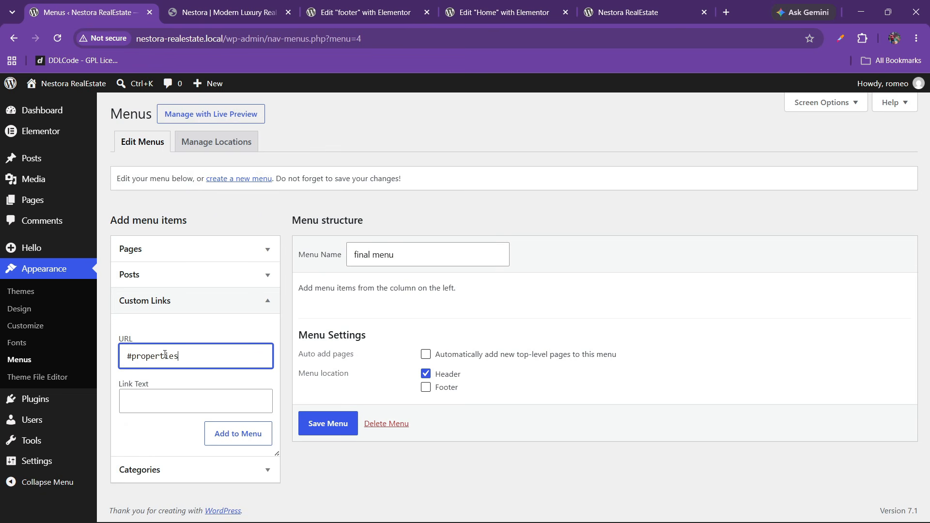
{"action": "left_click", "coordinate": [175, 405]}
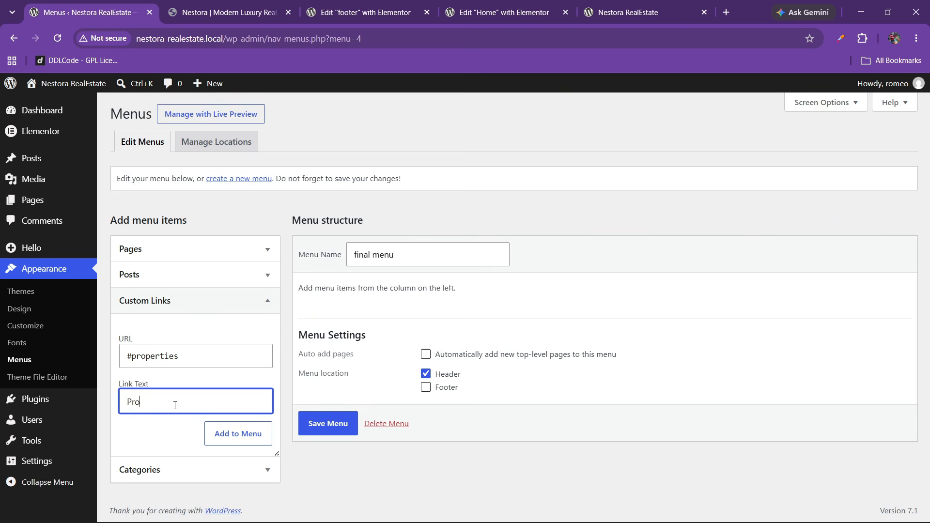
{"action": "left_click", "coordinate": [241, 434]}
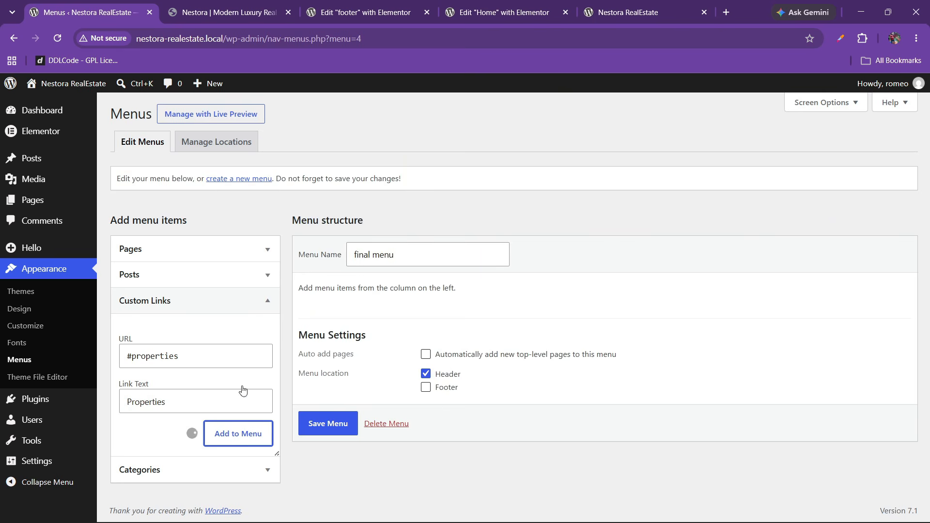
- Add a custom link with URL "#how" and link text "How it works", following the reference navigation
{"action": "left_click", "coordinate": [230, 6]}
{"action": "left_click", "coordinate": [100, 4]}
{"action": "left_click", "coordinate": [157, 365]}
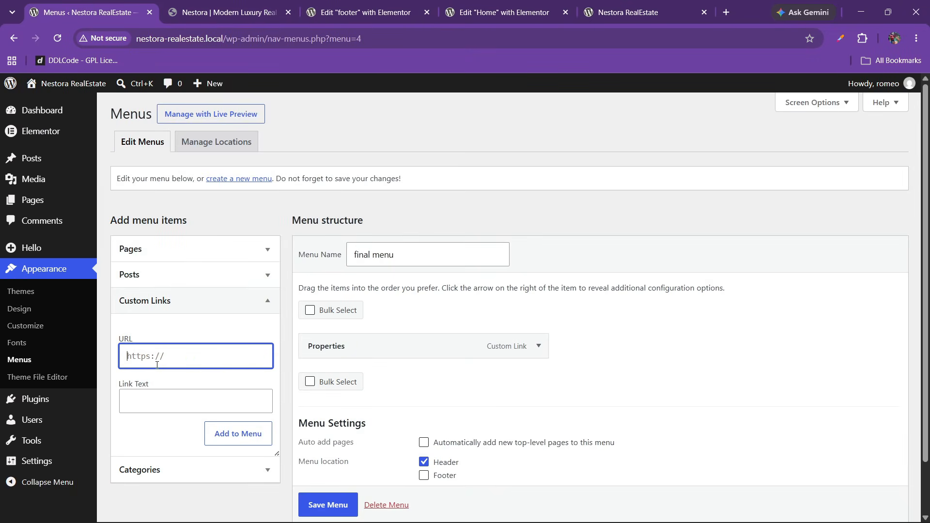
{"action": "key", "text": "Tab"}
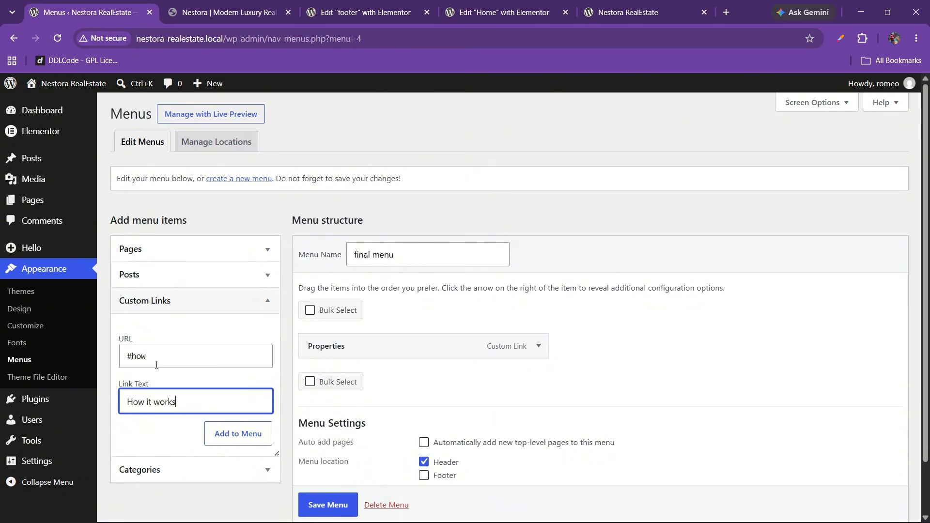
{"action": "left_click", "coordinate": [216, 434]}
- Add a custom link with URL "#lifestyle" and link text "Lifestyle" after checking the reference navigation
{"action": "left_click", "coordinate": [236, 4]}
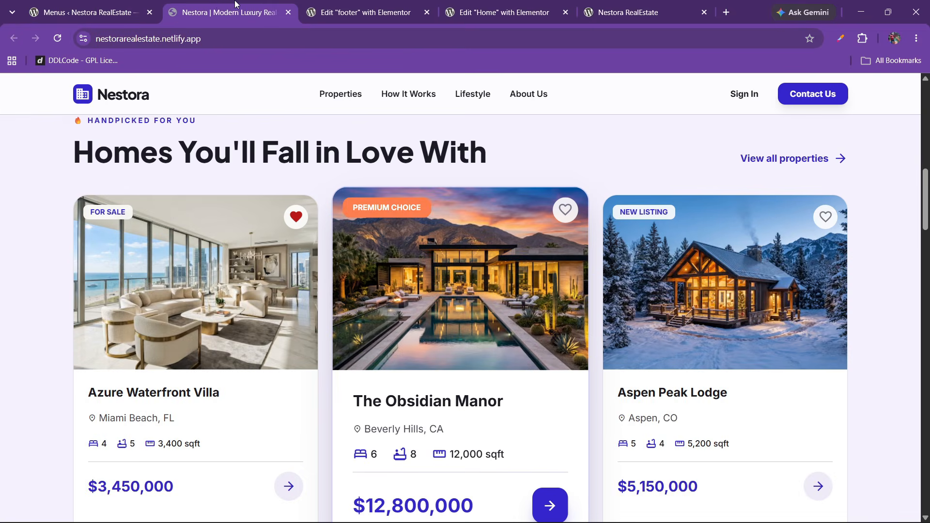
{"action": "left_click", "coordinate": [90, 12]}
{"action": "left_click", "coordinate": [154, 355]}
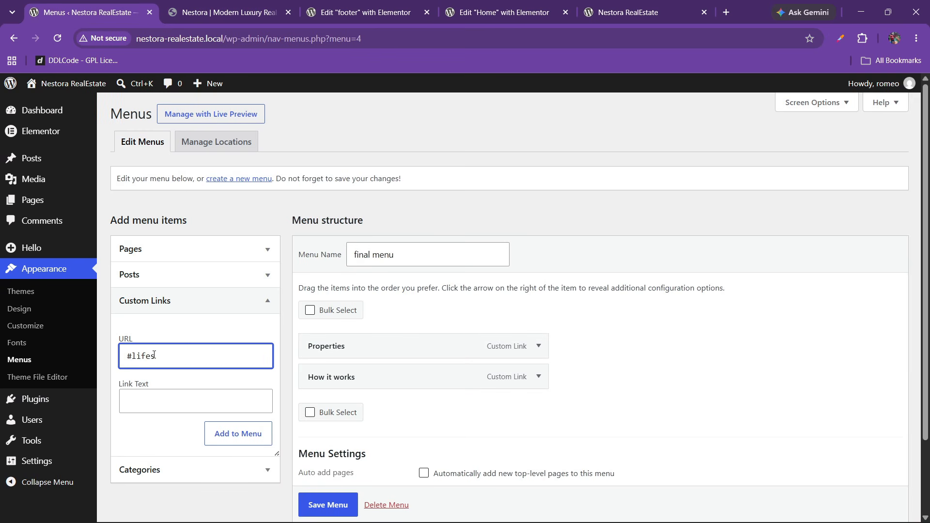
{"action": "key", "text": "Tab"}
{"action": "type", "text": "L"}
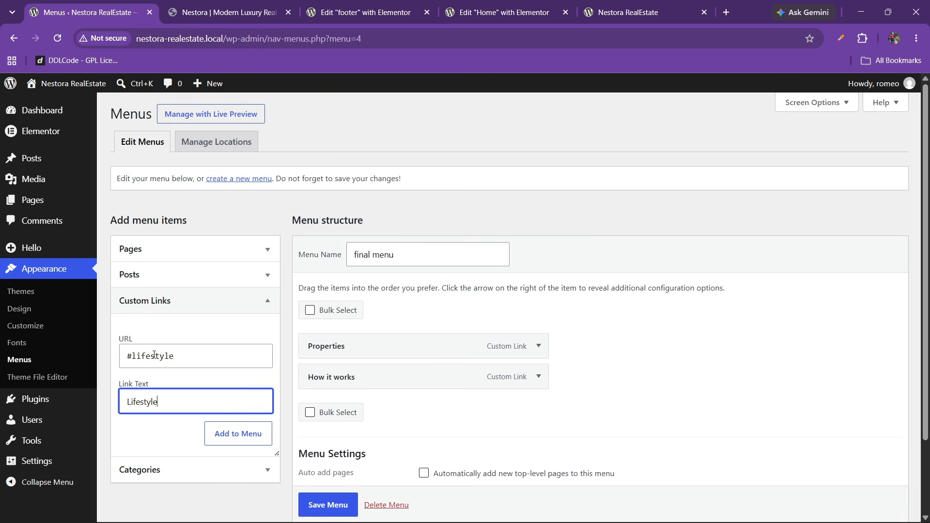
{"action": "left_click", "coordinate": [218, 432]}
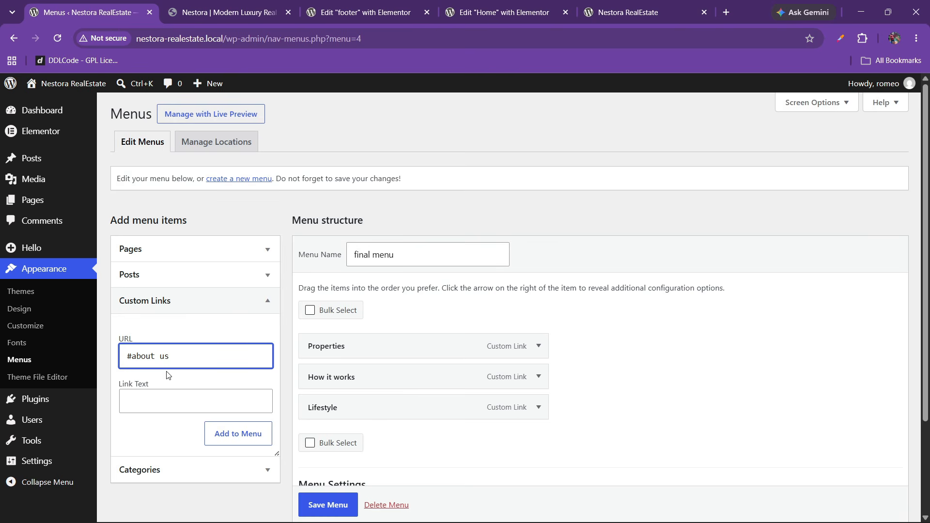
- Add a custom link with URL "#about" and link text "About Us", check the reference navigation and save the menu
{"action": "key", "text": "Tab"}
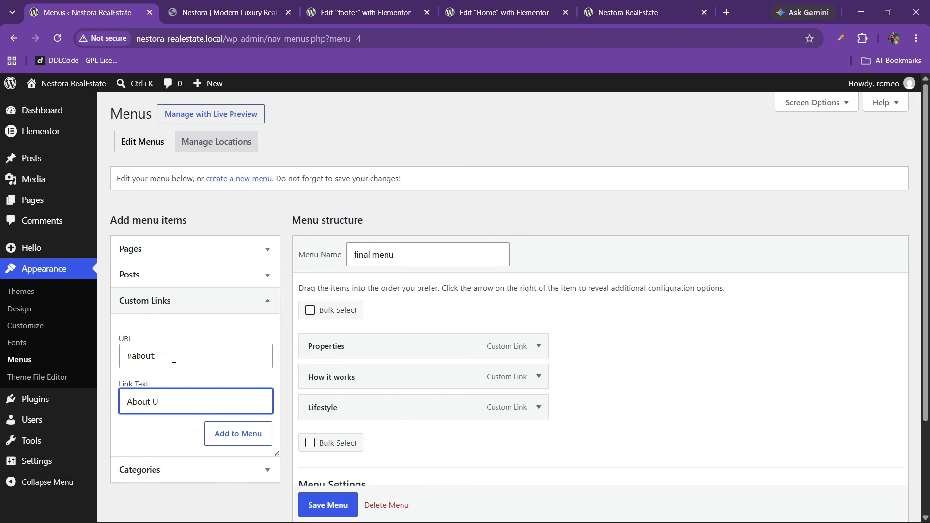
{"action": "left_click", "coordinate": [238, 433]}
{"action": "left_click", "coordinate": [268, 5]}
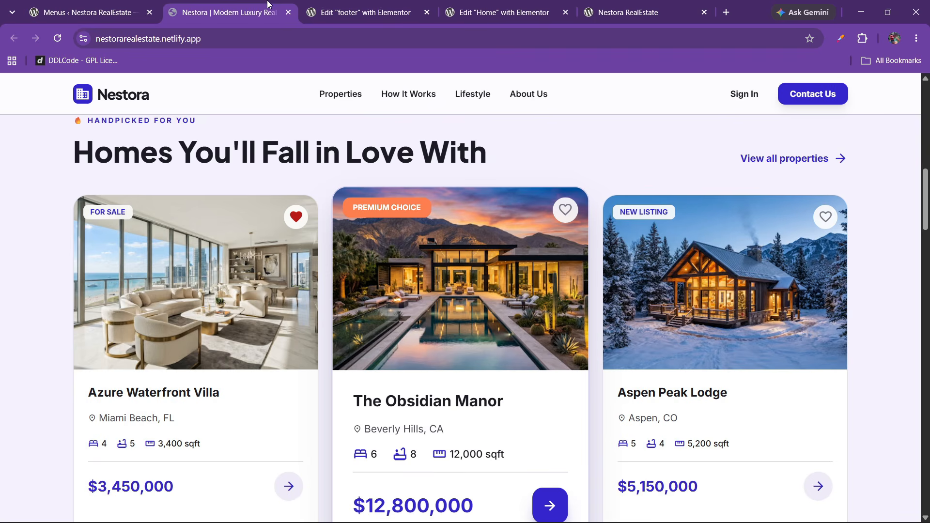
{"action": "left_click", "coordinate": [87, 12]}
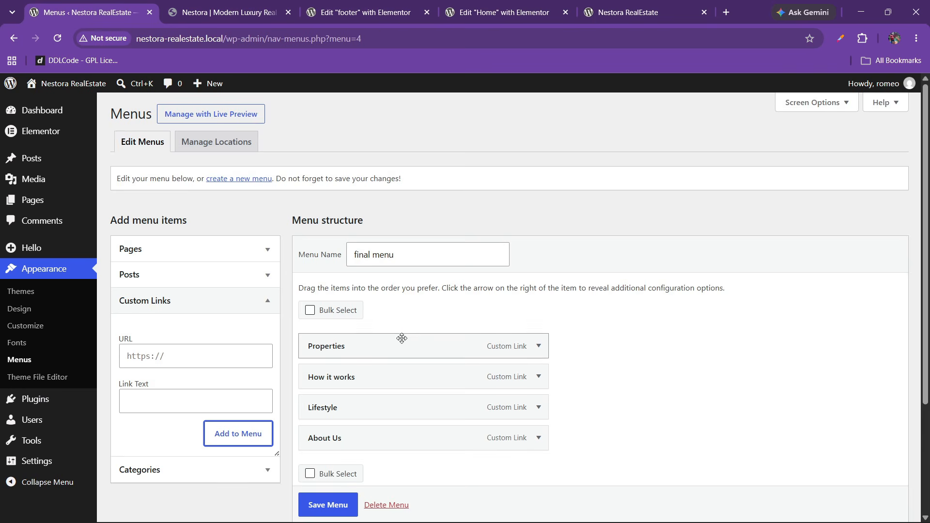
{"action": "scroll", "coordinate": [388, 368], "scroll_direction": "down", "scroll_amount": 1}
{"action": "left_click", "coordinate": [338, 513]}
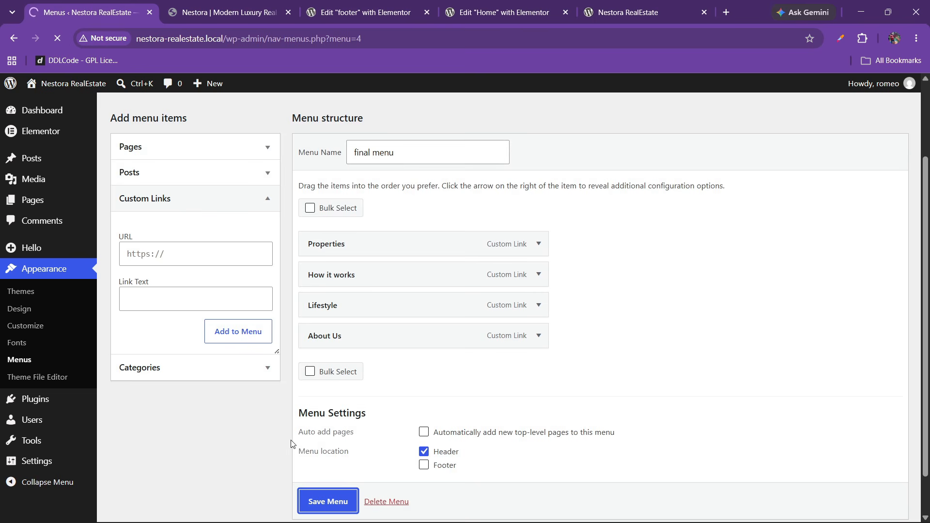
- Open Elementor's Theme Builder in a new browser tab
{"action": "mouse_move", "coordinate": [59, 132]}
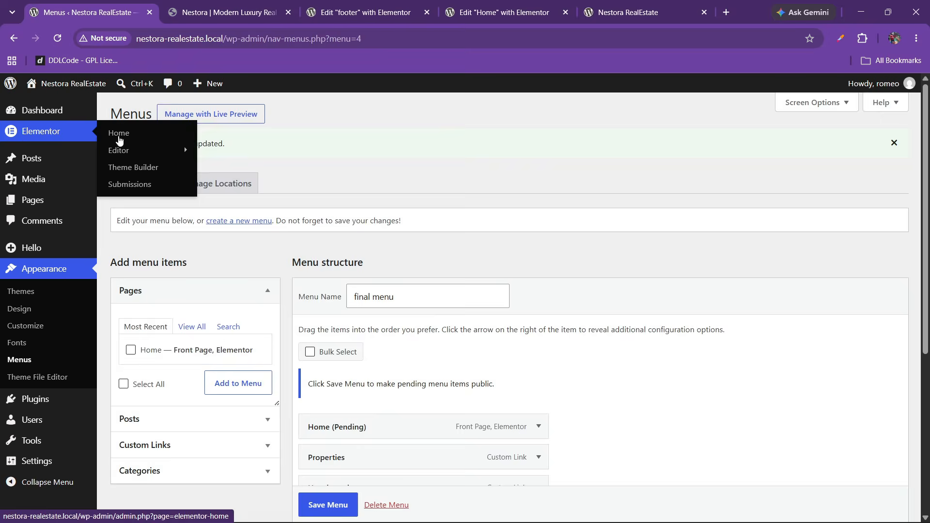
{"action": "right_click", "coordinate": [146, 171]}
{"action": "left_click", "coordinate": [180, 178]}
{"action": "left_click", "coordinate": [204, 12]}
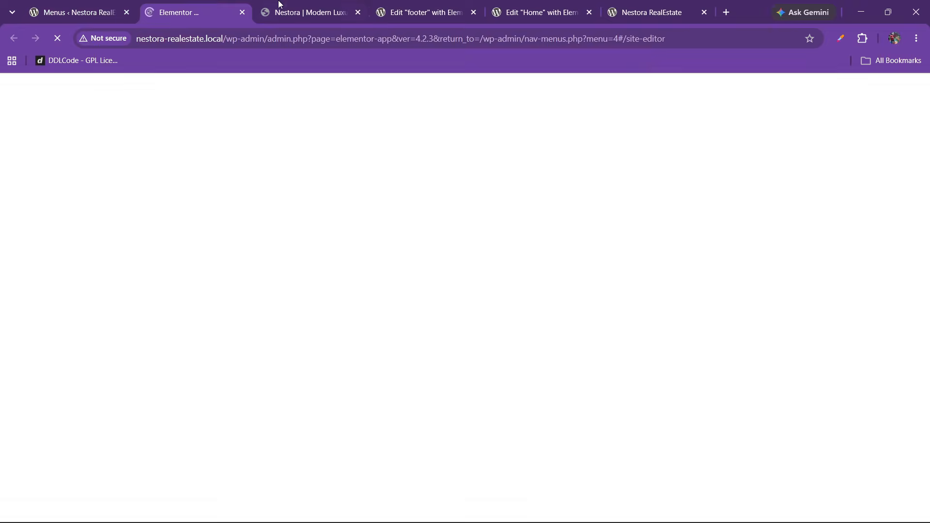
{"action": "left_click", "coordinate": [280, 5]}
{"action": "left_click", "coordinate": [200, 3]}
{"action": "left_click", "coordinate": [281, 4]}
{"action": "left_click", "coordinate": [223, 6]}
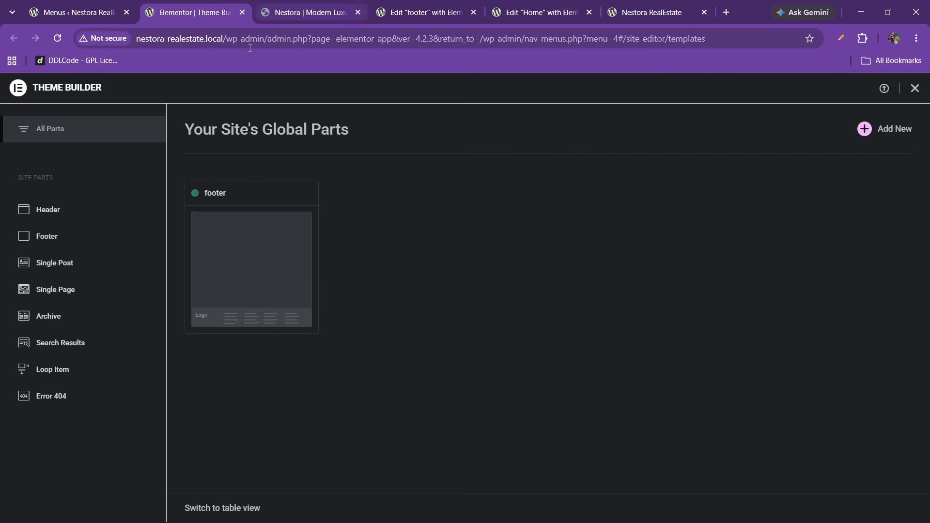
- Create a new Header template in the Theme Builder and place its browser tab after the Nestora reference tab
{"action": "left_click", "coordinate": [50, 210]}
{"action": "left_click", "coordinate": [861, 135]}
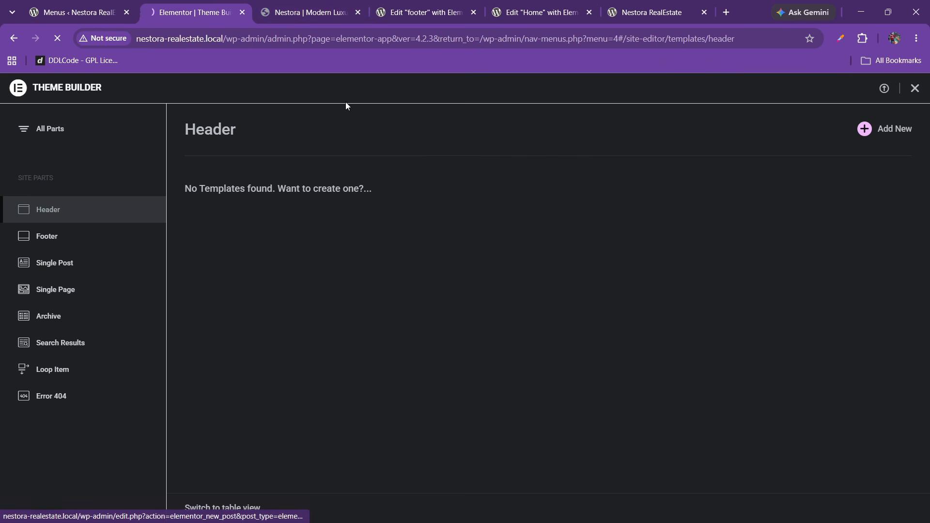
{"action": "left_click_drag", "start_coordinate": [223, 4], "coordinate": [281, 3]}
{"action": "left_click", "coordinate": [208, 4]}
{"action": "left_click", "coordinate": [311, 4]}
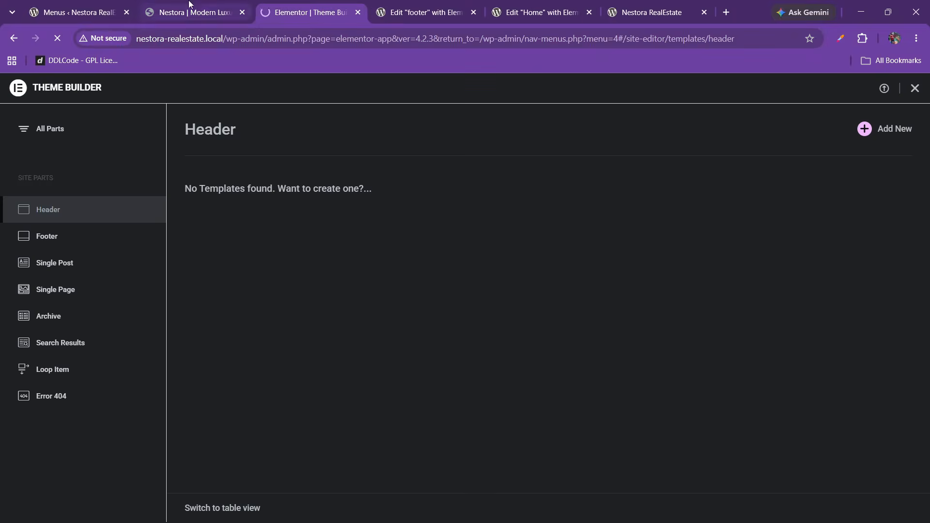
{"action": "left_click", "coordinate": [190, 4]}
{"action": "left_click", "coordinate": [281, 7]}
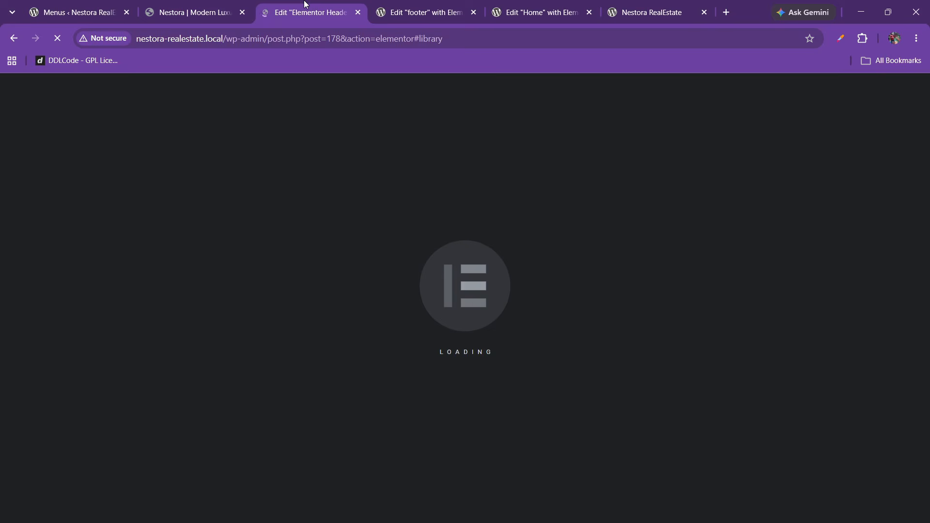
{"action": "left_click", "coordinate": [215, 8]}
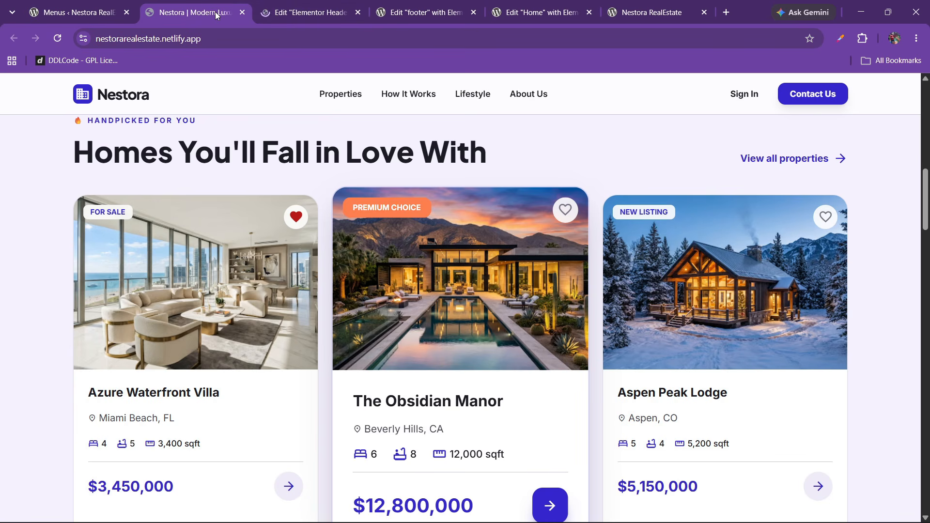
{"action": "left_click", "coordinate": [300, 9]}
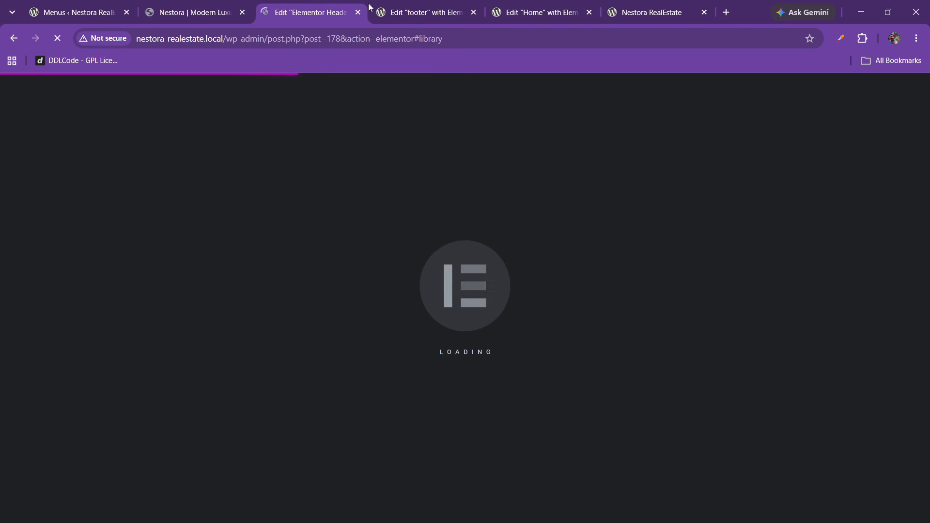
- Copy the Nestora logo widget from the first column of the footer template
{"action": "left_click", "coordinate": [422, 11]}
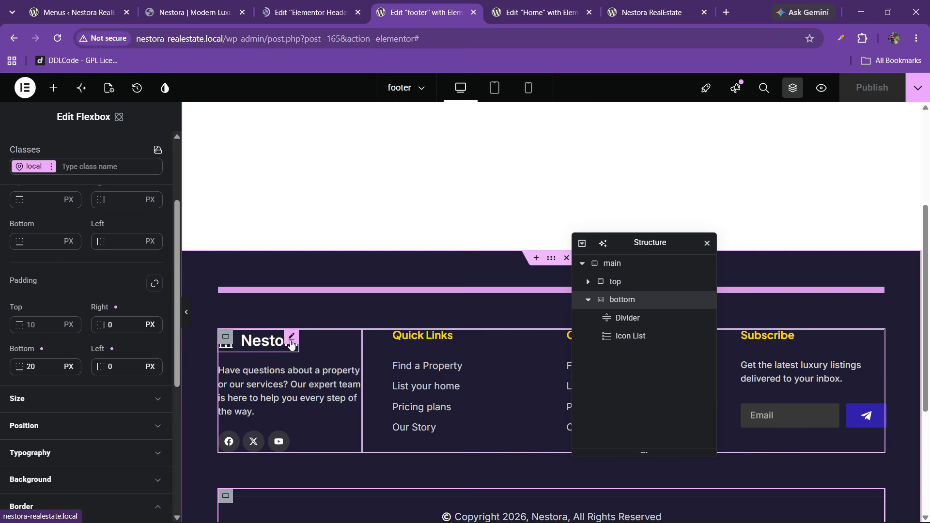
{"action": "right_click", "coordinate": [293, 340]}
{"action": "left_click", "coordinate": [311, 277]}
- Close the template library in the new header's editor and review the reference site's header
{"action": "left_click", "coordinate": [308, 7]}
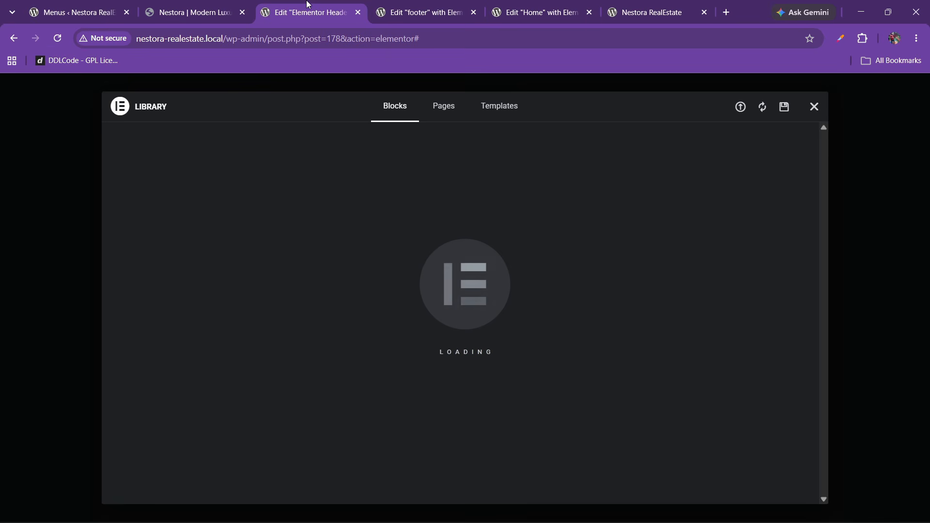
{"action": "left_click", "coordinate": [815, 108]}
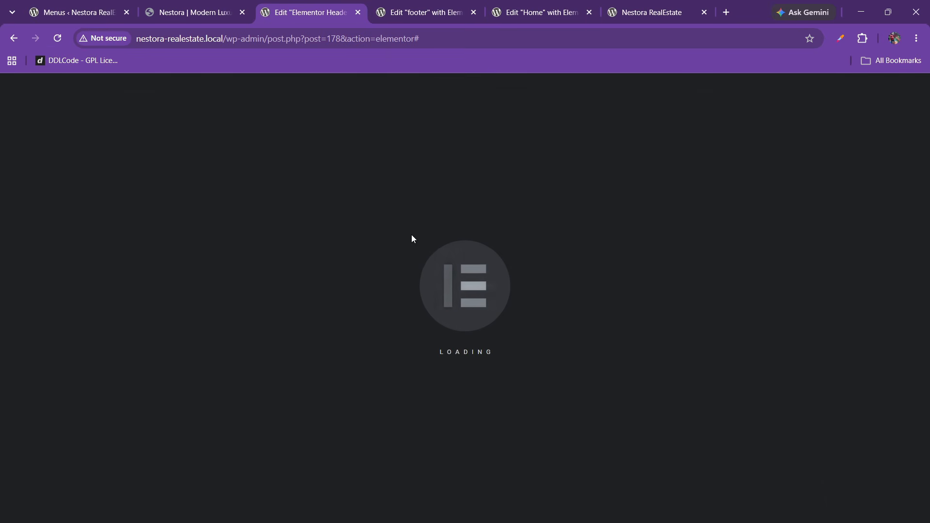
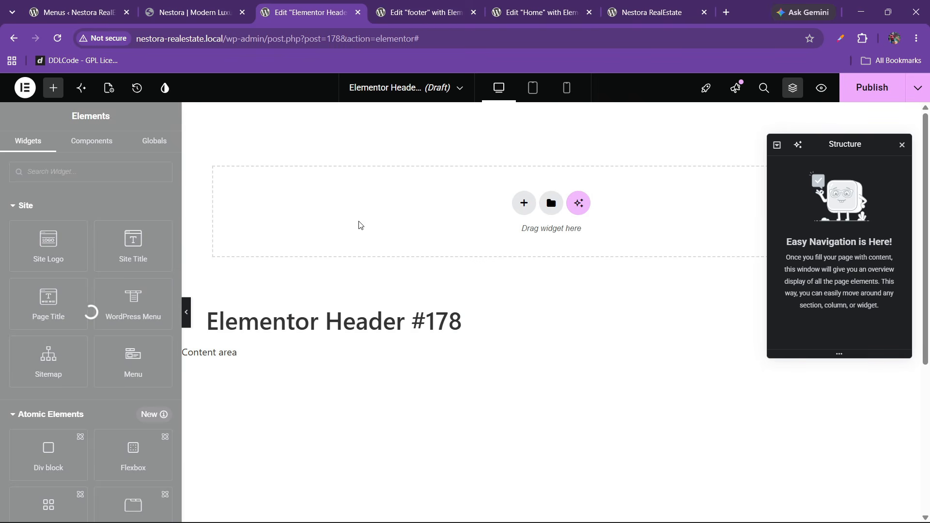
{"action": "left_click", "coordinate": [239, 4]}
{"action": "left_click", "coordinate": [308, 5]}
{"action": "left_click", "coordinate": [249, 5]}
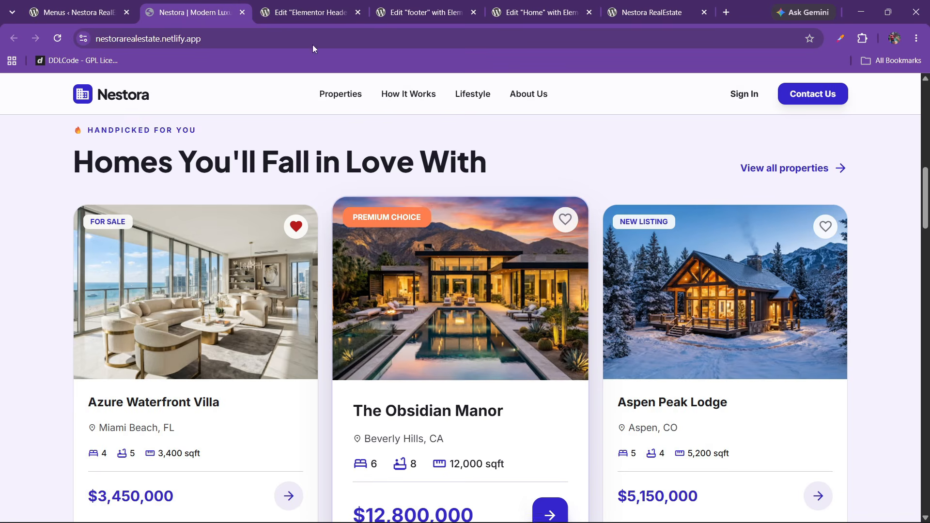
{"action": "left_click", "coordinate": [83, 14]}
{"action": "left_click", "coordinate": [309, 5]}
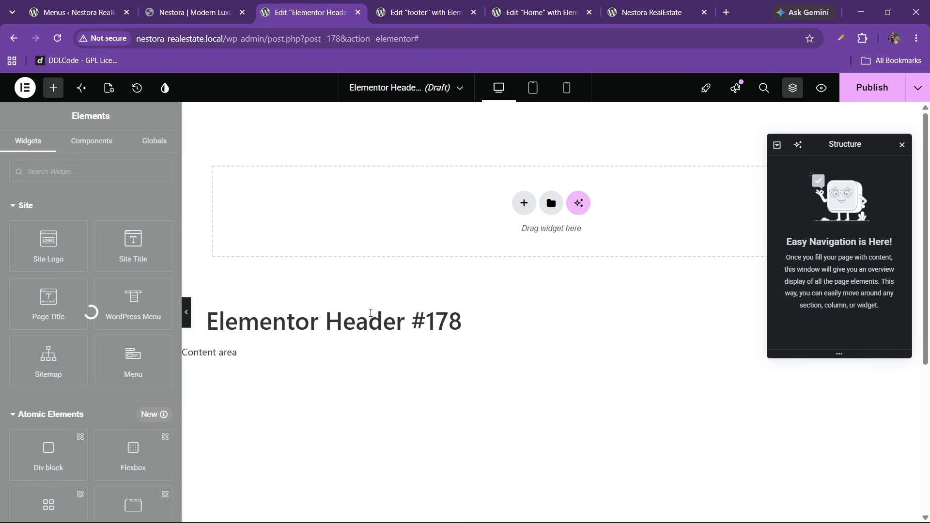
- Preview the footer template at tablet and mobile widths, then return it to the desktop view
{"action": "left_click", "coordinate": [432, 6]}
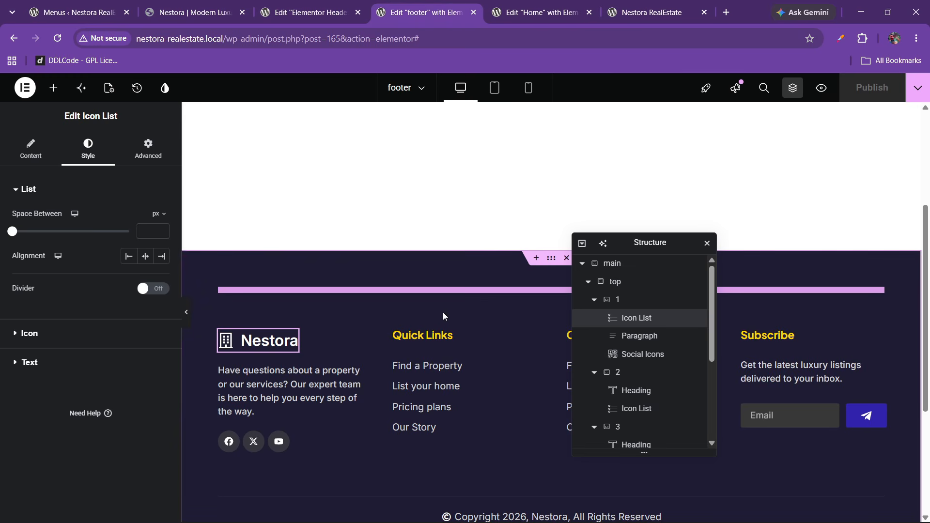
{"action": "left_click", "coordinate": [495, 89]}
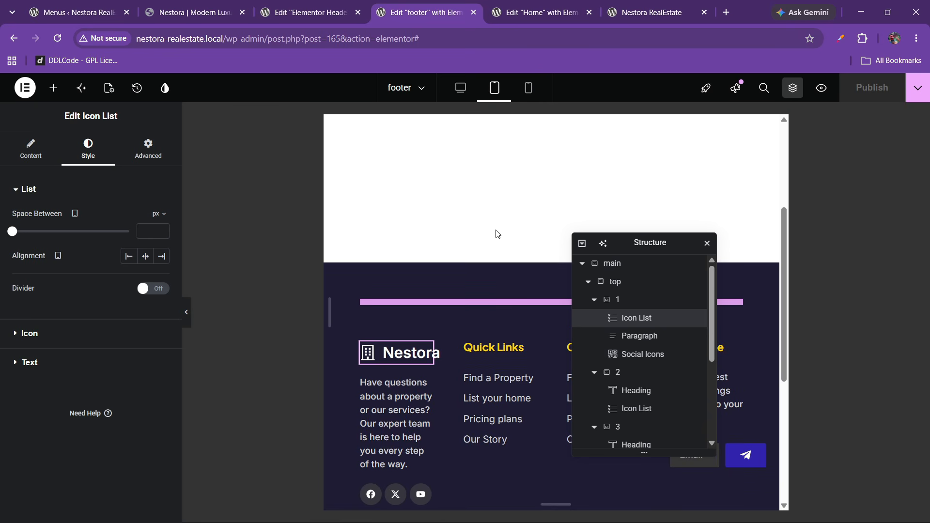
{"action": "left_click", "coordinate": [528, 89]}
{"action": "left_click_drag", "start_coordinate": [650, 243], "coordinate": [343, 240]}
{"action": "scroll", "coordinate": [577, 336], "scroll_direction": "down", "scroll_amount": 6}
{"action": "scroll", "coordinate": [578, 340], "scroll_direction": "up", "scroll_amount": 1}
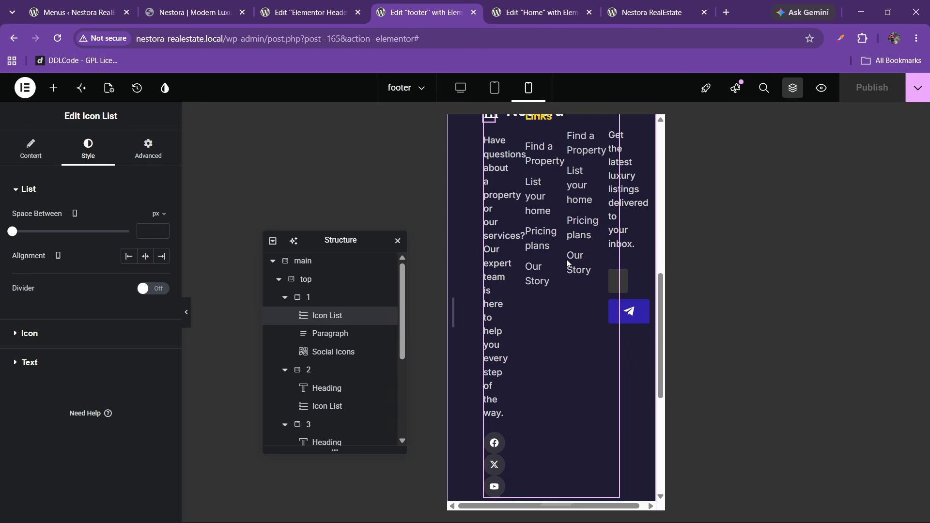
{"action": "left_click", "coordinate": [461, 88]}
- Reload the new header template's editor
{"action": "left_click", "coordinate": [310, 12]}
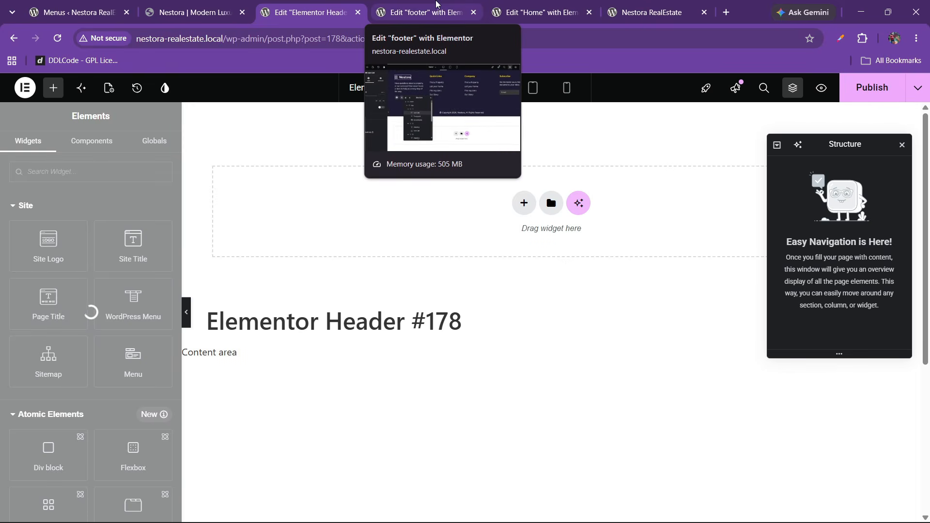
{"action": "left_click", "coordinate": [437, 5]}
{"action": "left_click", "coordinate": [301, 5]}
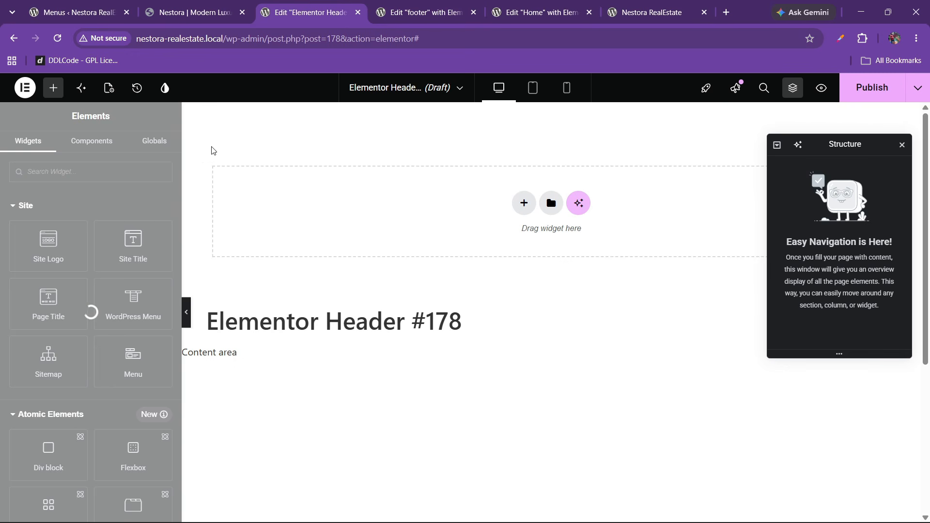
{"action": "left_click", "coordinate": [57, 38]}
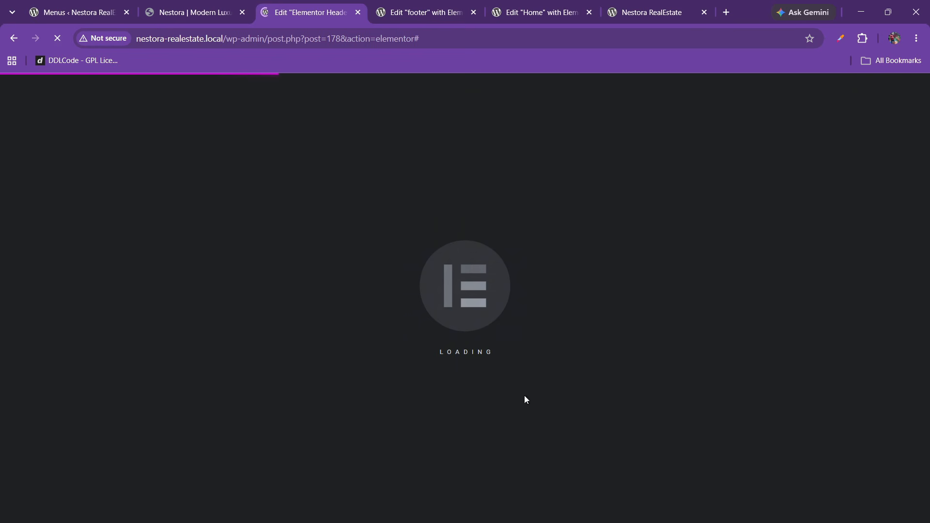
{"action": "mouse_move", "coordinate": [704, 517]}
{"action": "left_click", "coordinate": [833, 510]}
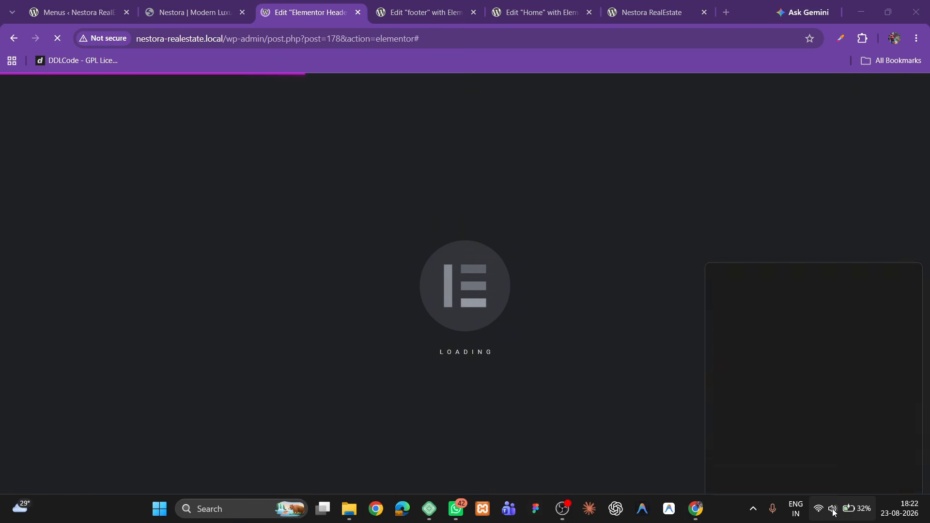
{"action": "left_click", "coordinate": [720, 514]}
{"action": "left_click", "coordinate": [296, 4]}
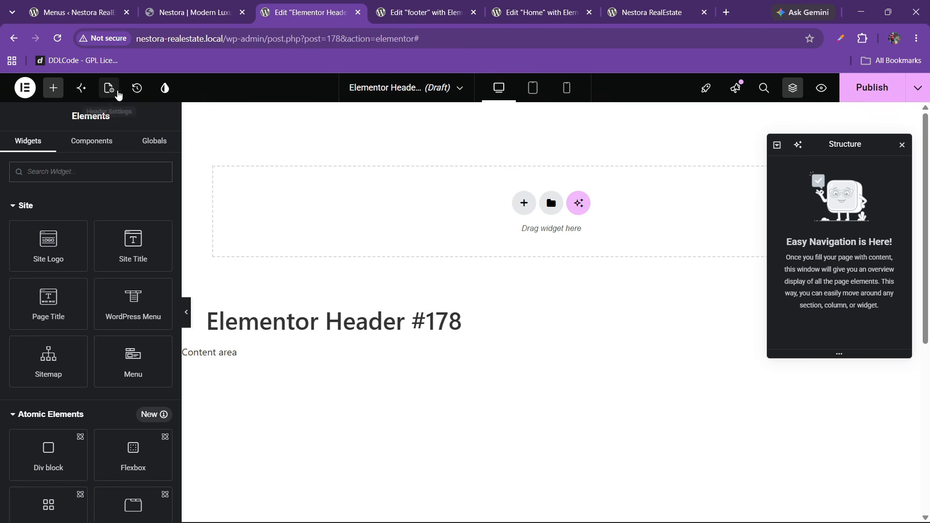
- Set the header template's title to "header"
{"action": "left_click", "coordinate": [109, 89]}
{"action": "left_click_drag", "start_coordinate": [92, 234], "coordinate": [1, 248]}
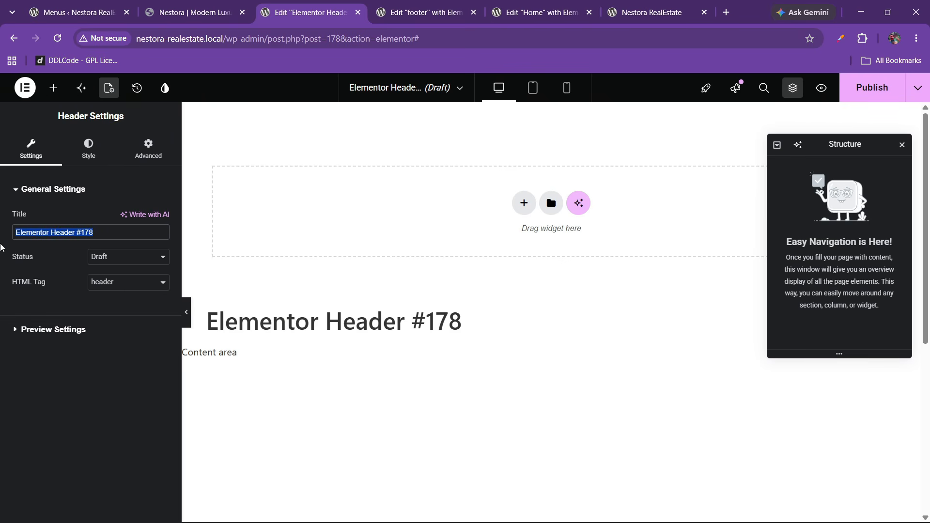
{"action": "type", "text": "header"}
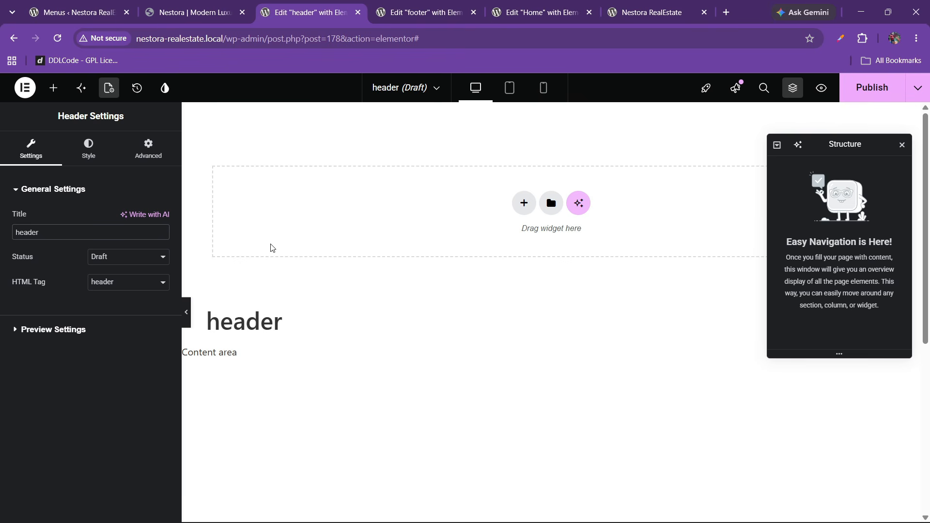
- Add a row-direction Flexbox container to the header template, check the reference site's header, and rename the container "header"
{"action": "left_click", "coordinate": [522, 205]}
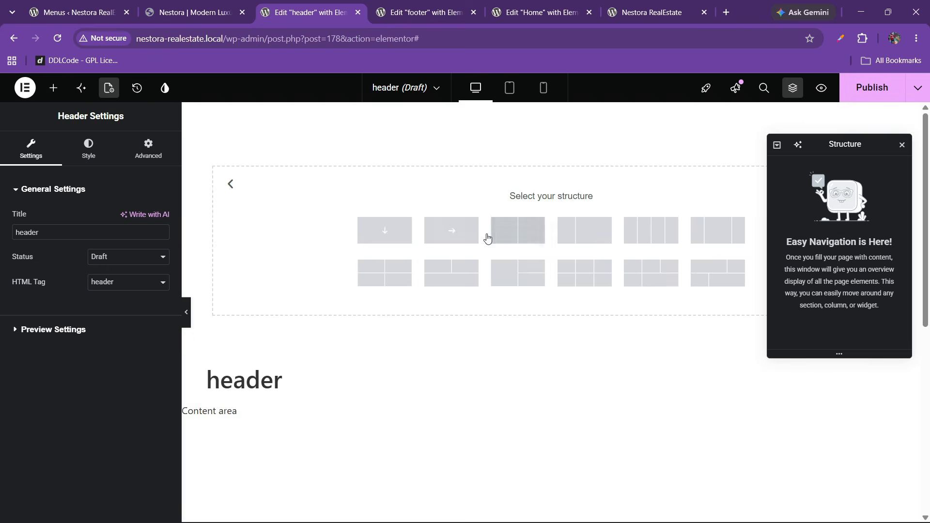
{"action": "left_click", "coordinate": [452, 232]}
{"action": "left_click", "coordinate": [194, 12]}
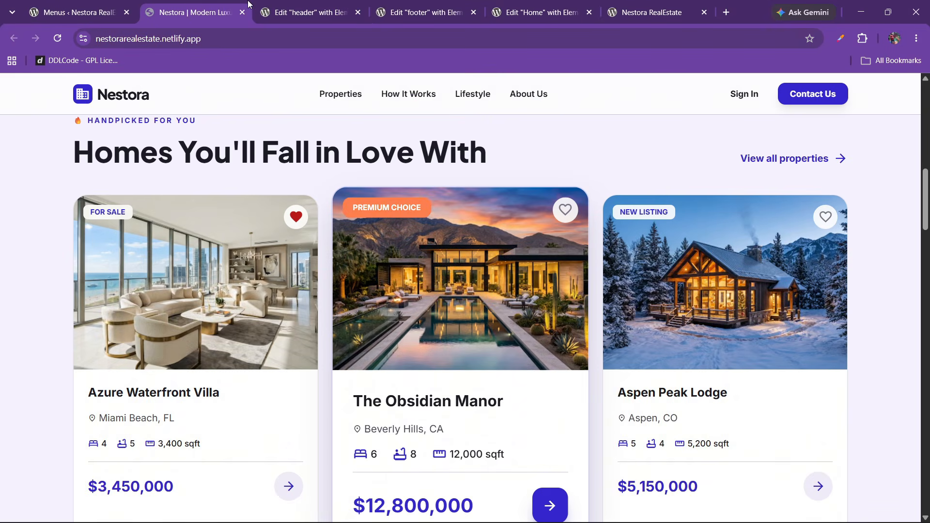
{"action": "left_click", "coordinate": [308, 6]}
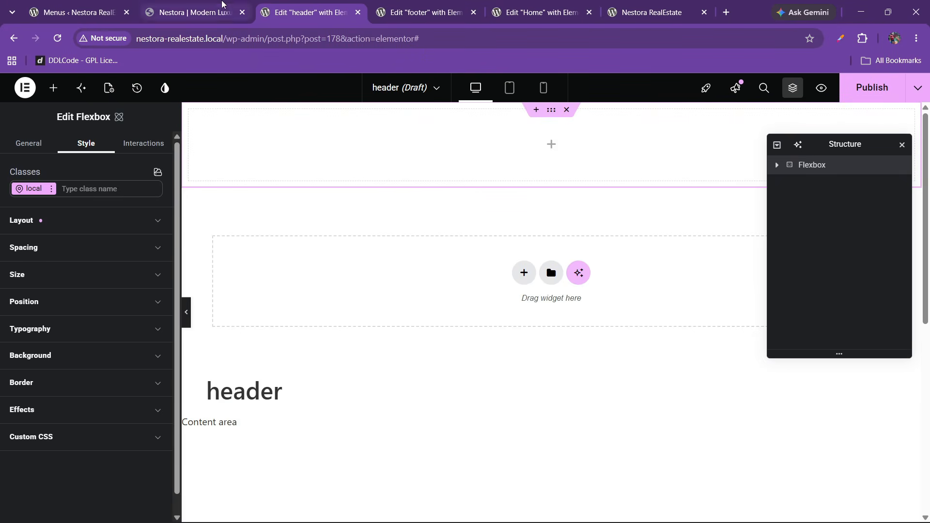
{"action": "left_click", "coordinate": [193, 12]}
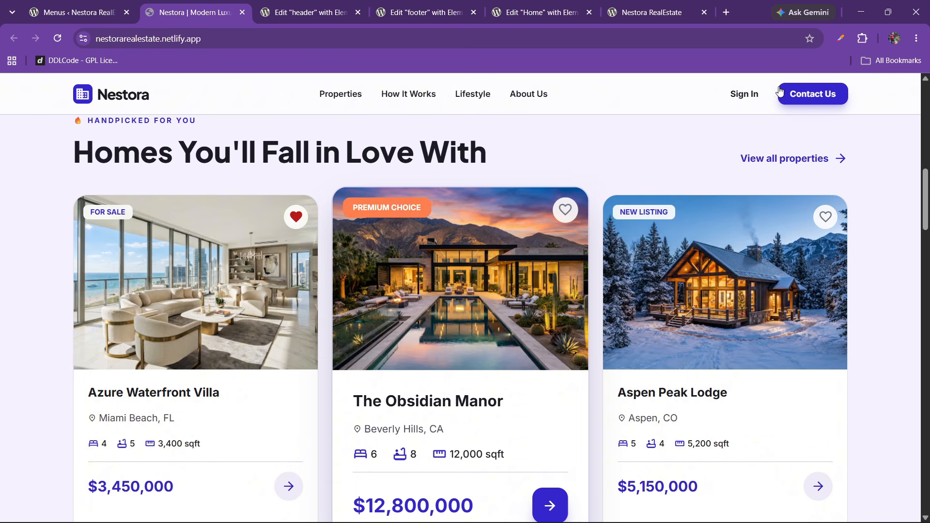
{"action": "left_click", "coordinate": [295, 4]}
{"action": "double_click", "coordinate": [803, 168]}
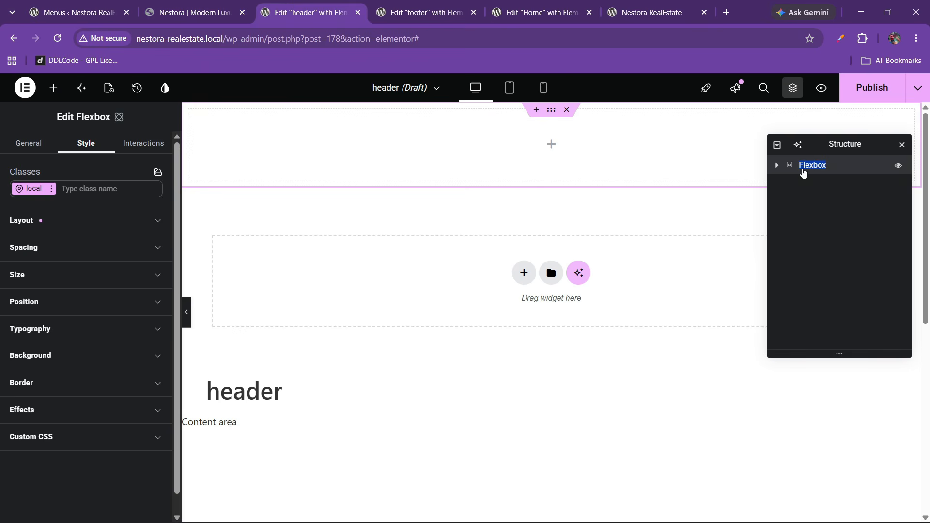
{"action": "type", "text": "header"}
{"action": "left_click", "coordinate": [79, 227]}
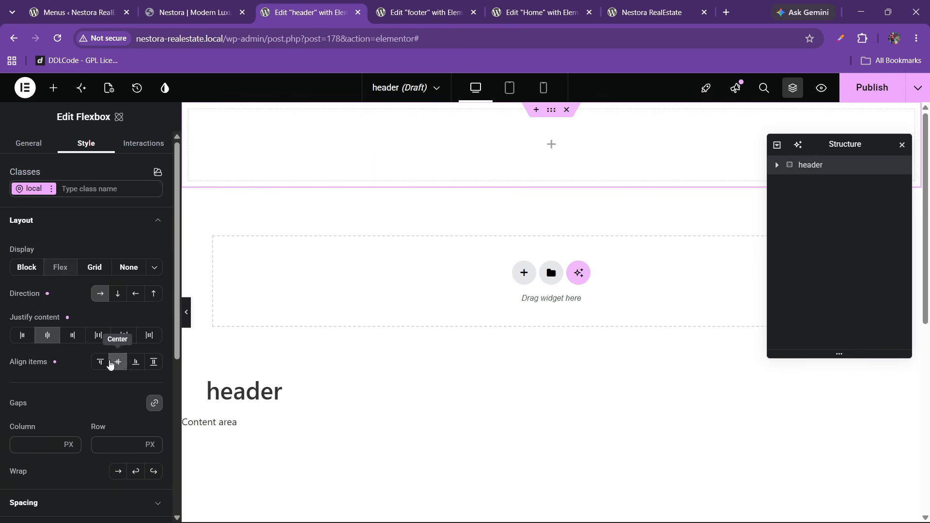
{"action": "left_click", "coordinate": [55, 222]}
- Copy the Nestora logo icon list from the footer template and paste it into the header container
{"action": "left_click", "coordinate": [420, 12]}
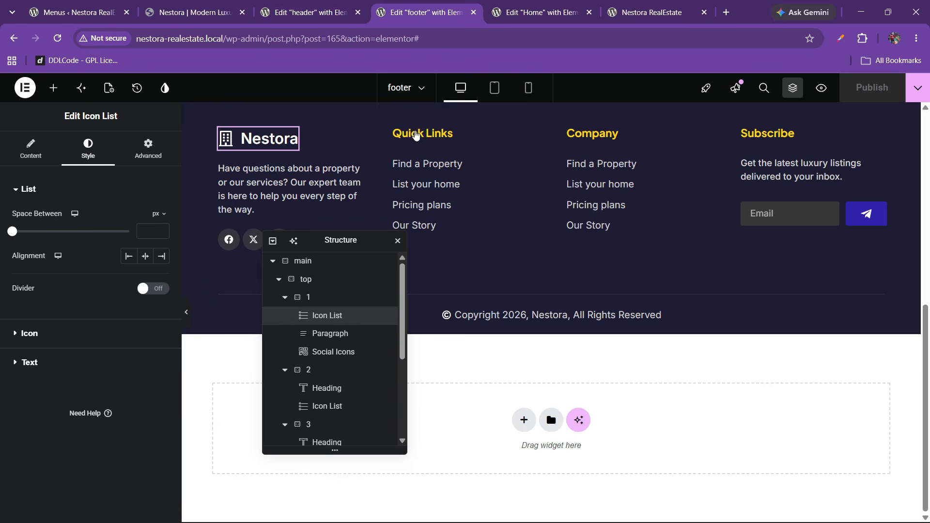
{"action": "right_click", "coordinate": [261, 146]}
{"action": "left_click", "coordinate": [280, 199]}
{"action": "key", "text": "ctrl+shift+Tab"}
{"action": "right_click", "coordinate": [256, 141]}
{"action": "left_click", "coordinate": [278, 224]}
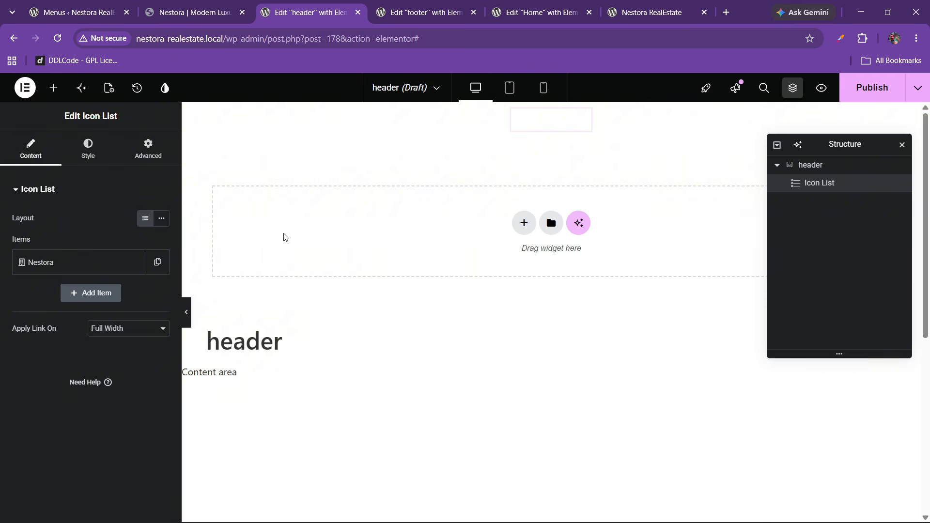
- Set the header container's padding to 20 px top and bottom and 0 px left and right
{"action": "left_click", "coordinate": [822, 166]}
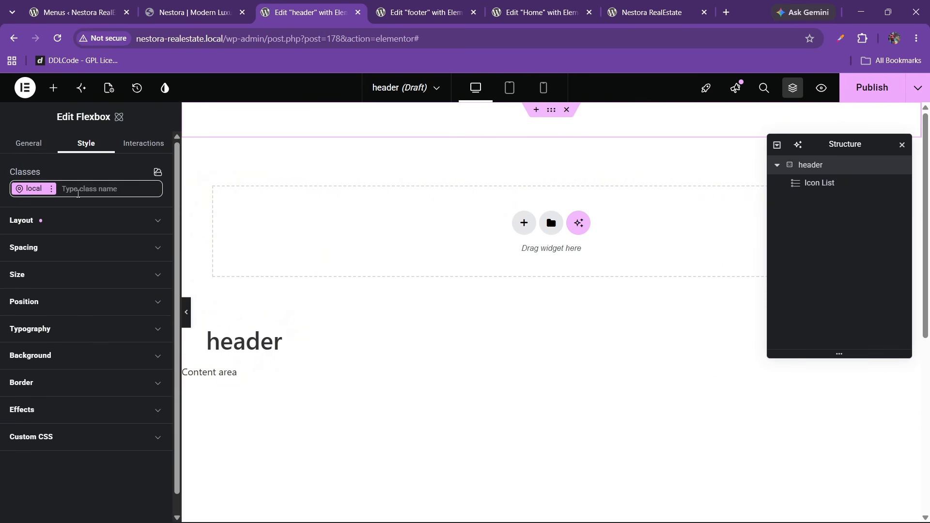
{"action": "left_click", "coordinate": [42, 256]}
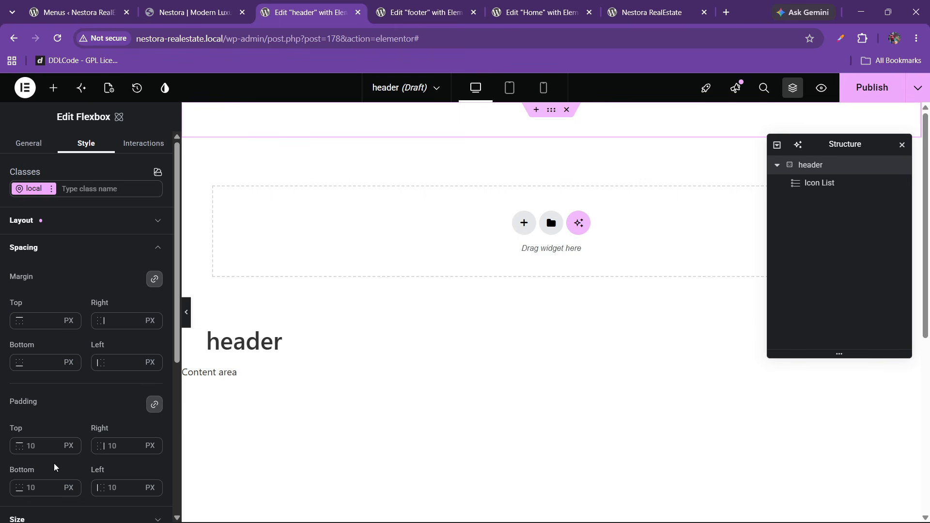
{"action": "key", "text": "Delete"}
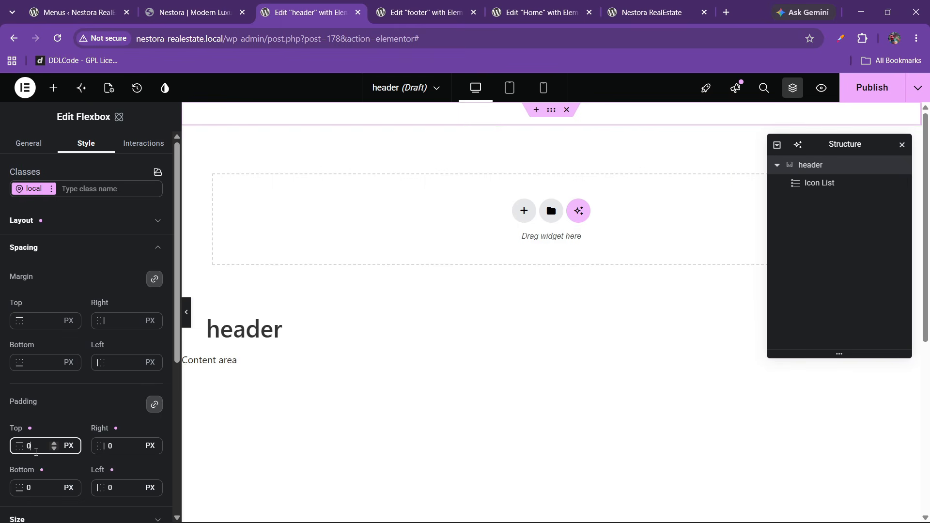
{"action": "left_click", "coordinate": [154, 406]}
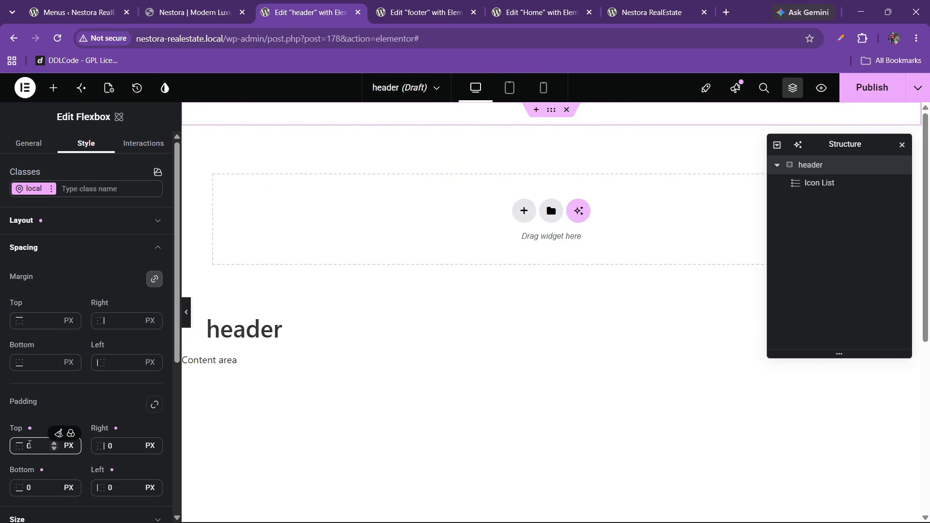
{"action": "type", "text": "20"}
{"action": "left_click", "coordinate": [30, 488]}
{"action": "type", "text": "2"}
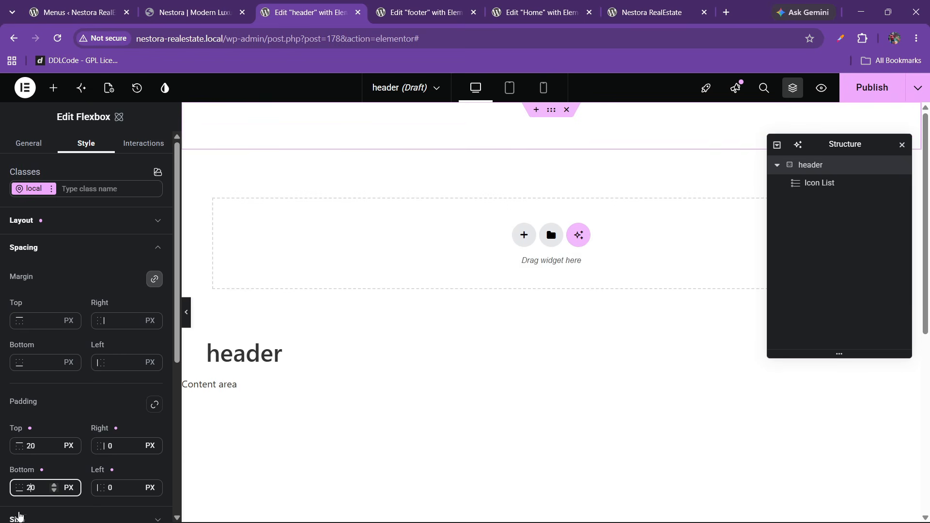
- Set the header logo's icon color to the lightblue variable
{"action": "left_click", "coordinate": [822, 182]}
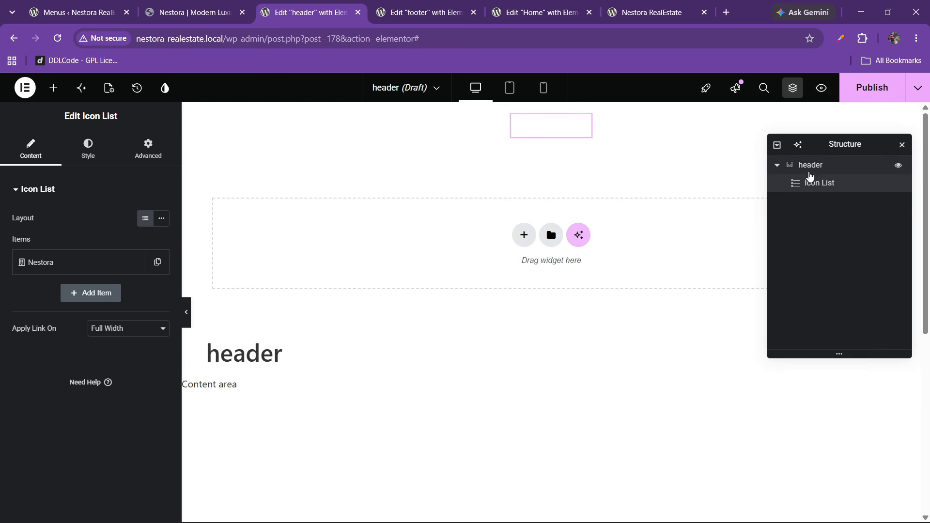
{"action": "left_click", "coordinate": [88, 148]}
{"action": "left_click", "coordinate": [57, 331]}
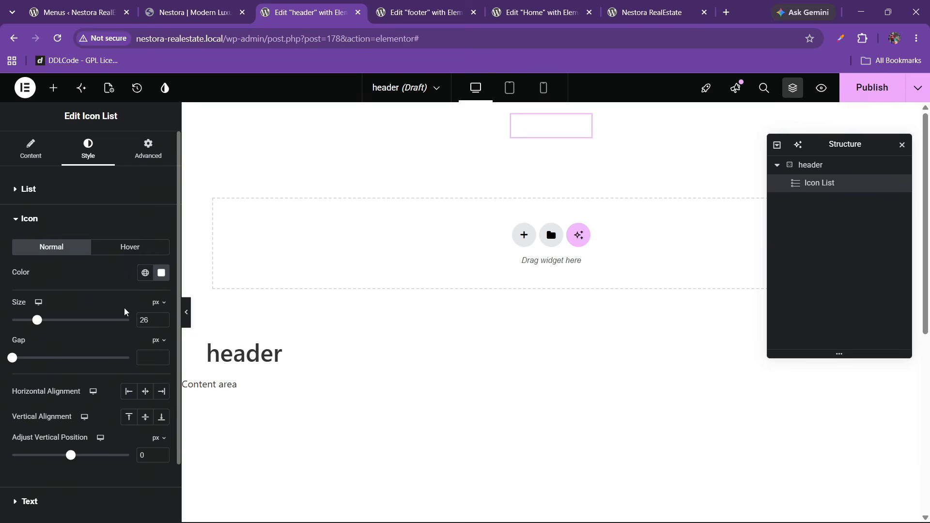
{"action": "left_click", "coordinate": [145, 274]}
{"action": "left_click", "coordinate": [85, 351]}
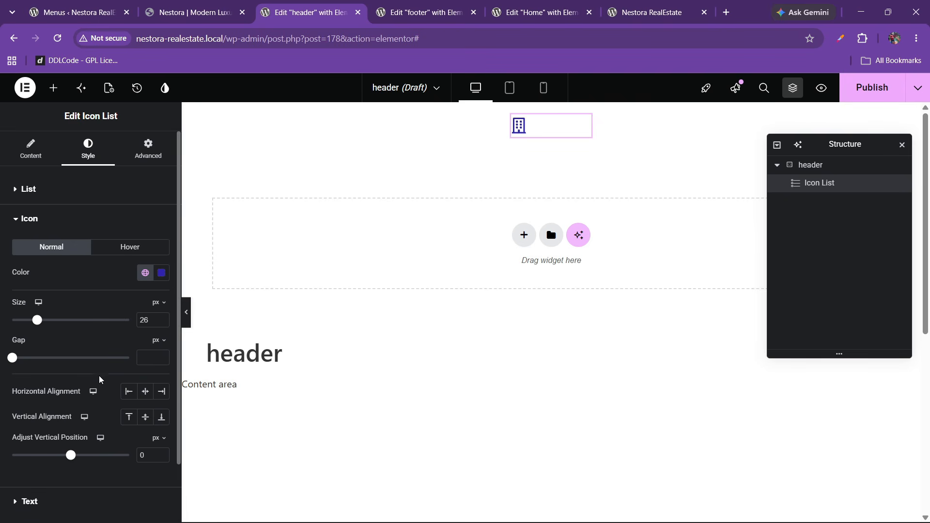
- Set the header logo's text color to the black variable and its font weight to 800 (Extra Bold)
{"action": "scroll", "coordinate": [62, 339], "scroll_direction": "down", "scroll_amount": 2}
{"action": "left_click", "coordinate": [43, 435]}
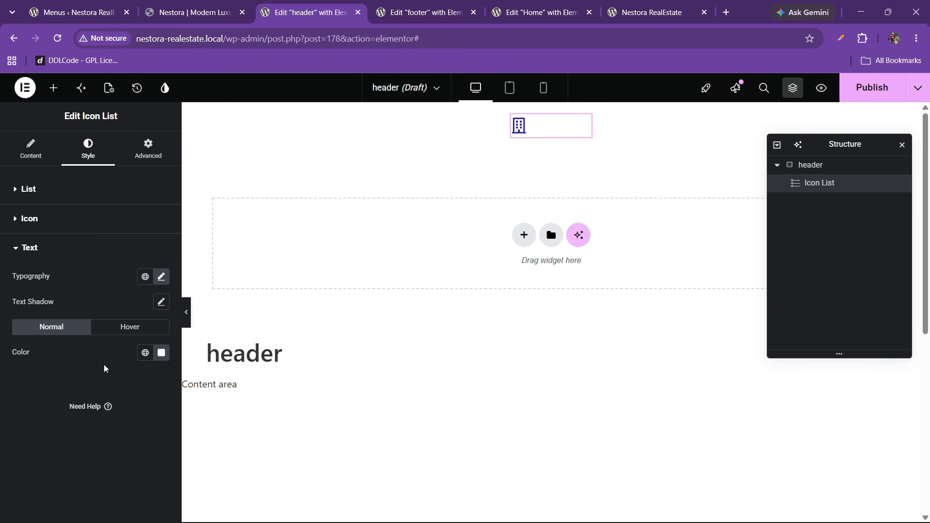
{"action": "left_click", "coordinate": [199, 3]}
{"action": "left_click", "coordinate": [274, 3]}
{"action": "left_click", "coordinate": [145, 353]}
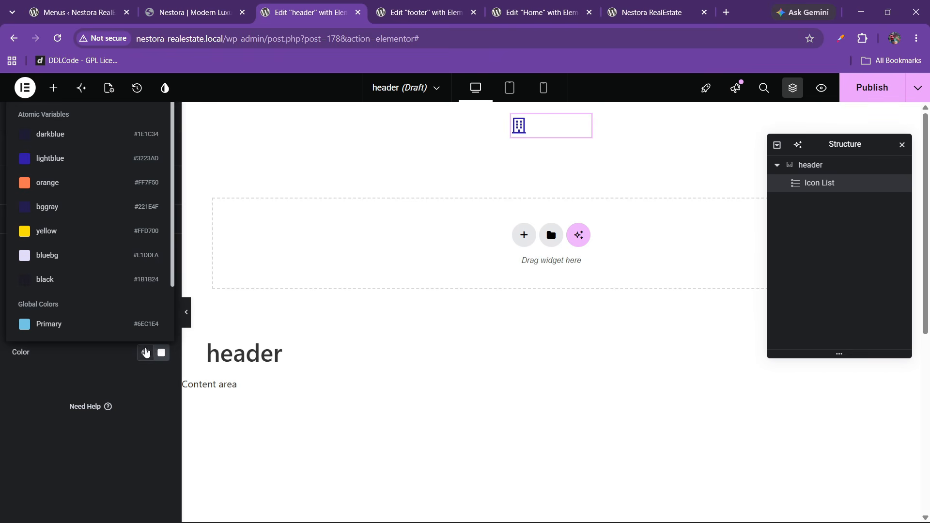
{"action": "left_click", "coordinate": [74, 296]}
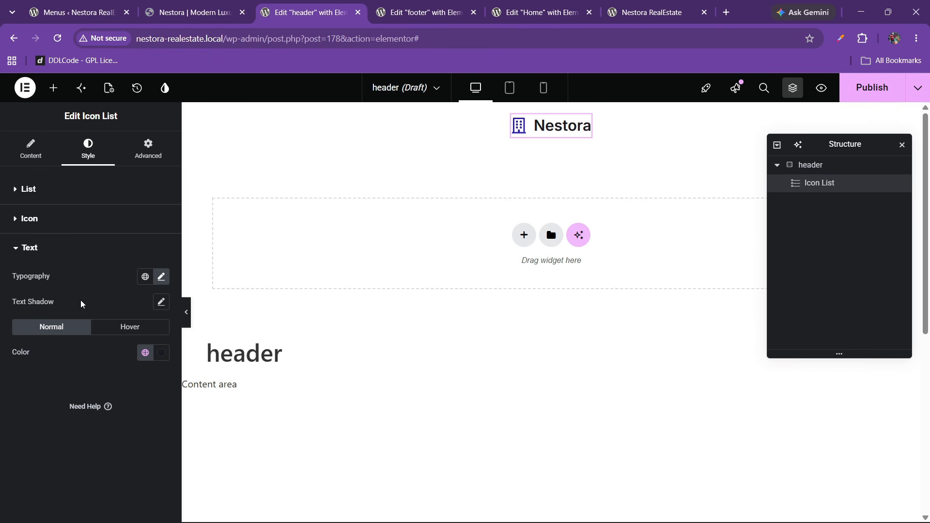
{"action": "left_click", "coordinate": [162, 277]}
{"action": "left_click", "coordinate": [119, 395]}
{"action": "left_click", "coordinate": [111, 322]}
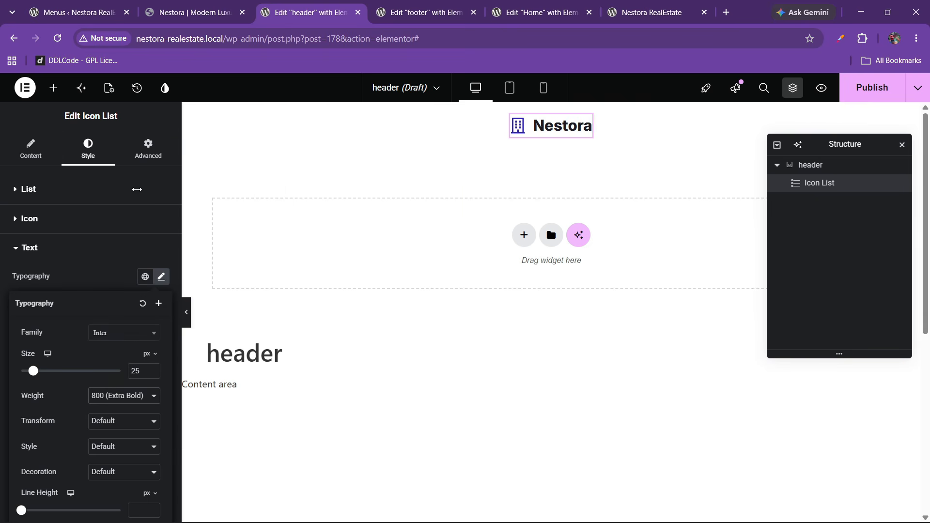
- Replace the header logo's outlined icon with the solid Building icon from the icon library
{"action": "left_click", "coordinate": [30, 148]}
{"action": "left_click", "coordinate": [115, 266]}
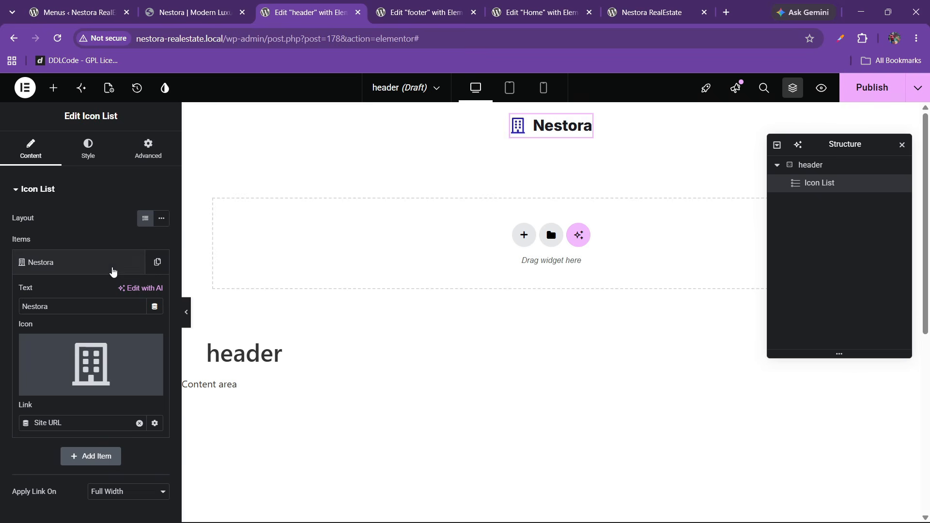
{"action": "left_click", "coordinate": [114, 360]}
{"action": "left_click", "coordinate": [399, 131]}
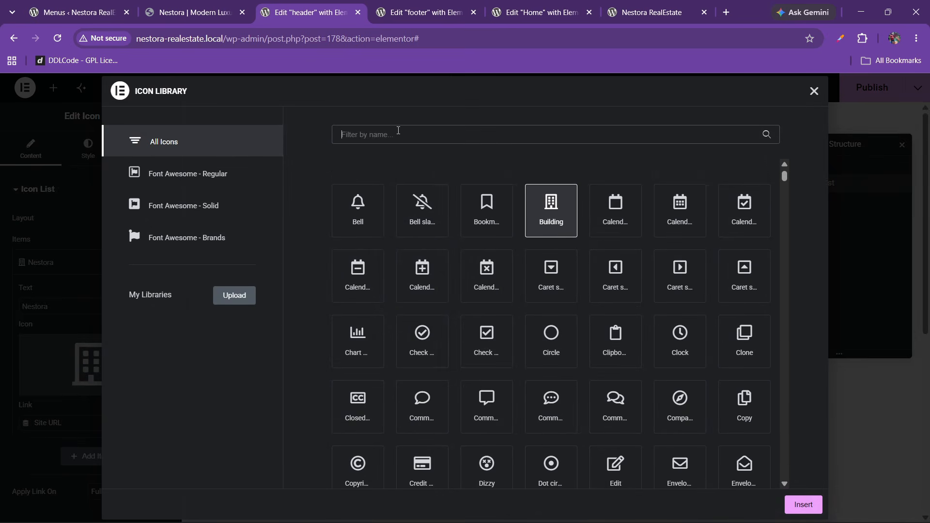
{"action": "type", "text": "buil"}
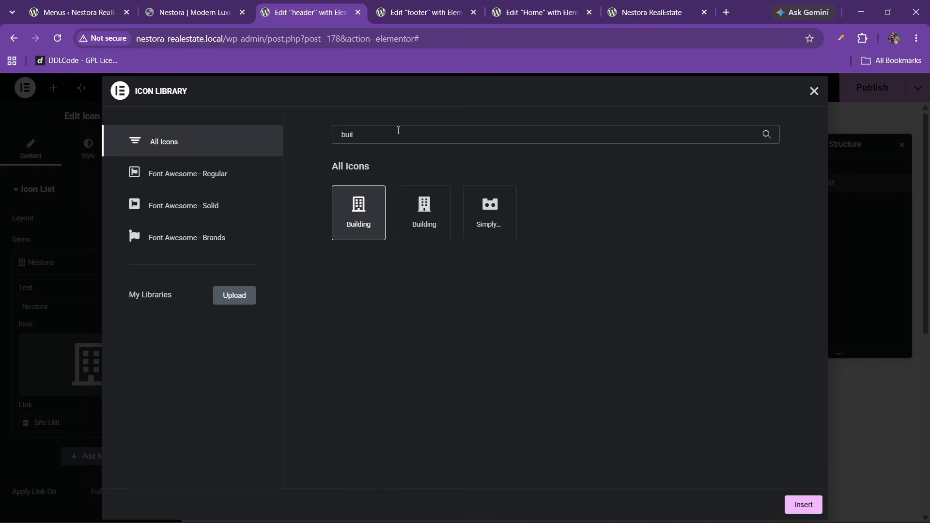
{"action": "left_click", "coordinate": [427, 214]}
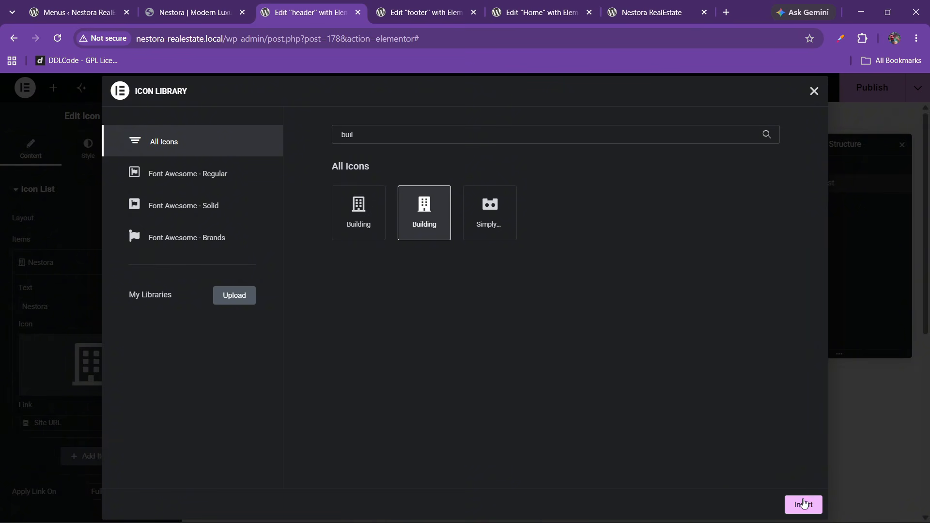
{"action": "left_click", "coordinate": [805, 504]}
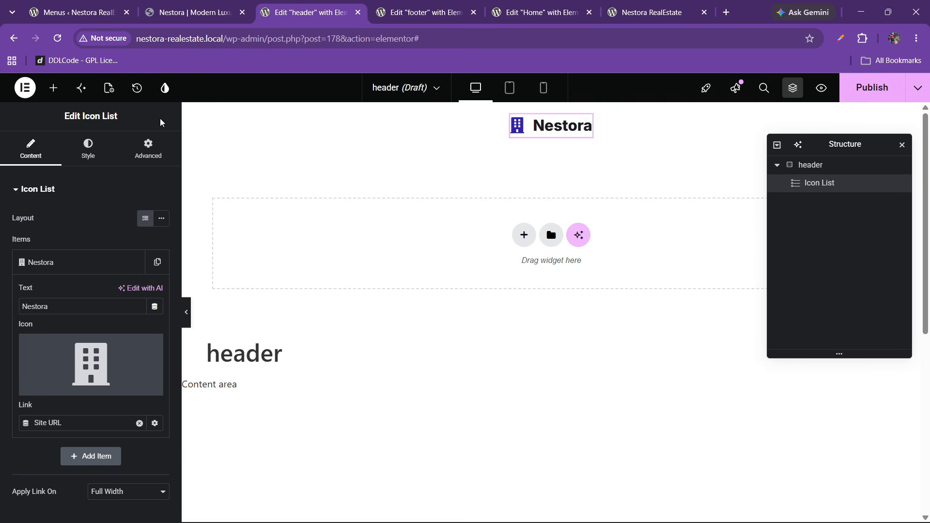
- Add a WordPress Menu widget to the header container and place it after the logo's icon list
{"action": "left_click", "coordinate": [53, 88]}
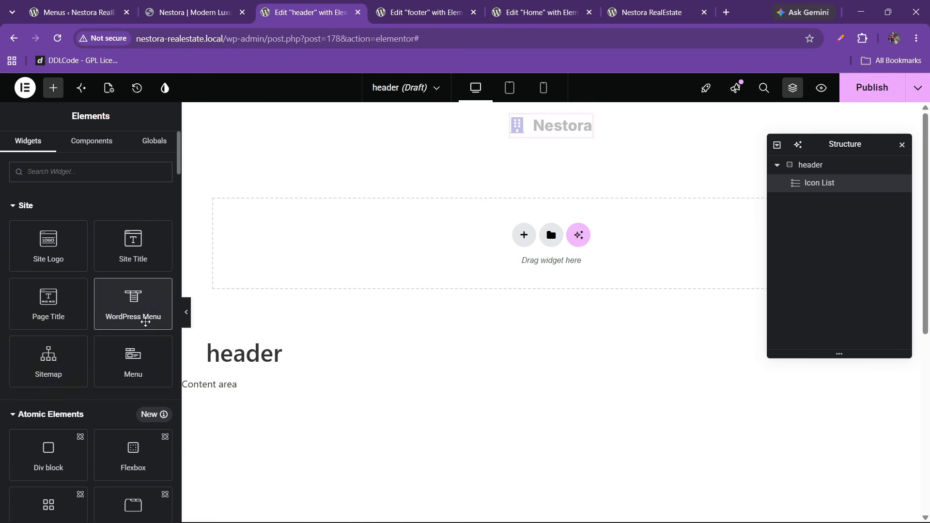
{"action": "left_click_drag", "start_coordinate": [138, 311], "coordinate": [543, 135]}
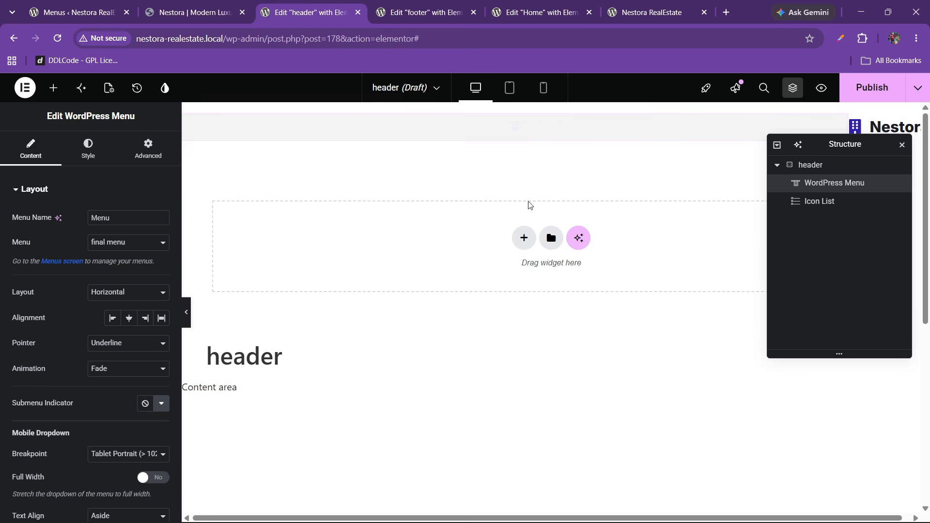
{"action": "left_click_drag", "start_coordinate": [849, 192], "coordinate": [833, 211]}
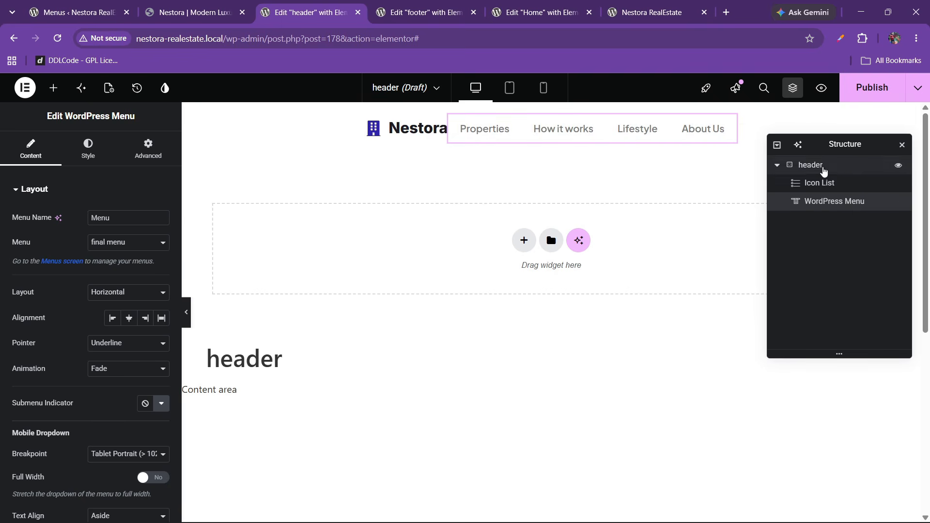
- Set the header container's justify content to space between, separating the logo and the menu
{"action": "left_click", "coordinate": [823, 168]}
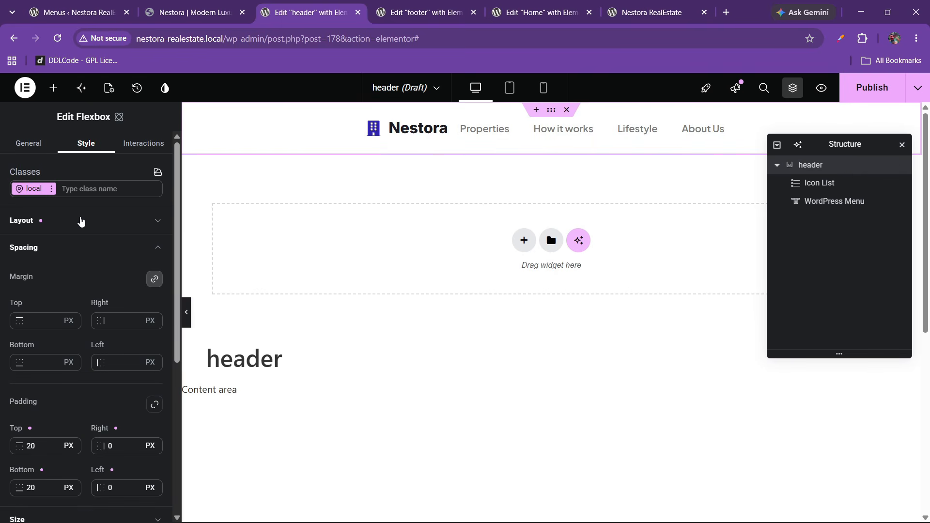
{"action": "left_click", "coordinate": [81, 221]}
{"action": "left_click", "coordinate": [98, 336]}
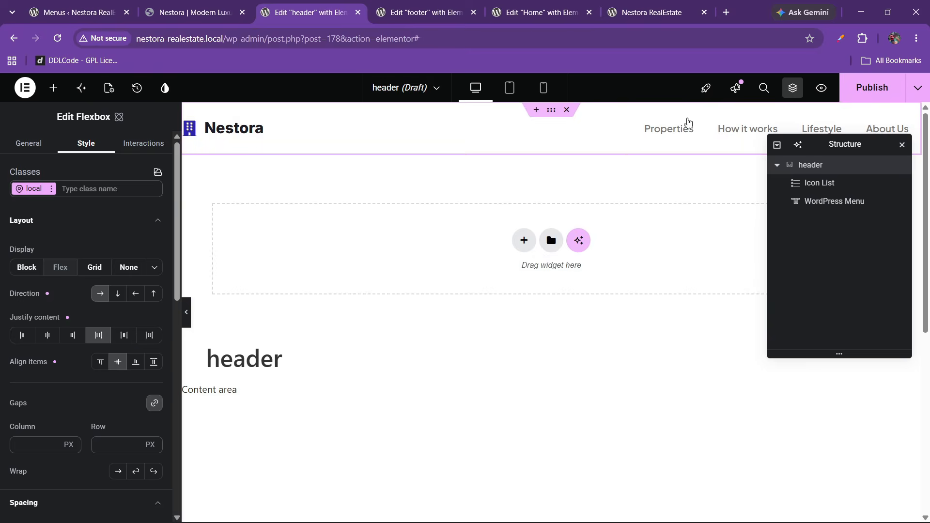
{"action": "left_click", "coordinate": [691, 132]}
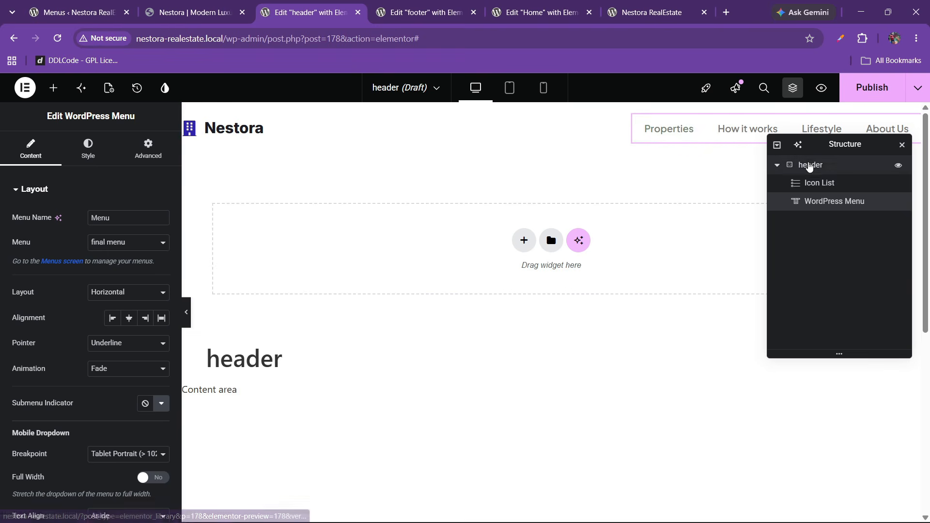
- Set the header container's top and bottom padding to 10 px
{"action": "left_click", "coordinate": [807, 165]}
{"action": "scroll", "coordinate": [69, 311], "scroll_direction": "down", "scroll_amount": 5}
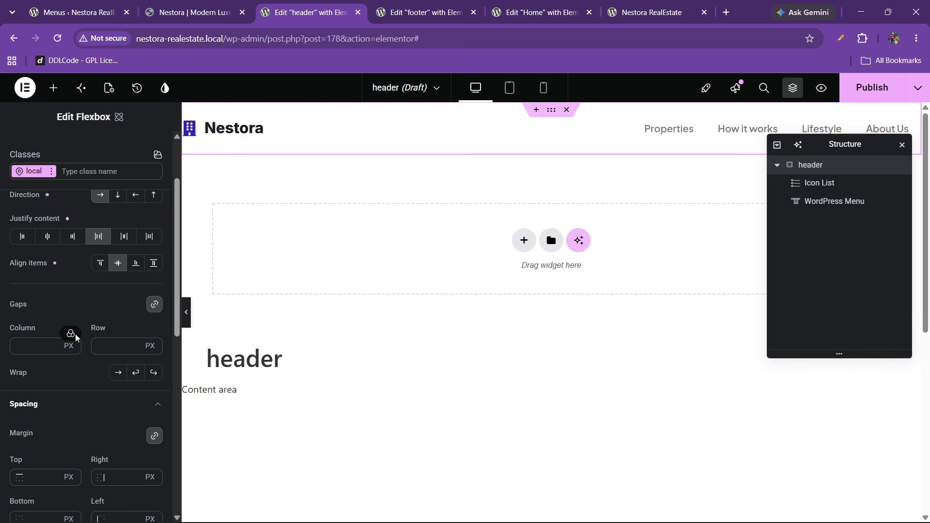
{"action": "scroll", "coordinate": [44, 427], "scroll_direction": "down", "scroll_amount": 1}
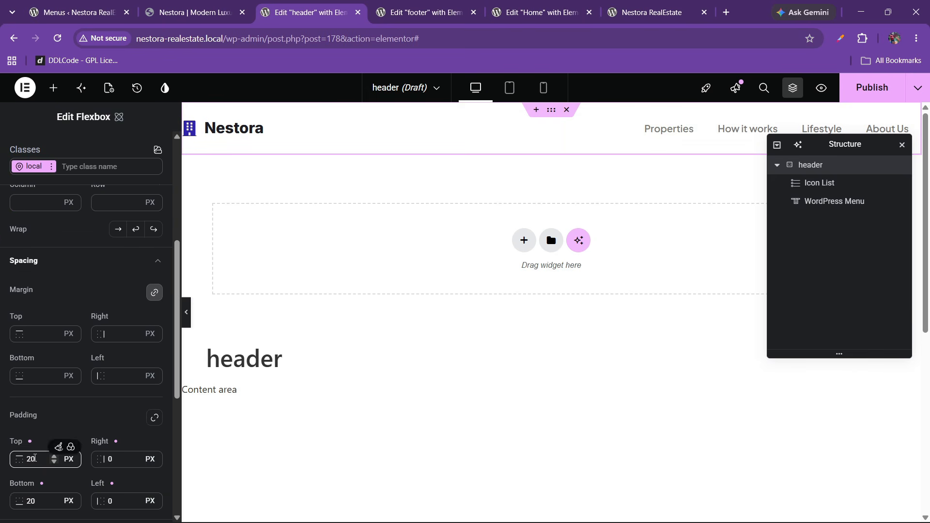
{"action": "type", "text": "10"}
{"action": "scroll", "coordinate": [29, 441], "scroll_direction": "down", "scroll_amount": 2}
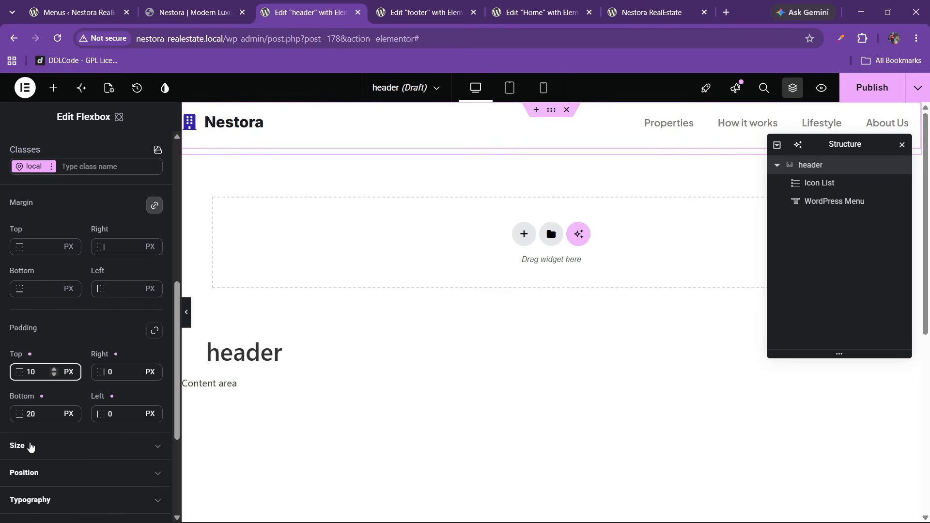
{"action": "left_click", "coordinate": [36, 381]}
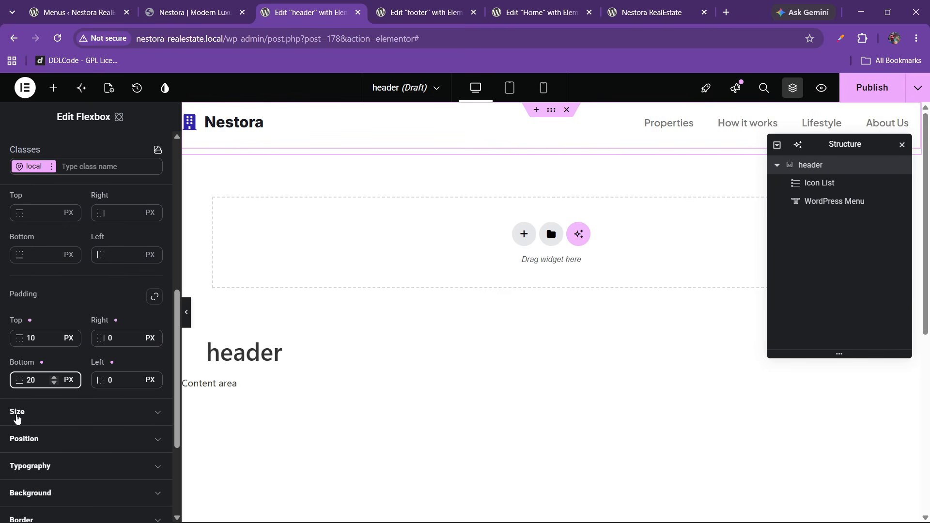
{"action": "key", "text": "BackSpace"}
{"action": "type", "text": "1"}
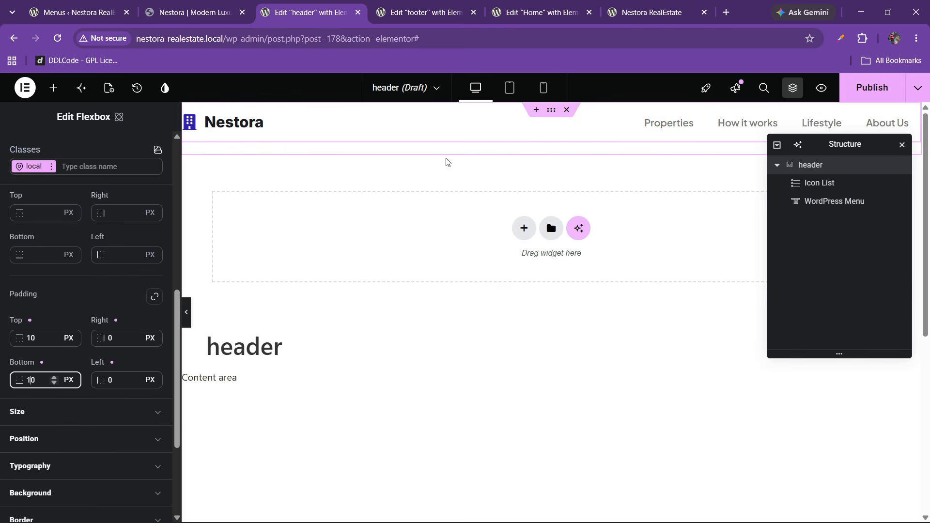
- Check the reference site's navigation, and set the header menu's pointer to Text with the animation None
{"action": "left_click", "coordinate": [251, 128]}
{"action": "left_click", "coordinate": [751, 124]}
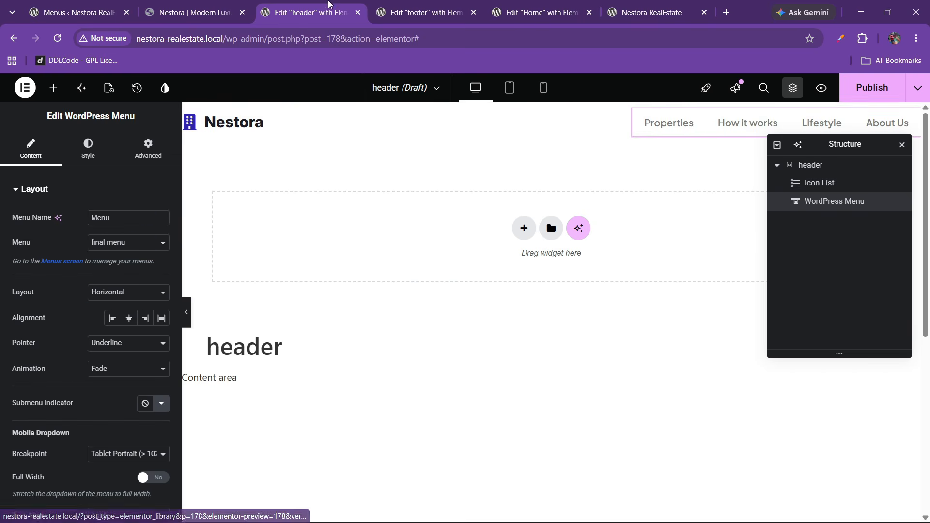
{"action": "left_click", "coordinate": [204, 12]}
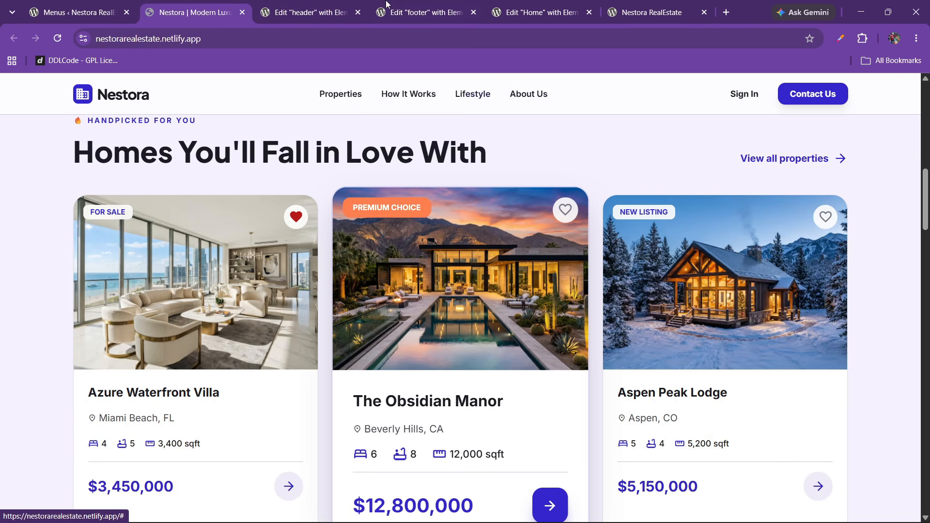
{"action": "left_click", "coordinate": [339, 10]}
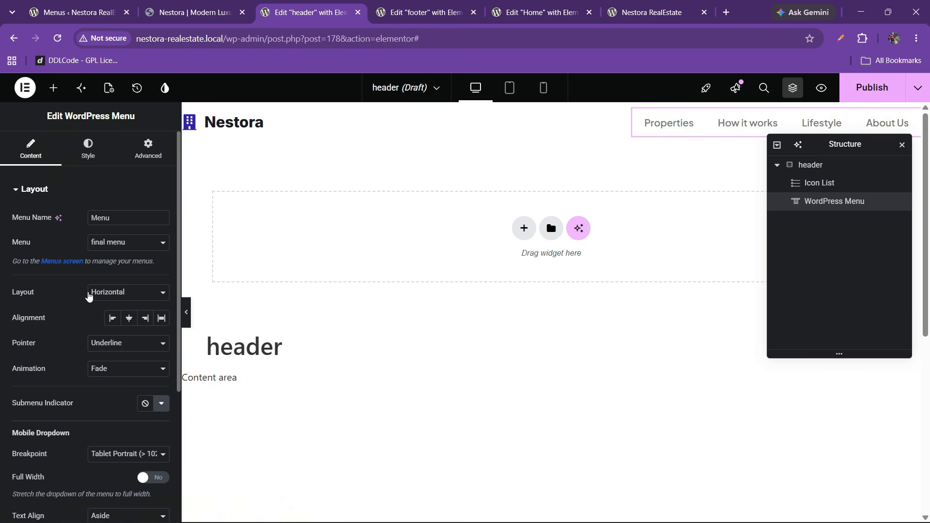
{"action": "left_click", "coordinate": [112, 344]}
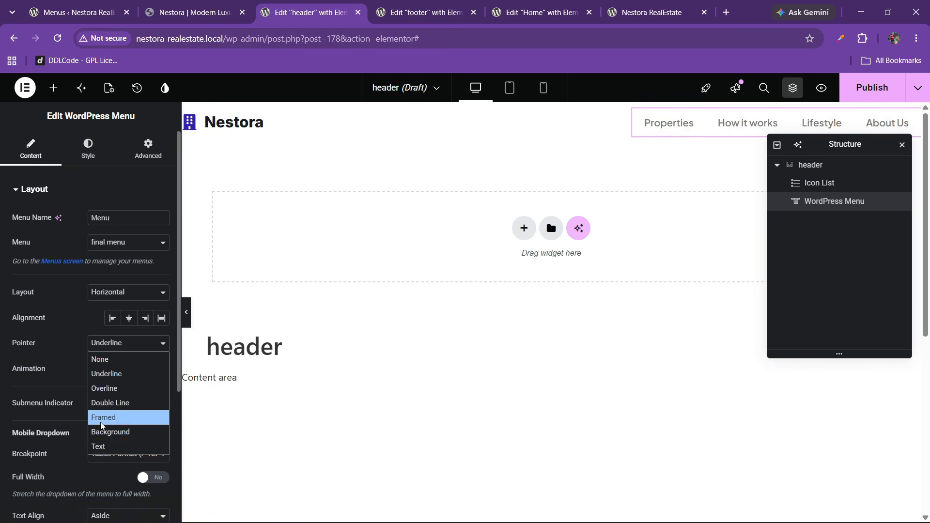
{"action": "left_click", "coordinate": [101, 446]}
{"action": "left_click", "coordinate": [127, 369]}
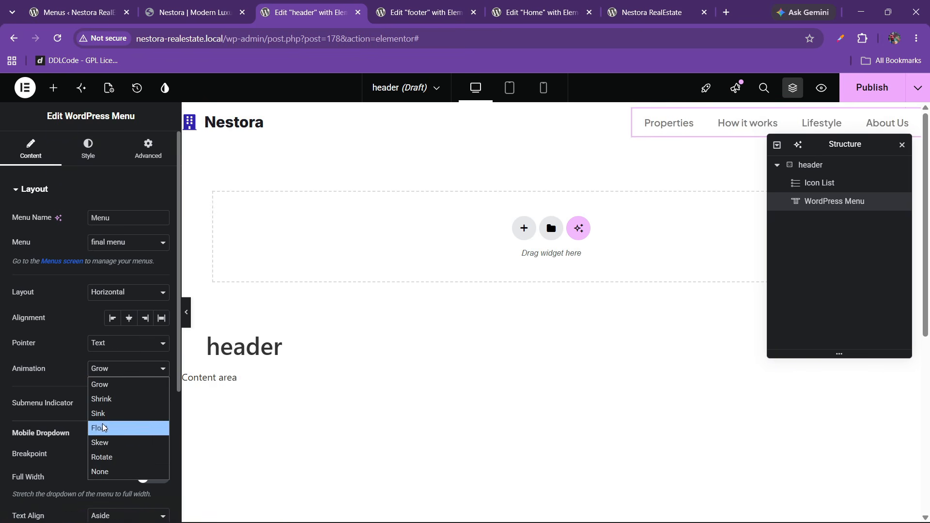
{"action": "left_click", "coordinate": [104, 472]}
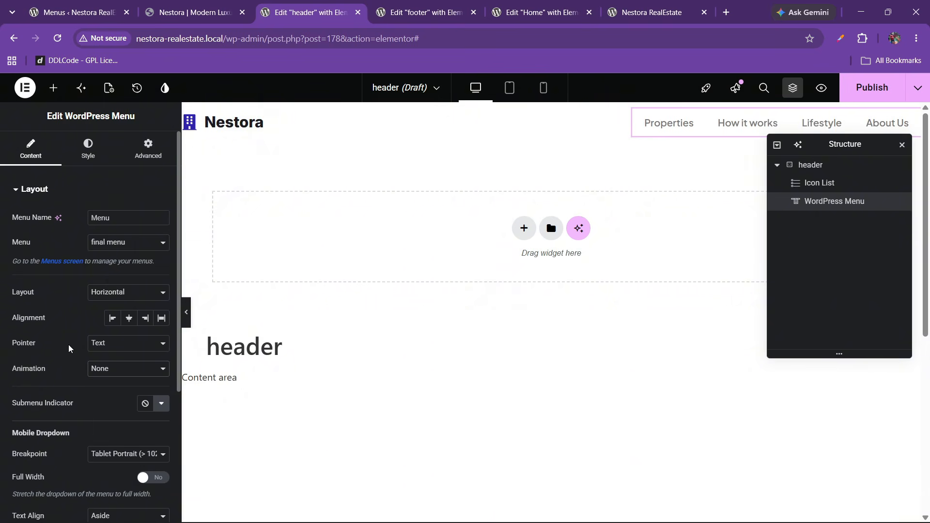
- Enable full width for the header menu's mobile dropdown and set its text alignment to Center
{"action": "scroll", "coordinate": [68, 345], "scroll_direction": "down", "scroll_amount": 4}
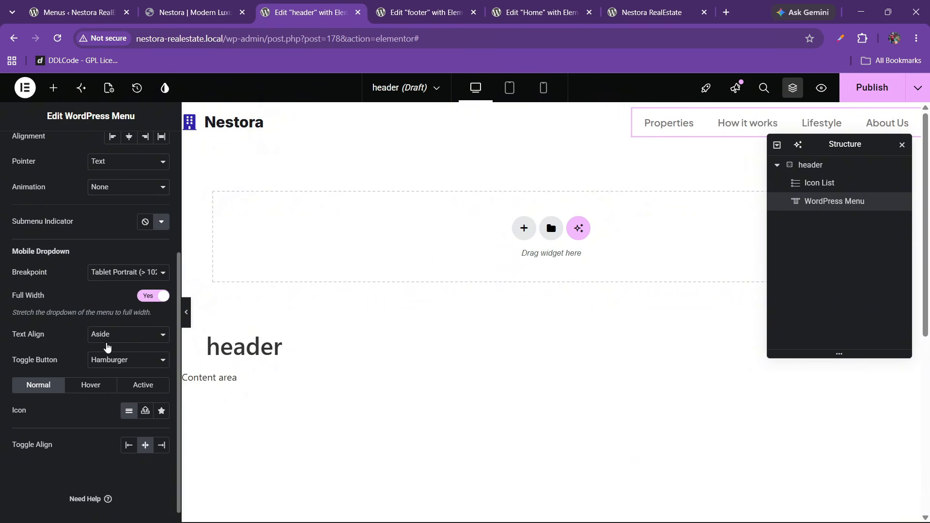
{"action": "left_click", "coordinate": [107, 347]}
{"action": "left_click", "coordinate": [102, 364]}
{"action": "scroll", "coordinate": [63, 268], "scroll_direction": "up", "scroll_amount": 4}
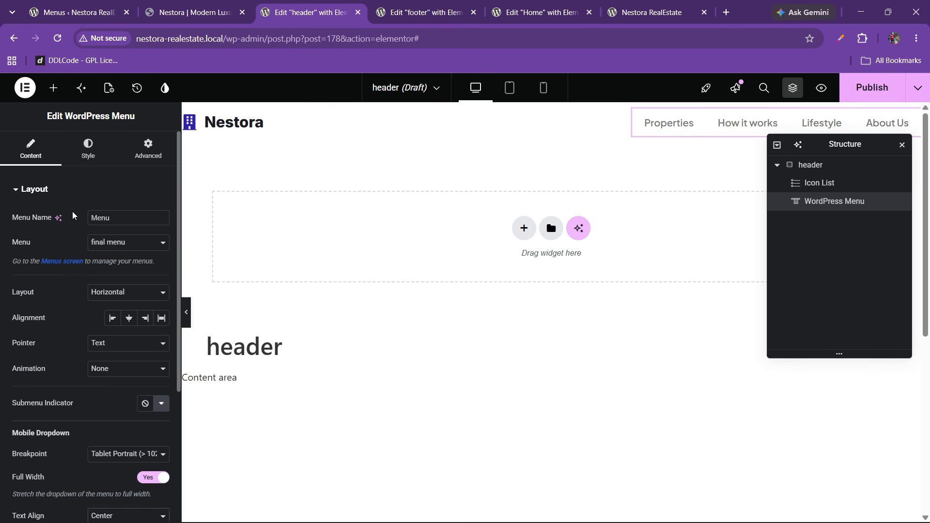
- Set the header menu's normal text color to the black variable
{"action": "left_click", "coordinate": [83, 150]}
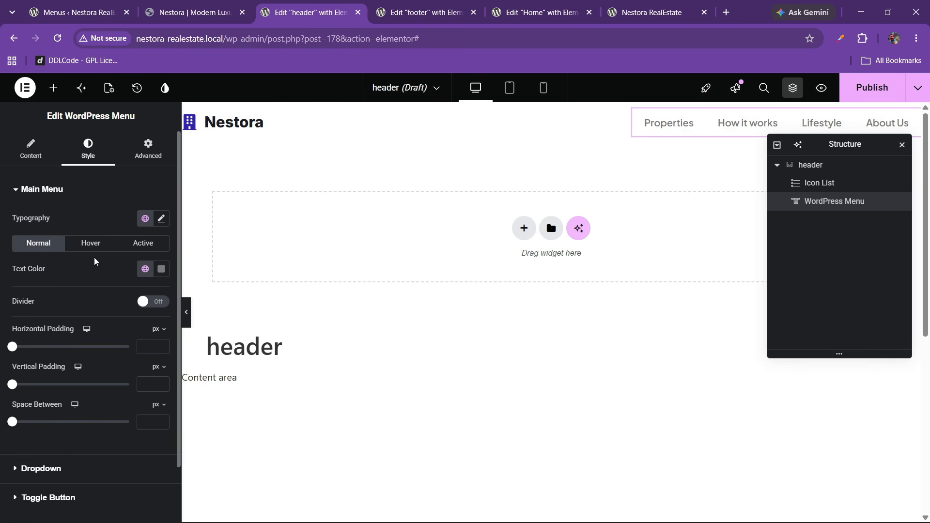
{"action": "left_click", "coordinate": [145, 269]}
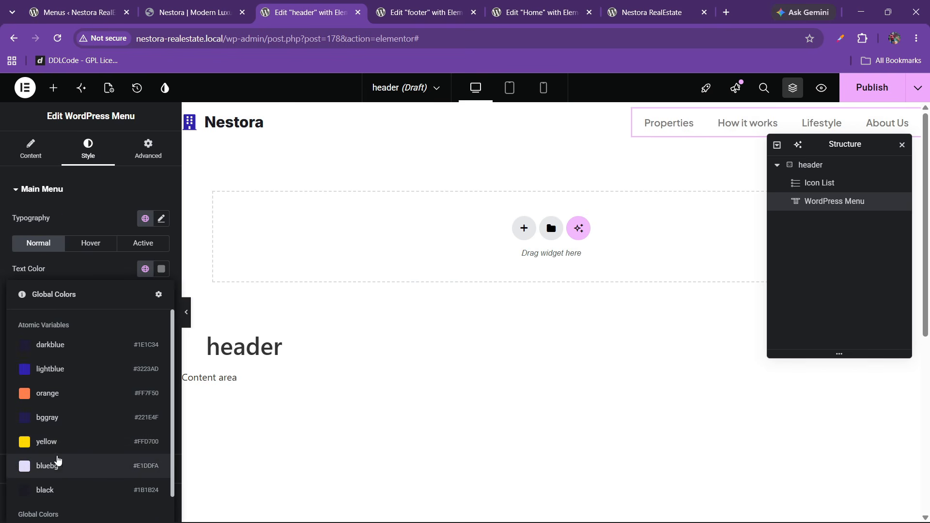
{"action": "scroll", "coordinate": [58, 461], "scroll_direction": "down", "scroll_amount": 1}
{"action": "left_click", "coordinate": [58, 435]}
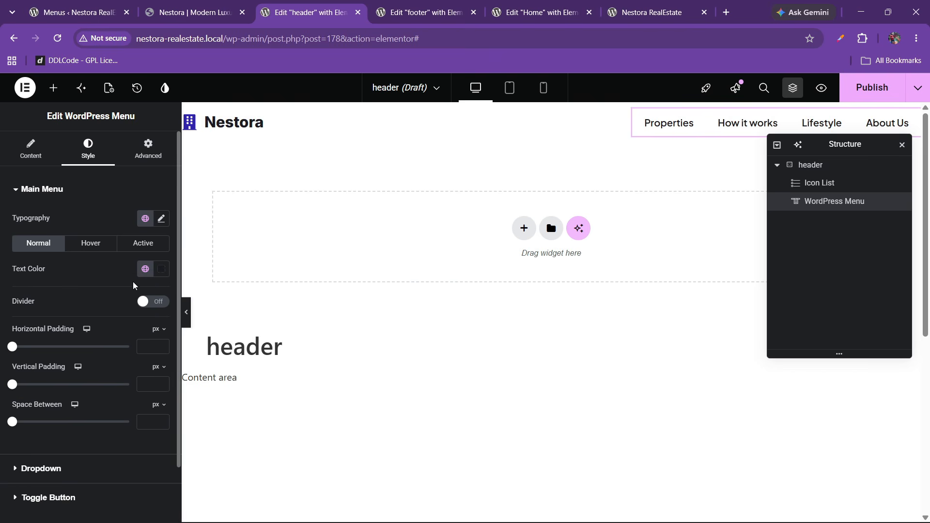
- Check the reference menu's hover color and set the header menu's hover text color to the lightblue variable
{"action": "left_click", "coordinate": [94, 245]}
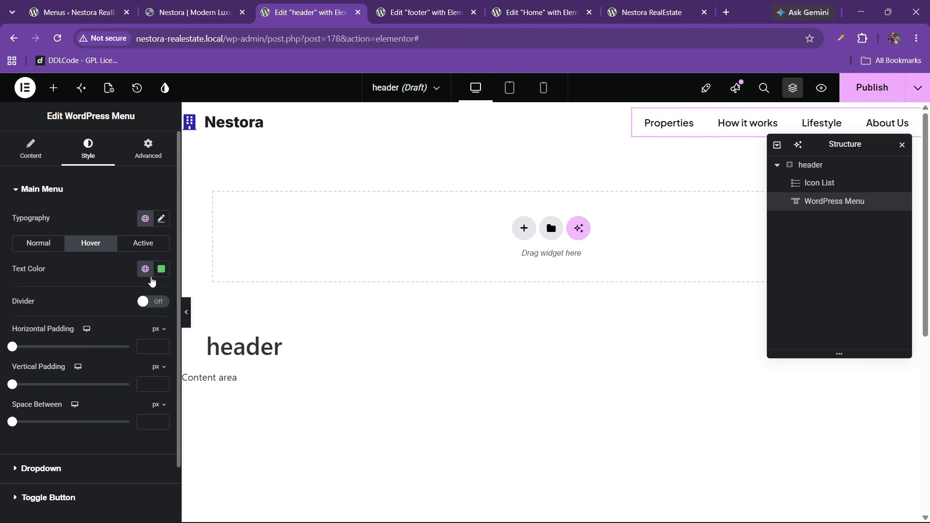
{"action": "left_click", "coordinate": [230, 5]}
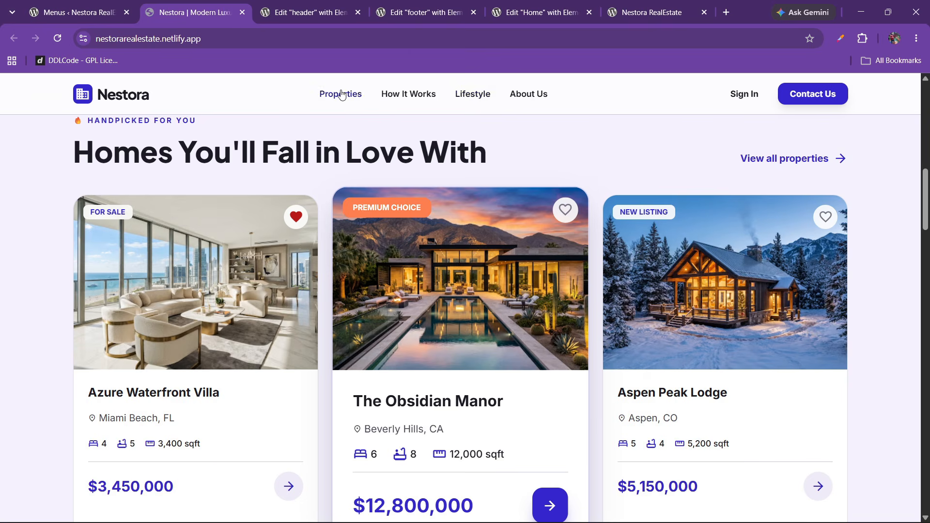
{"action": "left_click", "coordinate": [327, 5]}
{"action": "left_click", "coordinate": [144, 269]}
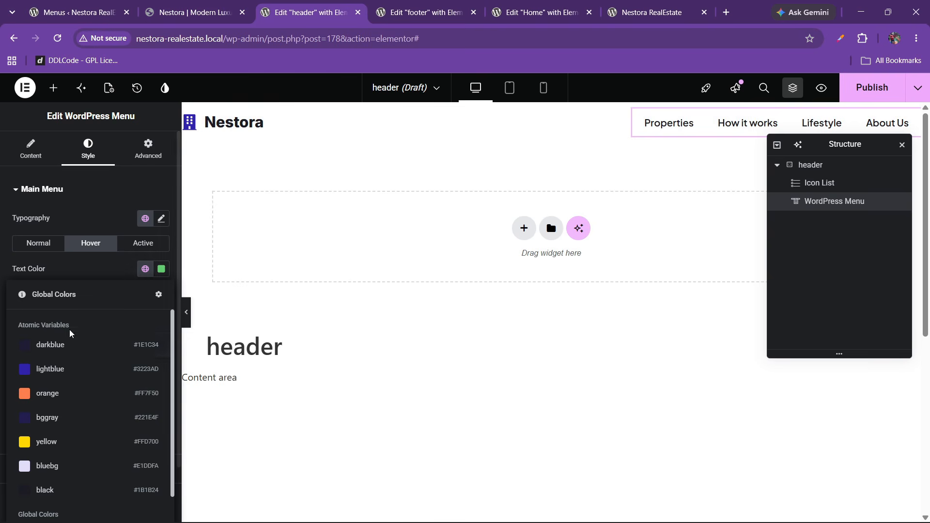
{"action": "left_click", "coordinate": [58, 365]}
- Set the header menu's active text color to the lightblue variable
{"action": "left_click", "coordinate": [136, 248]}
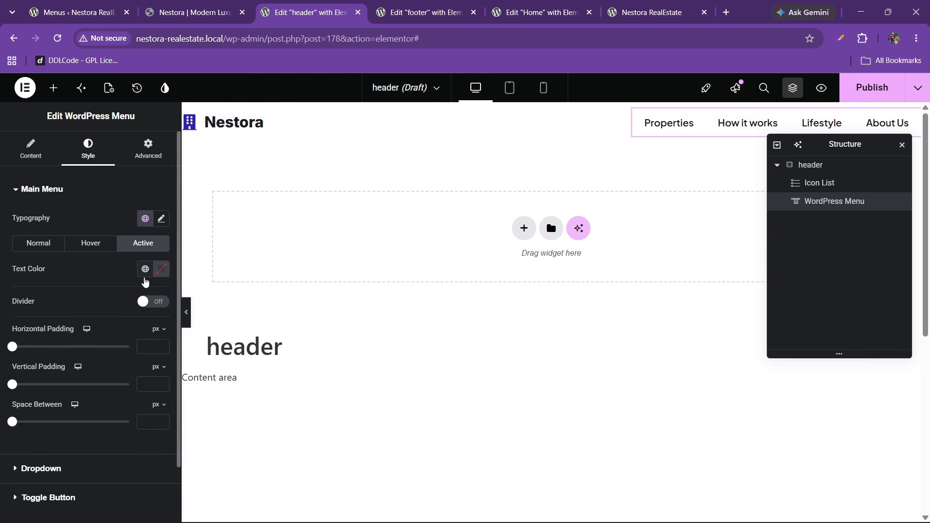
{"action": "left_click", "coordinate": [145, 270]}
{"action": "left_click", "coordinate": [58, 367]}
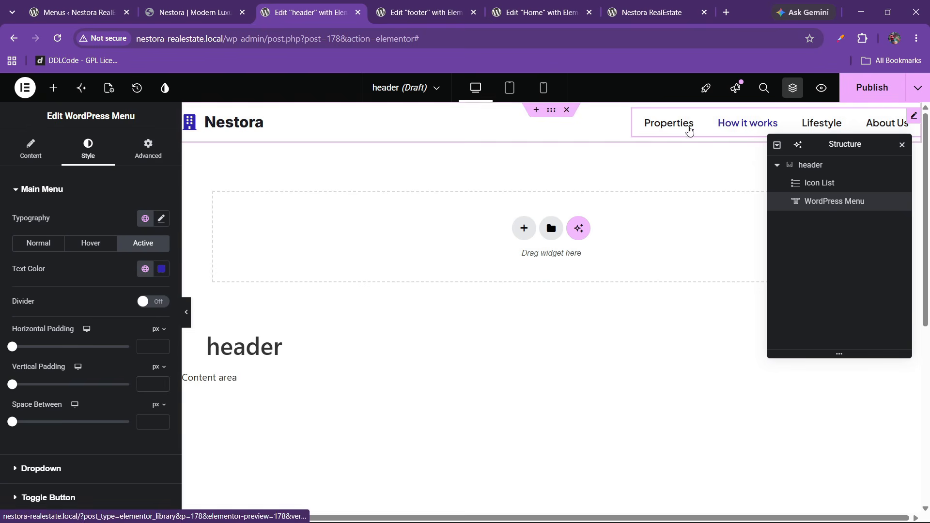
- Set the header menu's typography size to 15 px
{"action": "left_click", "coordinate": [48, 247]}
{"action": "left_click", "coordinate": [162, 218]}
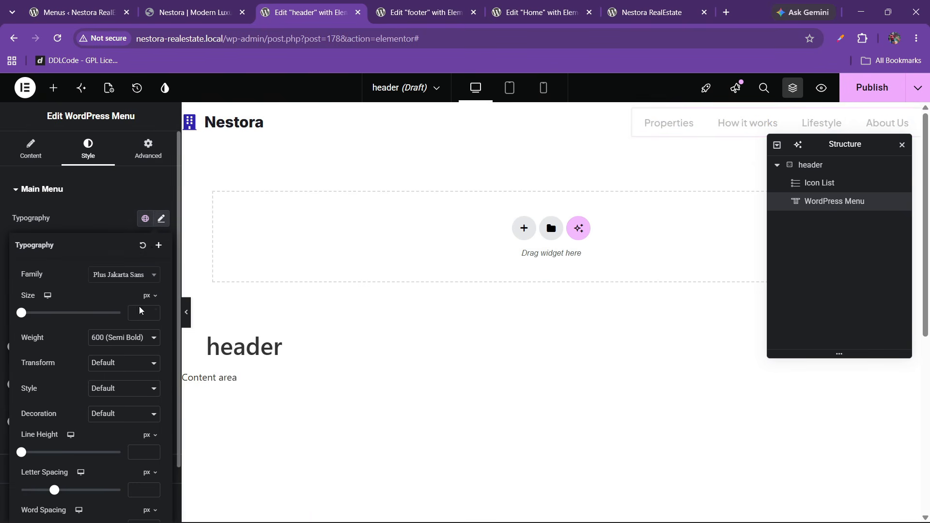
{"action": "left_click", "coordinate": [150, 311]}
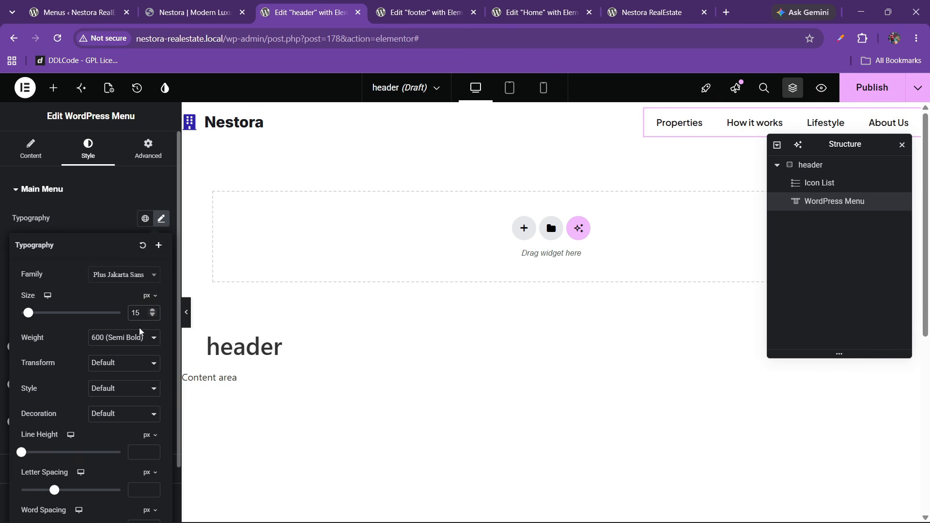
{"action": "left_click", "coordinate": [95, 217]}
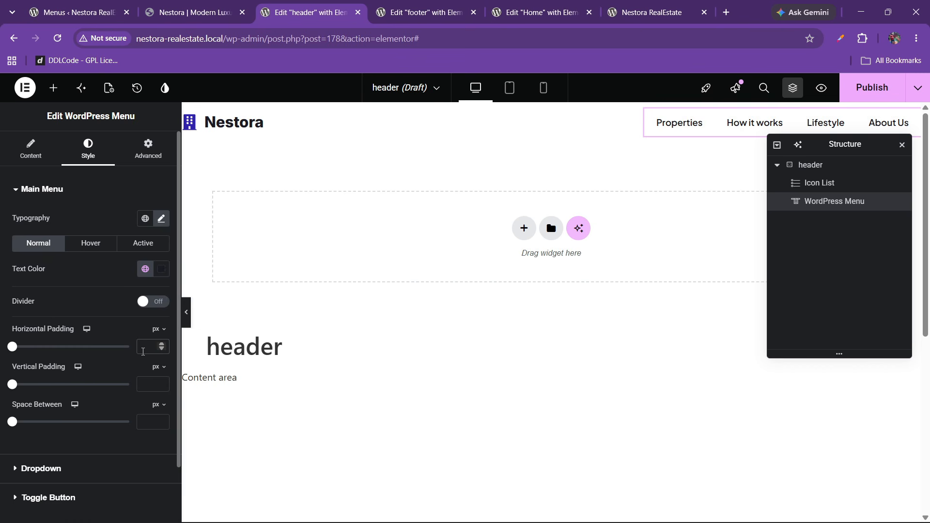
- Try horizontal padding values on the header menu items and settle on 15 px
{"action": "type", "text": "10"}
{"action": "key", "text": "BackSpace"}
{"action": "key", "text": "BackSpace"}
{"action": "type", "text": "20"}
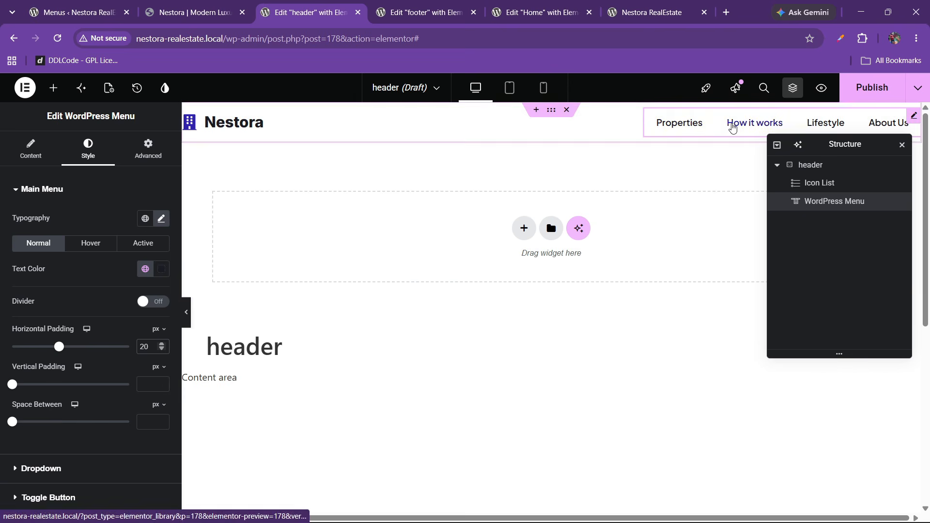
{"action": "type", "text": "15"}
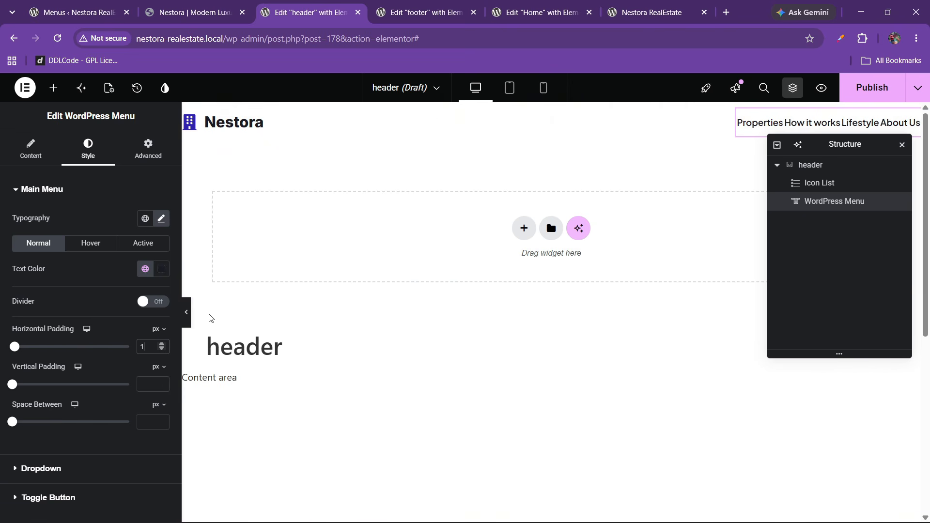
- Compare the menu spacing with the reference site's header, and open the footer template's editor
{"action": "left_click", "coordinate": [222, 4]}
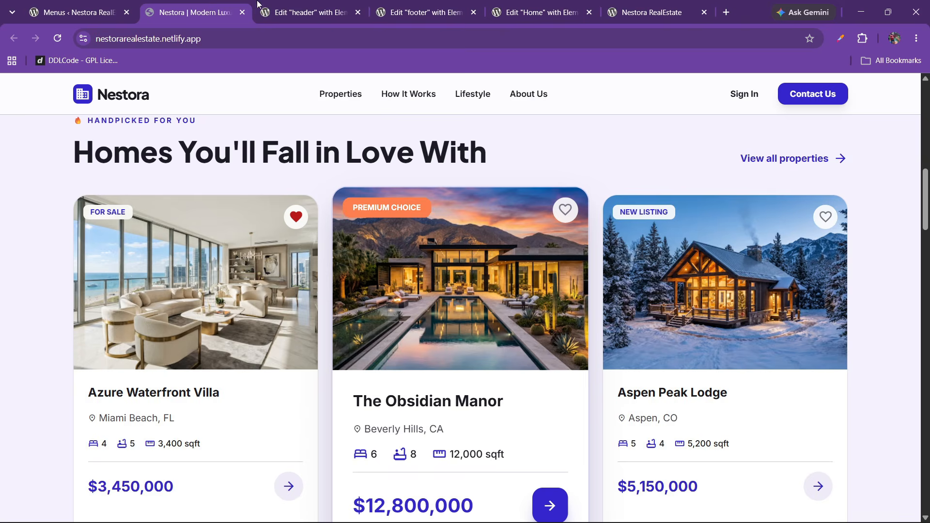
{"action": "left_click", "coordinate": [271, 10]}
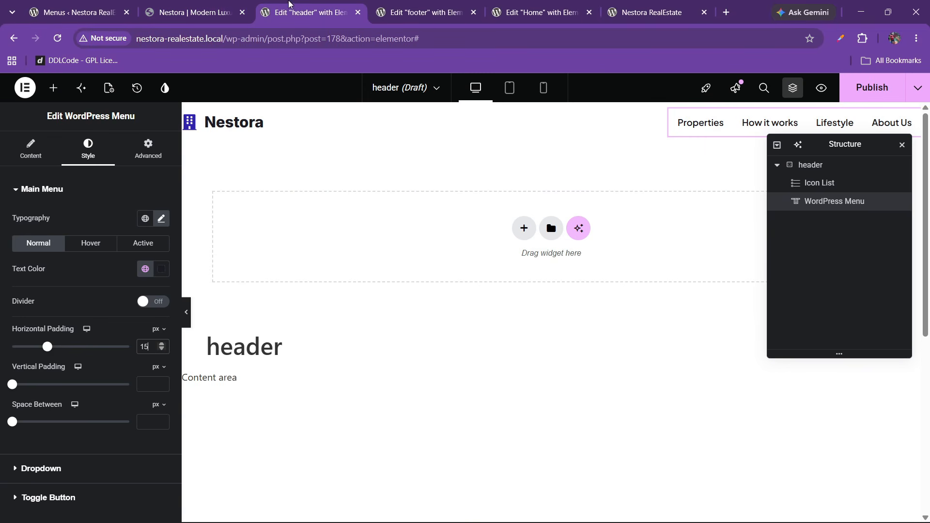
{"action": "left_click", "coordinate": [418, 4]}
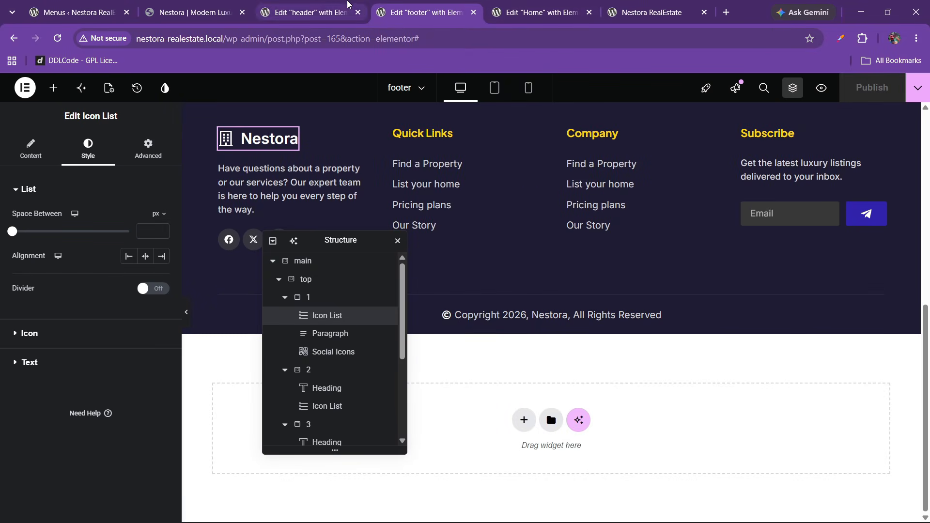
- Return to the header template and add a Button widget after the WordPress menu in the header container
{"action": "left_click", "coordinate": [347, 5]}
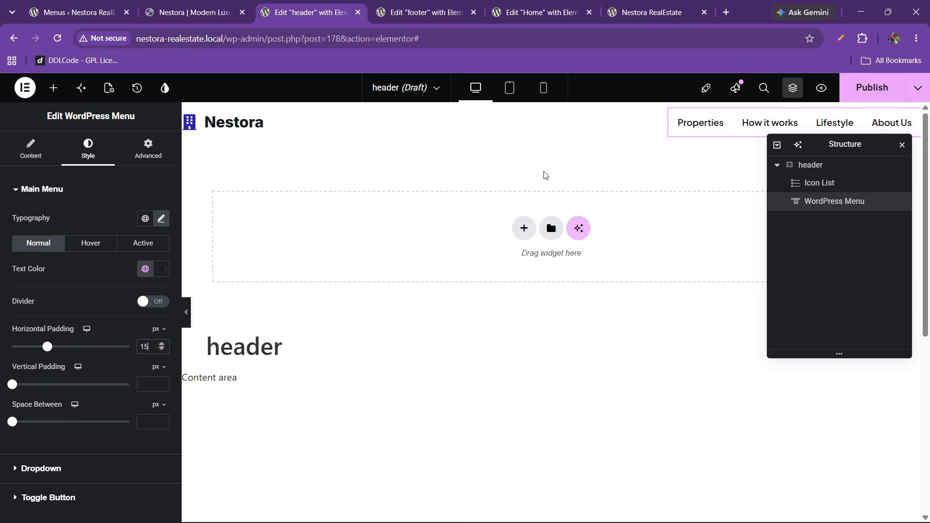
{"action": "left_click", "coordinate": [54, 89]}
{"action": "type", "text": "button"}
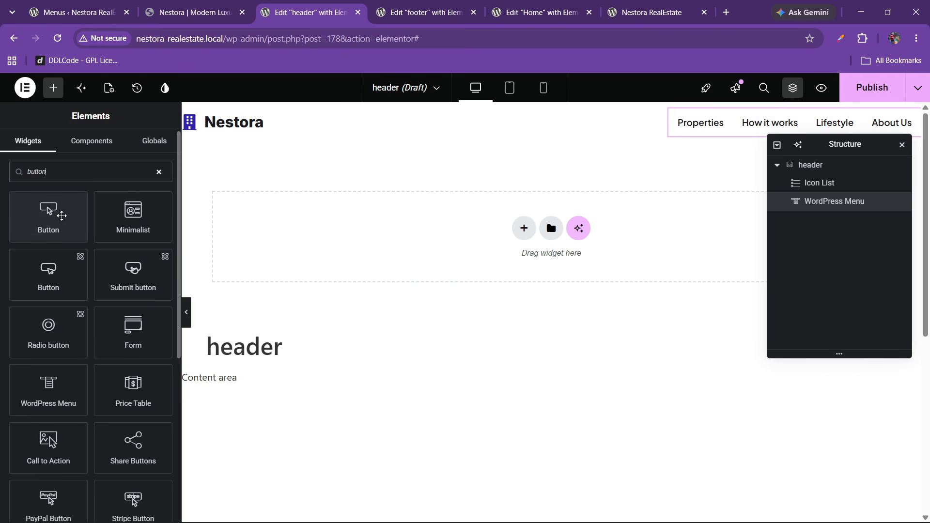
{"action": "left_click_drag", "start_coordinate": [49, 214], "coordinate": [774, 127]}
{"action": "left_click_drag", "start_coordinate": [816, 201], "coordinate": [830, 233]}
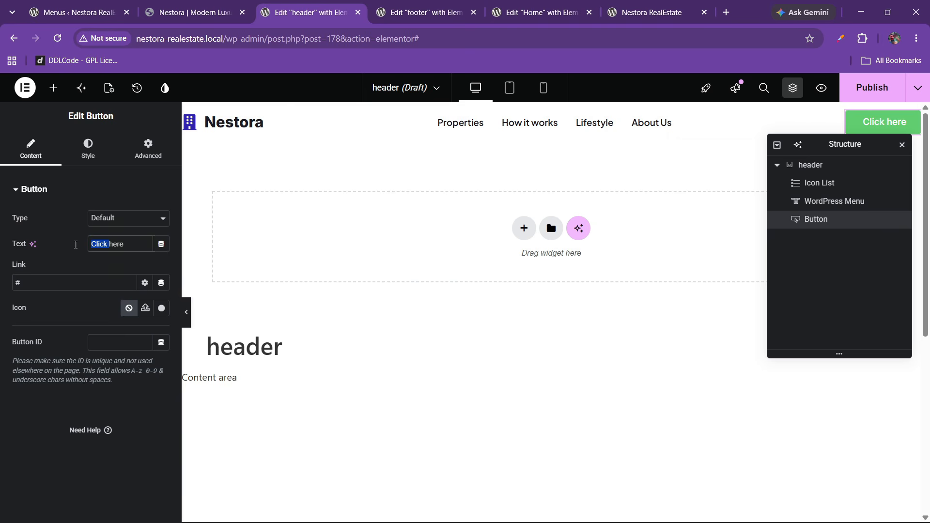
- Set the header button's text to "Contact Us"
{"action": "left_click", "coordinate": [105, 243]}
{"action": "key", "text": "BackSpace"}
{"action": "type", "text": "Co"}
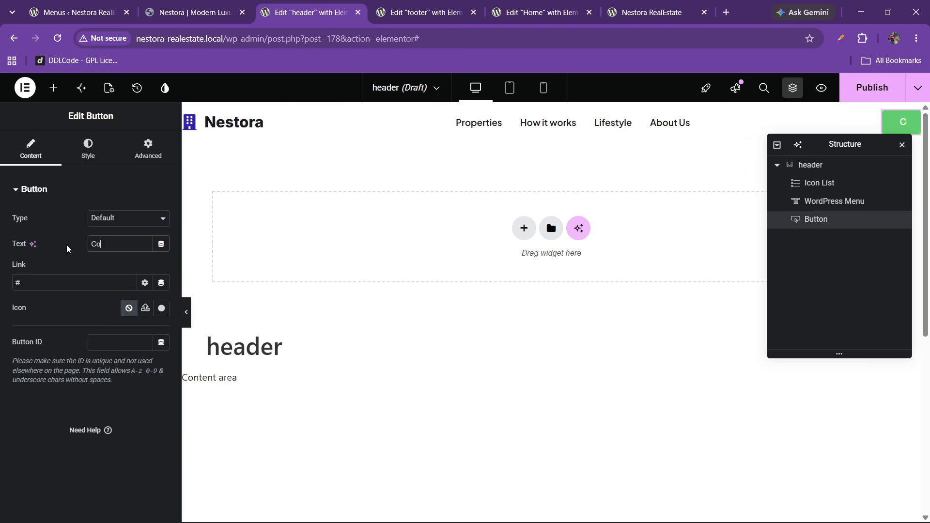
{"action": "type", "text": "ntact Us"}
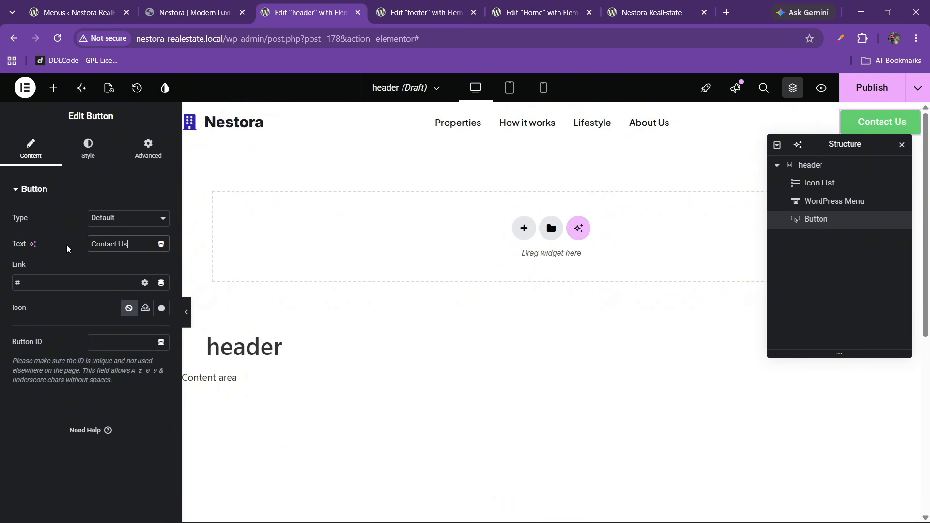
- Set the Contact Us button's normal background to the global dark blue color and its text color to white
{"action": "left_click", "coordinate": [81, 151]}
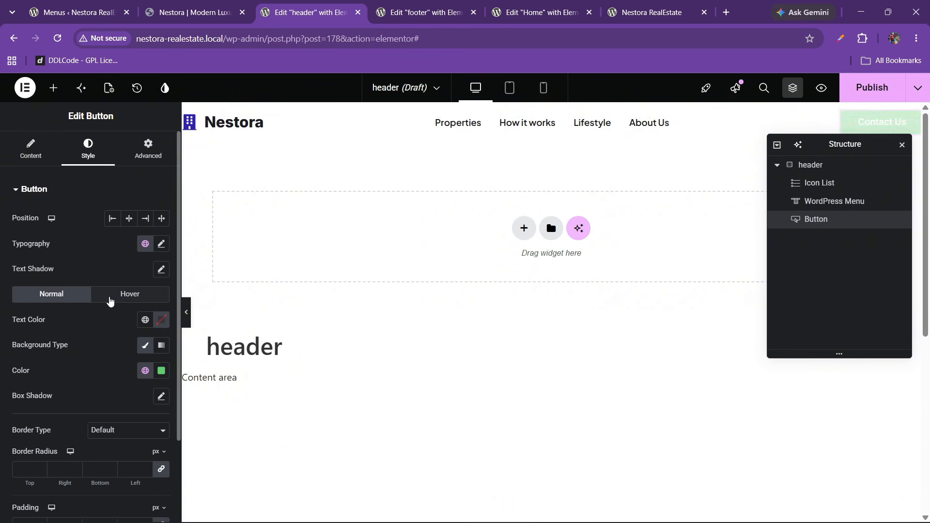
{"action": "left_click", "coordinate": [145, 370]}
{"action": "left_click", "coordinate": [50, 176]}
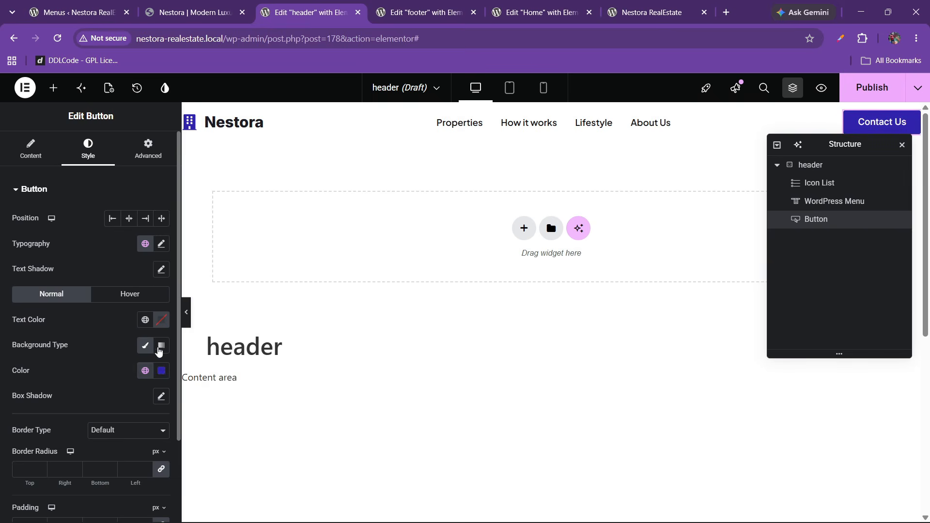
{"action": "left_click", "coordinate": [160, 321]}
{"action": "left_click", "coordinate": [59, 324]}
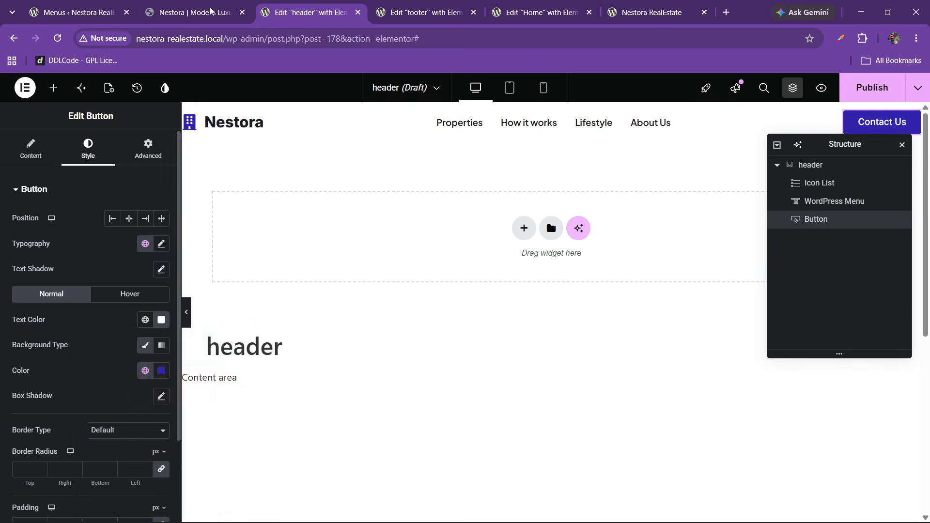
- Check the button on the reference site, set the Contact Us button's border radius to 15 px, and uncover it in the preview
{"action": "left_click", "coordinate": [212, 9]}
{"action": "left_click", "coordinate": [291, 10]}
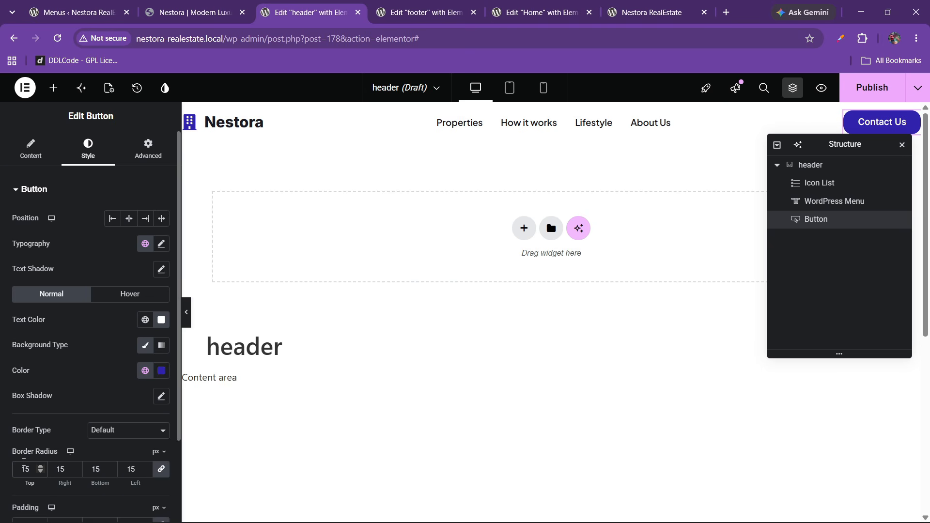
{"action": "left_click_drag", "start_coordinate": [834, 150], "coordinate": [636, 170]}
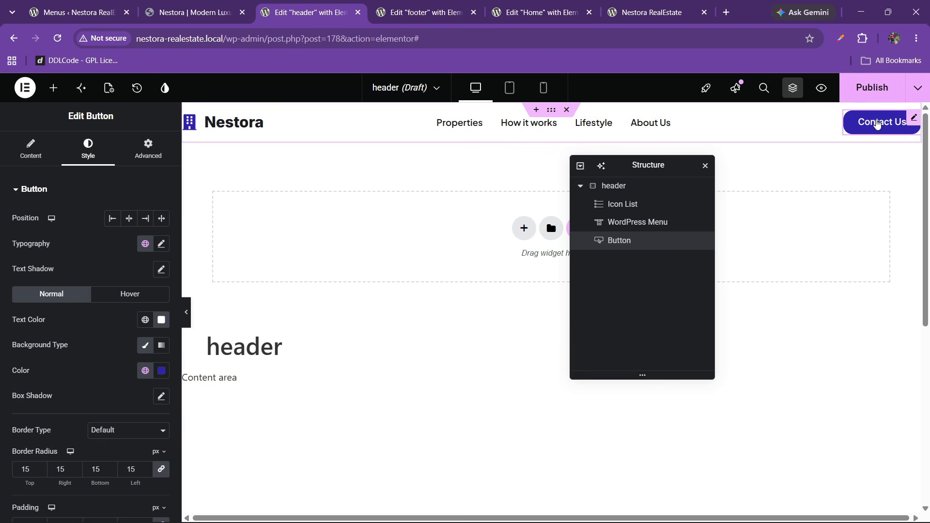
- Set the Contact Us button's hover background to the global near-black color and its hover text color to white
{"action": "left_click", "coordinate": [109, 296]}
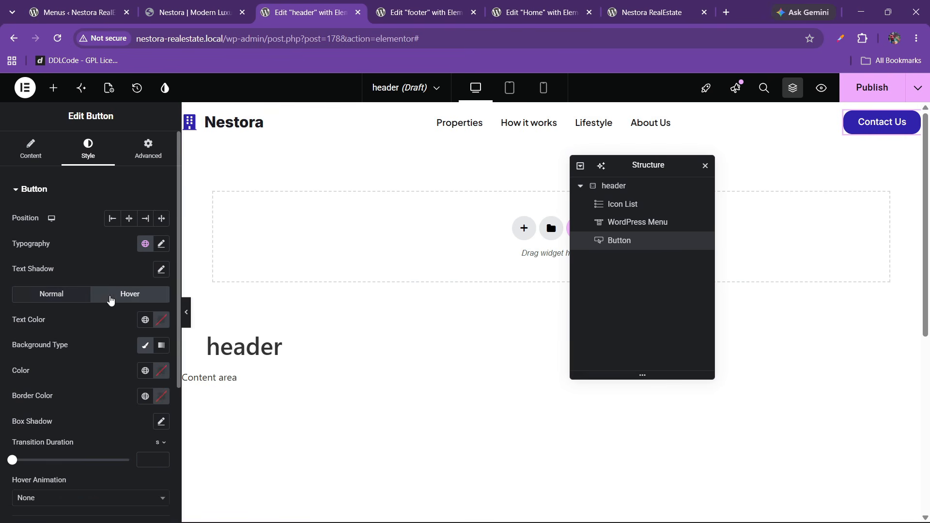
{"action": "left_click", "coordinate": [162, 371]}
{"action": "left_click", "coordinate": [145, 371]}
{"action": "left_click", "coordinate": [58, 302]}
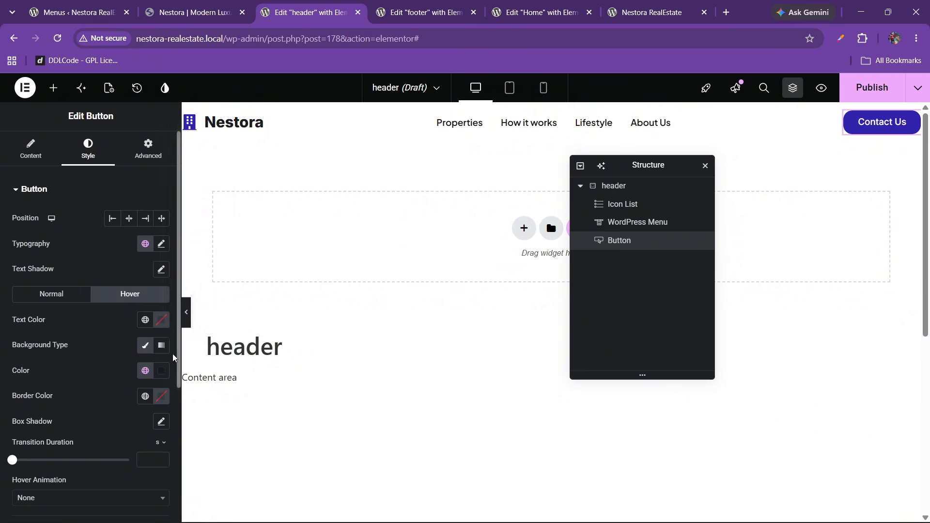
{"action": "left_click", "coordinate": [161, 320]}
{"action": "left_click_drag", "start_coordinate": [152, 376], "coordinate": [62, 317]}
{"action": "left_click", "coordinate": [70, 392]}
{"action": "scroll", "coordinate": [70, 392], "scroll_direction": "down", "scroll_amount": 3}
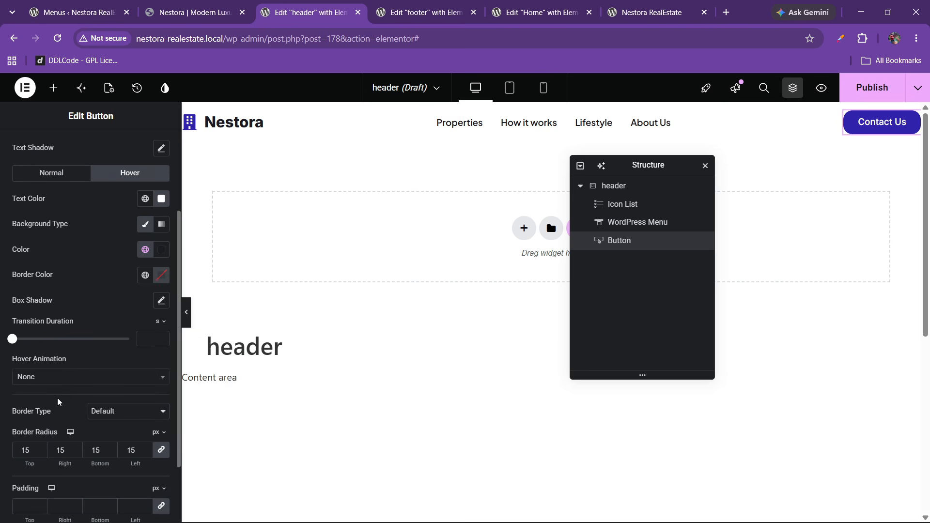
- Set the Contact Us button's hover animation to Bob
{"action": "left_click", "coordinate": [57, 377]}
{"action": "scroll", "coordinate": [48, 317], "scroll_direction": "down", "scroll_amount": 2}
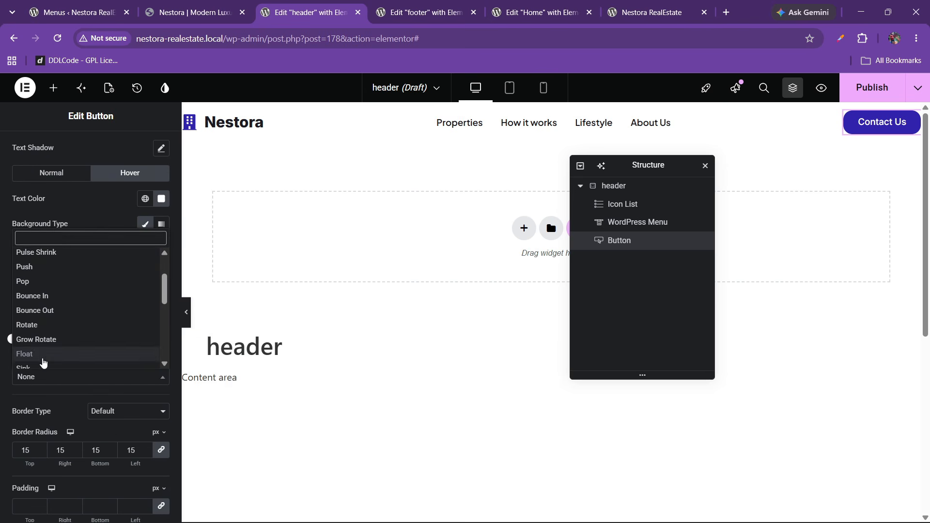
{"action": "scroll", "coordinate": [46, 358], "scroll_direction": "up", "scroll_amount": 2}
{"action": "scroll", "coordinate": [50, 324], "scroll_direction": "down", "scroll_amount": 2}
{"action": "scroll", "coordinate": [50, 325], "scroll_direction": "down", "scroll_amount": 2}
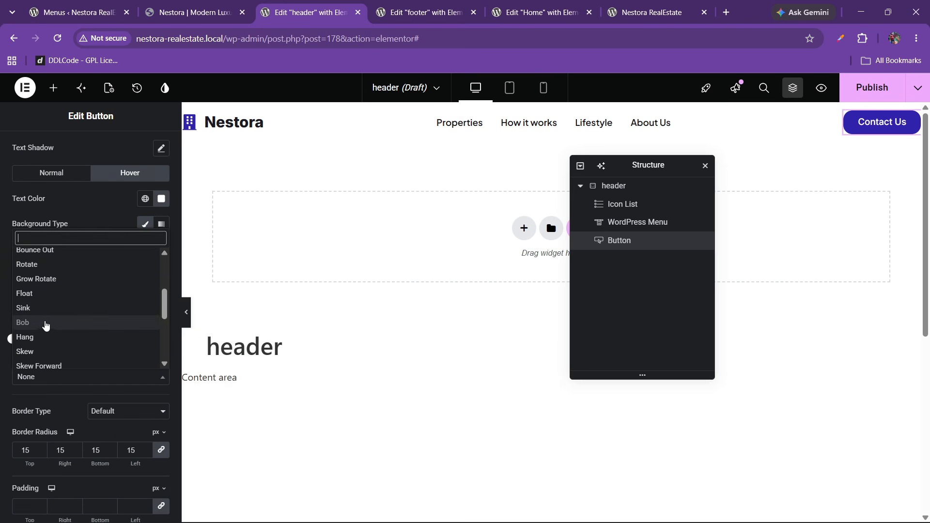
{"action": "left_click", "coordinate": [46, 323]}
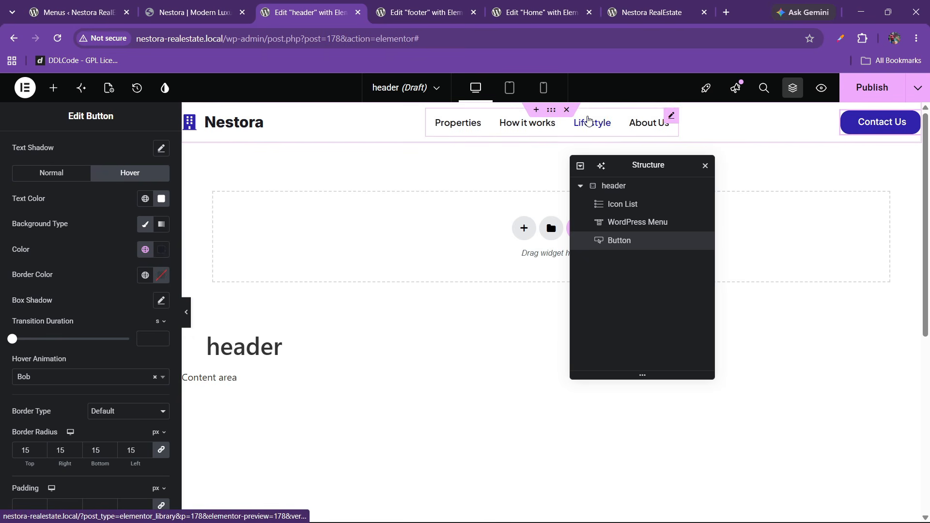
- Check the reference site's header and give the header container a 1 px solid border
{"action": "left_click", "coordinate": [198, 6]}
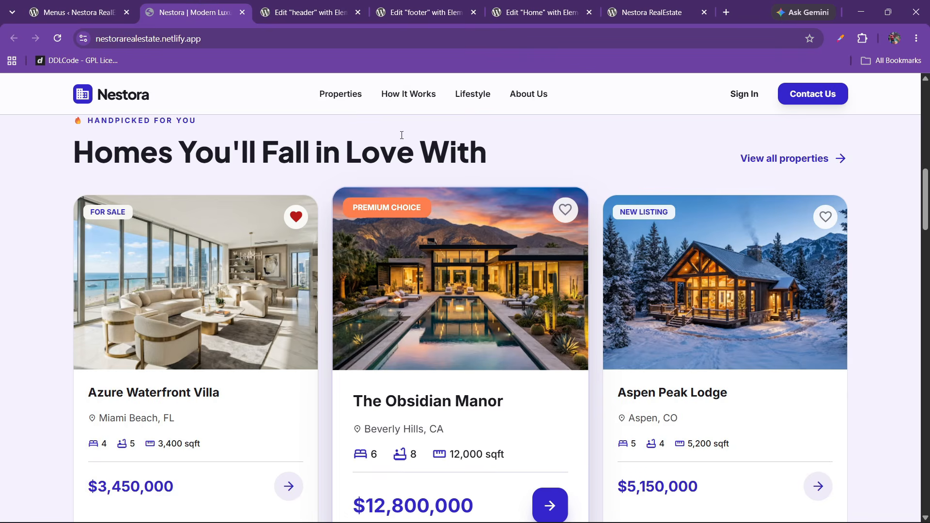
{"action": "left_click", "coordinate": [365, 7]}
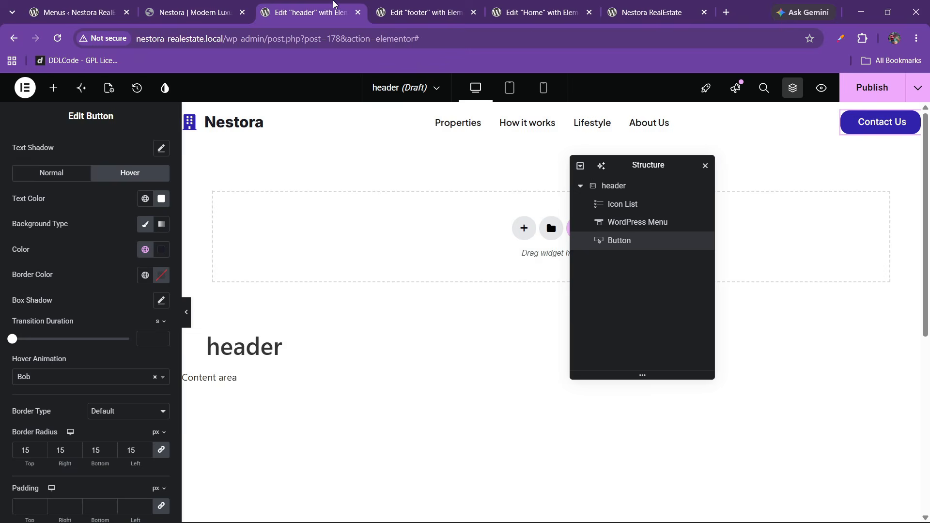
{"action": "left_click", "coordinate": [630, 185]}
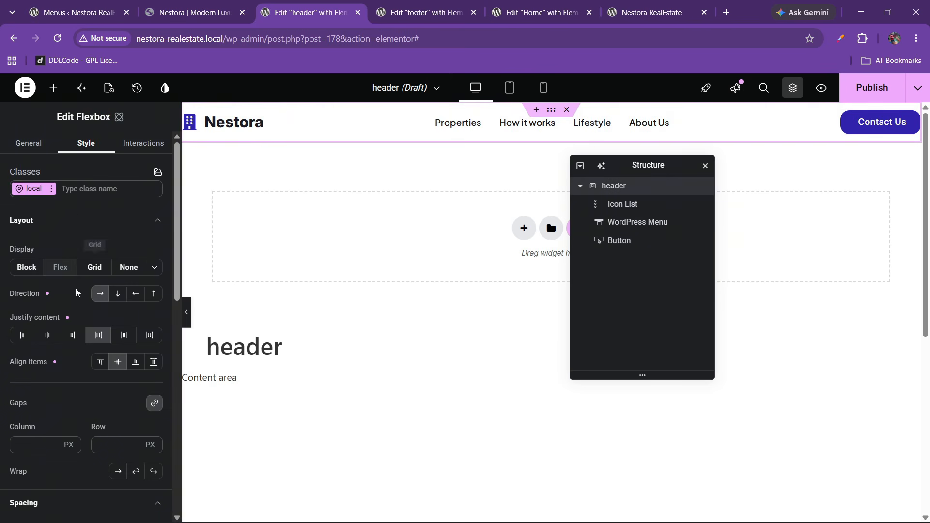
{"action": "scroll", "coordinate": [76, 289], "scroll_direction": "down", "scroll_amount": 8}
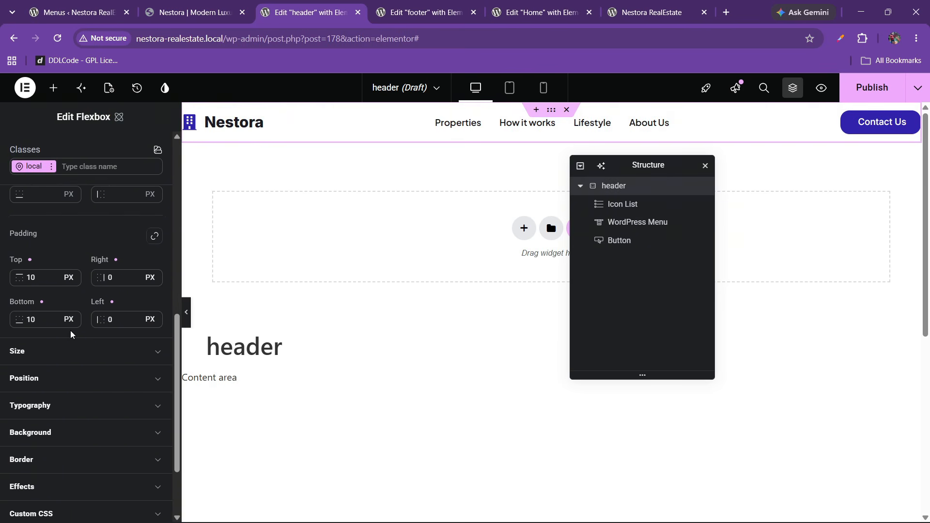
{"action": "scroll", "coordinate": [37, 405], "scroll_direction": "up", "scroll_amount": 2}
{"action": "scroll", "coordinate": [37, 436], "scroll_direction": "down", "scroll_amount": 3}
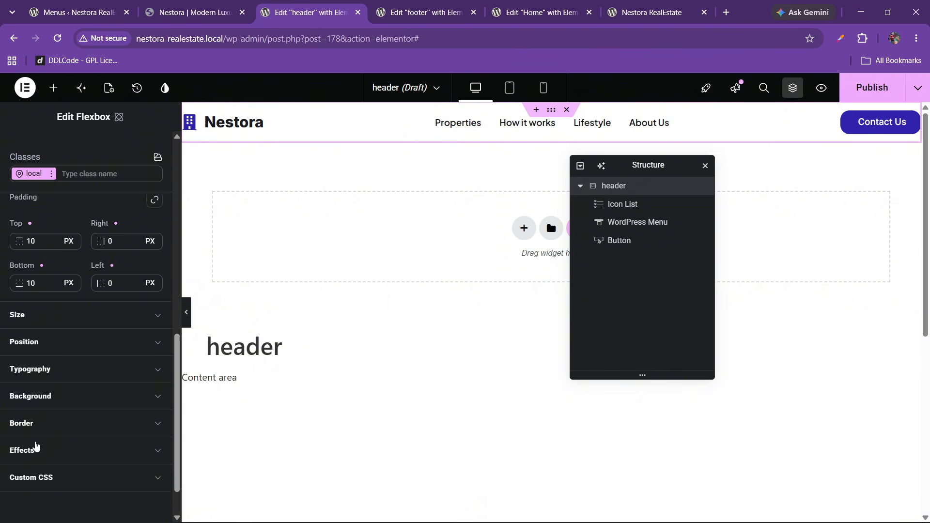
{"action": "left_click", "coordinate": [43, 421]}
{"action": "scroll", "coordinate": [68, 409], "scroll_direction": "down", "scroll_amount": 2}
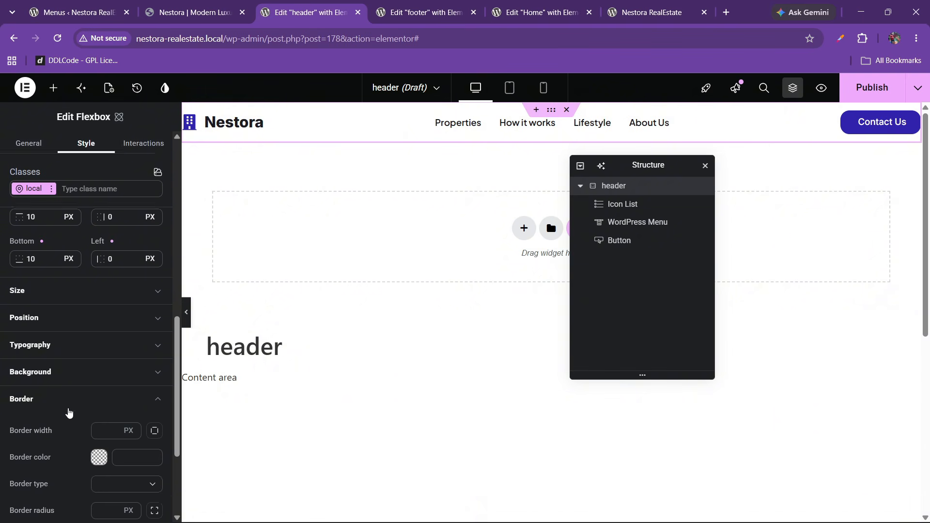
{"action": "scroll", "coordinate": [68, 412], "scroll_direction": "down", "scroll_amount": 3}
{"action": "left_click", "coordinate": [98, 310]}
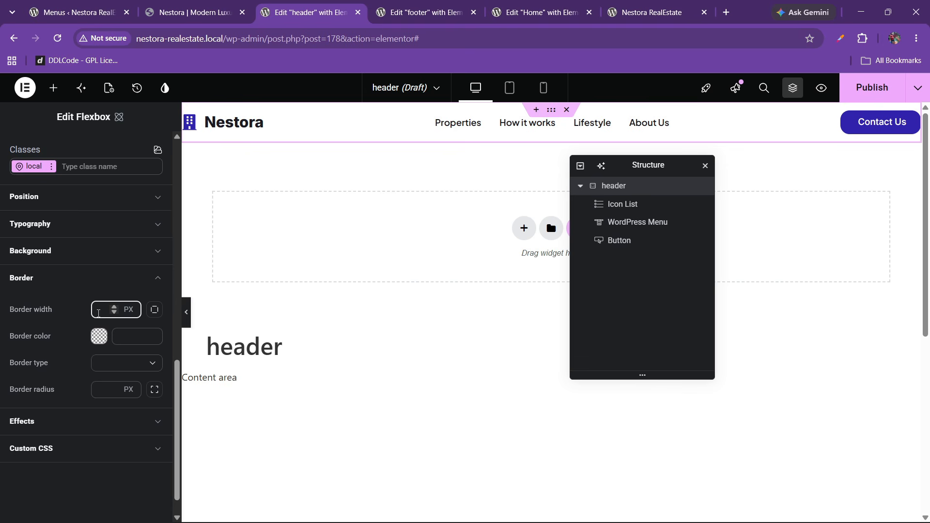
{"action": "left_click", "coordinate": [114, 362]}
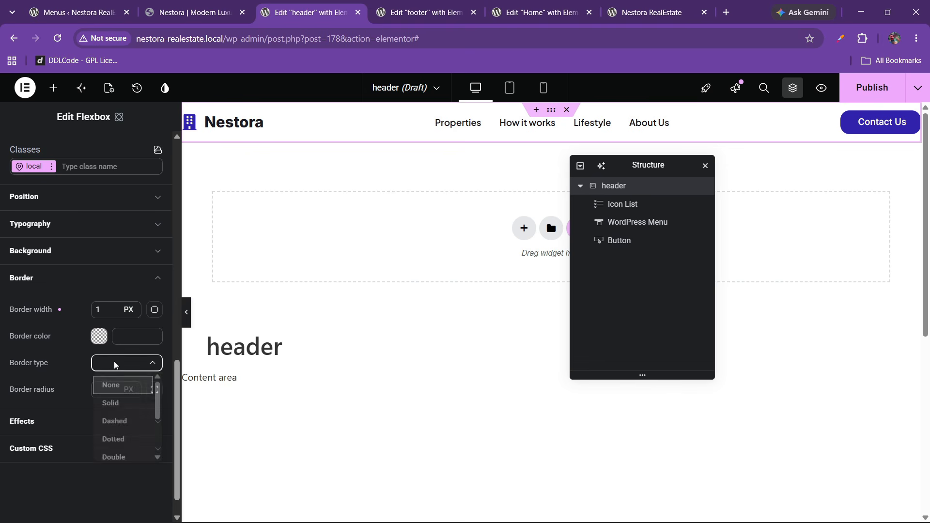
{"action": "left_click", "coordinate": [112, 405]}
- Set the header container's border color to grey #a19797 and preview the page at full width
{"action": "left_click", "coordinate": [101, 340]}
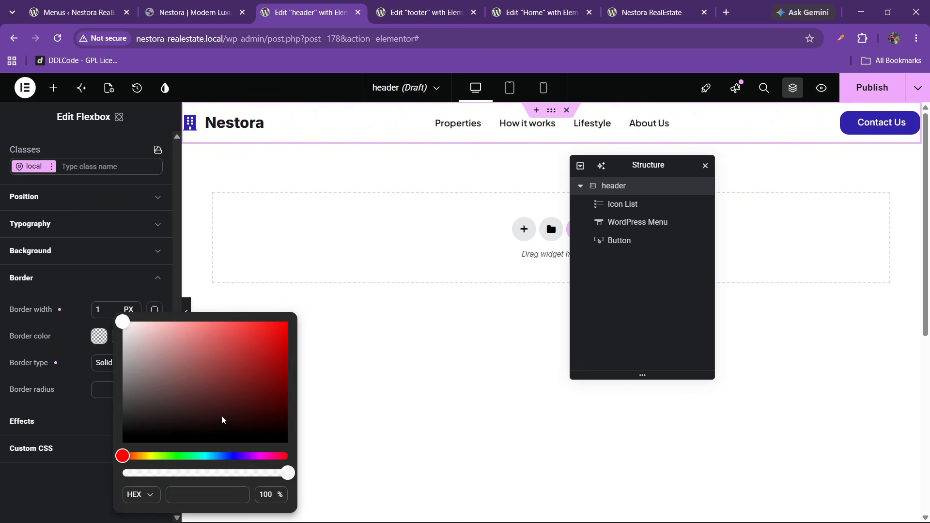
{"action": "mouse_move", "coordinate": [222, 416]}
{"action": "left_mouse_down"}
{"action": "mouse_move", "coordinate": [134, 374]}
{"action": "mouse_move", "coordinate": [135, 356]}
{"action": "mouse_move", "coordinate": [133, 365]}
{"action": "left_mouse_up"}
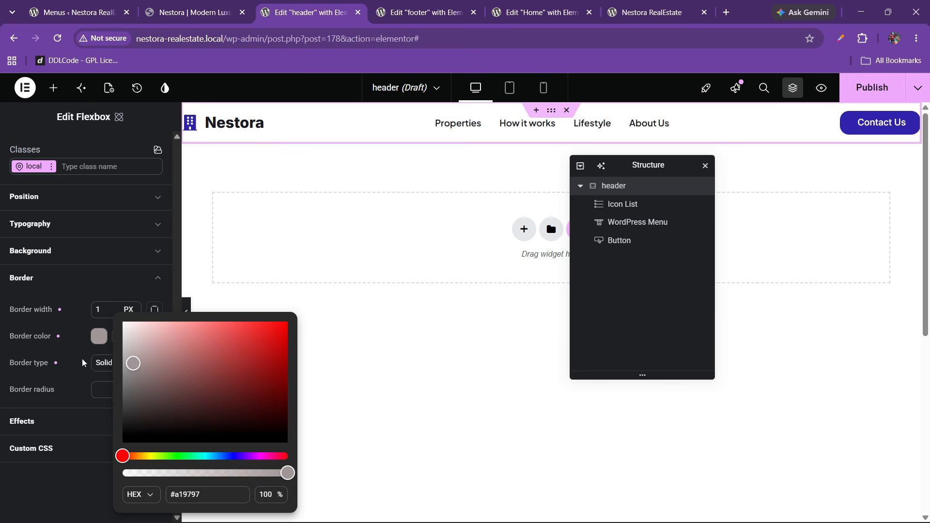
{"action": "left_click", "coordinate": [82, 359]}
{"action": "left_click", "coordinate": [187, 319]}
{"action": "scroll", "coordinate": [248, 313], "scroll_direction": "down", "scroll_amount": 5}
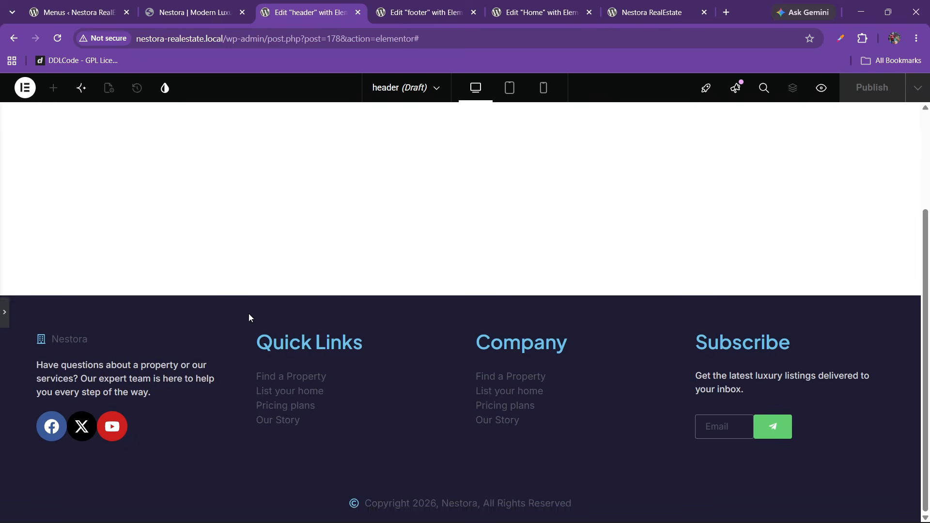
{"action": "scroll", "coordinate": [199, 316], "scroll_direction": "up", "scroll_amount": 2}
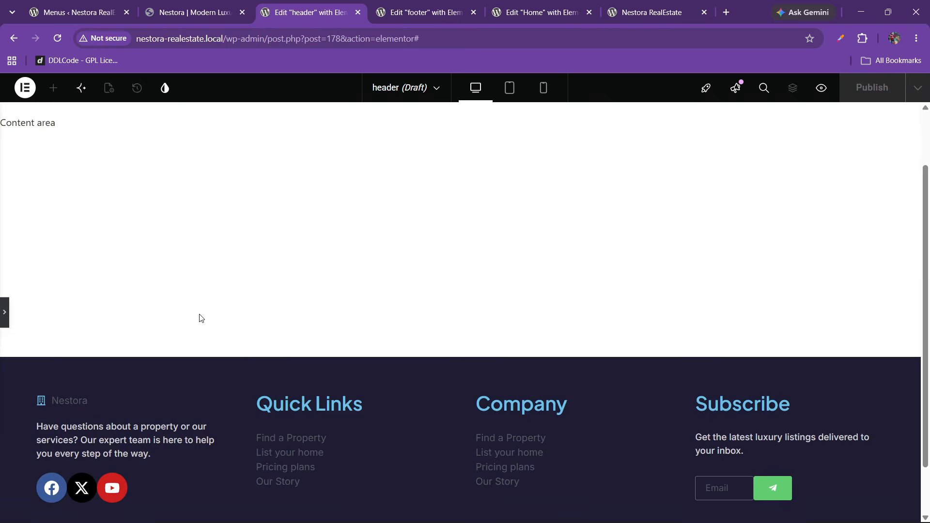
{"action": "left_click", "coordinate": [4, 313]}
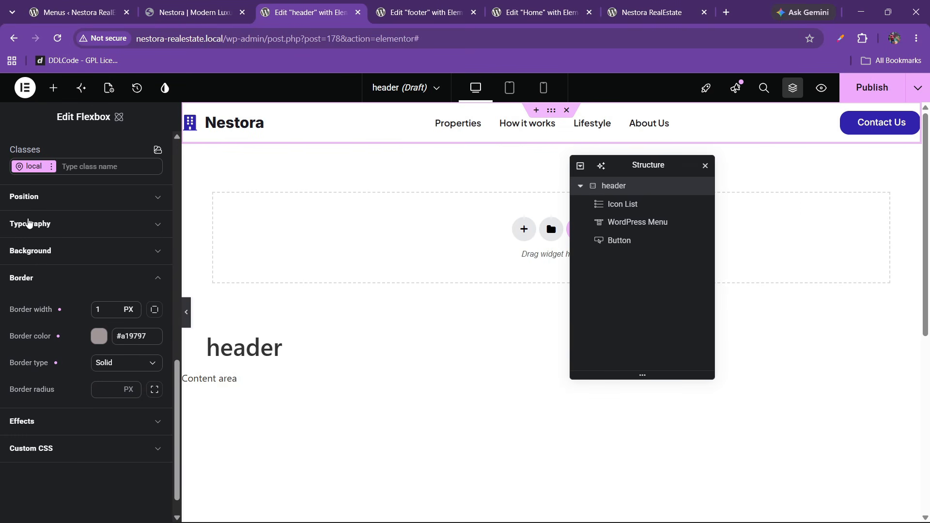
- Set the header container's left and right padding to 60 px each, and return to its border settings
{"action": "scroll", "coordinate": [48, 235], "scroll_direction": "up", "scroll_amount": 10}
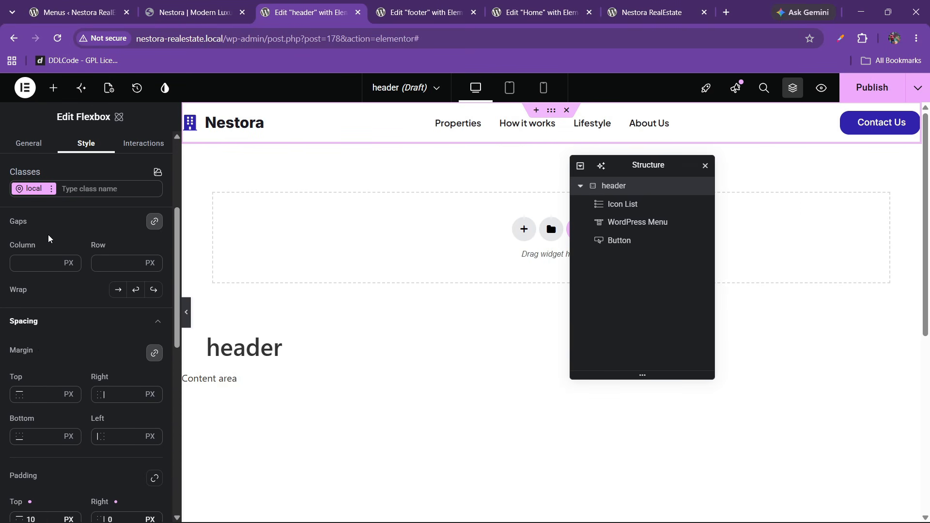
{"action": "scroll", "coordinate": [48, 235], "scroll_direction": "up", "scroll_amount": 3}
{"action": "left_click", "coordinate": [49, 225]}
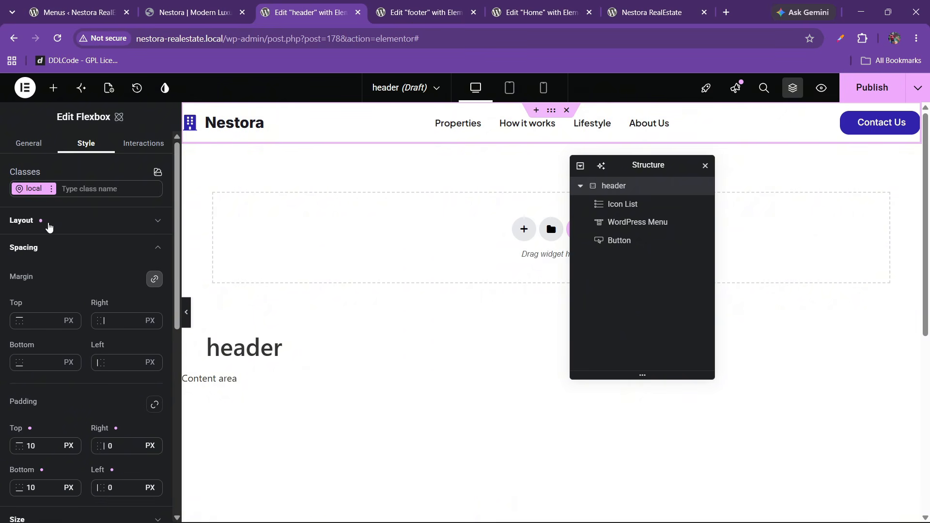
{"action": "left_click", "coordinate": [108, 444]}
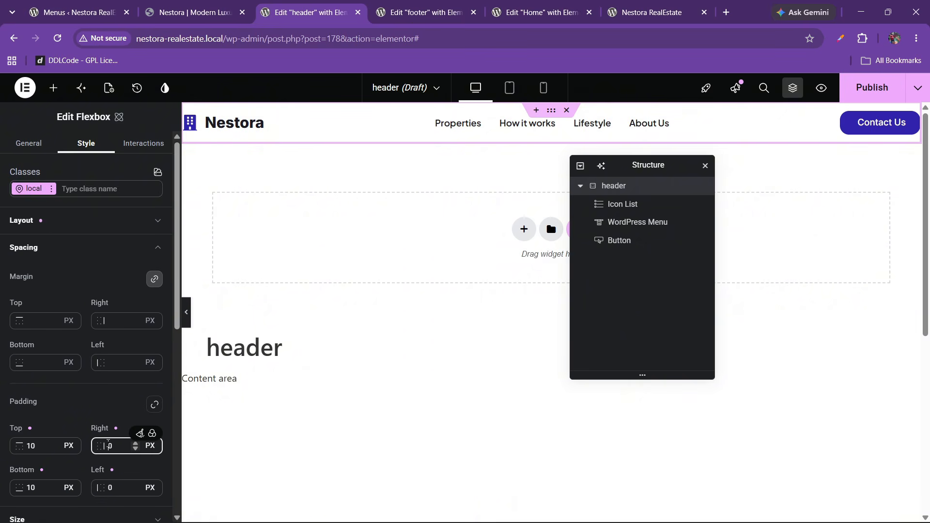
{"action": "type", "text": "6"}
{"action": "left_click", "coordinate": [108, 490]}
{"action": "type", "text": "6"}
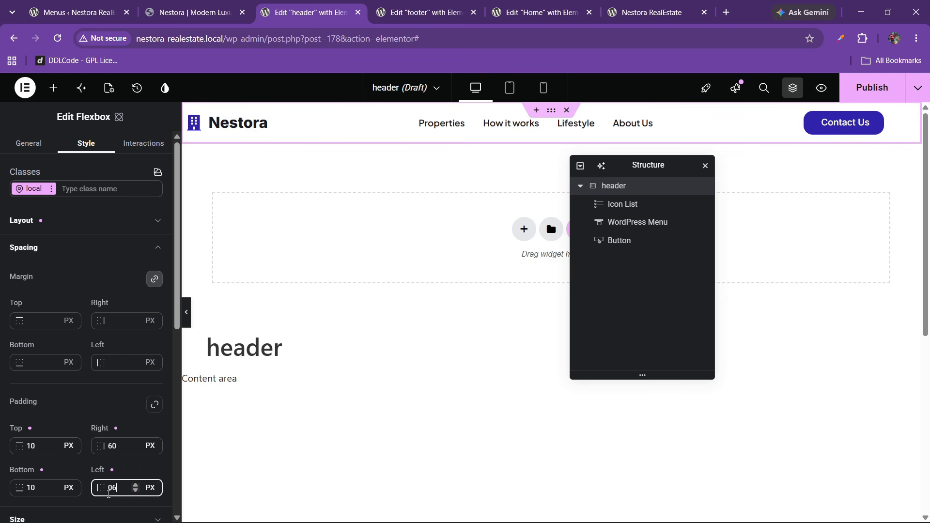
{"action": "key", "text": "BackSpace"}
{"action": "type", "text": "6"}
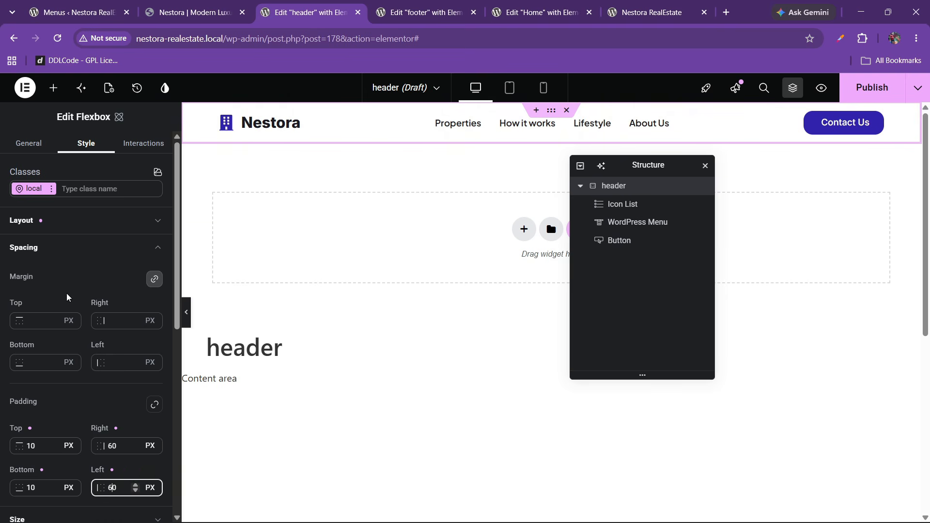
{"action": "left_click", "coordinate": [45, 248]}
{"action": "scroll", "coordinate": [43, 398], "scroll_direction": "down", "scroll_amount": 1}
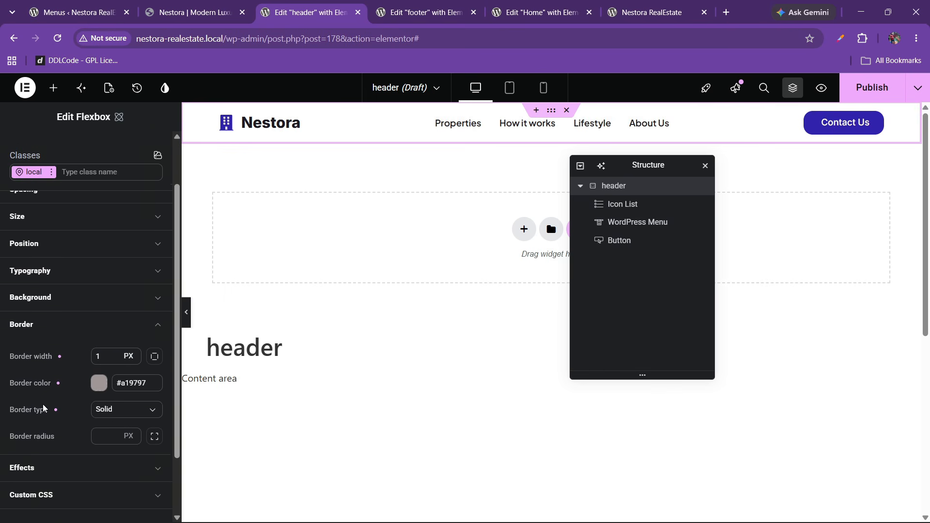
- Set the header container's border color to #bdb3b3 and publish the header template with the Include Entire site condition
{"action": "left_click", "coordinate": [99, 381]}
{"action": "left_click_drag", "start_coordinate": [136, 369], "coordinate": [131, 353]}
{"action": "left_click", "coordinate": [91, 339]}
{"action": "left_click", "coordinate": [867, 88]}
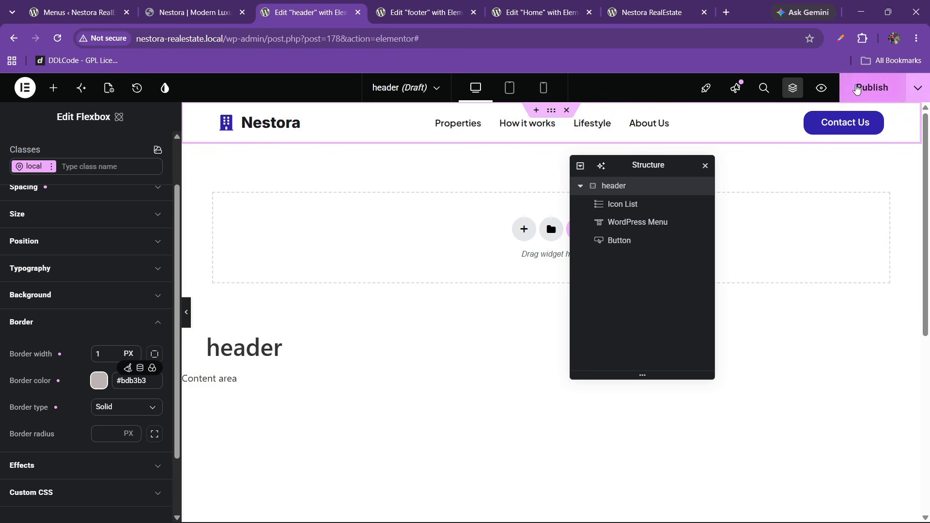
{"action": "left_click", "coordinate": [441, 353]}
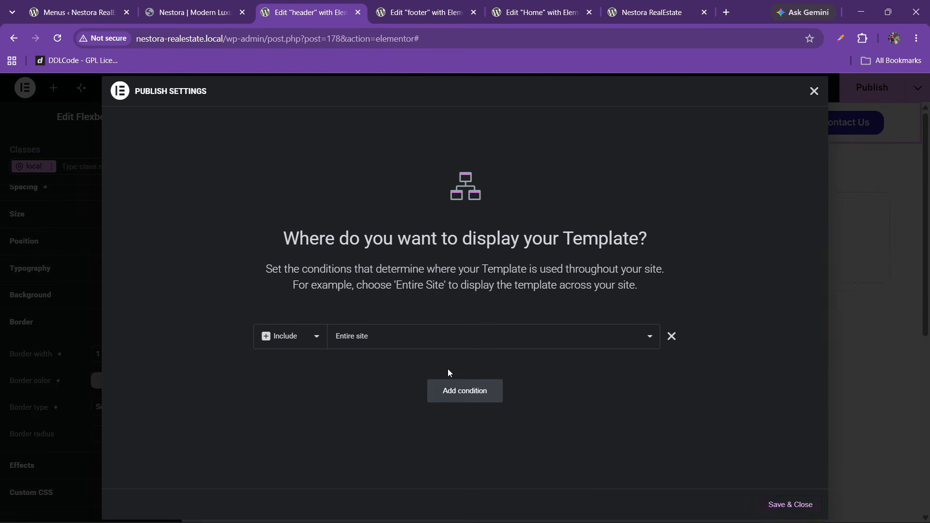
{"action": "left_click", "coordinate": [771, 505]}
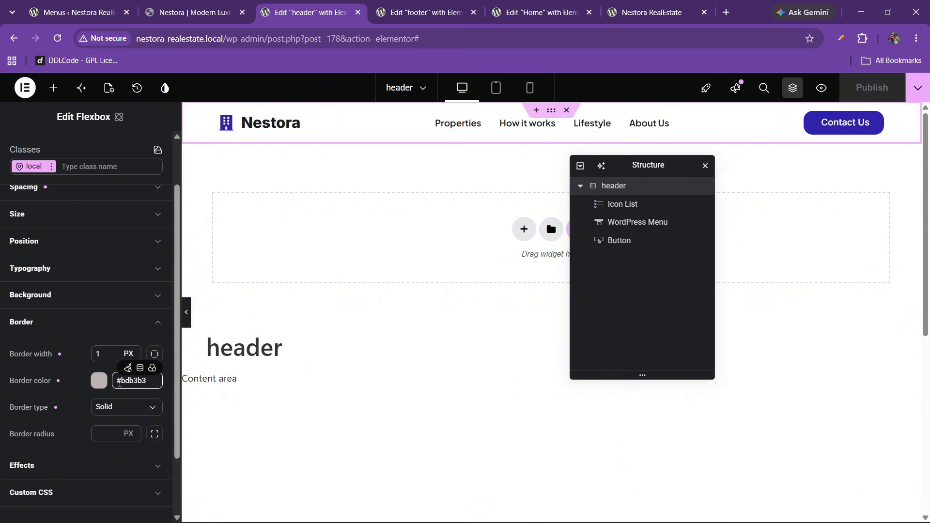
- Set the header container's background color to white #ffffff and publish the updated header template
{"action": "left_click", "coordinate": [52, 297]}
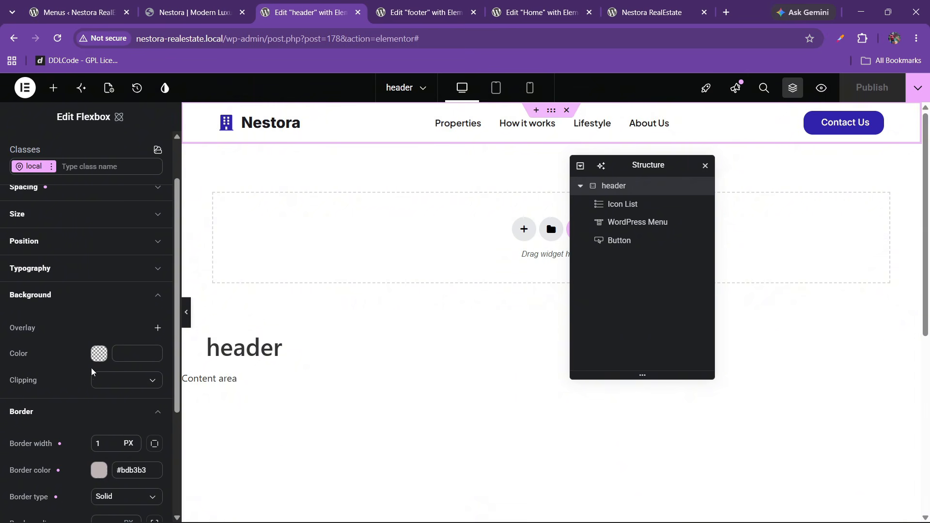
{"action": "left_click", "coordinate": [98, 354]}
{"action": "left_click_drag", "start_coordinate": [194, 394], "coordinate": [80, 301]}
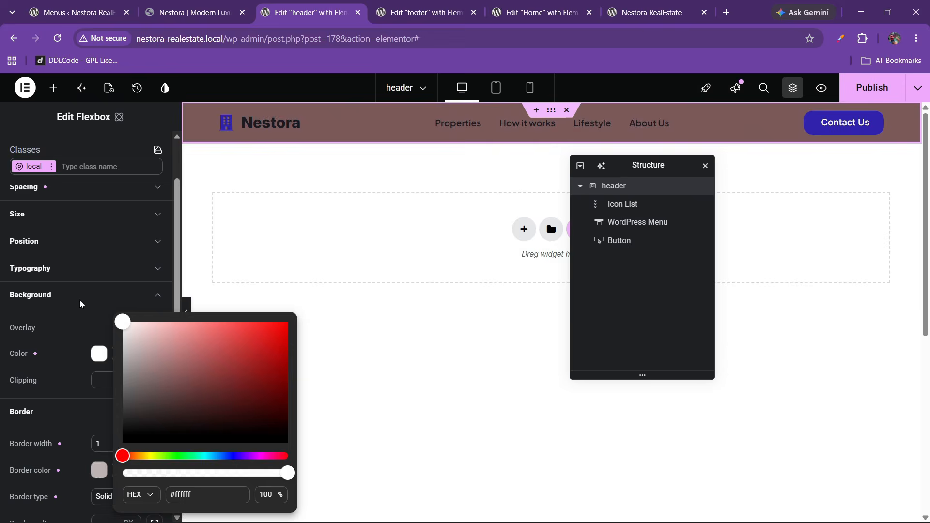
{"action": "left_click", "coordinate": [59, 357]}
{"action": "left_click", "coordinate": [866, 92]}
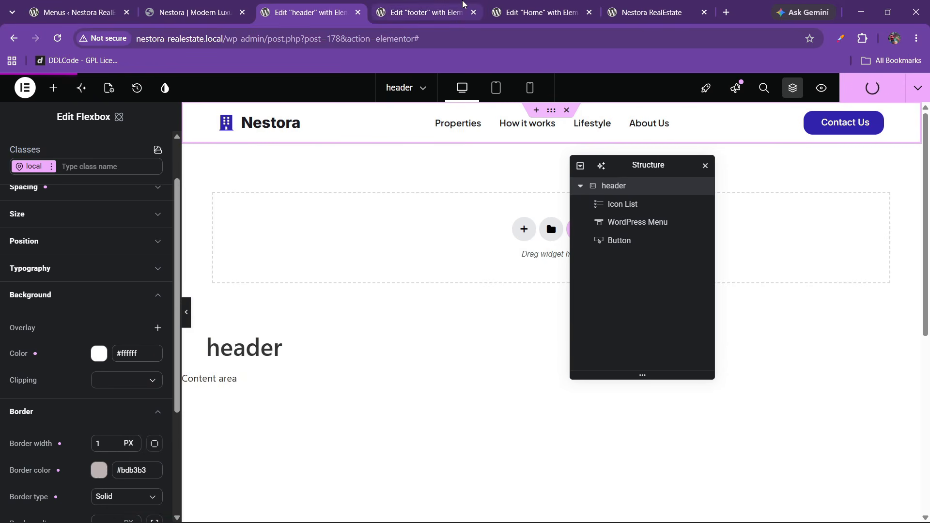
- Reload the live Nestora home page and check the new header above the hero section
{"action": "left_click", "coordinate": [538, 12]}
{"action": "left_click", "coordinate": [649, 12]}
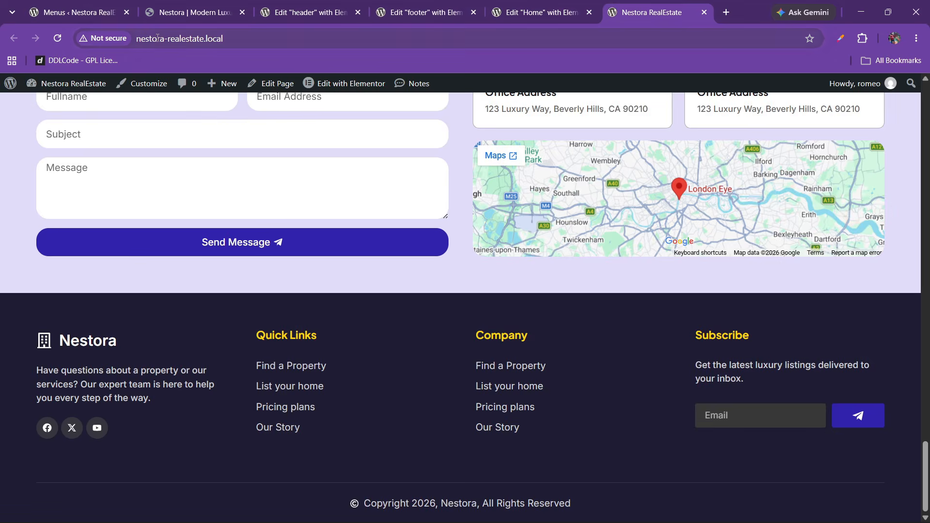
{"action": "left_click", "coordinate": [57, 38]}
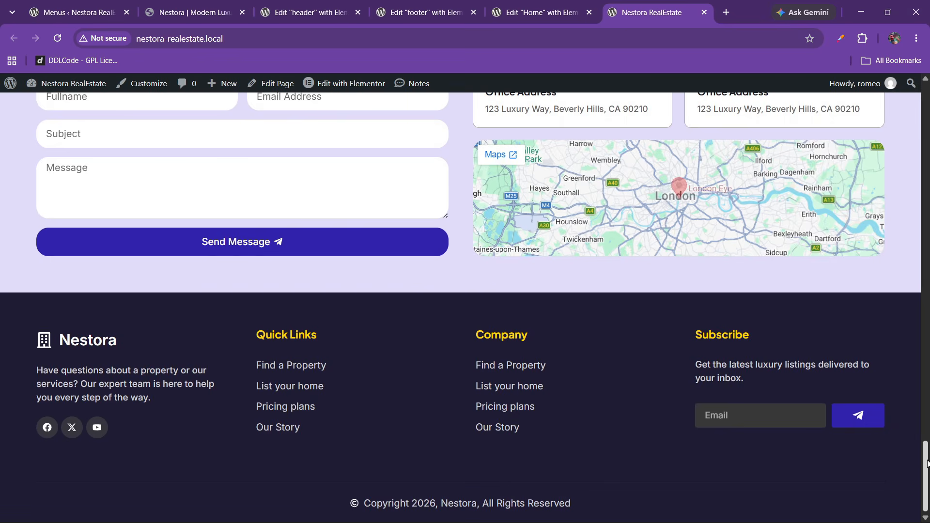
{"action": "left_click_drag", "start_coordinate": [926, 461], "coordinate": [925, 99]}
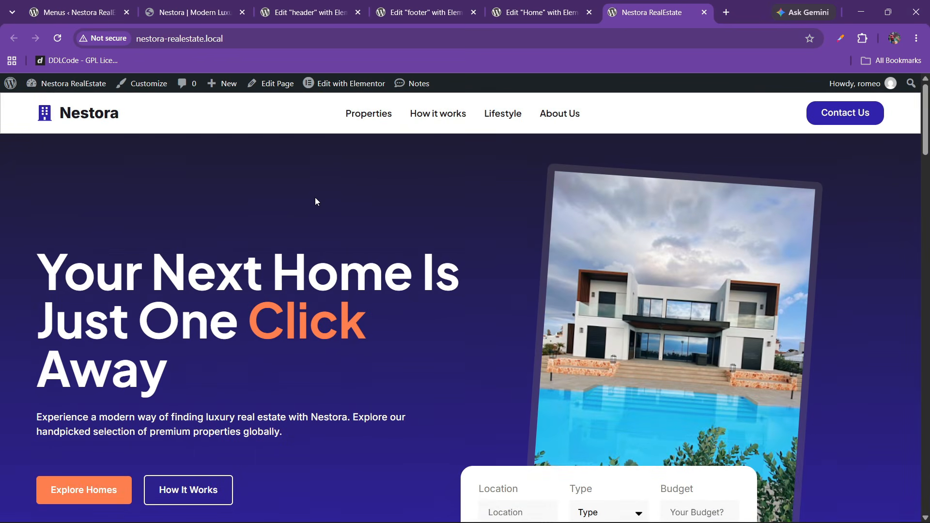
{"action": "scroll", "coordinate": [324, 297], "scroll_direction": "down", "scroll_amount": 5}
{"action": "scroll", "coordinate": [323, 297], "scroll_direction": "up", "scroll_amount": 5}
- Review the live home page's sections from the hero down to the footer and compare its header with the reference site
{"action": "scroll", "coordinate": [550, 269], "scroll_direction": "down", "scroll_amount": 10}
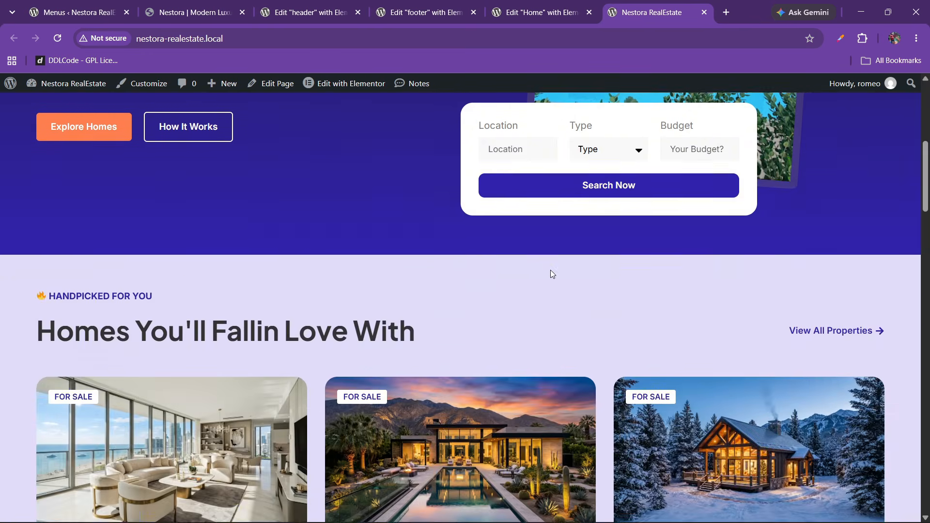
{"action": "scroll", "coordinate": [549, 287], "scroll_direction": "down", "scroll_amount": 10}
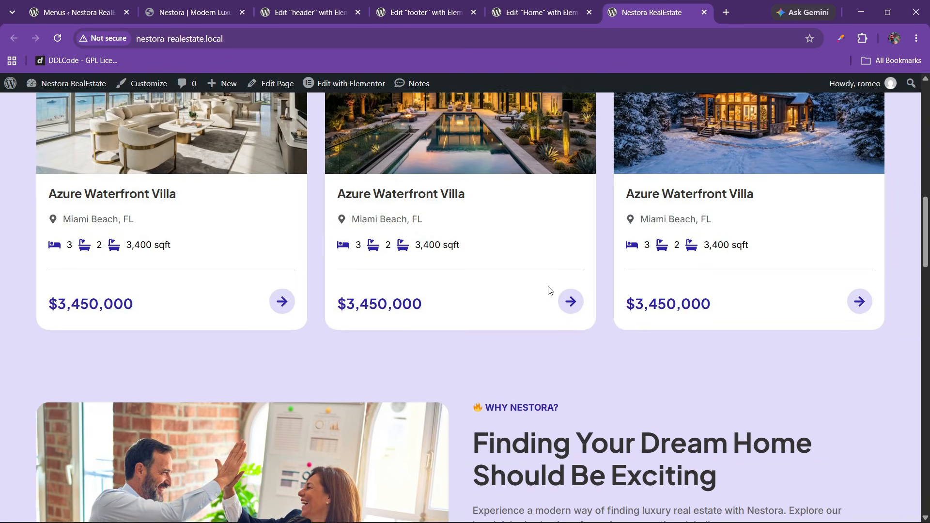
{"action": "scroll", "coordinate": [548, 291], "scroll_direction": "up", "scroll_amount": 4}
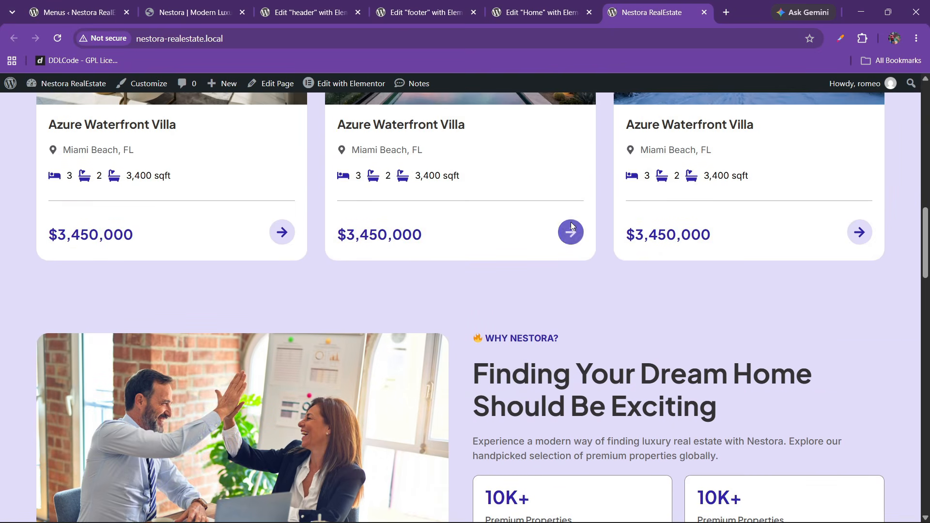
{"action": "scroll", "coordinate": [599, 304], "scroll_direction": "down", "scroll_amount": 2}
{"action": "scroll", "coordinate": [599, 303], "scroll_direction": "down", "scroll_amount": 15}
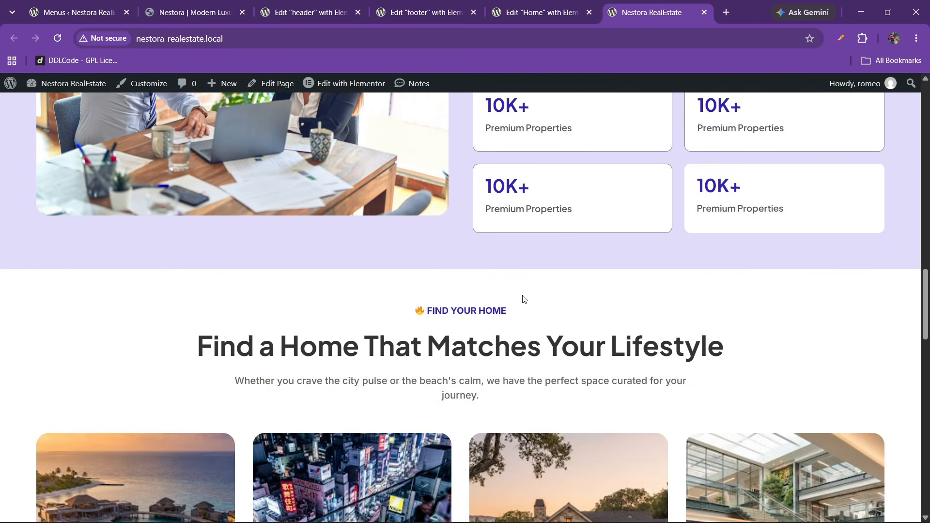
{"action": "scroll", "coordinate": [528, 305], "scroll_direction": "down", "scroll_amount": 11}
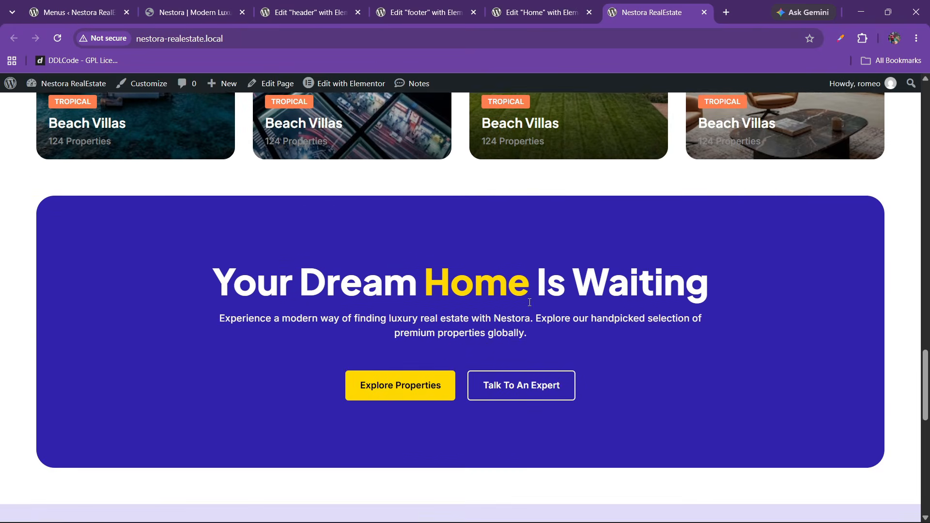
{"action": "scroll", "coordinate": [530, 308], "scroll_direction": "down", "scroll_amount": 3}
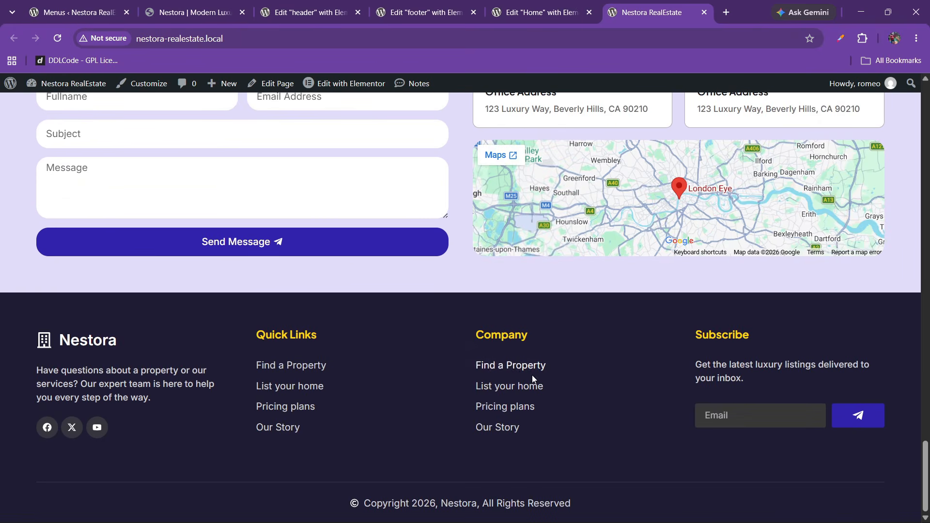
{"action": "left_click_drag", "start_coordinate": [926, 484], "coordinate": [926, 125]}
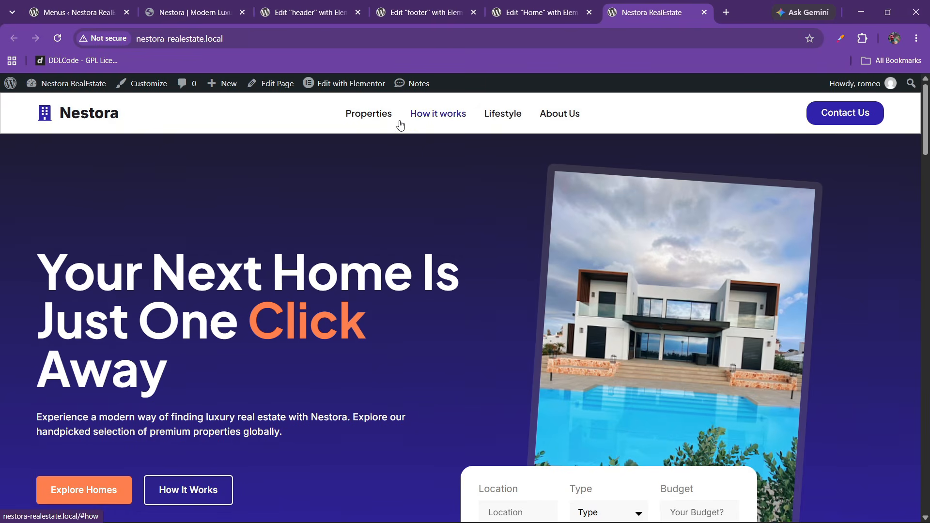
{"action": "left_click", "coordinate": [192, 12]}
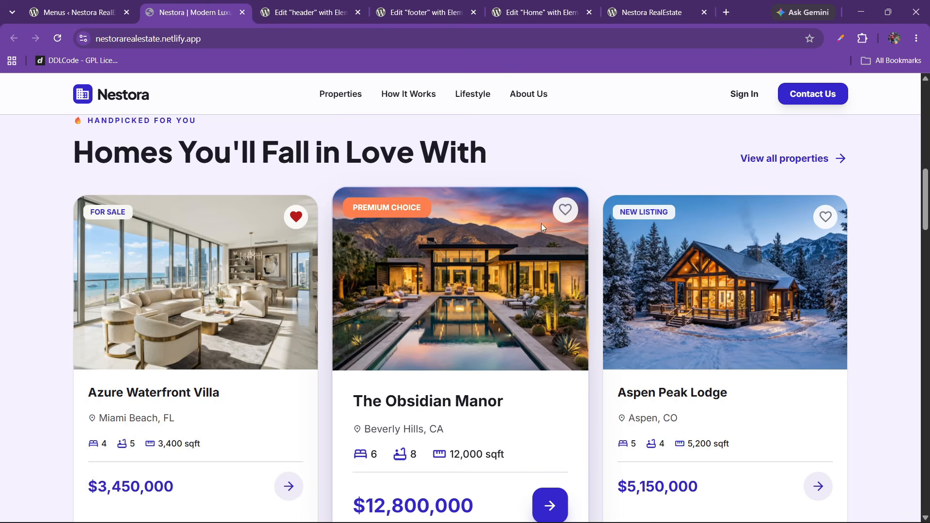
- In the footer template's mobile view, set the top container's direction to column and its justify content to center
{"action": "left_click", "coordinate": [421, 12]}
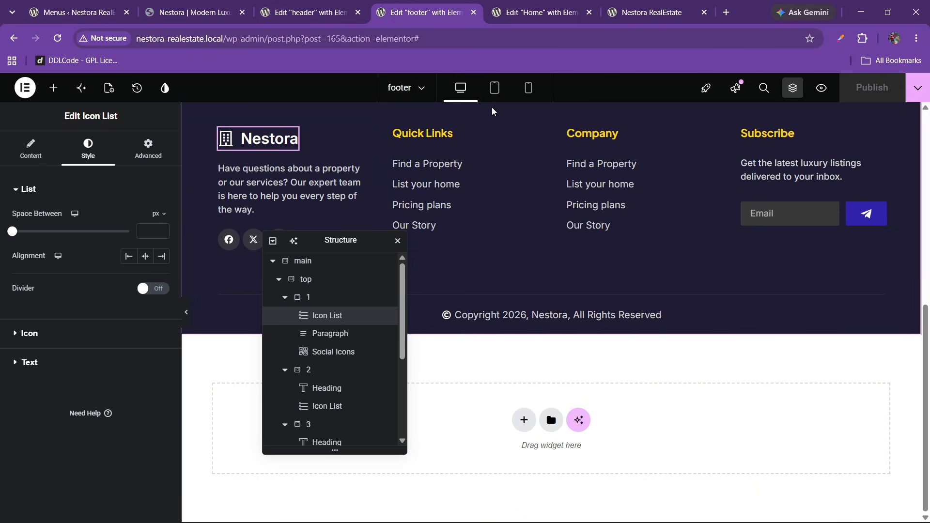
{"action": "left_click", "coordinate": [495, 88]}
{"action": "left_click", "coordinate": [528, 89]}
{"action": "left_click_drag", "start_coordinate": [341, 242], "coordinate": [269, 254]}
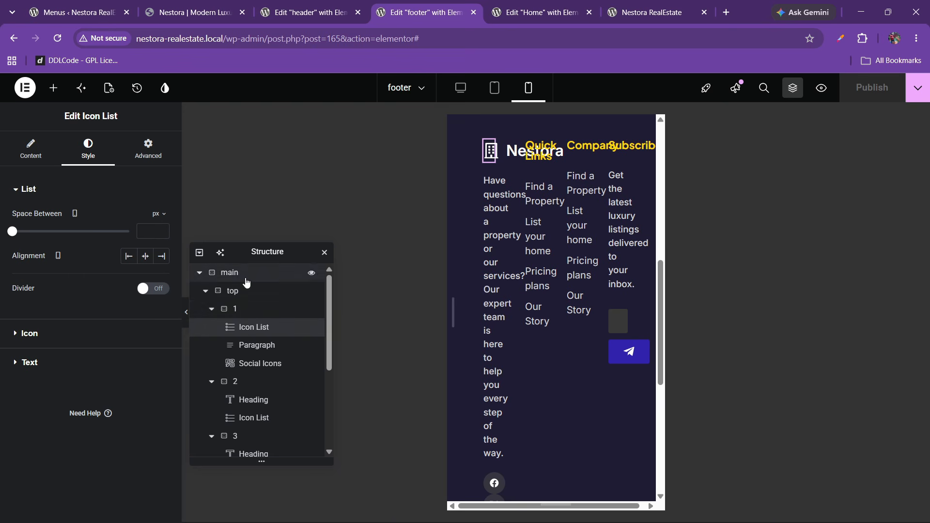
{"action": "left_click", "coordinate": [247, 283]}
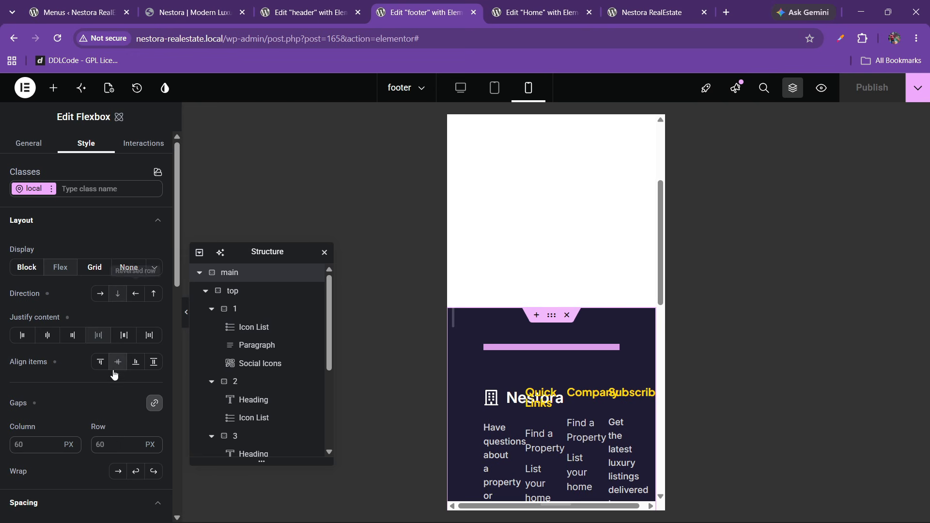
{"action": "left_click", "coordinate": [235, 298]}
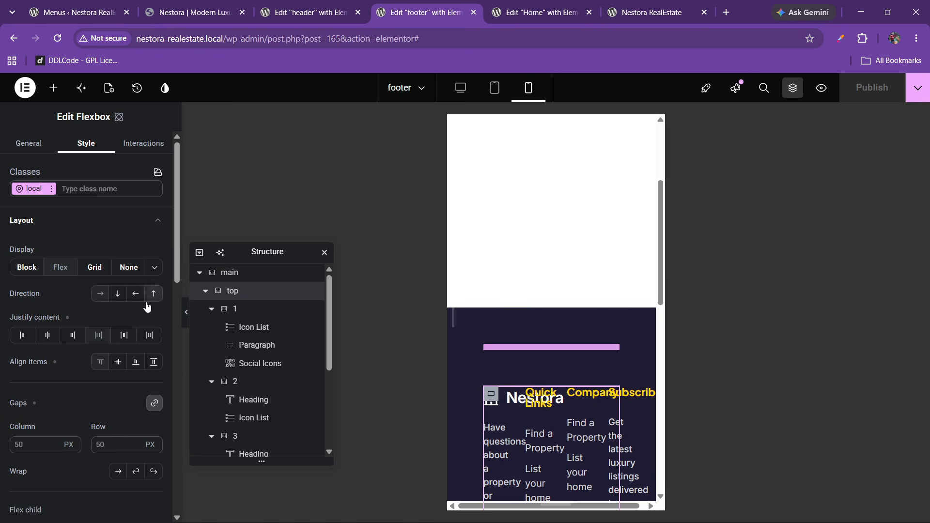
{"action": "left_click", "coordinate": [118, 294]}
{"action": "left_click", "coordinate": [48, 335]}
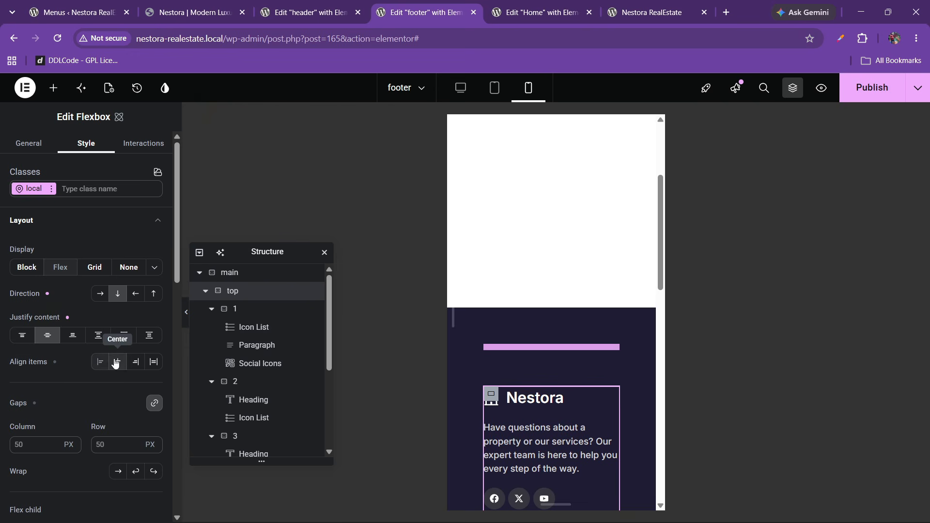
- Align the footer's top container items to the start, and set the main container's mobile padding to 20 px on all sides
{"action": "left_click", "coordinate": [99, 362]}
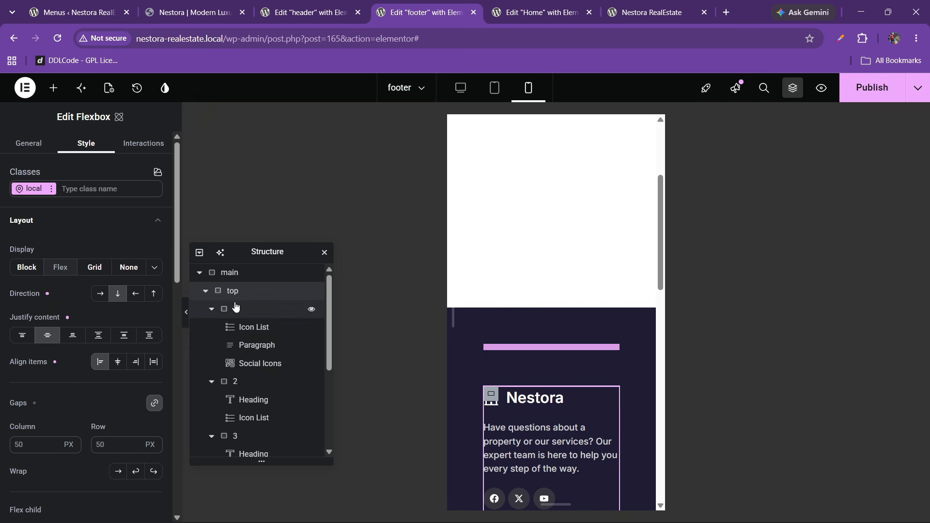
{"action": "left_click", "coordinate": [238, 279]}
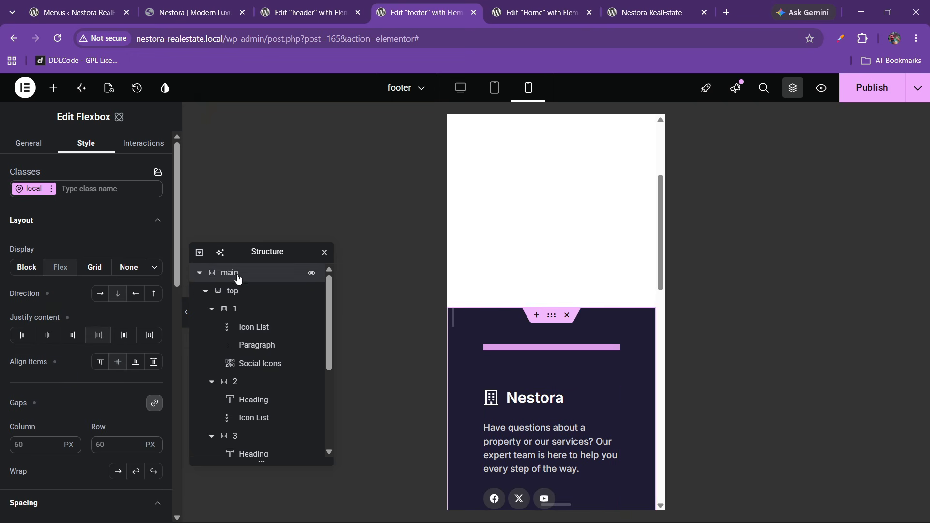
{"action": "left_click", "coordinate": [33, 224]}
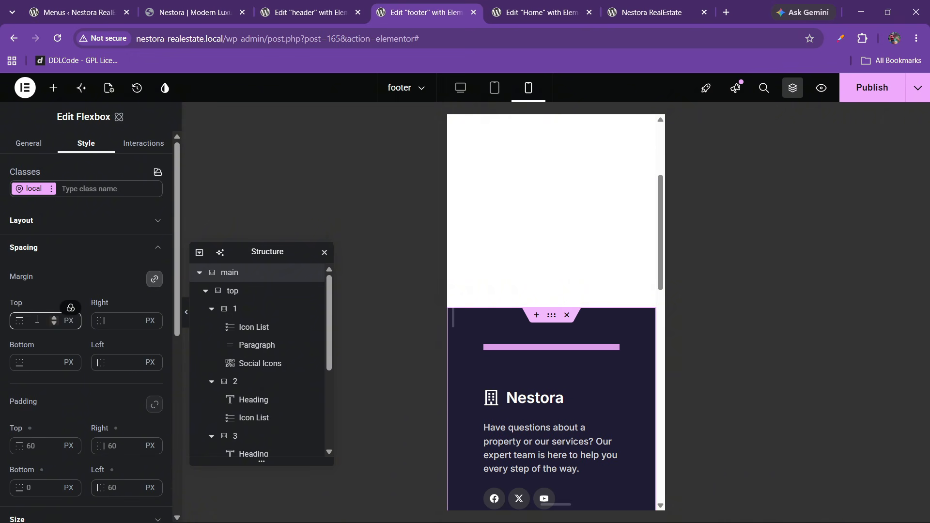
{"action": "scroll", "coordinate": [75, 406], "scroll_direction": "down", "scroll_amount": 2}
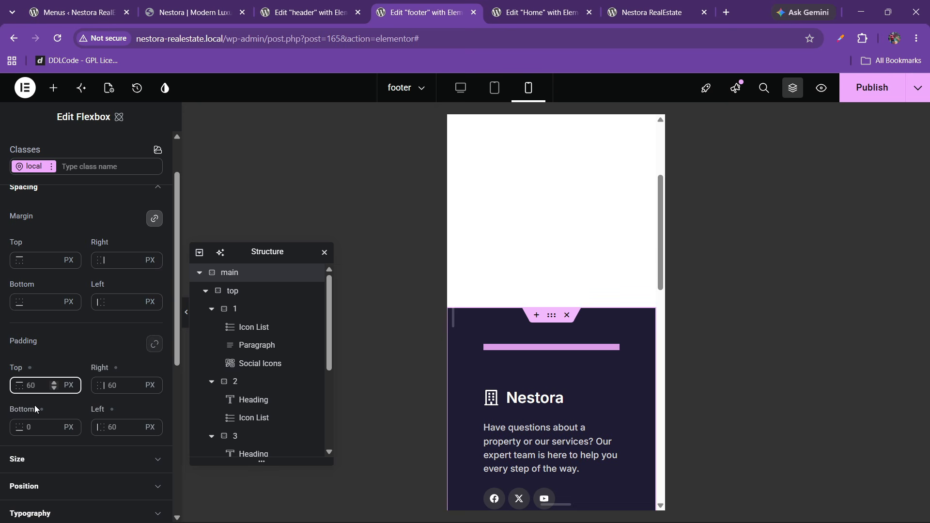
{"action": "type", "text": "20"}
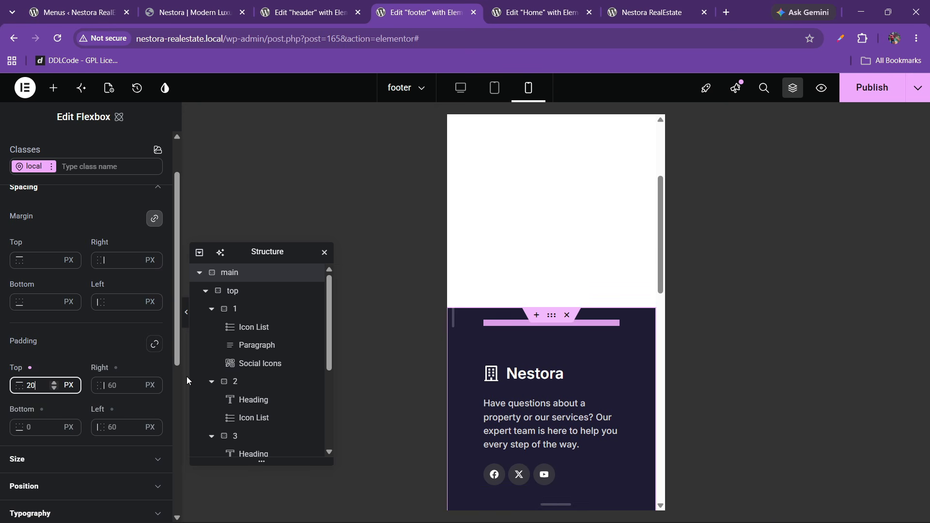
{"action": "left_click", "coordinate": [154, 344]}
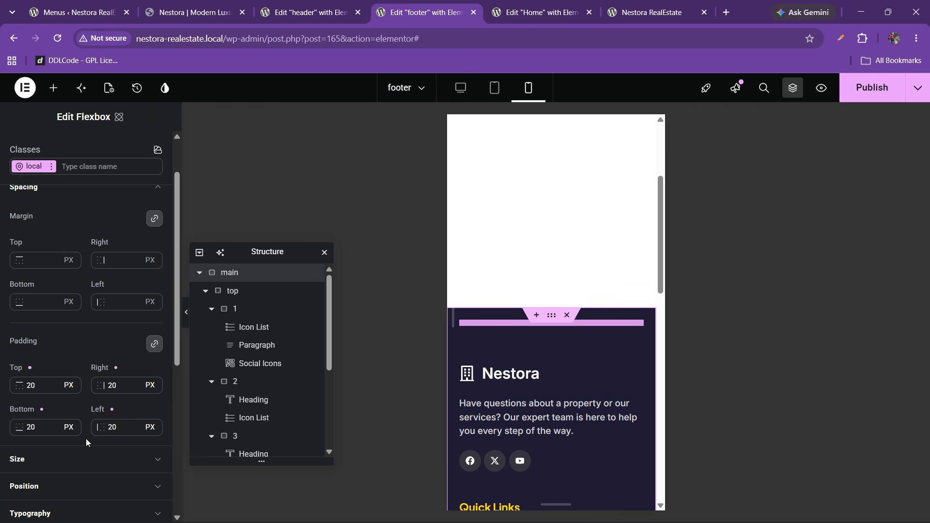
- Unlink the main container's padding and set its top and bottom values to 40 px
{"action": "left_click", "coordinate": [155, 347]}
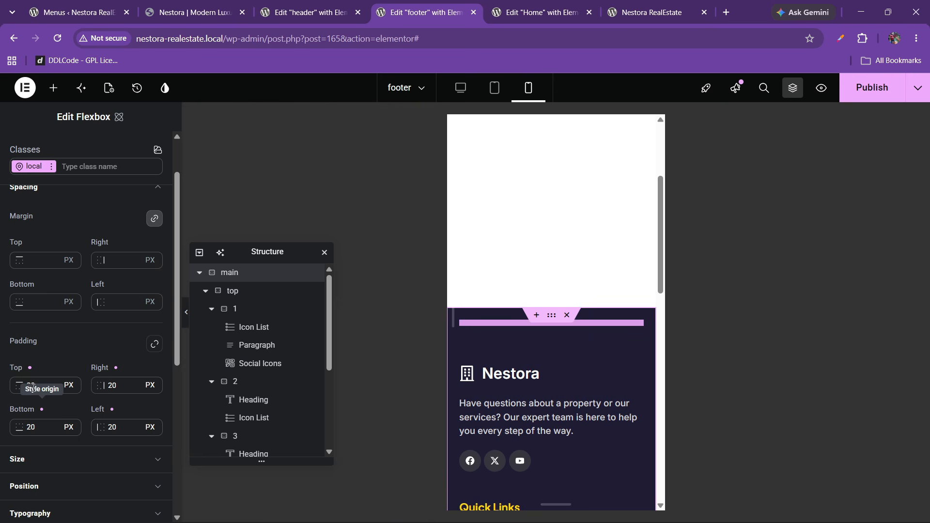
{"action": "left_click", "coordinate": [34, 385]}
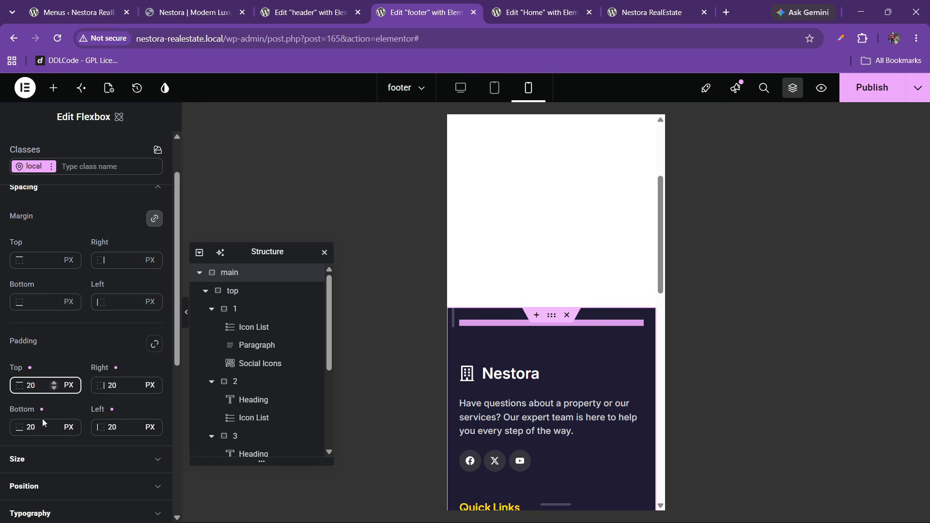
{"action": "key", "text": "shift+Up"}
{"action": "key", "text": "shift+Up"}
{"action": "left_click", "coordinate": [31, 429]}
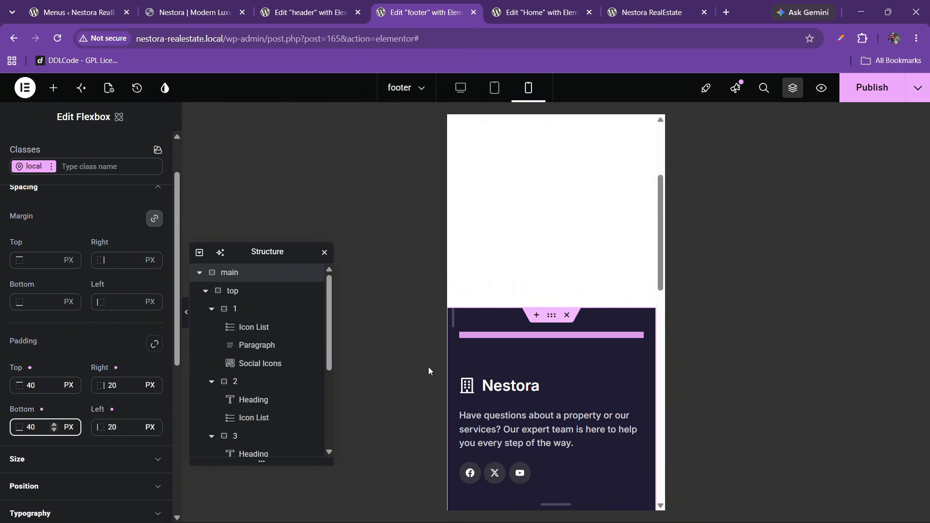
- Left-align the copyright icon list at the end of the footer for mobile
{"action": "scroll", "coordinate": [524, 381], "scroll_direction": "down", "scroll_amount": 8}
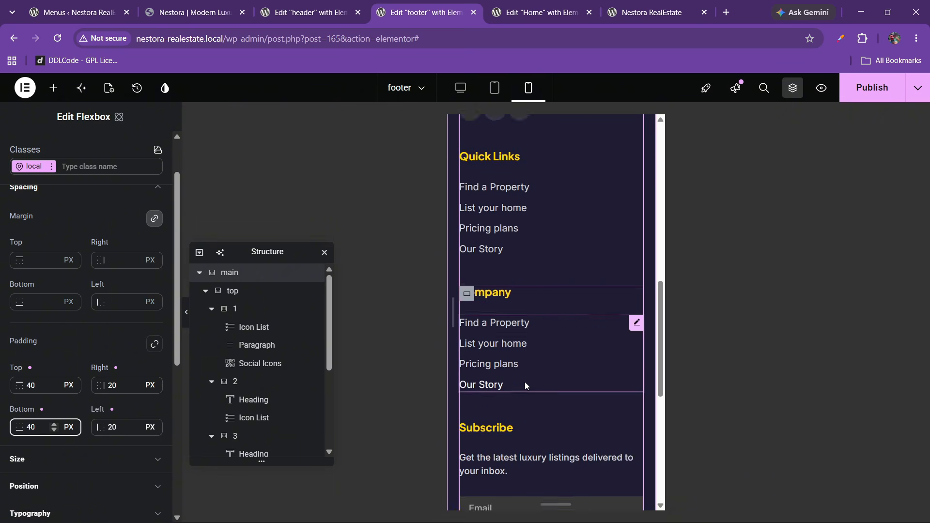
{"action": "scroll", "coordinate": [526, 386], "scroll_direction": "down", "scroll_amount": 5}
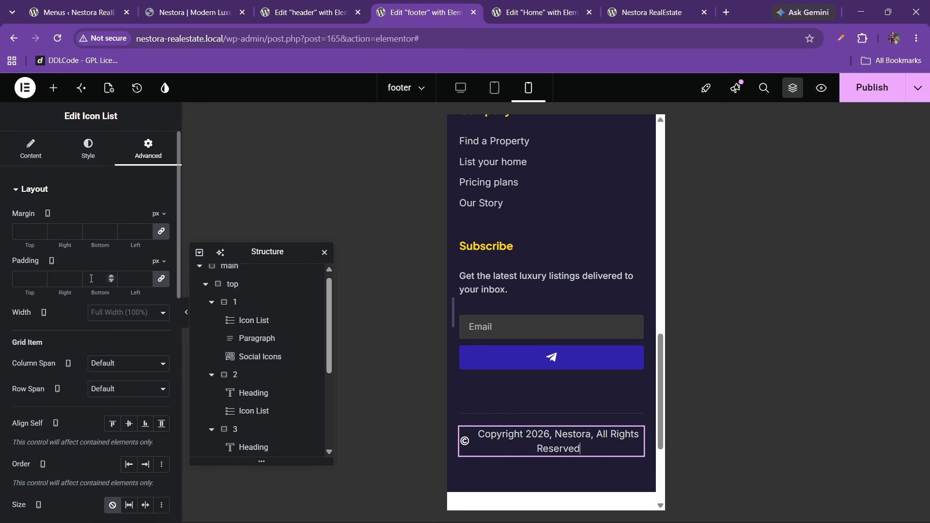
{"action": "left_click", "coordinate": [88, 147]}
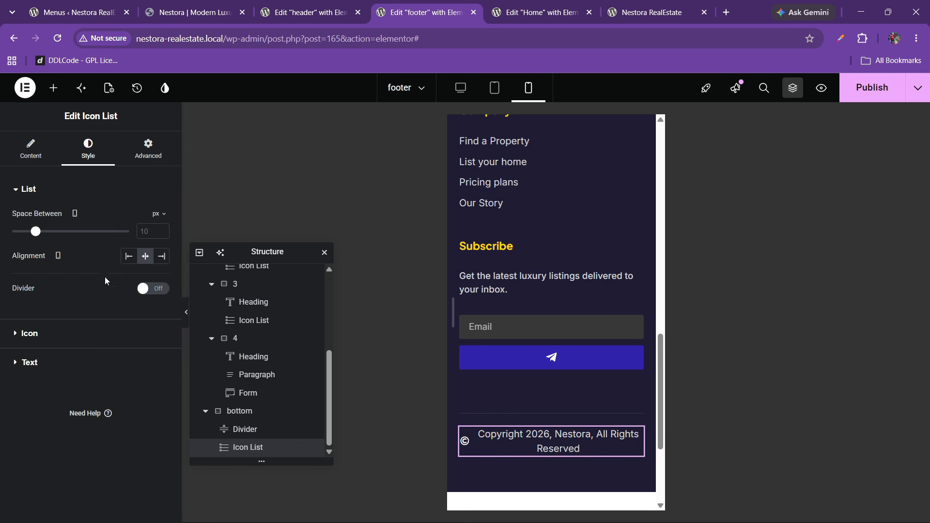
{"action": "left_click", "coordinate": [129, 260]}
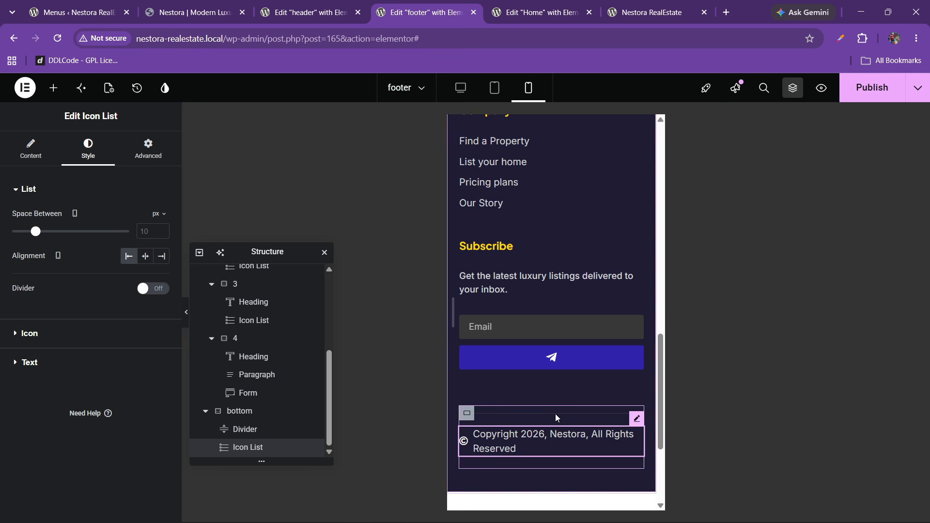
- Set the copyright list's mobile text size to 15 px and save the footer
{"action": "left_click", "coordinate": [30, 364]}
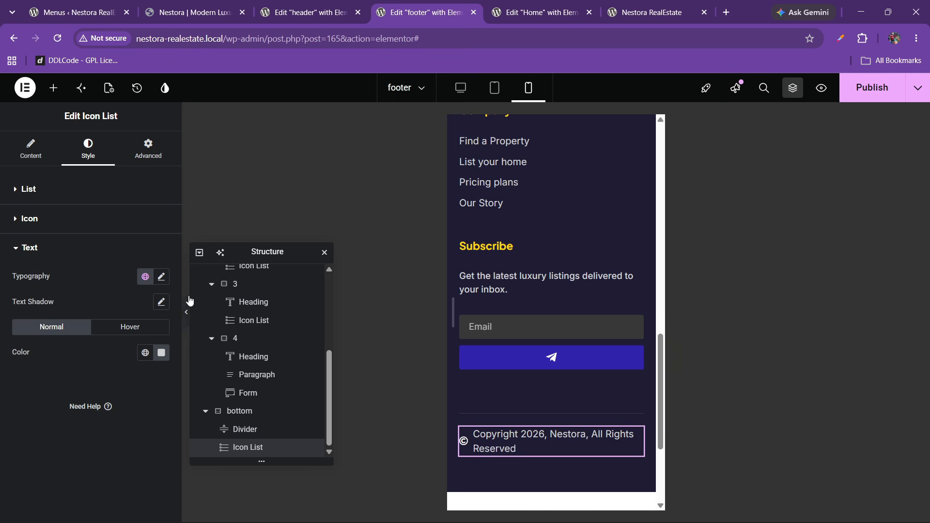
{"action": "left_click", "coordinate": [162, 277]}
{"action": "left_click", "coordinate": [153, 369]}
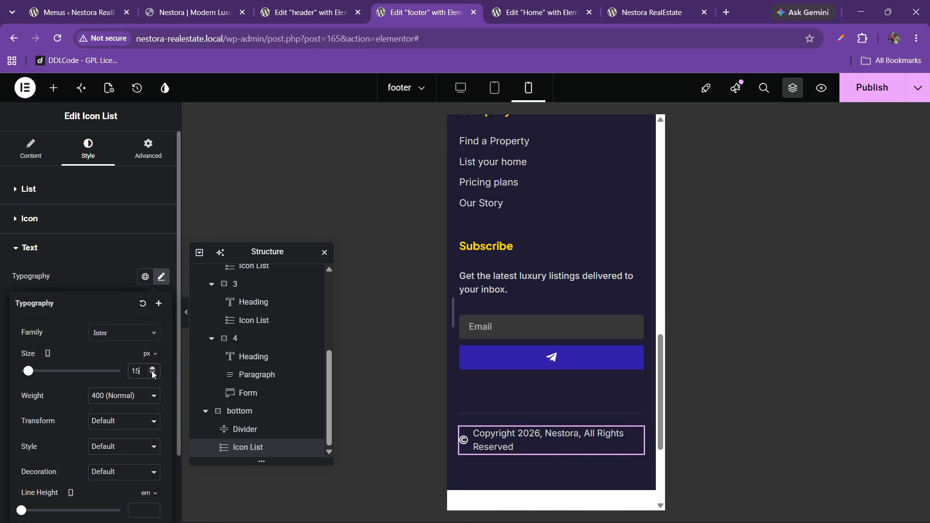
{"action": "left_click", "coordinate": [152, 374]}
{"action": "left_click", "coordinate": [152, 374]}
{"action": "left_click", "coordinate": [153, 370]}
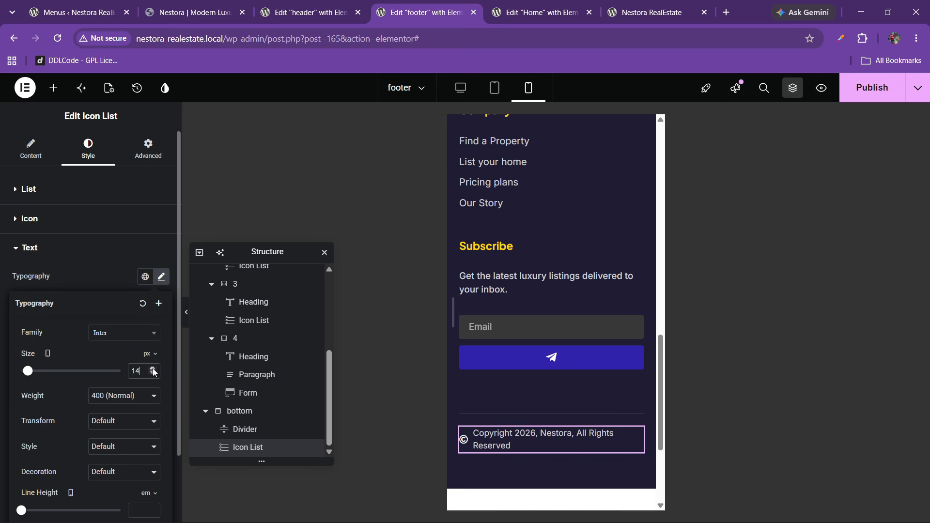
{"action": "left_click", "coordinate": [153, 370]}
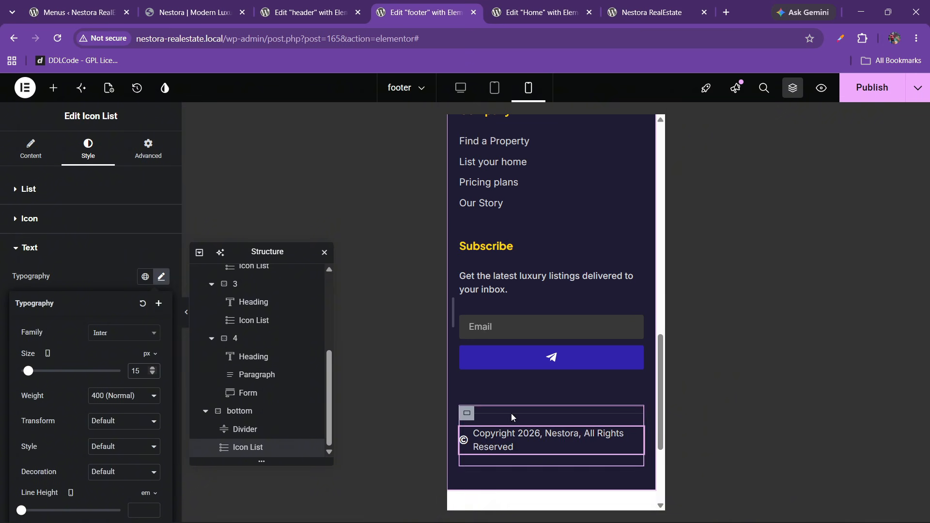
{"action": "key", "text": "ctrl+s"}
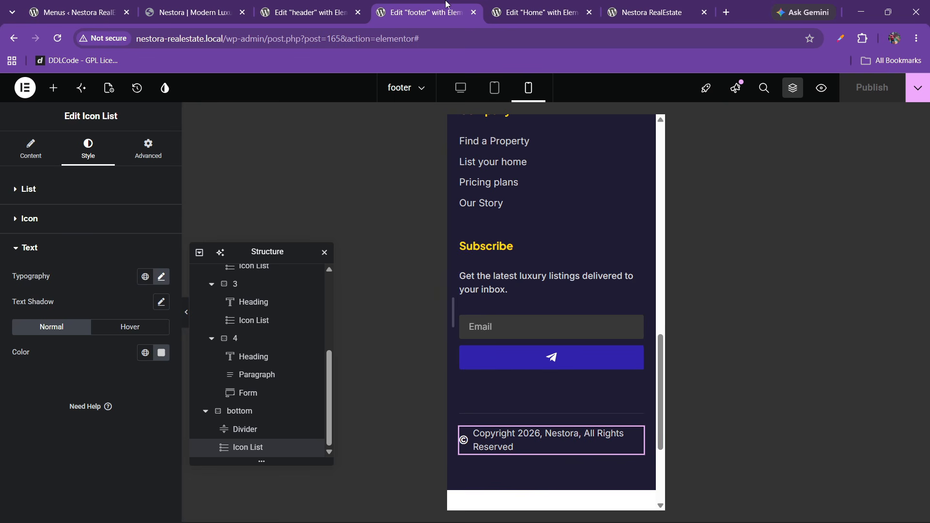
- Close the footer editor and show the header template in mobile view, with the structure list moved clear of the preview
{"action": "left_click", "coordinate": [474, 12]}
{"action": "left_click", "coordinate": [315, 12]}
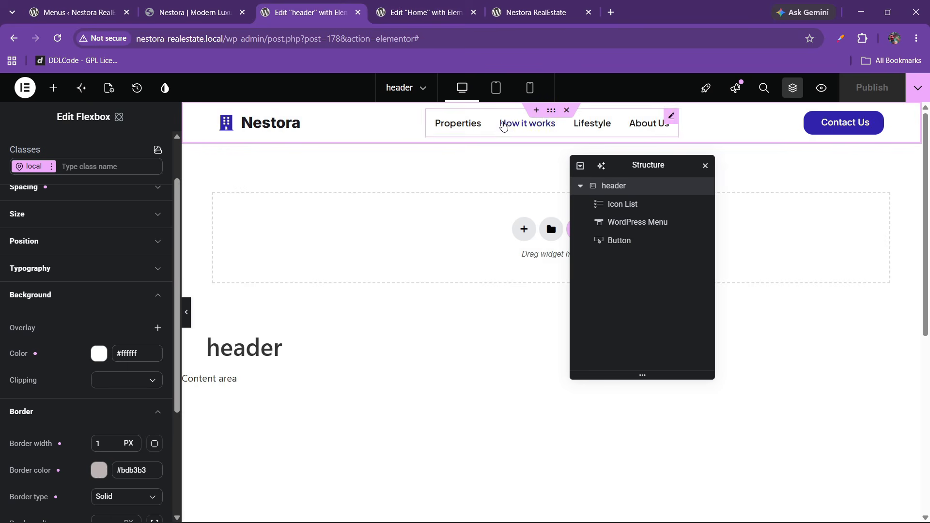
{"action": "left_click", "coordinate": [529, 88]}
{"action": "left_click_drag", "start_coordinate": [637, 170], "coordinate": [337, 205]}
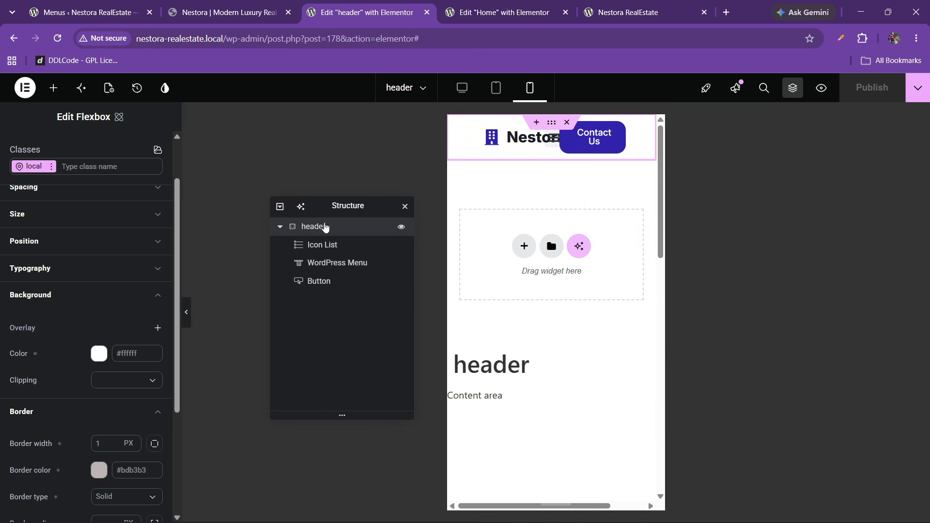
- Set the header flexbox's mobile padding to 10 px on all sides, with the sides linked
{"action": "scroll", "coordinate": [38, 331], "scroll_direction": "down", "scroll_amount": 3}
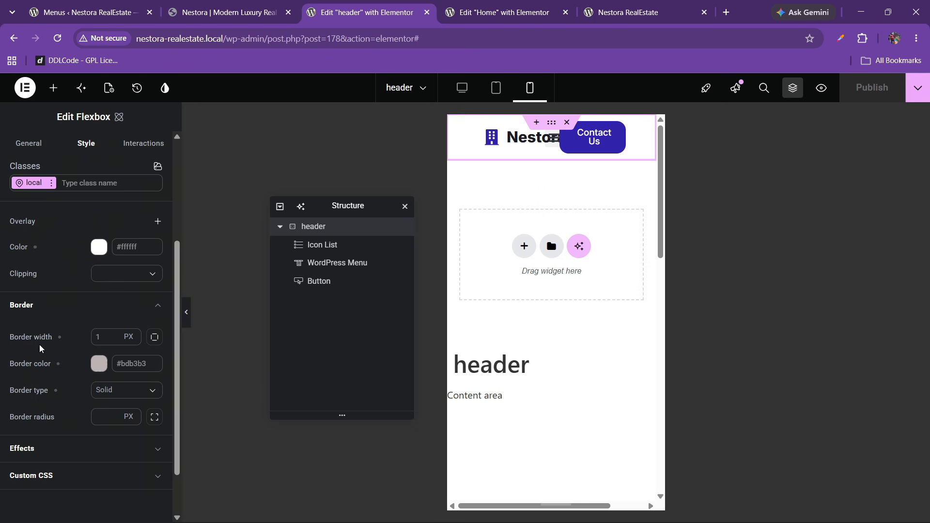
{"action": "scroll", "coordinate": [41, 315], "scroll_direction": "up", "scroll_amount": 5}
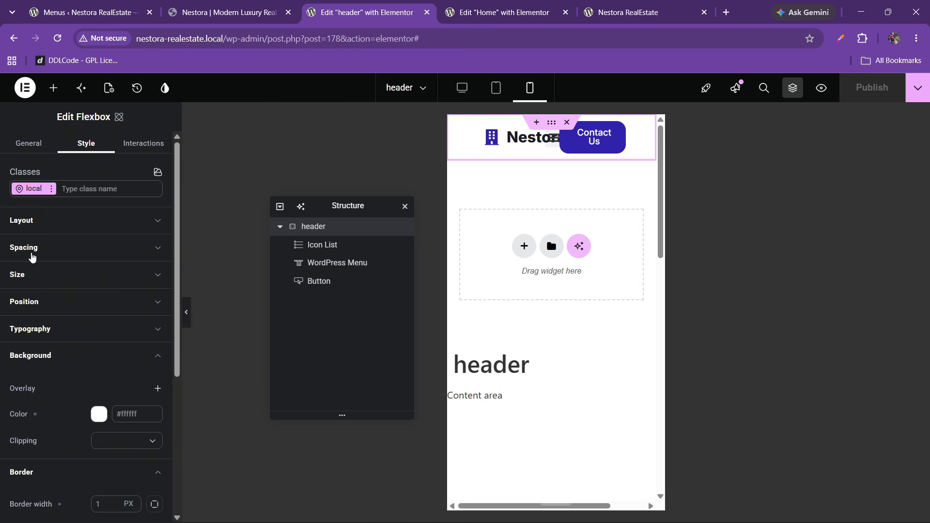
{"action": "left_click", "coordinate": [34, 247]}
{"action": "scroll", "coordinate": [54, 373], "scroll_direction": "down", "scroll_amount": 3}
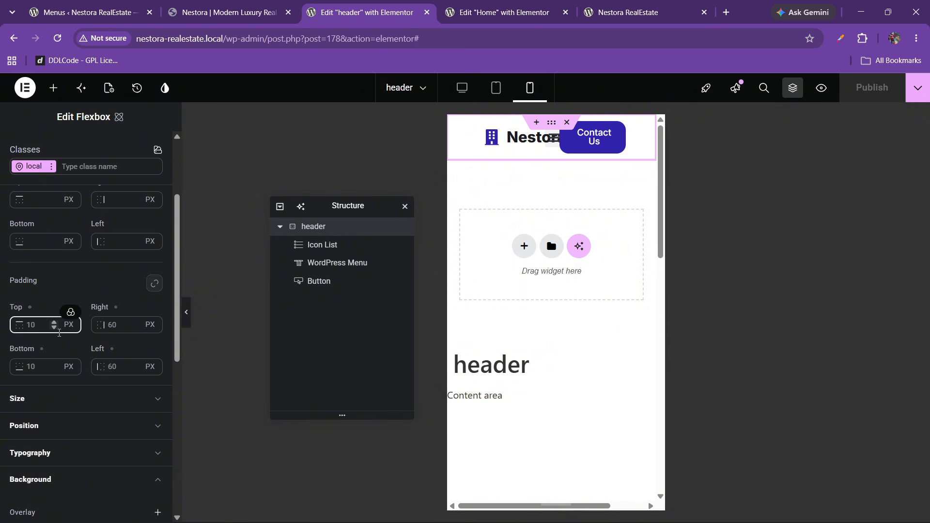
{"action": "type", "text": "0"}
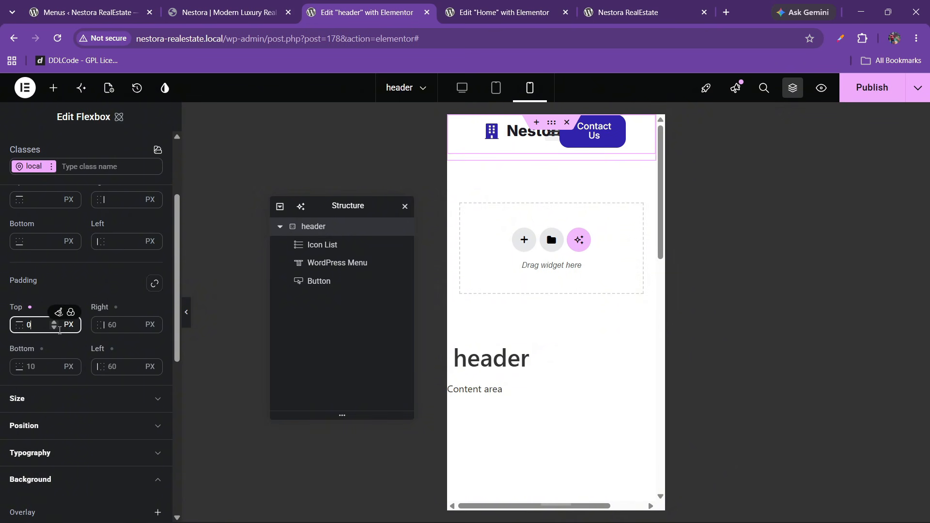
{"action": "left_click", "coordinate": [154, 284]}
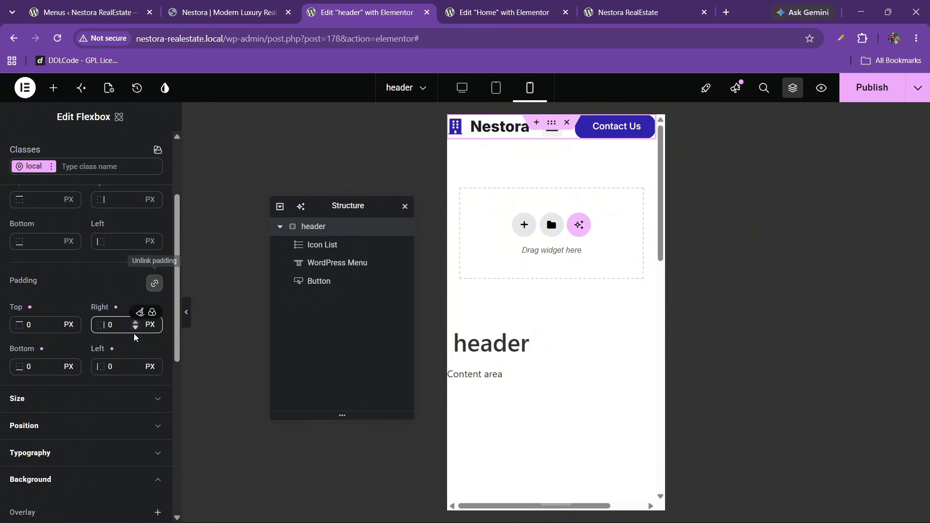
{"action": "left_click", "coordinate": [29, 325]}
{"action": "type", "text": "1"}
{"action": "left_click", "coordinate": [29, 367]}
{"action": "type", "text": "1"}
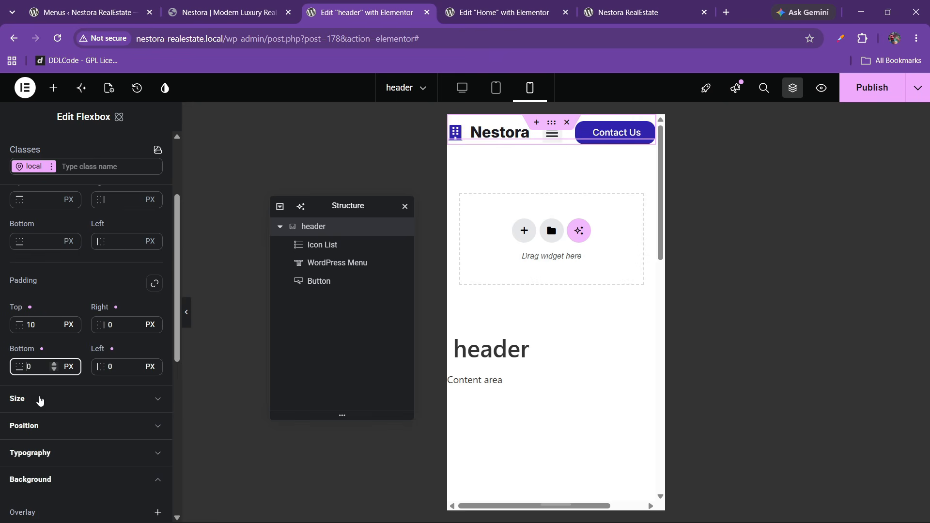
{"action": "left_click", "coordinate": [107, 326]}
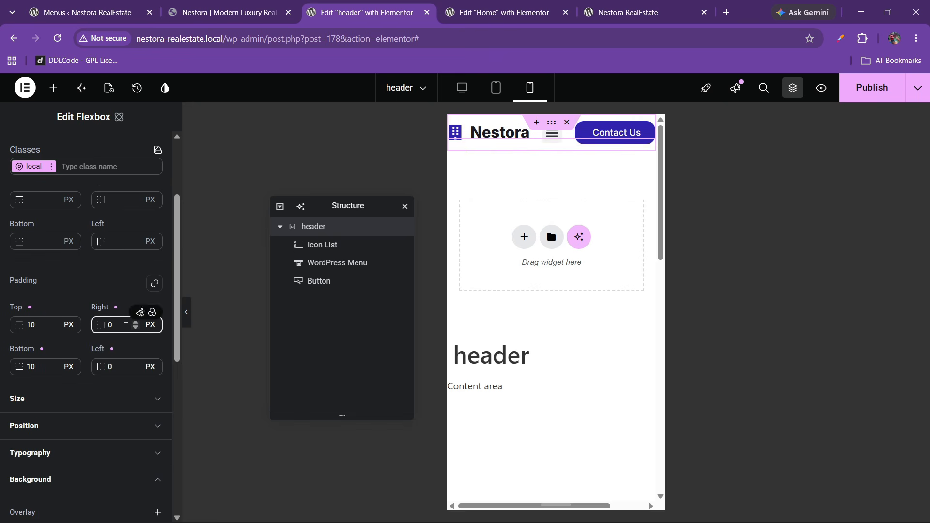
{"action": "left_click", "coordinate": [153, 289]}
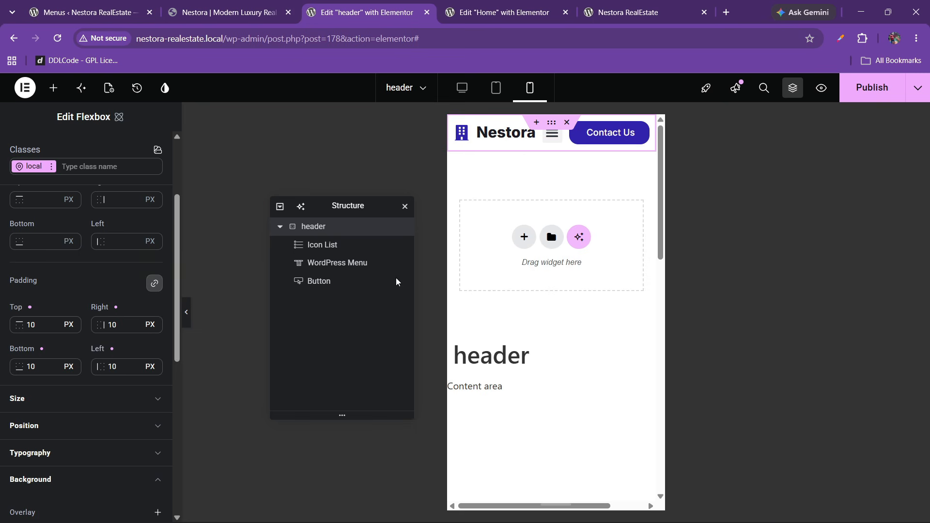
- Reduce the Nestora logo's icon size to 20 px for mobile
{"action": "left_click", "coordinate": [504, 142]}
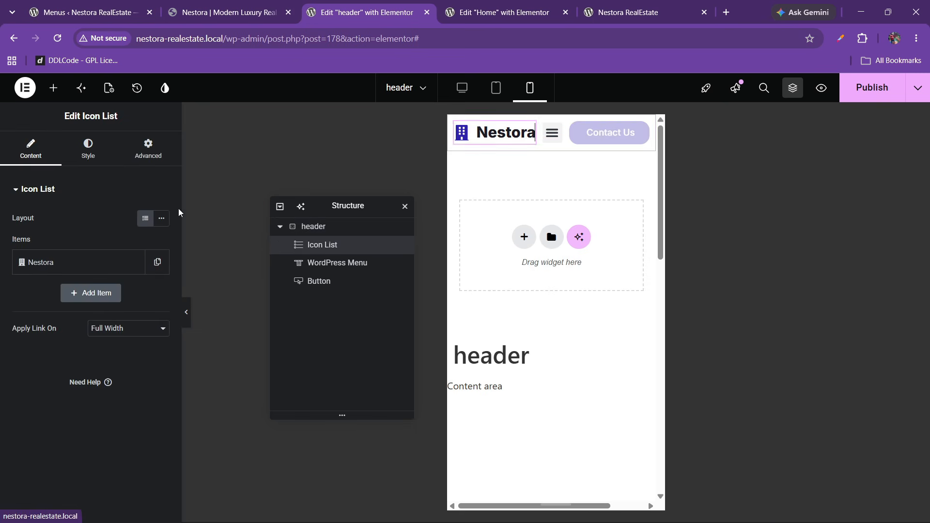
{"action": "left_click", "coordinate": [80, 154]}
{"action": "left_click", "coordinate": [62, 340]}
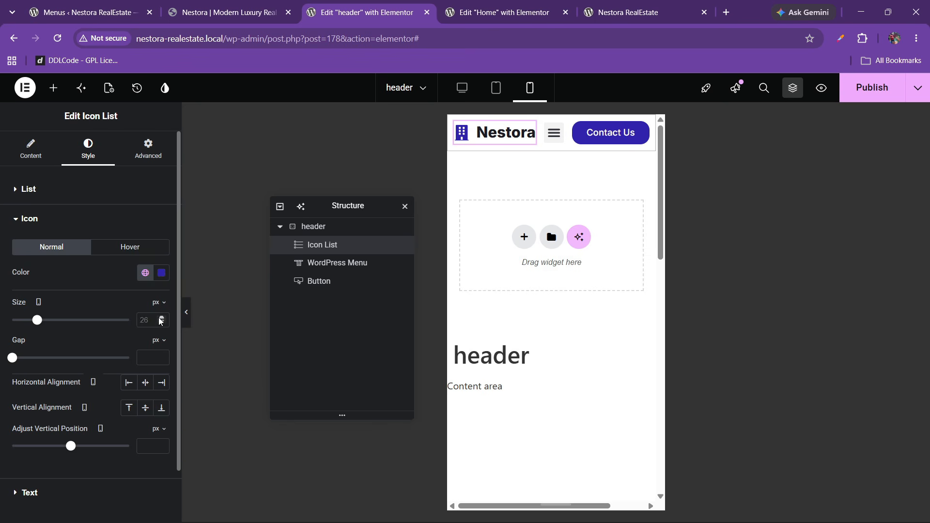
{"action": "left_click_drag", "start_coordinate": [161, 321], "coordinate": [162, 321]}
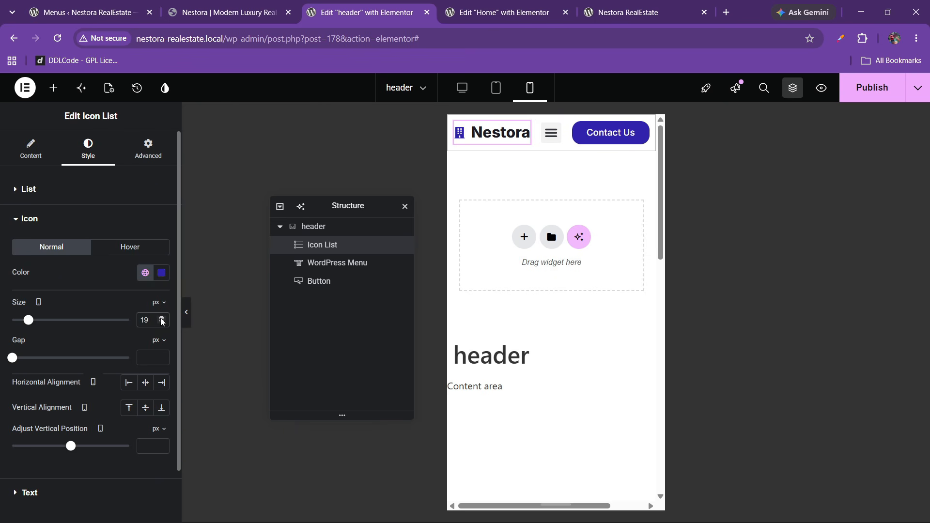
{"action": "left_click", "coordinate": [161, 318]}
- Set the Nestora logo's mobile text size to 20 px
{"action": "left_click", "coordinate": [38, 489]}
{"action": "left_click", "coordinate": [161, 276]}
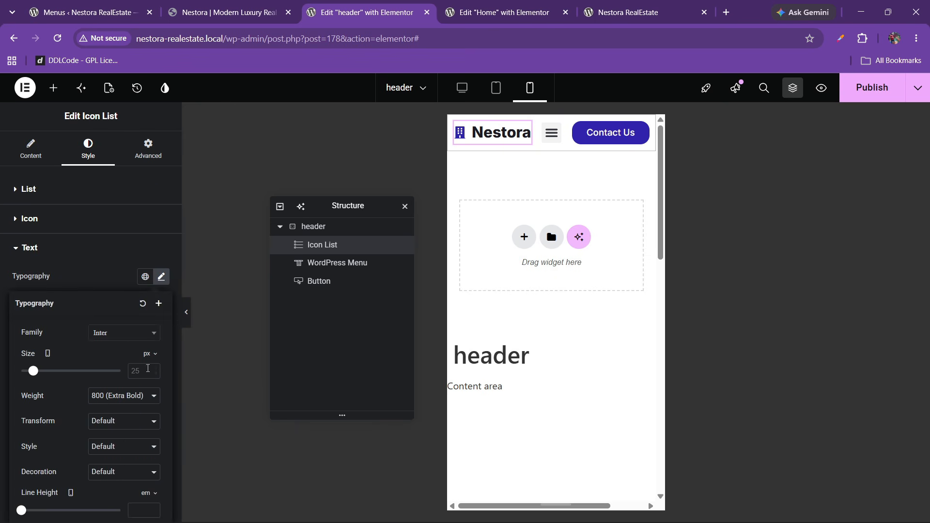
{"action": "left_click_drag", "start_coordinate": [152, 369], "coordinate": [152, 369]}
{"action": "left_click", "coordinate": [152, 368]}
{"action": "left_click", "coordinate": [153, 369]}
{"action": "left_click", "coordinate": [152, 368]}
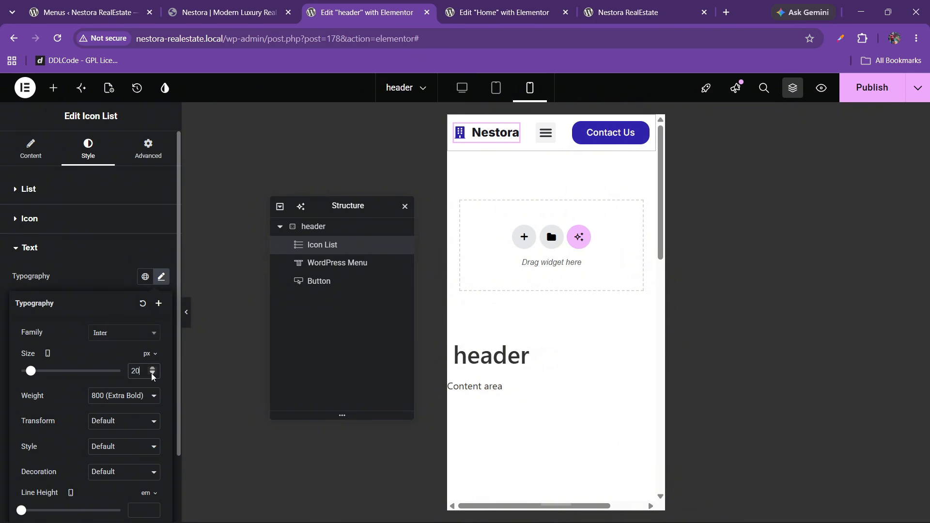
- Set the Contact Us button's mobile text size to 14 px and its padding to 10 px on all sides
{"action": "left_click", "coordinate": [640, 130]}
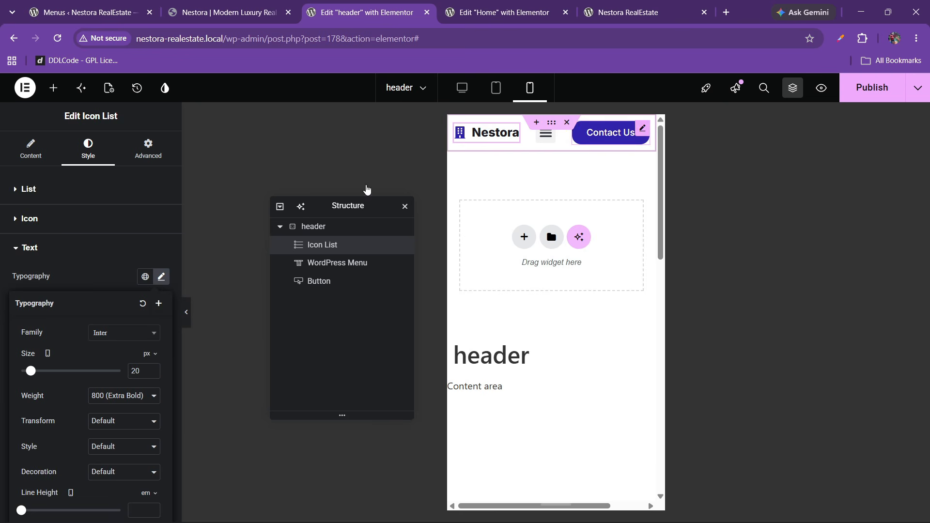
{"action": "scroll", "coordinate": [72, 310], "scroll_direction": "down", "scroll_amount": 2}
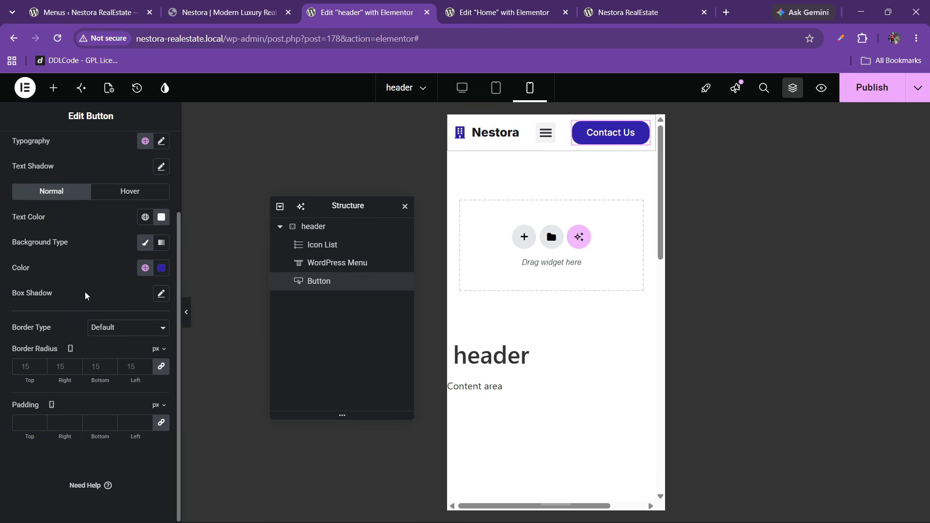
{"action": "left_click", "coordinate": [161, 142]}
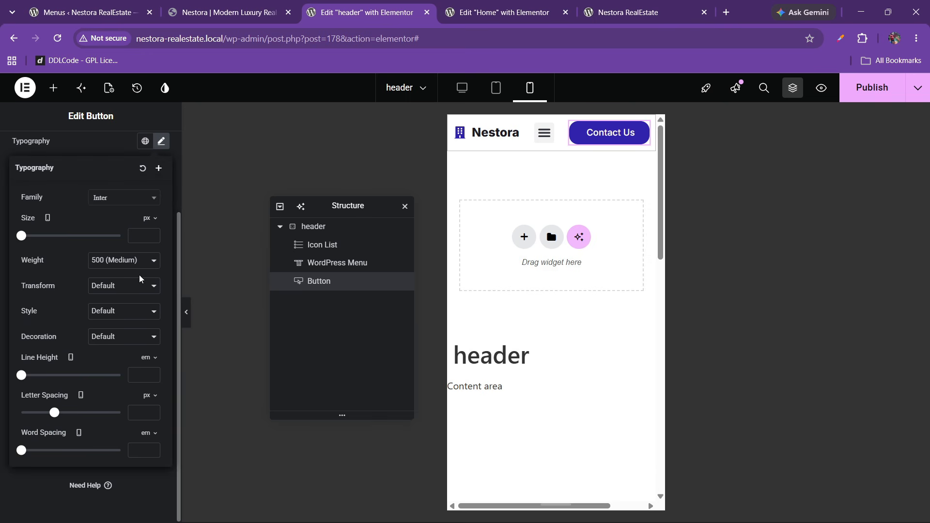
{"action": "left_click", "coordinate": [157, 234]}
{"action": "type", "text": "2"}
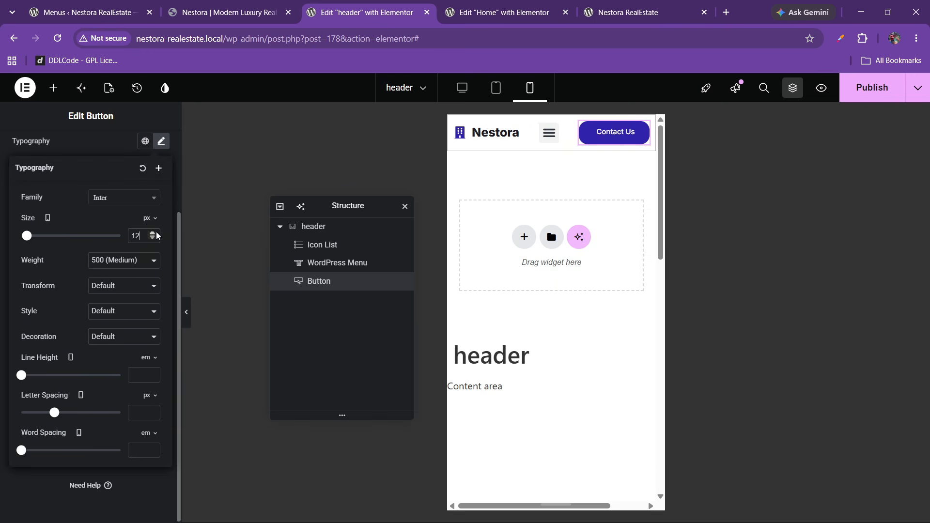
{"action": "left_click", "coordinate": [153, 233]}
{"action": "left_click", "coordinate": [153, 233]}
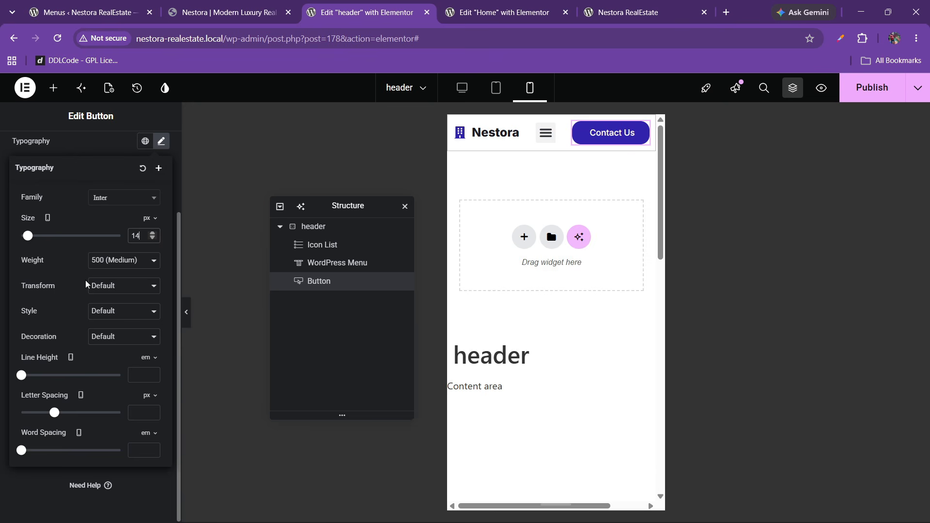
{"action": "left_click", "coordinate": [77, 146]}
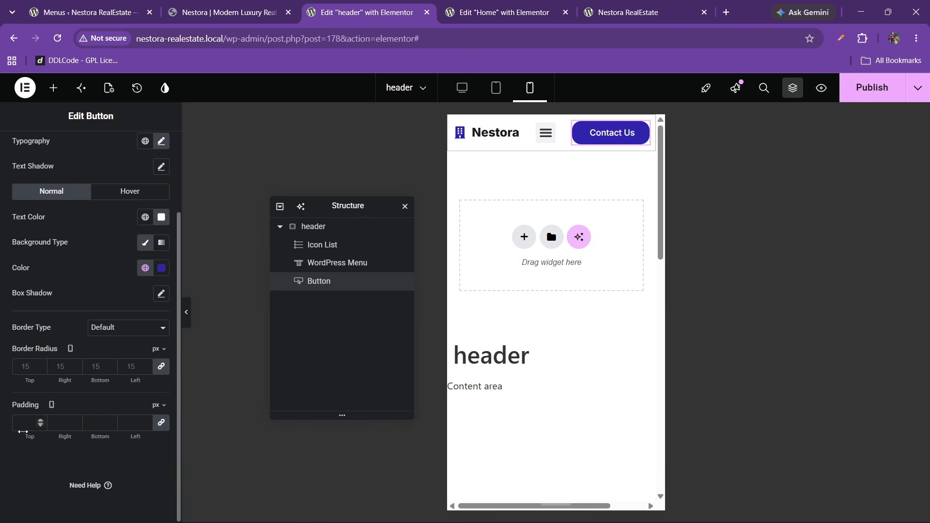
{"action": "type", "text": "10"}
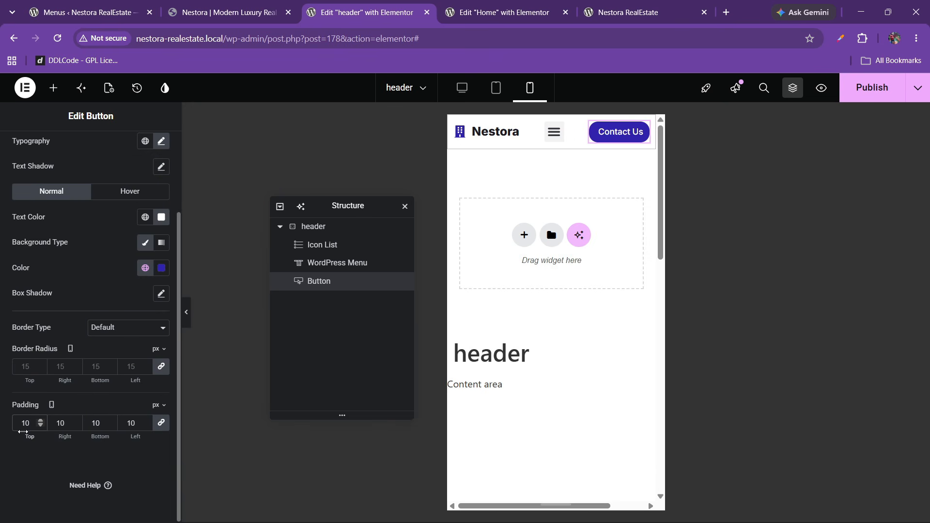
- Give the header menu's toggle button a lightblue background and a white (#FFFFFF) icon color
{"action": "left_click", "coordinate": [556, 137]}
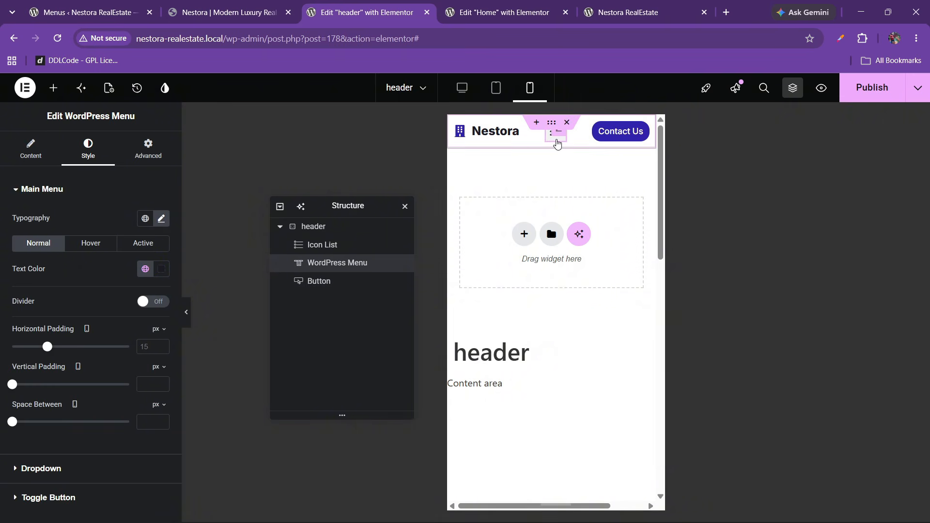
{"action": "scroll", "coordinate": [73, 315], "scroll_direction": "down", "scroll_amount": 2}
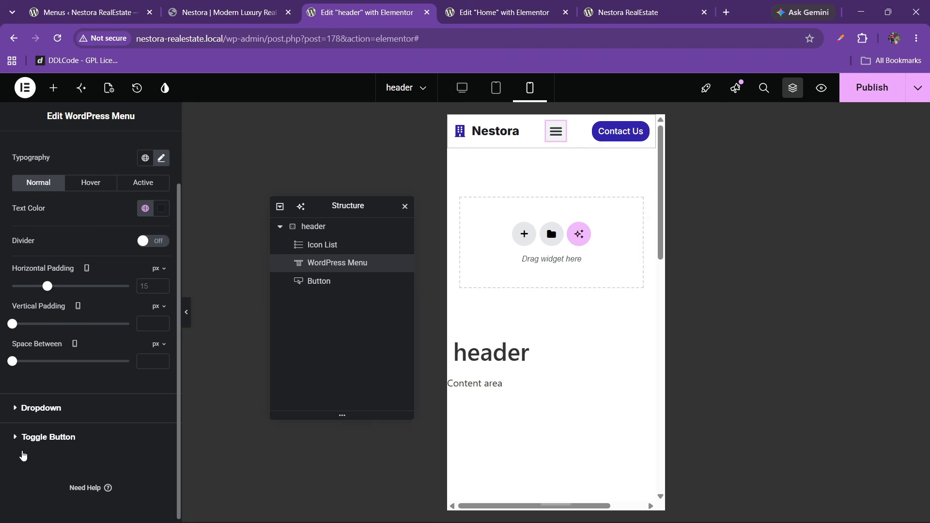
{"action": "left_click", "coordinate": [50, 435]}
{"action": "left_click", "coordinate": [146, 332]}
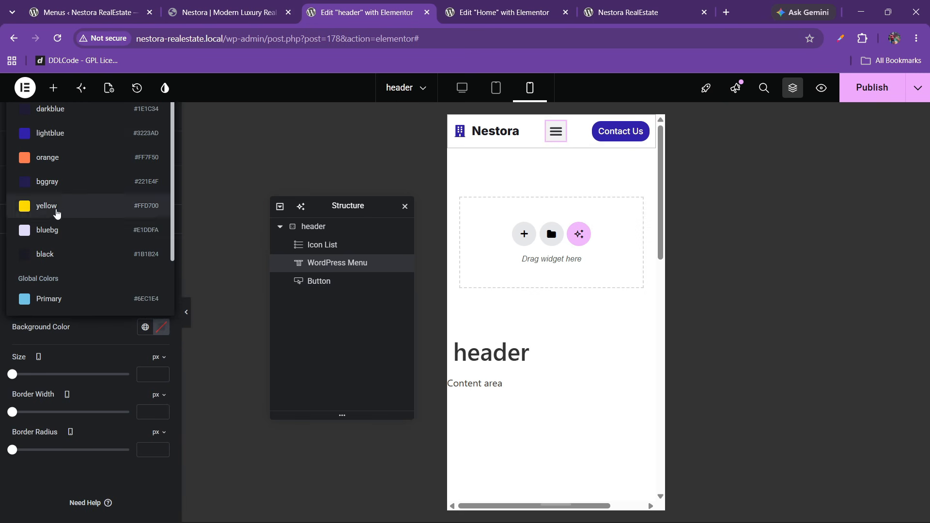
{"action": "left_click", "coordinate": [60, 136]}
{"action": "left_click", "coordinate": [161, 302]}
{"action": "left_click_drag", "start_coordinate": [101, 349], "coordinate": [57, 292]}
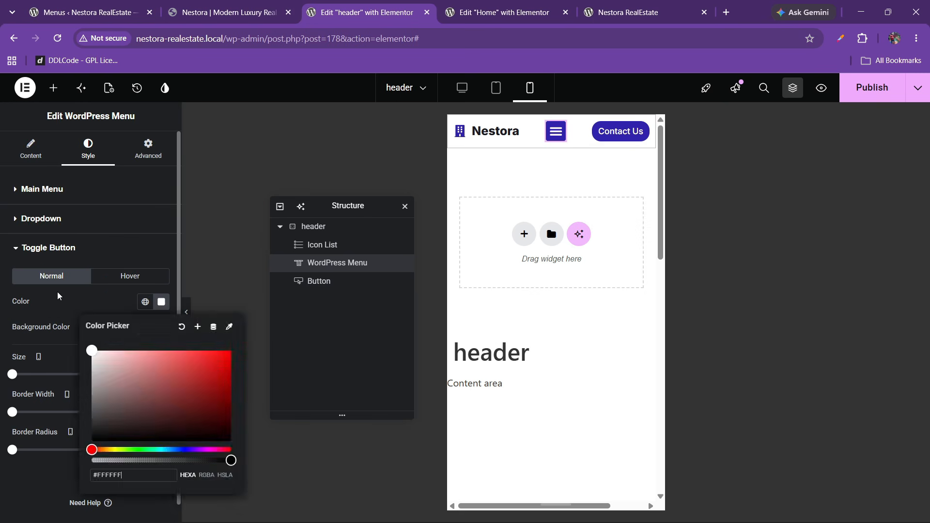
{"action": "left_click", "coordinate": [57, 292]}
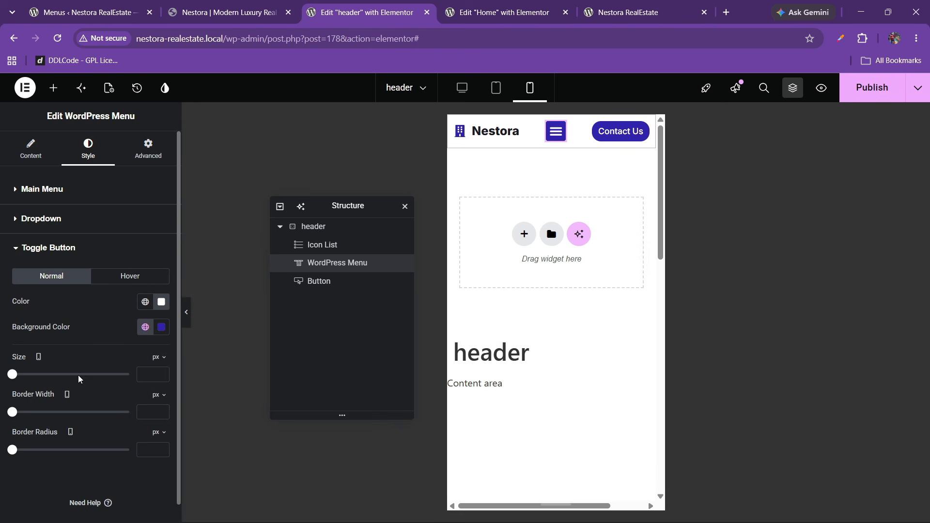
- Expand the mobile menu in the preview and set the dropdown's normal text color to the global black
{"action": "left_click", "coordinate": [554, 142]}
{"action": "left_click", "coordinate": [63, 243]}
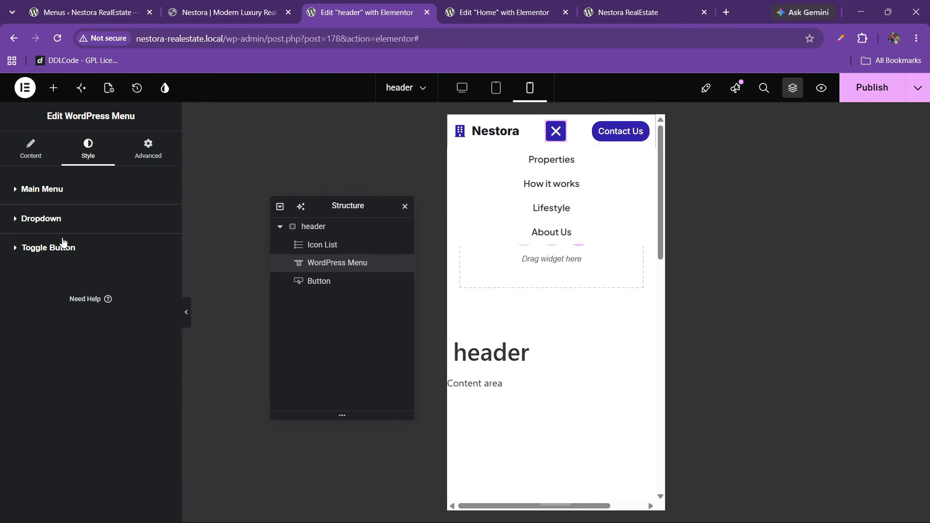
{"action": "left_click", "coordinate": [59, 223]}
{"action": "left_click", "coordinate": [93, 280]}
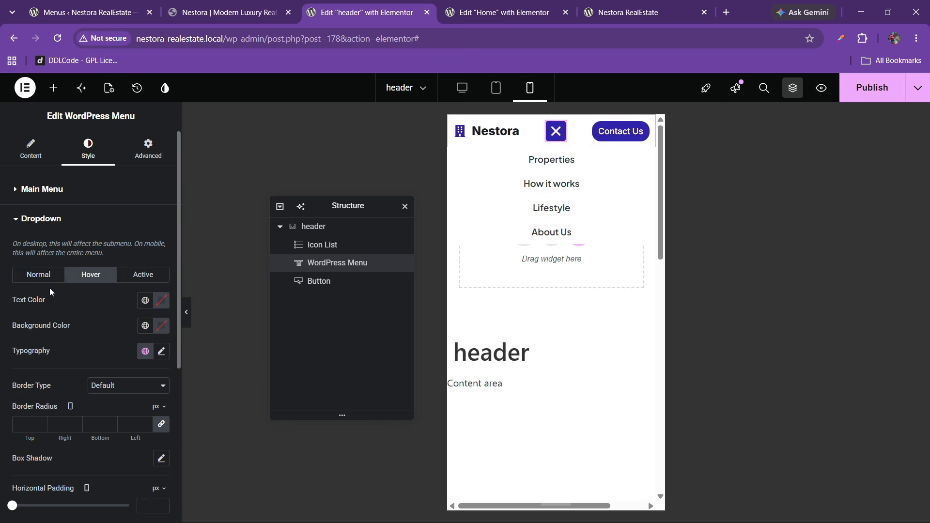
{"action": "left_click", "coordinate": [46, 276]}
{"action": "left_click", "coordinate": [145, 301]}
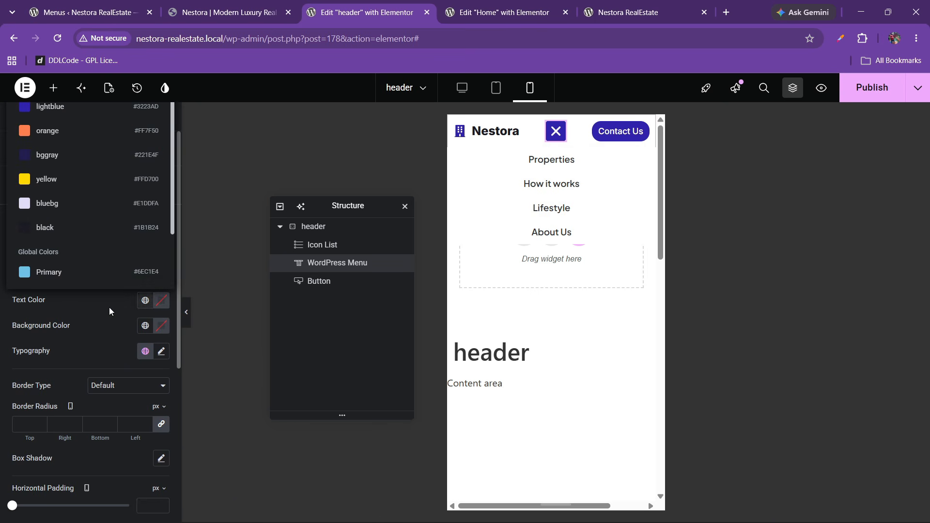
{"action": "left_click", "coordinate": [51, 227]}
- Set the menu dropdown's text size to 14 px and its weight to 400 (Normal)
{"action": "left_click", "coordinate": [161, 351]}
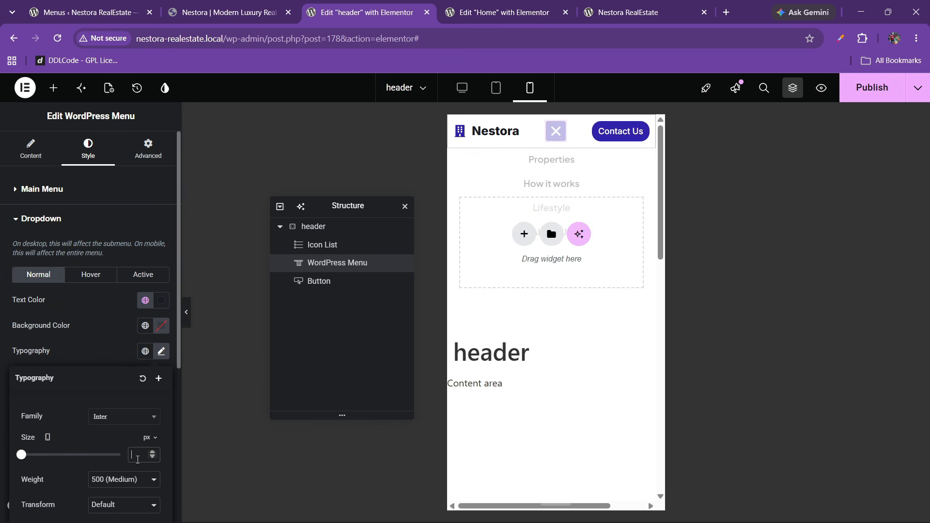
{"action": "type", "text": "14"}
{"action": "left_click", "coordinate": [112, 479]}
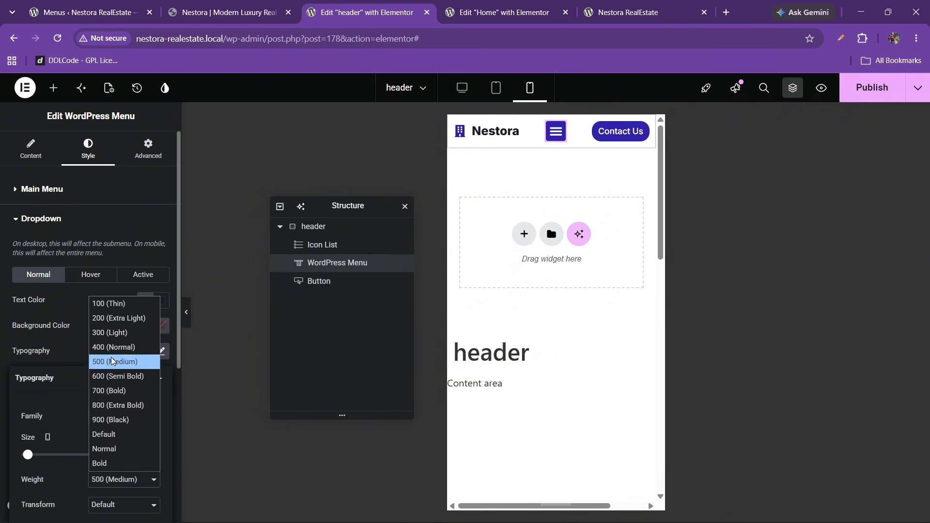
{"action": "left_click", "coordinate": [109, 348]}
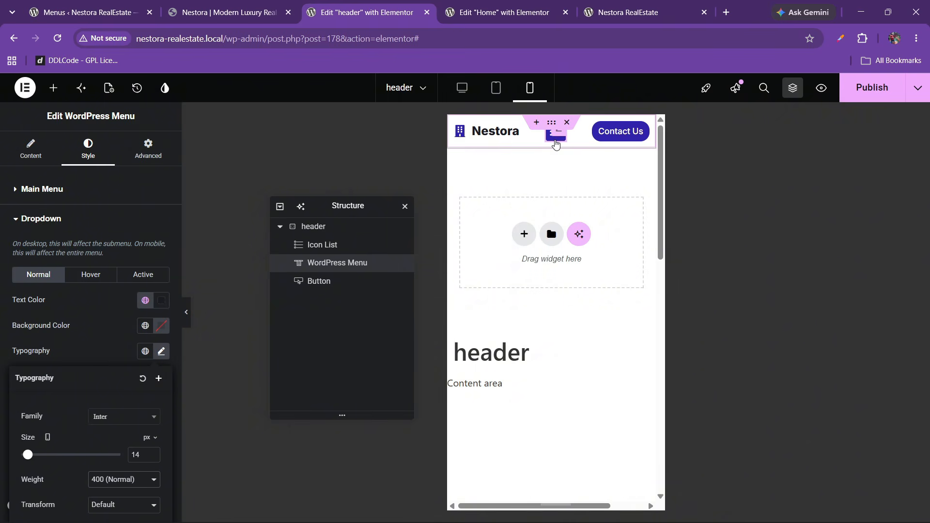
- Give the menu dropdown's hover state a lightblue background and white text
{"action": "left_click", "coordinate": [556, 141]}
{"action": "left_click", "coordinate": [87, 274]}
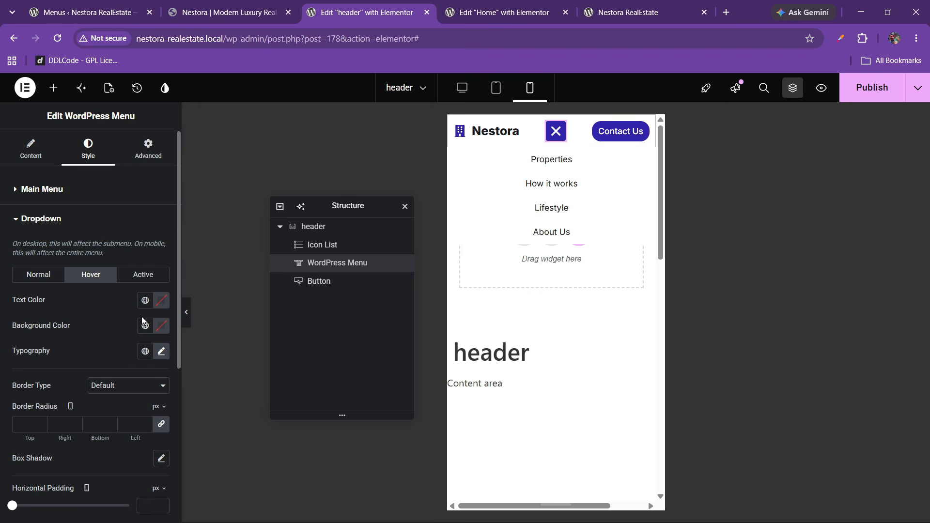
{"action": "left_click", "coordinate": [145, 326]}
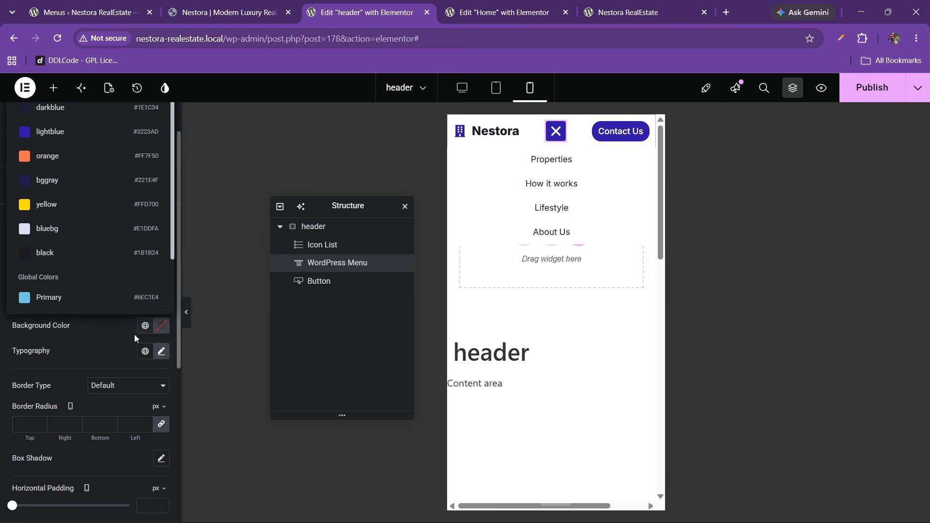
{"action": "left_click", "coordinate": [58, 132]}
{"action": "left_click", "coordinate": [162, 303]}
{"action": "left_click_drag", "start_coordinate": [148, 383], "coordinate": [41, 301]}
{"action": "left_click", "coordinate": [41, 301]}
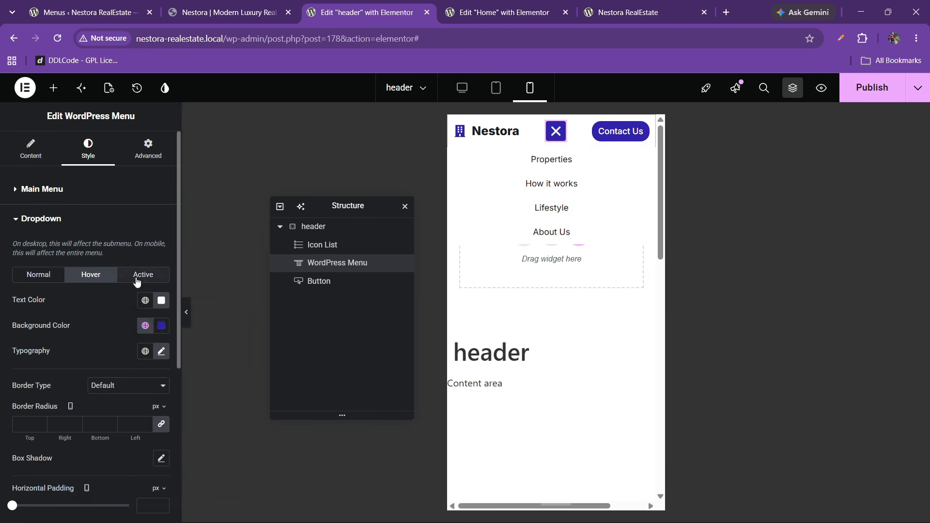
- Give the menu dropdown's active state a lightblue background and white text
{"action": "left_click", "coordinate": [136, 279]}
{"action": "left_click", "coordinate": [145, 325]}
{"action": "left_click", "coordinate": [58, 132]}
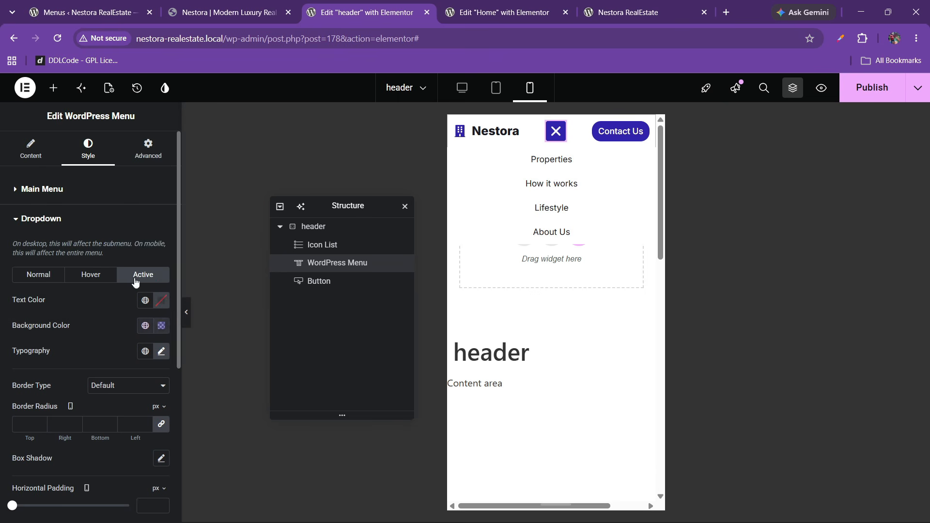
{"action": "left_click", "coordinate": [159, 301]}
{"action": "left_click_drag", "start_coordinate": [153, 380], "coordinate": [53, 307]}
{"action": "left_click", "coordinate": [54, 307]}
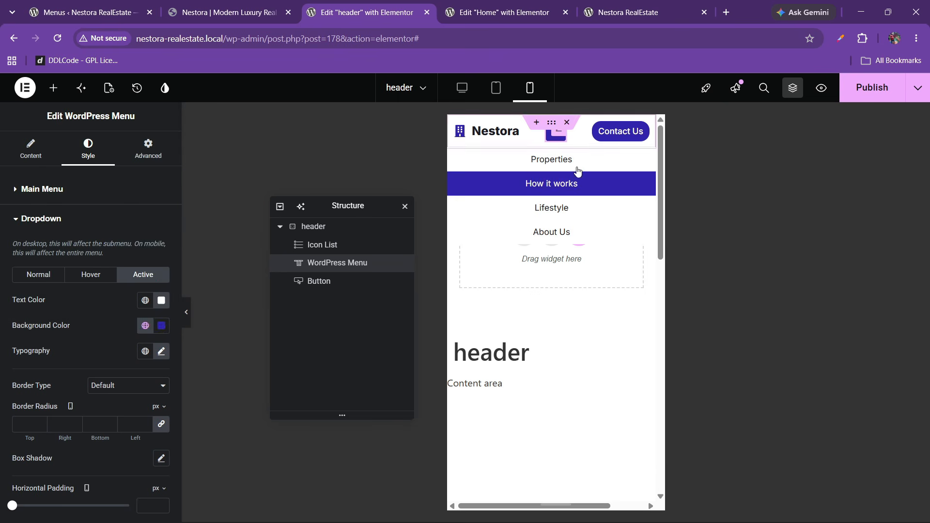
- Set the dropdown's text weight to 500 (Medium) and publish the header template
{"action": "left_click", "coordinate": [38, 275]}
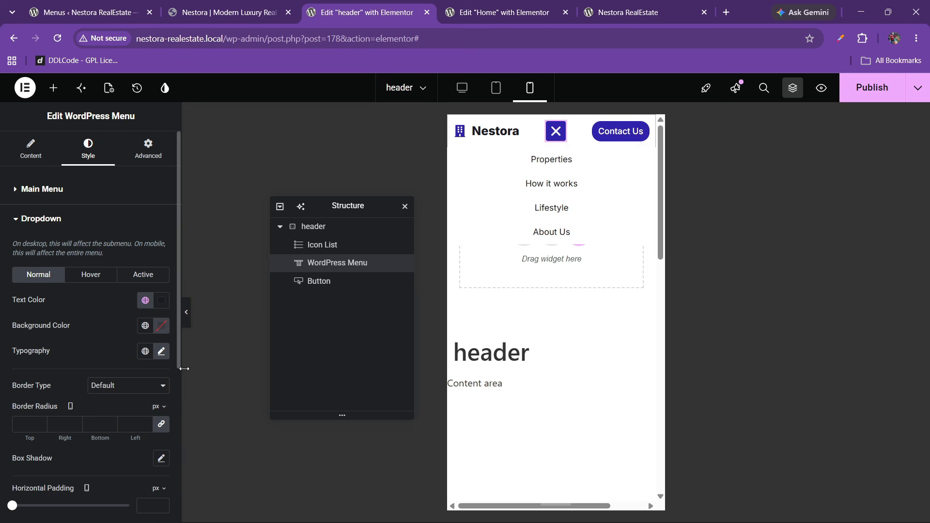
{"action": "left_click", "coordinate": [162, 351]}
{"action": "left_click", "coordinate": [99, 481]}
{"action": "left_click", "coordinate": [113, 365]}
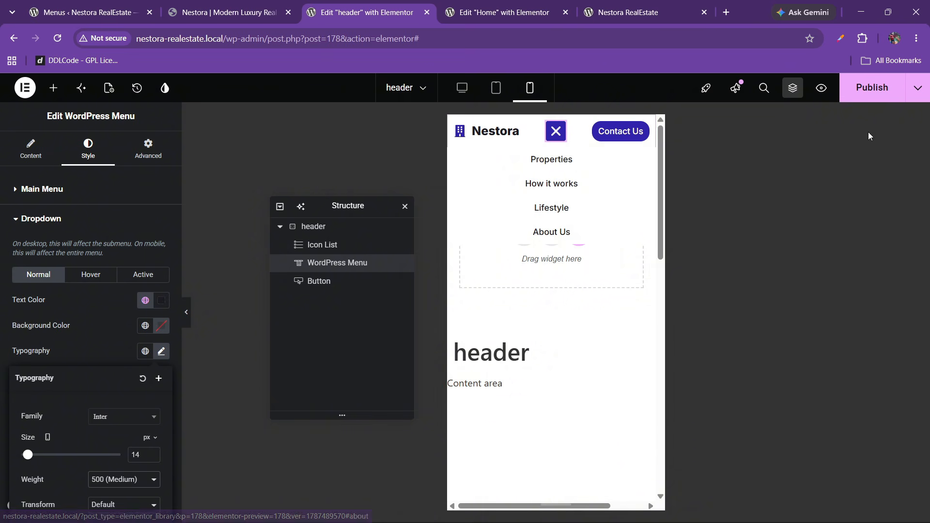
{"action": "left_click", "coordinate": [872, 87]}
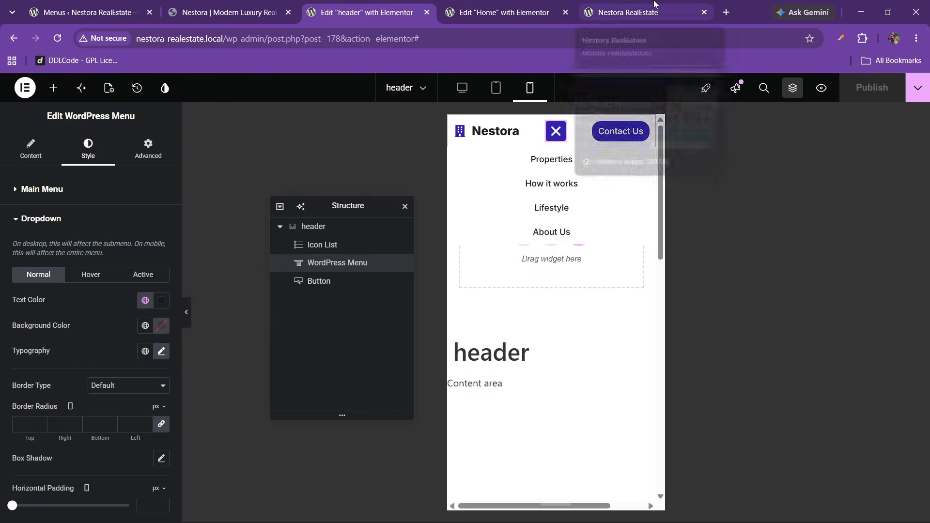
- Reload the live Nestora homepage and return to the Home page editor
{"action": "left_click", "coordinate": [671, 7]}
{"action": "left_click", "coordinate": [57, 38]}
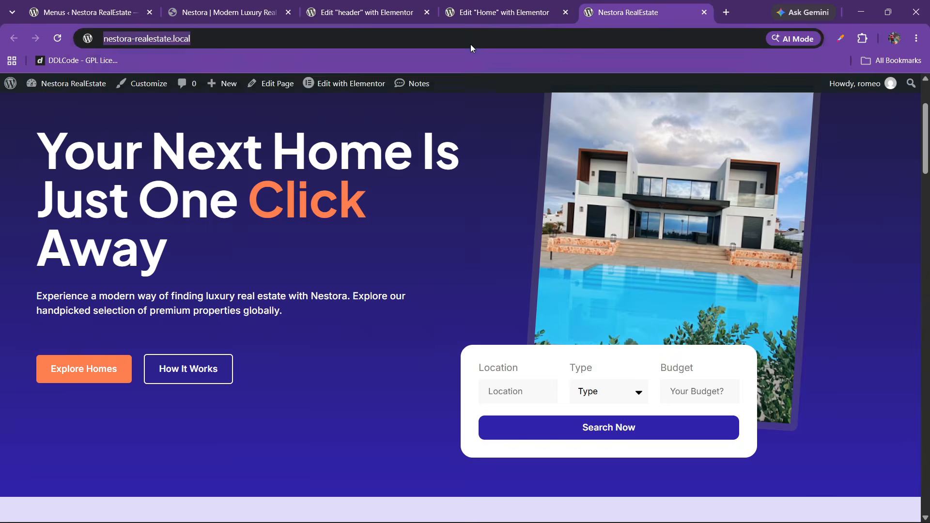
{"action": "left_click", "coordinate": [480, 19]}
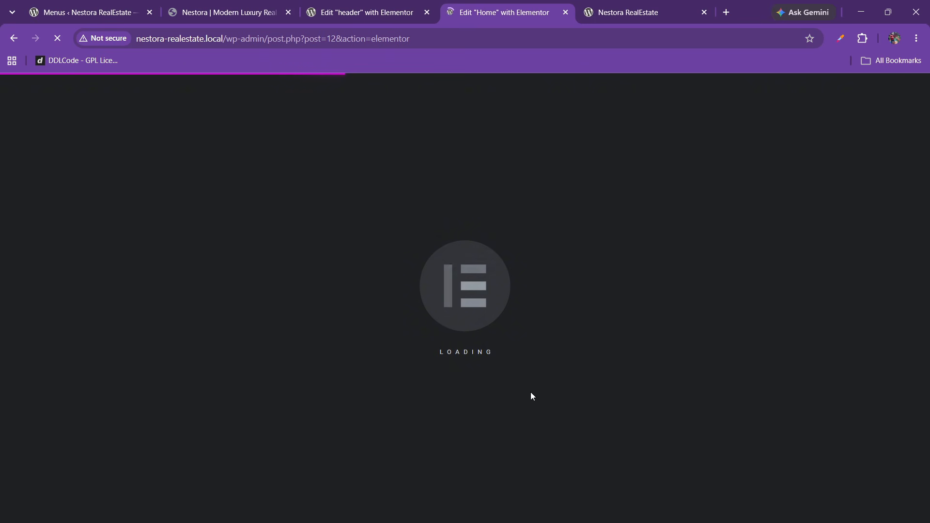
- Close the header template editor and bring up the Home page editor
{"action": "left_click", "coordinate": [392, 6]}
{"action": "left_click", "coordinate": [488, 5]}
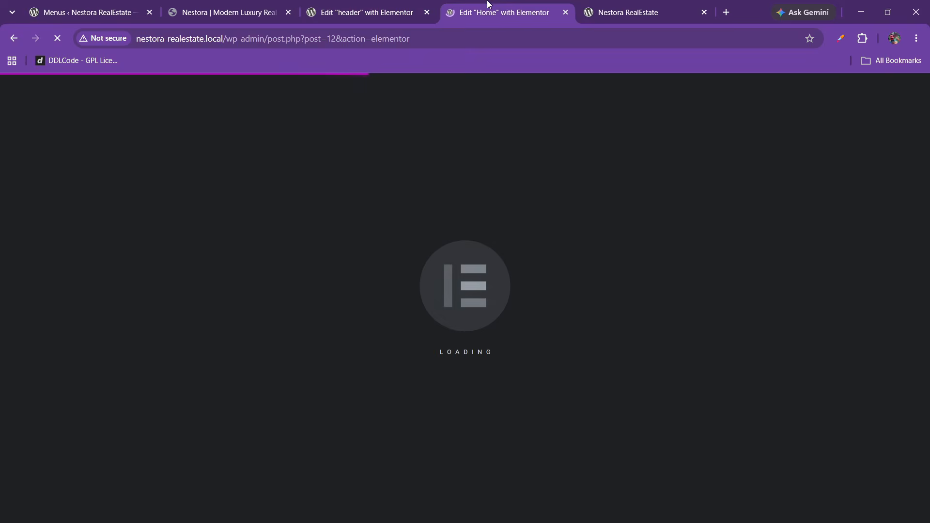
{"action": "left_click", "coordinate": [410, 15]}
{"action": "left_click", "coordinate": [426, 14]}
{"action": "left_click", "coordinate": [492, 10]}
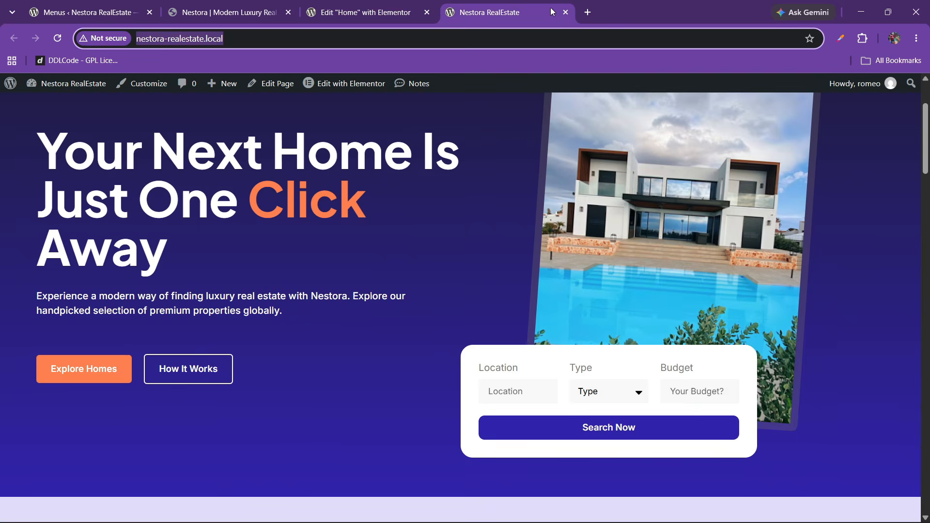
{"action": "left_click", "coordinate": [409, 13]}
{"action": "left_click", "coordinate": [228, 12]}
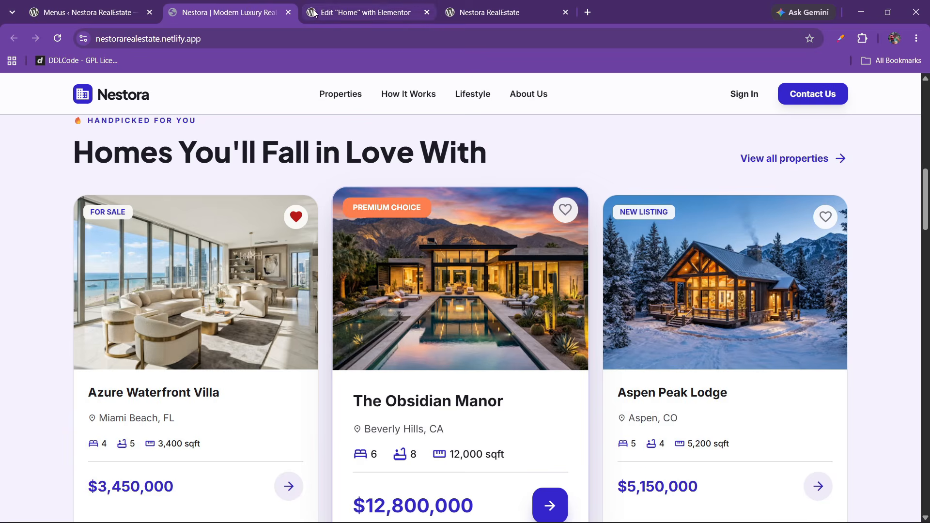
{"action": "left_click", "coordinate": [409, 12]}
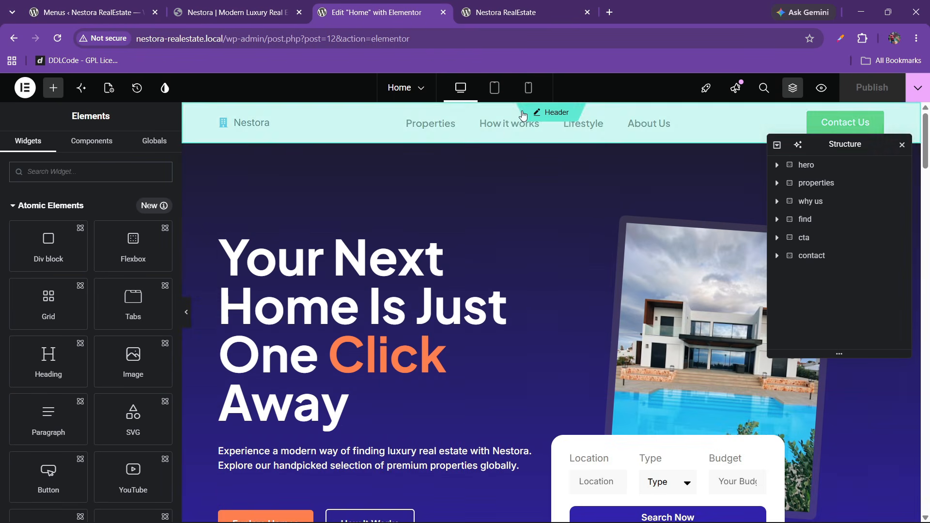
- Show the Home page in mobile view and set the hero section's padding to 20 px on all sides, with the sides linked
{"action": "left_click", "coordinate": [530, 95]}
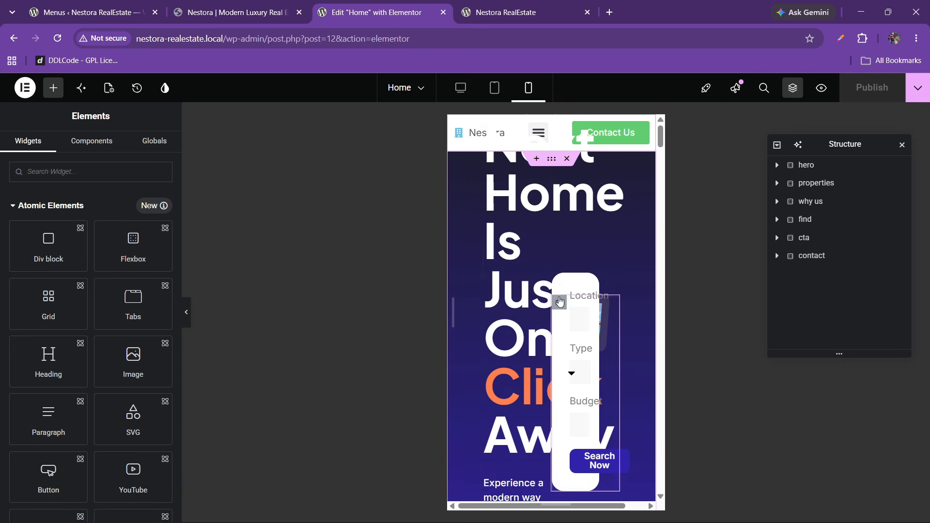
{"action": "left_click", "coordinate": [809, 165]}
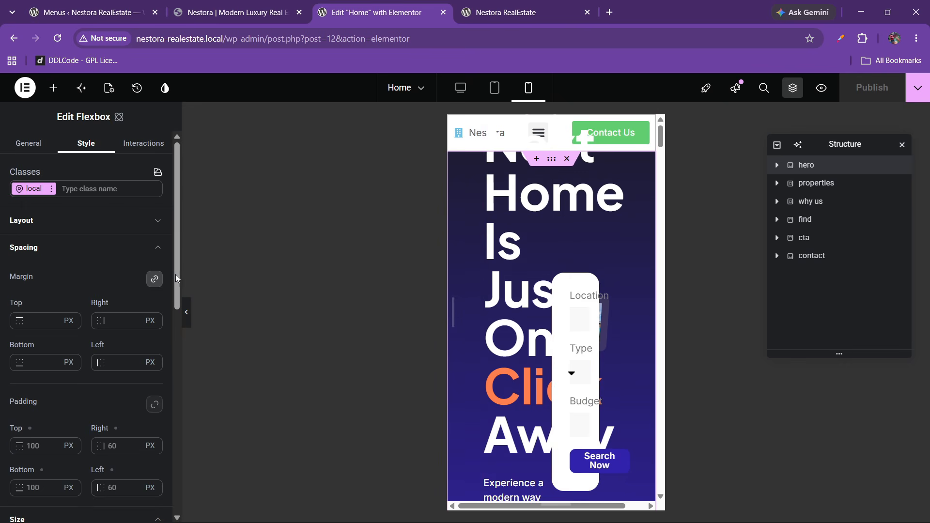
{"action": "left_click", "coordinate": [38, 447]}
{"action": "type", "text": "20"}
{"action": "left_click", "coordinate": [148, 412]}
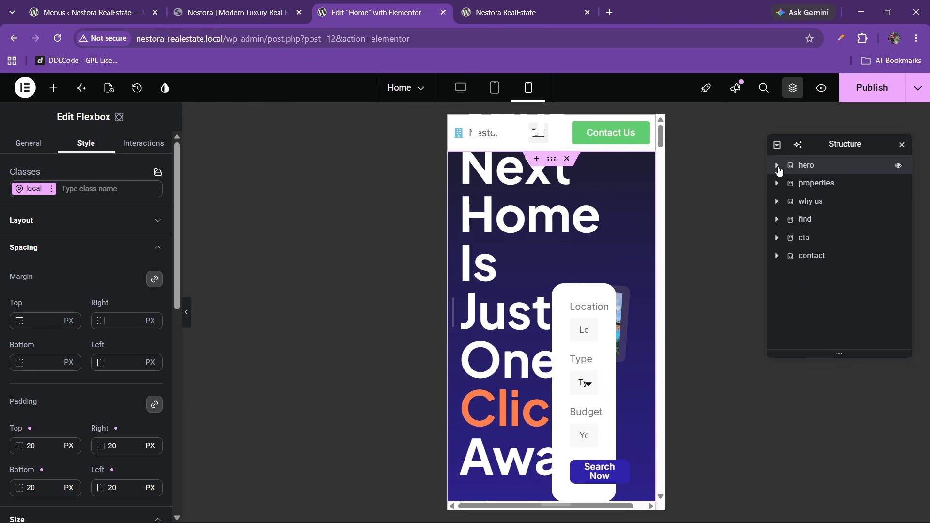
- Set the hero section's mobile layout to column direction with its items aligned to the start
{"action": "left_click", "coordinate": [777, 165]}
{"action": "left_click", "coordinate": [810, 183]}
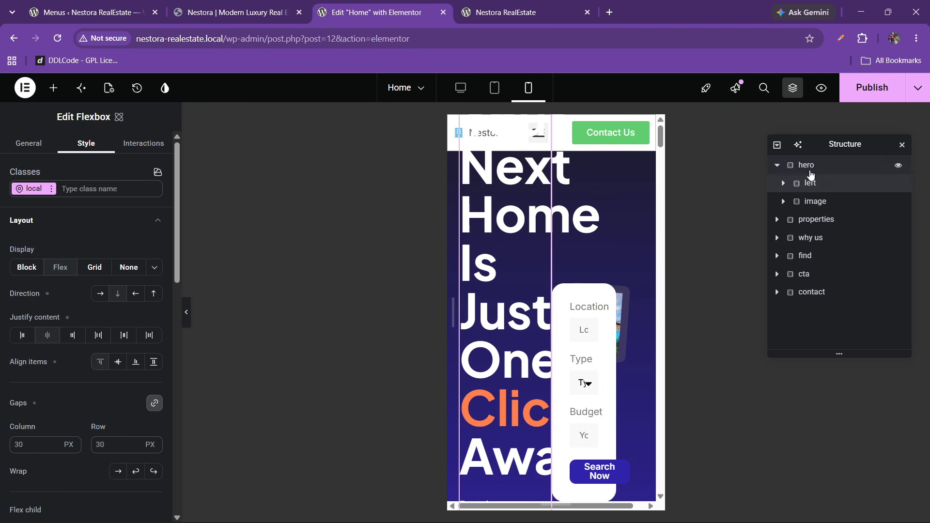
{"action": "left_click", "coordinate": [809, 169]}
{"action": "left_click", "coordinate": [65, 218]}
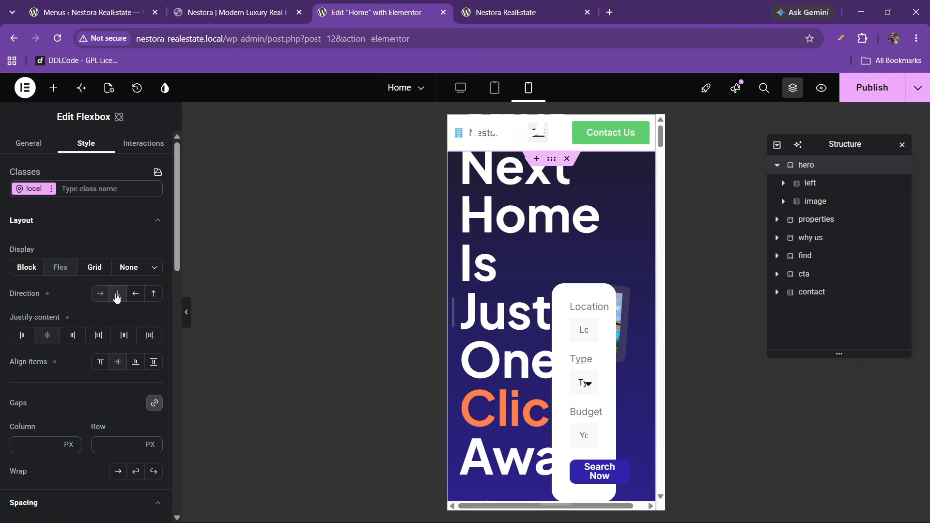
{"action": "left_click", "coordinate": [117, 294]}
{"action": "left_click", "coordinate": [101, 362]}
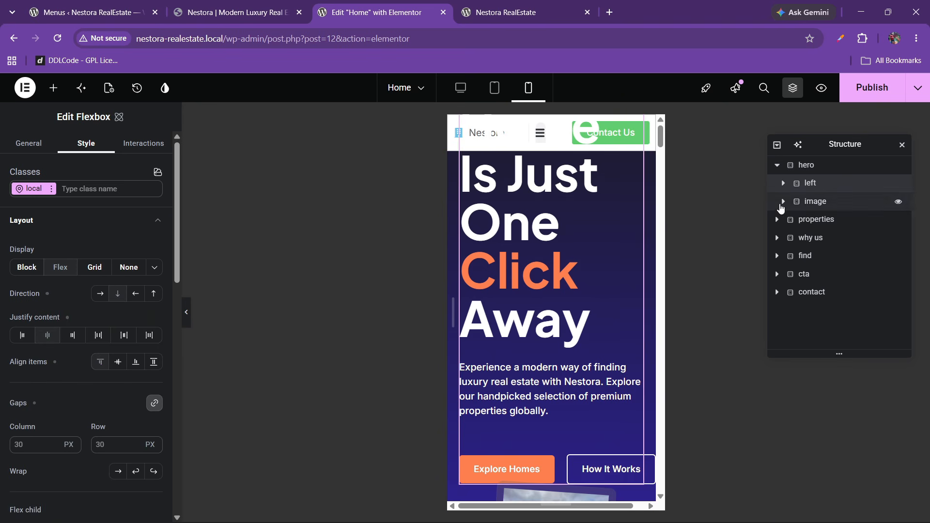
- Set the hero heading's mobile font size to 40 px and check the section's preview
{"action": "left_click", "coordinate": [783, 183]}
{"action": "left_click", "coordinate": [788, 205]}
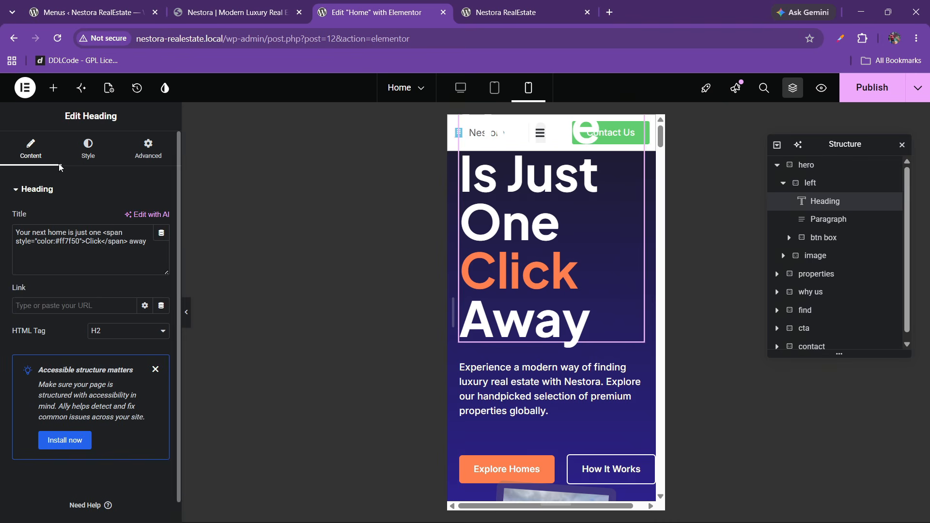
{"action": "left_click", "coordinate": [88, 148]}
{"action": "left_click", "coordinate": [160, 253]}
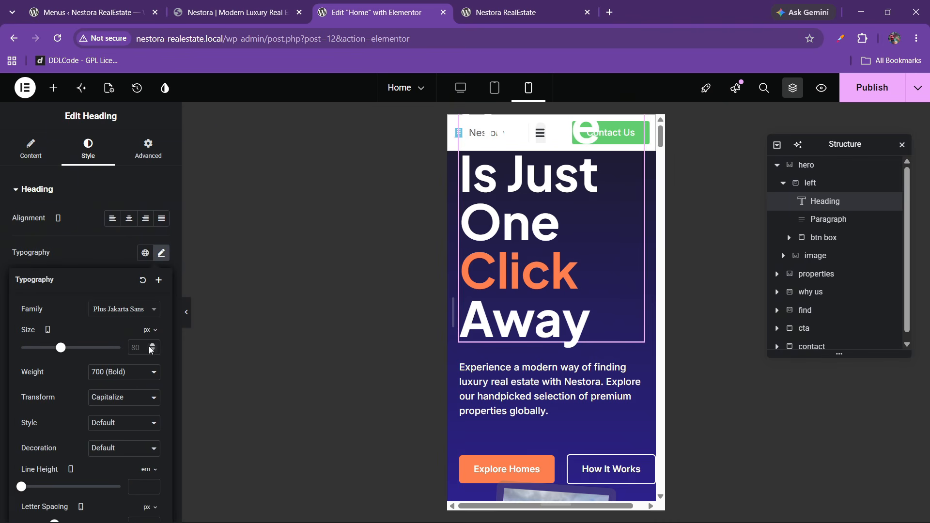
{"action": "left_click", "coordinate": [144, 349]}
{"action": "type", "text": "40"}
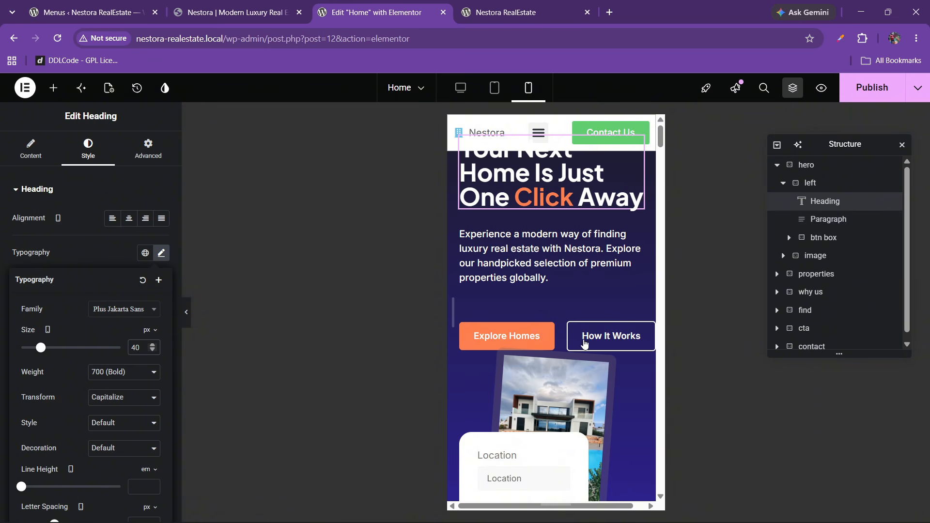
{"action": "scroll", "coordinate": [551, 358], "scroll_direction": "down", "scroll_amount": 3}
{"action": "scroll", "coordinate": [551, 357], "scroll_direction": "down", "scroll_amount": 1}
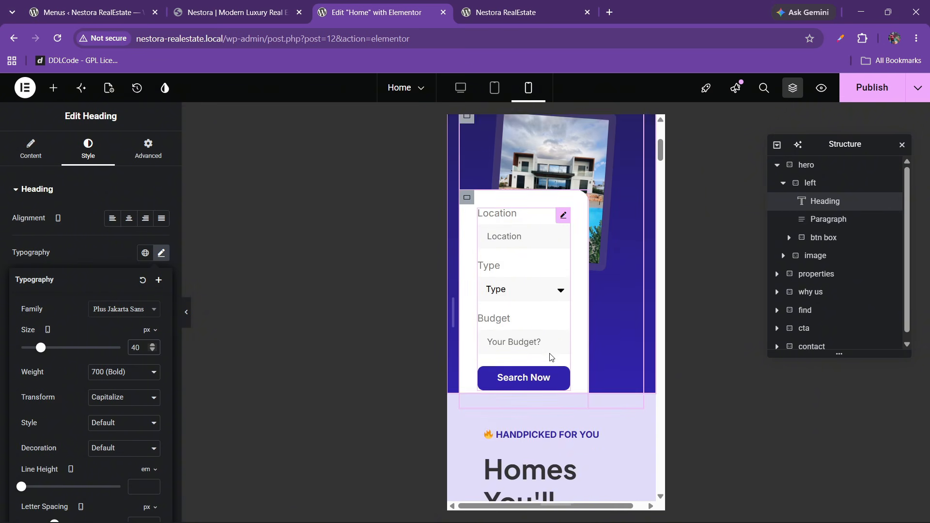
{"action": "scroll", "coordinate": [551, 357], "scroll_direction": "up", "scroll_amount": 5}
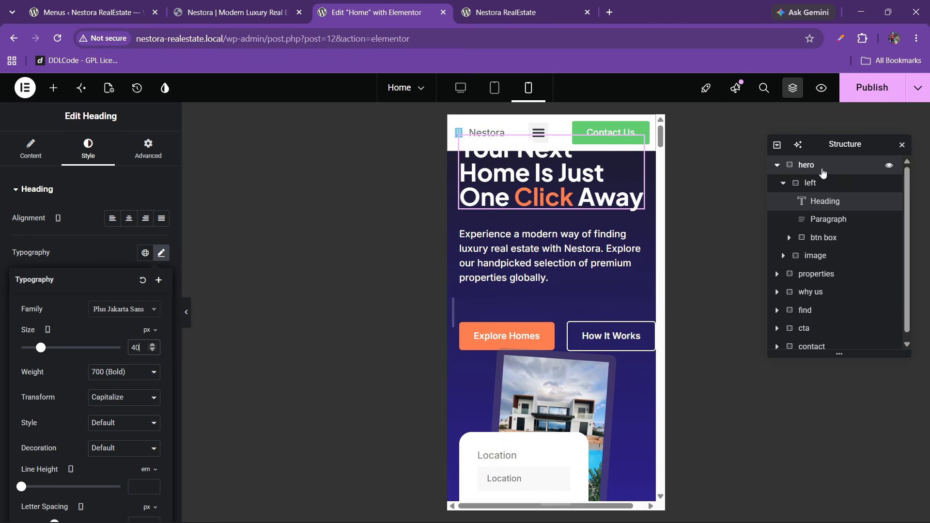
- Examine the hero section's layout and size settings against its mobile preview, down to the search form
{"action": "left_click", "coordinate": [836, 170]}
{"action": "scroll", "coordinate": [67, 248], "scroll_direction": "down", "scroll_amount": 6}
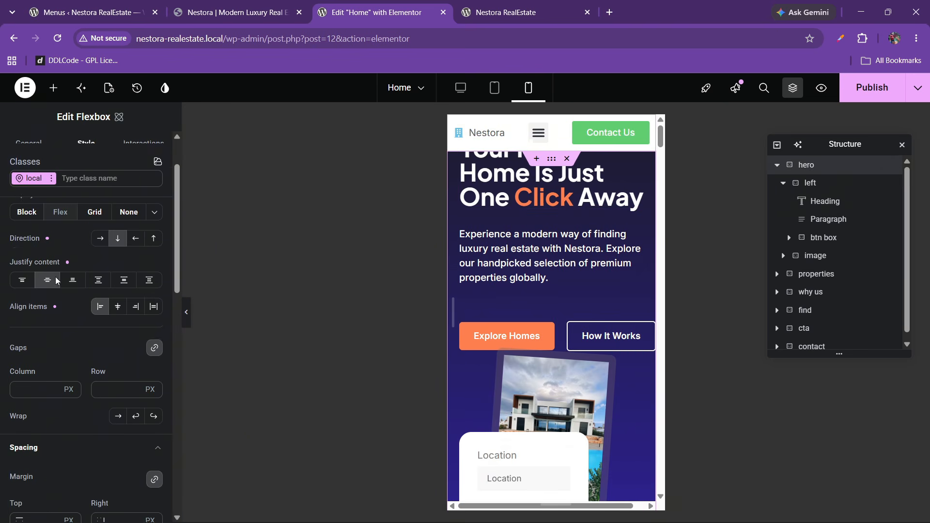
{"action": "scroll", "coordinate": [70, 362], "scroll_direction": "up", "scroll_amount": 6}
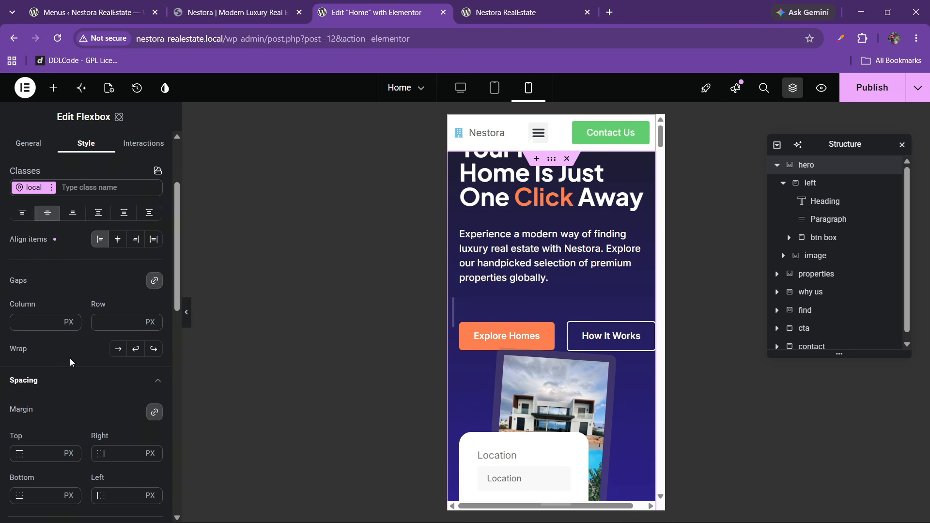
{"action": "left_click", "coordinate": [64, 220]}
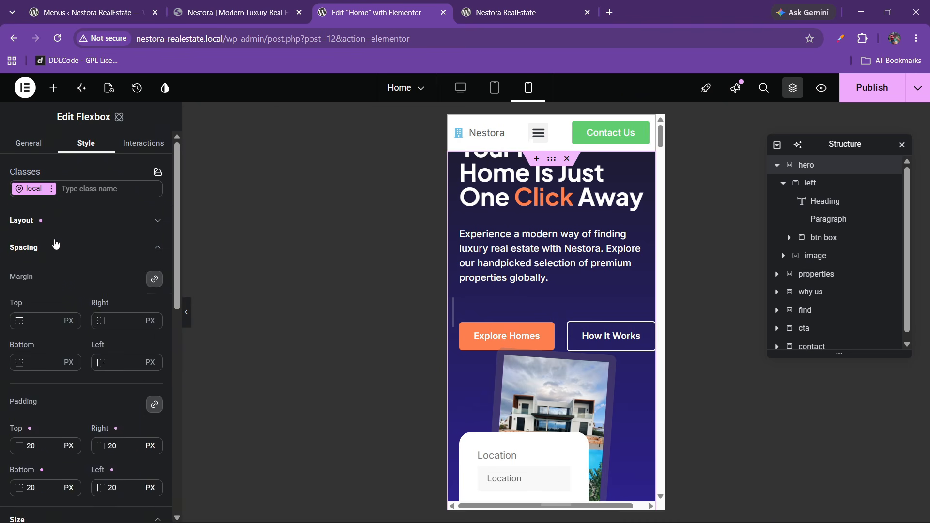
{"action": "left_click", "coordinate": [57, 246]}
{"action": "left_click", "coordinate": [100, 324]}
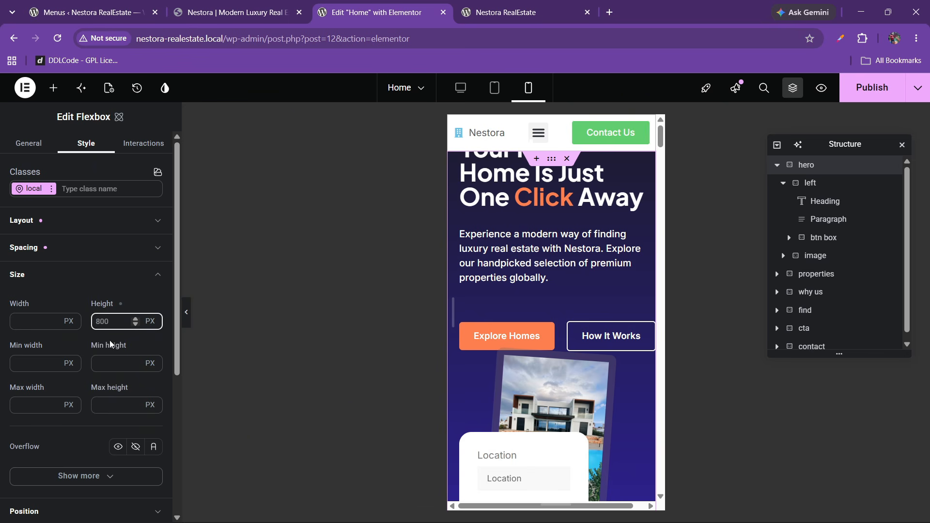
{"action": "scroll", "coordinate": [557, 379], "scroll_direction": "down", "scroll_amount": 4}
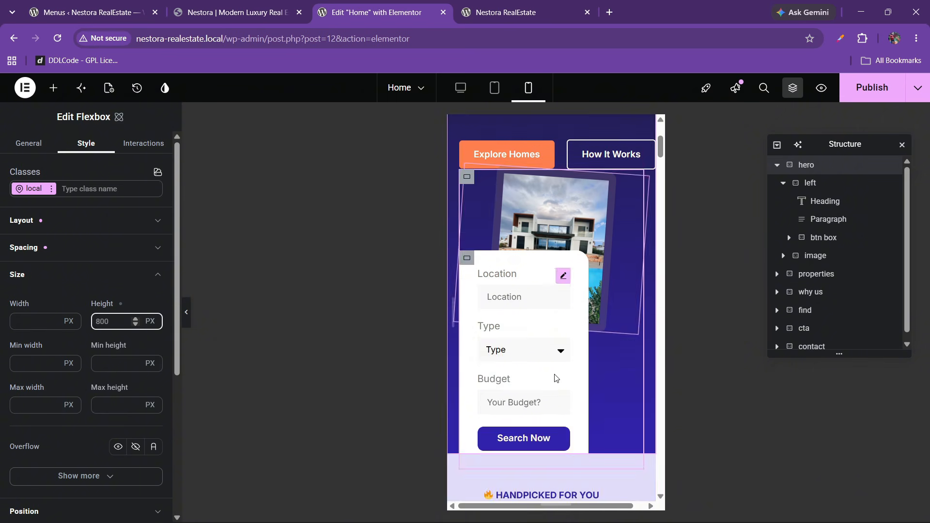
{"action": "scroll", "coordinate": [557, 379], "scroll_direction": "up", "scroll_amount": 4}
{"action": "scroll", "coordinate": [556, 379], "scroll_direction": "down", "scroll_amount": 4}
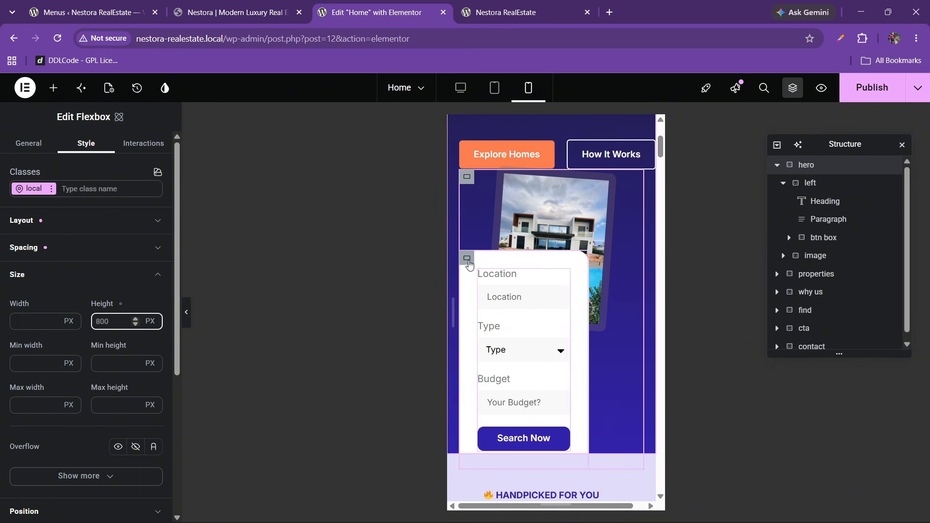
- Set the hero form box's mobile width to 100% and its padding to 20 px on all sides
{"action": "left_click", "coordinate": [468, 261]}
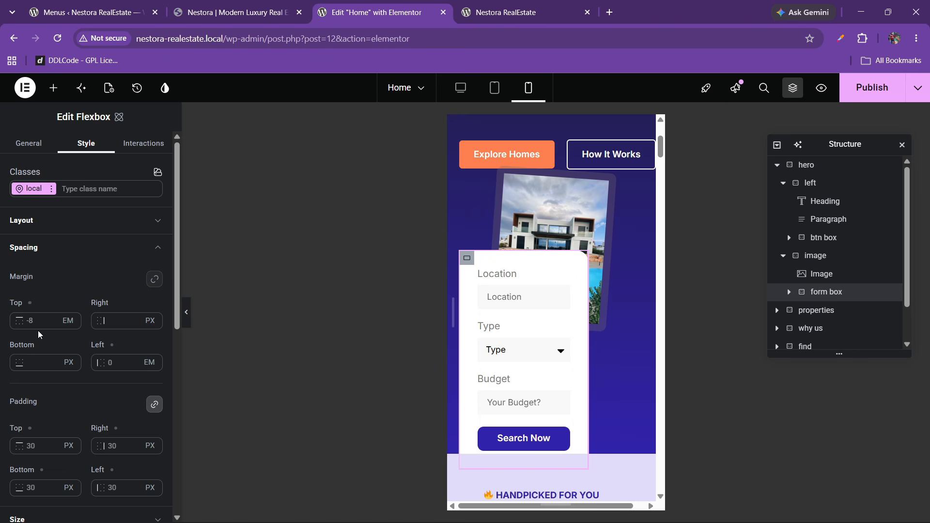
{"action": "scroll", "coordinate": [34, 359], "scroll_direction": "down", "scroll_amount": 3}
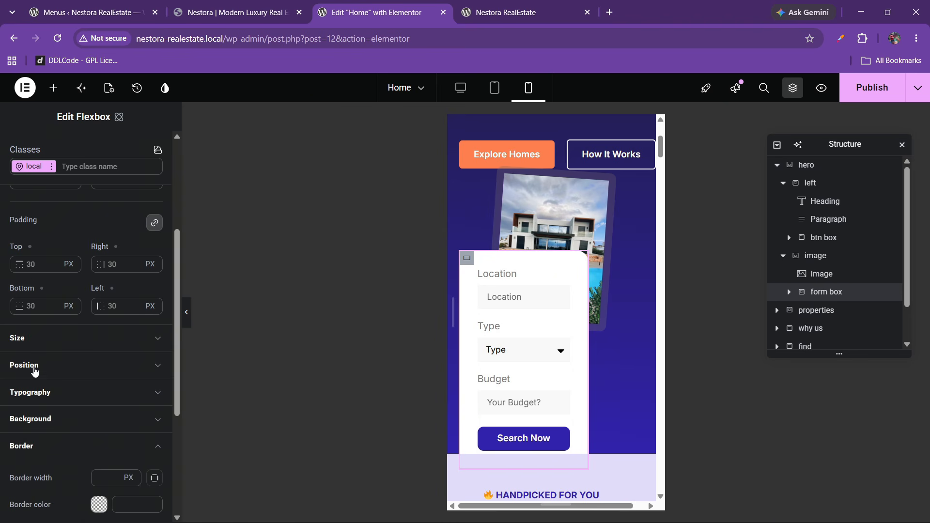
{"action": "left_click", "coordinate": [35, 338]}
{"action": "left_click", "coordinate": [27, 385]}
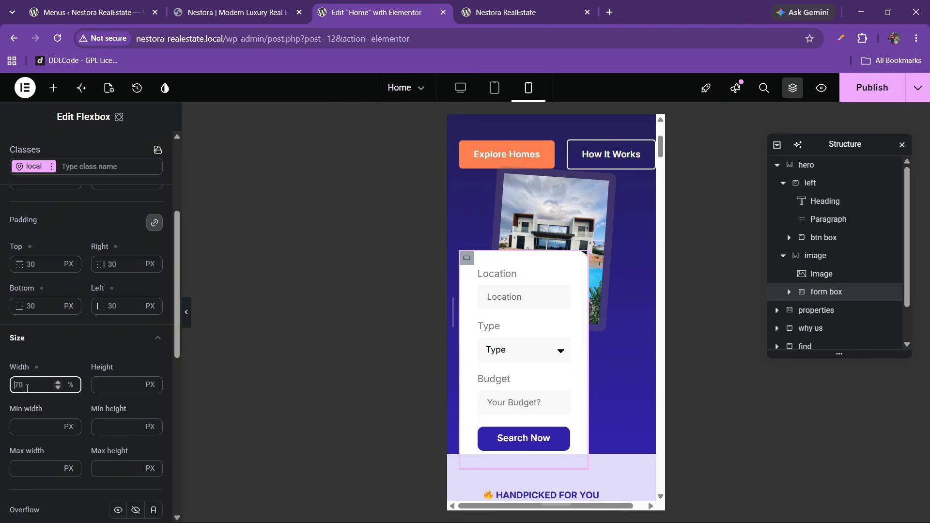
{"action": "type", "text": "100"}
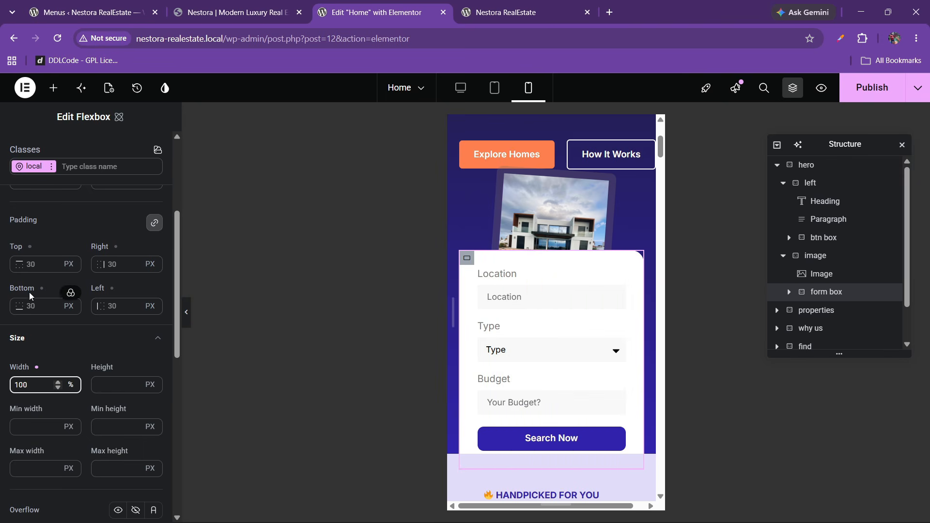
{"action": "left_click", "coordinate": [33, 265]}
{"action": "type", "text": "20"}
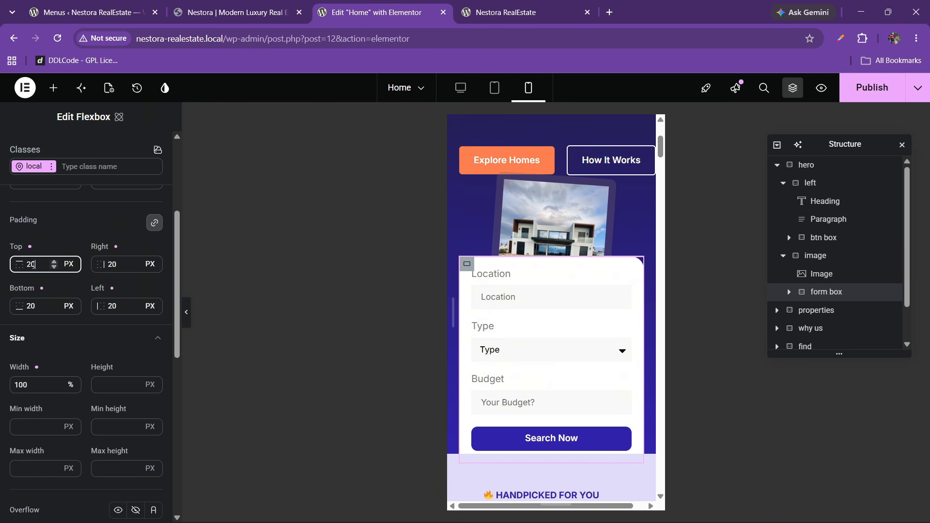
{"action": "scroll", "coordinate": [545, 313], "scroll_direction": "up", "scroll_amount": 3}
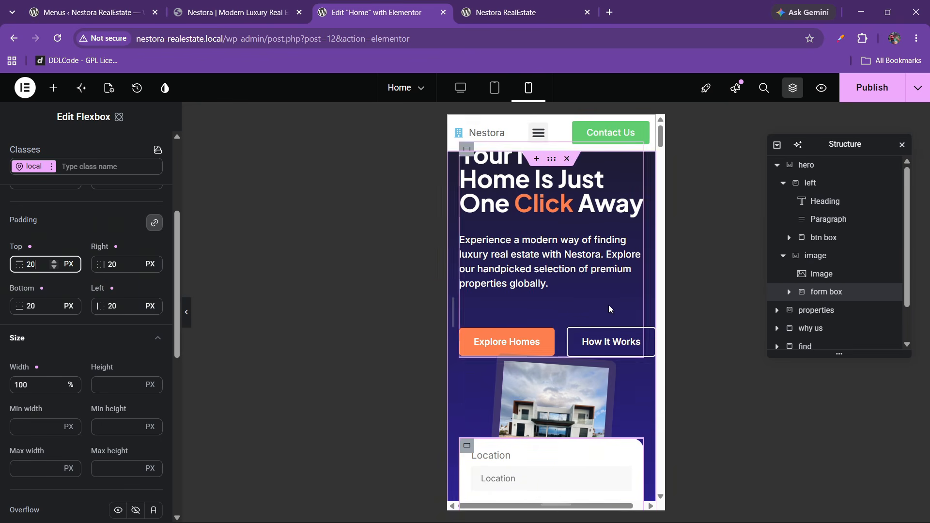
- Set the hero section's mobile column and row gaps to 40 px
{"action": "left_click", "coordinate": [784, 183]}
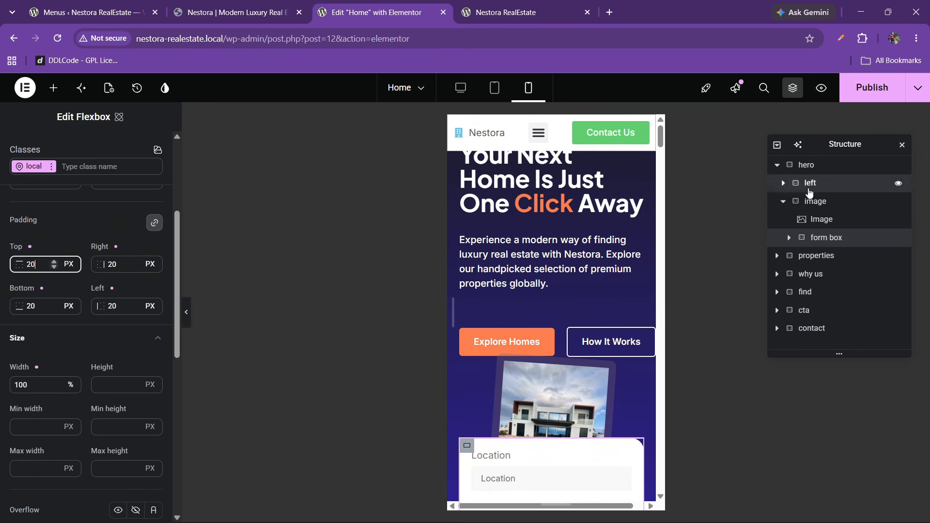
{"action": "left_click", "coordinate": [804, 184]}
{"action": "left_click", "coordinate": [784, 201]}
{"action": "left_click", "coordinate": [808, 167]}
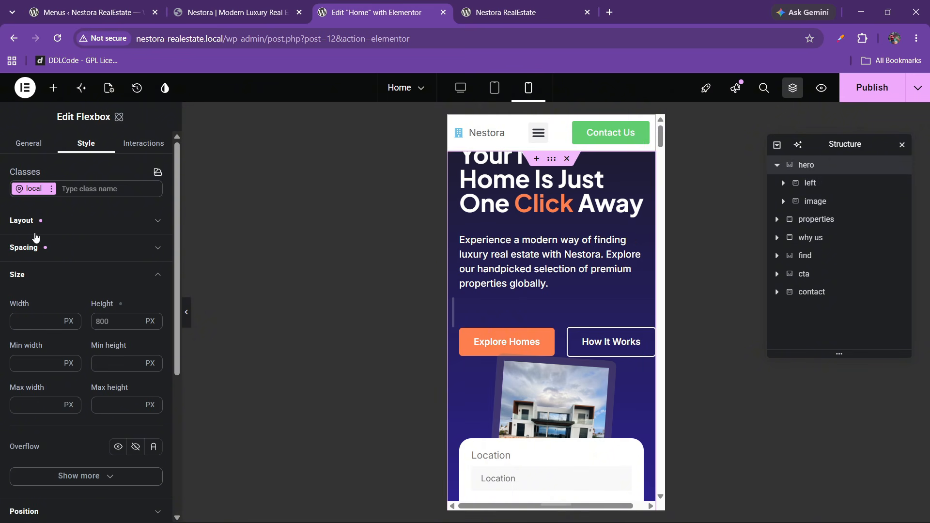
{"action": "left_click", "coordinate": [99, 221]}
{"action": "scroll", "coordinate": [105, 382], "scroll_direction": "down", "scroll_amount": 3}
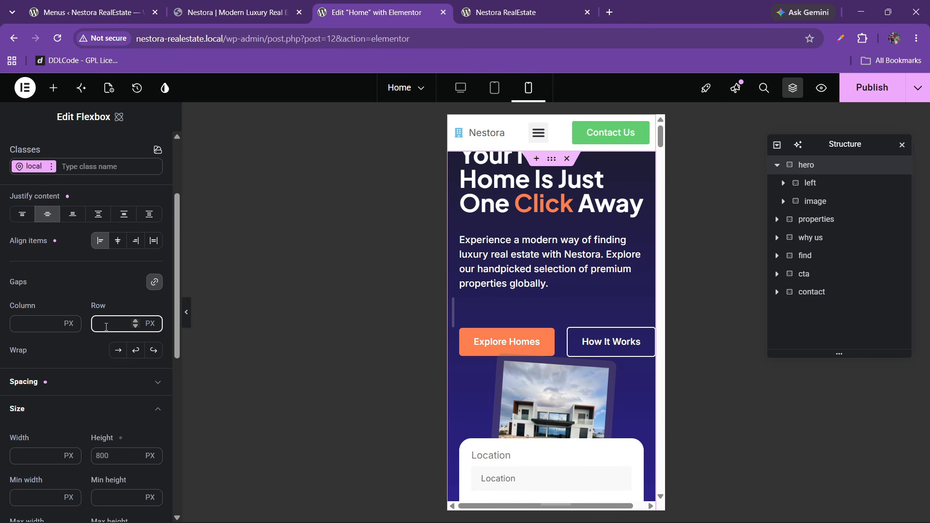
{"action": "type", "text": "40"}
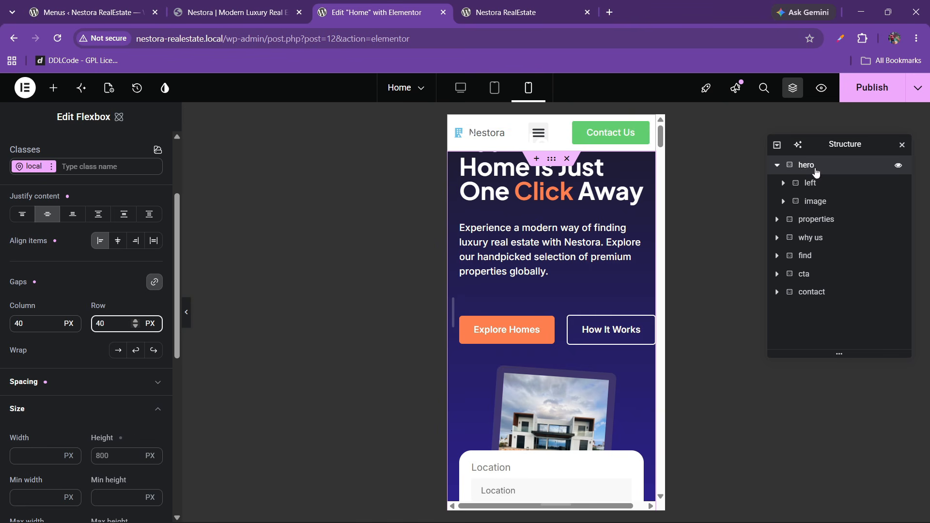
{"action": "scroll", "coordinate": [74, 270], "scroll_direction": "up", "scroll_amount": 3}
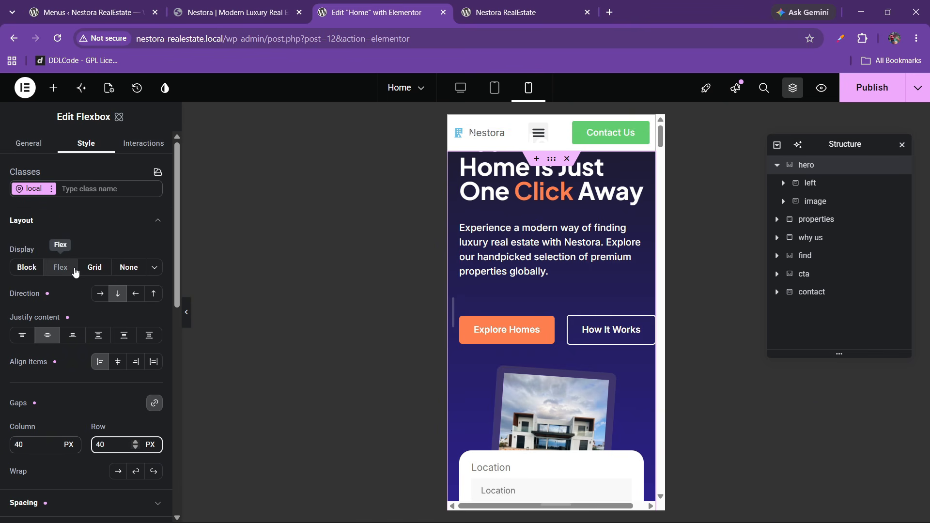
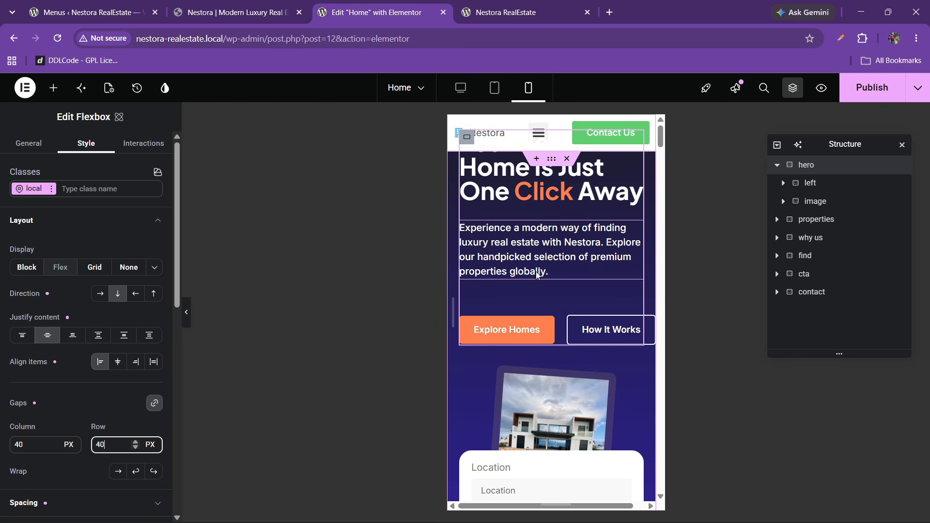
- Set the top margin of the form box in the hero's image container to 0 em
{"action": "scroll", "coordinate": [530, 346], "scroll_direction": "down", "scroll_amount": 3}
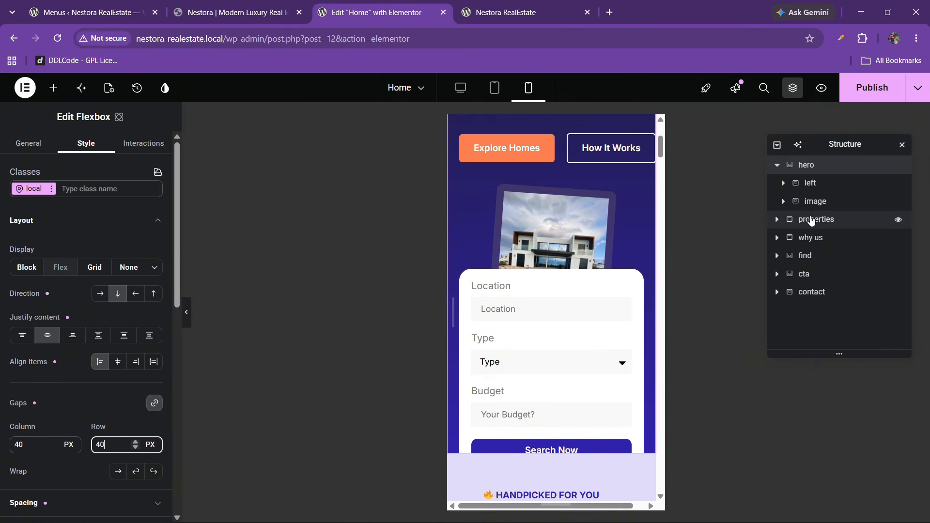
{"action": "left_click", "coordinate": [784, 202]}
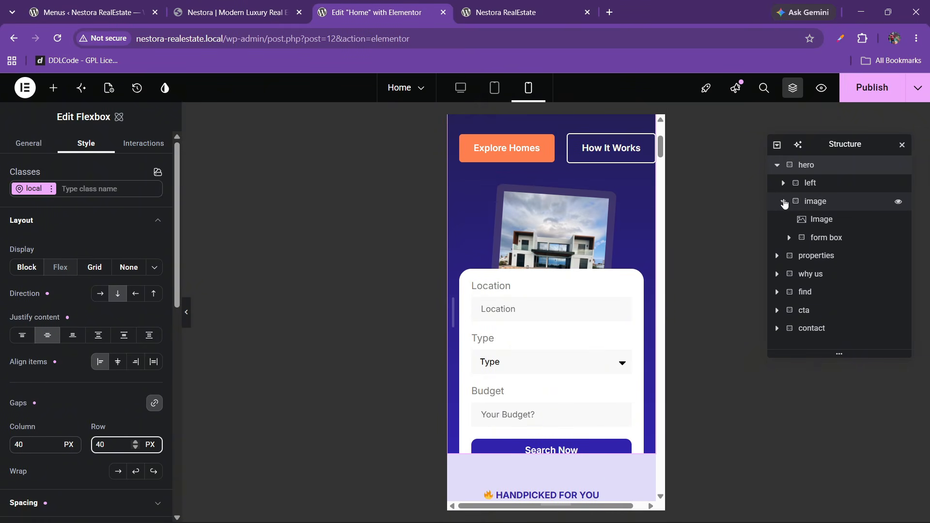
{"action": "left_click", "coordinate": [819, 237]}
{"action": "left_click", "coordinate": [40, 324]}
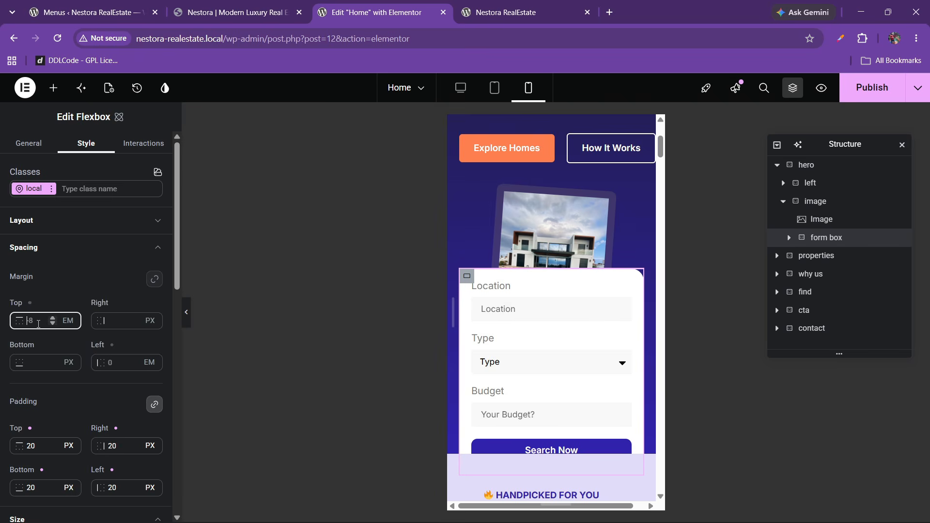
{"action": "type", "text": "0"}
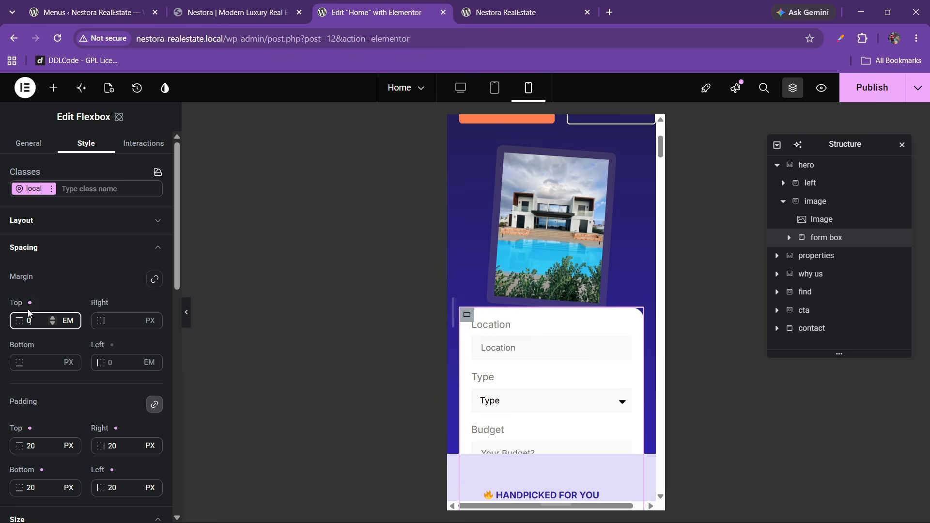
{"action": "scroll", "coordinate": [537, 374], "scroll_direction": "up", "scroll_amount": 4}
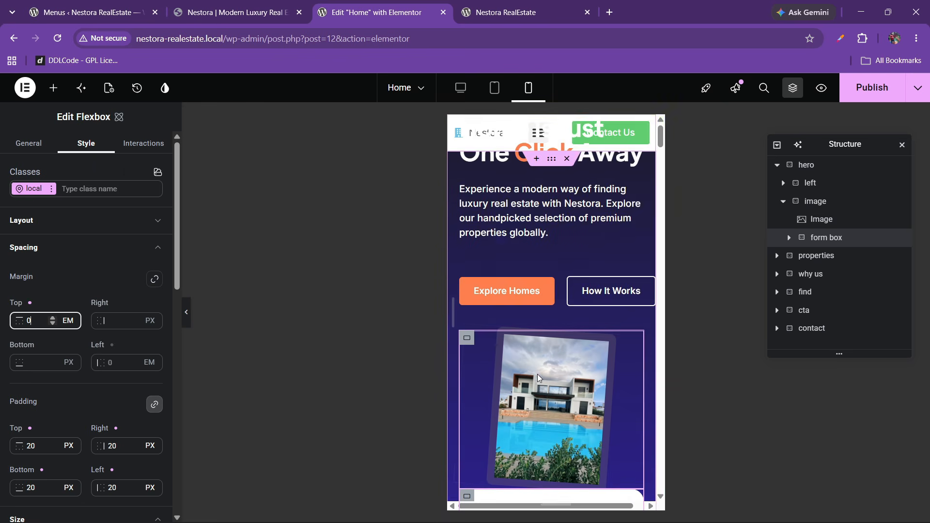
- Set the hero section's linked mobile padding to 100 px on all sides
{"action": "left_click", "coordinate": [821, 171]}
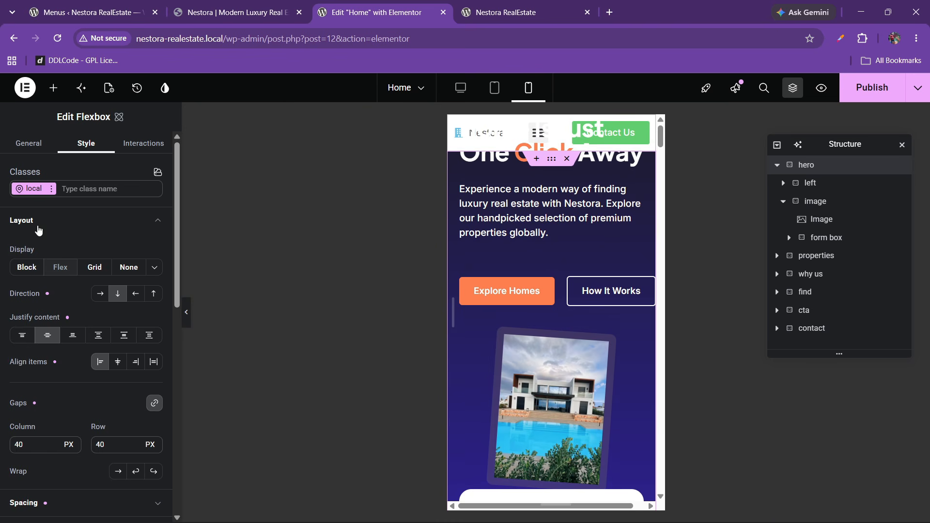
{"action": "left_click", "coordinate": [39, 230]}
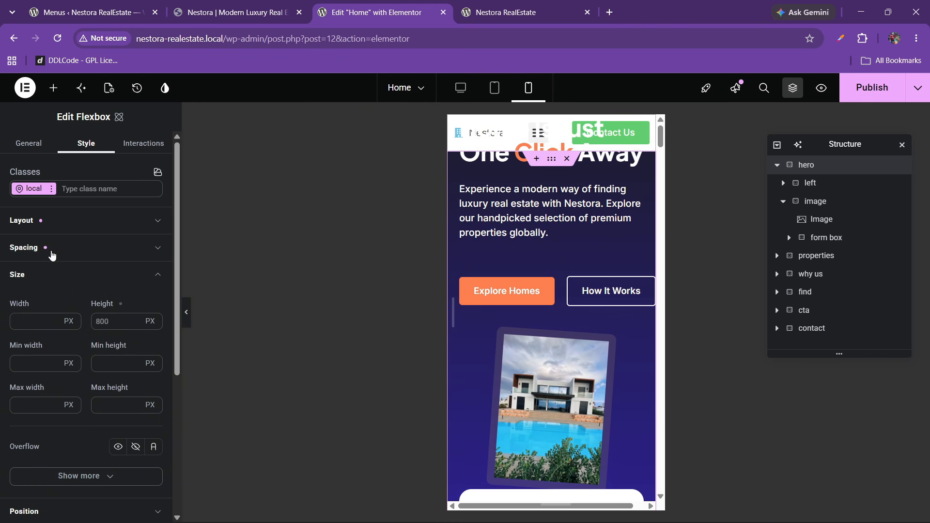
{"action": "left_click", "coordinate": [53, 248]}
{"action": "scroll", "coordinate": [50, 360], "scroll_direction": "down", "scroll_amount": 1}
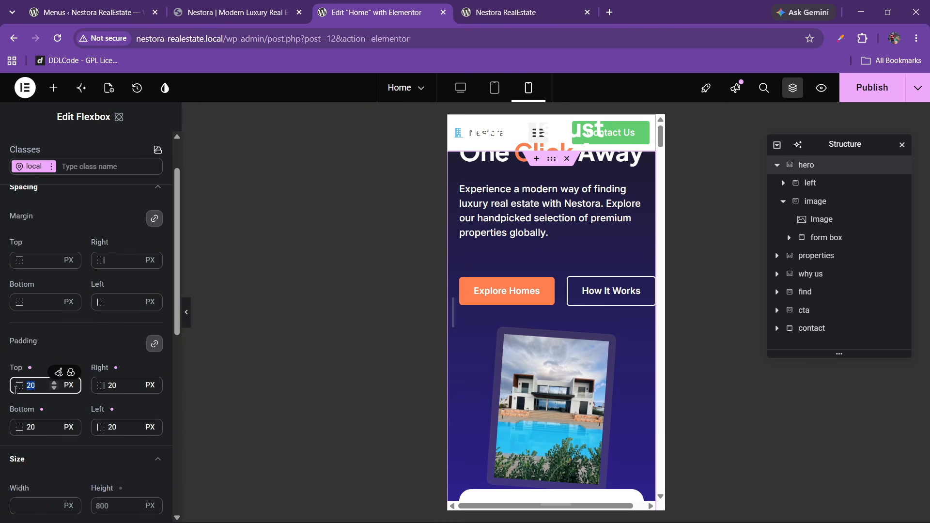
{"action": "type", "text": "100"}
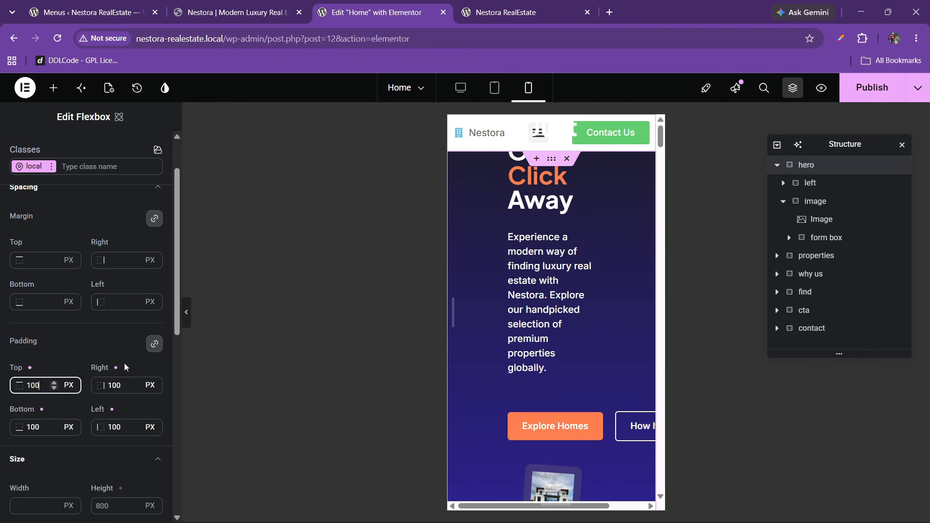
- Set the hero section's linked mobile padding to 20 px on all sides
{"action": "key", "text": "BackSpace"}
{"action": "key", "text": "BackSpace"}
{"action": "key", "text": "BackSpace"}
{"action": "type", "text": "20"}
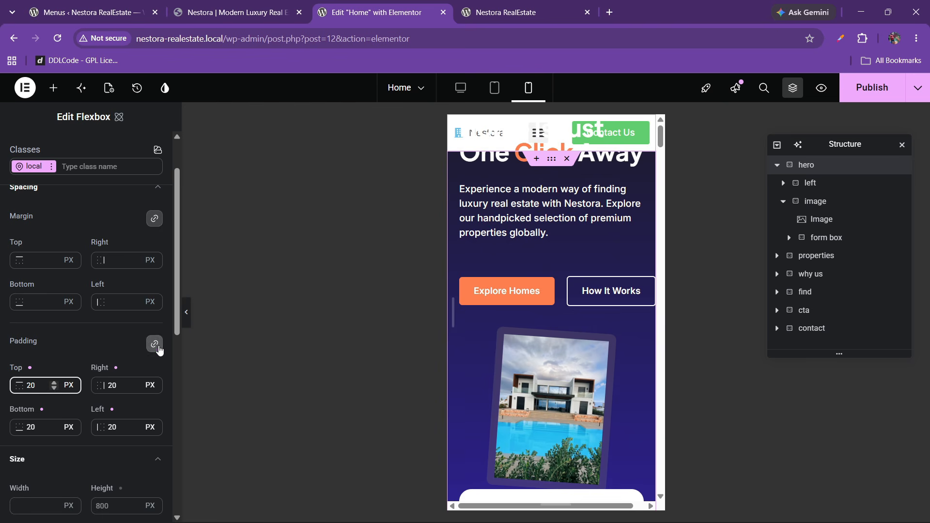
- Unlink the hero section's padding values and set the top padding to 100 px and the bottom padding to 10 px
{"action": "left_click", "coordinate": [154, 344]}
{"action": "left_click_drag", "start_coordinate": [36, 386], "coordinate": [7, 390]}
{"action": "type", "text": "1000"}
{"action": "key", "text": "BackSpace"}
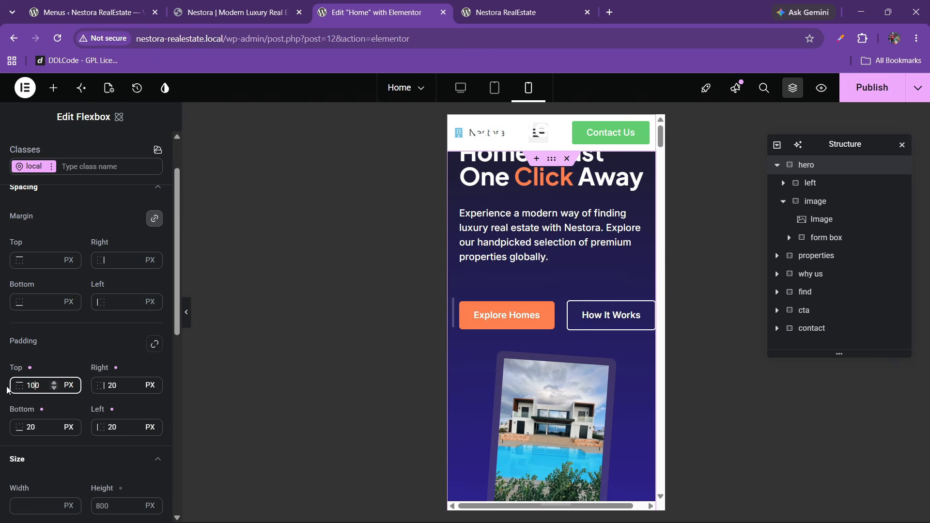
{"action": "left_click", "coordinate": [34, 429]}
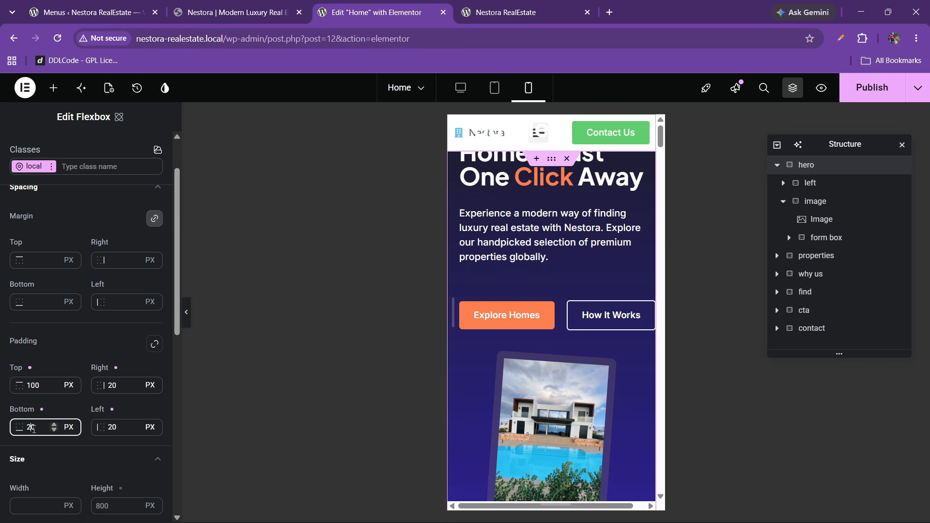
{"action": "key", "text": "BackSpace"}
{"action": "type", "text": "1"}
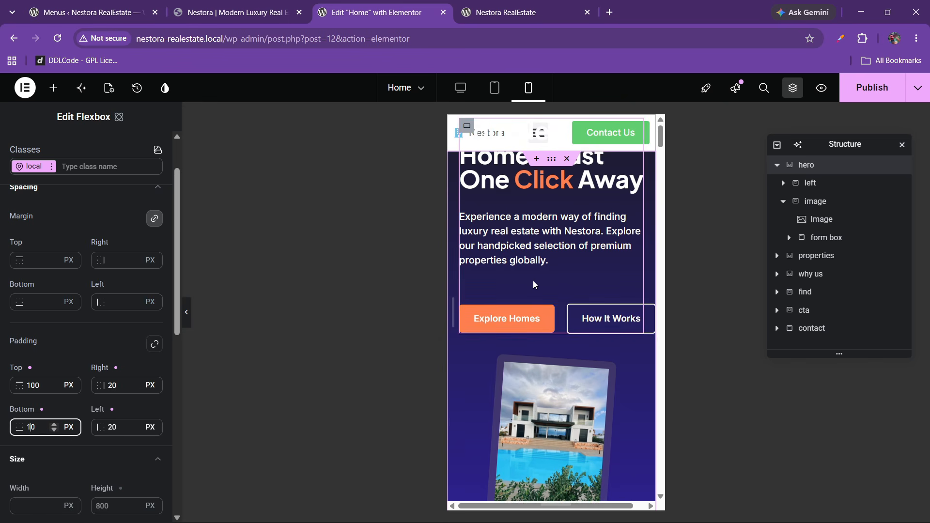
{"action": "scroll", "coordinate": [536, 286], "scroll_direction": "down", "scroll_amount": 5}
{"action": "scroll", "coordinate": [535, 291], "scroll_direction": "up", "scroll_amount": 3}
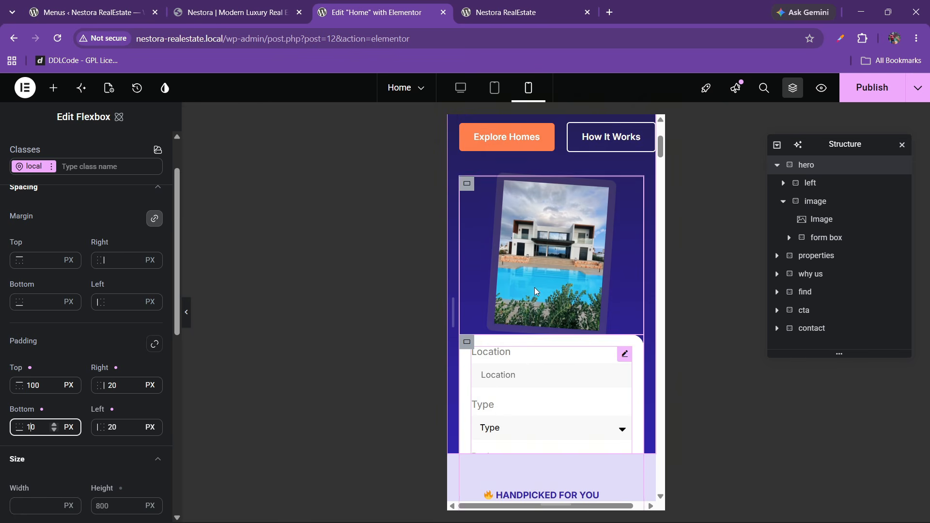
{"action": "scroll", "coordinate": [616, 206], "scroll_direction": "up", "scroll_amount": 4}
{"action": "scroll", "coordinate": [63, 262], "scroll_direction": "up", "scroll_amount": 2}
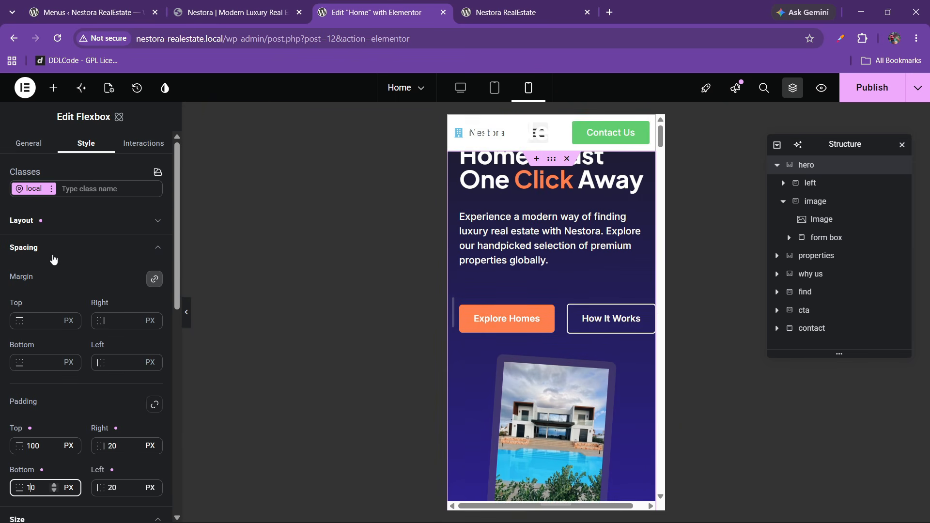
- Set the hero section's mobile height to 1200 px so the whole search form fits inside it
{"action": "left_click", "coordinate": [47, 256]}
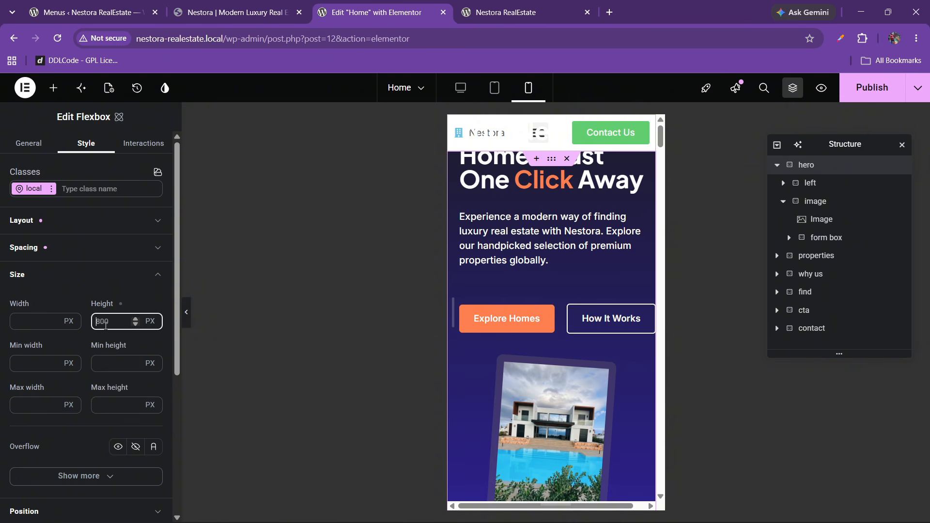
{"action": "type", "text": "100"}
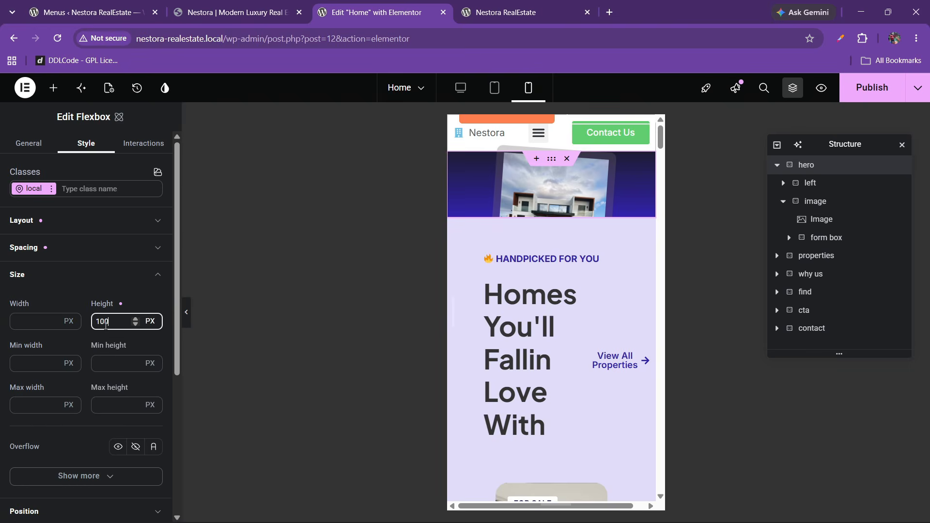
{"action": "type", "text": "0"}
{"action": "scroll", "coordinate": [509, 320], "scroll_direction": "down", "scroll_amount": 6}
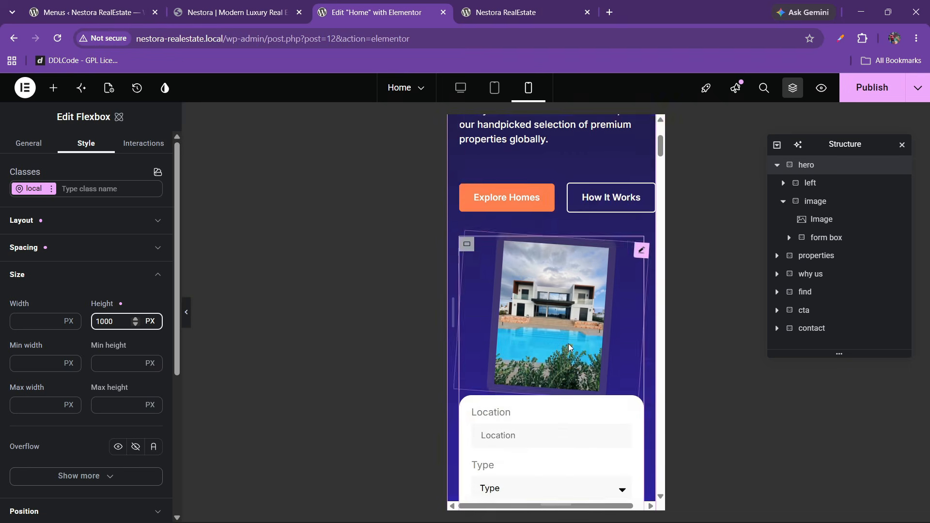
{"action": "left_click", "coordinate": [103, 330]}
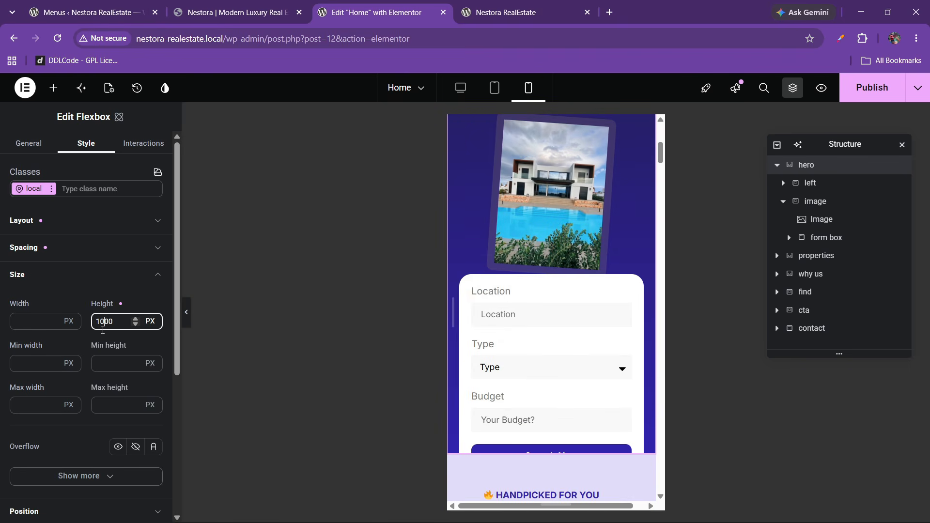
{"action": "key", "text": "BackSpace"}
{"action": "type", "text": "2"}
{"action": "scroll", "coordinate": [553, 317], "scroll_direction": "down", "scroll_amount": 5}
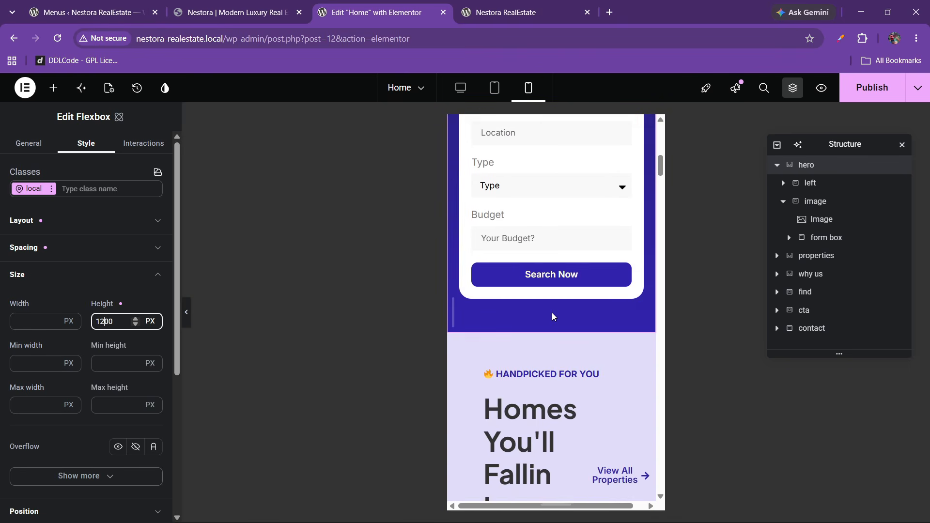
{"action": "scroll", "coordinate": [517, 322], "scroll_direction": "up", "scroll_amount": 10}
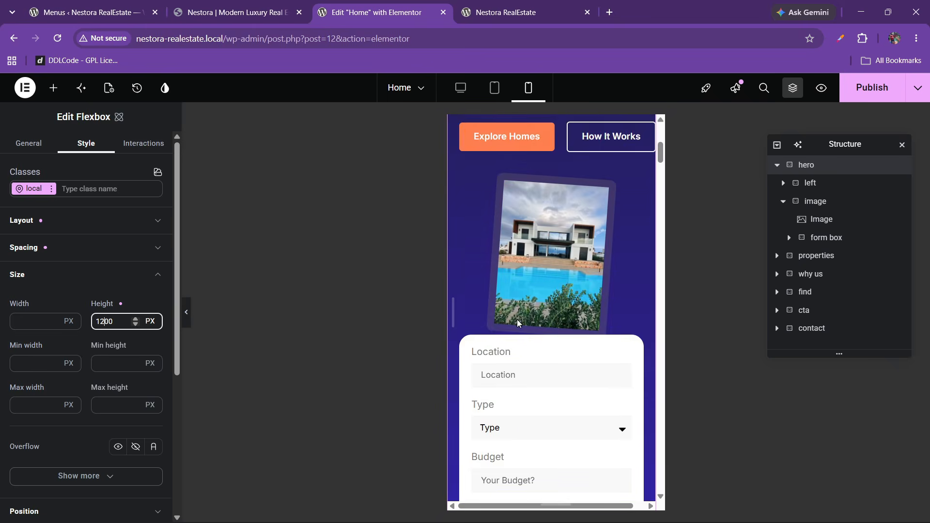
{"action": "scroll", "coordinate": [518, 324], "scroll_direction": "up", "scroll_amount": 1}
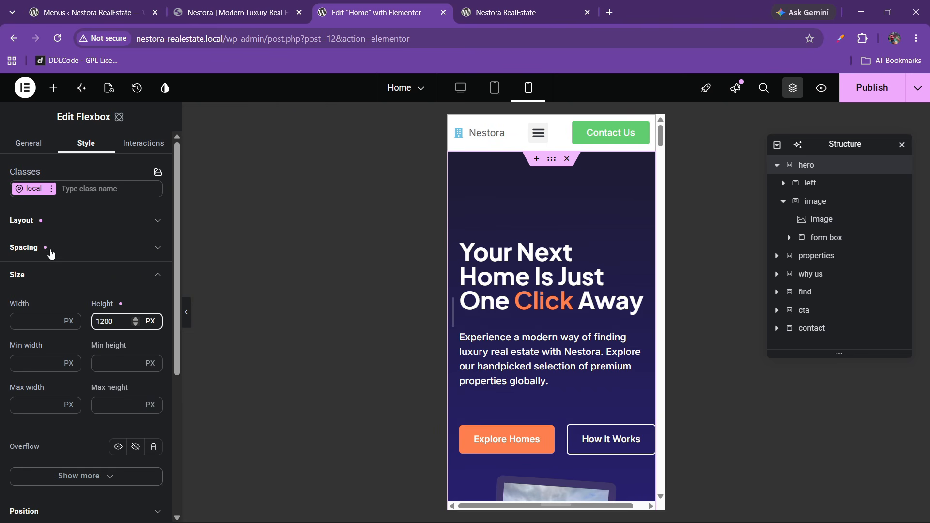
- Set the hero section's mobile top padding to 0 px and clear its bottom padding
{"action": "left_click", "coordinate": [50, 248]}
{"action": "left_click", "coordinate": [34, 446]}
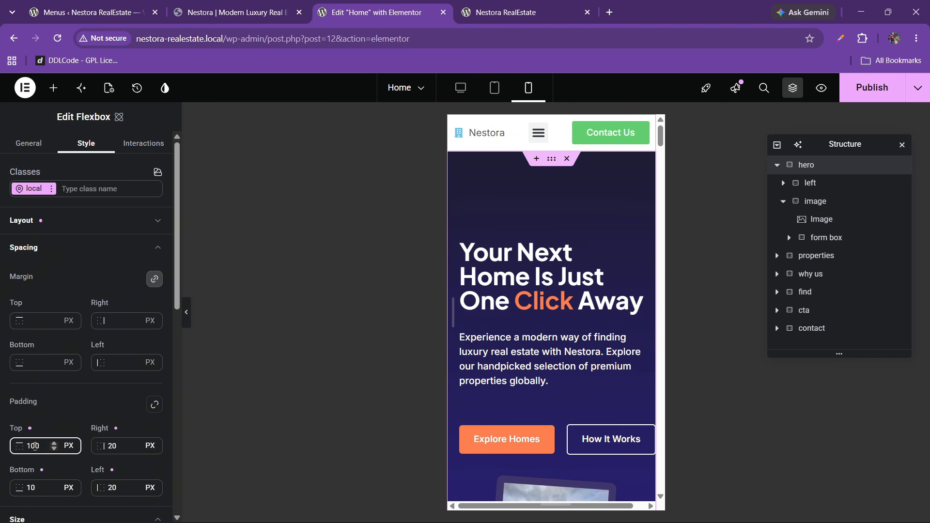
{"action": "type", "text": "0"}
{"action": "key", "text": "BackSpace"}
{"action": "key", "text": "BackSpace"}
{"action": "left_click", "coordinate": [38, 485]}
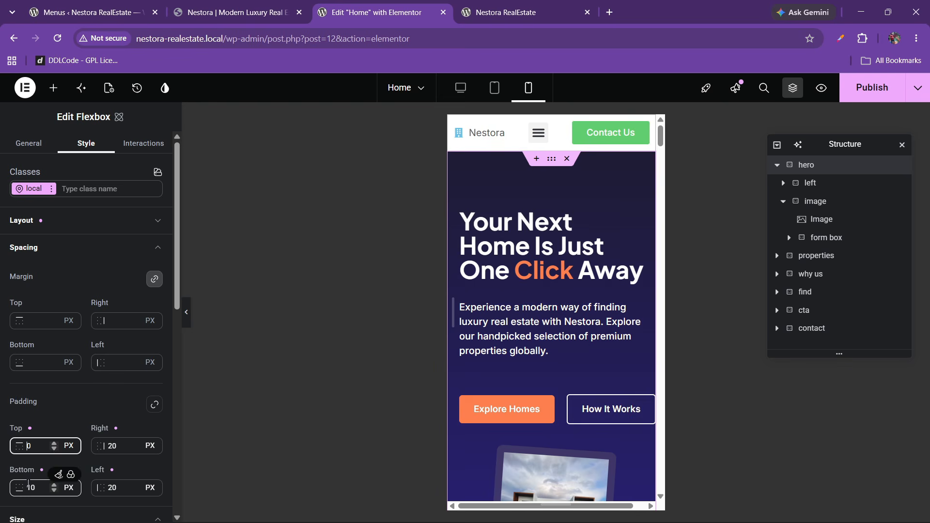
{"action": "key", "text": "BackSpace"}
{"action": "key", "text": "BackSpace"}
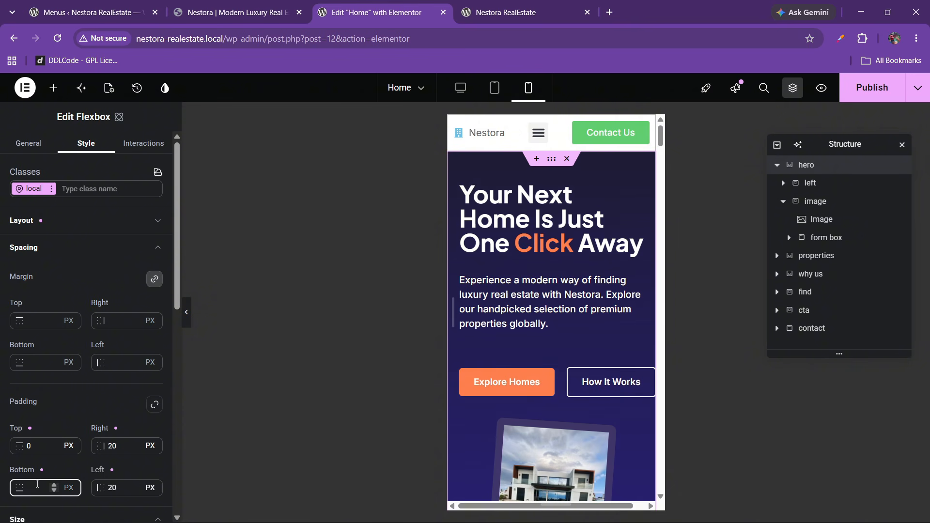
{"action": "scroll", "coordinate": [557, 341], "scroll_direction": "down", "scroll_amount": 6}
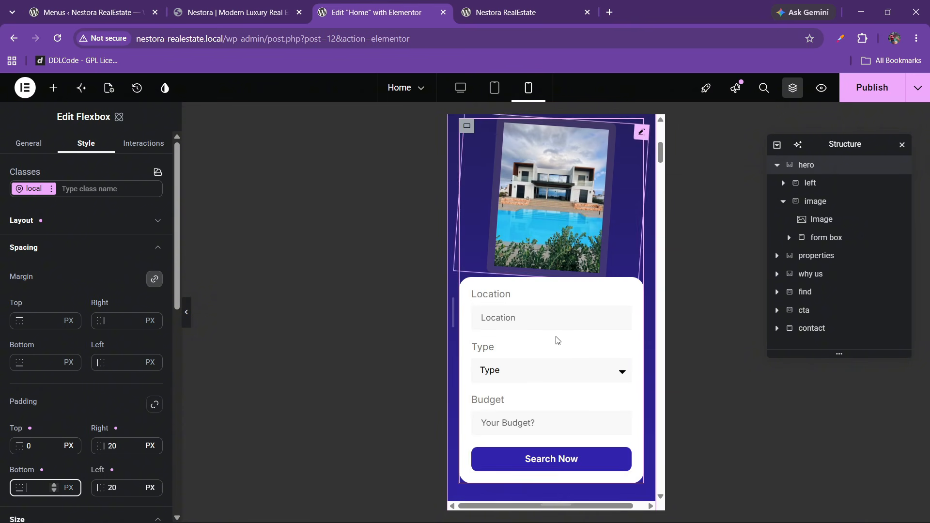
{"action": "scroll", "coordinate": [516, 349], "scroll_direction": "down", "scroll_amount": 1}
- Center the content of the hero's image container, align its items to the start and set its column and row gaps to 30 px
{"action": "left_click", "coordinate": [838, 201]}
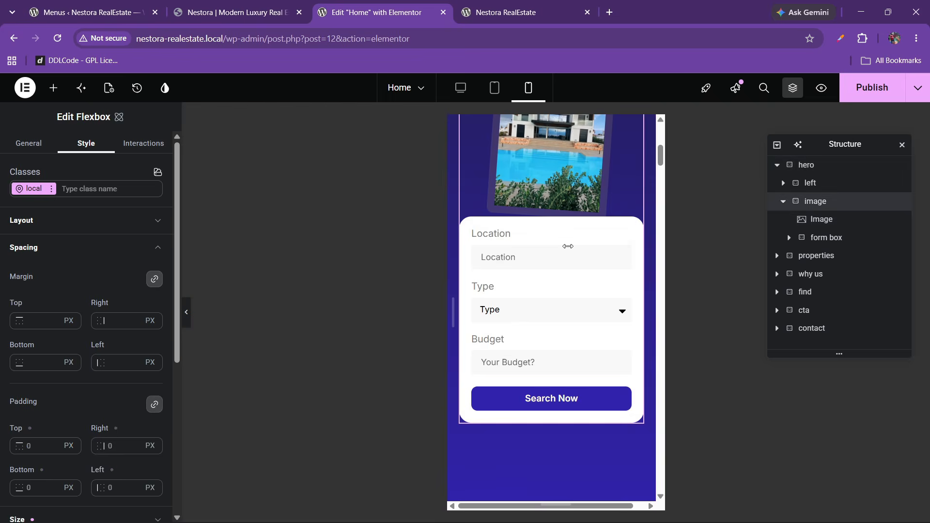
{"action": "left_click", "coordinate": [53, 221]}
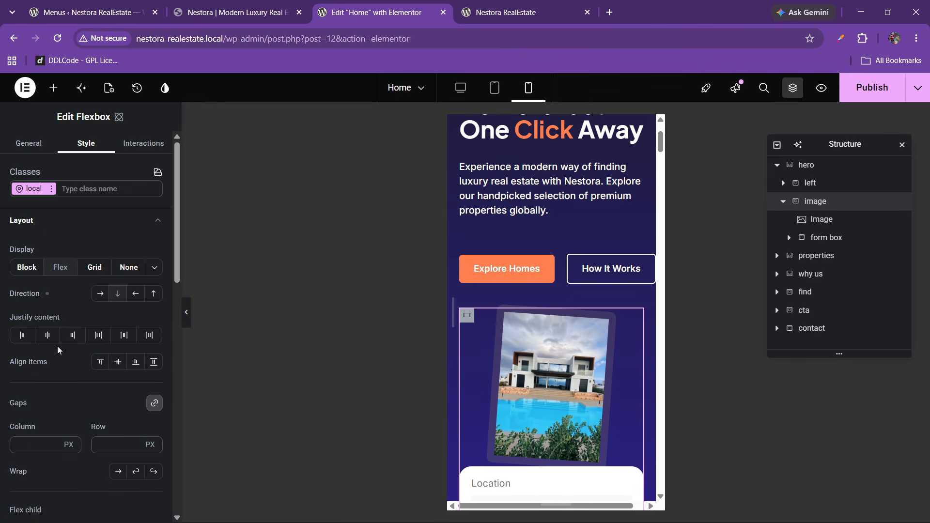
{"action": "left_click", "coordinate": [48, 335]}
{"action": "left_click", "coordinate": [100, 362]}
{"action": "left_click", "coordinate": [110, 444]}
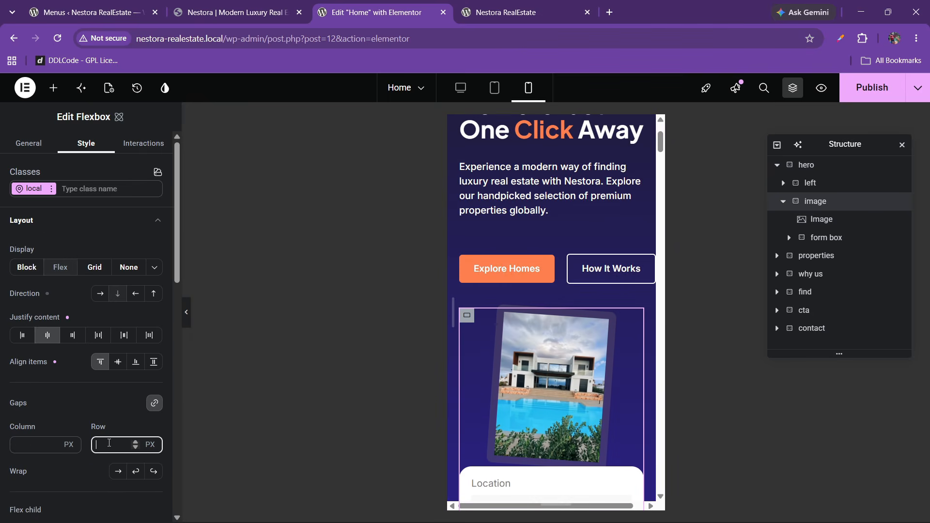
{"action": "type", "text": "30"}
{"action": "scroll", "coordinate": [530, 386], "scroll_direction": "up", "scroll_amount": 2}
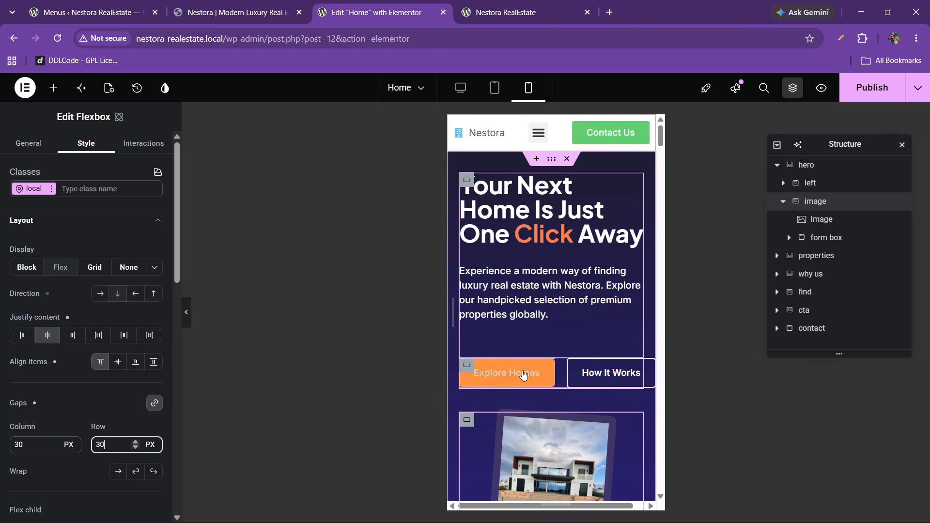
- Set the mobile top padding of the Explore Homes button's btn-1 class to 10 px
{"action": "left_click", "coordinate": [487, 376]}
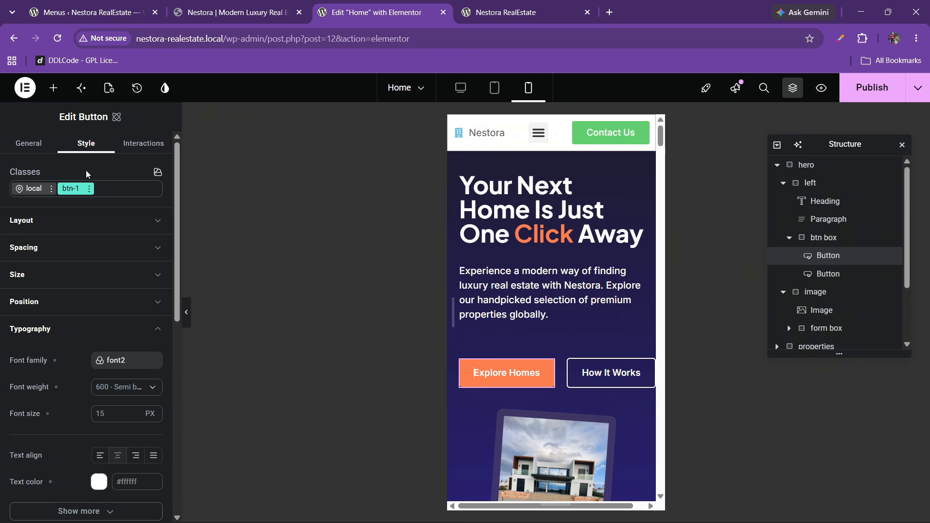
{"action": "scroll", "coordinate": [89, 322], "scroll_direction": "down", "scroll_amount": 3}
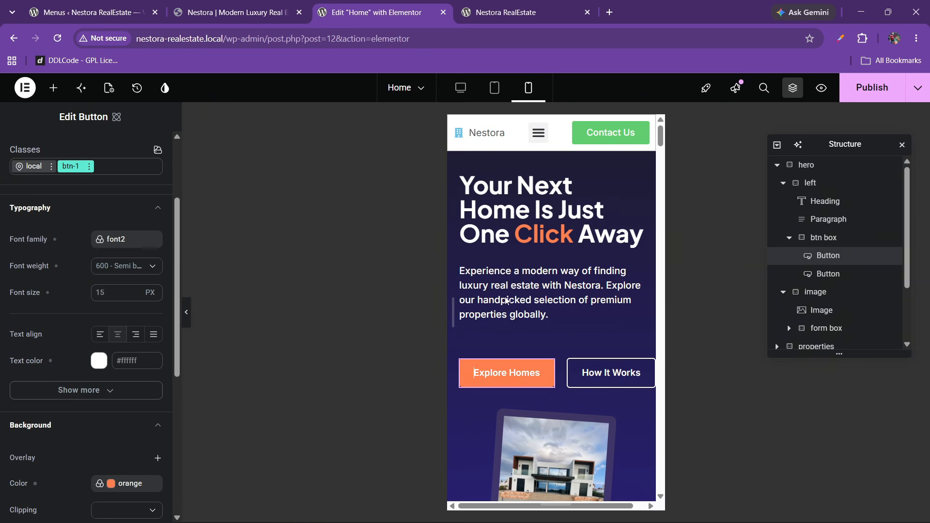
{"action": "scroll", "coordinate": [75, 362], "scroll_direction": "down", "scroll_amount": 1}
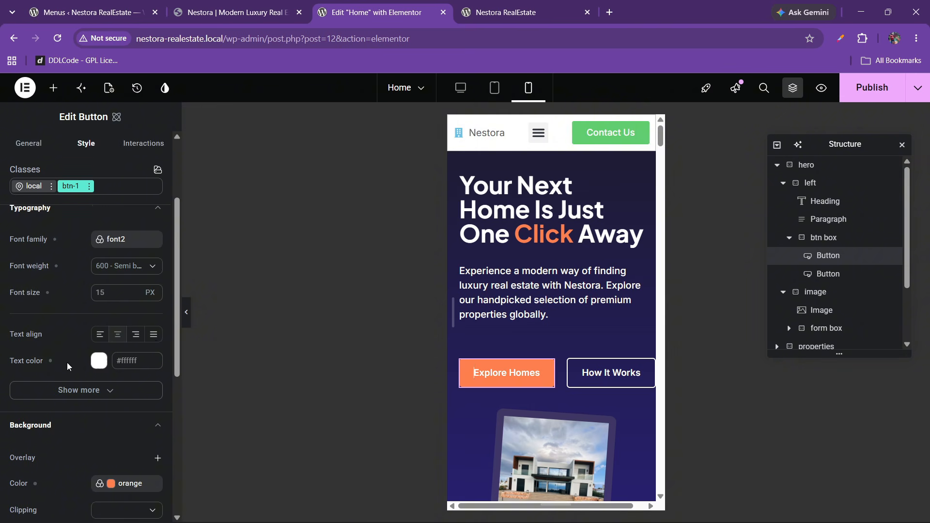
{"action": "scroll", "coordinate": [66, 363], "scroll_direction": "down", "scroll_amount": 2}
{"action": "scroll", "coordinate": [58, 375], "scroll_direction": "up", "scroll_amount": 4}
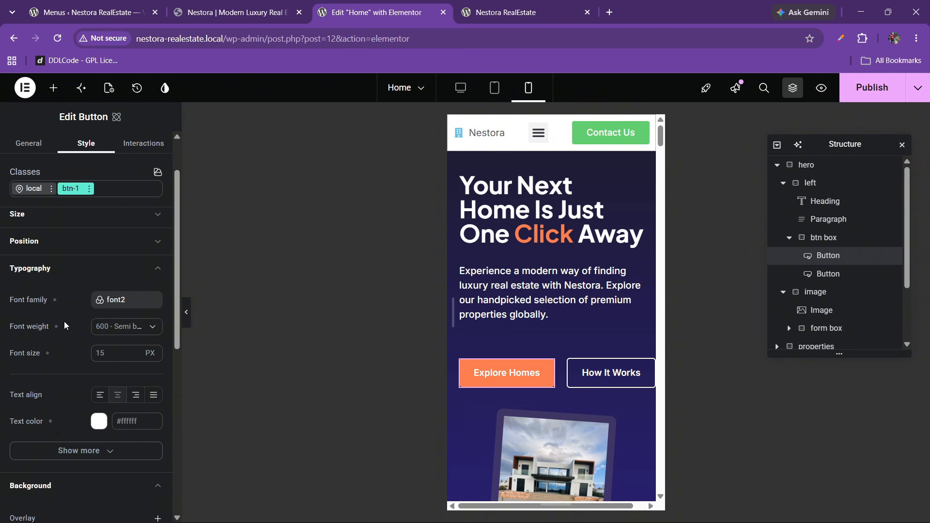
{"action": "left_click", "coordinate": [62, 269]}
{"action": "scroll", "coordinate": [59, 269], "scroll_direction": "up", "scroll_amount": 1}
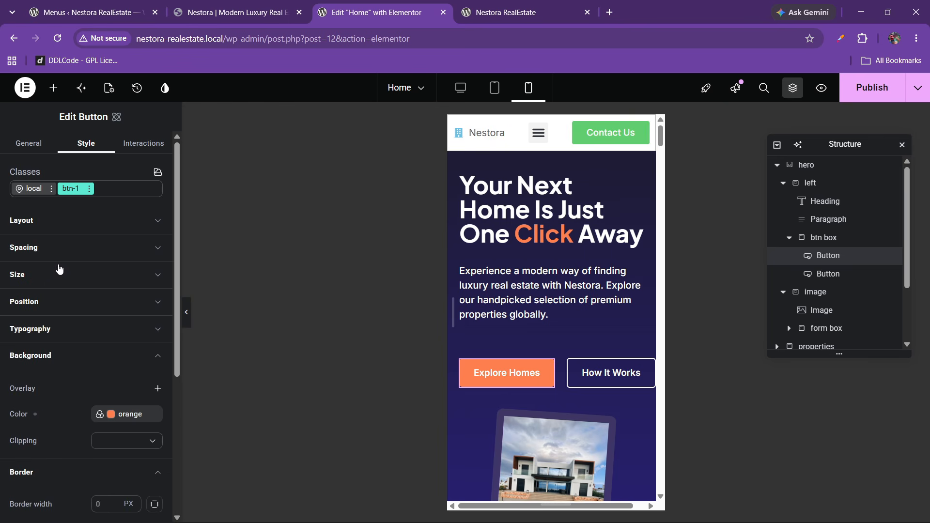
{"action": "left_click", "coordinate": [53, 249]}
{"action": "scroll", "coordinate": [49, 388], "scroll_direction": "down", "scroll_amount": 2}
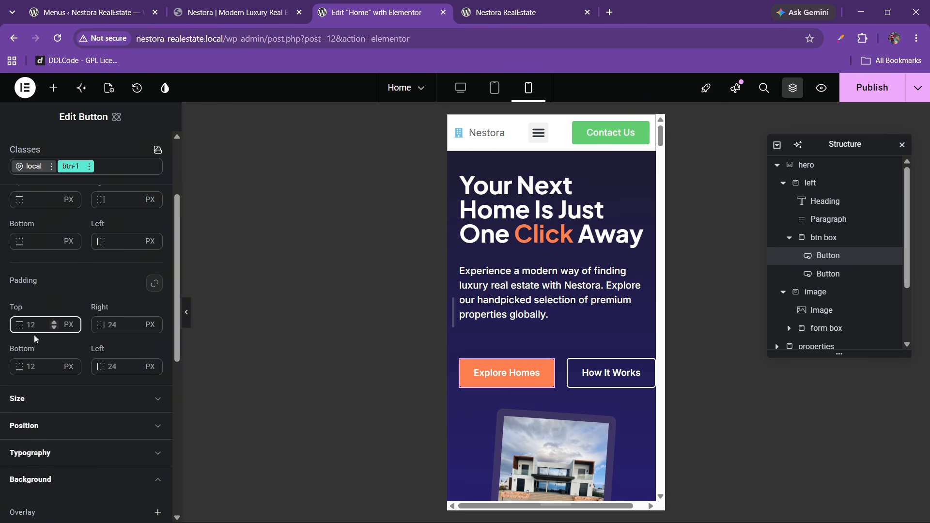
{"action": "type", "text": "10"}
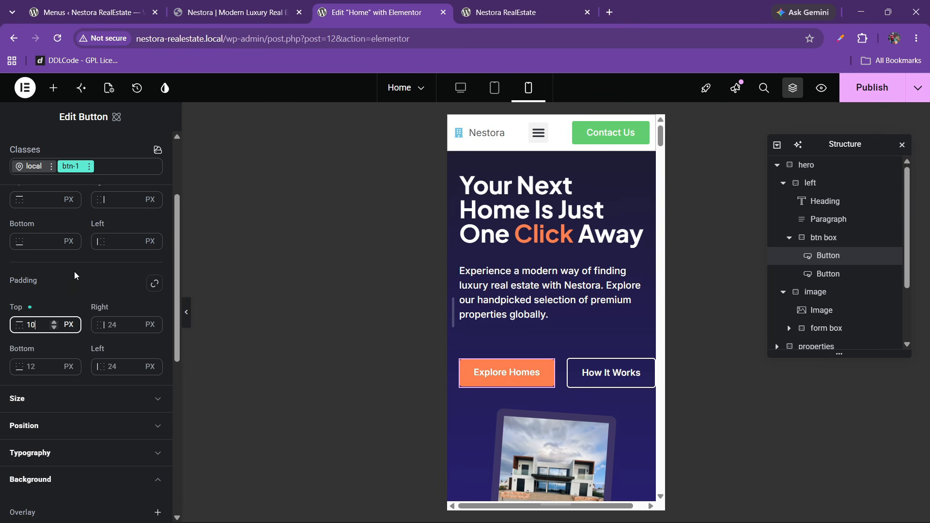
{"action": "left_click", "coordinate": [52, 287]}
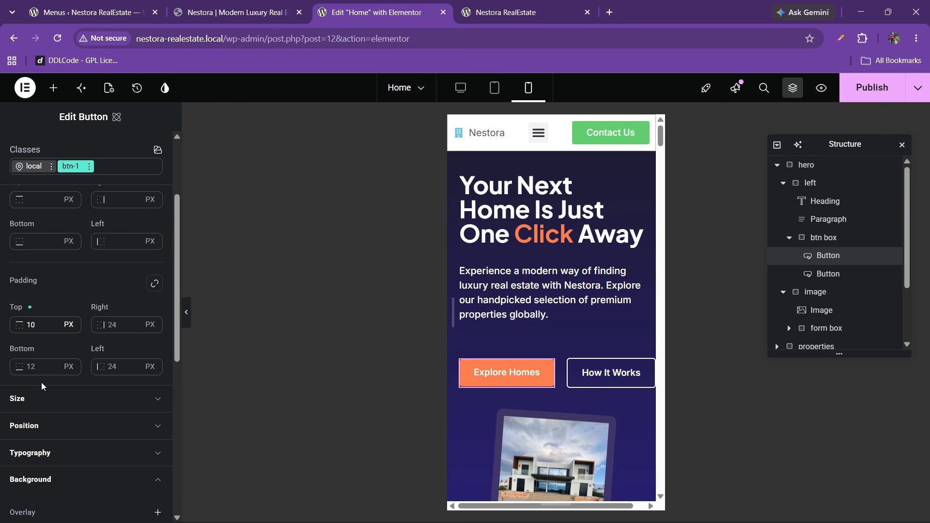
- Set the mobile font size of the Explore Homes button's btn-1 class to 13 px
{"action": "left_click", "coordinate": [44, 453]}
{"action": "scroll", "coordinate": [52, 441], "scroll_direction": "down", "scroll_amount": 4}
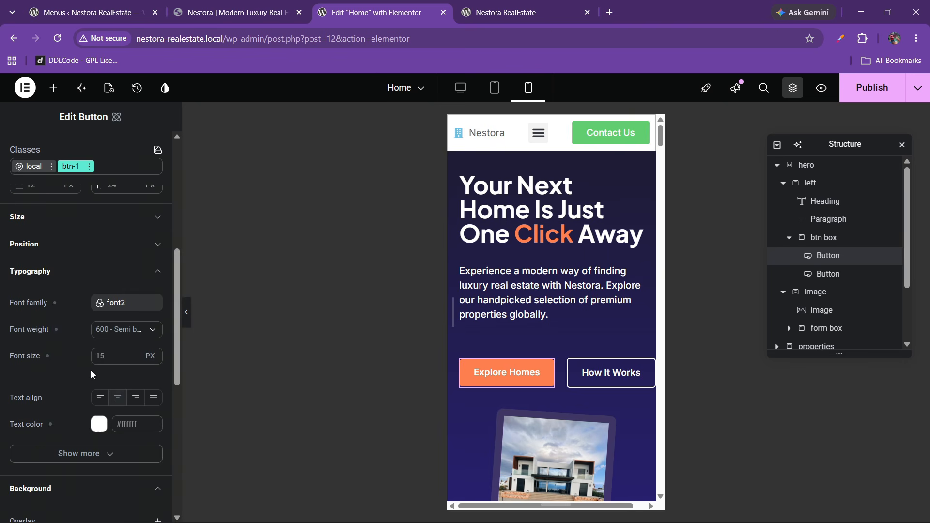
{"action": "left_click", "coordinate": [99, 358]}
{"action": "key", "text": "BackSpace"}
{"action": "type", "text": "3"}
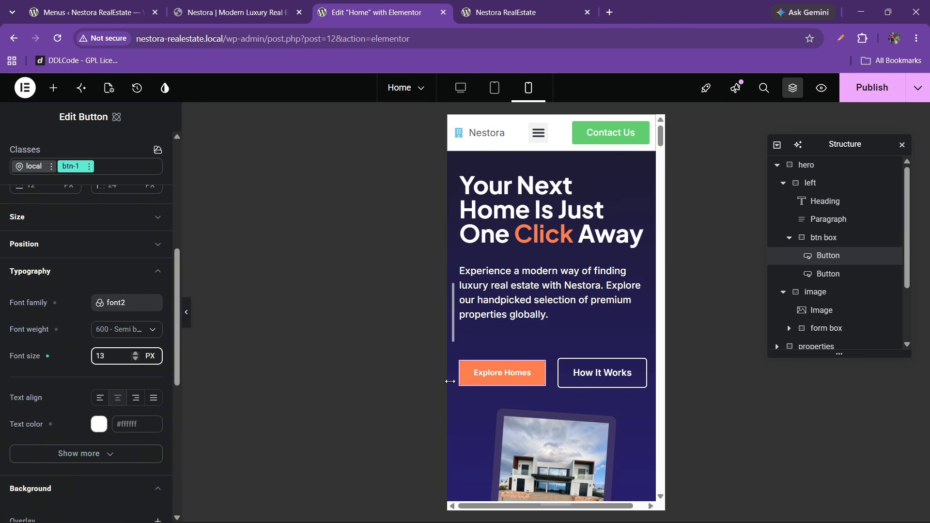
- Set the mobile font size of the How It Works button's btn-3 class to 13 px
{"action": "left_click", "coordinate": [828, 273]}
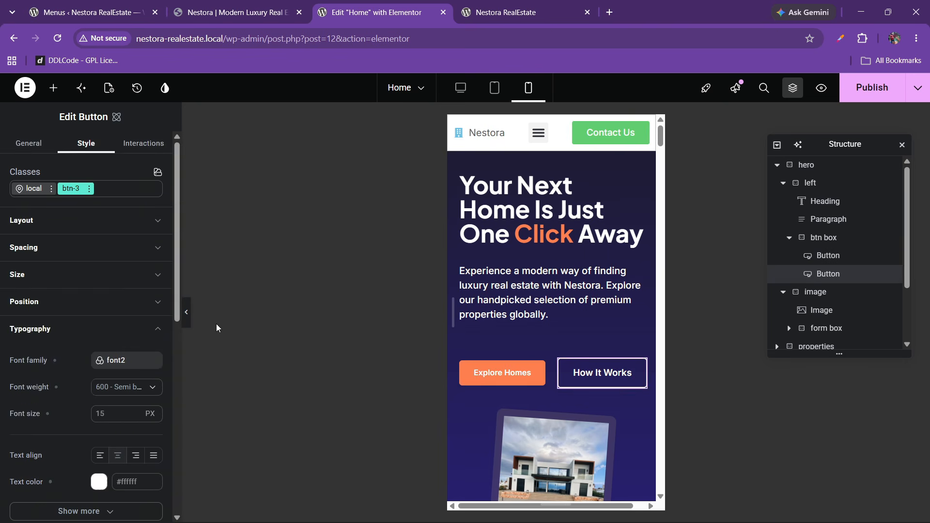
{"action": "left_click", "coordinate": [101, 414]}
{"action": "key", "text": "BackSpace"}
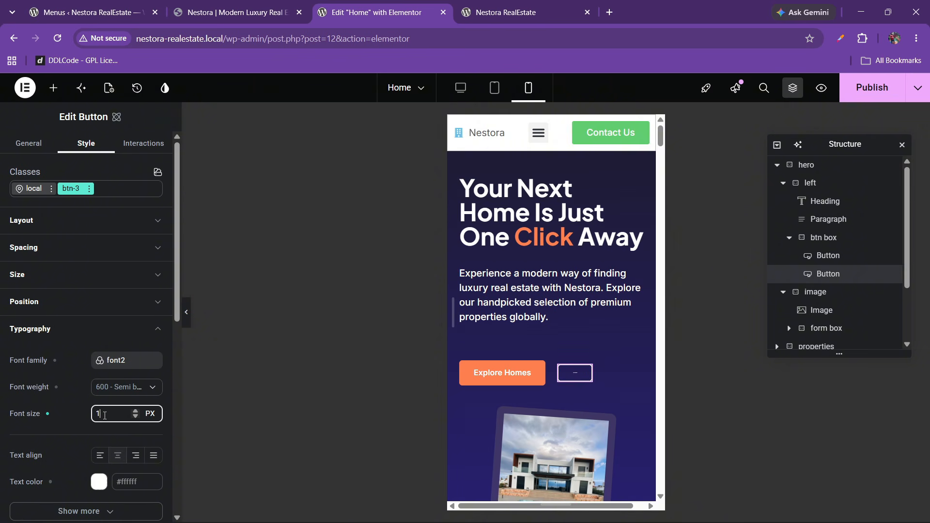
{"action": "type", "text": "3"}
{"action": "scroll", "coordinate": [73, 342], "scroll_direction": "down", "scroll_amount": 8}
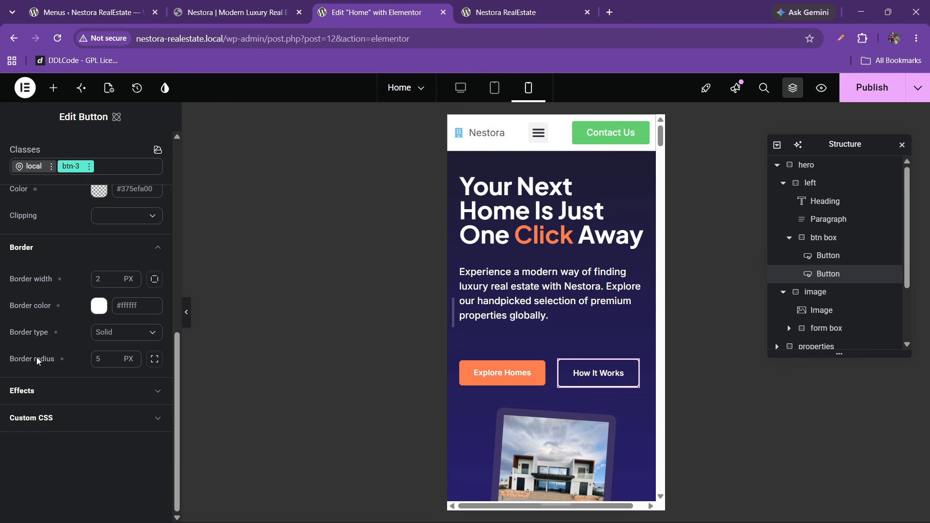
{"action": "scroll", "coordinate": [36, 355], "scroll_direction": "up", "scroll_amount": 7}
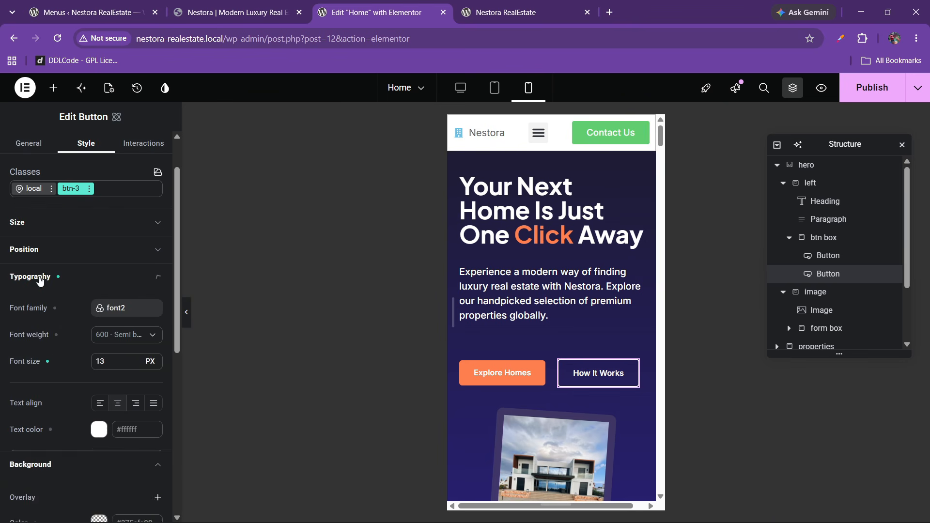
- Set the mobile bottom padding of the How It Works button's btn-3 class to 10 px
{"action": "left_click", "coordinate": [38, 284]}
{"action": "left_click", "coordinate": [44, 250]}
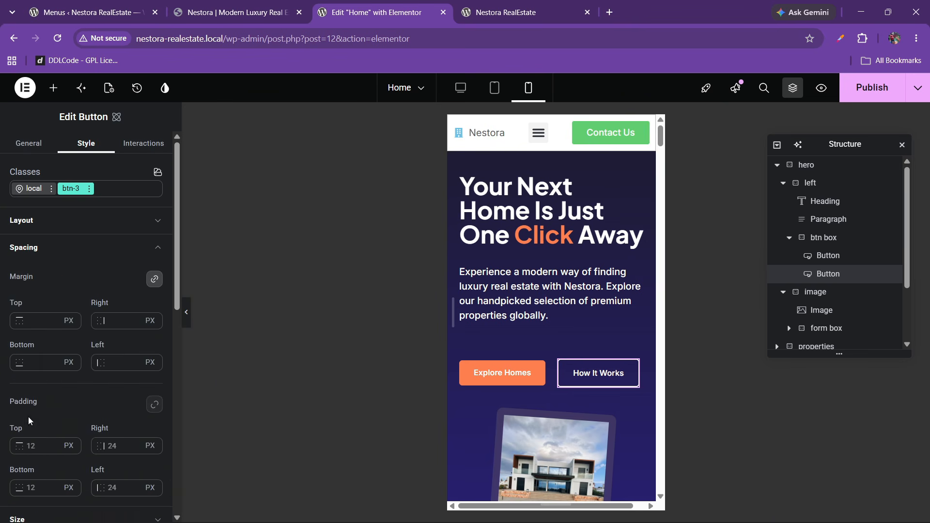
{"action": "left_click", "coordinate": [37, 490]}
{"action": "type", "text": "10"}
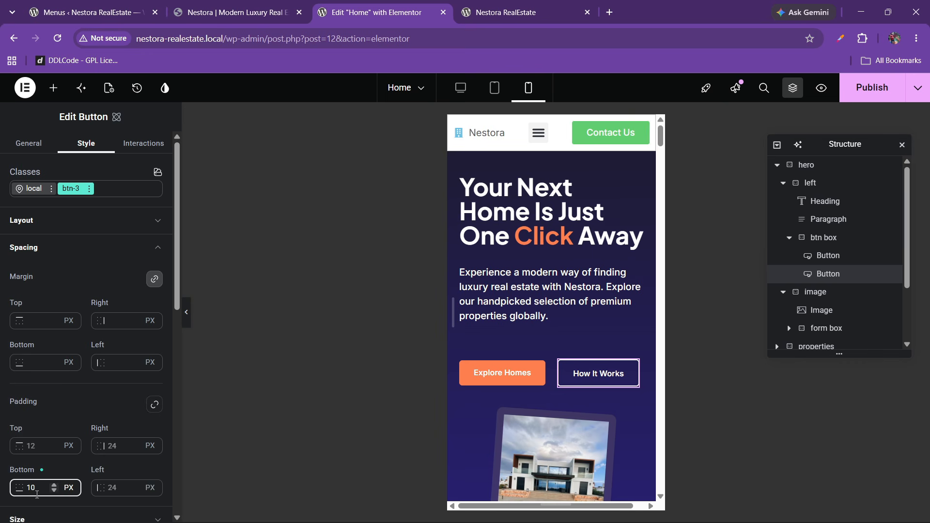
- Examine the hero's mobile preview down to its search form and the spacing settings of its image container
{"action": "scroll", "coordinate": [557, 330], "scroll_direction": "down", "scroll_amount": 8}
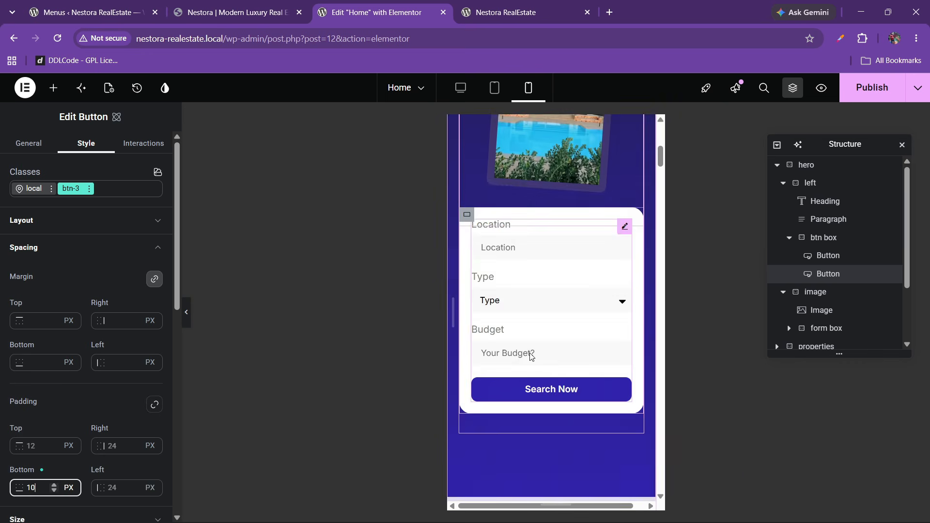
{"action": "scroll", "coordinate": [531, 358], "scroll_direction": "down", "scroll_amount": 1}
{"action": "scroll", "coordinate": [518, 359], "scroll_direction": "up", "scroll_amount": 4}
{"action": "scroll", "coordinate": [499, 356], "scroll_direction": "down", "scroll_amount": 5}
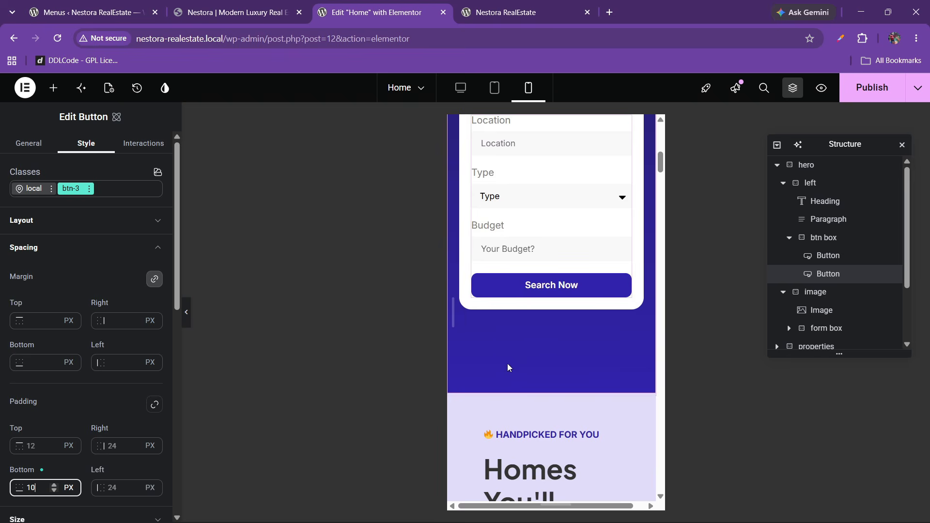
{"action": "scroll", "coordinate": [542, 357], "scroll_direction": "up", "scroll_amount": 8}
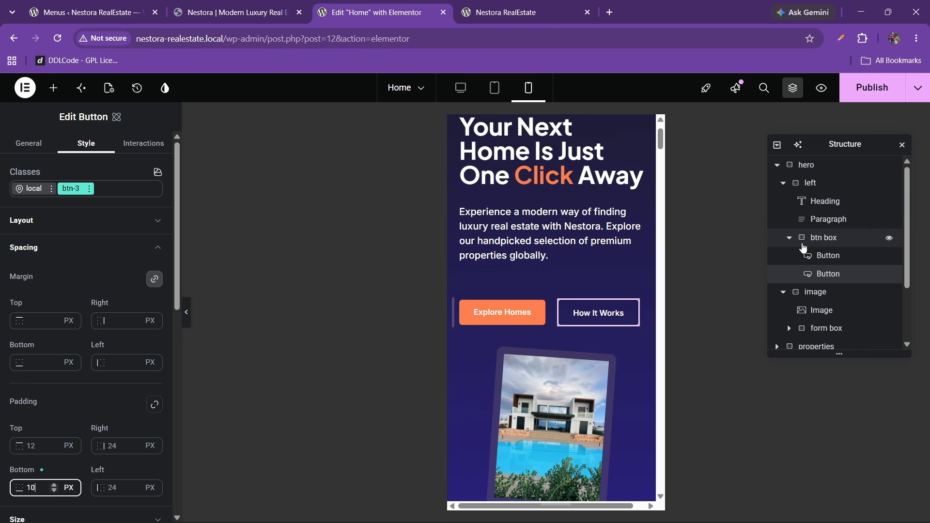
{"action": "left_click", "coordinate": [823, 238]}
{"action": "left_click", "coordinate": [810, 183]}
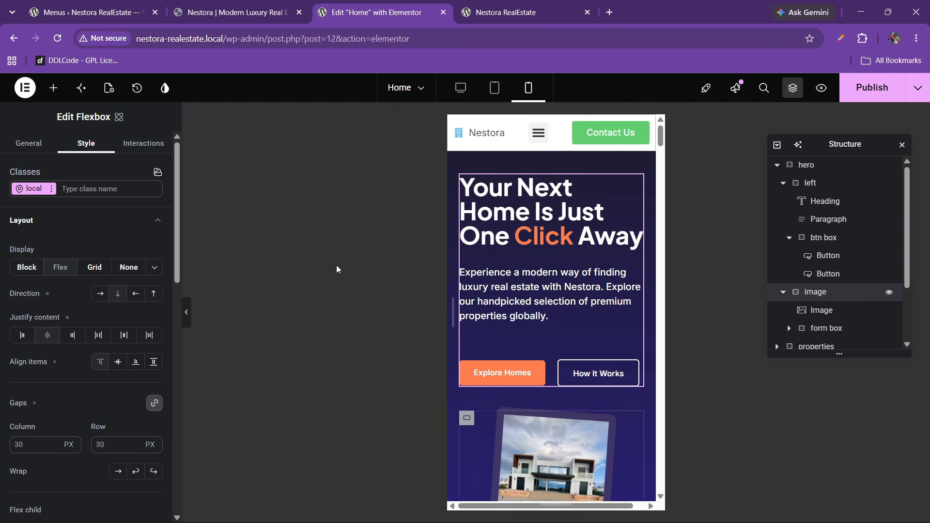
{"action": "scroll", "coordinate": [71, 302], "scroll_direction": "down", "scroll_amount": 5}
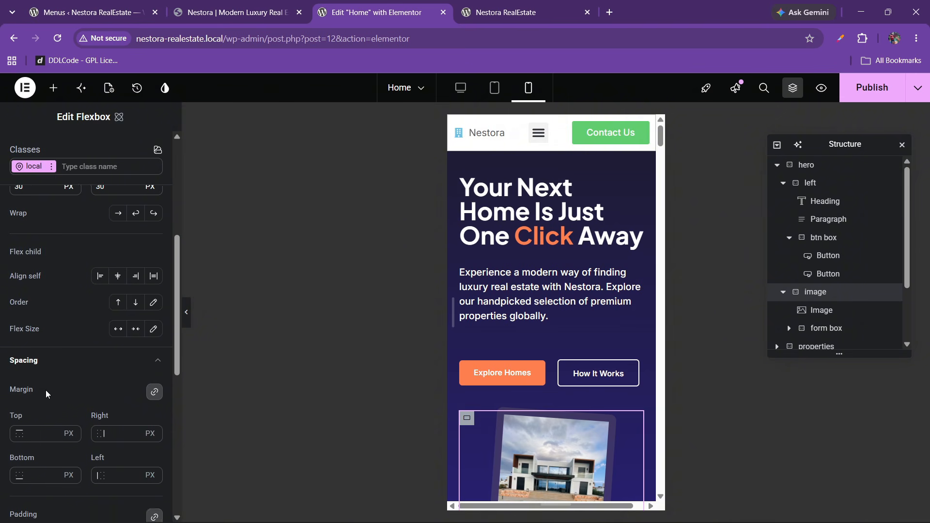
{"action": "scroll", "coordinate": [46, 391], "scroll_direction": "down", "scroll_amount": 2}
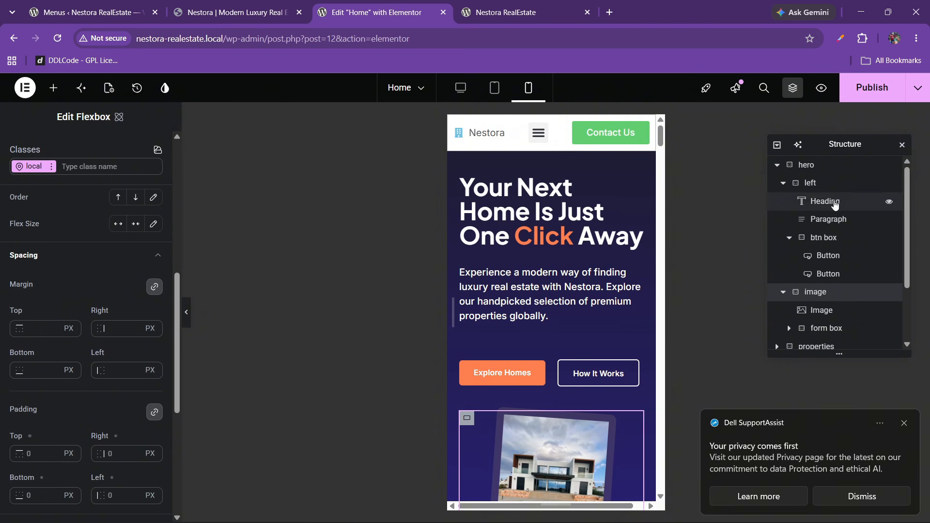
- Try a mobile height of 1000 px on the hero container and check the space around its content
{"action": "left_click", "coordinate": [821, 166]}
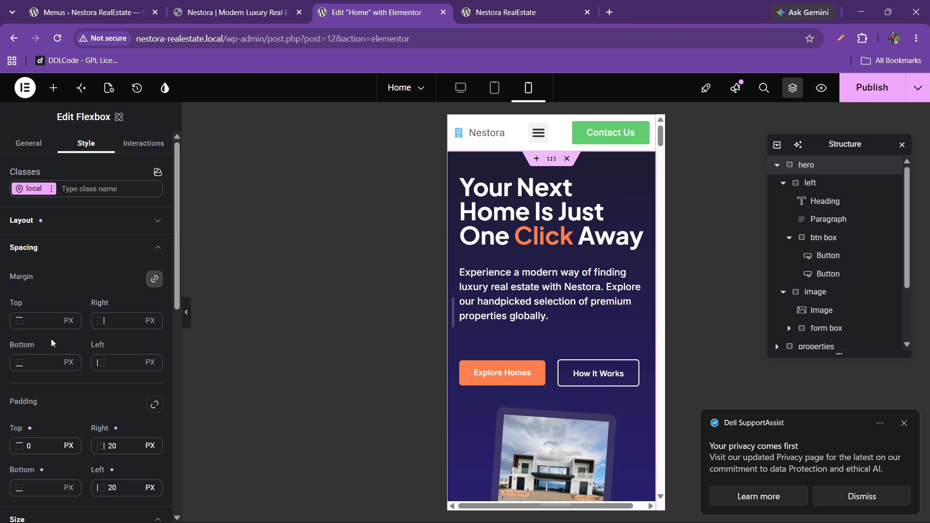
{"action": "scroll", "coordinate": [53, 345], "scroll_direction": "down", "scroll_amount": 1}
{"action": "scroll", "coordinate": [77, 368], "scroll_direction": "up", "scroll_amount": 1}
{"action": "scroll", "coordinate": [75, 366], "scroll_direction": "down", "scroll_amount": 1}
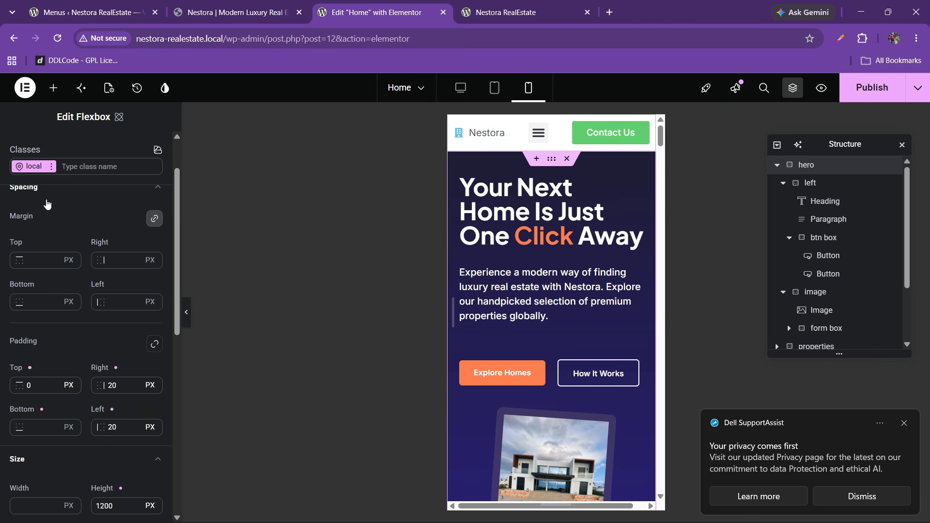
{"action": "scroll", "coordinate": [38, 315], "scroll_direction": "down", "scroll_amount": 6}
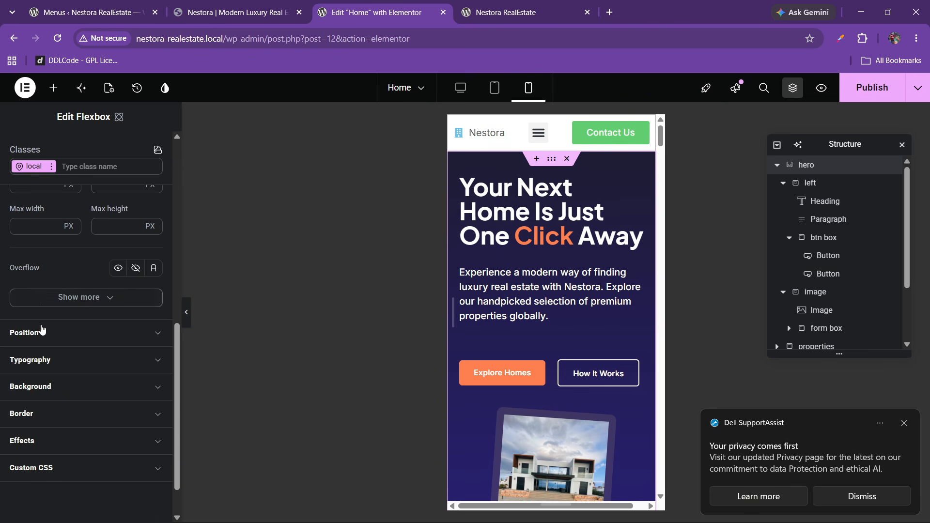
{"action": "scroll", "coordinate": [40, 329], "scroll_direction": "up", "scroll_amount": 2}
{"action": "double_click", "coordinate": [108, 269]}
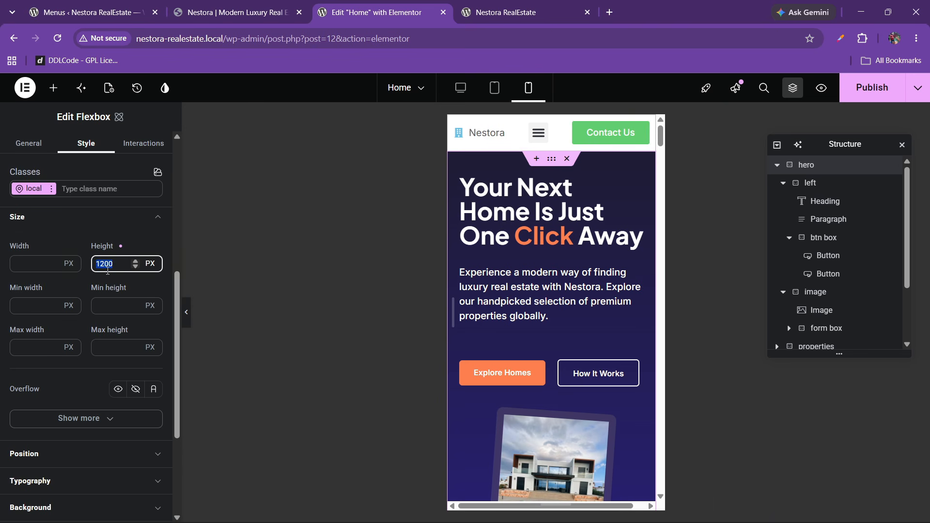
{"action": "key", "text": "BackSpace"}
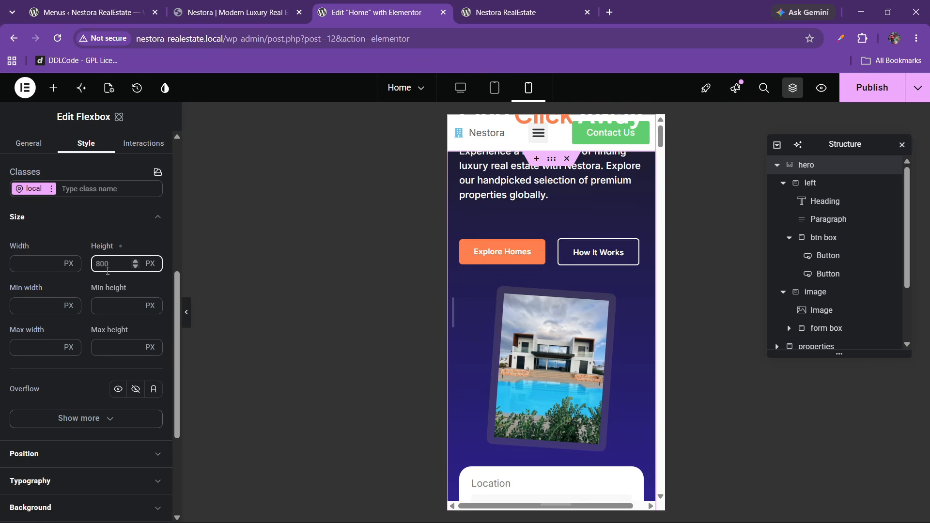
{"action": "type", "text": "1000"}
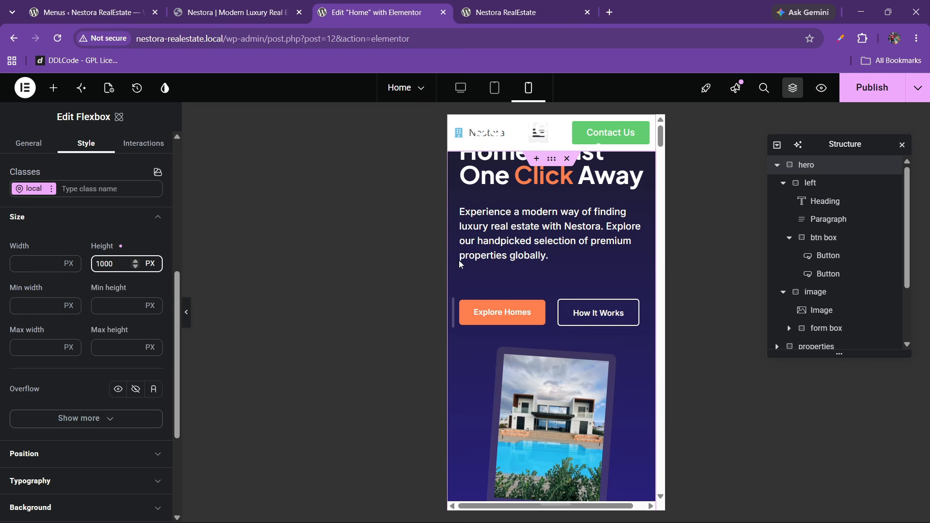
{"action": "scroll", "coordinate": [501, 300], "scroll_direction": "down", "scroll_amount": 6}
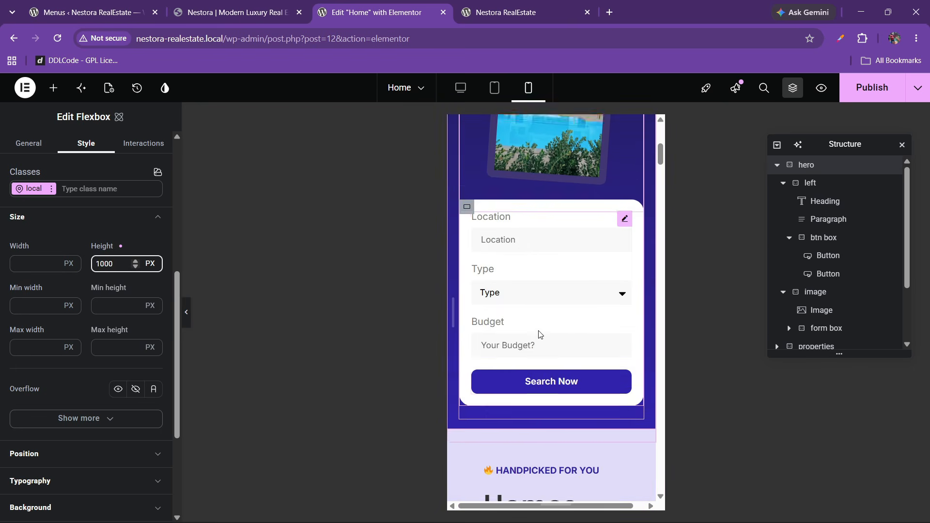
{"action": "scroll", "coordinate": [539, 334], "scroll_direction": "down", "scroll_amount": 2}
{"action": "scroll", "coordinate": [539, 335], "scroll_direction": "up", "scroll_amount": 8}
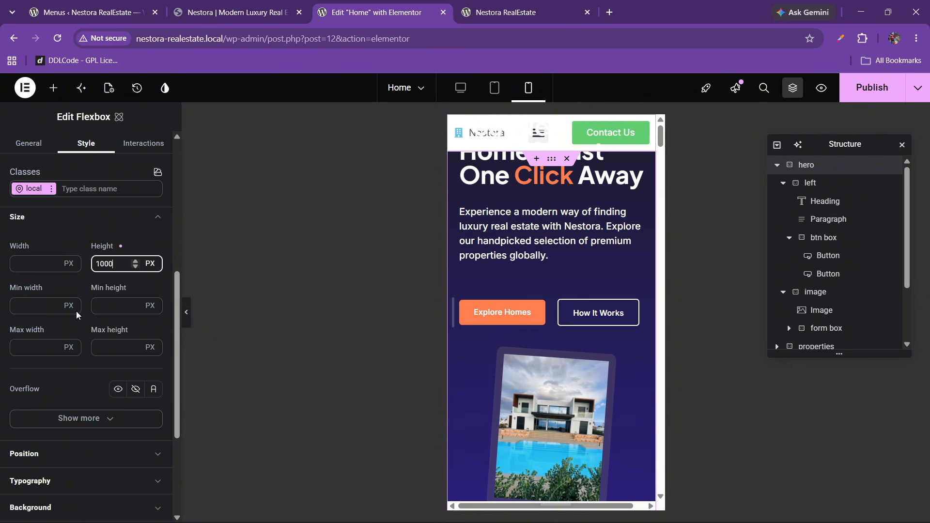
- Return the hero container's mobile height to 1200 px and check the gap below the search form
{"action": "left_click", "coordinate": [105, 265]}
{"action": "key", "text": "BackSpace"}
{"action": "type", "text": "2"}
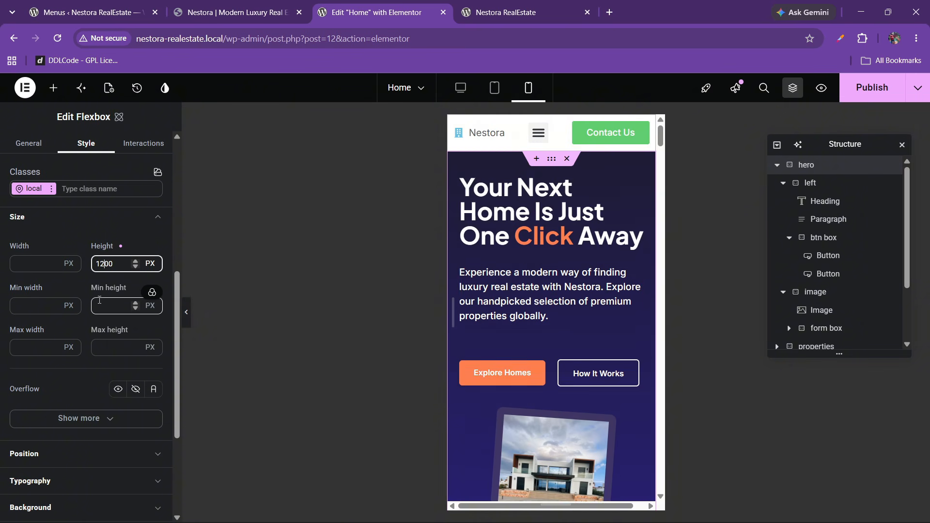
{"action": "scroll", "coordinate": [526, 271], "scroll_direction": "down", "scroll_amount": 7}
{"action": "scroll", "coordinate": [539, 362], "scroll_direction": "down", "scroll_amount": 2}
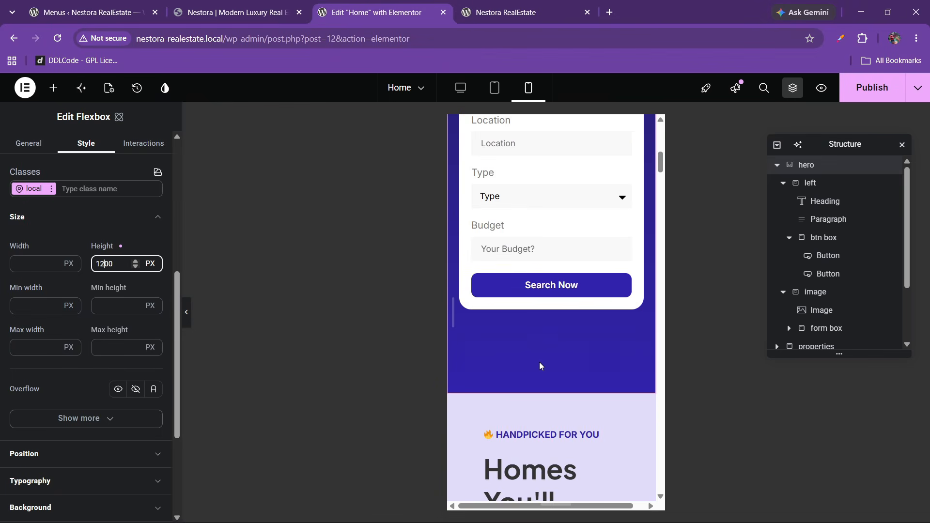
{"action": "scroll", "coordinate": [536, 352], "scroll_direction": "up", "scroll_amount": 3}
{"action": "scroll", "coordinate": [537, 356], "scroll_direction": "up", "scroll_amount": 4}
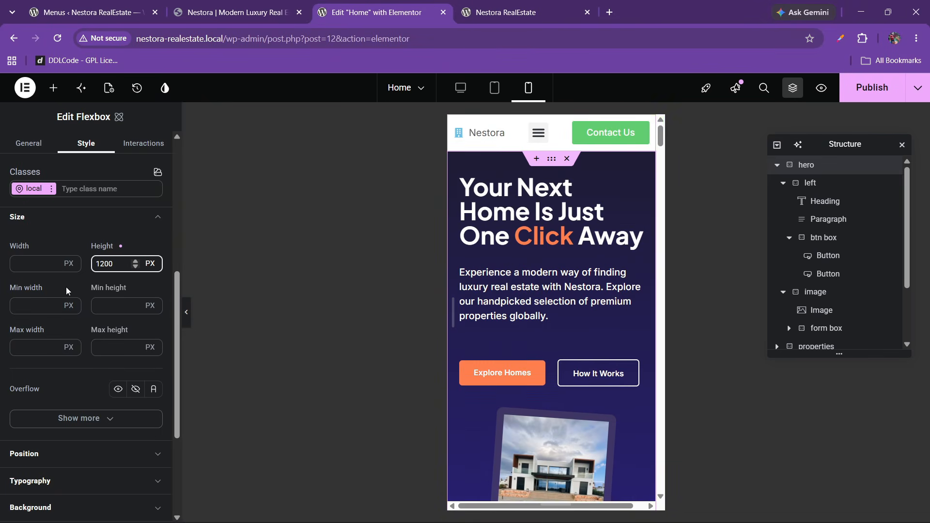
- Review the hero container's layout settings and set its mobile height to 1000 px
{"action": "scroll", "coordinate": [62, 234], "scroll_direction": "up", "scroll_amount": 6}
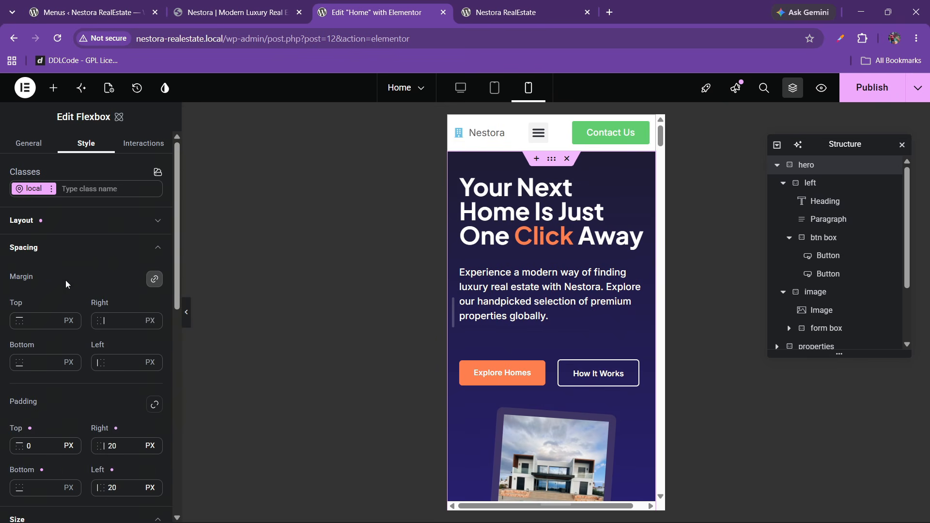
{"action": "left_click", "coordinate": [52, 220]}
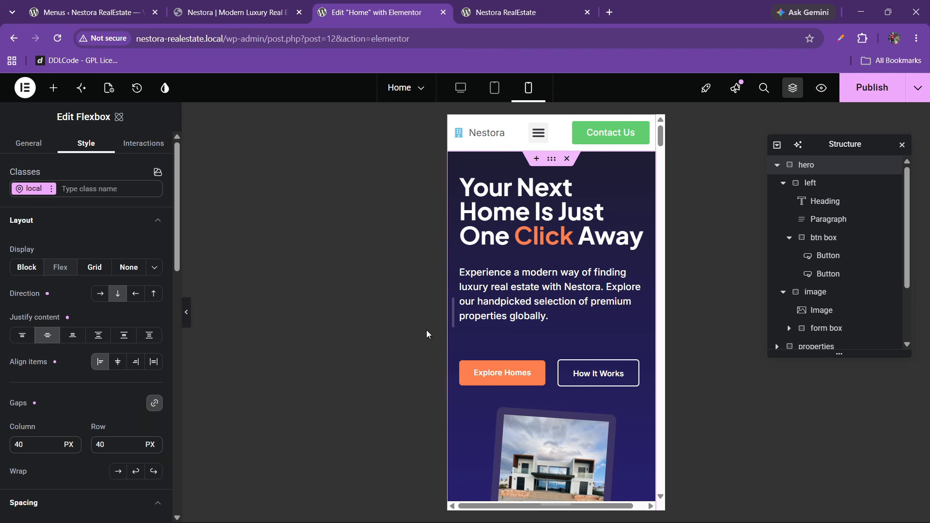
{"action": "scroll", "coordinate": [533, 339], "scroll_direction": "down", "scroll_amount": 6}
{"action": "scroll", "coordinate": [537, 366], "scroll_direction": "down", "scroll_amount": 3}
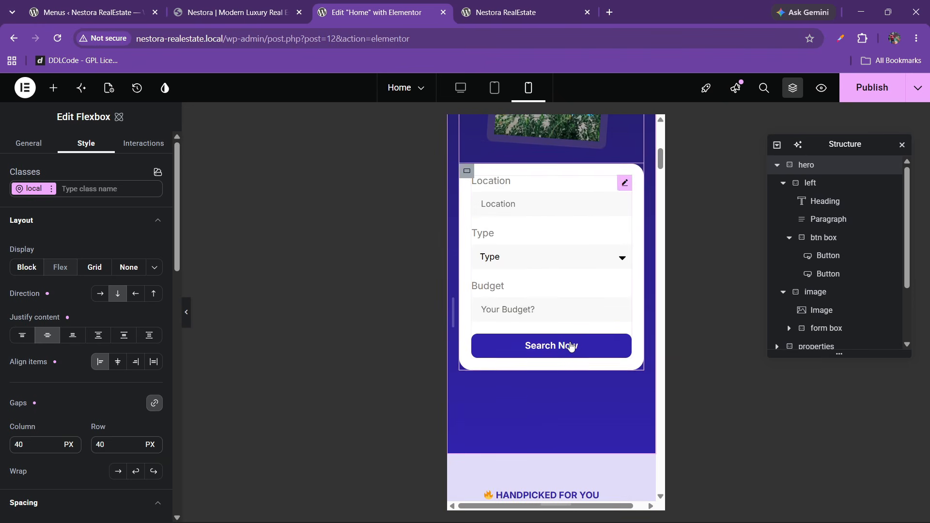
{"action": "scroll", "coordinate": [571, 347], "scroll_direction": "up", "scroll_amount": 4}
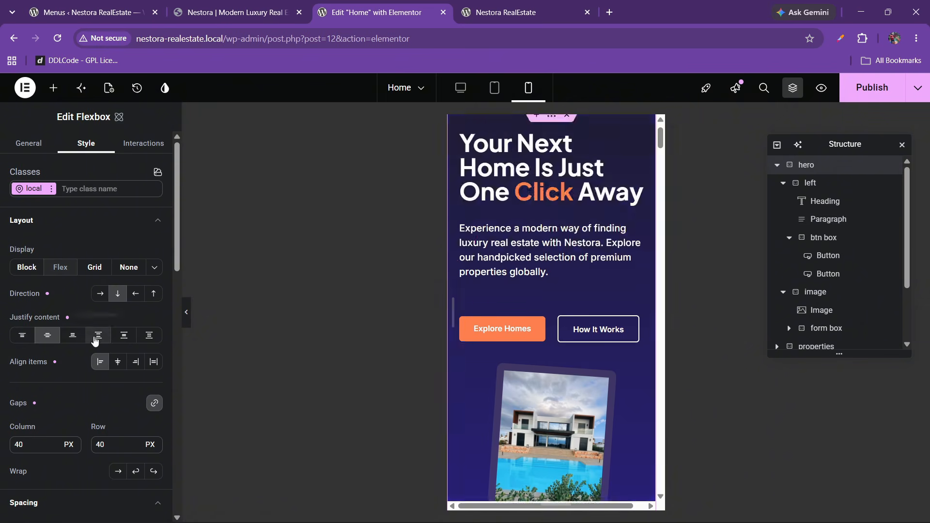
{"action": "scroll", "coordinate": [92, 339], "scroll_direction": "down", "scroll_amount": 10}
{"action": "scroll", "coordinate": [90, 347], "scroll_direction": "down", "scroll_amount": 3}
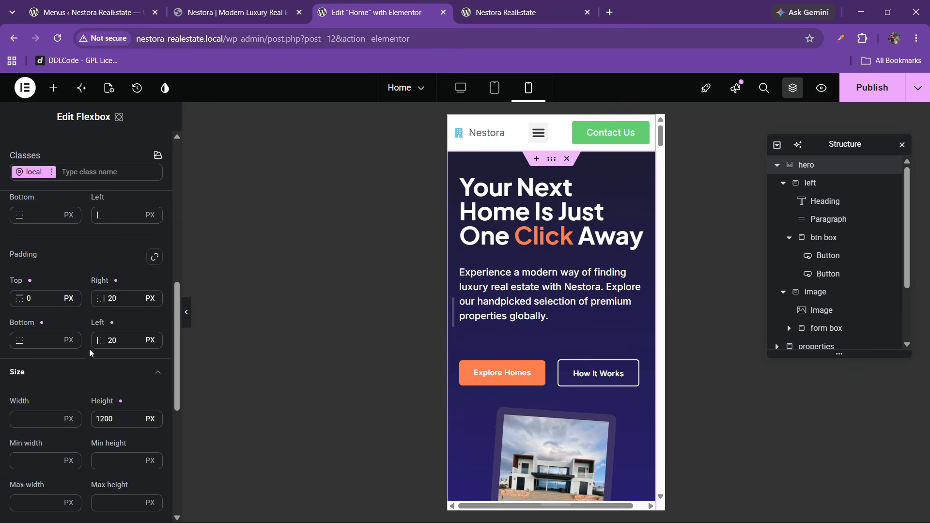
{"action": "double_click", "coordinate": [103, 338]}
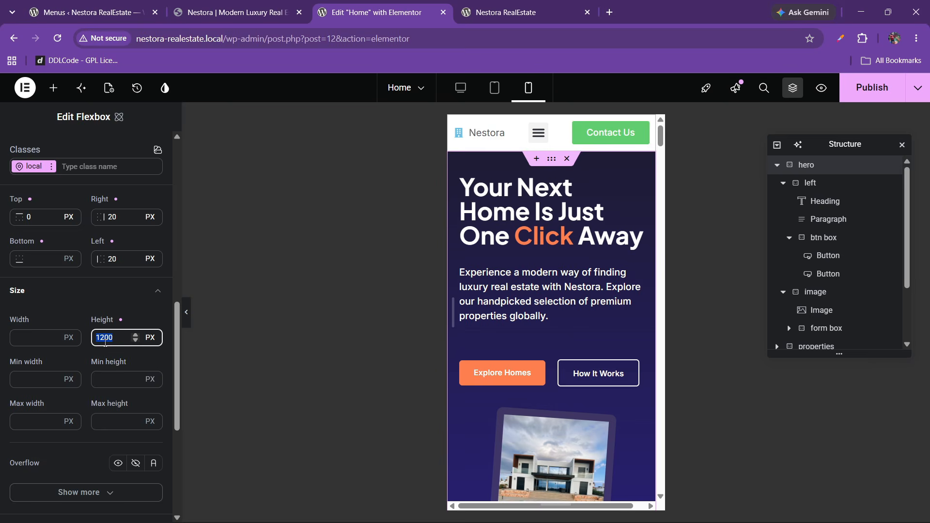
{"action": "key", "text": "BackSpace"}
{"action": "type", "text": "100"}
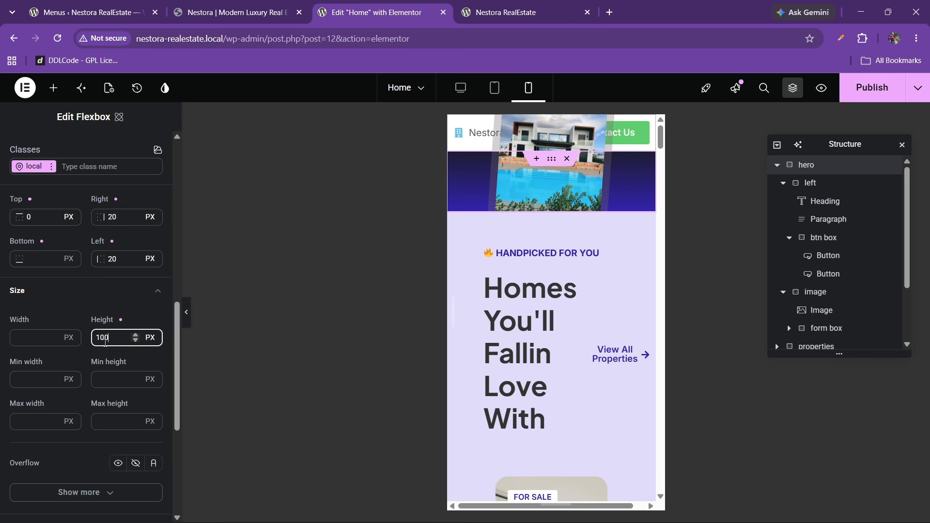
{"action": "type", "text": "0"}
{"action": "scroll", "coordinate": [528, 321], "scroll_direction": "down", "scroll_amount": 5}
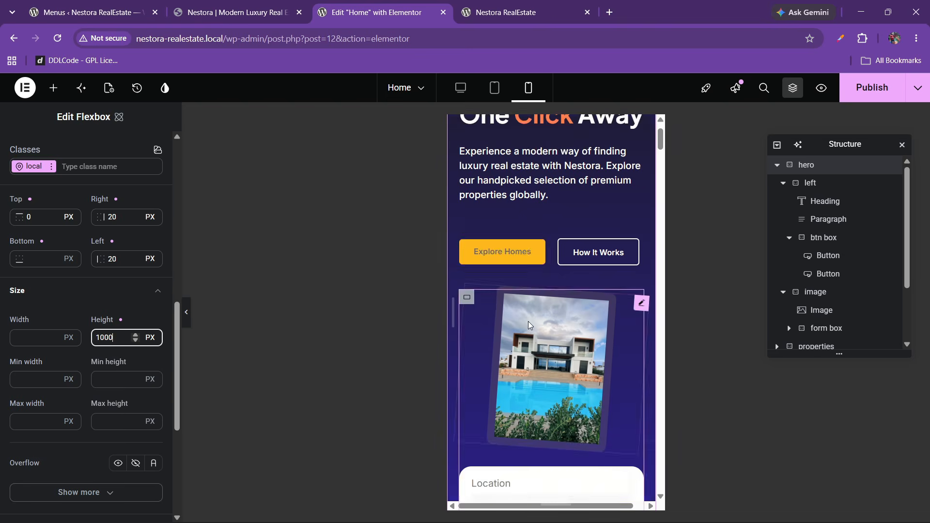
{"action": "scroll", "coordinate": [529, 340], "scroll_direction": "down", "scroll_amount": 2}
{"action": "scroll", "coordinate": [518, 363], "scroll_direction": "up", "scroll_amount": 1}
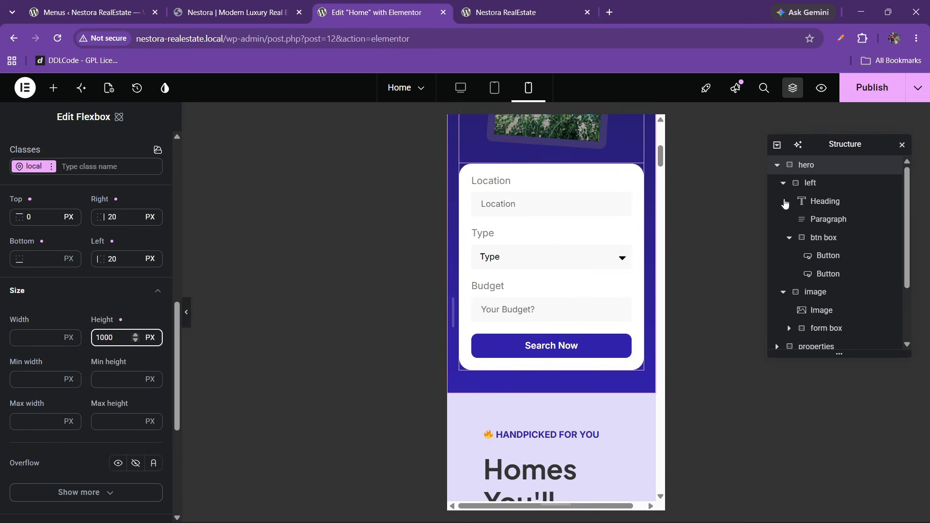
- Unlink the padding of the hero's left container and set its mobile top padding to 200 px
{"action": "left_click", "coordinate": [817, 187]}
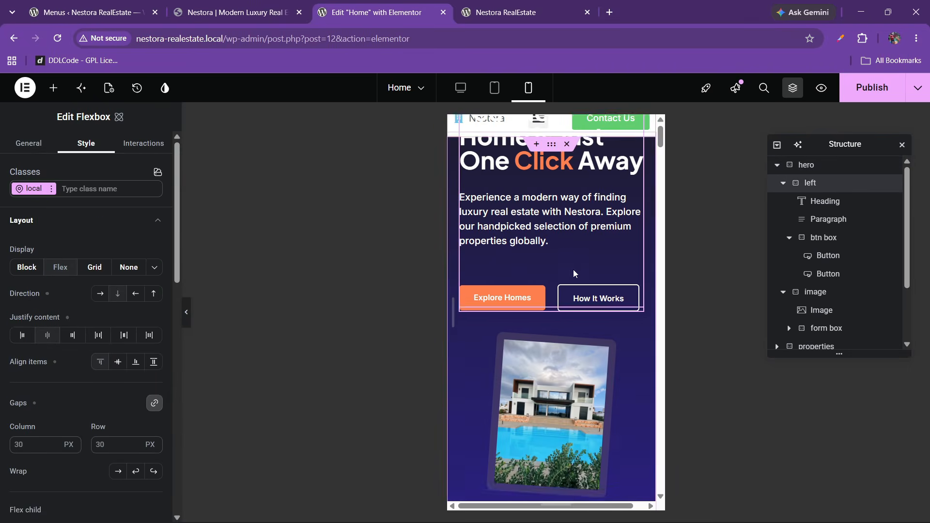
{"action": "scroll", "coordinate": [72, 292], "scroll_direction": "down", "scroll_amount": 6}
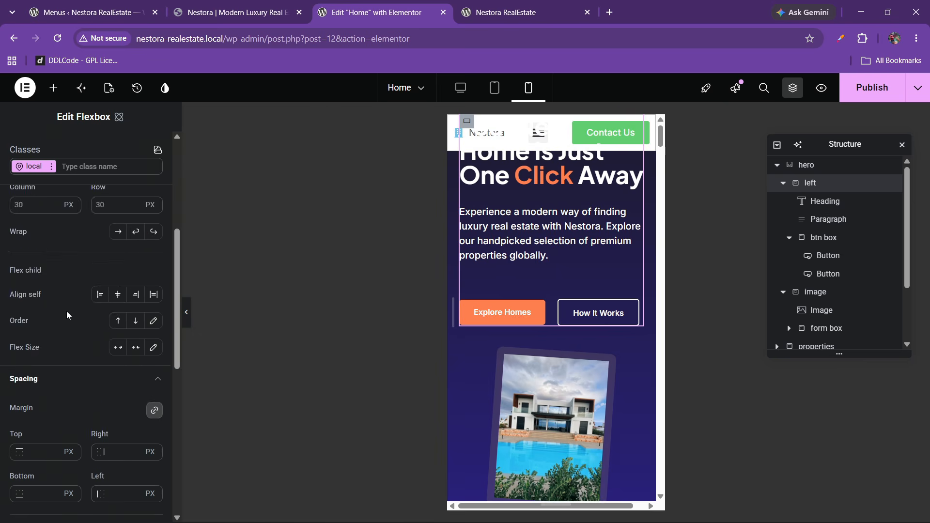
{"action": "scroll", "coordinate": [48, 326], "scroll_direction": "down", "scroll_amount": 2}
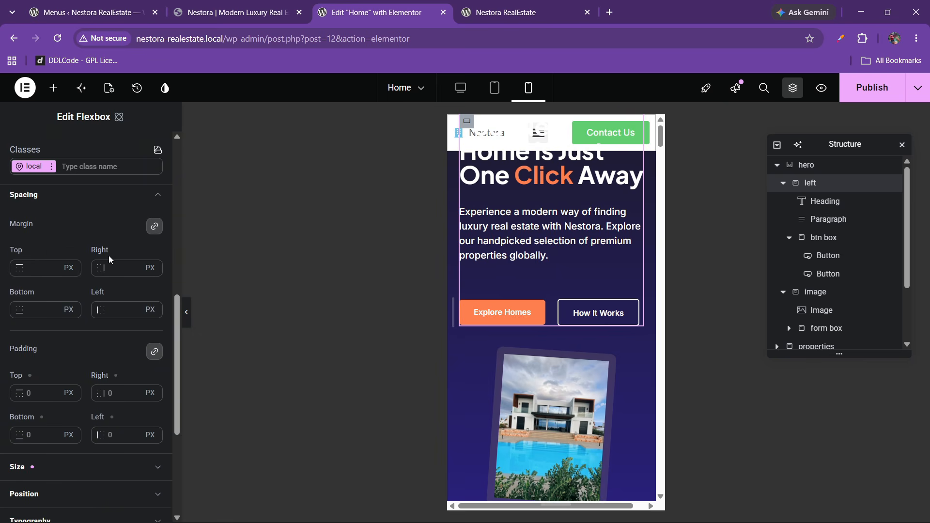
{"action": "left_click", "coordinate": [155, 356]}
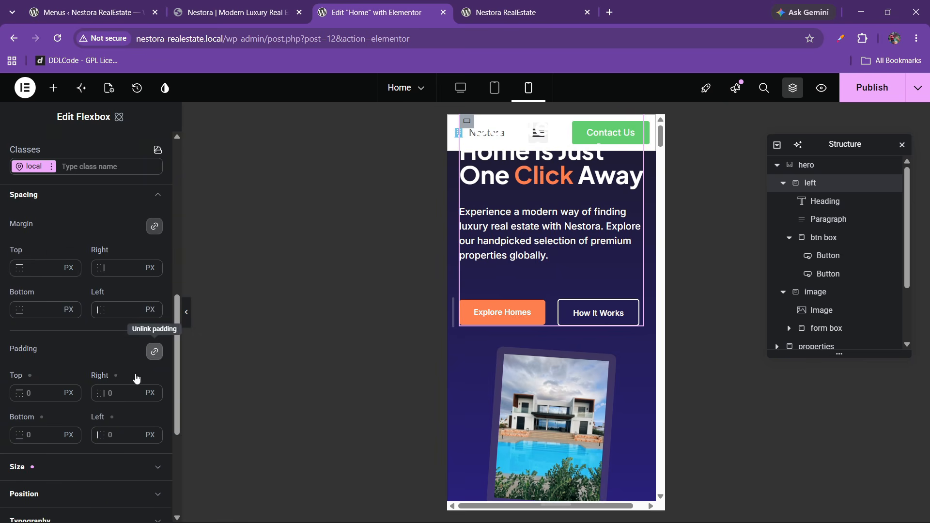
{"action": "left_click", "coordinate": [31, 394]}
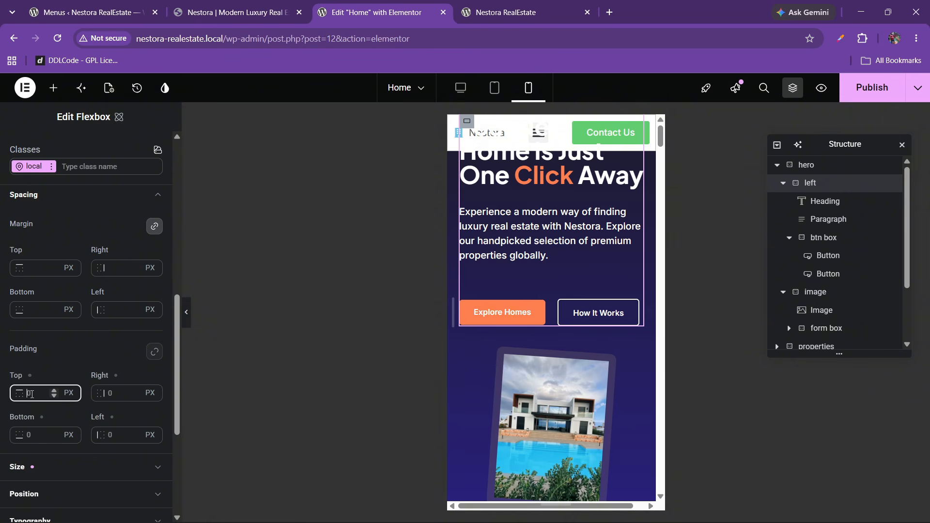
{"action": "type", "text": "100"}
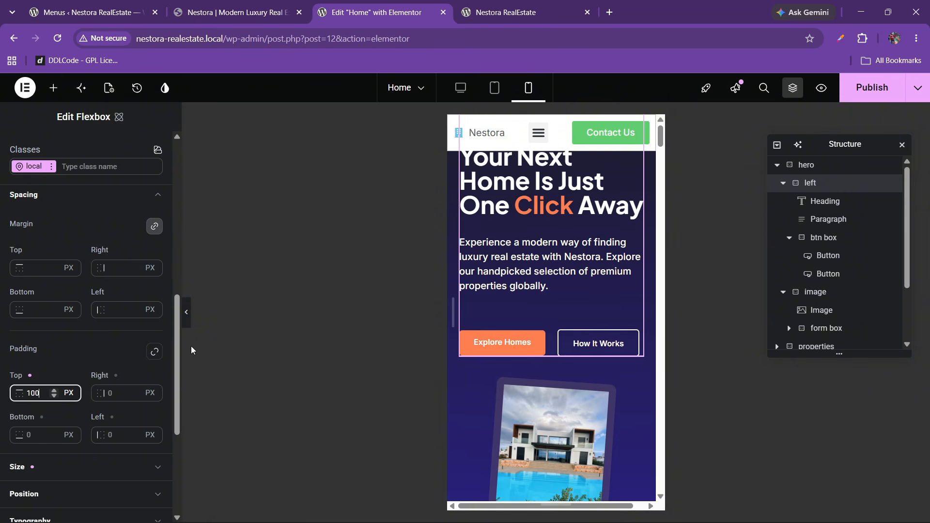
{"action": "key", "text": "BackSpace"}
{"action": "key", "text": "BackSpace"}
{"action": "key", "text": "BackSpace"}
{"action": "type", "text": "200"}
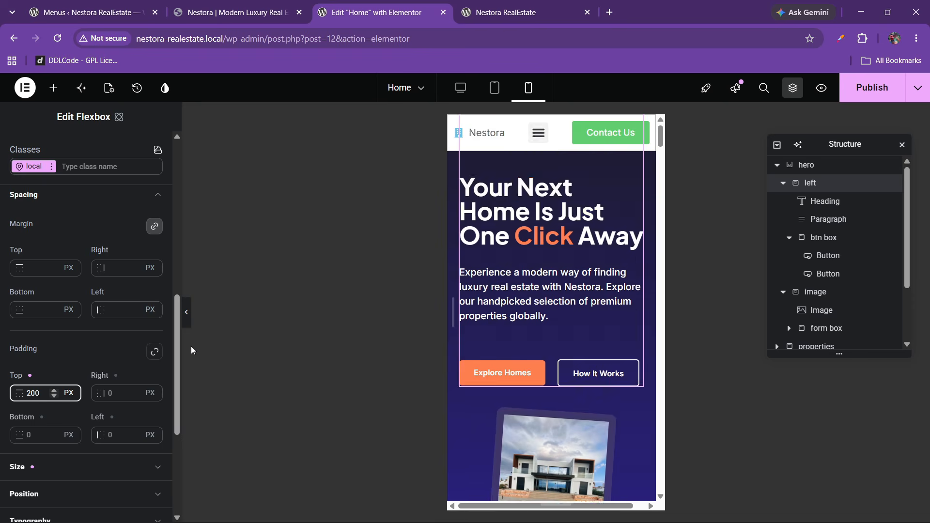
- Try mobile top paddings of 250 px and 220 px on the hero's left container, check the content below, and clear the value
{"action": "key", "text": "BackSpace"}
{"action": "key", "text": "BackSpace"}
{"action": "type", "text": "50"}
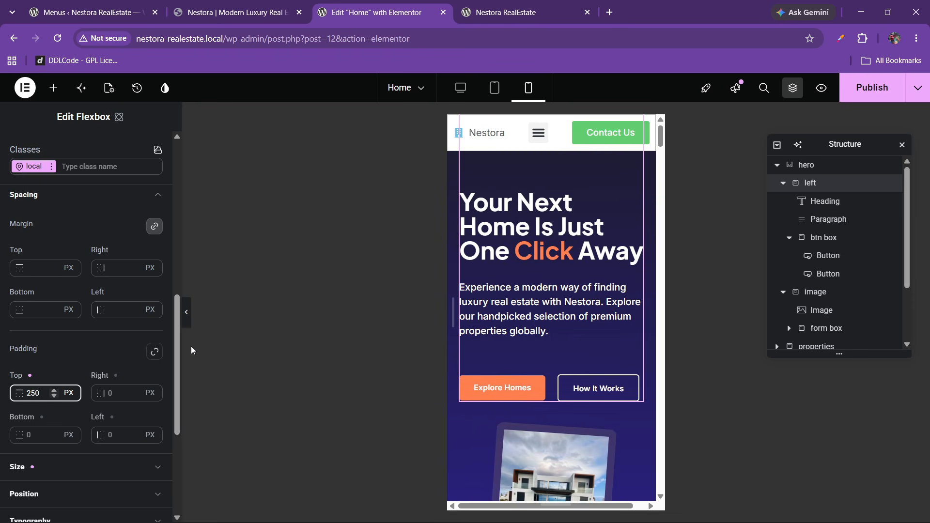
{"action": "key", "text": "BackSpace"}
{"action": "key", "text": "BackSpace"}
{"action": "type", "text": "20"}
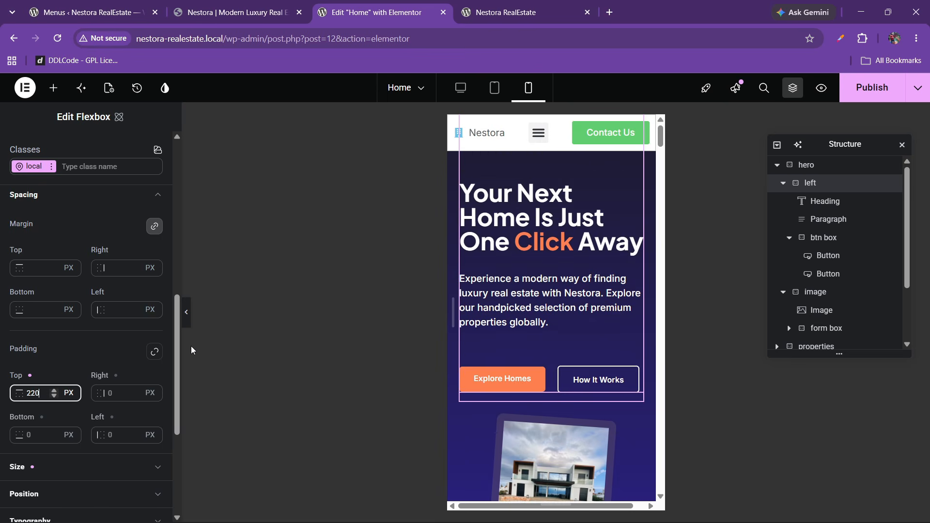
{"action": "scroll", "coordinate": [569, 315], "scroll_direction": "down", "scroll_amount": 10}
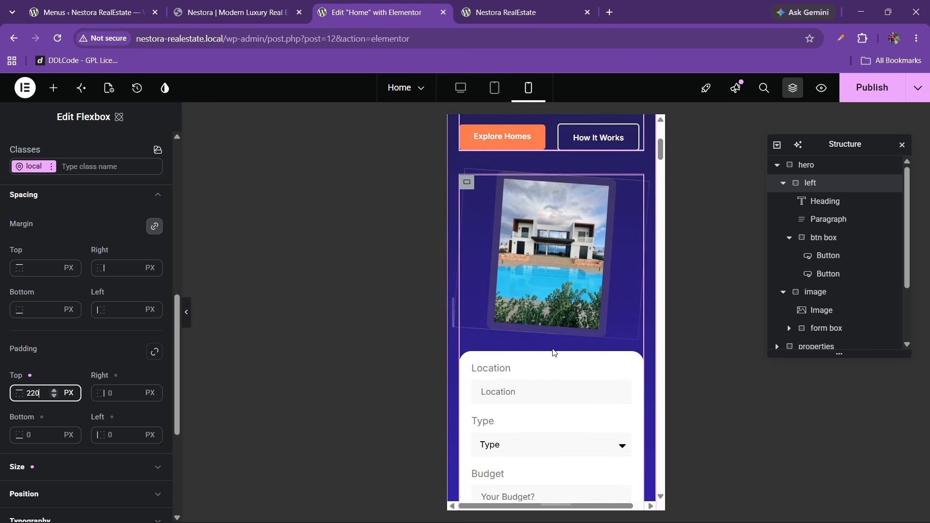
{"action": "scroll", "coordinate": [532, 334], "scroll_direction": "up", "scroll_amount": 4}
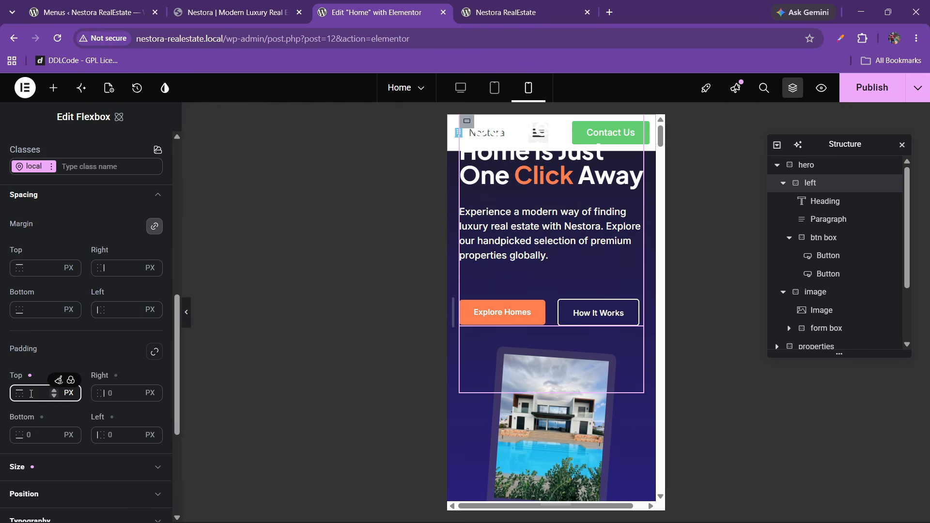
- Try several mobile top paddings on the hero container, ending at 200 px, and check the search form's lower edge
{"action": "left_click", "coordinate": [819, 165]}
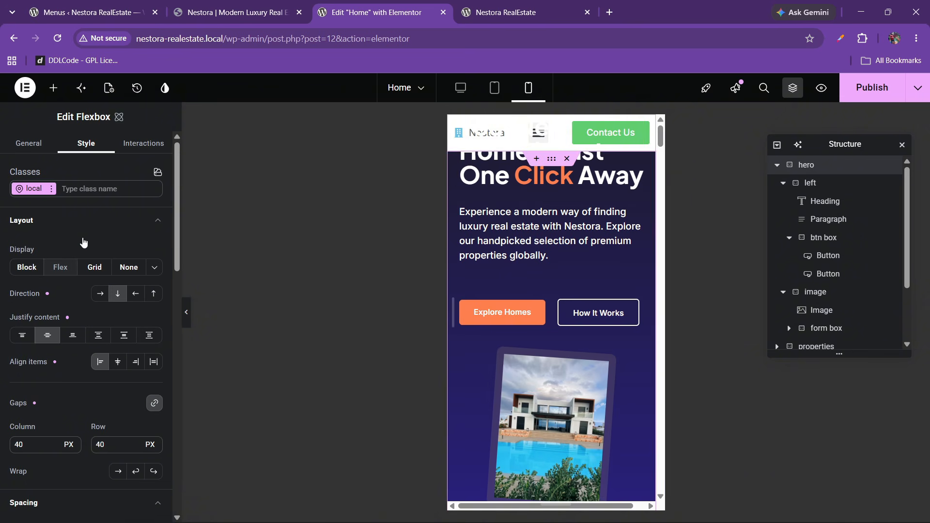
{"action": "scroll", "coordinate": [72, 333], "scroll_direction": "down", "scroll_amount": 5}
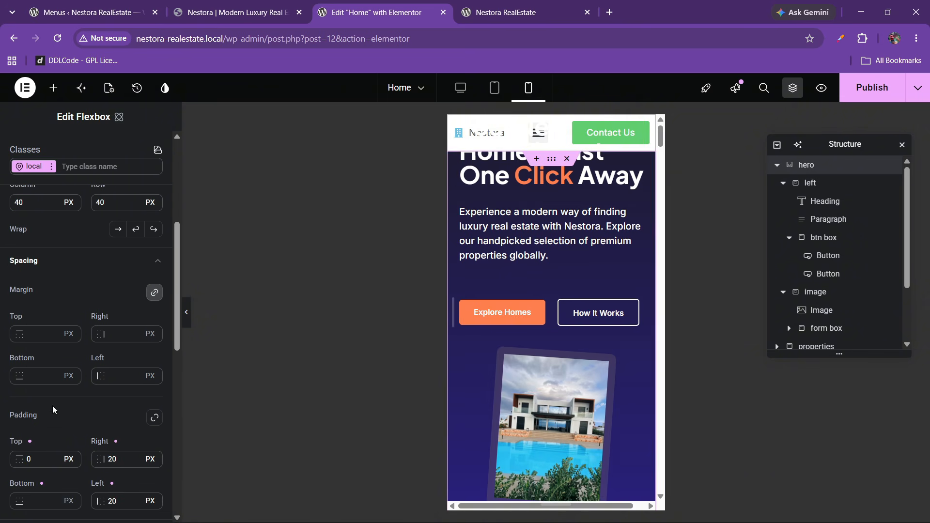
{"action": "scroll", "coordinate": [53, 405], "scroll_direction": "down", "scroll_amount": 1}
{"action": "left_click", "coordinate": [37, 398]}
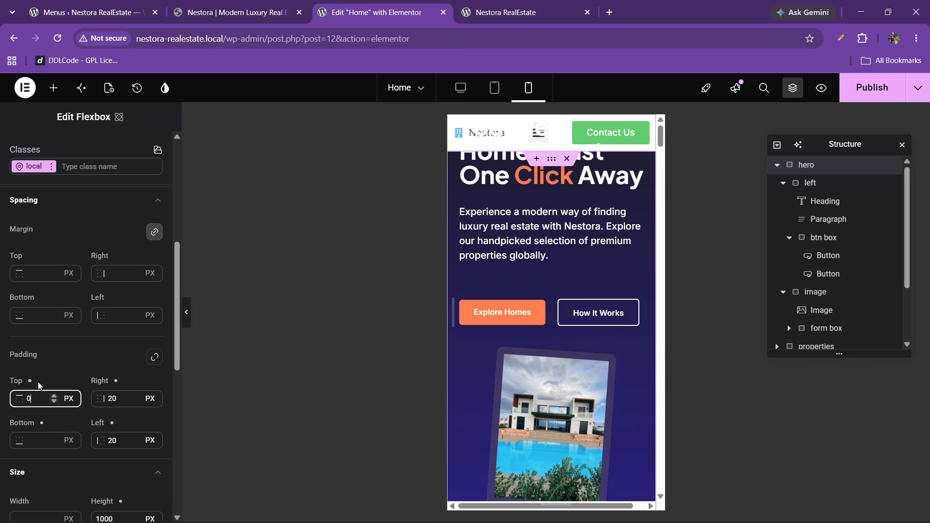
{"action": "type", "text": "5"}
{"action": "key", "text": "BackSpace"}
{"action": "type", "text": "1000"}
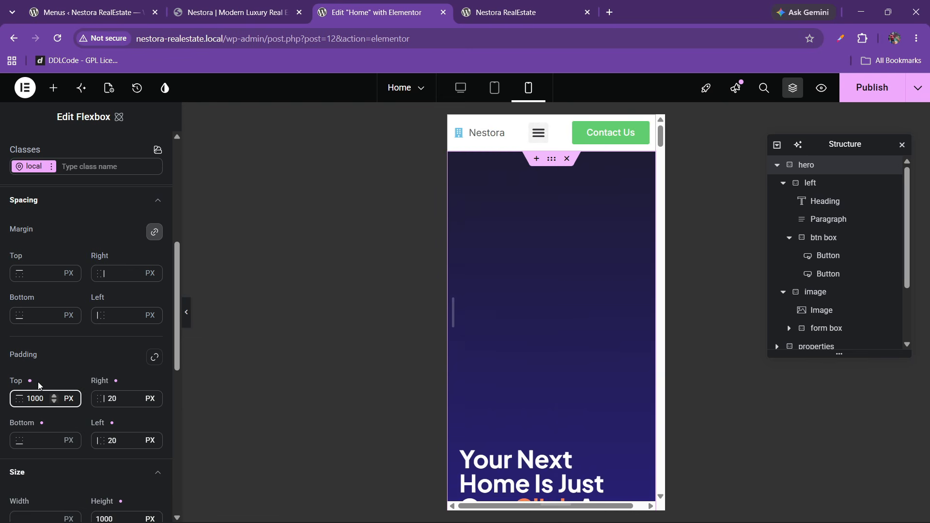
{"action": "key", "text": "BackSpace"}
{"action": "key", "text": "BackSpace"}
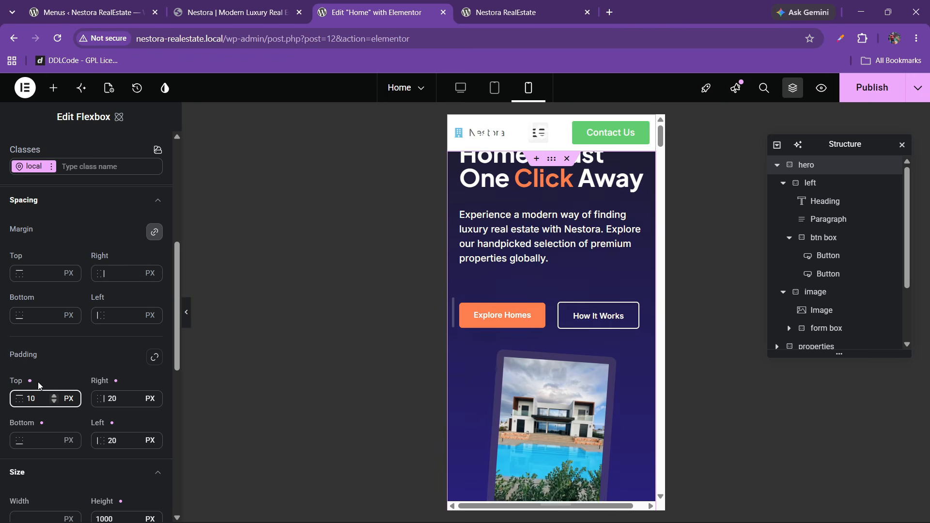
{"action": "type", "text": "2"}
{"action": "key", "text": "BackSpace"}
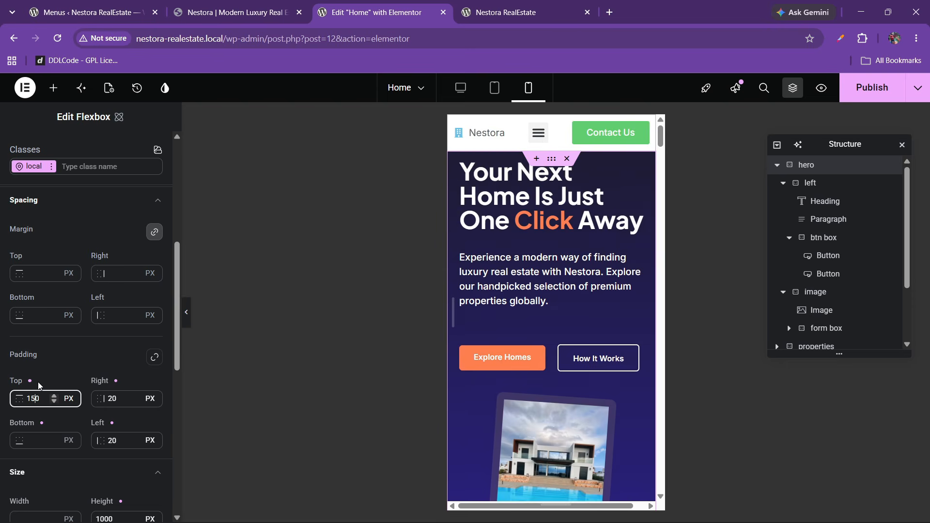
{"action": "type", "text": "8"}
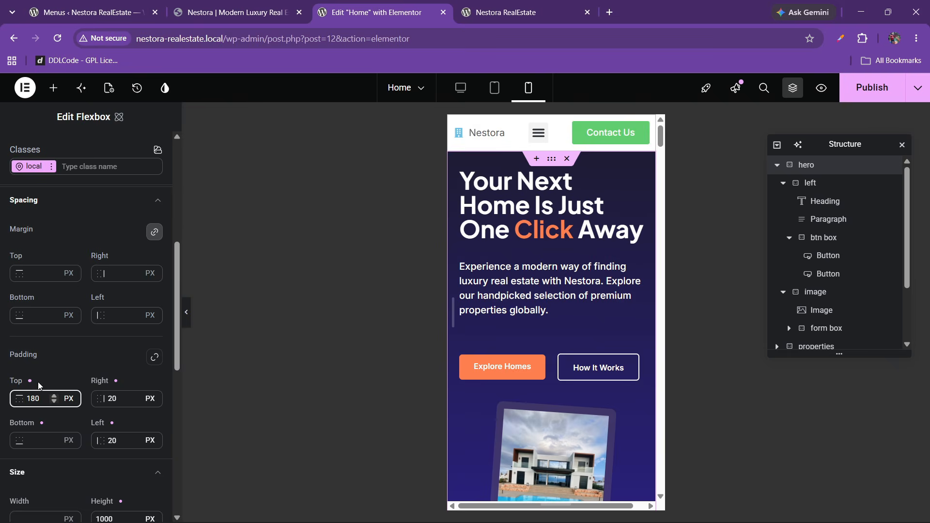
{"action": "key", "text": "BackSpace"}
{"action": "type", "text": "200"}
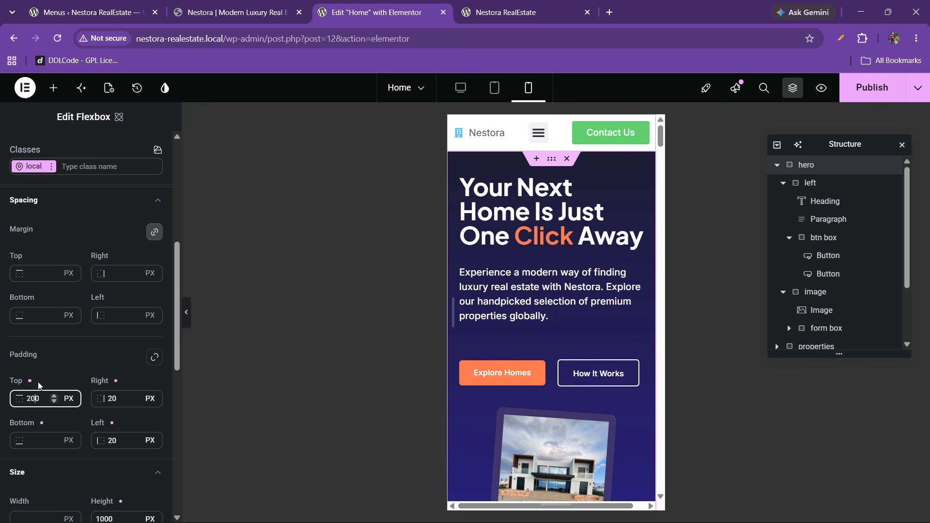
{"action": "scroll", "coordinate": [571, 341], "scroll_direction": "down", "scroll_amount": 8}
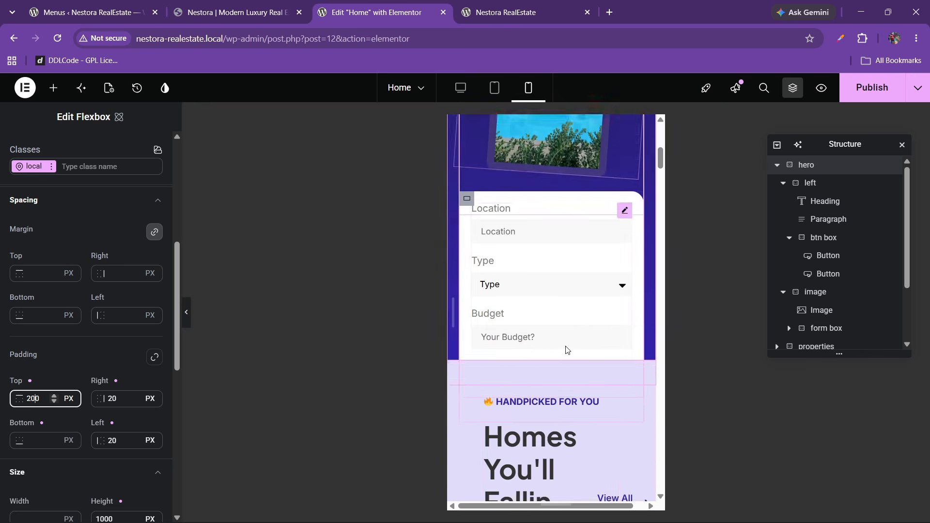
- Try mobile bottom paddings of 200, 250 and 300 px on the hero container and check the space around its content
{"action": "left_click", "coordinate": [36, 440]}
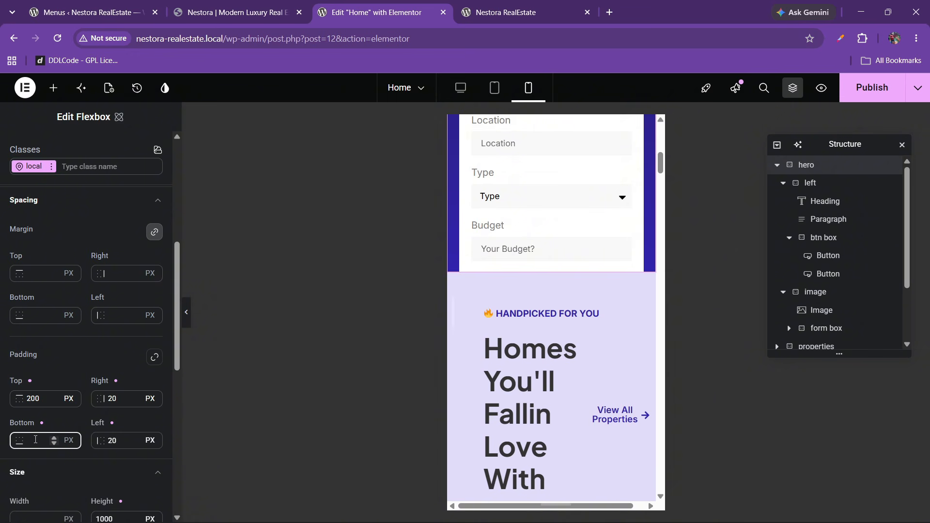
{"action": "type", "text": "200"}
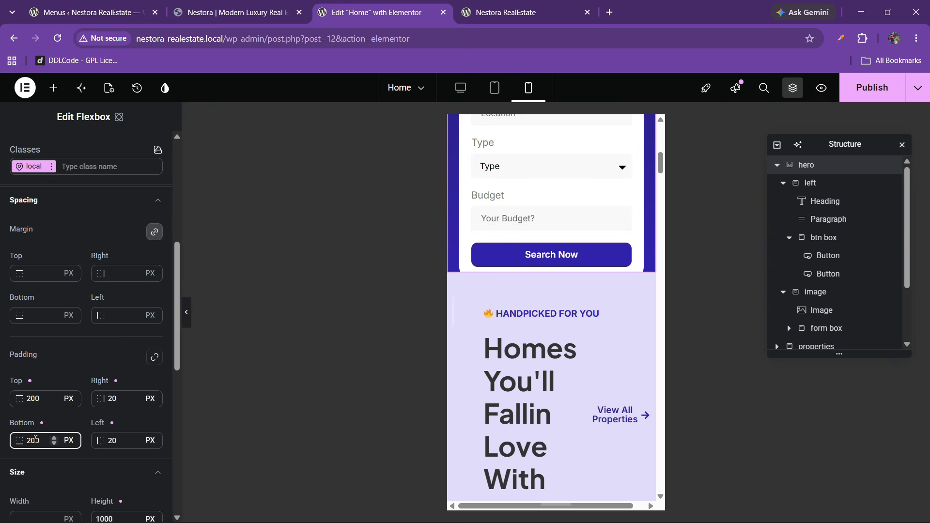
{"action": "key", "text": "BackSpace"}
{"action": "key", "text": "BackSpace"}
{"action": "type", "text": "5"}
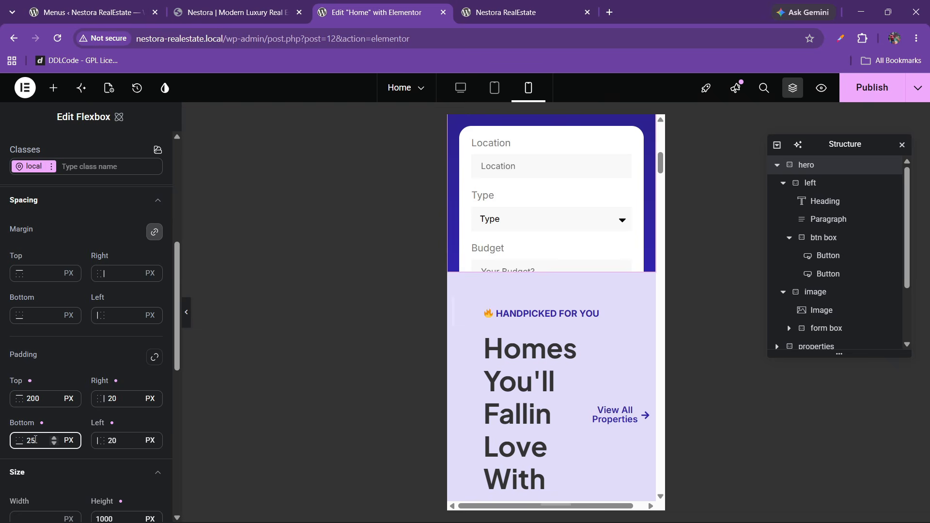
{"action": "type", "text": "0"}
{"action": "key", "text": "BackSpace"}
{"action": "key", "text": "BackSpace"}
{"action": "key", "text": "BackSpace"}
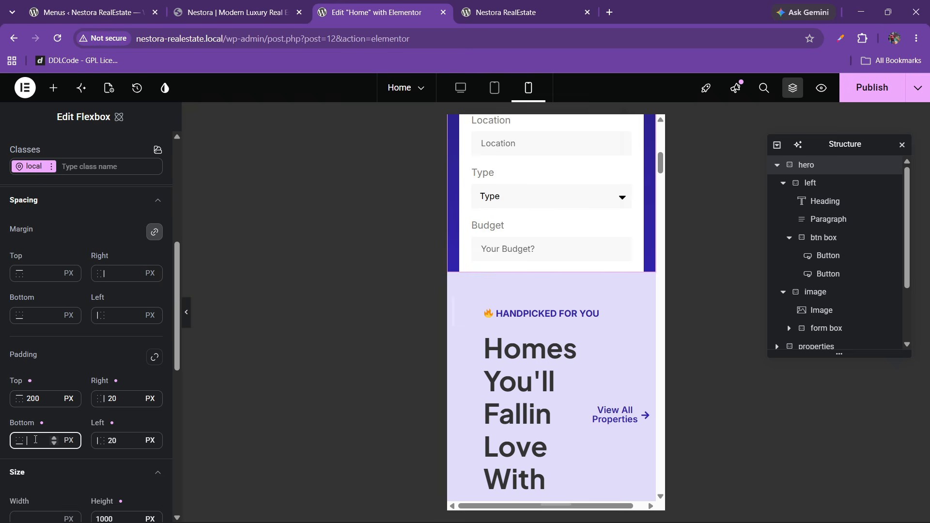
{"action": "type", "text": "300"}
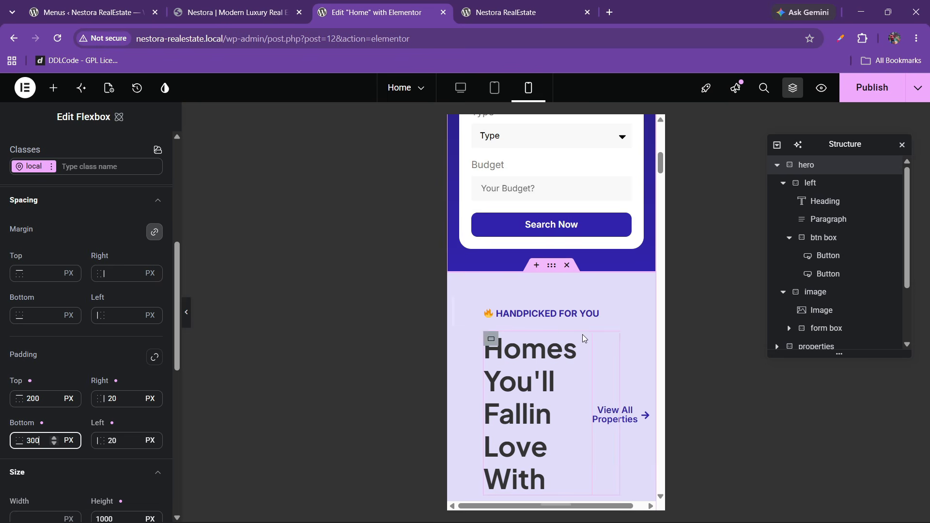
{"action": "scroll", "coordinate": [573, 332], "scroll_direction": "up", "scroll_amount": 10}
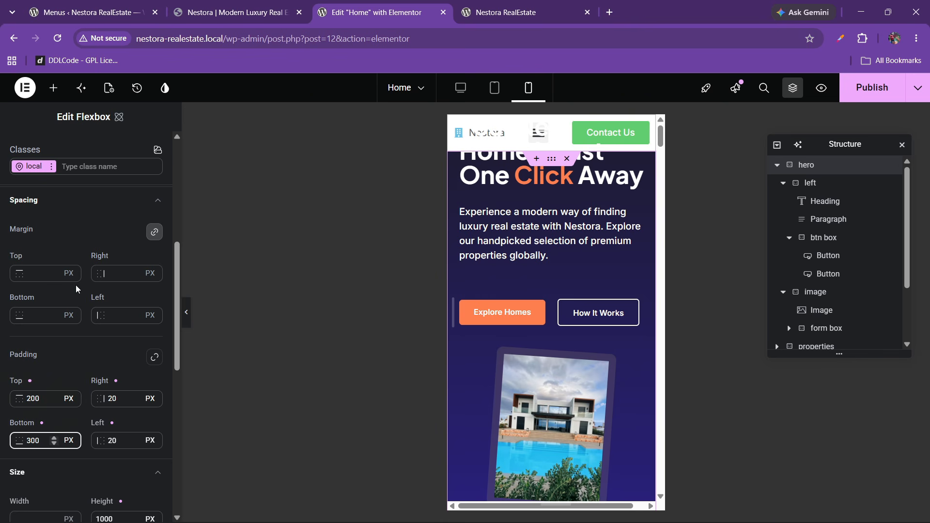
- Collapse the hero container's layout settings, set its mobile height to 1200 px and check the gap below the search form
{"action": "scroll", "coordinate": [57, 309], "scroll_direction": "up", "scroll_amount": 5}
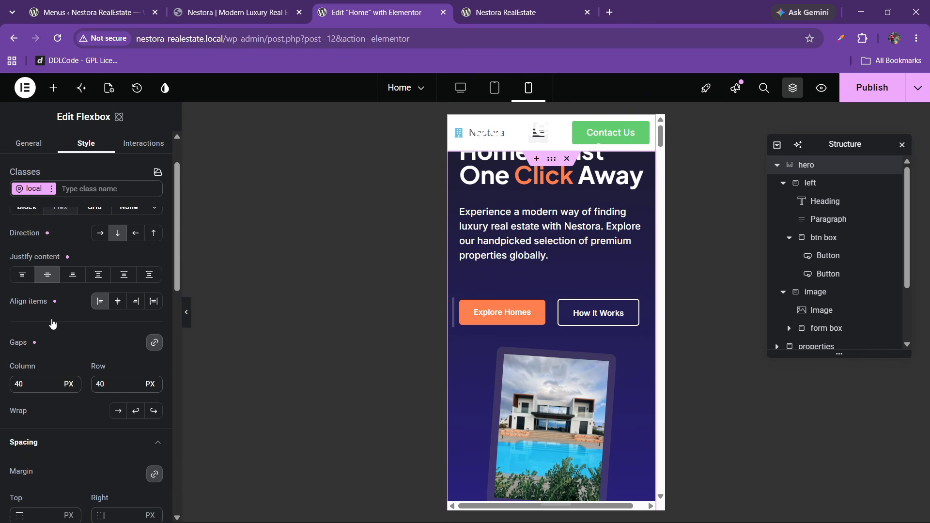
{"action": "scroll", "coordinate": [53, 323], "scroll_direction": "up", "scroll_amount": 2}
{"action": "left_click", "coordinate": [42, 220]}
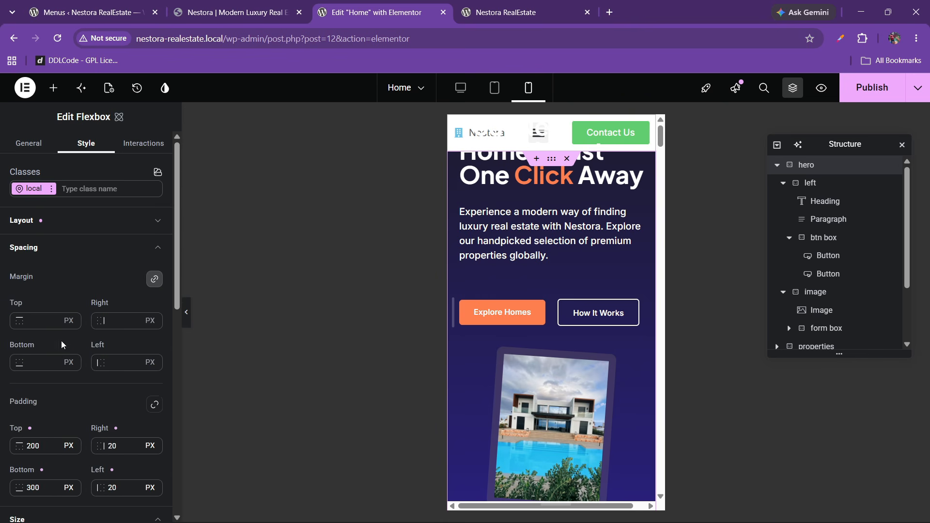
{"action": "scroll", "coordinate": [64, 371], "scroll_direction": "down", "scroll_amount": 6}
{"action": "left_click", "coordinate": [105, 263]}
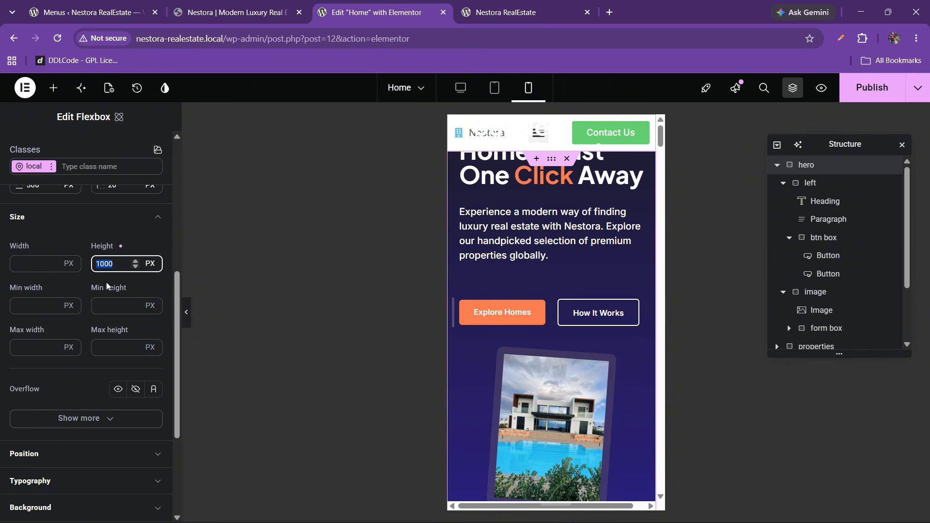
{"action": "type", "text": "1200"}
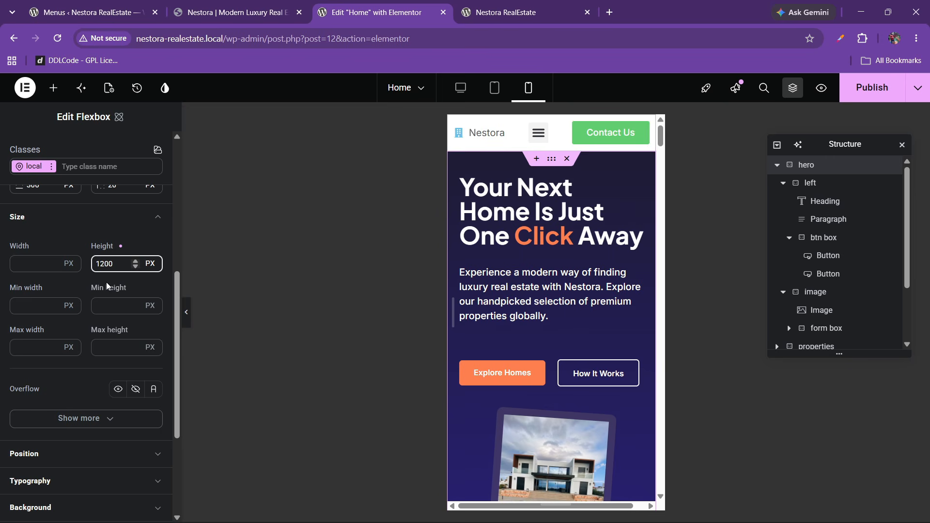
{"action": "scroll", "coordinate": [560, 315], "scroll_direction": "down", "scroll_amount": 8}
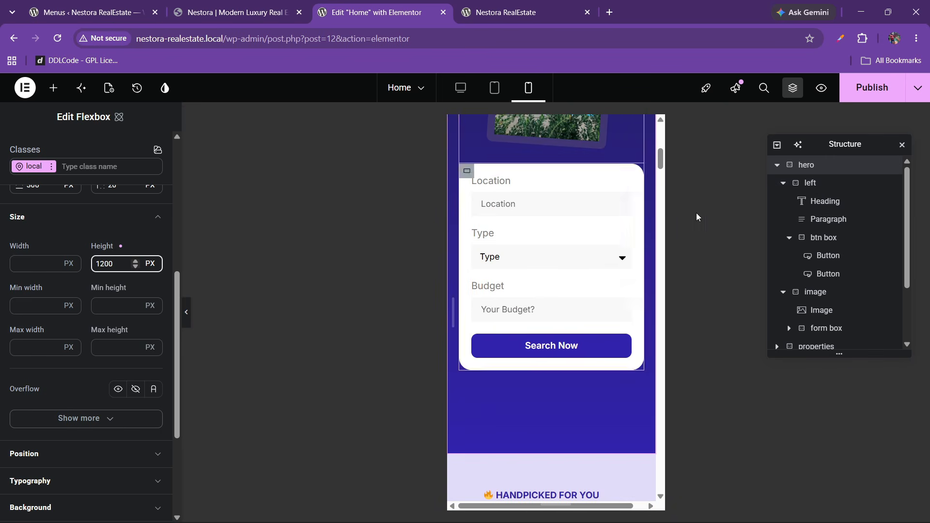
- Clear the hero container's mobile bottom padding and check the spacing above and below its content
{"action": "left_click", "coordinate": [837, 164]}
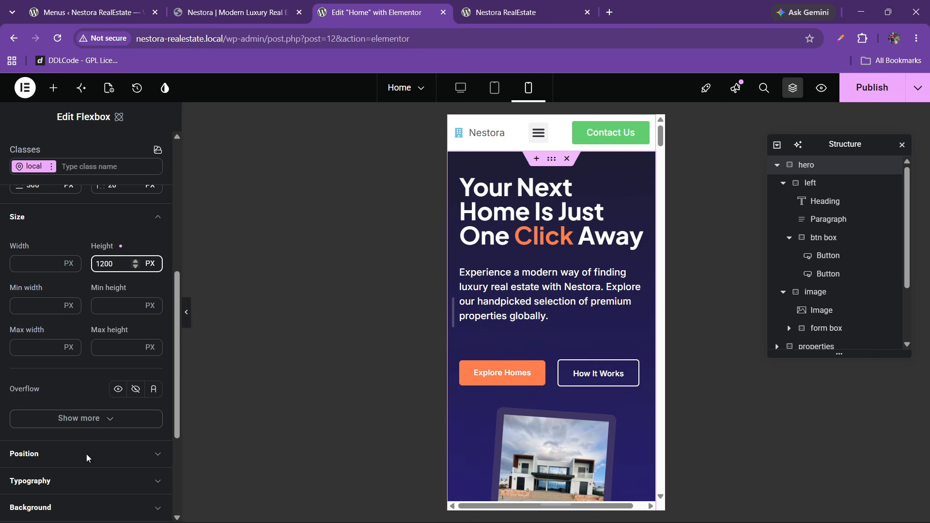
{"action": "scroll", "coordinate": [83, 350], "scroll_direction": "up", "scroll_amount": 5}
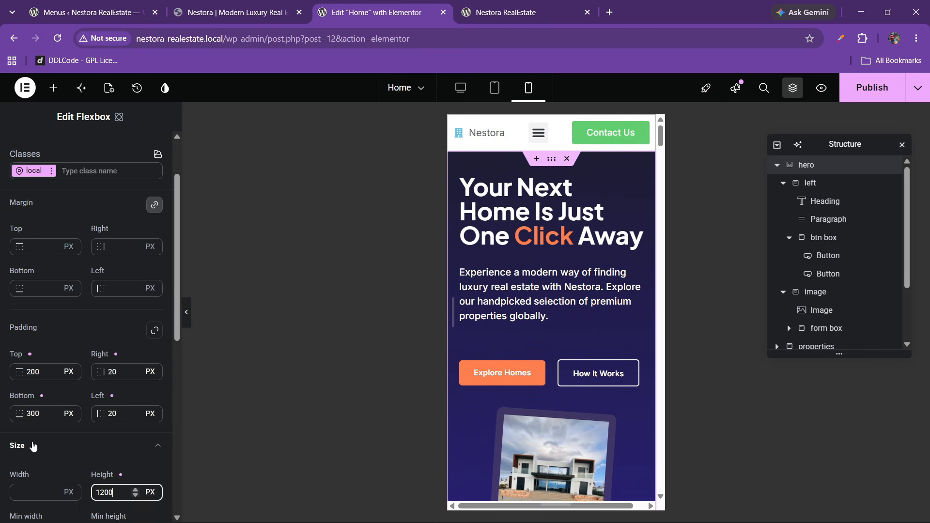
{"action": "left_click", "coordinate": [33, 415]}
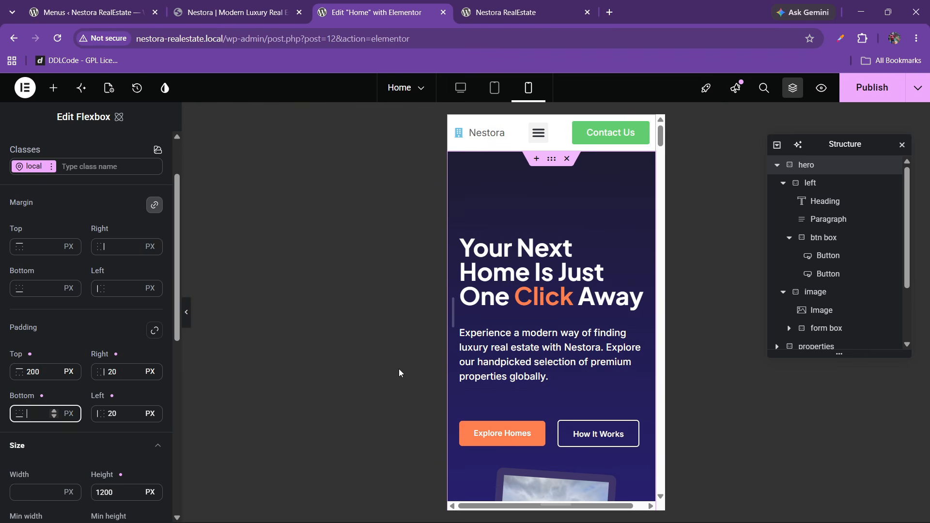
{"action": "scroll", "coordinate": [580, 362], "scroll_direction": "down", "scroll_amount": 10}
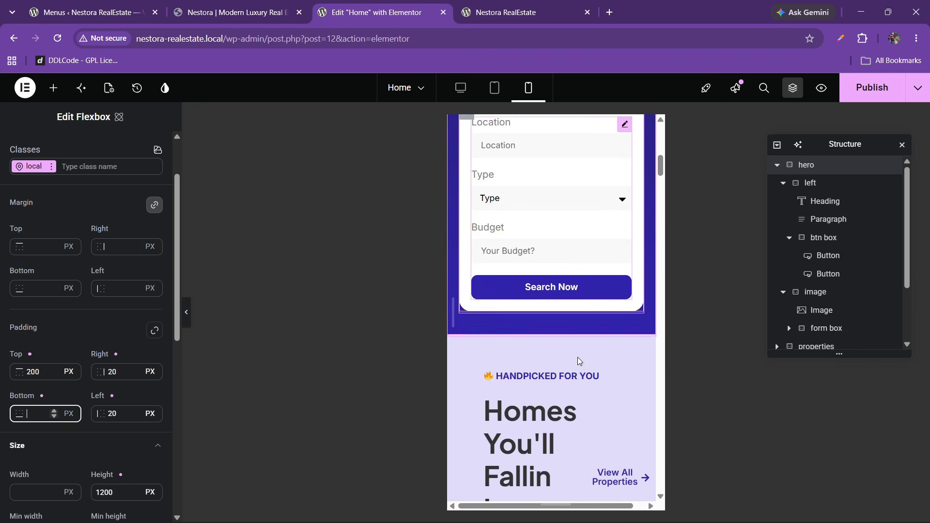
{"action": "scroll", "coordinate": [580, 362], "scroll_direction": "up", "scroll_amount": 10}
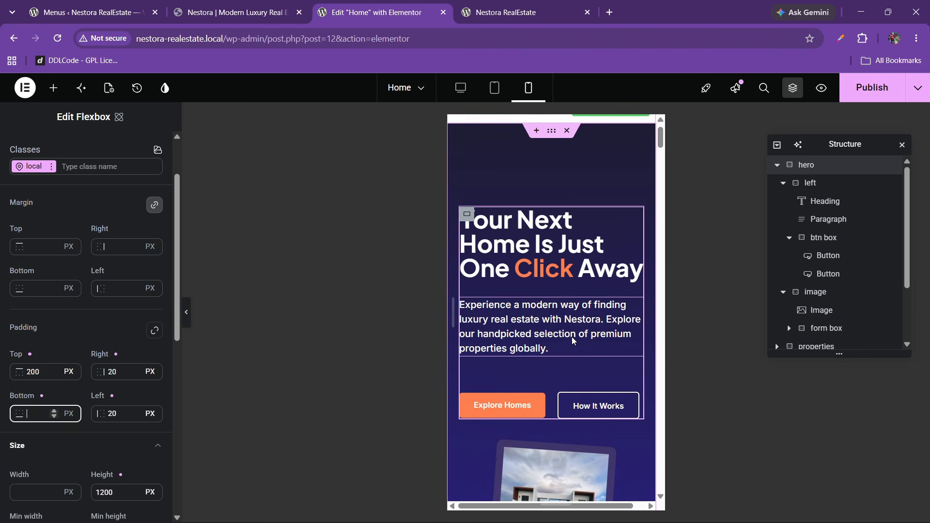
- Clear the hero container's mobile top padding and check the spacing from the heading to the search form
{"action": "double_click", "coordinate": [29, 369]}
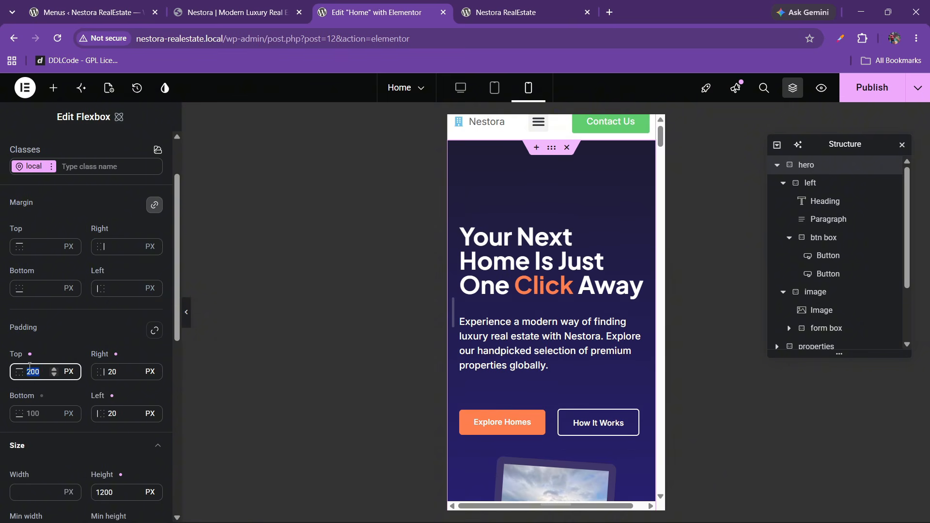
{"action": "key", "text": "BackSpace"}
{"action": "scroll", "coordinate": [575, 327], "scroll_direction": "down", "scroll_amount": 8}
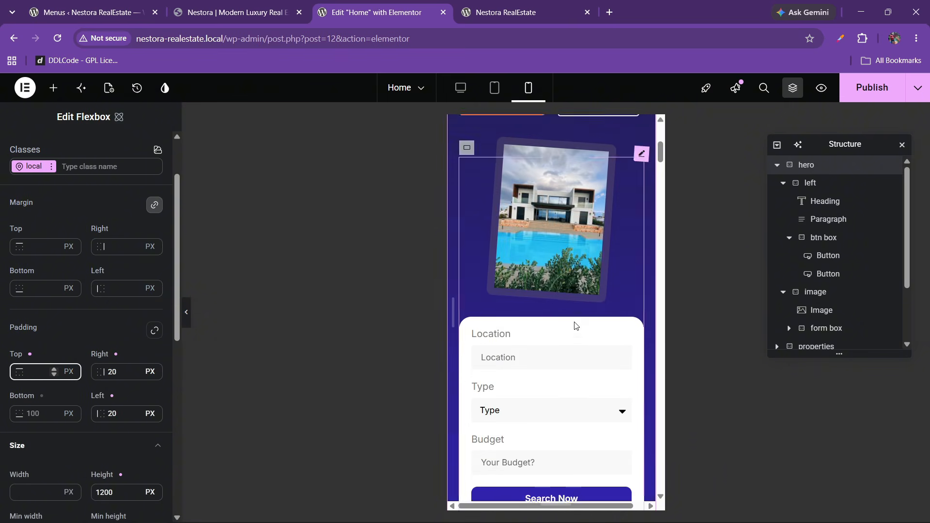
{"action": "scroll", "coordinate": [575, 328], "scroll_direction": "up", "scroll_amount": 4}
{"action": "scroll", "coordinate": [575, 326], "scroll_direction": "up", "scroll_amount": 3}
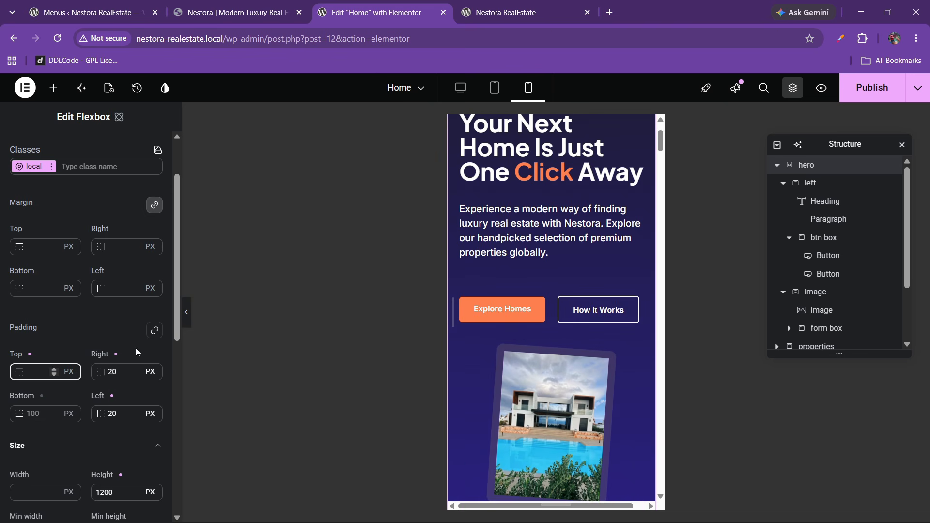
- Set the hero container's mobile height to 1100 px and check the gap below the search form
{"action": "scroll", "coordinate": [107, 336], "scroll_direction": "down", "scroll_amount": 3}
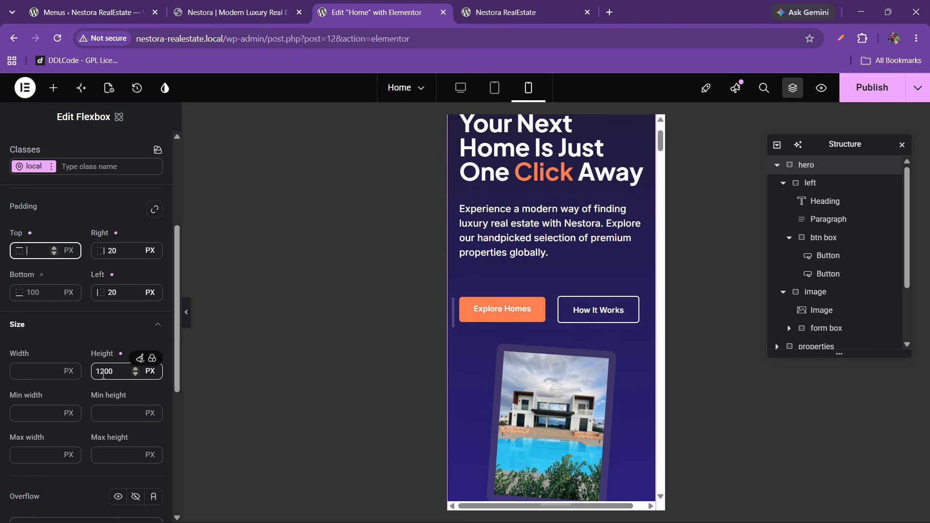
{"action": "left_click", "coordinate": [104, 376]}
{"action": "key", "text": "BackSpace"}
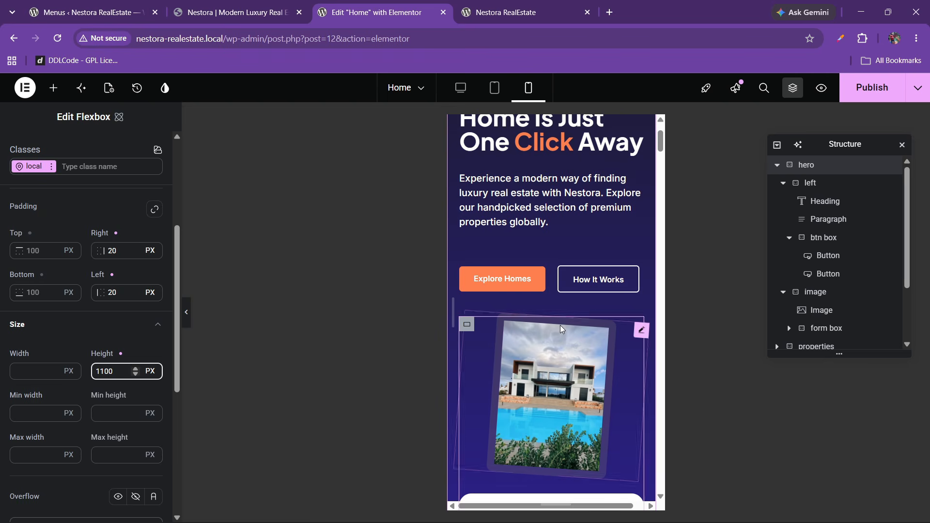
{"action": "type", "text": "1"}
{"action": "scroll", "coordinate": [475, 318], "scroll_direction": "down", "scroll_amount": 8}
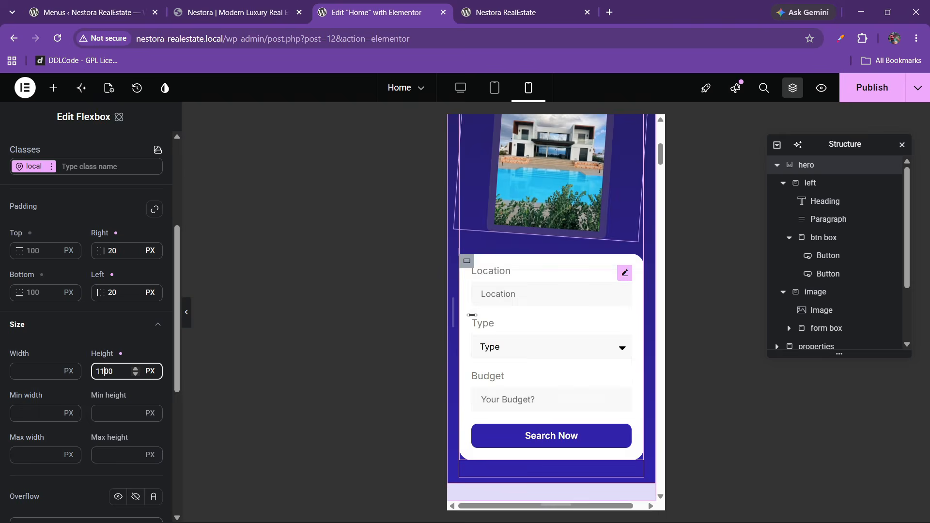
- Publish the Home page changes and review the mobile hero from its heading down to the properties section
{"action": "scroll", "coordinate": [472, 316], "scroll_direction": "up", "scroll_amount": 8}
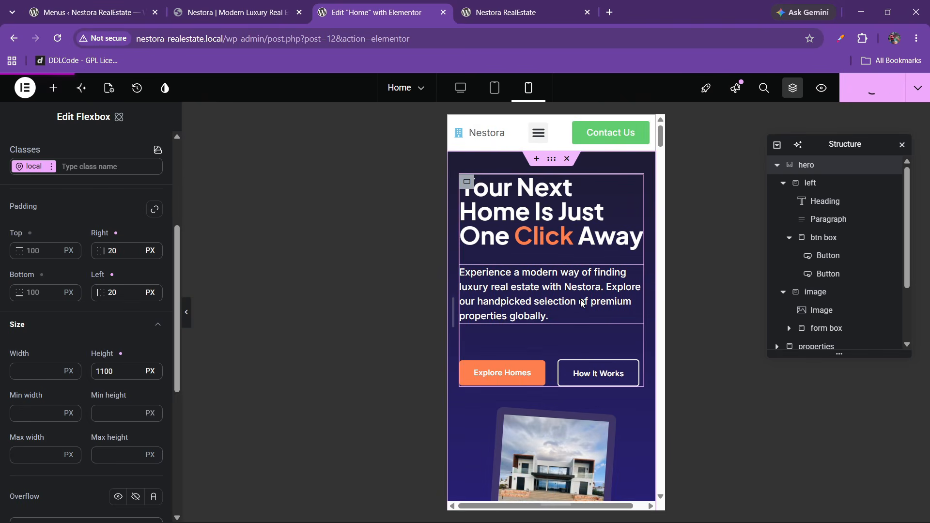
{"action": "scroll", "coordinate": [519, 310], "scroll_direction": "down", "scroll_amount": 7}
{"action": "scroll", "coordinate": [551, 335], "scroll_direction": "down", "scroll_amount": 4}
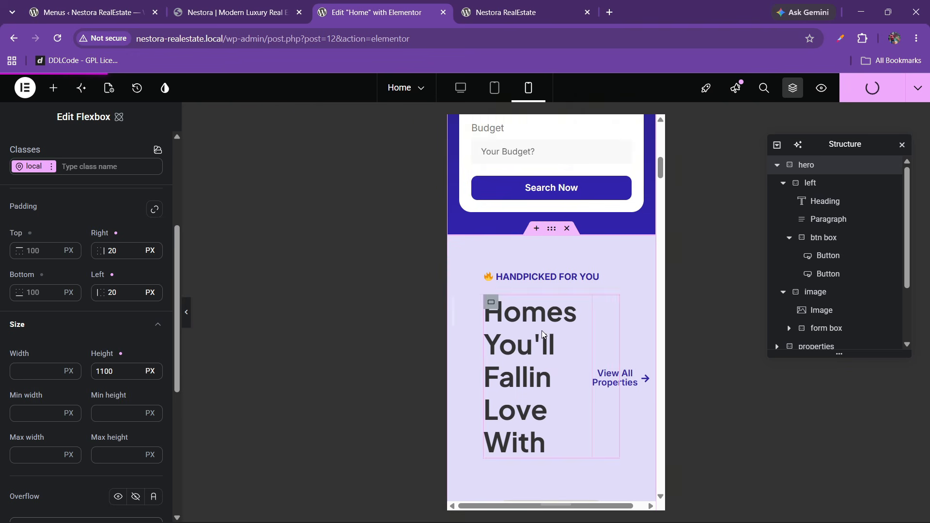
- Set the properties section's mobile padding to 20 px on all four sides
{"action": "left_click", "coordinate": [551, 228]}
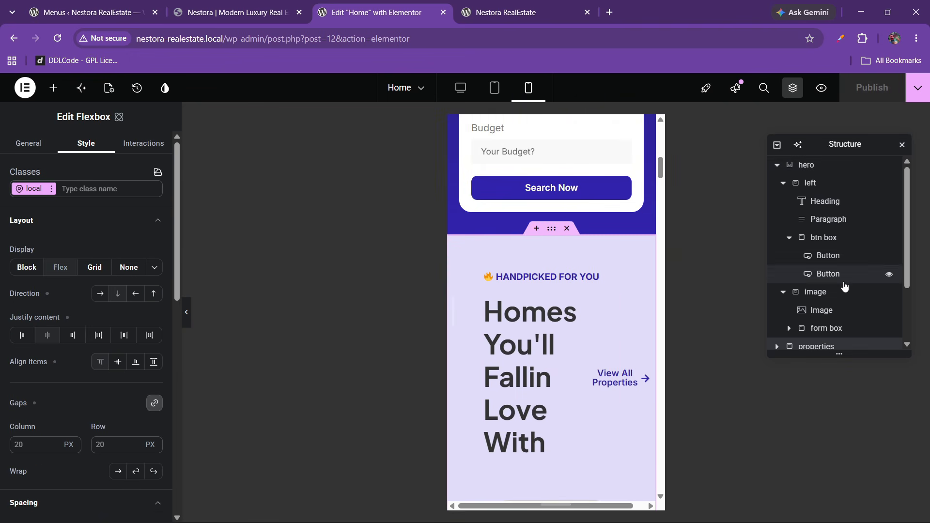
{"action": "scroll", "coordinate": [844, 285], "scroll_direction": "down", "scroll_amount": 2}
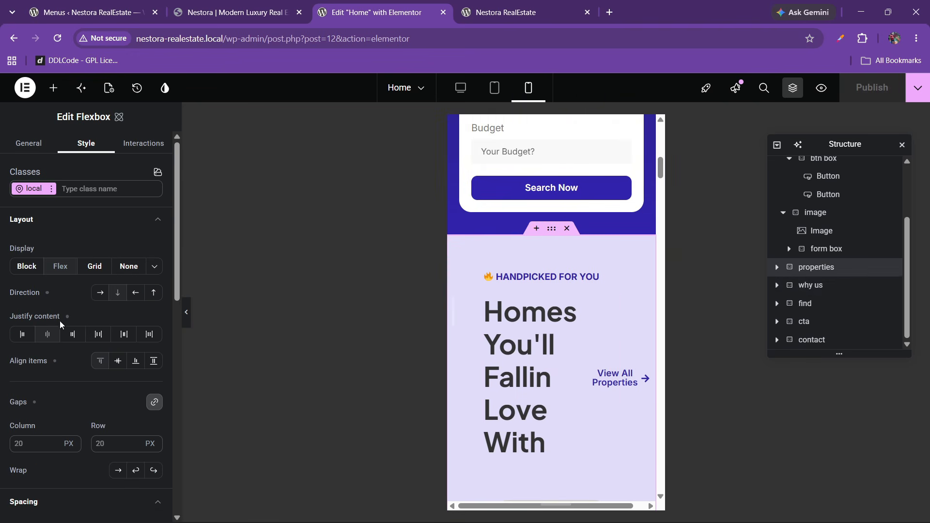
{"action": "scroll", "coordinate": [70, 325], "scroll_direction": "down", "scroll_amount": 3}
{"action": "scroll", "coordinate": [52, 359], "scroll_direction": "down", "scroll_amount": 2}
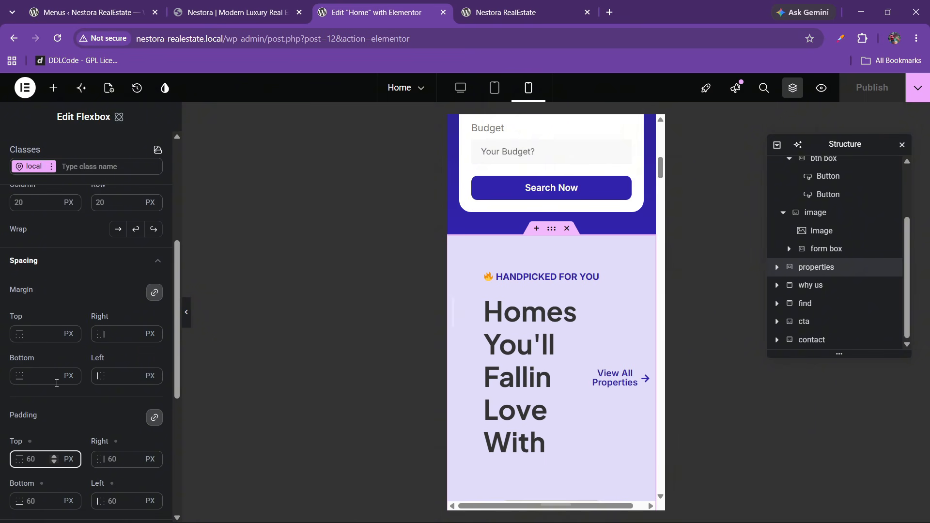
{"action": "key", "text": "BackSpace"}
{"action": "key", "text": "BackSpace"}
{"action": "type", "text": "20"}
{"action": "scroll", "coordinate": [116, 417], "scroll_direction": "down", "scroll_amount": 2}
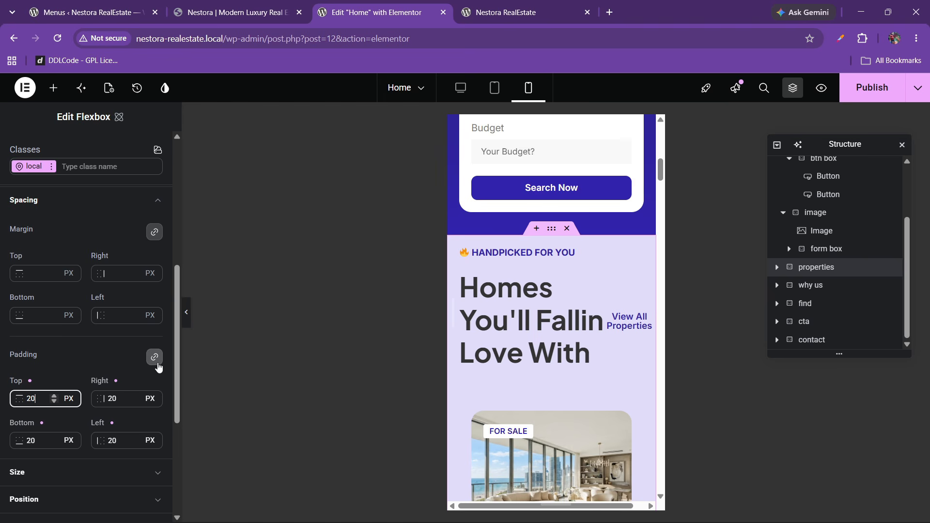
- Unlink the properties section's padding values and set its mobile top and bottom padding to 40 px
{"action": "left_click", "coordinate": [154, 357]}
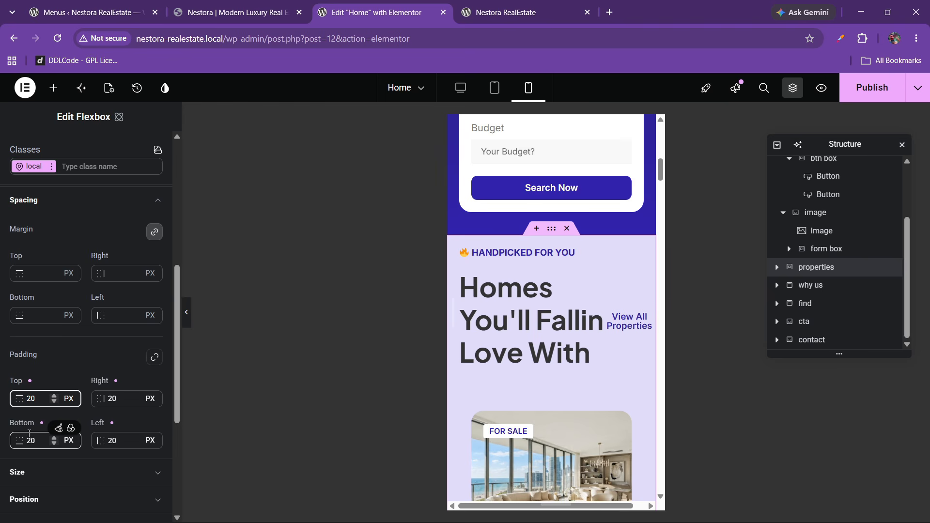
{"action": "key", "text": "BackSpace"}
{"action": "type", "text": "4"}
{"action": "left_click", "coordinate": [30, 444]}
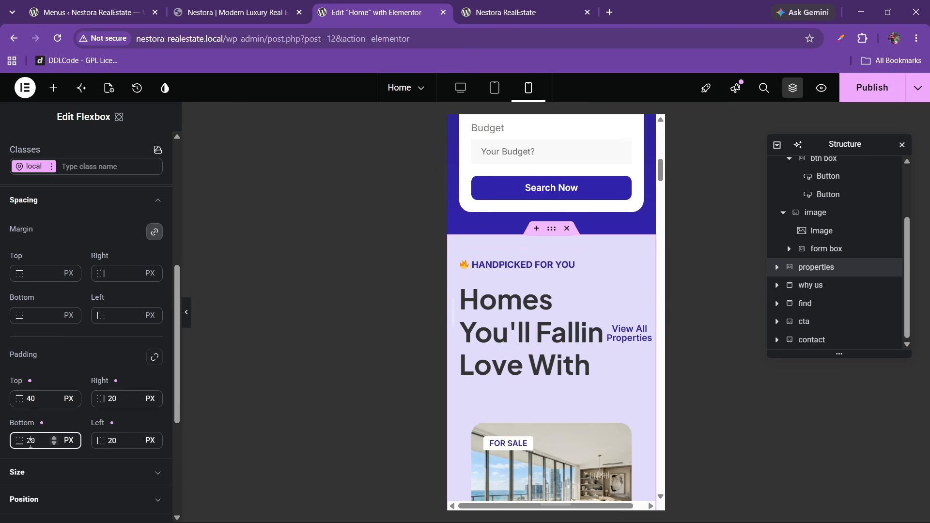
{"action": "key", "text": "BackSpace"}
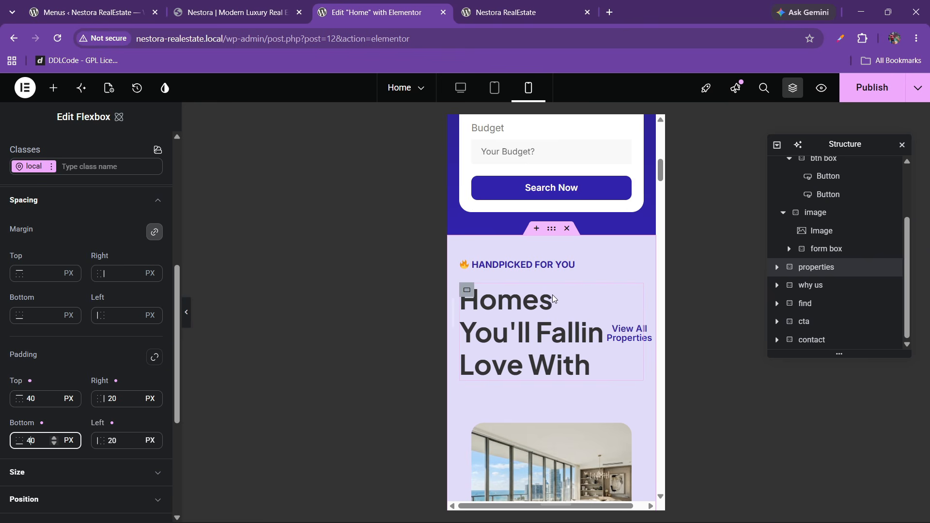
- Stack the properties section's text container in a column, centre-justified and start-aligned, with a 20 px gap on mobile
{"action": "left_click", "coordinate": [777, 268]}
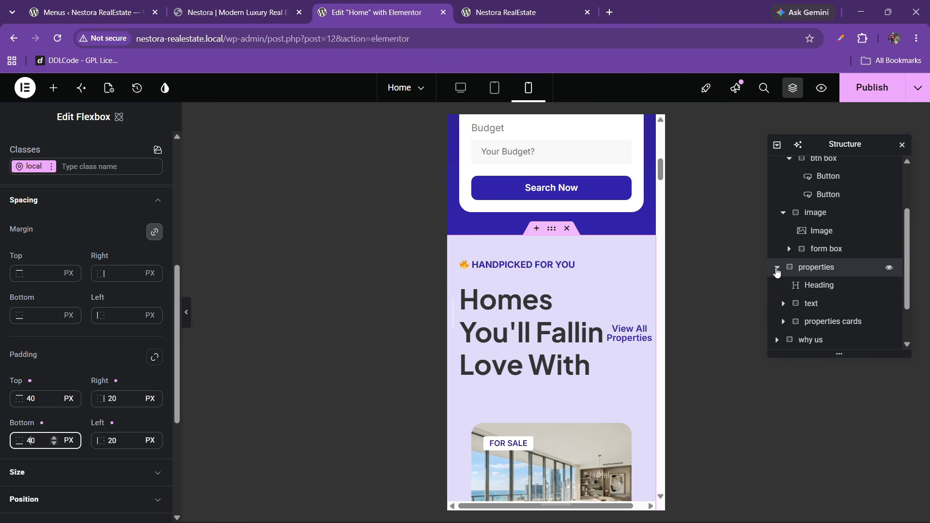
{"action": "left_click", "coordinate": [811, 304]}
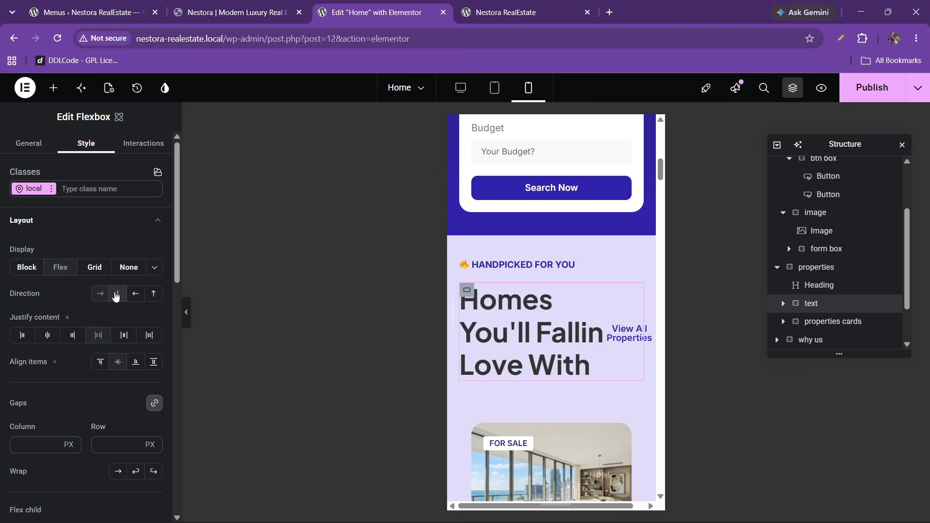
{"action": "left_click", "coordinate": [118, 294]}
{"action": "left_click", "coordinate": [48, 335]}
{"action": "left_click", "coordinate": [100, 362]}
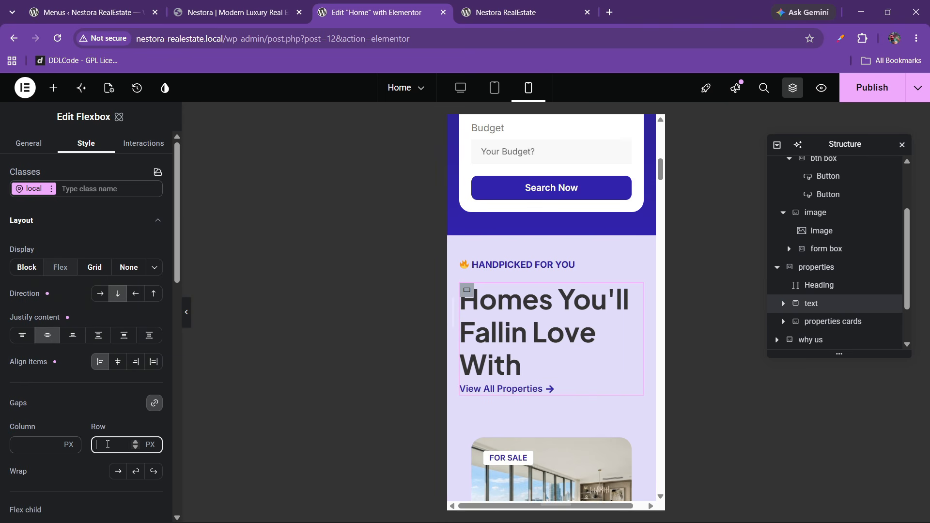
{"action": "type", "text": "20"}
- Set the mobile font size of the "Homes You'll Fallin Love With" heading to 30 px
{"action": "left_click", "coordinate": [552, 344]}
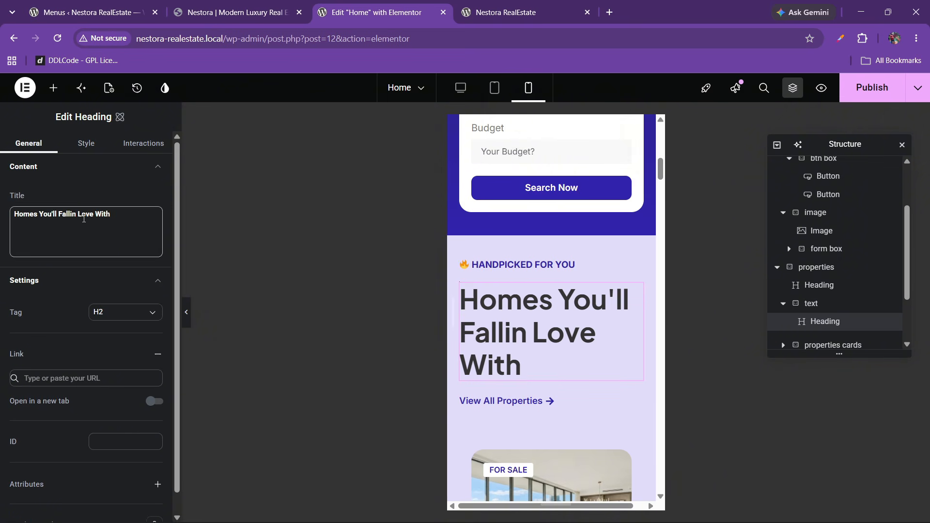
{"action": "left_click", "coordinate": [87, 144]}
{"action": "scroll", "coordinate": [85, 383], "scroll_direction": "down", "scroll_amount": 3}
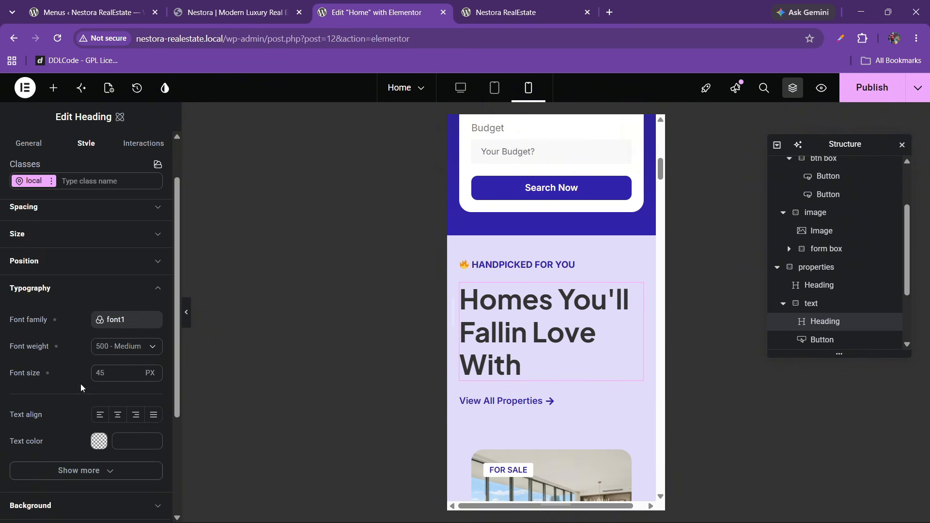
{"action": "type", "text": "30"}
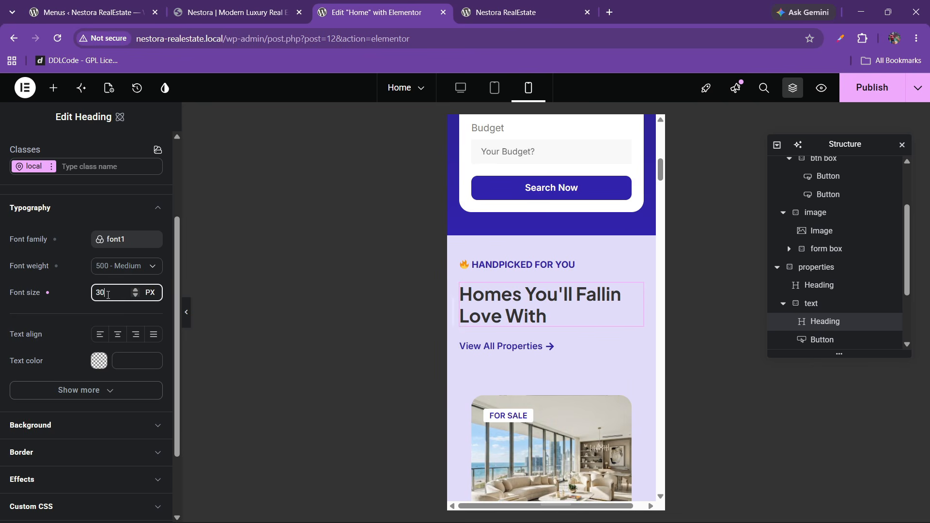
{"action": "scroll", "coordinate": [561, 340], "scroll_direction": "down", "scroll_amount": 3}
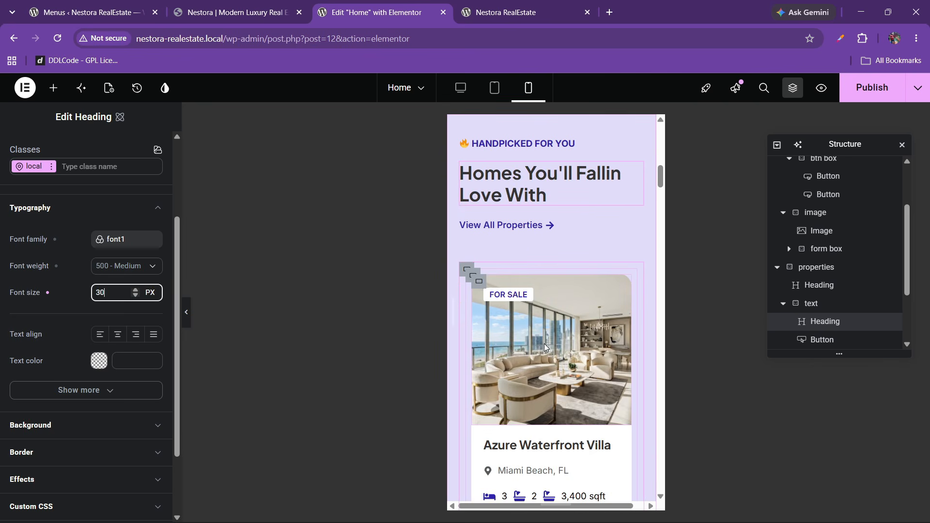
- Review the property cards on mobile and check the spacing settings of their container and grid
{"action": "scroll", "coordinate": [545, 348], "scroll_direction": "down", "scroll_amount": 6}
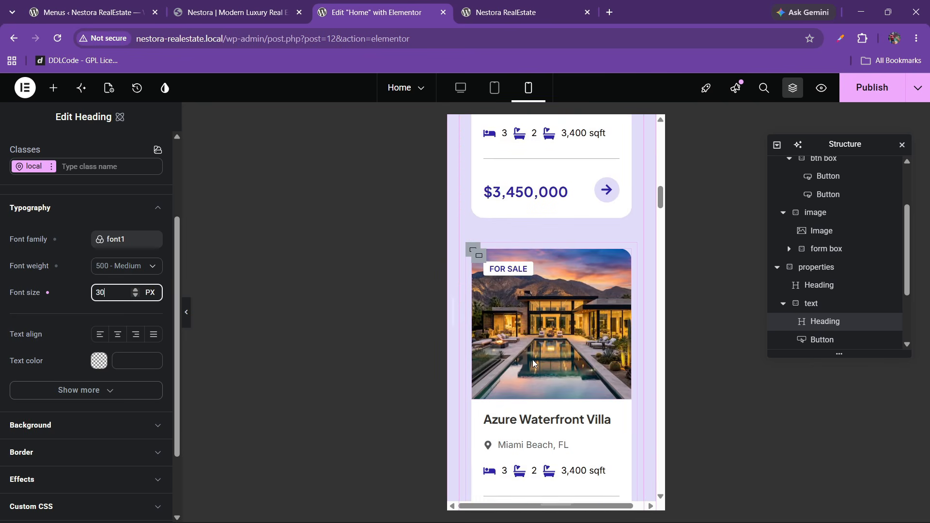
{"action": "scroll", "coordinate": [534, 364], "scroll_direction": "up", "scroll_amount": 5}
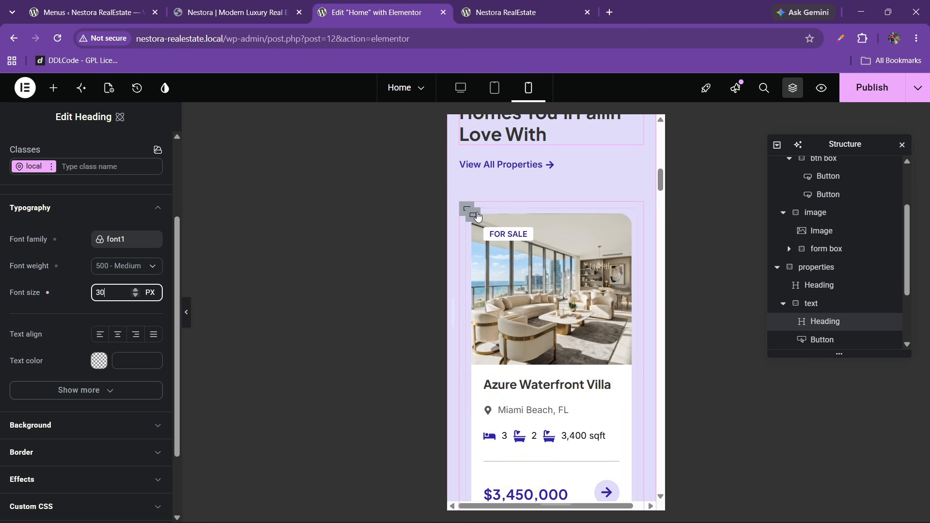
{"action": "left_click", "coordinate": [467, 209]}
{"action": "scroll", "coordinate": [814, 307], "scroll_direction": "down", "scroll_amount": 3}
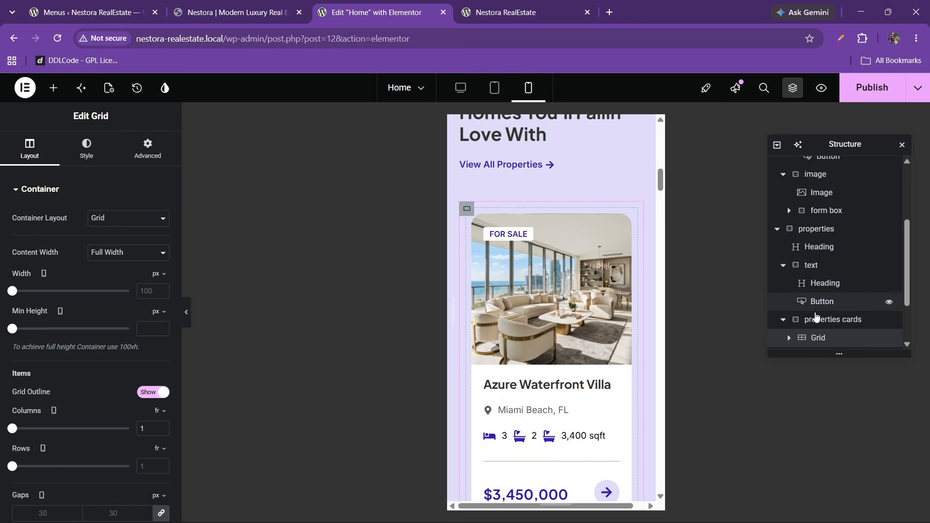
{"action": "left_click", "coordinate": [818, 254]}
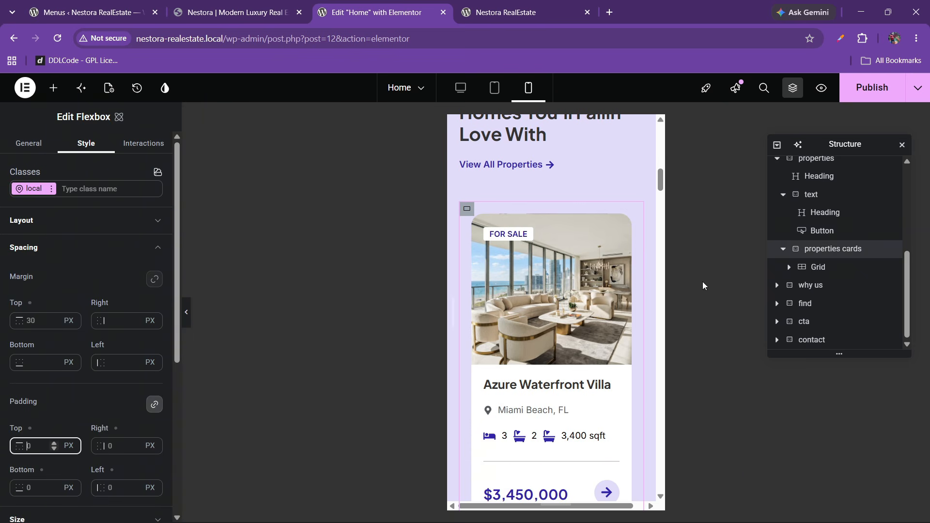
{"action": "left_click", "coordinate": [818, 267]}
{"action": "scroll", "coordinate": [68, 273], "scroll_direction": "down", "scroll_amount": 3}
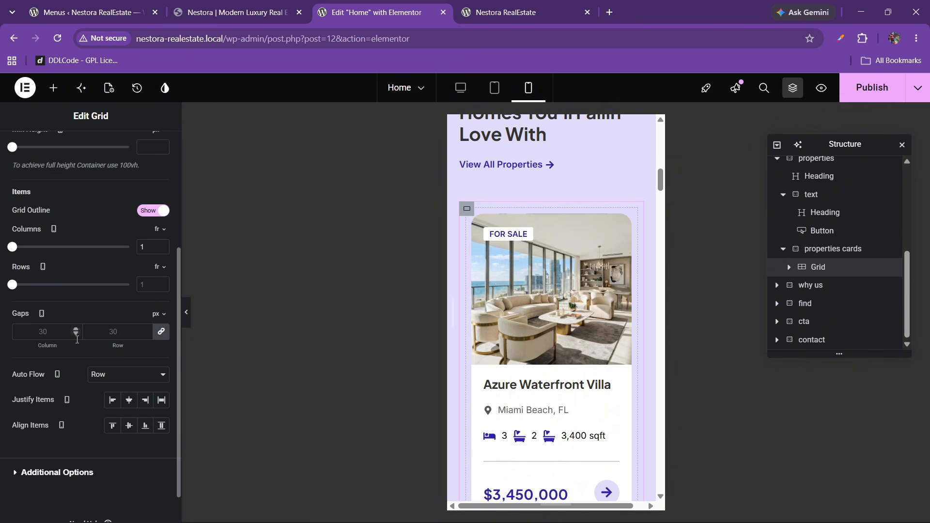
- Set the mobile padding of the first property card container in the grid to 0 on all sides
{"action": "left_click", "coordinate": [789, 267]}
{"action": "left_click", "coordinate": [823, 288]}
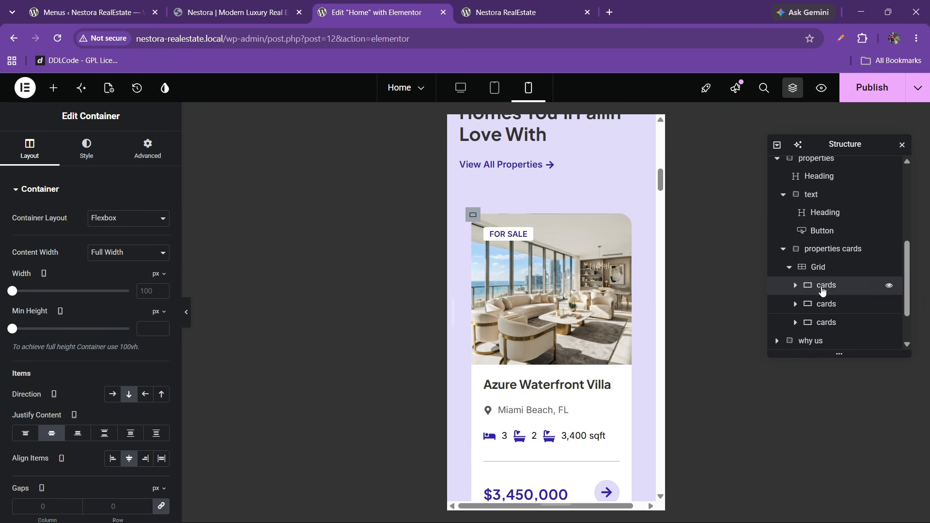
{"action": "scroll", "coordinate": [73, 311], "scroll_direction": "down", "scroll_amount": 3}
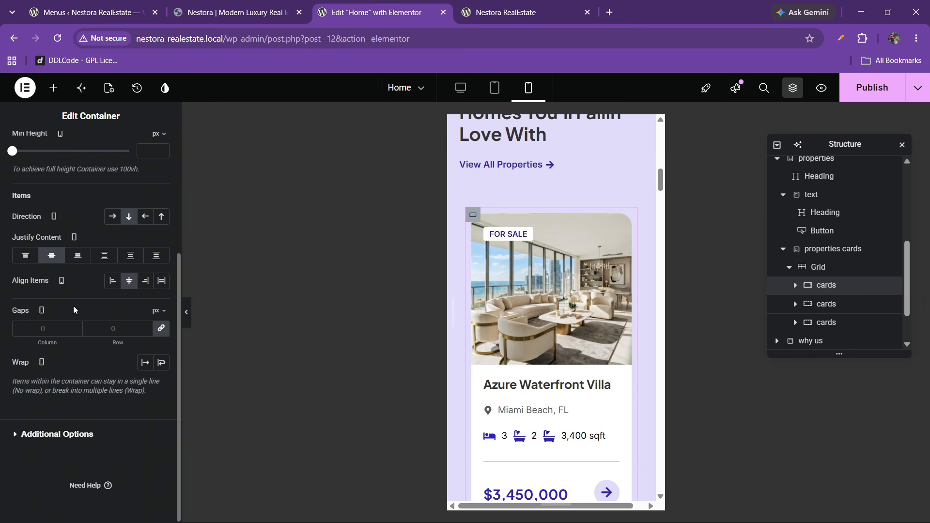
{"action": "scroll", "coordinate": [70, 314], "scroll_direction": "up", "scroll_amount": 3}
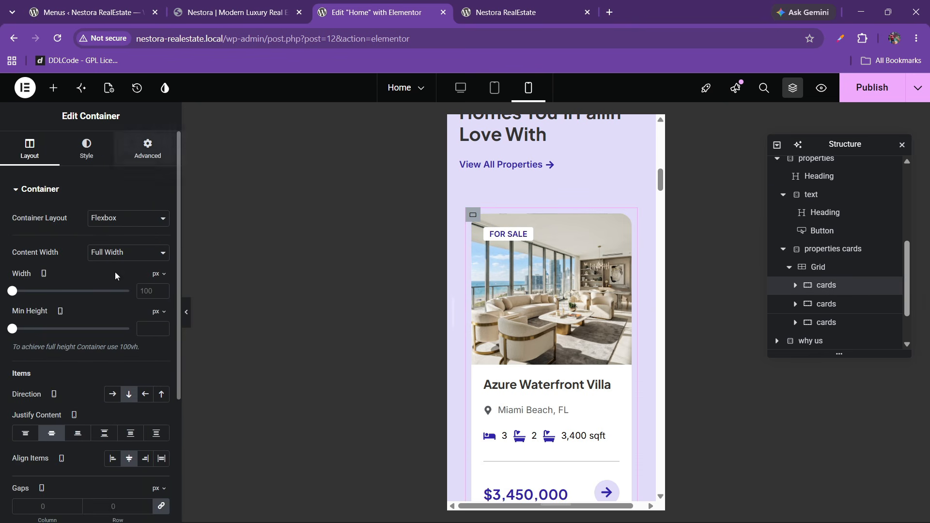
{"action": "left_click", "coordinate": [148, 148]}
{"action": "left_click", "coordinate": [26, 282]}
{"action": "type", "text": "0"}
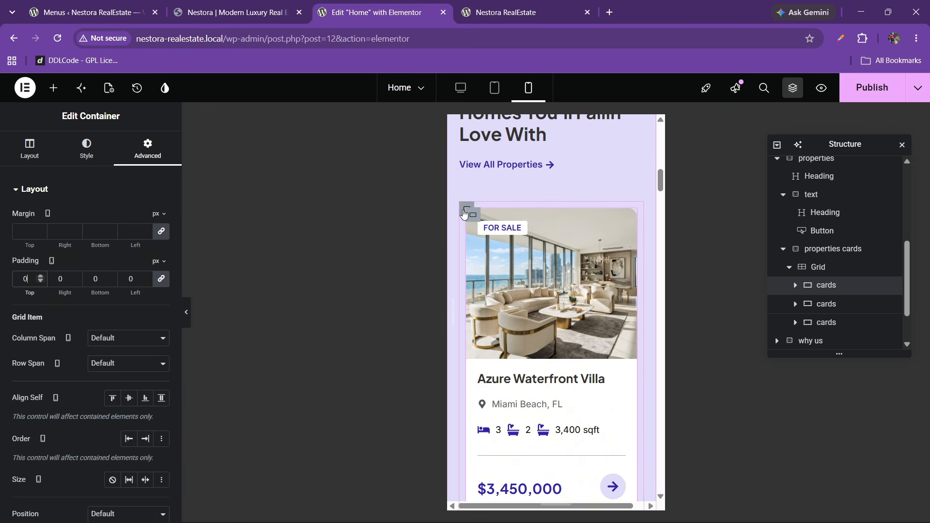
- Set the mobile padding of the grid holding the property cards to 0 on all sides
{"action": "left_click", "coordinate": [464, 210]}
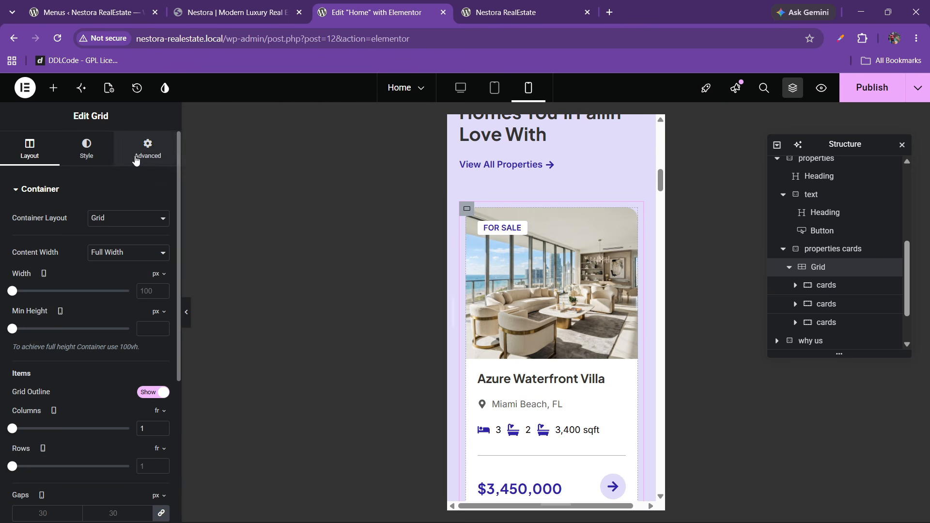
{"action": "left_click", "coordinate": [145, 147]}
{"action": "type", "text": "0"}
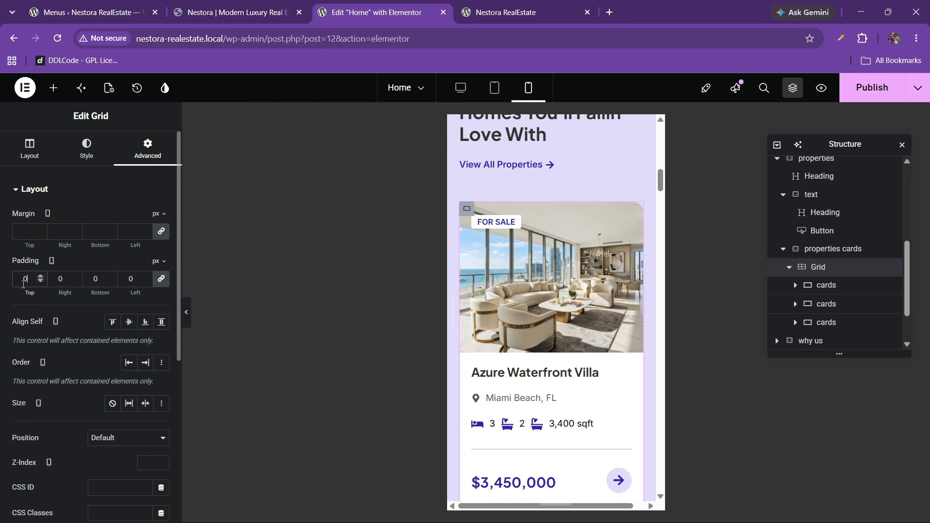
- Set the mobile padding of the second and third property card containers to 0 on all sides
{"action": "scroll", "coordinate": [507, 313], "scroll_direction": "down", "scroll_amount": 6}
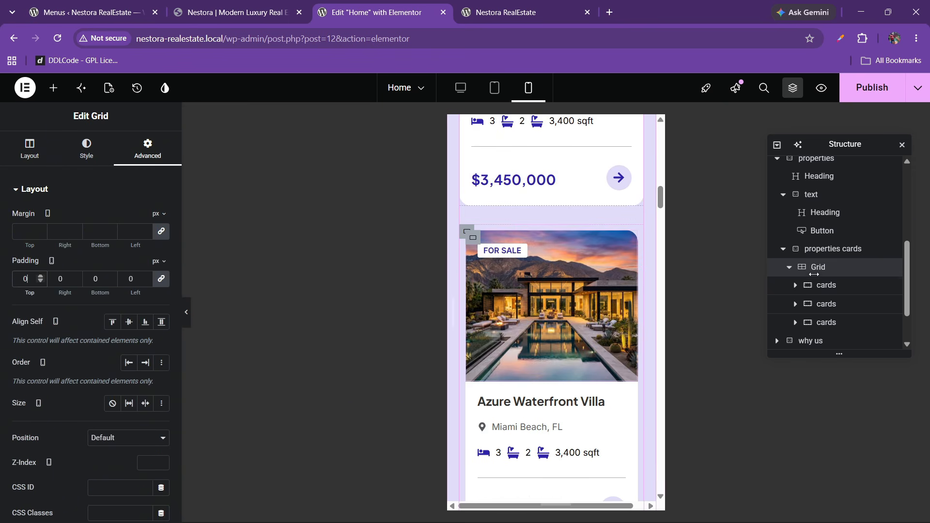
{"action": "left_click", "coordinate": [828, 291]}
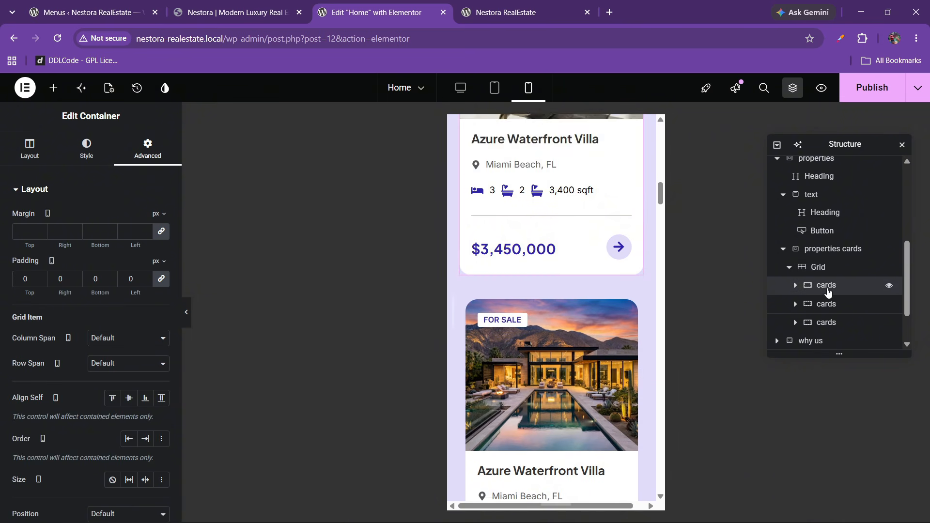
{"action": "left_click", "coordinate": [826, 304]}
{"action": "left_click", "coordinate": [150, 160]}
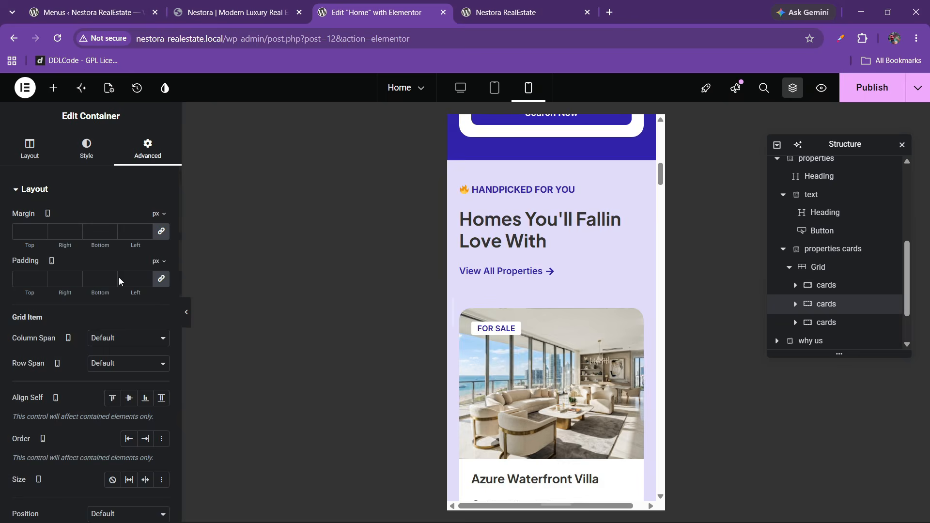
{"action": "left_click", "coordinate": [23, 279]}
{"action": "type", "text": "0"}
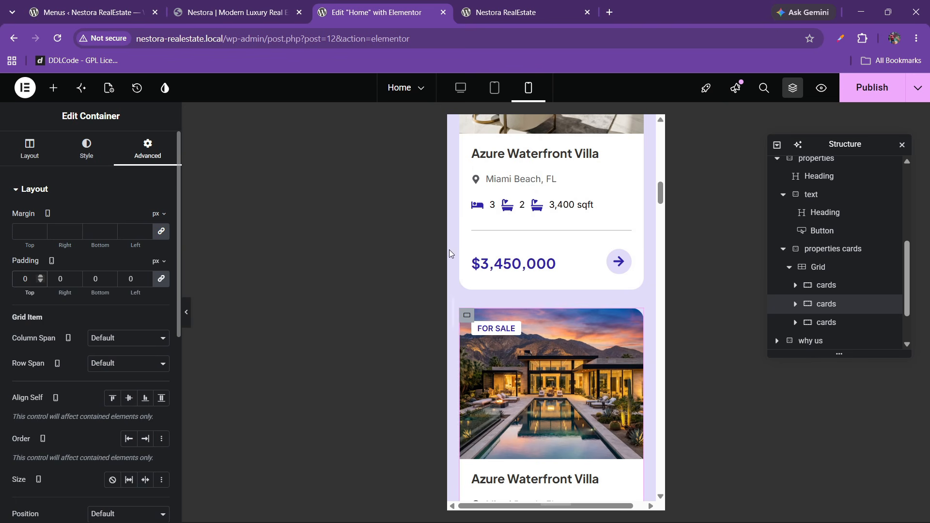
{"action": "left_click", "coordinate": [826, 323]}
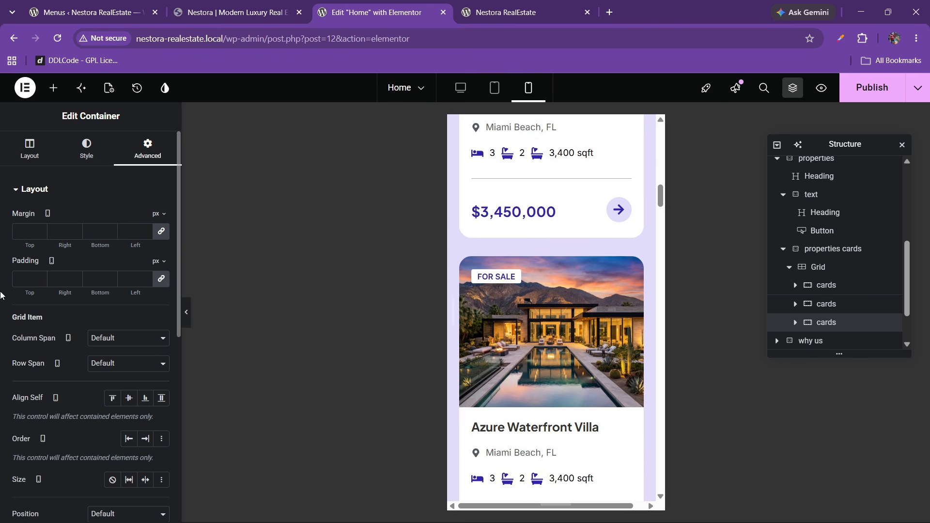
{"action": "left_click", "coordinate": [18, 279]}
{"action": "type", "text": "0"}
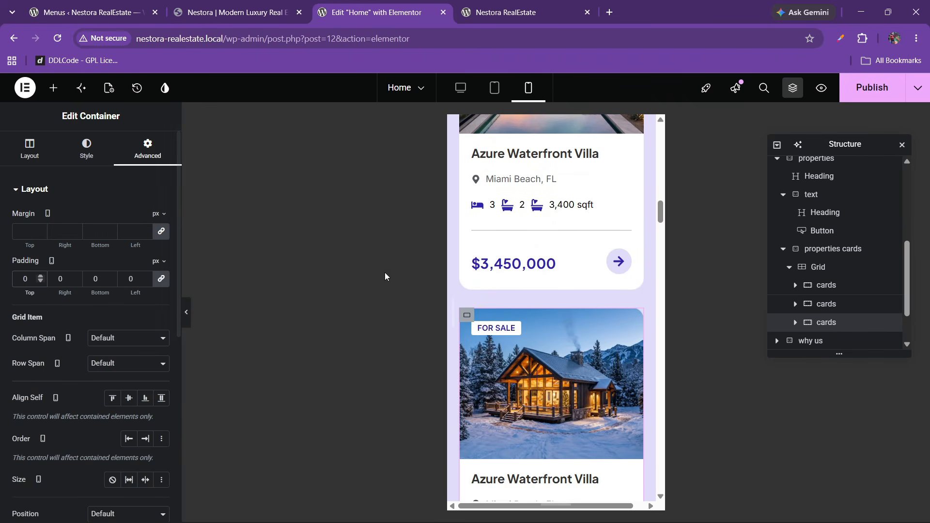
- Check the spacing from the last property card to the why us section and publish the Home page
{"action": "scroll", "coordinate": [541, 306], "scroll_direction": "down", "scroll_amount": 5}
{"action": "scroll", "coordinate": [542, 314], "scroll_direction": "down", "scroll_amount": 4}
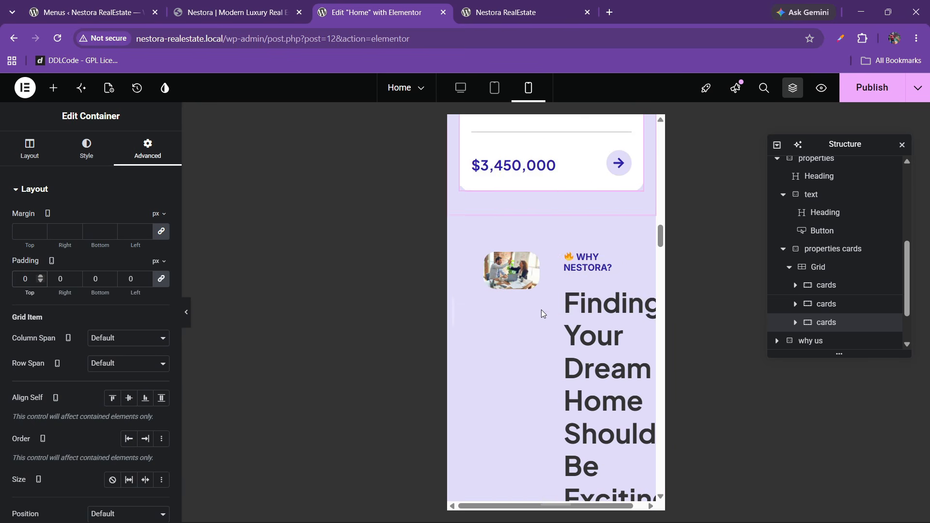
{"action": "left_click", "coordinate": [863, 88]}
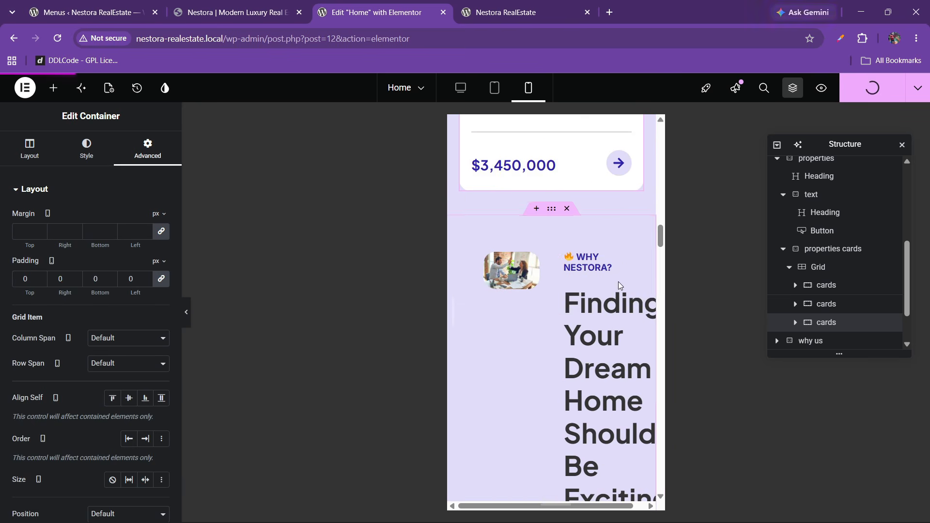
- Set the why us section's mobile layout to column direction with centered justification and start-aligned items
{"action": "scroll", "coordinate": [539, 310], "scroll_direction": "up", "scroll_amount": 2}
{"action": "scroll", "coordinate": [799, 217], "scroll_direction": "up", "scroll_amount": 3}
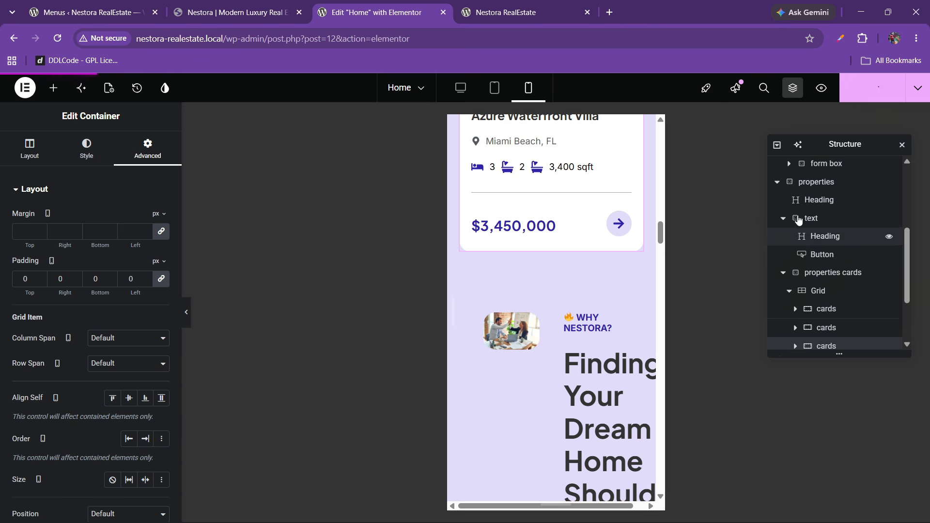
{"action": "left_click", "coordinate": [778, 219]}
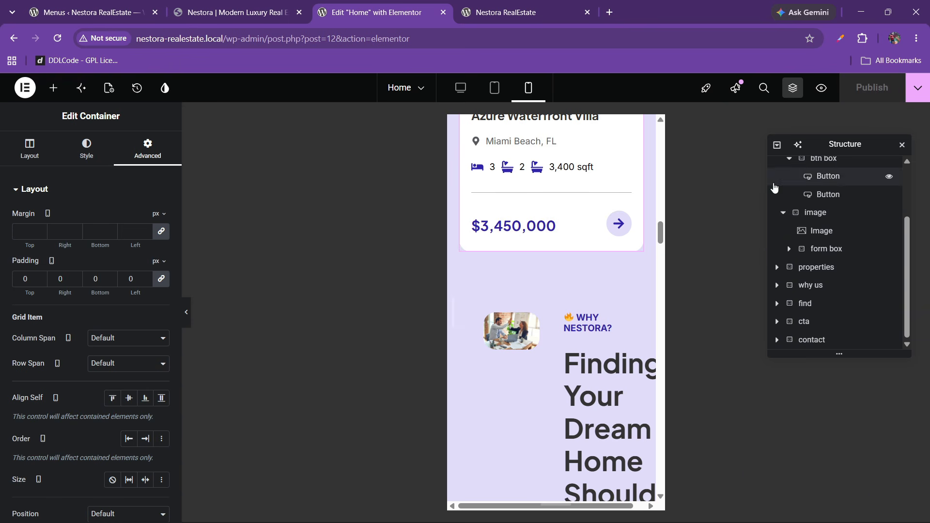
{"action": "left_click", "coordinate": [818, 286]}
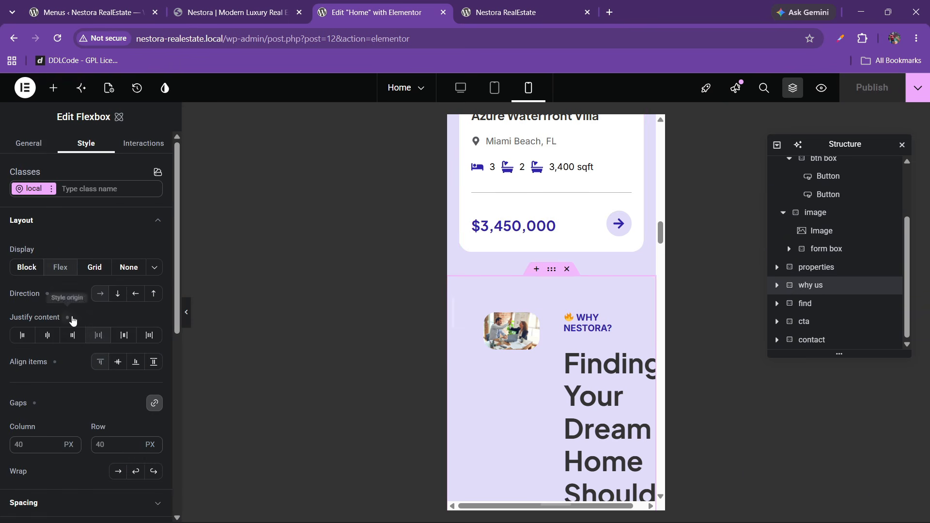
{"action": "left_click", "coordinate": [118, 294]}
{"action": "left_click", "coordinate": [47, 335]}
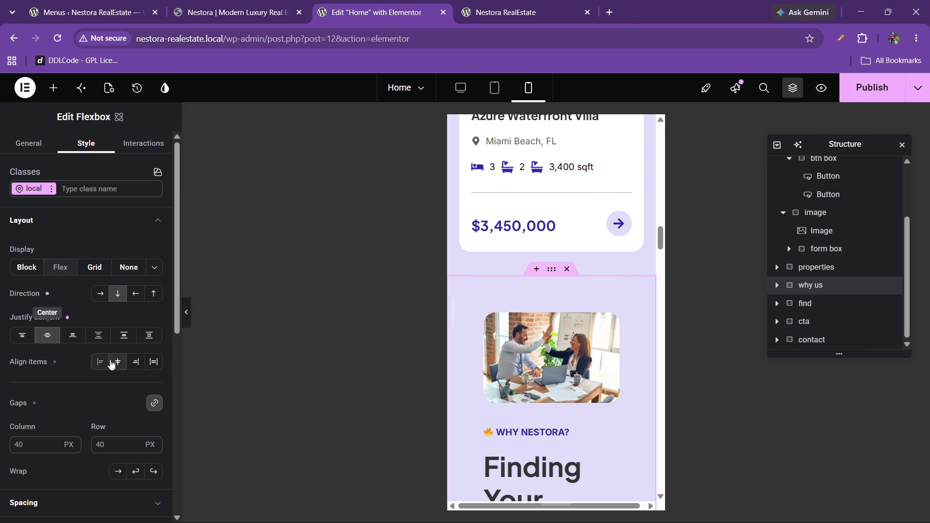
{"action": "left_click", "coordinate": [106, 362]}
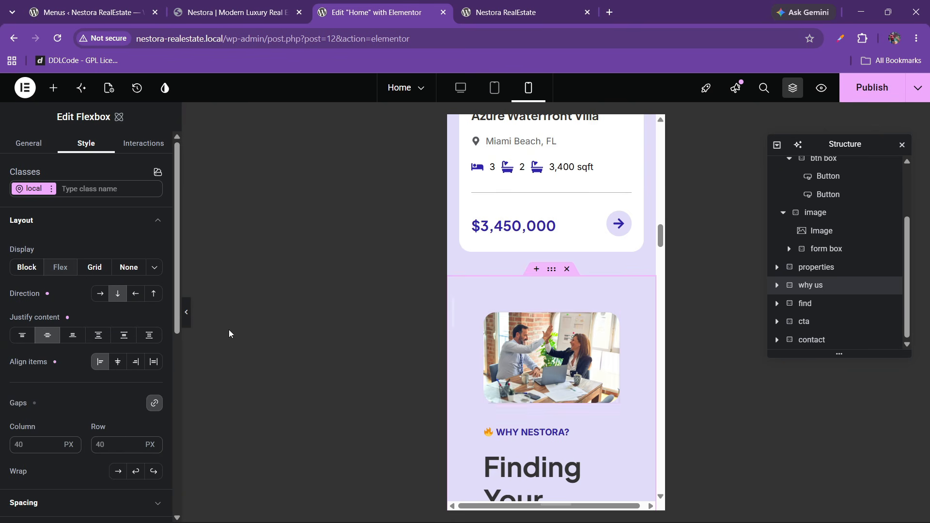
- Set the why us section's mobile padding to 40 px at the top and bottom and 20 px on the left and right
{"action": "scroll", "coordinate": [69, 311], "scroll_direction": "down", "scroll_amount": 7}
{"action": "scroll", "coordinate": [31, 310], "scroll_direction": "up", "scroll_amount": 4}
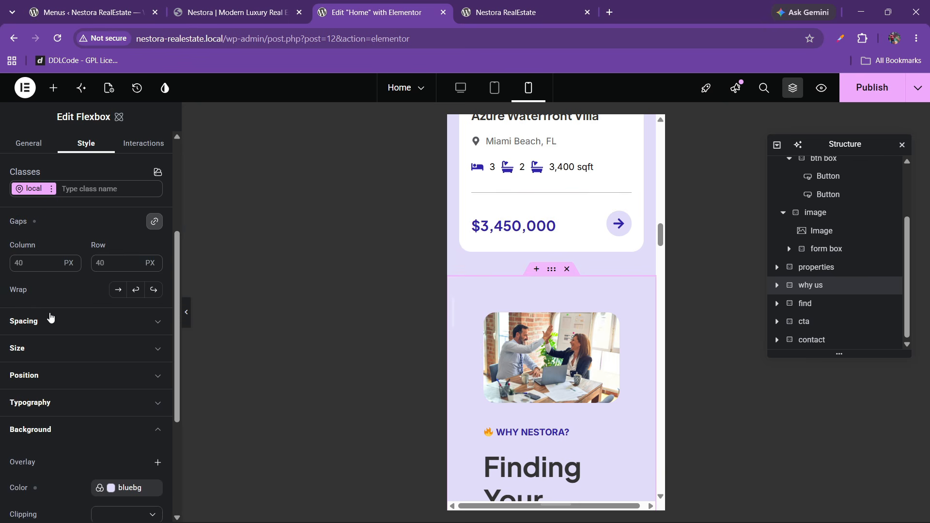
{"action": "left_click", "coordinate": [29, 322]}
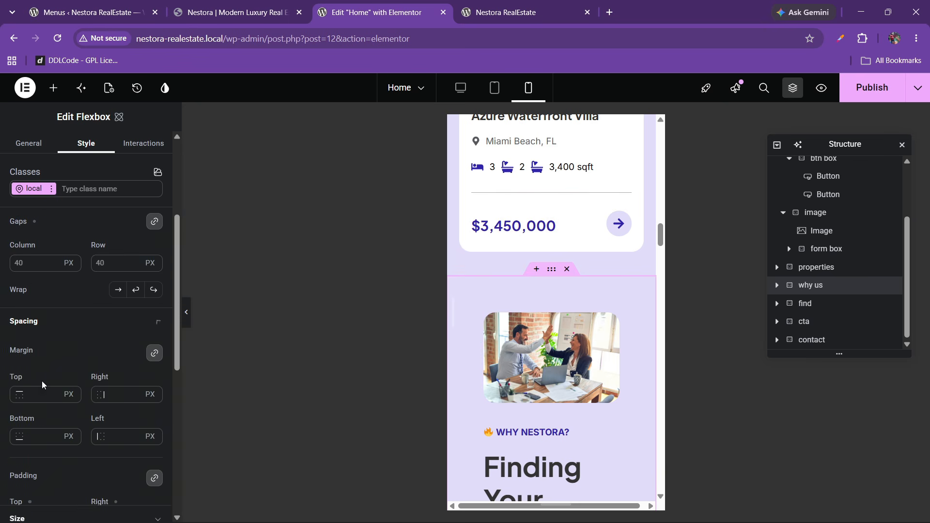
{"action": "scroll", "coordinate": [29, 417], "scroll_direction": "down", "scroll_amount": 3}
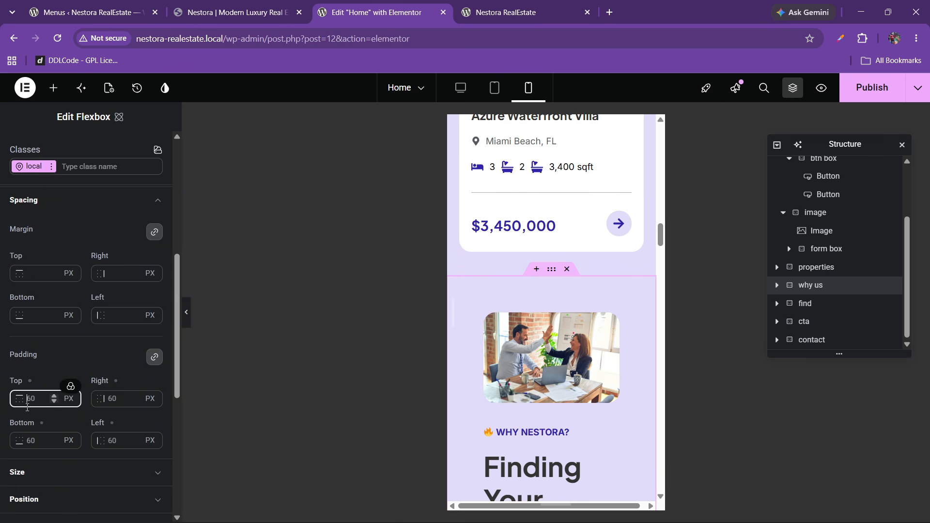
{"action": "type", "text": "20"}
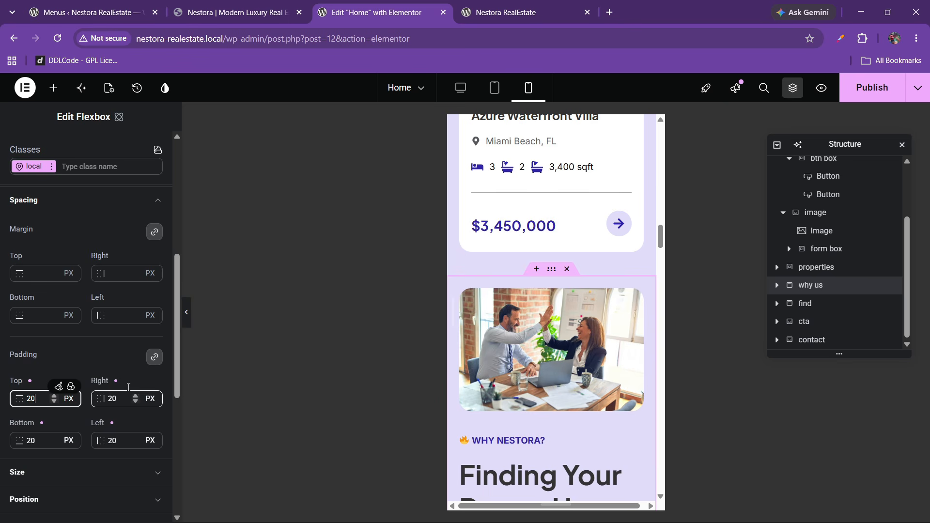
{"action": "left_click", "coordinate": [154, 357]}
{"action": "left_click", "coordinate": [30, 398]}
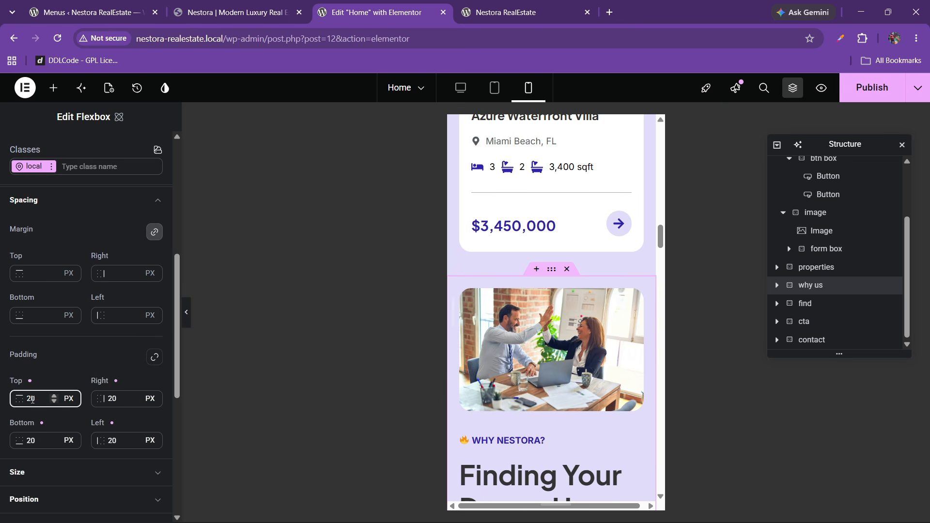
{"action": "key", "text": "BackSpace"}
{"action": "key", "text": "BackSpace"}
{"action": "type", "text": "40"}
{"action": "left_click", "coordinate": [31, 441]}
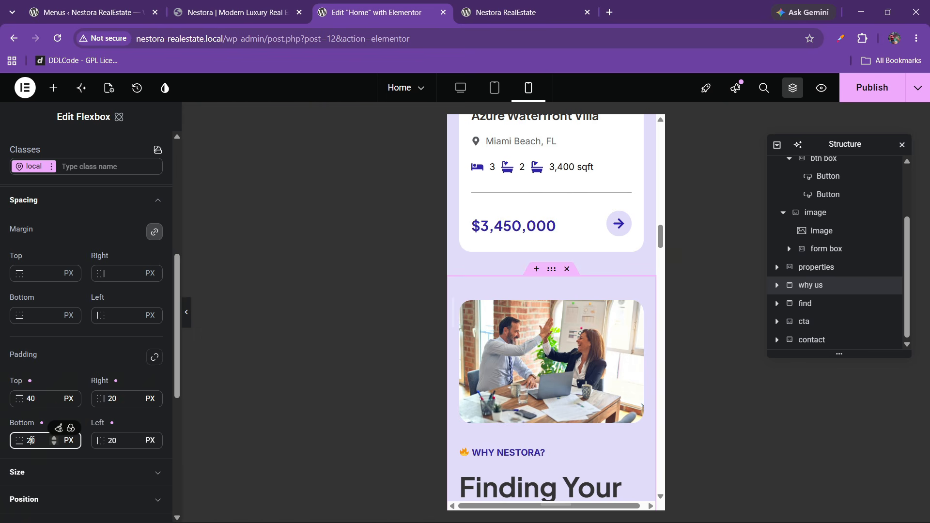
- Set the mobile font size of the "Finding Your Dream Home Should Be Exciting" heading to 30 px
{"action": "scroll", "coordinate": [605, 339], "scroll_direction": "down", "scroll_amount": 5}
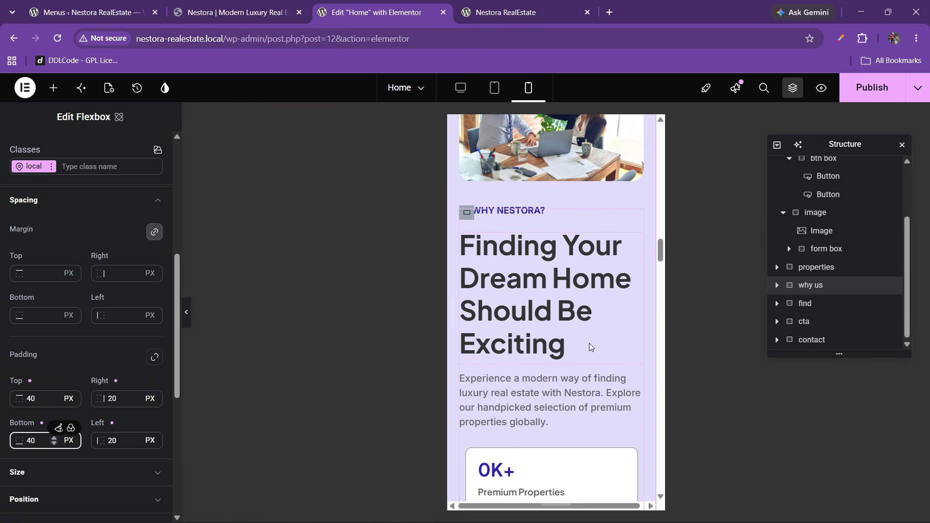
{"action": "left_click", "coordinate": [541, 318]}
{"action": "left_click", "coordinate": [86, 143]}
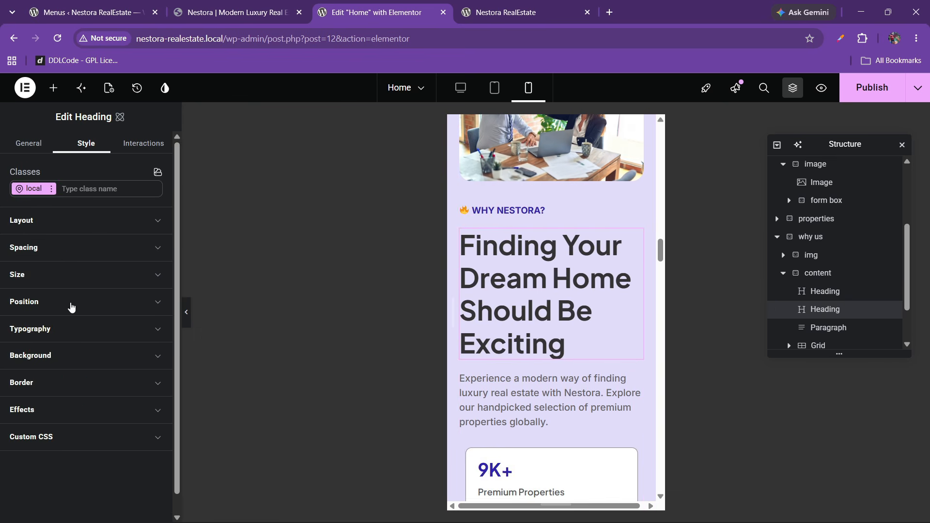
{"action": "left_click", "coordinate": [62, 329]}
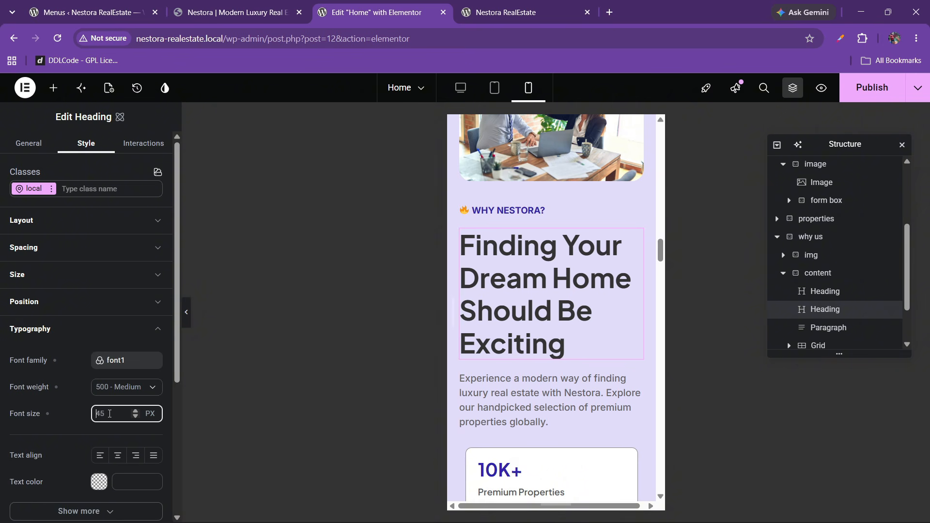
{"action": "type", "text": "30"}
- Set the mobile padding of the why us statistics grid to 0 on all sides and publish the page
{"action": "scroll", "coordinate": [515, 318], "scroll_direction": "down", "scroll_amount": 3}
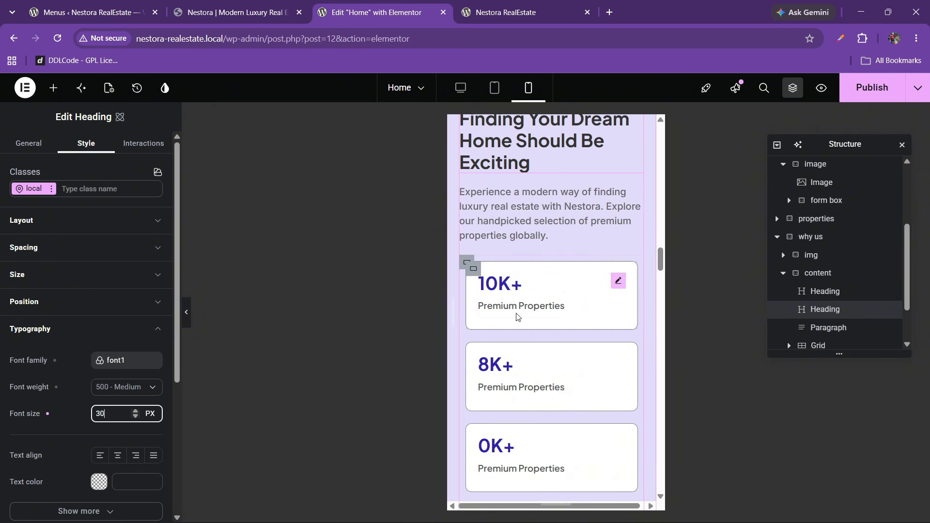
{"action": "left_click", "coordinate": [467, 263]}
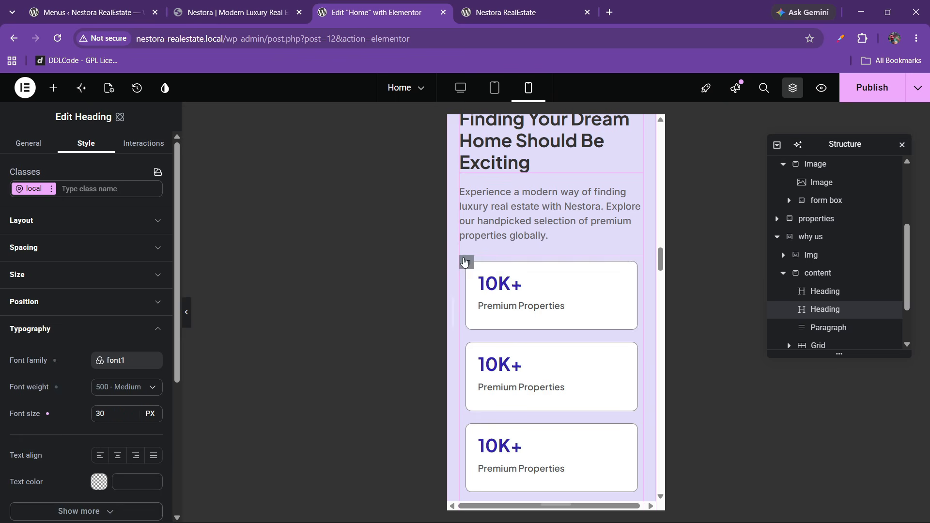
{"action": "left_click", "coordinate": [143, 151]}
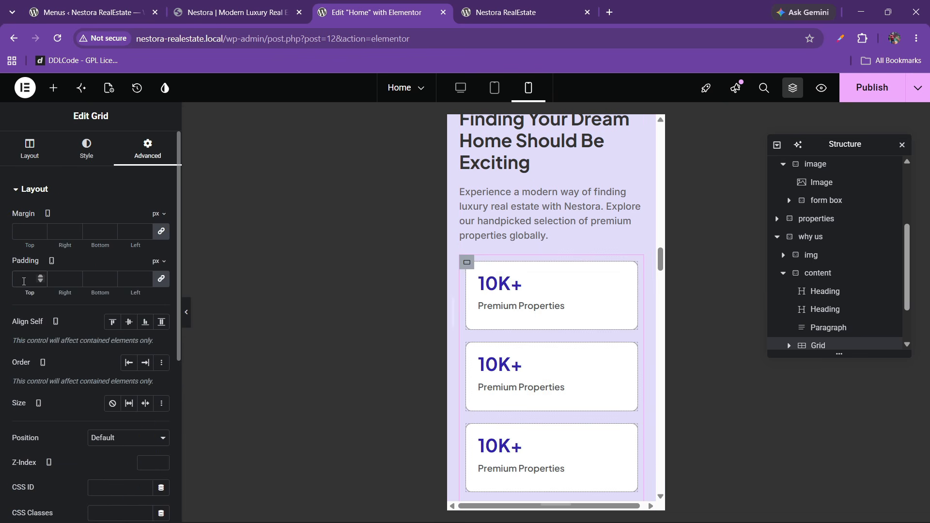
{"action": "left_click", "coordinate": [24, 281]}
{"action": "type", "text": "0"}
{"action": "scroll", "coordinate": [511, 339], "scroll_direction": "down", "scroll_amount": 4}
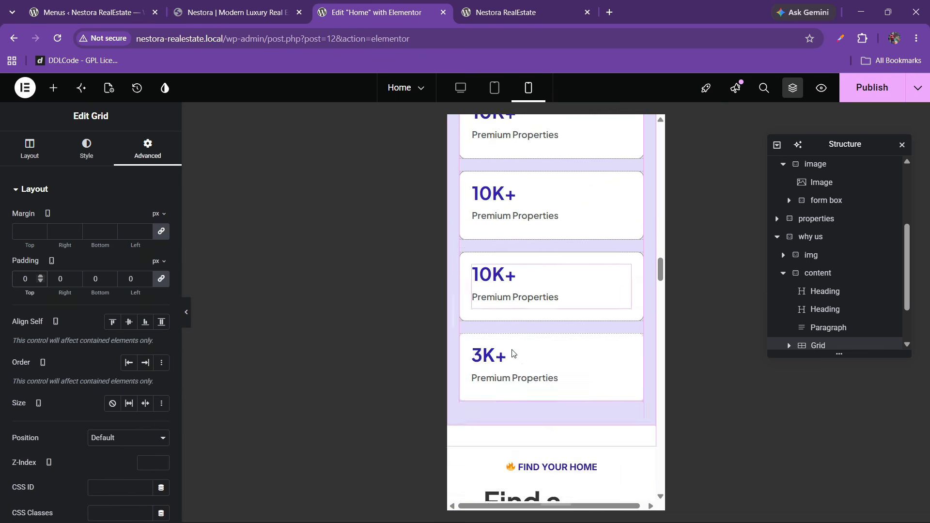
{"action": "scroll", "coordinate": [514, 353], "scroll_direction": "down", "scroll_amount": 4}
{"action": "key", "text": "ctrl+s"}
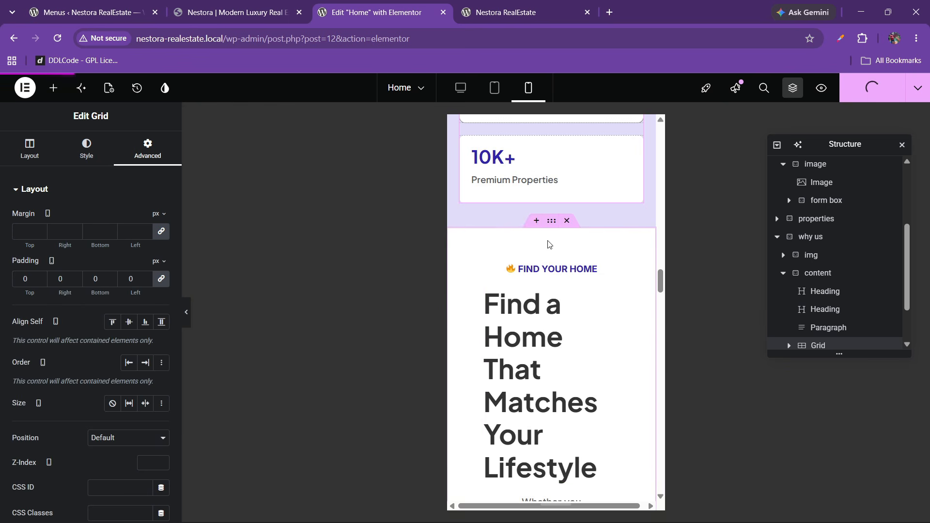
- Set the find section's mobile padding to 40 px at the top and 20 px on the sides, and open the bottom padding for editing
{"action": "left_click", "coordinate": [551, 222]}
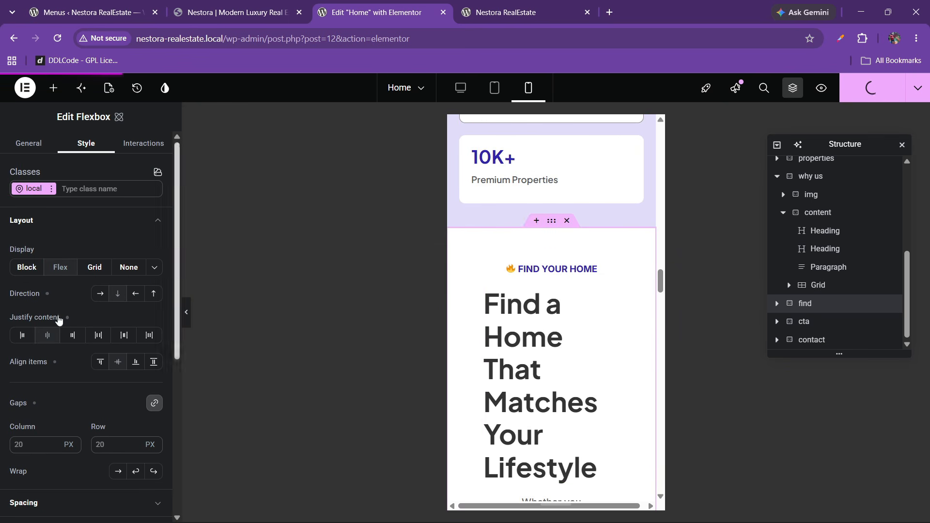
{"action": "scroll", "coordinate": [77, 315], "scroll_direction": "down", "scroll_amount": 4}
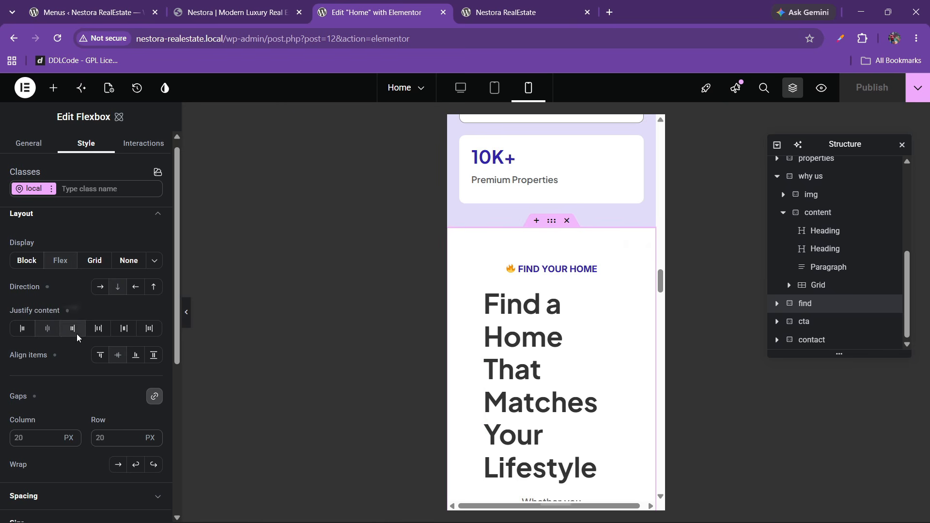
{"action": "left_click", "coordinate": [42, 265]}
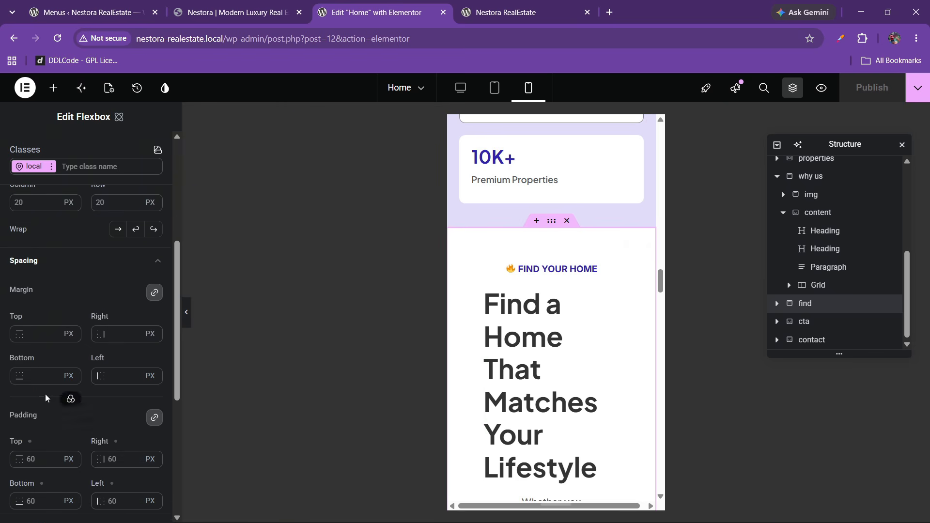
{"action": "double_click", "coordinate": [30, 459]}
{"action": "type", "text": "20"}
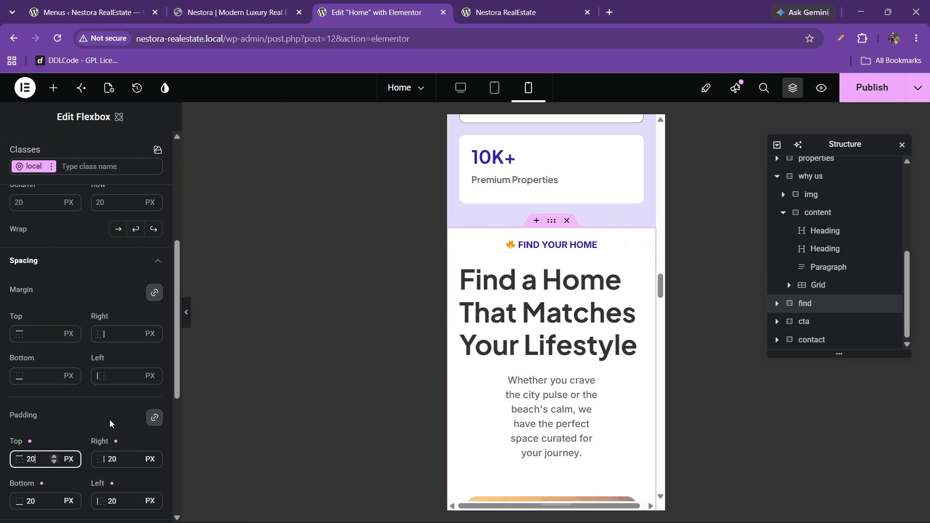
{"action": "left_click", "coordinate": [154, 417]}
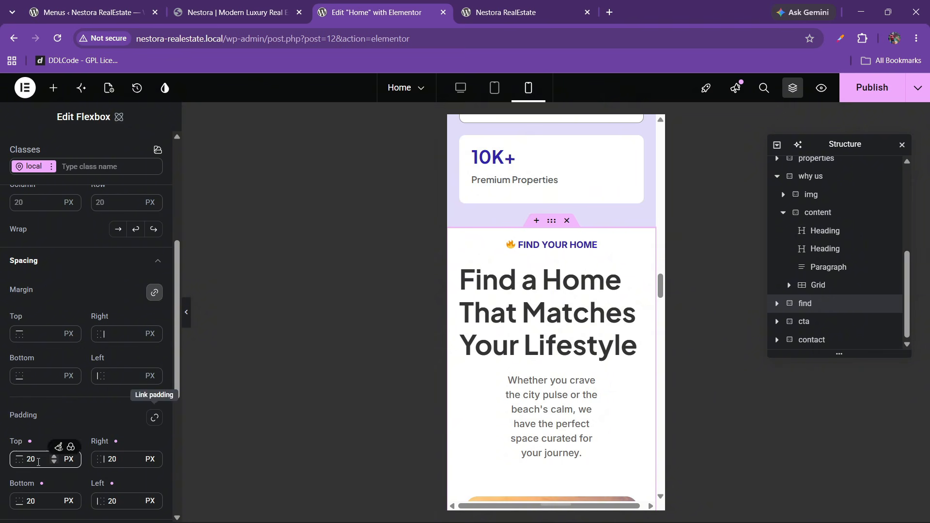
{"action": "left_click", "coordinate": [32, 465]}
{"action": "key", "text": "BackSpace"}
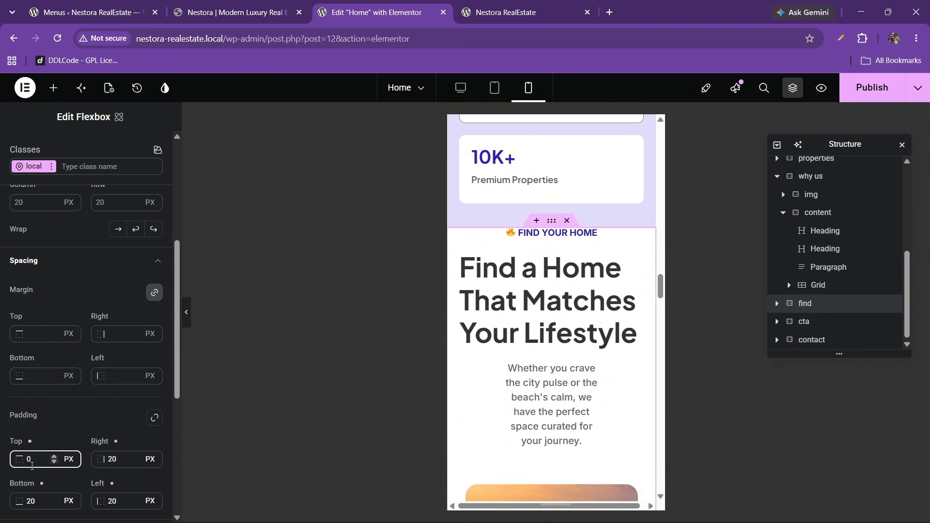
{"action": "type", "text": "4"}
{"action": "left_click", "coordinate": [31, 502]}
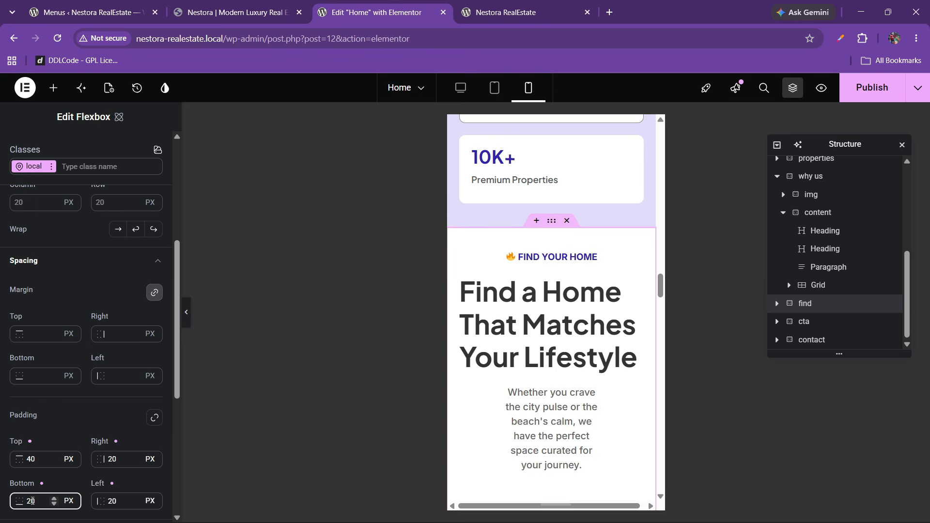
- Set the mobile font size of the "Find a Home That Matches Your Lifestyle" heading to 30 px
{"action": "left_click", "coordinate": [538, 291]}
{"action": "left_click", "coordinate": [86, 144]}
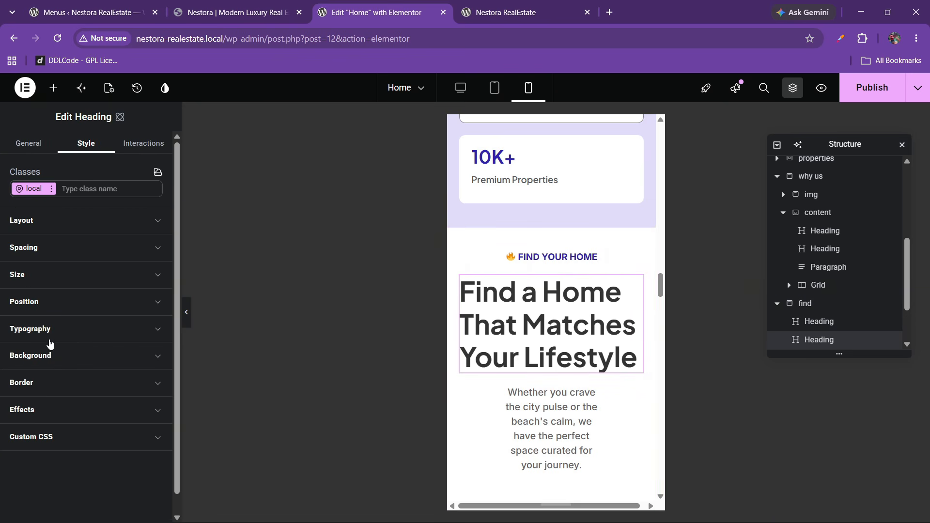
{"action": "left_click", "coordinate": [49, 341]}
{"action": "type", "text": "30"}
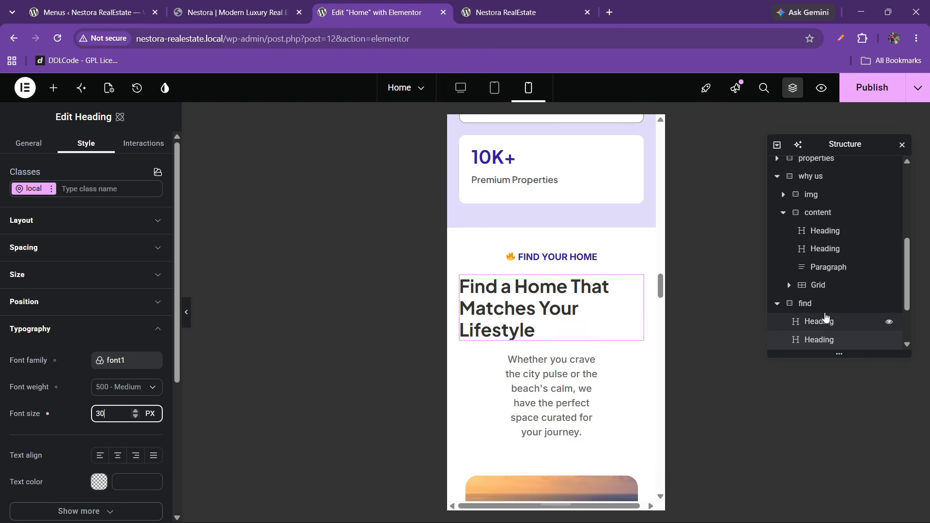
- Set both the content justification and item alignment of the find section to start on mobile
{"action": "left_click", "coordinate": [822, 304]}
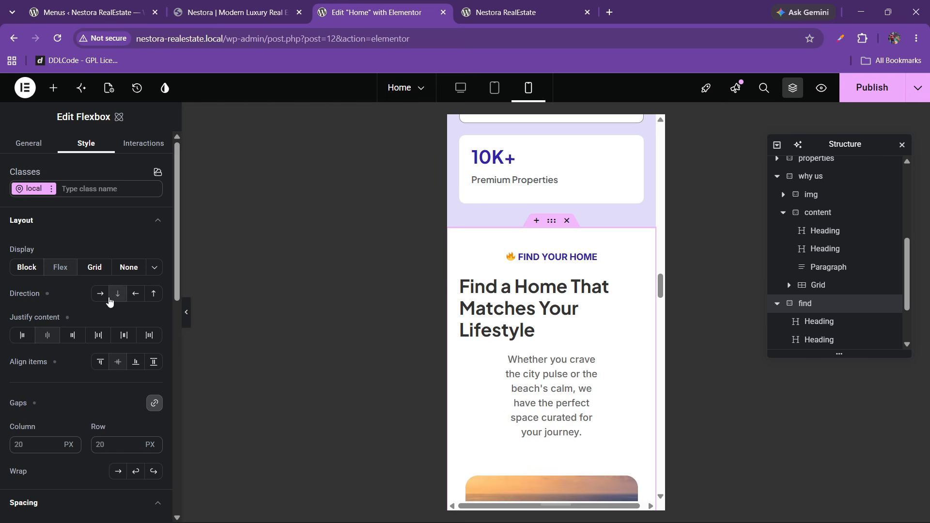
{"action": "left_click", "coordinate": [22, 335]}
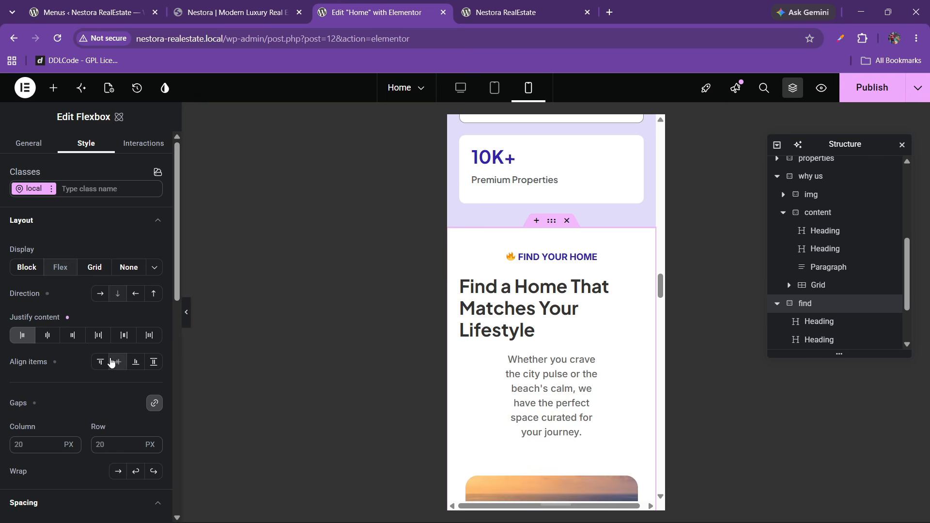
{"action": "left_click", "coordinate": [103, 364]}
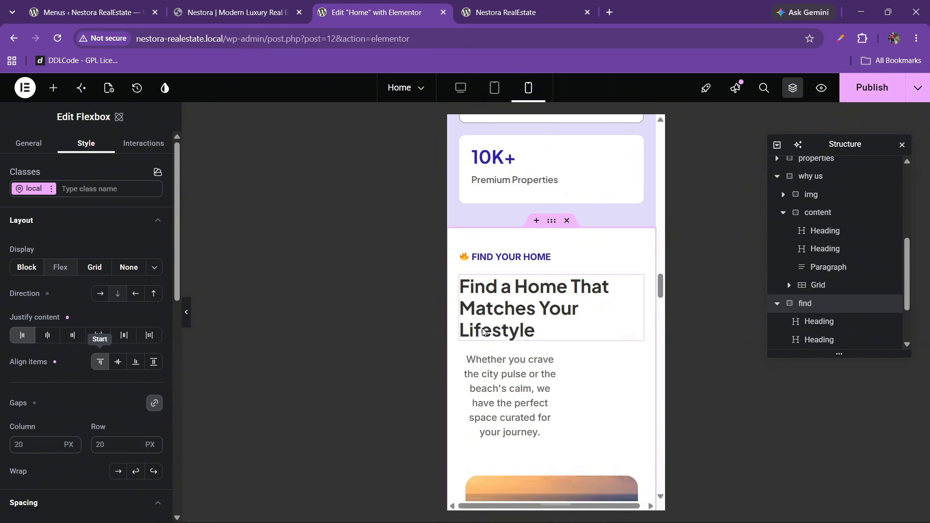
- Set the mobile width of the find section's intro paragraph to 100%
{"action": "left_click", "coordinate": [553, 374]}
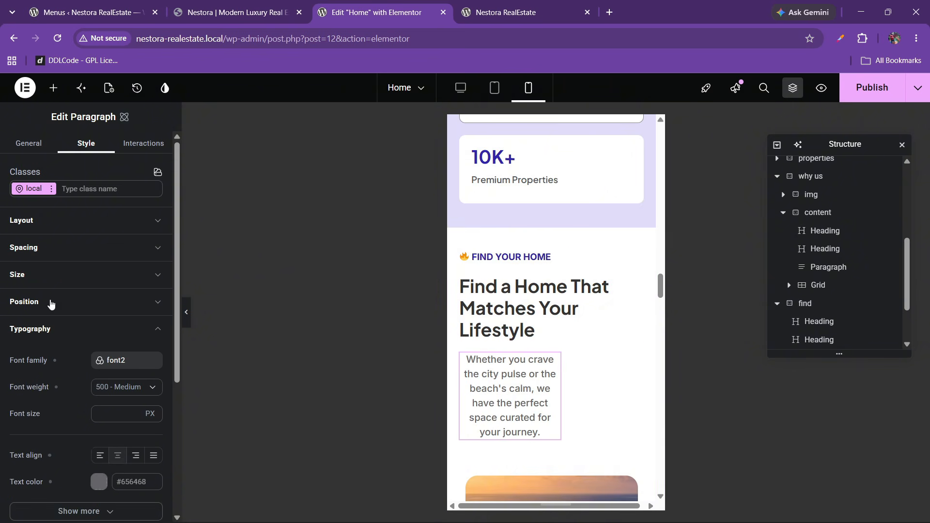
{"action": "left_click", "coordinate": [41, 275]}
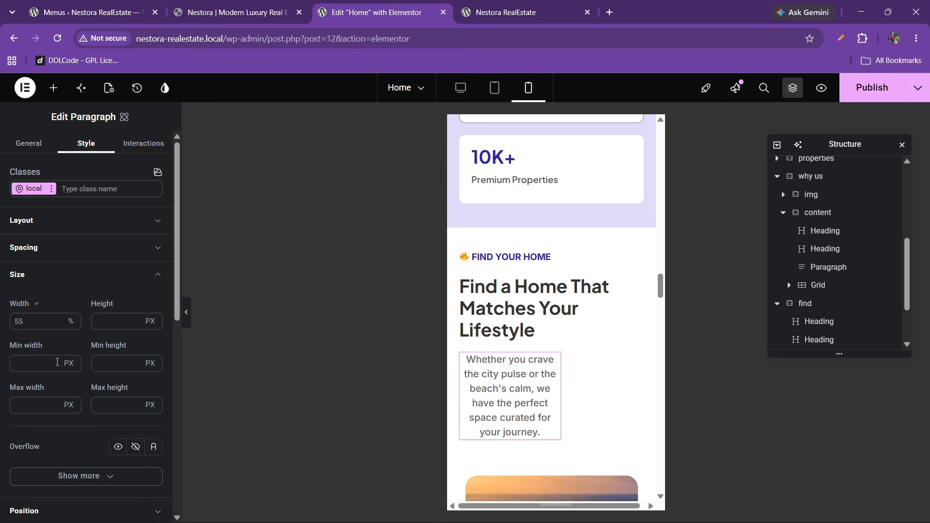
{"action": "left_click", "coordinate": [28, 325]}
{"action": "type", "text": "100"}
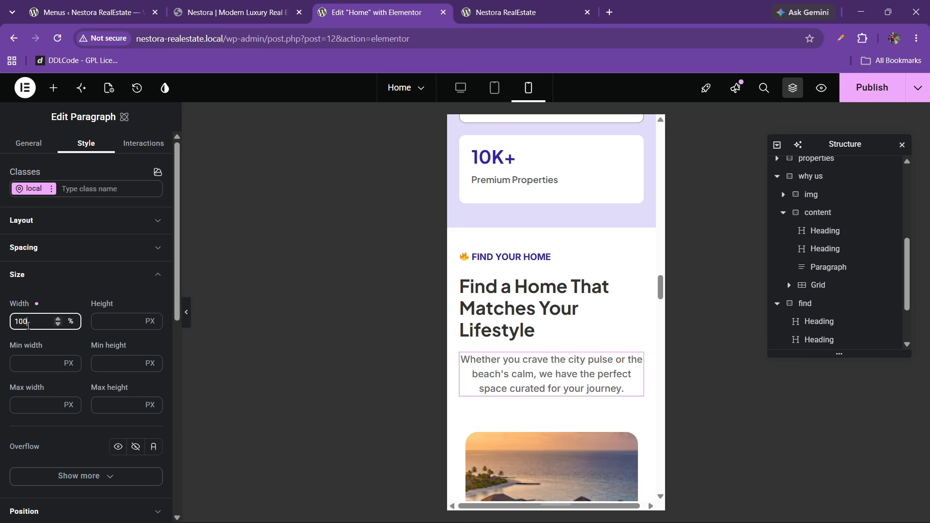
{"action": "left_click", "coordinate": [68, 275]}
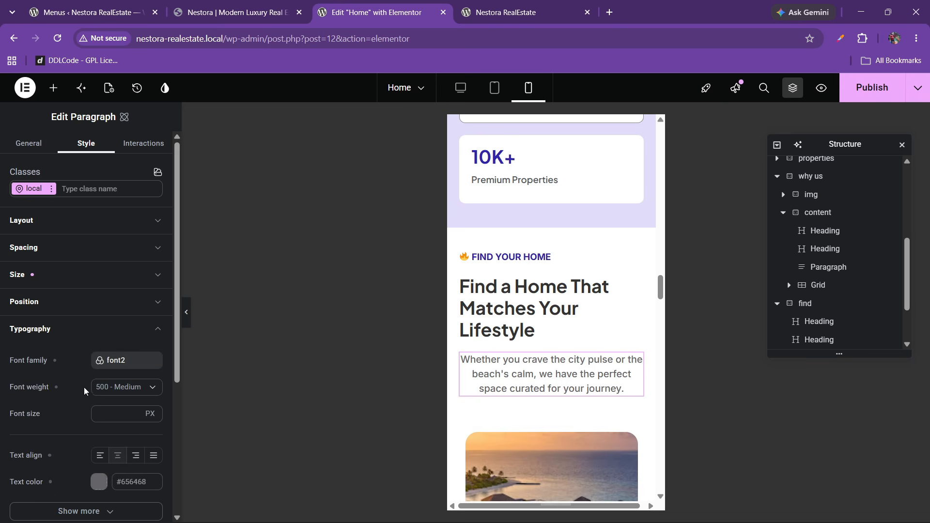
- Align the text of the find section's intro paragraph to the start on mobile
{"action": "scroll", "coordinate": [85, 391], "scroll_direction": "down", "scroll_amount": 1}
{"action": "left_click", "coordinate": [99, 395]}
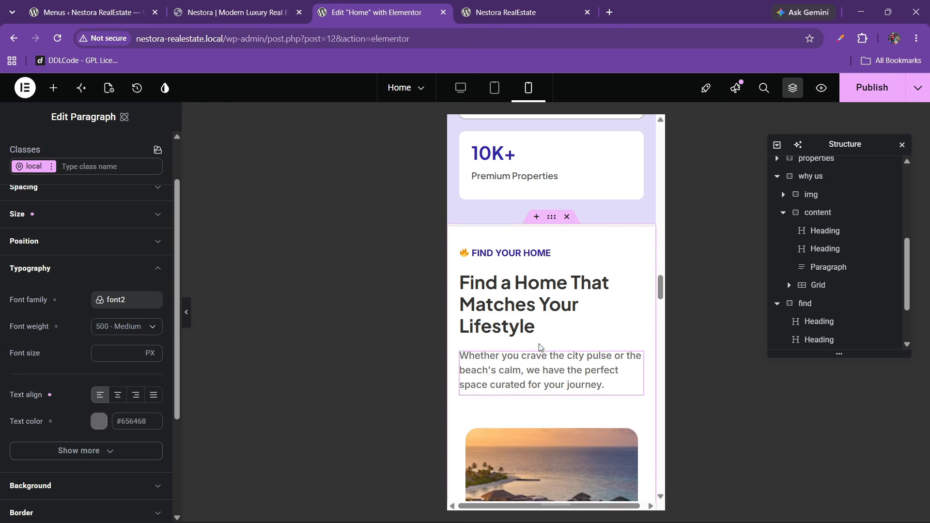
- Set the mobile padding of the find section's image card grid to 0 px on all sides
{"action": "scroll", "coordinate": [539, 347], "scroll_direction": "down", "scroll_amount": 4}
{"action": "scroll", "coordinate": [475, 266], "scroll_direction": "up", "scroll_amount": 1}
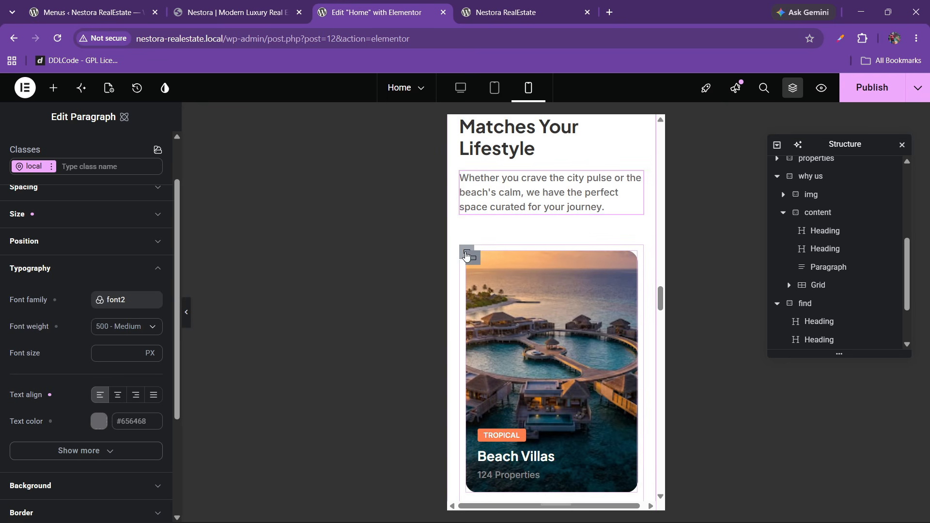
{"action": "left_click", "coordinate": [466, 256]}
{"action": "left_click", "coordinate": [148, 148]}
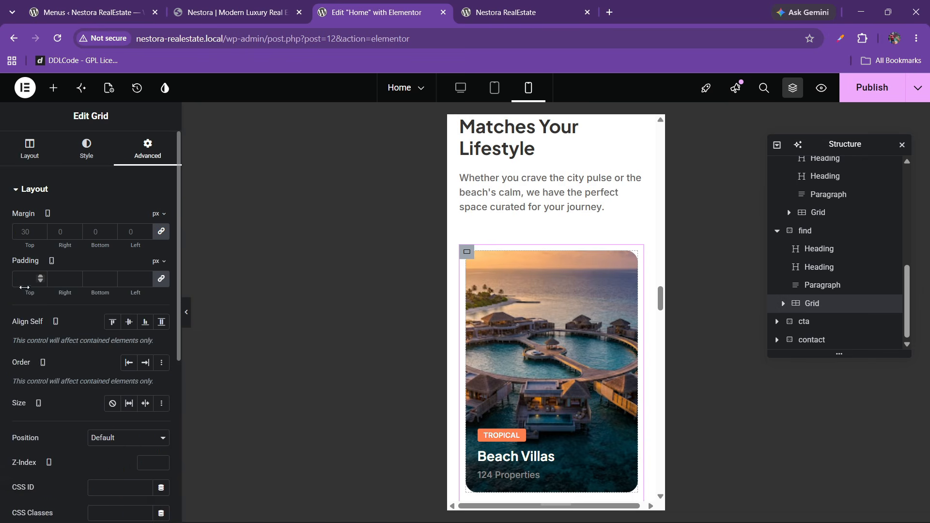
{"action": "left_click", "coordinate": [24, 281]}
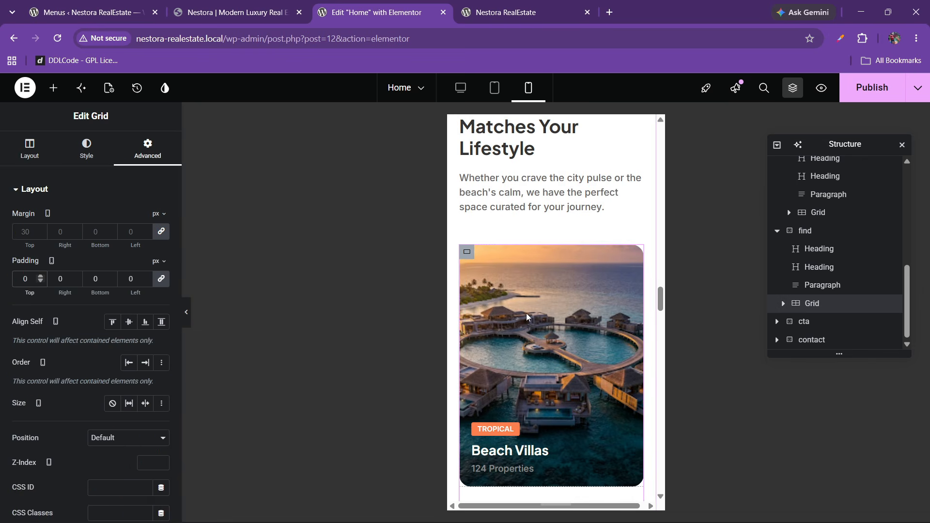
{"action": "type", "text": "0"}
- Check the remaining find section cards down to the call-to-action block and publish the Home page changes
{"action": "scroll", "coordinate": [528, 319], "scroll_direction": "down", "scroll_amount": 2}
{"action": "scroll", "coordinate": [527, 326], "scroll_direction": "down", "scroll_amount": 10}
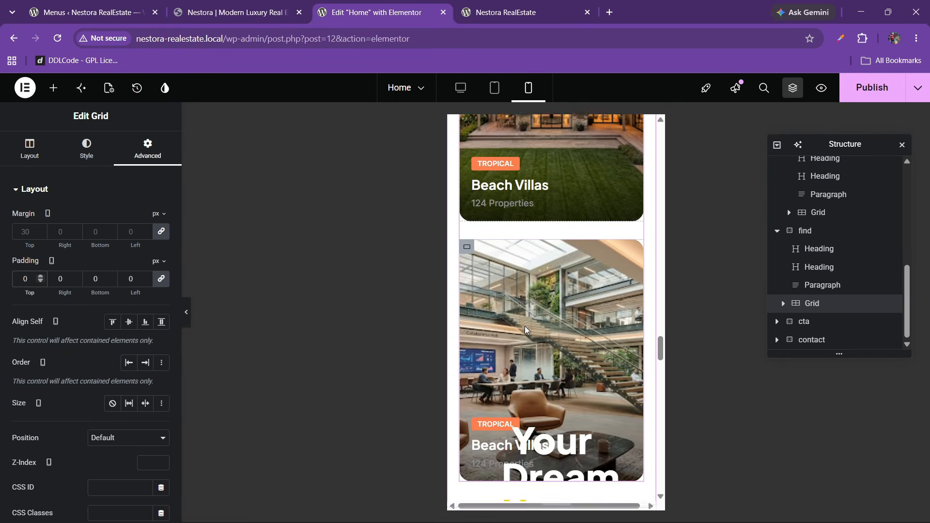
{"action": "scroll", "coordinate": [527, 331], "scroll_direction": "down", "scroll_amount": 1}
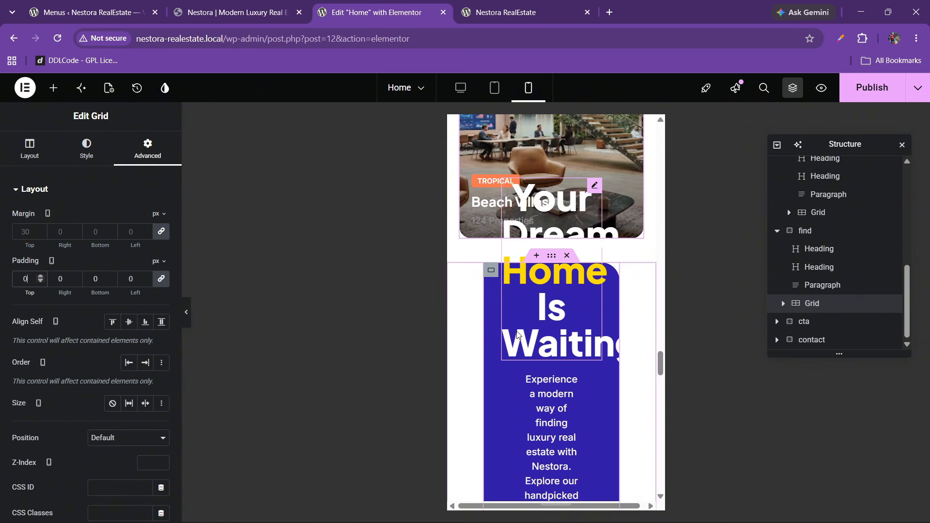
{"action": "left_click", "coordinate": [862, 97]}
{"action": "scroll", "coordinate": [529, 330], "scroll_direction": "up", "scroll_amount": 1}
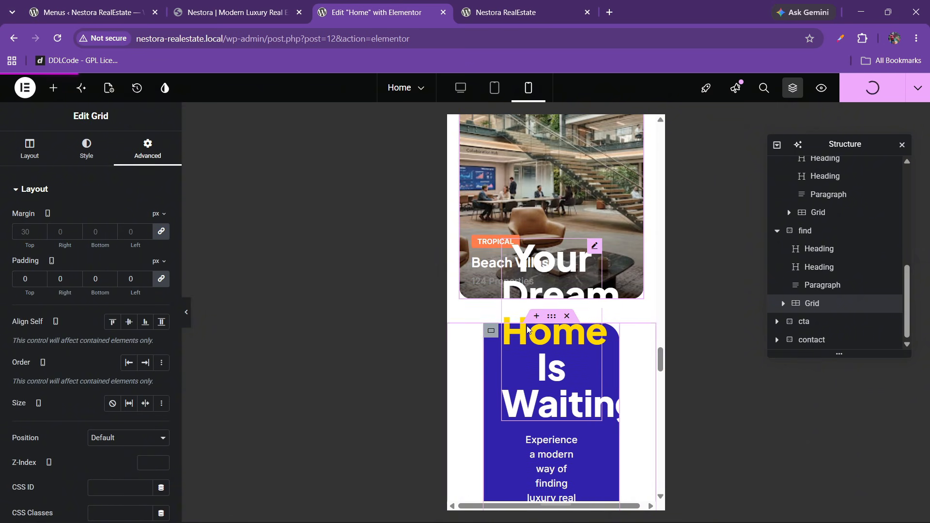
- Link the cta section's mobile padding values and set all four sides to 40 px
{"action": "left_click", "coordinate": [833, 321]}
{"action": "scroll", "coordinate": [37, 271], "scroll_direction": "down", "scroll_amount": 5}
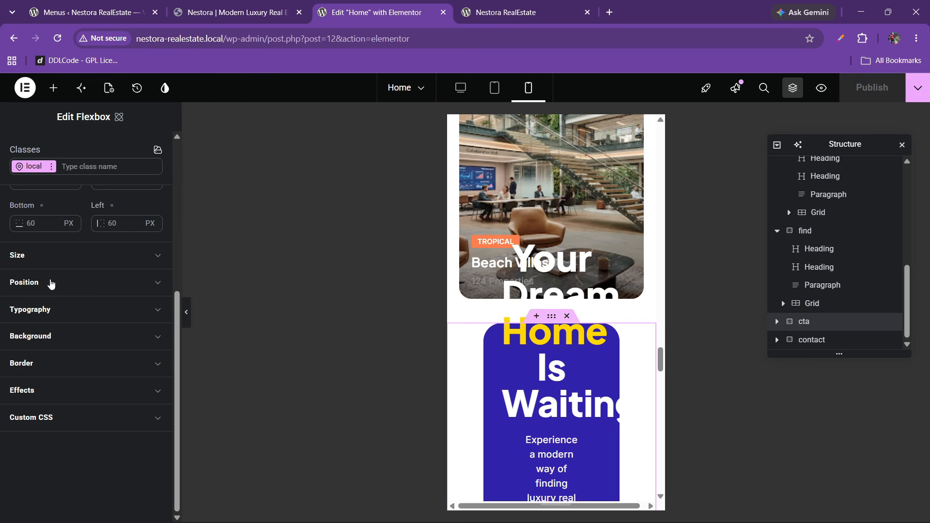
{"action": "scroll", "coordinate": [48, 276], "scroll_direction": "up", "scroll_amount": 1}
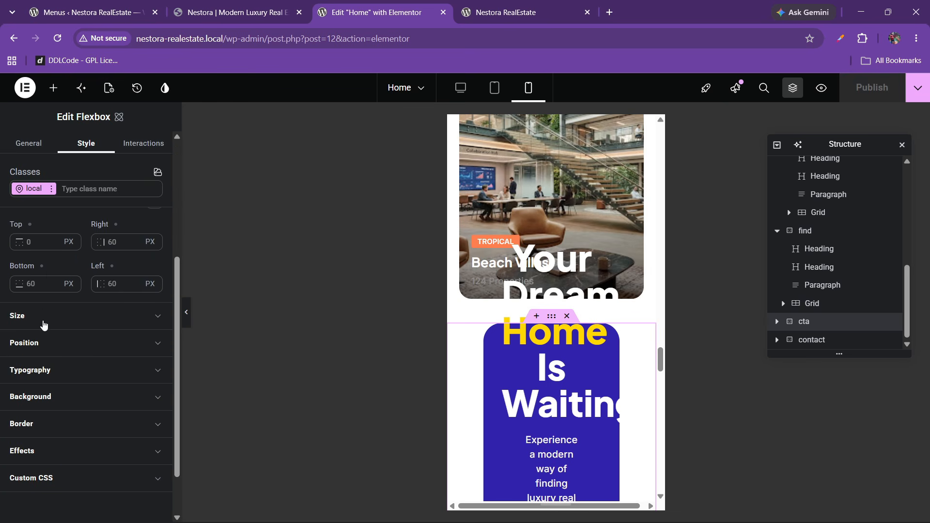
{"action": "scroll", "coordinate": [42, 322], "scroll_direction": "up", "scroll_amount": 4}
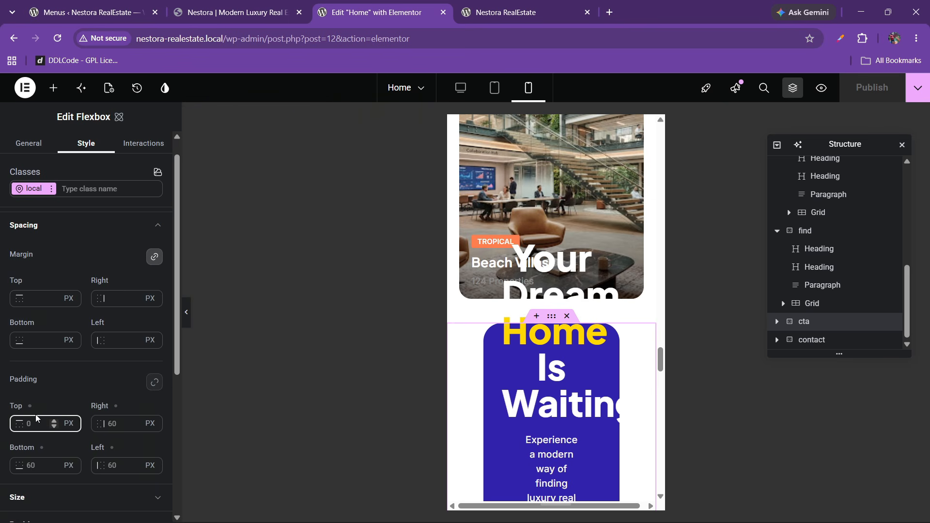
{"action": "left_click", "coordinate": [37, 419]}
{"action": "type", "text": "0"}
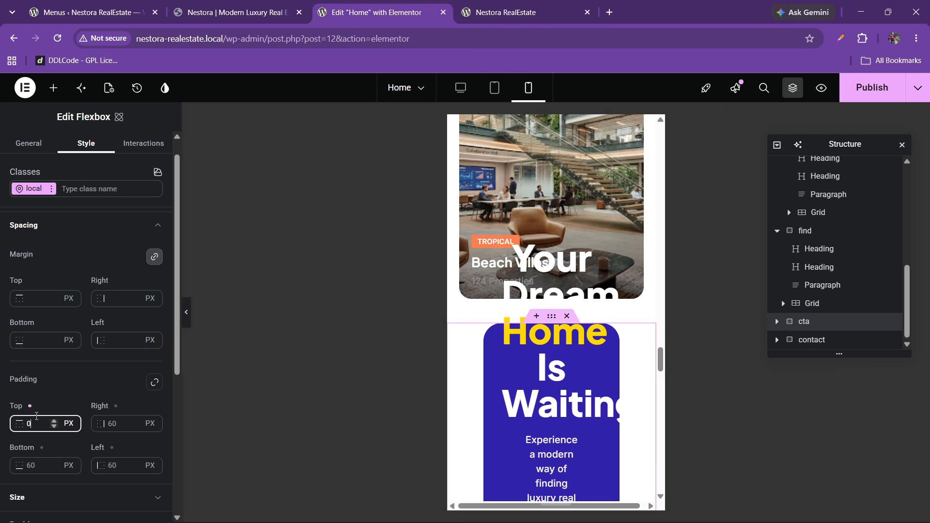
{"action": "left_click", "coordinate": [154, 383]}
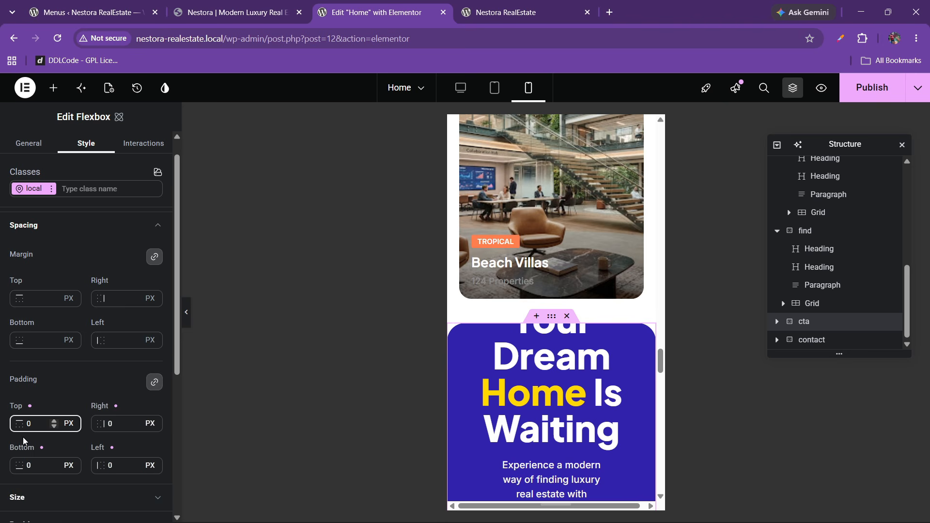
{"action": "type", "text": "40"}
{"action": "key", "text": "Tab"}
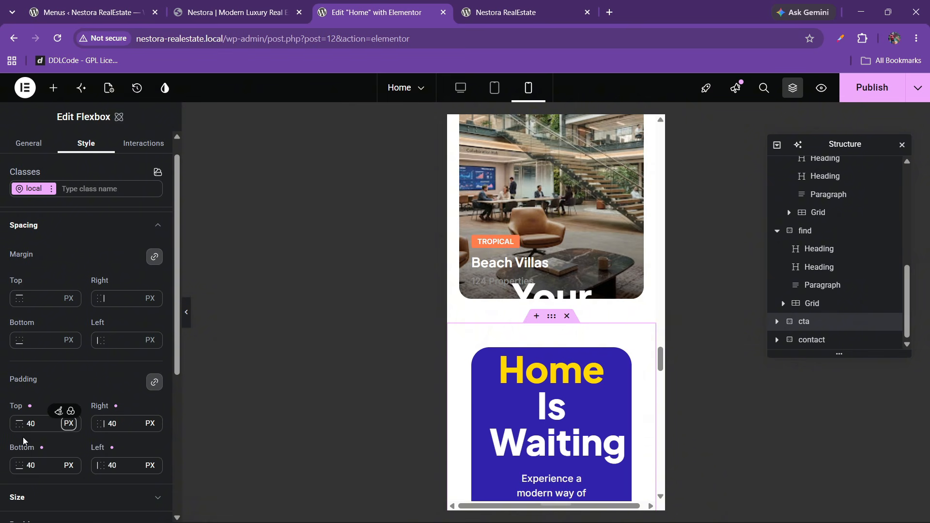
- Unlink the cta section's mobile padding values and set the right and left padding to 20 px
{"action": "left_click", "coordinate": [155, 382]}
{"action": "left_click", "coordinate": [112, 424]}
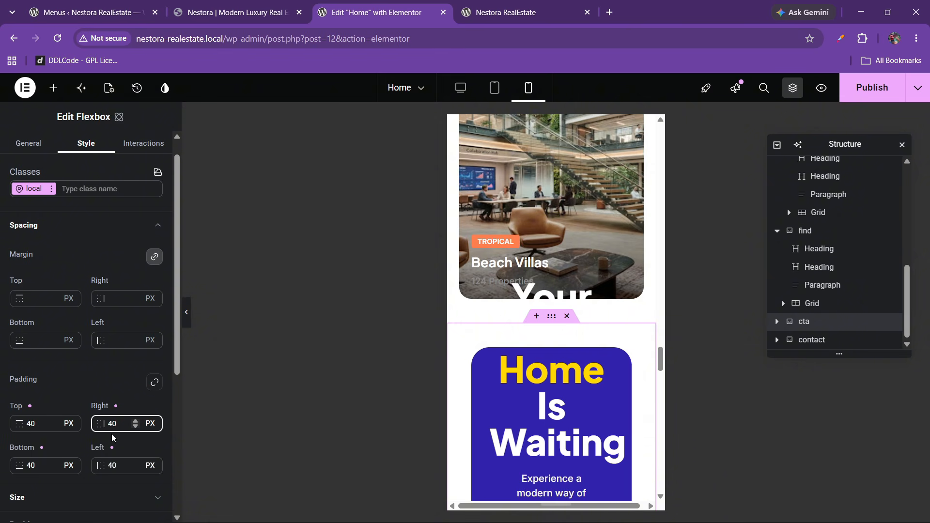
{"action": "key", "text": "BackSpace"}
{"action": "key", "text": "BackSpace"}
{"action": "type", "text": "20"}
{"action": "left_click", "coordinate": [114, 464]}
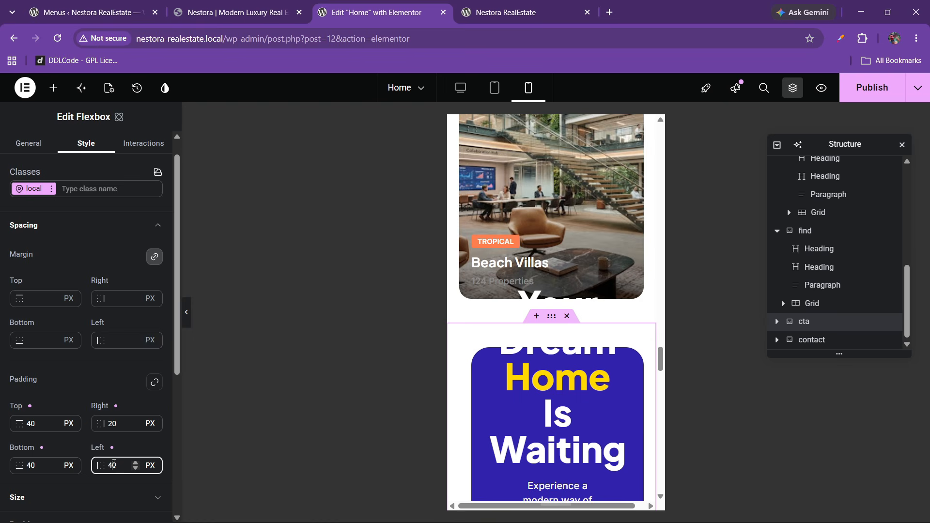
{"action": "key", "text": "BackSpace"}
{"action": "key", "text": "BackSpace"}
{"action": "type", "text": "20"}
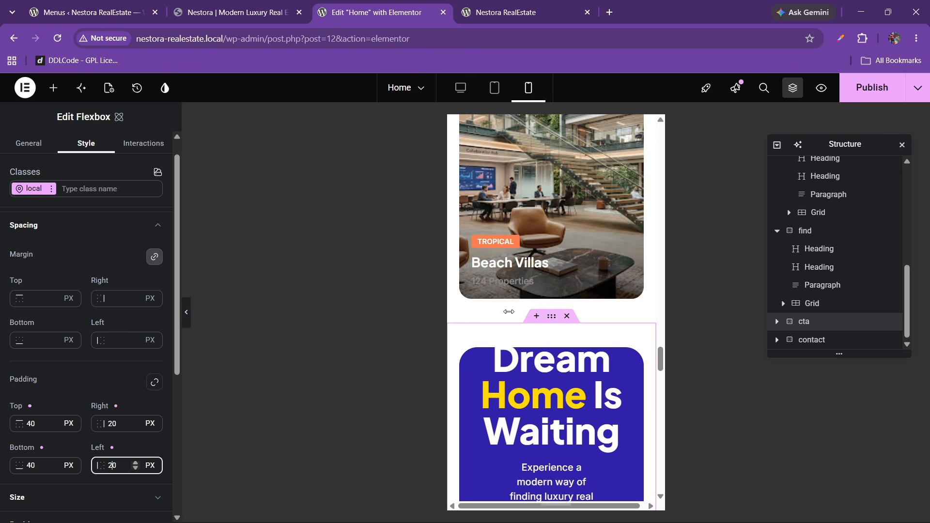
- Set the mobile font size of the "Your Dream Home Is Waiting" heading to 30 px
{"action": "scroll", "coordinate": [563, 315], "scroll_direction": "down", "scroll_amount": 2}
{"action": "scroll", "coordinate": [563, 315], "scroll_direction": "down", "scroll_amount": 1}
{"action": "scroll", "coordinate": [563, 320], "scroll_direction": "up", "scroll_amount": 2}
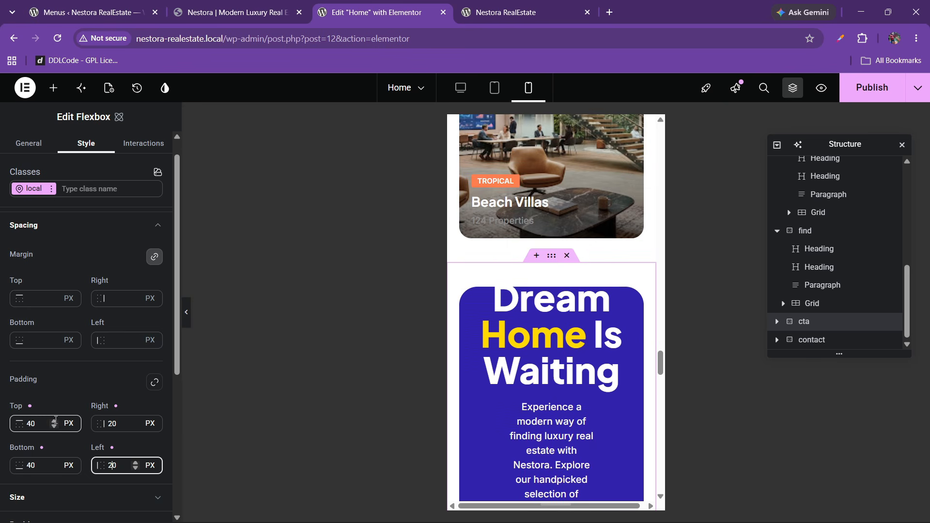
{"action": "left_click", "coordinate": [569, 321]}
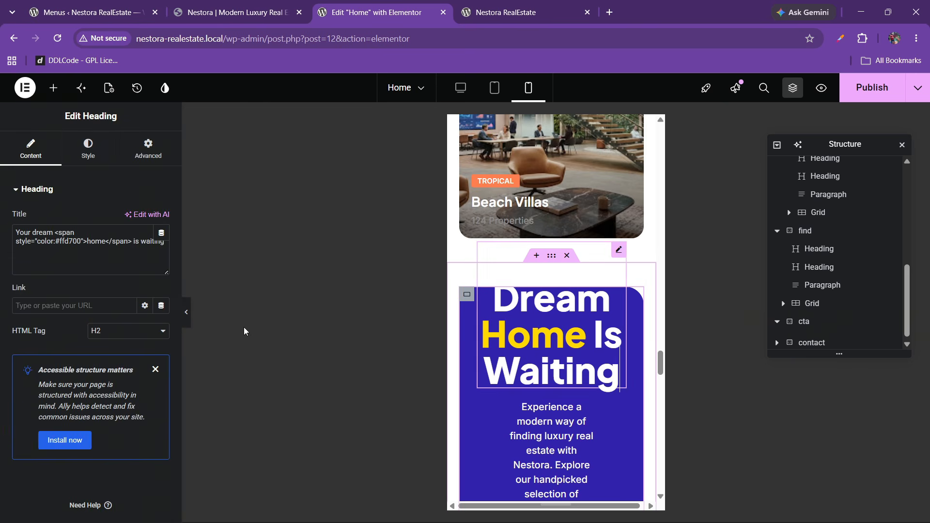
{"action": "left_click", "coordinate": [89, 147]}
{"action": "left_click", "coordinate": [162, 254]}
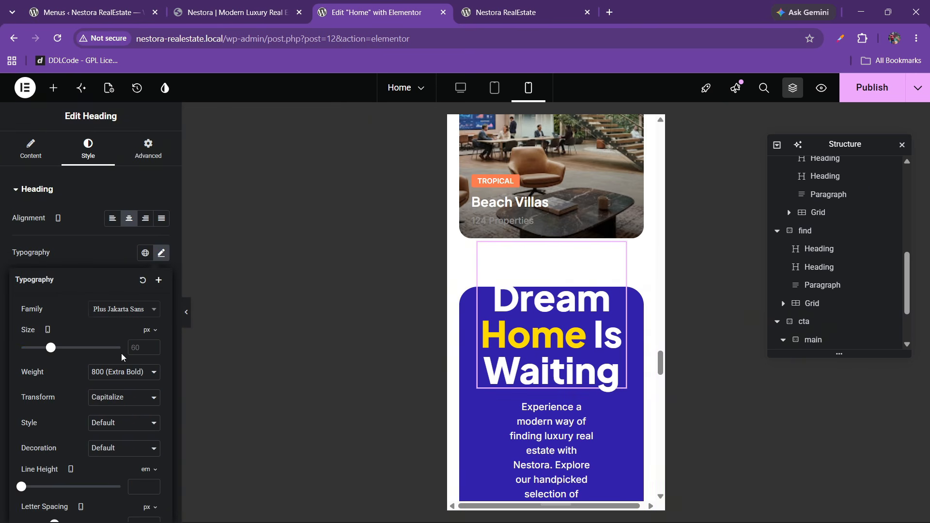
{"action": "type", "text": "30"}
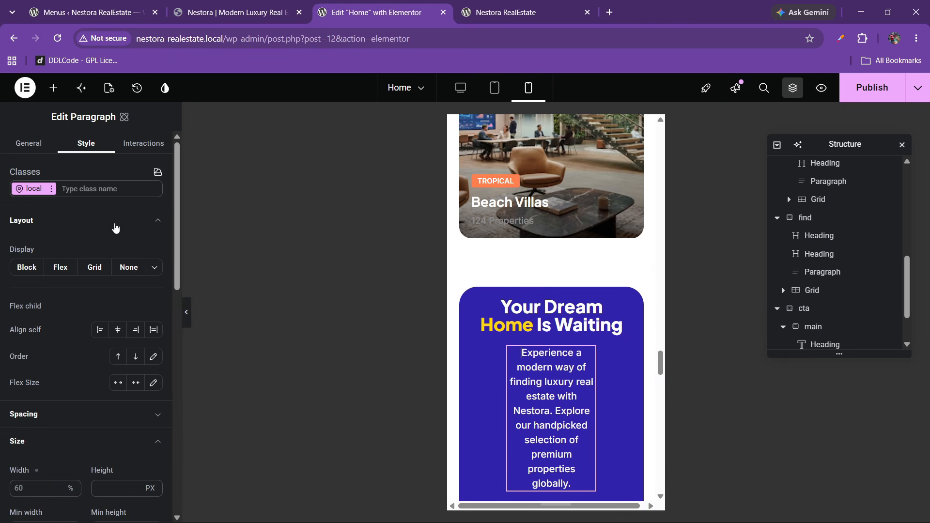
- Set the mobile width of the cta section's paragraph to 100%
{"action": "scroll", "coordinate": [69, 360], "scroll_direction": "down", "scroll_amount": 6}
{"action": "scroll", "coordinate": [56, 365], "scroll_direction": "down", "scroll_amount": 5}
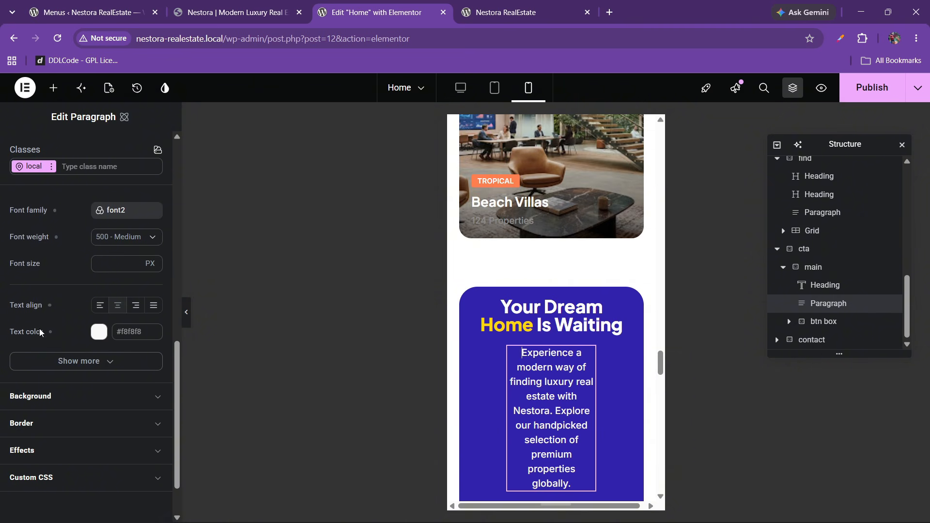
{"action": "scroll", "coordinate": [39, 330], "scroll_direction": "up", "scroll_amount": 5}
{"action": "scroll", "coordinate": [50, 303], "scroll_direction": "up", "scroll_amount": 3}
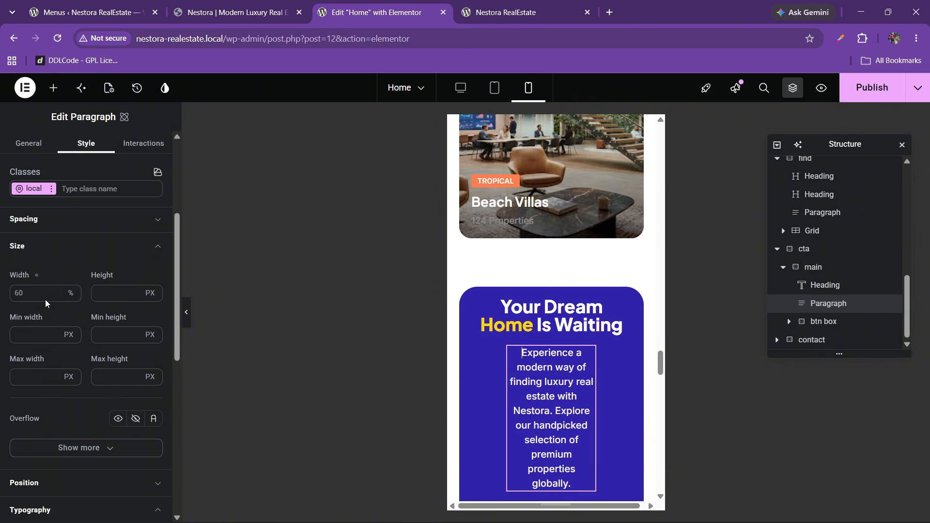
{"action": "left_click", "coordinate": [19, 304]}
{"action": "type", "text": "100"}
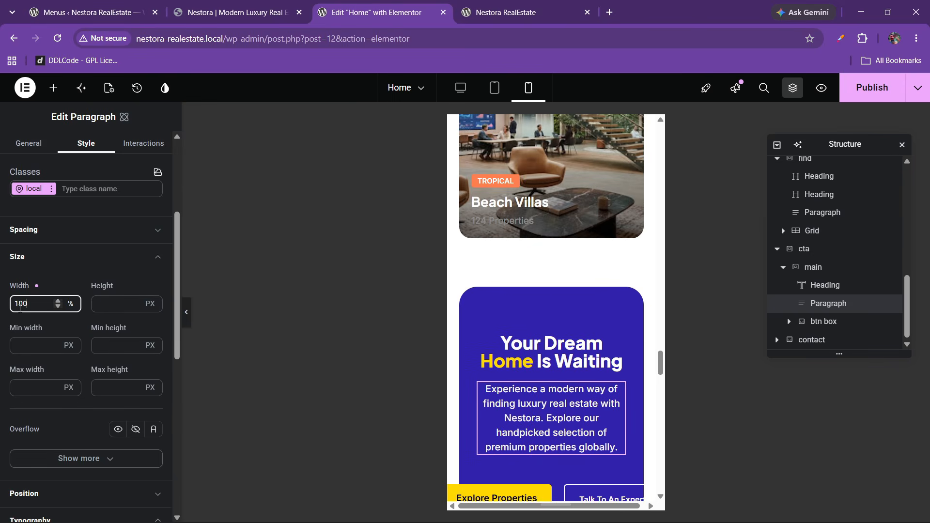
- Stack the cta section's two buttons vertically on mobile by setting the btn box direction to column
{"action": "scroll", "coordinate": [538, 350], "scroll_direction": "down", "scroll_amount": 3}
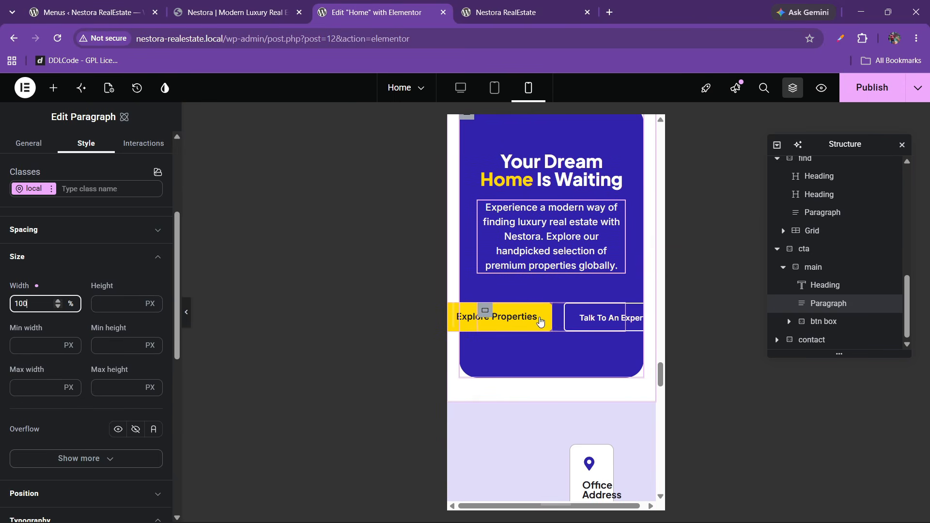
{"action": "left_click", "coordinate": [502, 317]}
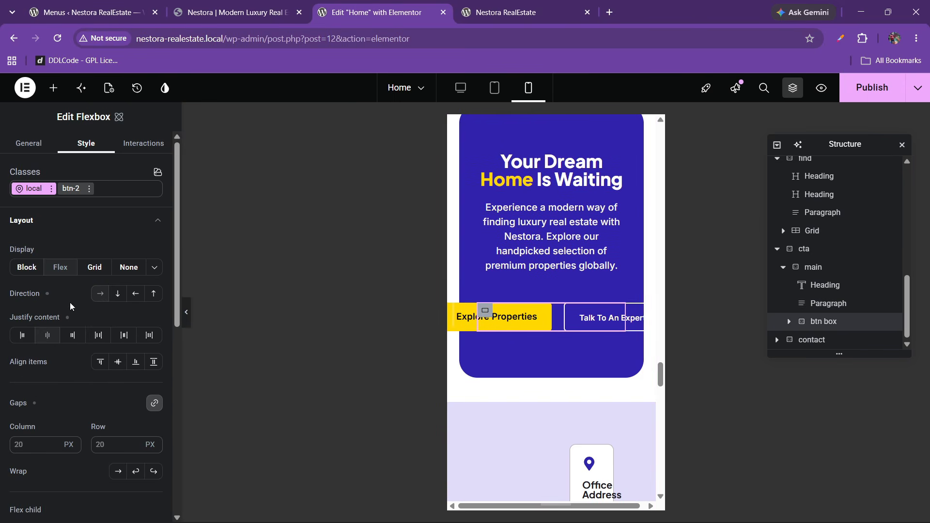
{"action": "left_click", "coordinate": [119, 295]}
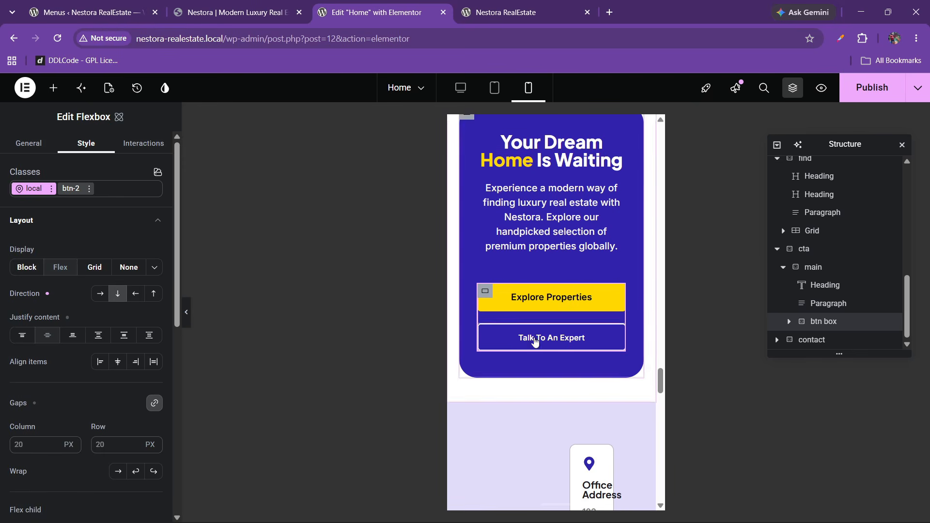
- Set the mobile font size of the "Your Dream Home Is Waiting" heading to 35 px and its line height to 1.2 em
{"action": "scroll", "coordinate": [536, 342], "scroll_direction": "up", "scroll_amount": 3}
{"action": "left_click", "coordinate": [535, 341]}
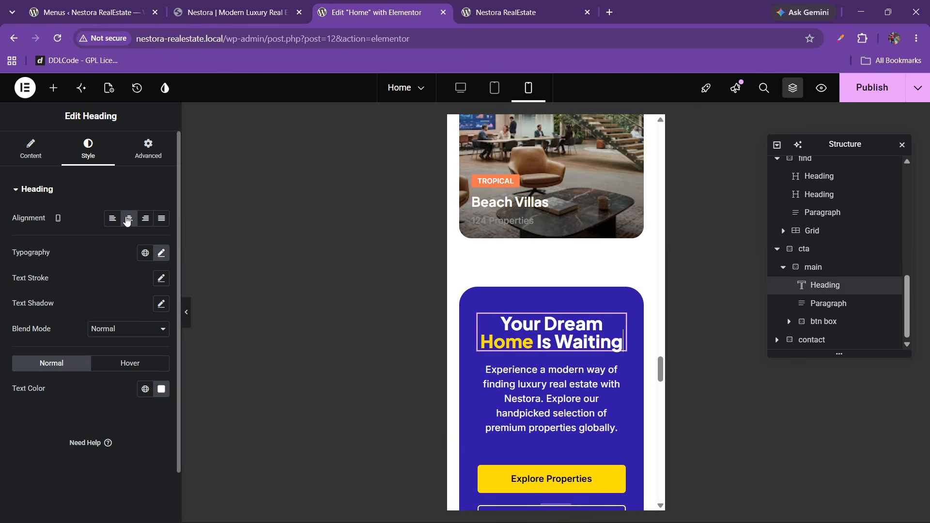
{"action": "left_click", "coordinate": [163, 255]}
{"action": "type", "text": "35"}
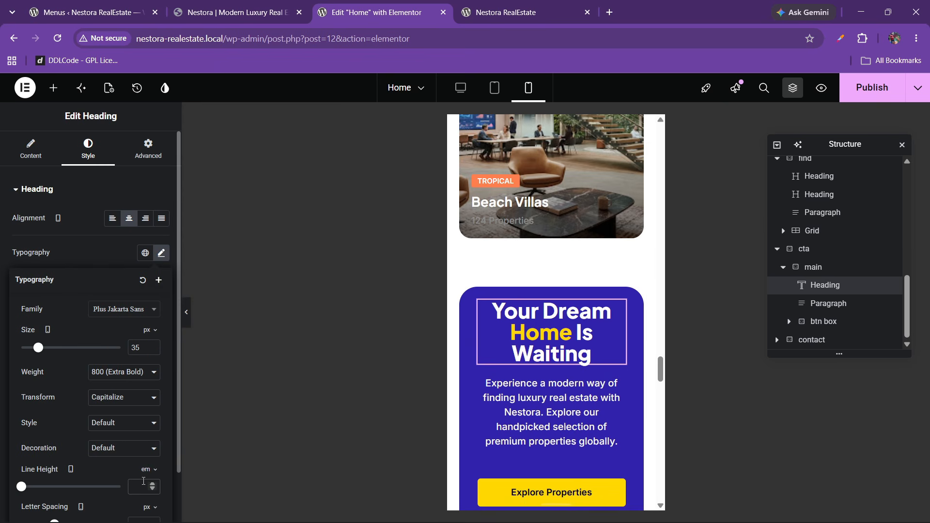
{"action": "left_click", "coordinate": [143, 483]}
{"action": "type", "text": "1.2"}
- Set the mobile padding of the cta section's main container to 20 px on all sides
{"action": "left_click", "coordinate": [814, 267]}
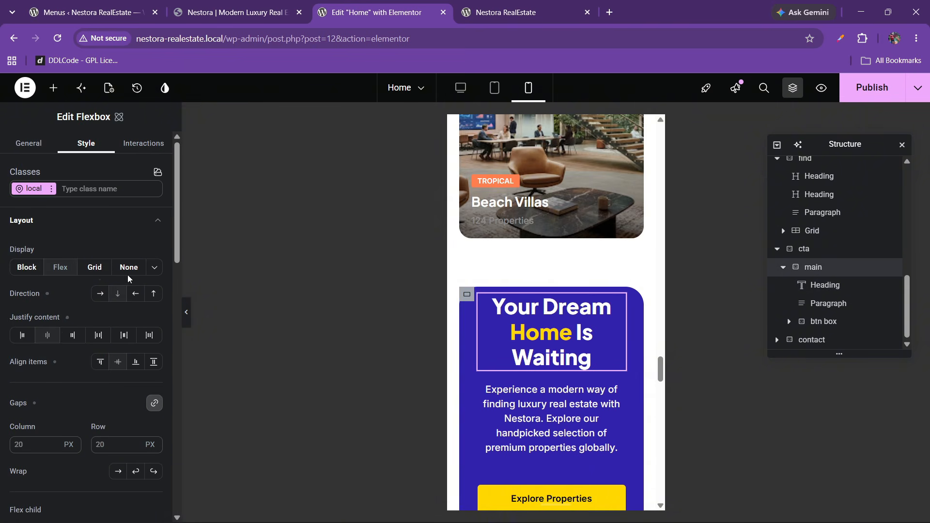
{"action": "scroll", "coordinate": [62, 335], "scroll_direction": "down", "scroll_amount": 3}
{"action": "scroll", "coordinate": [62, 336], "scroll_direction": "down", "scroll_amount": 3}
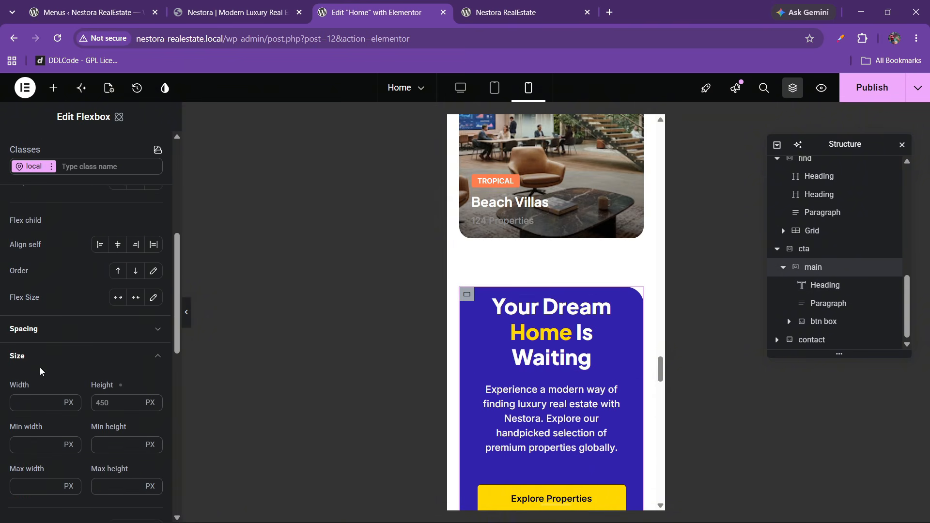
{"action": "scroll", "coordinate": [29, 378], "scroll_direction": "down", "scroll_amount": 3}
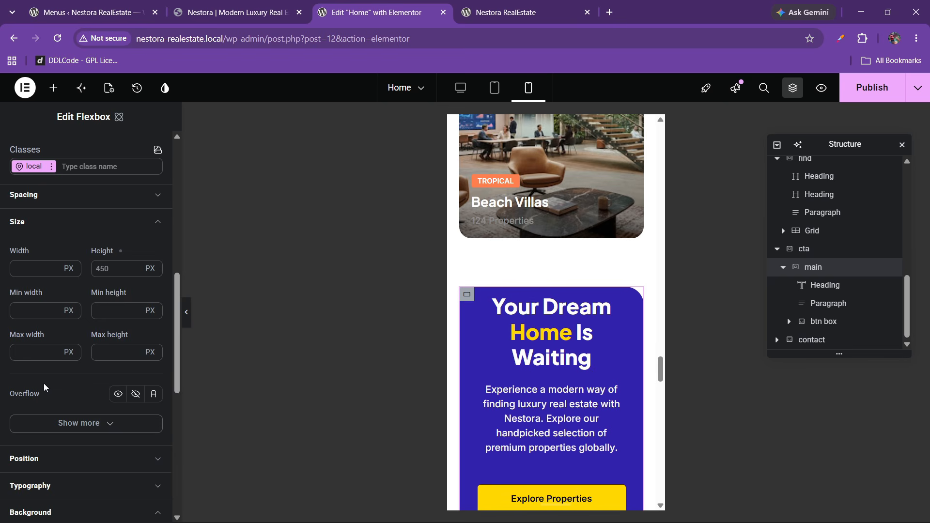
{"action": "scroll", "coordinate": [85, 320], "scroll_direction": "up", "scroll_amount": 3}
{"action": "left_click", "coordinate": [51, 377]}
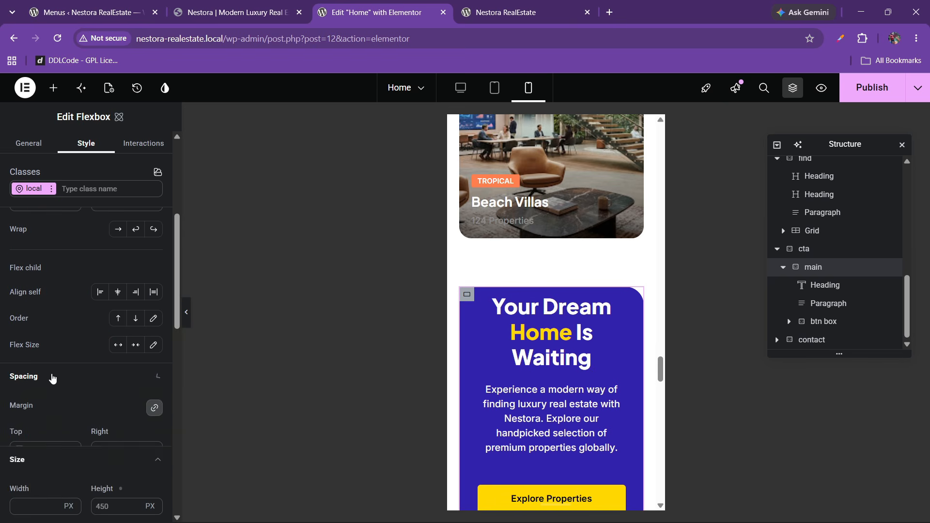
{"action": "scroll", "coordinate": [53, 379], "scroll_direction": "down", "scroll_amount": 1}
{"action": "scroll", "coordinate": [53, 380], "scroll_direction": "down", "scroll_amount": 3}
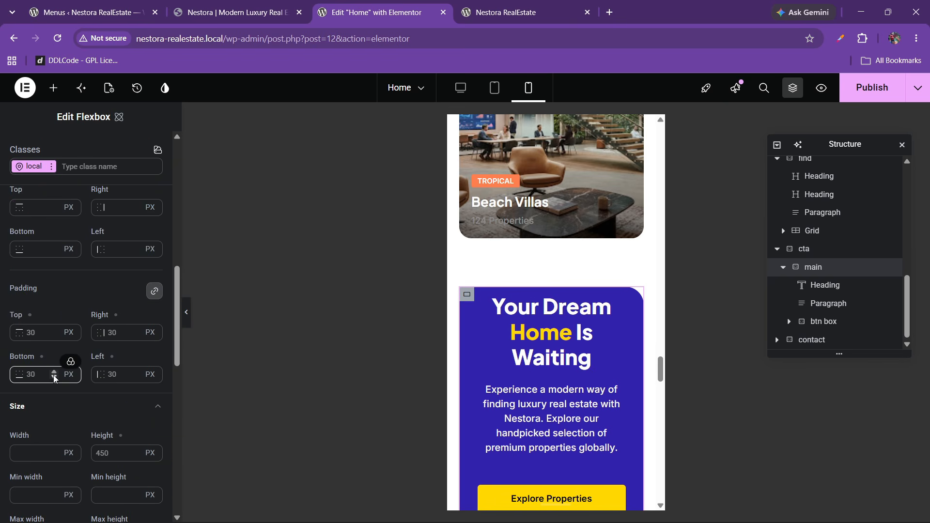
{"action": "left_click", "coordinate": [33, 339]}
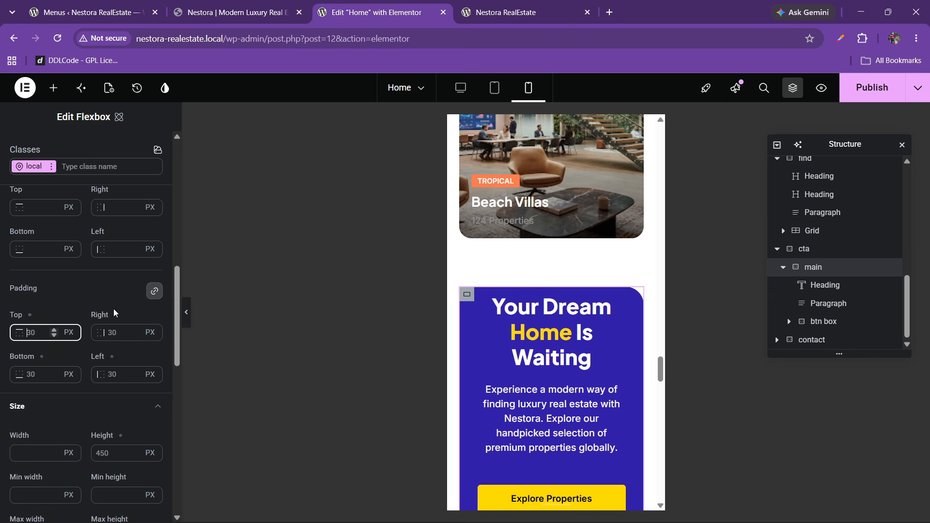
{"action": "key", "text": "ctrl+a"}
{"action": "type", "text": "20"}
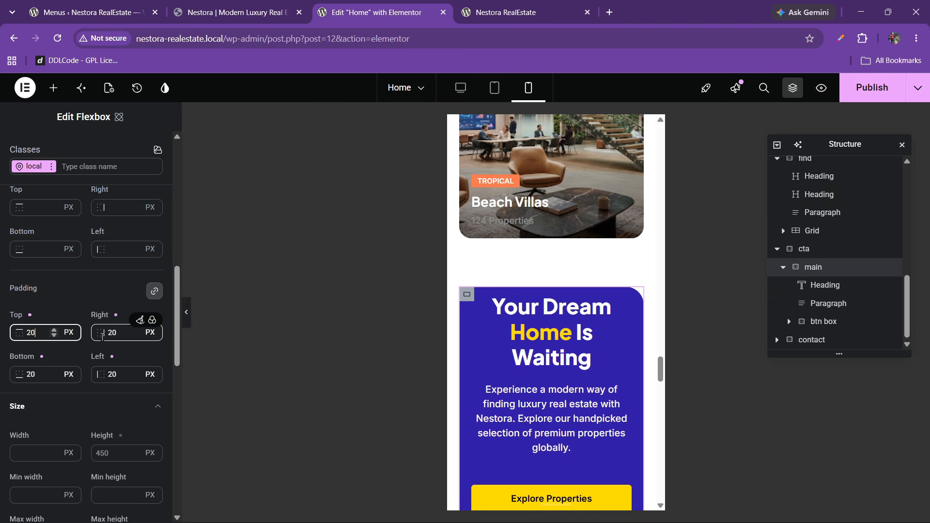
- Unlink the cta main container's mobile padding and set the top and bottom padding to 60 px
{"action": "left_click", "coordinate": [154, 291]}
{"action": "left_click", "coordinate": [30, 332]}
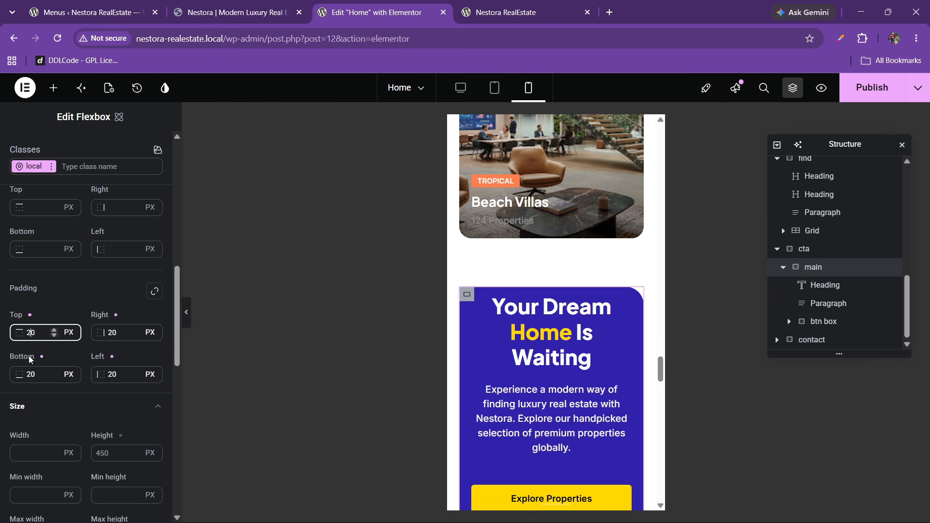
{"action": "key", "text": "BackSpace"}
{"action": "type", "text": "5"}
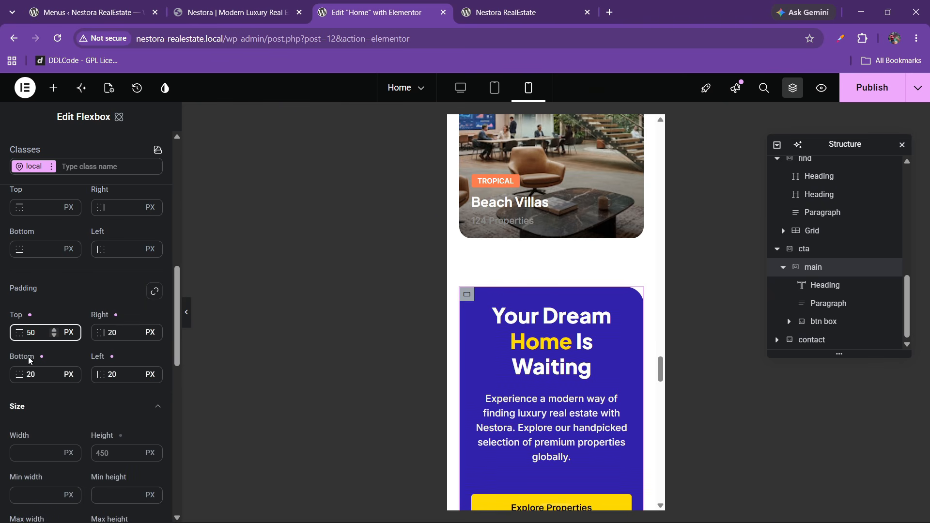
{"action": "key", "text": "BackSpace"}
{"action": "type", "text": "6"}
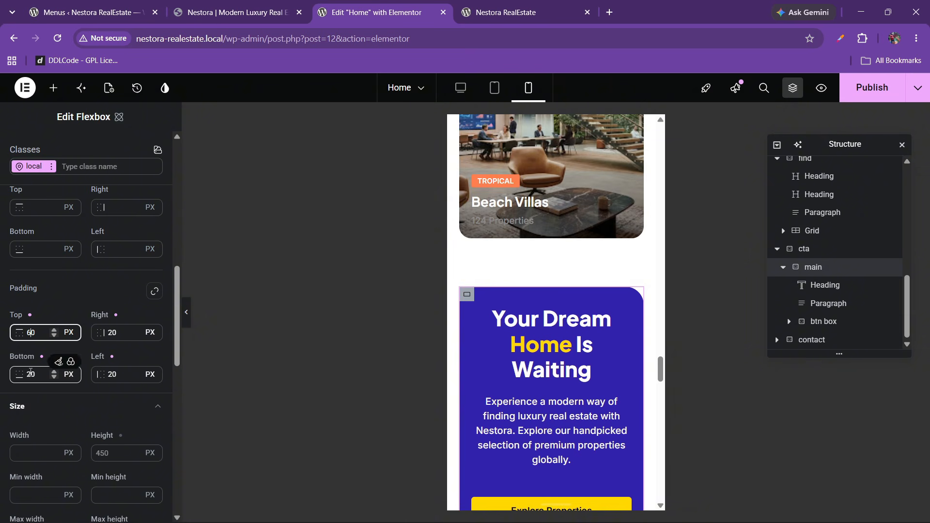
{"action": "left_click", "coordinate": [31, 373]}
{"action": "key", "text": "BackSpace"}
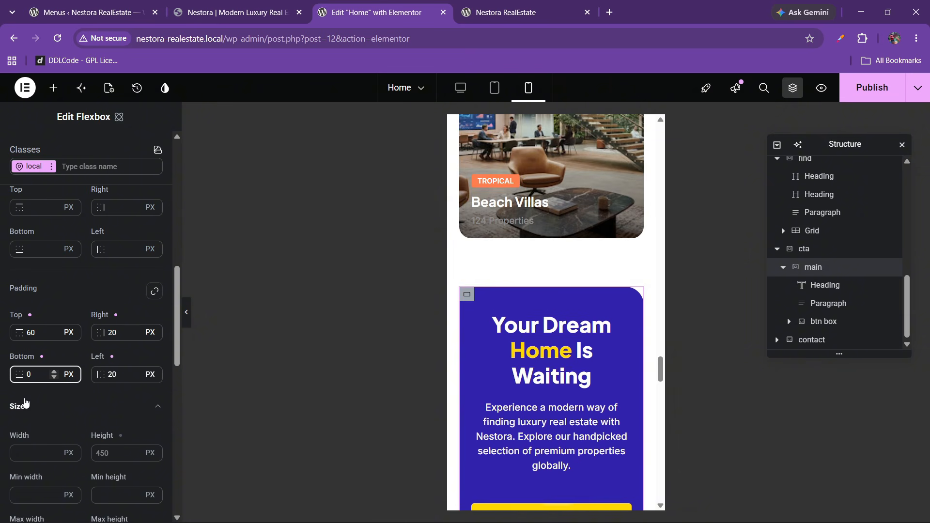
{"action": "type", "text": "6"}
{"action": "scroll", "coordinate": [523, 353], "scroll_direction": "down", "scroll_amount": 4}
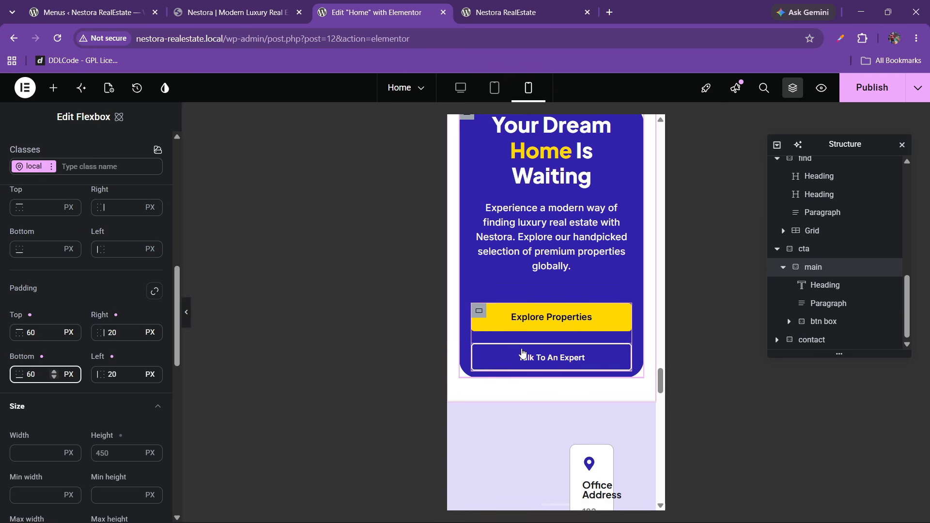
{"action": "scroll", "coordinate": [522, 353], "scroll_direction": "up", "scroll_amount": 3}
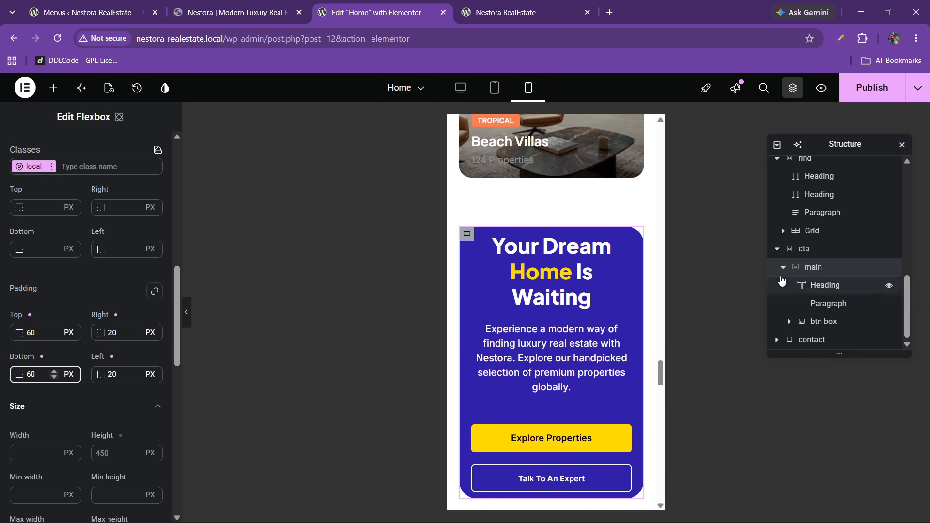
- Set the mobile height of the cta section's main container to 500 px
{"action": "scroll", "coordinate": [66, 274], "scroll_direction": "up", "scroll_amount": 2}
{"action": "scroll", "coordinate": [107, 320], "scroll_direction": "up", "scroll_amount": 5}
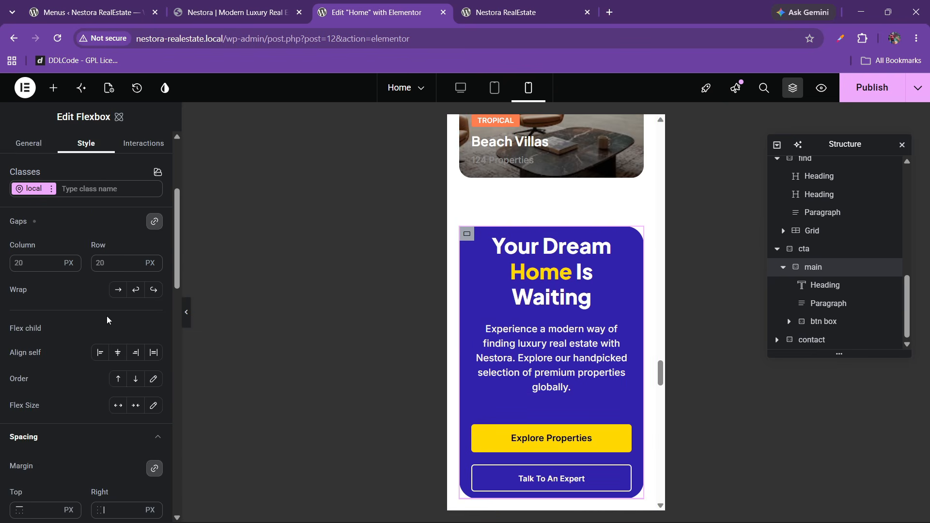
{"action": "scroll", "coordinate": [110, 319], "scroll_direction": "up", "scroll_amount": 4}
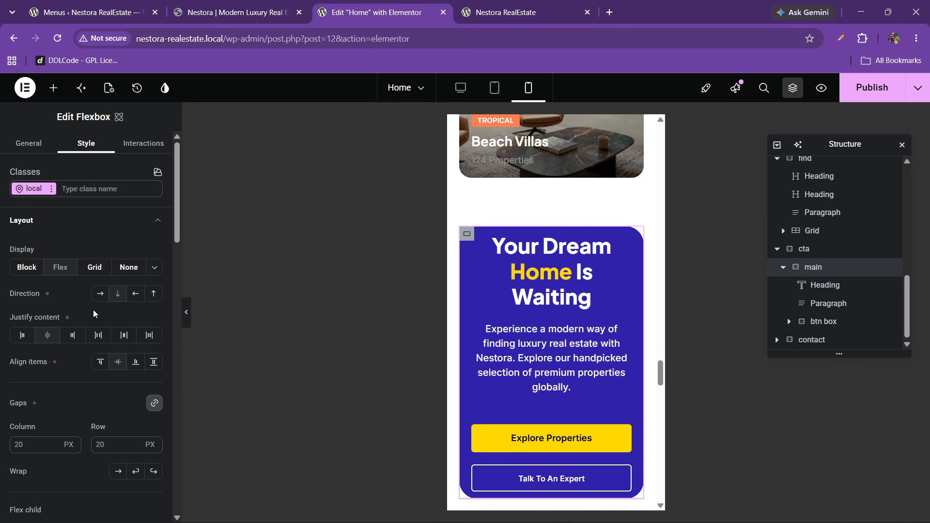
{"action": "left_click", "coordinate": [47, 225]}
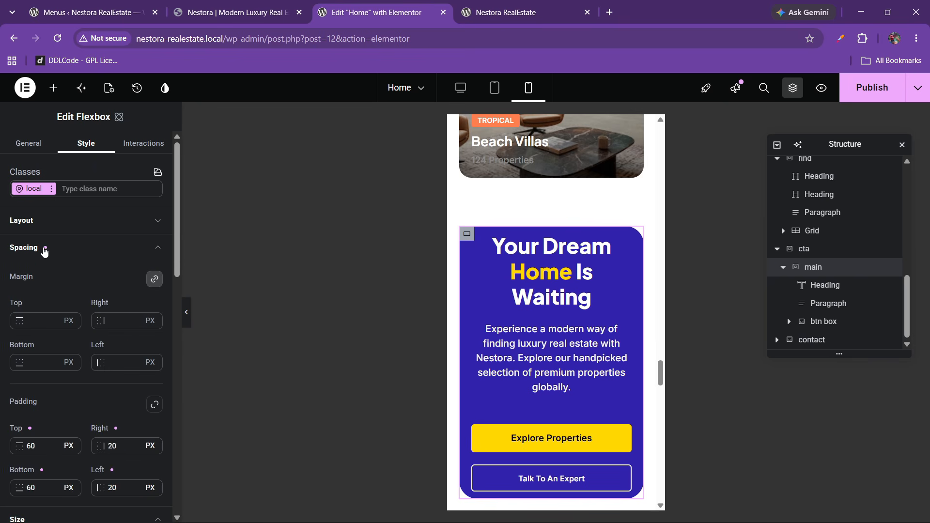
{"action": "left_click", "coordinate": [44, 249]}
{"action": "left_click", "coordinate": [42, 274]}
{"action": "left_click", "coordinate": [44, 276]}
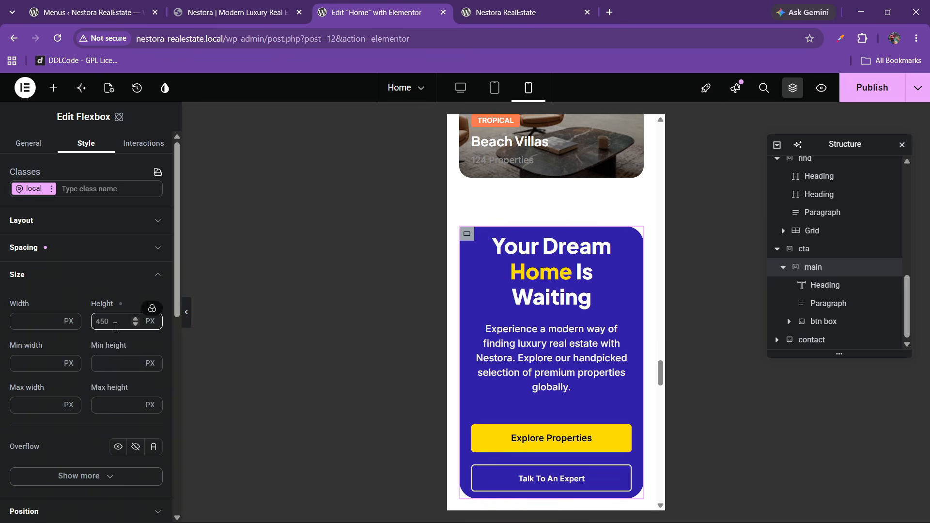
{"action": "type", "text": "600"}
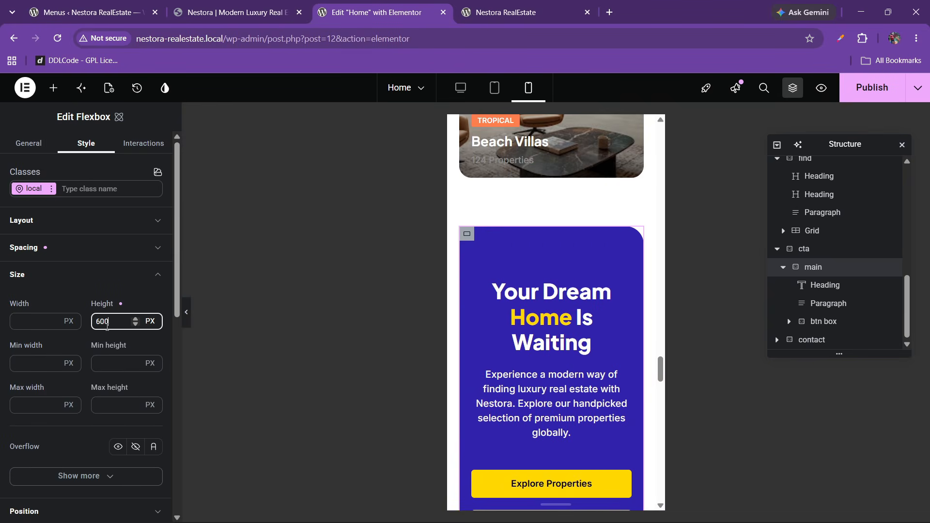
{"action": "key", "text": "BackSpace"}
{"action": "key", "text": "BackSpace"}
{"action": "key", "text": "BackSpace"}
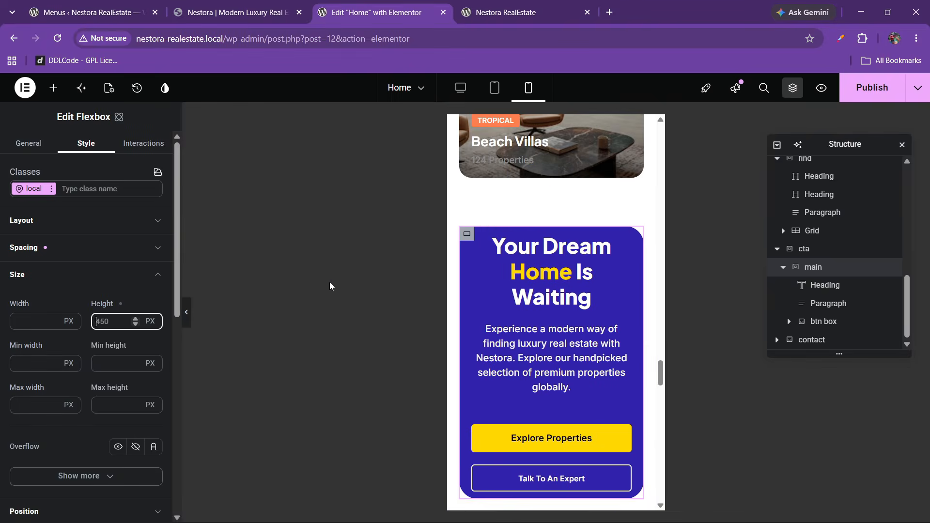
{"action": "type", "text": "500"}
{"action": "scroll", "coordinate": [596, 293], "scroll_direction": "down", "scroll_amount": 4}
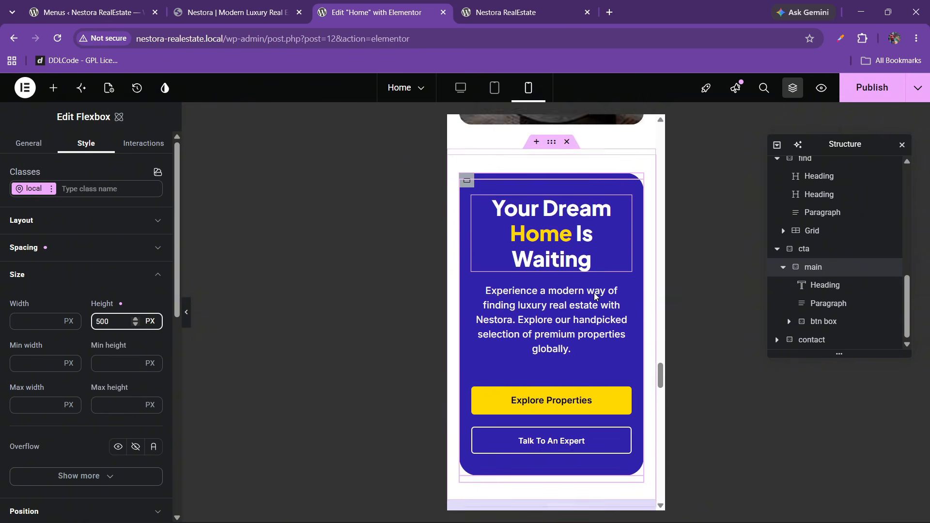
- Publish the Home page with the updated cta section
{"action": "left_click", "coordinate": [873, 87]}
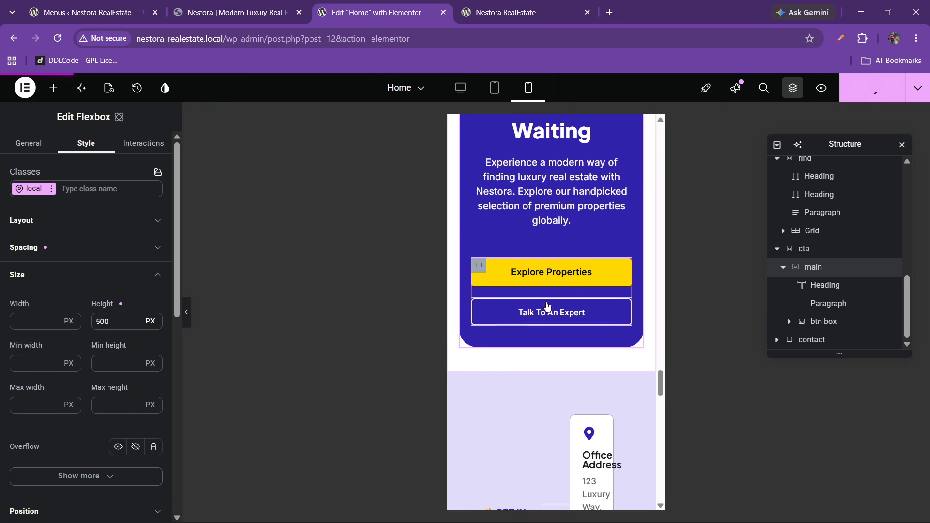
{"action": "scroll", "coordinate": [516, 311], "scroll_direction": "up", "scroll_amount": 5}
{"action": "scroll", "coordinate": [517, 311], "scroll_direction": "up", "scroll_amount": 1}
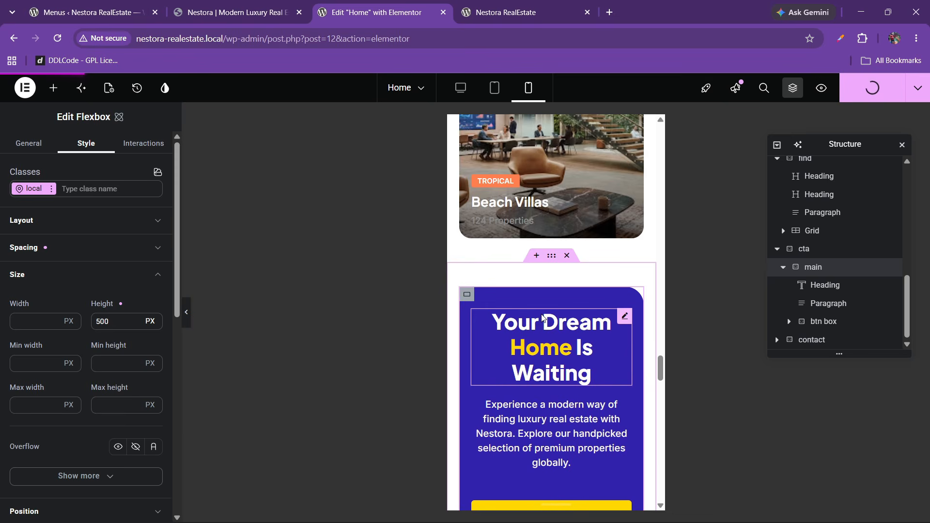
- Set the contact section's mobile padding to 60 px for top and bottom and 20 px for left and right
{"action": "scroll", "coordinate": [541, 320], "scroll_direction": "down", "scroll_amount": 10}
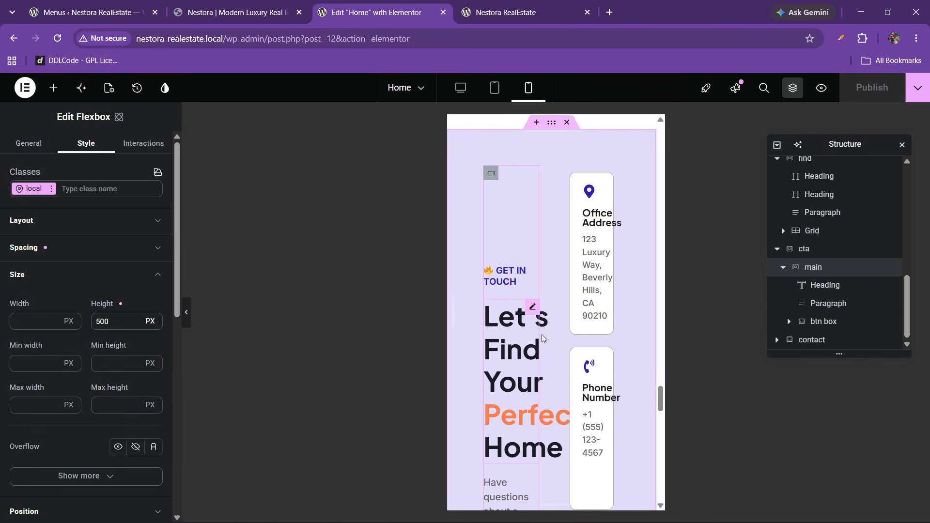
{"action": "left_click", "coordinate": [778, 249]}
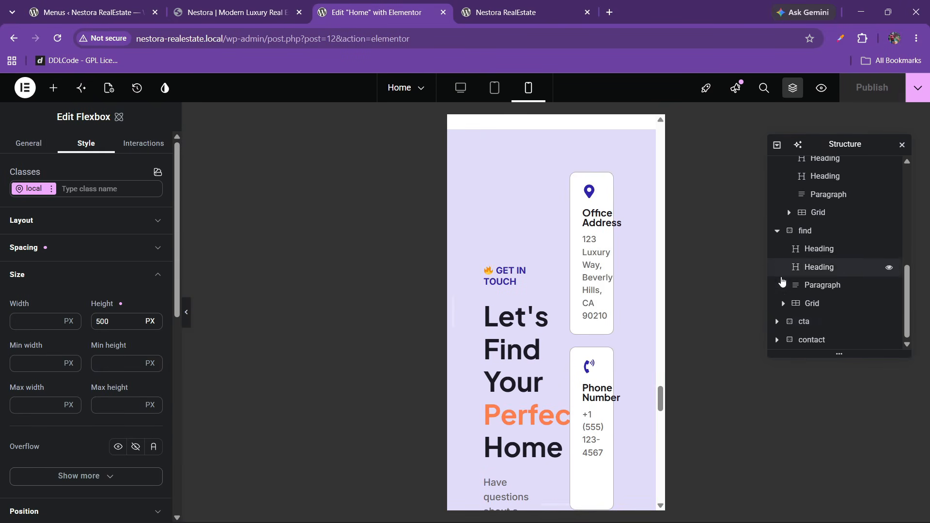
{"action": "left_click", "coordinate": [817, 339]}
{"action": "scroll", "coordinate": [56, 313], "scroll_direction": "down", "scroll_amount": 1}
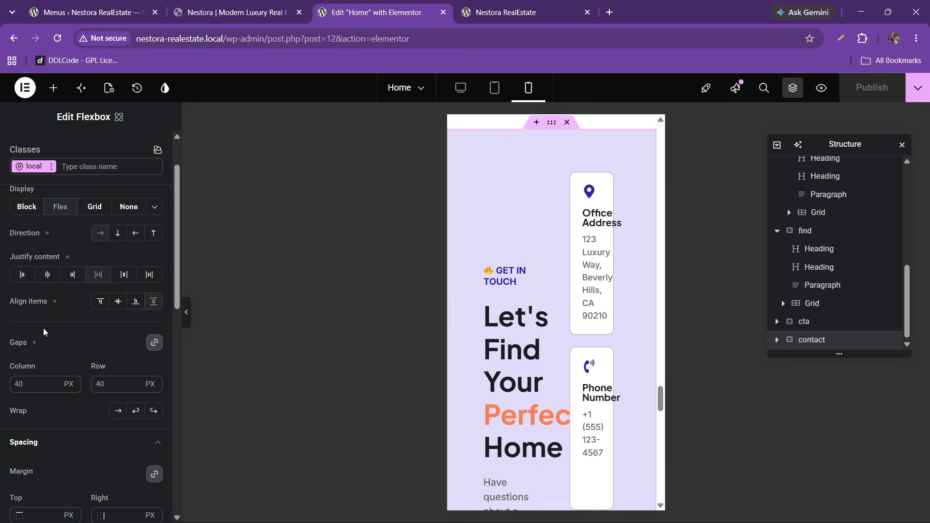
{"action": "scroll", "coordinate": [32, 324], "scroll_direction": "down", "scroll_amount": 4}
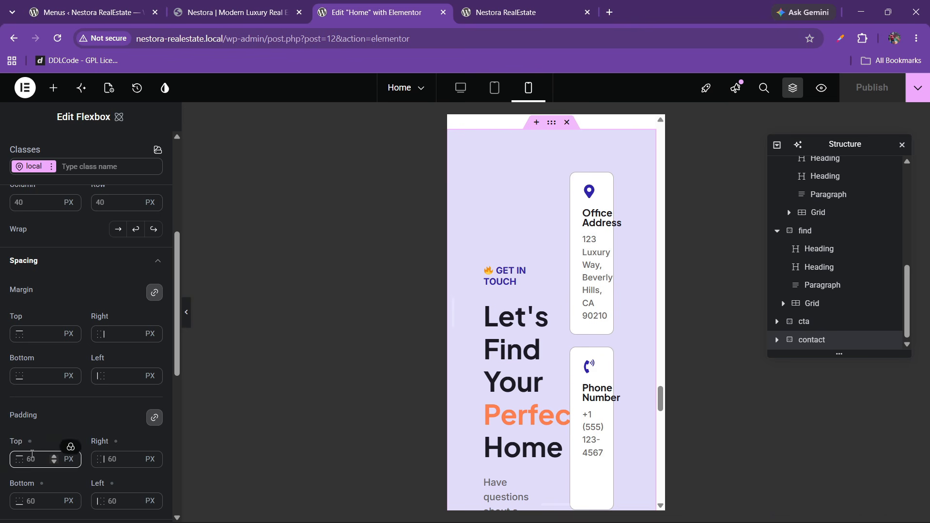
{"action": "type", "text": "20"}
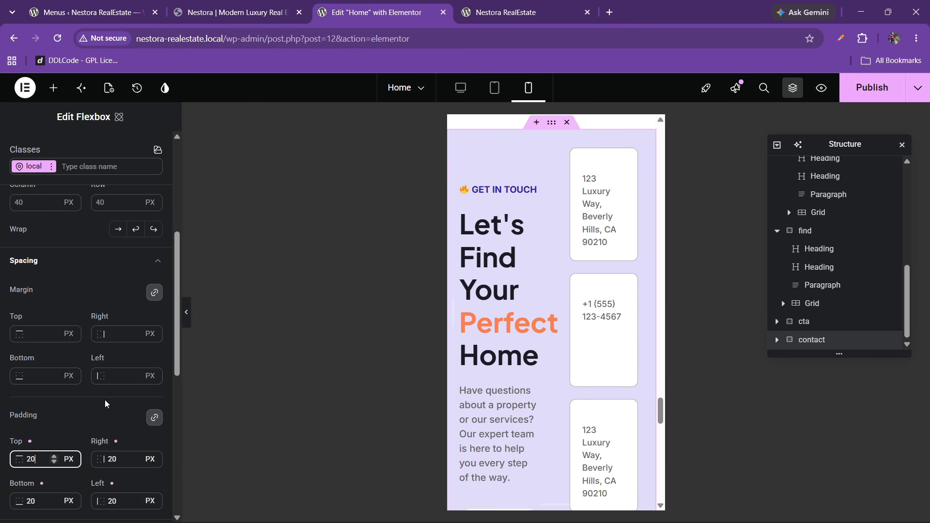
{"action": "scroll", "coordinate": [112, 359], "scroll_direction": "down", "scroll_amount": 2}
{"action": "left_click", "coordinate": [154, 297]}
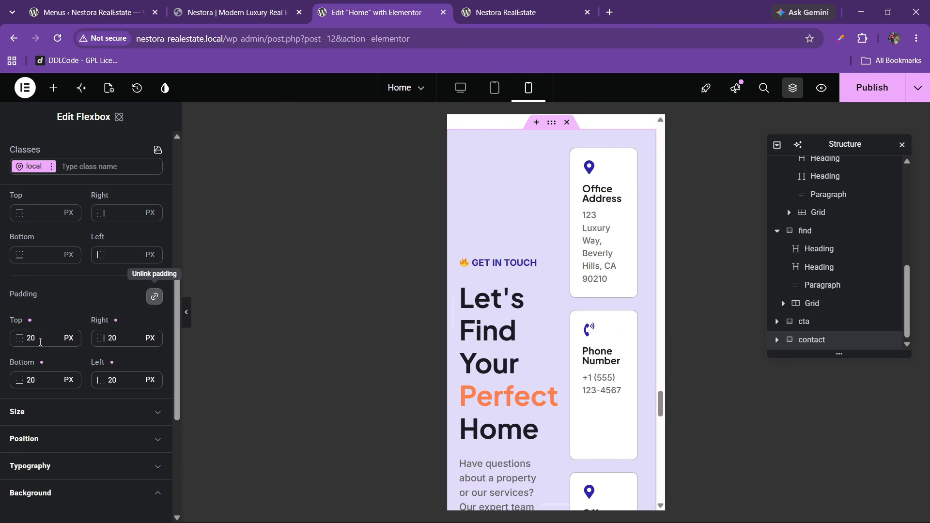
{"action": "double_click", "coordinate": [33, 338]}
{"action": "type", "text": "60"}
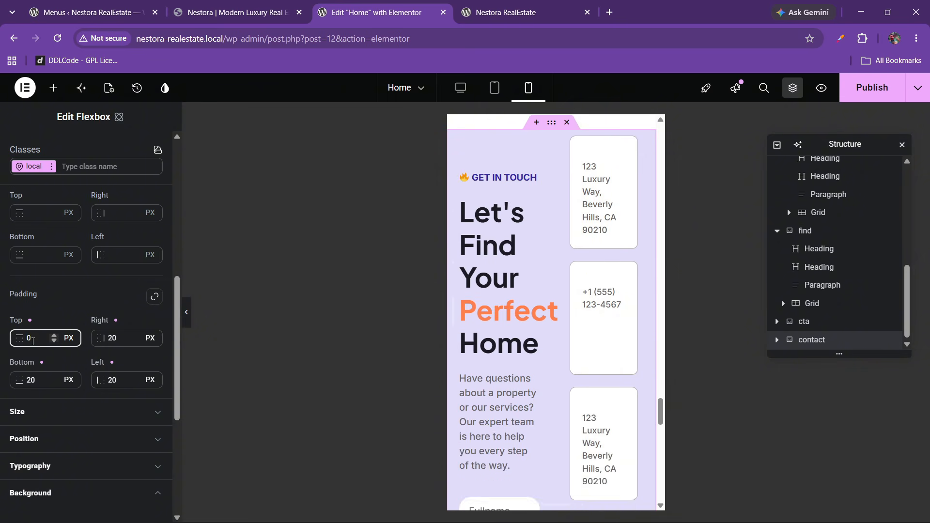
{"action": "double_click", "coordinate": [32, 380]}
{"action": "type", "text": "0"}
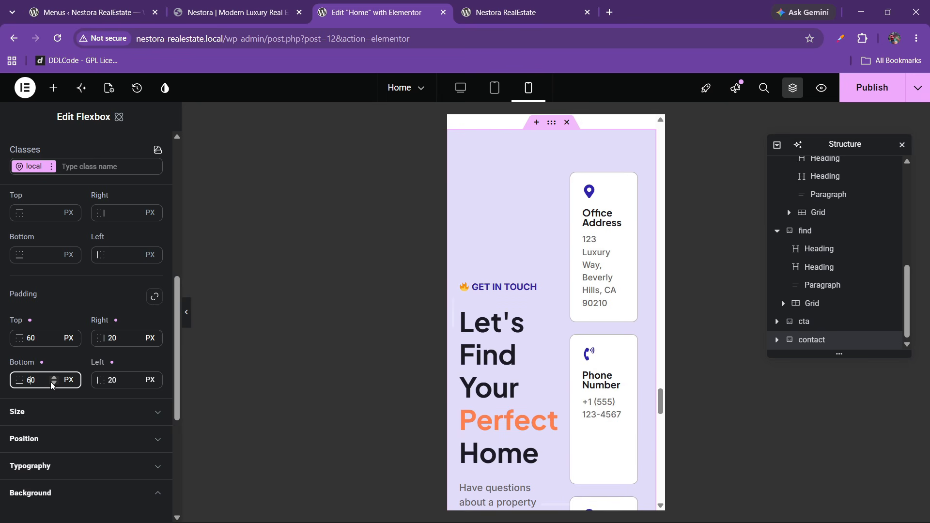
- Stack the contact section in a column on mobile, with content justified to the center and items aligned to the start
{"action": "scroll", "coordinate": [89, 258], "scroll_direction": "up", "scroll_amount": 10}
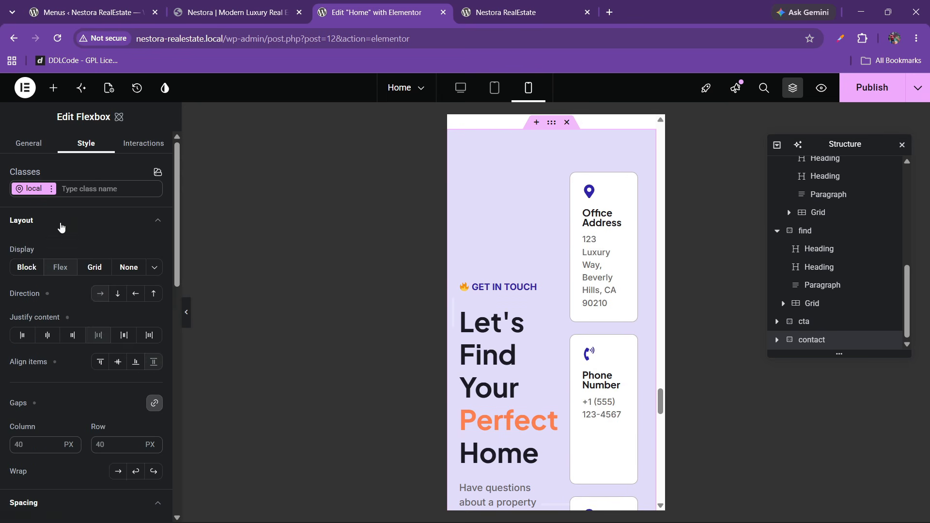
{"action": "left_click", "coordinate": [61, 227]}
{"action": "left_click", "coordinate": [61, 228]}
{"action": "left_click", "coordinate": [118, 294]}
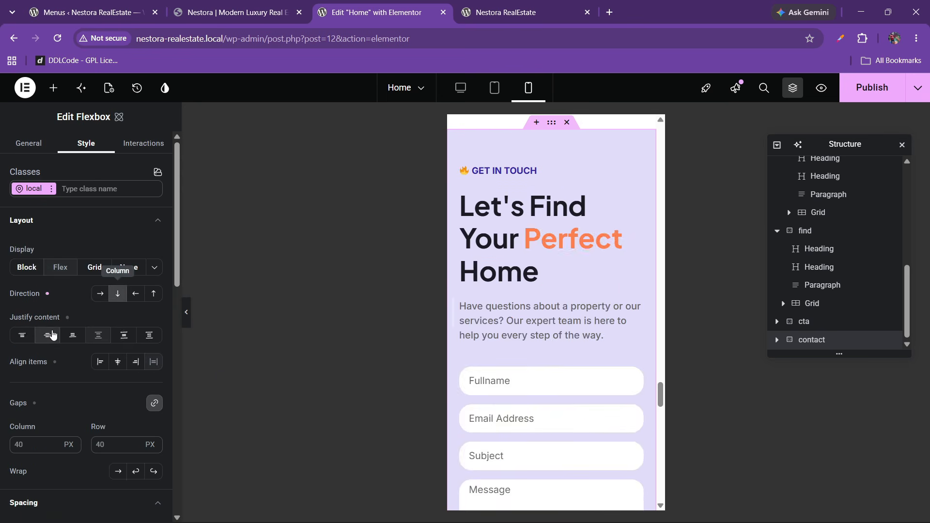
{"action": "left_click", "coordinate": [100, 362]}
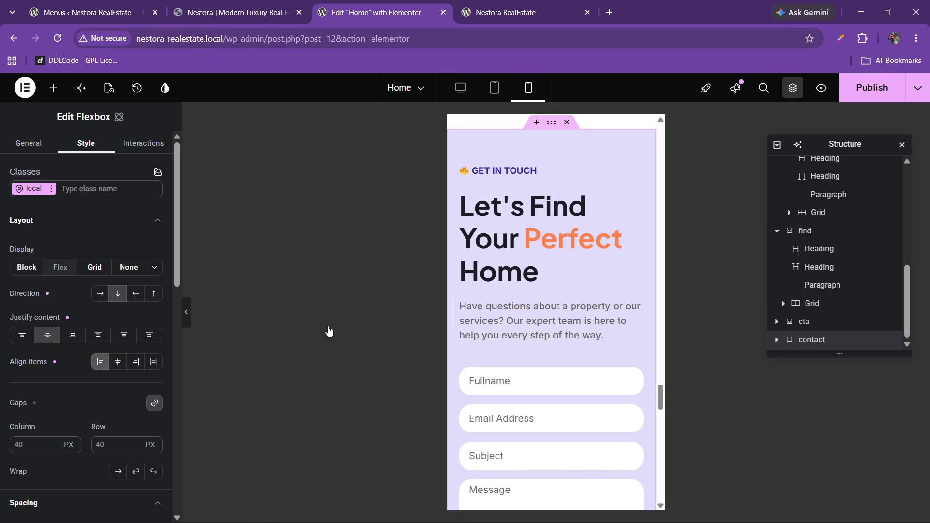
- Set the mobile font size of the "Let's Find Your Perfect Home" heading to 30 px
{"action": "left_click", "coordinate": [558, 228]}
{"action": "left_click", "coordinate": [88, 147]}
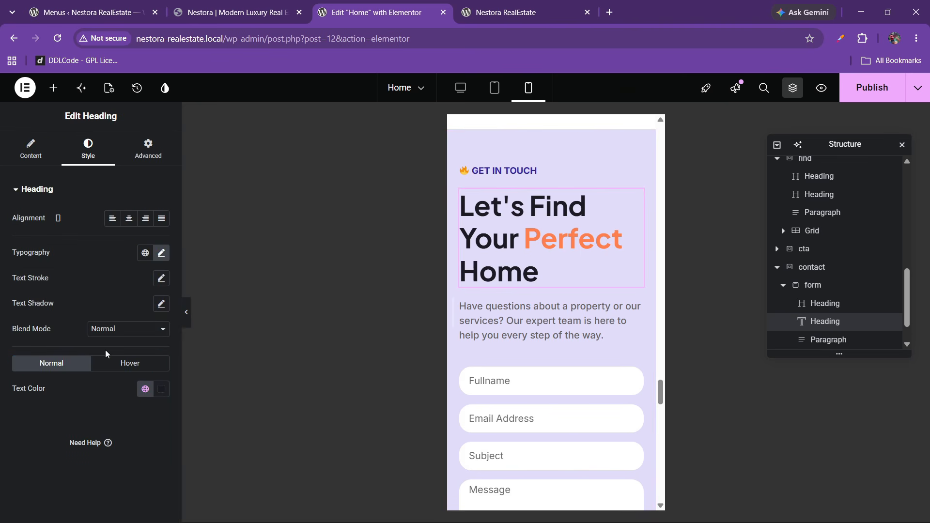
{"action": "left_click", "coordinate": [161, 253]}
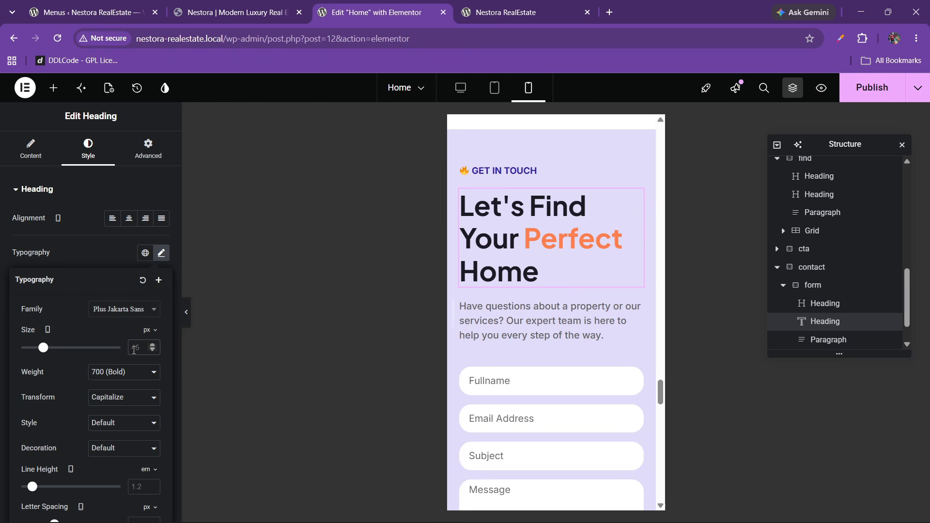
{"action": "double_click", "coordinate": [134, 350]}
{"action": "type", "text": "30"}
- Set the mobile padding of the contact info grid holding the address and phone cards to 0 on all sides
{"action": "scroll", "coordinate": [524, 296], "scroll_direction": "down", "scroll_amount": 3}
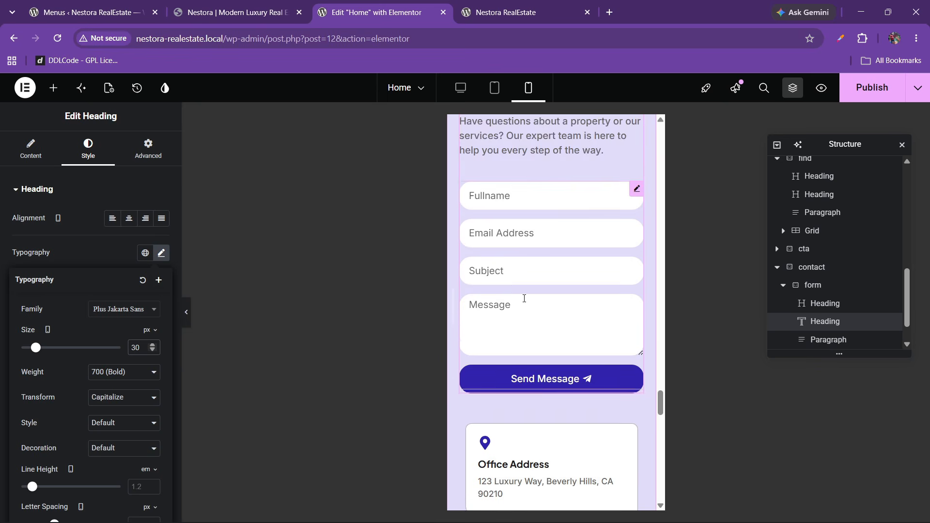
{"action": "scroll", "coordinate": [525, 298], "scroll_direction": "down", "scroll_amount": 6}
{"action": "scroll", "coordinate": [509, 305], "scroll_direction": "up", "scroll_amount": 4}
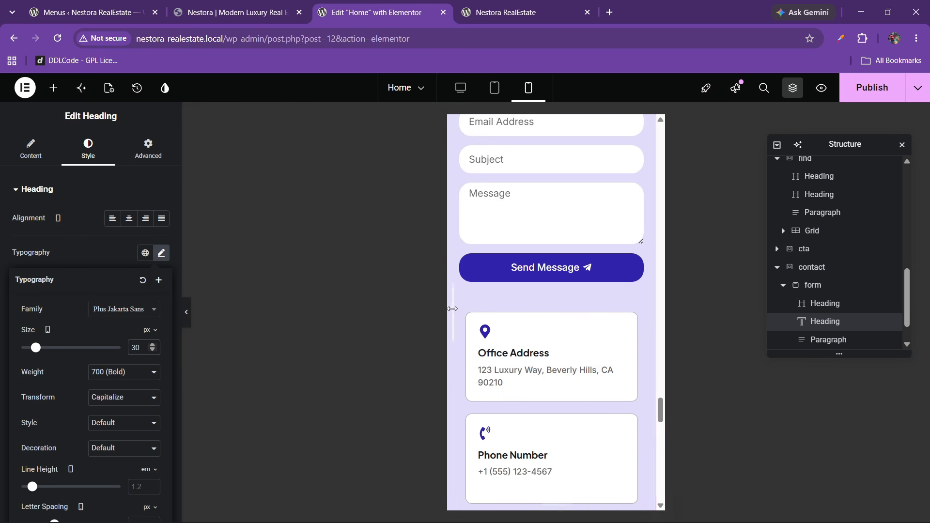
{"action": "left_click", "coordinate": [467, 313]}
{"action": "left_click", "coordinate": [148, 148]}
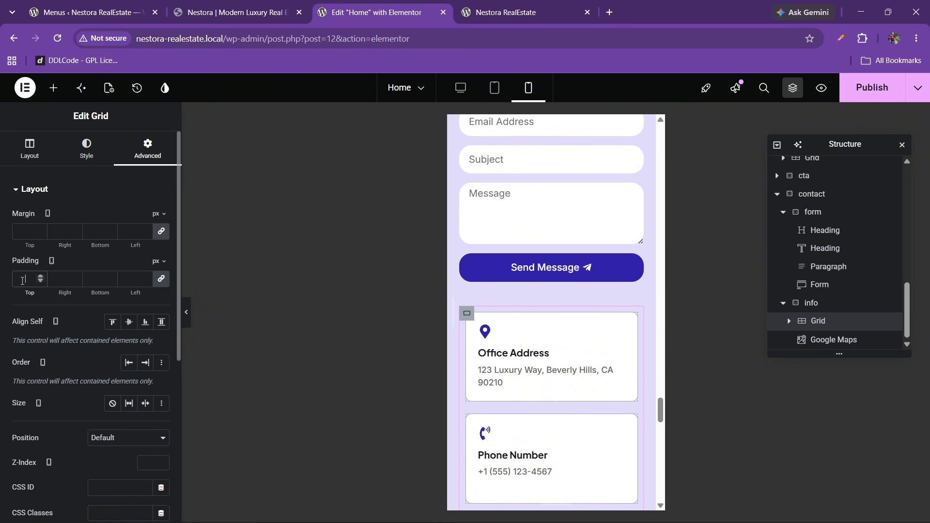
{"action": "scroll", "coordinate": [536, 295], "scroll_direction": "down", "scroll_amount": 10}
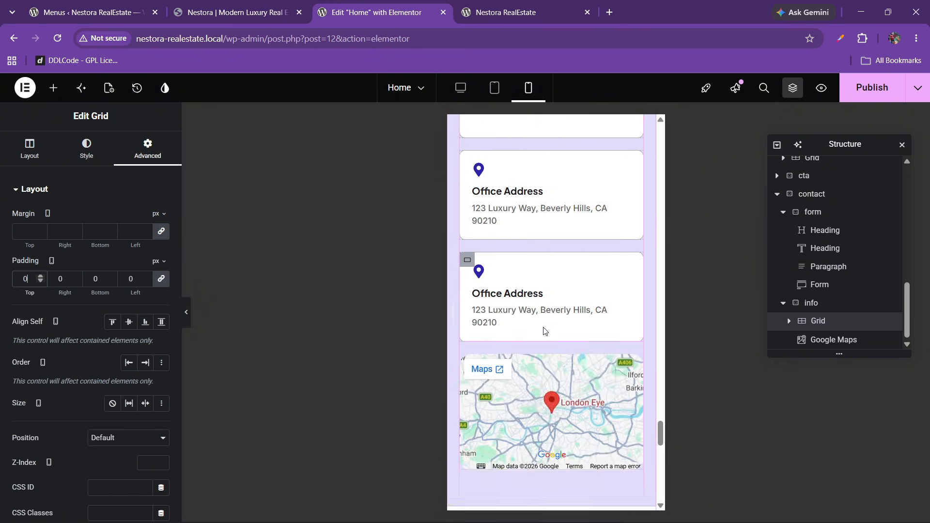
{"action": "scroll", "coordinate": [548, 320], "scroll_direction": "up", "scroll_amount": 3}
- Publish the Home page with the contact section's mobile changes and check the footer below it
{"action": "left_click", "coordinate": [858, 99]}
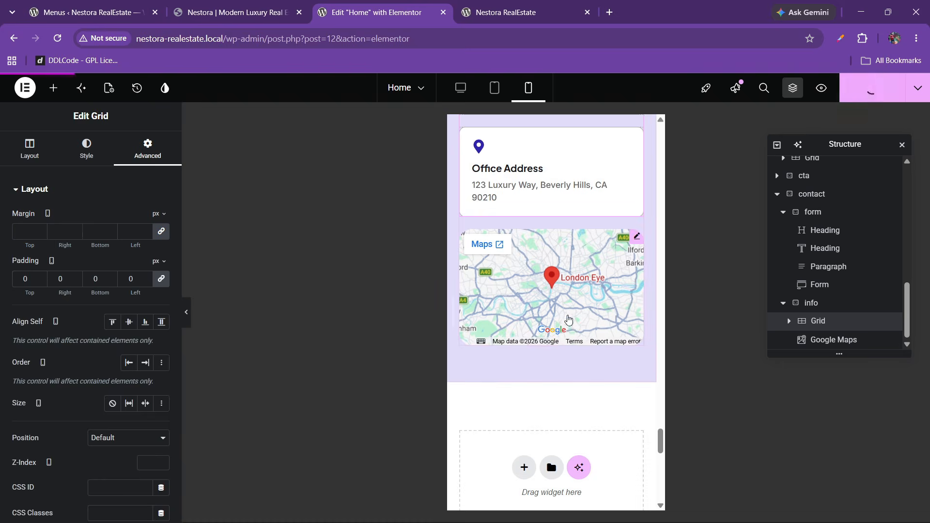
{"action": "scroll", "coordinate": [546, 309], "scroll_direction": "down", "scroll_amount": 6}
{"action": "scroll", "coordinate": [546, 309], "scroll_direction": "down", "scroll_amount": 3}
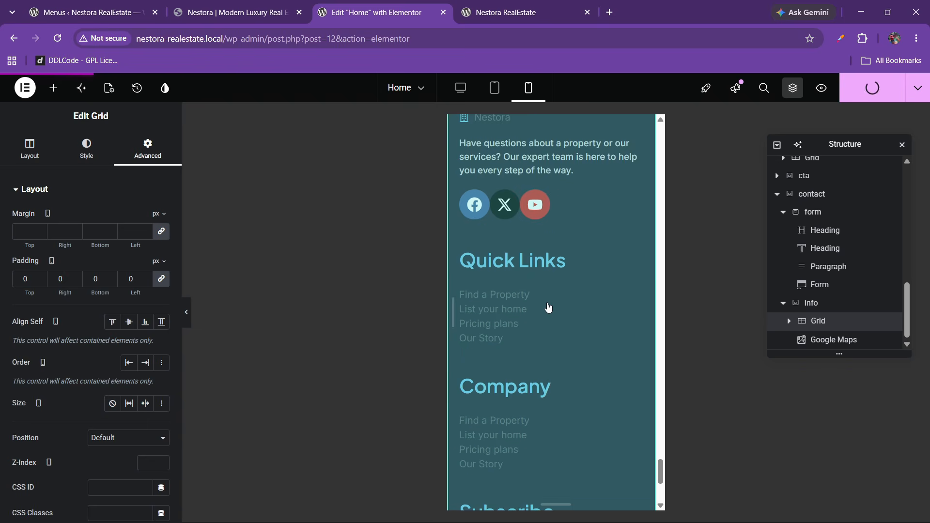
{"action": "mouse_move", "coordinate": [504, 5]}
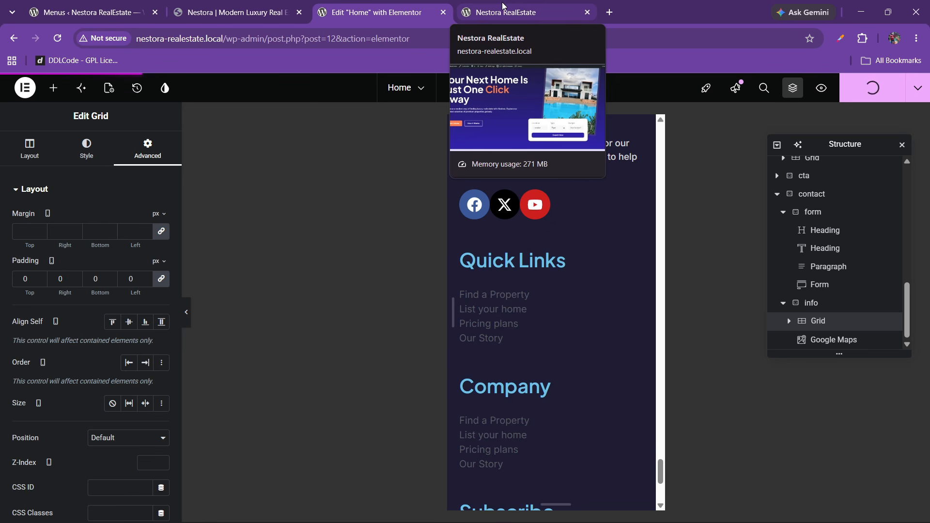
- Review the live Nestora Home page at desktop width, from the hero down through the contact section and back
{"action": "left_click", "coordinate": [504, 6]}
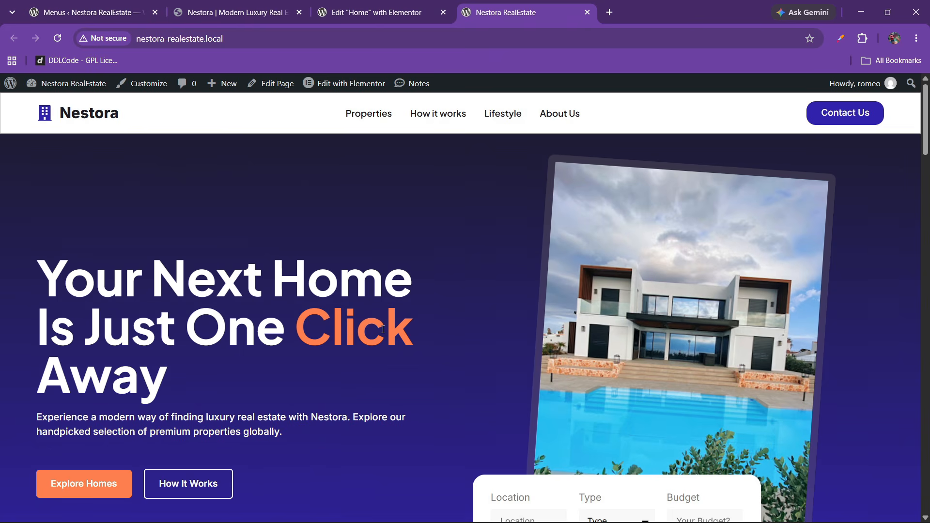
{"action": "scroll", "coordinate": [382, 330], "scroll_direction": "down", "scroll_amount": 15}
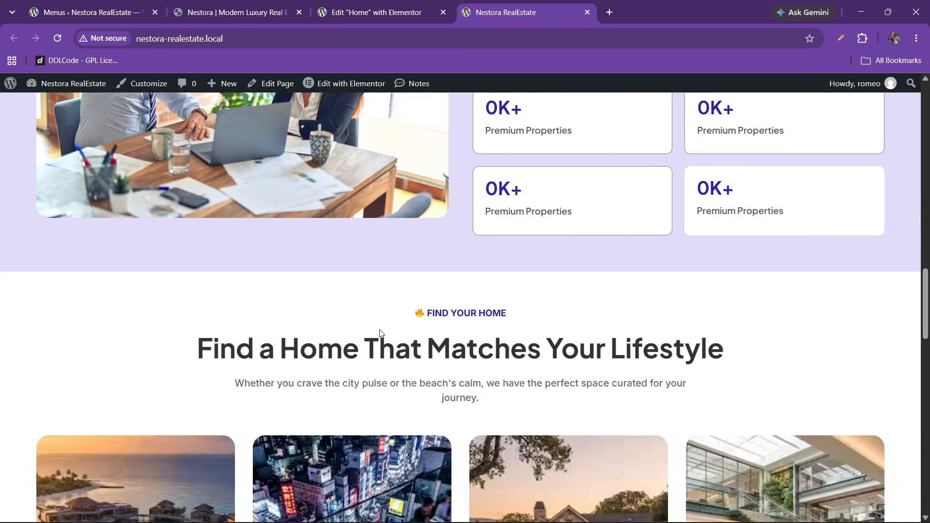
{"action": "scroll", "coordinate": [381, 333], "scroll_direction": "down", "scroll_amount": 20}
{"action": "scroll", "coordinate": [380, 333], "scroll_direction": "up", "scroll_amount": 7}
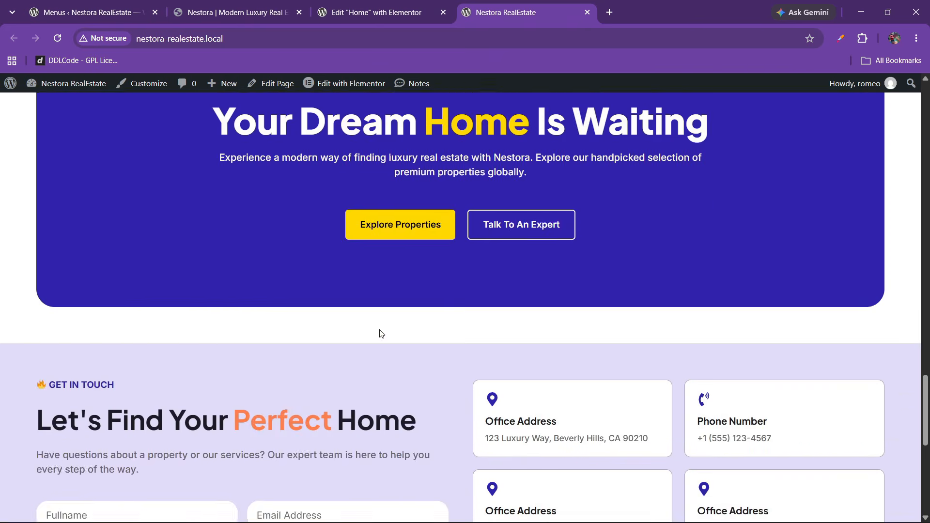
{"action": "scroll", "coordinate": [381, 333], "scroll_direction": "up", "scroll_amount": 5}
{"action": "scroll", "coordinate": [379, 330], "scroll_direction": "down", "scroll_amount": 15}
{"action": "scroll", "coordinate": [380, 330], "scroll_direction": "up", "scroll_amount": 19}
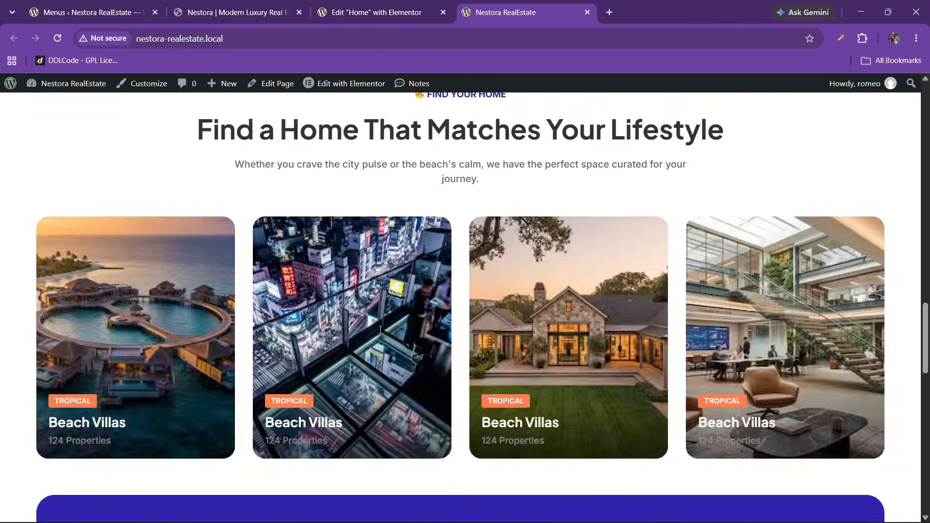
{"action": "scroll", "coordinate": [380, 330], "scroll_direction": "up", "scroll_amount": 12}
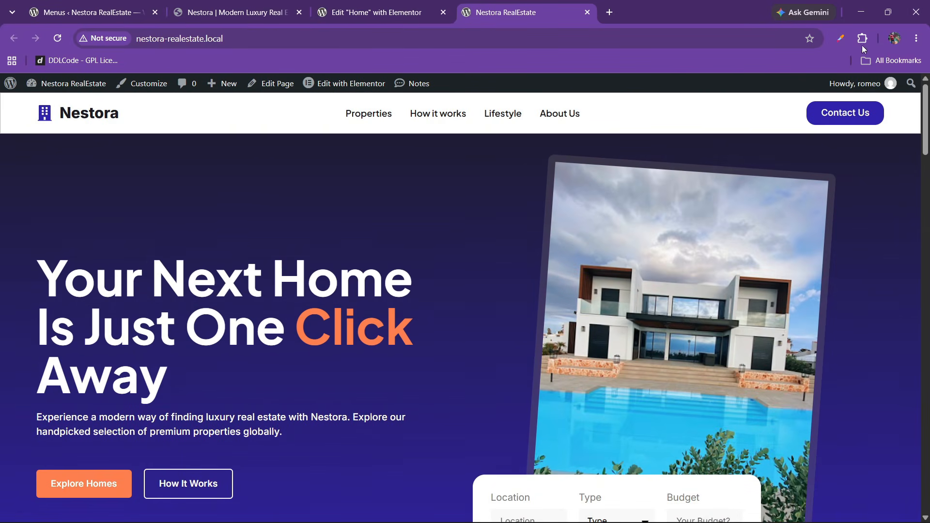
- Preview the live Home page in the mobile simulator with the iPhone 14 PRO MAX as the device
{"action": "left_click", "coordinate": [863, 40]}
{"action": "left_click", "coordinate": [732, 243]}
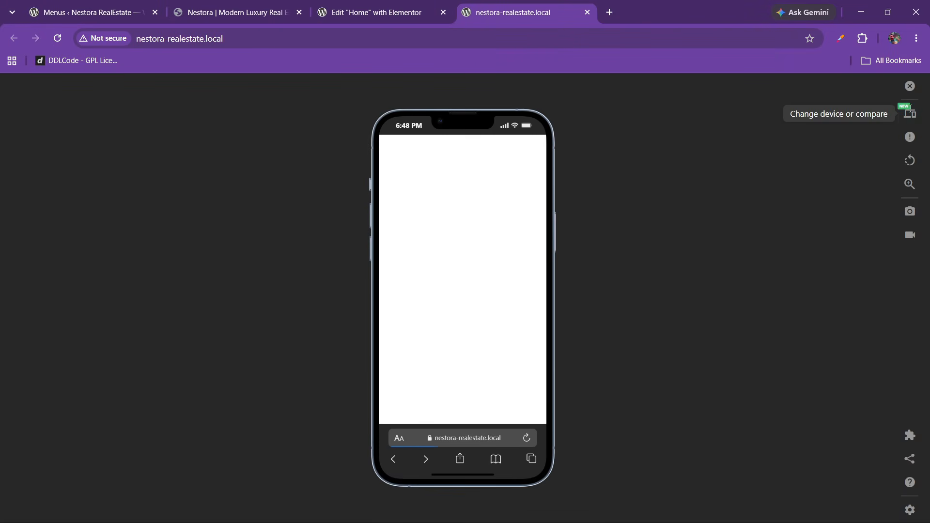
{"action": "left_click", "coordinate": [910, 113]}
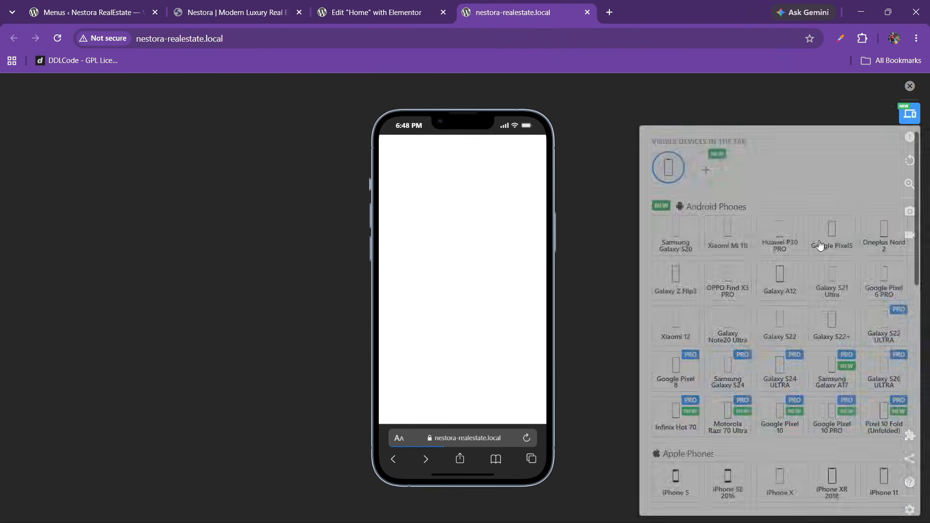
{"action": "scroll", "coordinate": [795, 339], "scroll_direction": "down", "scroll_amount": 5}
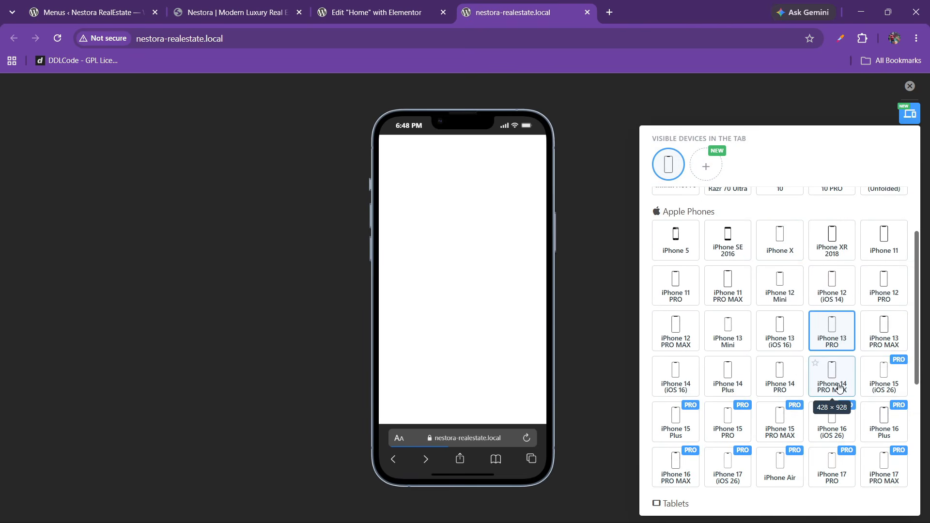
{"action": "left_click", "coordinate": [839, 387]}
{"action": "left_click", "coordinate": [911, 113]}
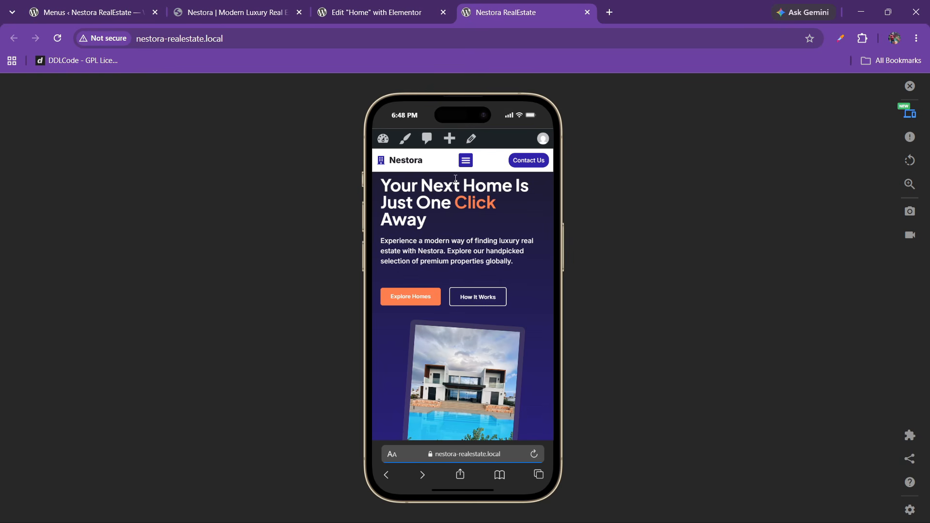
- Examine the mobile layout of every Home page section from the hero to the footer's copyright line
{"action": "scroll", "coordinate": [461, 331], "scroll_direction": "down", "scroll_amount": 3}
{"action": "scroll", "coordinate": [461, 331], "scroll_direction": "down", "scroll_amount": 10}
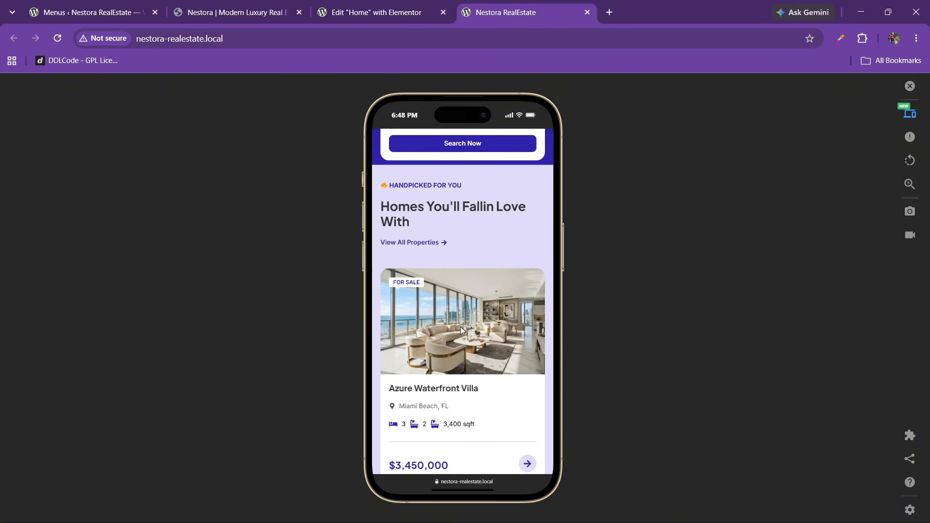
{"action": "scroll", "coordinate": [460, 326], "scroll_direction": "down", "scroll_amount": 10}
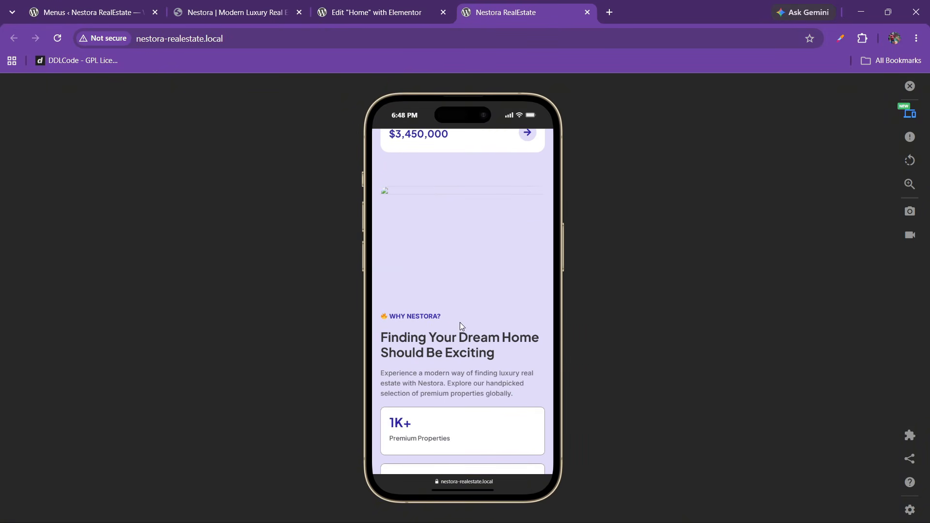
{"action": "scroll", "coordinate": [412, 210], "scroll_direction": "down", "scroll_amount": 12}
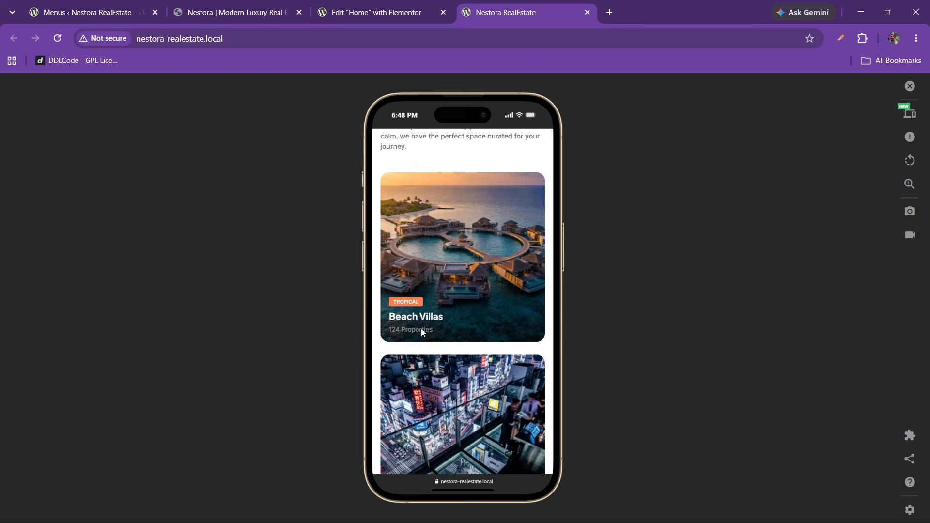
{"action": "scroll", "coordinate": [420, 329], "scroll_direction": "down", "scroll_amount": 15}
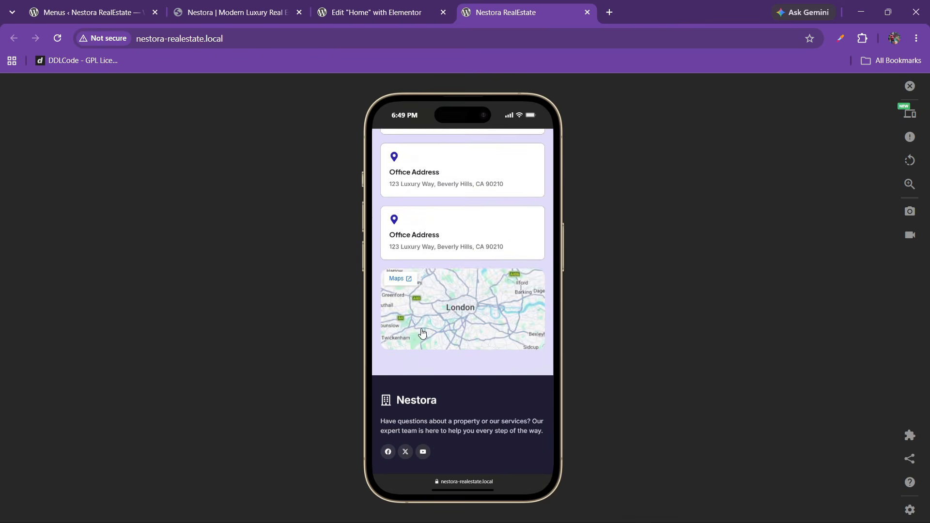
{"action": "scroll", "coordinate": [430, 373], "scroll_direction": "down", "scroll_amount": 3}
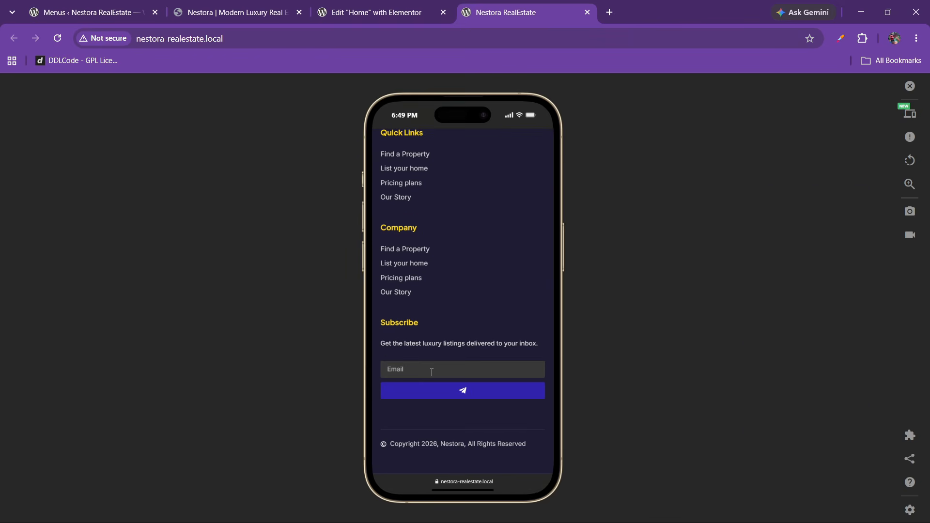
{"action": "scroll", "coordinate": [431, 372], "scroll_direction": "up", "scroll_amount": 20}
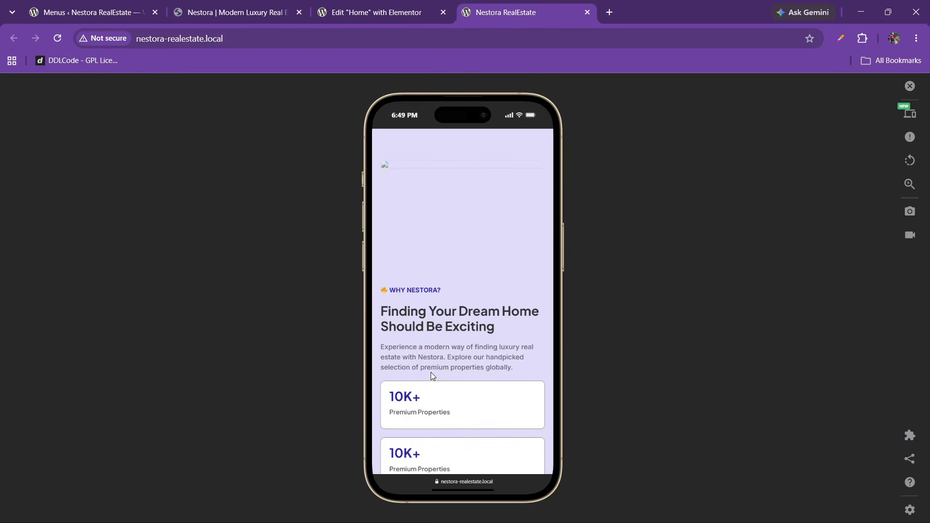
{"action": "scroll", "coordinate": [431, 373], "scroll_direction": "up", "scroll_amount": 10}
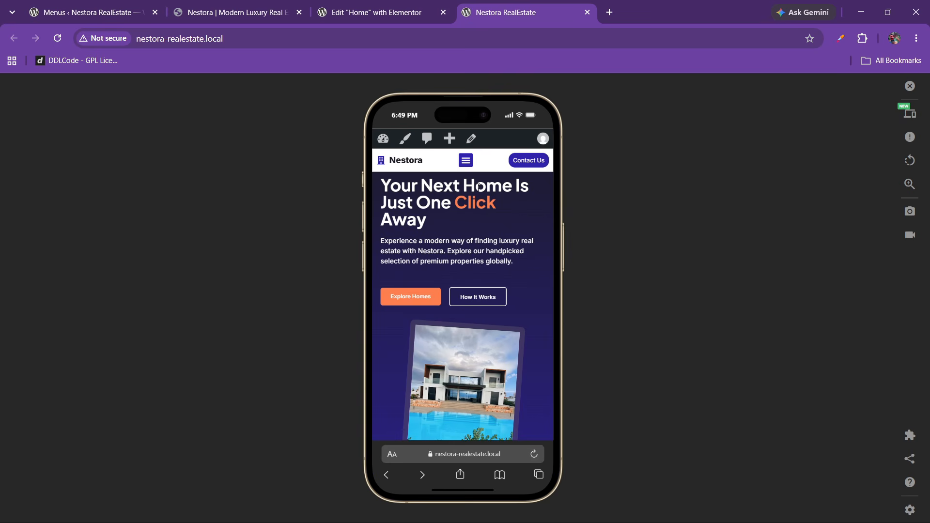
- Check that the mobile navigation menu opens and closes, and inspect the hero image and property search form below it
{"action": "left_click", "coordinate": [462, 165]}
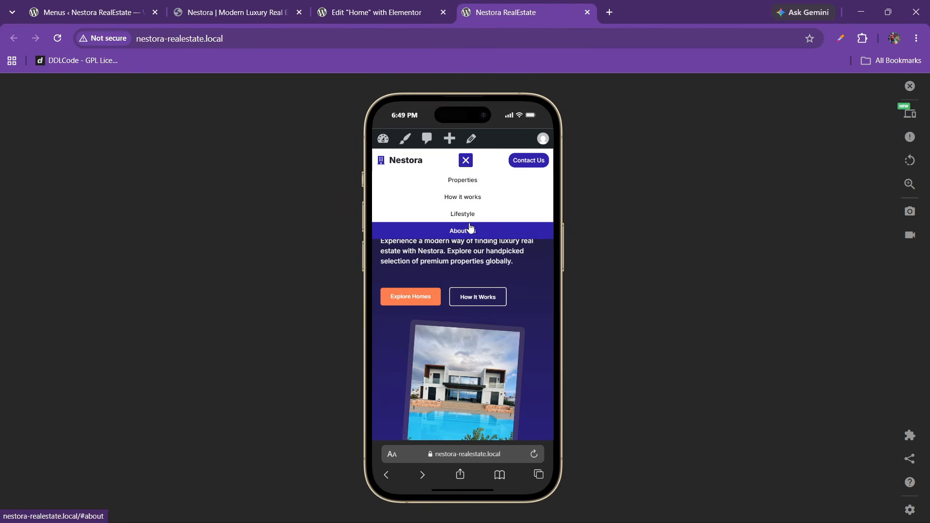
{"action": "left_click", "coordinate": [471, 168]}
{"action": "scroll", "coordinate": [461, 298], "scroll_direction": "down", "scroll_amount": 10}
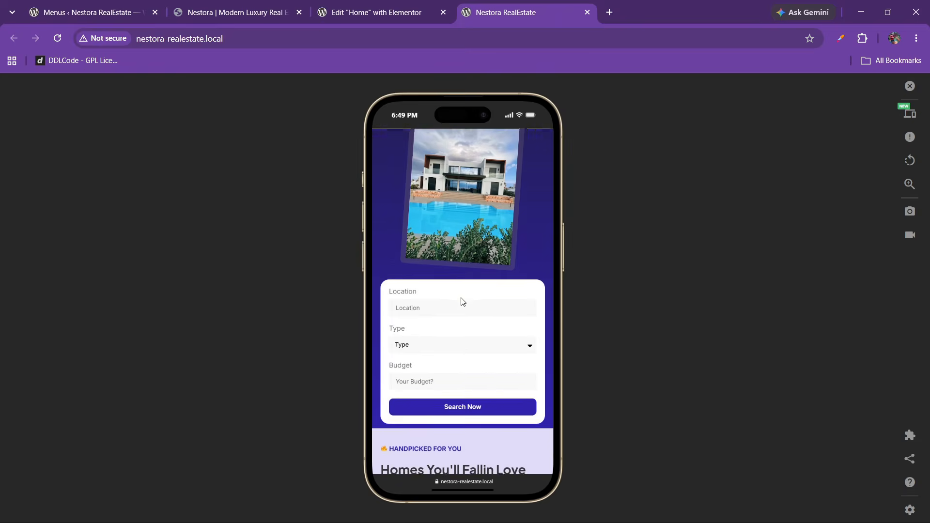
{"action": "scroll", "coordinate": [460, 298], "scroll_direction": "down", "scroll_amount": 5}
{"action": "scroll", "coordinate": [461, 298], "scroll_direction": "up", "scroll_amount": 15}
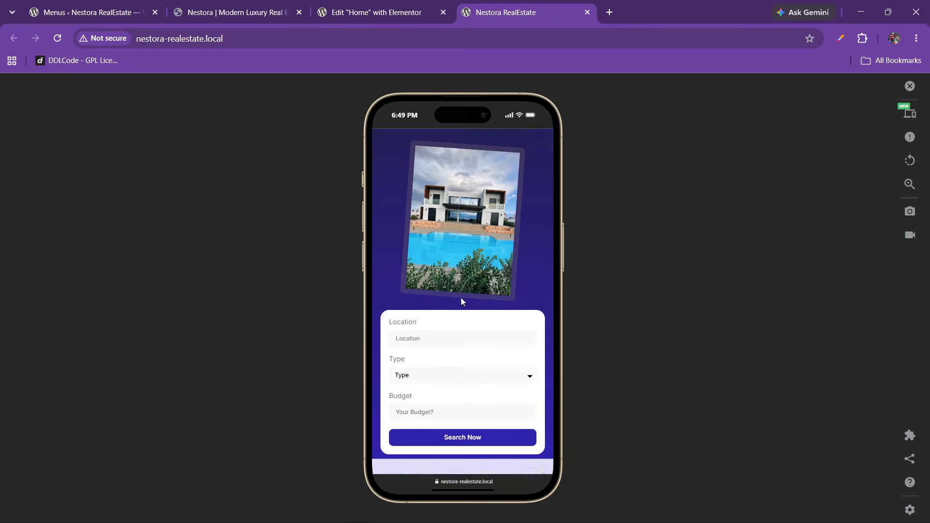
- Exit the mobile simulator and look over the desktop hero, search form and featured property cards
{"action": "left_click", "coordinate": [910, 87]}
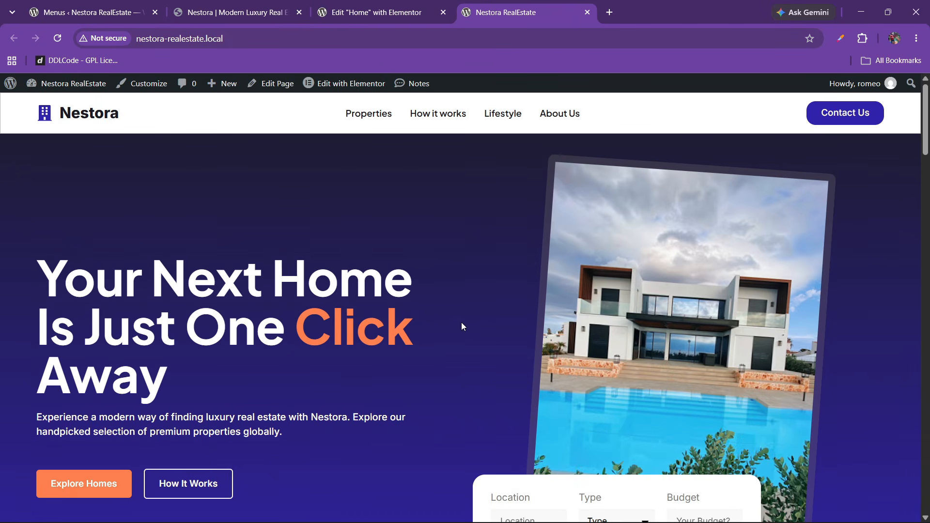
{"action": "scroll", "coordinate": [462, 323], "scroll_direction": "down", "scroll_amount": 6}
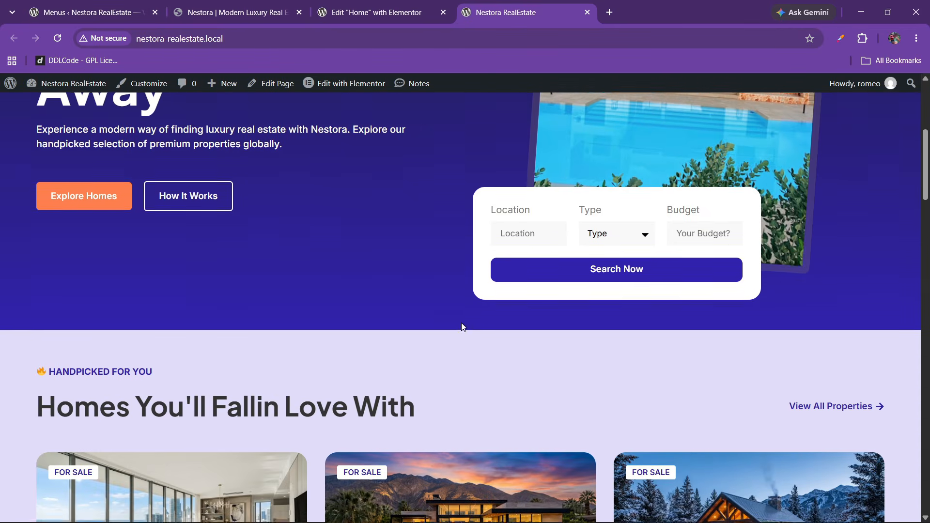
{"action": "scroll", "coordinate": [463, 327], "scroll_direction": "down", "scroll_amount": 3}
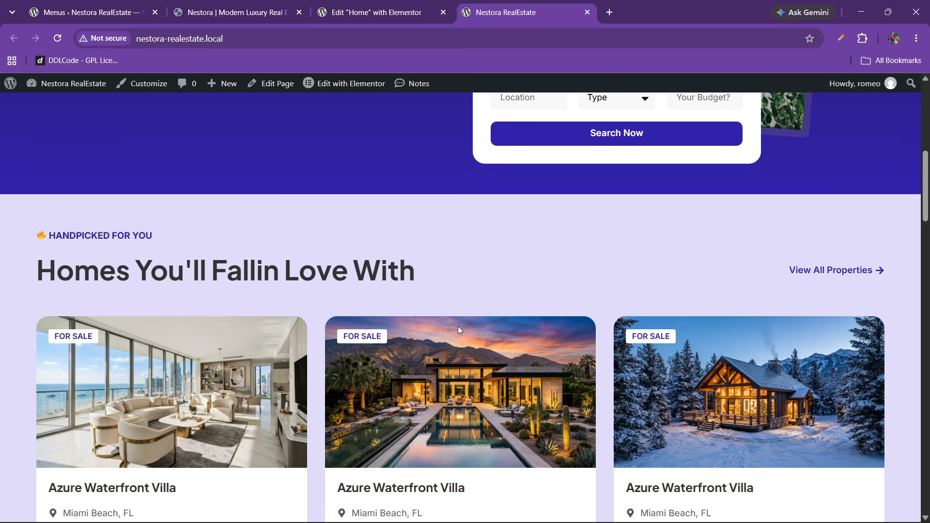
{"action": "scroll", "coordinate": [444, 318], "scroll_direction": "up", "scroll_amount": 8}
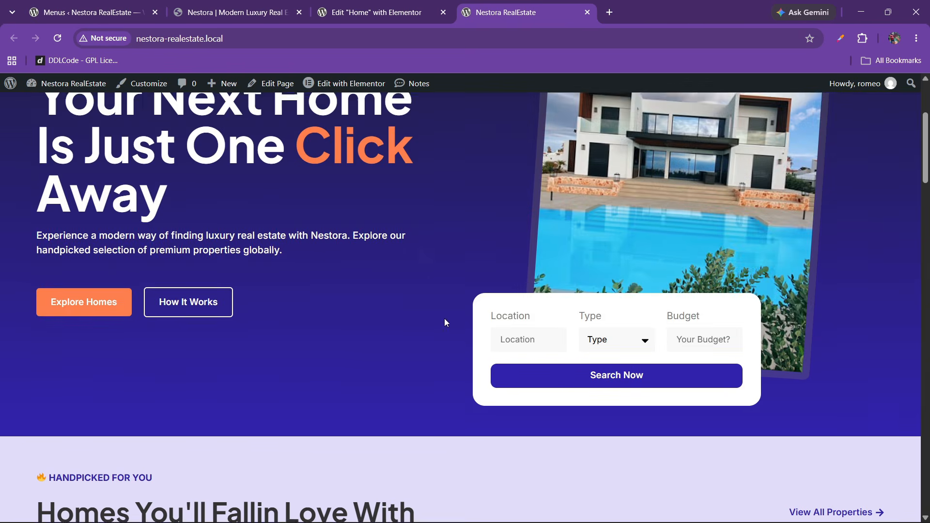